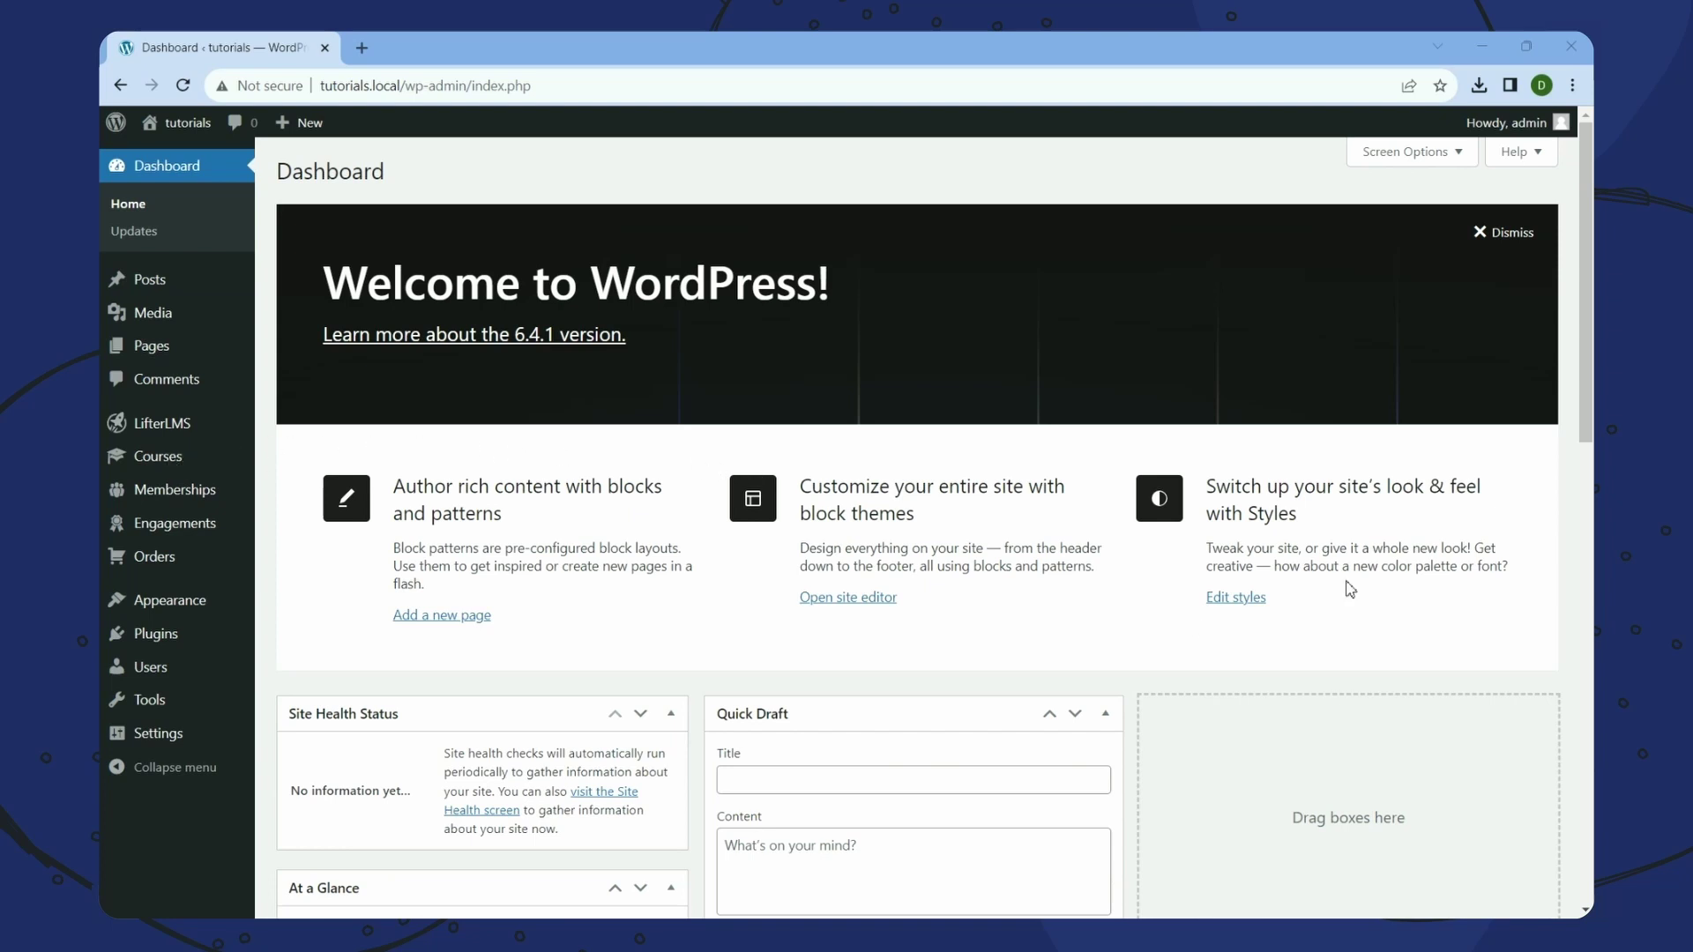
# - Create a new LifterLMS course and title it "Demo Course"
pyautogui.click(172, 459)
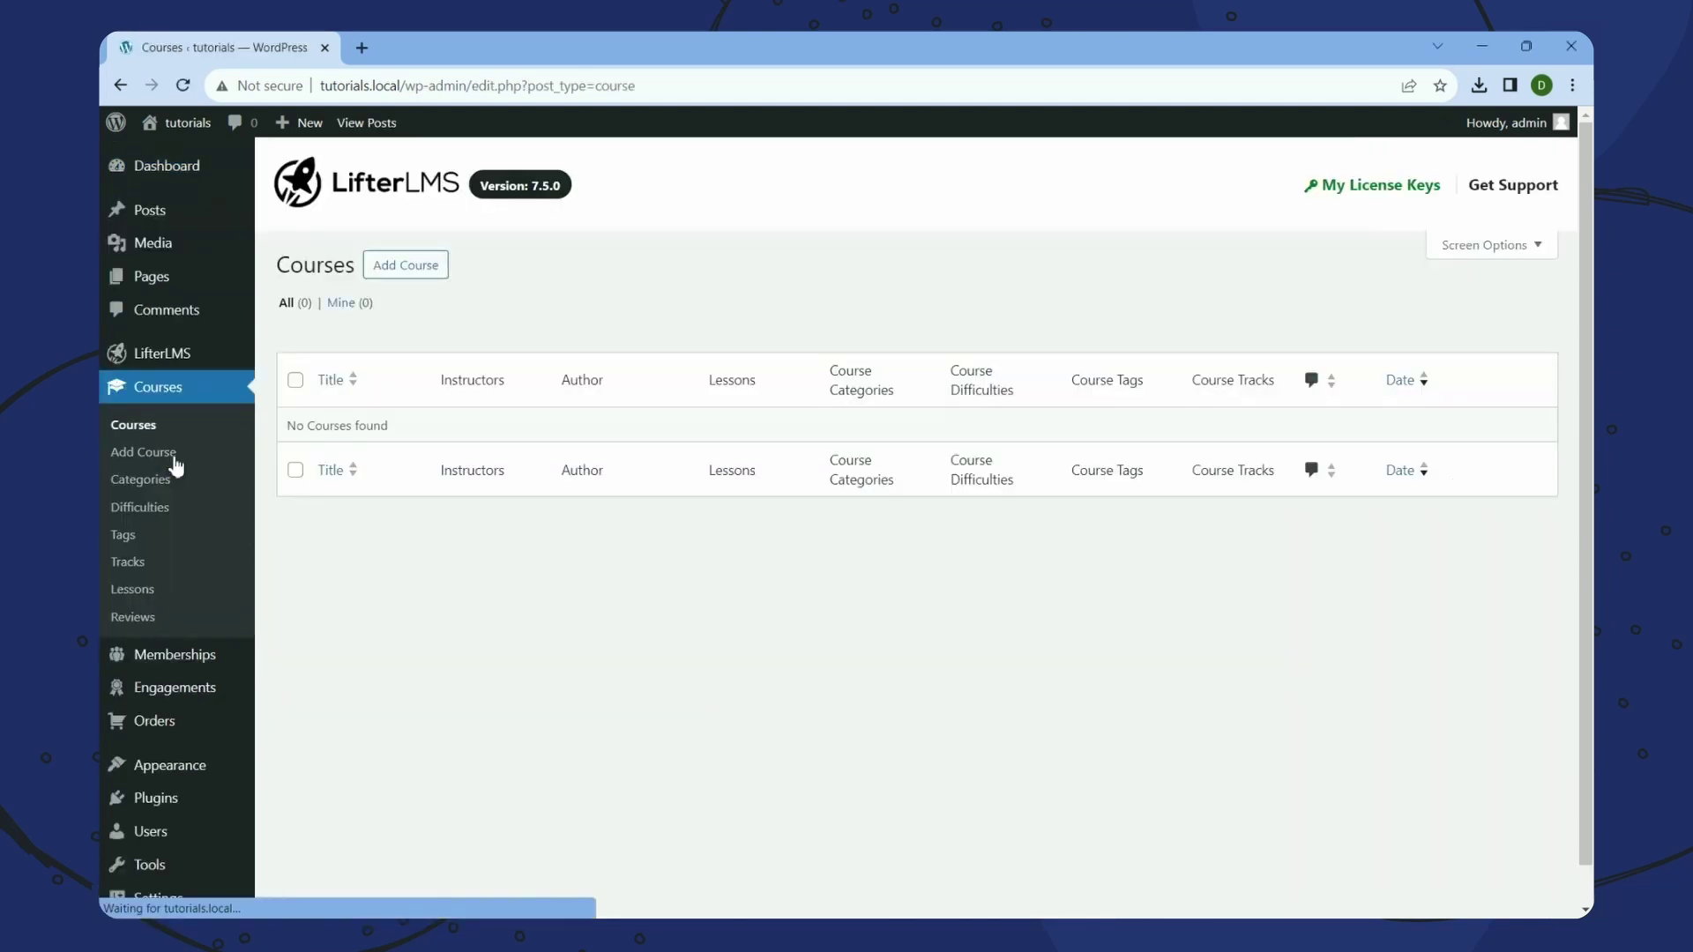
pyautogui.click(432, 275)
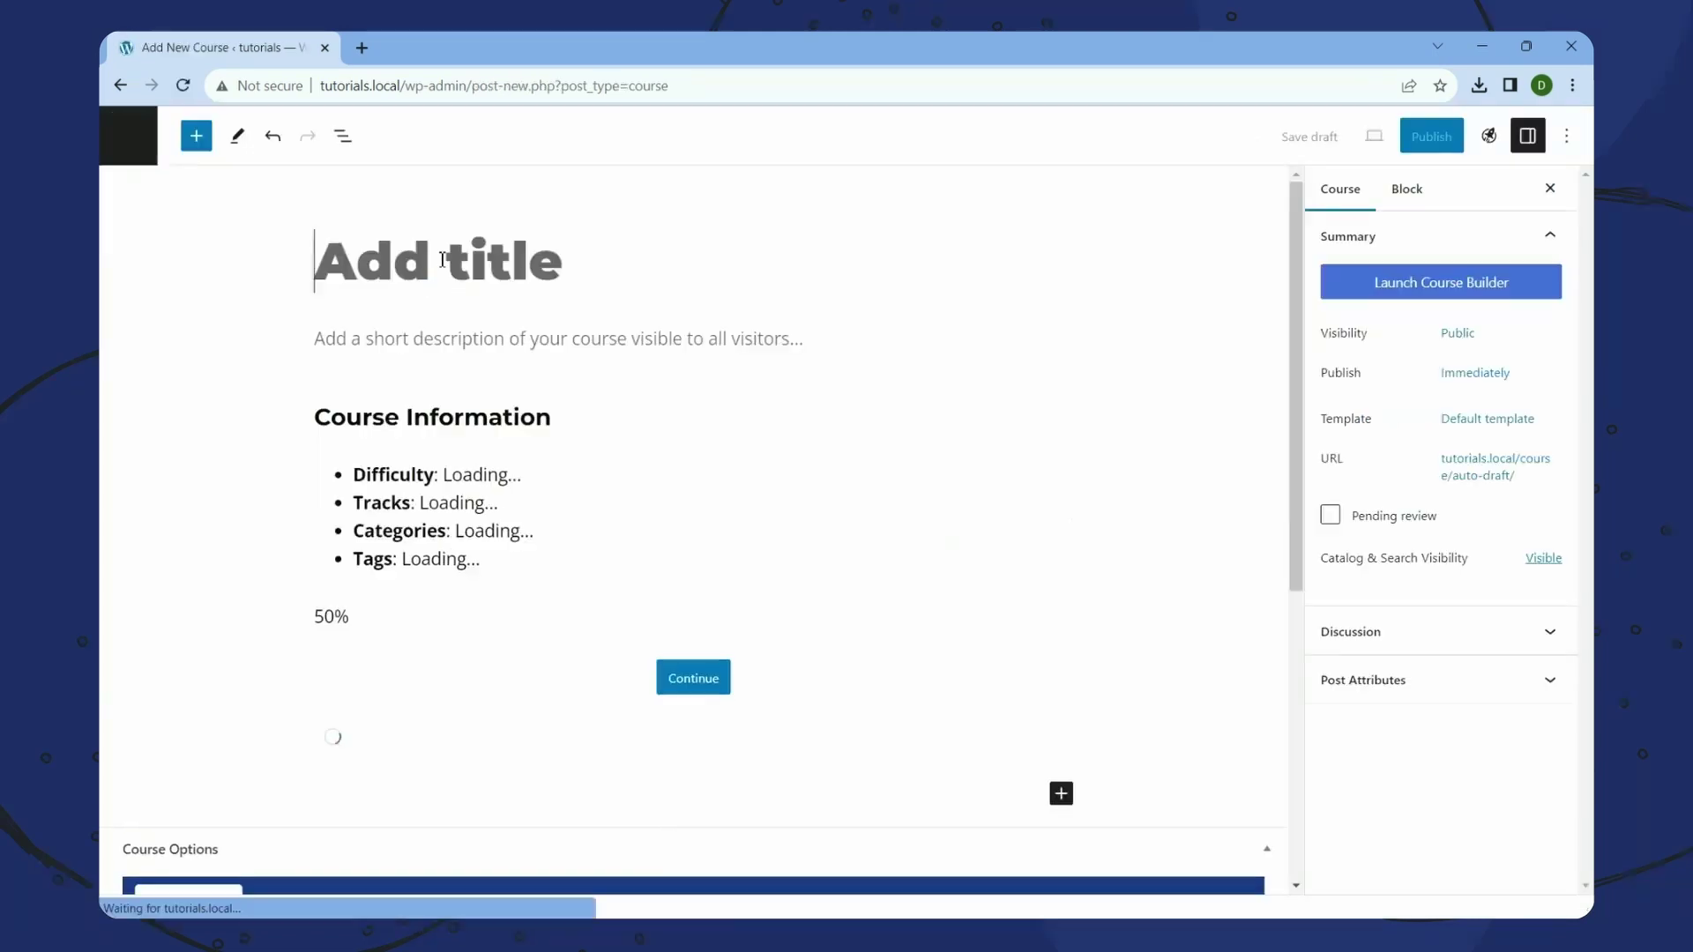
pyautogui.click(445, 254)
pyautogui.write('Demo')
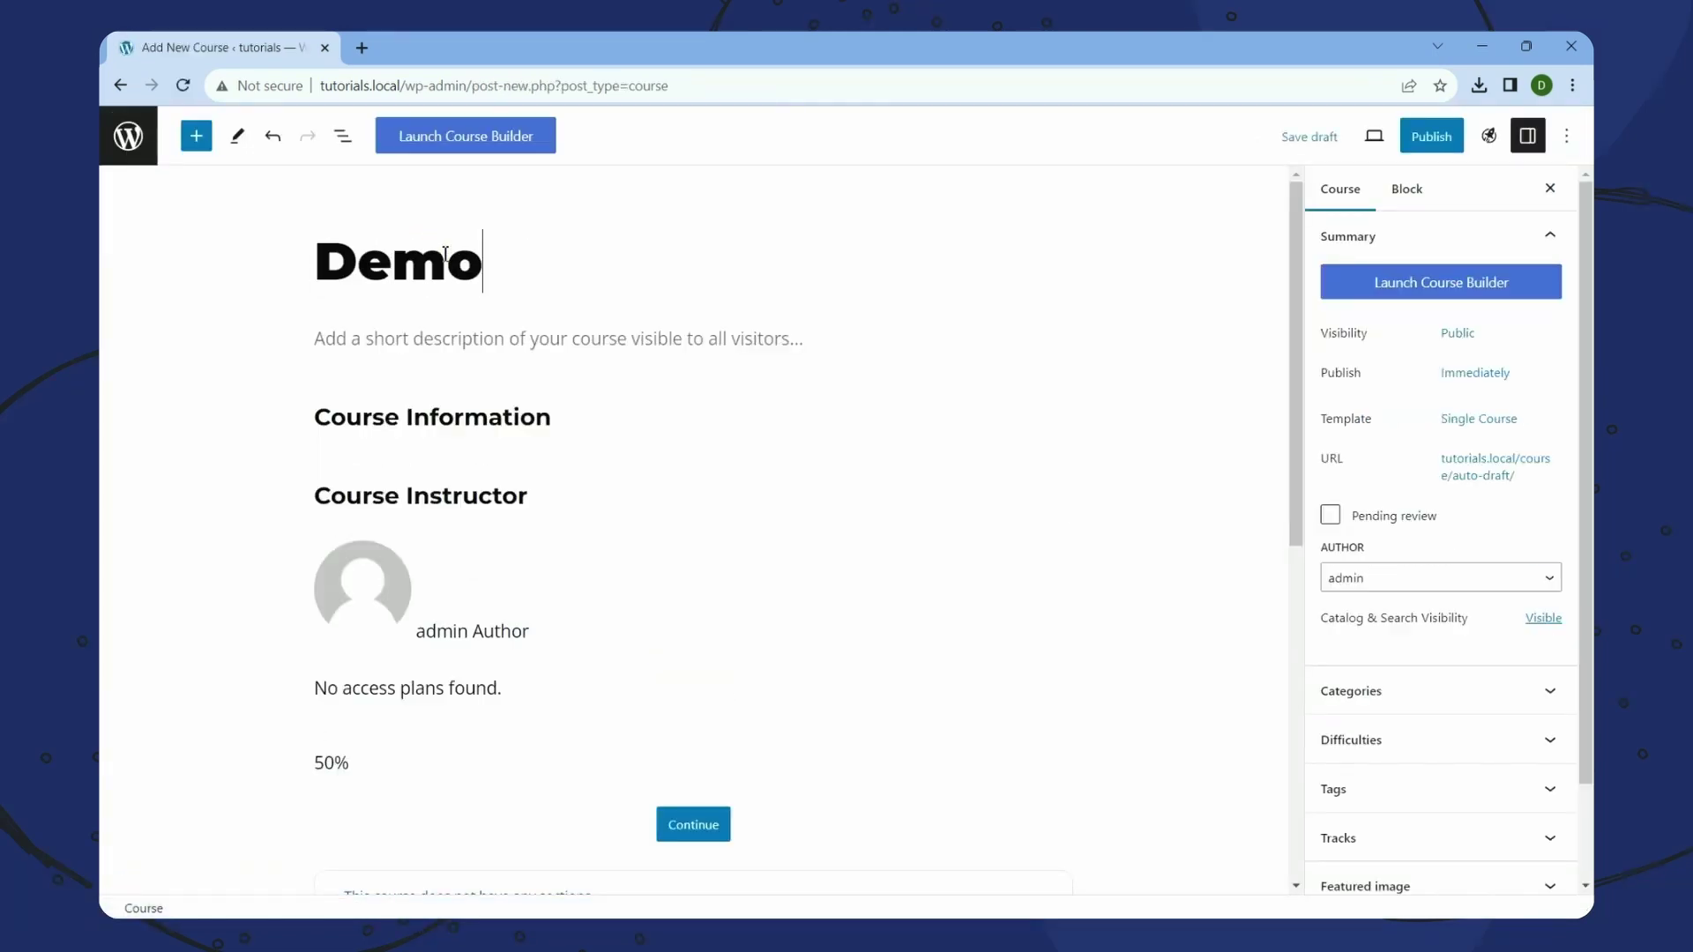
pyautogui.write(' COurse')
pyautogui.press('BackSpace')
pyautogui.press('BackSpace')
pyautogui.press('BackSpace')
pyautogui.press('BackSpace')
pyautogui.press('BackSpace')
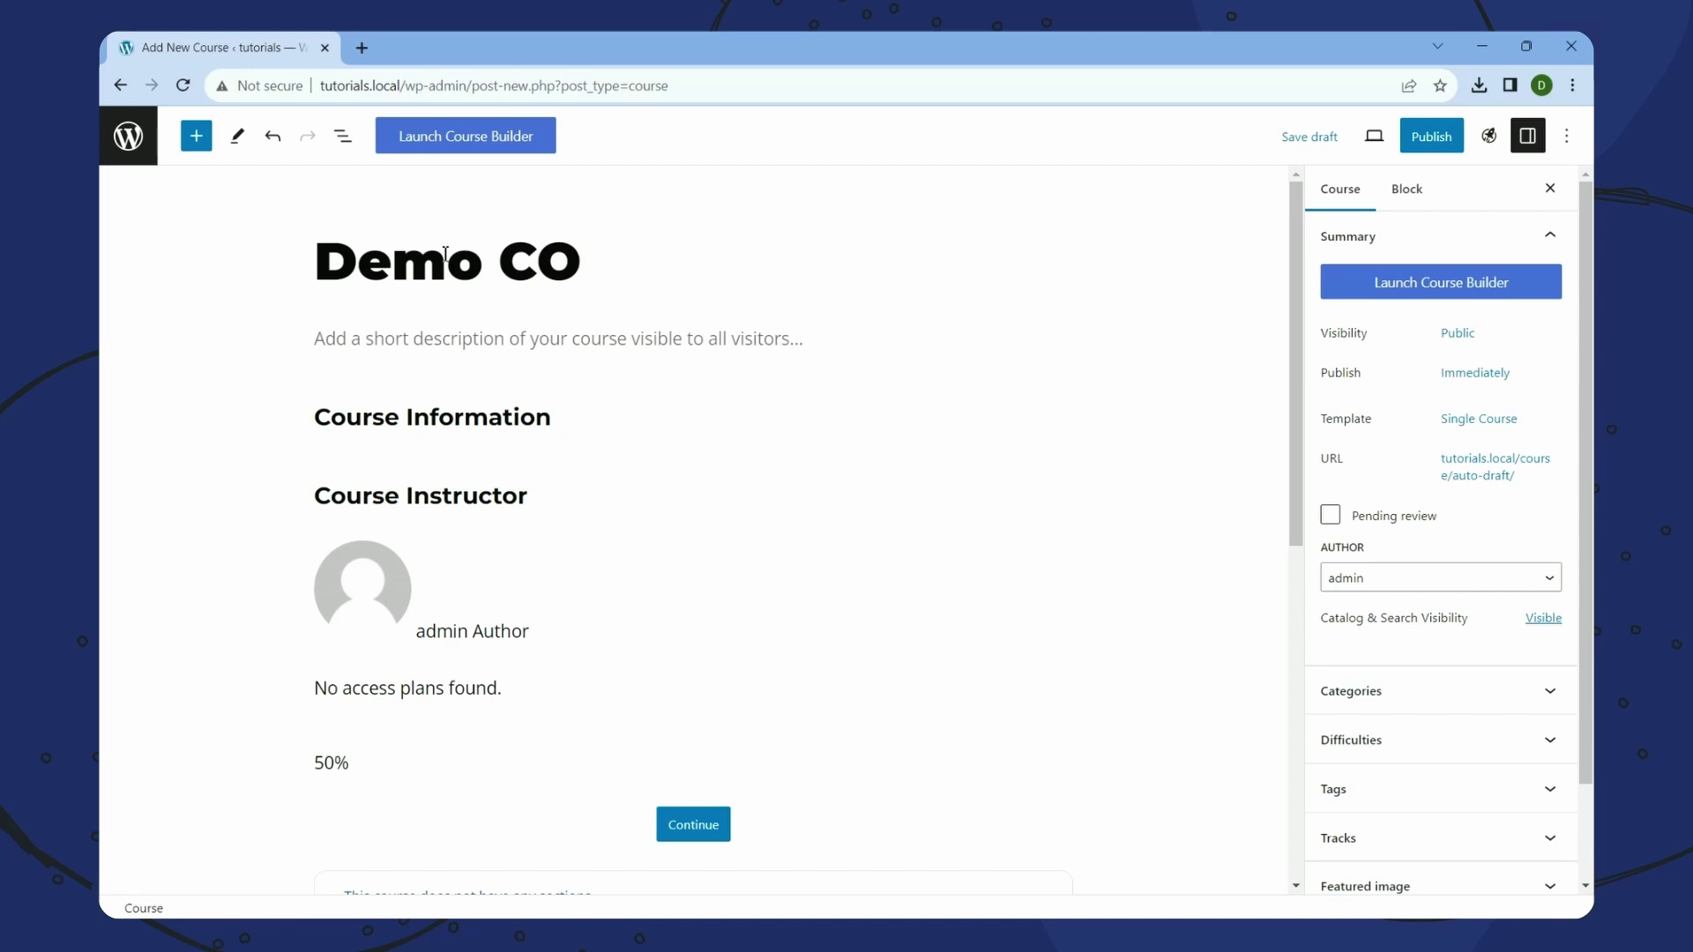
pyautogui.write('ourse')
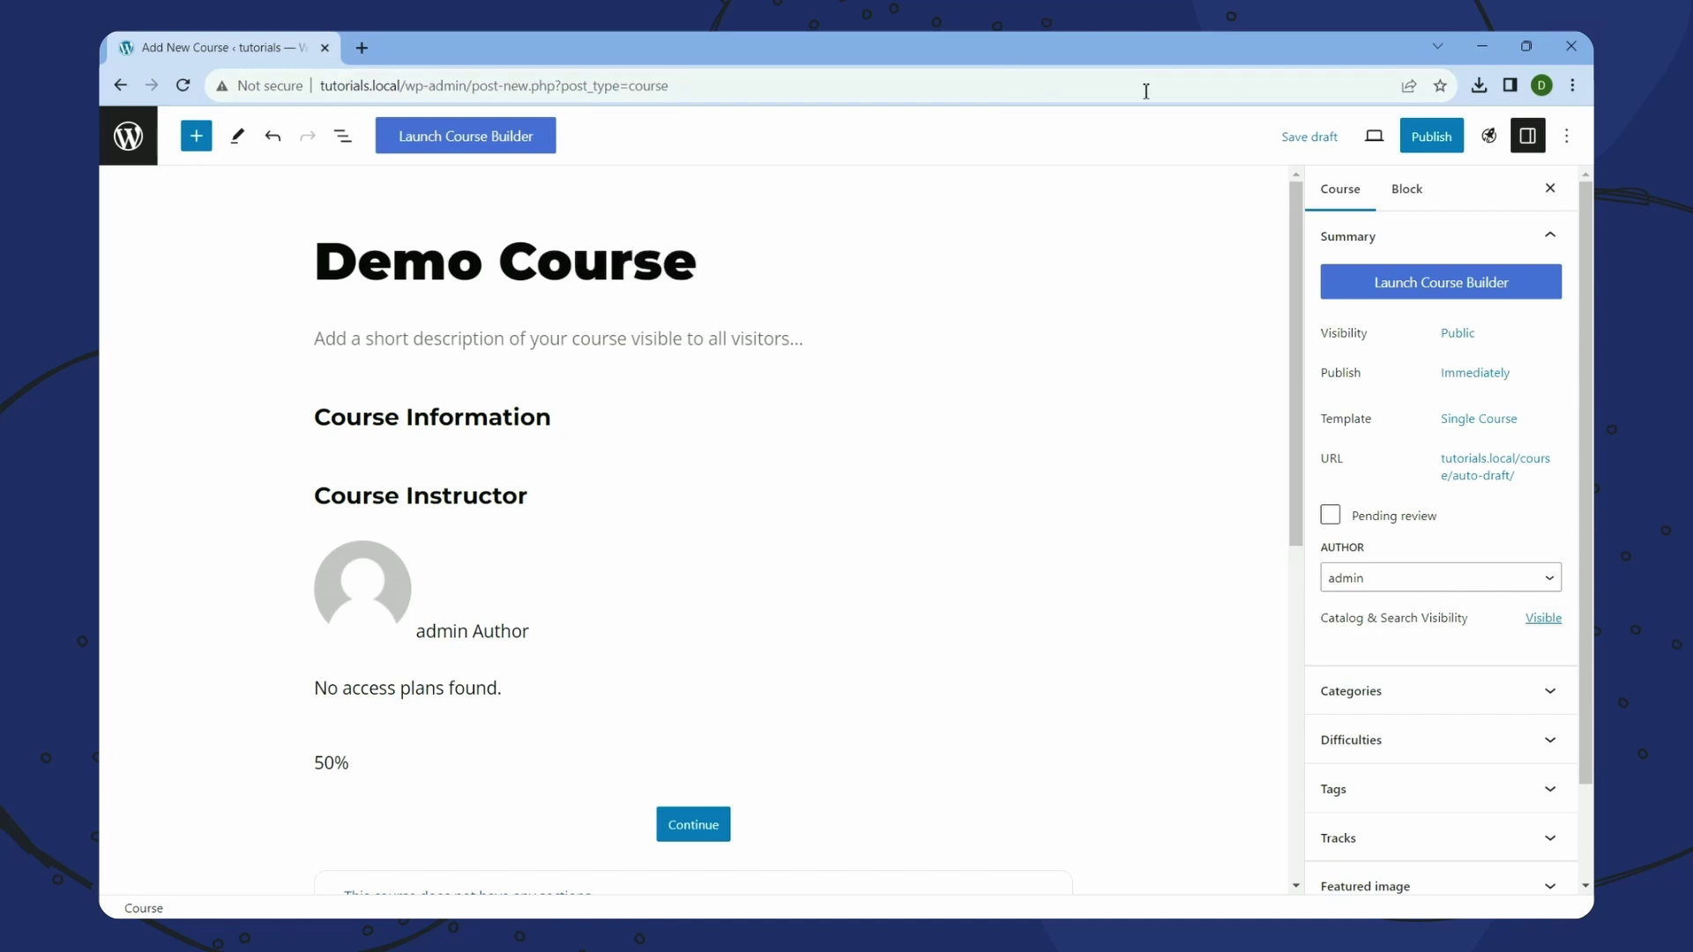
# - Publish the course and dismiss the publishing summary
pyautogui.click(1431, 135)
pyautogui.click(1411, 137)
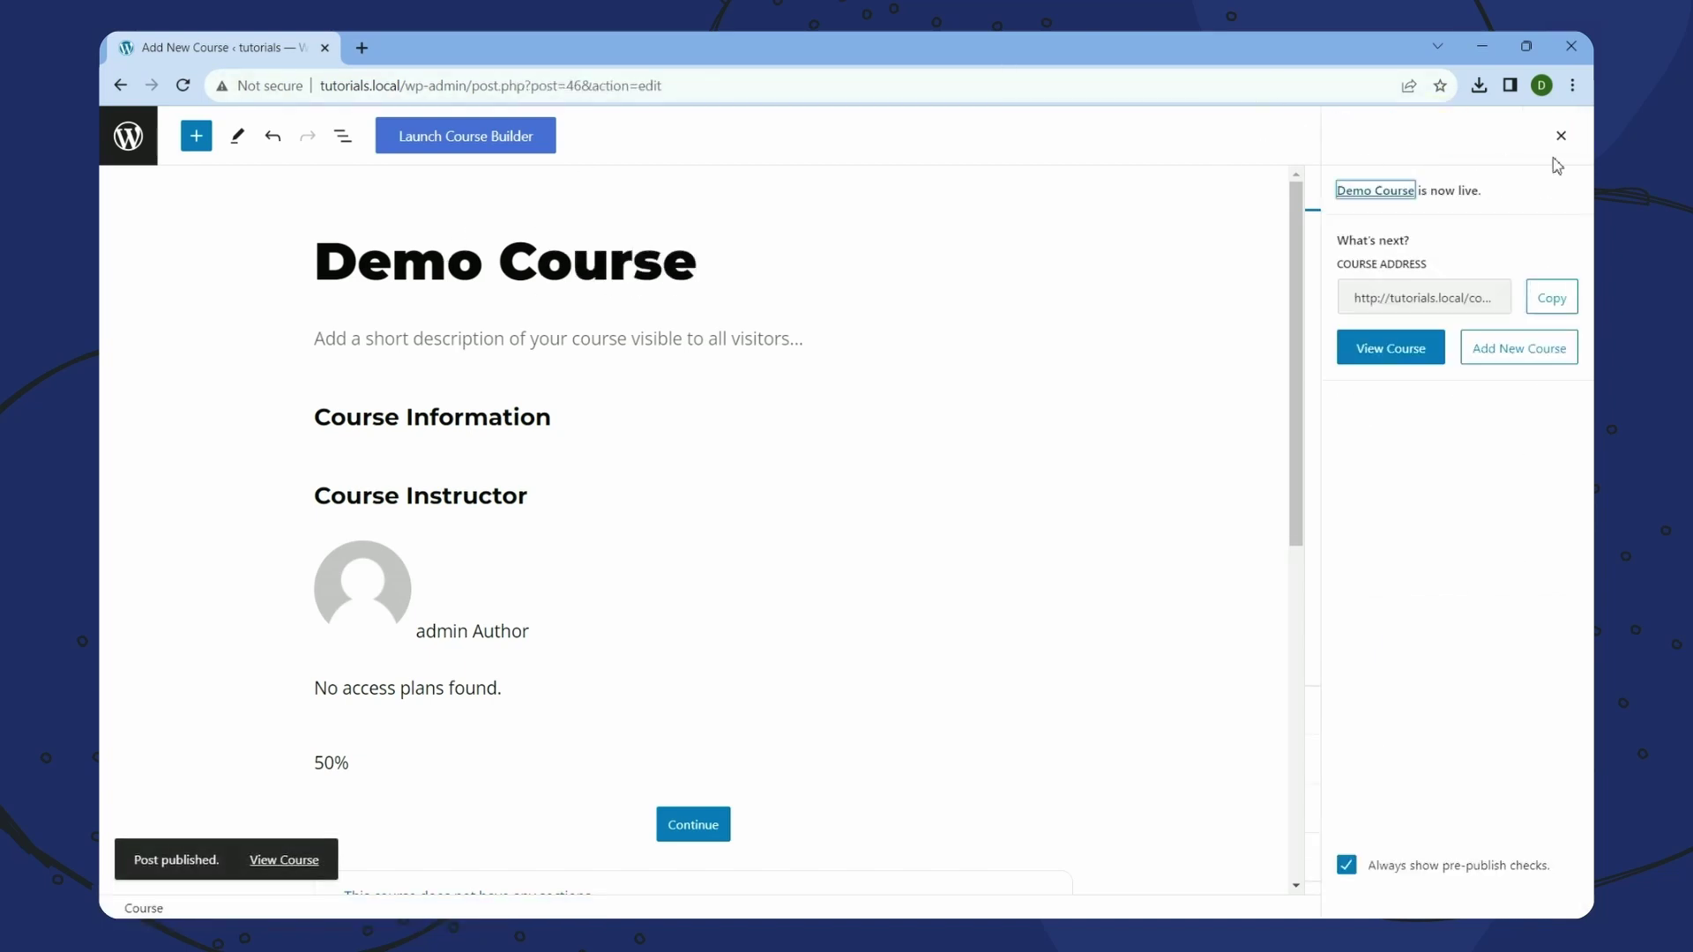
pyautogui.click(1568, 139)
# - Launch the Course Builder and add a section named "Section 1"
pyautogui.click(1475, 292)
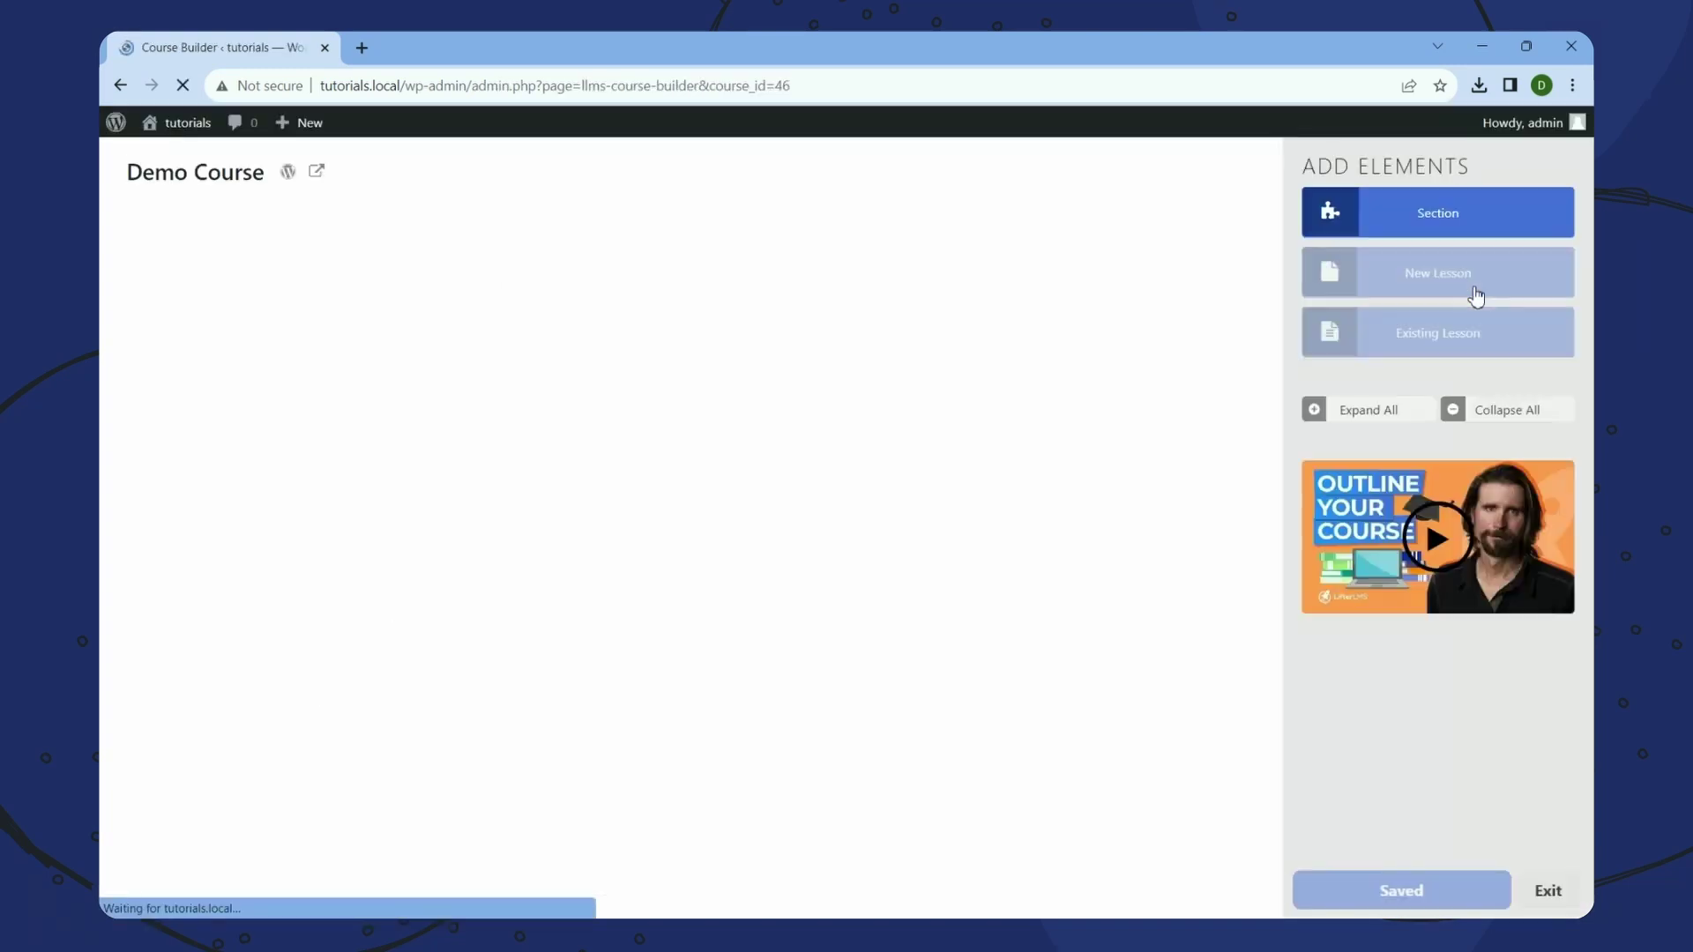
pyautogui.click(1465, 228)
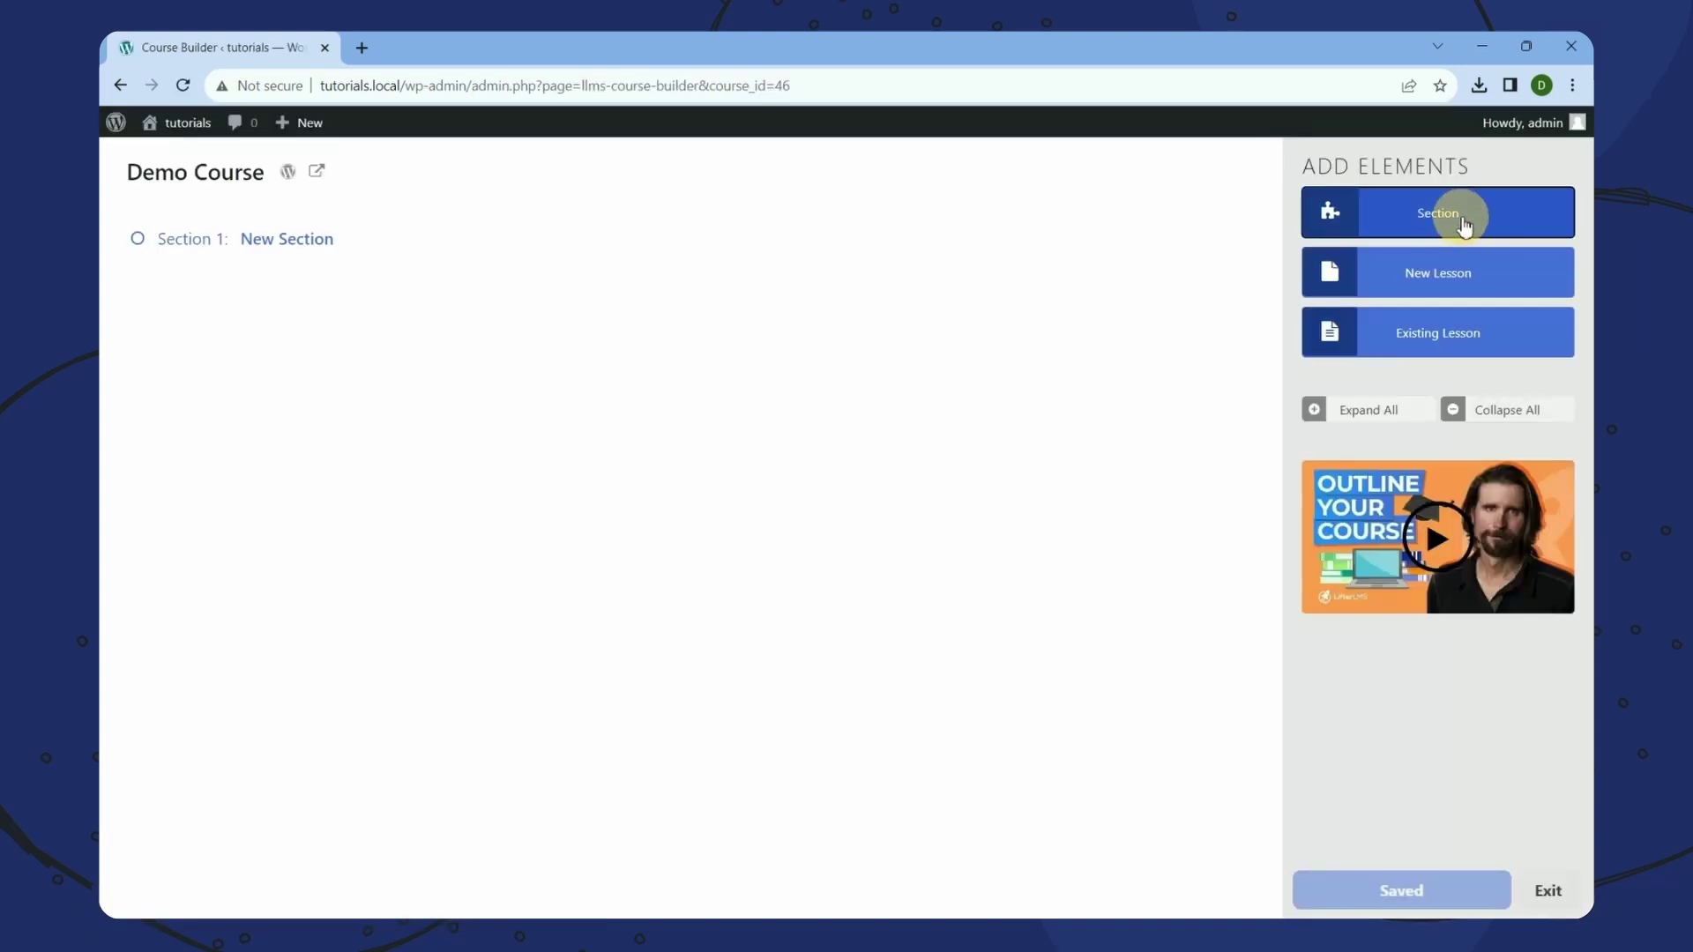
pyautogui.click(290, 240)
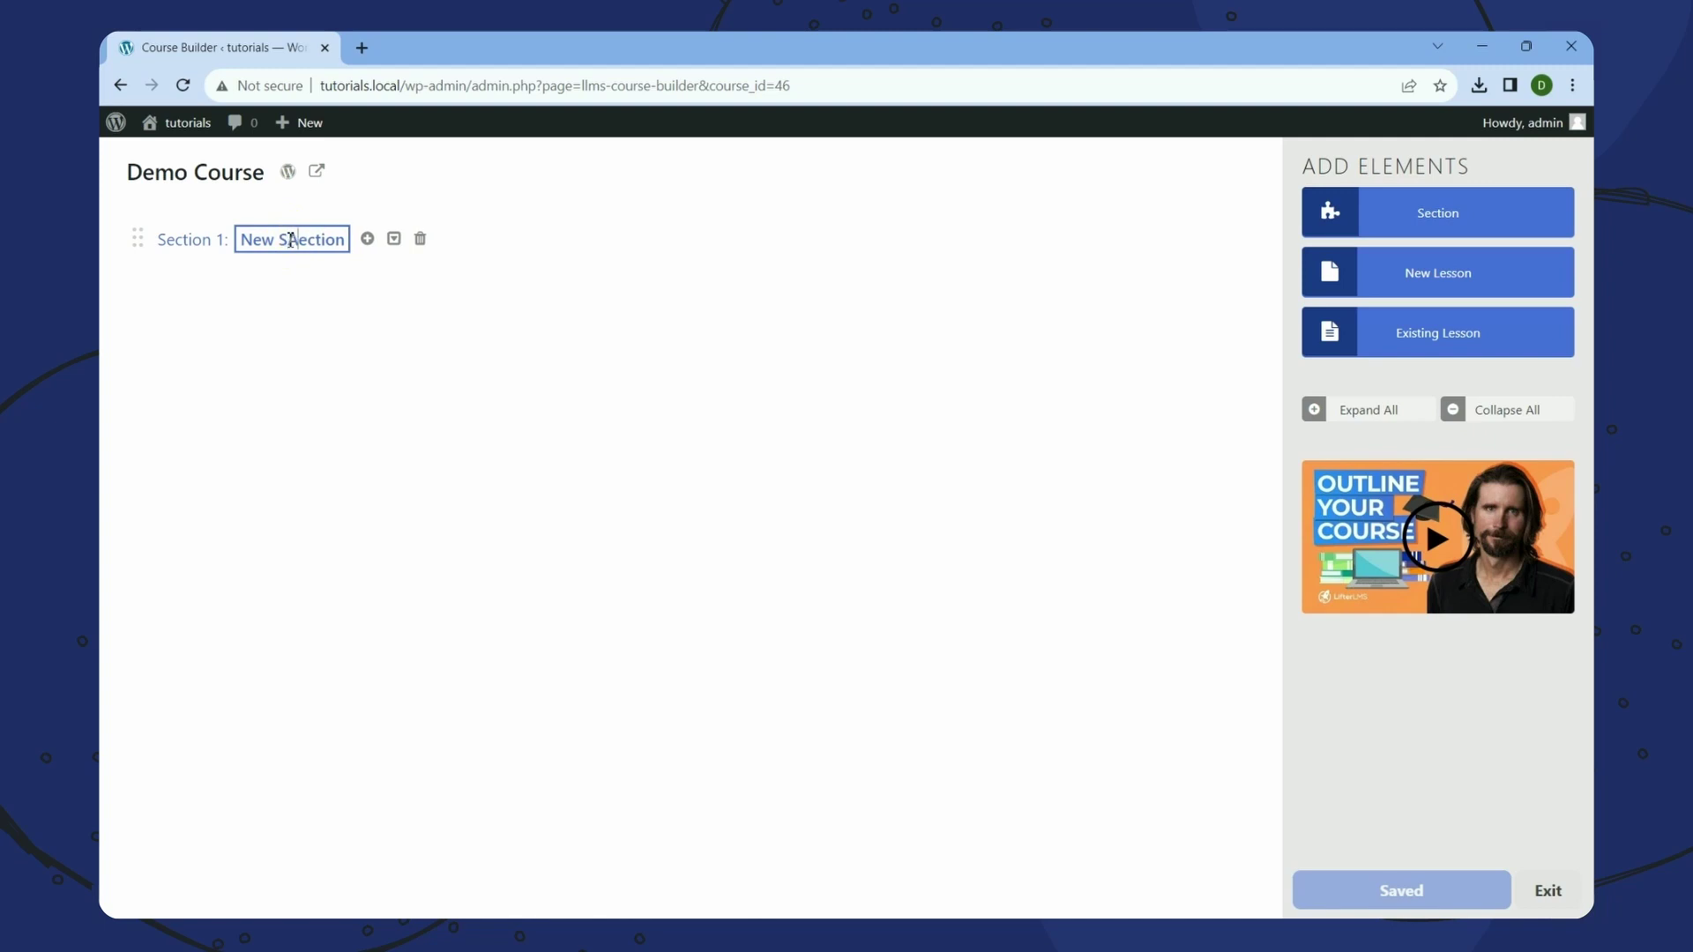
pyautogui.hotkey('ctrl', 'a')
pyautogui.write('Section 1')
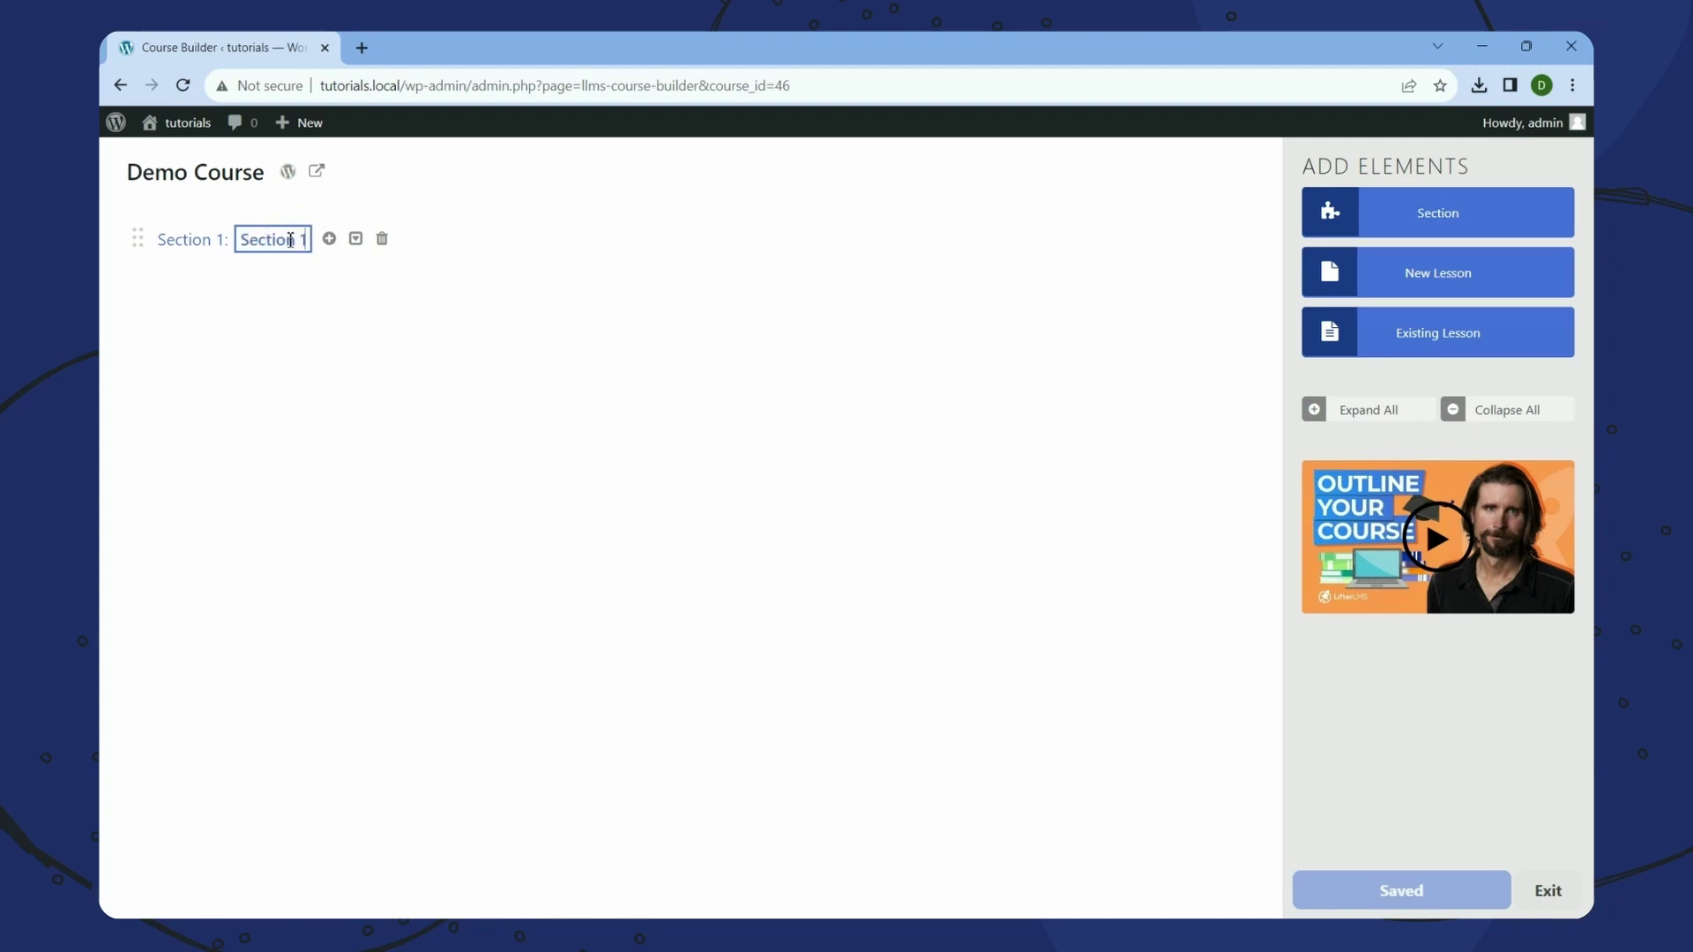
pyautogui.press('Return')
# - Add a new lesson named "Demo Lesson 1" to Section 1 and save the changes
pyautogui.click(1484, 284)
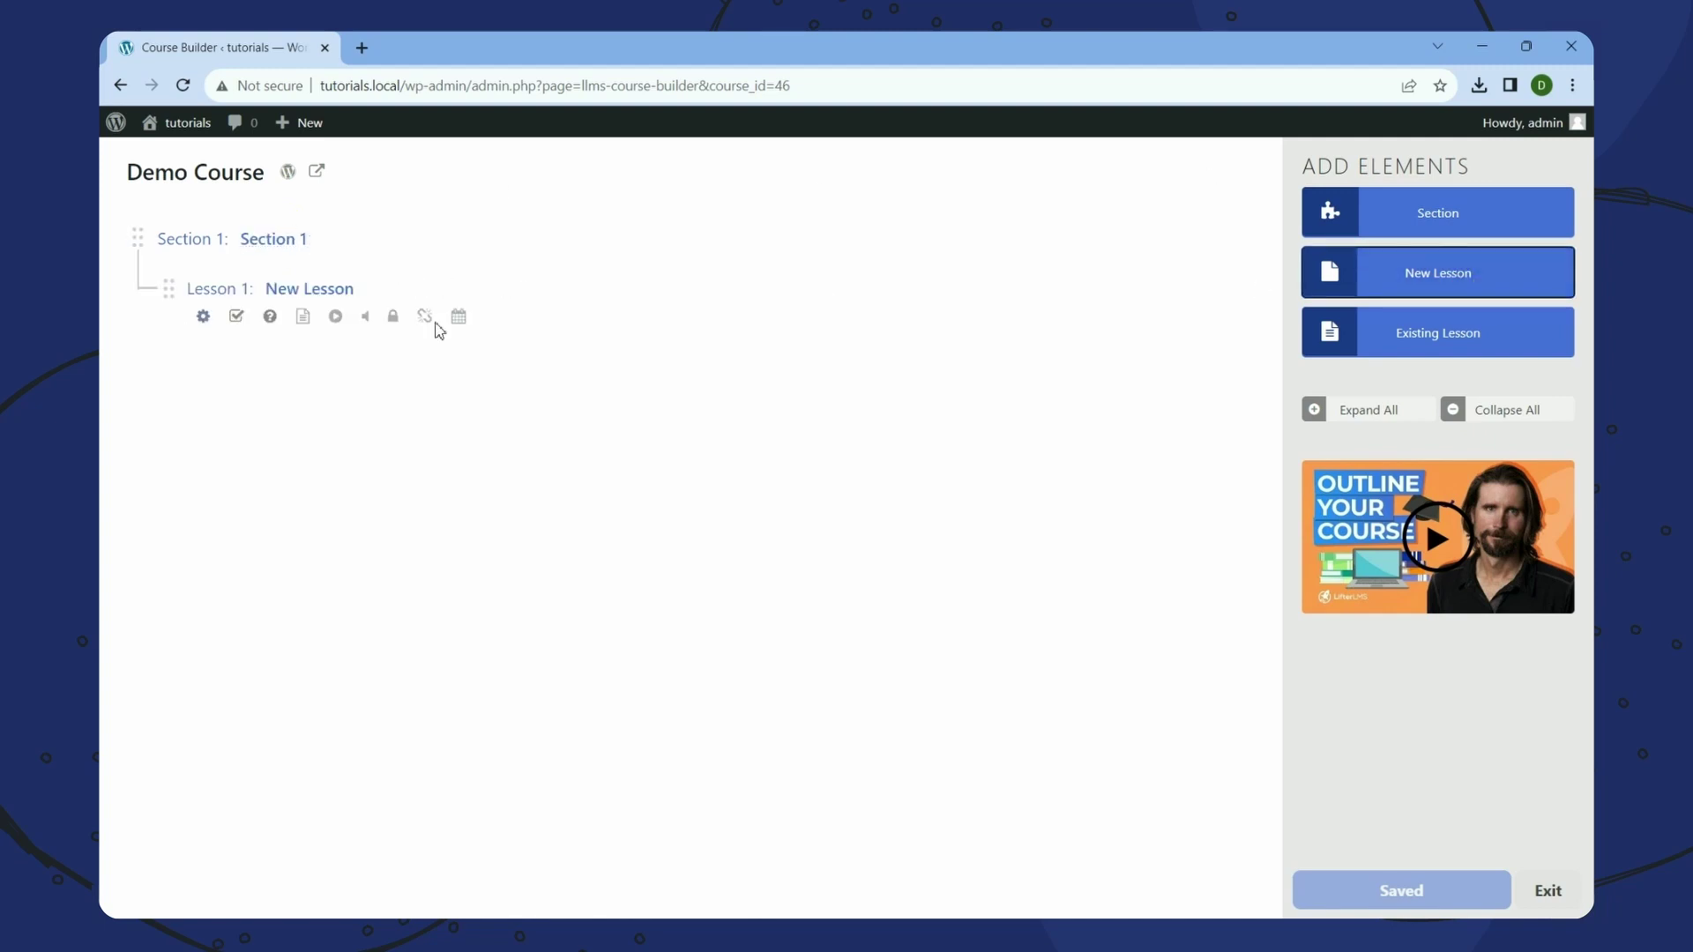
pyautogui.click(293, 289)
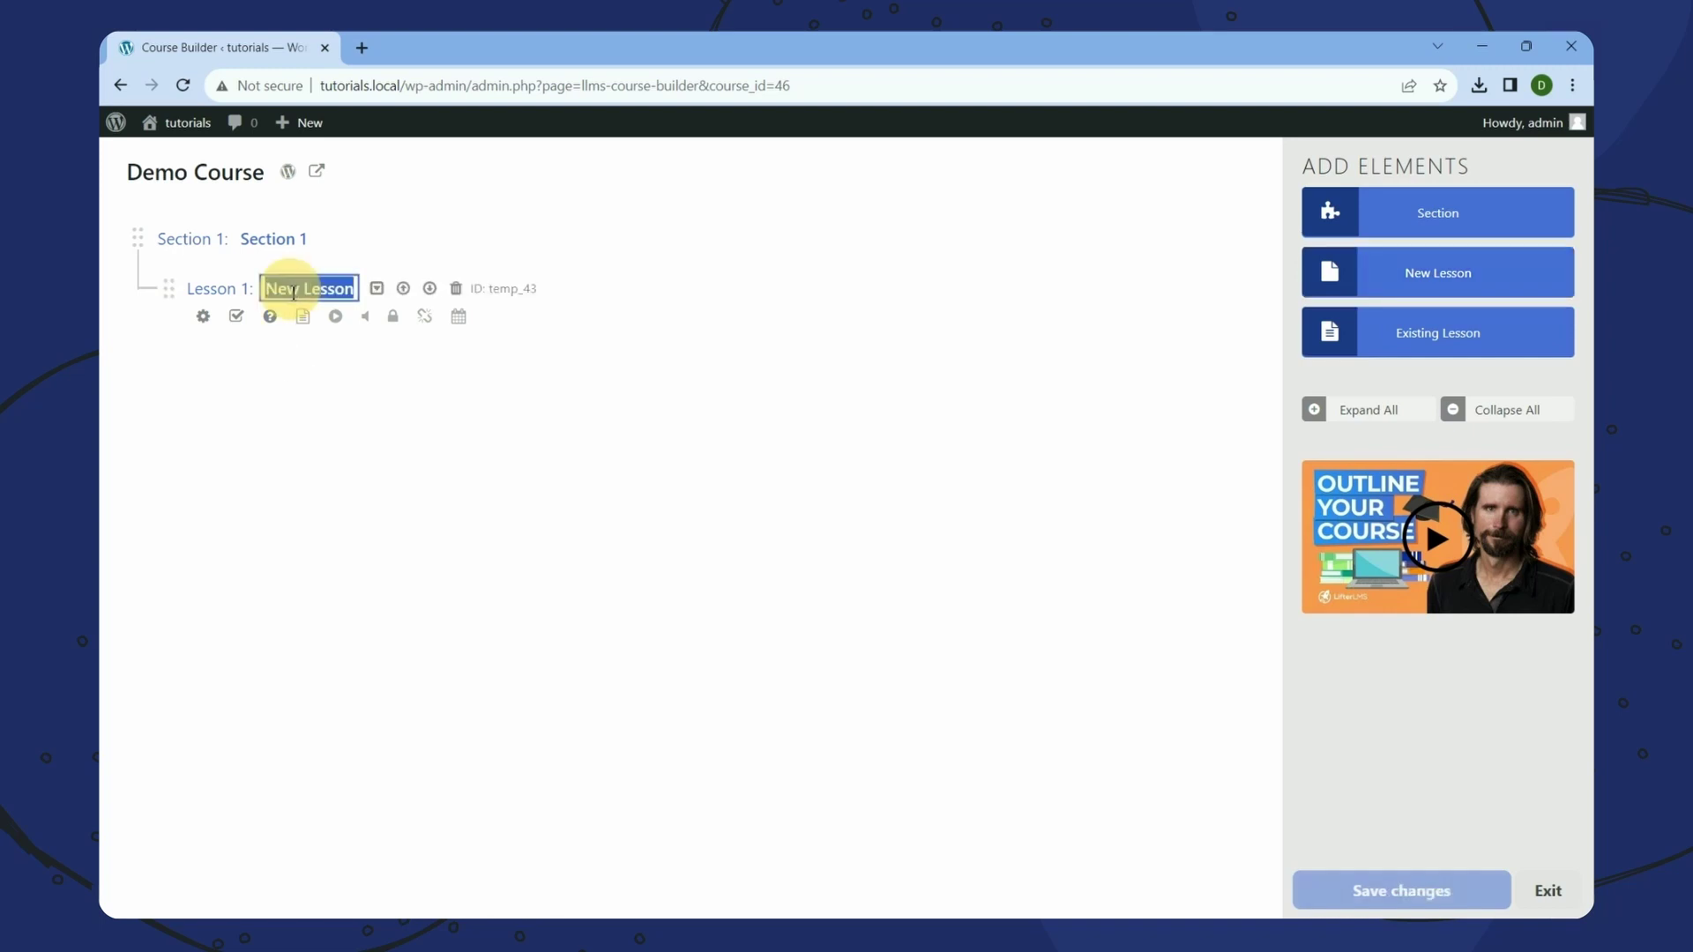
pyautogui.hotkey('ctrl', 'a')
pyautogui.write('Le')
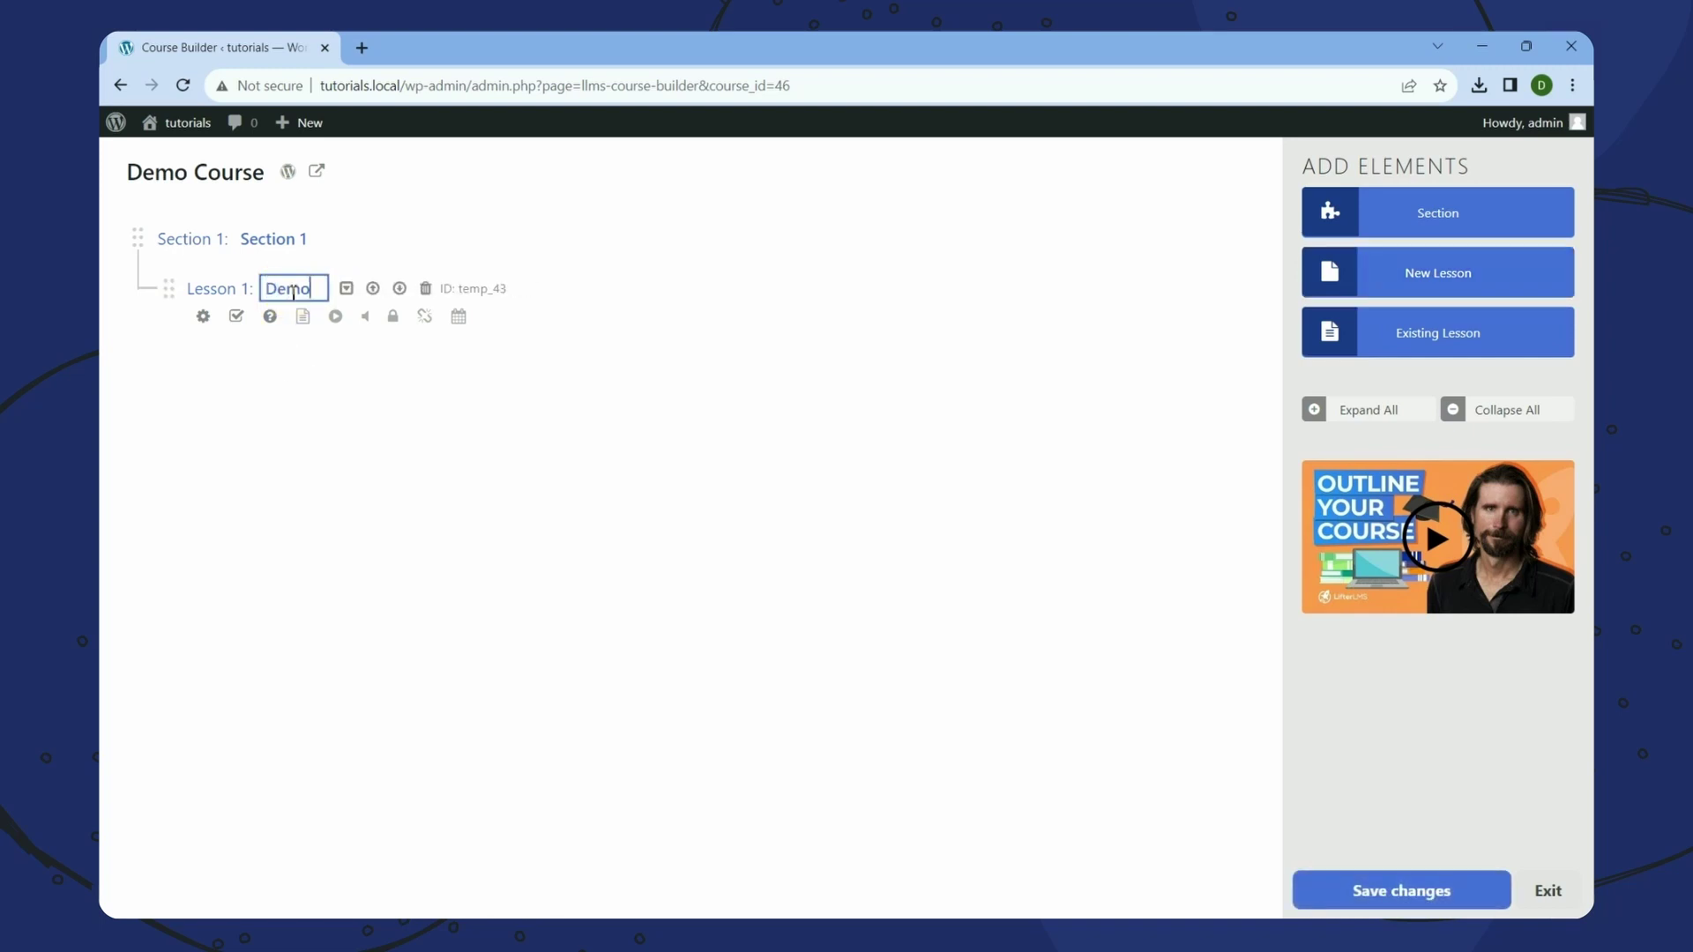
pyautogui.write('mo Lesson 1')
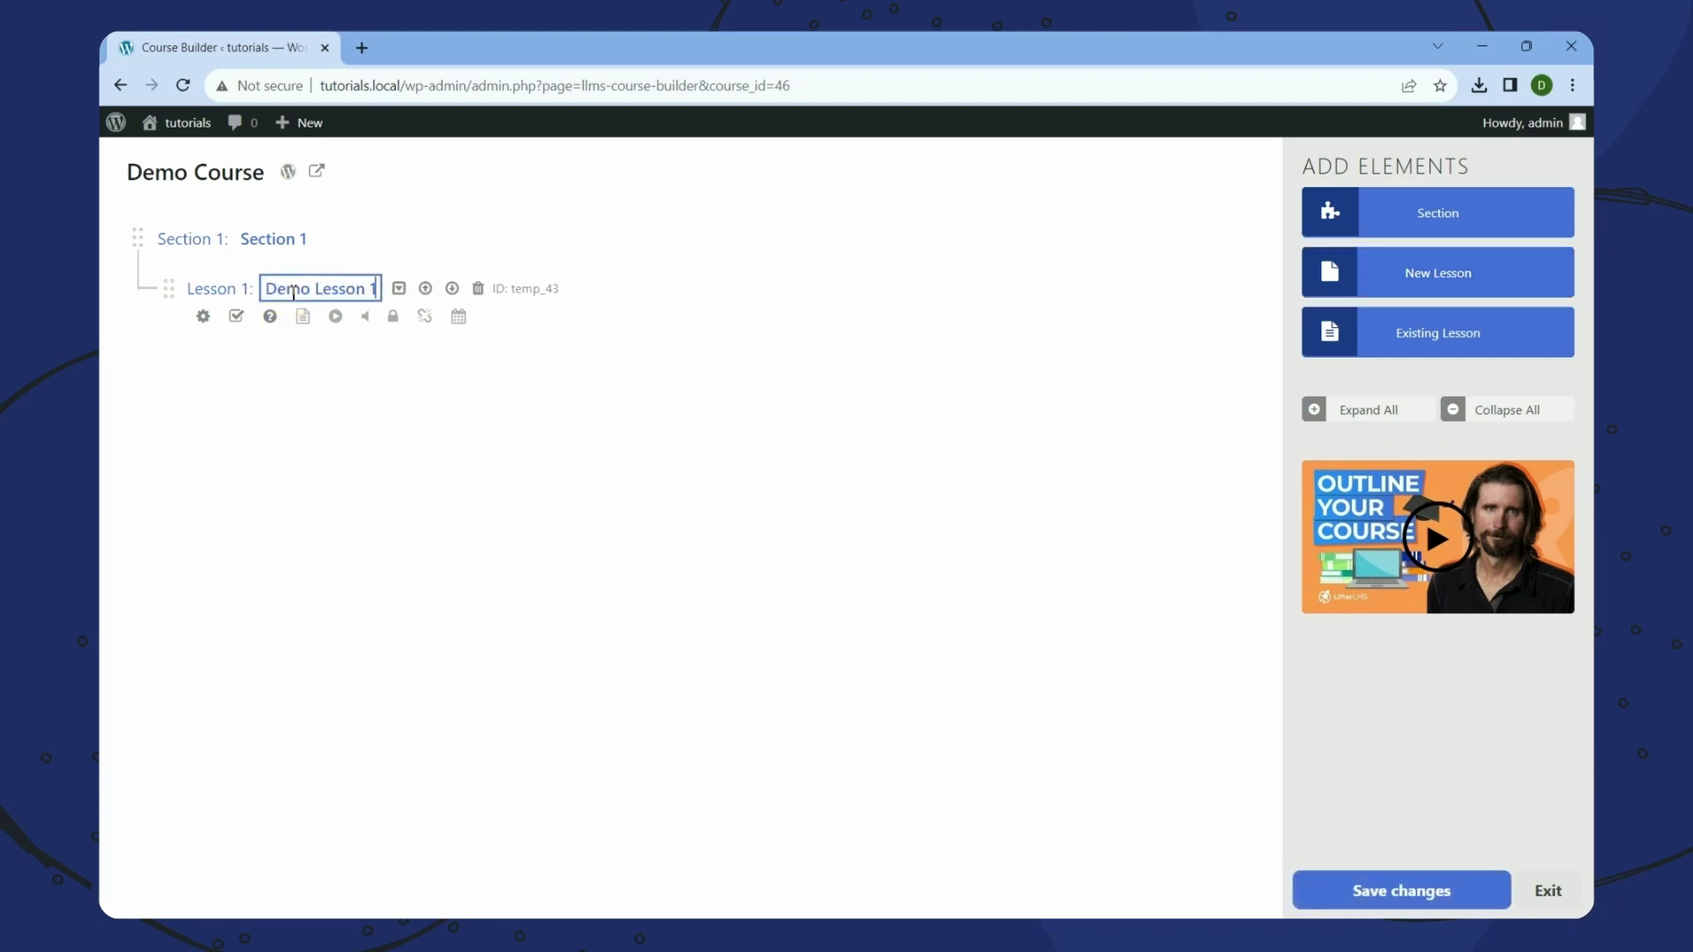
pyautogui.press('Return')
pyautogui.click(1404, 892)
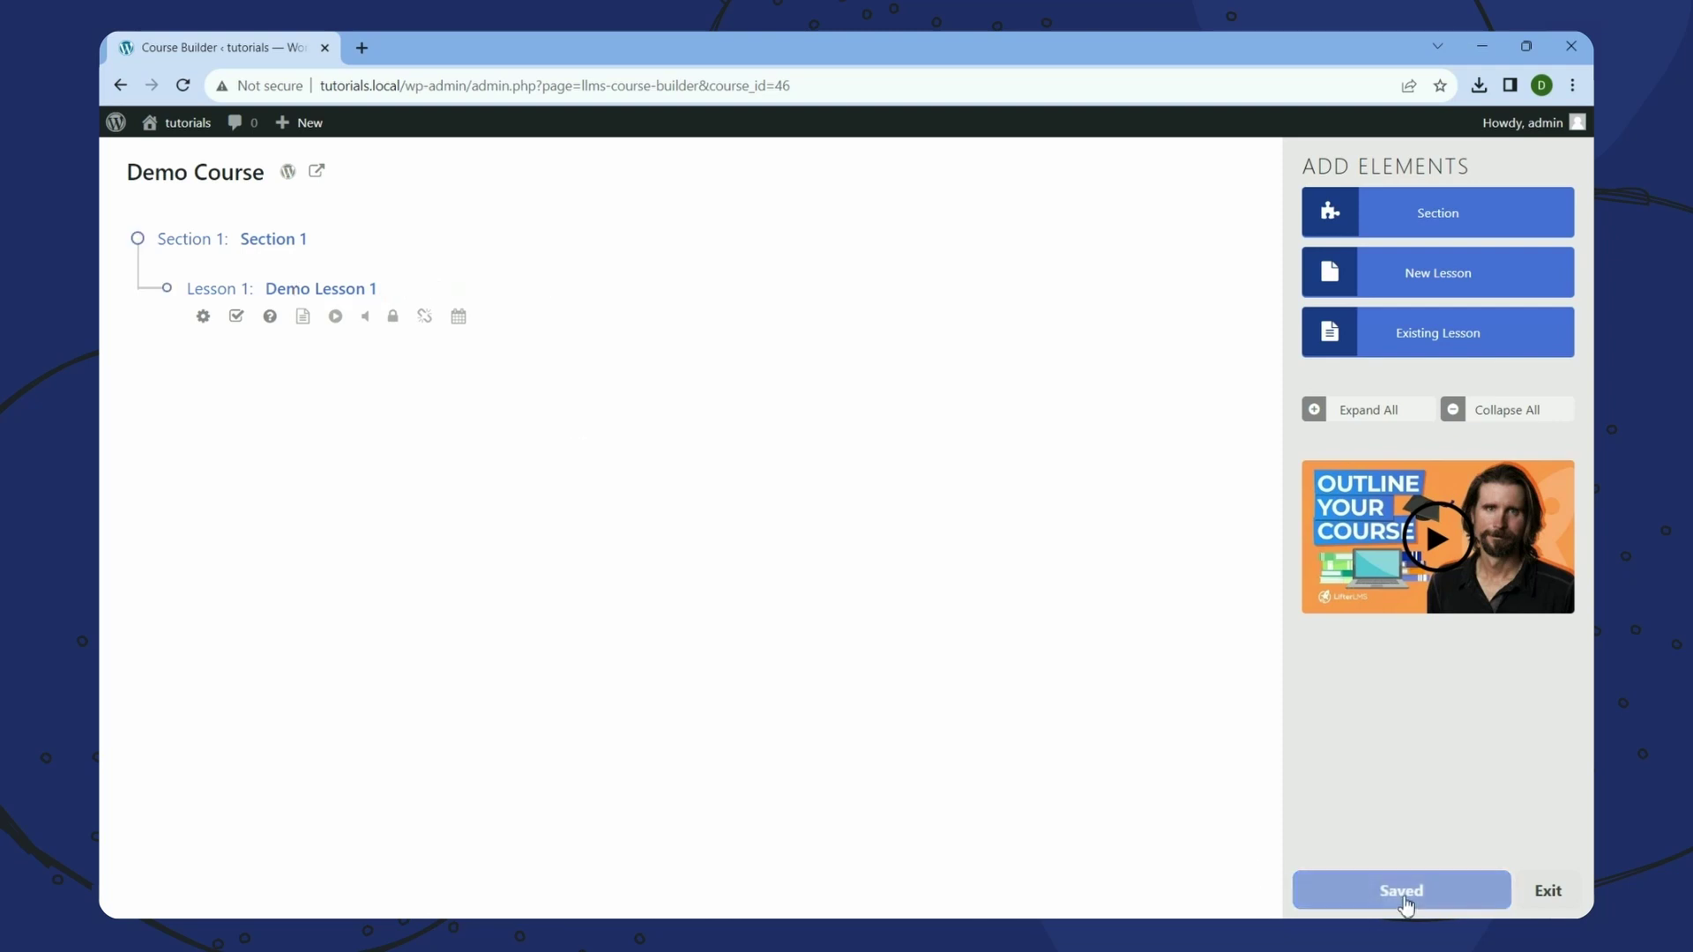
# - Reload the Course Builder and open Demo Lesson 1's permalink from its lesson settings in a new browser tab
pyautogui.rightClick(1051, 333)
pyautogui.click(1113, 392)
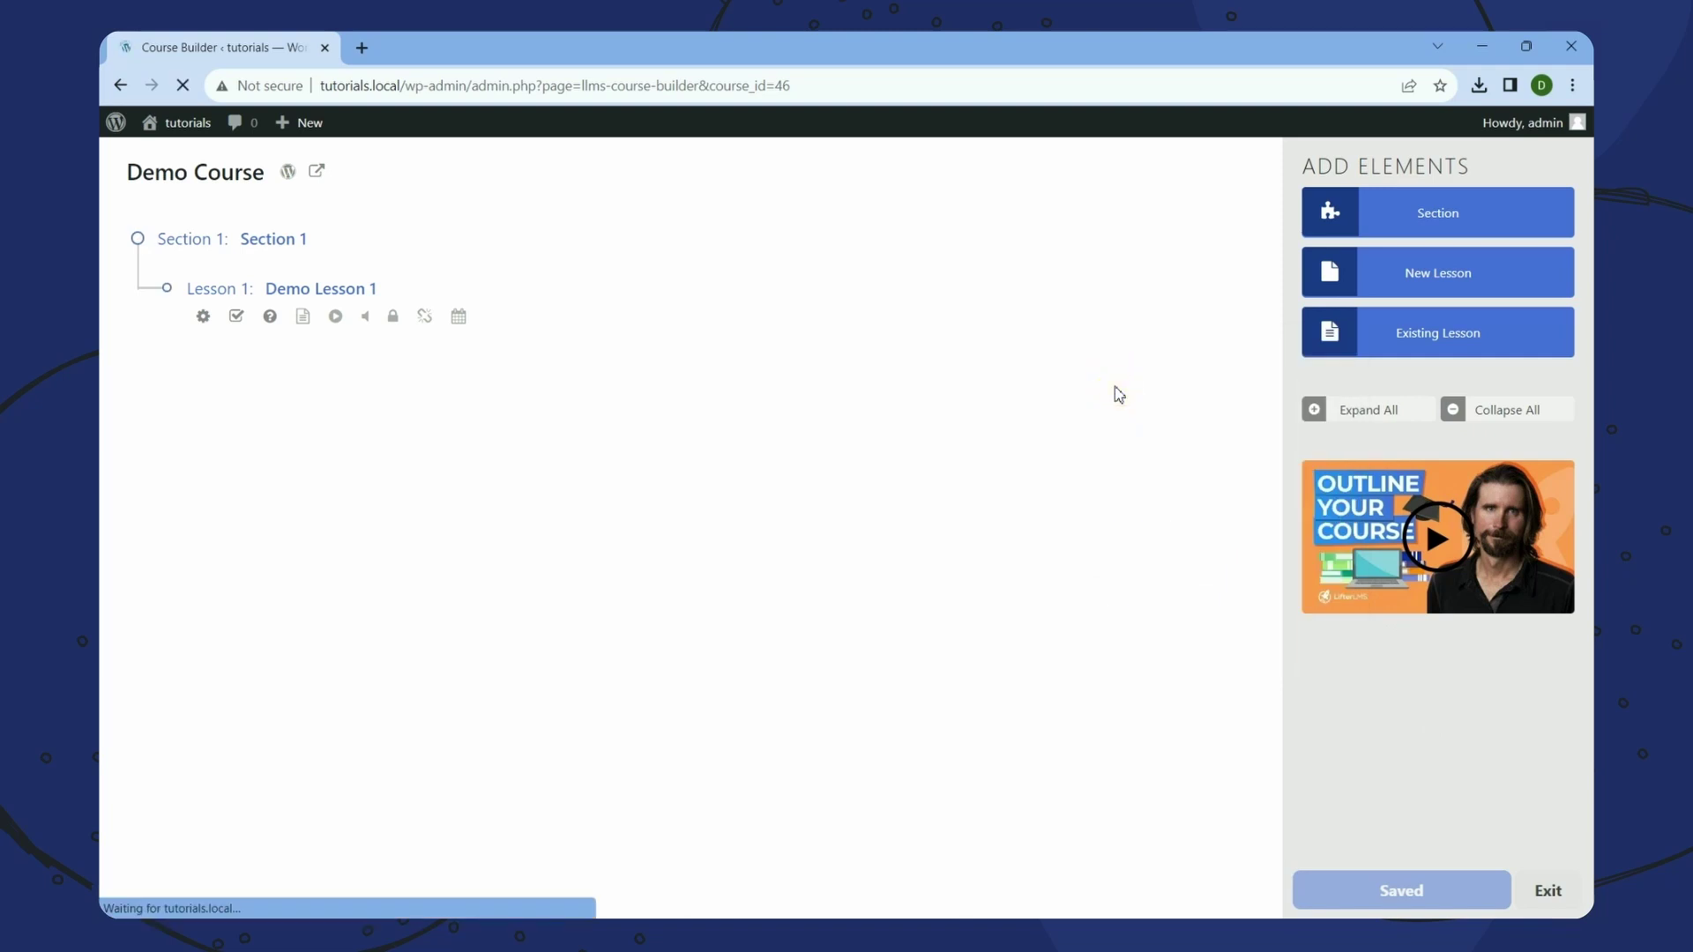
pyautogui.click(203, 316)
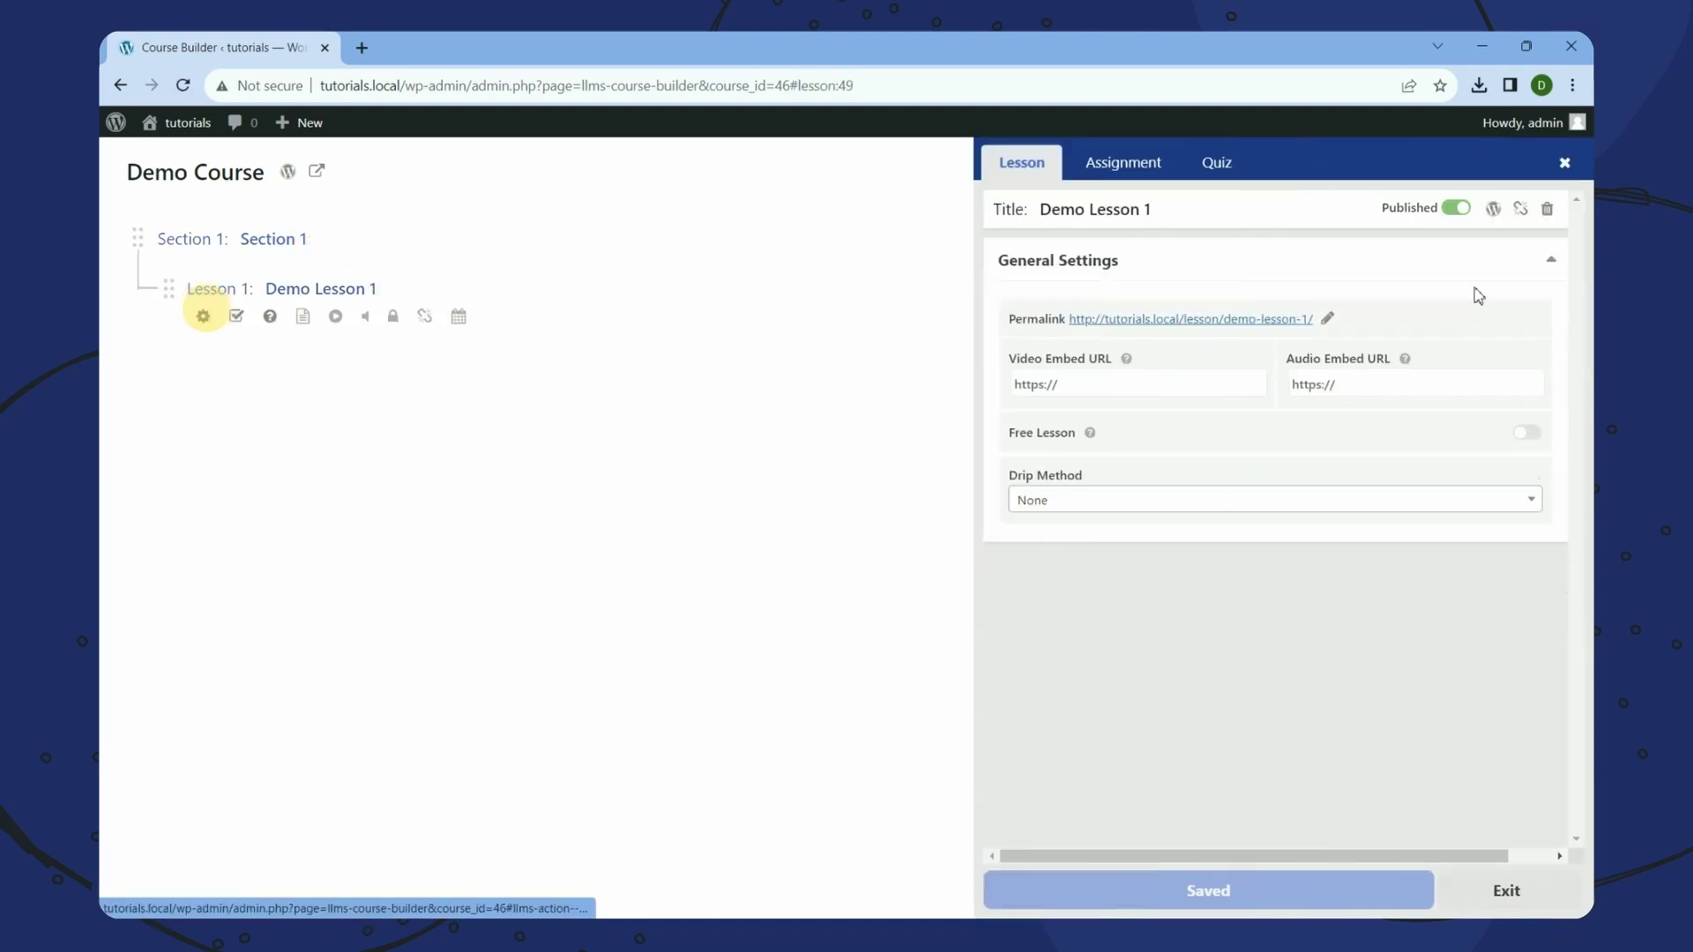
pyautogui.rightClick(1005, 327)
pyautogui.click(1036, 344)
pyautogui.click(474, 44)
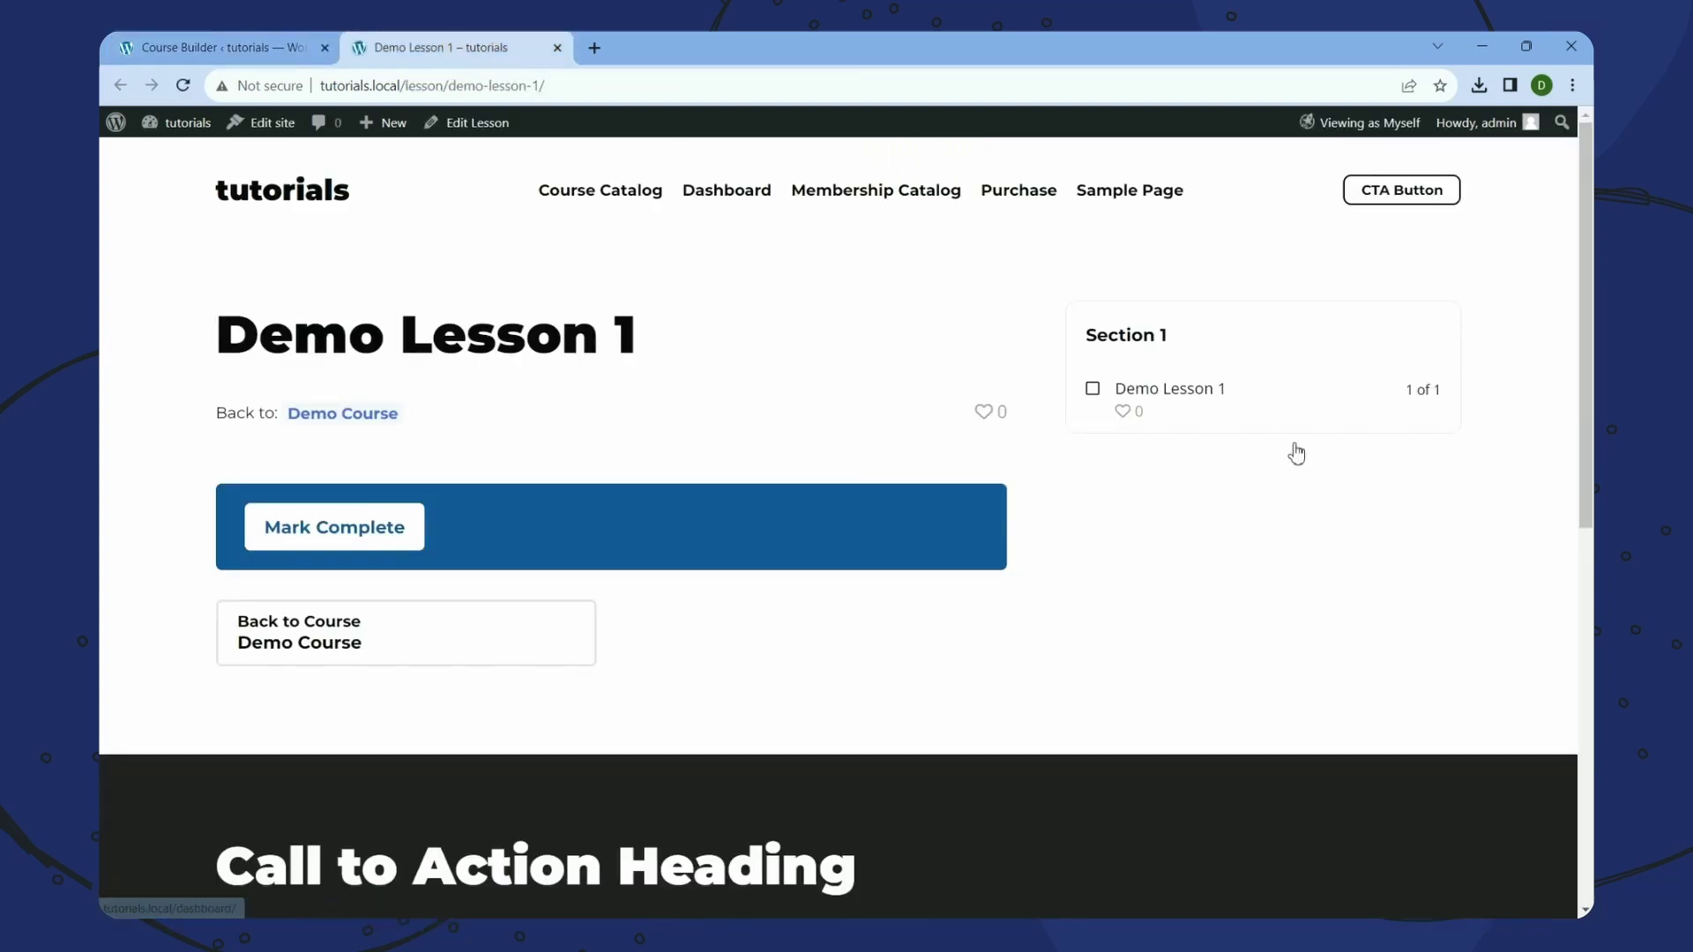
pyautogui.click(1590, 445)
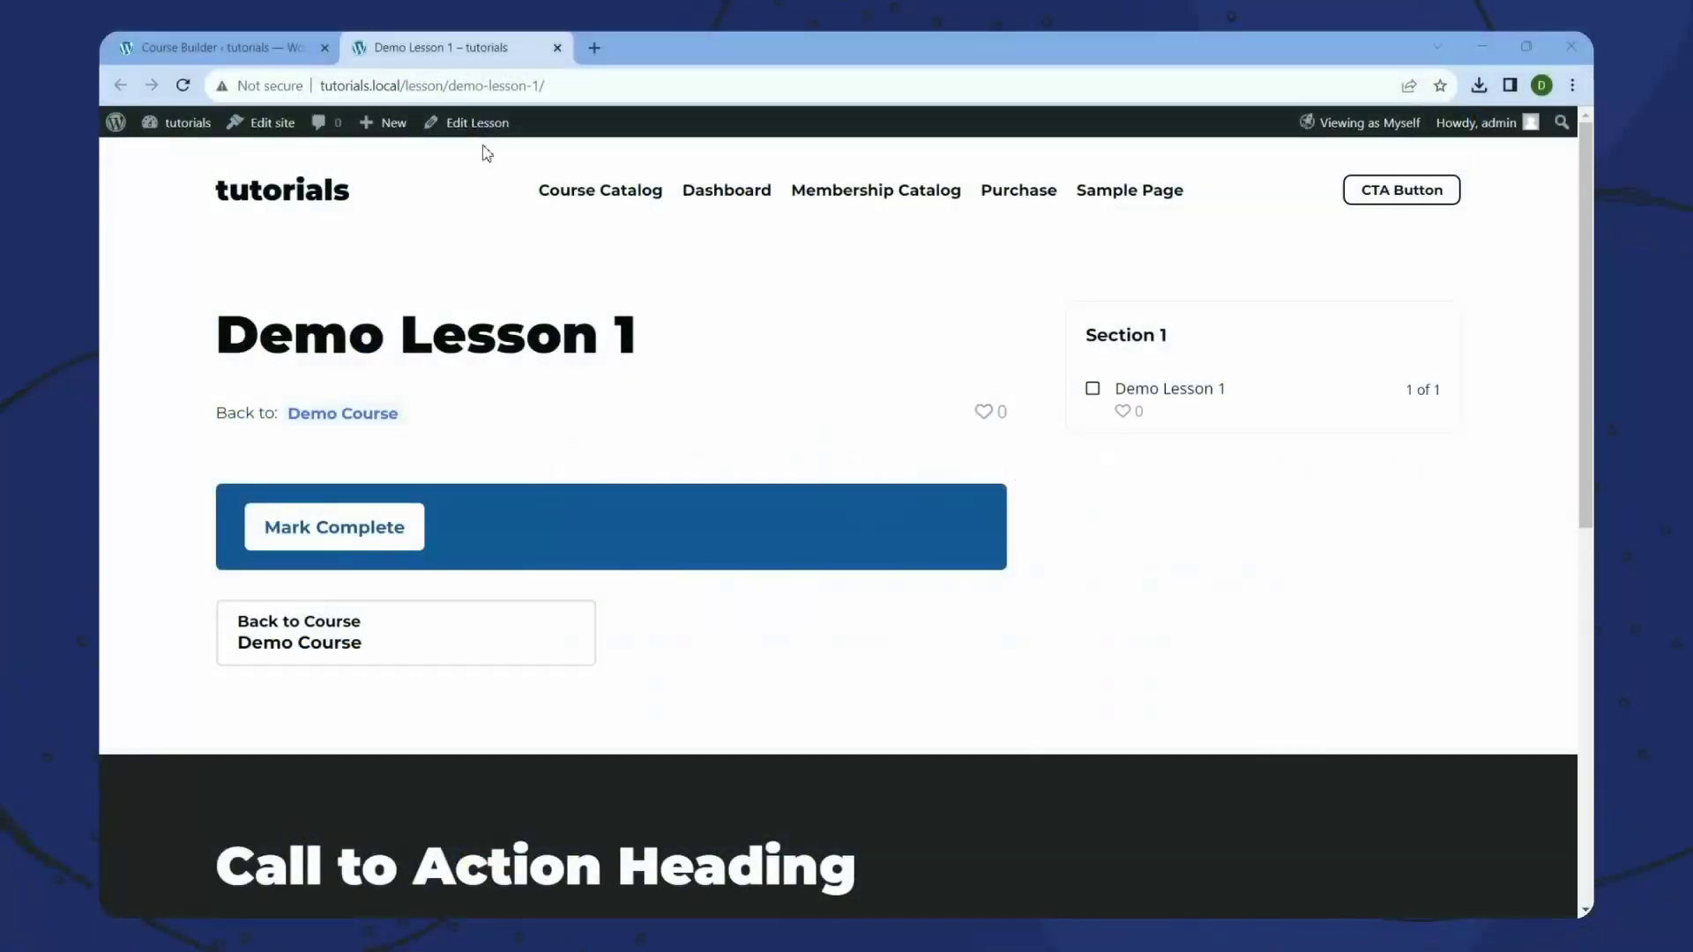
# - Open Demo Lesson 1 for editing and add an empty paragraph block below the title
pyautogui.click(461, 127)
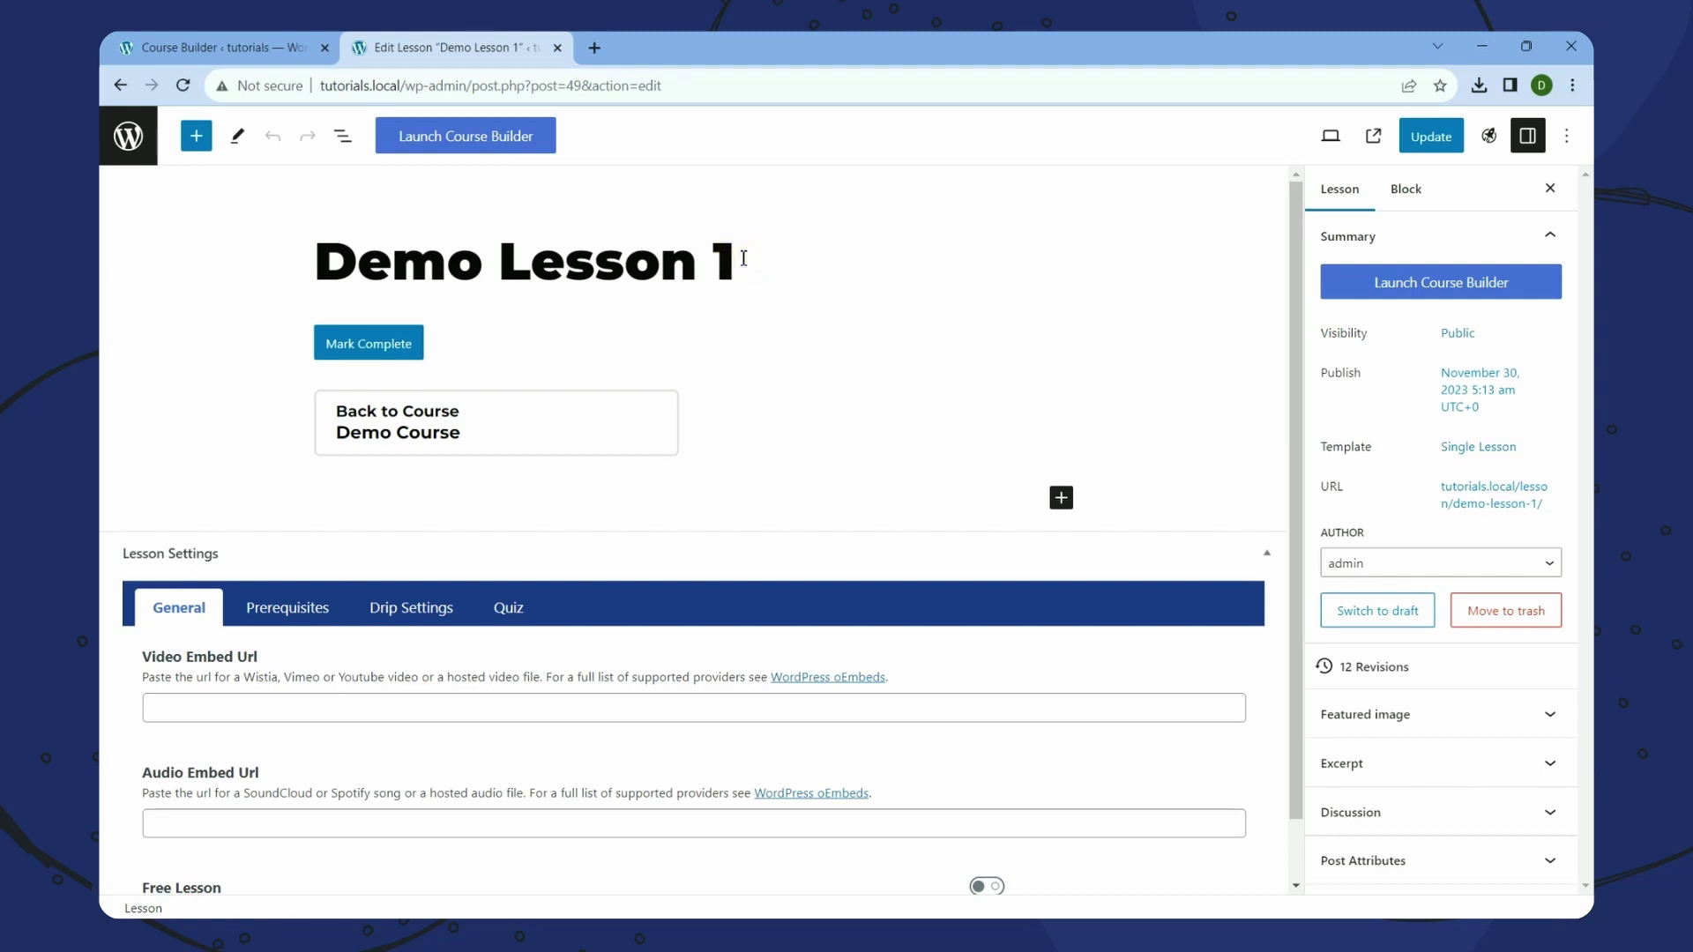
pyautogui.click(744, 258)
pyautogui.press('Return')
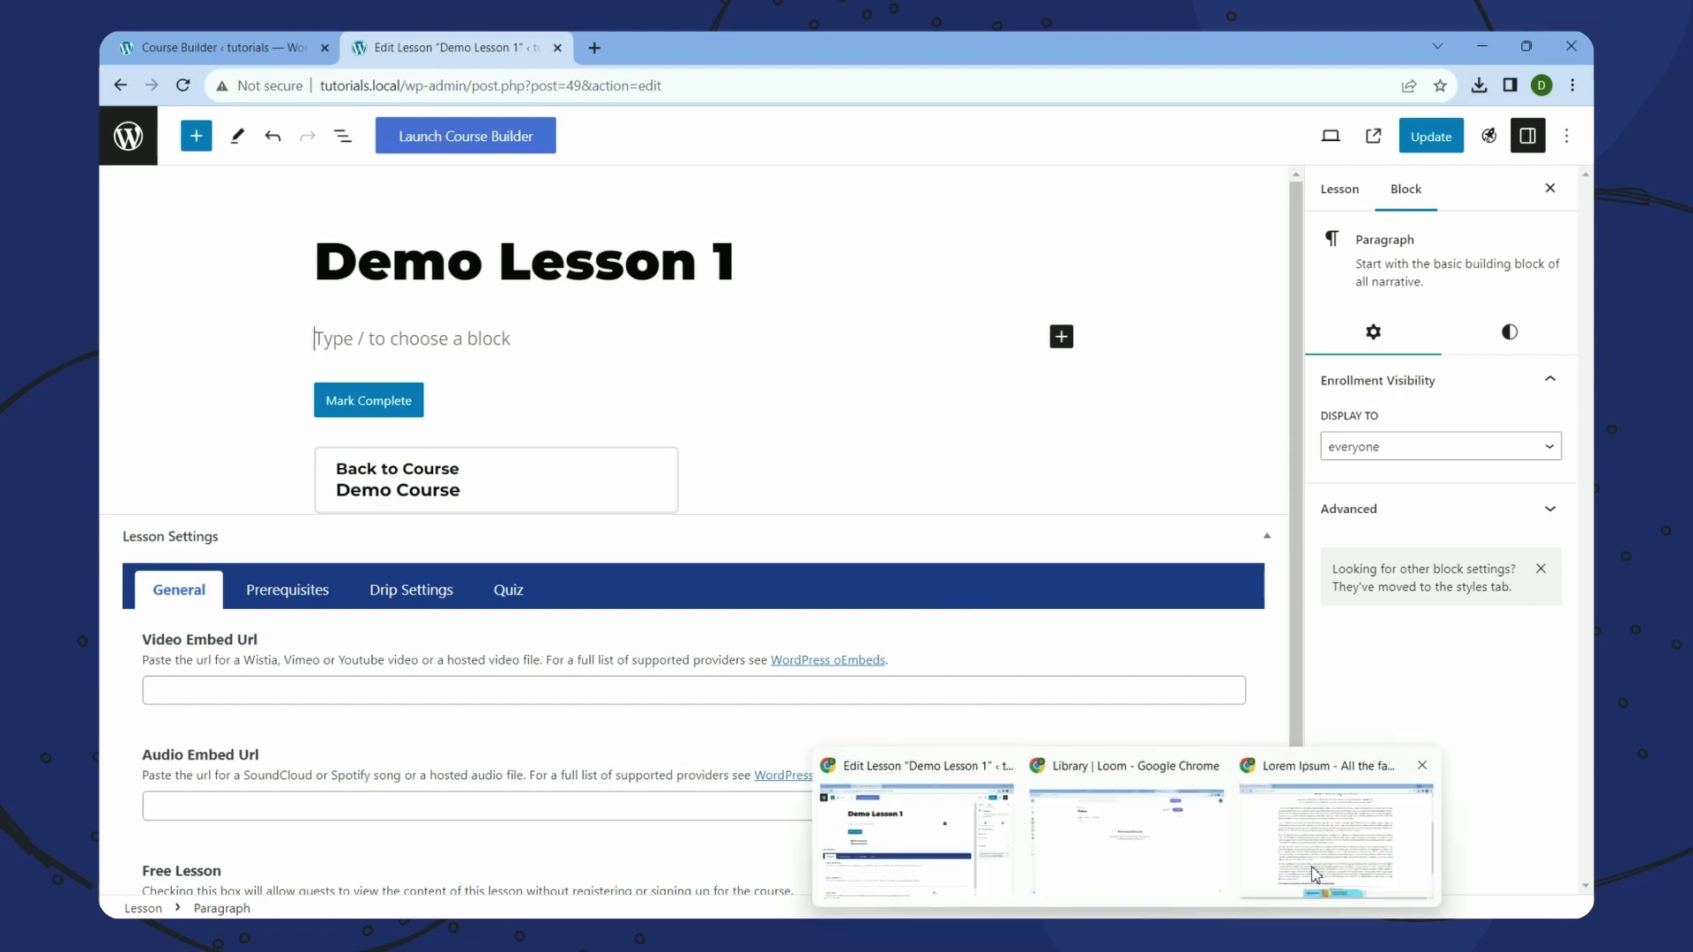
# - Copy the first two Lorem Ipsum paragraphs from the lipsum.com window and paste them into the lesson's empty paragraph
pyautogui.click(1314, 878)
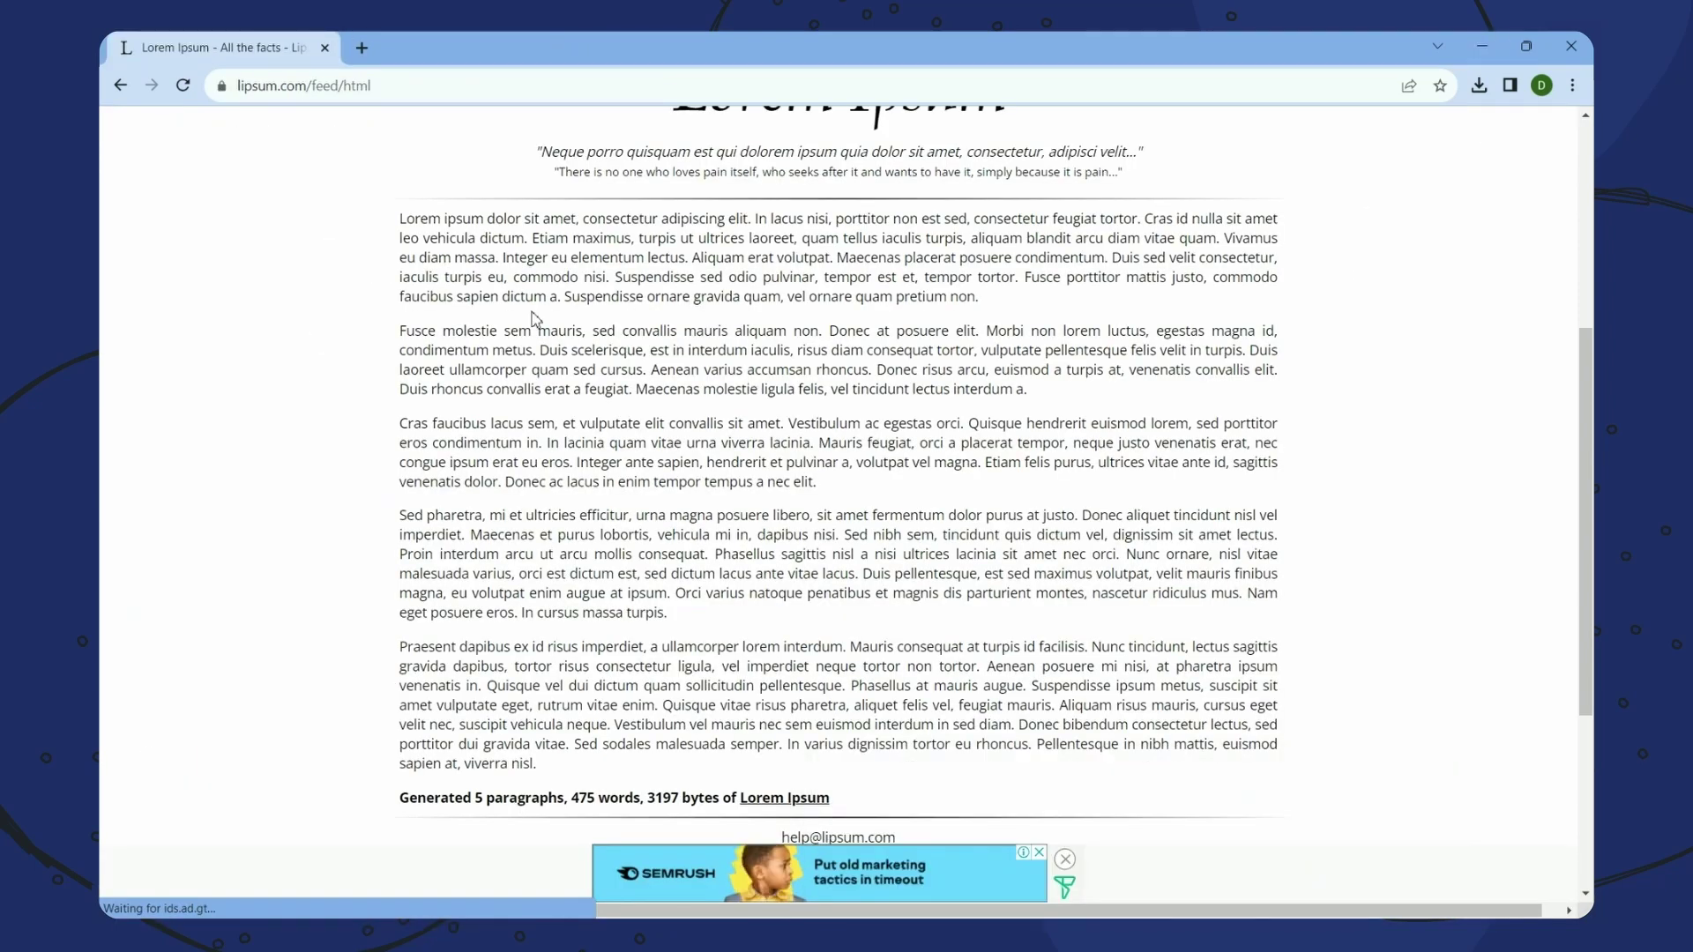
pyautogui.moveTo(400, 218); pyautogui.dragTo(1040, 381)
pyautogui.rightClick(844, 284)
pyautogui.click(895, 295)
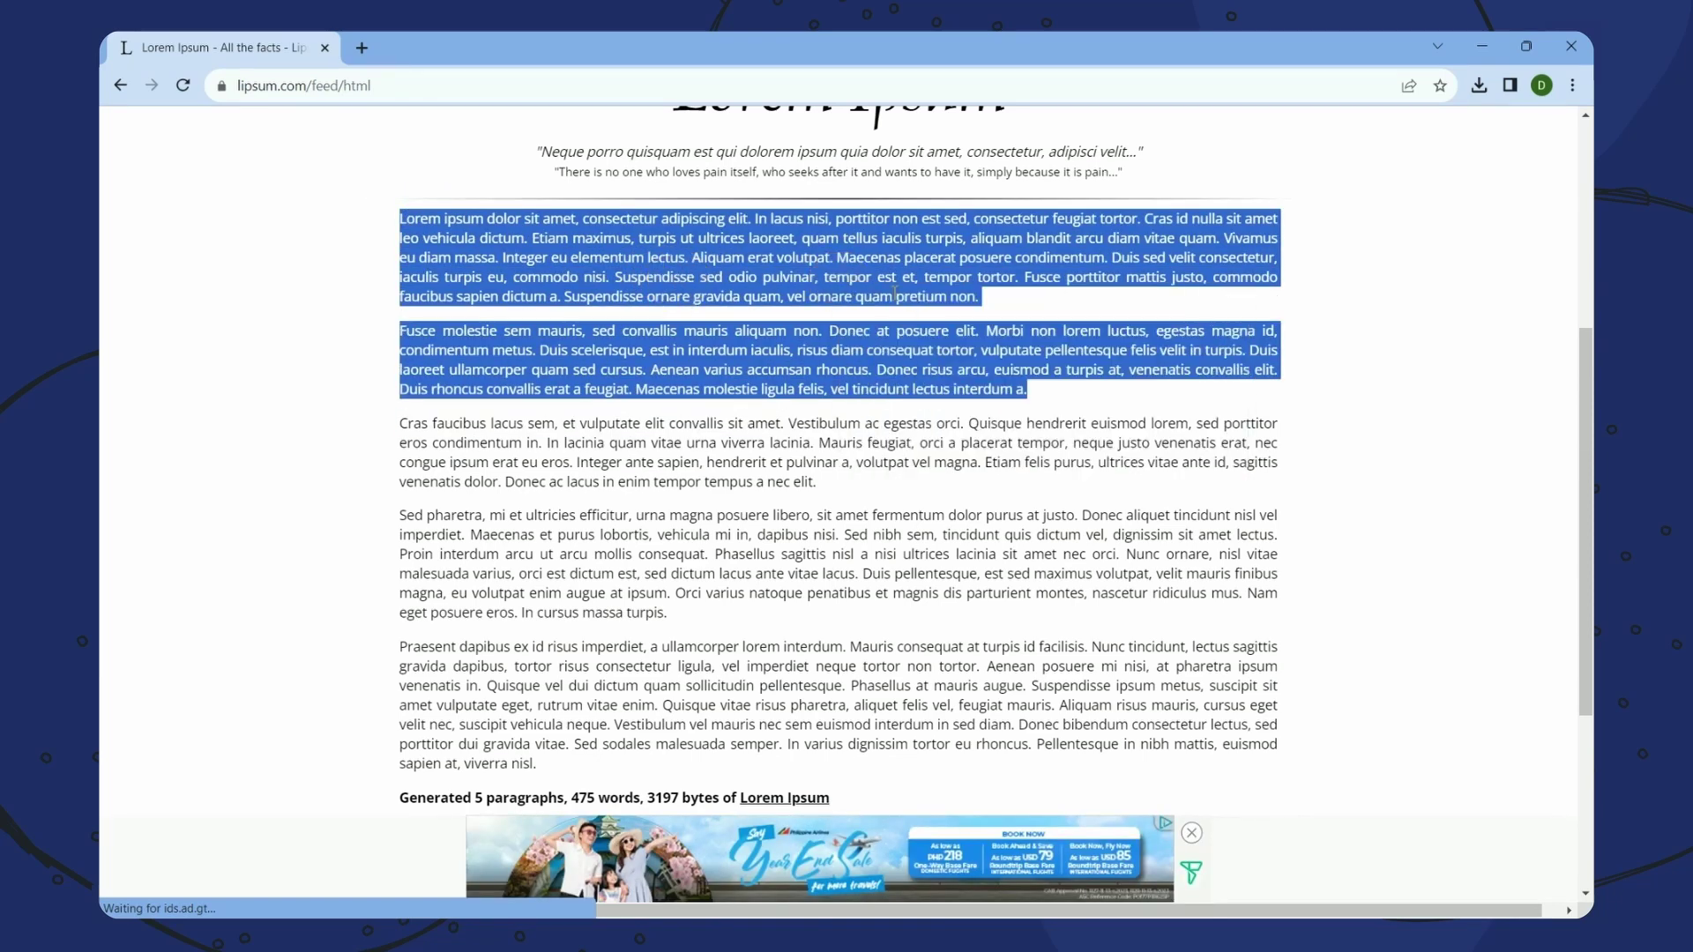
pyautogui.click(1484, 48)
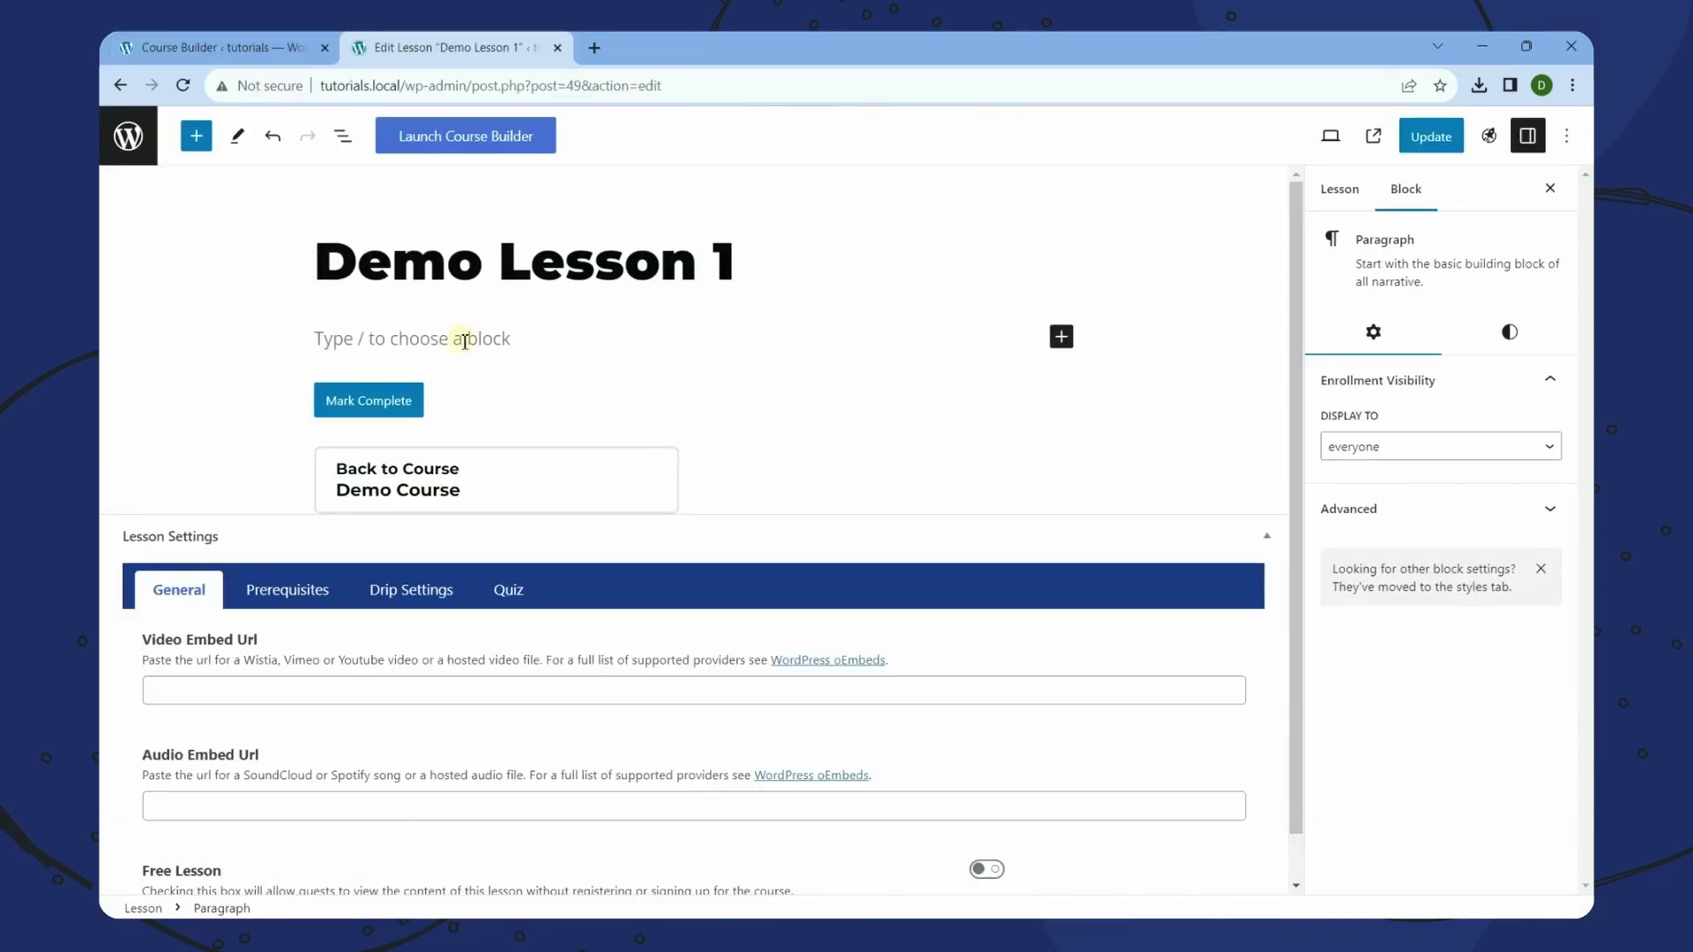
pyautogui.rightClick(465, 341)
pyautogui.click(490, 487)
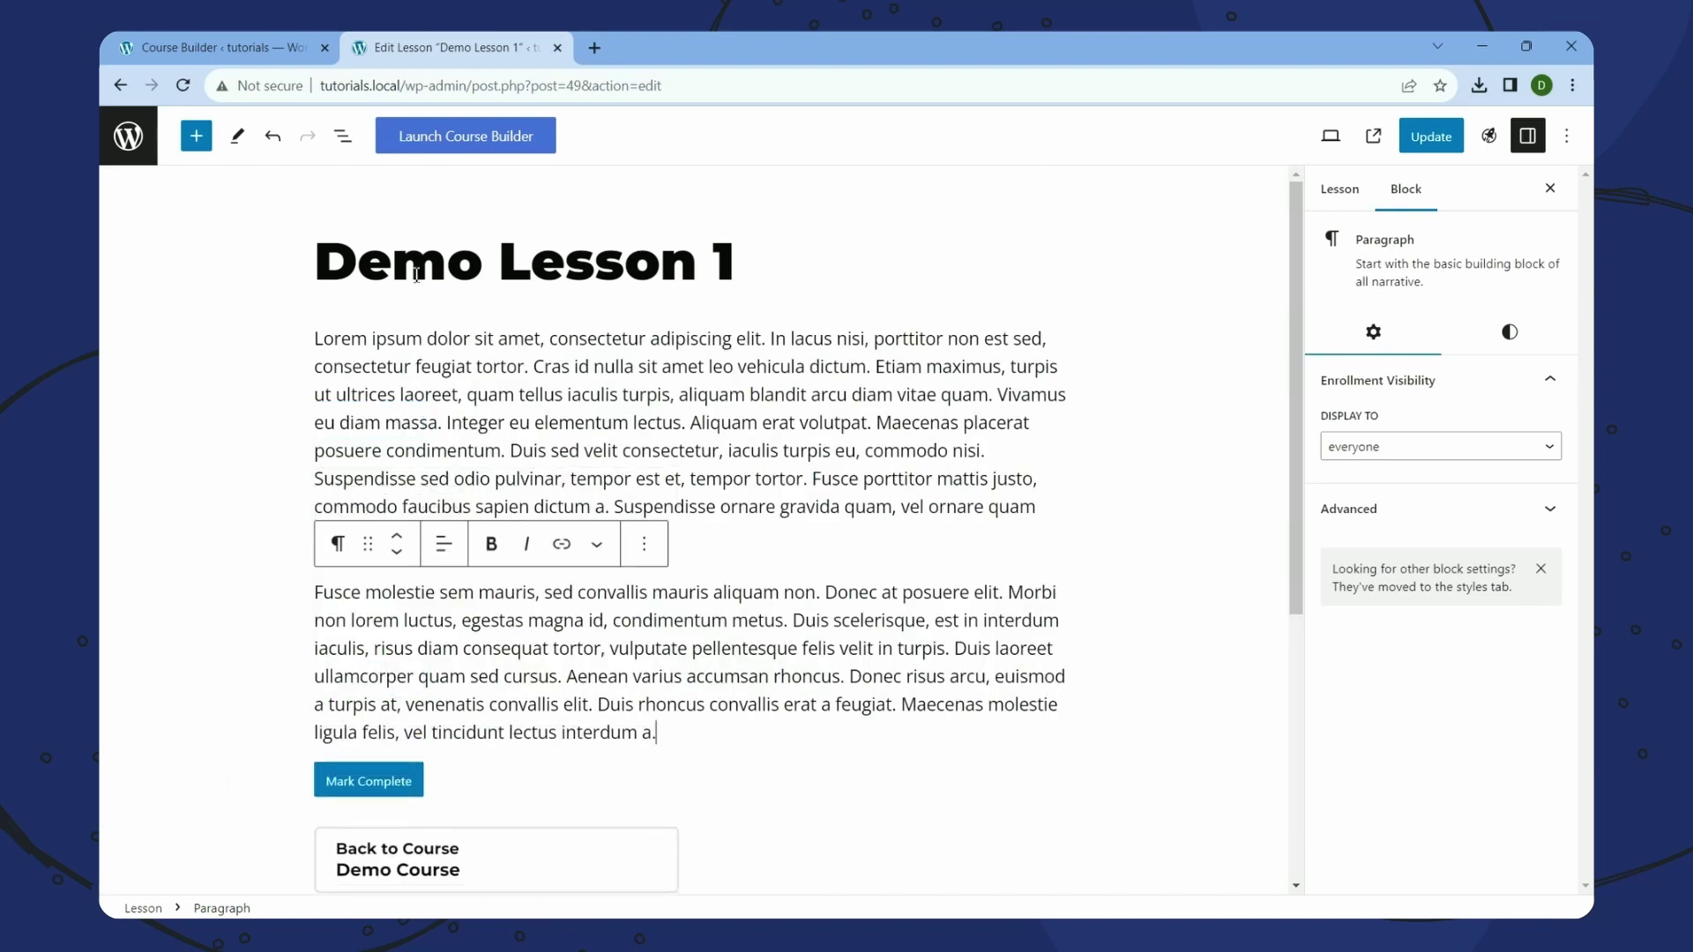
# - Show the block List View, select each of the two pasted paragraphs in turn, and update the lesson
pyautogui.click(343, 137)
pyautogui.click(271, 236)
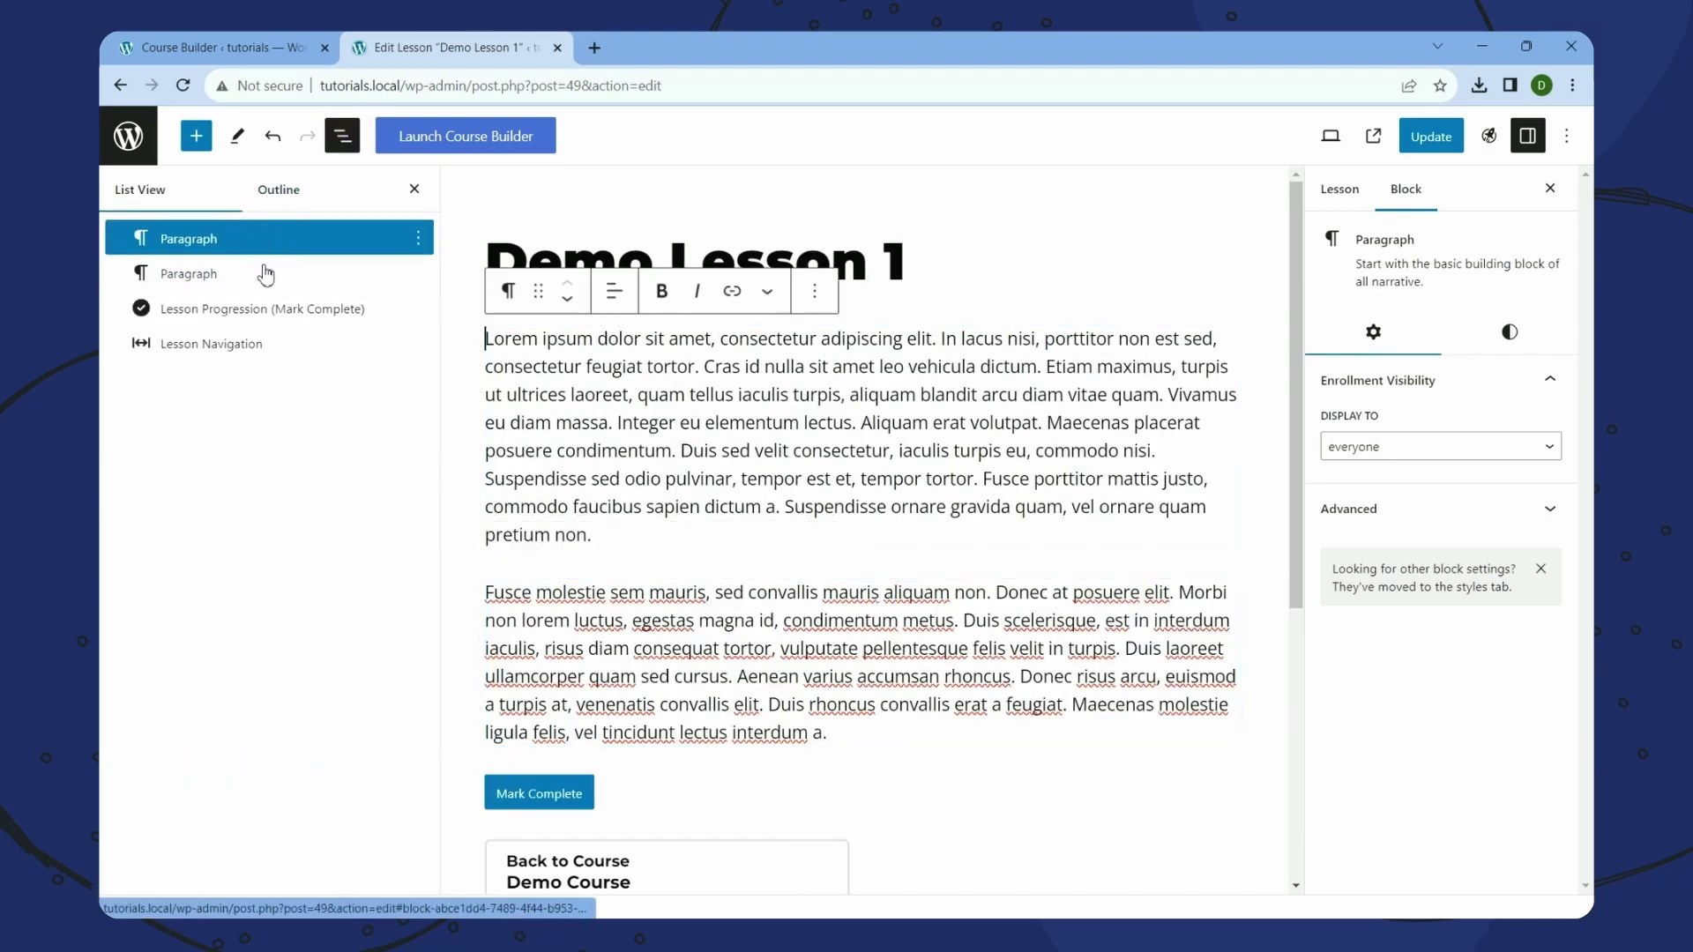
pyautogui.click(266, 275)
pyautogui.click(1436, 140)
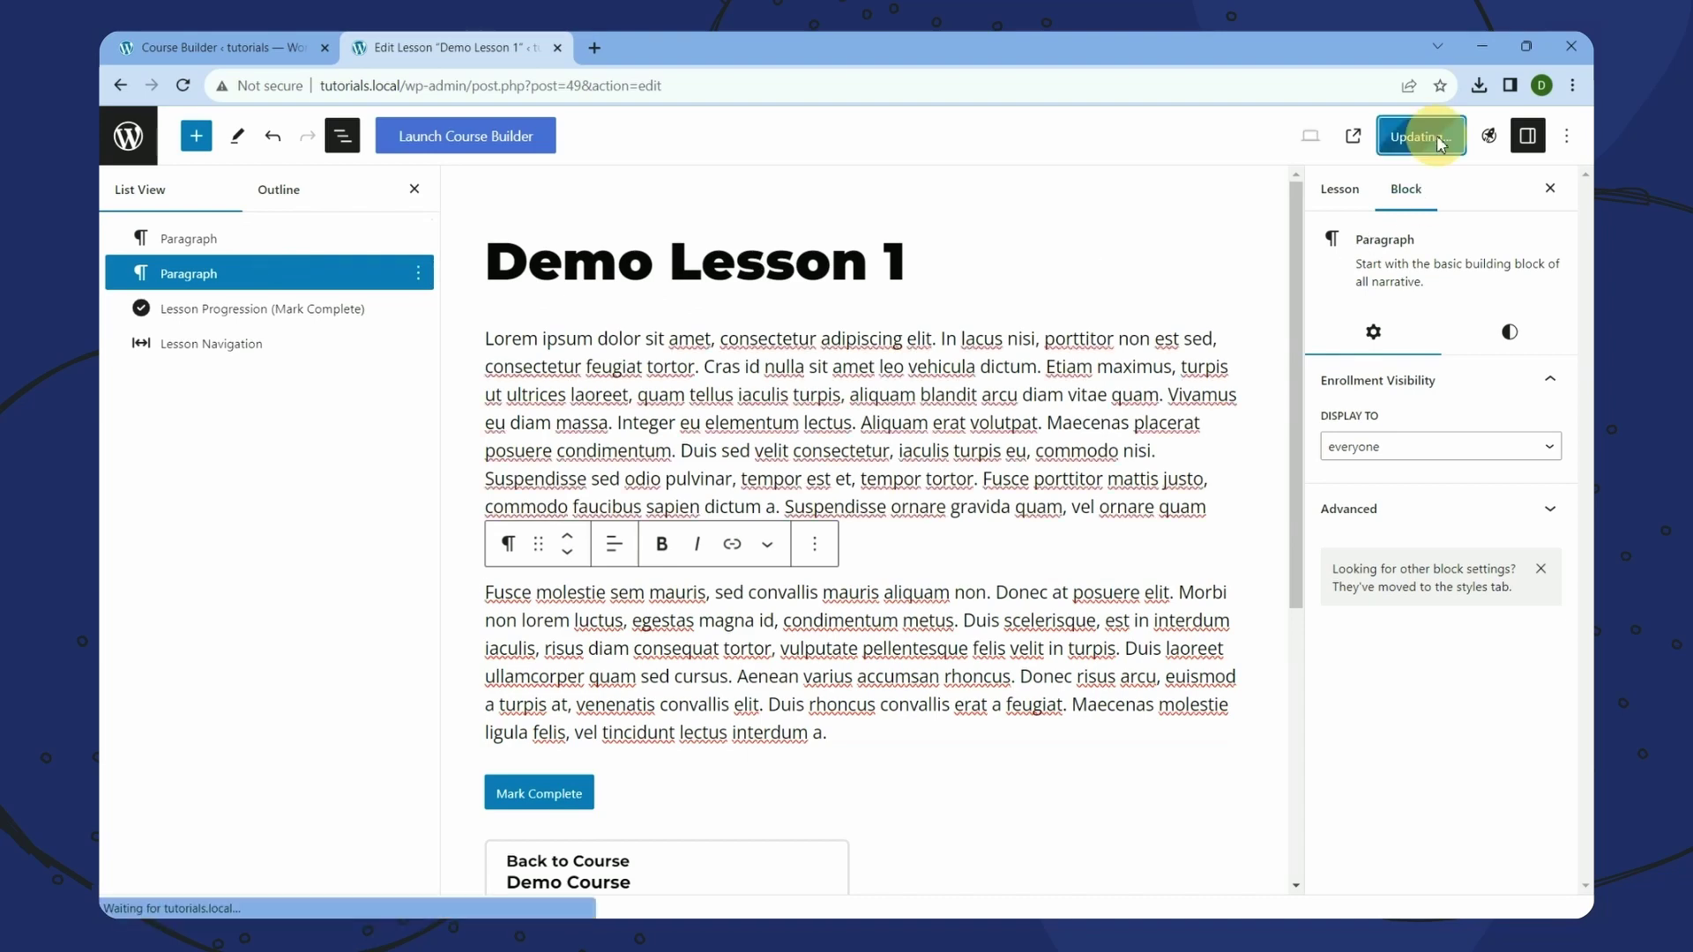
# - Open the published Demo Lesson 1 page from its URL setting and check the new text
pyautogui.click(1339, 189)
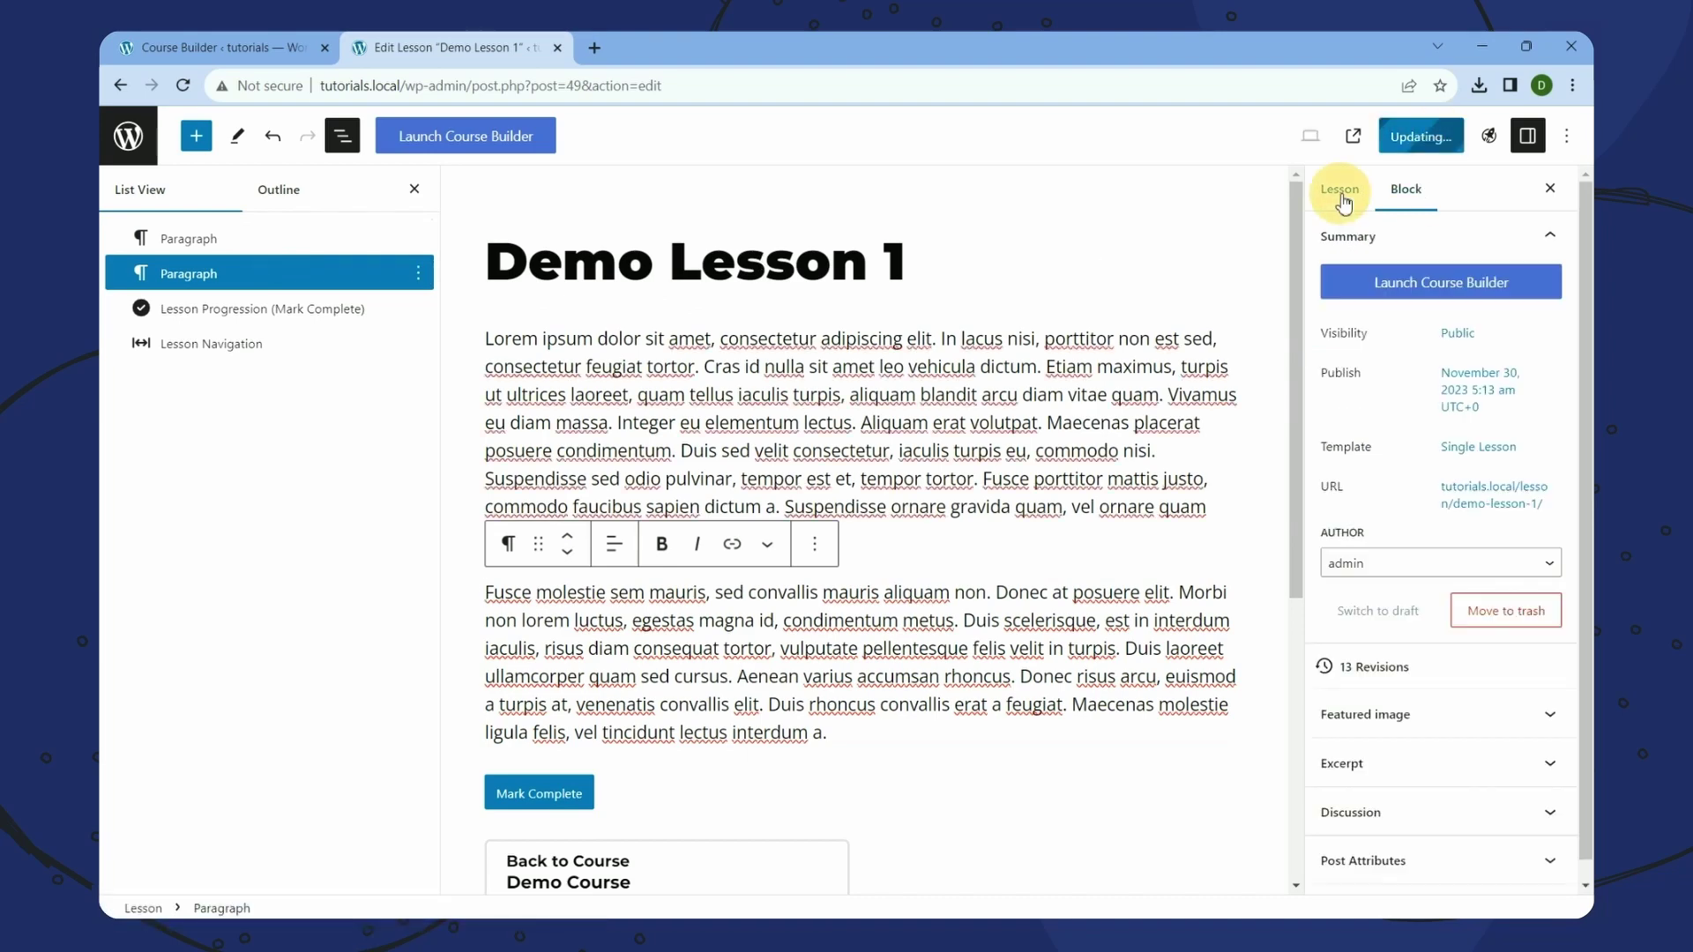
pyautogui.click(1473, 496)
pyautogui.click(1323, 706)
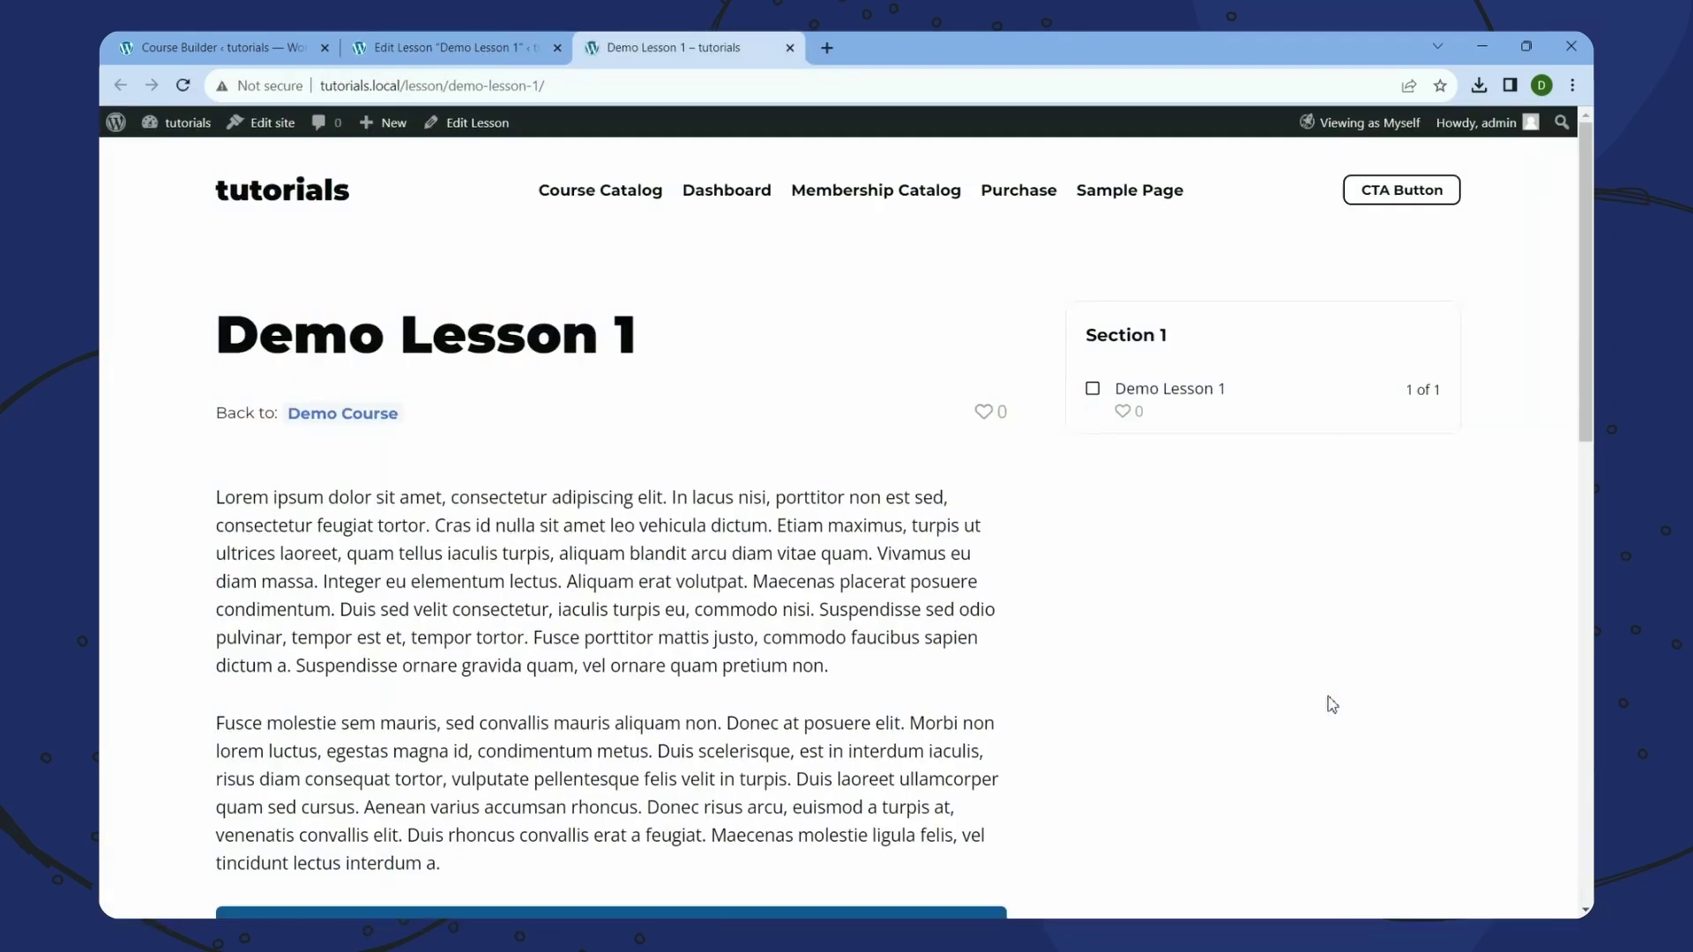
pyautogui.moveTo(1583, 323); pyautogui.dragTo(1583, 379)
pyautogui.click(228, 360)
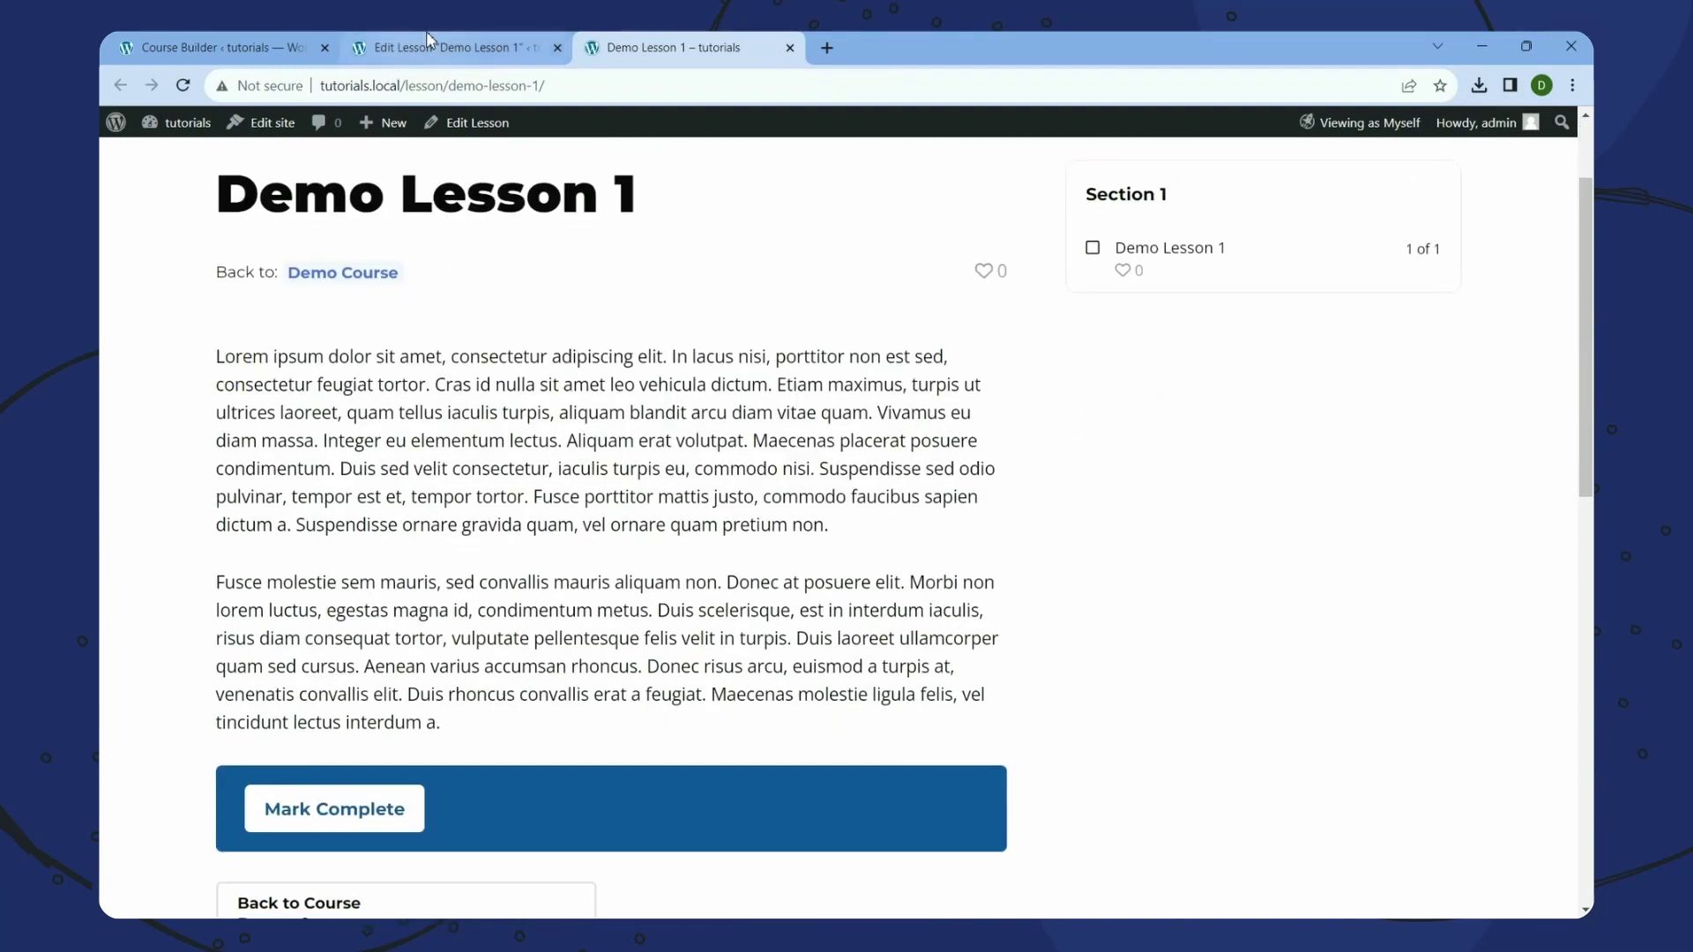
# - Return to the lesson editor and make "Lorem" bold and "dolor" italic in the first paragraph
pyautogui.click(431, 55)
pyautogui.doubleClick(490, 339)
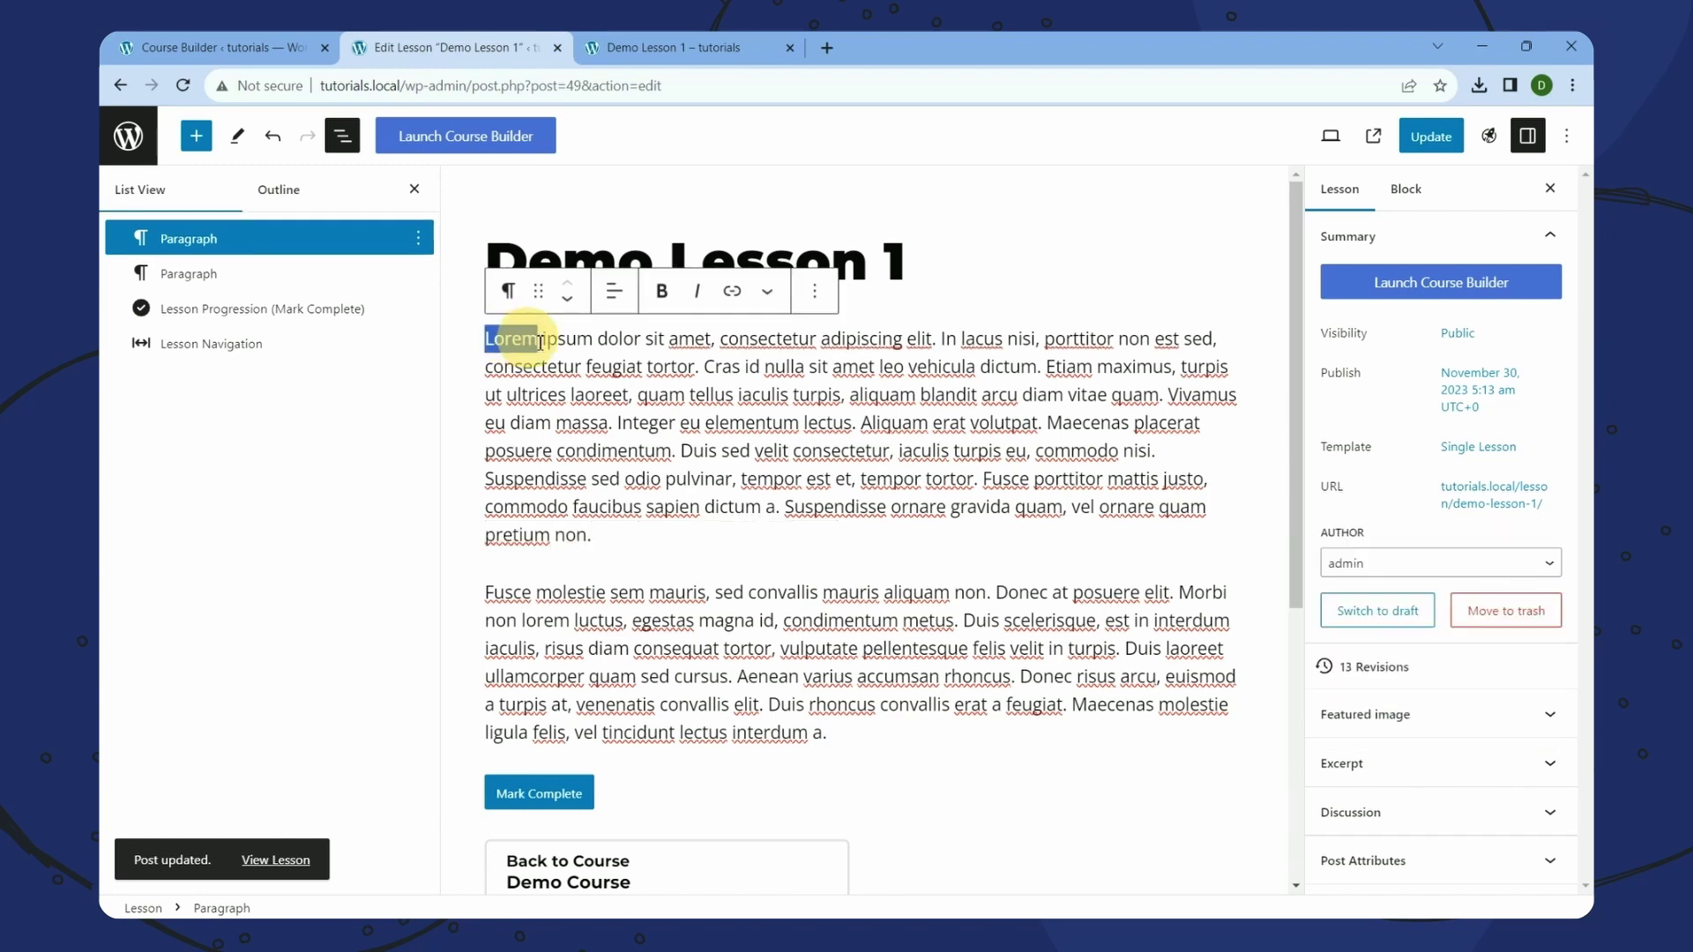
pyautogui.click(662, 293)
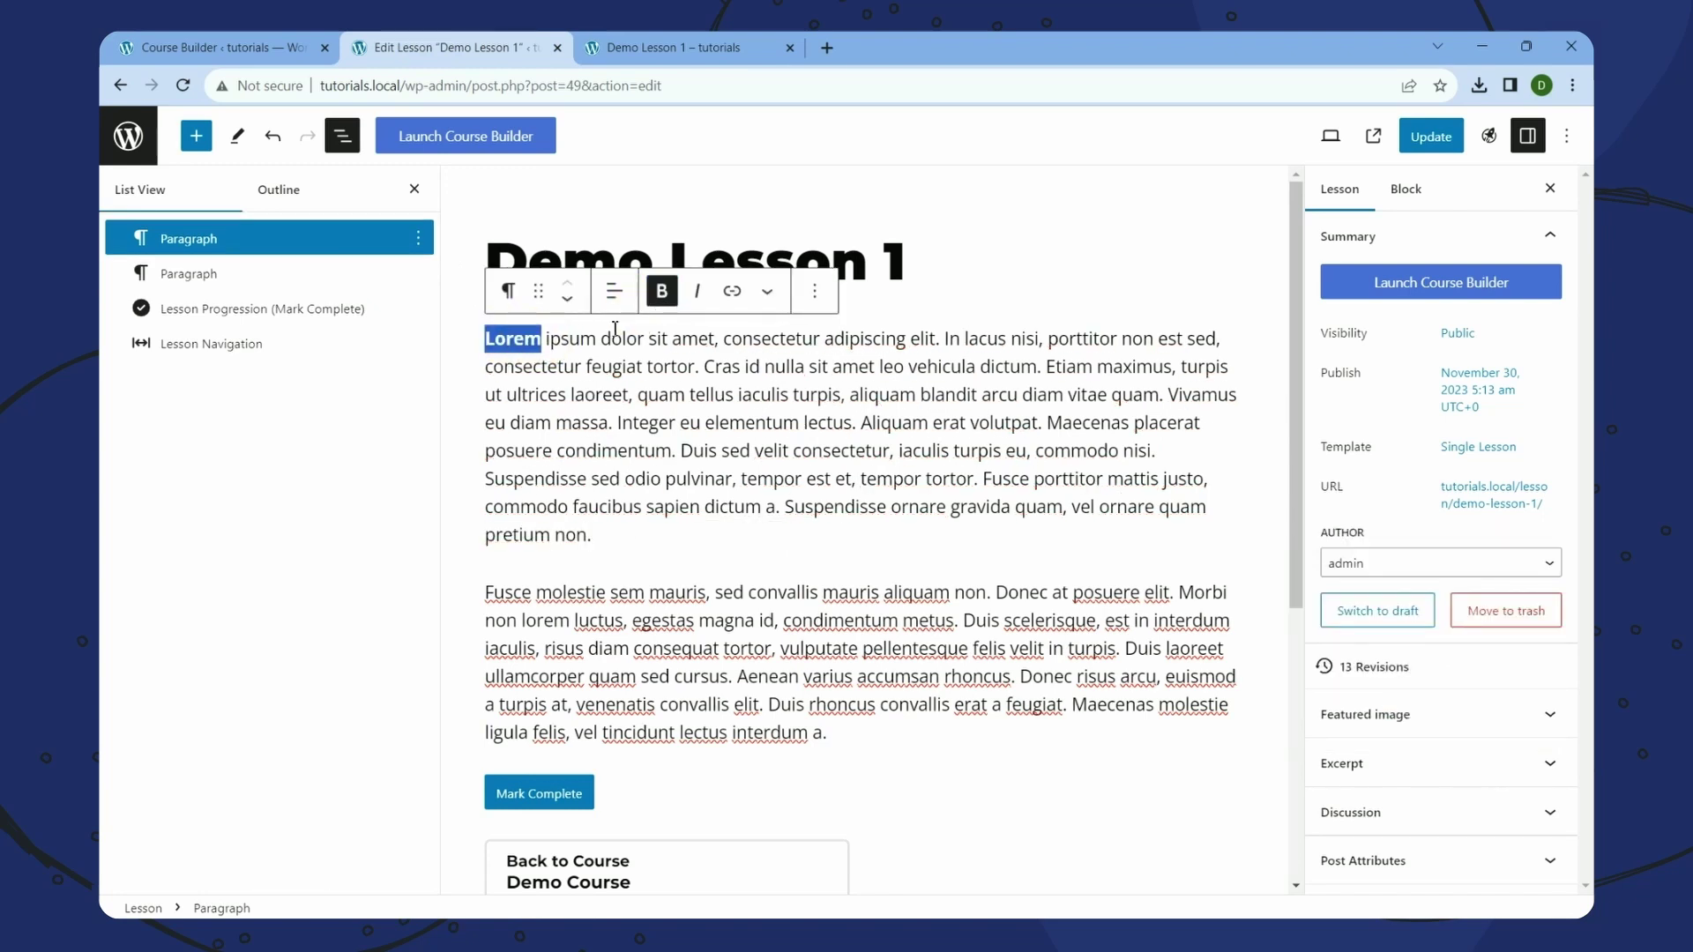
pyautogui.doubleClick(624, 339)
pyautogui.click(697, 291)
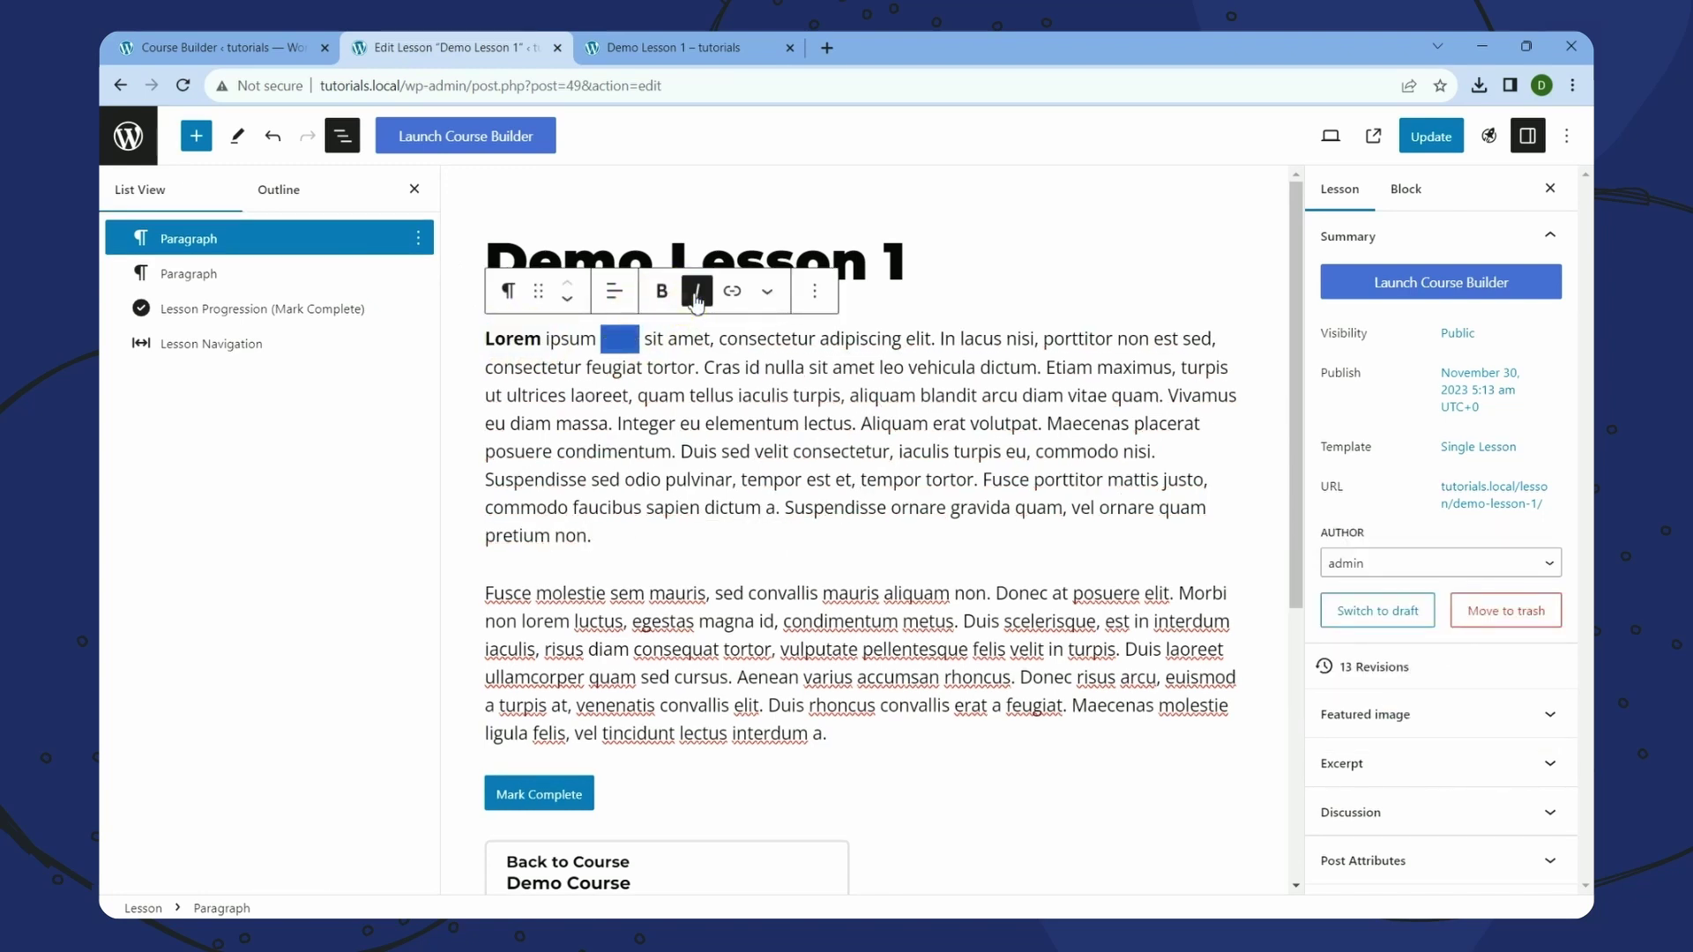
# - Add a superscript "1" directly after "amet" in the lesson's first paragraph
pyautogui.click(700, 367)
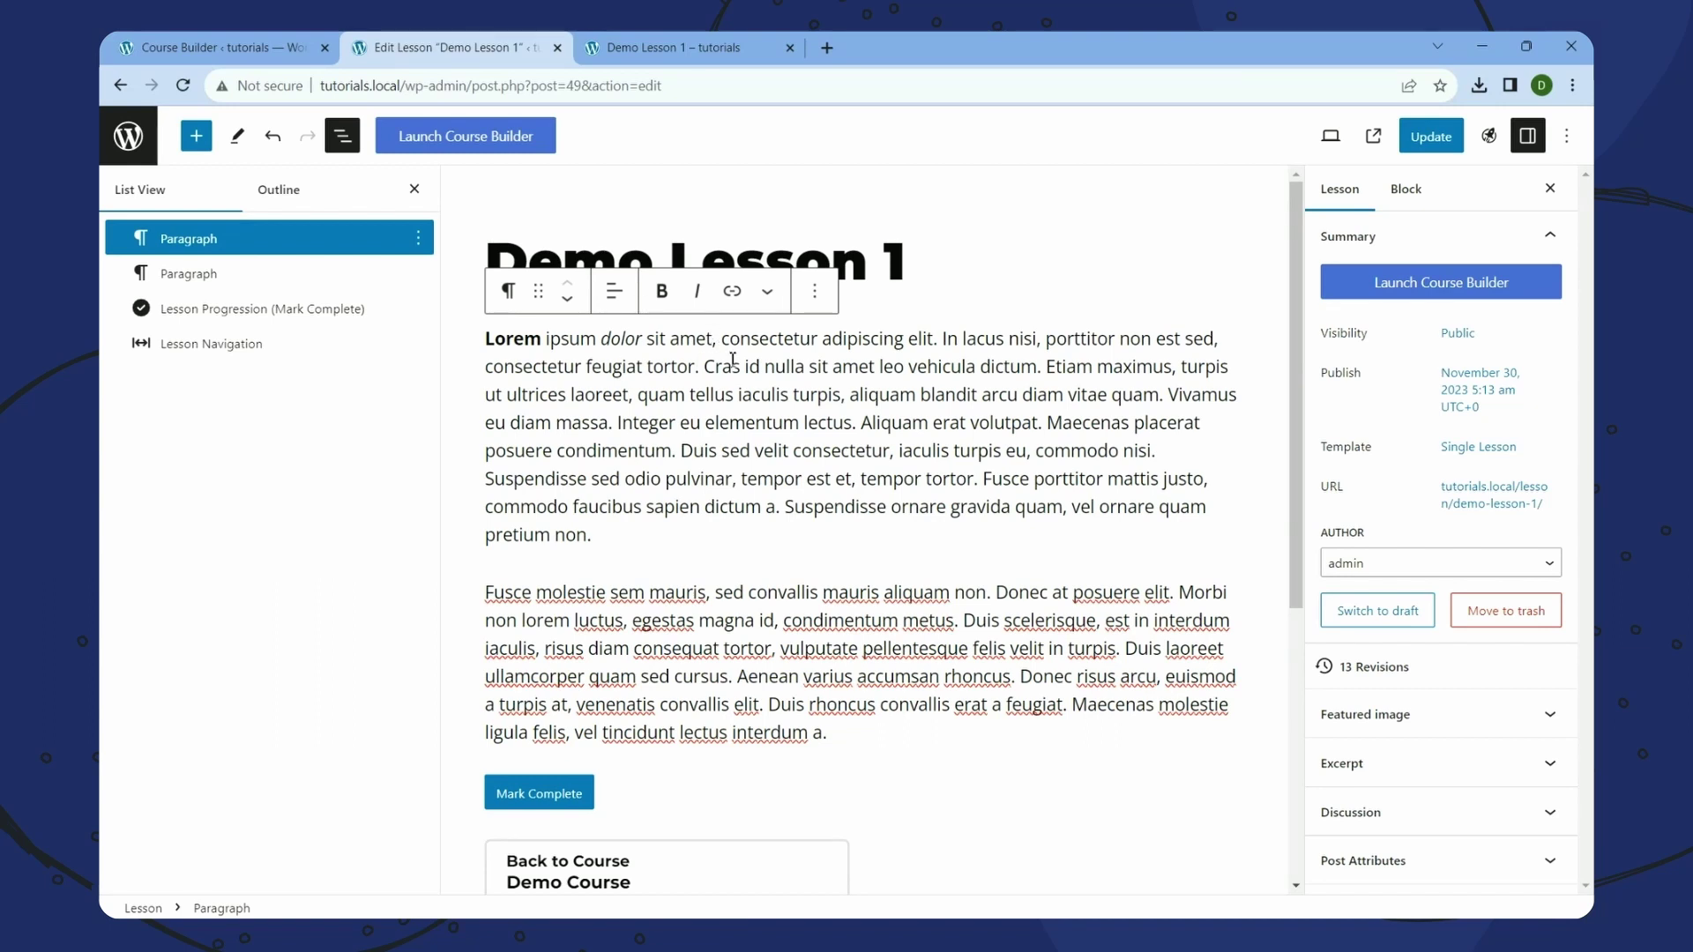
pyautogui.write('1')
pyautogui.hotkey('shift', 'Left')
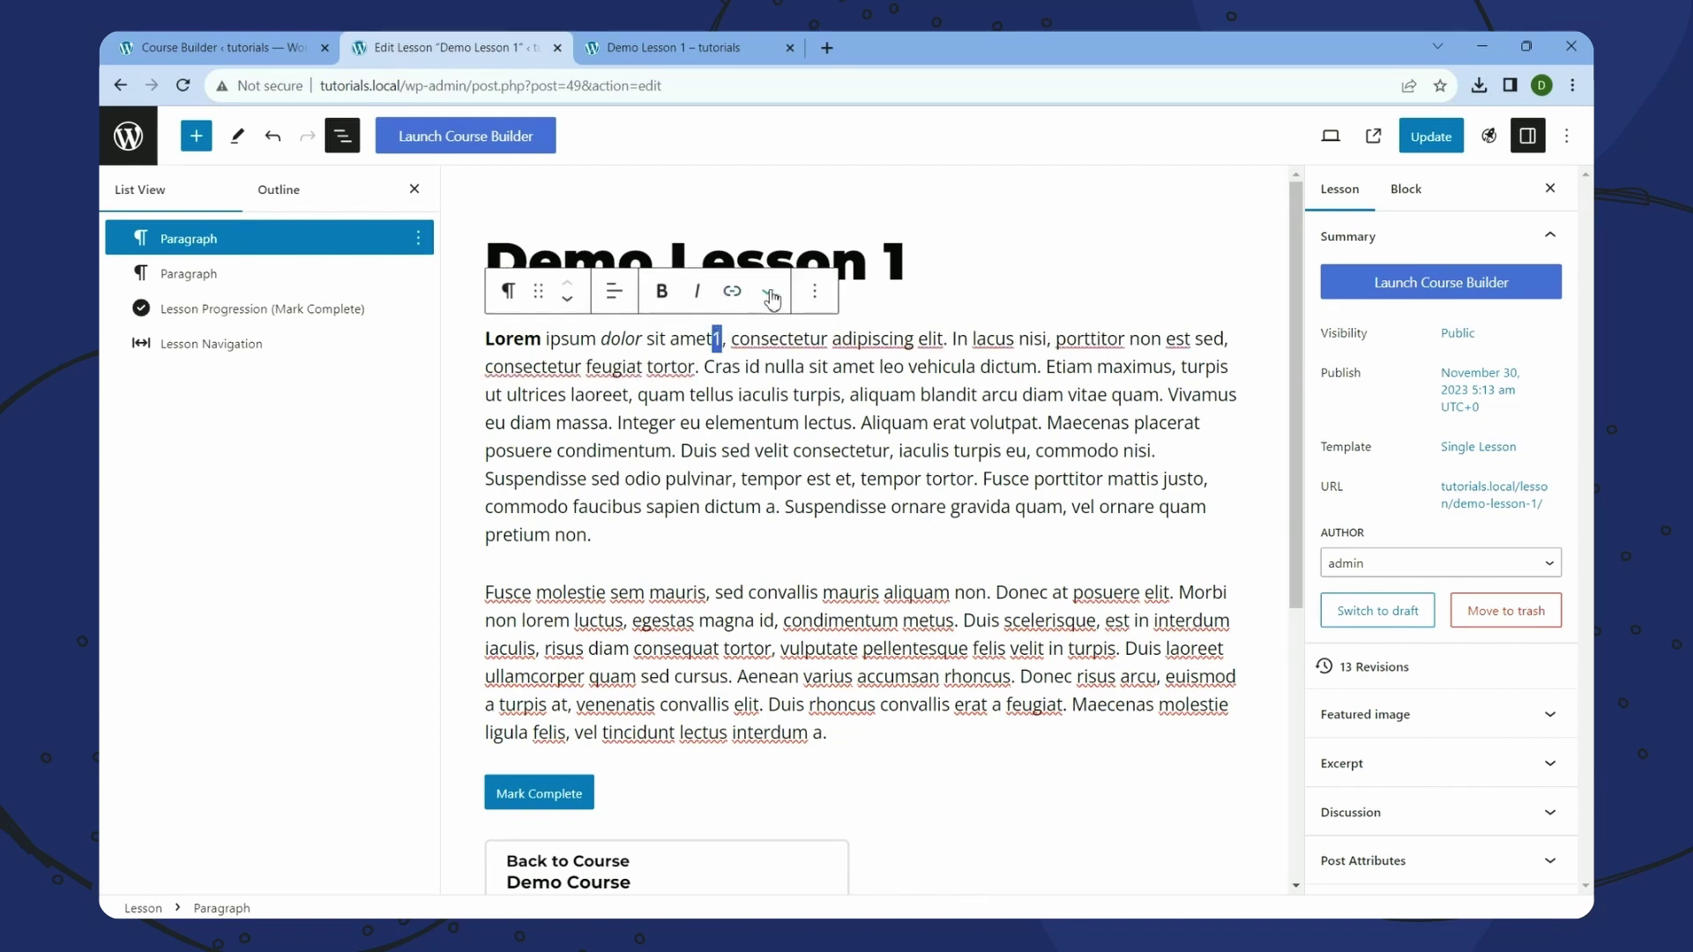
pyautogui.click(767, 292)
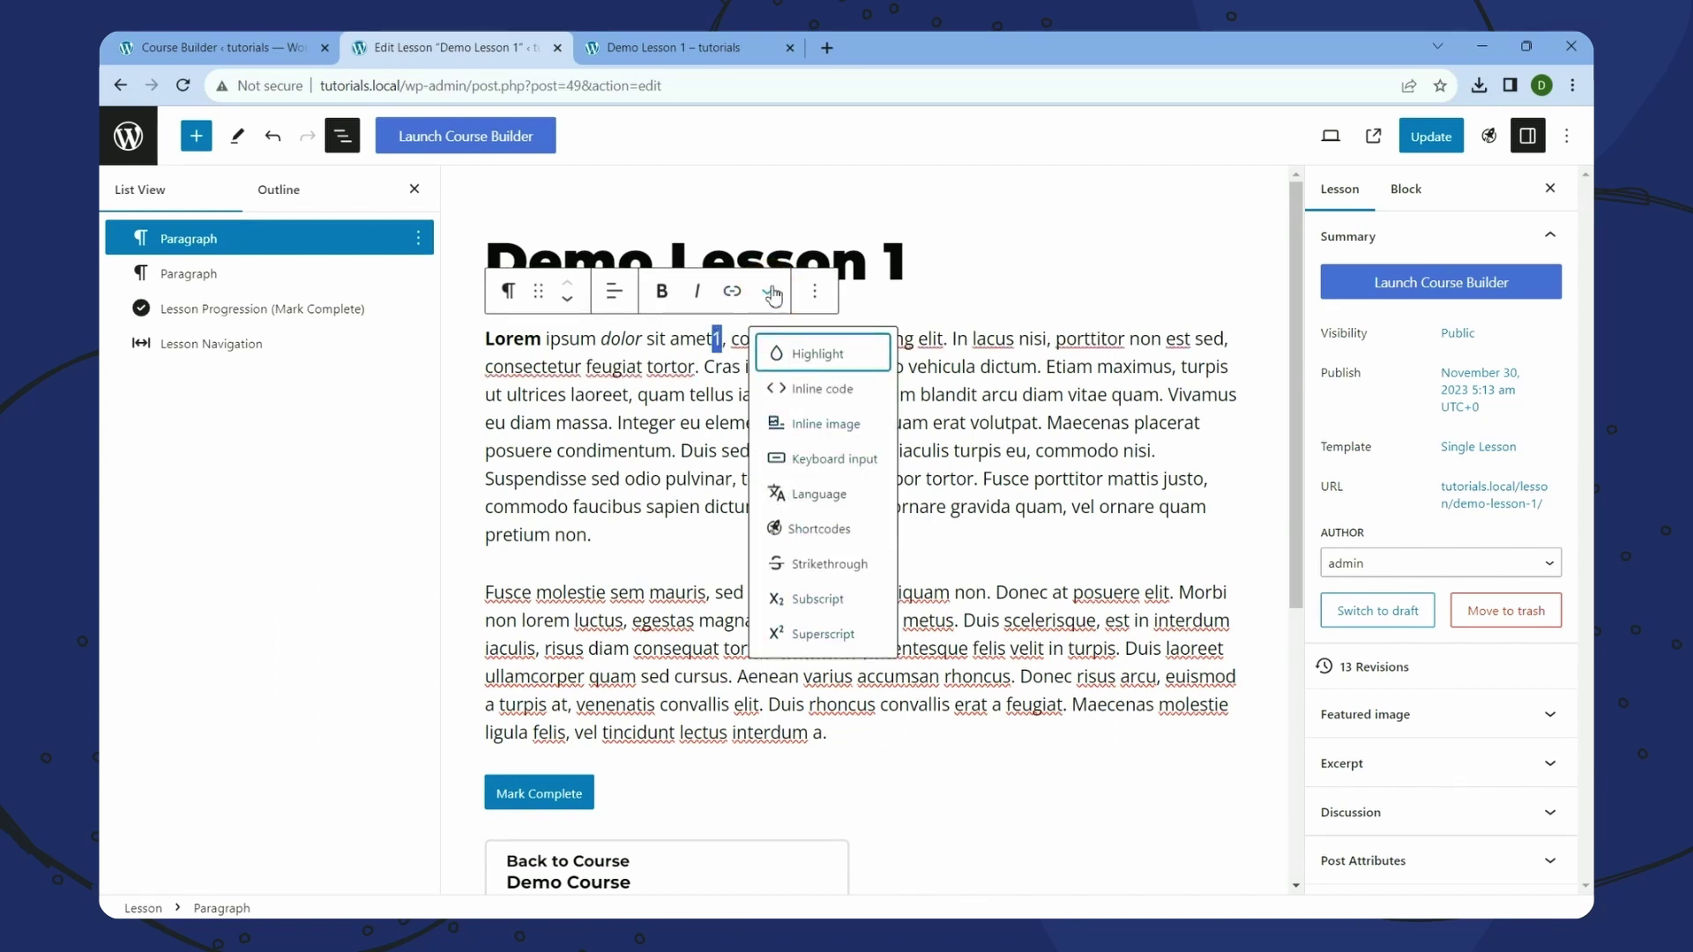
pyautogui.click(801, 632)
pyautogui.click(807, 429)
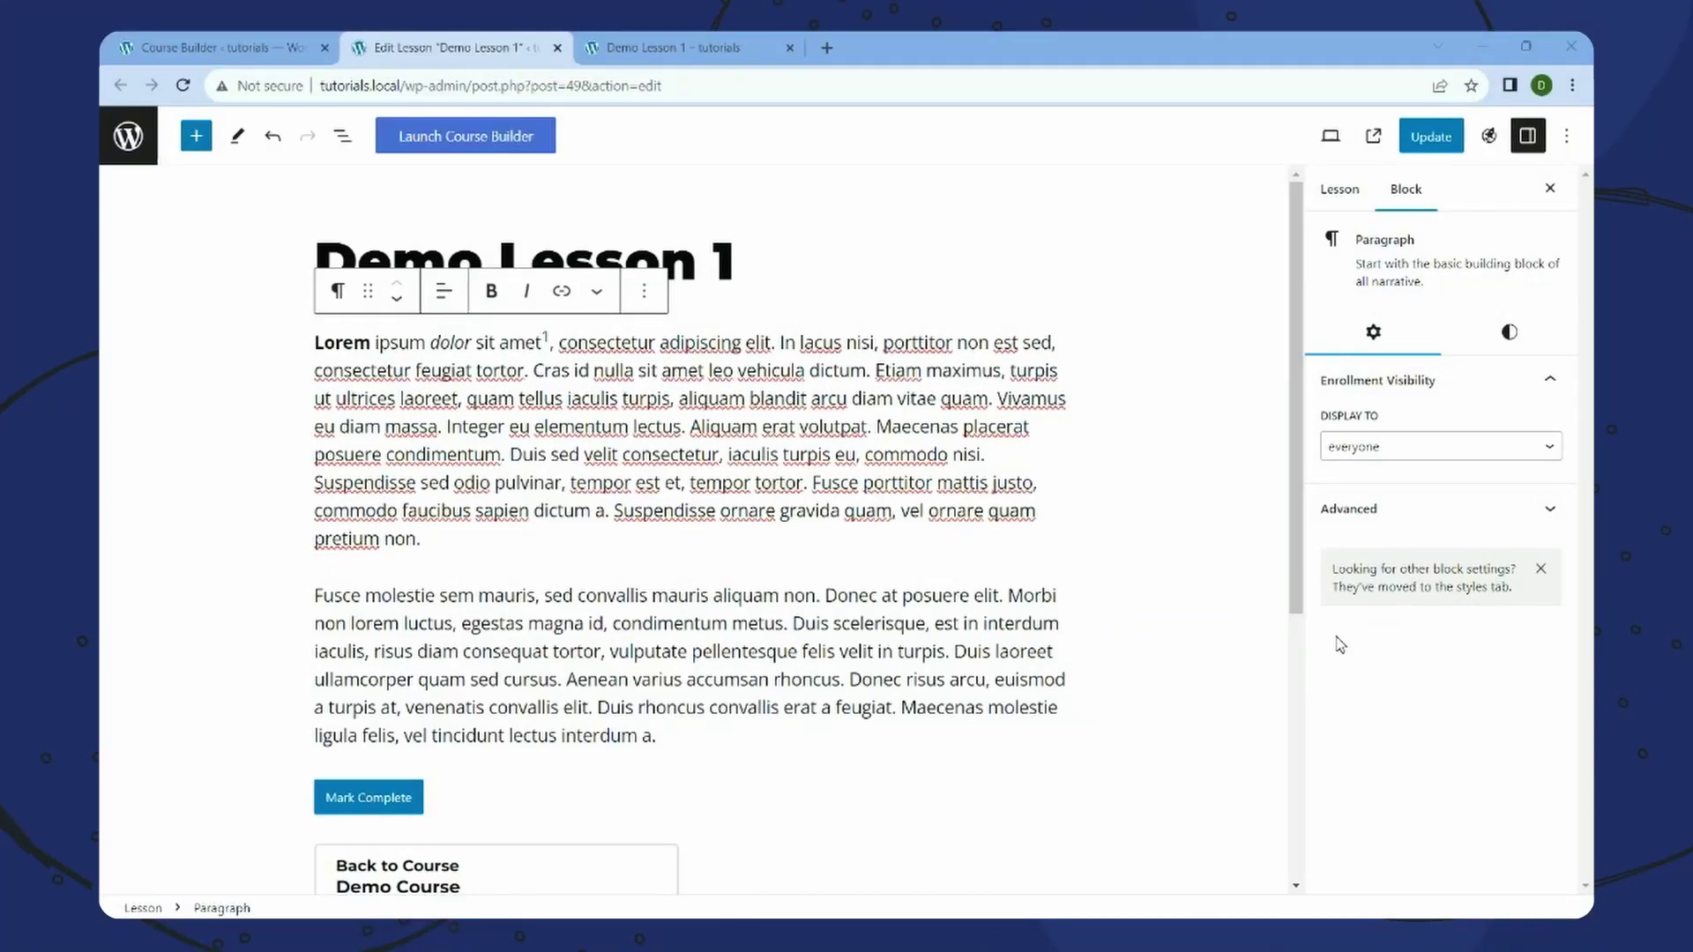
pyautogui.click(398, 86)
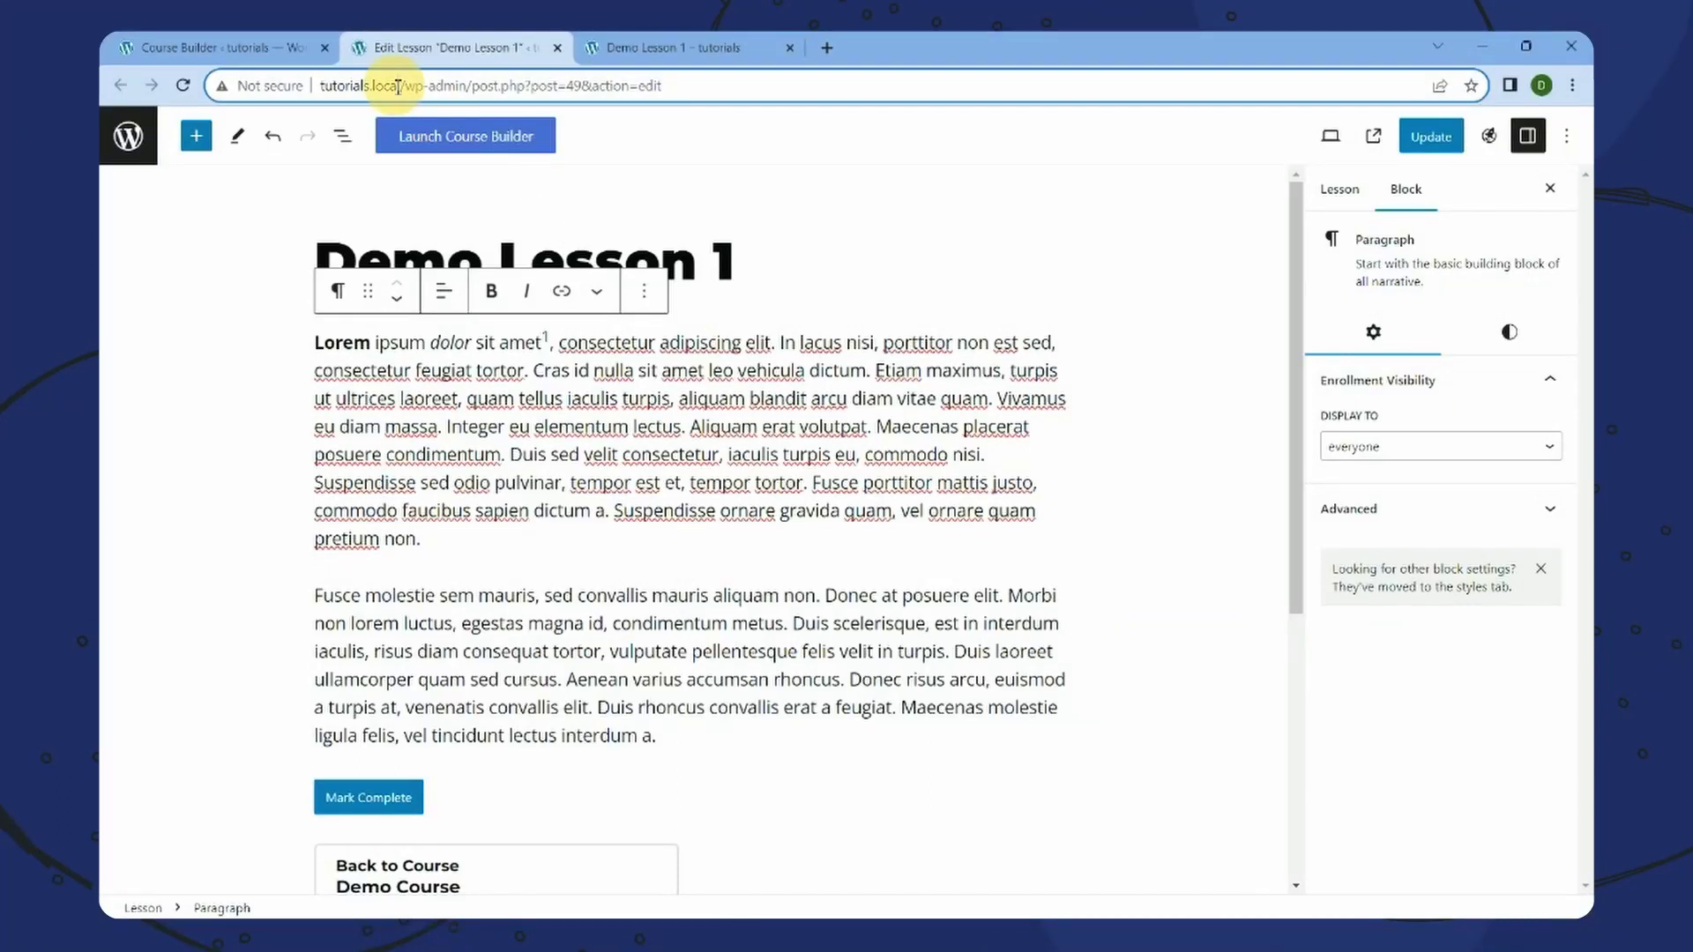
pyautogui.click(662, 475)
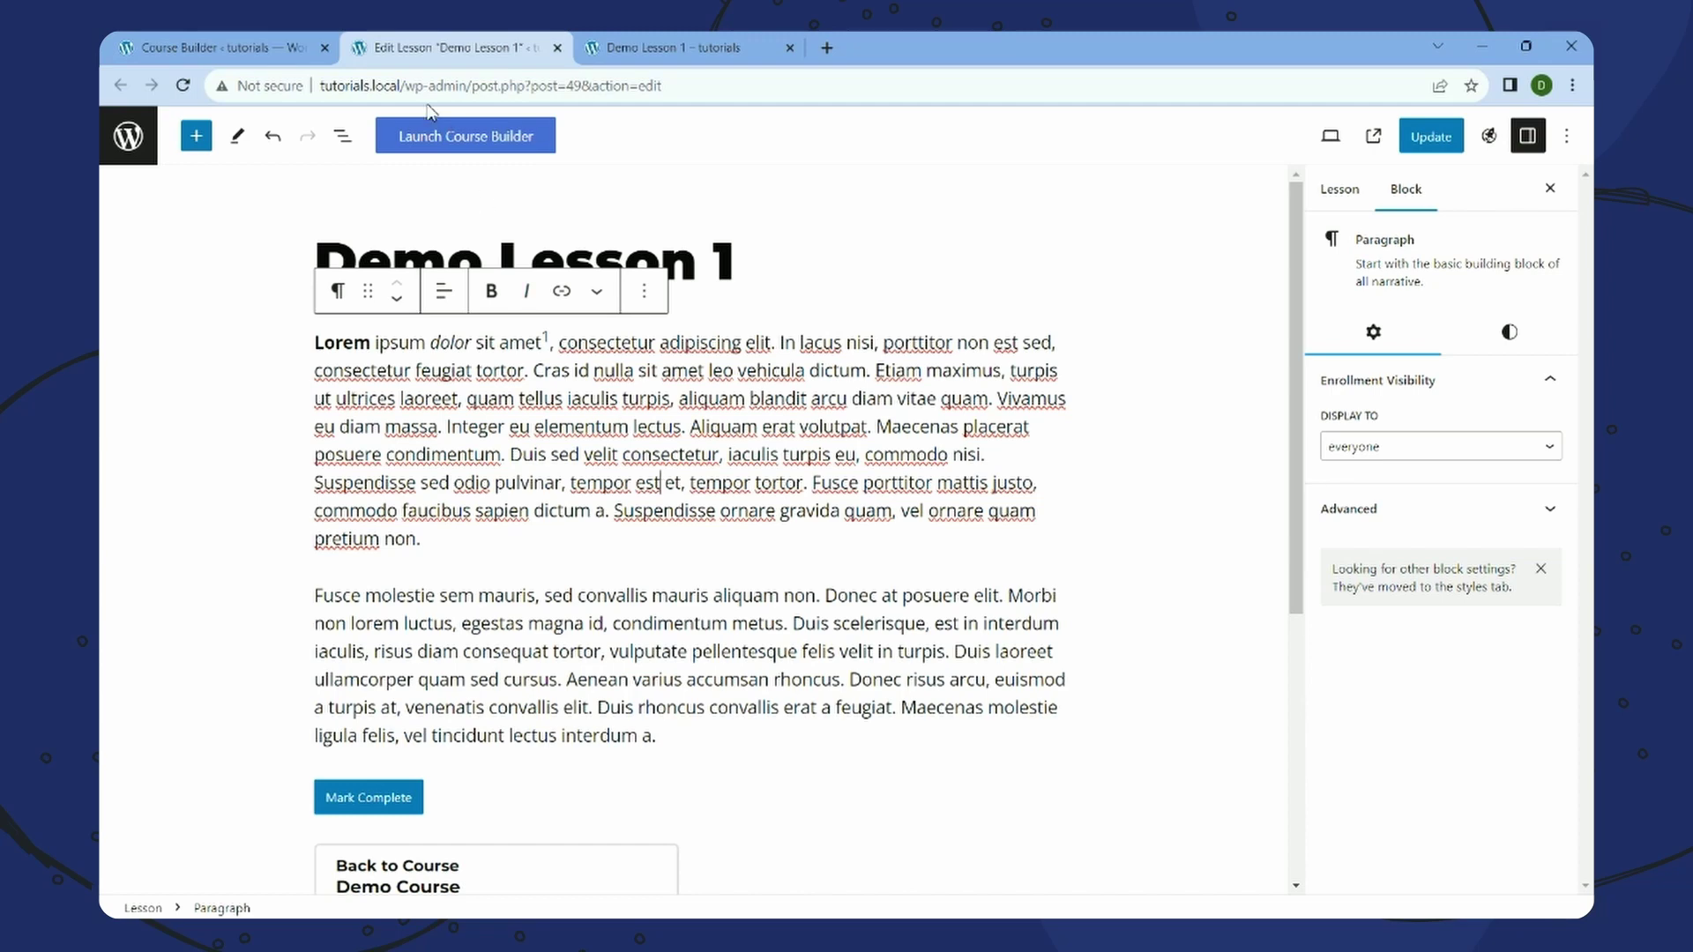
pyautogui.click(336, 86)
pyautogui.click(715, 574)
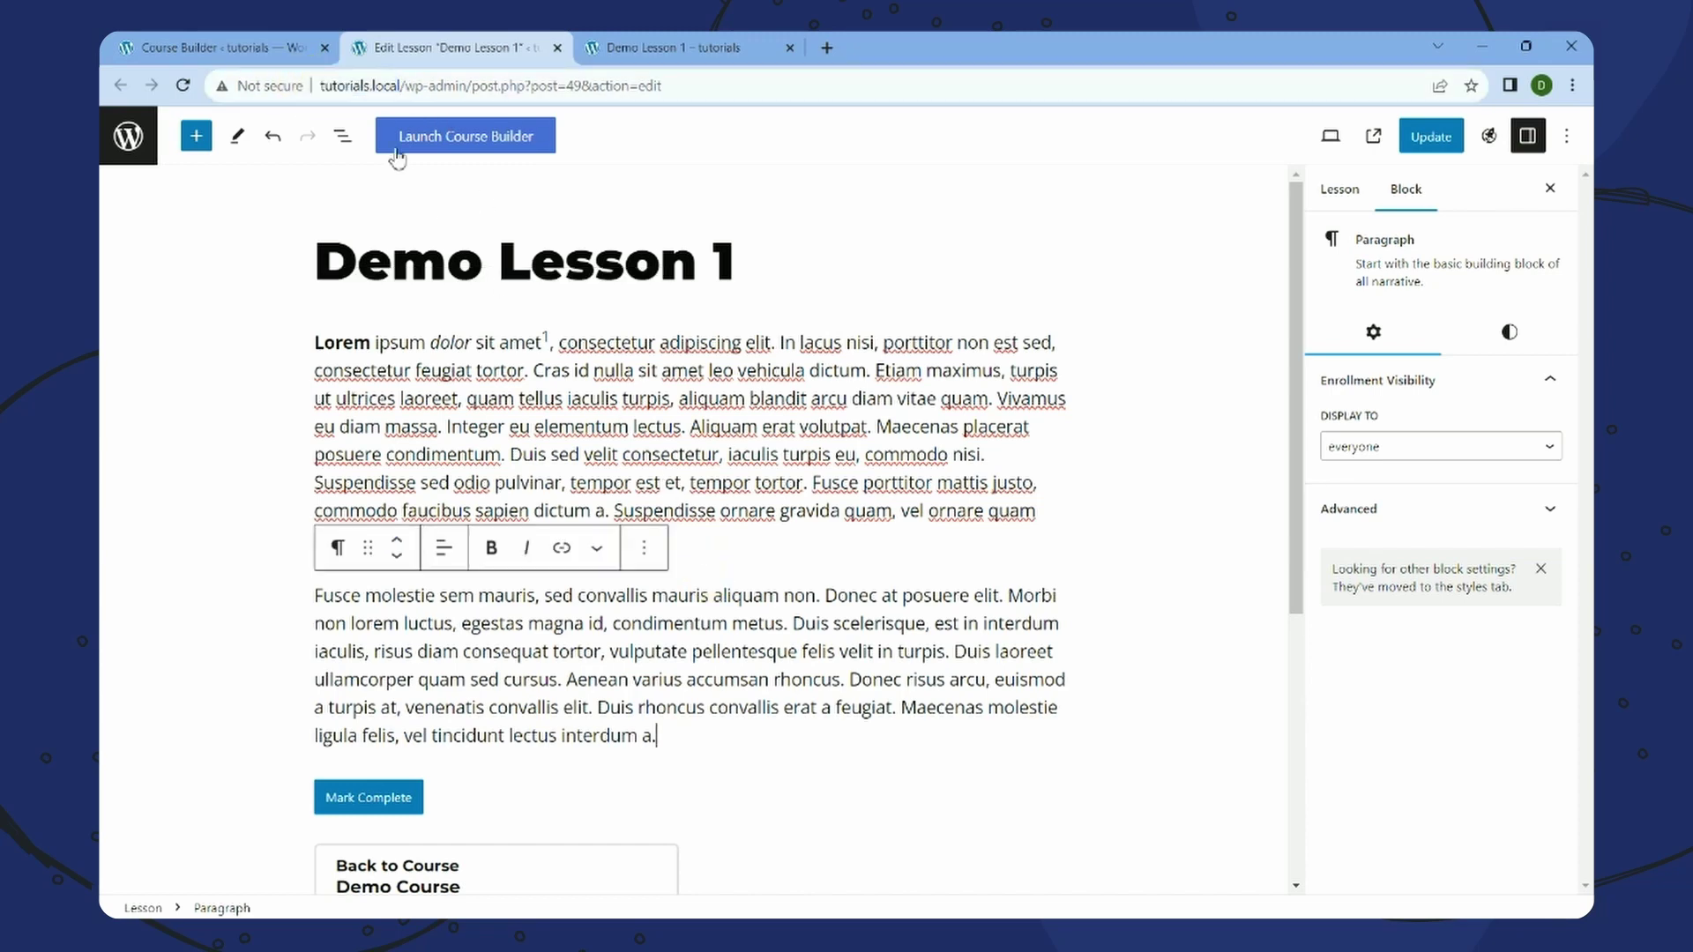
# - Leave the Course Builder page and open the site's Media Library
pyautogui.click(294, 44)
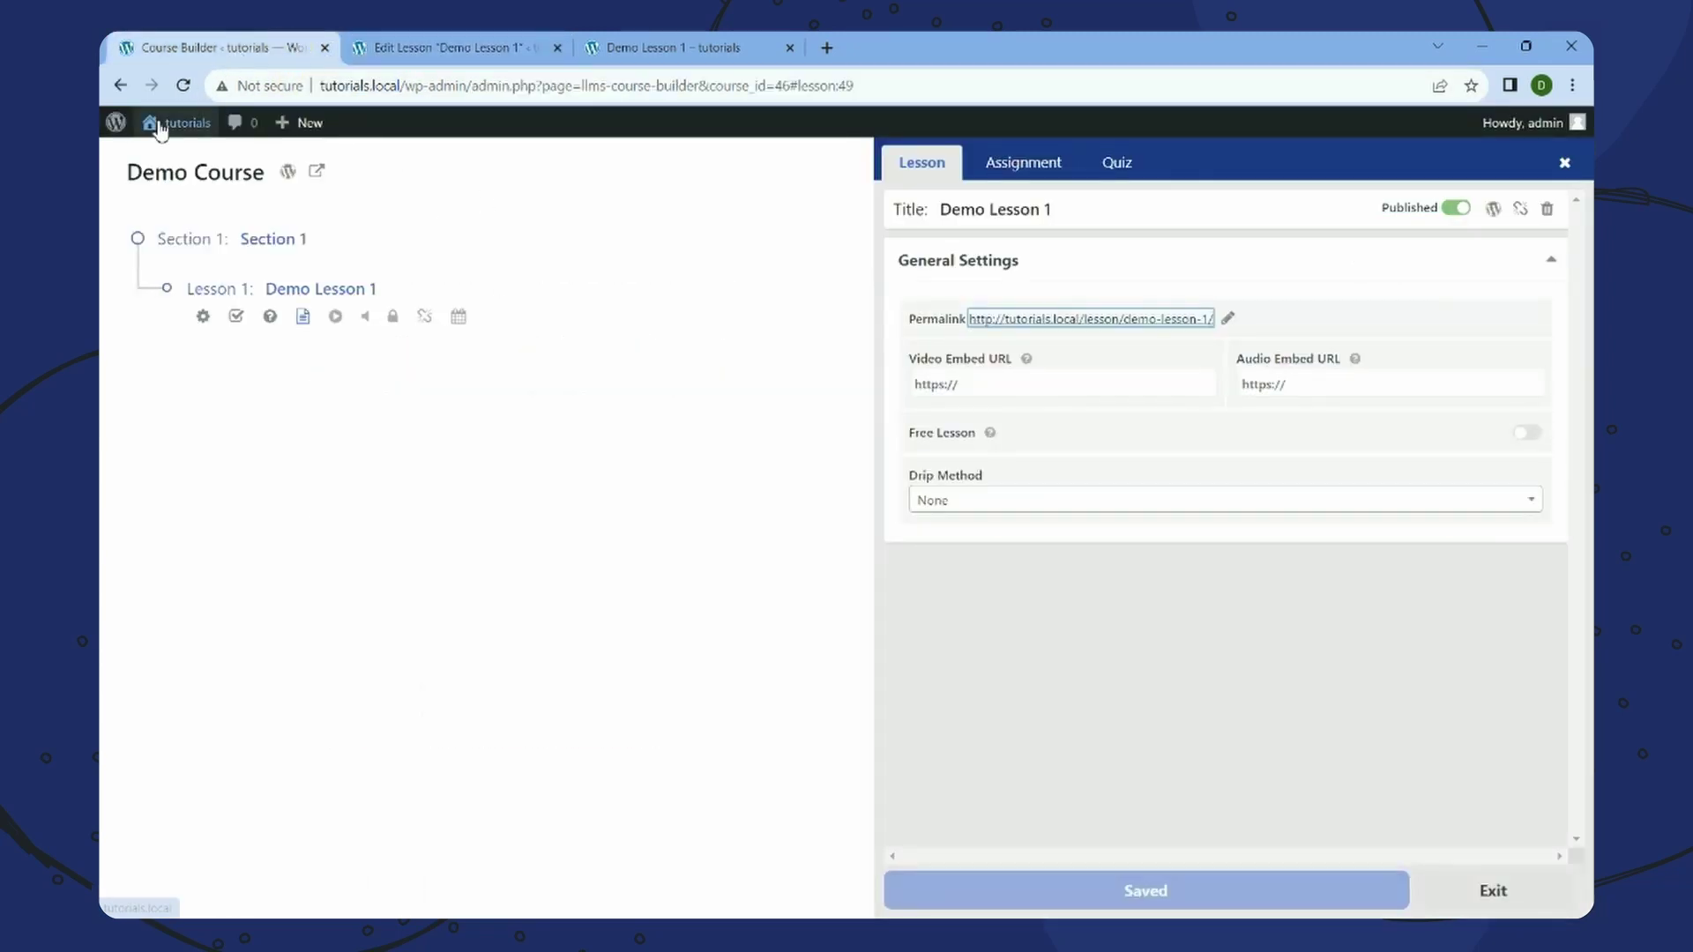
pyautogui.moveTo(161, 130)
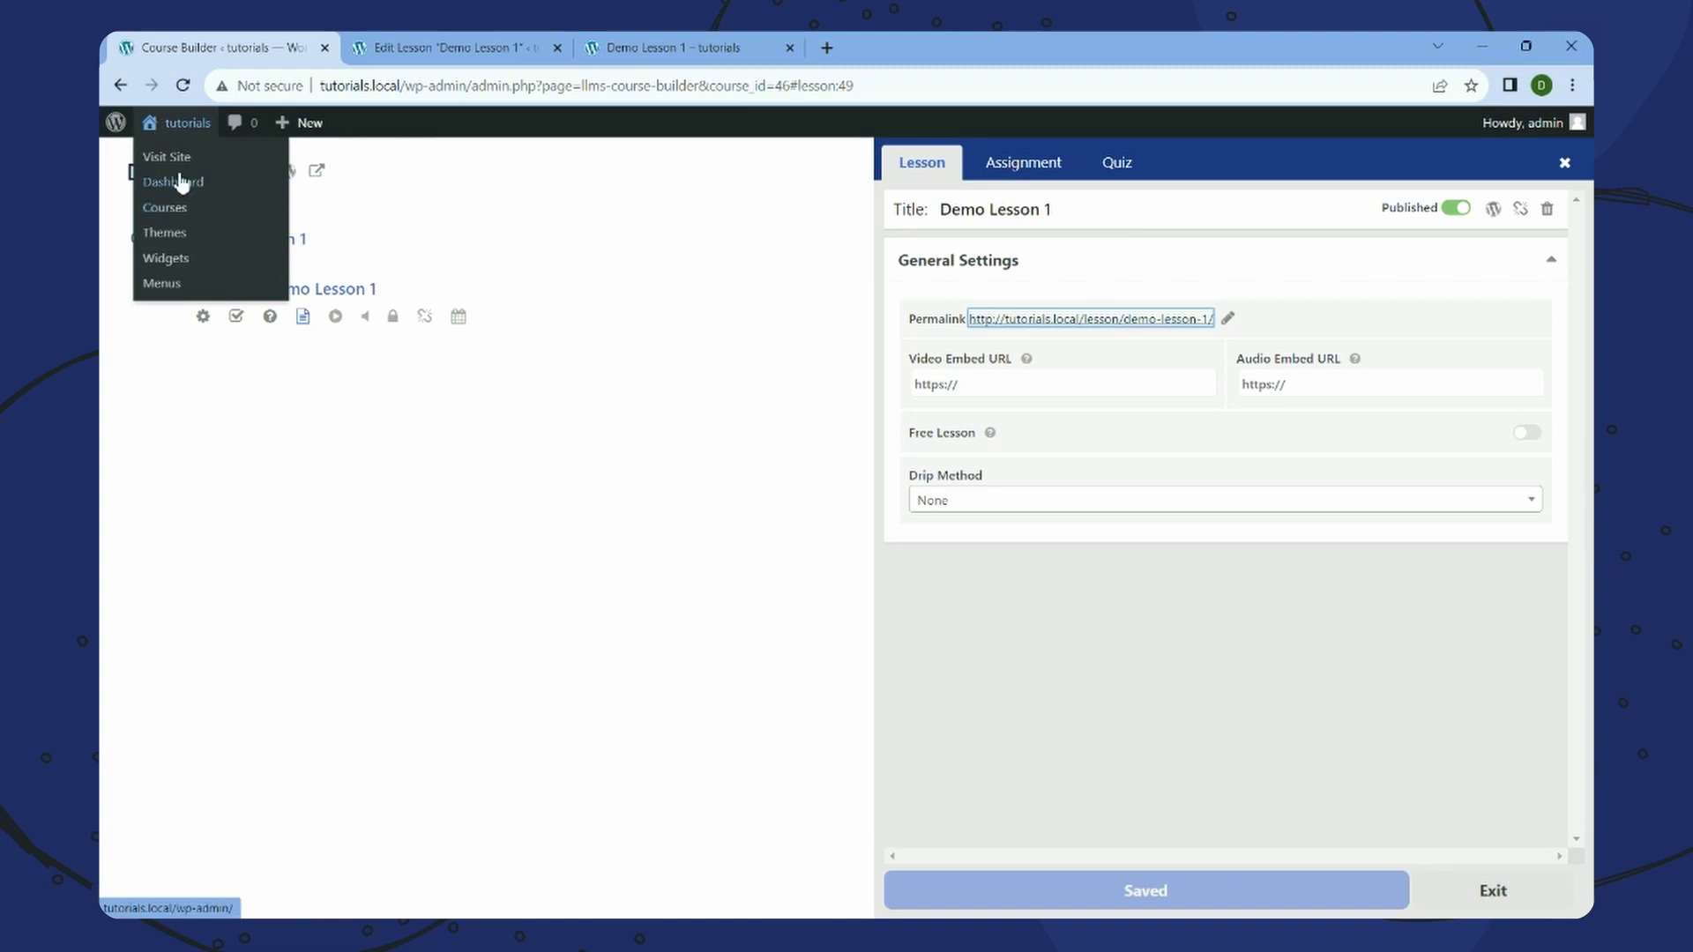
pyautogui.click(181, 122)
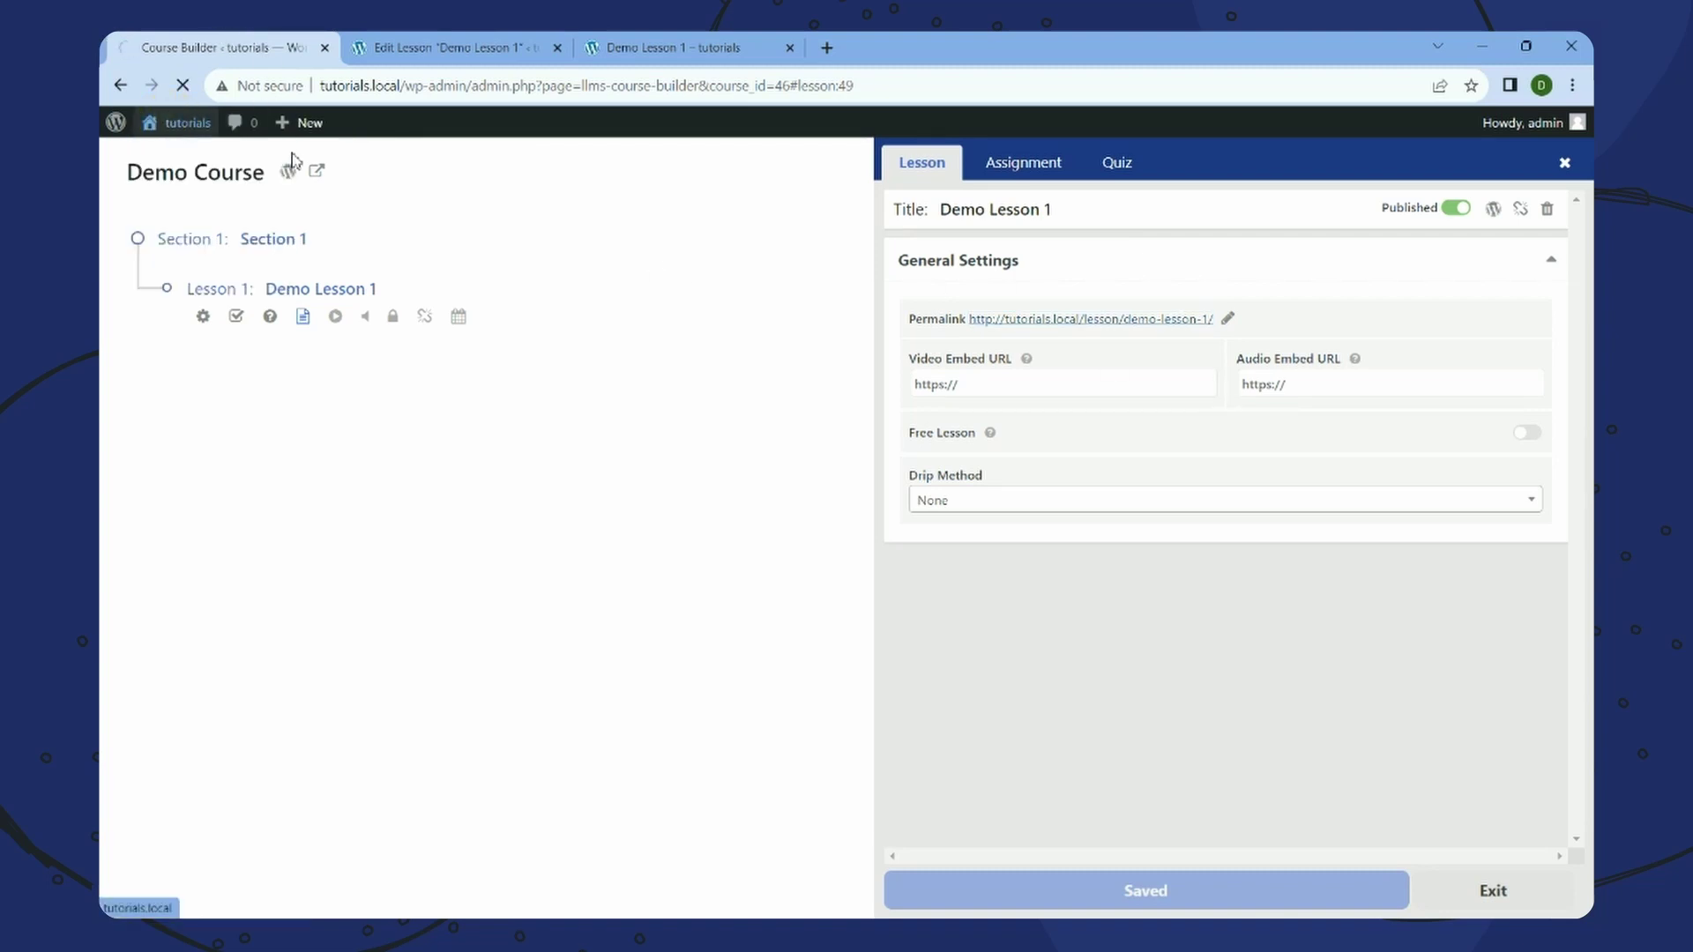
pyautogui.moveTo(386, 240)
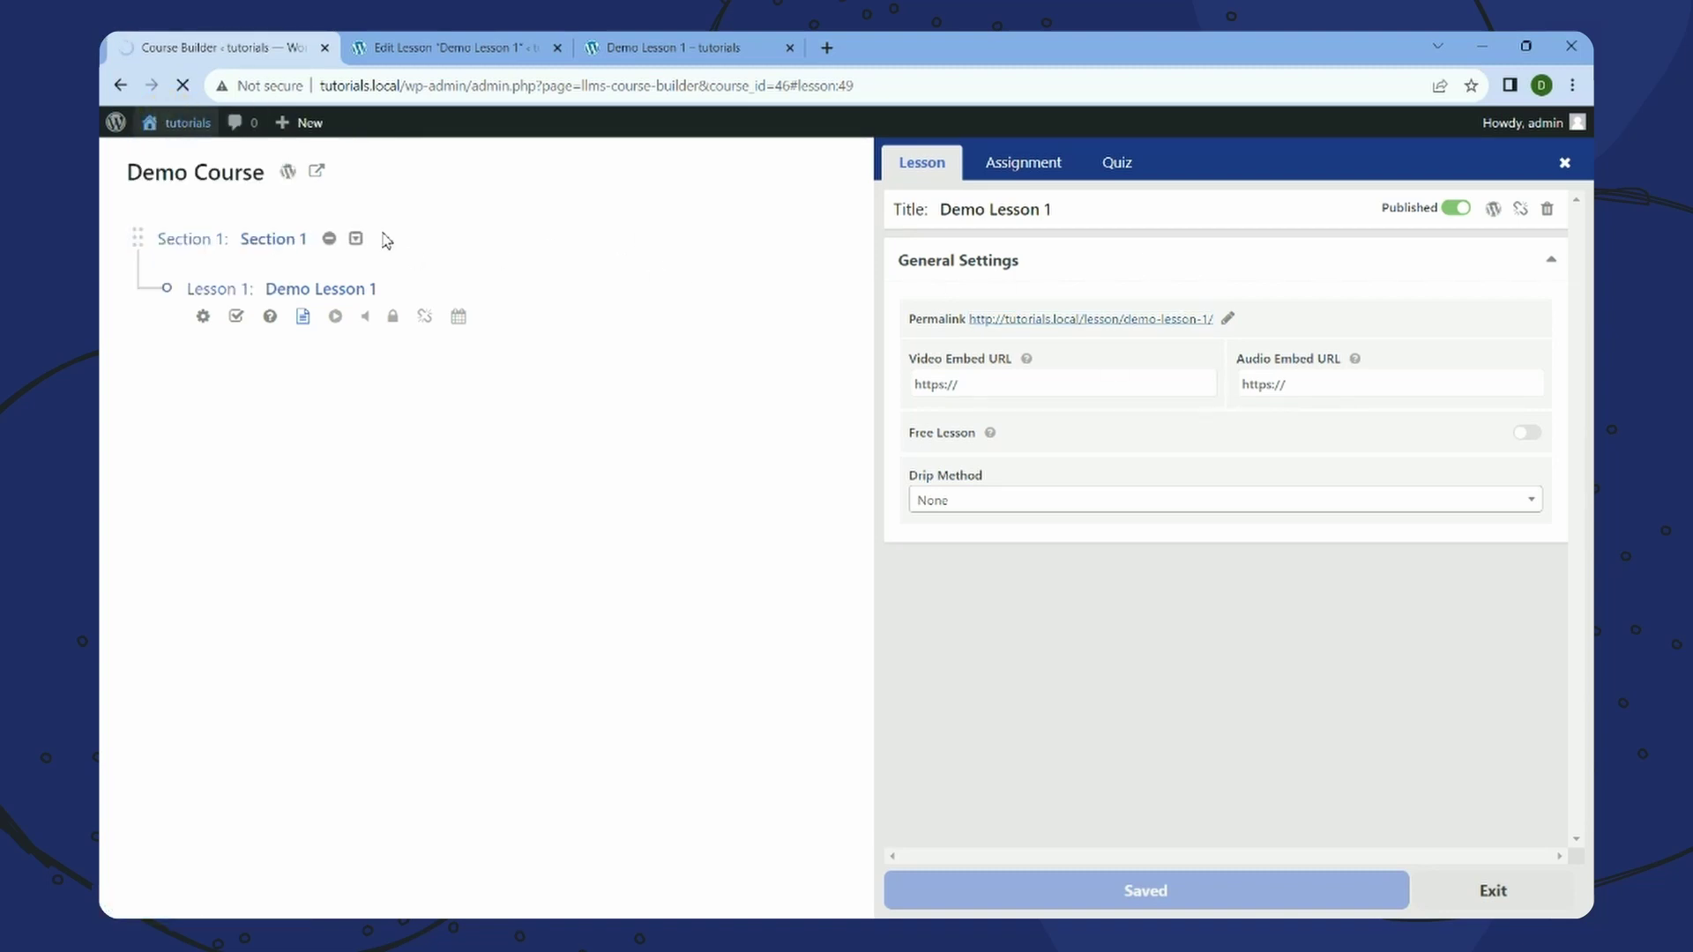
pyautogui.moveTo(115, 123)
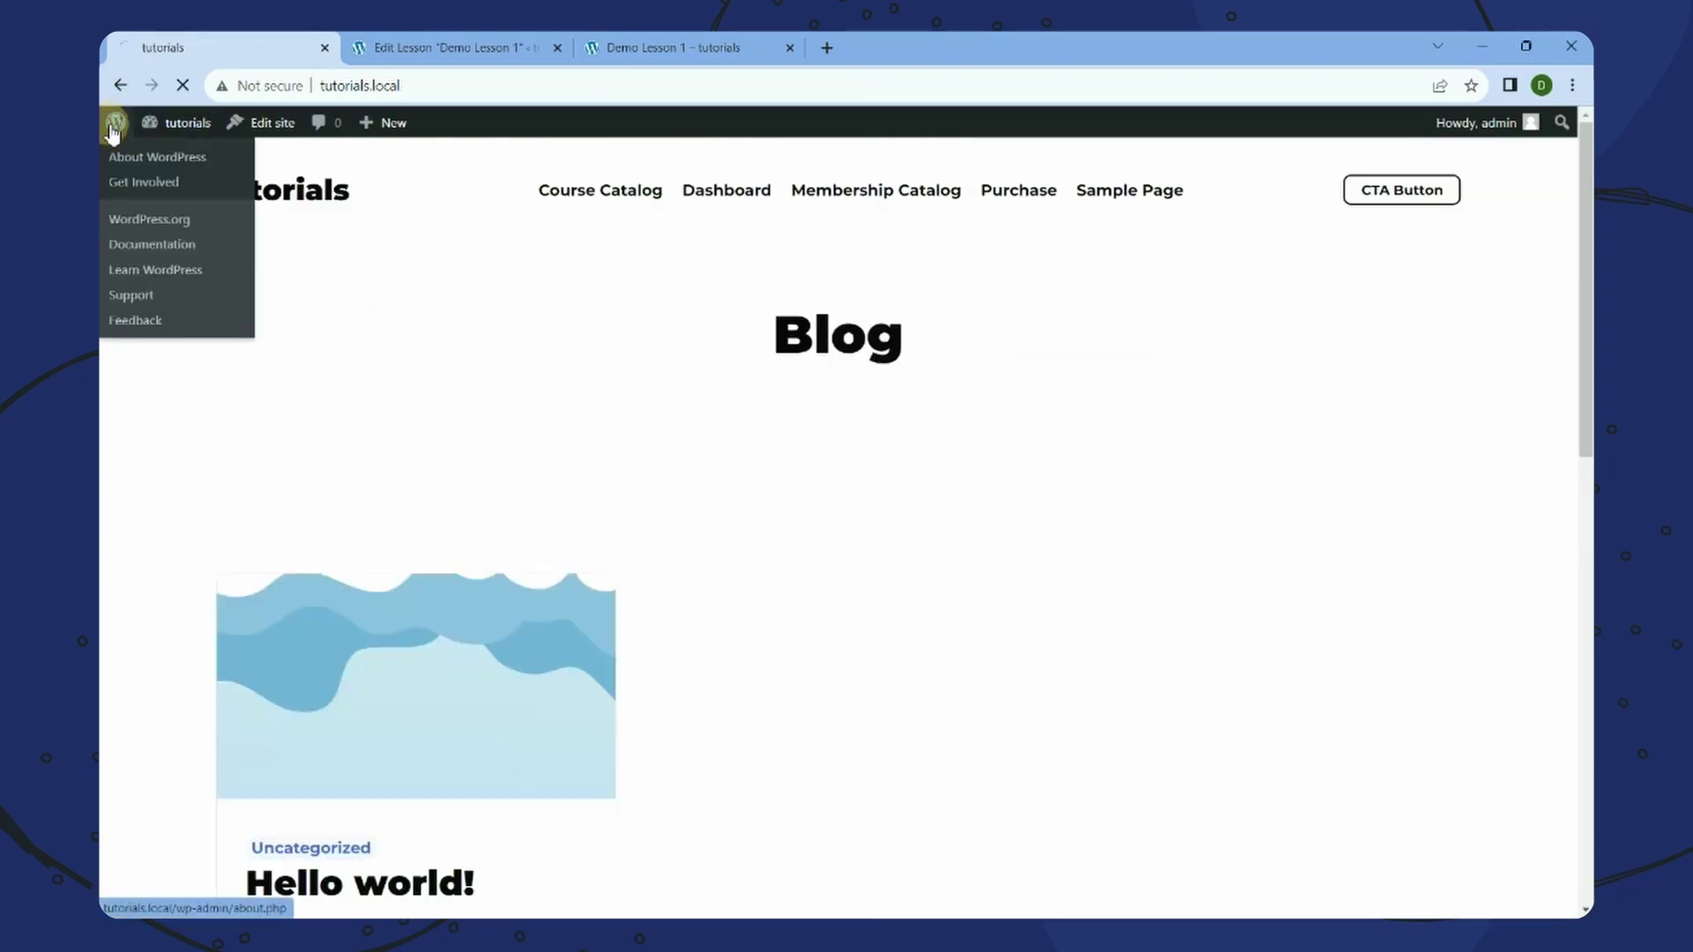
pyautogui.click(141, 151)
pyautogui.click(163, 243)
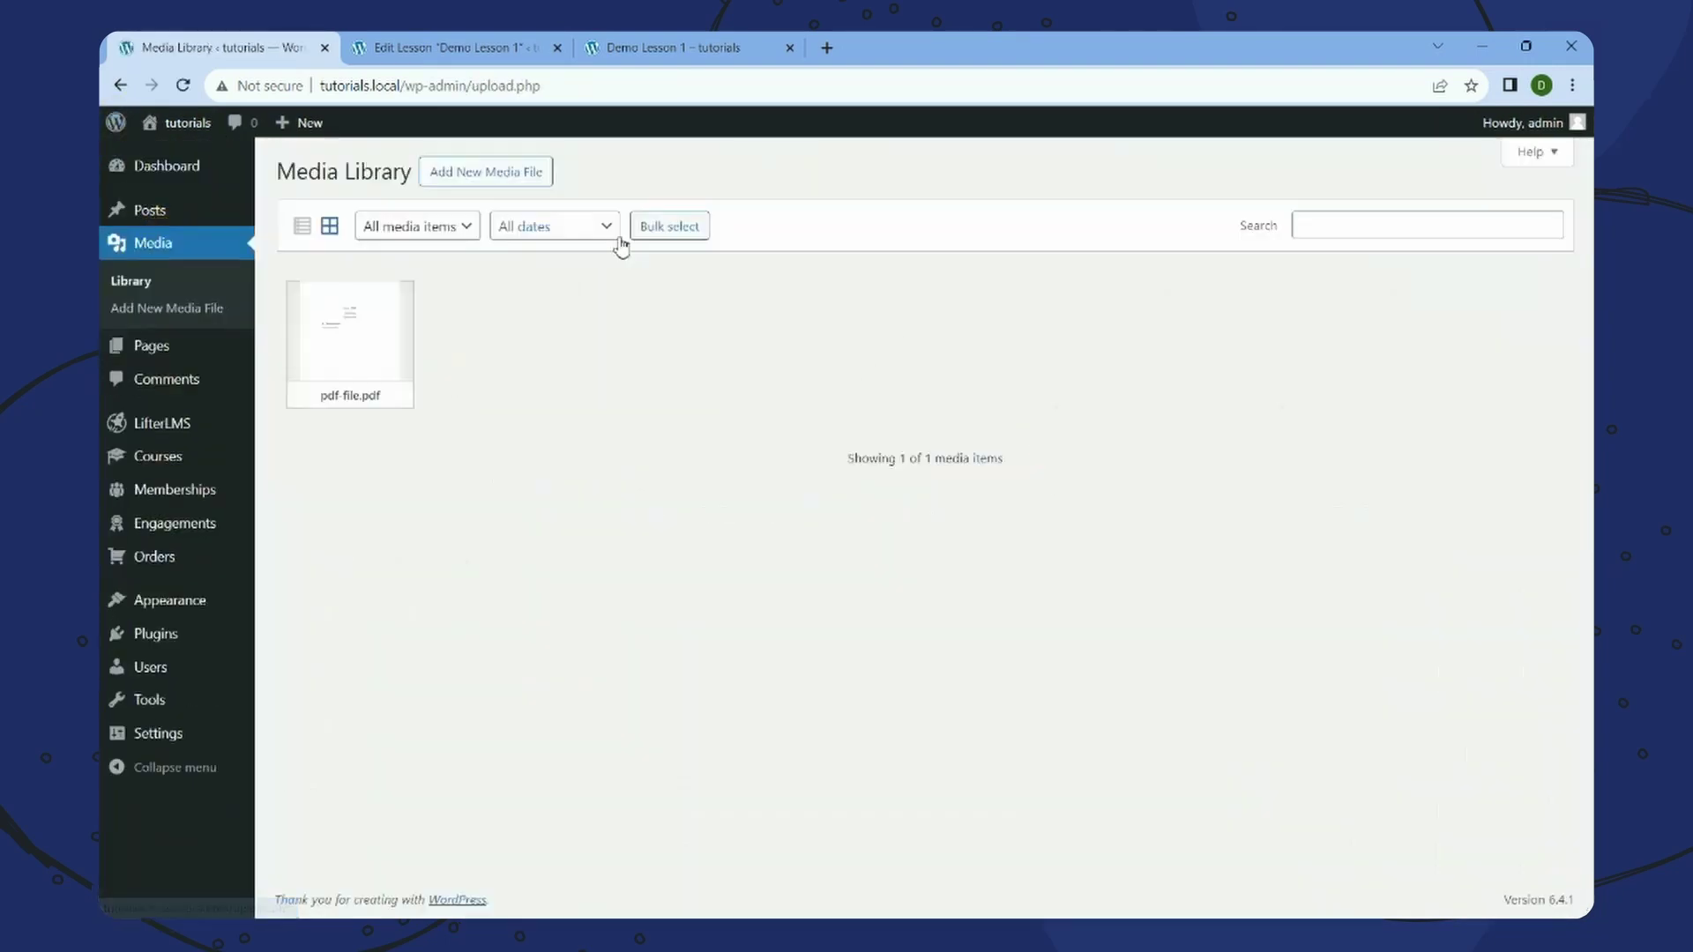
# - Copy the file URL of pdf-file.pdf from its attachment details and close them
pyautogui.click(393, 301)
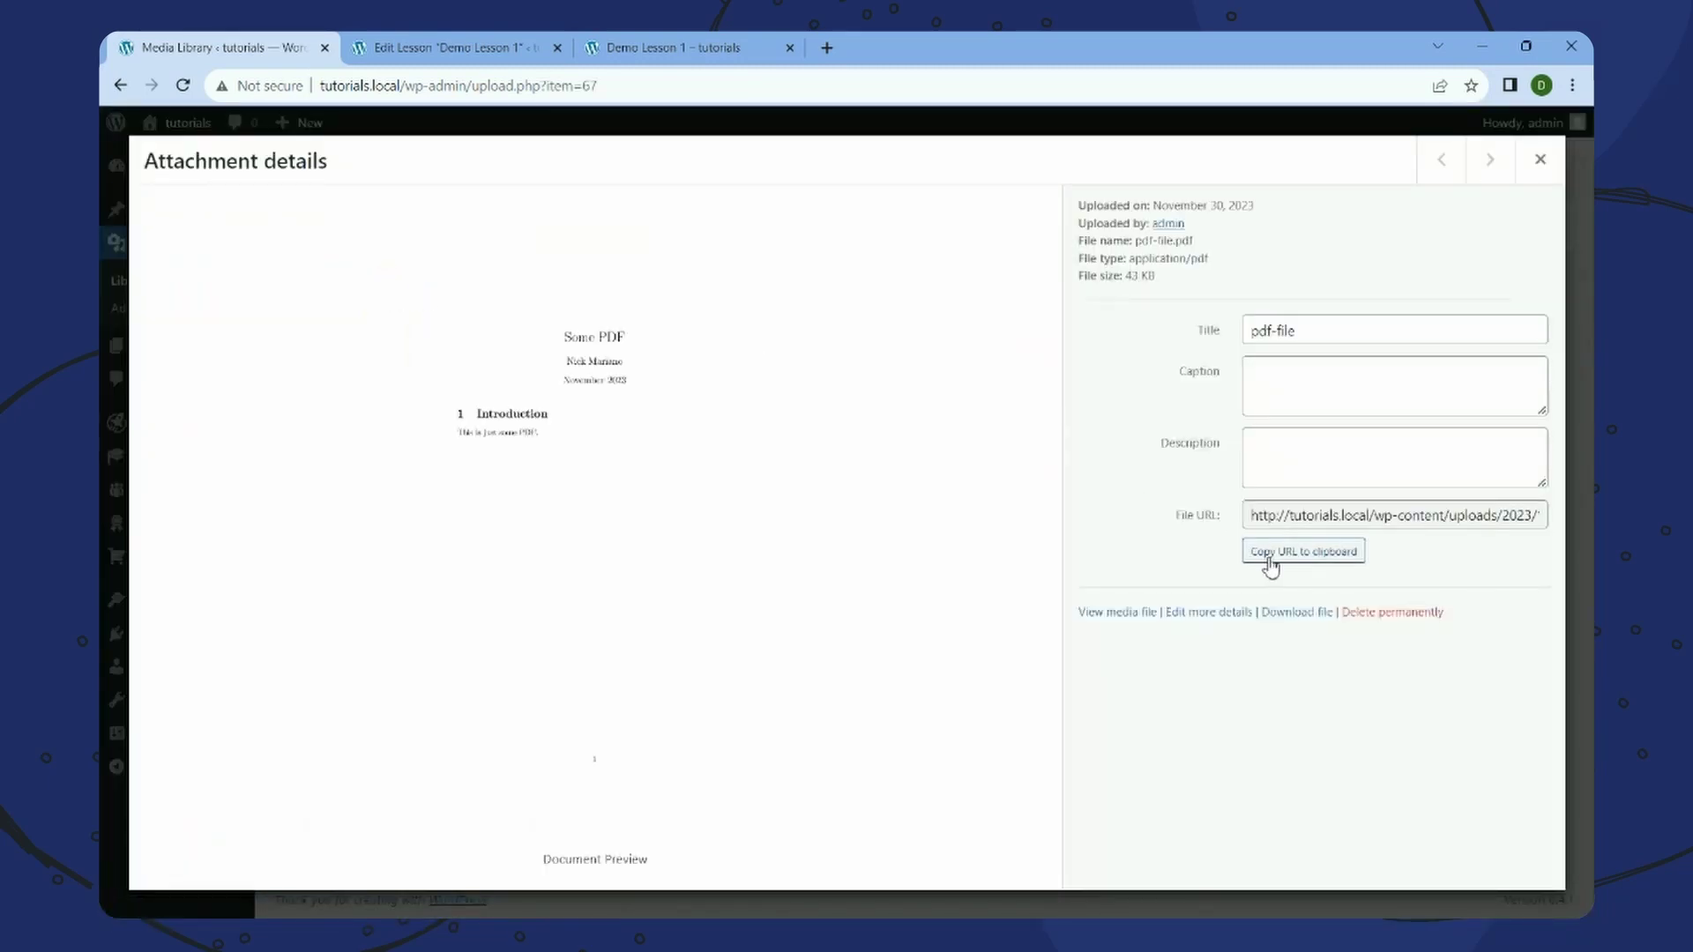
pyautogui.click(1300, 554)
pyautogui.click(1541, 159)
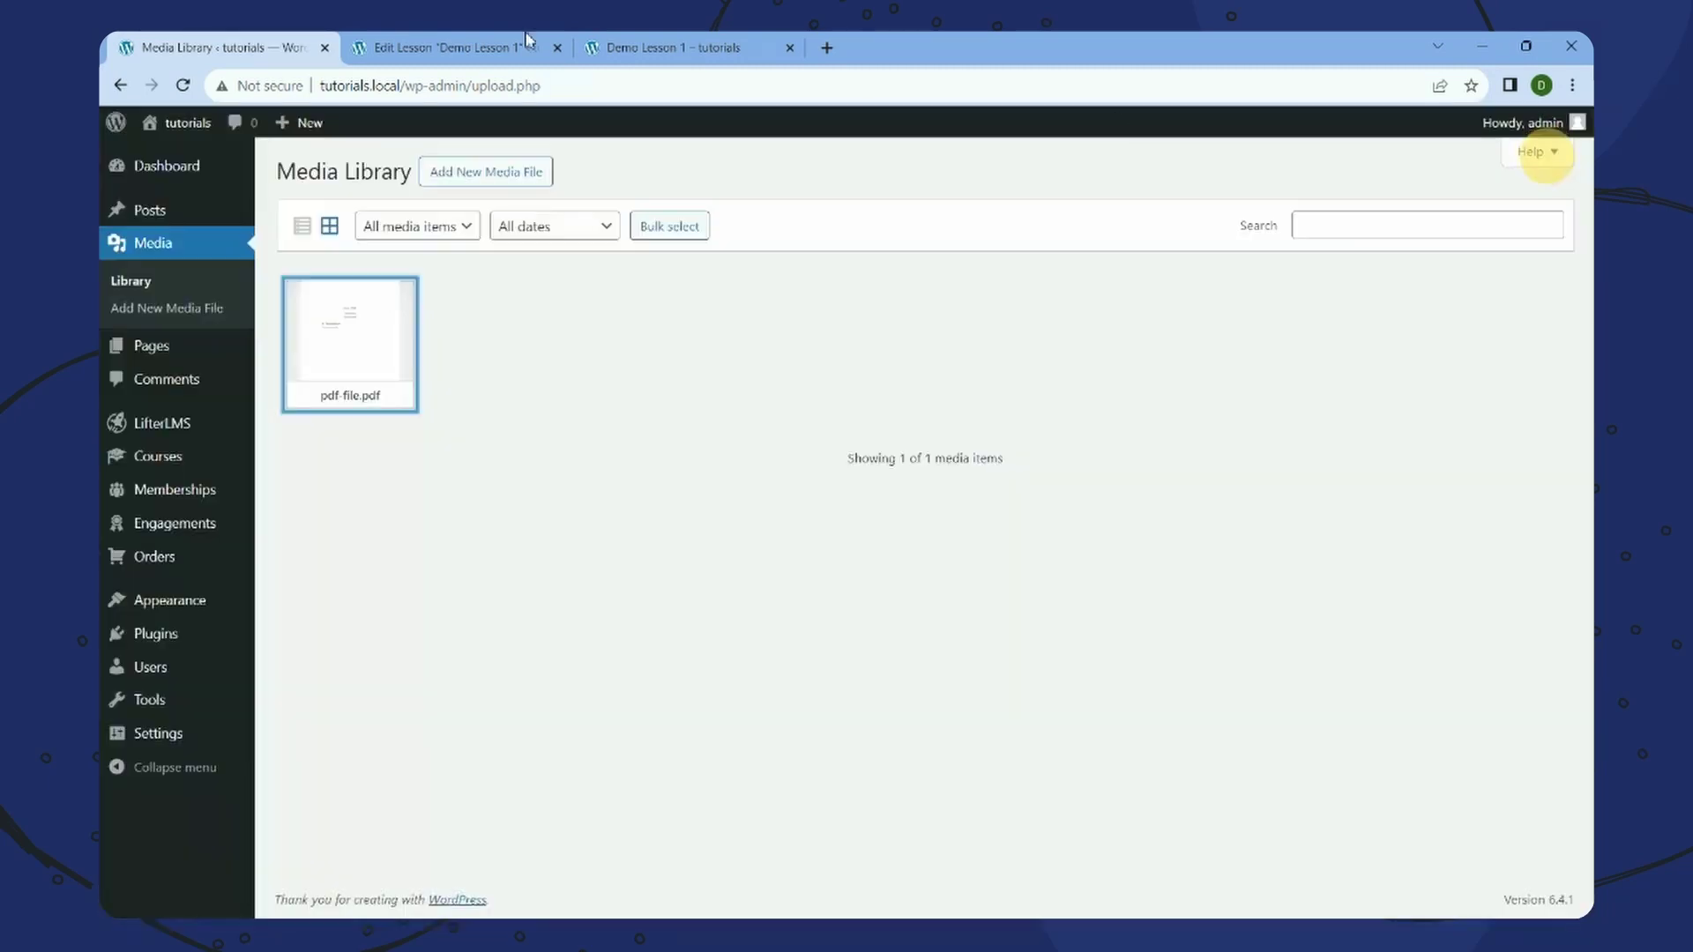
# - Link the italic word "dolor" in the lesson's first paragraph to the copied pdf-file.pdf URL and check its link preview
pyautogui.click(424, 47)
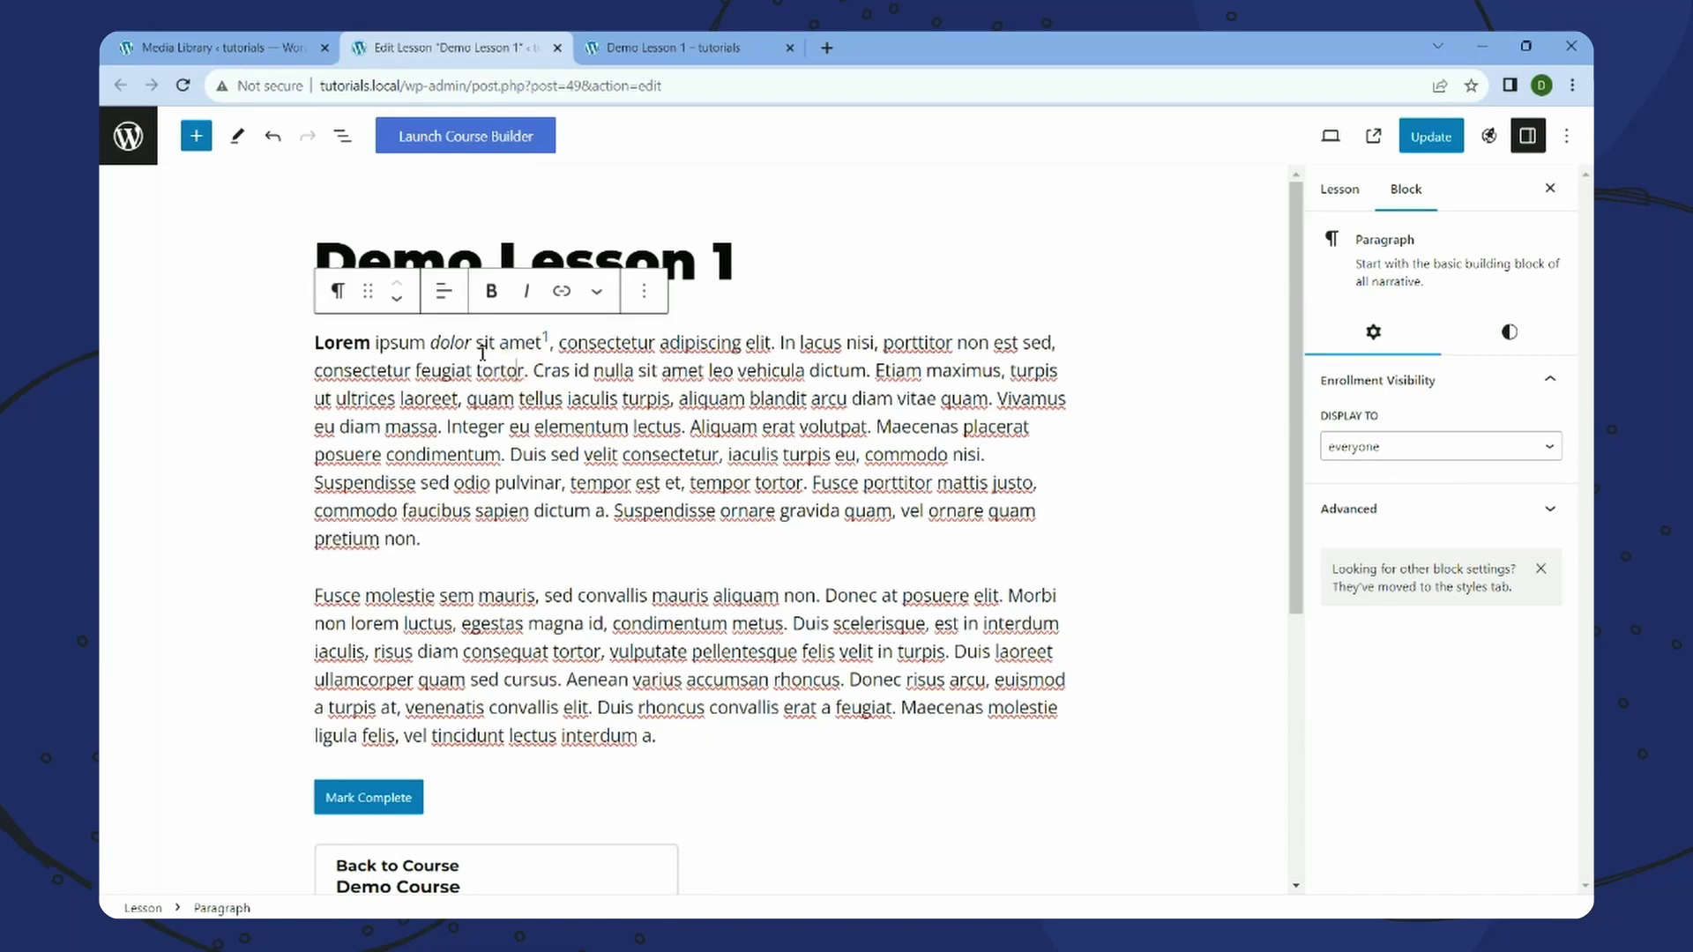
pyautogui.doubleClick(445, 339)
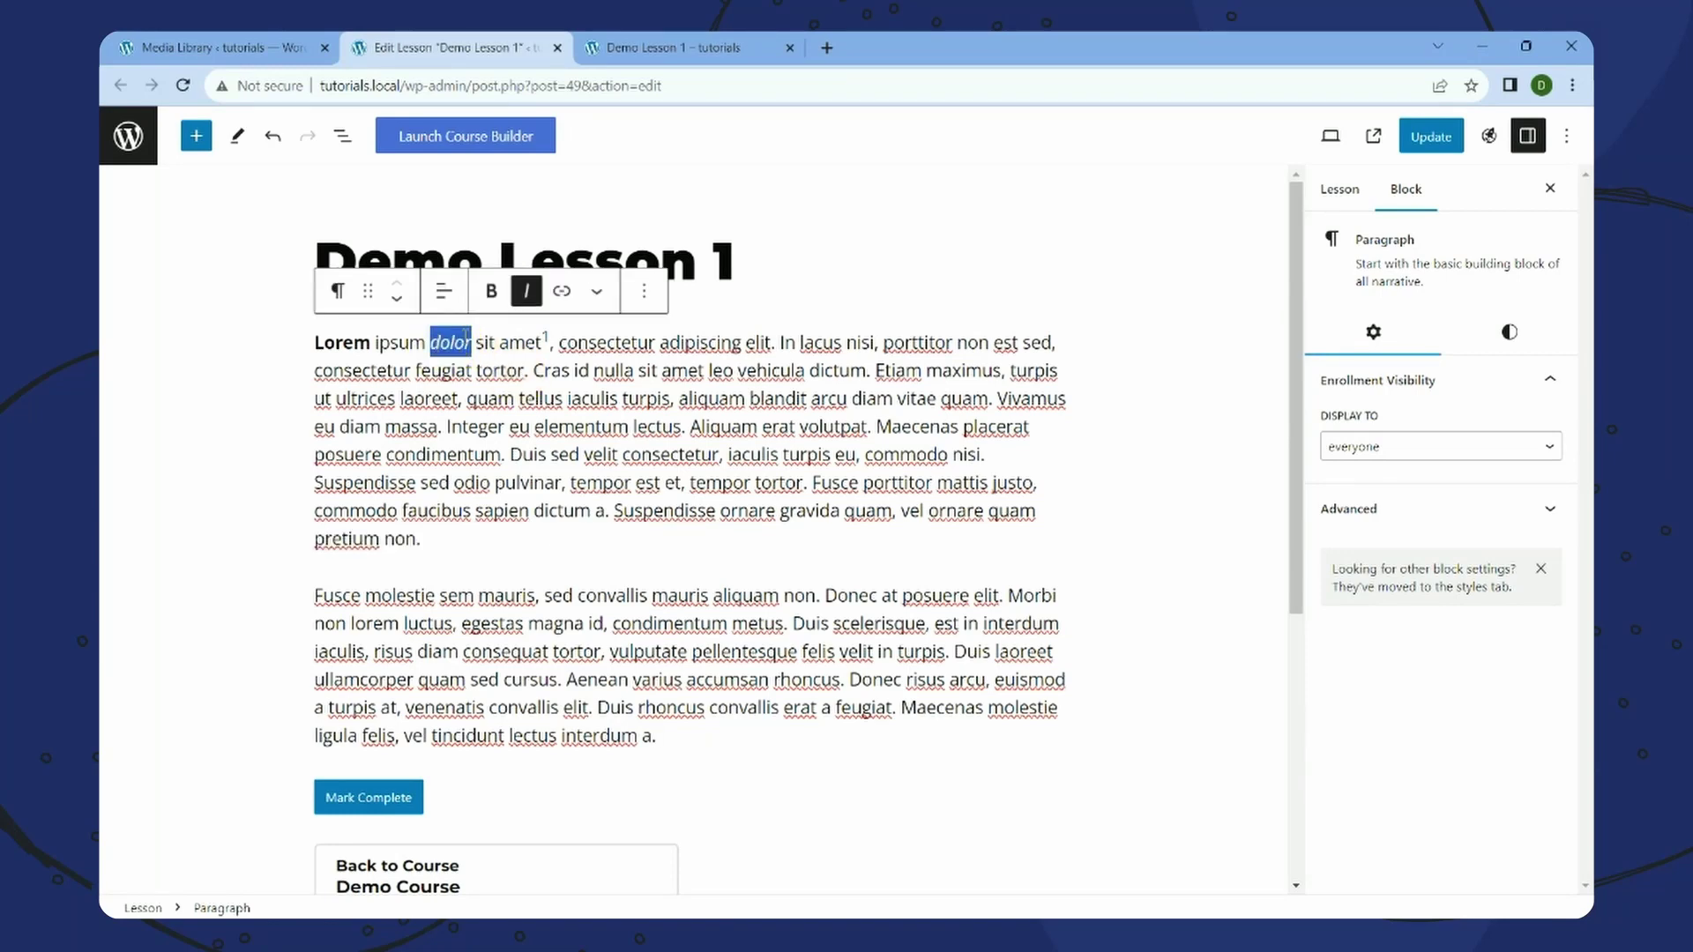
pyautogui.click(562, 293)
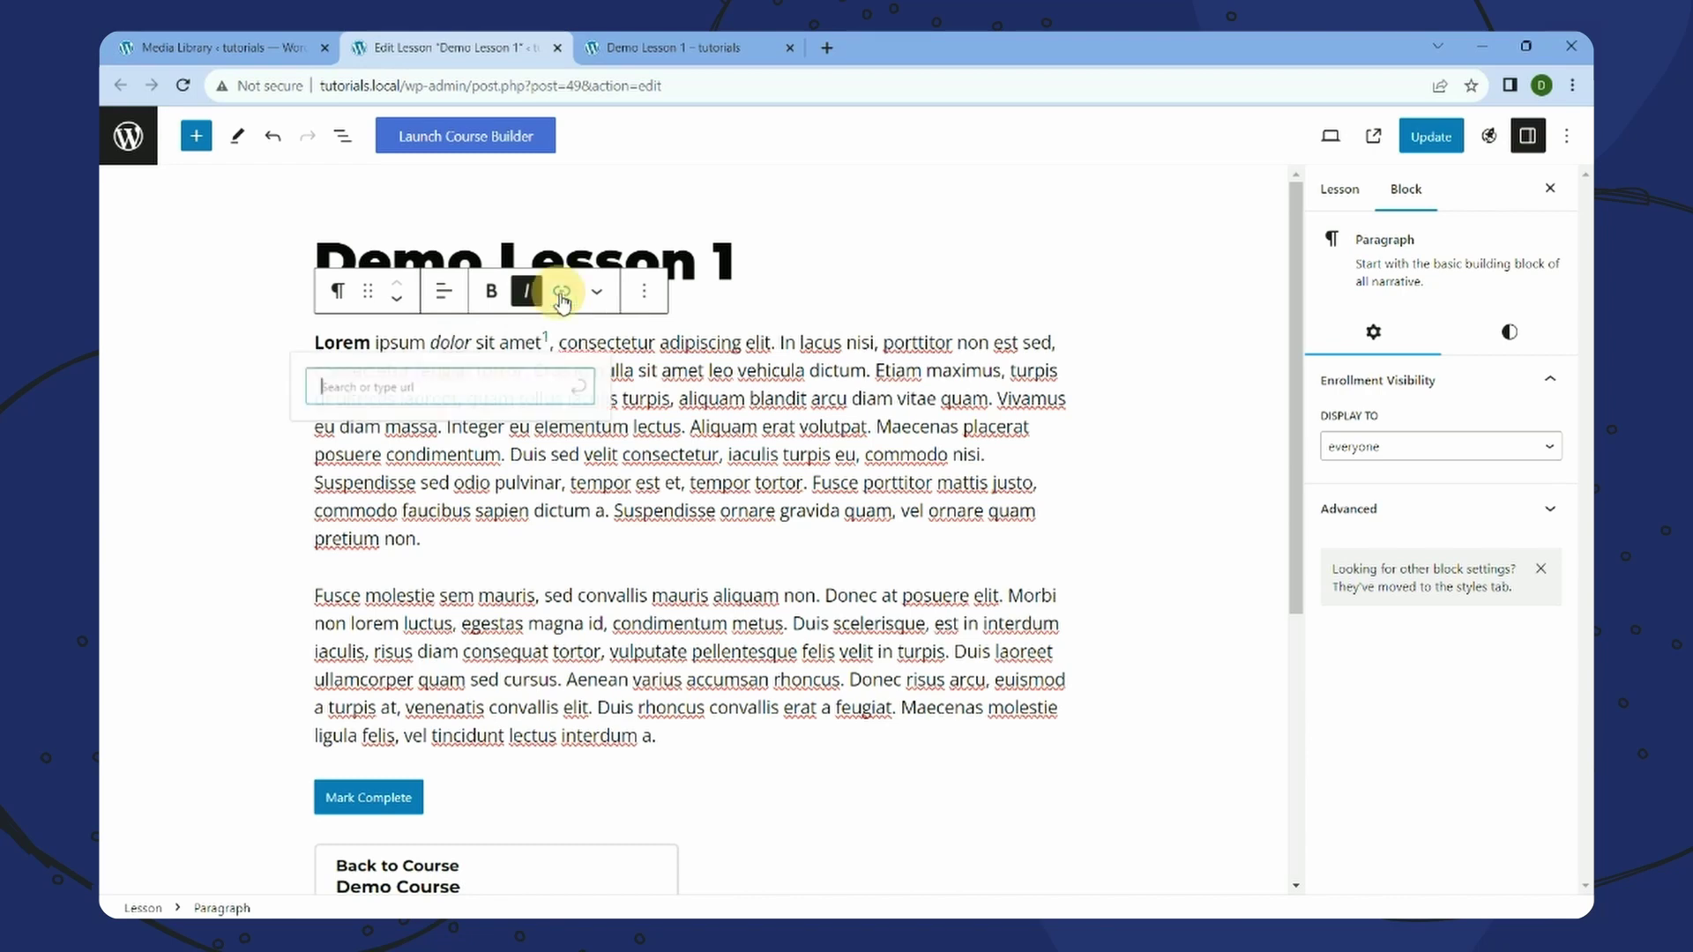
pyautogui.rightClick(480, 392)
pyautogui.click(510, 538)
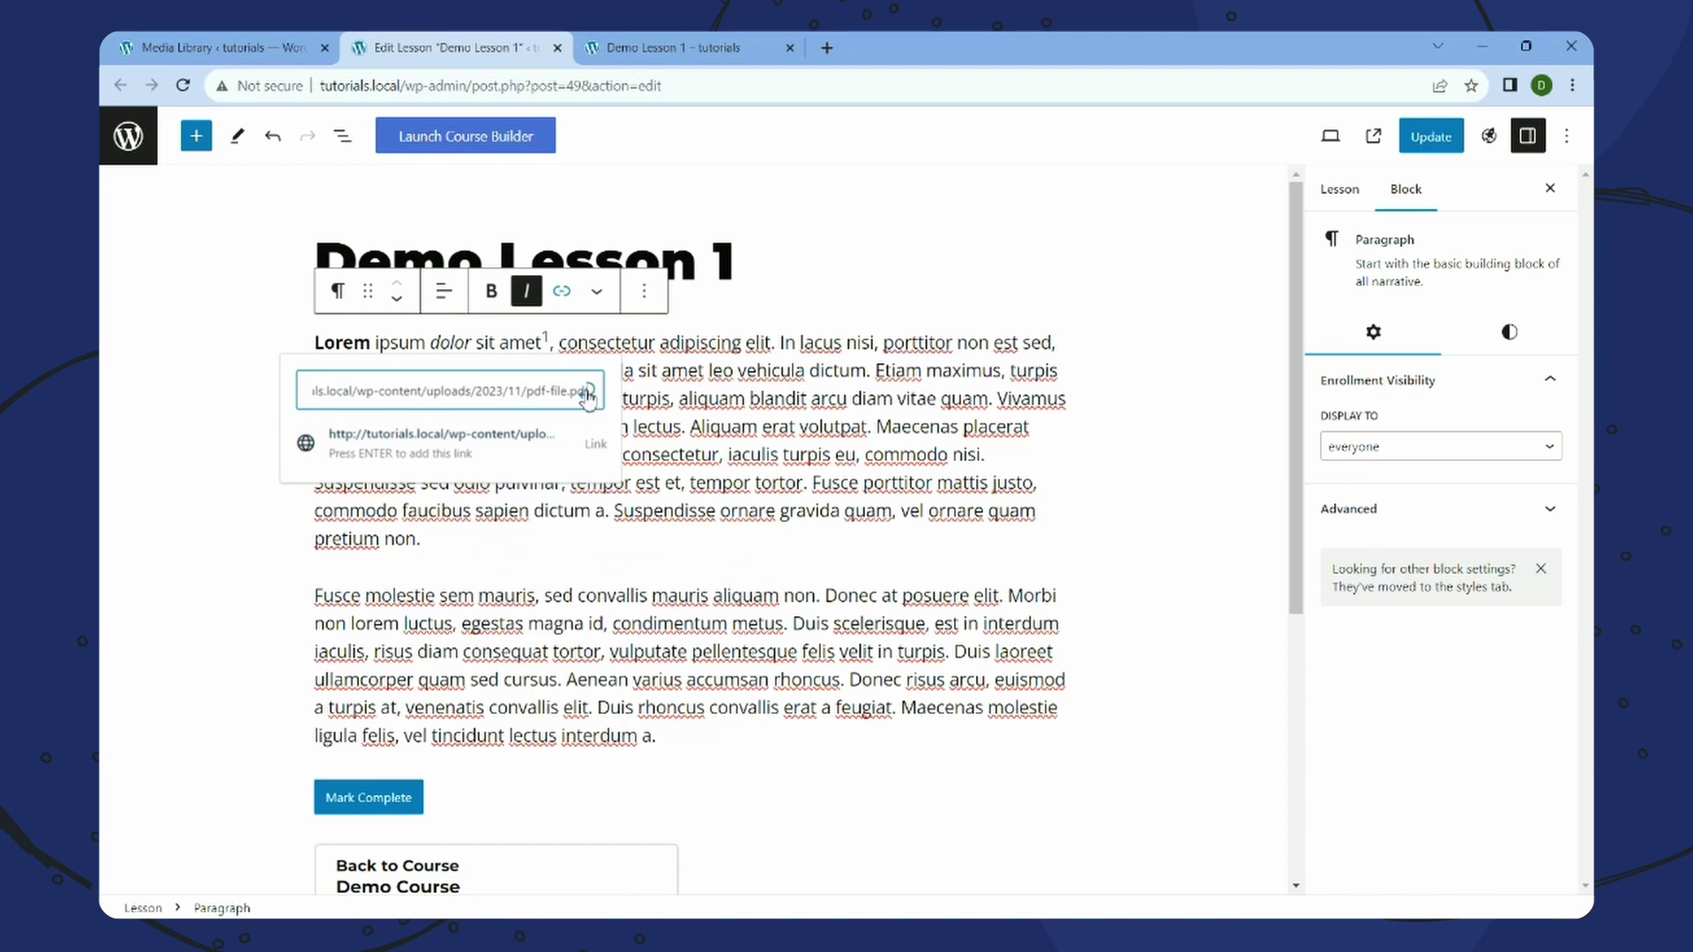
pyautogui.click(588, 394)
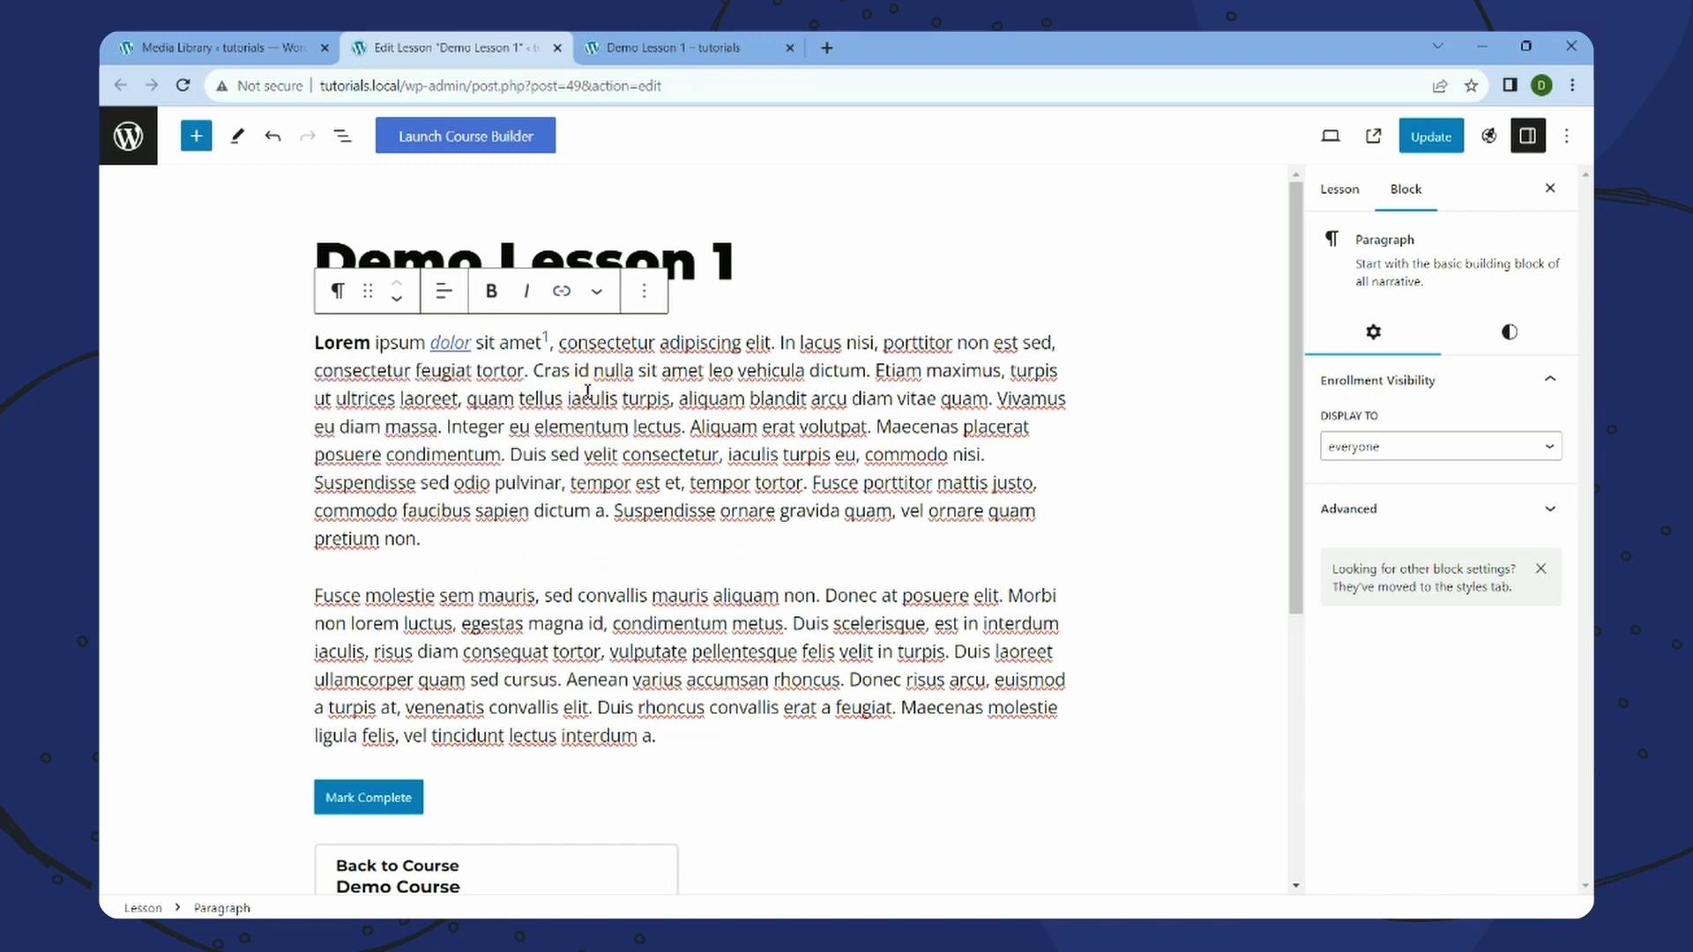
pyautogui.click(459, 343)
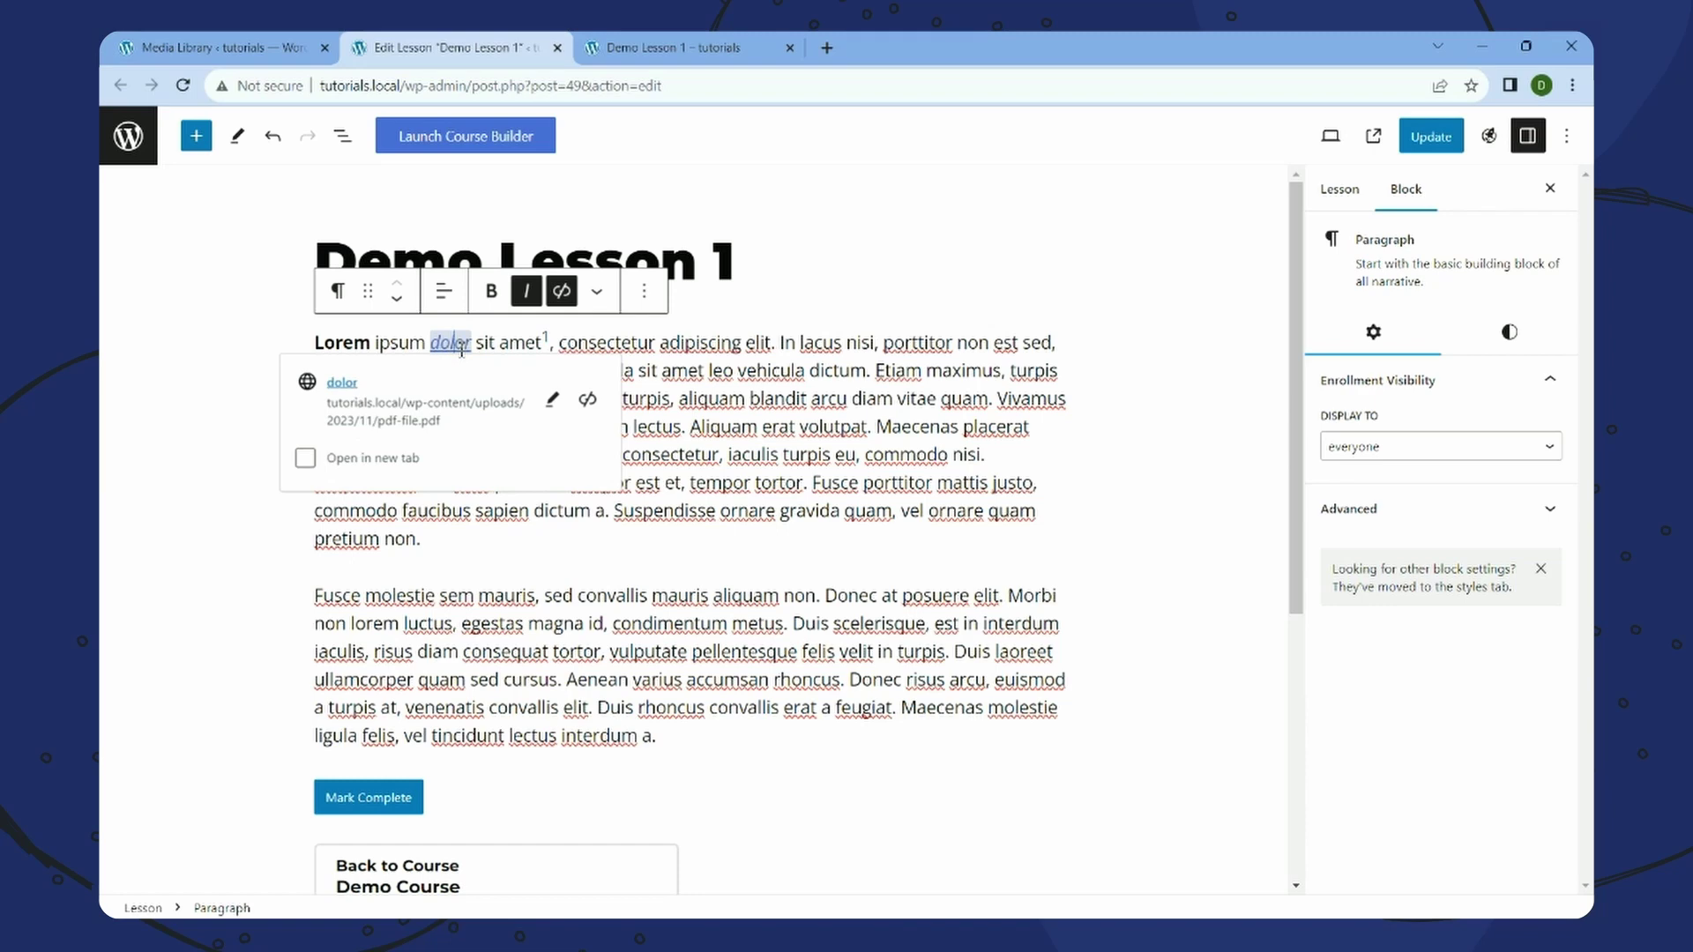
pyautogui.click(872, 363)
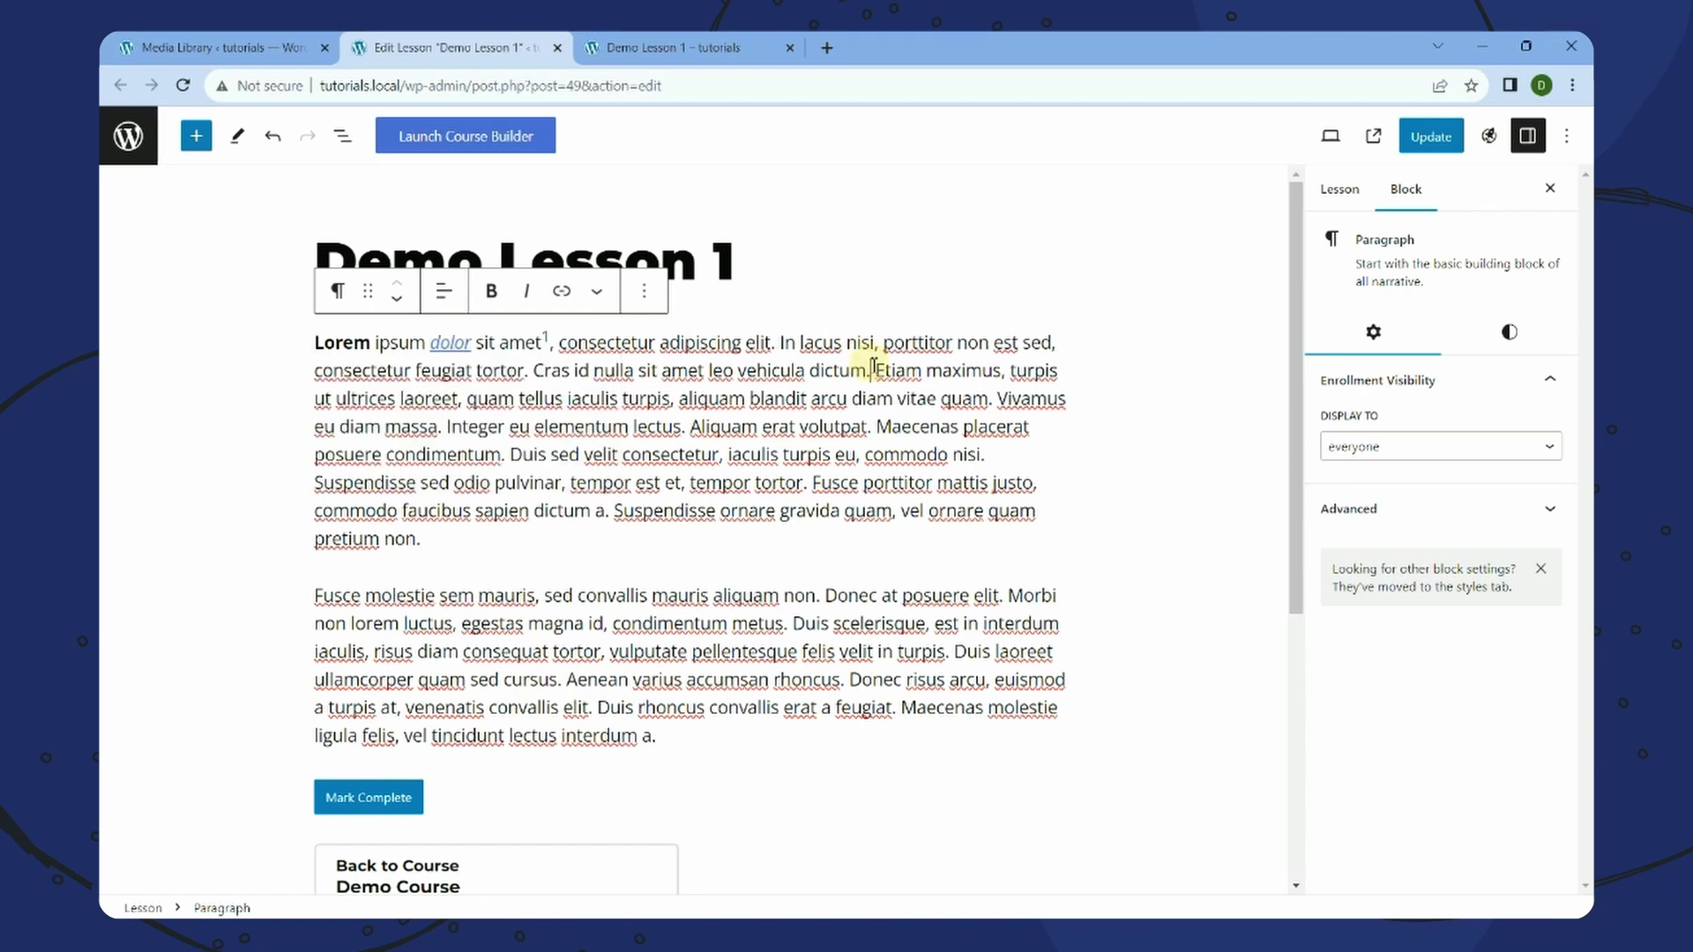
pyautogui.click(452, 346)
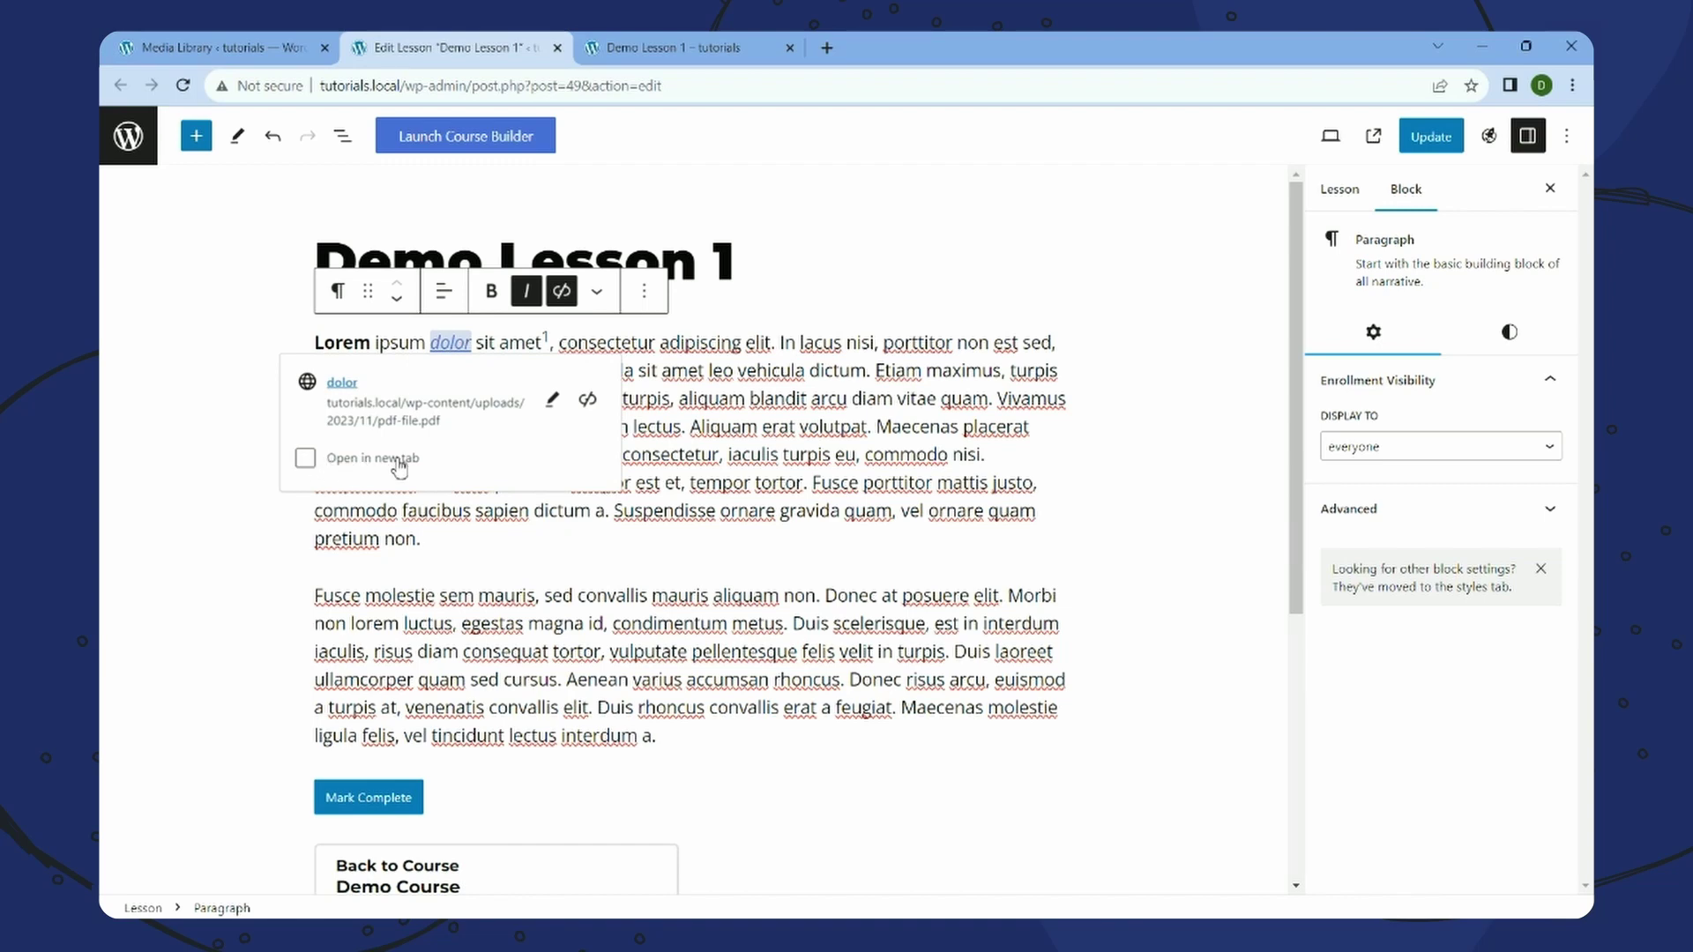
pyautogui.click(543, 455)
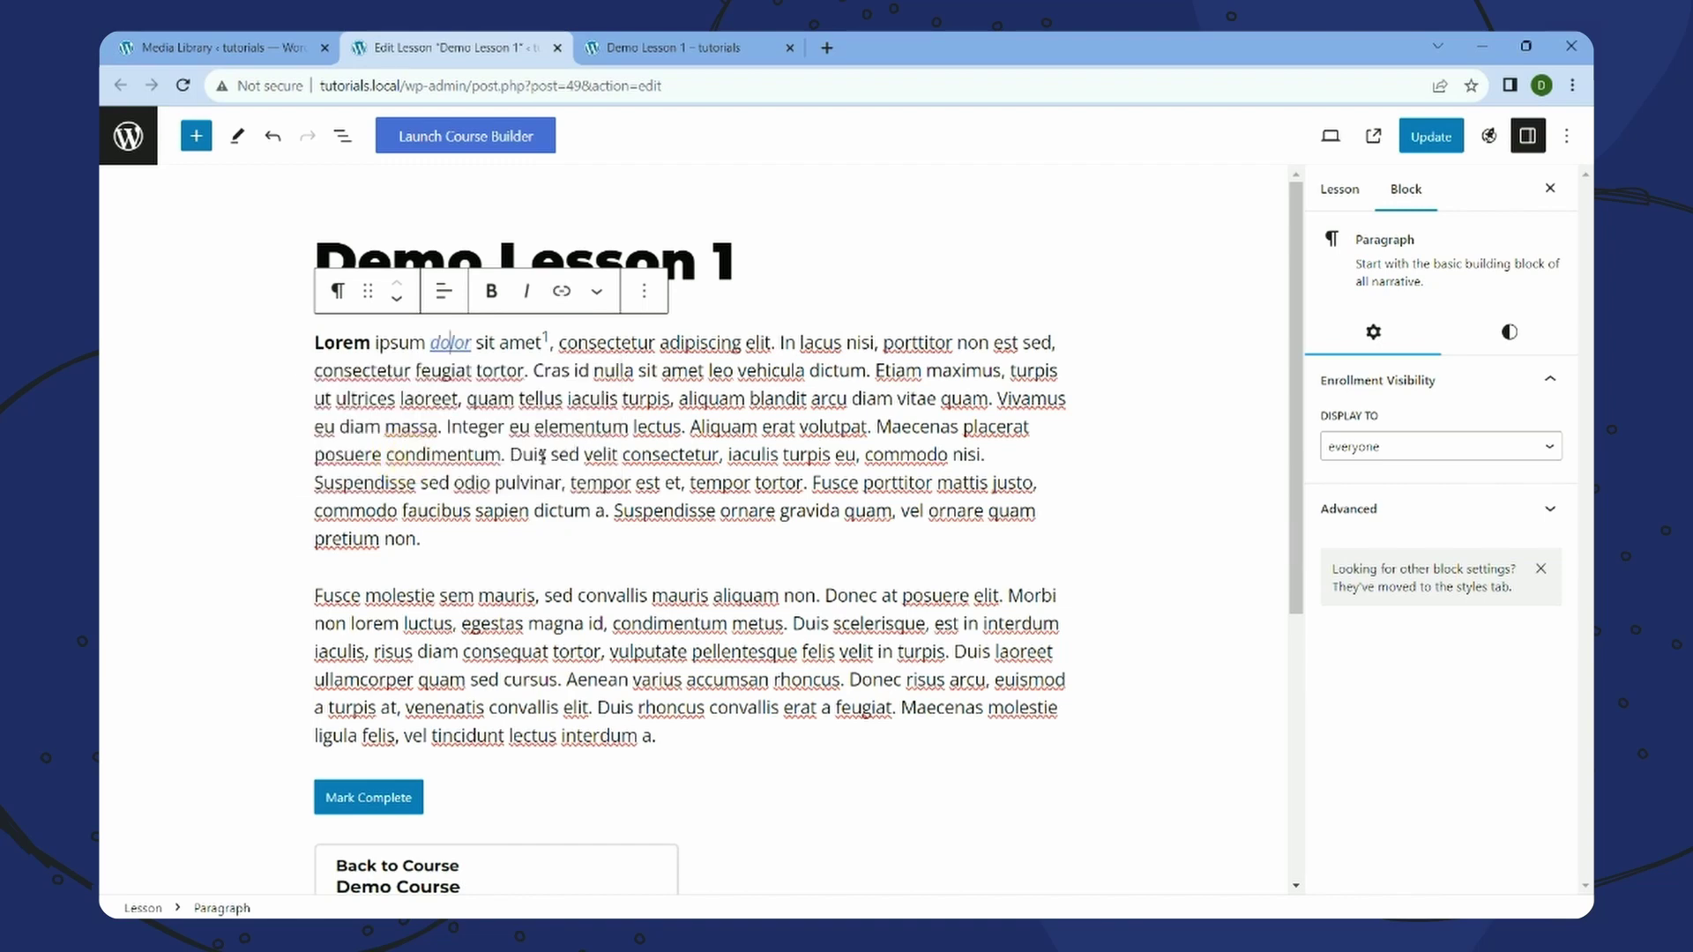
# - Update the lesson and switch to the published Demo Lesson 1 page
pyautogui.click(1430, 137)
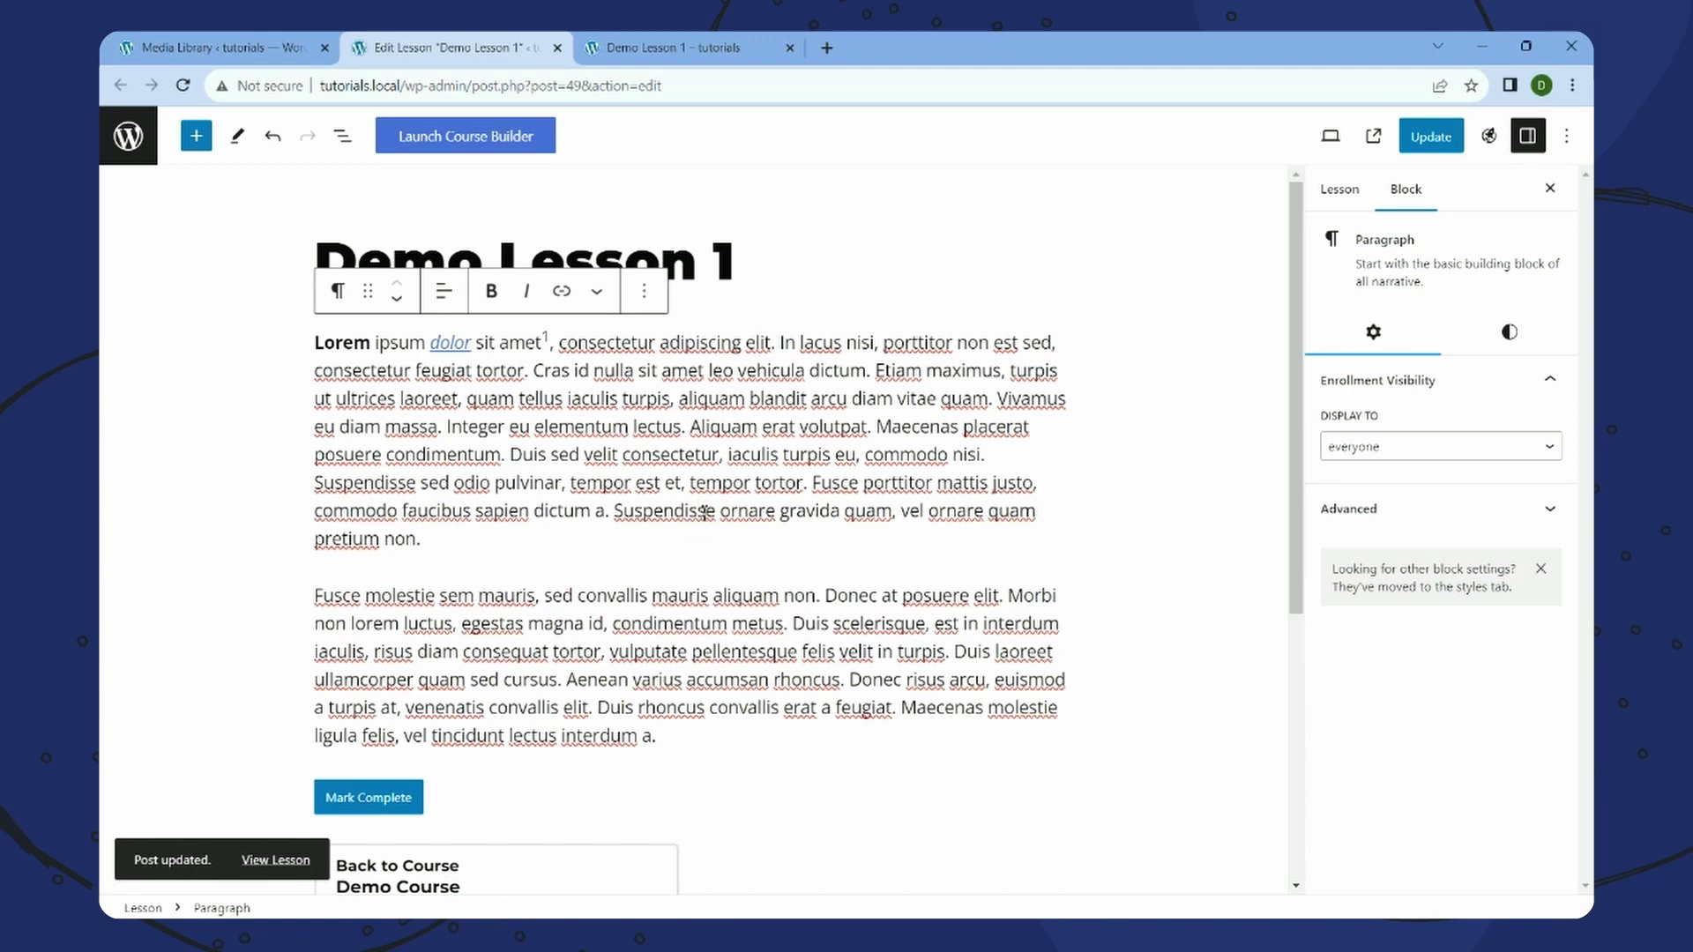
pyautogui.click(683, 39)
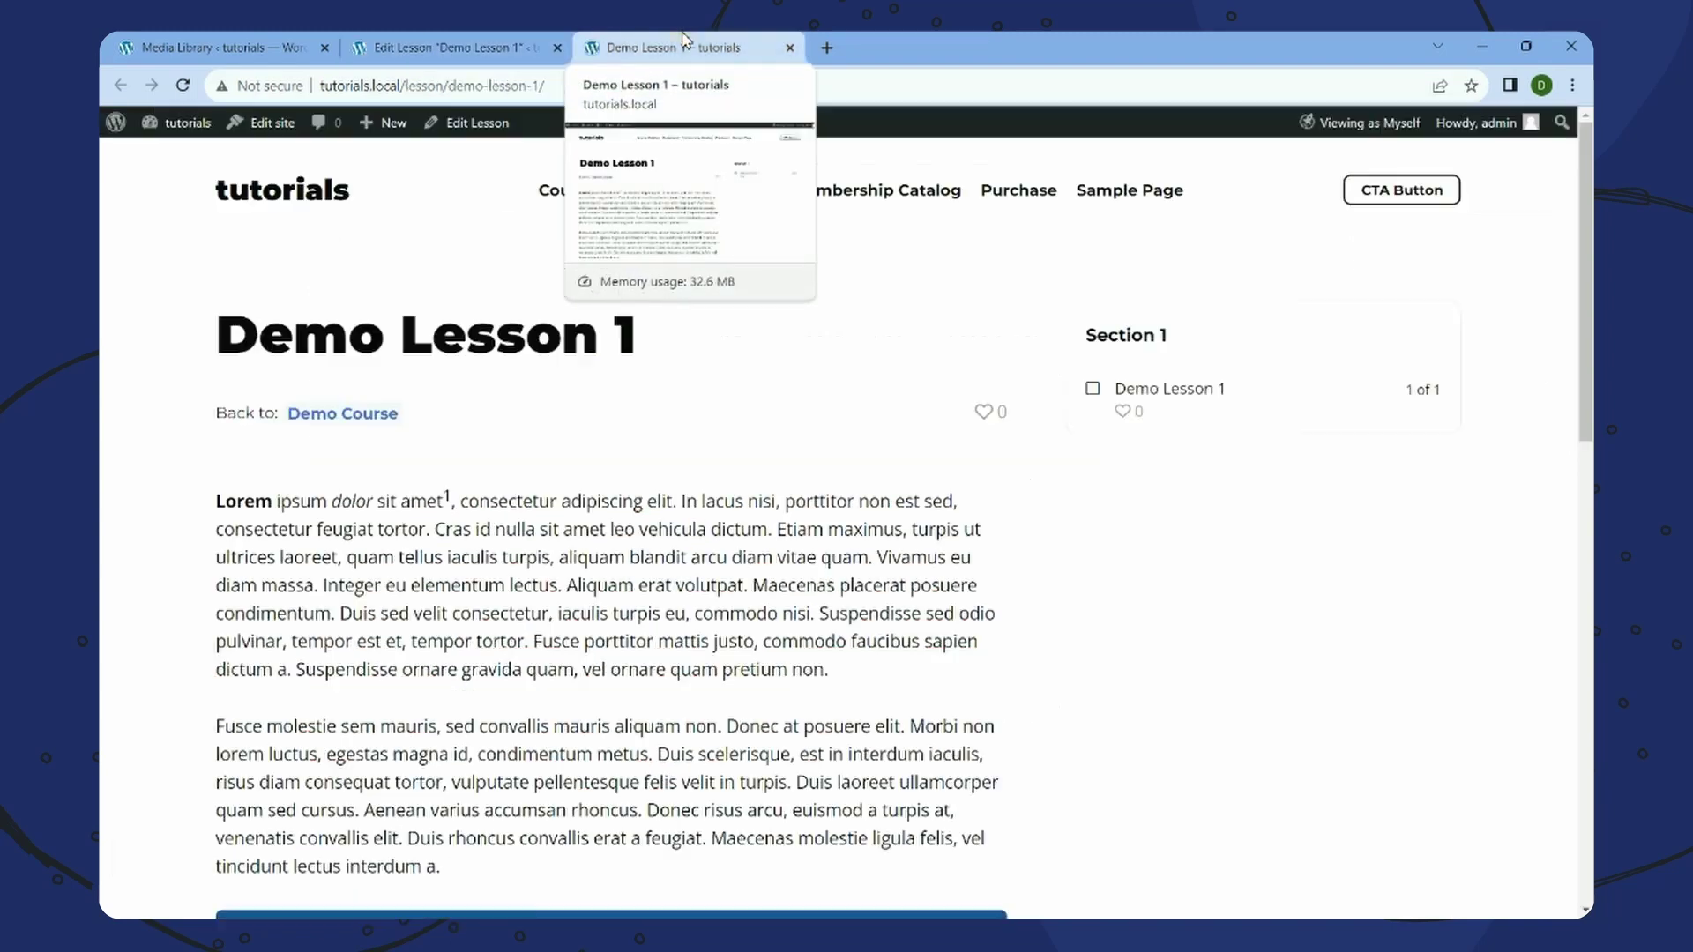
# - Open the site's list of pages and copy the view link address of Sample Page
pyautogui.click(231, 48)
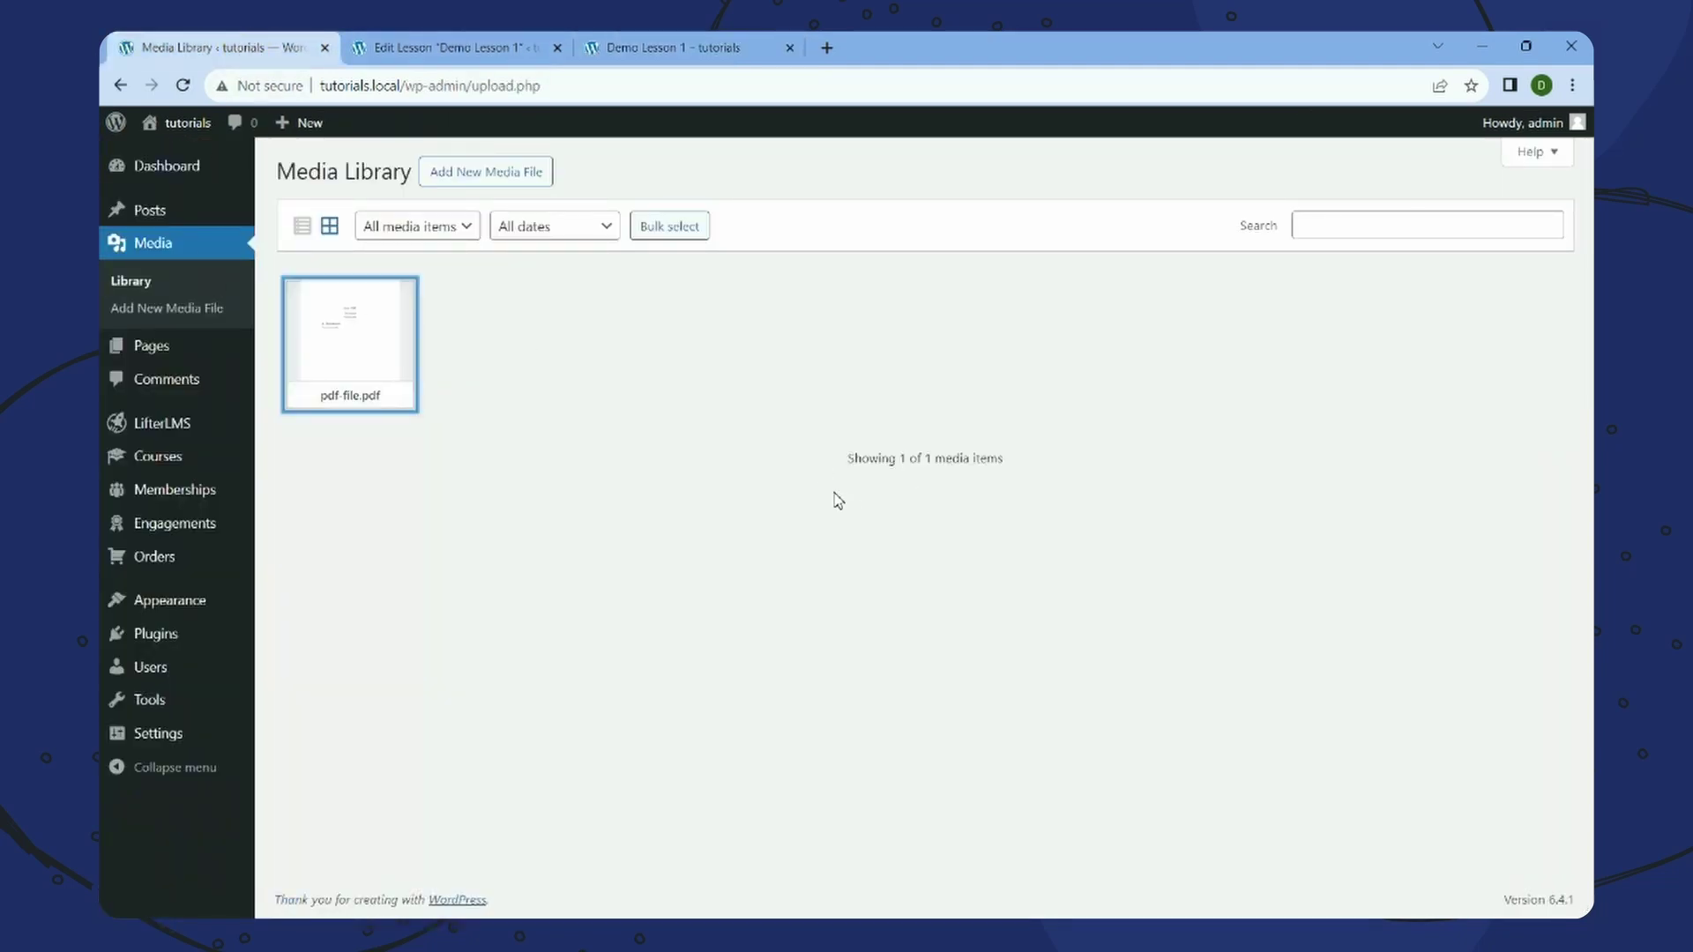
pyautogui.click(218, 352)
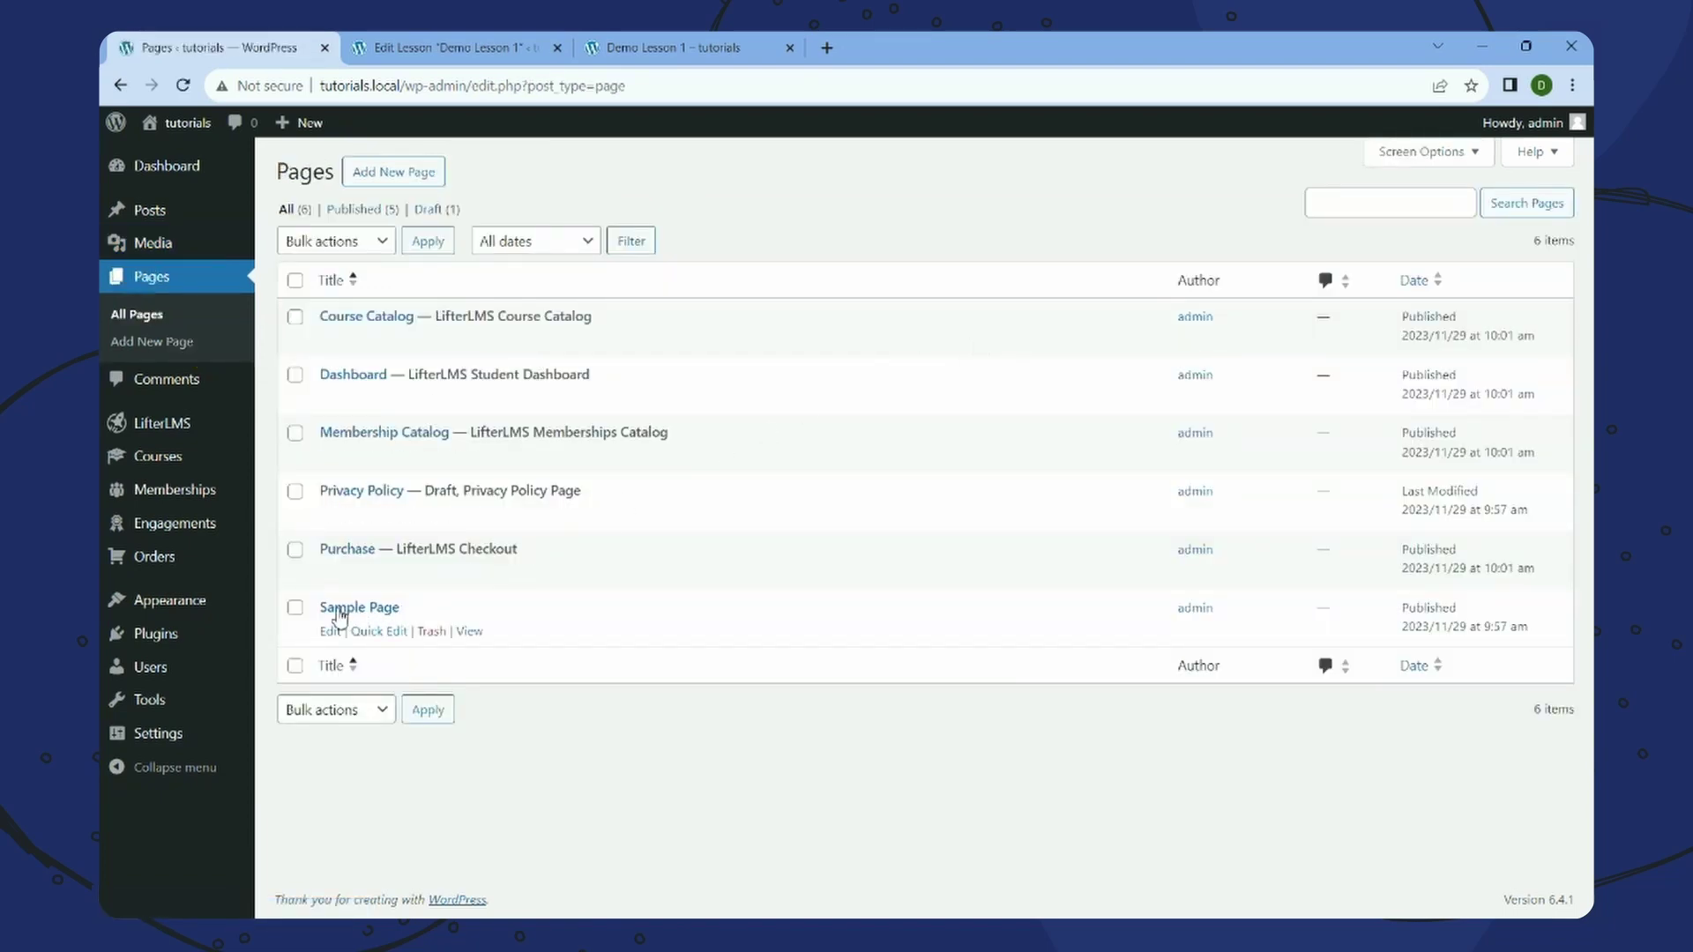
pyautogui.rightClick(472, 633)
pyautogui.click(547, 777)
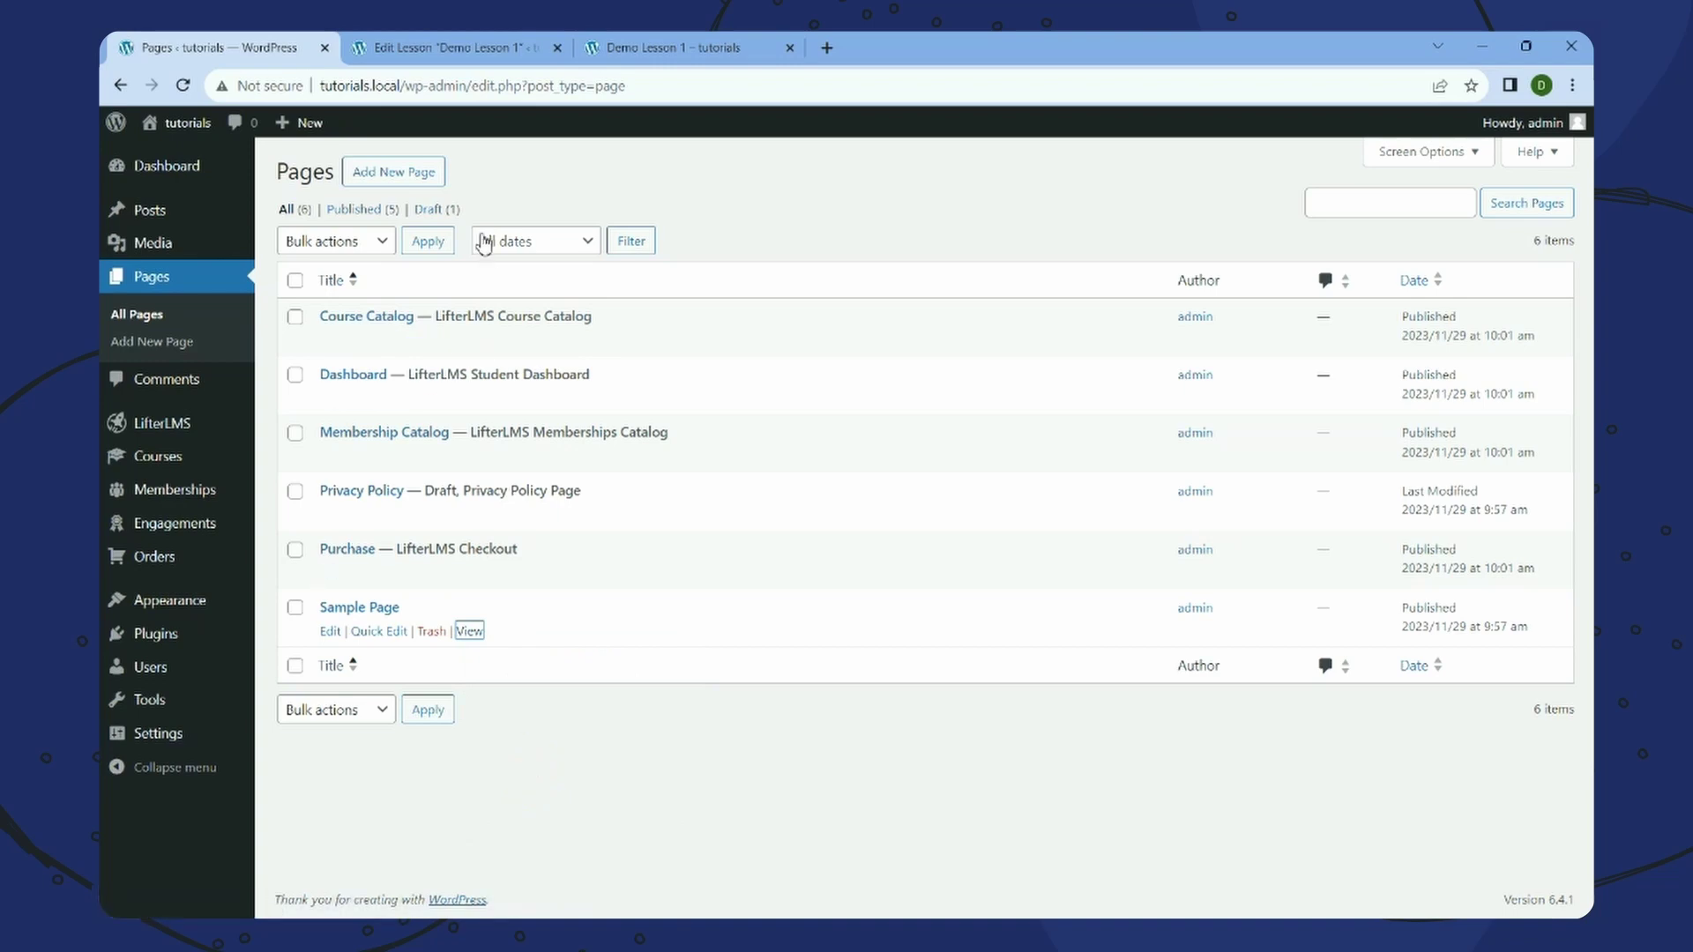
# - Link "consectetur" in the lesson's first paragraph to the copied Sample Page URL and check its link options
pyautogui.click(484, 50)
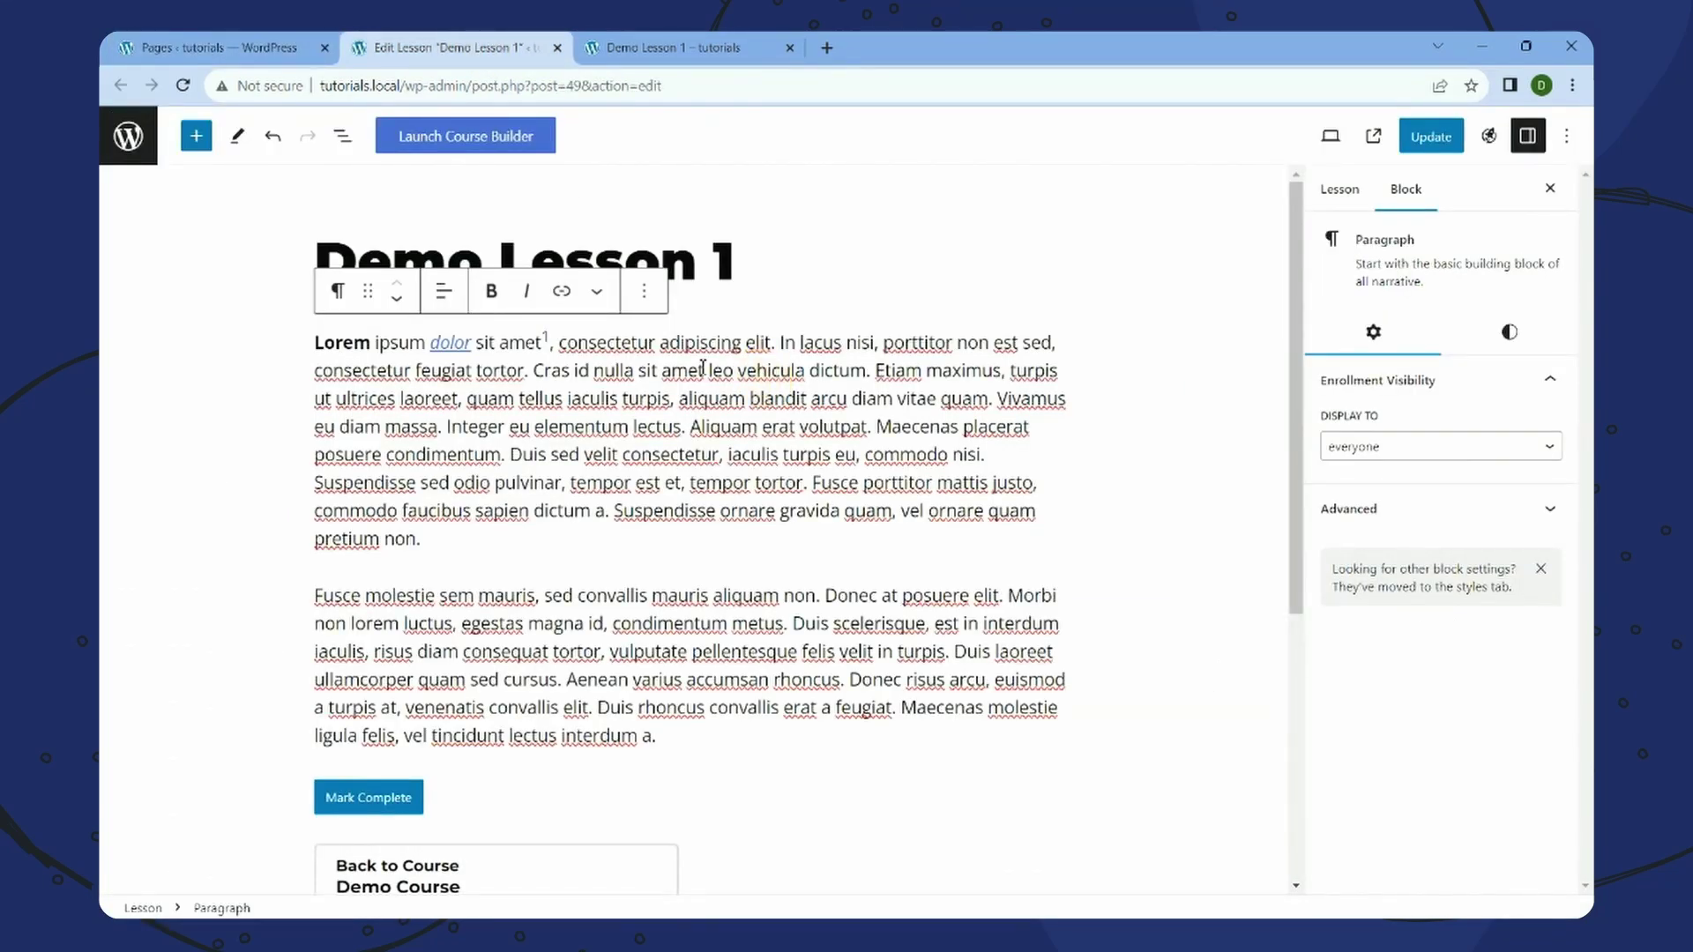
pyautogui.moveTo(657, 342); pyautogui.dragTo(560, 342)
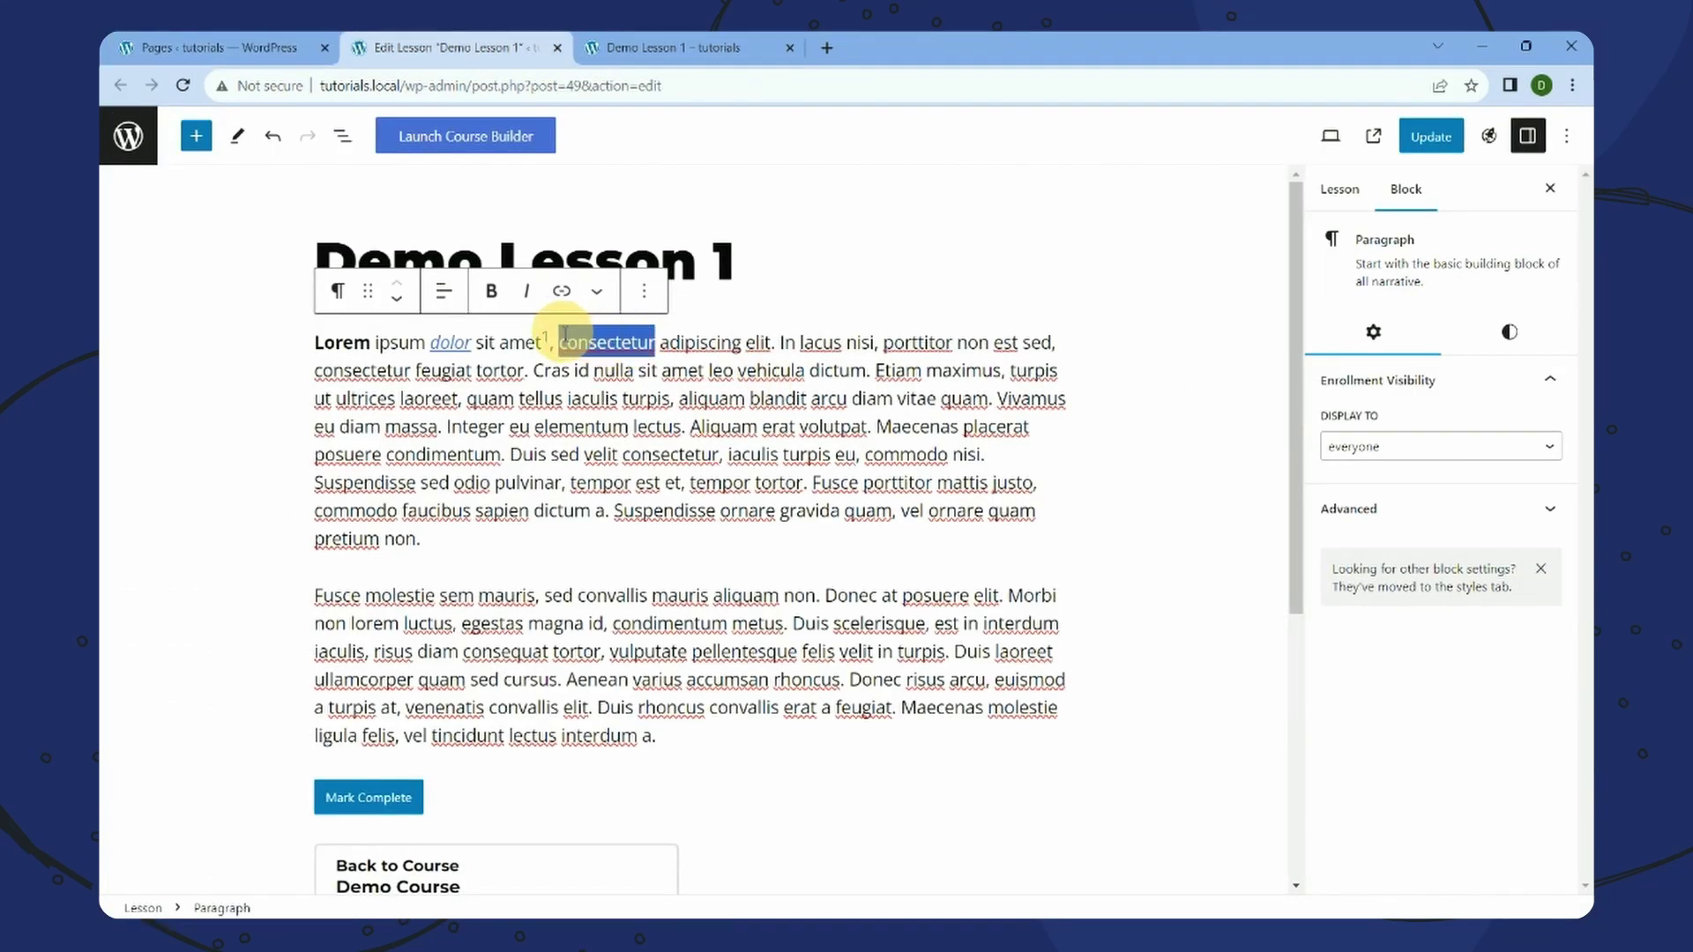
pyautogui.click(562, 291)
pyautogui.rightClick(554, 397)
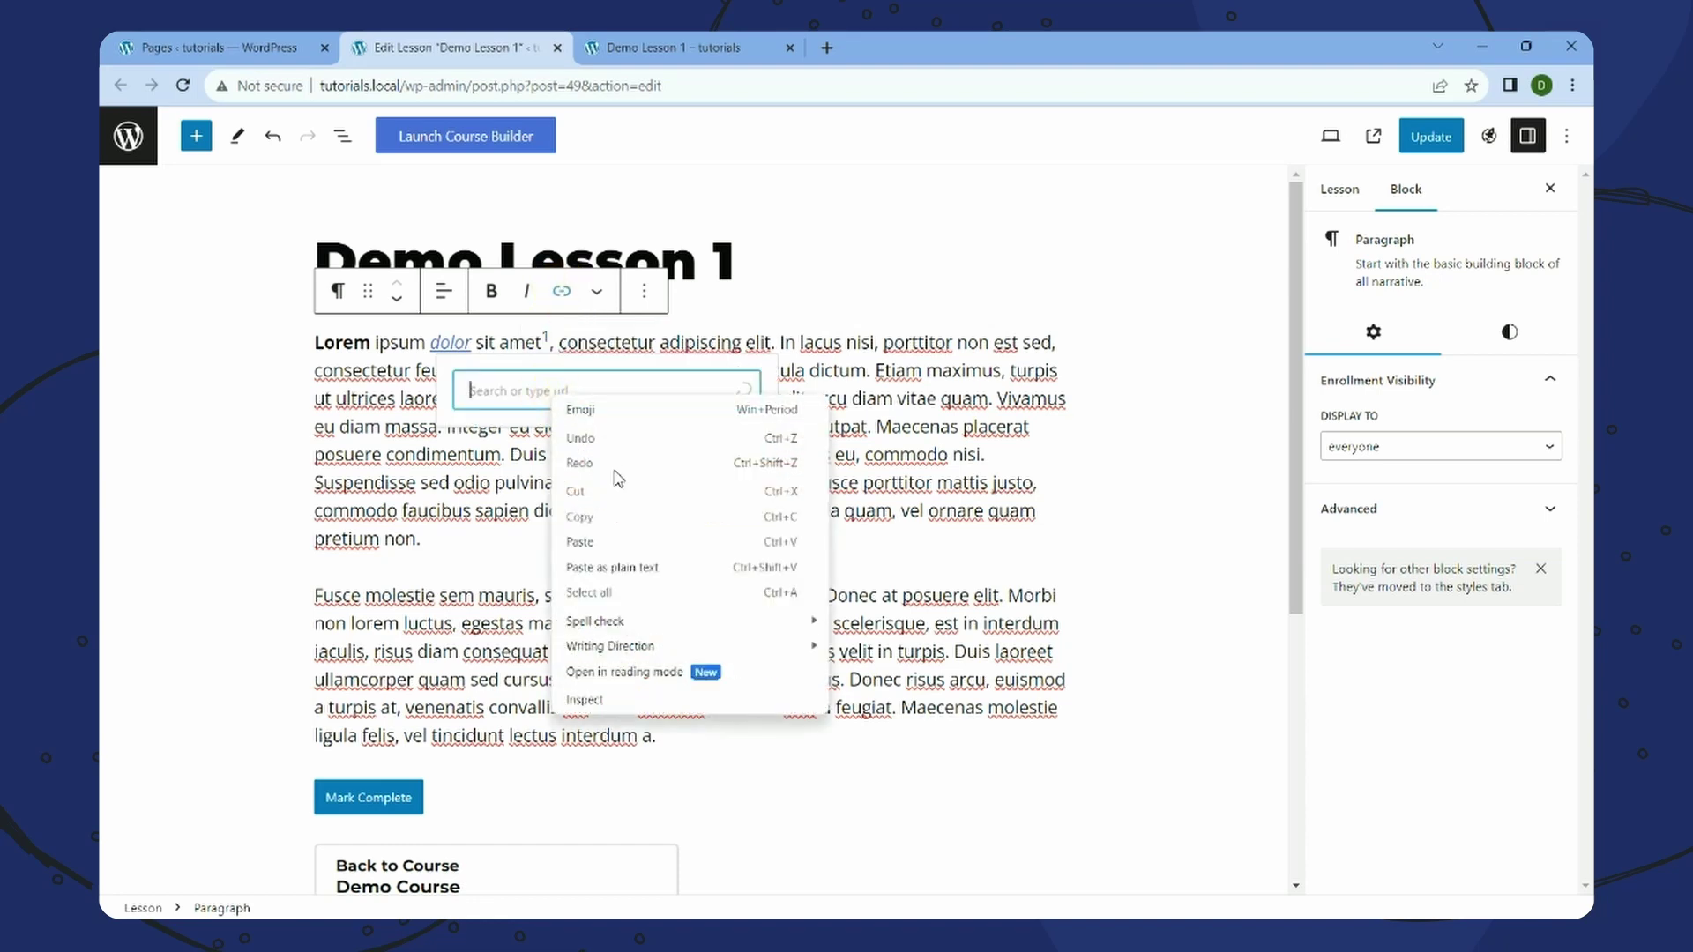
pyautogui.click(639, 541)
pyautogui.click(740, 391)
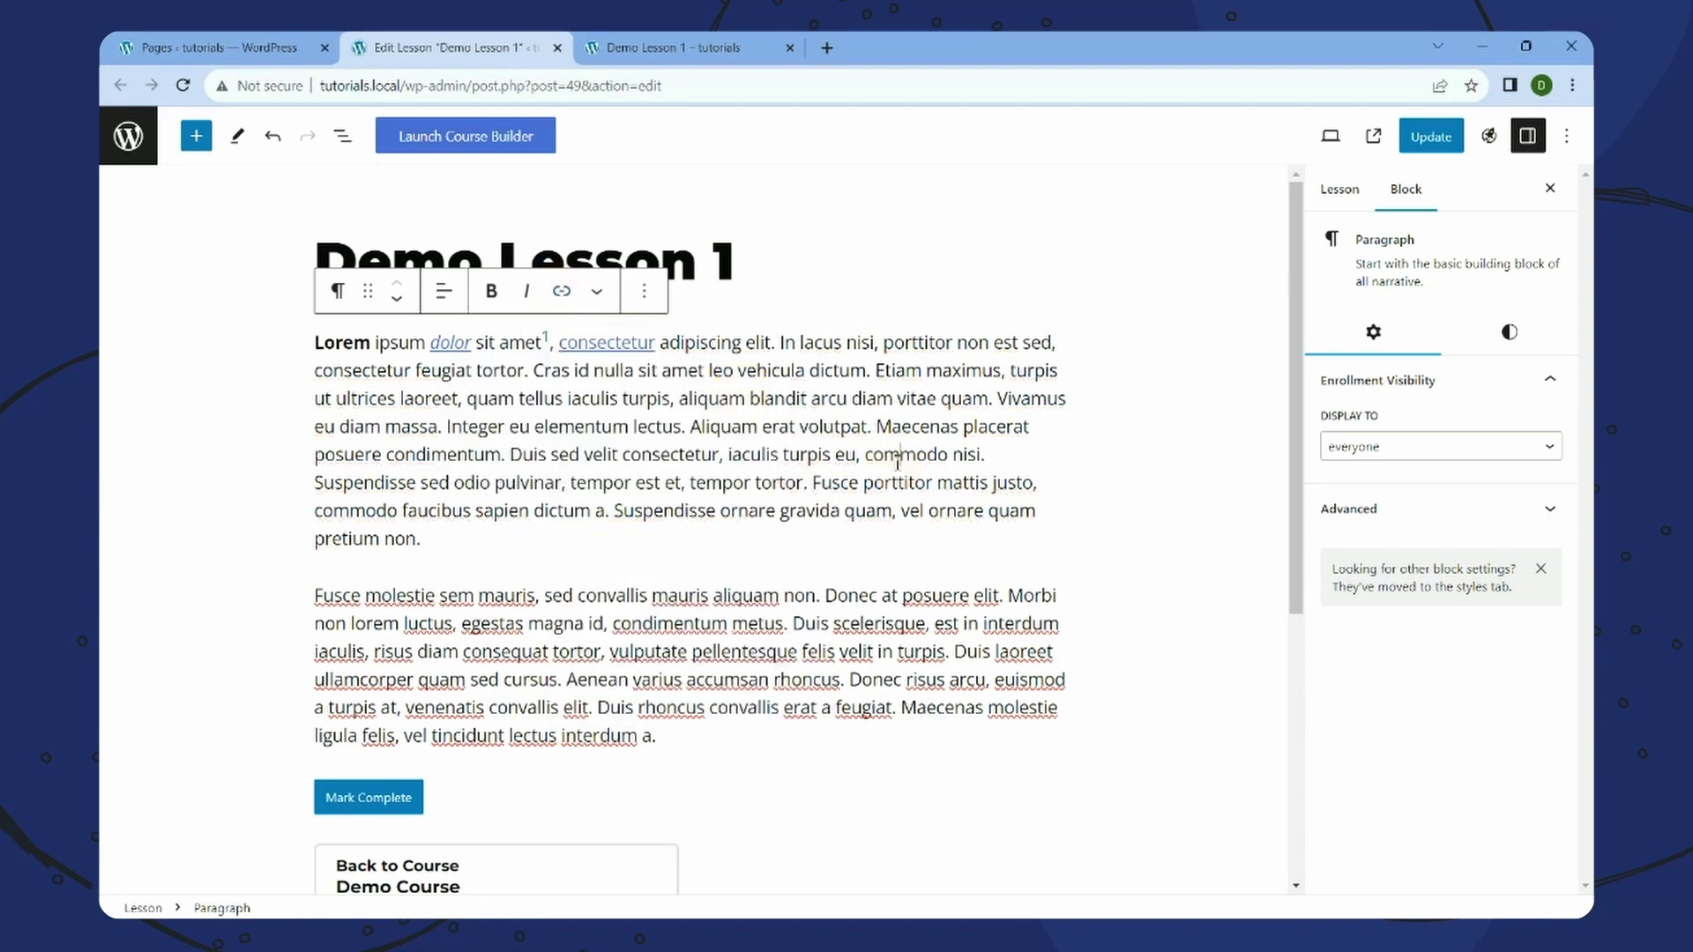
pyautogui.click(638, 342)
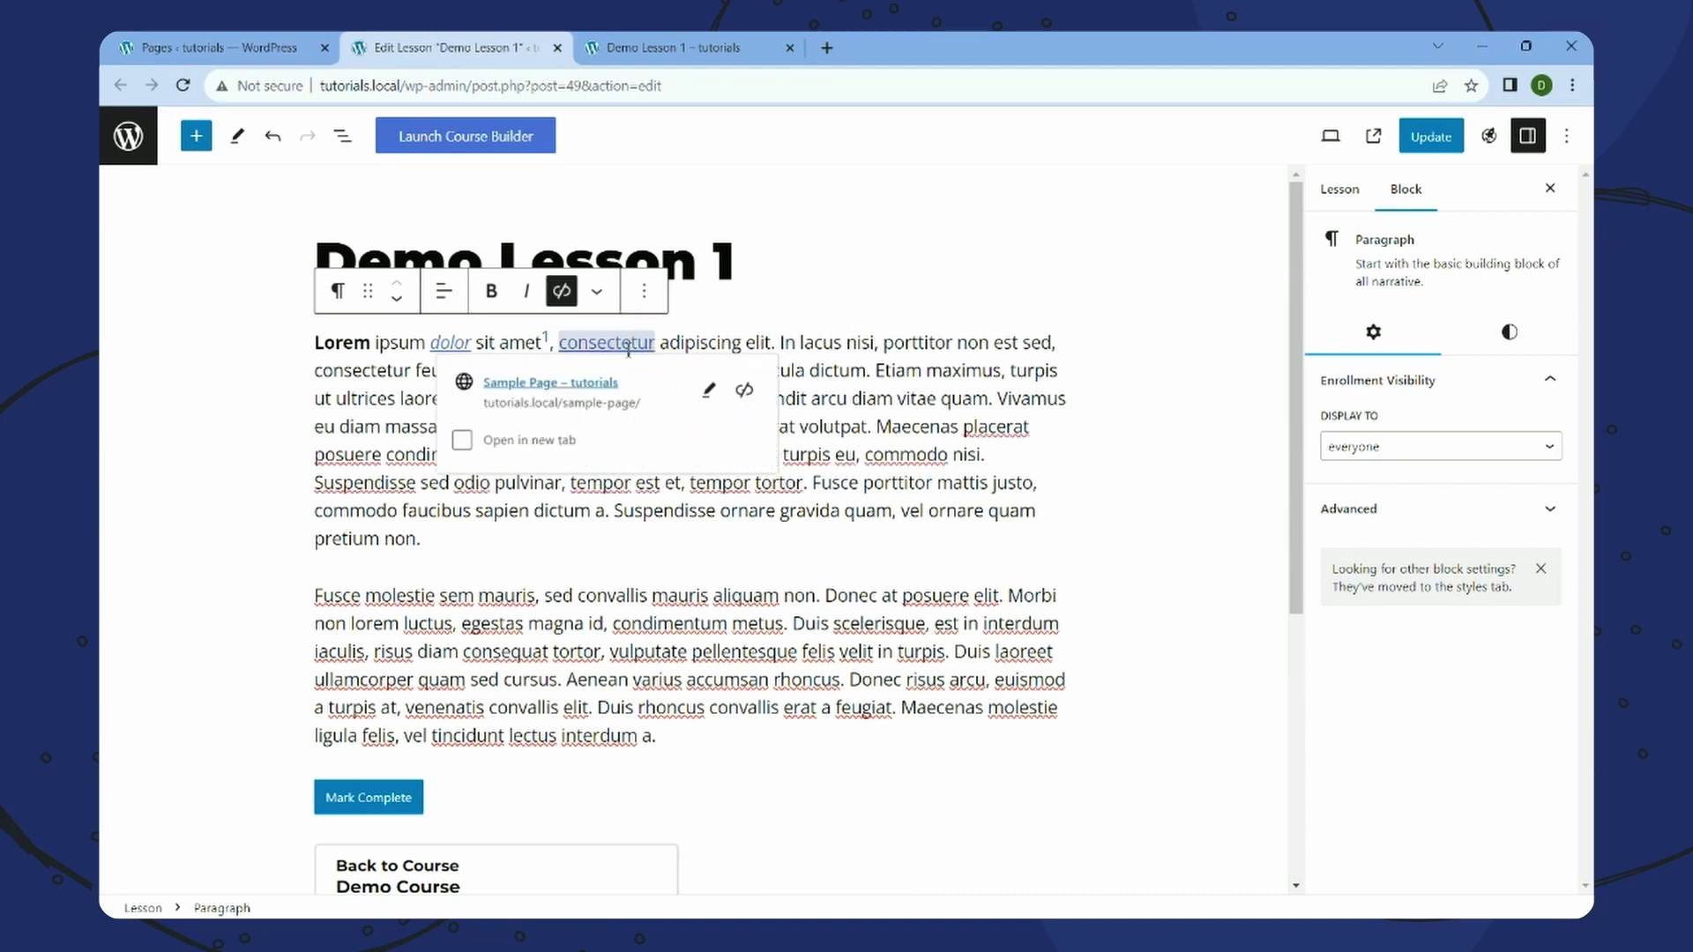
pyautogui.click(487, 439)
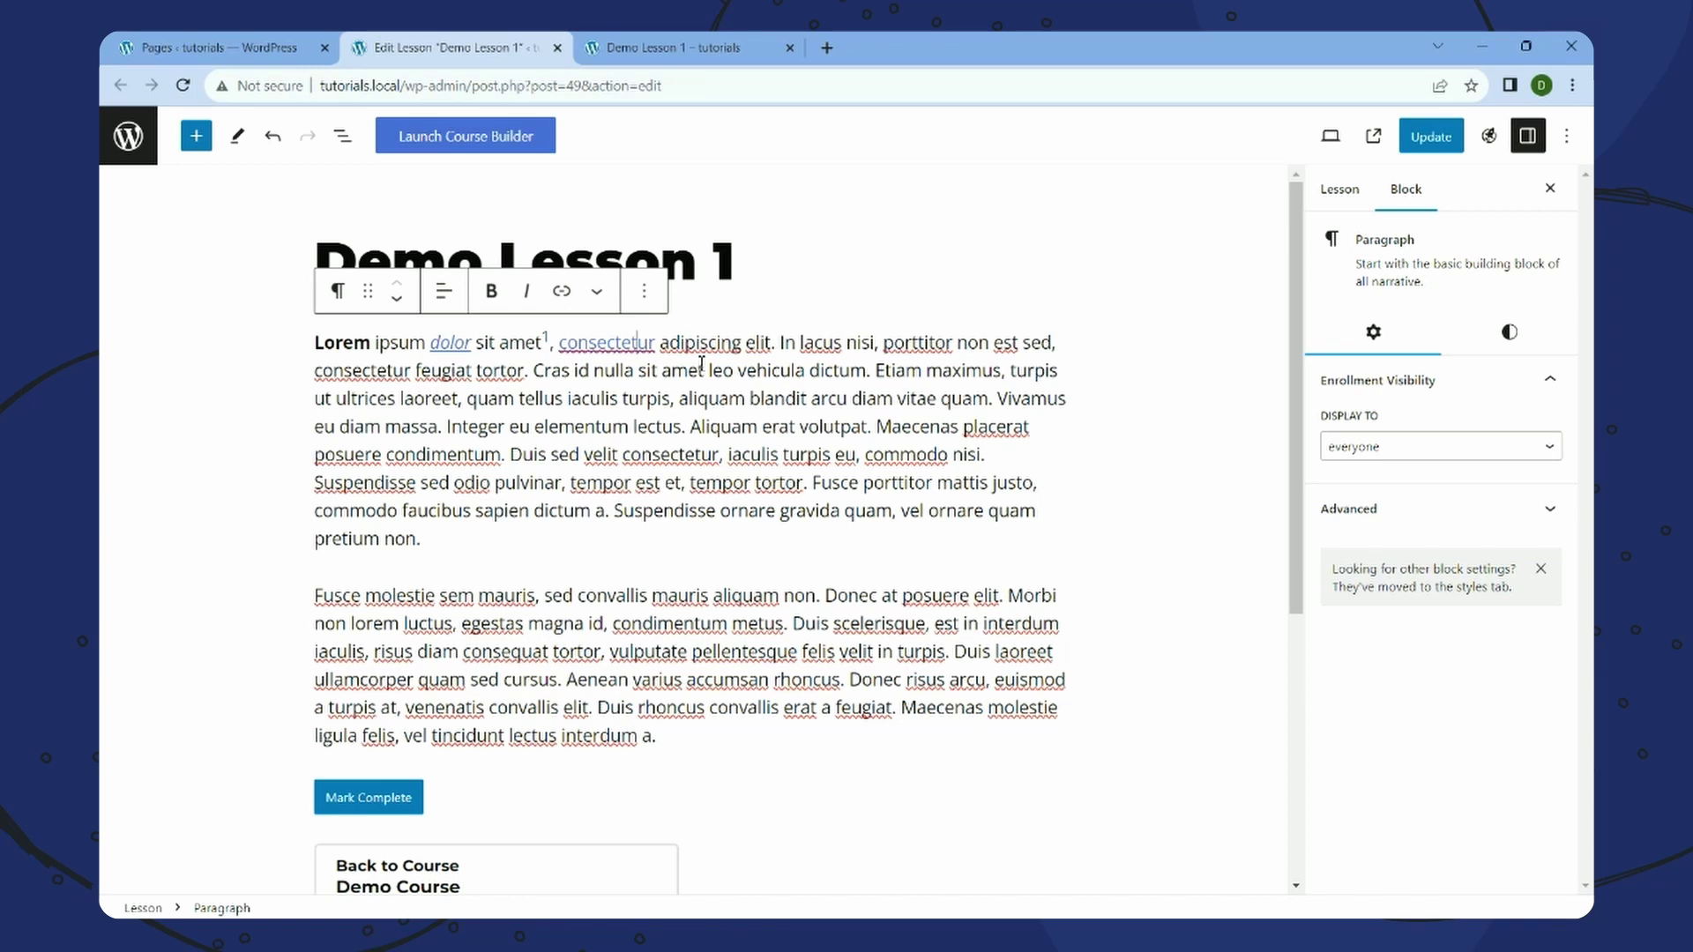
# - Update the lesson to save the "consectetur" link in the first paragraph
pyautogui.click(1430, 137)
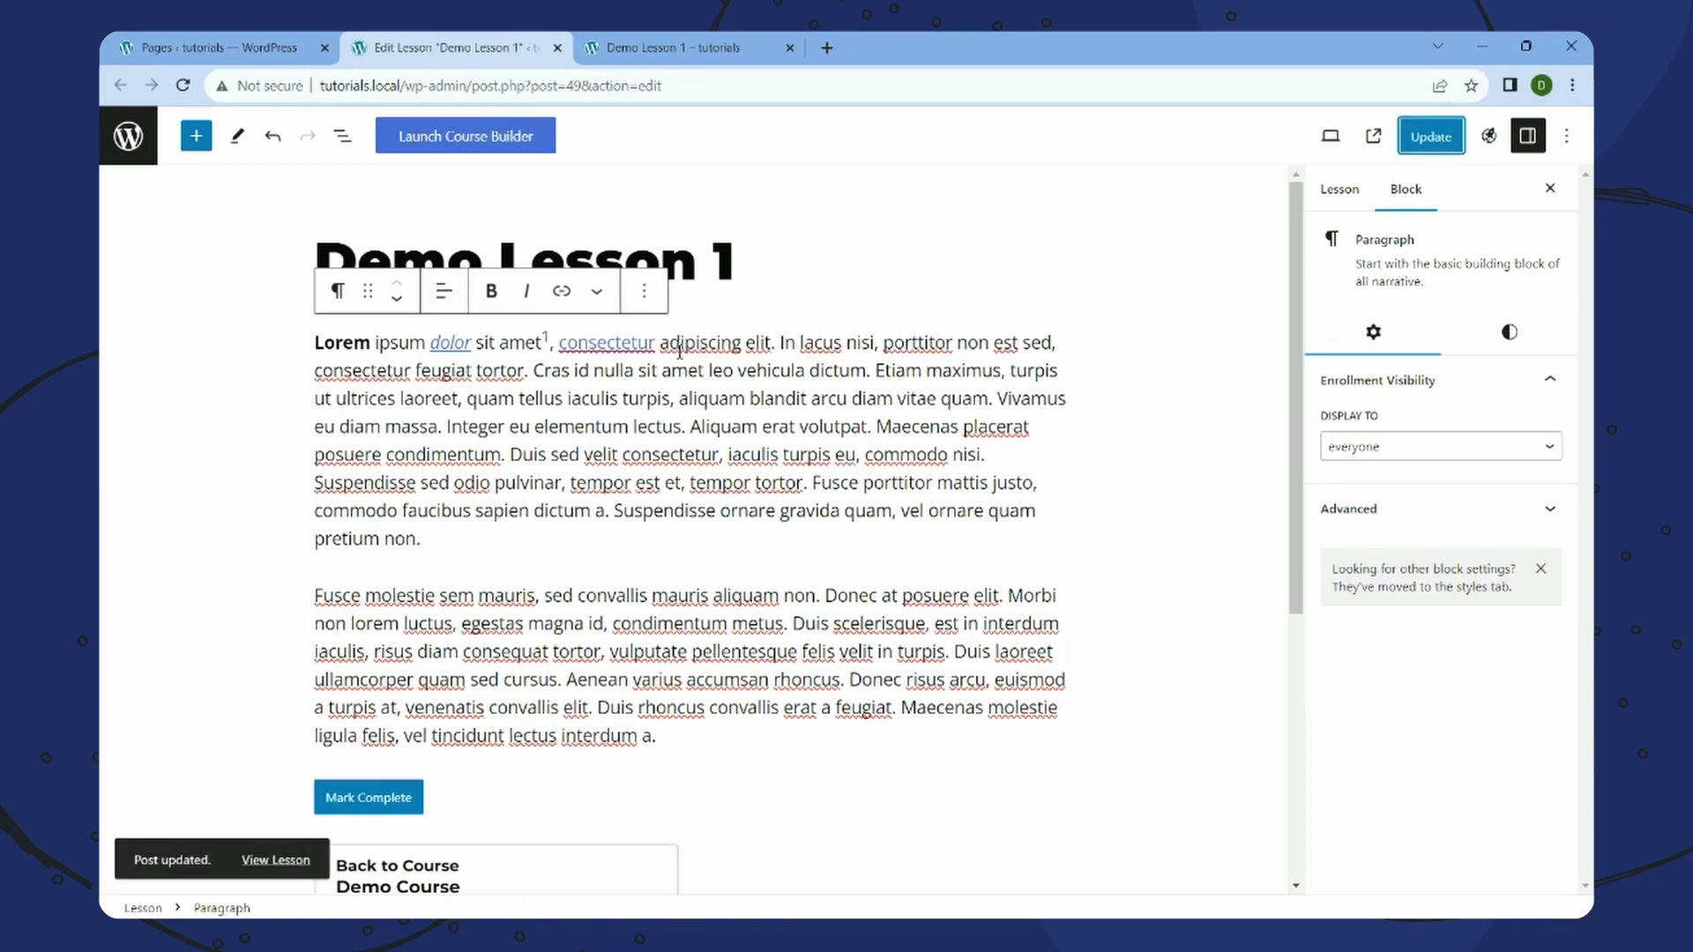
pyautogui.moveTo(665, 343); pyautogui.dragTo(445, 342)
pyautogui.click(580, 425)
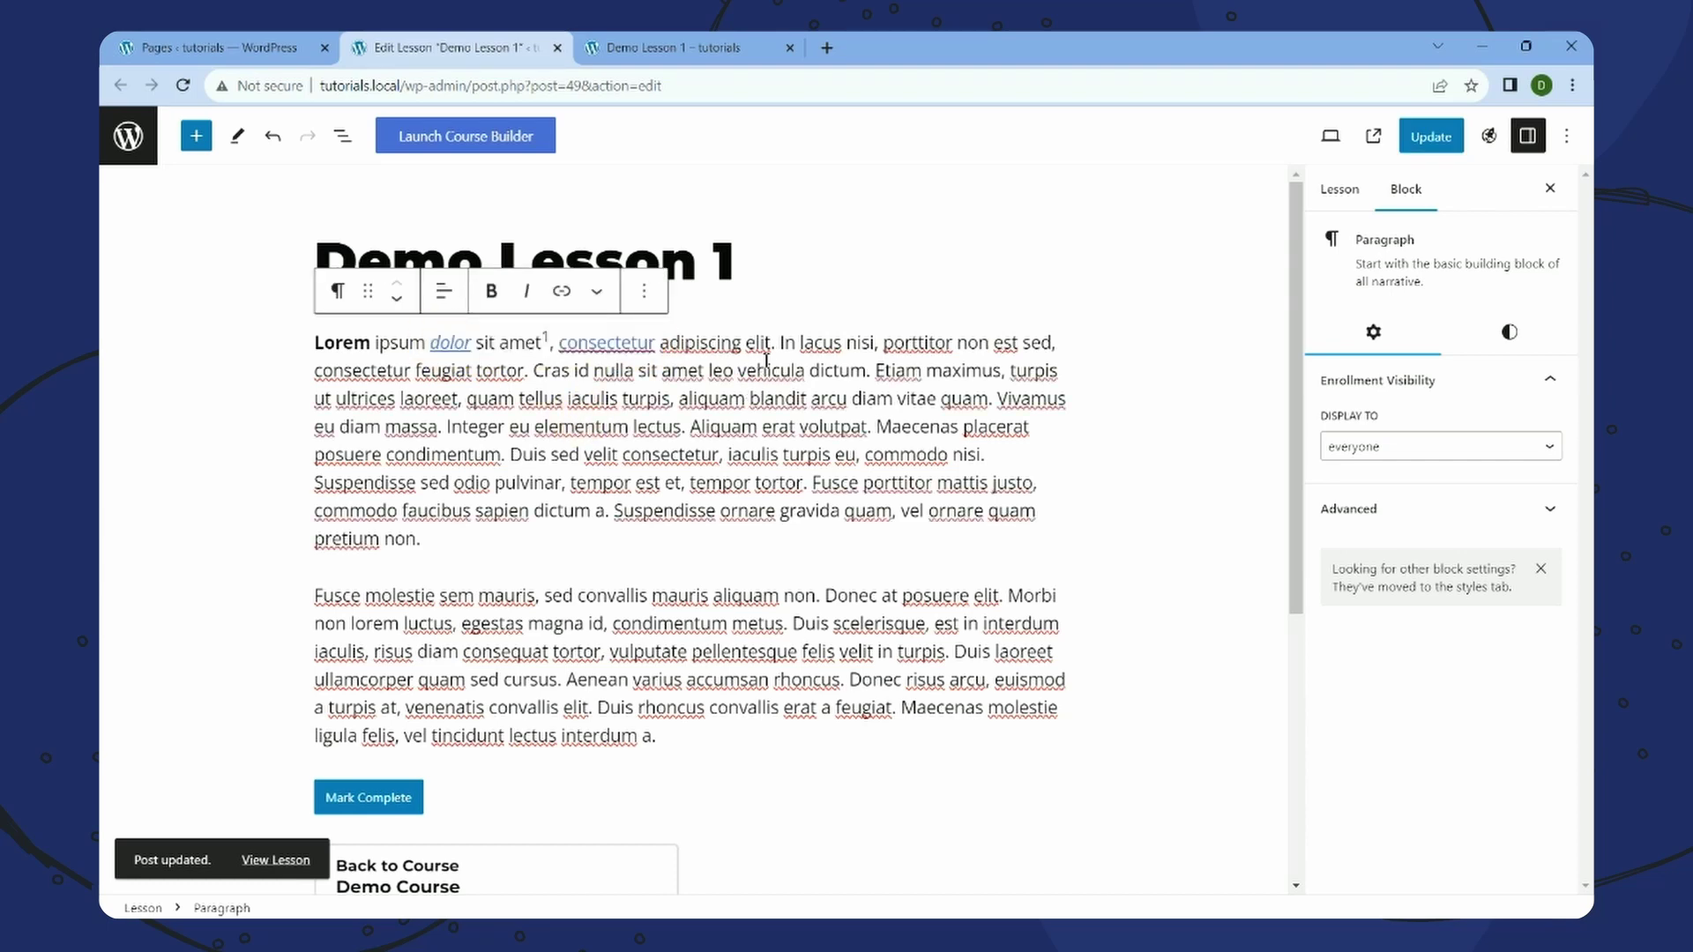
pyautogui.moveTo(772, 345); pyautogui.dragTo(752, 344)
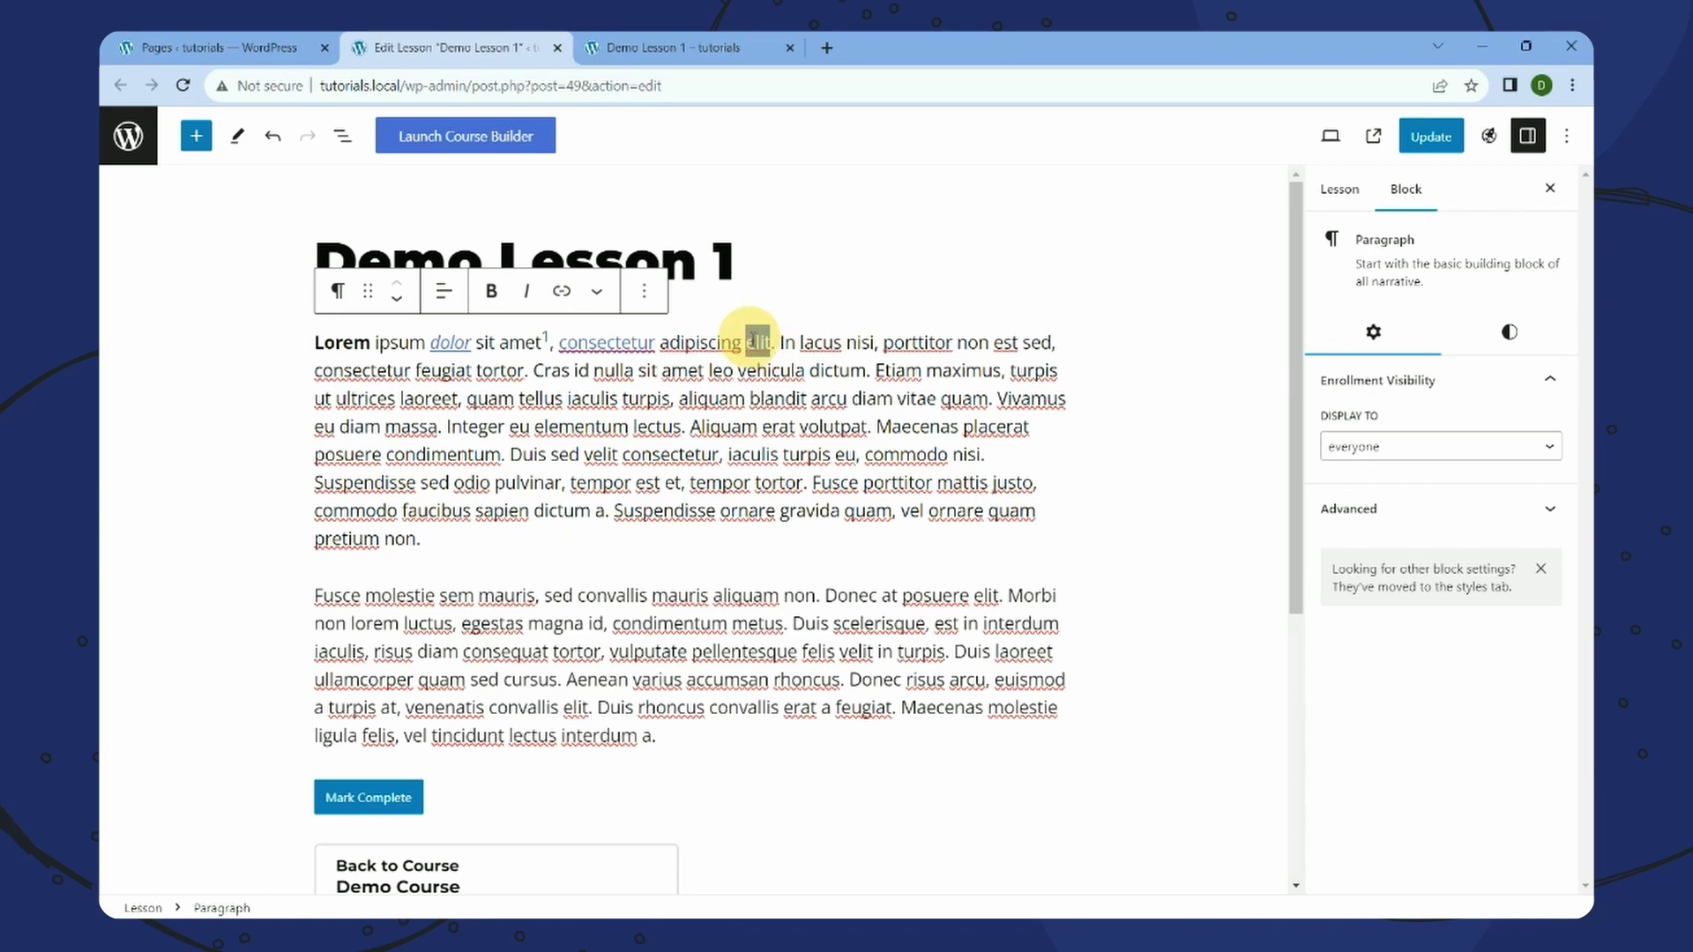
pyautogui.click(561, 291)
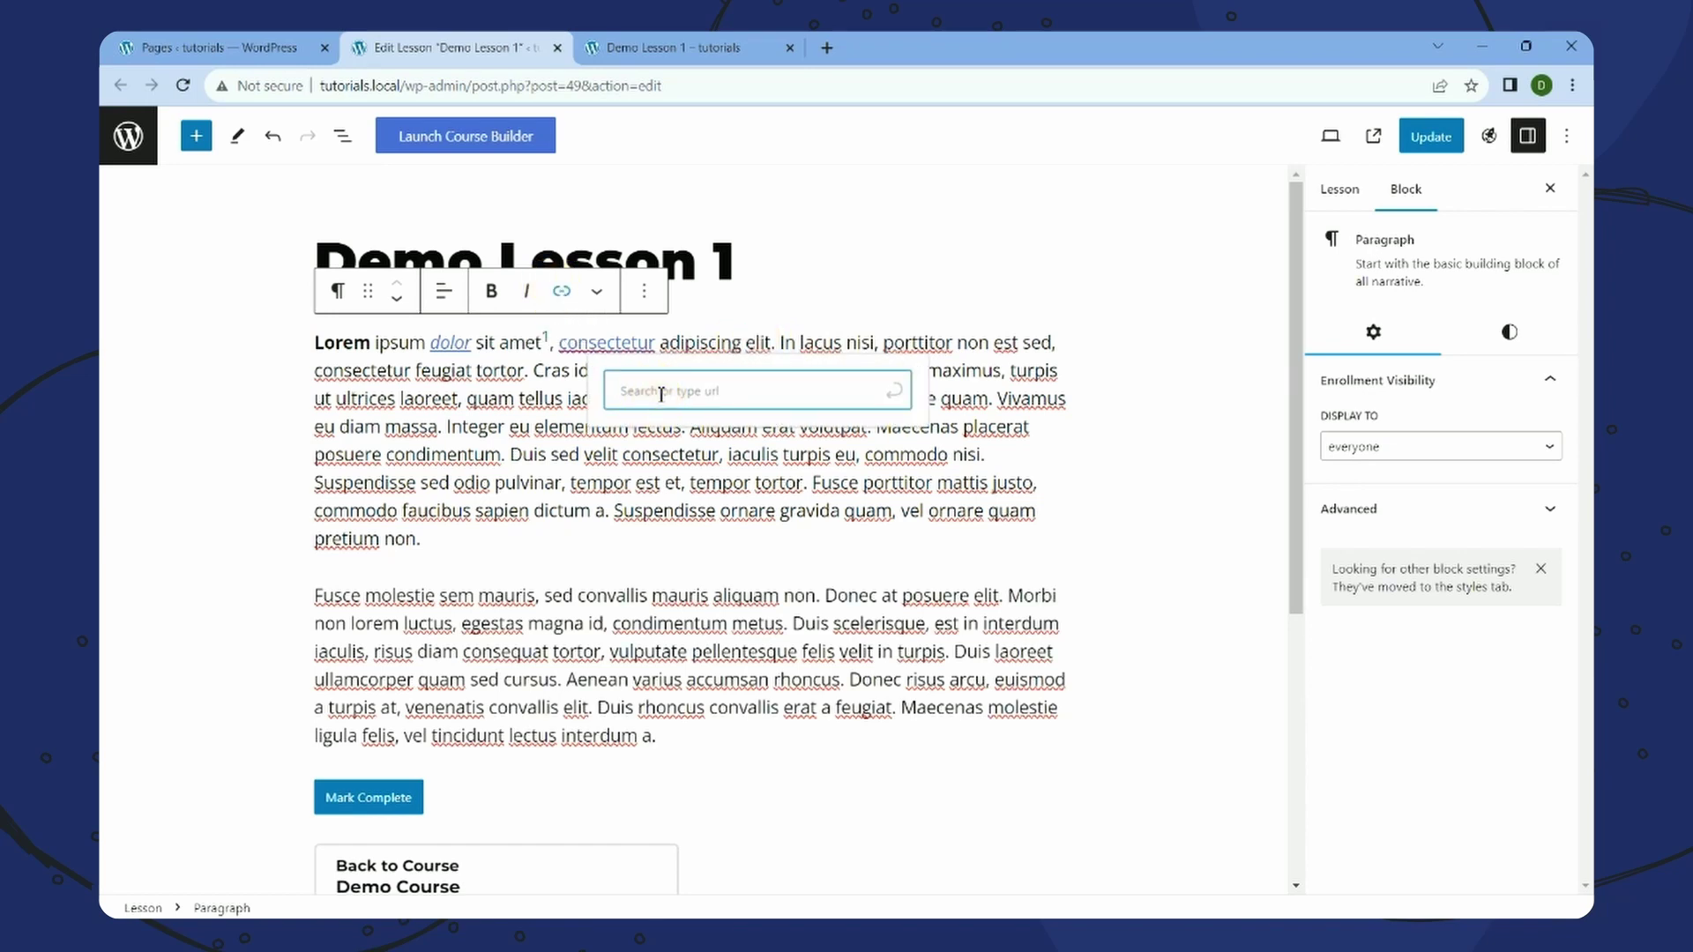
pyautogui.write('https://google')
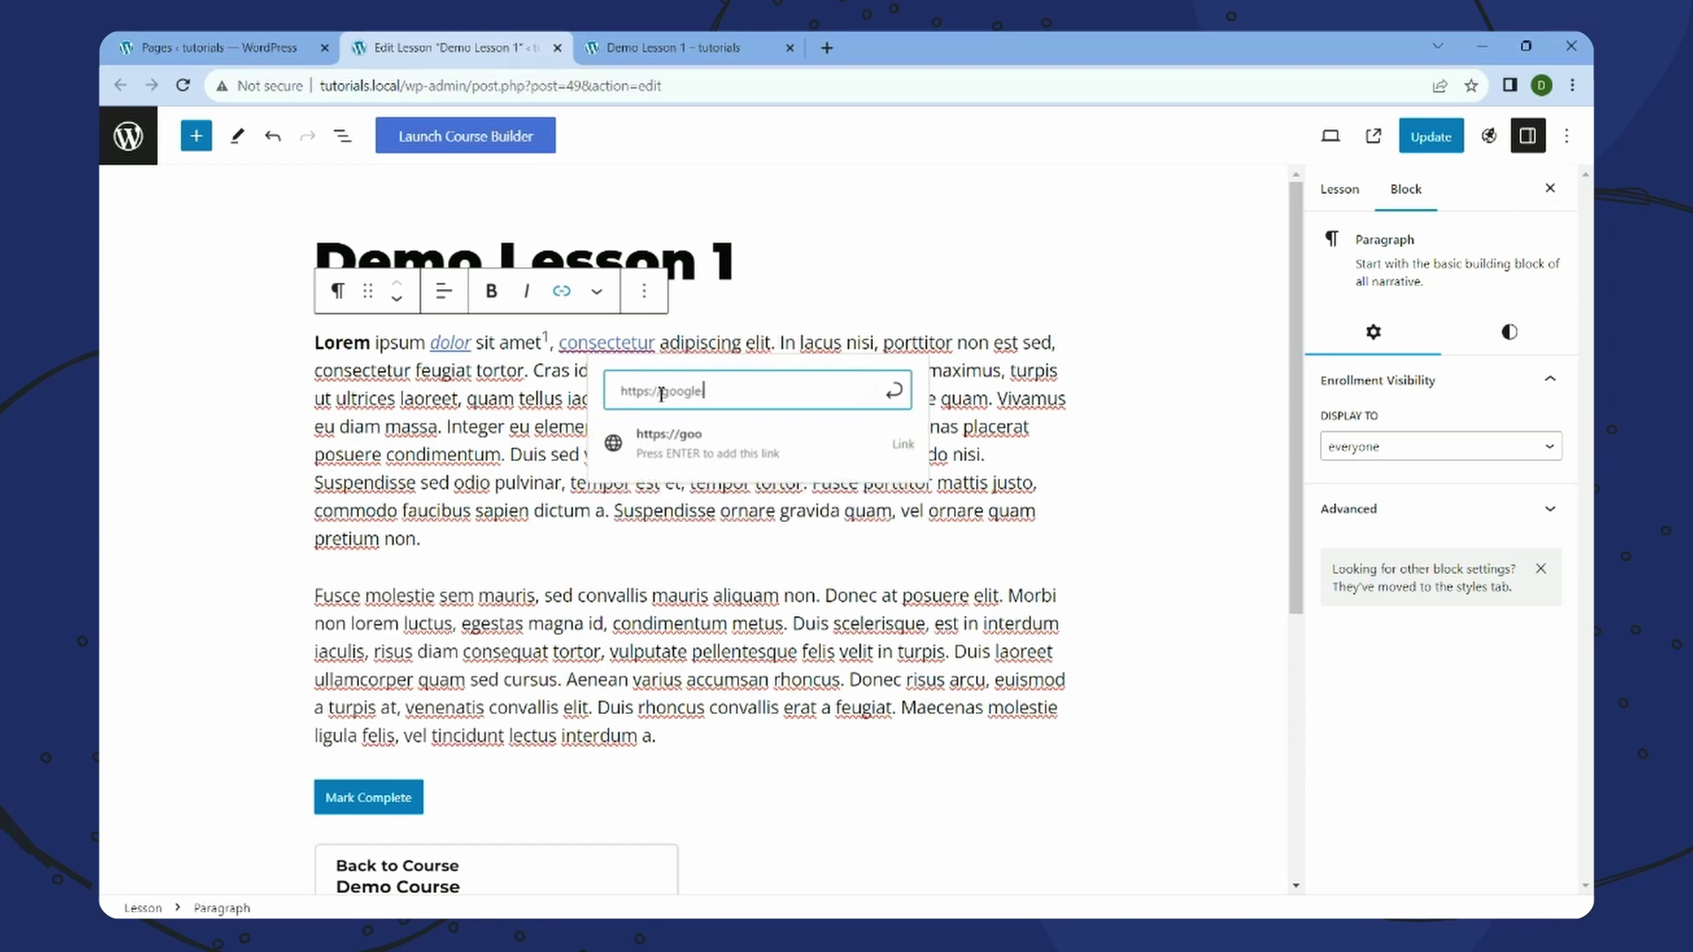
pyautogui.write('.com')
pyautogui.click(894, 390)
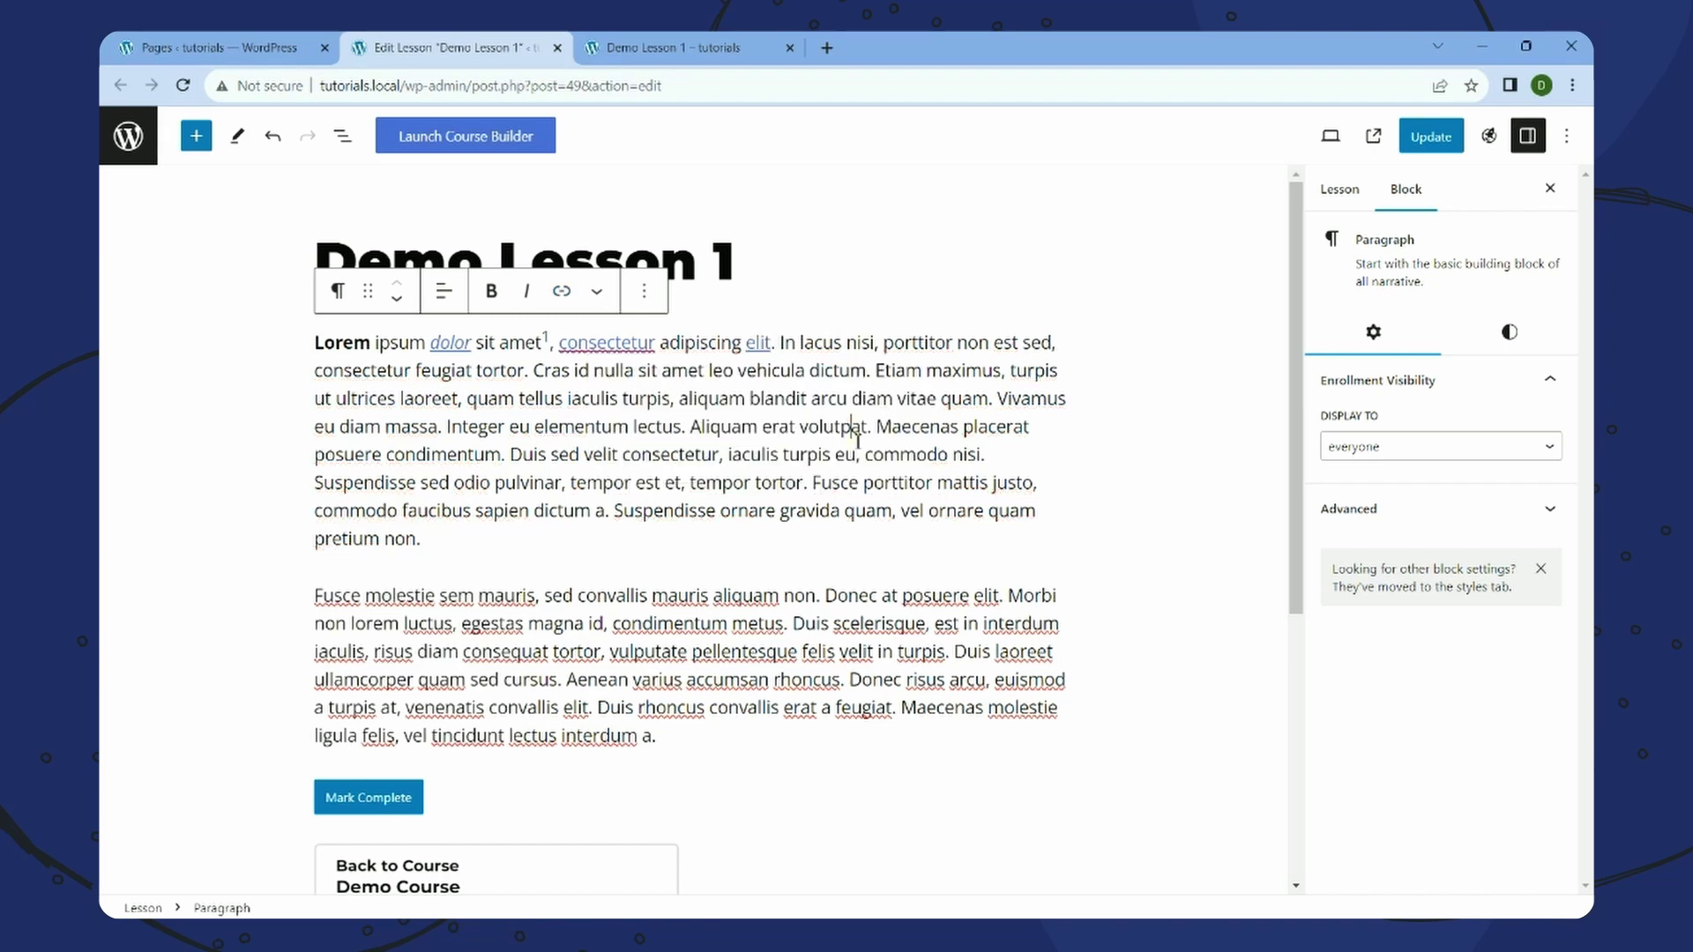
pyautogui.click(759, 344)
pyautogui.click(704, 442)
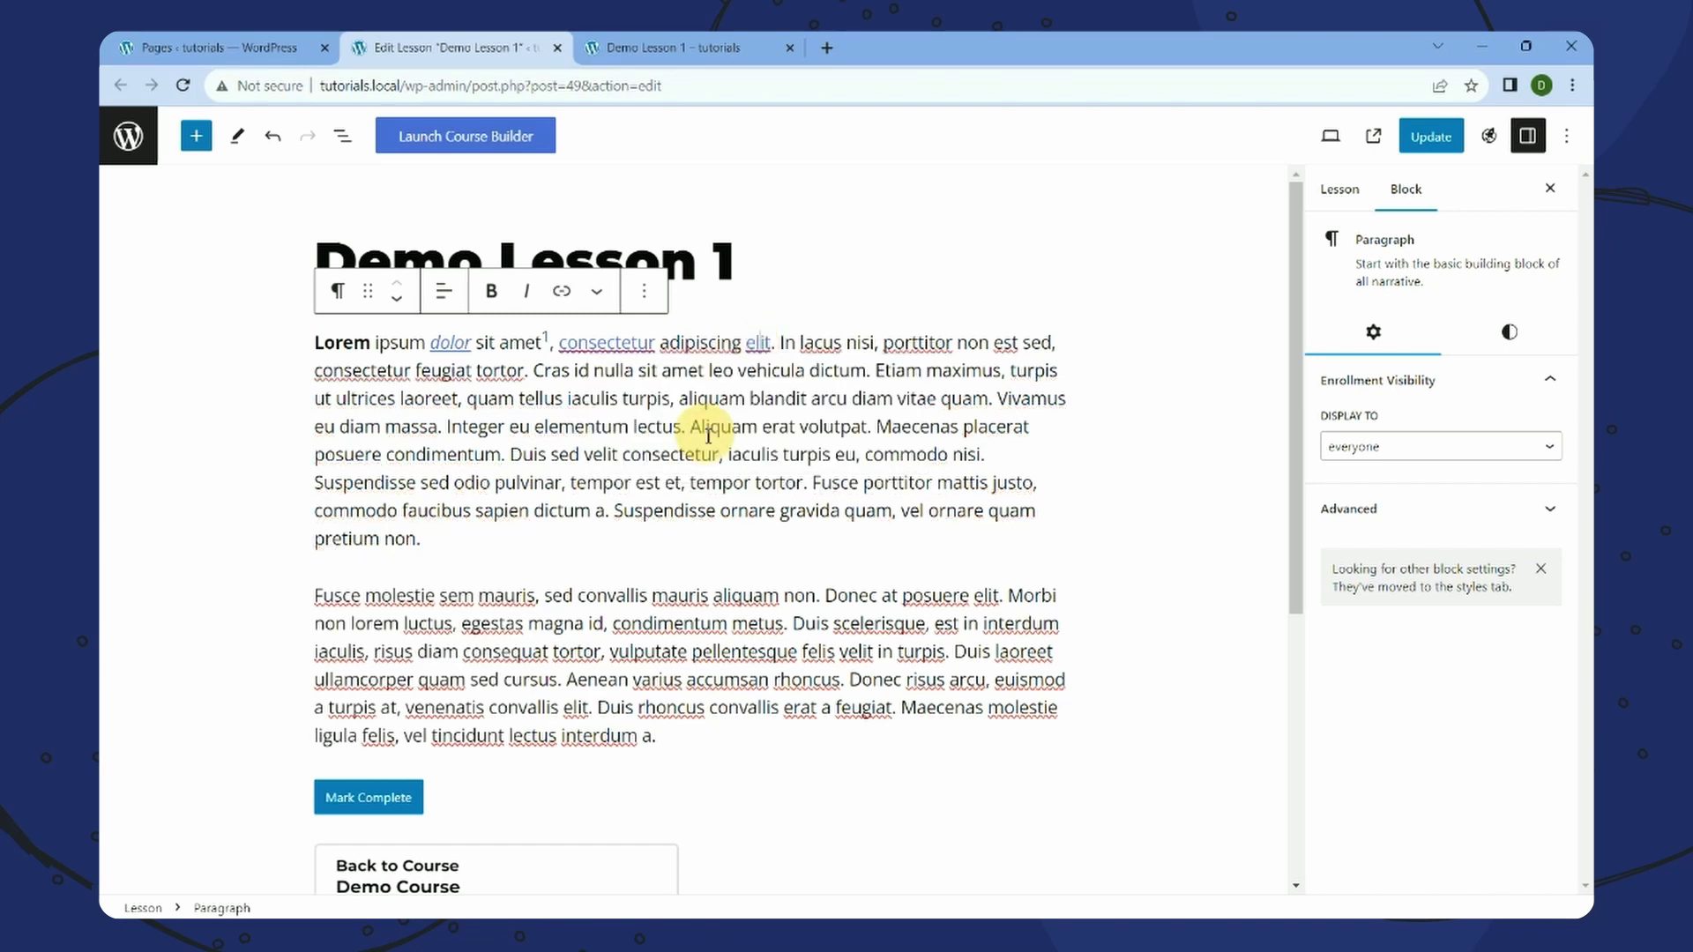
# - Update the lesson and reload the published Demo Lesson 1 page
pyautogui.click(1432, 138)
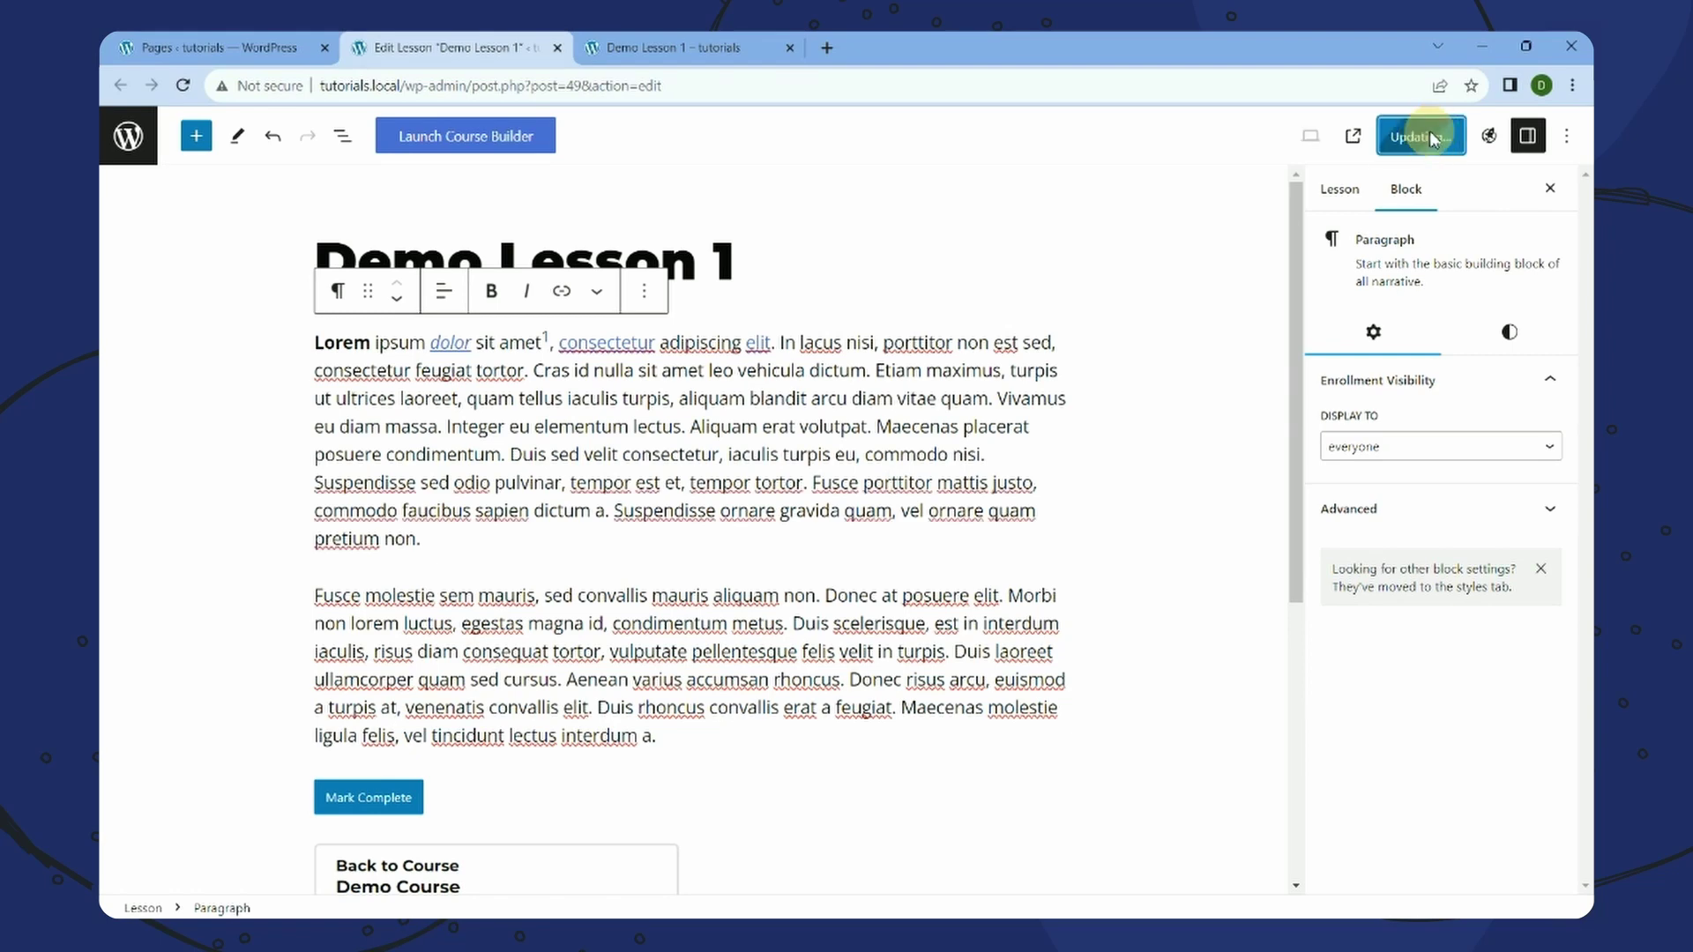
pyautogui.click(700, 53)
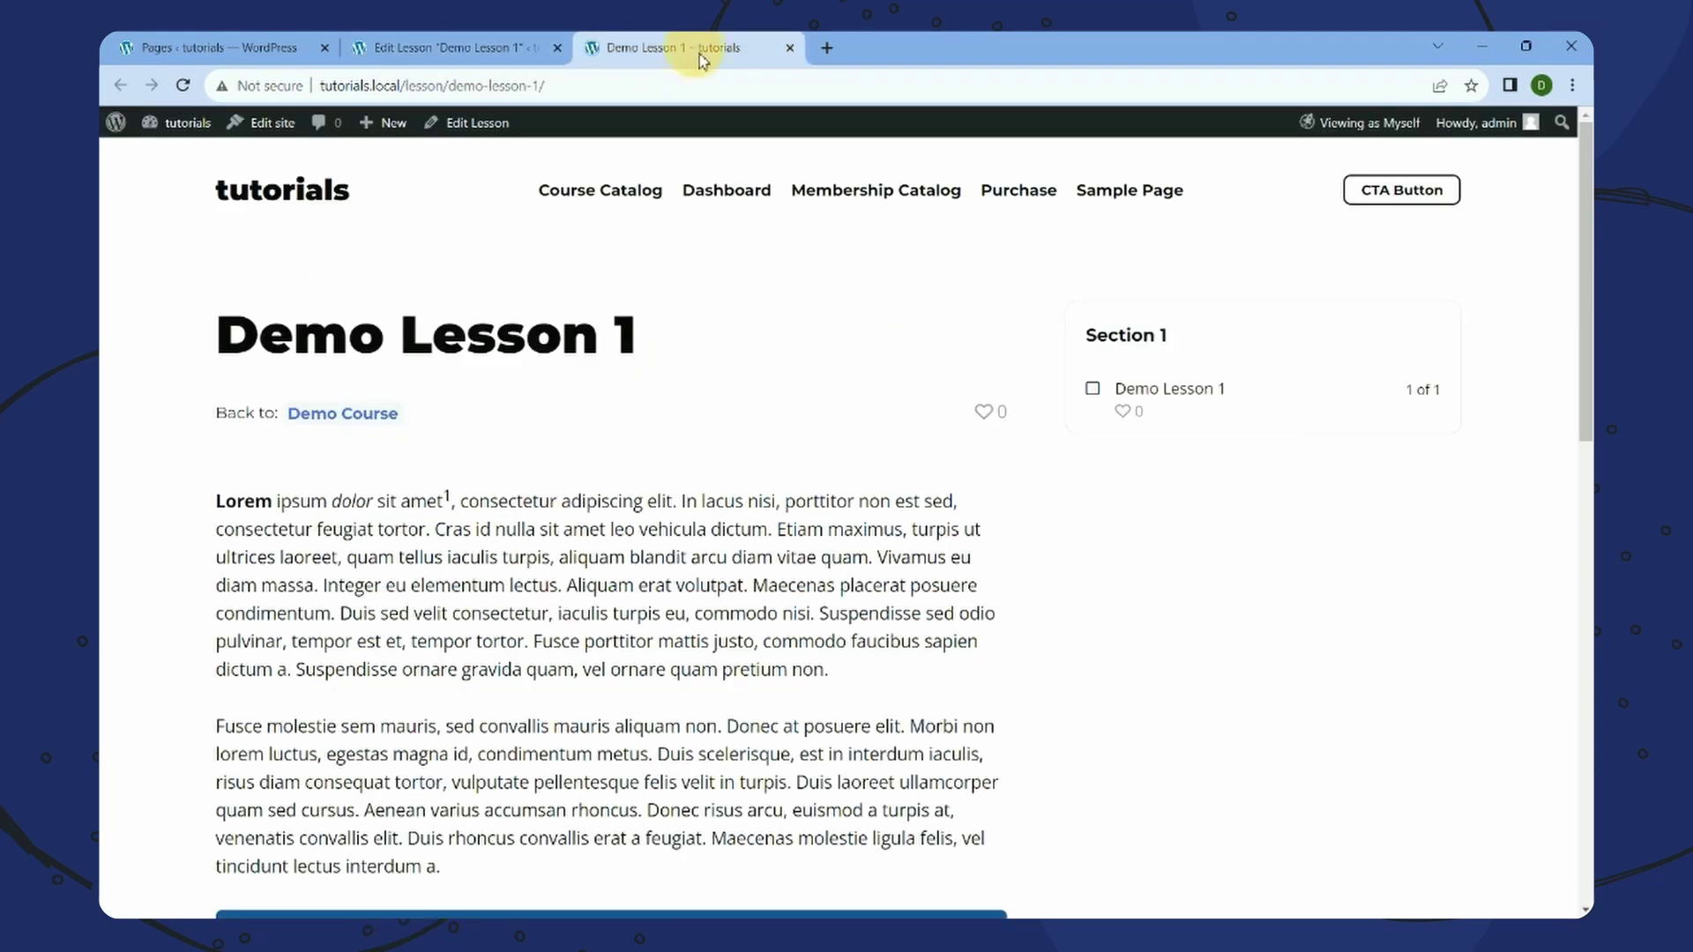
pyautogui.rightClick(822, 298)
pyautogui.click(871, 367)
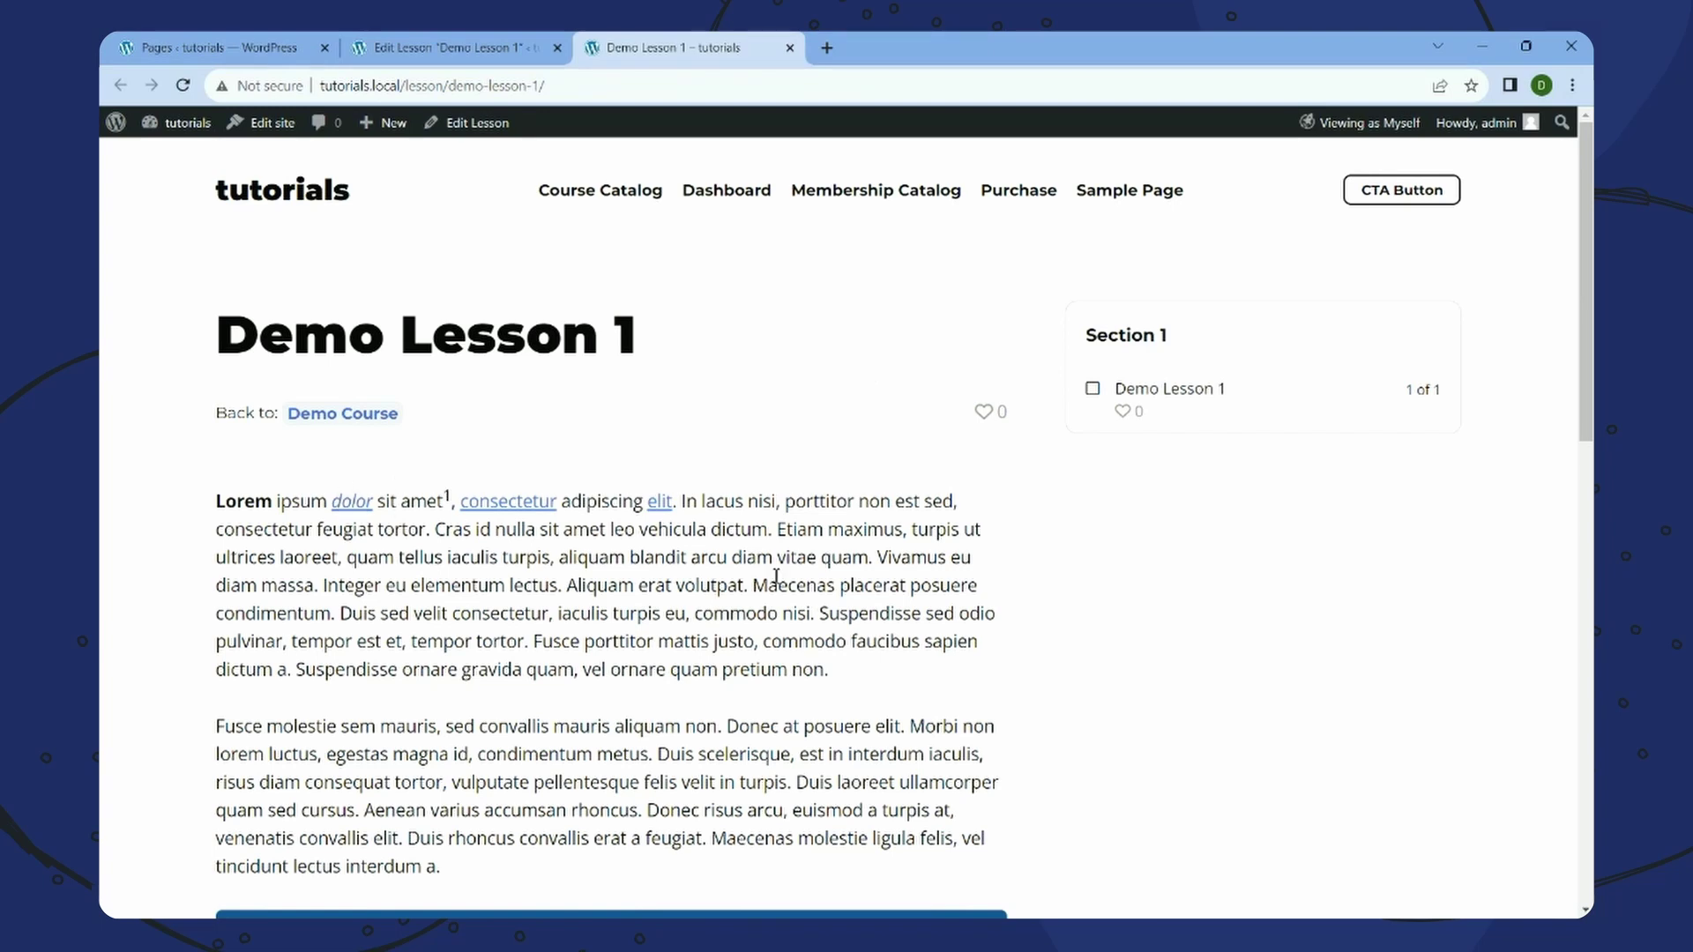
# - Test the "dolor" and "consectetur" links on the published lesson page, closing each page they open
pyautogui.click(352, 502)
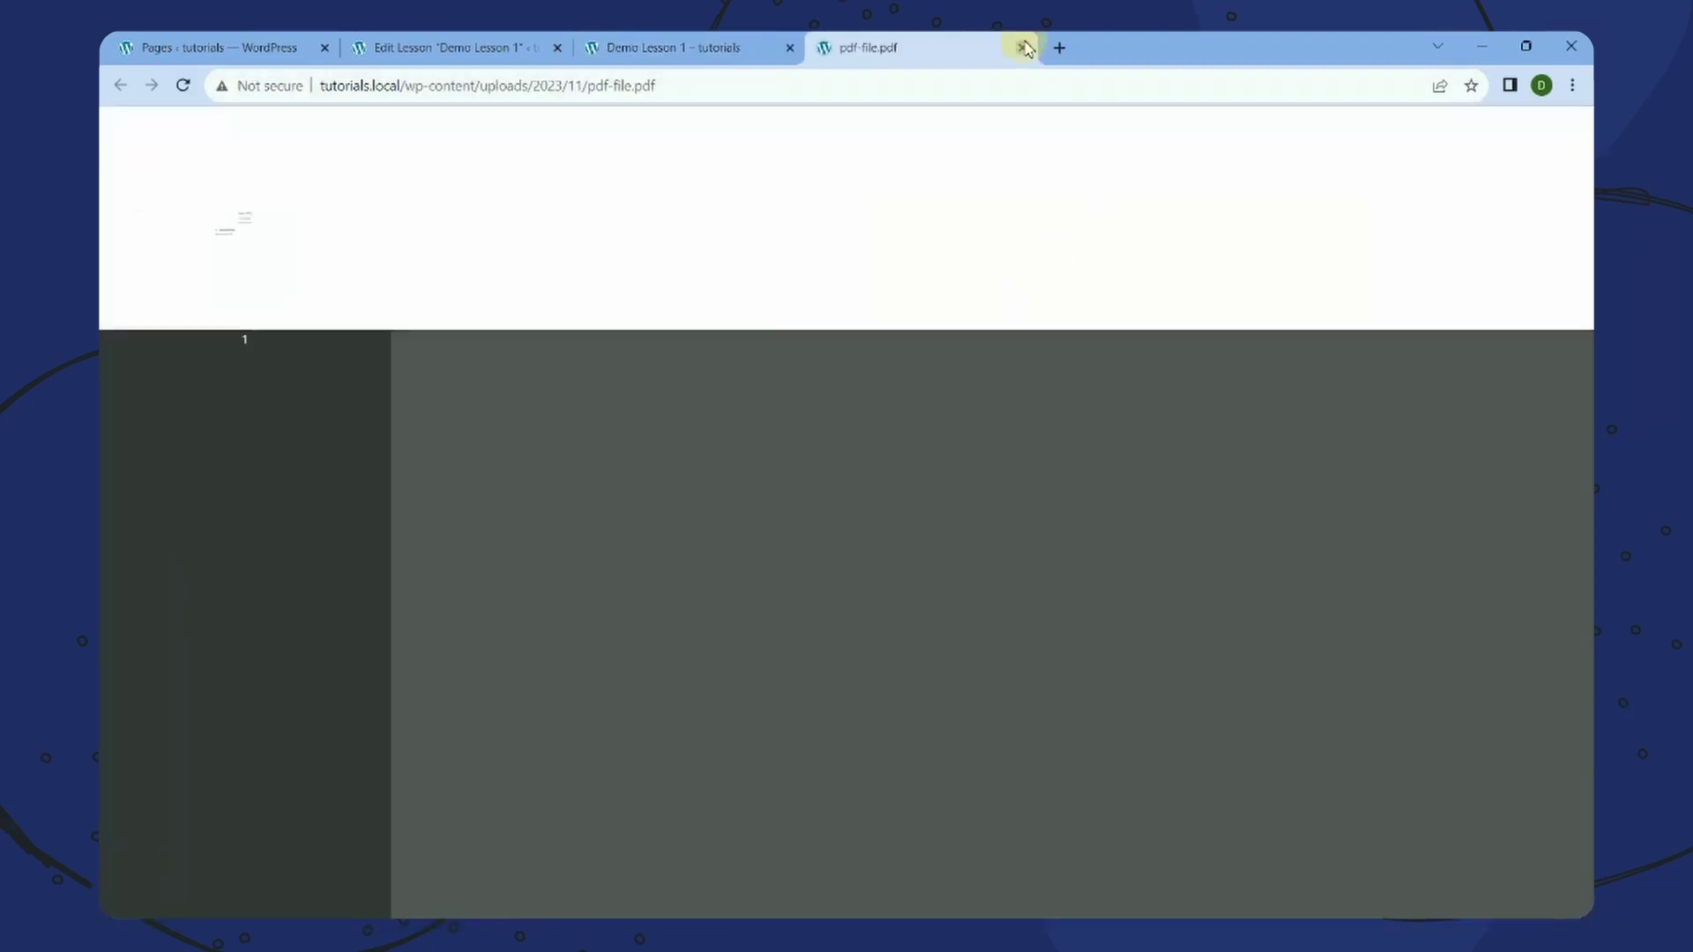
pyautogui.click(1022, 48)
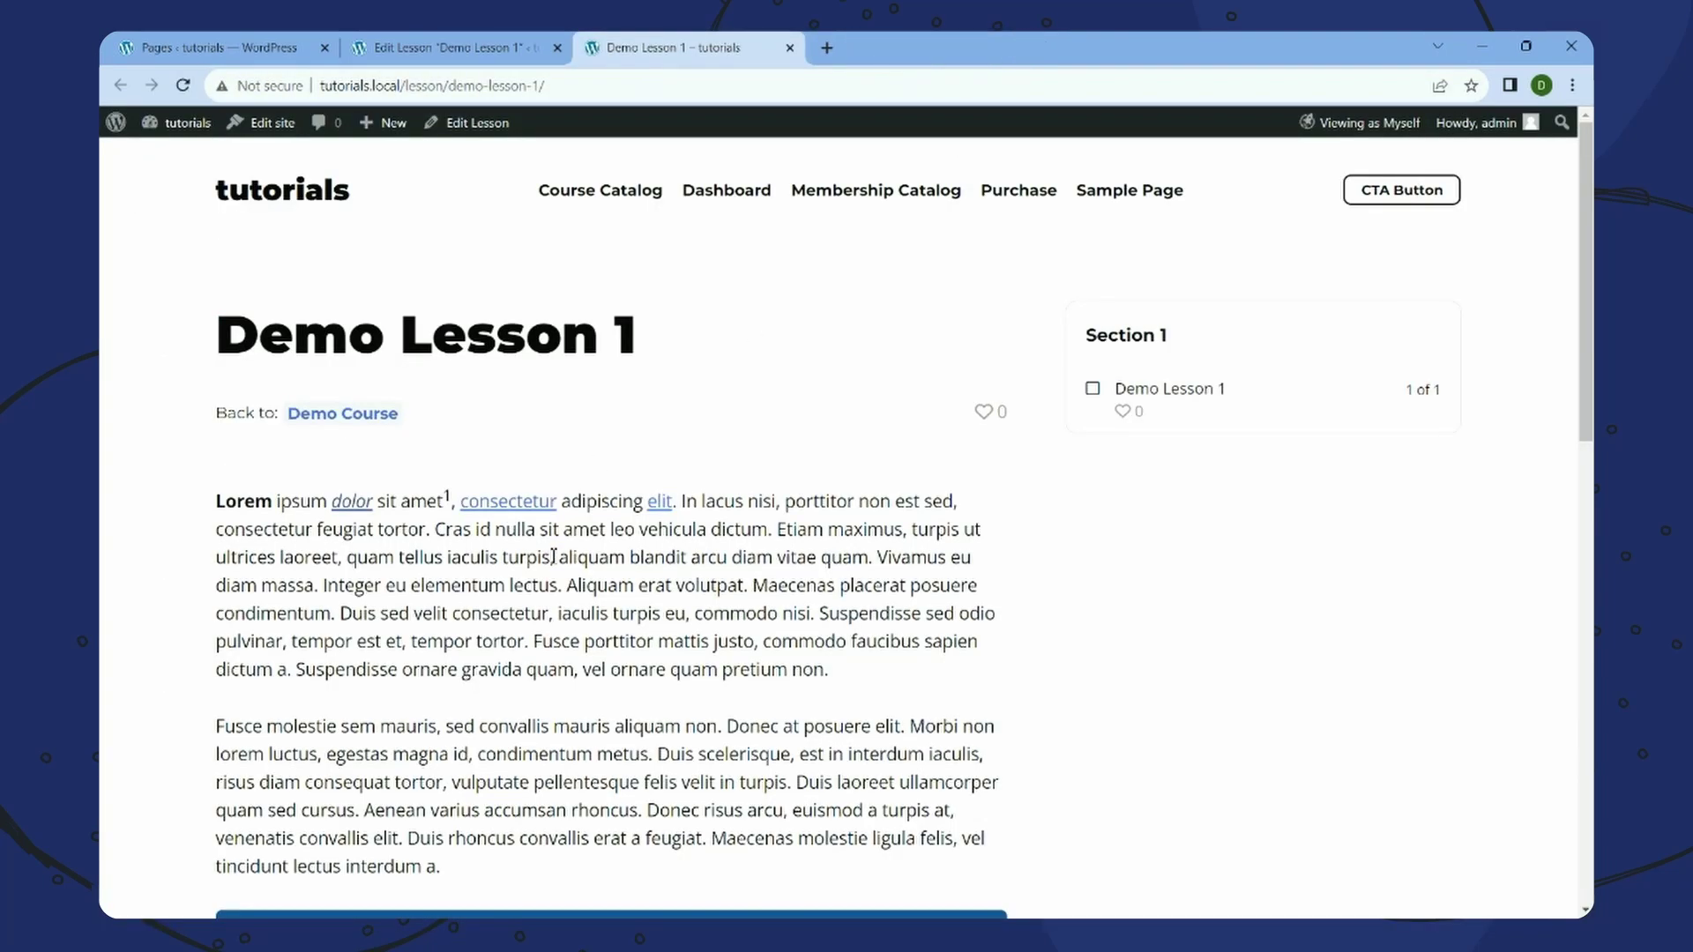
pyautogui.click(537, 504)
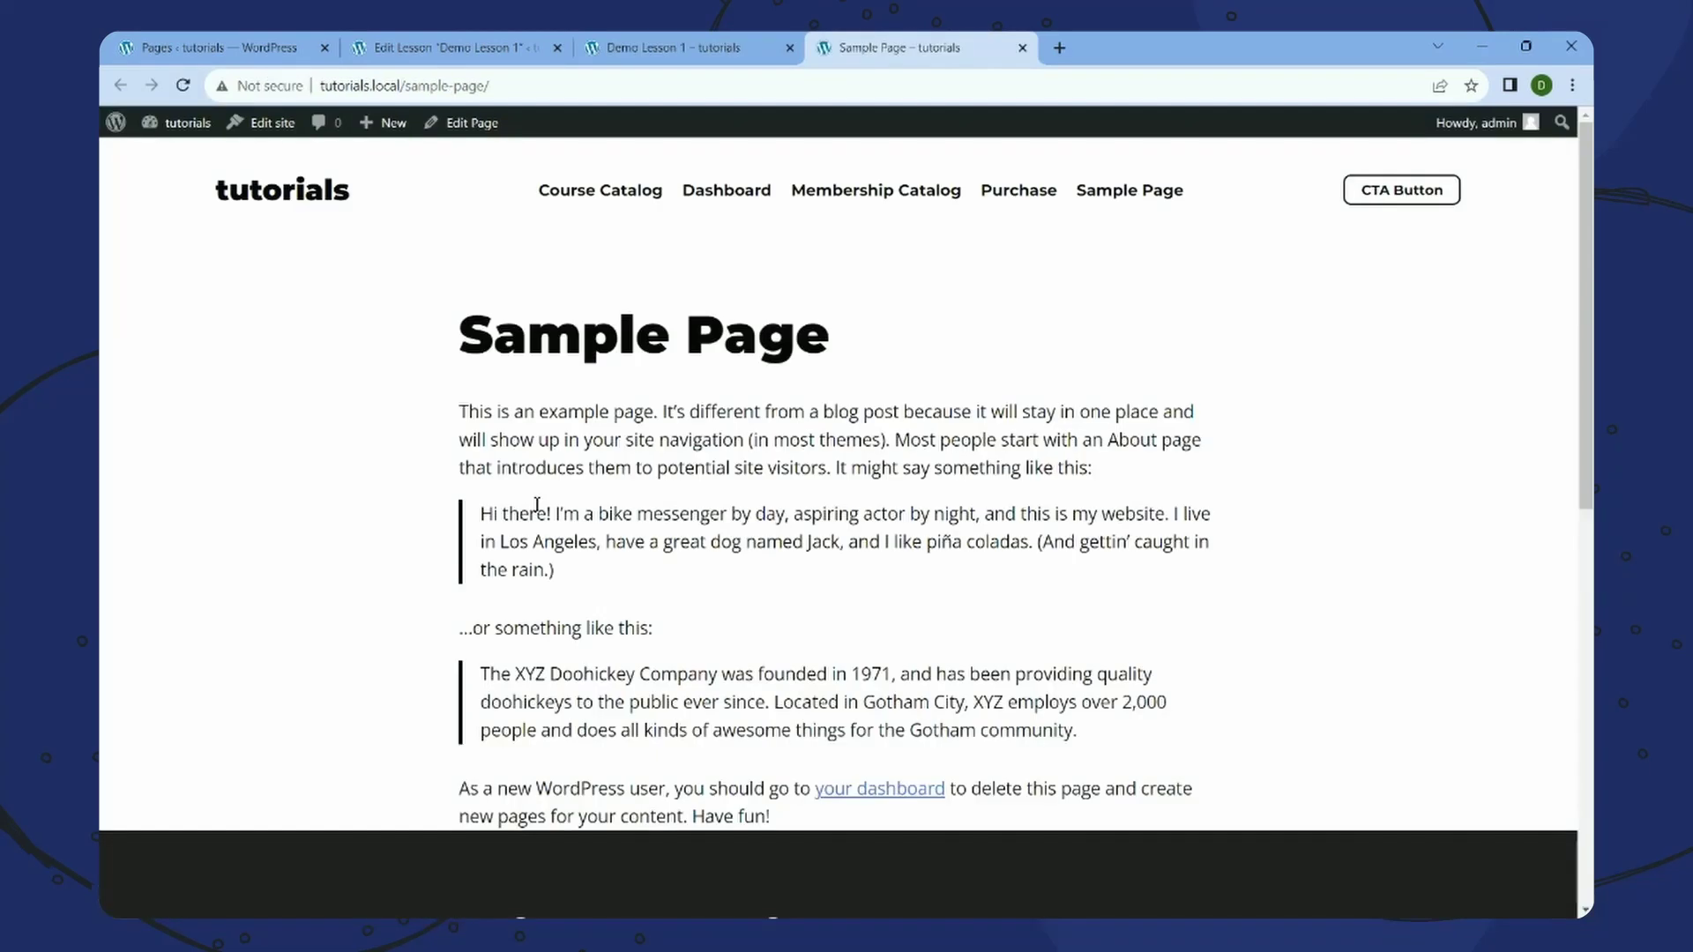
pyautogui.click(1022, 47)
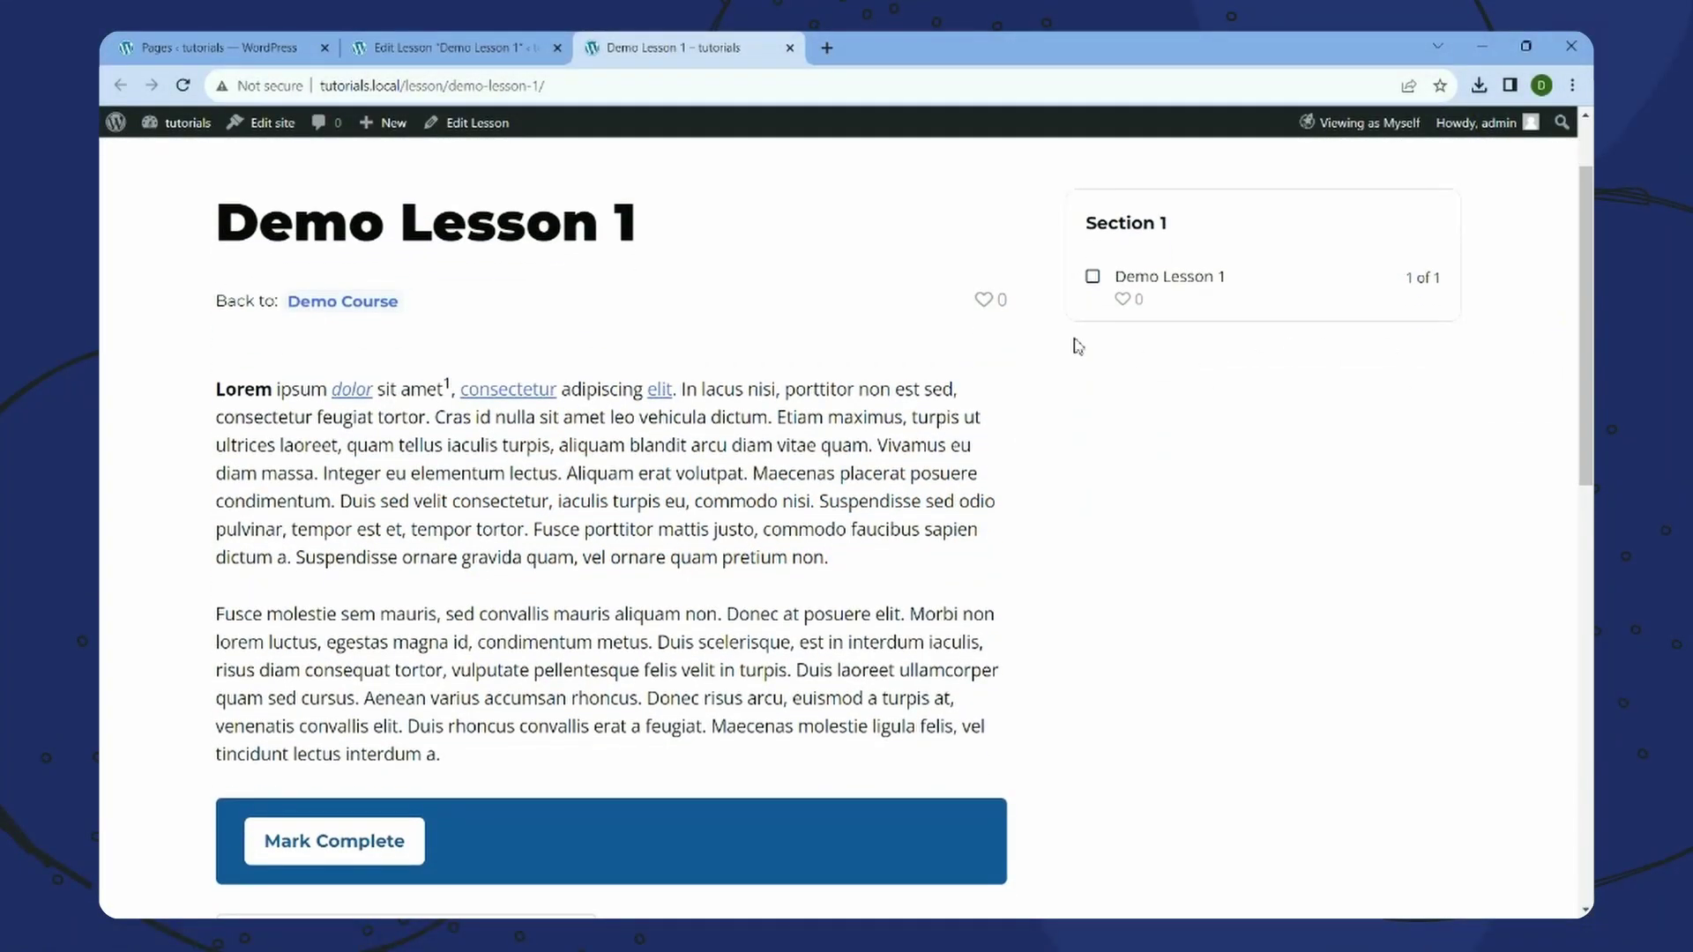
# - Return to the lesson editor and insert a Heading block between the two text paragraphs
pyautogui.click(520, 40)
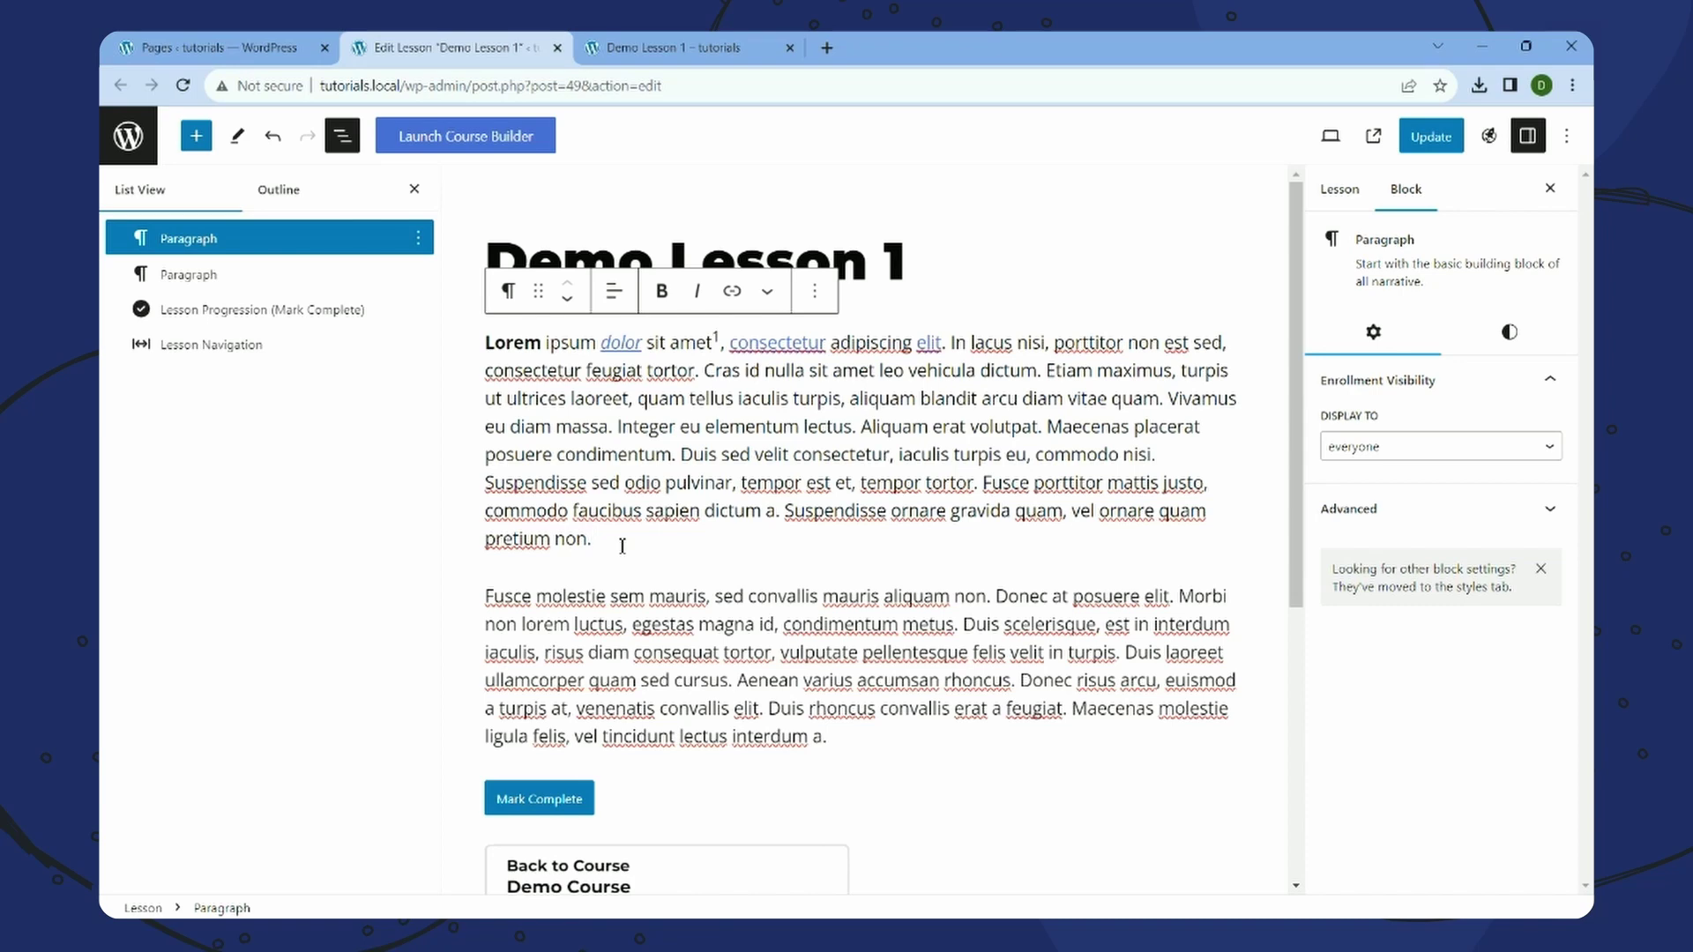
pyautogui.press('Return')
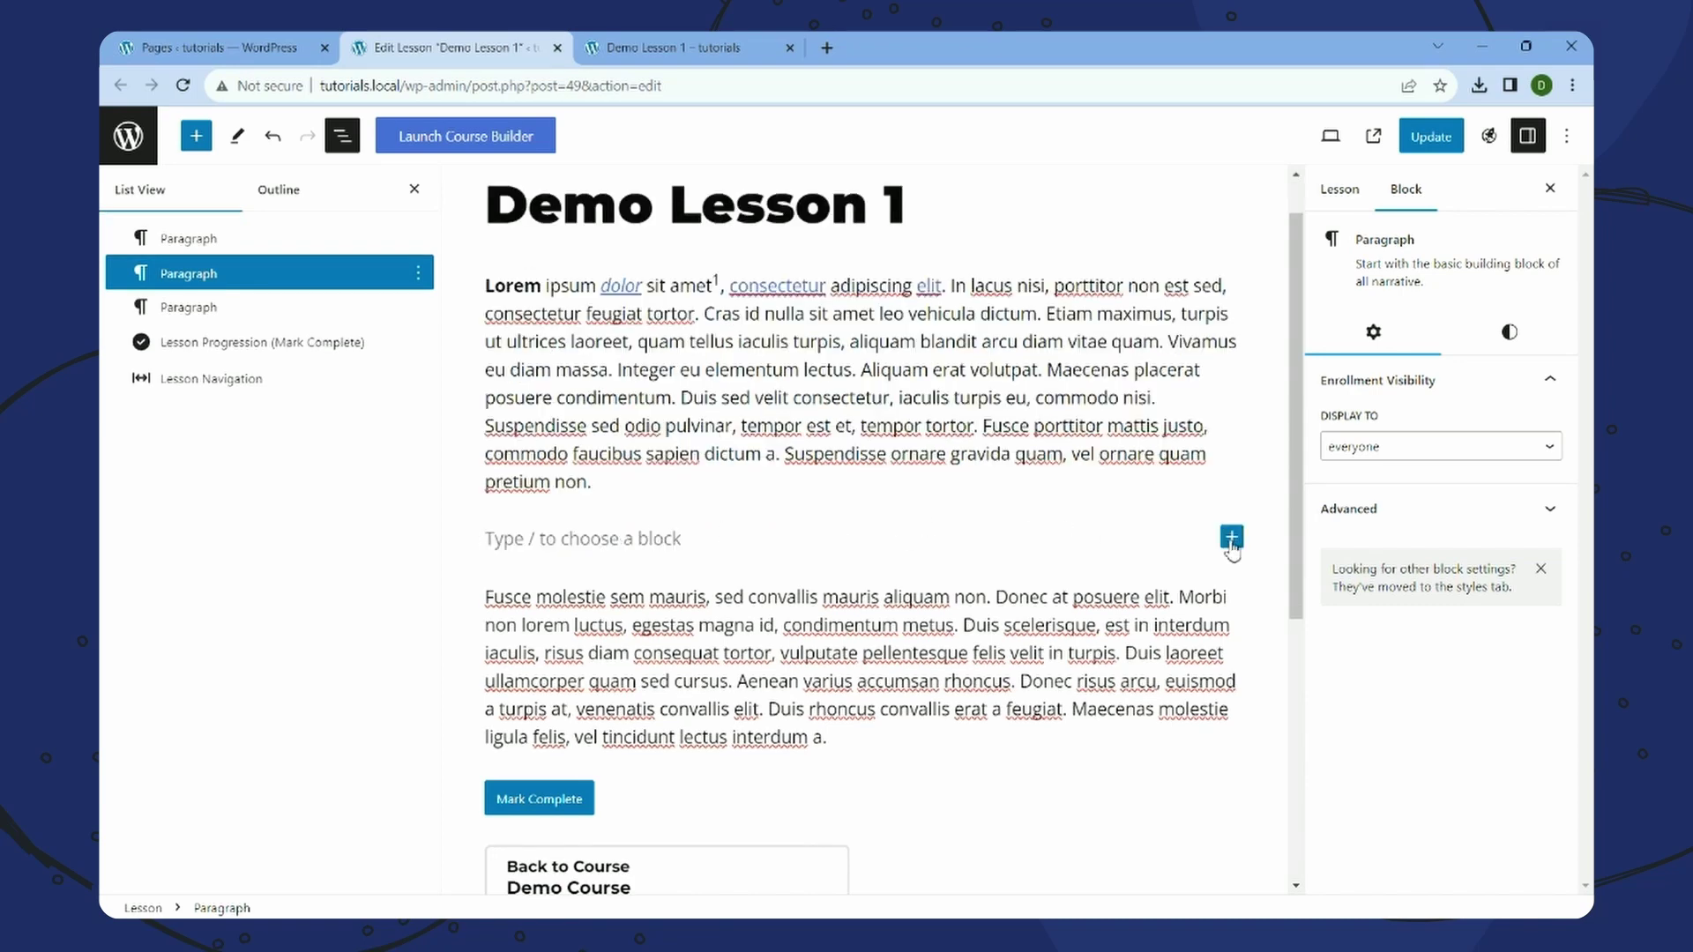
pyautogui.click(1232, 538)
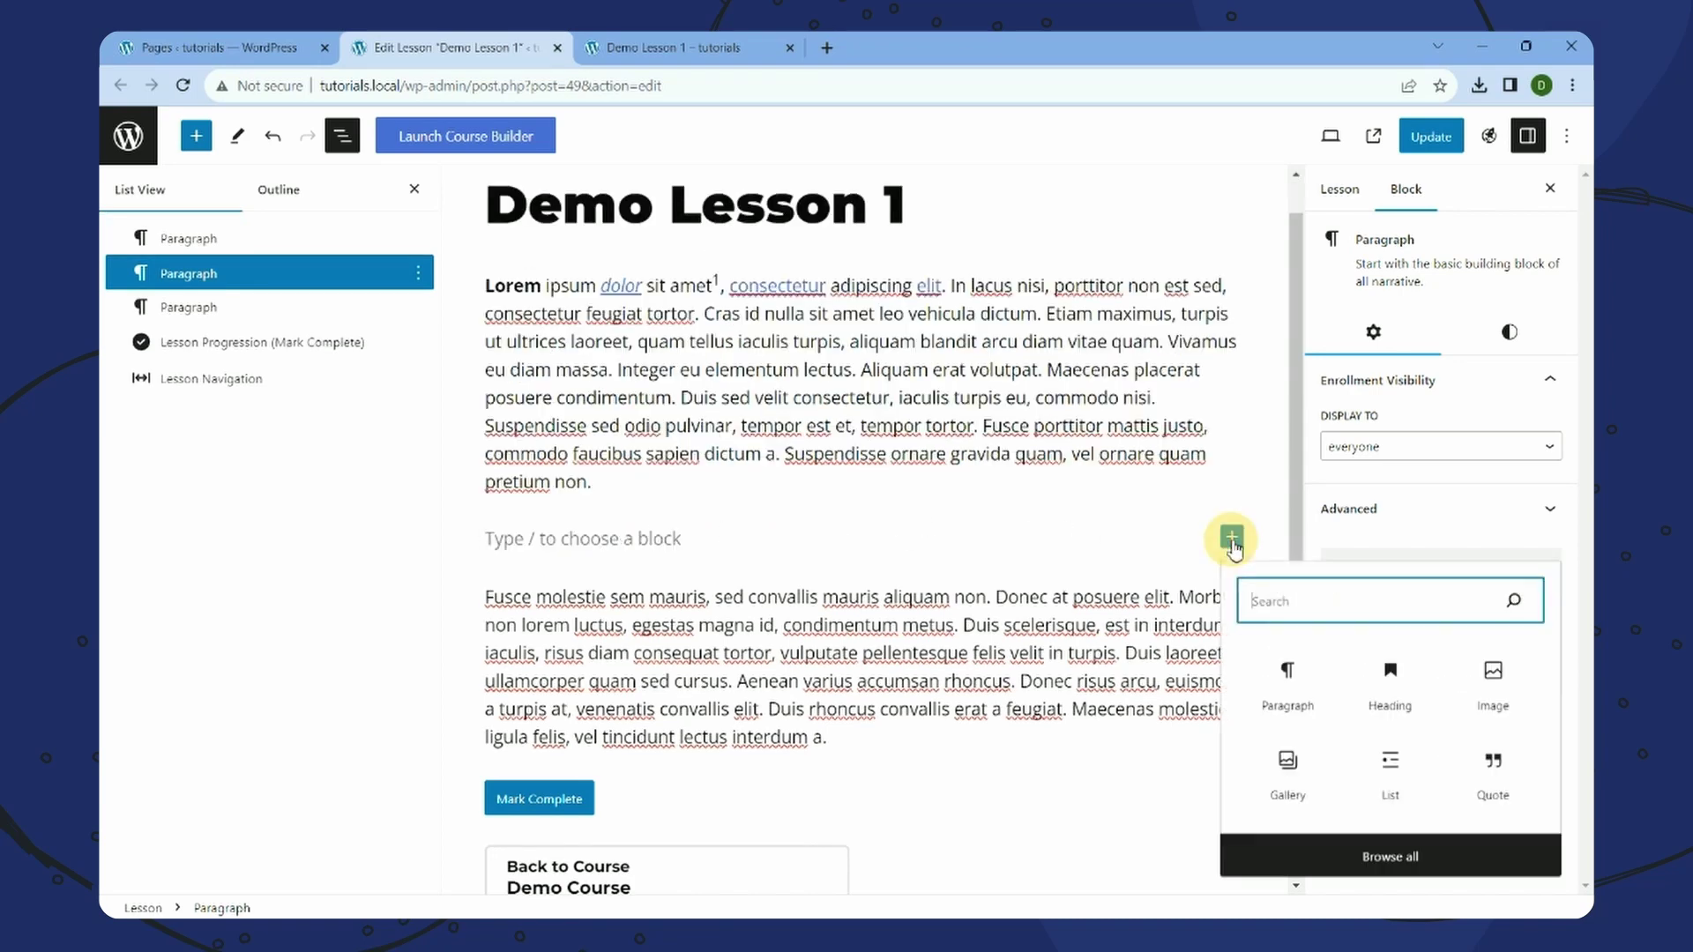
pyautogui.click(1381, 693)
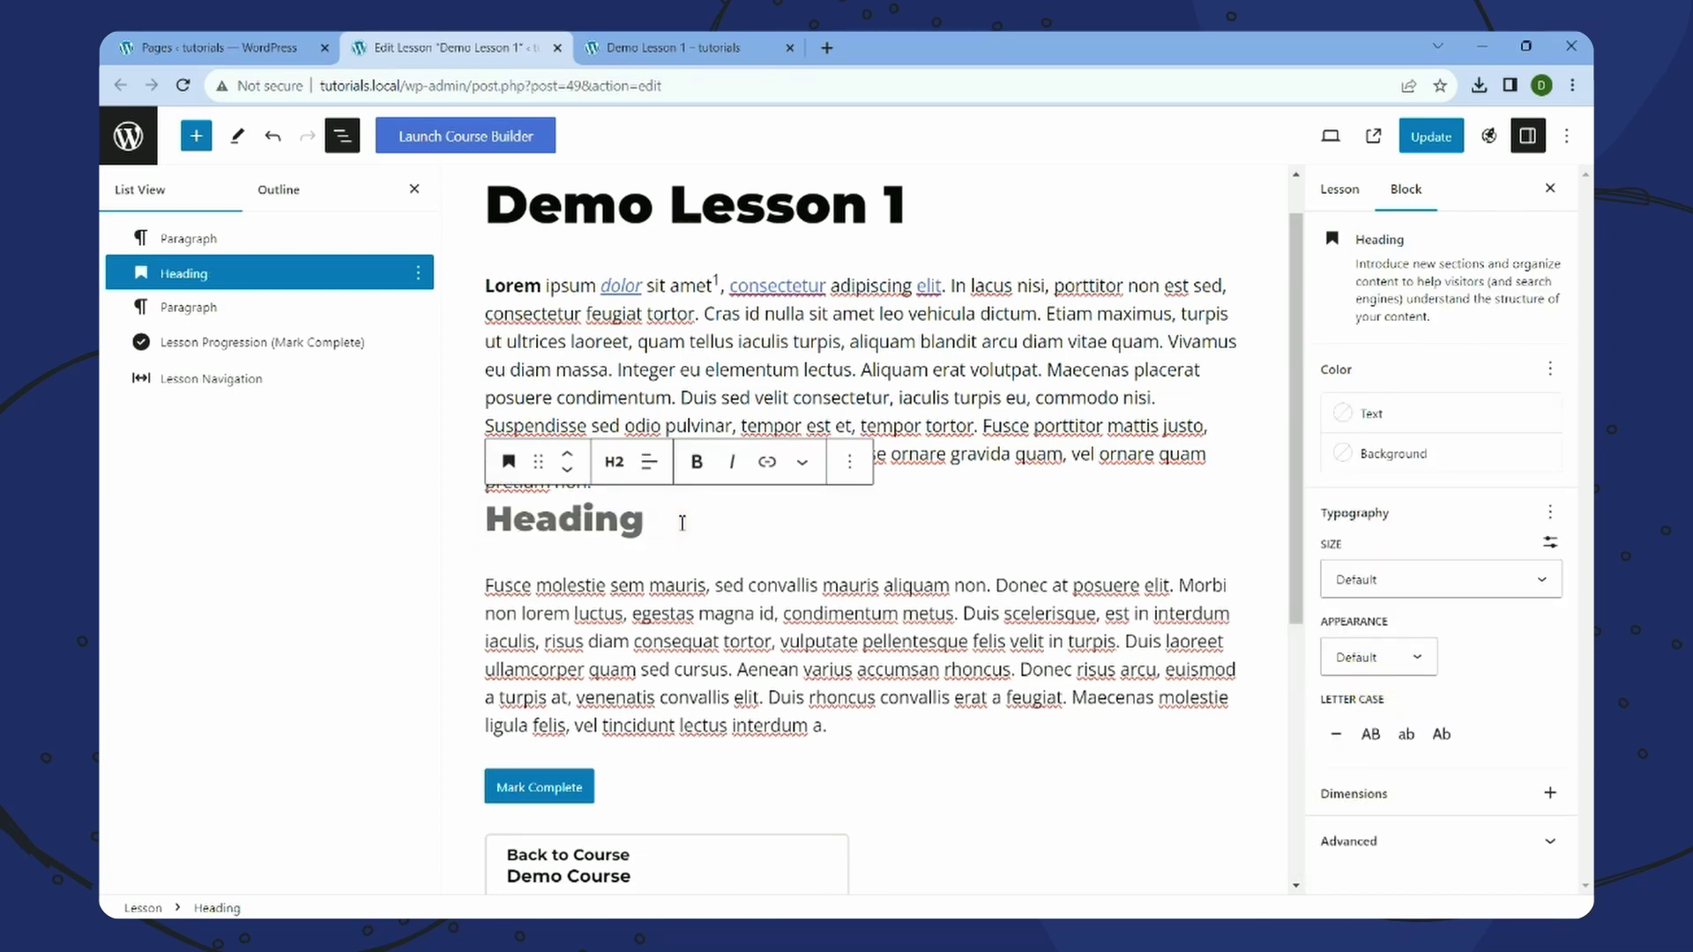
# - Add a second Heading block below the first one with the slash command and delete that duplicate
pyautogui.press('Return')
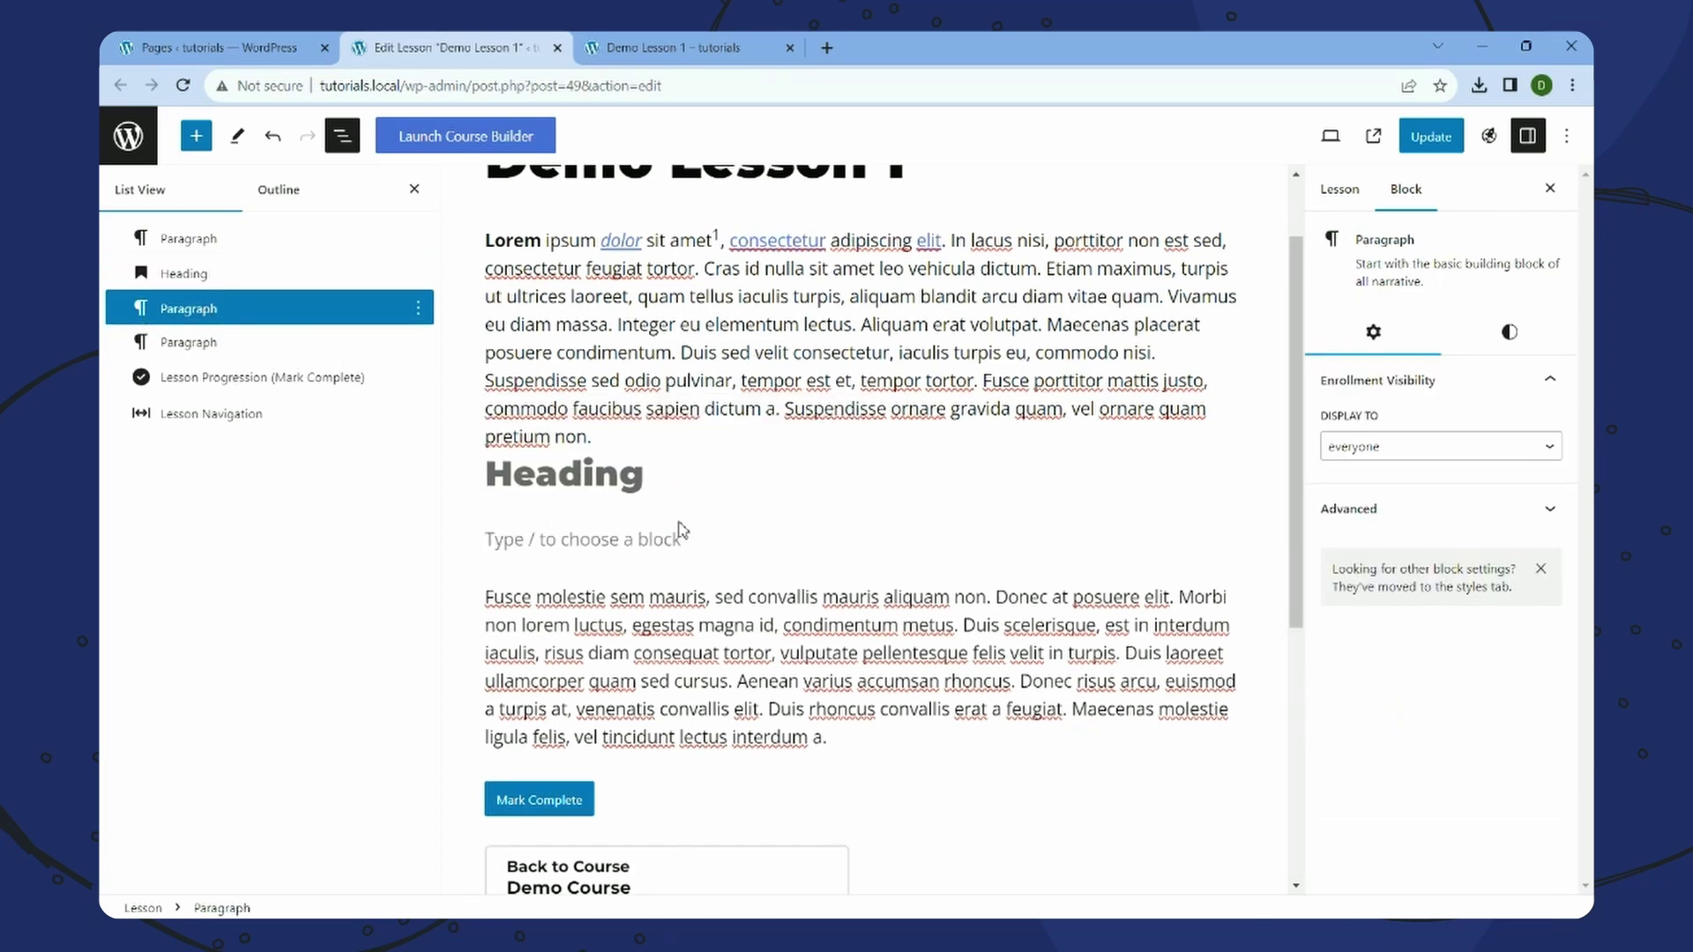
pyautogui.write('/')
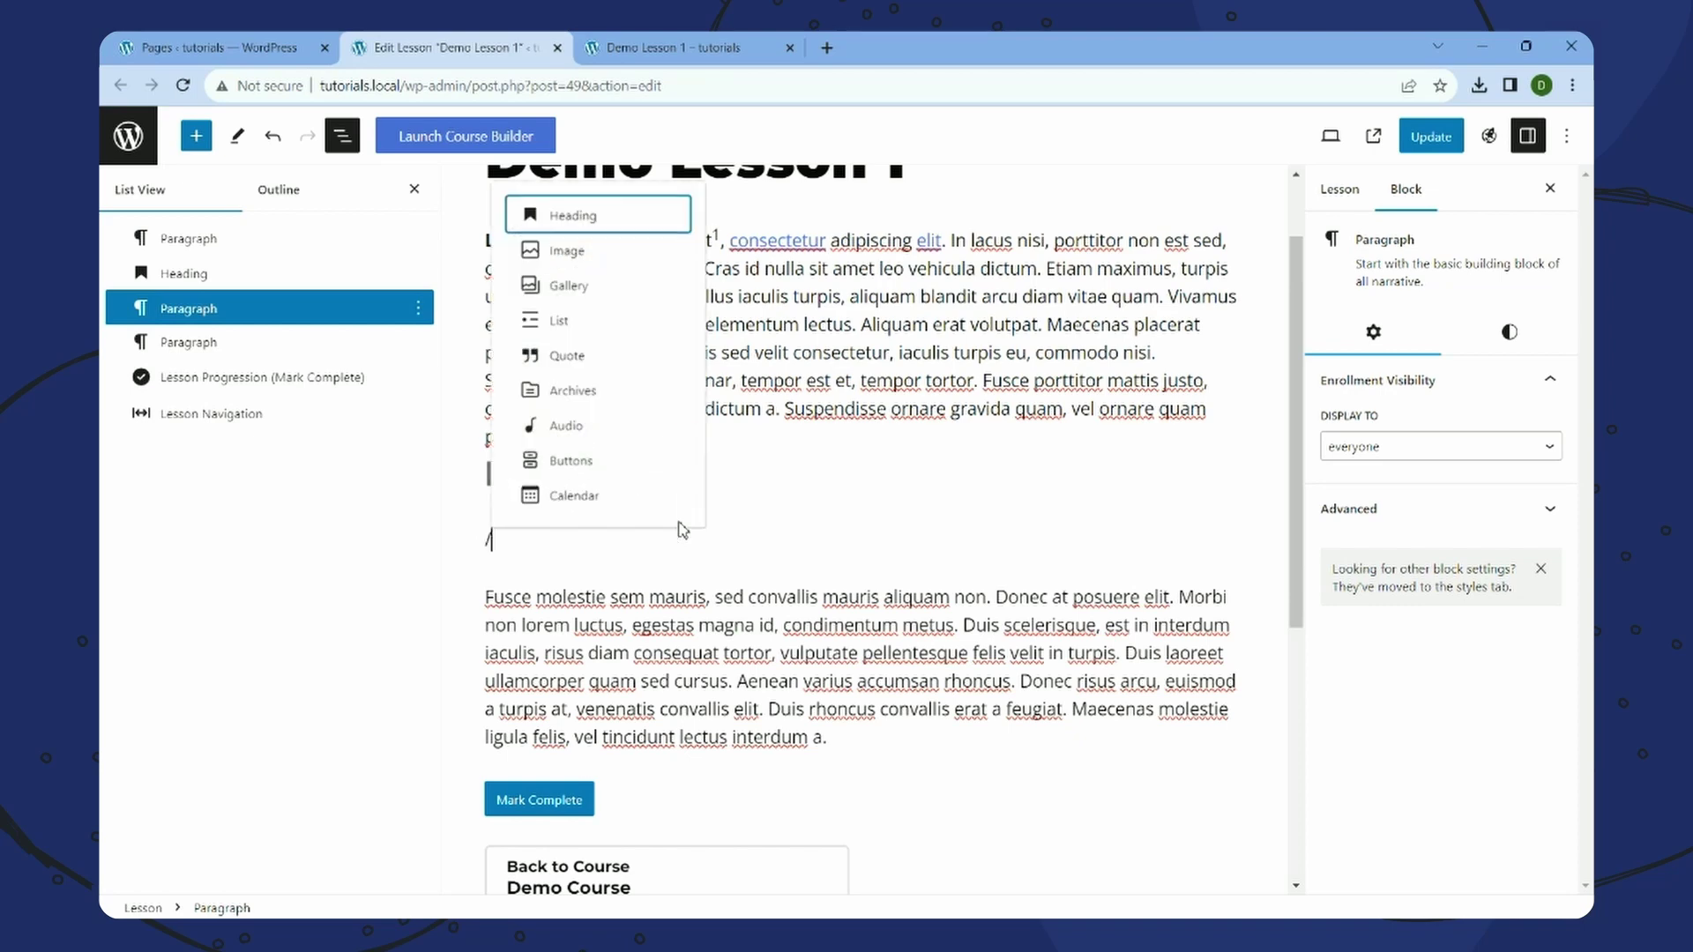
pyautogui.click(577, 216)
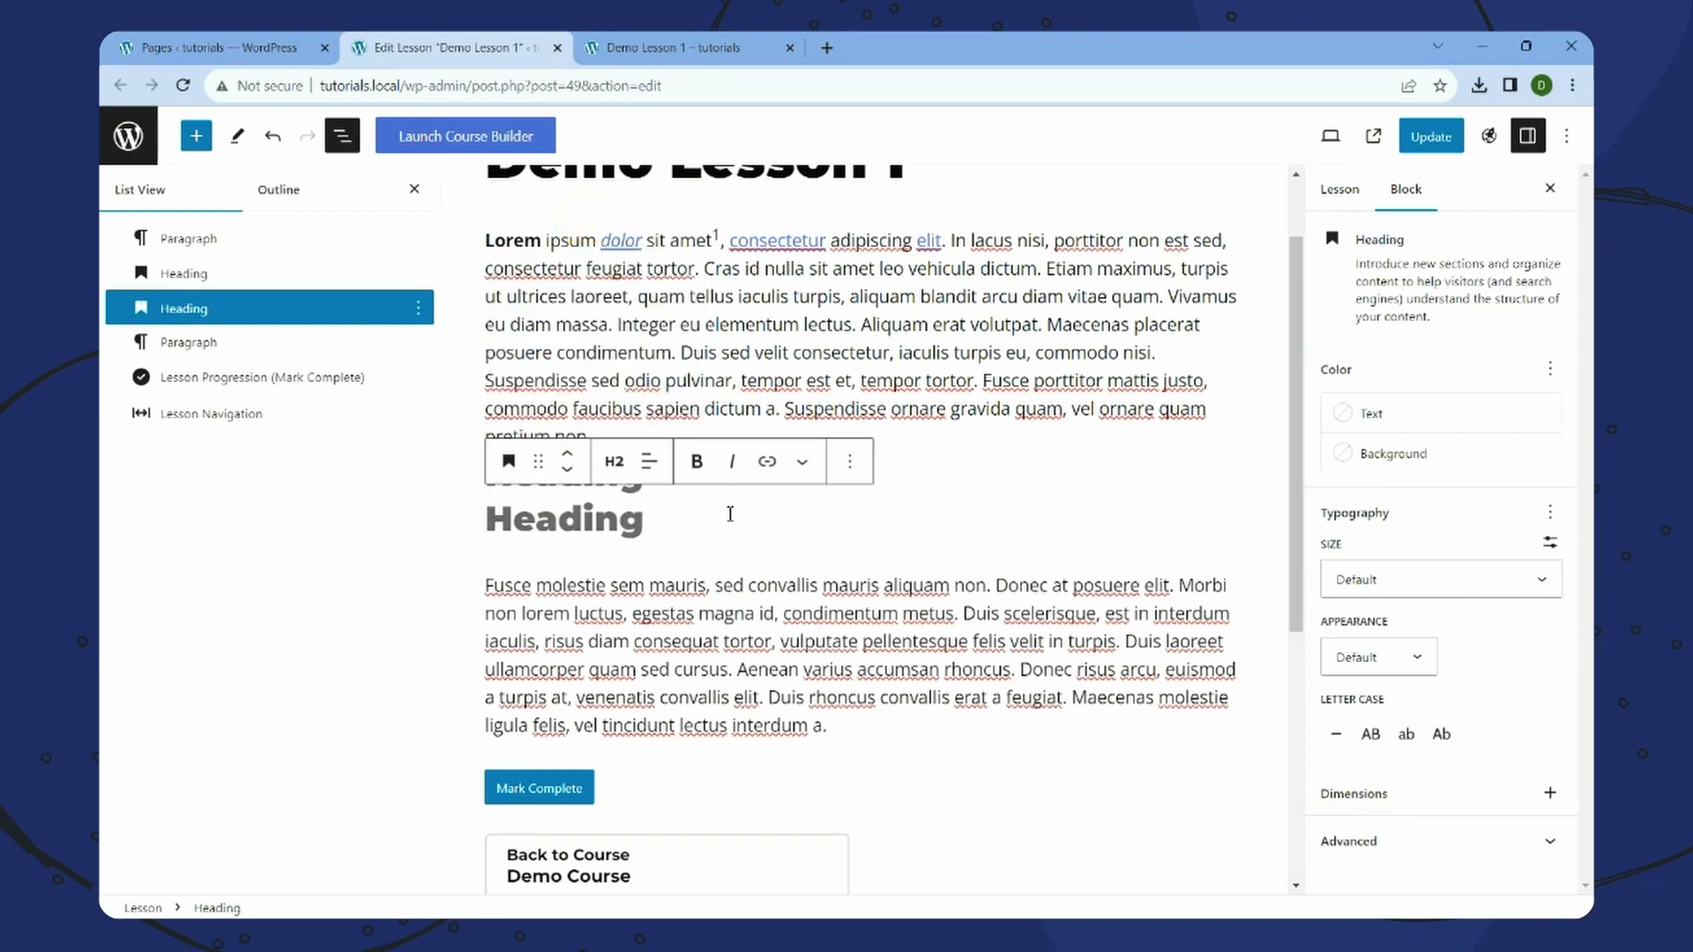
pyautogui.click(741, 552)
pyautogui.click(702, 476)
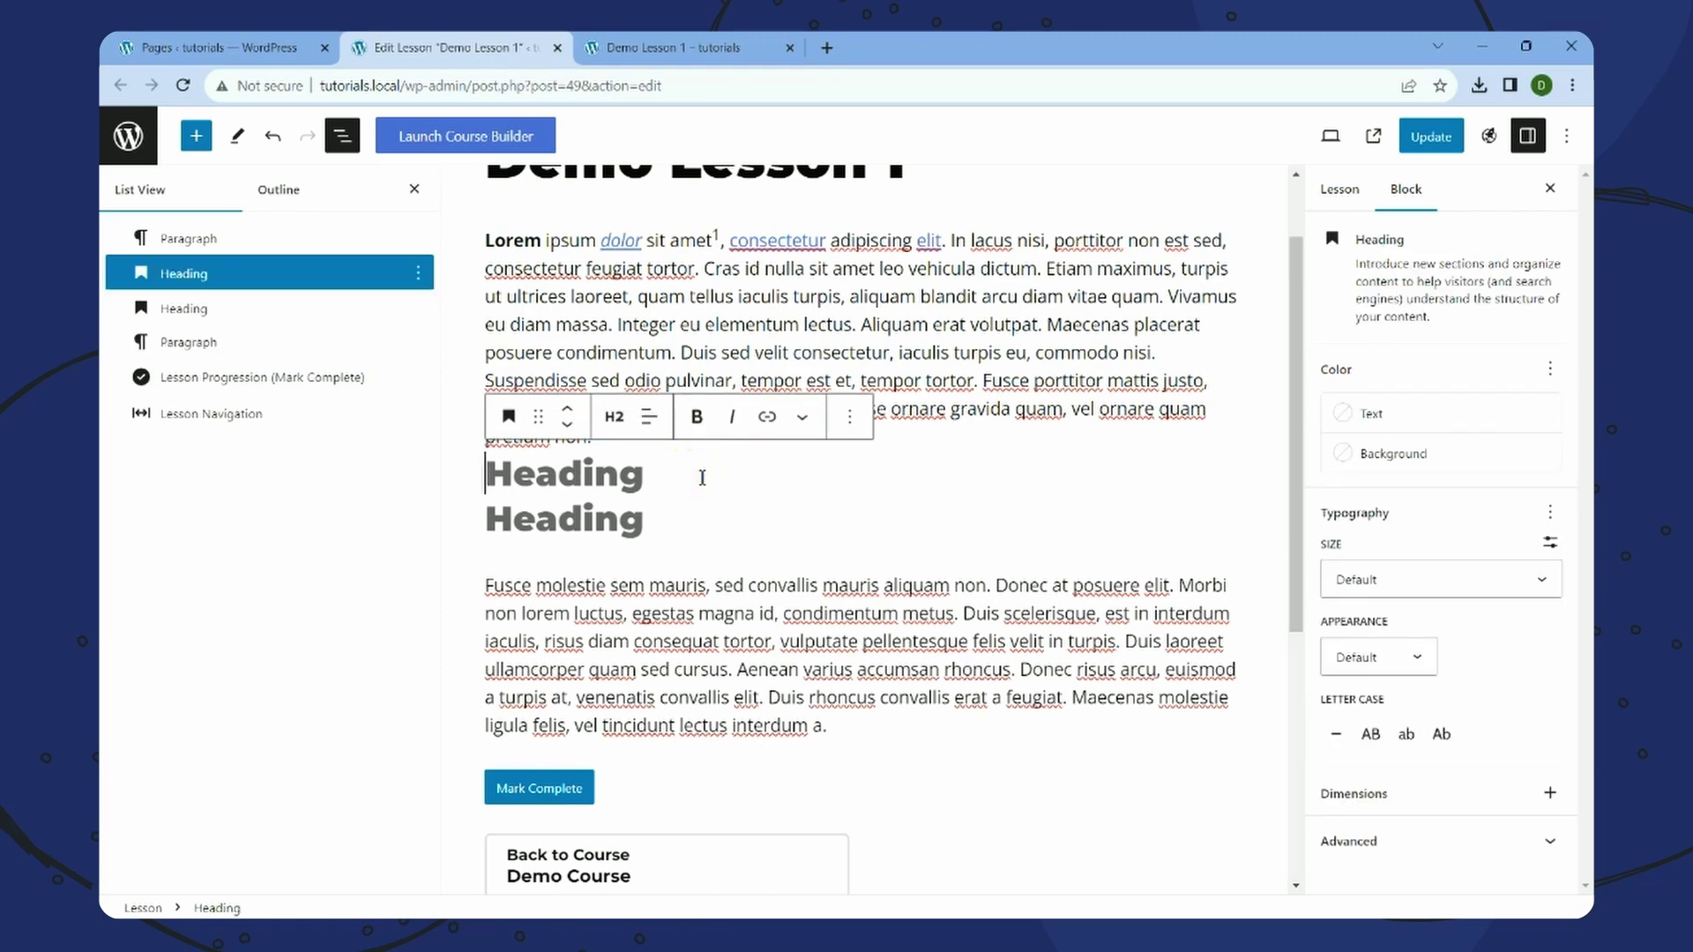
pyautogui.click(682, 523)
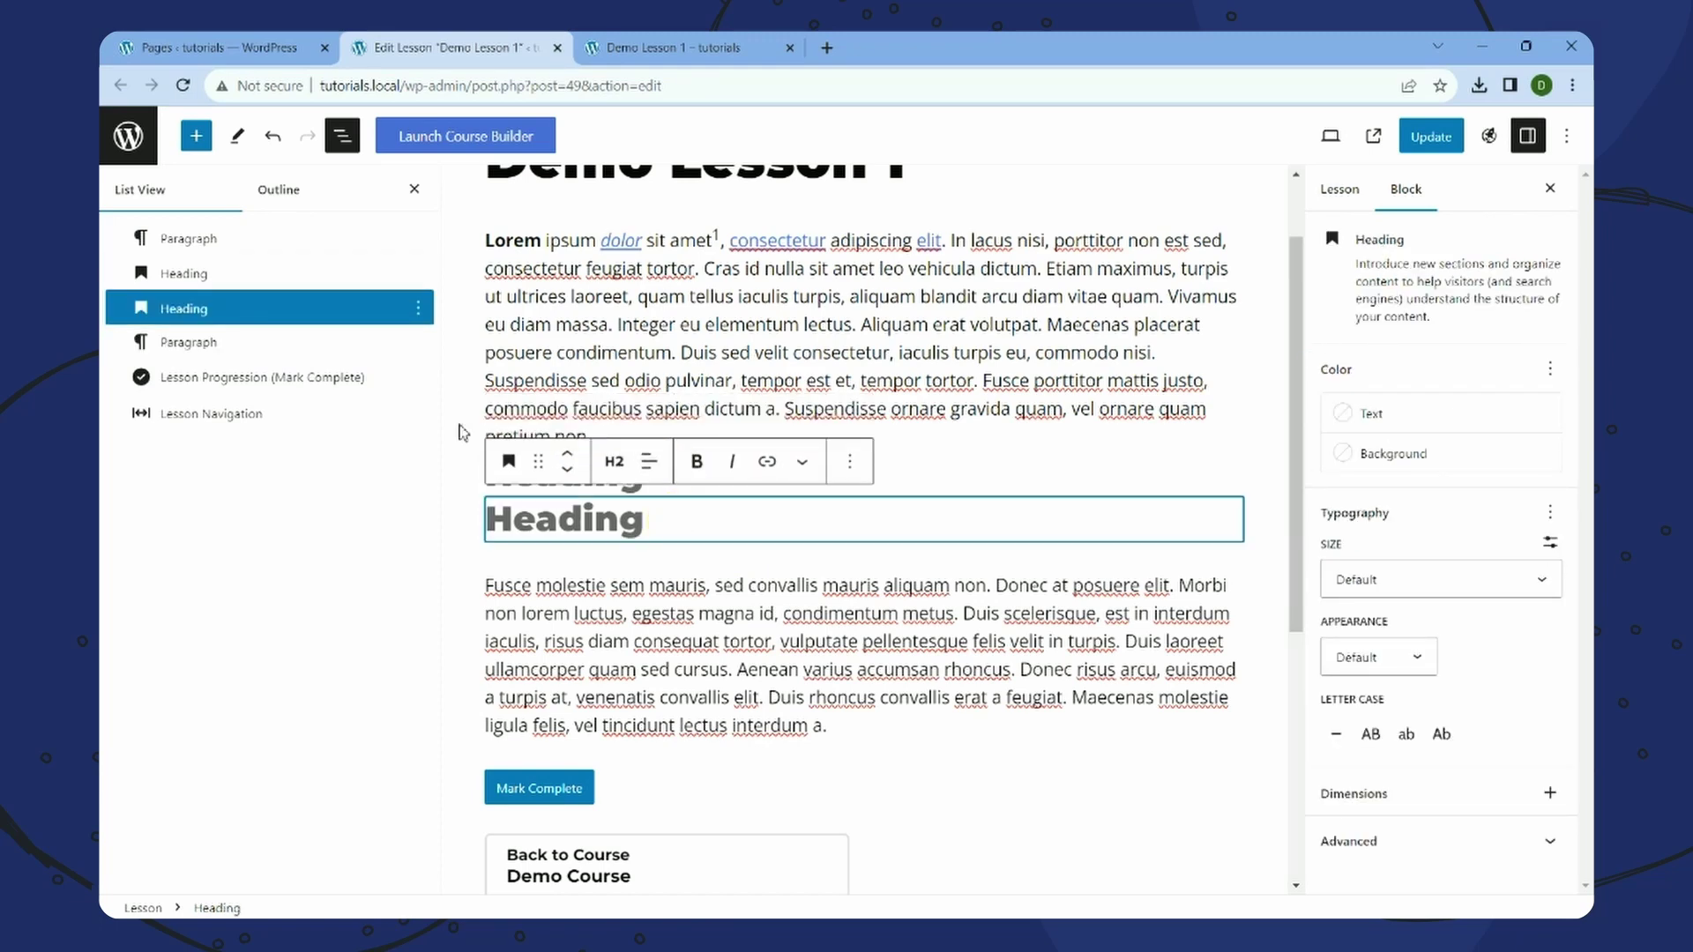
pyautogui.click(418, 308)
pyautogui.click(442, 791)
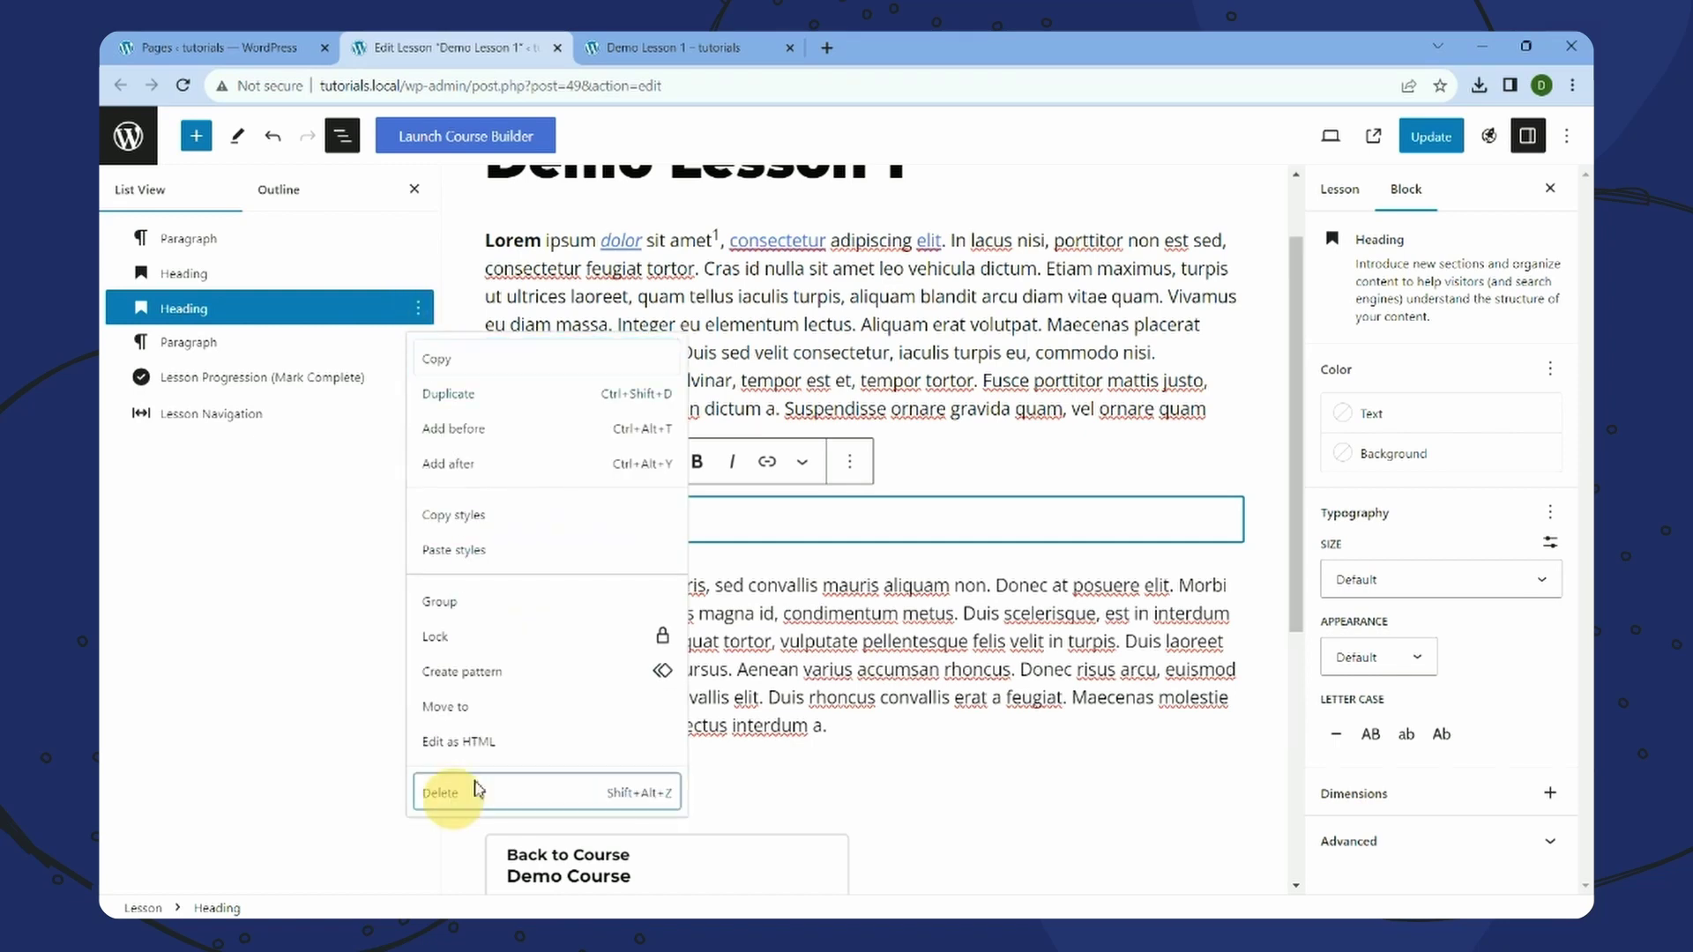
# - Try heading levels H1 through H6 on the Heading block between the two paragraphs
pyautogui.click(612, 472)
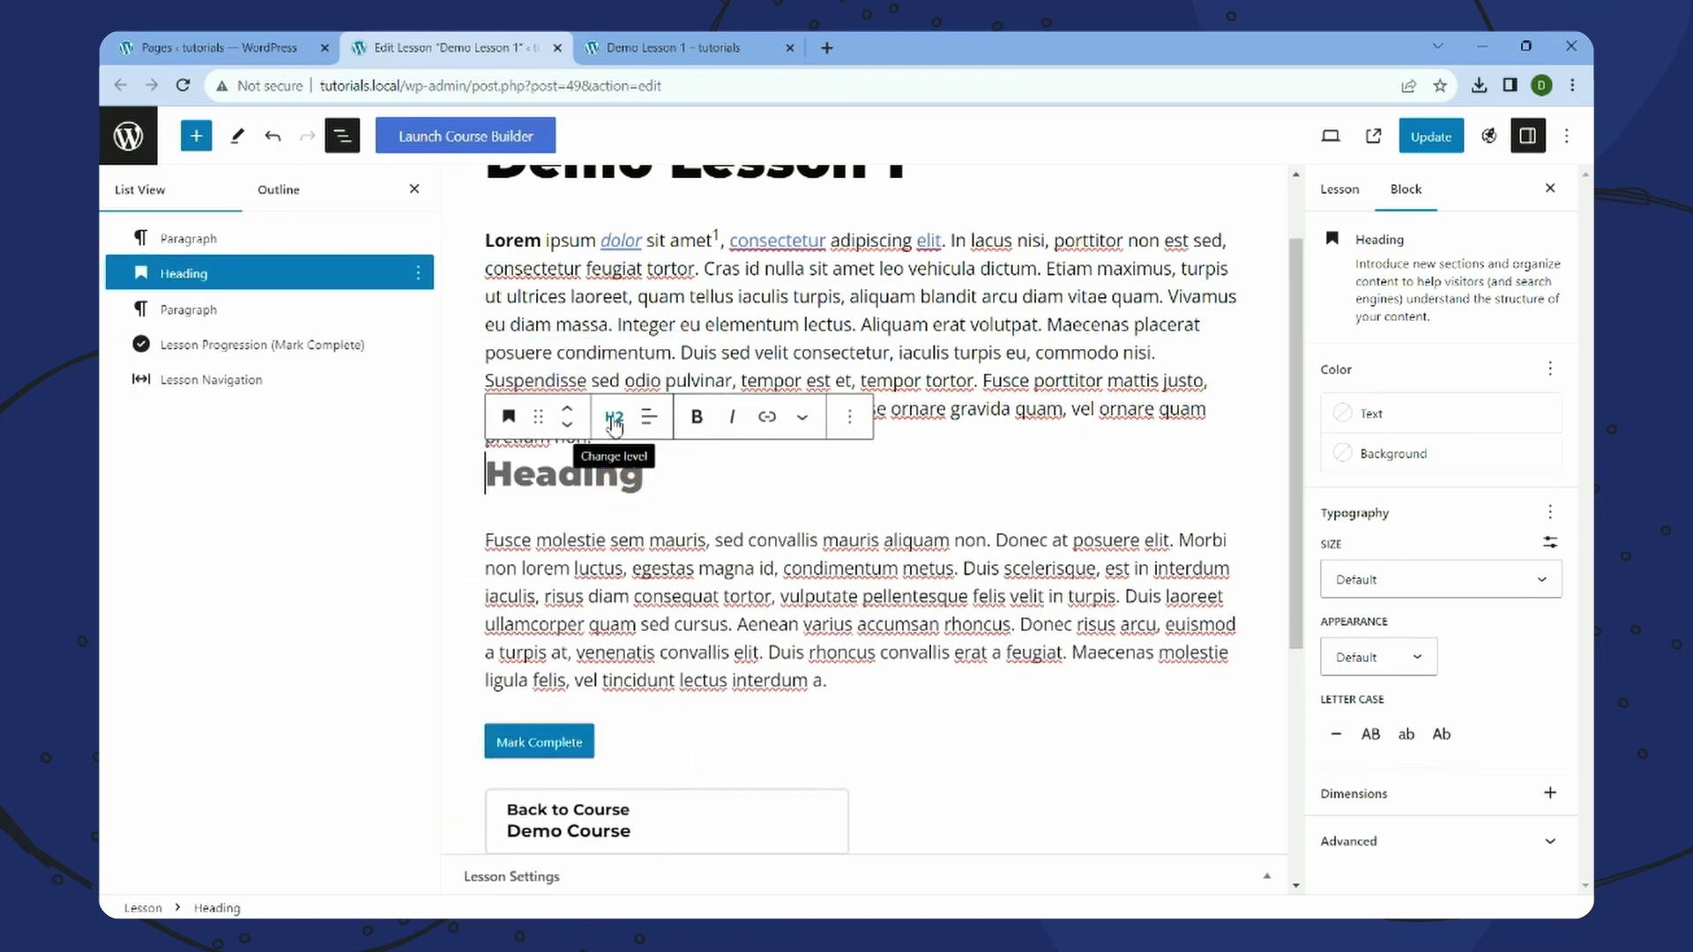
pyautogui.click(615, 424)
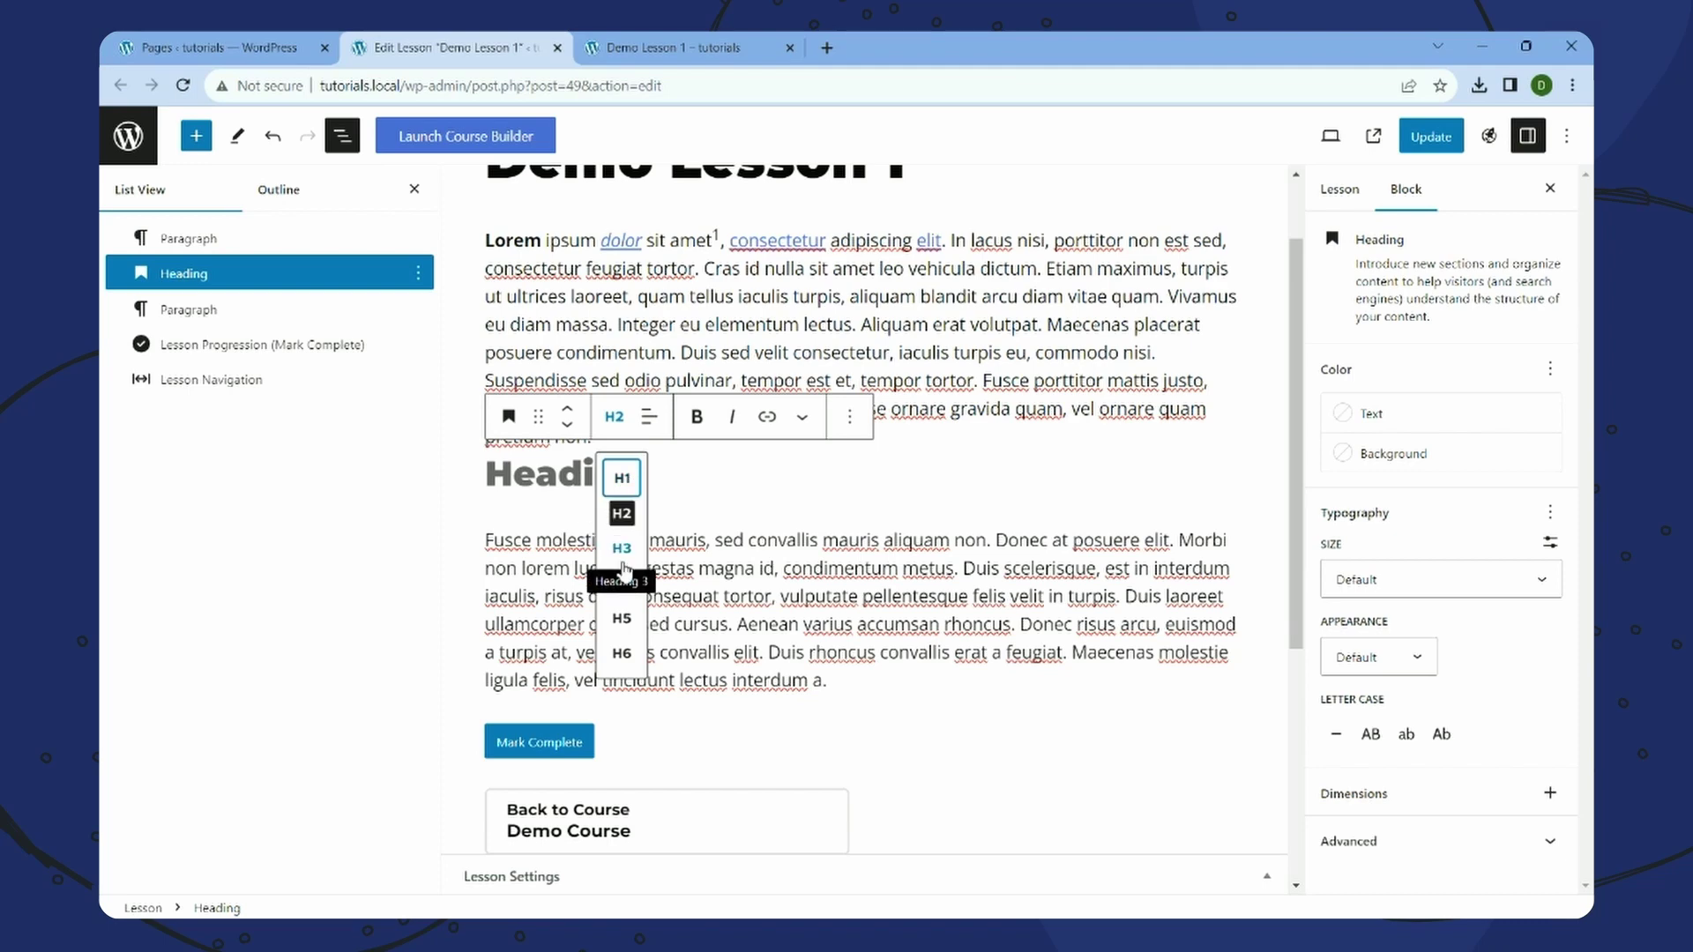
pyautogui.click(622, 478)
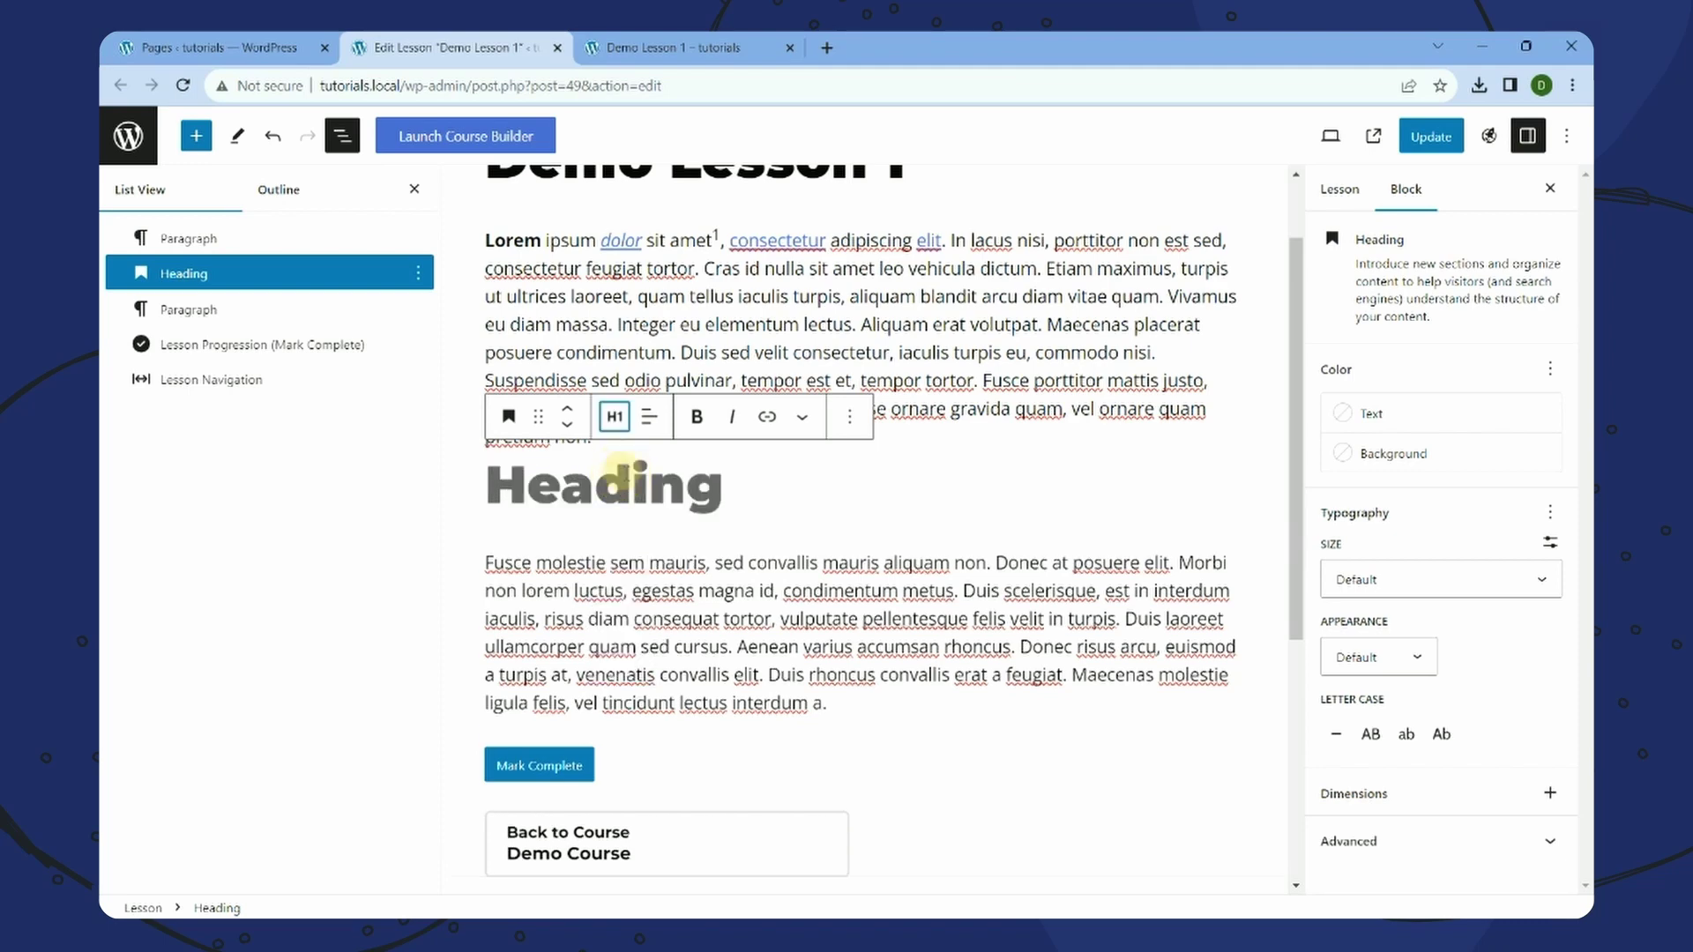
pyautogui.click(615, 416)
pyautogui.click(622, 514)
pyautogui.click(615, 416)
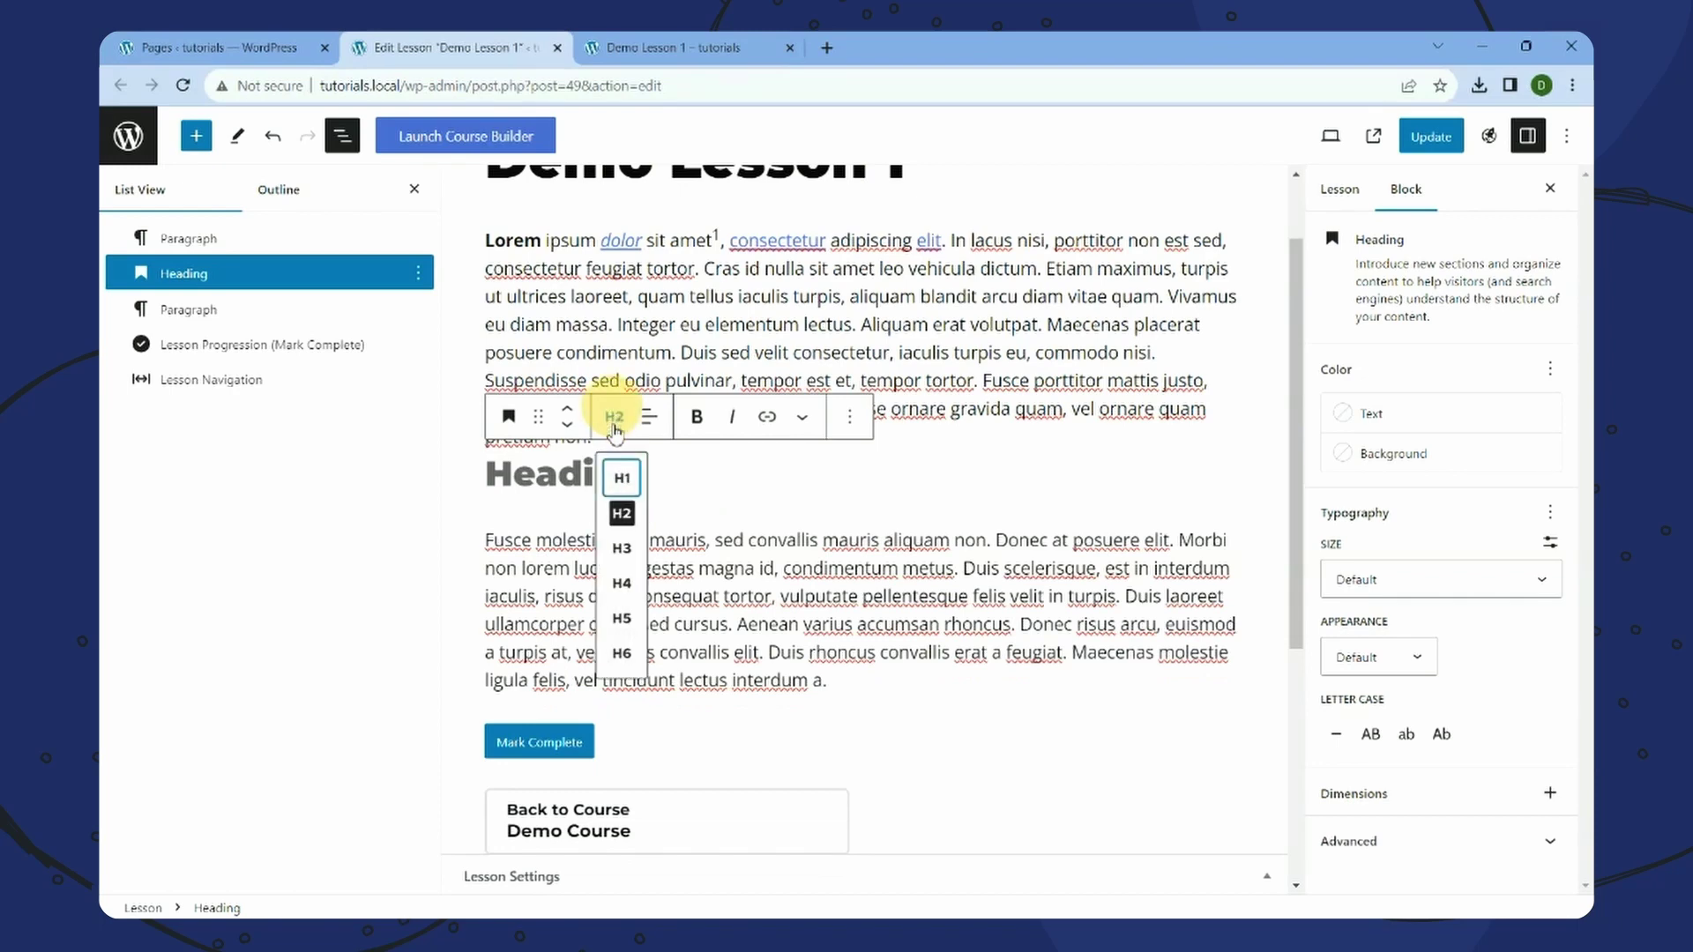
pyautogui.click(622, 549)
pyautogui.click(615, 465)
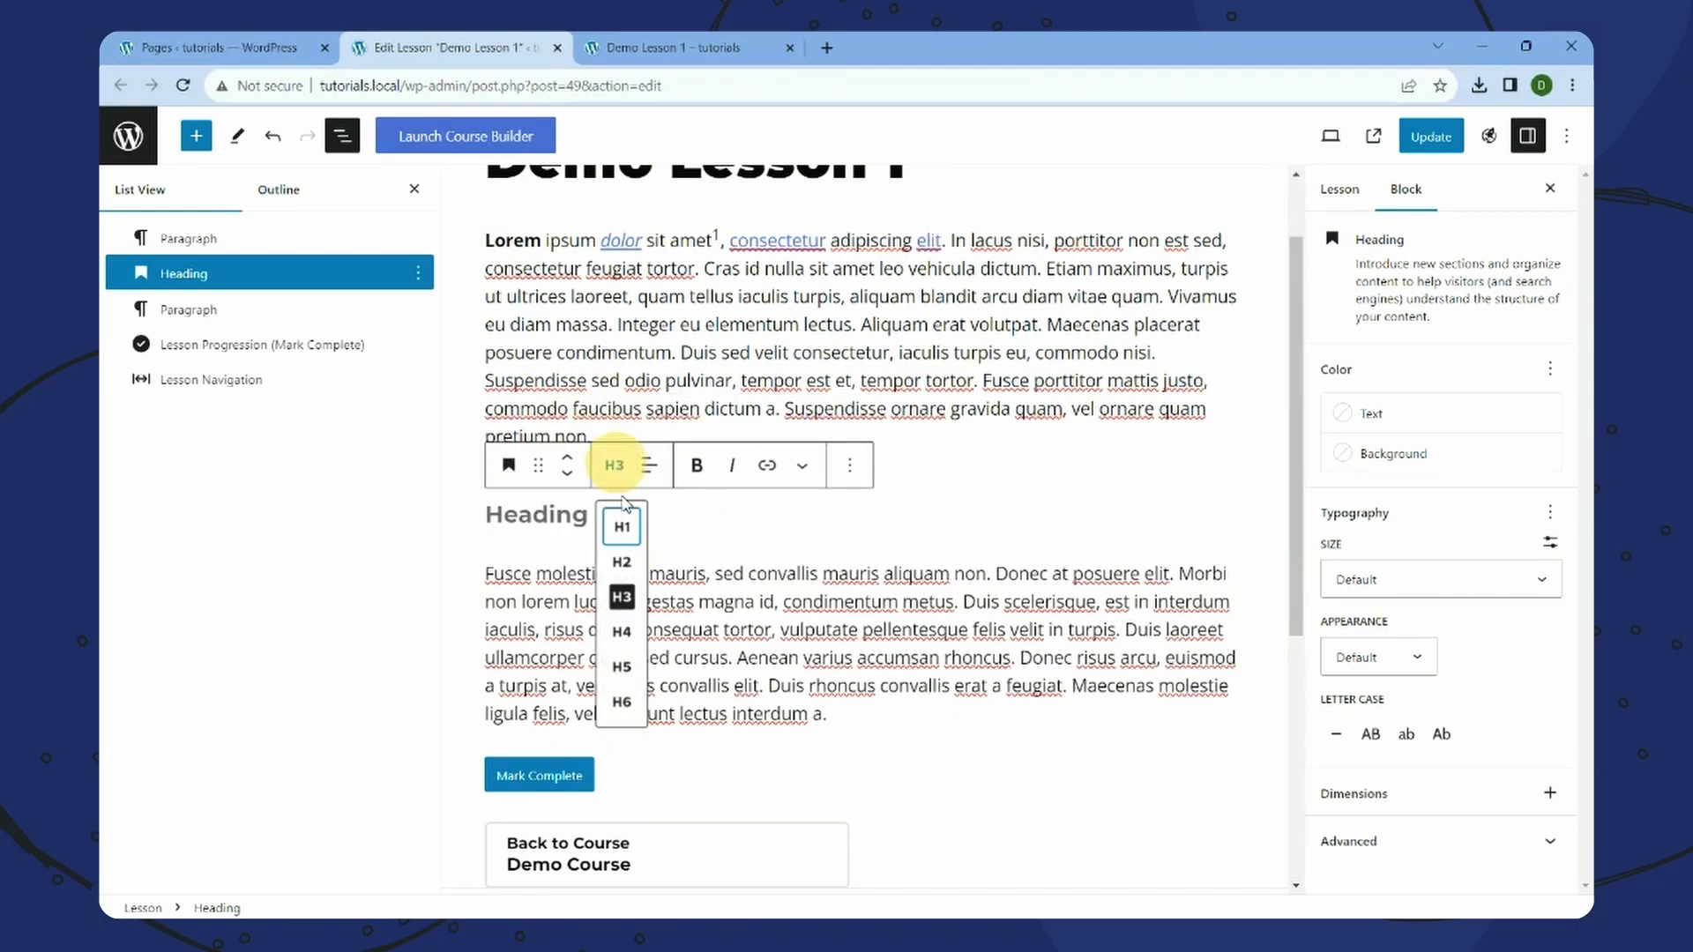
pyautogui.click(620, 624)
pyautogui.click(615, 465)
pyautogui.click(620, 656)
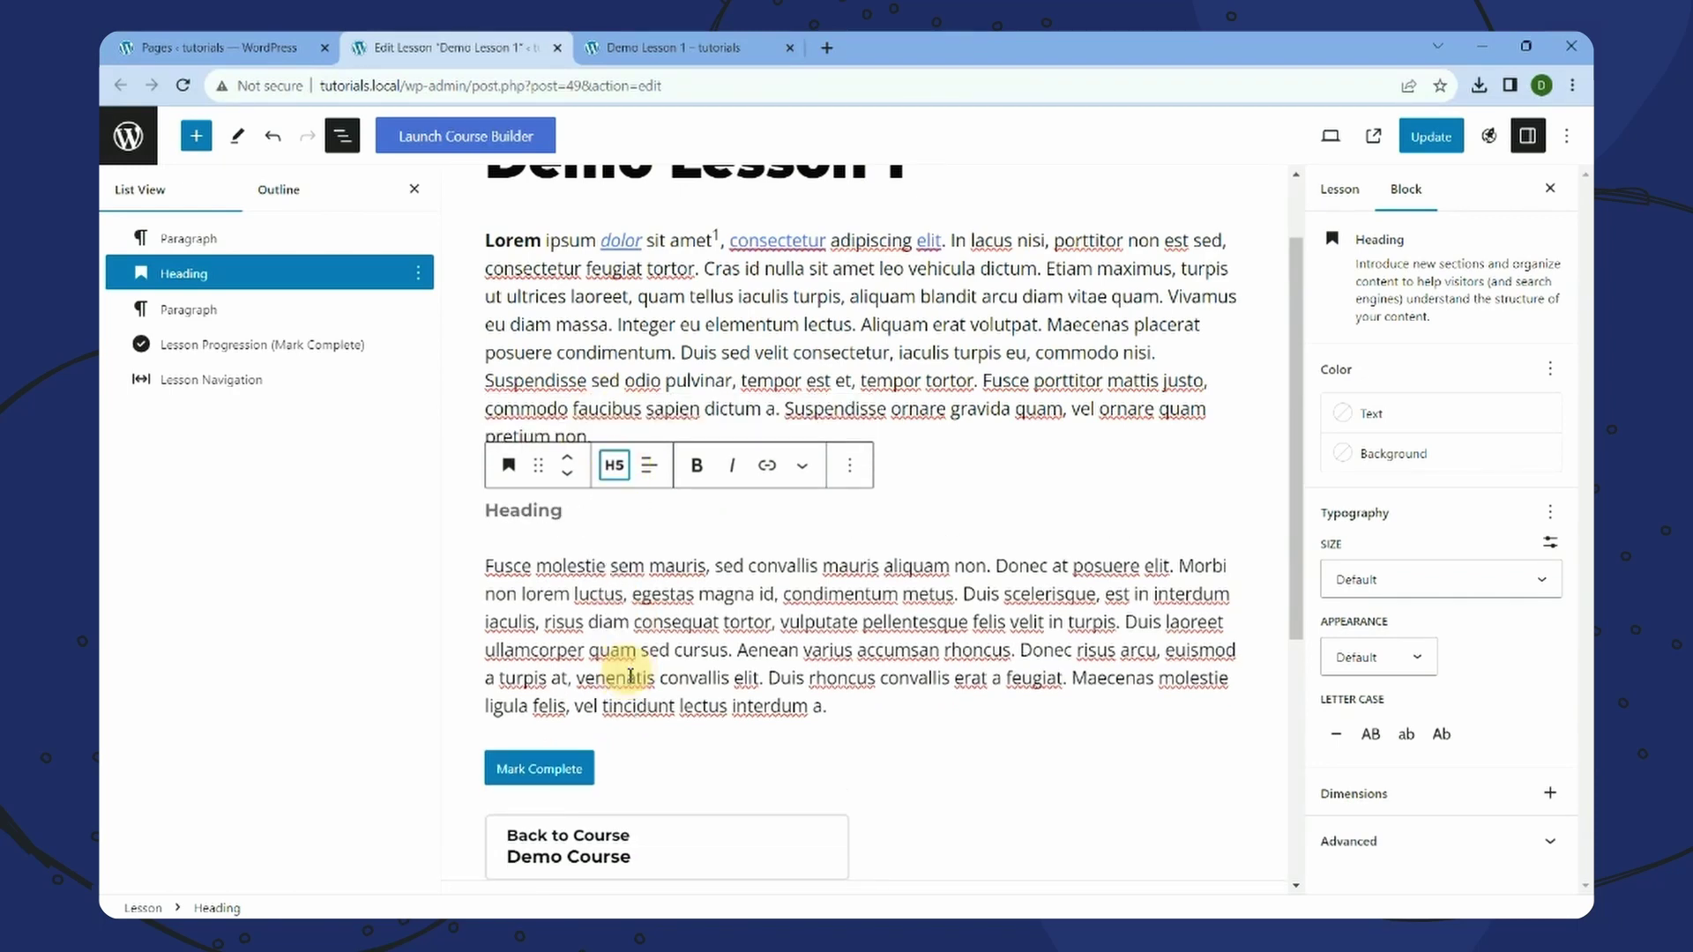
pyautogui.click(615, 464)
pyautogui.click(635, 690)
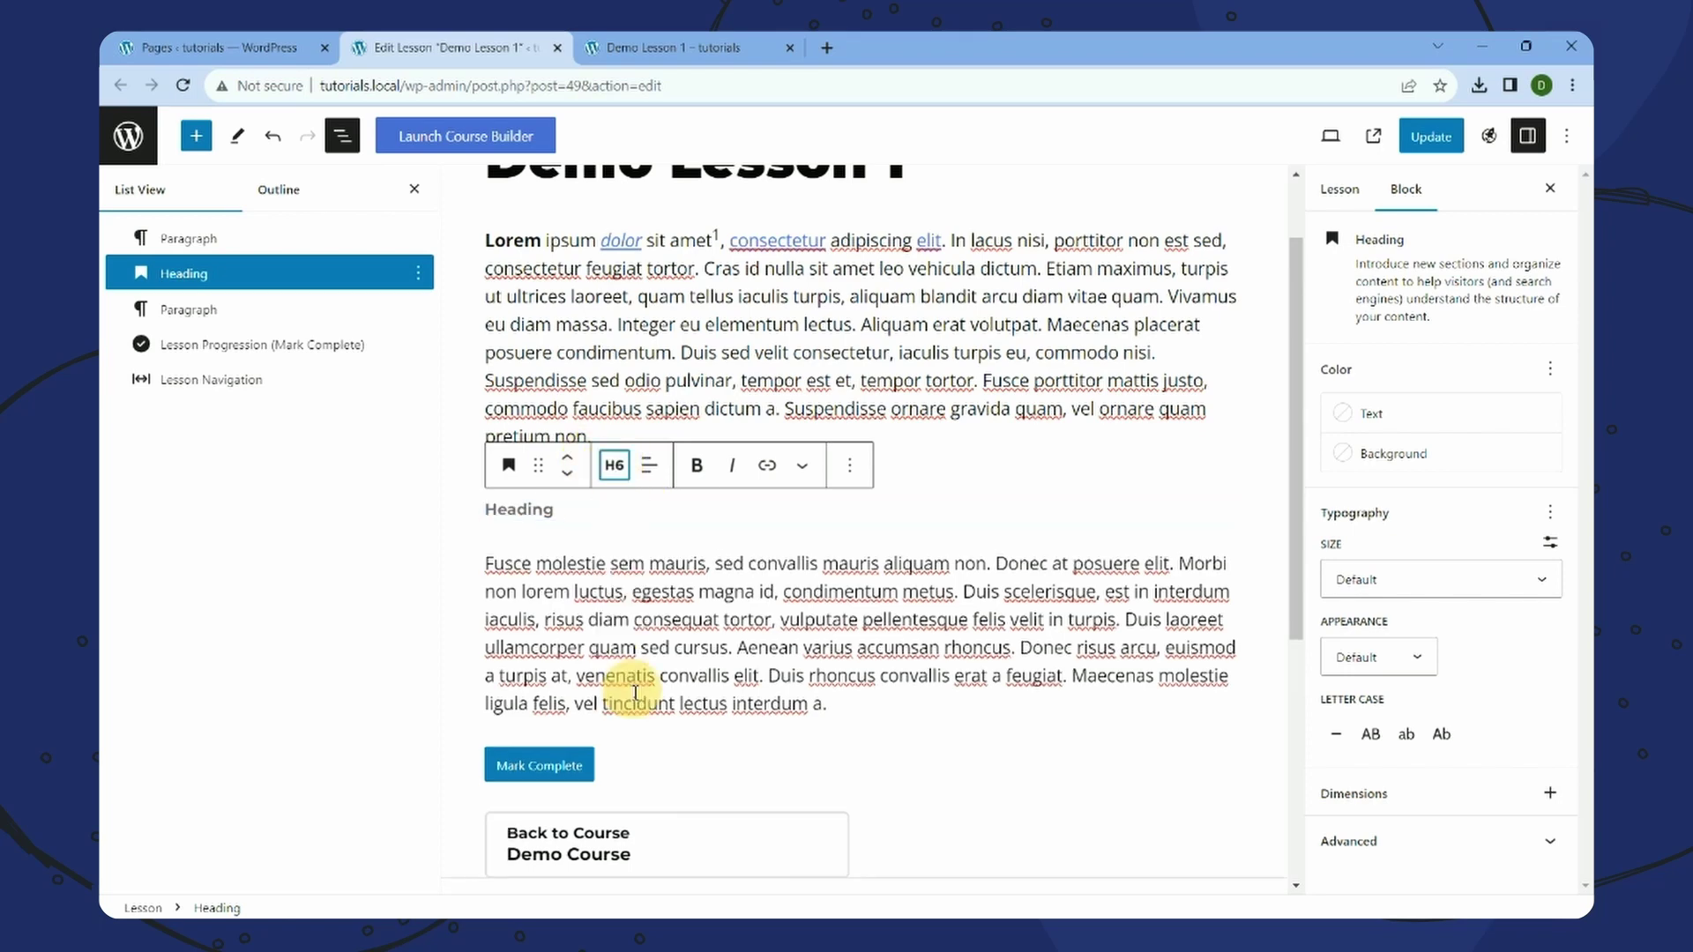
# - Set the Heading block's level to H3
pyautogui.click(615, 468)
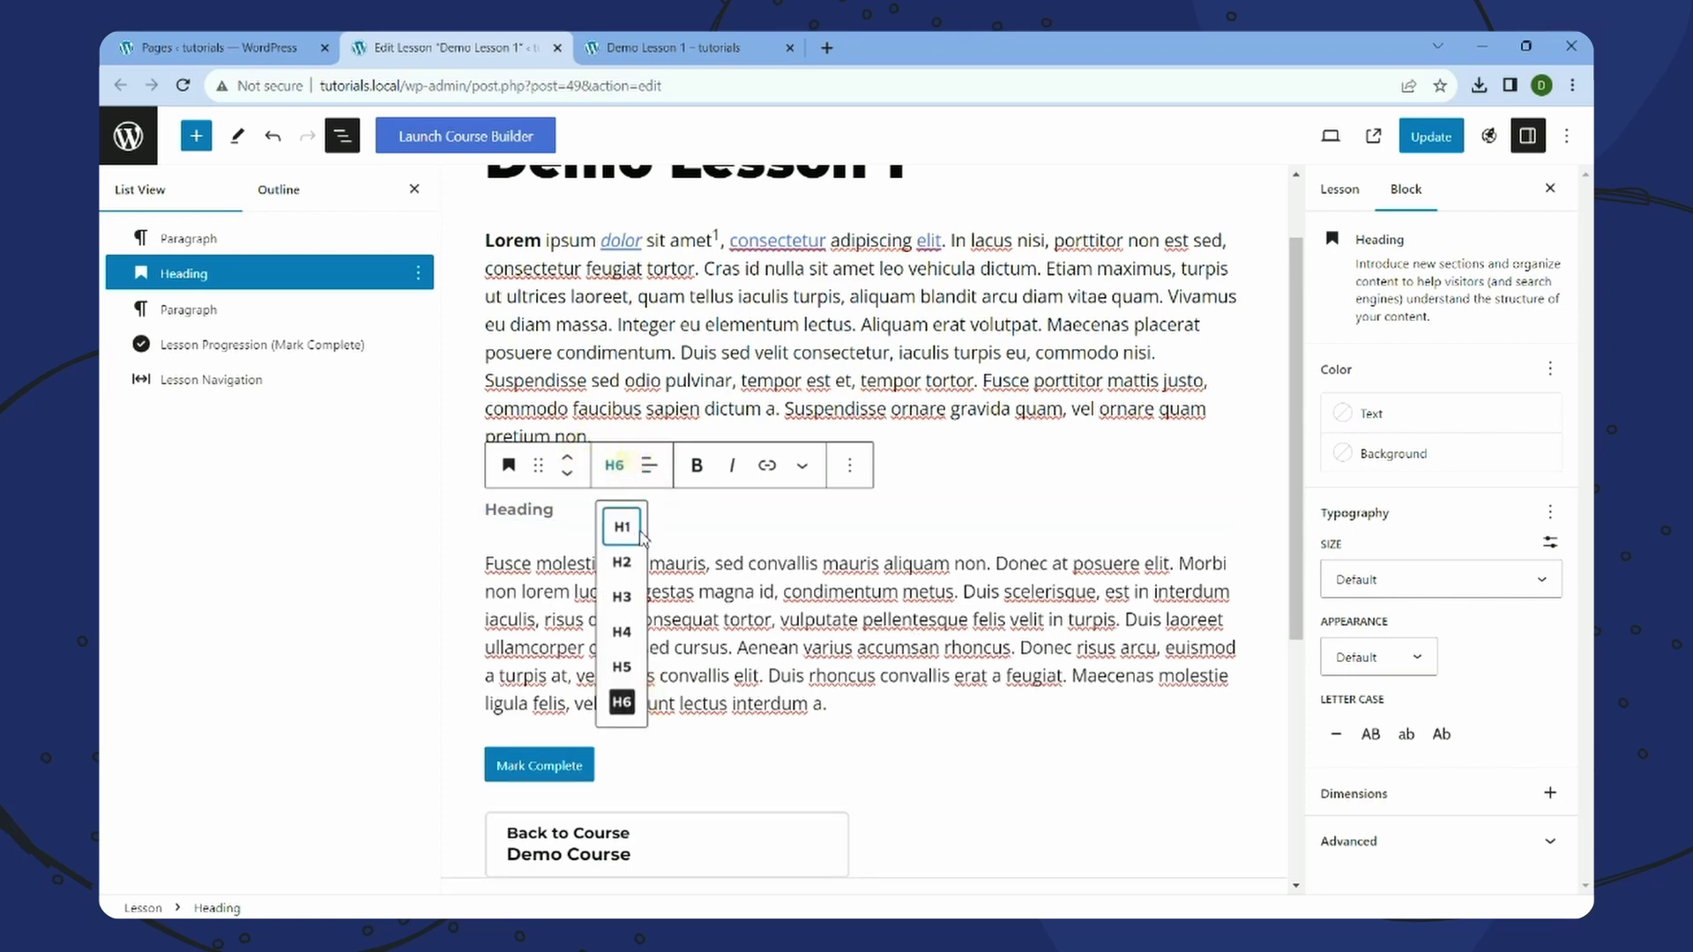
pyautogui.click(622, 599)
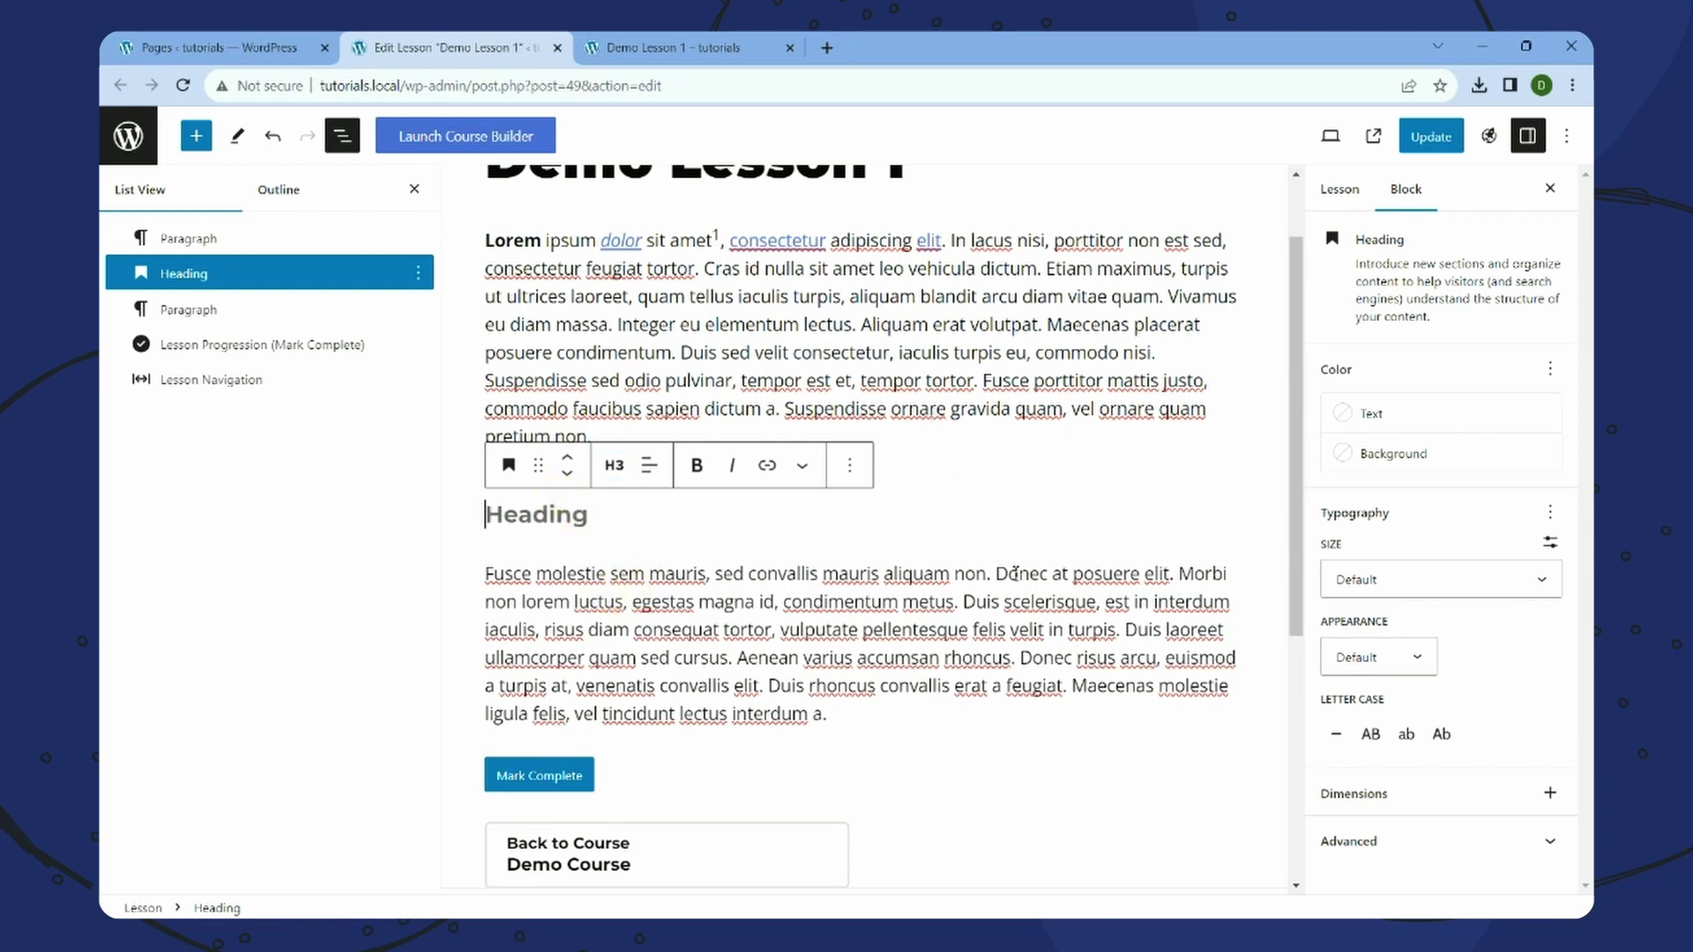
# - Copy the sentence "Donec at posuere elit." from the paragraph below the Heading block
pyautogui.moveTo(998, 574); pyautogui.dragTo(1171, 575)
pyautogui.press('super+c')
pyautogui.rightClick(1163, 577)
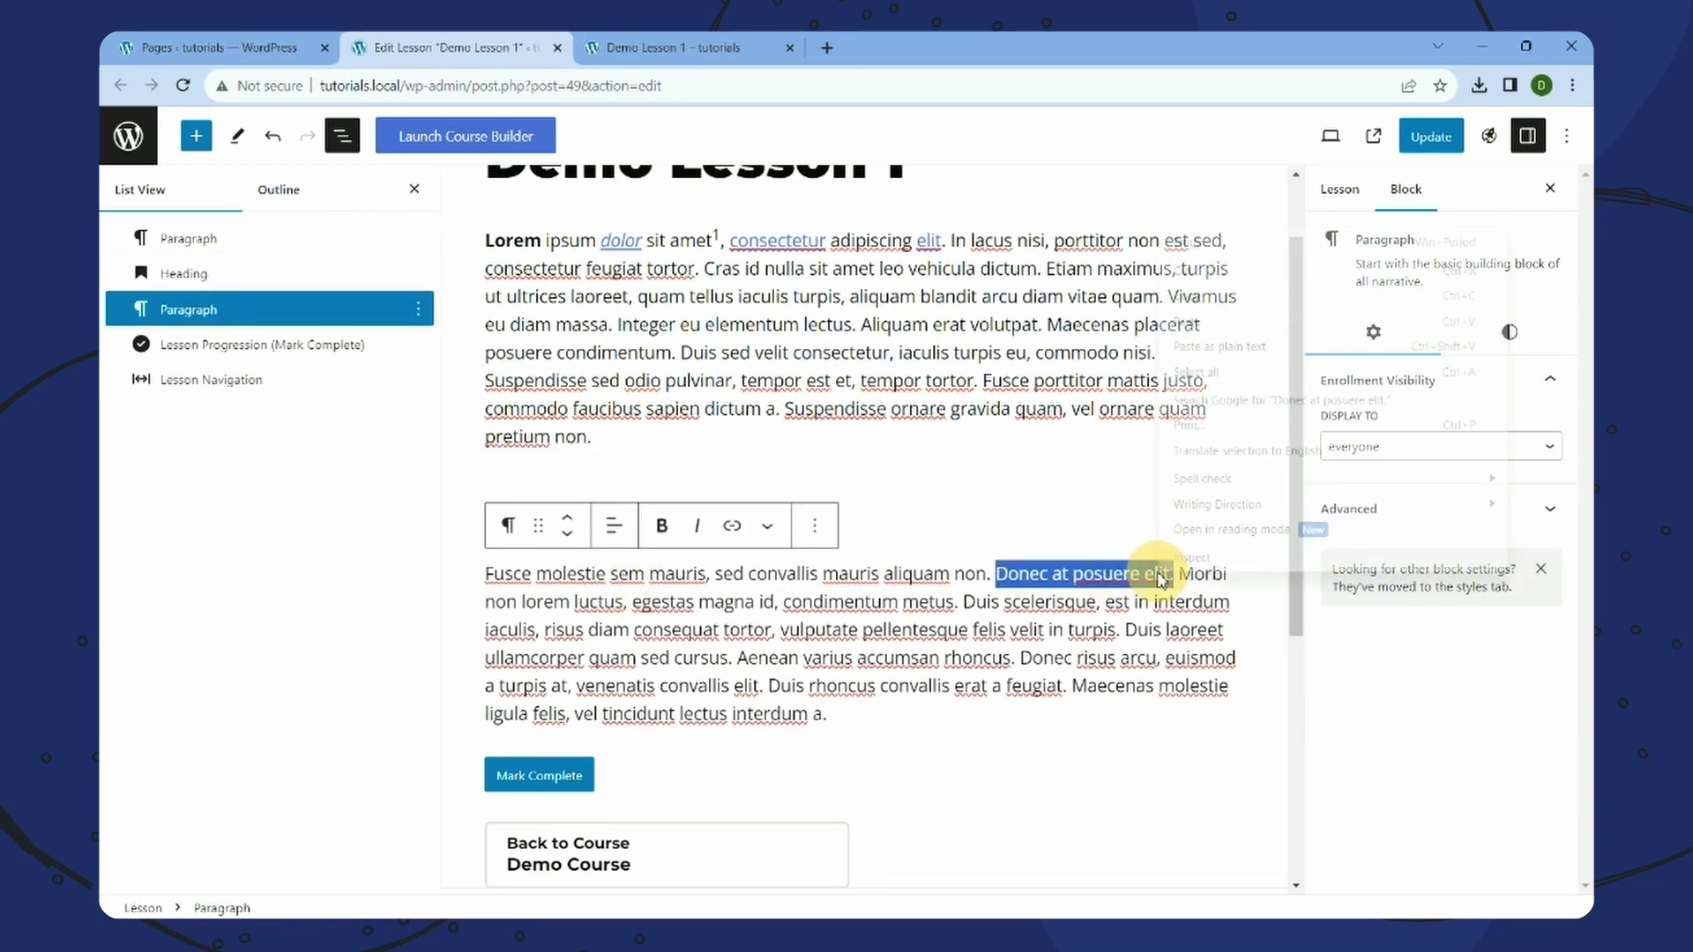
pyautogui.click(1410, 295)
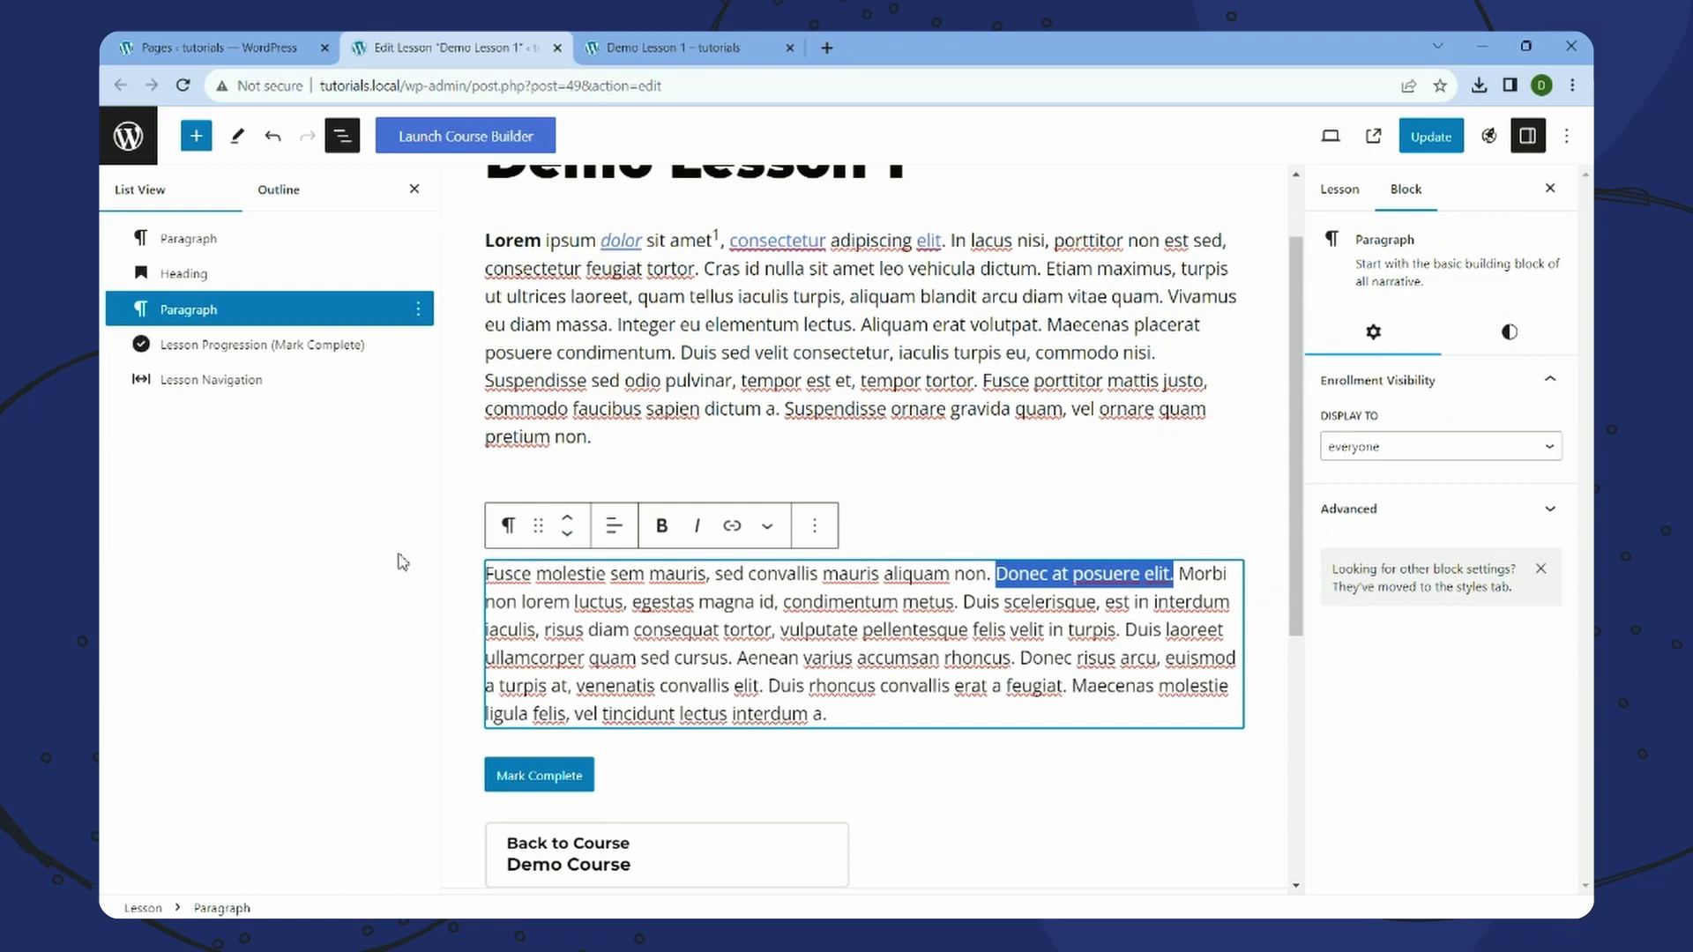
# - Paste the copied sentence "Donec at posuere elit." as the text of the Heading block between the two paragraphs
pyautogui.click(809, 458)
pyautogui.click(530, 514)
pyautogui.rightClick(539, 519)
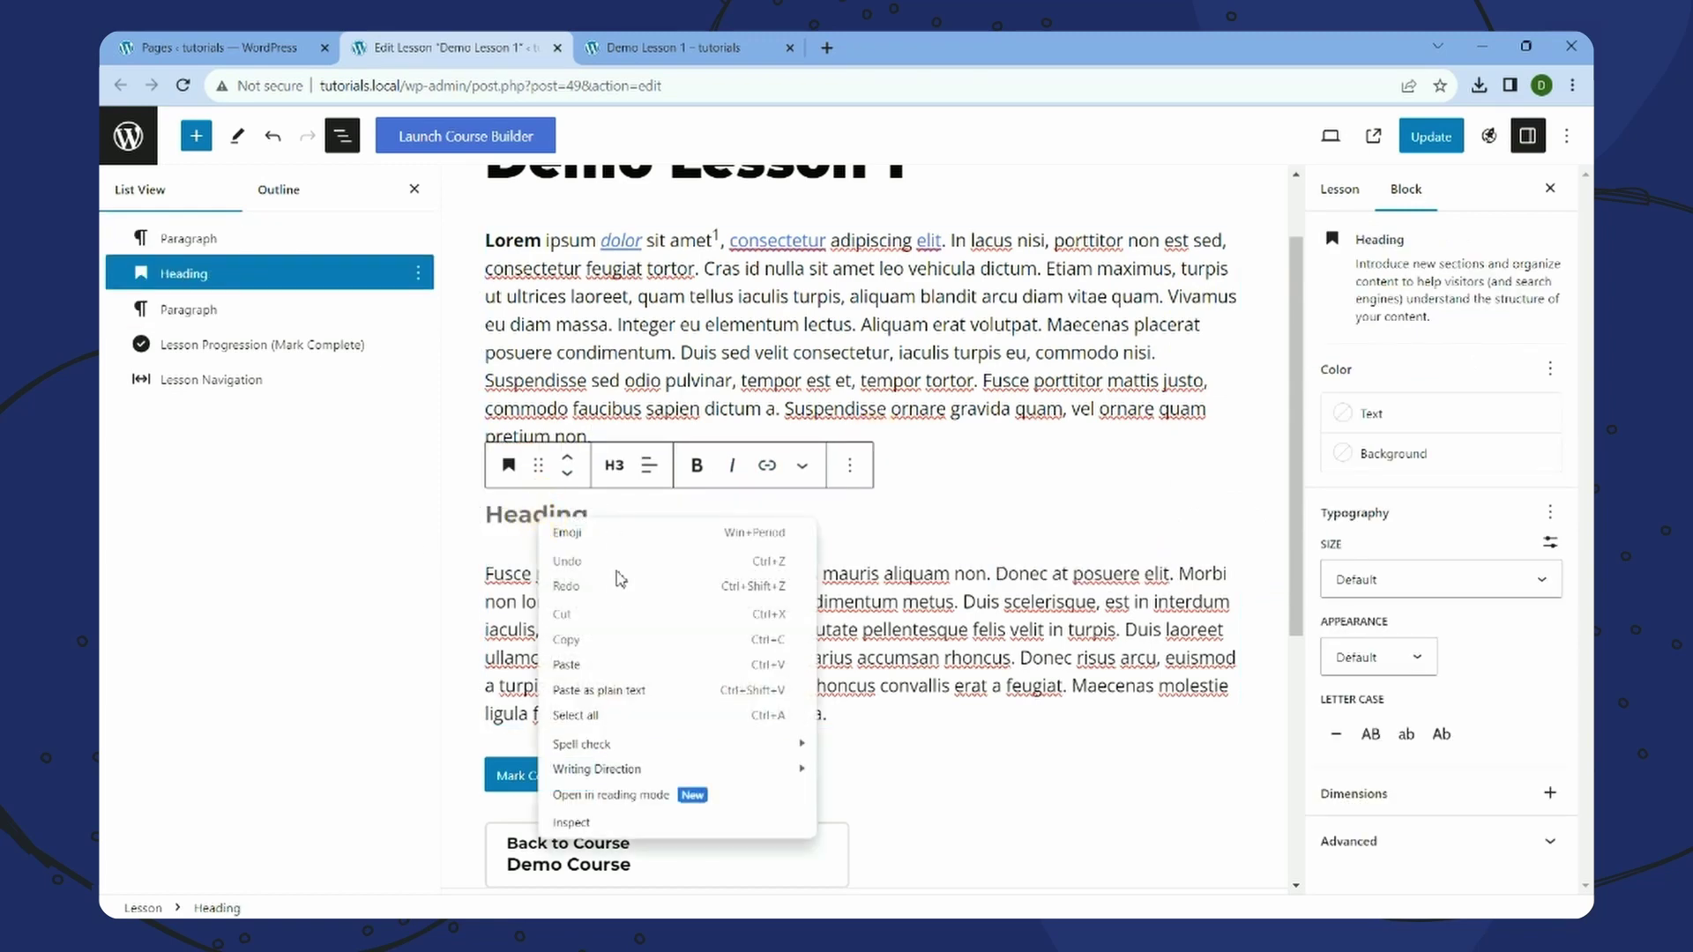
pyautogui.click(566, 665)
pyautogui.click(862, 574)
# - Update the lesson with its new heading text and reload the published Demo Lesson 1 page
pyautogui.click(1422, 137)
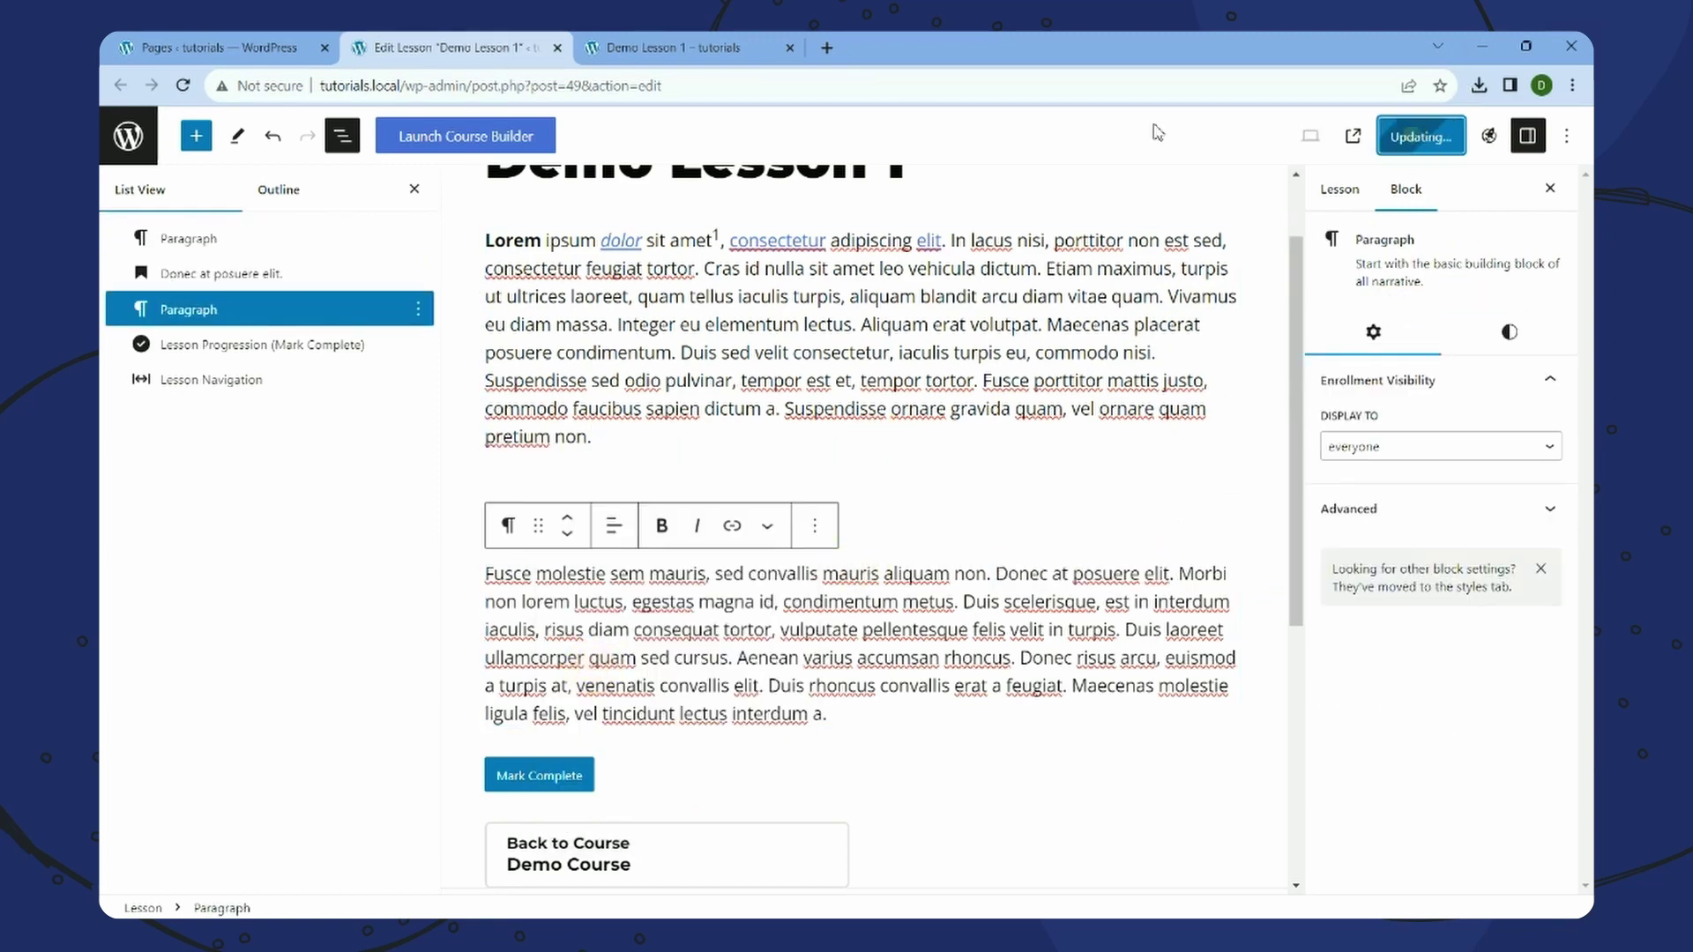
pyautogui.click(688, 48)
pyautogui.rightClick(769, 198)
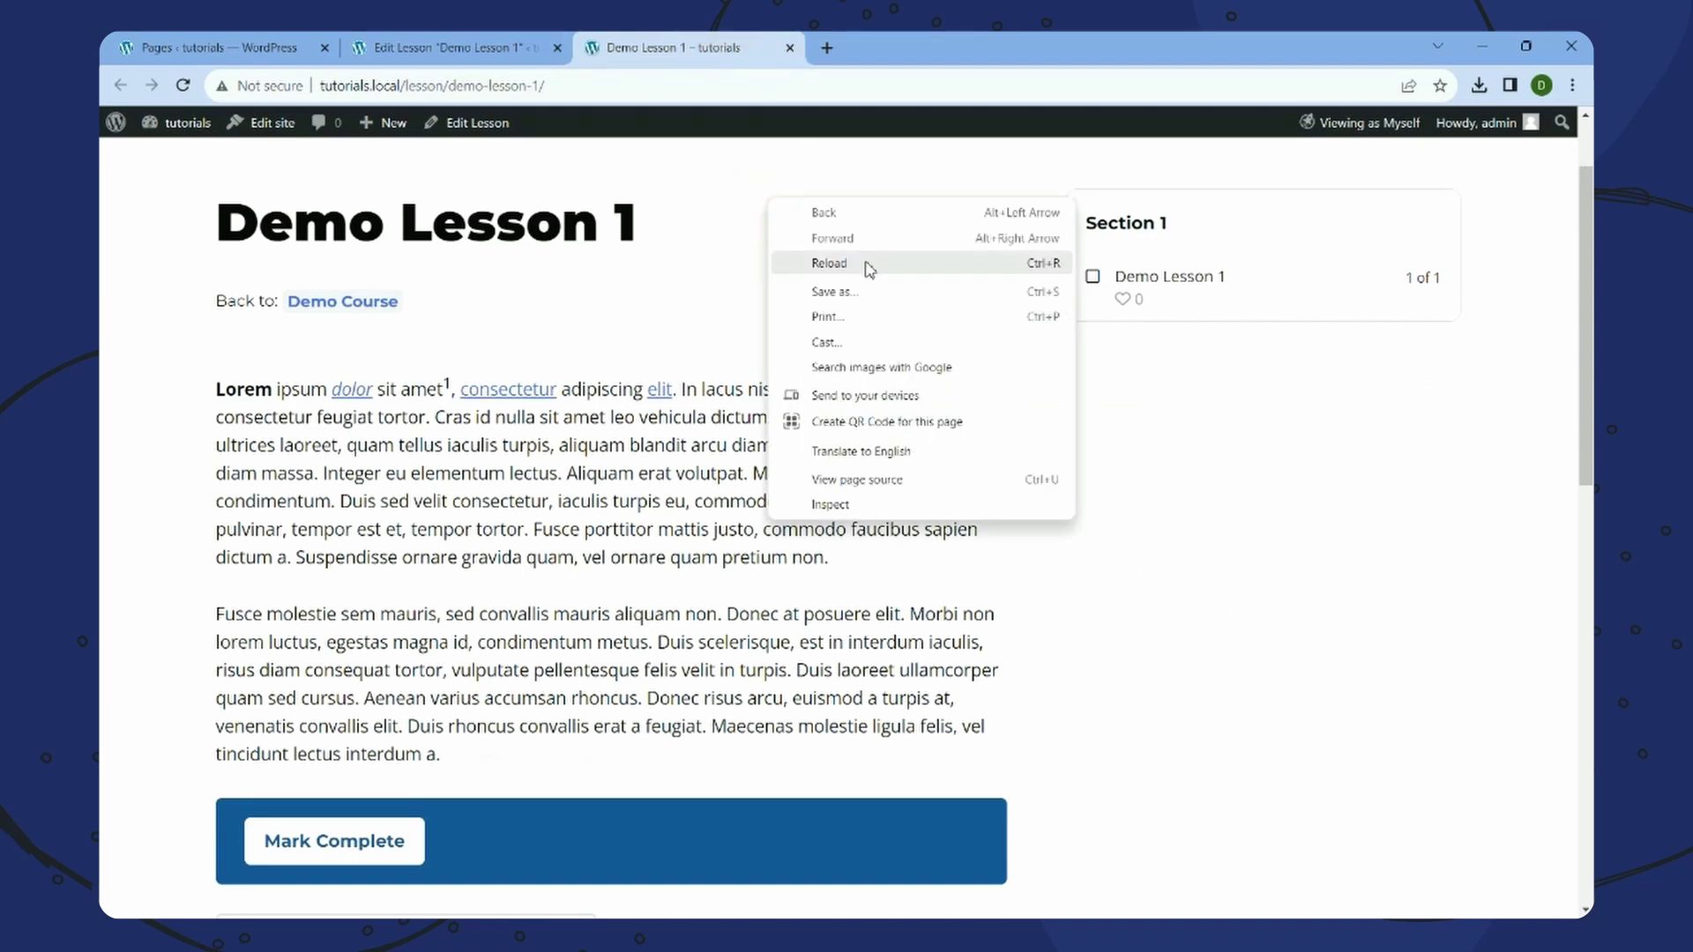
pyautogui.click(870, 265)
# - Return to the lesson editor and set the "Donec at posuere elit." heading's level to H2
pyautogui.click(454, 48)
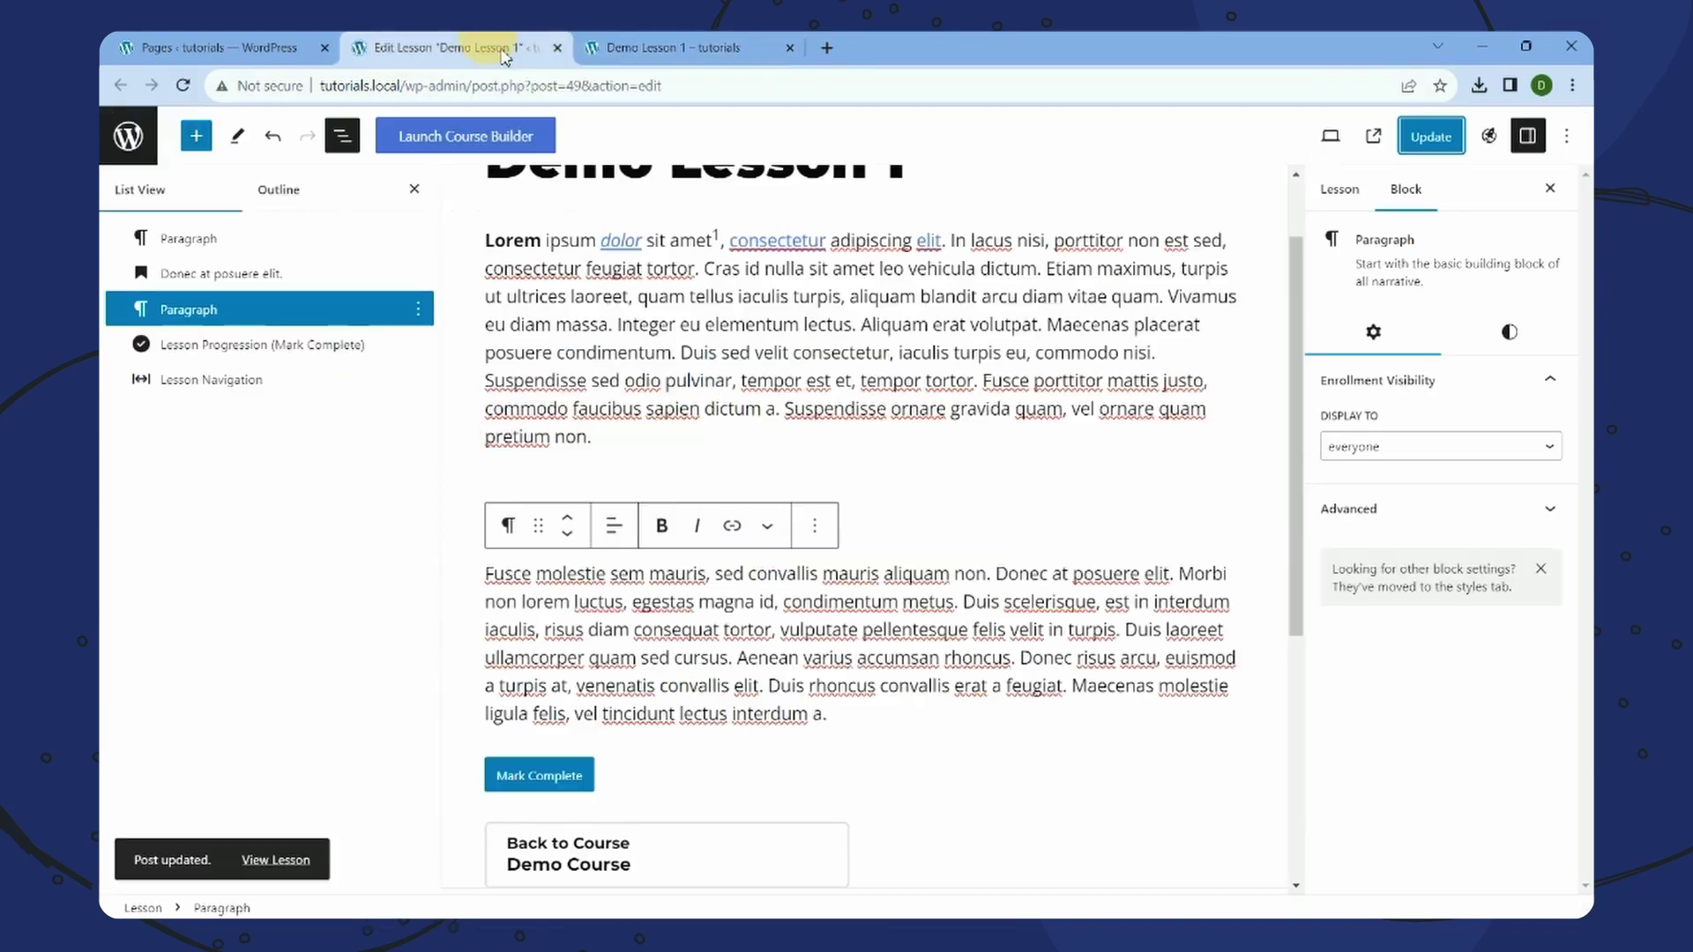
pyautogui.click(546, 483)
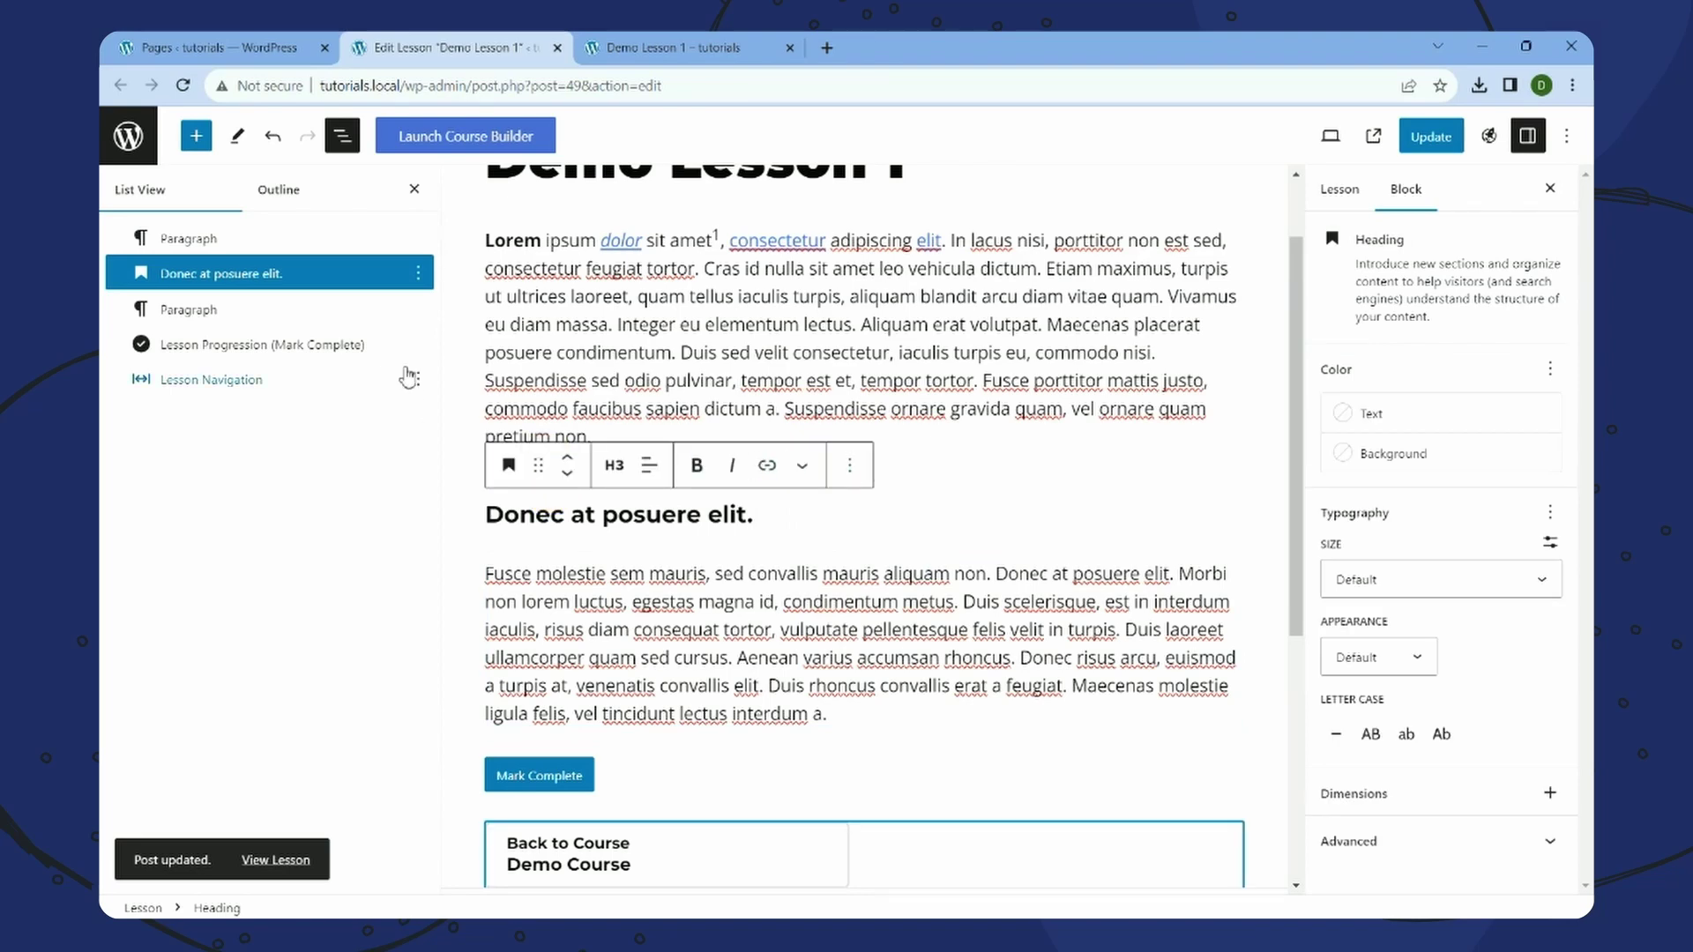
pyautogui.click(845, 602)
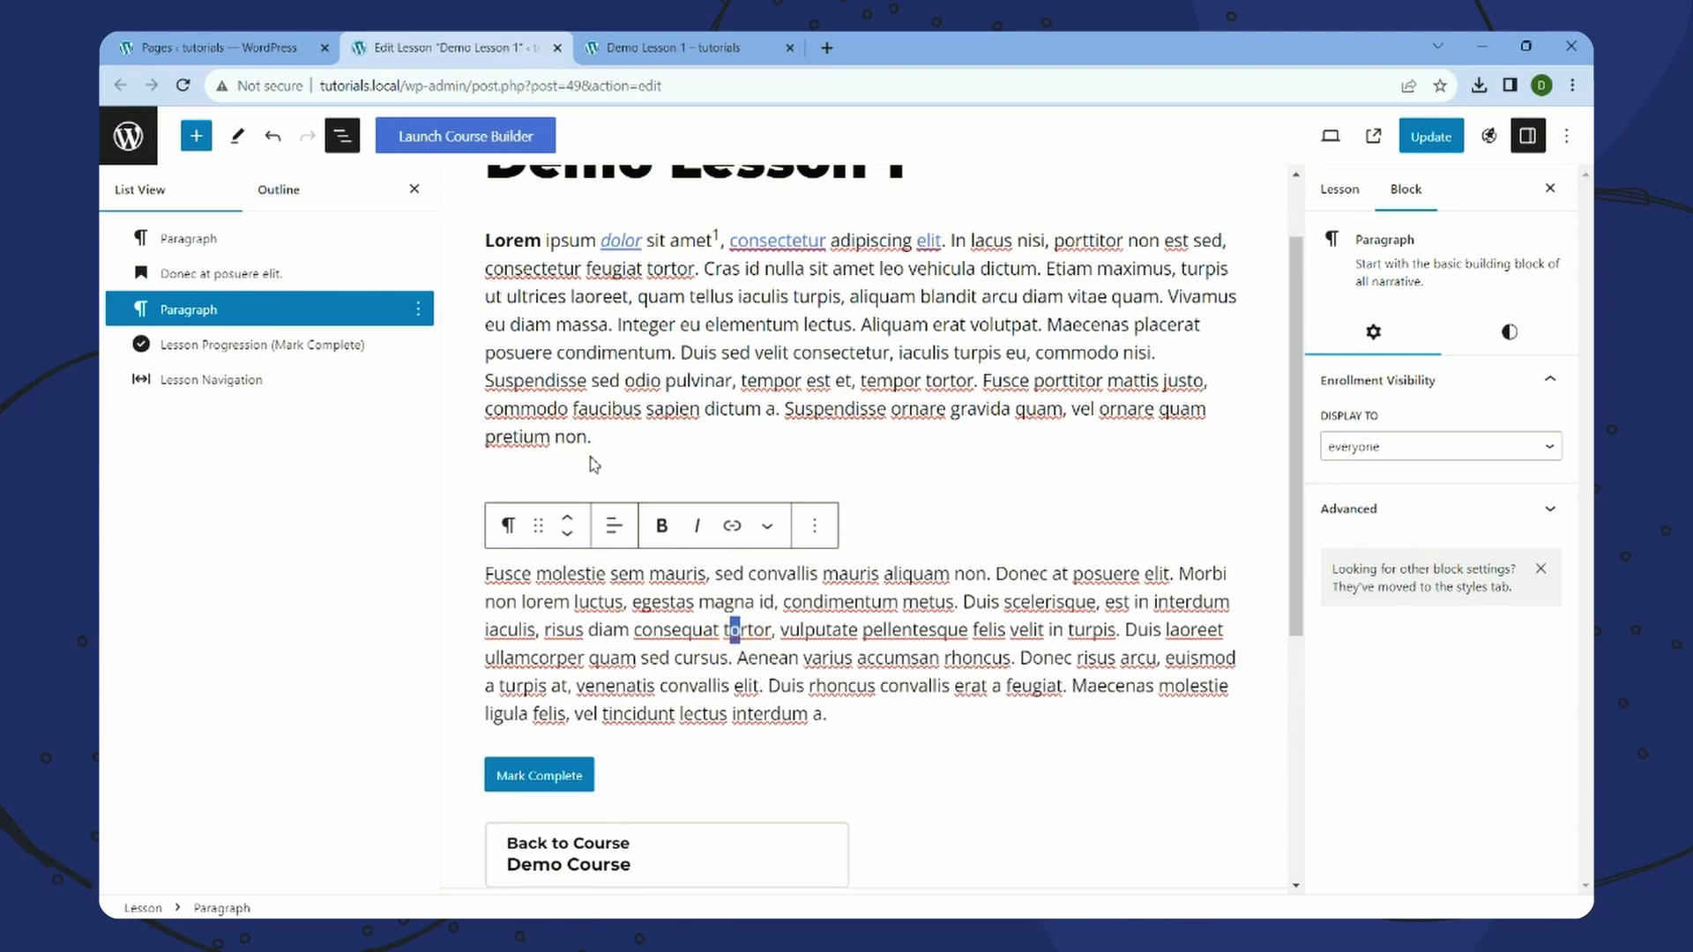
pyautogui.press('Up')
pyautogui.press('Up')
pyautogui.click(615, 465)
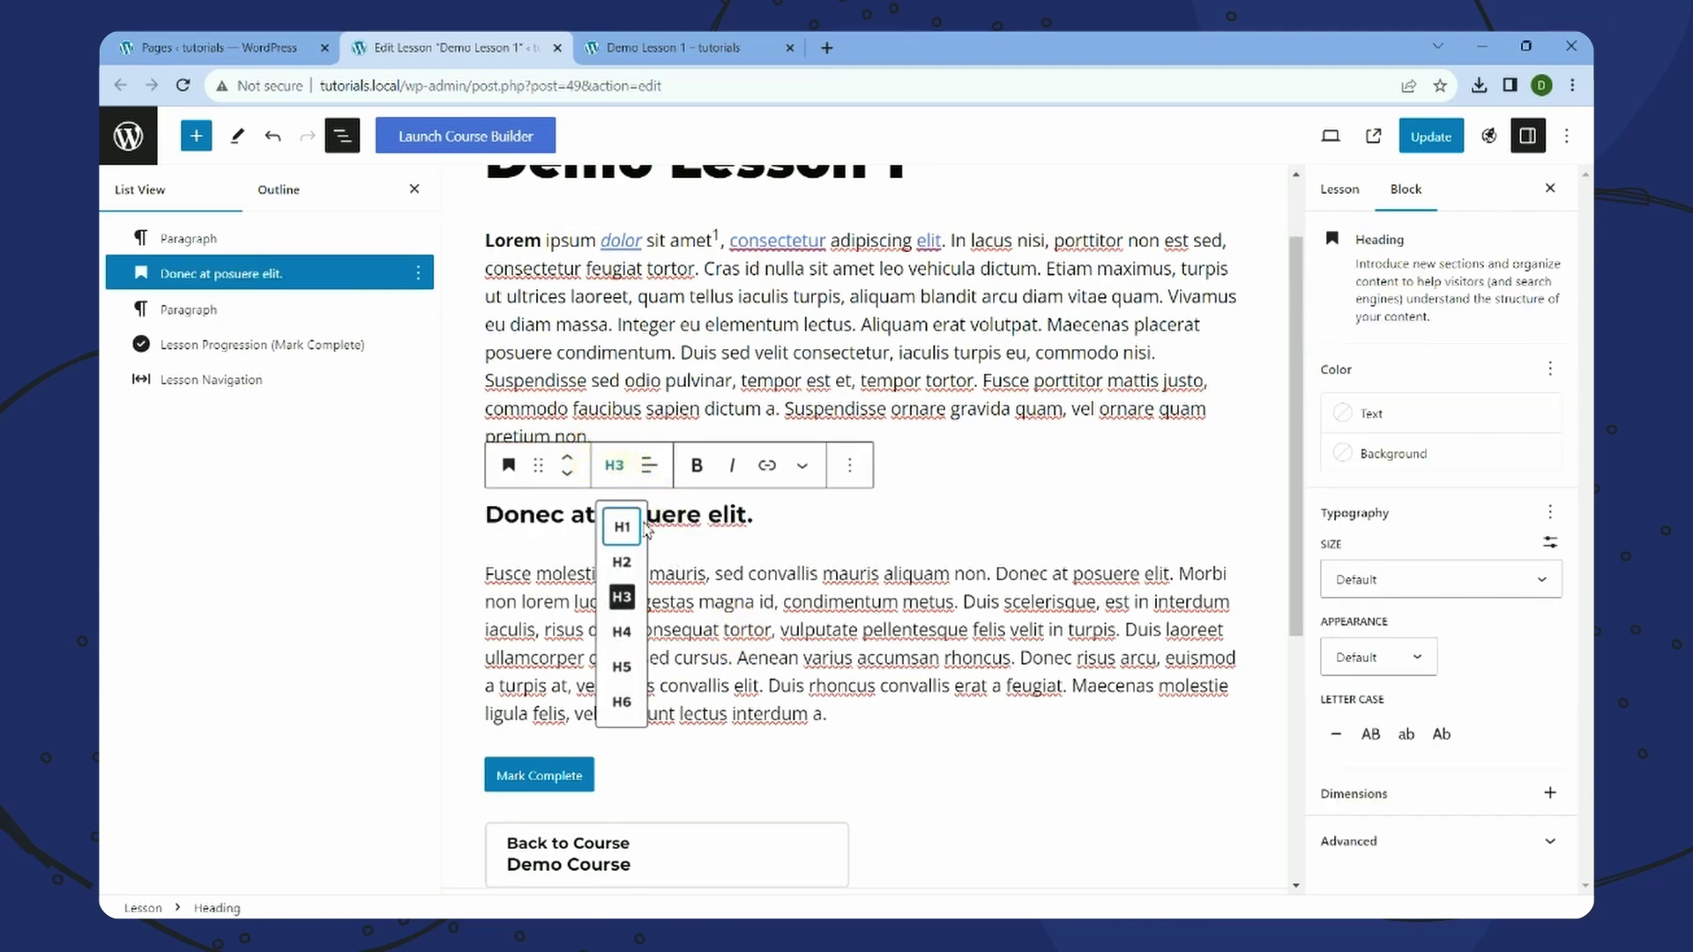
pyautogui.click(633, 563)
pyautogui.click(882, 564)
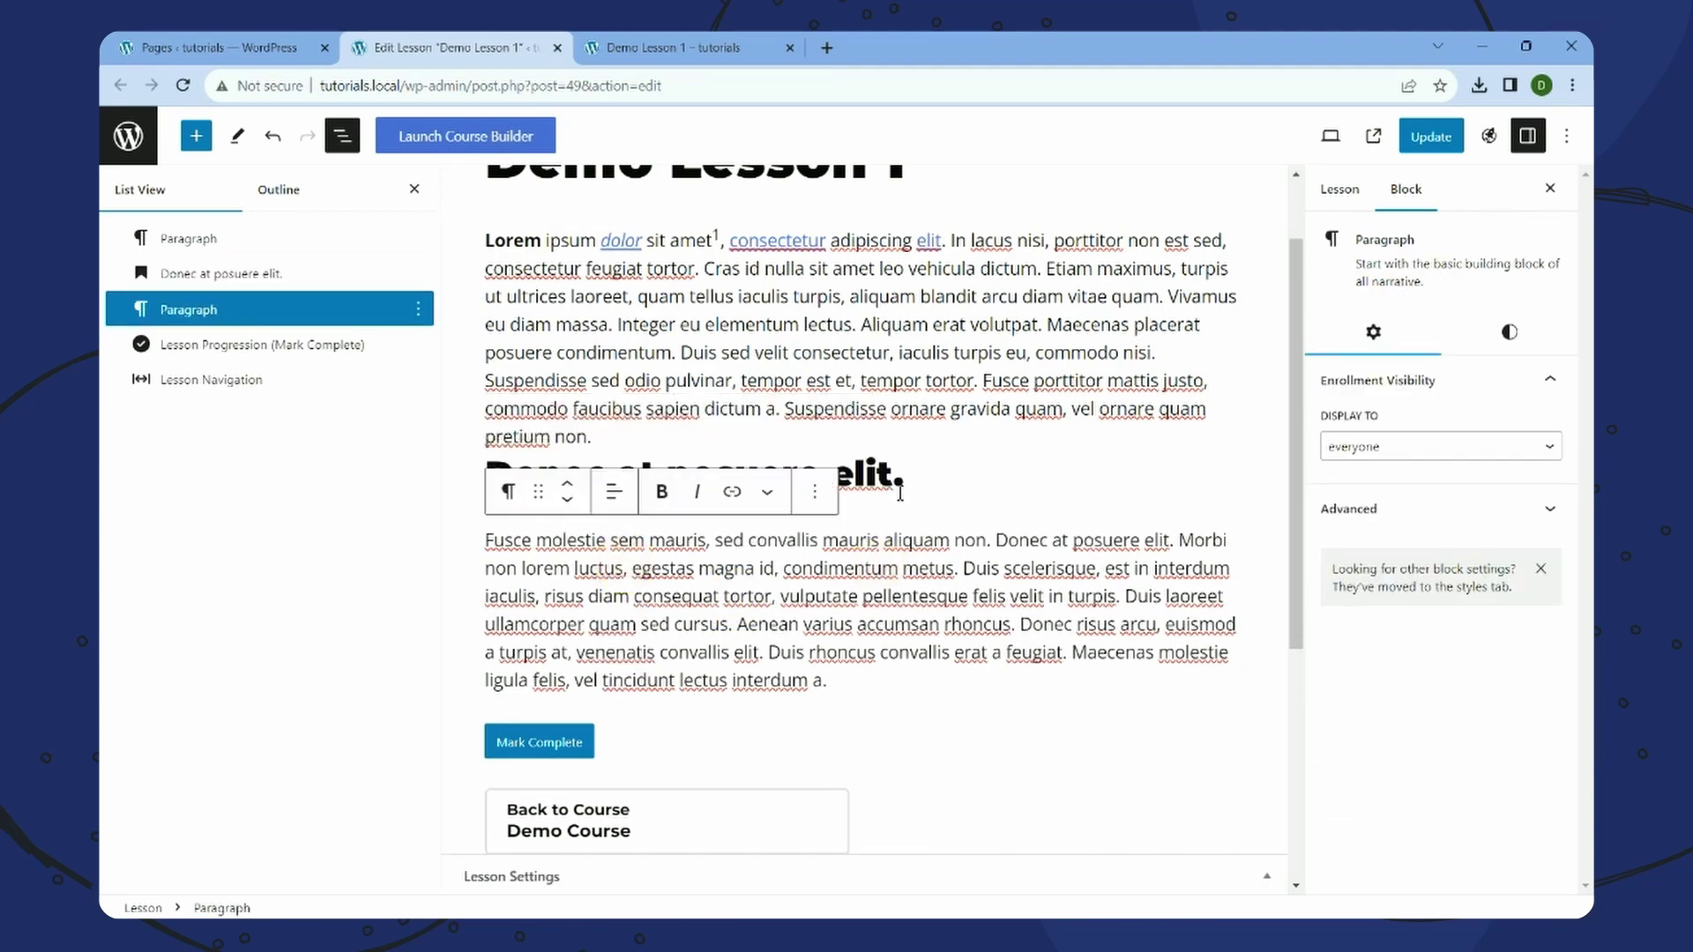
pyautogui.click(878, 475)
# - Save the heading level change and refresh the live Demo Lesson 1 page to check it
pyautogui.click(1430, 136)
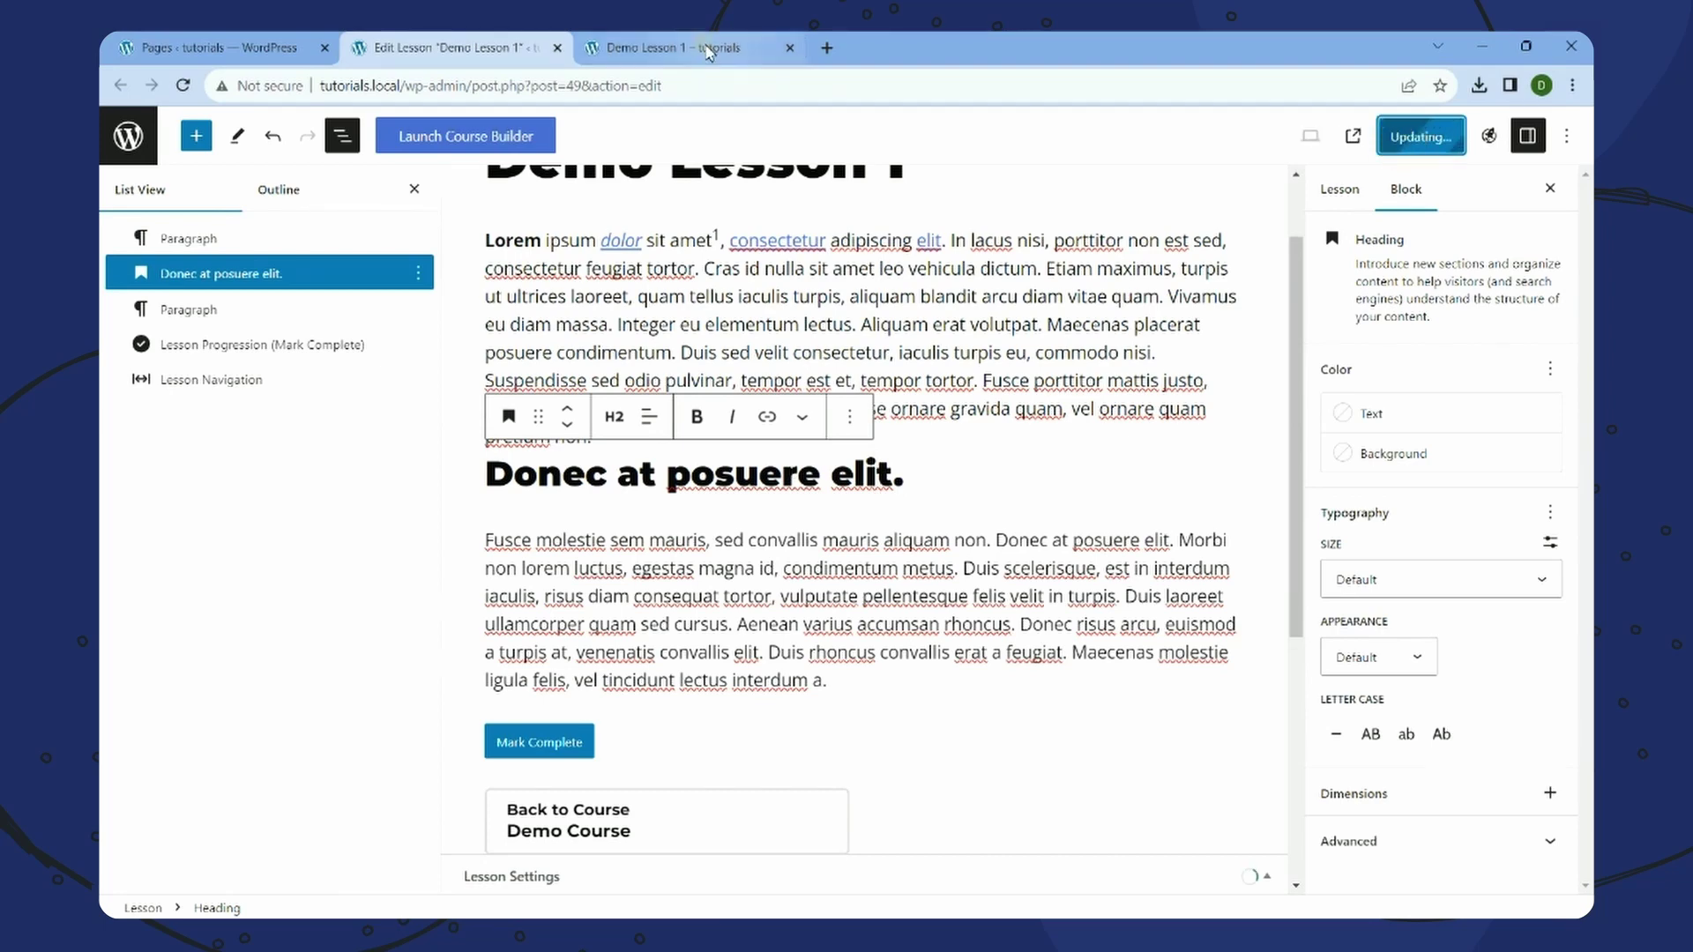
pyautogui.click(679, 48)
pyautogui.rightClick(973, 304)
pyautogui.click(1034, 369)
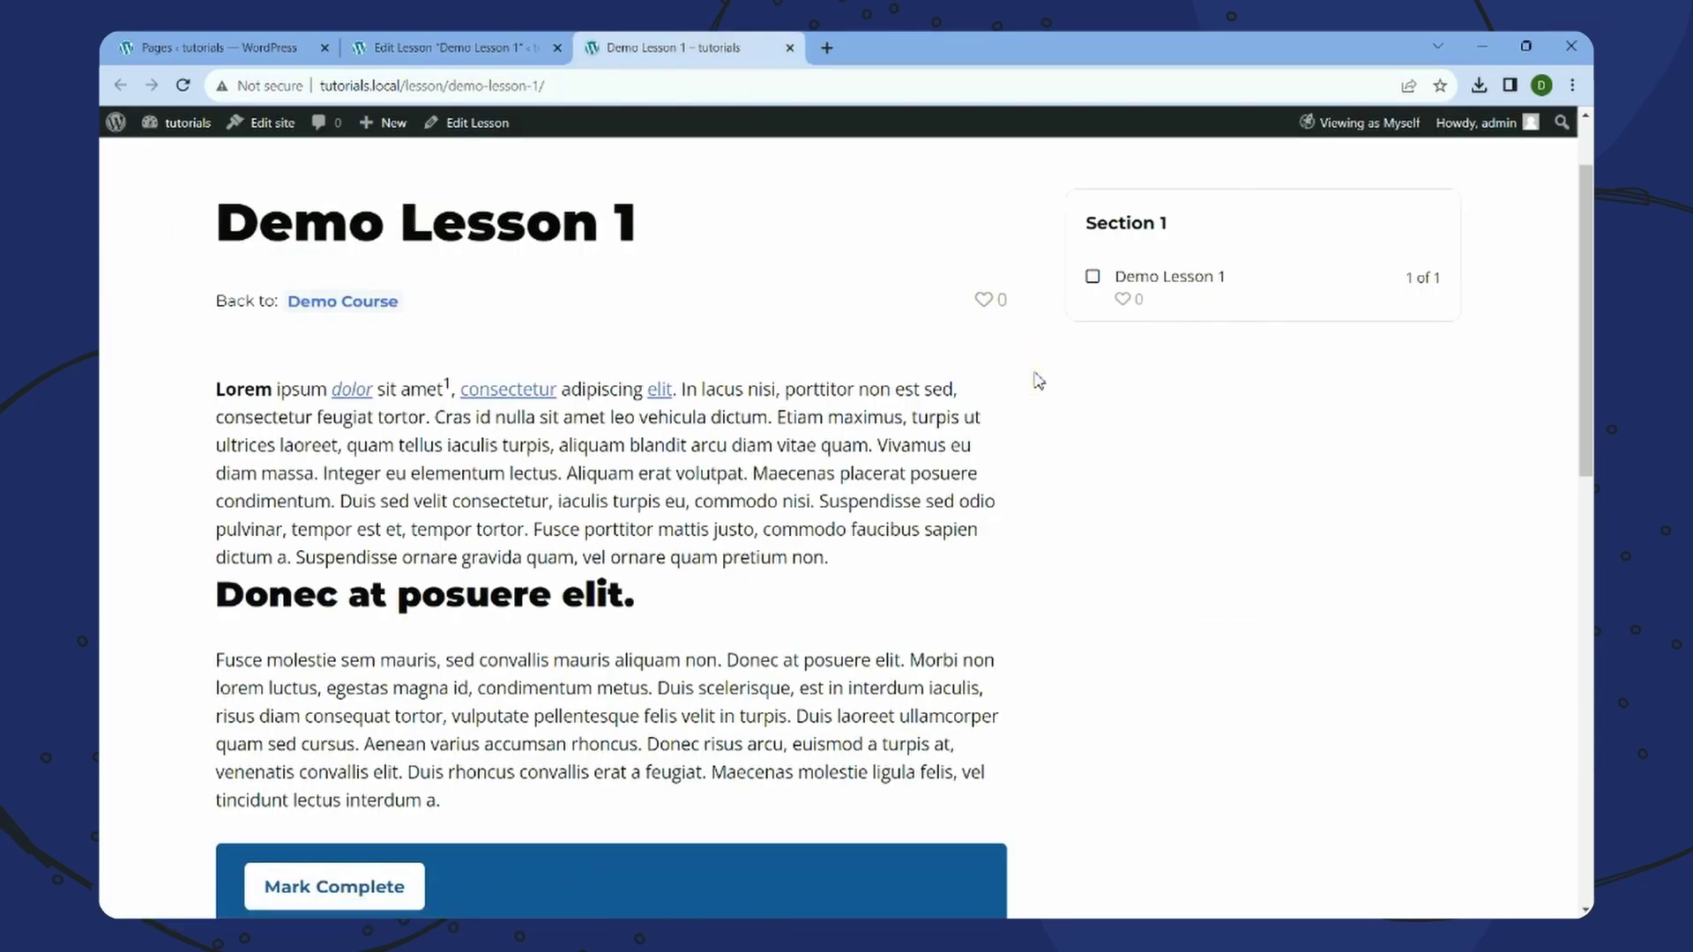
# - In the lesson editor, insert a Spacer block between the first paragraph and the heading, and reduce its height to 18 px
pyautogui.click(432, 48)
pyautogui.click(687, 439)
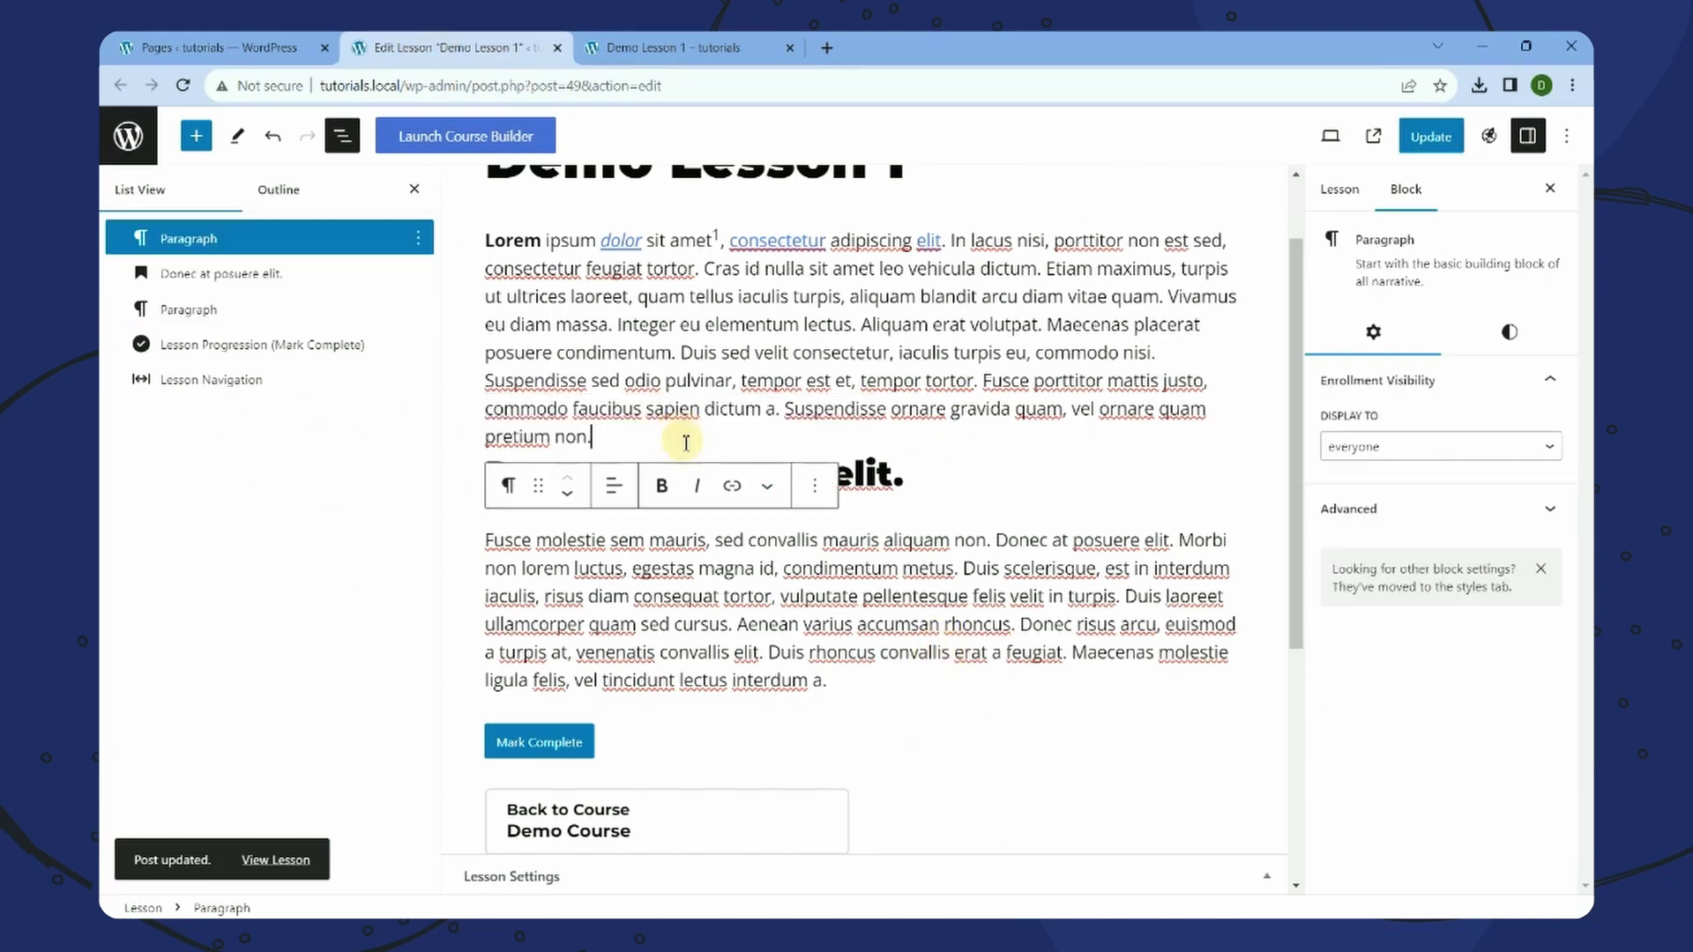
pyautogui.press('Return')
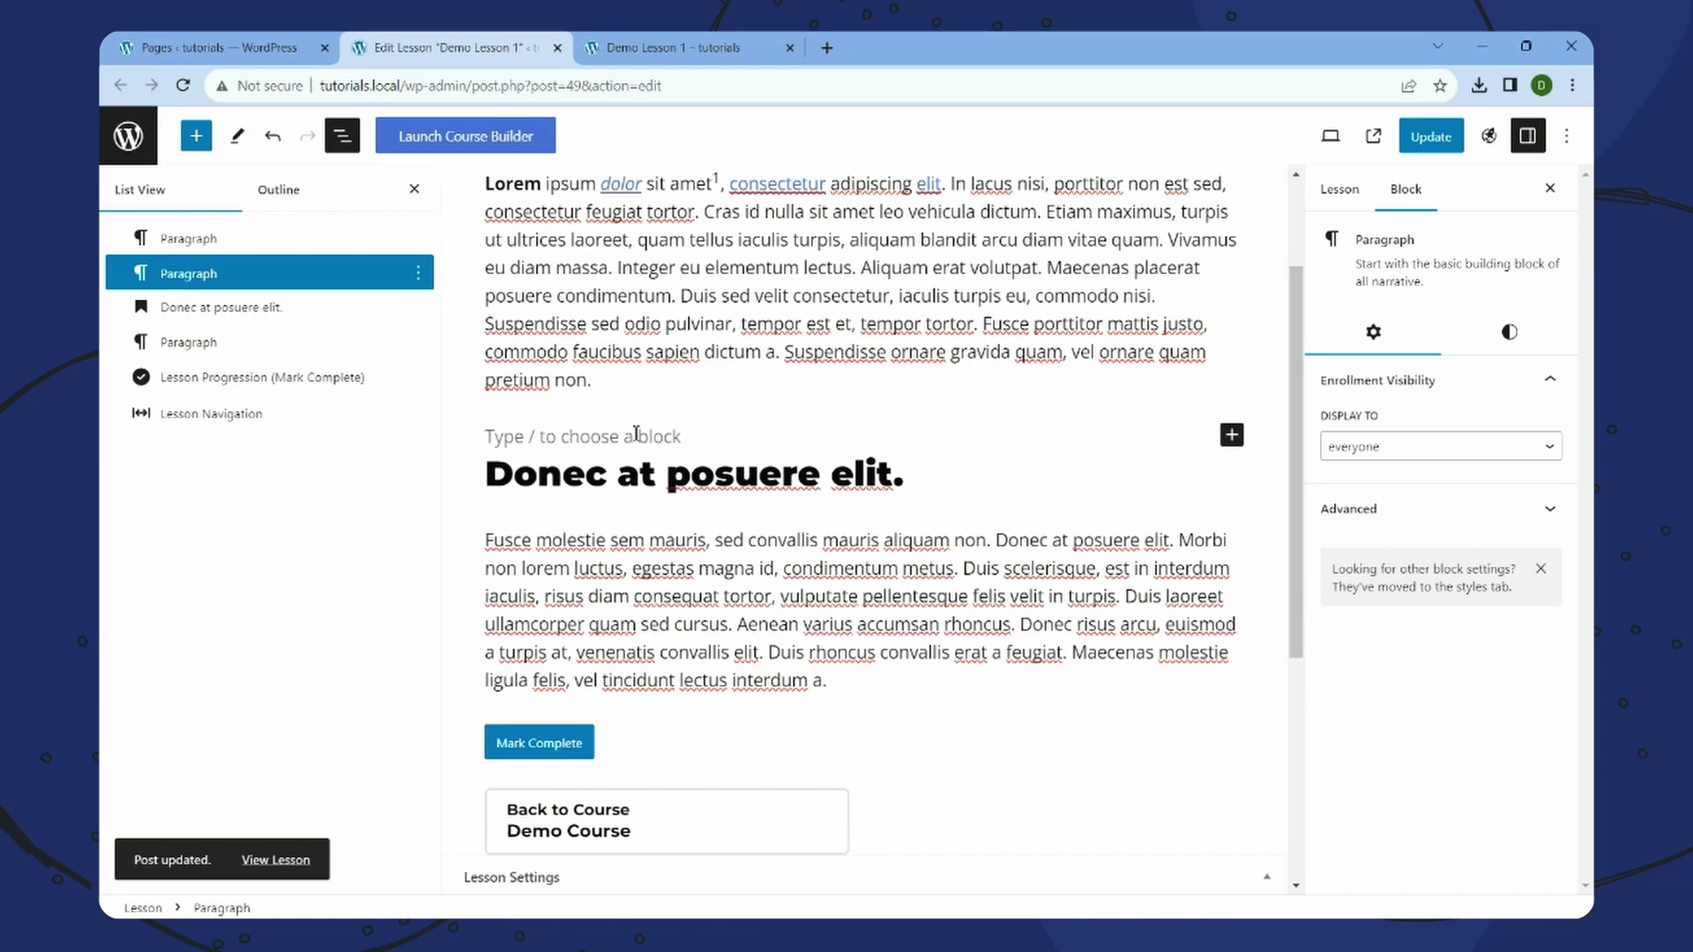
pyautogui.write('/')
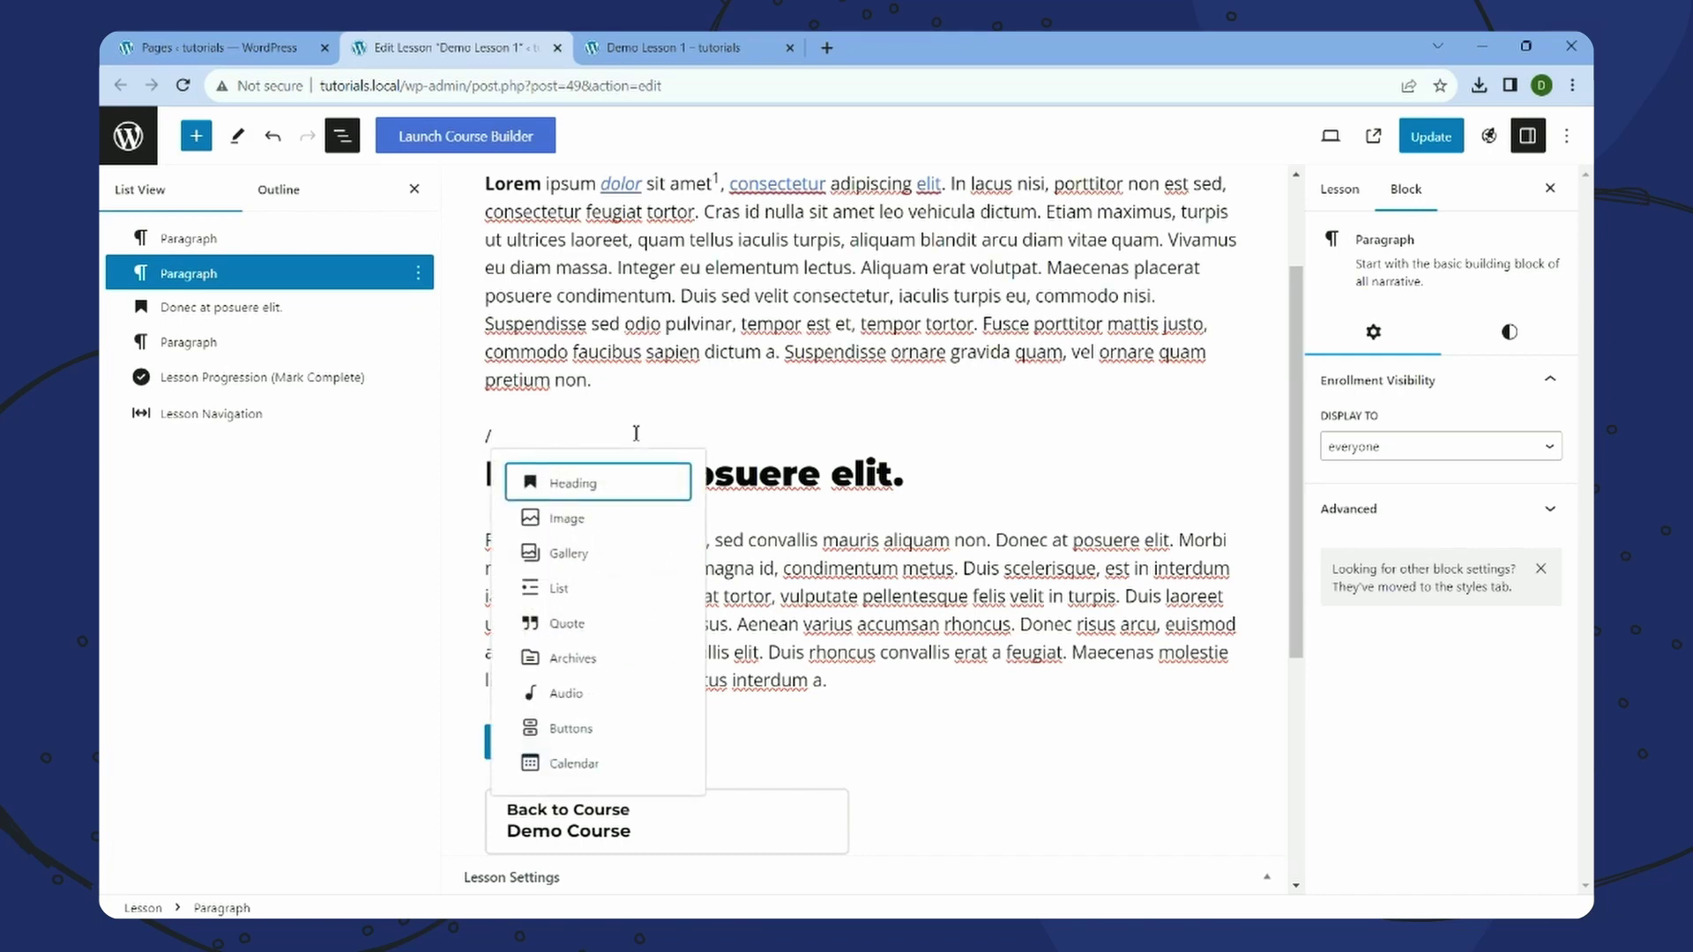
pyautogui.write('sp')
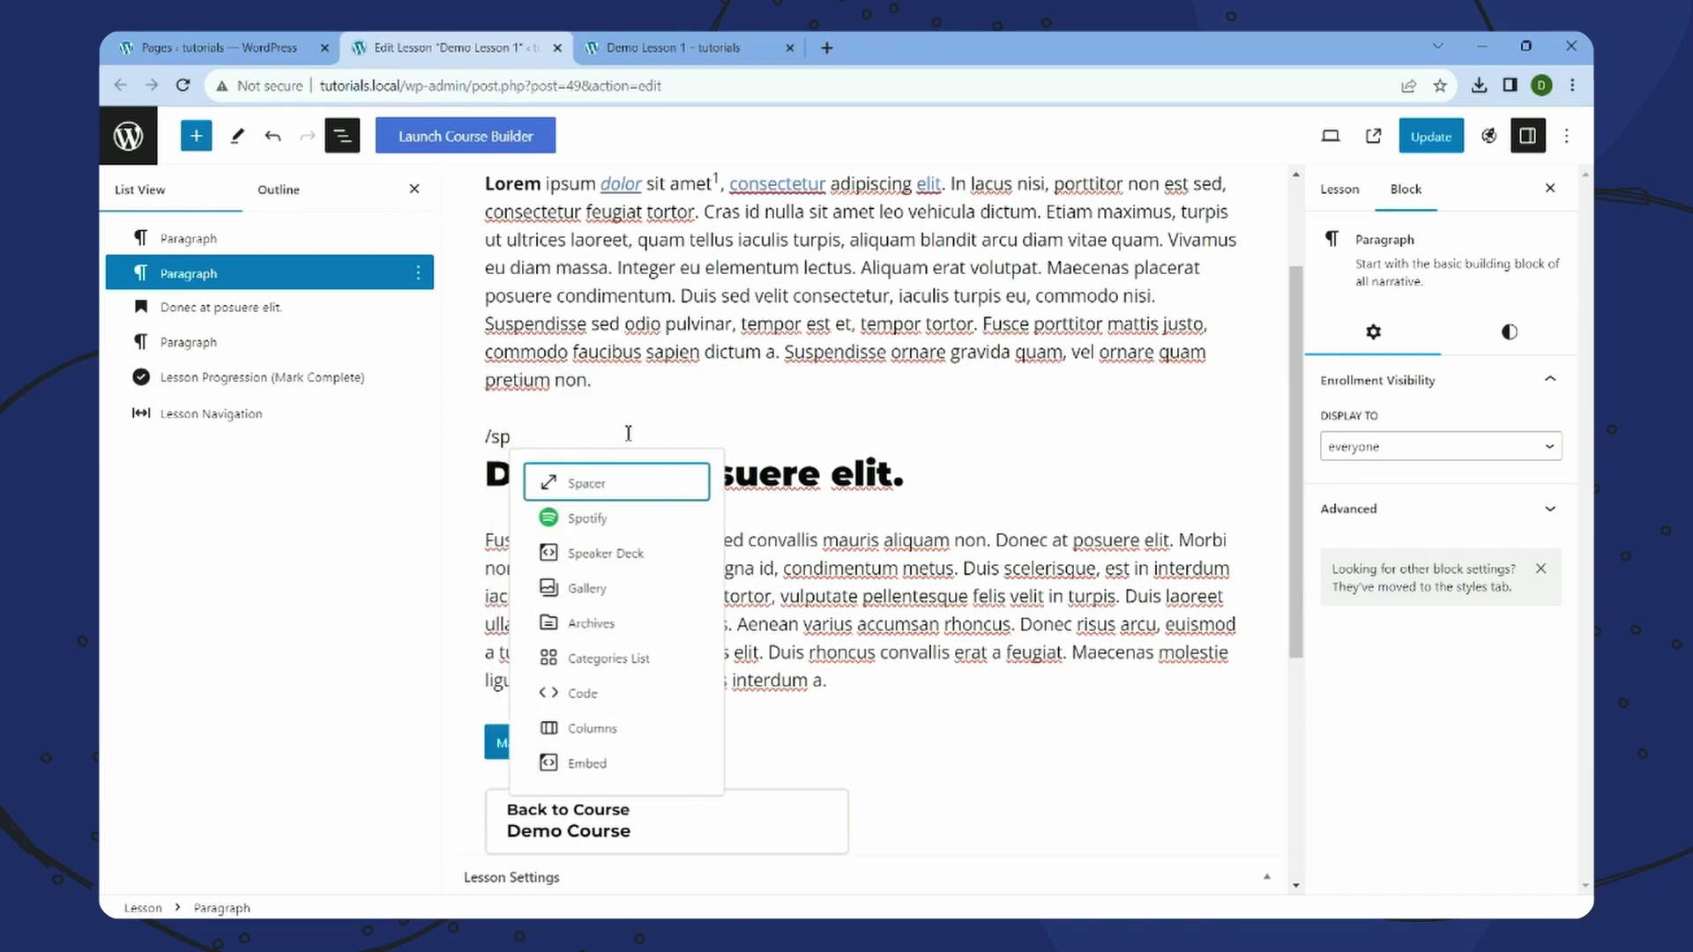
pyautogui.click(599, 493)
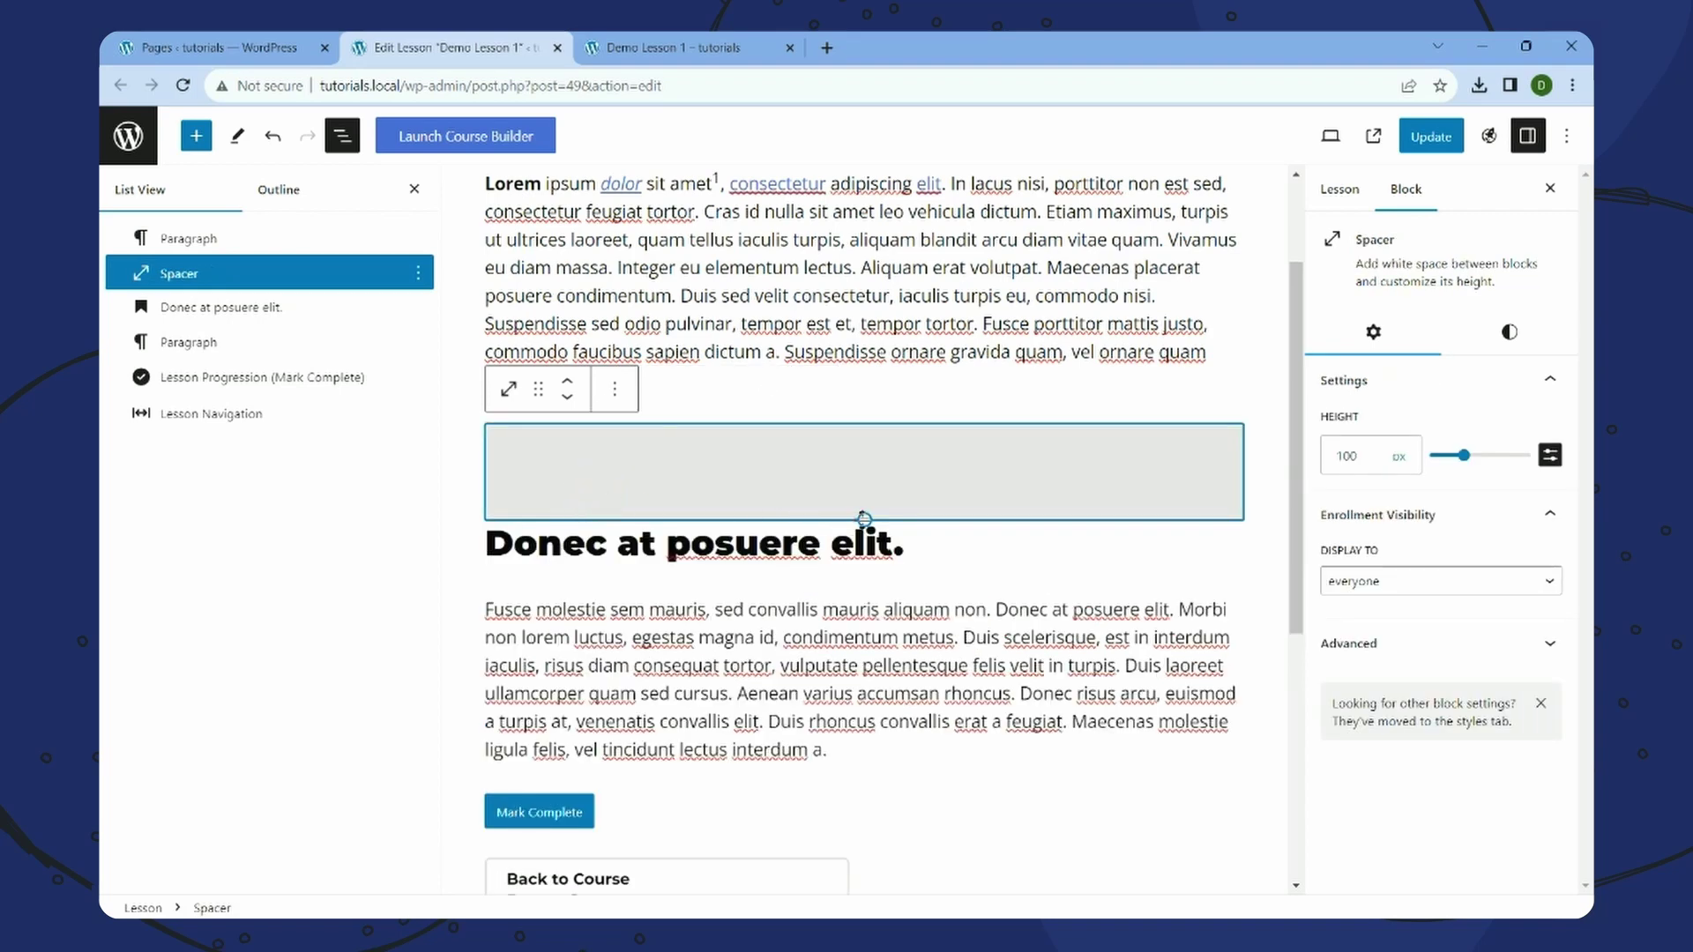
pyautogui.moveTo(865, 518); pyautogui.dragTo(862, 440)
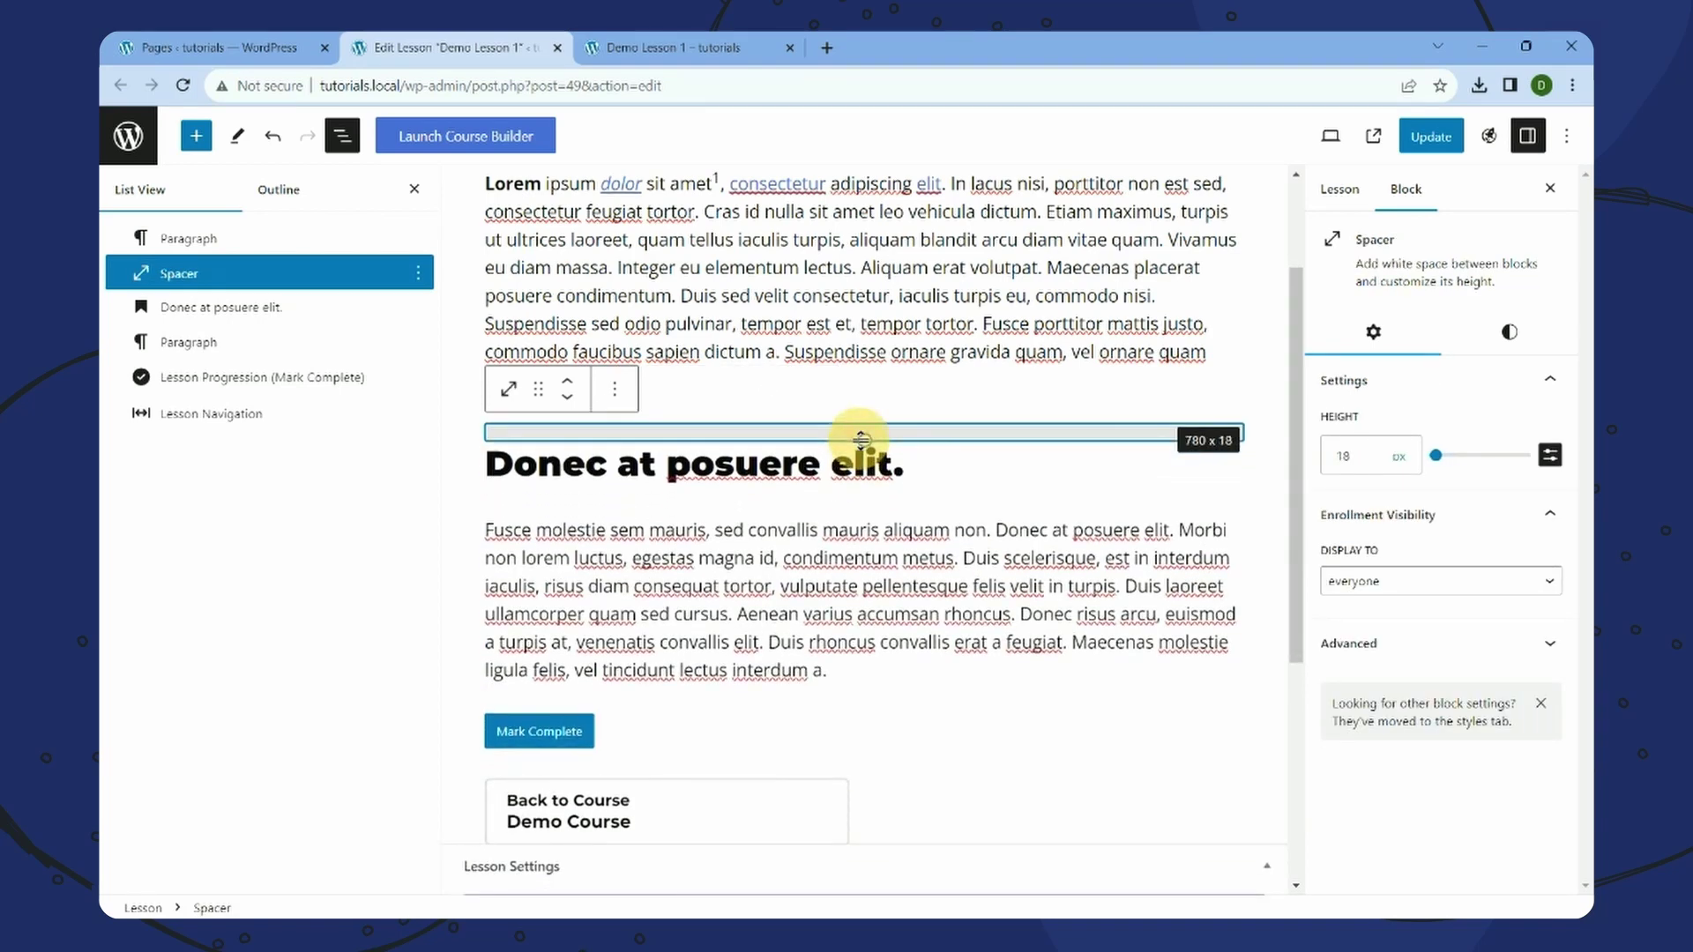
pyautogui.click(834, 538)
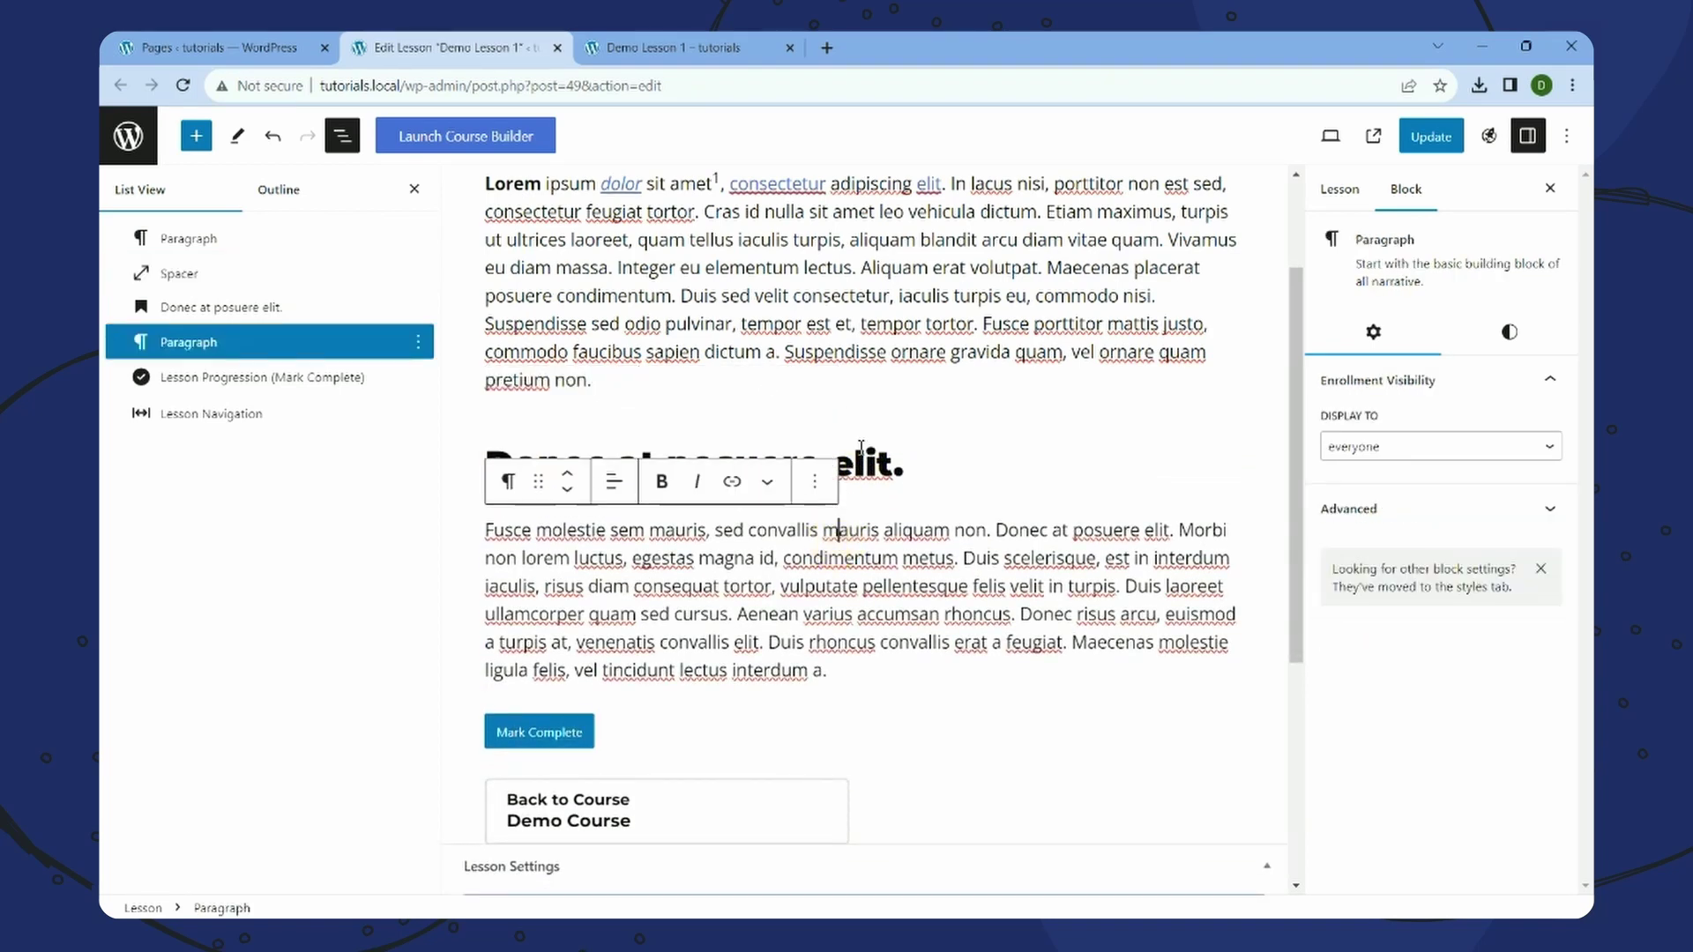
# - Update the lesson with the added spacer and reload its published page to check the spacing
pyautogui.click(1421, 136)
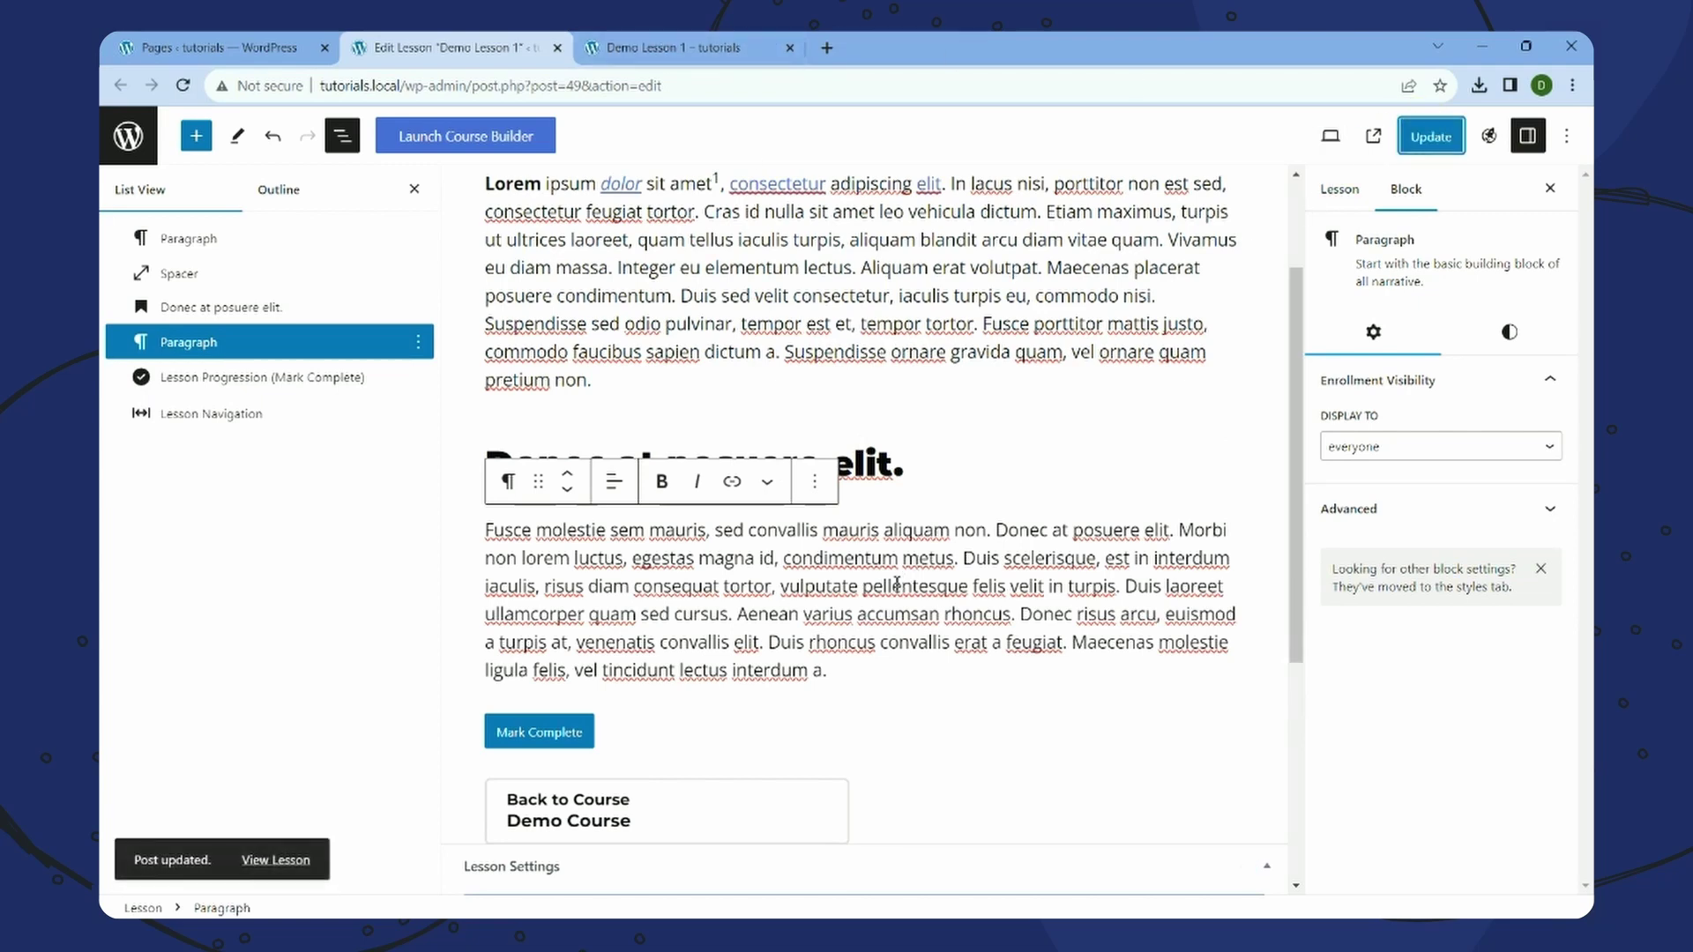
pyautogui.click(745, 48)
pyautogui.rightClick(1164, 500)
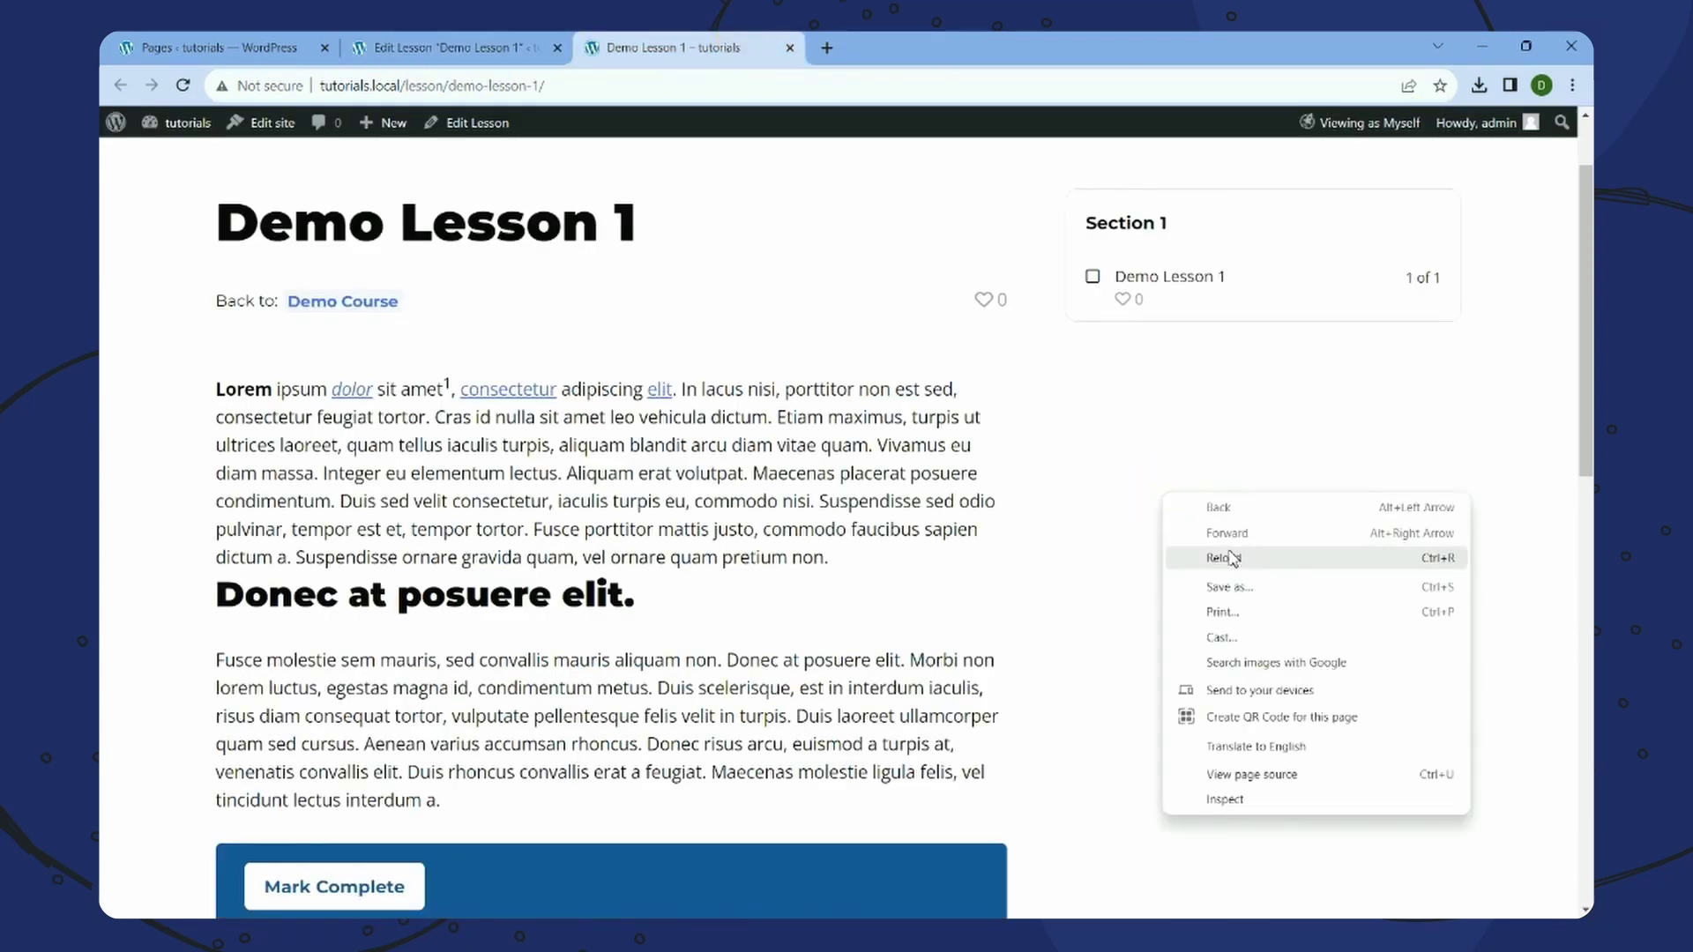
pyautogui.click(1232, 554)
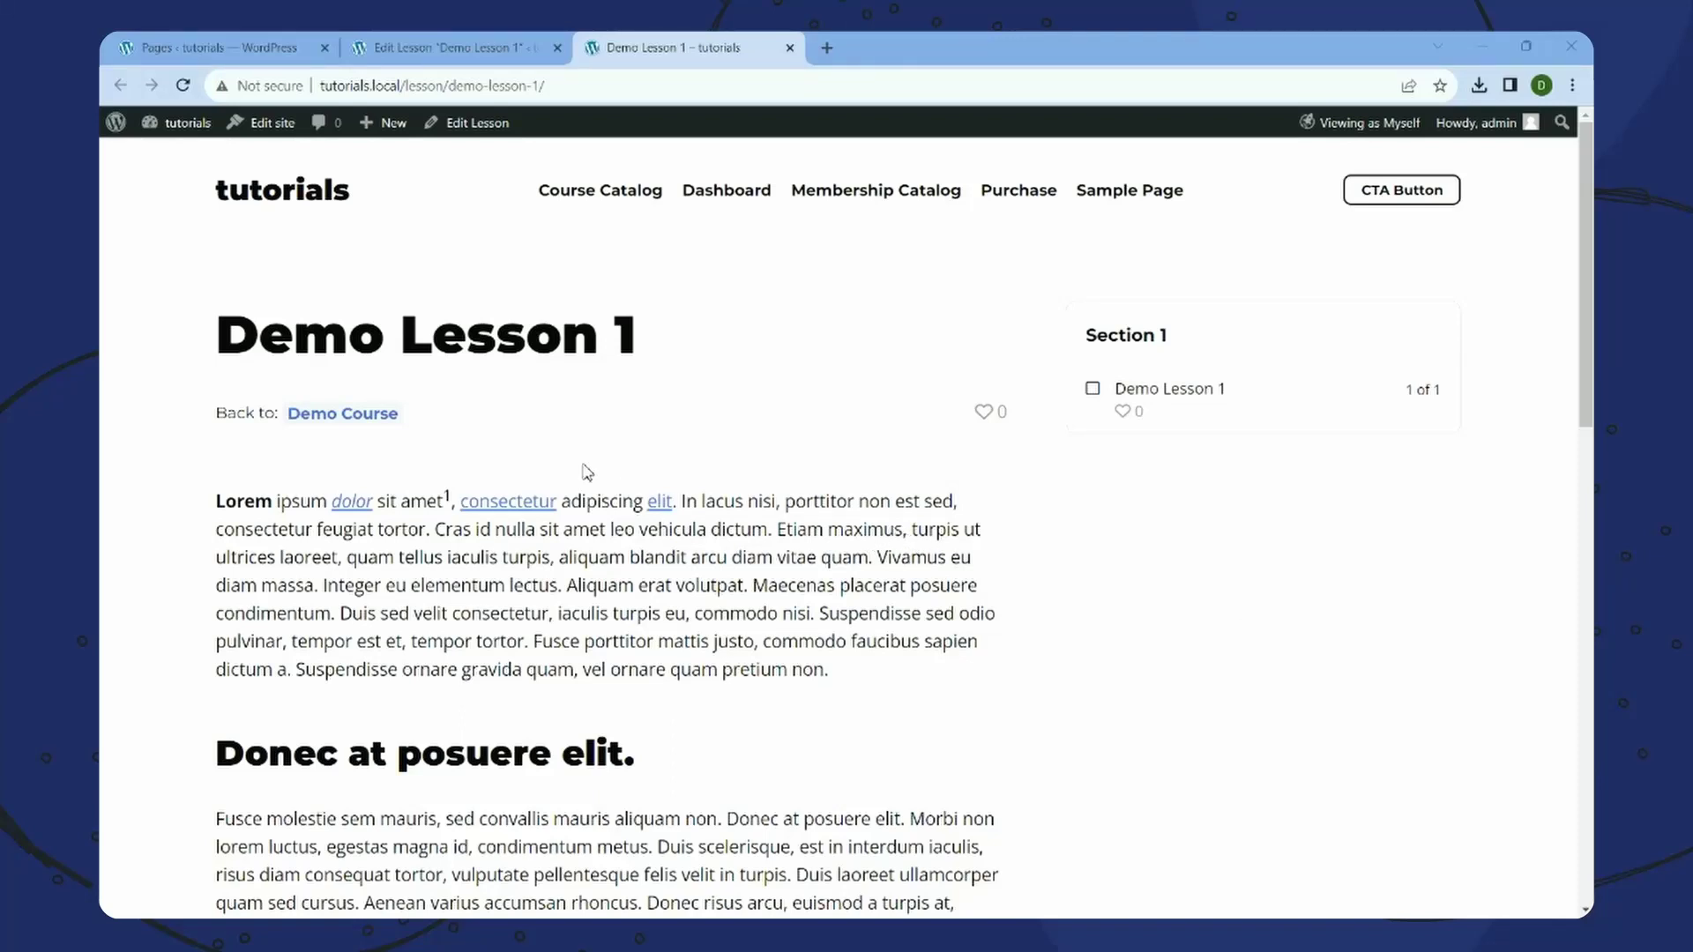
# - Back in the lesson editor, split the first paragraph into two blocks before "Suspendisse sed odio pulvinar"
pyautogui.click(471, 46)
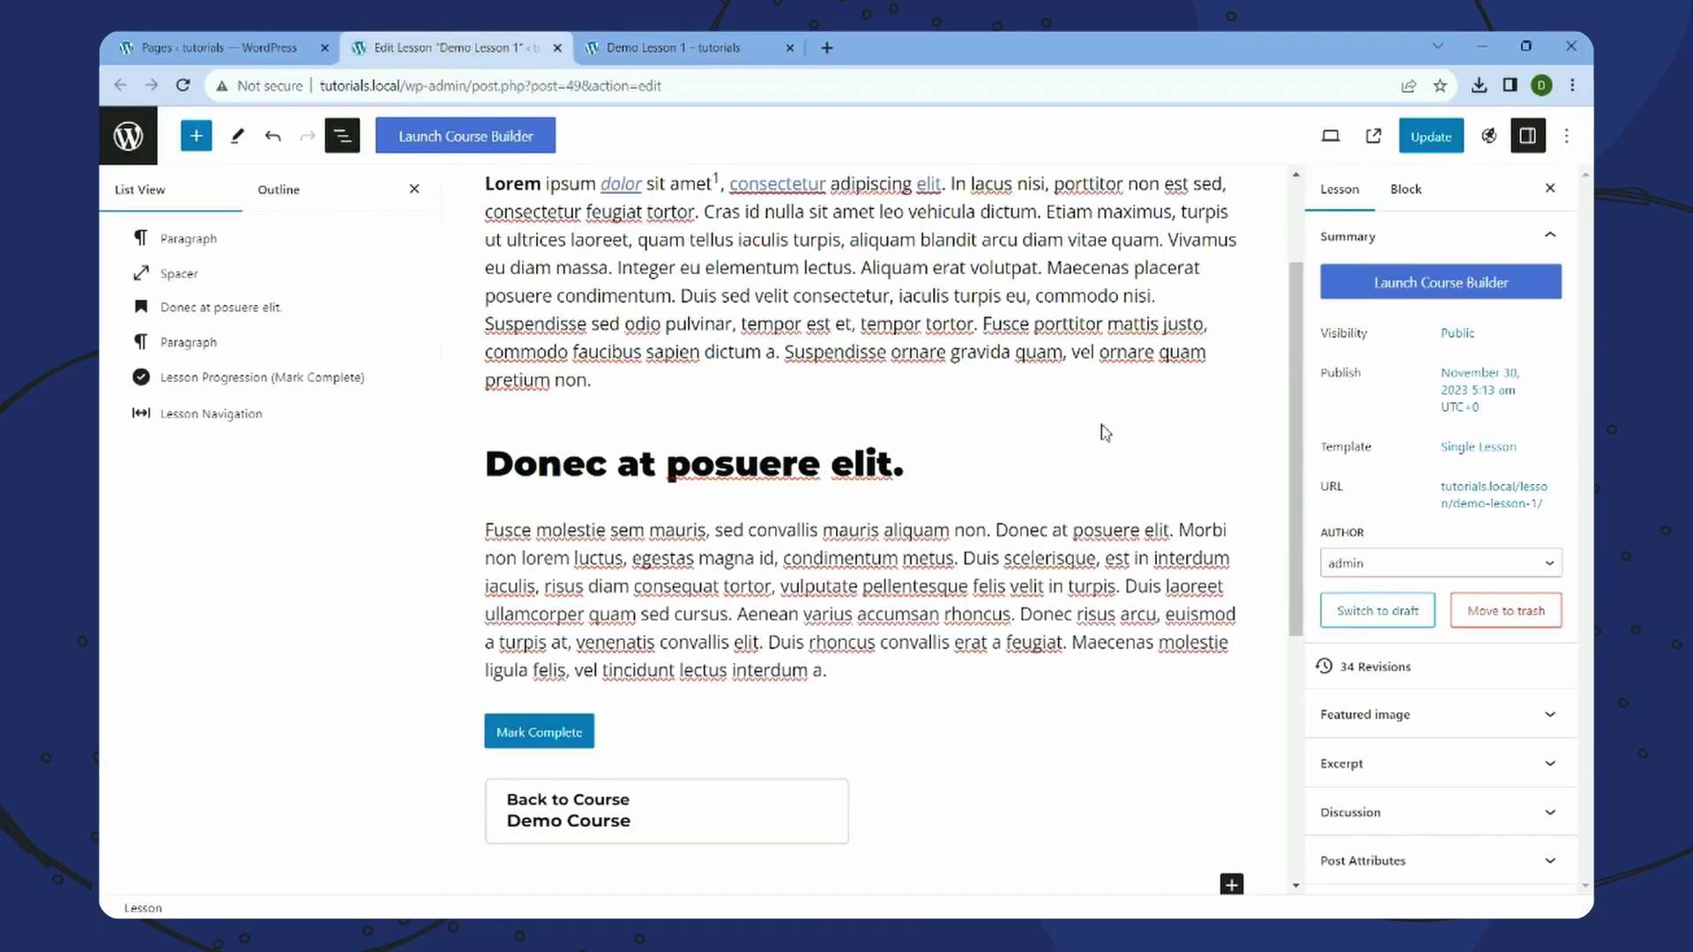
pyautogui.scroll(2, 1298, 399)
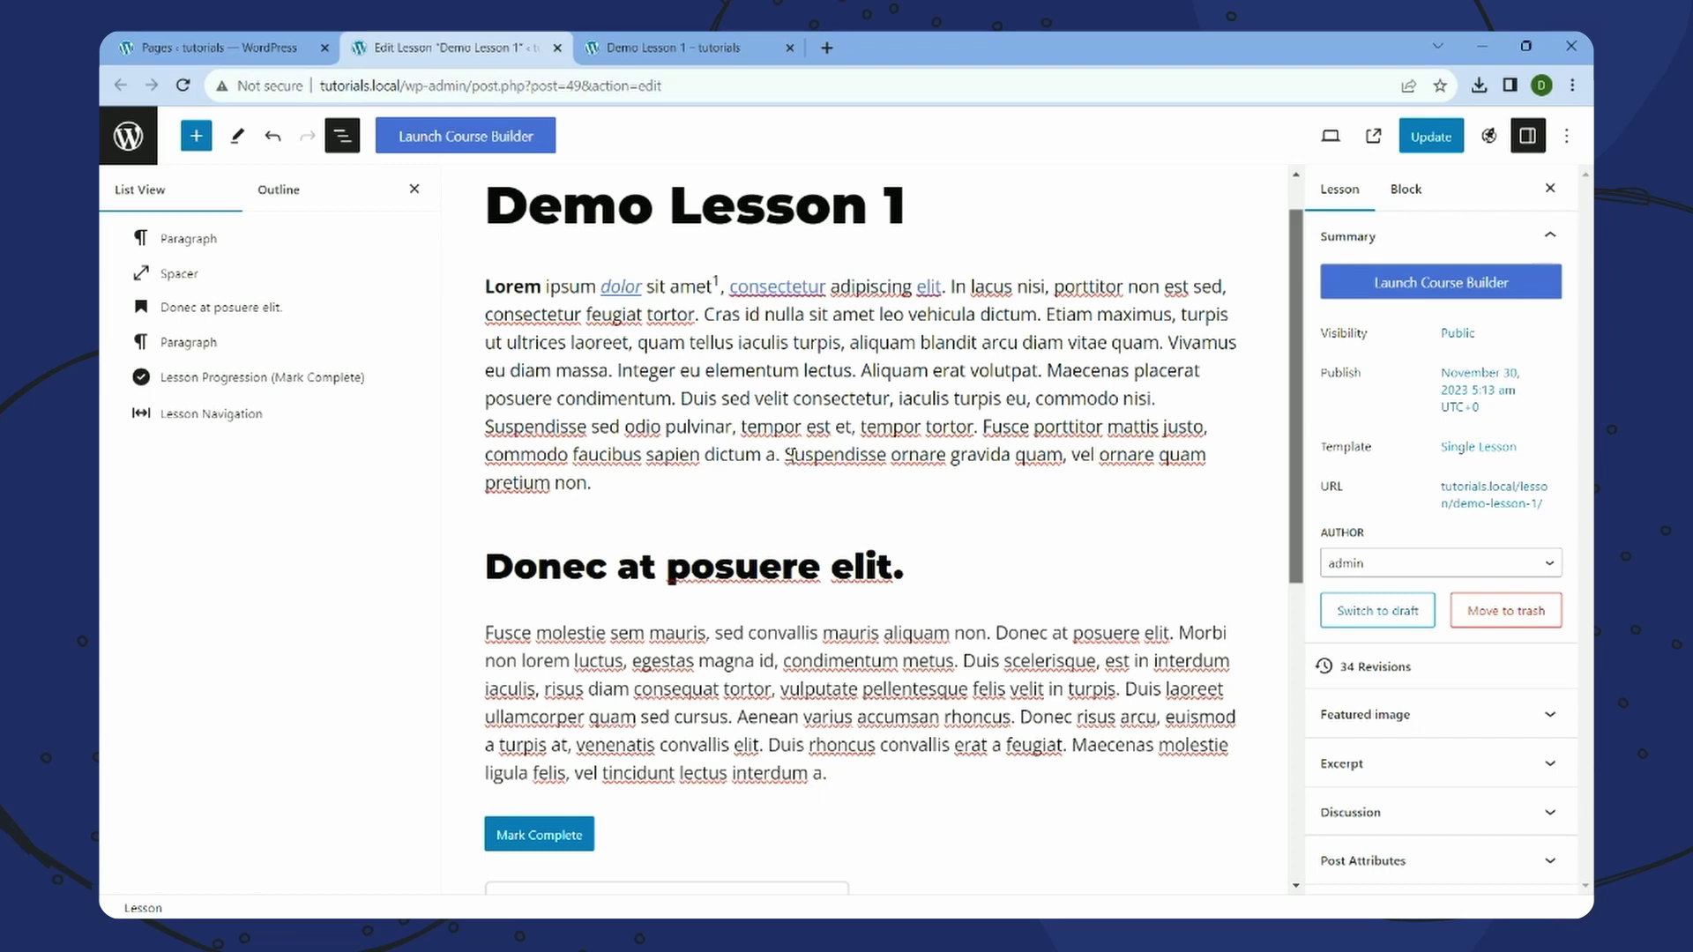
pyautogui.moveTo(738, 488); pyautogui.dragTo(485, 430)
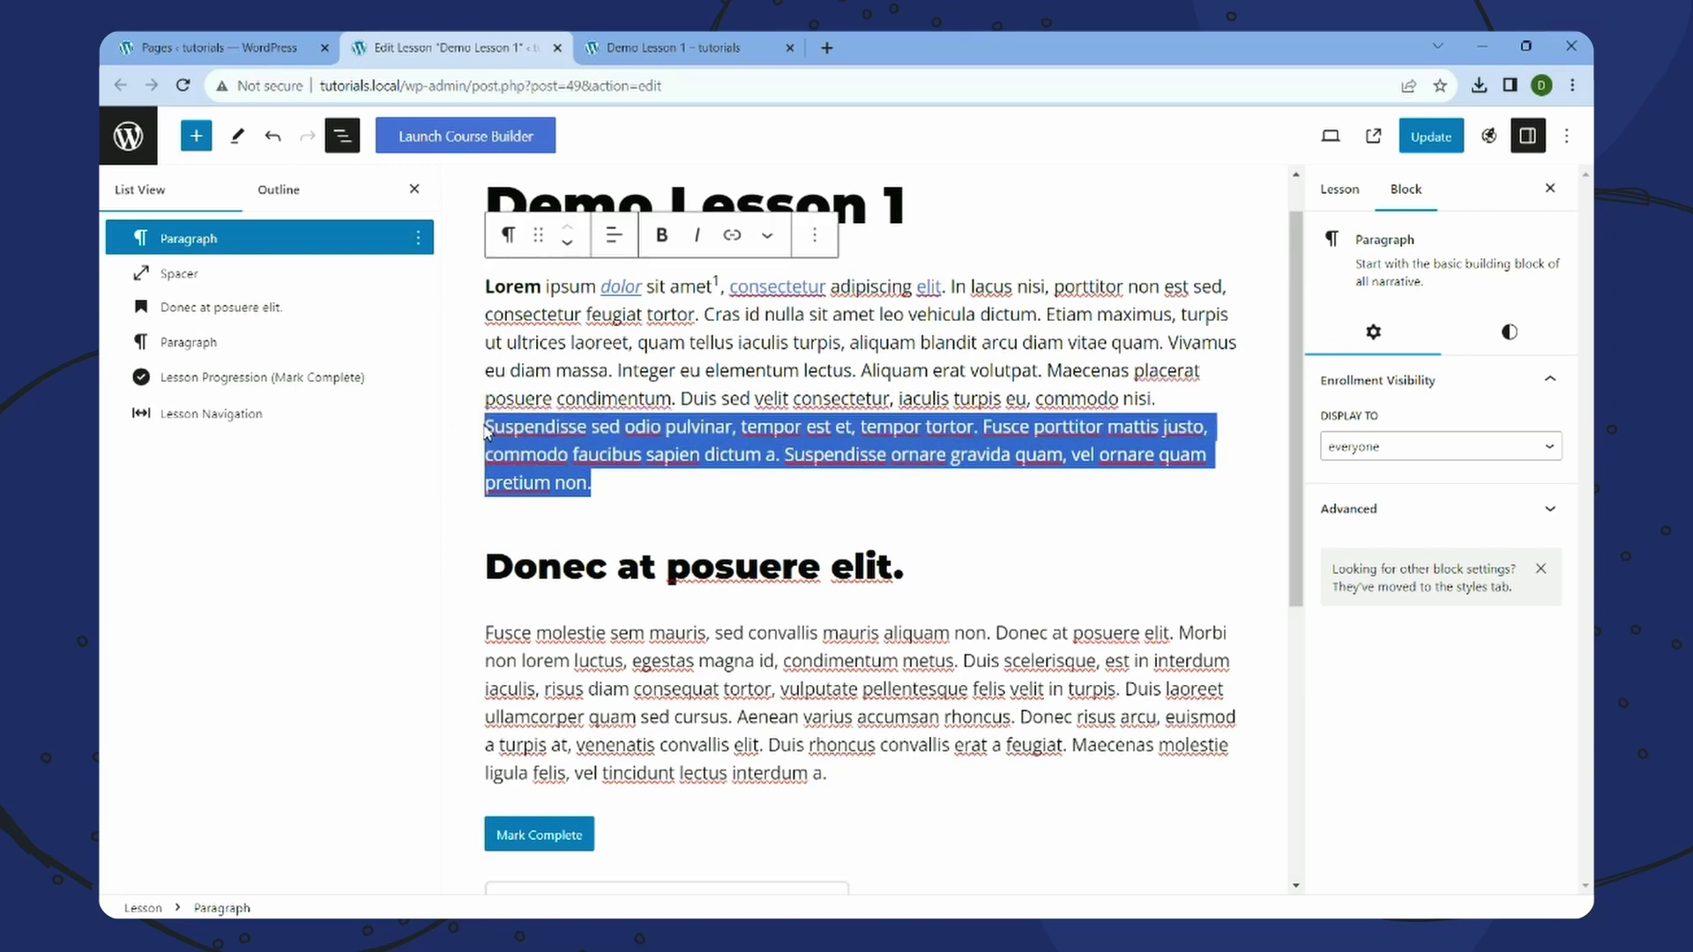
pyautogui.click(517, 444)
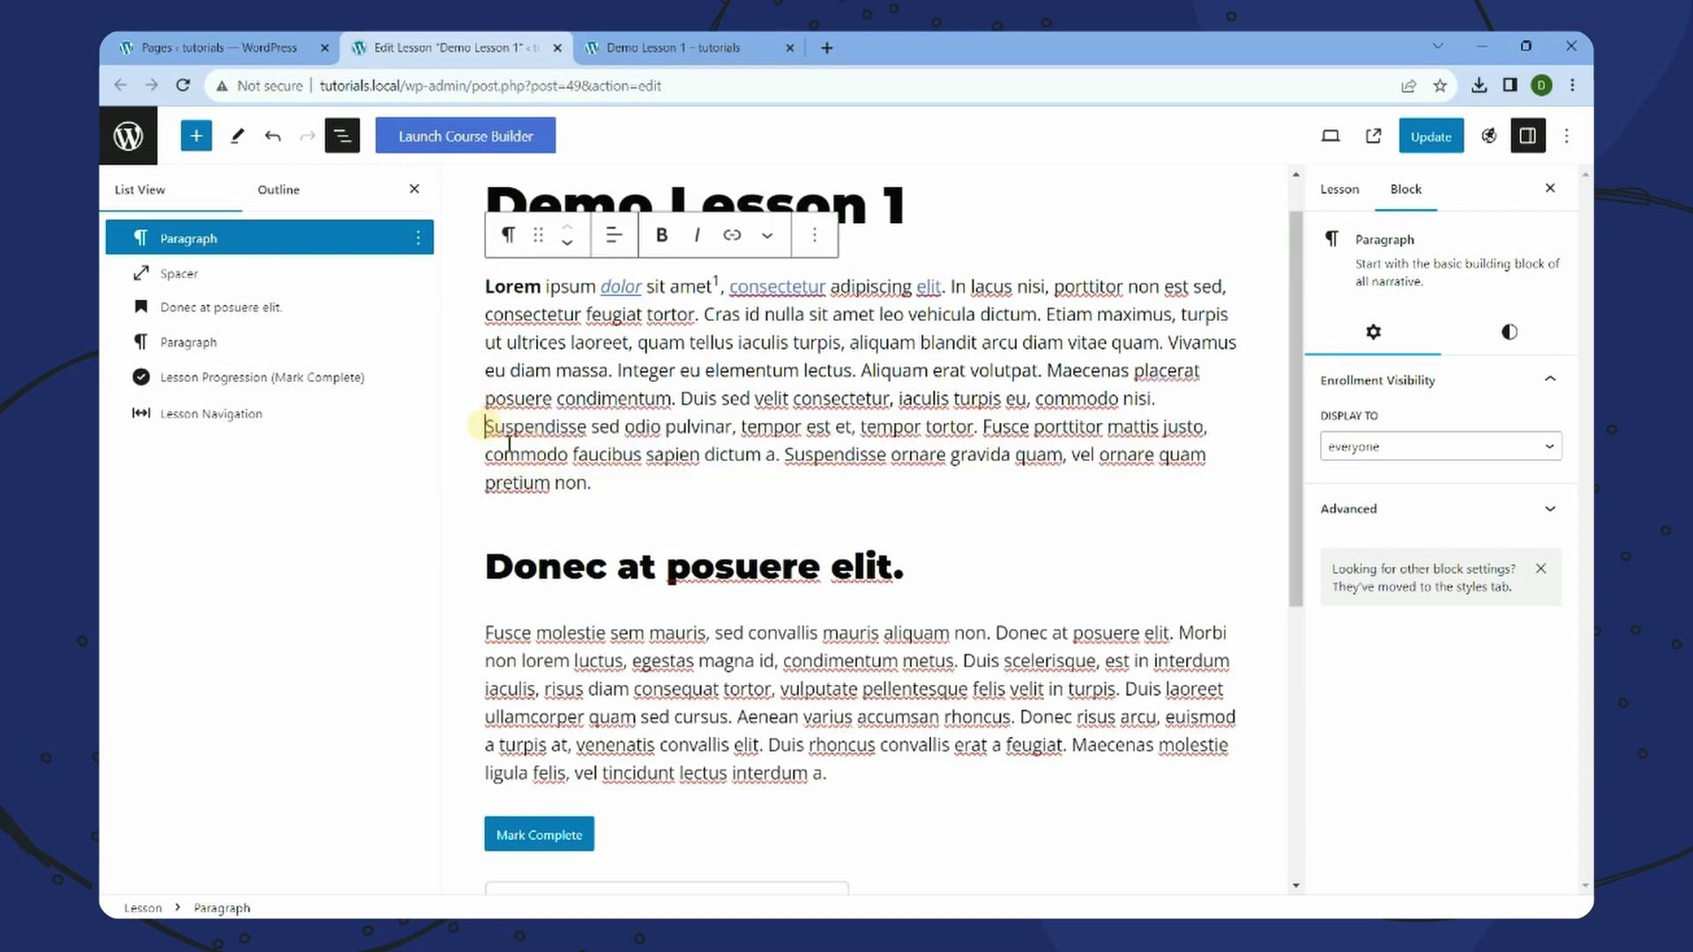
pyautogui.press('Return')
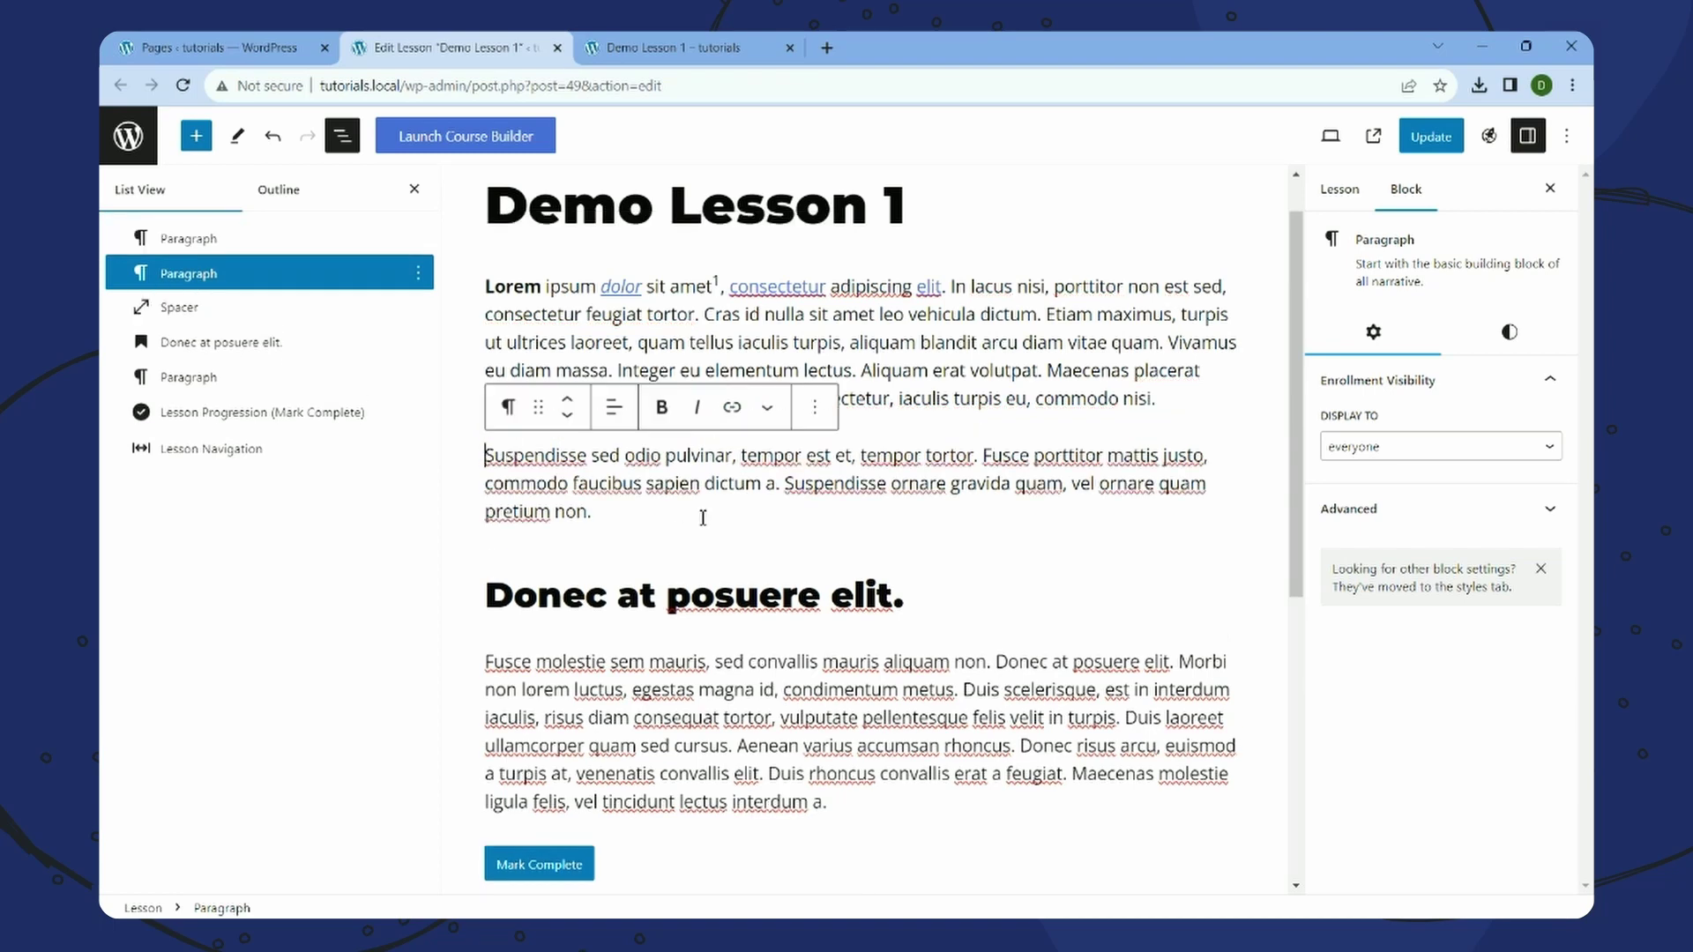
# - Transform the paragraph starting with "Suspendisse sed odio pulvinar" into a List block
pyautogui.click(696, 467)
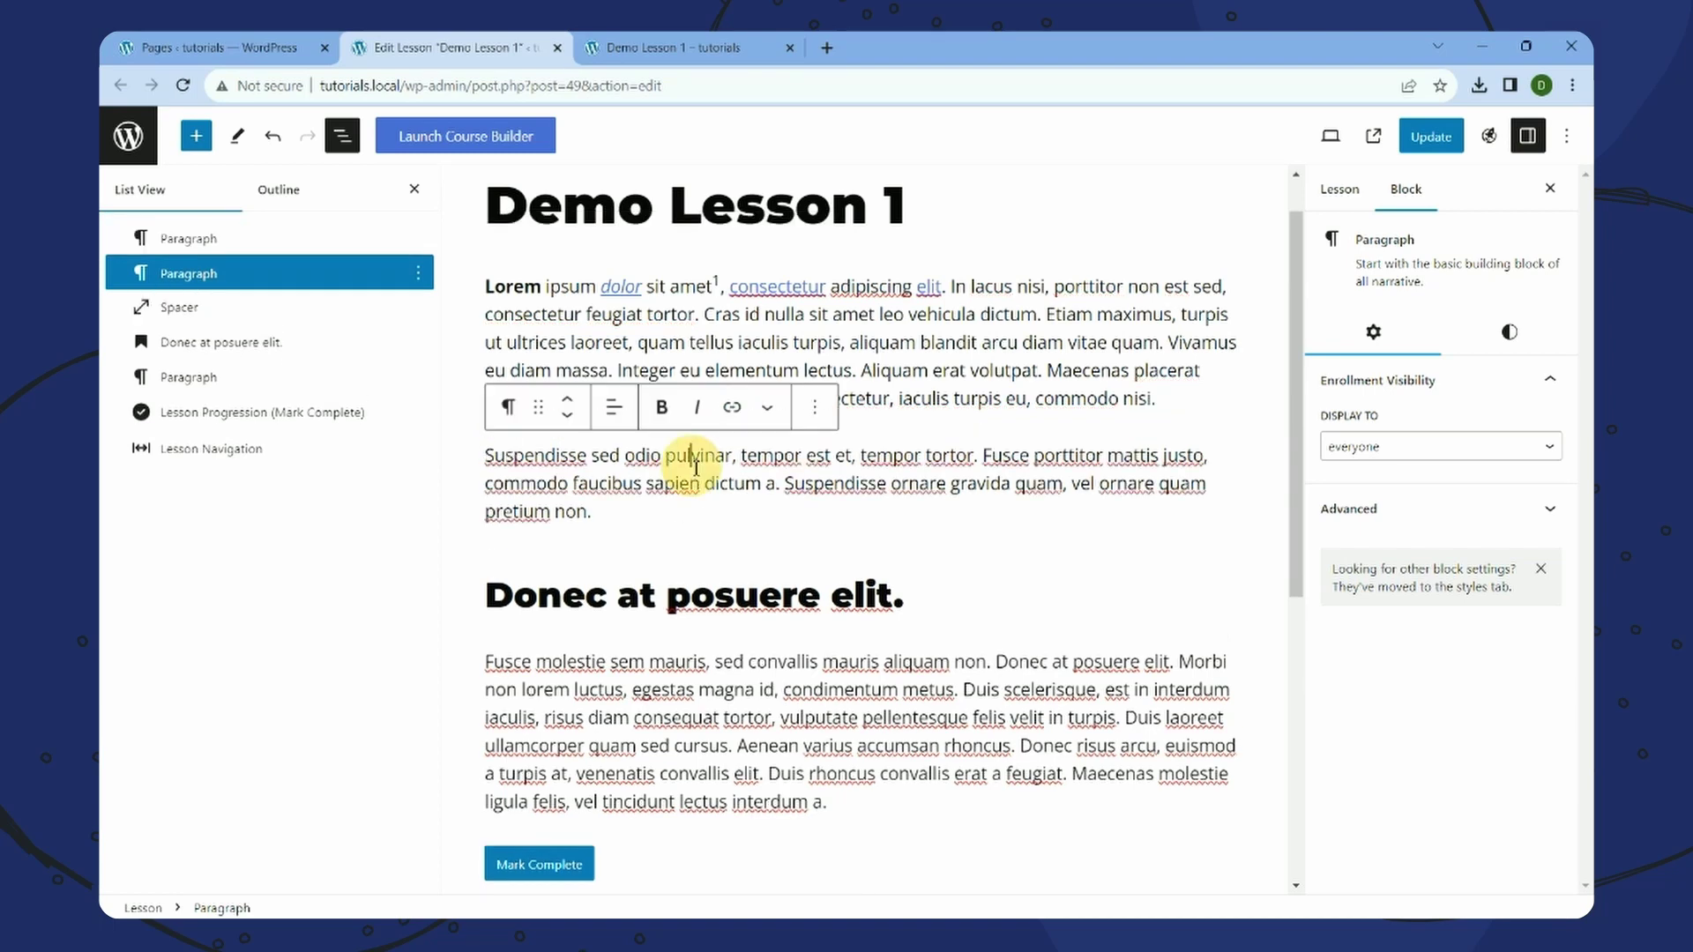
pyautogui.click(509, 410)
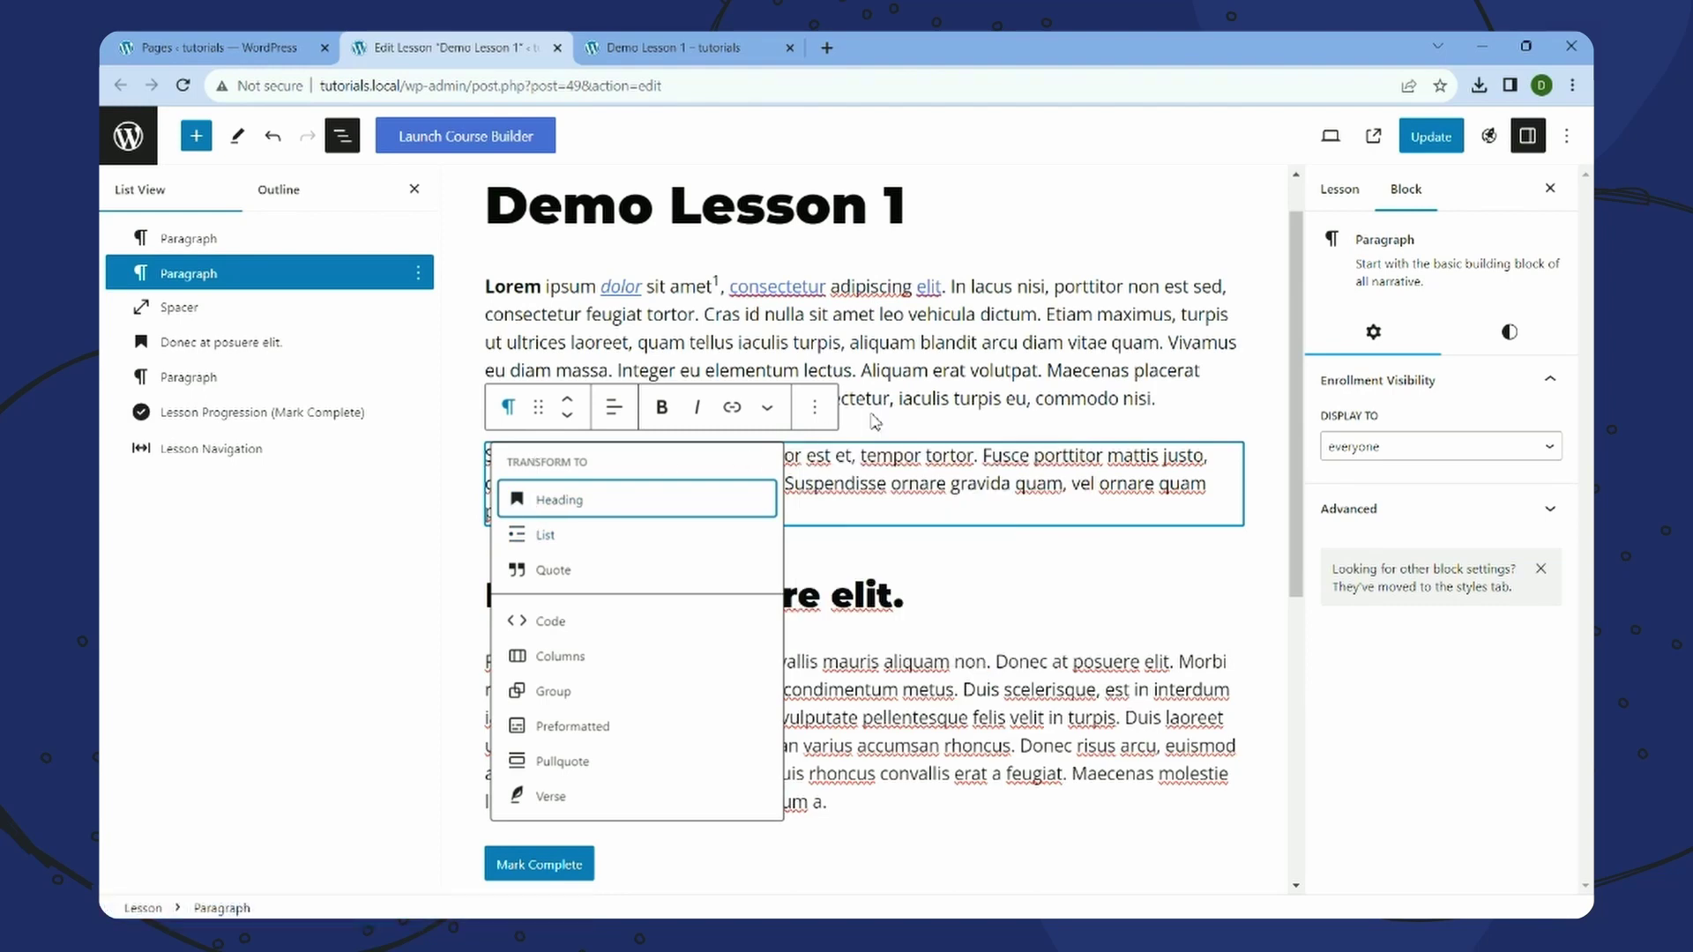
pyautogui.click(893, 459)
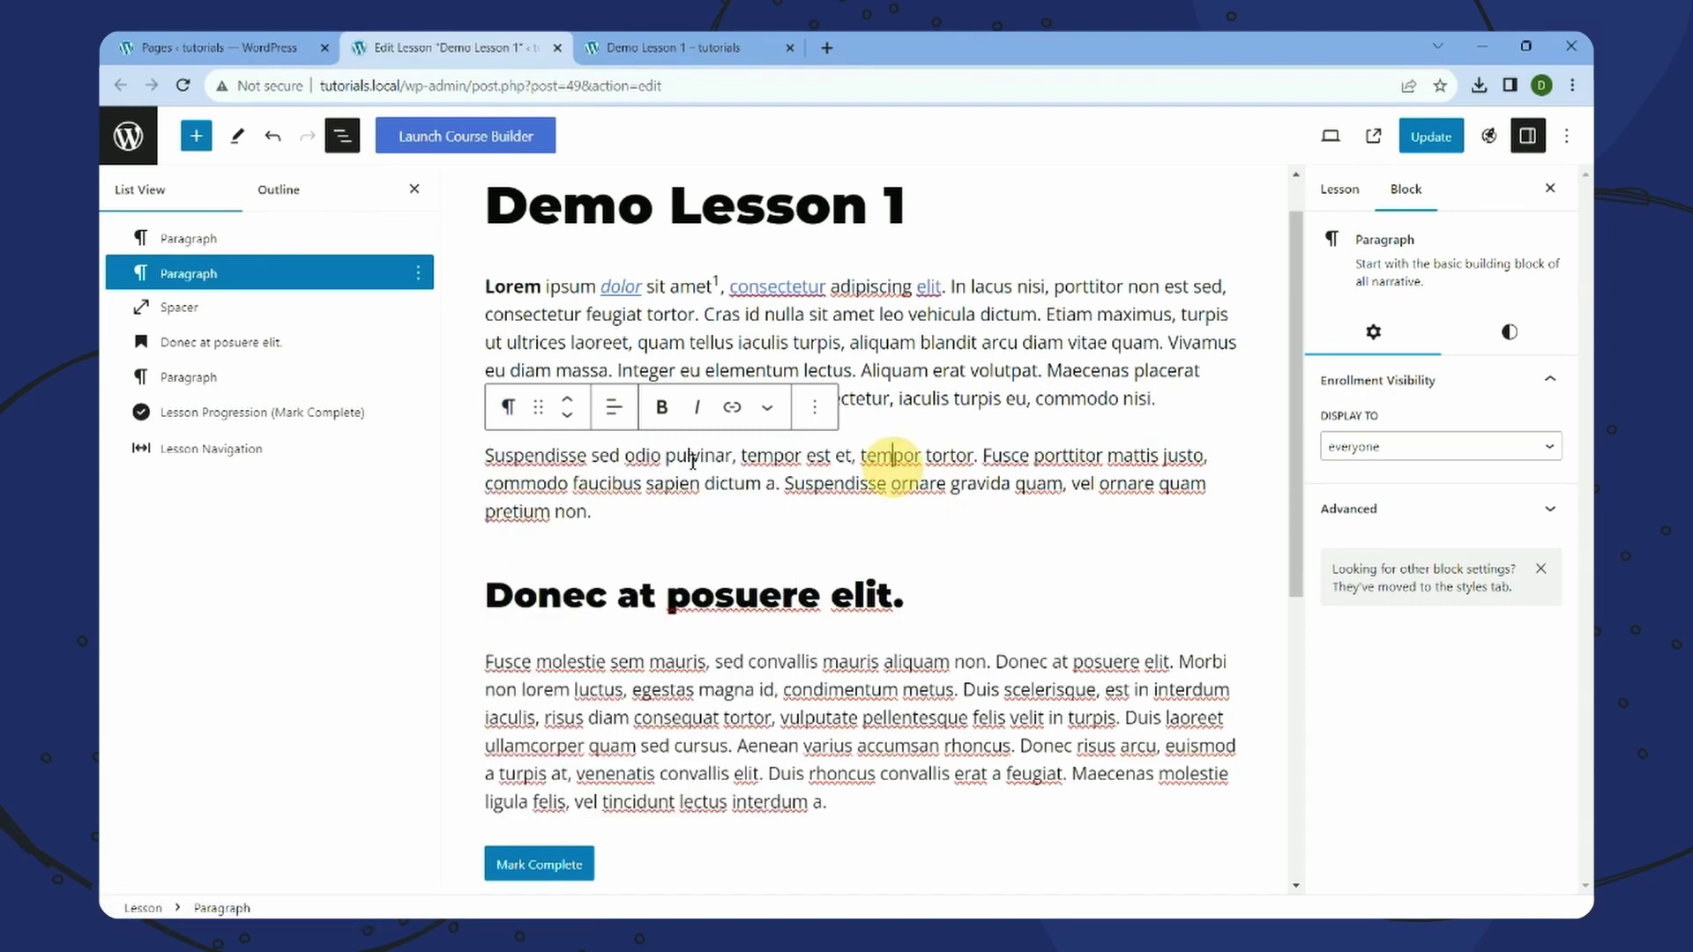
pyautogui.click(508, 411)
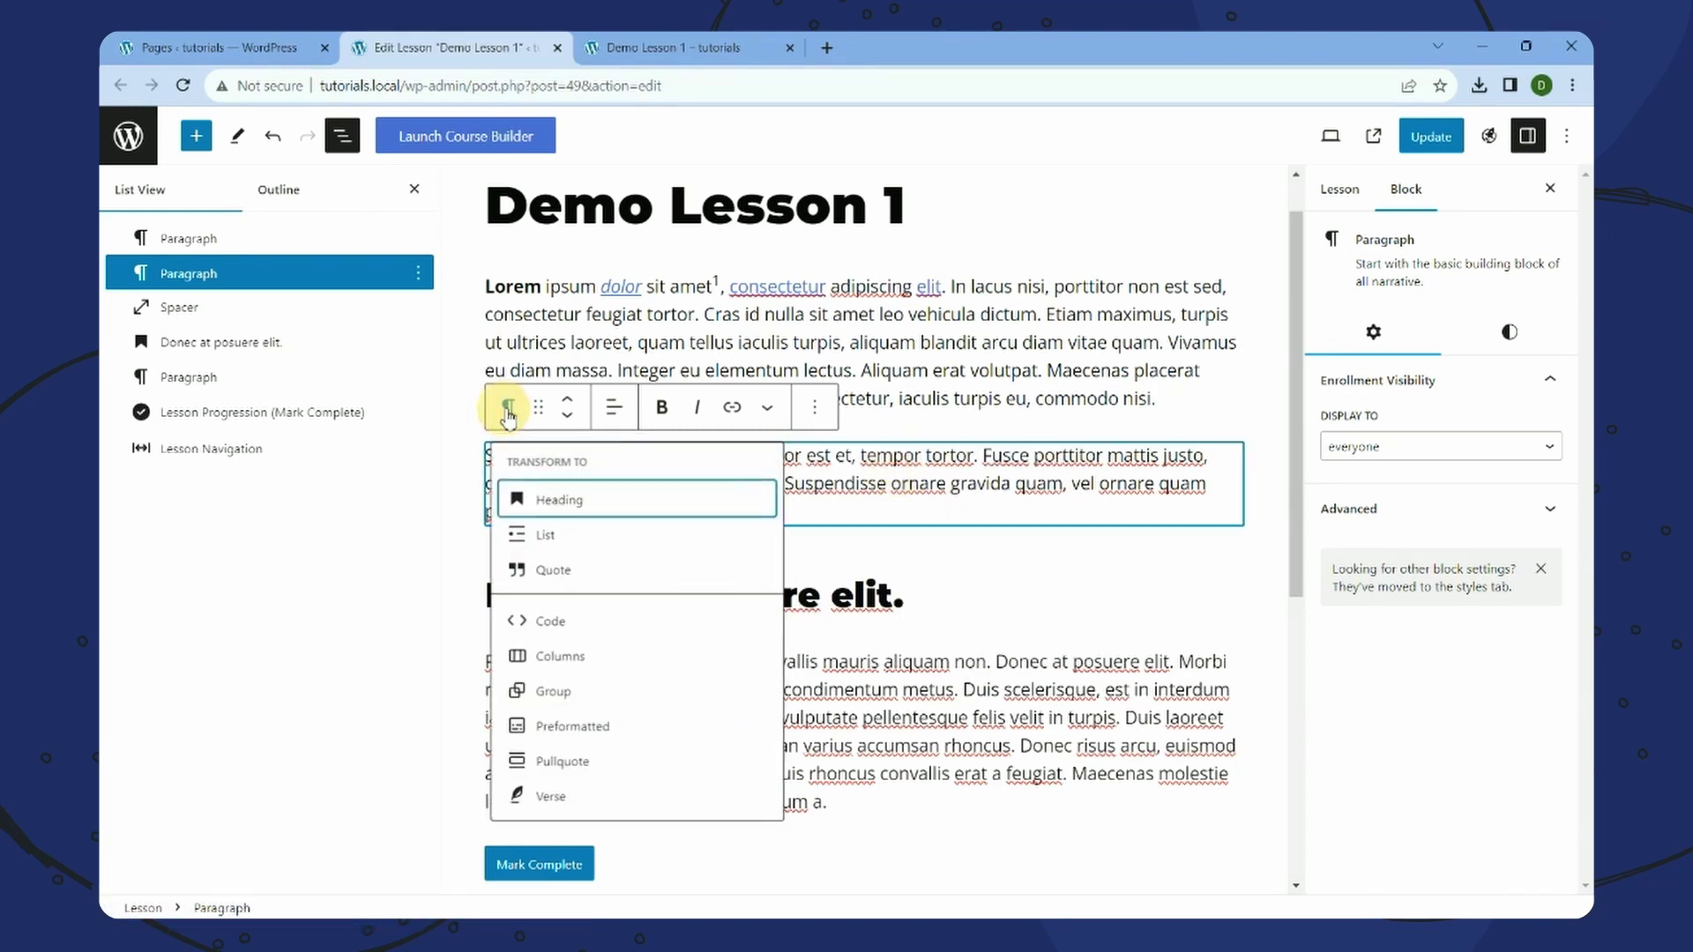
pyautogui.click(532, 540)
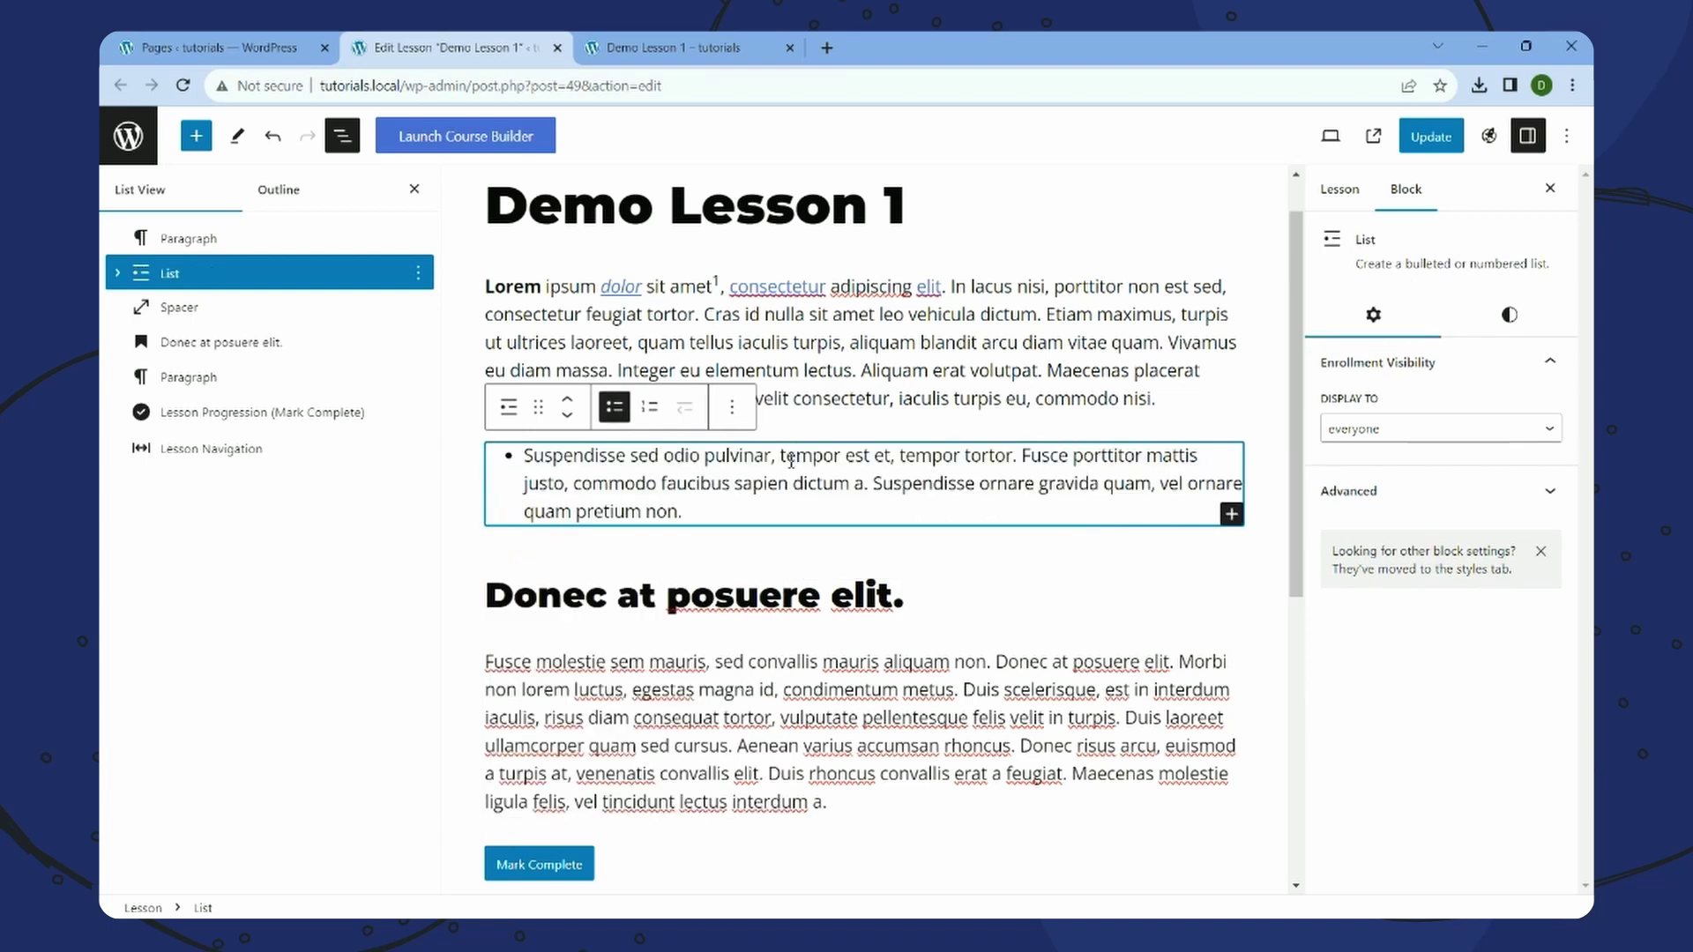
# - Split the list item before "Fusce porttitor mattis justo" so that sentence starts its own bullet, removing the extra space
pyautogui.click(1022, 456)
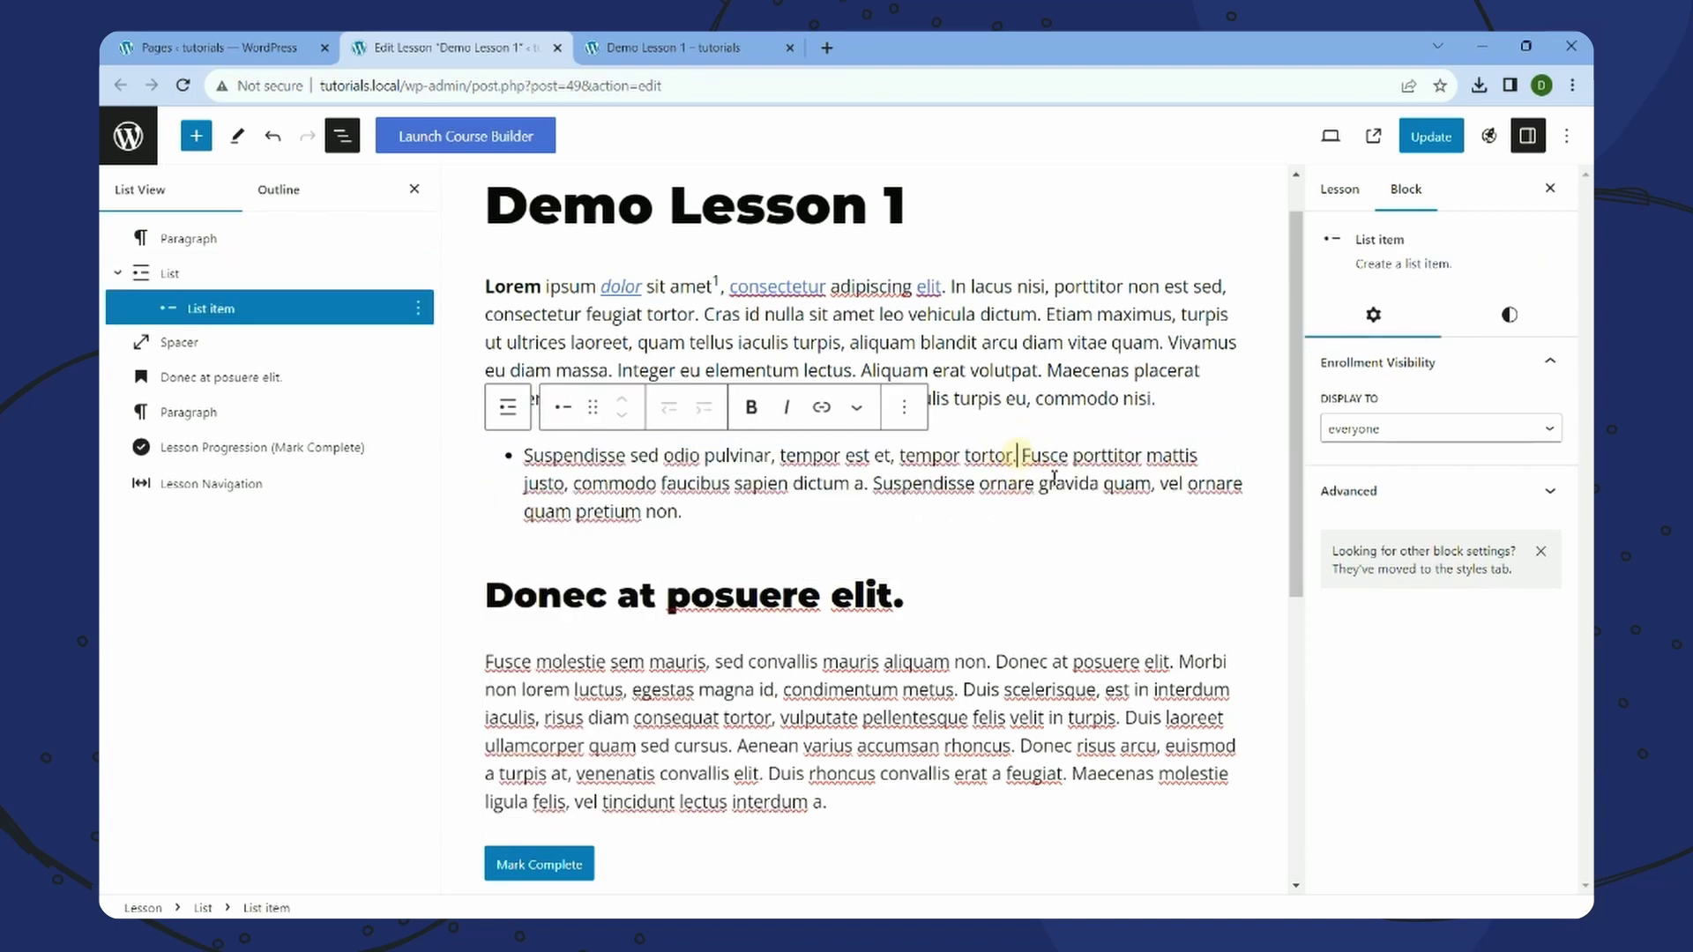
pyautogui.press('Right')
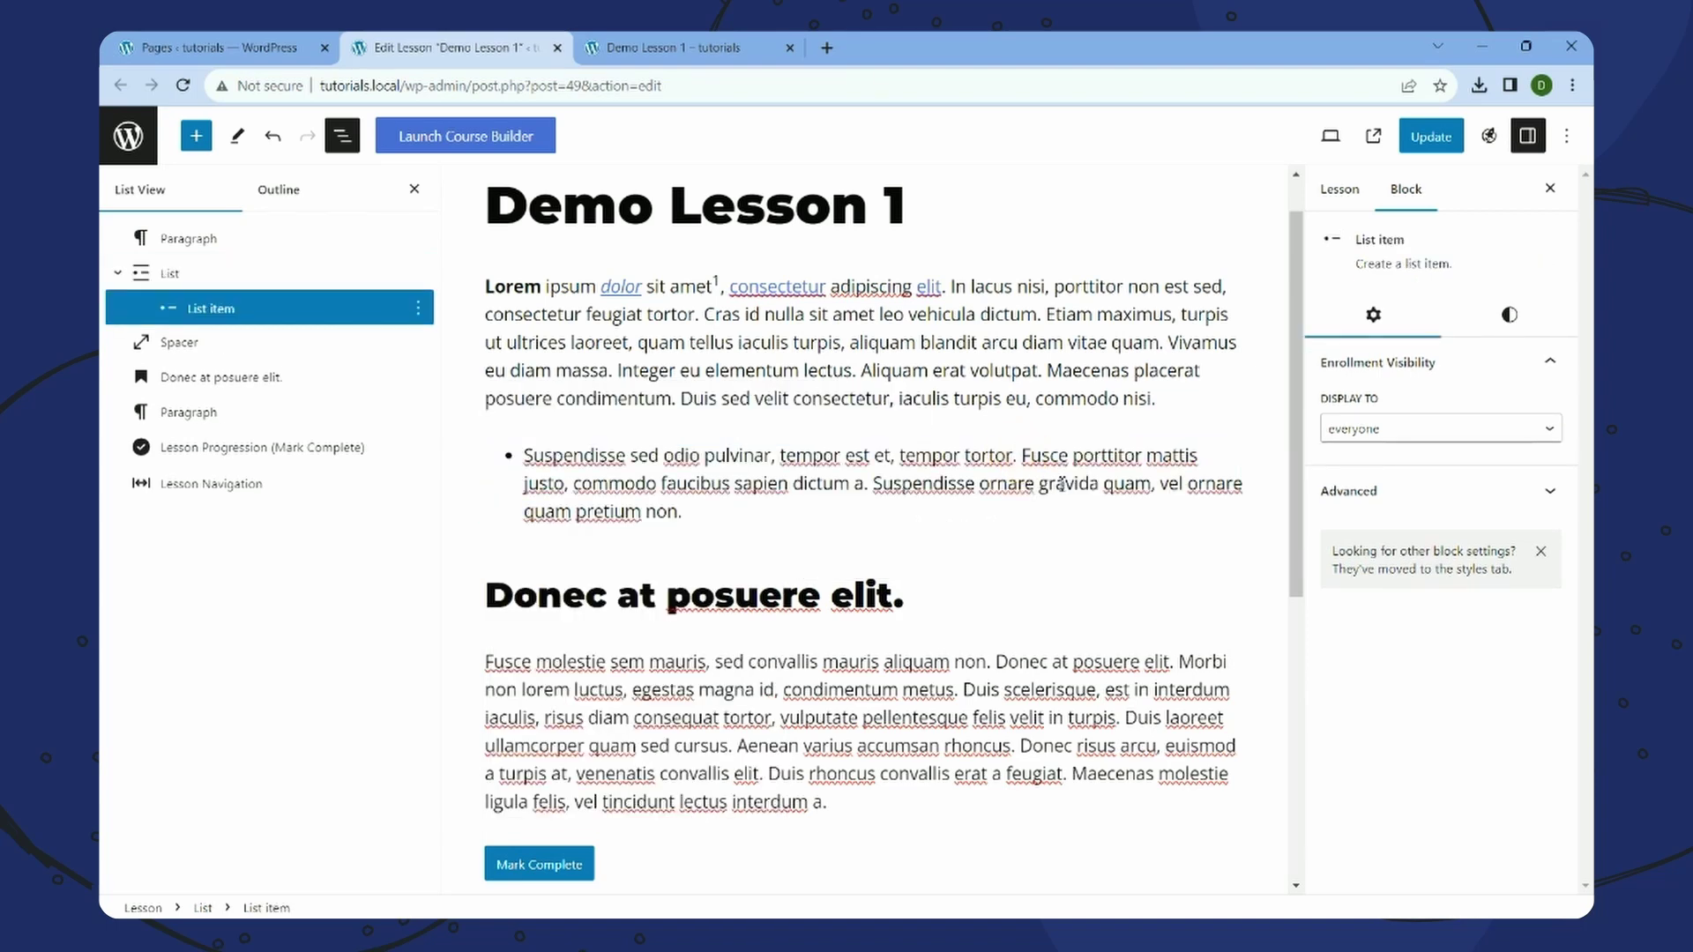
pyautogui.press('BackSpace')
pyautogui.press('Return')
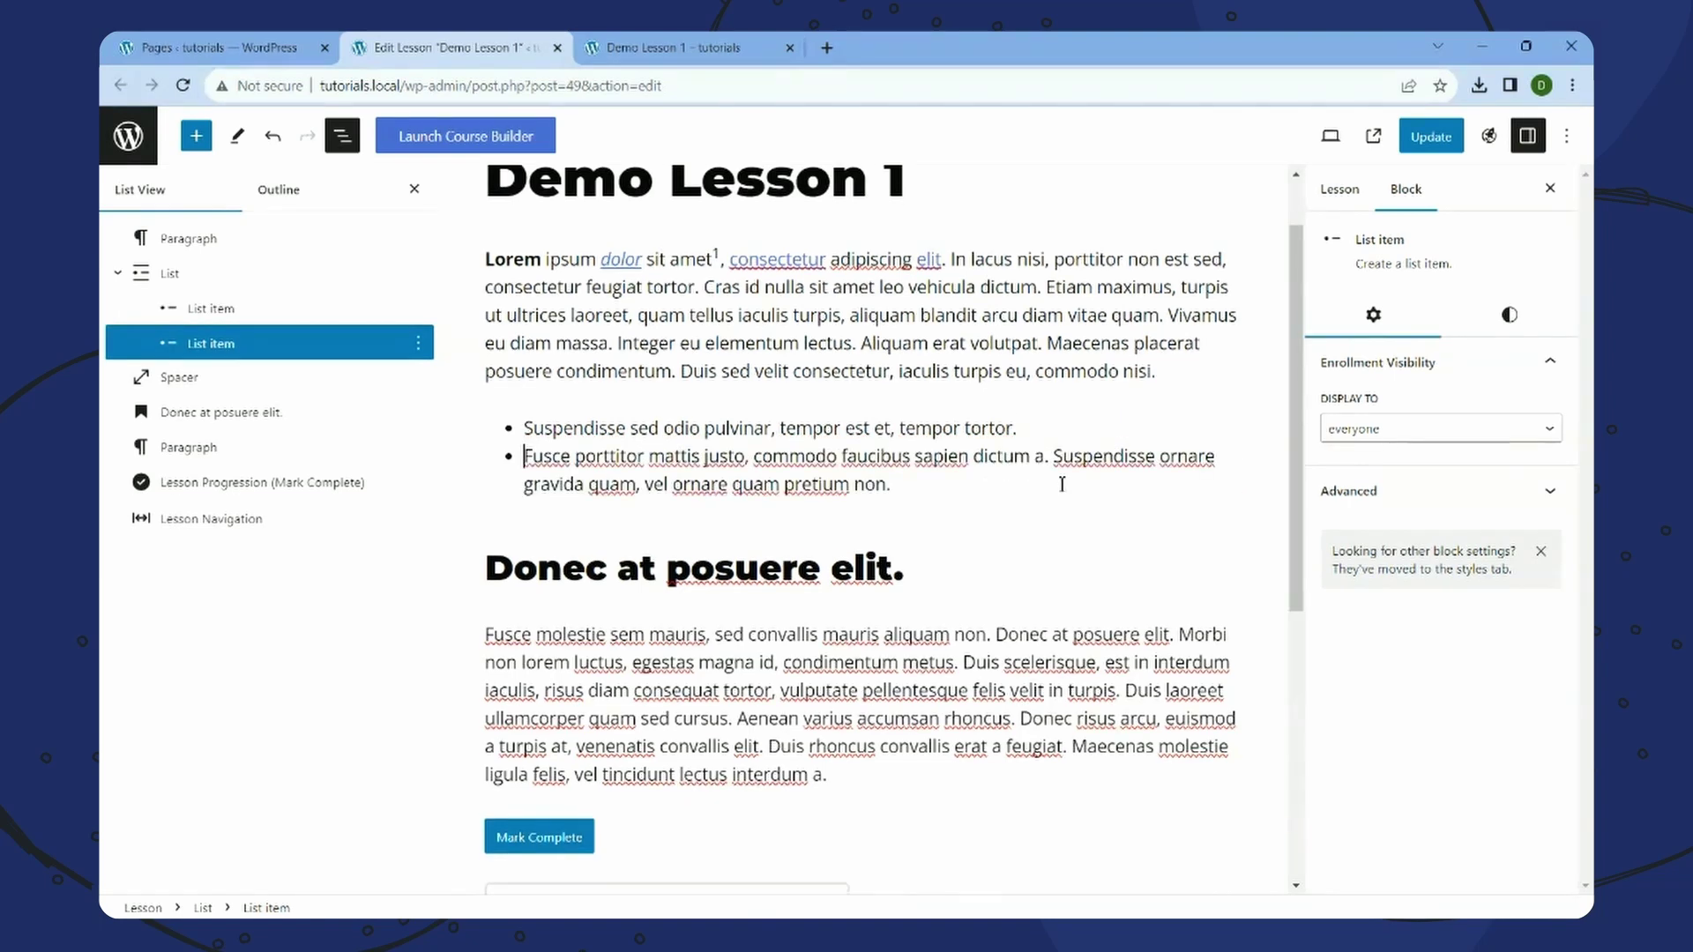
# - Split the second list item before "Suspendisse ornare gravida quam" to make a third bullet, removing the extra space
pyautogui.press('Right')
pyautogui.press('Right')
pyautogui.press('Right')
pyautogui.press('Right')
pyautogui.press('Right')
pyautogui.press('Right')
pyautogui.press('Right')
pyautogui.press('Right')
pyautogui.click(1051, 456)
pyautogui.press('BackSpace')
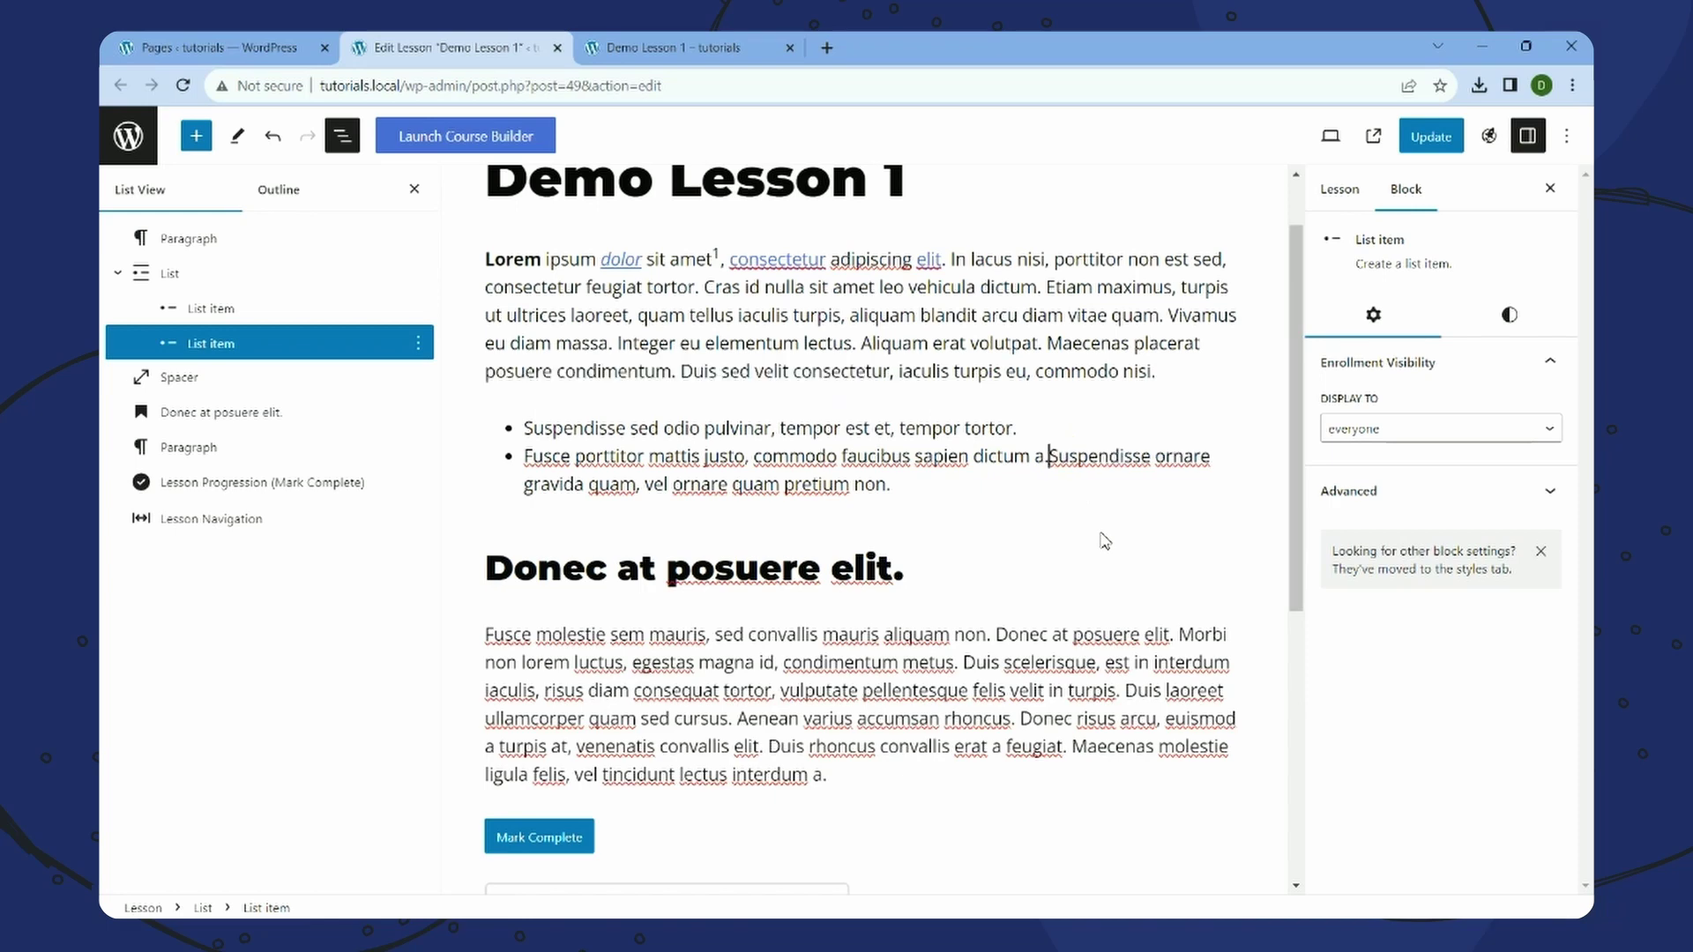
pyautogui.press('Return')
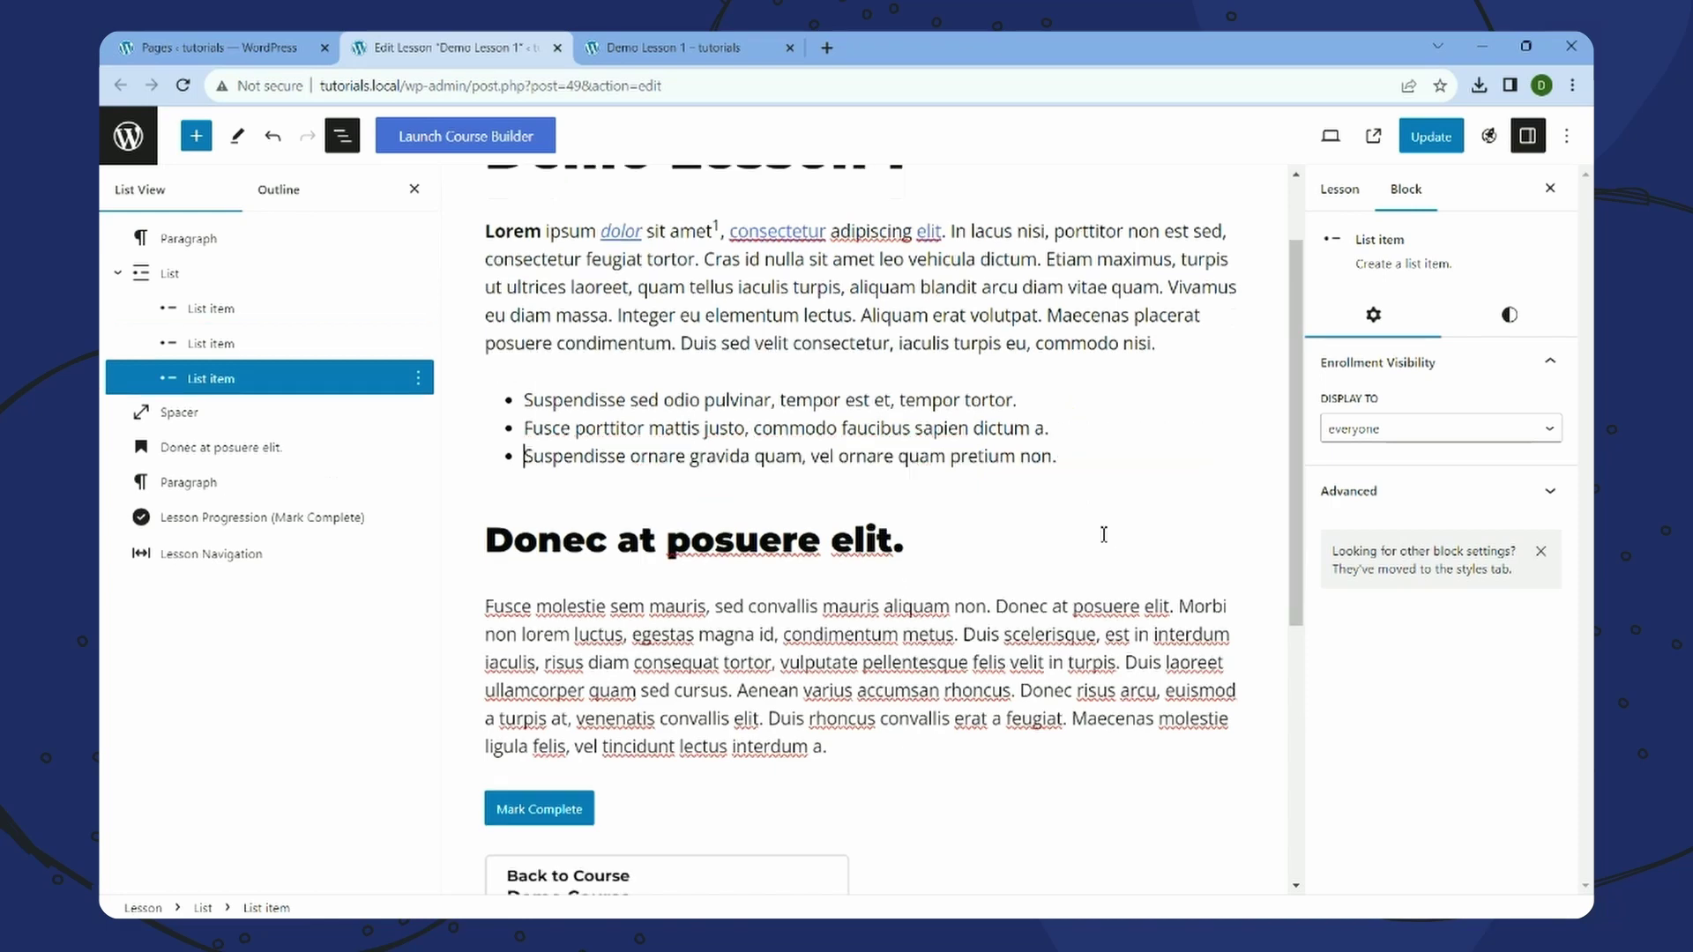
# - Replace the period at the end of the paragraph above the bulleted list with a colon
pyautogui.click(1162, 344)
pyautogui.hotkey('shift', 'Left')
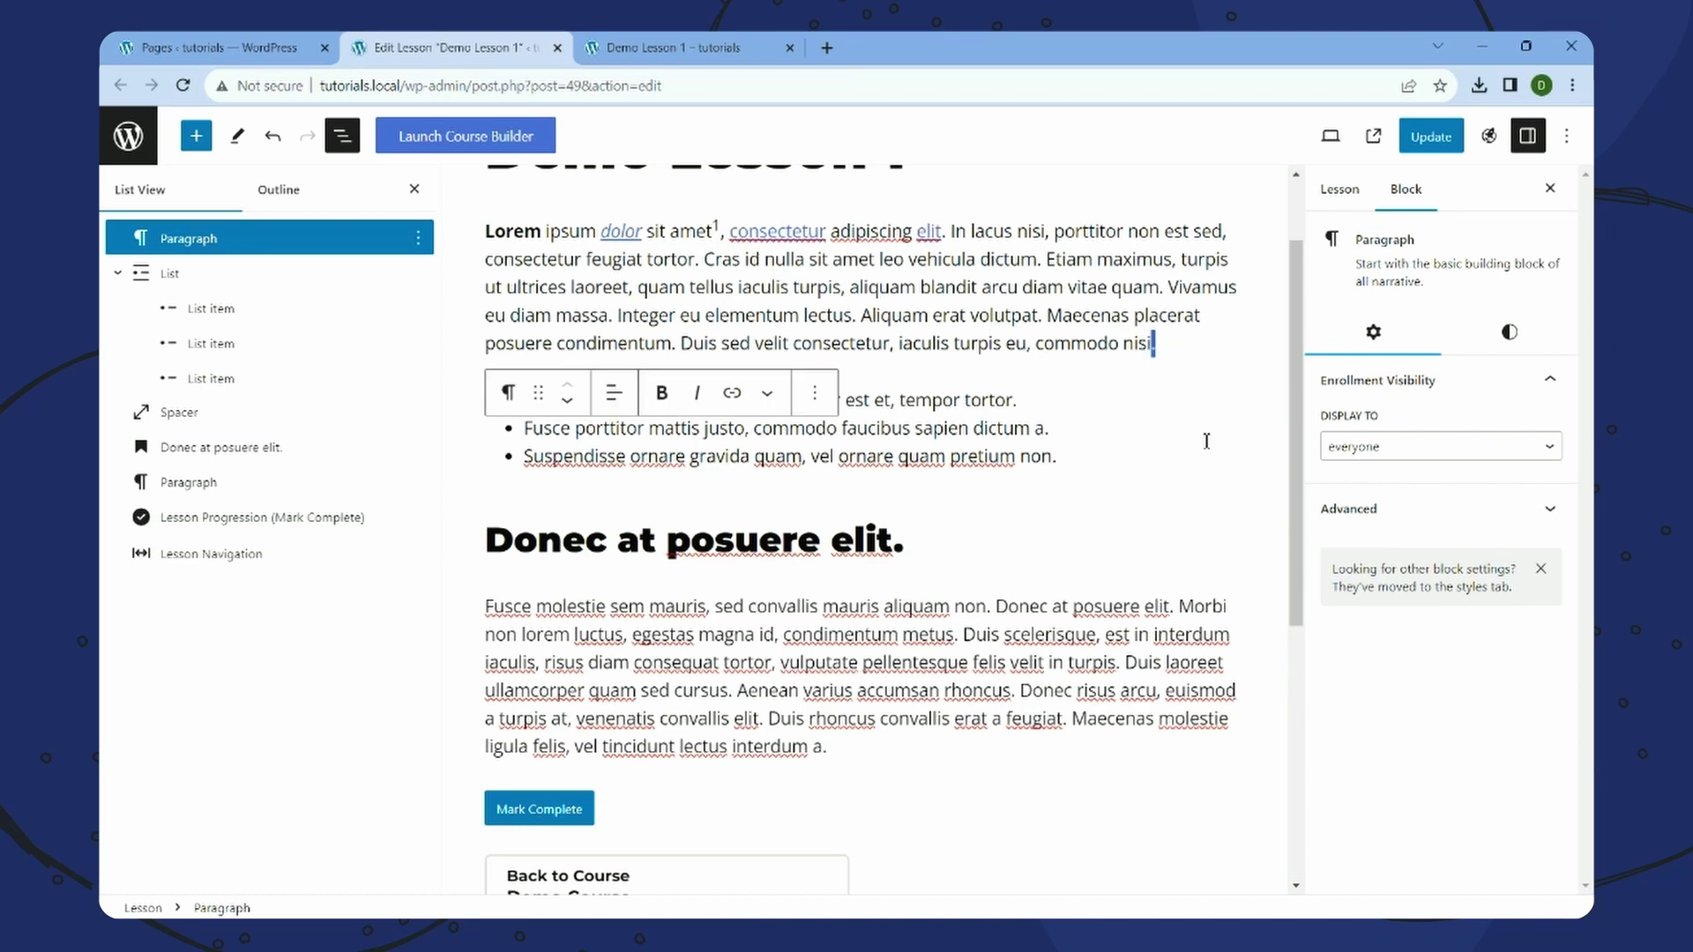
pyautogui.write(':')
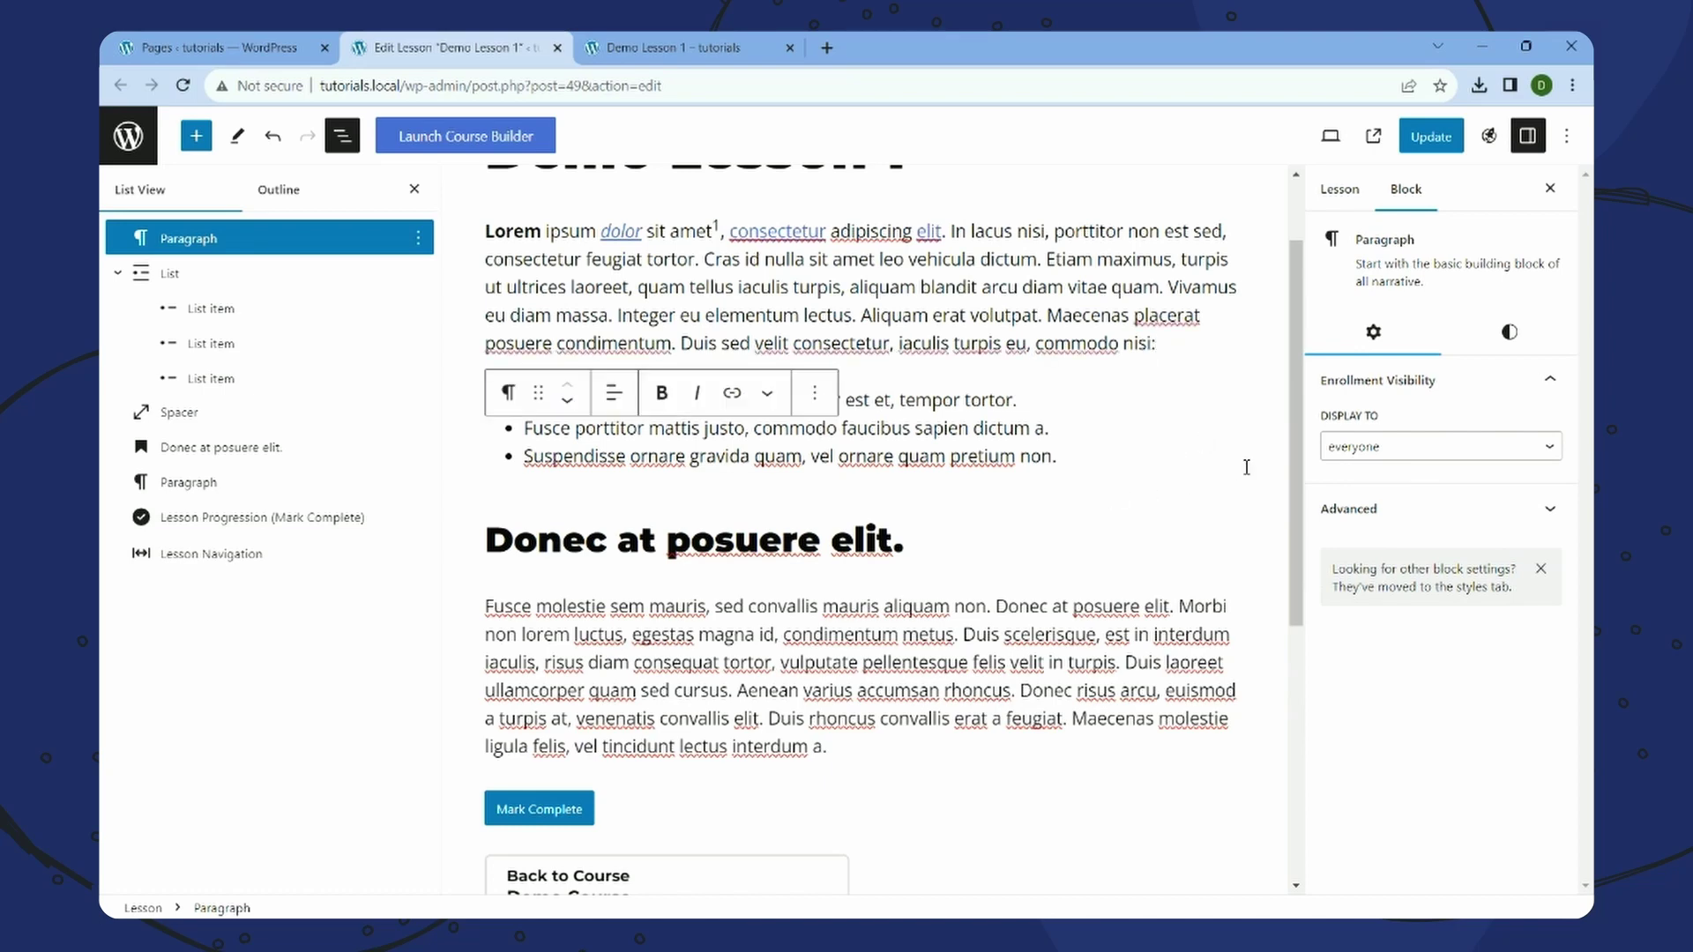
# - Split the opening paragraph before "Duis sed velit consectetur" so that sentence becomes its own paragraph
pyautogui.scroll(1, 1294, 472)
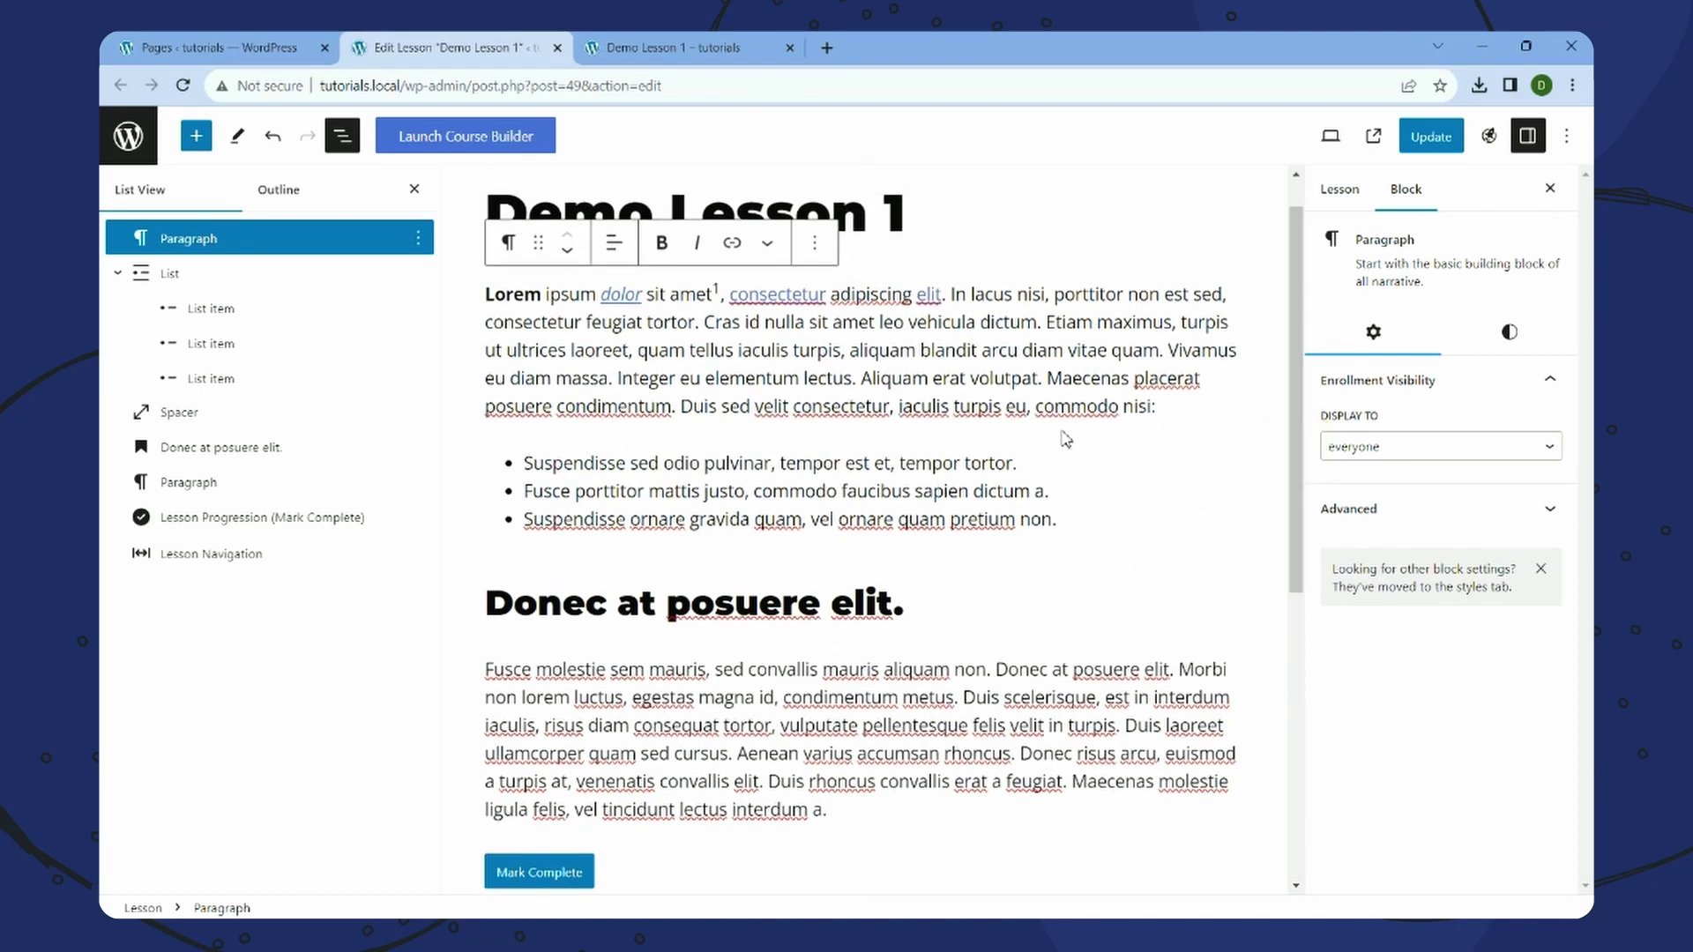
pyautogui.click(1049, 377)
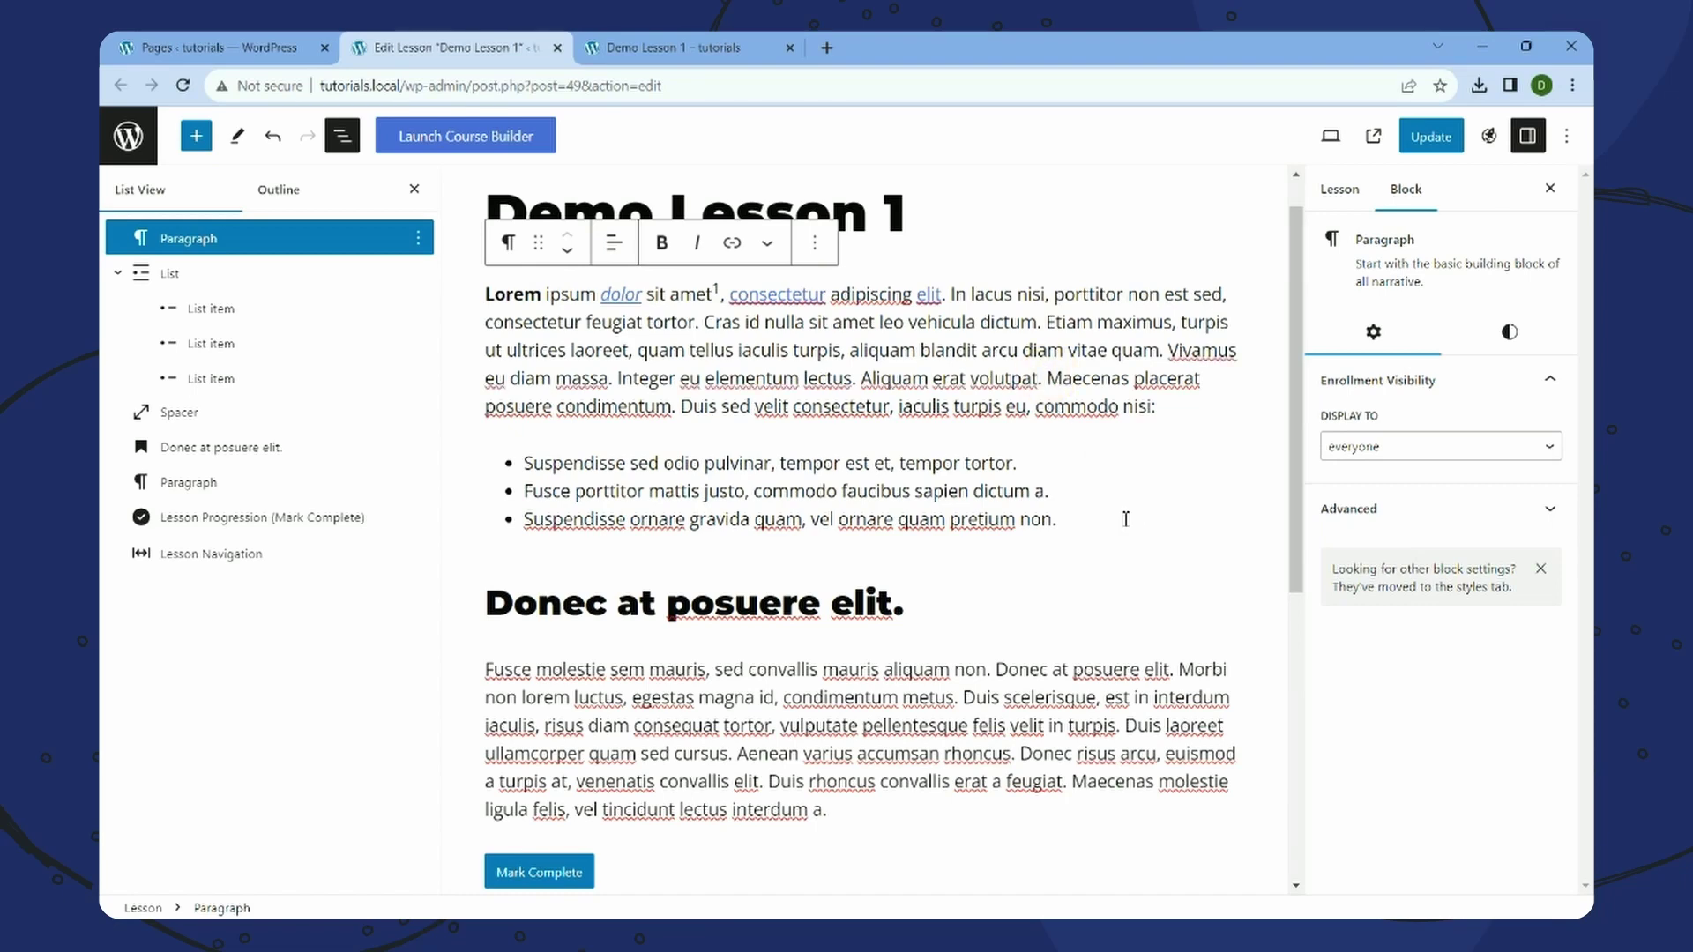
pyautogui.click(682, 406)
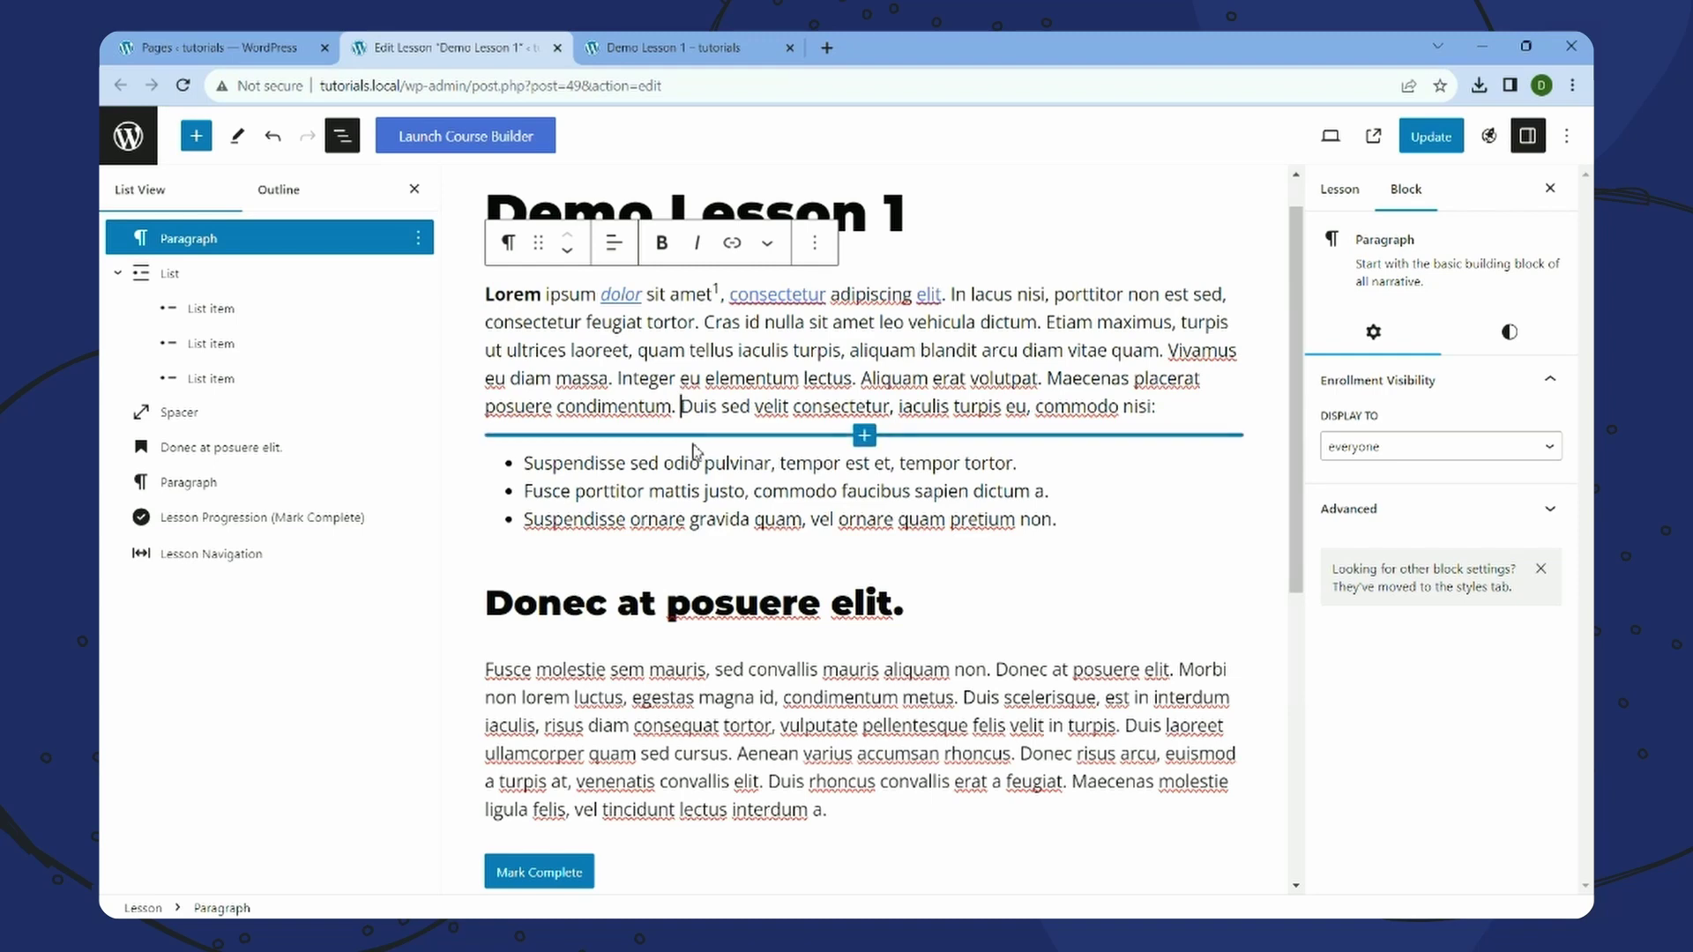
pyautogui.press('Return')
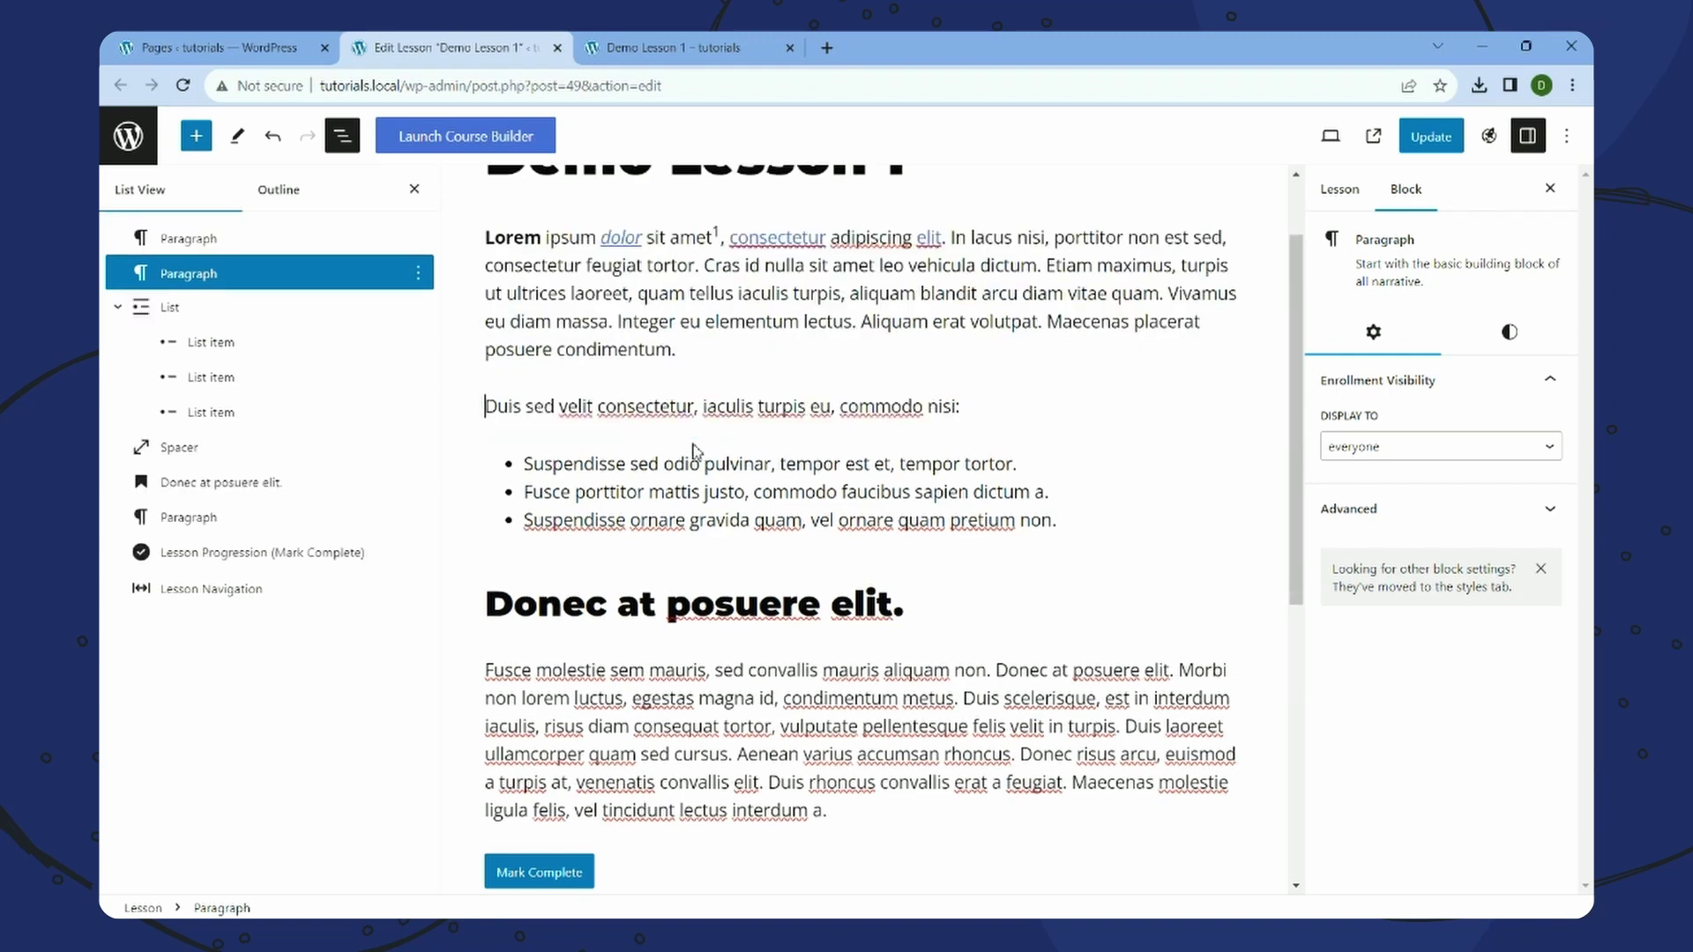
# - Split the first paragraph before "Integer eu elementum lectus" into a separate block, removing the extra space
pyautogui.scroll(1, 1234, 441)
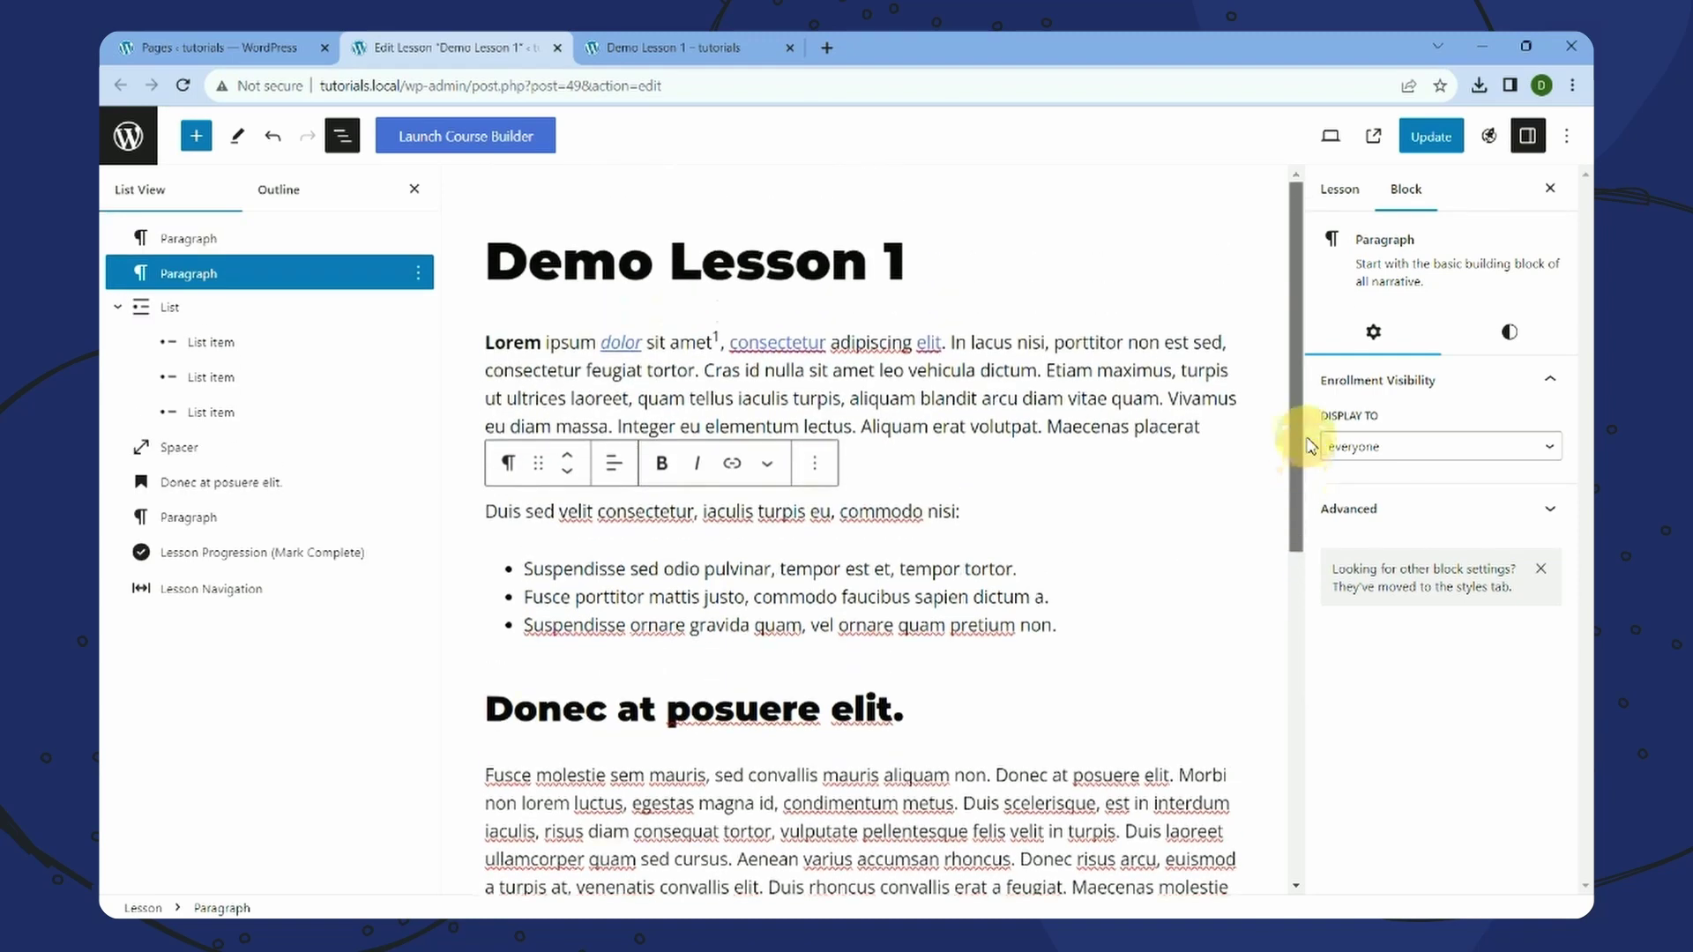
pyautogui.click(1034, 442)
pyautogui.moveTo(705, 455); pyautogui.dragTo(622, 432)
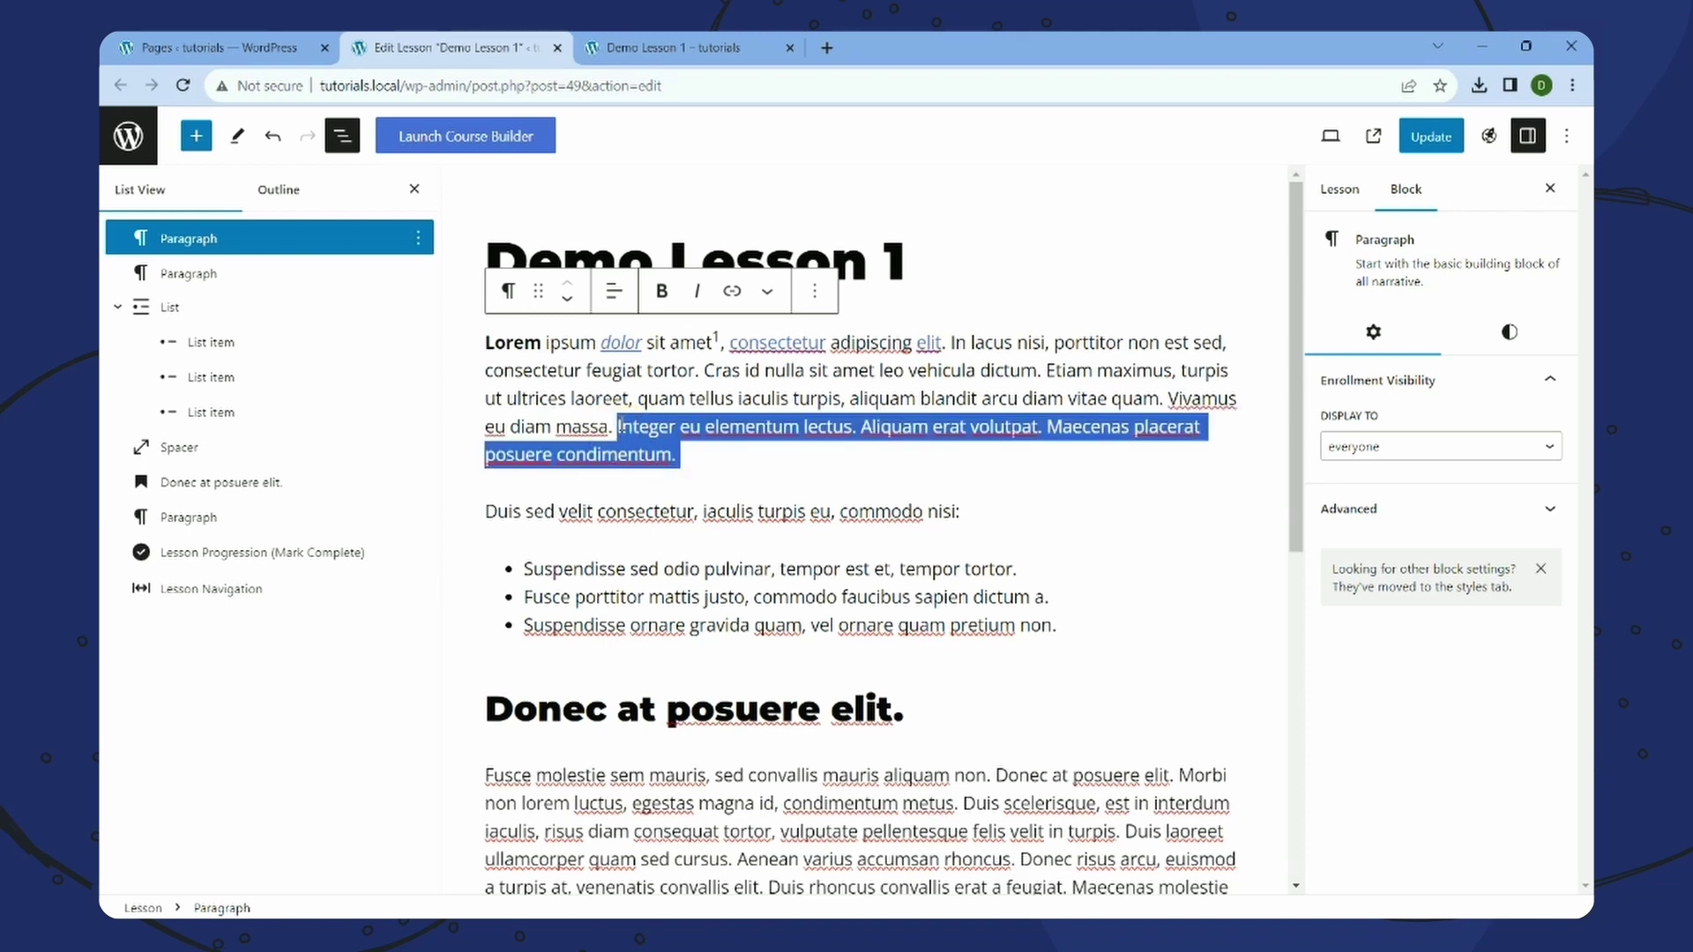
pyautogui.click(617, 428)
pyautogui.press('BackSpace')
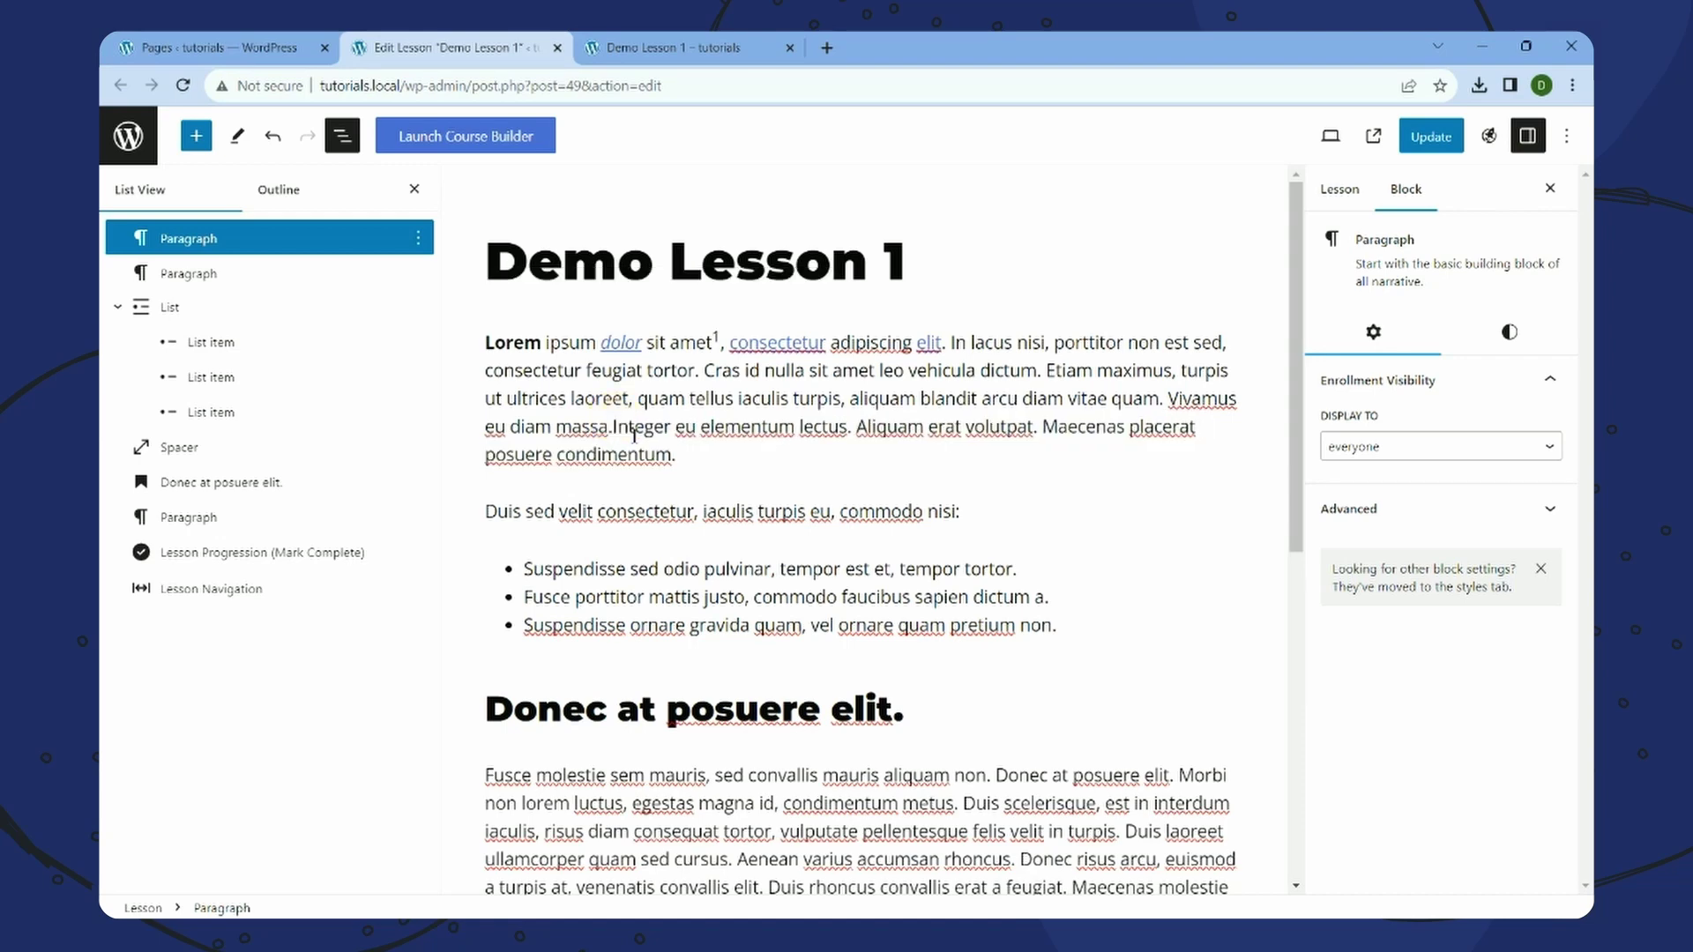
pyautogui.press('Return')
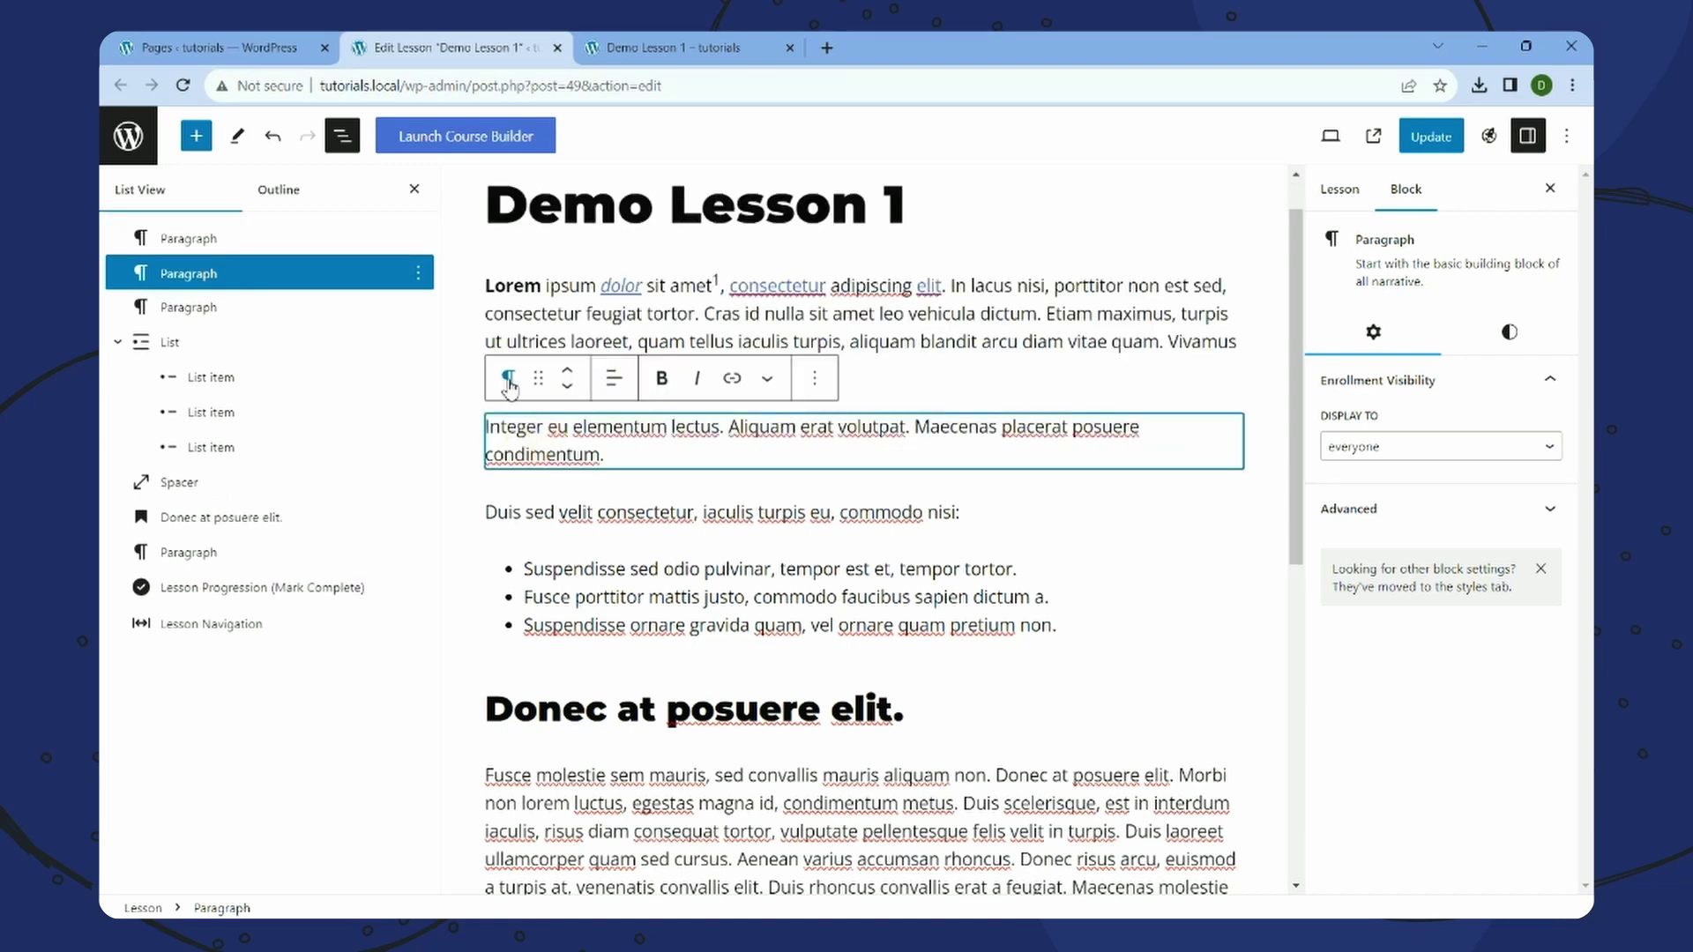
# - Transform the paragraph starting with "Integer eu elementum lectus" into an ordered List block
pyautogui.click(509, 381)
pyautogui.click(525, 508)
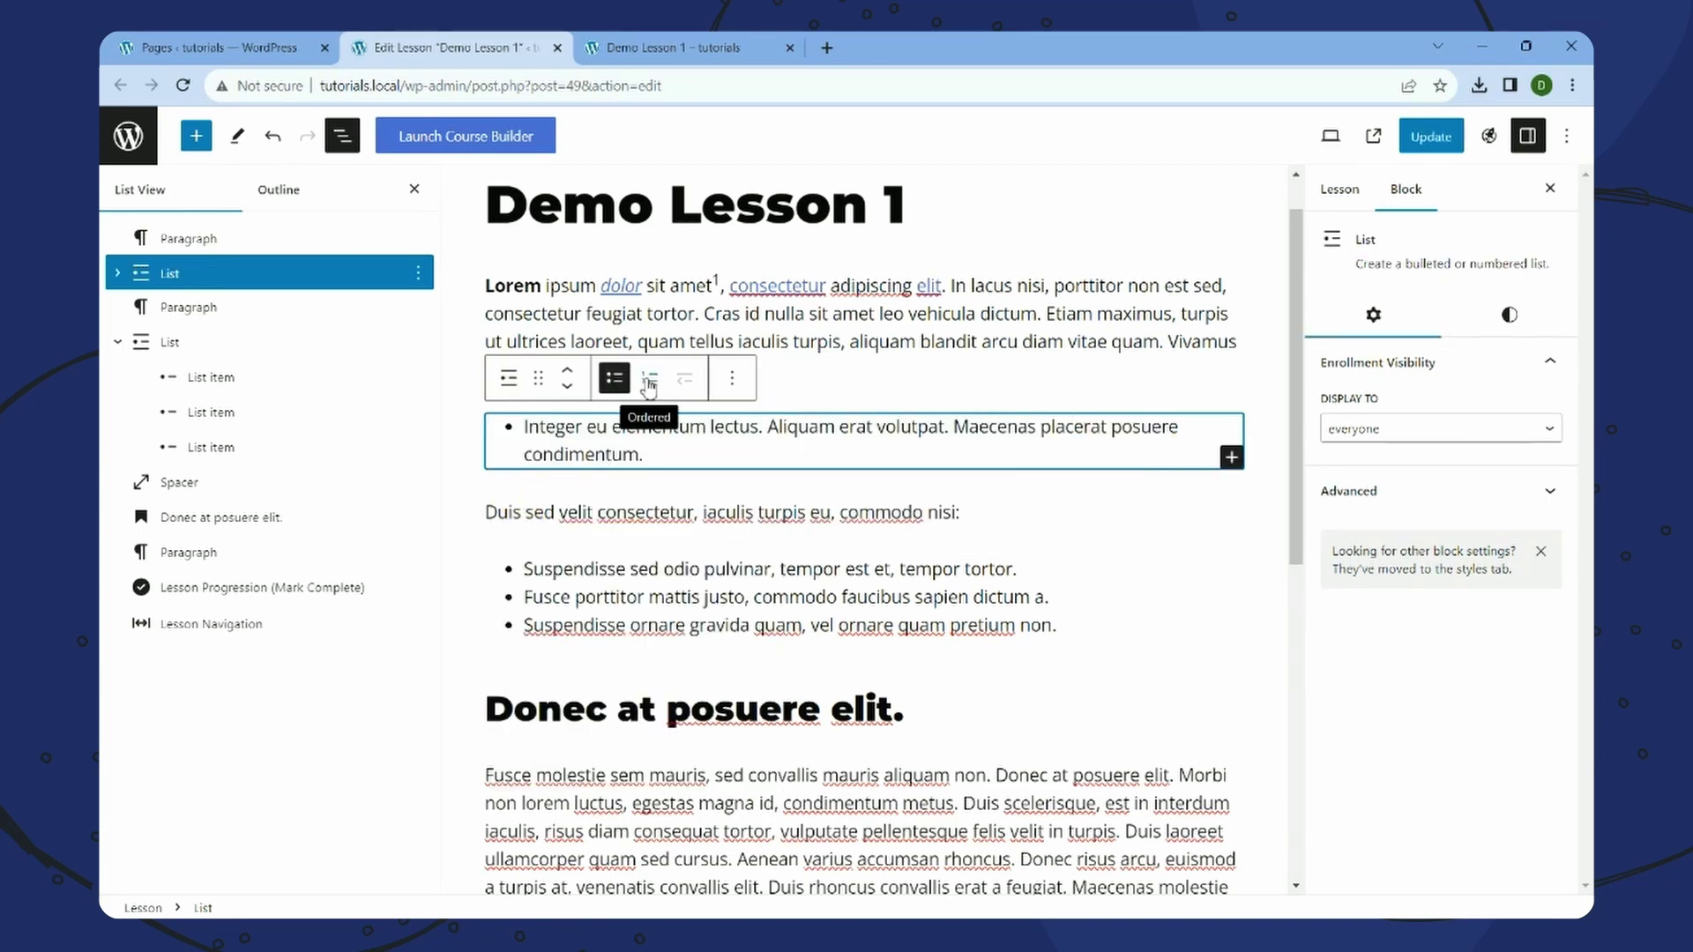
pyautogui.click(650, 381)
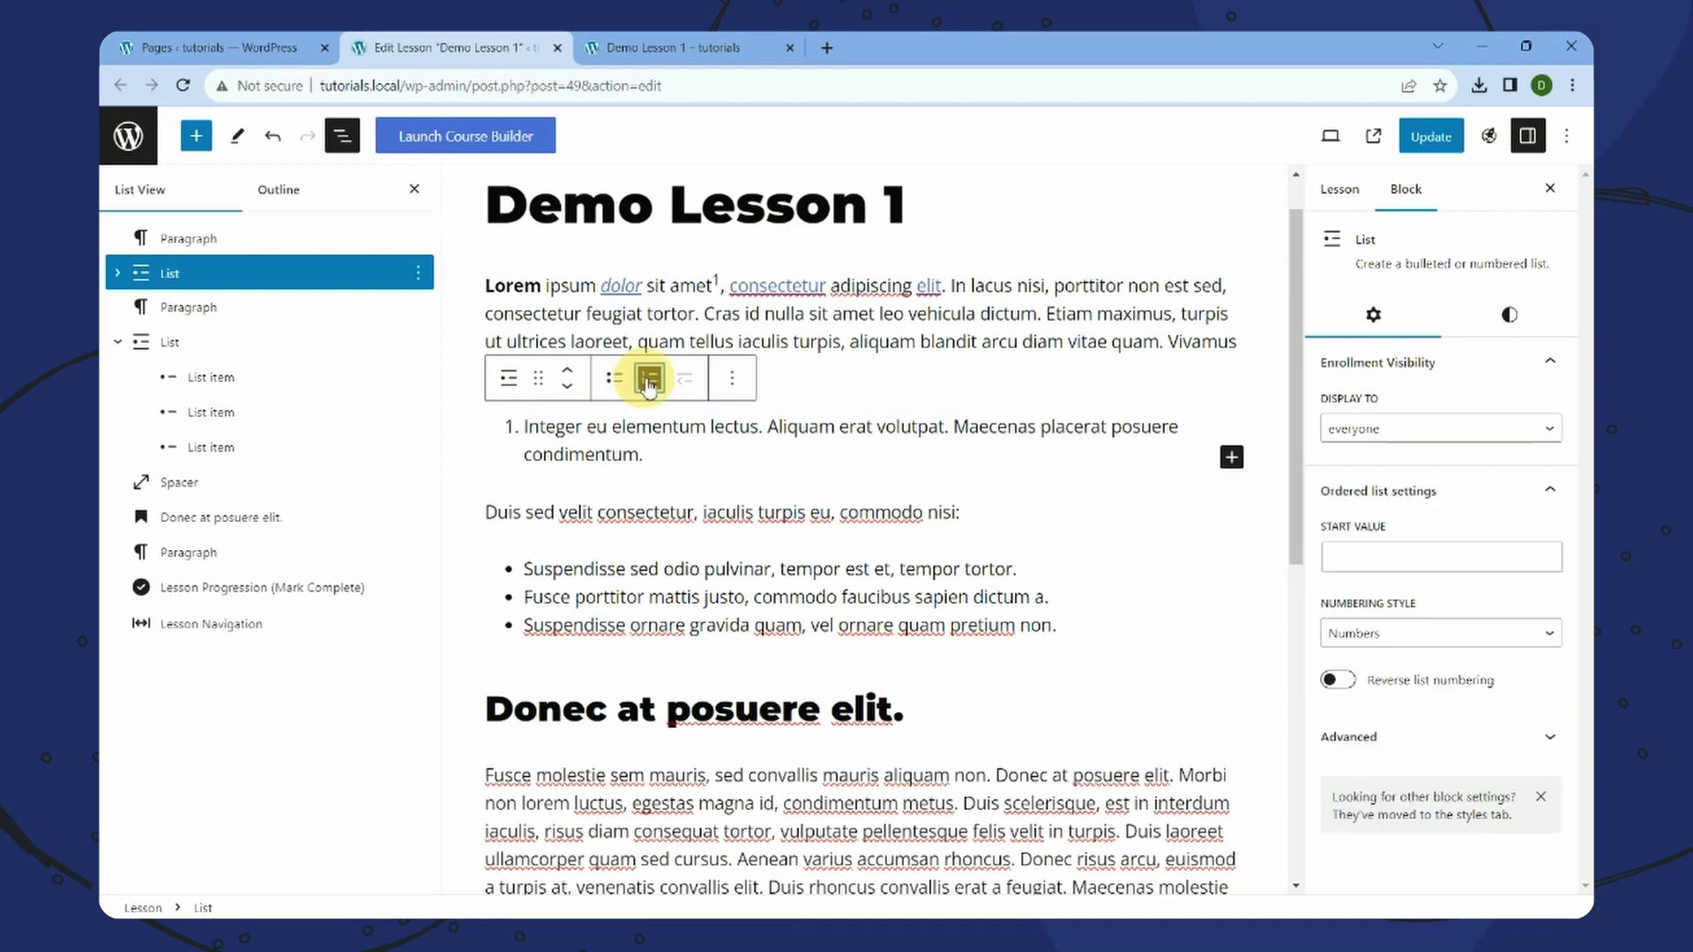
# - Split the numbered item before "Aliquam erat volutpat" and before "Maecenas placerat" to make three items, removing the extra spaces
pyautogui.click(768, 430)
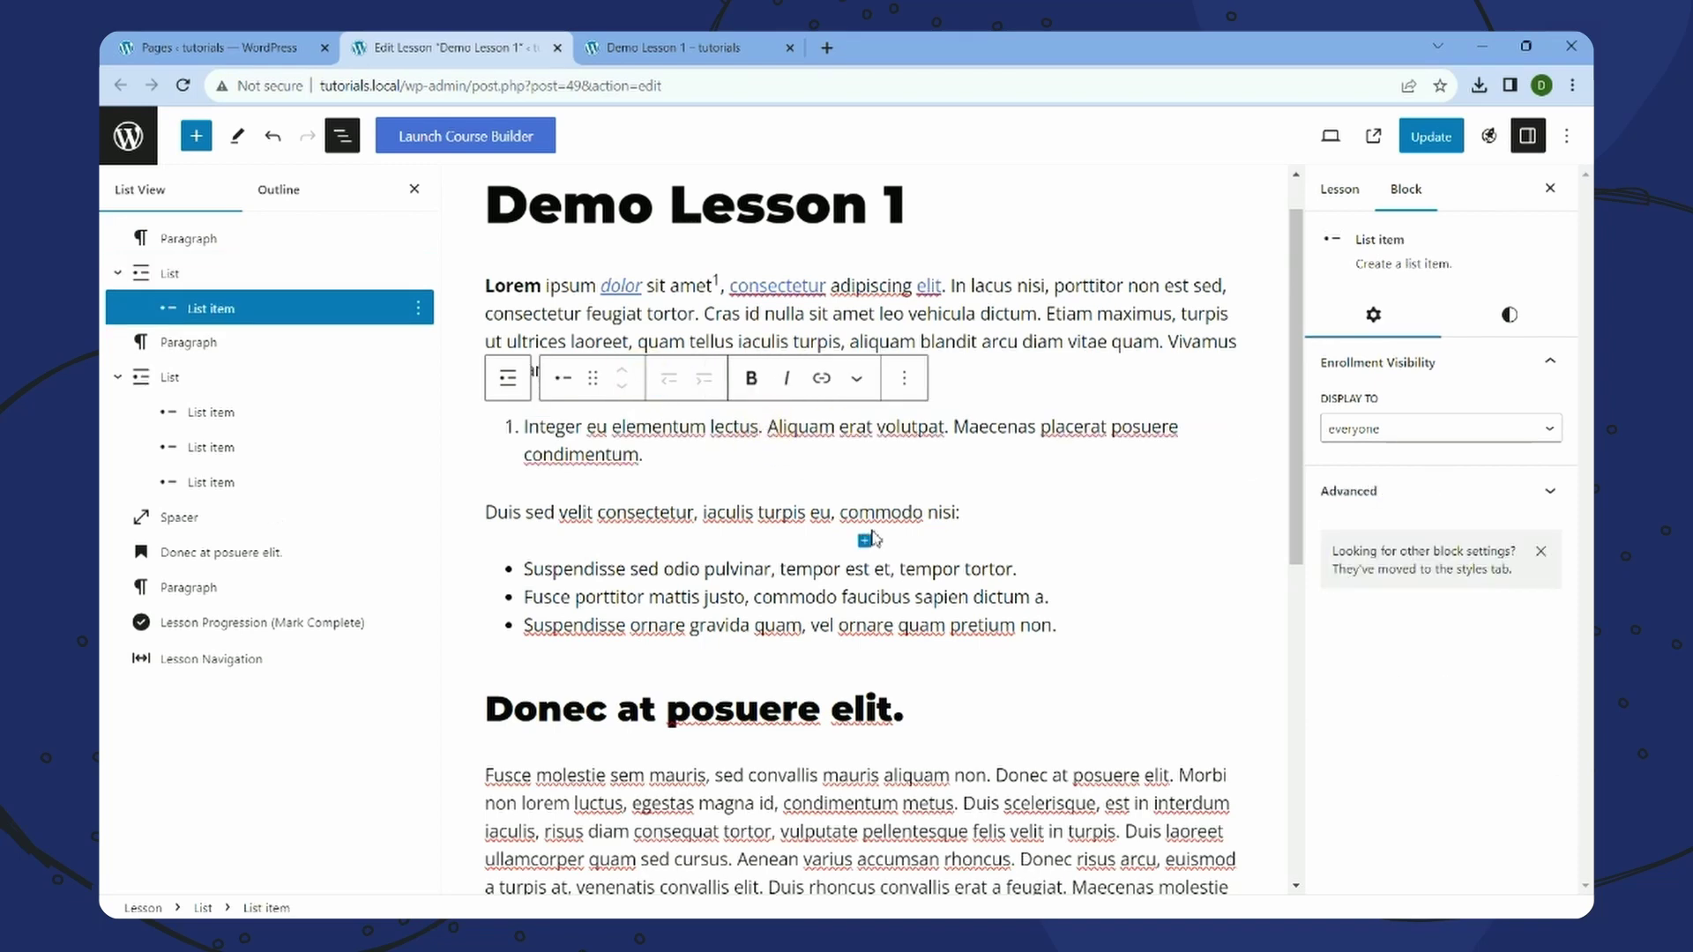
pyautogui.press('BackSpace')
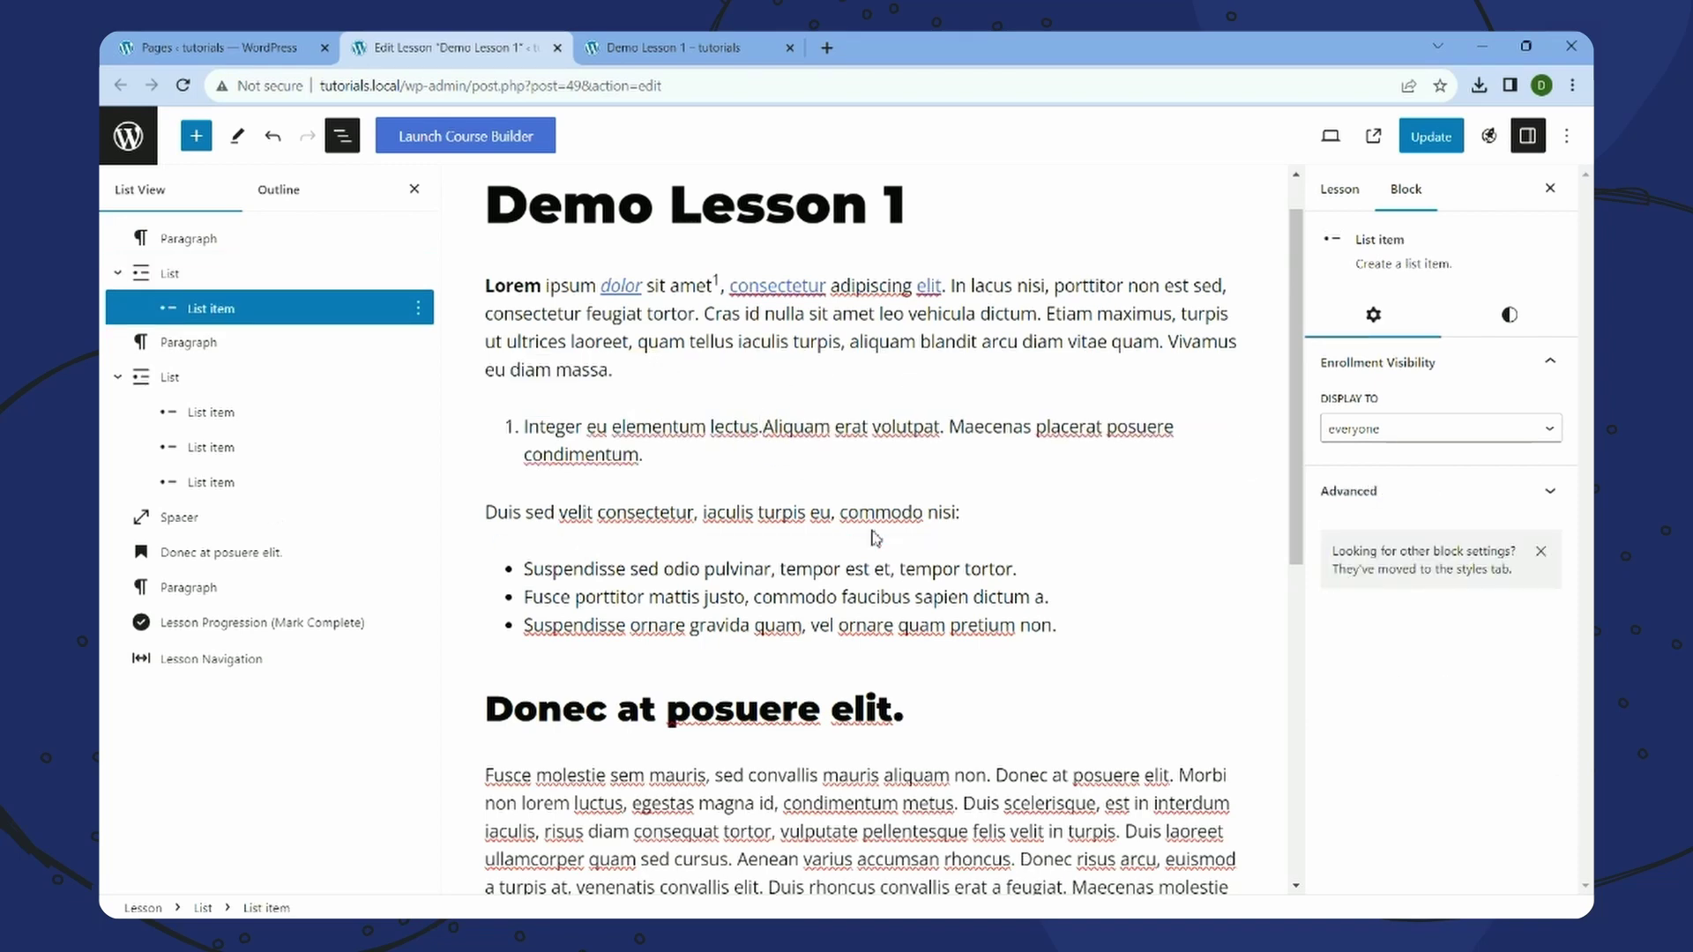
pyautogui.press('Return')
pyautogui.click(714, 429)
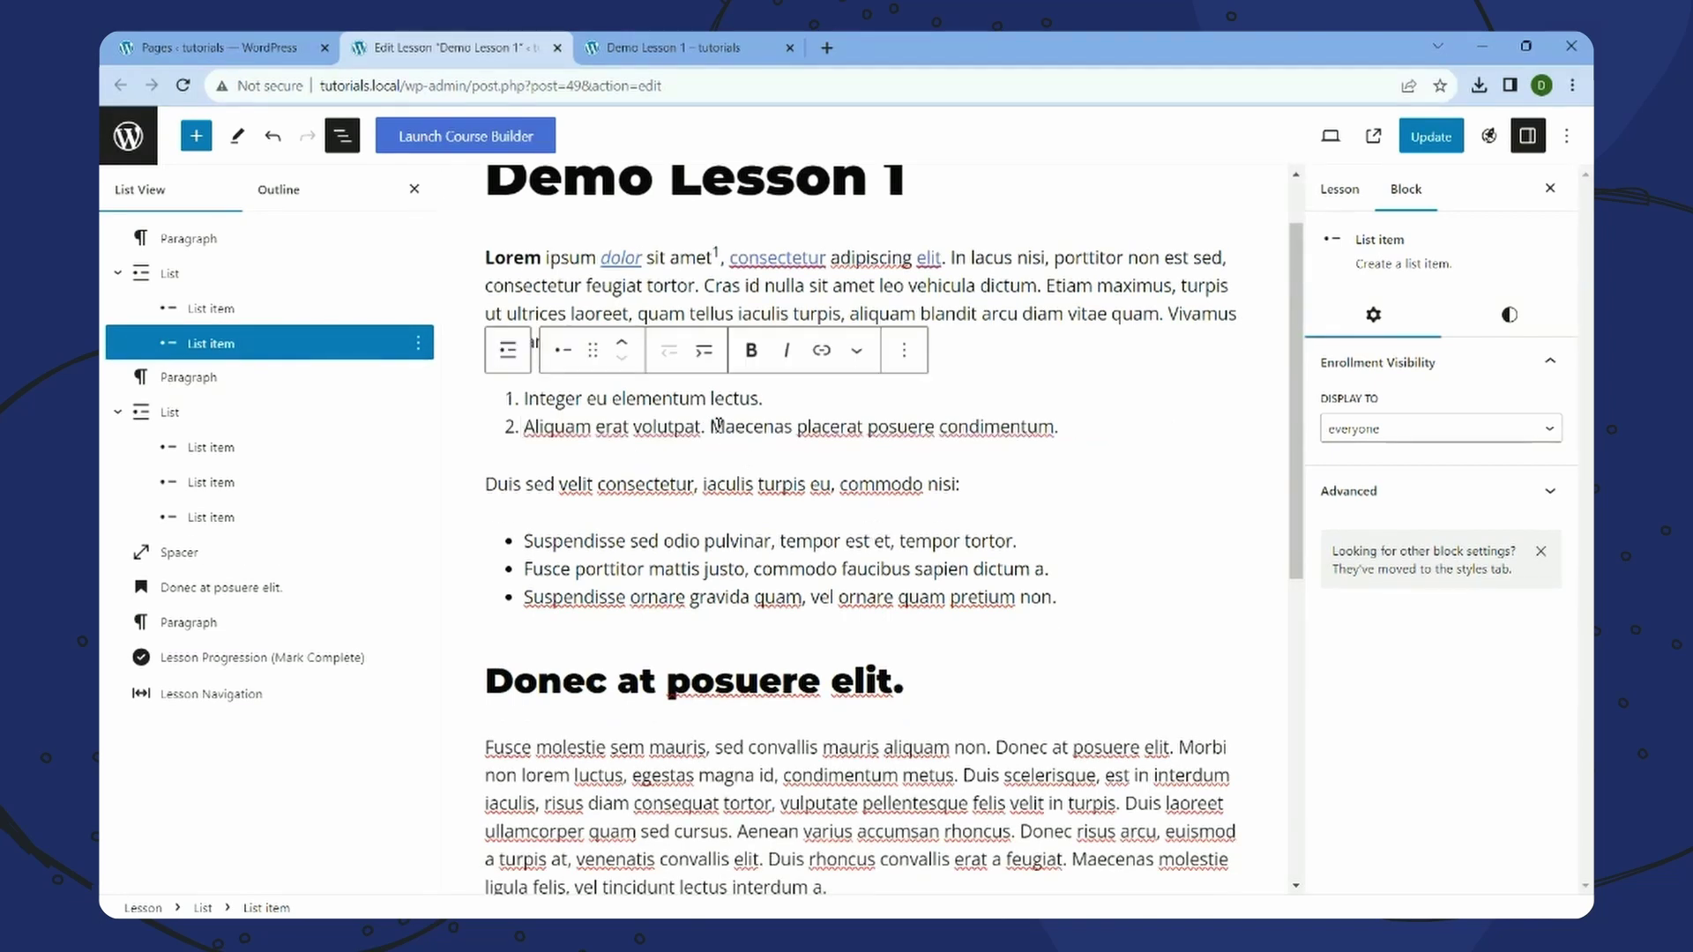
pyautogui.press('BackSpace')
pyautogui.press('Return')
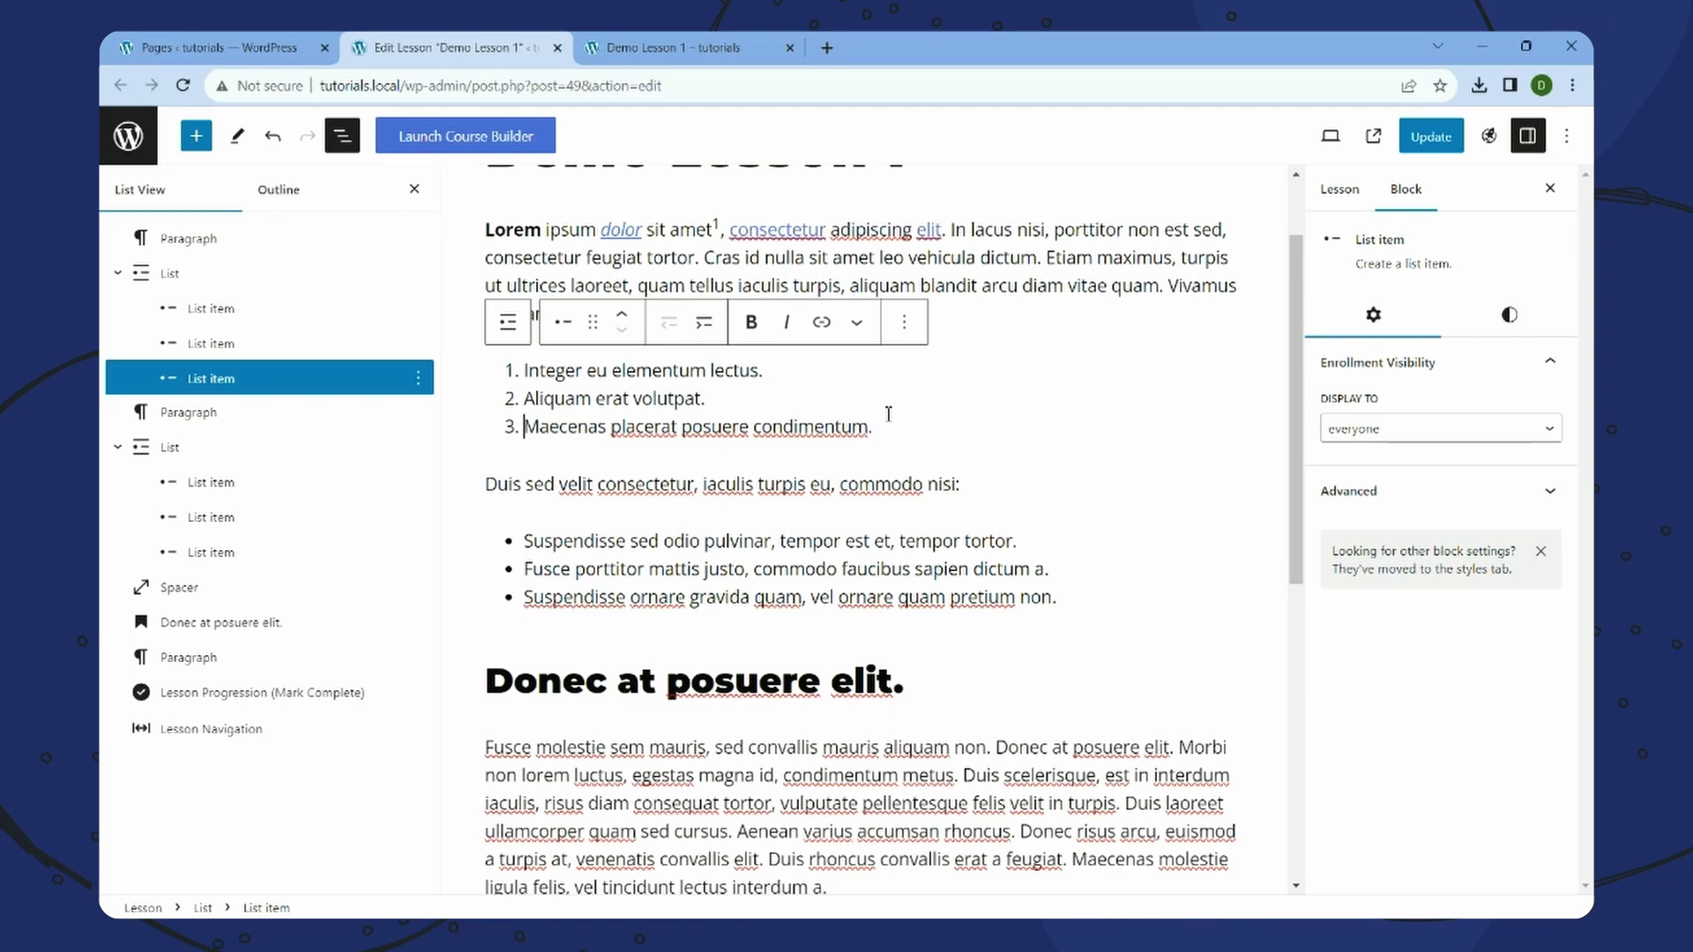
pyautogui.click(1019, 381)
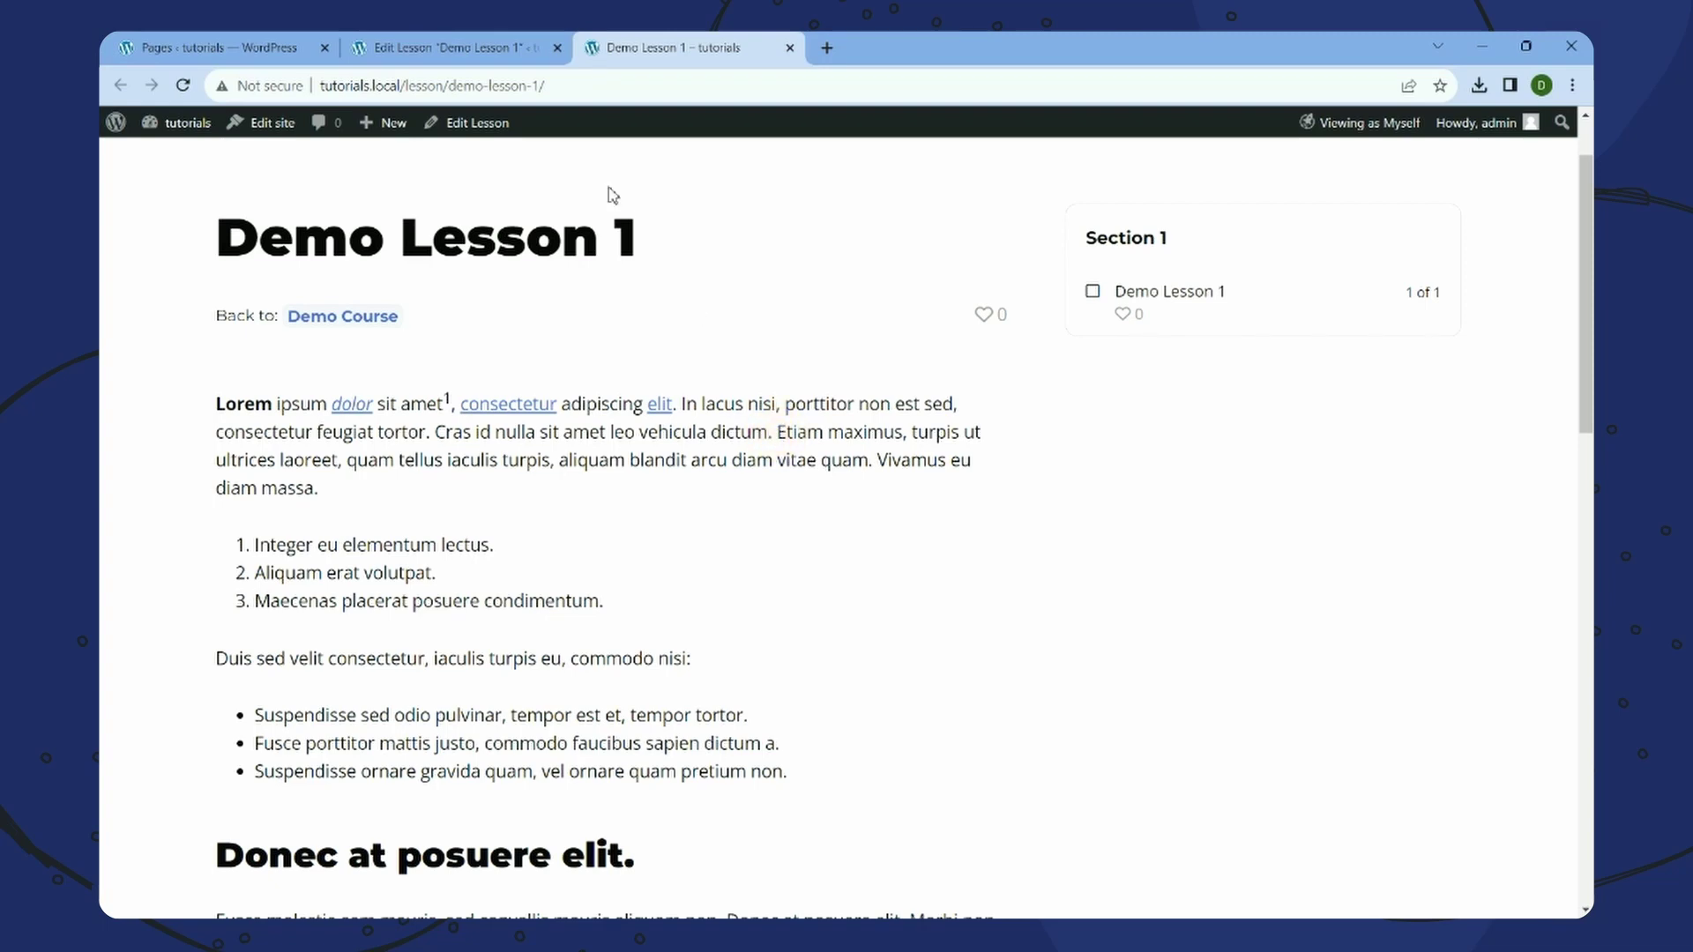
# - Back in the lesson editor, open the emoji picker at the end of the first paragraph
pyautogui.click(476, 55)
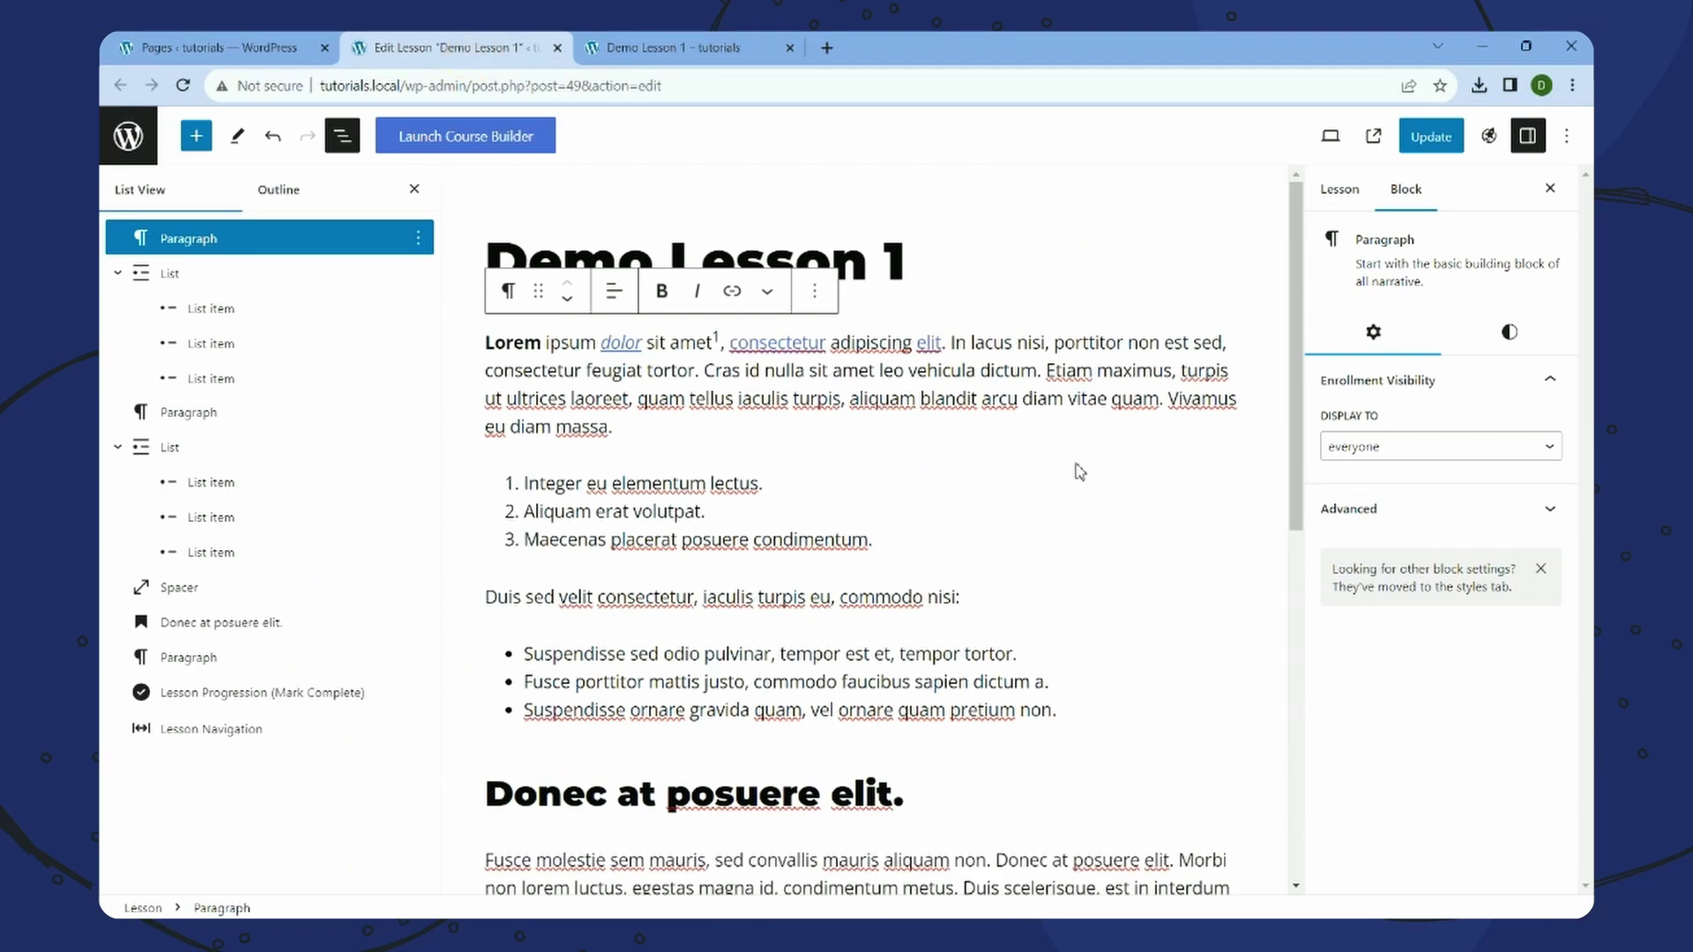
pyautogui.scroll(-1, 1296, 472)
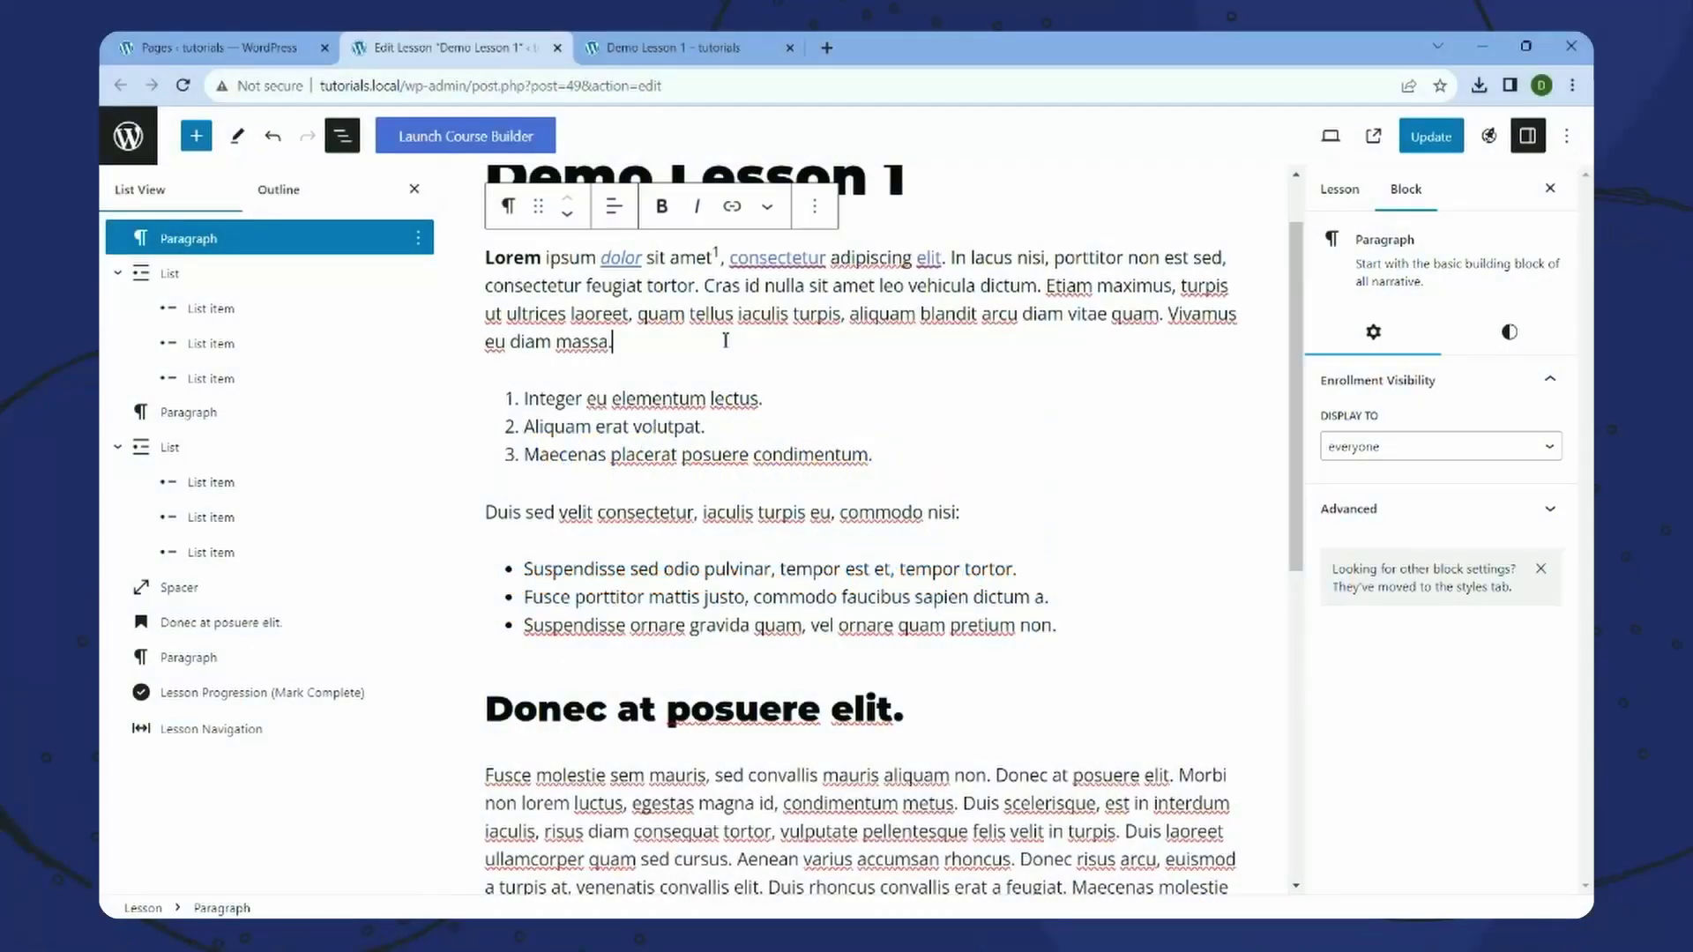
pyautogui.press('super+period')
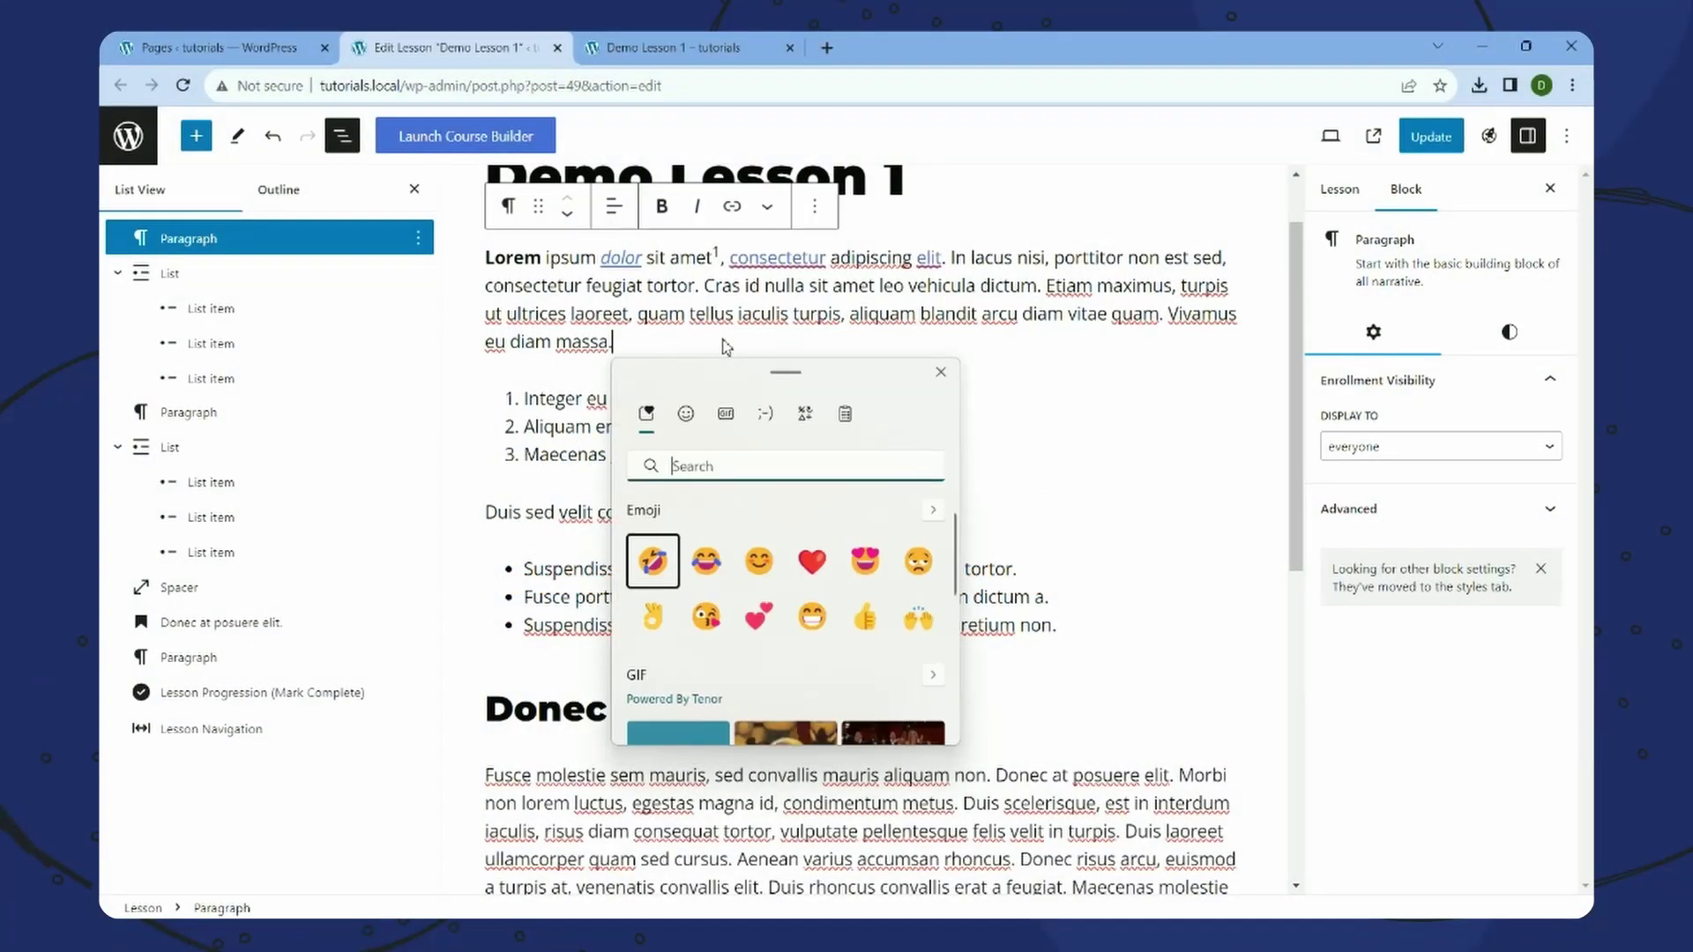
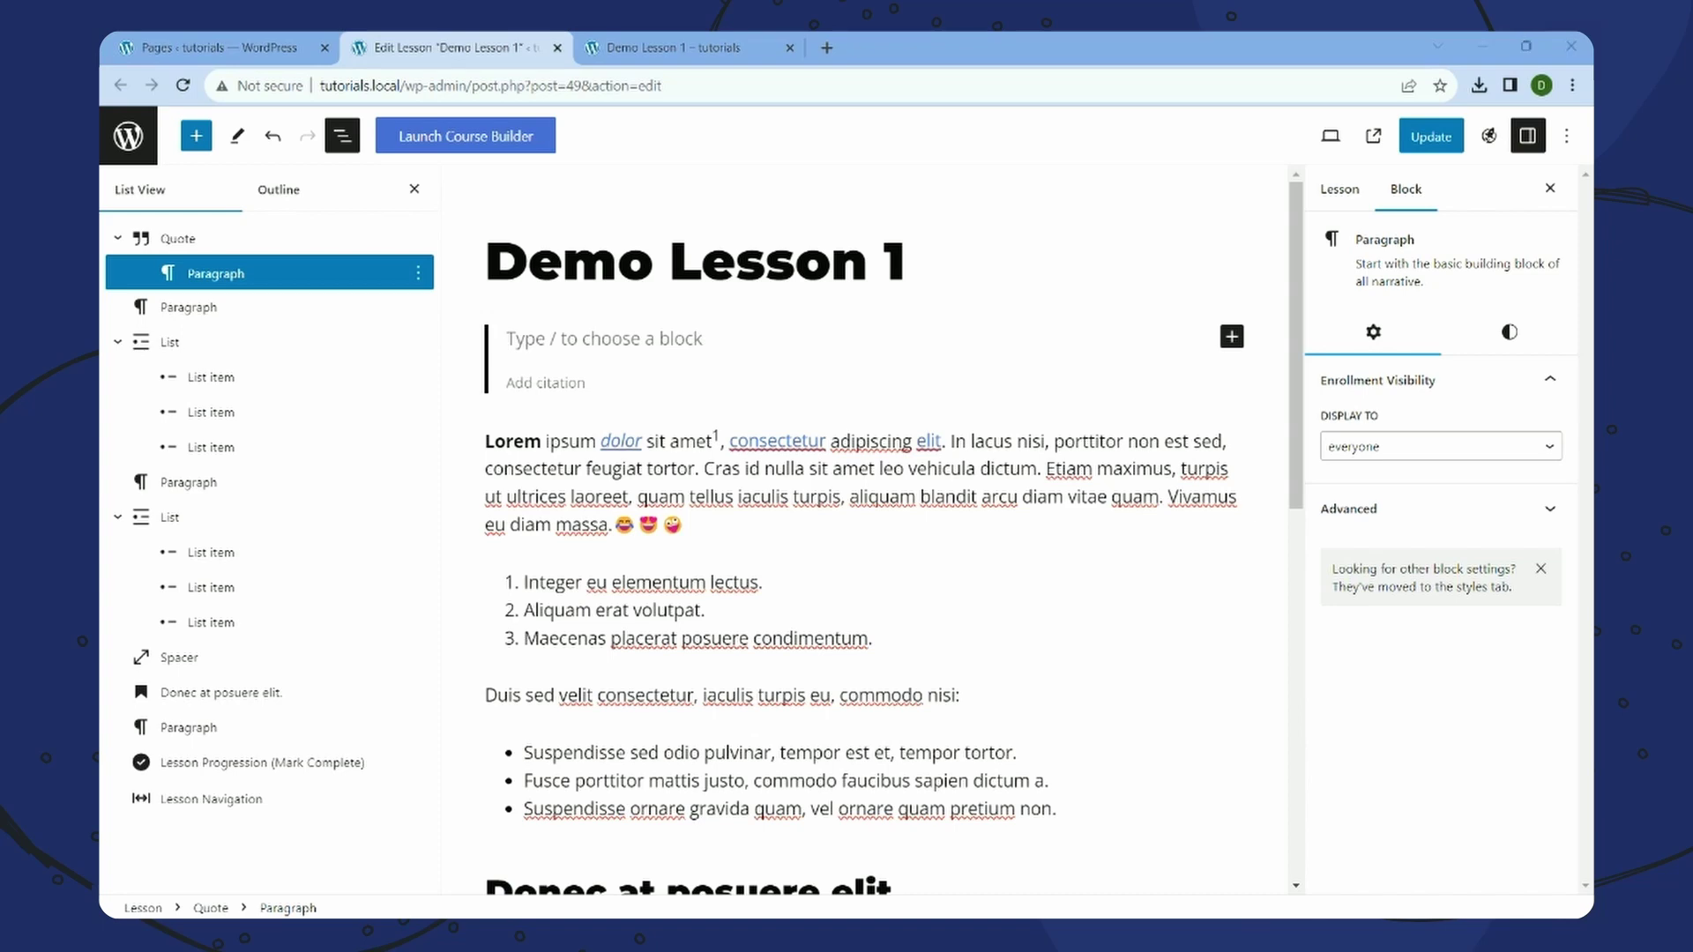
# - Enter the quote "To every man is given the key to the gates of heaven. The same key opens the gates of hell" and cite Richard Feynman
pyautogui.click(623, 339)
pyautogui.write('To every man is given the key to the gates of heaven. The same key opens the gates of hell')
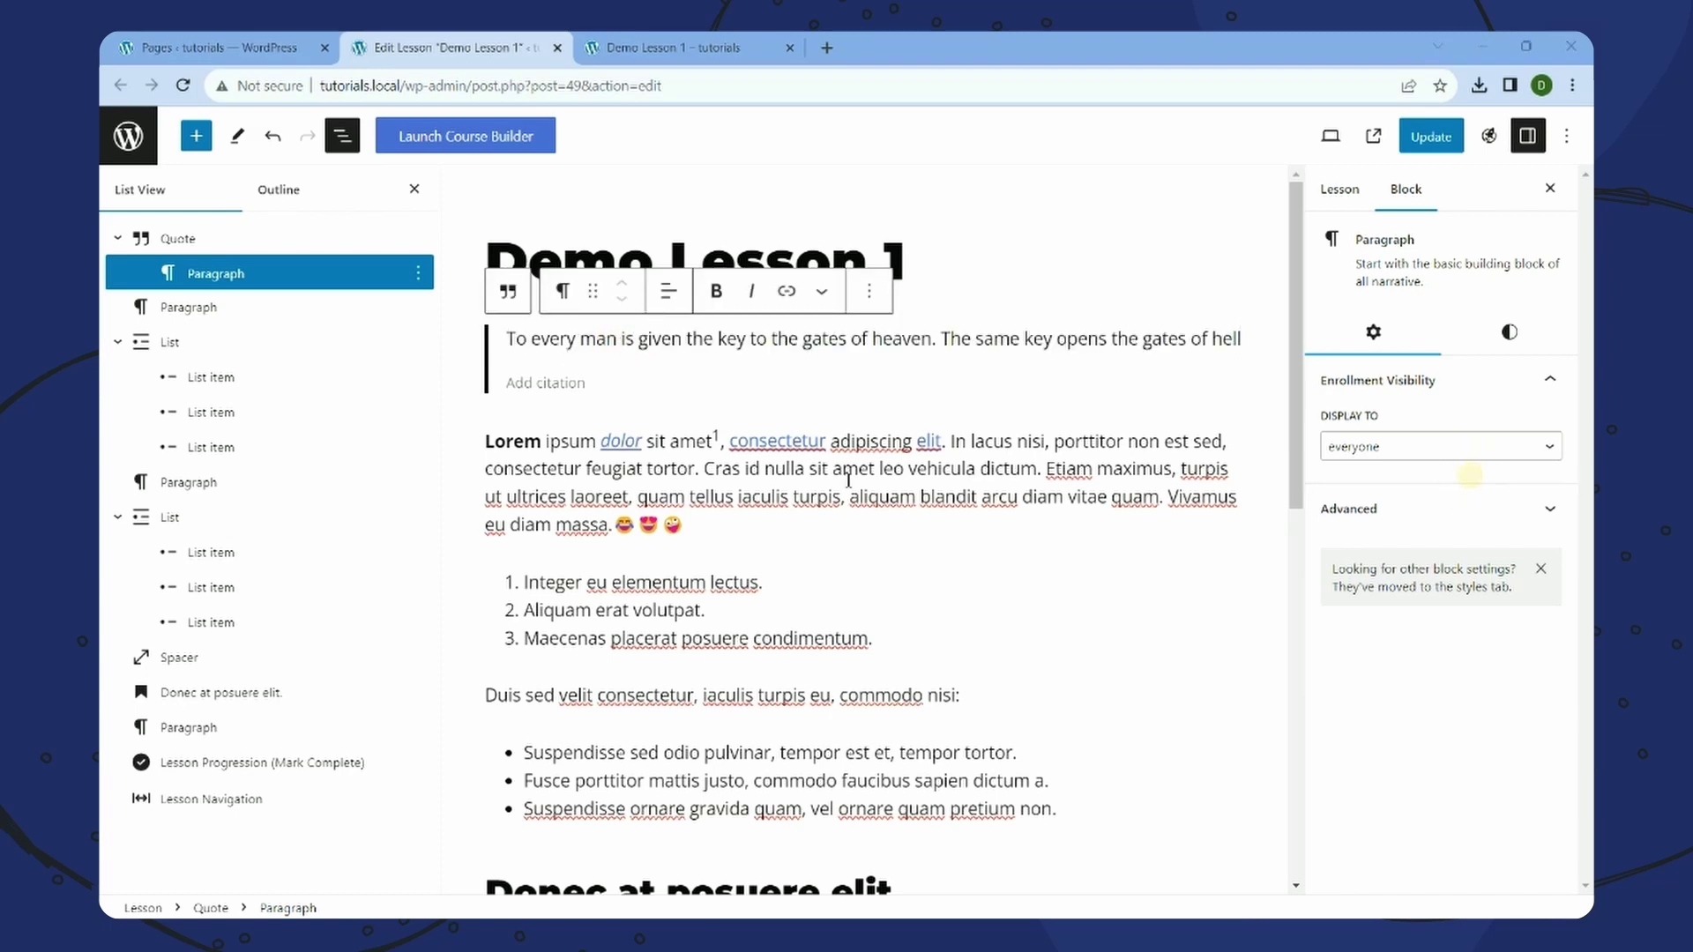
pyautogui.click(541, 385)
pyautogui.write('Richard Feynman')
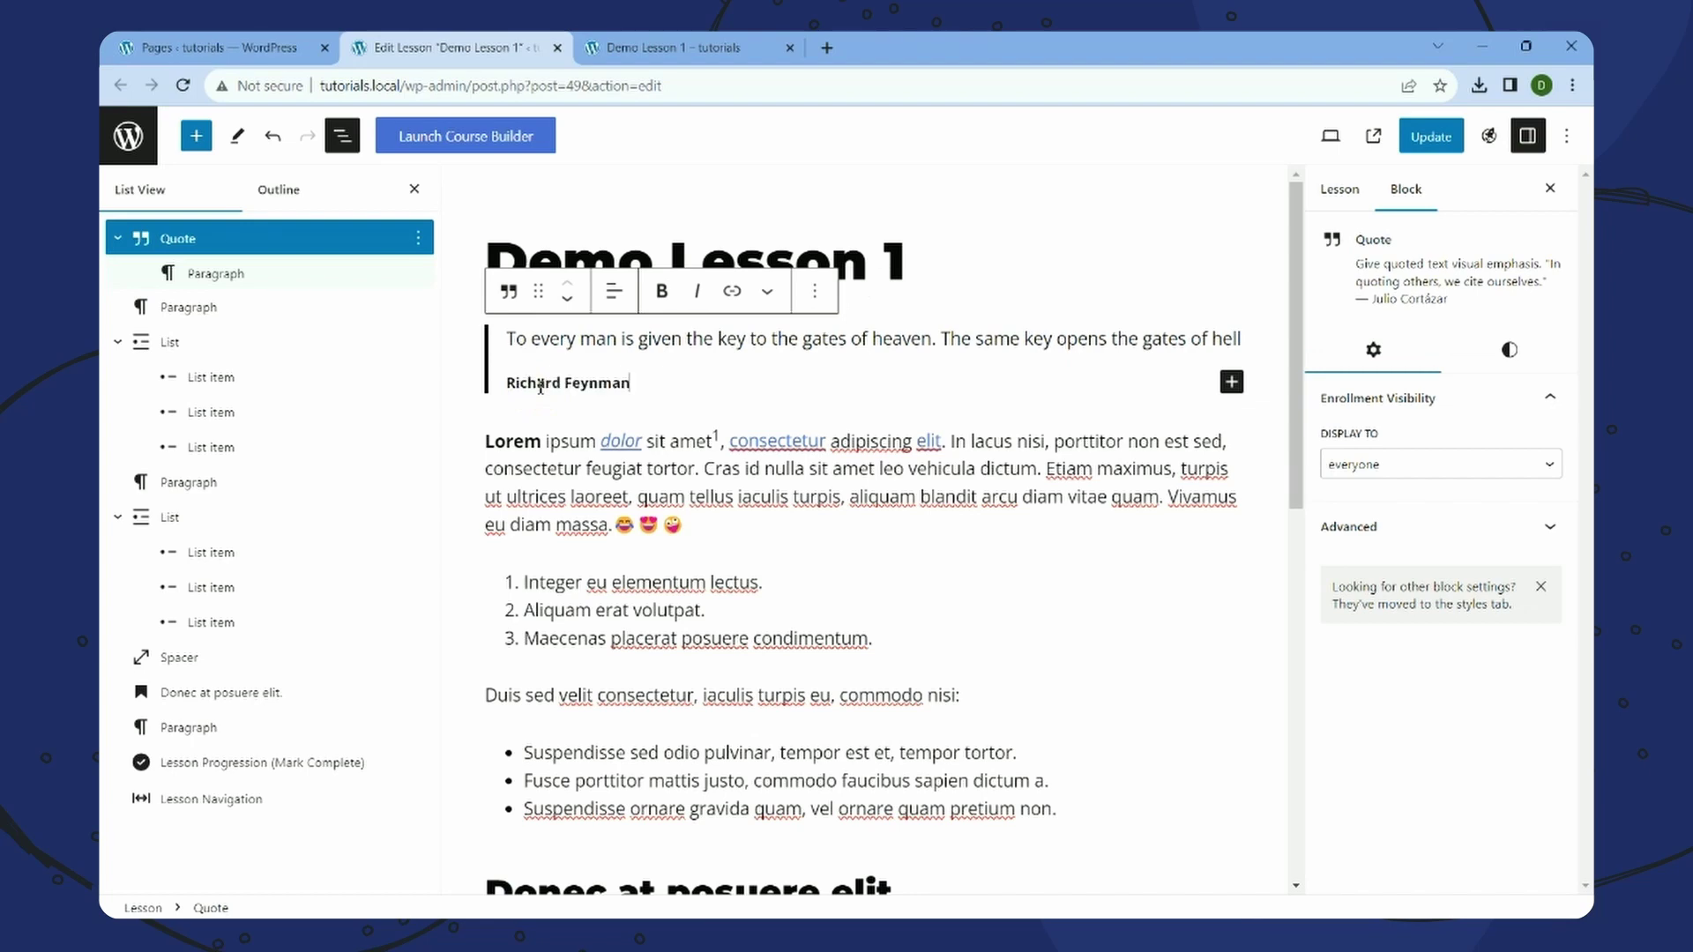
# - Remove the bold formatting from the quote's citation text
pyautogui.tripleClick(541, 385)
pyautogui.click(661, 291)
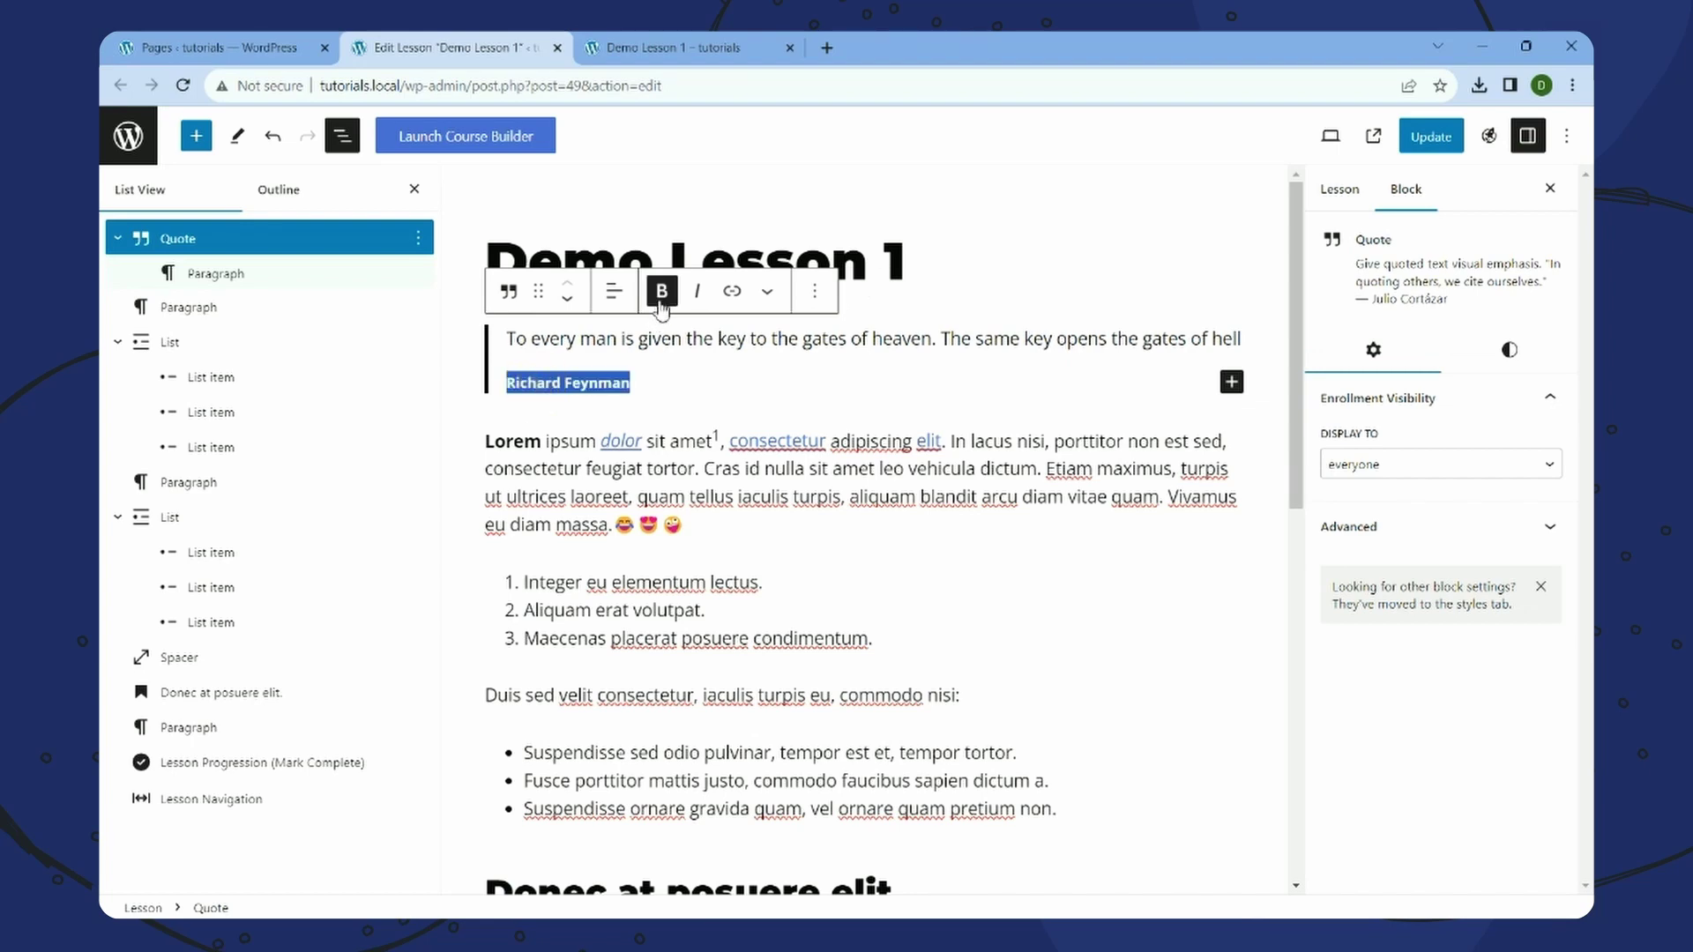
pyautogui.click(1059, 604)
# - Update the lesson and reload the published Demo Lesson 1 page to view the changes
pyautogui.click(1431, 136)
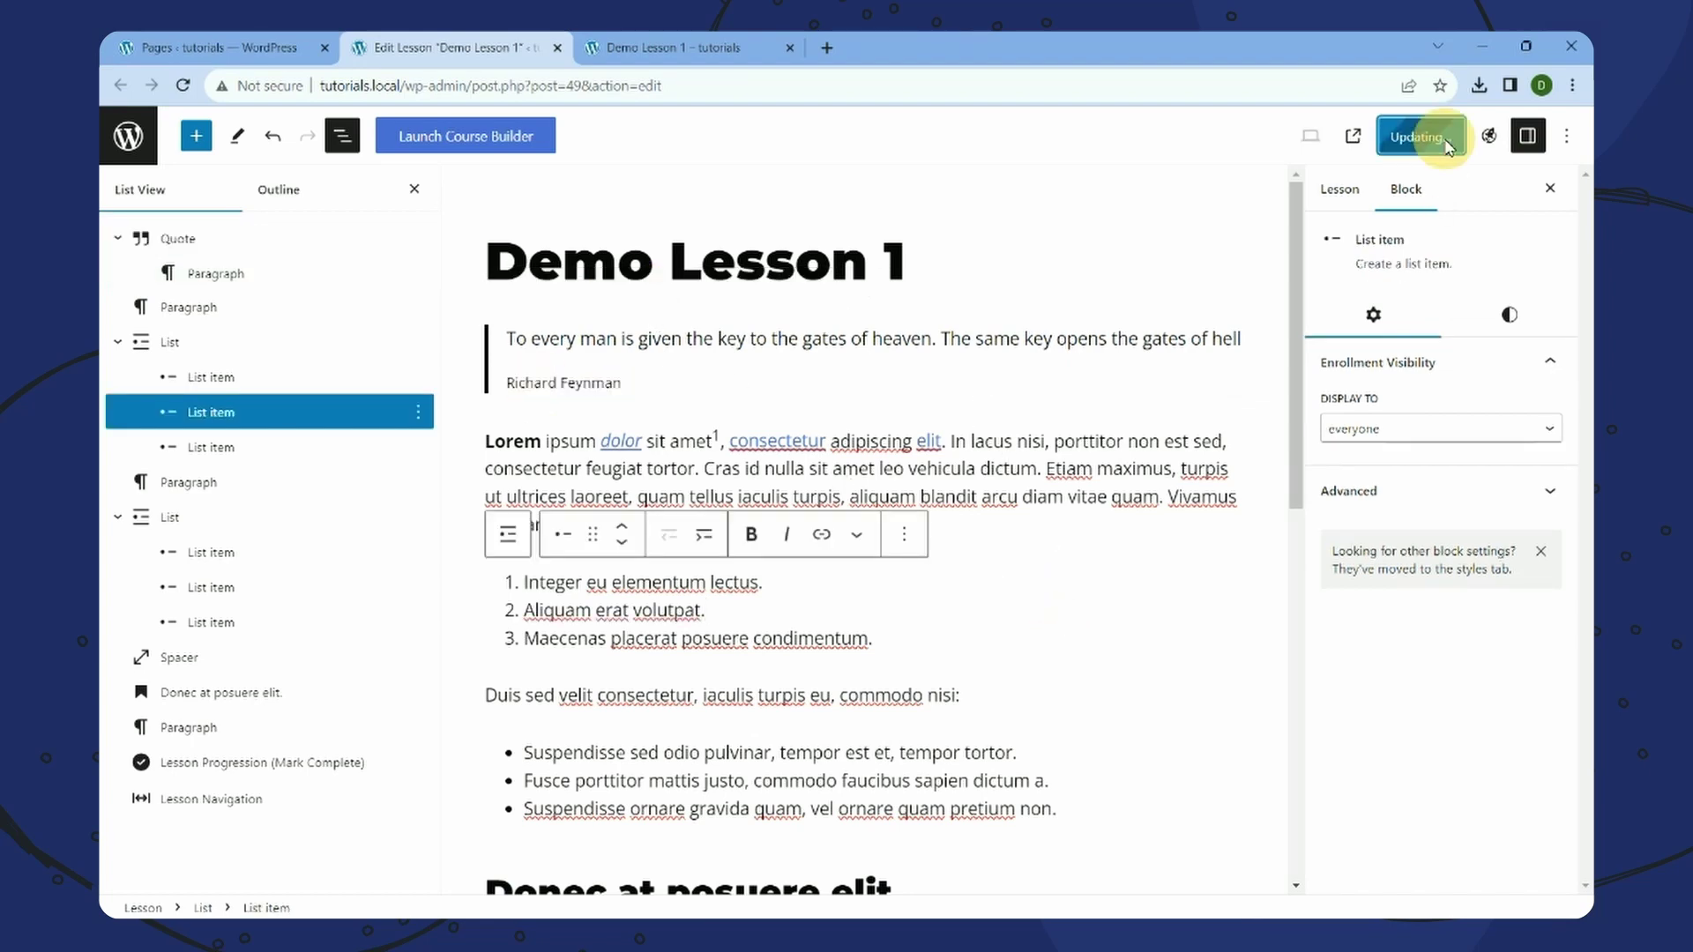
pyautogui.click(668, 39)
pyautogui.rightClick(1192, 591)
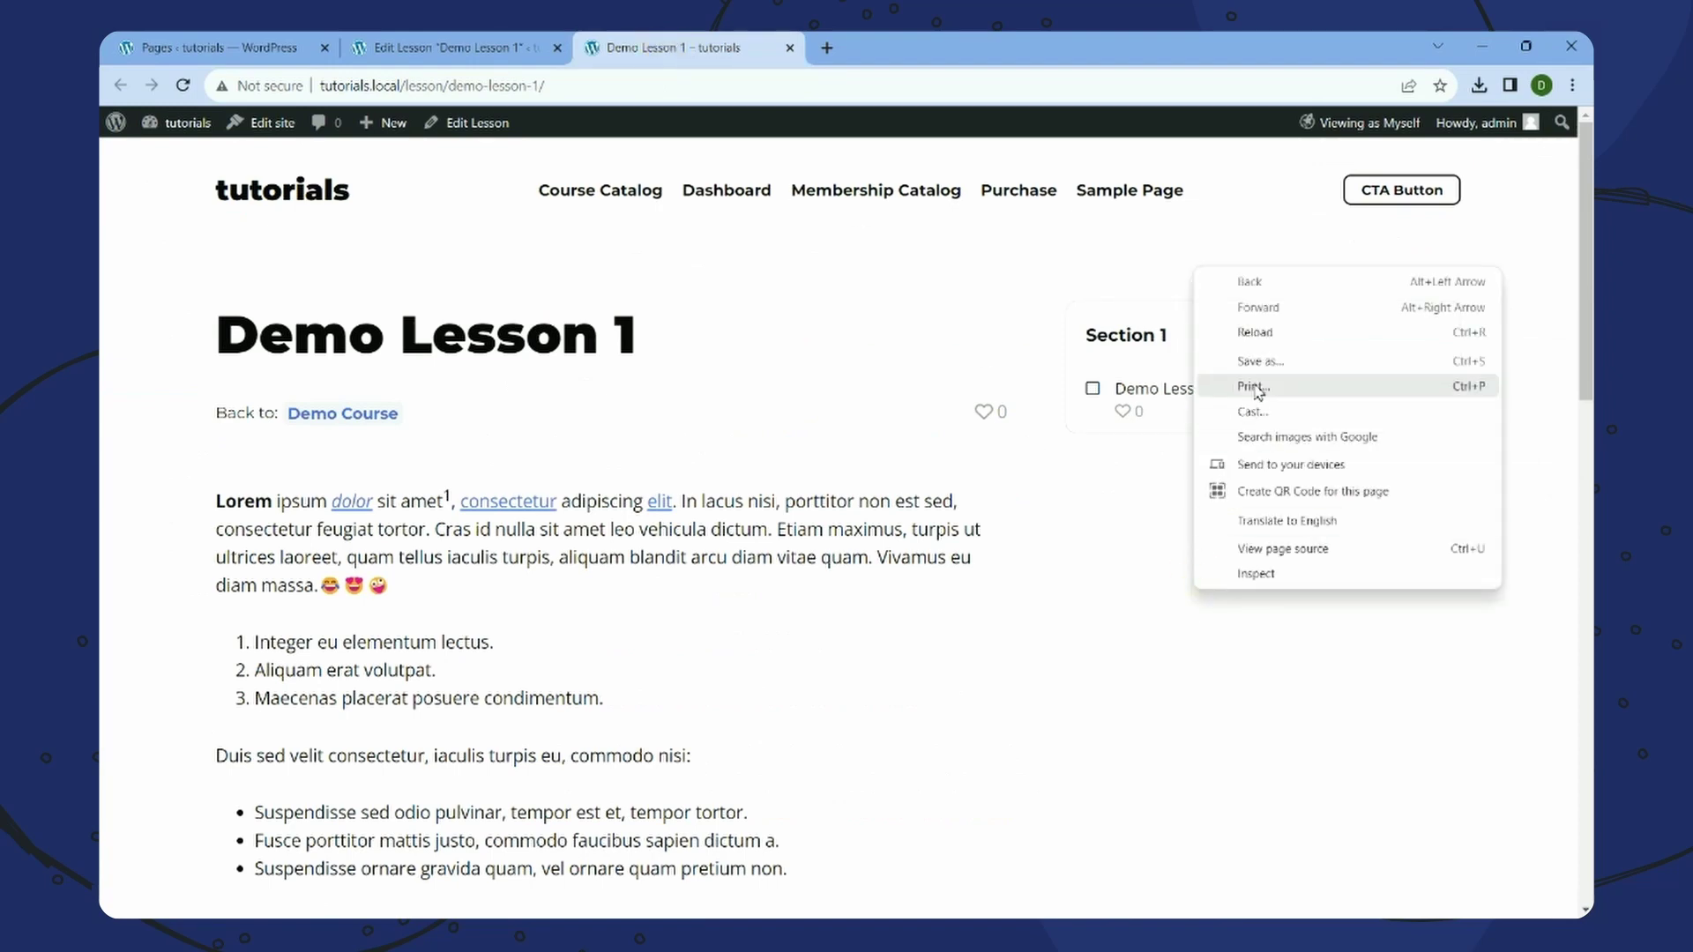
pyautogui.click(1267, 333)
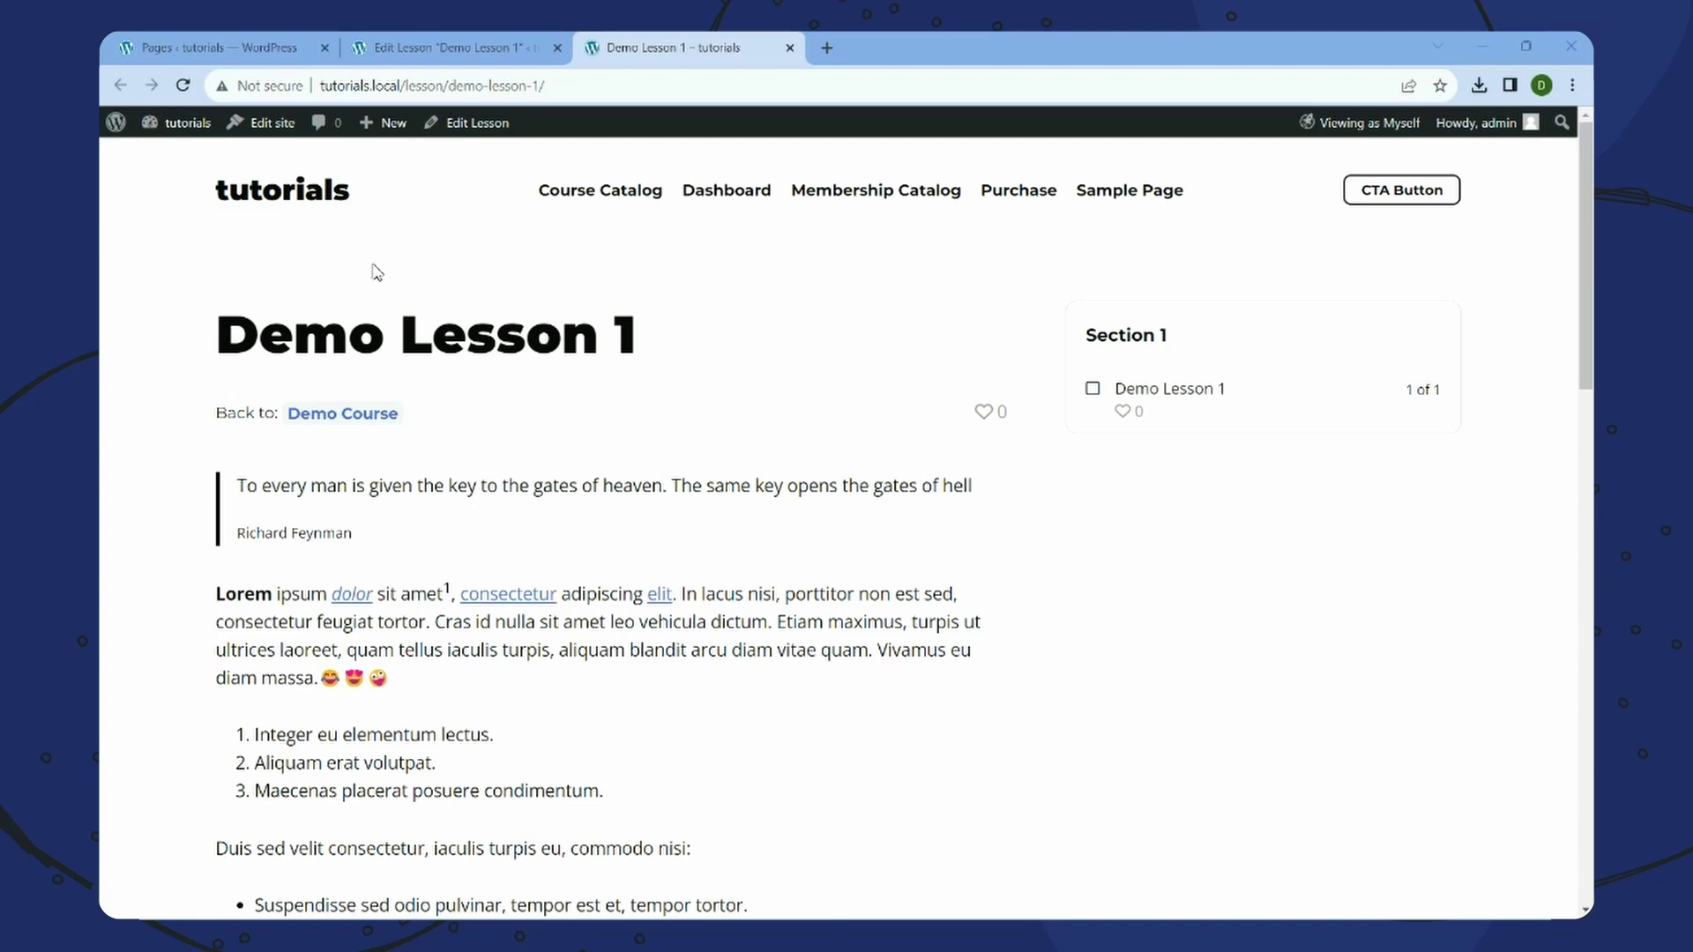
# - Go to the installed plugins in the WordPress admin and activate Jetpack
pyautogui.click(137, 44)
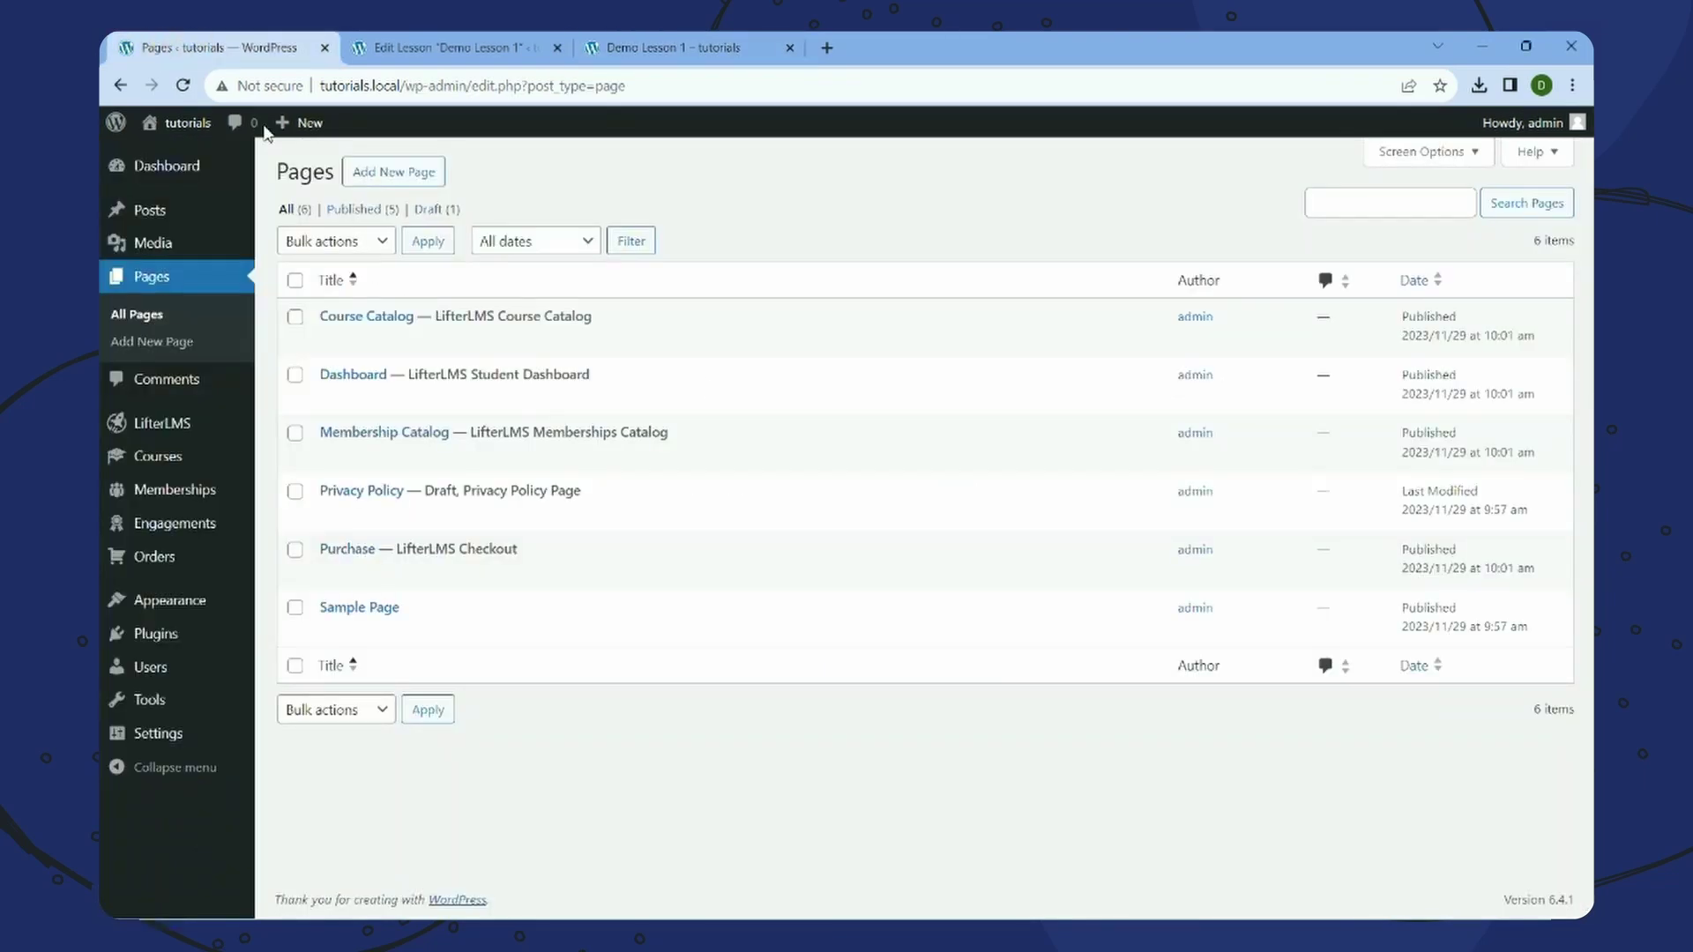
pyautogui.click(842, 858)
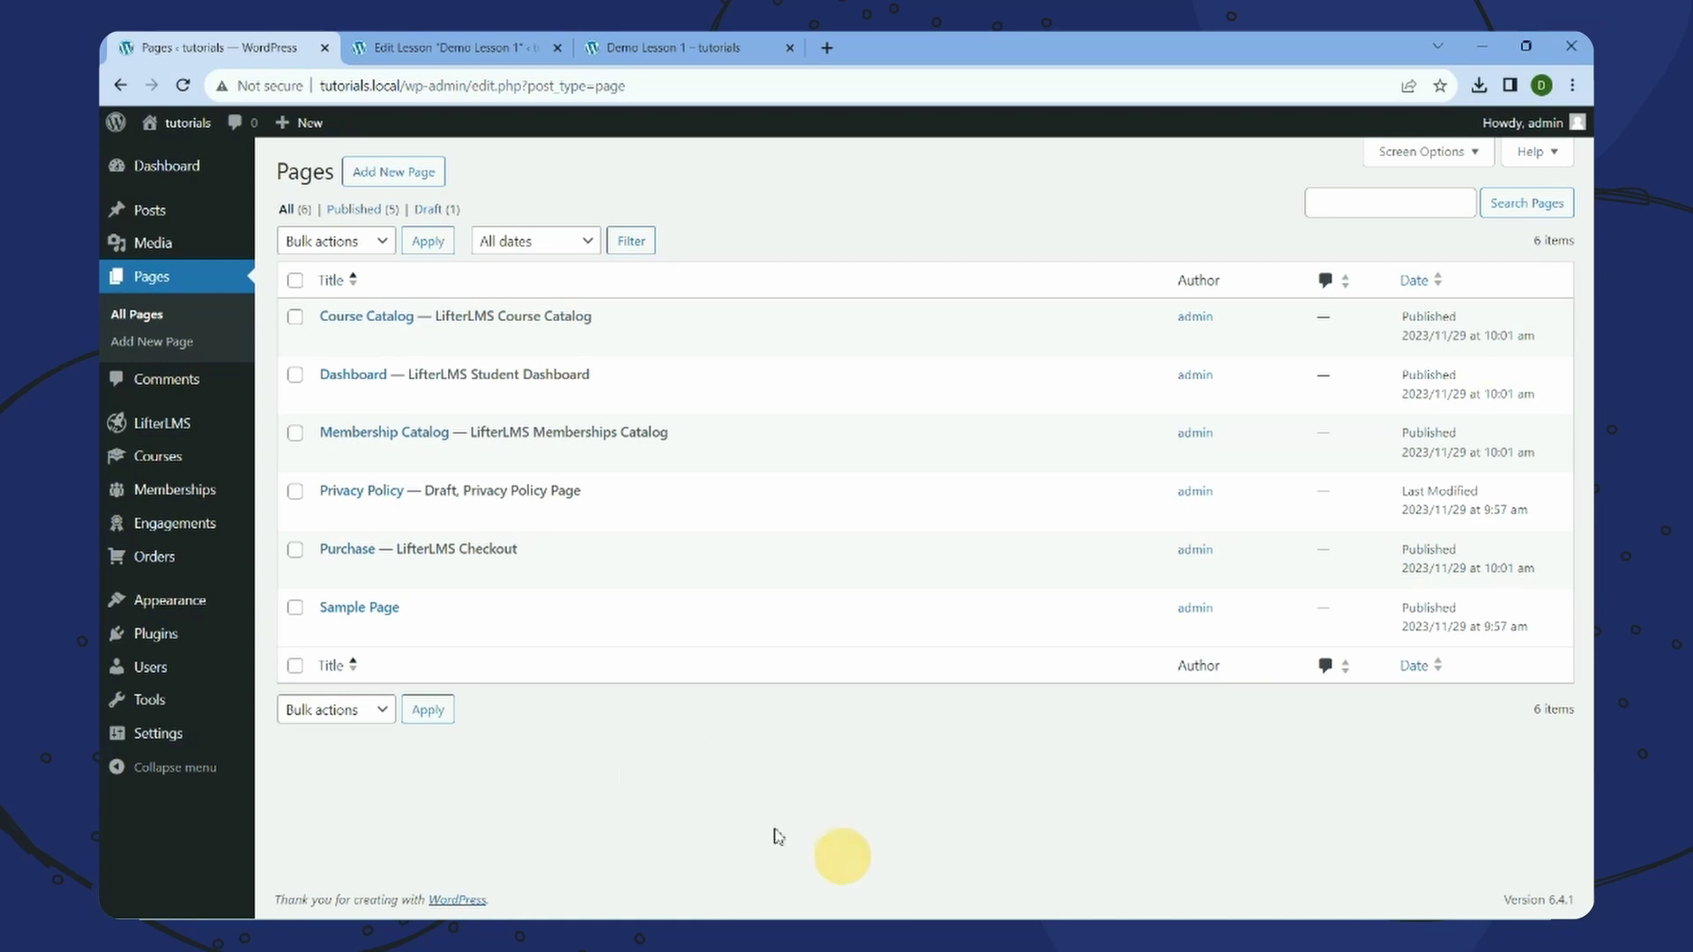
pyautogui.click(231, 634)
pyautogui.click(343, 430)
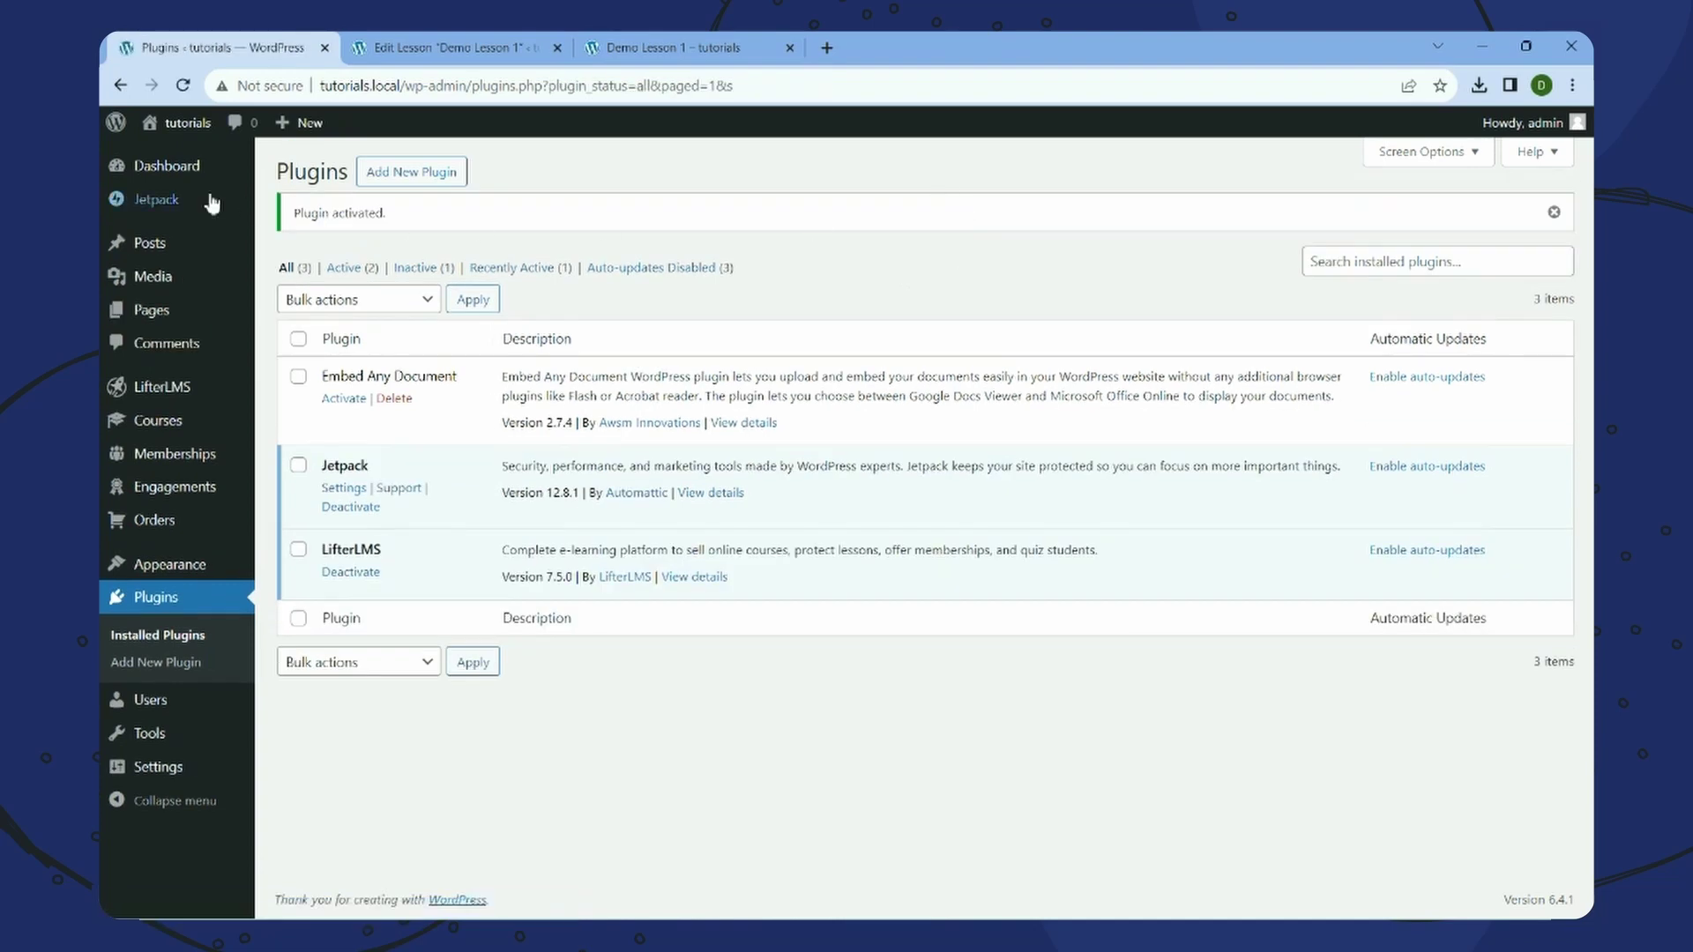
# - Open Jetpack's Writing settings and examine the LaTeX markup option under Composing
pyautogui.click(176, 202)
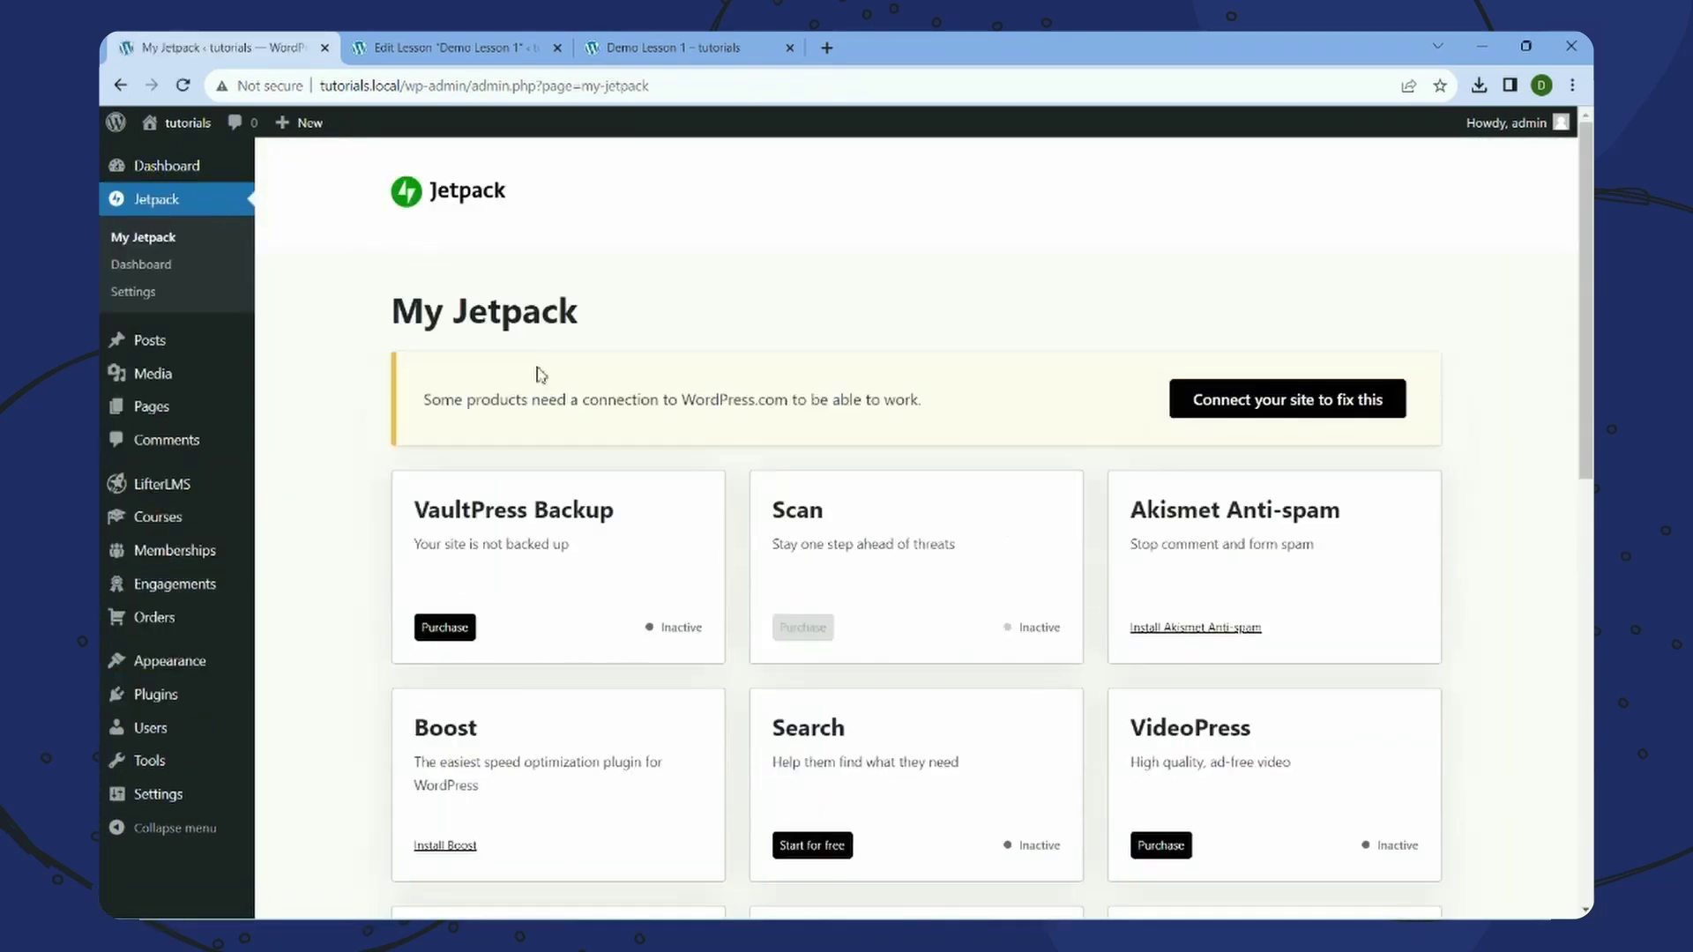
pyautogui.click(221, 300)
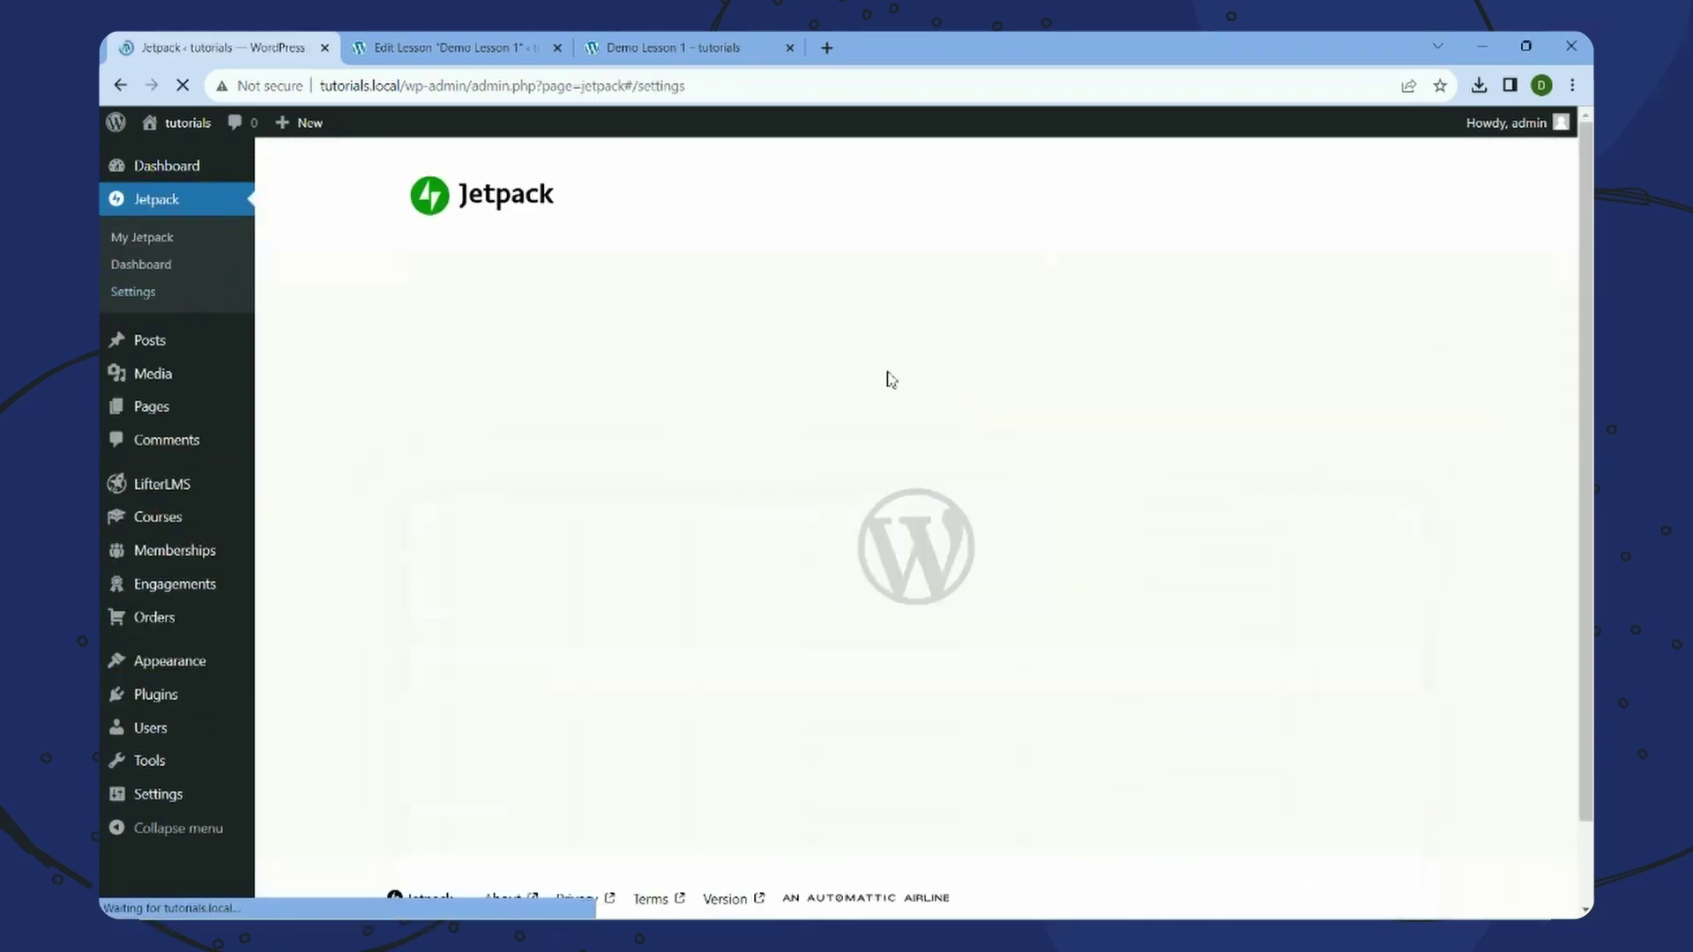
pyautogui.click(650, 267)
pyautogui.scroll(-7, 1212, 411)
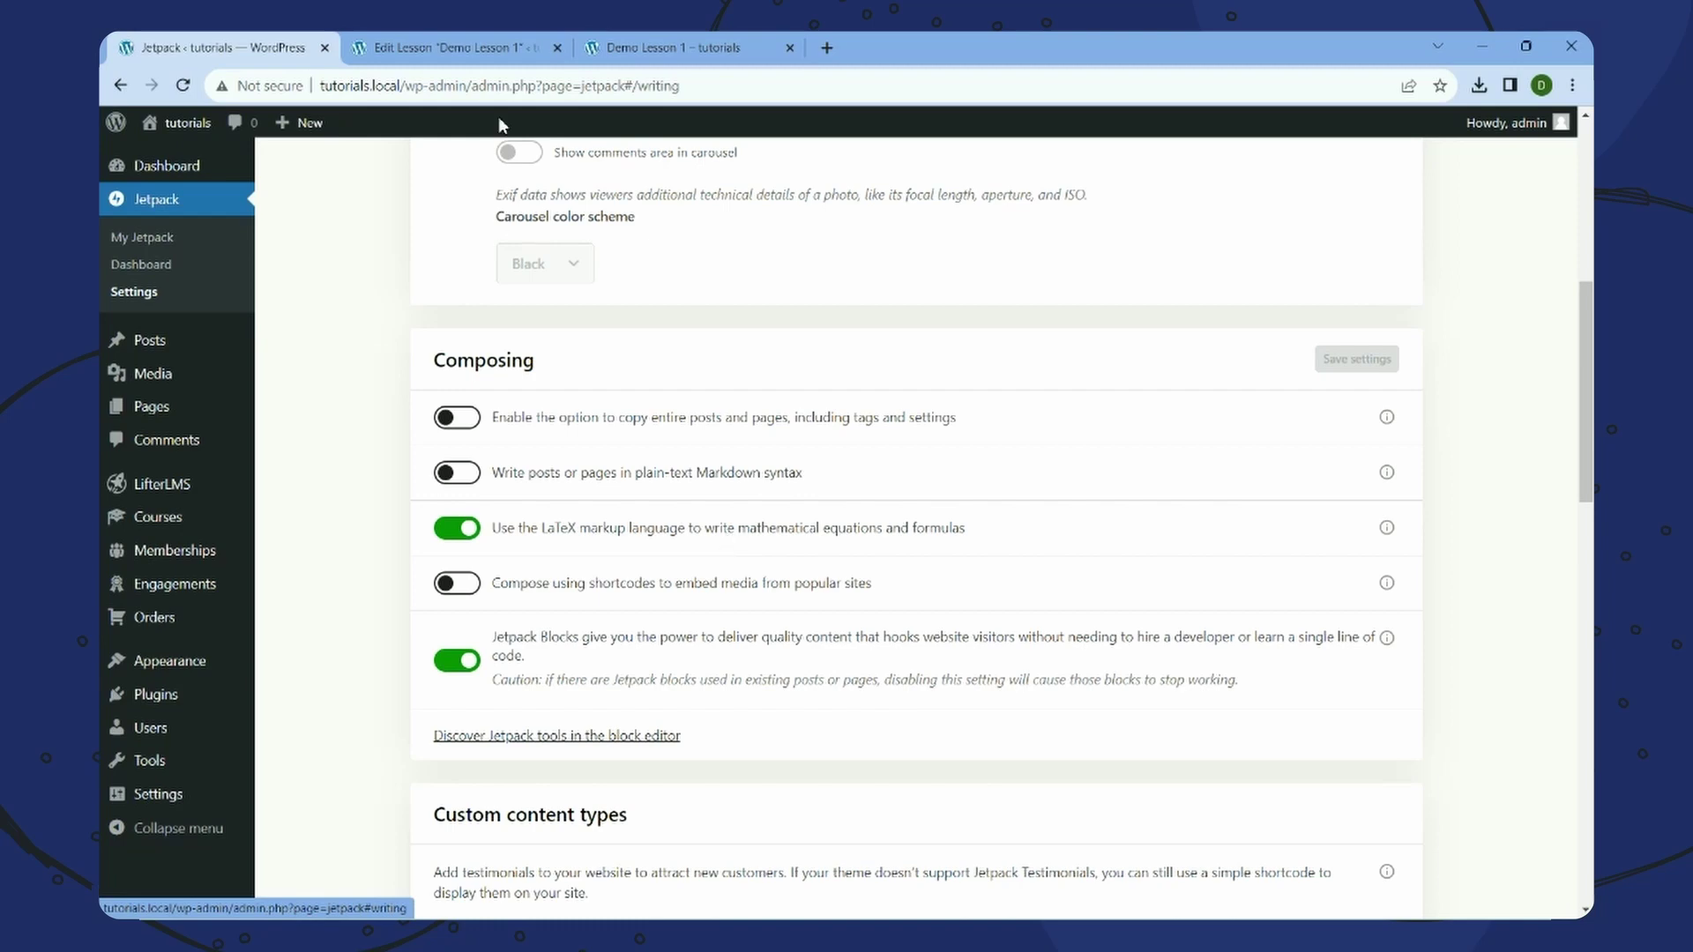
# - Return to the lesson editor, switch to the published Demo Lesson 1 page and reload it
pyautogui.click(467, 47)
pyautogui.rightClick(948, 120)
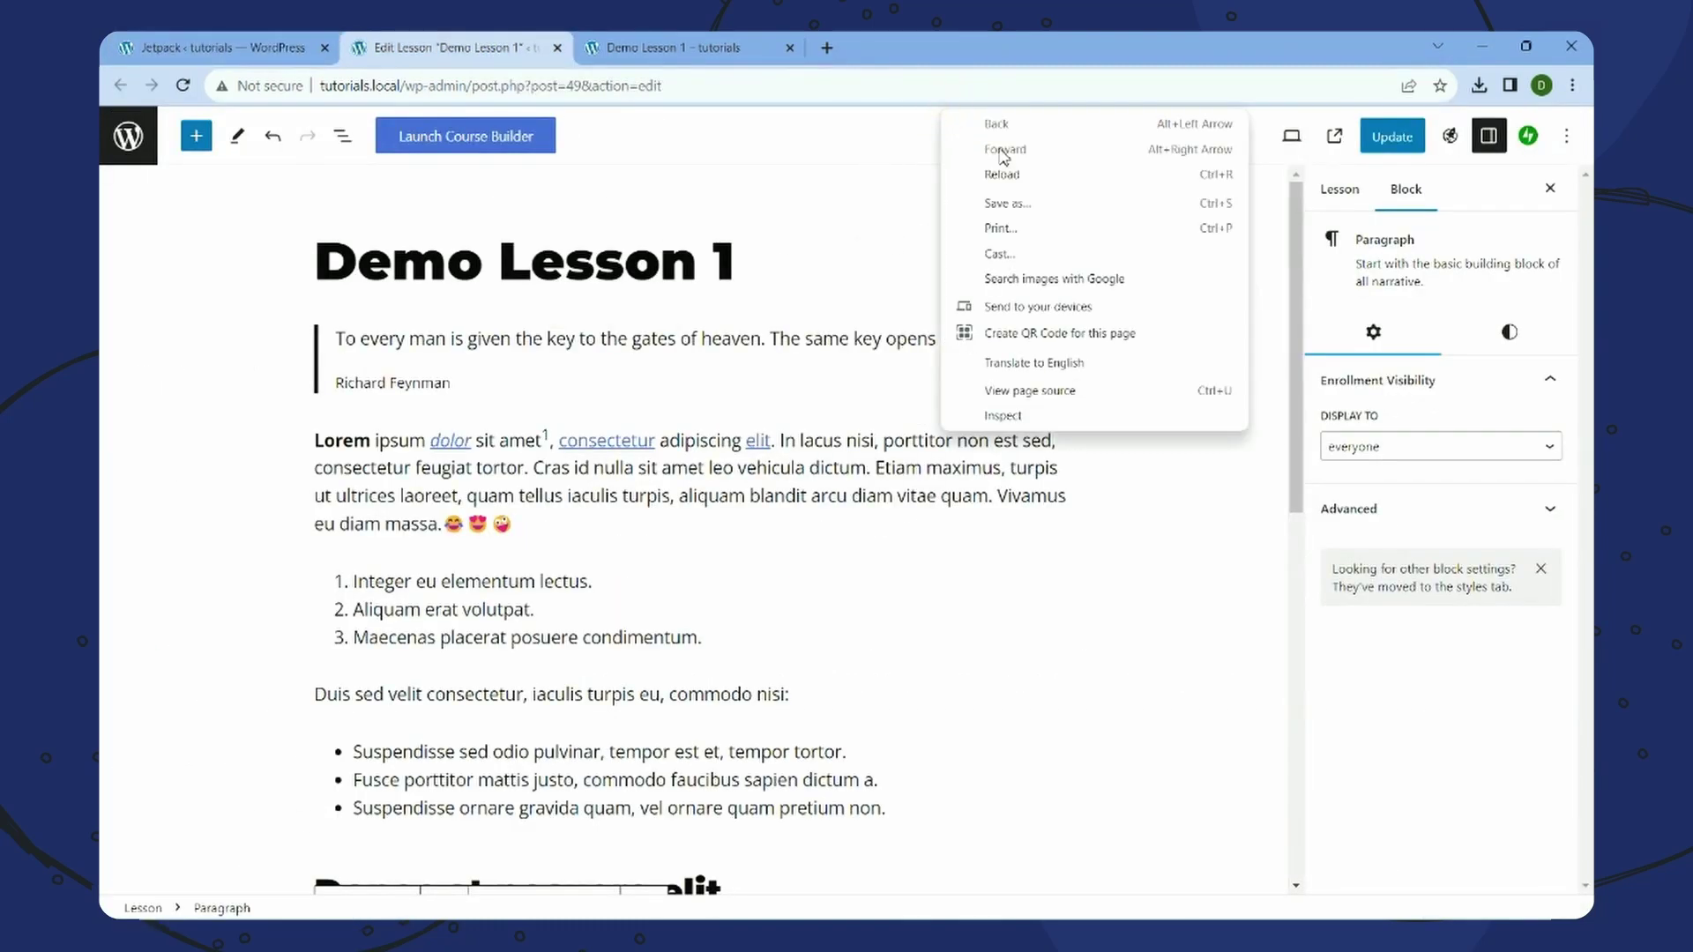
pyautogui.press('Escape')
pyautogui.hotkey('ctrl', 'Tab')
pyautogui.rightClick(1233, 285)
pyautogui.click(1257, 327)
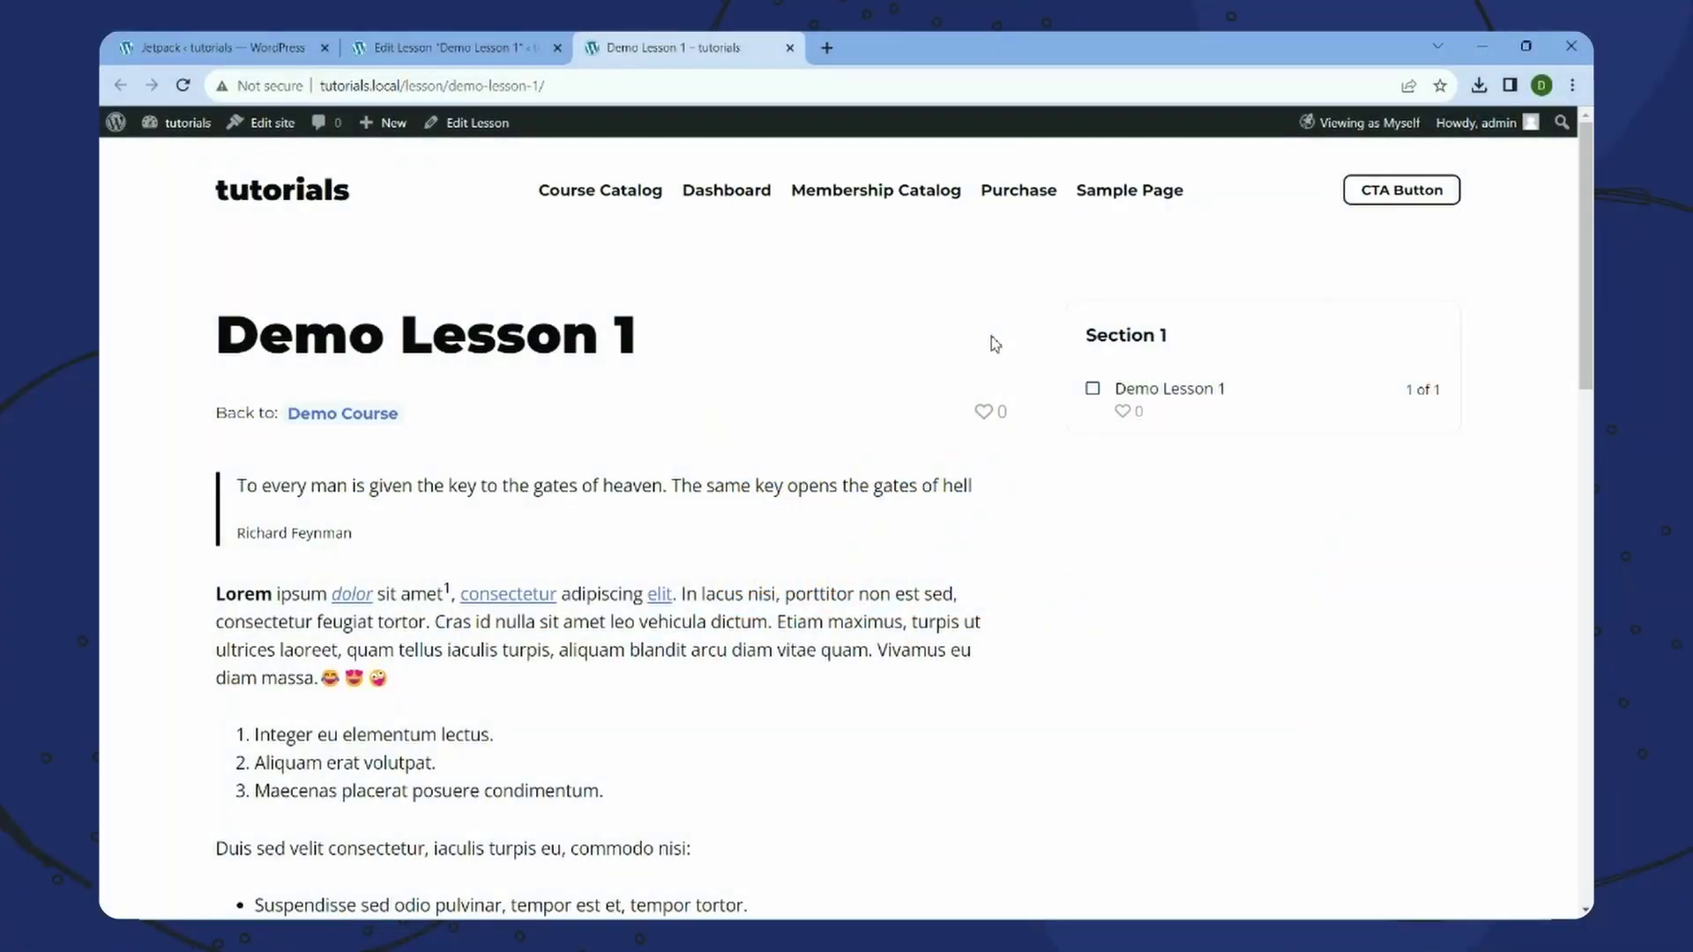
# - In the lesson editor, insert an inline $latex $ shortcode after "Fusce molestie sem mauris," in the paragraph under the "Donec at posuere elit." heading
pyautogui.scroll(-5, 941, 518)
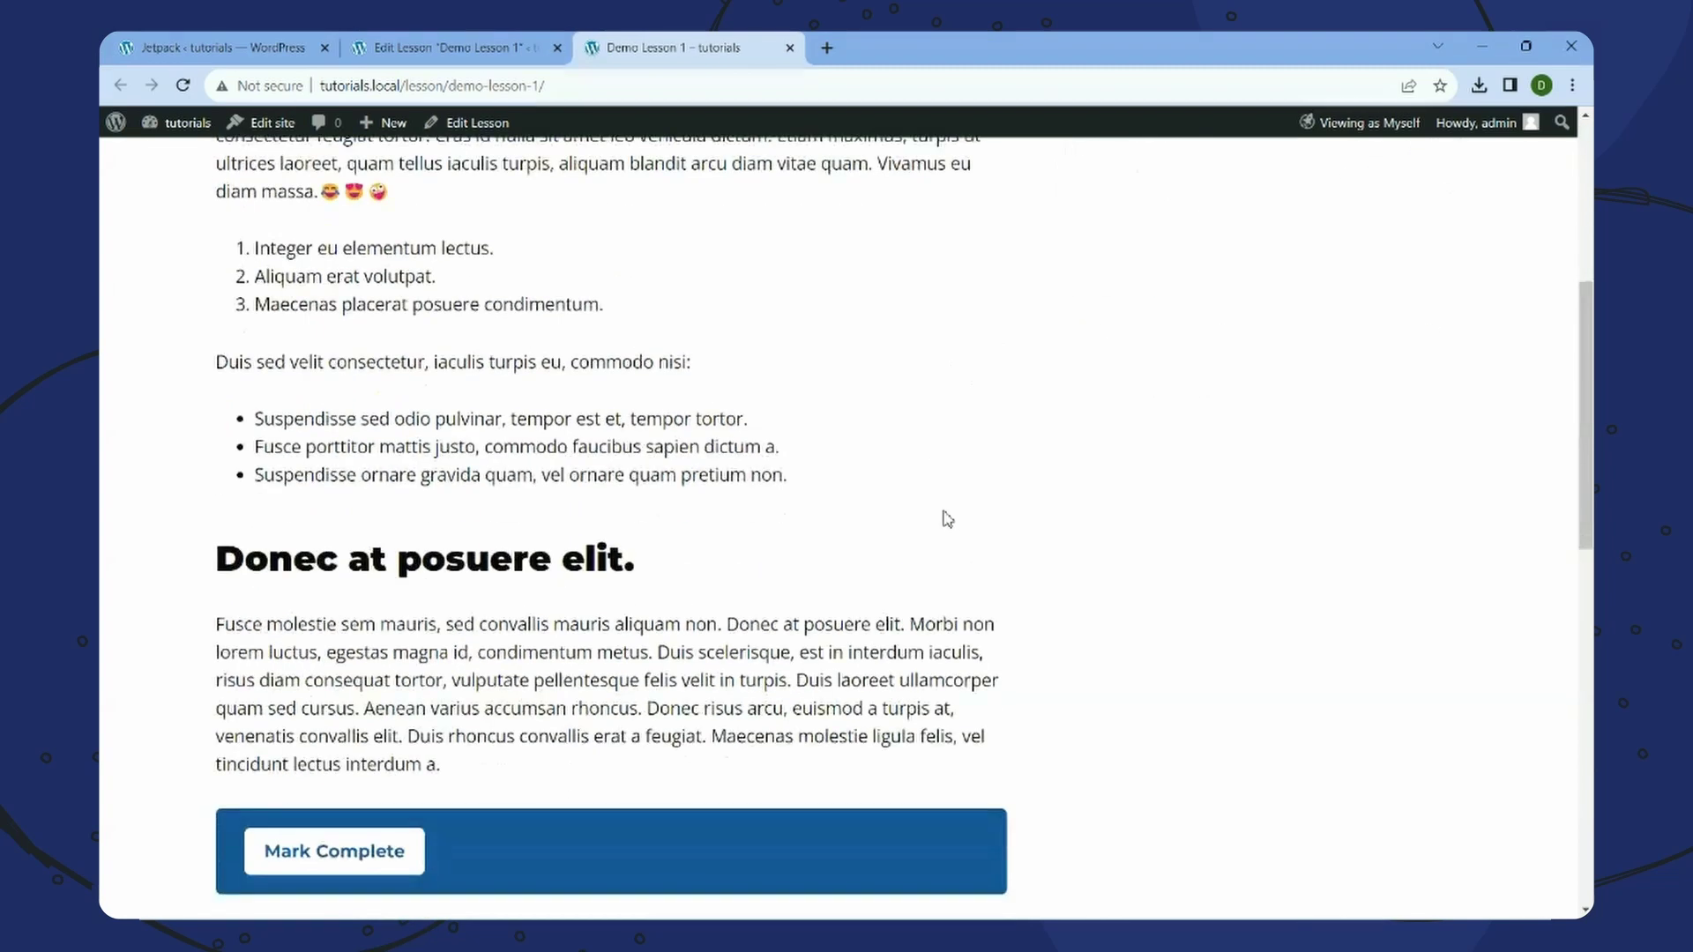
pyautogui.click(534, 40)
pyautogui.scroll(-7, 982, 582)
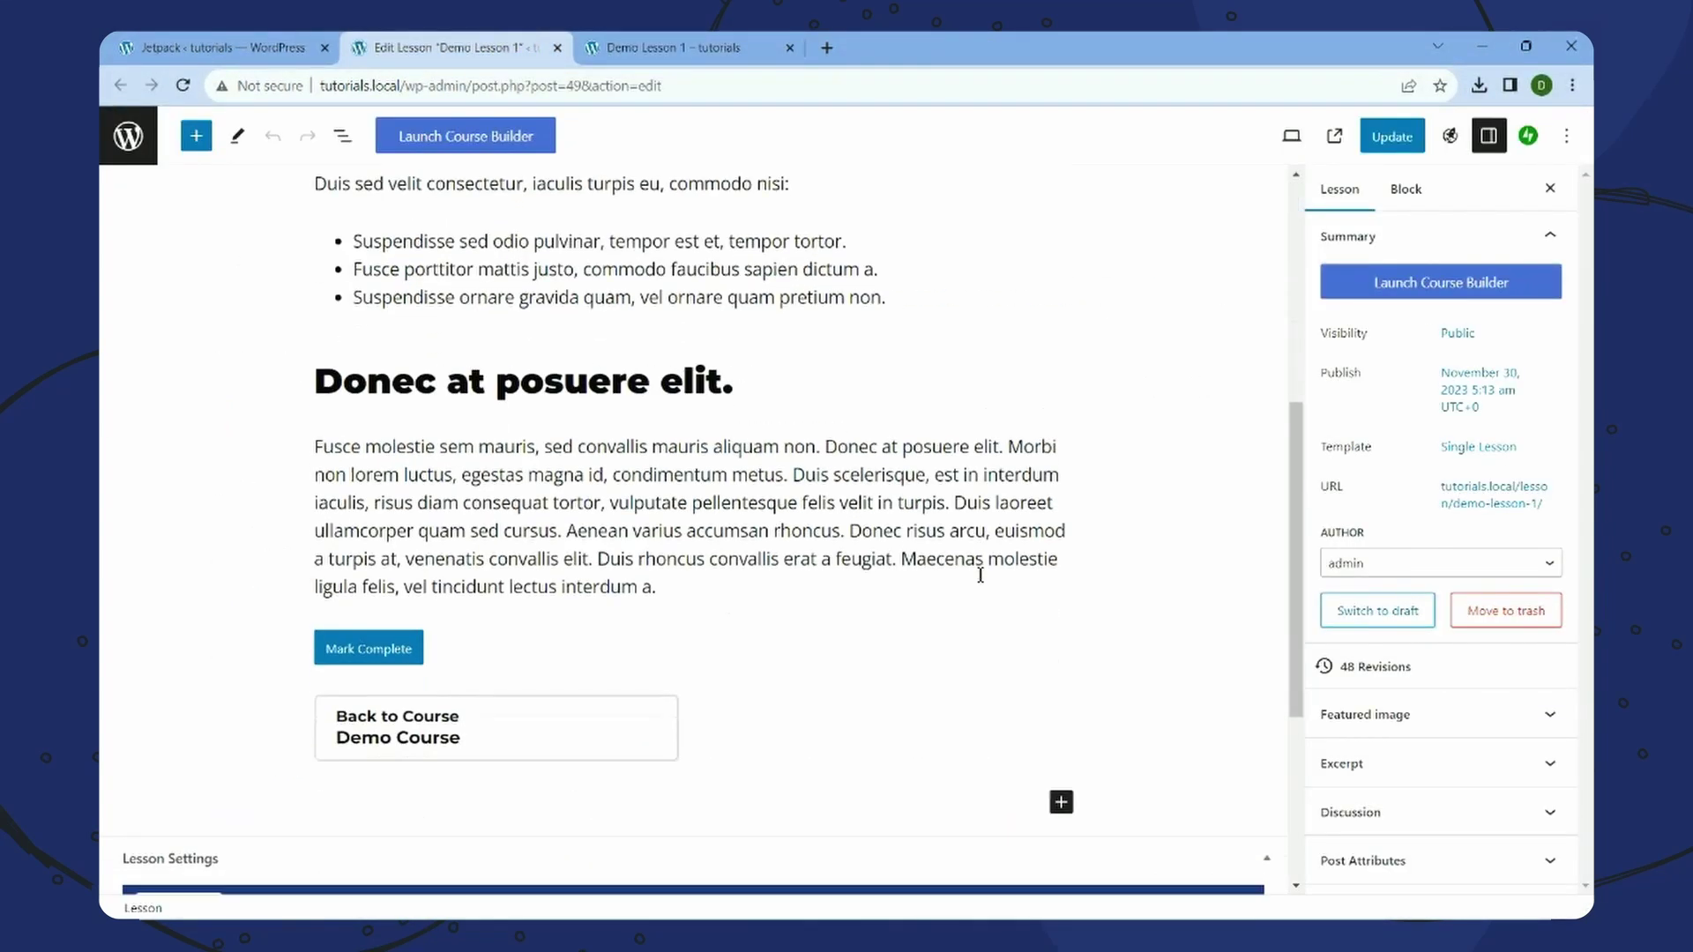
pyautogui.click(476, 375)
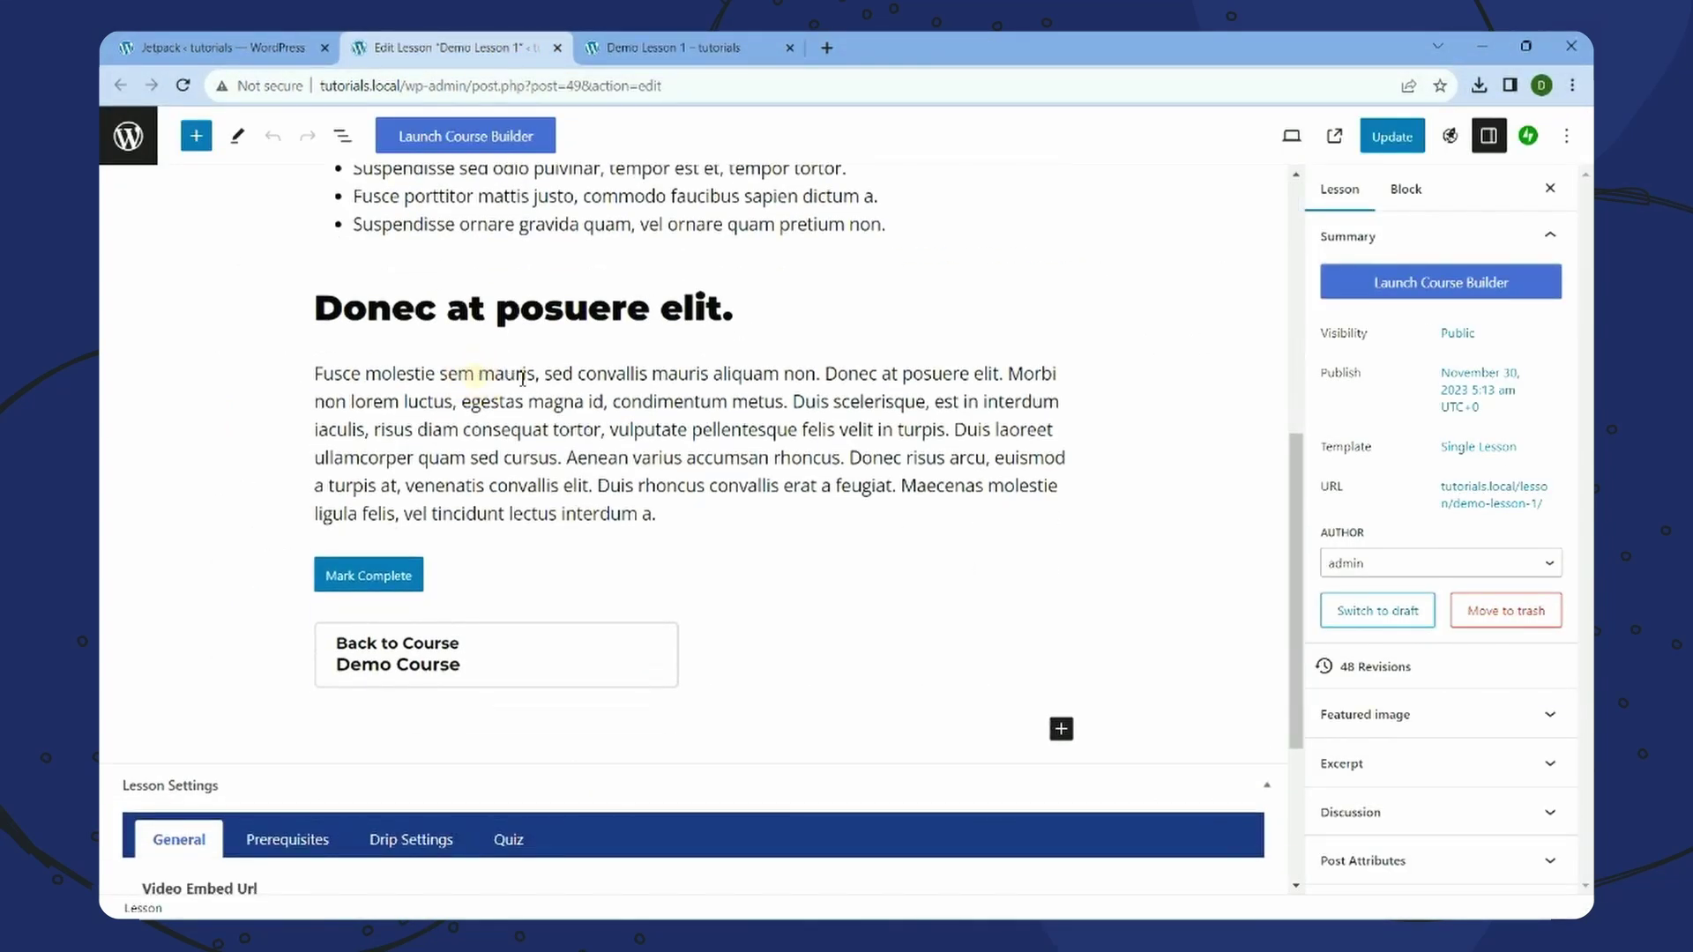
pyautogui.click(617, 430)
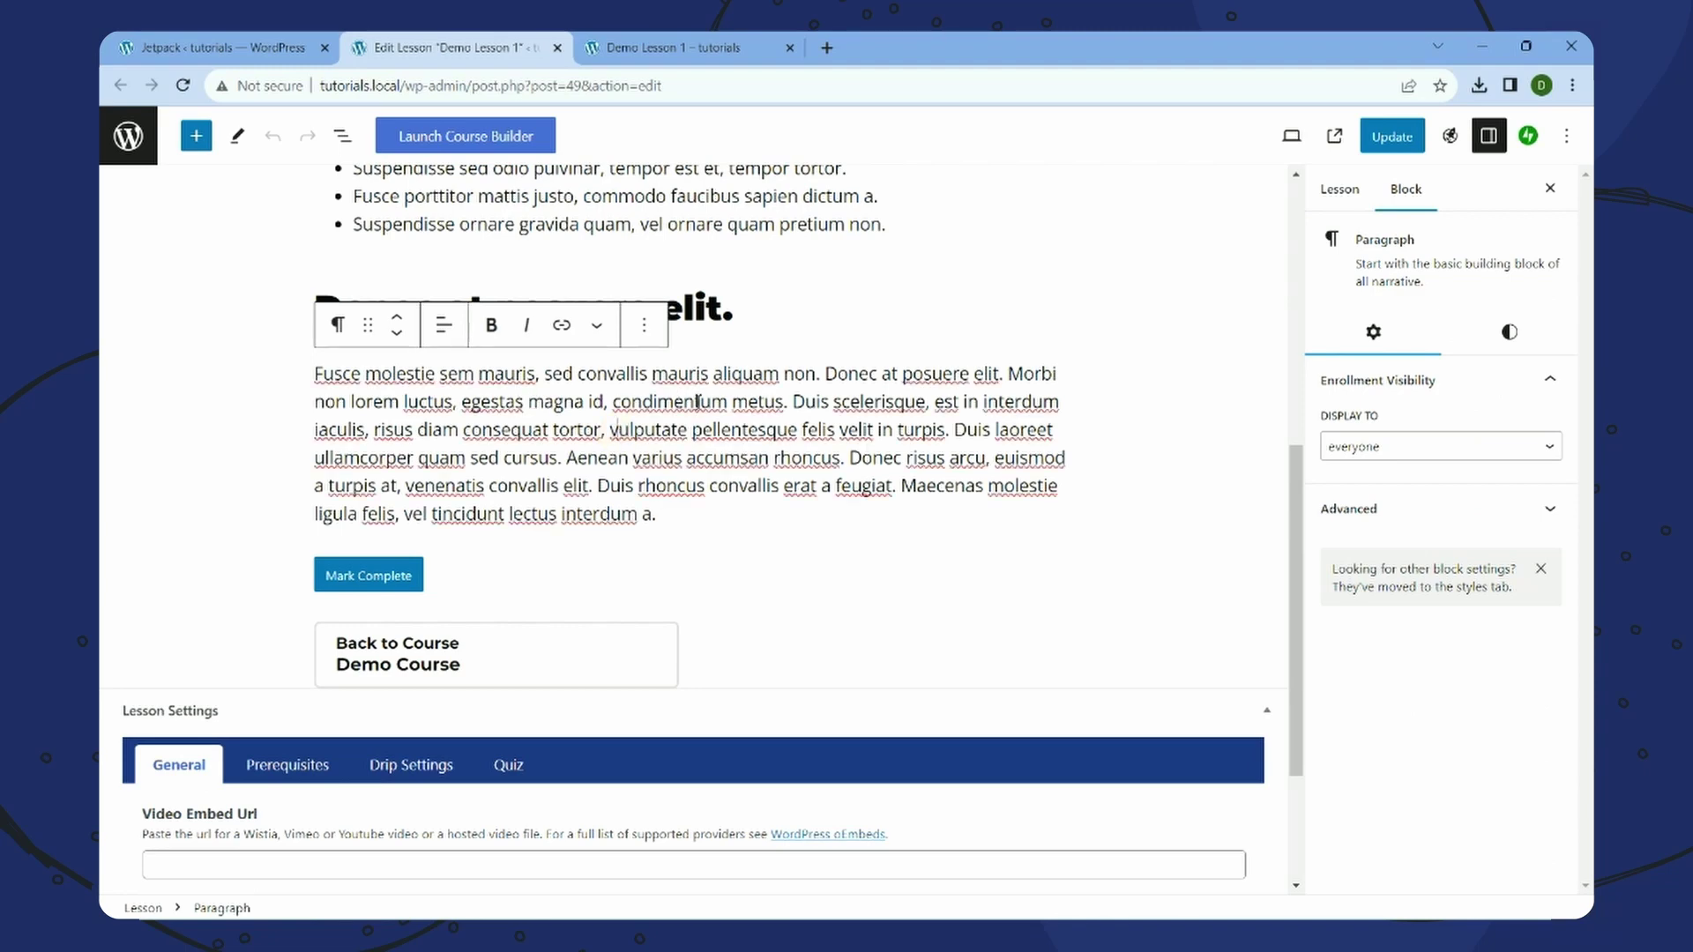
pyautogui.click(547, 375)
pyautogui.write('$lat')
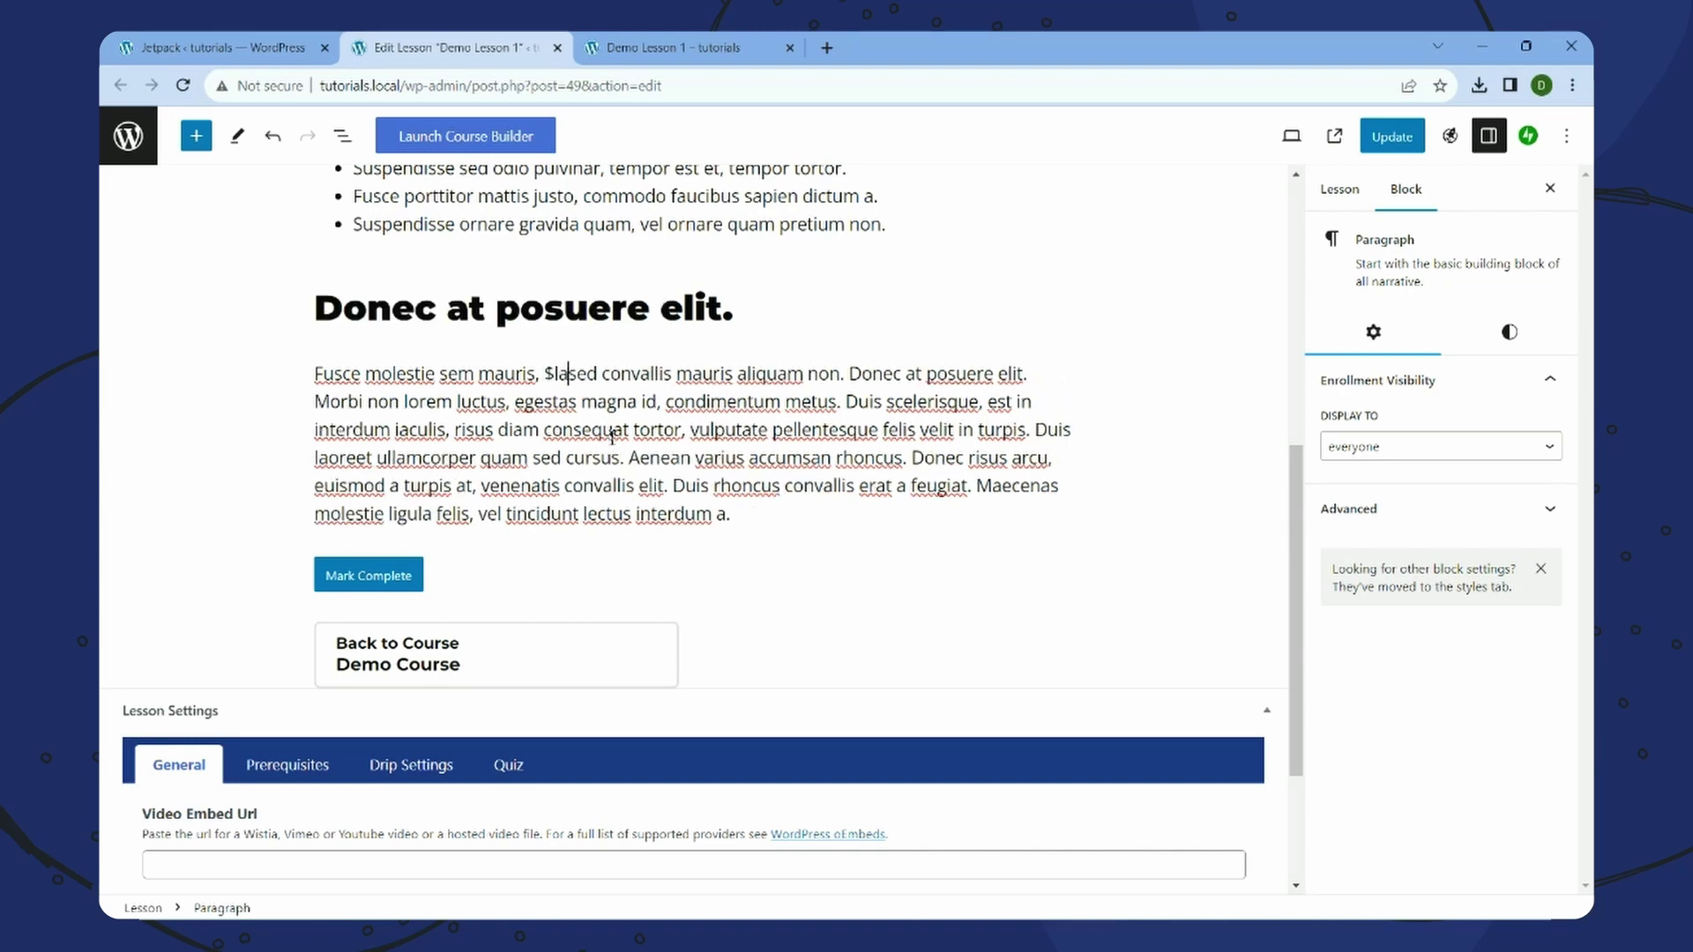
pyautogui.write('ex')
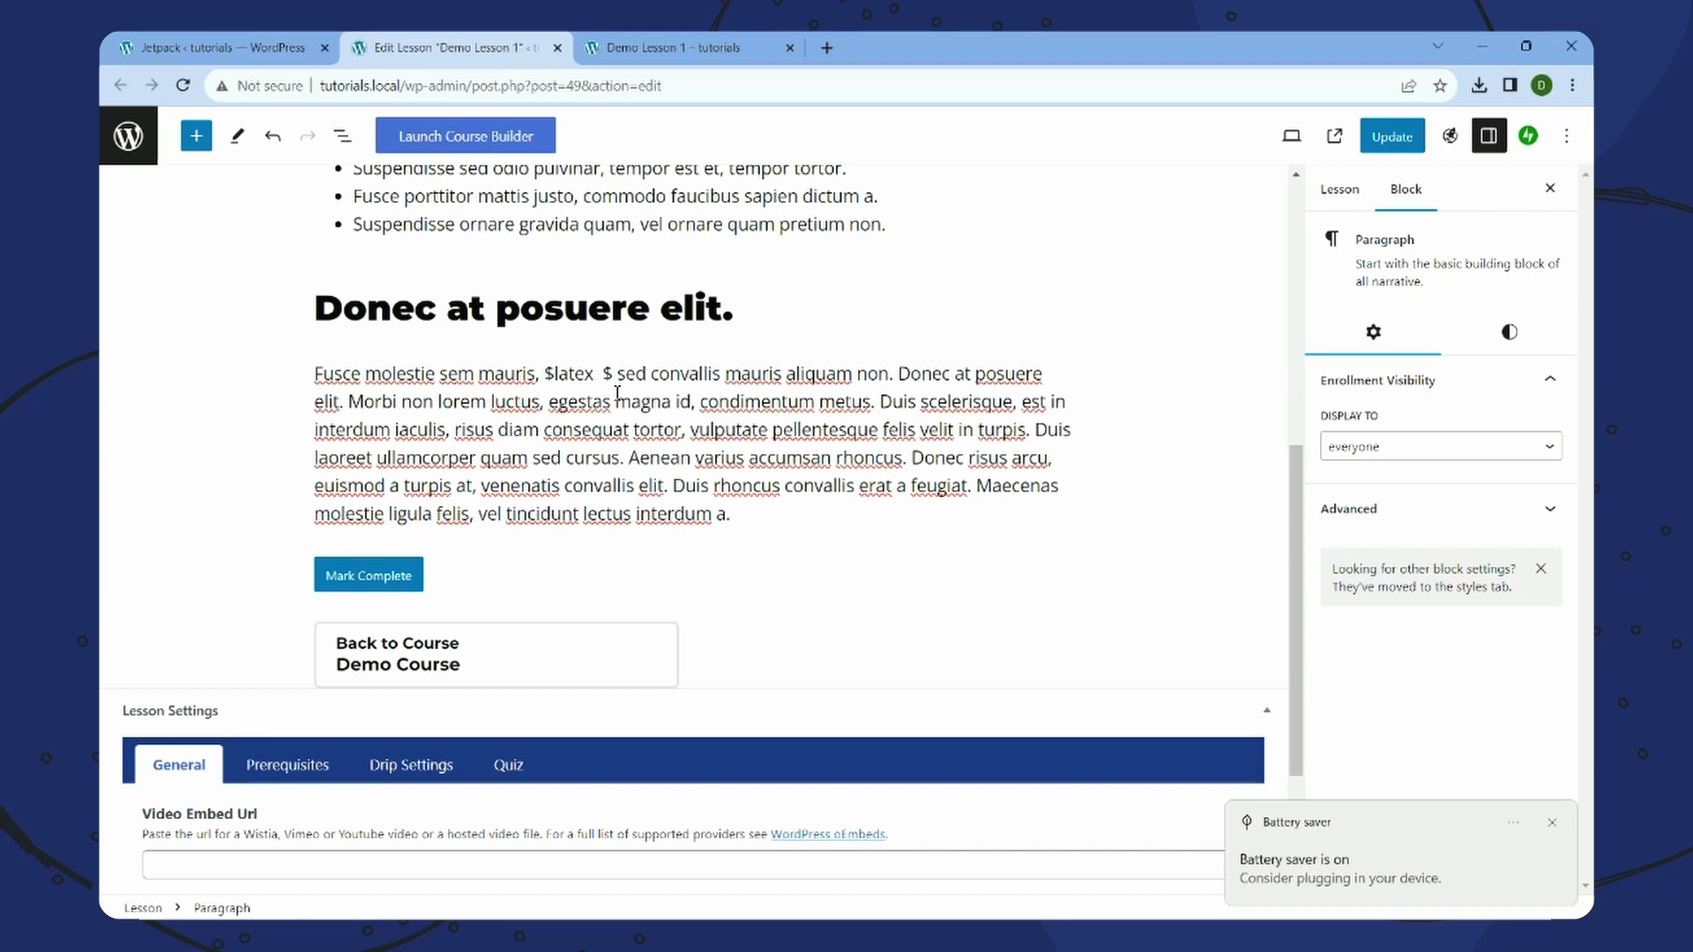
# - Fill the inline LaTeX expression with the integral \int_{1}^{10} y \ dx and update the lesson
pyautogui.write('\\int')
pyautogui.write('_{}')
pyautogui.press('Left')
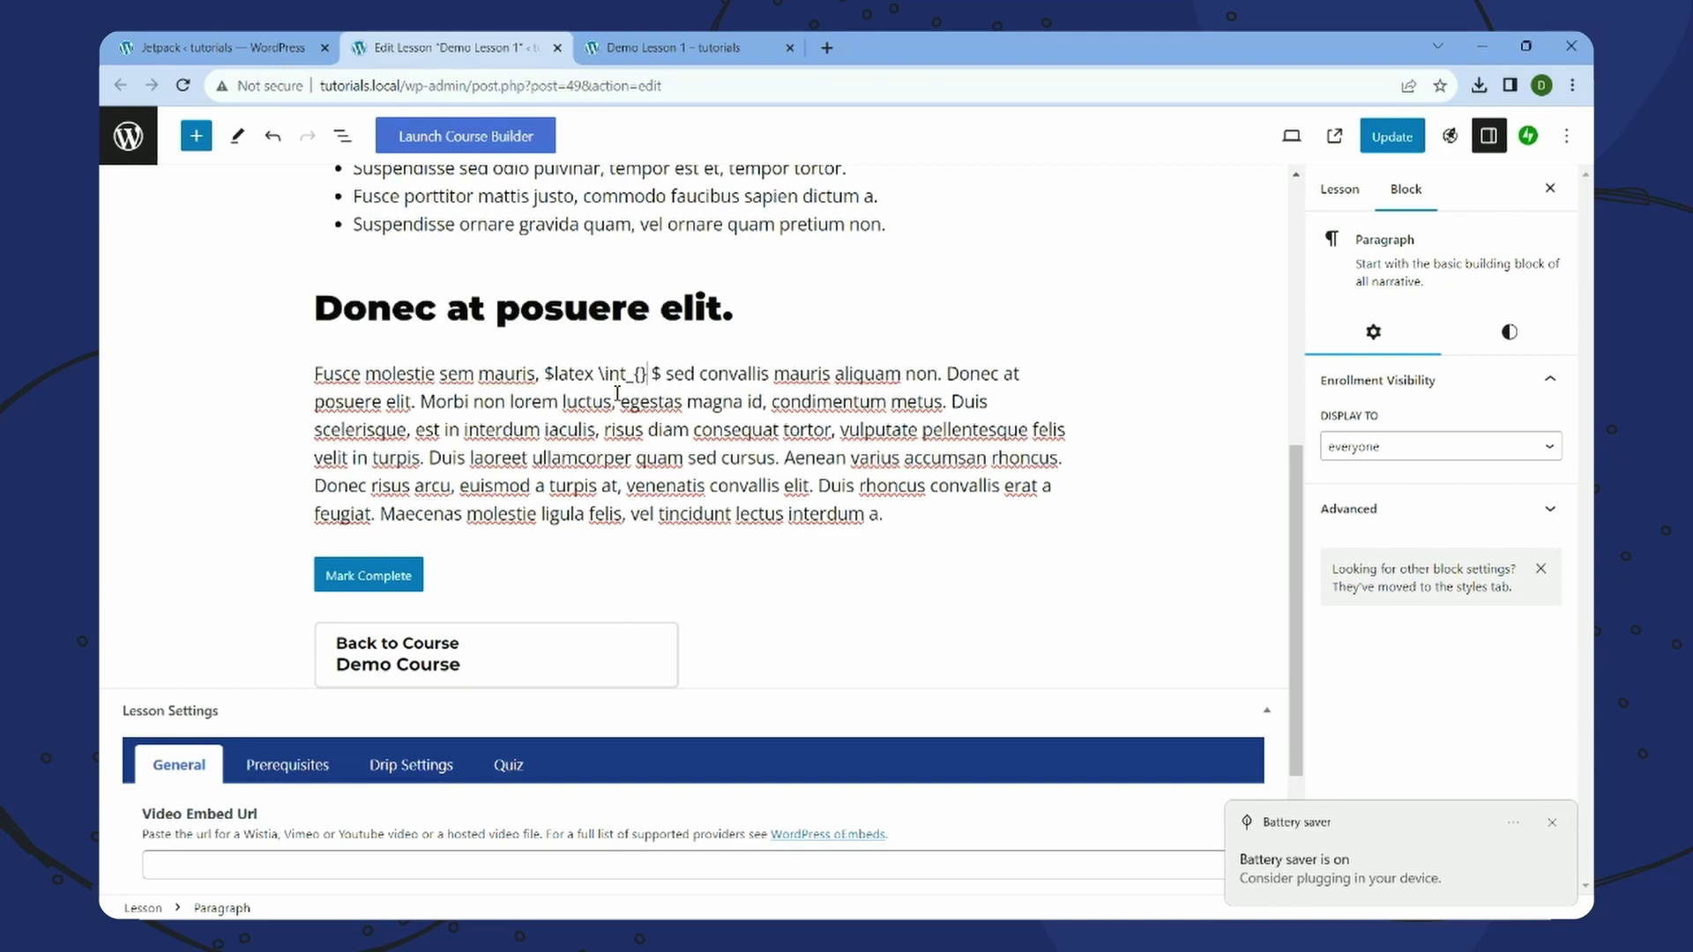
pyautogui.write('1')
pyautogui.press('Right')
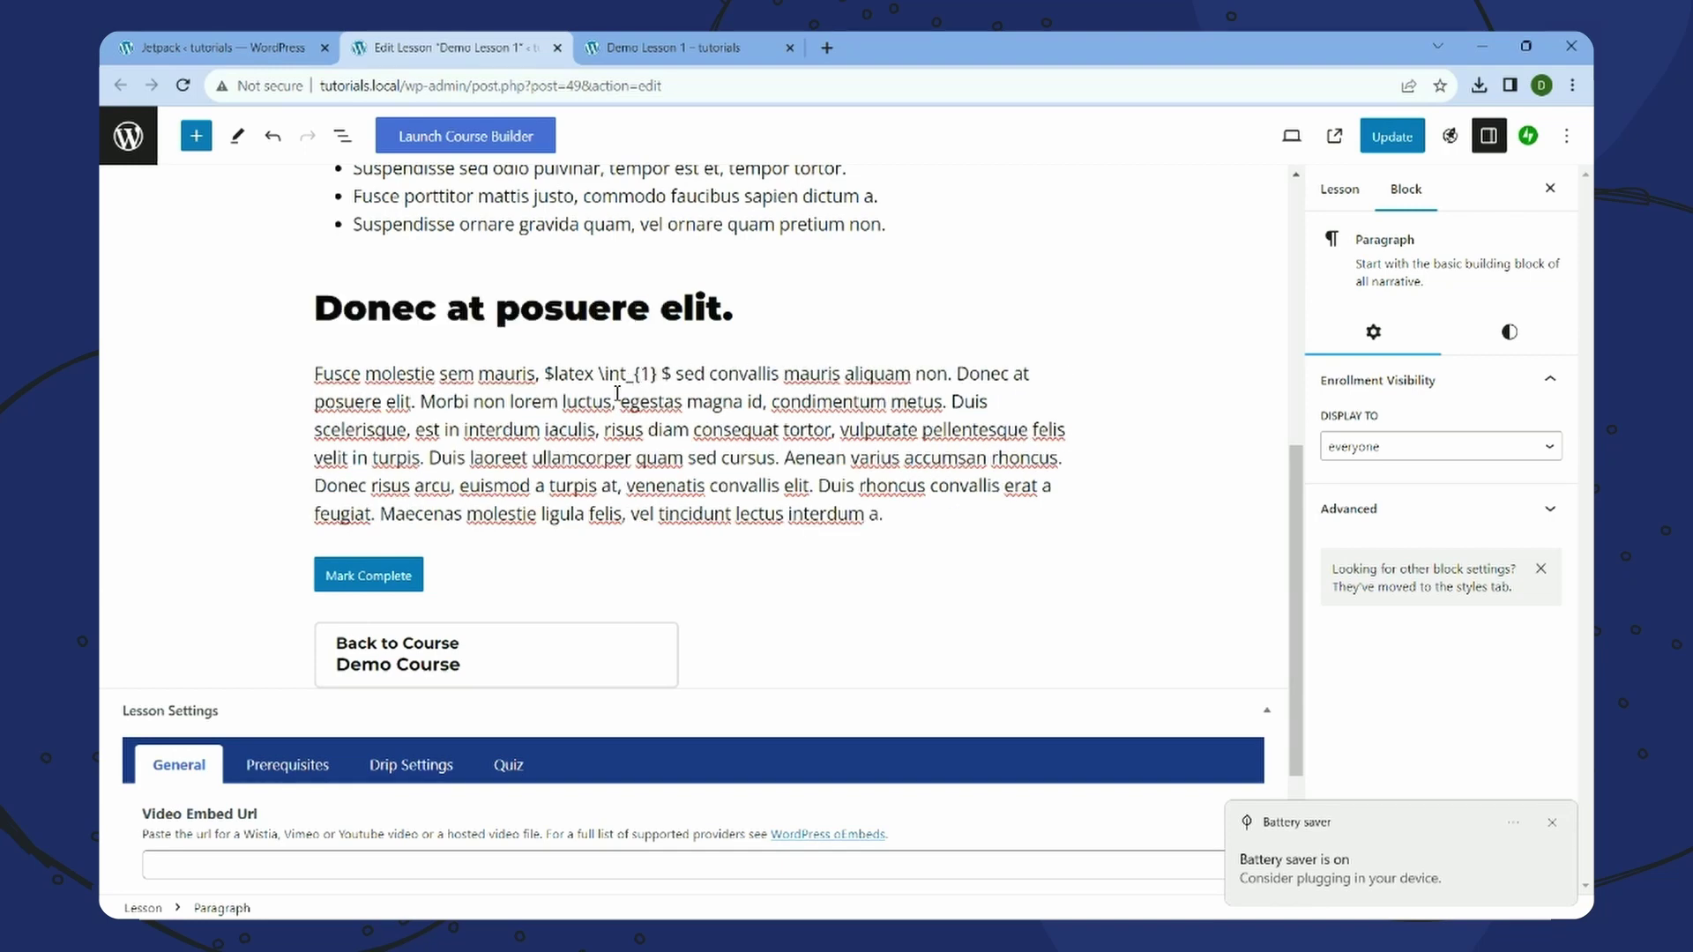
pyautogui.write('^{}')
pyautogui.press('Left')
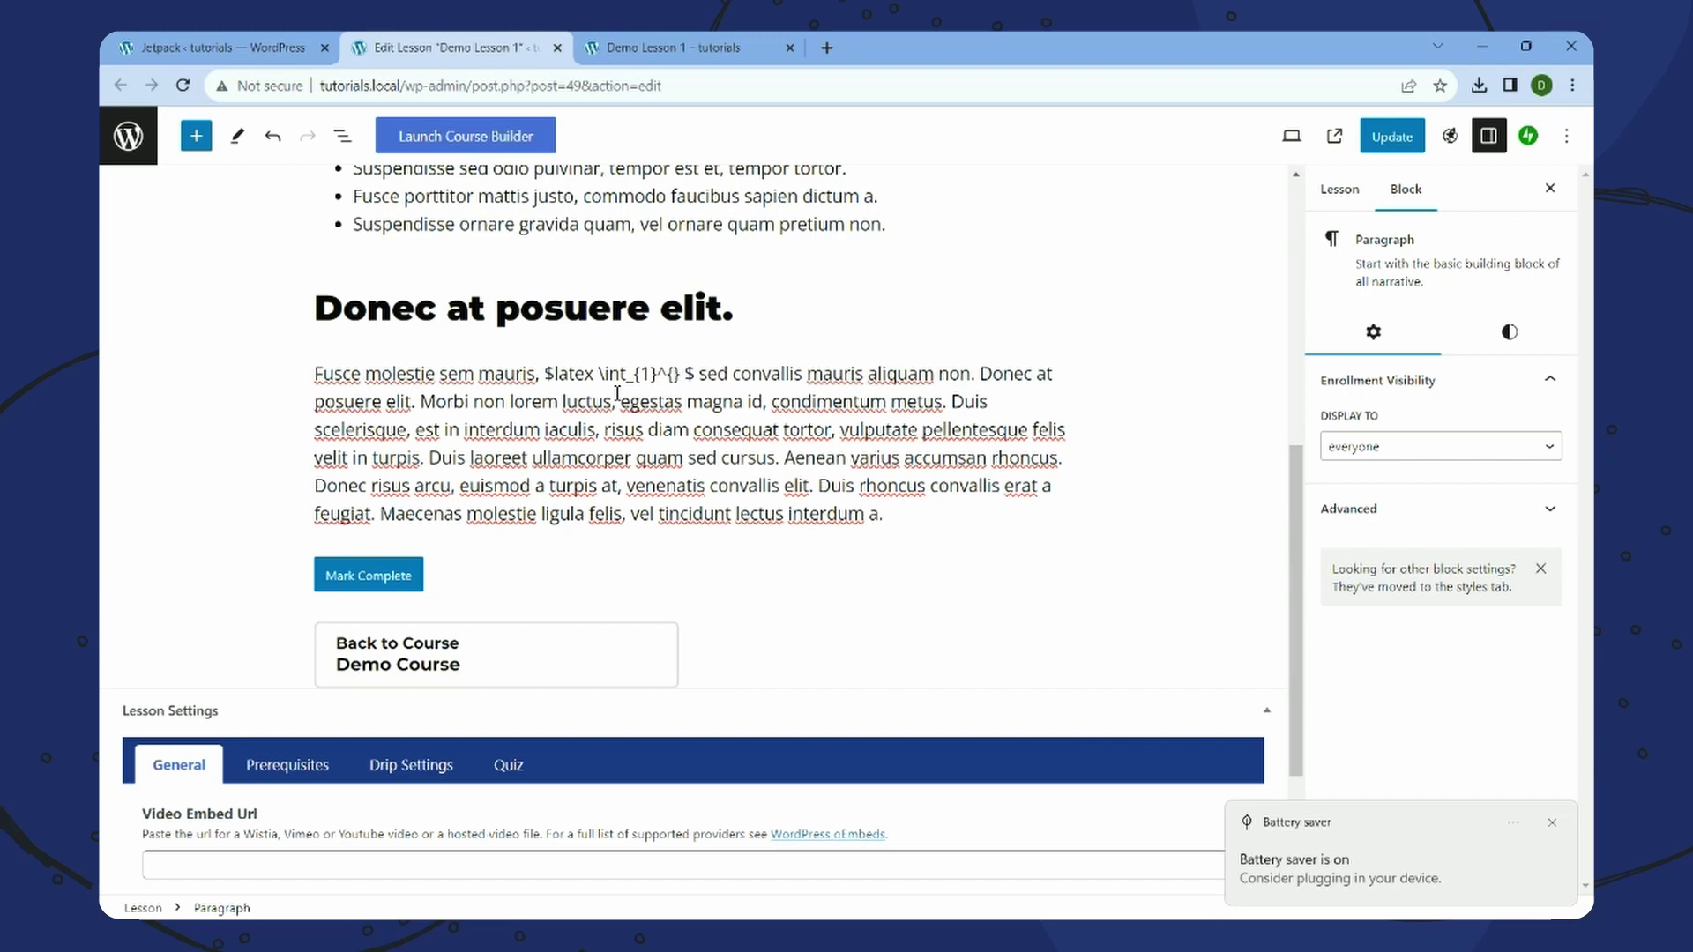
pyautogui.write('10')
pyautogui.press('Right')
pyautogui.write('y')
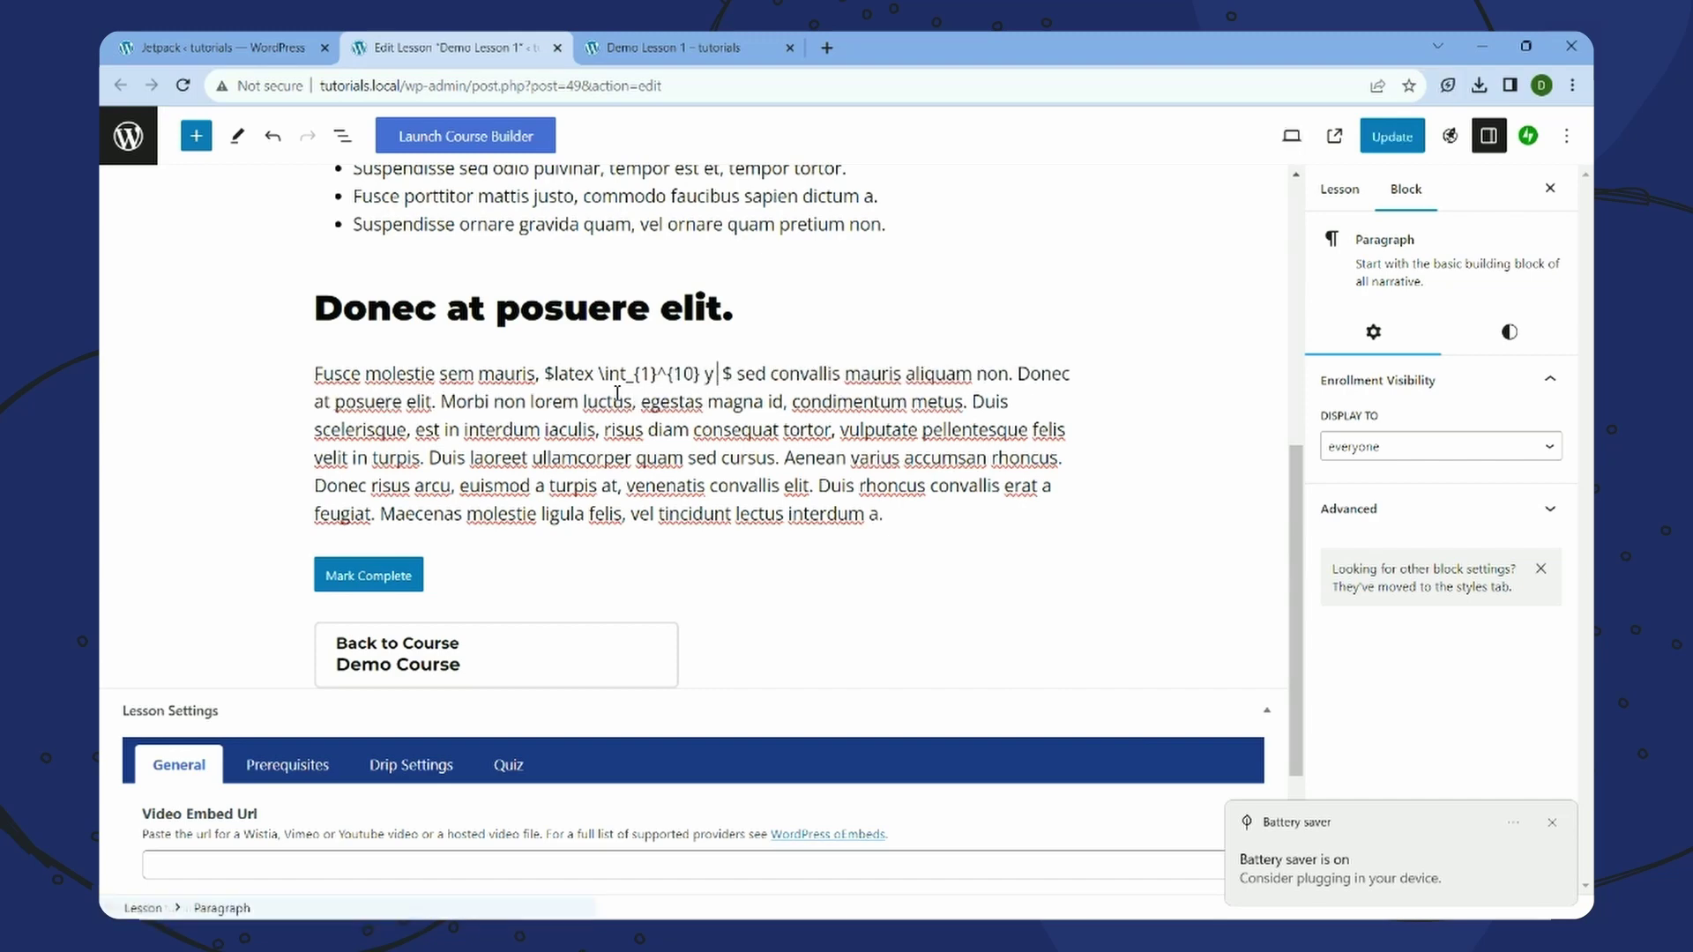
pyautogui.write(' \\ dx')
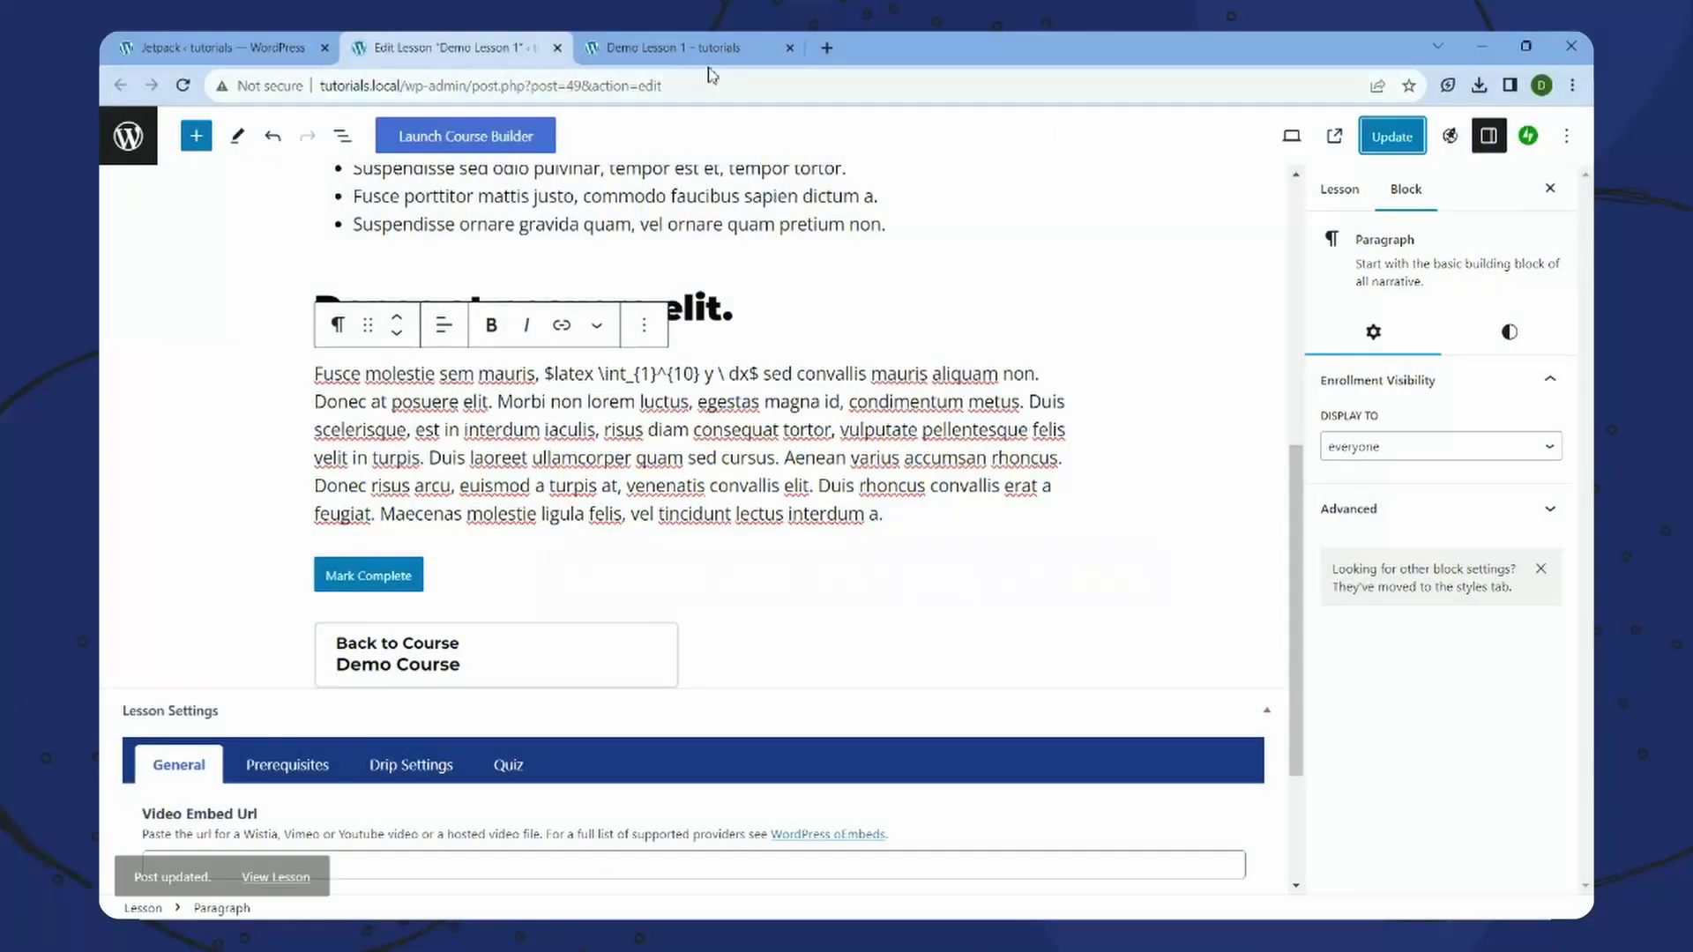
# - Reload the published Demo Lesson 1 page and examine how the inline integral renders within the paragraph
pyautogui.click(696, 47)
pyautogui.rightClick(1175, 310)
pyautogui.click(1220, 386)
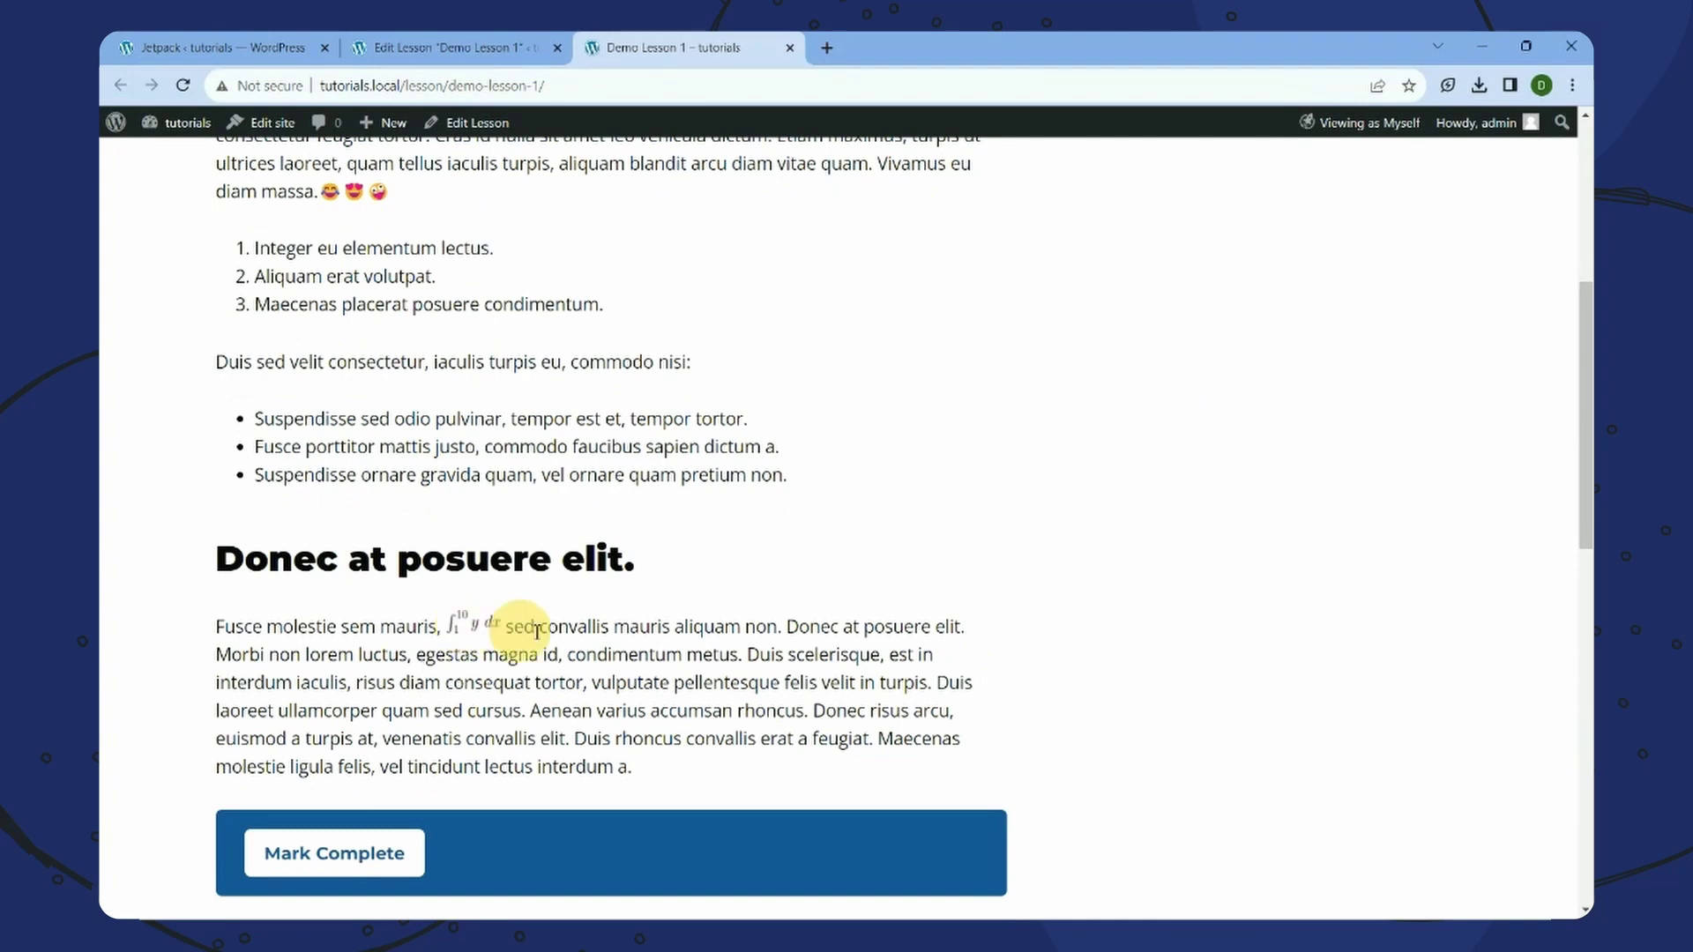
pyautogui.moveTo(436, 626); pyautogui.dragTo(393, 628)
pyautogui.click(543, 667)
pyautogui.click(394, 630)
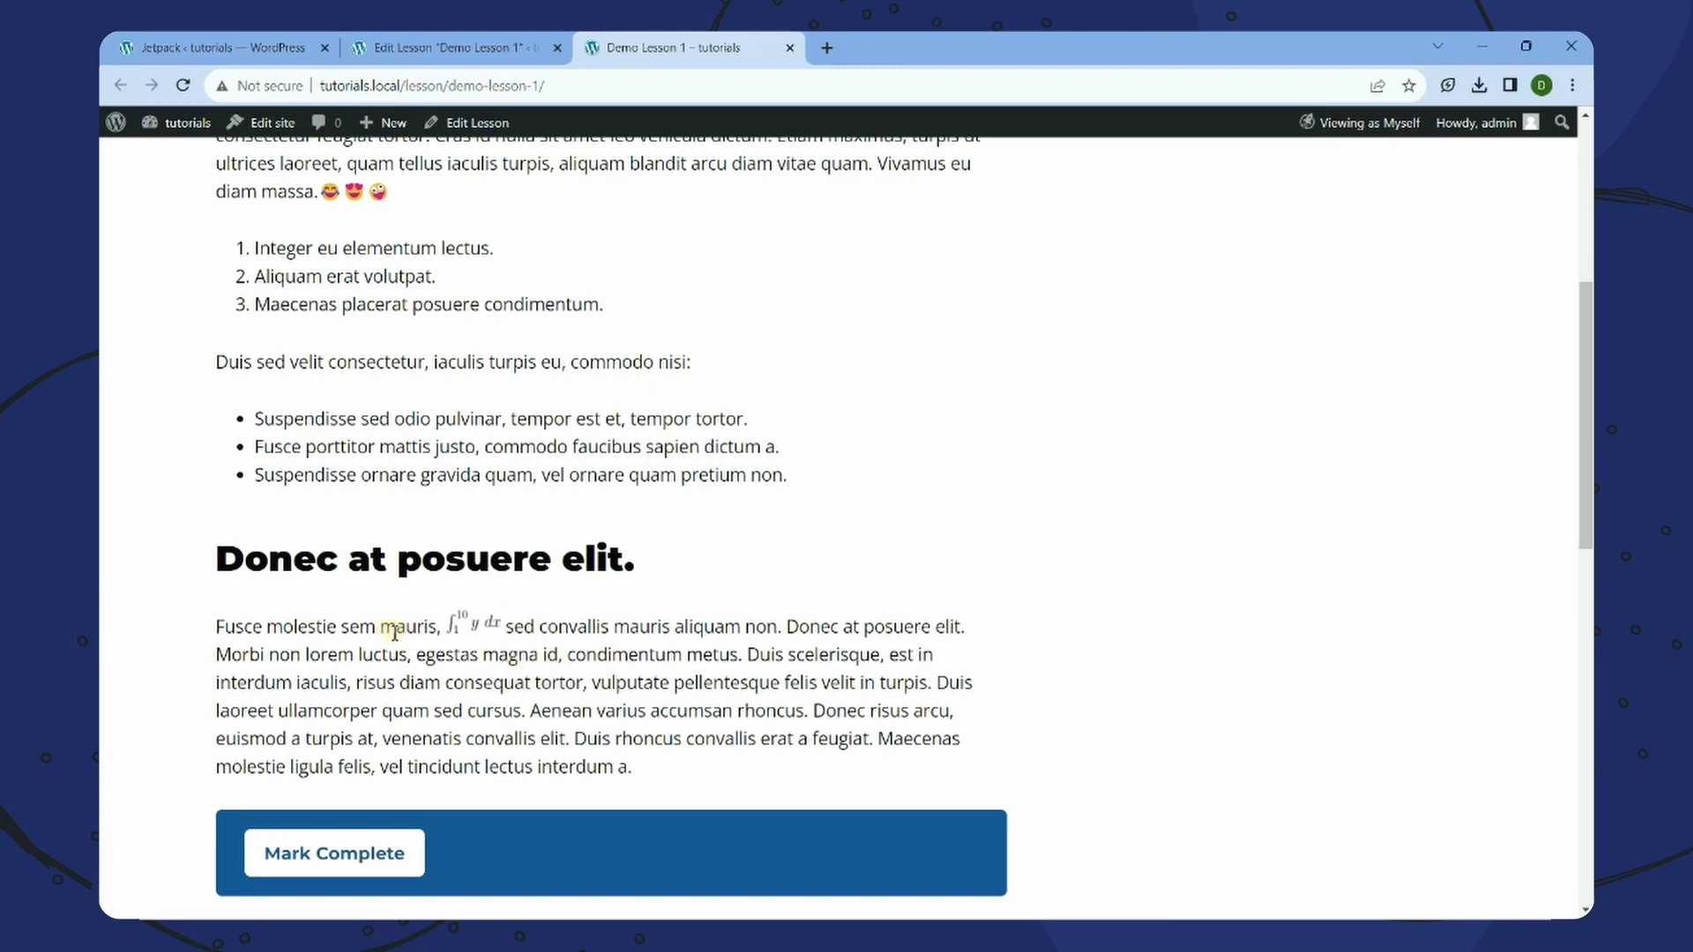
# - Split the lesson paragraph after its sentence "Donec at posuere elit." and add a separate paragraph there containing $latex \sum_{1}^{10} x^{2}$
pyautogui.click(485, 47)
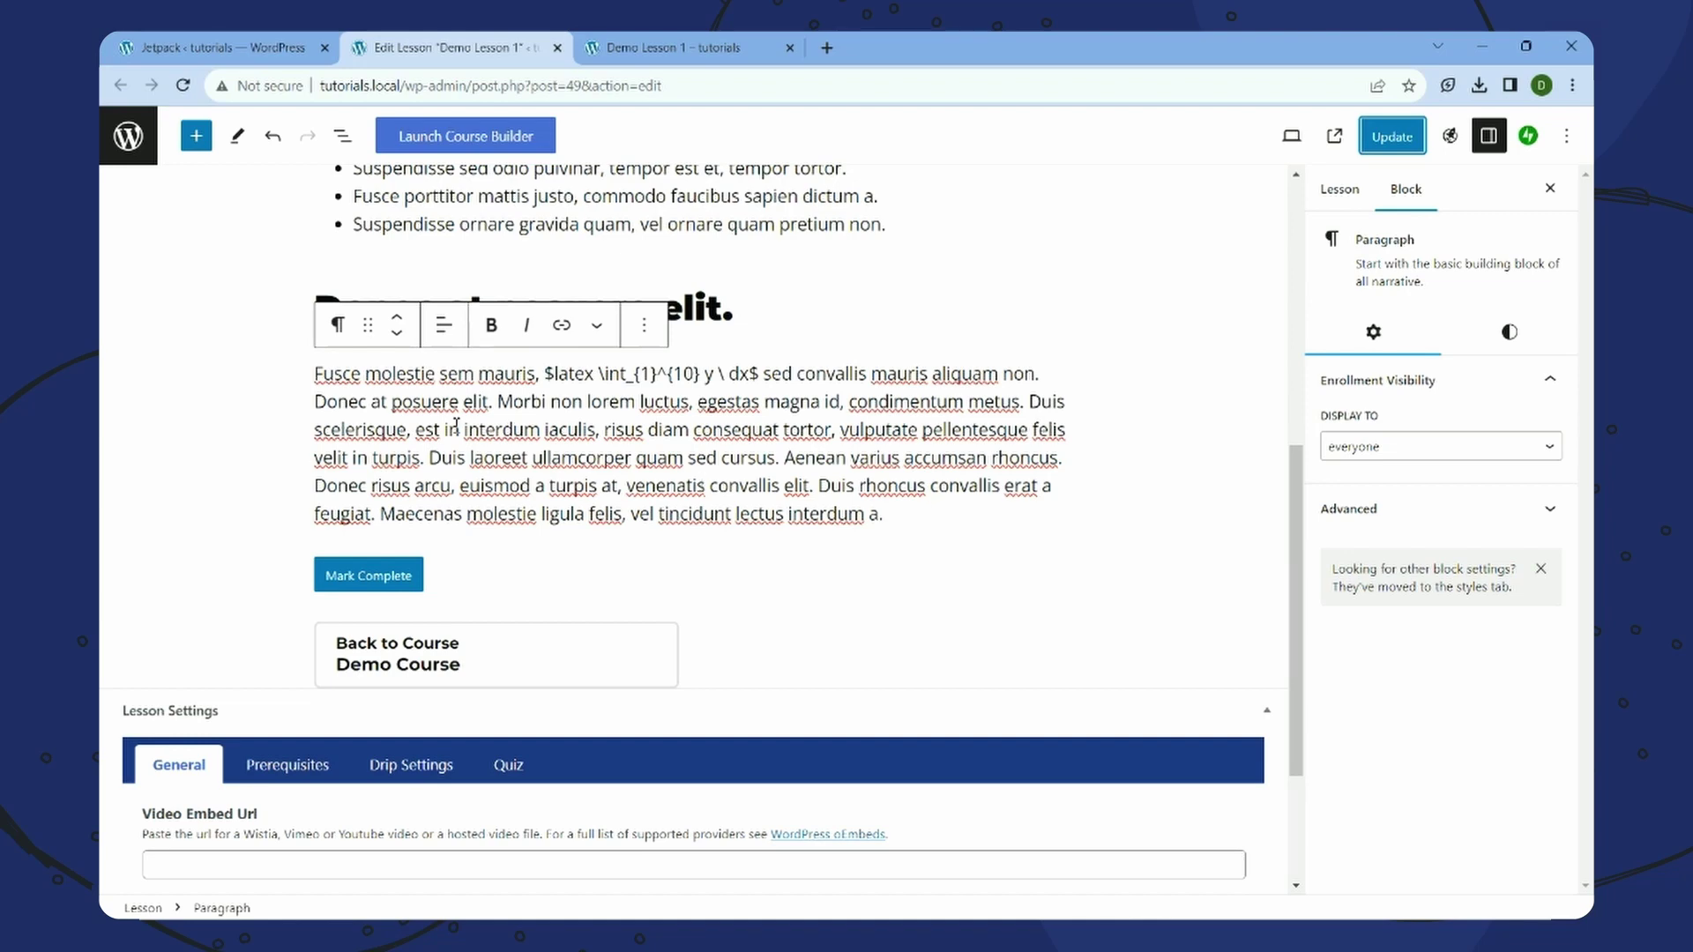
pyautogui.click(497, 403)
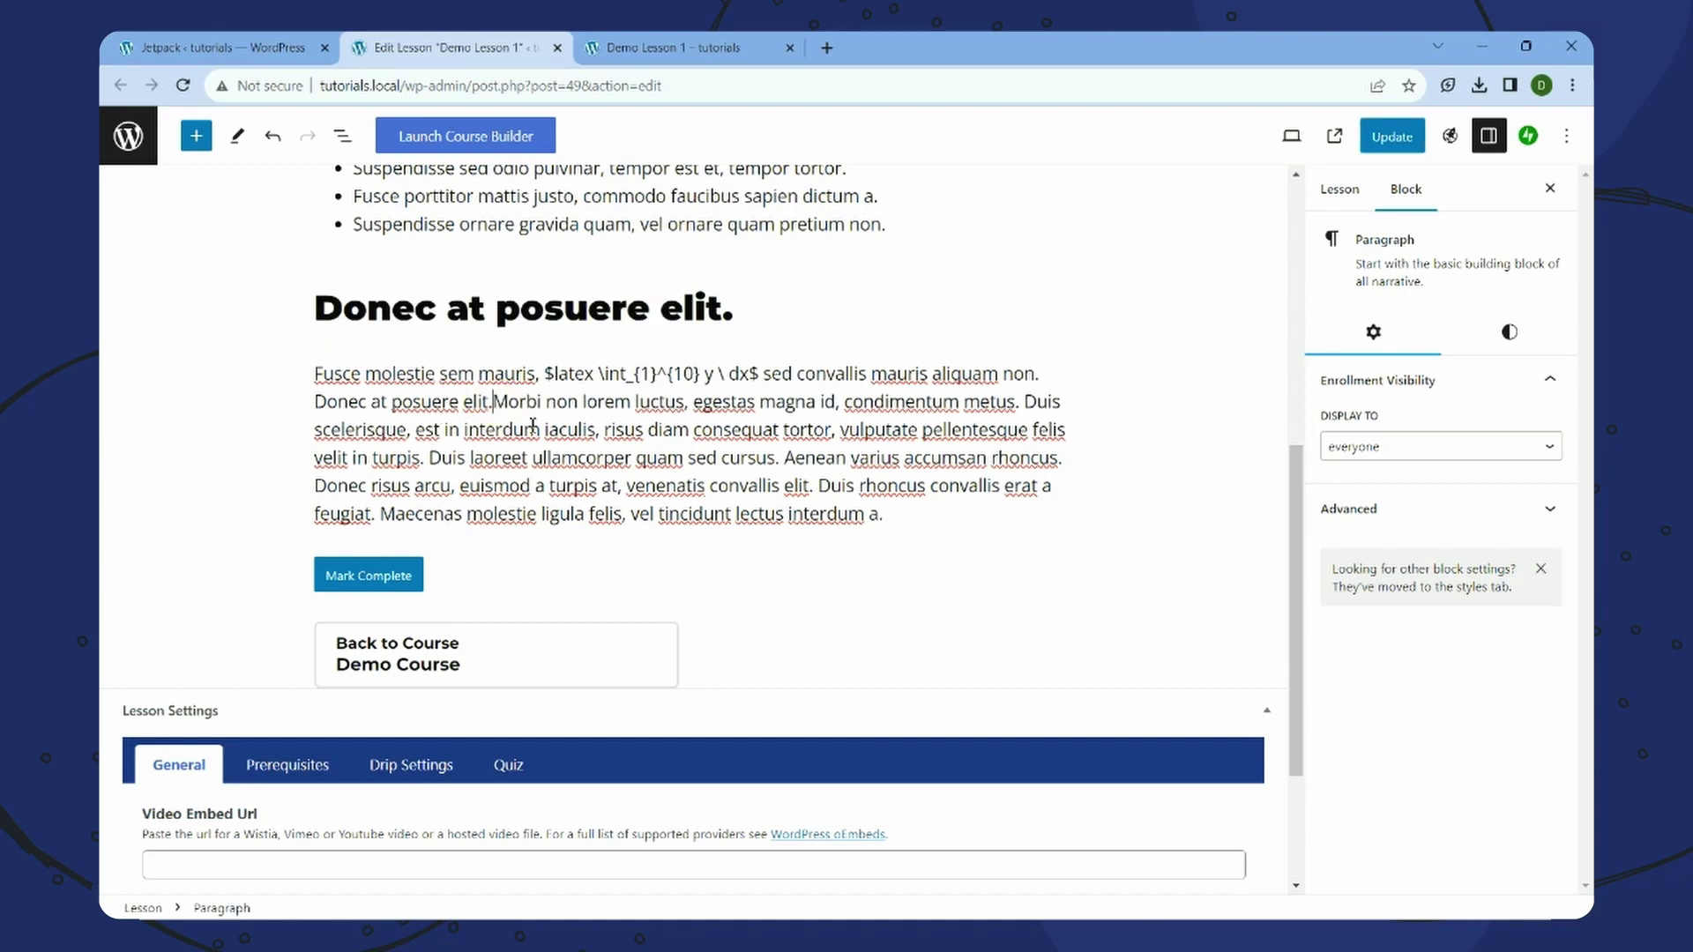
pyautogui.press('Return')
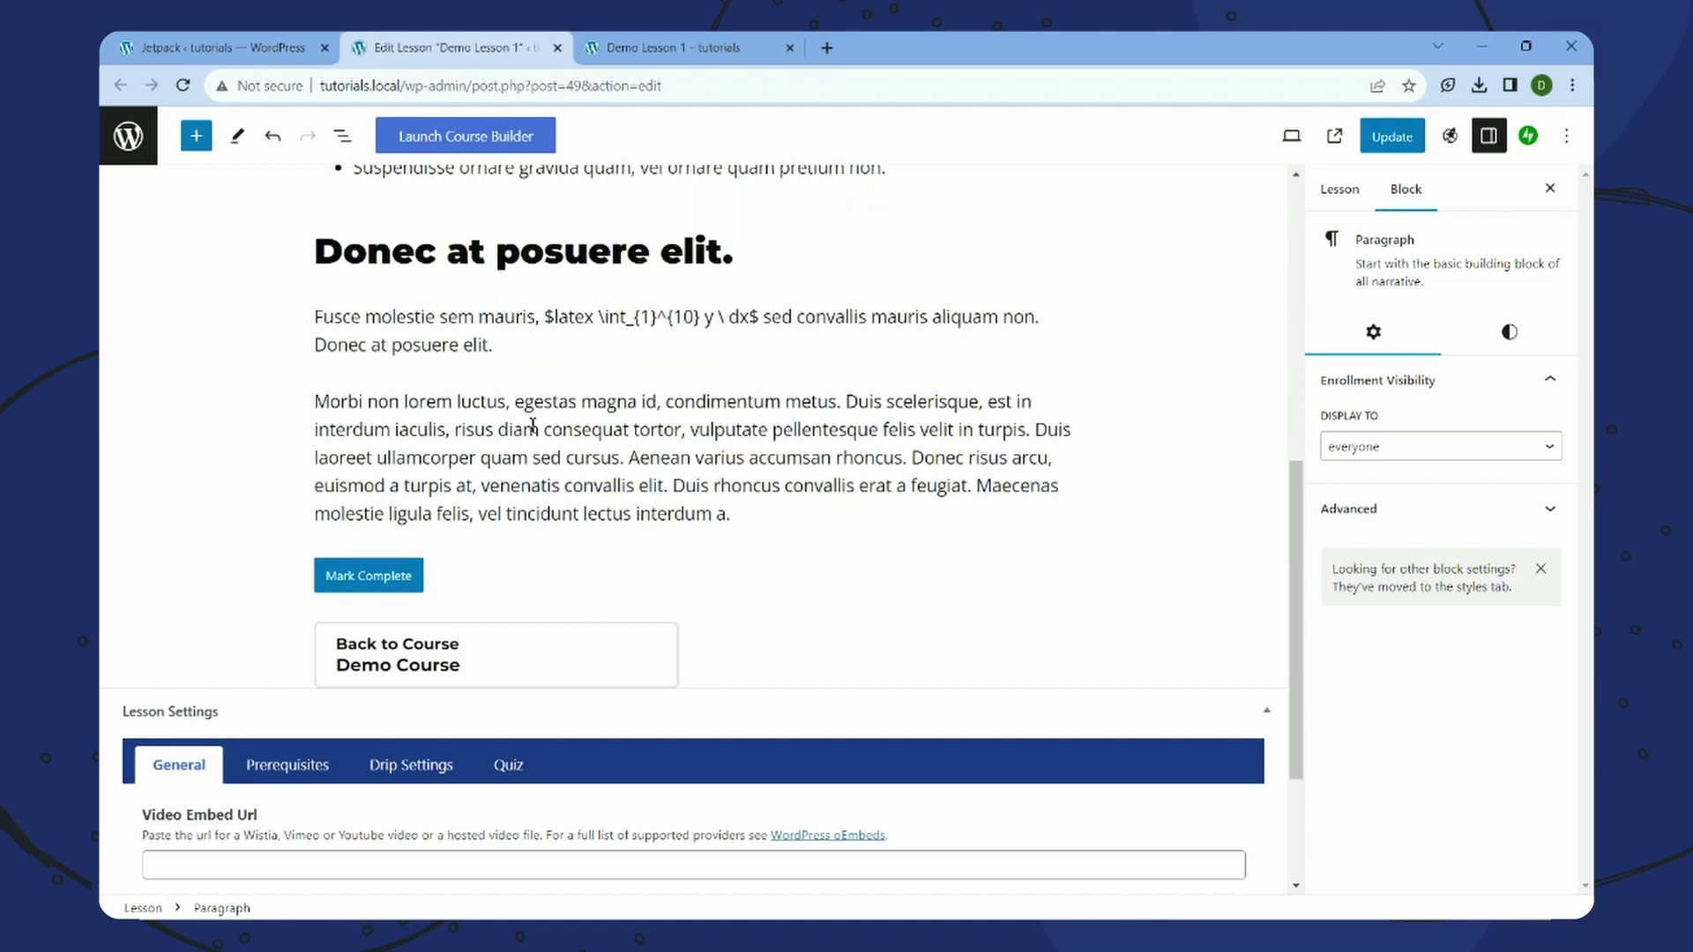
pyautogui.press('Return')
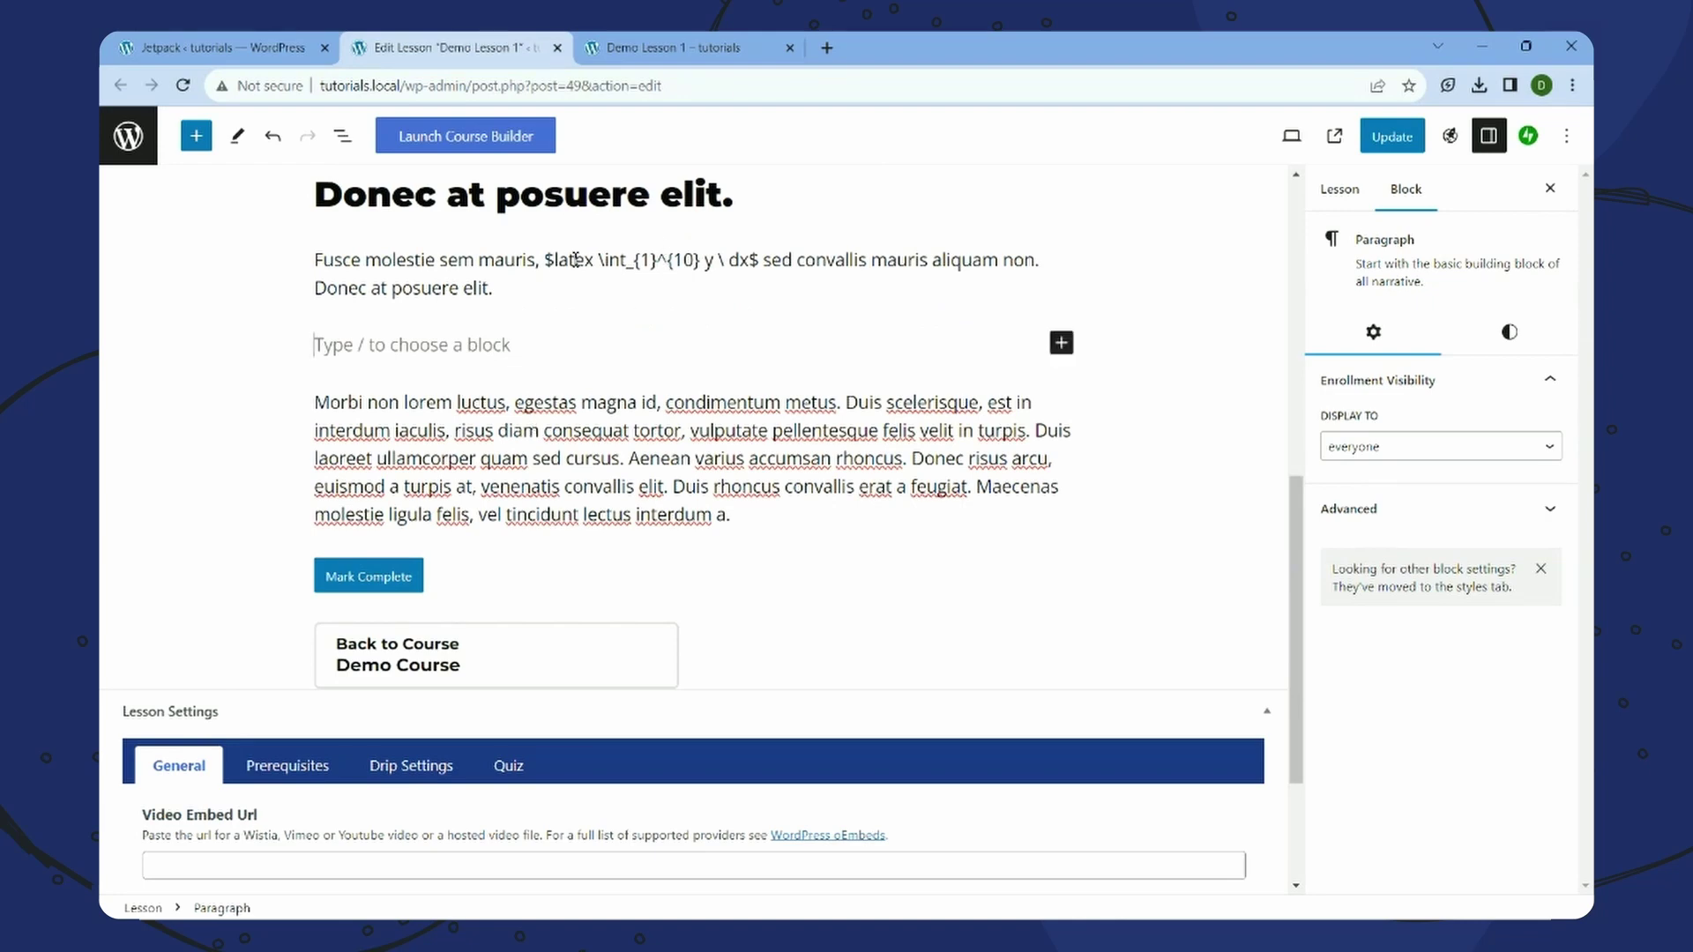
pyautogui.write('$$')
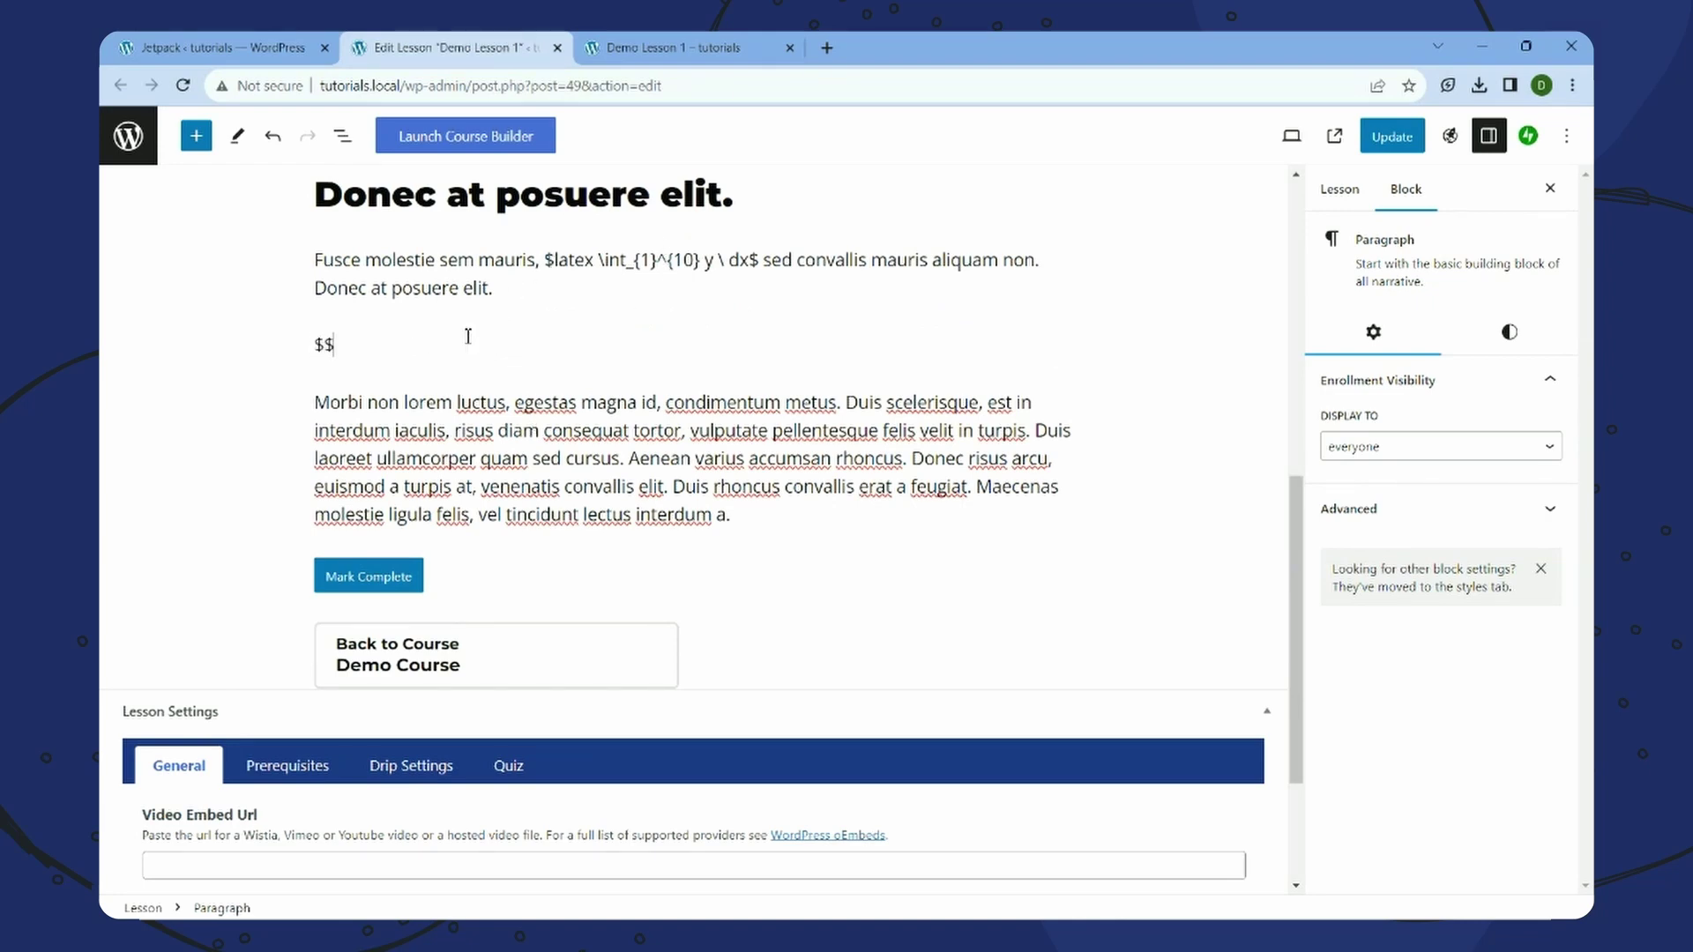
pyautogui.write('latex \\sum_{1}^{}')
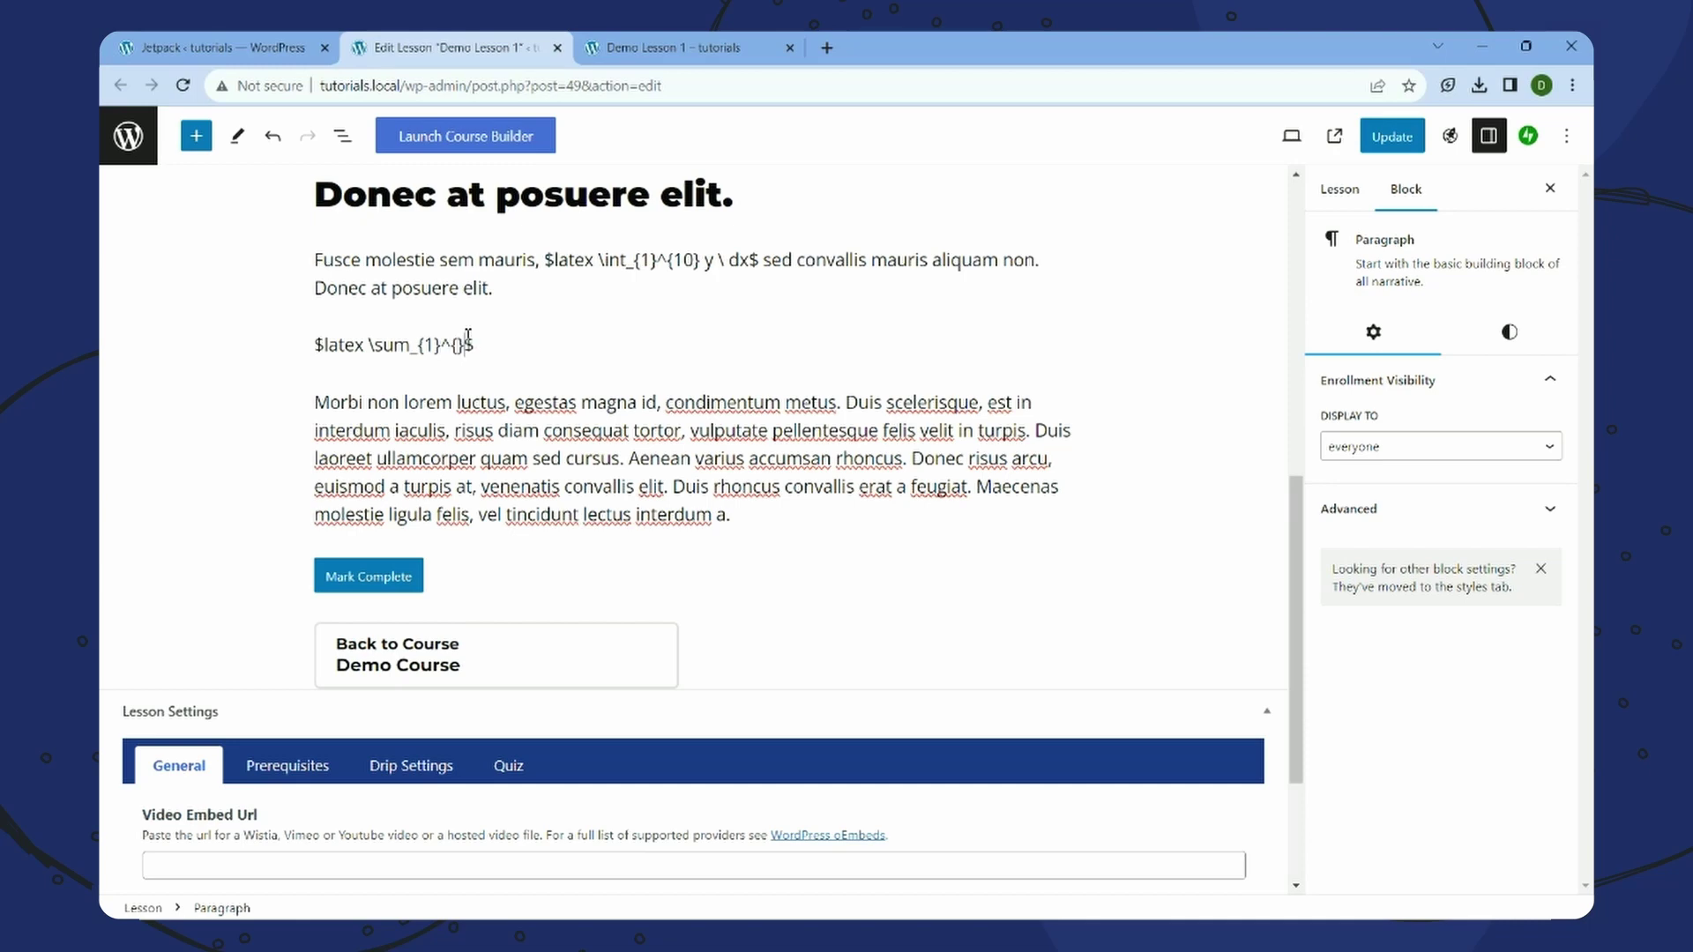
pyautogui.write('10 x^{}2')
# - Update the lesson and reload the published Demo Lesson 1 page to view the summation on its own line
pyautogui.click(1393, 136)
pyautogui.hotkey('ctrl', 'Tab')
pyautogui.rightClick(1131, 301)
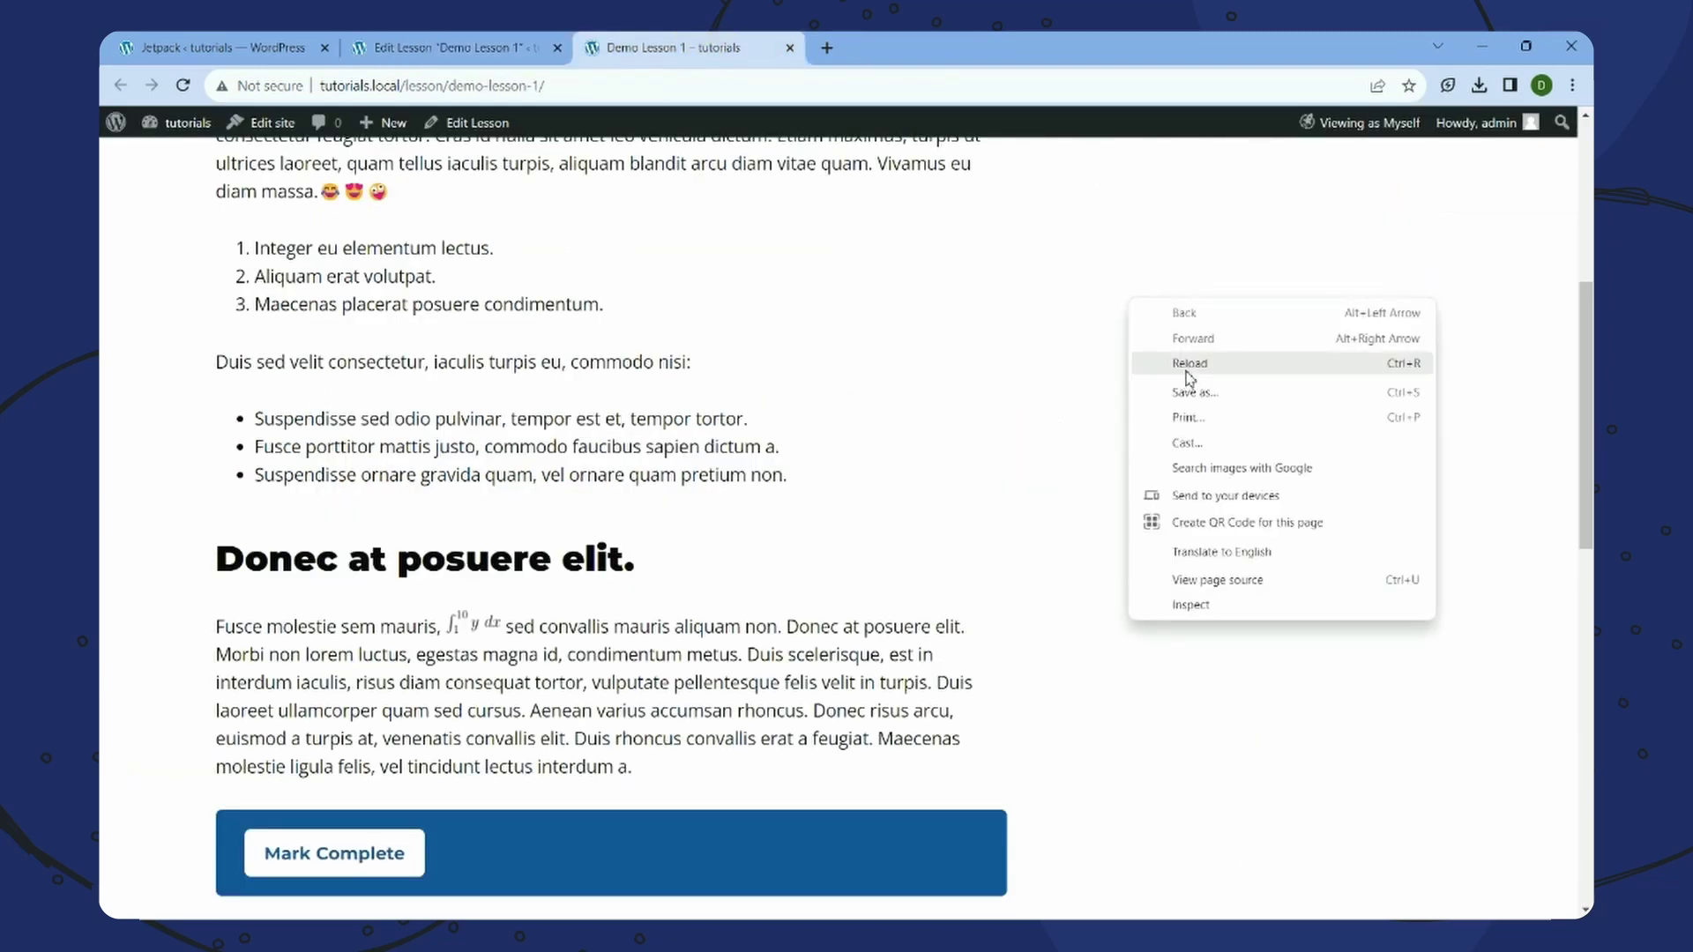
pyautogui.click(1181, 364)
pyautogui.scroll(-2, 1190, 380)
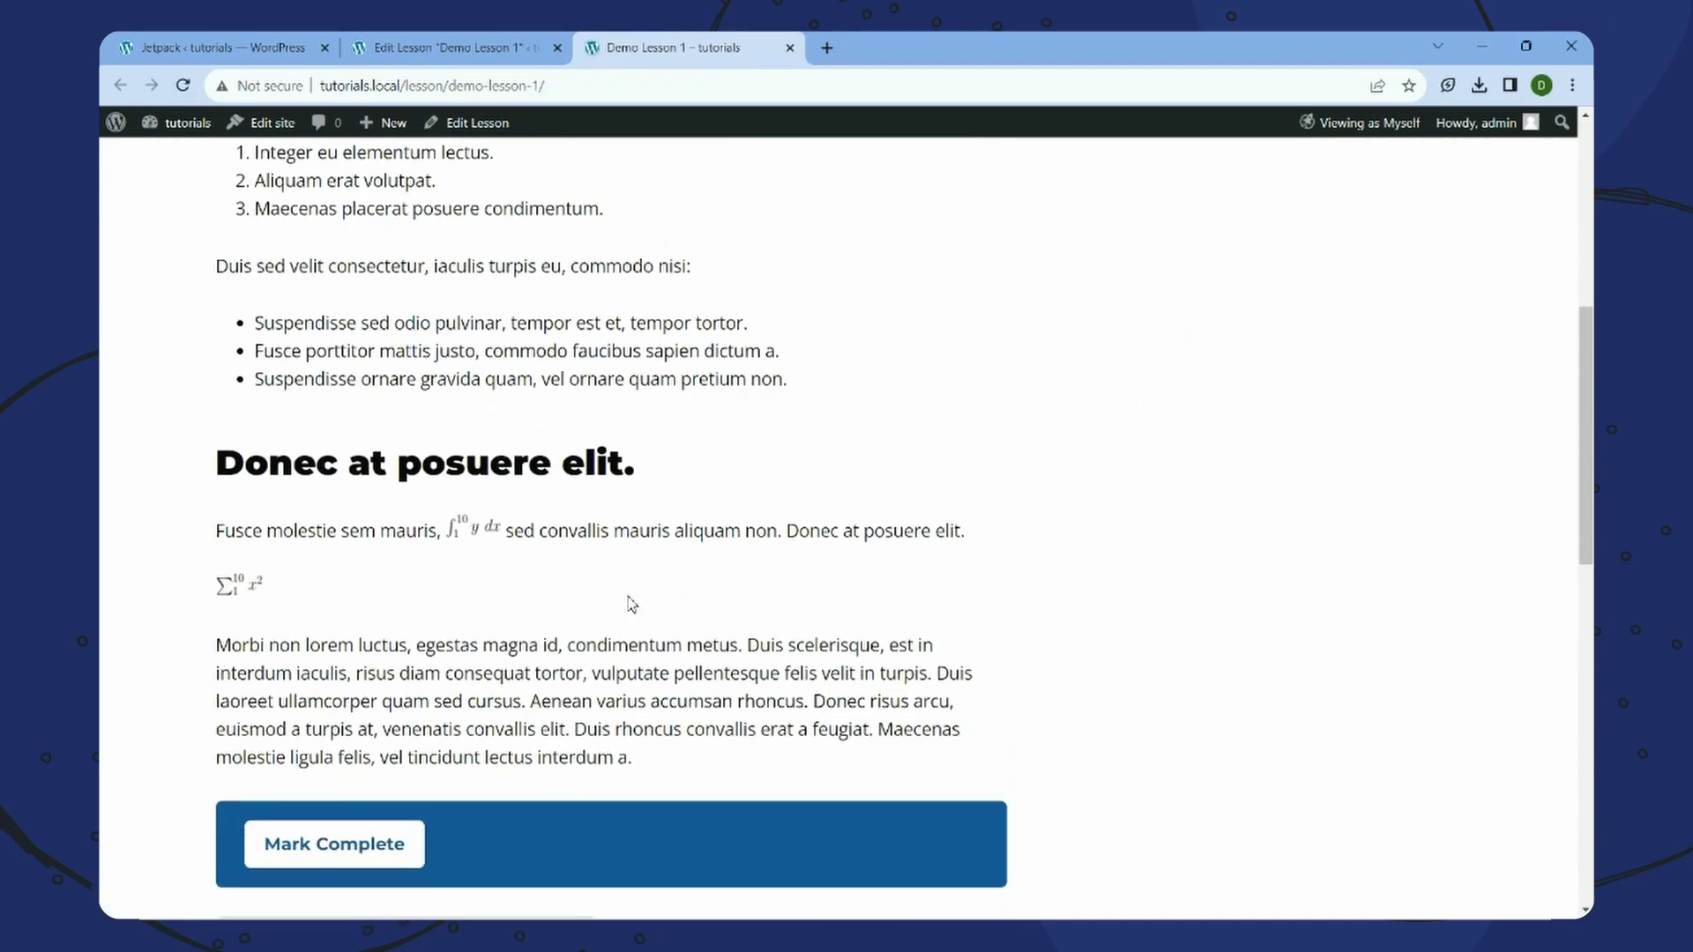
# - Insert \displaystyle before \sum in the standalone LaTeX paragraph of the lesson editor
pyautogui.click(459, 48)
pyautogui.click(369, 346)
pyautogui.write('\\displaystyle \\sum_{1}^{10} x^{2}$')
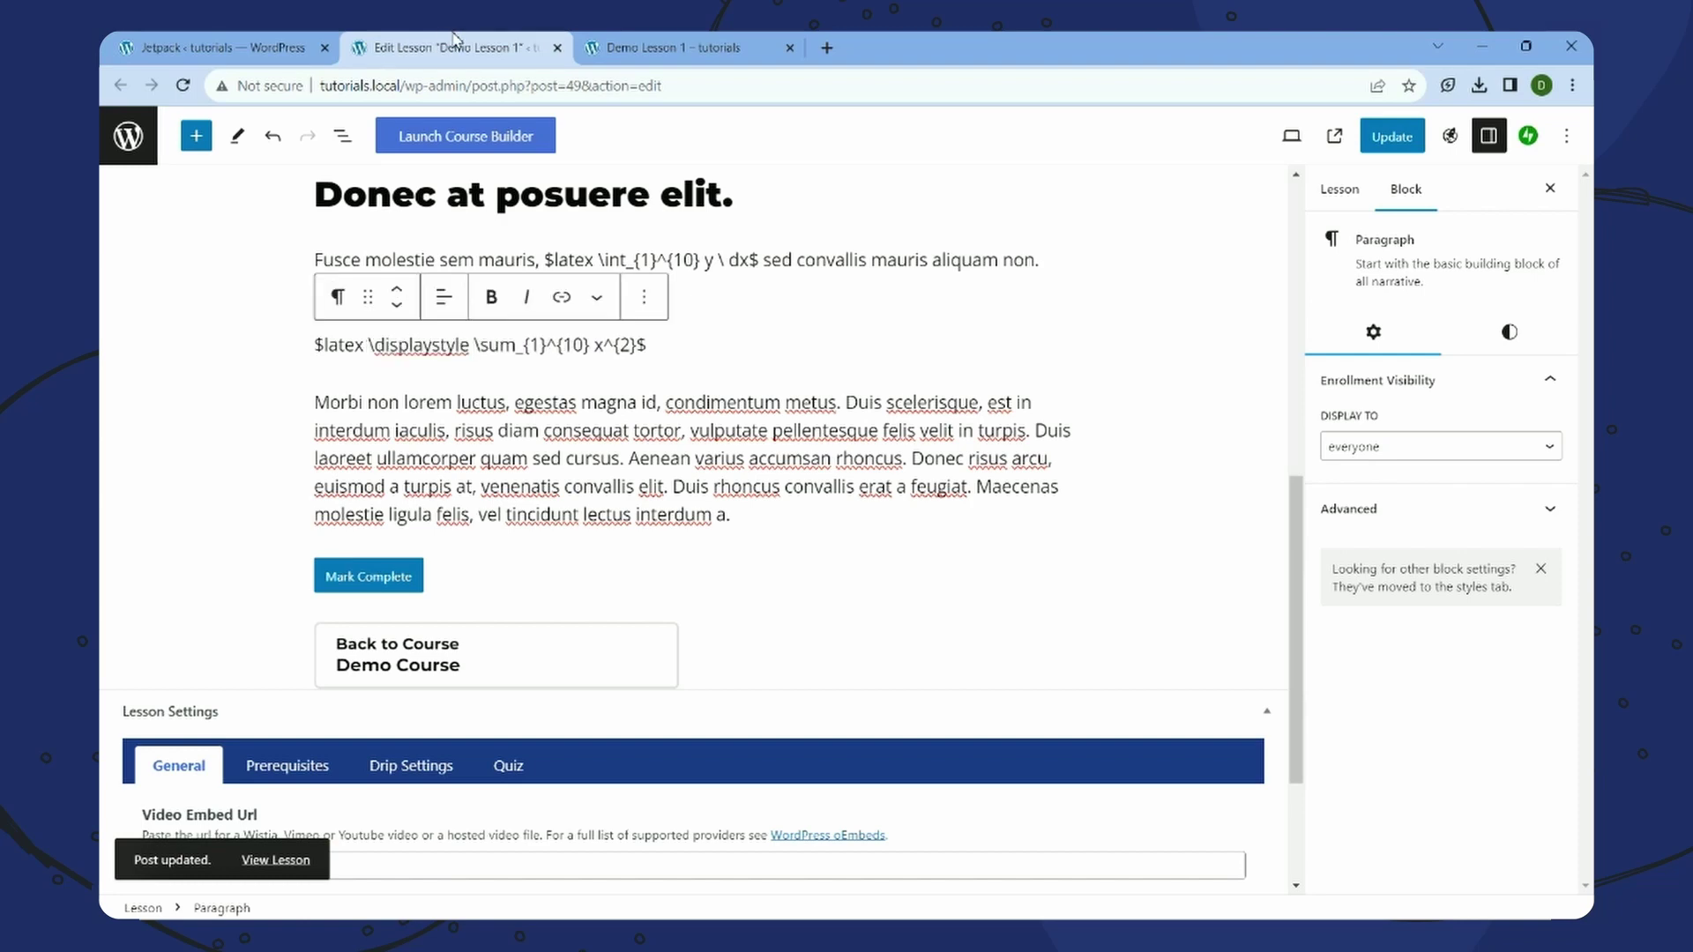
pyautogui.click(631, 47)
pyautogui.click(500, 57)
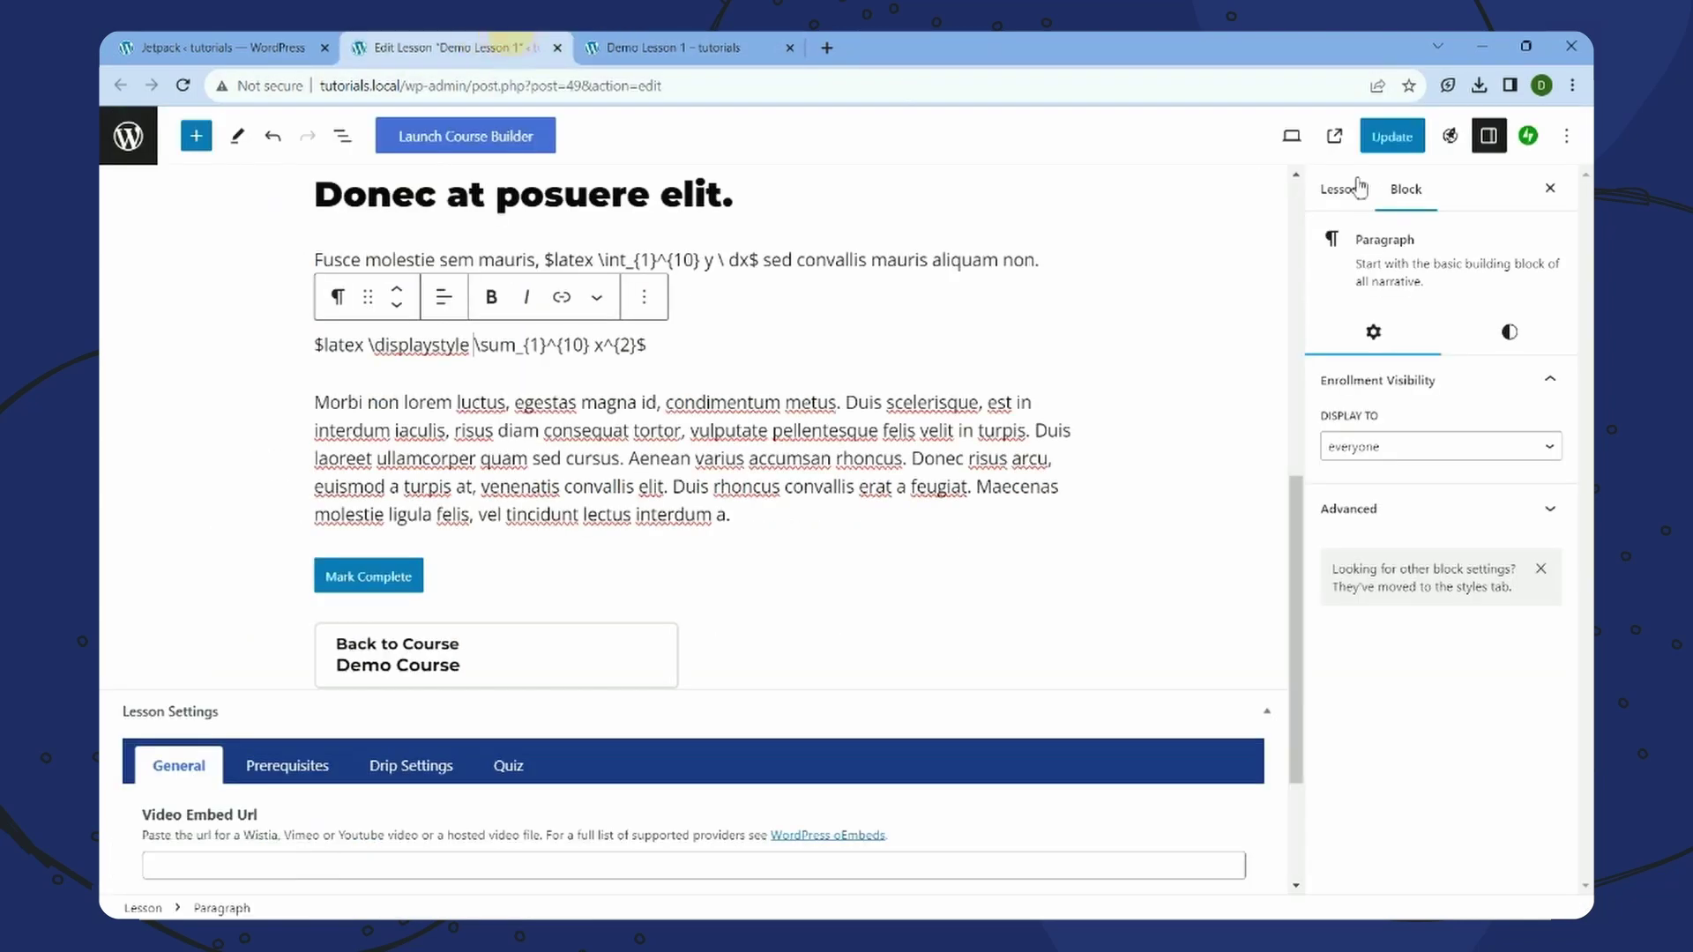
# - Update the lesson and reload its published page to check the display-style summation
pyautogui.click(1391, 143)
pyautogui.hotkey('ctrl', 'Tab')
pyautogui.rightClick(1134, 319)
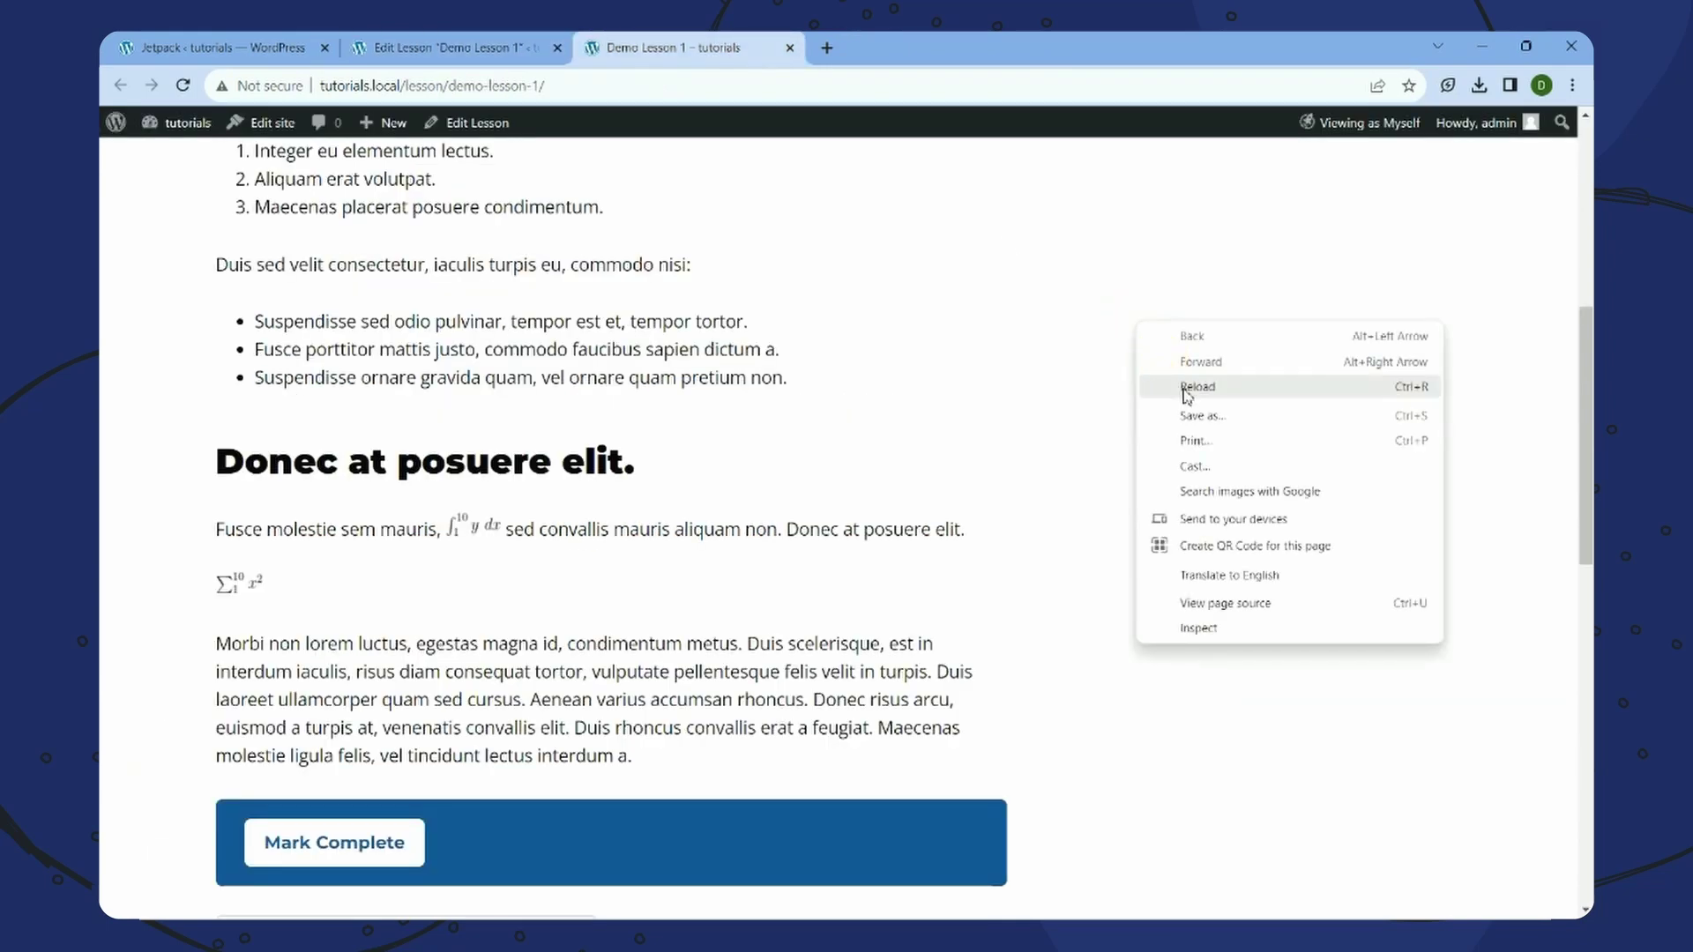
pyautogui.click(1183, 388)
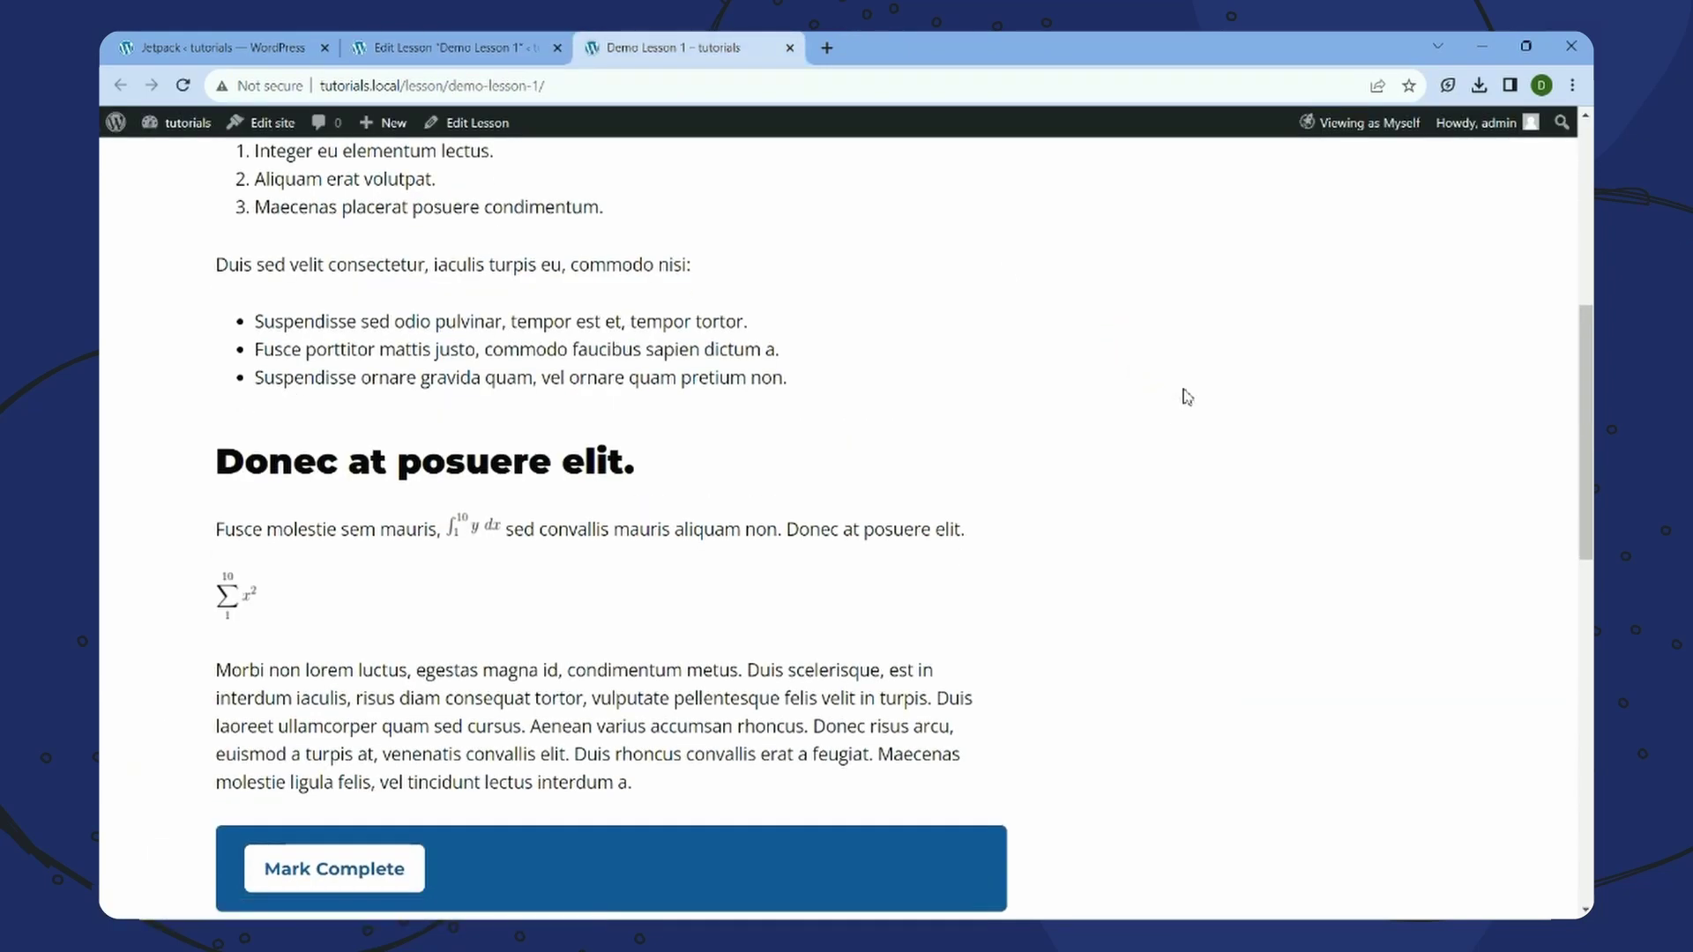
# - Center-align the summation formula paragraph in the lesson editor
pyautogui.click(450, 45)
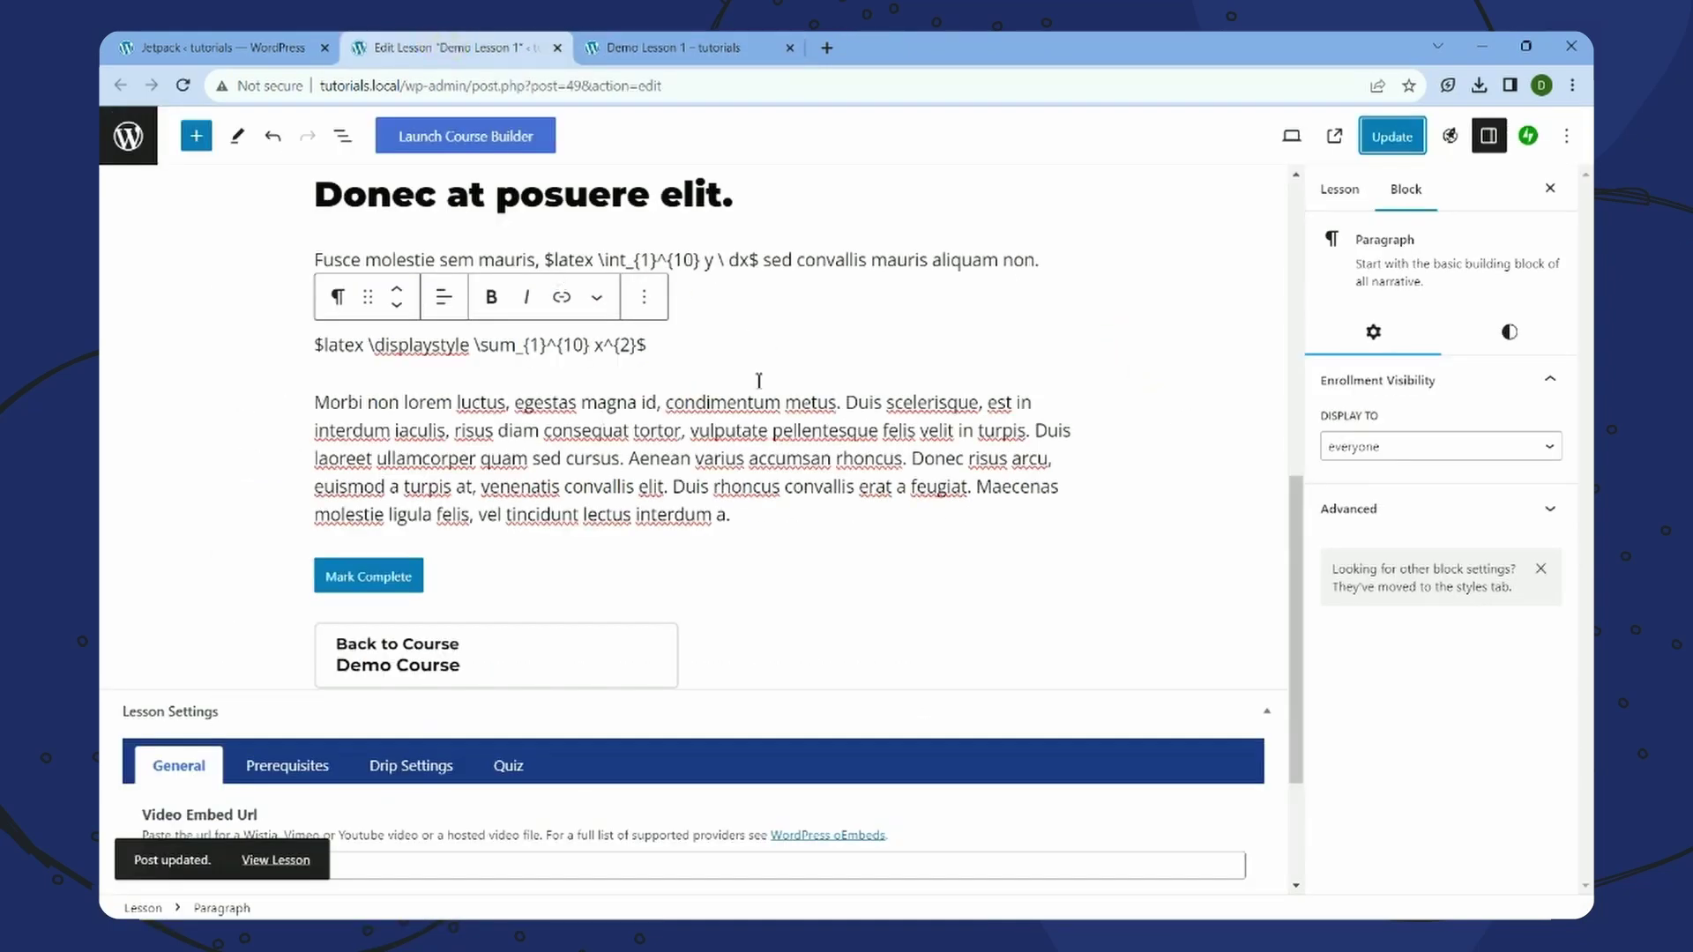
pyautogui.moveTo(689, 338); pyautogui.dragTo(219, 355)
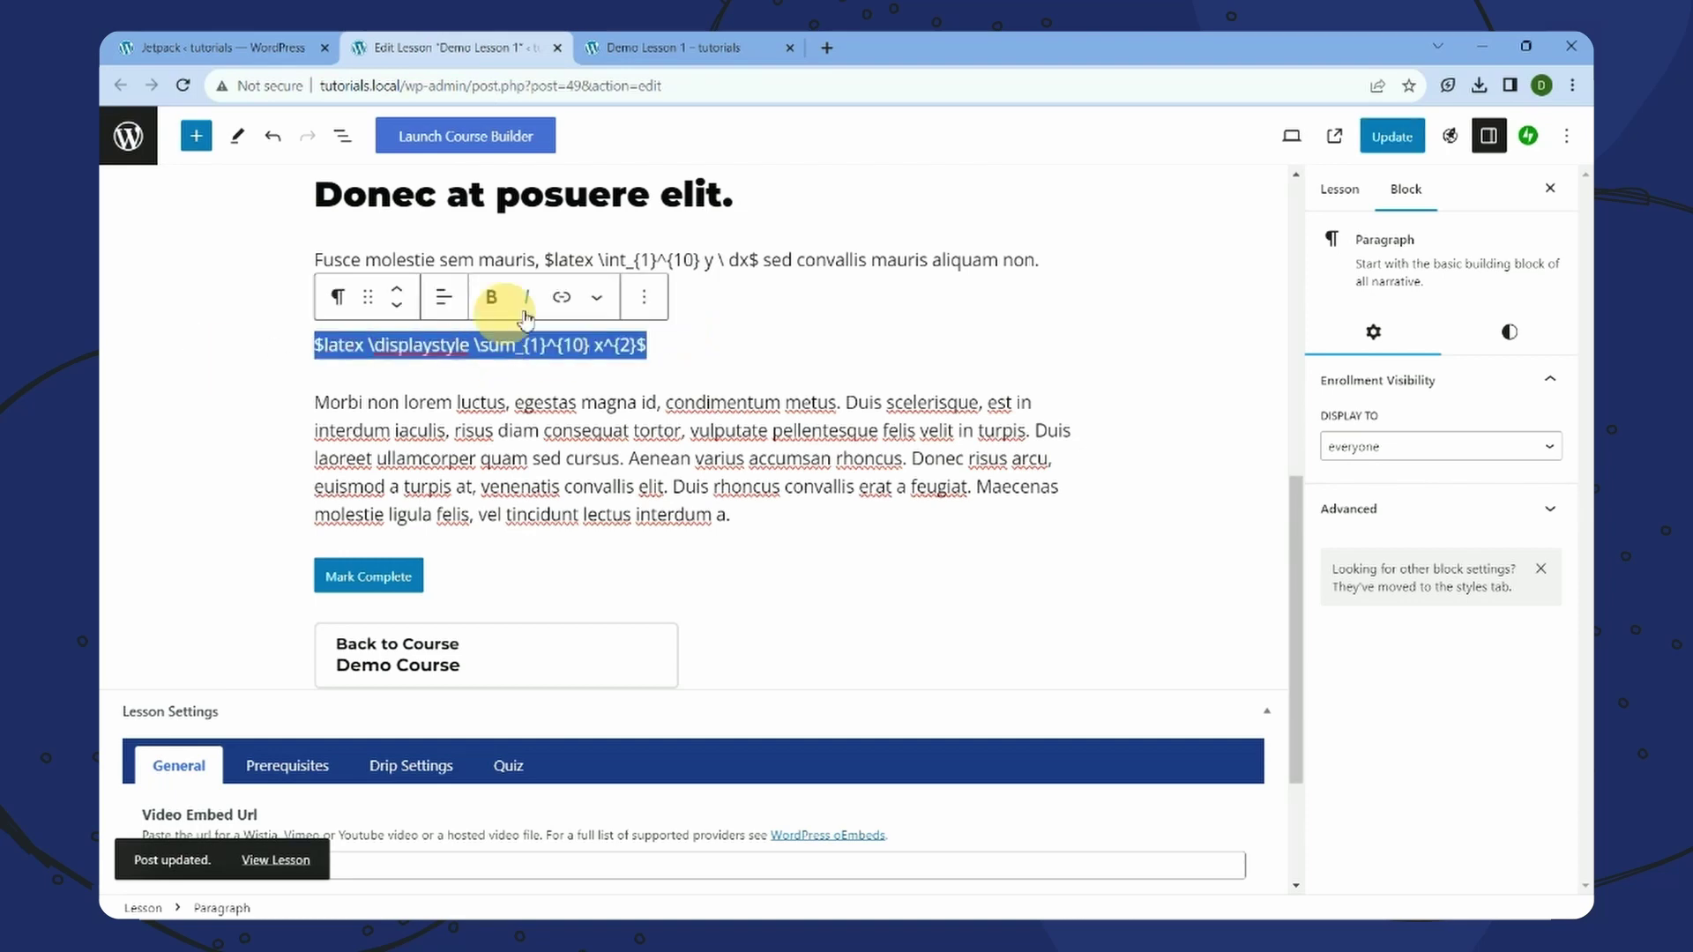
pyautogui.click(445, 298)
pyautogui.click(493, 377)
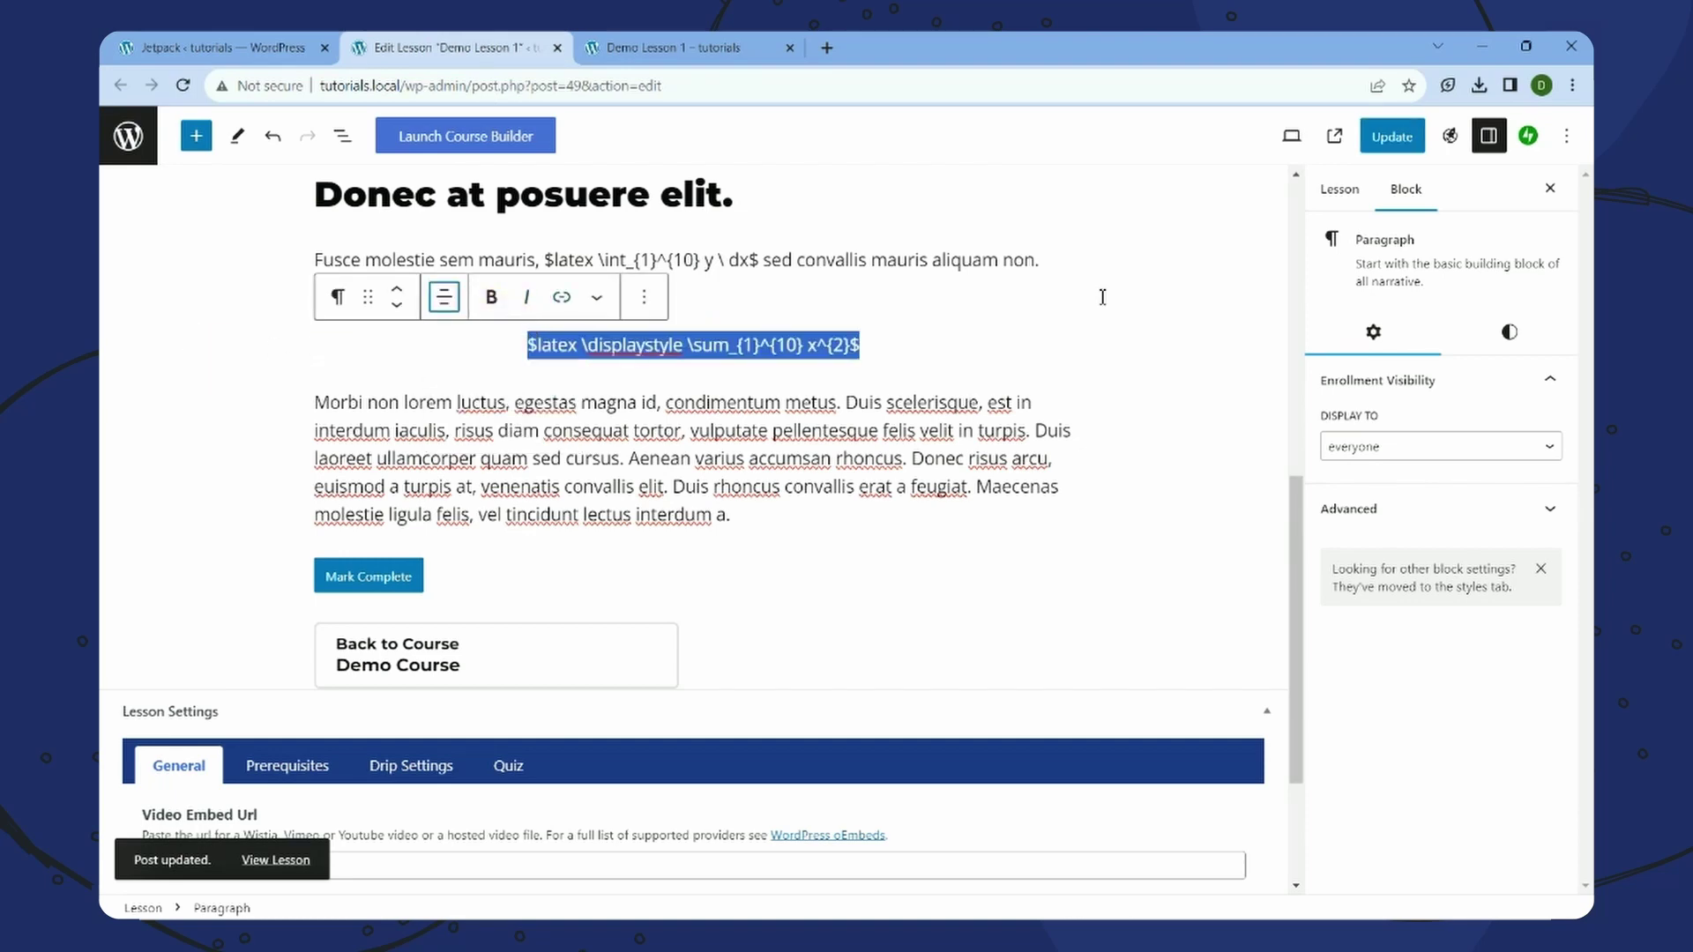
# - Update the lesson and reload its published page to view the centered summation formula
pyautogui.click(1393, 136)
pyautogui.click(688, 48)
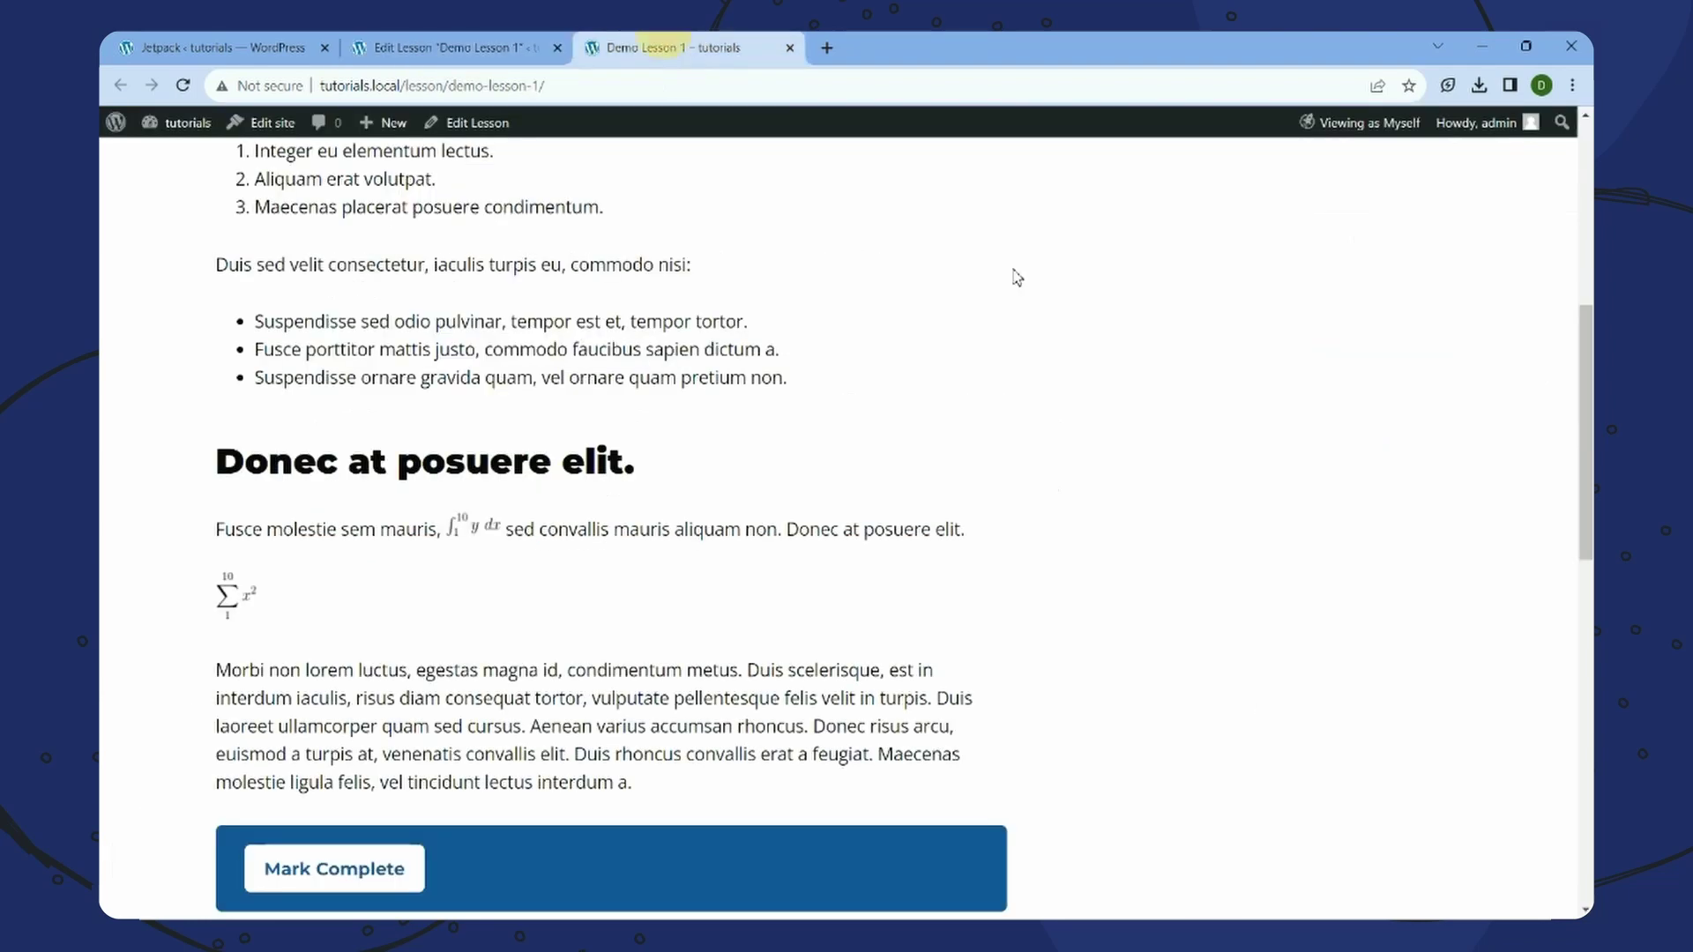
pyautogui.rightClick(1059, 292)
pyautogui.click(1120, 363)
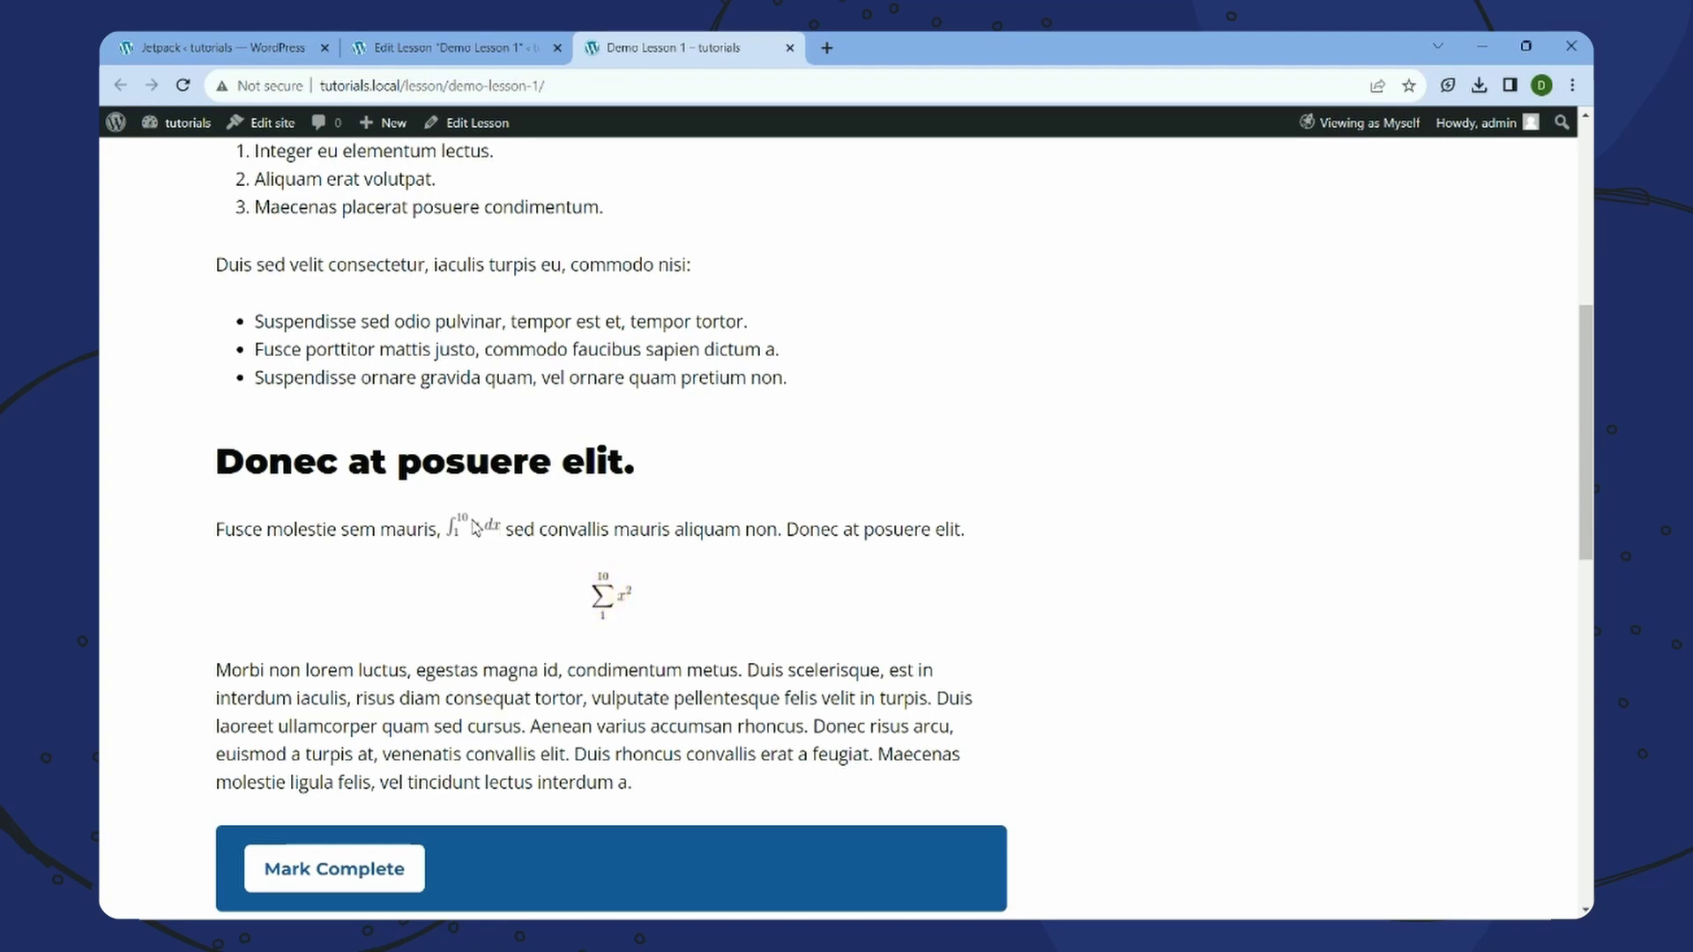
# - Compare the LaTeX markup in the lesson editor with the rendered formulas on the published page
pyautogui.click(522, 48)
pyautogui.click(650, 44)
pyautogui.click(519, 37)
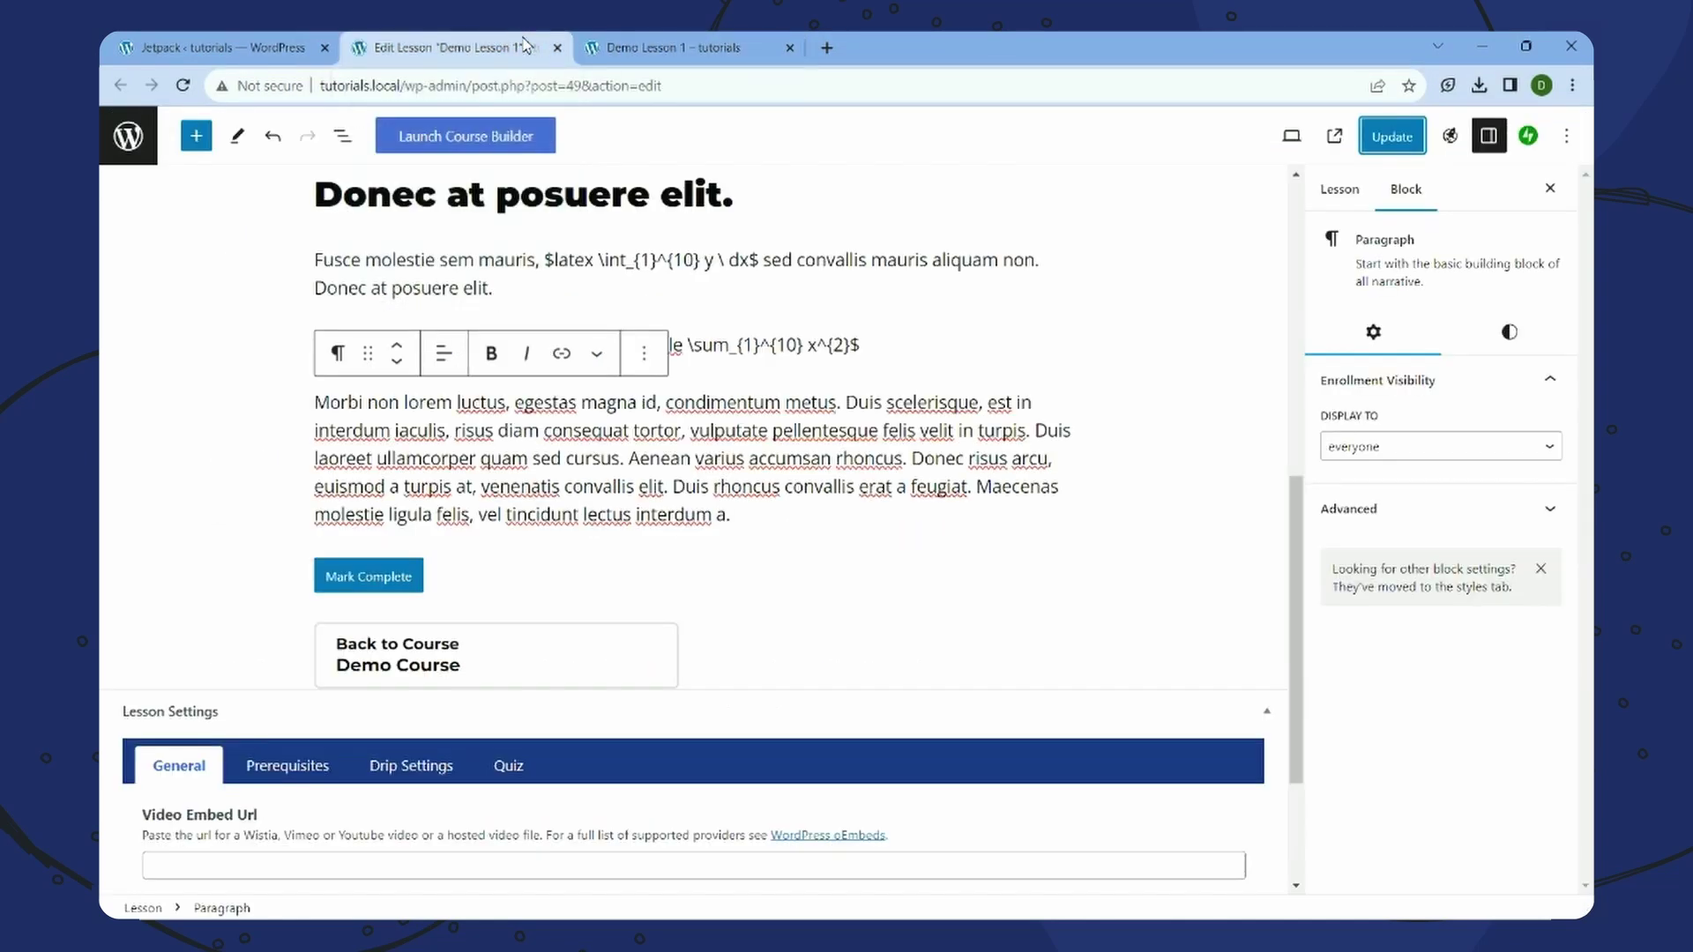
pyautogui.click(720, 48)
pyautogui.click(476, 34)
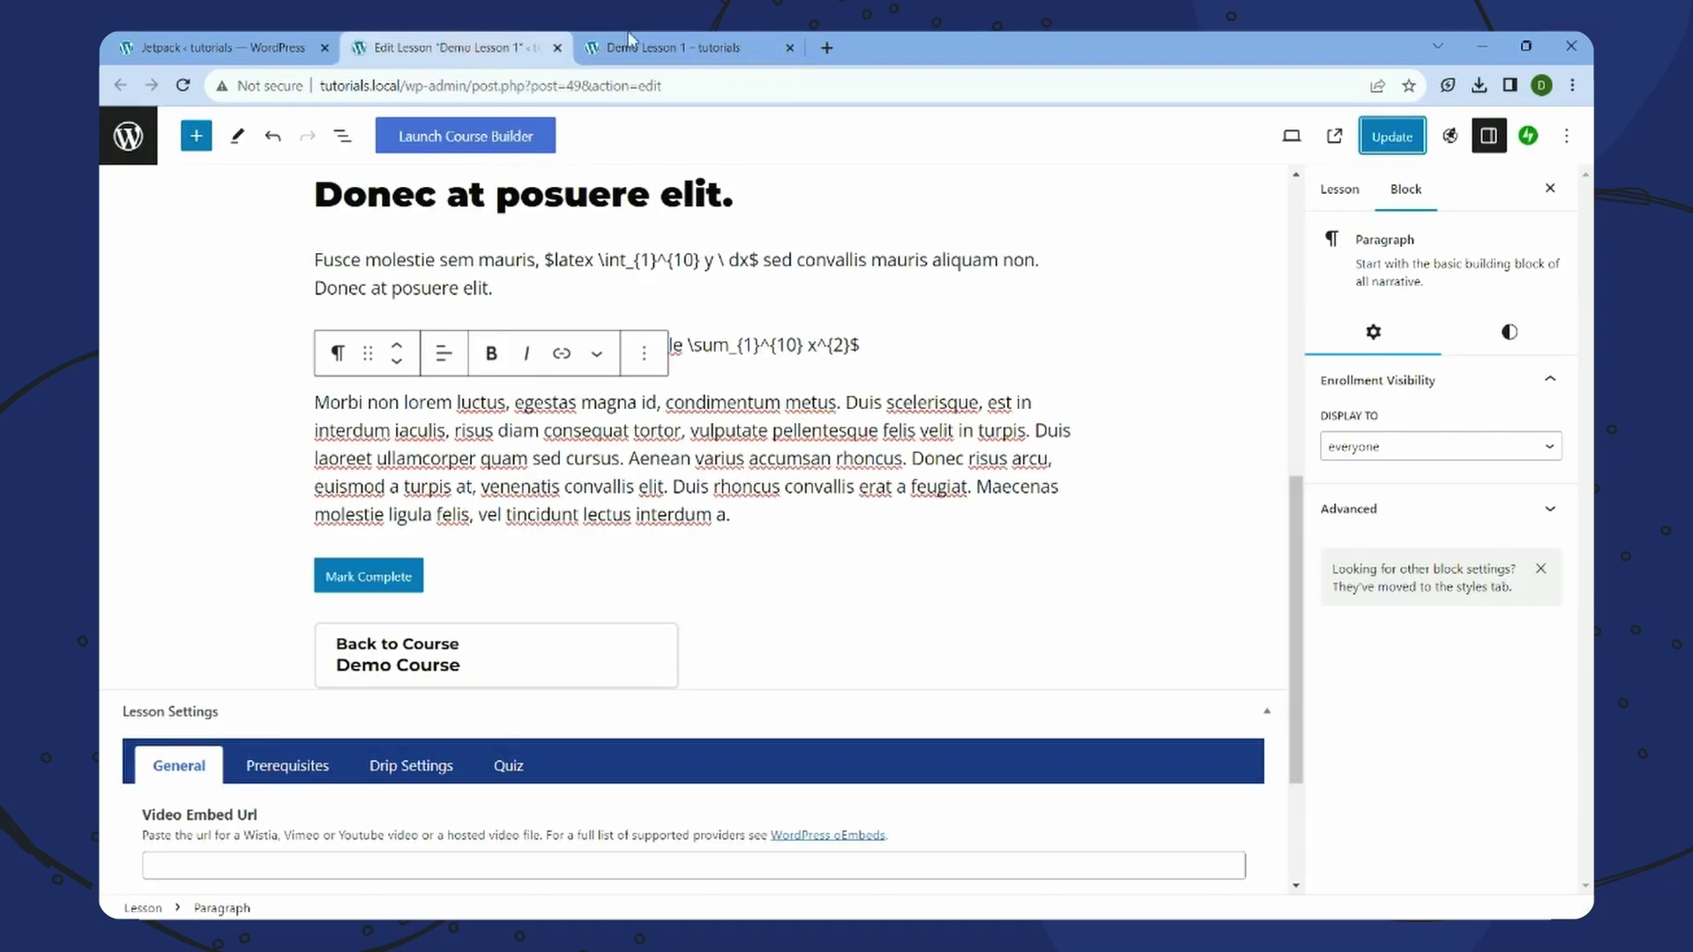
pyautogui.click(263, 39)
pyautogui.click(441, 44)
# - Leave the lesson editor for the Lessons list and open Demo Lesson 1 in the Course Builder
pyautogui.click(127, 135)
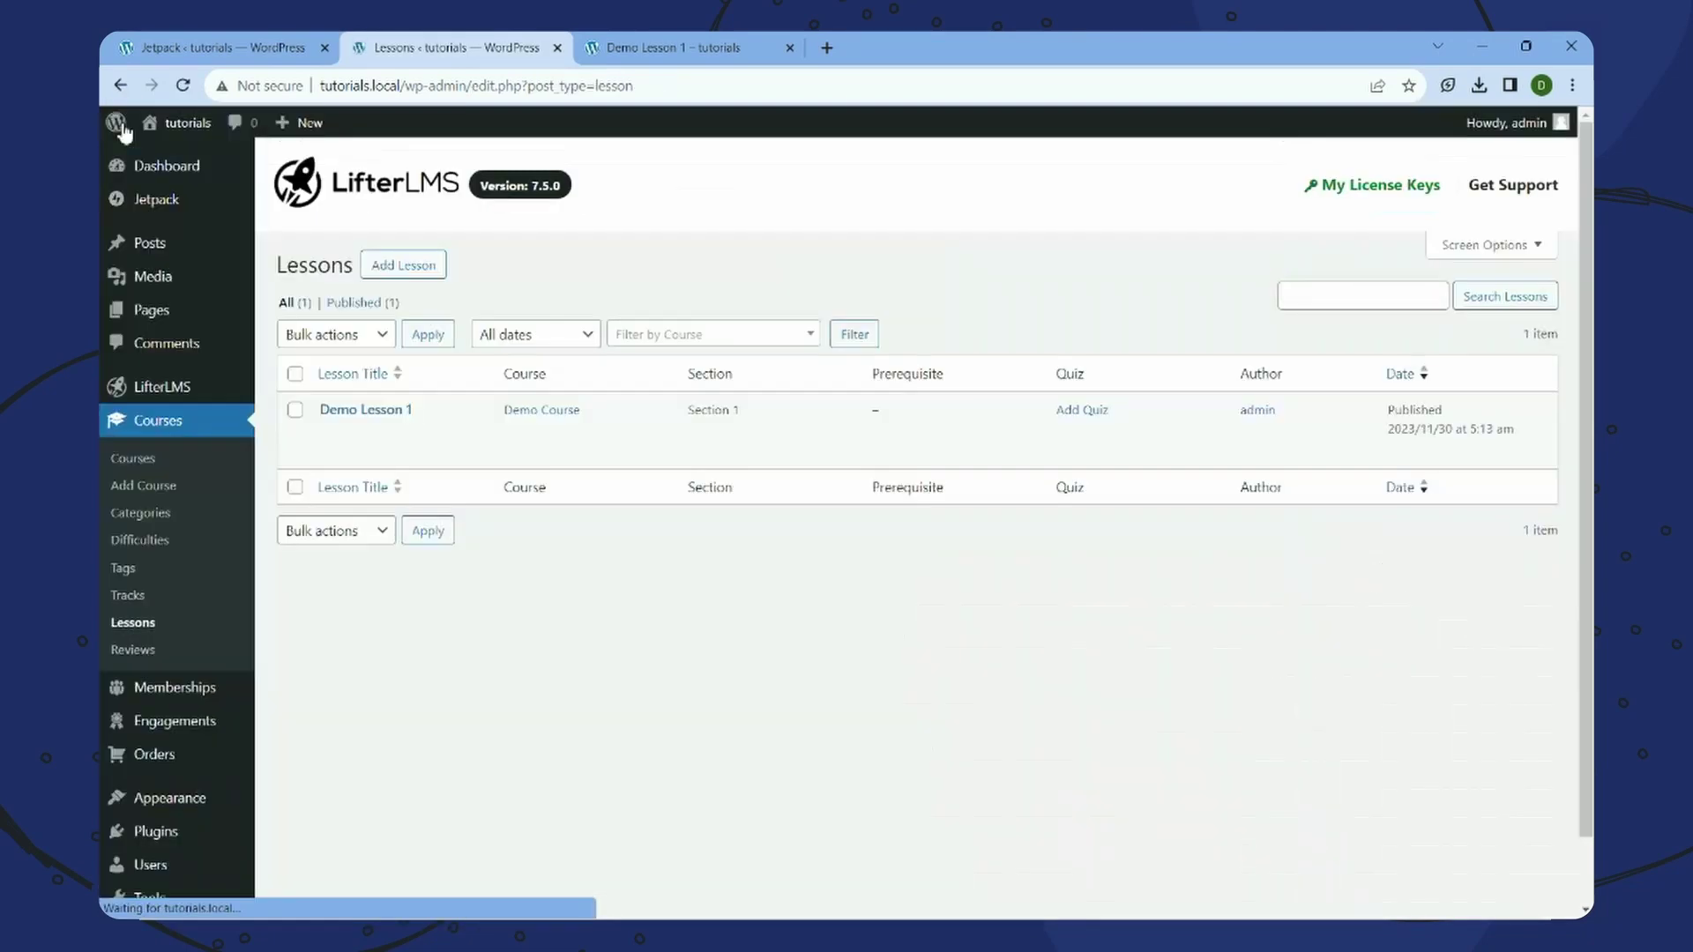
pyautogui.scroll(-2, 617, 821)
pyautogui.scroll(2, 618, 758)
pyautogui.click(336, 434)
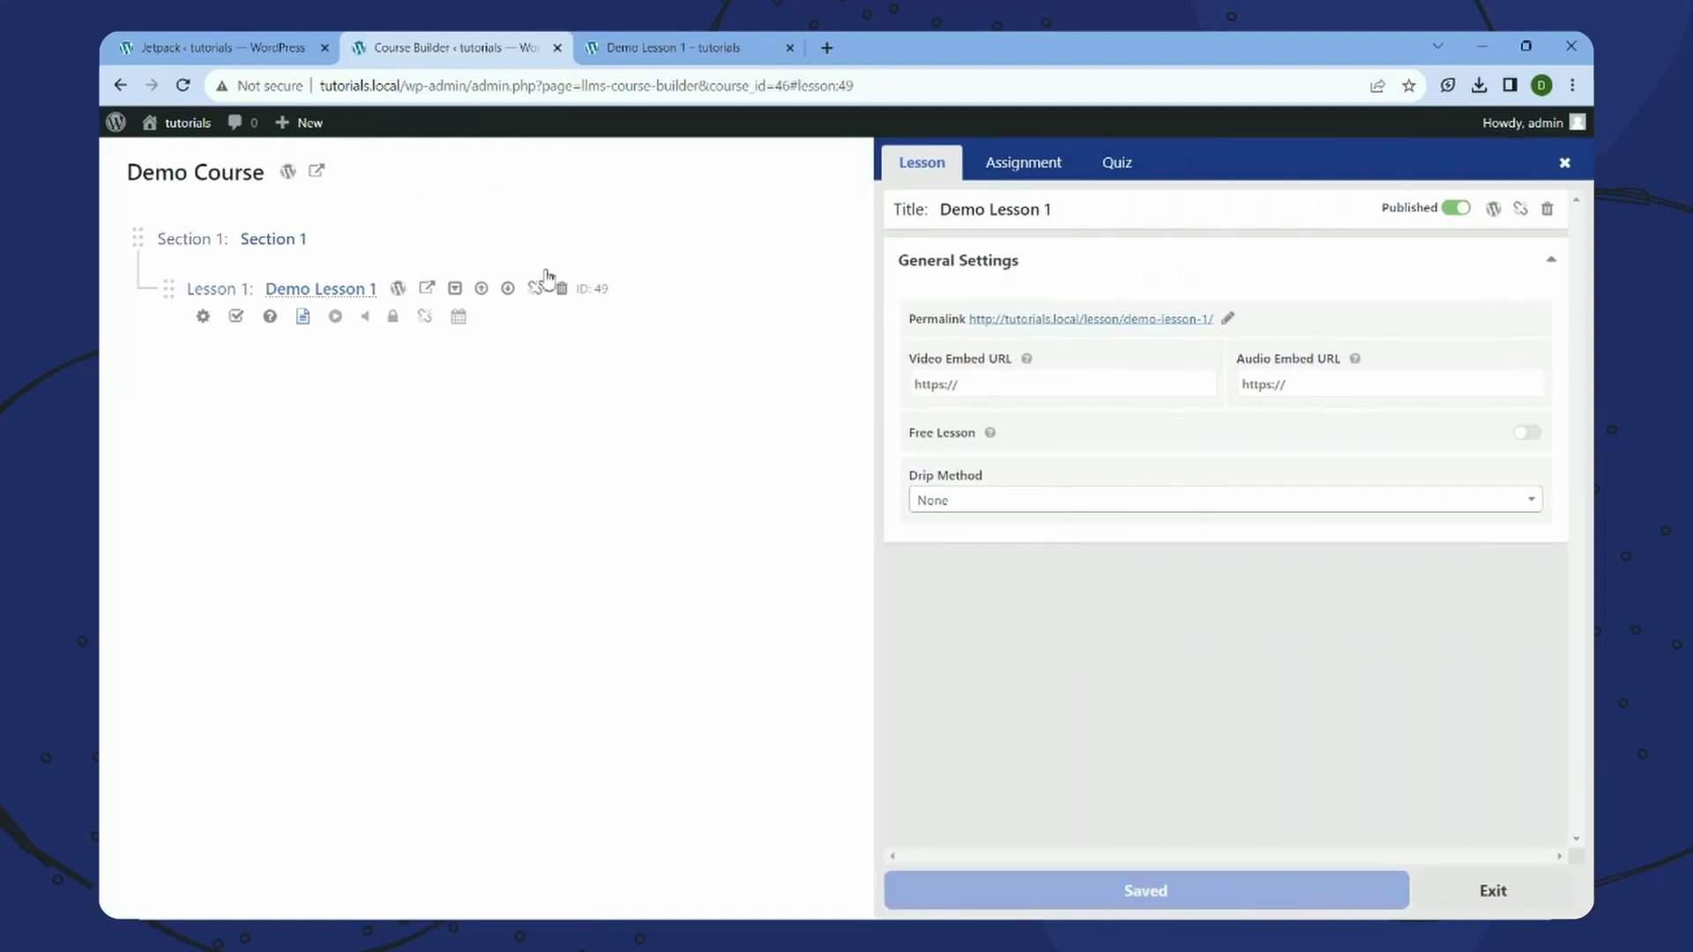
# - Create a new quiz for Demo Lesson 1 and set it to published
pyautogui.click(1116, 162)
pyautogui.click(1277, 381)
pyautogui.click(1457, 209)
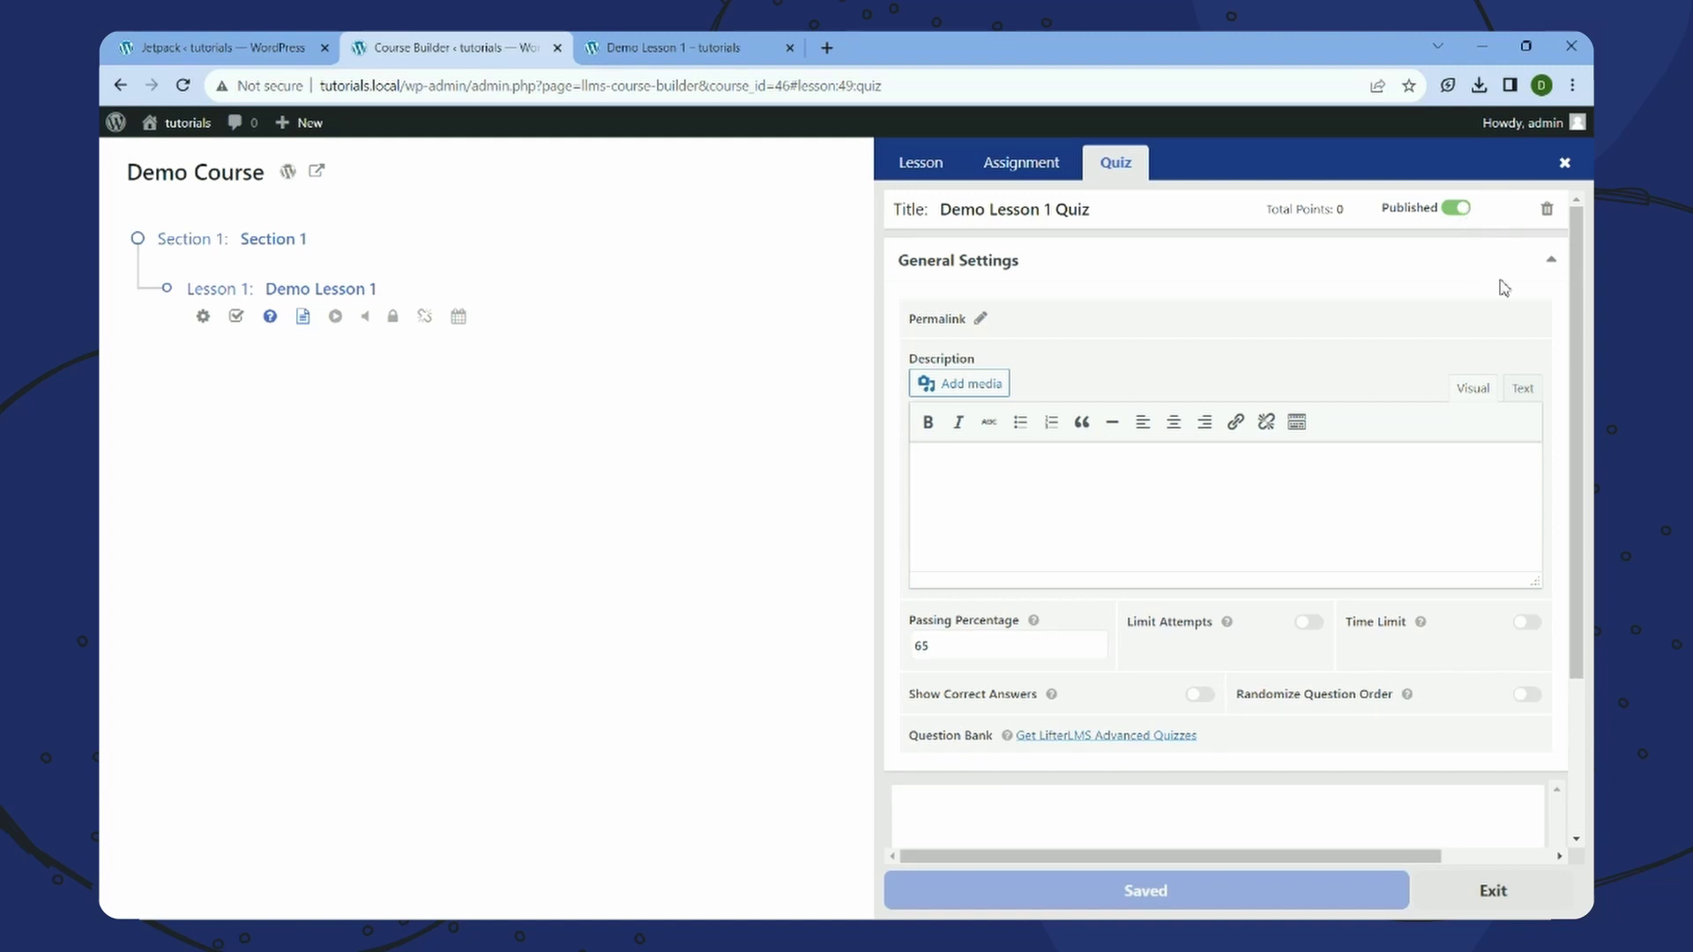
# - Add a multiple choice question to the quiz titled "Question 1. Find the given value."
pyautogui.click(1551, 260)
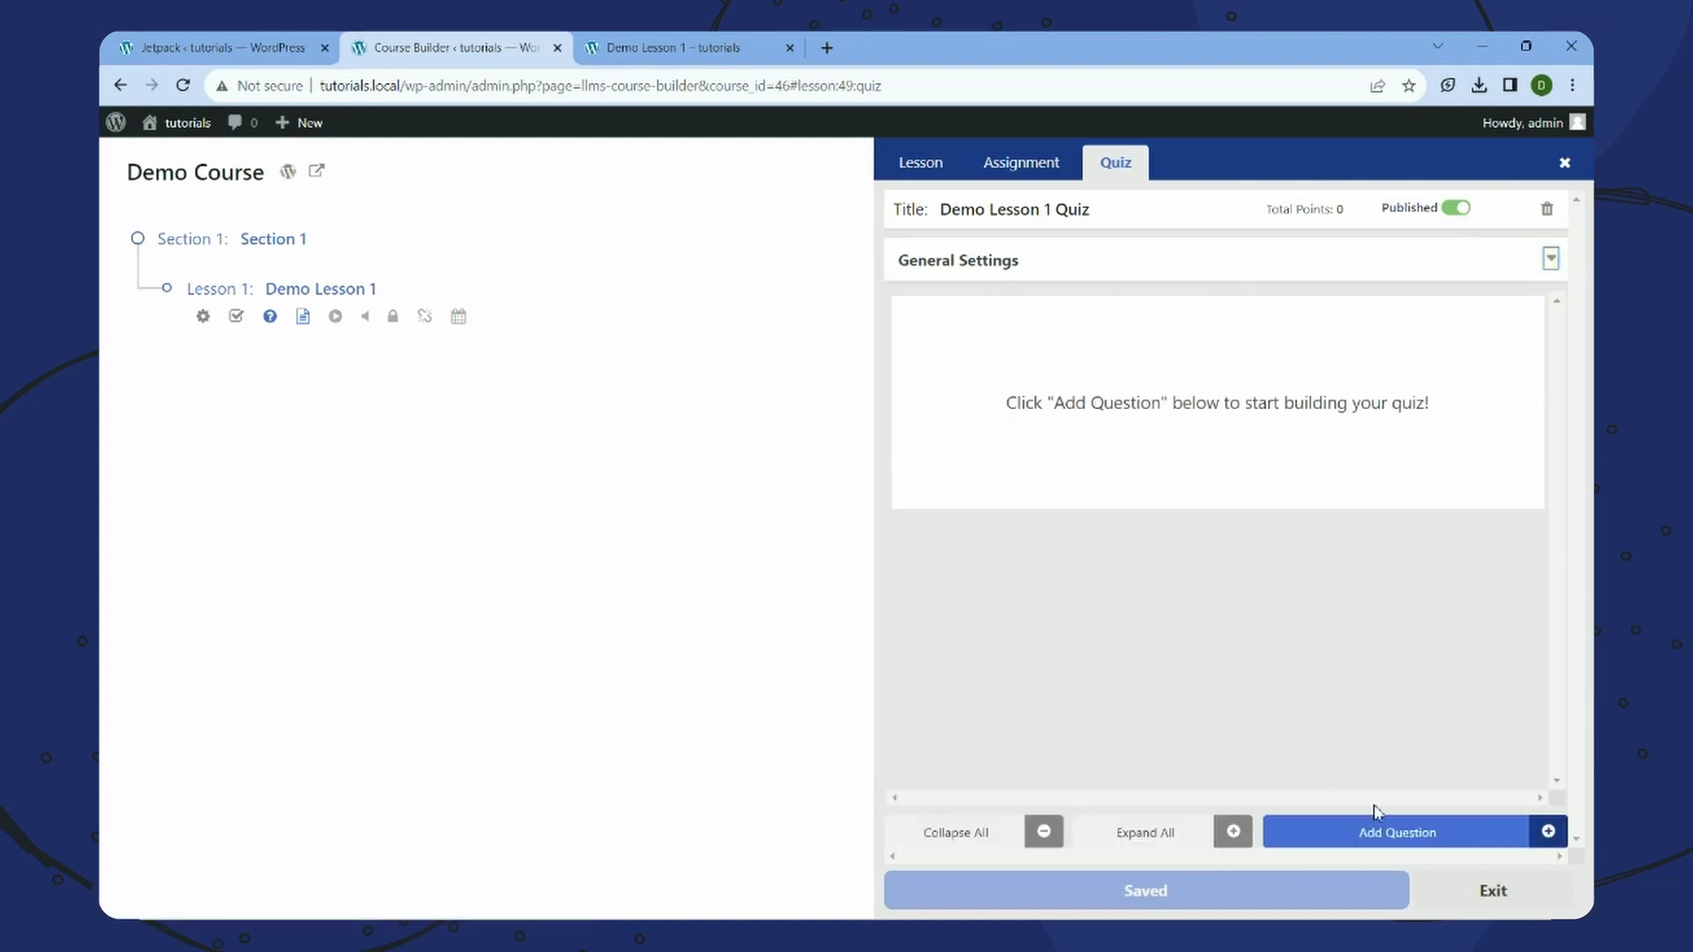
pyautogui.click(1396, 845)
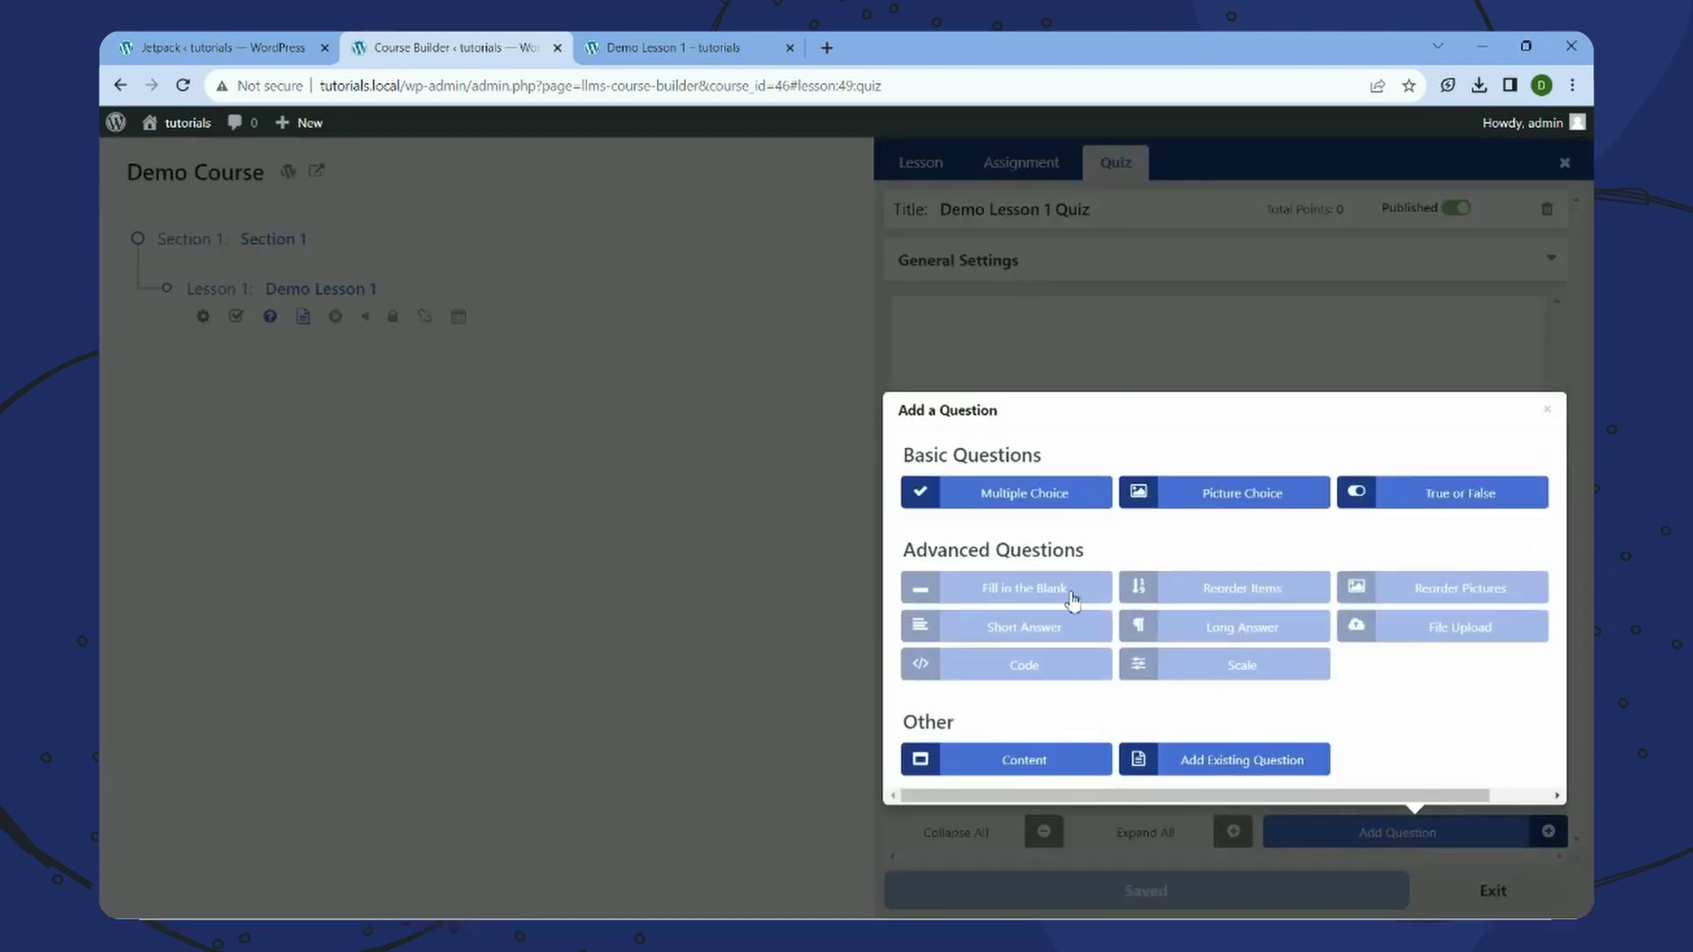
pyautogui.click(1016, 498)
pyautogui.click(995, 321)
pyautogui.write('Question 1.')
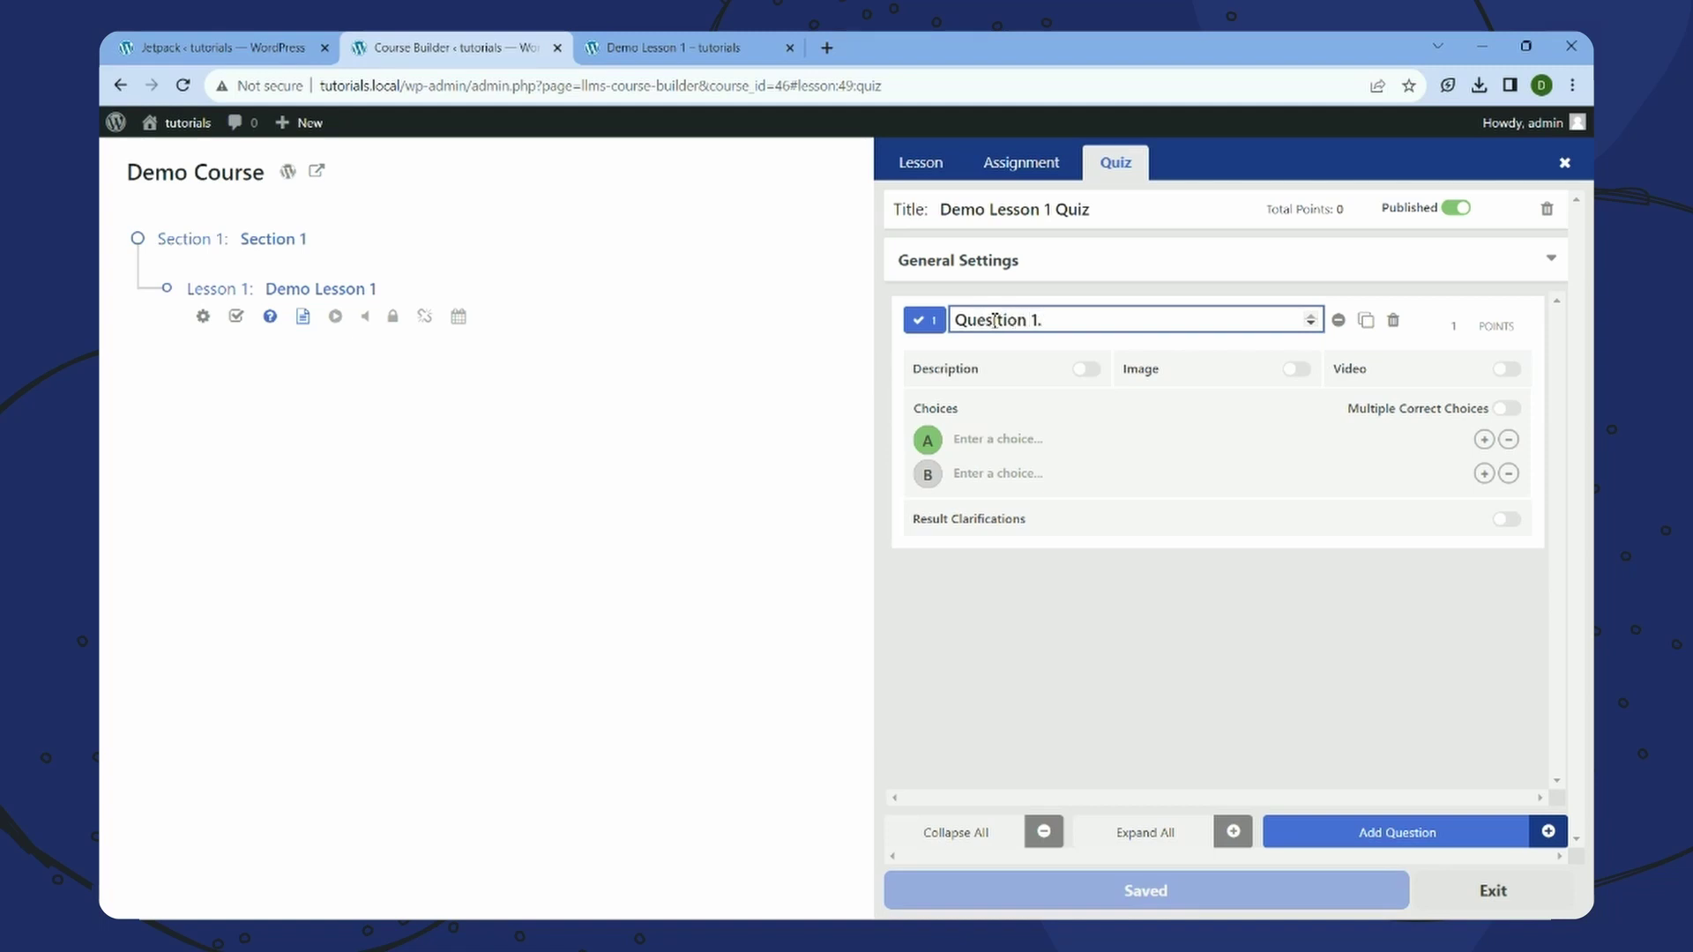
pyautogui.write('Find the')
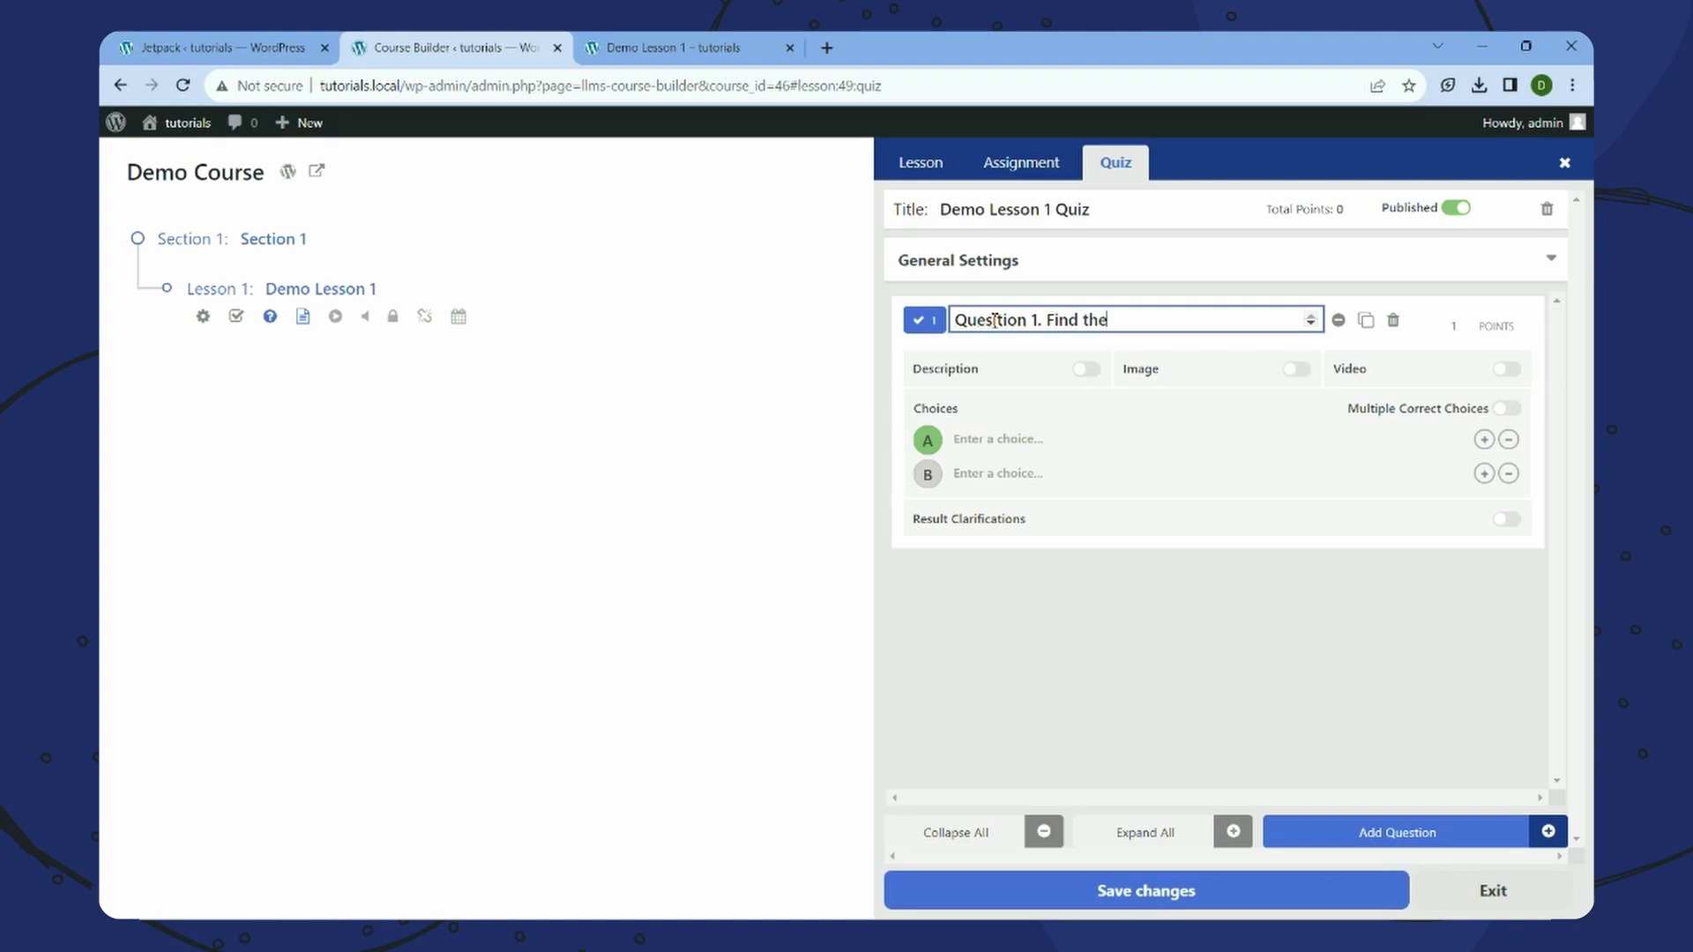
pyautogui.write(' given value.')
# - Enter 385 as choice A and 485 as choice B, and enable the question's description
pyautogui.click(981, 441)
pyautogui.write('385')
pyautogui.click(992, 470)
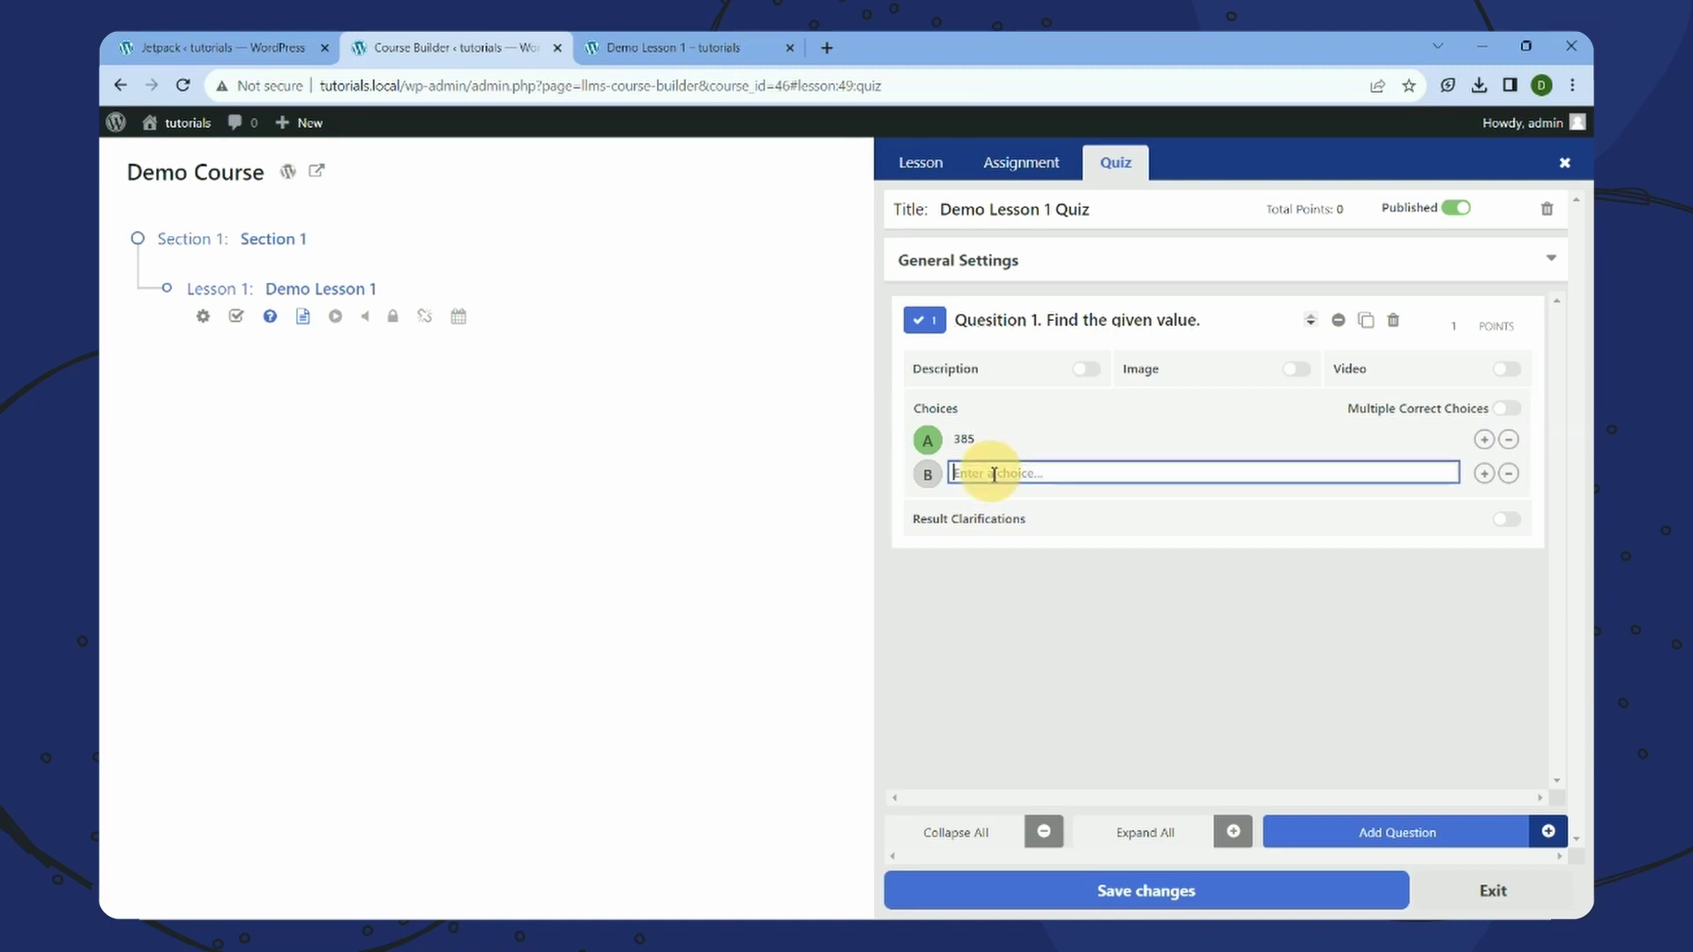
pyautogui.write('485')
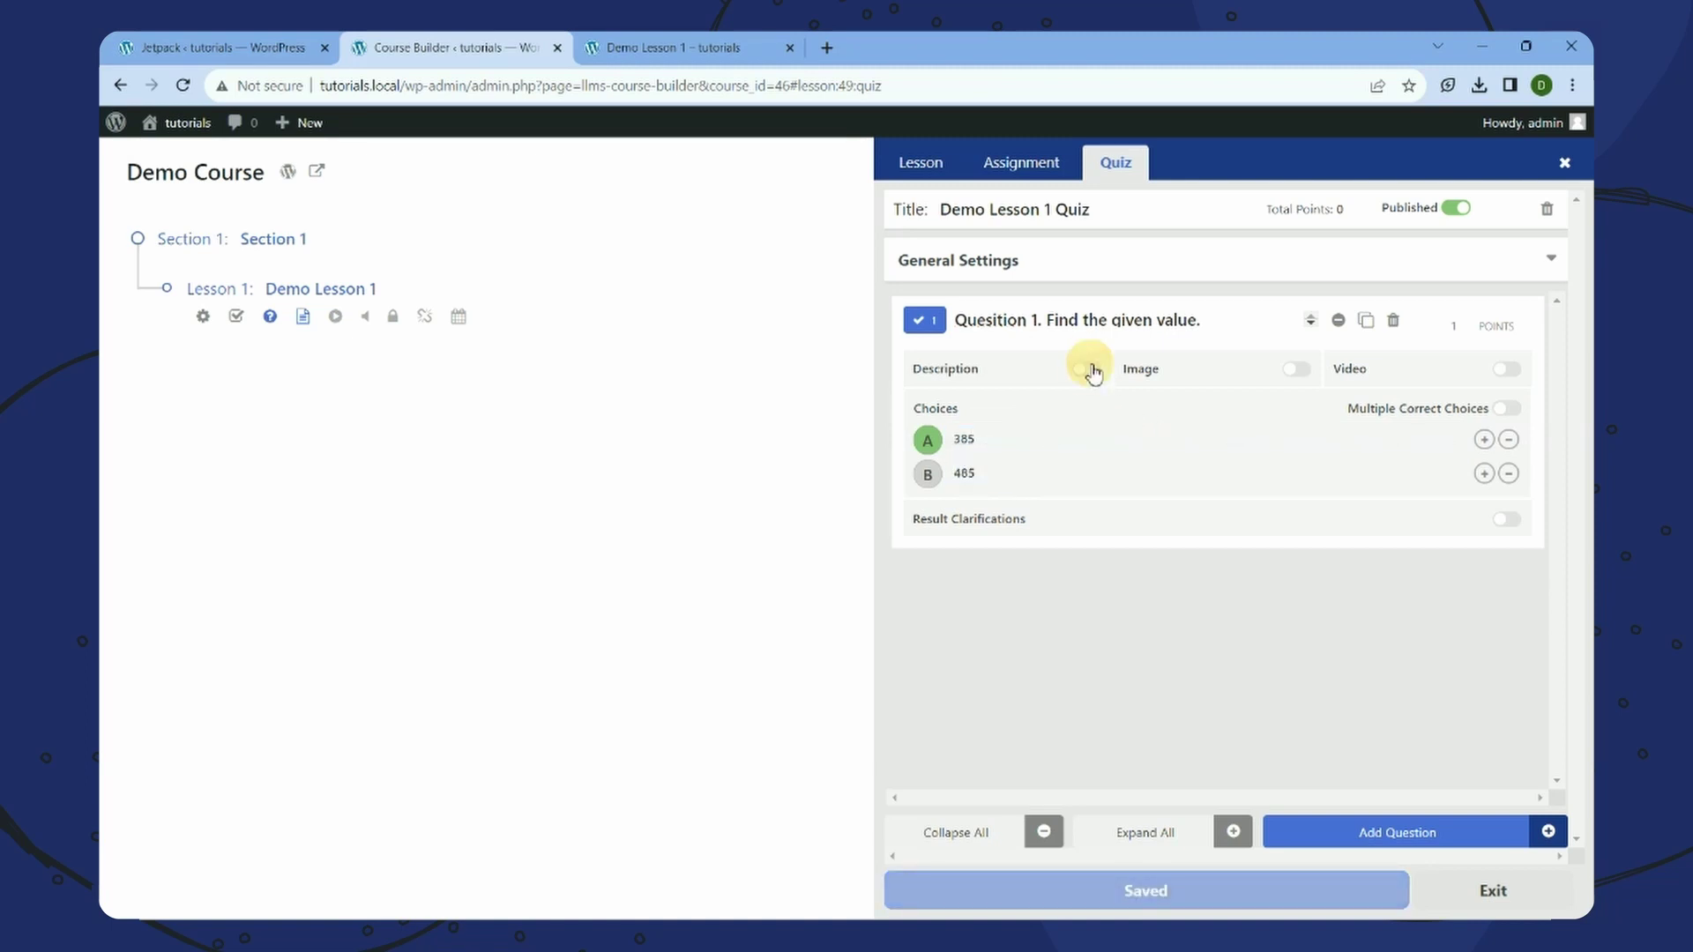
pyautogui.click(1088, 370)
pyautogui.click(1063, 489)
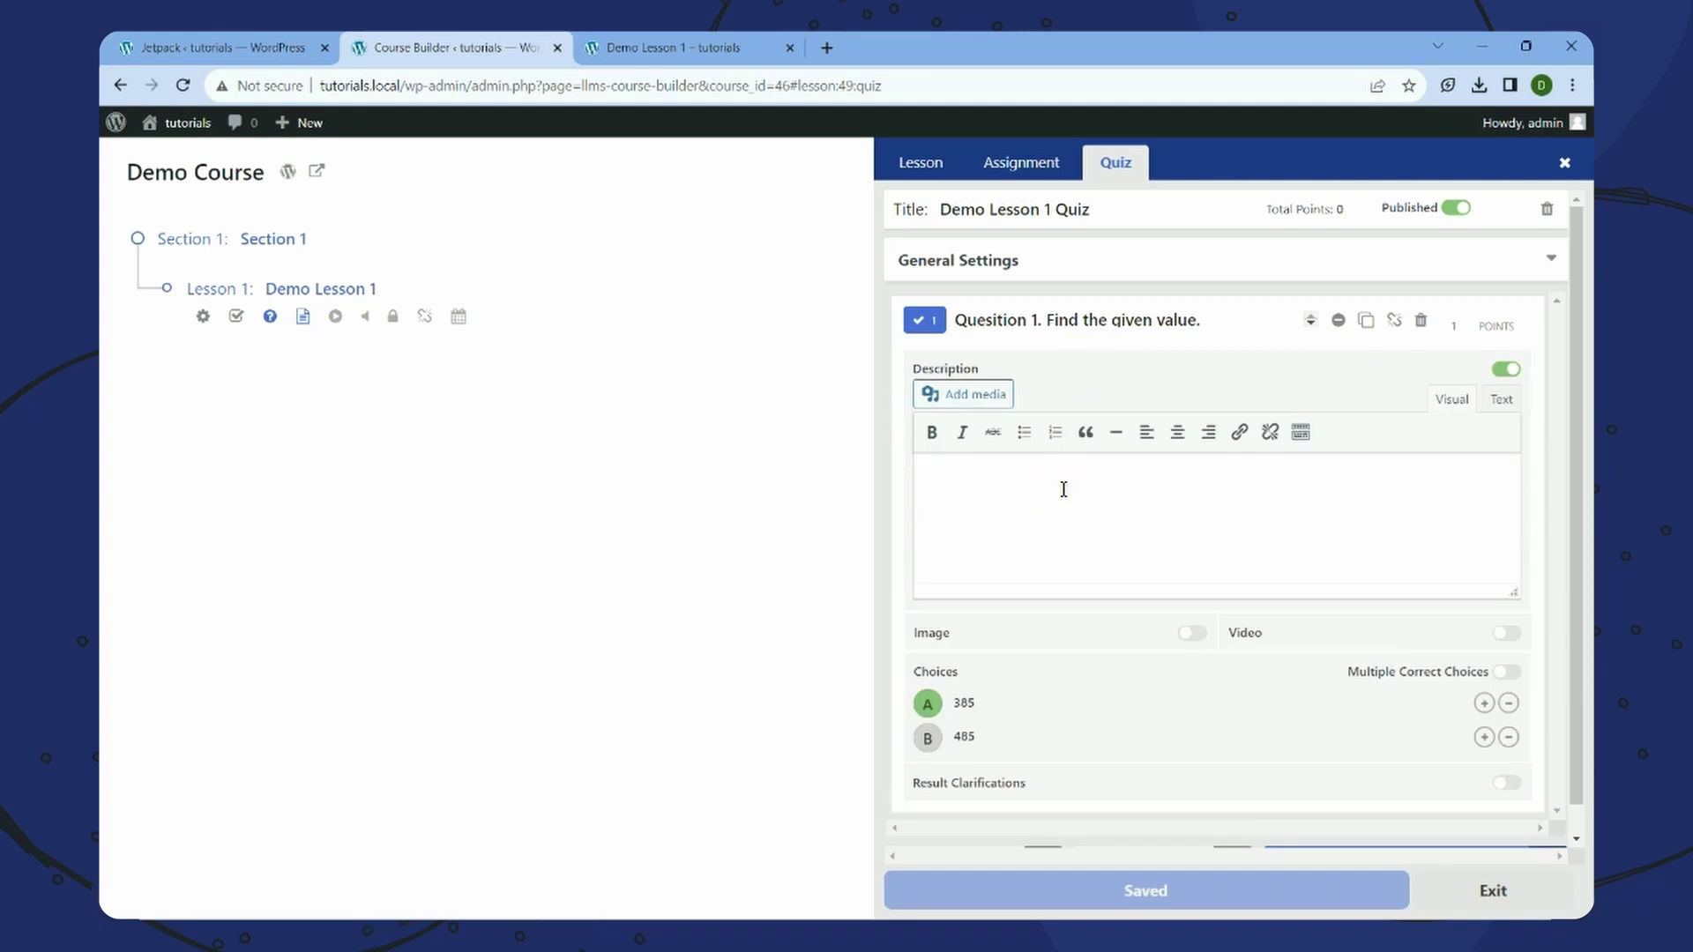
pyautogui.write('$latex $')
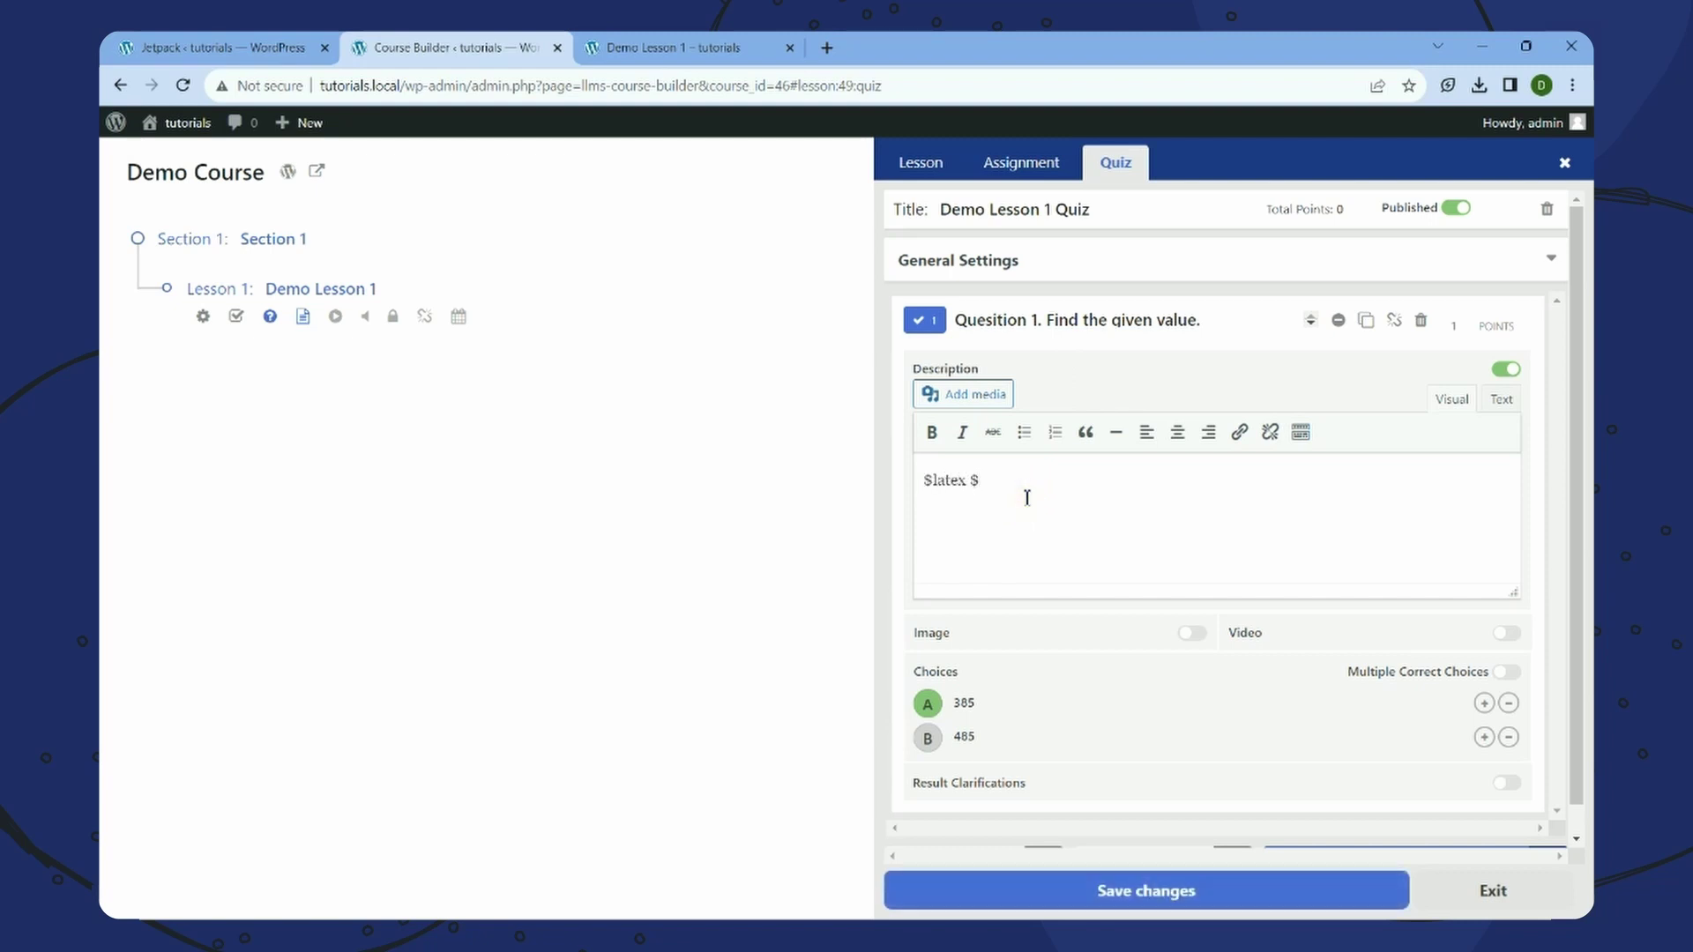
pyautogui.hotkey('ctrl', 'a')
pyautogui.press('BackSpace')
# - Enter an empty [latex][/latex] shortcode pair in the question's description
pyautogui.write('[late')
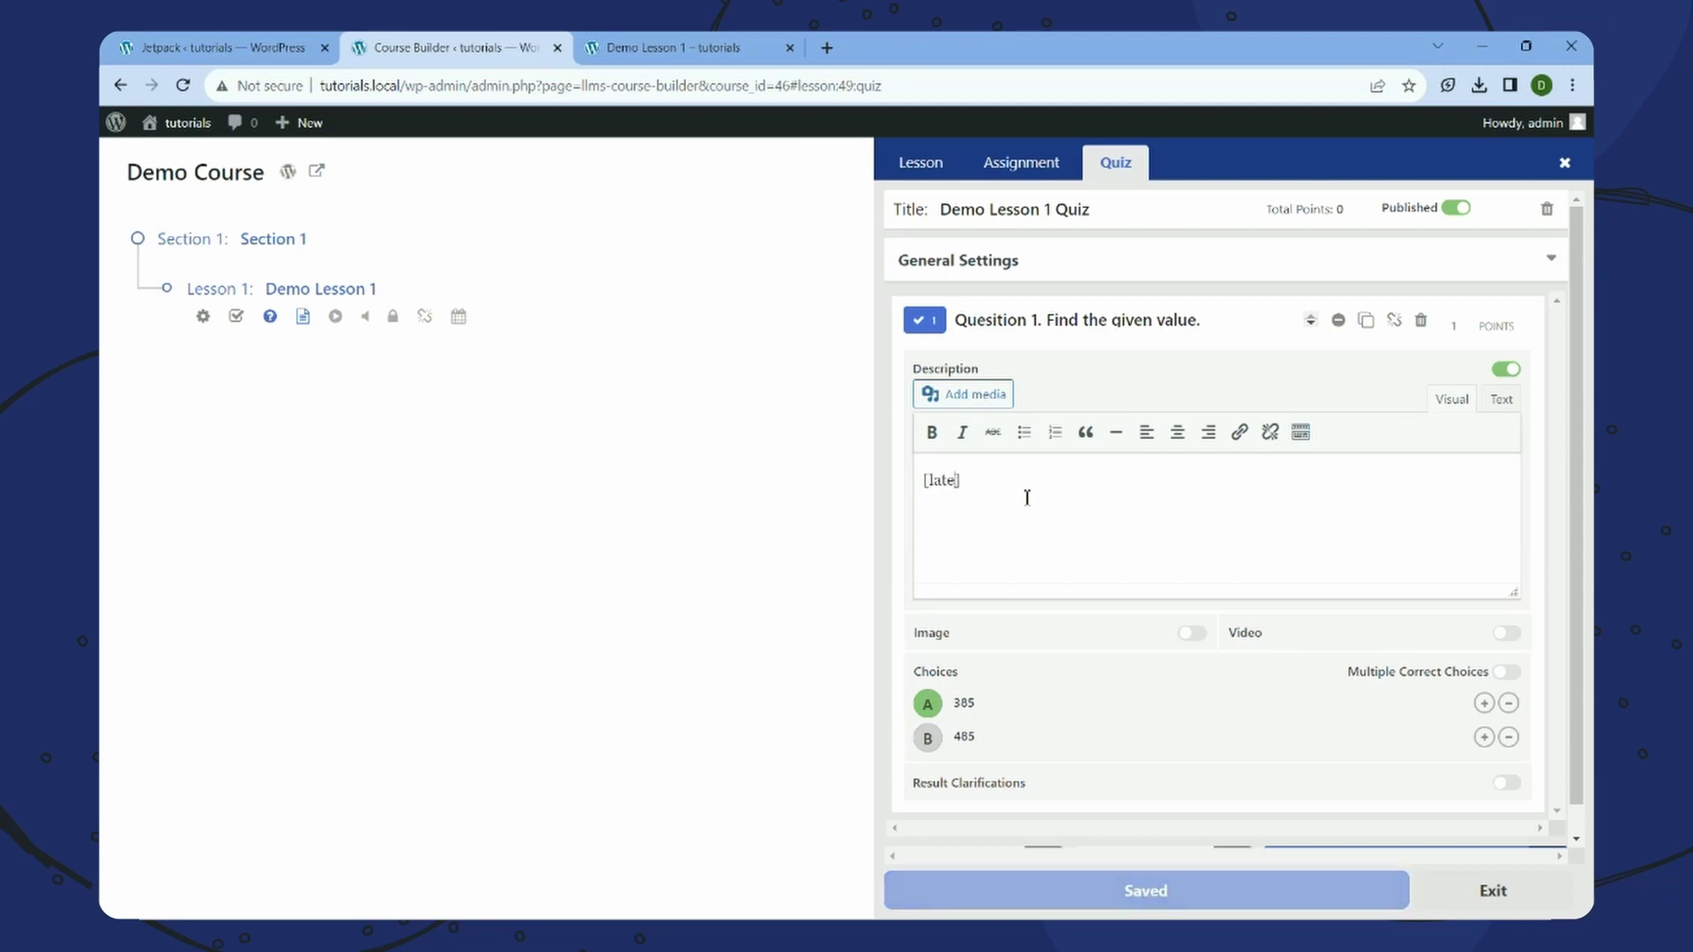
pyautogui.hotkey('ctrl', 'a')
pyautogui.hotkey('ctrl', 'c')
pyautogui.press('Right')
pyautogui.hotkey('ctrl', 'v')
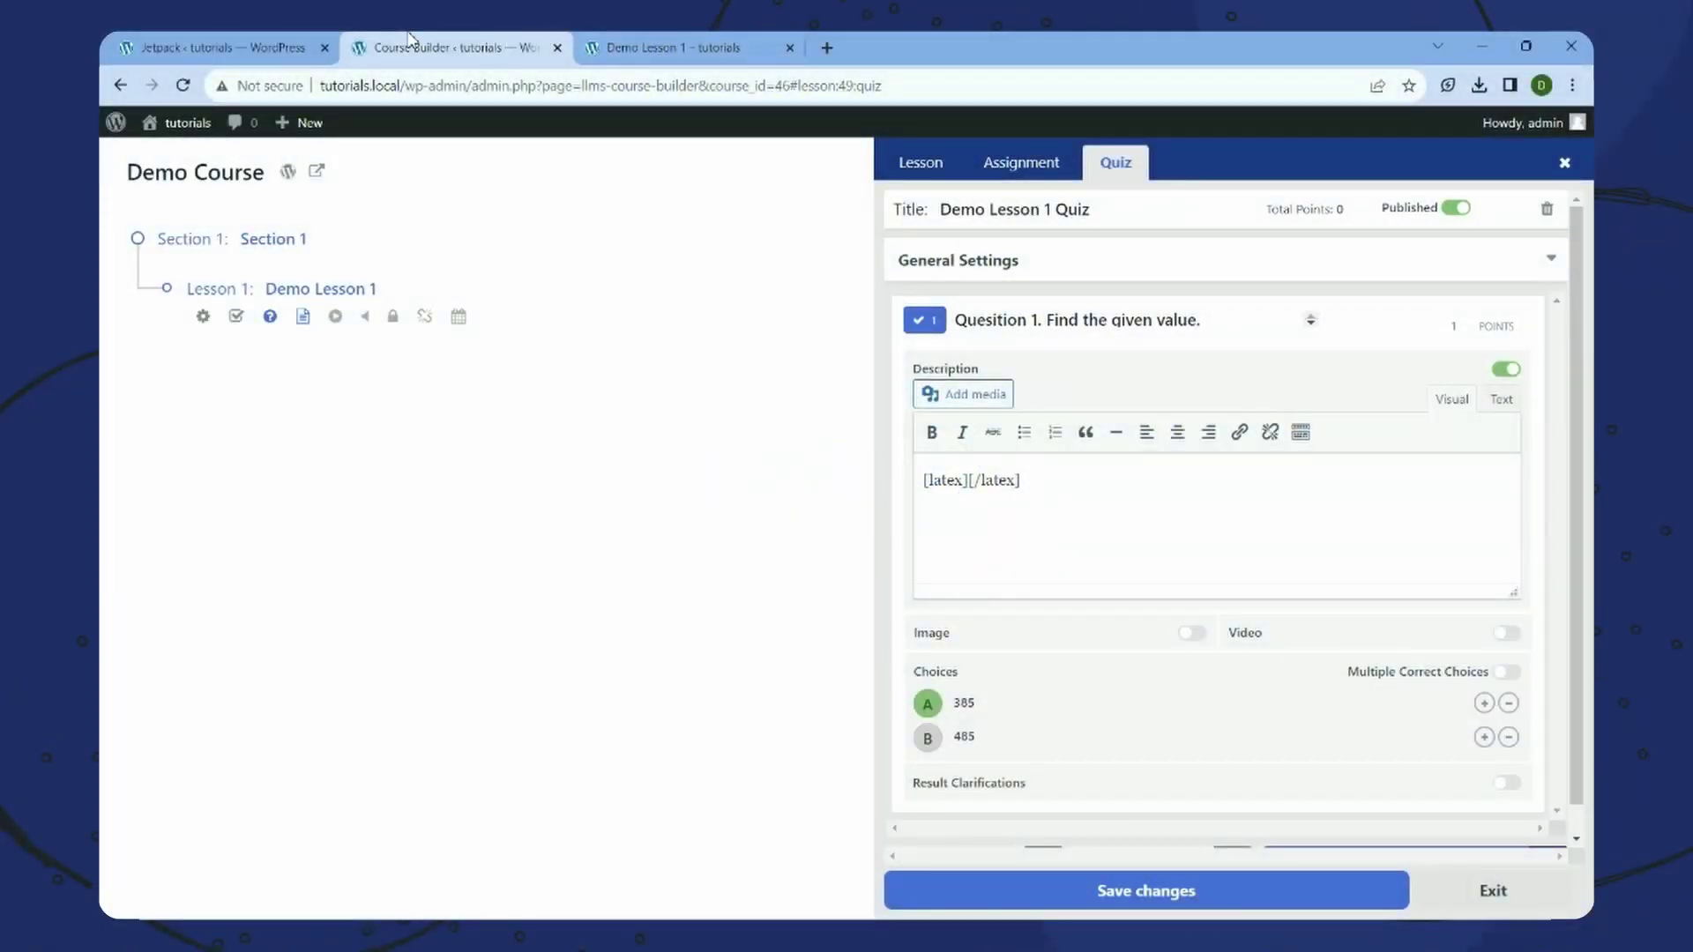
# - Copy \displaystyle \sum_{1}^{10} x^{2} from the Demo Lesson 1 editor and paste it between the [latex] tags in the question's description
pyautogui.click(211, 48)
pyautogui.click(614, 43)
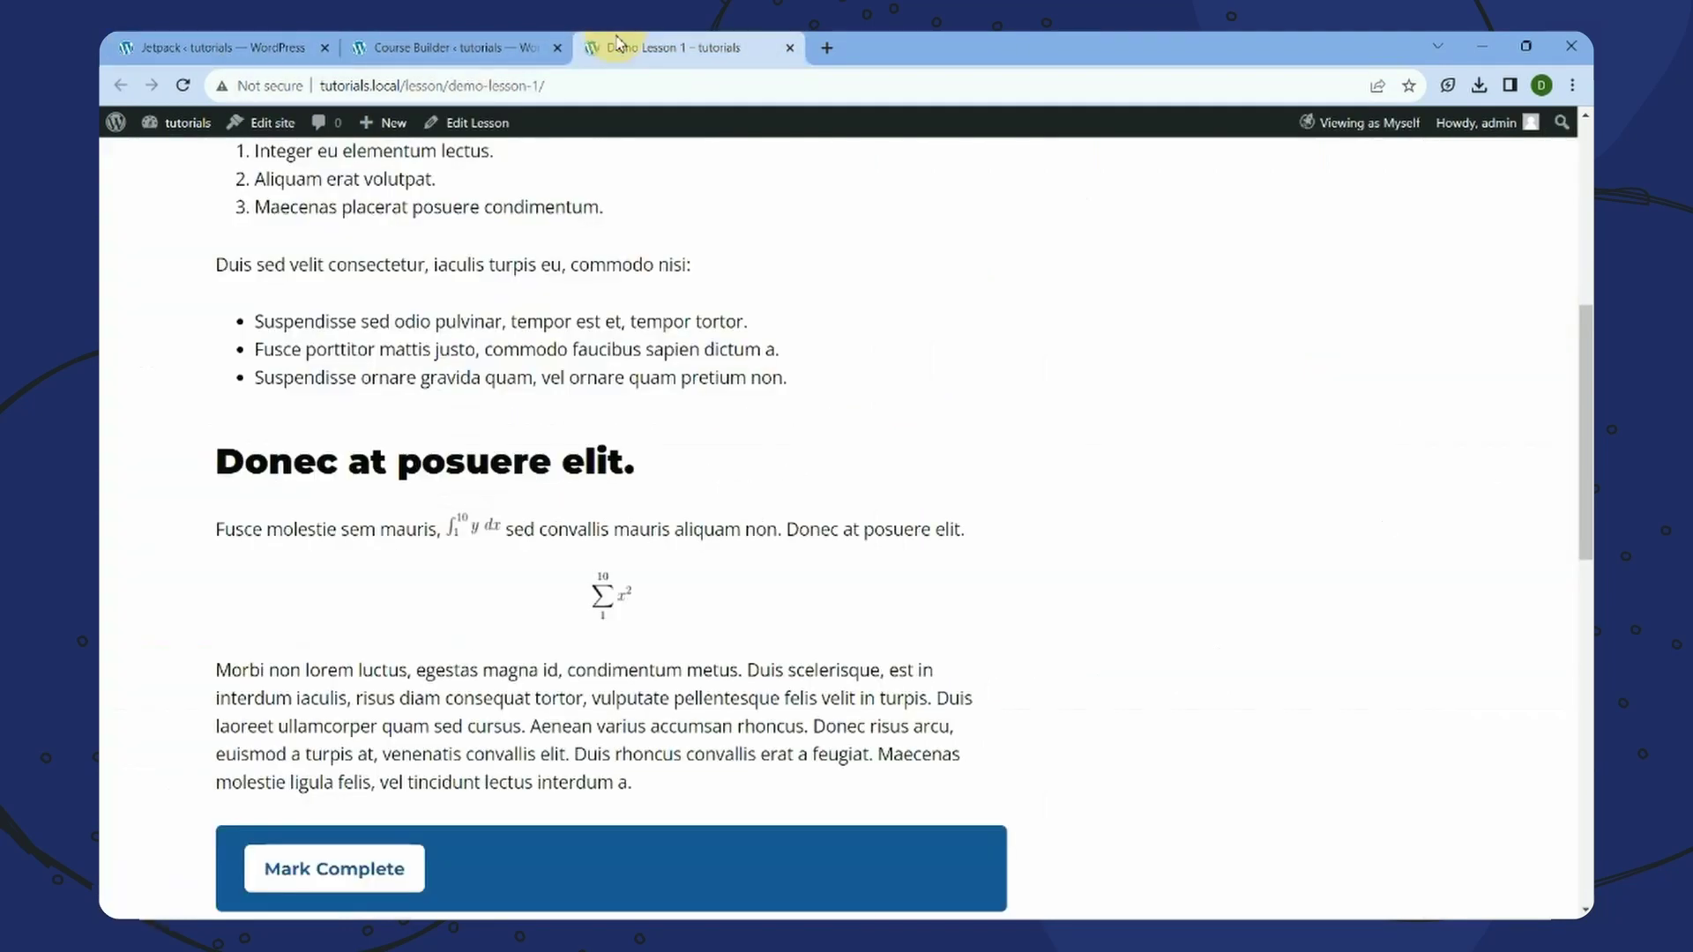
pyautogui.moveTo(630, 48); pyautogui.dragTo(401, 49)
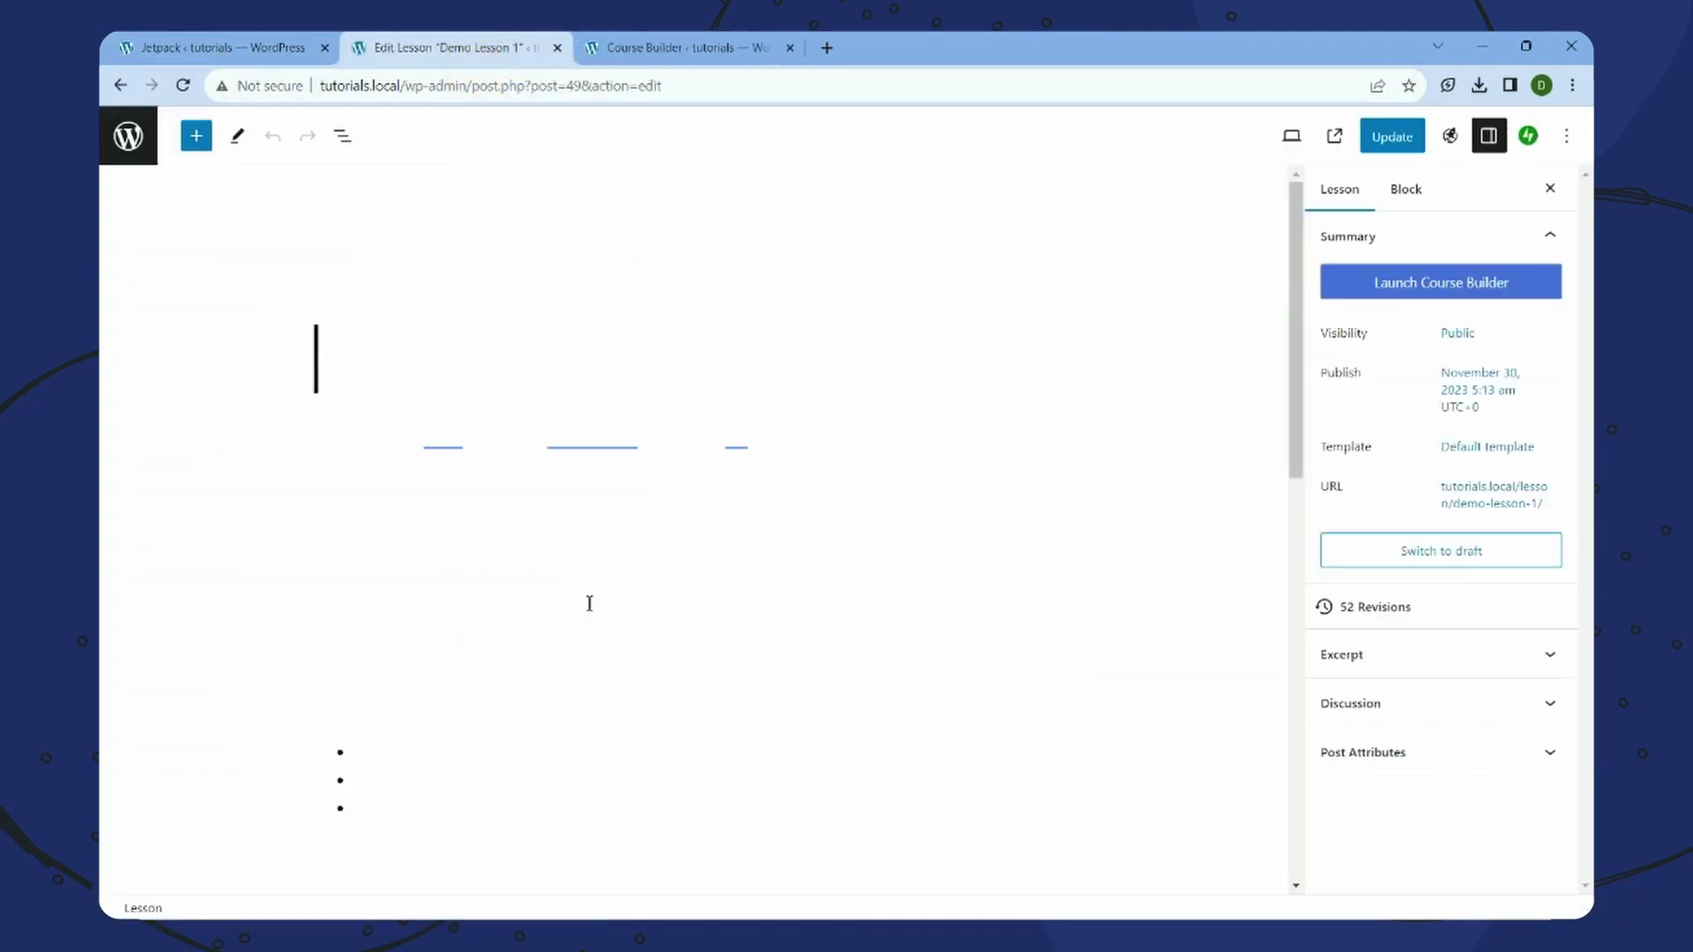
pyautogui.scroll(-10, 586, 605)
pyautogui.scroll(3, 642, 611)
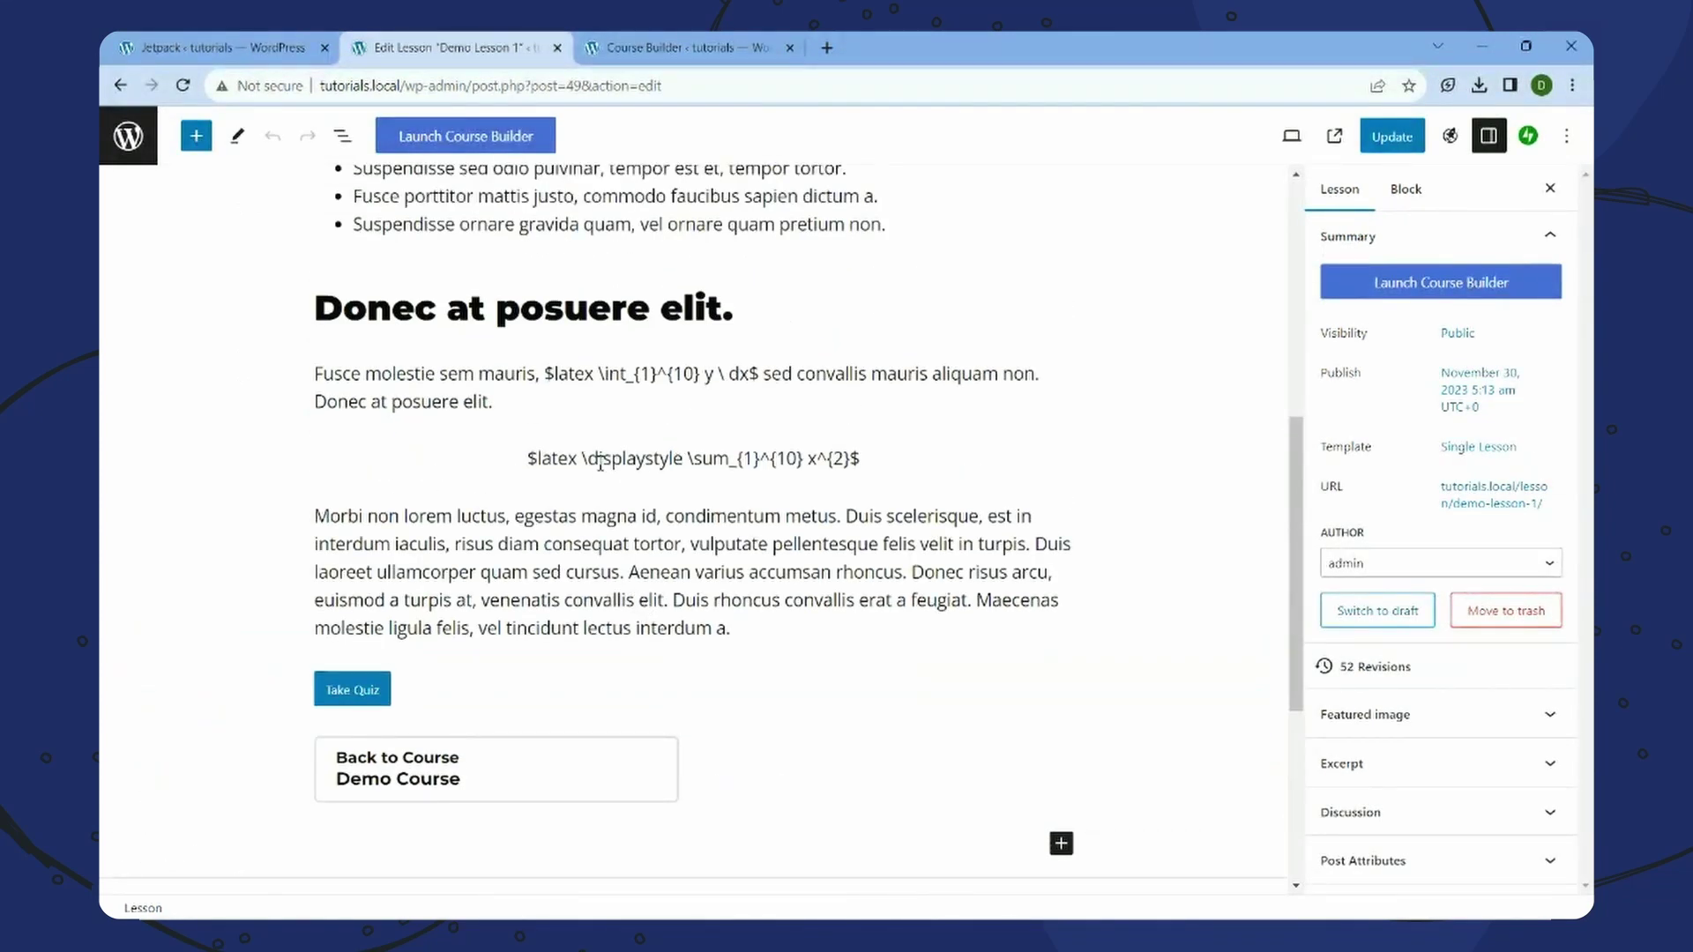
pyautogui.moveTo(583, 460); pyautogui.dragTo(854, 460)
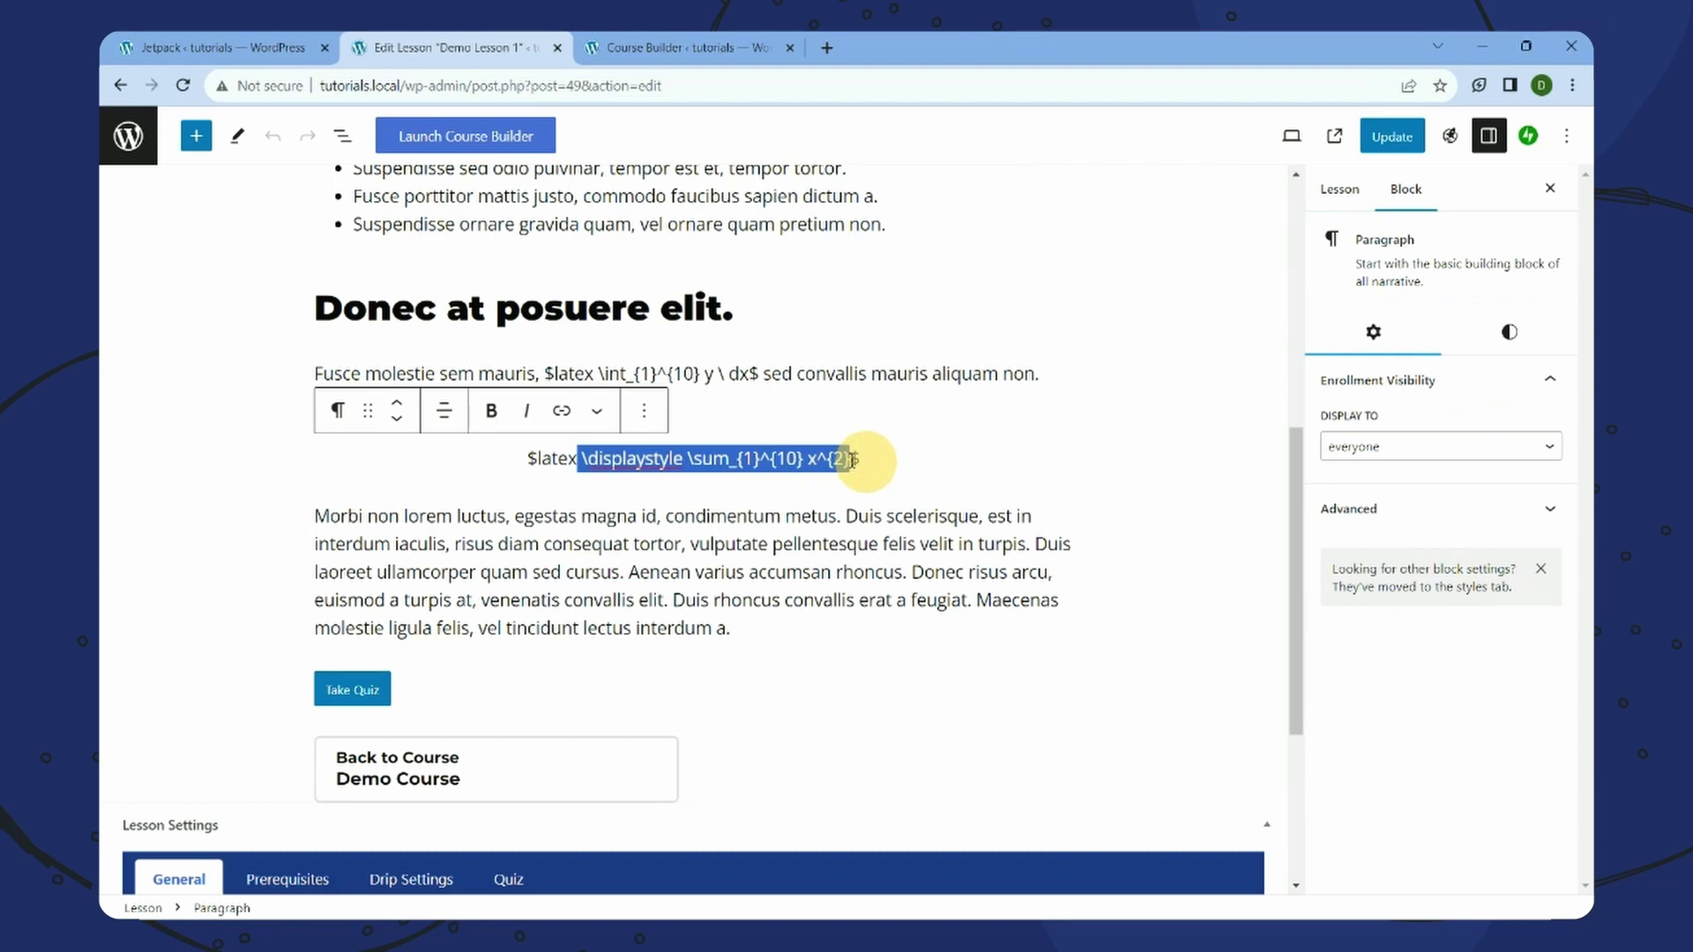
pyautogui.hotkey('ctrl', 'Tab')
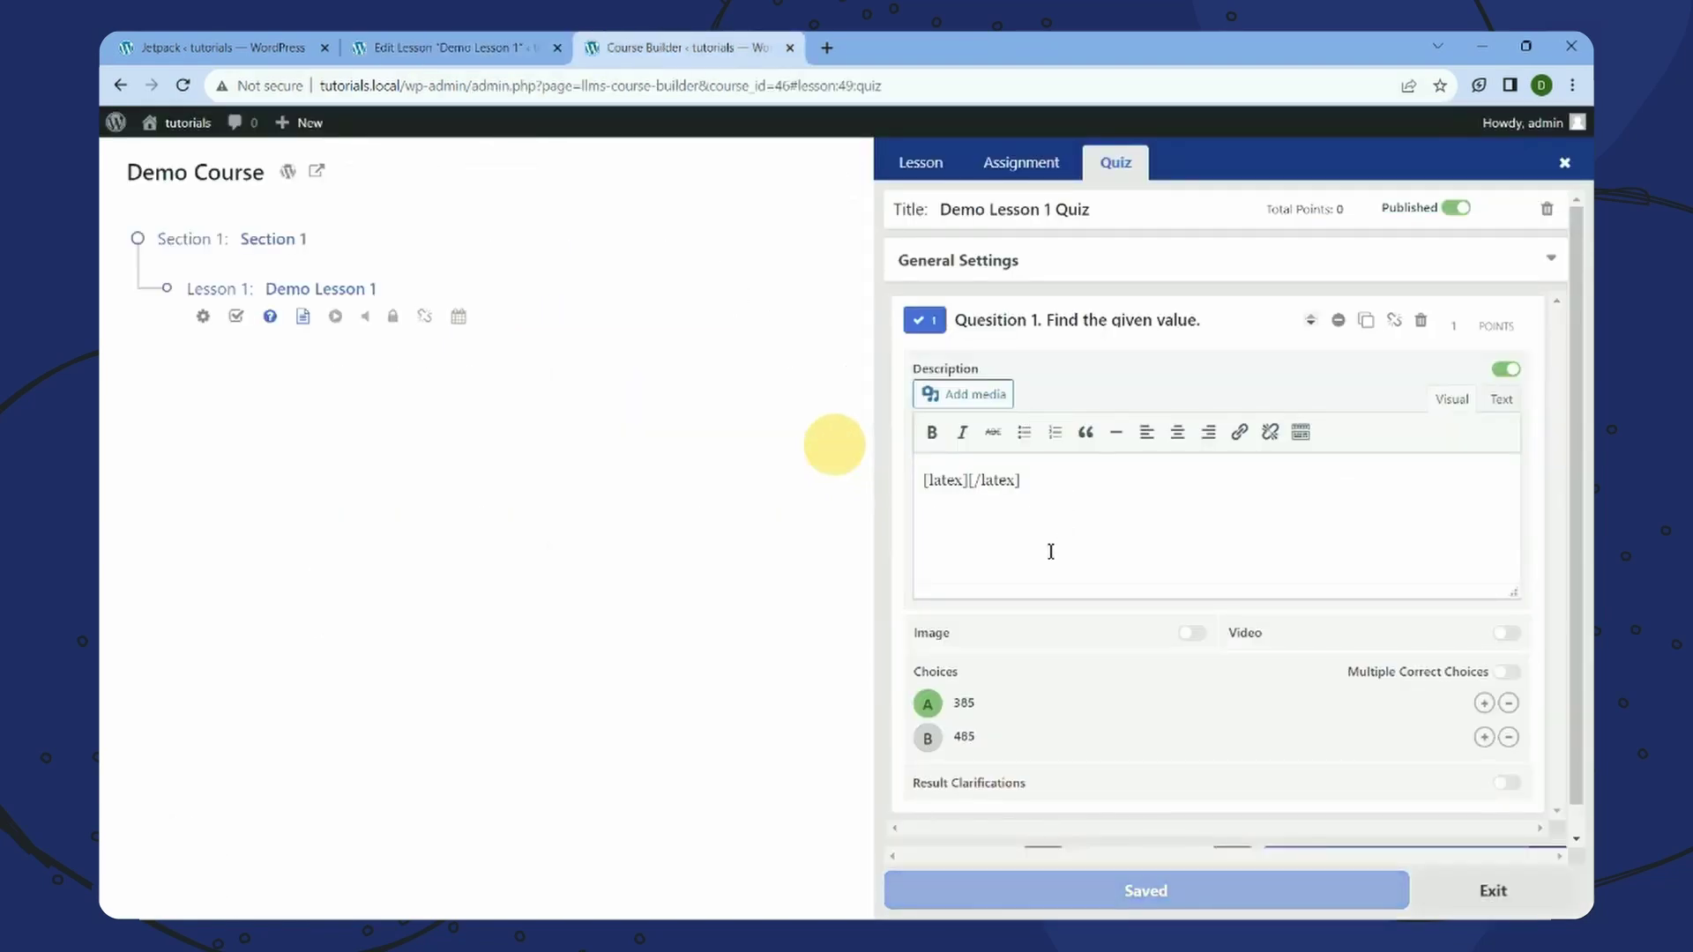
pyautogui.click(963, 476)
pyautogui.hotkey('ctrl', 'v')
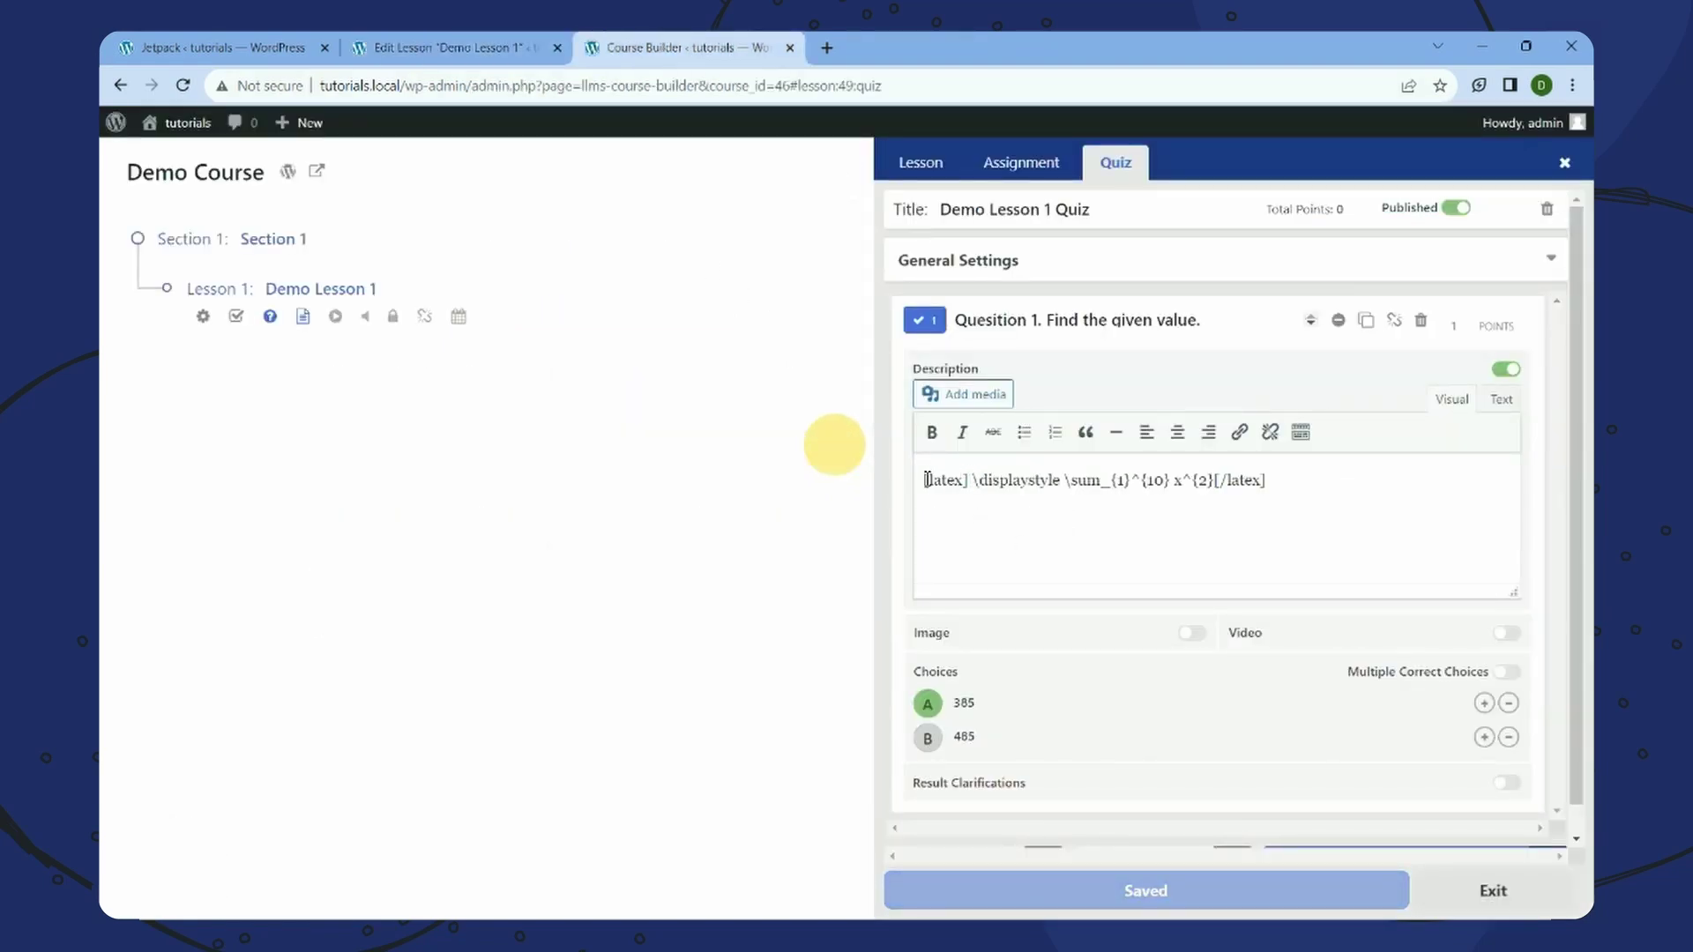
pyautogui.click(1226, 647)
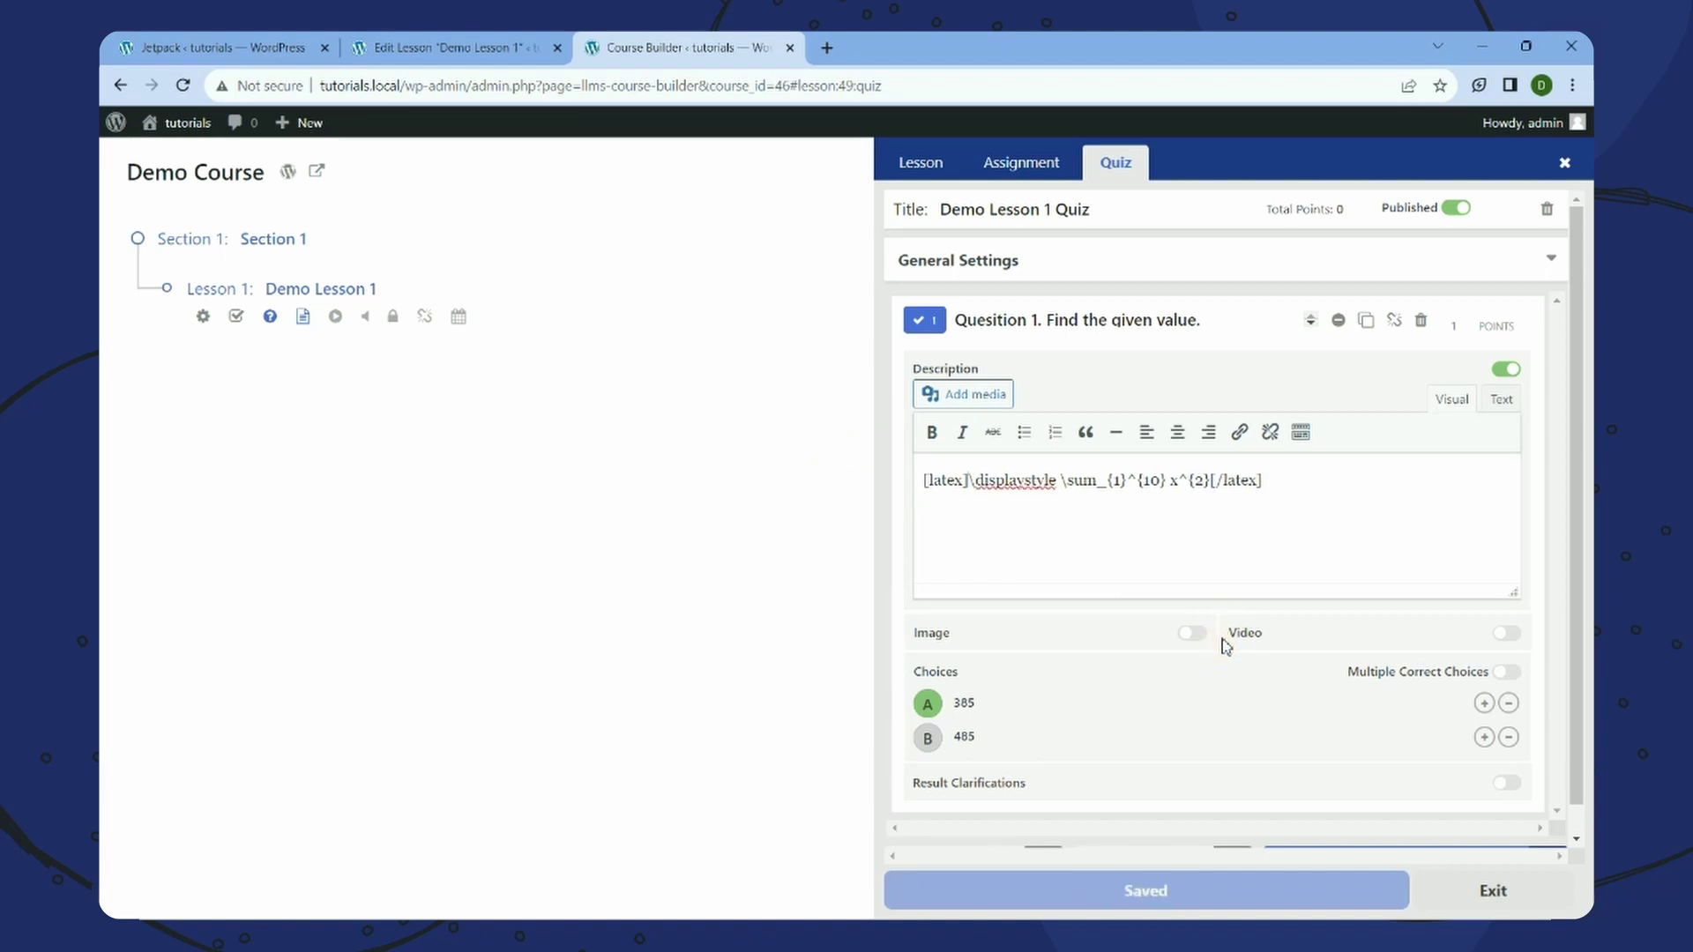
# - Save the quiz changes and reload the Course Builder to recheck the question's saved description
pyautogui.click(1185, 895)
pyautogui.rightClick(820, 202)
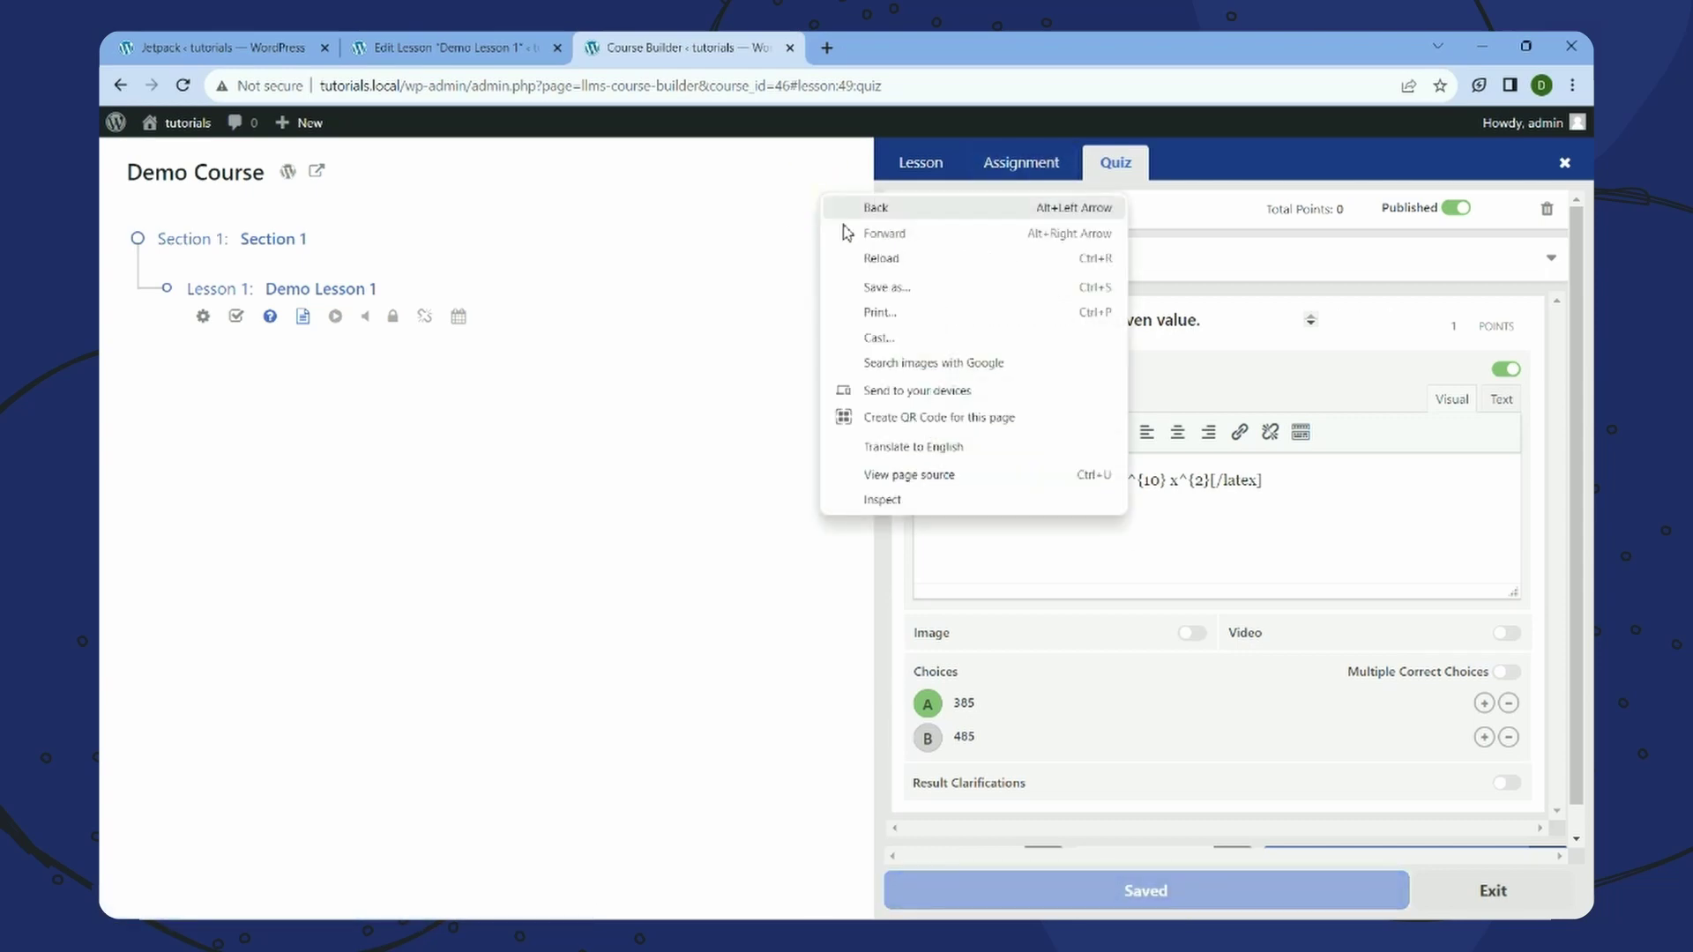
pyautogui.click(876, 264)
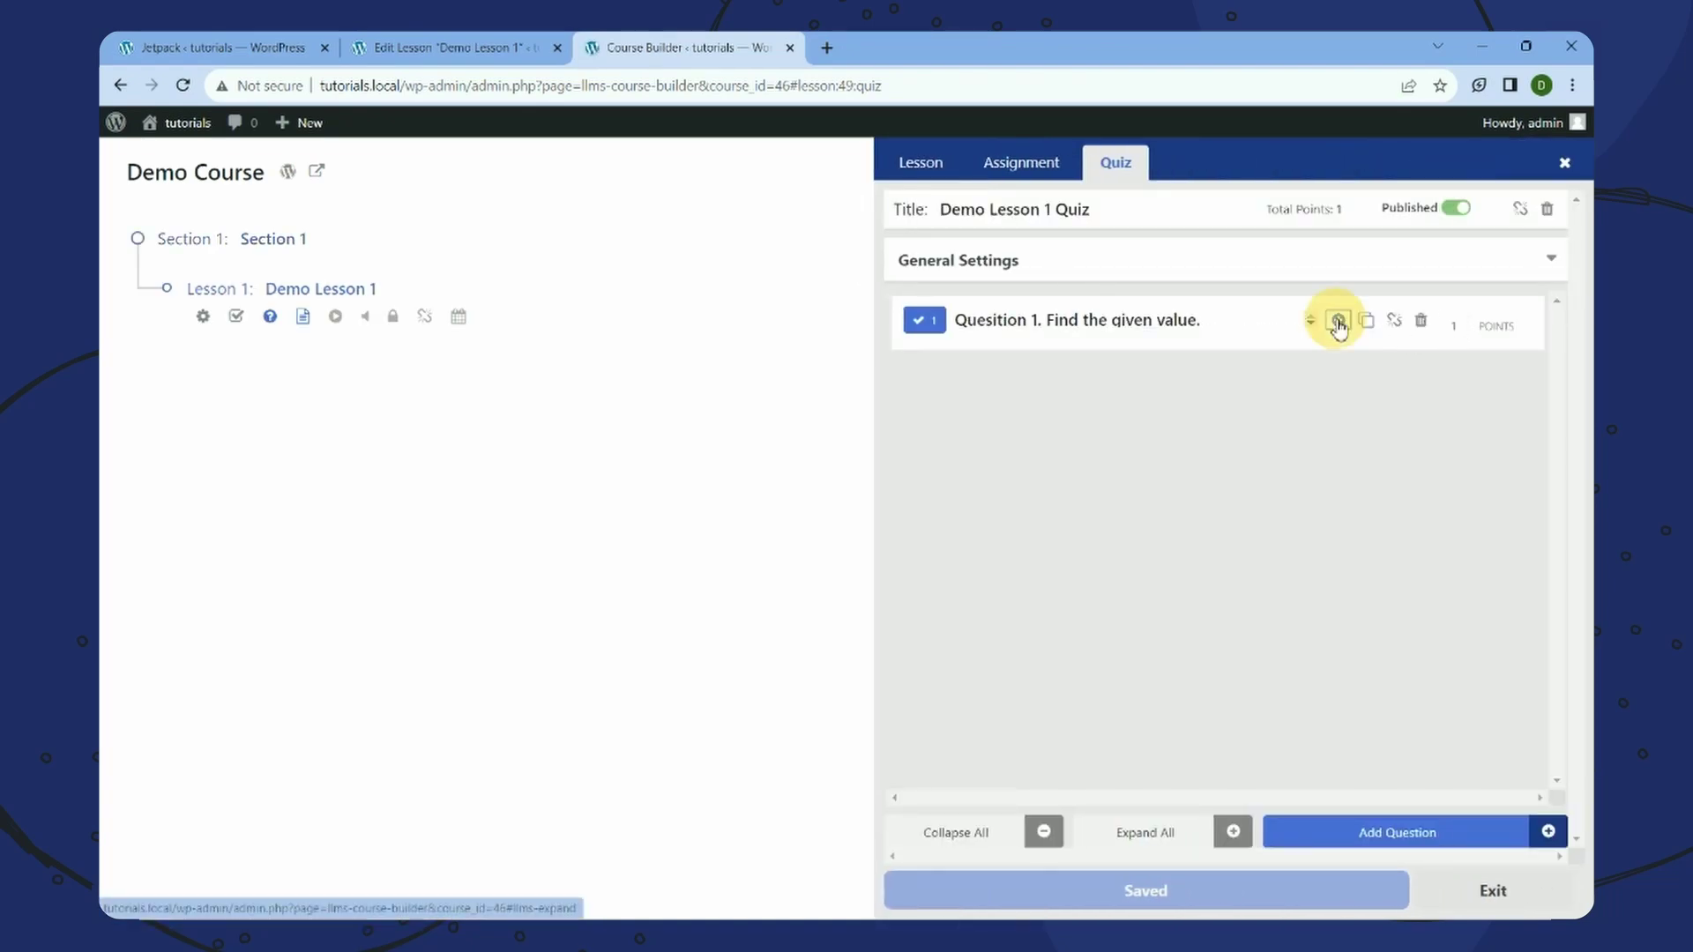
pyautogui.click(1337, 319)
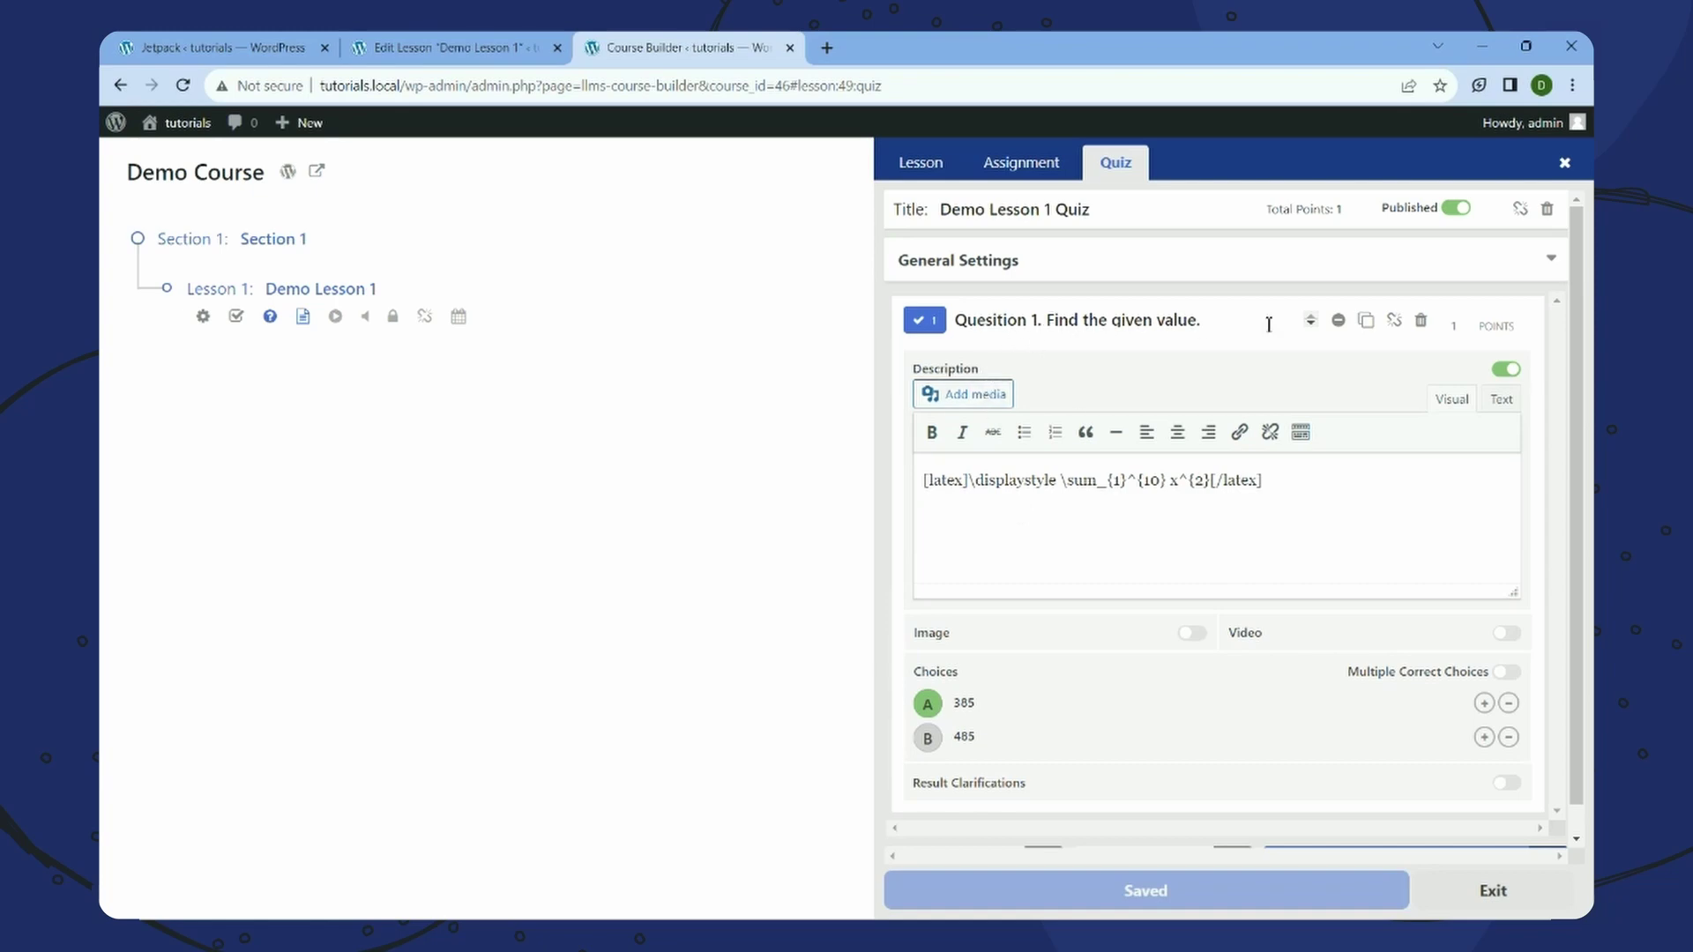
# - Open the published quiz from its permalink and start it to check how the formula renders
pyautogui.click(1538, 256)
pyautogui.click(1115, 328)
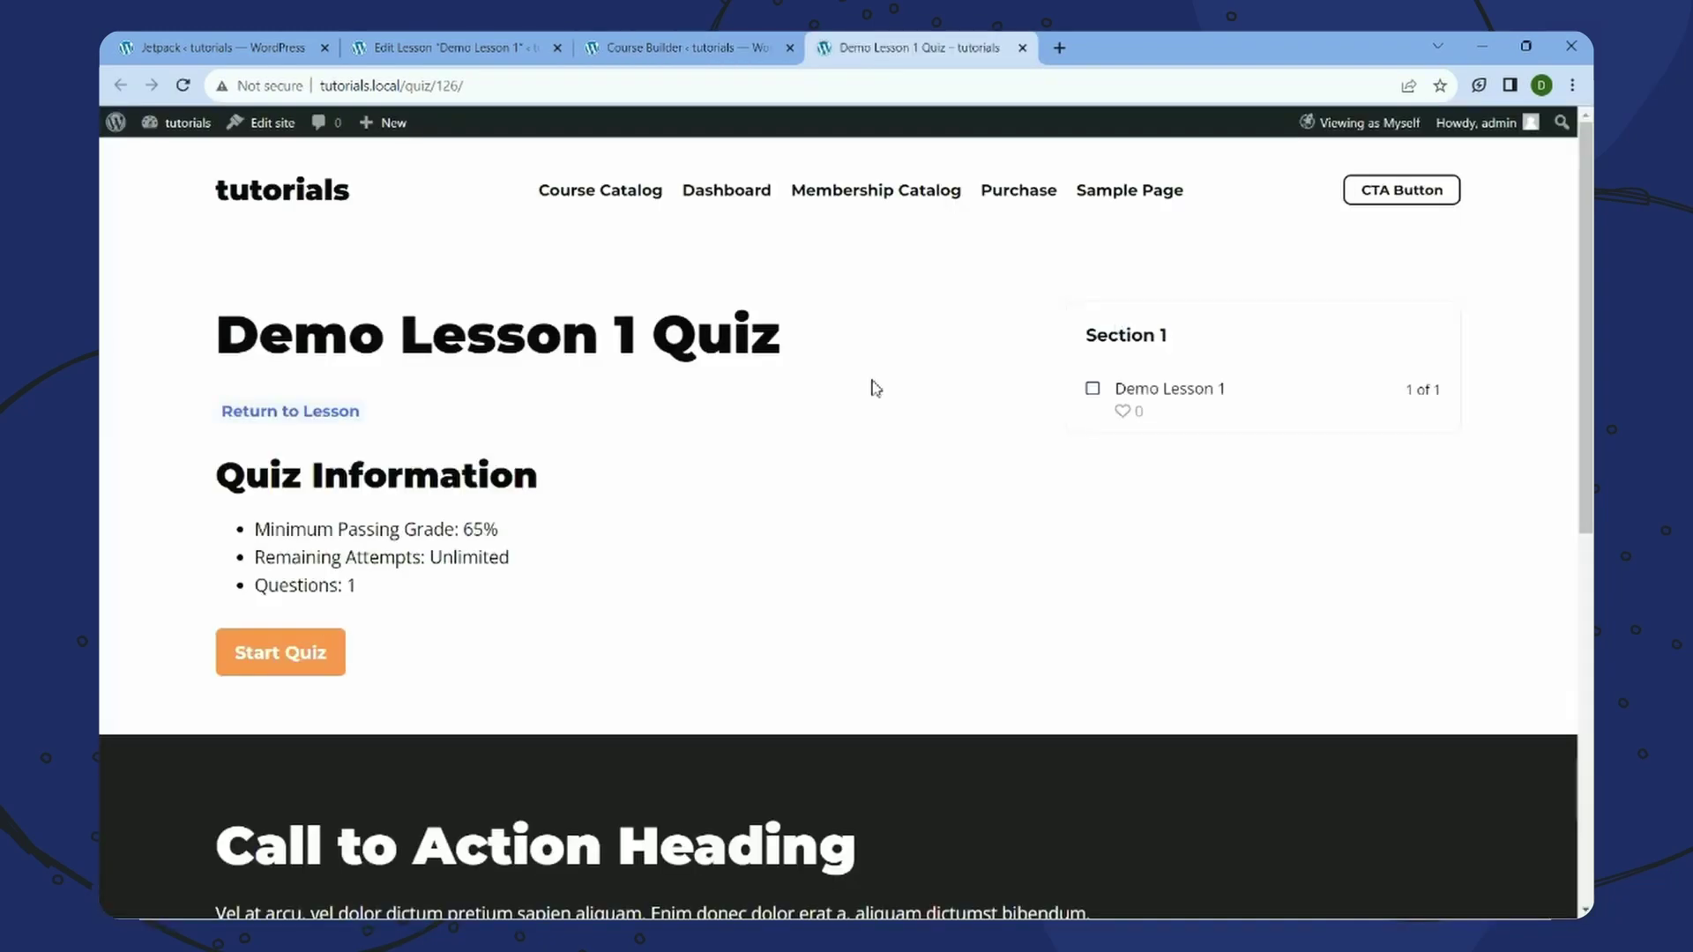
pyautogui.click(283, 650)
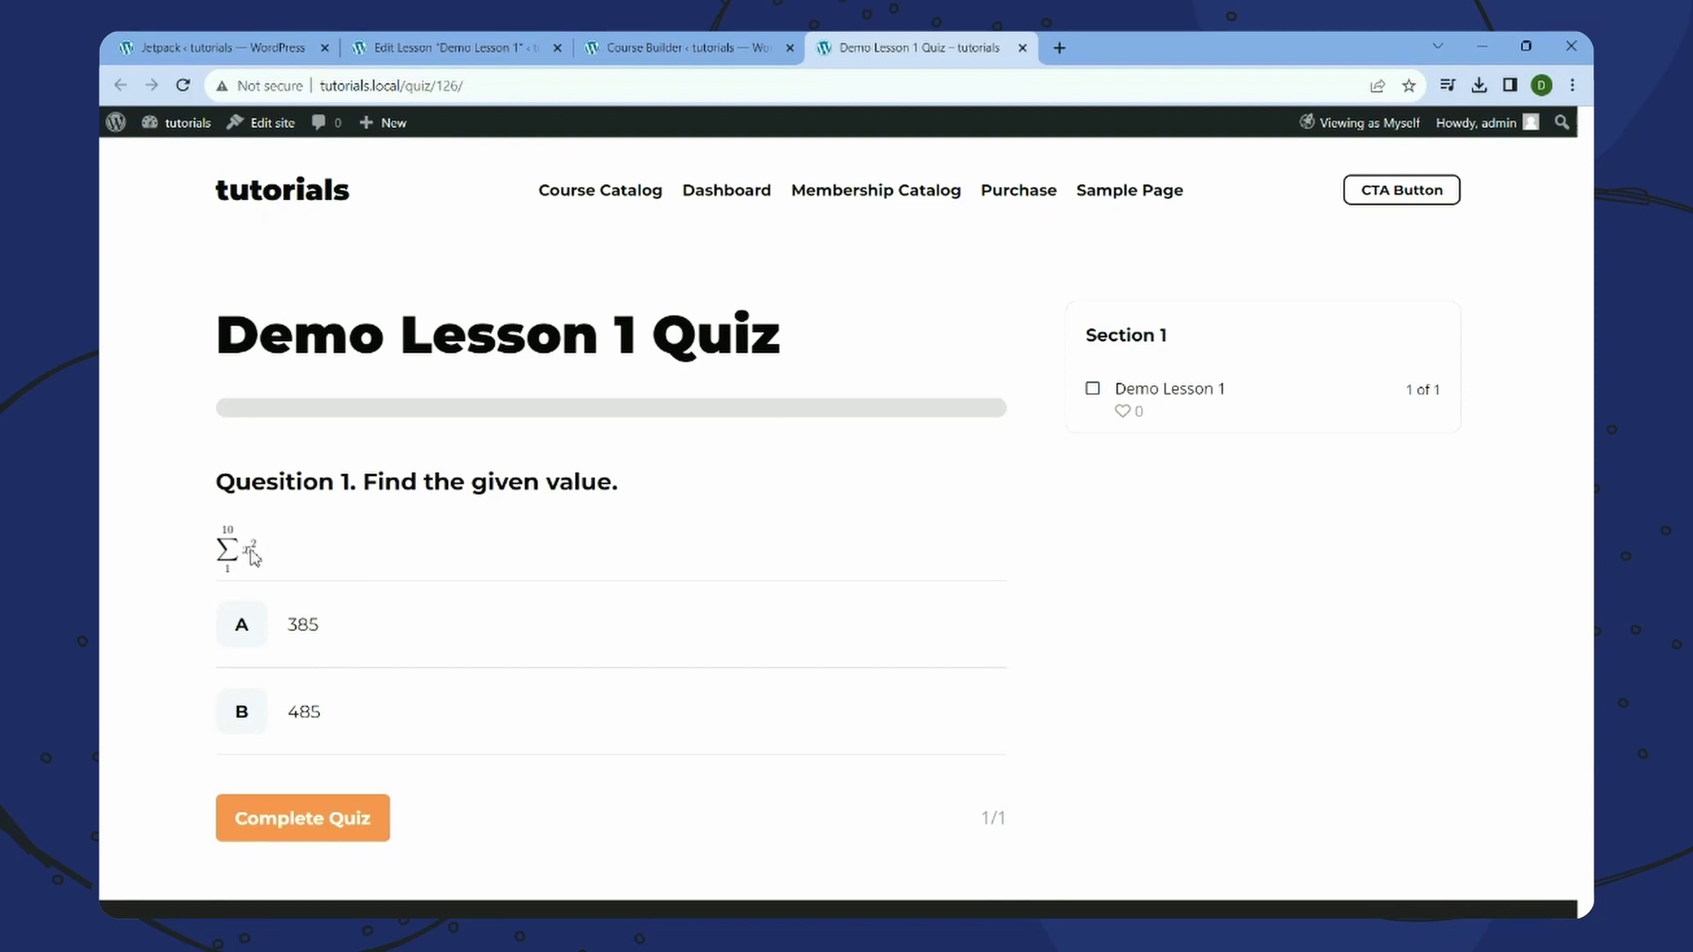
pyautogui.click(291, 611)
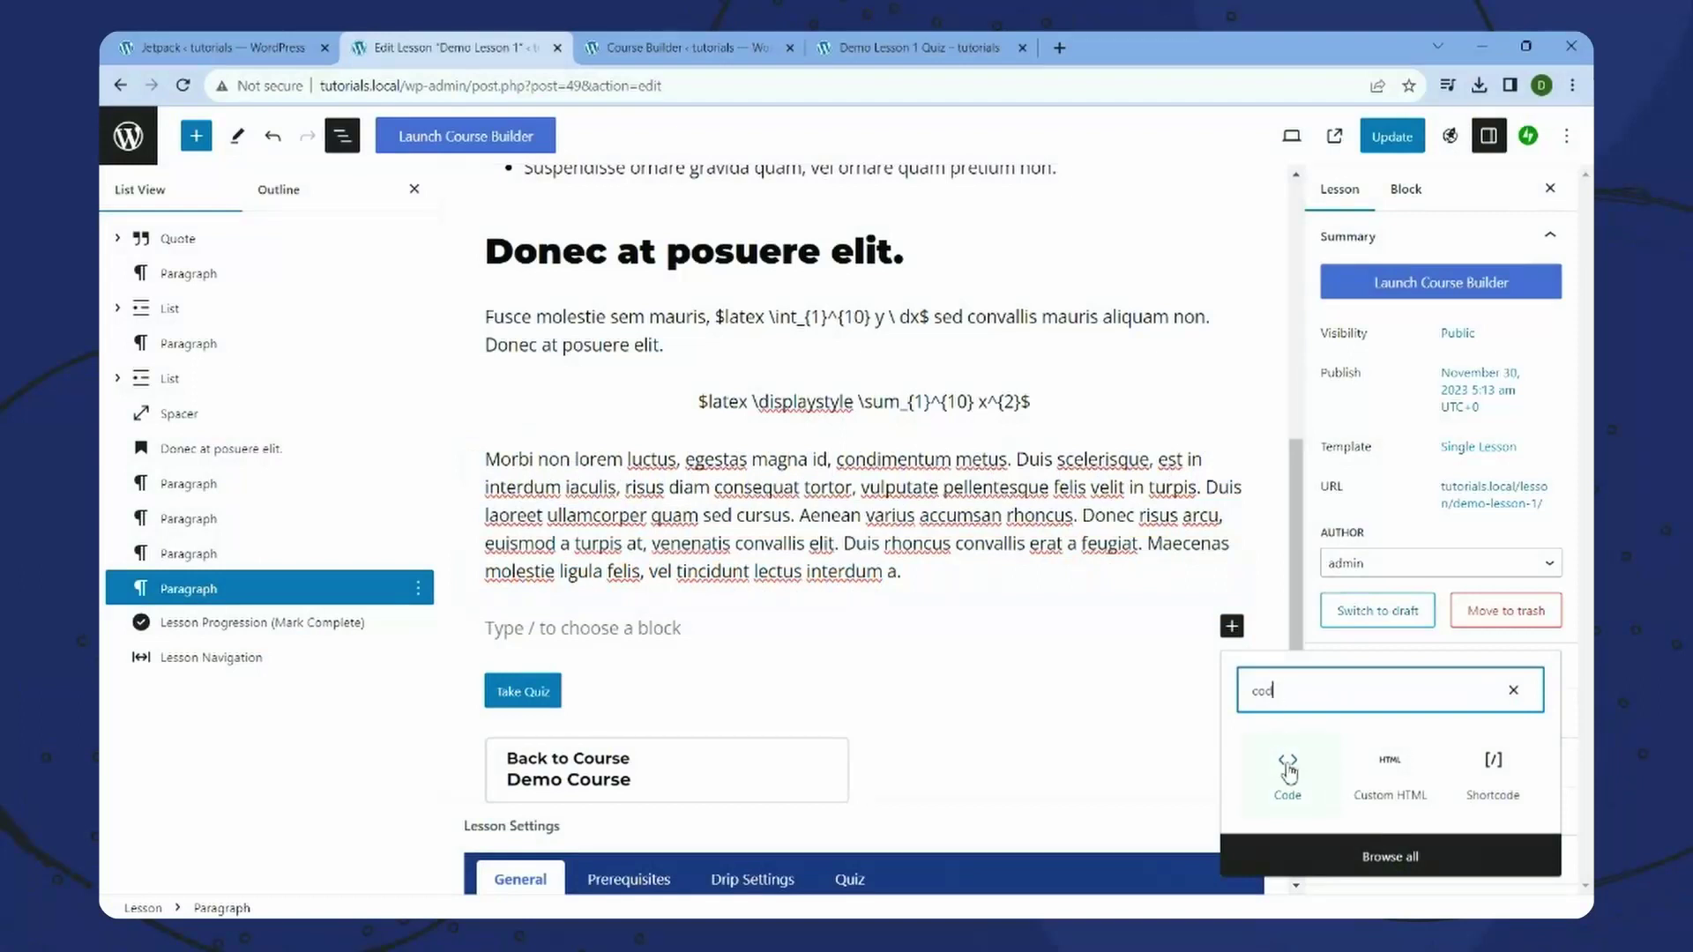
# - Insert a Code block below the lesson's last paragraph and paste the sum_of_first_n_squares function with its print call into it
pyautogui.click(1289, 769)
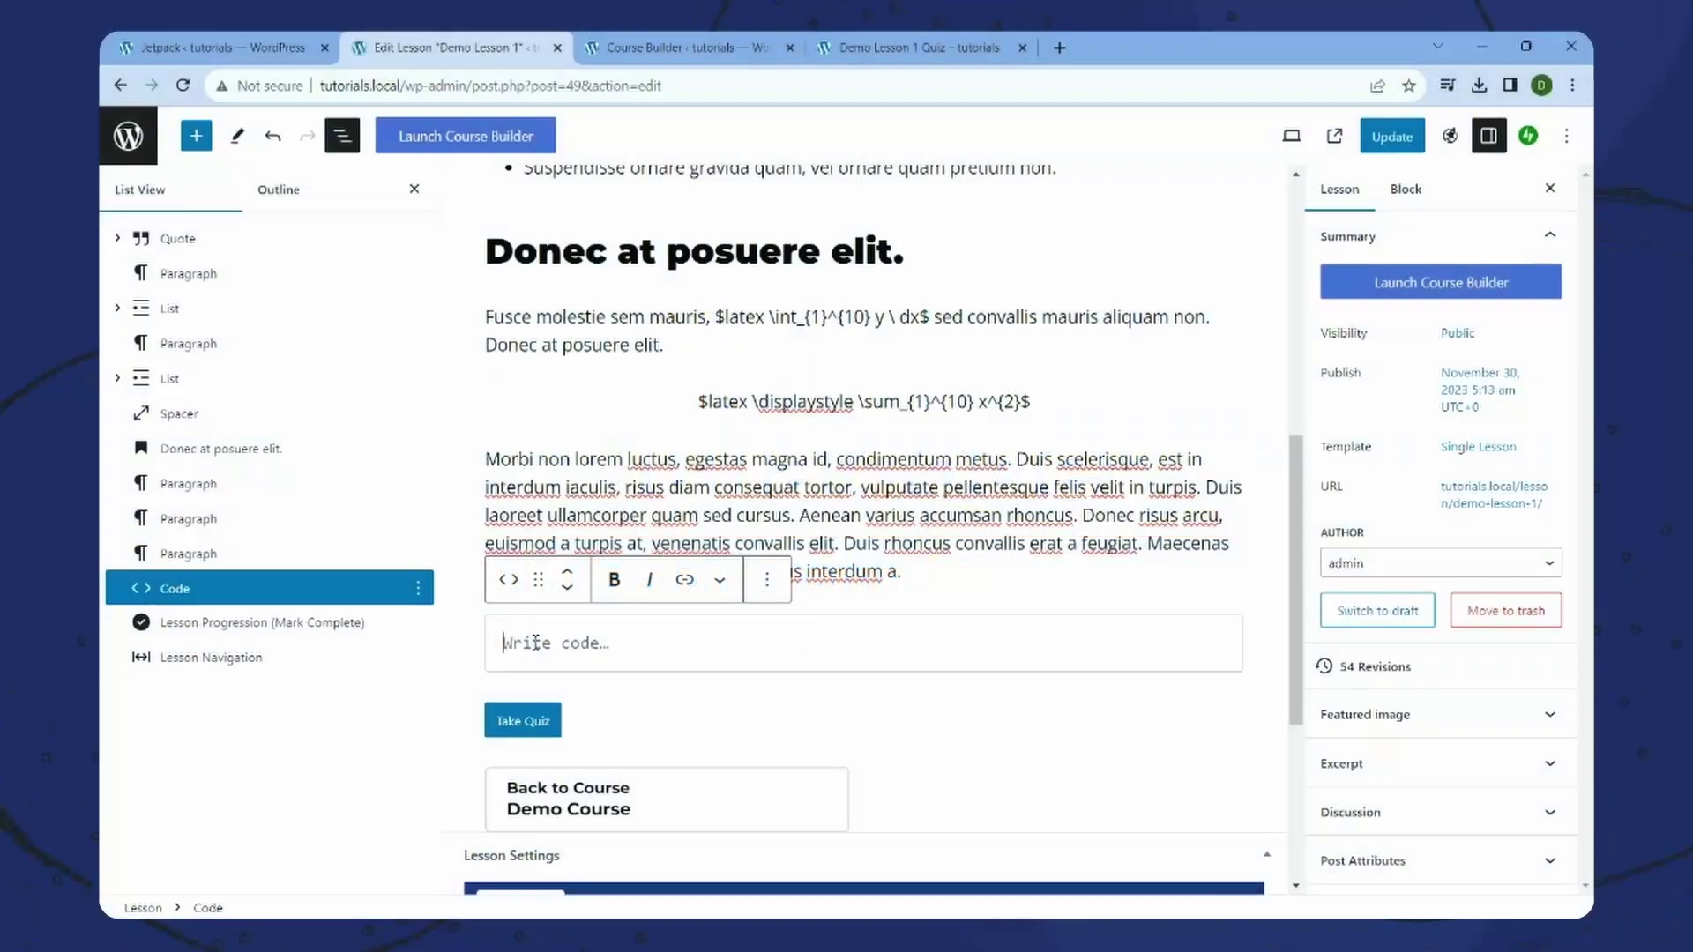
pyautogui.rightClick(533, 642)
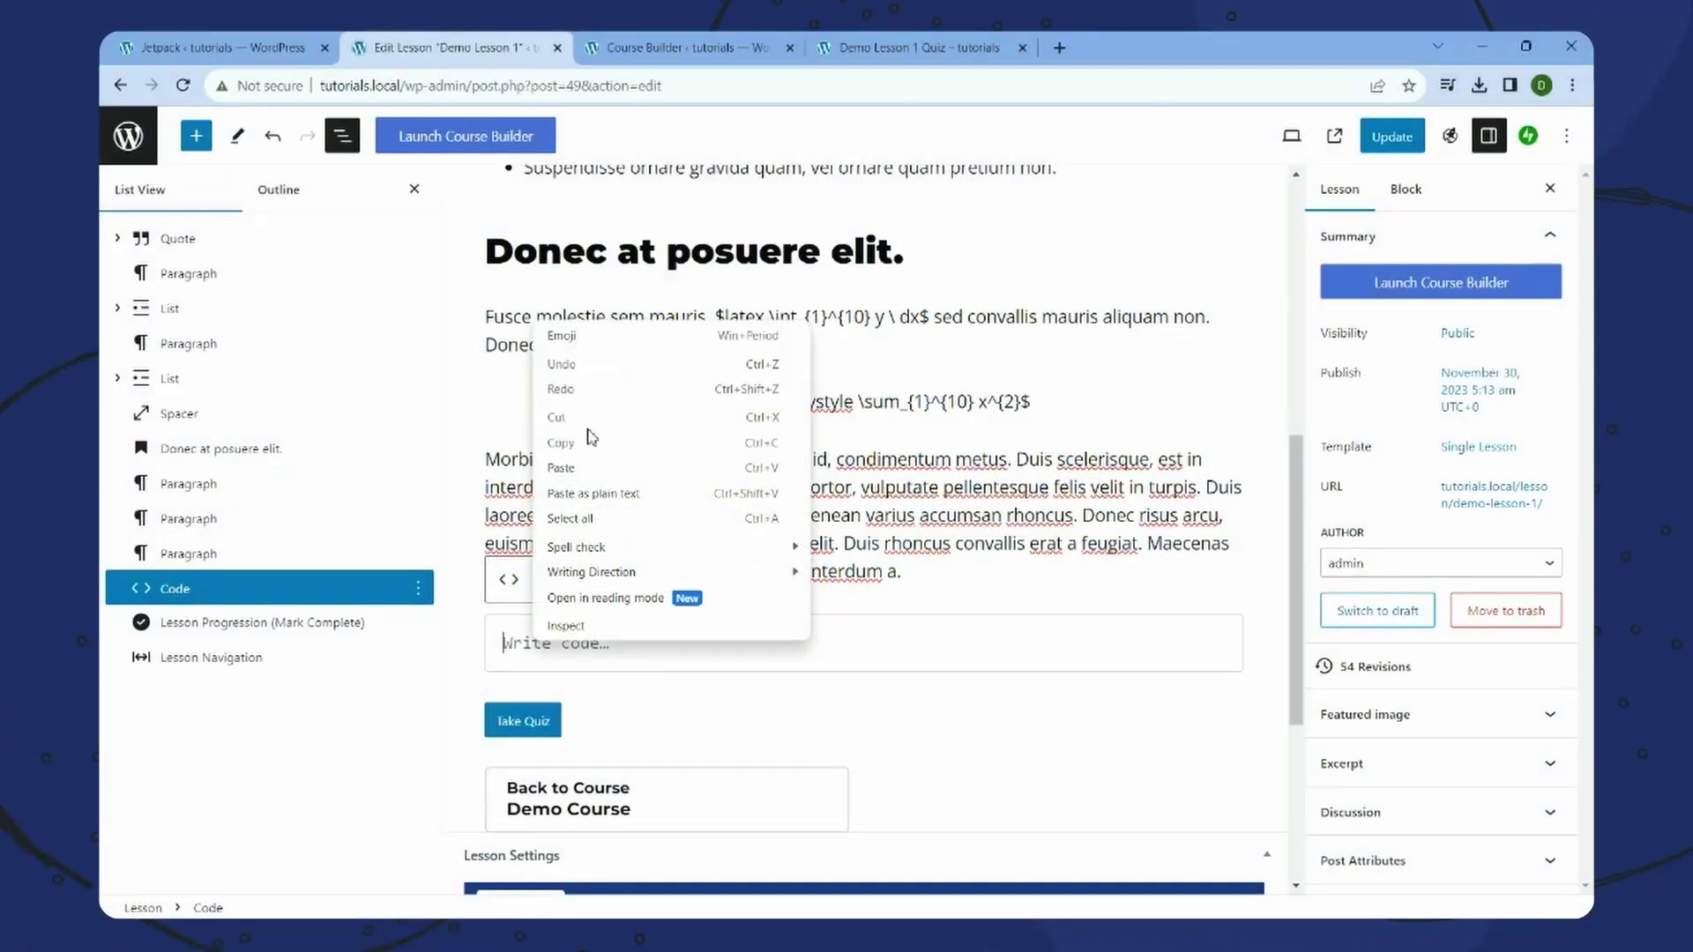
pyautogui.click(579, 467)
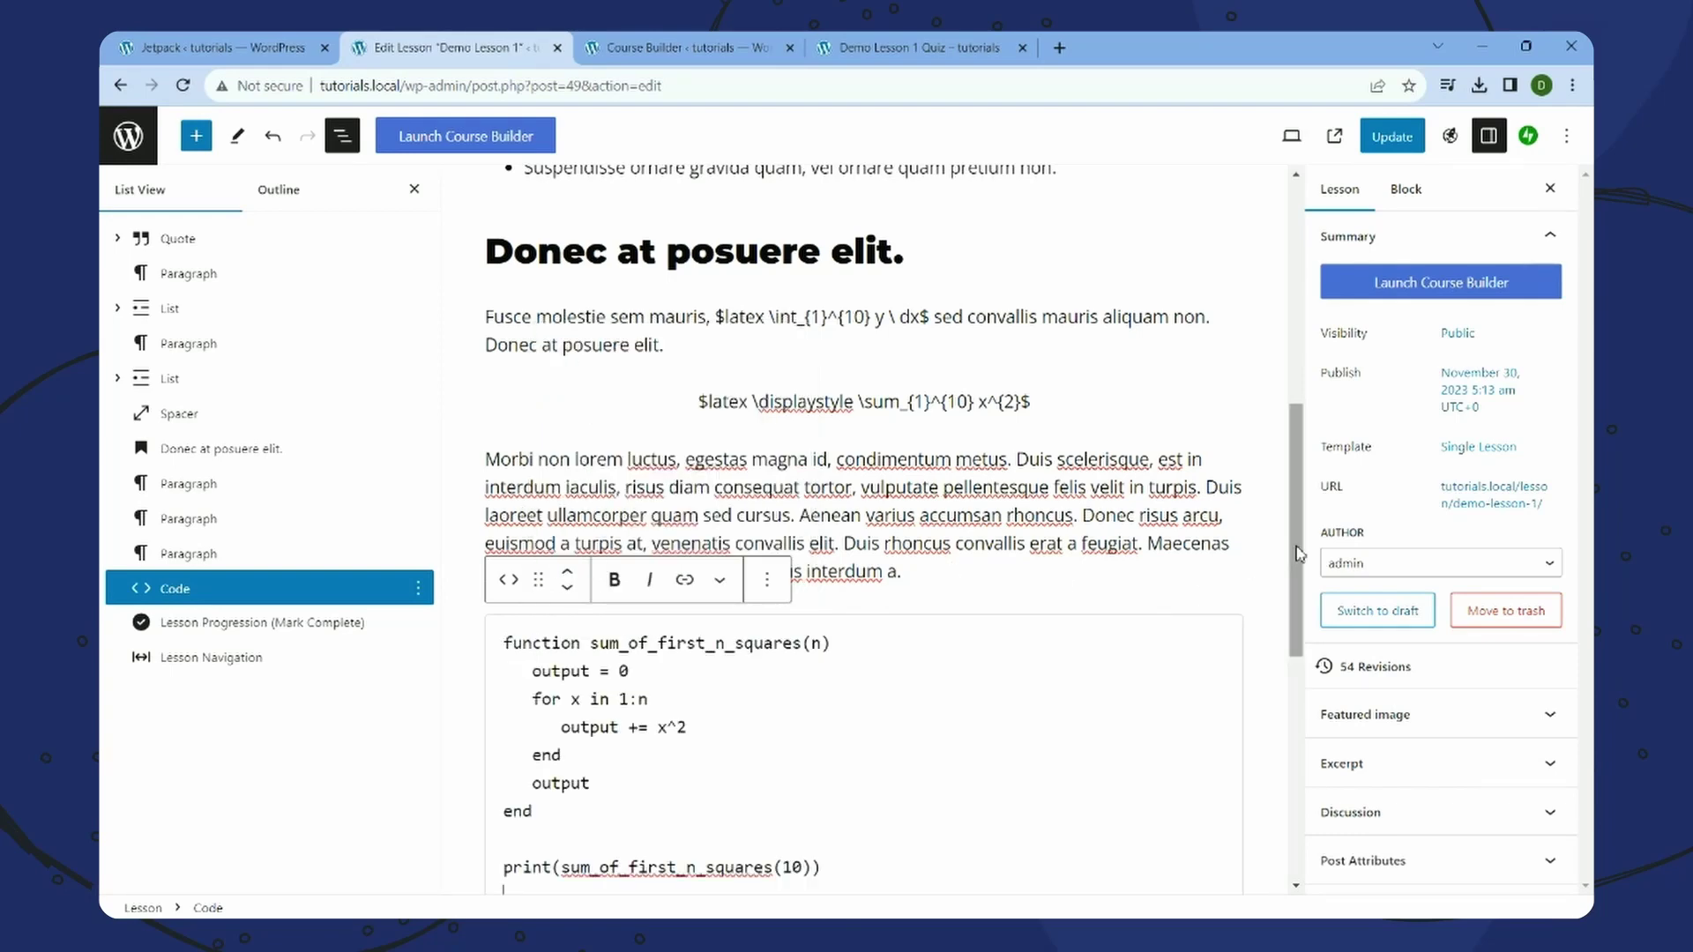
pyautogui.scroll(-1, 1300, 553)
# - Update the lesson and open its published page to examine the rendered code block
pyautogui.click(1392, 135)
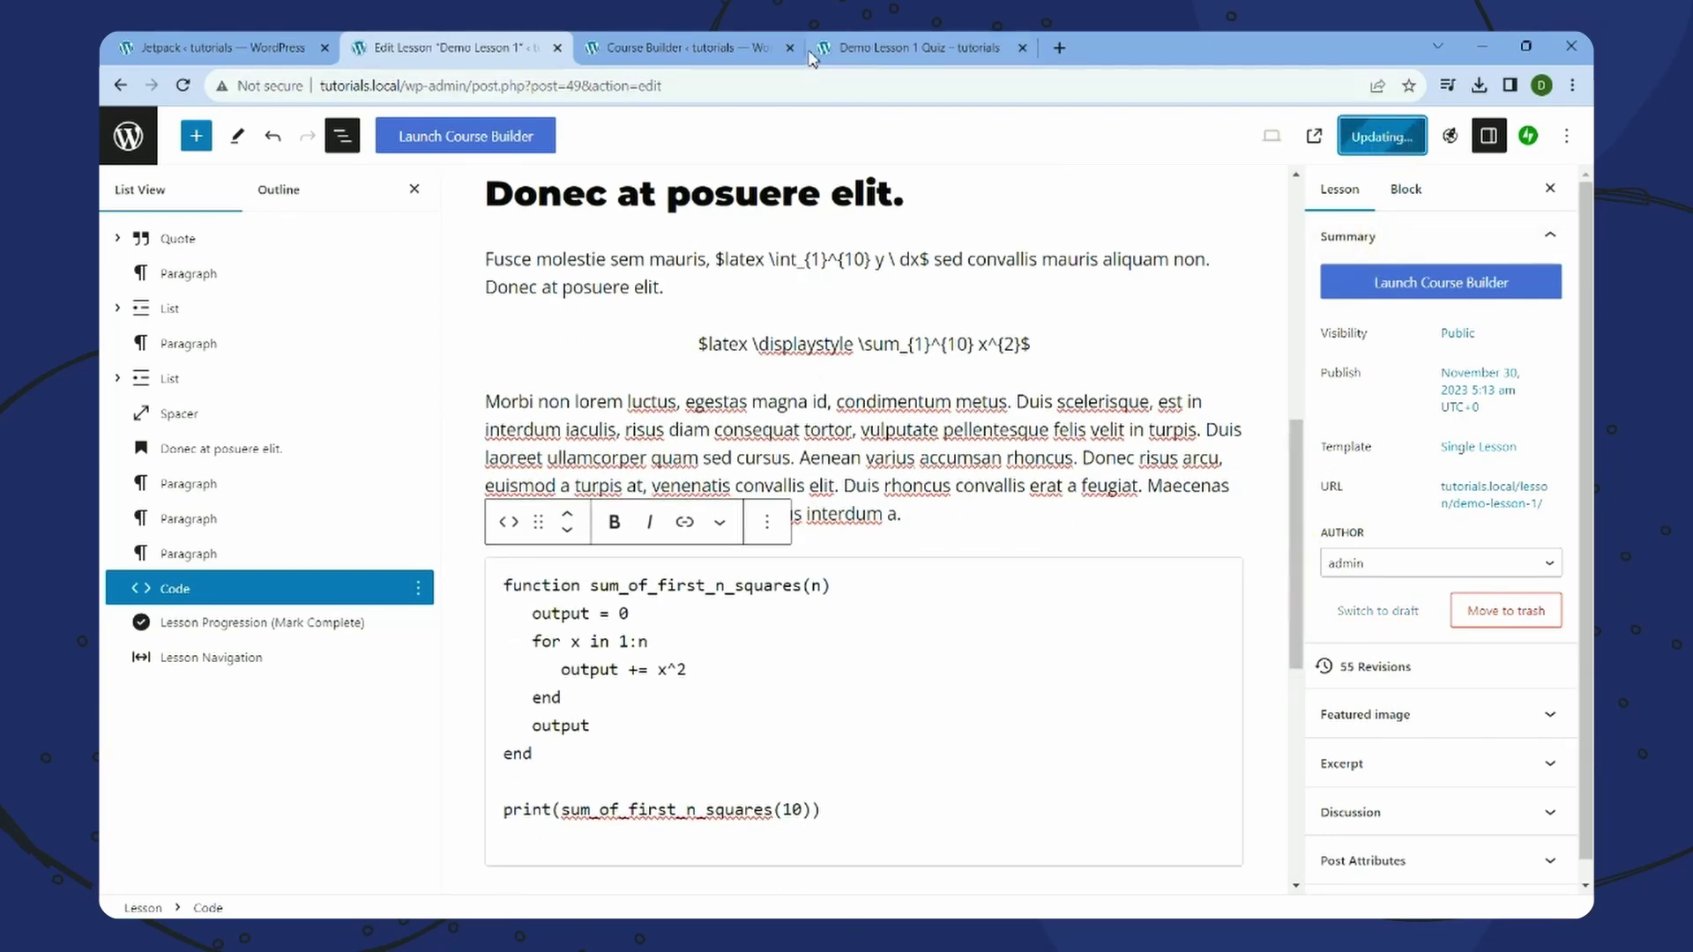
pyautogui.click(648, 52)
pyautogui.click(459, 47)
pyautogui.click(1511, 484)
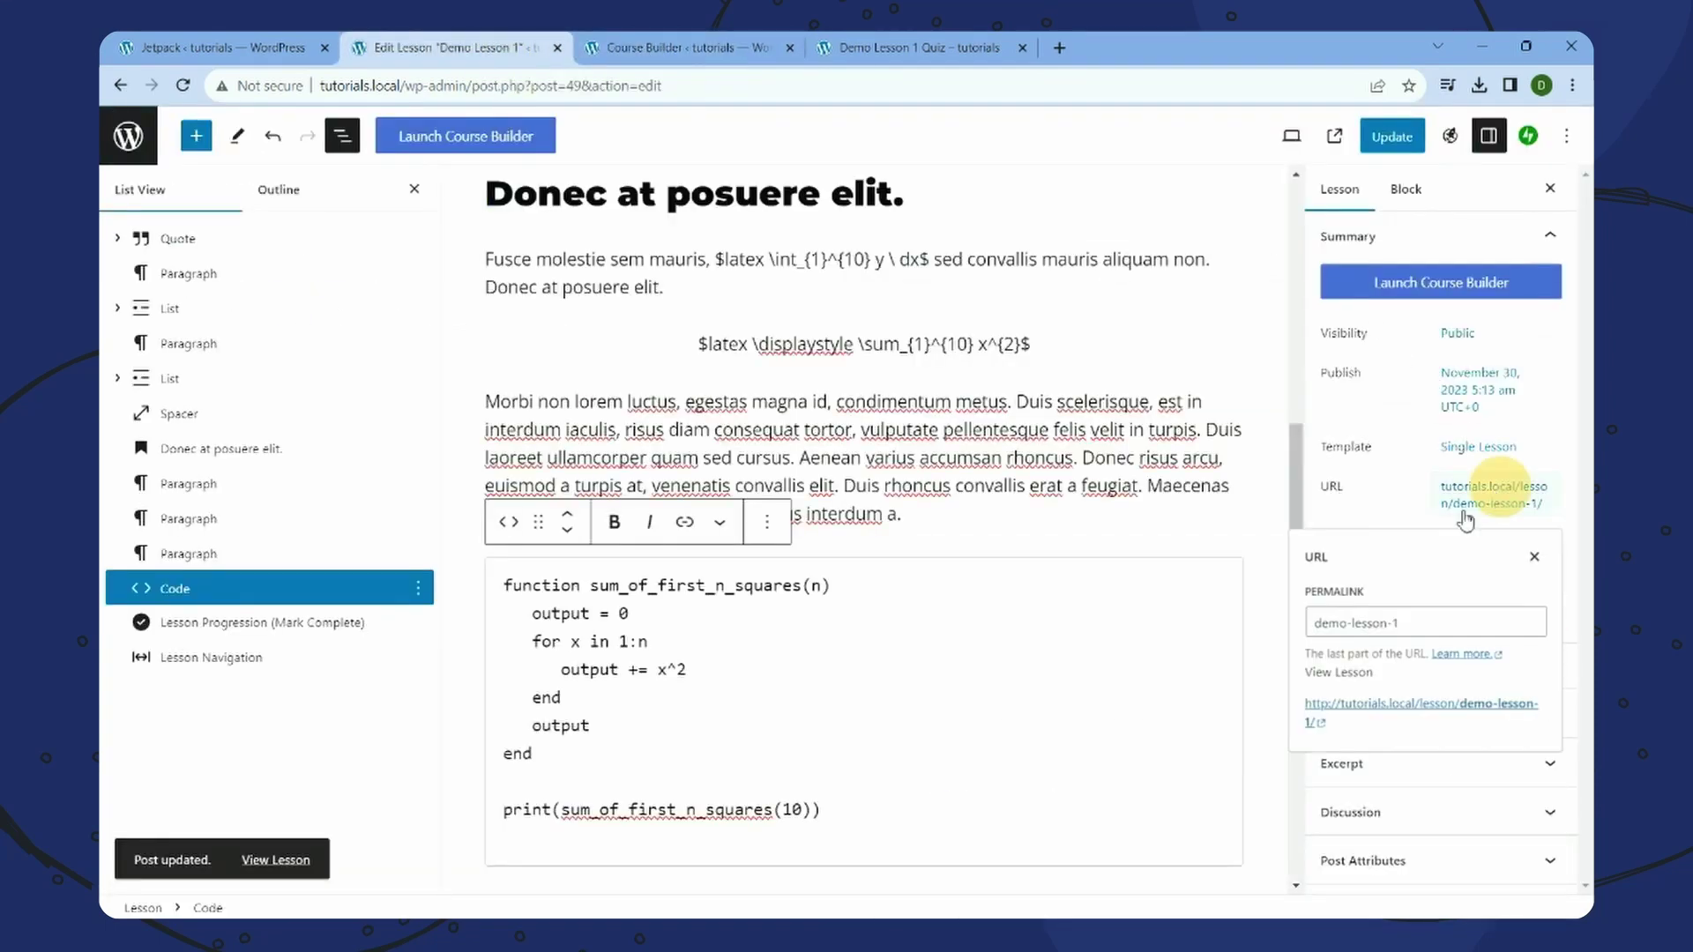
pyautogui.click(1368, 704)
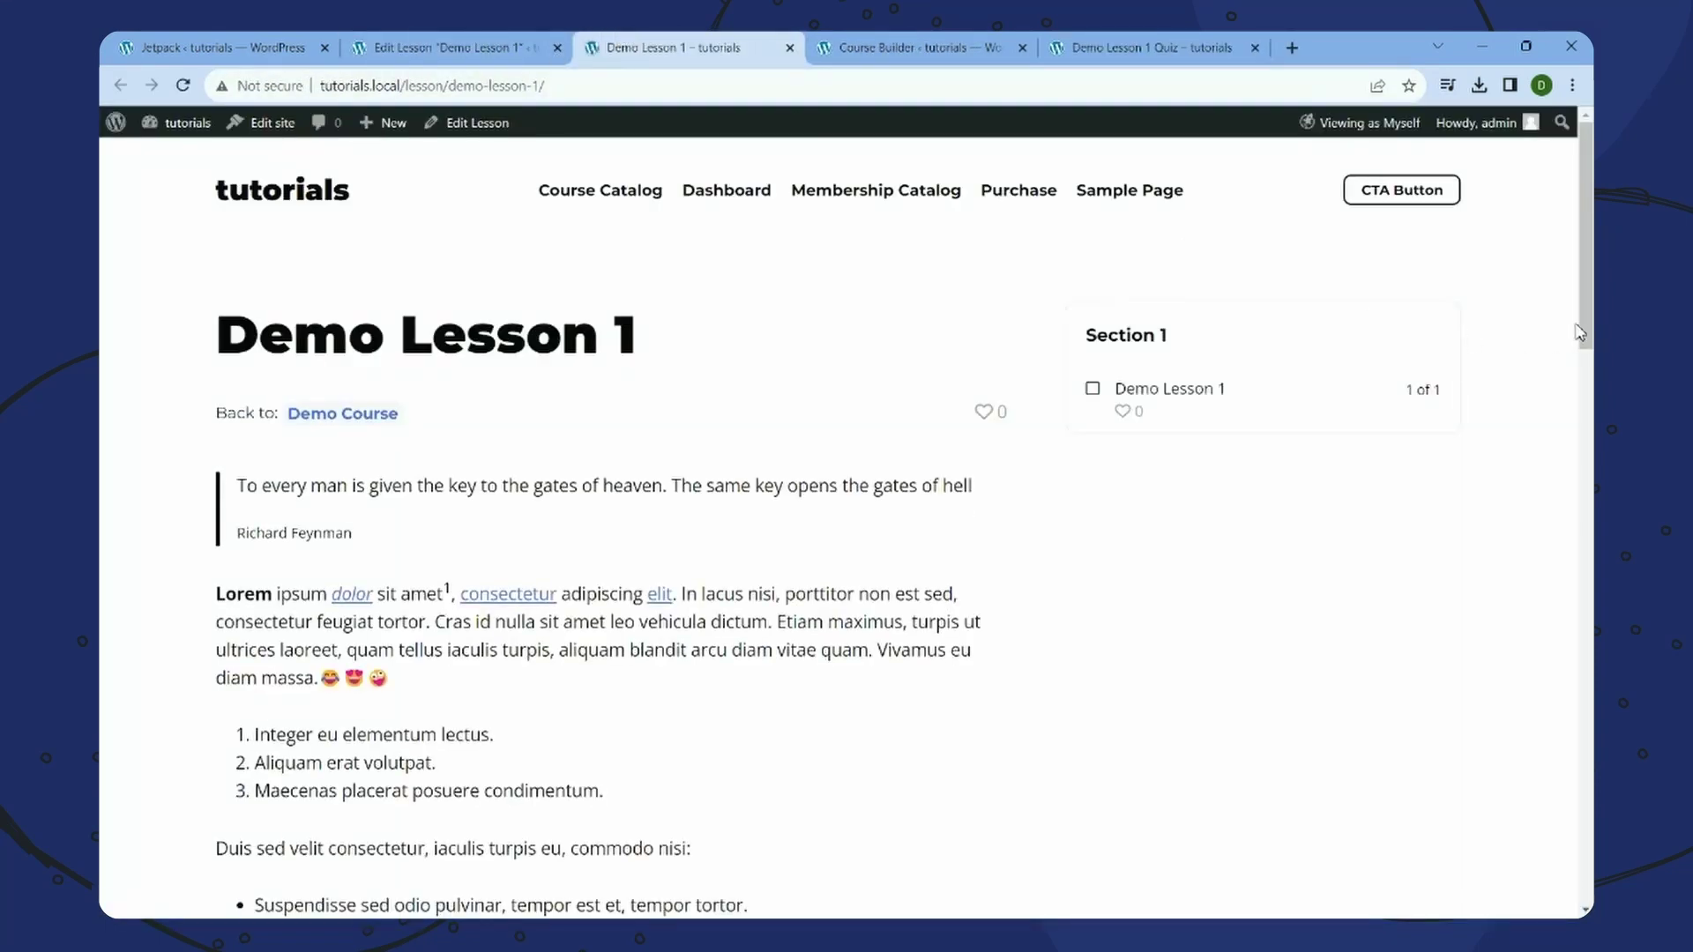
pyautogui.moveTo(1587, 302); pyautogui.dragTo(1559, 569)
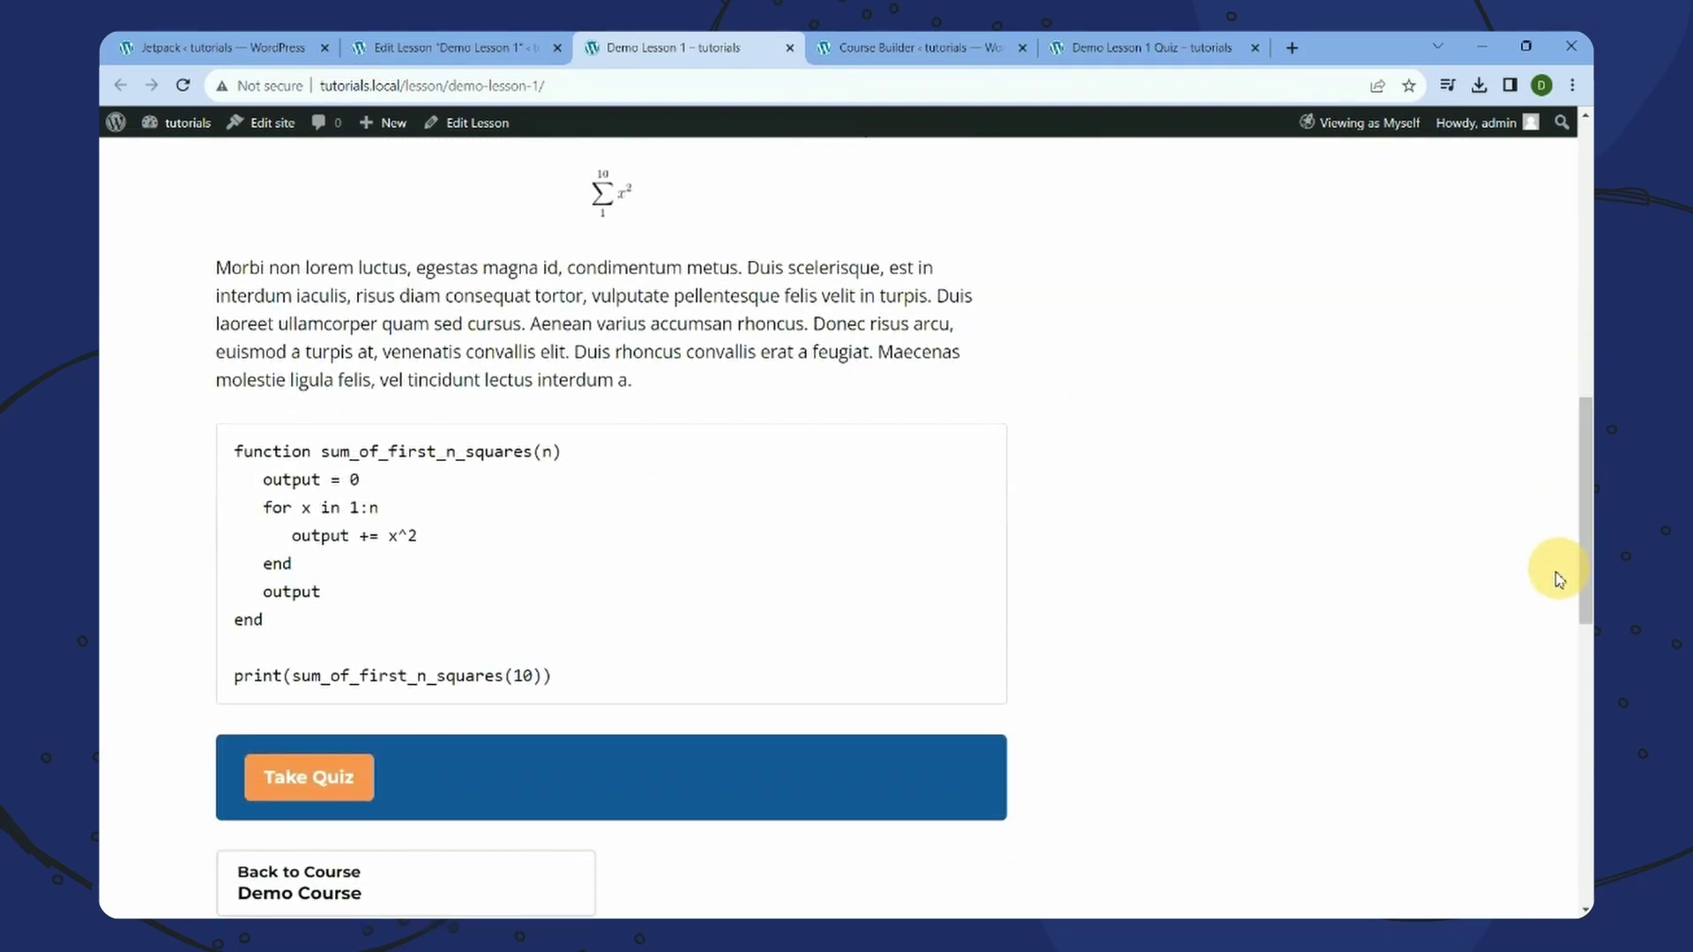
pyautogui.moveTo(235, 455); pyautogui.dragTo(569, 679)
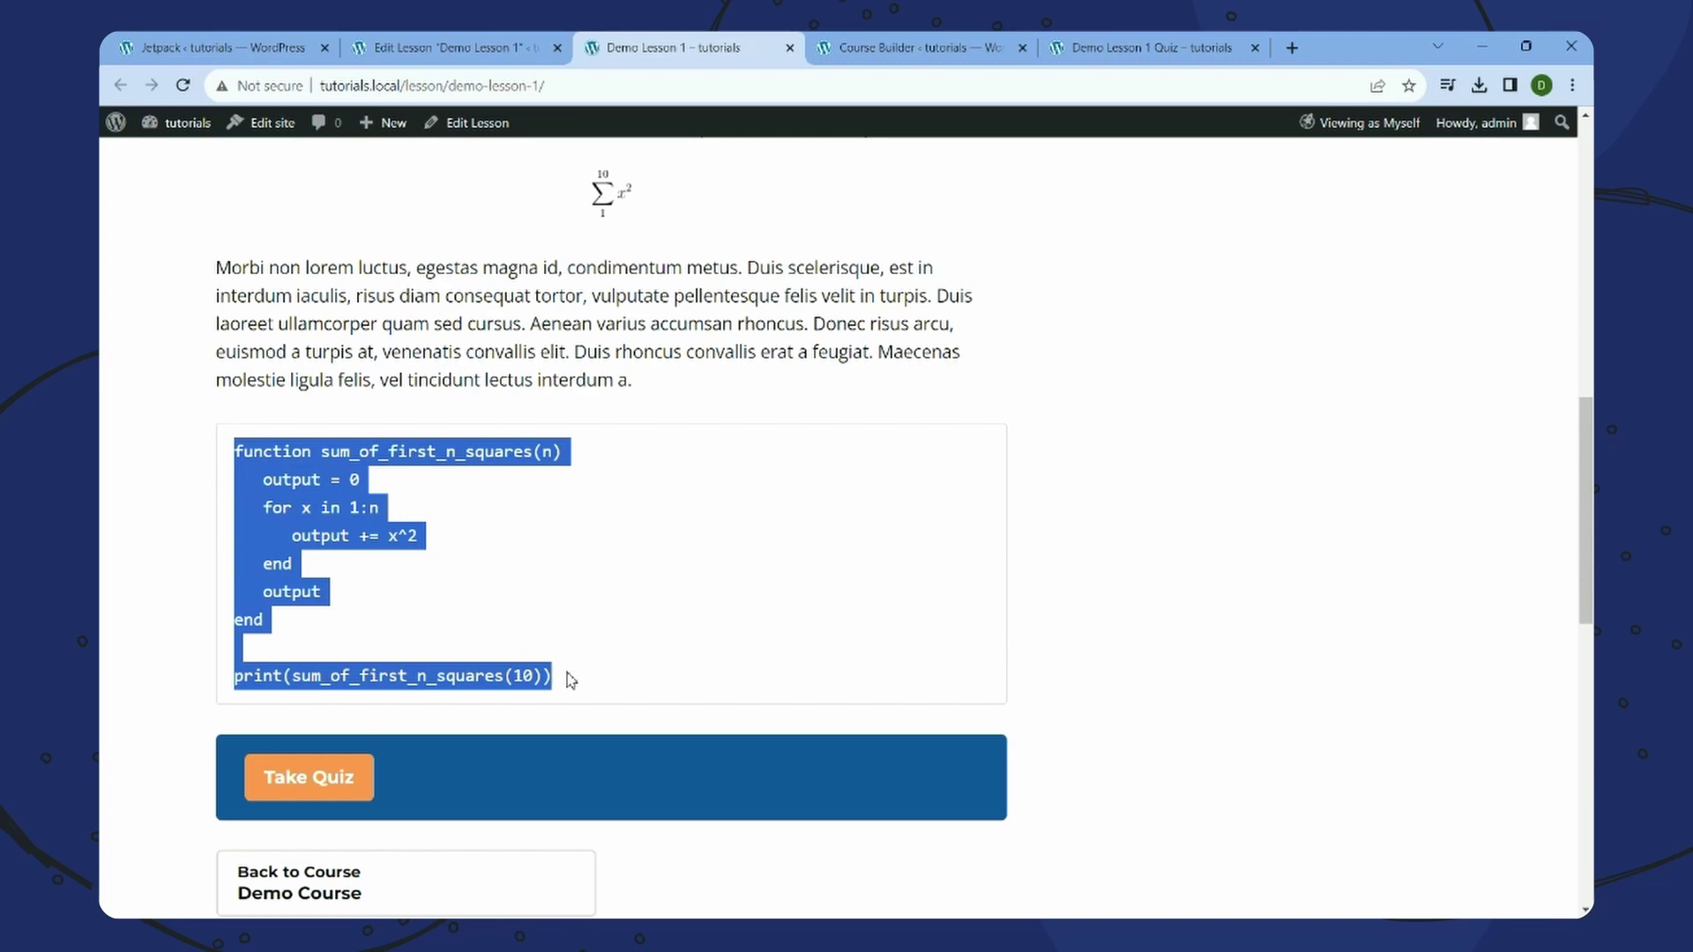
pyautogui.click(1314, 627)
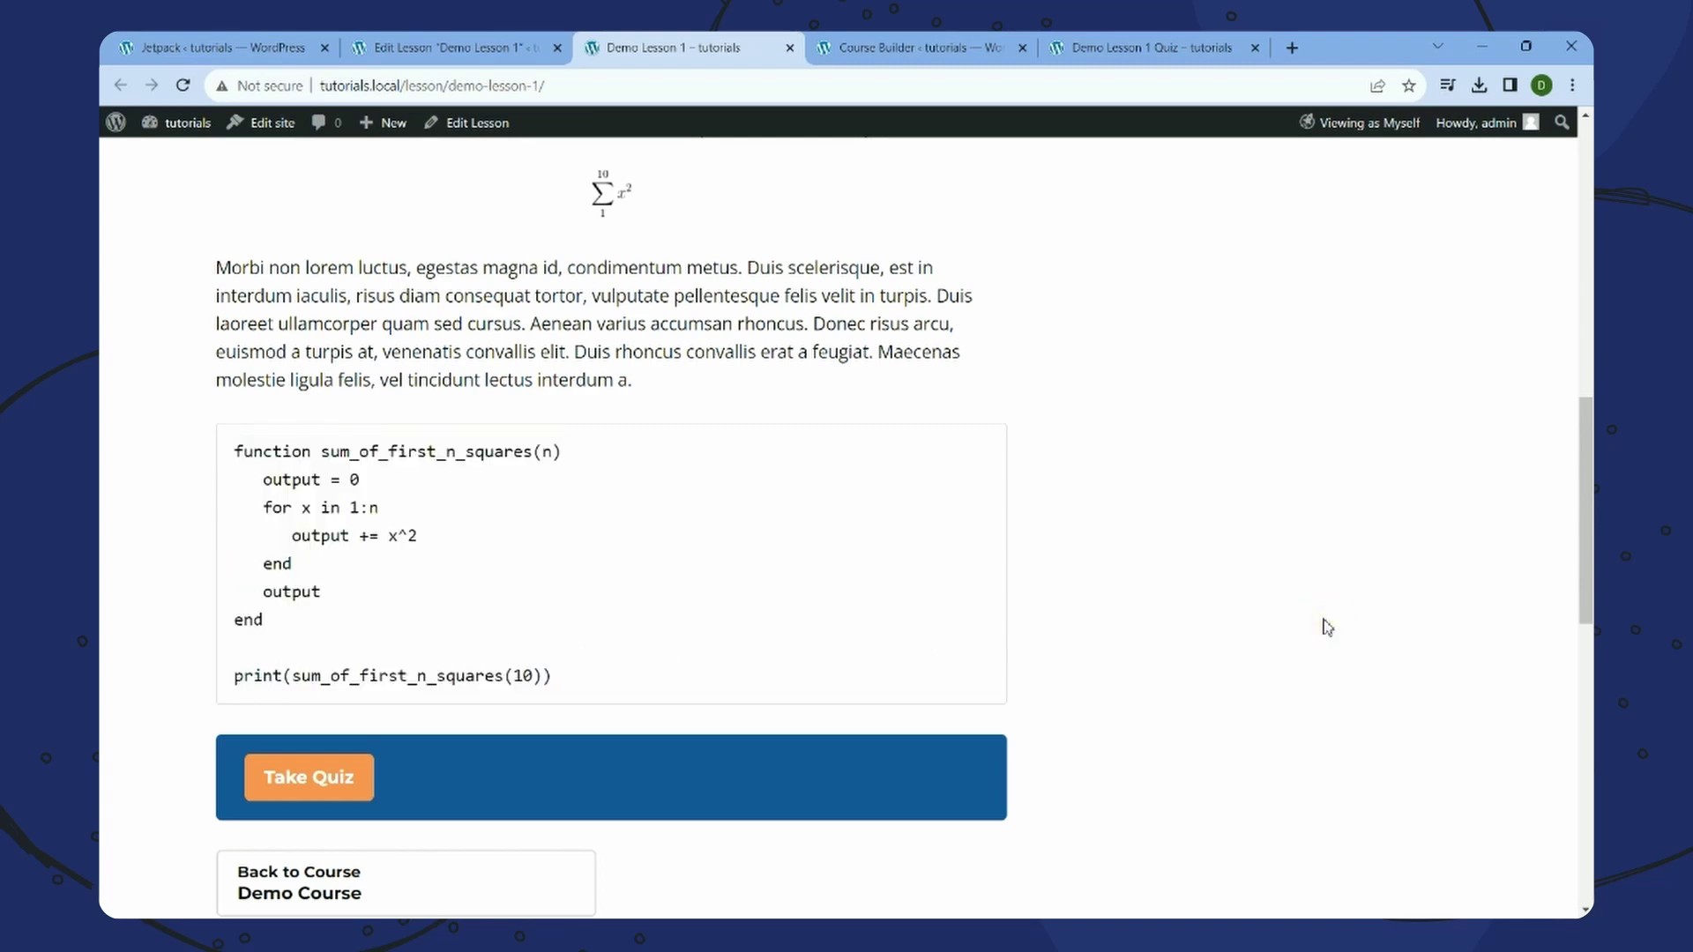
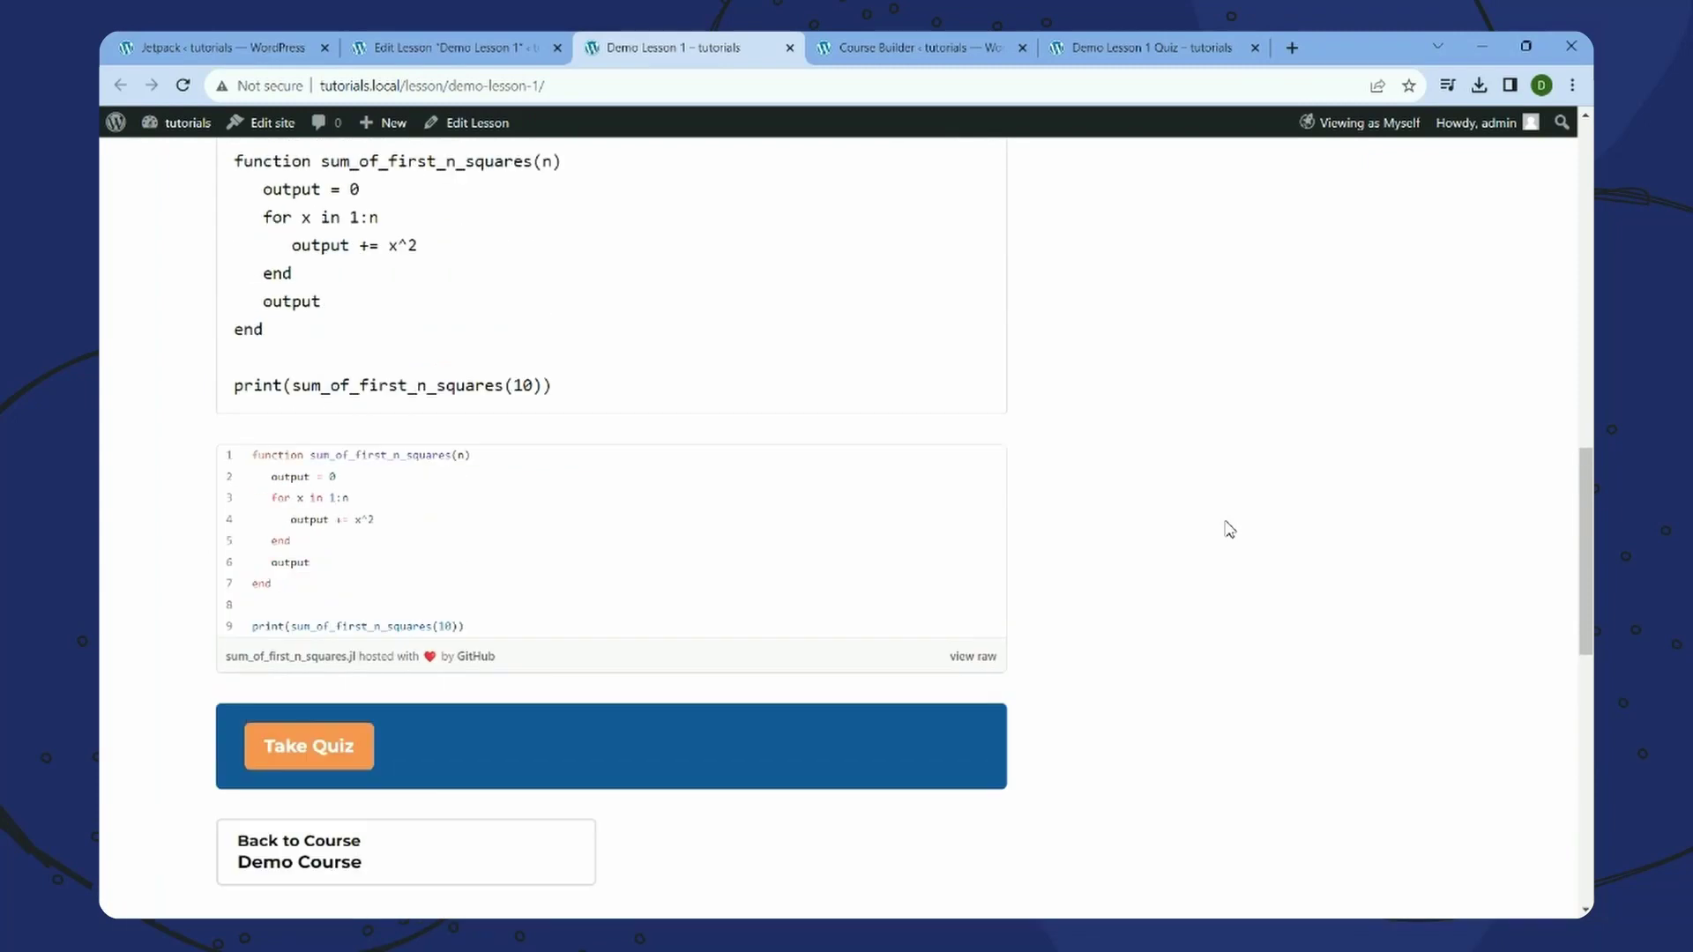
# - Compare the plain code block with the embedded sum_of_first_n_squares.jl GitHub gist on the published lesson page
pyautogui.moveTo(239, 351); pyautogui.dragTo(586, 574)
pyautogui.scroll(-1, 449, 426)
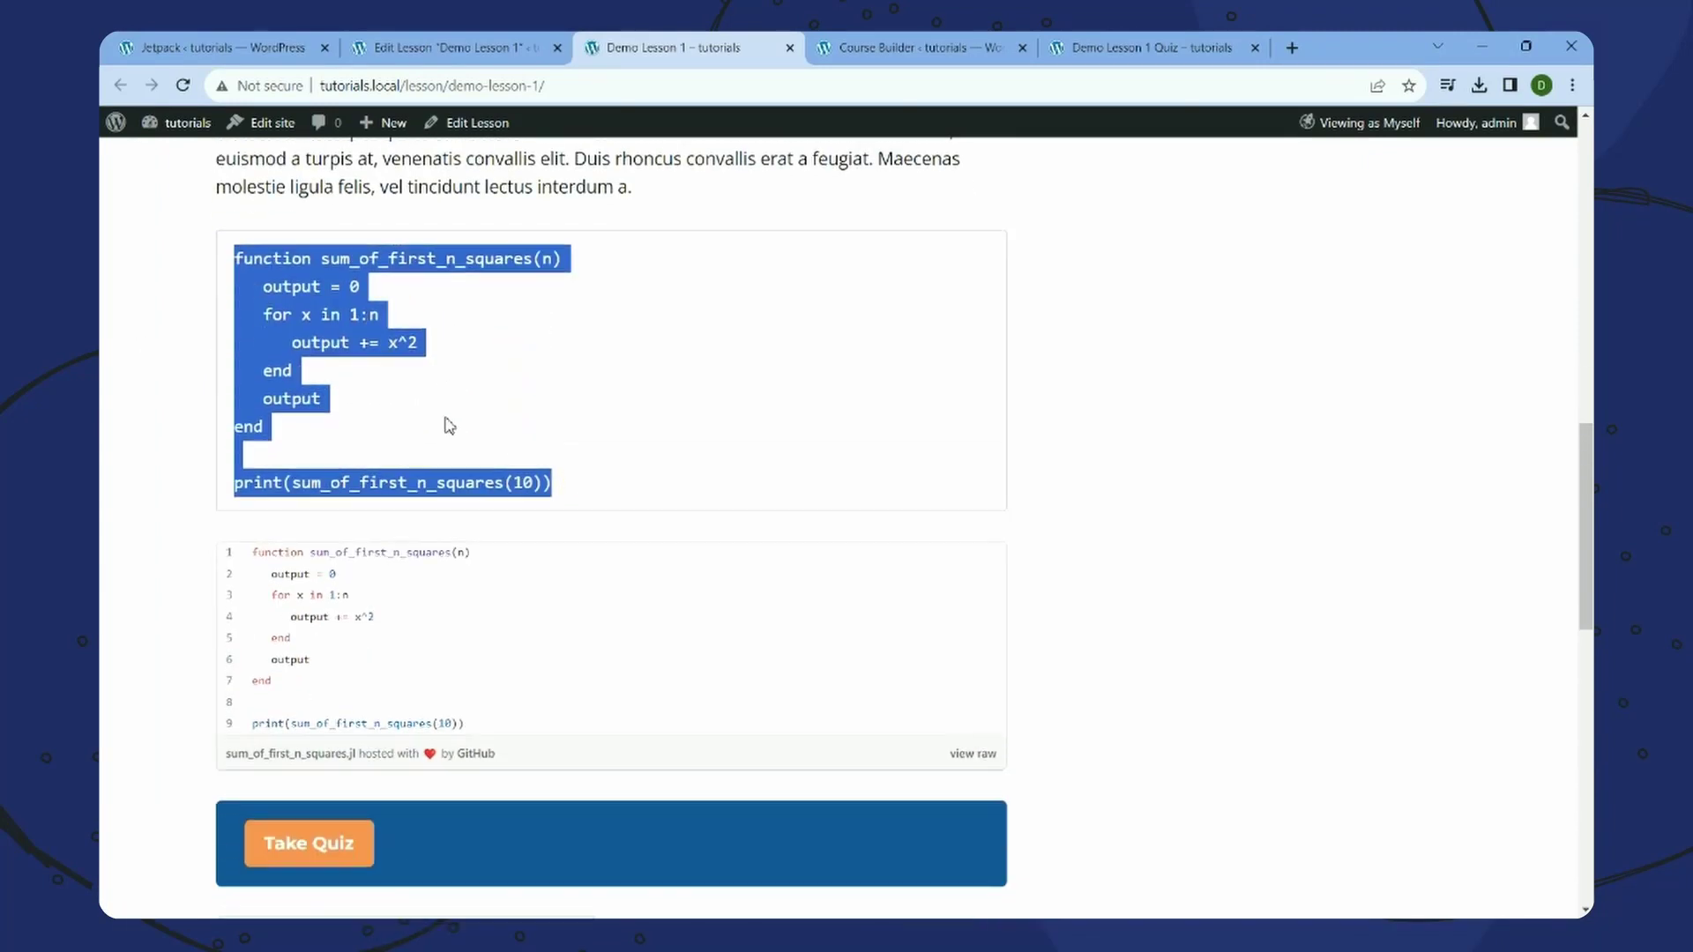
pyautogui.click(1190, 429)
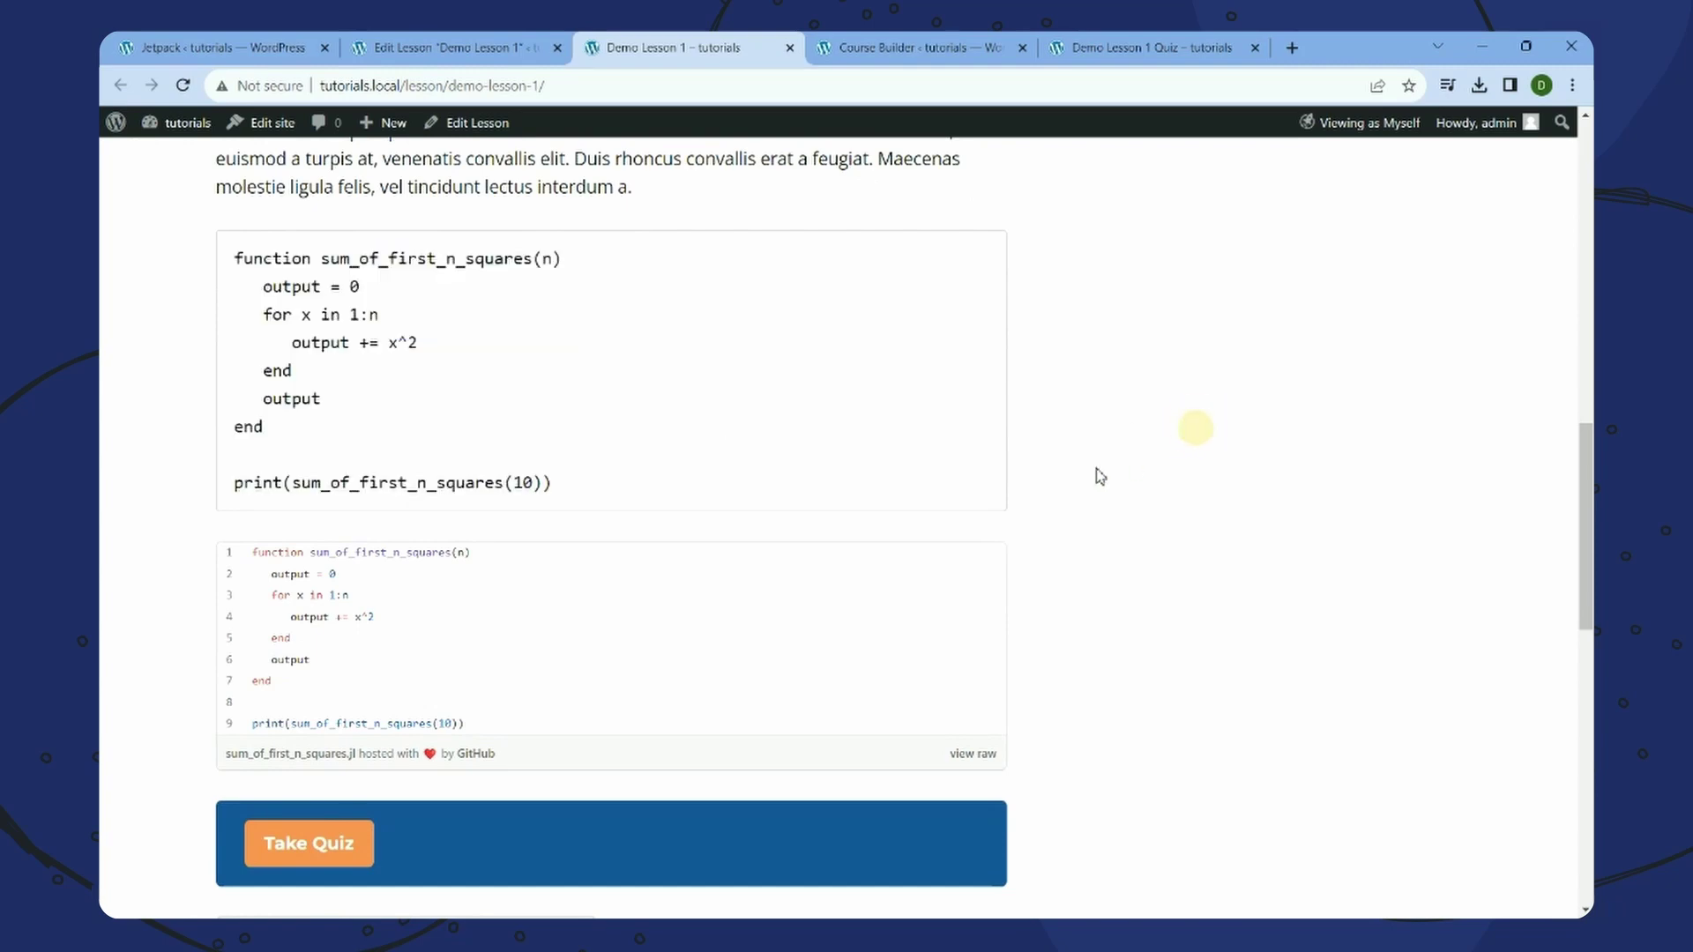
# - Return from the published lesson to the open Demo Lesson 1 quiz and choose 385 as the answer
pyautogui.scroll(-1, 1099, 476)
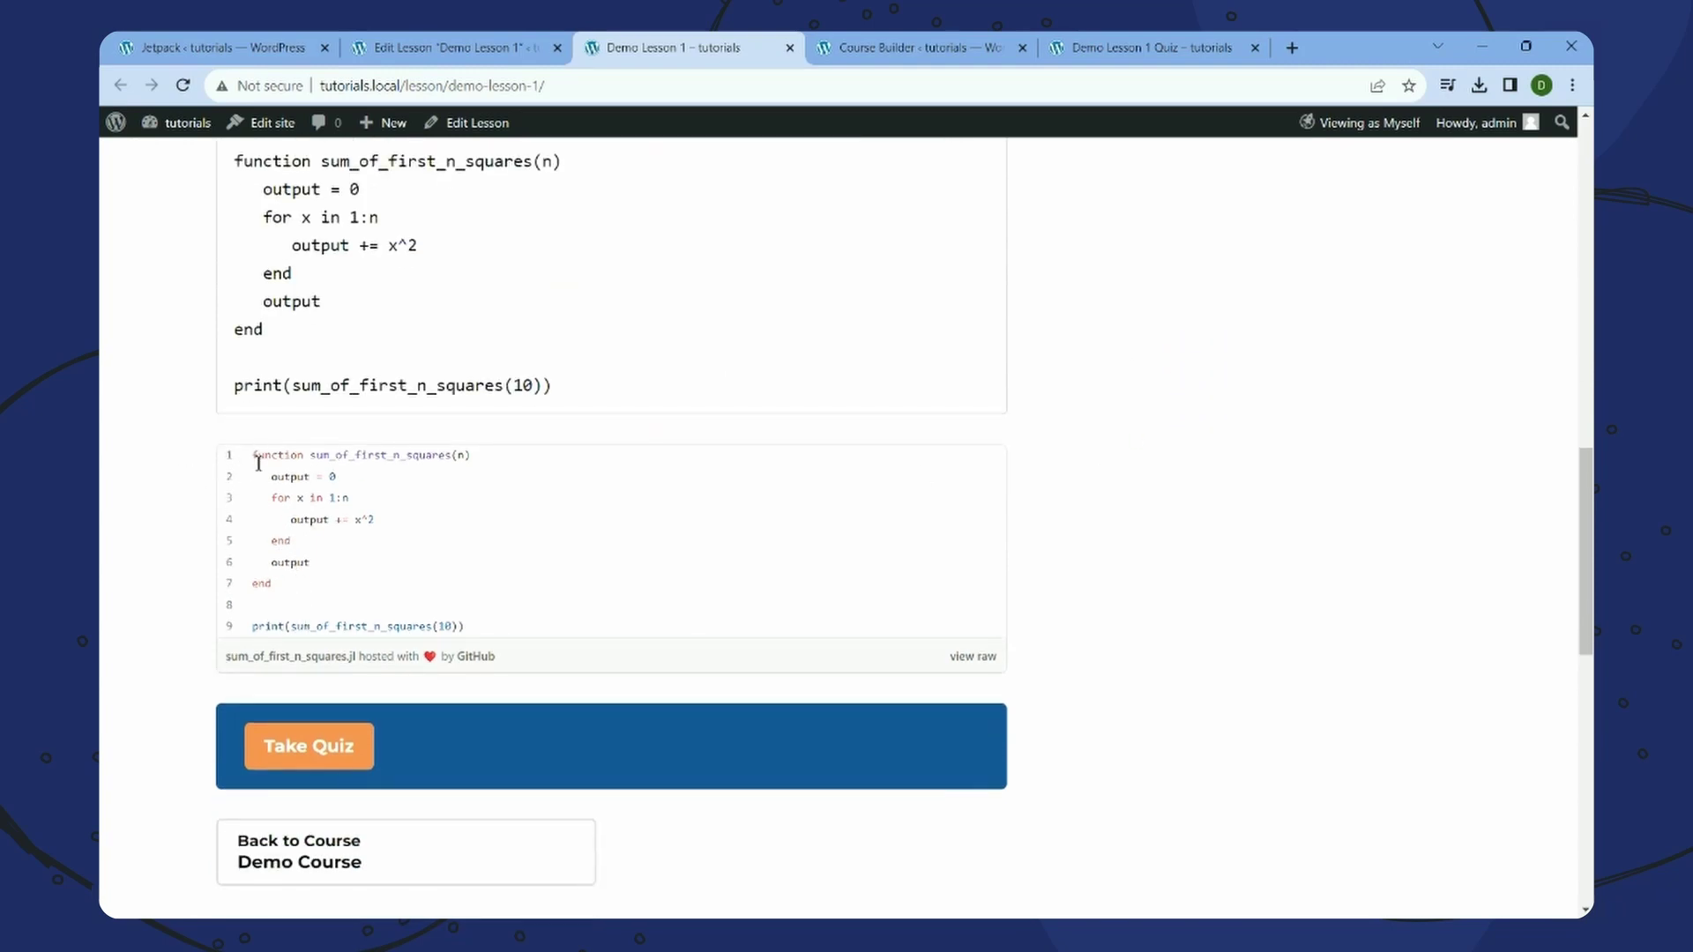
pyautogui.click(1316, 476)
pyautogui.click(1150, 48)
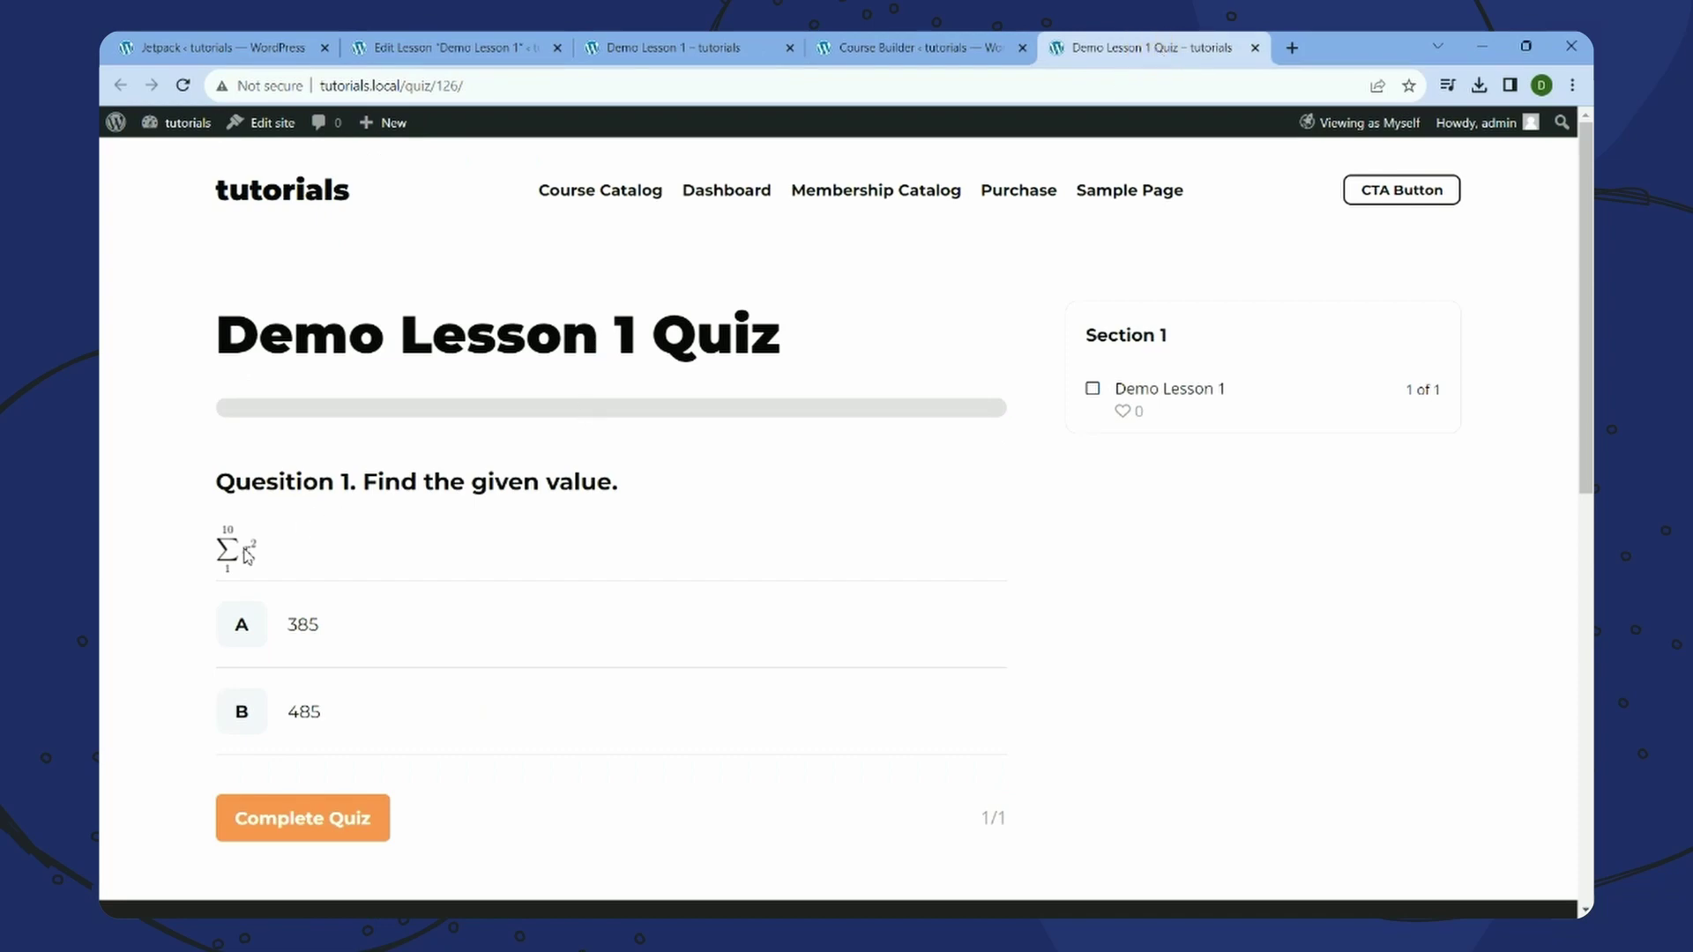
pyautogui.click(268, 635)
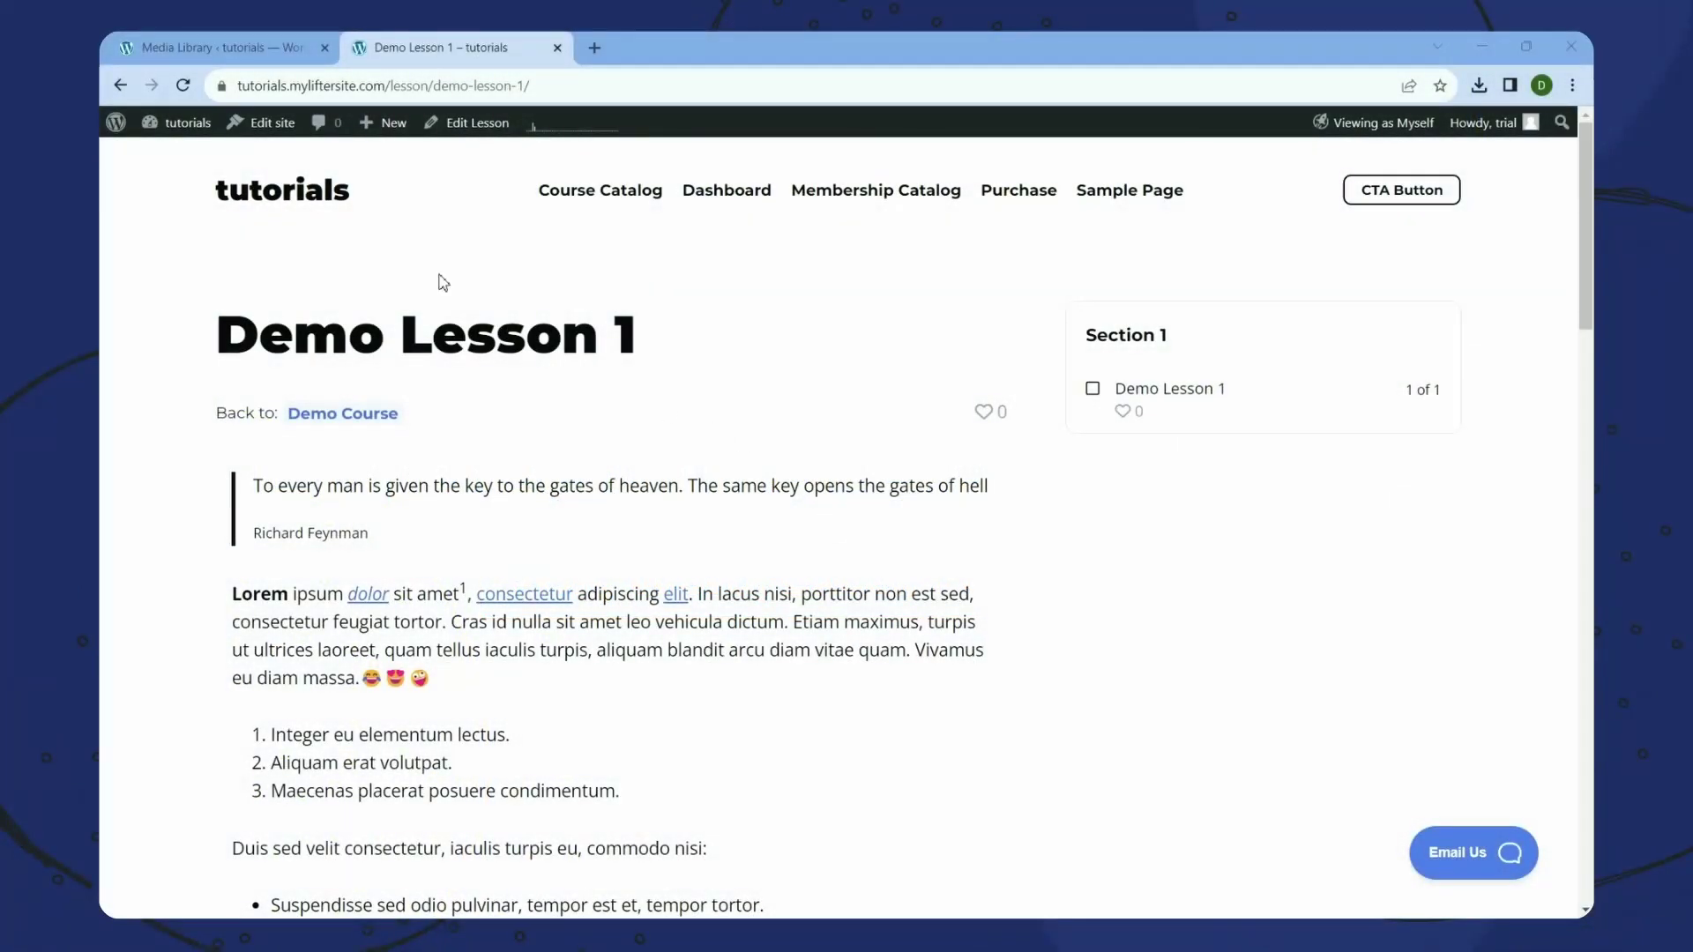
# - Check the uploaded files in the Media Library and look through the published Demo Lesson 1 page
pyautogui.click(187, 40)
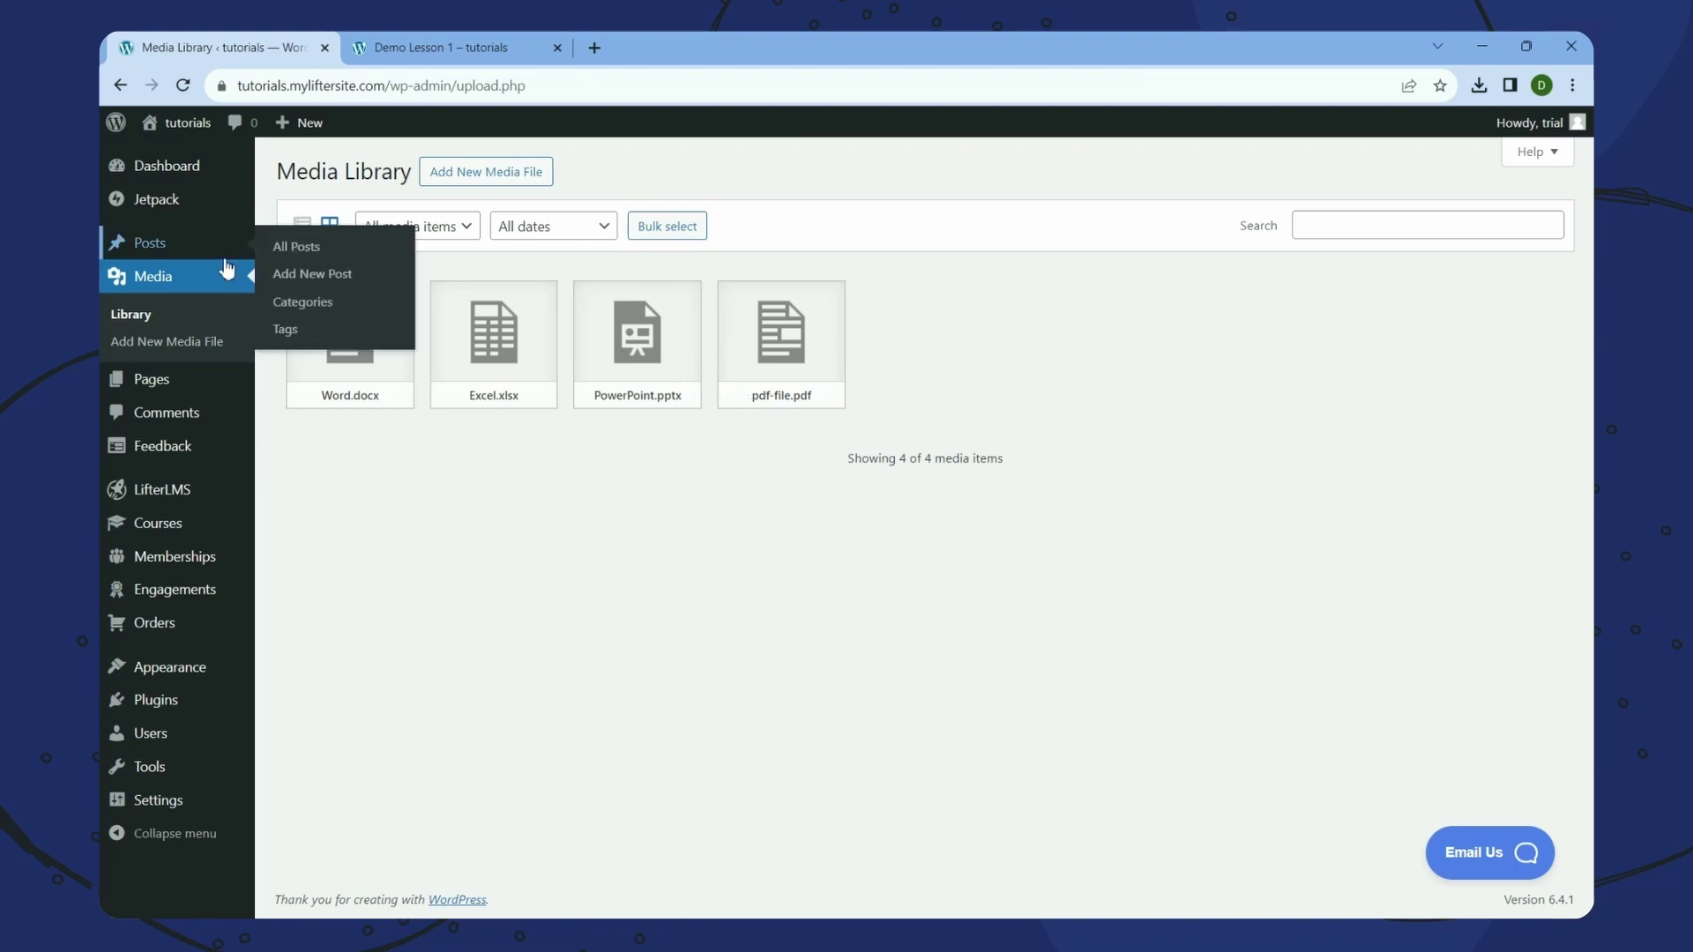
pyautogui.click(419, 55)
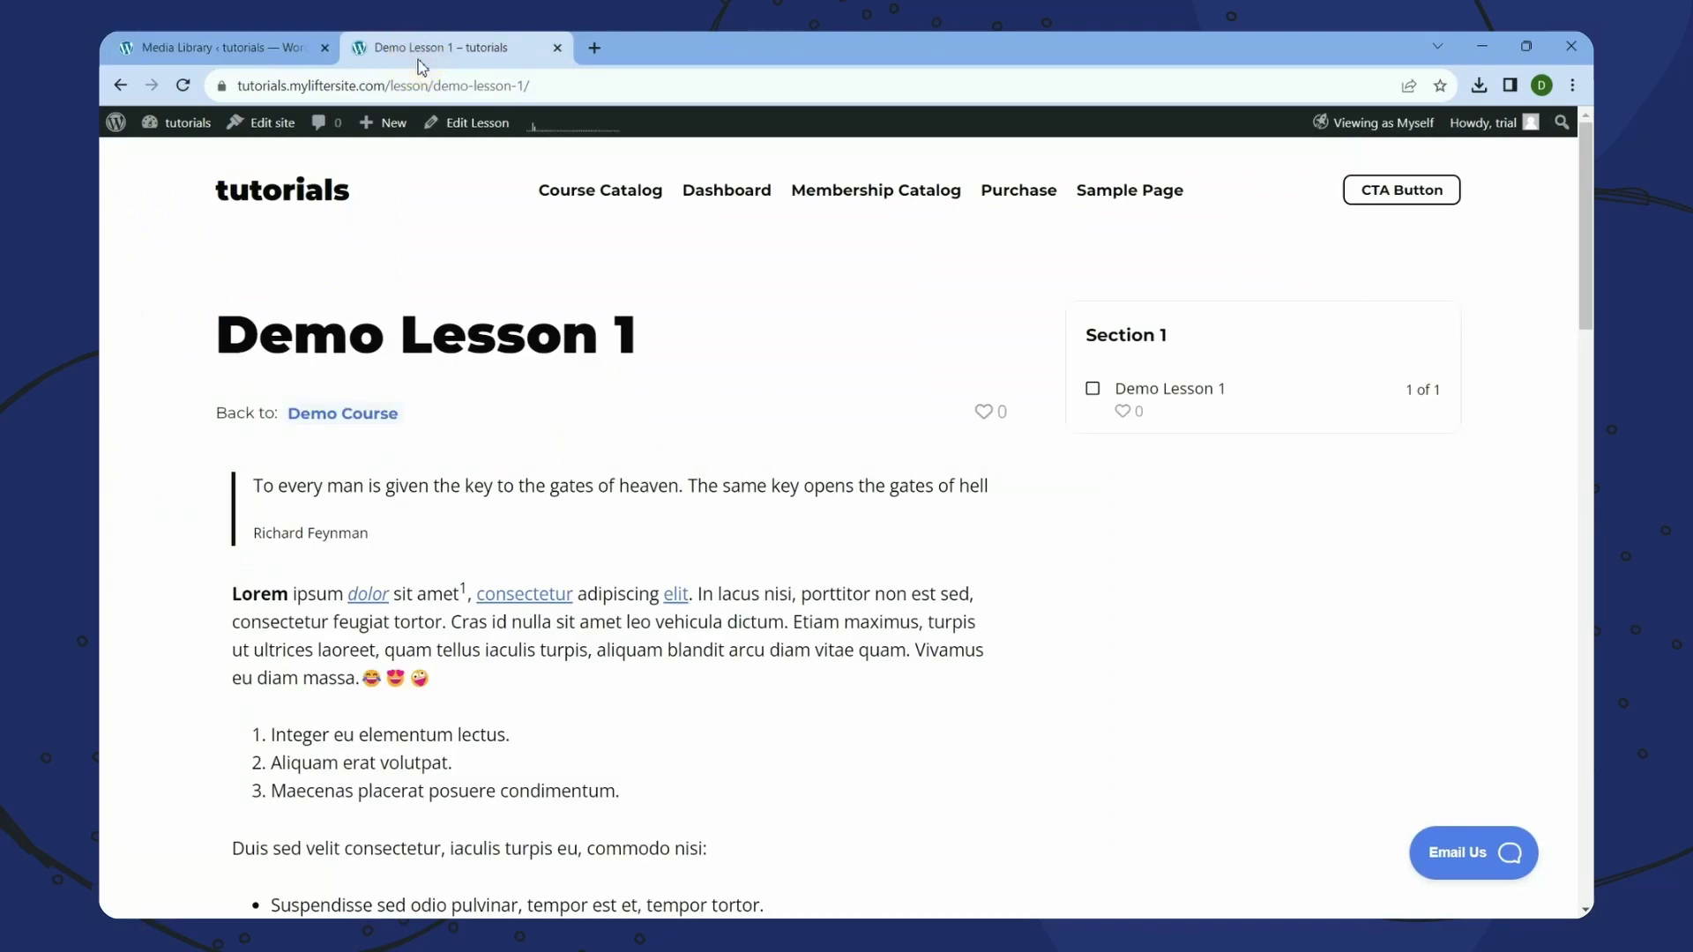
pyautogui.scroll(-20, 1132, 609)
pyautogui.scroll(5, 1134, 610)
pyautogui.scroll(15, 1136, 614)
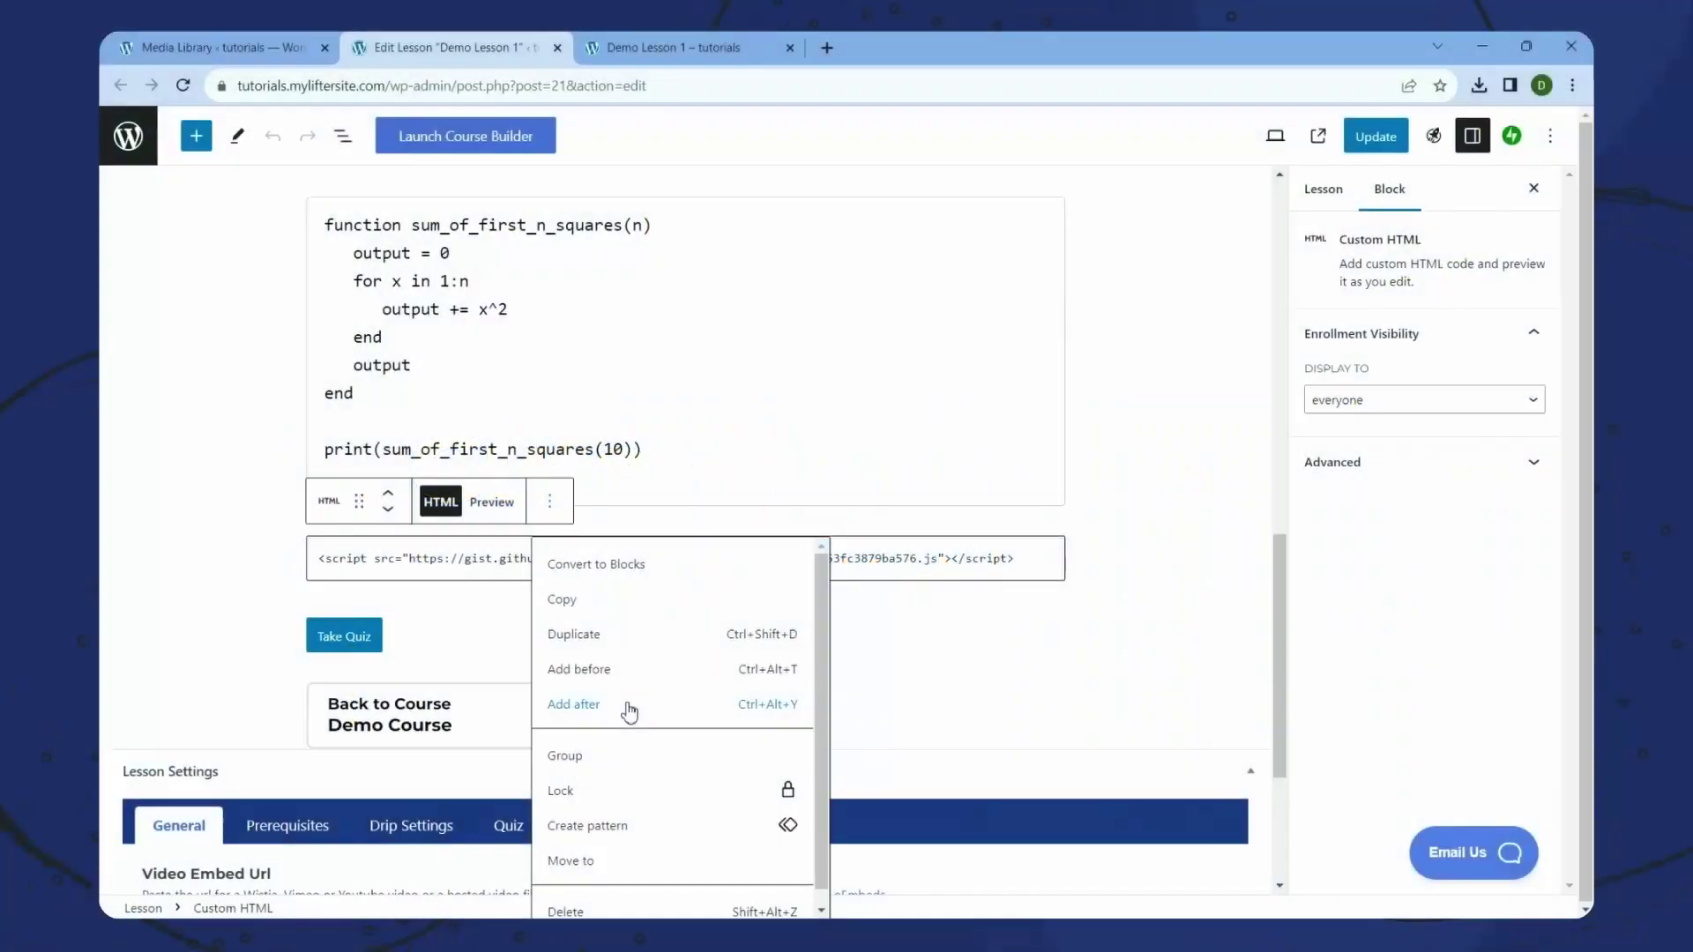
# - Add a File block after the lesson's gist embed and fill it with pdf-file.pdf from the media library
pyautogui.click(593, 699)
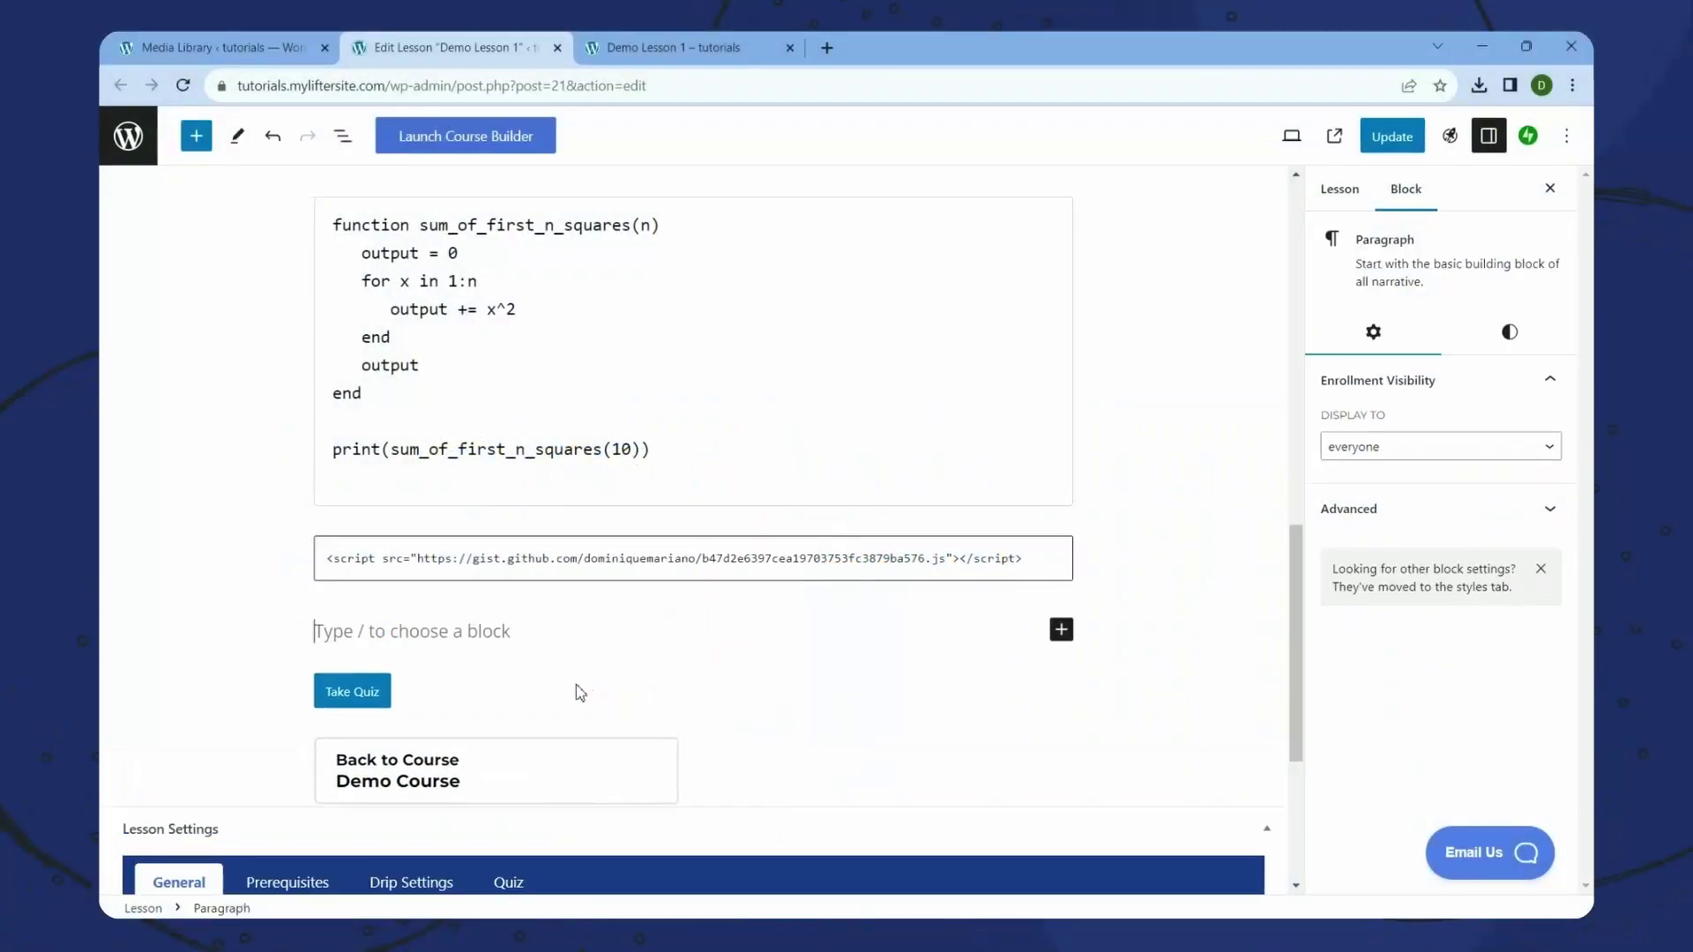
pyautogui.click(1062, 630)
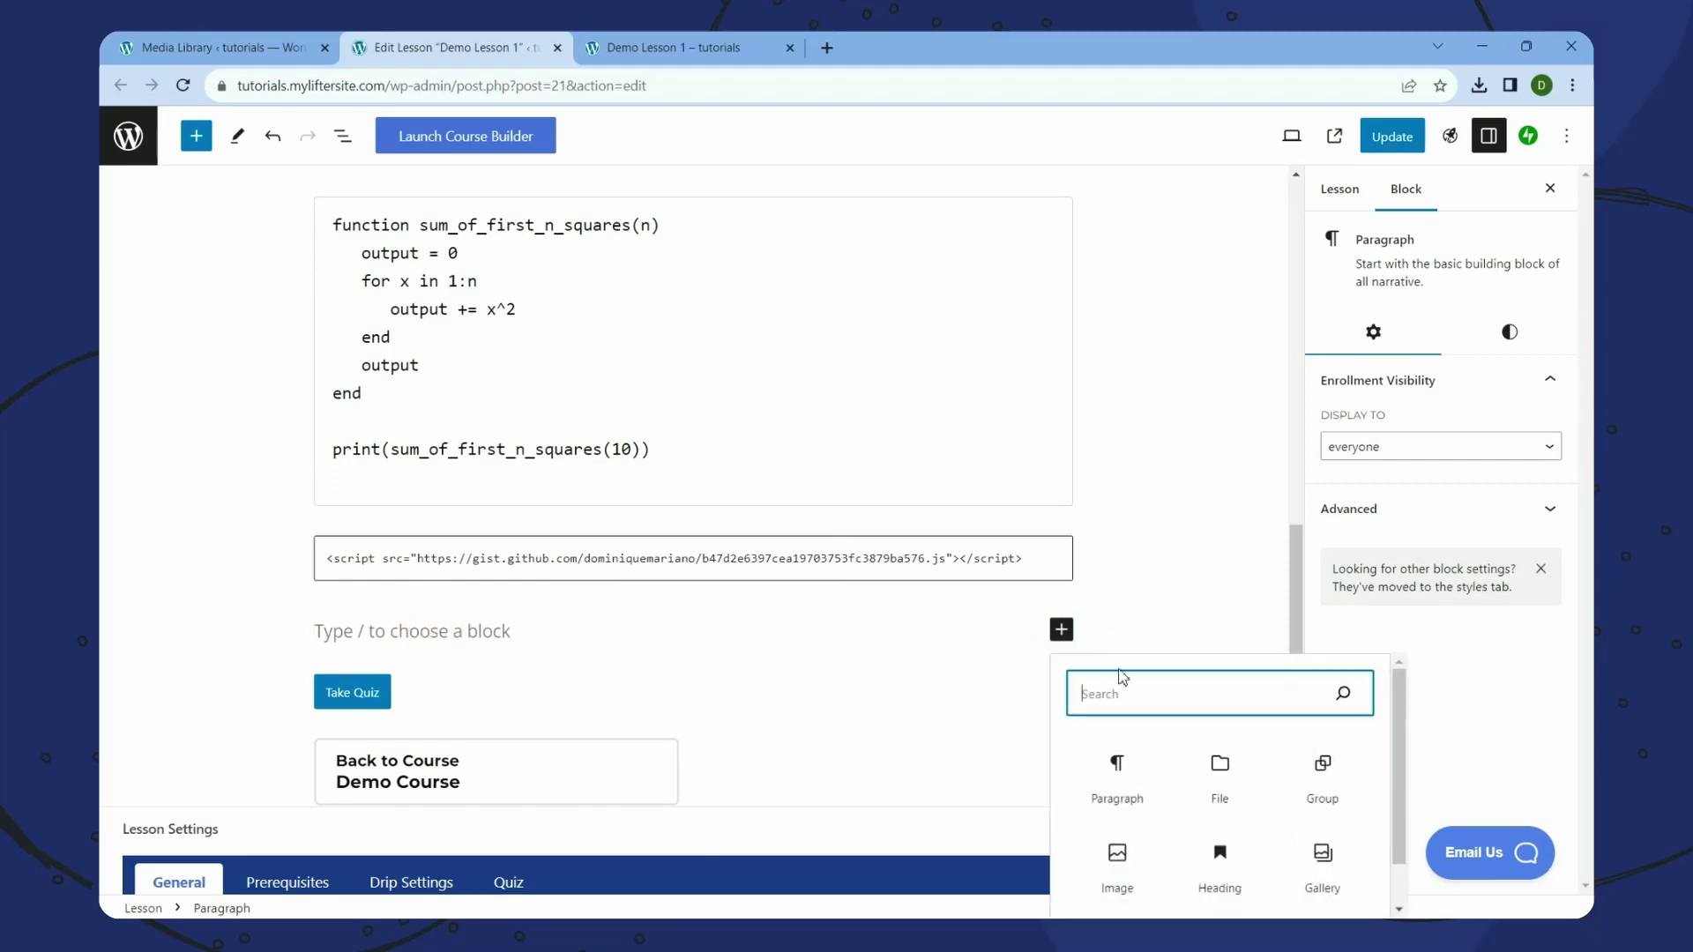
pyautogui.write('File')
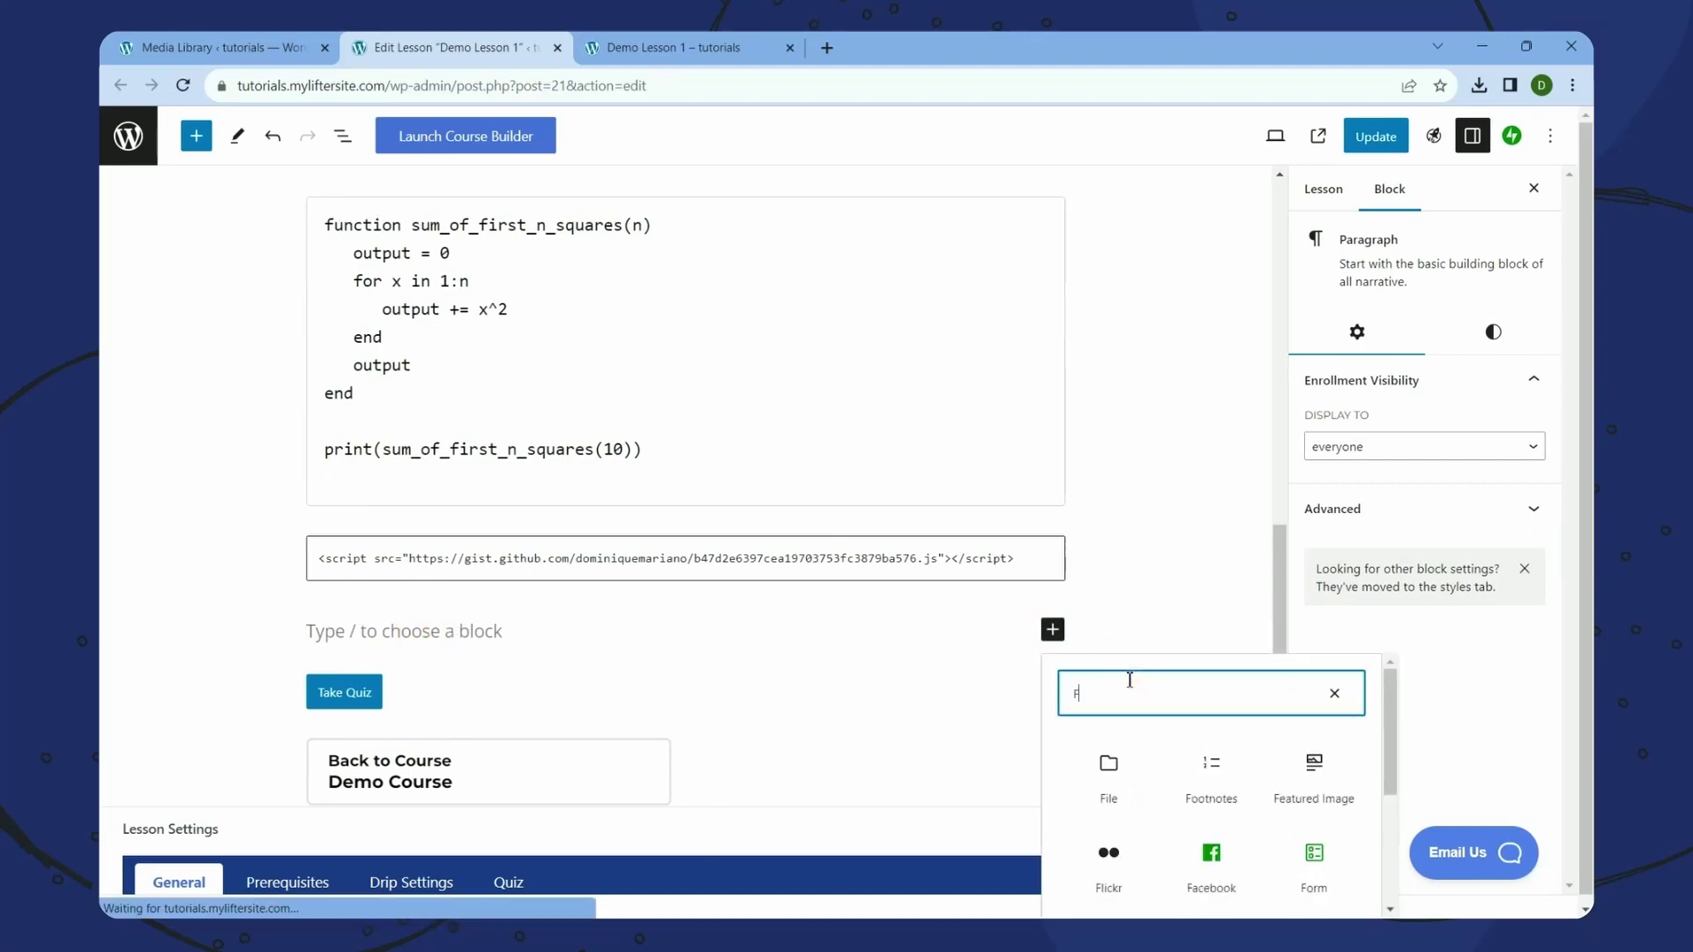
pyautogui.click(1117, 767)
pyautogui.click(447, 737)
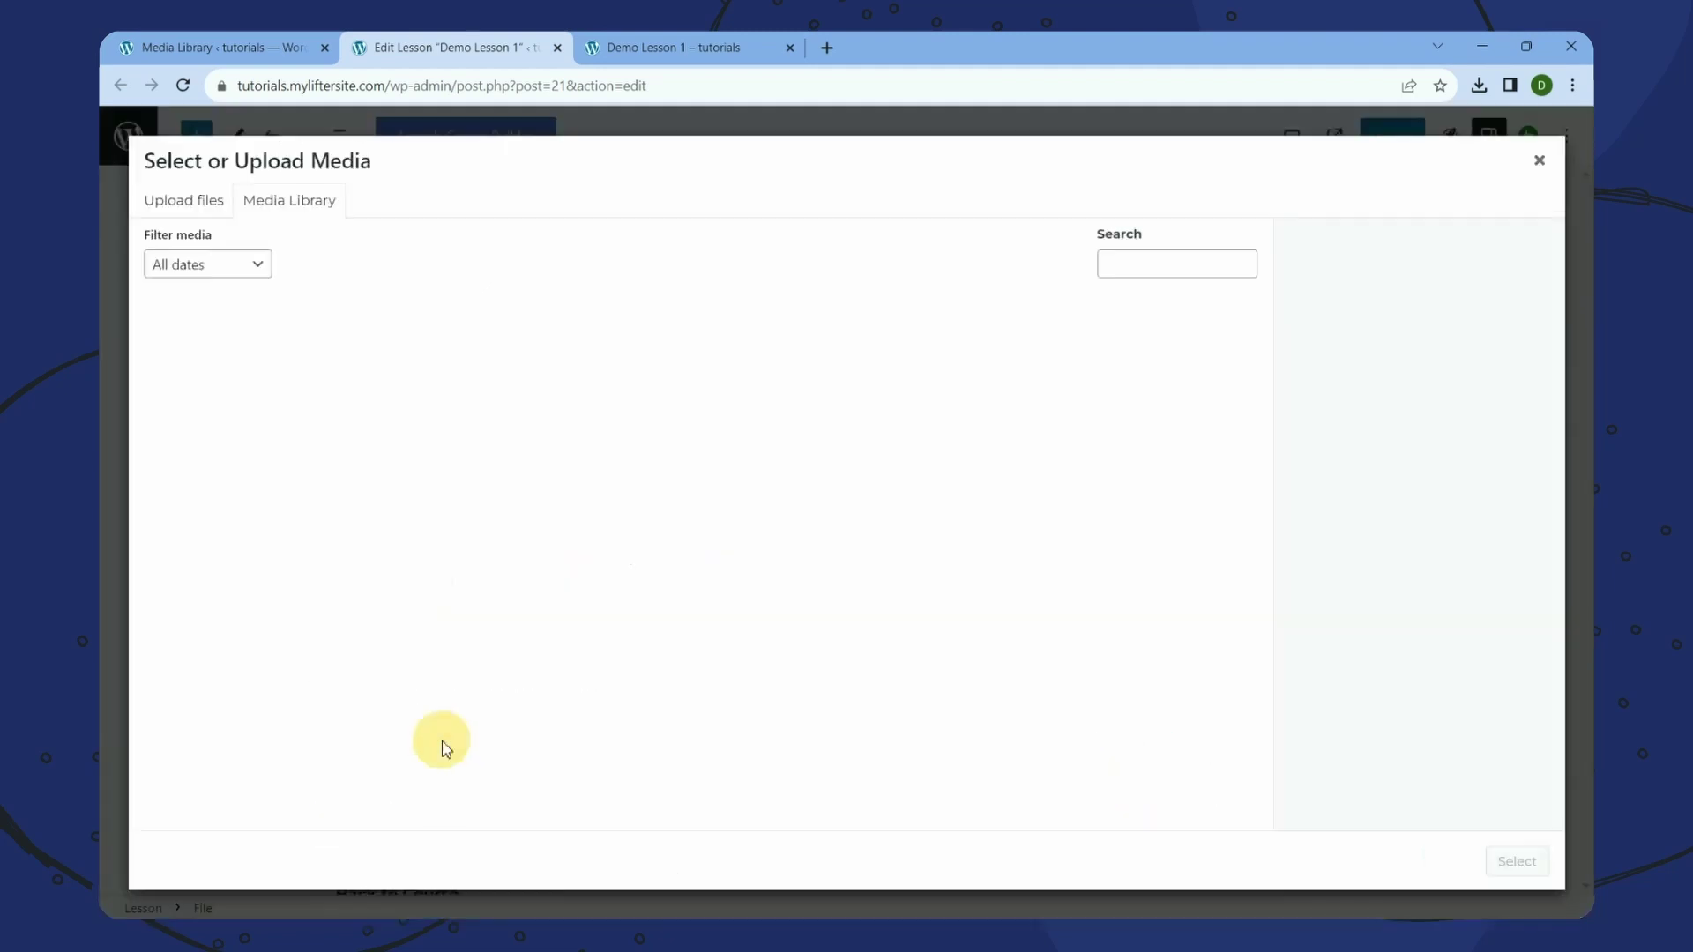
pyautogui.click(629, 357)
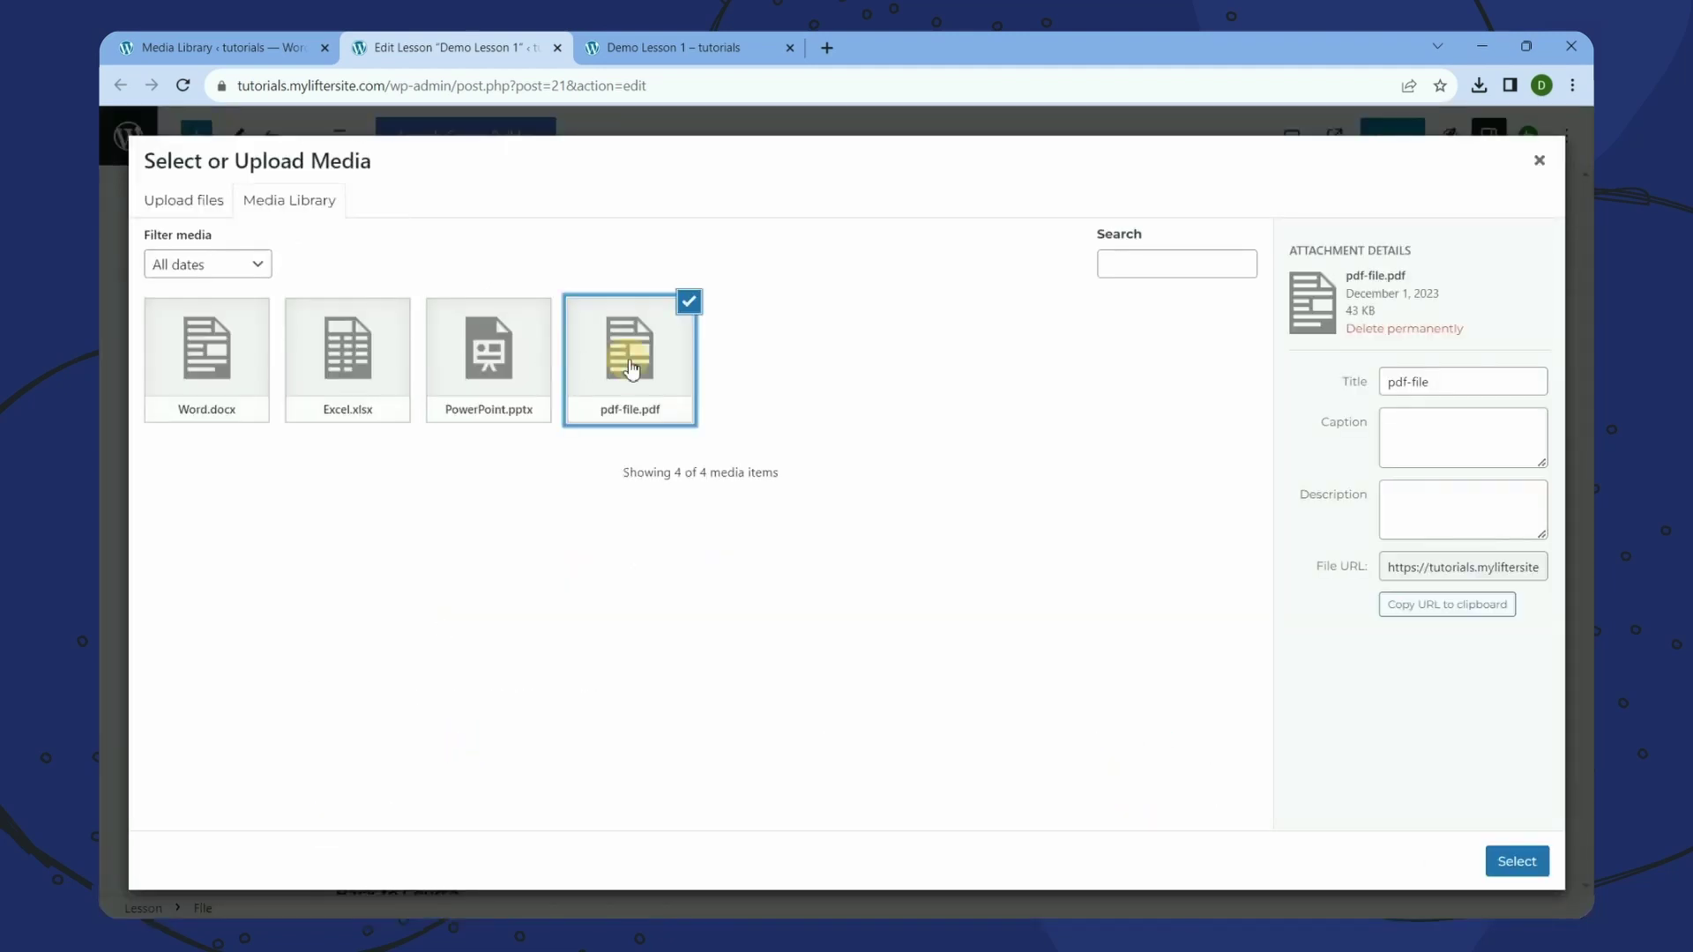
pyautogui.click(1516, 860)
pyautogui.moveTo(1296, 575); pyautogui.dragTo(1286, 684)
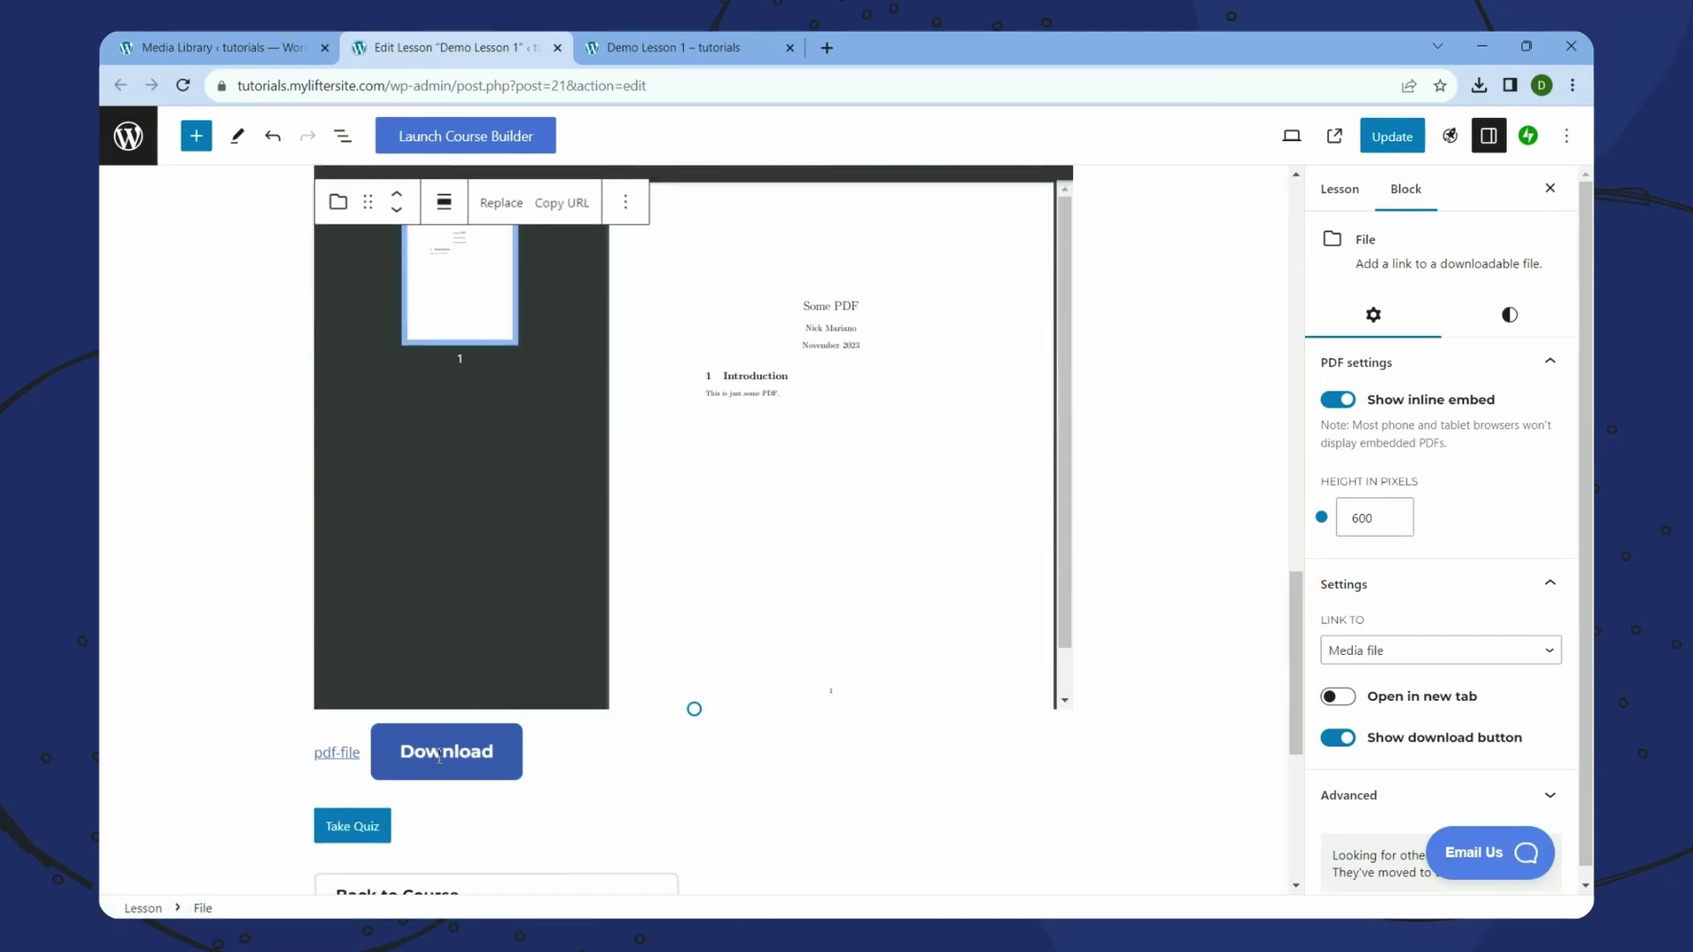
# - Add an empty block after the Take Quiz block and move Take Quiz below it
pyautogui.click(603, 764)
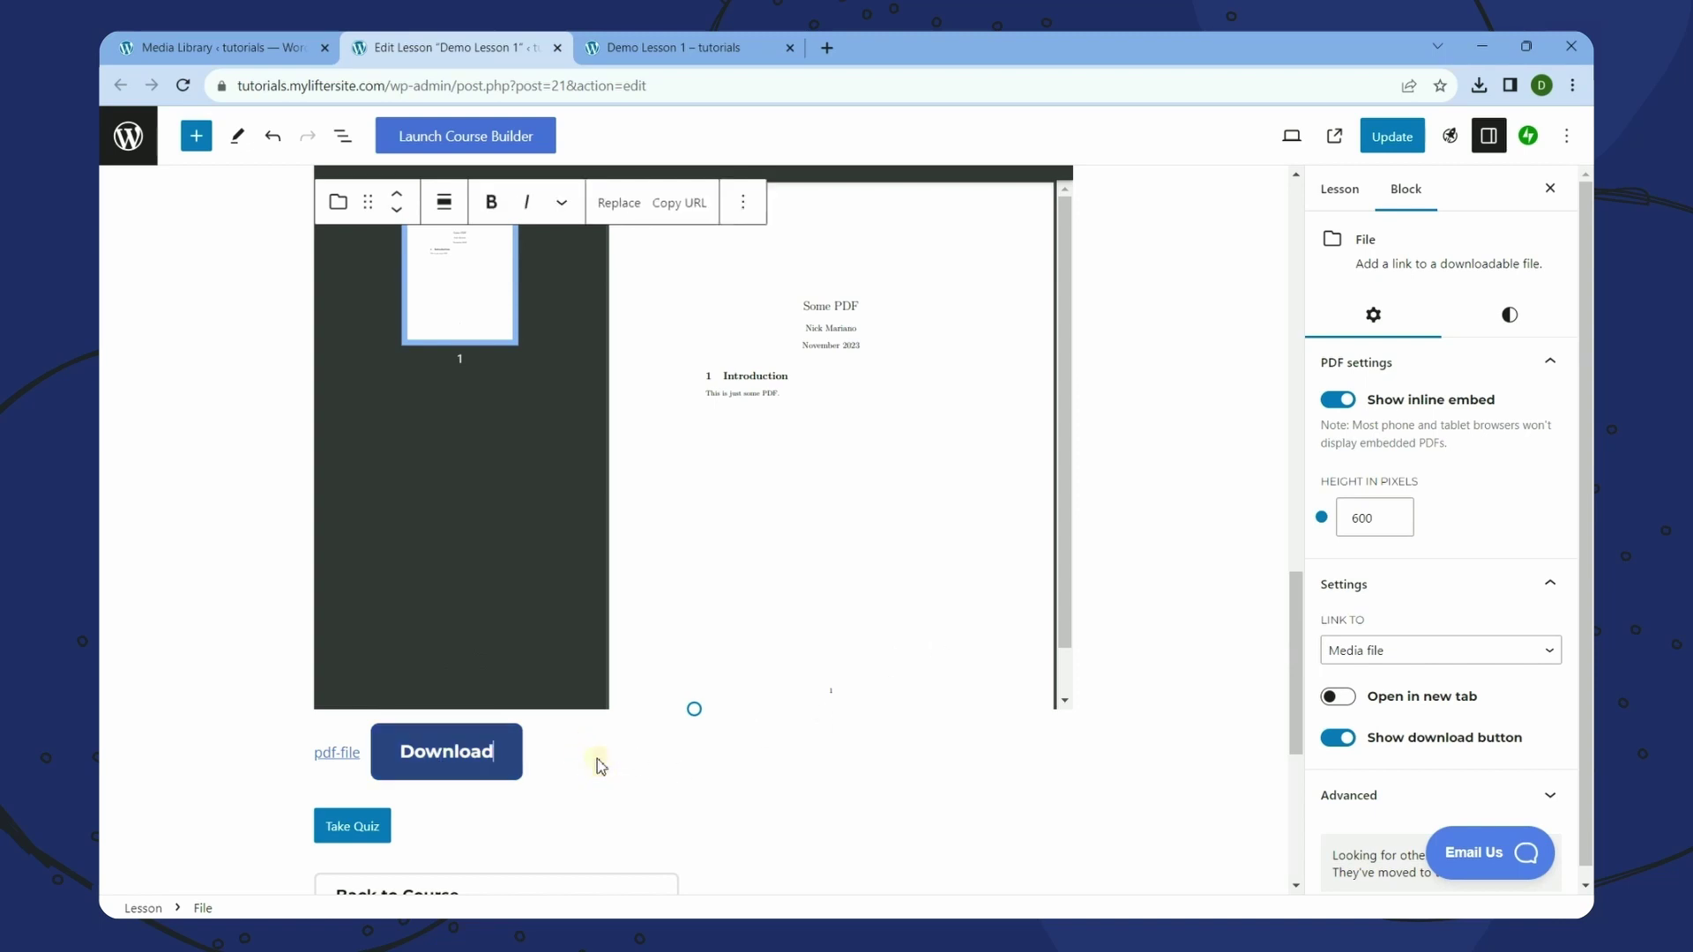
pyautogui.click(519, 826)
pyautogui.click(443, 774)
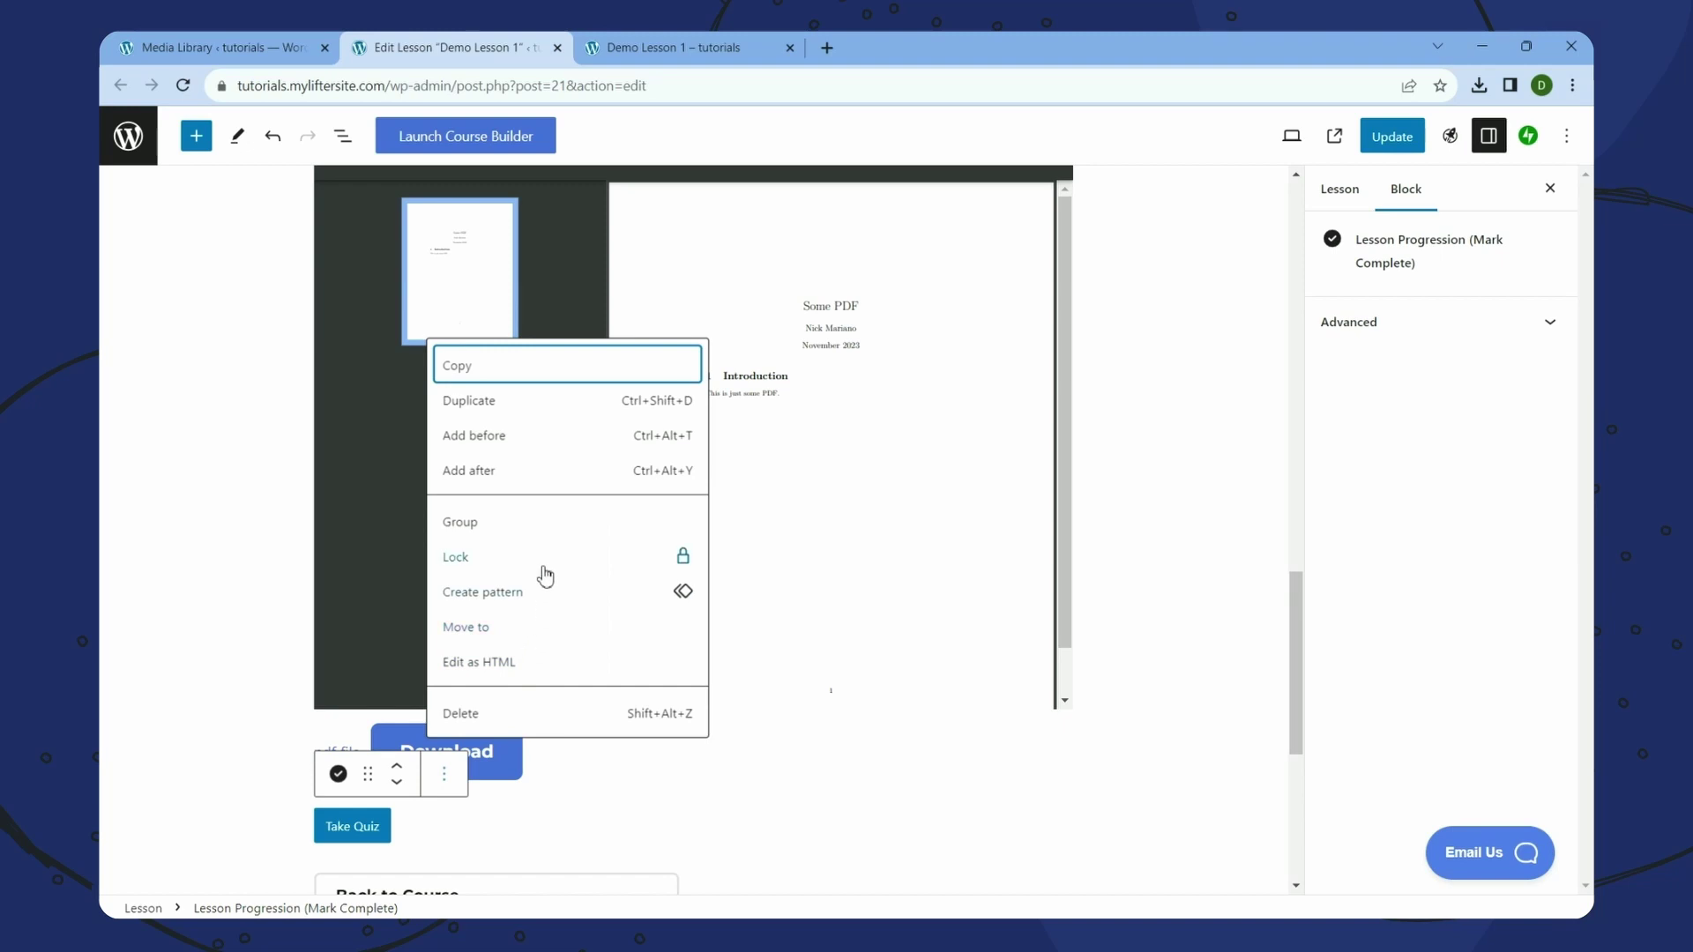
pyautogui.click(540, 470)
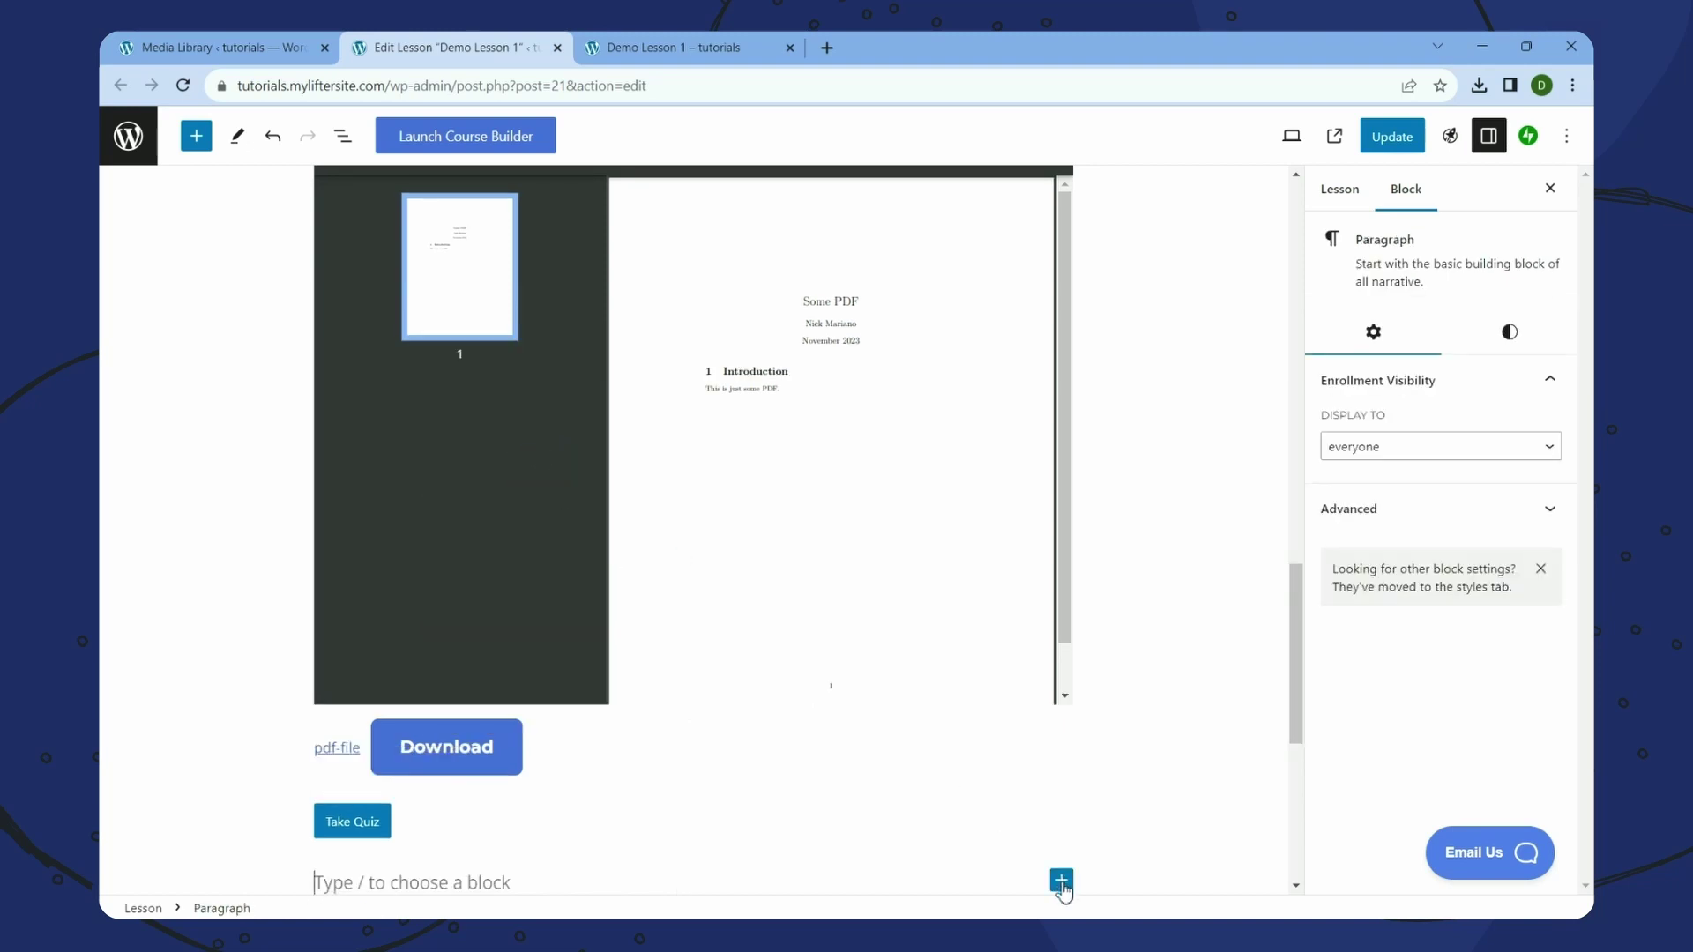
pyautogui.click(873, 877)
pyautogui.click(441, 827)
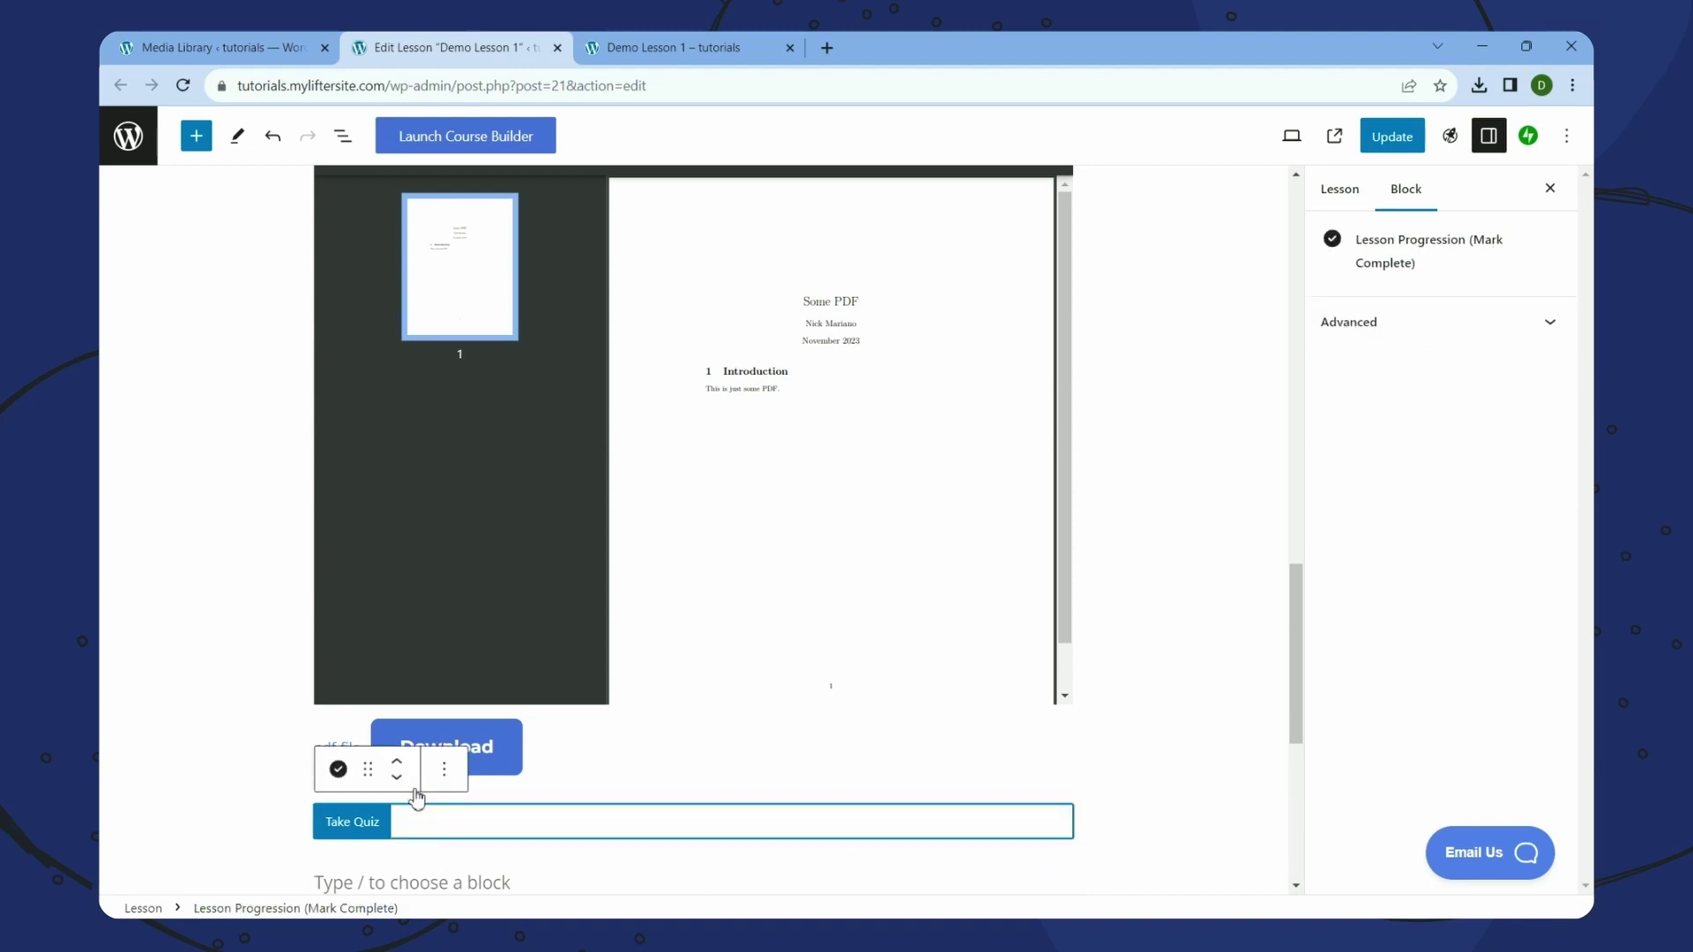
pyautogui.click(404, 777)
pyautogui.click(899, 765)
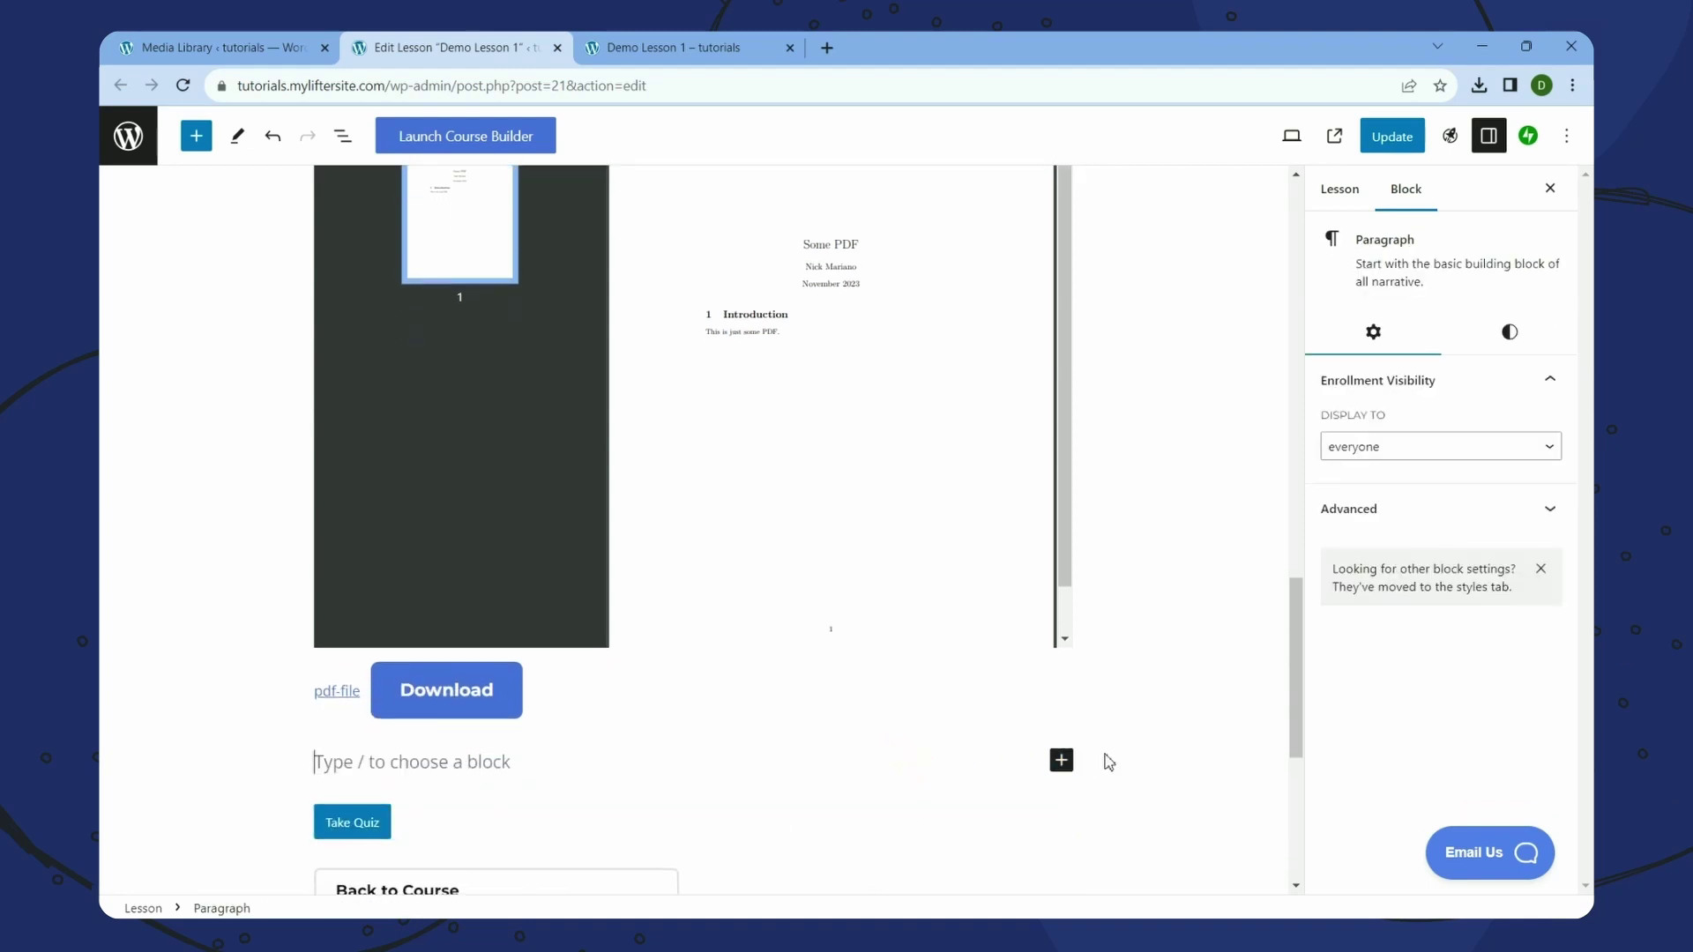
# - Turn the empty block above Take Quiz into a File block with Word.docx from the media library
pyautogui.click(1061, 760)
pyautogui.click(1217, 558)
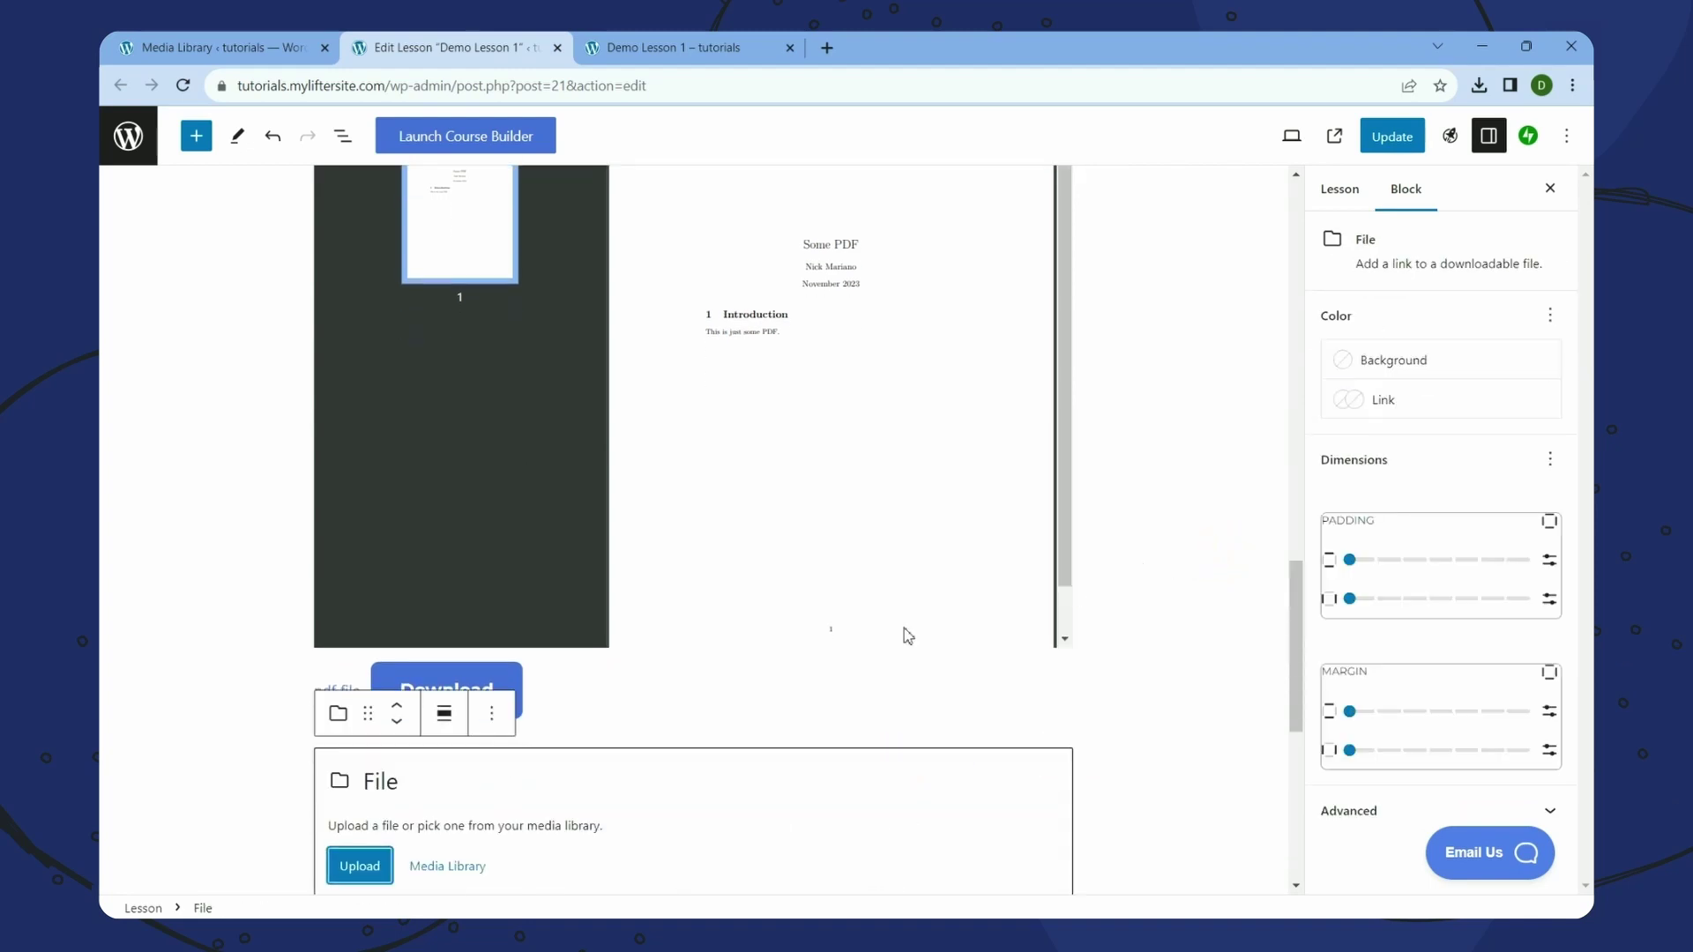
pyautogui.click(441, 869)
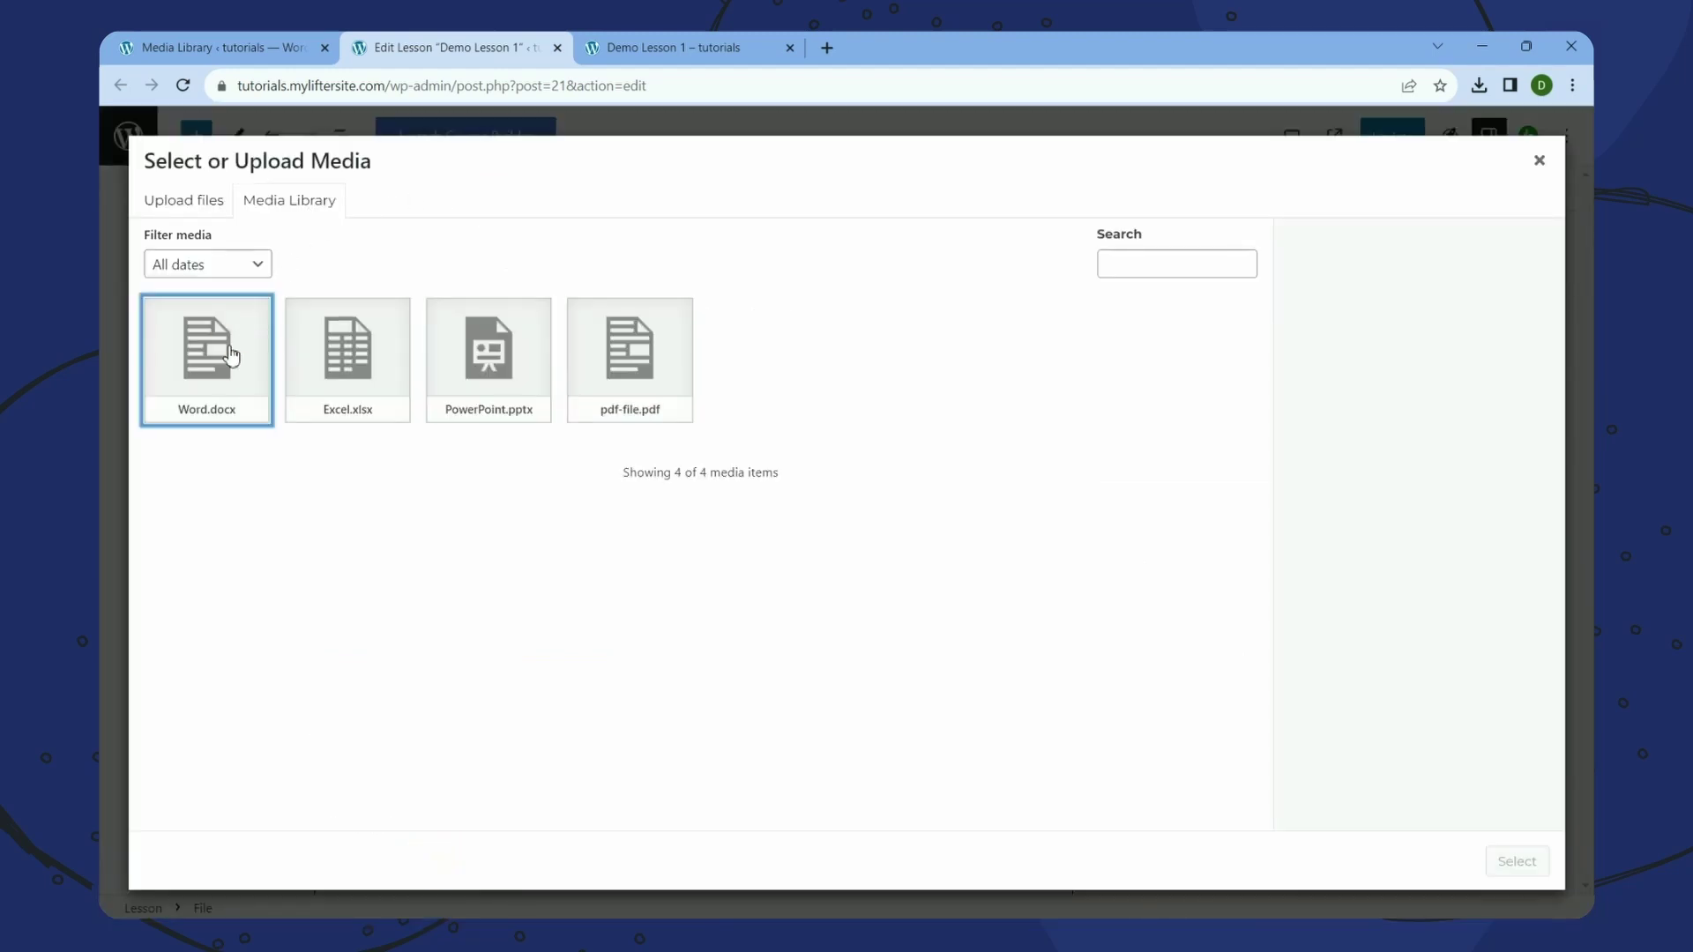
pyautogui.click(225, 353)
pyautogui.click(1514, 862)
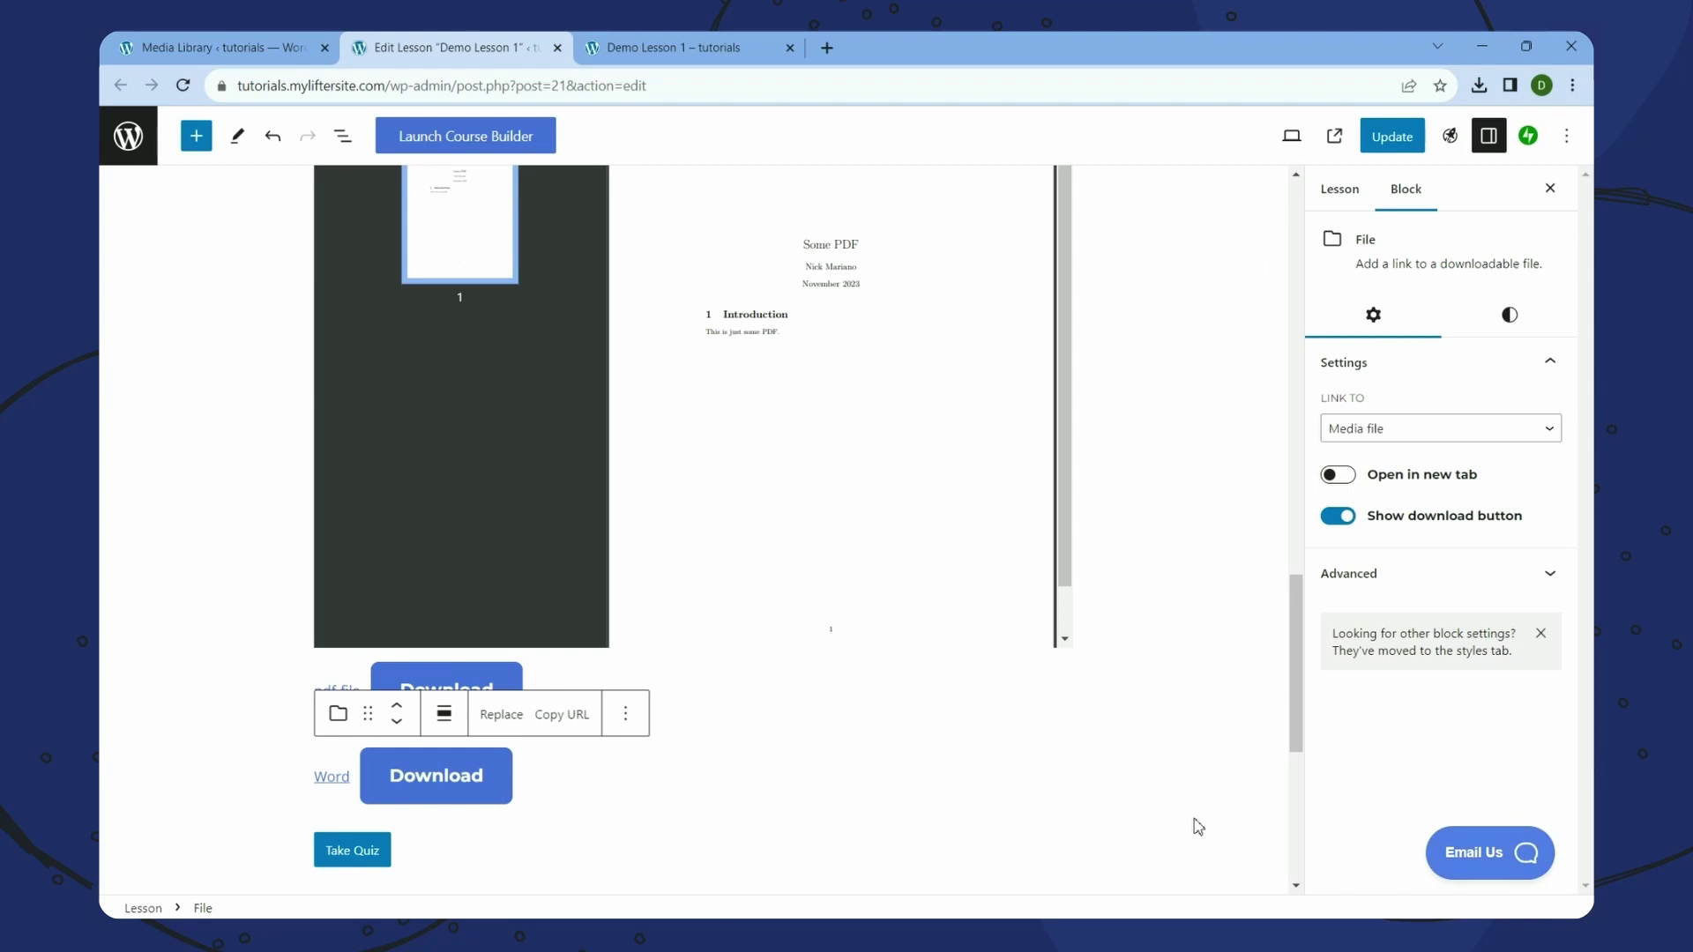
# - Update the lesson and reload its published page to examine the embedded PDF and the file download links
pyautogui.click(1393, 137)
pyautogui.hotkey('ctrl', 'Tab')
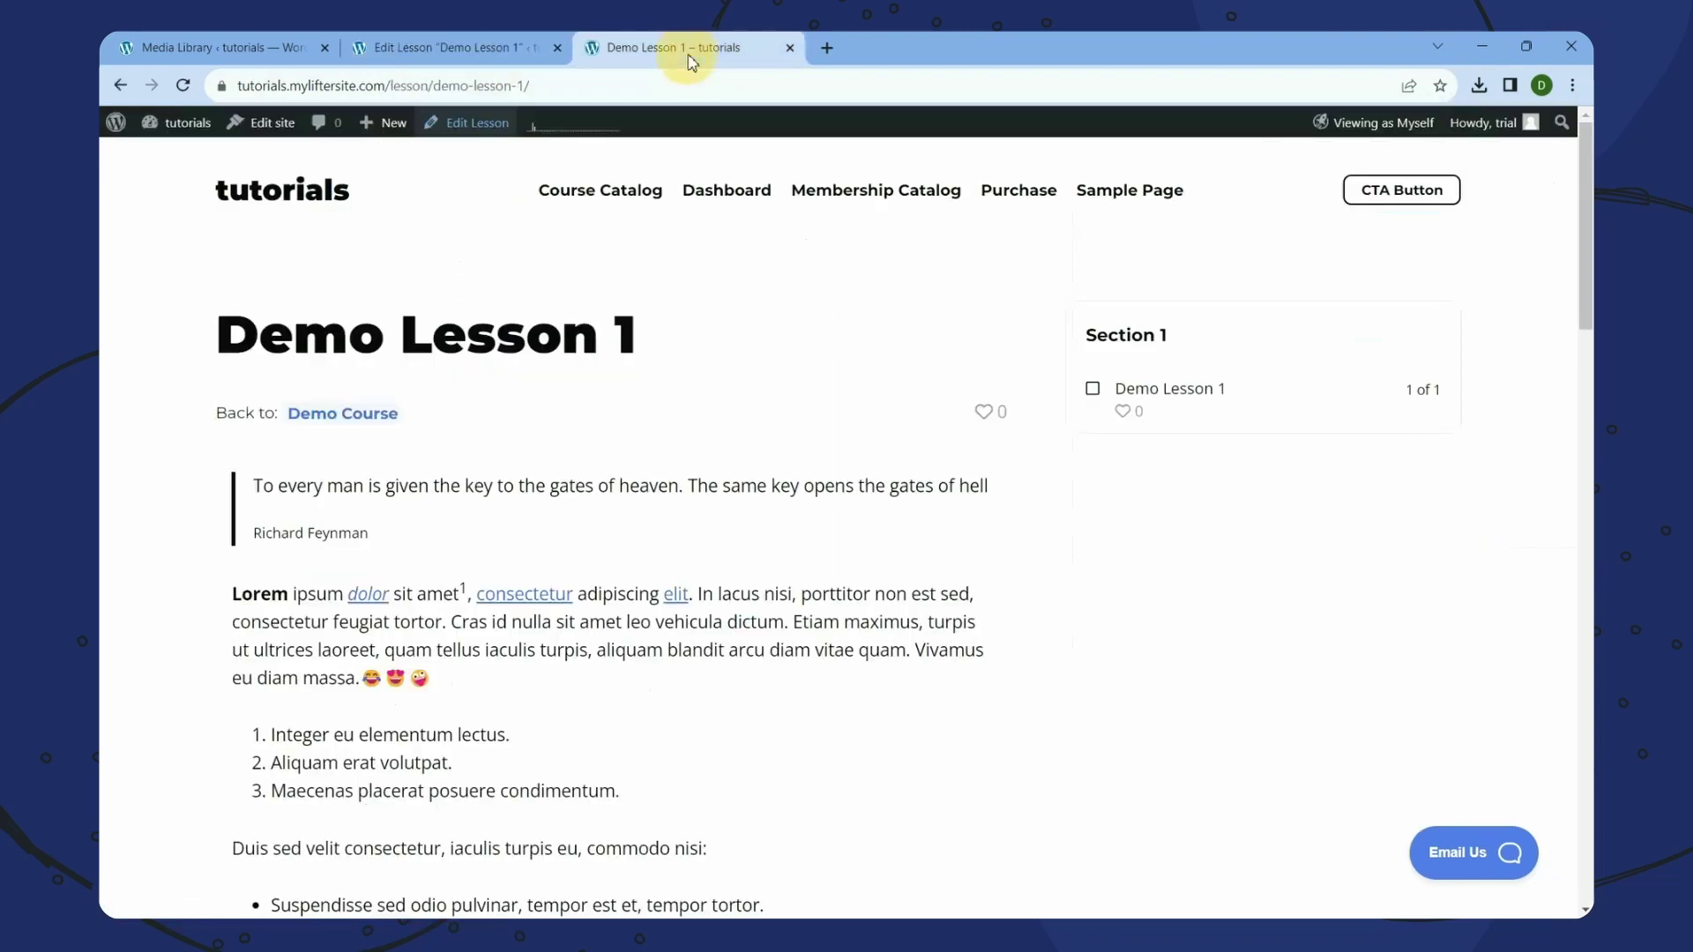
pyautogui.rightClick(1381, 652)
pyautogui.click(1182, 383)
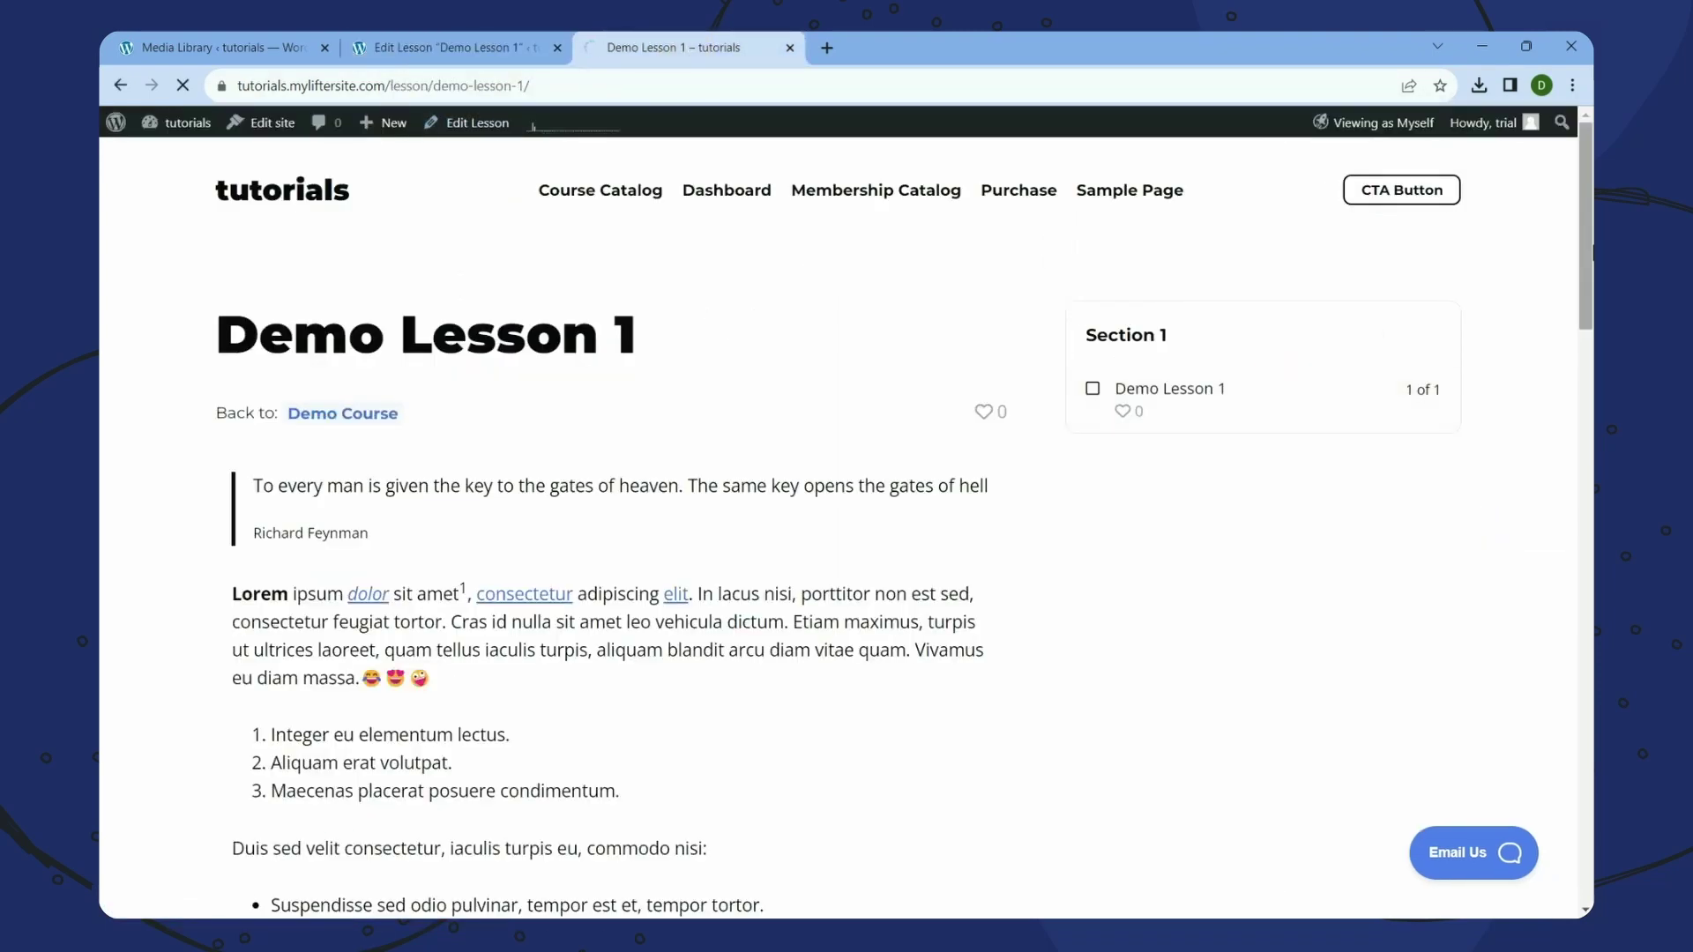
pyautogui.moveTo(1589, 251); pyautogui.dragTo(1549, 658)
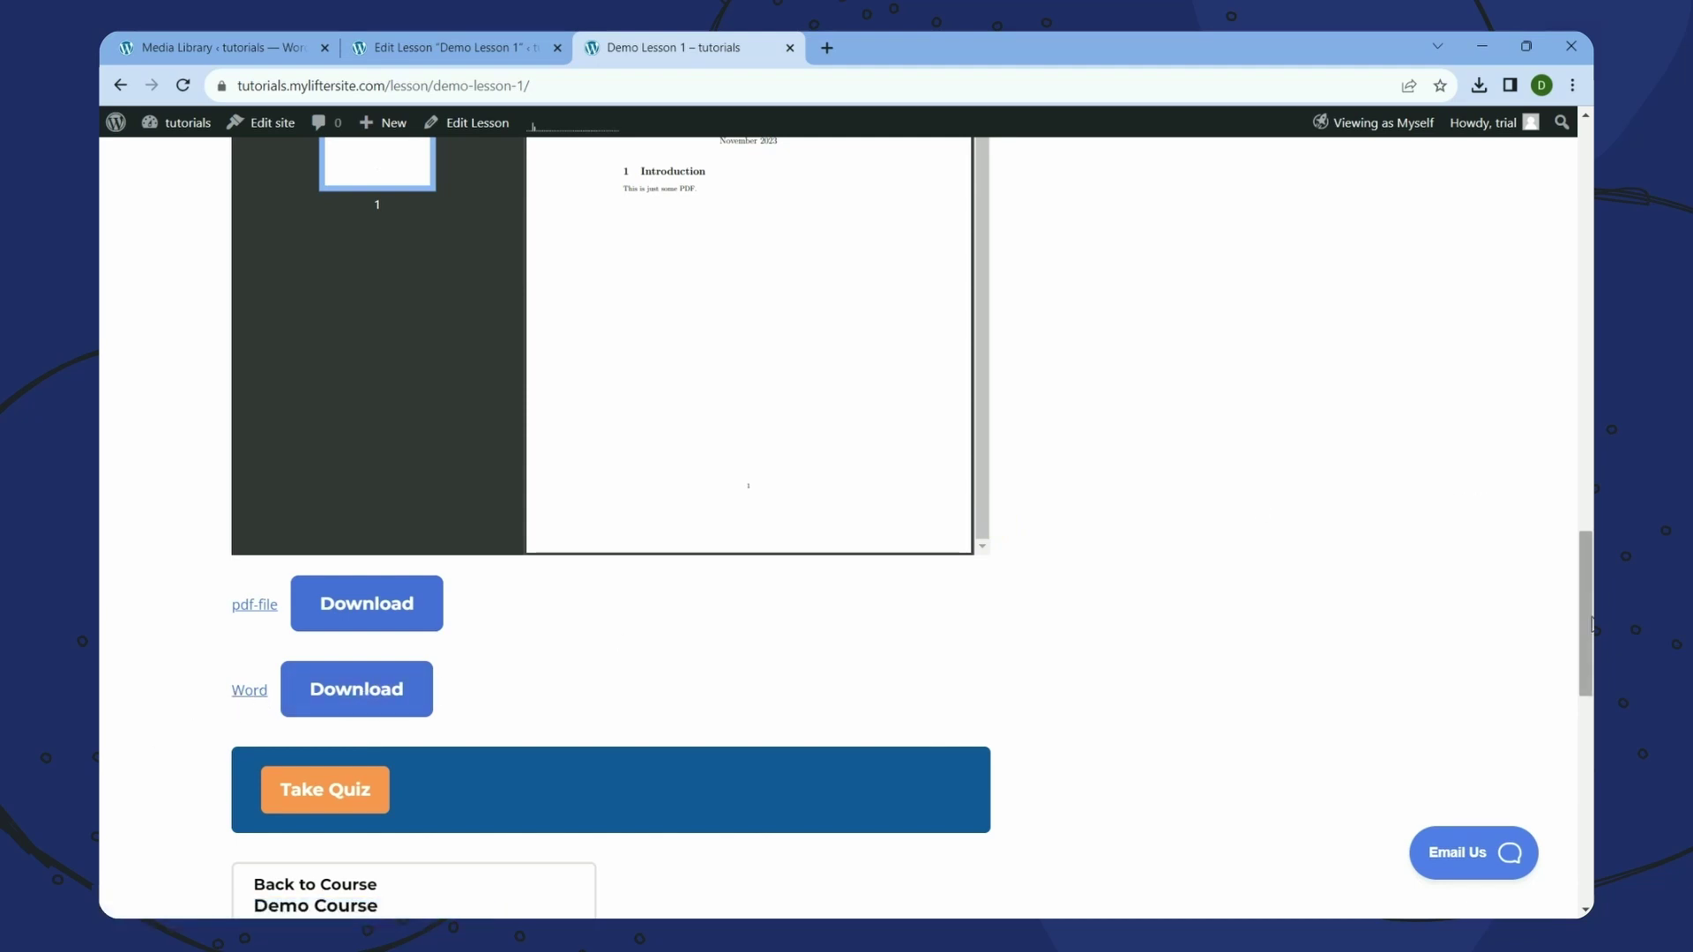
pyautogui.moveTo(1592, 624); pyautogui.dragTo(1592, 584)
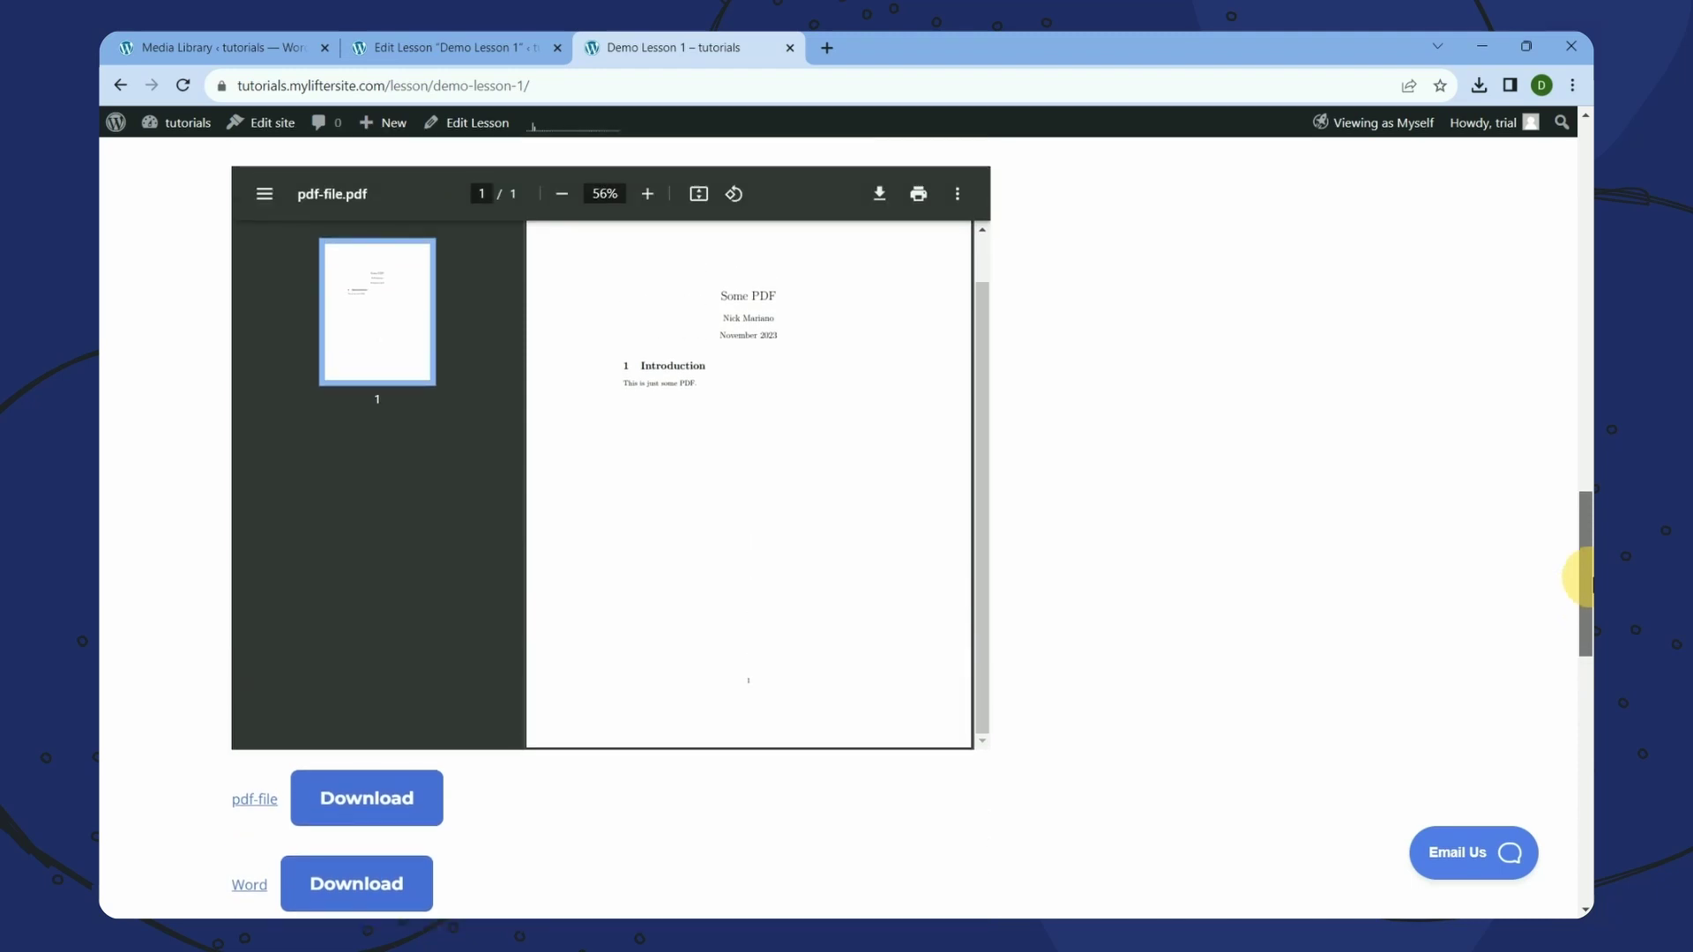
# - Activate the Embed Any Document plugin from the site's installed plugins
pyautogui.click(225, 48)
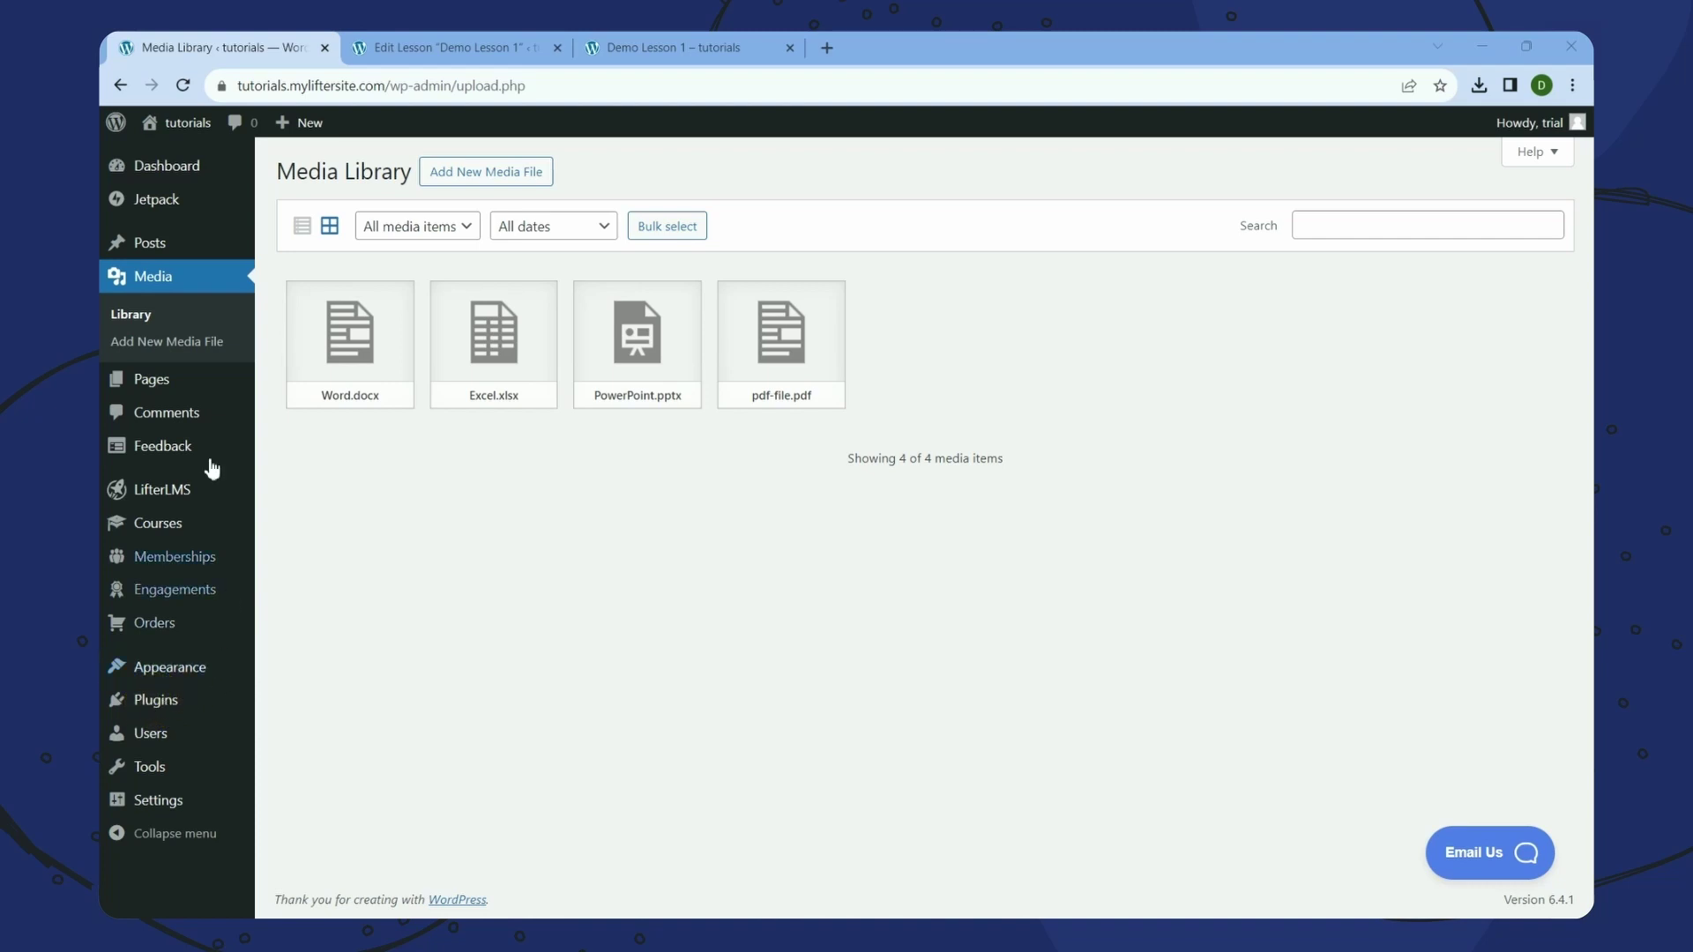
pyautogui.click(183, 176)
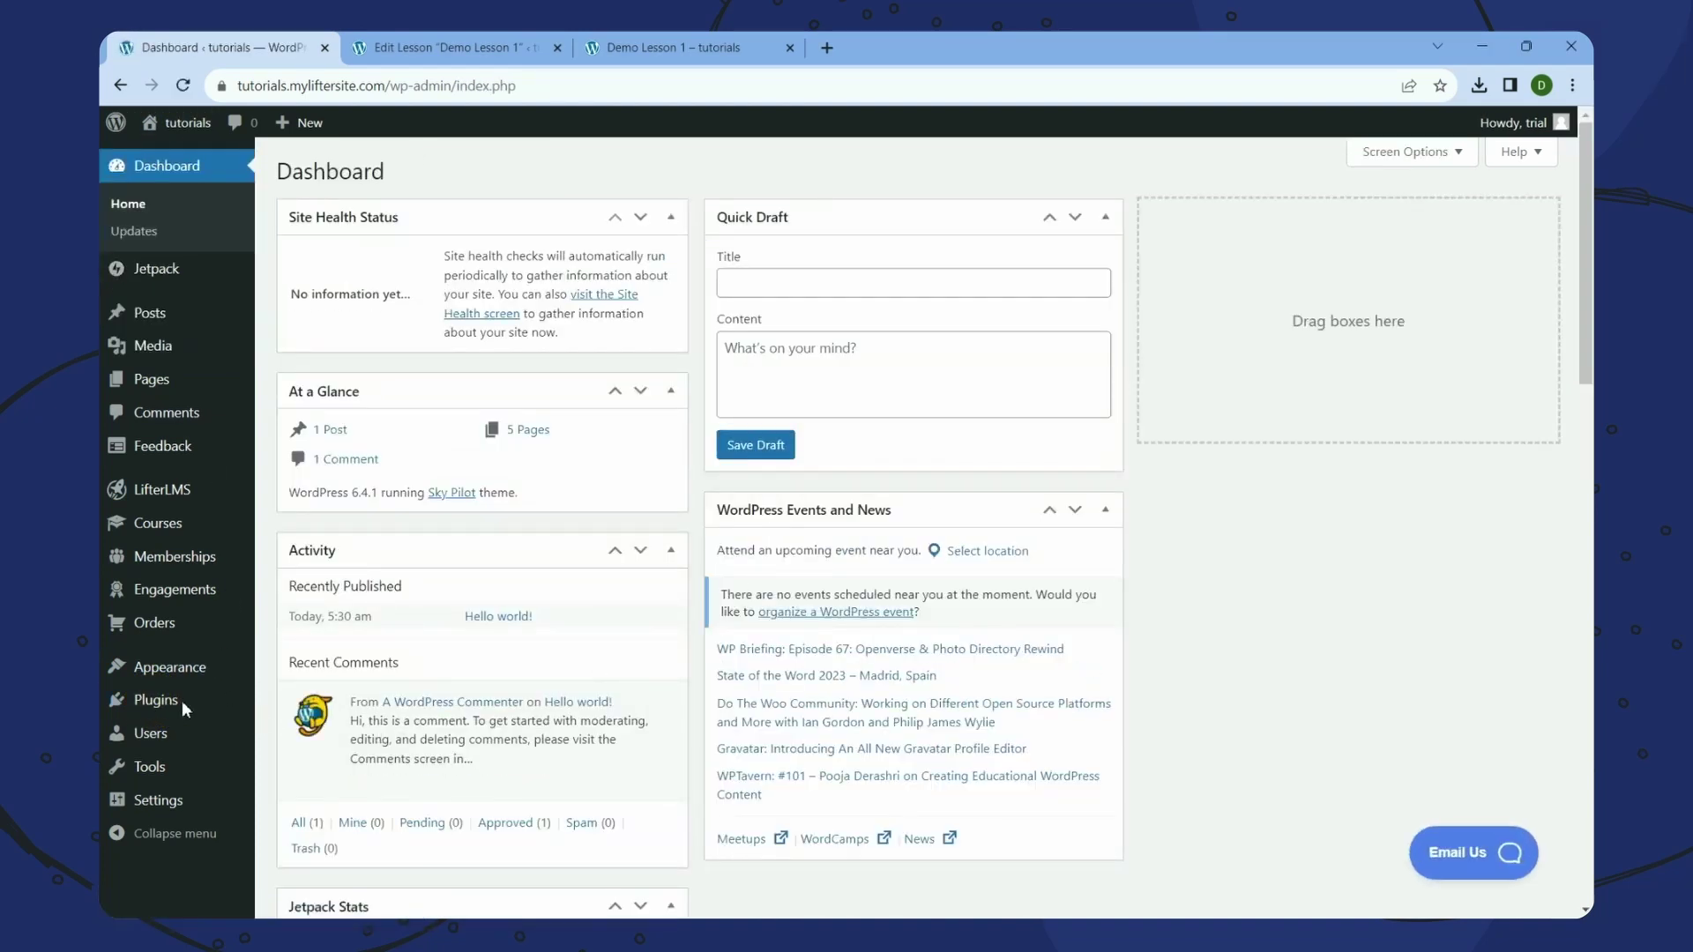
pyautogui.click(225, 706)
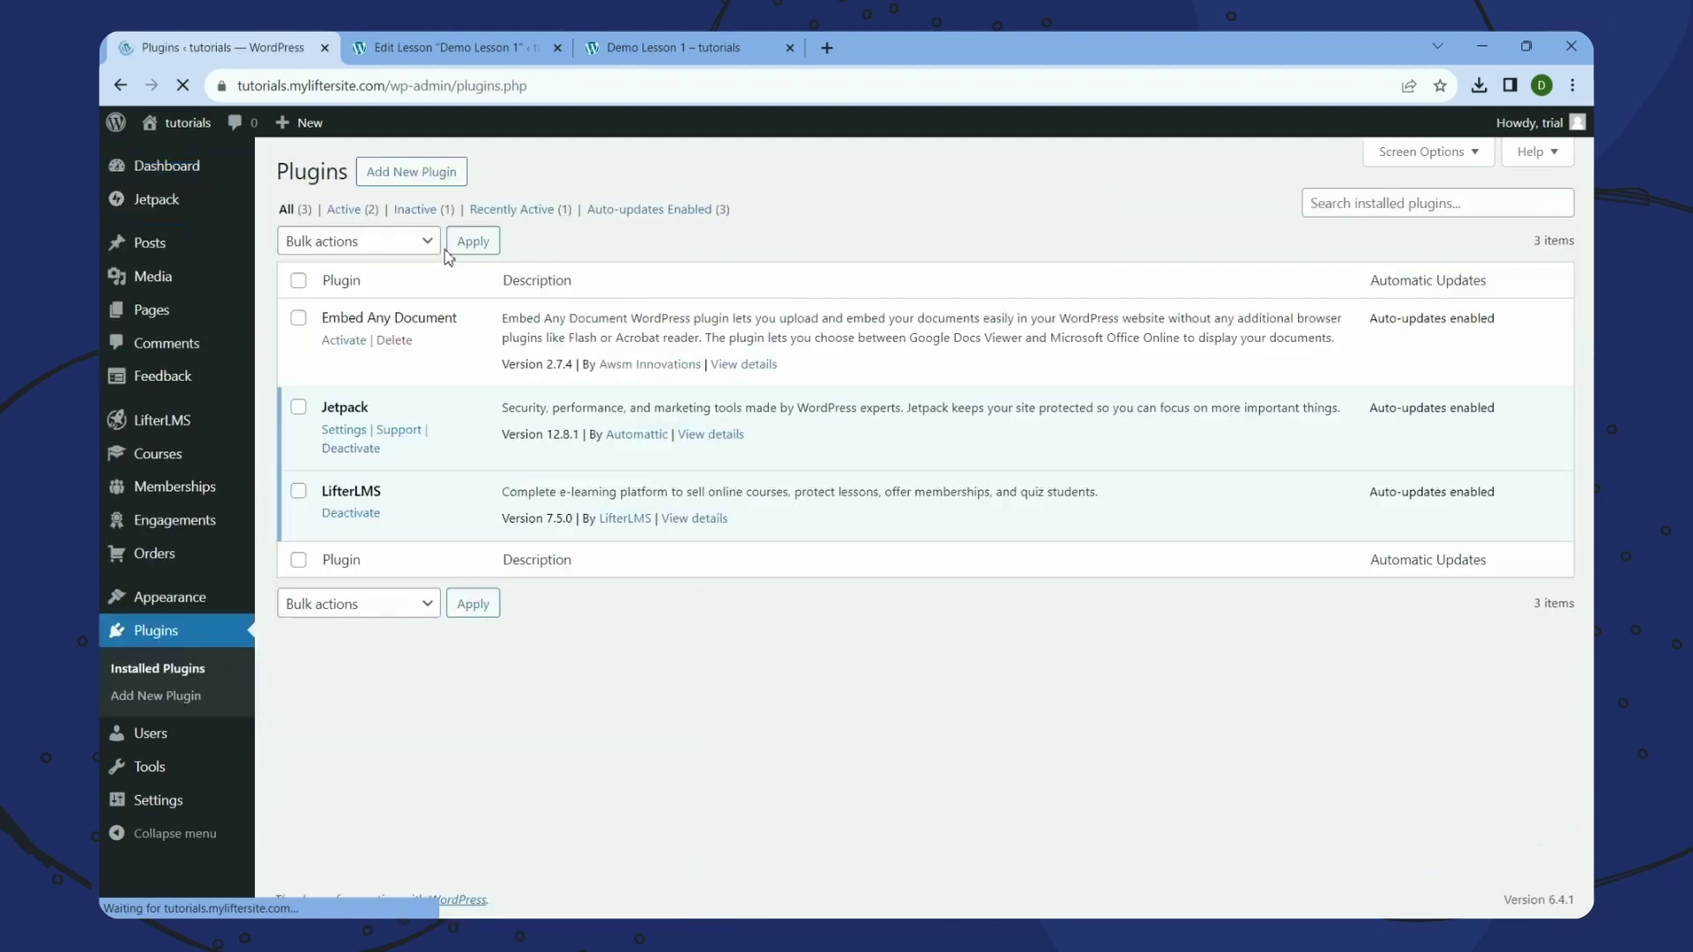
pyautogui.click(344, 341)
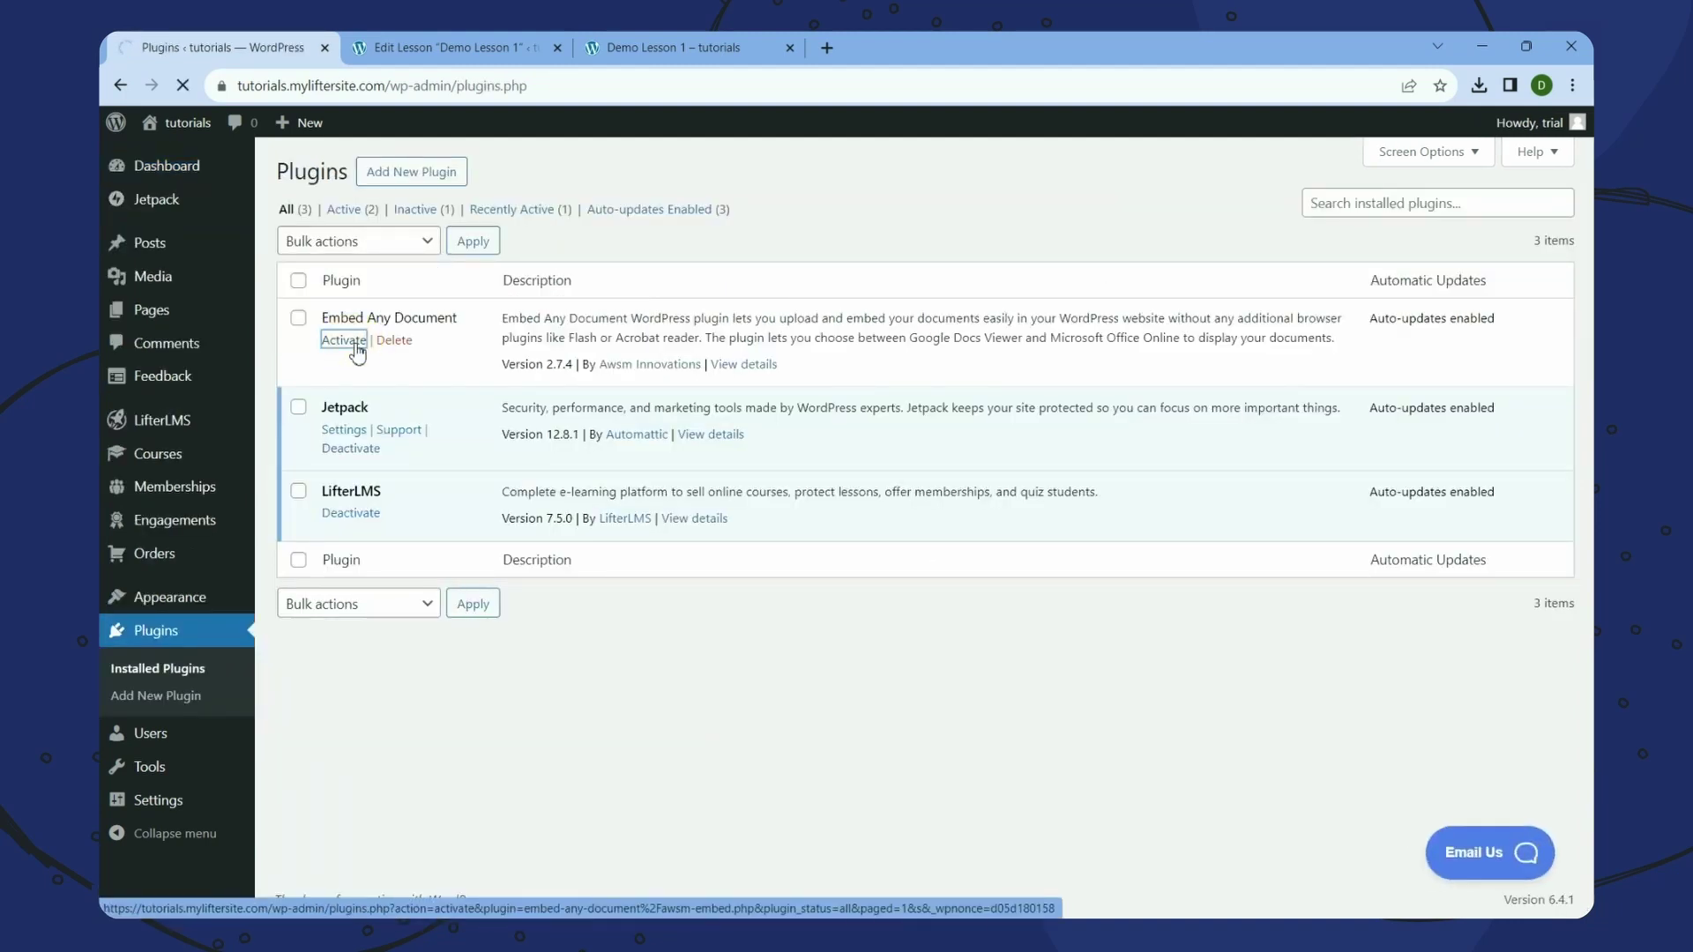
pyautogui.doubleClick(410, 381)
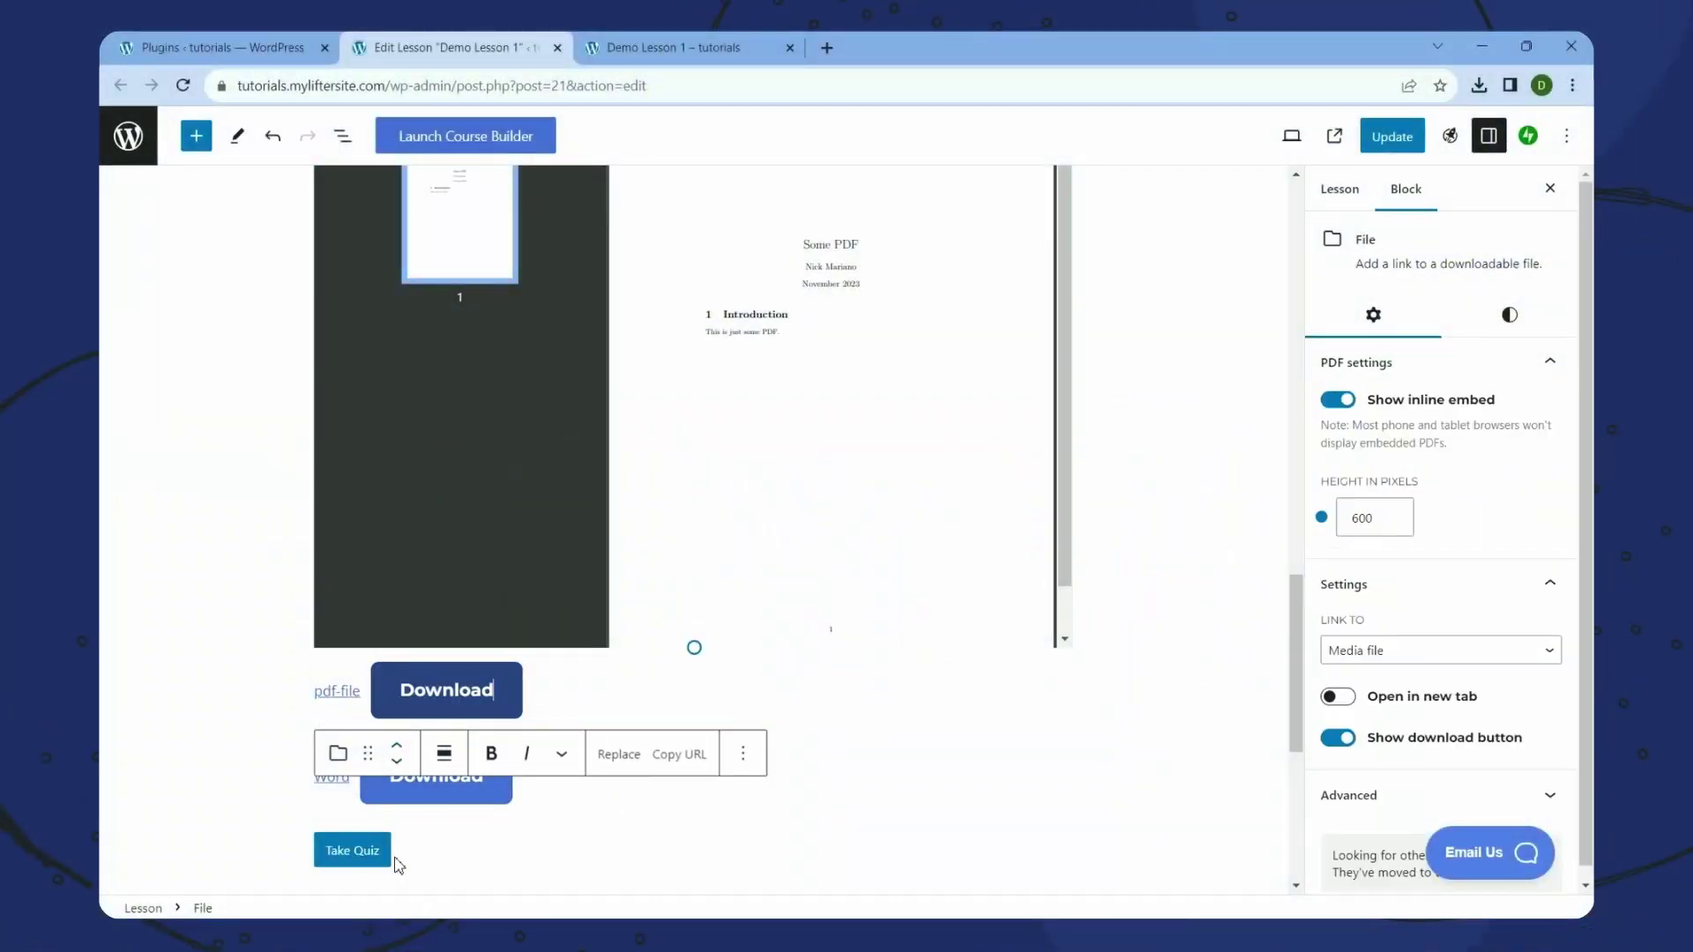
# - Try to insert a Document block in a new empty block above Take Quiz
pyautogui.click(454, 853)
pyautogui.click(443, 799)
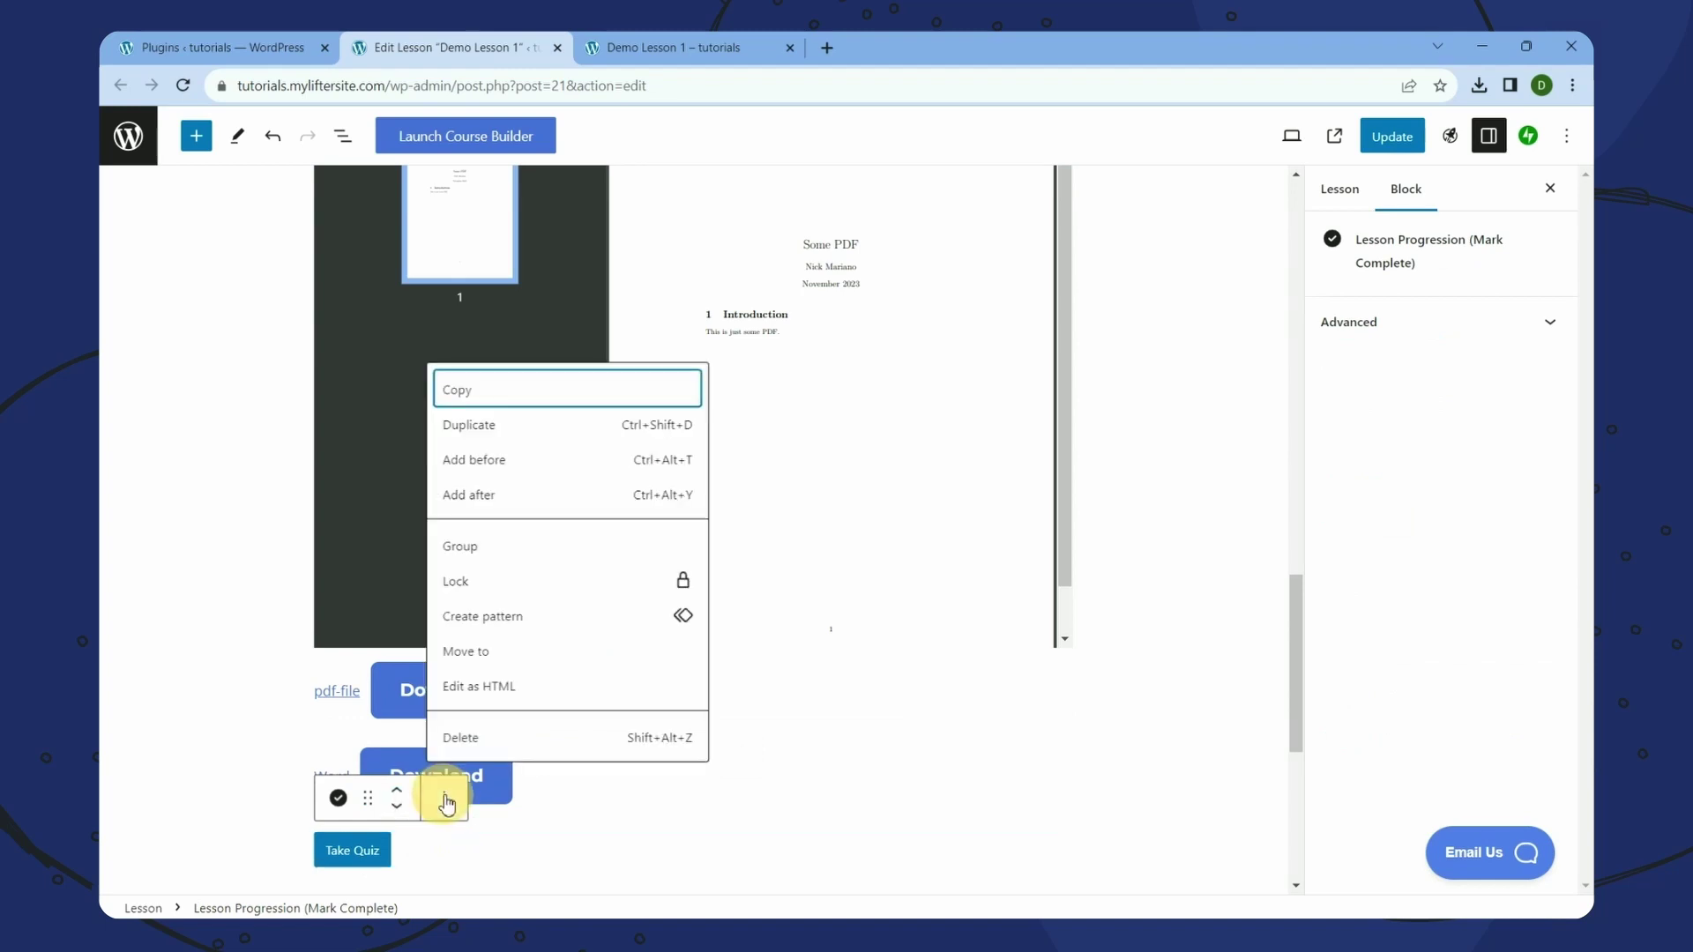
pyautogui.click(518, 461)
pyautogui.click(476, 875)
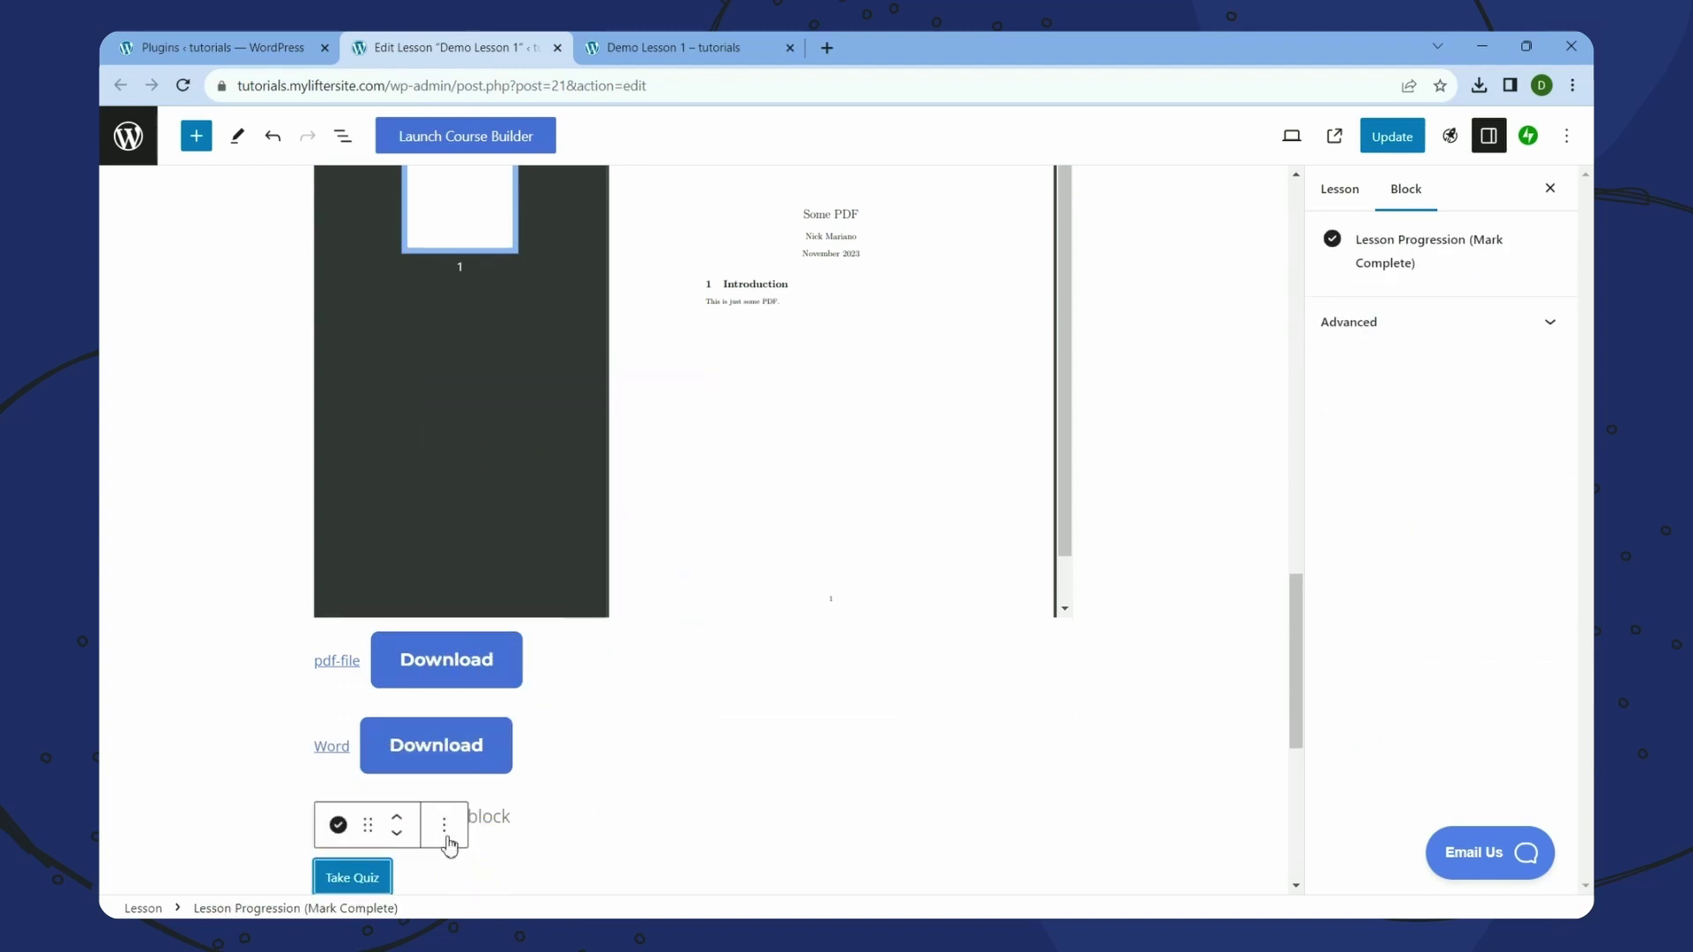
pyautogui.click(503, 816)
pyautogui.click(1062, 814)
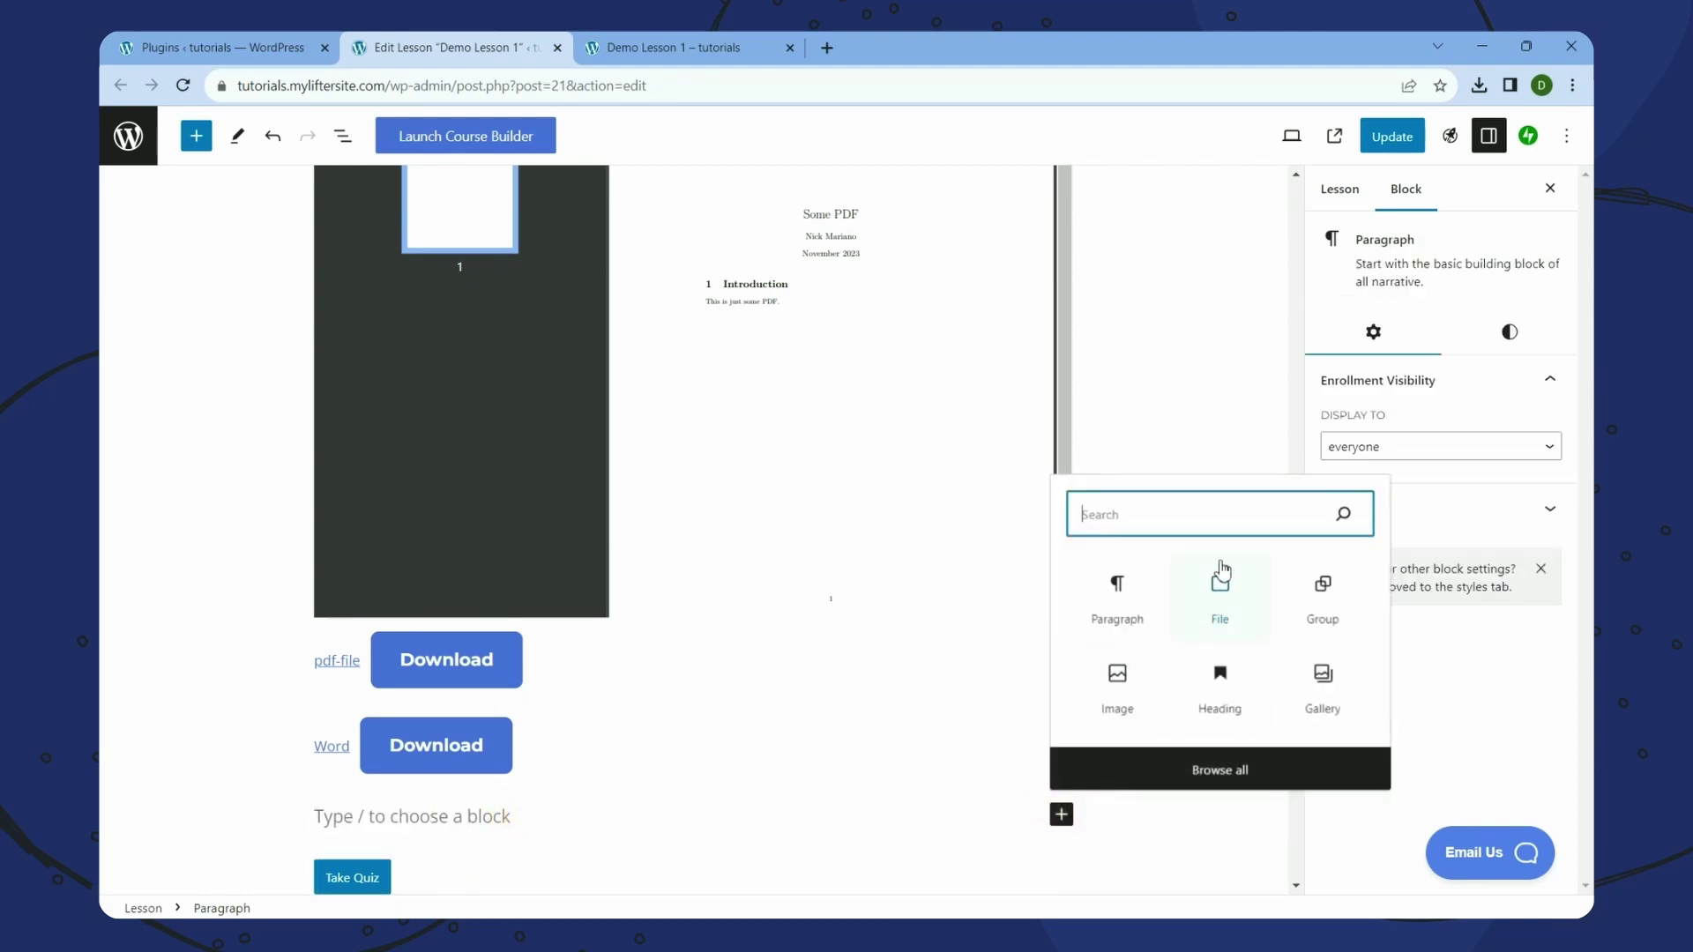
pyautogui.write('Document')
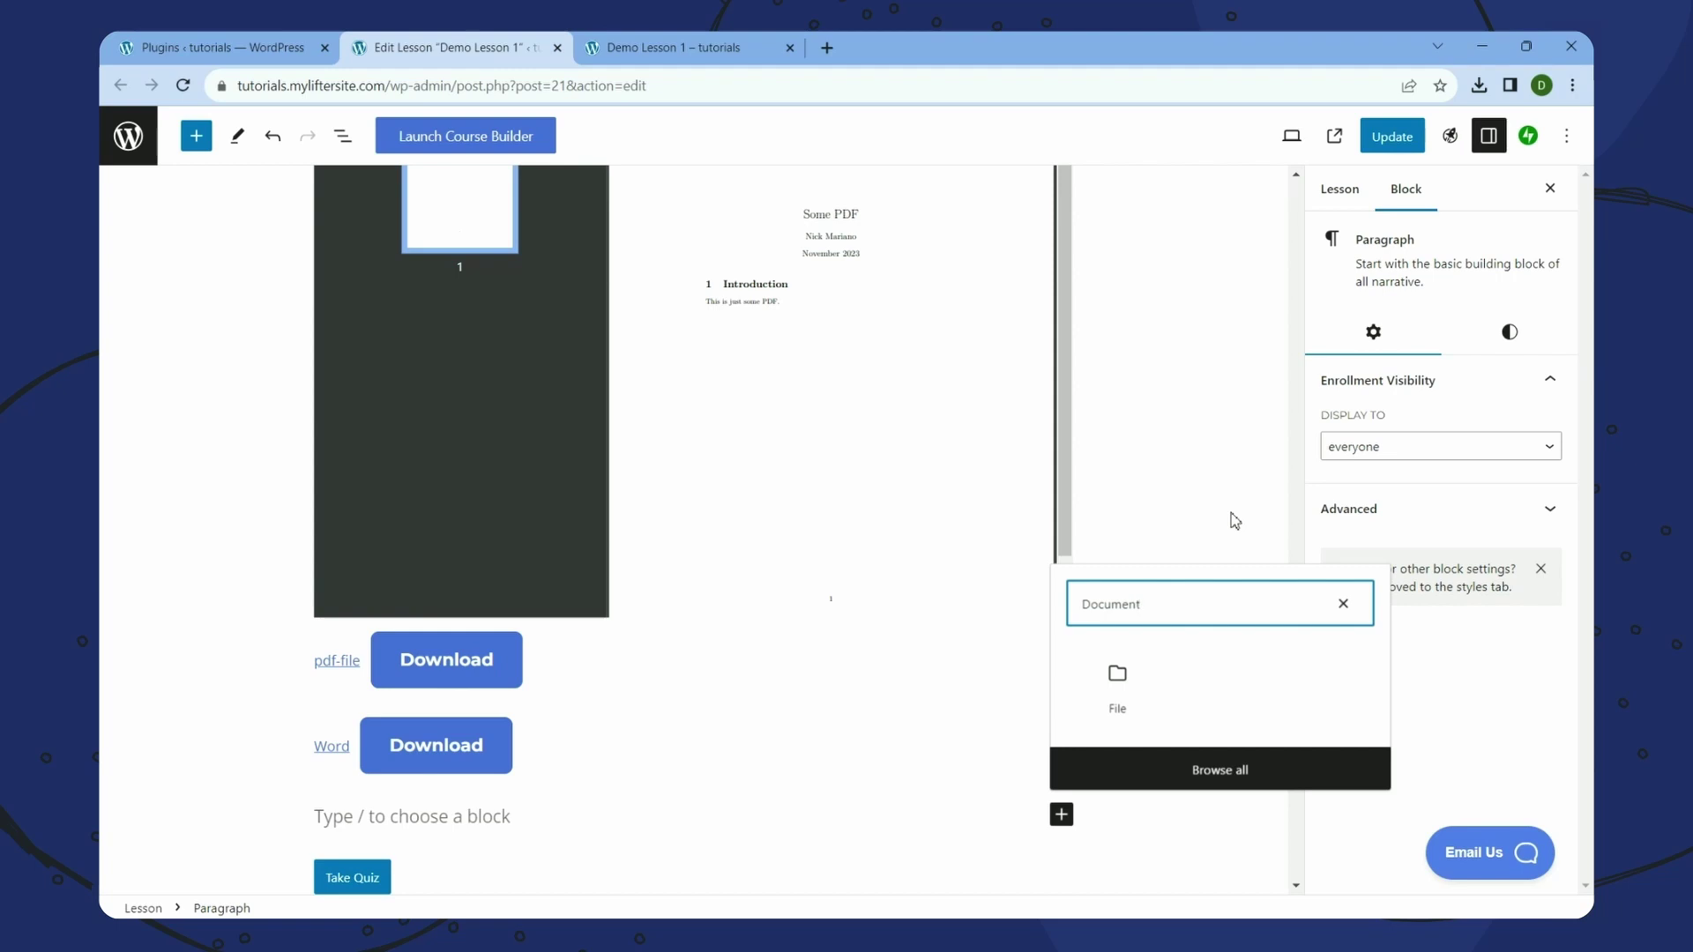
# - Reload the lesson editor, discarding the unsaved changes
pyautogui.rightClick(1169, 157)
pyautogui.click(1229, 218)
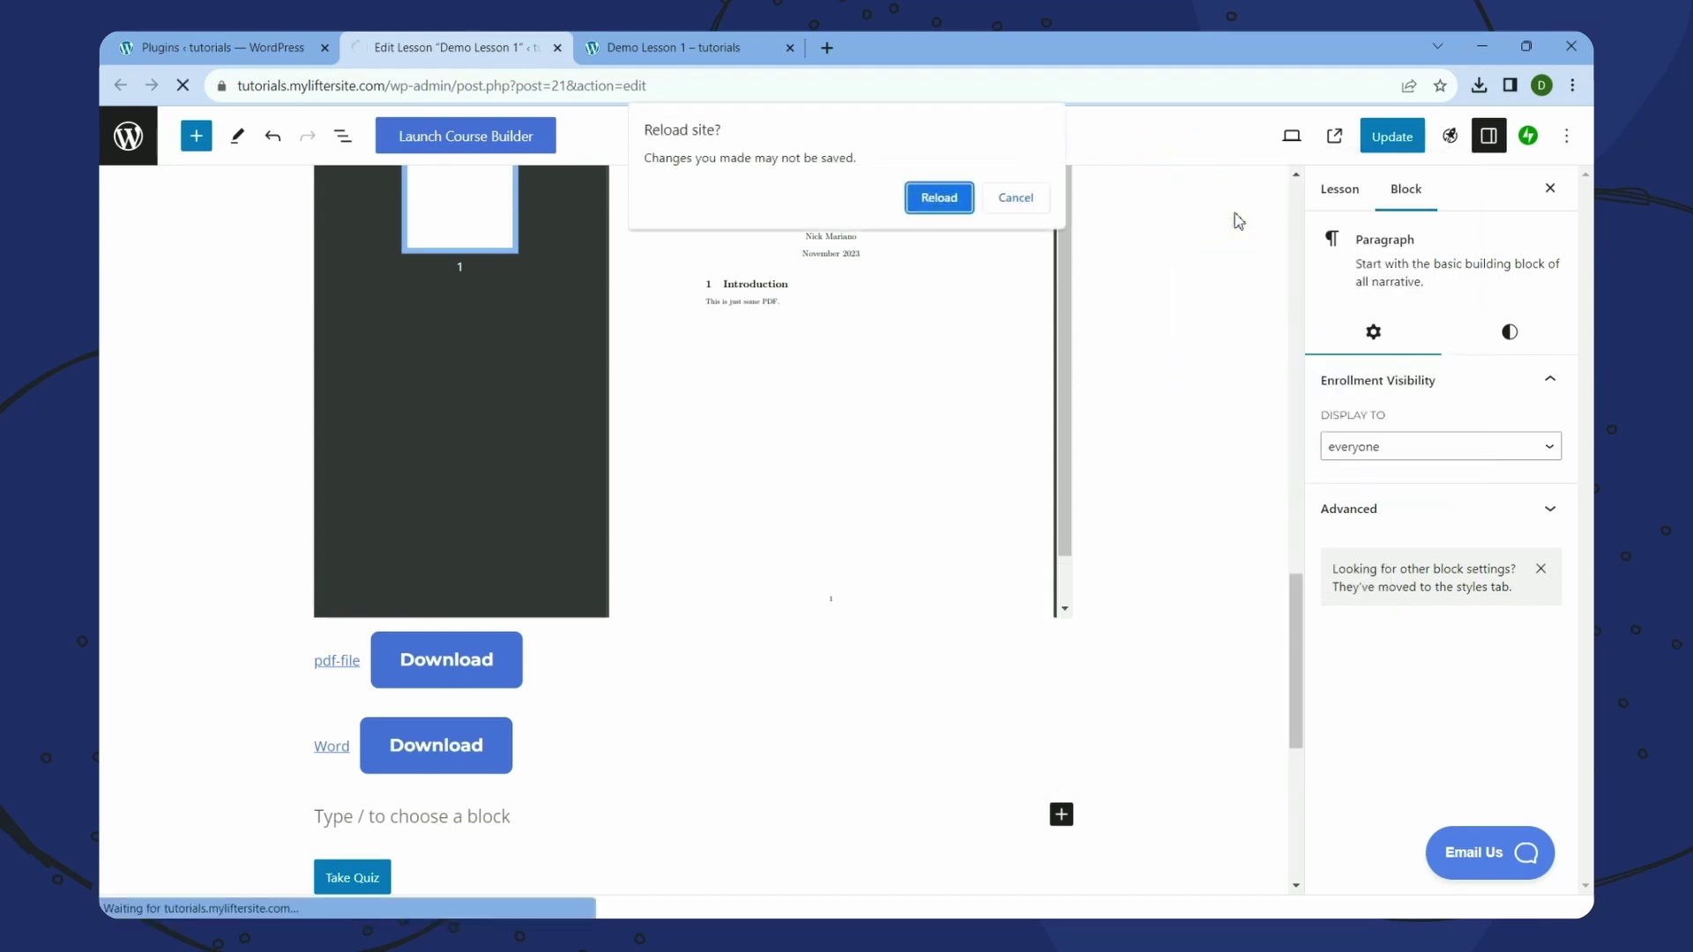
pyautogui.click(939, 198)
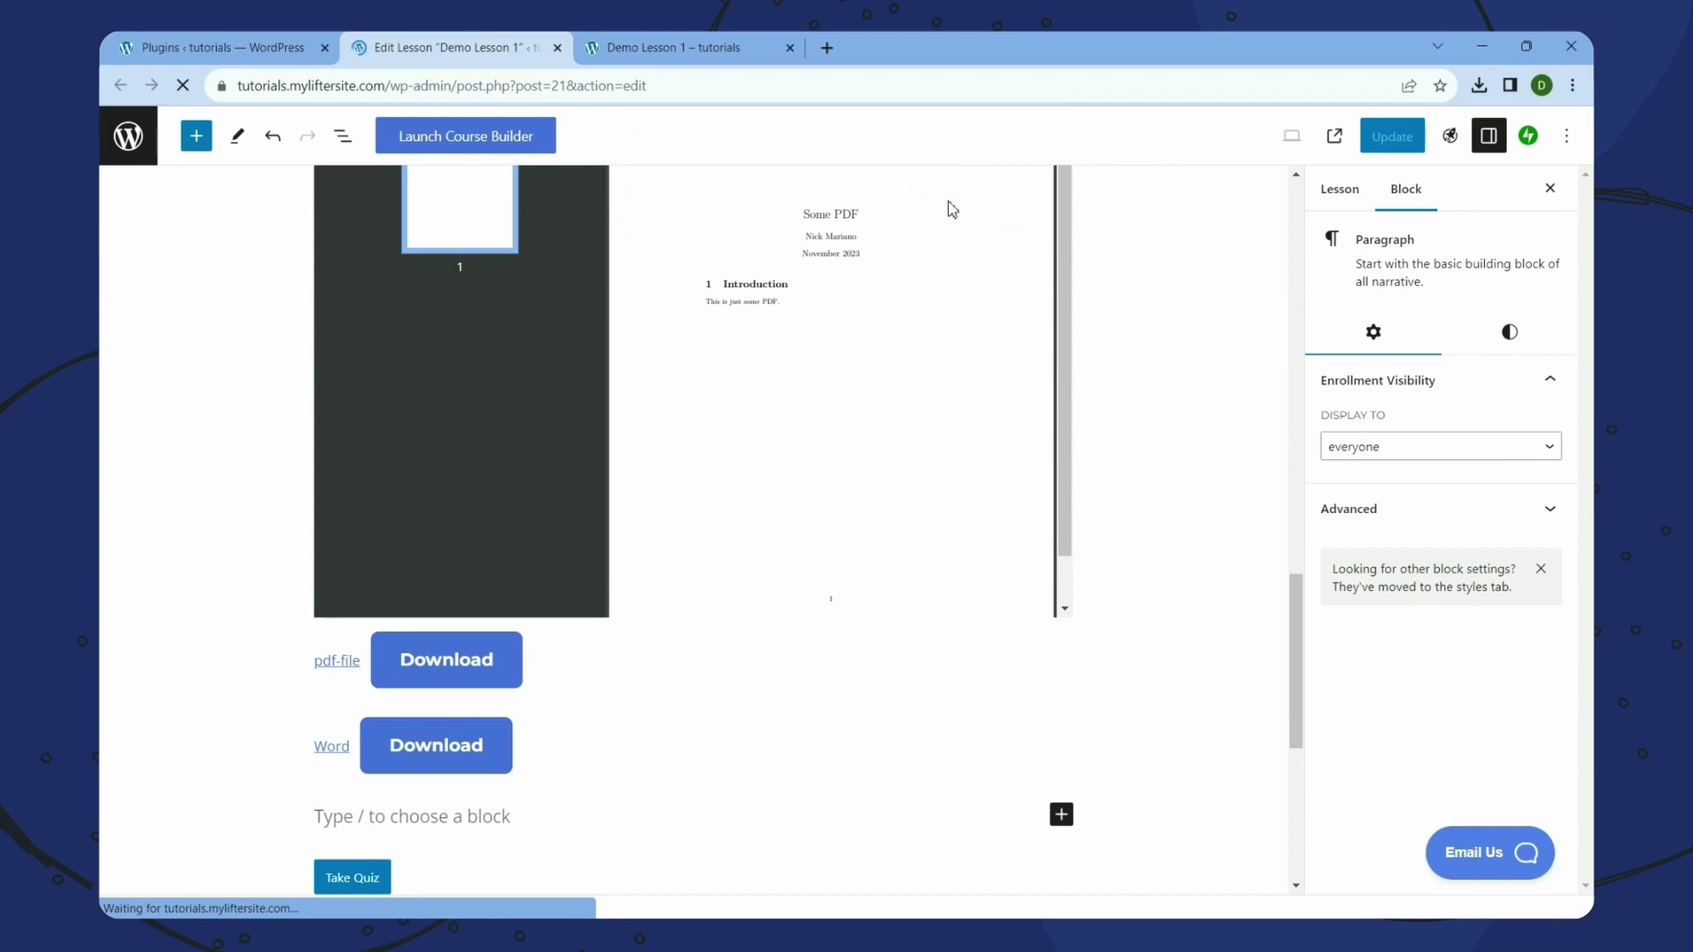
# - Add an empty block directly before the Take Quiz block in the lesson
pyautogui.scroll(-15, 1003, 519)
pyautogui.click(619, 468)
pyautogui.click(454, 562)
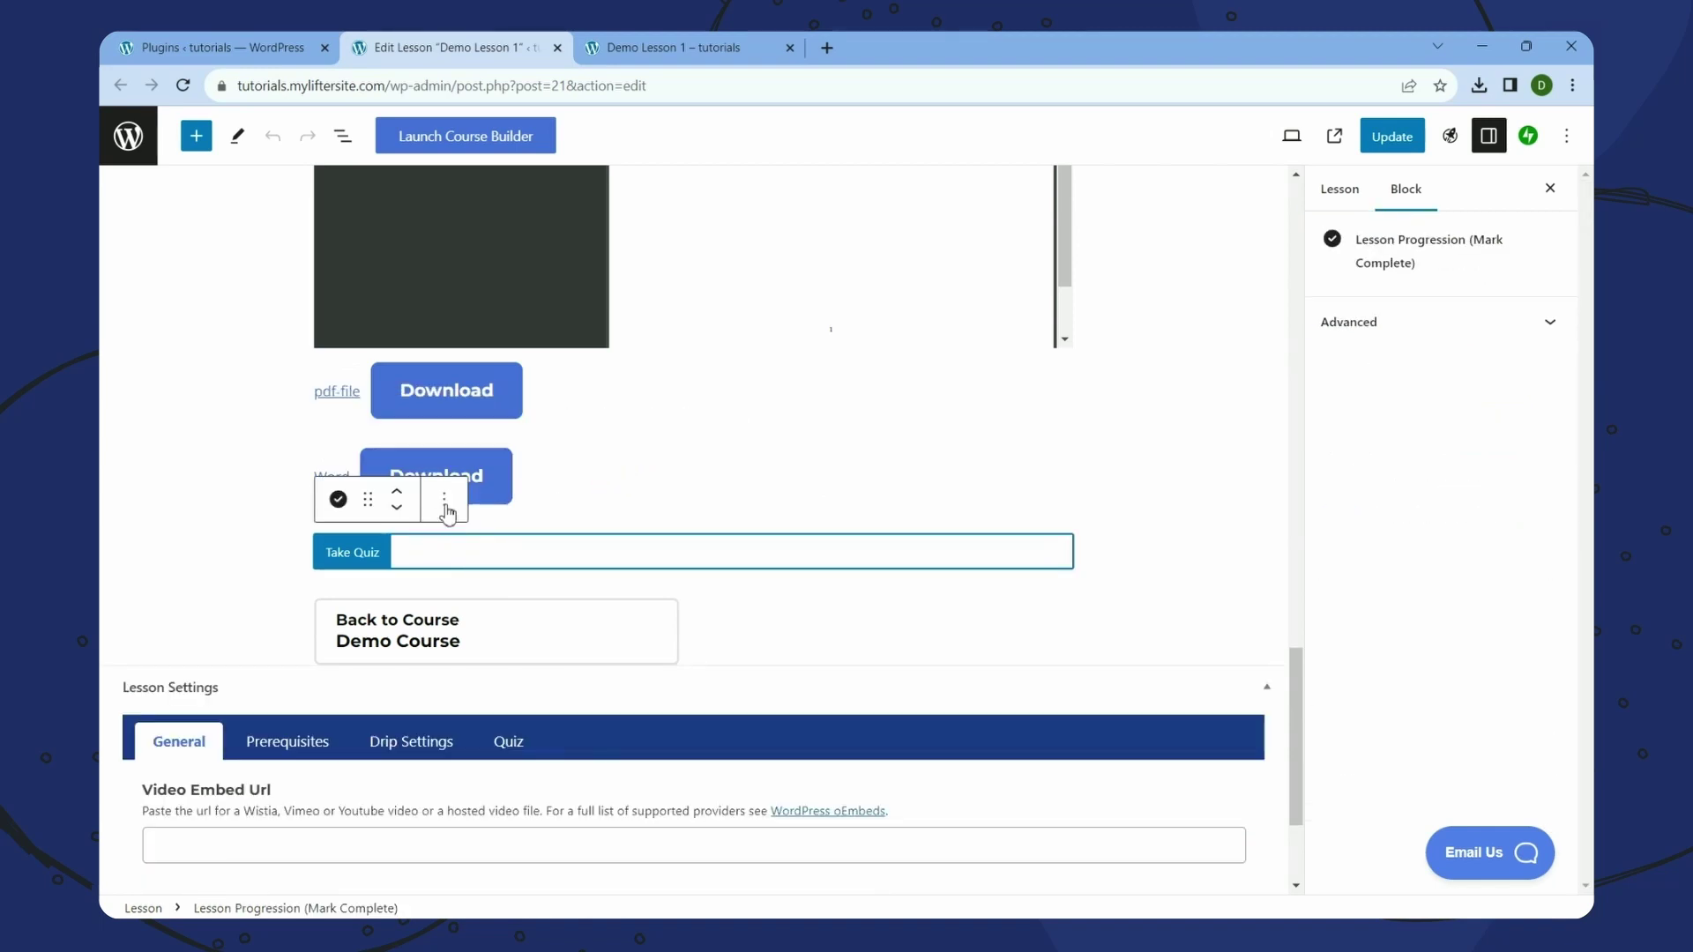
pyautogui.click(444, 499)
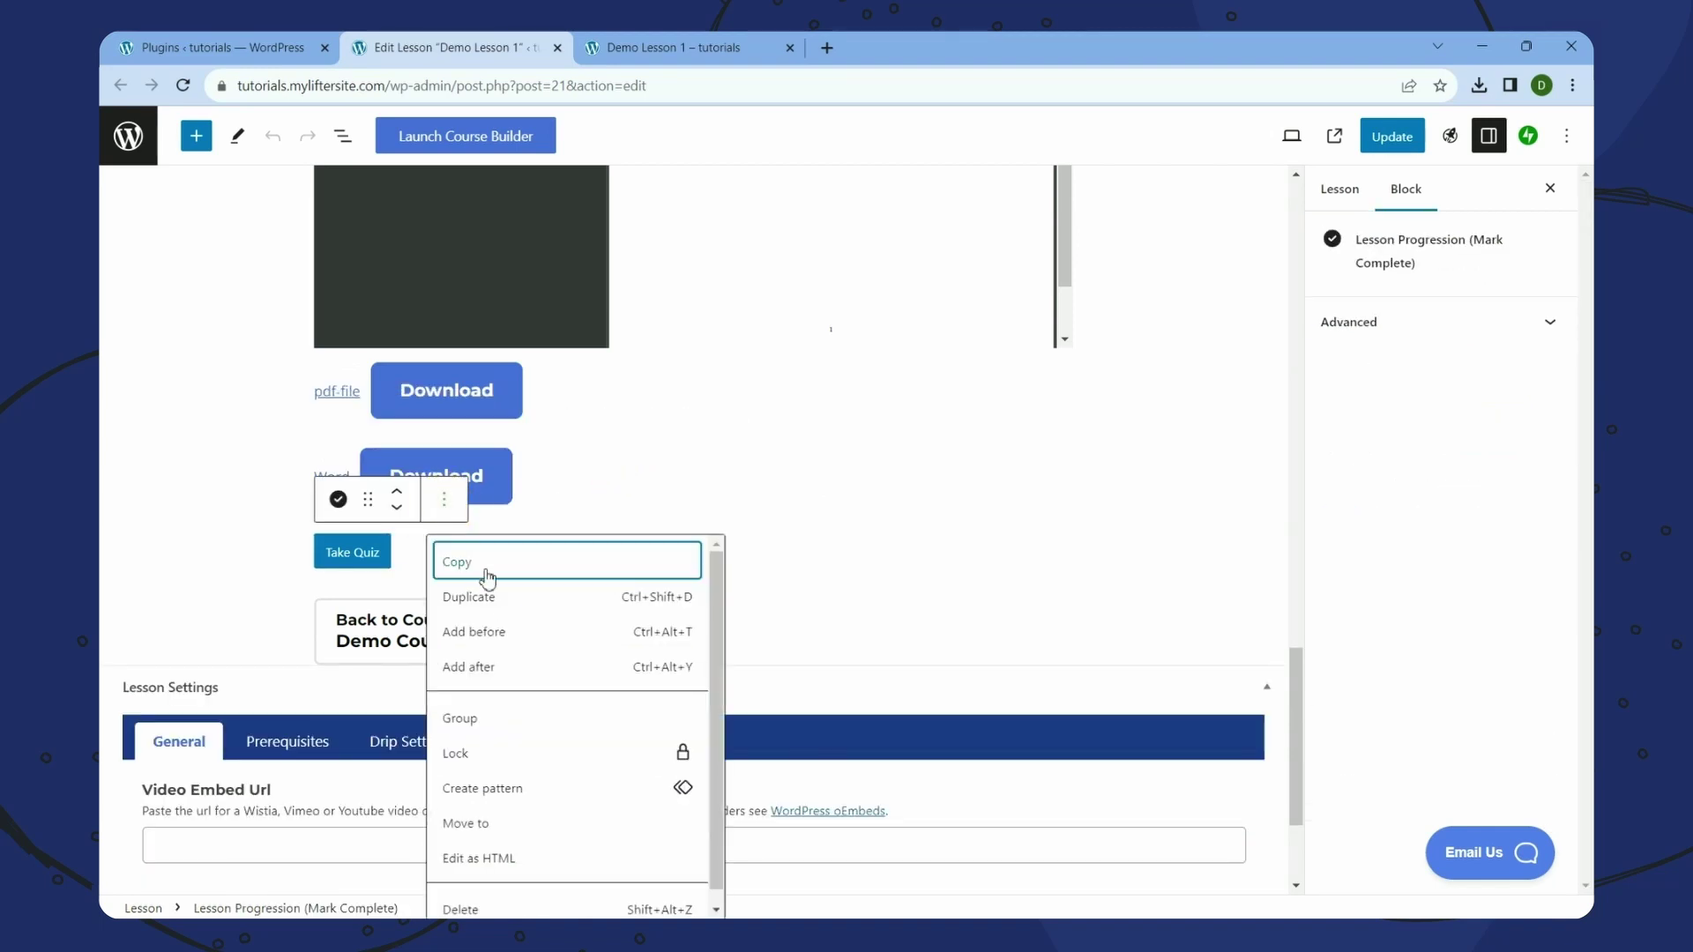
pyautogui.click(496, 633)
pyautogui.click(1084, 536)
pyautogui.click(825, 564)
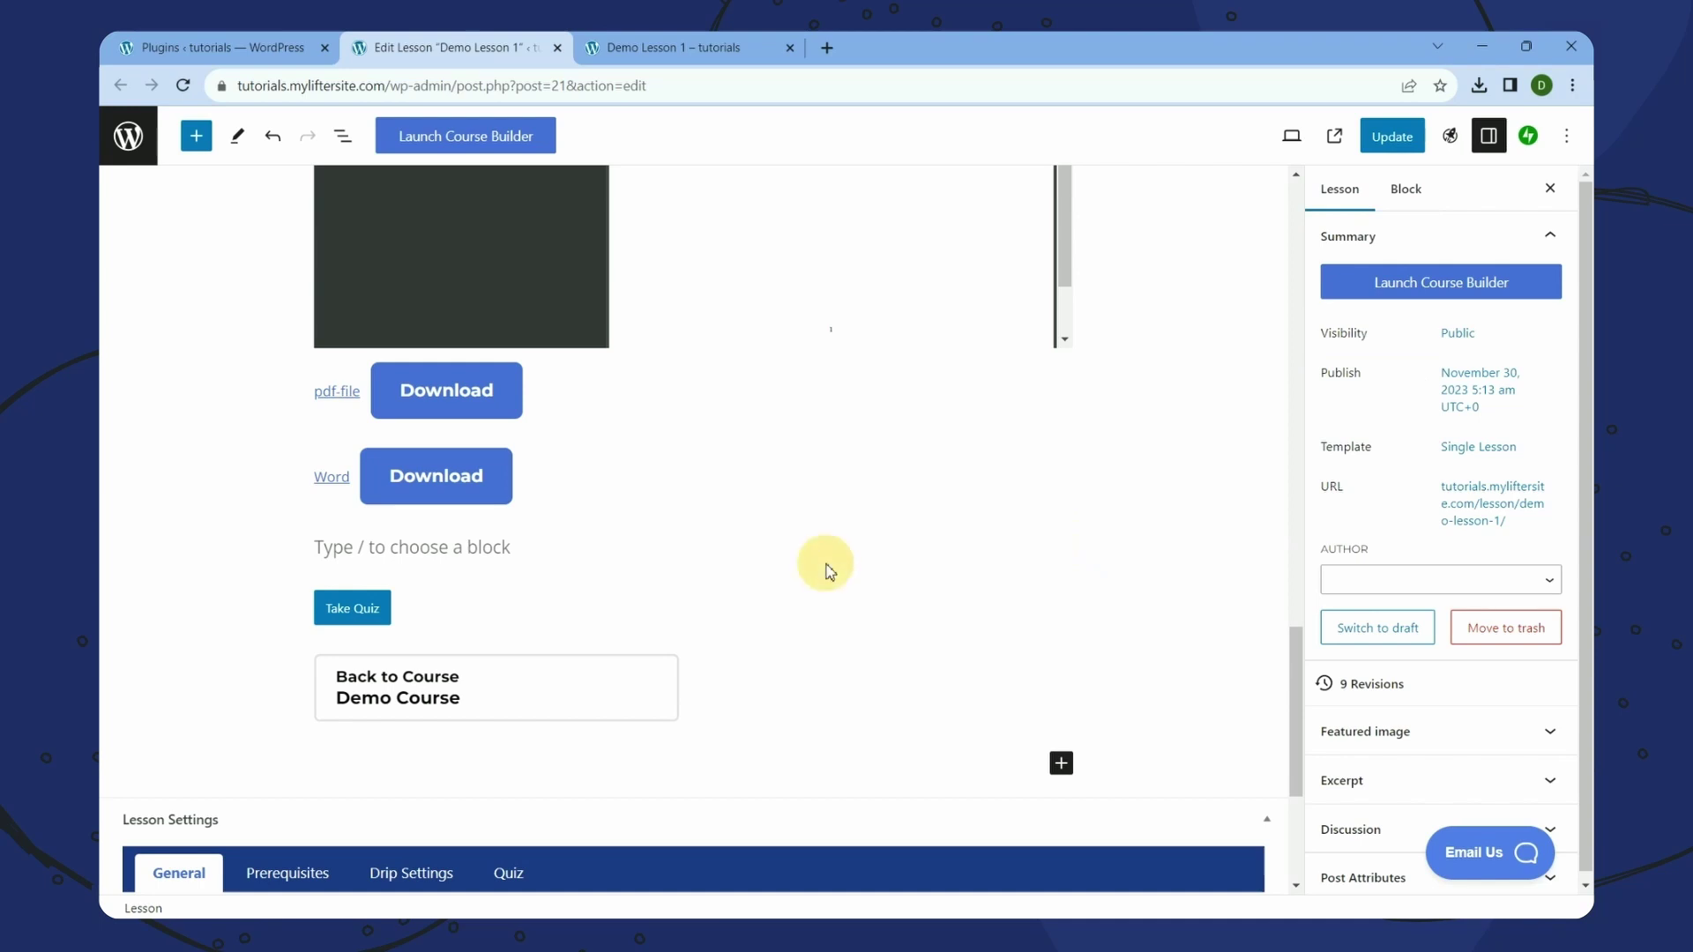
# - Find the Document block and insert it in the empty block above Take Quiz
pyautogui.click(535, 557)
pyautogui.click(1061, 546)
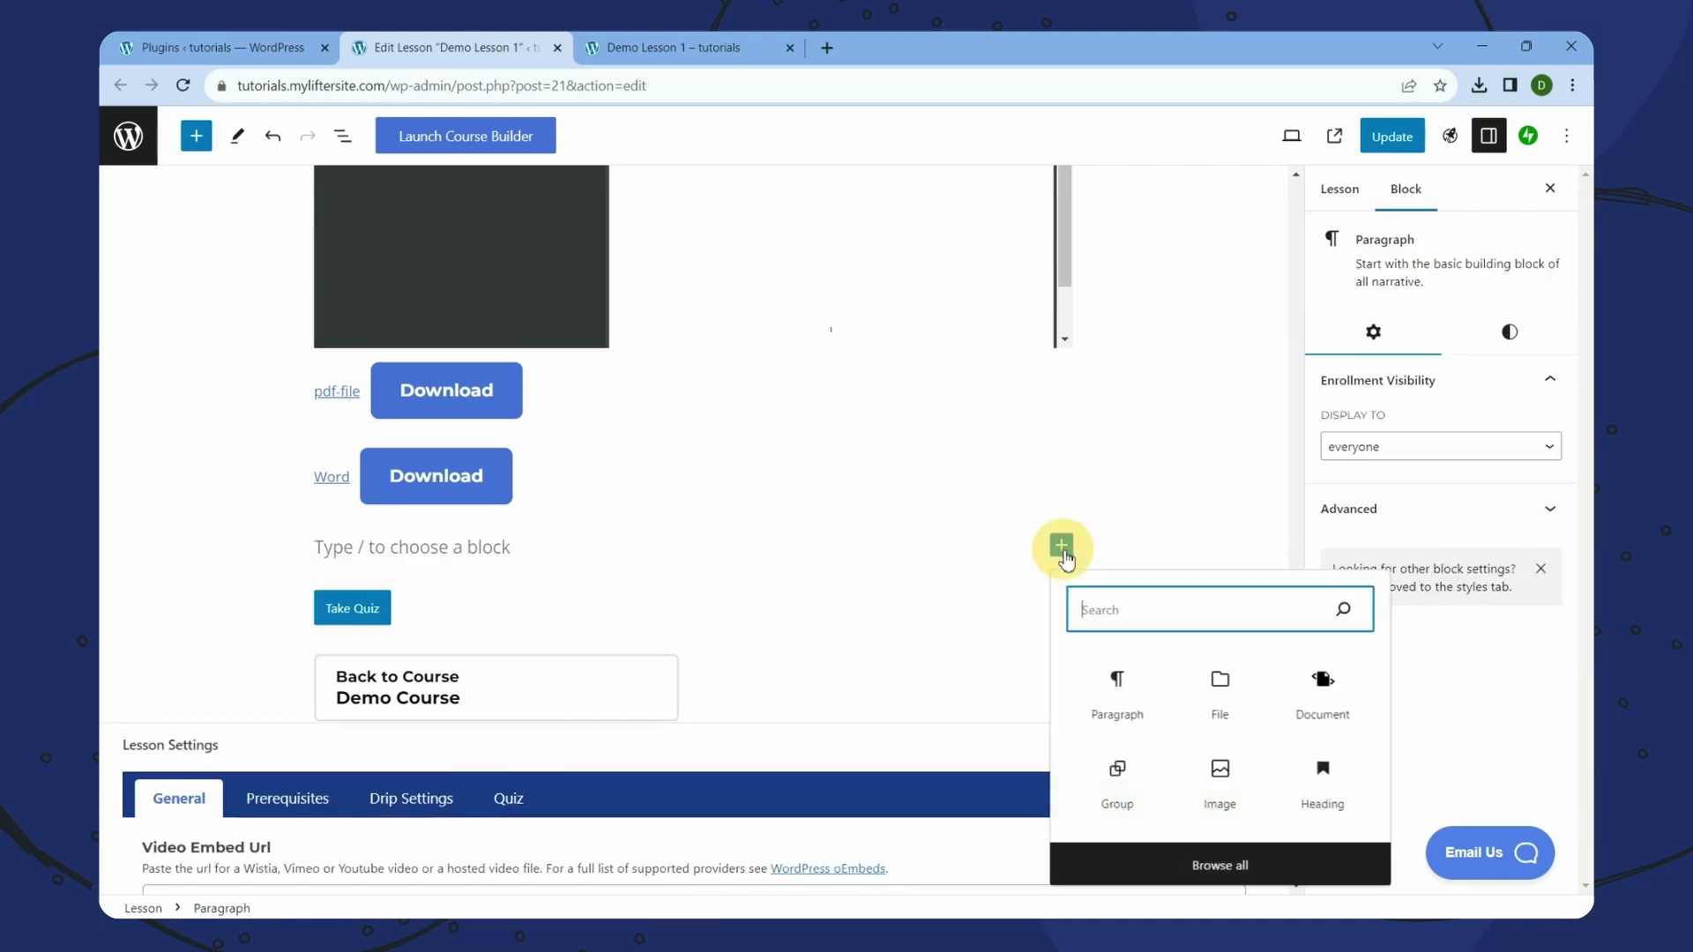
pyautogui.write('Docum')
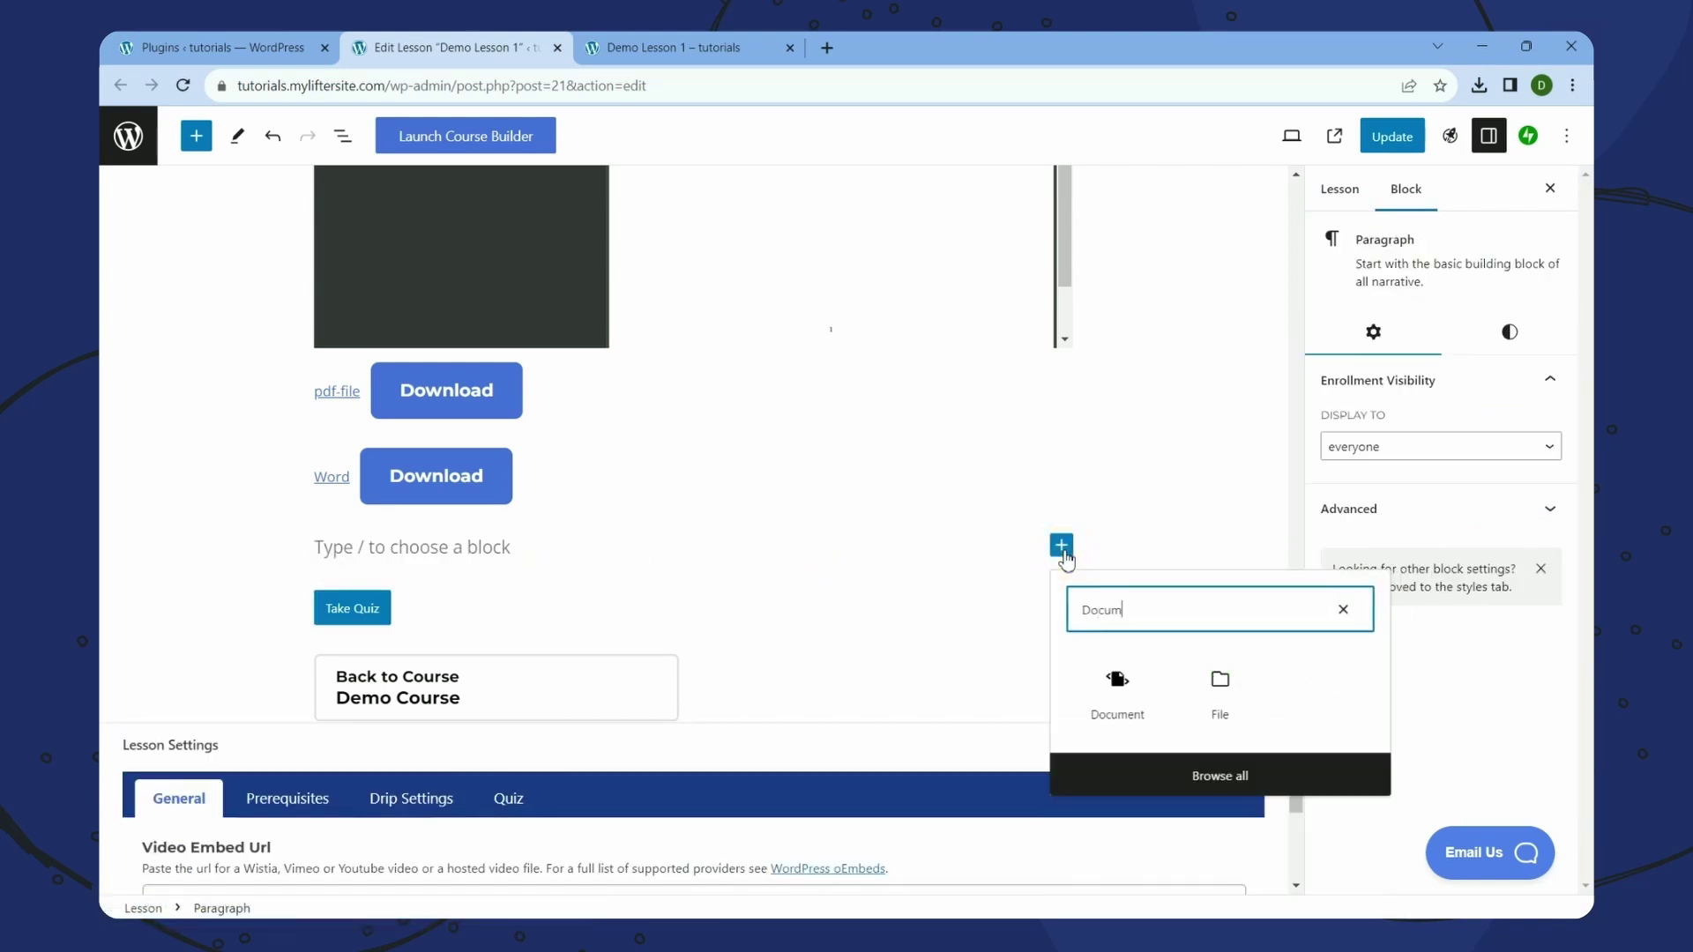
pyautogui.click(1124, 692)
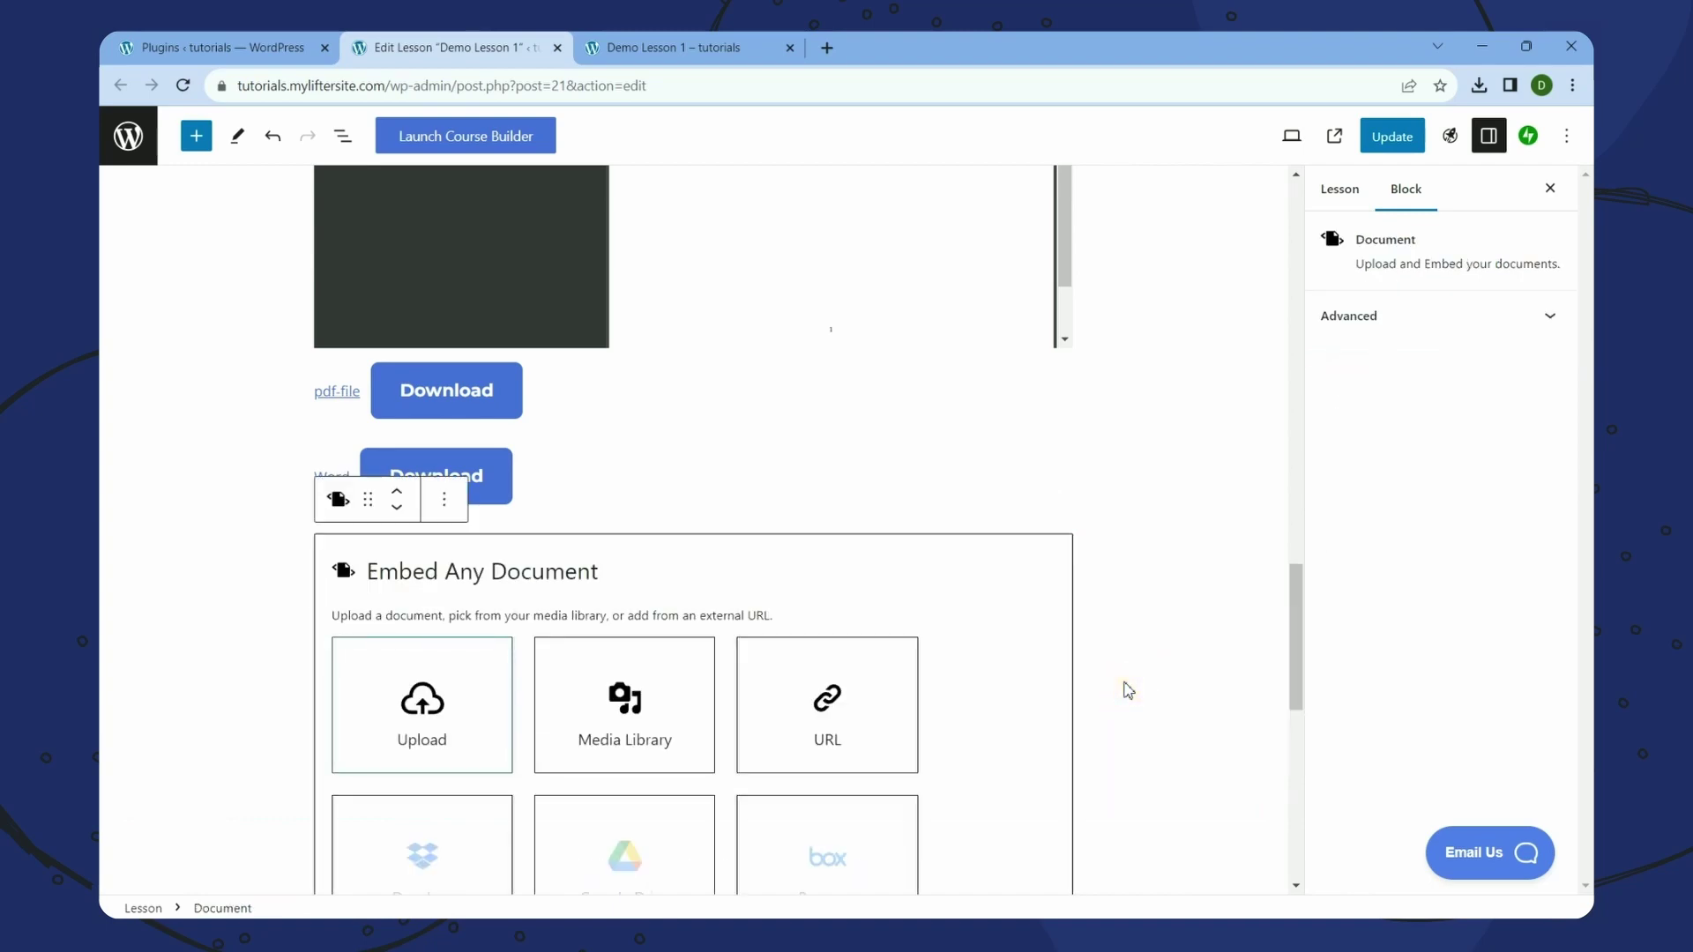
# - Embed pdf-file.pdf from the media library in the Document block
pyautogui.scroll(-1, 1209, 623)
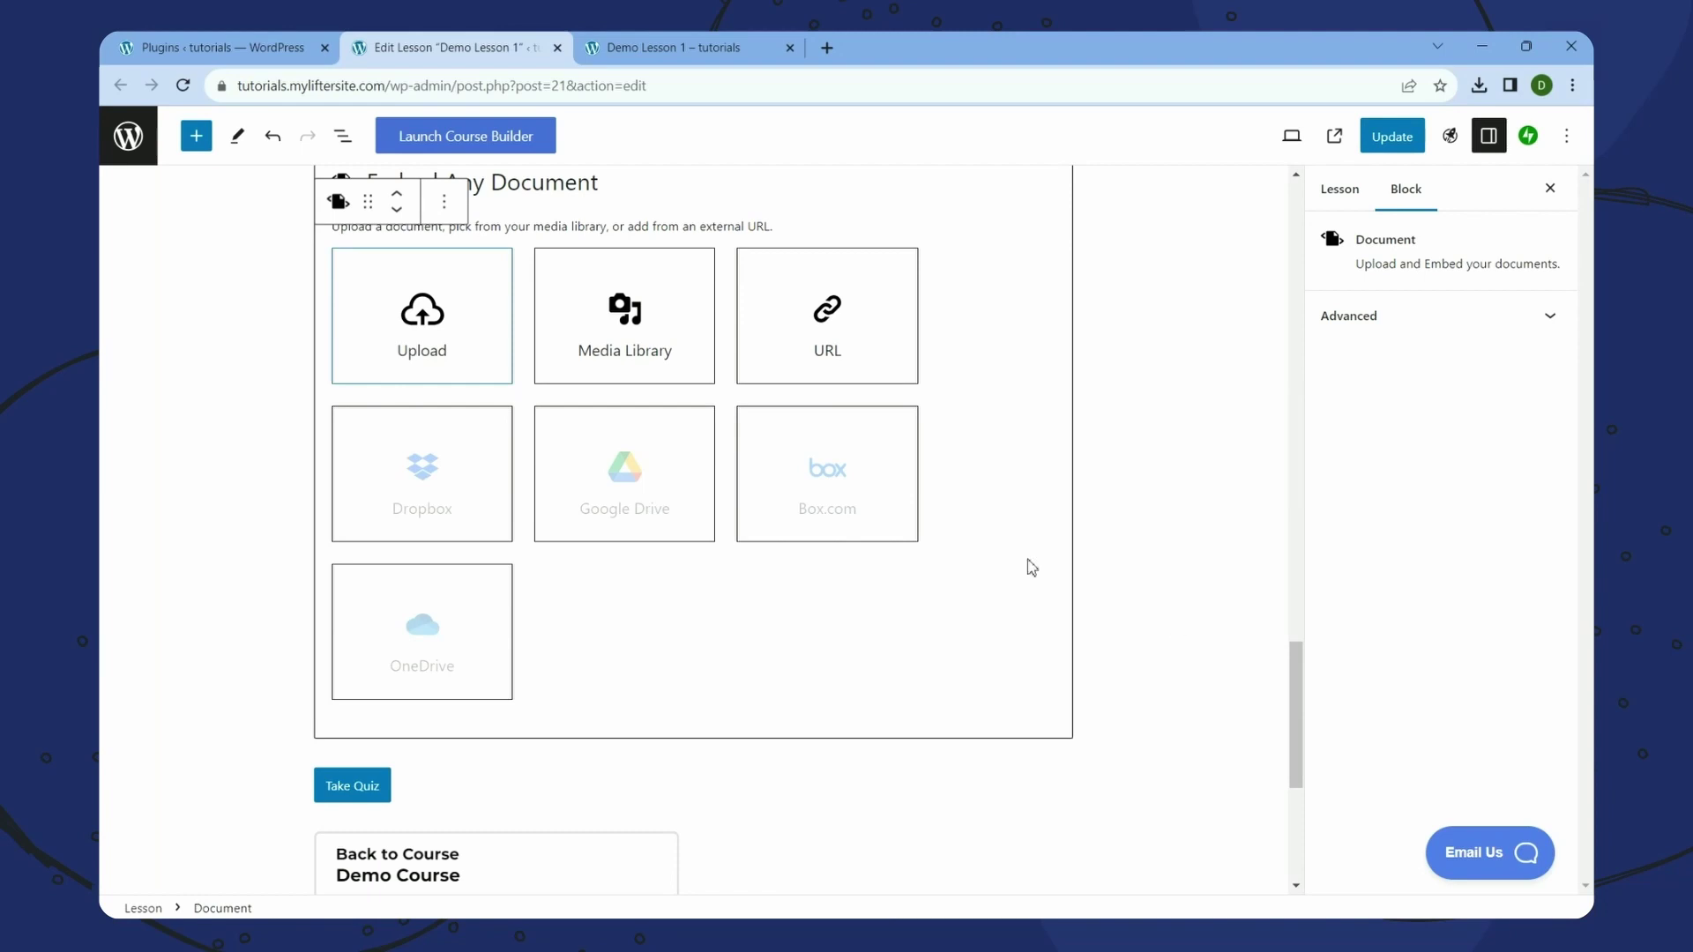
pyautogui.click(666, 316)
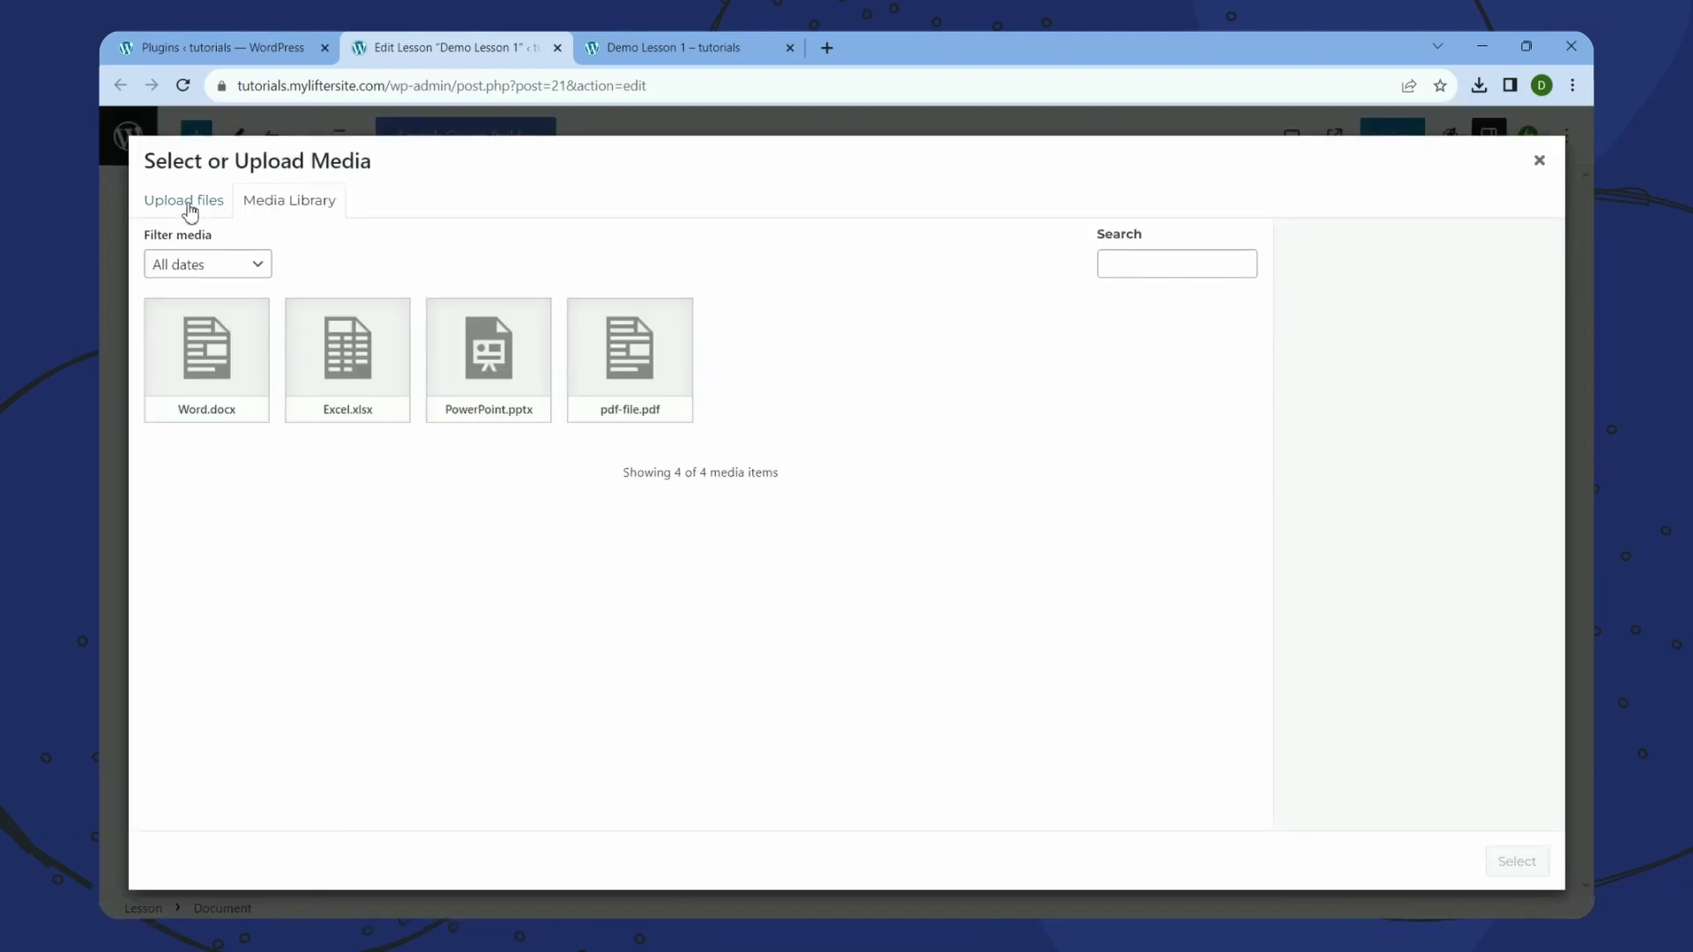
pyautogui.click(610, 357)
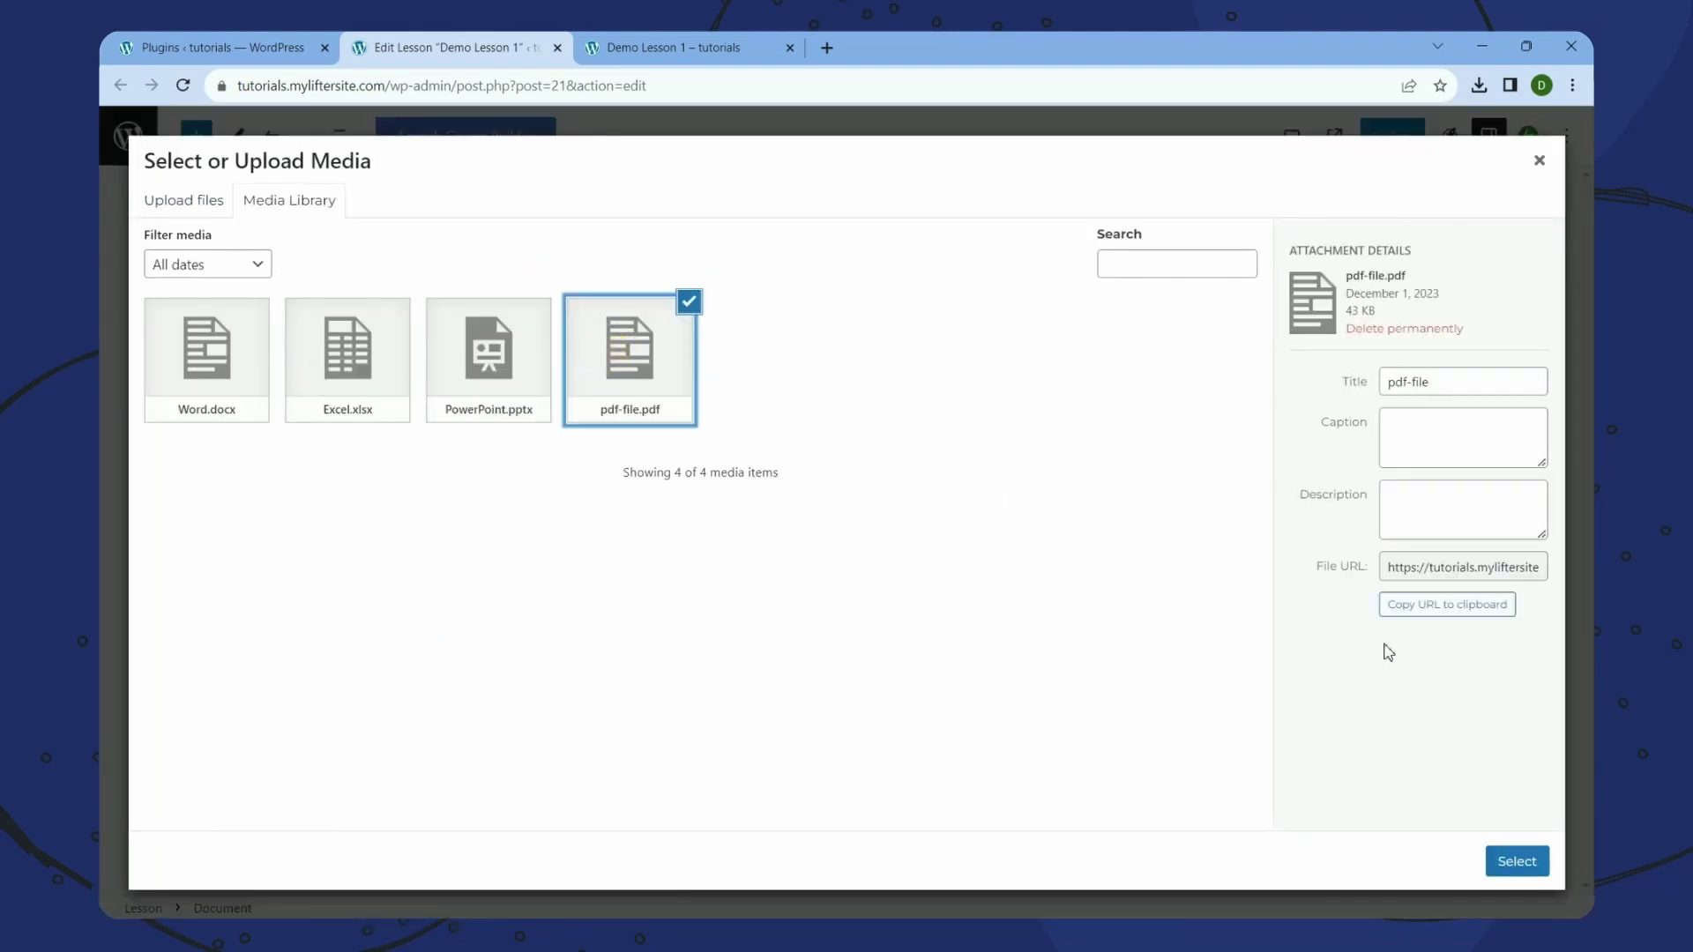
pyautogui.click(1518, 861)
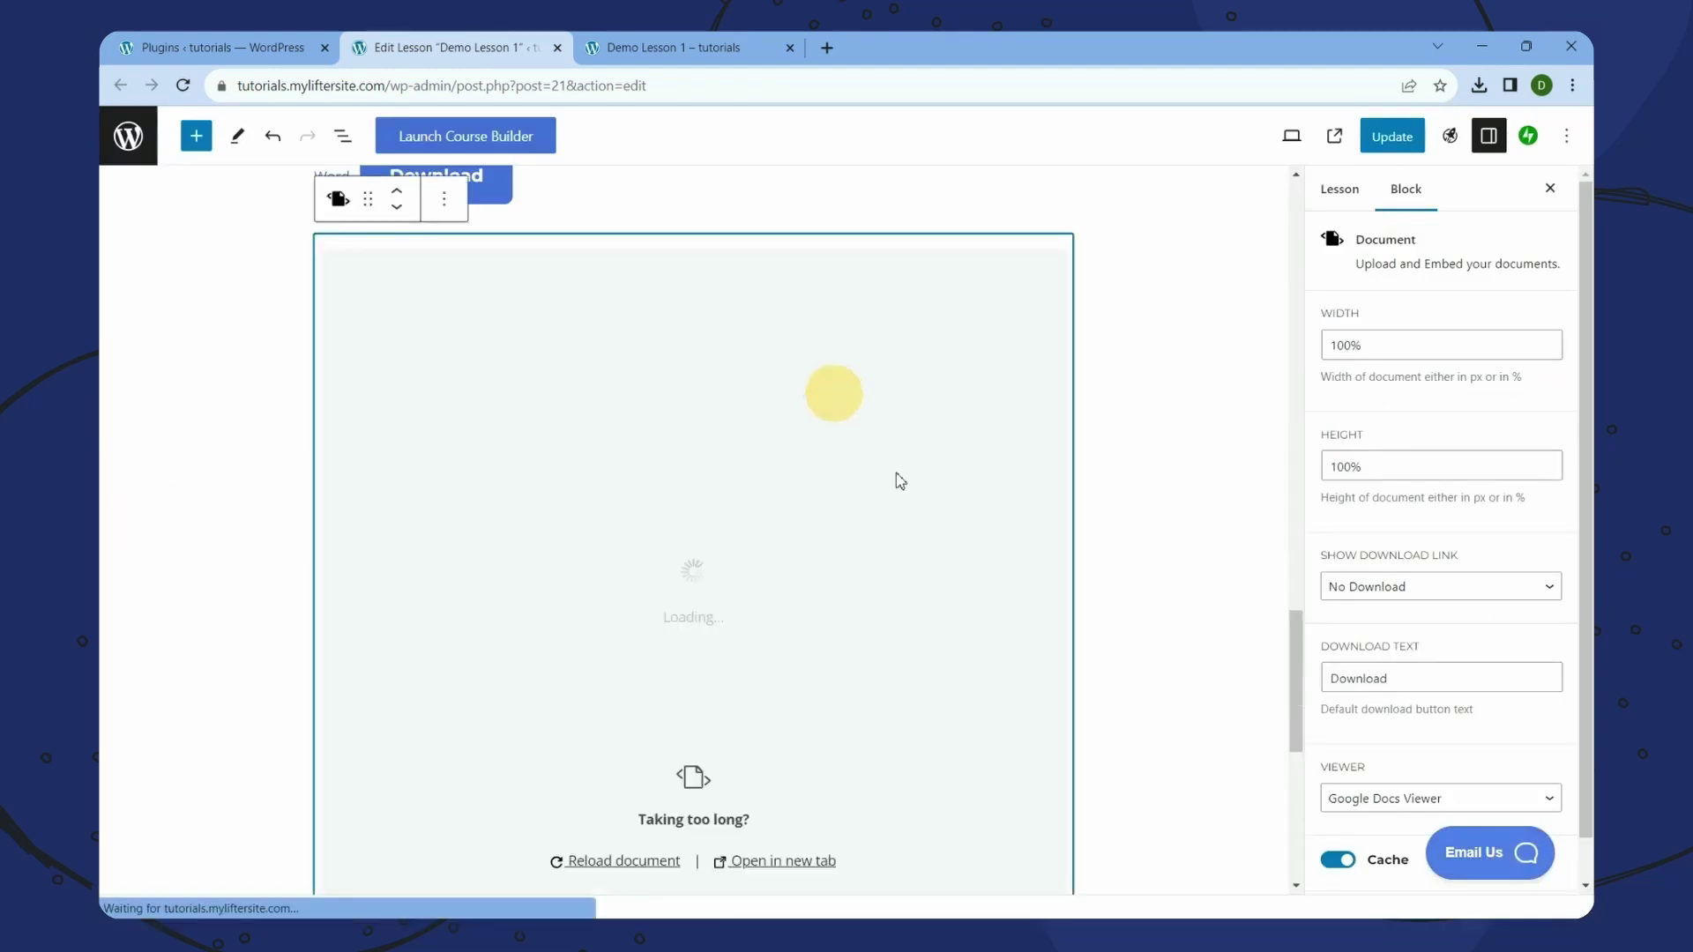
# - Insert a Shortcode block between the embedded document and Take Quiz, containing [embeddoc url=""]
pyautogui.scroll(-5, 1090, 561)
pyautogui.scroll(2, 1089, 494)
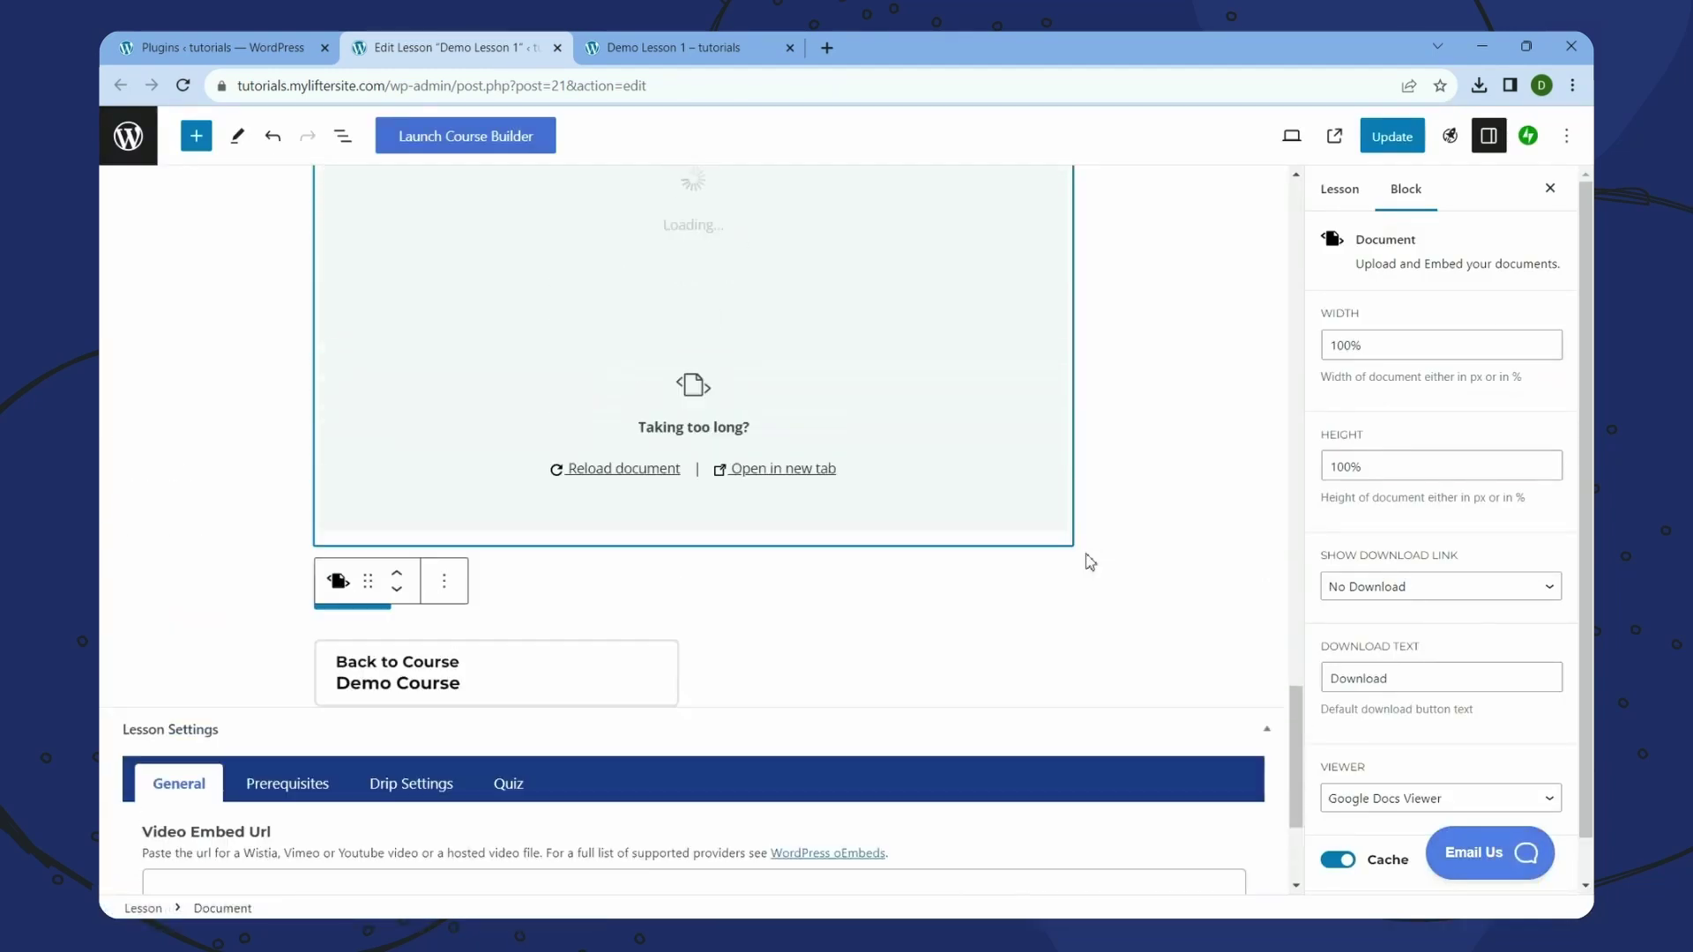
pyautogui.click(495, 589)
pyautogui.click(445, 560)
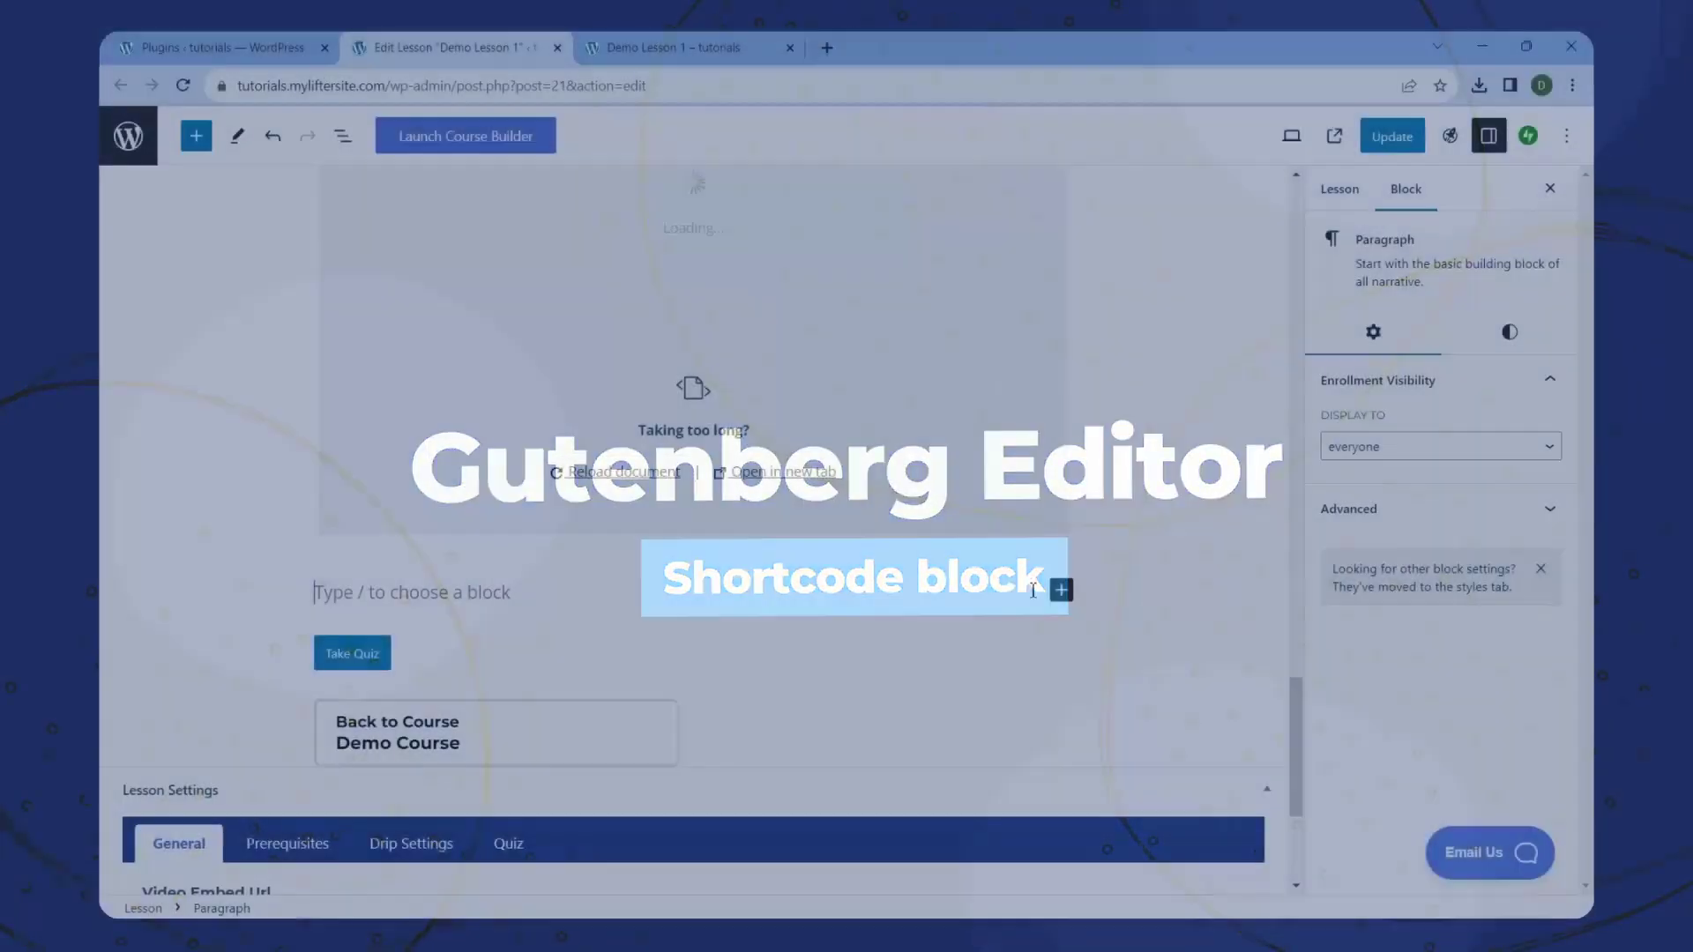
pyautogui.click(1061, 591)
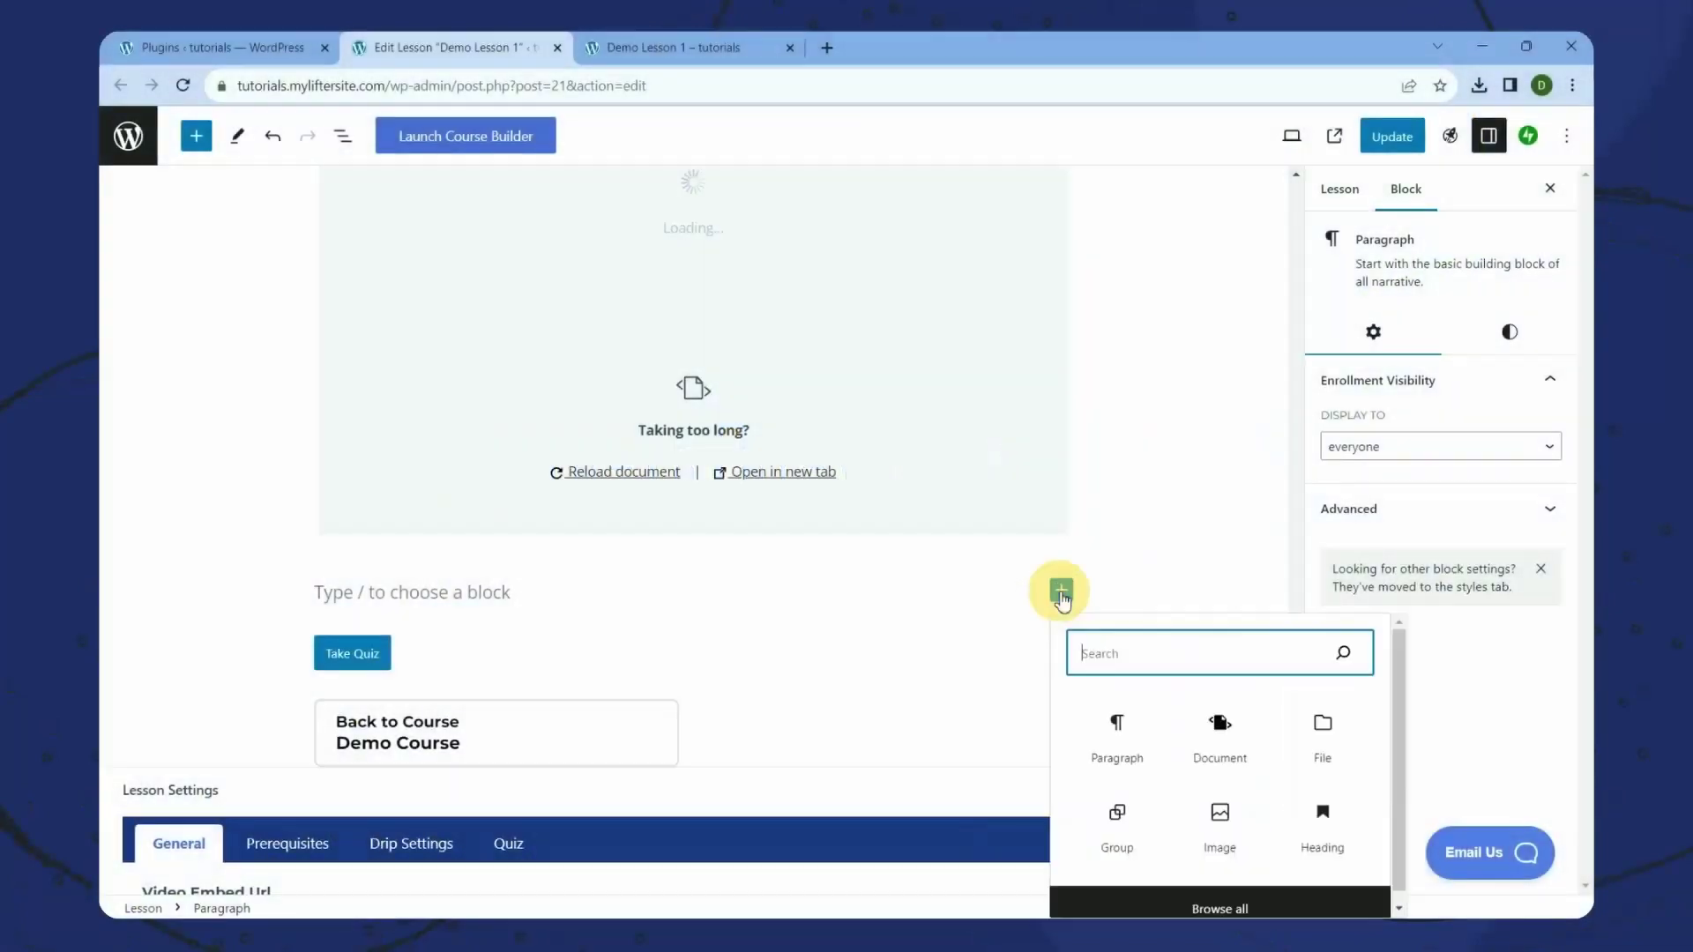
pyautogui.write('shor')
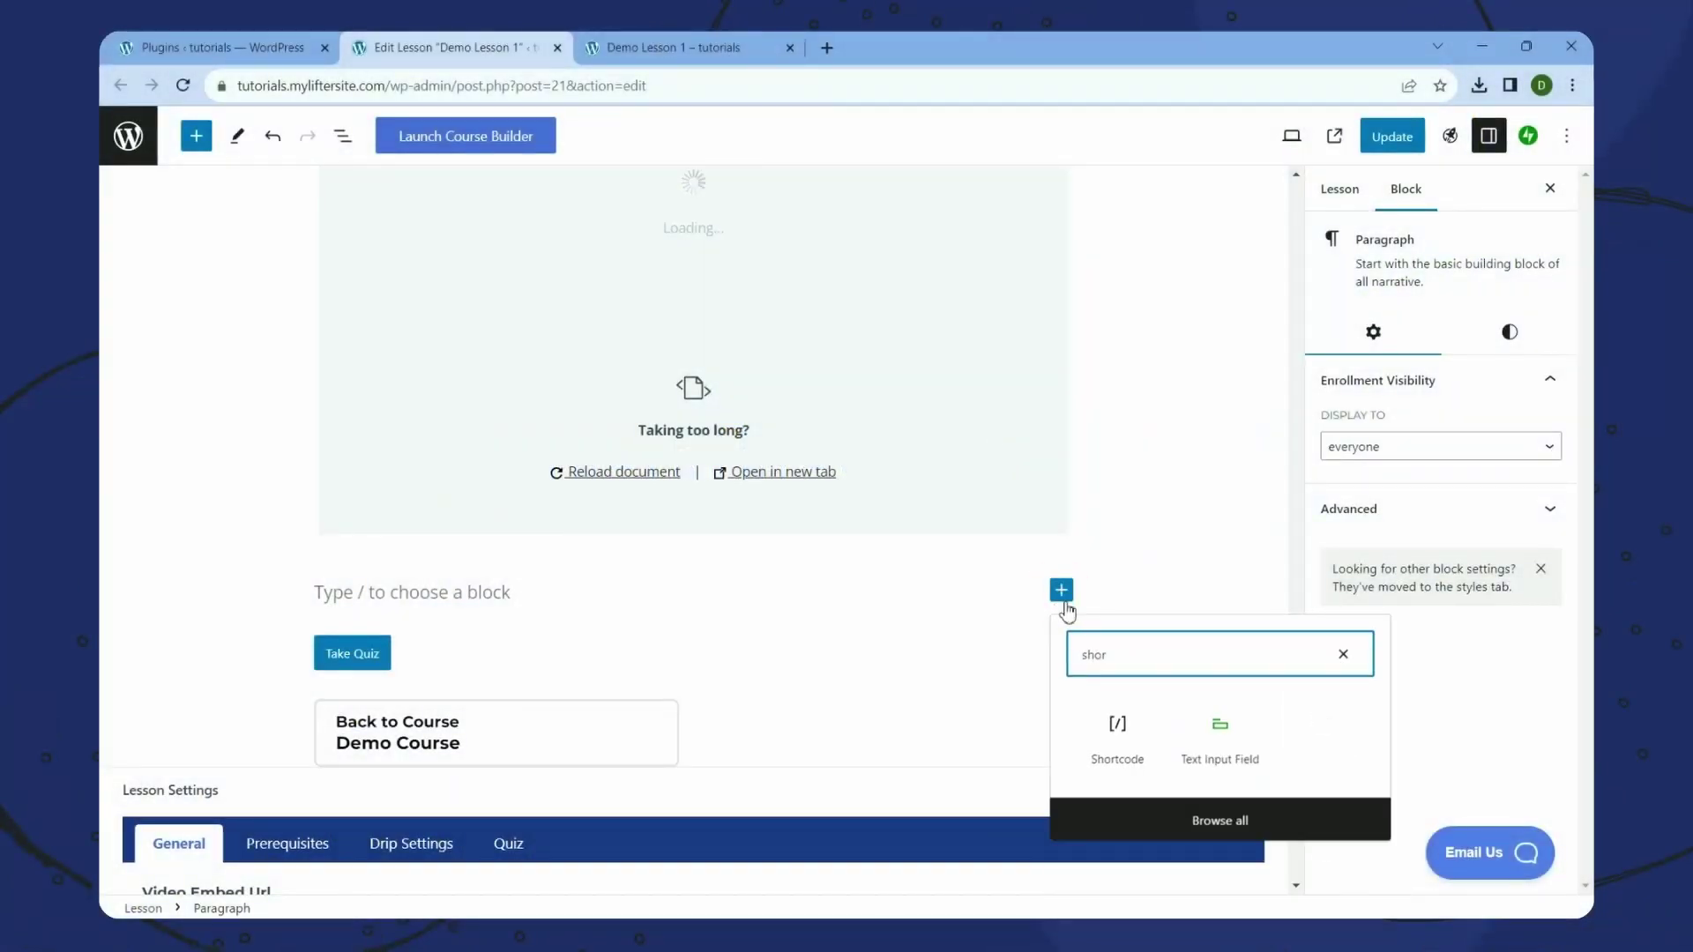
pyautogui.click(1117, 746)
pyautogui.write('[]')
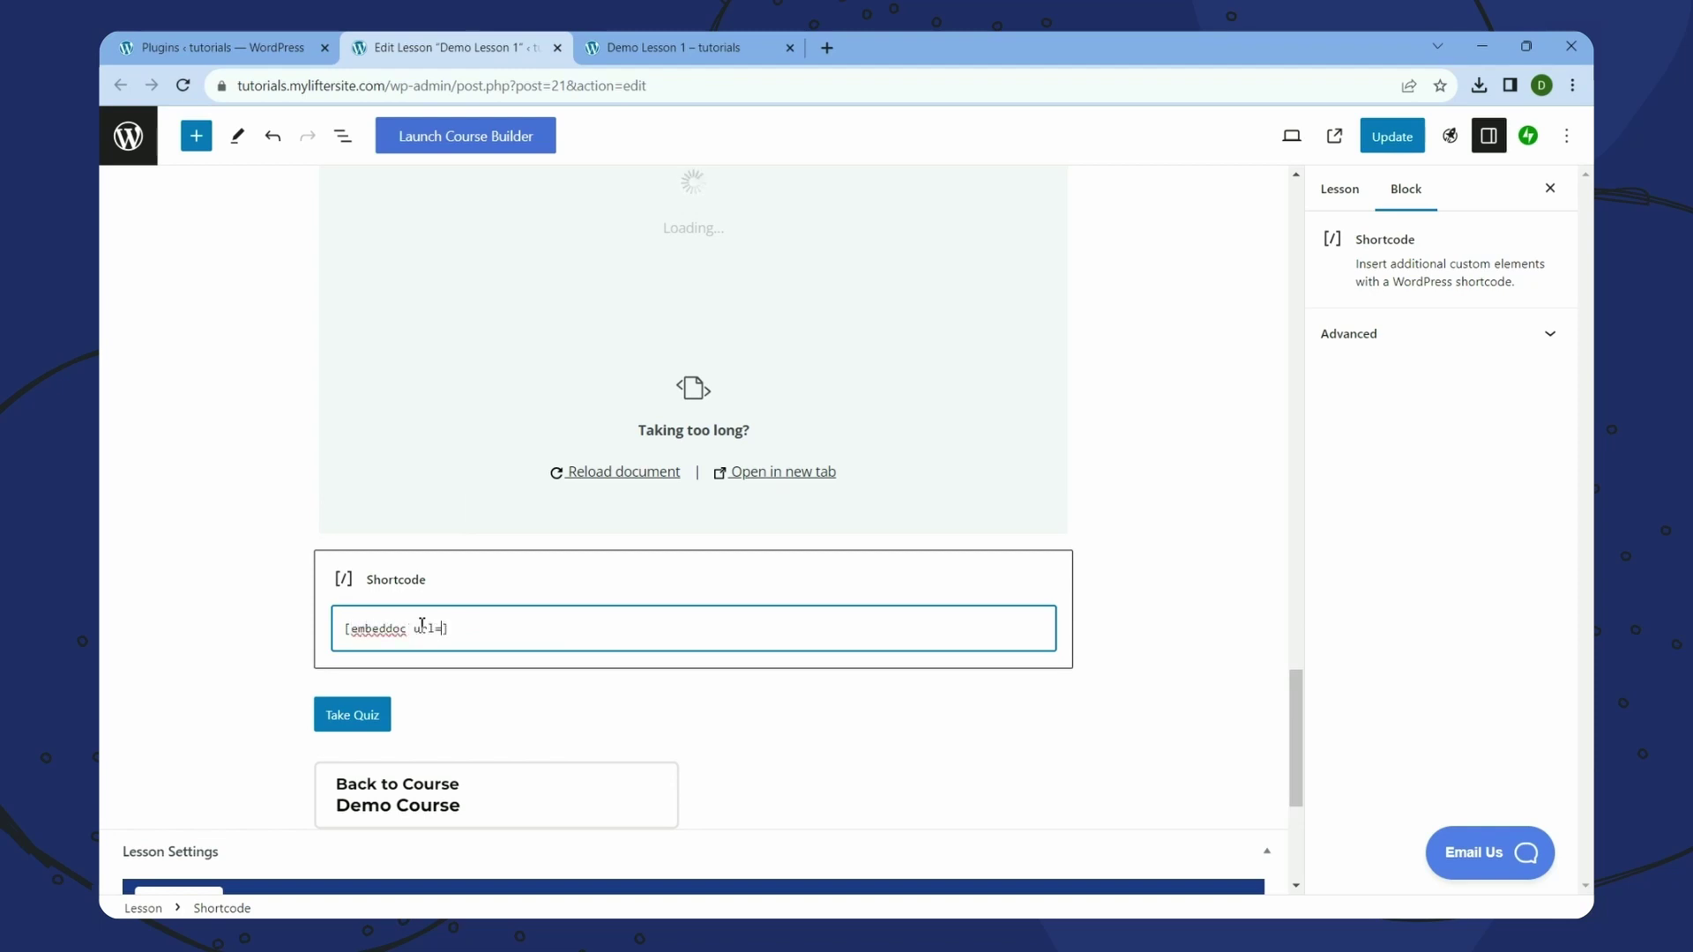
pyautogui.click(451, 631)
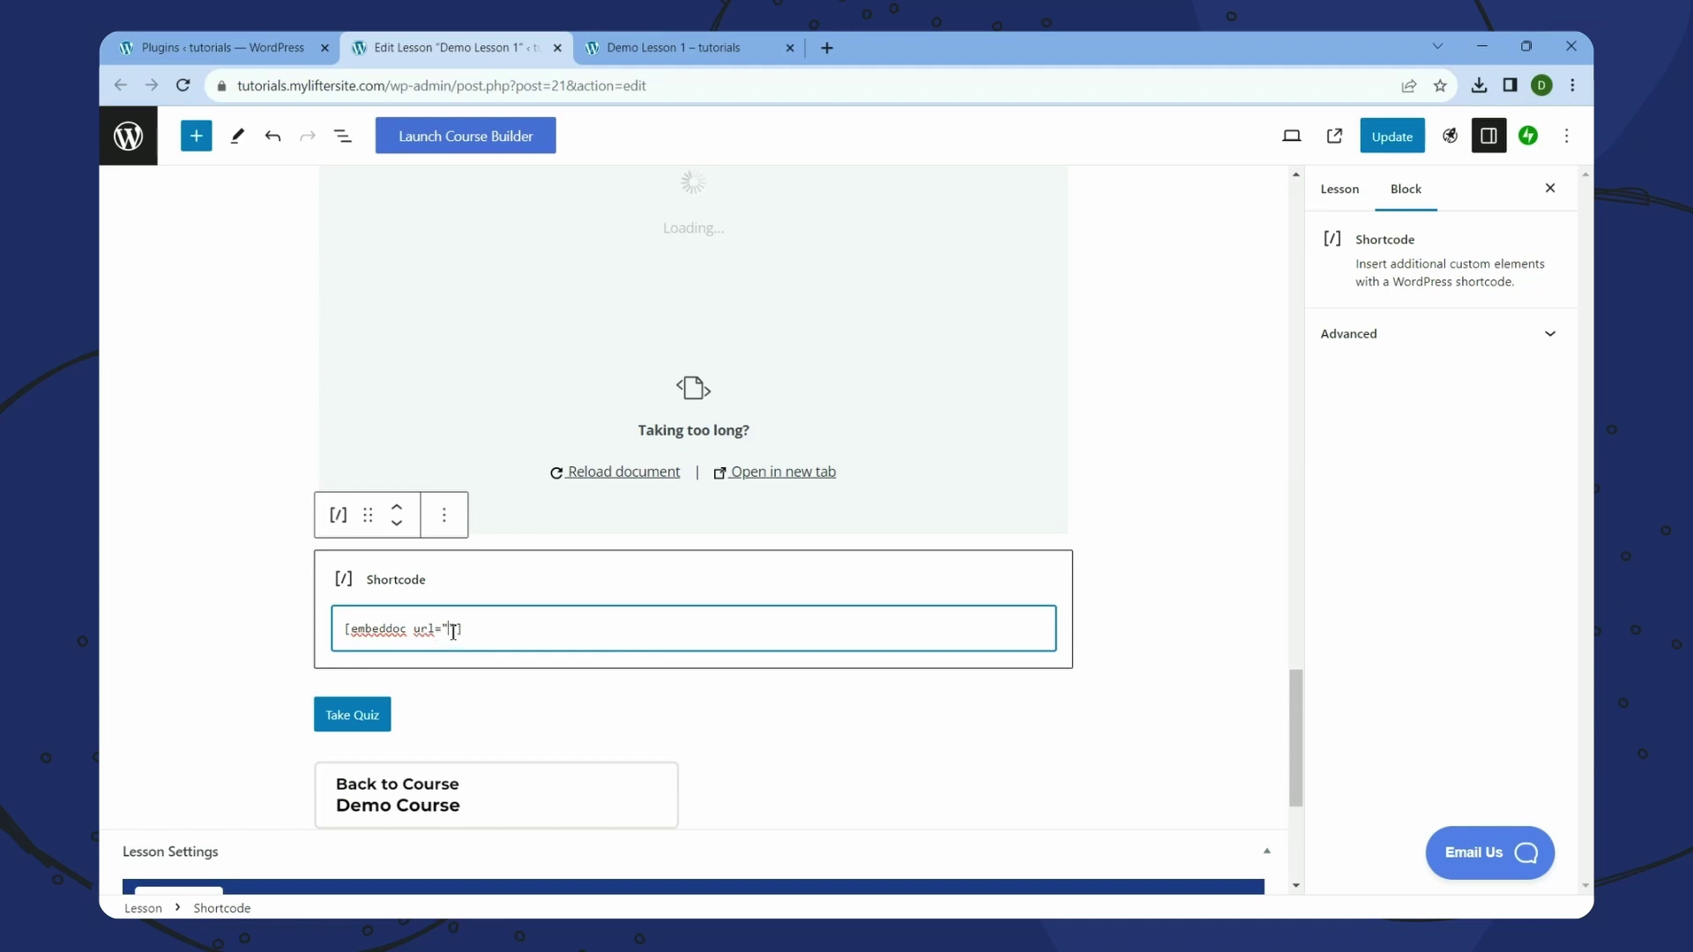
# - Copy the file URL of pdf-file.pdf from the site's Media Library and paste it between the quotes of the embeddoc shortcode
pyautogui.click(247, 48)
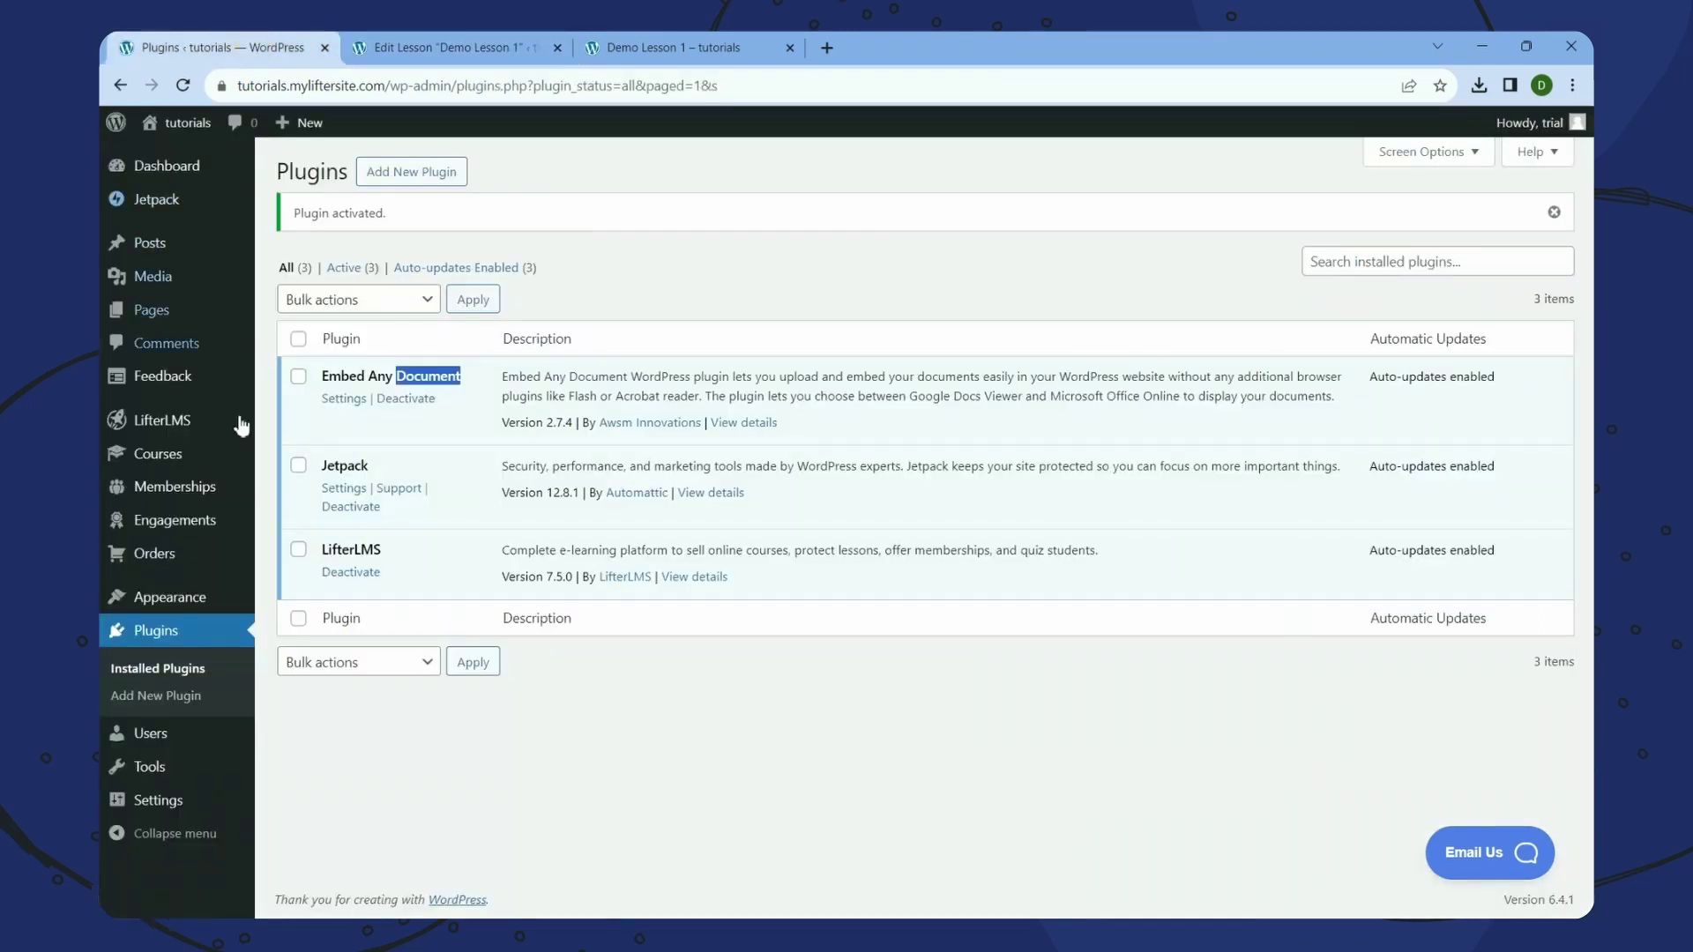
pyautogui.click(198, 276)
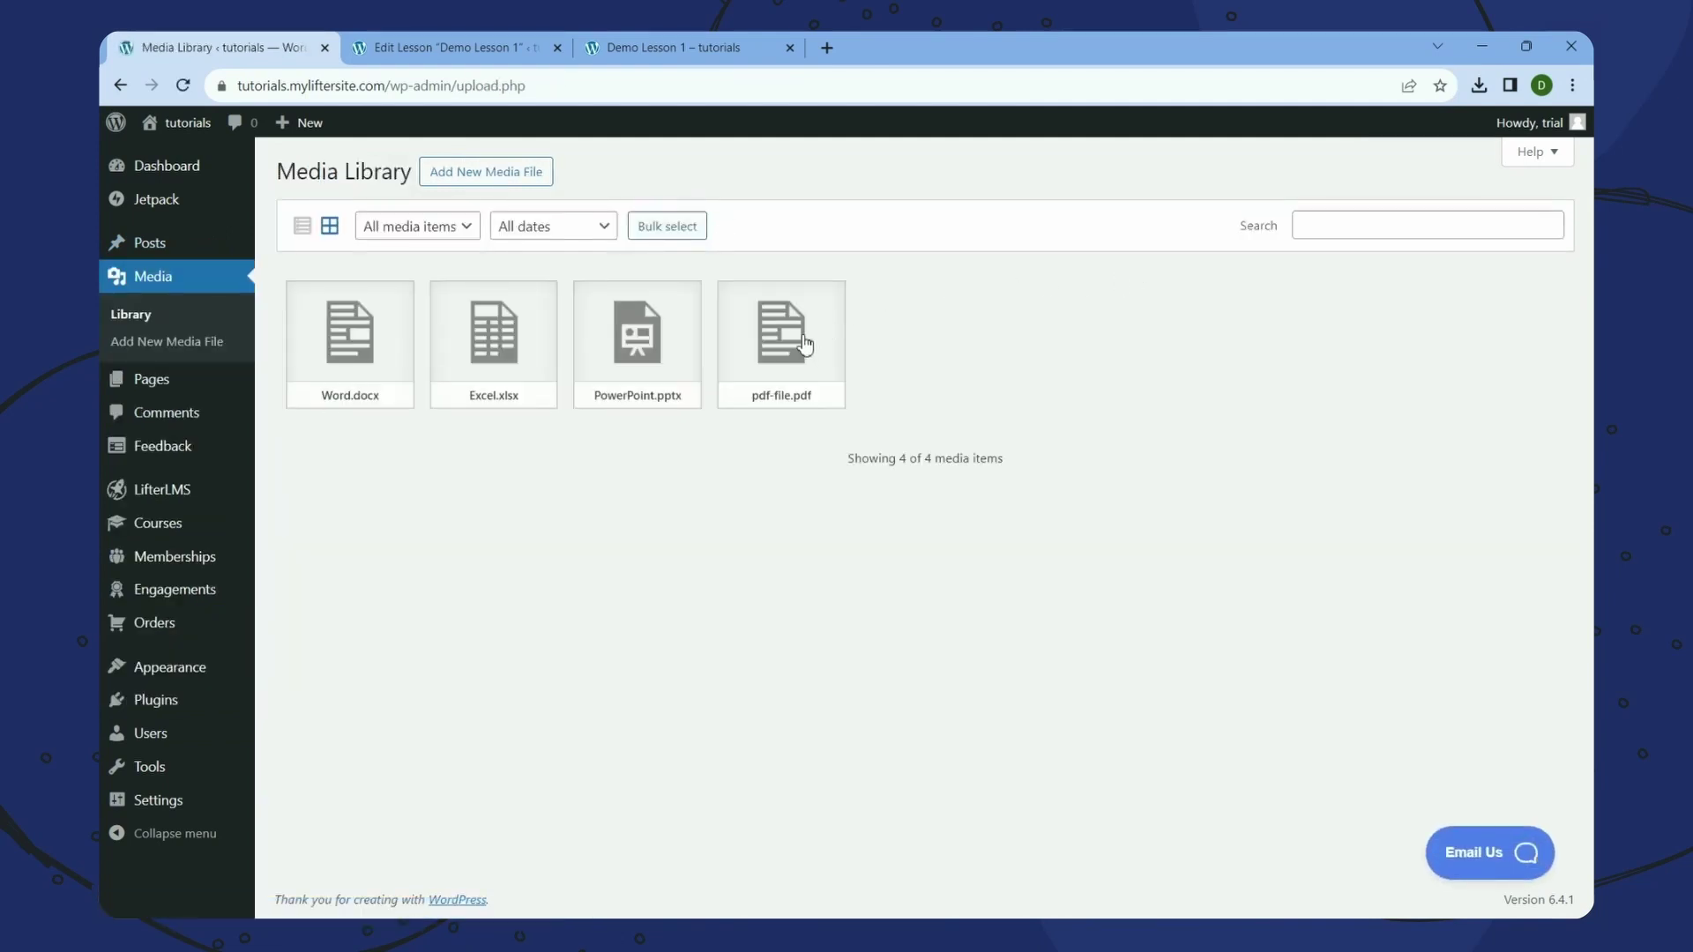
pyautogui.click(805, 344)
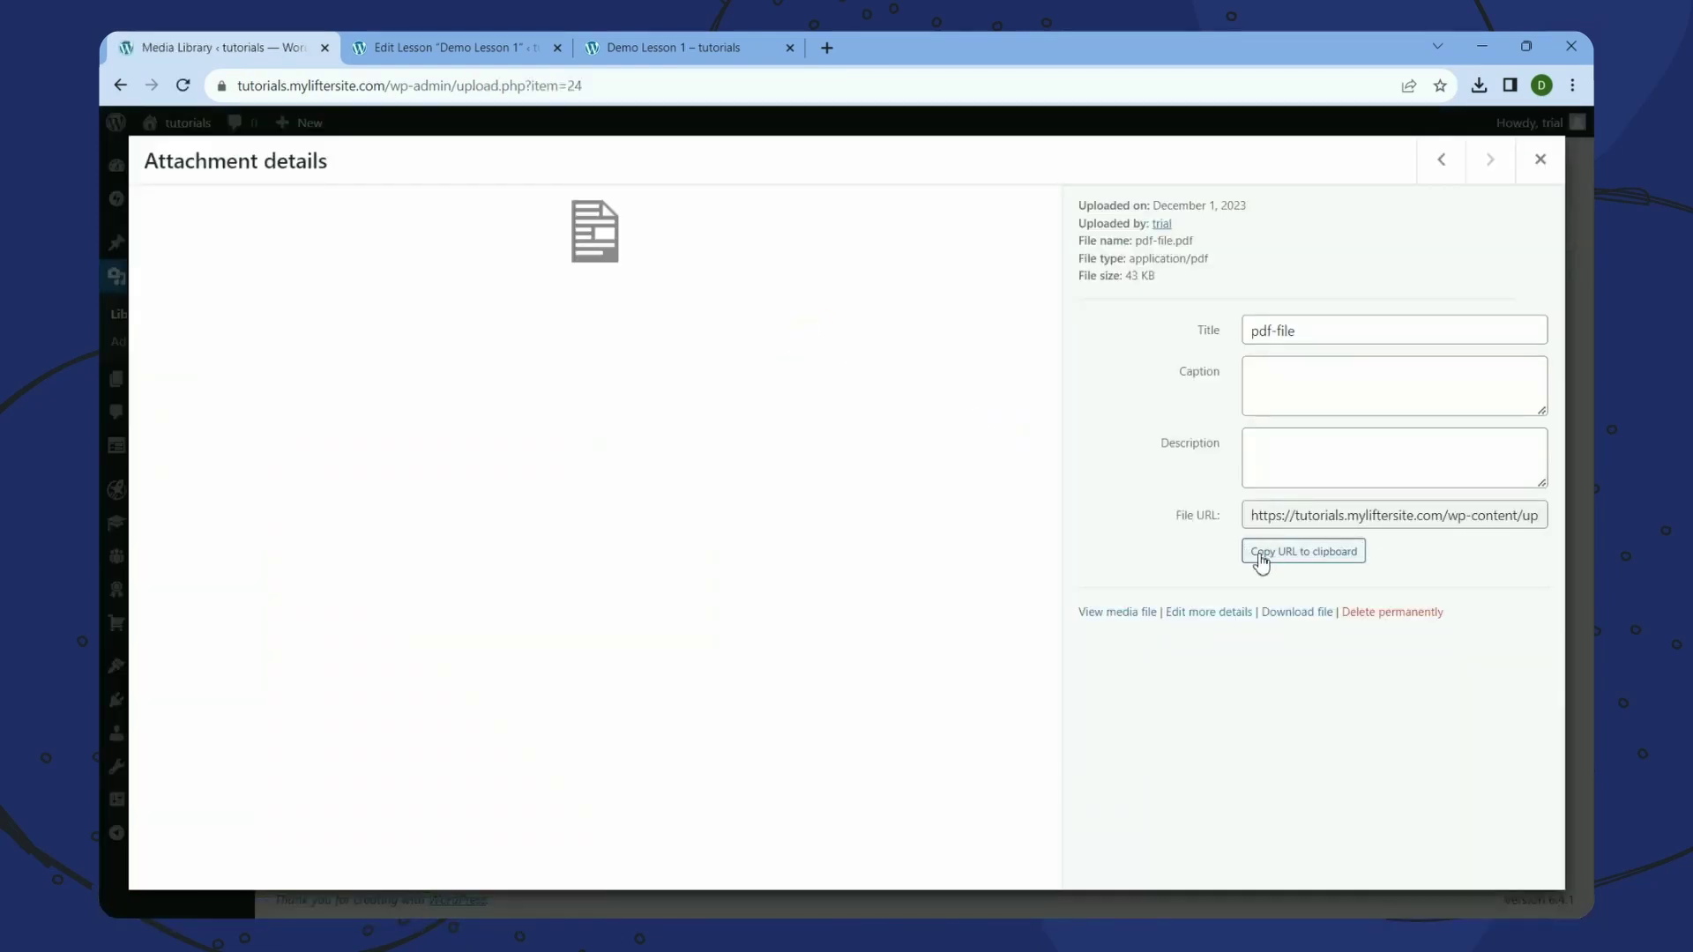
pyautogui.click(1326, 561)
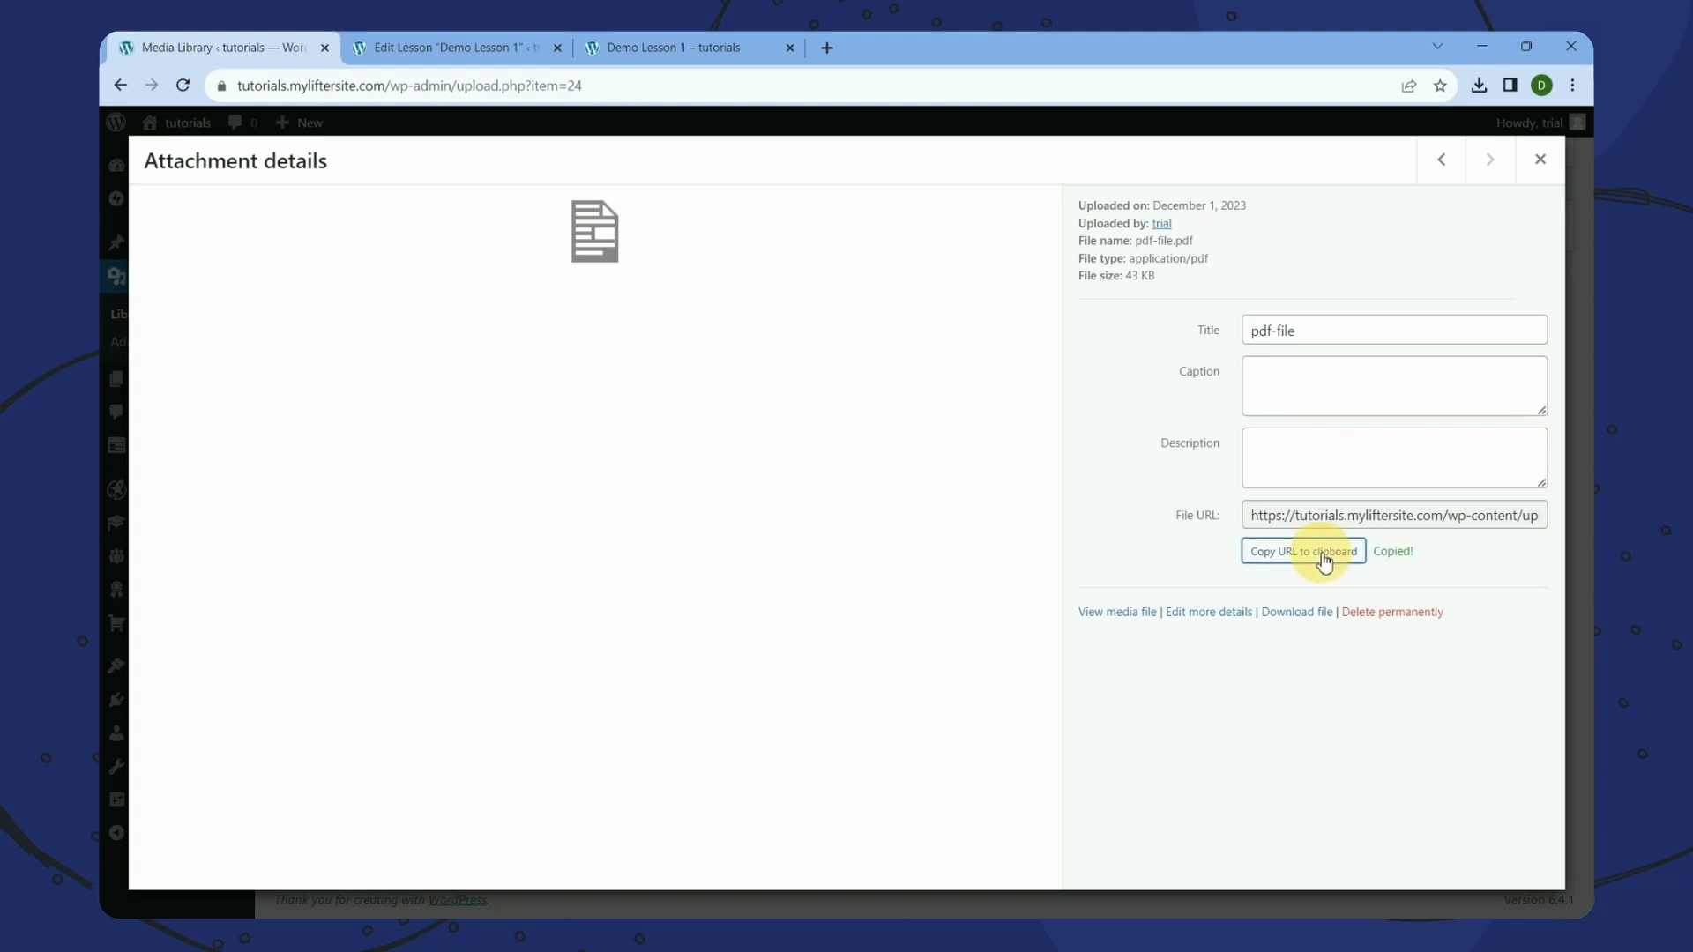
pyautogui.click(473, 57)
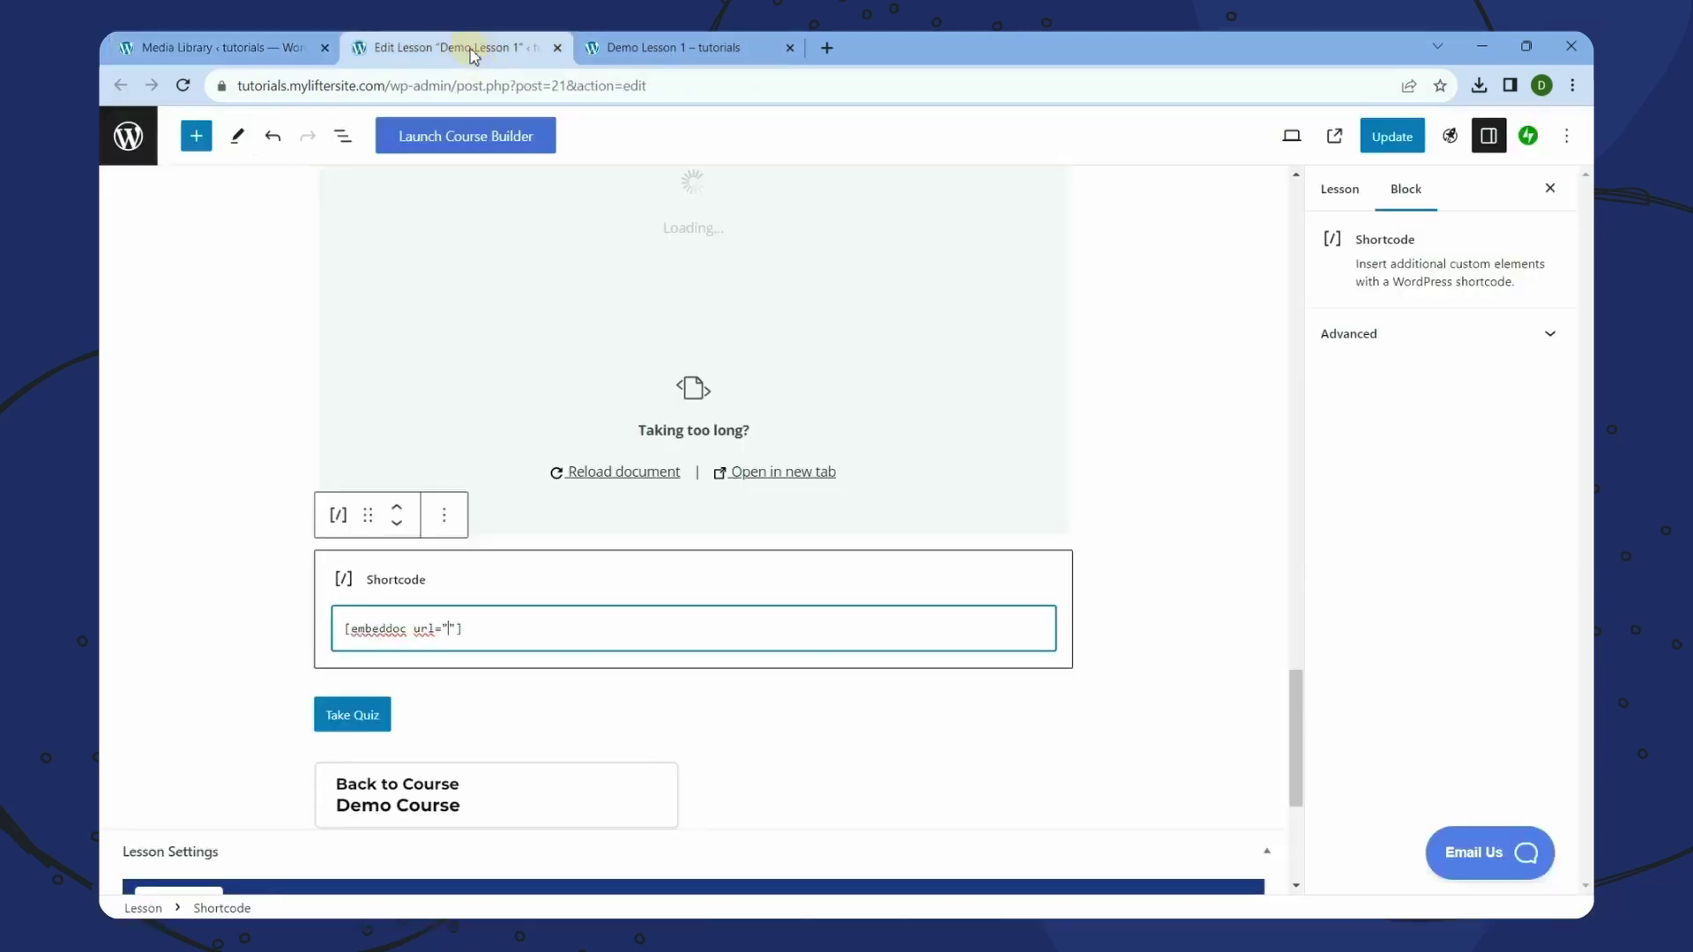
pyautogui.rightClick(451, 631)
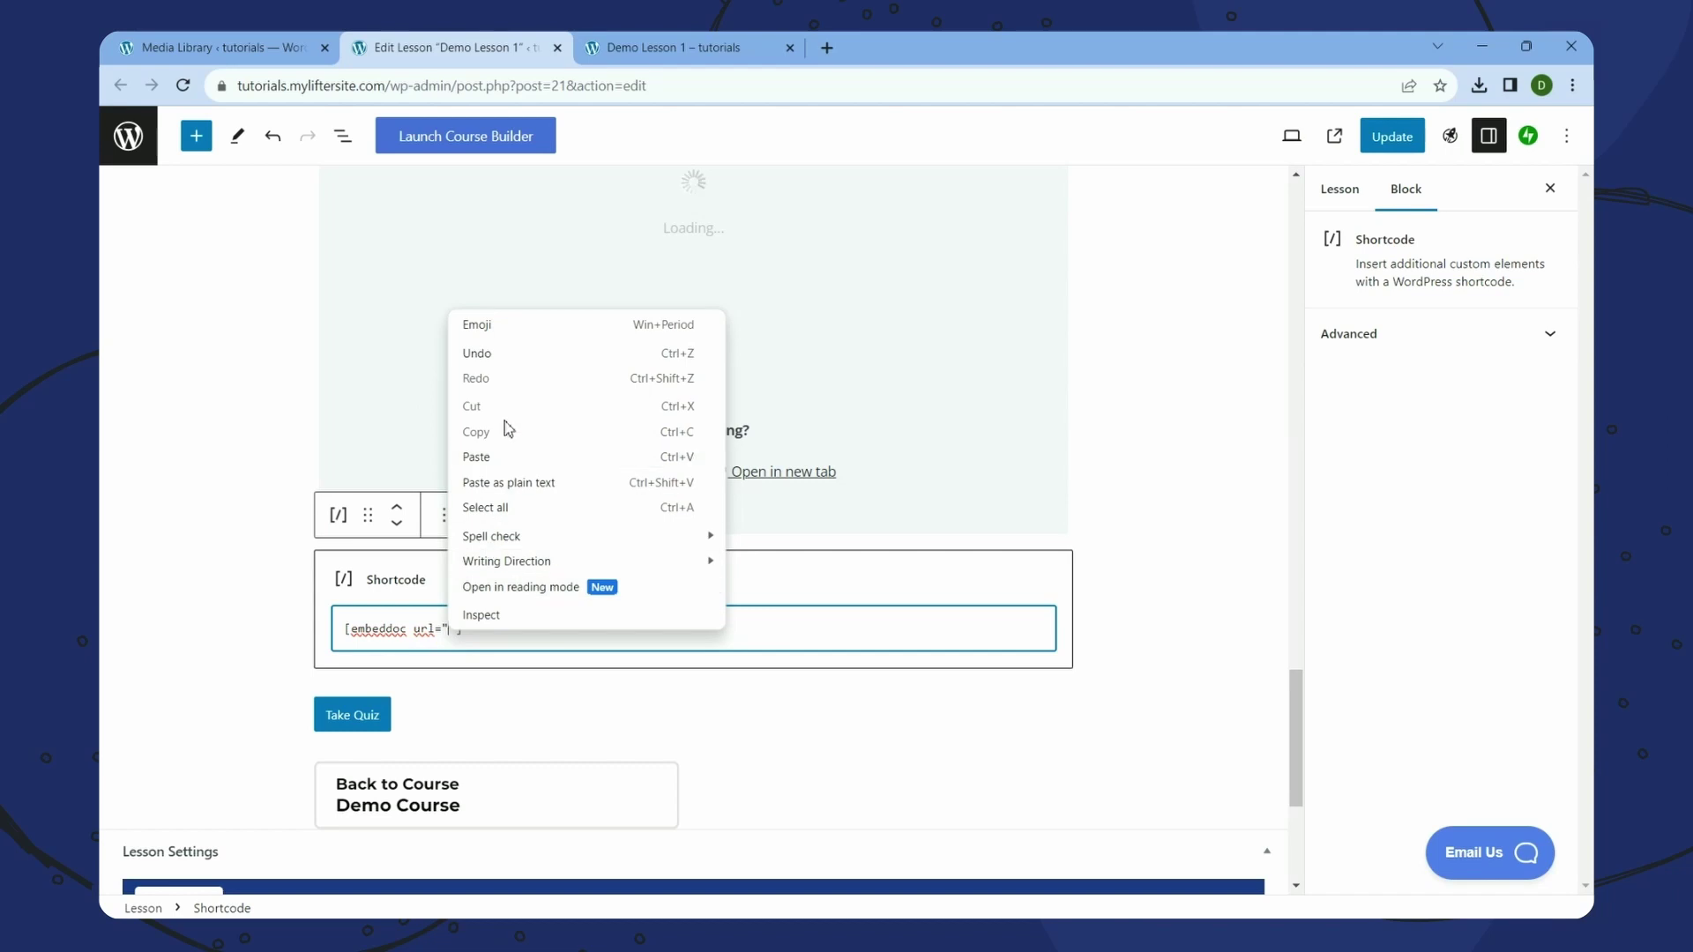
pyautogui.click(492, 457)
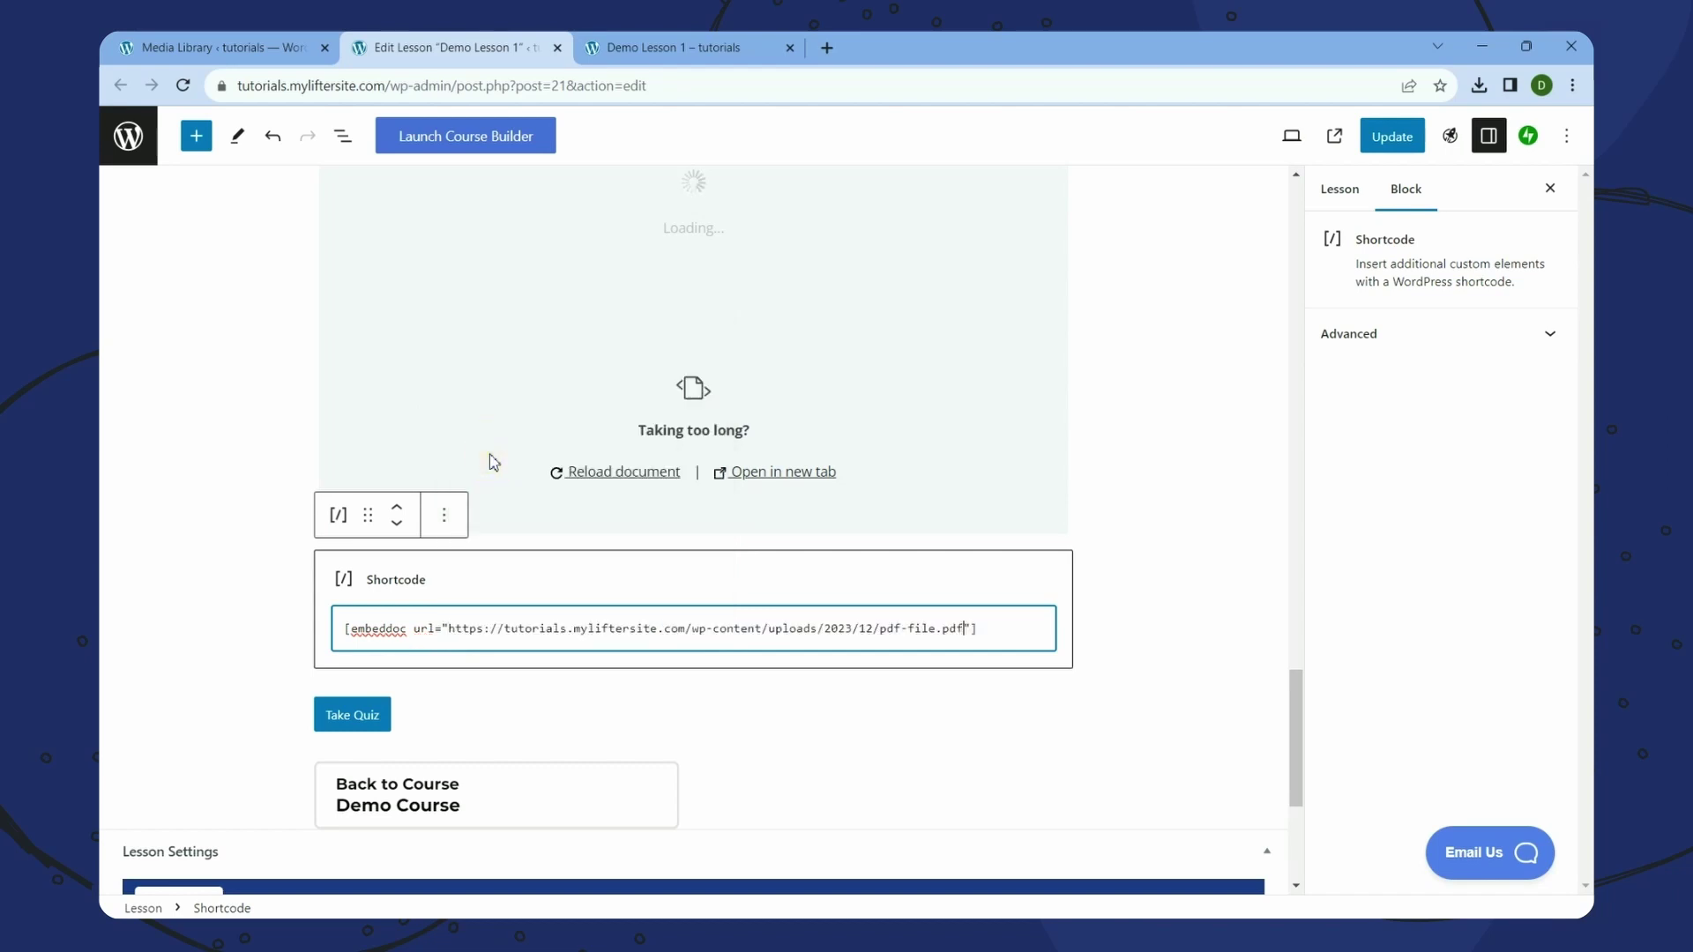
pyautogui.click(446, 631)
# - Update the lesson and reload its published page
pyautogui.click(1383, 137)
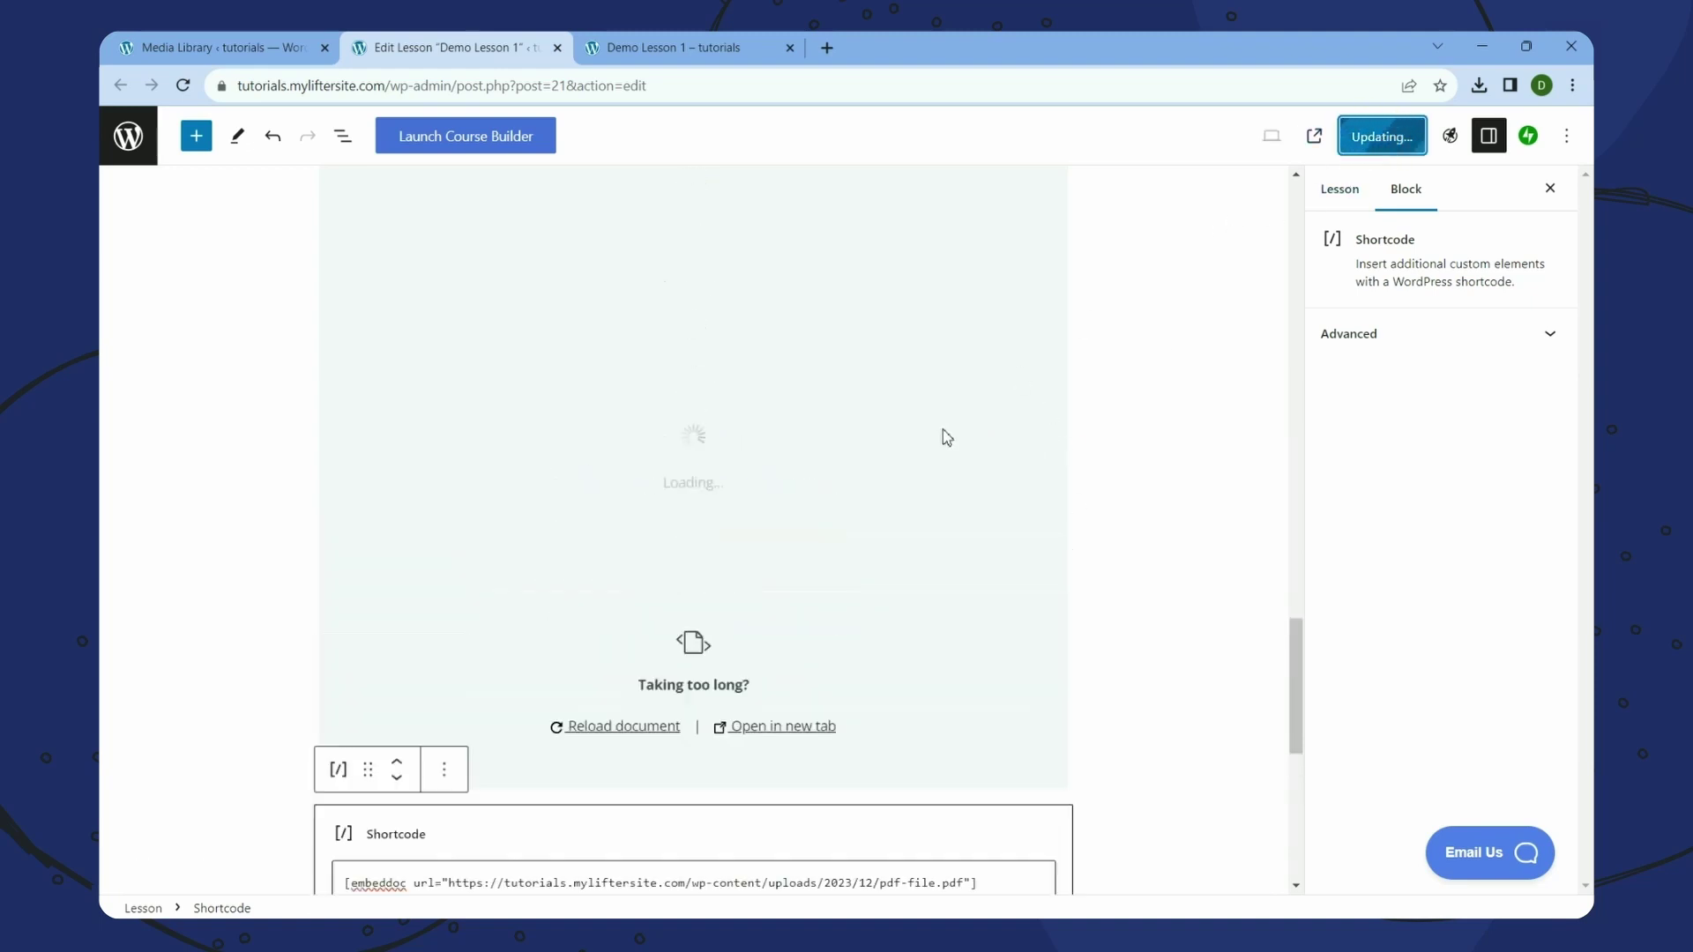
pyautogui.scroll(4, 719, 496)
pyautogui.scroll(-4, 719, 497)
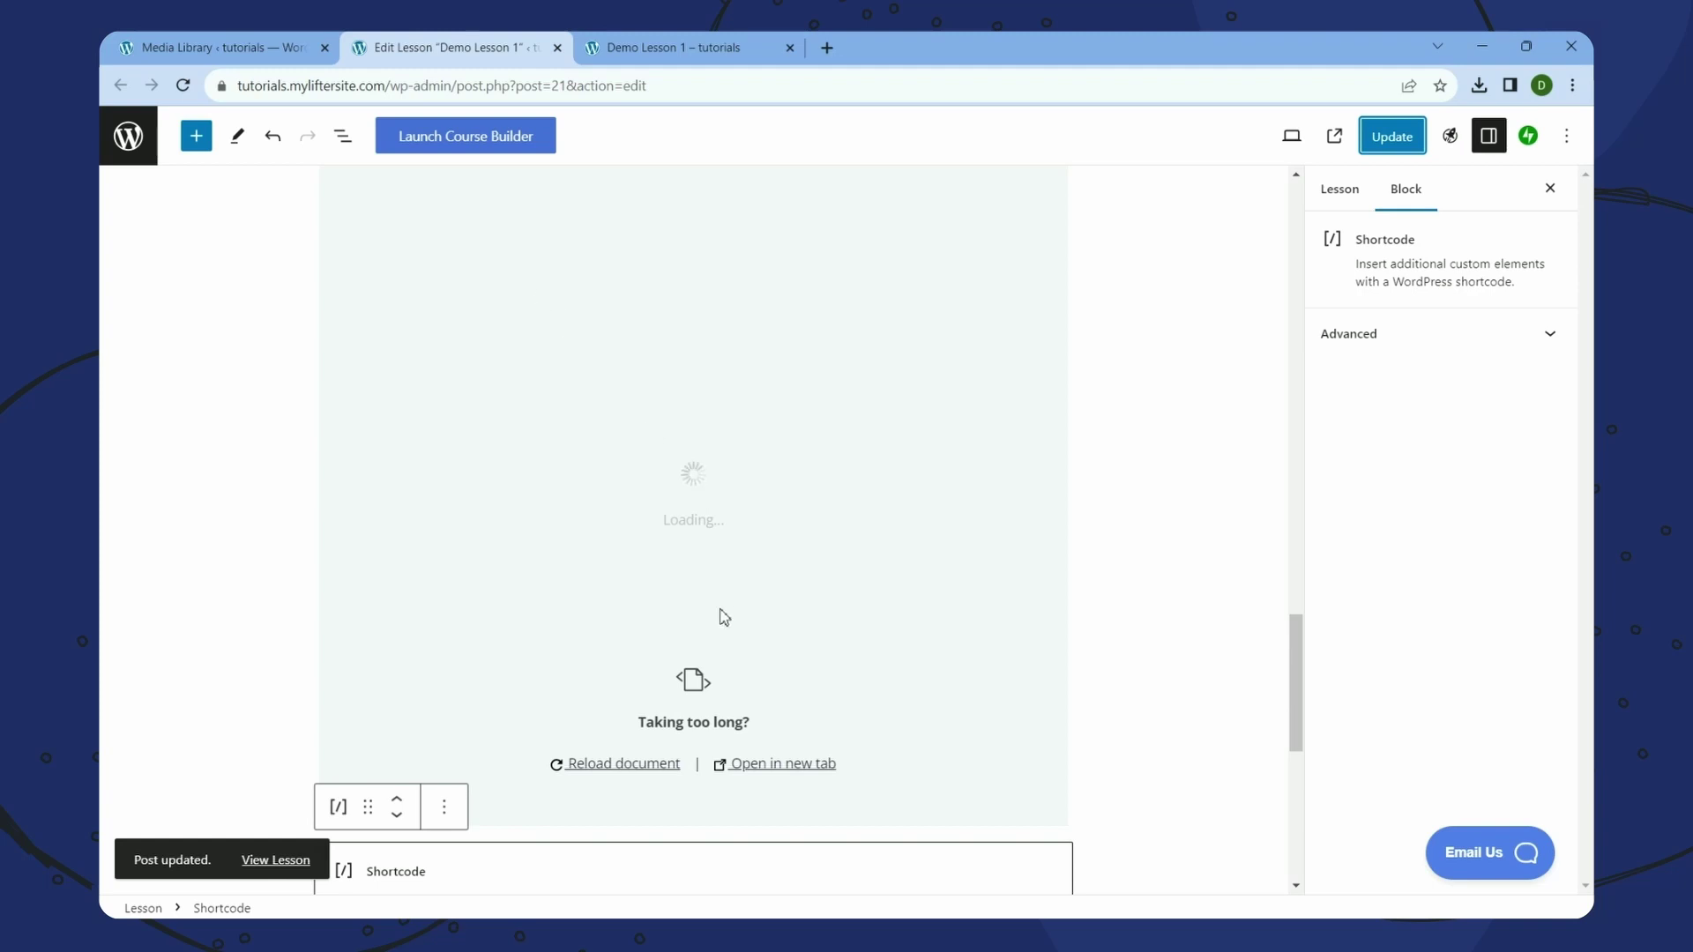
pyautogui.scroll(-1, 723, 616)
pyautogui.scroll(2, 682, 319)
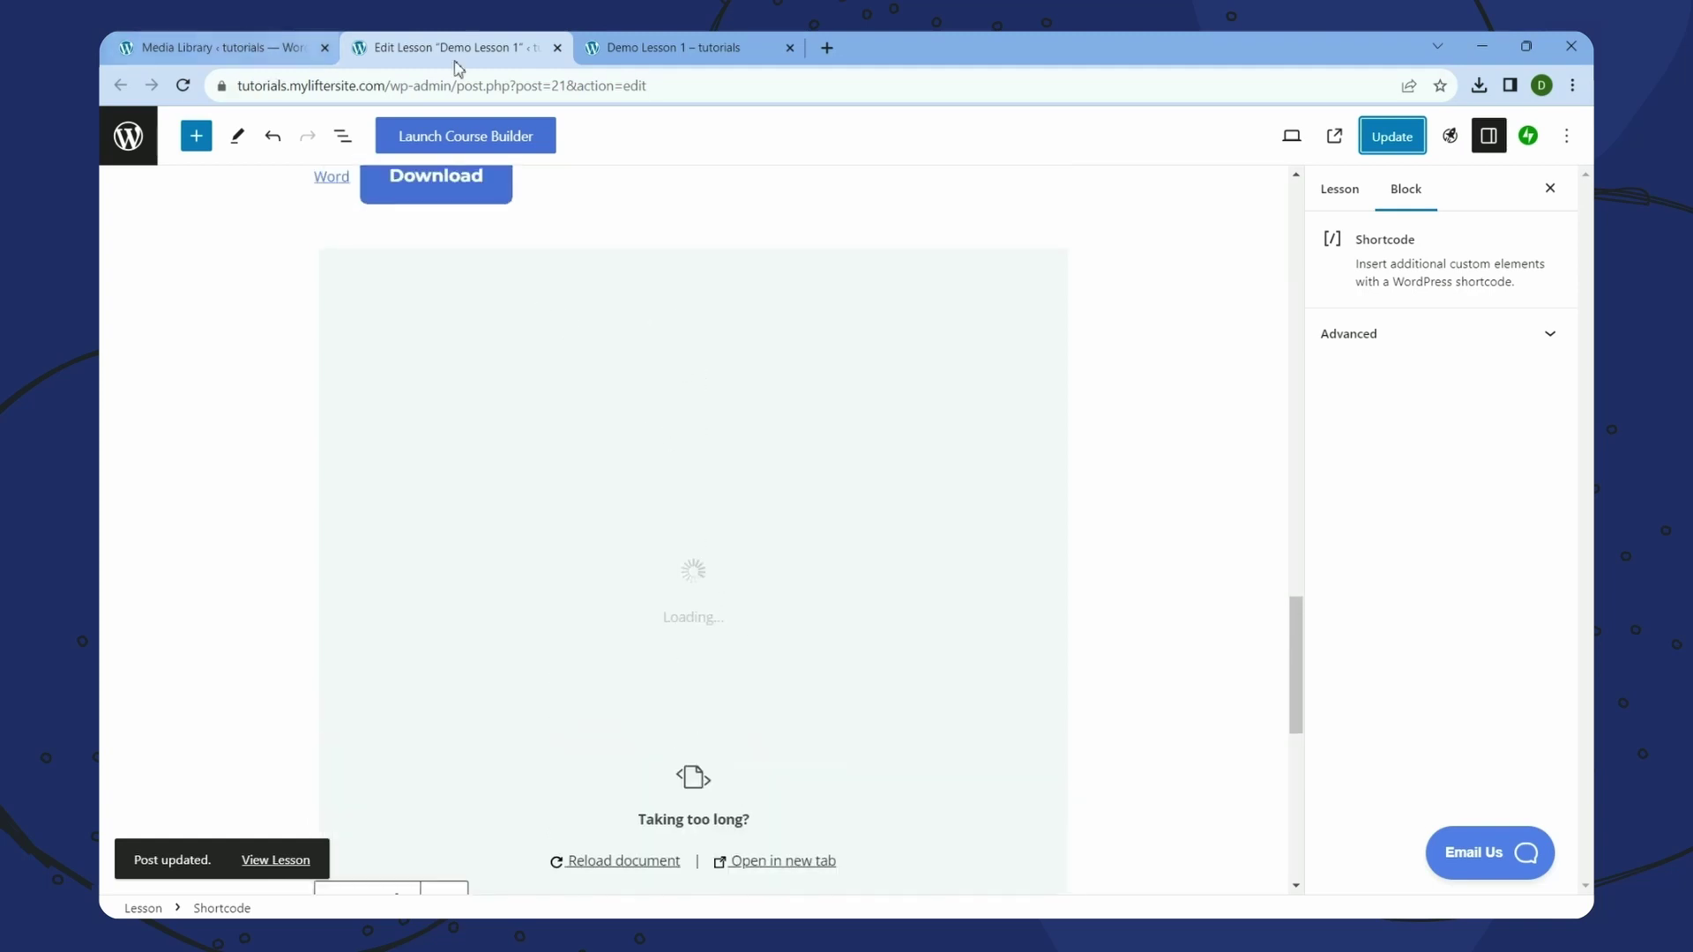
pyautogui.click(697, 48)
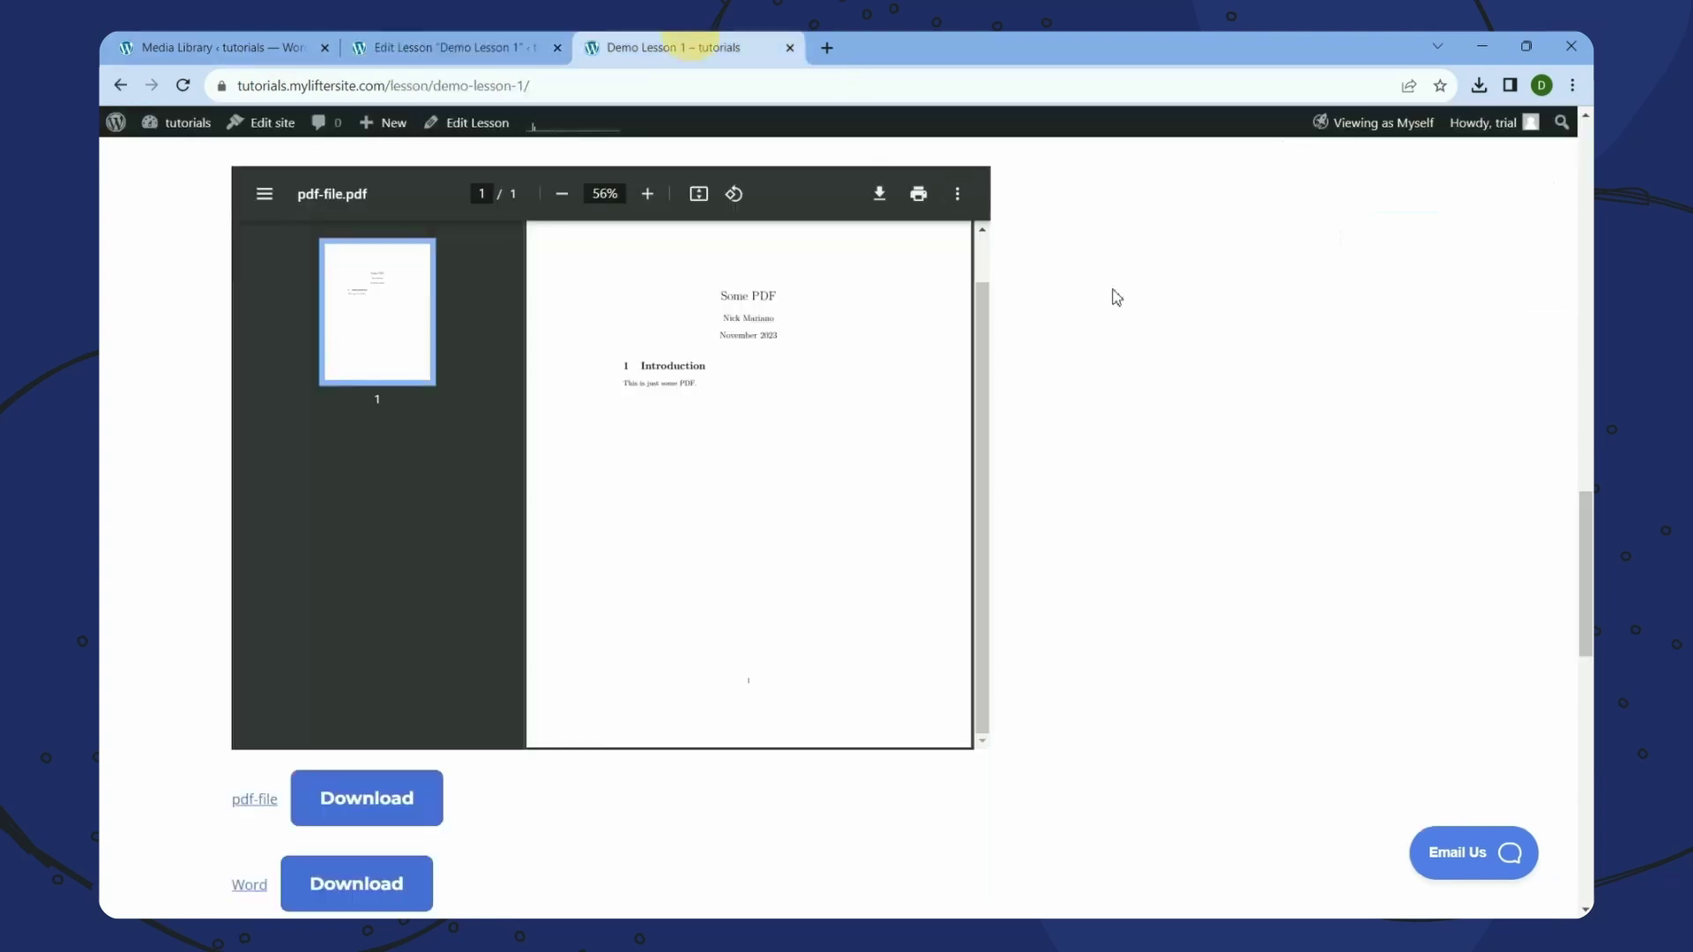
pyautogui.rightClick(1204, 341)
pyautogui.click(1274, 411)
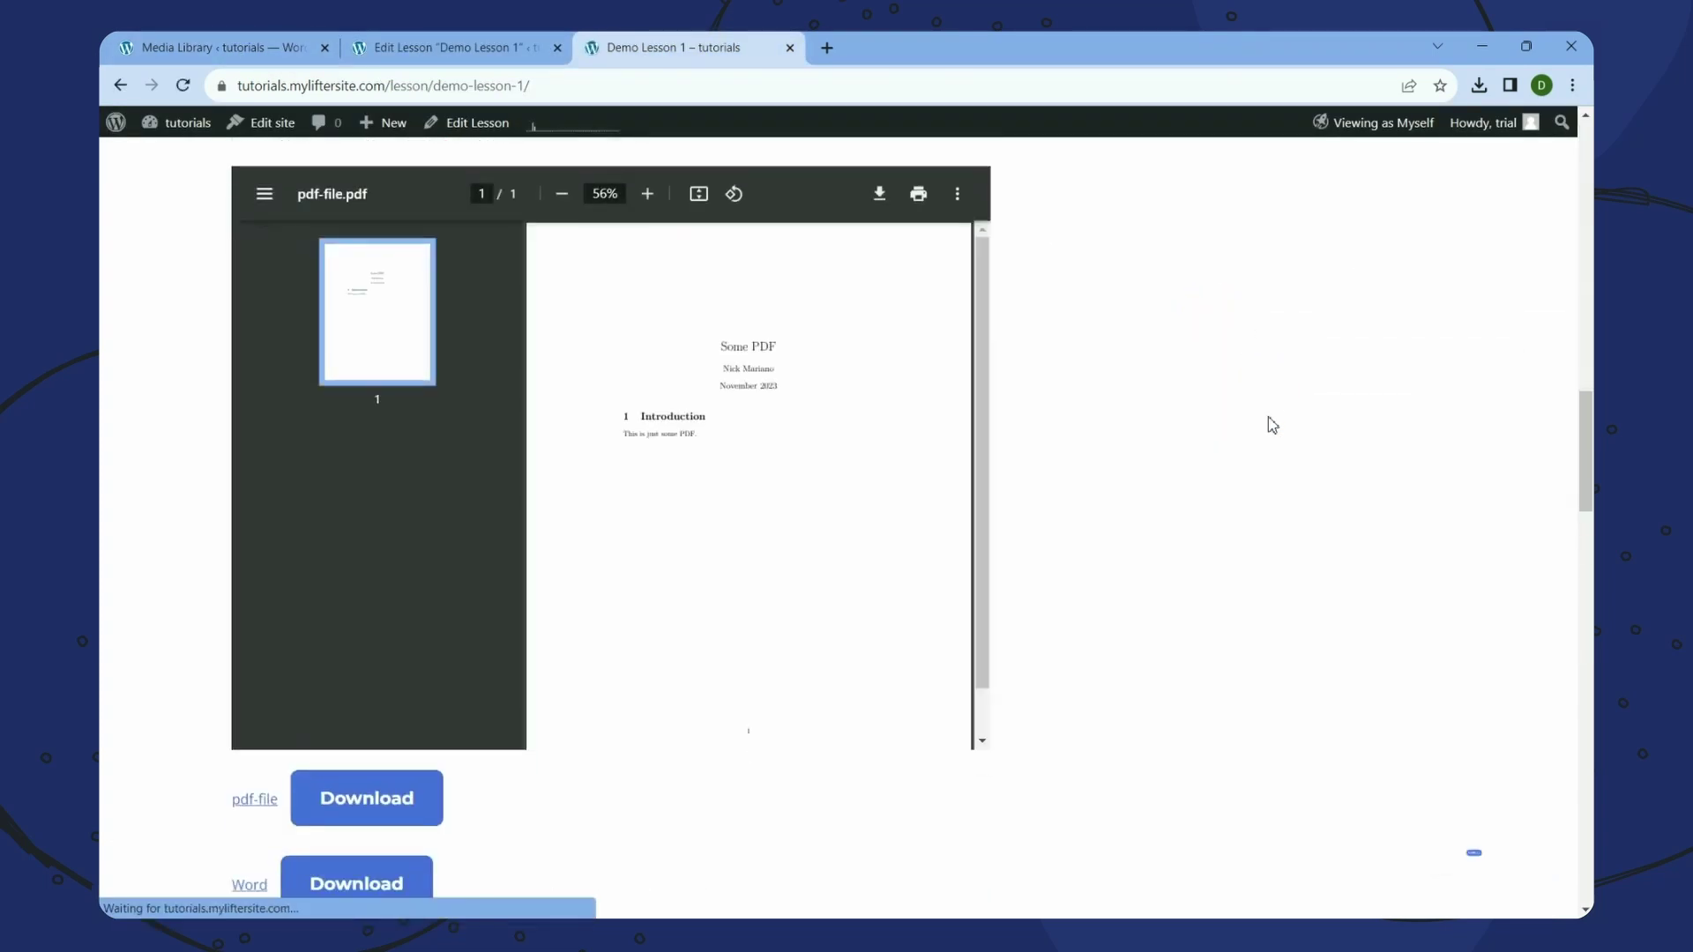
# - Compare the Document block embed with the shortcode PDF embed on the published lesson page, and return to the lesson editor
pyautogui.scroll(-3, 1272, 425)
pyautogui.scroll(-10, 1311, 605)
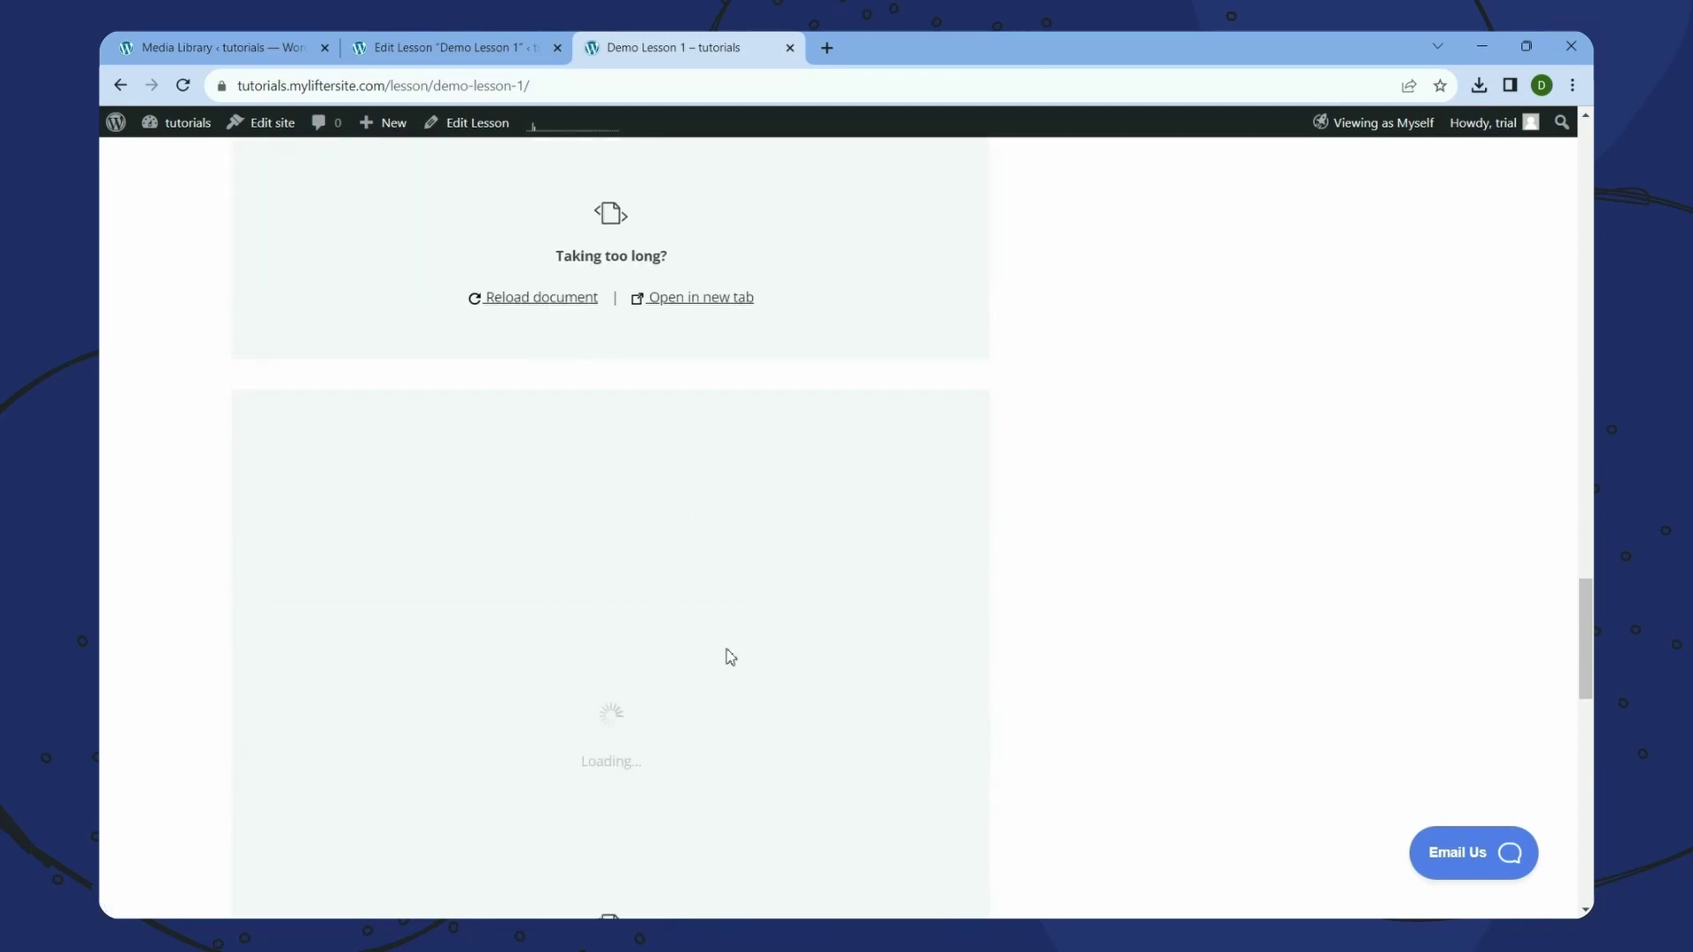
pyautogui.scroll(-2, 790, 741)
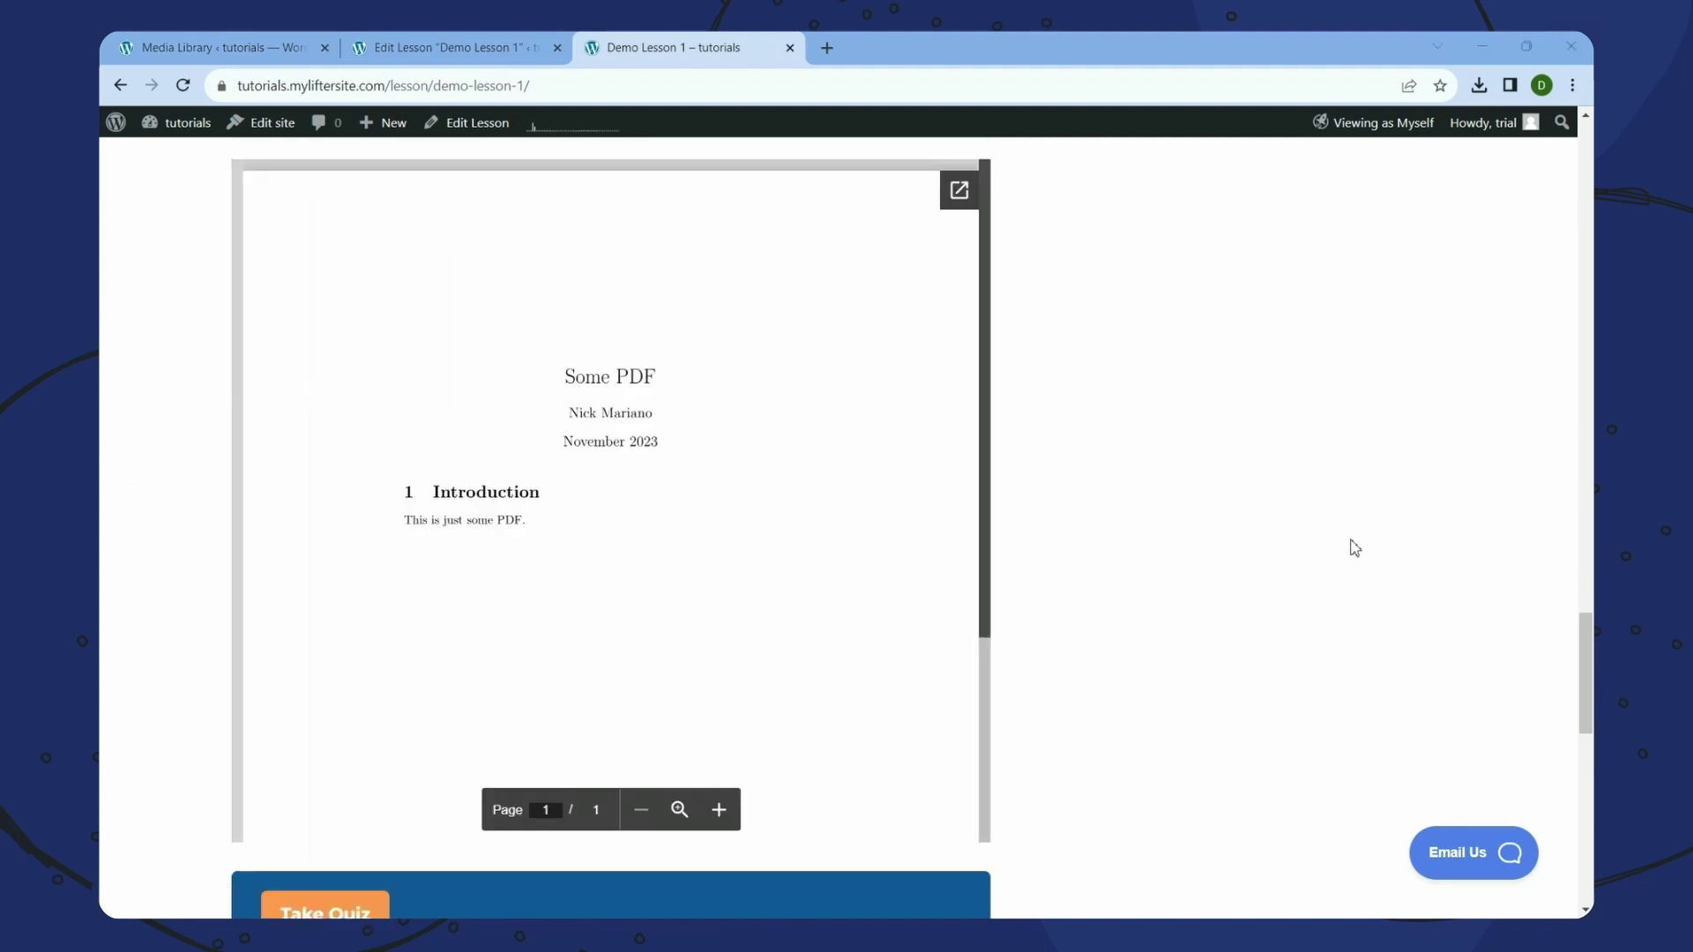
pyautogui.scroll(10, 1356, 547)
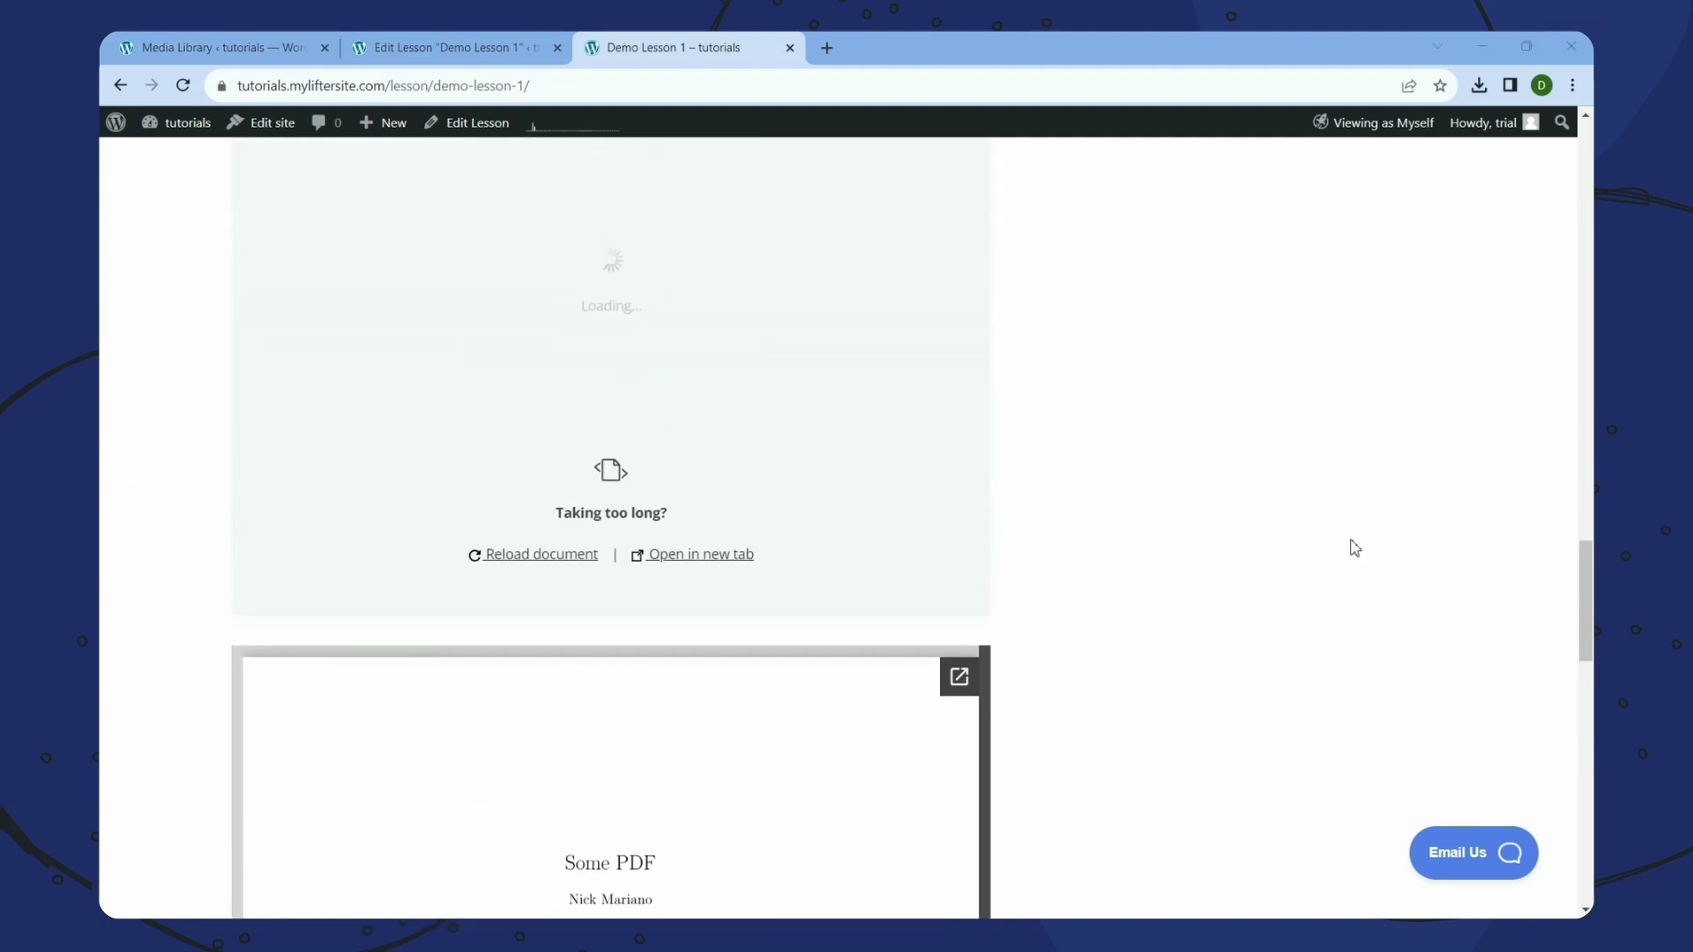
pyautogui.scroll(-5, 1355, 548)
pyautogui.scroll(-5, 1356, 548)
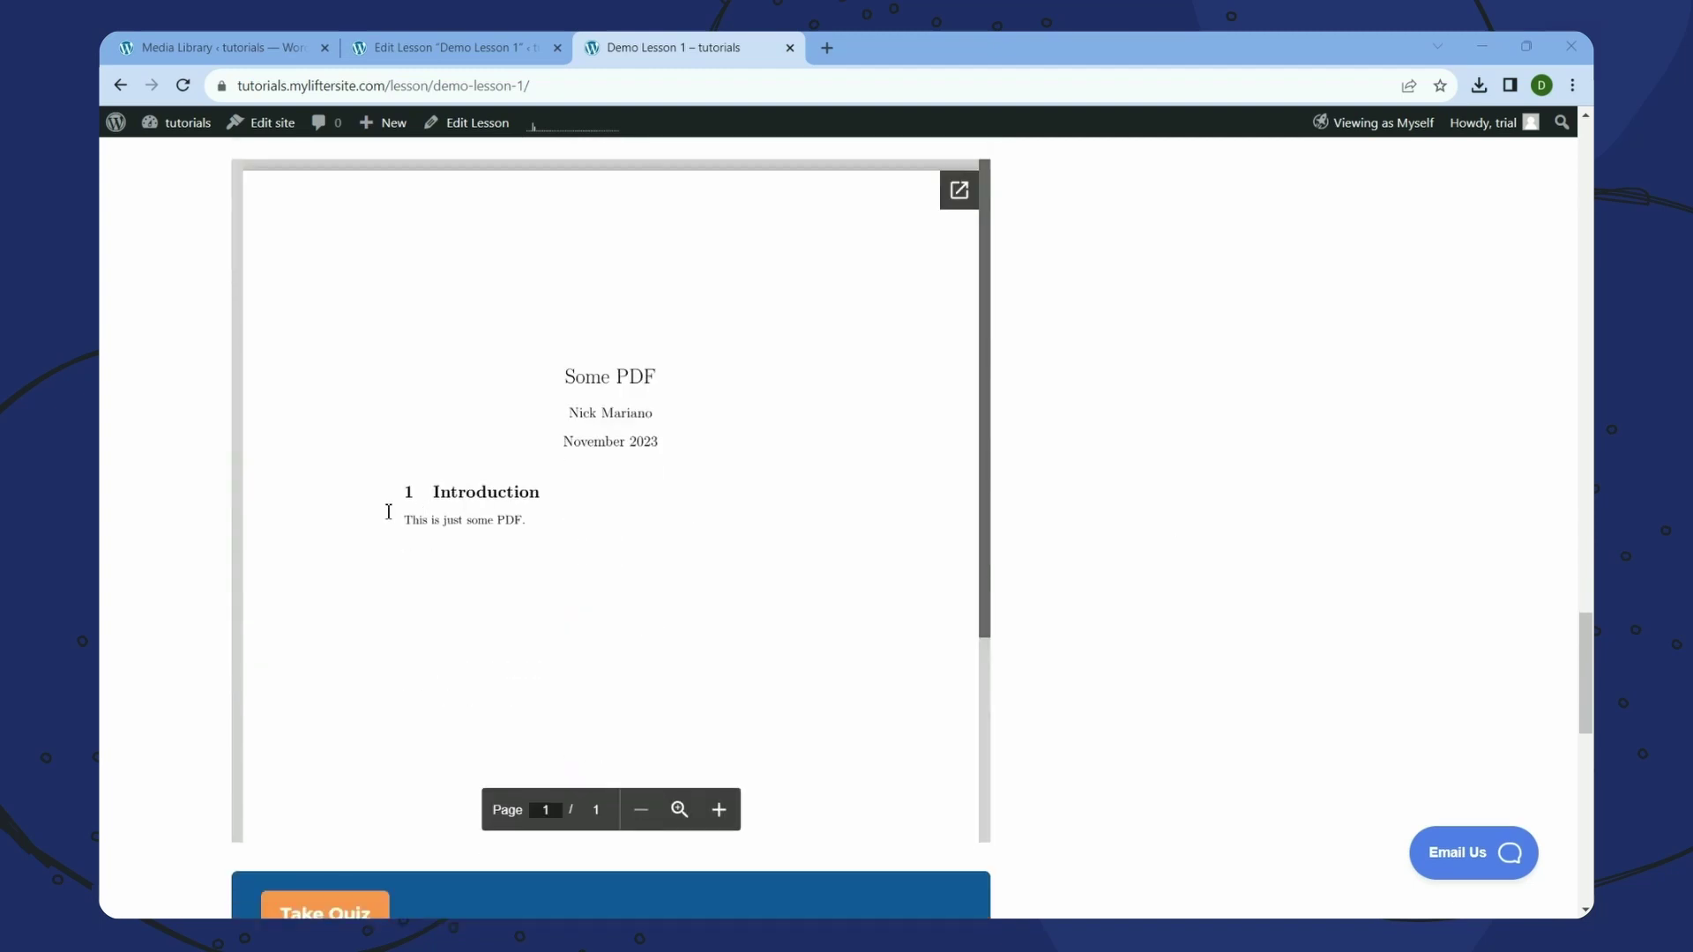
pyautogui.scroll(8, 818, 562)
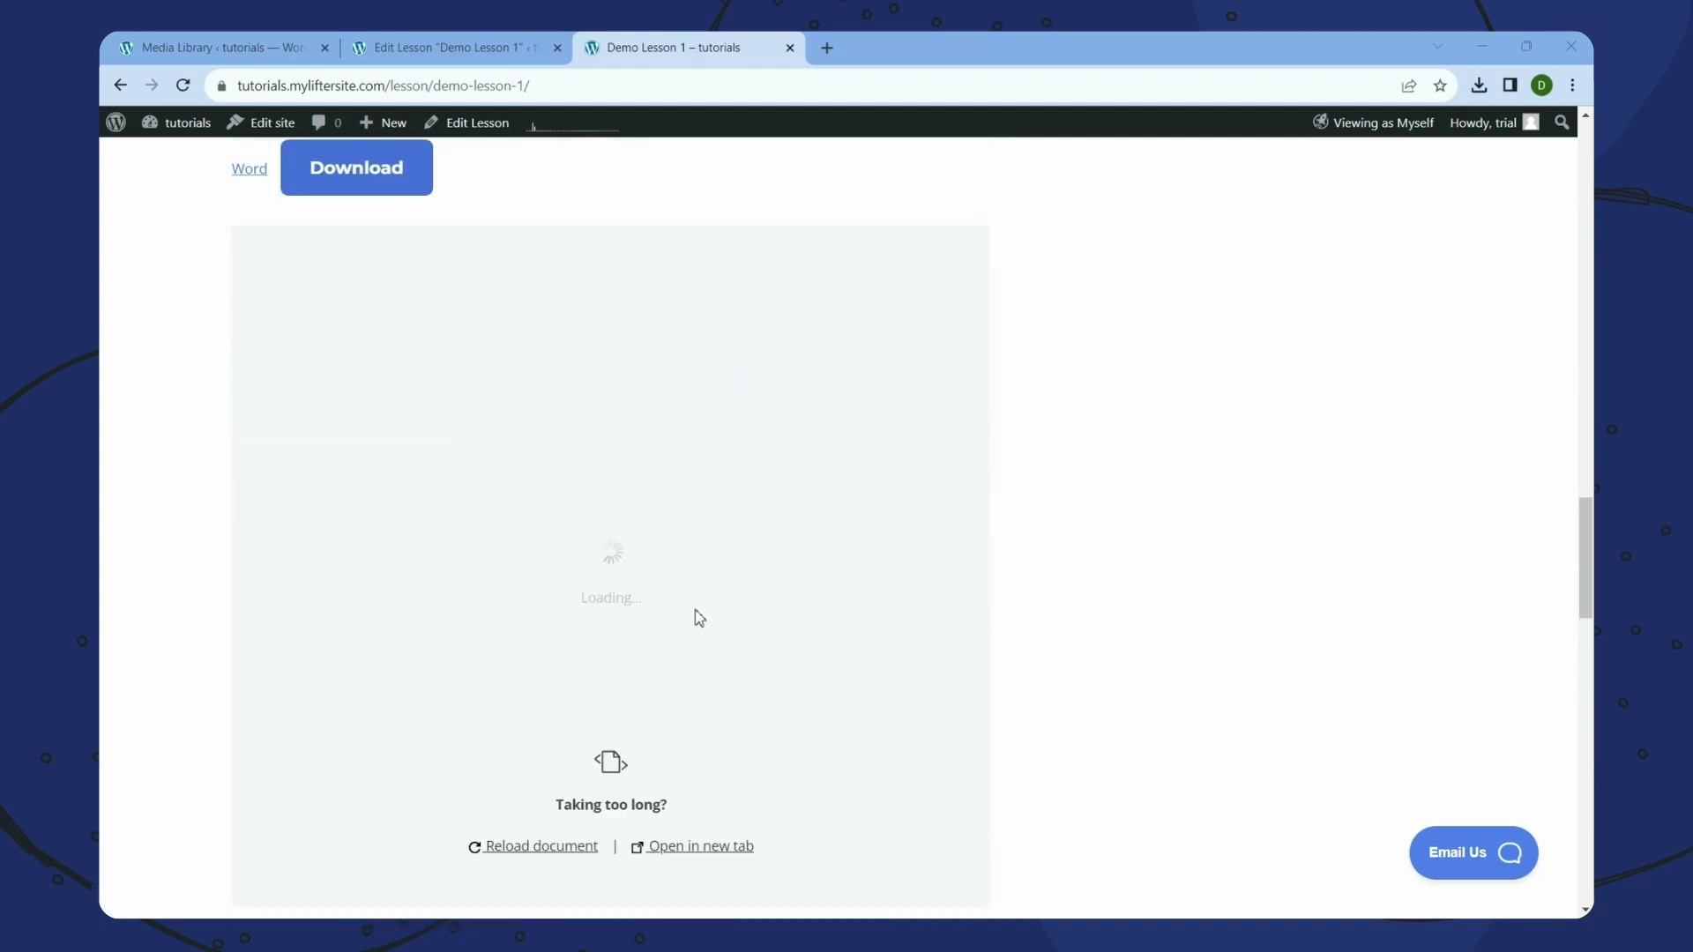
pyautogui.scroll(-6, 638, 465)
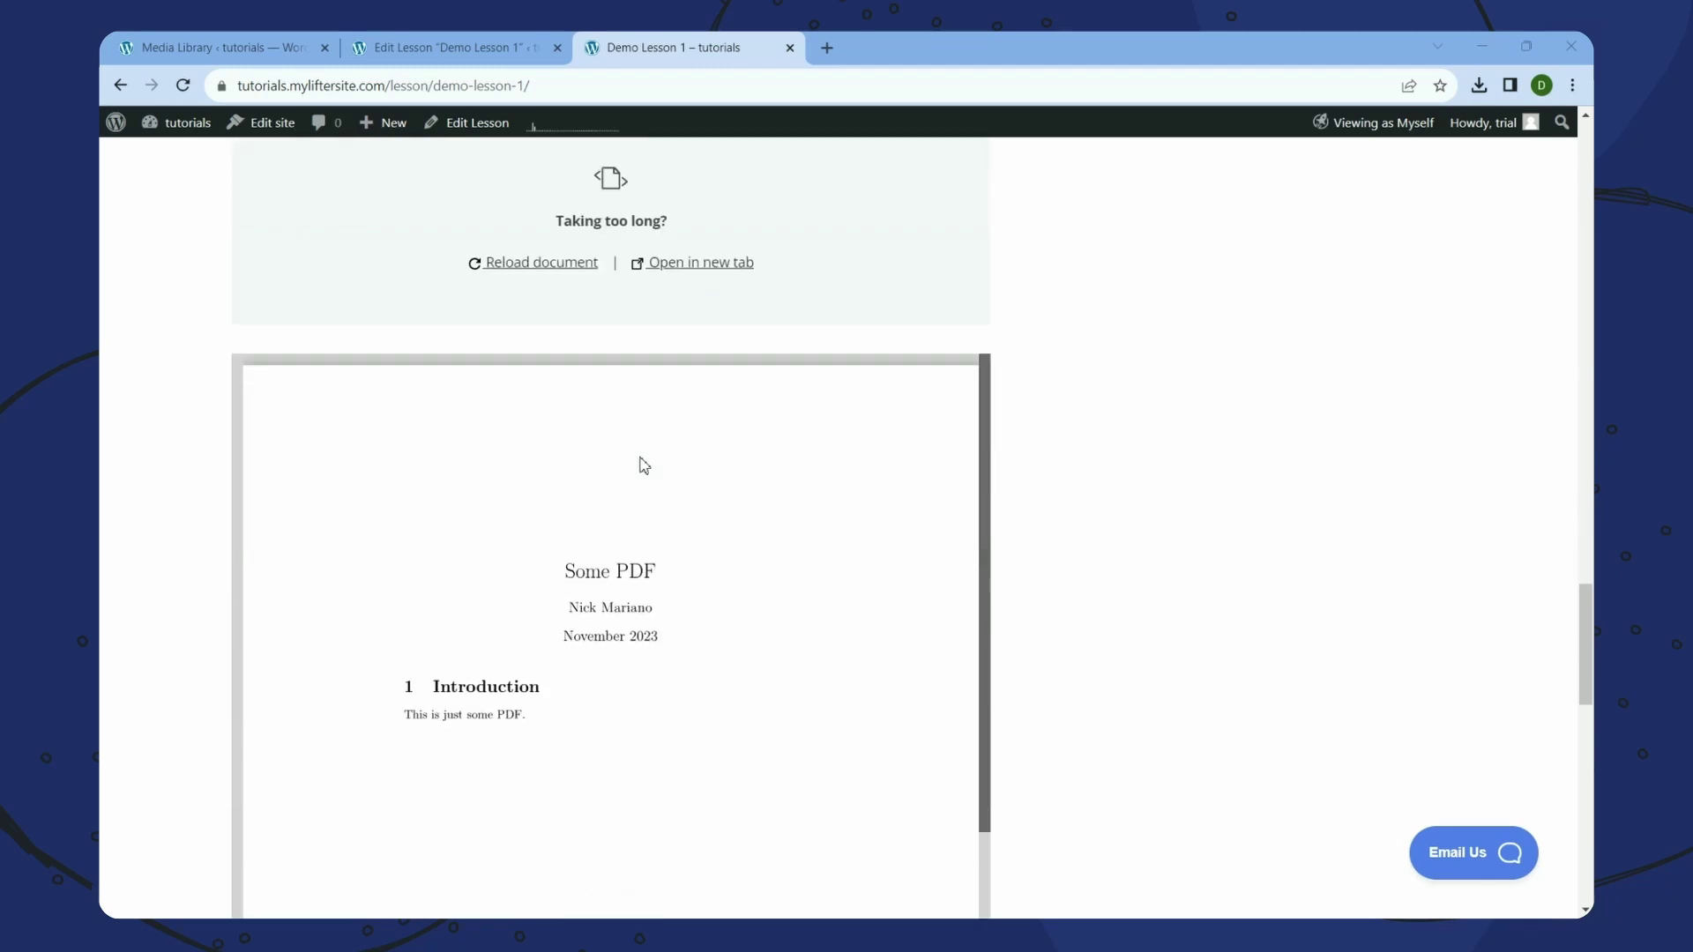
pyautogui.click(502, 47)
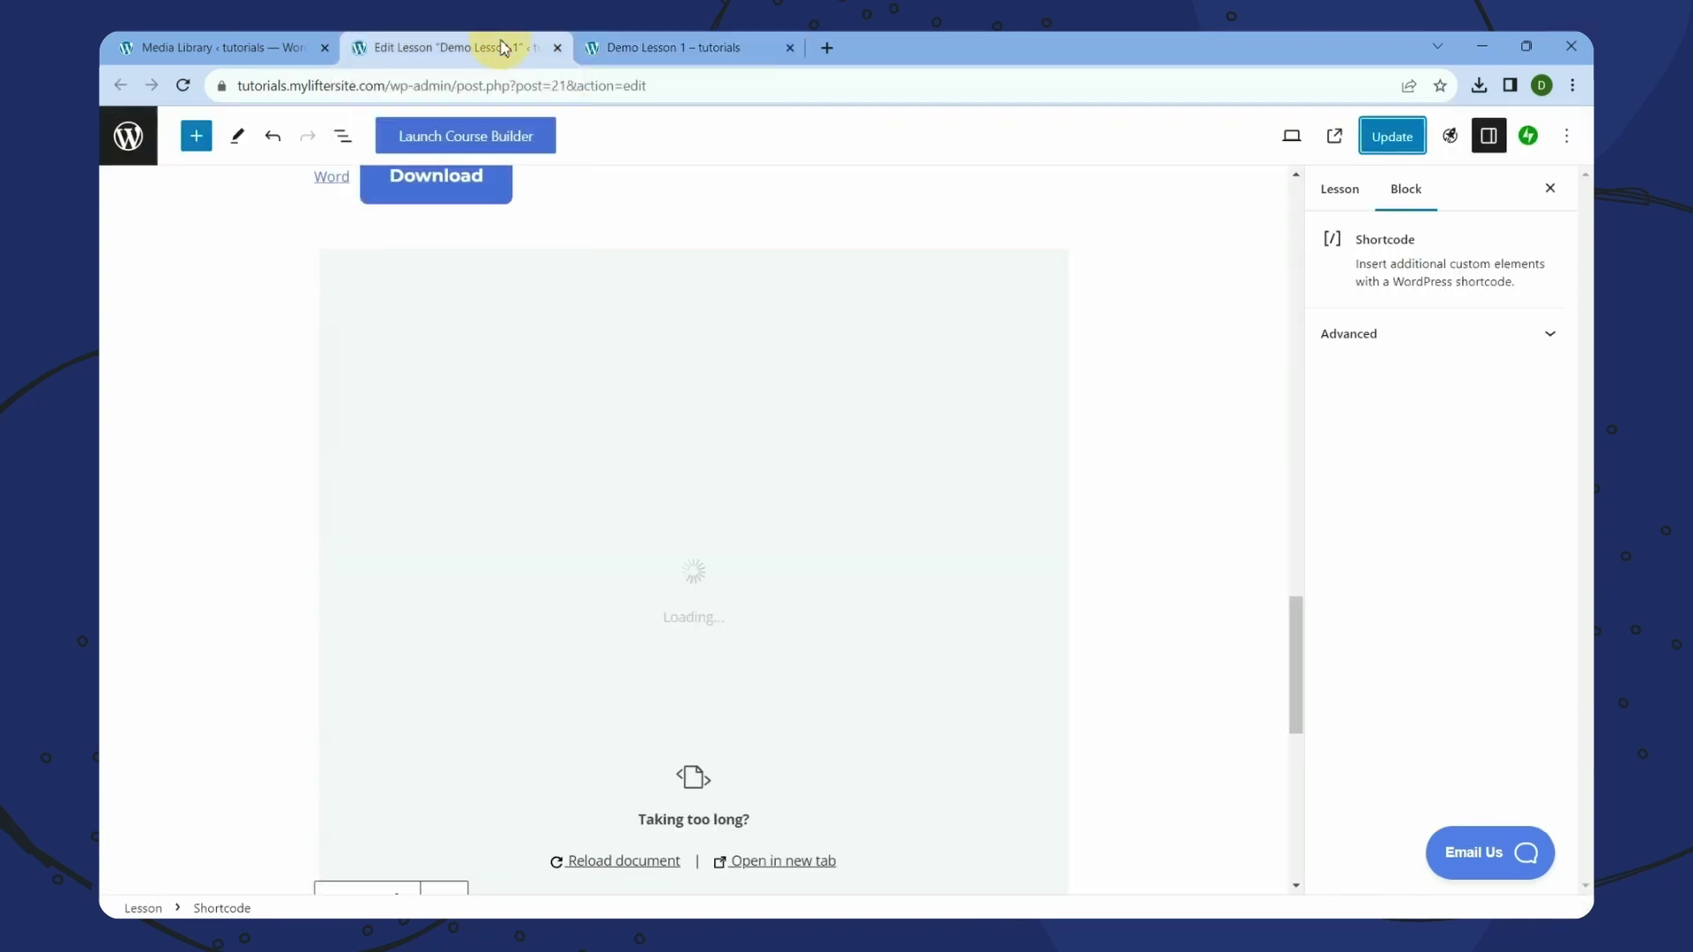
# - Add an empty block after the Take Quiz block and move Take Quiz below it, leaving the empty block under the PDF shortcode
pyautogui.scroll(-4, 1111, 644)
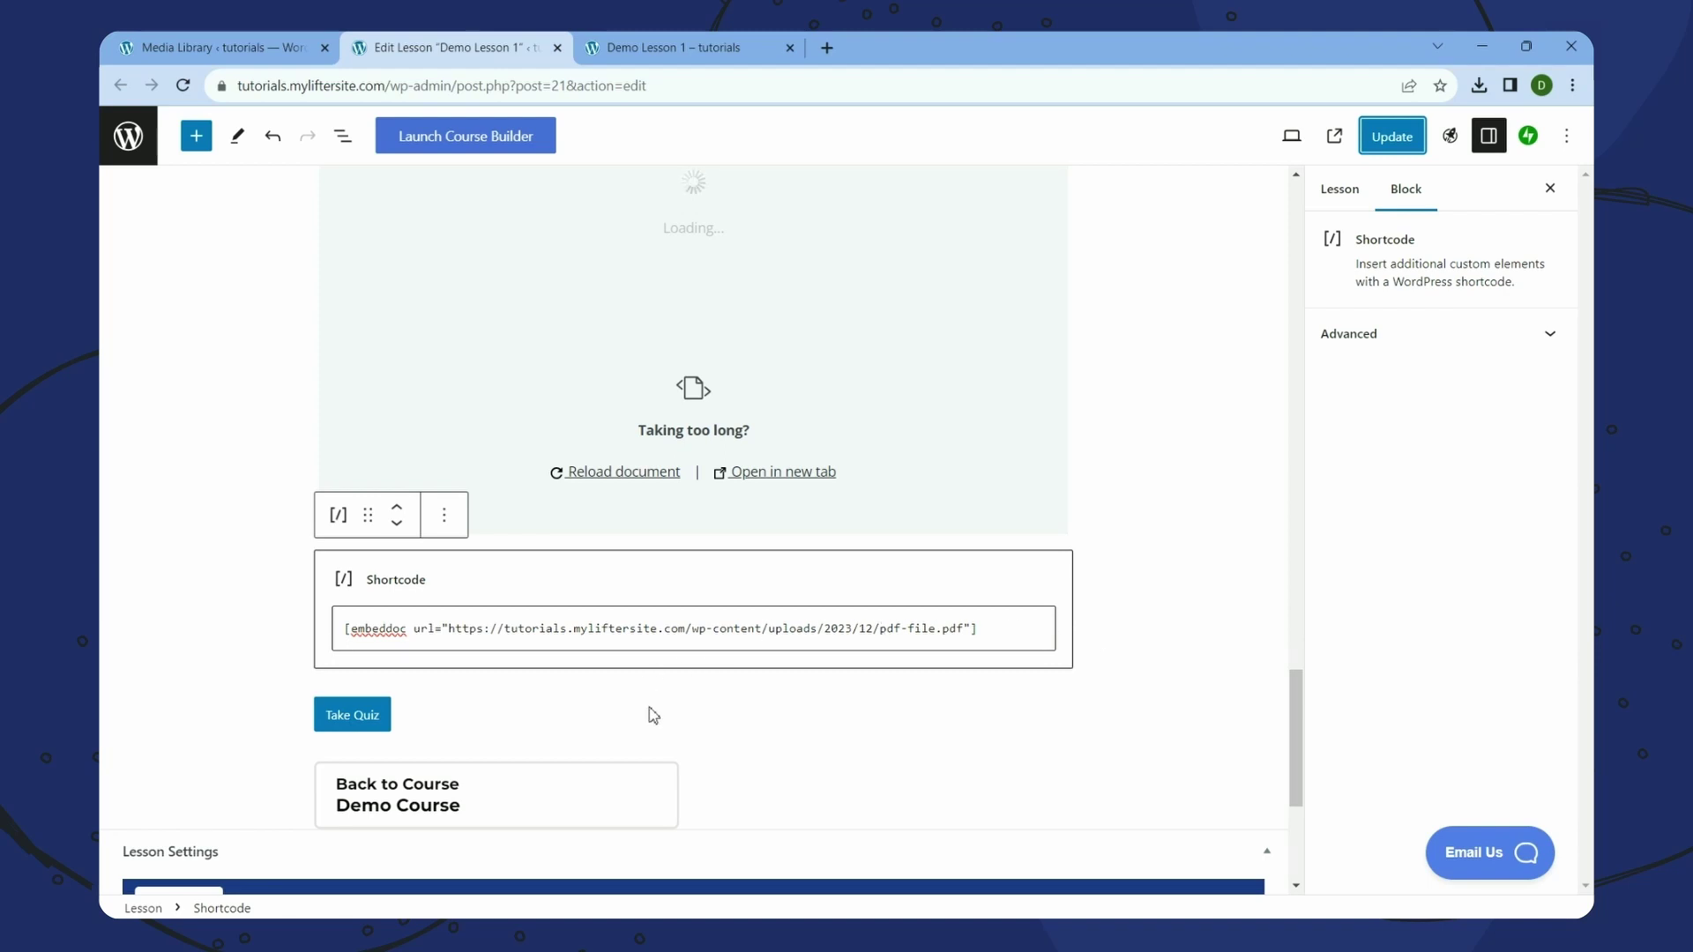
pyautogui.click(598, 716)
pyautogui.click(691, 673)
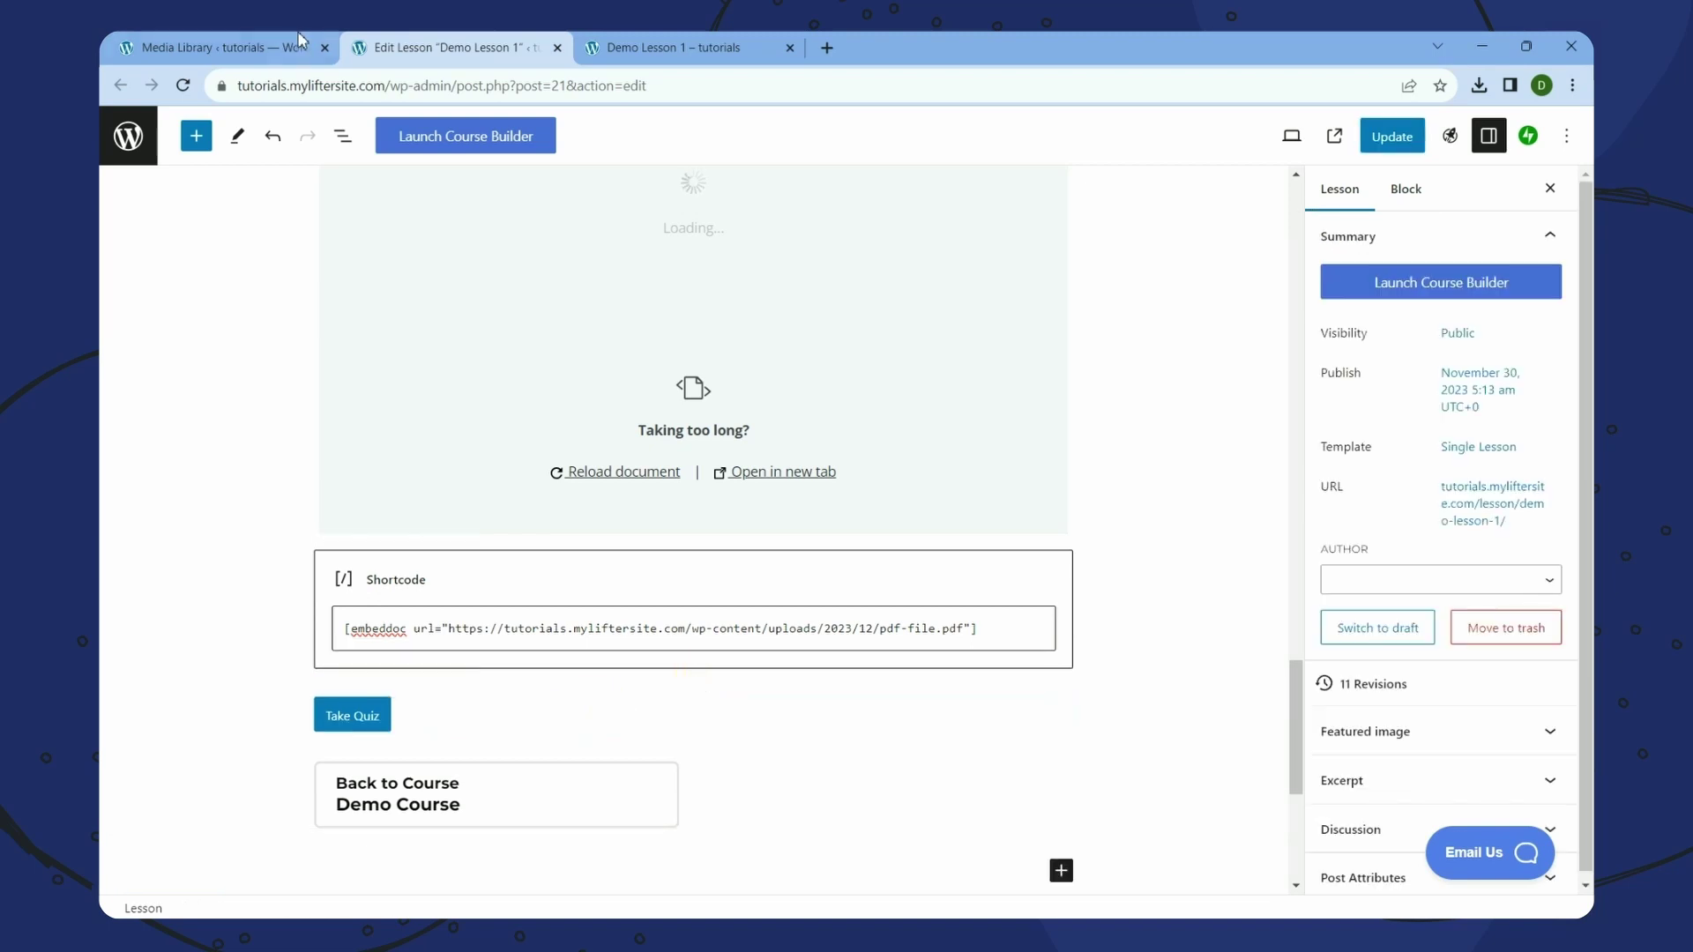
pyautogui.click(609, 706)
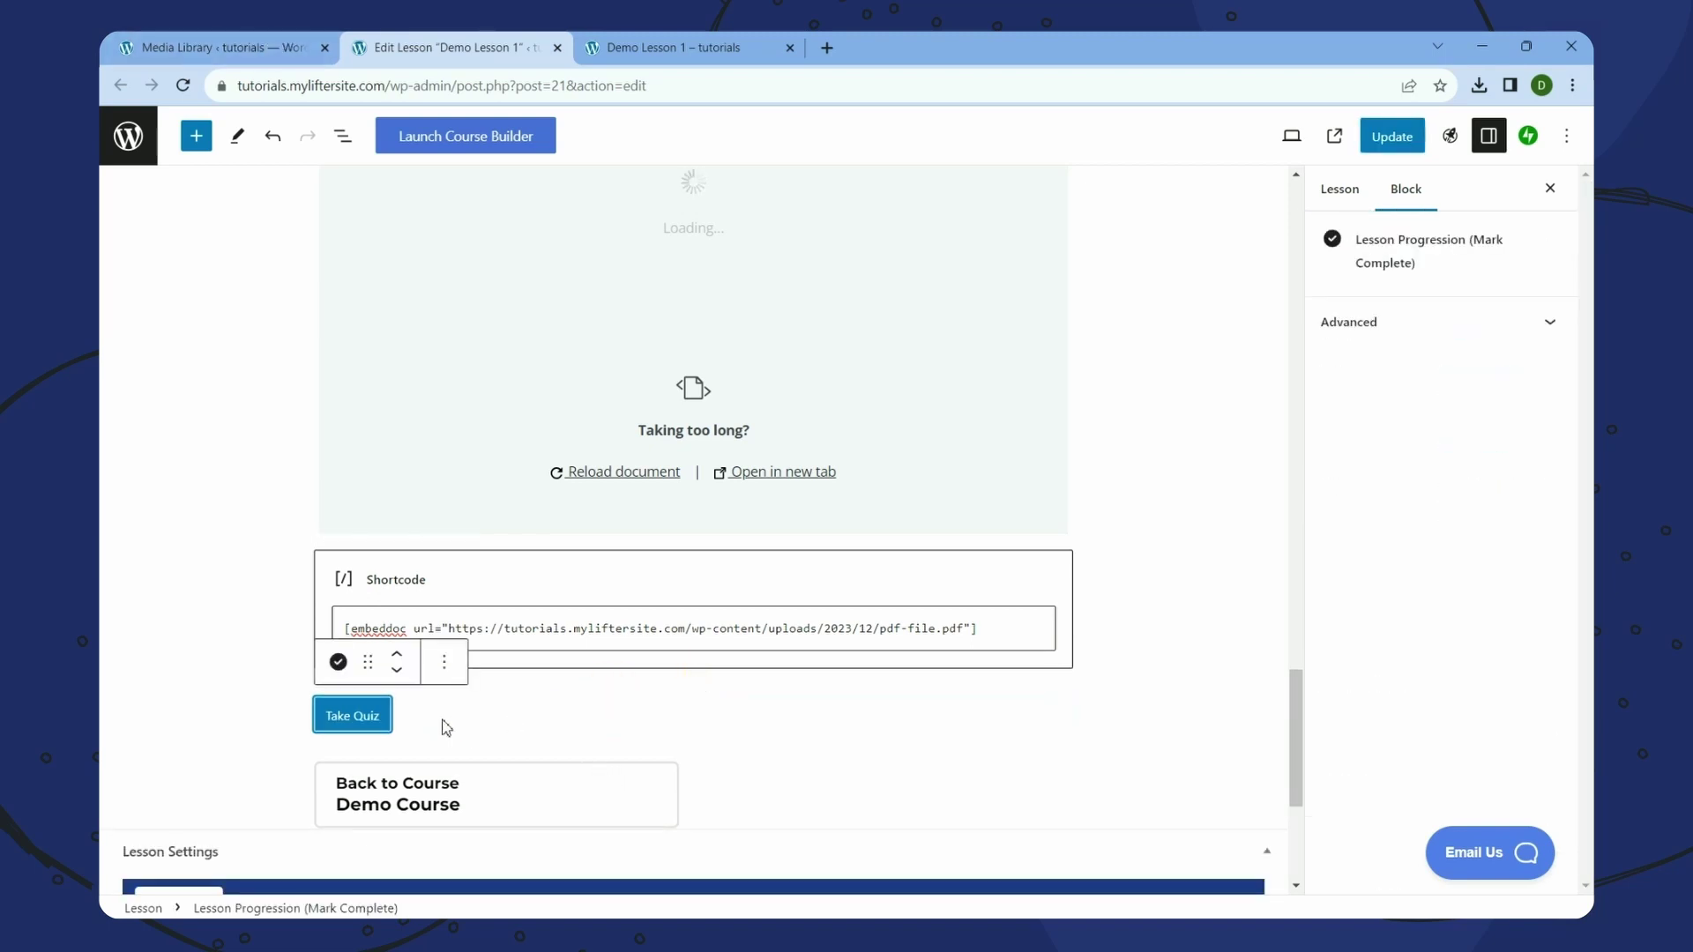
pyautogui.click(445, 668)
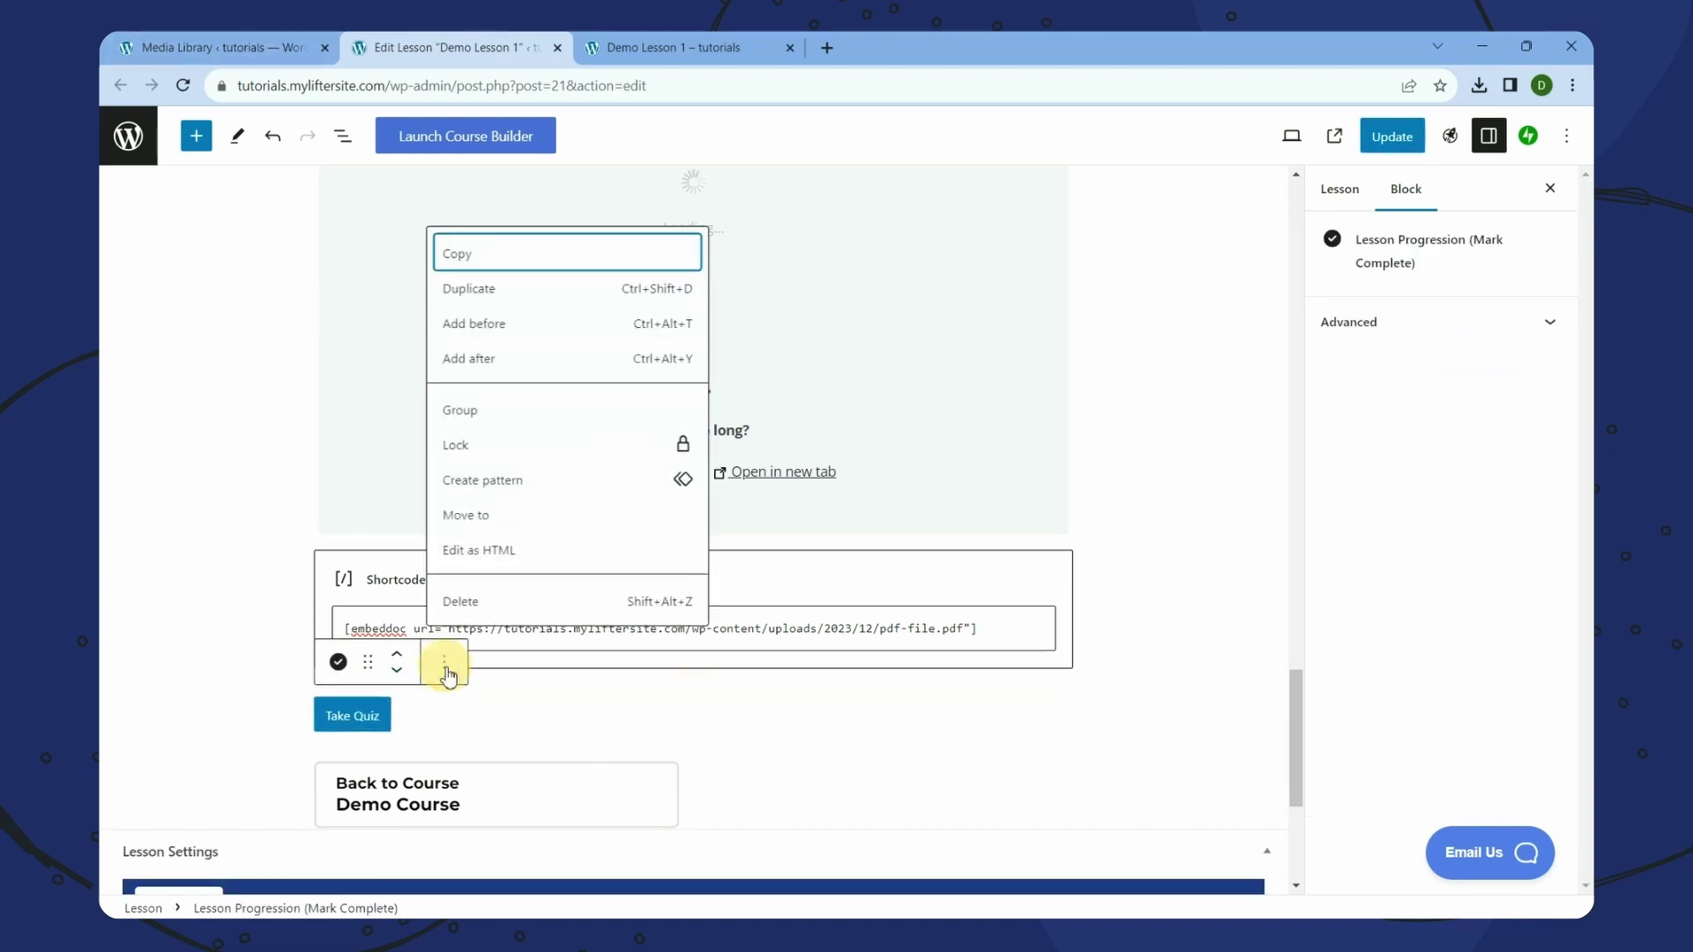
pyautogui.click(504, 361)
pyautogui.click(480, 730)
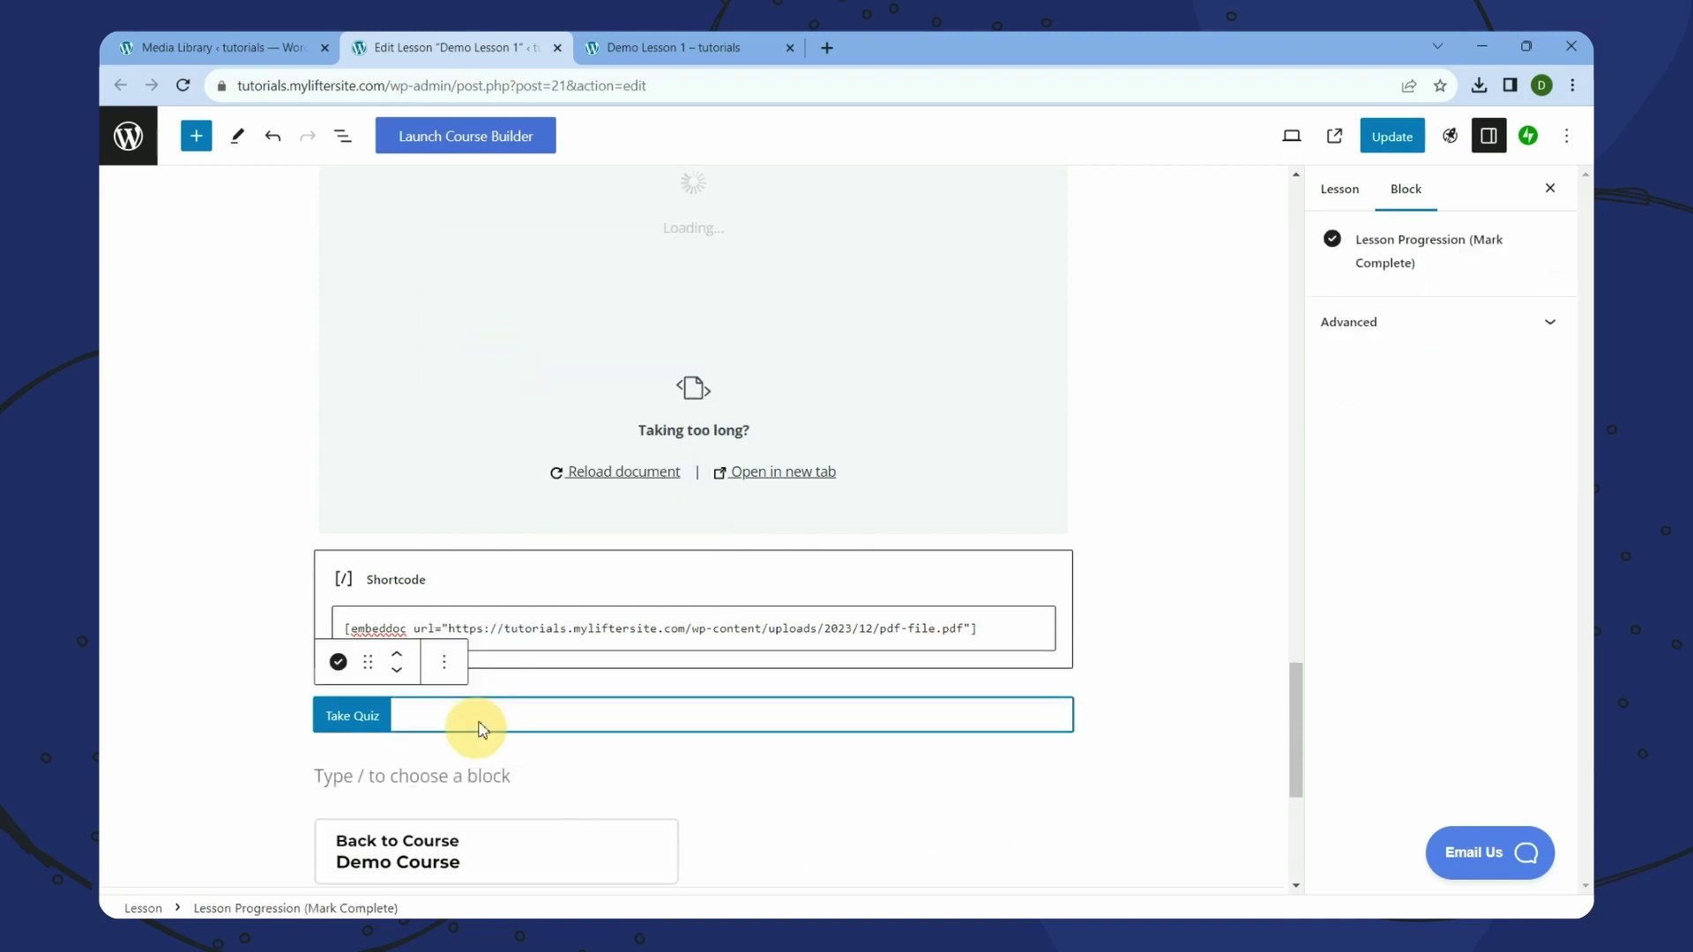
pyautogui.click(398, 675)
pyautogui.click(540, 657)
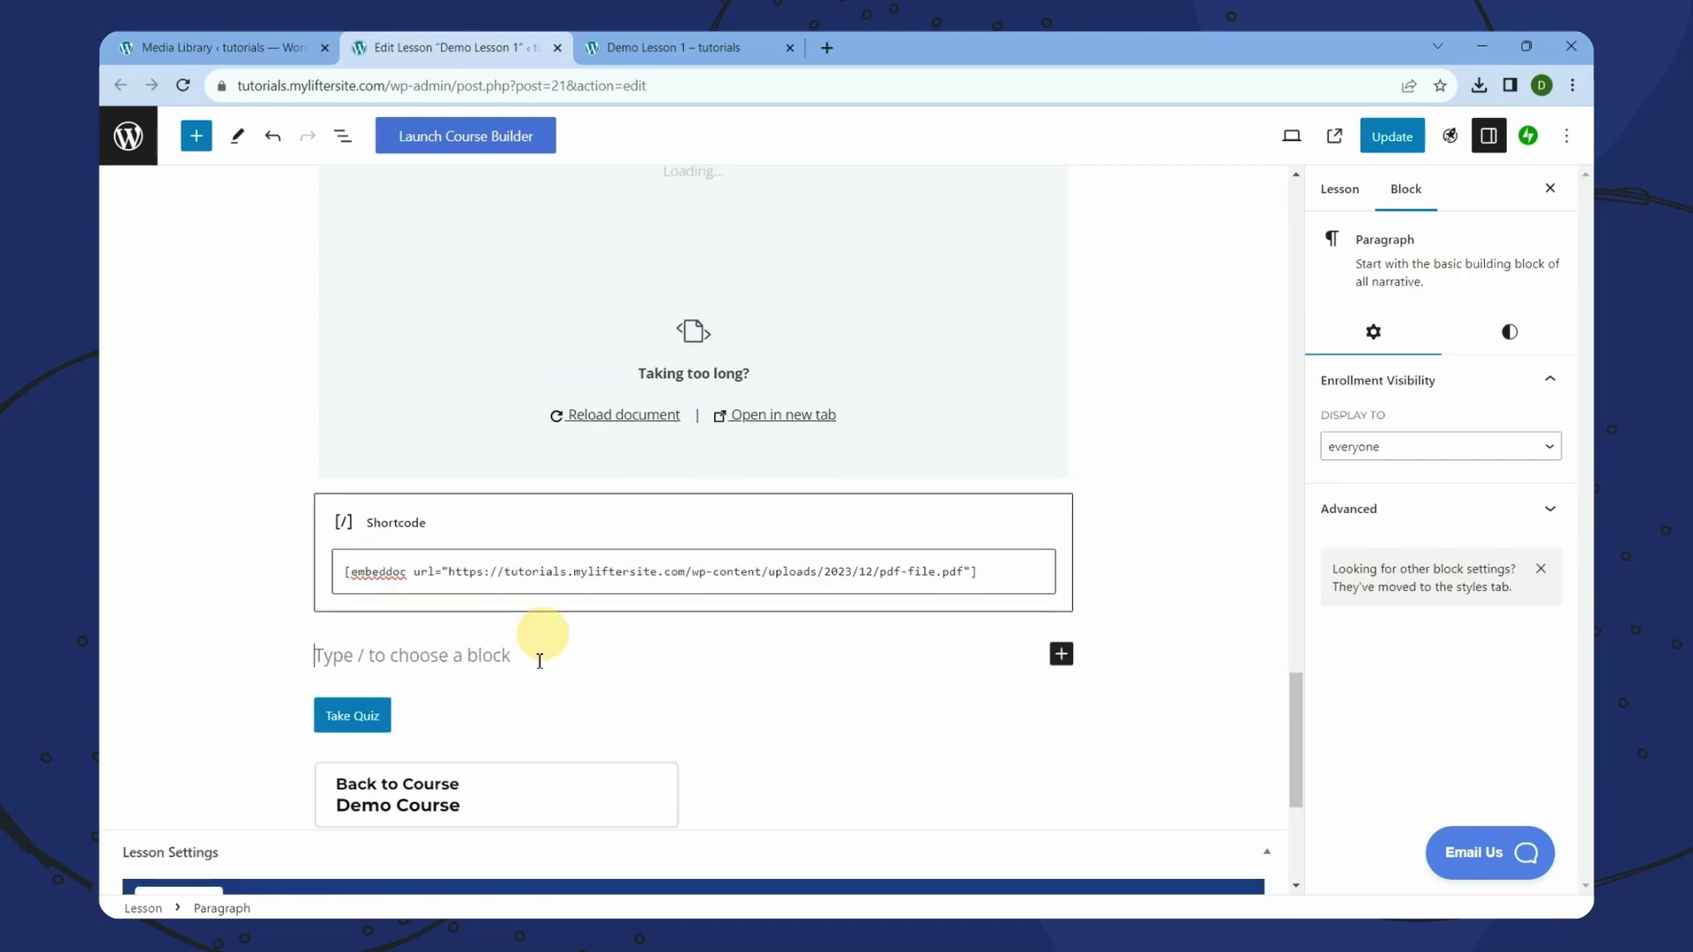
# - Turn the empty block into a Document block and embed Word.docx from the media library
pyautogui.click(1061, 653)
pyautogui.click(1220, 798)
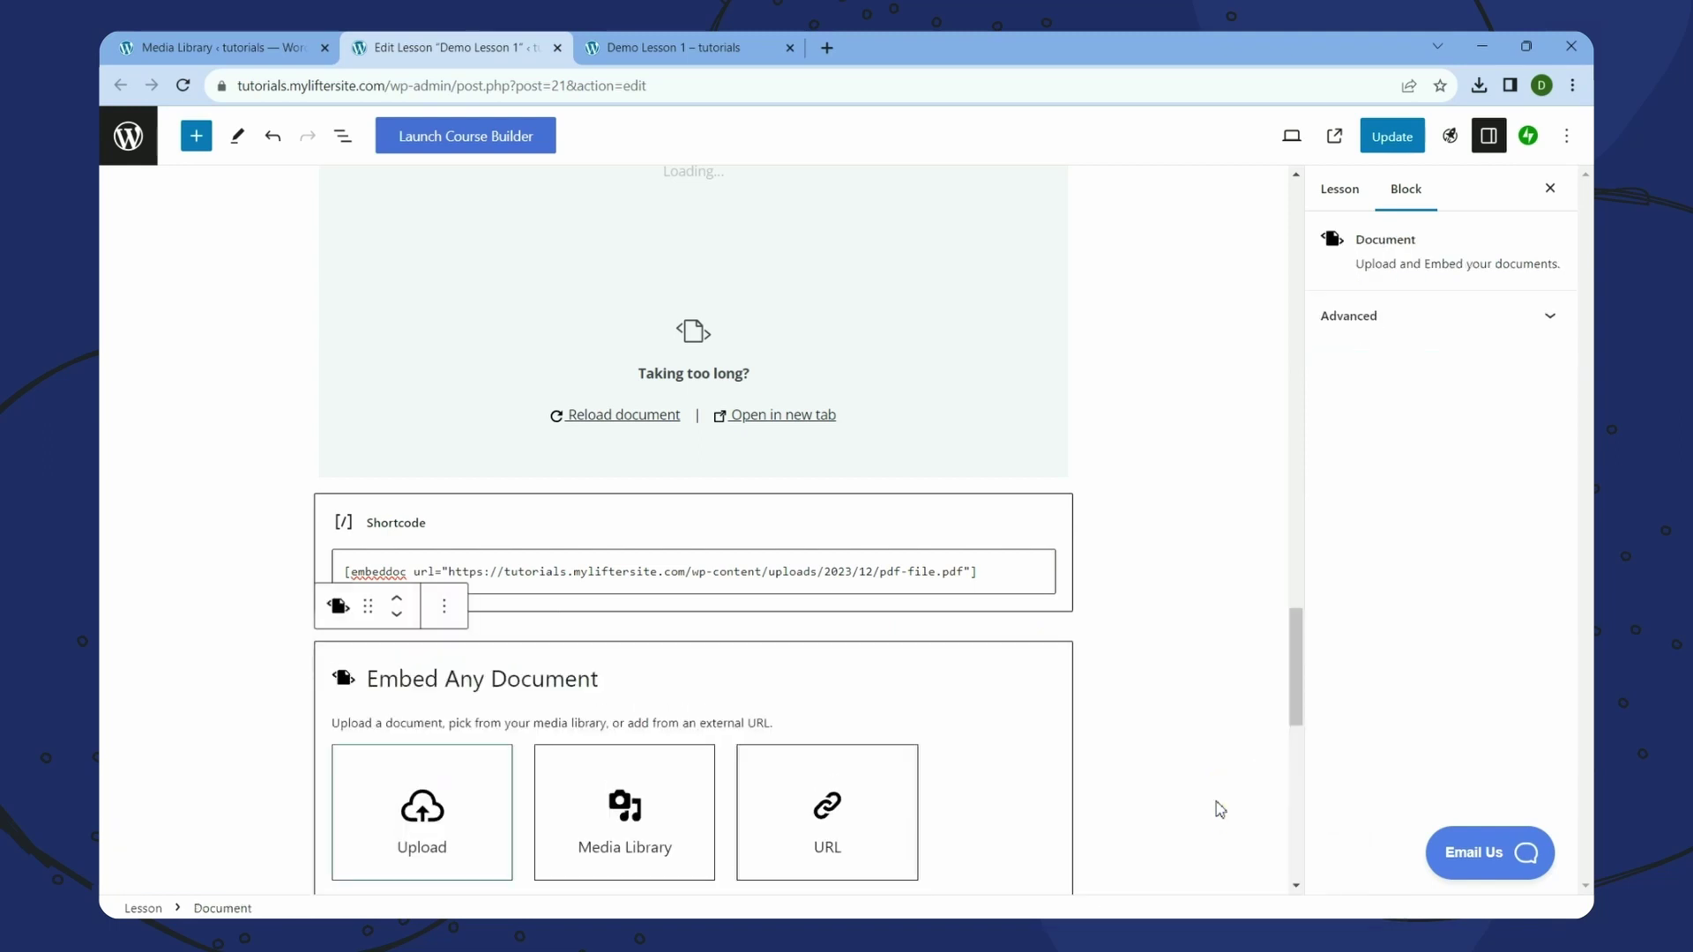
pyautogui.click(628, 809)
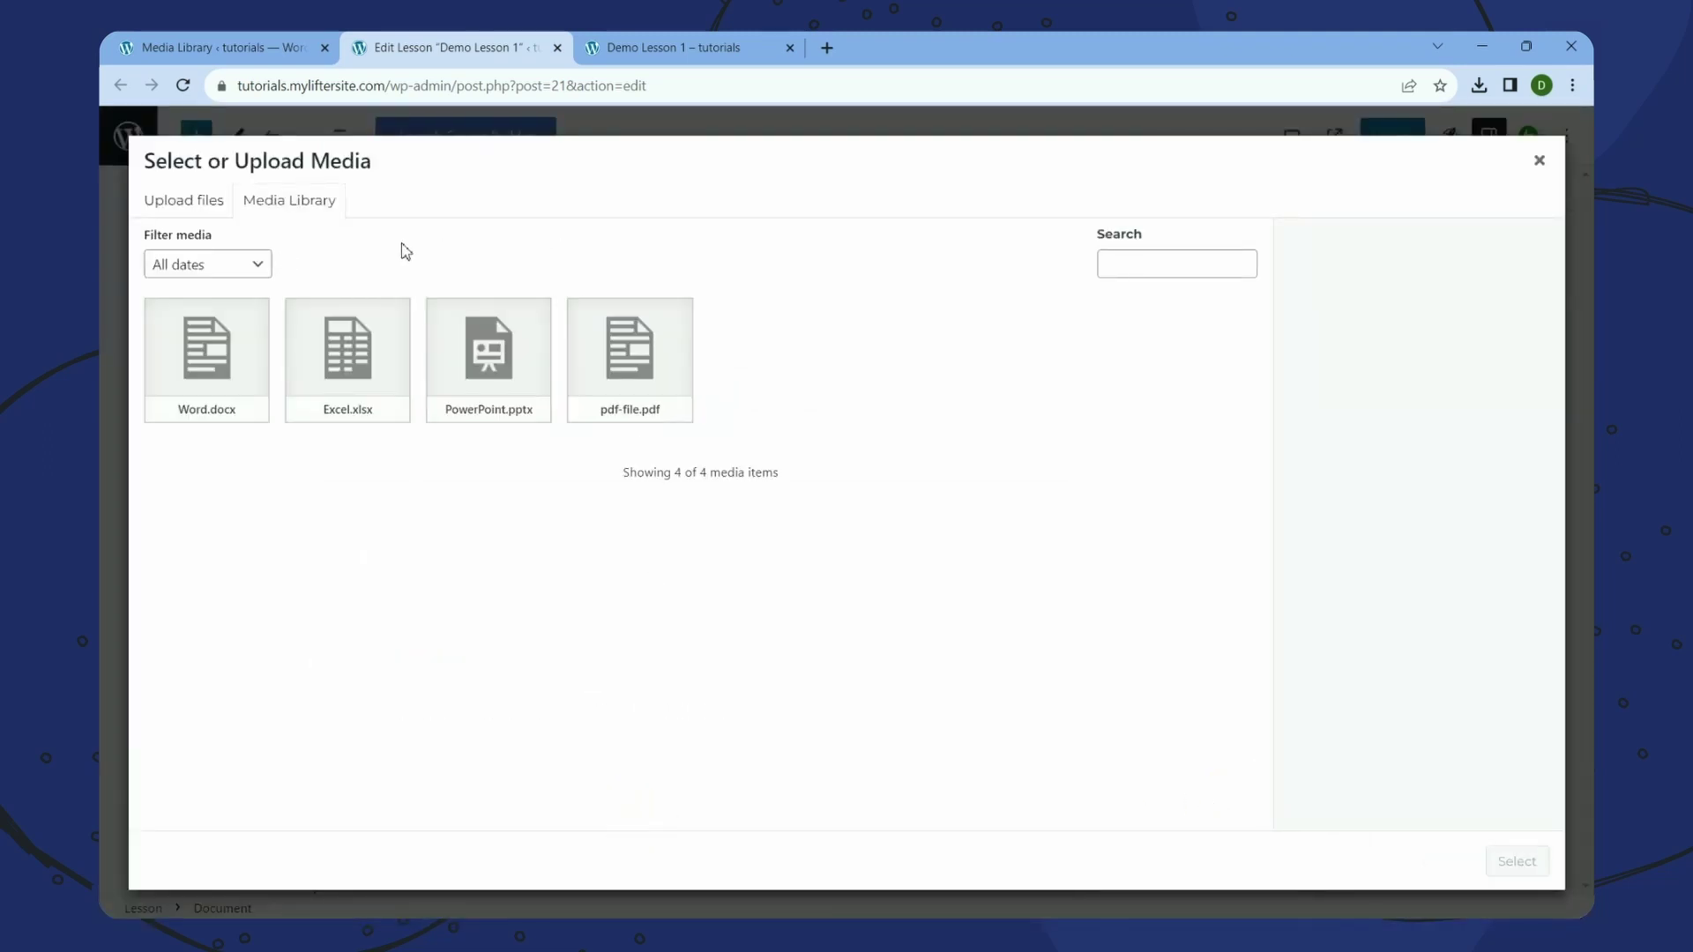
pyautogui.click(237, 344)
pyautogui.click(1528, 872)
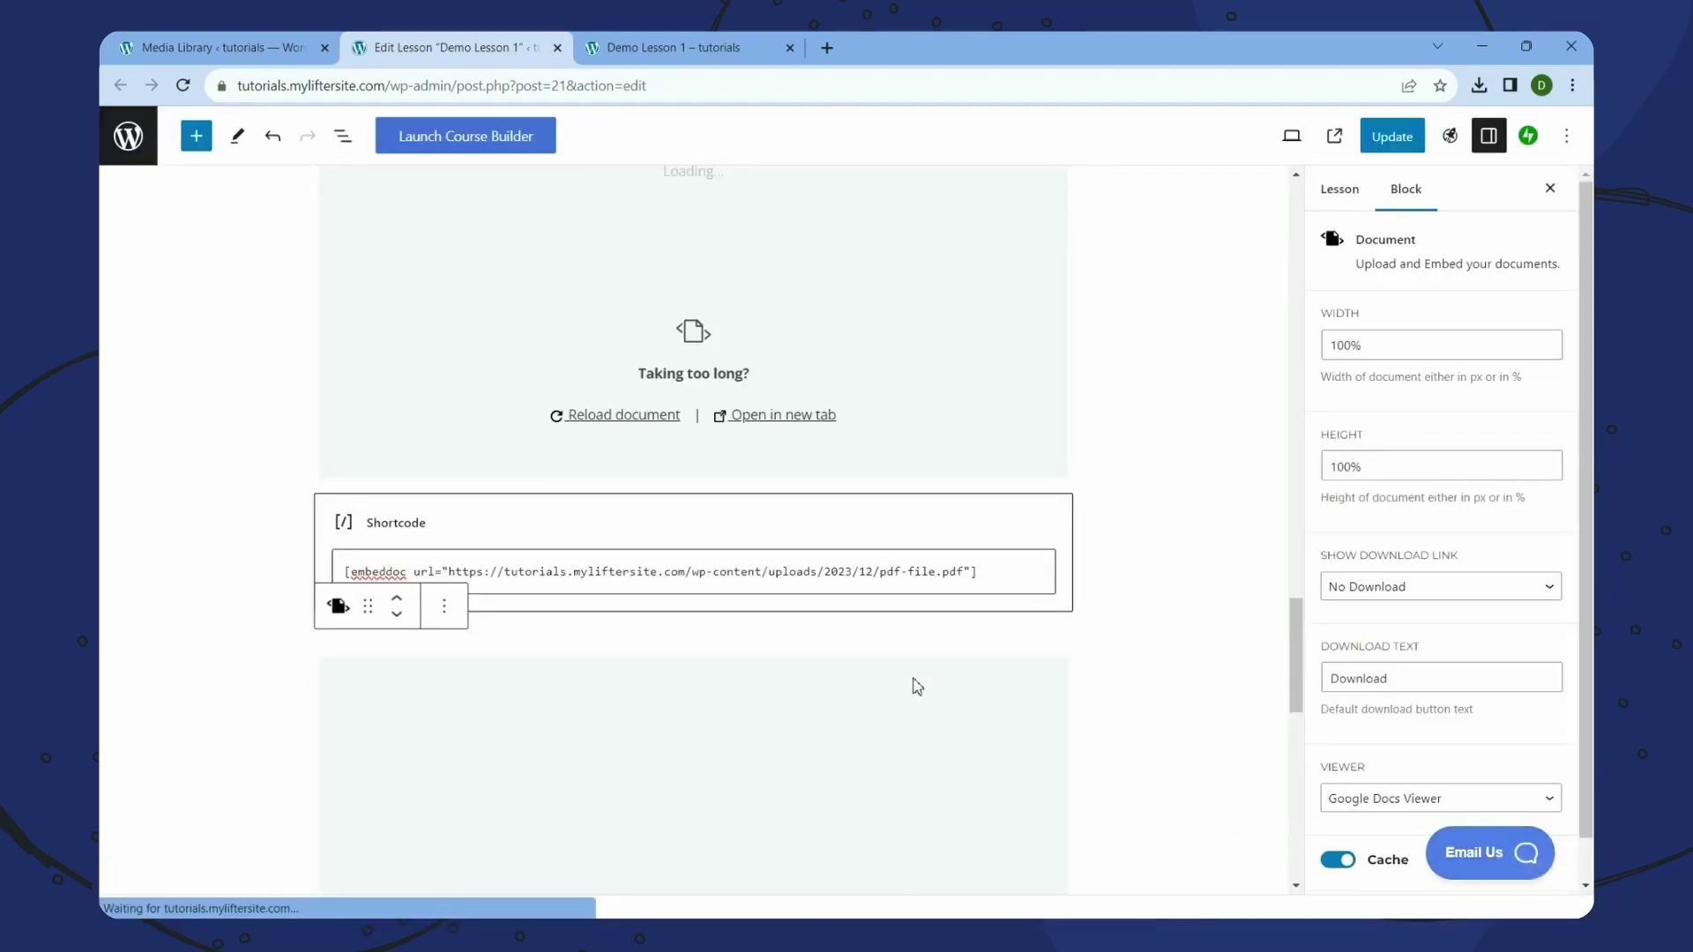
pyautogui.scroll(-8, 1260, 426)
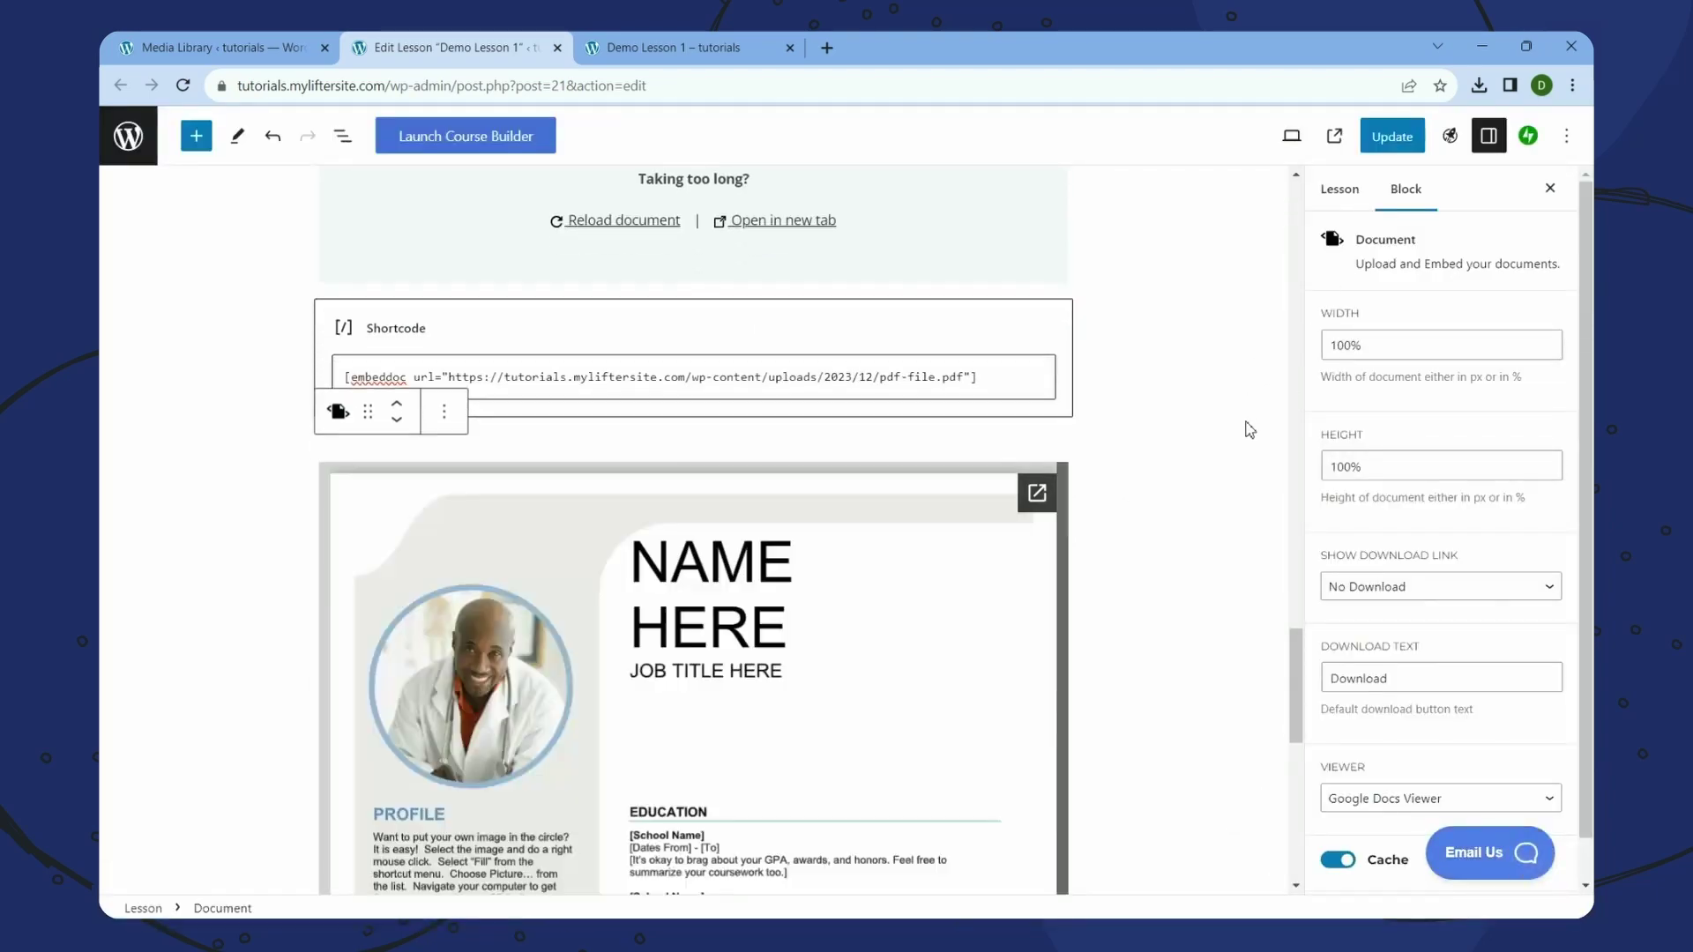
pyautogui.scroll(4, 1250, 430)
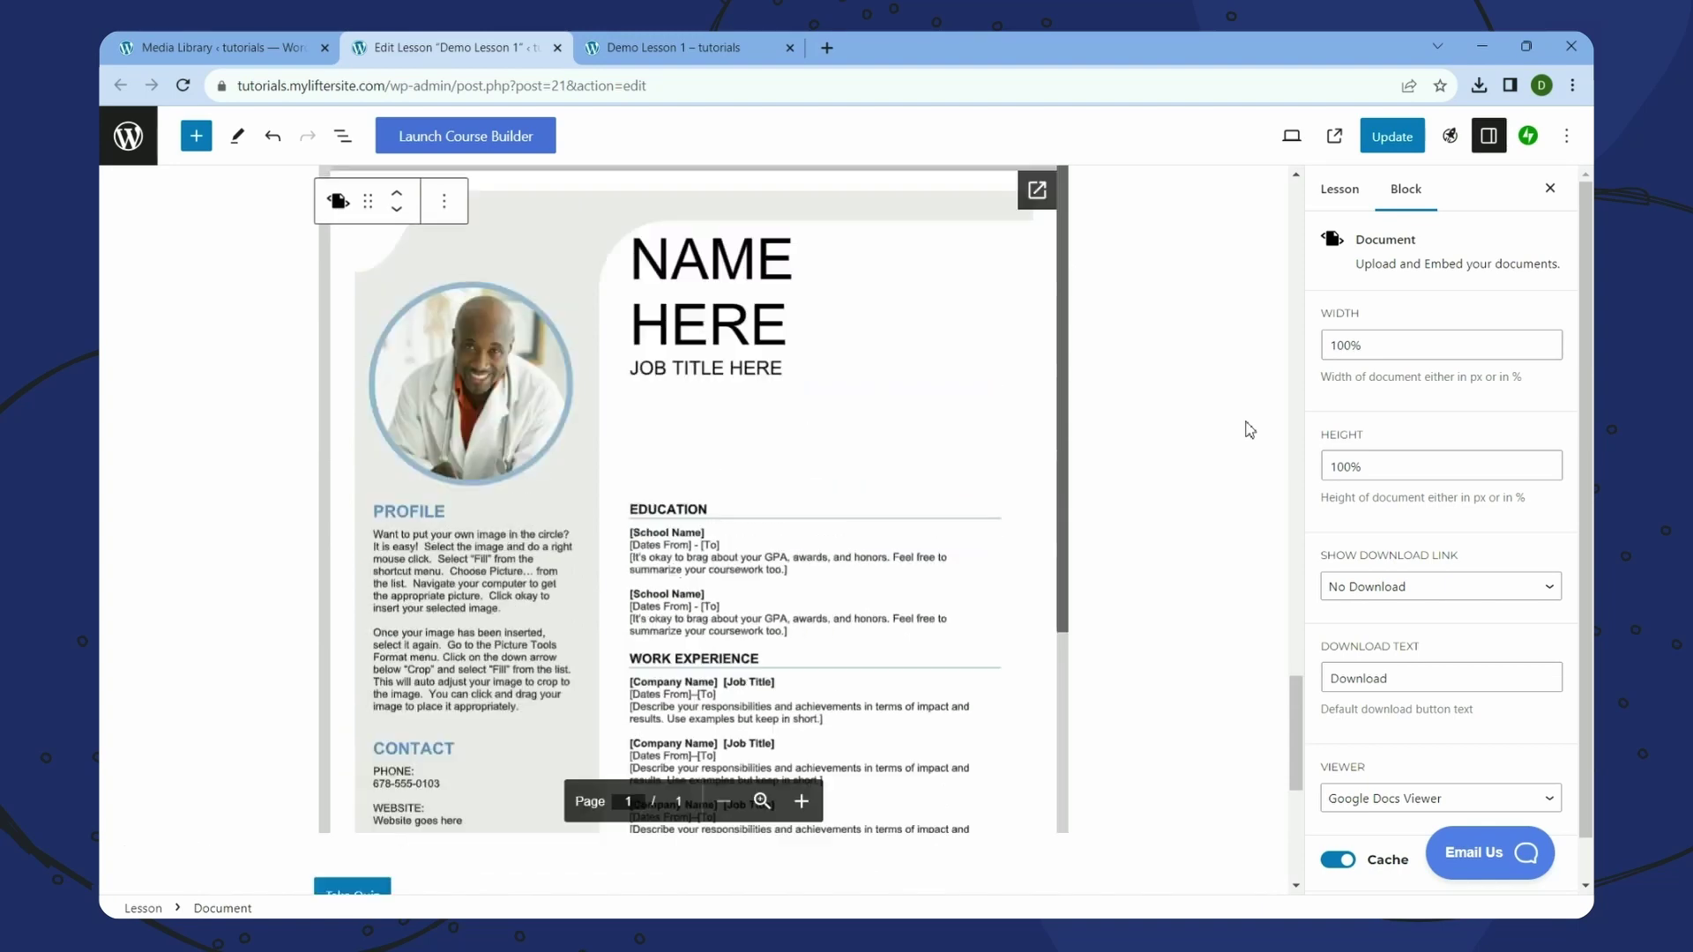
# - Update the lesson, reload its published page, and check the embedded Word document
pyautogui.click(1401, 136)
pyautogui.click(683, 47)
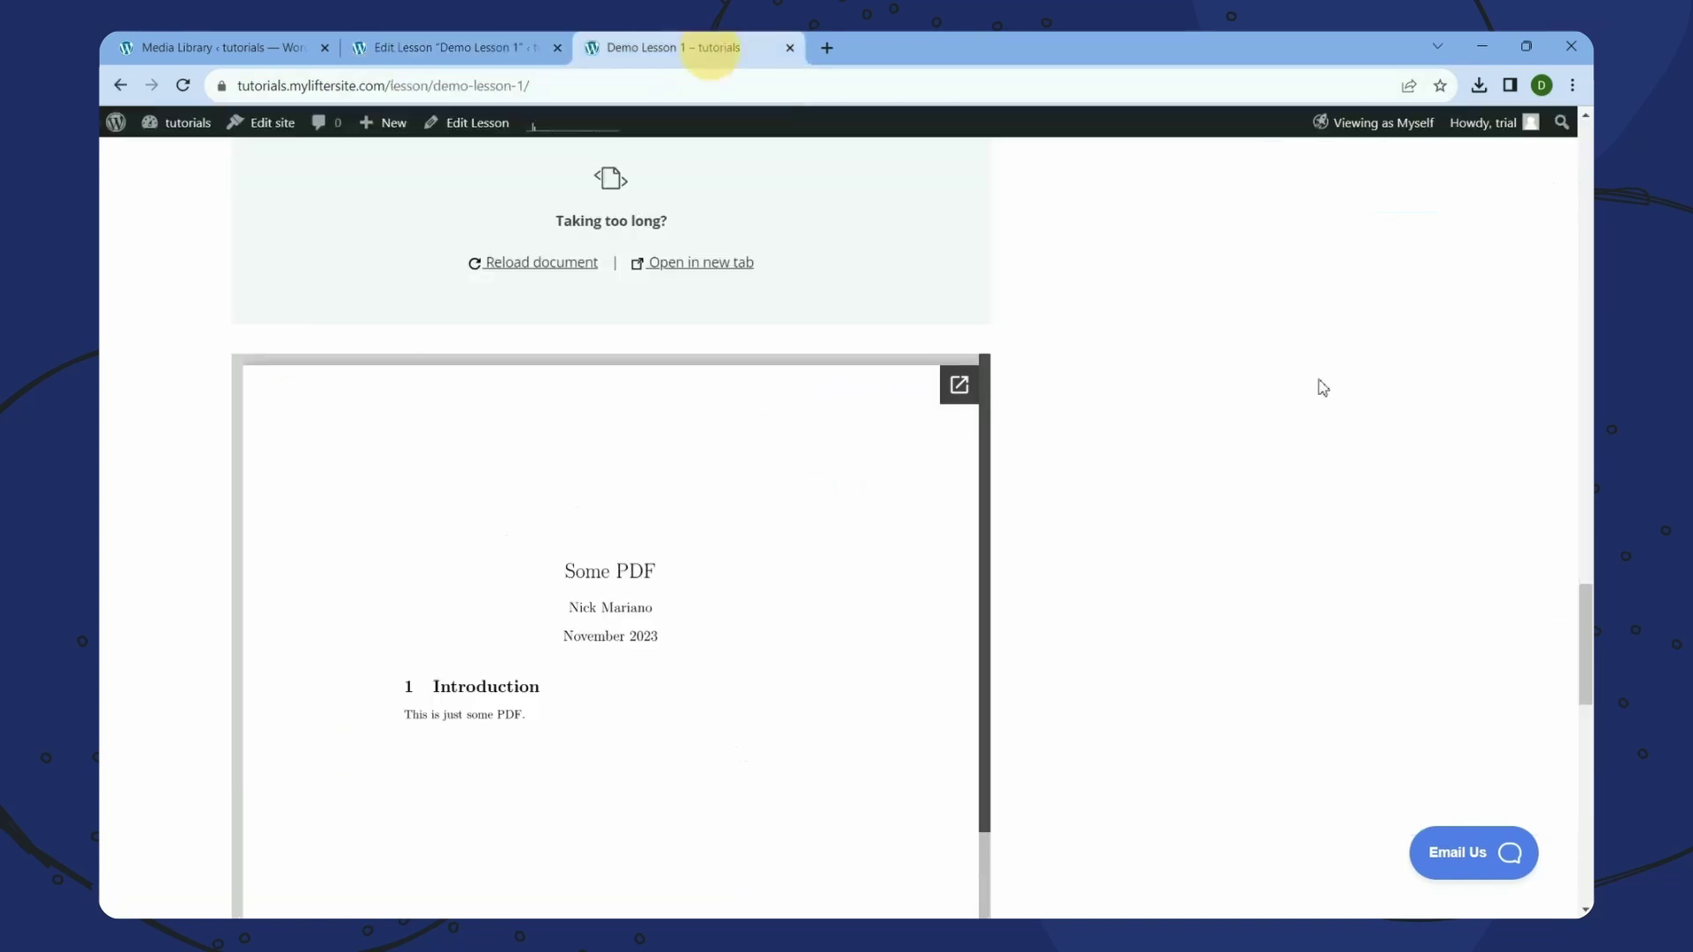
pyautogui.rightClick(1332, 402)
pyautogui.click(1308, 459)
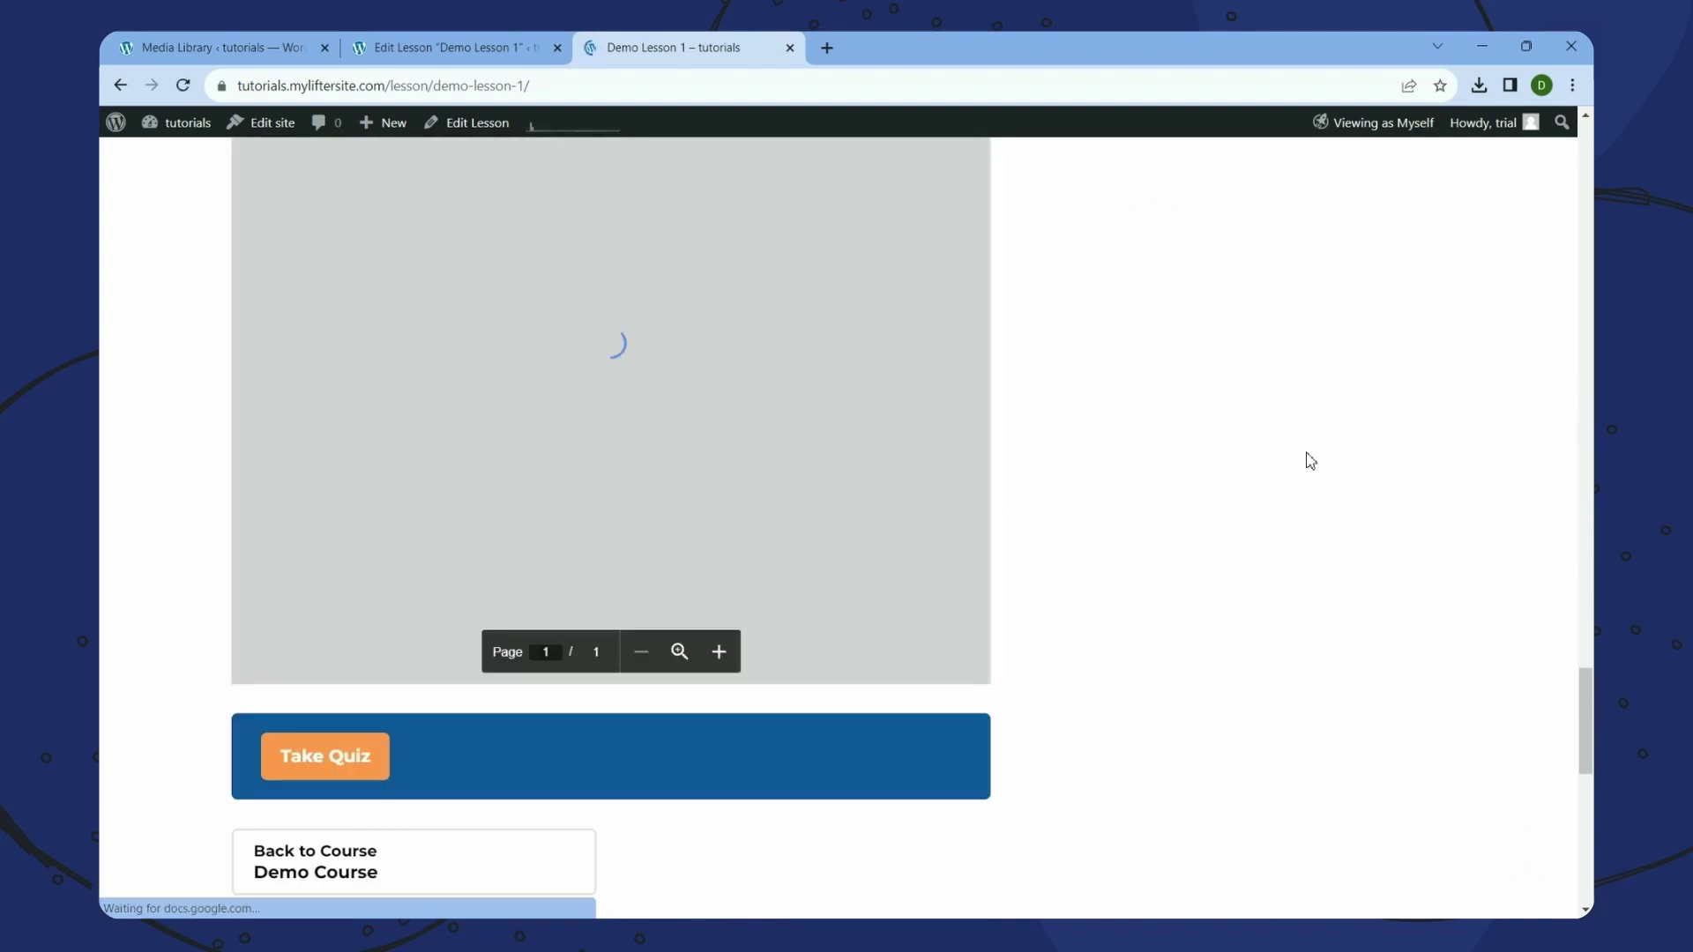
pyautogui.scroll(-3, 727, 493)
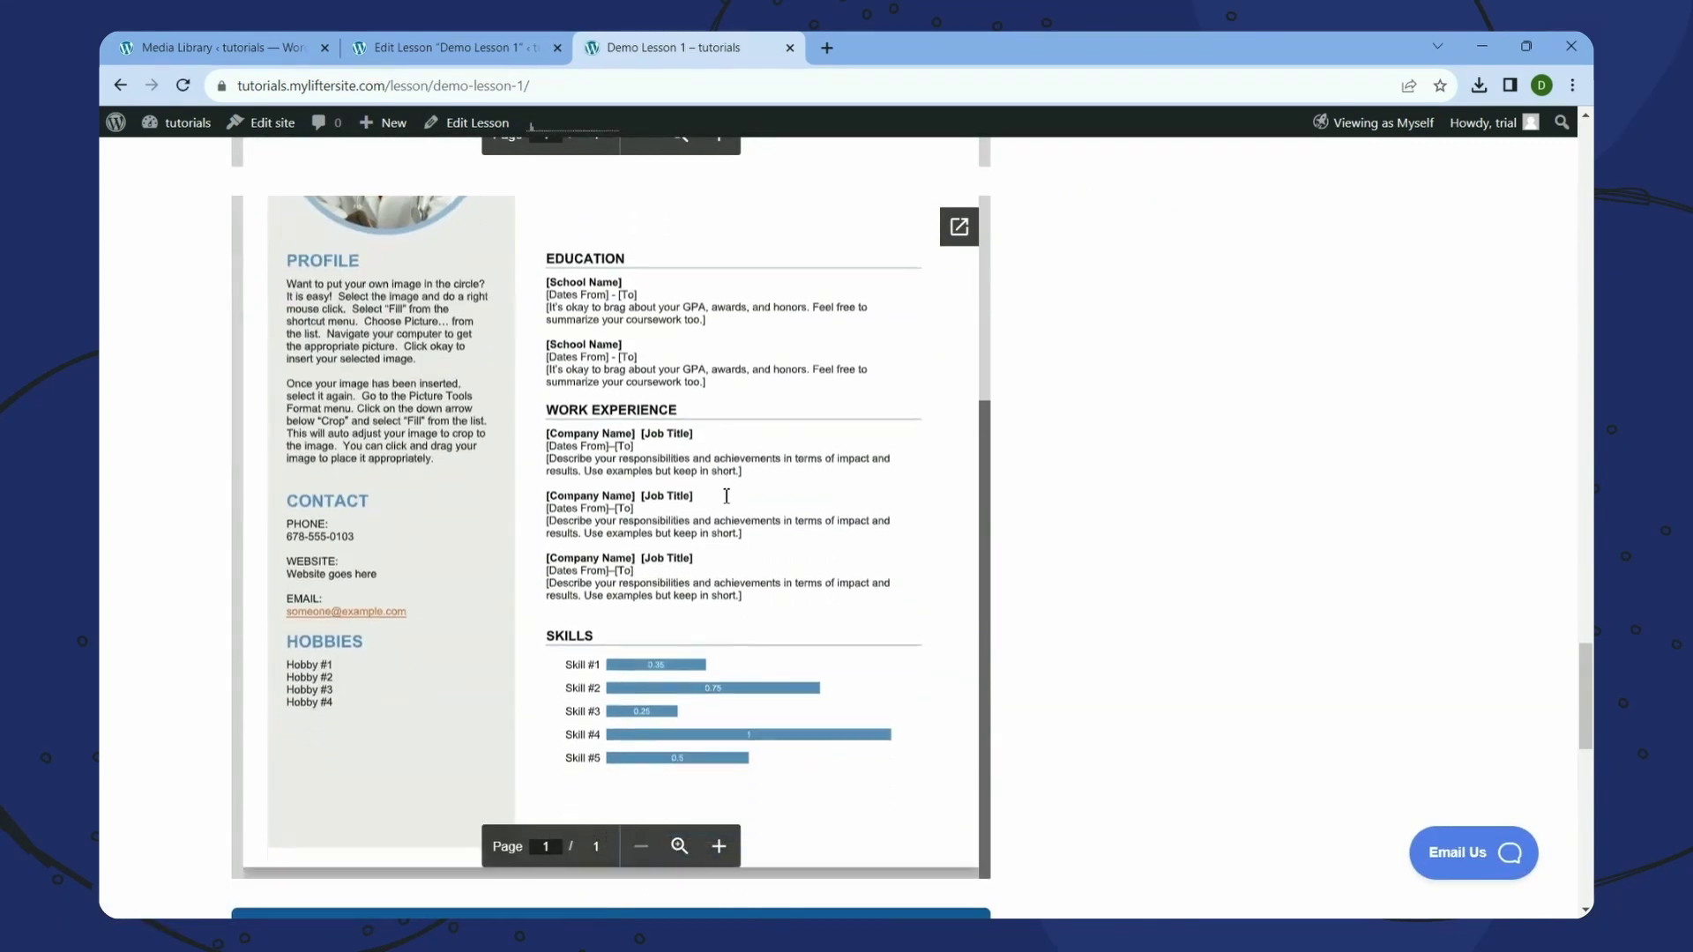
# - Return to the lesson editor and insert a Document block between the Word document and Take Quiz
pyautogui.click(481, 46)
pyautogui.scroll(-5, 1149, 693)
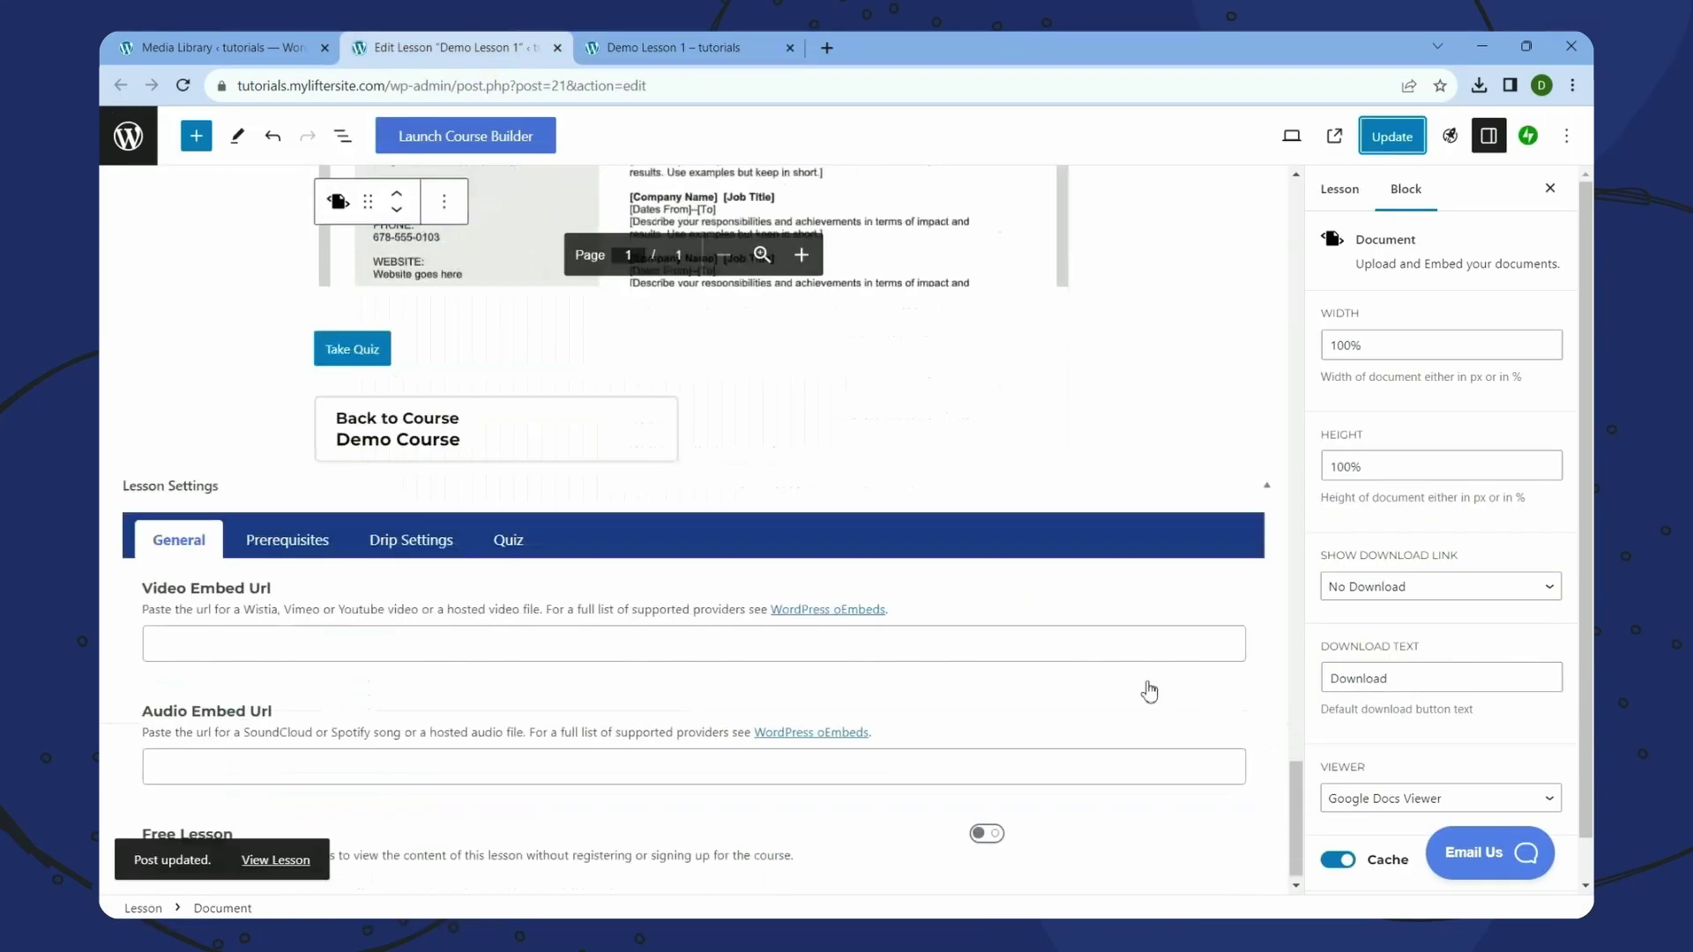
pyautogui.scroll(2, 521, 509)
pyautogui.click(481, 534)
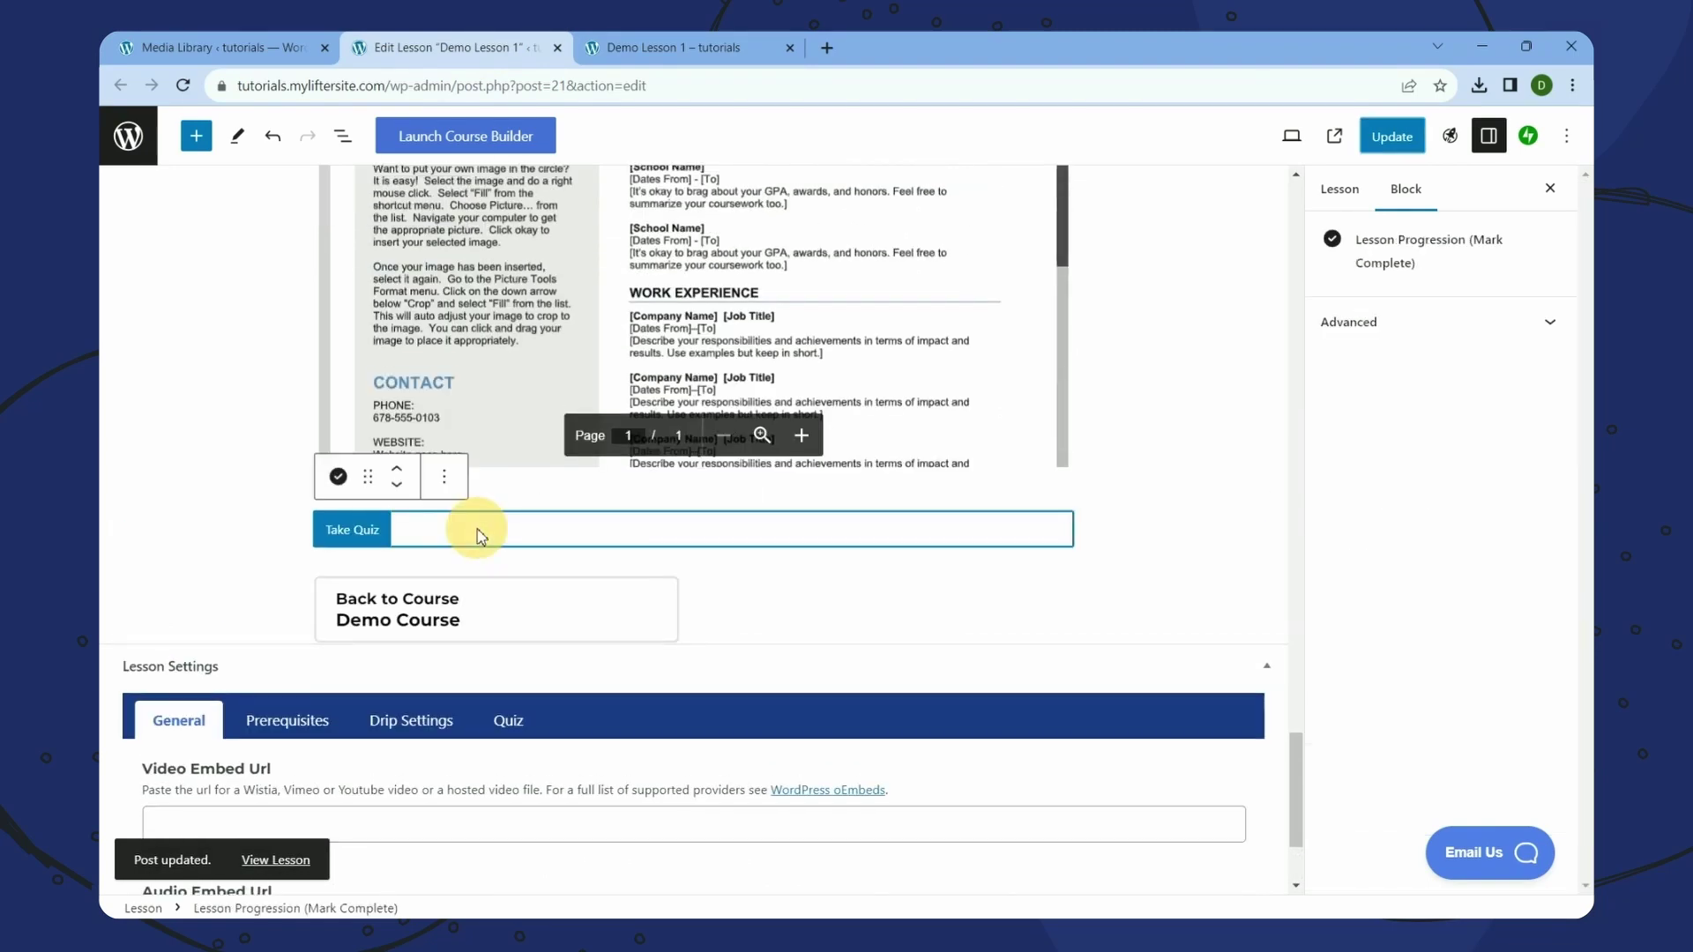
pyautogui.click(444, 477)
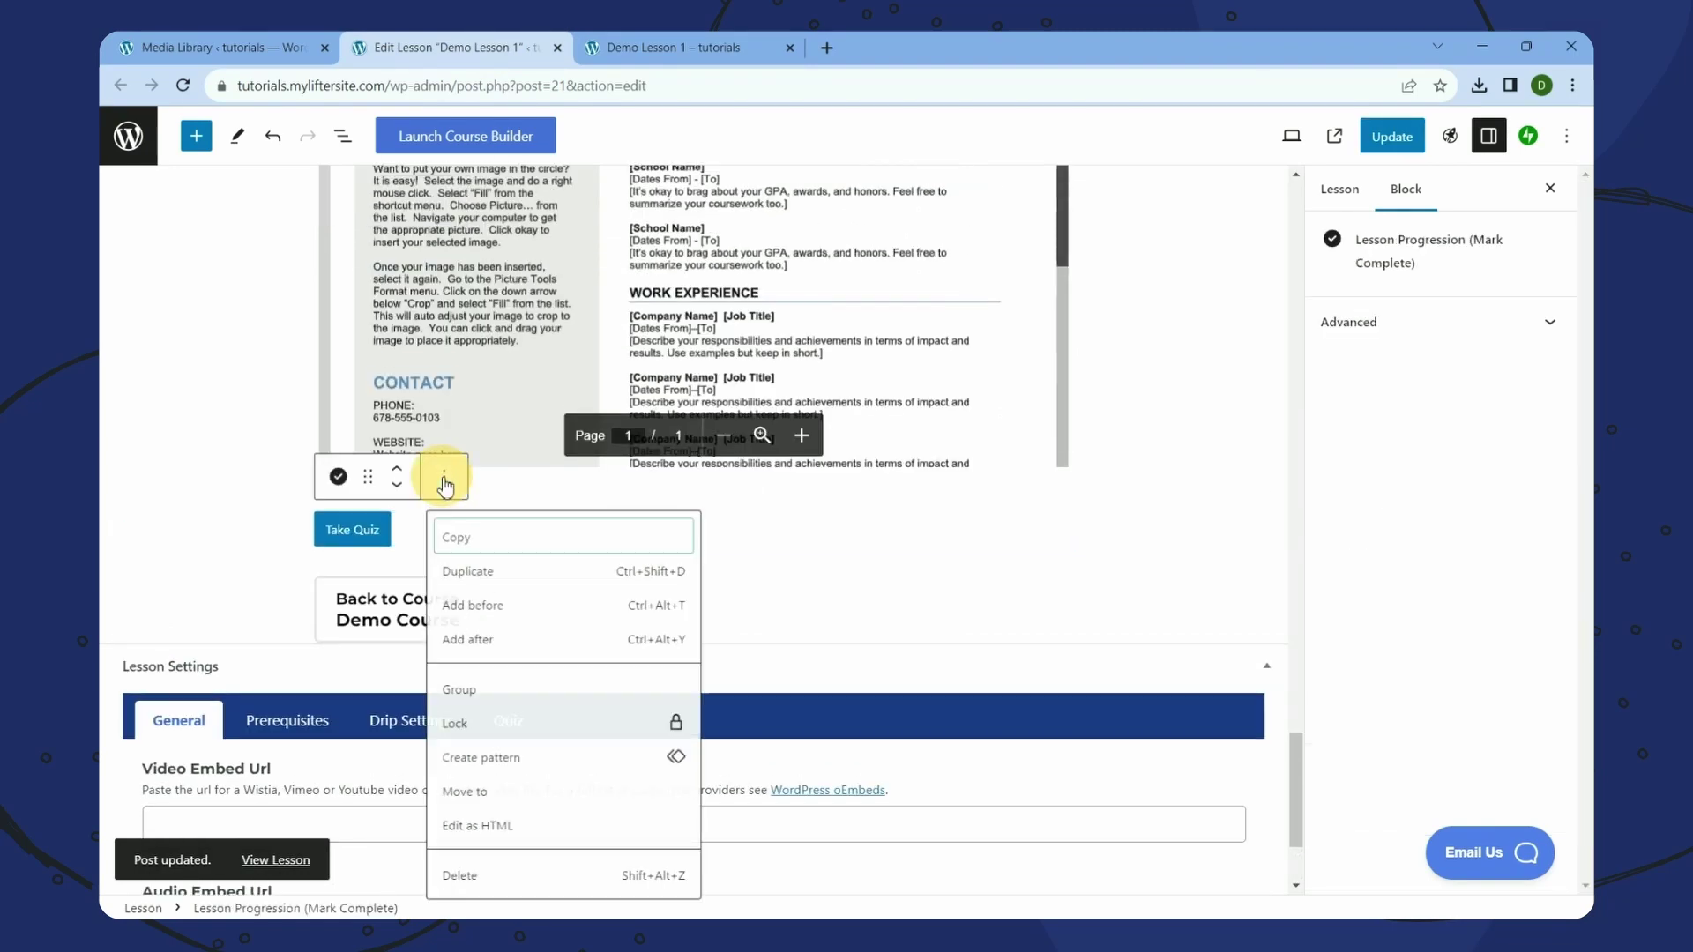
pyautogui.click(494, 648)
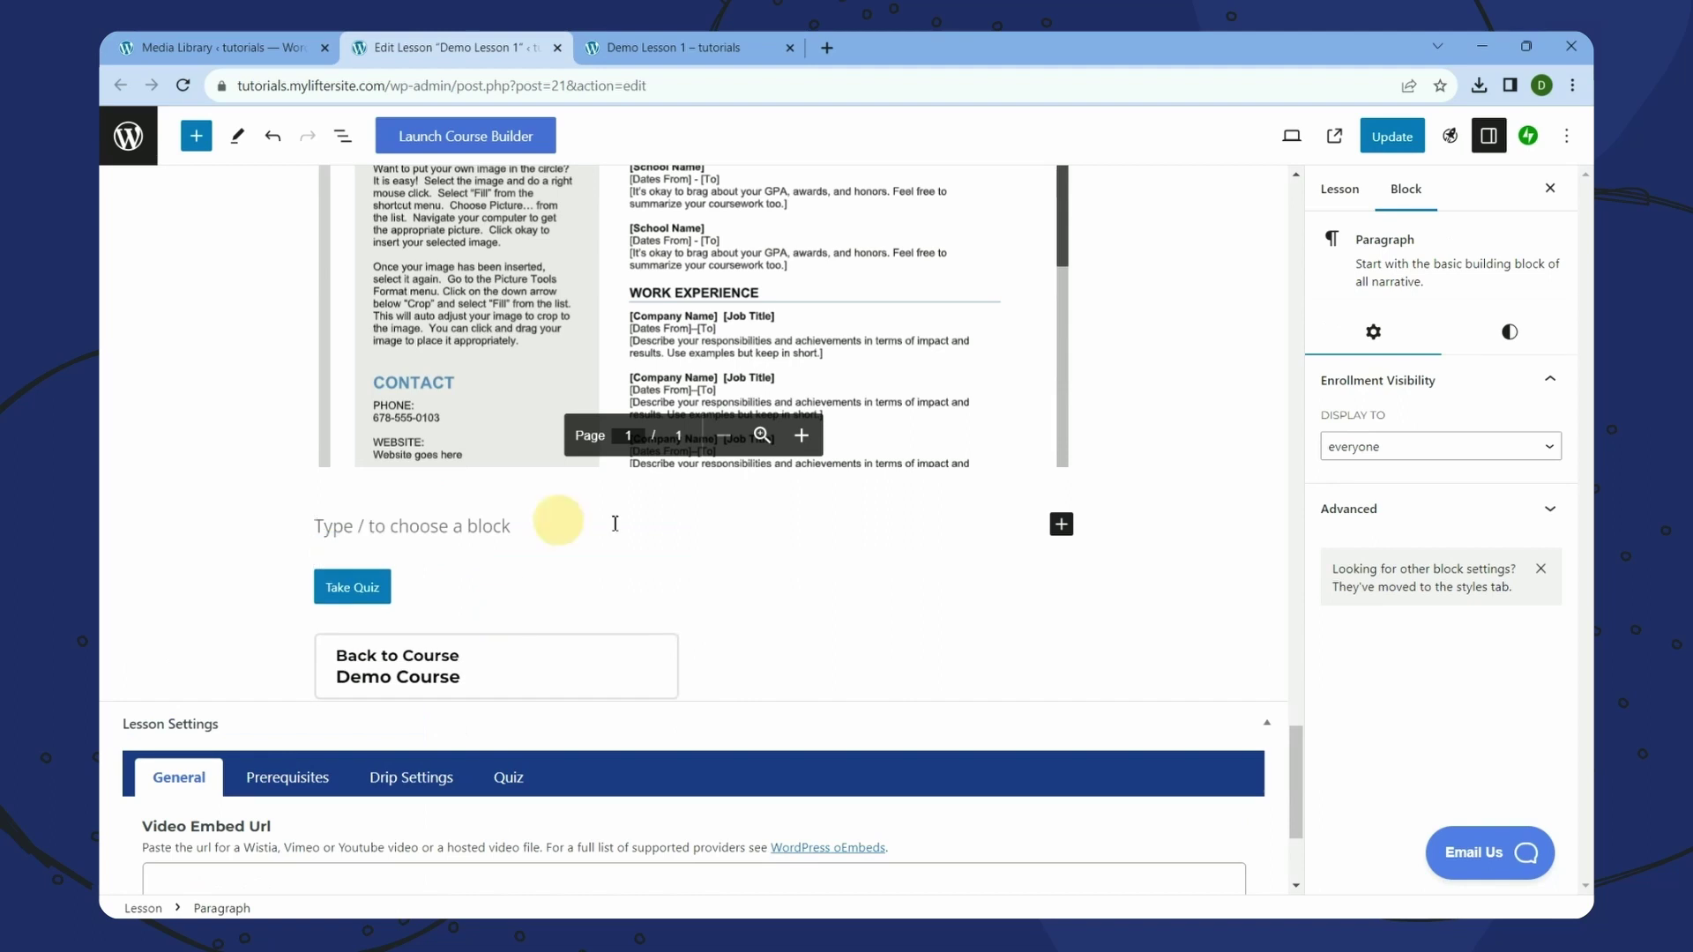
pyautogui.click(1061, 524)
pyautogui.click(1226, 674)
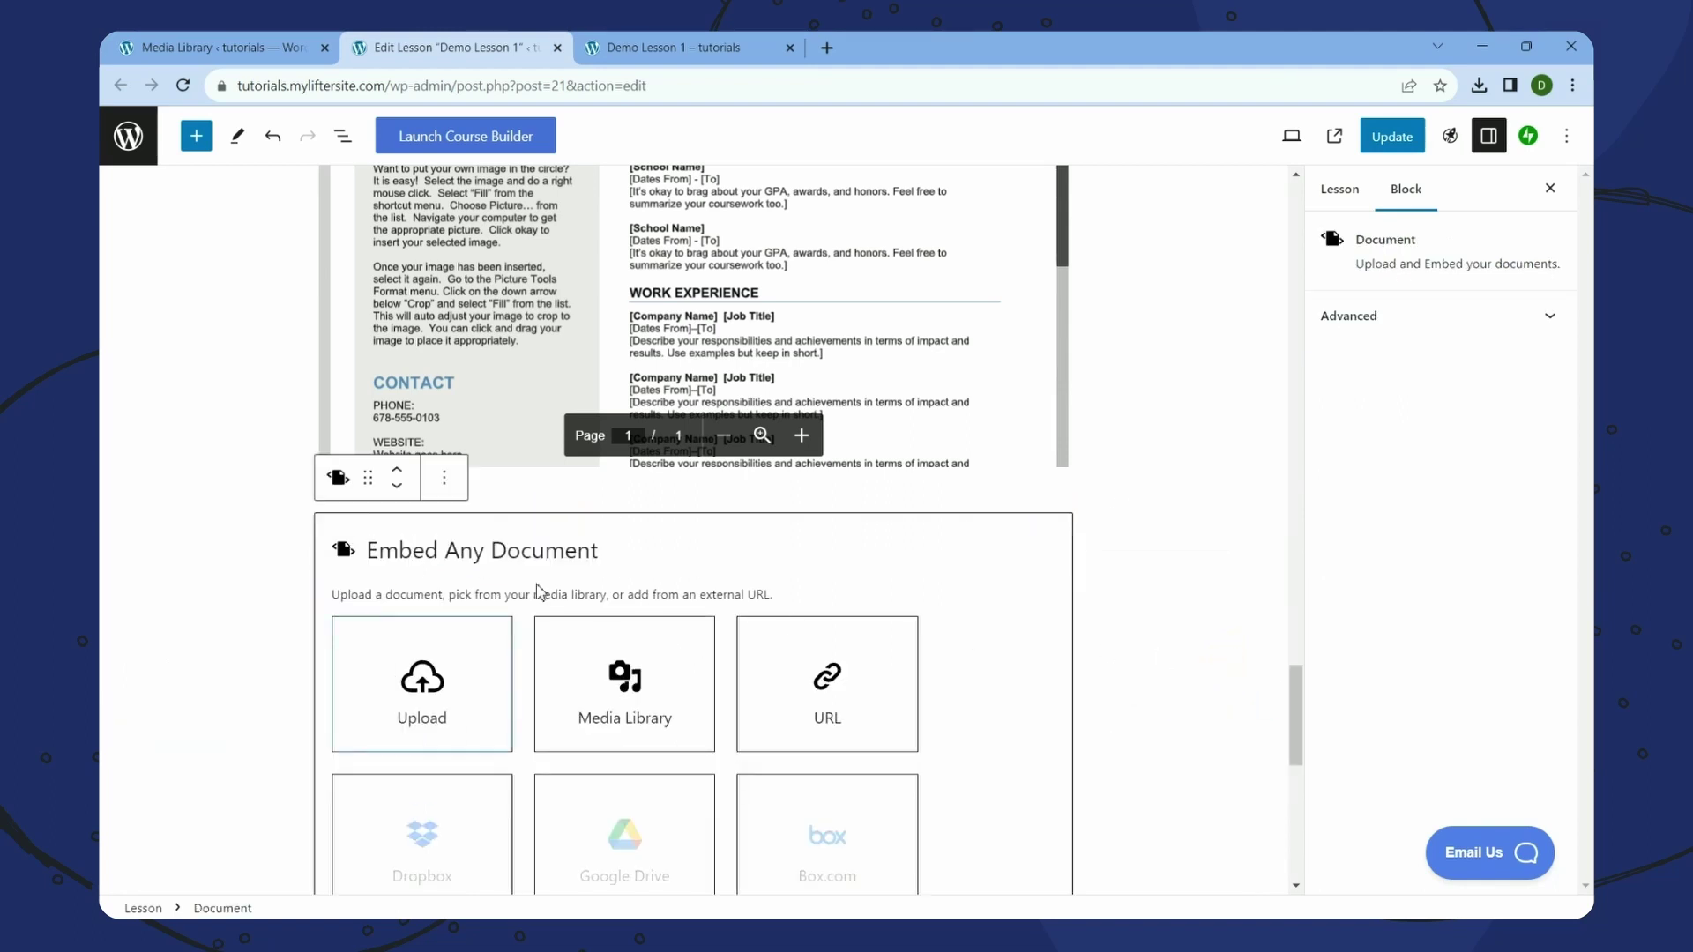
# - Embed Excel.xlsx from the media library in the new Document block
pyautogui.click(692, 694)
pyautogui.click(344, 353)
pyautogui.click(1510, 861)
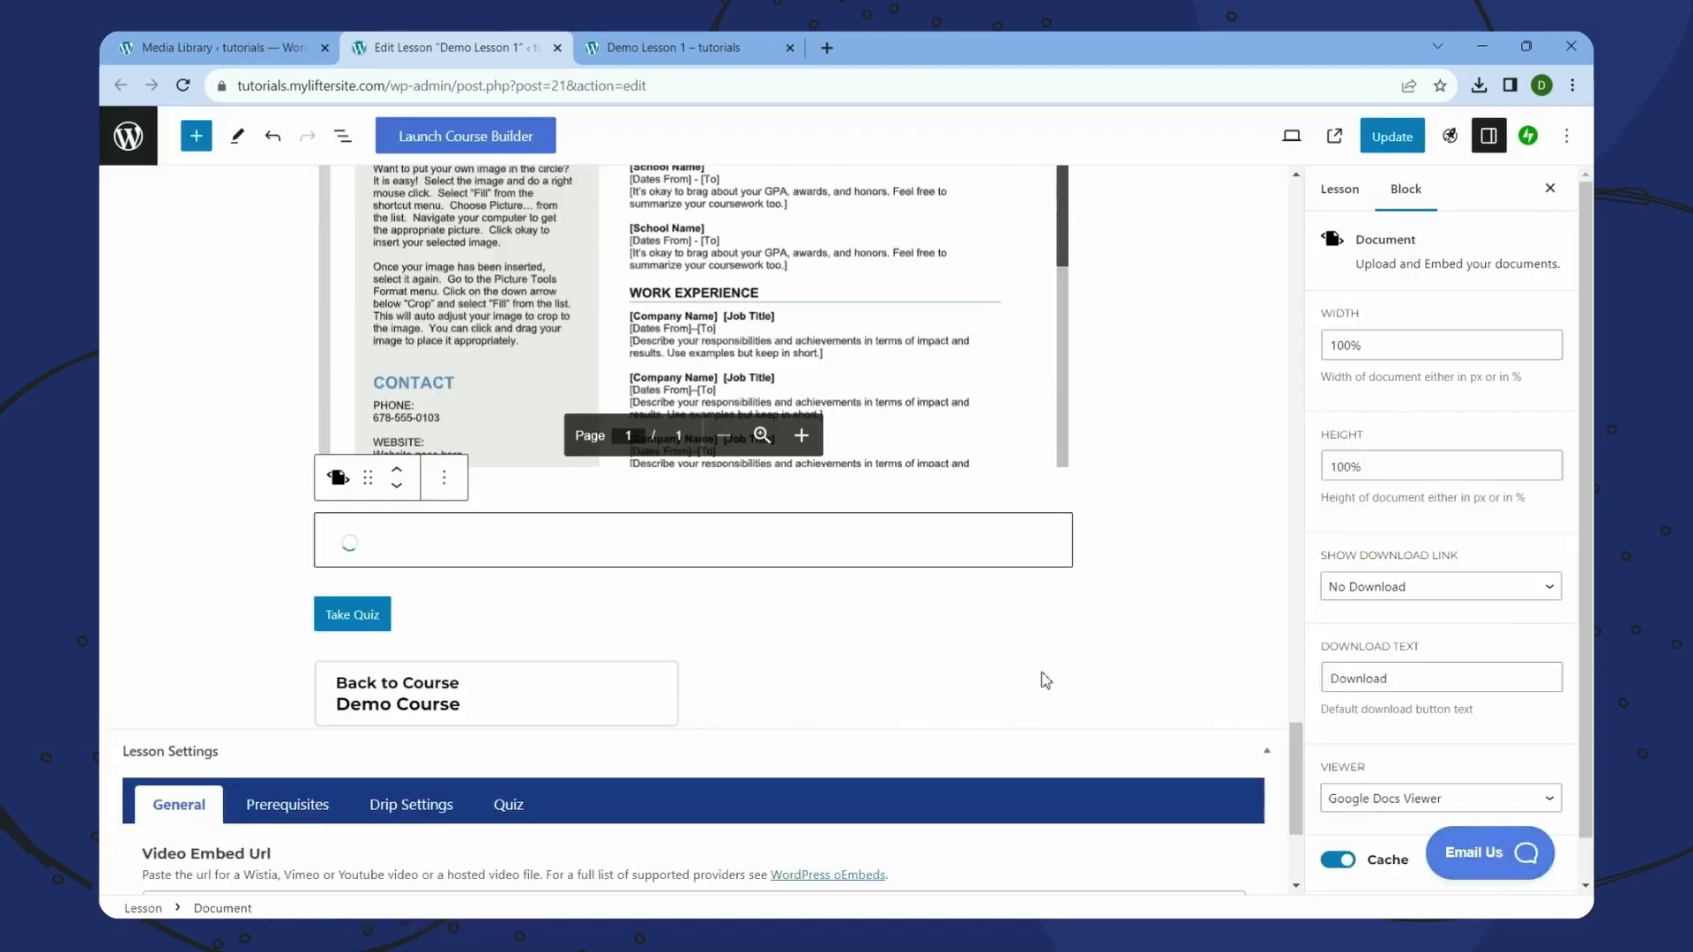
# - Update the lesson, reload its published page, and check the embedded Word and Excel files
pyautogui.click(1407, 141)
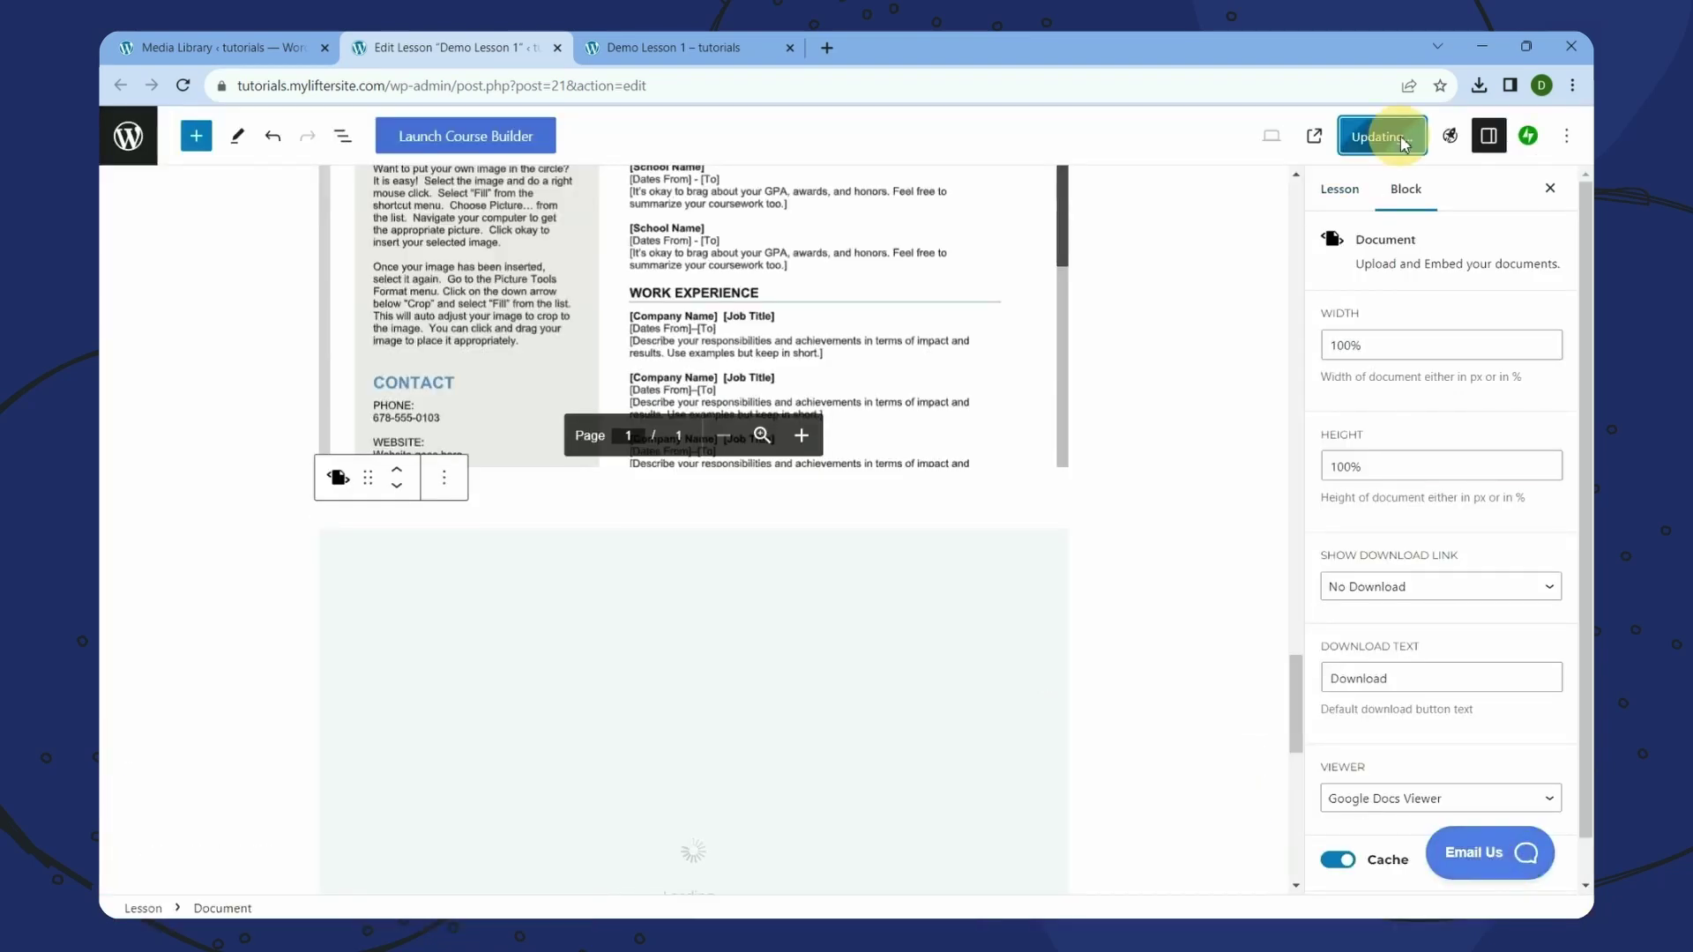
pyautogui.click(735, 51)
pyautogui.rightClick(1500, 370)
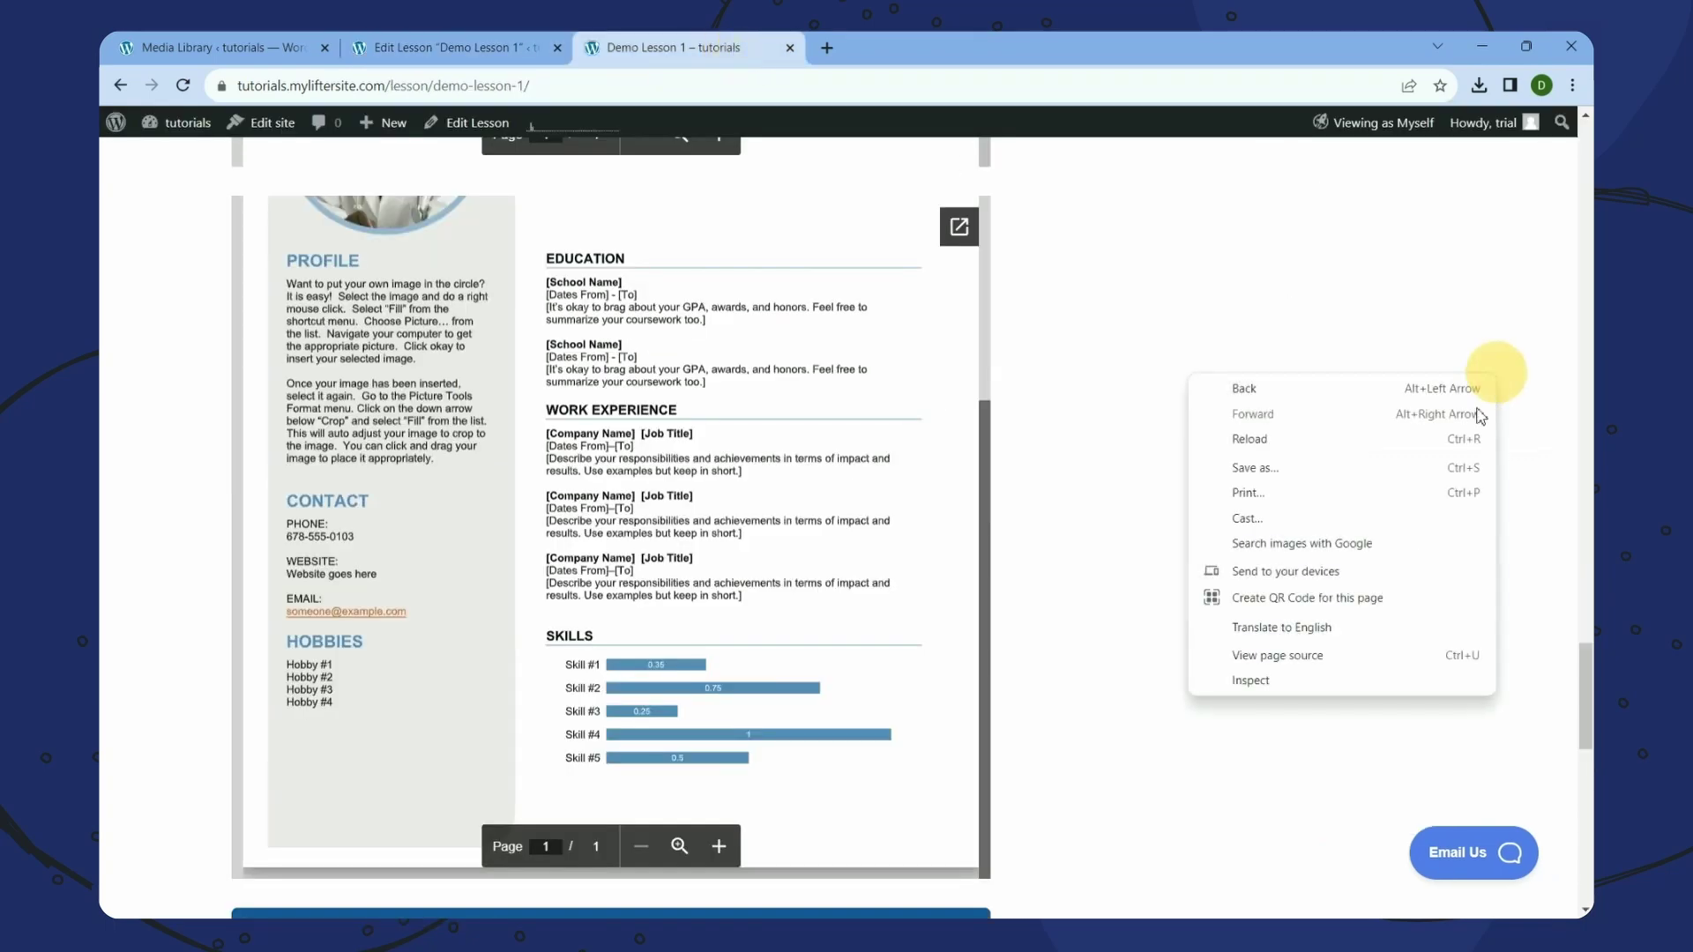
pyautogui.click(1439, 441)
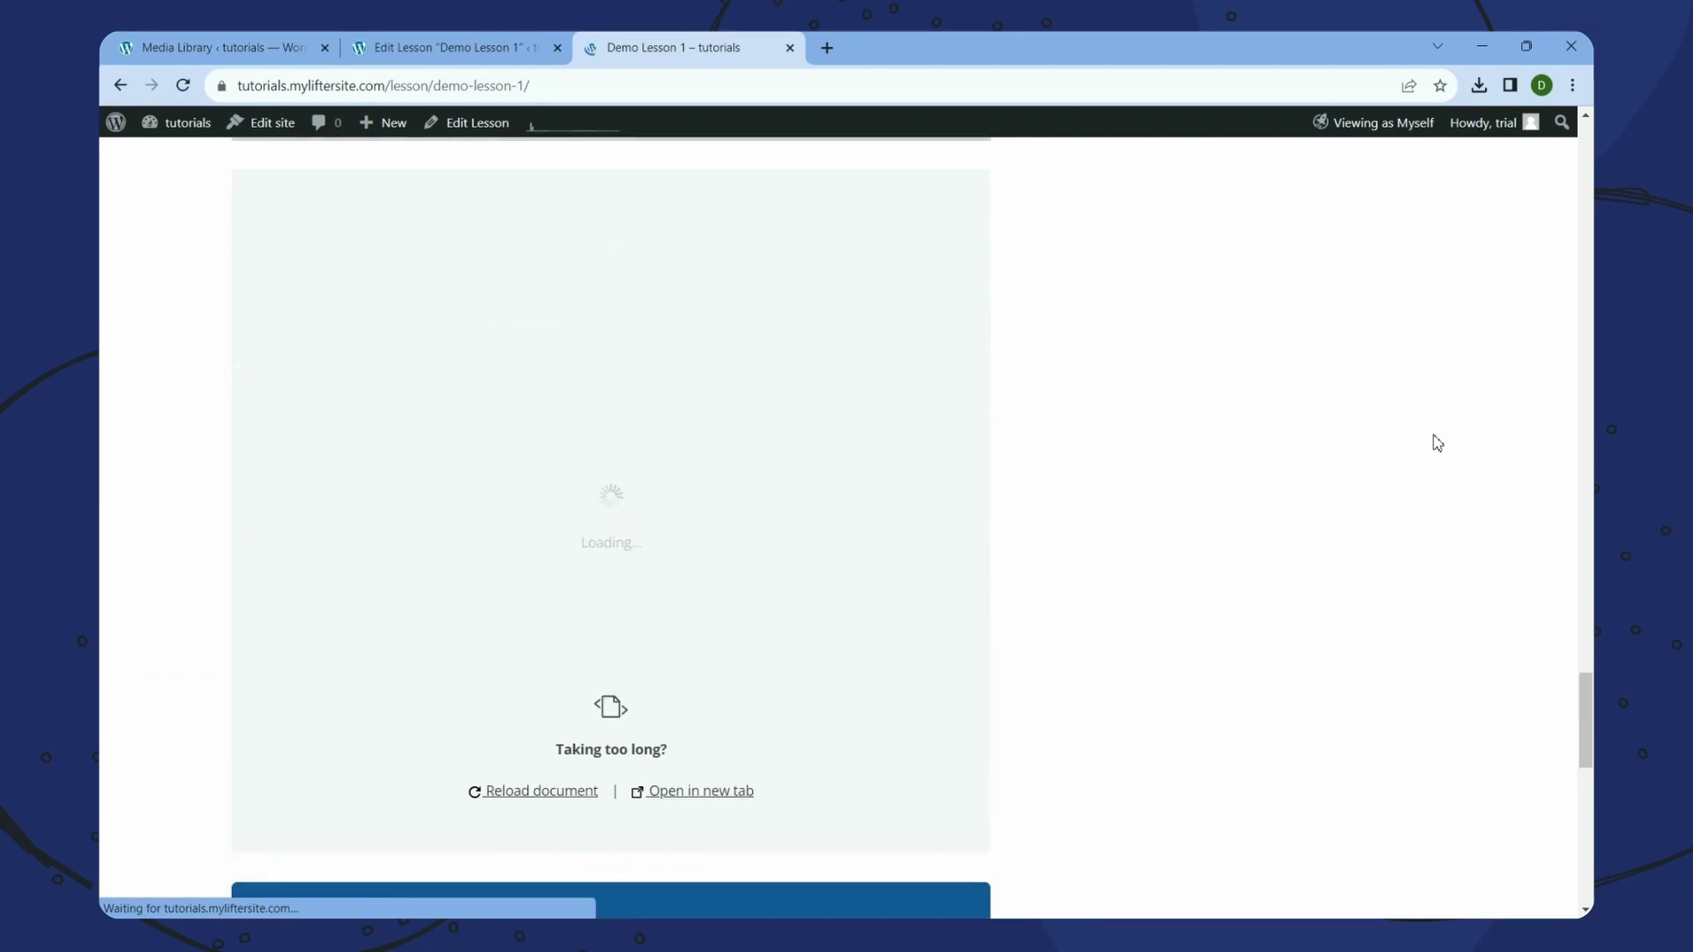
pyautogui.scroll(-3, 1437, 443)
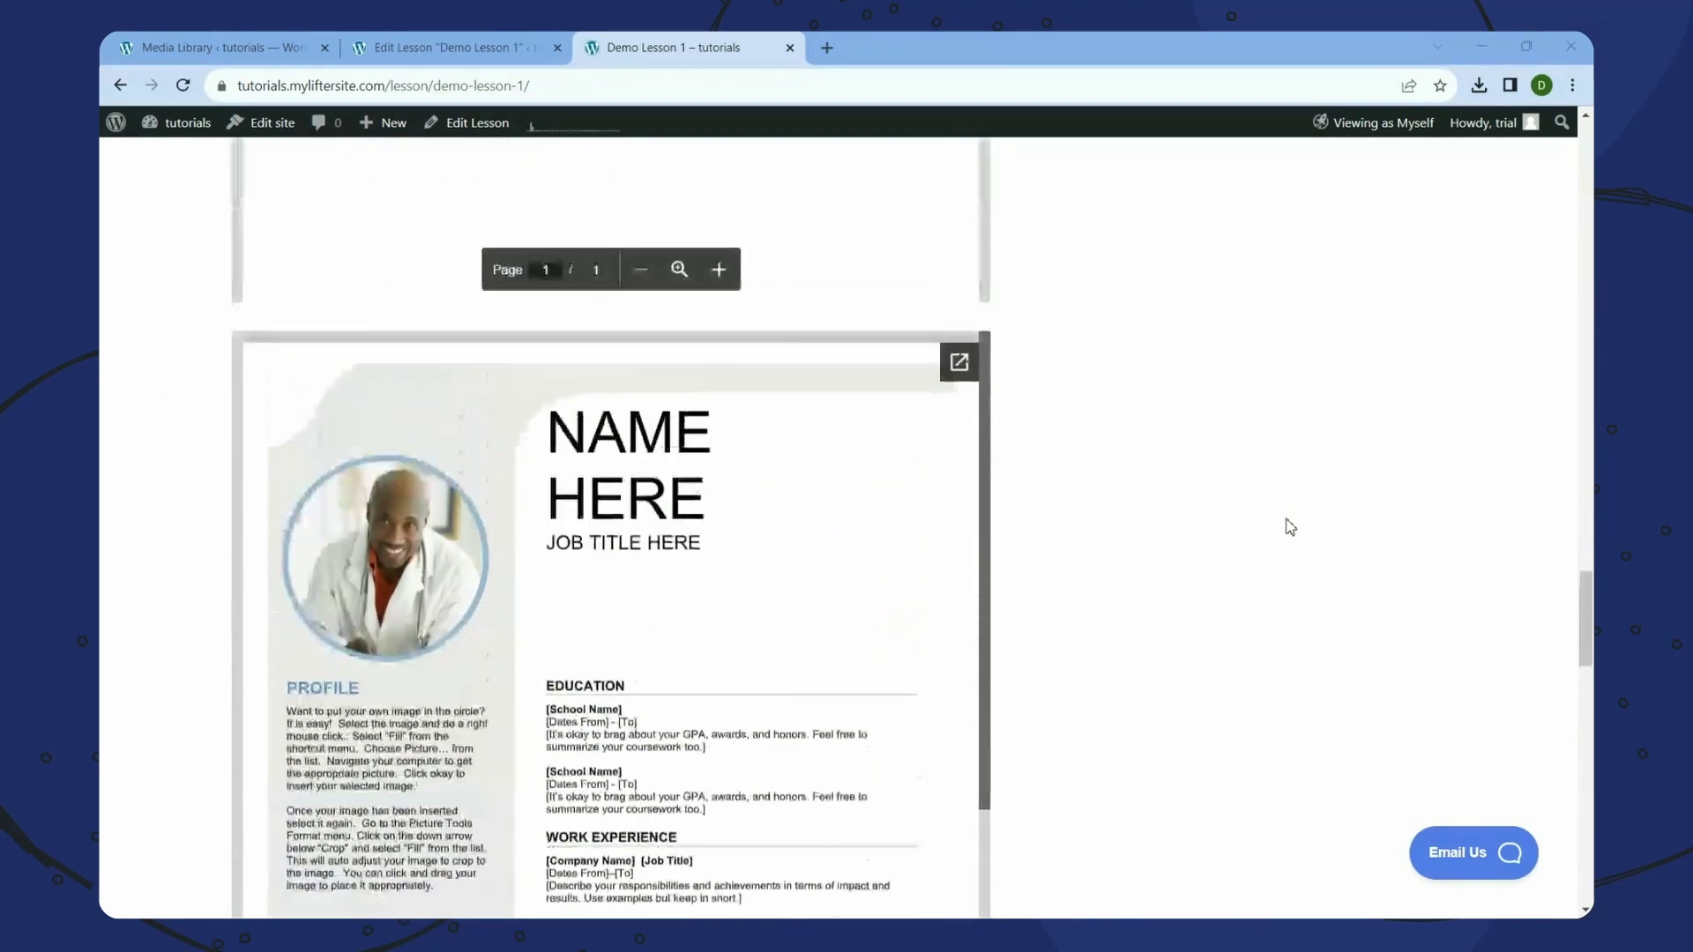
pyautogui.scroll(-10, 1288, 525)
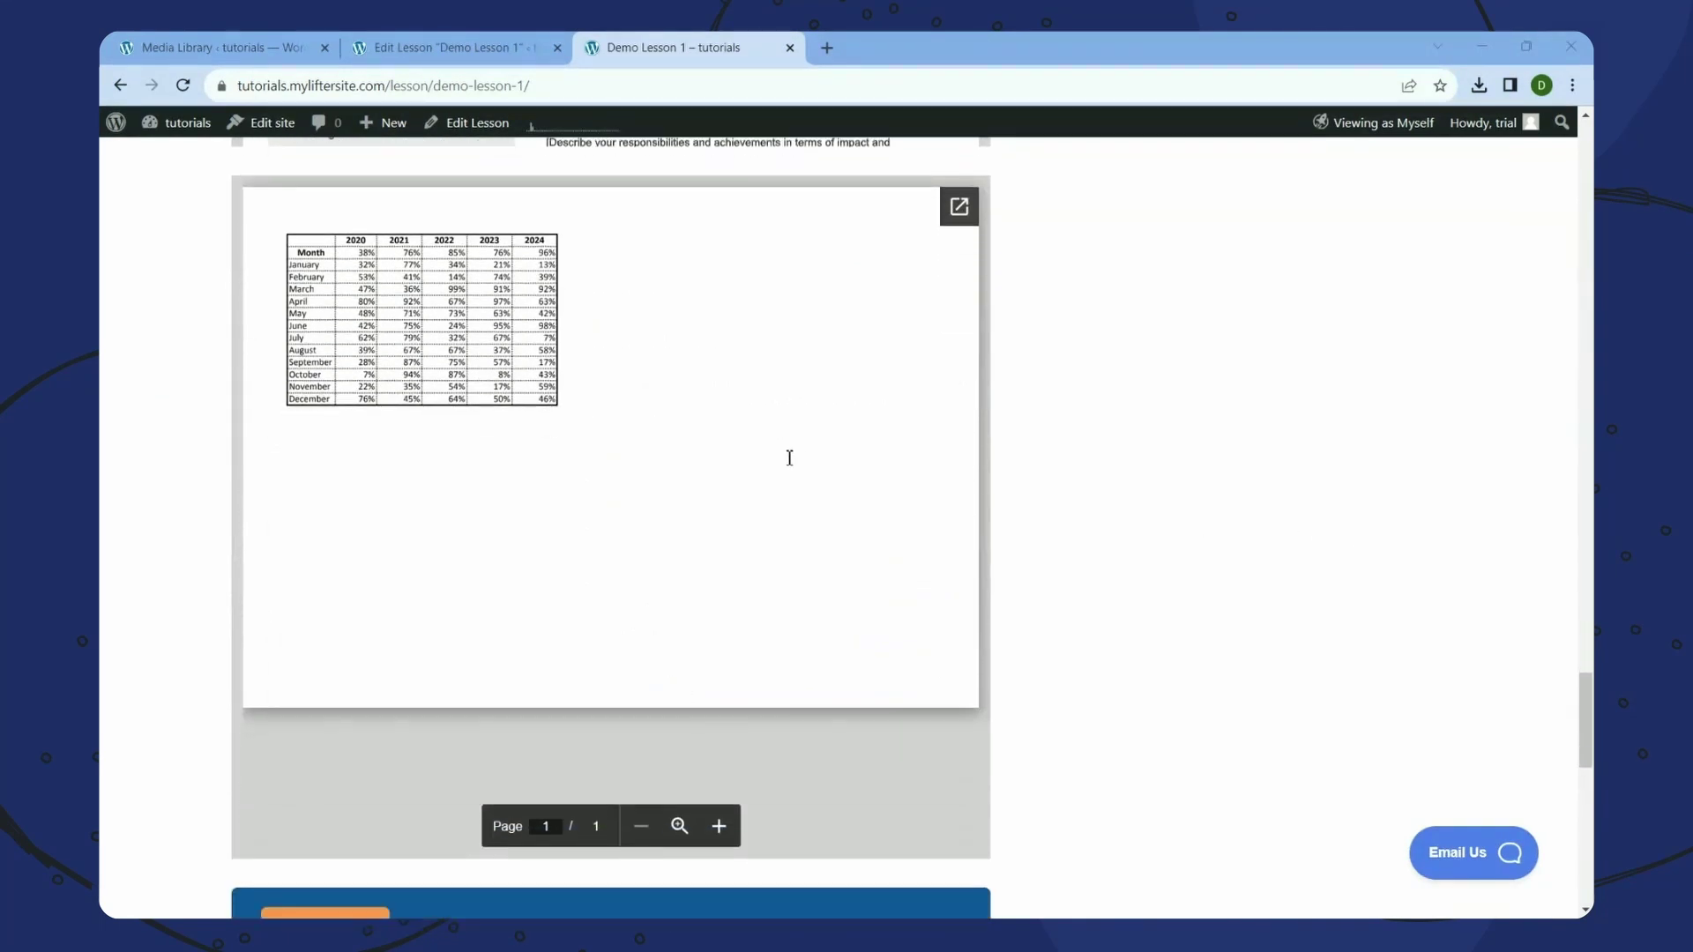
# - Return to the lesson editor and insert a Document block between the Excel embed and Take Quiz
pyautogui.click(463, 39)
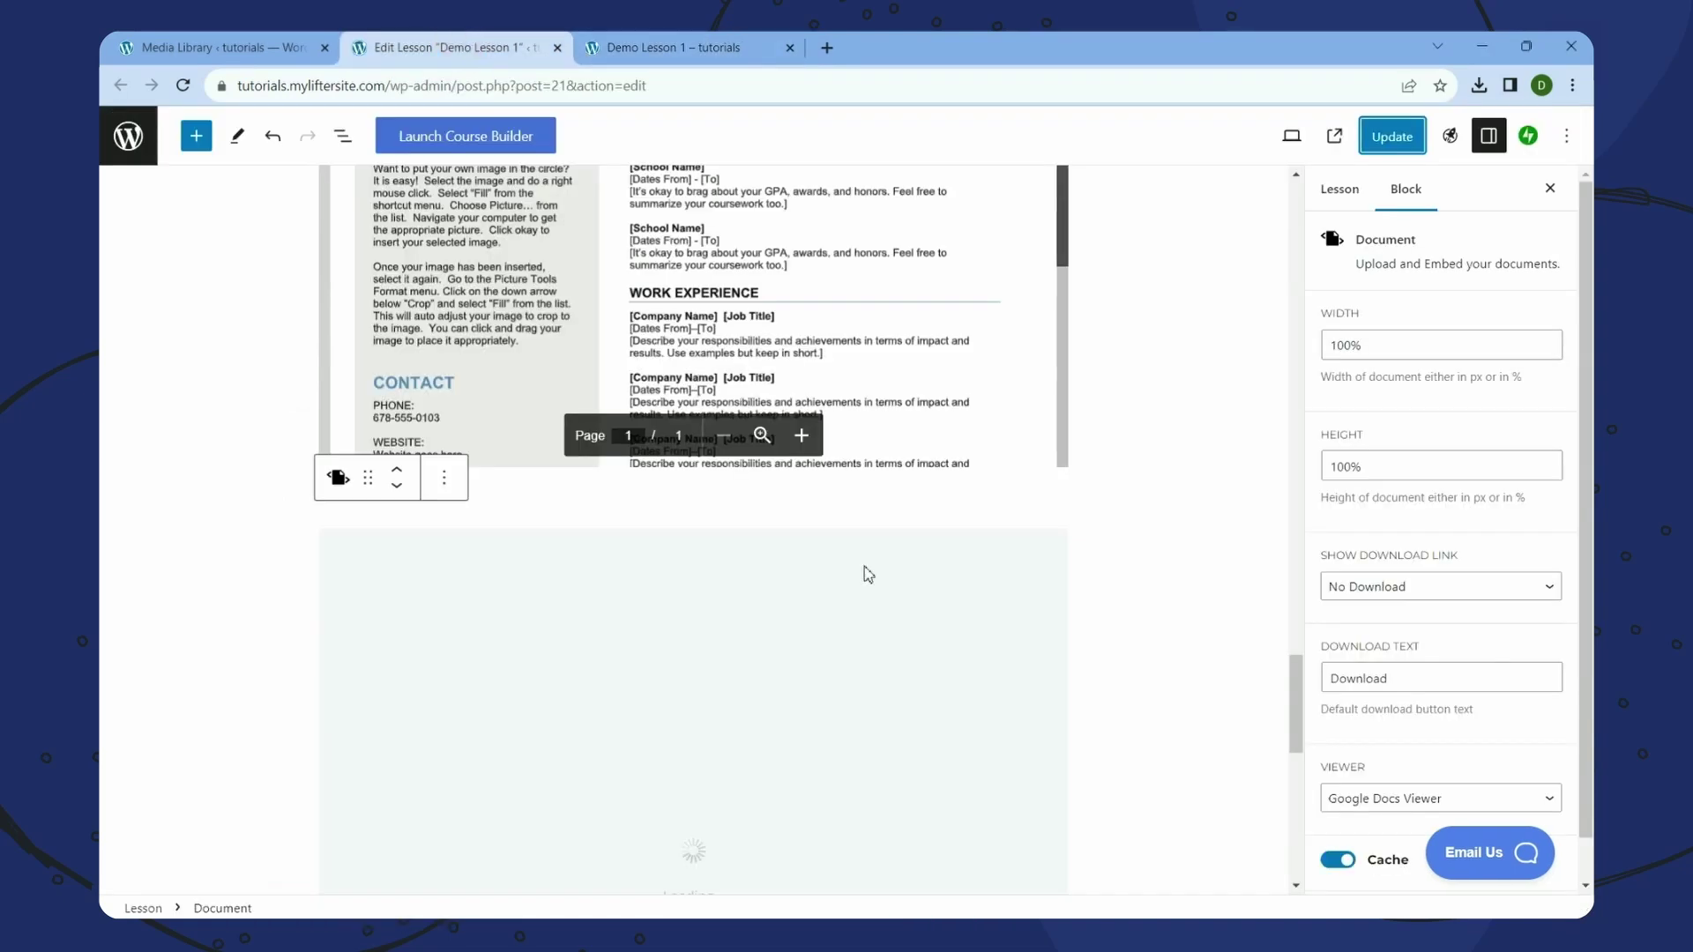
pyautogui.scroll(-3, 1082, 637)
pyautogui.scroll(-3, 1082, 636)
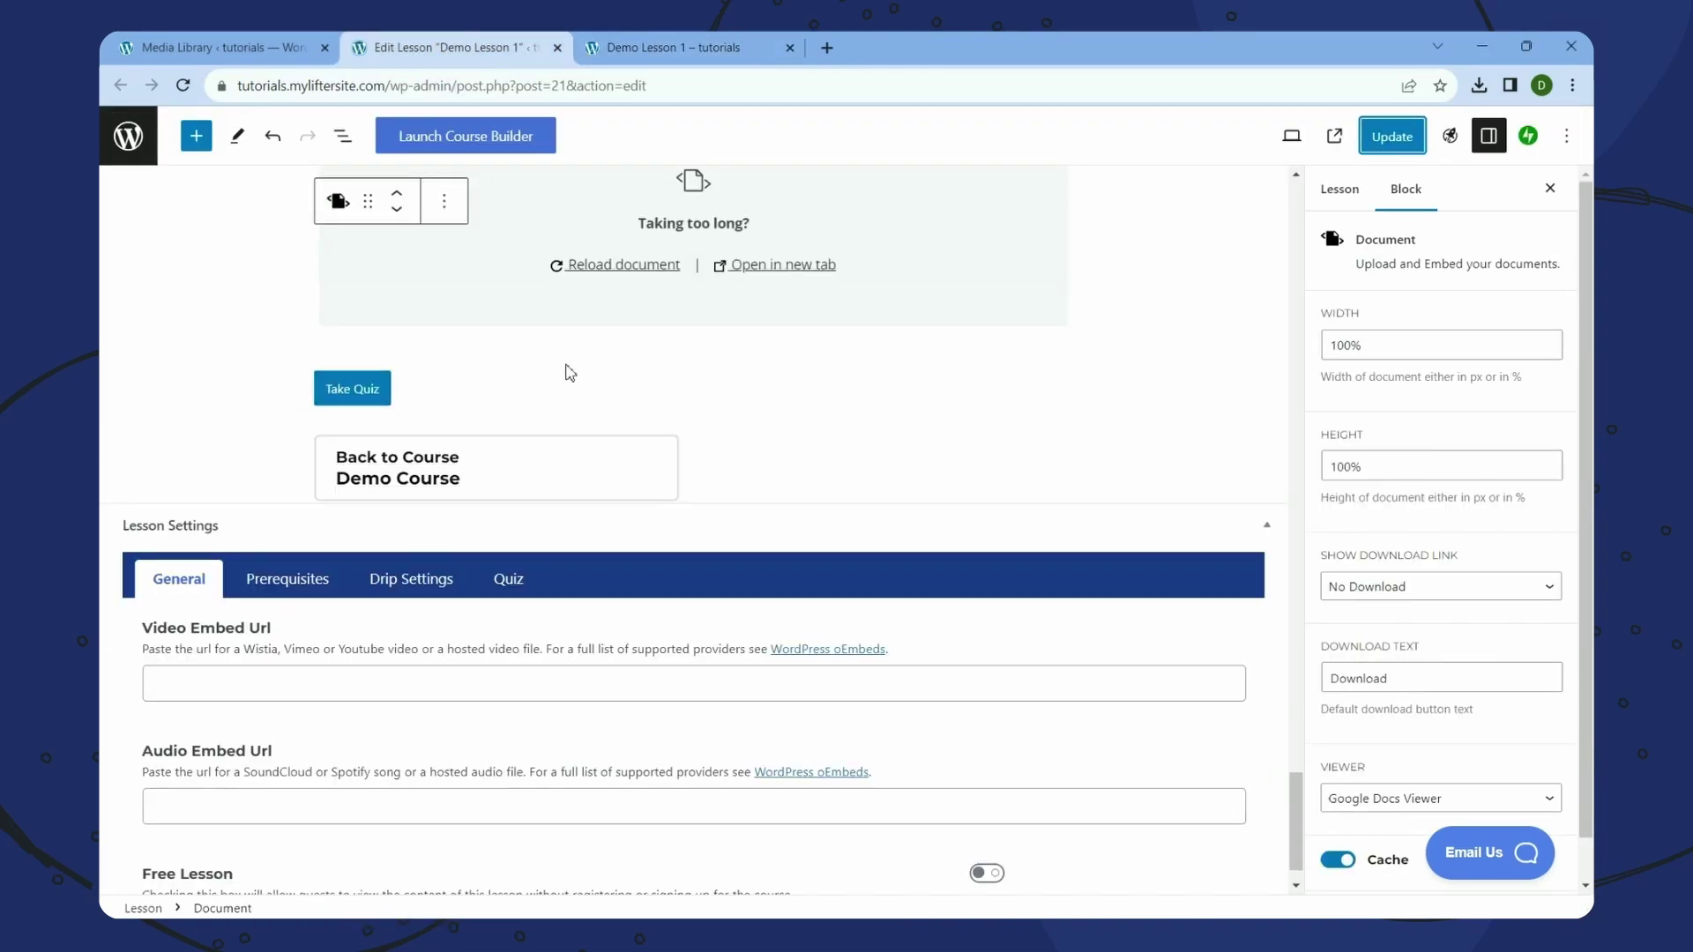
pyautogui.click(513, 381)
pyautogui.click(445, 342)
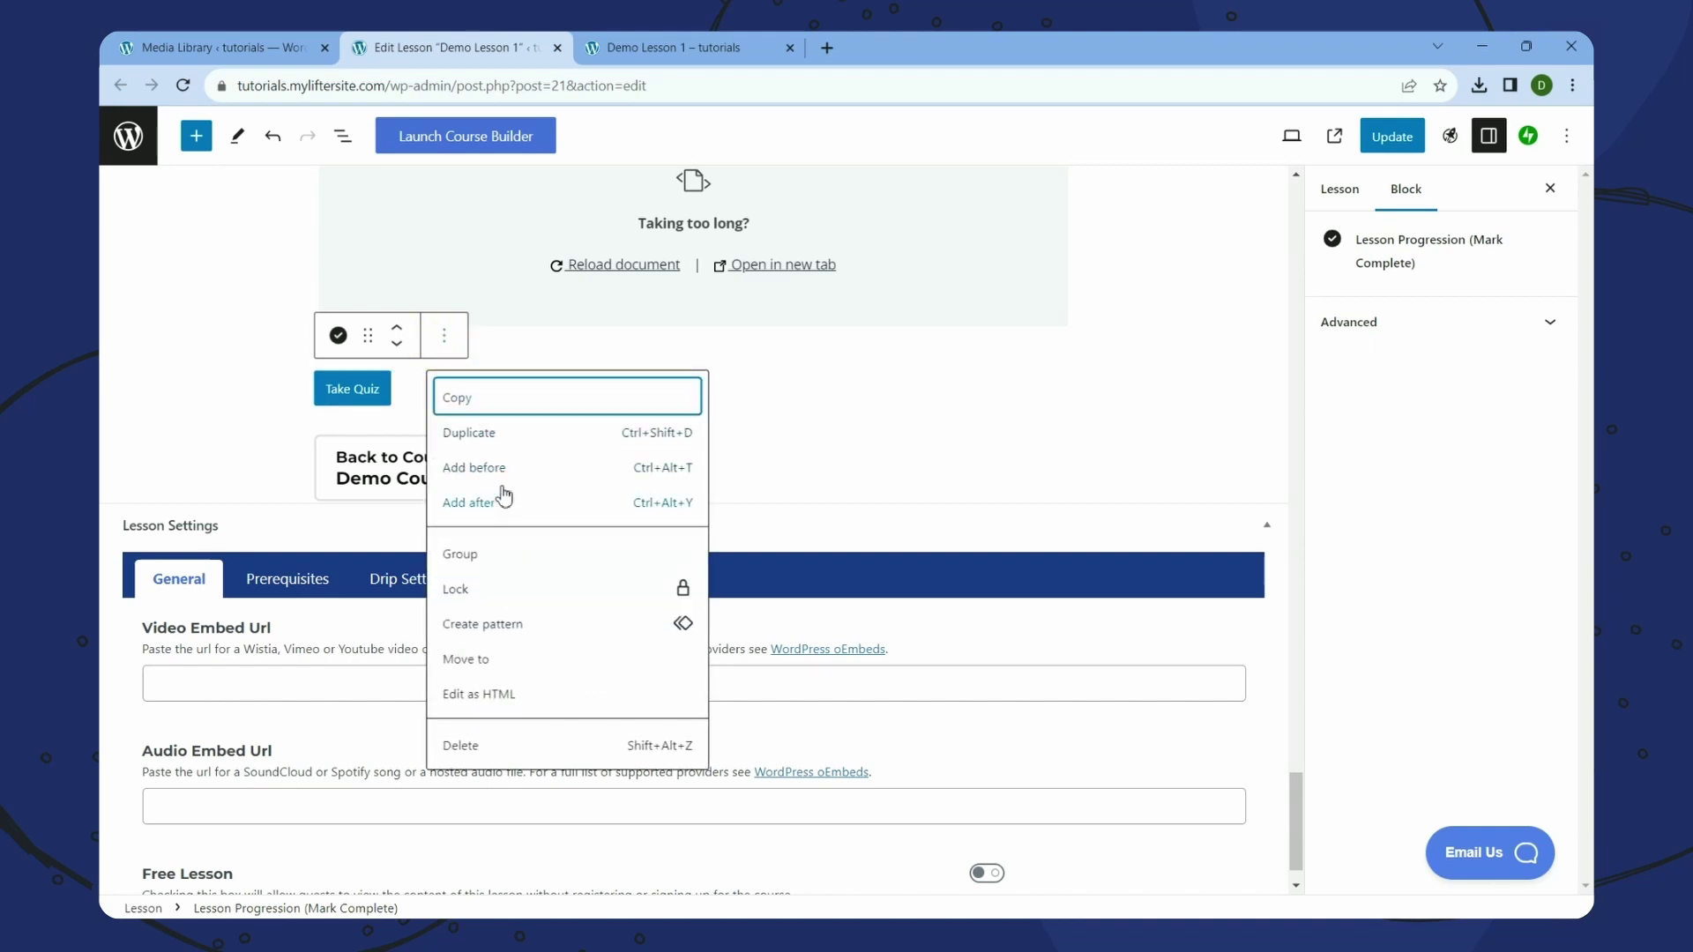
pyautogui.click(502, 474)
pyautogui.click(1061, 383)
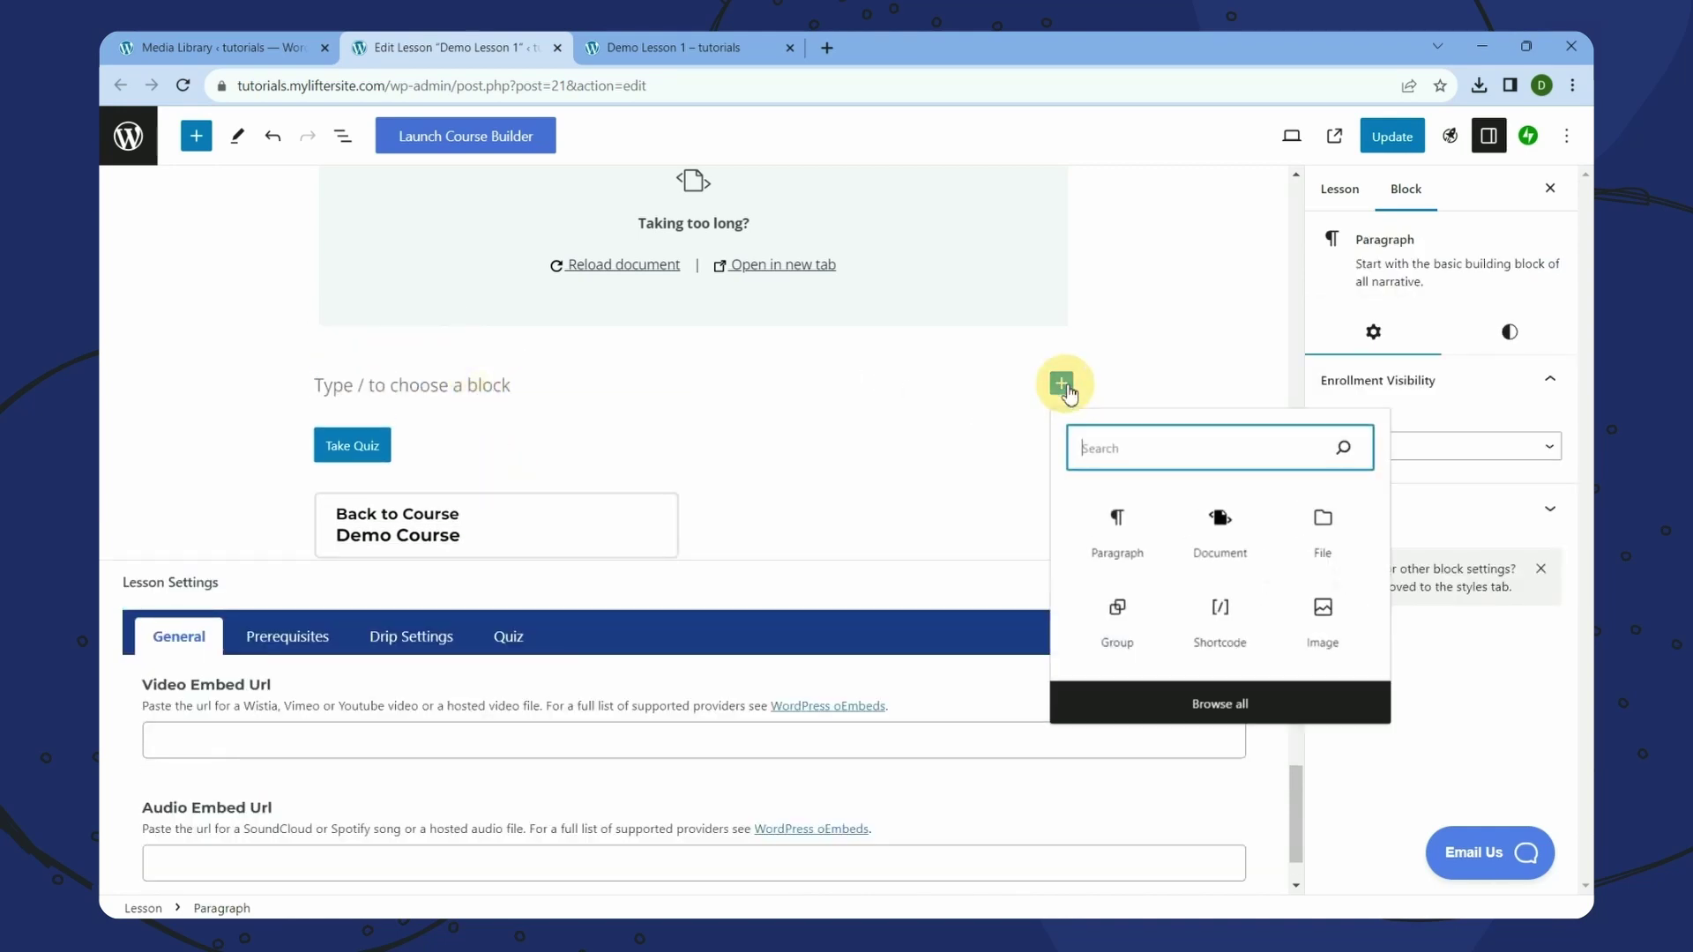
pyautogui.click(1217, 526)
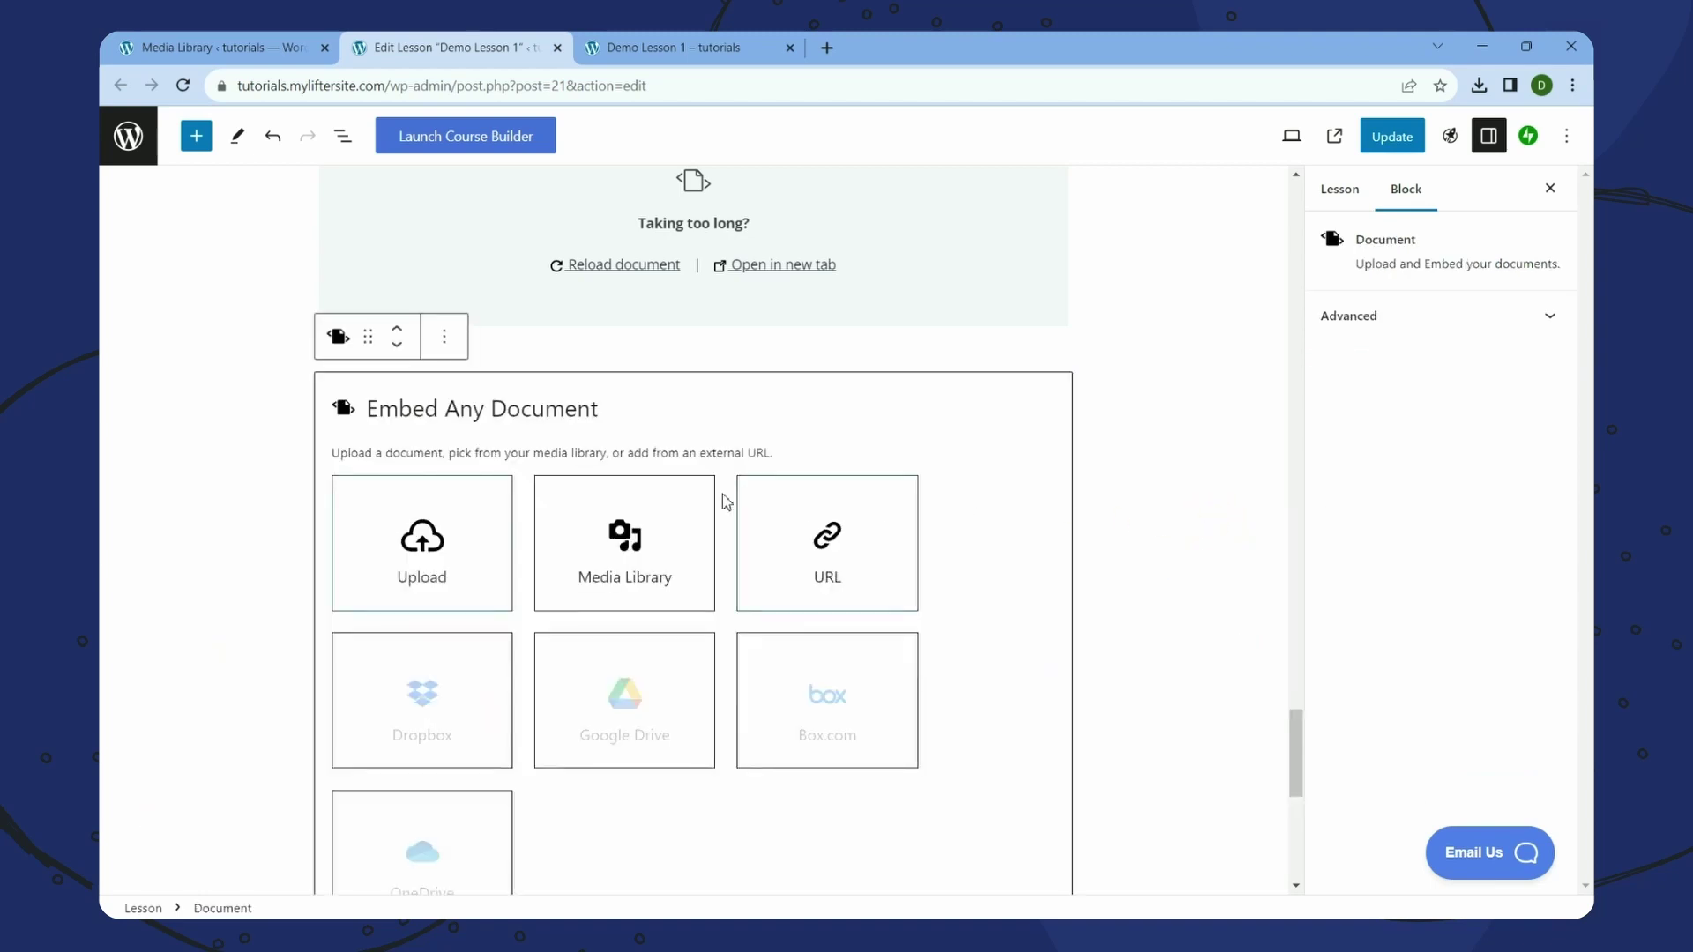
# - Embed PowerPoint.pptx from the media library in the new Document block
pyautogui.click(635, 531)
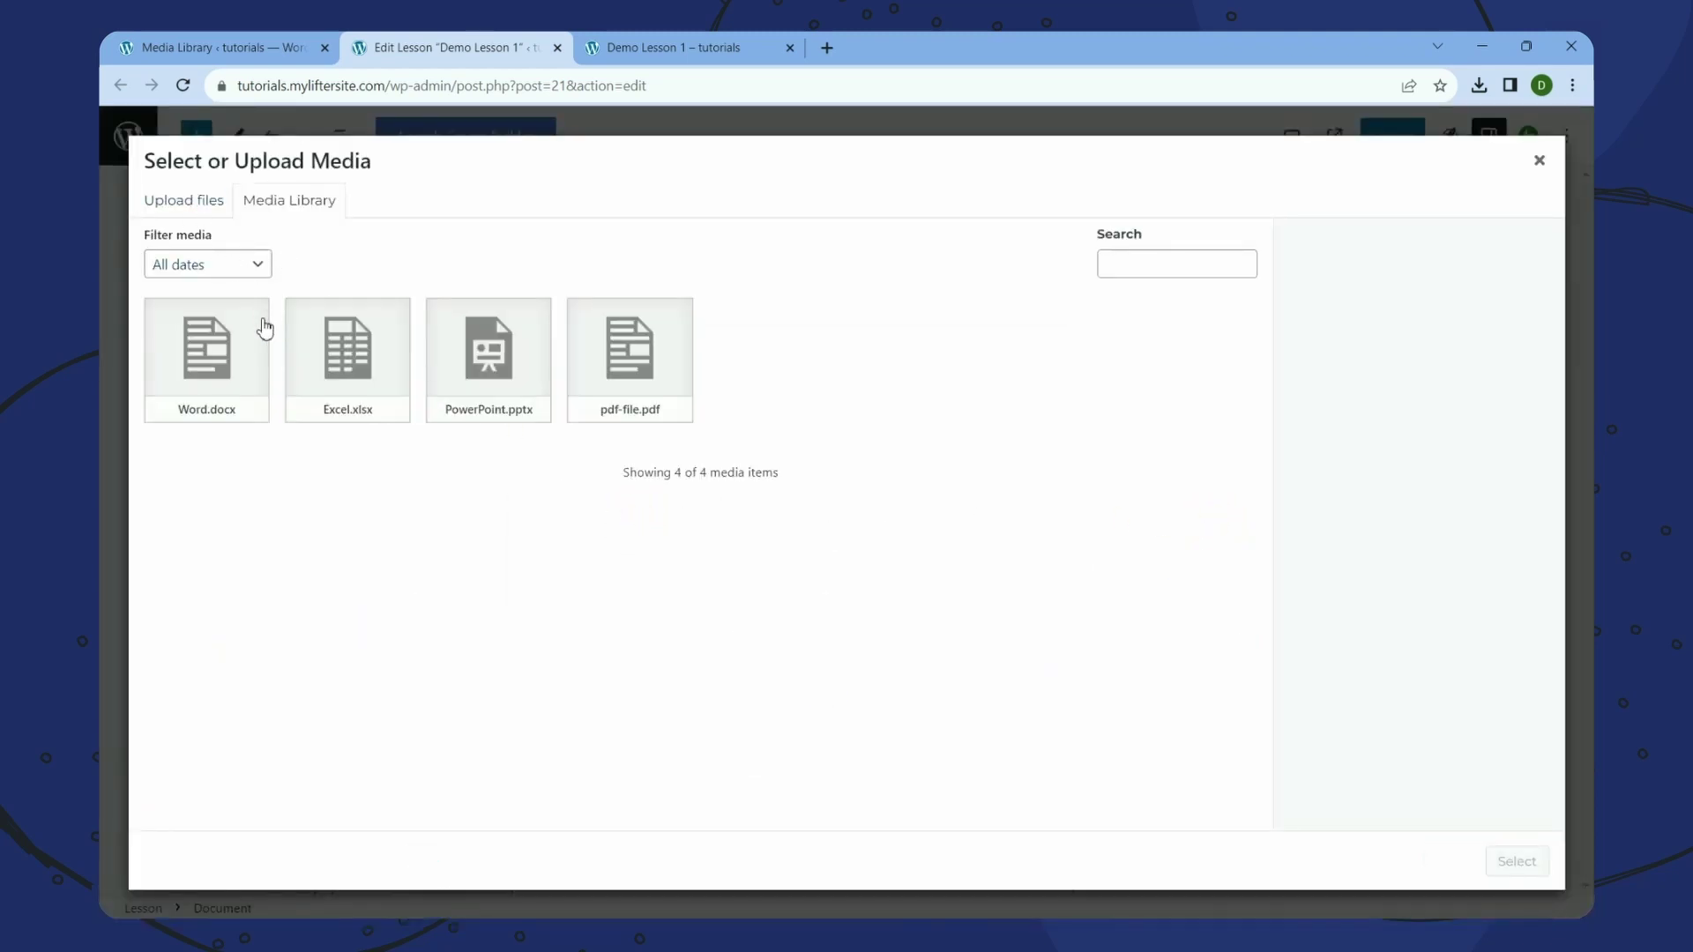
pyautogui.click(508, 356)
pyautogui.click(1516, 862)
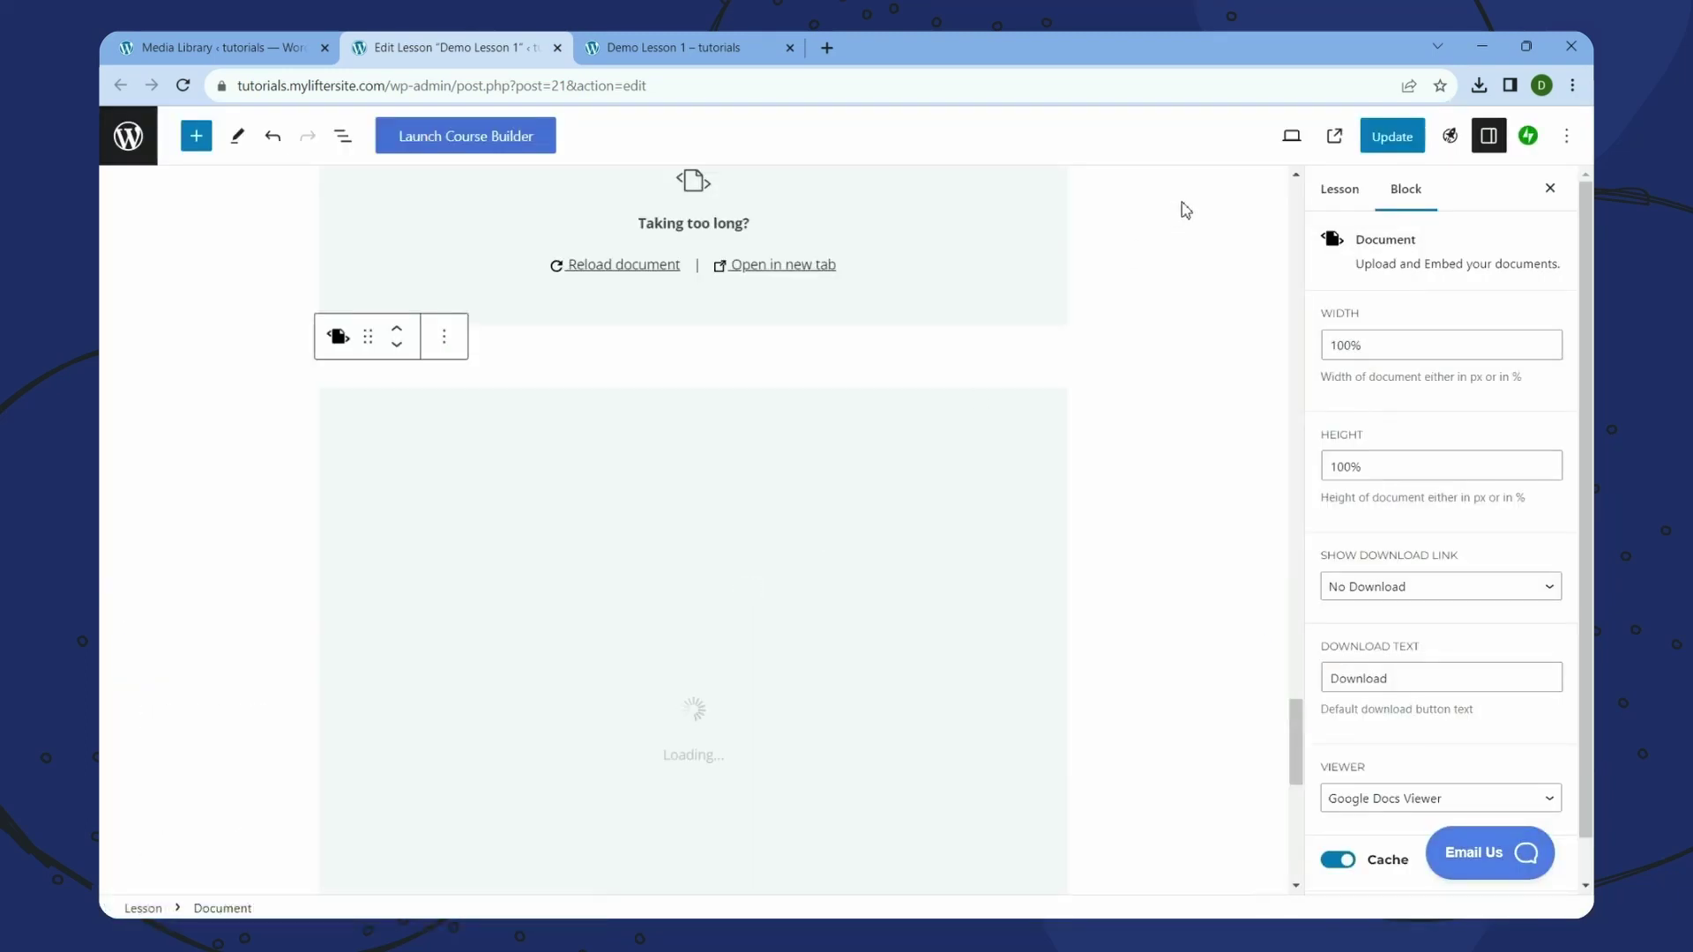
# - Update the lesson with the PowerPoint embed and reload its published page
pyautogui.click(1410, 143)
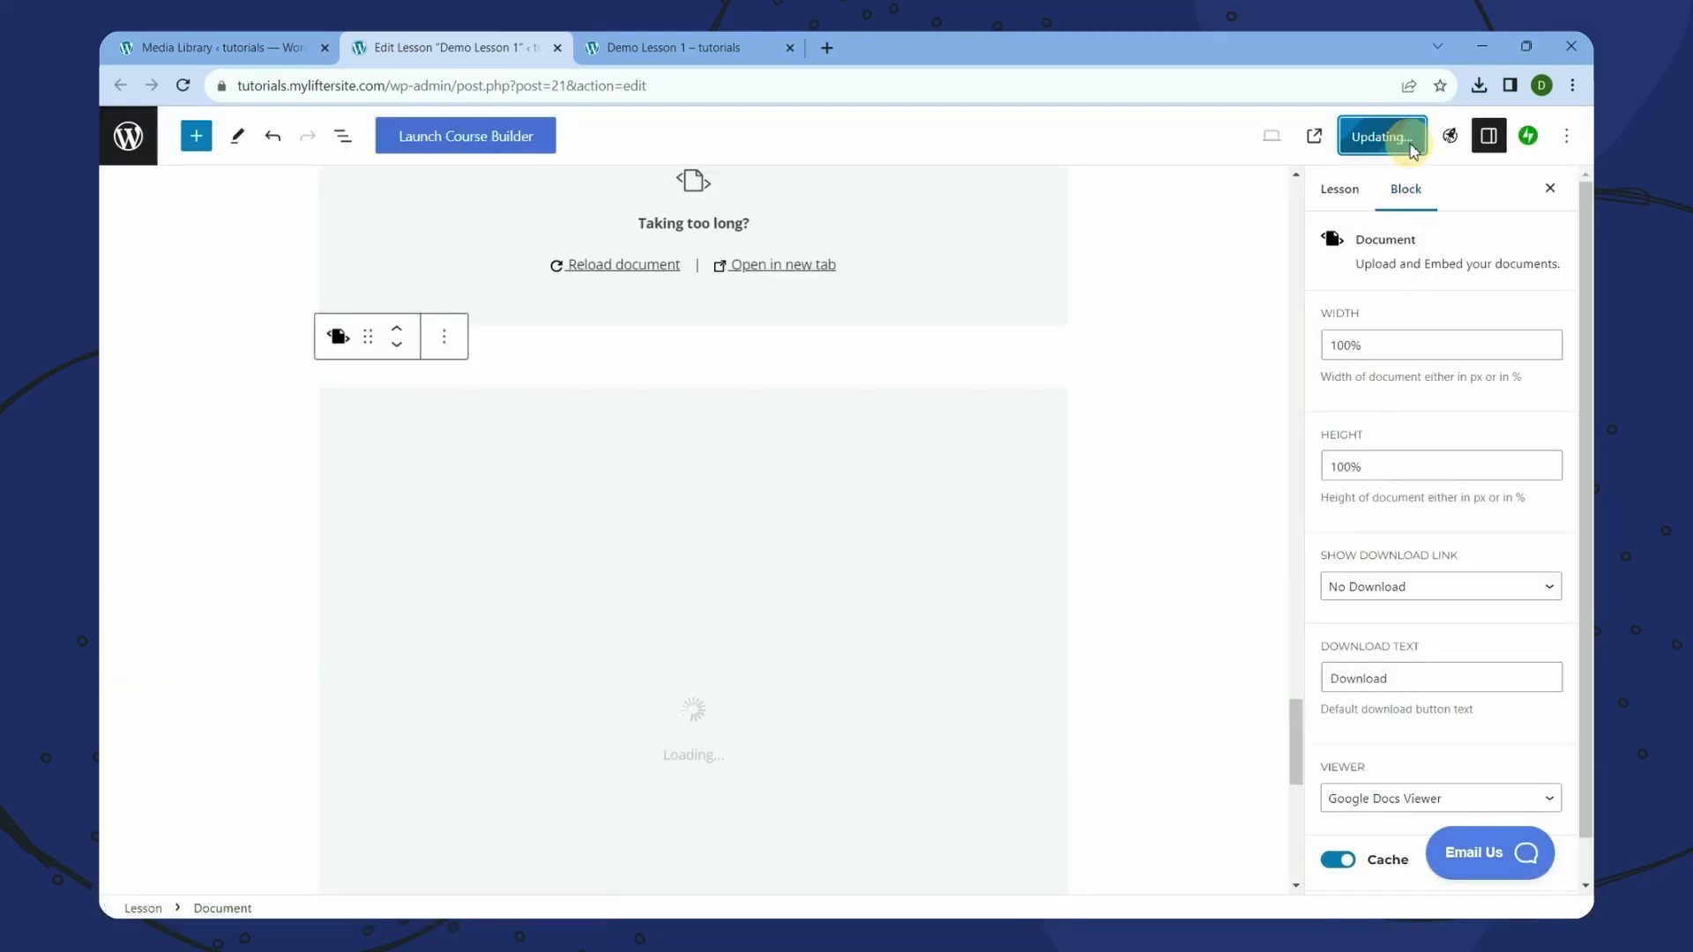
pyautogui.click(710, 51)
pyautogui.rightClick(1356, 391)
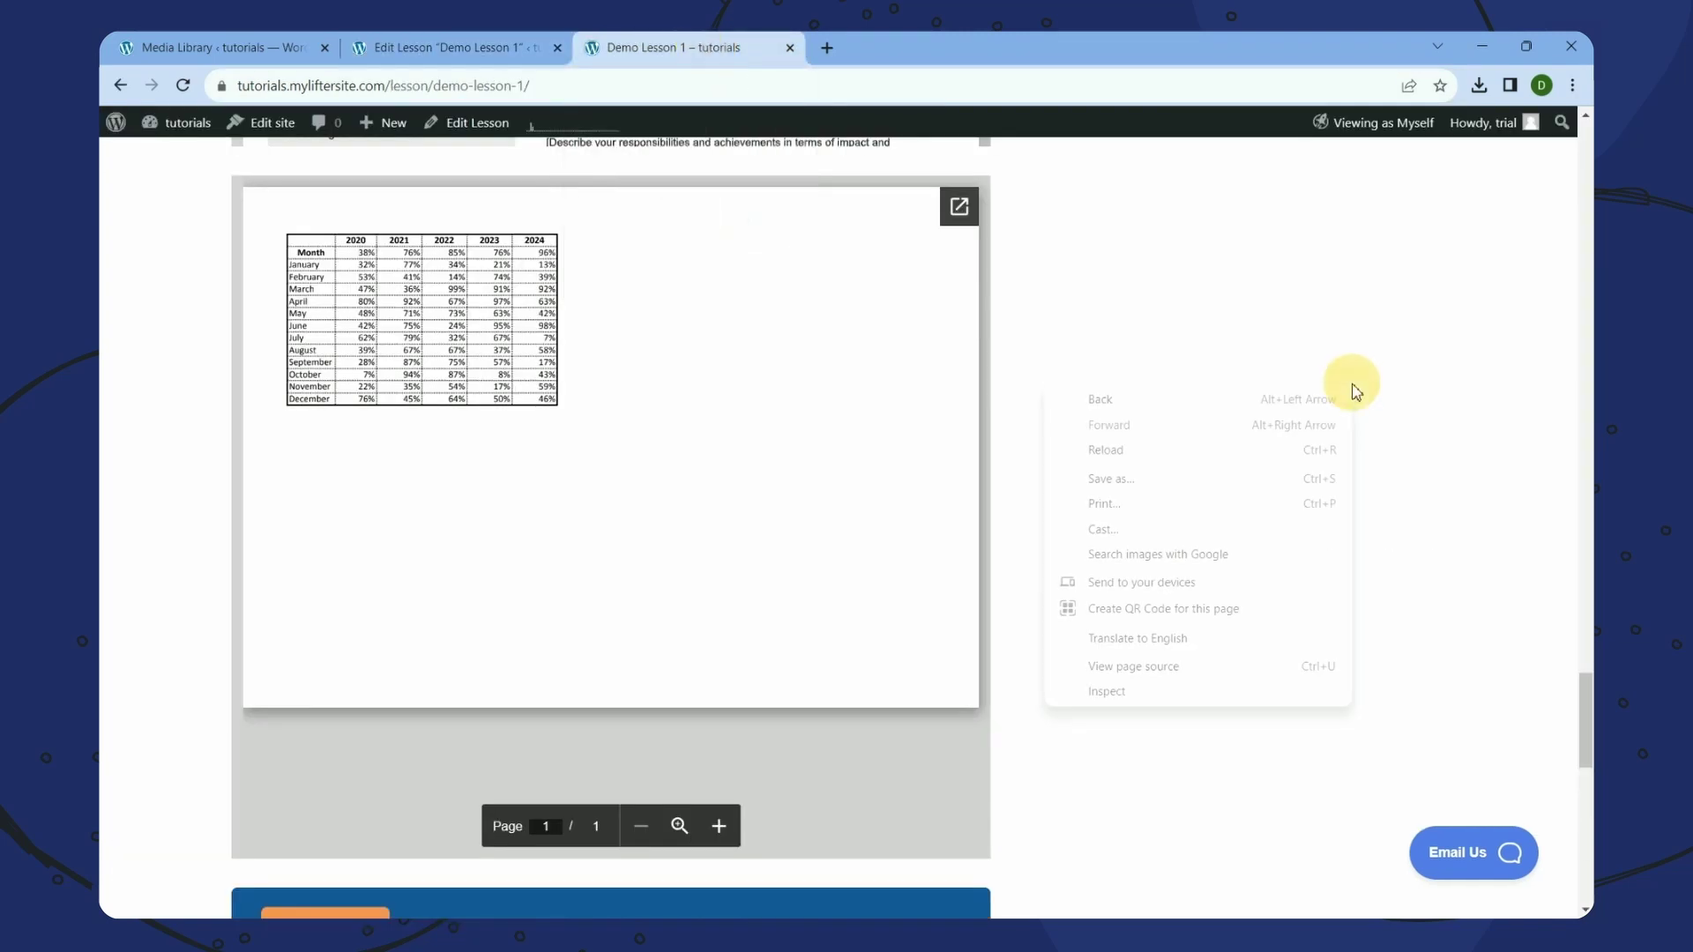
pyautogui.click(1311, 449)
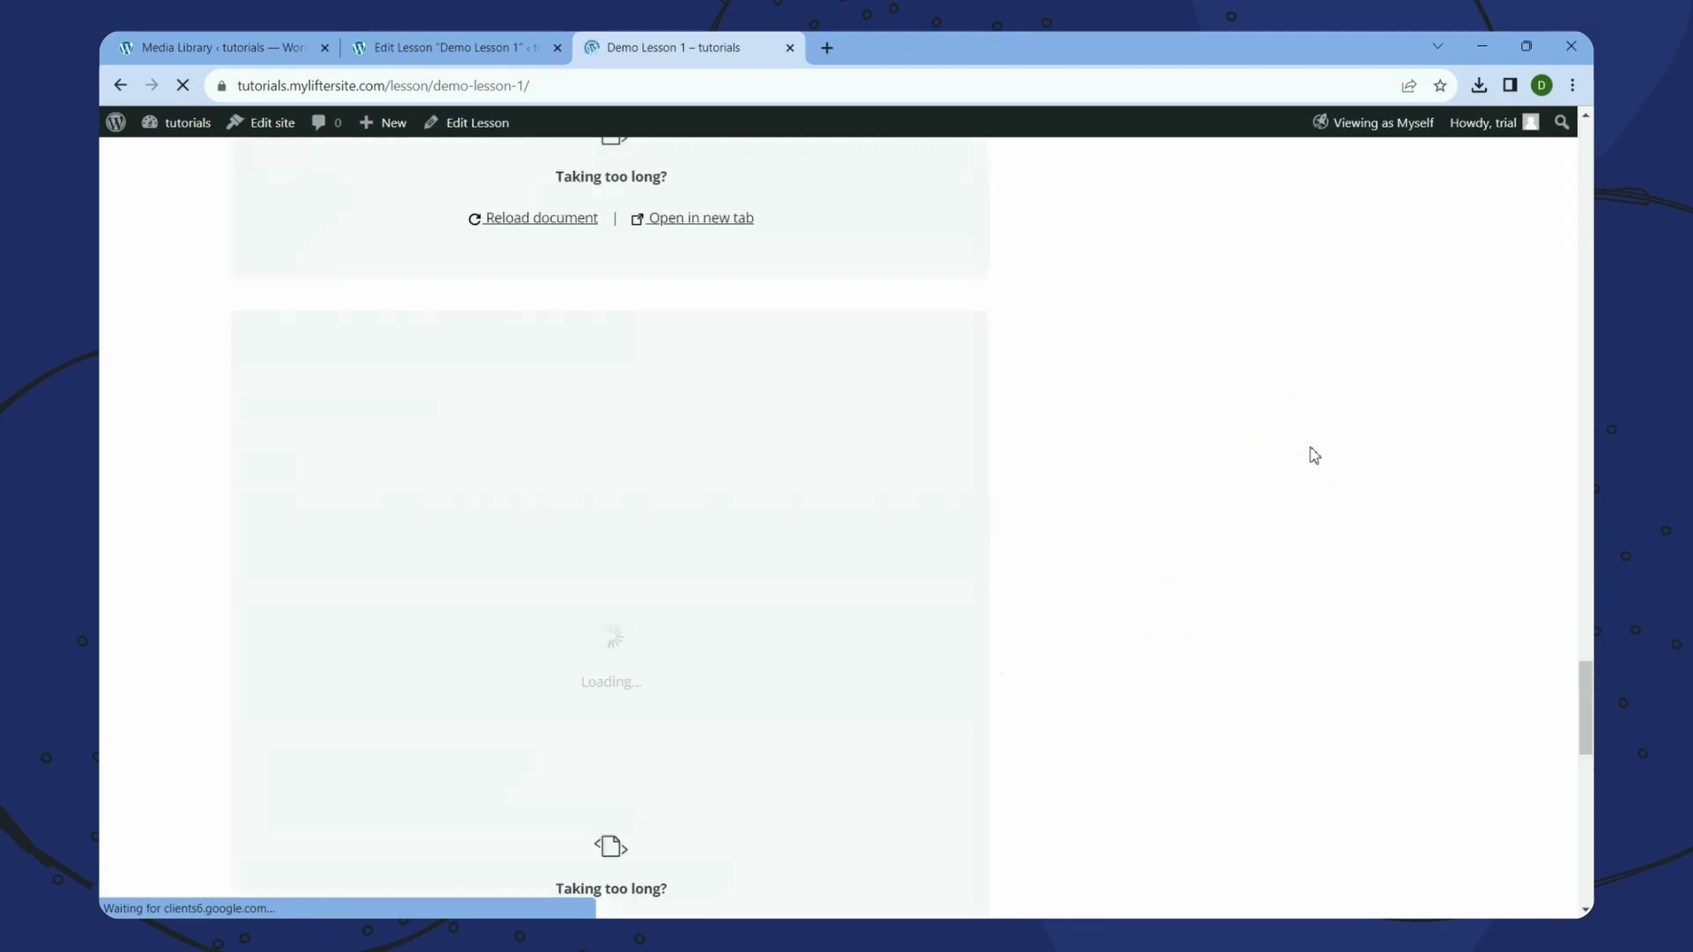
# - Review the embedded PowerPoint, Excel, Word and PDF documents on the published Demo Lesson 1 page
pyautogui.click(1588, 718)
pyautogui.moveTo(1588, 714); pyautogui.dragTo(1584, 718)
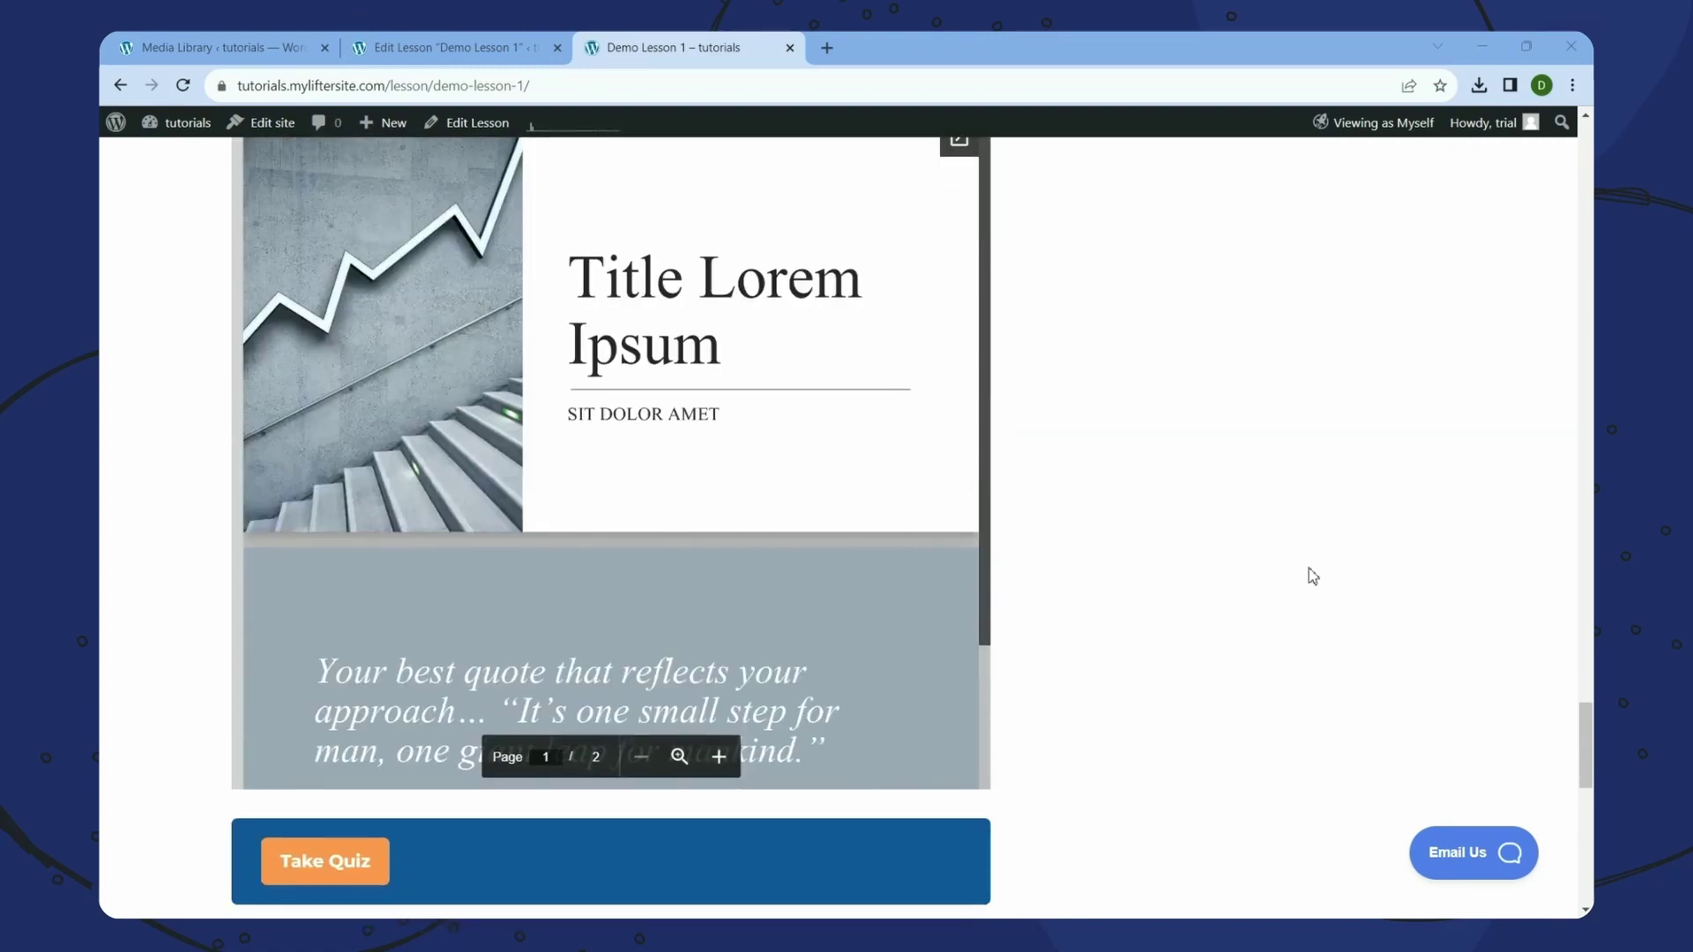
pyautogui.scroll(10, 1314, 576)
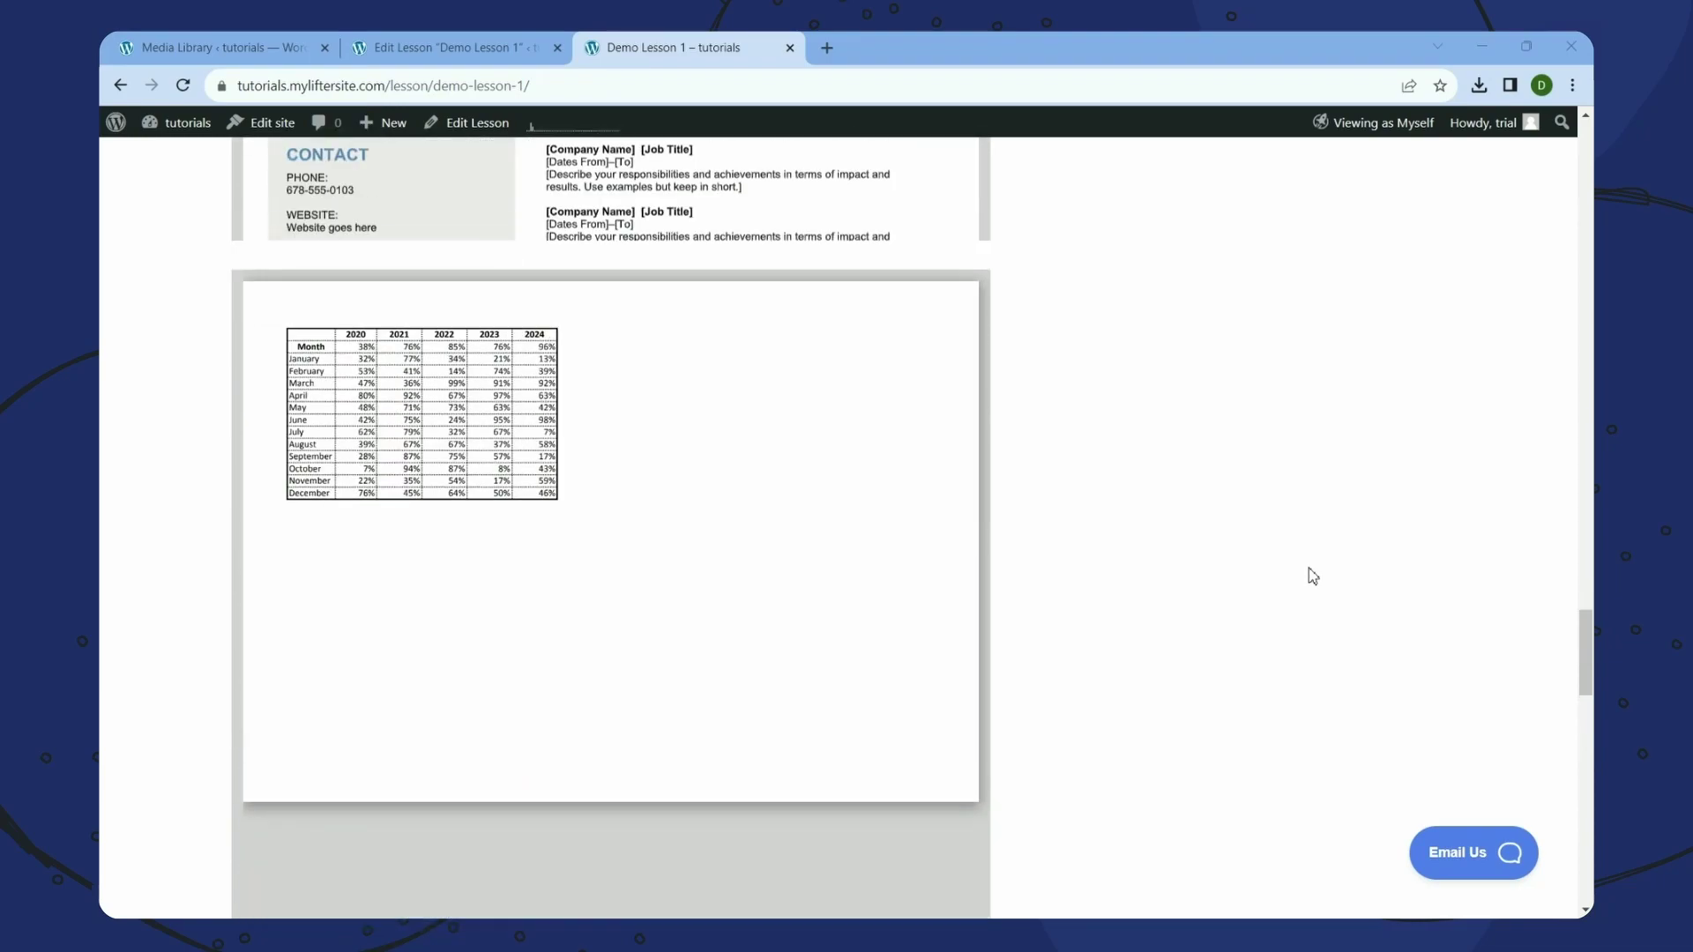
pyautogui.scroll(10, 1313, 576)
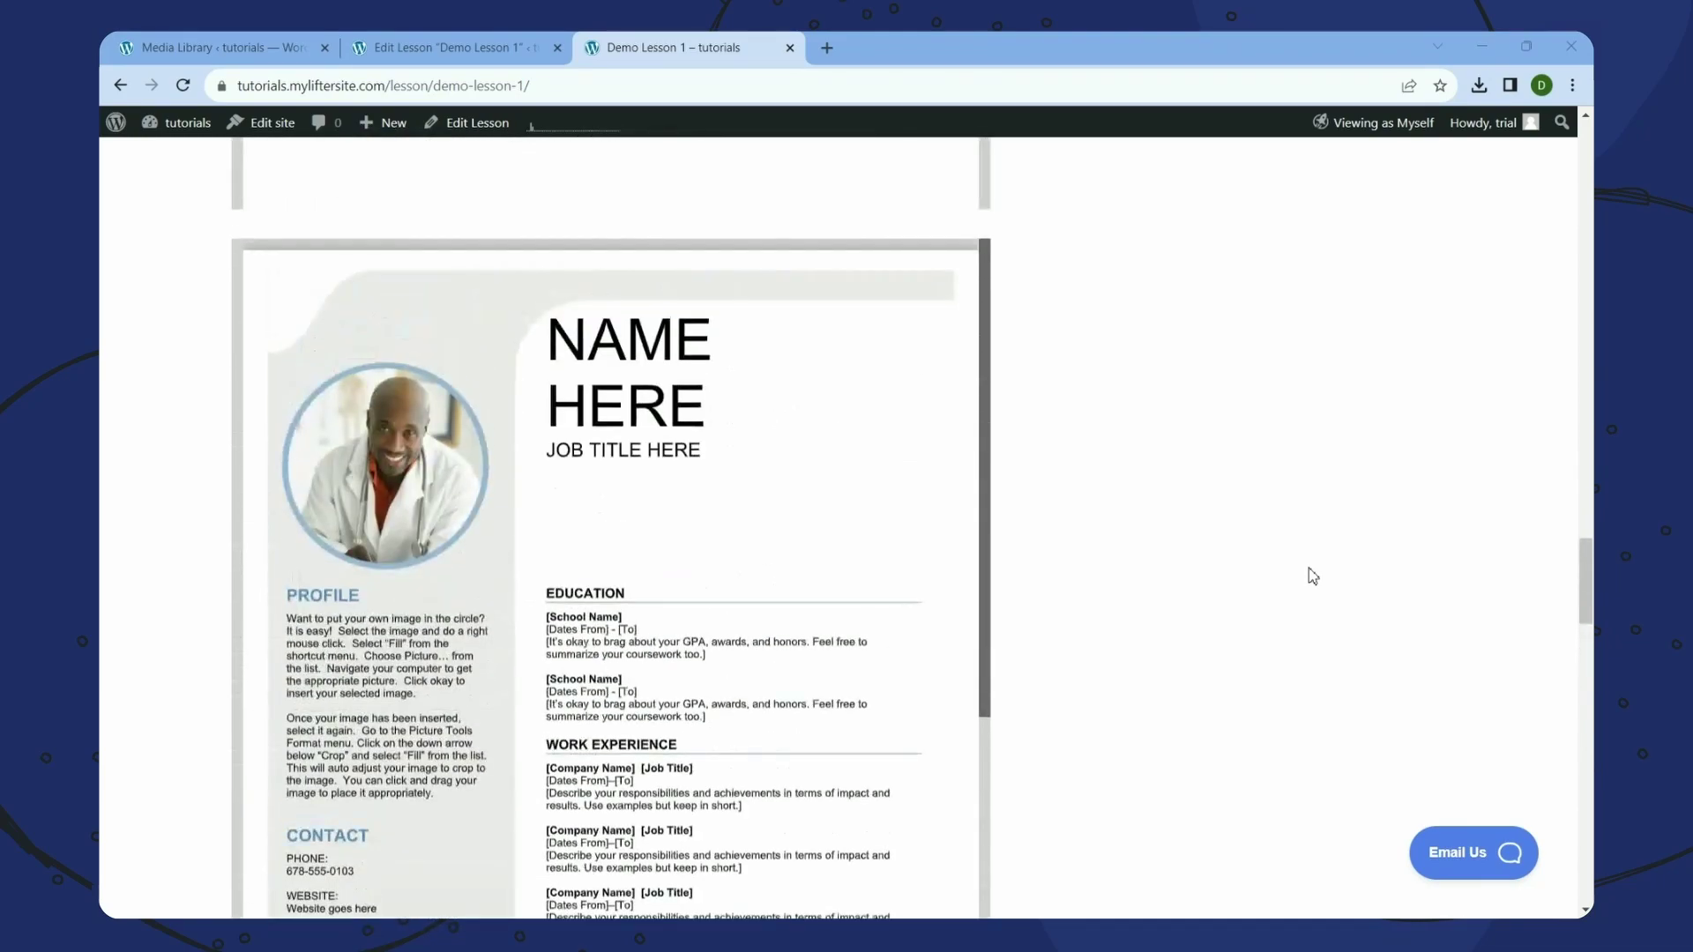
pyautogui.scroll(1, 1313, 576)
pyautogui.scroll(3, 1313, 576)
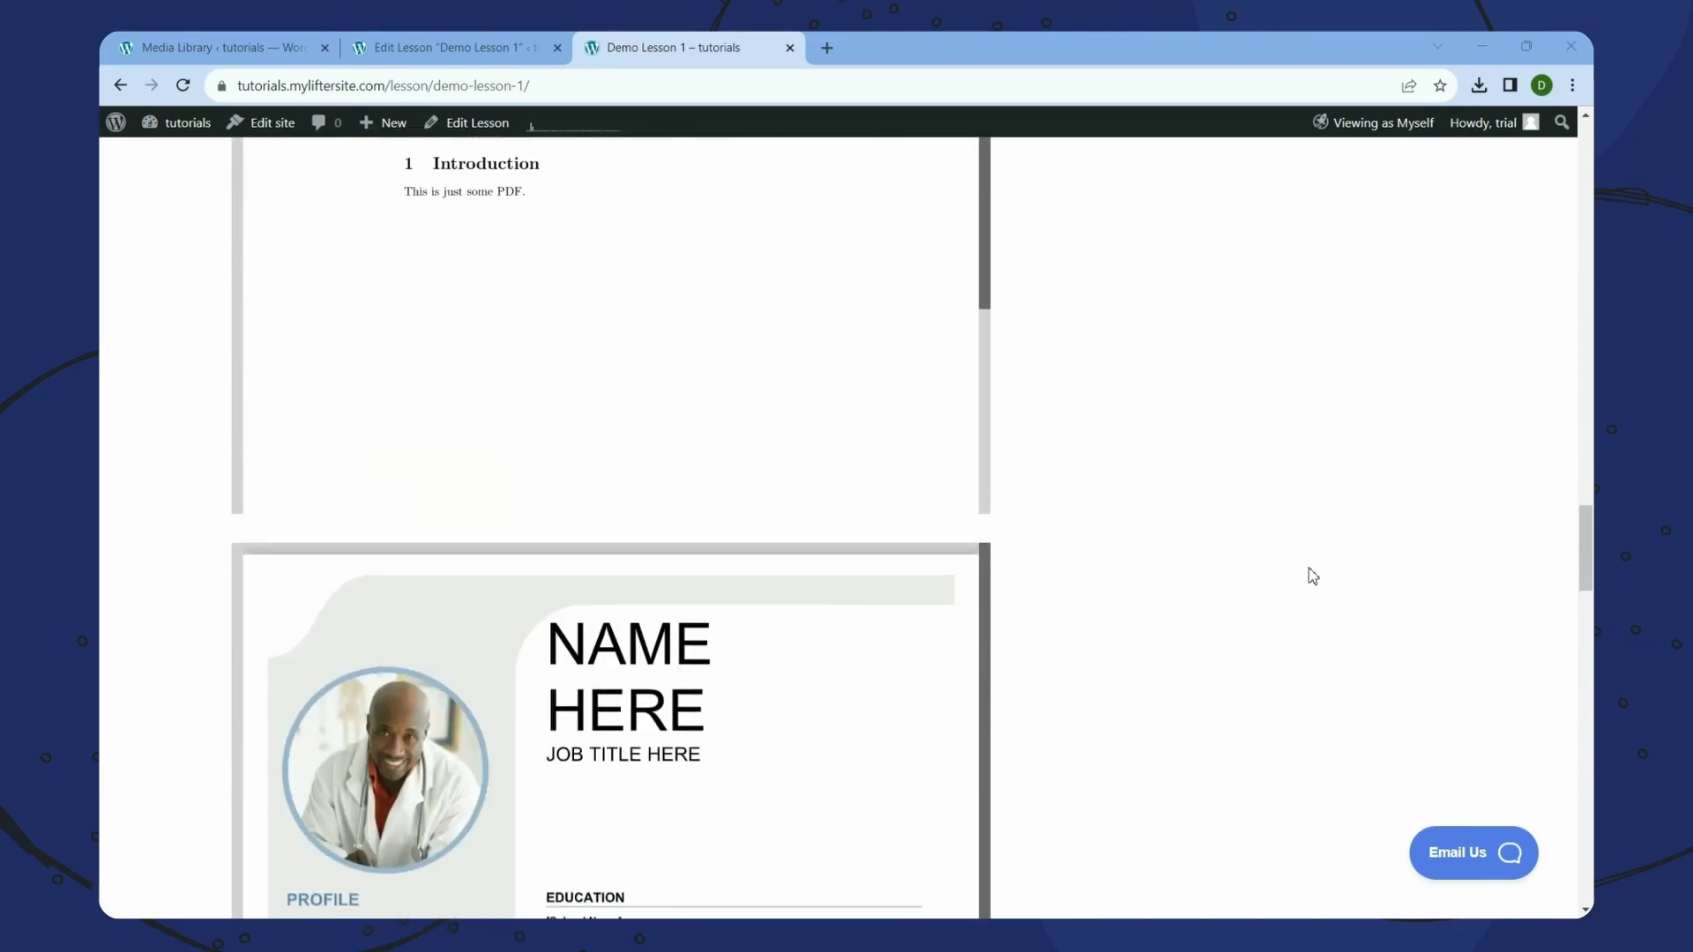
pyautogui.scroll(5, 1313, 576)
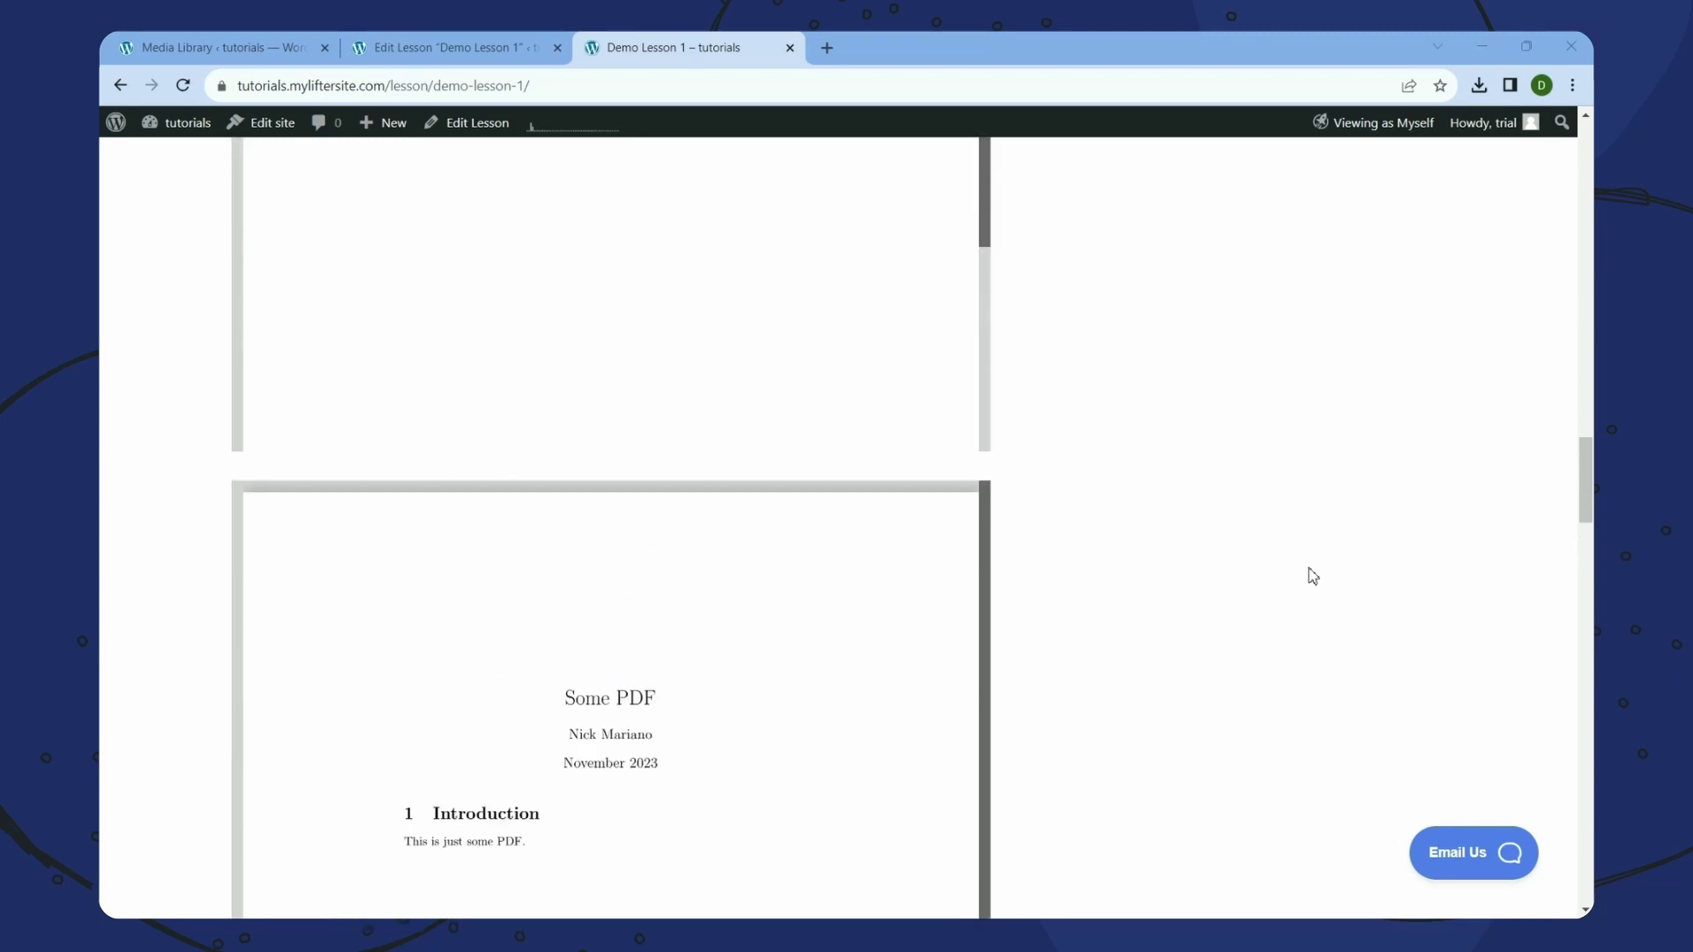
pyautogui.scroll(-20, 1313, 576)
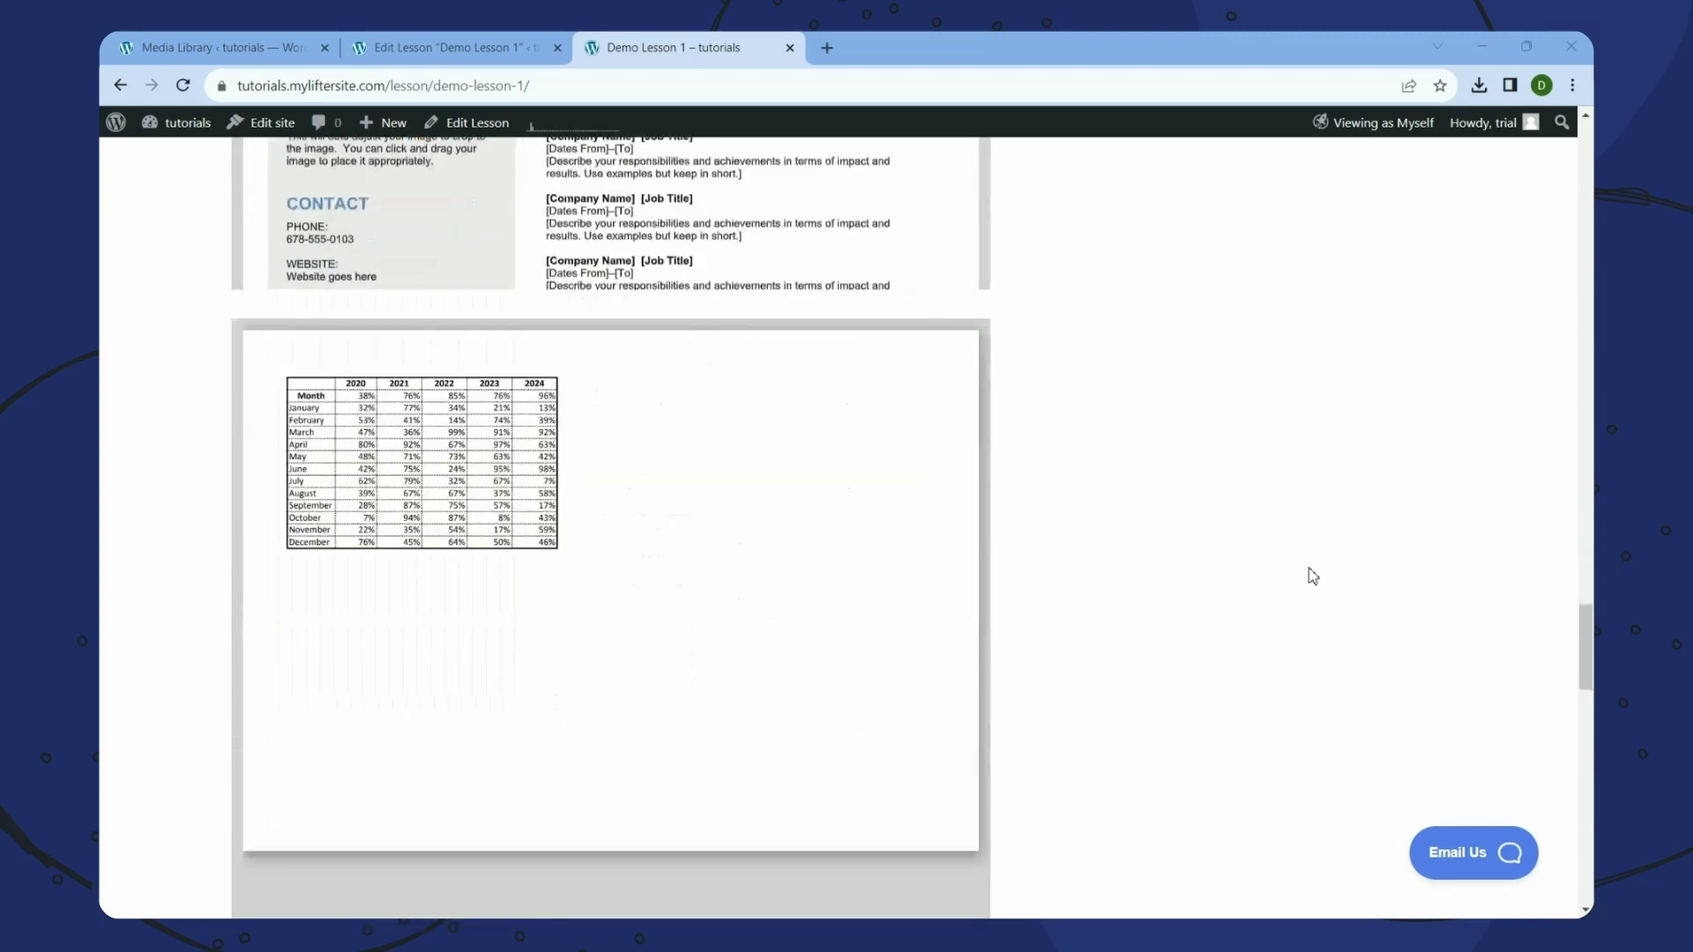
pyautogui.scroll(5, 1313, 576)
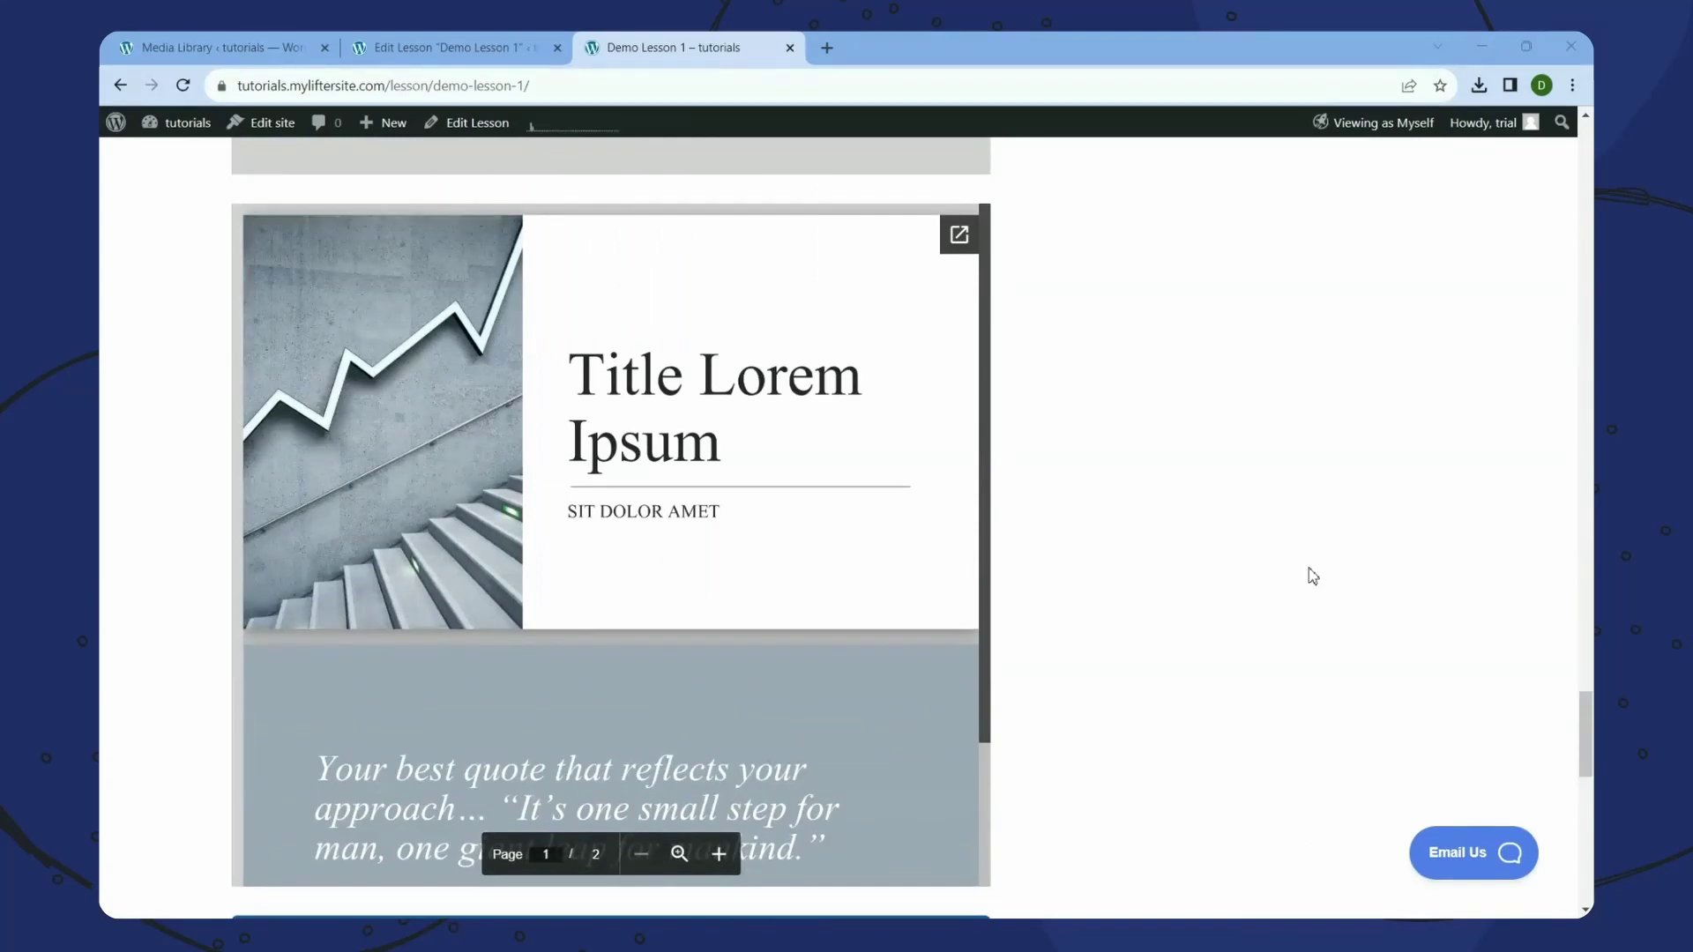
pyautogui.scroll(1, 1313, 576)
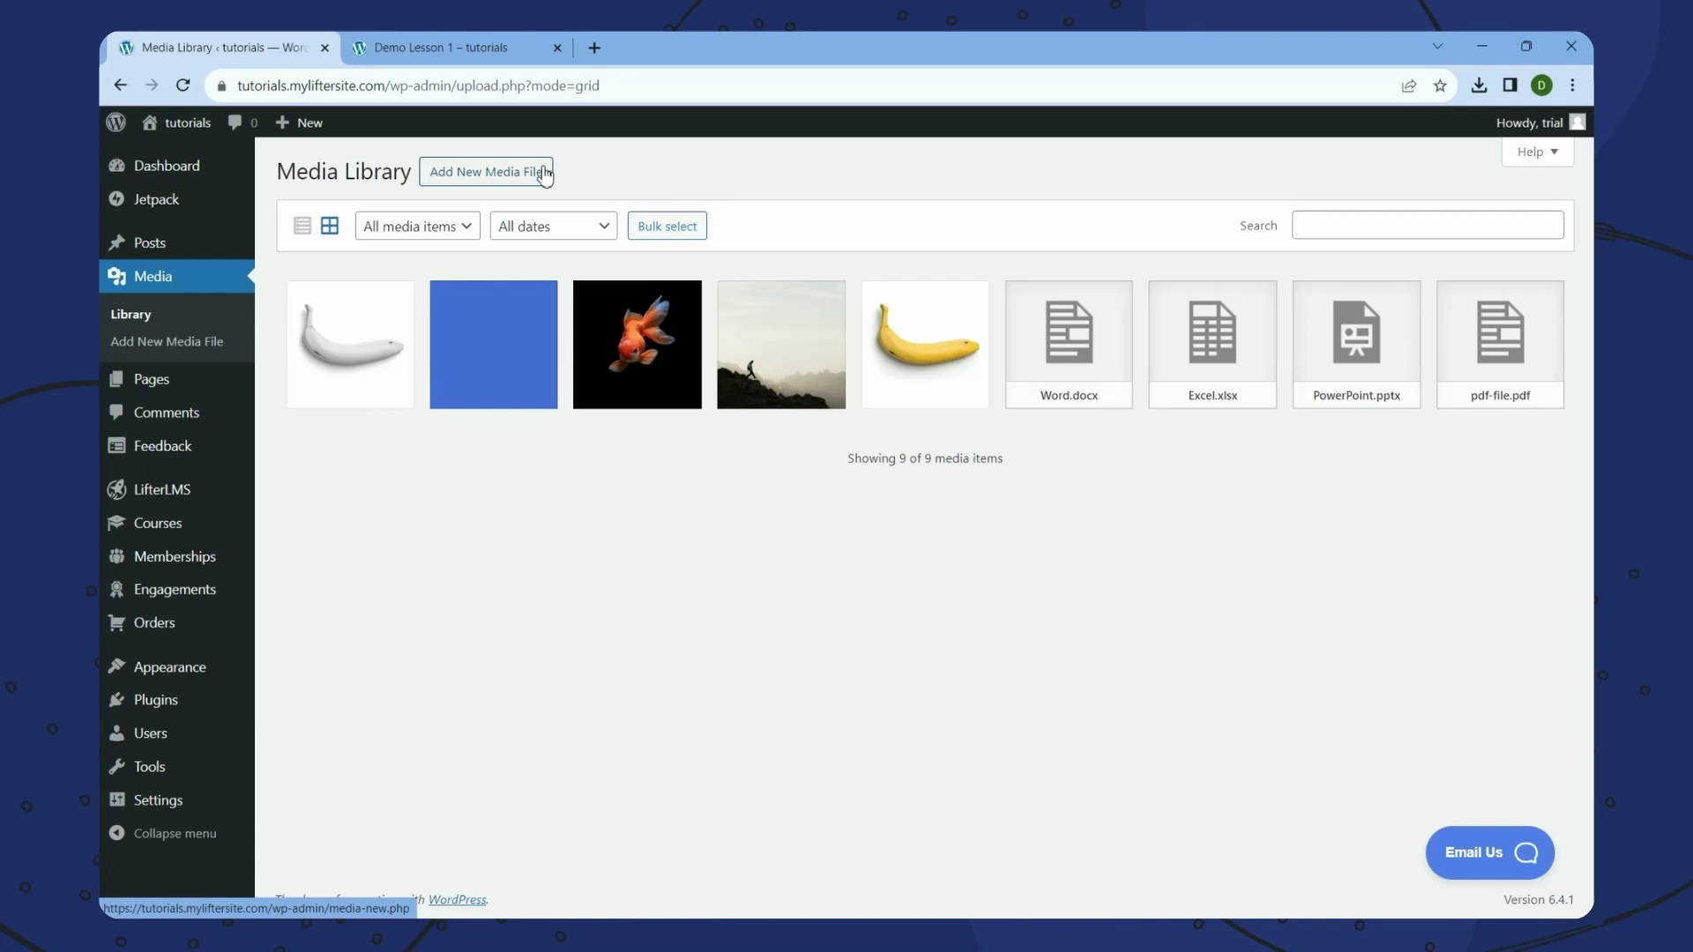
# - Try to upload the svg file from the Downloads folder to the WordPress media library
pyautogui.click(544, 174)
pyautogui.click(913, 323)
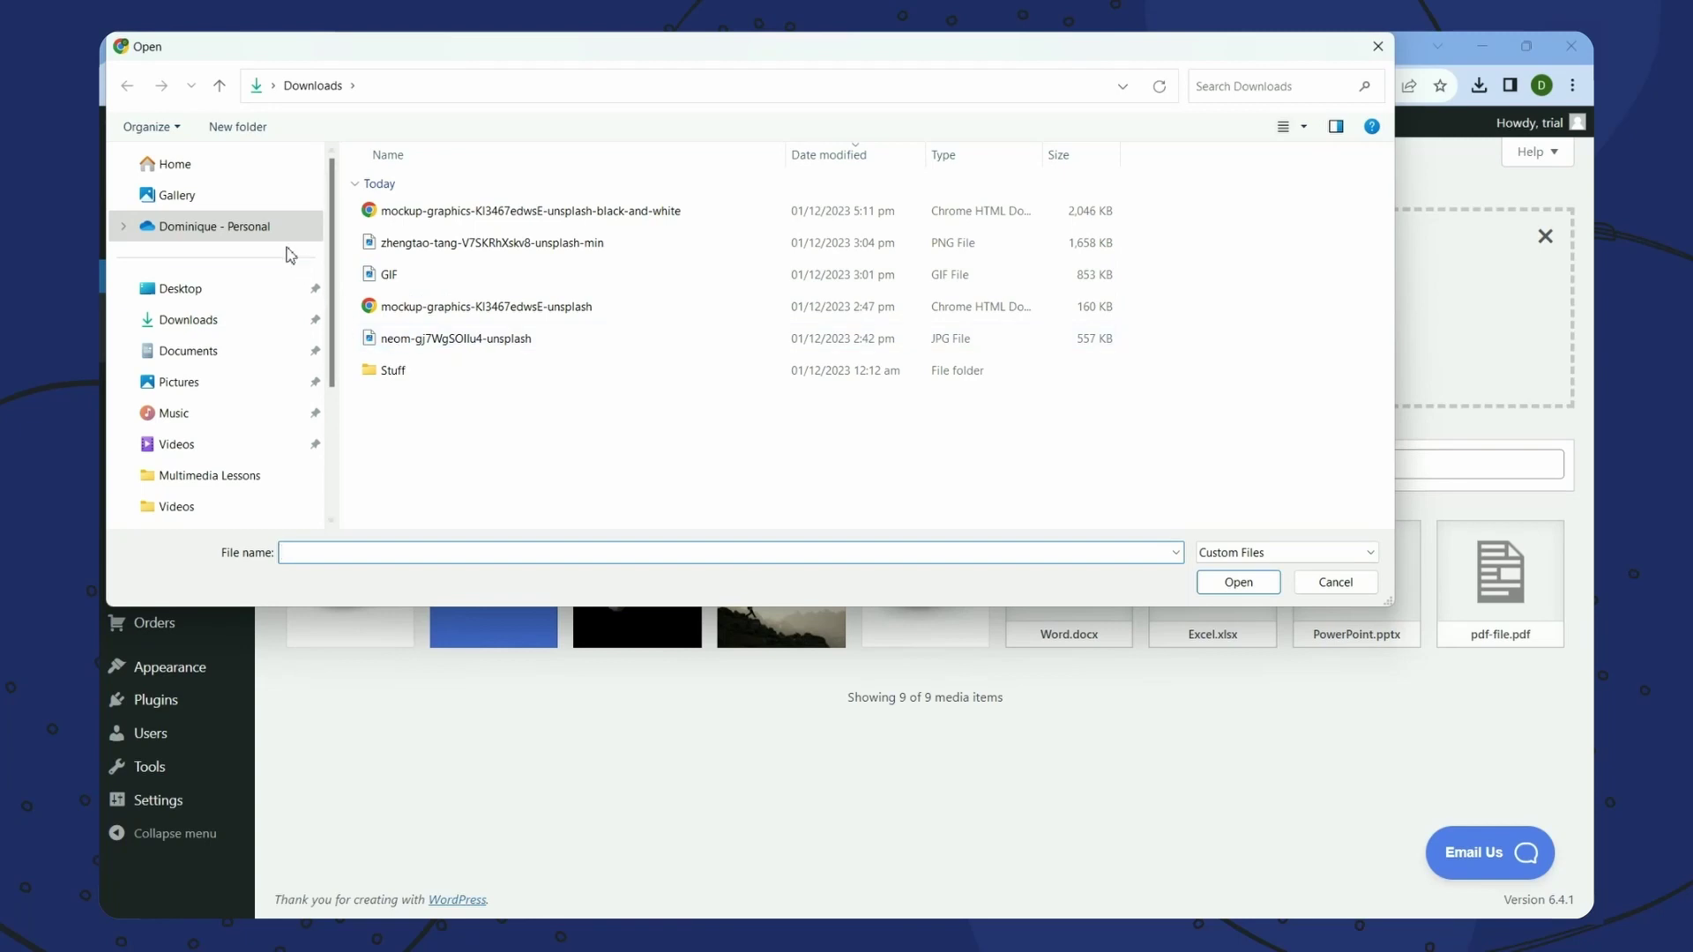
pyautogui.click(214, 319)
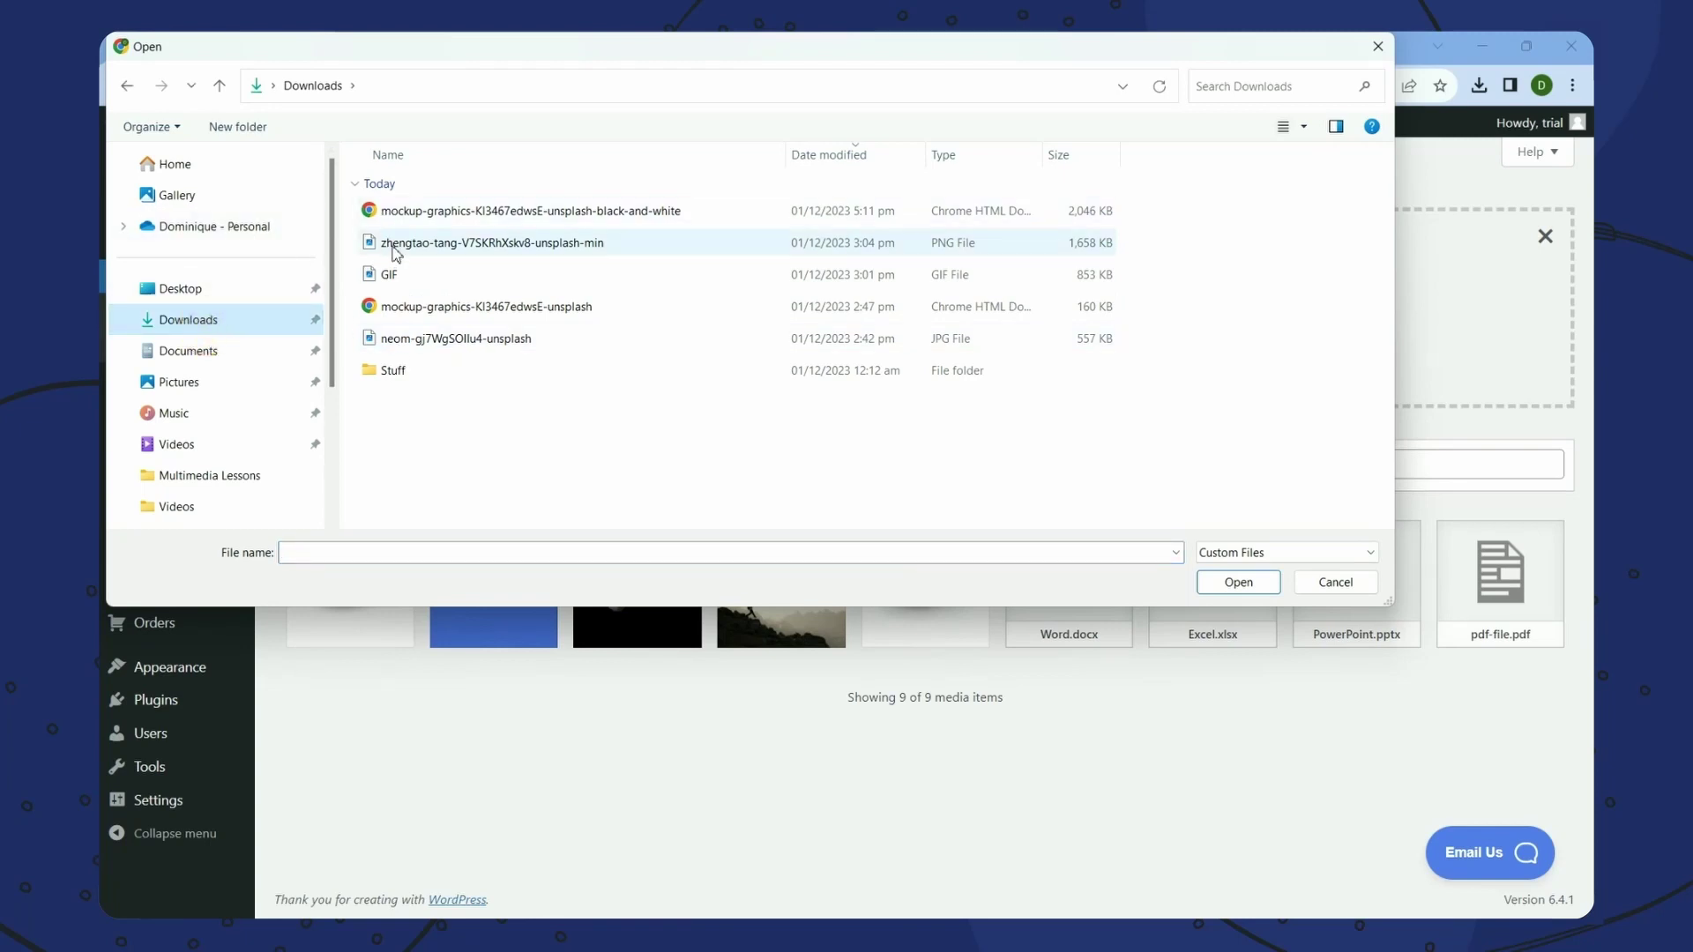
pyautogui.moveTo(511, 49); pyautogui.dragTo(562, 129)
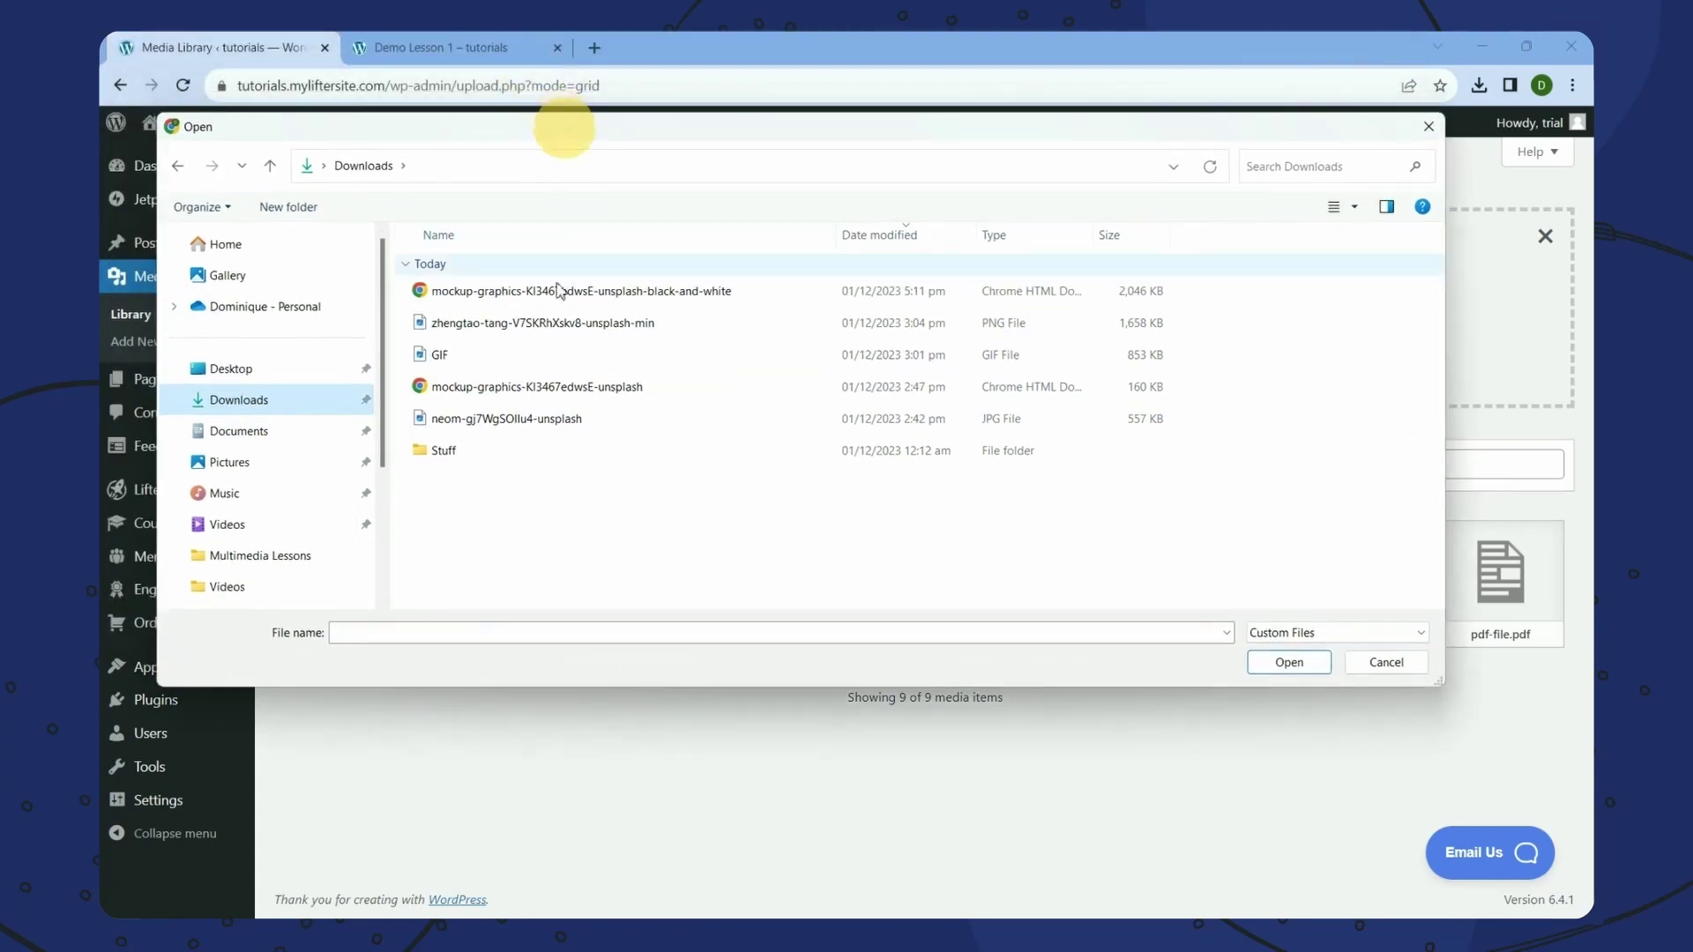
pyautogui.click(1399, 670)
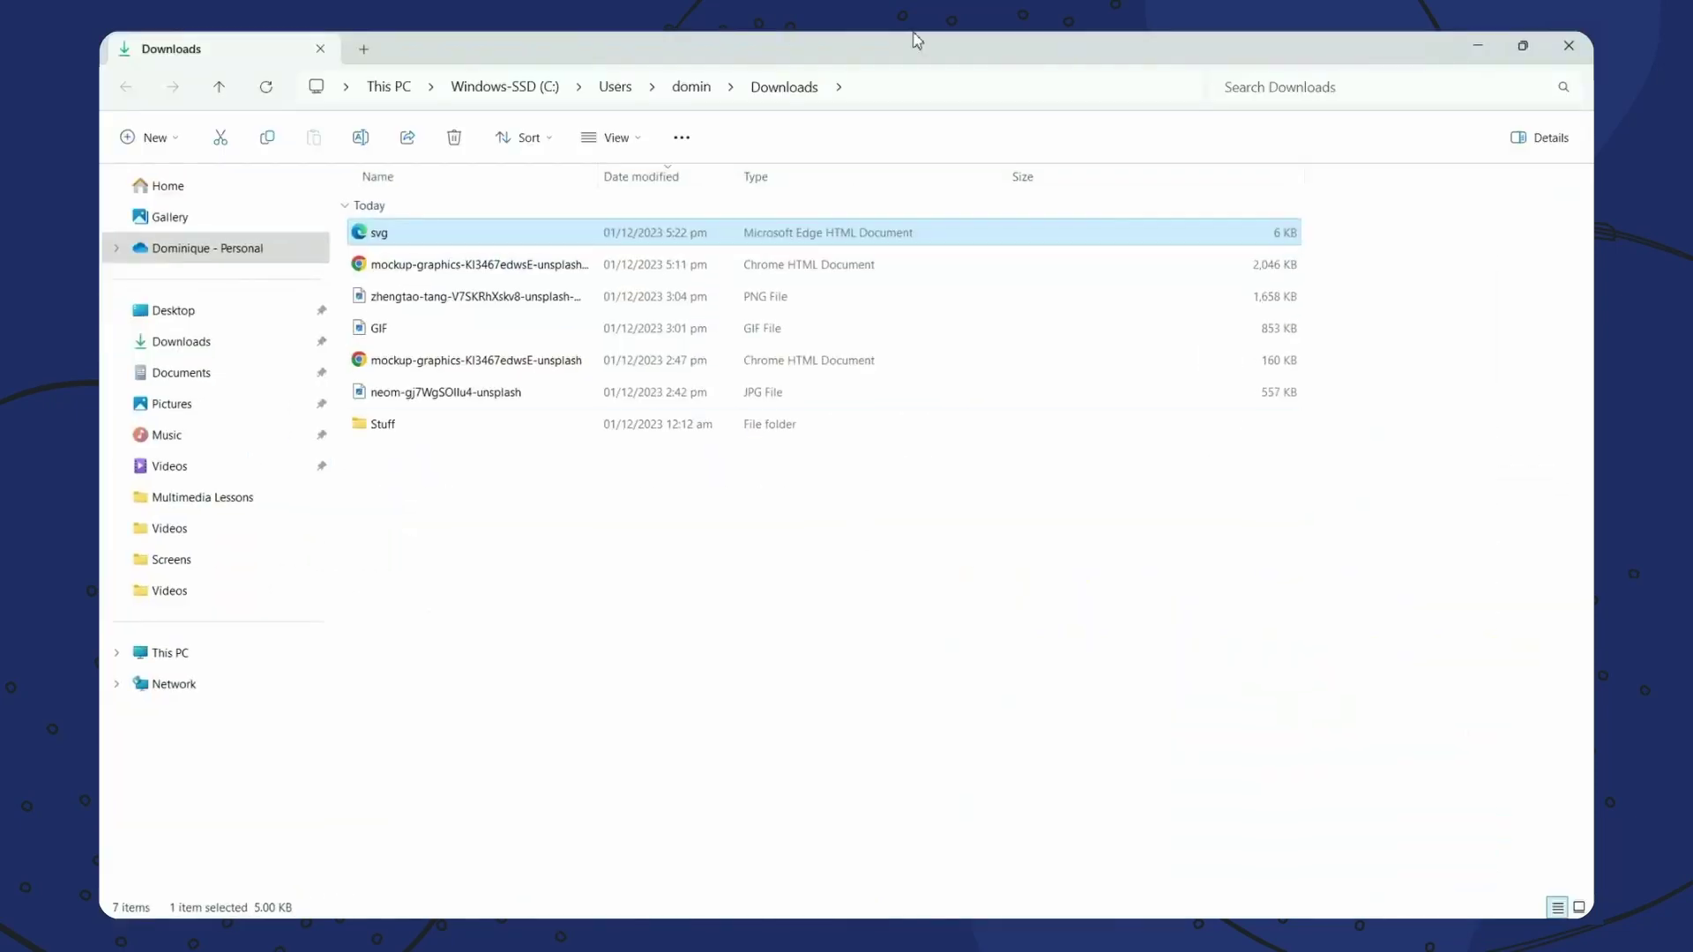
pyautogui.moveTo(917, 40); pyautogui.dragTo(1104, 265)
pyautogui.moveTo(850, 459); pyautogui.dragTo(480, 303)
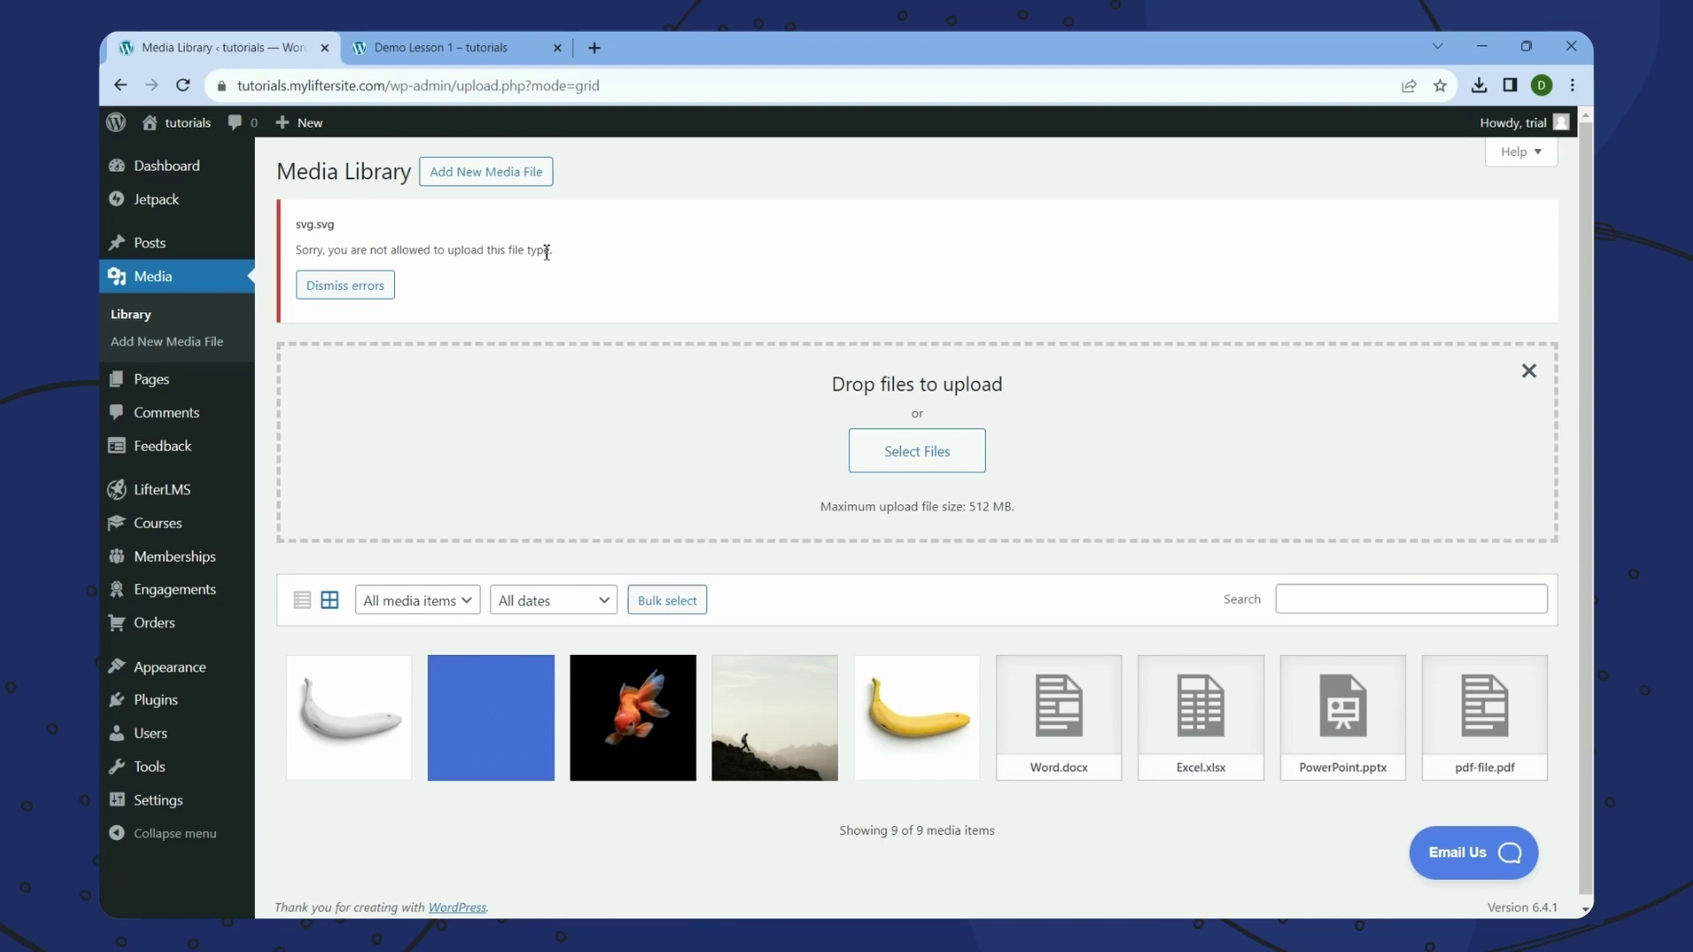
# - Glance at the published lesson, reload the media library page and switch it to list view
pyautogui.click(491, 54)
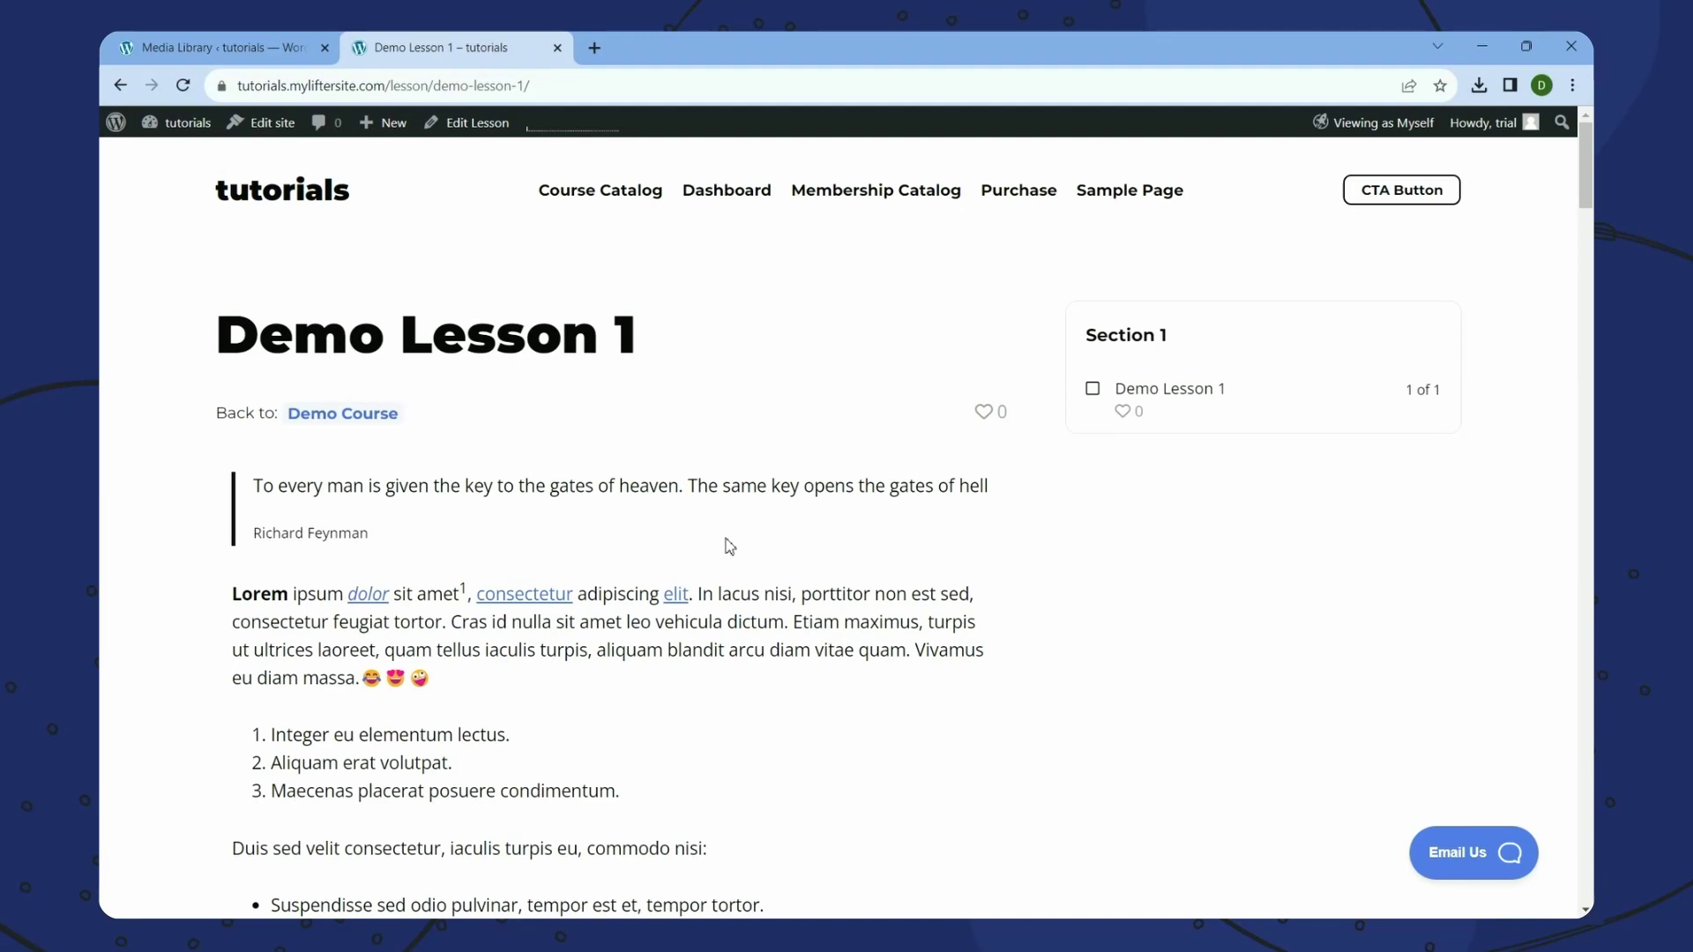
pyautogui.click(273, 55)
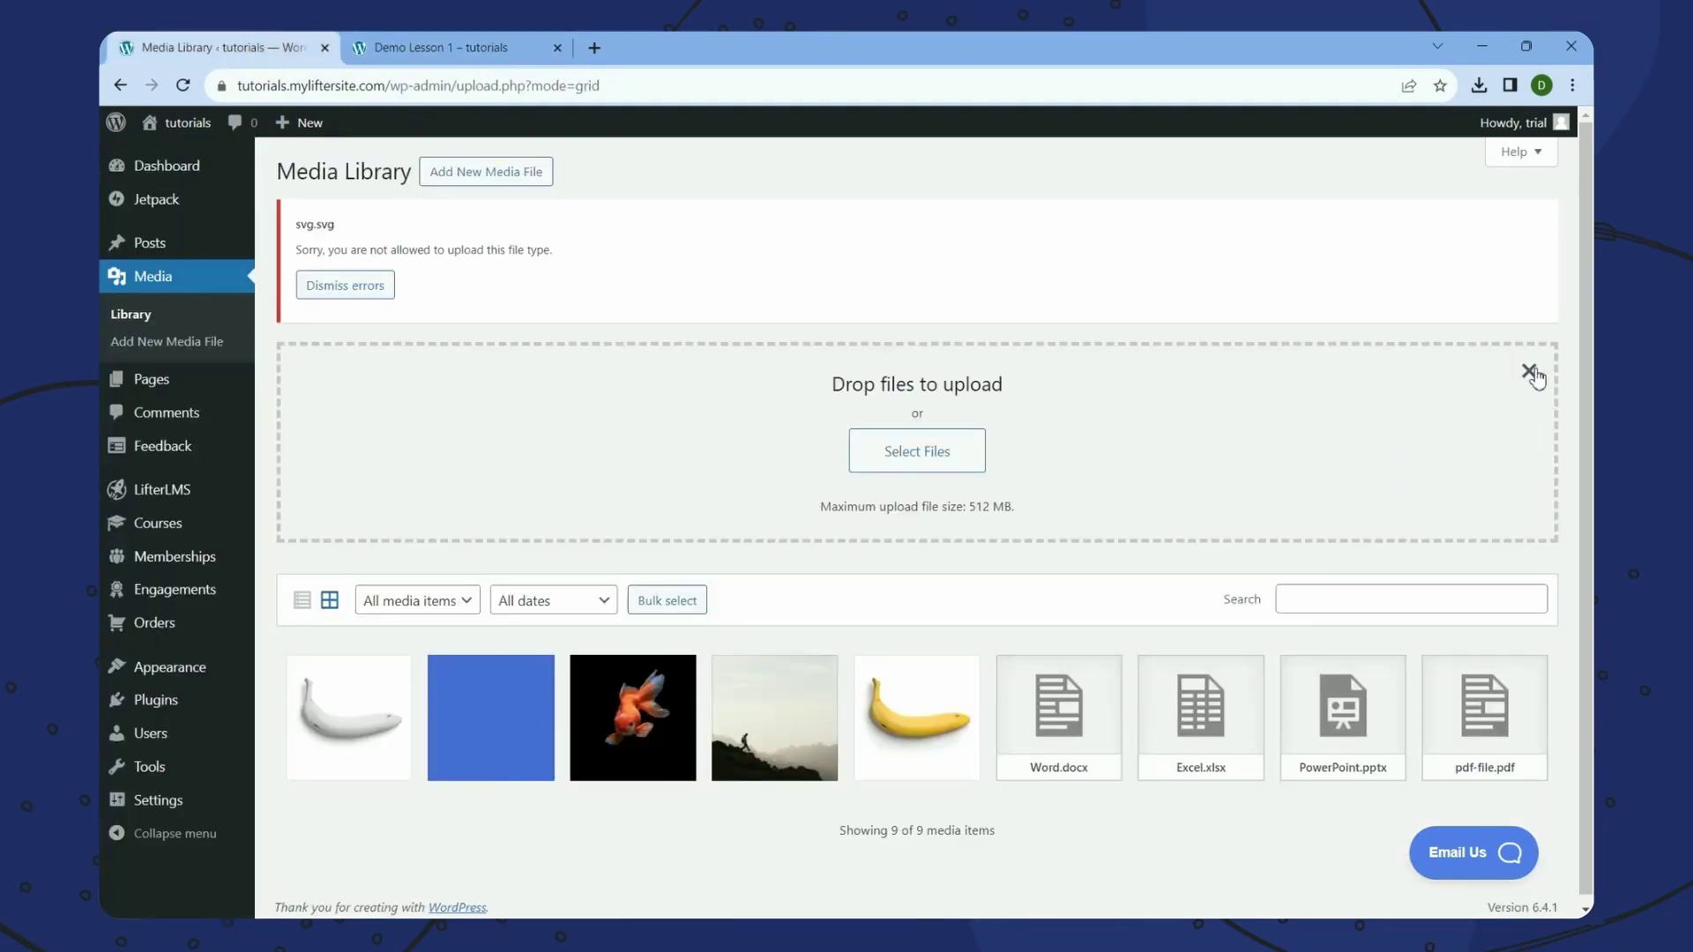
pyautogui.rightClick(879, 220)
pyautogui.click(938, 273)
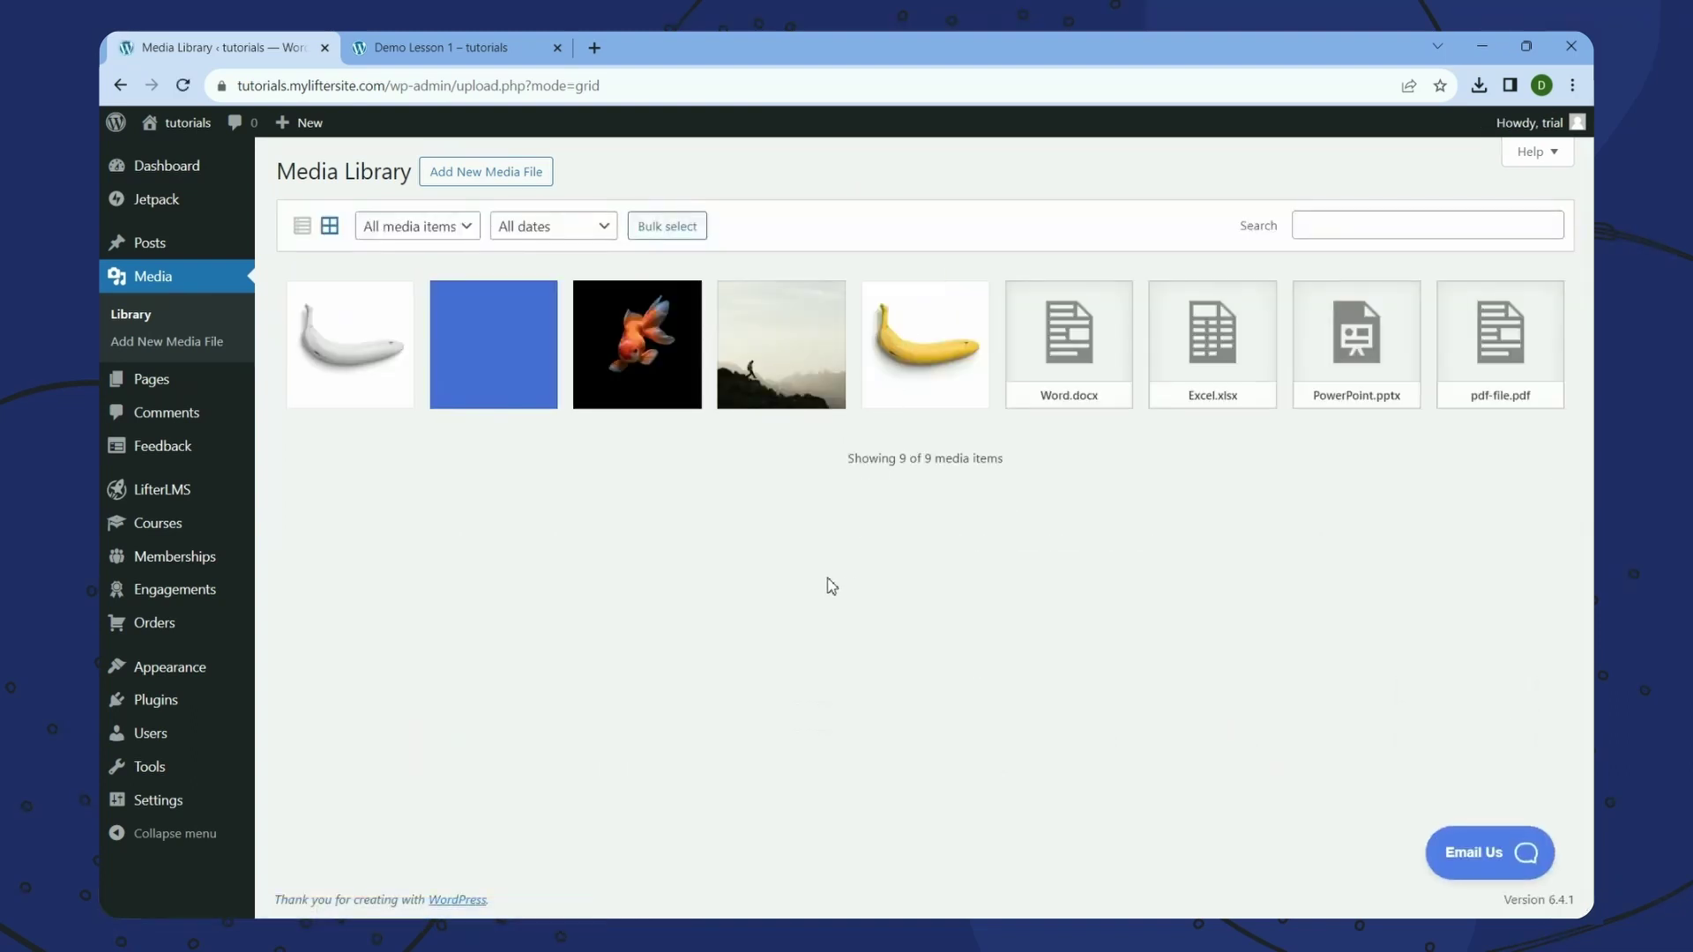
pyautogui.click(302, 228)
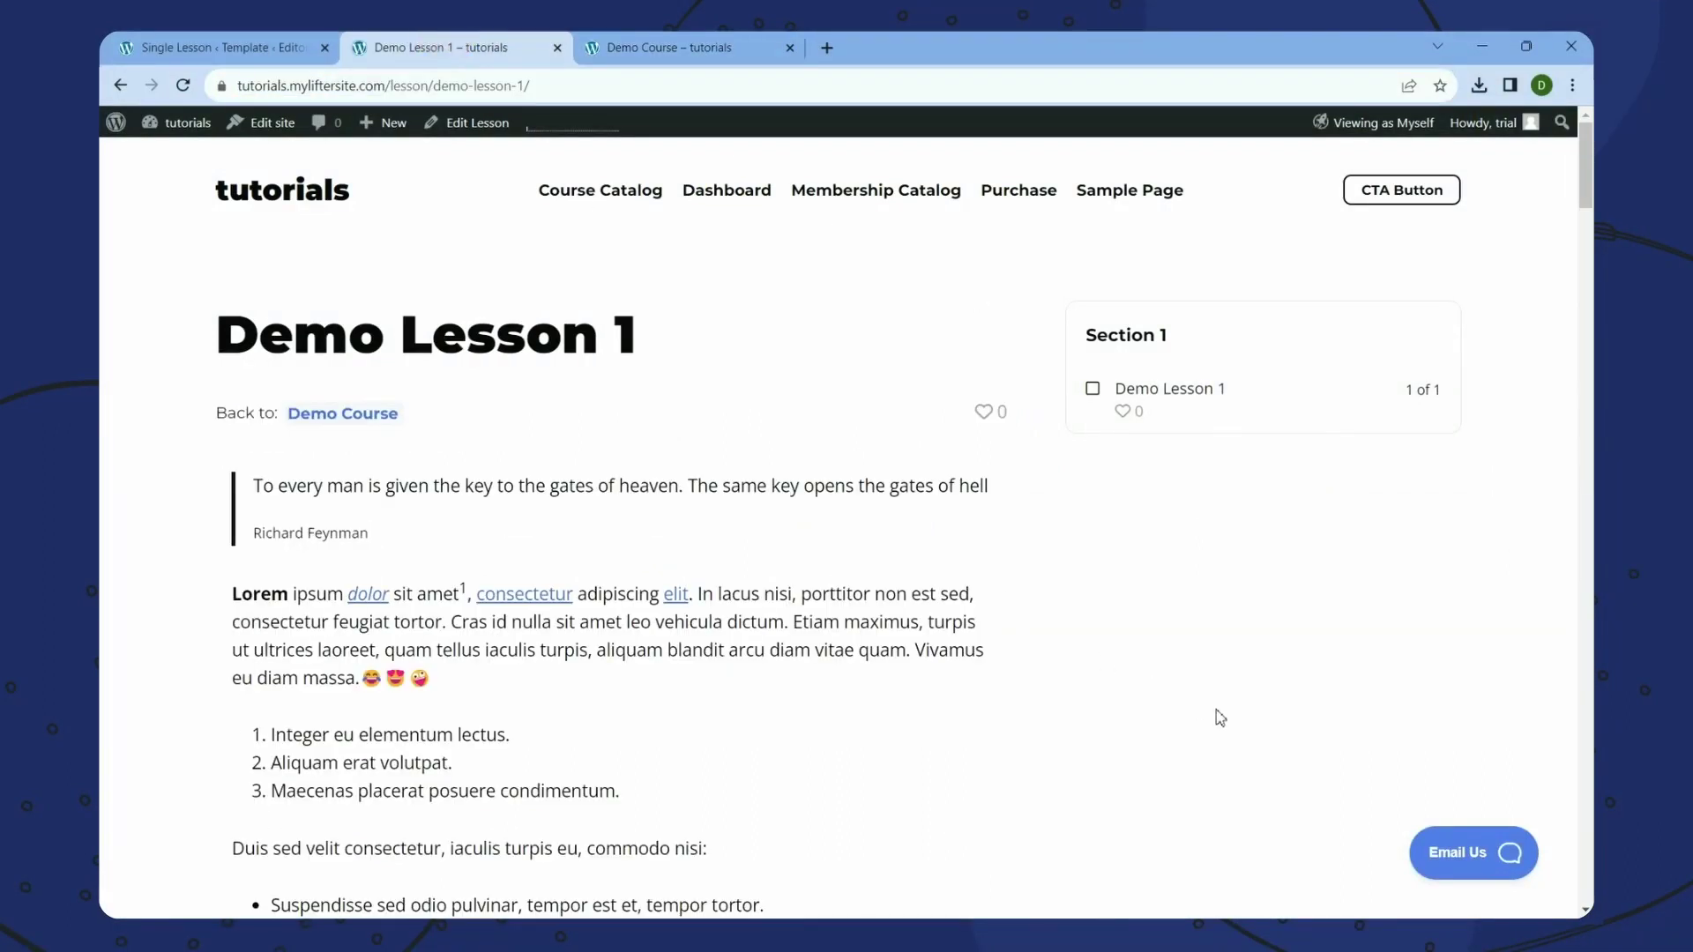
# - Open the Demo Lesson 1 editor in a new browser tab placed before the published lesson's tab
pyautogui.rightClick(460, 122)
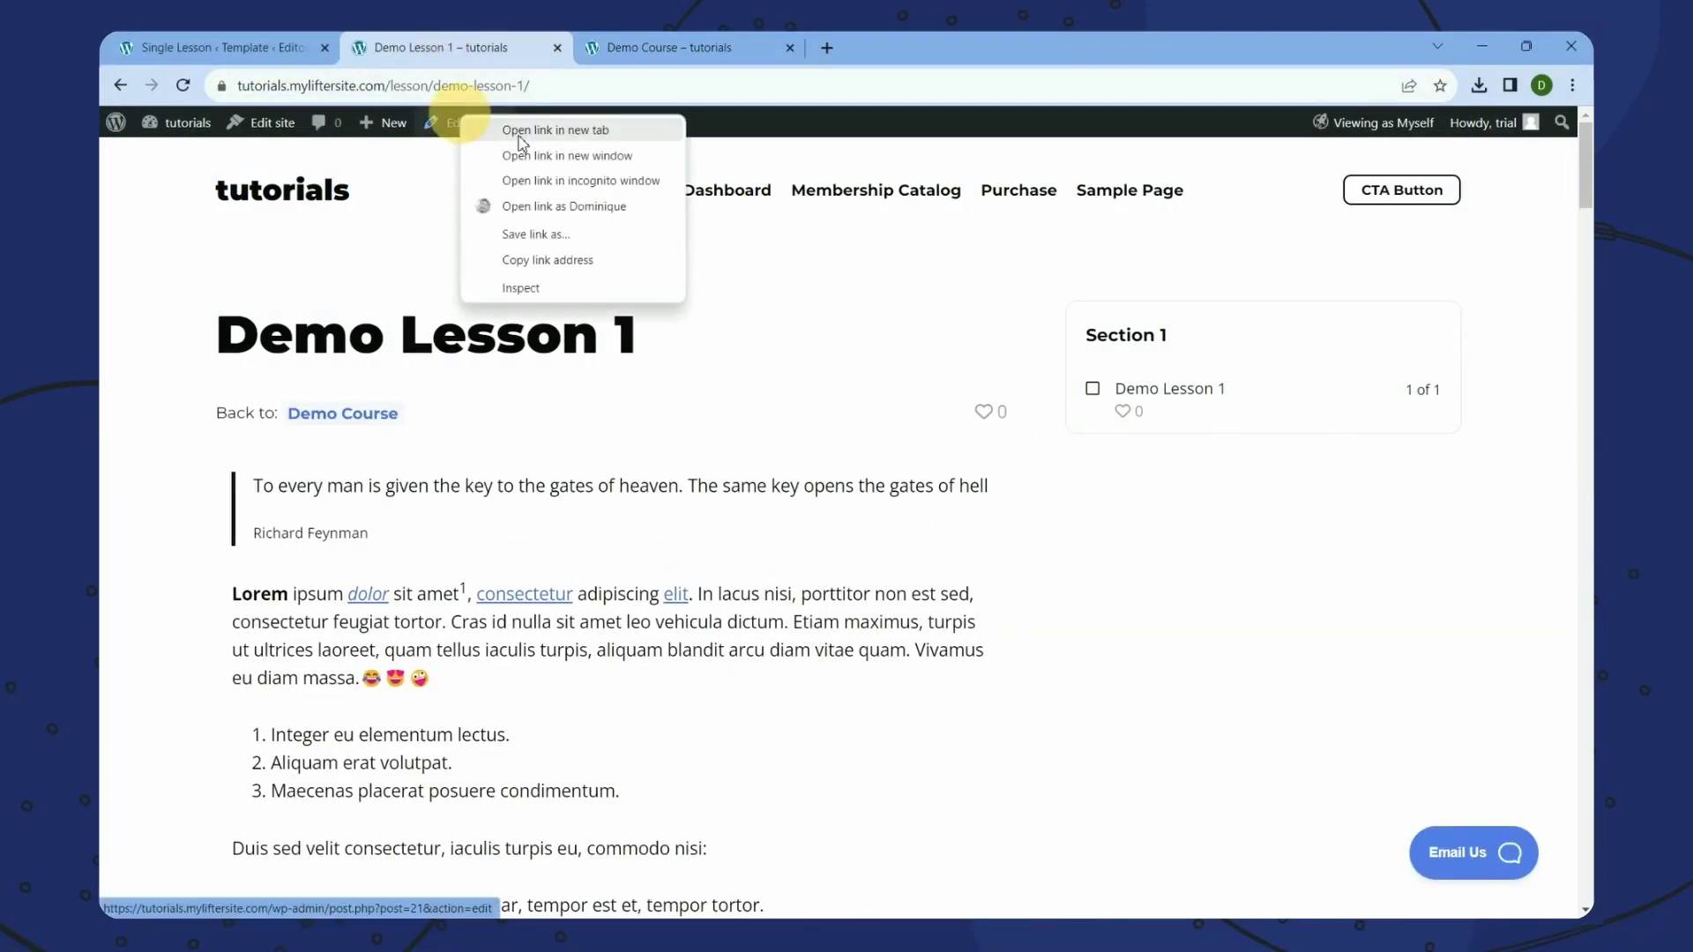
pyautogui.click(512, 135)
pyautogui.moveTo(882, 46); pyautogui.dragTo(435, 46)
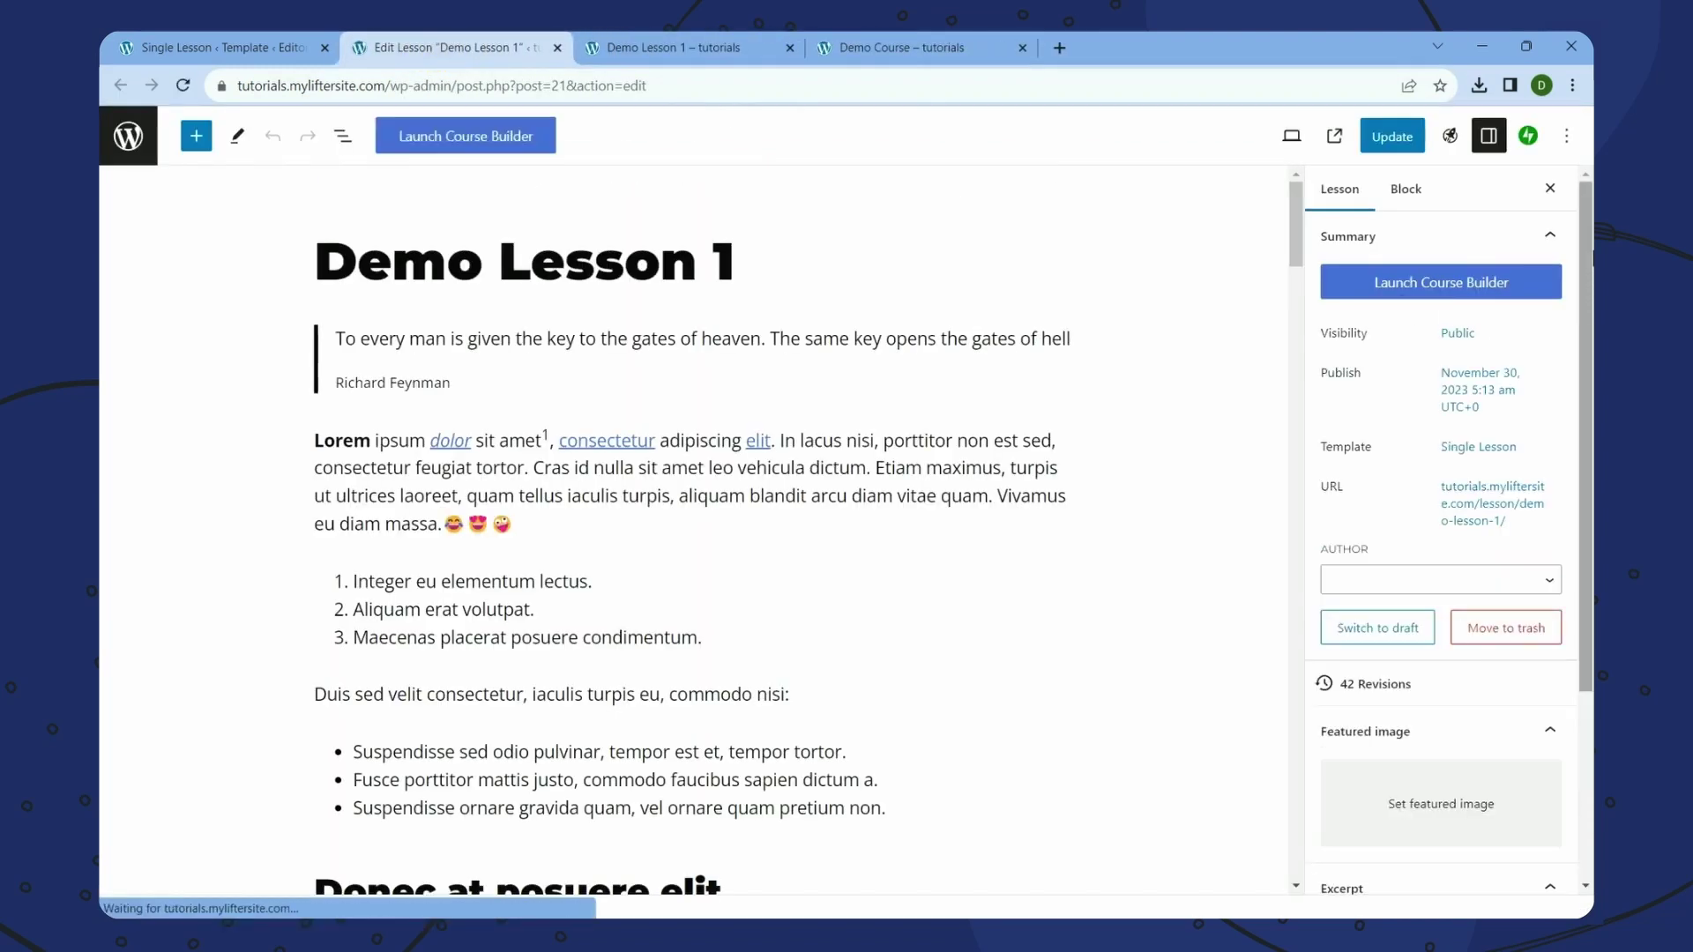
# - Set the yellow banana image from the media library as the lesson's featured image and update the lesson
pyautogui.scroll(-3, 1578, 341)
pyautogui.scroll(-2, 1579, 341)
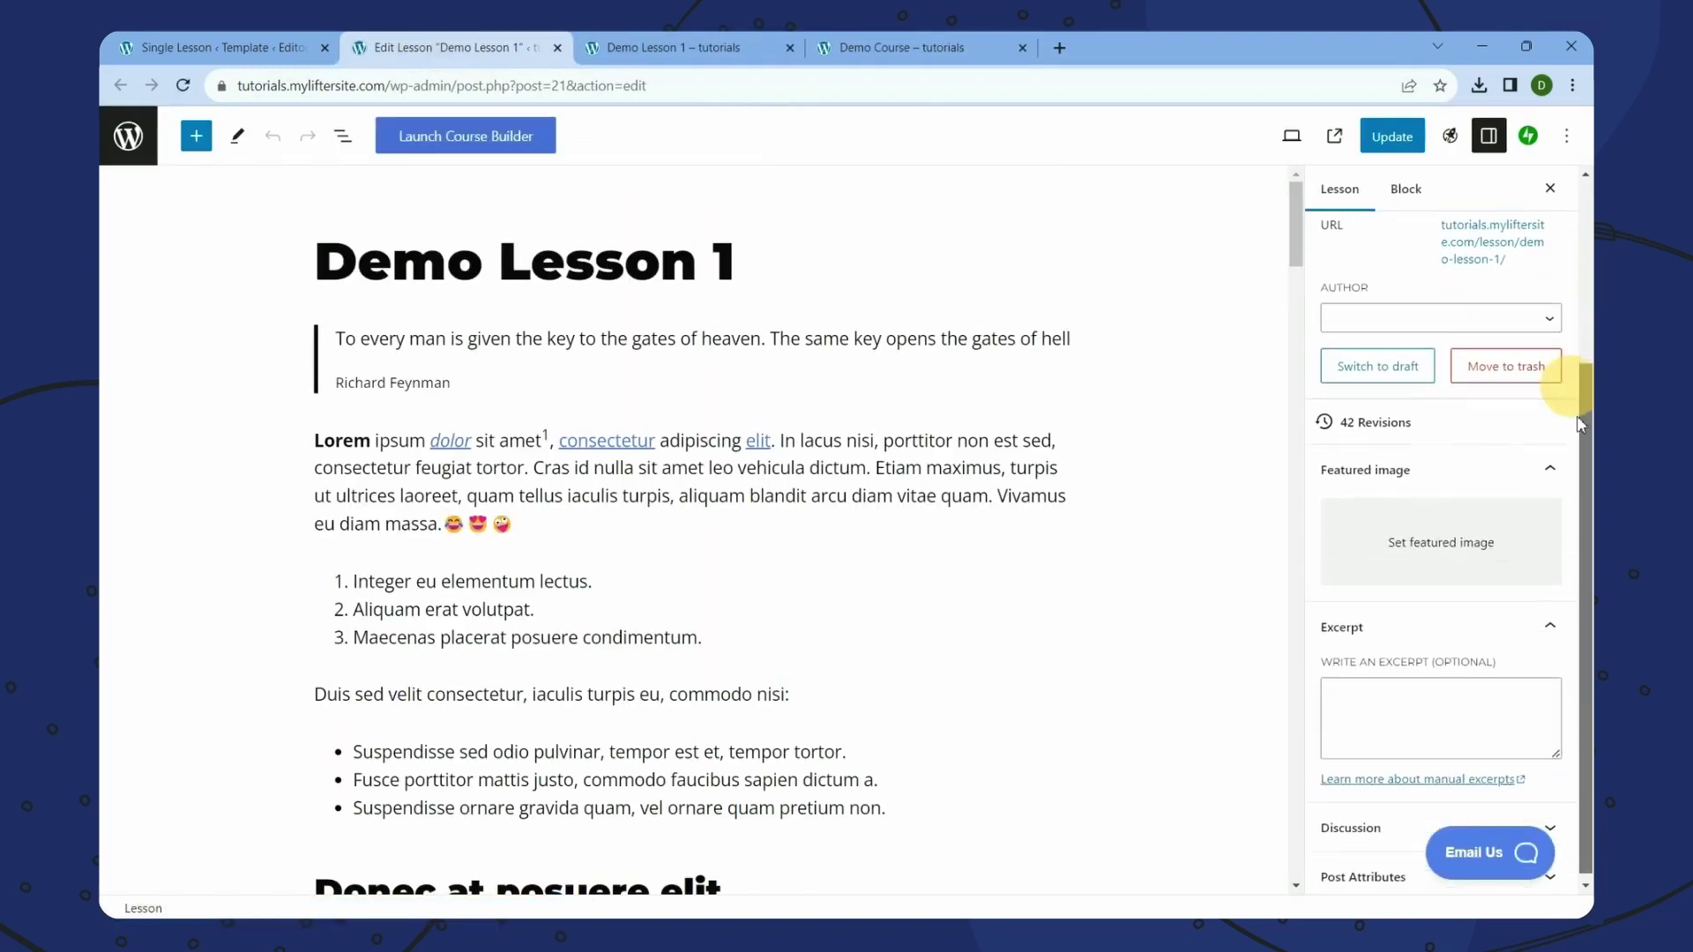
pyautogui.click(1408, 541)
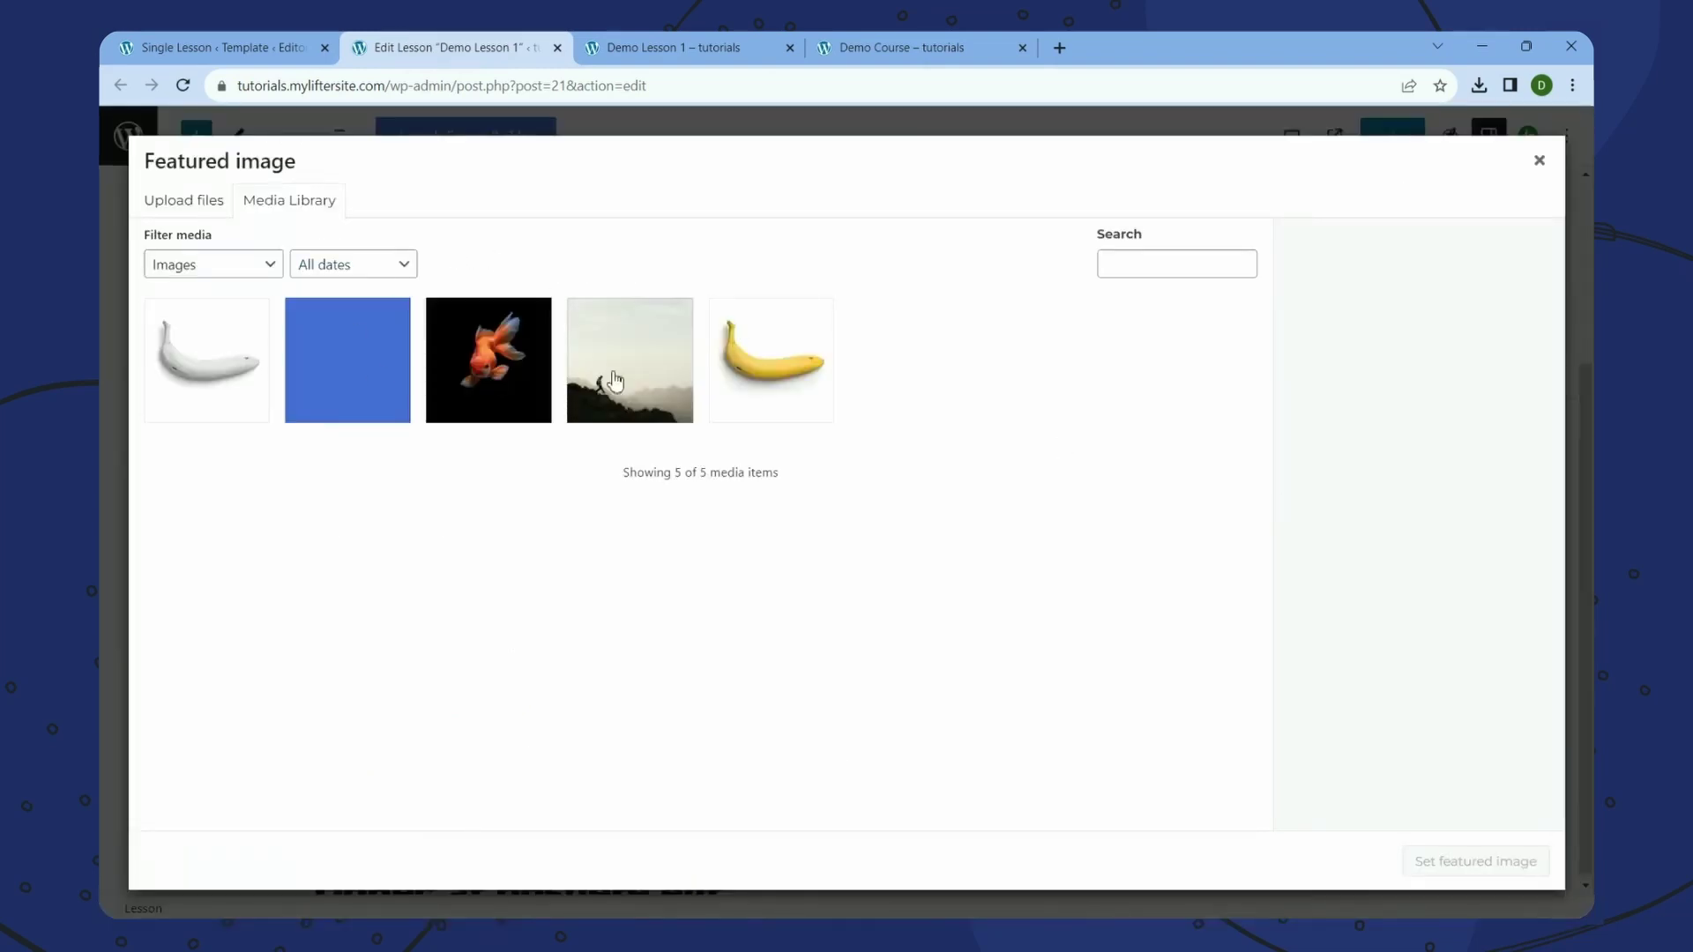
pyautogui.click(742, 363)
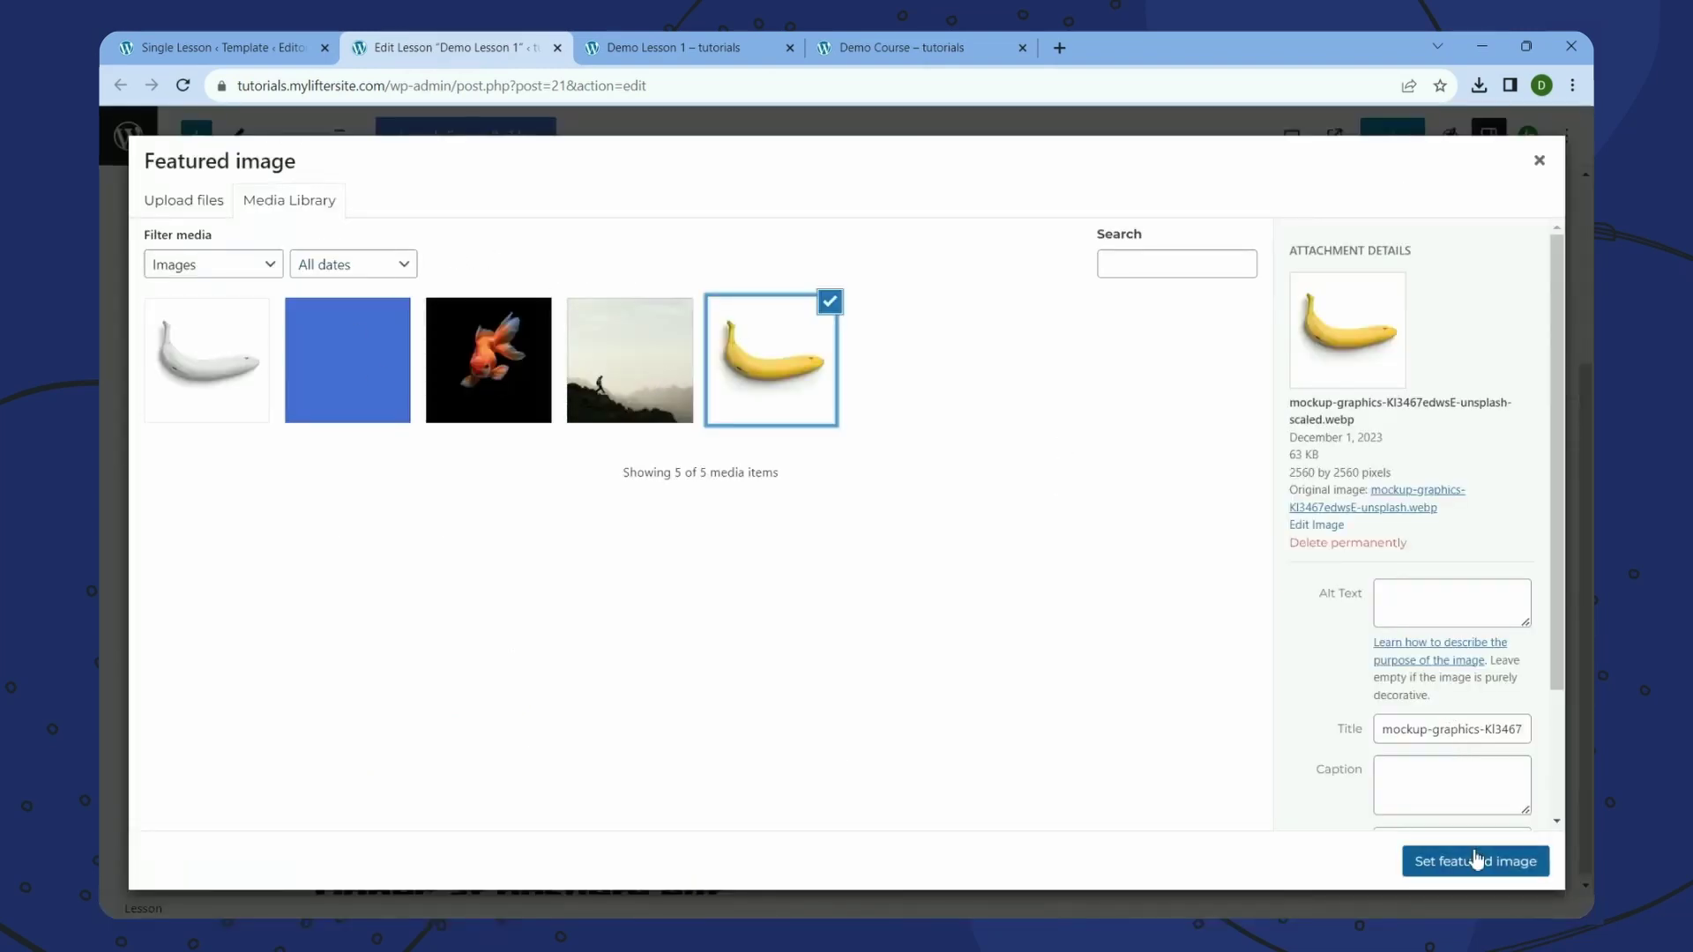
pyautogui.click(1474, 862)
pyautogui.click(1392, 136)
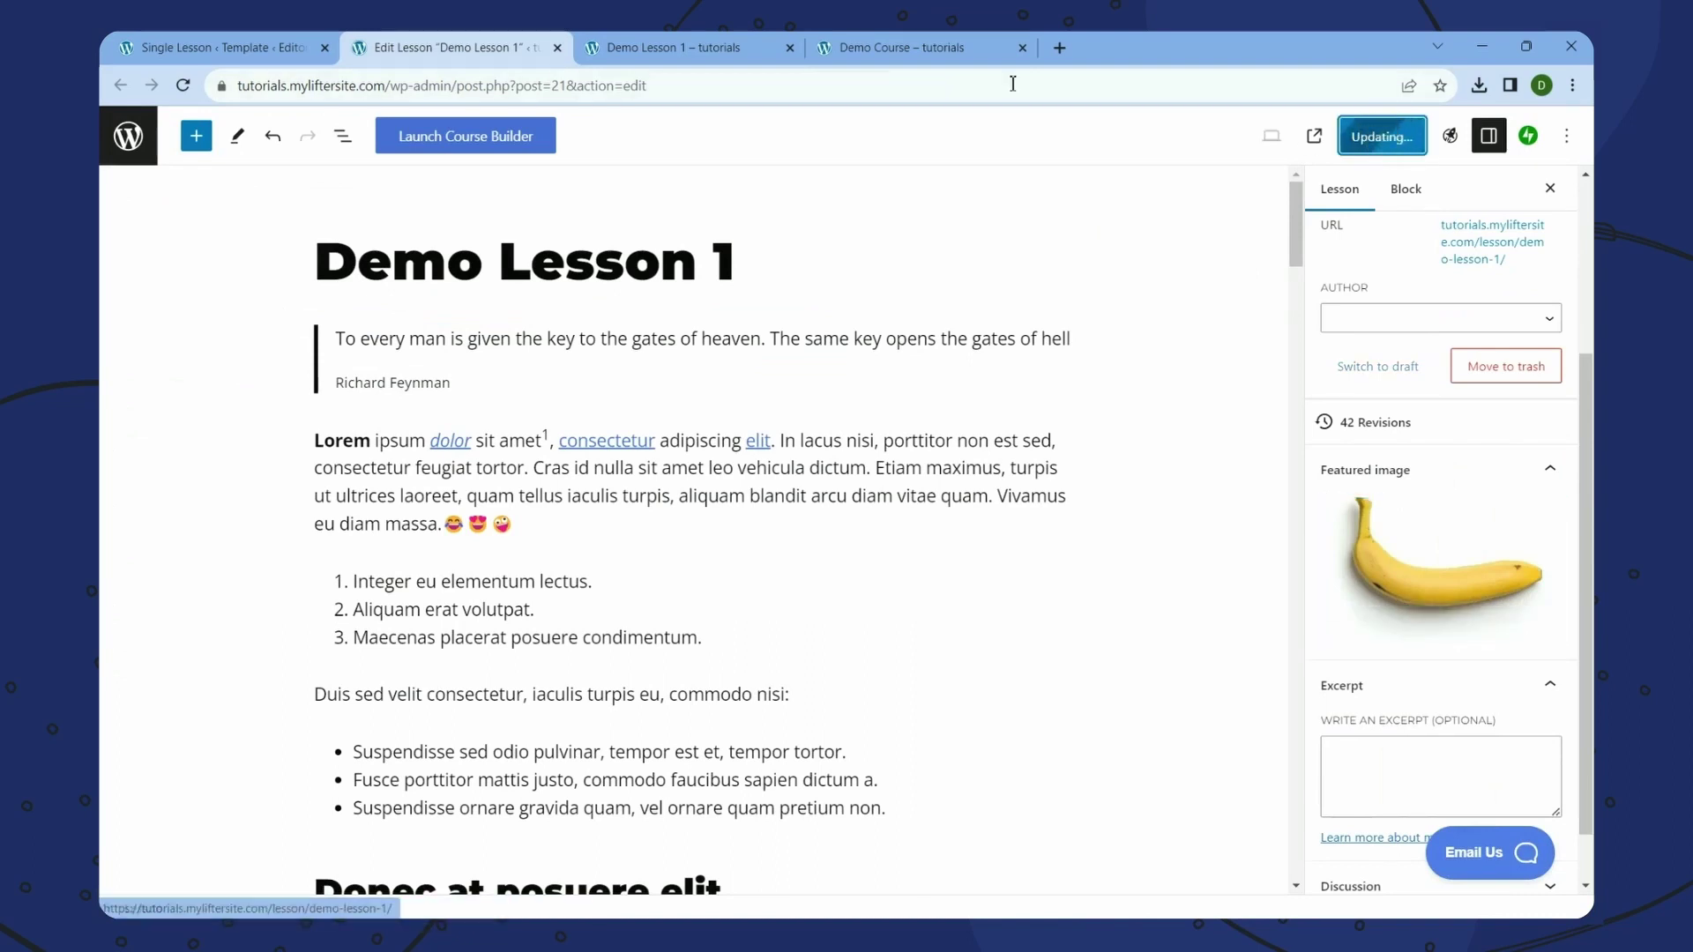
# - Reload the published Demo Lesson 1 page and check the featured image in the Section 1 syllabus
pyautogui.click(679, 46)
pyautogui.moveTo(531, 85); pyautogui.dragTo(440, 92)
pyautogui.rightClick(719, 292)
pyautogui.click(803, 354)
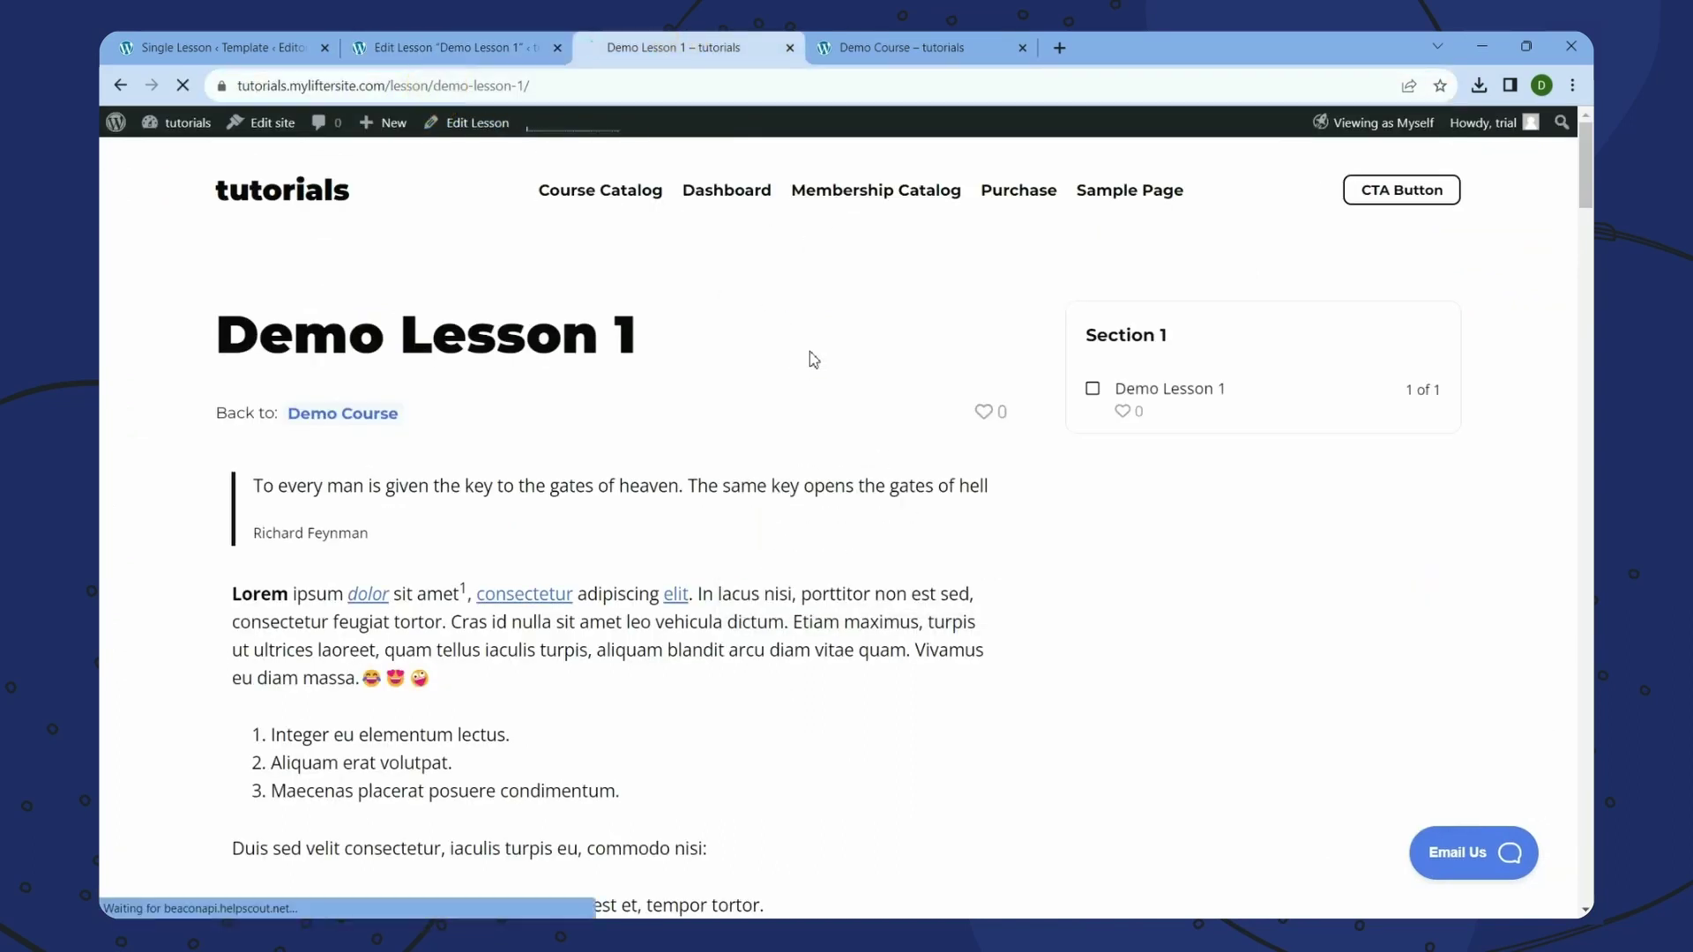
pyautogui.moveTo(1586, 196); pyautogui.dragTo(1583, 237)
pyautogui.click(1212, 577)
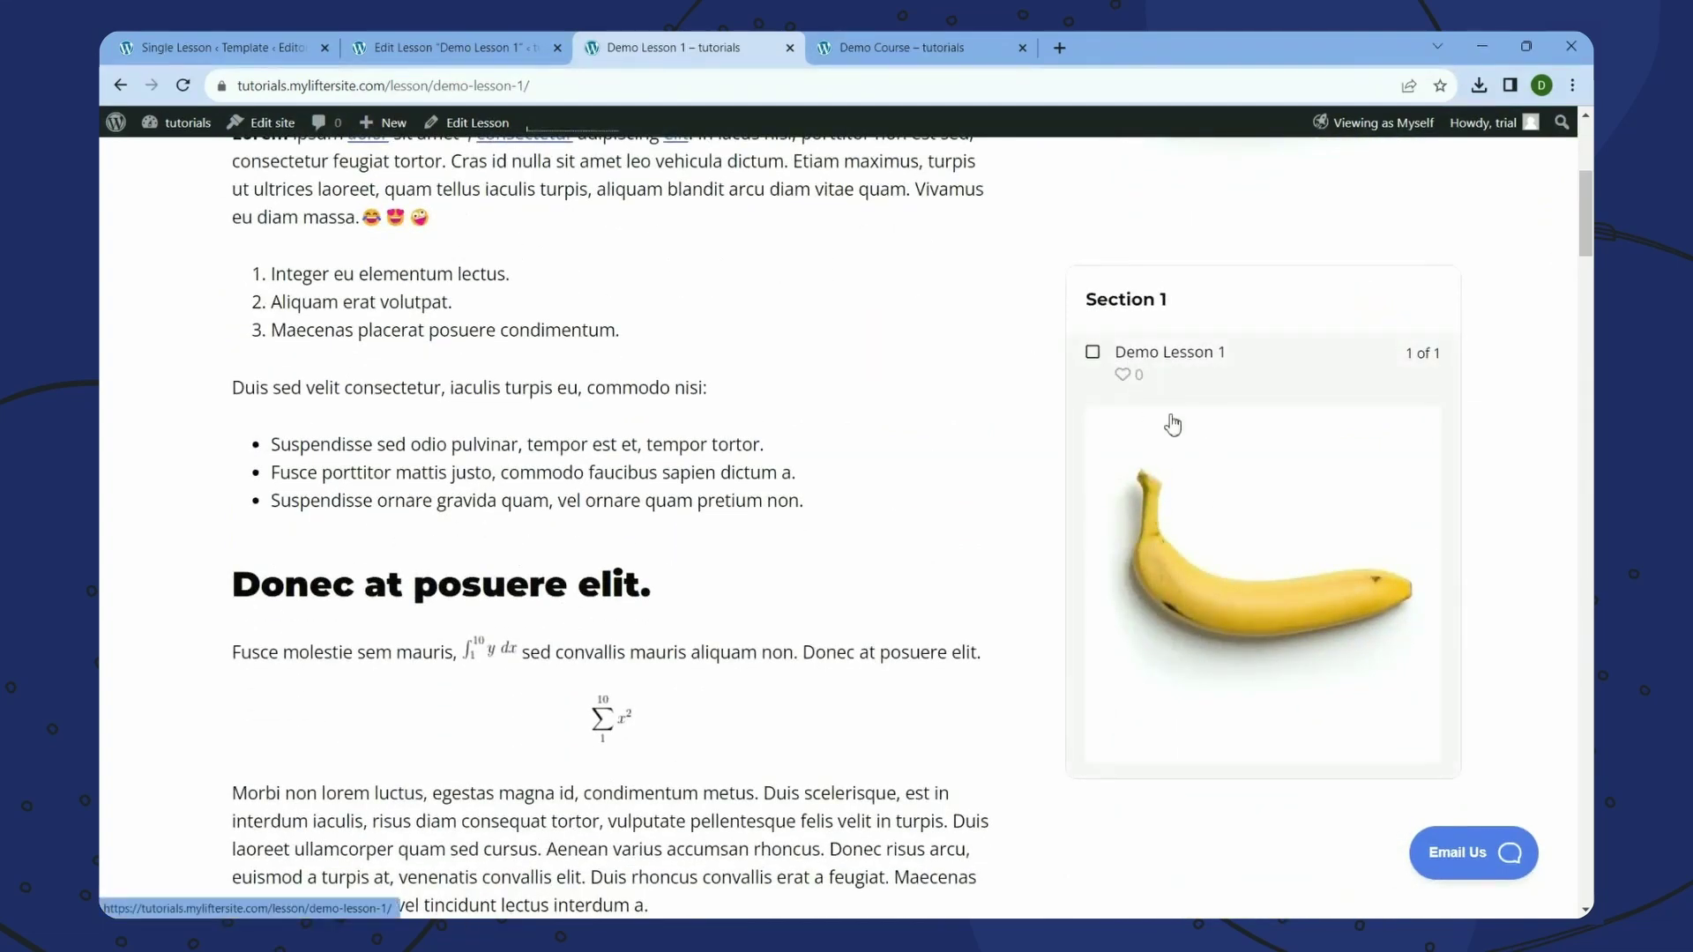
# - Reload the Demo Course page and check the lesson's featured image in its syllabus
pyautogui.click(909, 44)
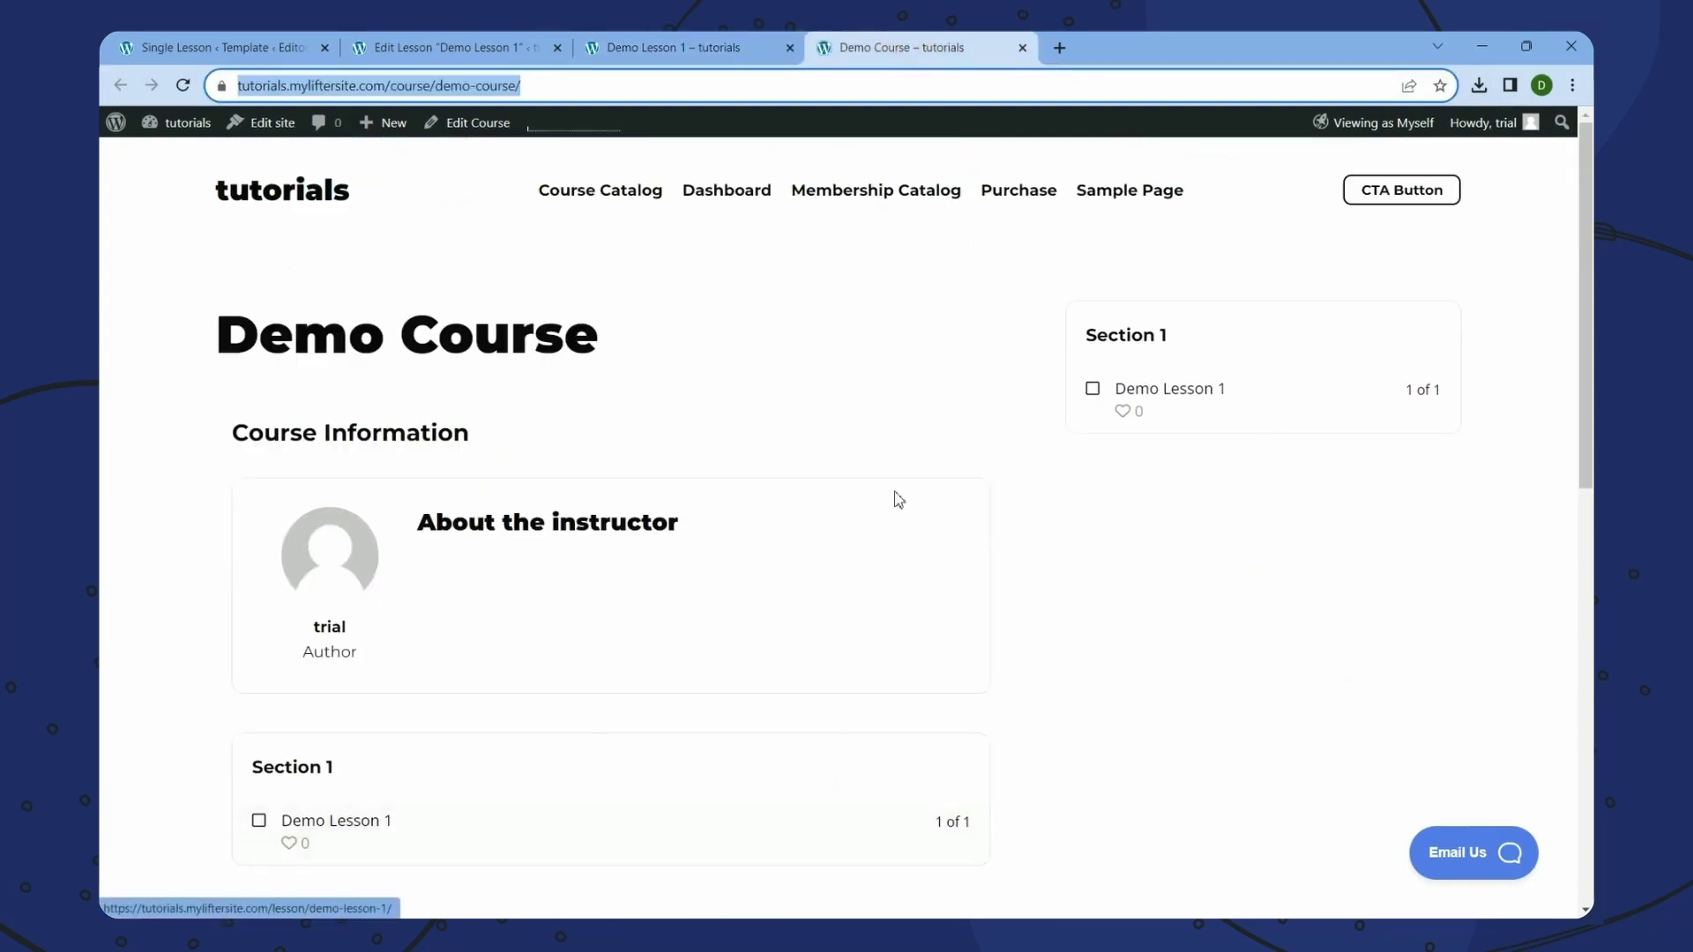
pyautogui.rightClick(811, 325)
pyautogui.click(868, 370)
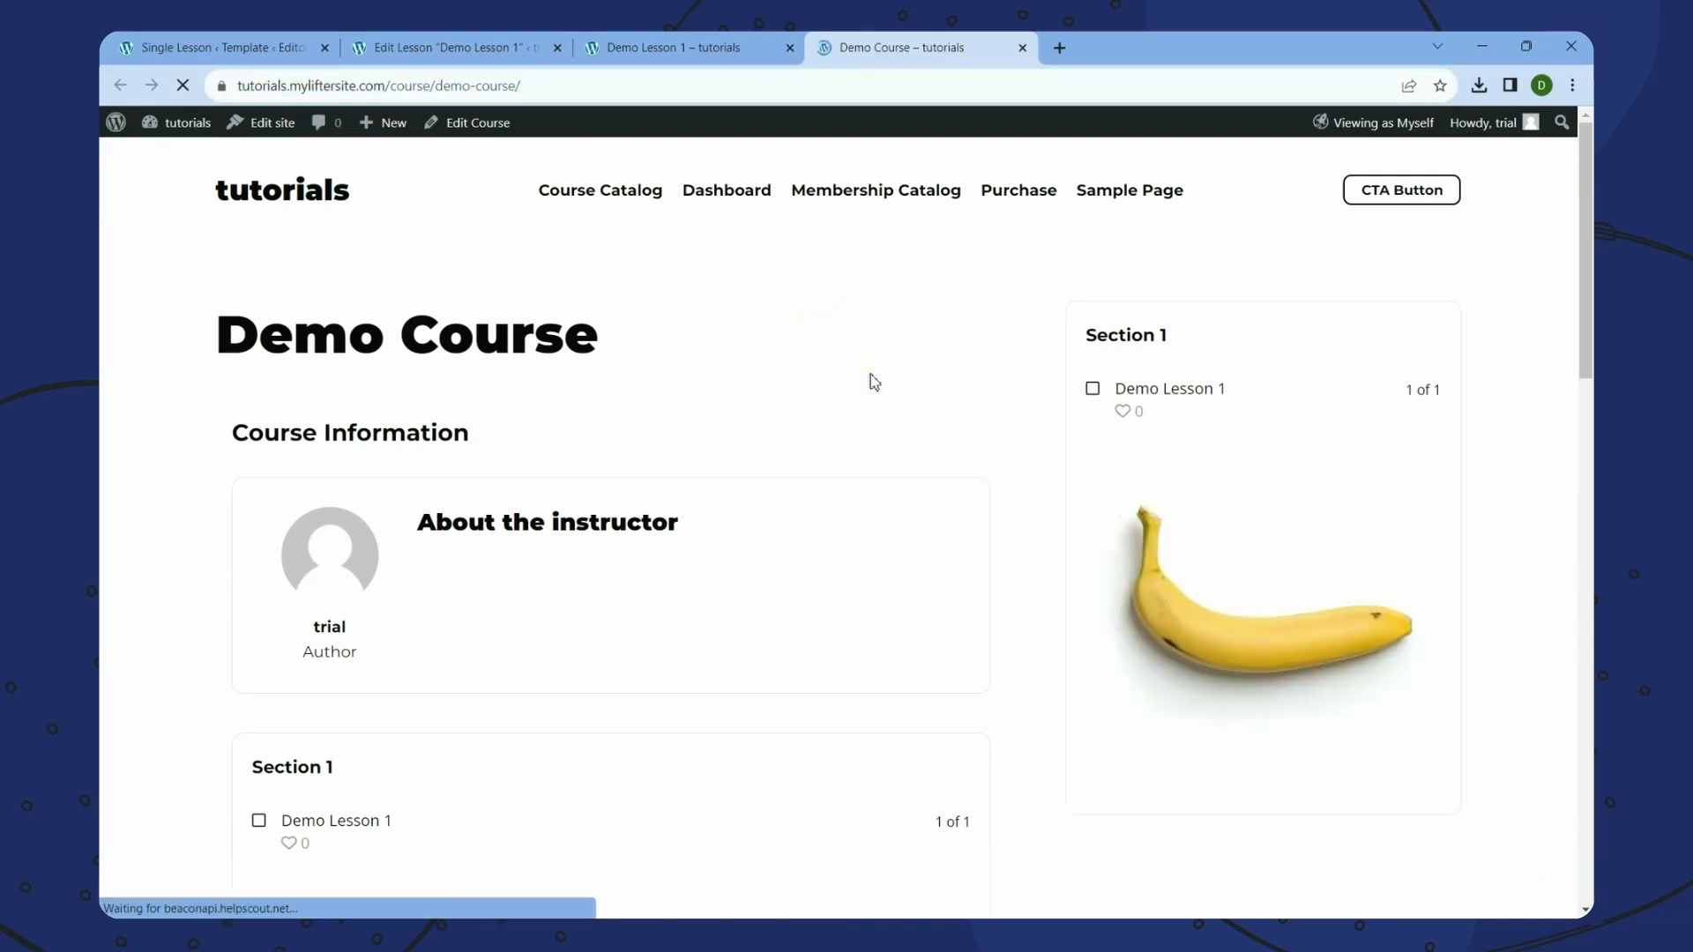
# - Look over the Demo Course page to see how the lesson image appears in the syllabus
pyautogui.scroll(-6, 874, 381)
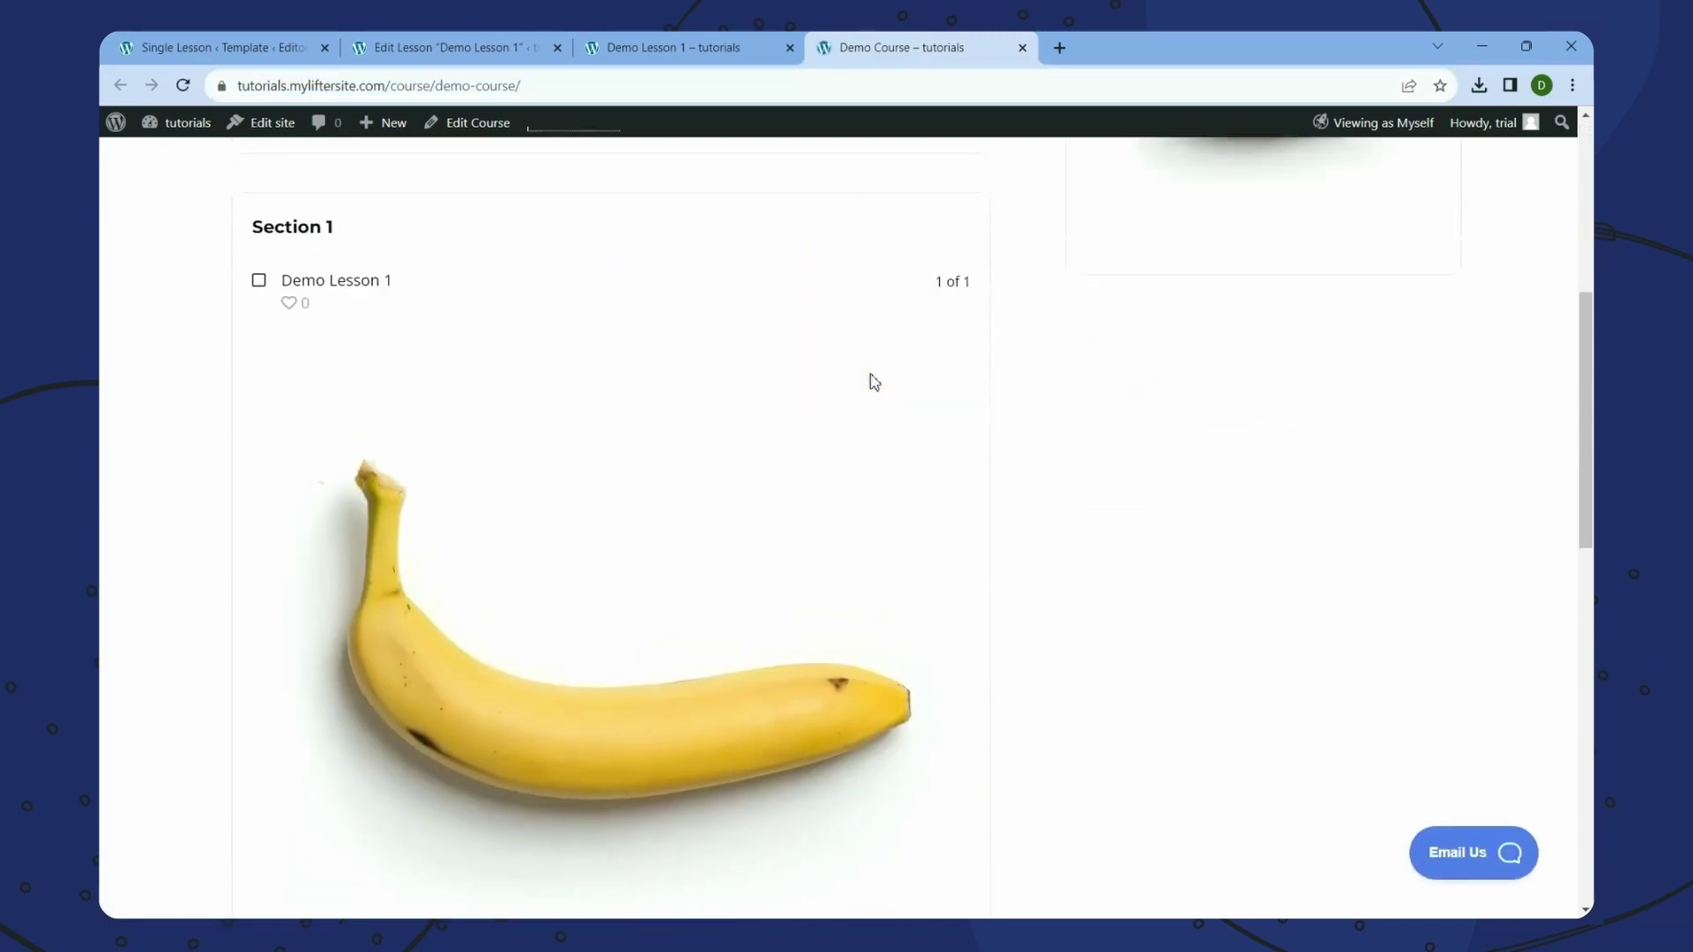
pyautogui.scroll(6, 874, 381)
pyautogui.click(446, 85)
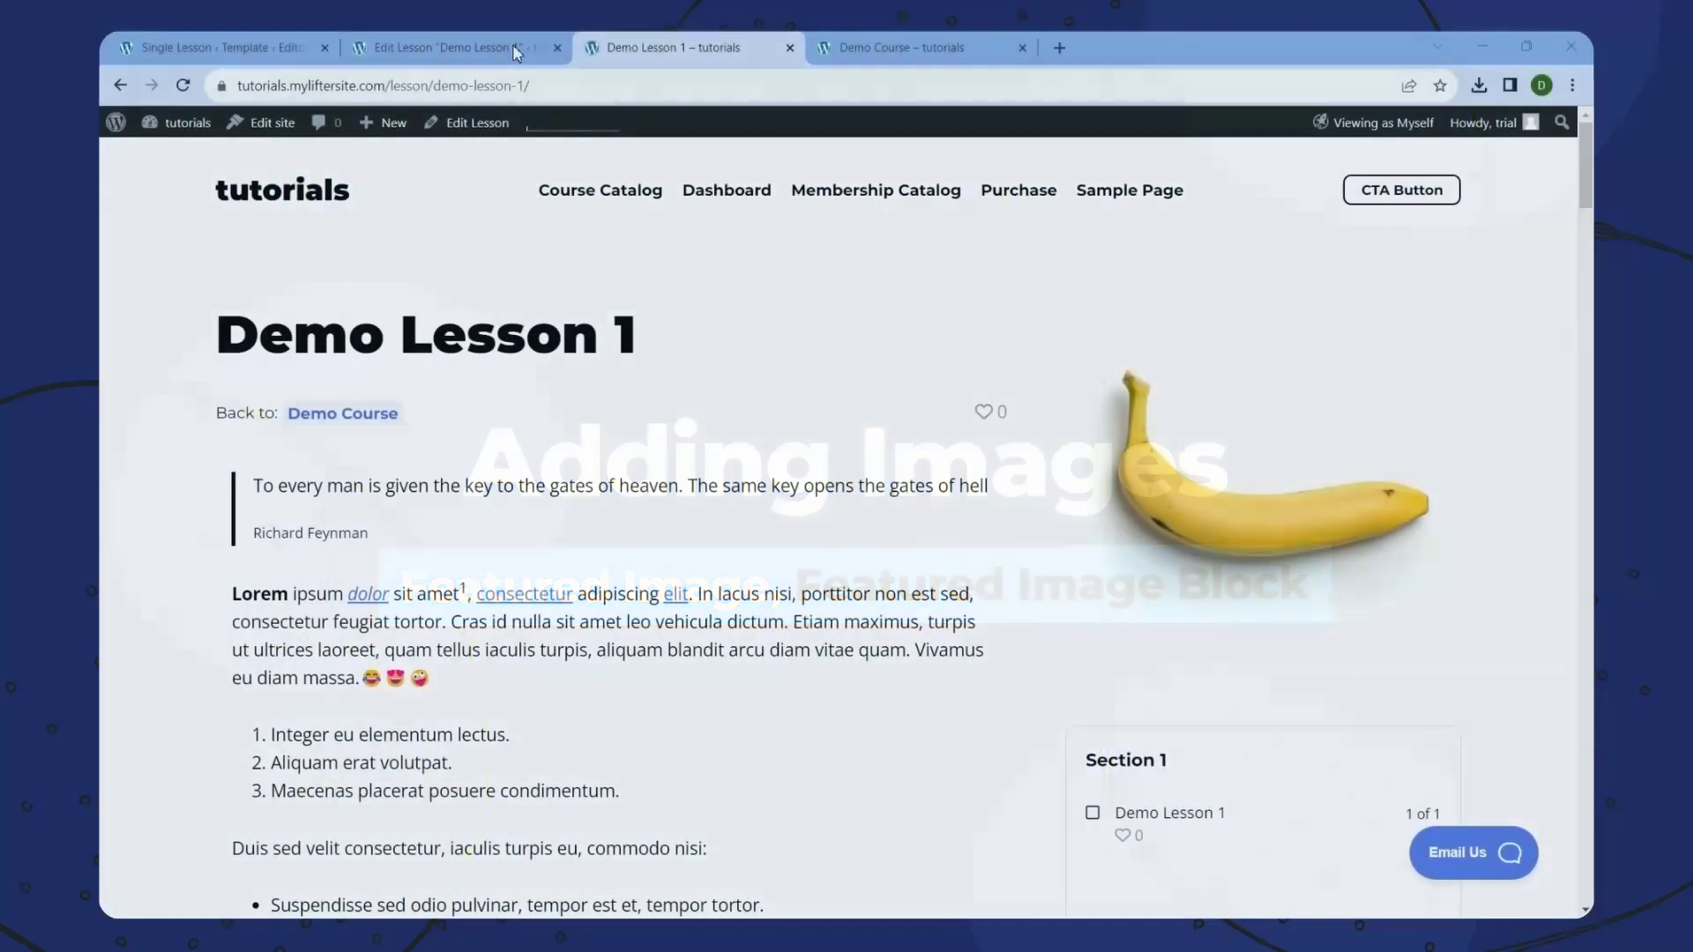
# - In the Demo Lesson 1 editor, add an empty paragraph directly below the lesson title
pyautogui.click(503, 44)
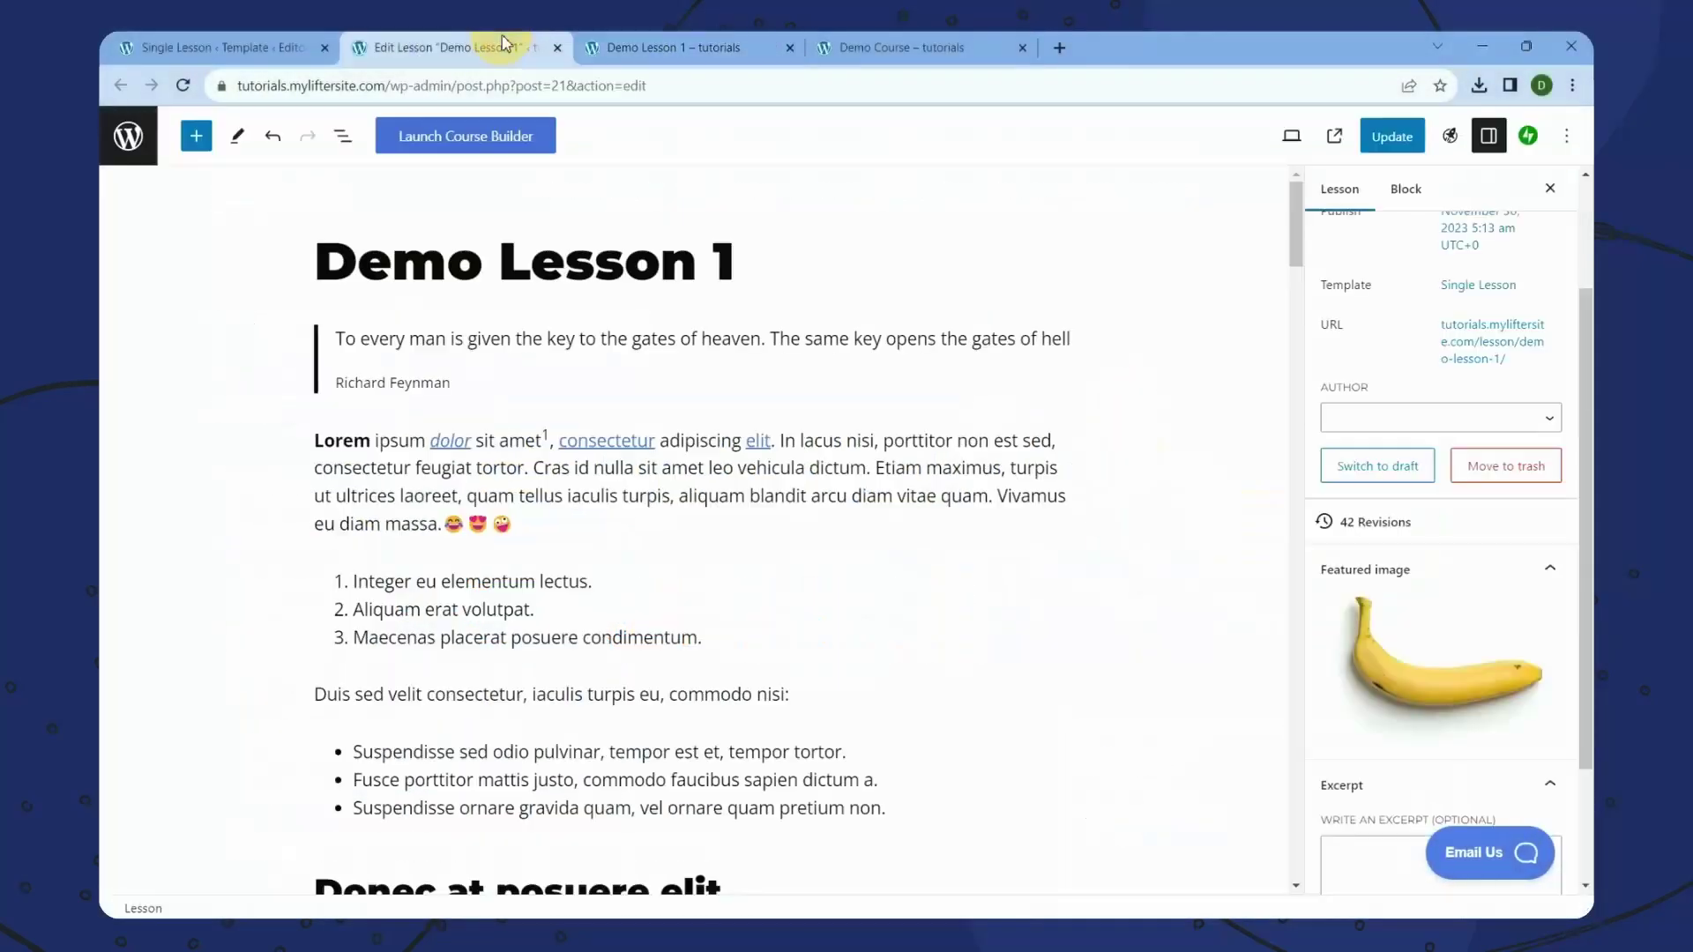
pyautogui.click(768, 277)
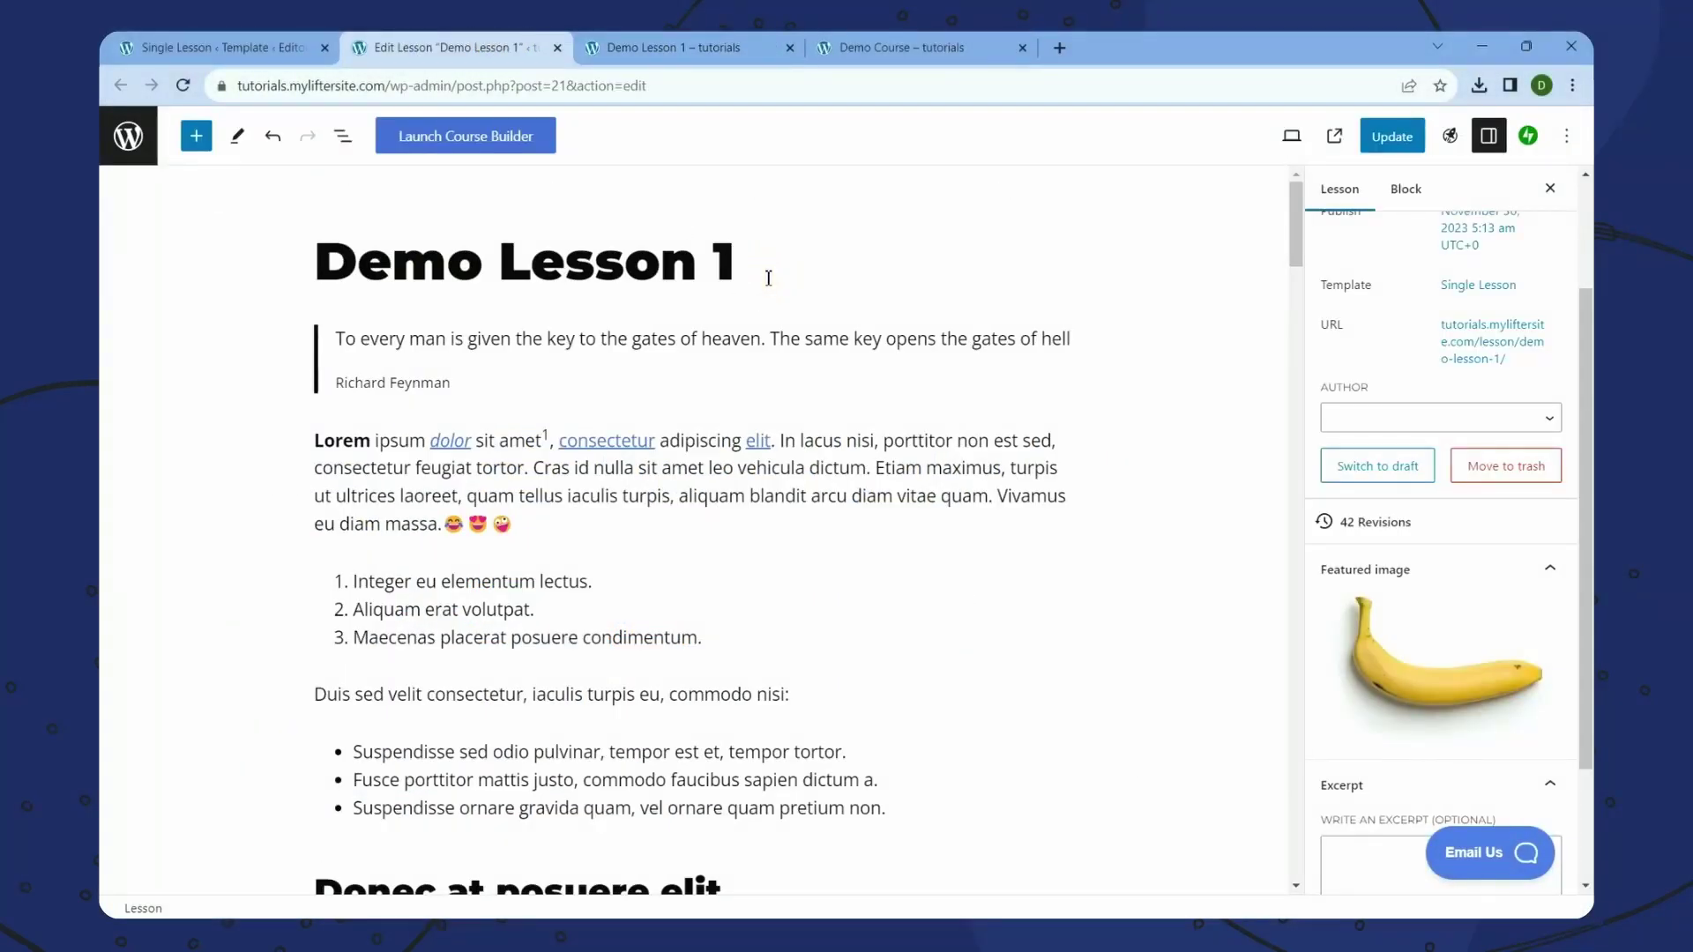
pyautogui.press('Return')
# - Remove the featured image in the lesson's settings and update the lesson
pyautogui.click(1338, 191)
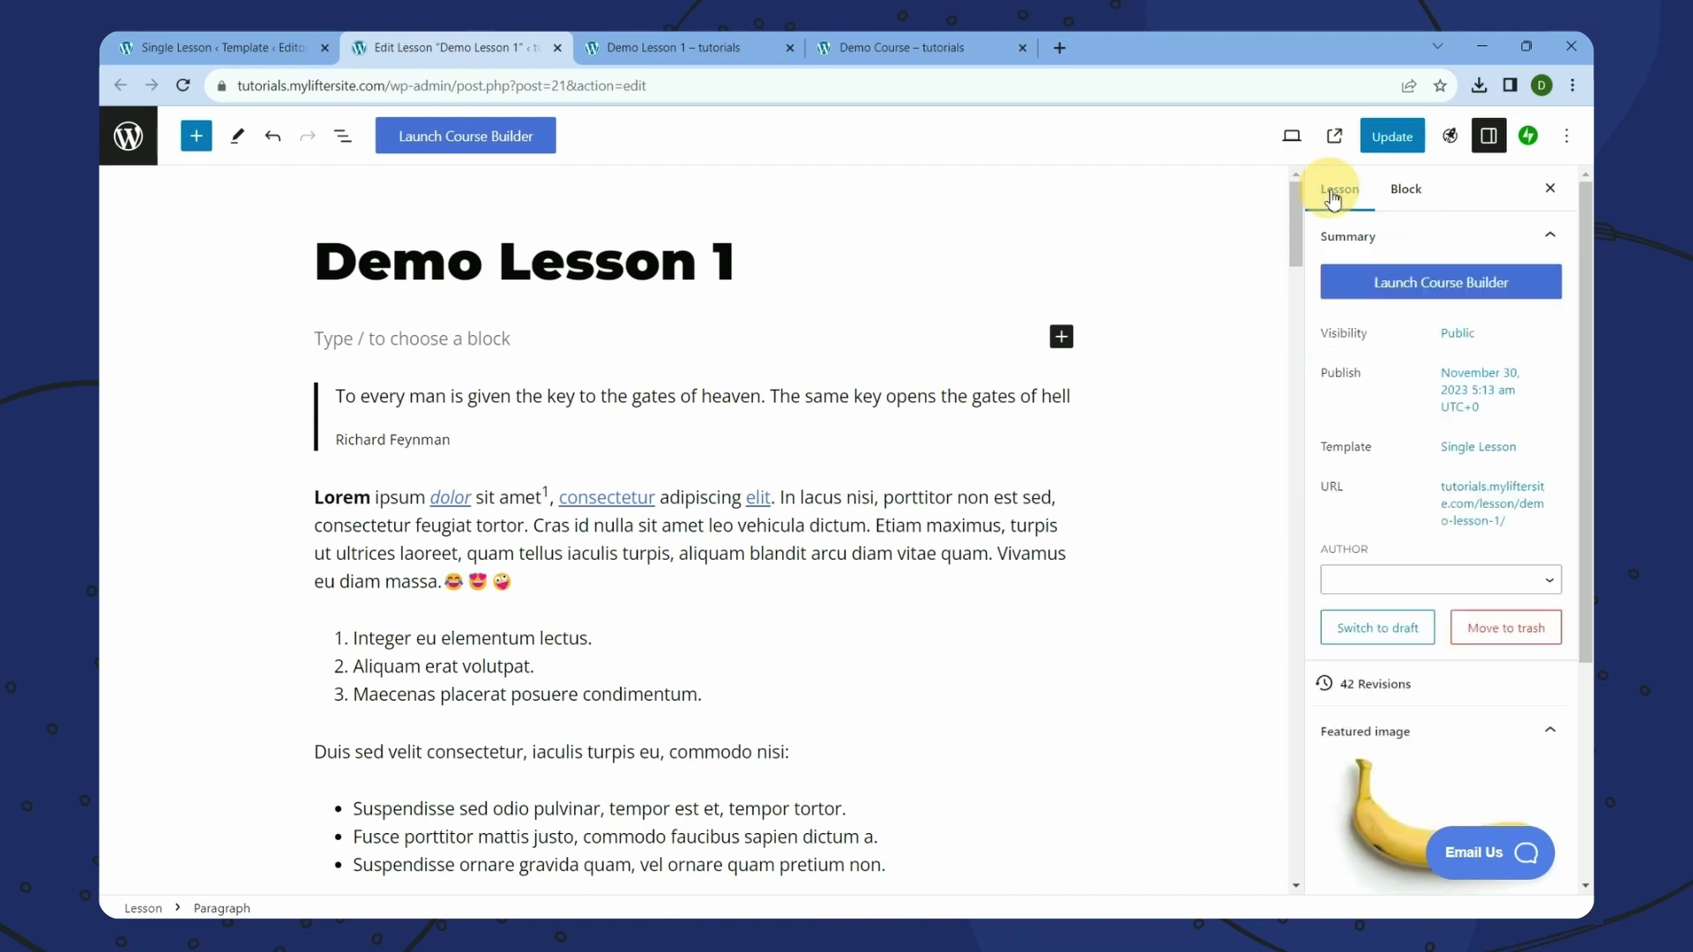
pyautogui.scroll(-5, 1455, 465)
pyautogui.moveTo(1452, 468)
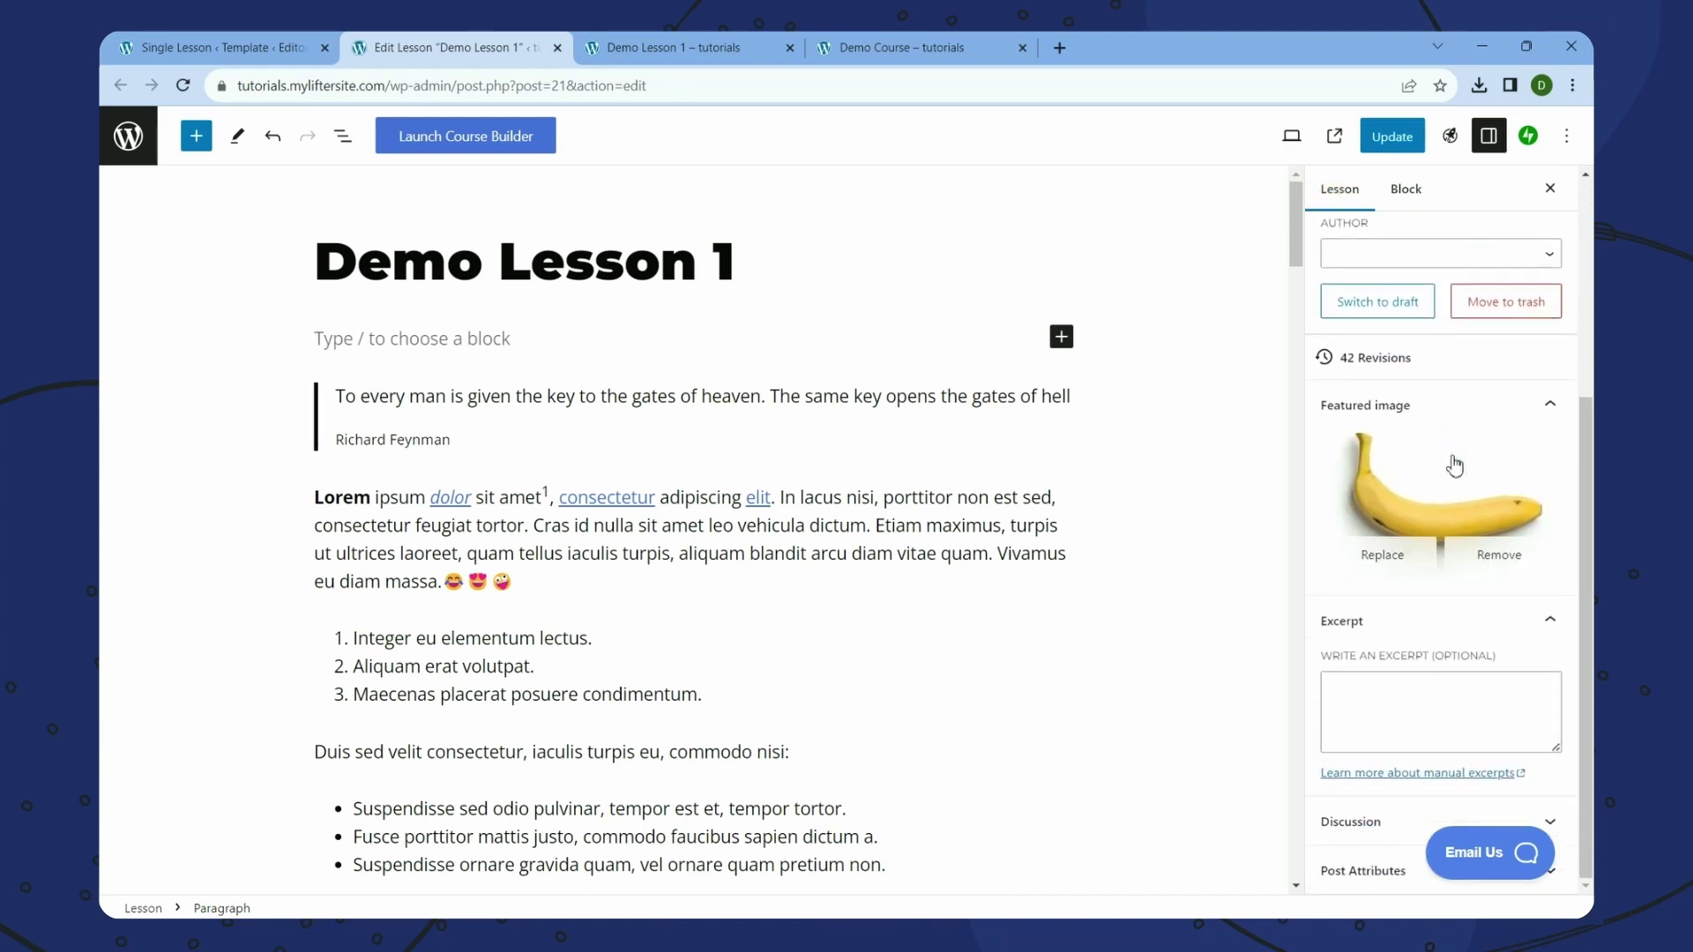
pyautogui.click(1500, 556)
pyautogui.click(1391, 135)
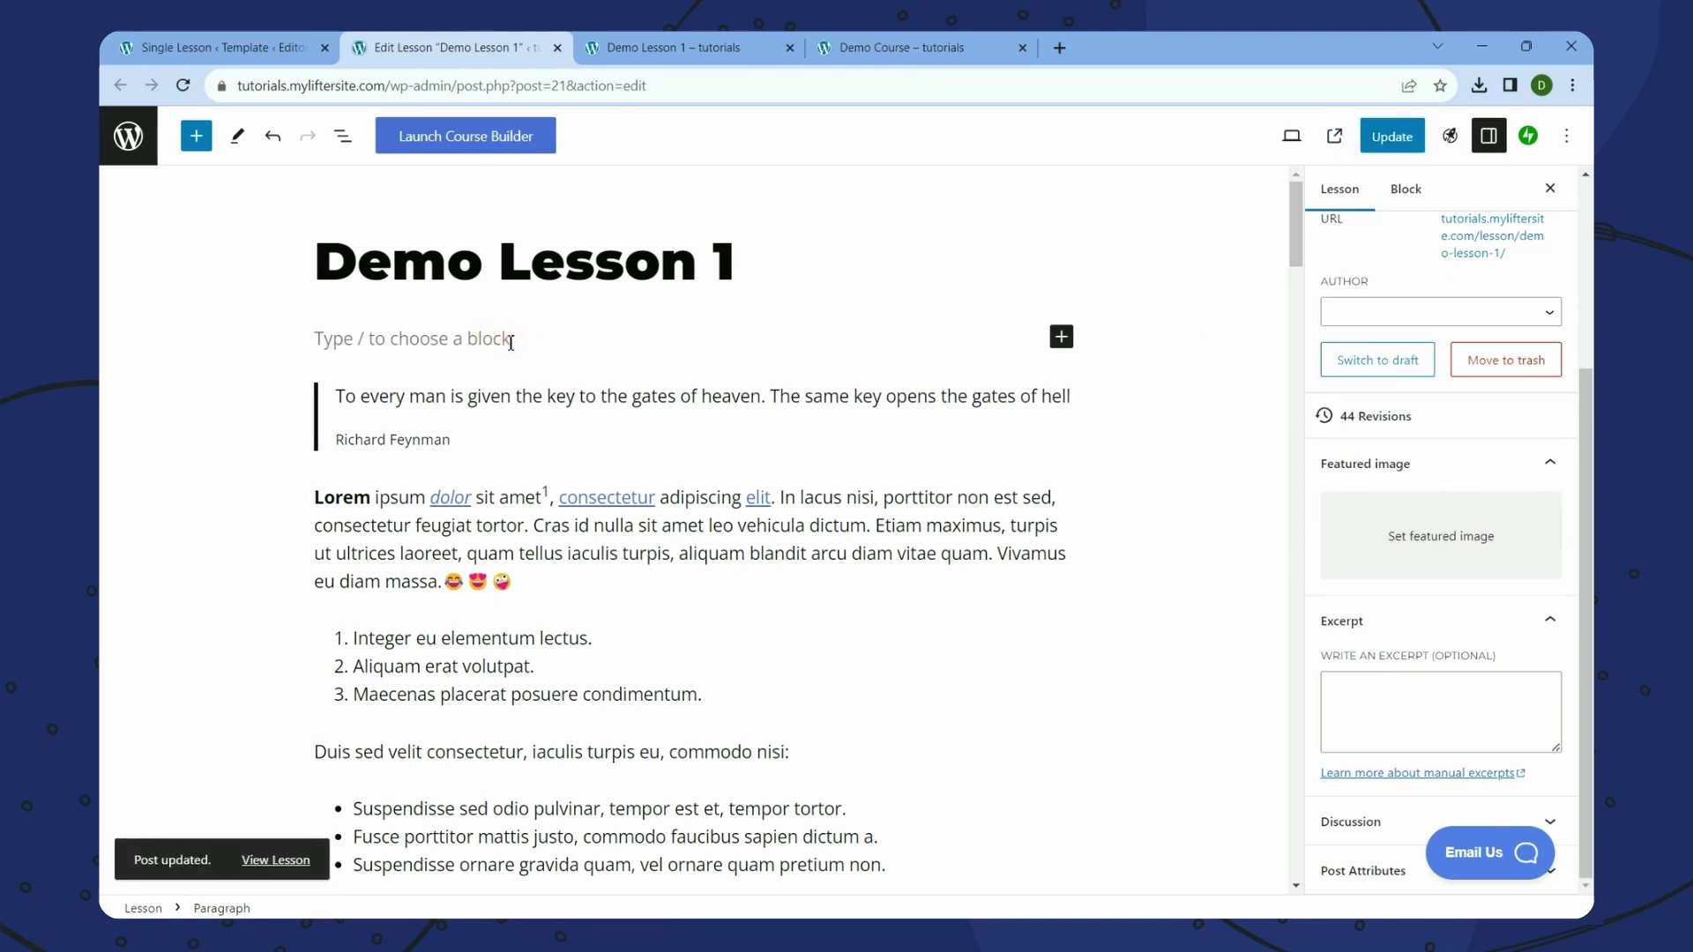
# - Insert a Featured Image block in the empty paragraph below the lesson title
pyautogui.click(1062, 344)
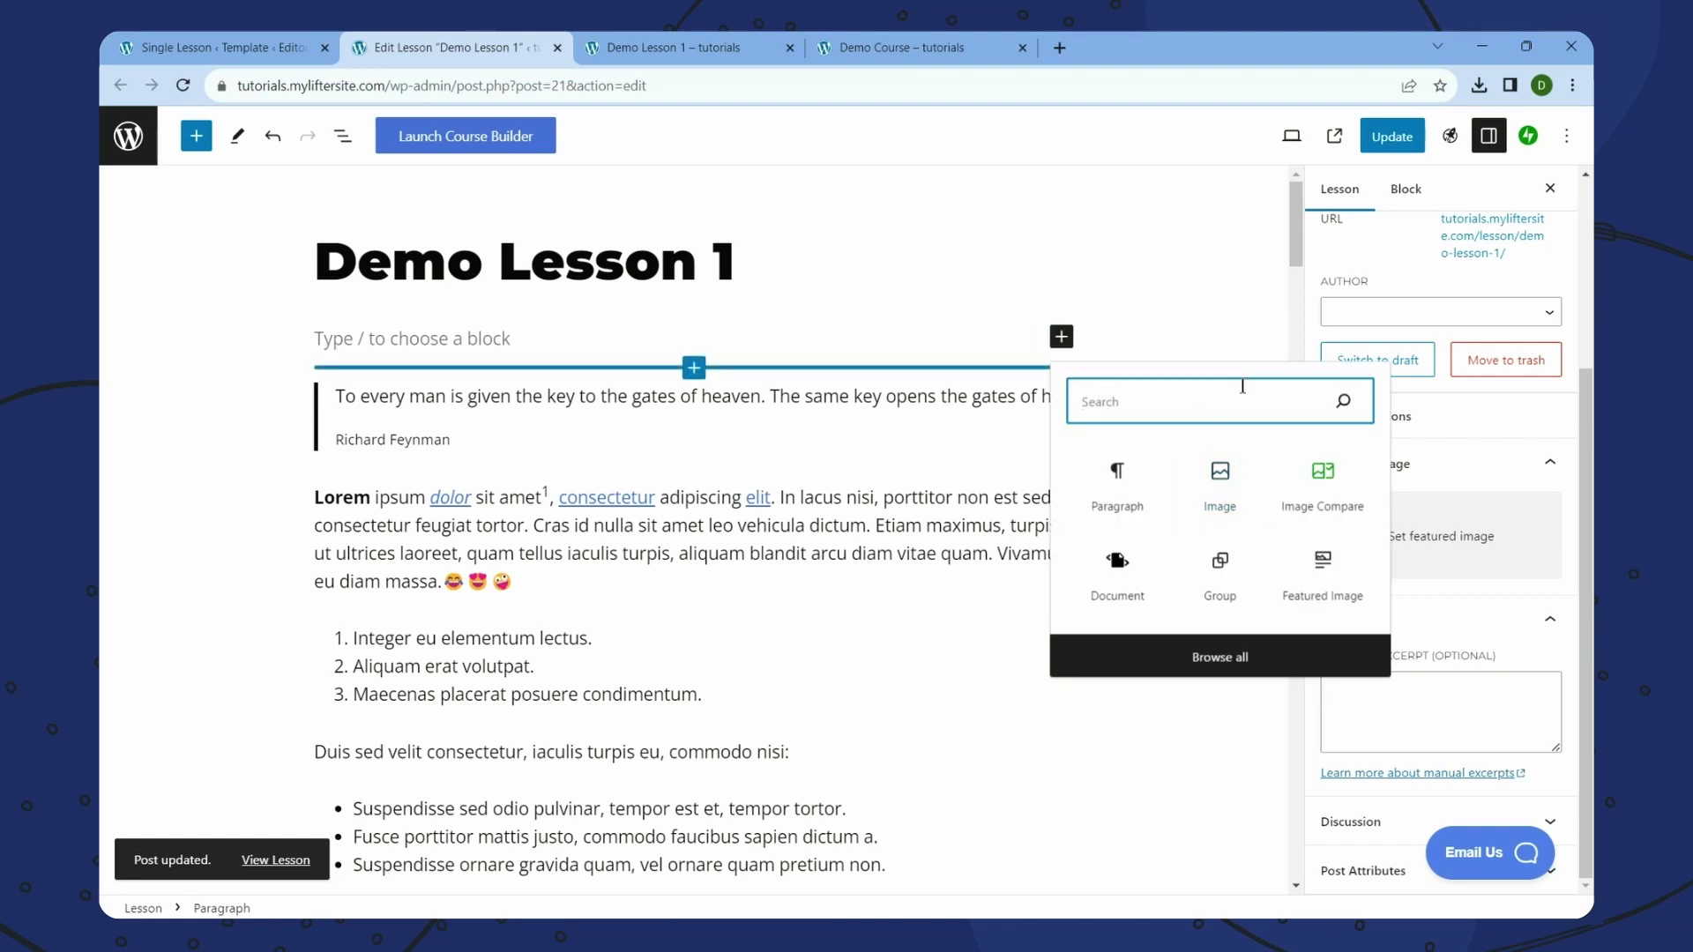
pyautogui.write('Fe')
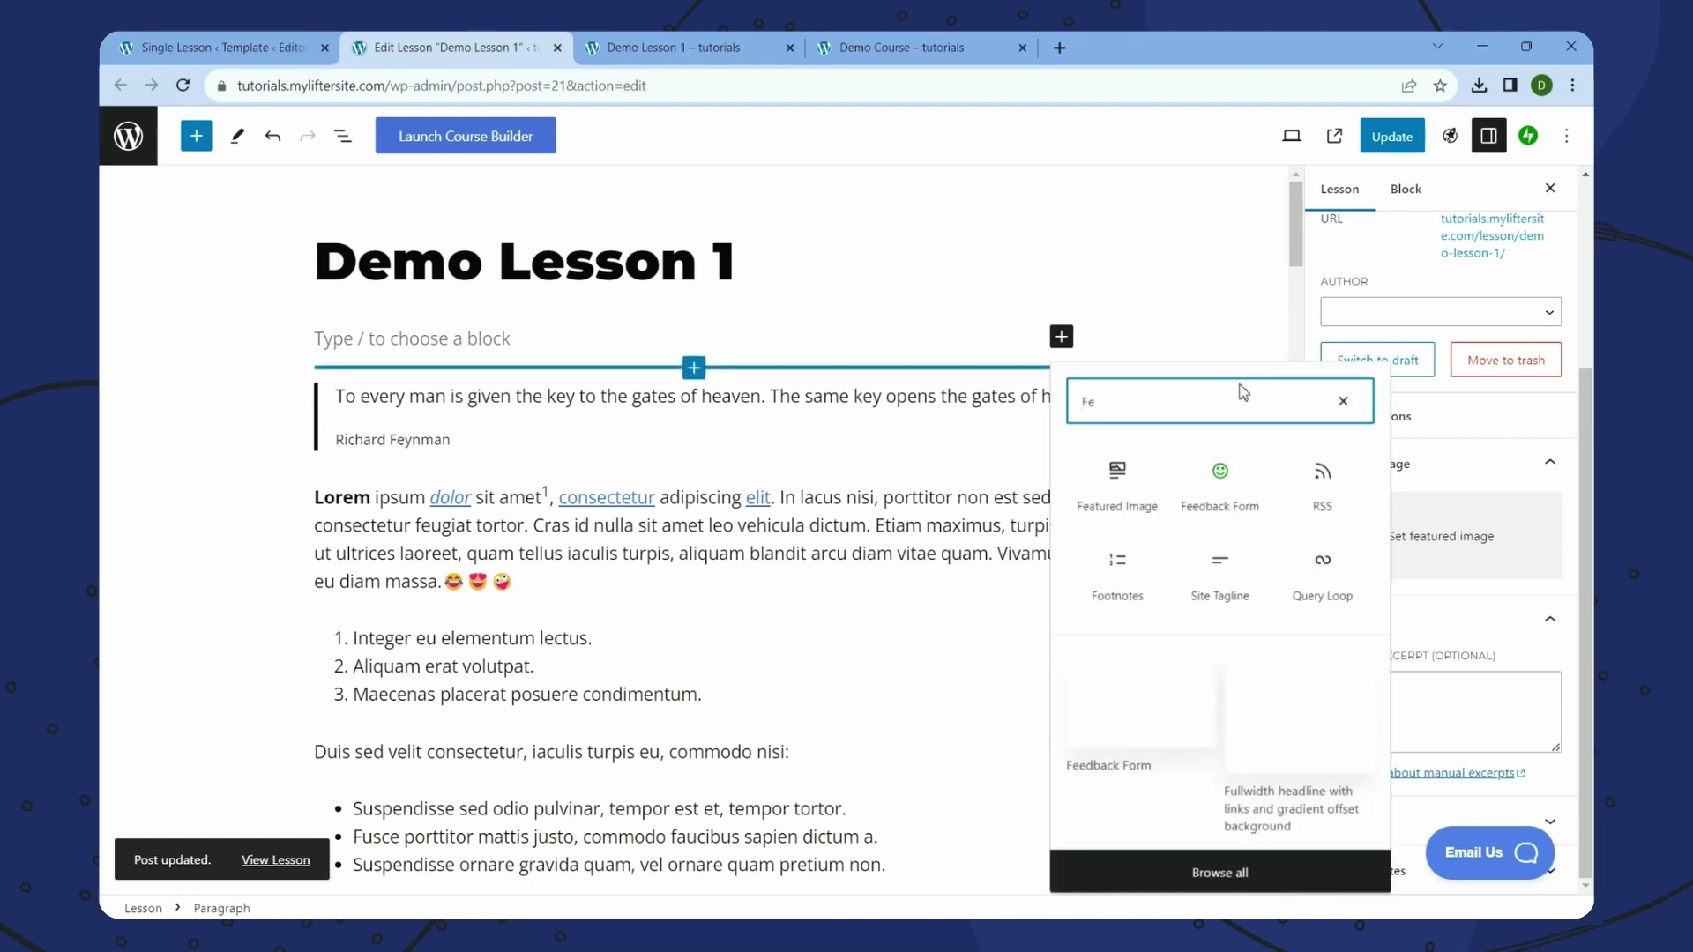
pyautogui.click(1131, 489)
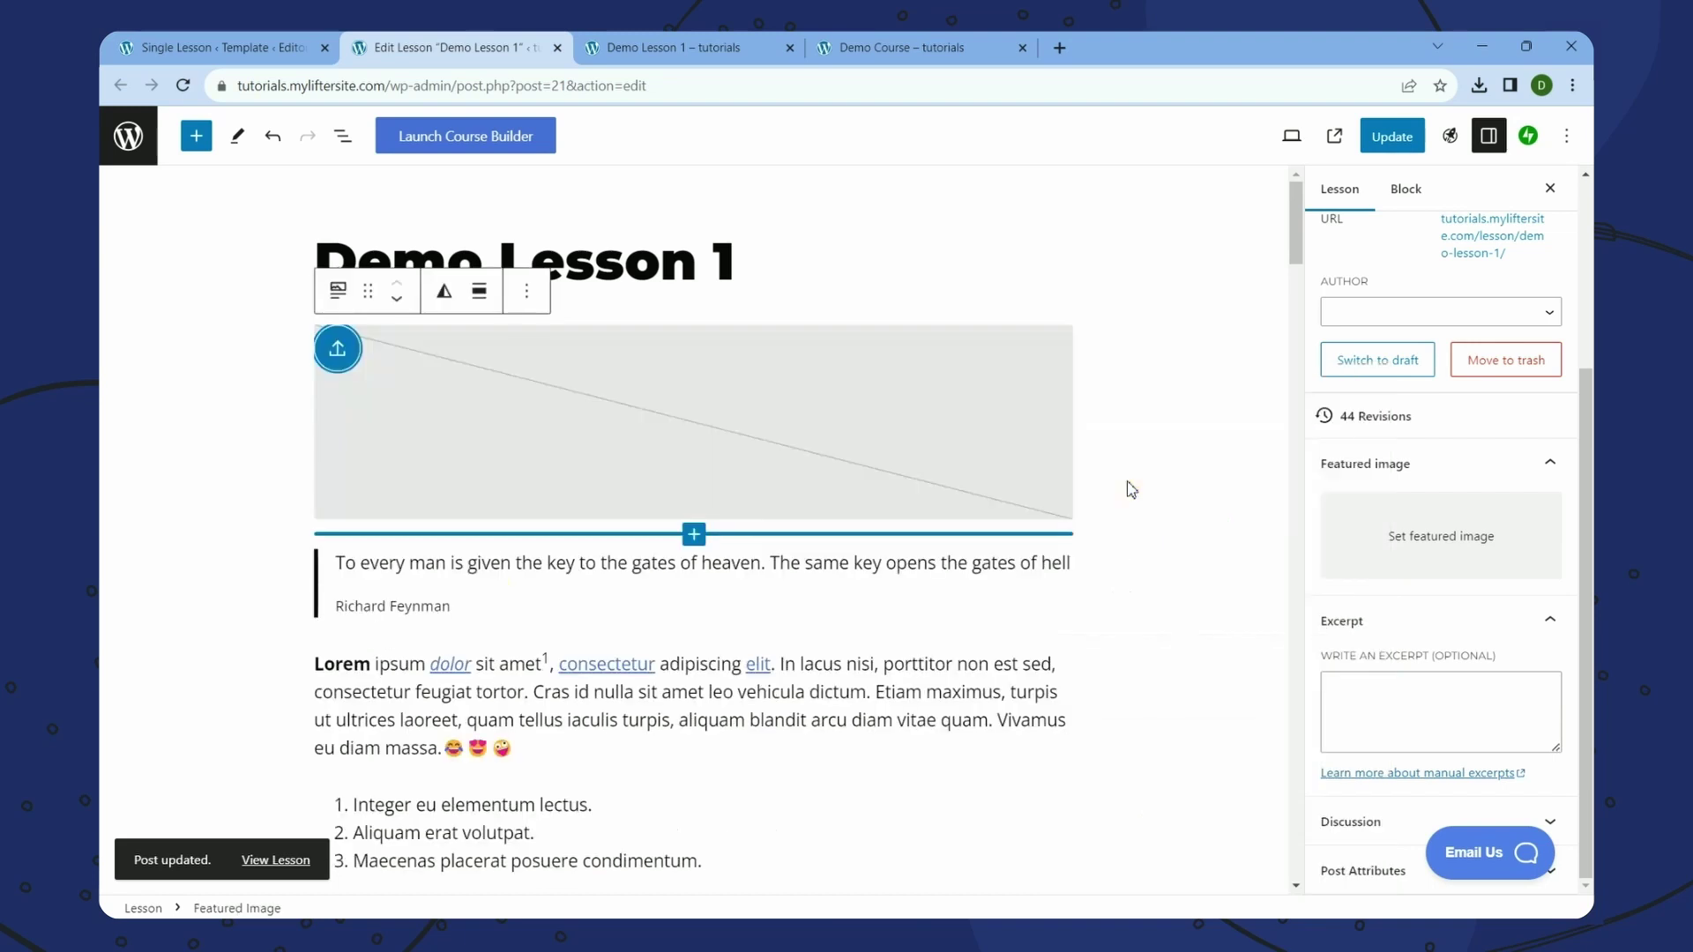
# - Fill the Featured Image block with the yellow banana picture from the media library and update the lesson
pyautogui.click(533, 412)
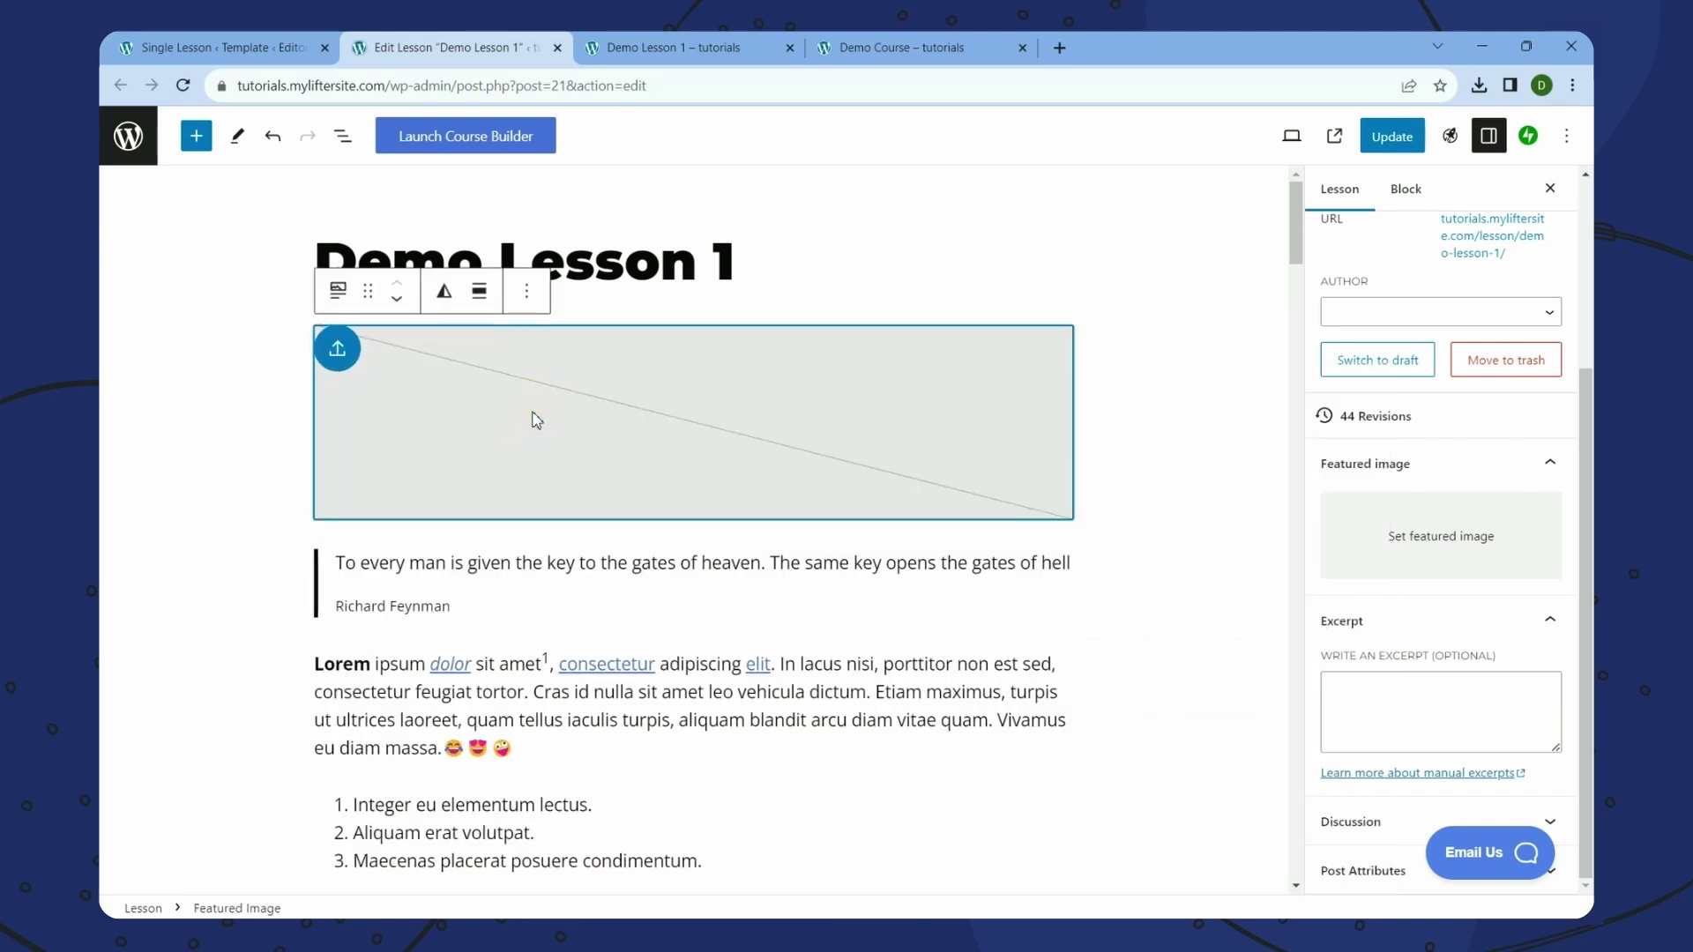
pyautogui.click(337, 351)
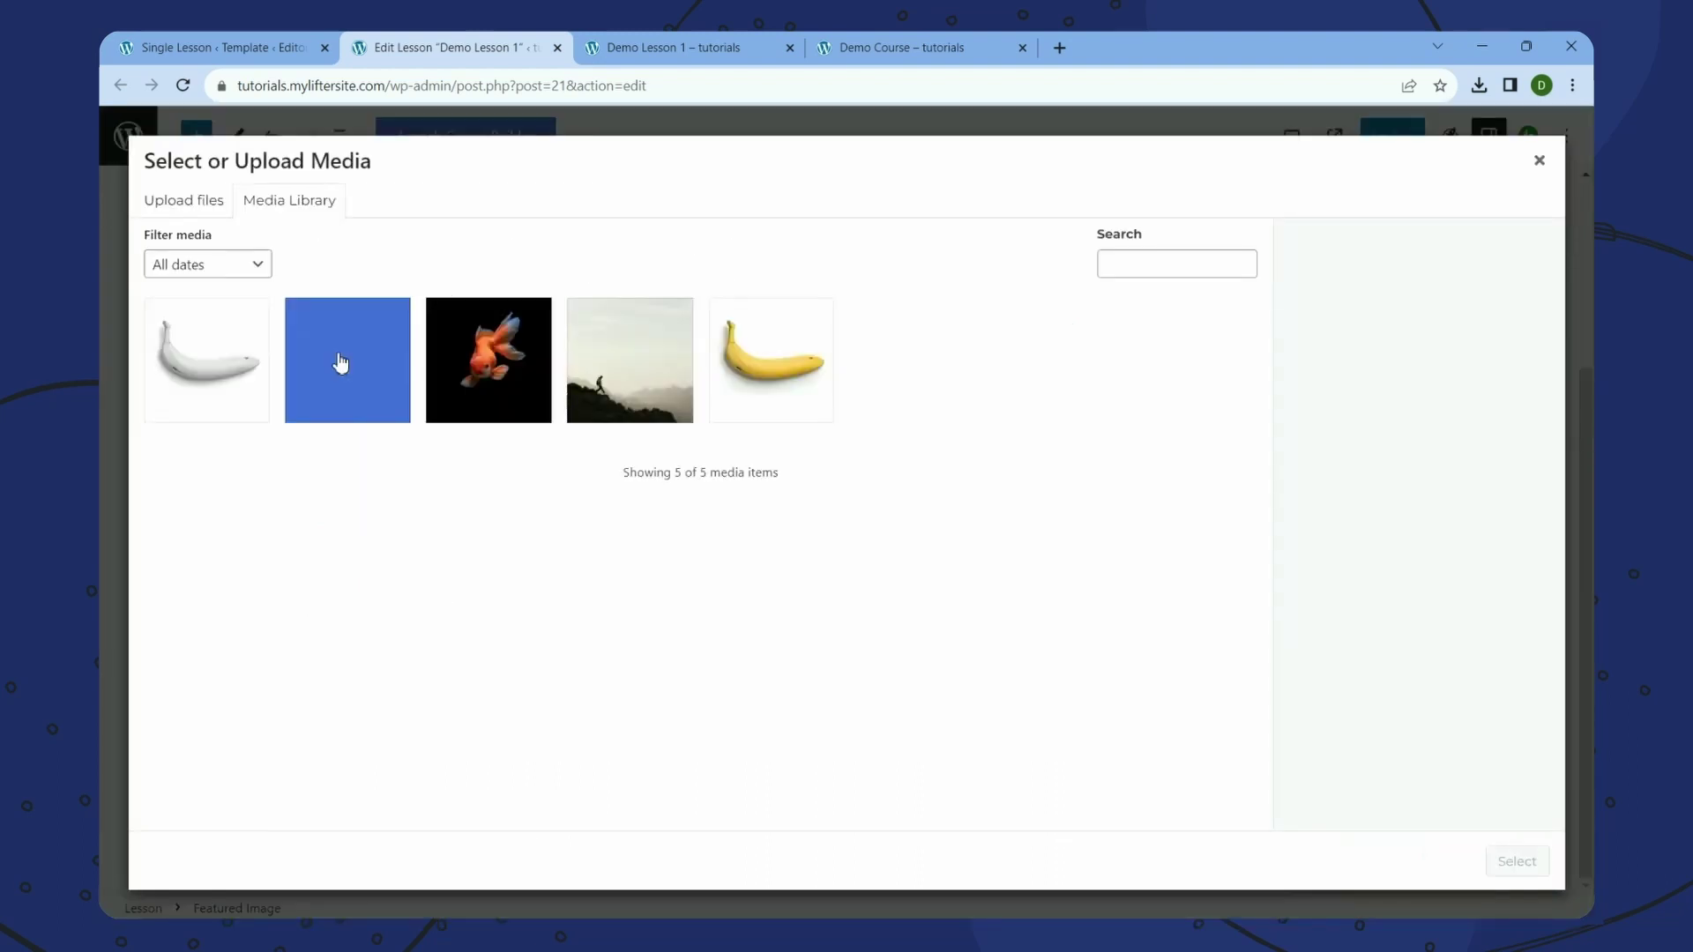
pyautogui.click(756, 352)
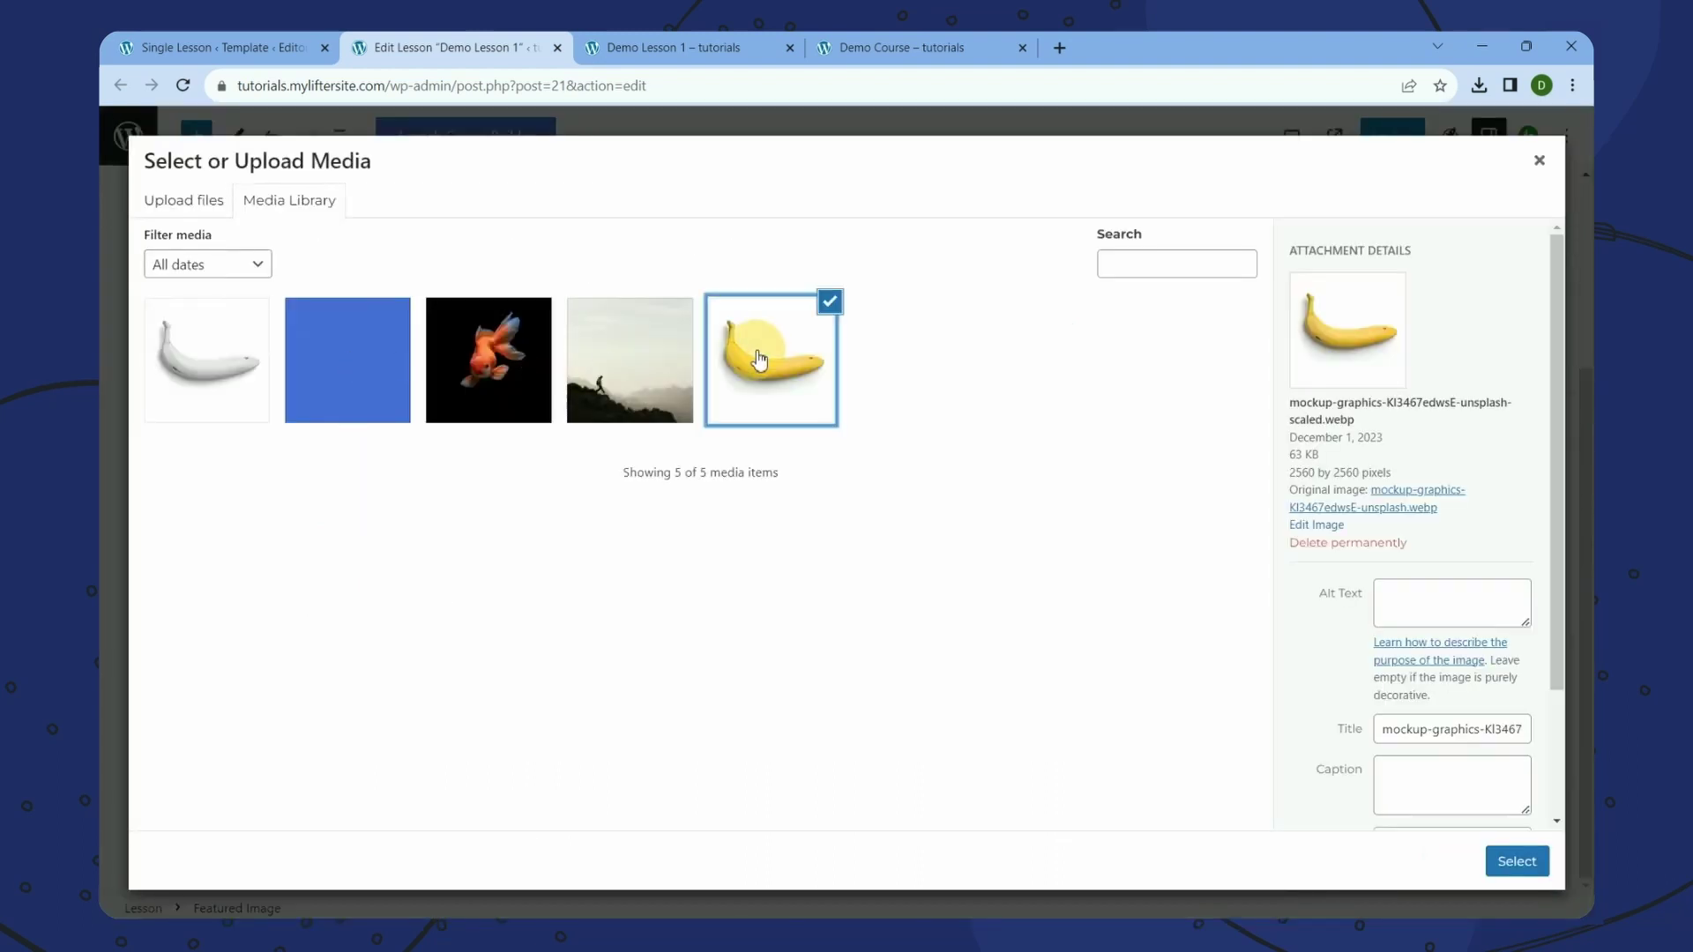
pyautogui.click(1517, 862)
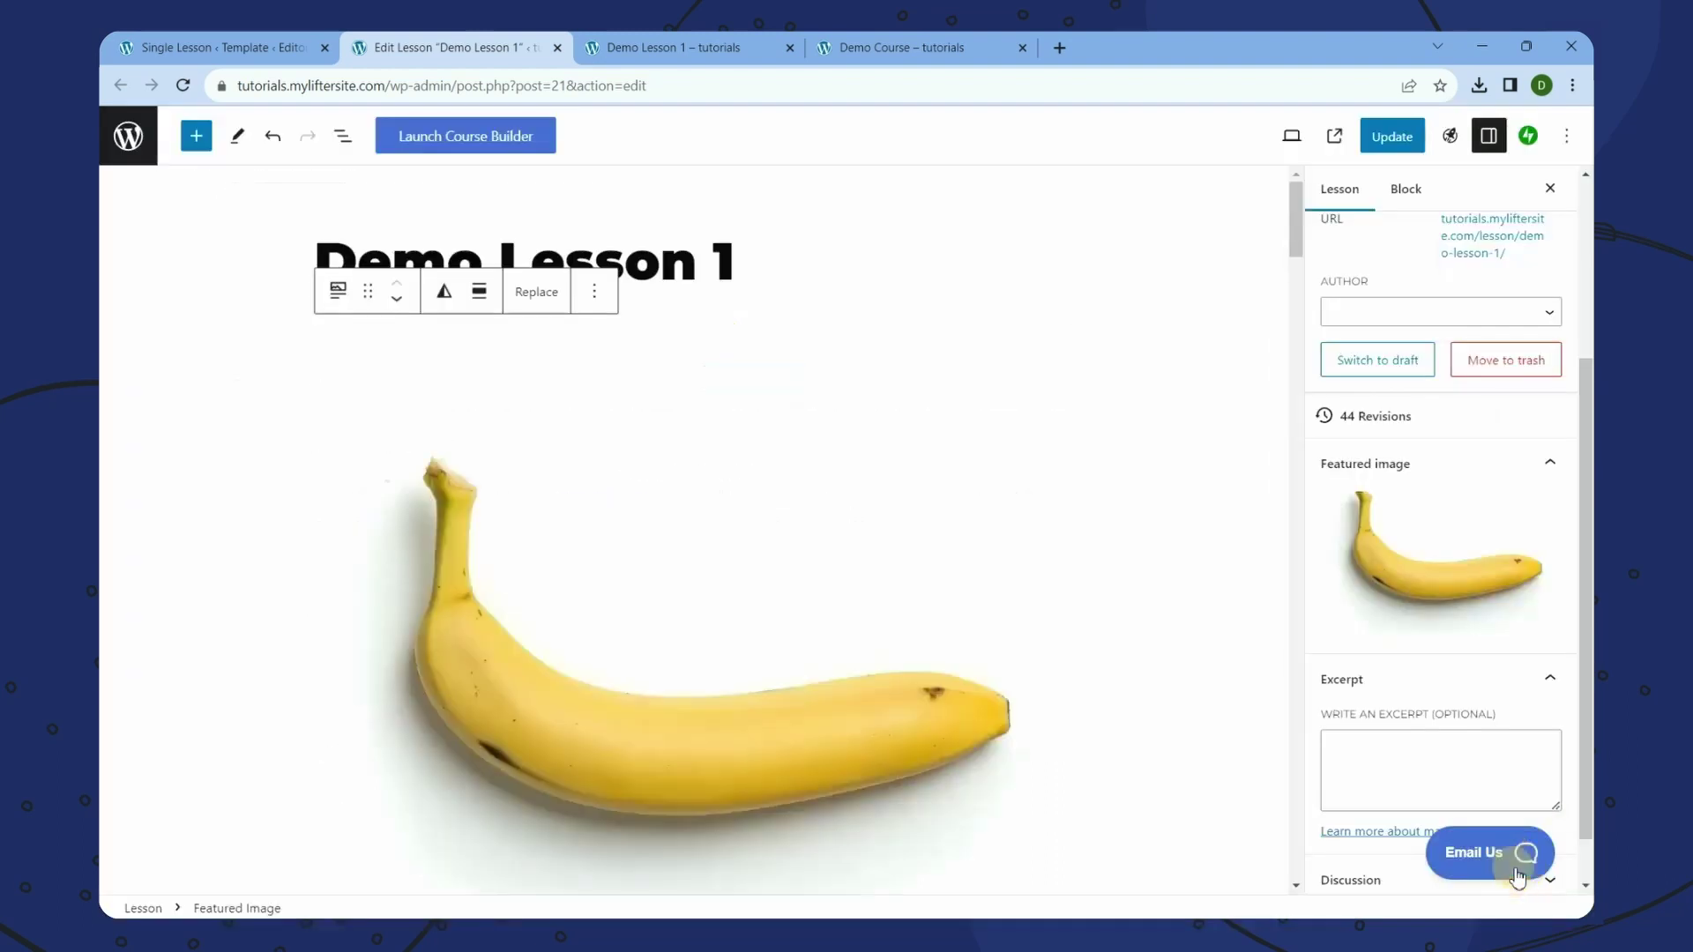
pyautogui.moveTo(1297, 236); pyautogui.dragTo(1294, 278)
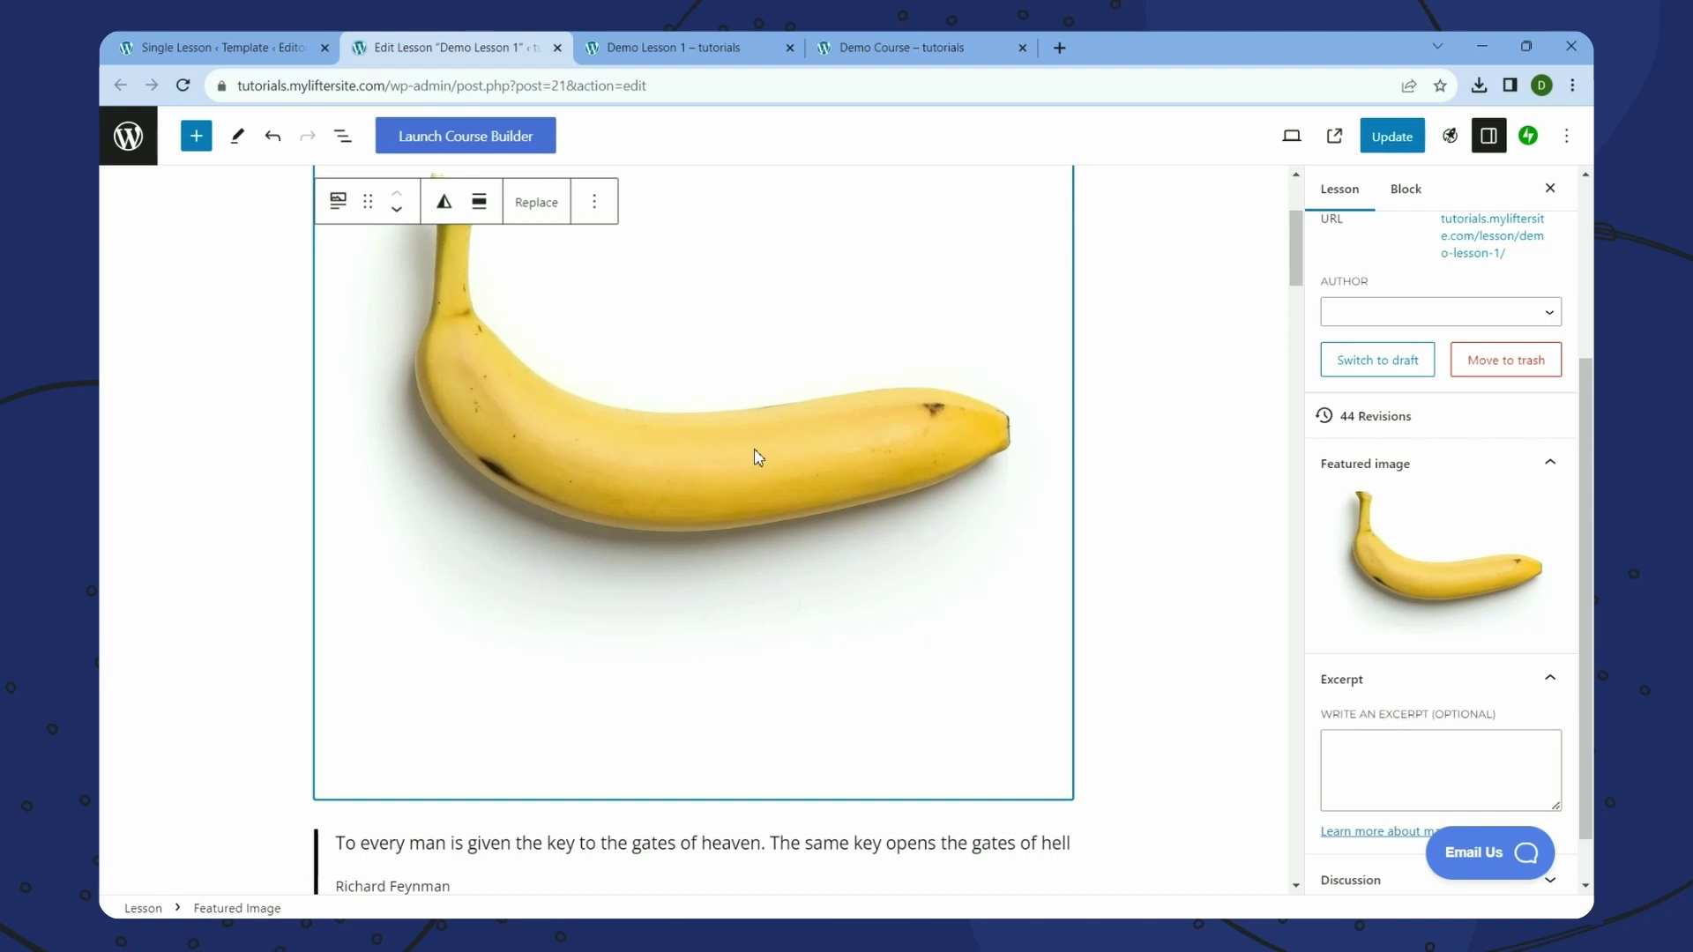
pyautogui.scroll(3, 758, 455)
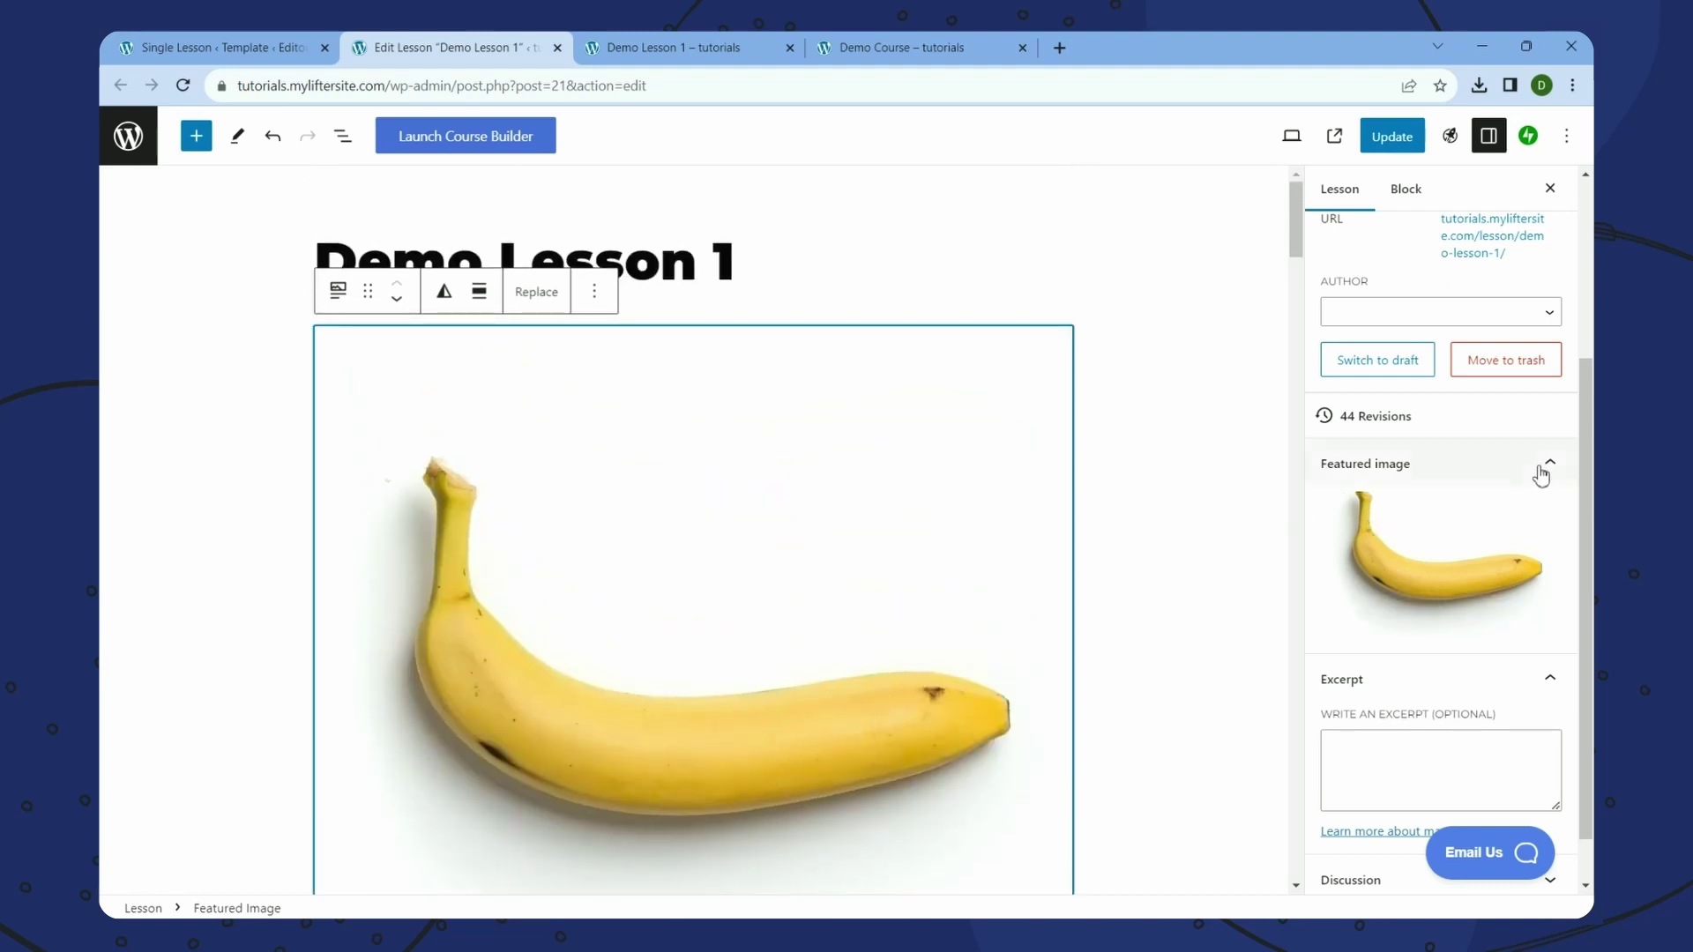
pyautogui.moveTo(1584, 370)
pyautogui.mouseDown()
pyautogui.moveTo(1583, 415)
pyautogui.moveTo(1576, 365)
pyautogui.moveTo(1577, 395)
pyautogui.mouseUp()
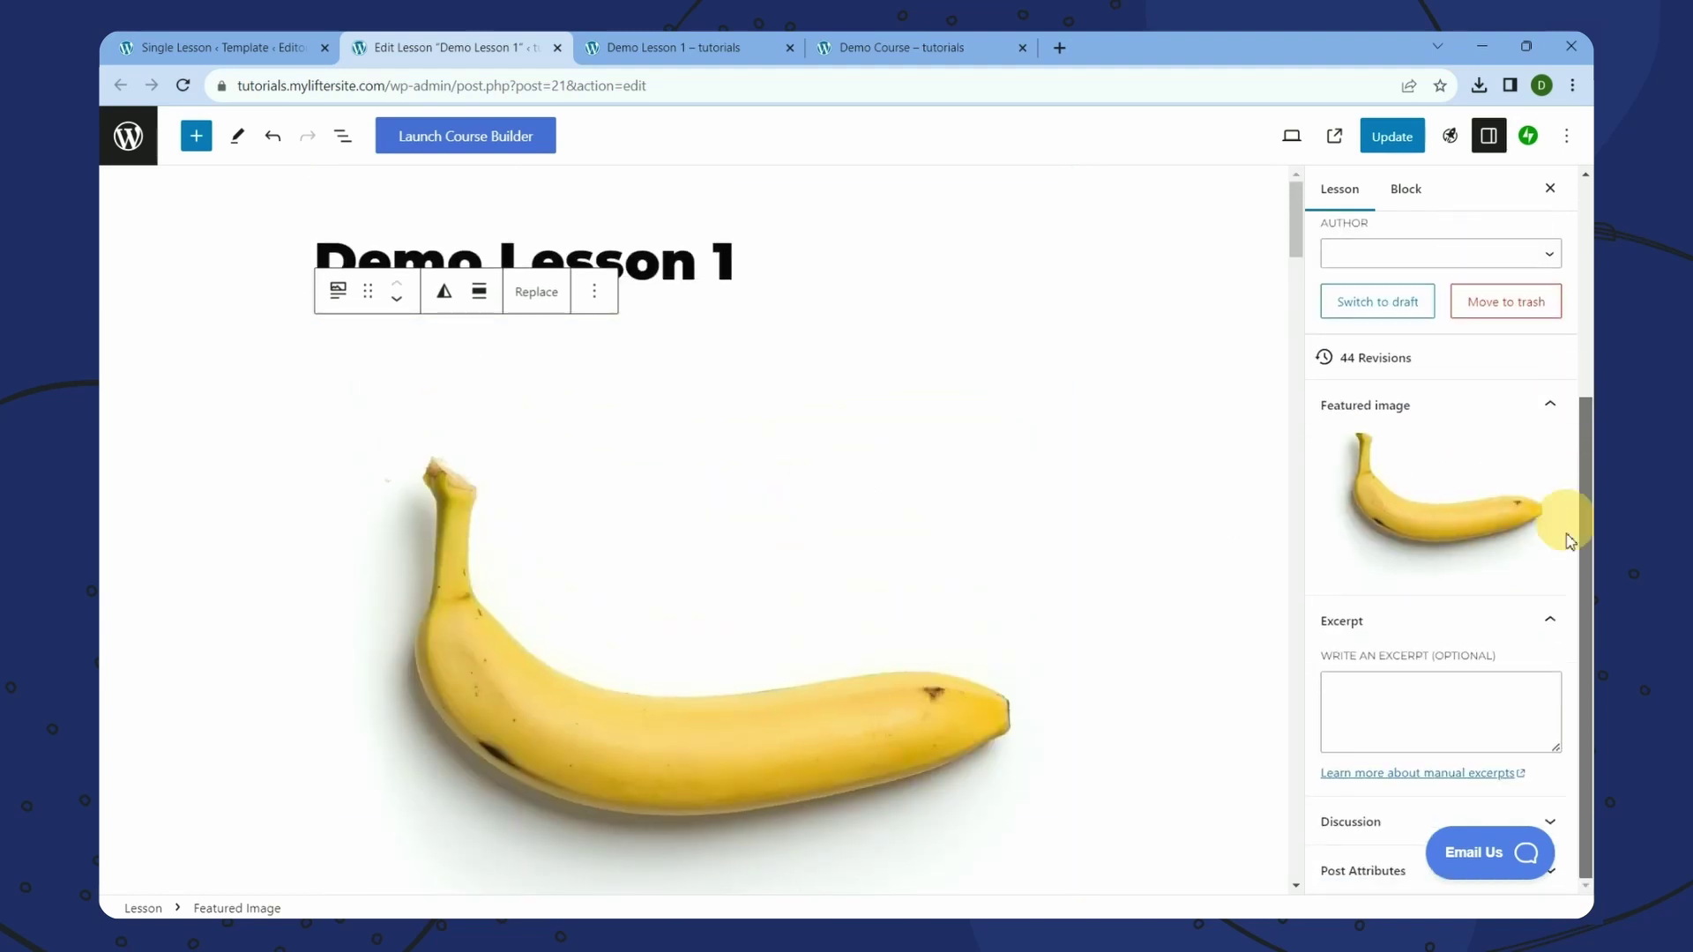
pyautogui.moveTo(1373, 419)
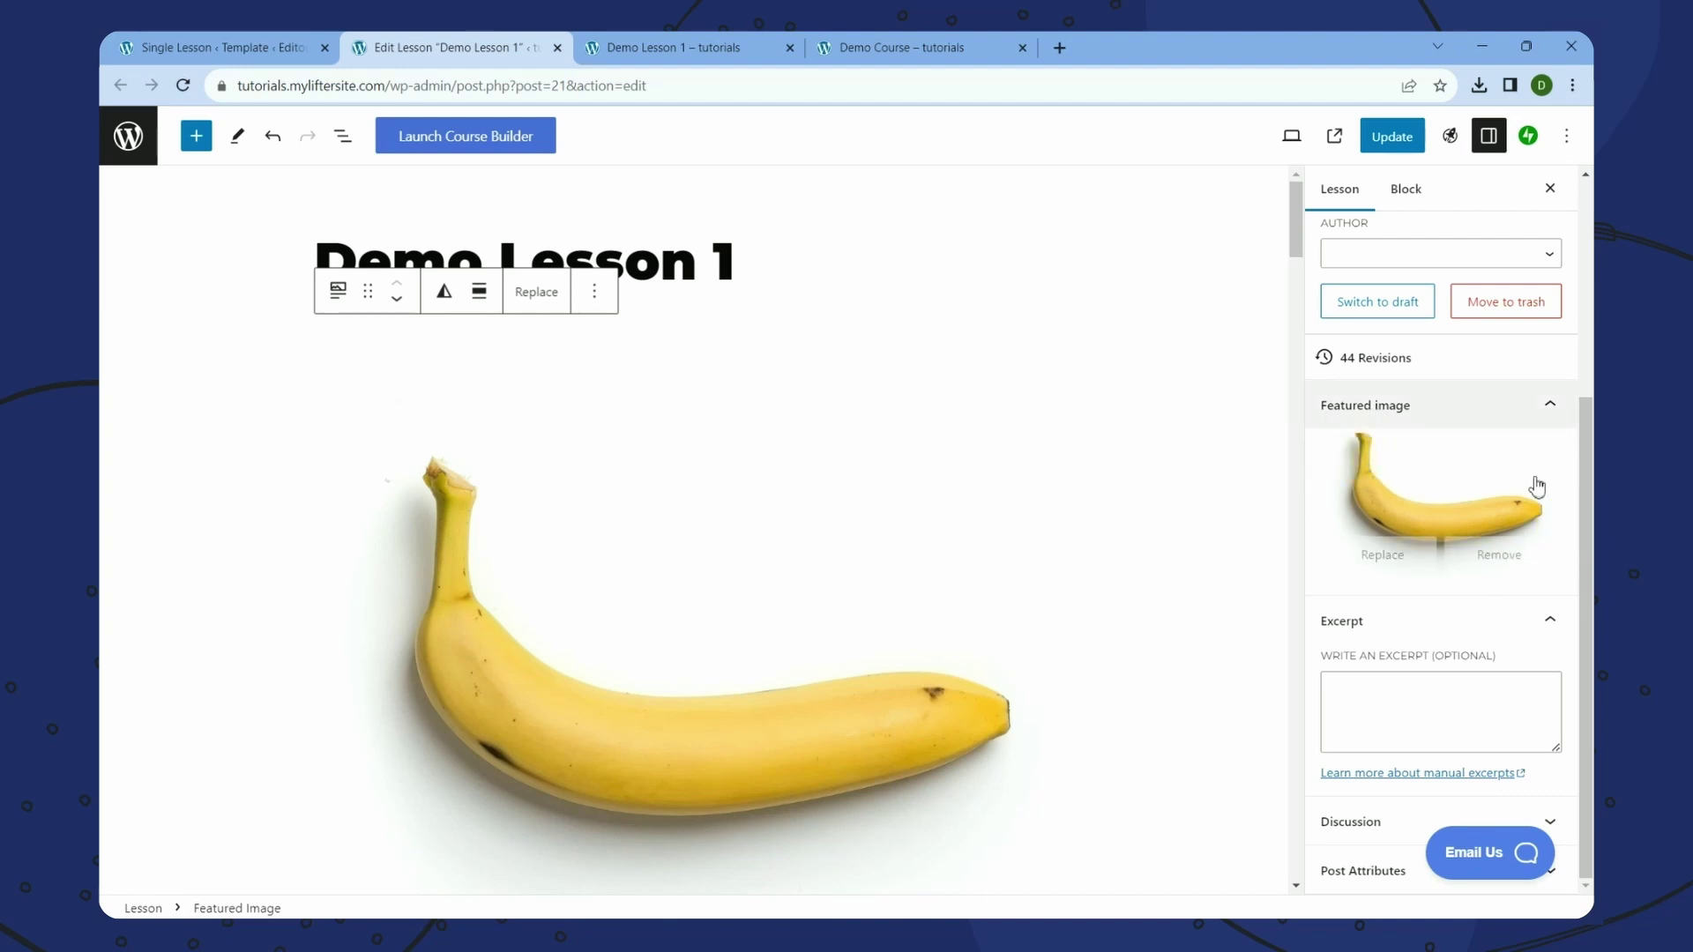
pyautogui.click(1391, 150)
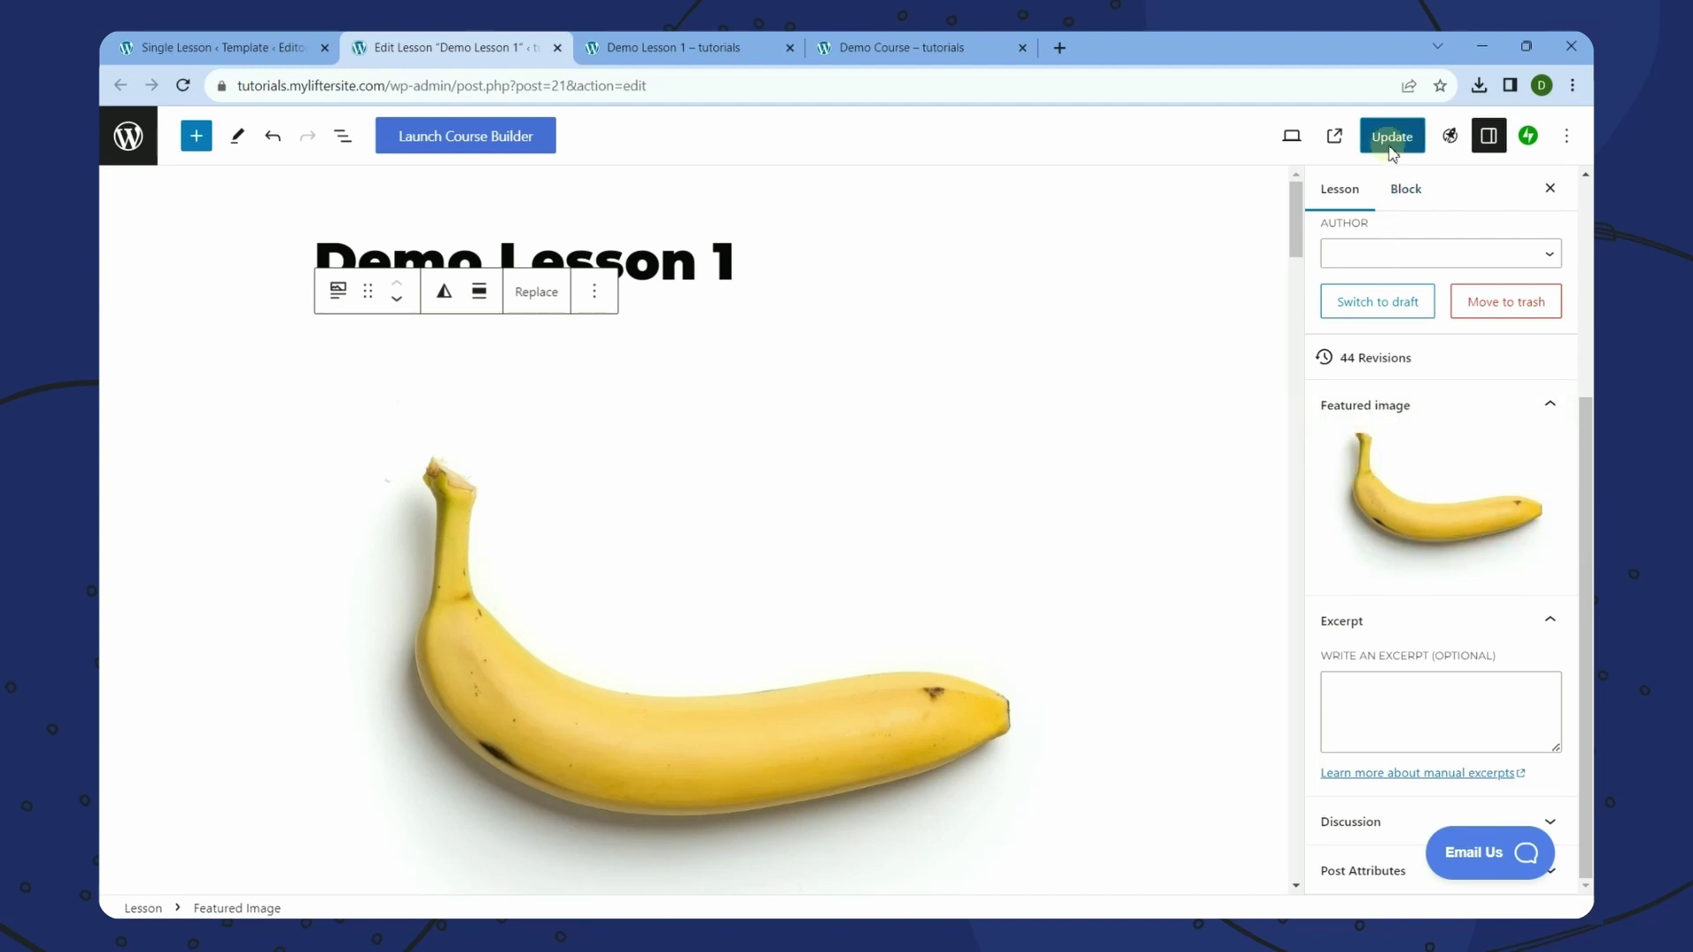
# - Reload the published Demo Lesson 1 page and examine where the featured image appears in the content and sidebar
pyautogui.click(697, 48)
pyautogui.rightClick(851, 262)
pyautogui.click(902, 327)
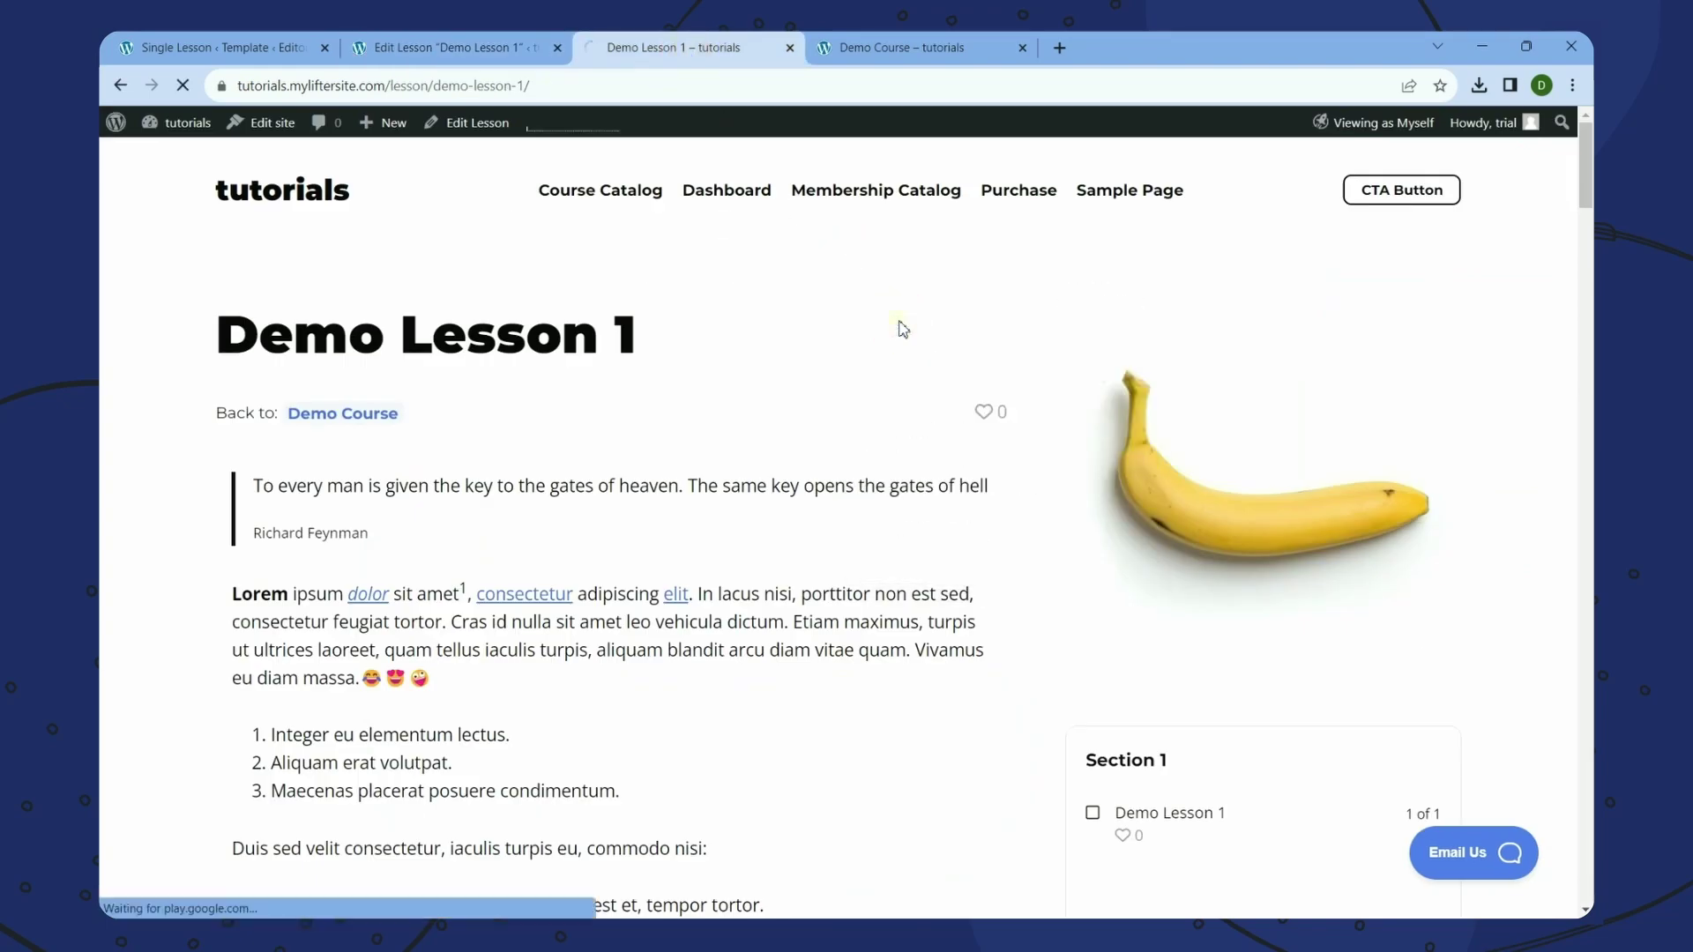
pyautogui.scroll(-4, 904, 329)
pyautogui.scroll(4, 904, 329)
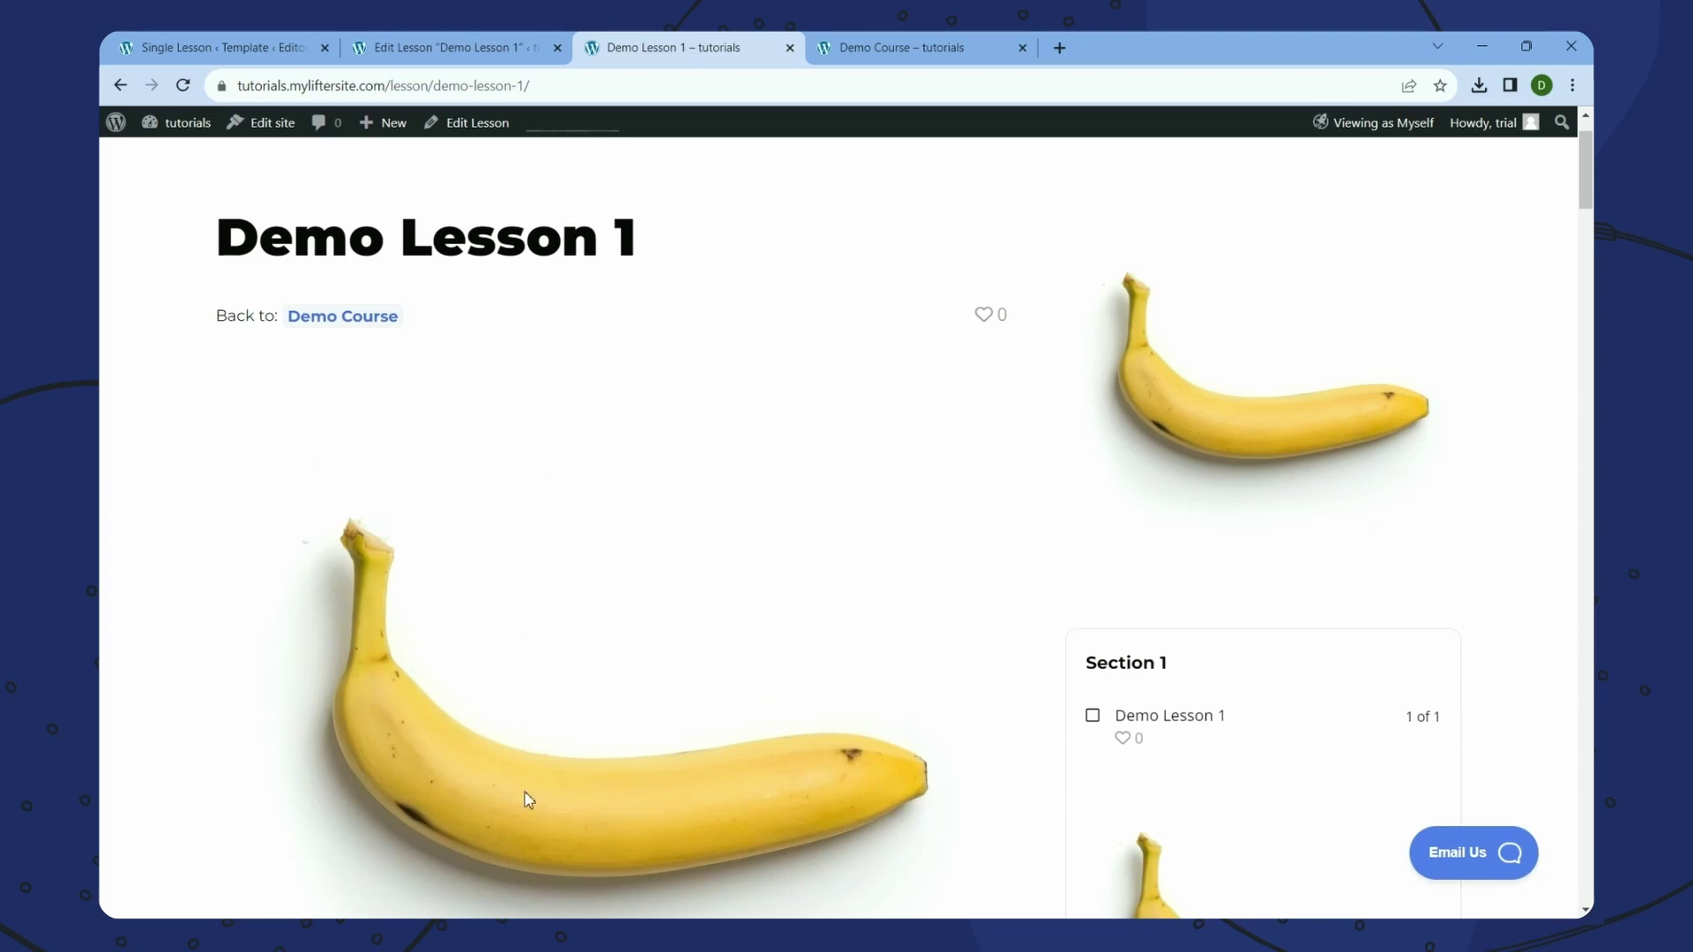
pyautogui.scroll(-2, 526, 724)
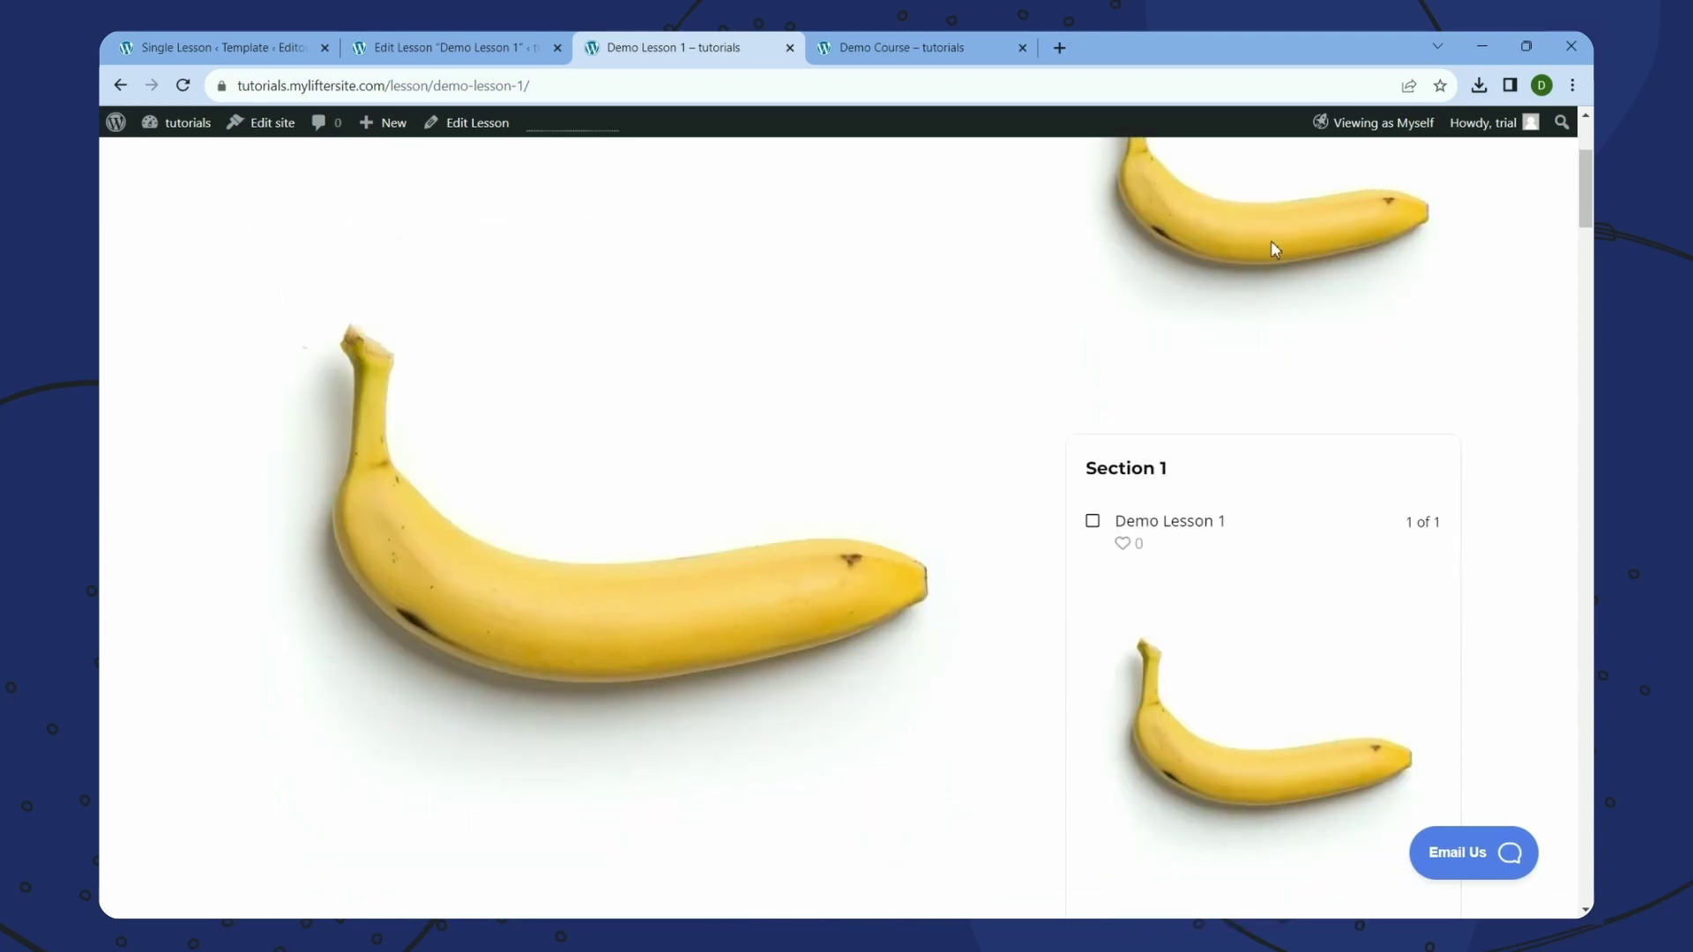
pyautogui.scroll(3, 1270, 233)
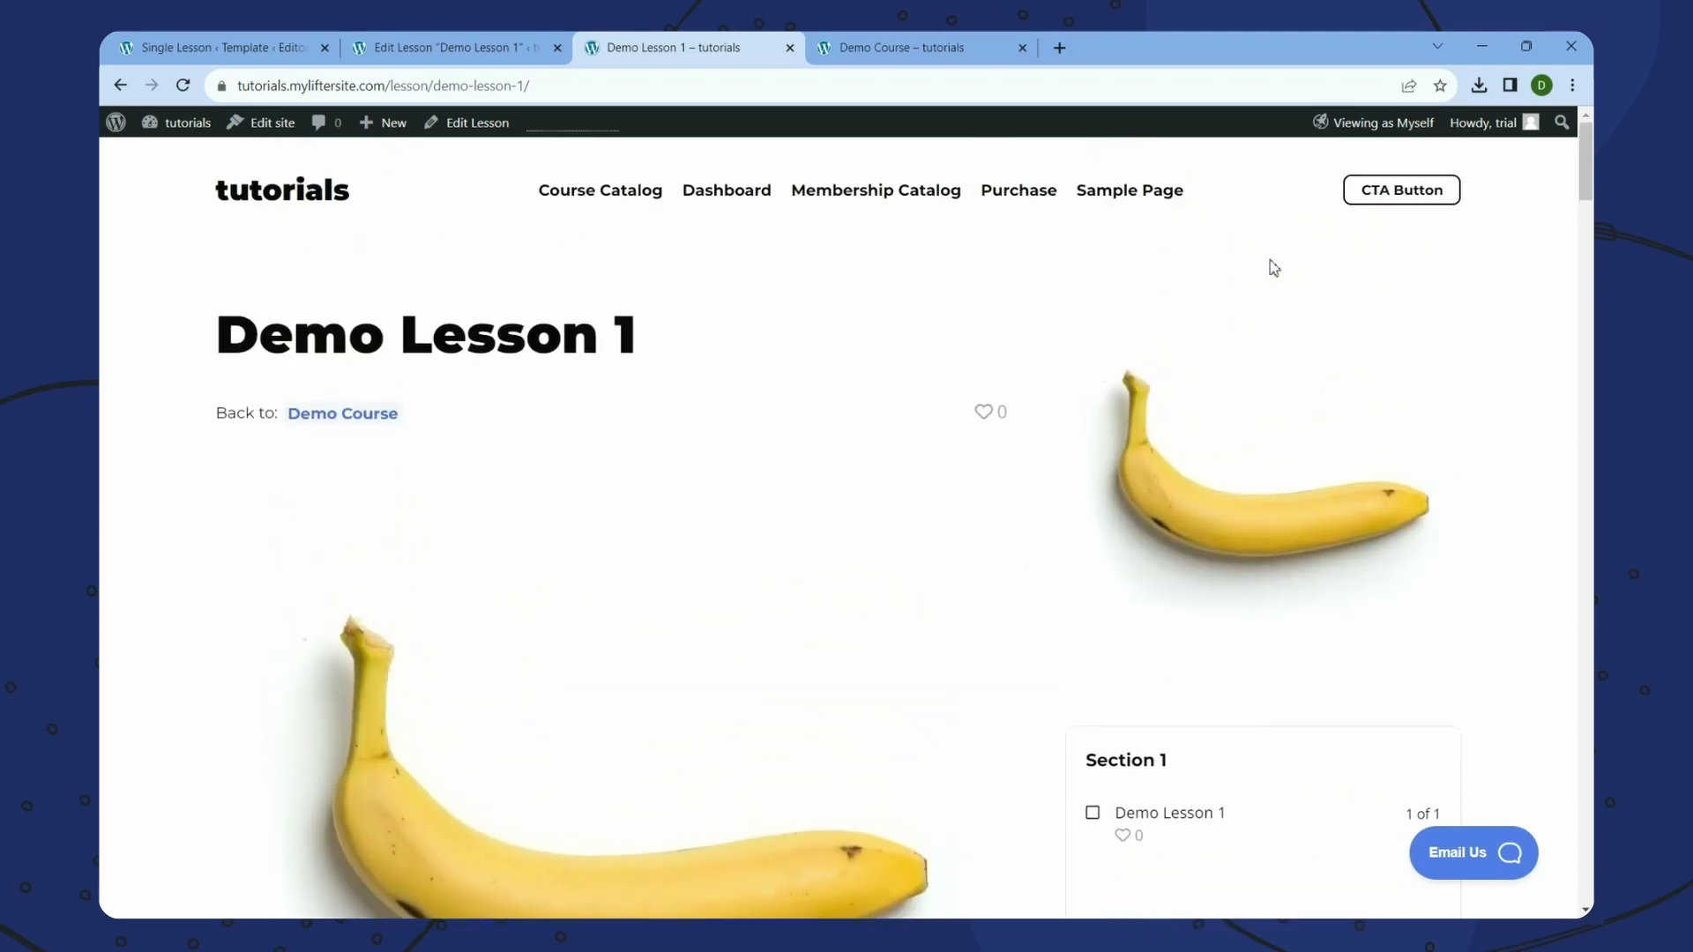
pyautogui.scroll(-1, 1274, 266)
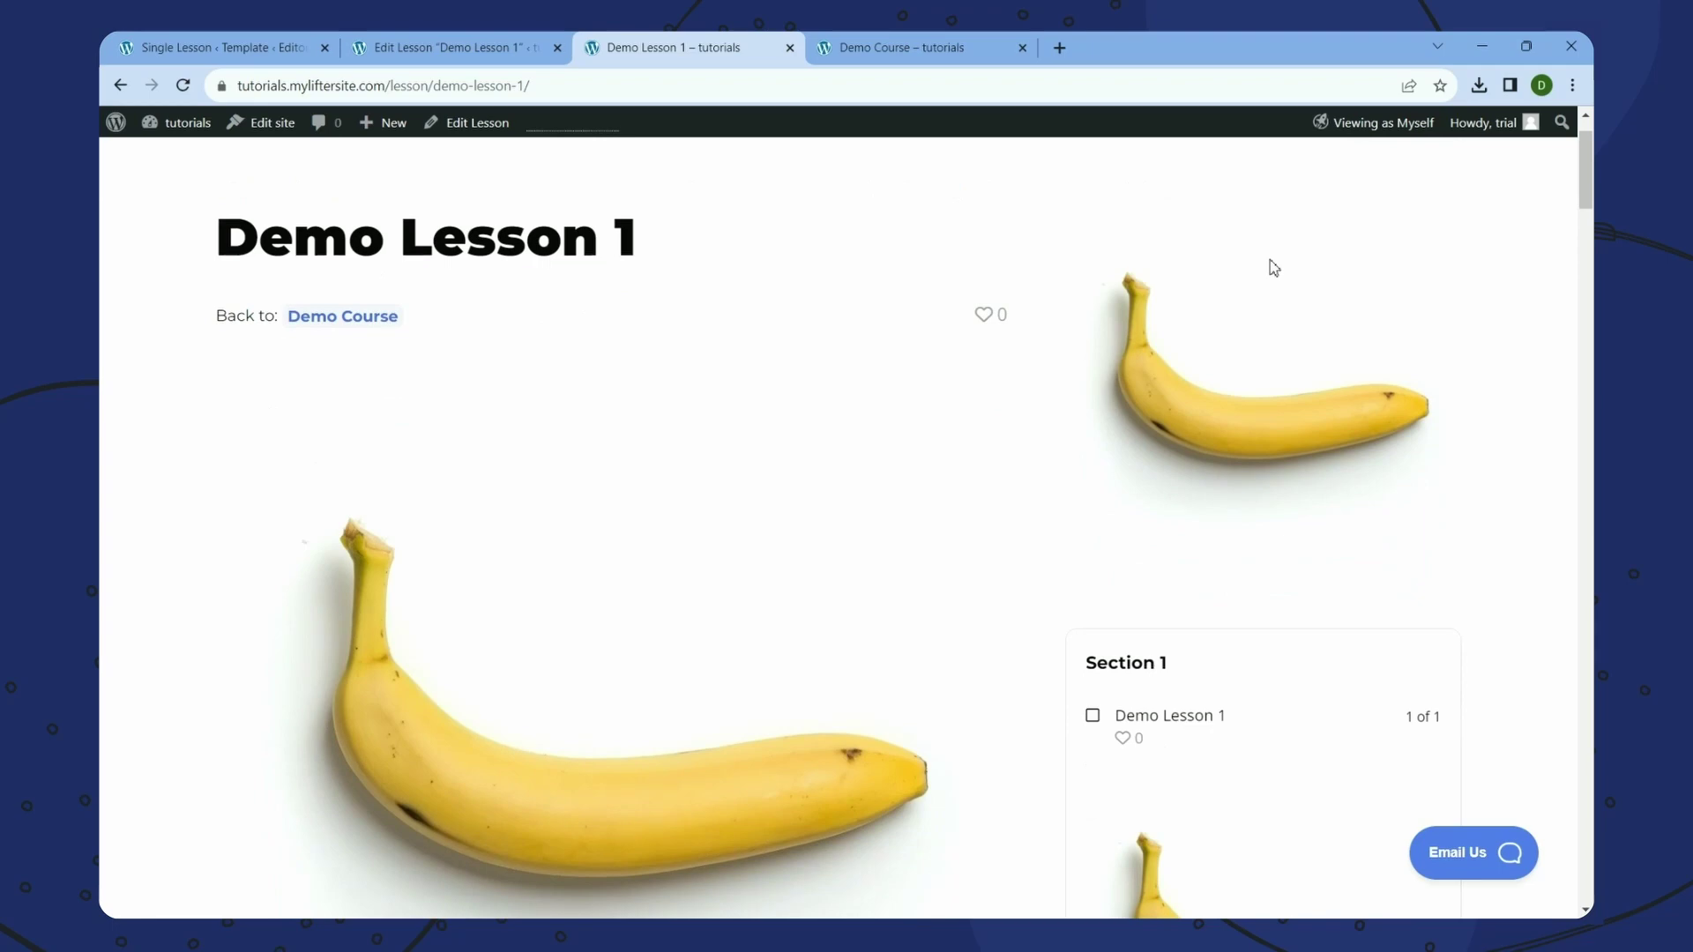
pyautogui.scroll(-1, 1373, 439)
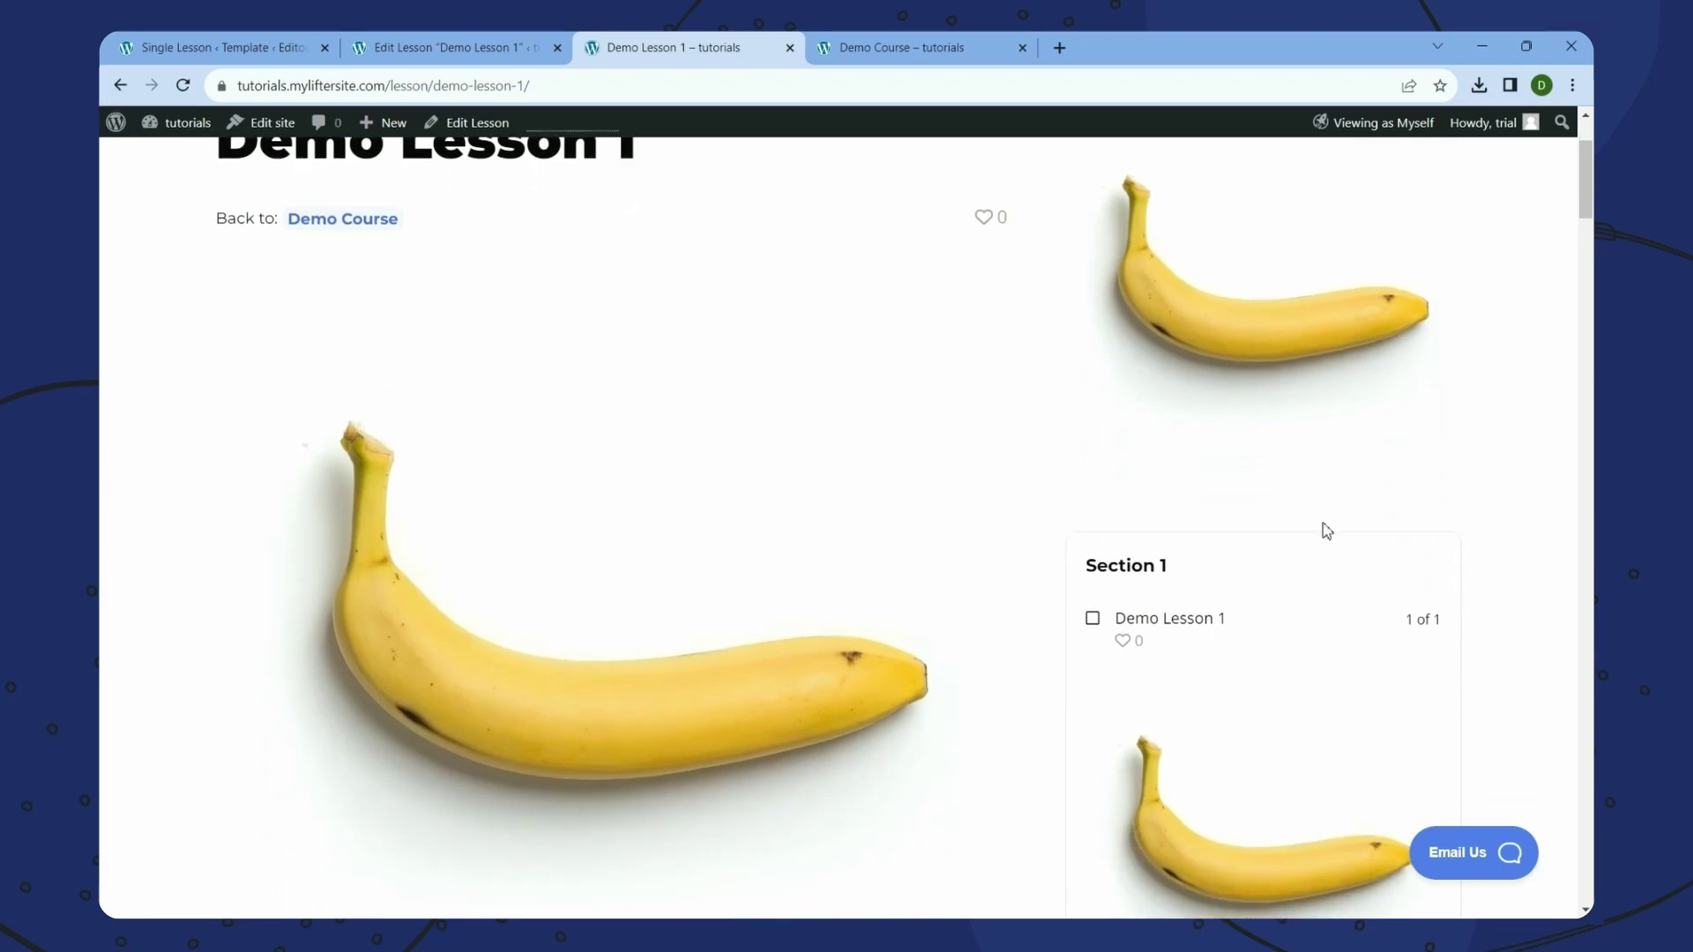
pyautogui.scroll(2, 1328, 530)
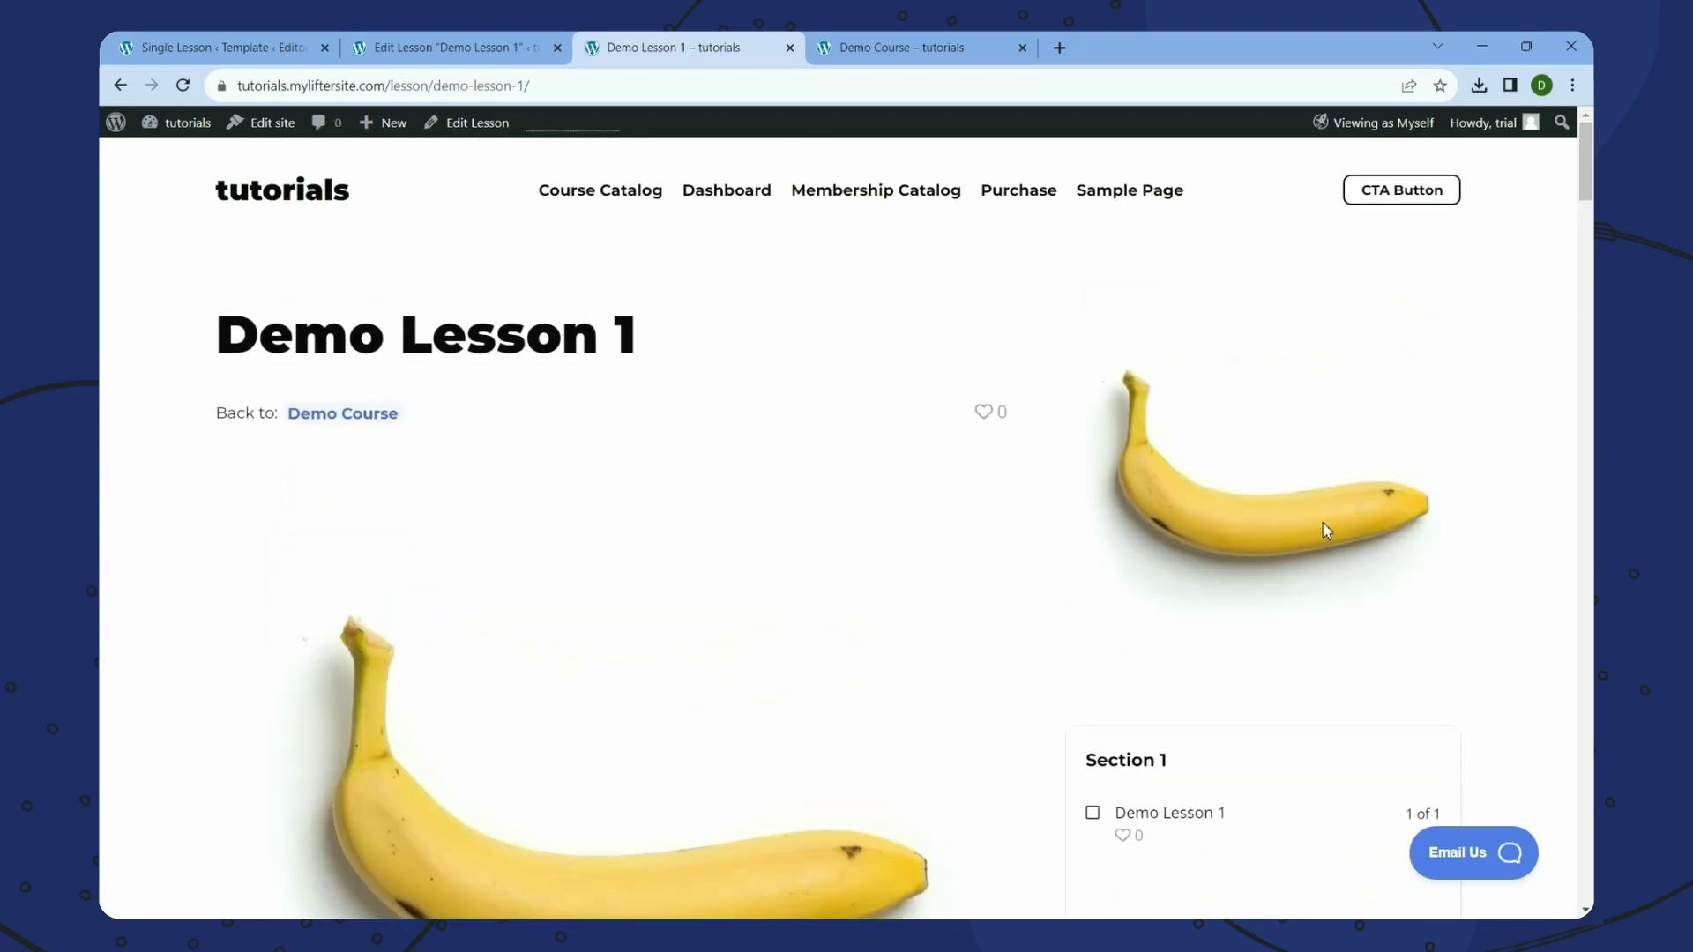
pyautogui.scroll(-2, 1326, 530)
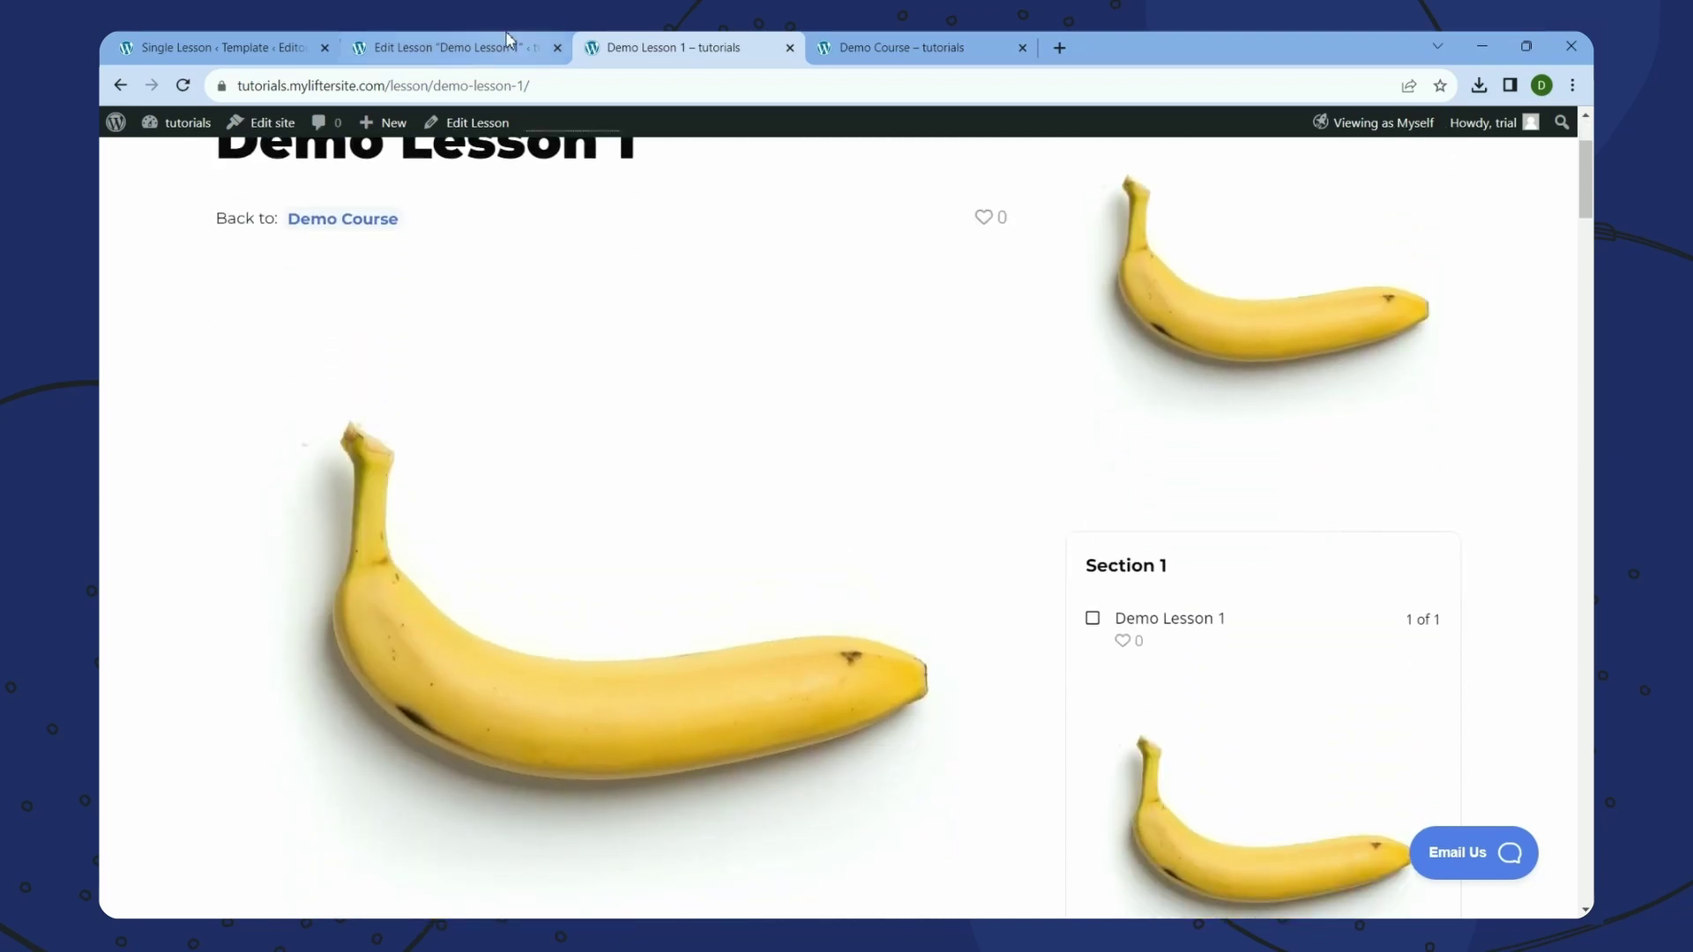
# - Delete the Featured Image block from the content in the Demo Lesson 1 editor and update the lesson
pyautogui.click(461, 52)
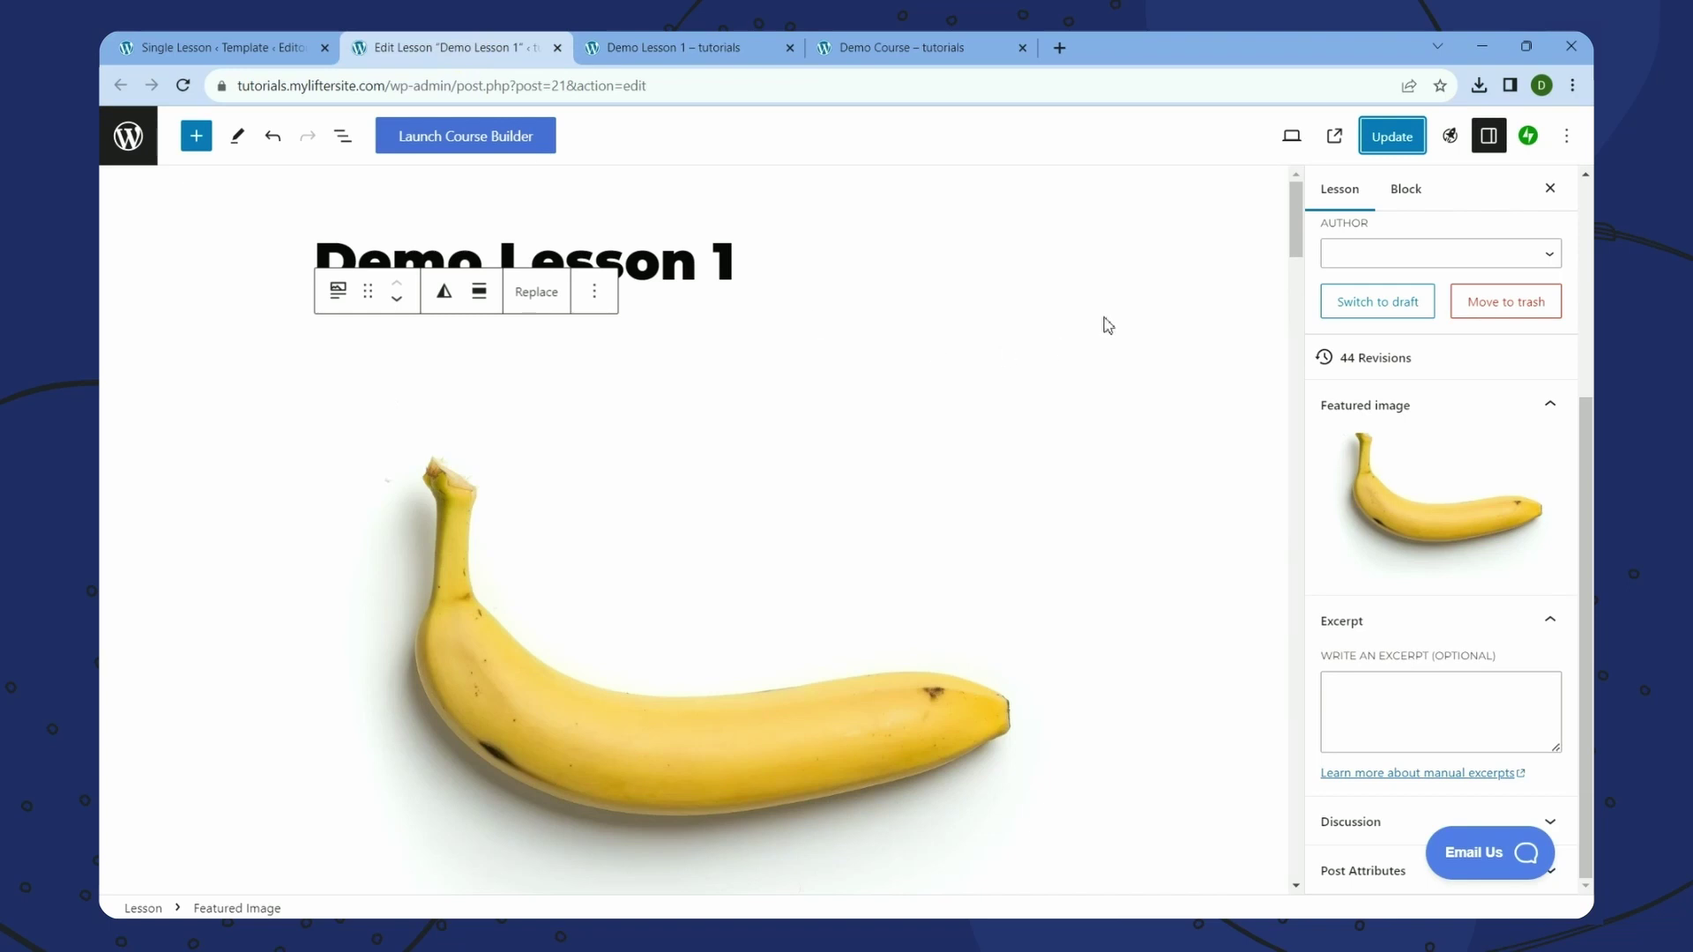
pyautogui.moveTo(1297, 223)
pyautogui.mouseDown()
pyautogui.moveTo(1299, 239)
pyautogui.moveTo(1304, 206)
pyautogui.mouseUp()
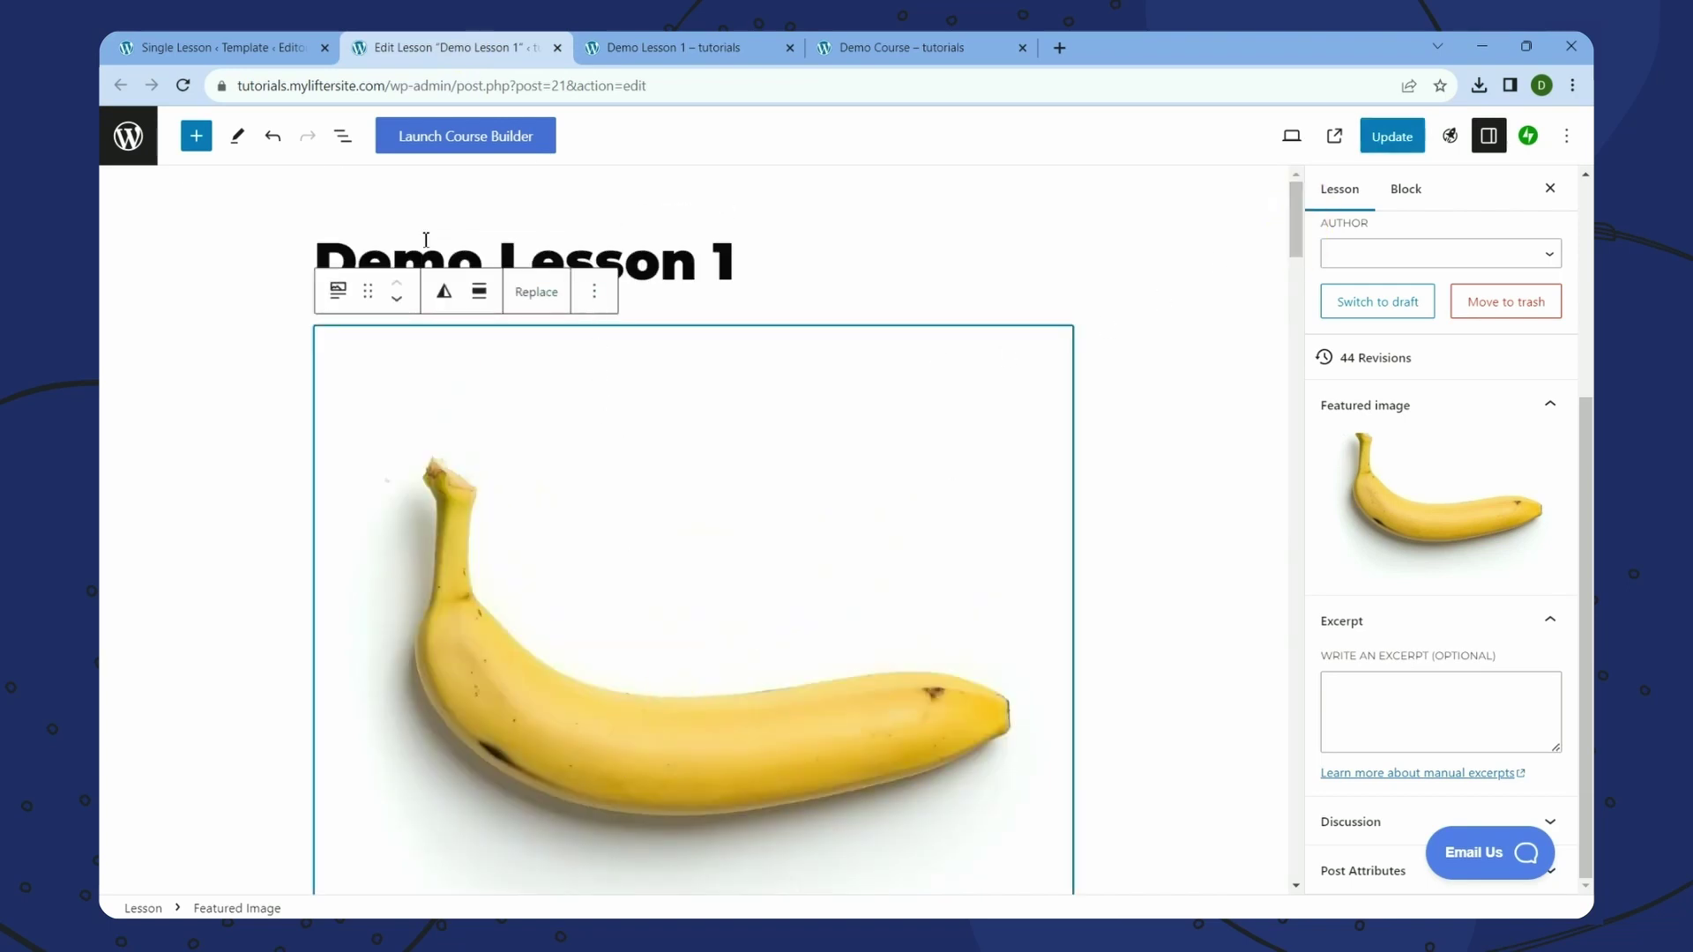
pyautogui.click(343, 136)
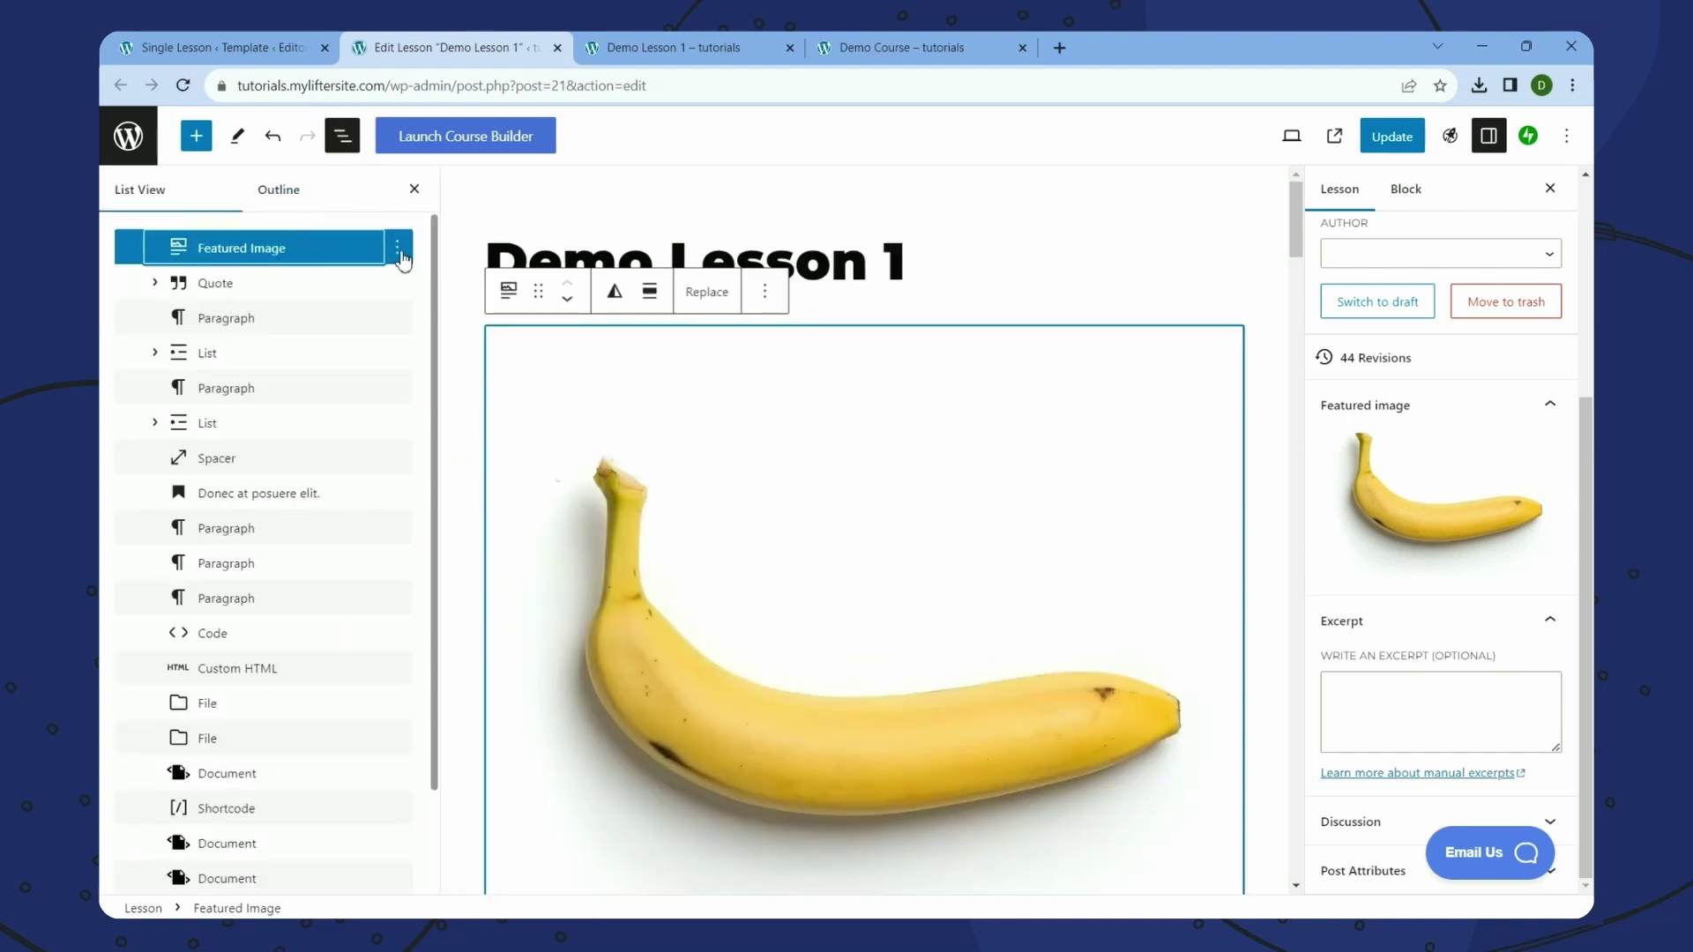
pyautogui.click(398, 248)
pyautogui.click(434, 694)
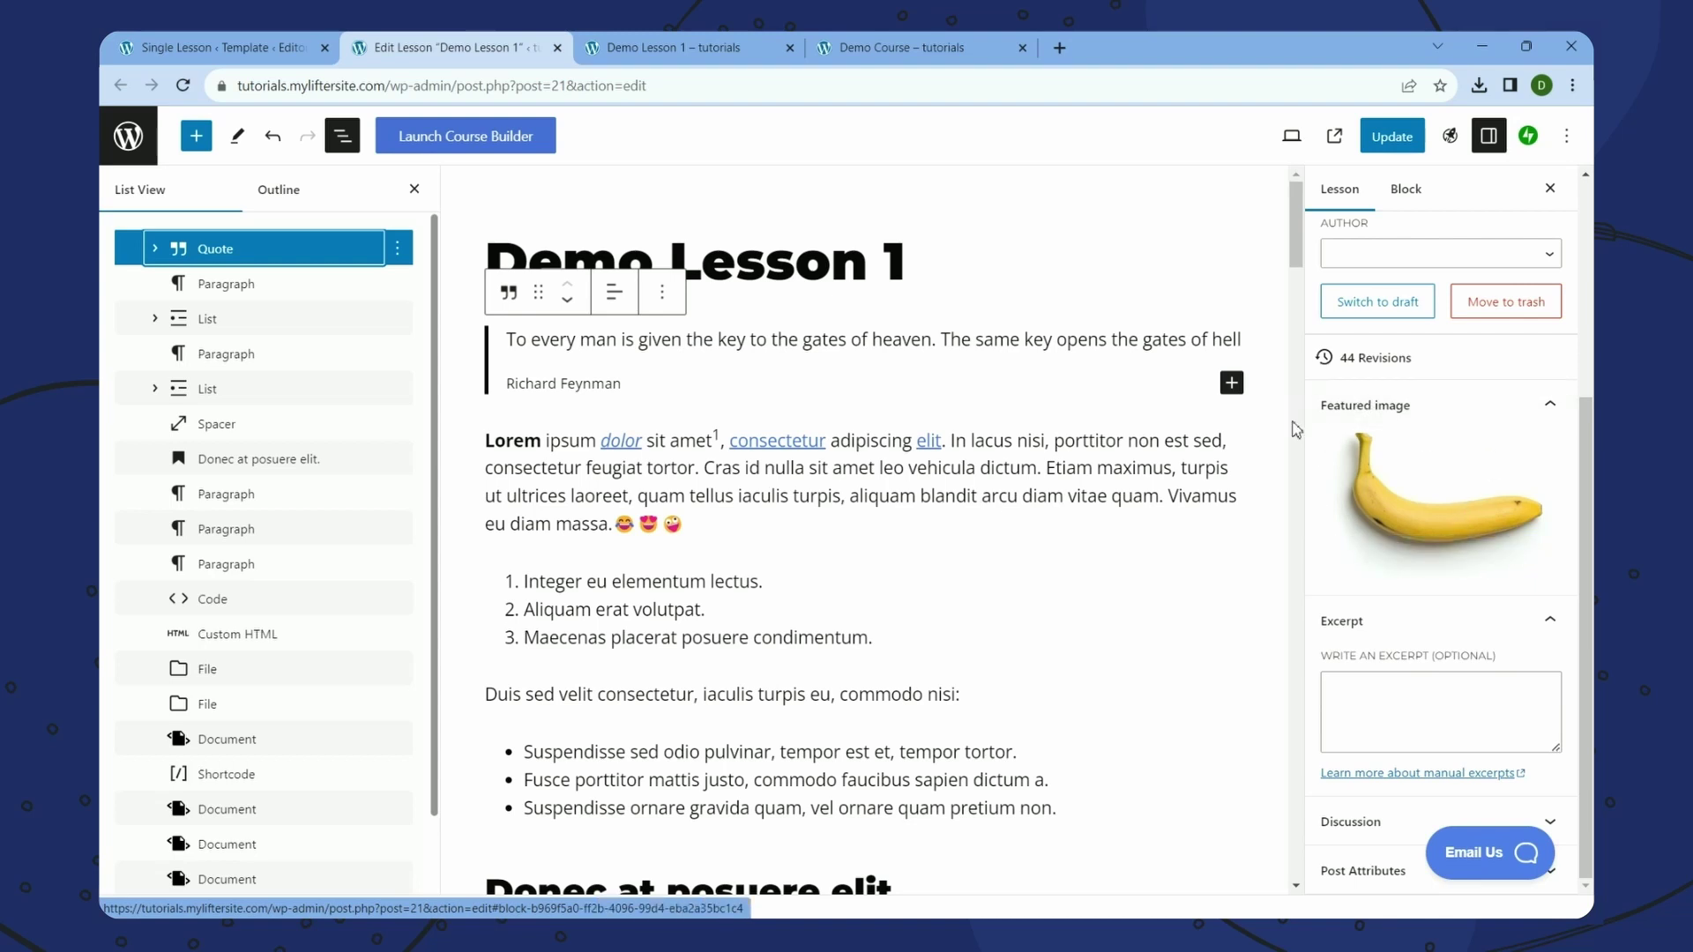
pyautogui.moveTo(1499, 545)
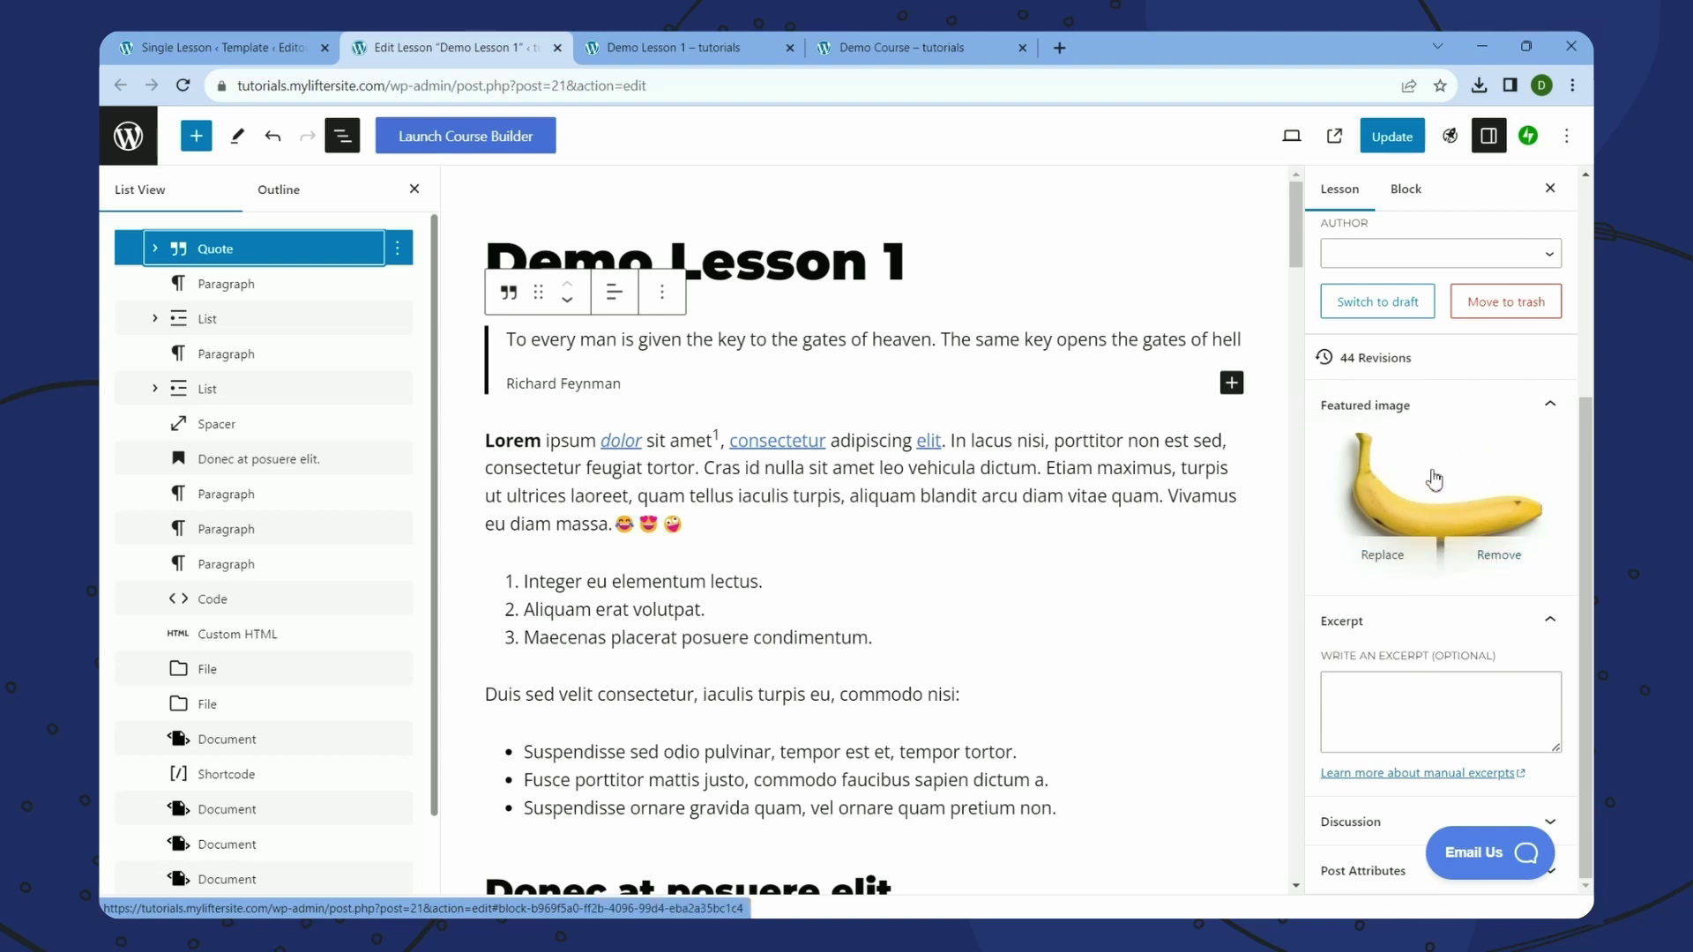
pyautogui.click(1393, 136)
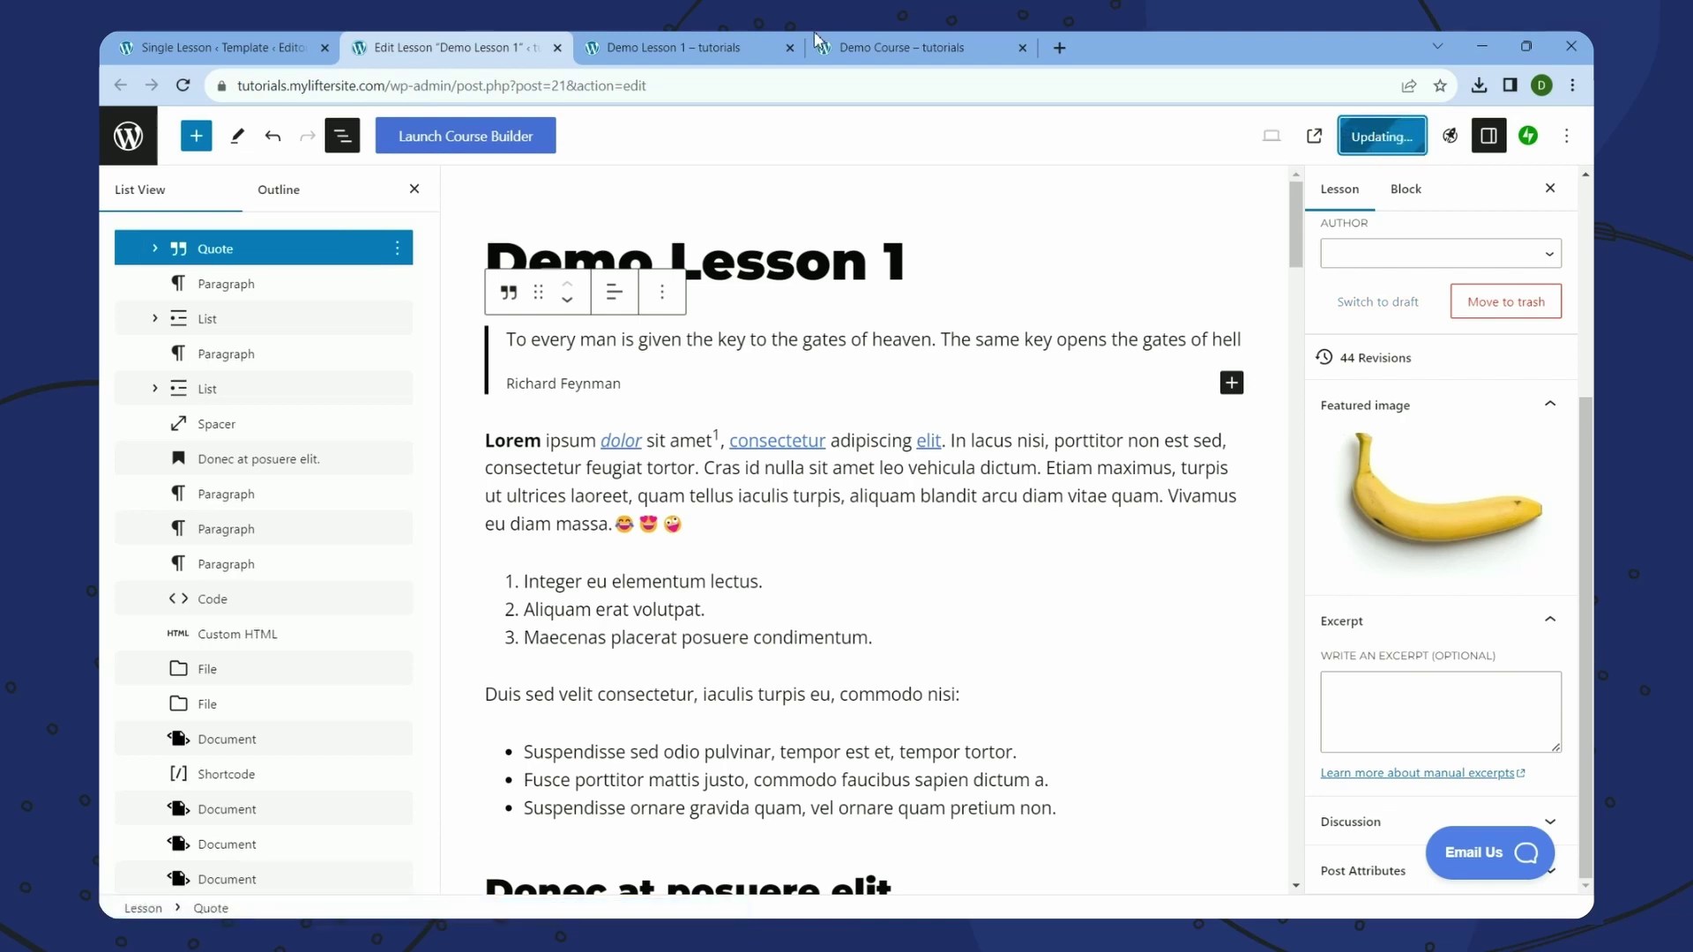
# - Reload the published Demo Lesson 1 page and check the content area and sidebar without the Featured Image block
pyautogui.click(675, 48)
pyautogui.rightClick(814, 261)
pyautogui.click(868, 327)
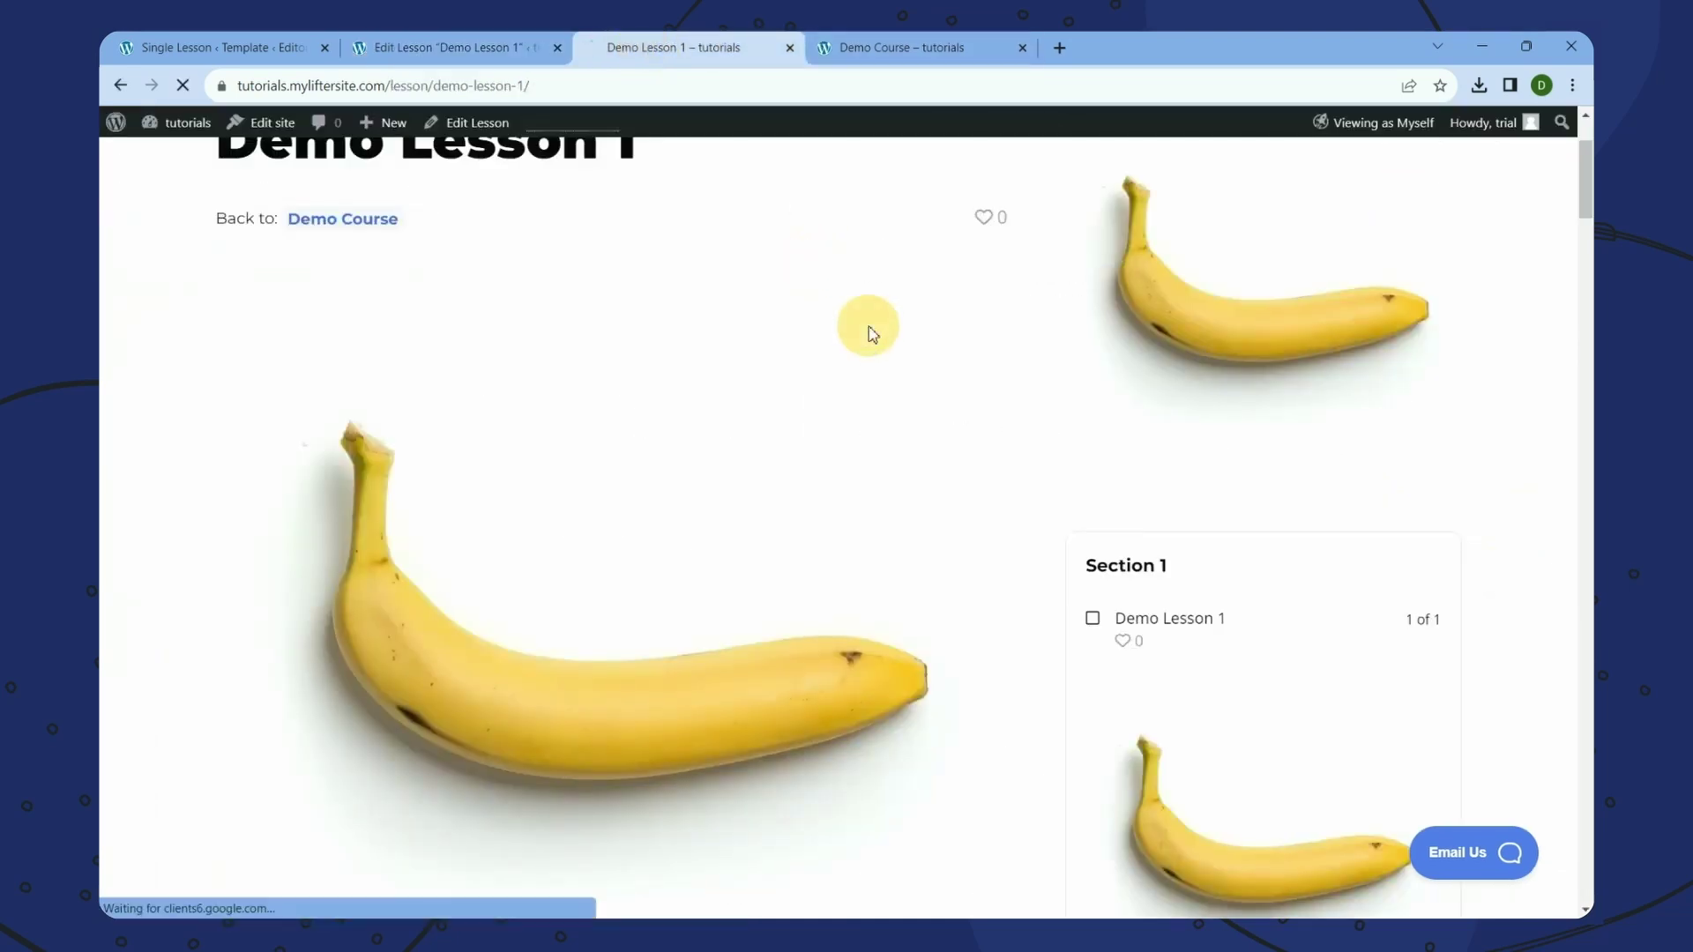
pyautogui.scroll(2, 749, 463)
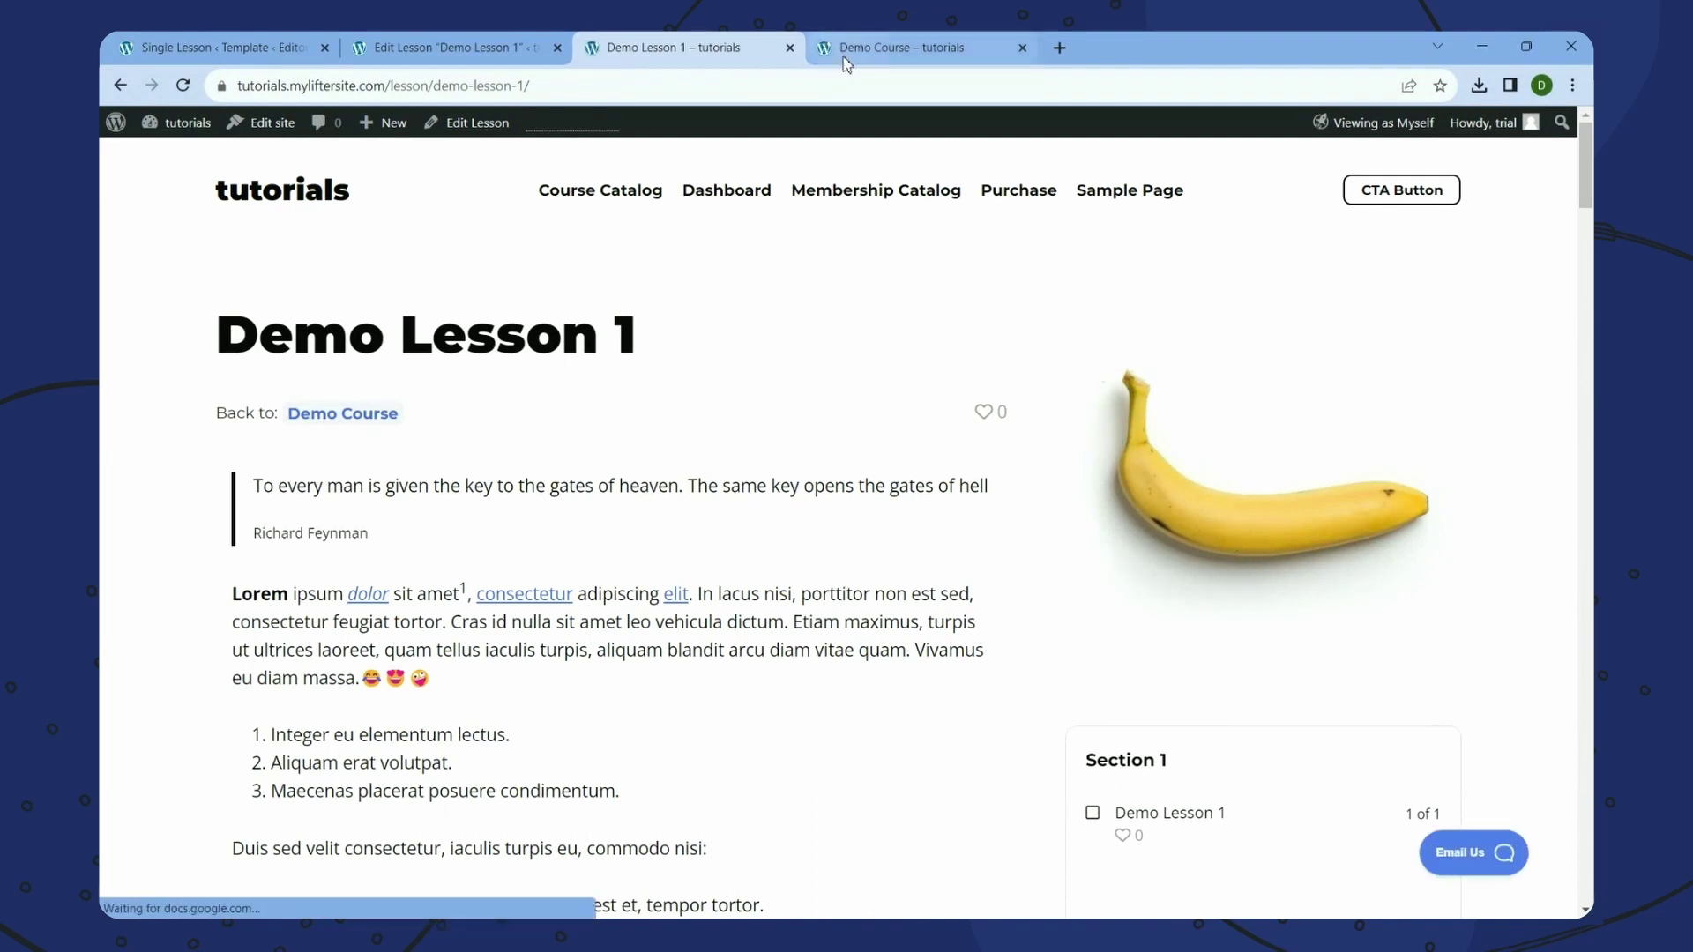
# - Reload the published Demo Course page and check where the banana picture appears in the course layout
pyautogui.click(900, 48)
pyautogui.rightClick(912, 312)
pyautogui.click(976, 381)
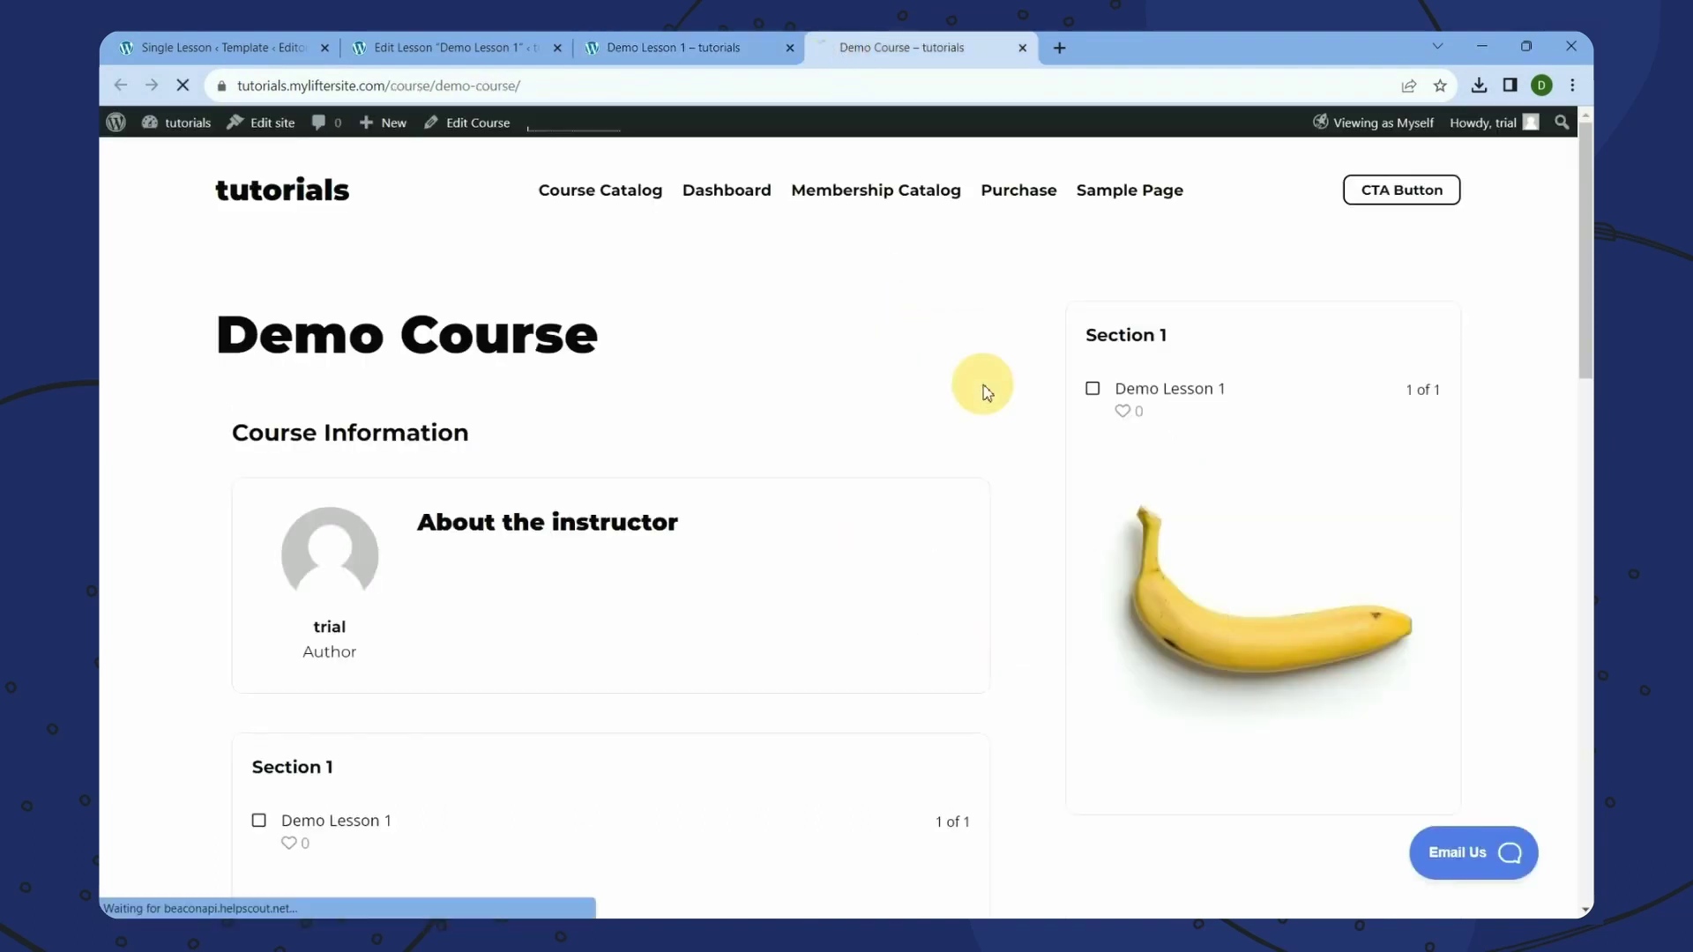
pyautogui.scroll(-2, 986, 392)
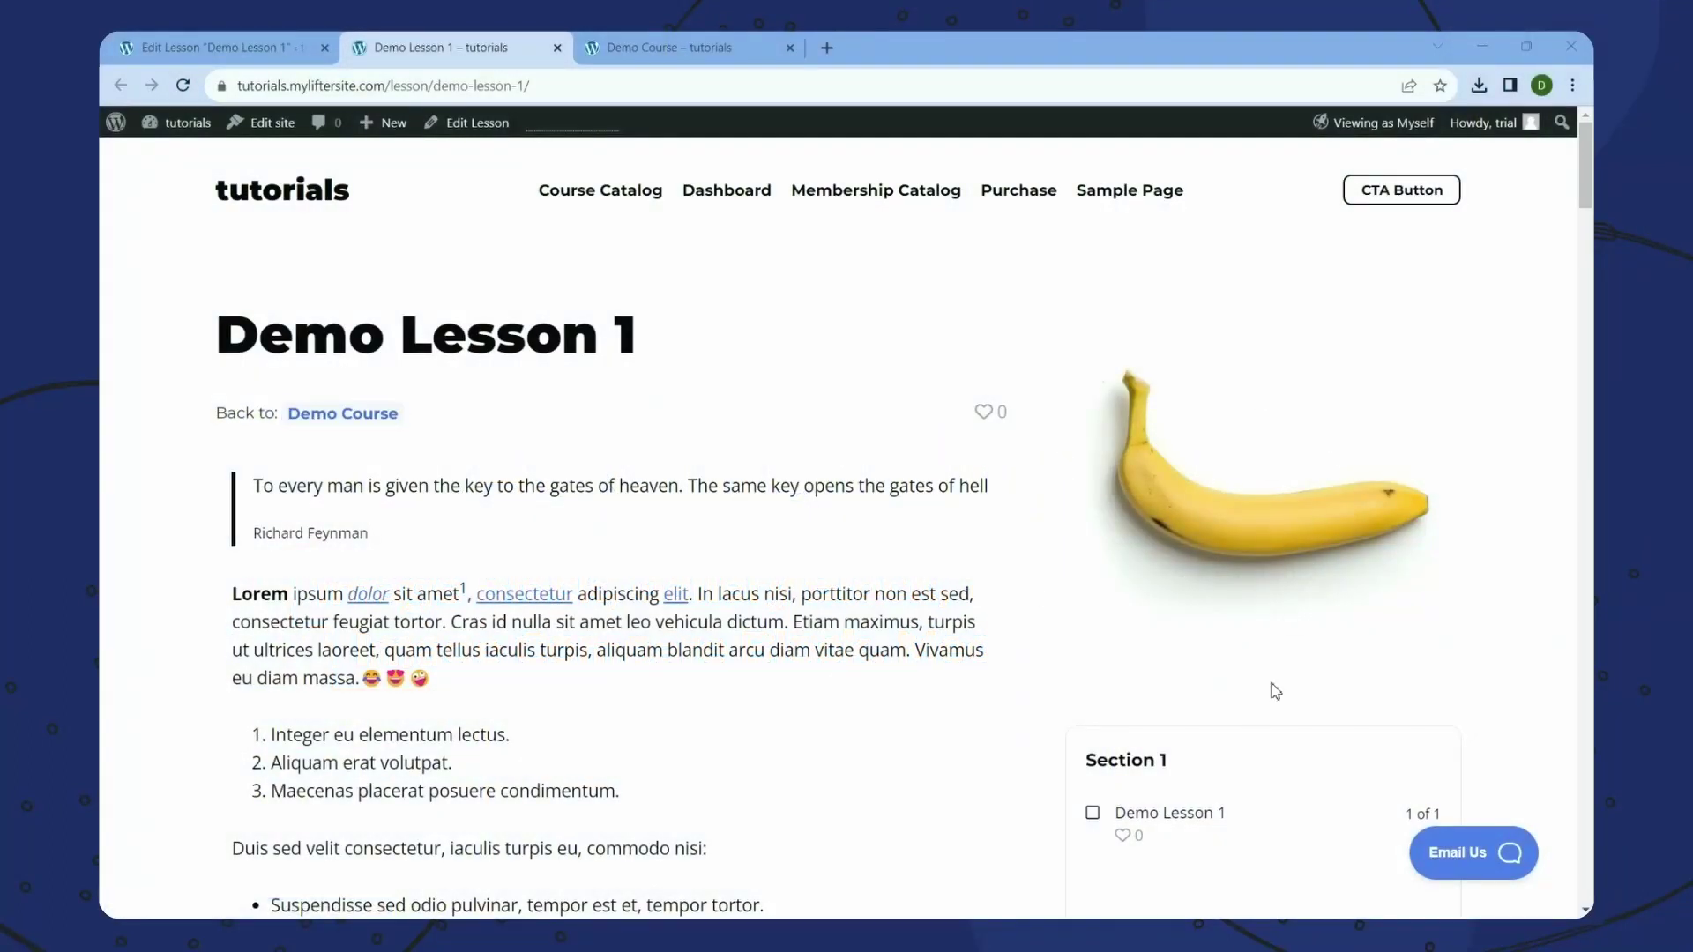
# - Insert an Image block directly below the Demo Lesson 1 title in the lesson editor, using the goldfish picture from the media library
pyautogui.click(258, 60)
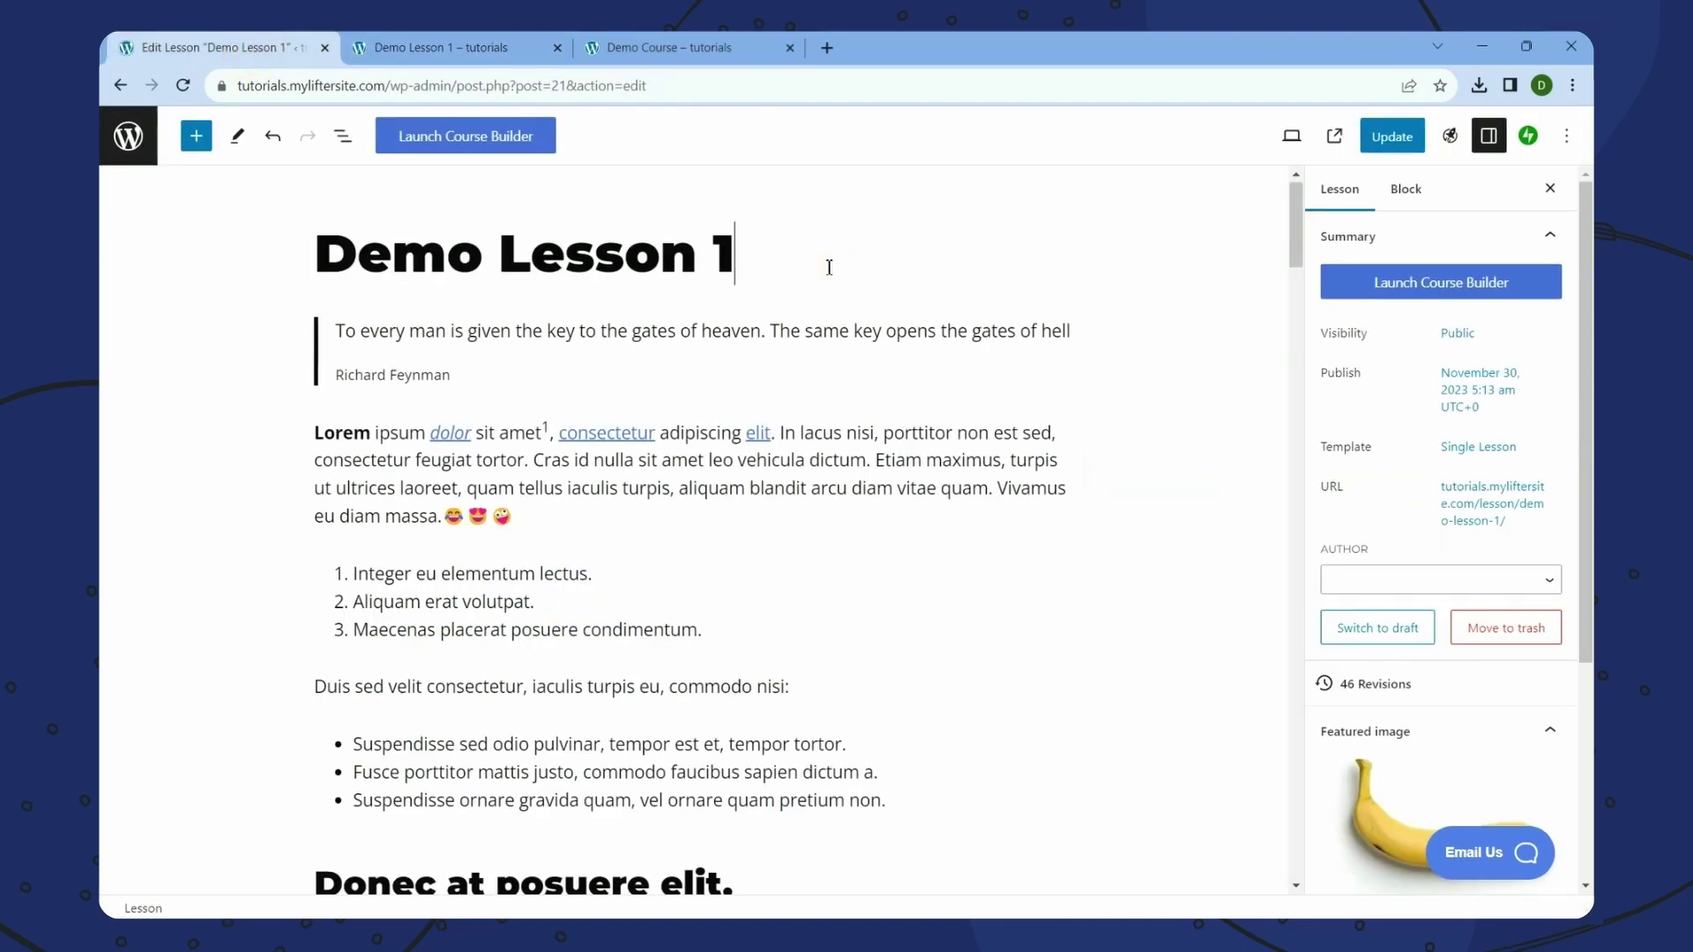
pyautogui.press('Return')
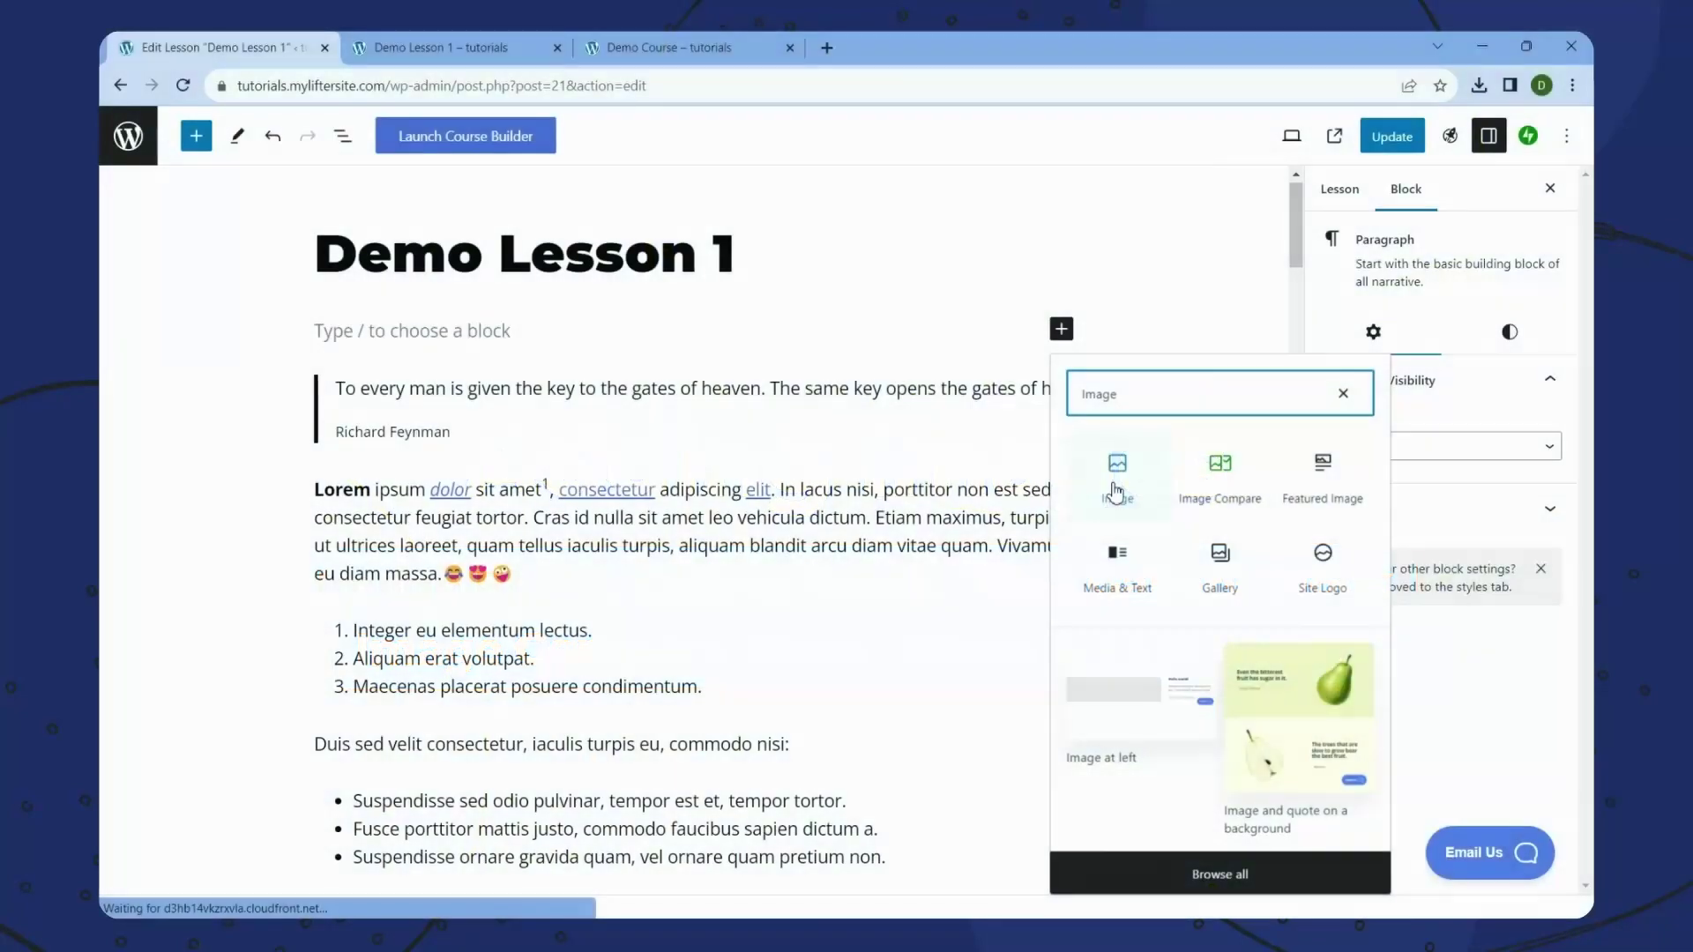
pyautogui.click(1116, 483)
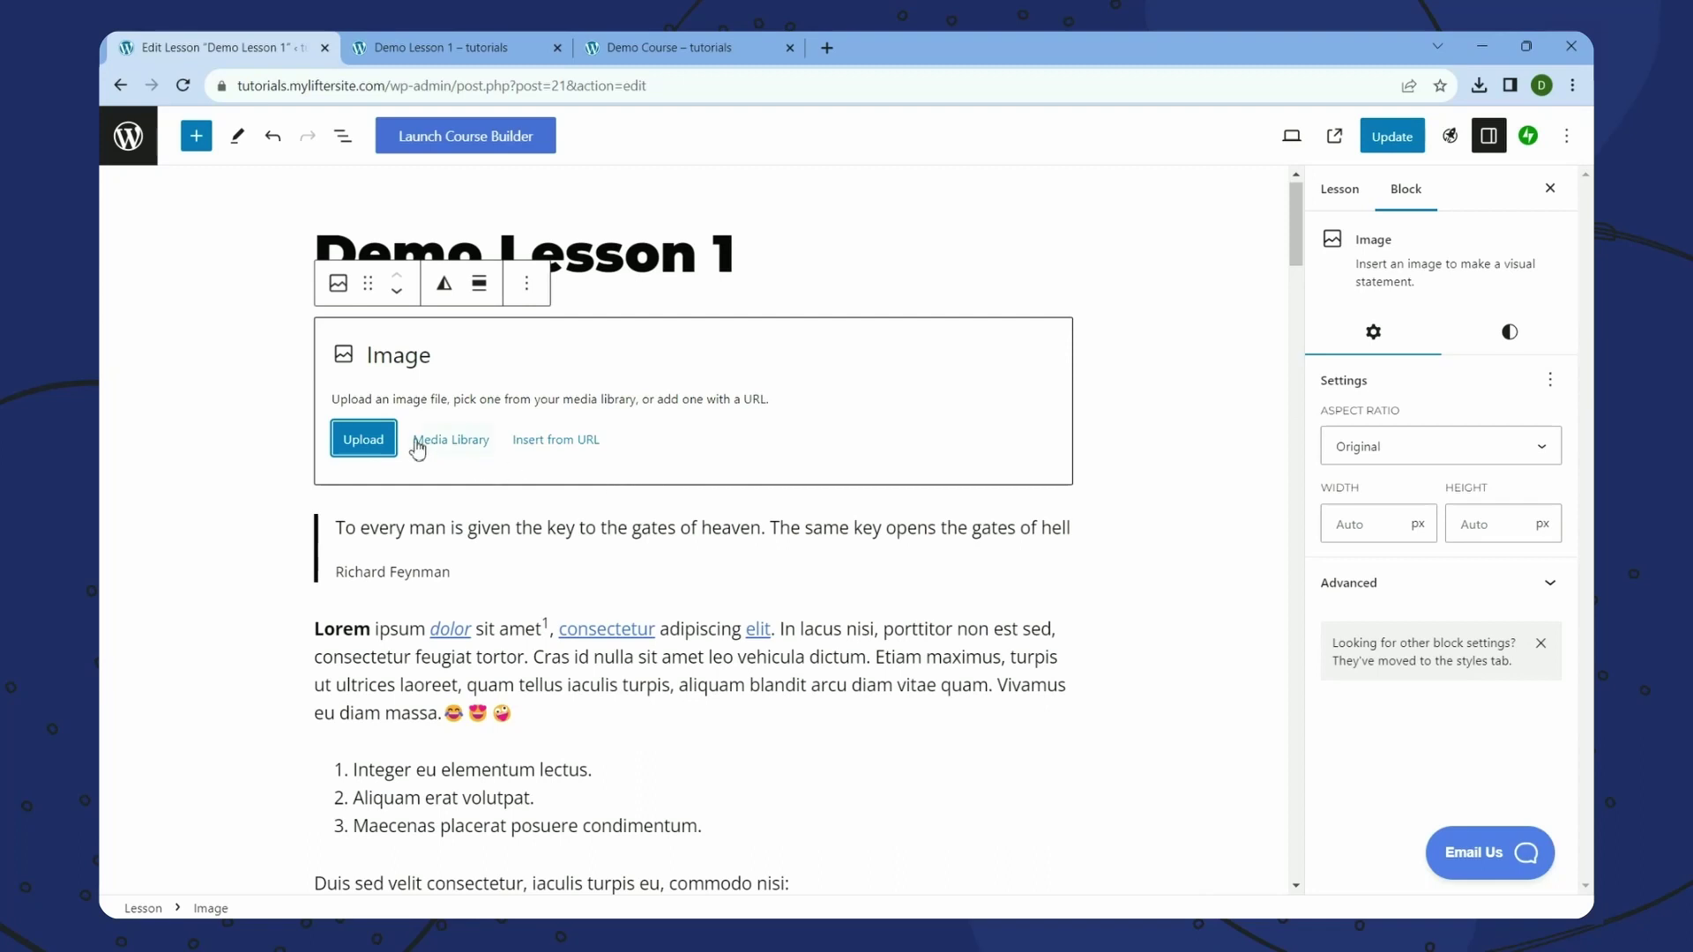
pyautogui.click(454, 443)
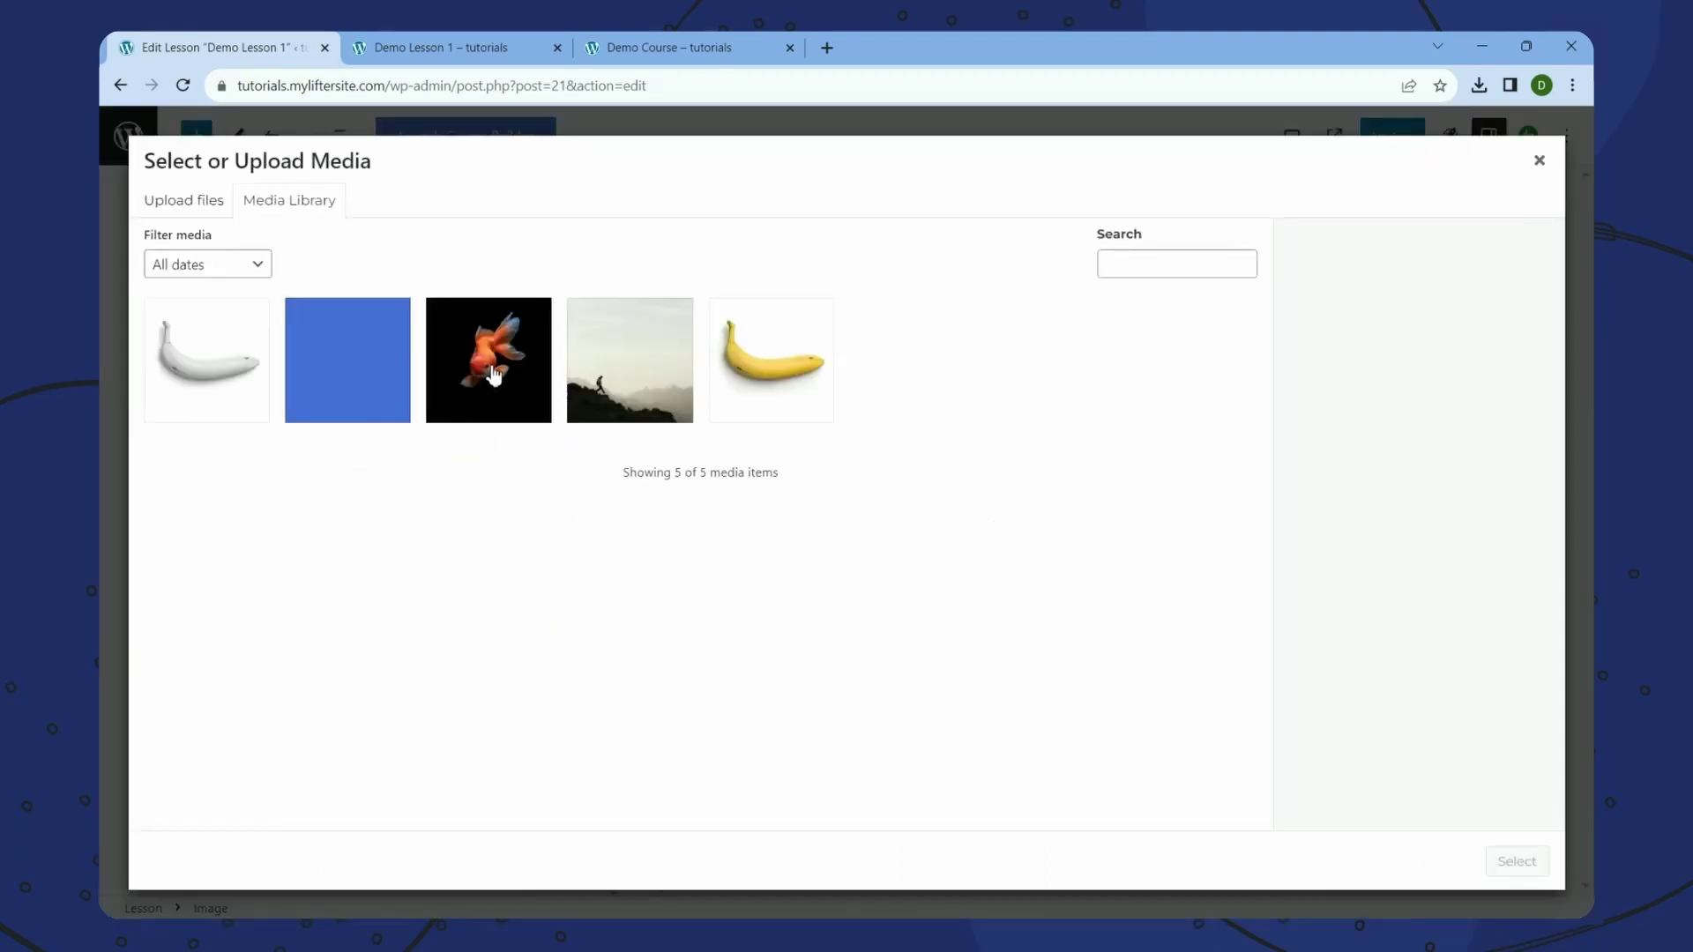
pyautogui.click(494, 376)
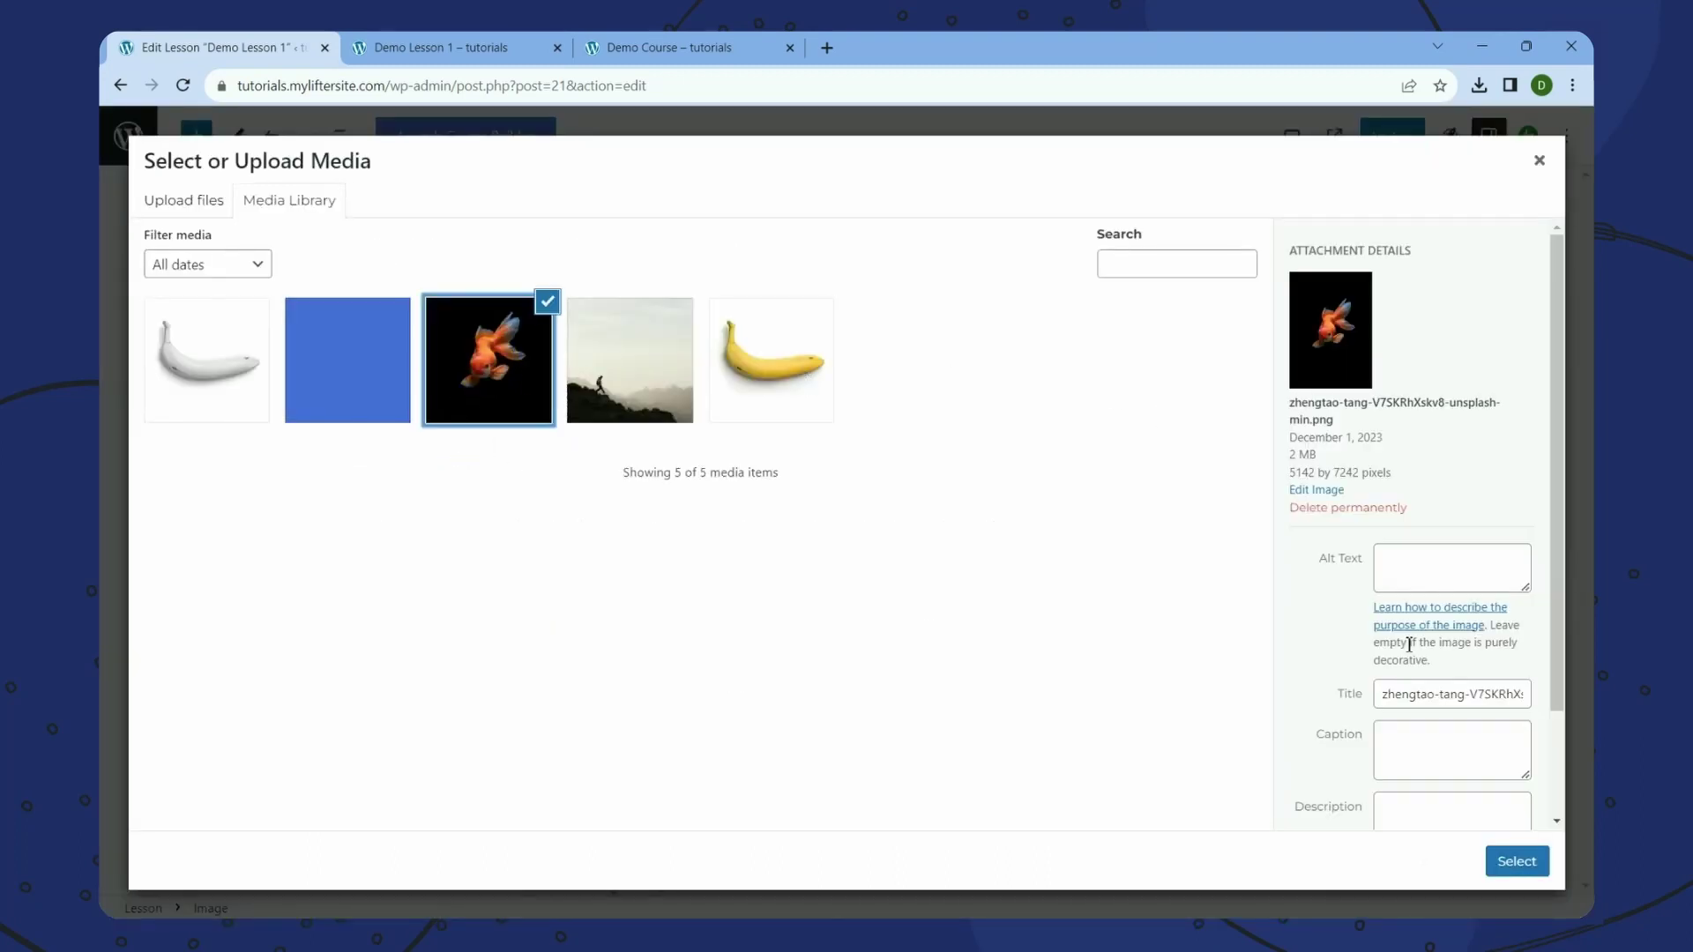
pyautogui.click(1517, 862)
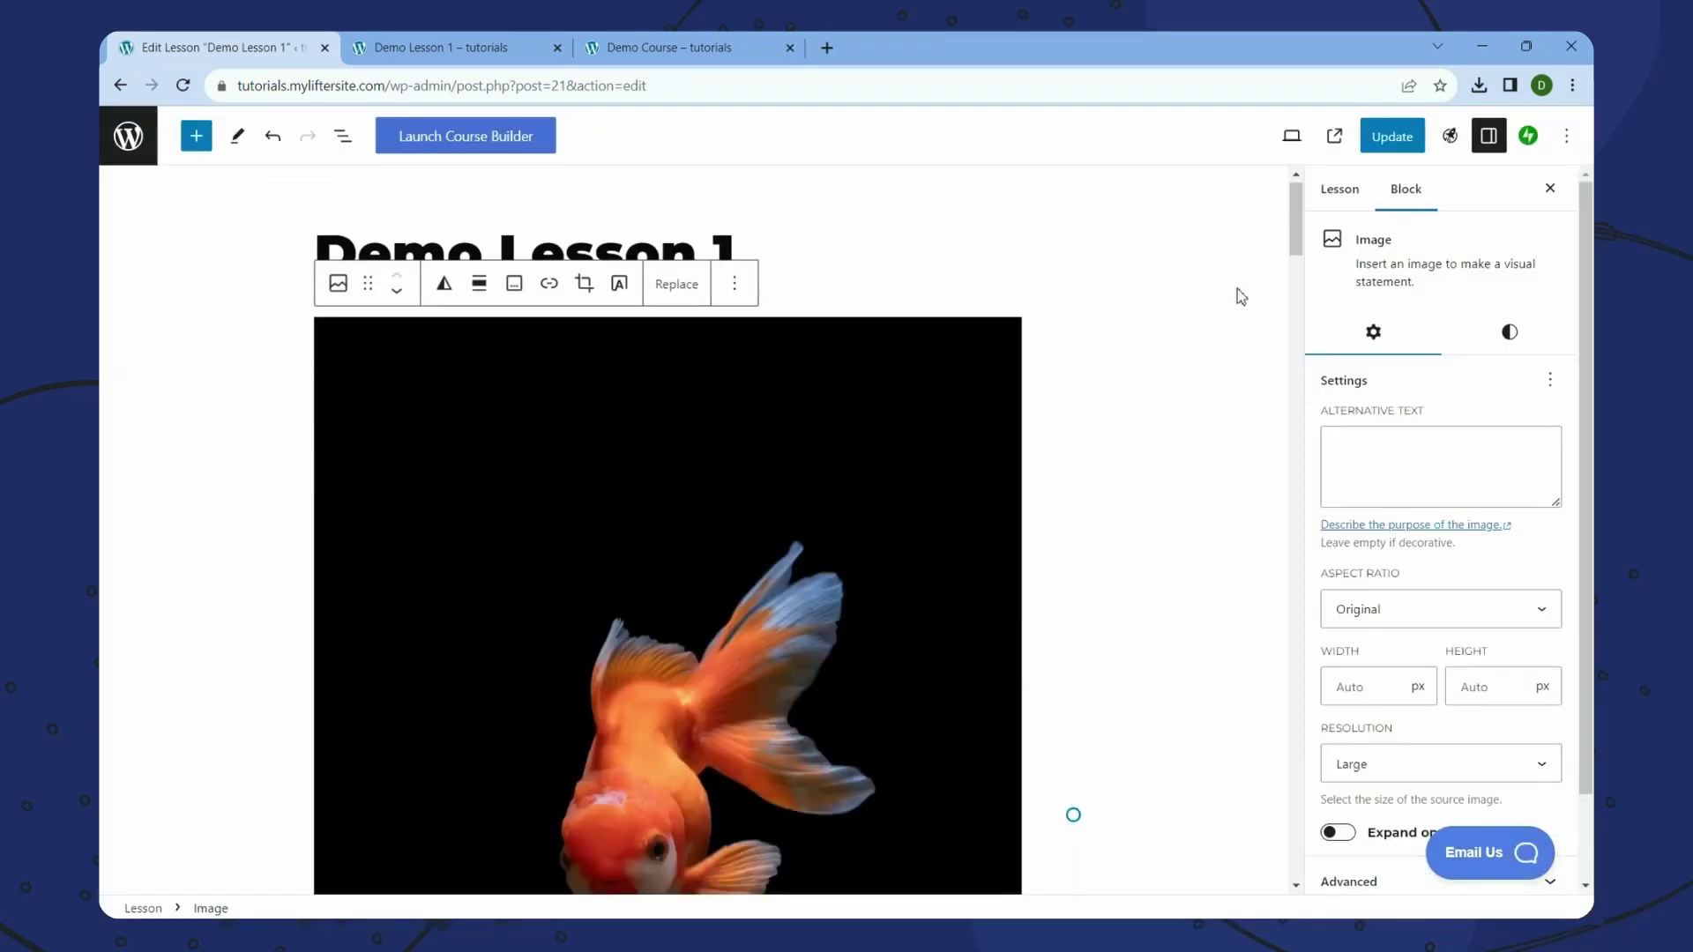
# - Shrink the goldfish image to about 390 px wide while keeping its original aspect ratio
pyautogui.moveTo(1297, 237); pyautogui.dragTo(1295, 269)
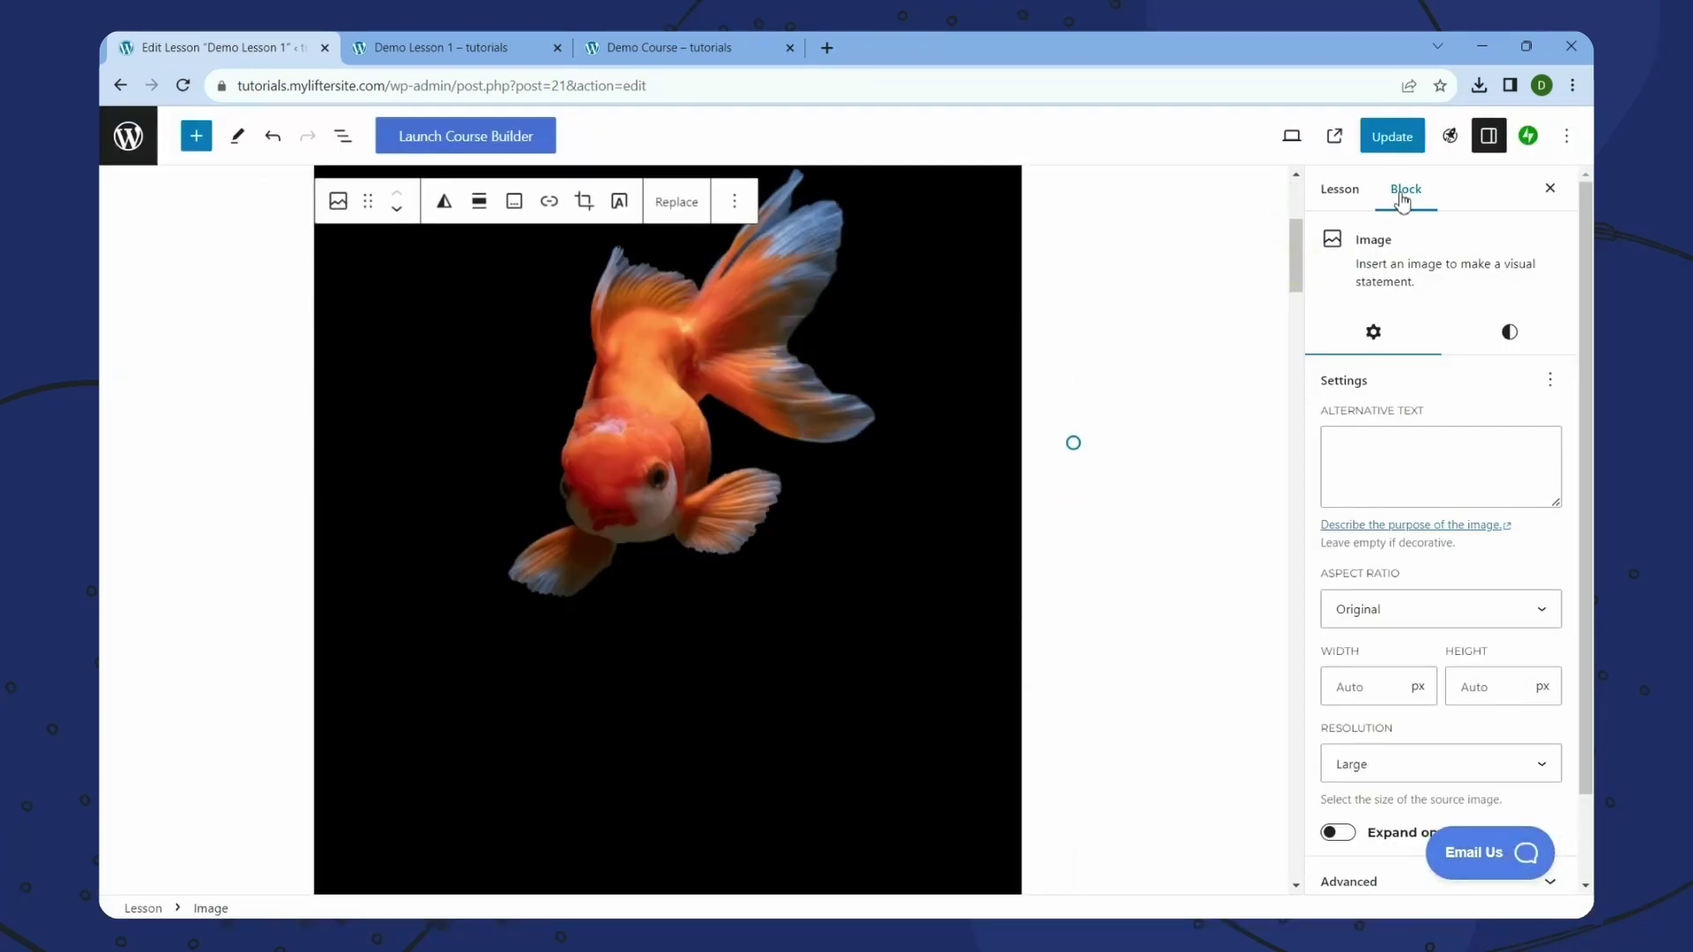
pyautogui.click(1383, 696)
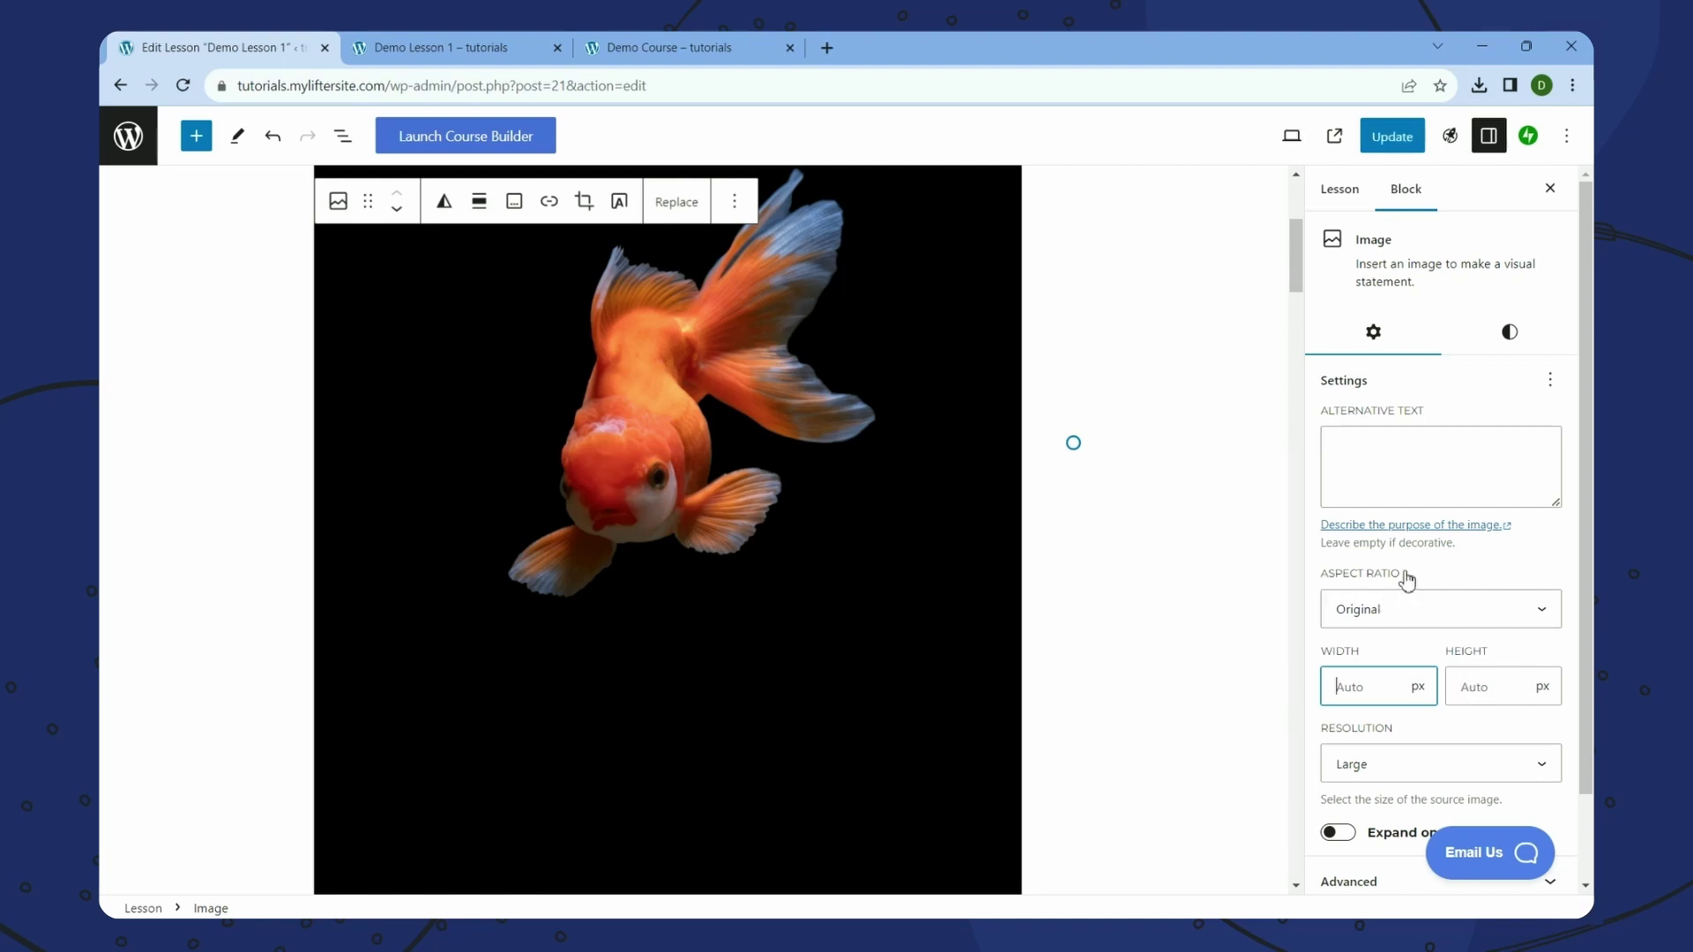
pyautogui.moveTo(1072, 444); pyautogui.dragTo(761, 473)
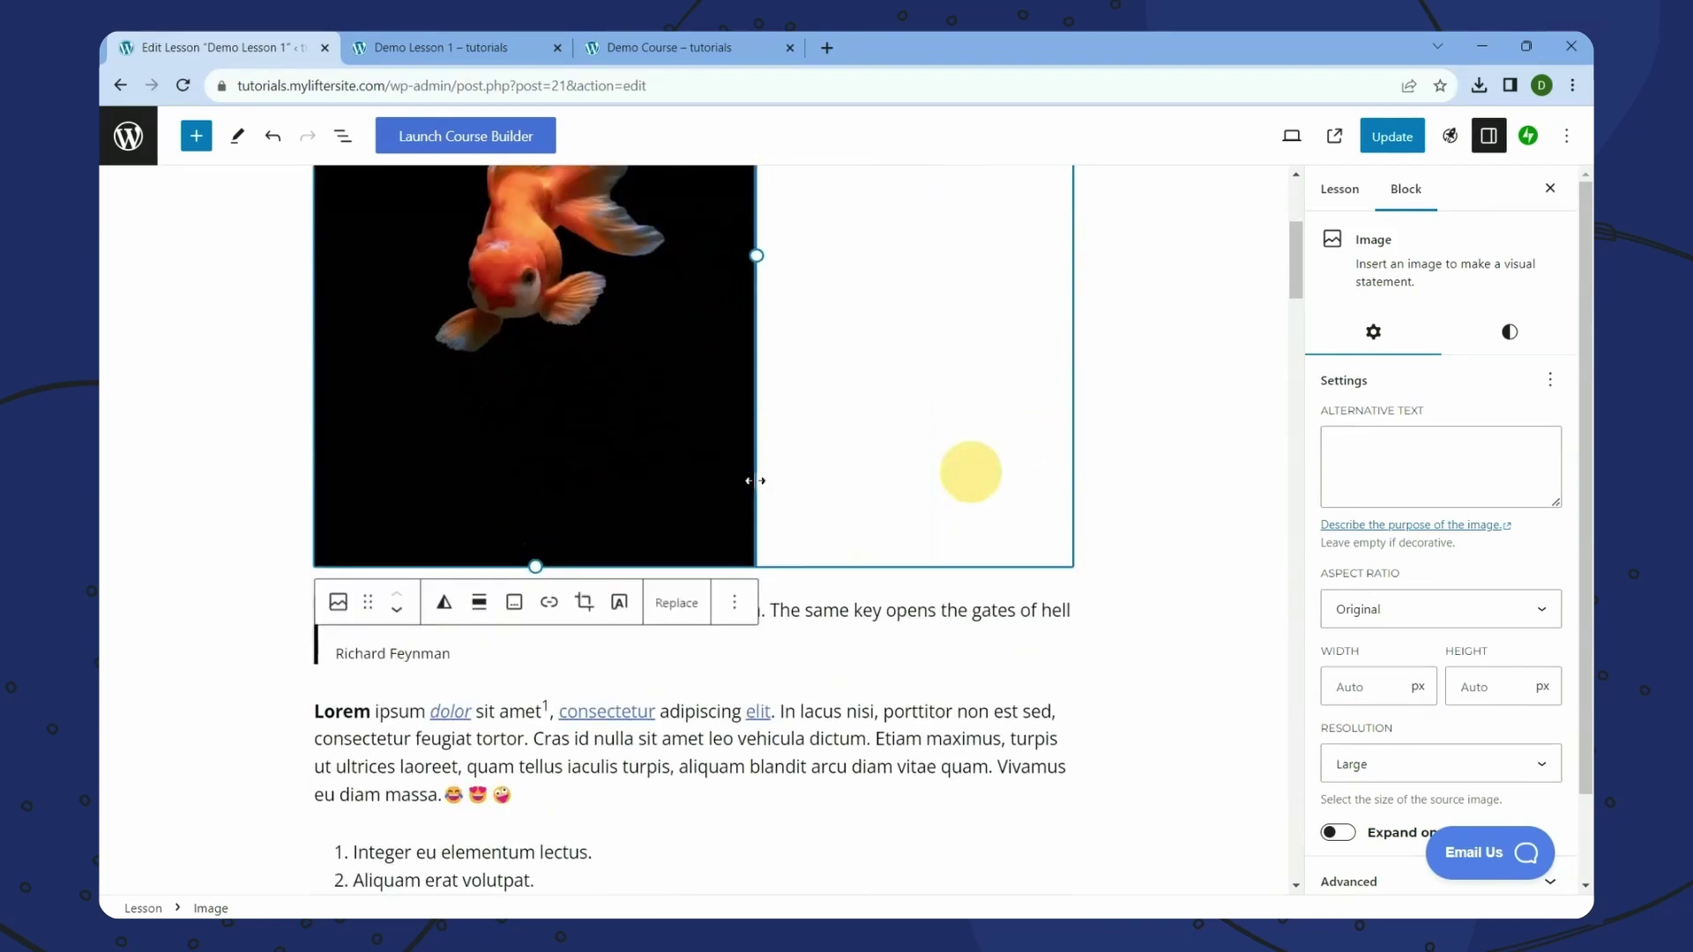
pyautogui.scroll(3, 1127, 496)
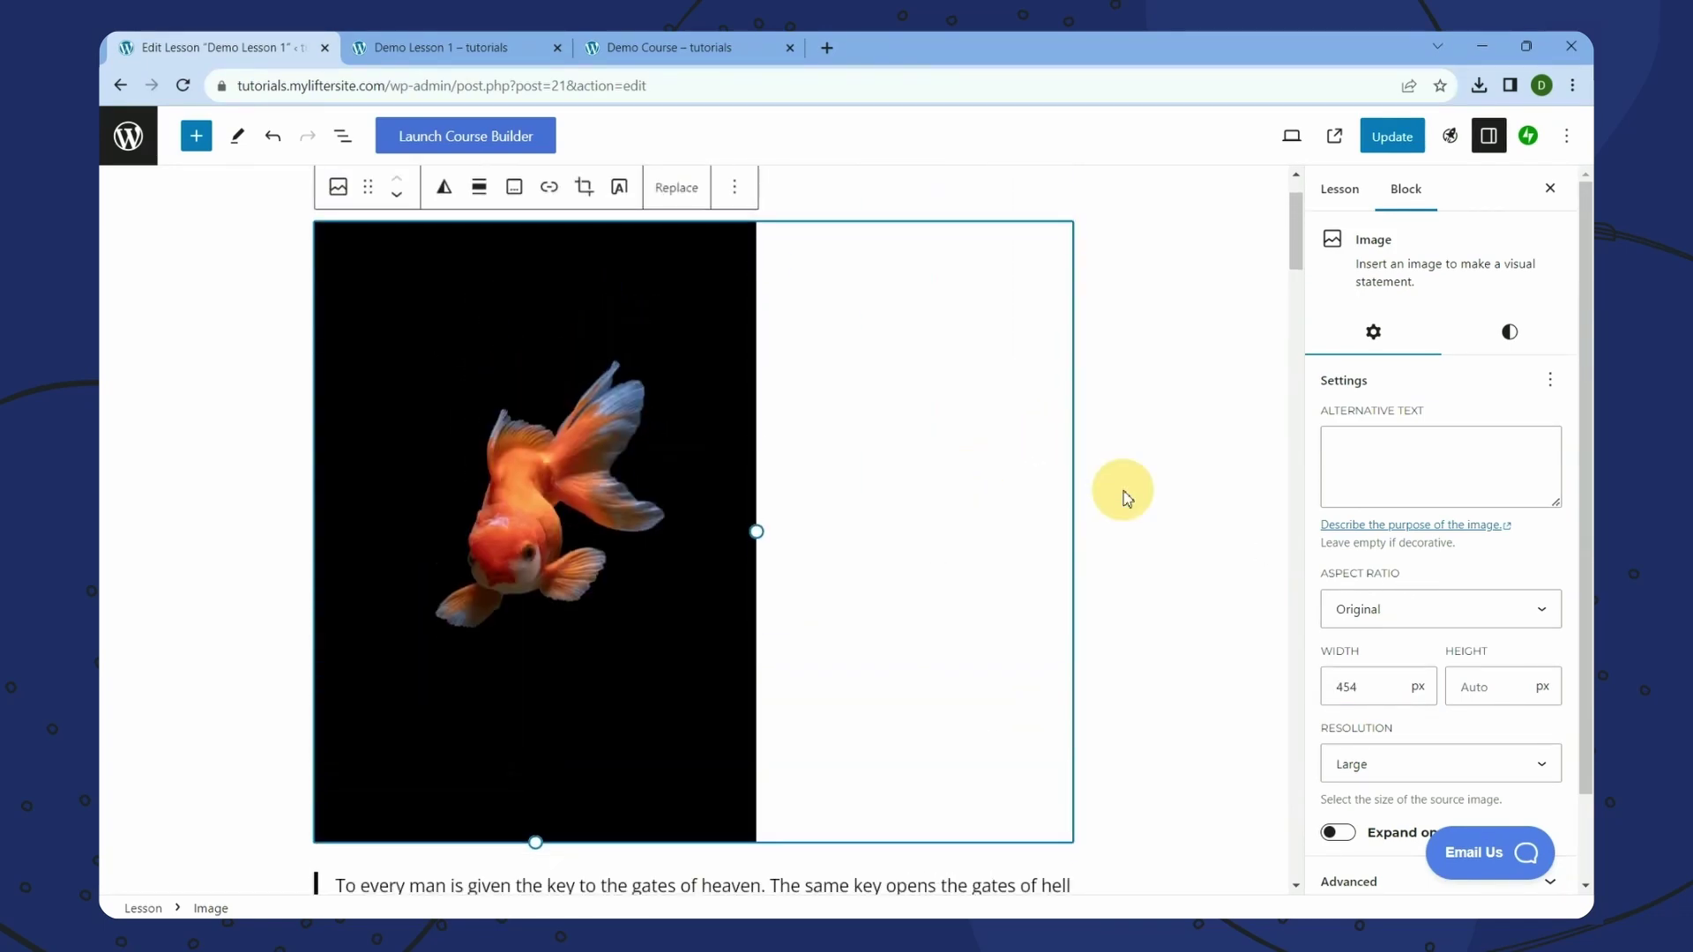
pyautogui.moveTo(756, 642); pyautogui.dragTo(711, 628)
pyautogui.scroll(-2, 764, 617)
pyautogui.moveTo(511, 782)
pyautogui.mouseDown()
pyautogui.moveTo(513, 591)
pyautogui.moveTo(522, 760)
pyautogui.mouseUp()
# - Set the goldfish image's aspect ratio to Square - 1:1 and resize it to about 528 px wide
pyautogui.click(1398, 609)
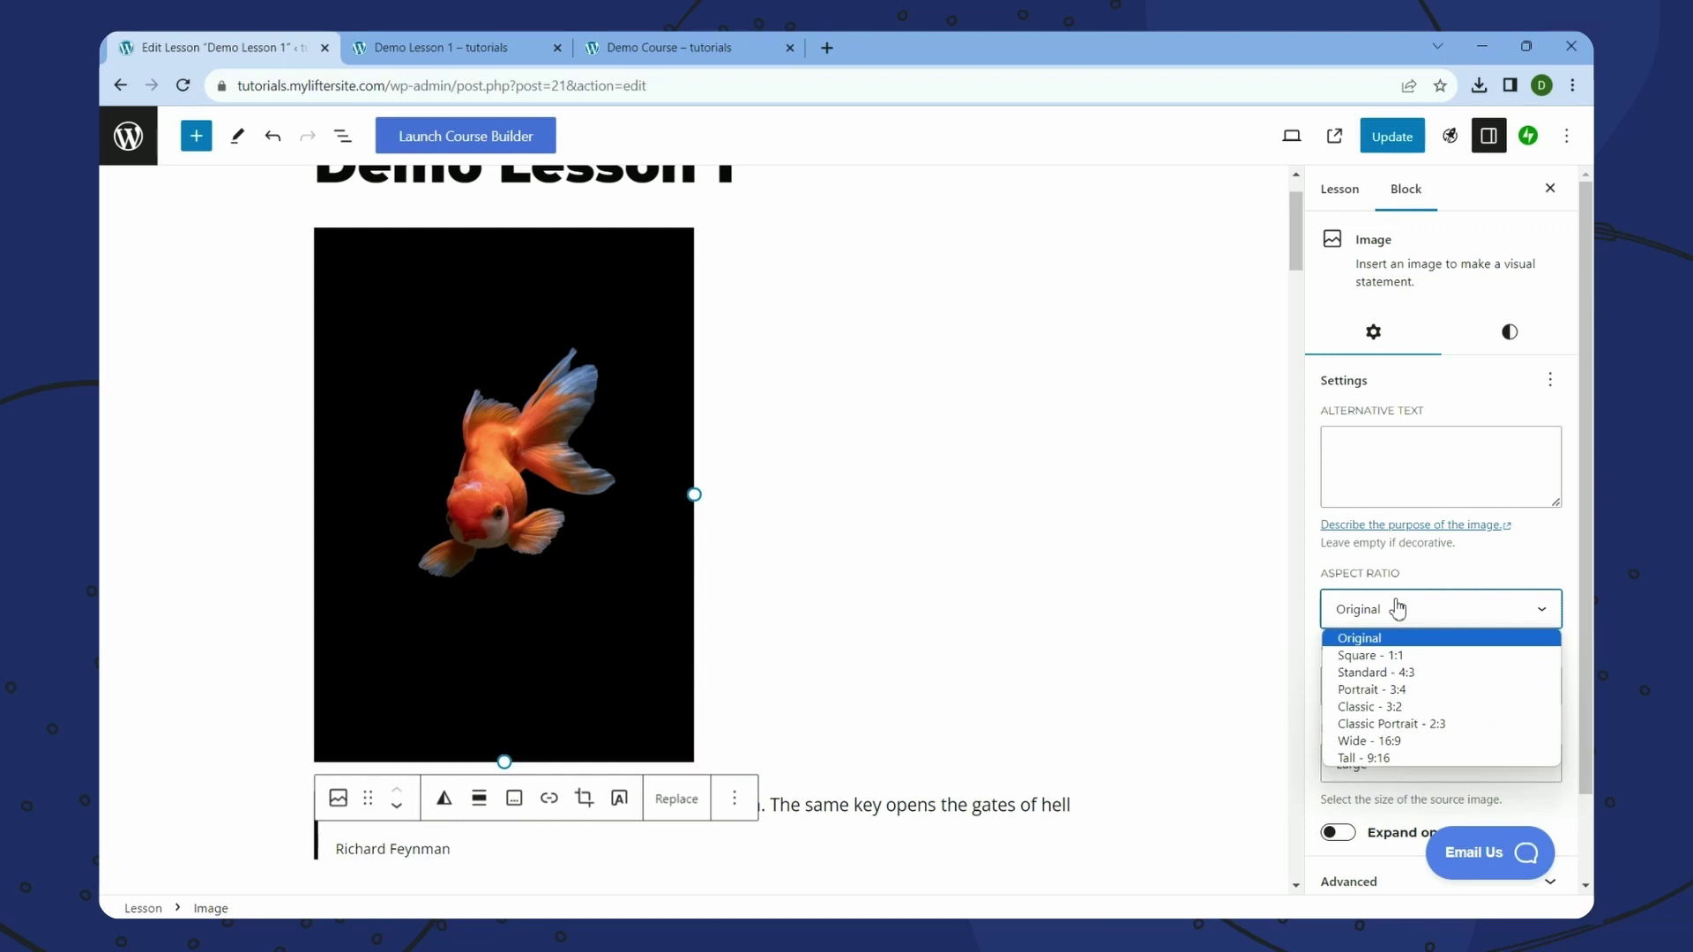
pyautogui.click(551, 443)
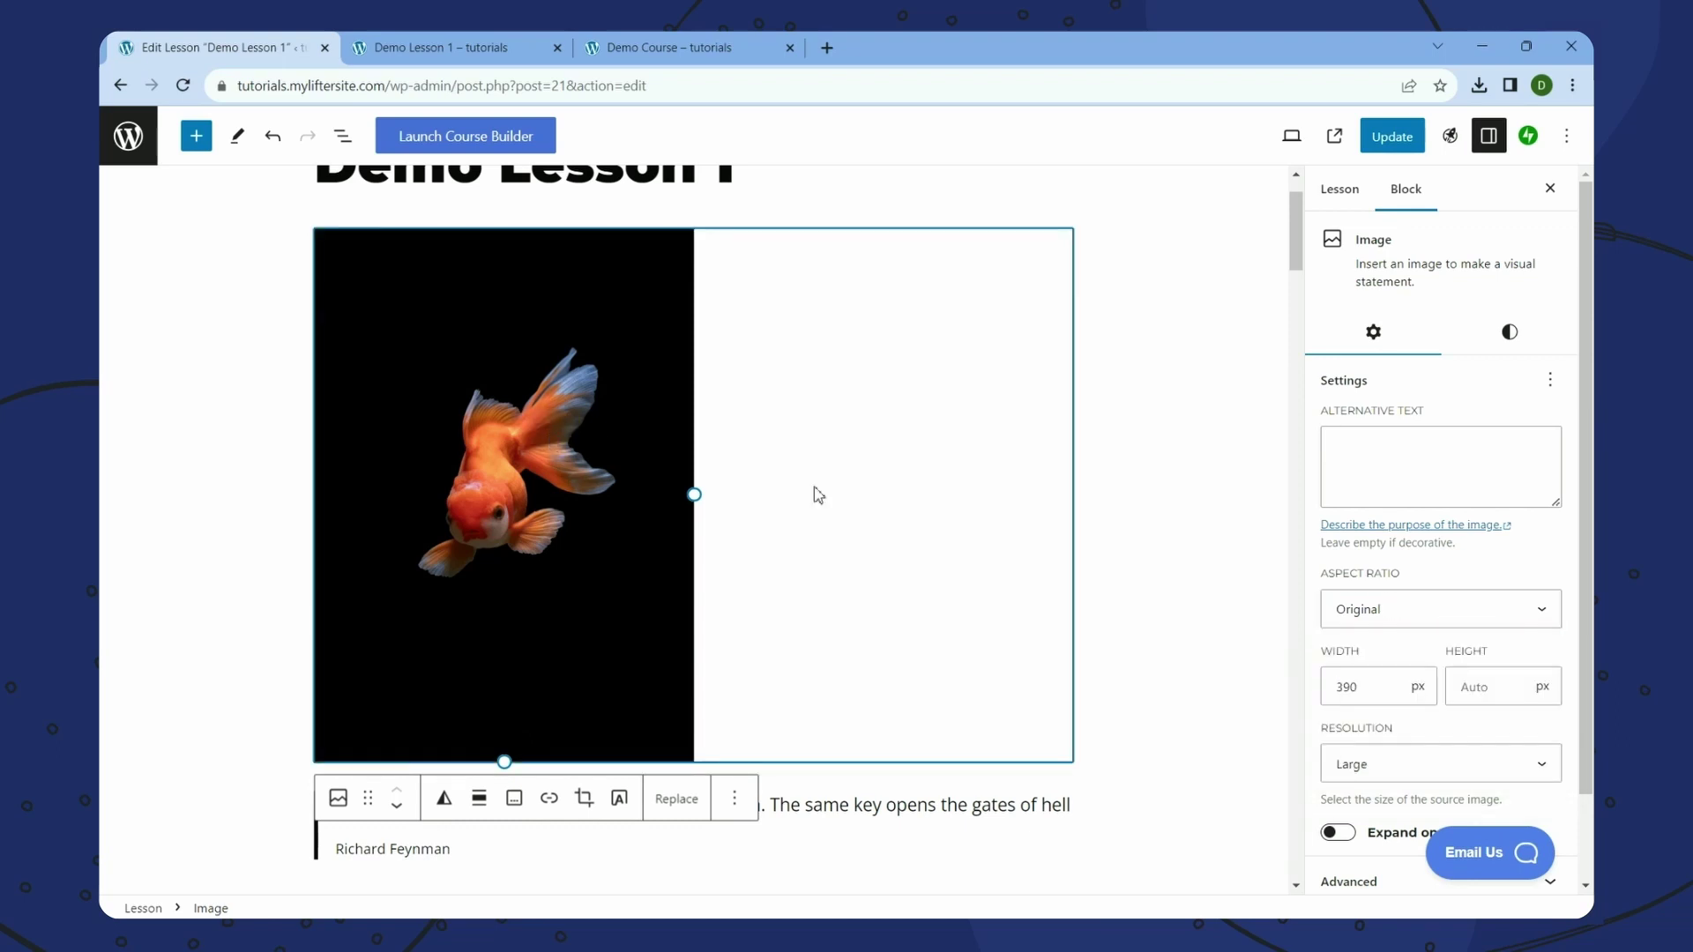
pyautogui.click(1423, 617)
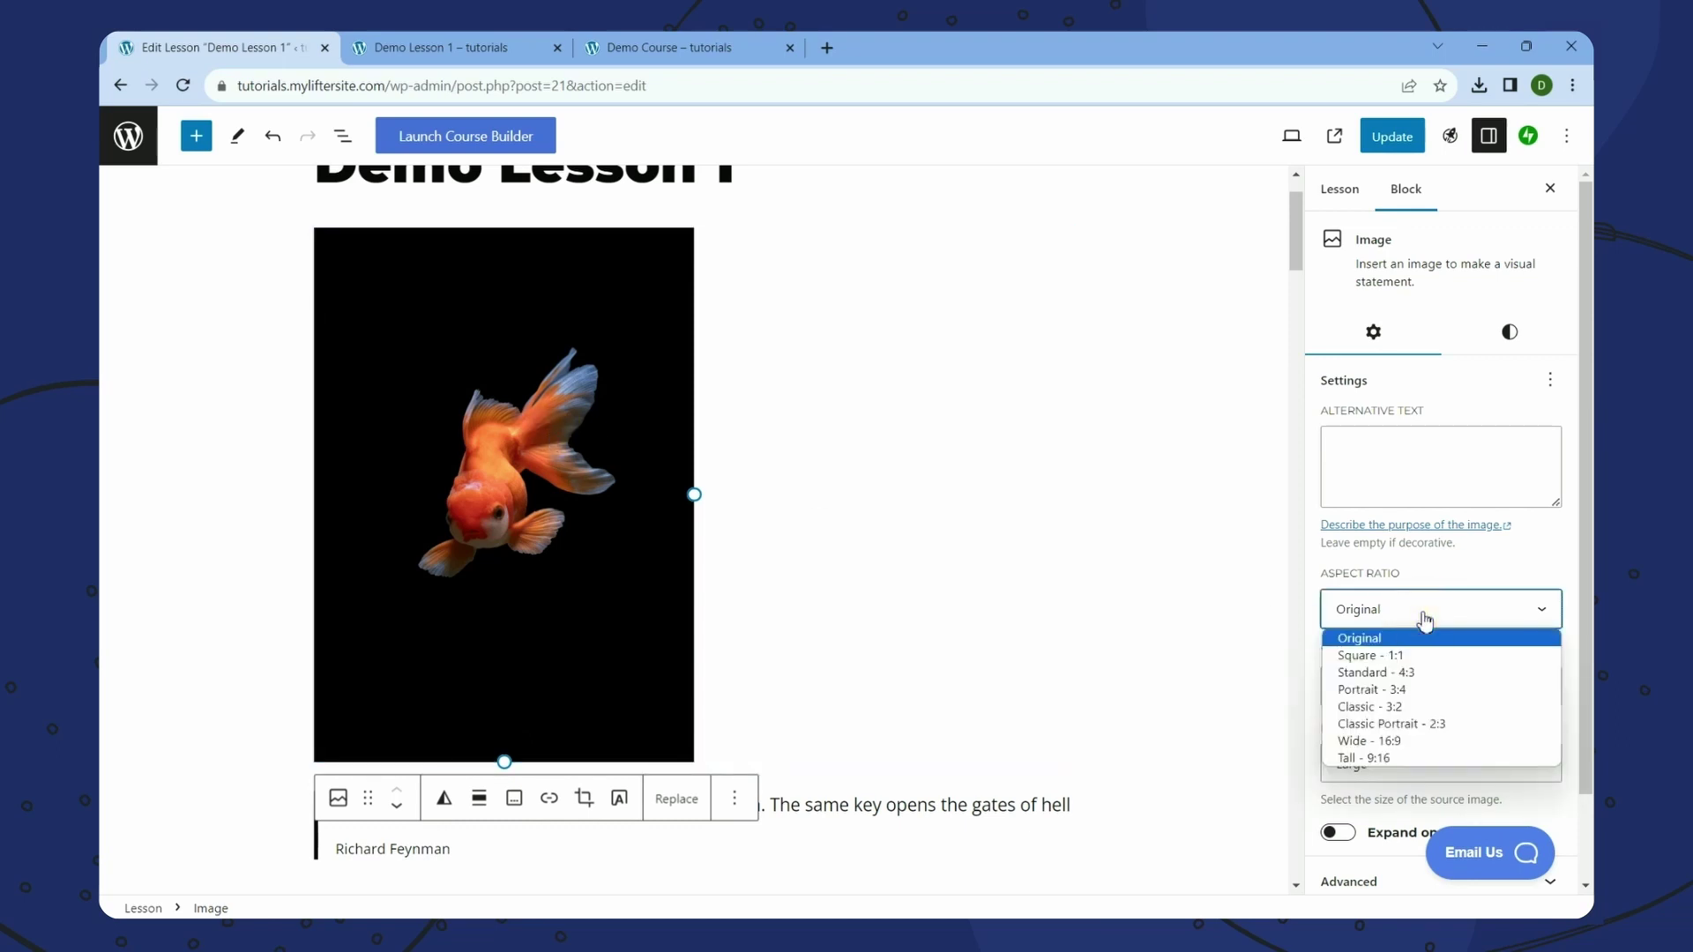
pyautogui.click(1411, 655)
pyautogui.moveTo(696, 419); pyautogui.dragTo(643, 483)
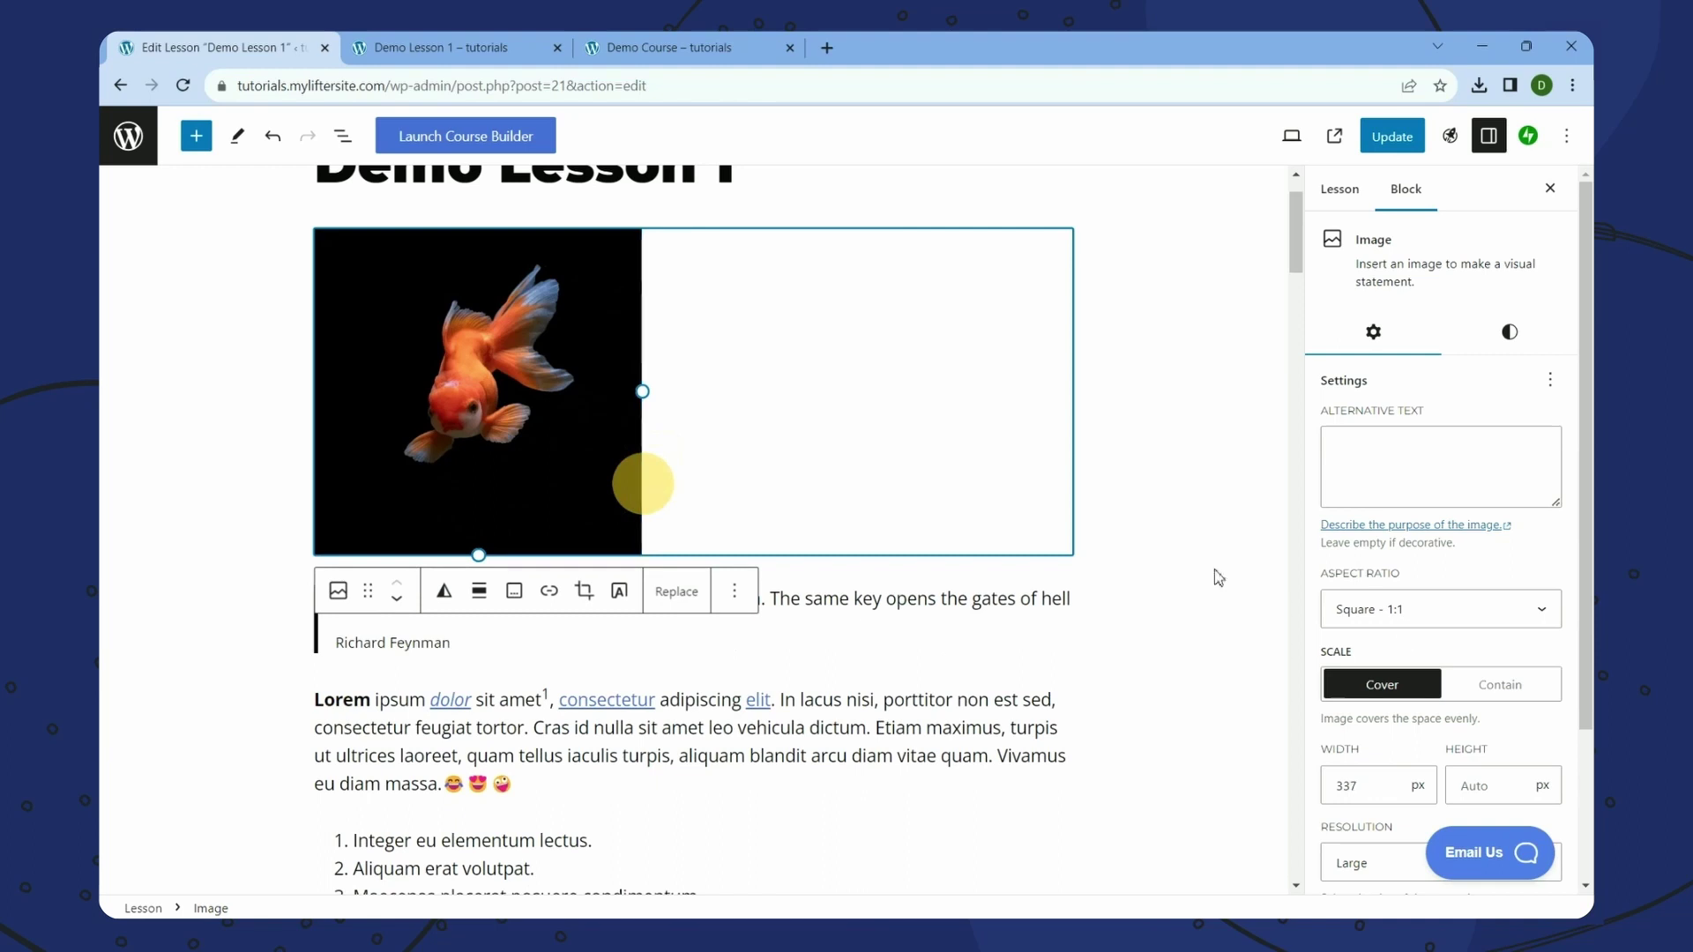
pyautogui.moveTo(643, 390); pyautogui.dragTo(737, 469)
# - Change the goldfish image's aspect ratio to Standard - 4:3 and enlarge it to about 748 px wide
pyautogui.click(1411, 612)
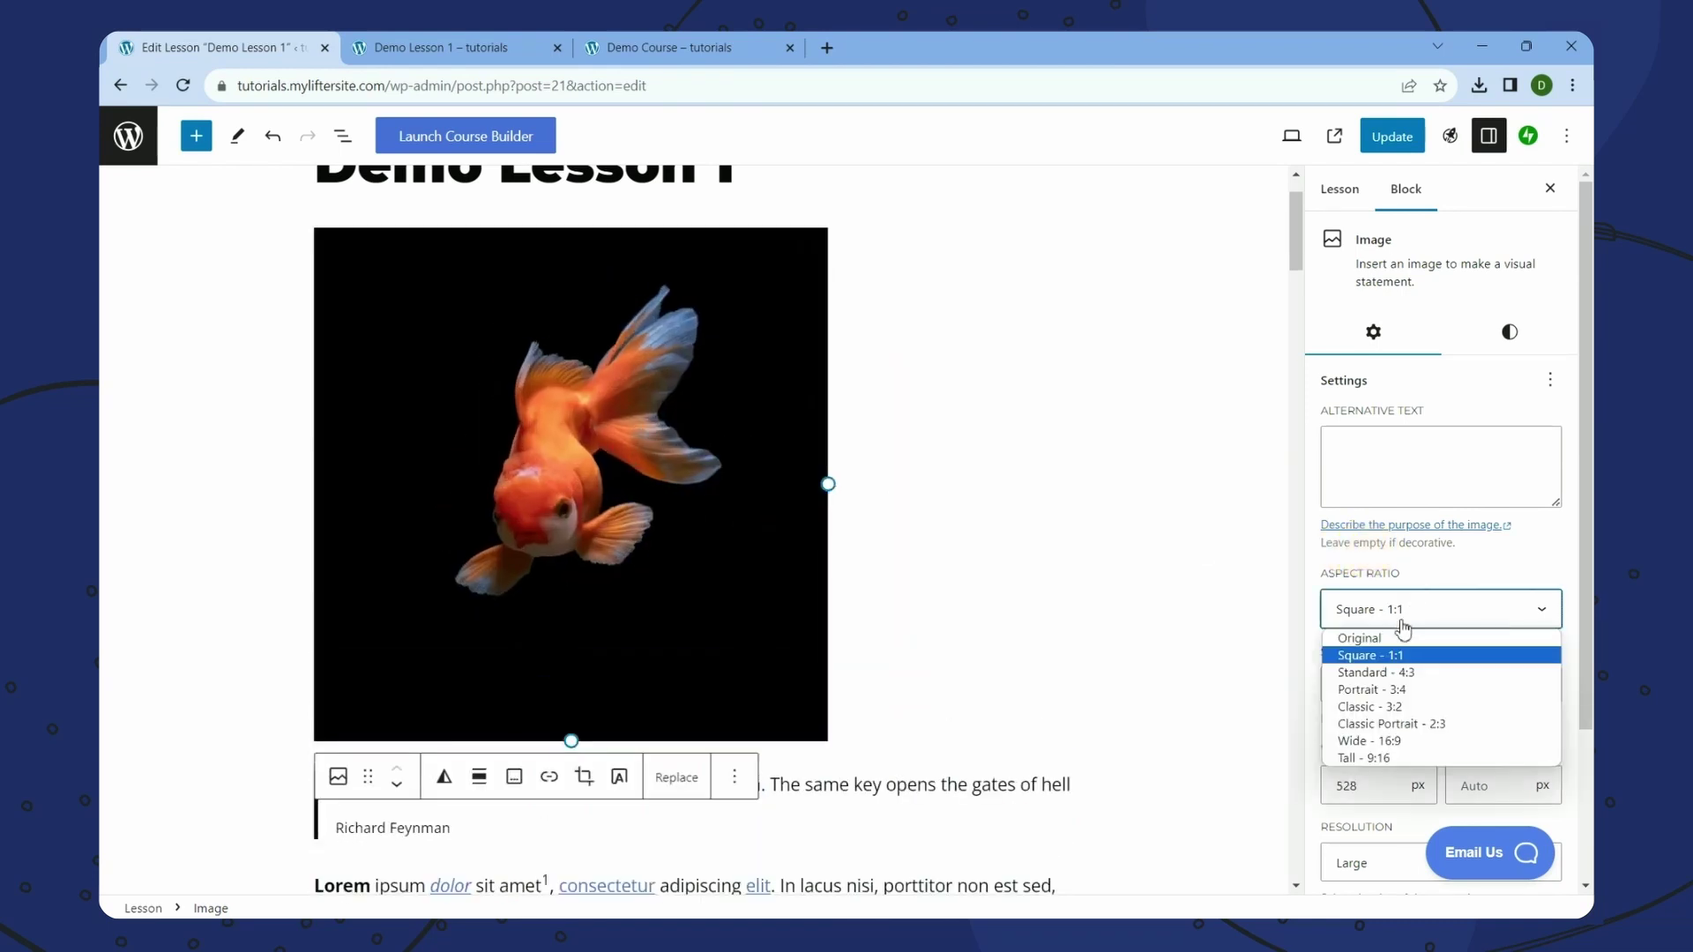
pyautogui.click(1396, 673)
pyautogui.moveTo(830, 420); pyautogui.dragTo(1050, 459)
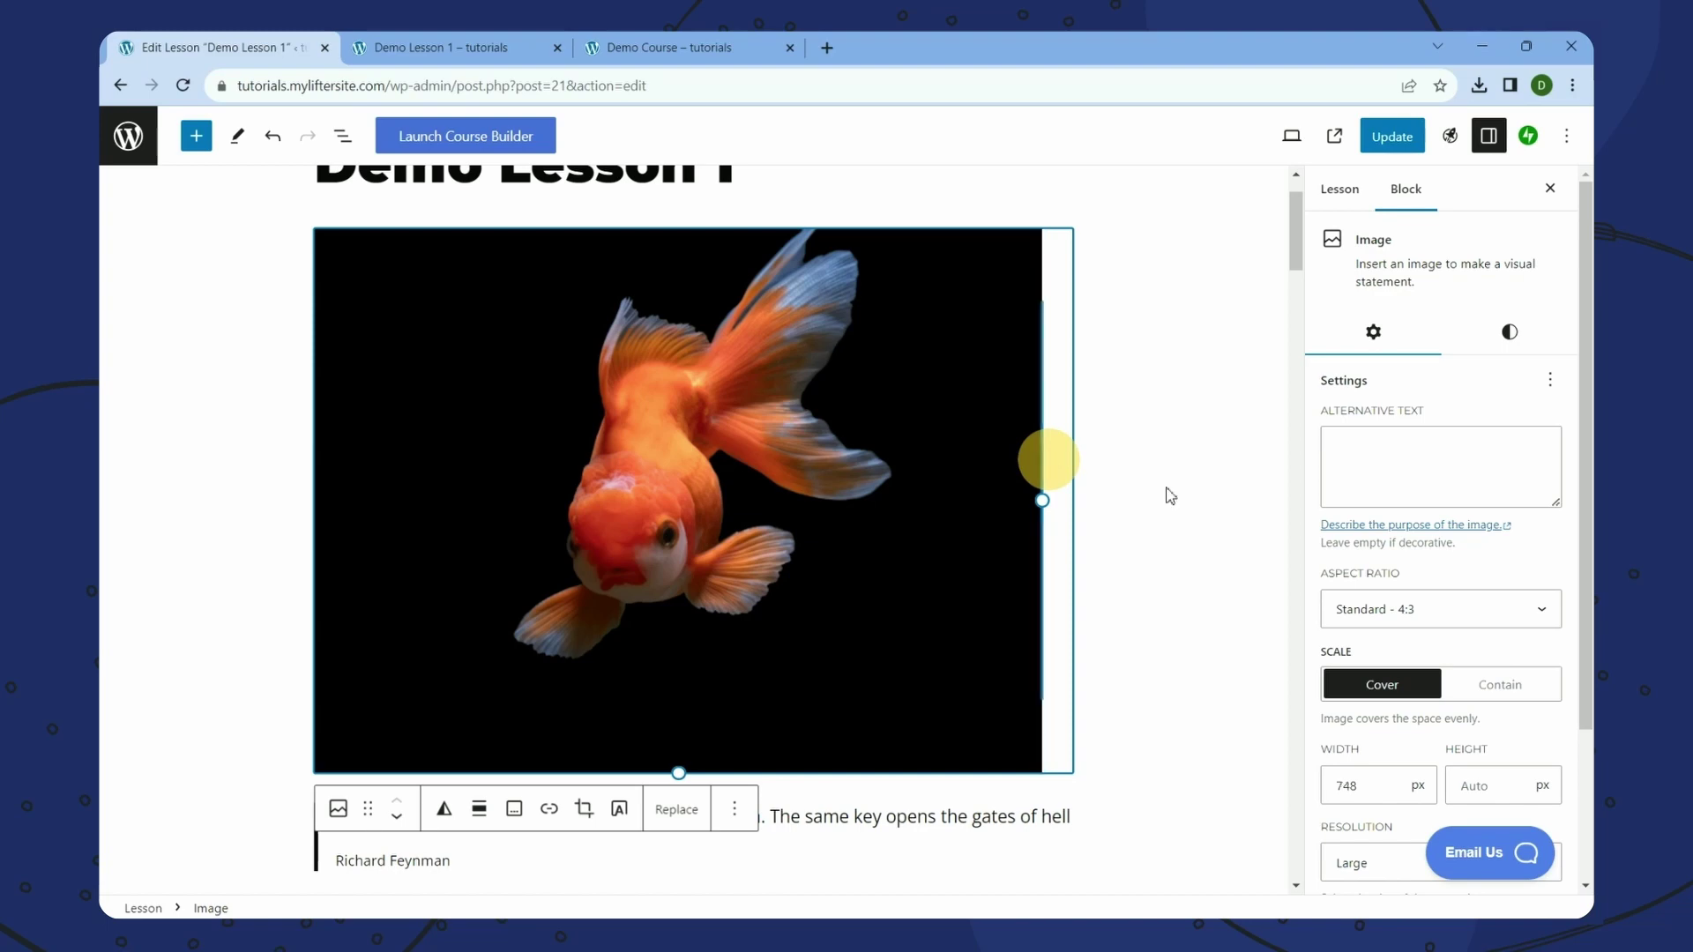
# - Switch the goldfish image's aspect ratio to Wide - 16:9 and stretch it to about 761 px wide
pyautogui.click(1363, 611)
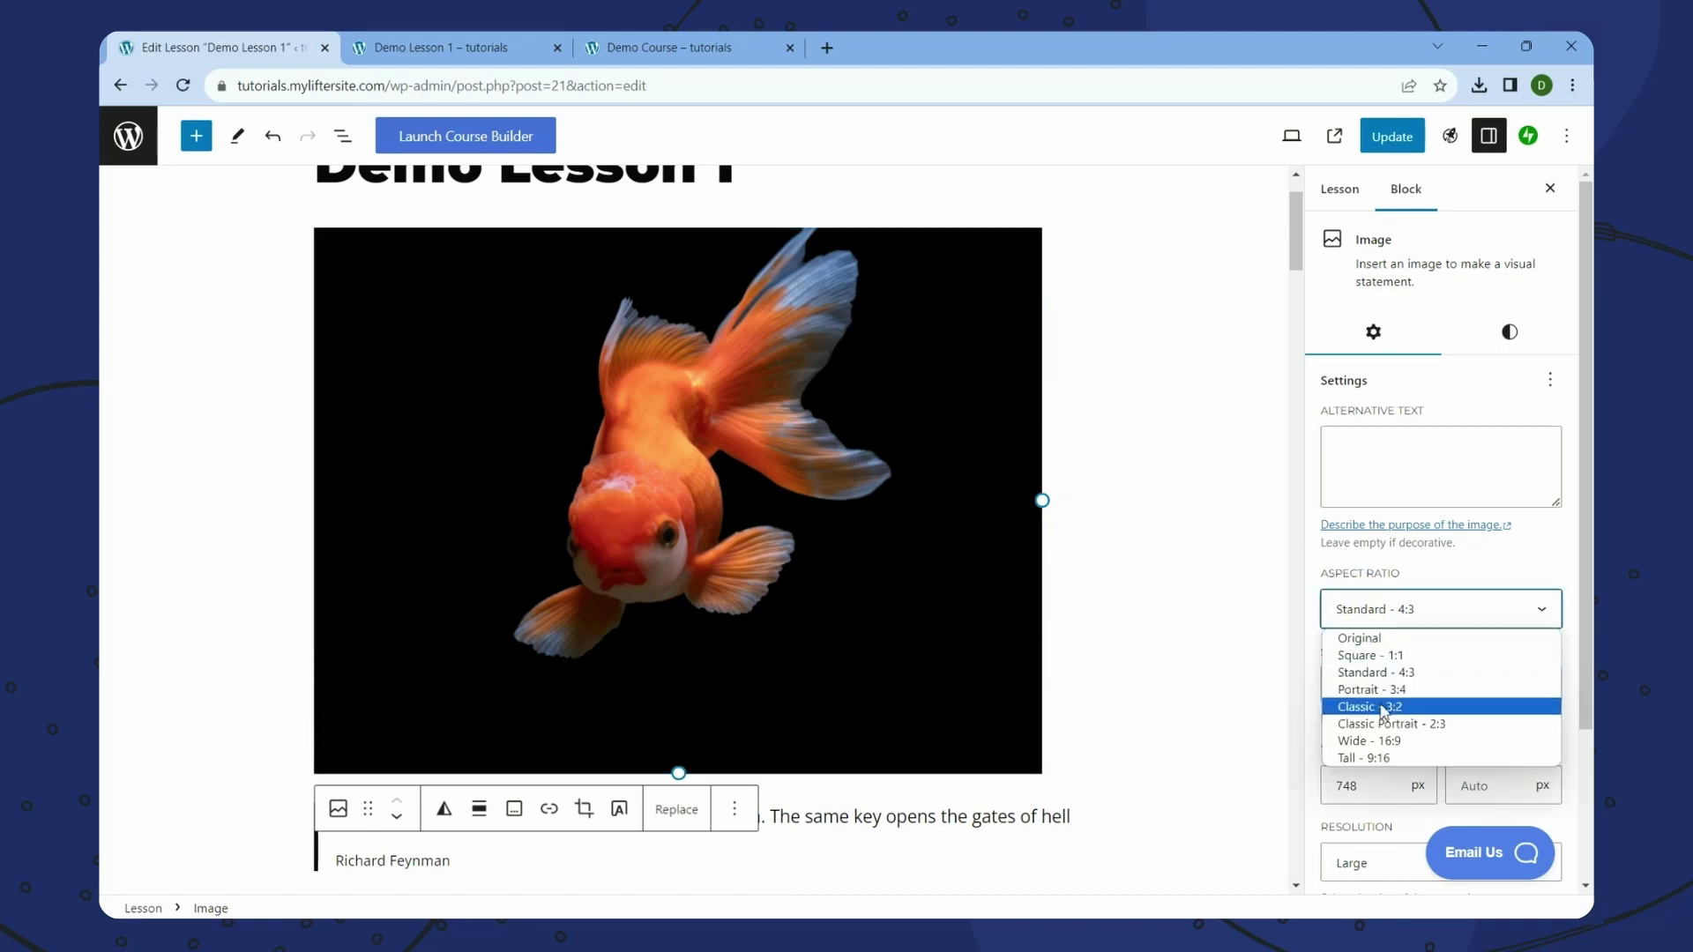
pyautogui.click(1384, 741)
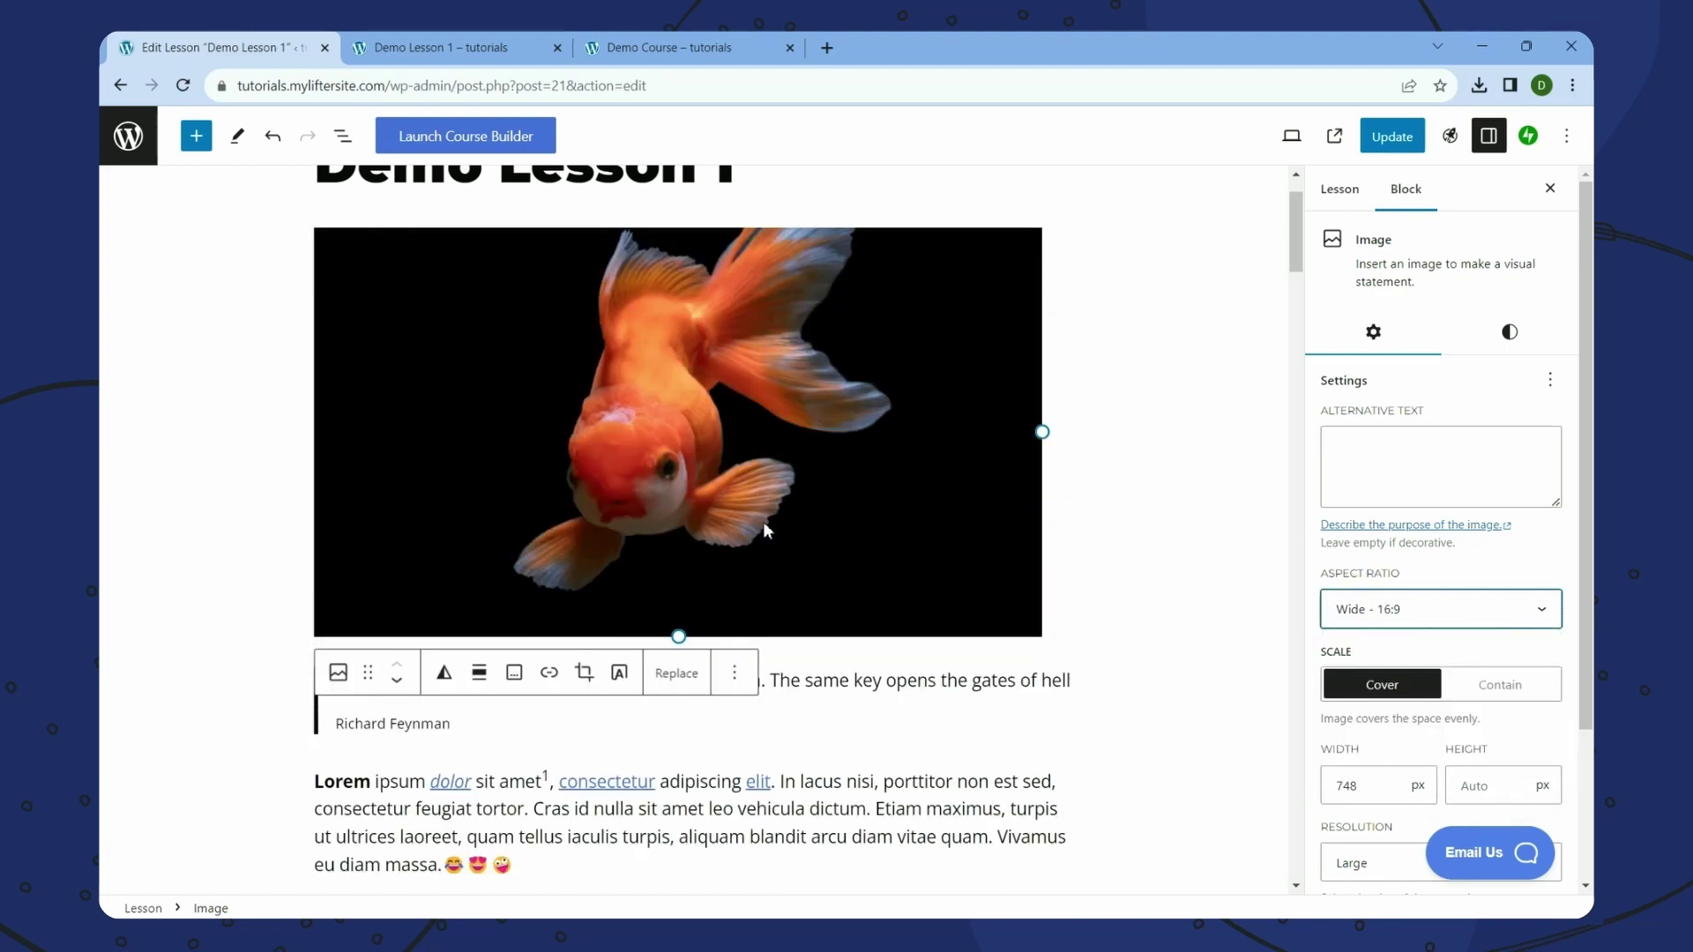
pyautogui.moveTo(1042, 432)
pyautogui.mouseDown()
pyautogui.moveTo(1085, 438)
pyautogui.moveTo(1050, 442)
pyautogui.mouseUp()
# - Set the goldfish image's aspect ratio to Tall - 9:16 and reduce it to about 443 px wide
pyautogui.click(1375, 612)
pyautogui.click(1366, 757)
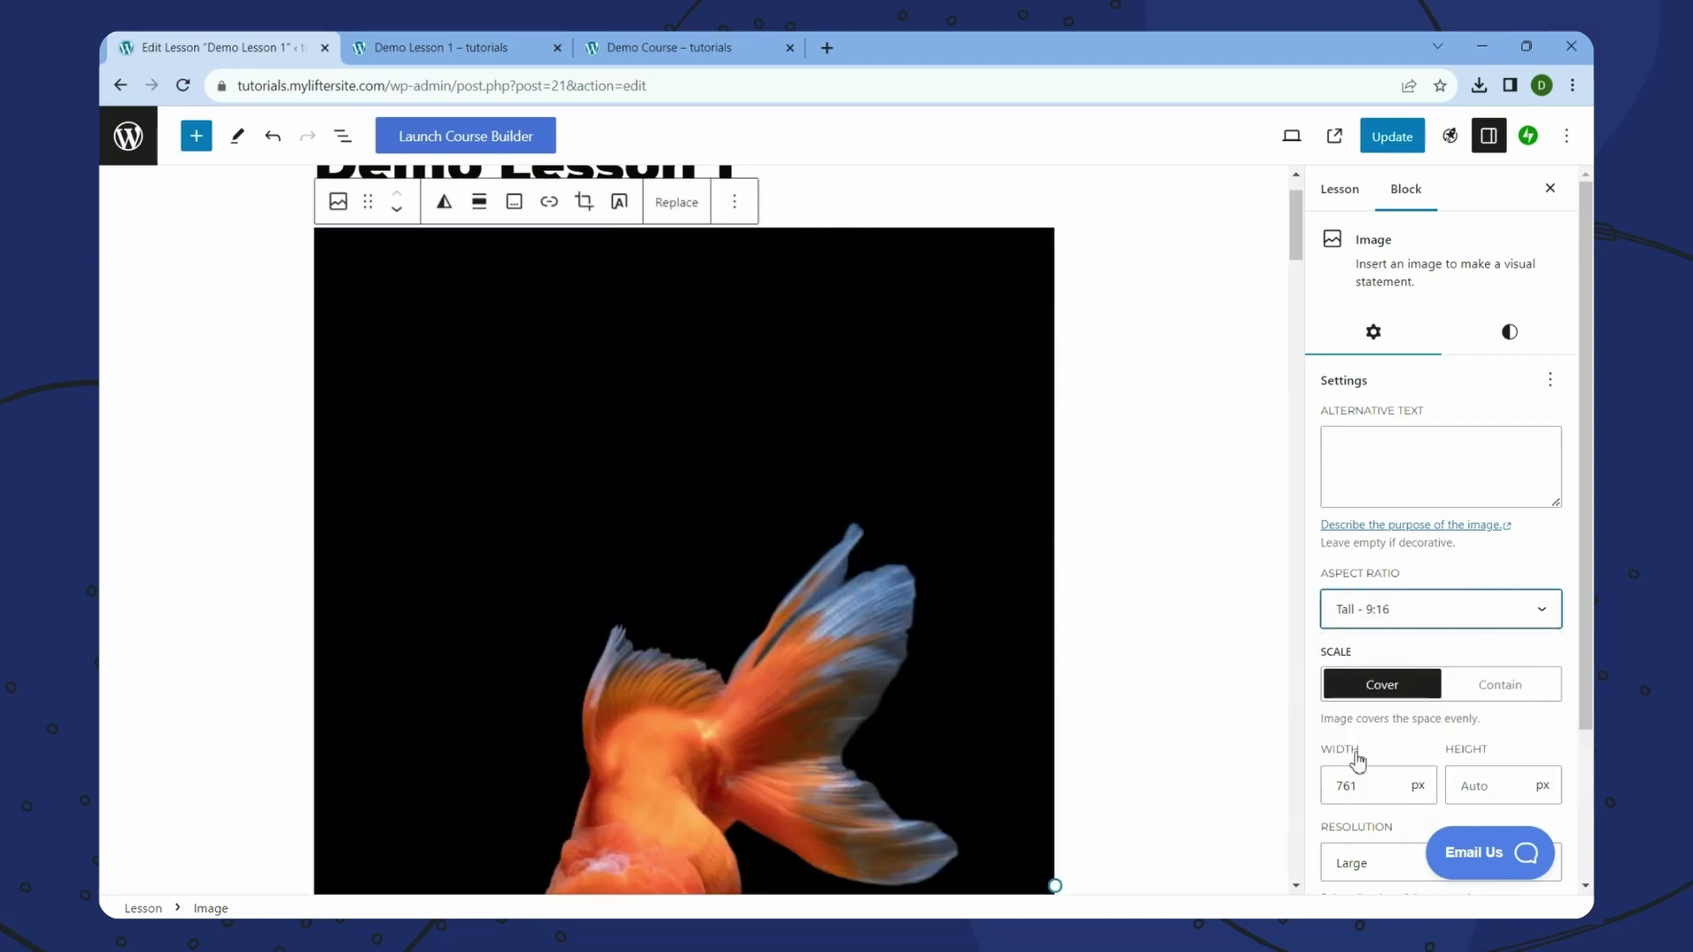
pyautogui.moveTo(1296, 243); pyautogui.dragTo(1293, 292)
pyautogui.moveTo(1058, 386); pyautogui.dragTo(745, 421)
pyautogui.moveTo(1294, 258); pyautogui.dragTo(1295, 293)
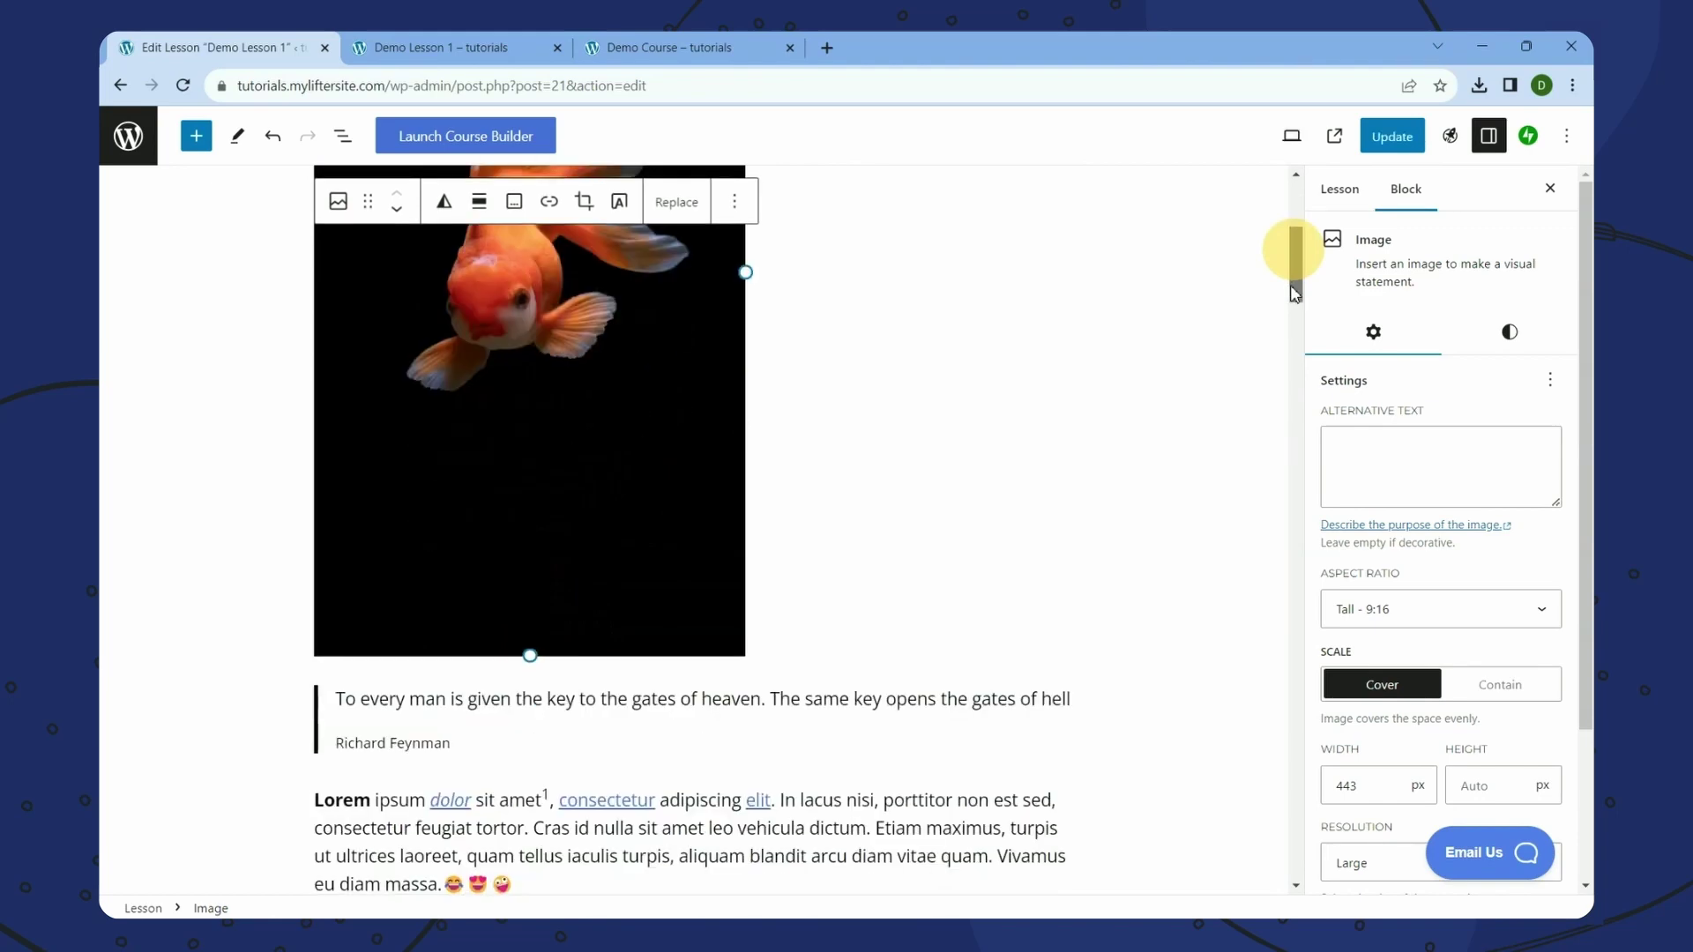
# - Try the Thumbnail, Large and Full Size resolutions on the goldfish image, ending on Thumbnail for comparison
pyautogui.scroll(-3, 1300, 286)
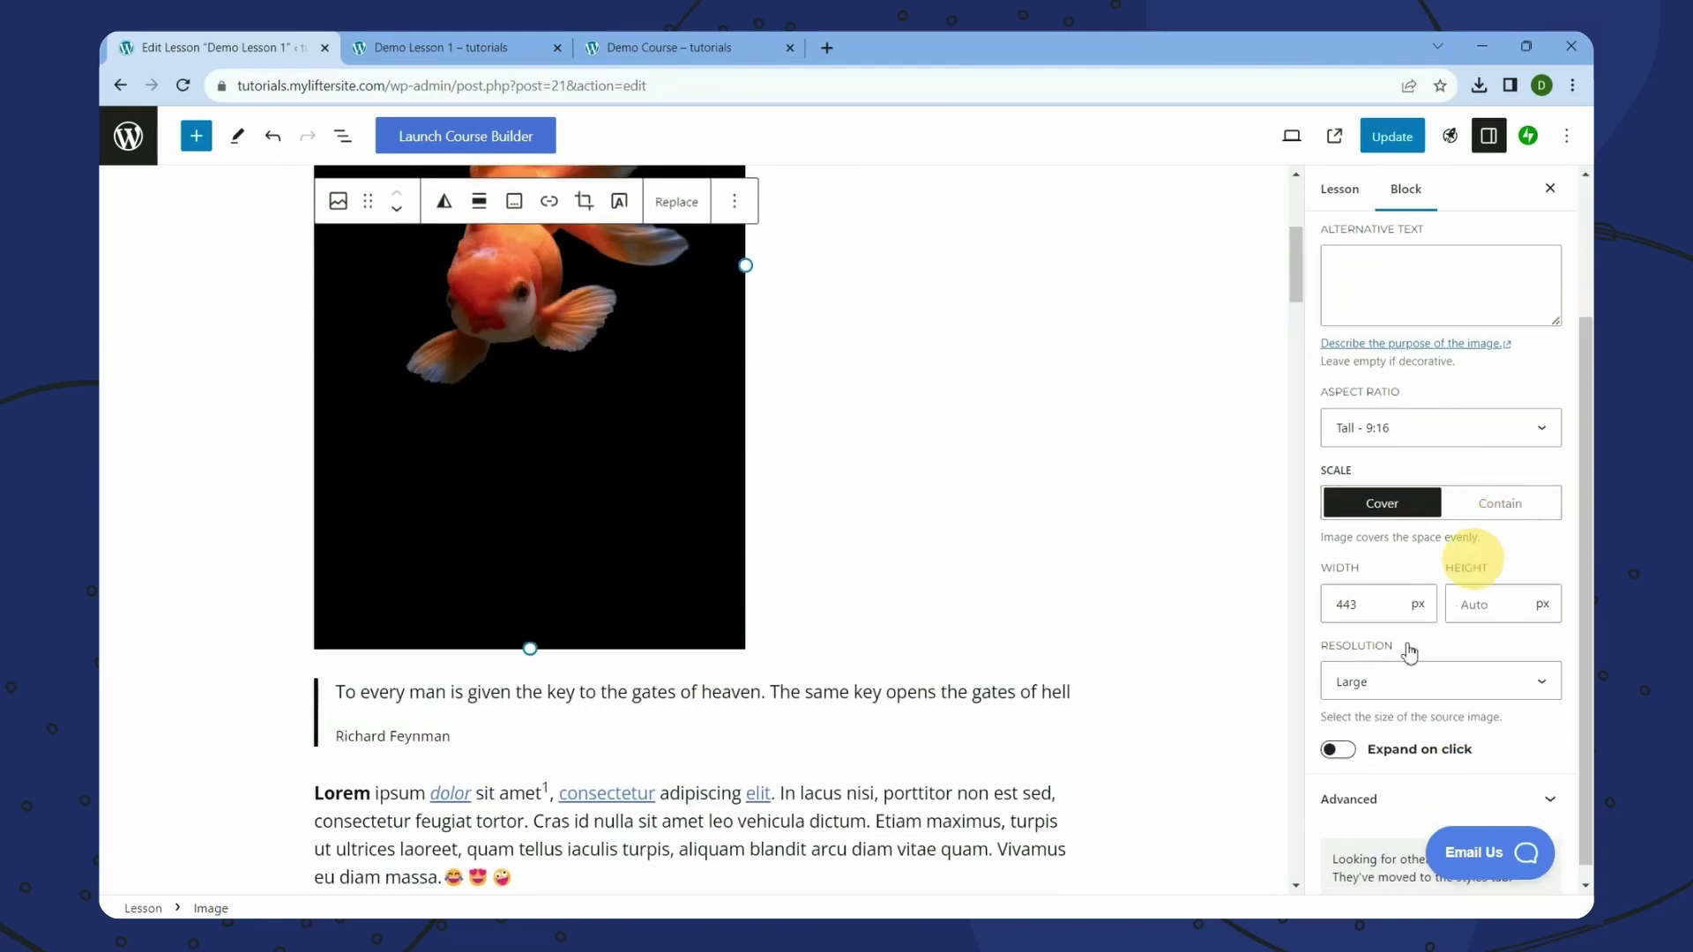
pyautogui.moveTo(1300, 331); pyautogui.dragTo(1304, 280)
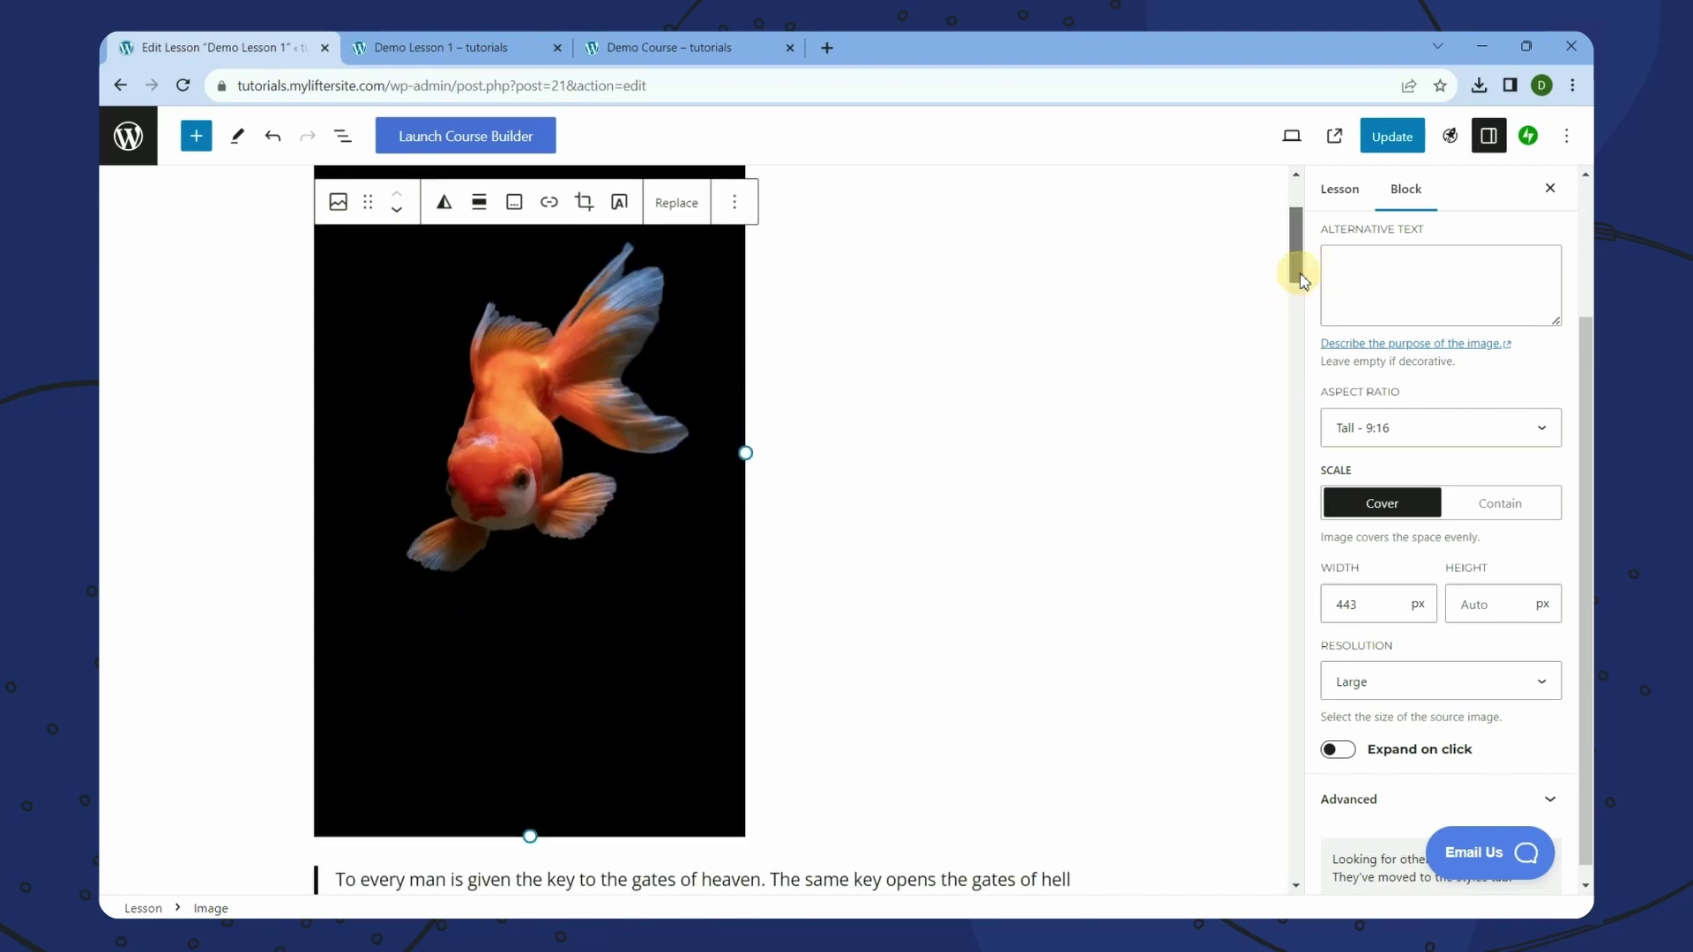
pyautogui.click(1449, 682)
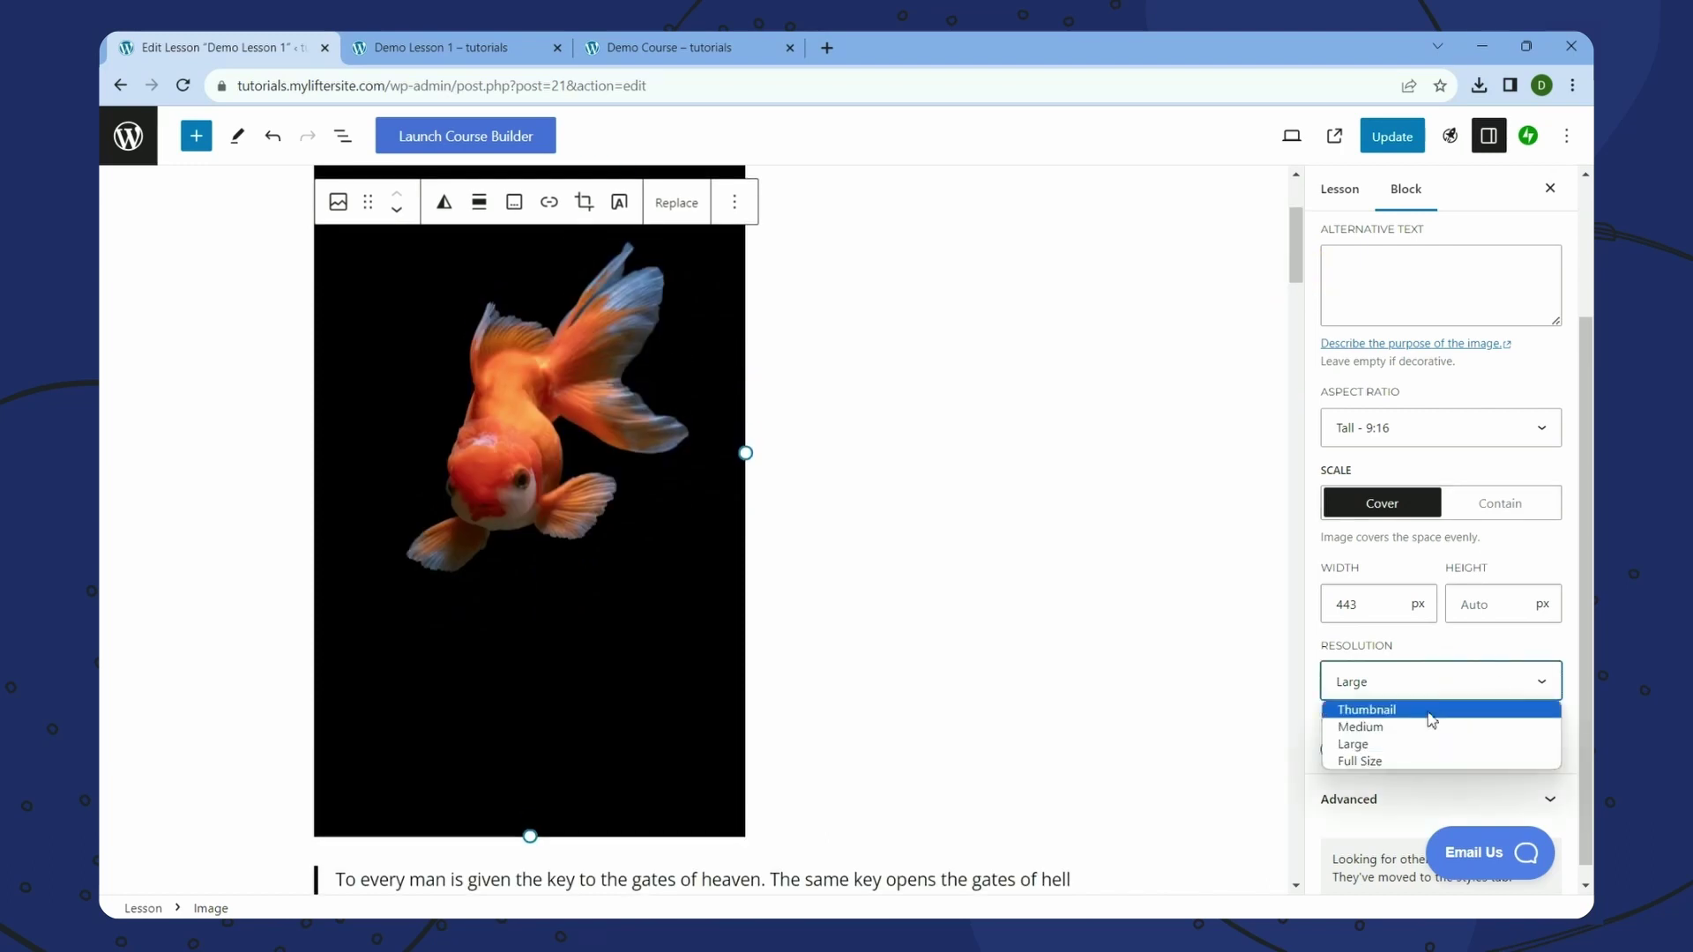
pyautogui.click(1433, 710)
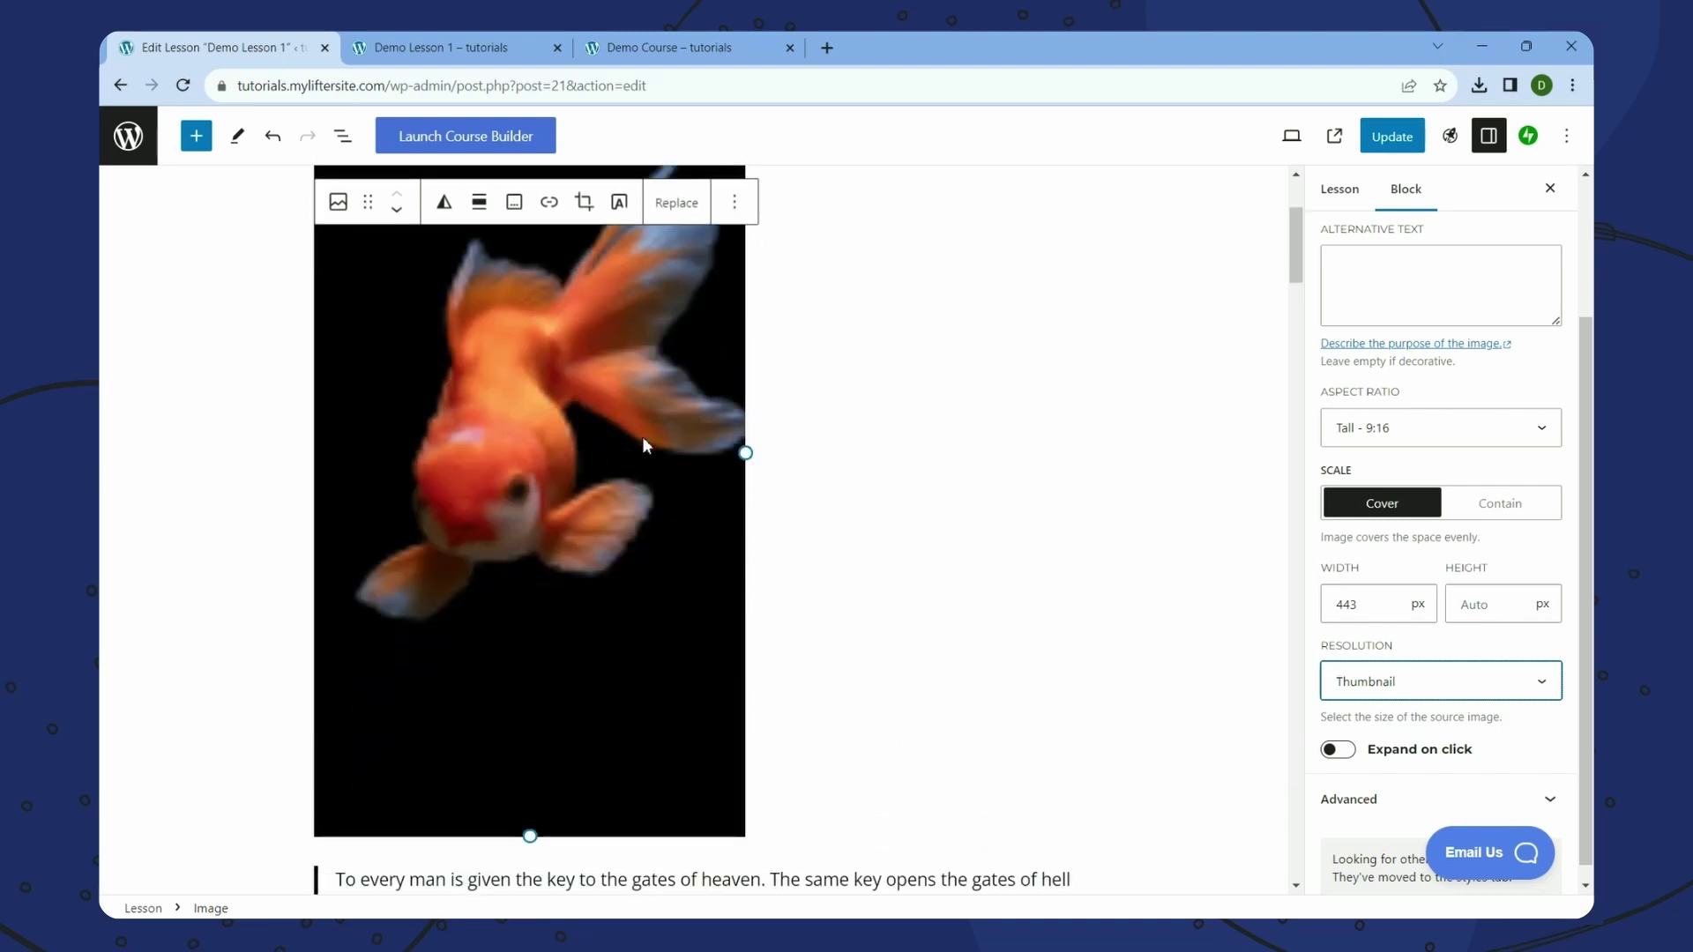
pyautogui.click(1392, 693)
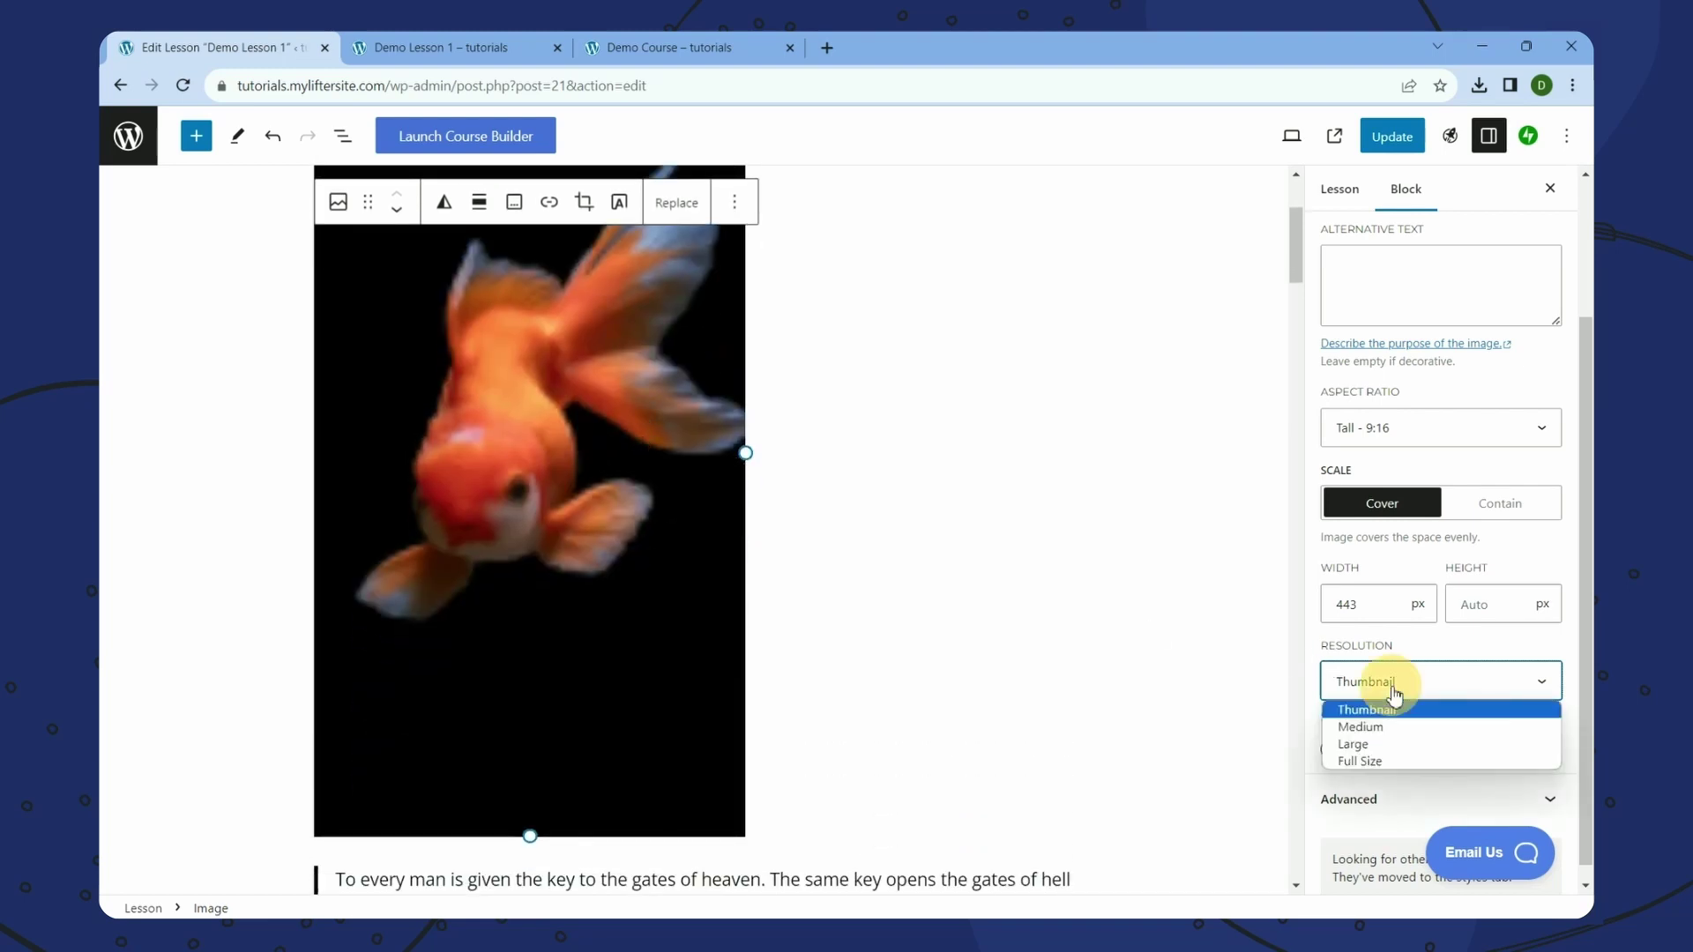
pyautogui.click(1381, 747)
pyautogui.click(1383, 683)
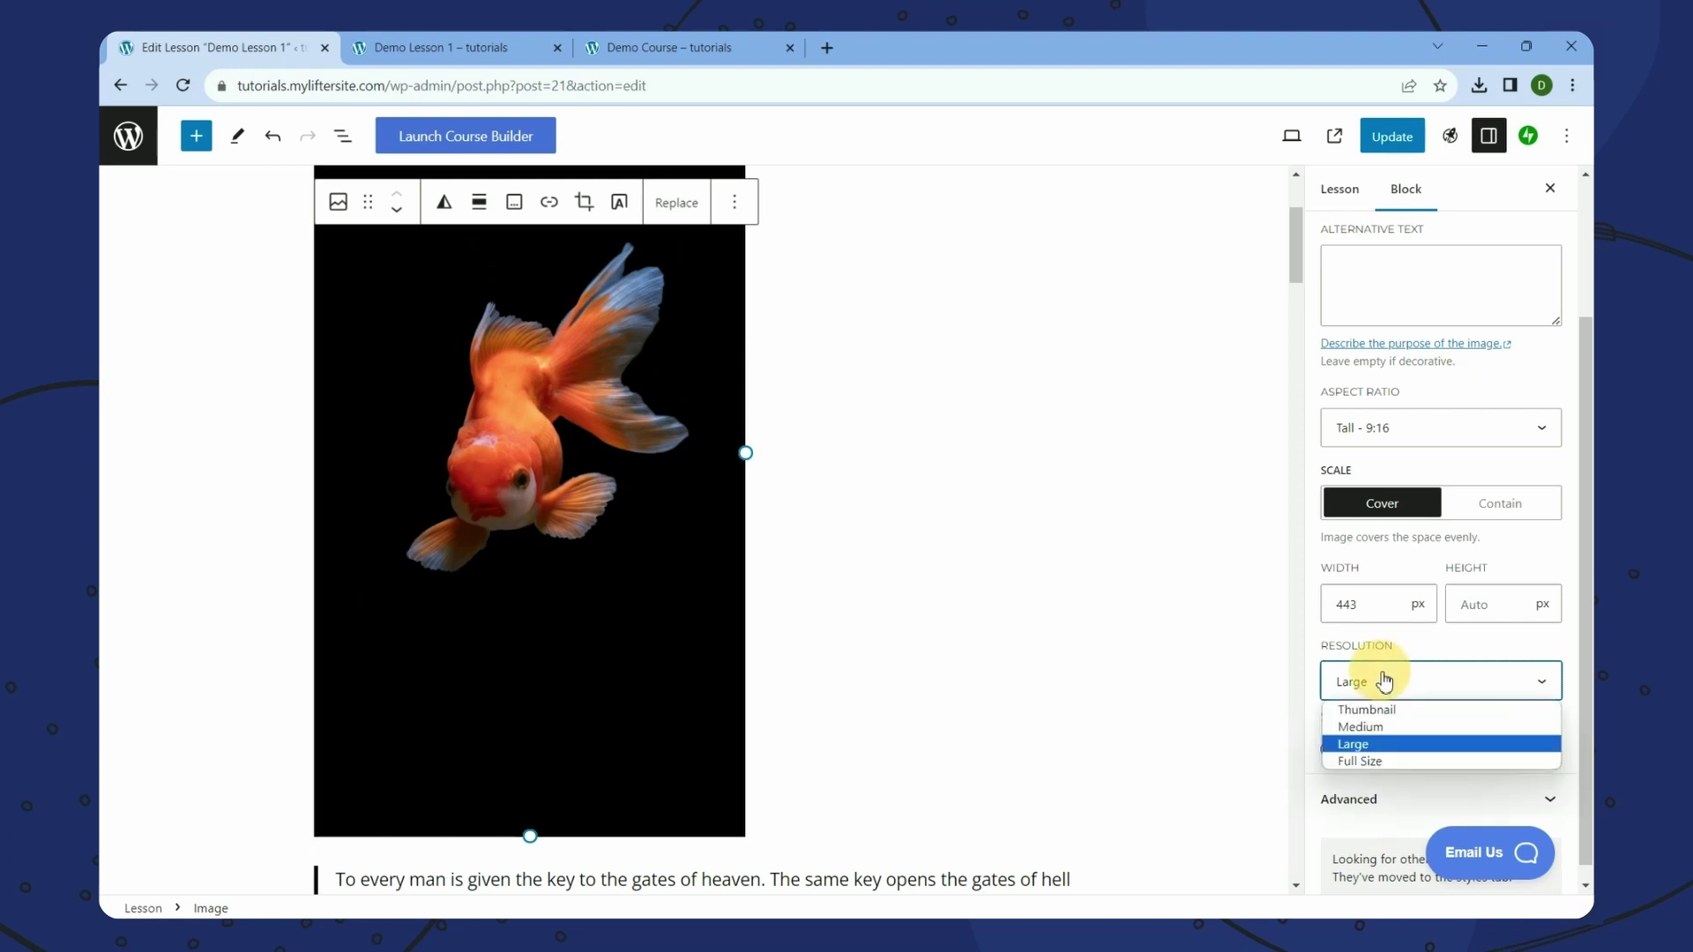
pyautogui.click(1372, 758)
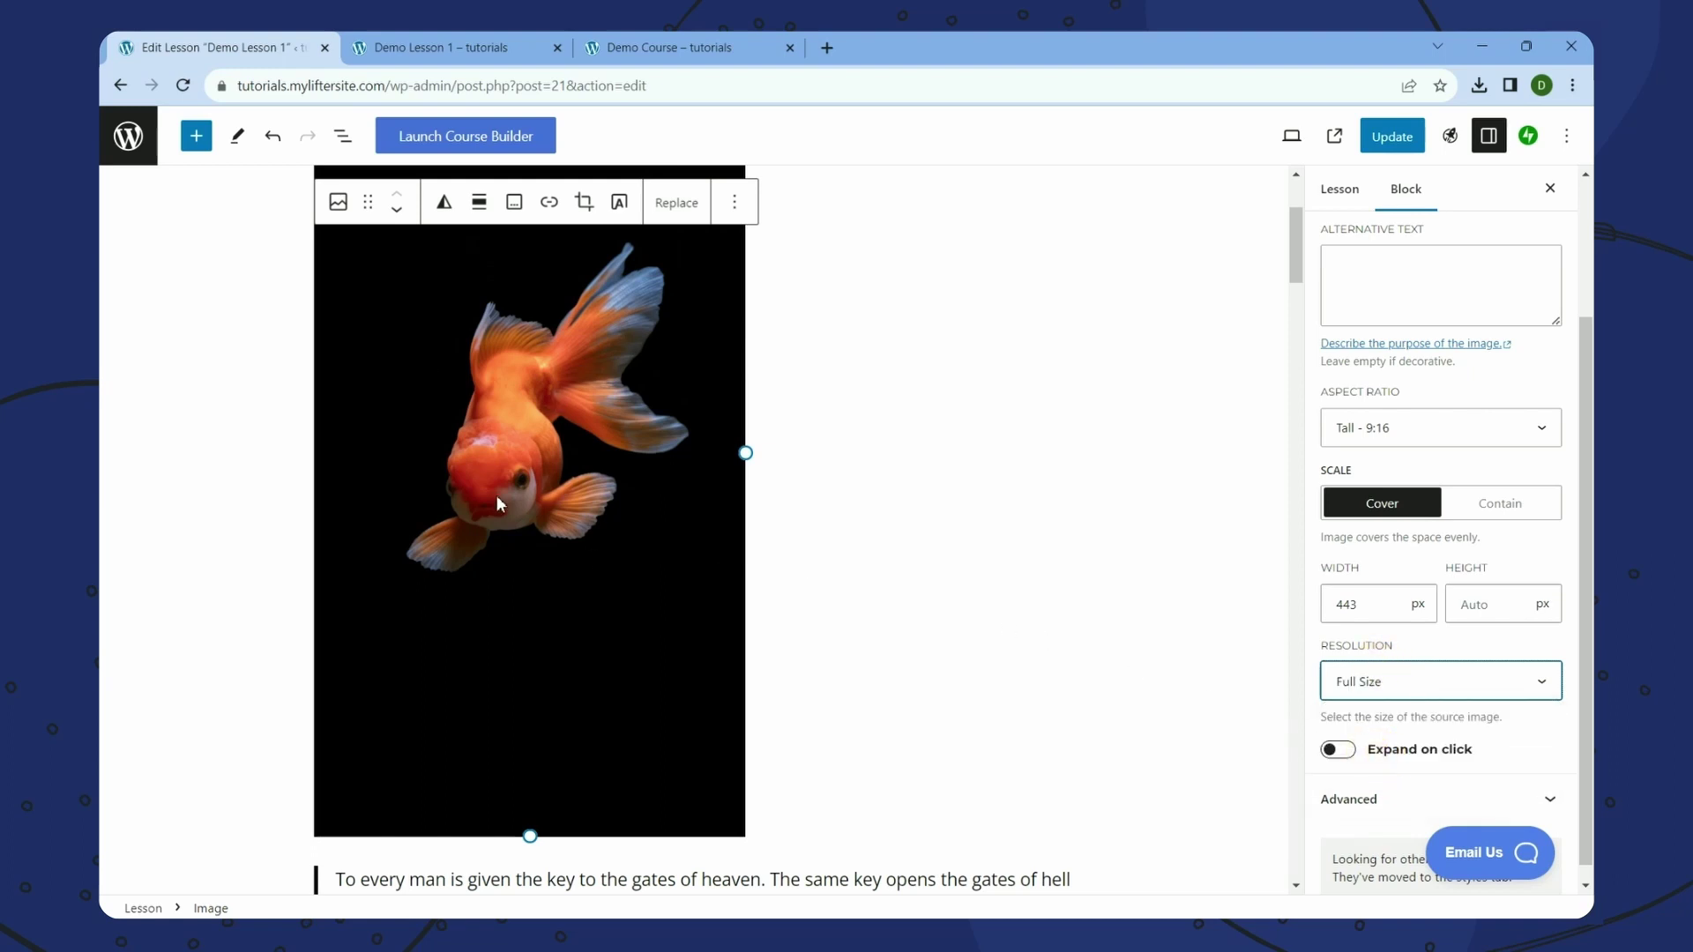
pyautogui.click(1427, 694)
pyautogui.click(1407, 708)
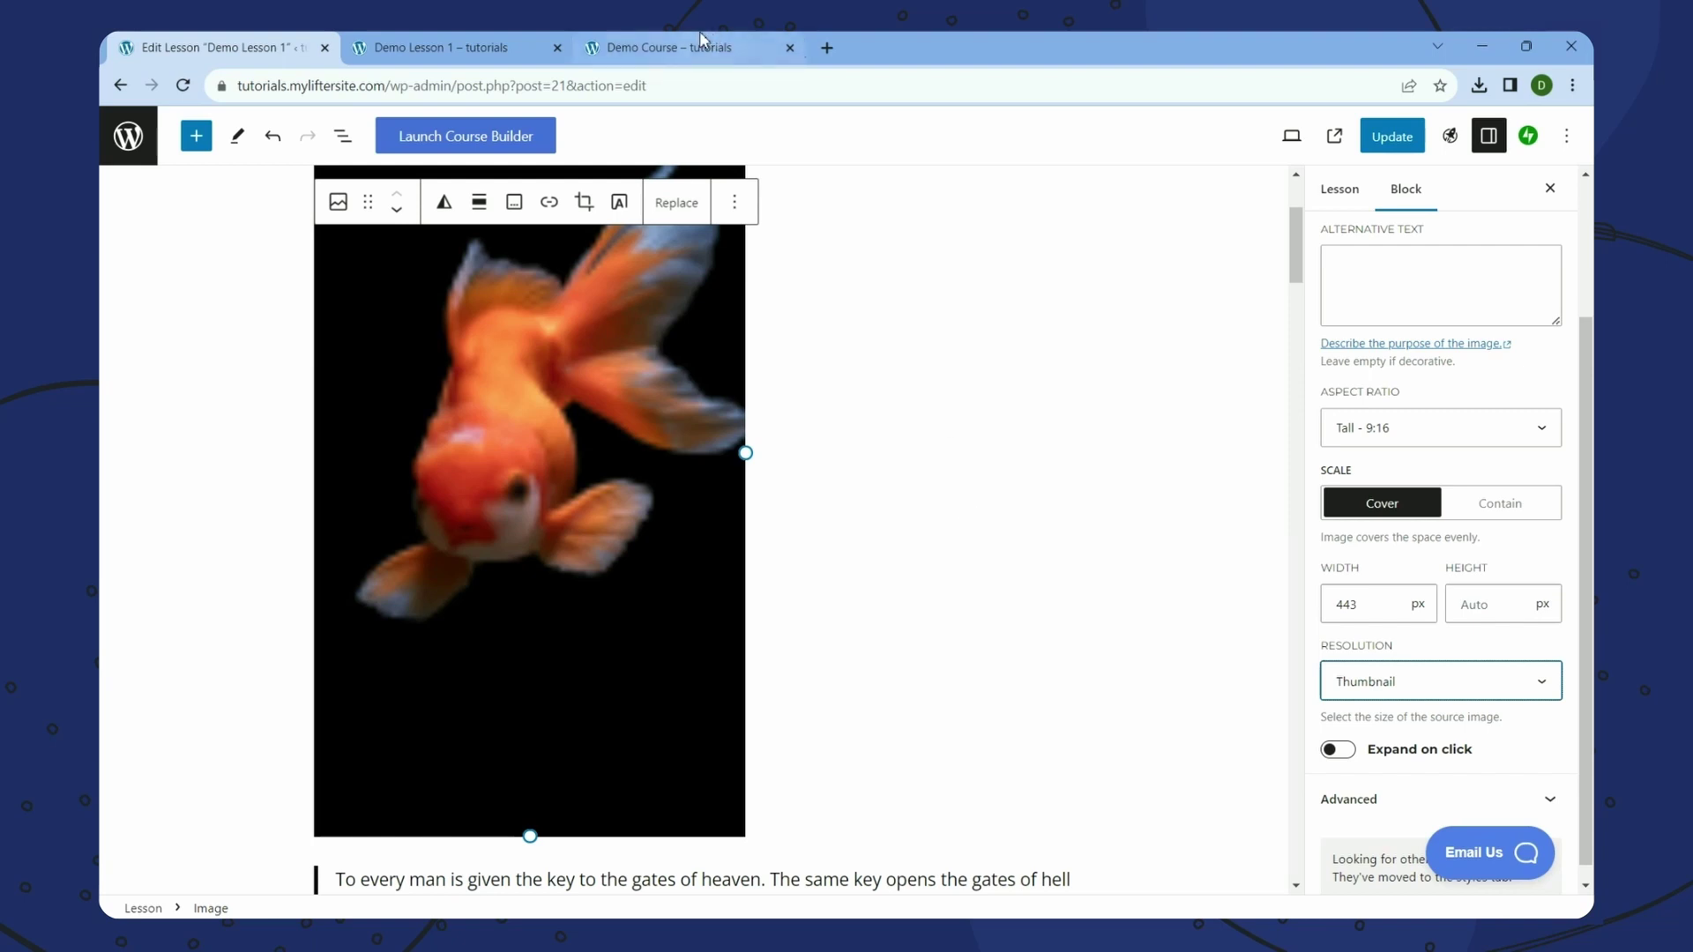
pyautogui.moveTo(700, 30)
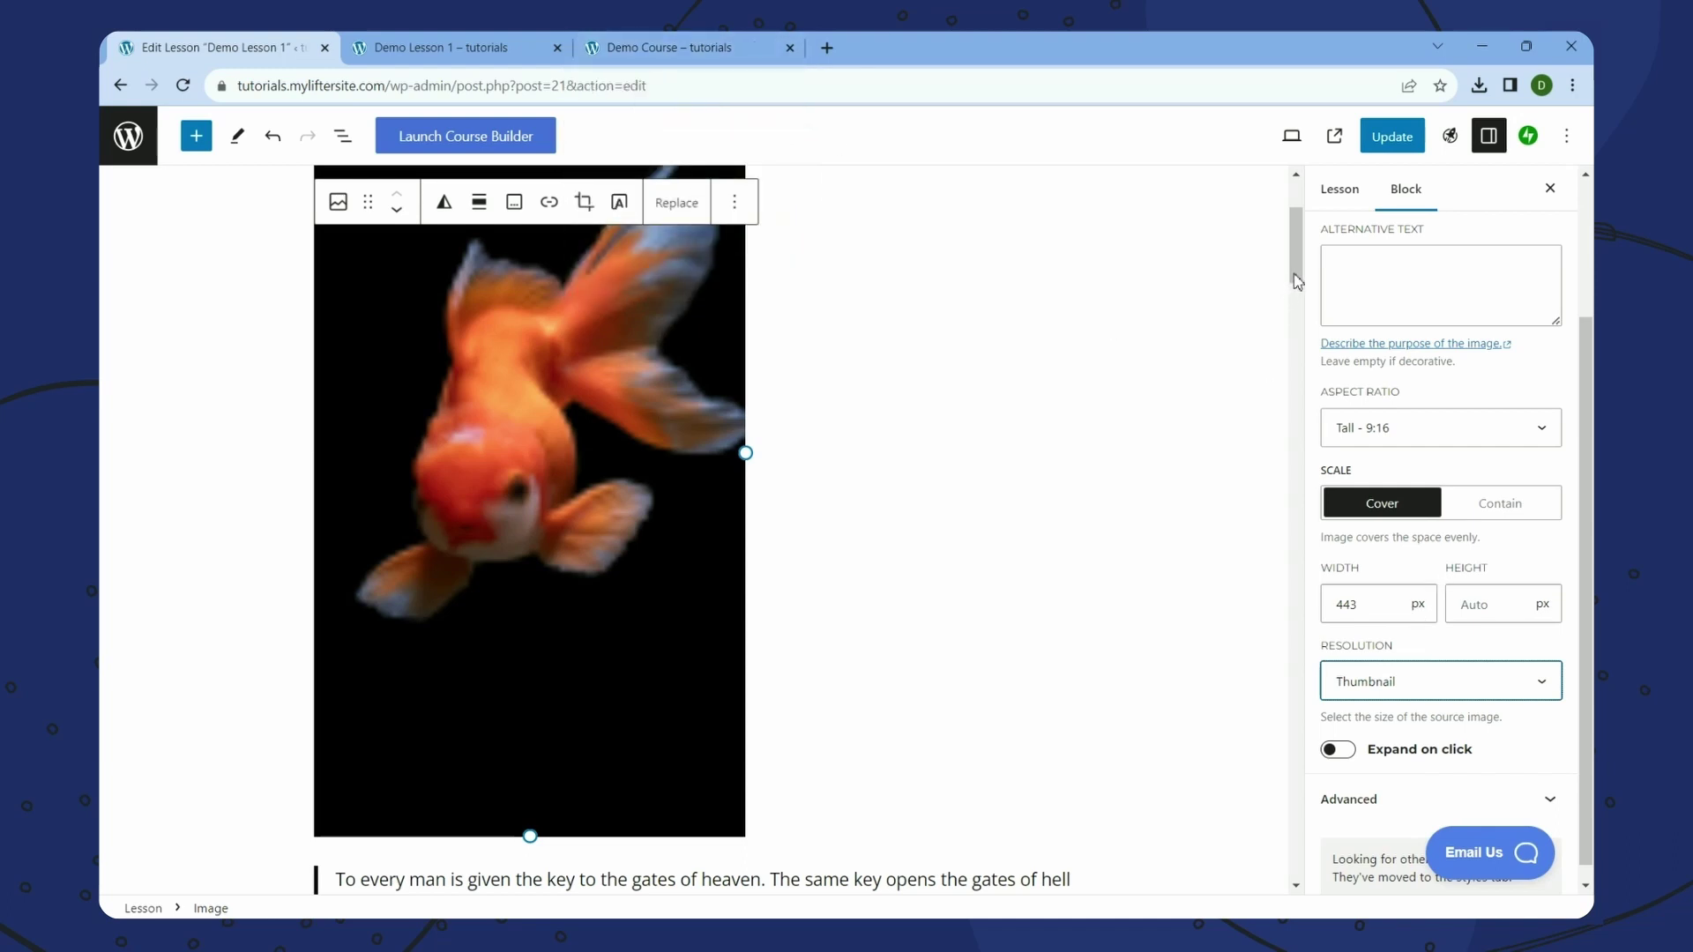
# - Set the goldfish image's resolution to Full Size and update the lesson
pyautogui.click(1379, 681)
pyautogui.click(1372, 764)
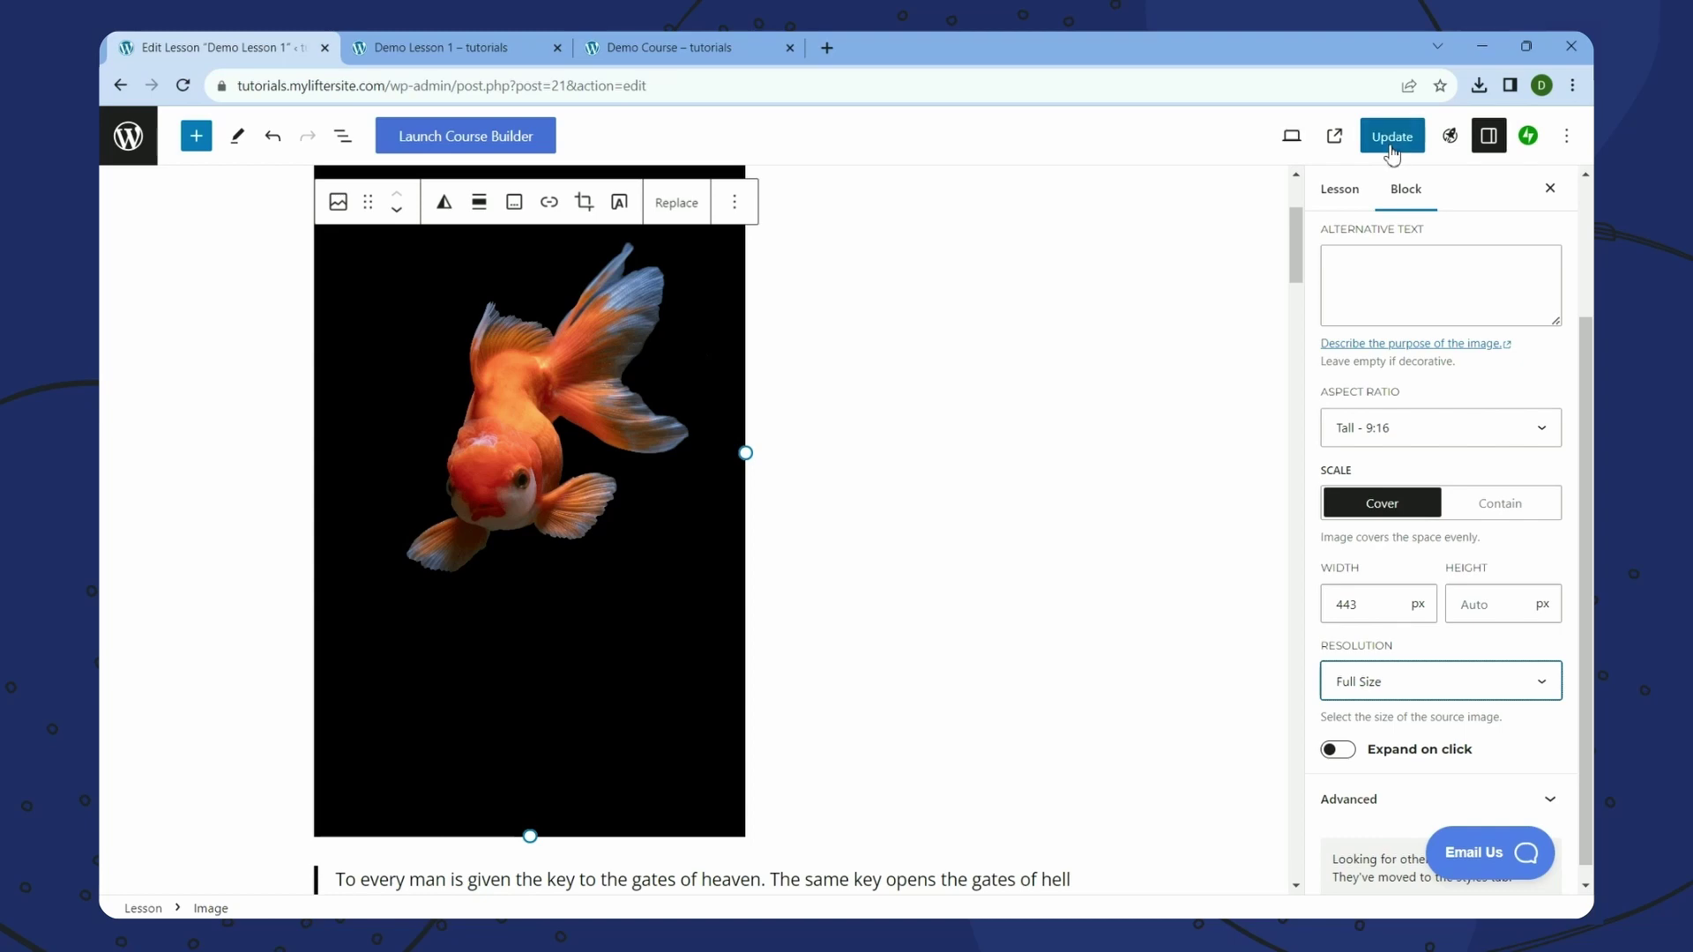
pyautogui.click(473, 48)
pyautogui.click(247, 48)
pyautogui.click(405, 47)
pyautogui.click(265, 47)
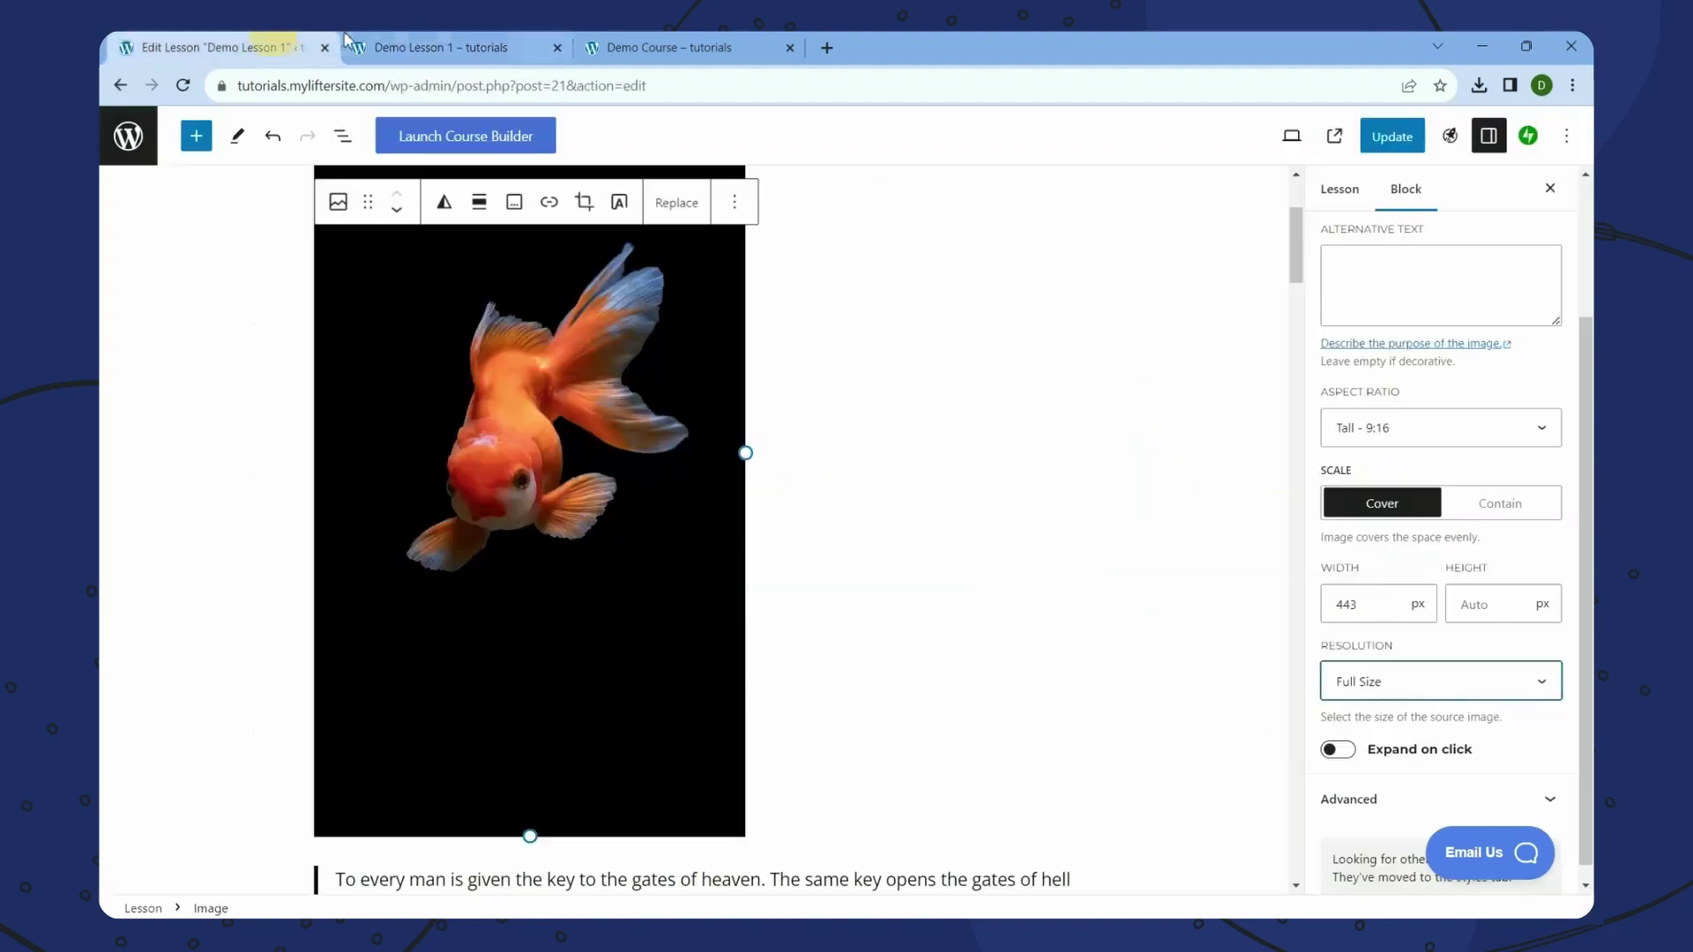
pyautogui.click(1391, 136)
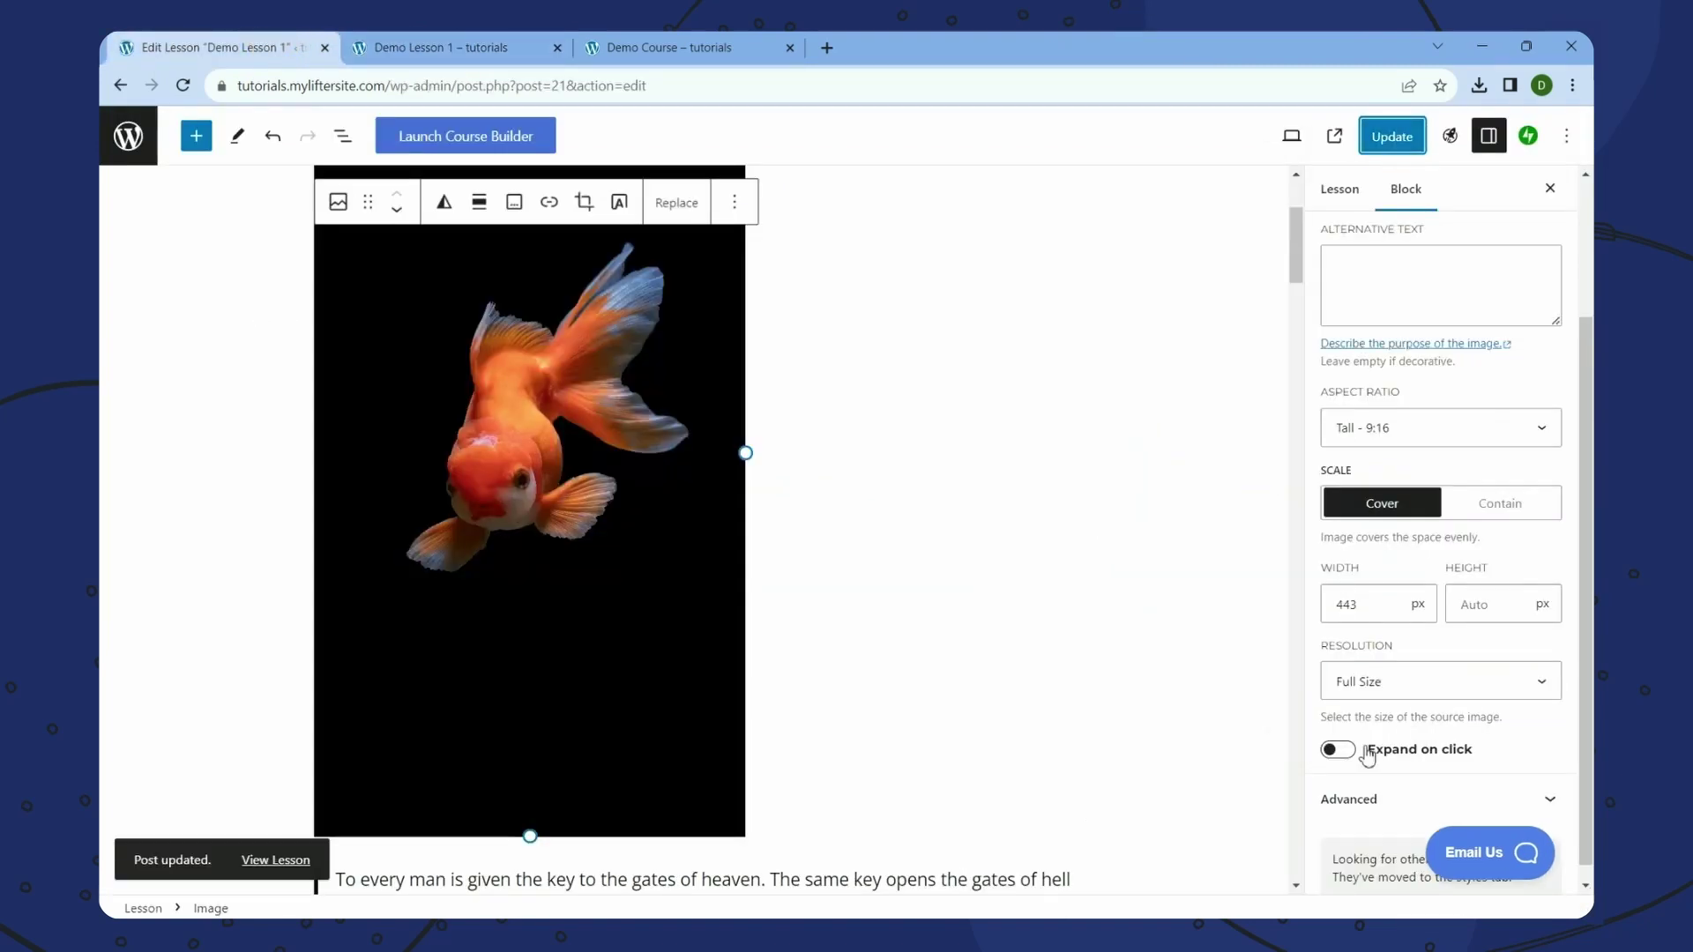
# - Enable Expand on click for the goldfish image
pyautogui.click(1339, 751)
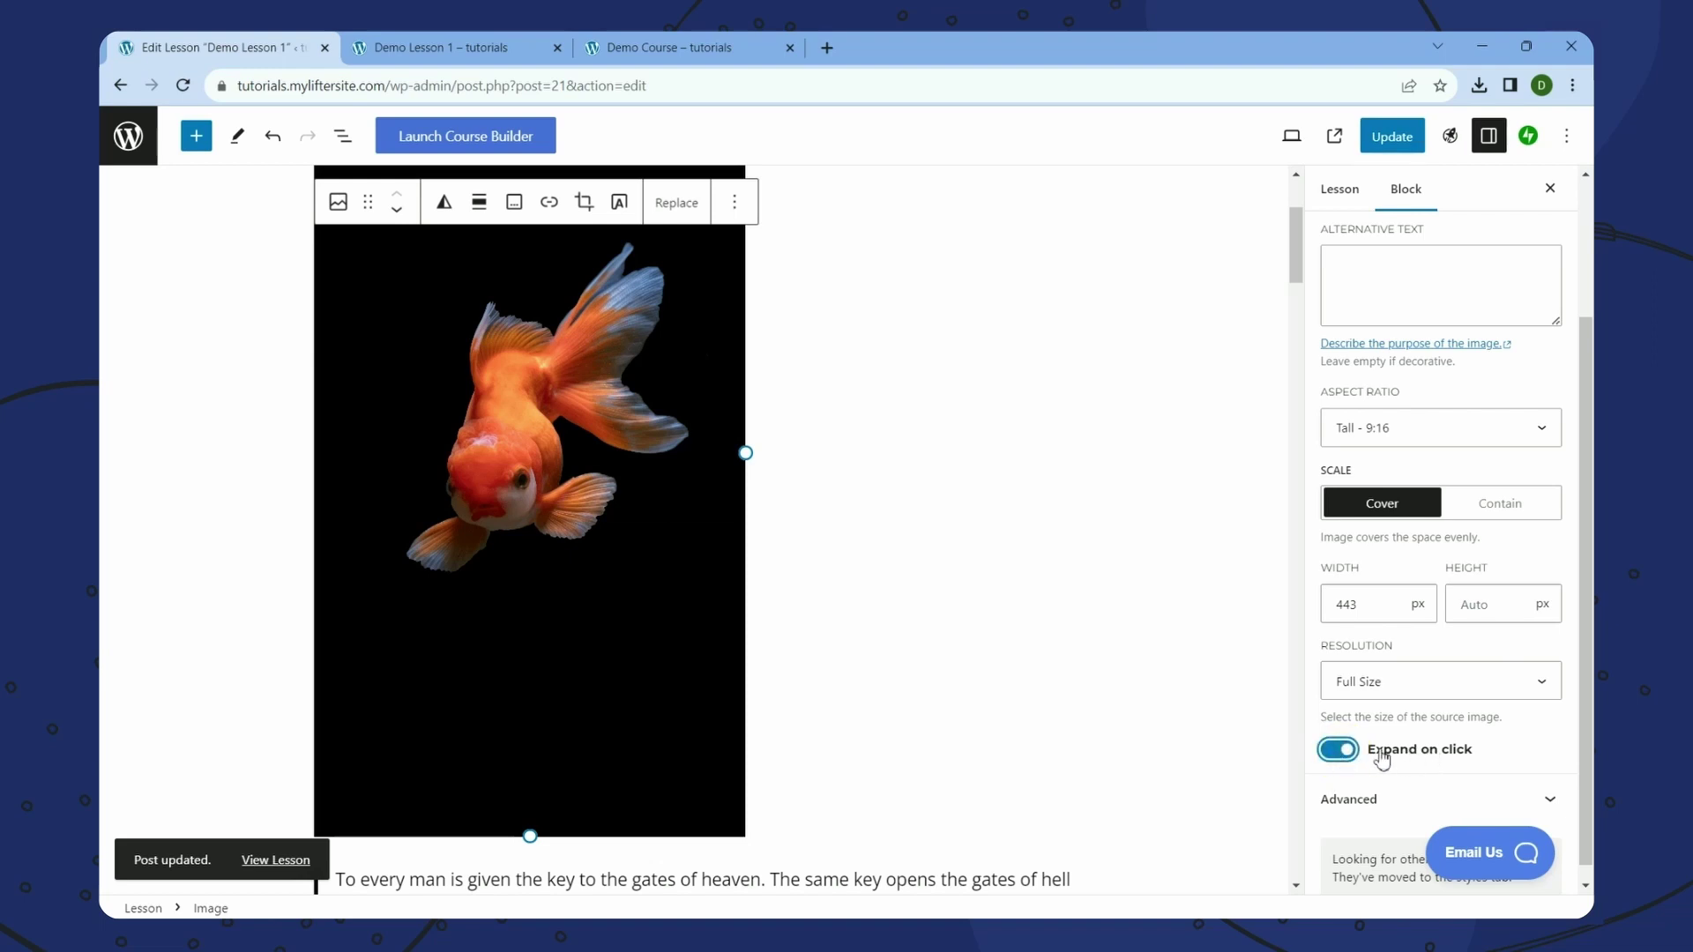
# - Update the lesson and reload its live Demo Lesson 1 page with the browser's Network inspector open in a shortened pane
pyautogui.click(1392, 135)
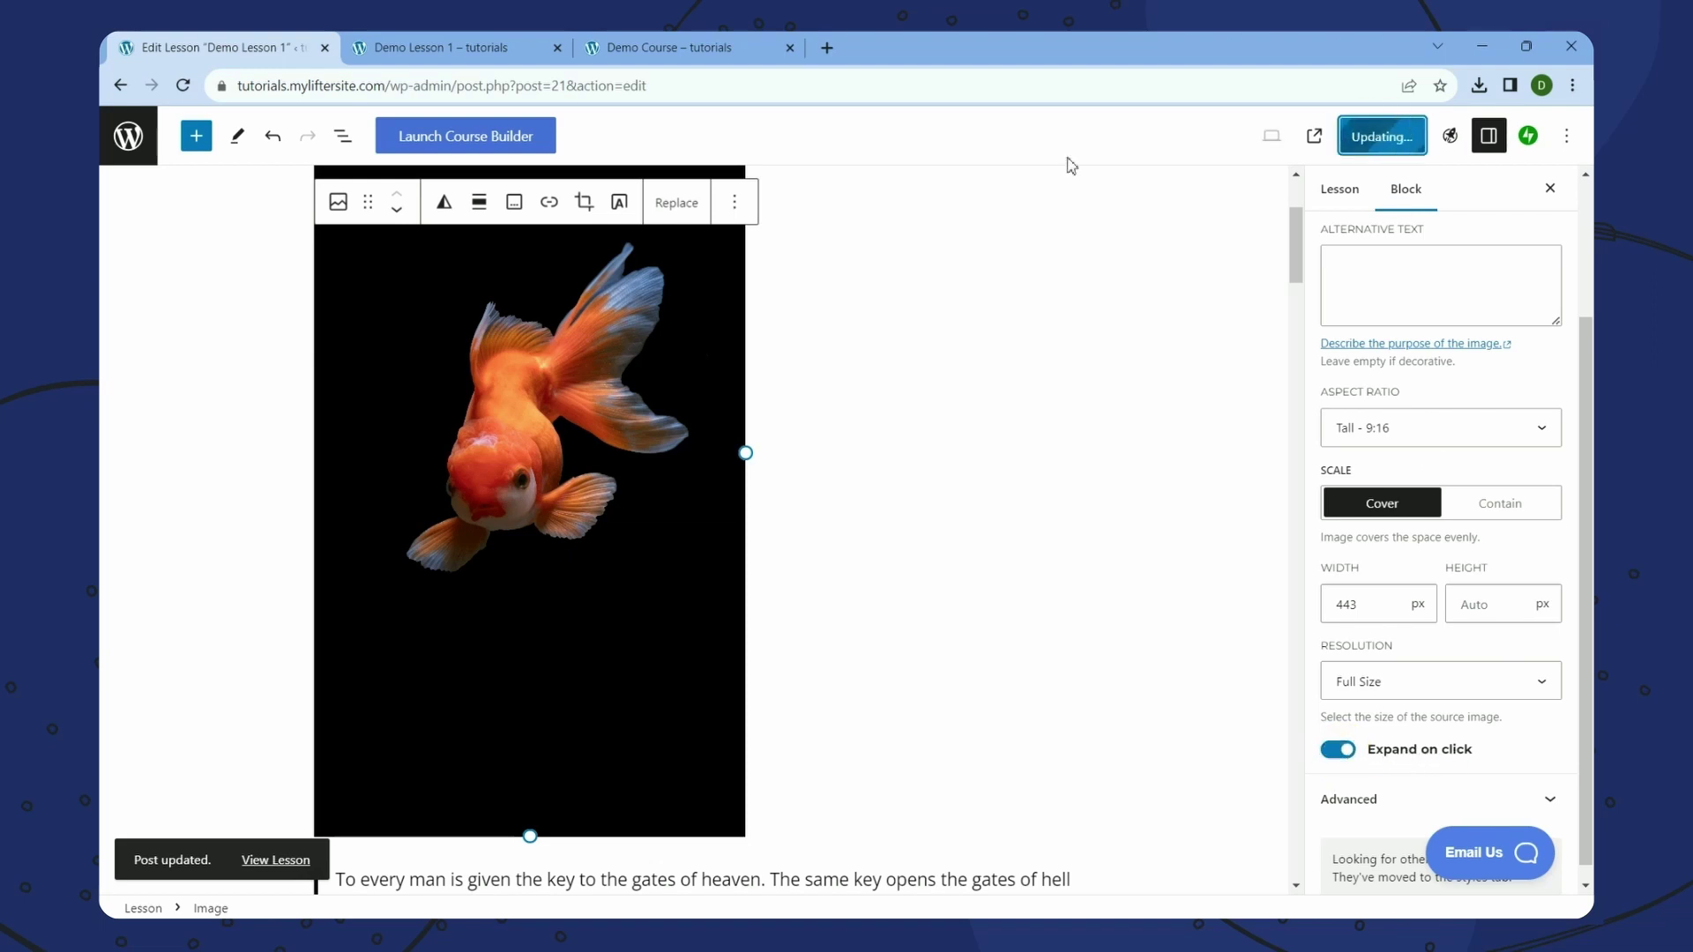
pyautogui.click(436, 40)
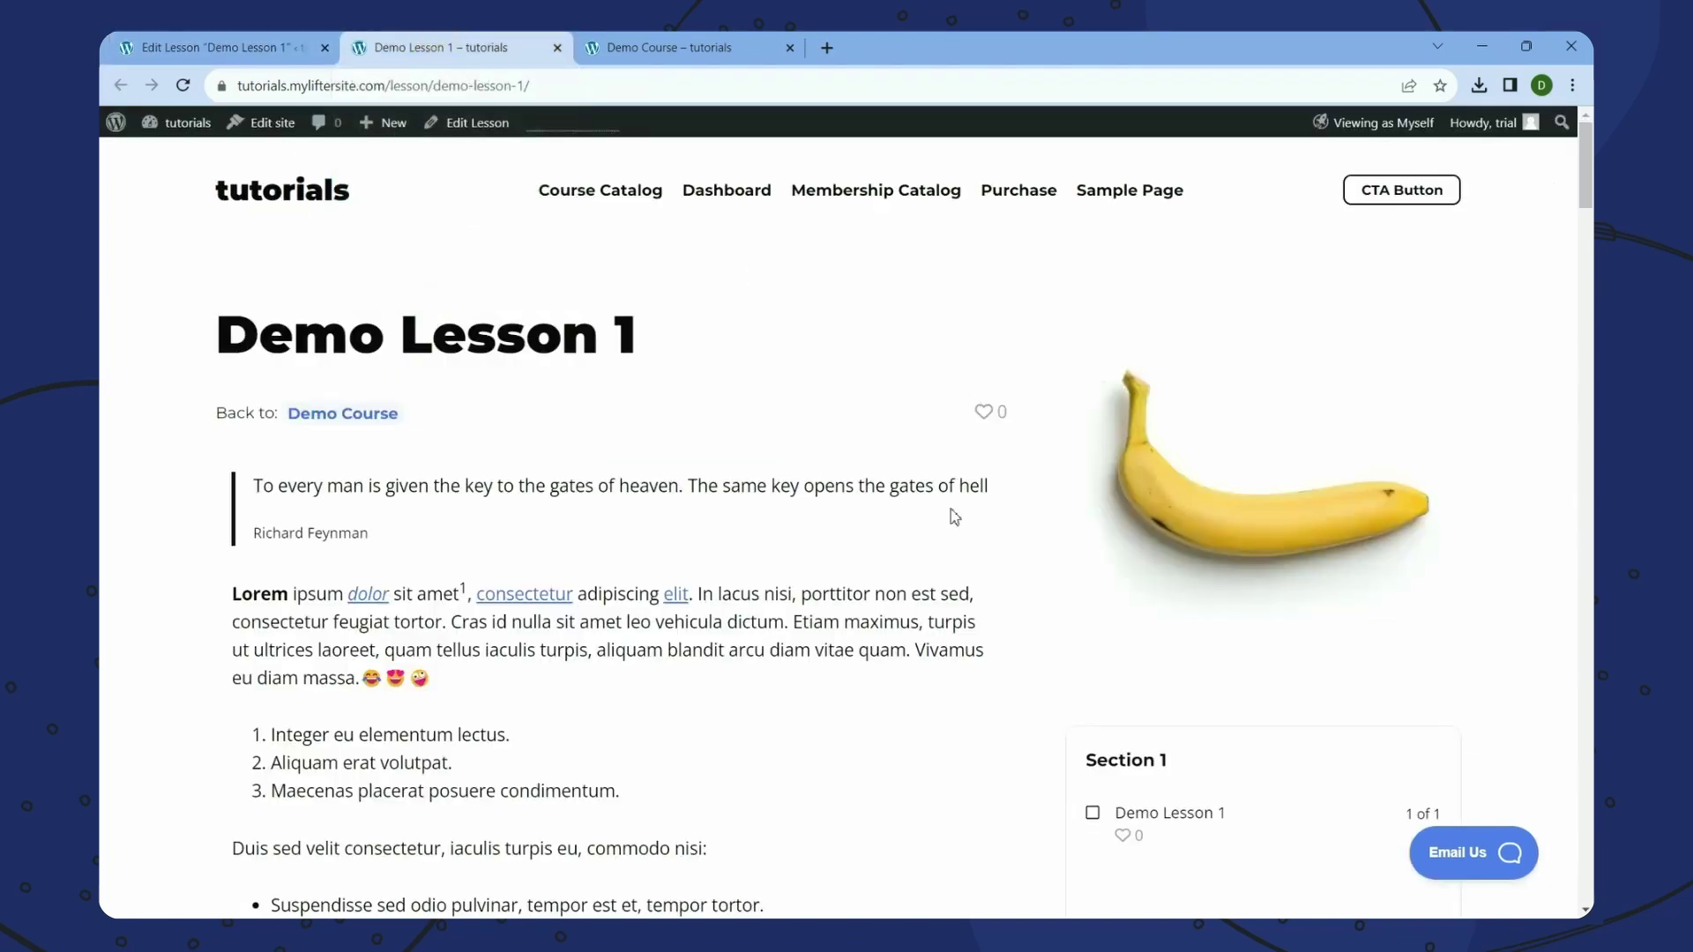
pyautogui.rightClick(769, 333)
pyautogui.click(811, 623)
pyautogui.click(393, 785)
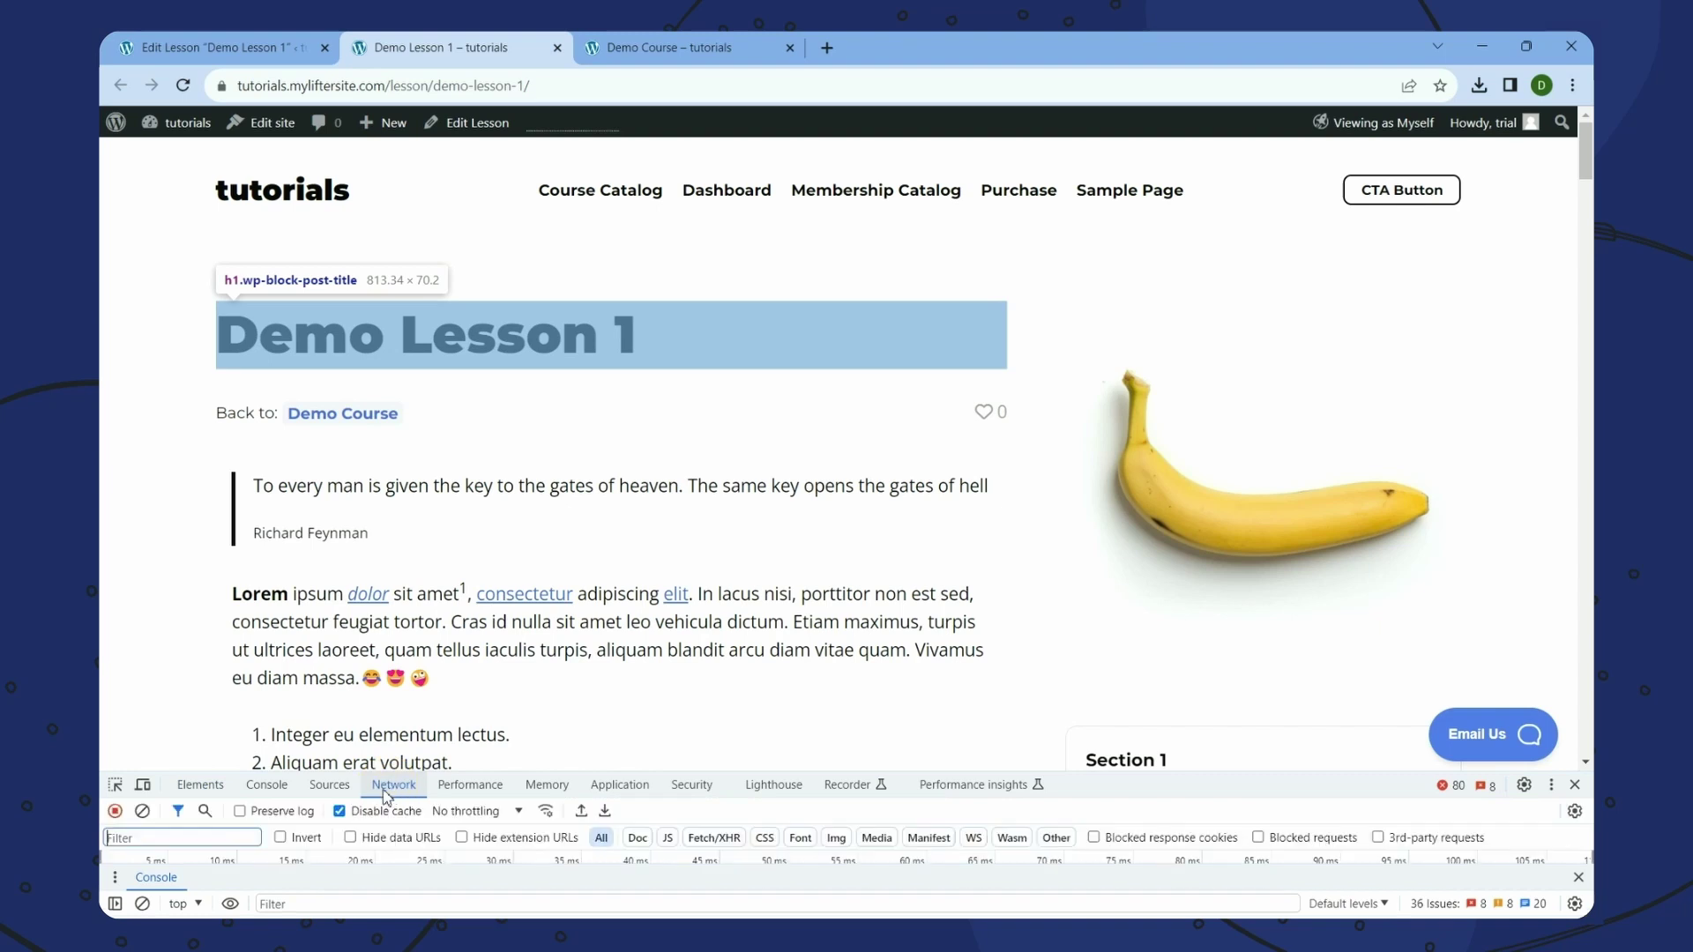
pyautogui.rightClick(927, 262)
pyautogui.click(983, 324)
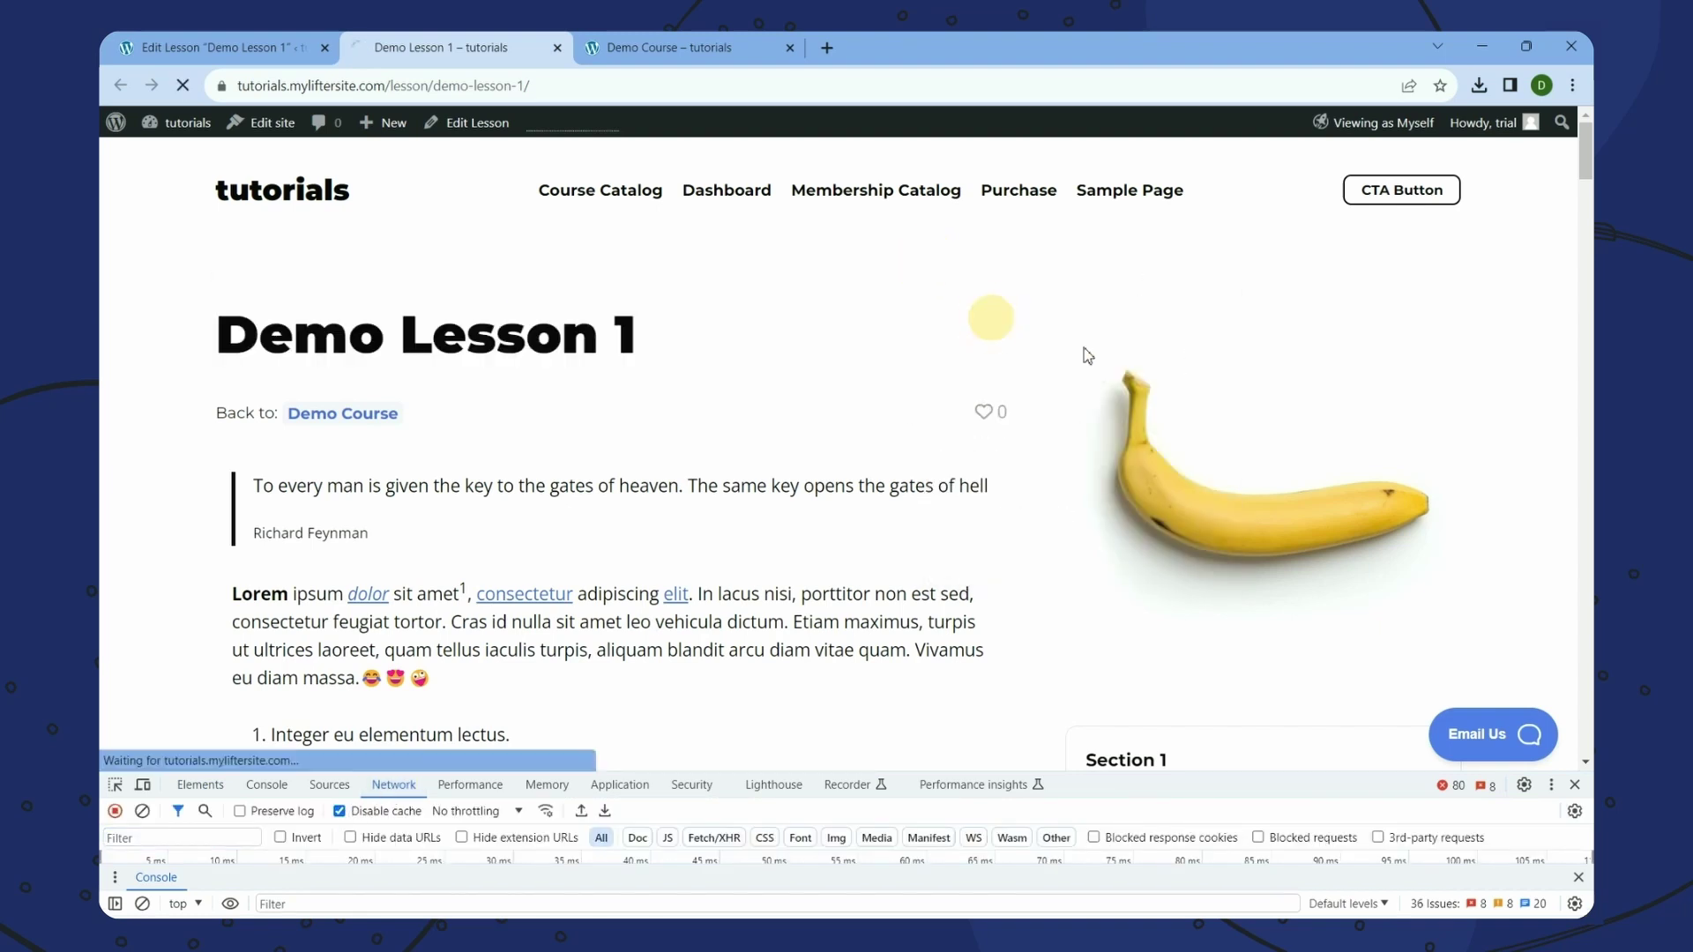
pyautogui.moveTo(1282, 788); pyautogui.dragTo(1278, 833)
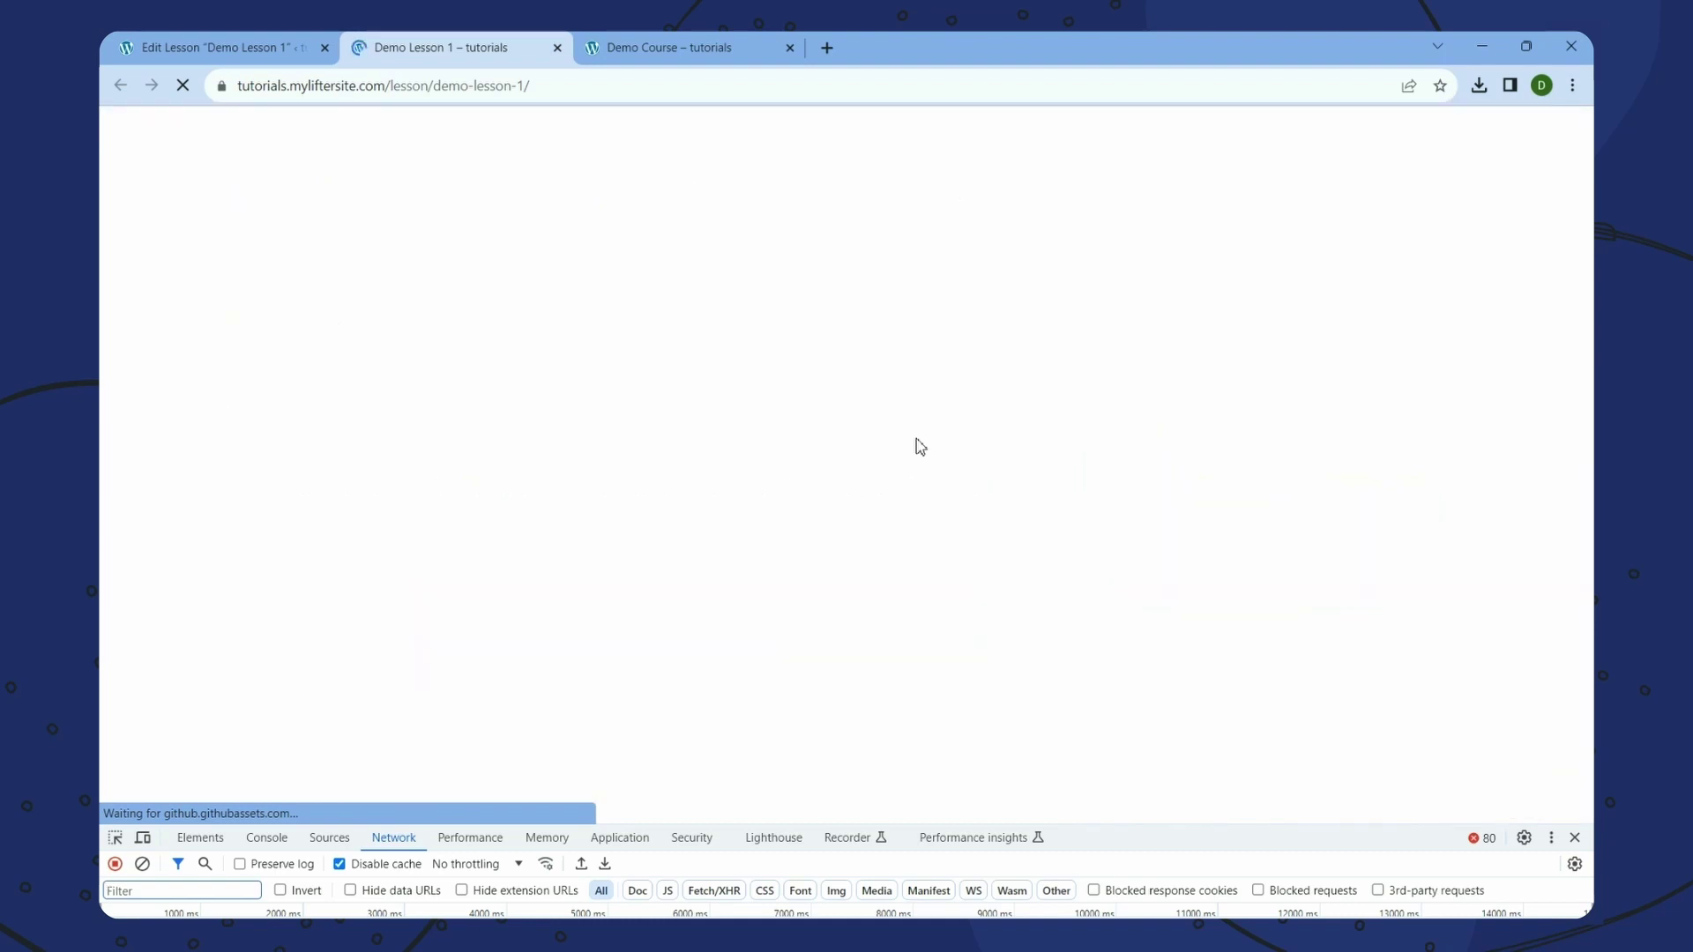
# - Examine how the full-size goldfish image loads on the Demo Lesson 1 page compared with the editor, and close the developer tools
pyautogui.scroll(-2, 919, 447)
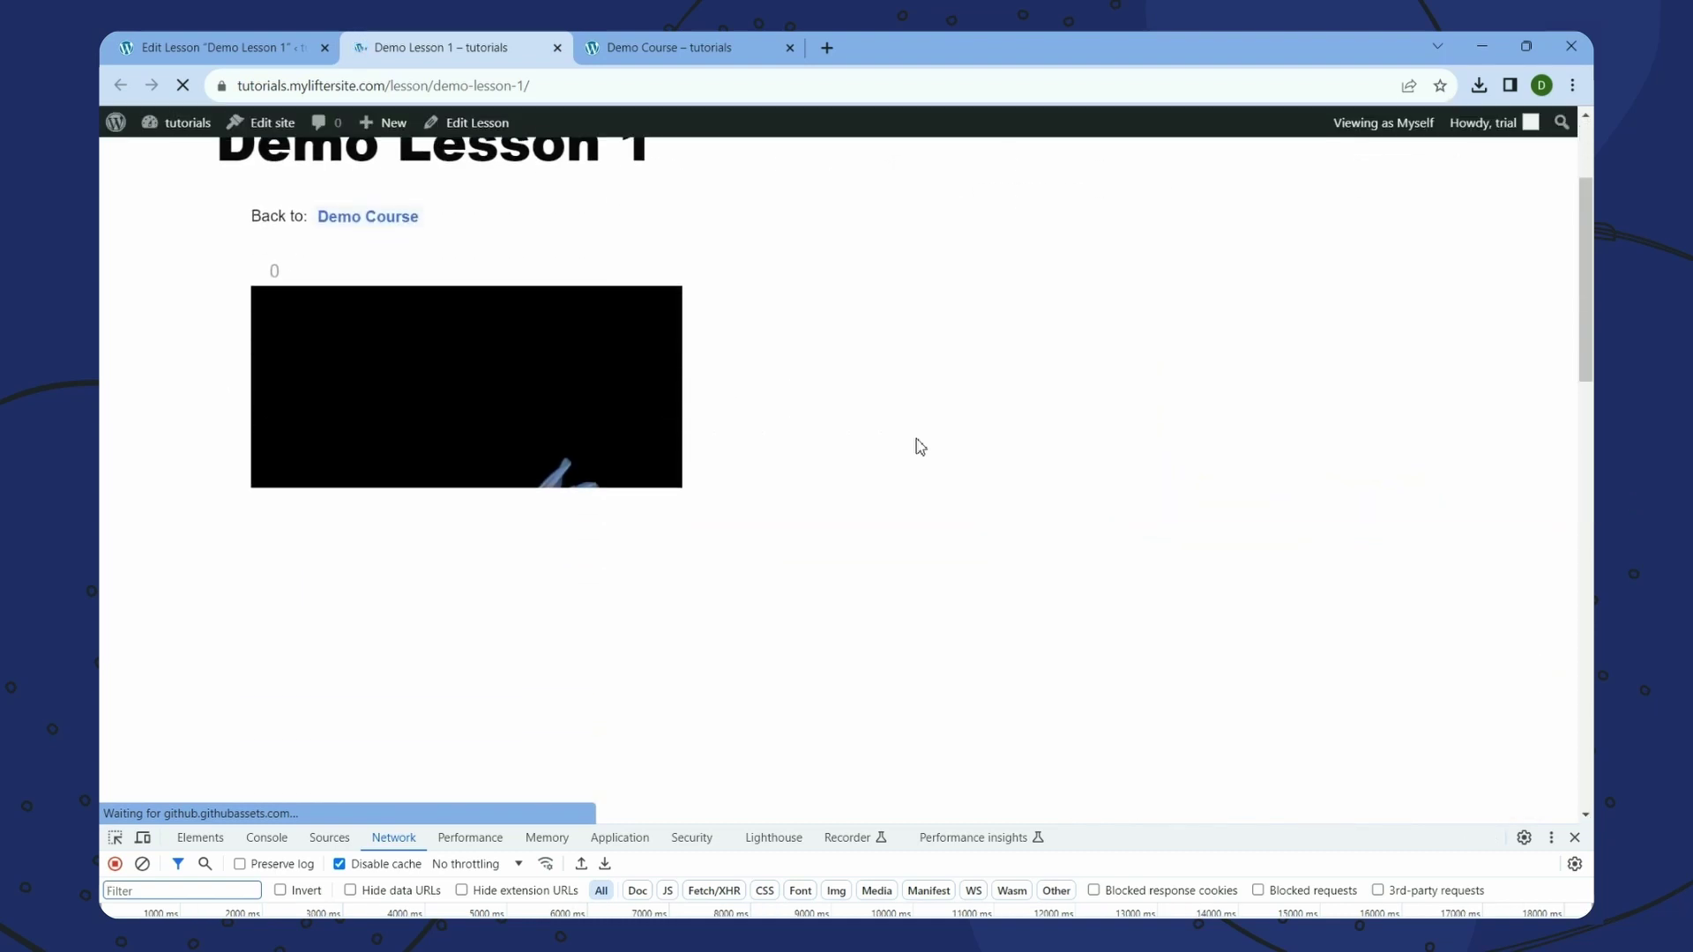
pyautogui.scroll(-1, 920, 447)
pyautogui.scroll(-1, 920, 447)
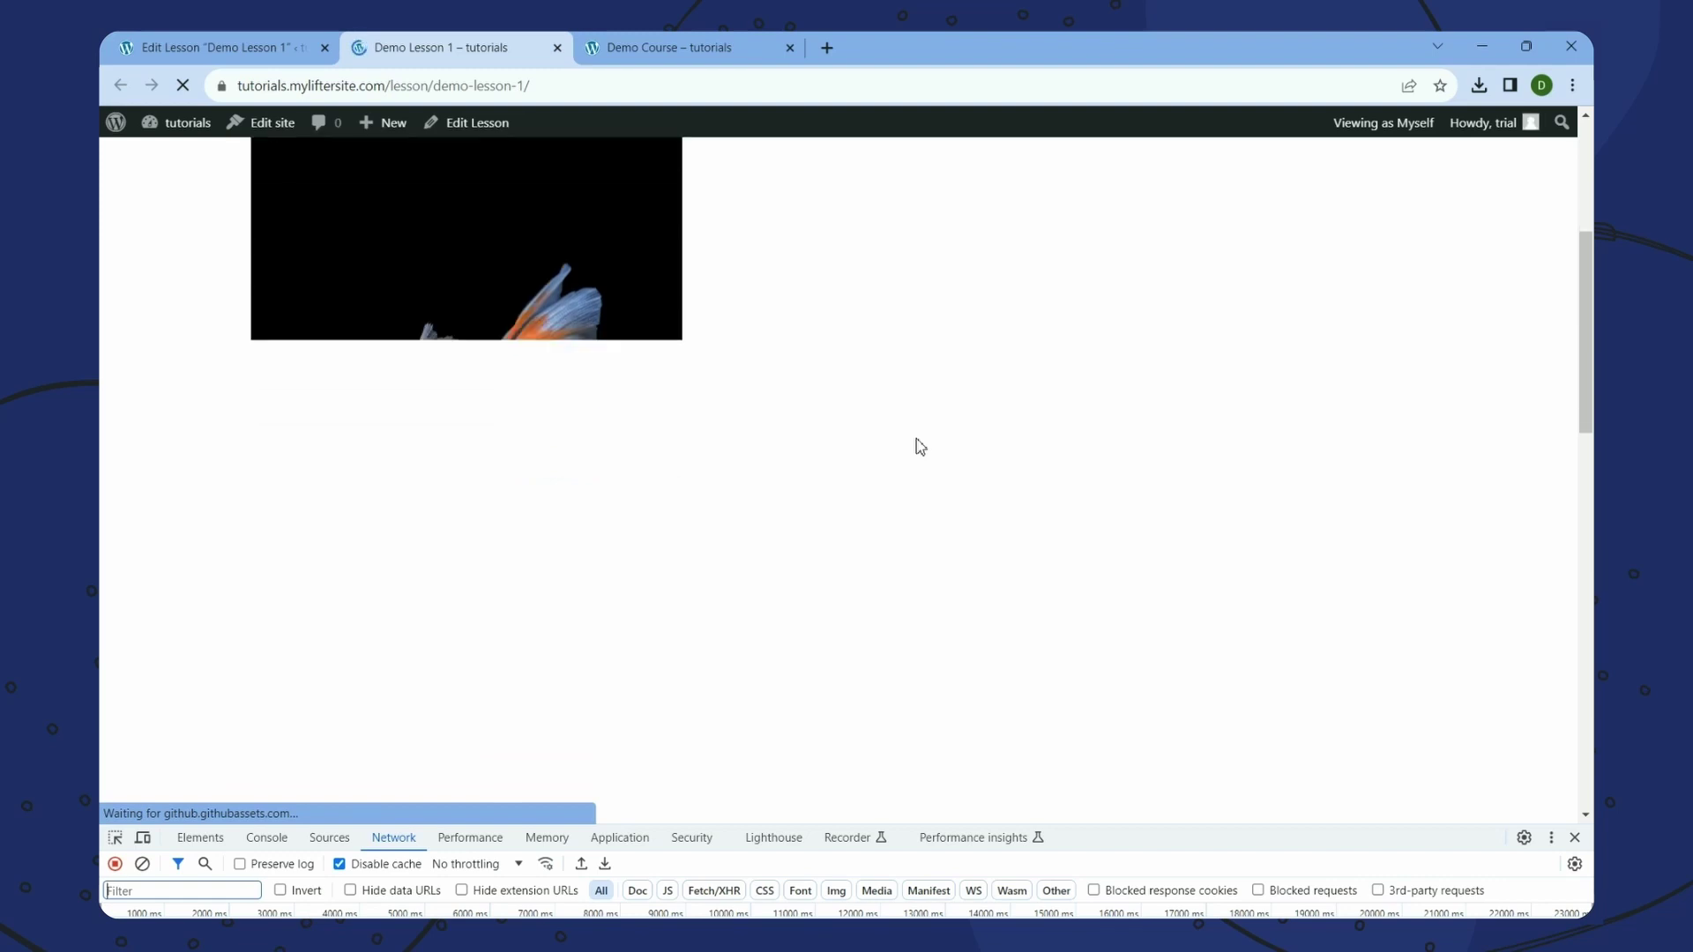
pyautogui.click(264, 47)
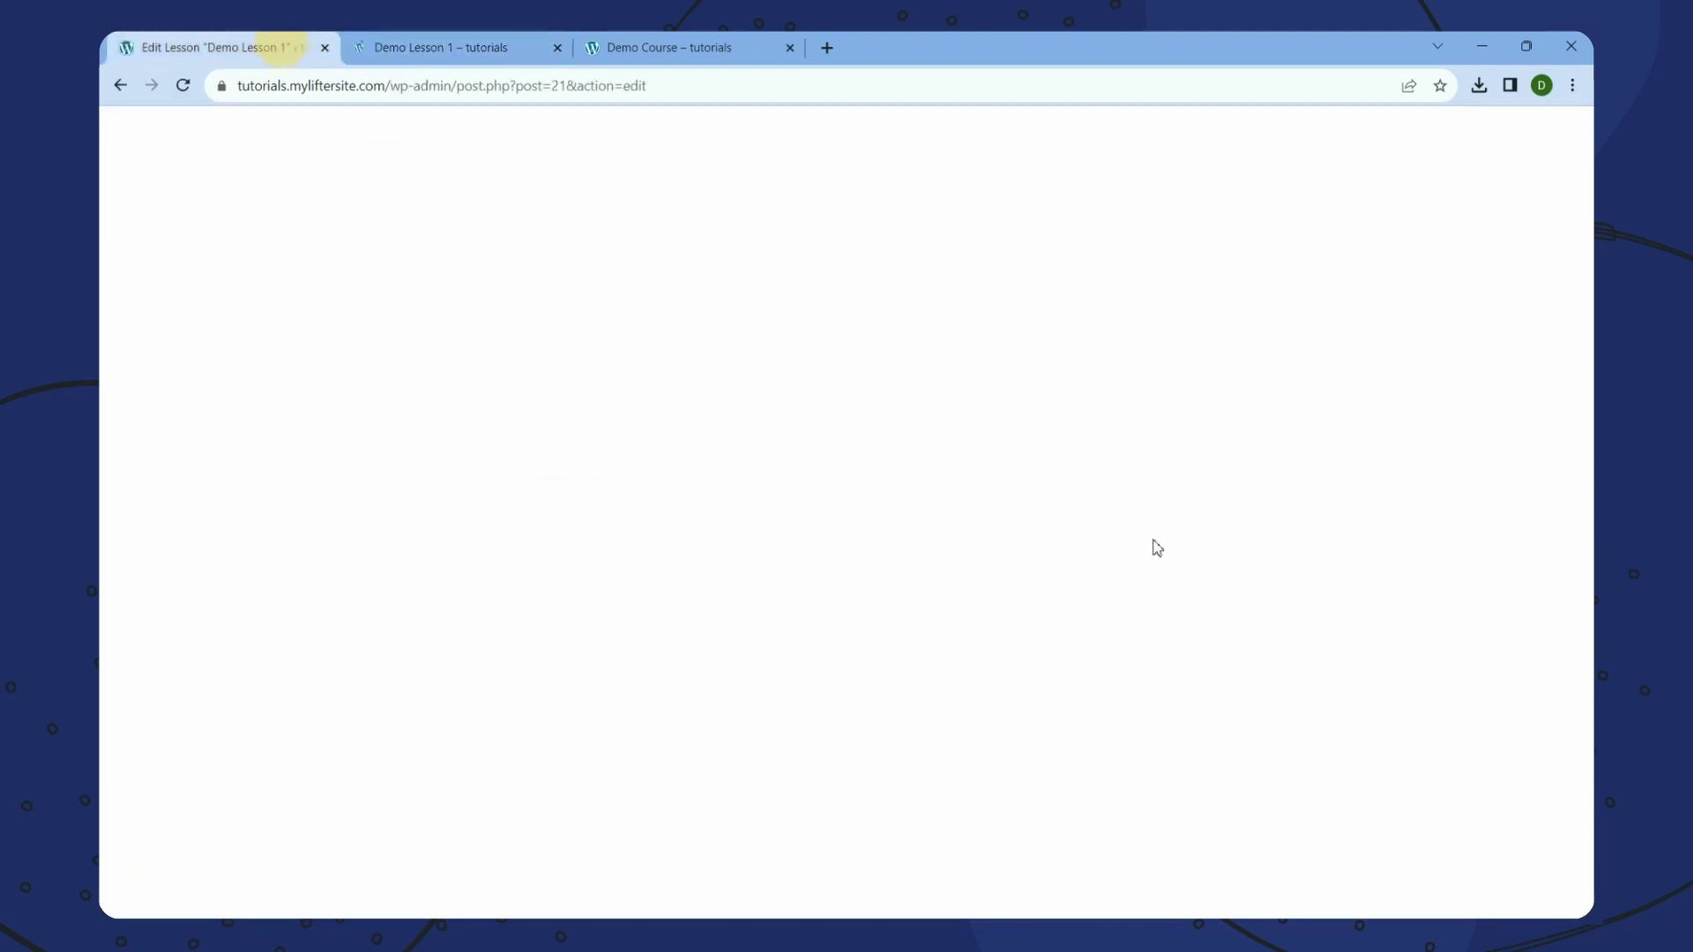
pyautogui.click(457, 44)
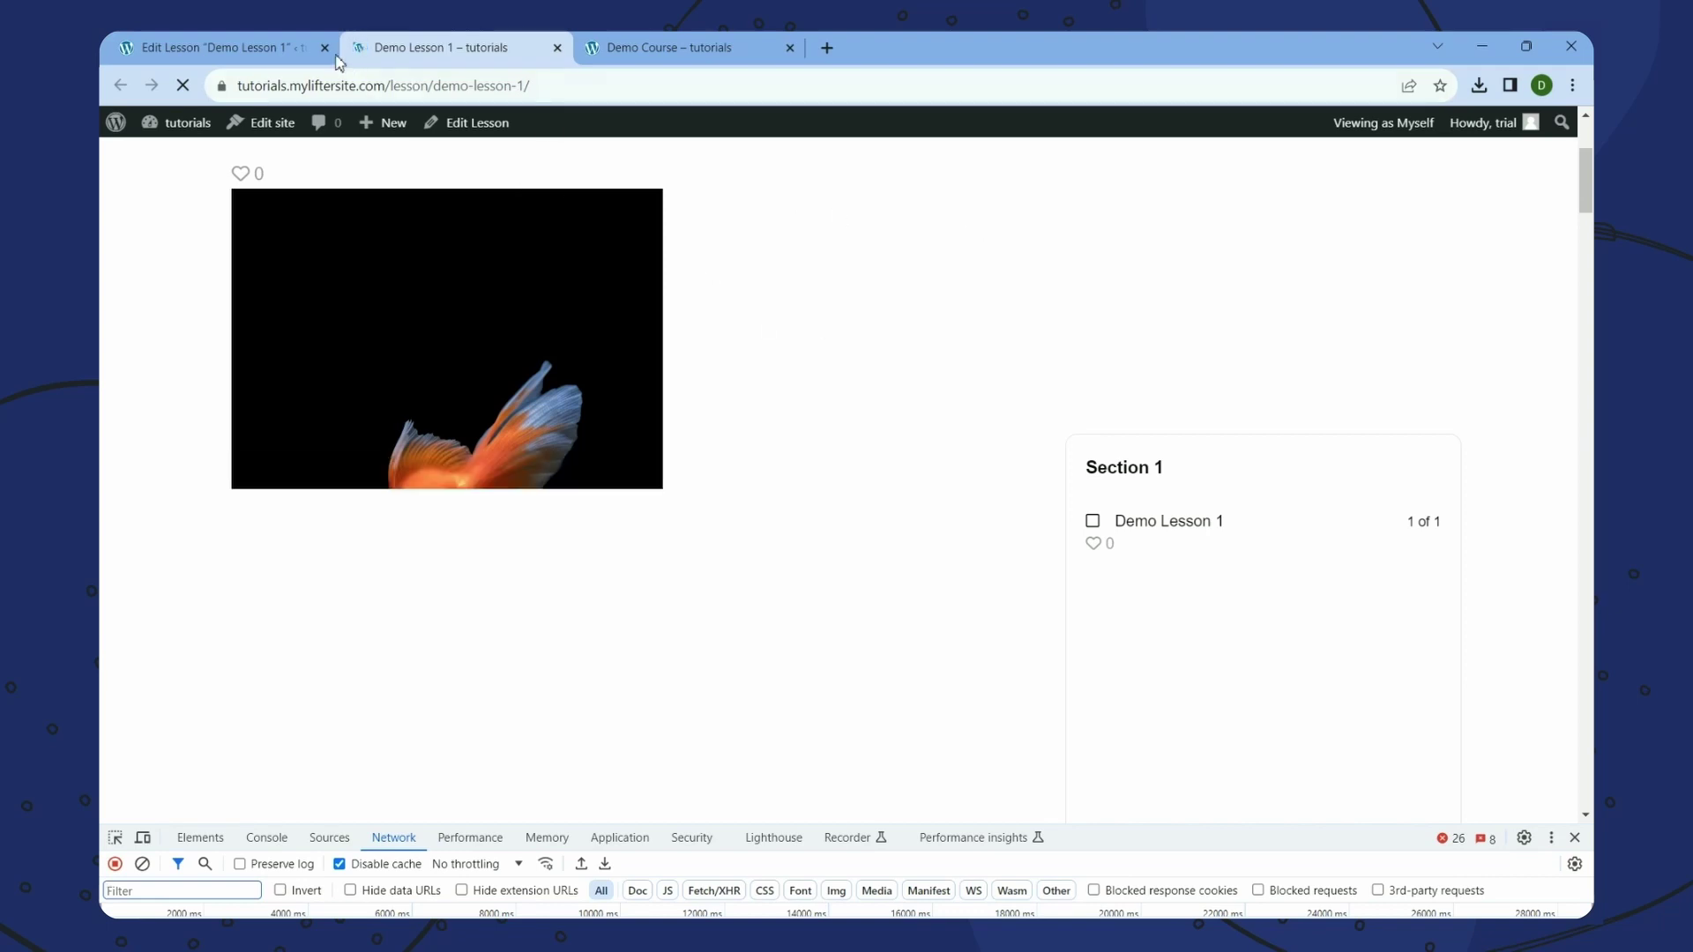
pyautogui.click(264, 49)
pyautogui.hotkey('ctrl', 's')
pyautogui.scroll(-1, 852, 302)
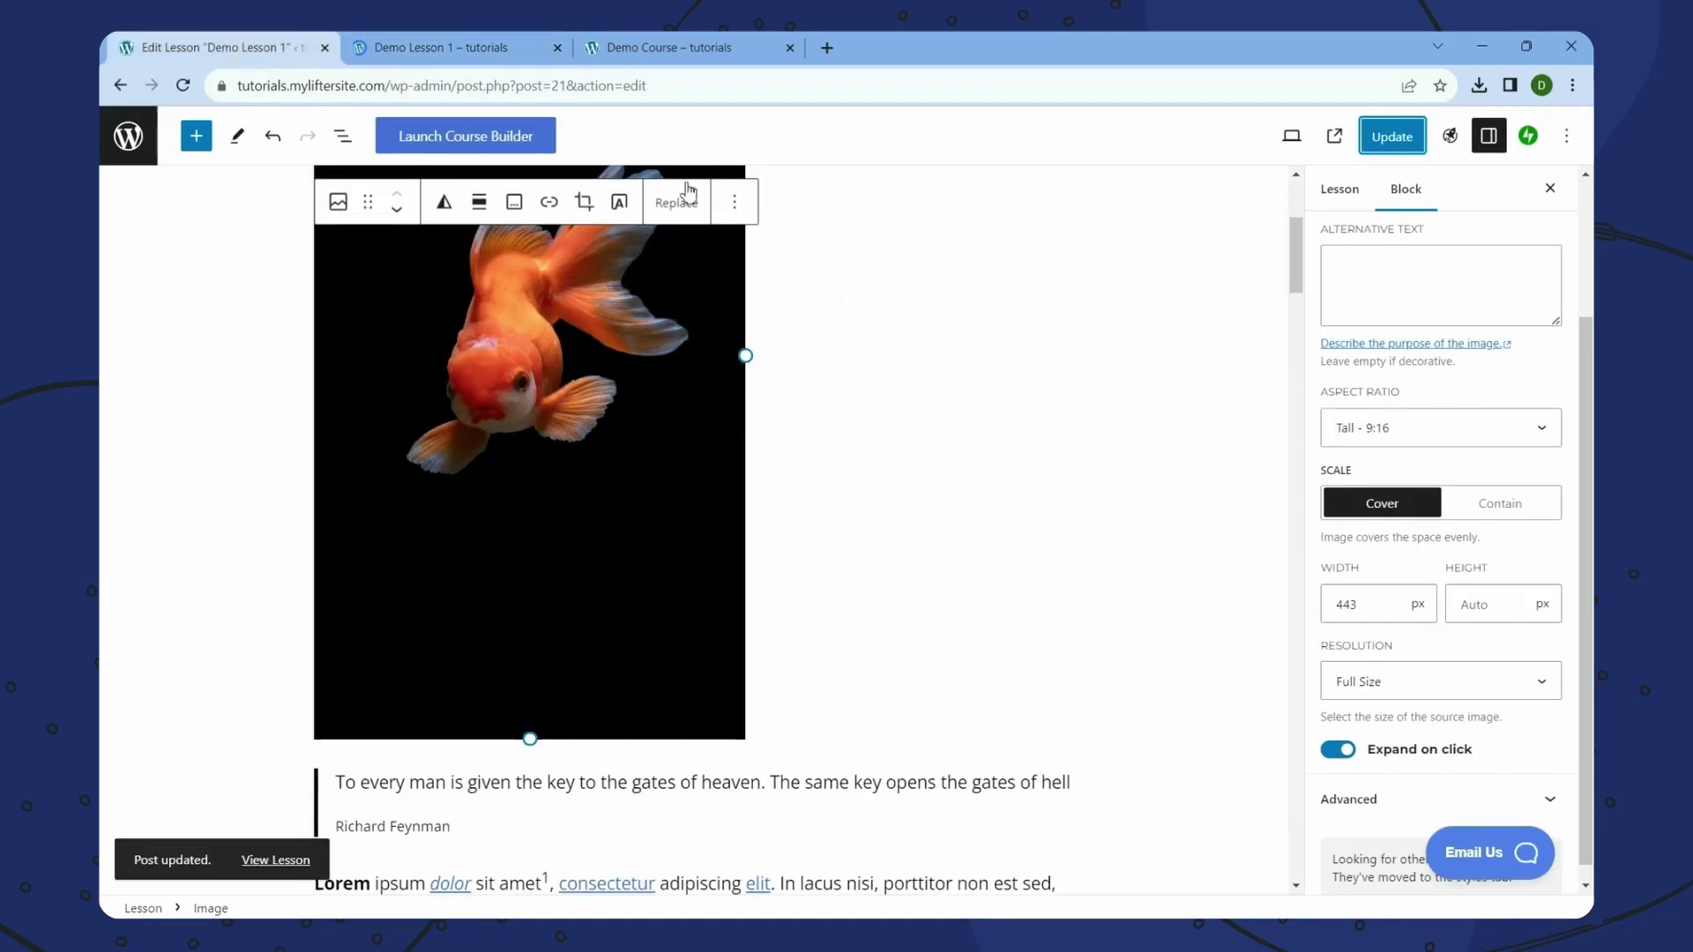
pyautogui.click(445, 48)
pyautogui.scroll(-2, 997, 457)
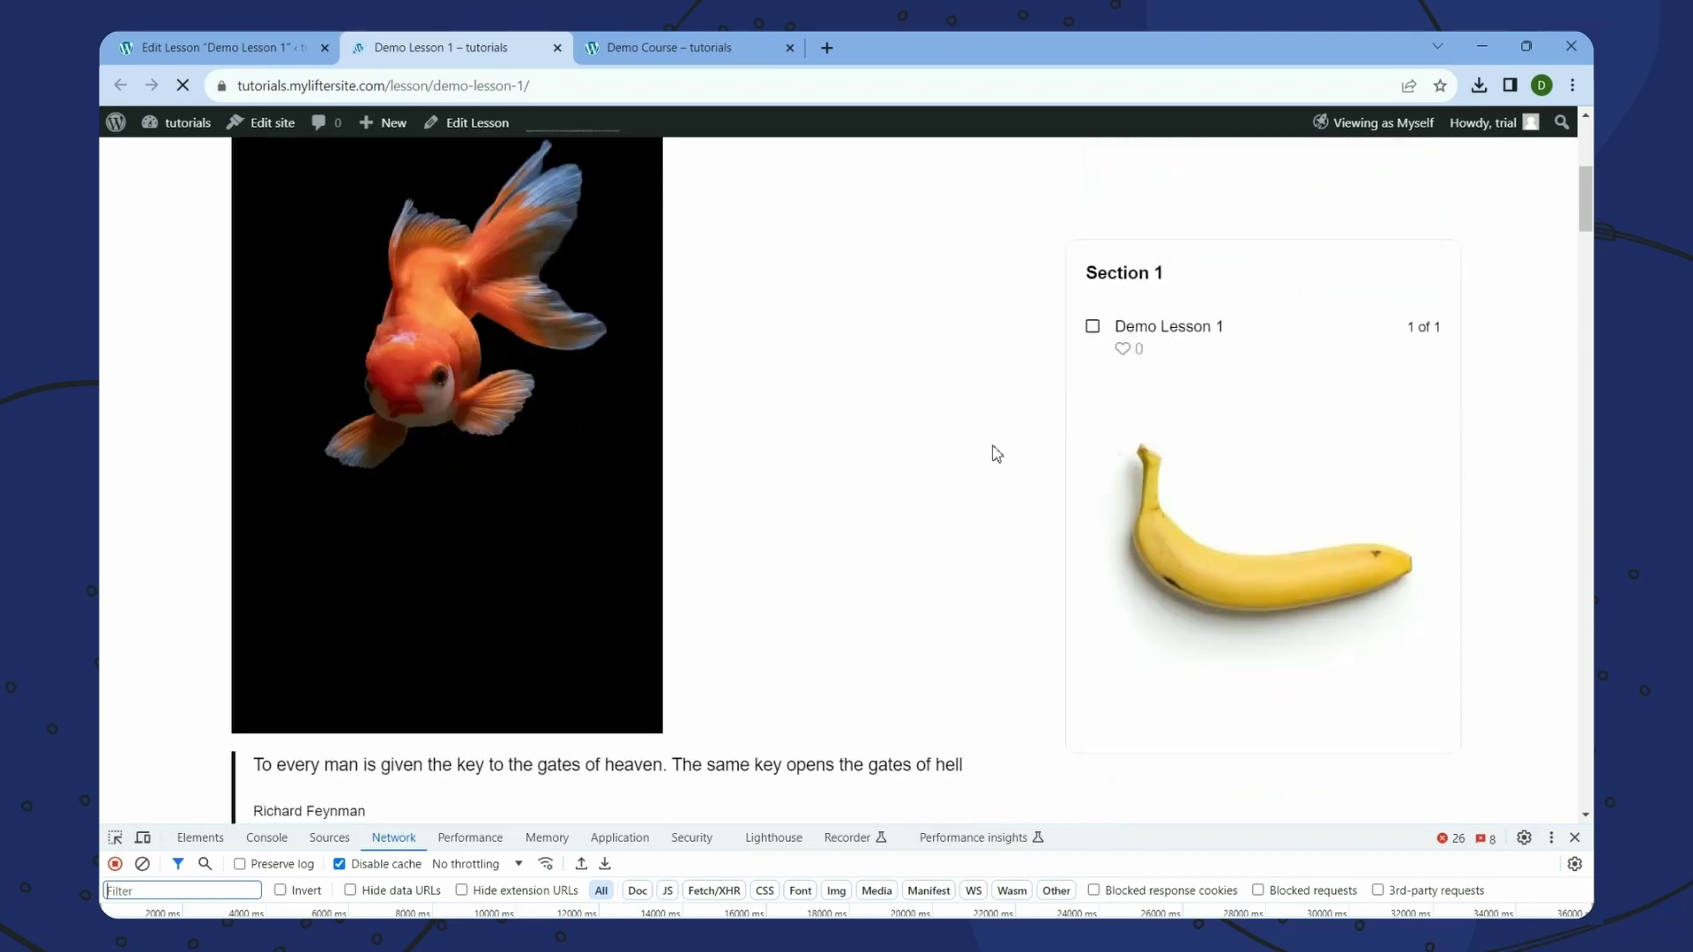
pyautogui.scroll(-2, 997, 454)
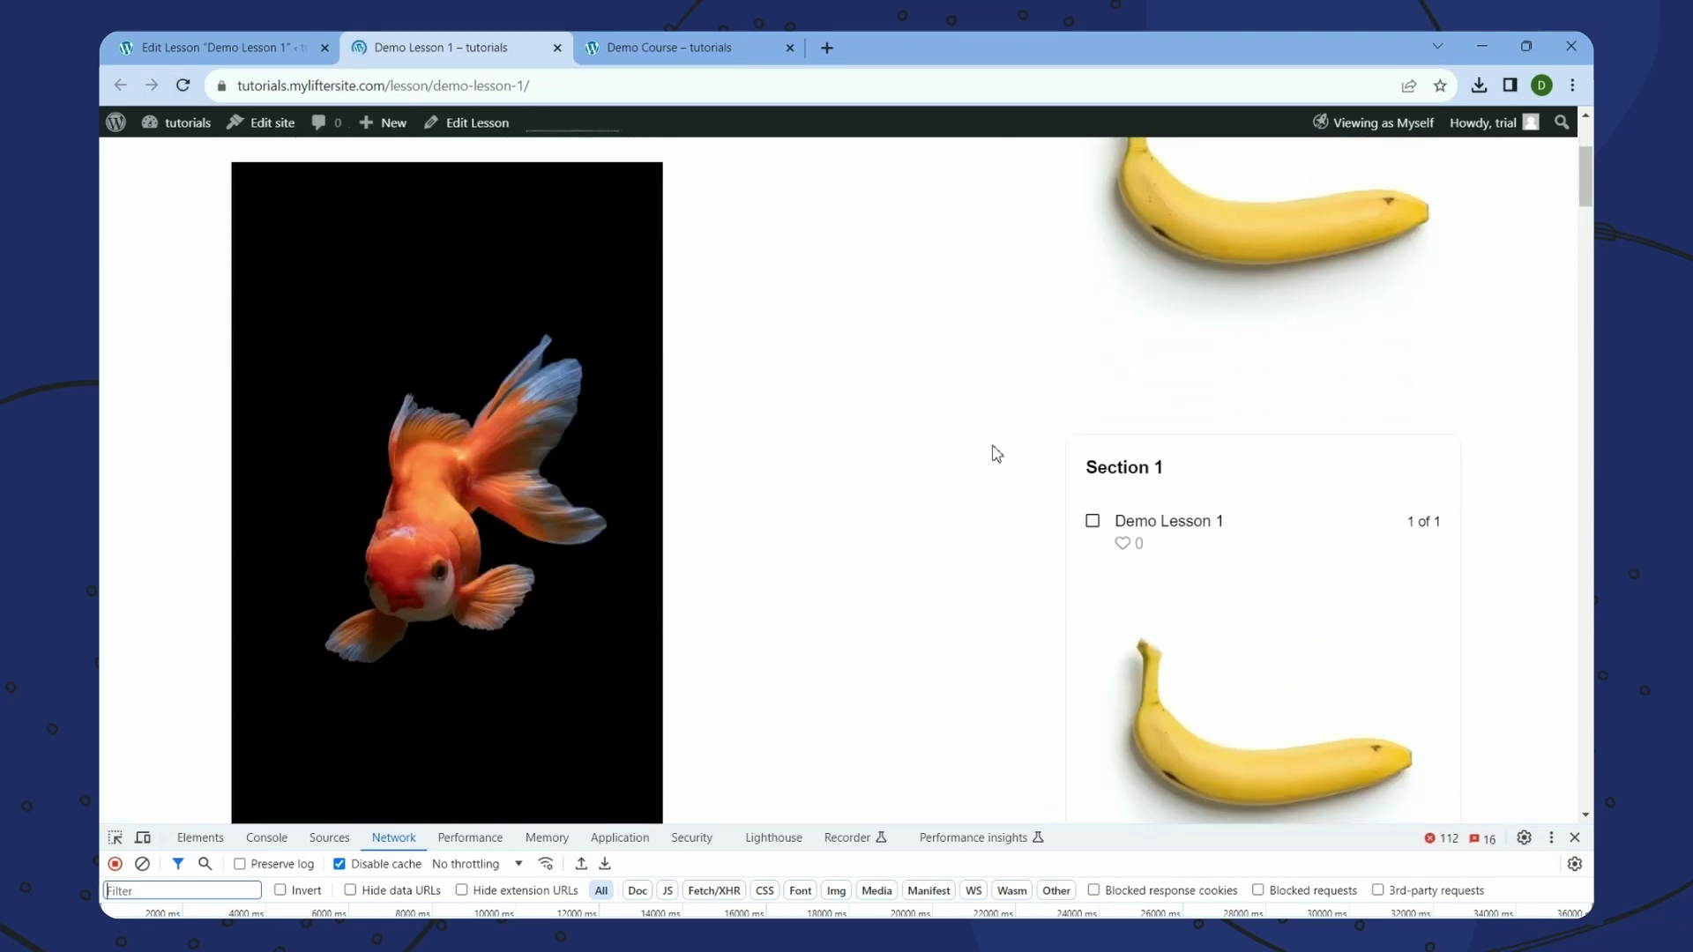
pyautogui.click(268, 50)
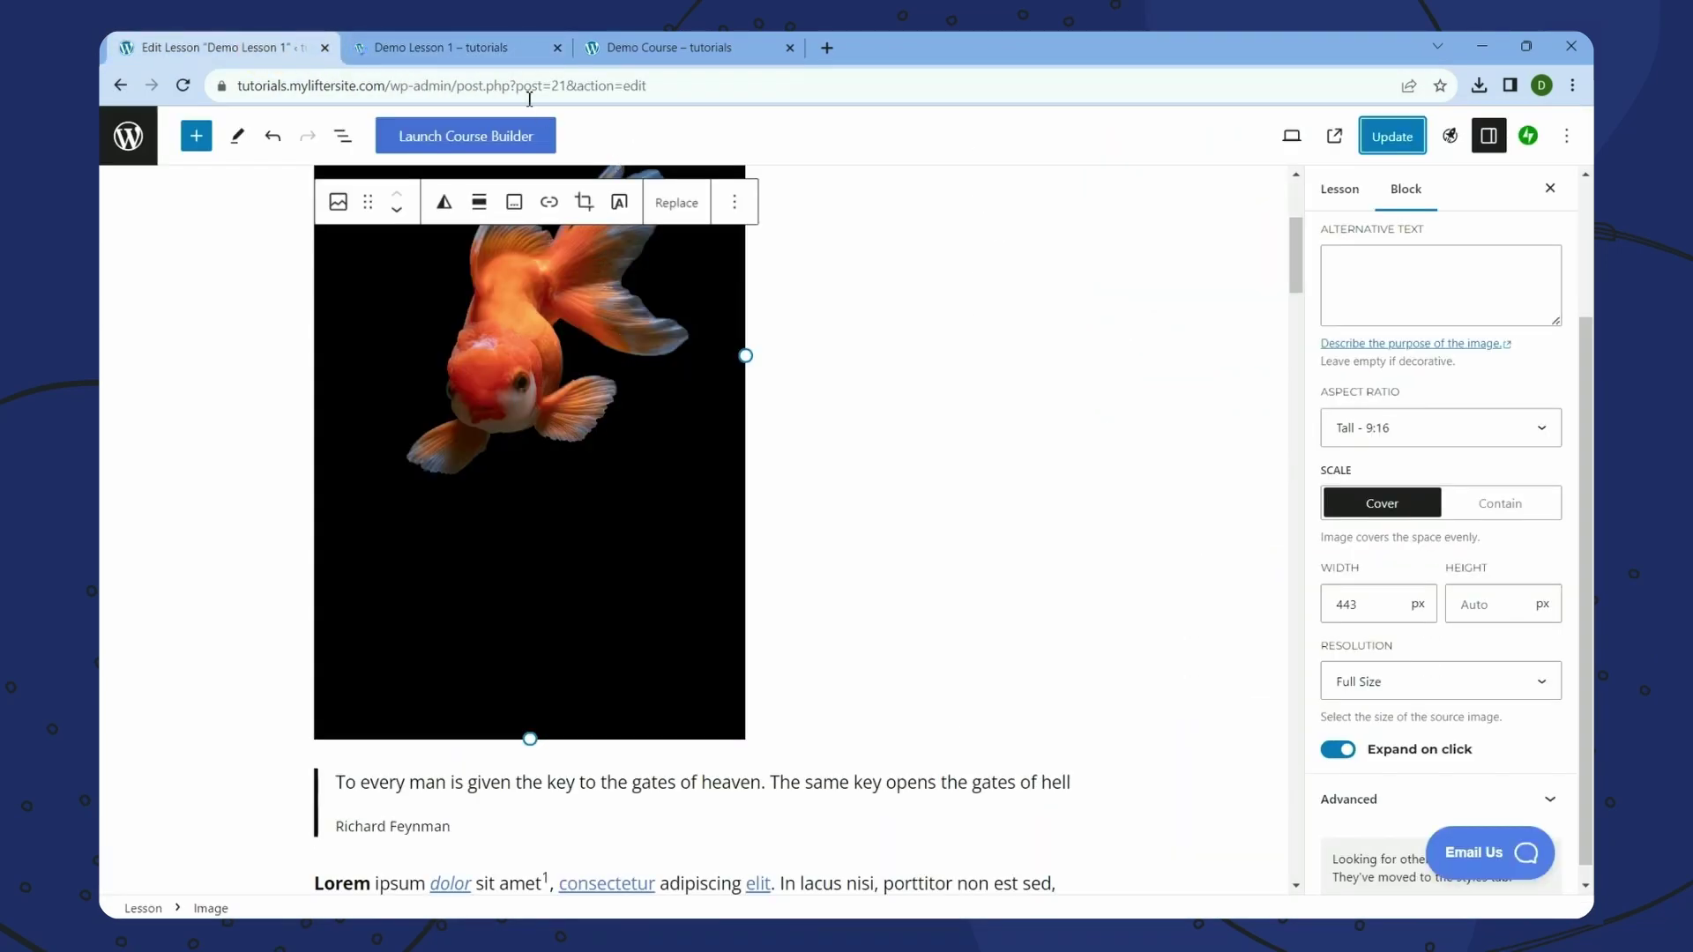
pyautogui.click(469, 47)
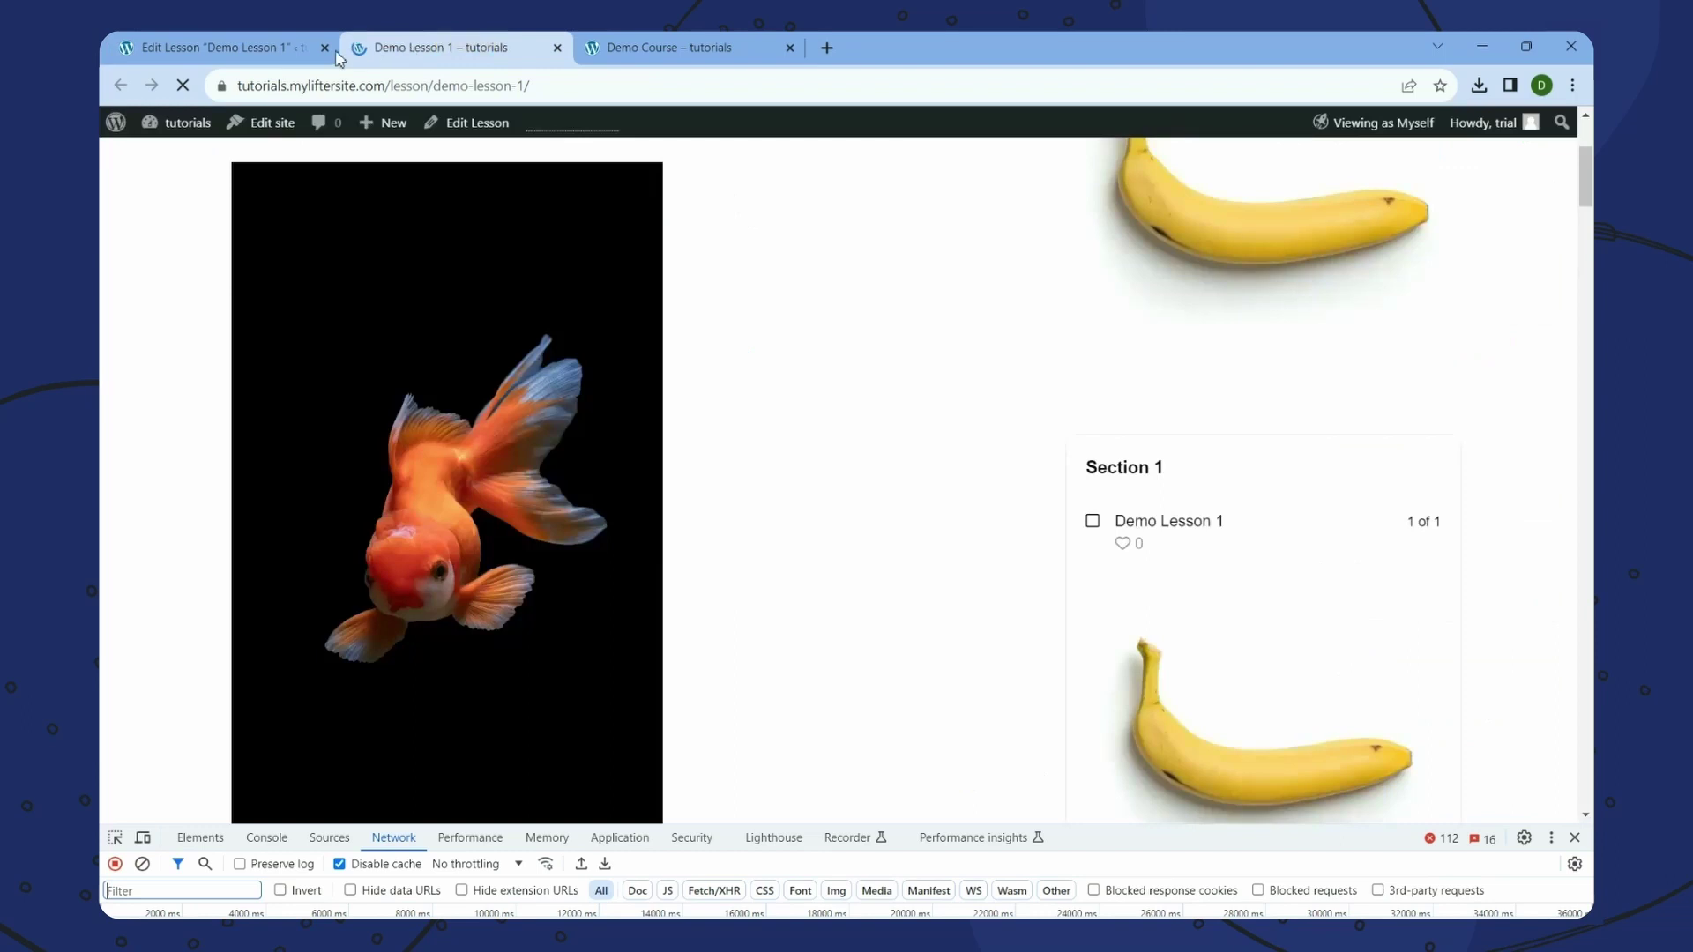
pyautogui.click(1569, 836)
# - Replace the goldfish in the lesson's Image block with the yellow banana from the media library and set its aspect ratio to Original
pyautogui.click(262, 52)
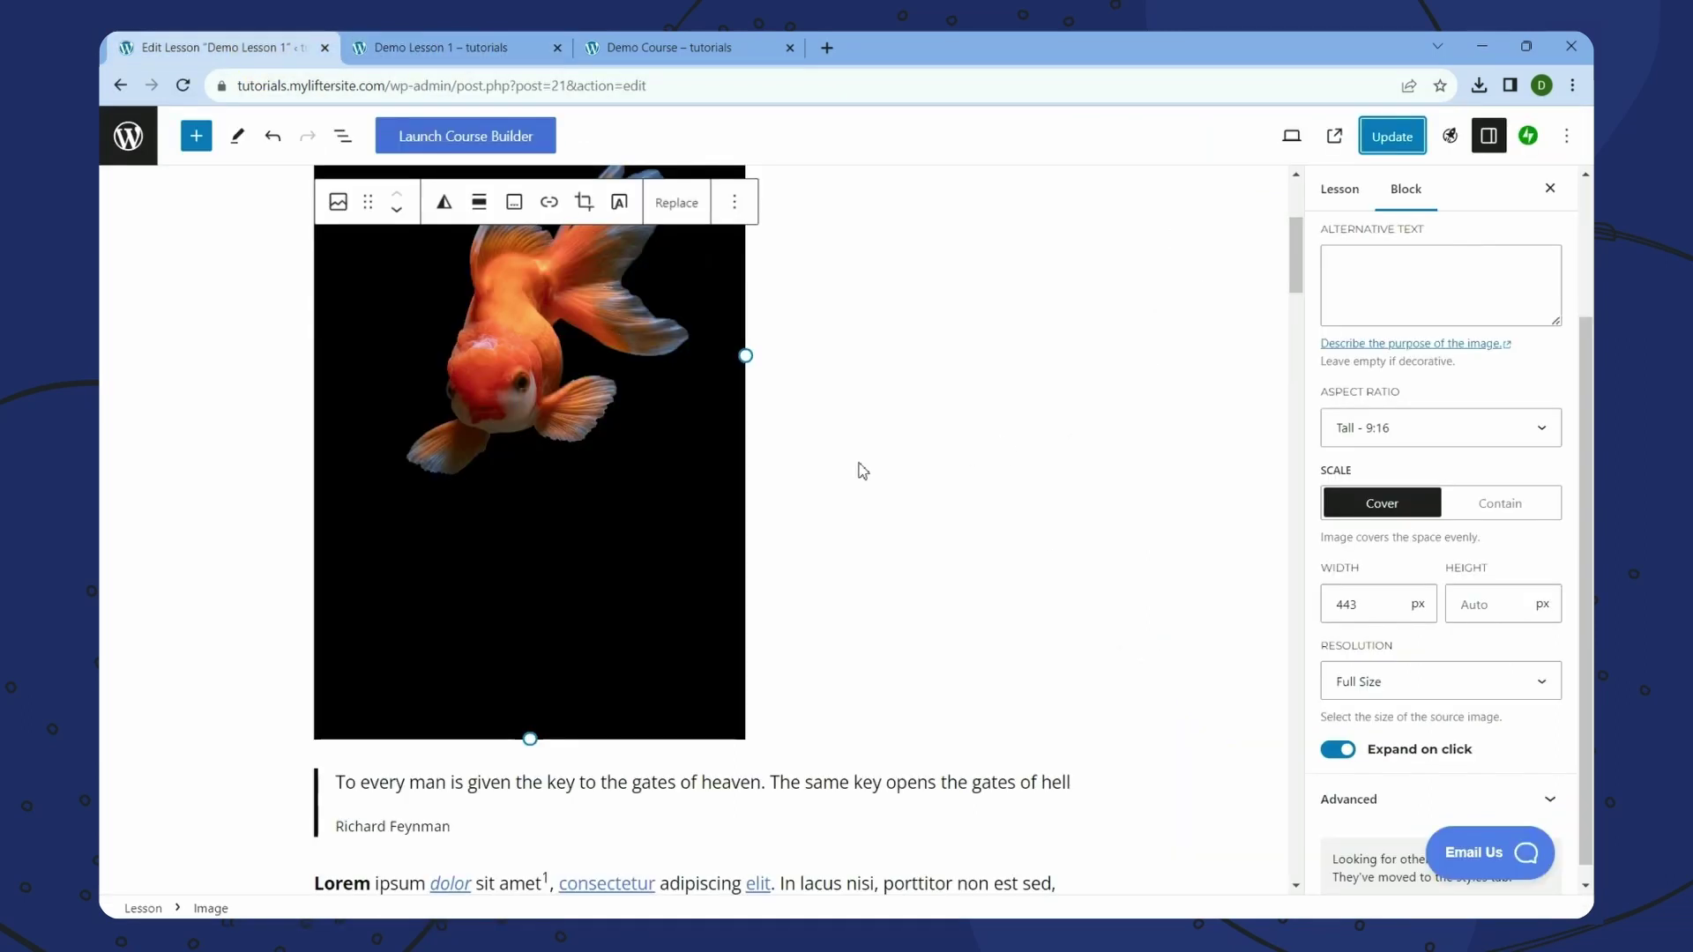
pyautogui.click(677, 202)
pyautogui.click(732, 264)
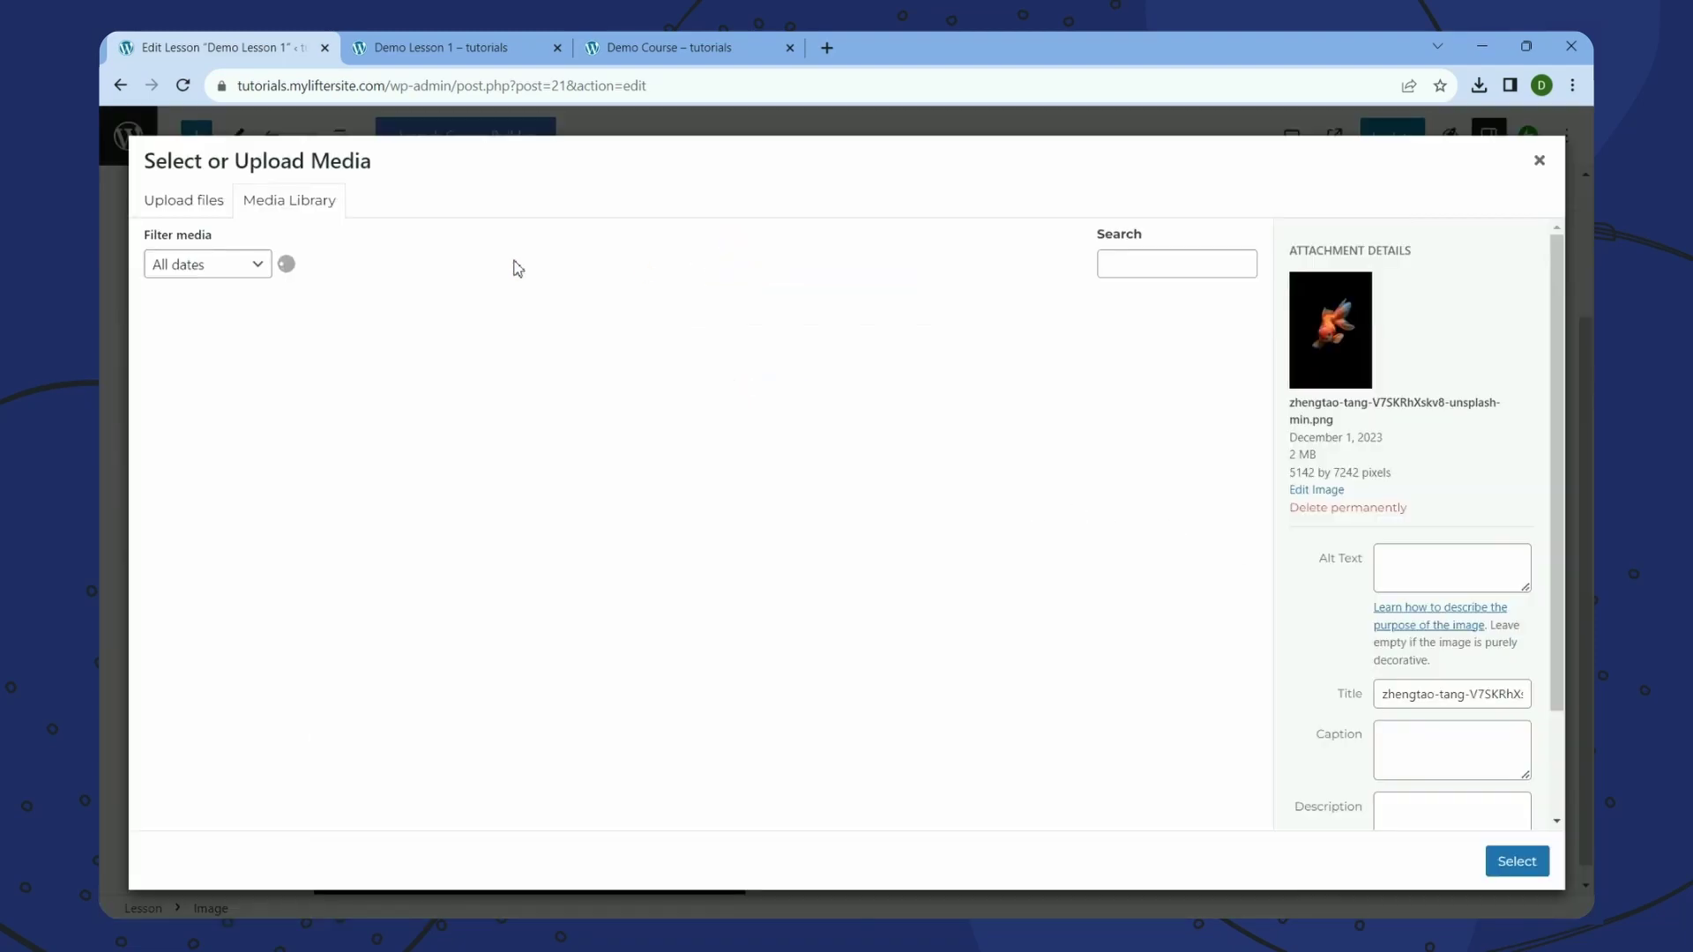
pyautogui.click(804, 368)
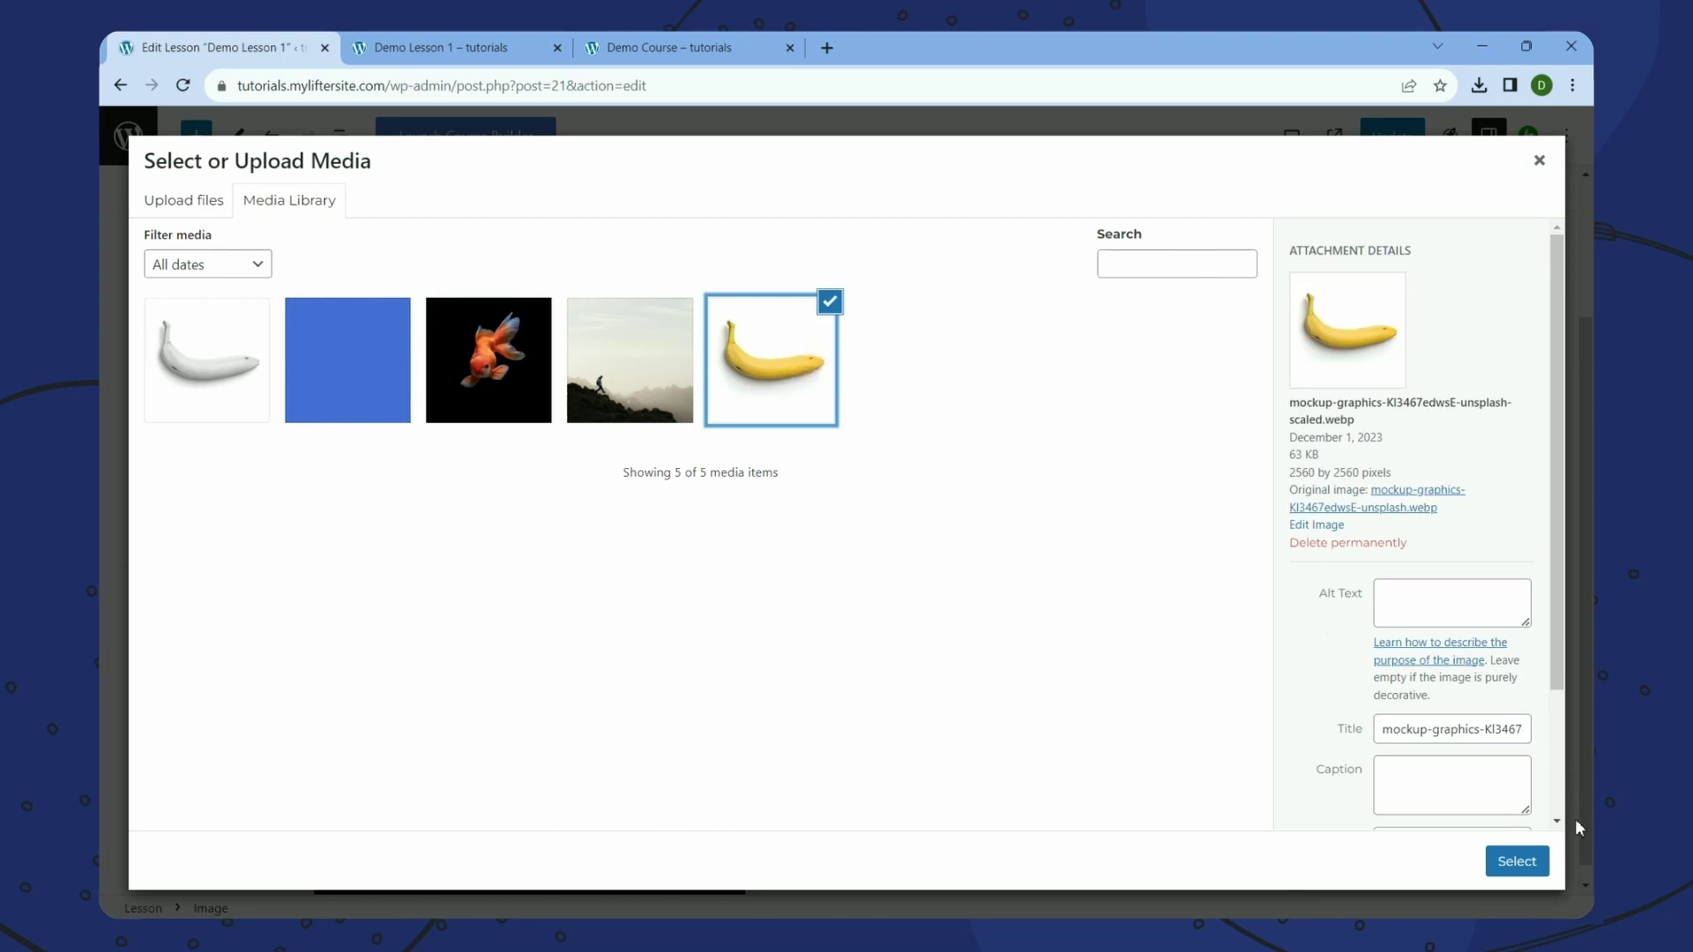
pyautogui.click(1523, 864)
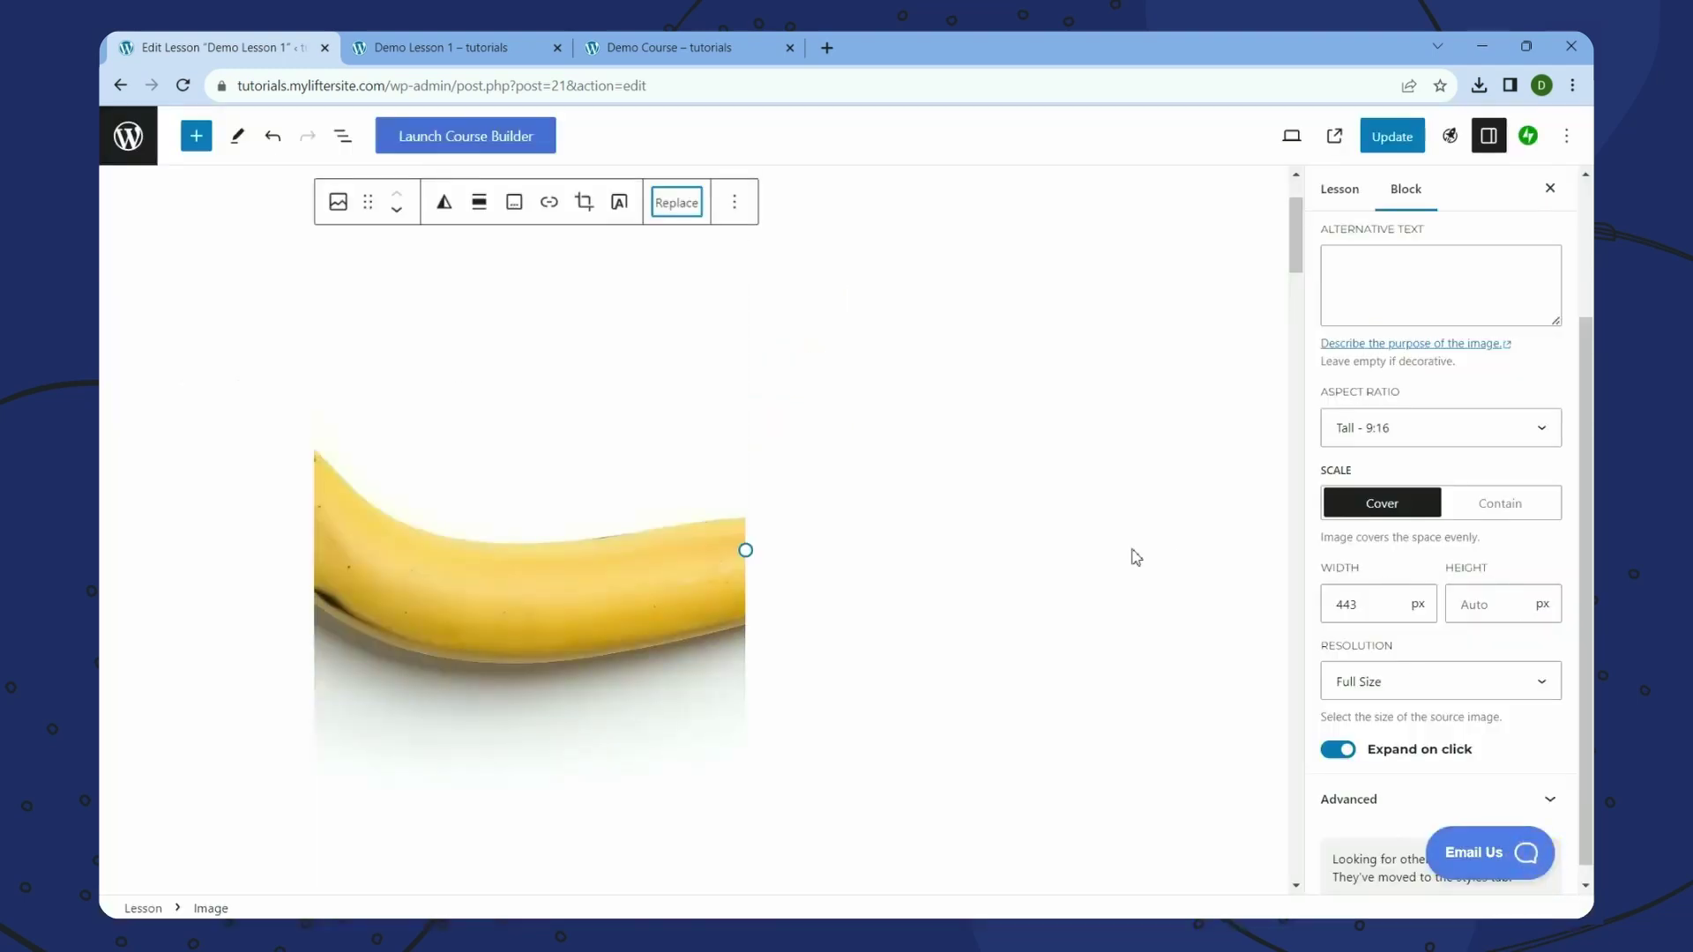
pyautogui.click(1481, 439)
pyautogui.click(1432, 455)
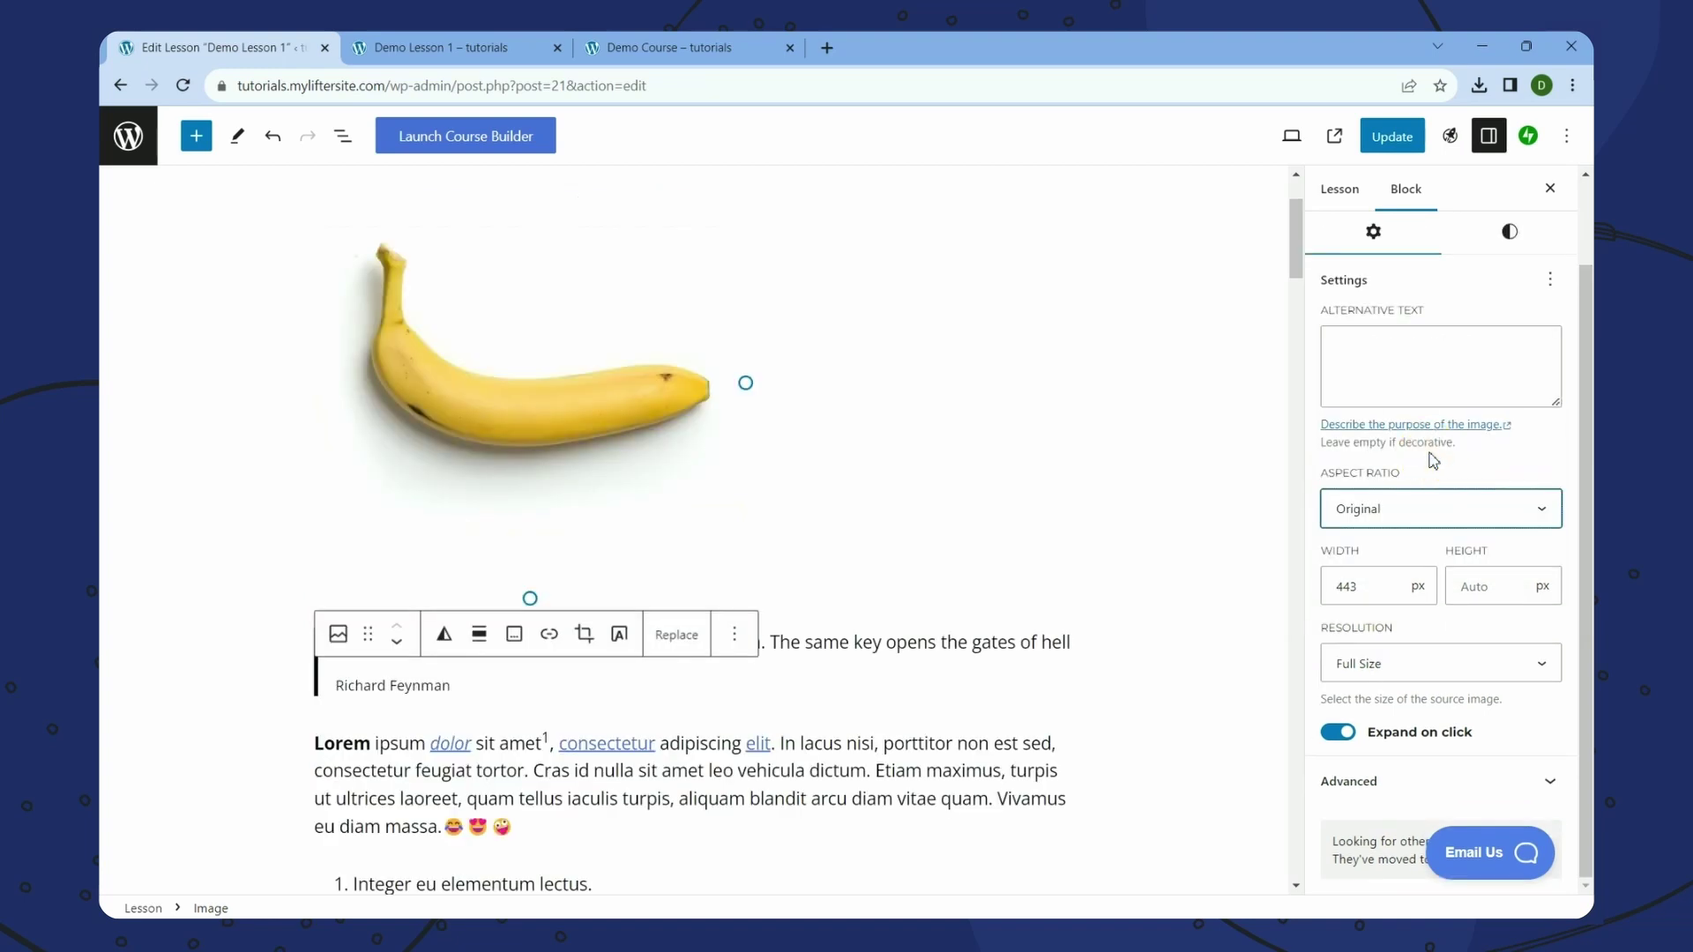
# - Enlarge the banana image to about 772 px wide and align it to the center
pyautogui.moveTo(745, 383); pyautogui.dragTo(1065, 453)
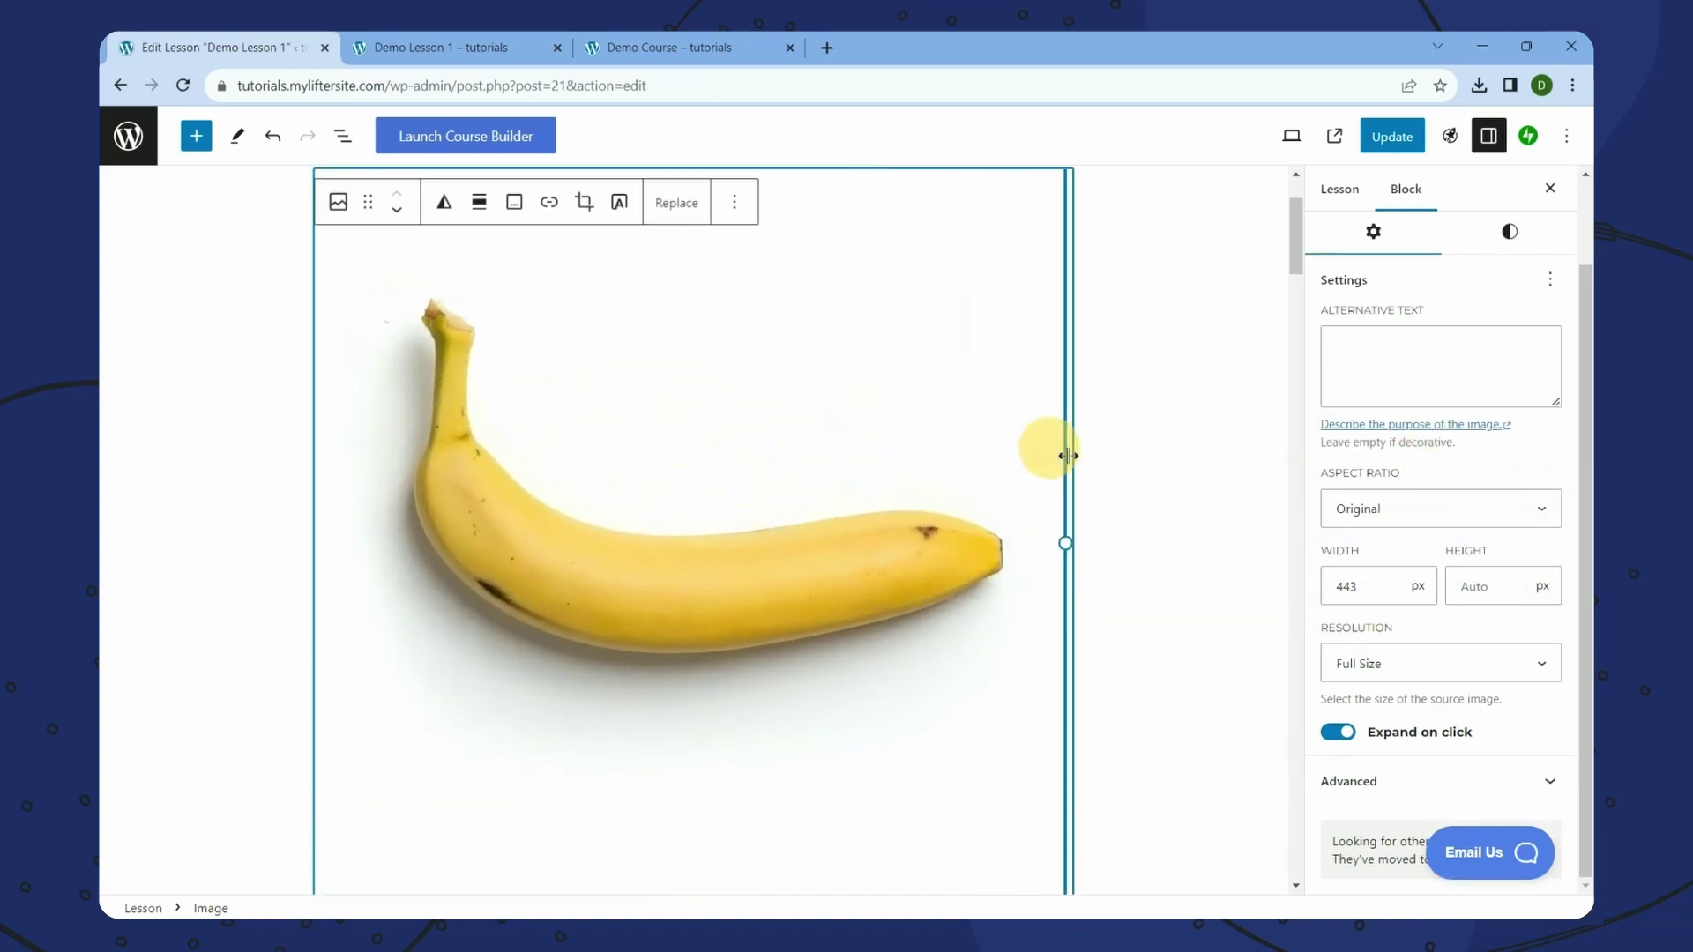
pyautogui.click(481, 203)
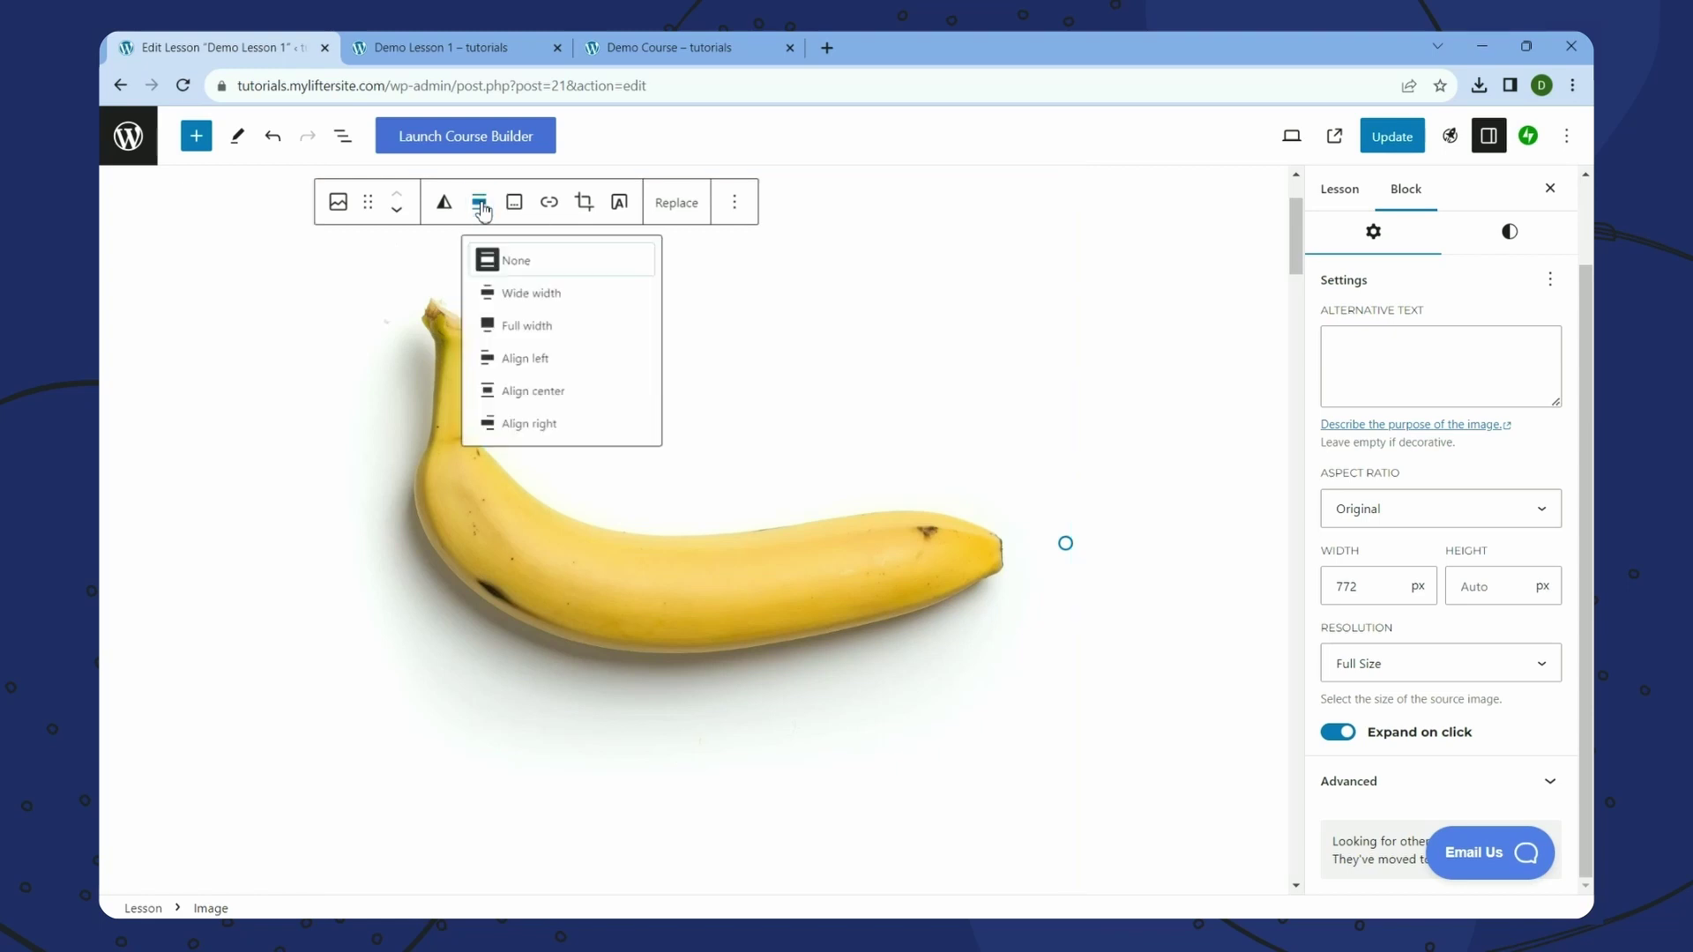
pyautogui.click(534, 401)
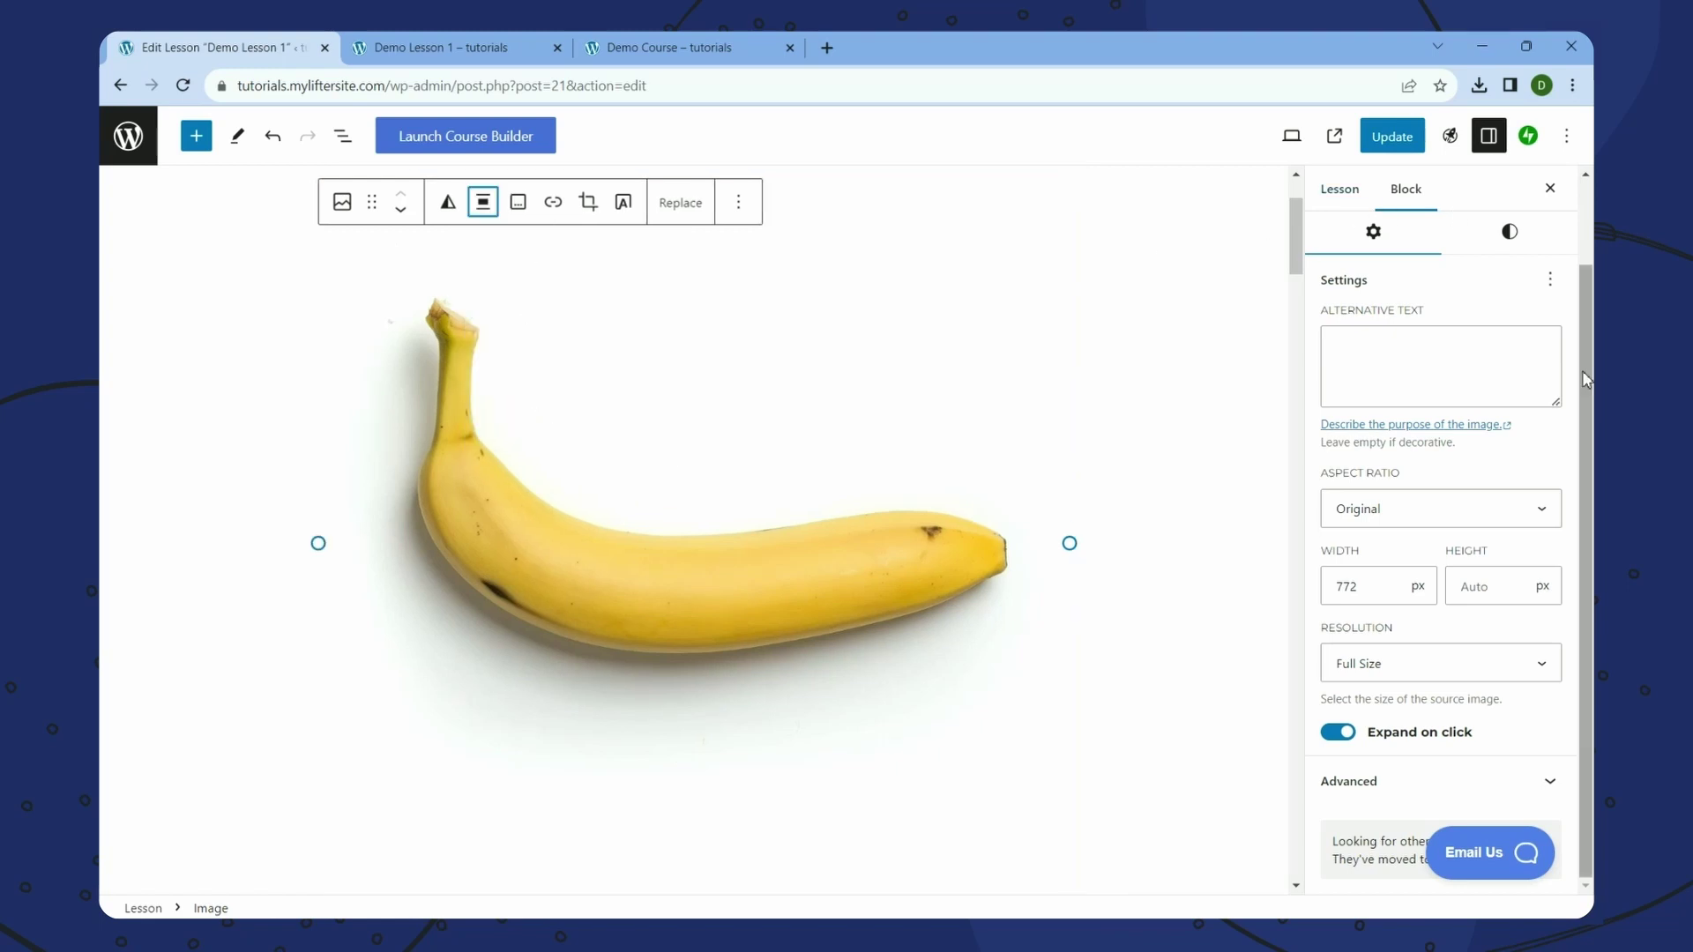
# - Apply a duotone filter to the banana image with black shadows and near-white FEFEFE highlights
pyautogui.click(1510, 234)
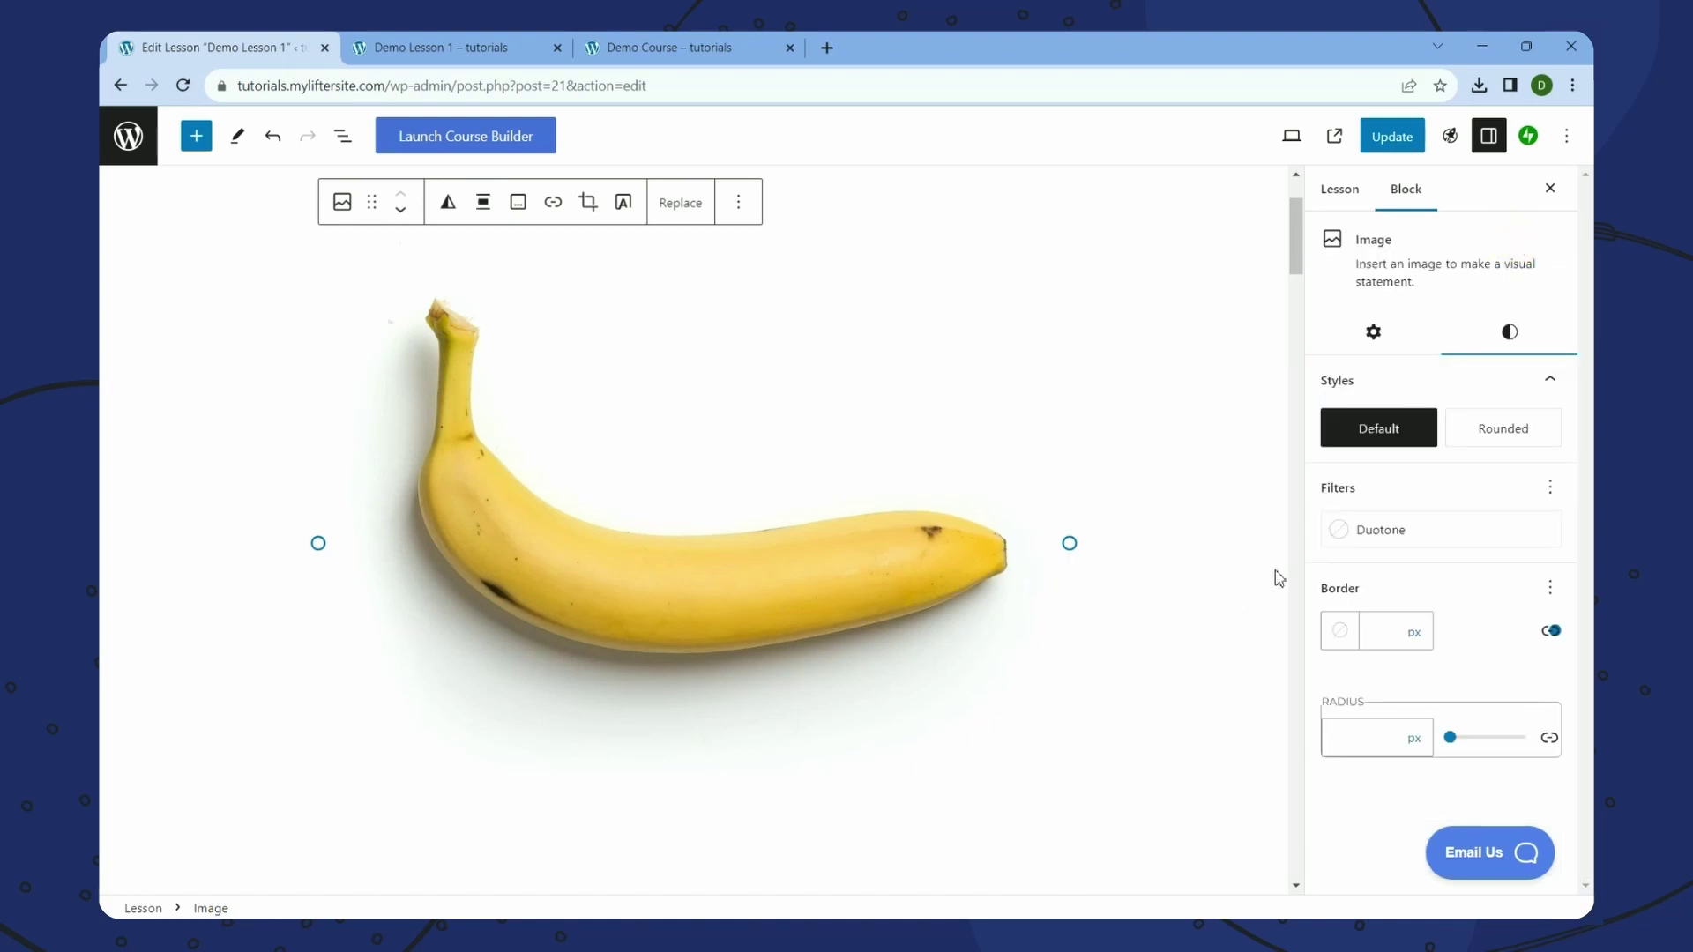
pyautogui.click(1340, 534)
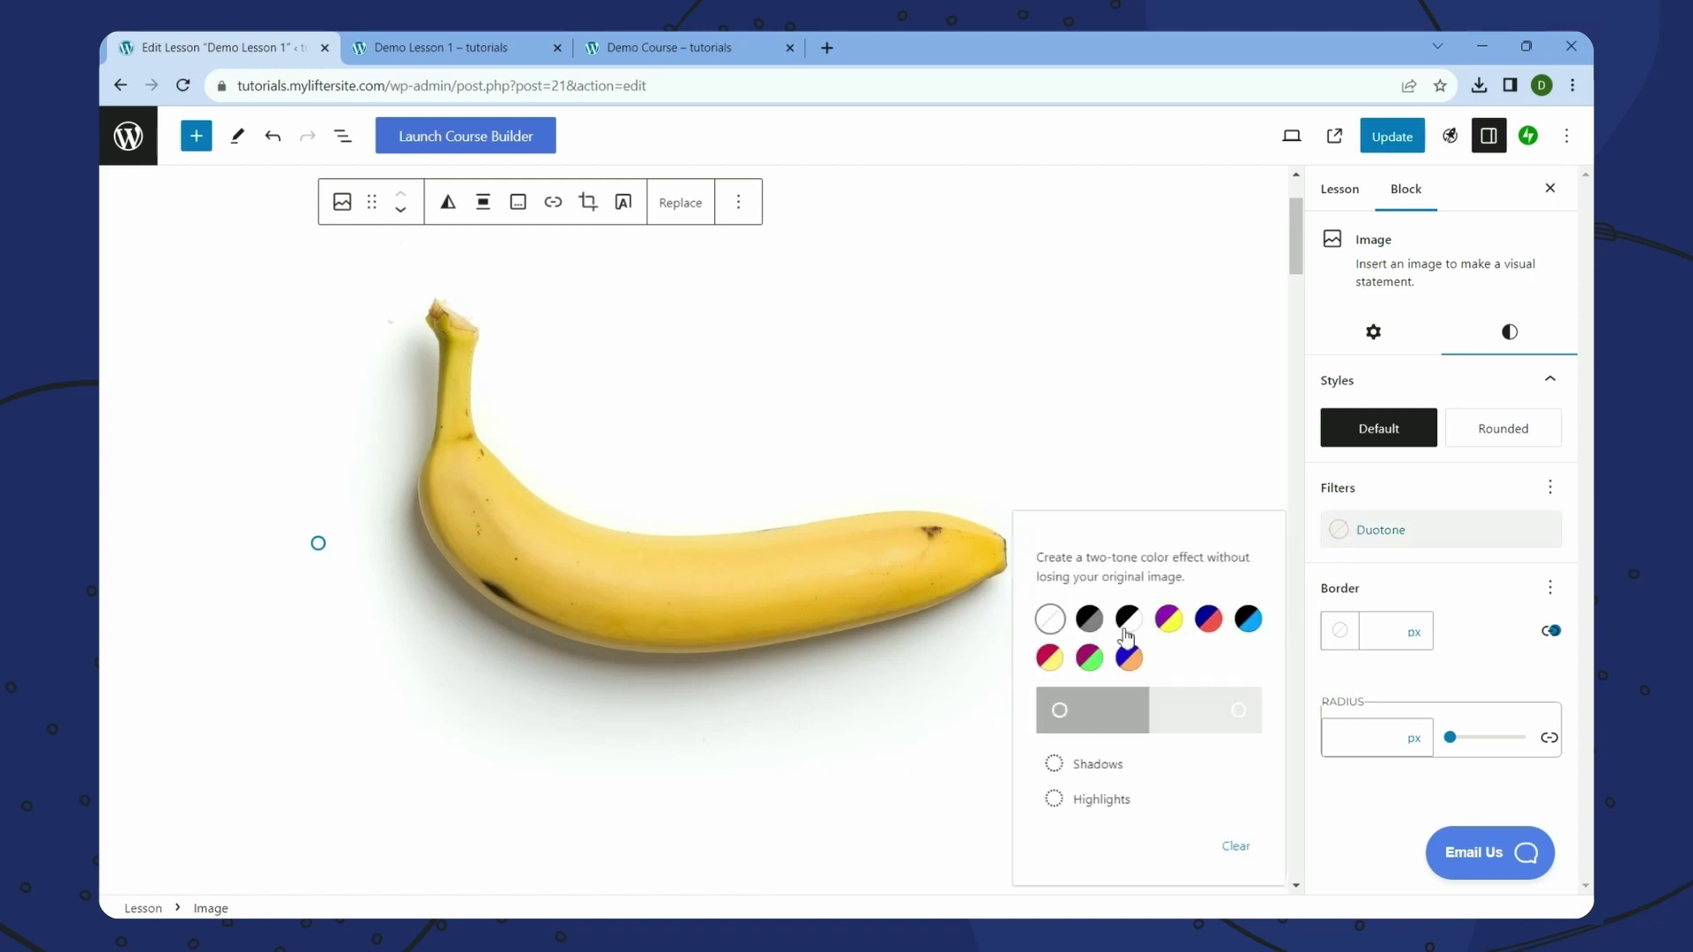
pyautogui.click(1090, 620)
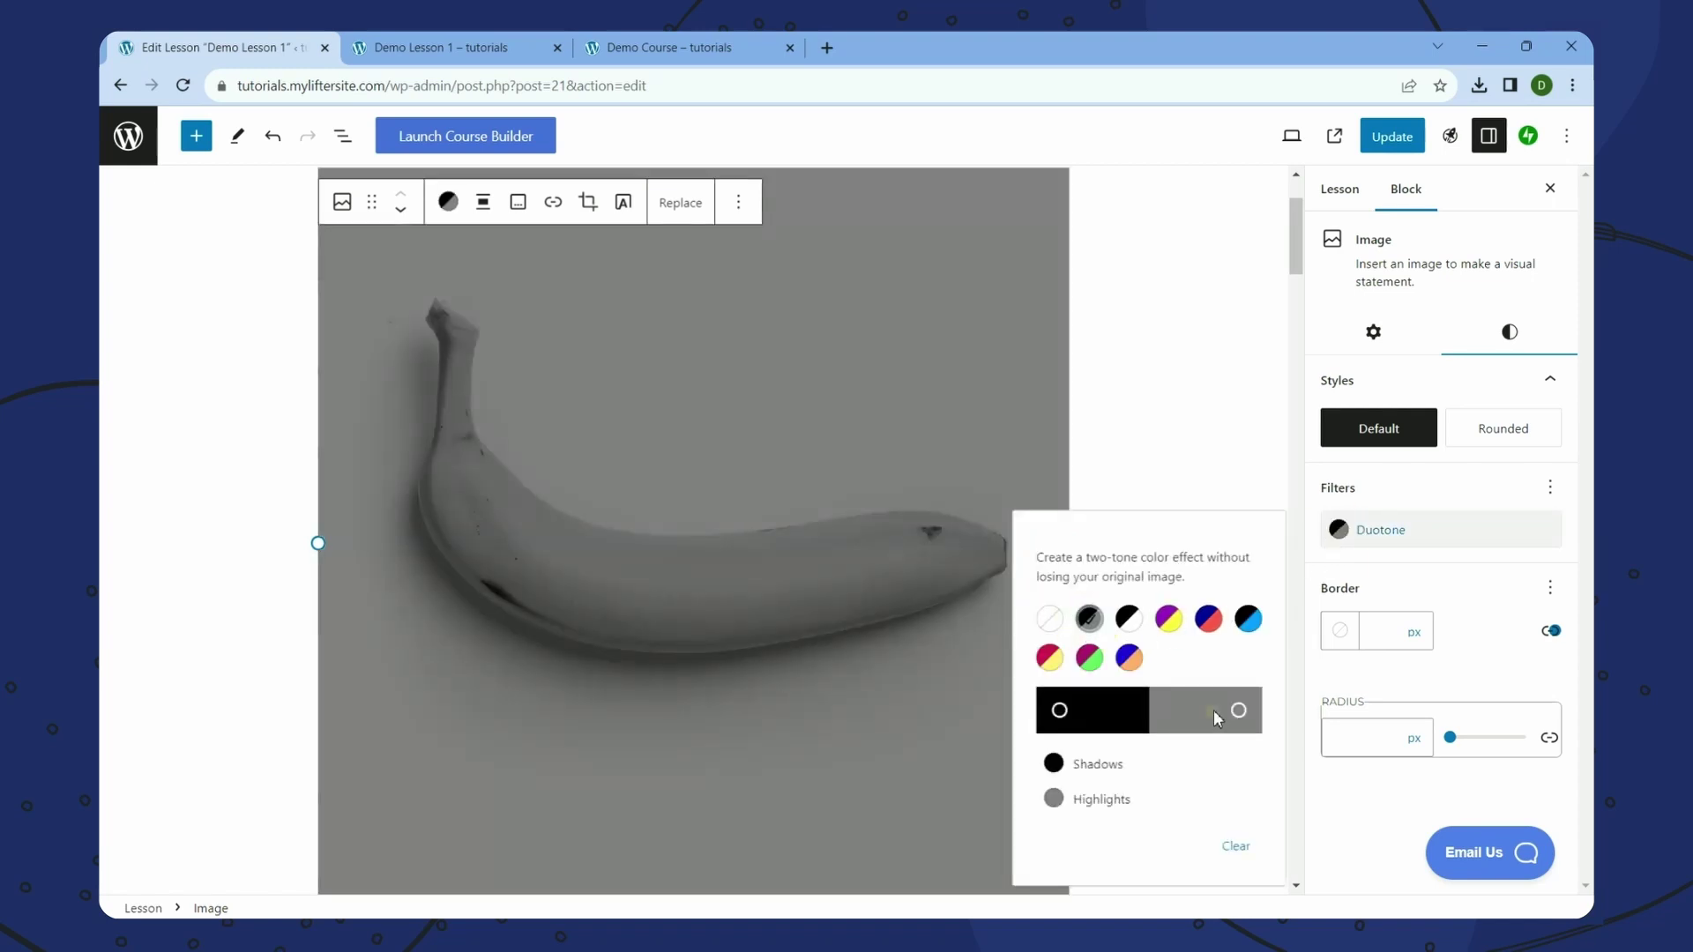
pyautogui.click(1239, 714)
pyautogui.moveTo(1164, 437); pyautogui.dragTo(1103, 300)
pyautogui.click(1259, 836)
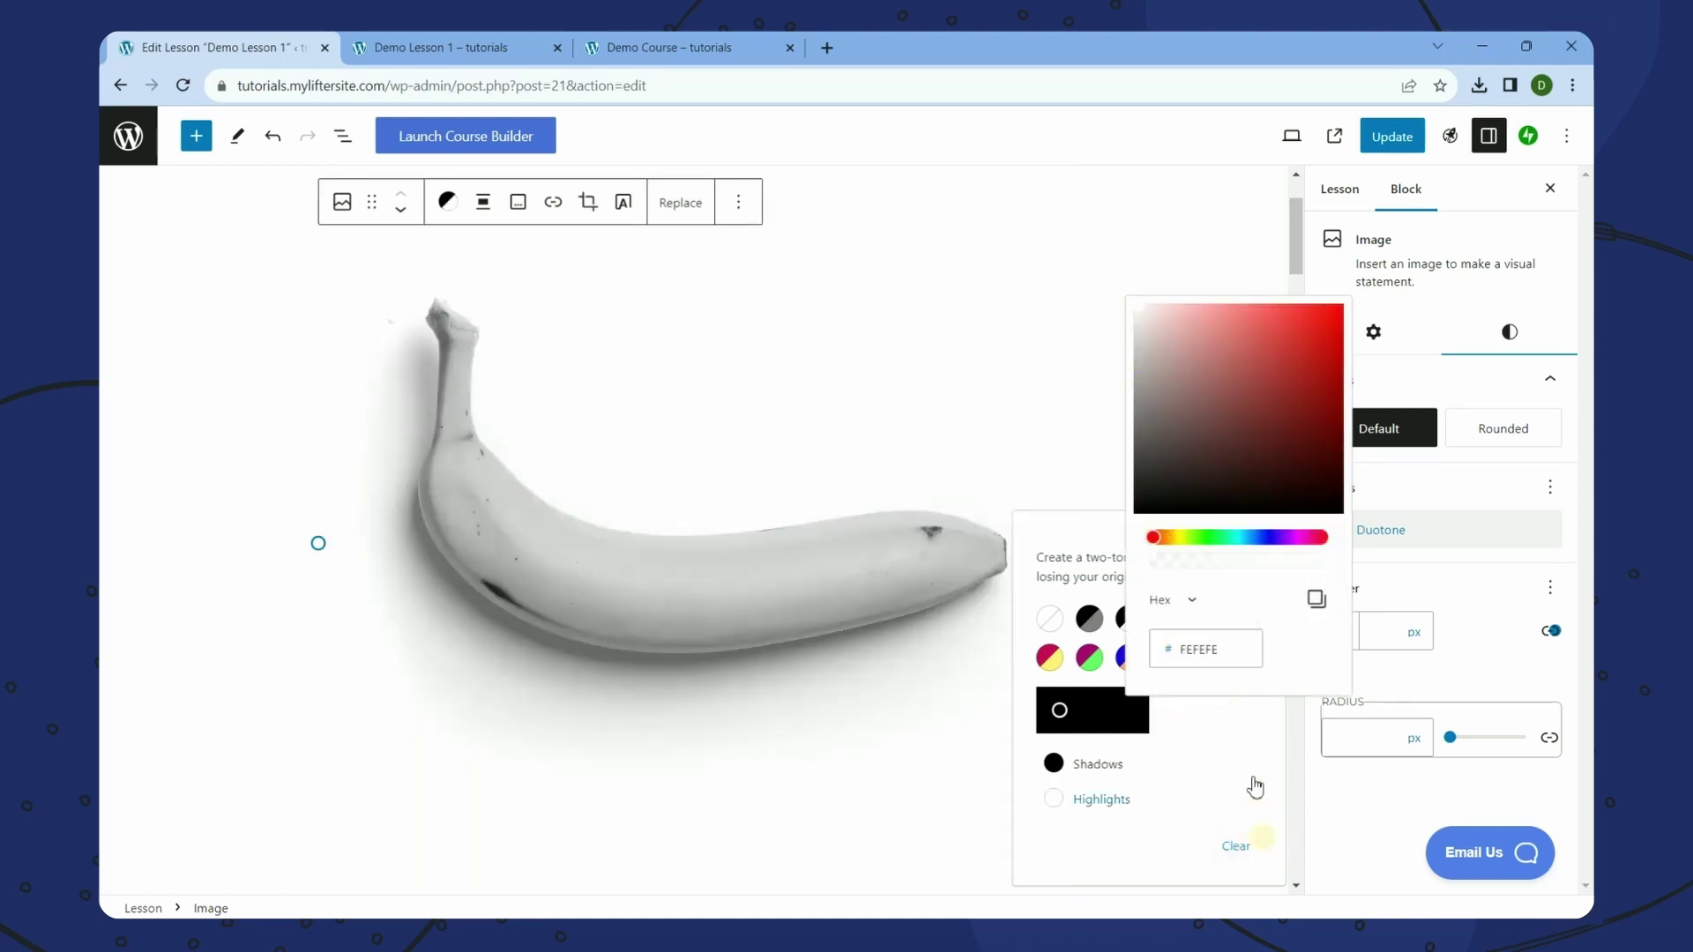
# - Update the lesson and check the duotone banana image on the reloaded Demo Lesson 1 page
pyautogui.click(1392, 136)
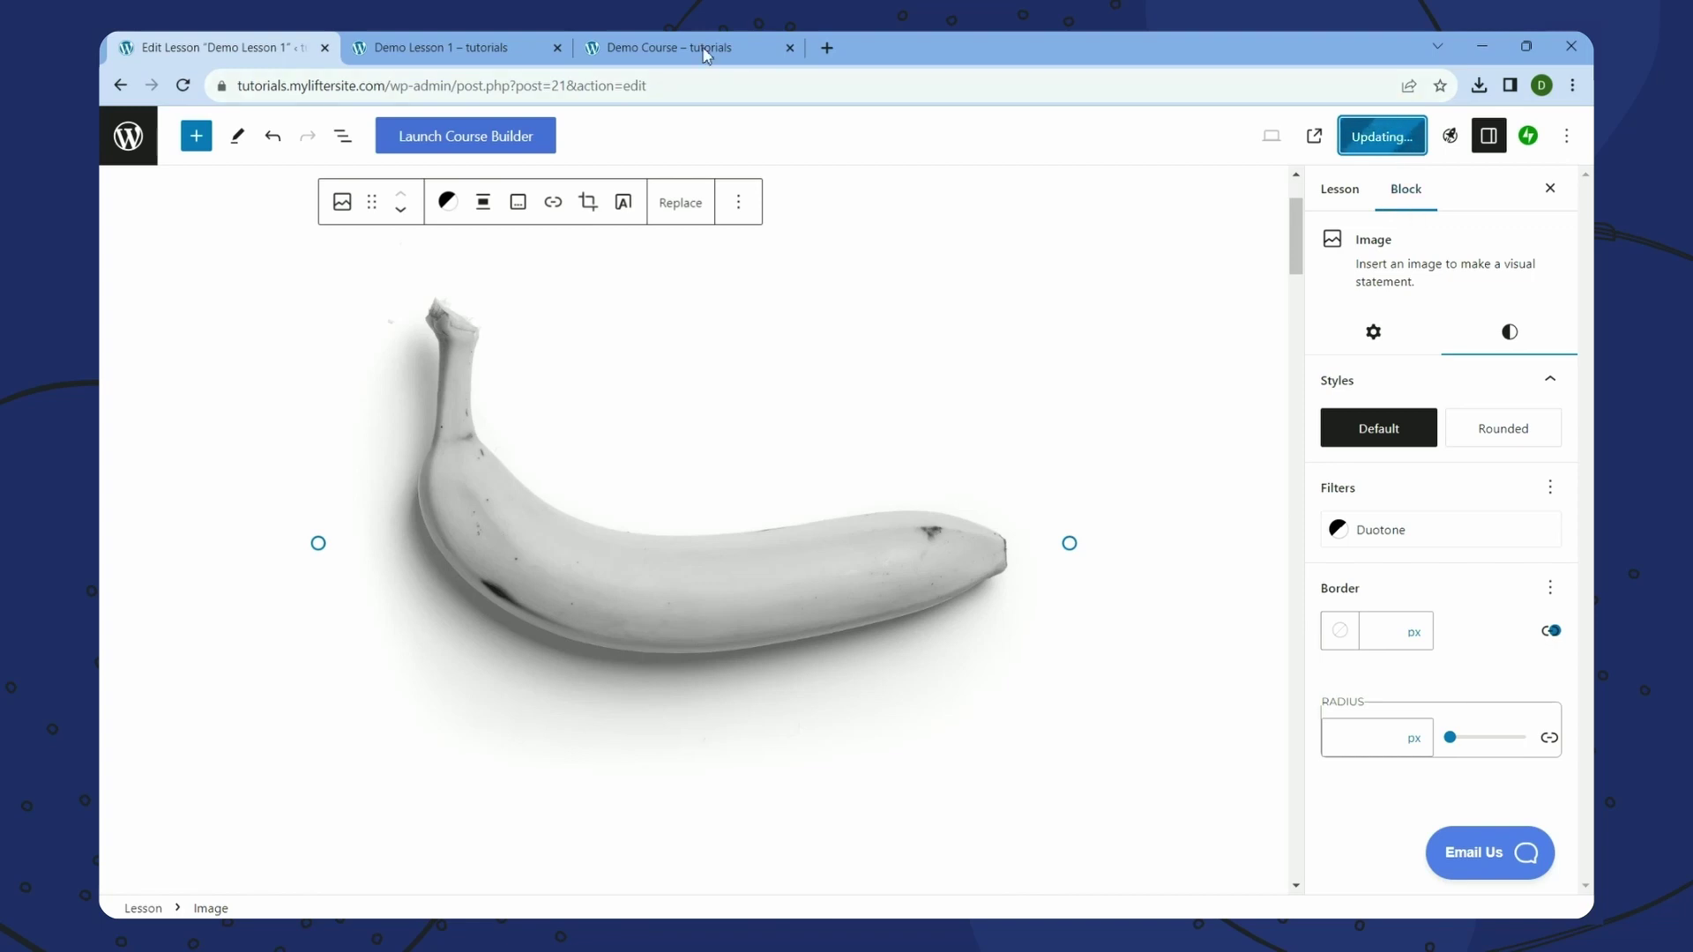
pyautogui.click(490, 42)
pyautogui.rightClick(779, 207)
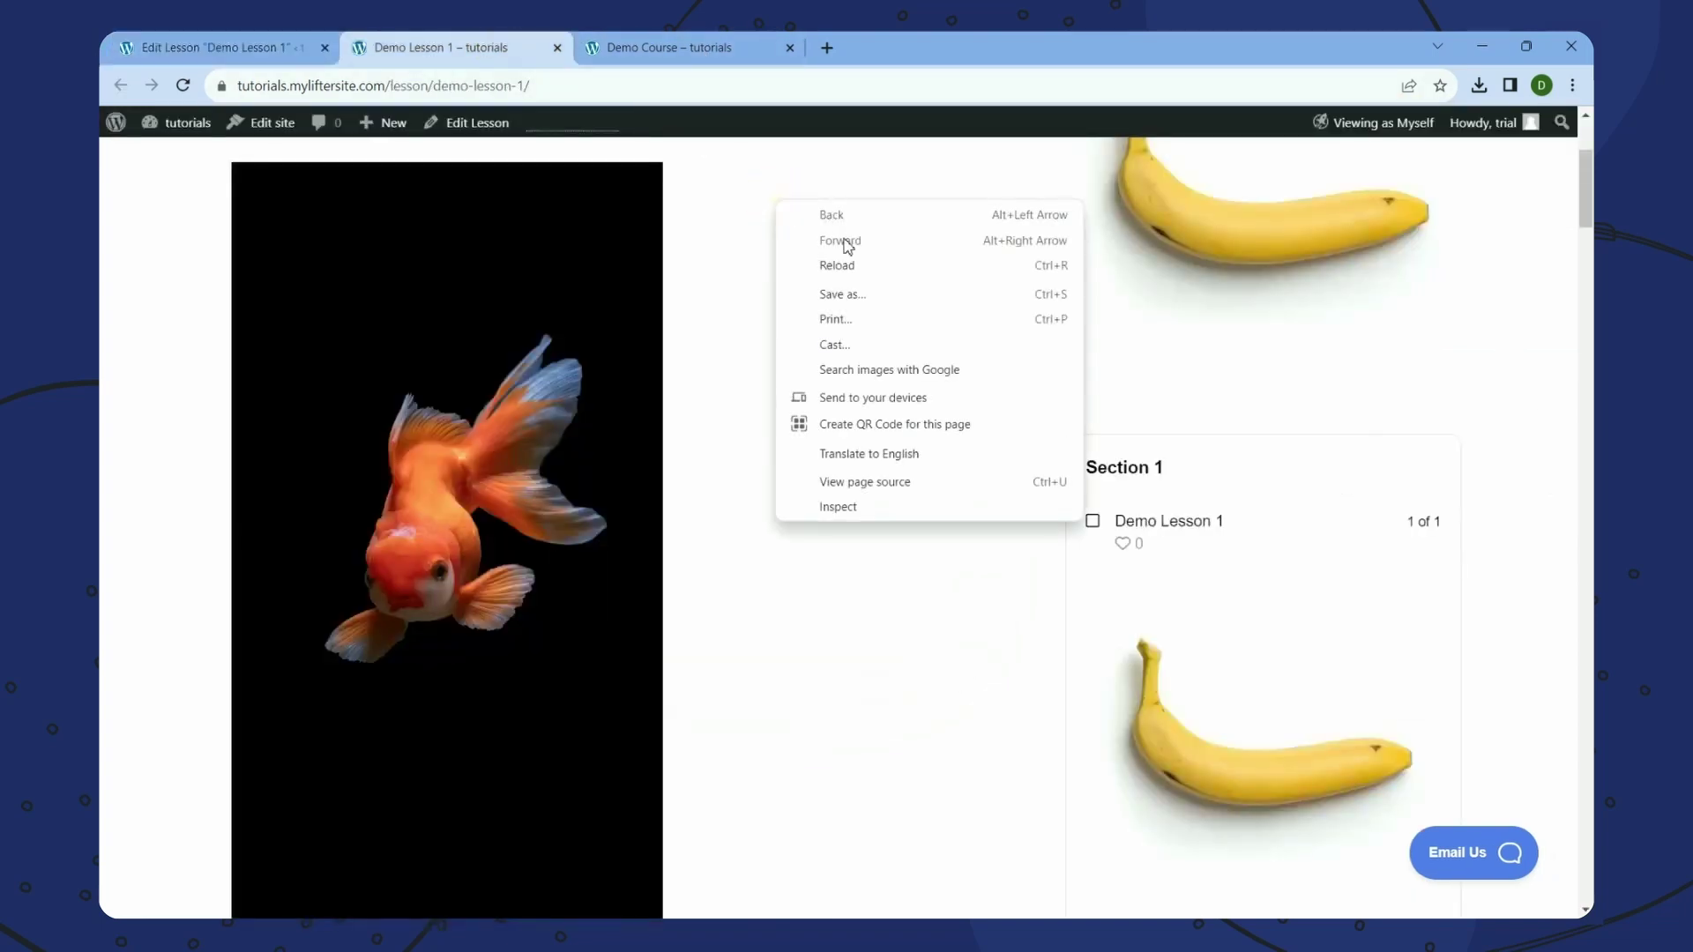
pyautogui.click(840, 255)
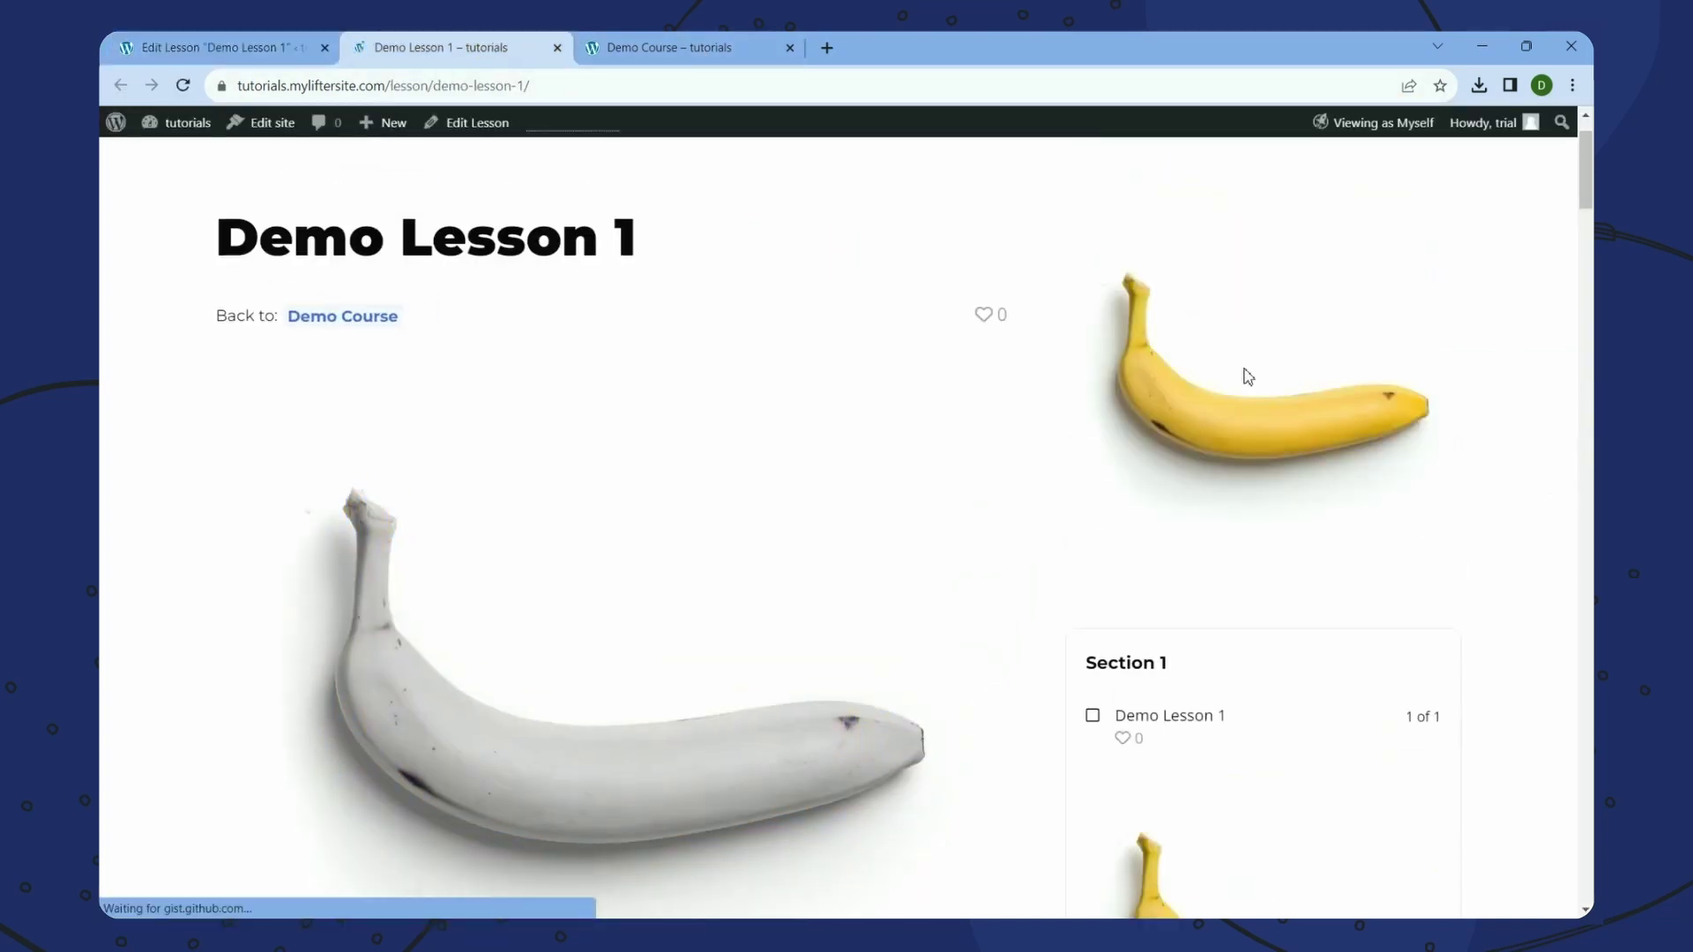
pyautogui.scroll(-5, 1483, 556)
pyautogui.scroll(5, 1480, 555)
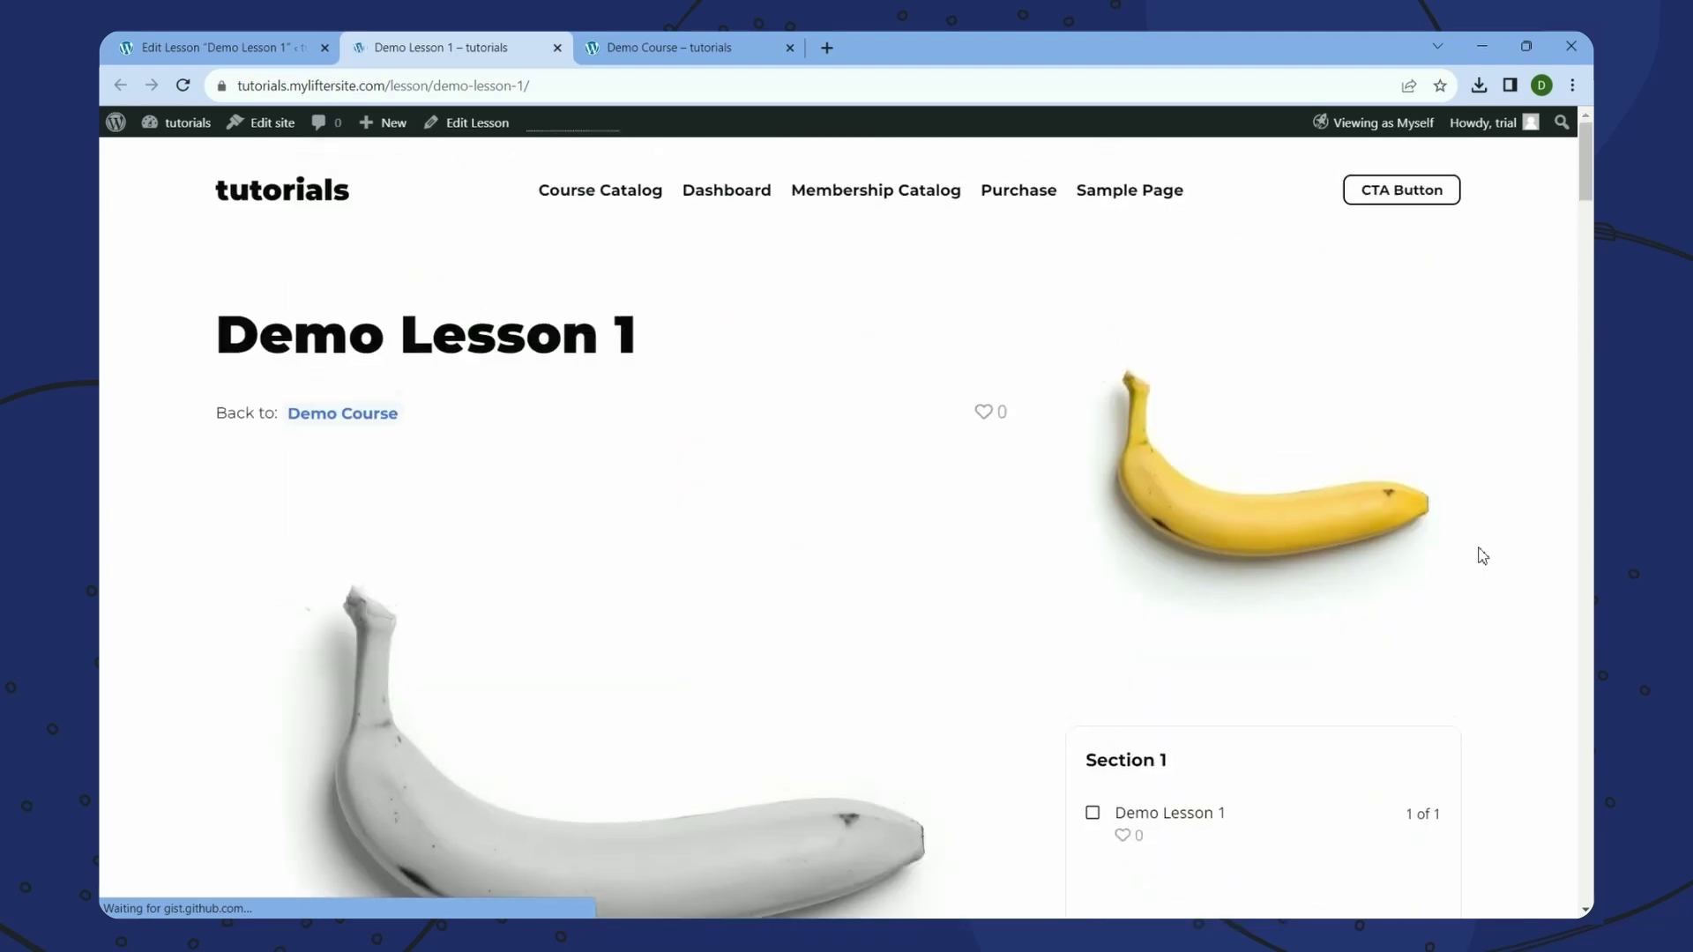
pyautogui.scroll(-3, 1149, 367)
# - Return to the lesson editor and review the banana Image block's alternative text, aspect ratio, size, resolution and expand settings
pyautogui.click(202, 53)
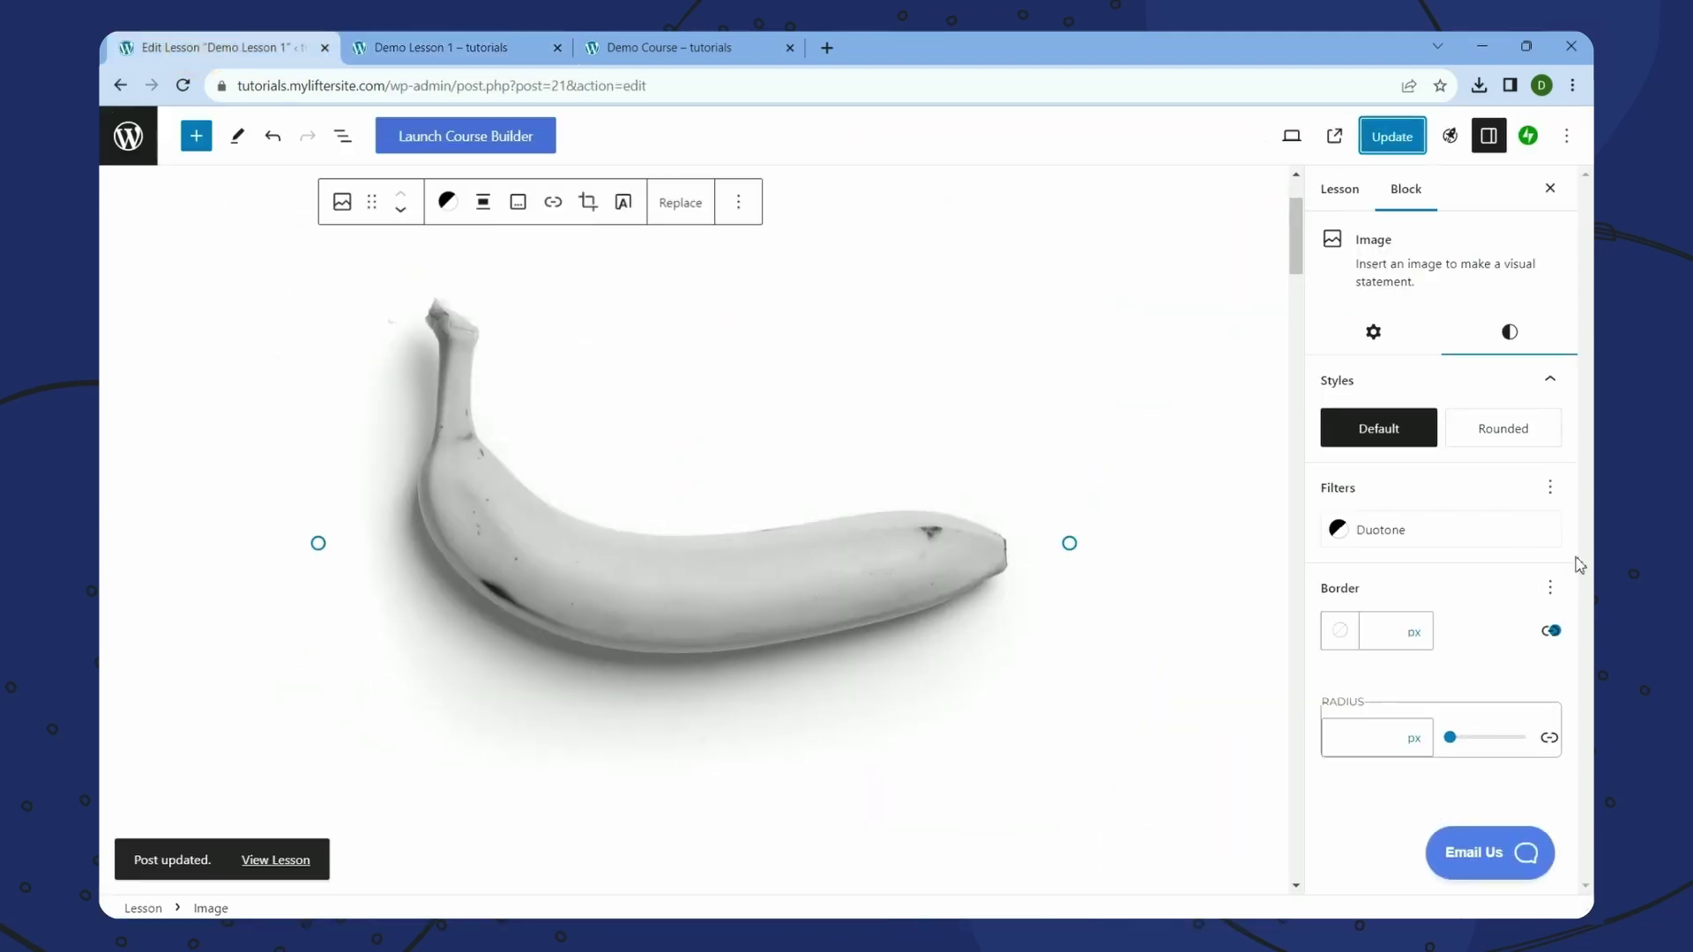
pyautogui.click(1373, 332)
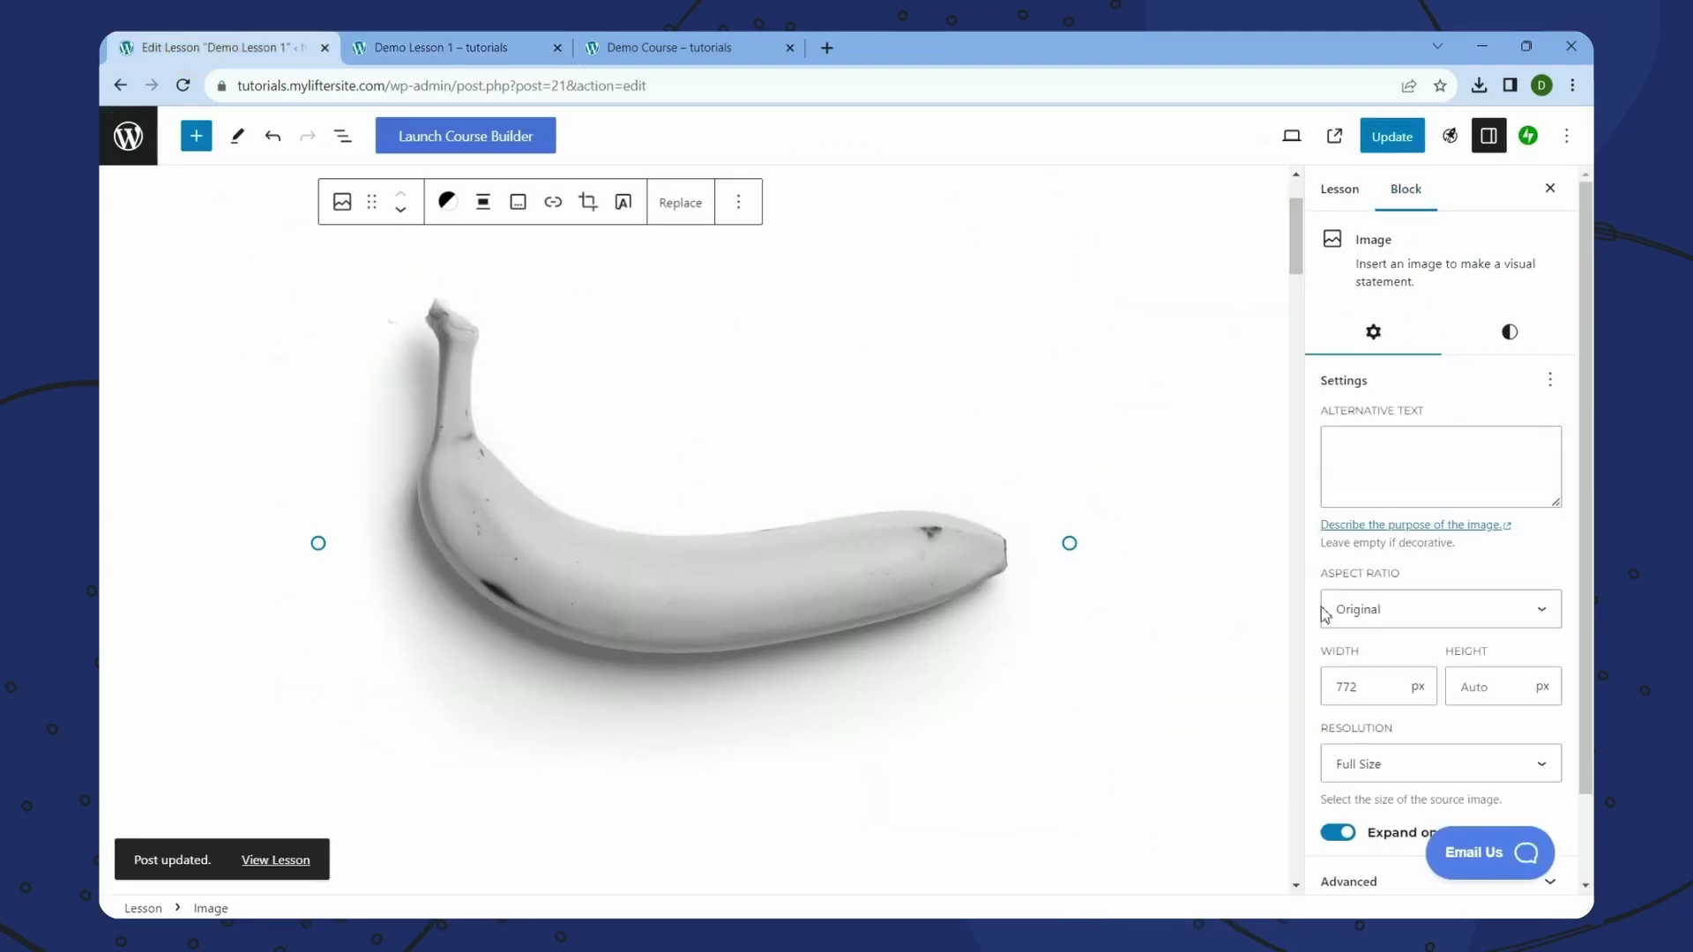
pyautogui.scroll(-1, 1588, 609)
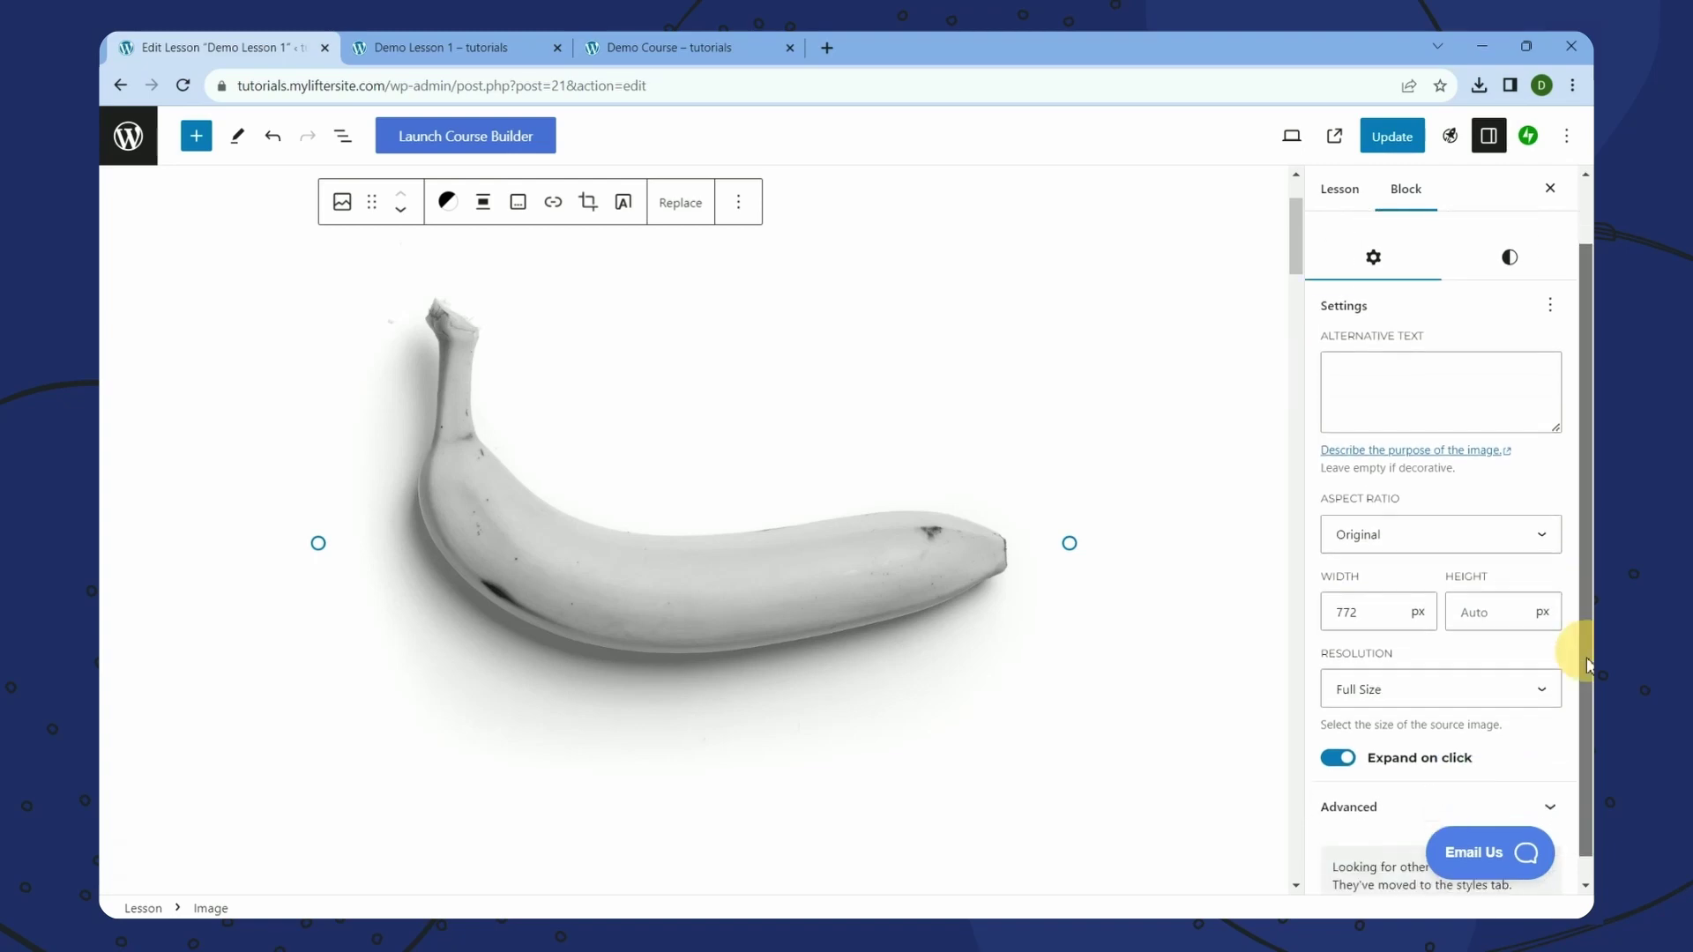
pyautogui.scroll(1, 1585, 670)
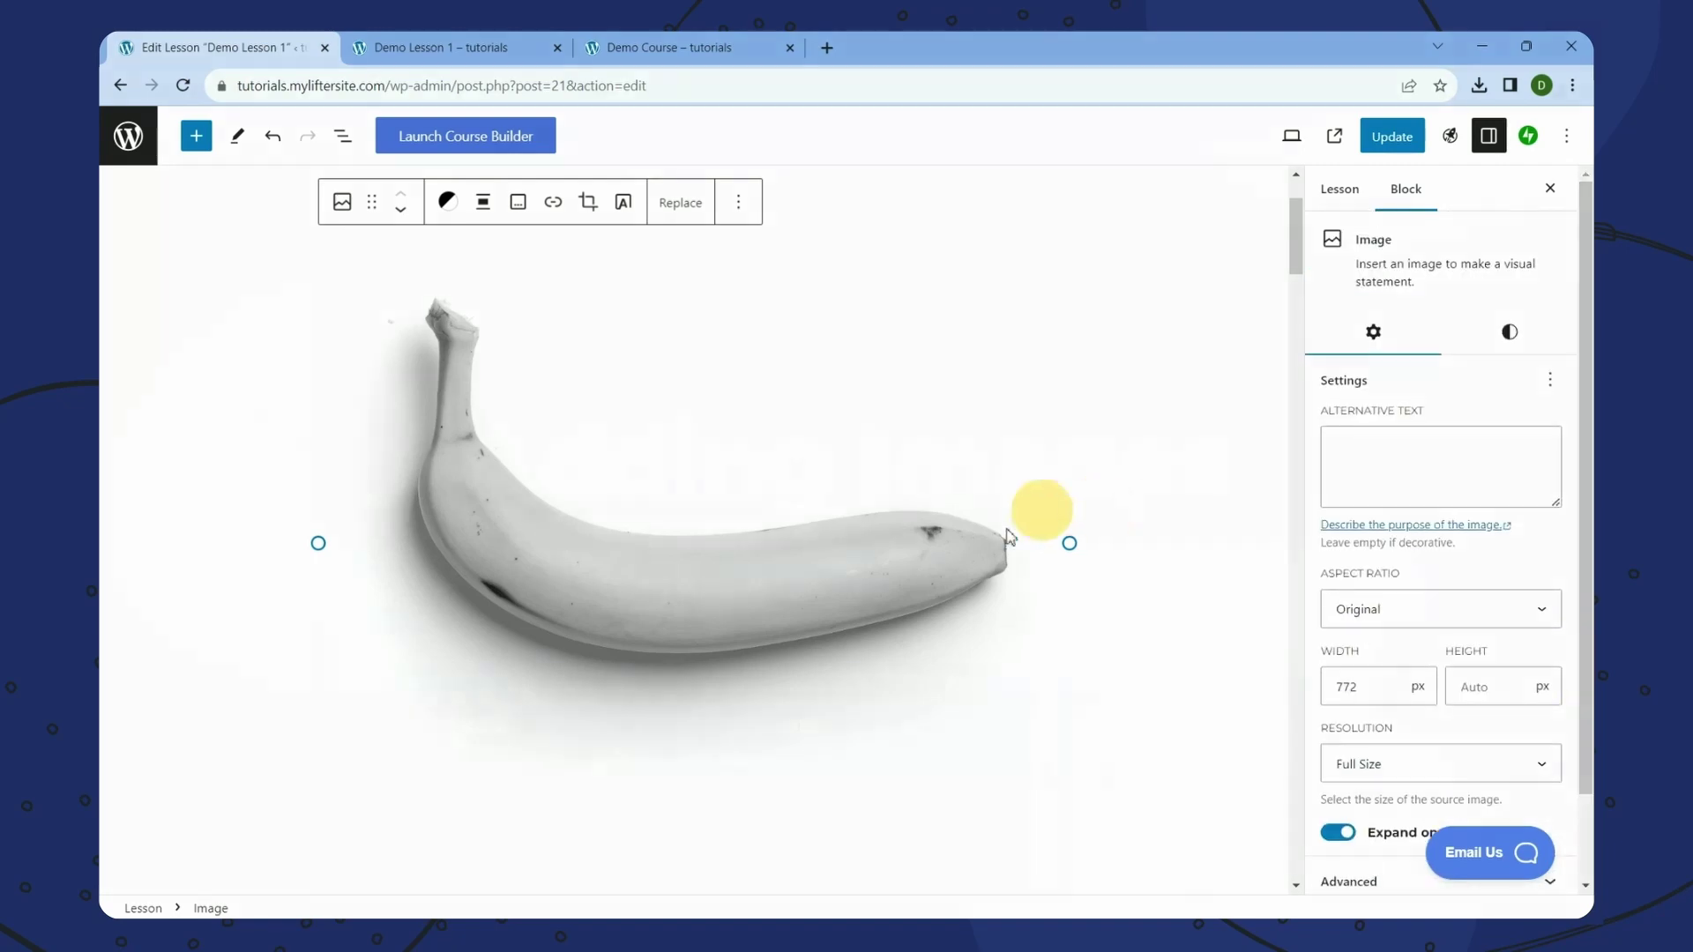
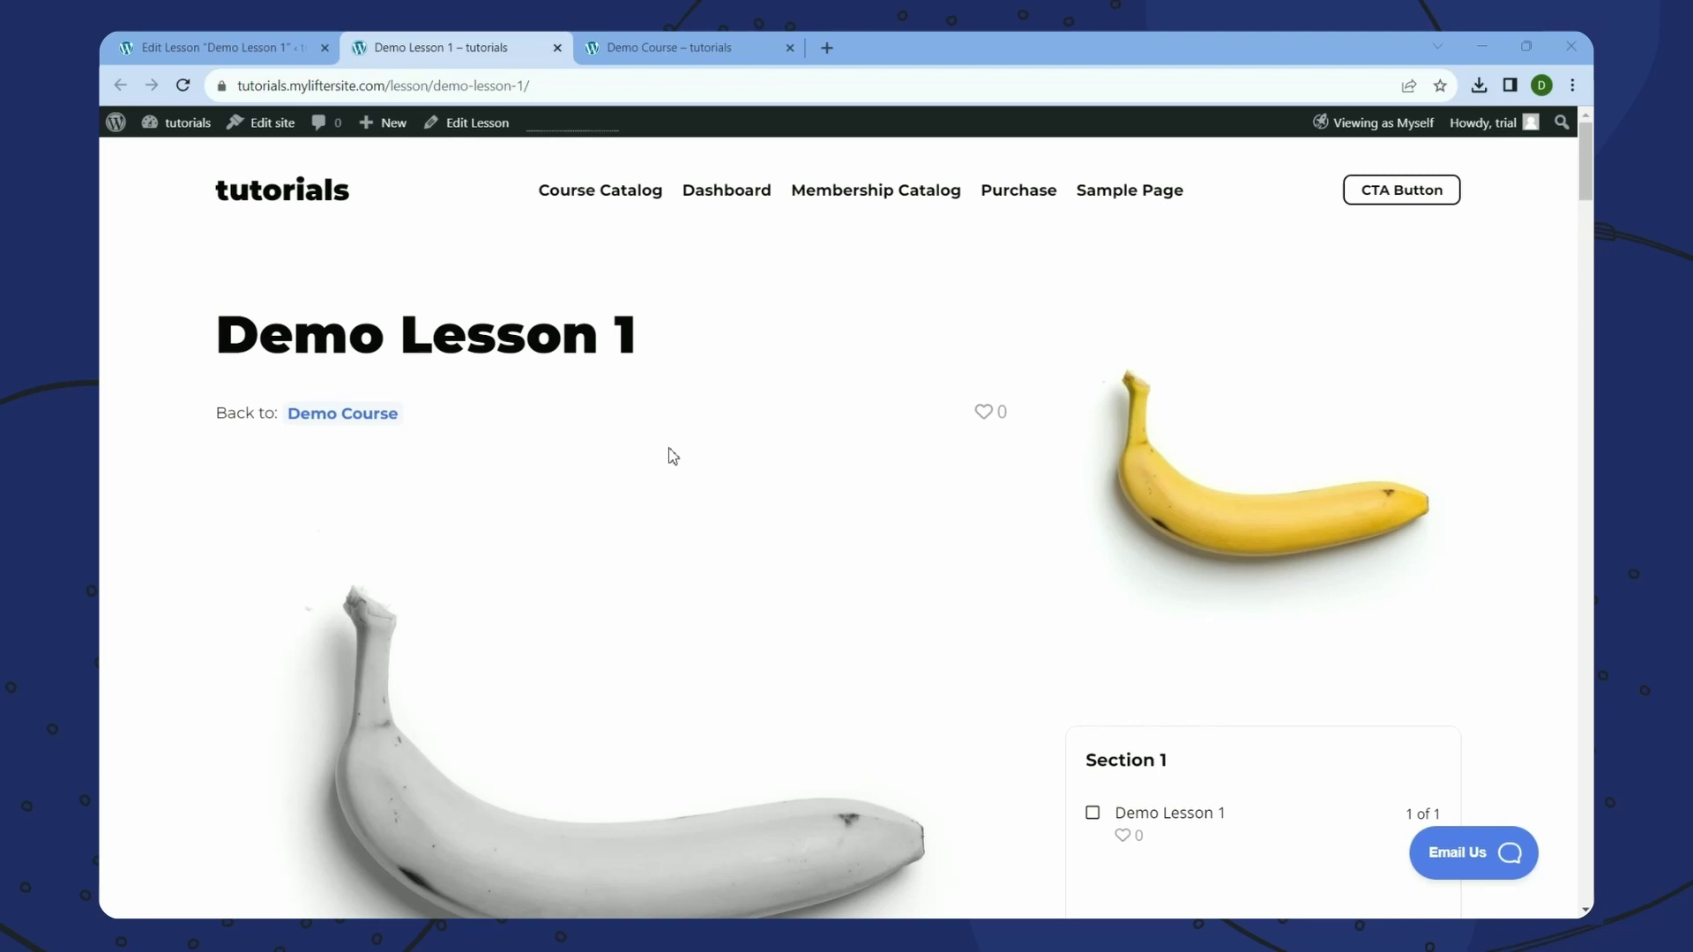
# - In the lesson editor, split the Lorem ipsum paragraph before "Cras id nulla" and add an empty block between the two parts
pyautogui.click(215, 50)
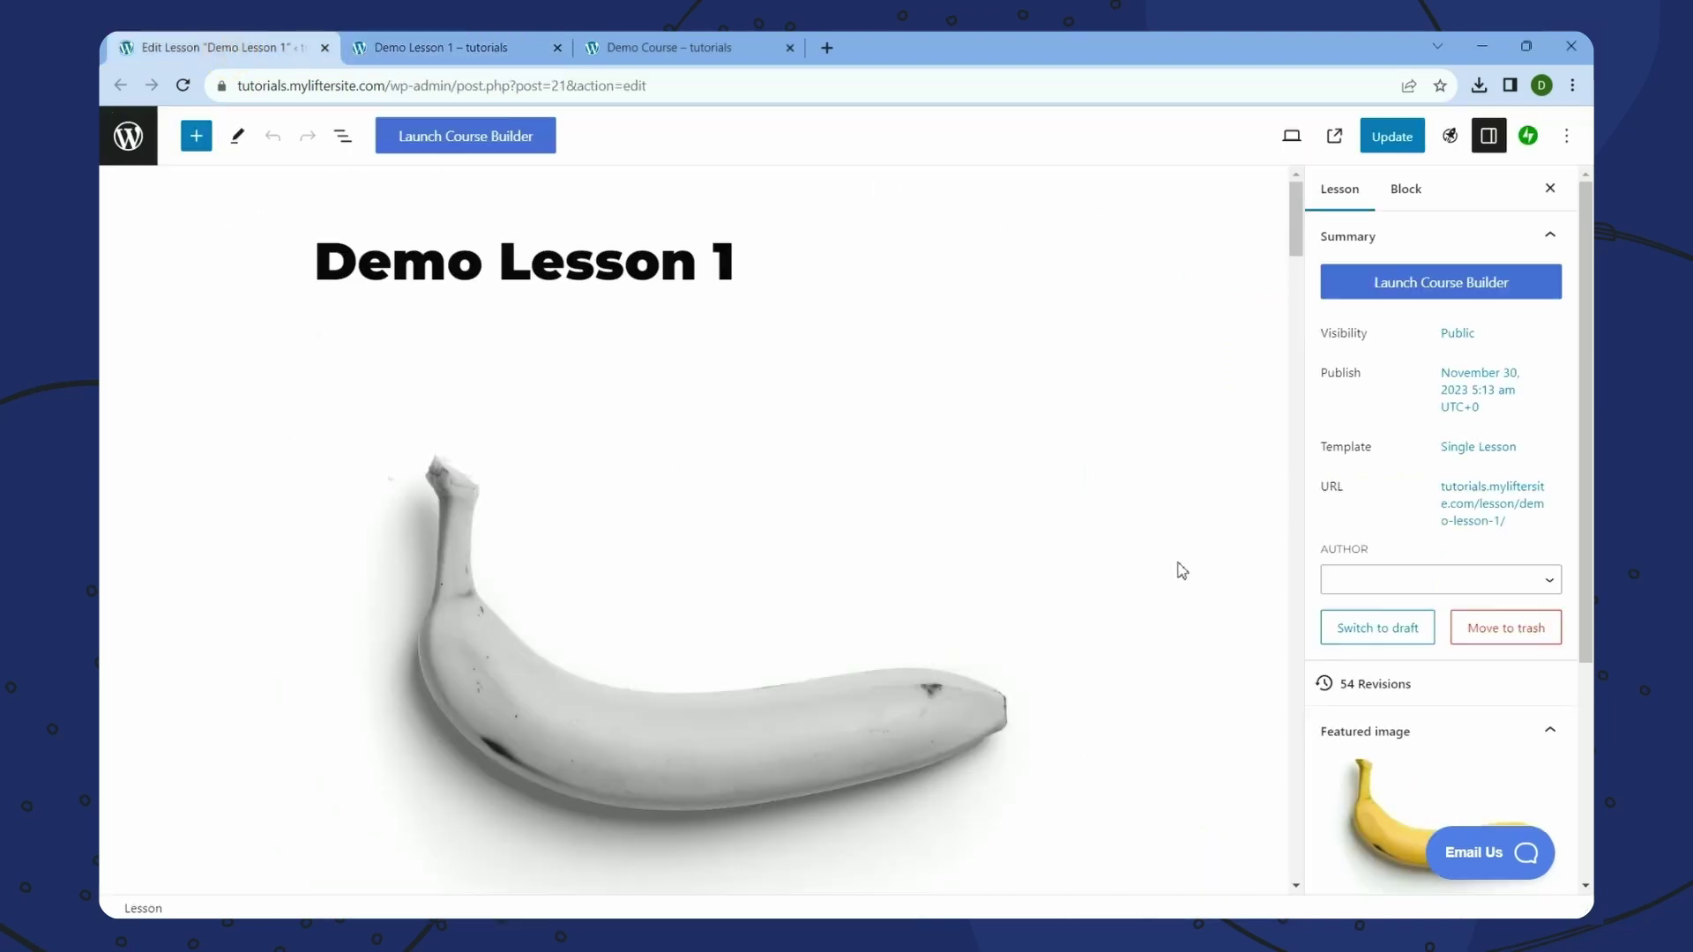
pyautogui.scroll(-10, 1207, 358)
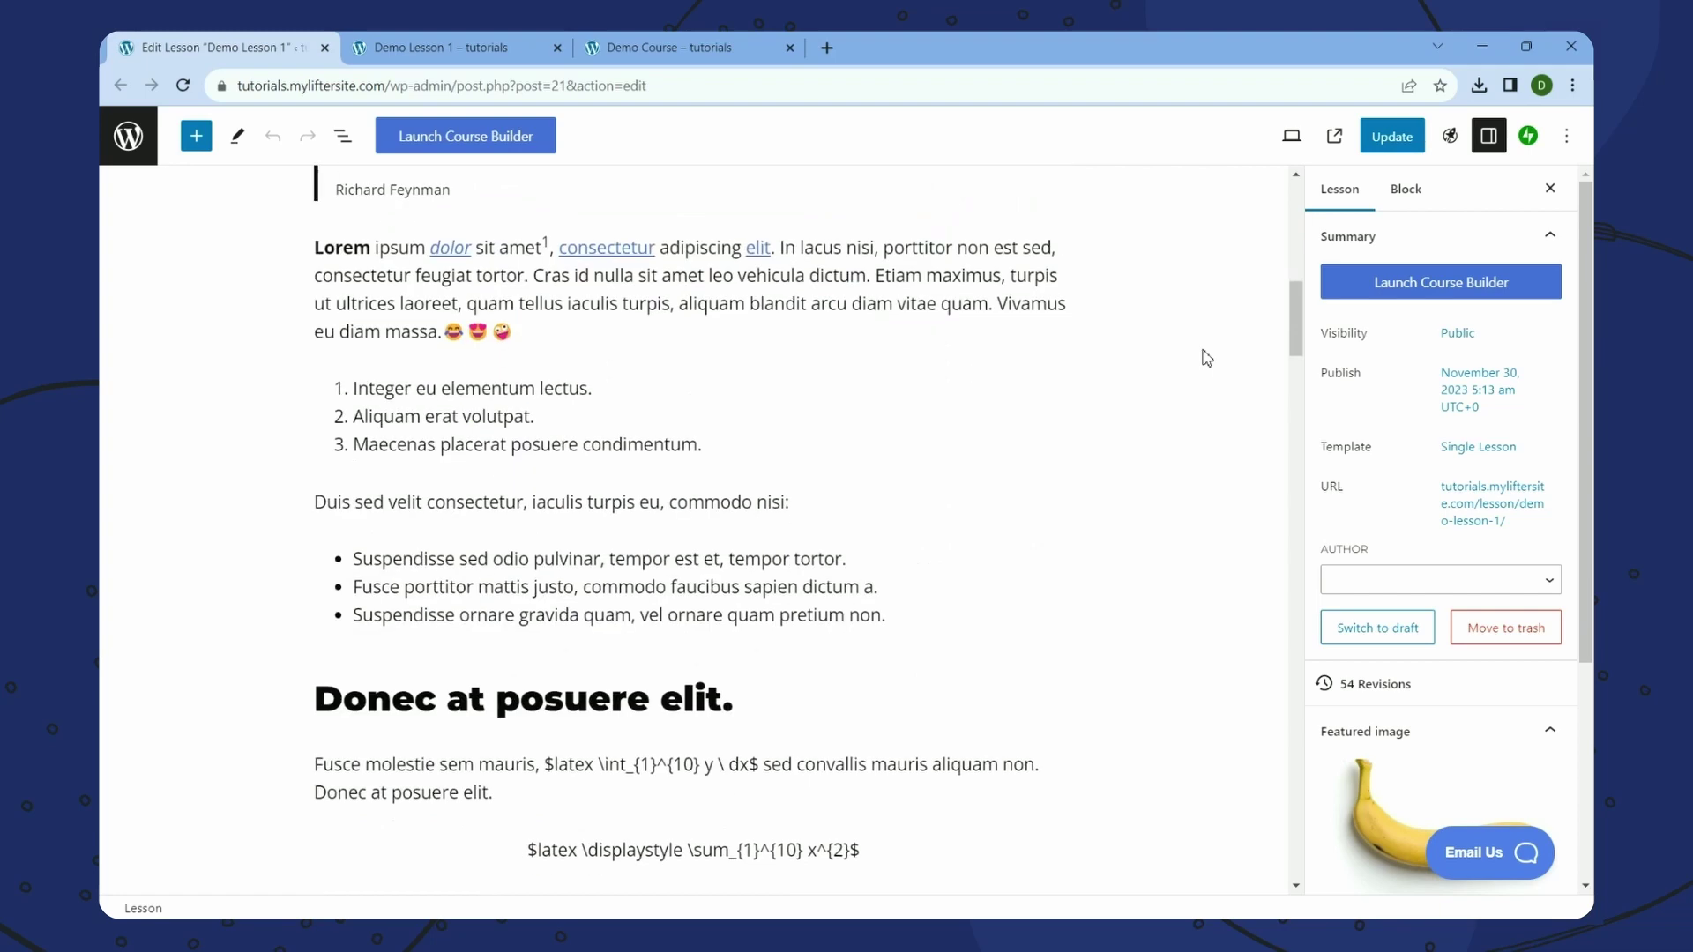
pyautogui.scroll(-2, 1207, 358)
pyautogui.scroll(3, 1206, 358)
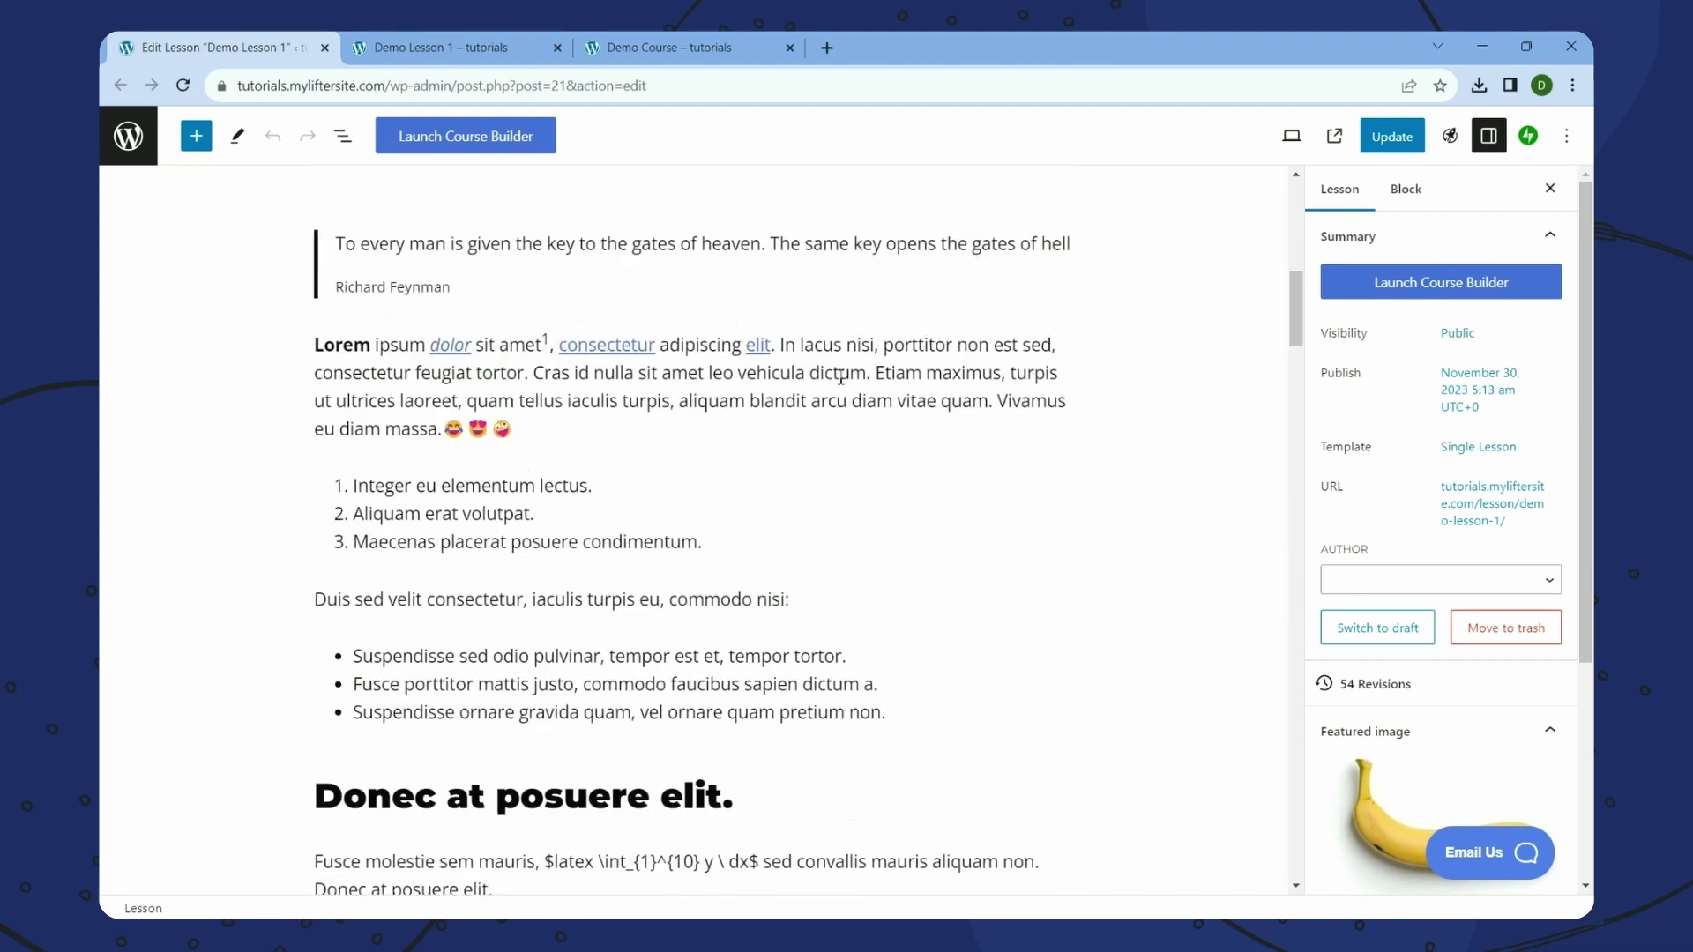
pyautogui.click(538, 373)
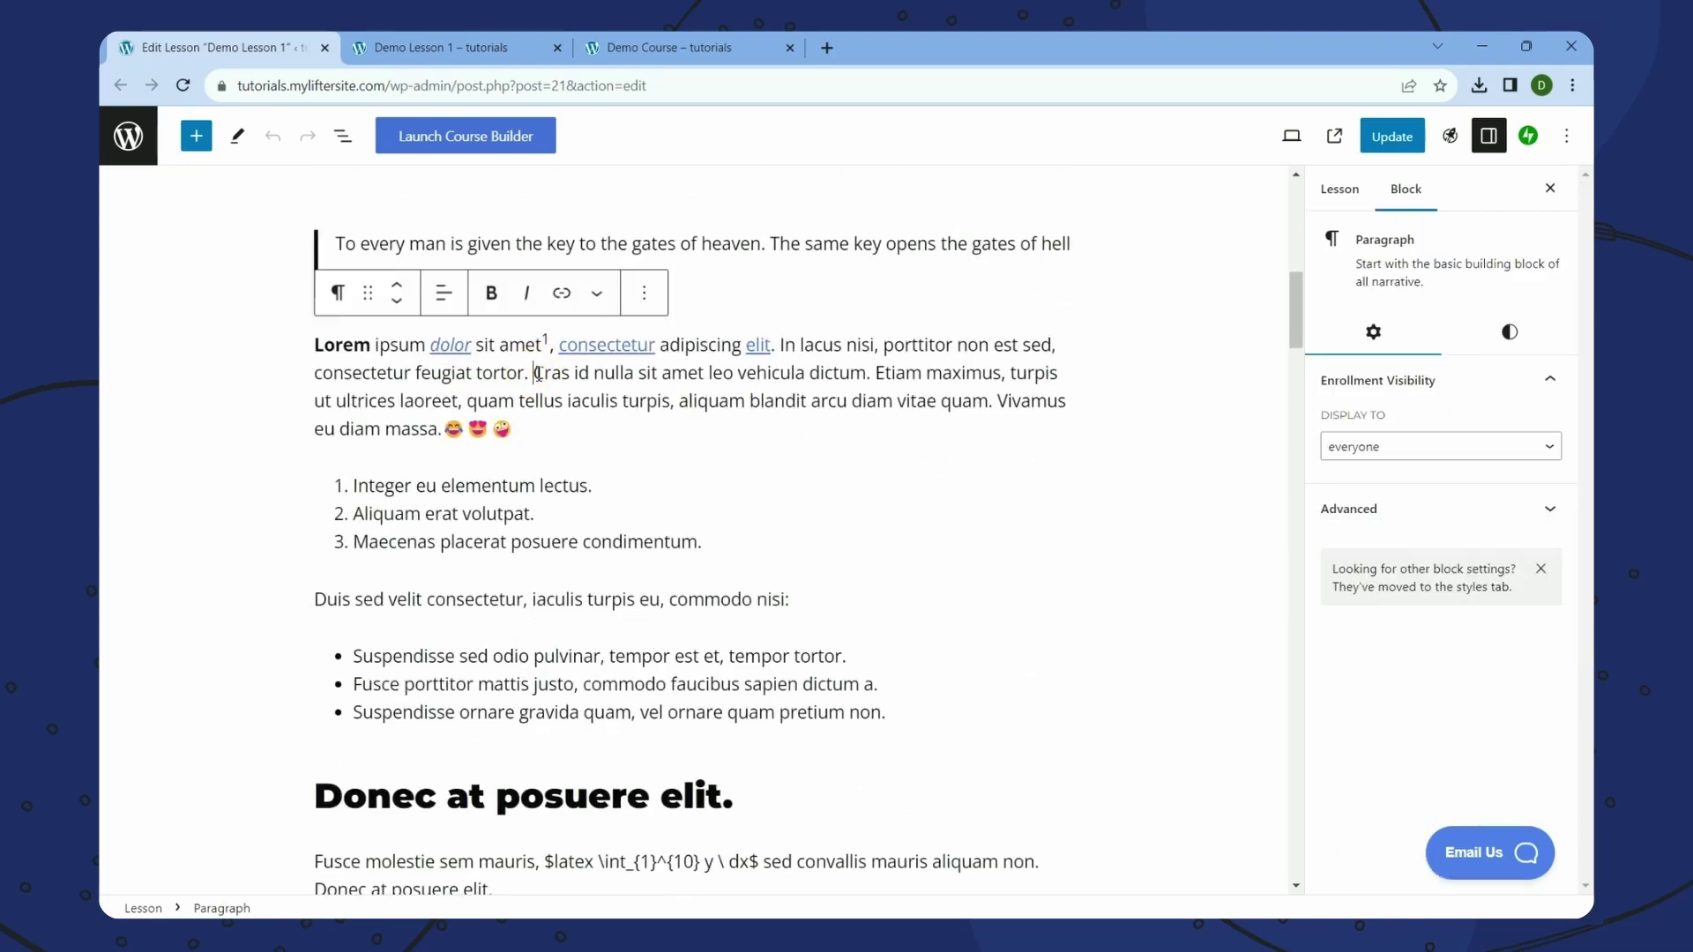
pyautogui.press('Return')
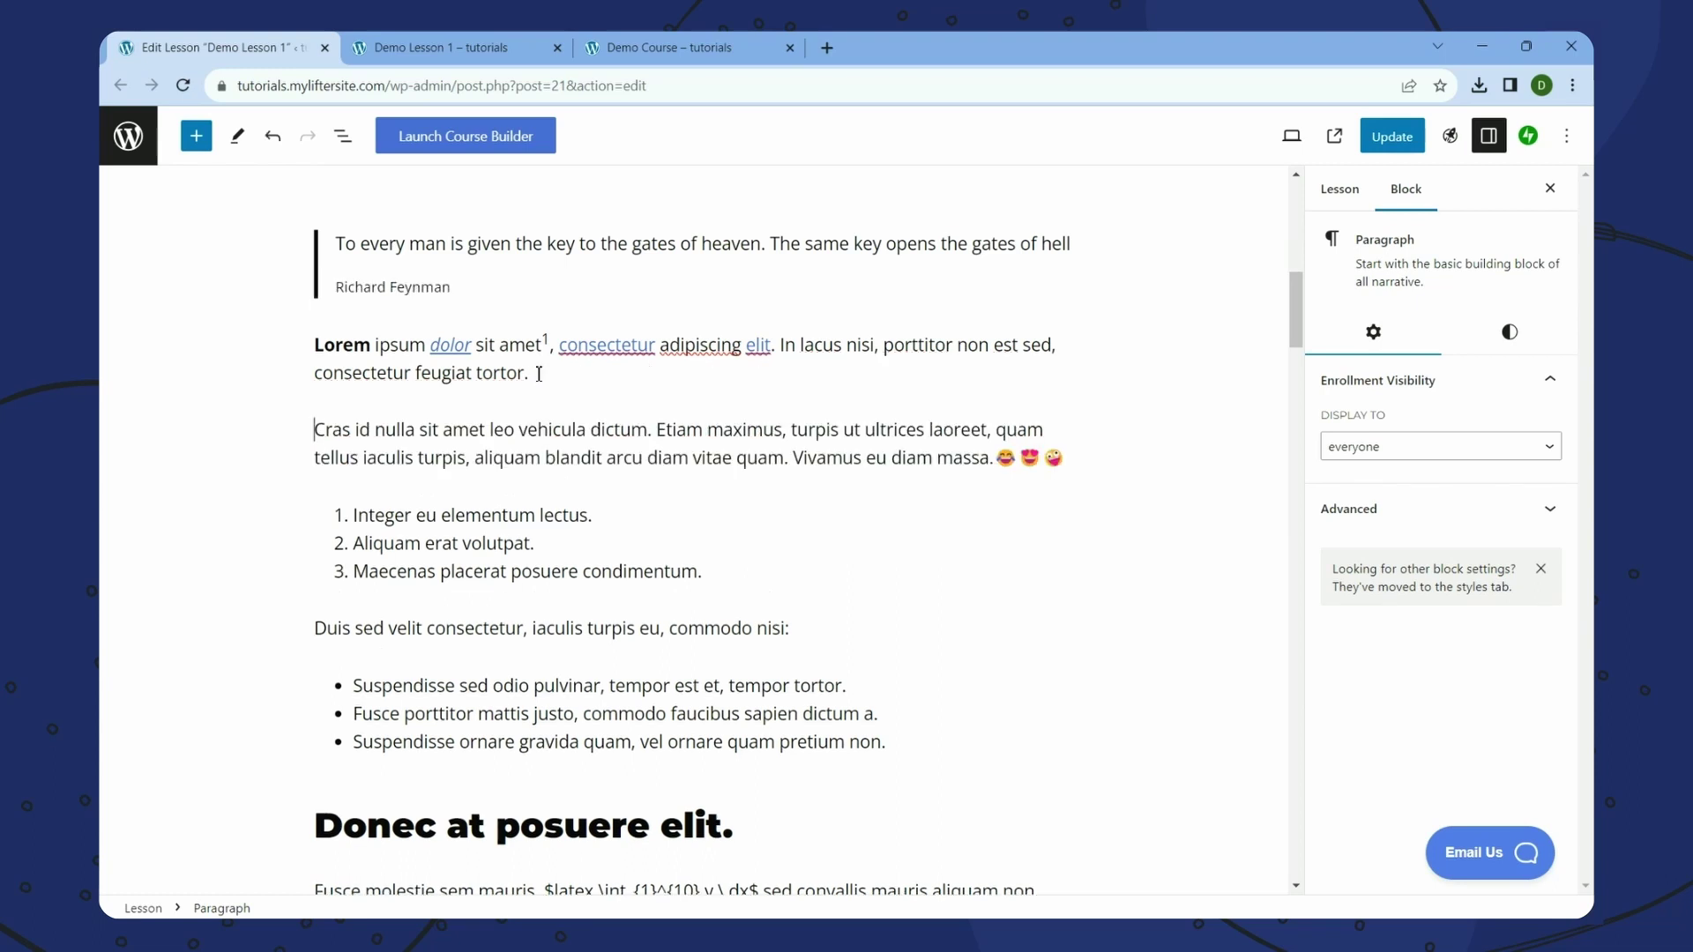
pyautogui.press('Return')
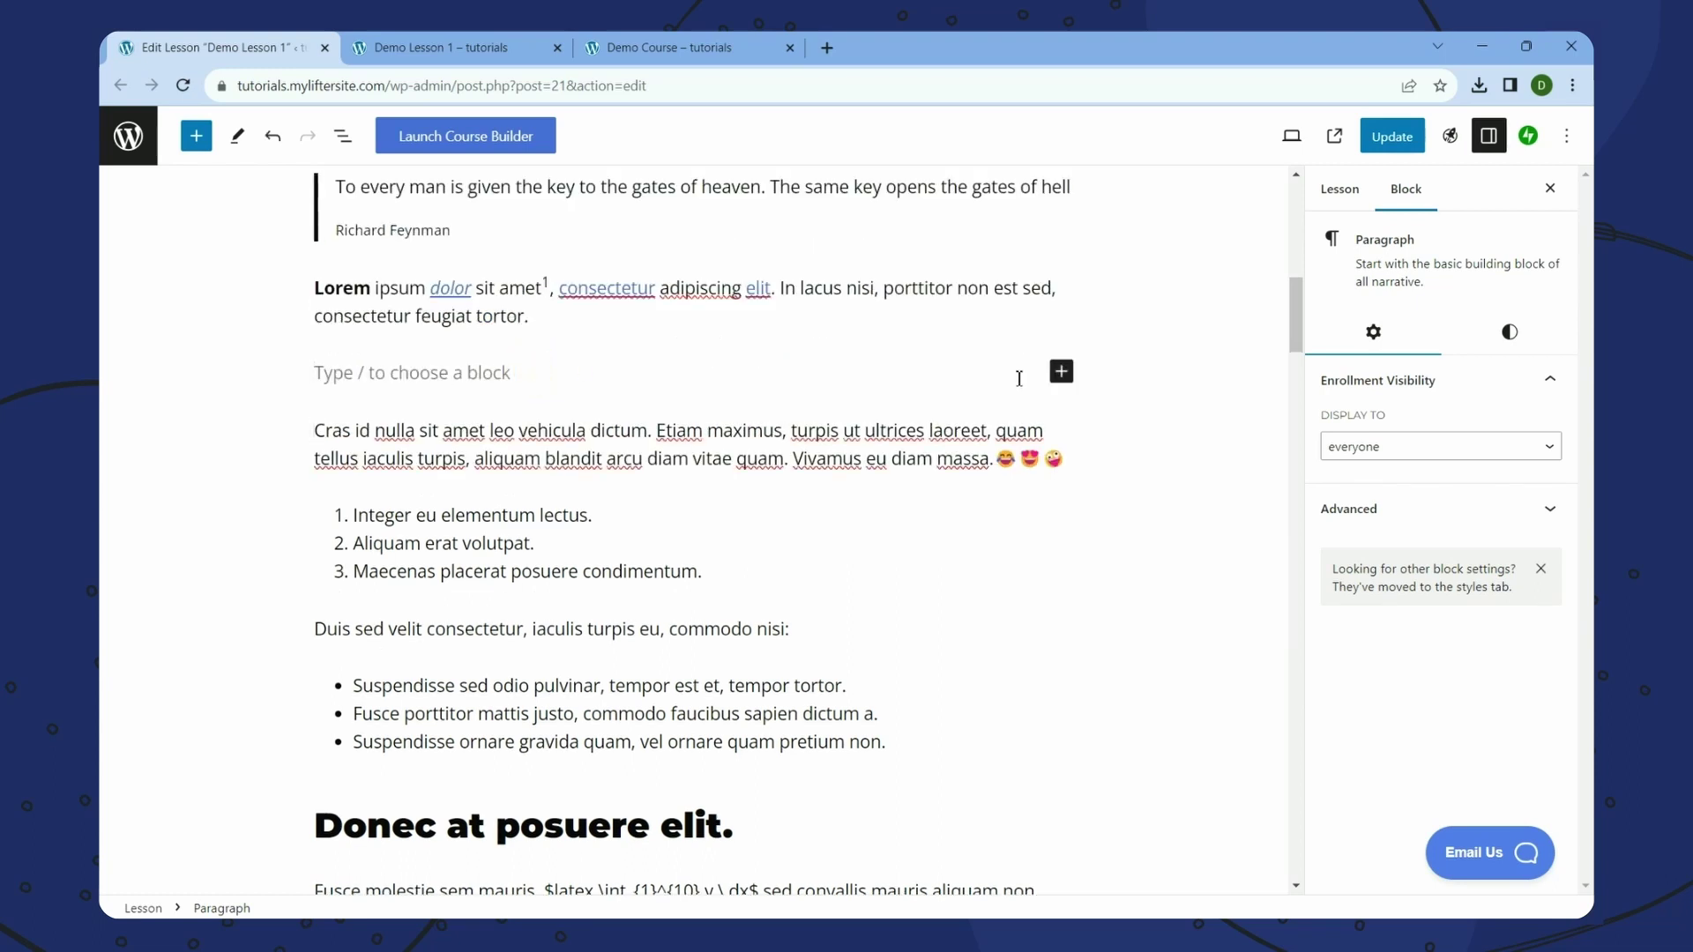
# - Search the blocks for "Gallery" and insert a Gallery block in the empty spot between the two paragraphs
pyautogui.click(1061, 374)
pyautogui.write('Gallery')
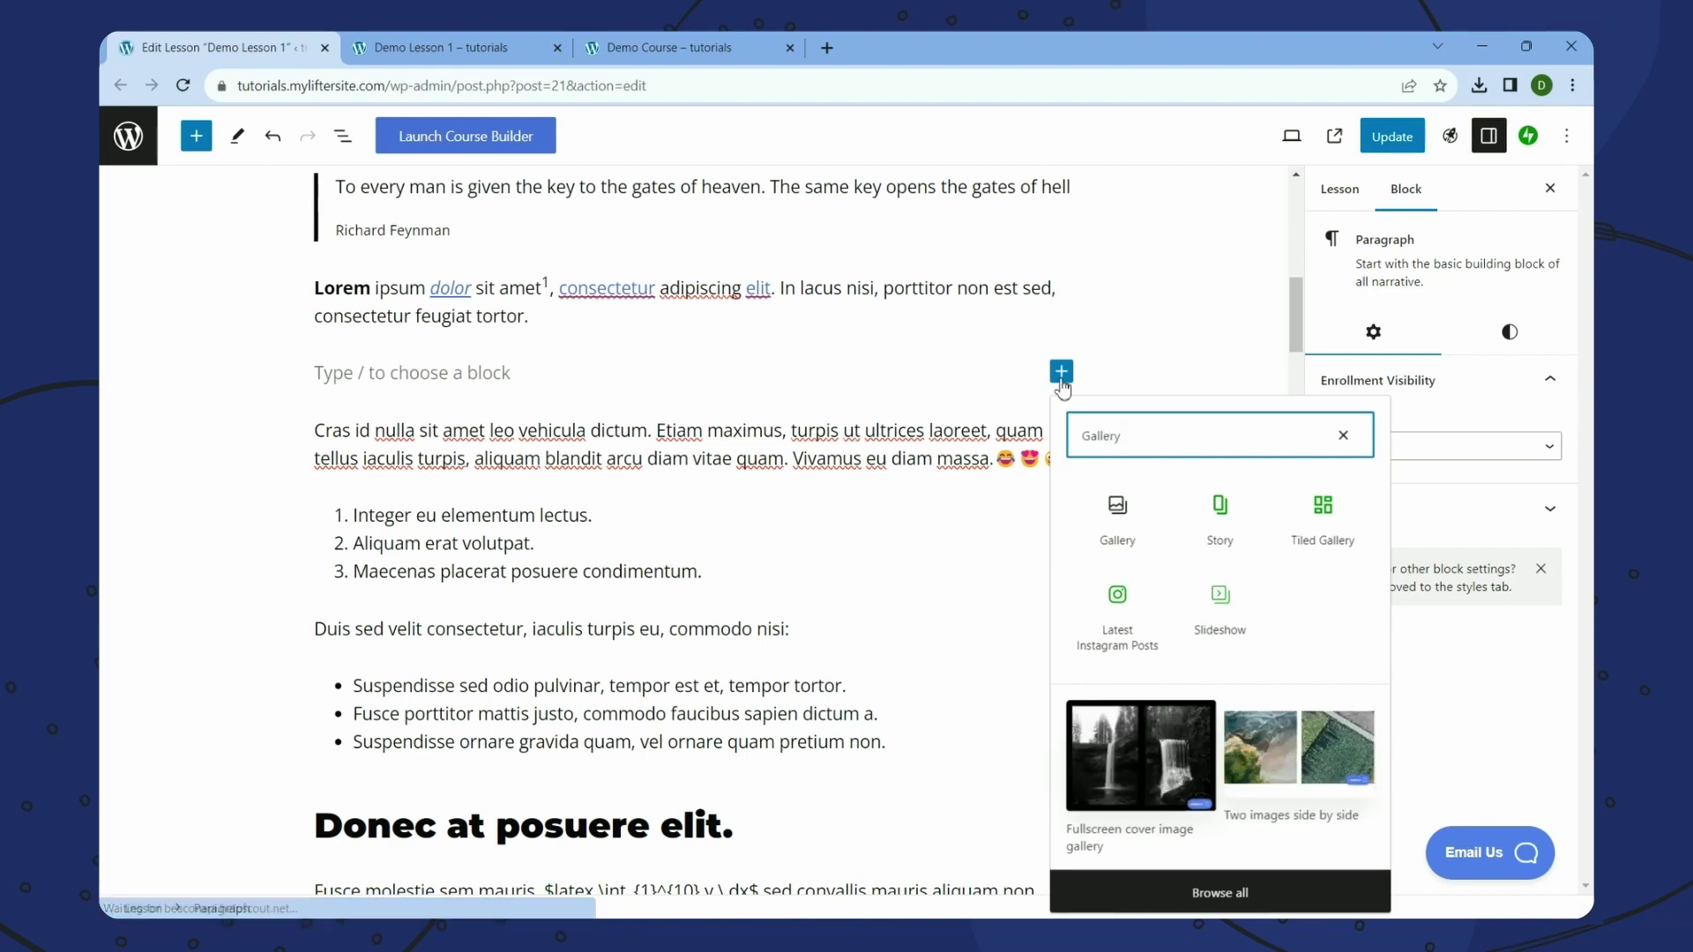
pyautogui.click(1118, 529)
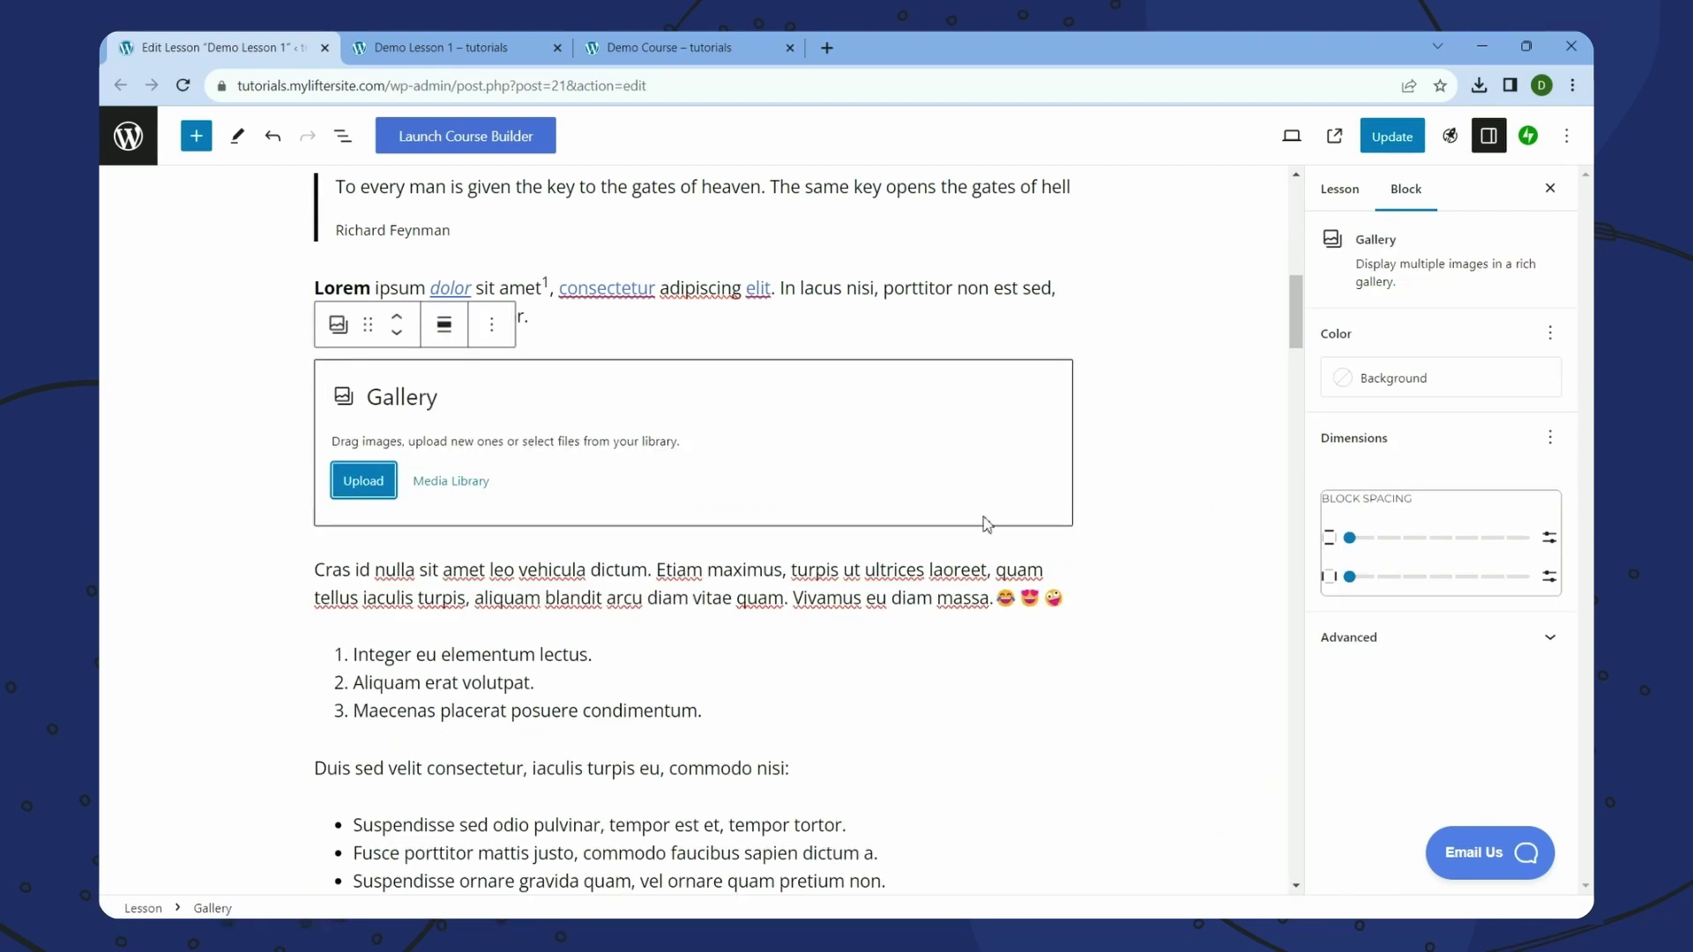
# - Fill the gallery from the Media Library with the black-and-white banana, yellow banana, mountain hiker and blue GIF images, in that order
pyautogui.click(432, 492)
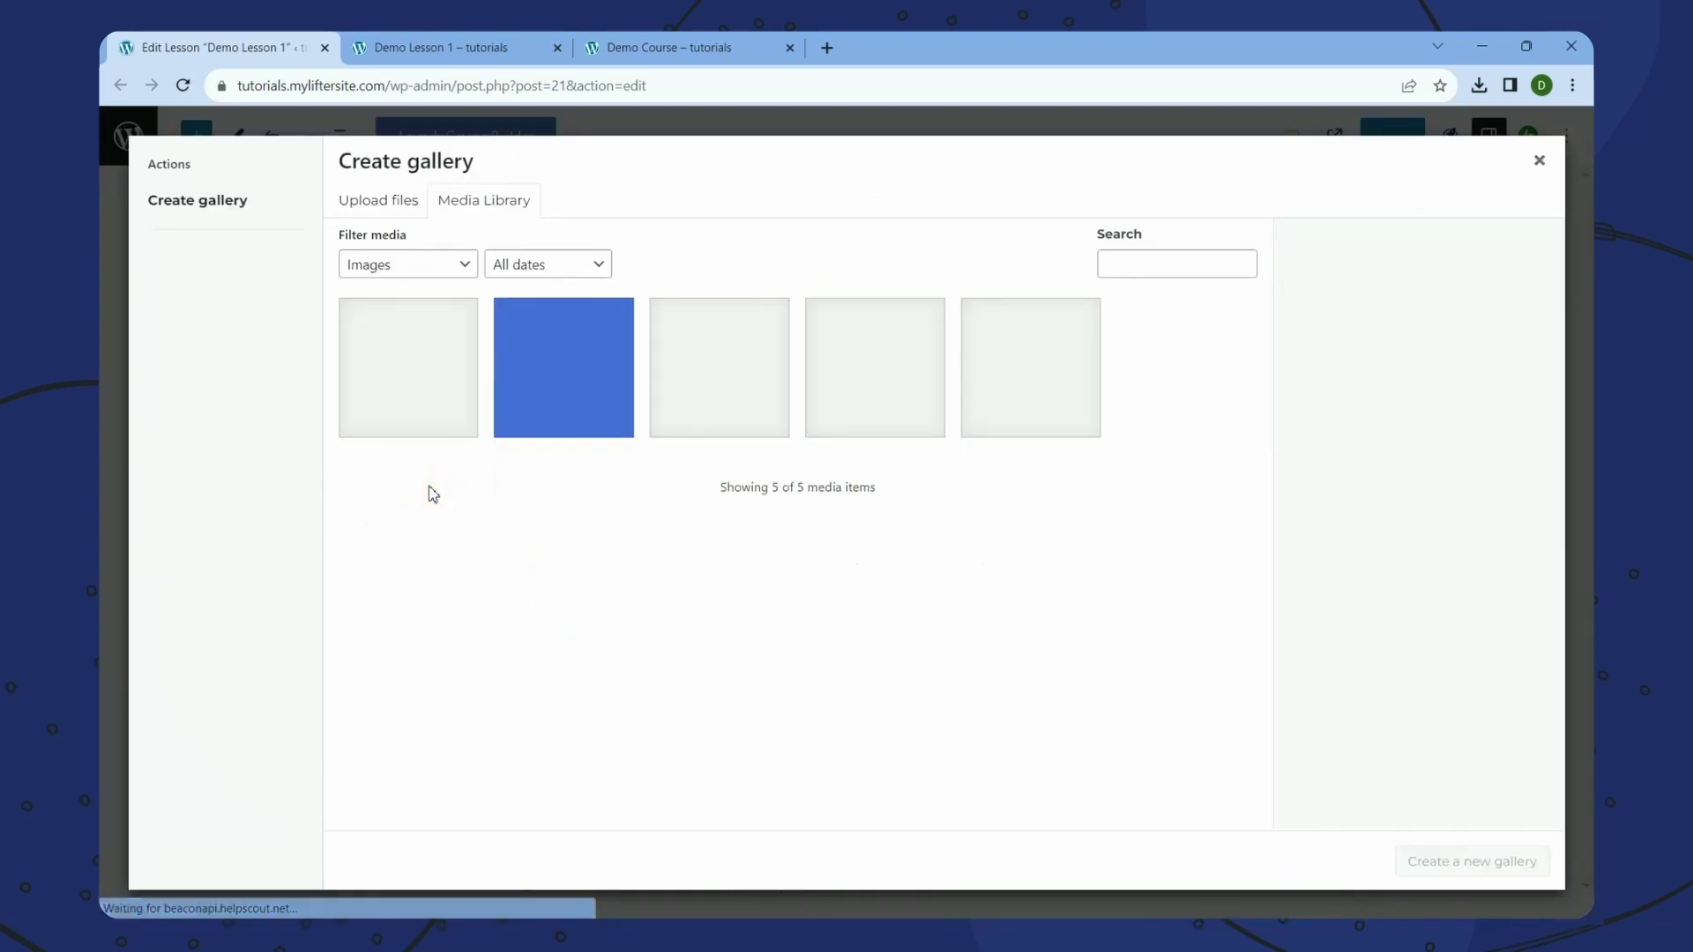
pyautogui.click(407, 381)
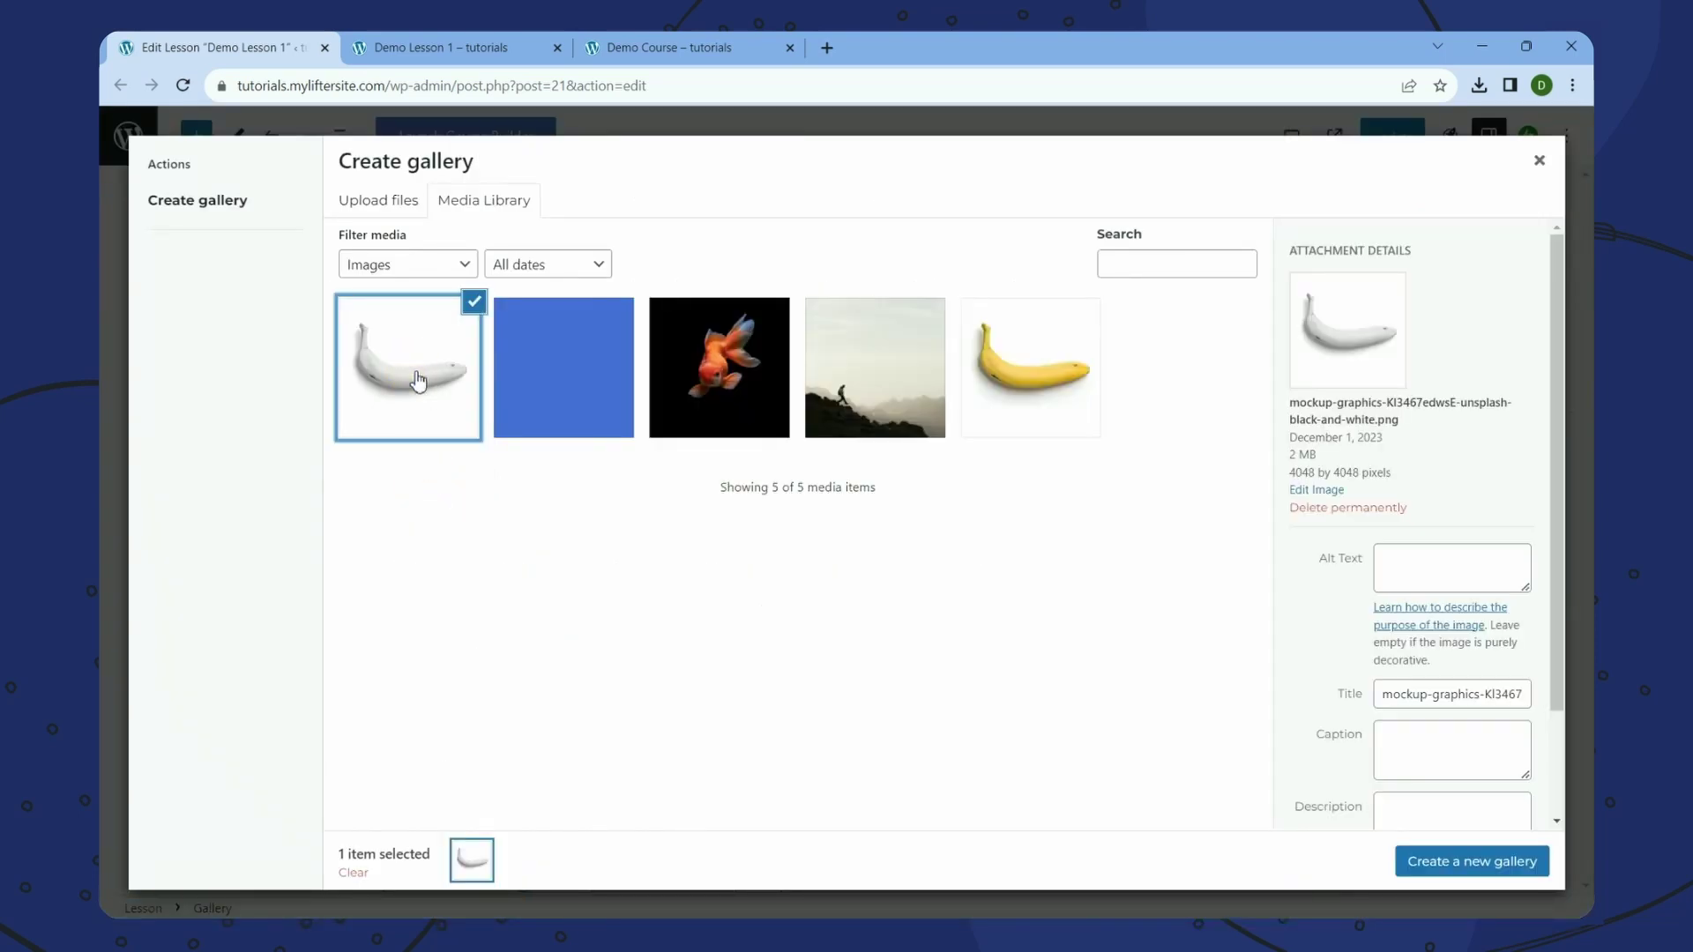
pyautogui.click(1037, 393)
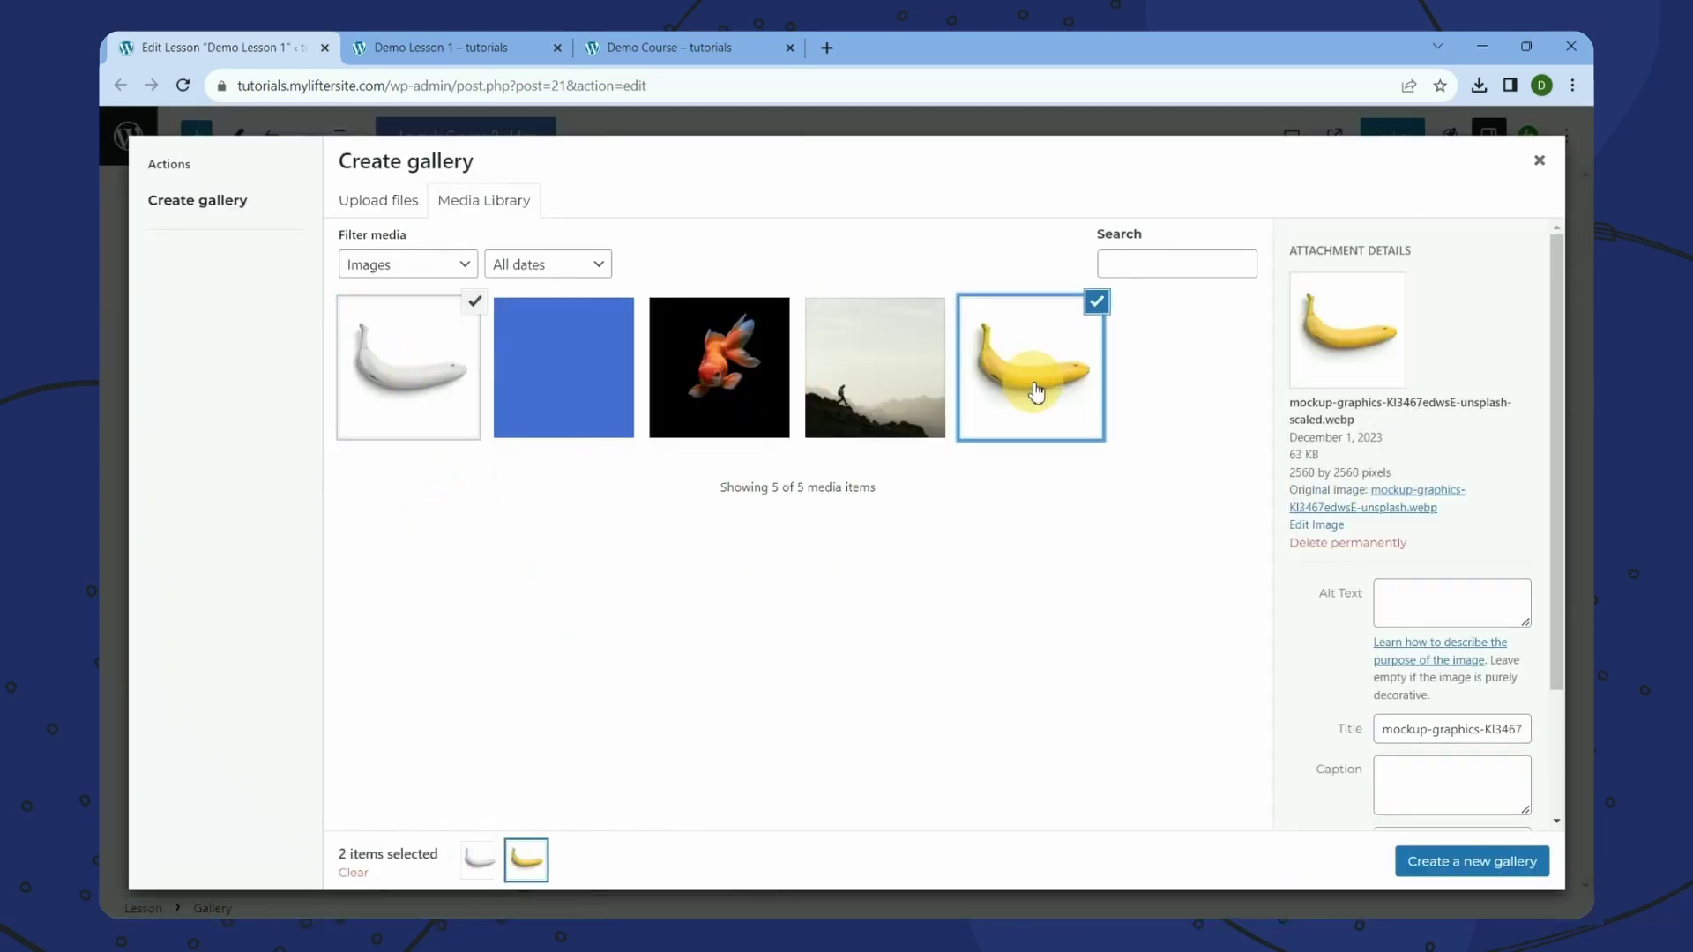
pyautogui.click(879, 385)
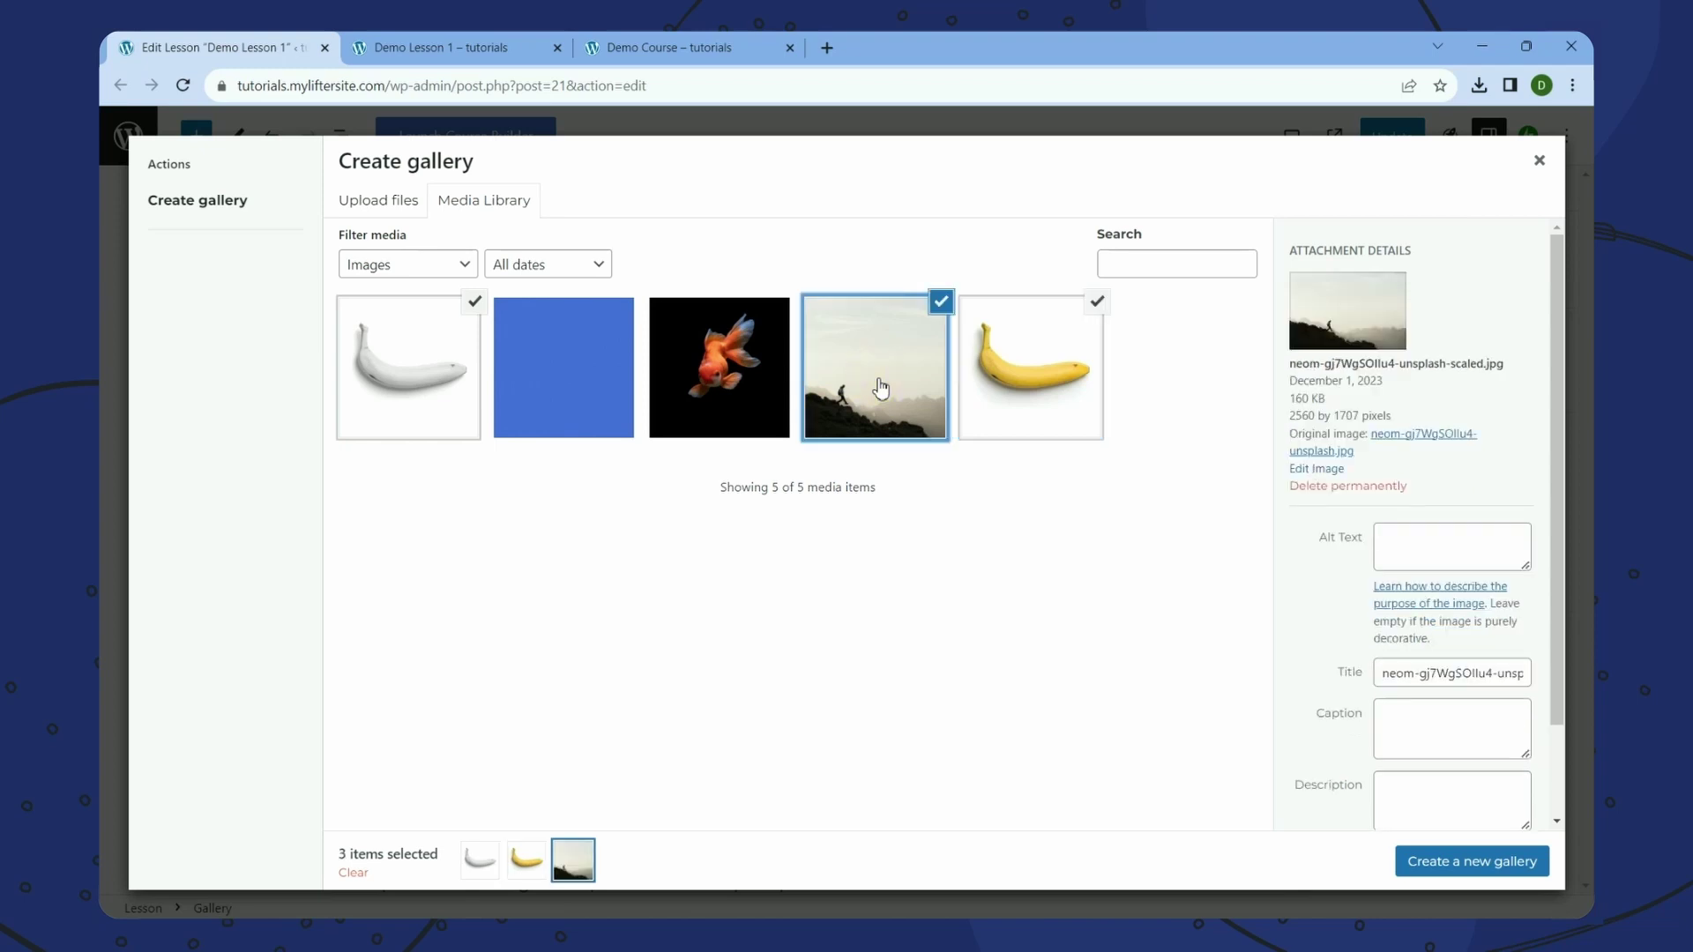
pyautogui.click(567, 386)
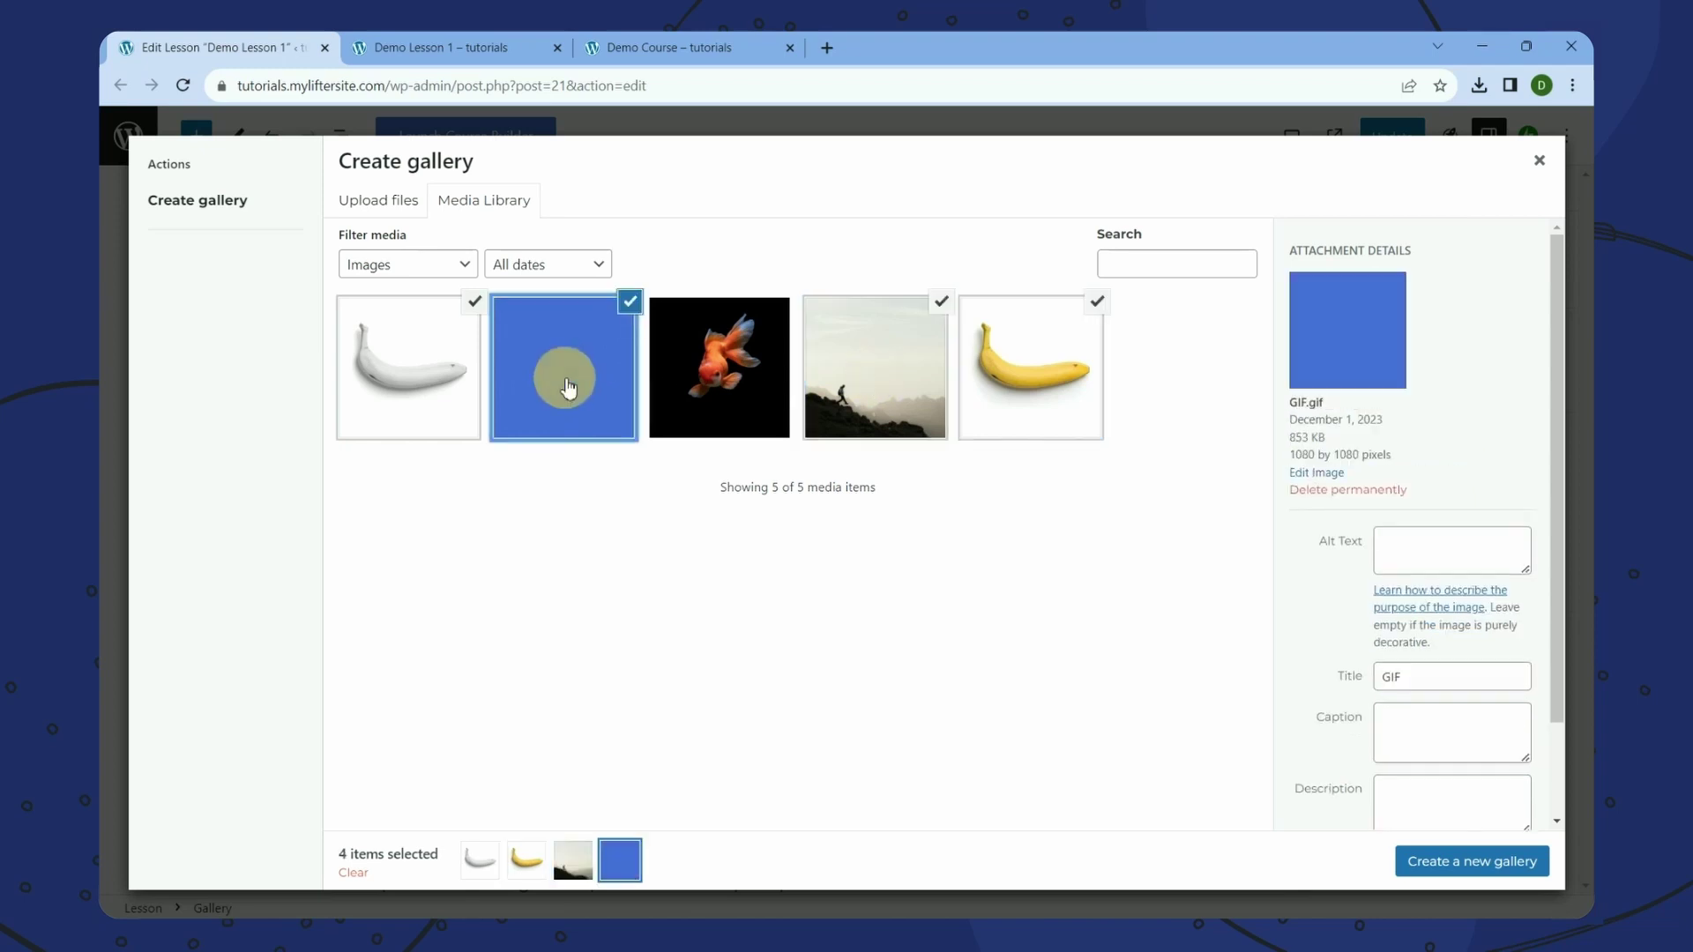
pyautogui.click(1486, 867)
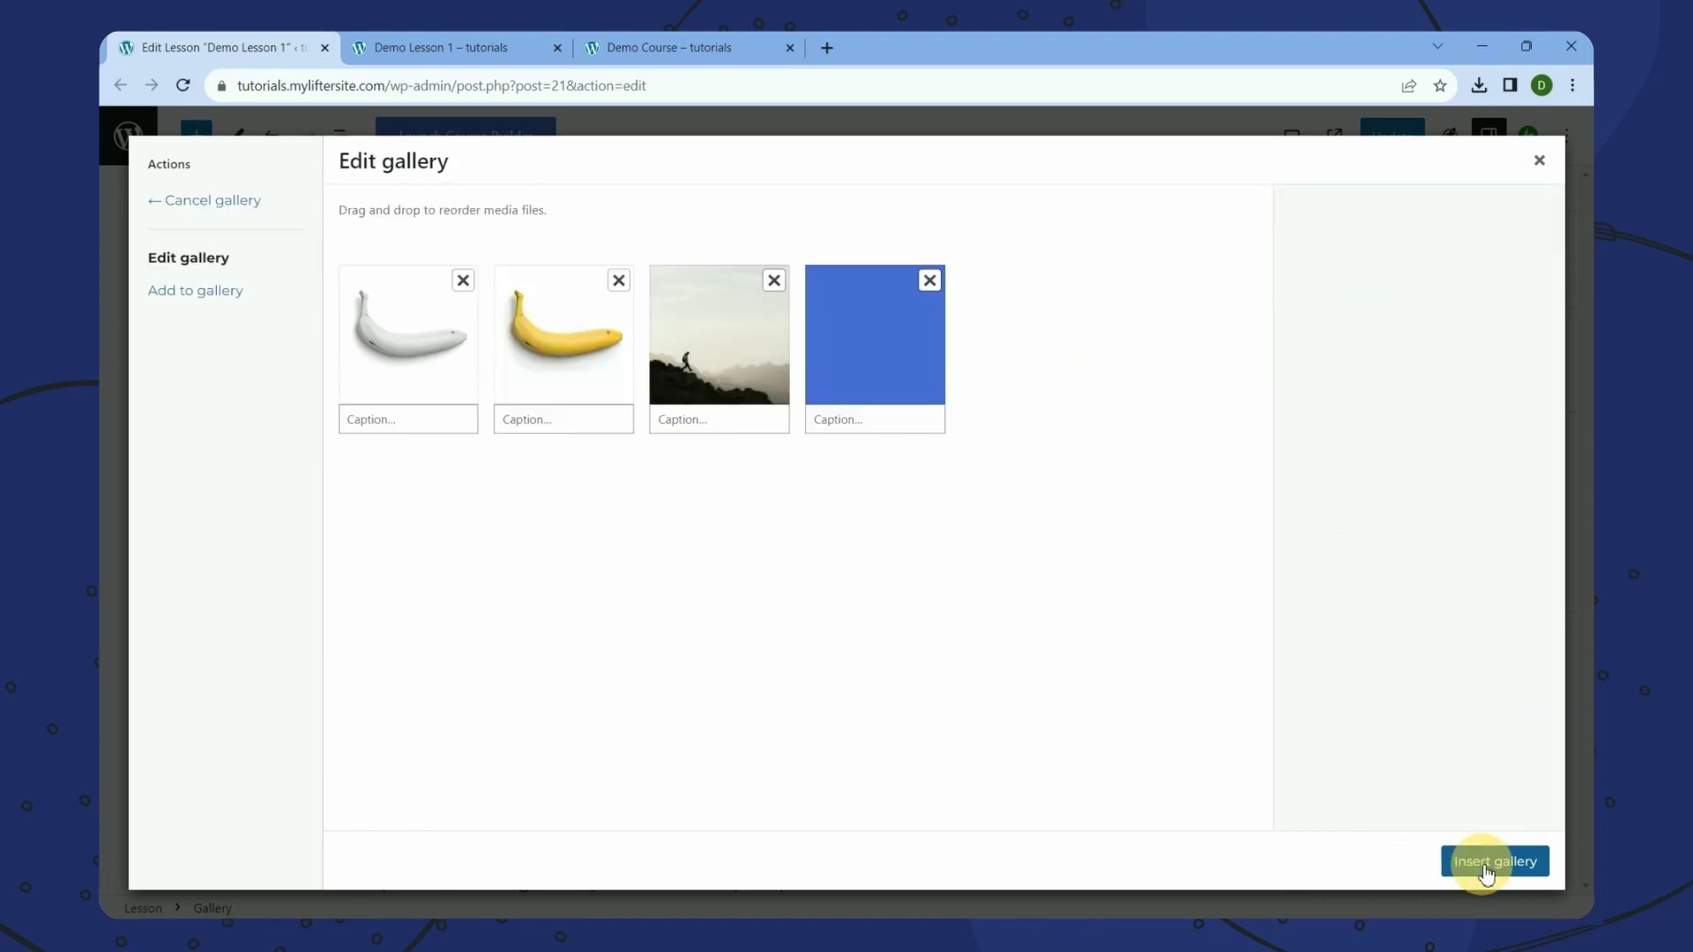
pyautogui.click(1487, 869)
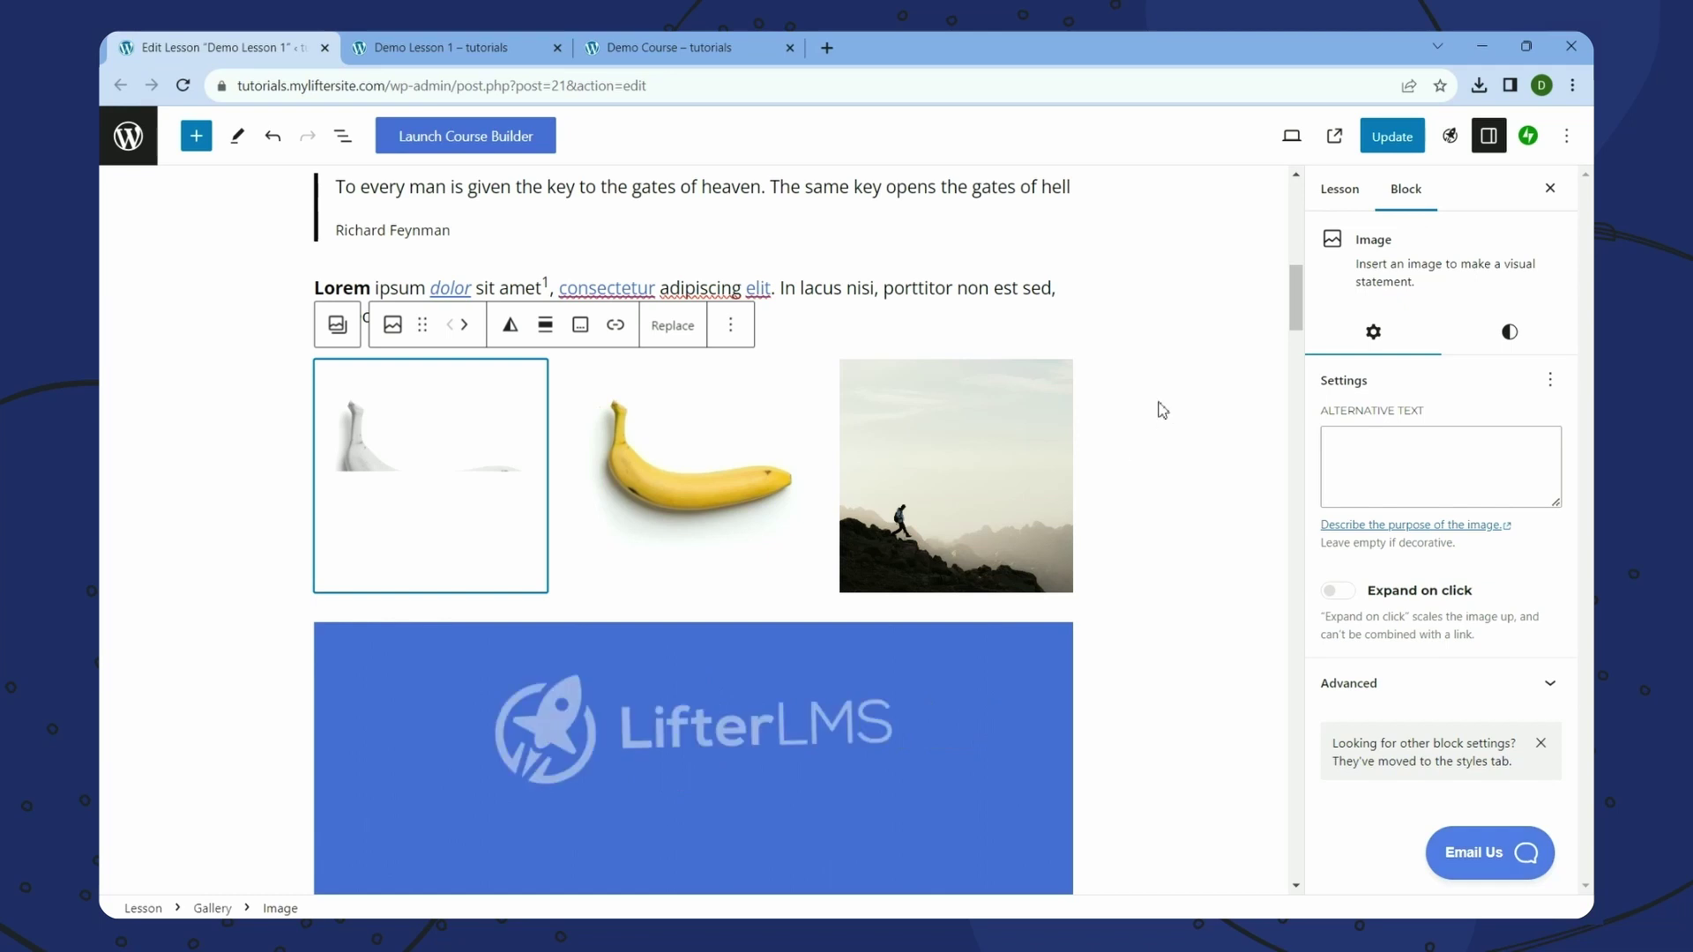
# - Try the gallery with 4 columns, settle on 2 columns, and move the yellow banana image to the end of the gallery
pyautogui.click(342, 135)
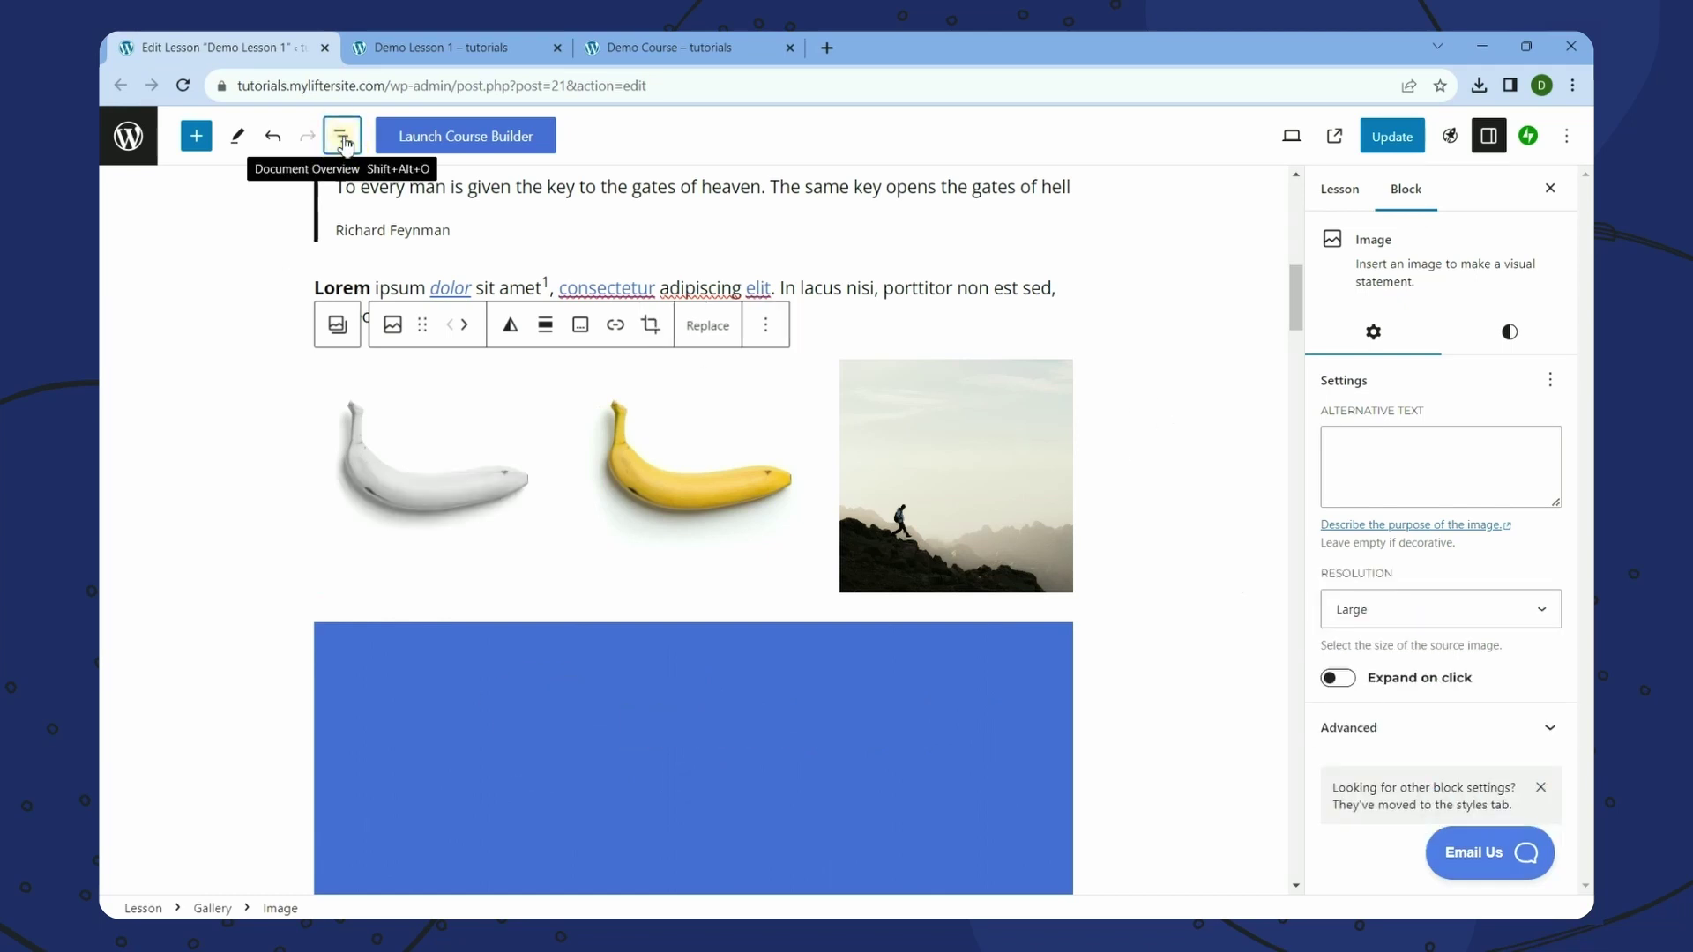
pyautogui.click(264, 354)
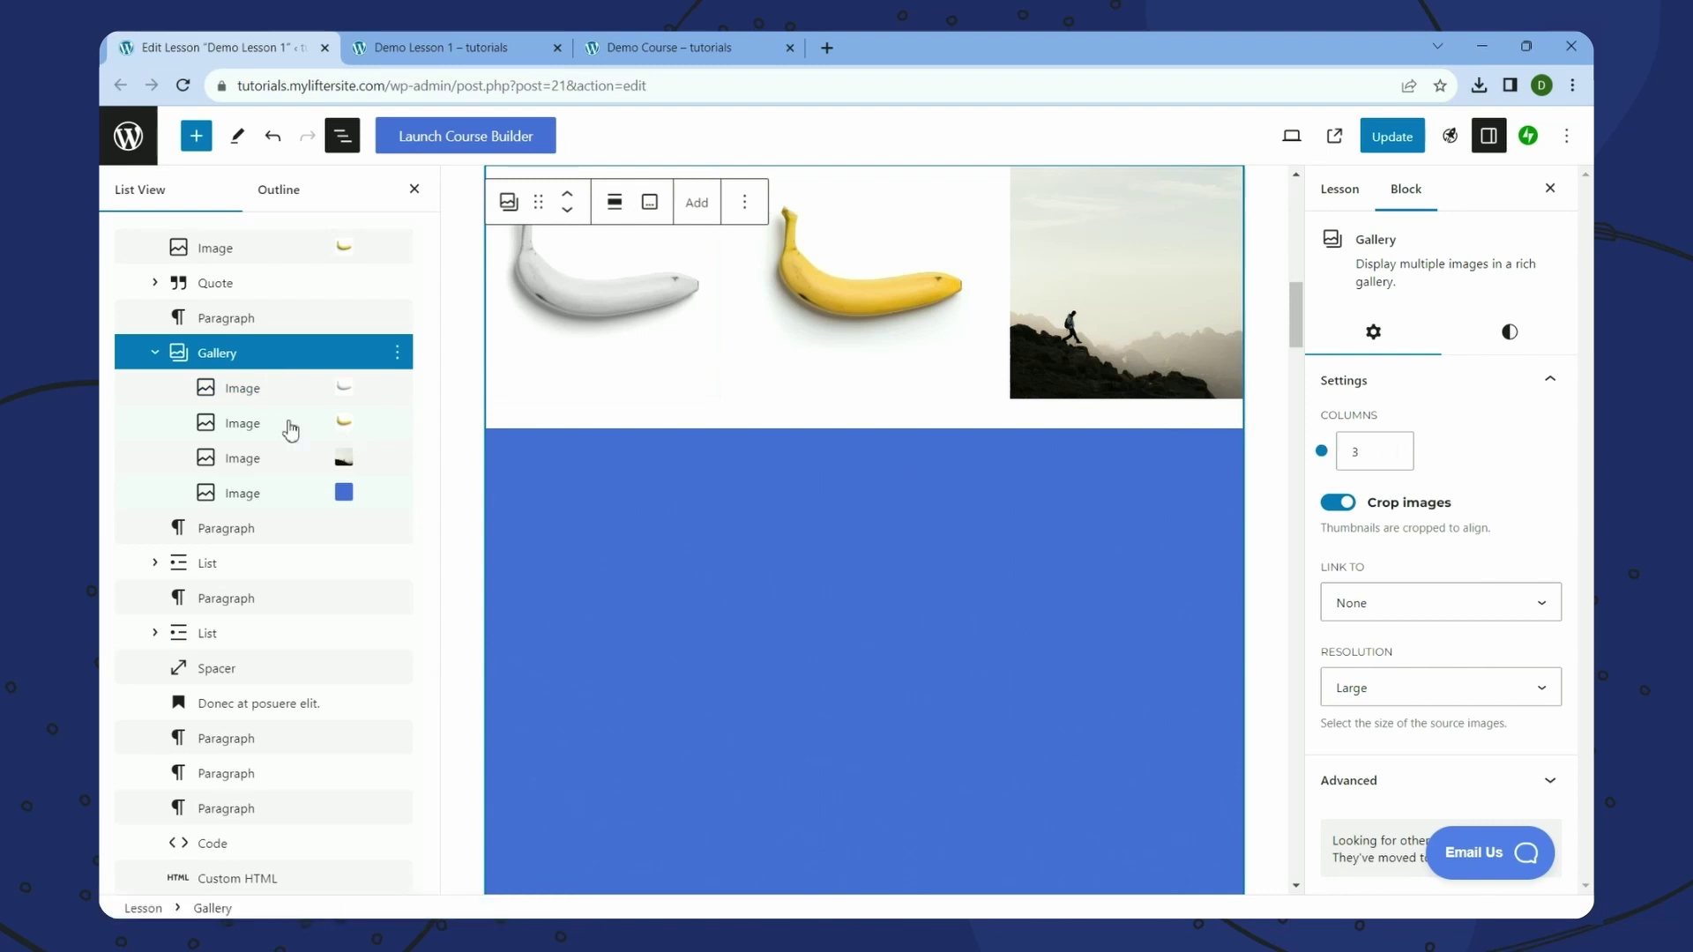
pyautogui.scroll(2, 1054, 476)
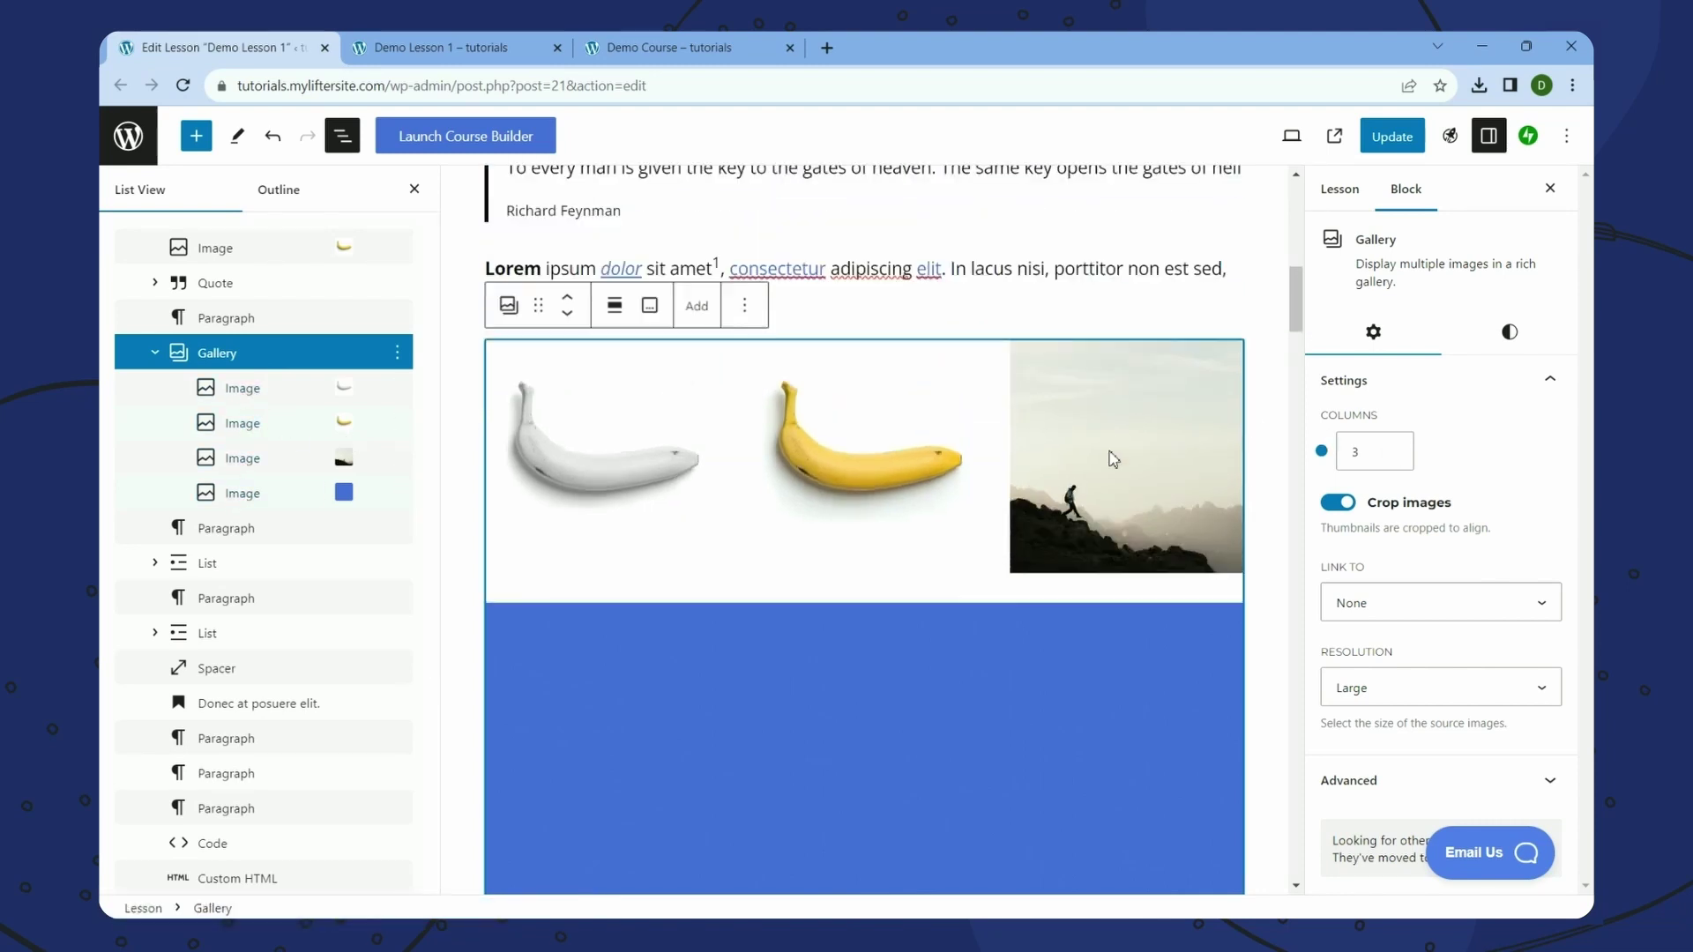
pyautogui.click(1391, 449)
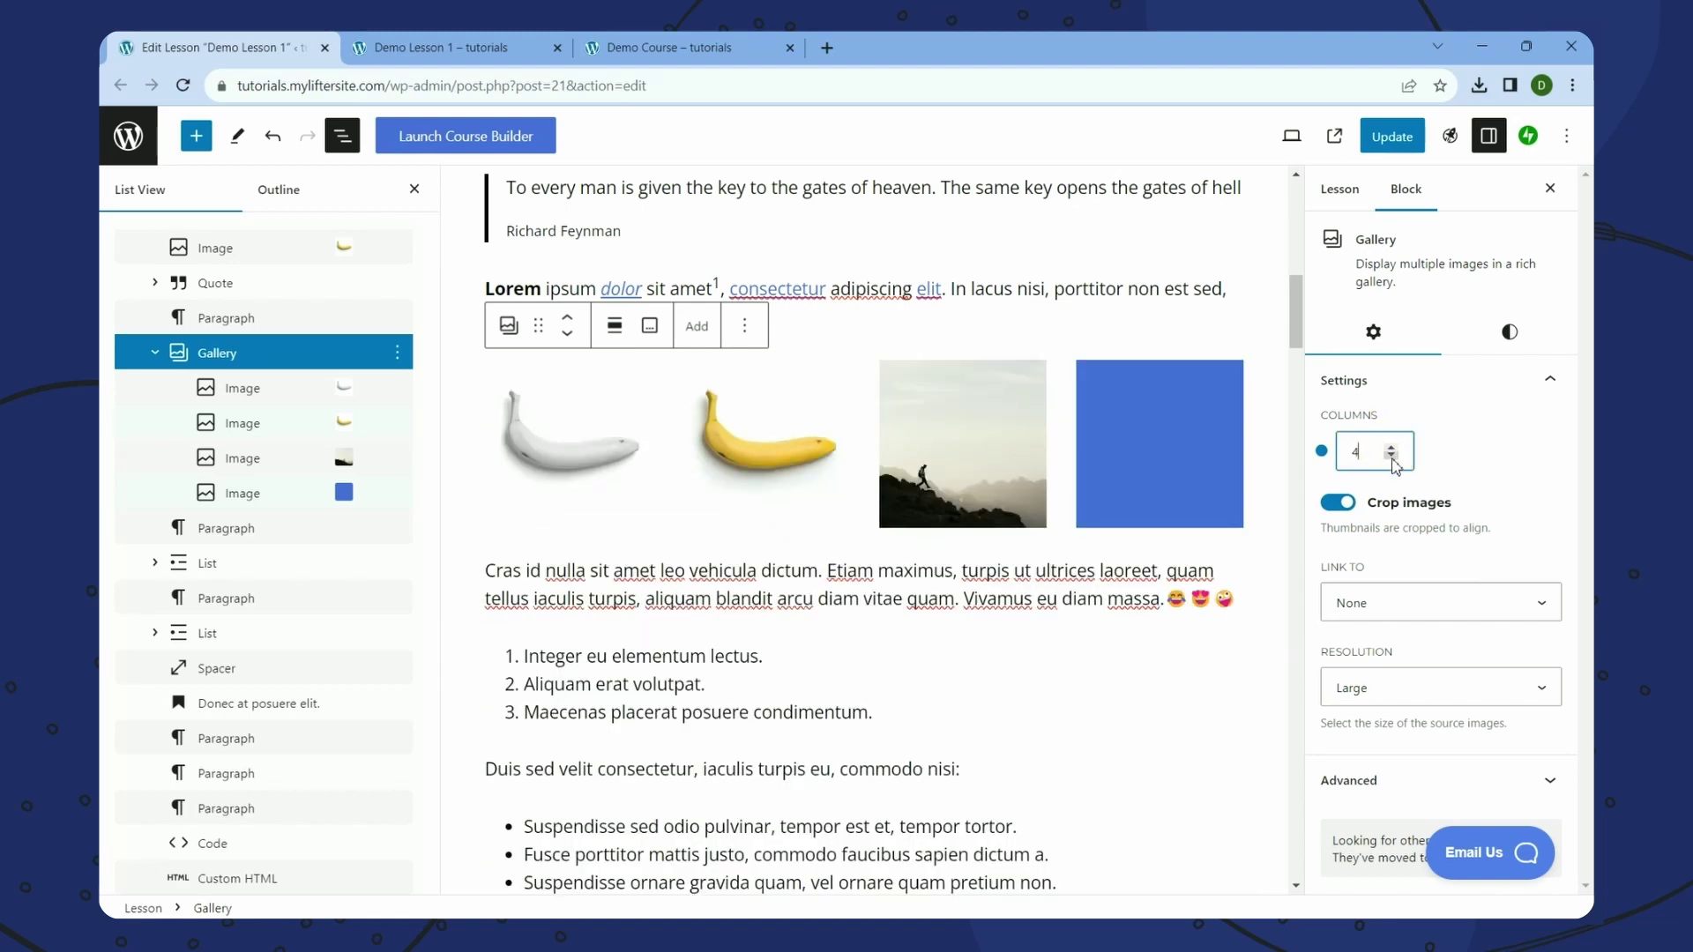
pyautogui.doubleClick(1392, 457)
pyautogui.scroll(-2, 1049, 538)
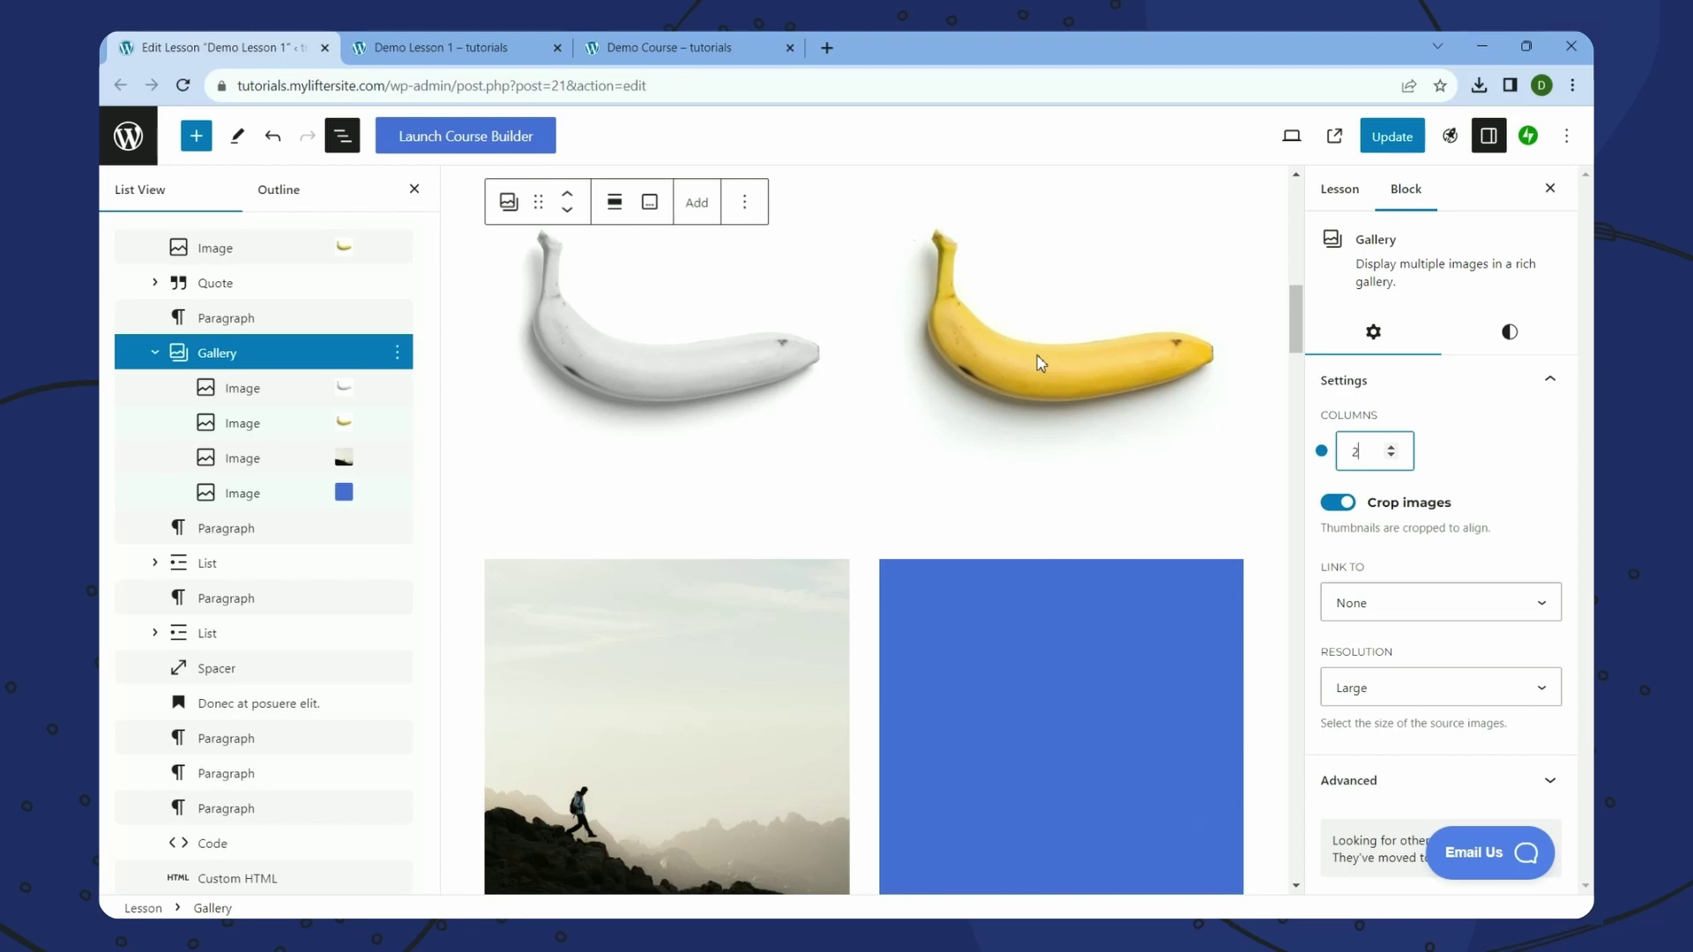
pyautogui.click(238, 427)
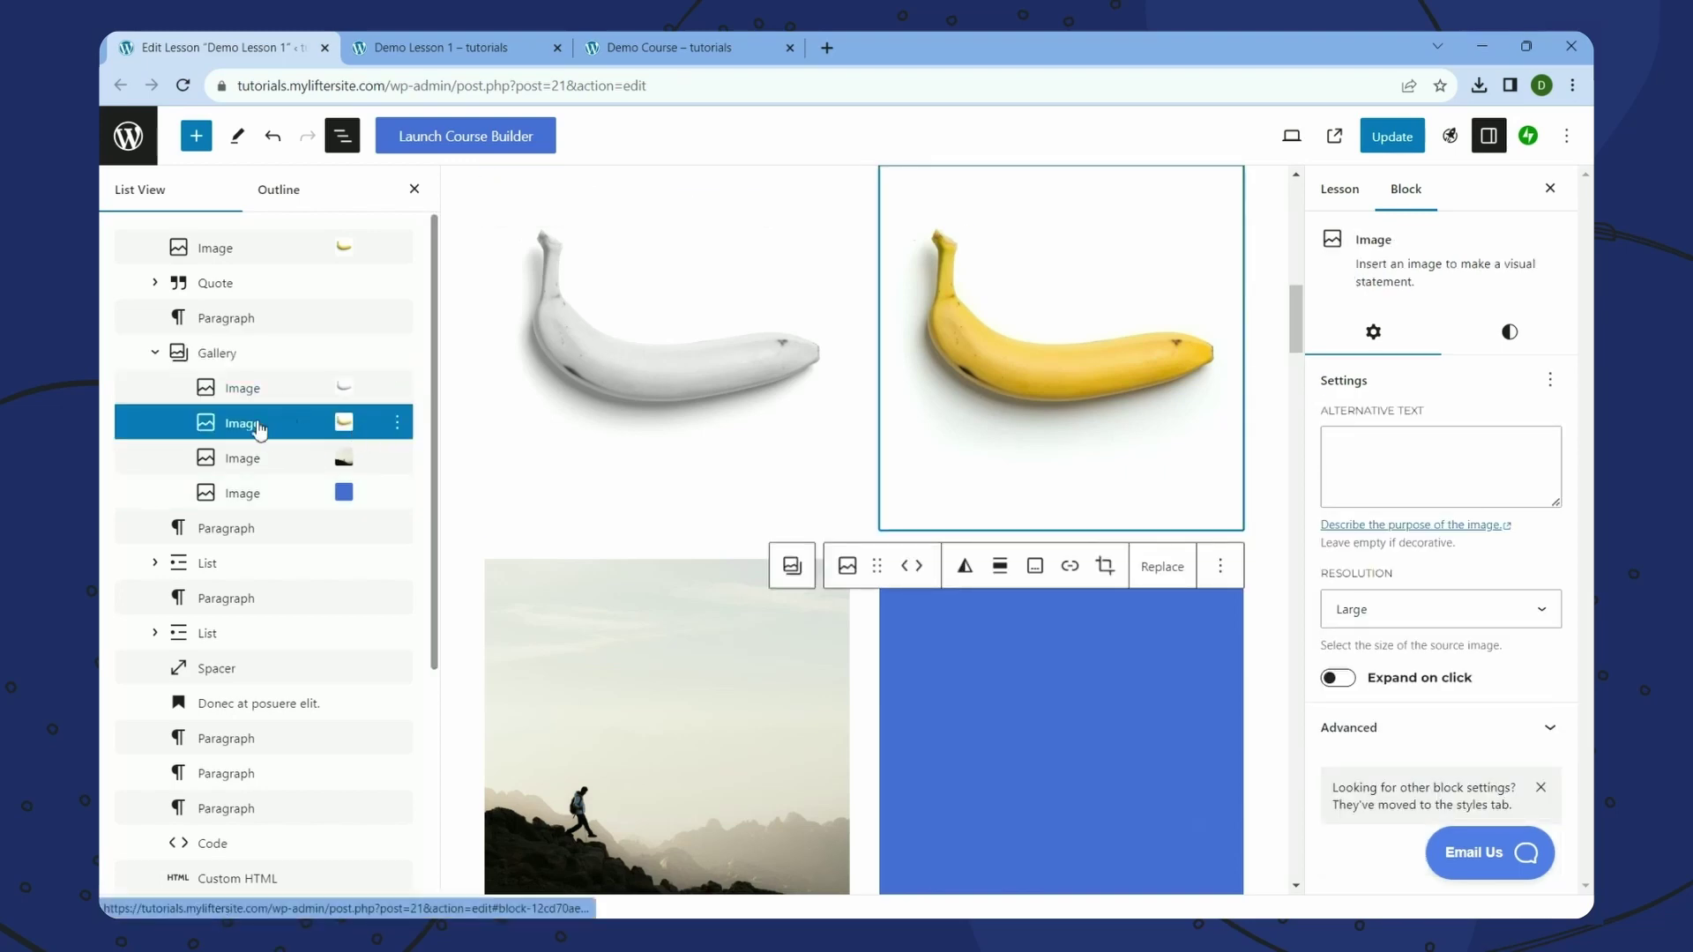
pyautogui.moveTo(238, 432); pyautogui.dragTo(252, 512)
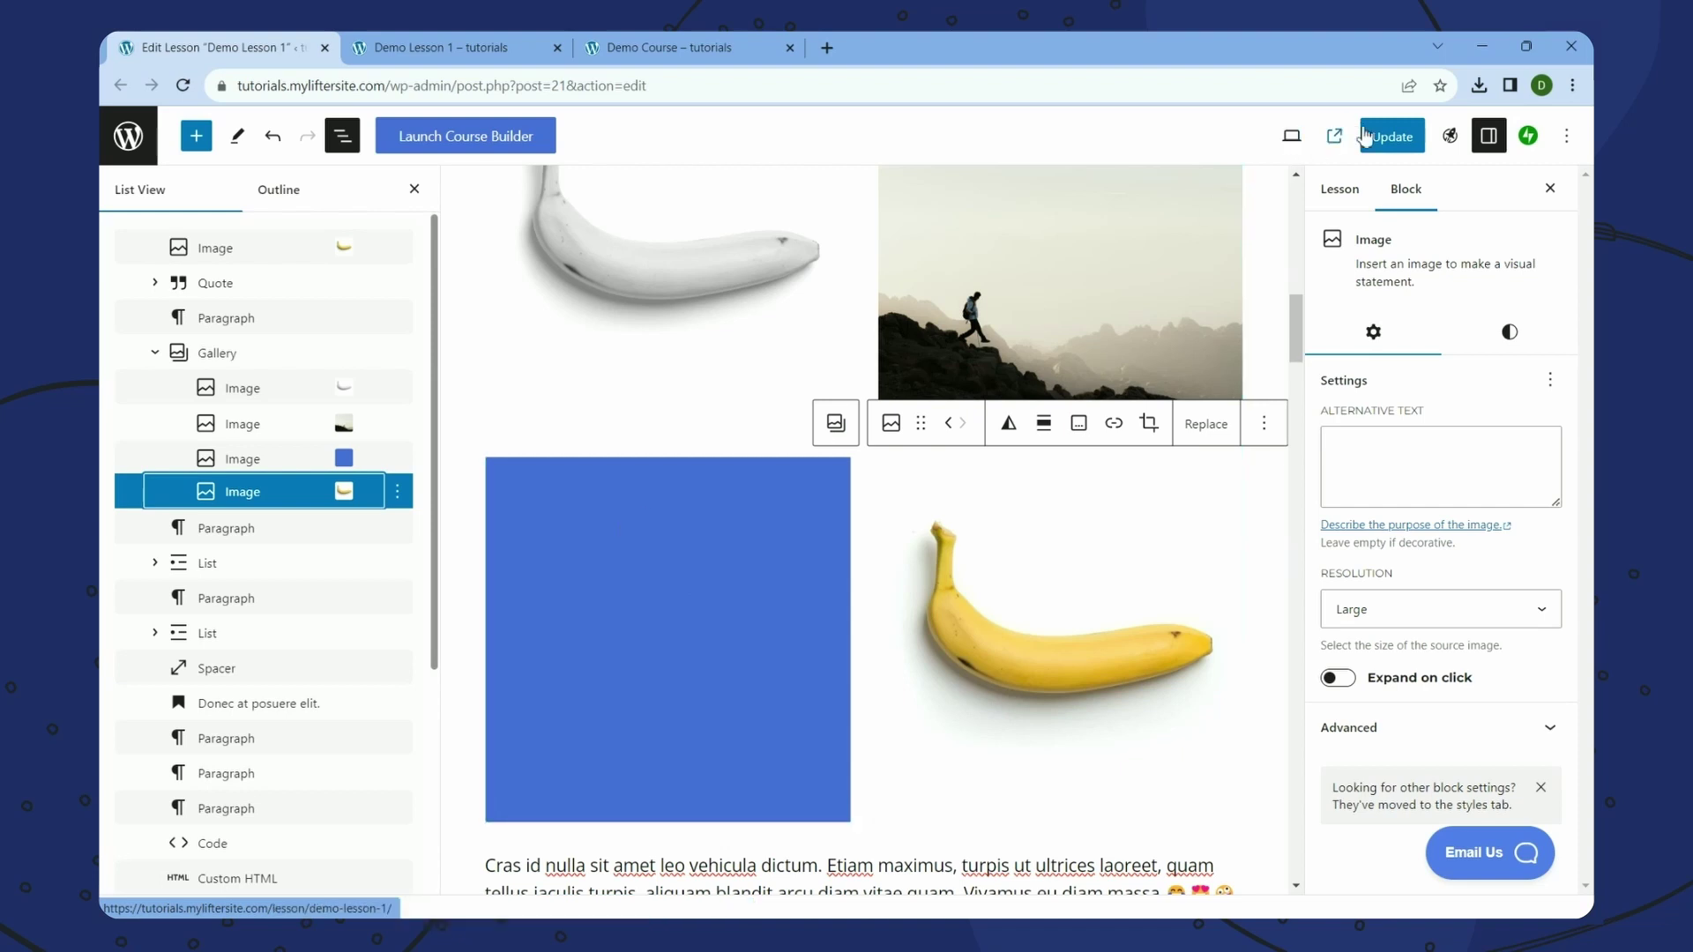
# - Update the lesson and check the two-column gallery on the reloaded Demo Lesson 1 page
pyautogui.click(1391, 137)
pyautogui.click(430, 46)
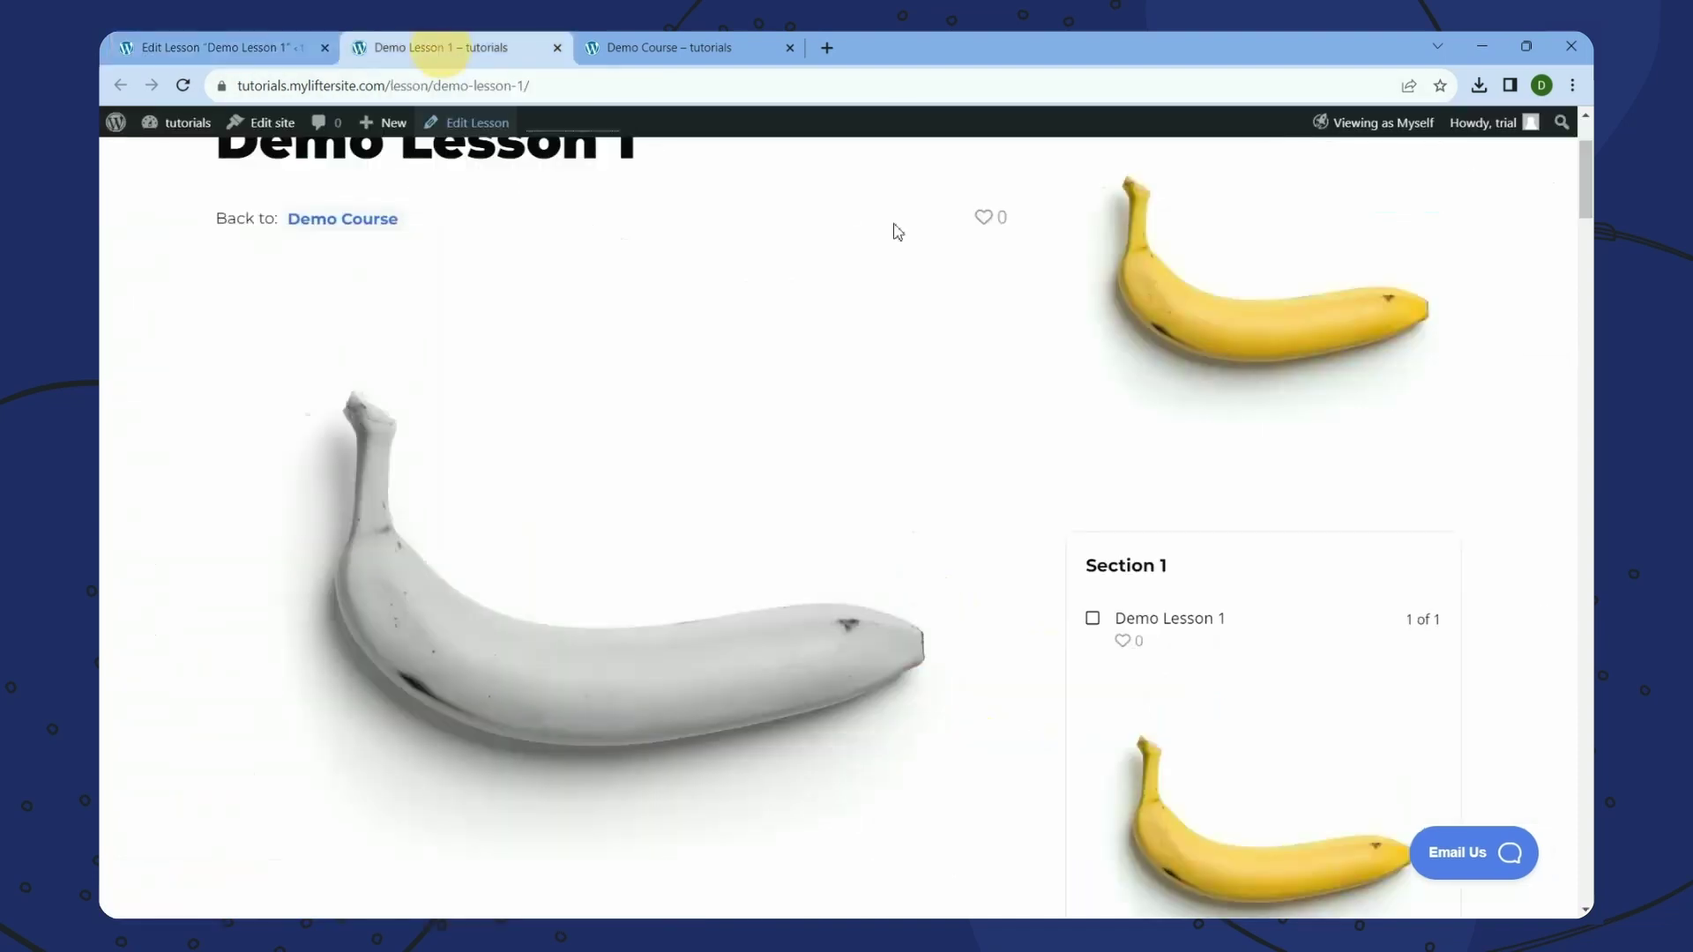
pyautogui.rightClick(896, 228)
pyautogui.click(937, 292)
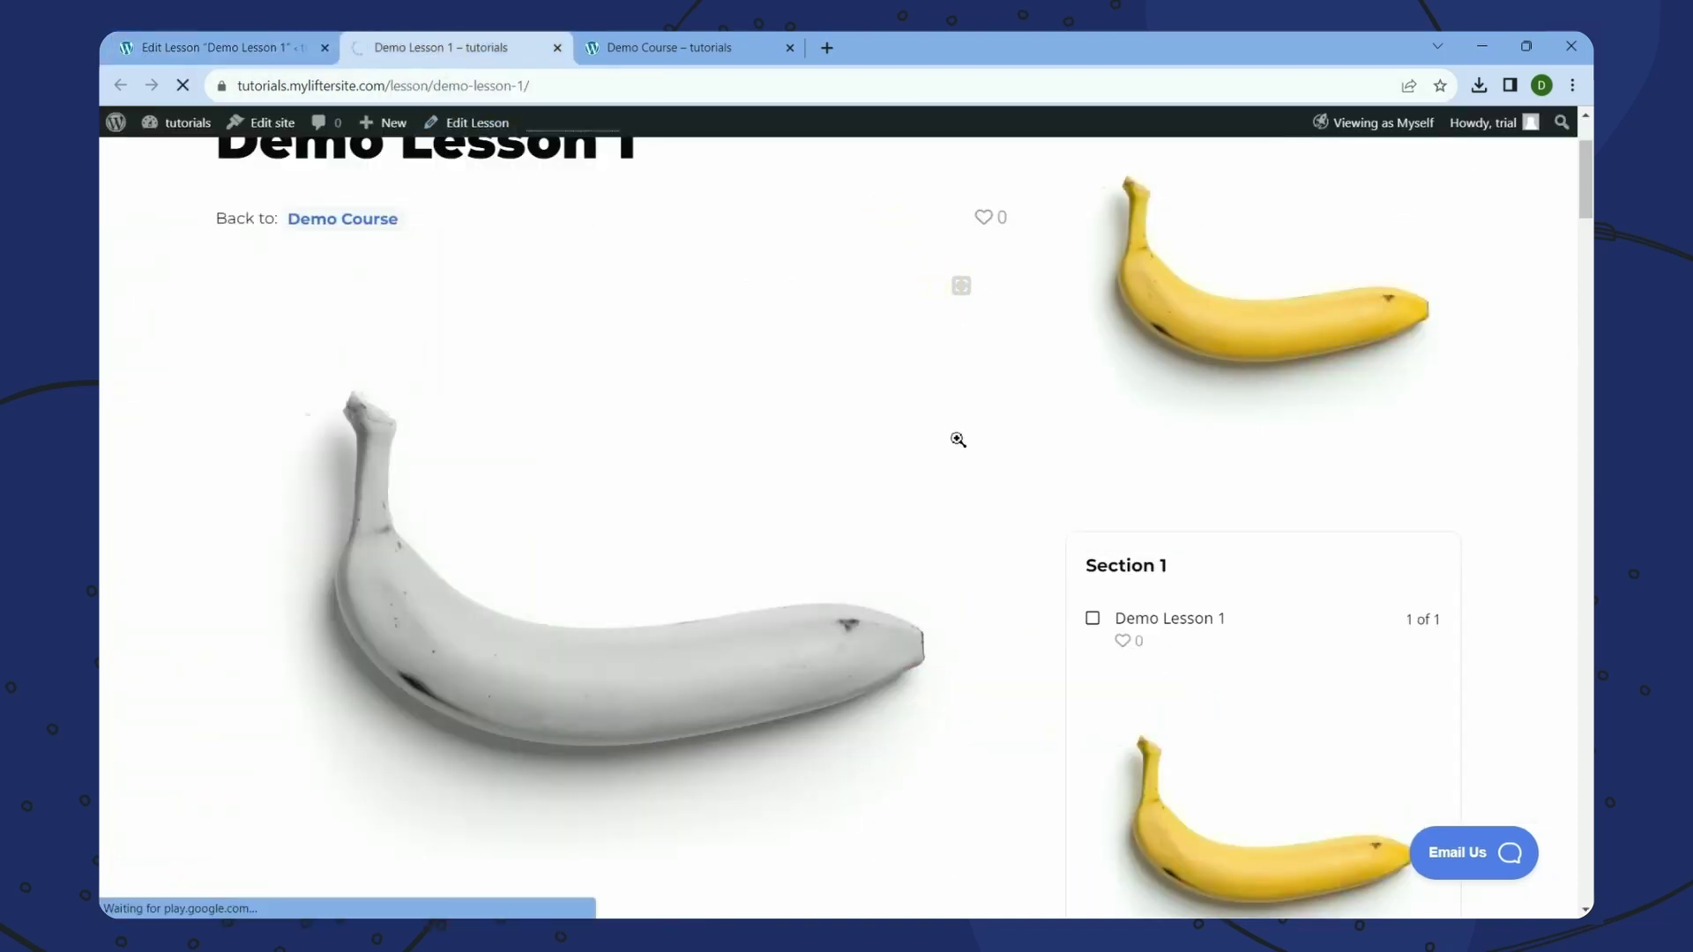
pyautogui.scroll(-9, 959, 440)
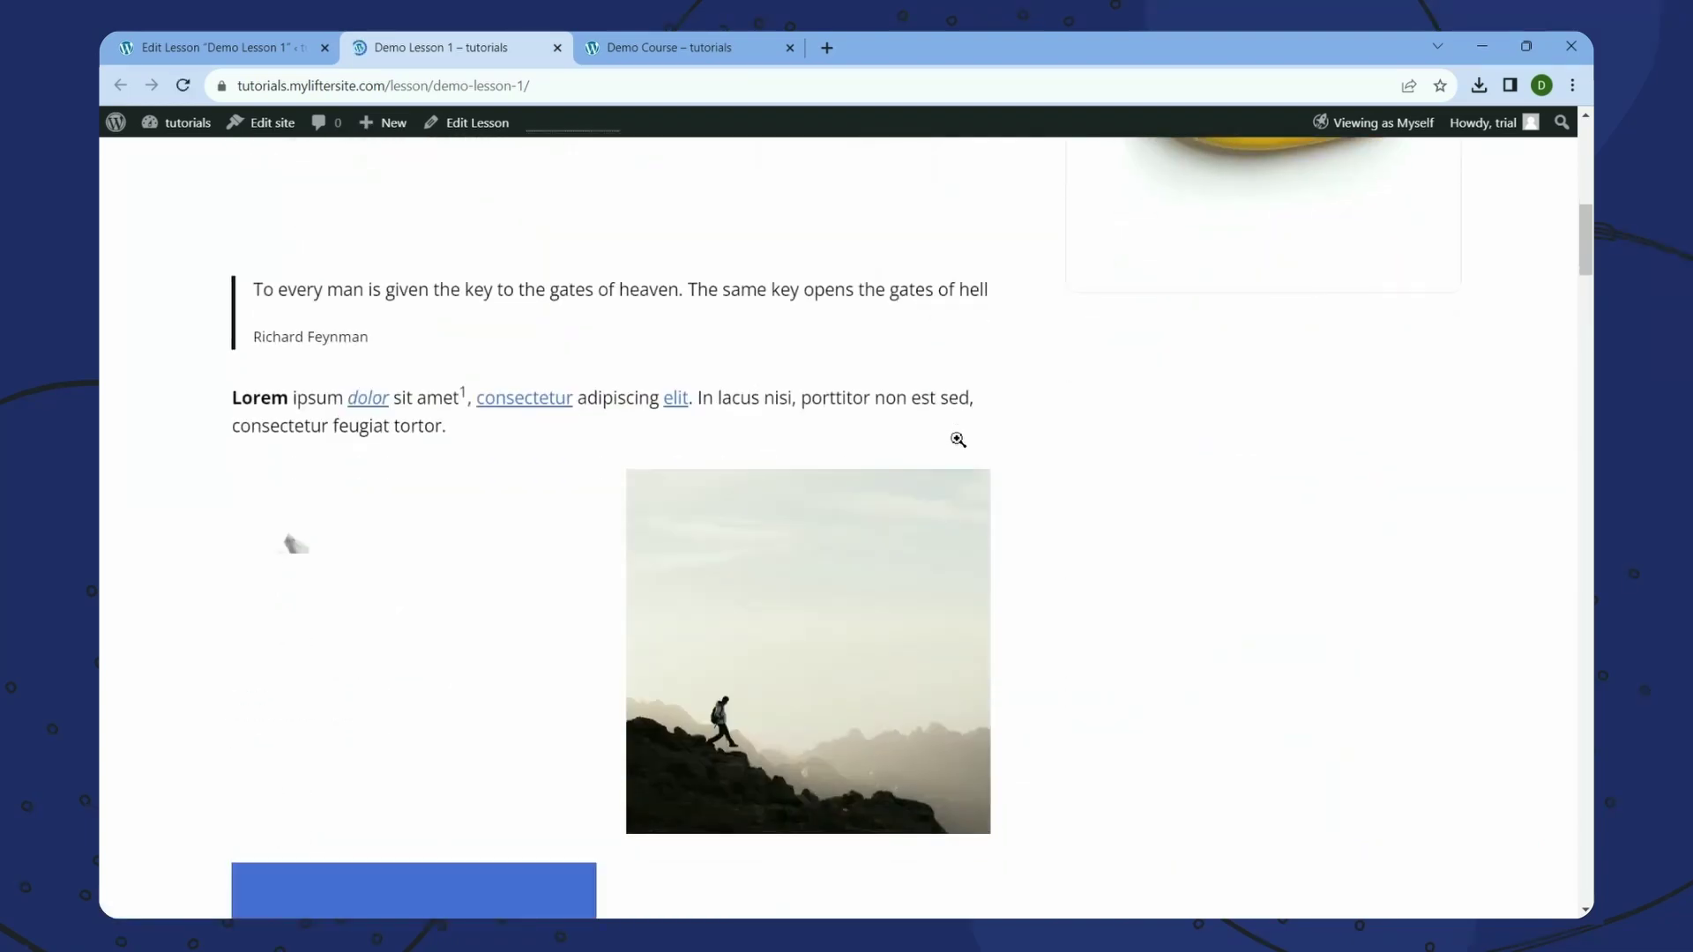
pyautogui.scroll(-4, 959, 440)
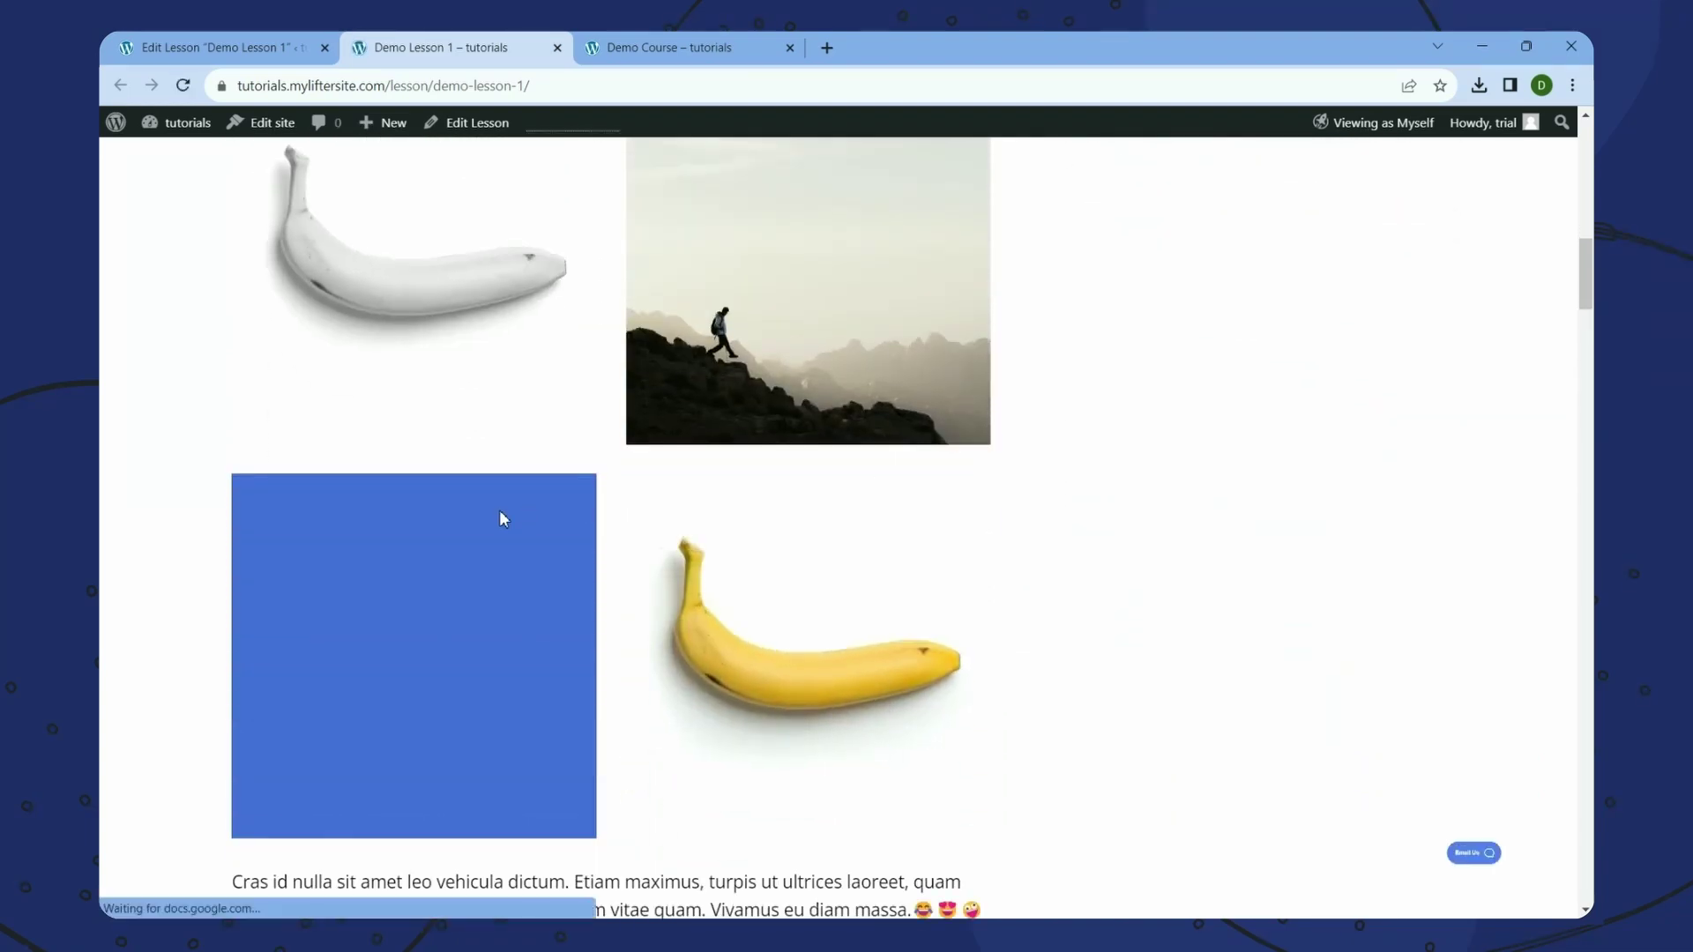
# - Back in the lesson editor, set the resolution of the gallery's blue GIF image to Full Size
pyautogui.click(228, 44)
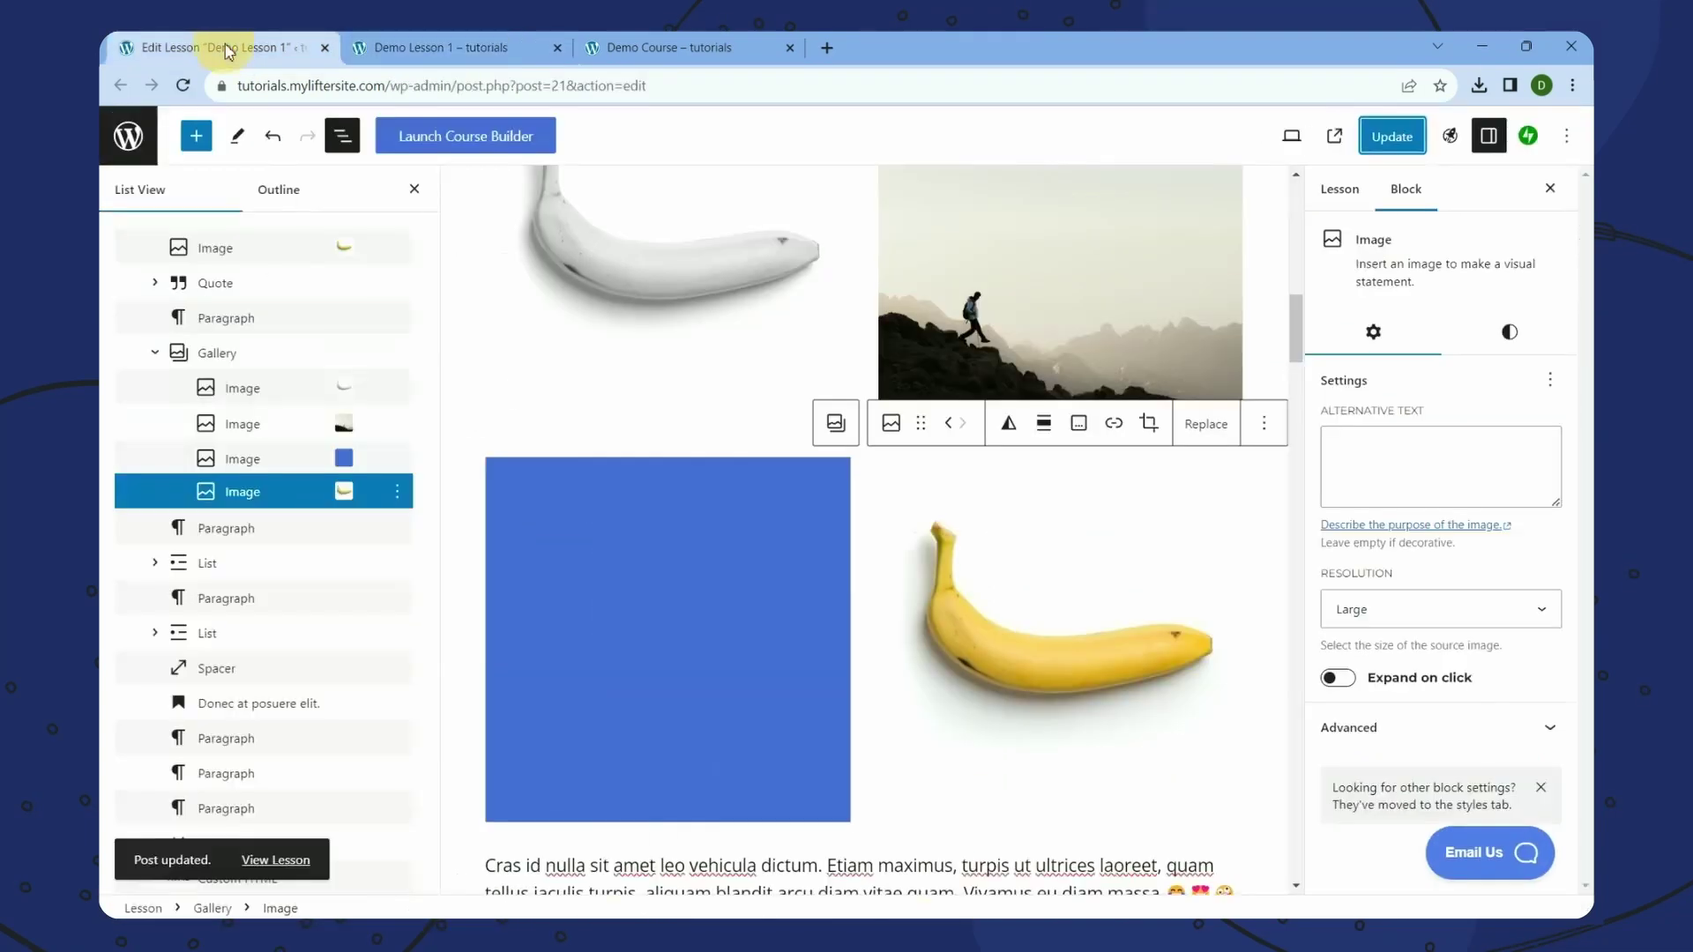
pyautogui.click(246, 466)
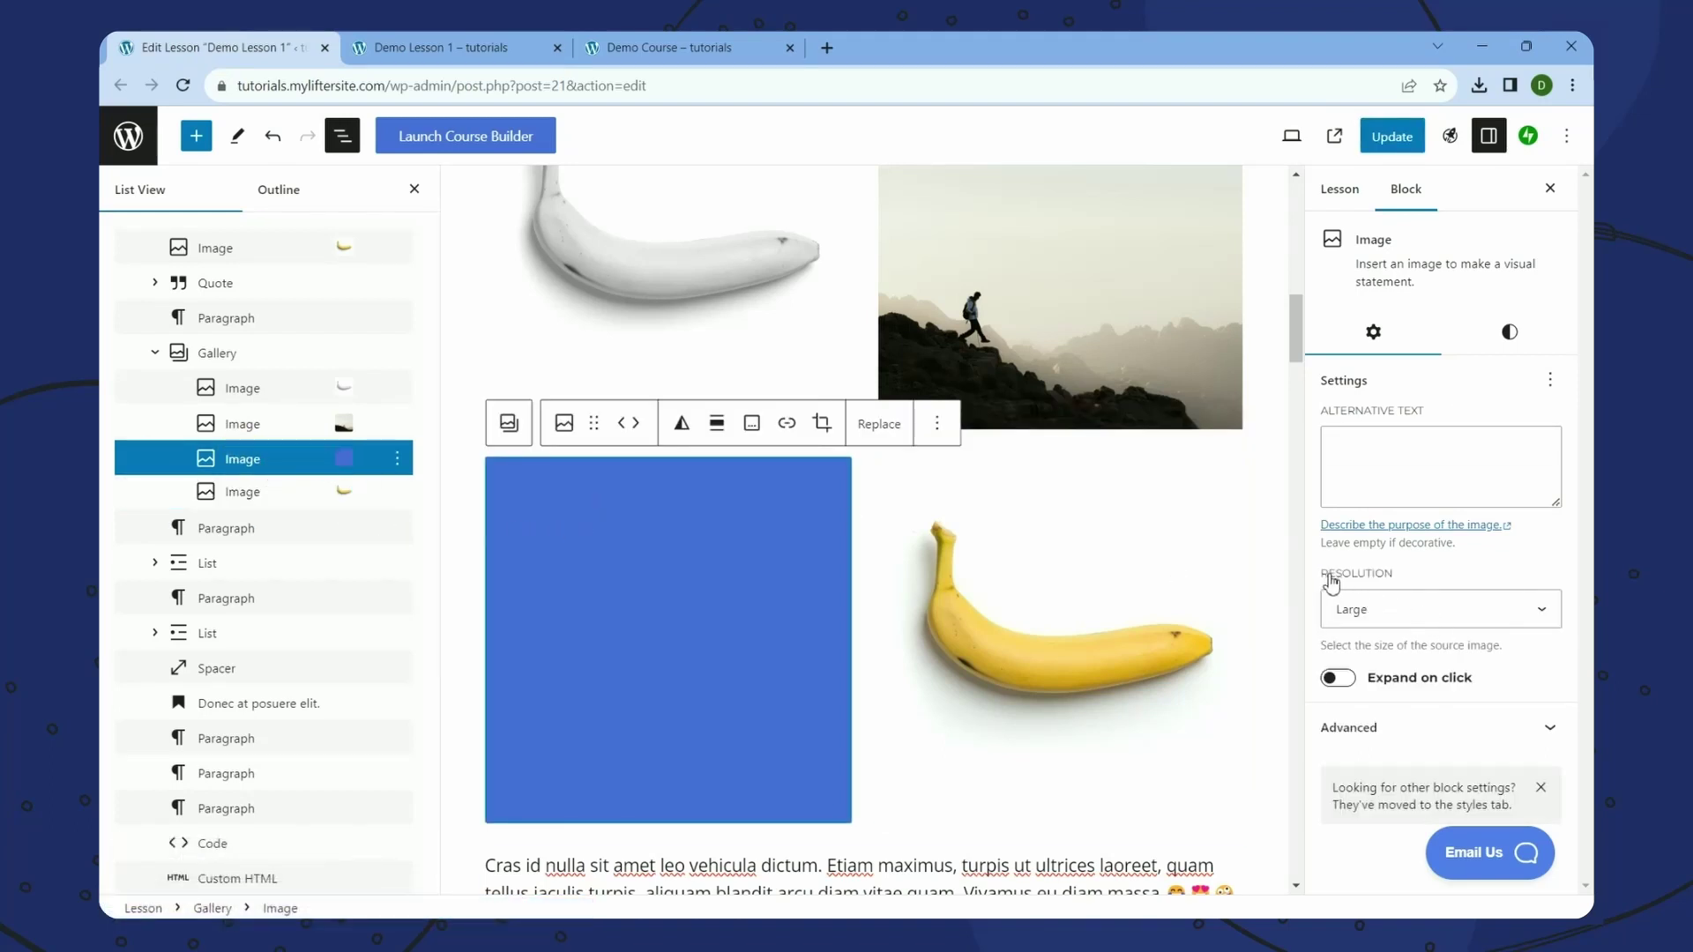
pyautogui.click(1388, 614)
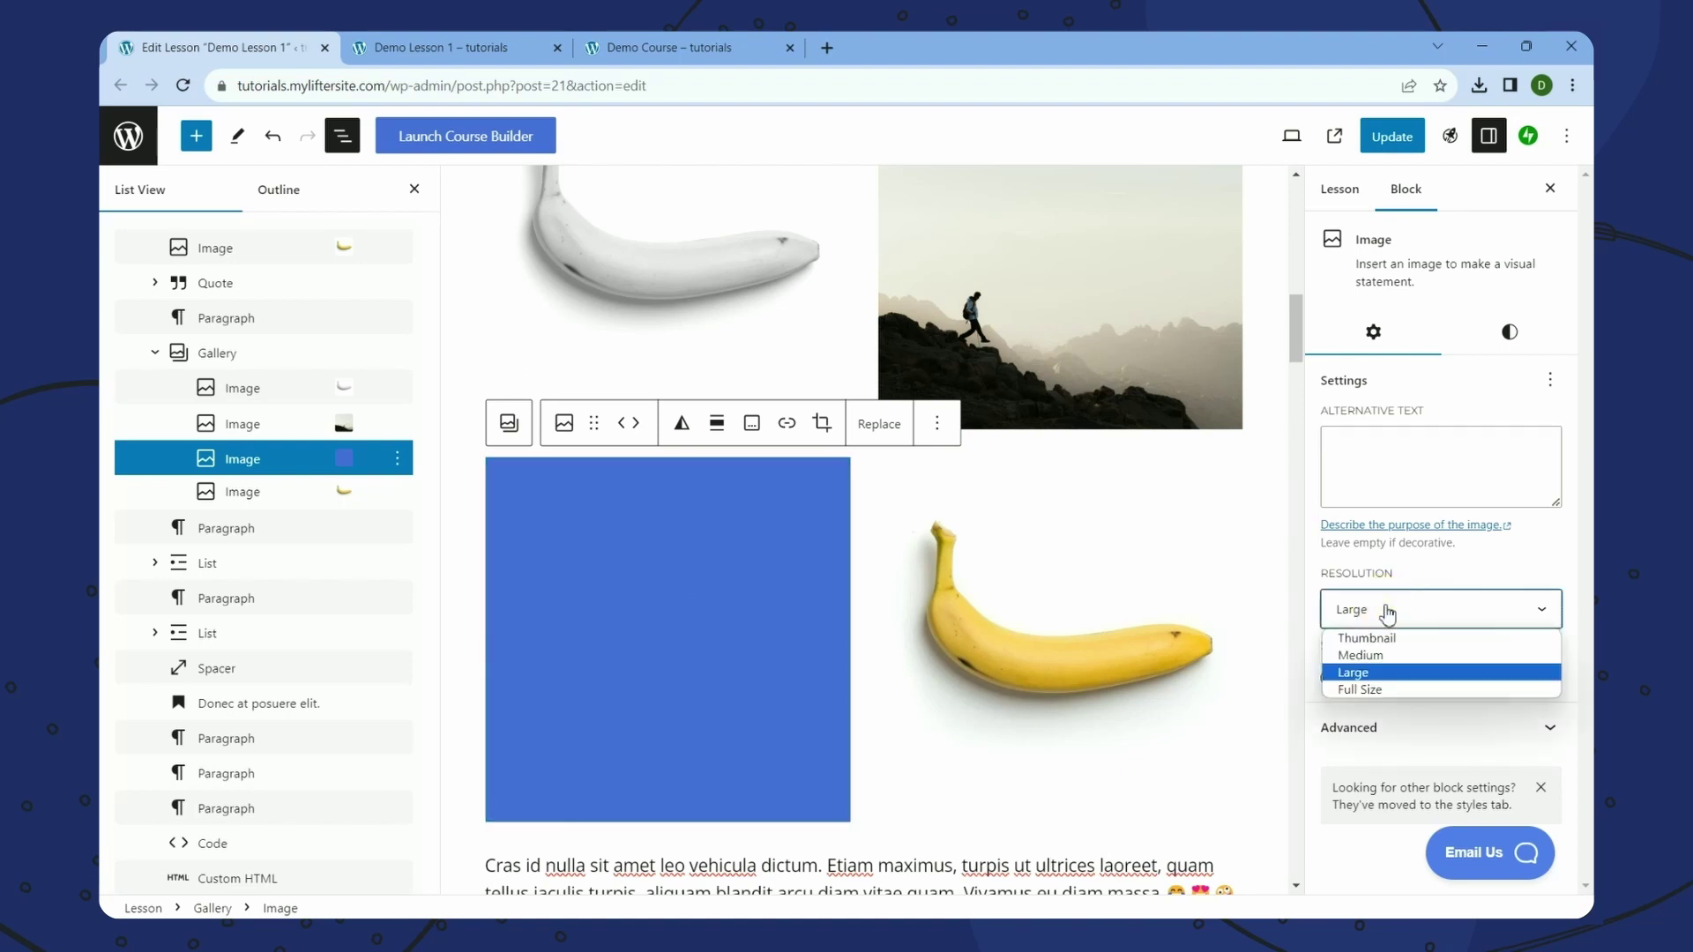
pyautogui.click(1370, 691)
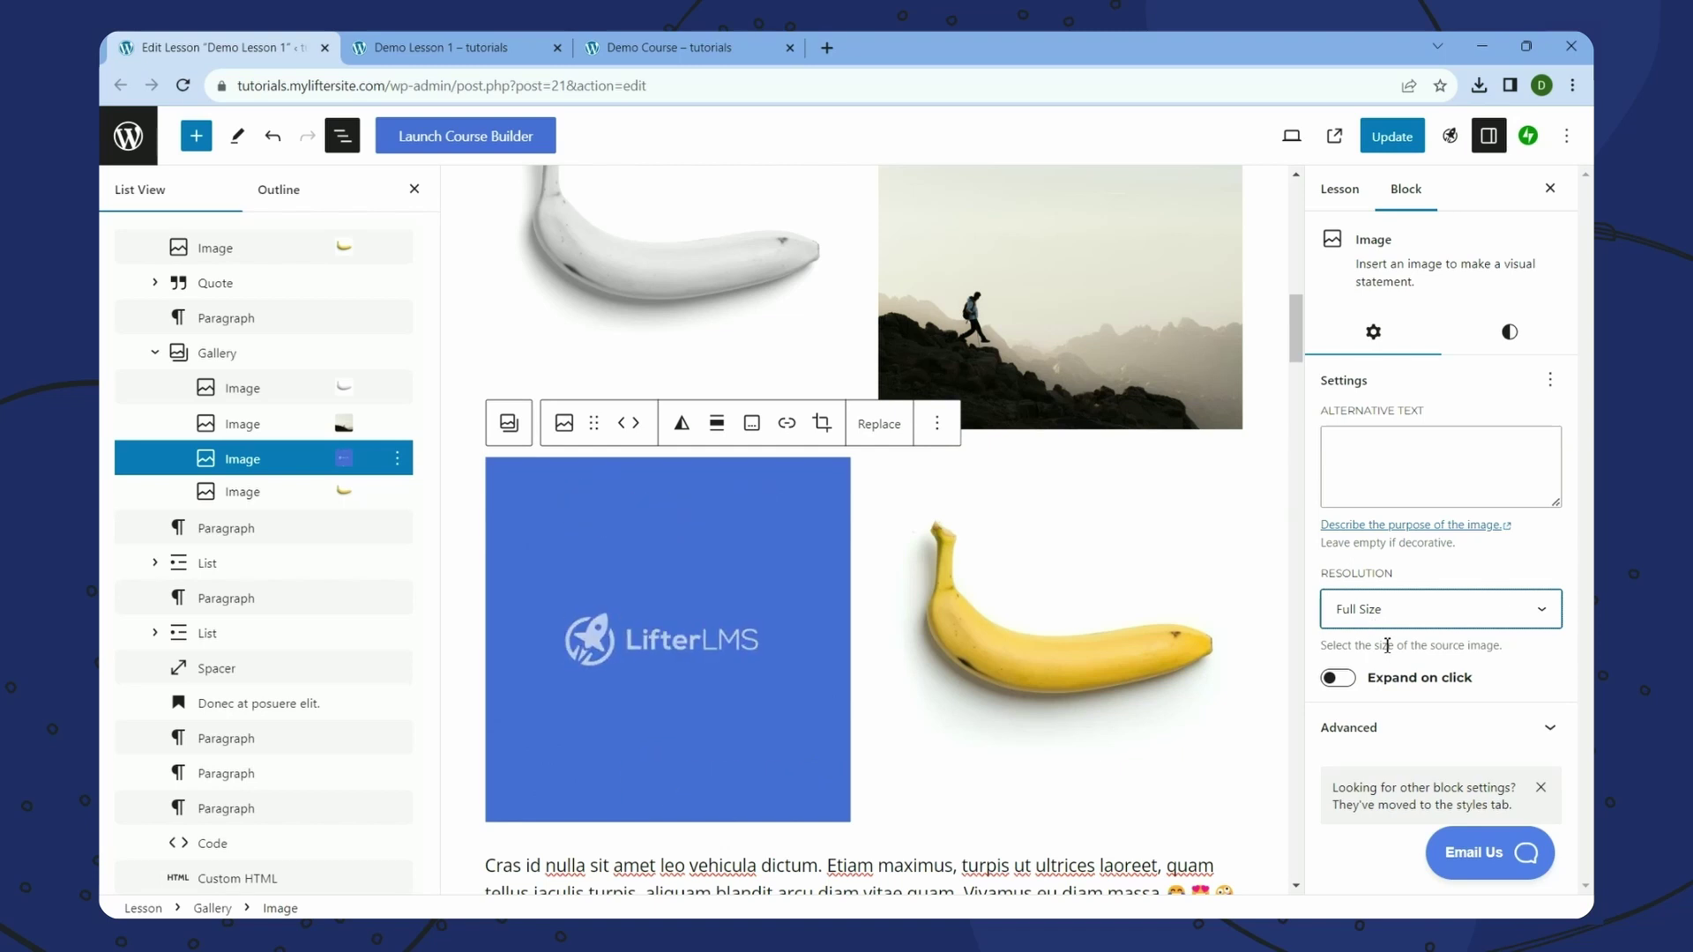
# - Update the lesson and check that the gallery's blue GIF animates on the reloaded Demo Lesson 1 page
pyautogui.click(1397, 138)
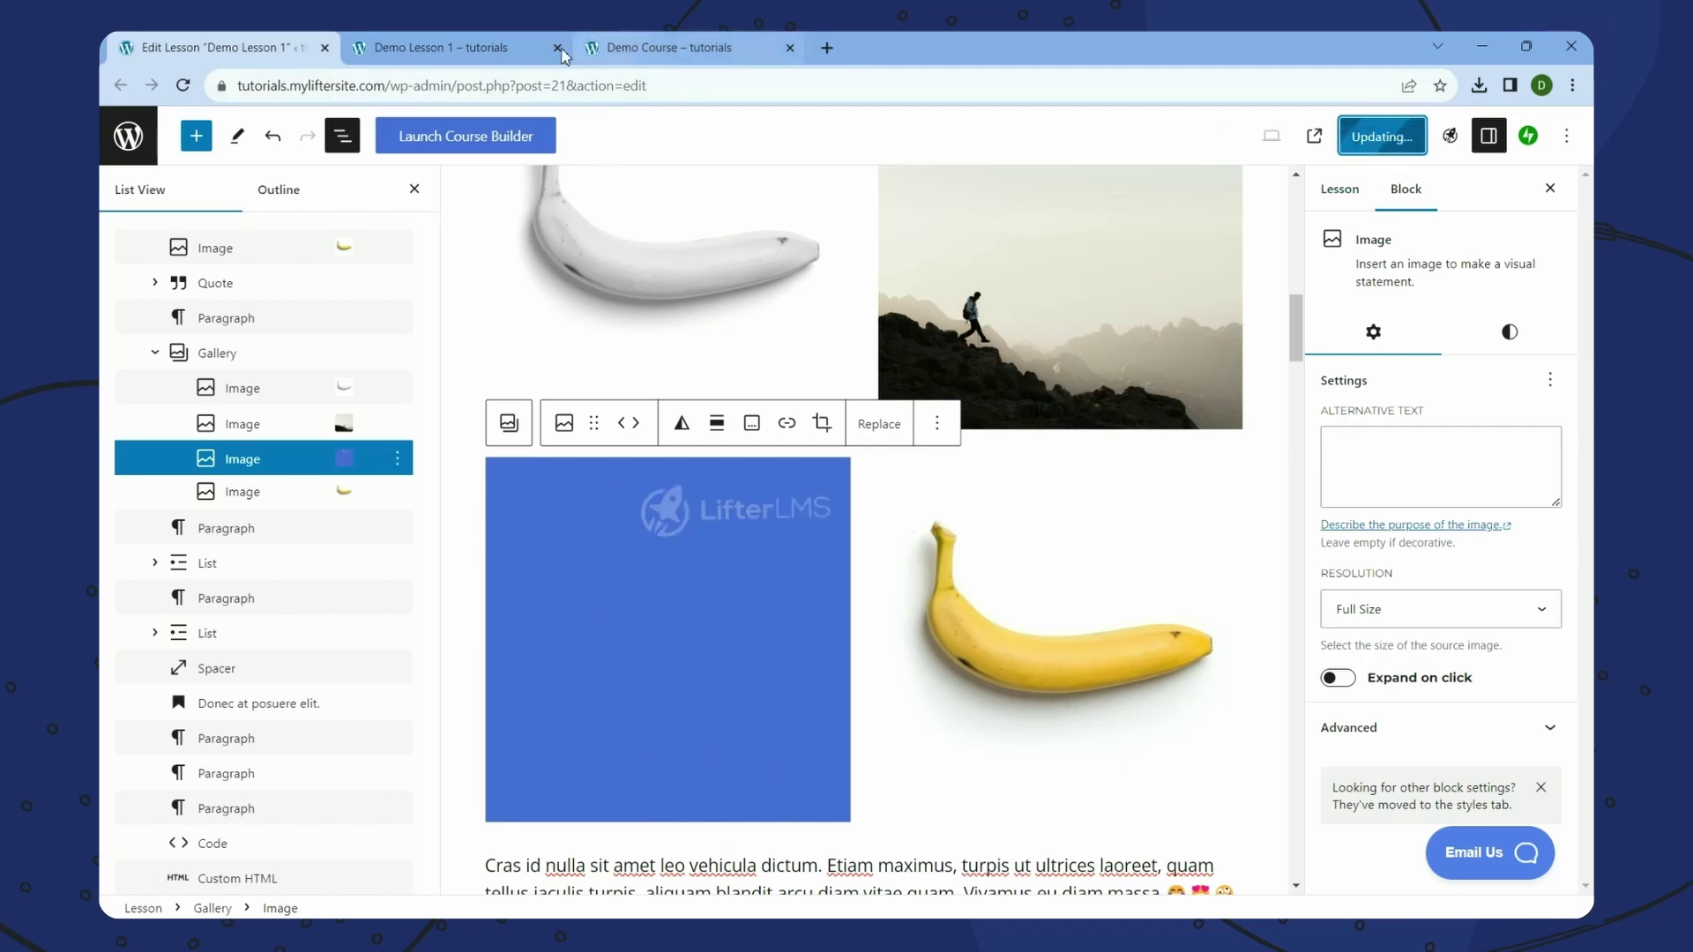
pyautogui.click(441, 48)
pyautogui.rightClick(1210, 287)
pyautogui.click(1276, 360)
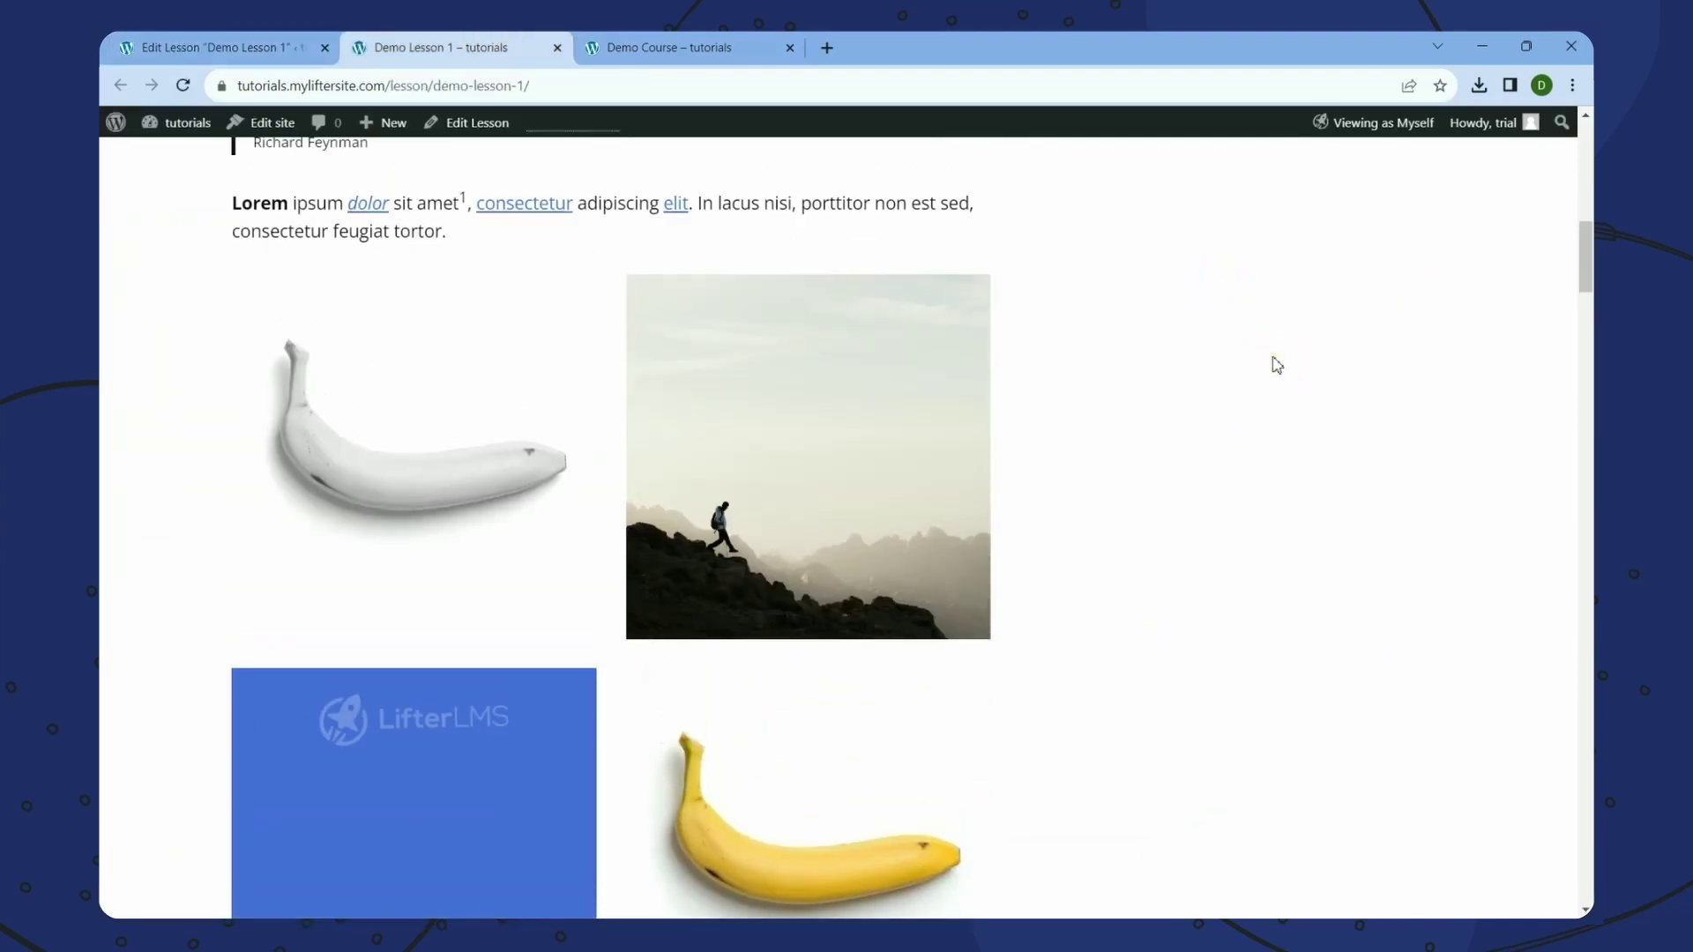
pyautogui.scroll(-3, 1276, 364)
pyautogui.scroll(2, 1277, 364)
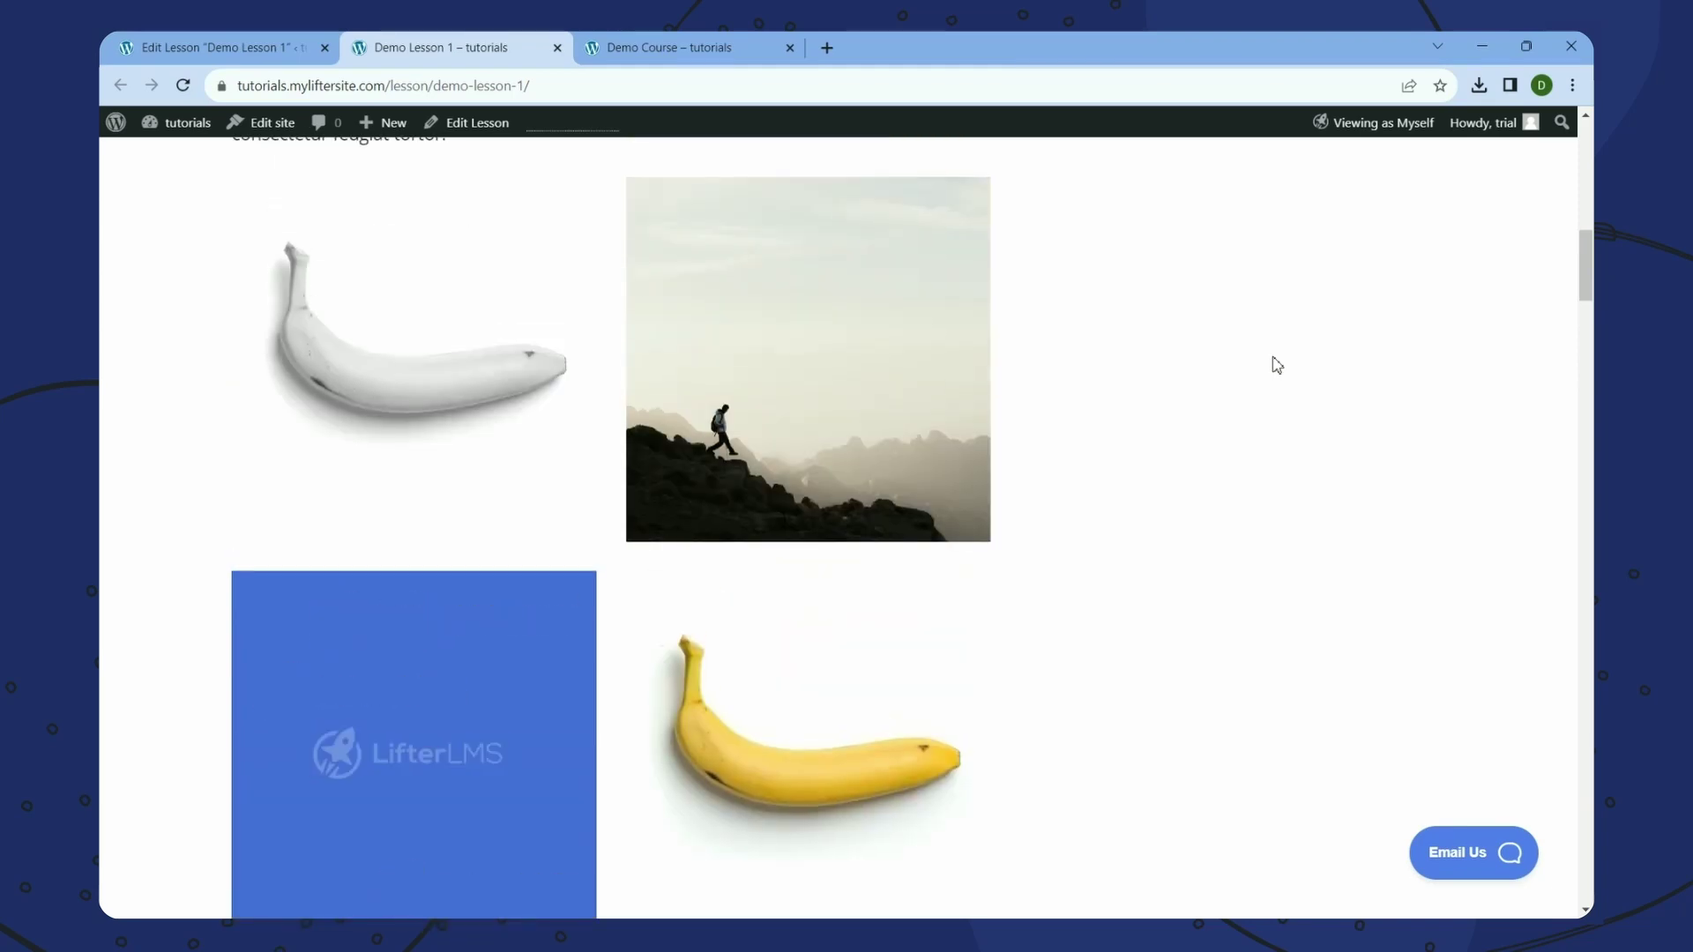
pyautogui.scroll(-1, 1276, 364)
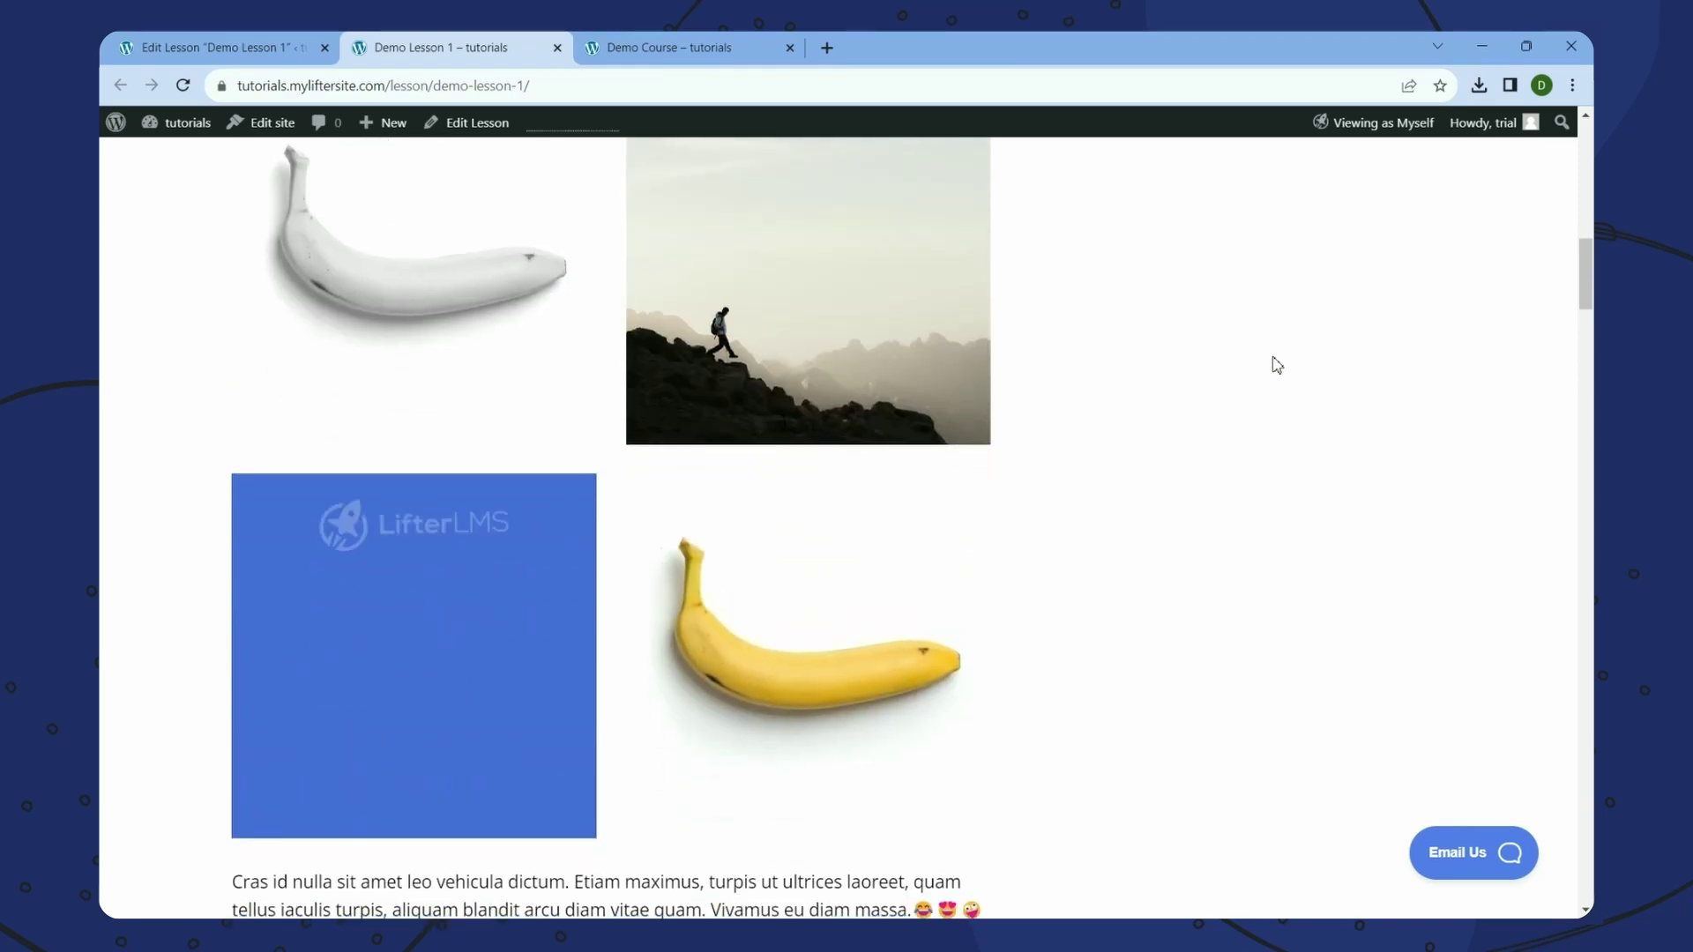
pyautogui.scroll(2, 1276, 364)
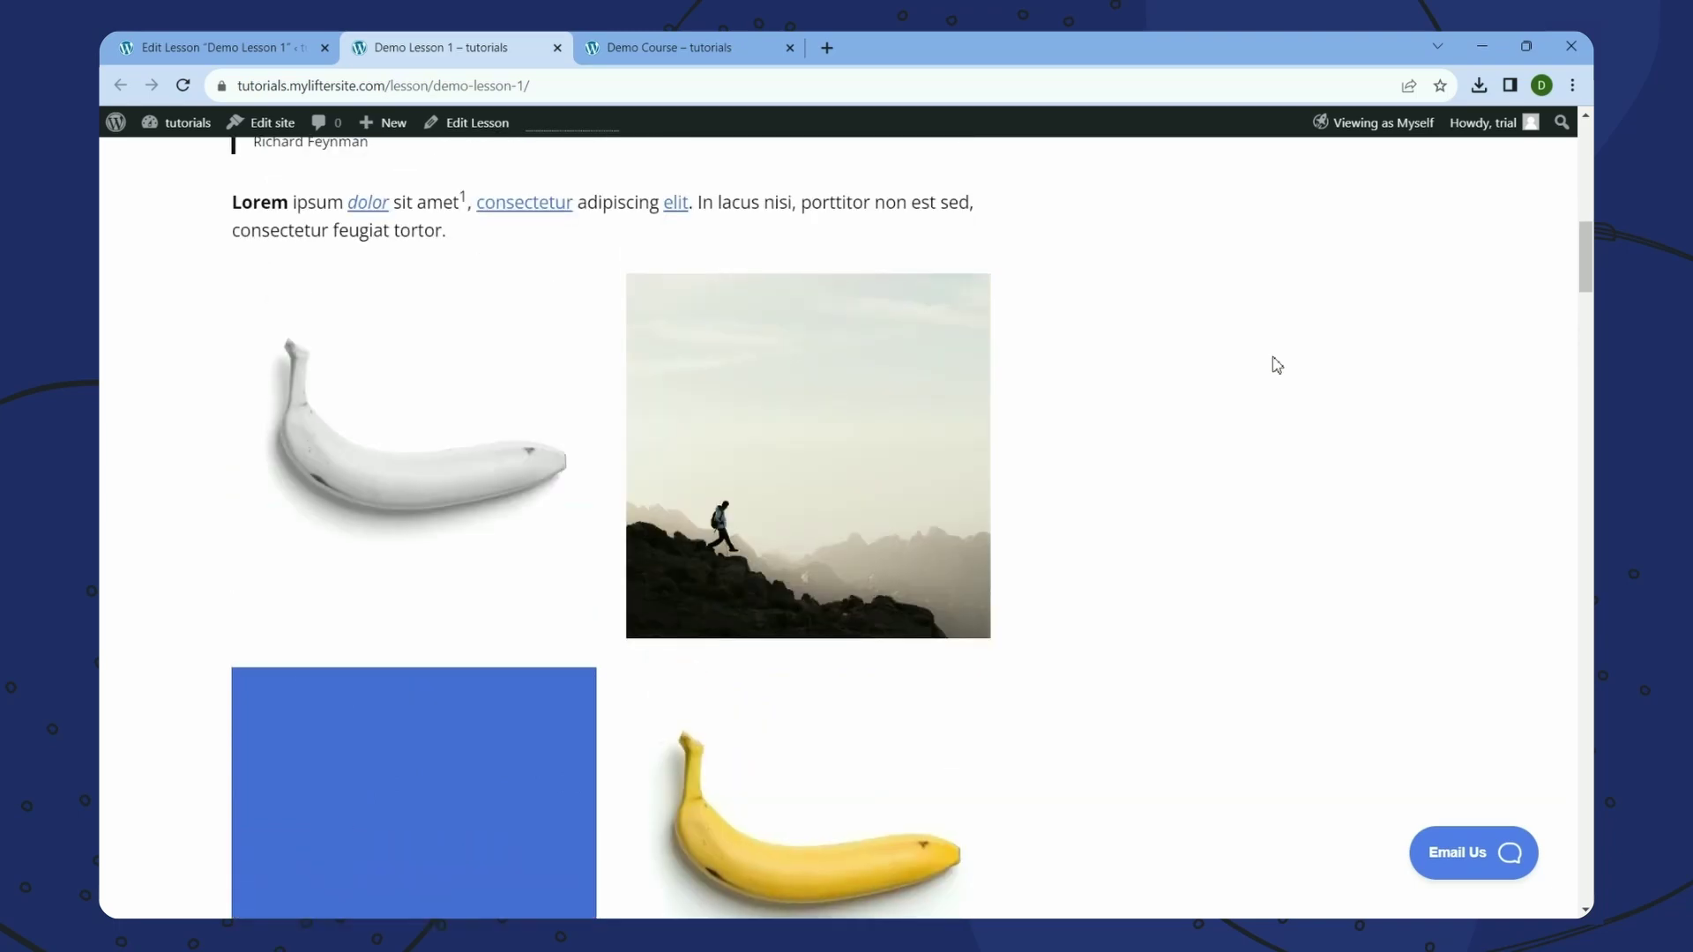
pyautogui.scroll(-1, 1276, 364)
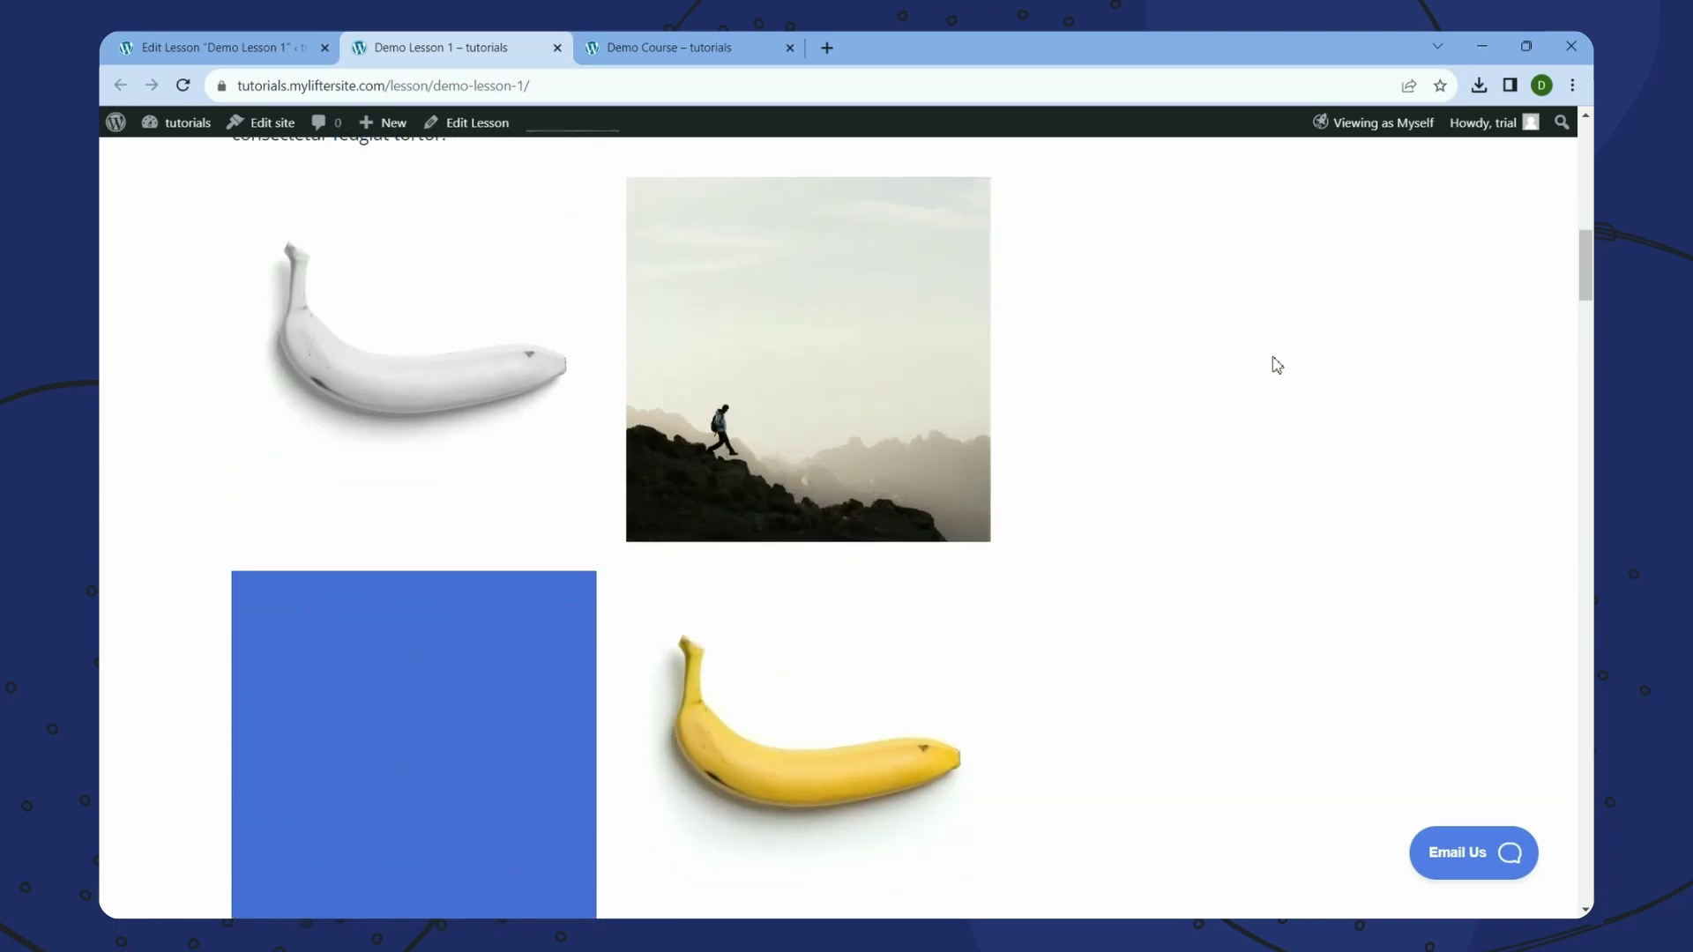
pyautogui.scroll(-1, 1276, 364)
pyautogui.scroll(1, 1276, 364)
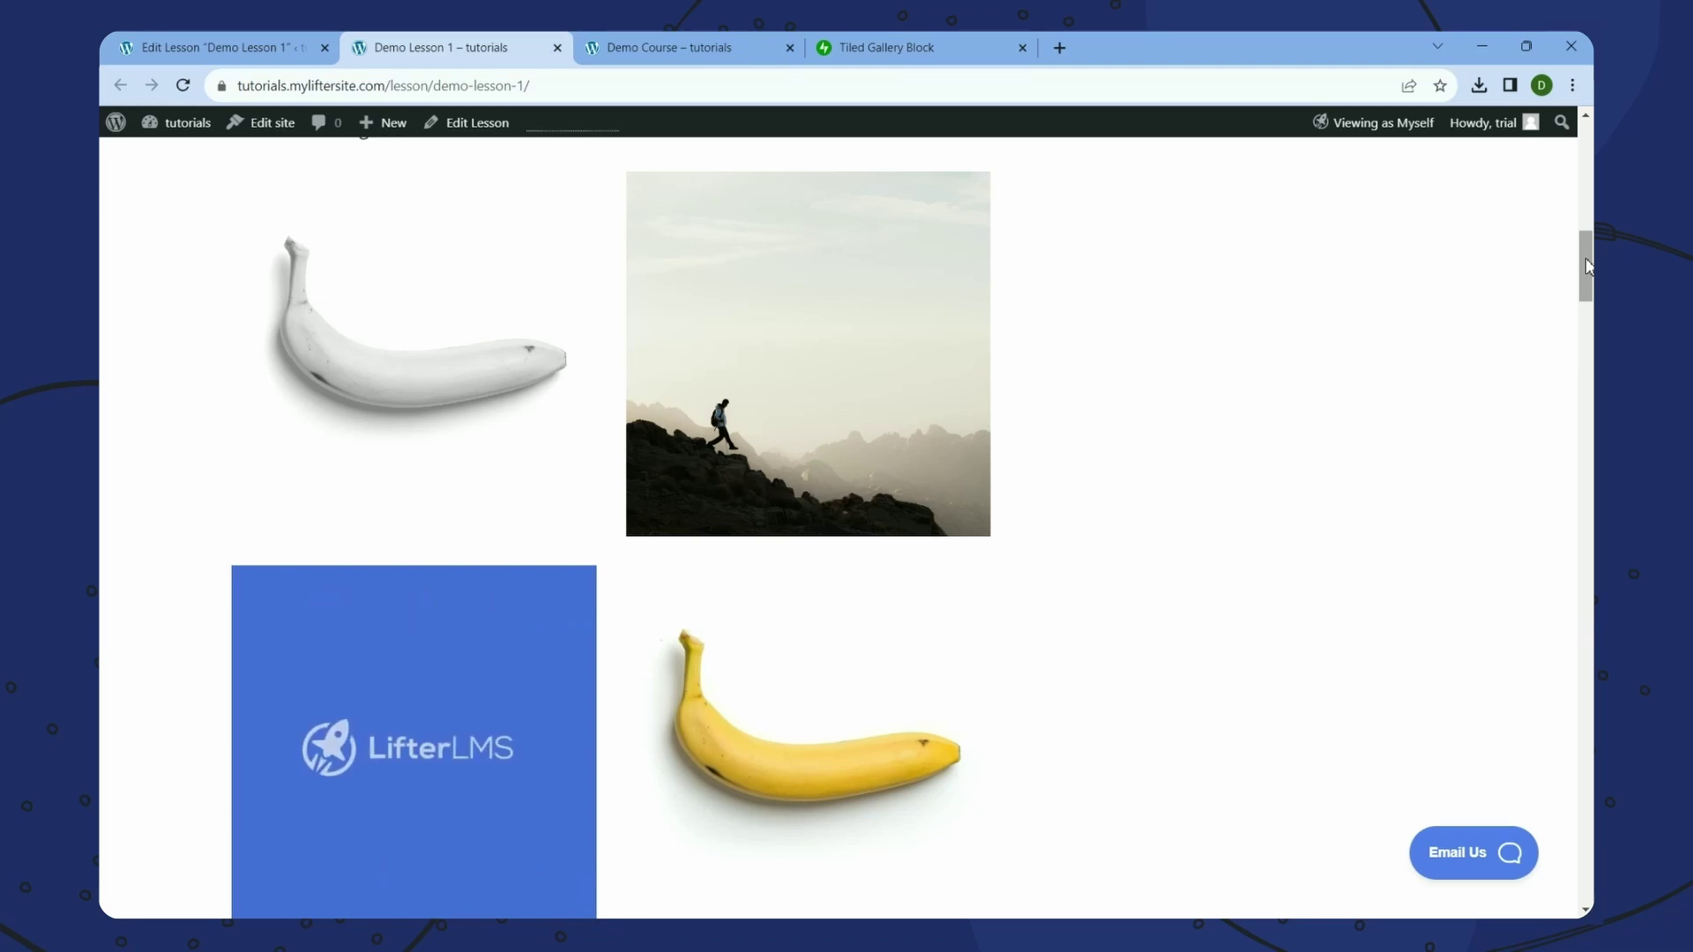
# - In the lesson editor, dismiss the autosave notice and select the centred LaTeX sum equation under the "Donec at posuere elit." heading
pyautogui.click(244, 45)
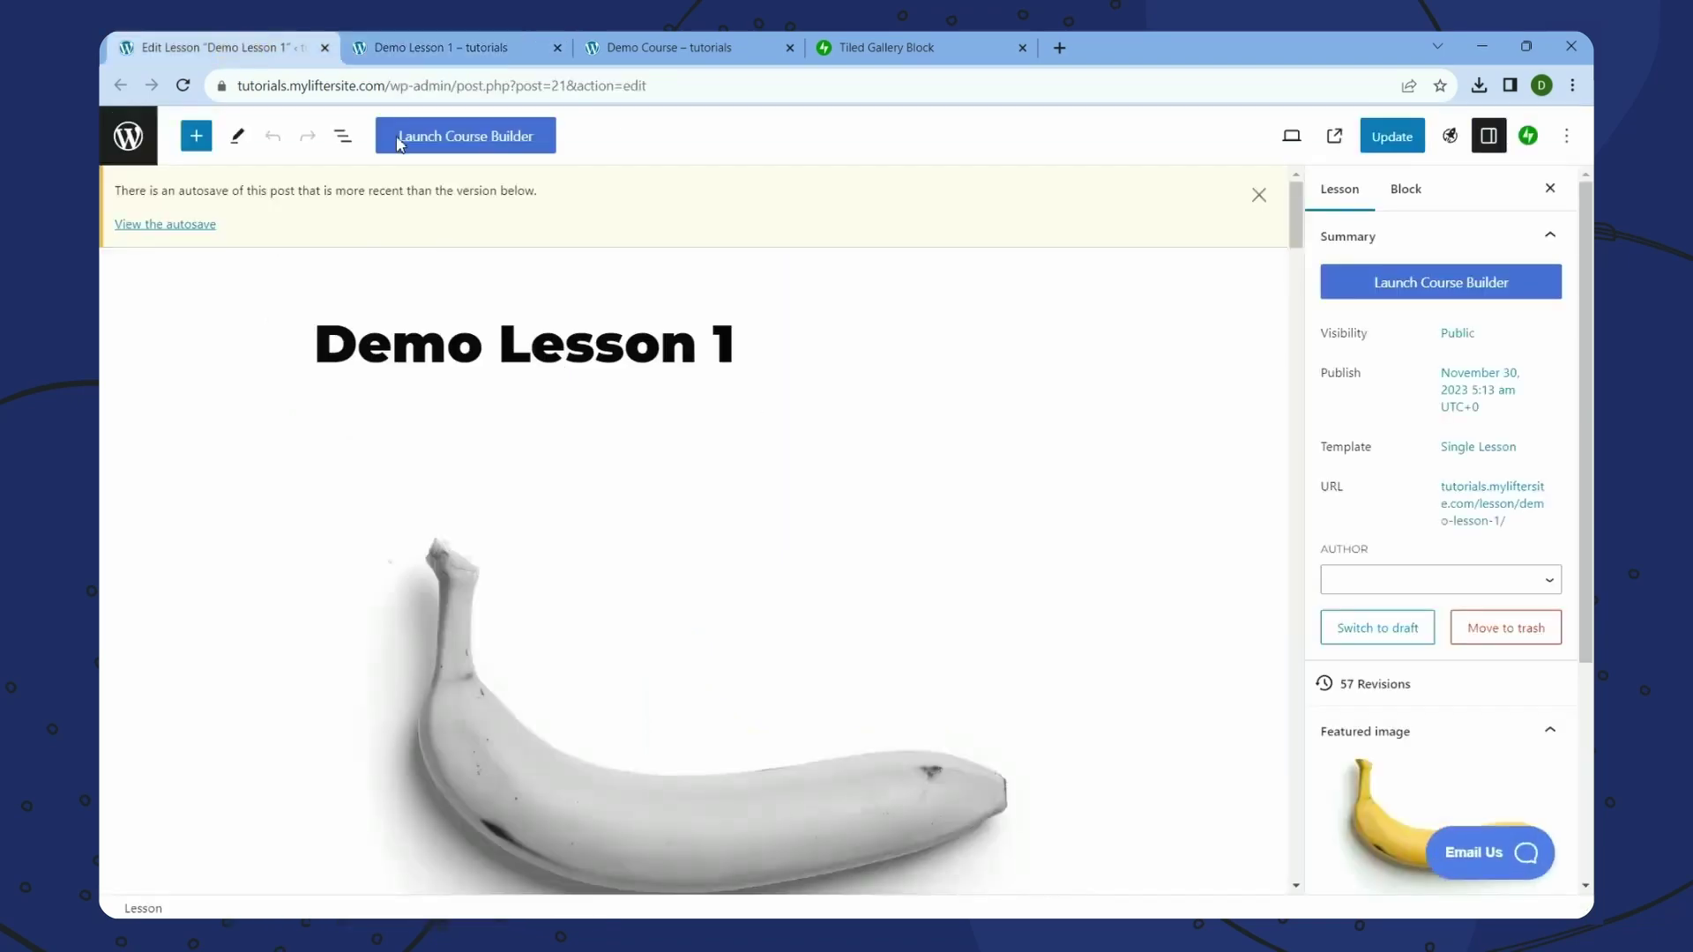
pyautogui.click(1259, 192)
pyautogui.scroll(-10, 1081, 532)
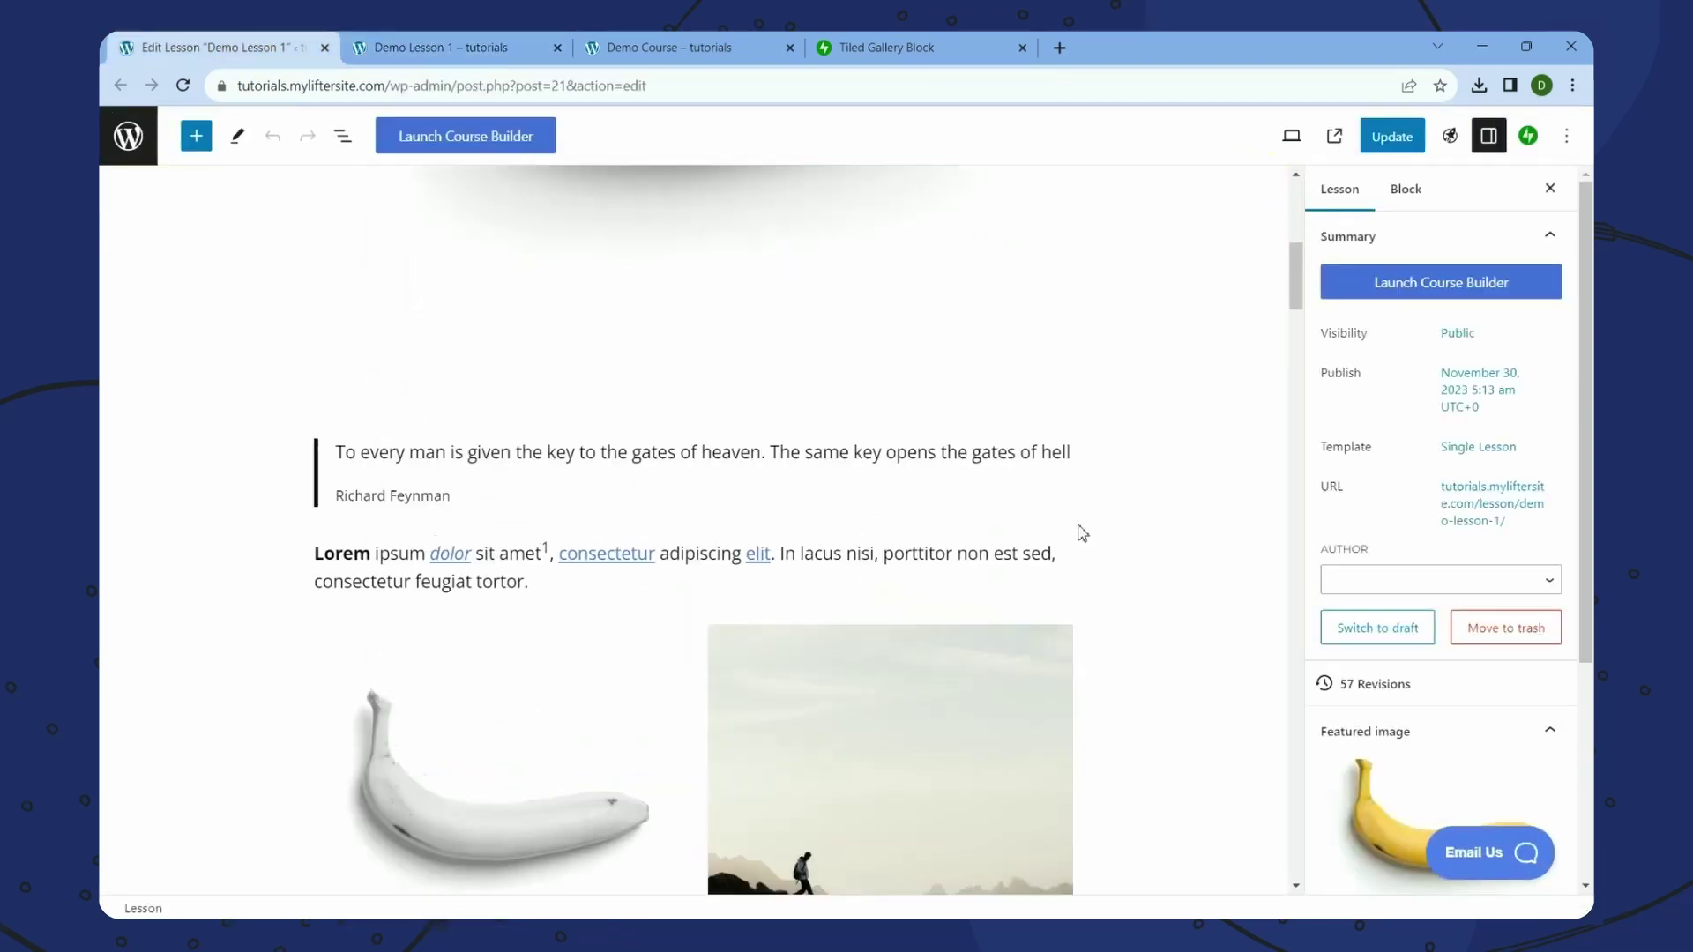
pyautogui.scroll(-10, 1081, 532)
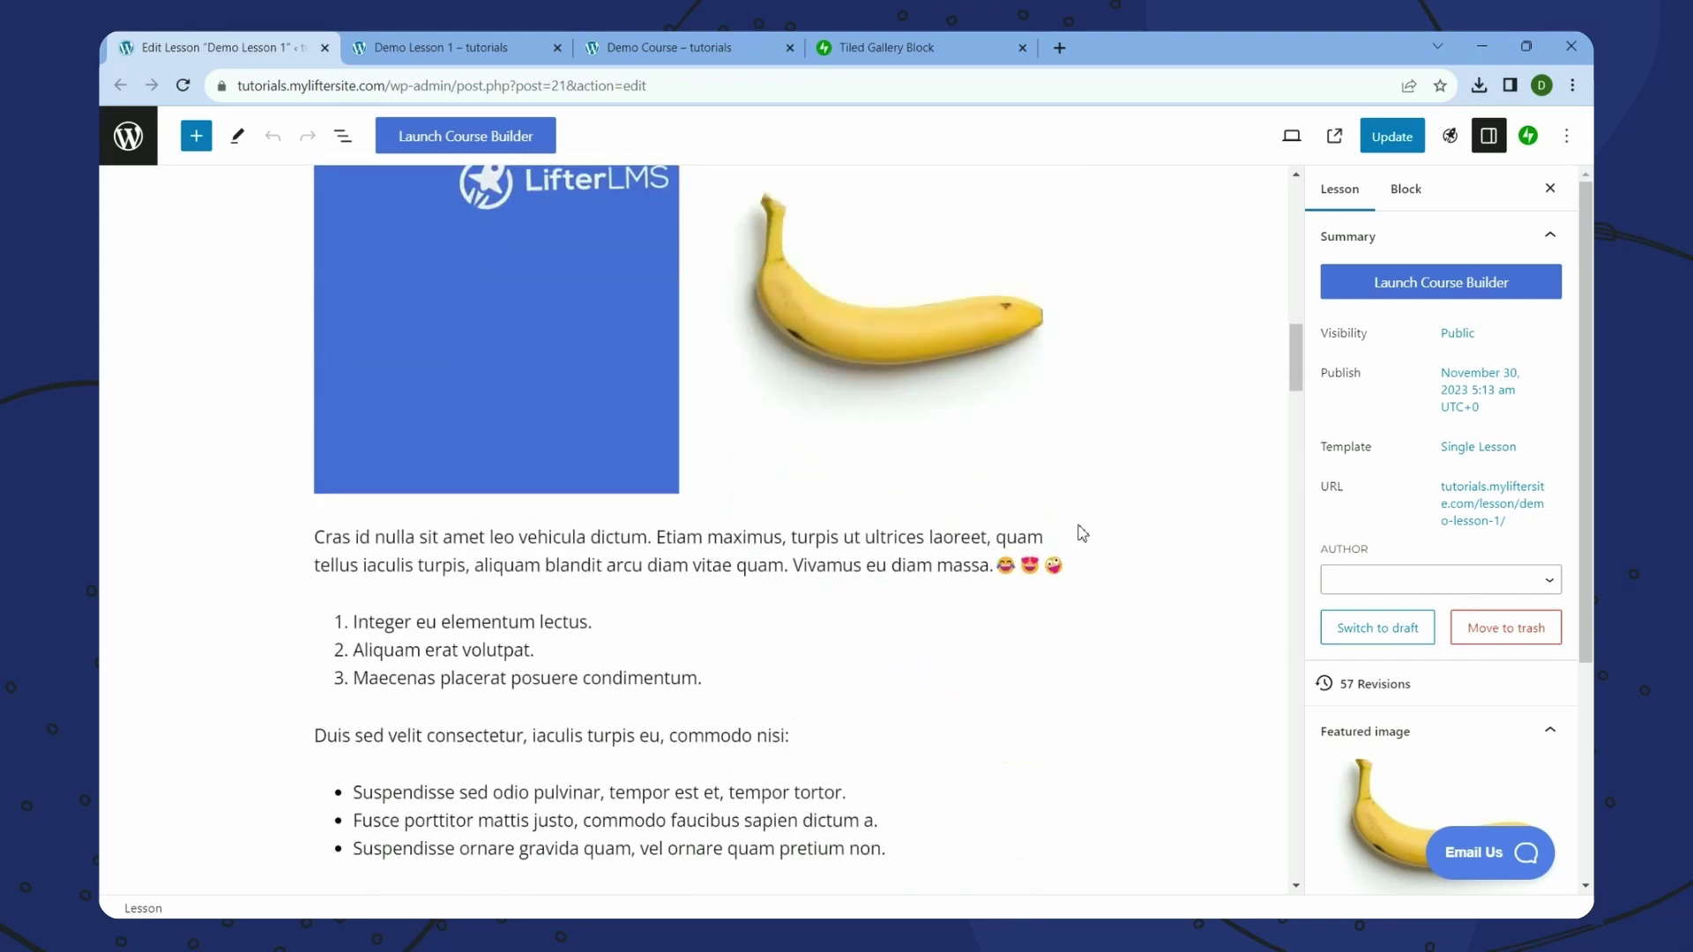
pyautogui.scroll(-3, 1082, 533)
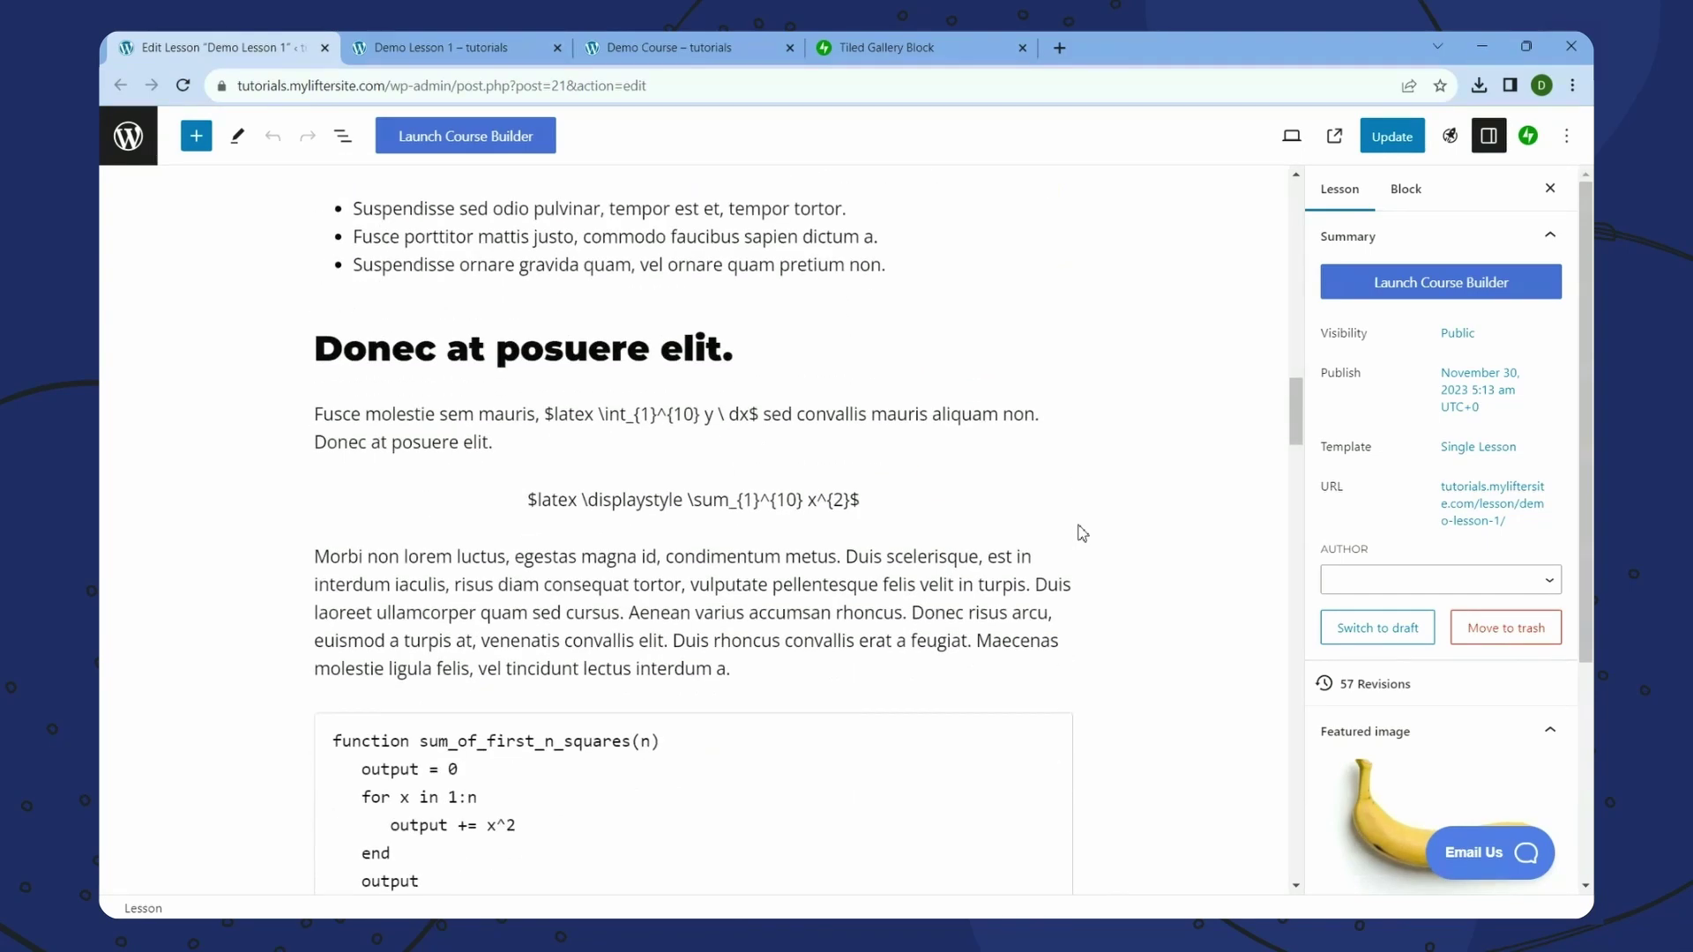
pyautogui.moveTo(882, 503); pyautogui.dragTo(536, 510)
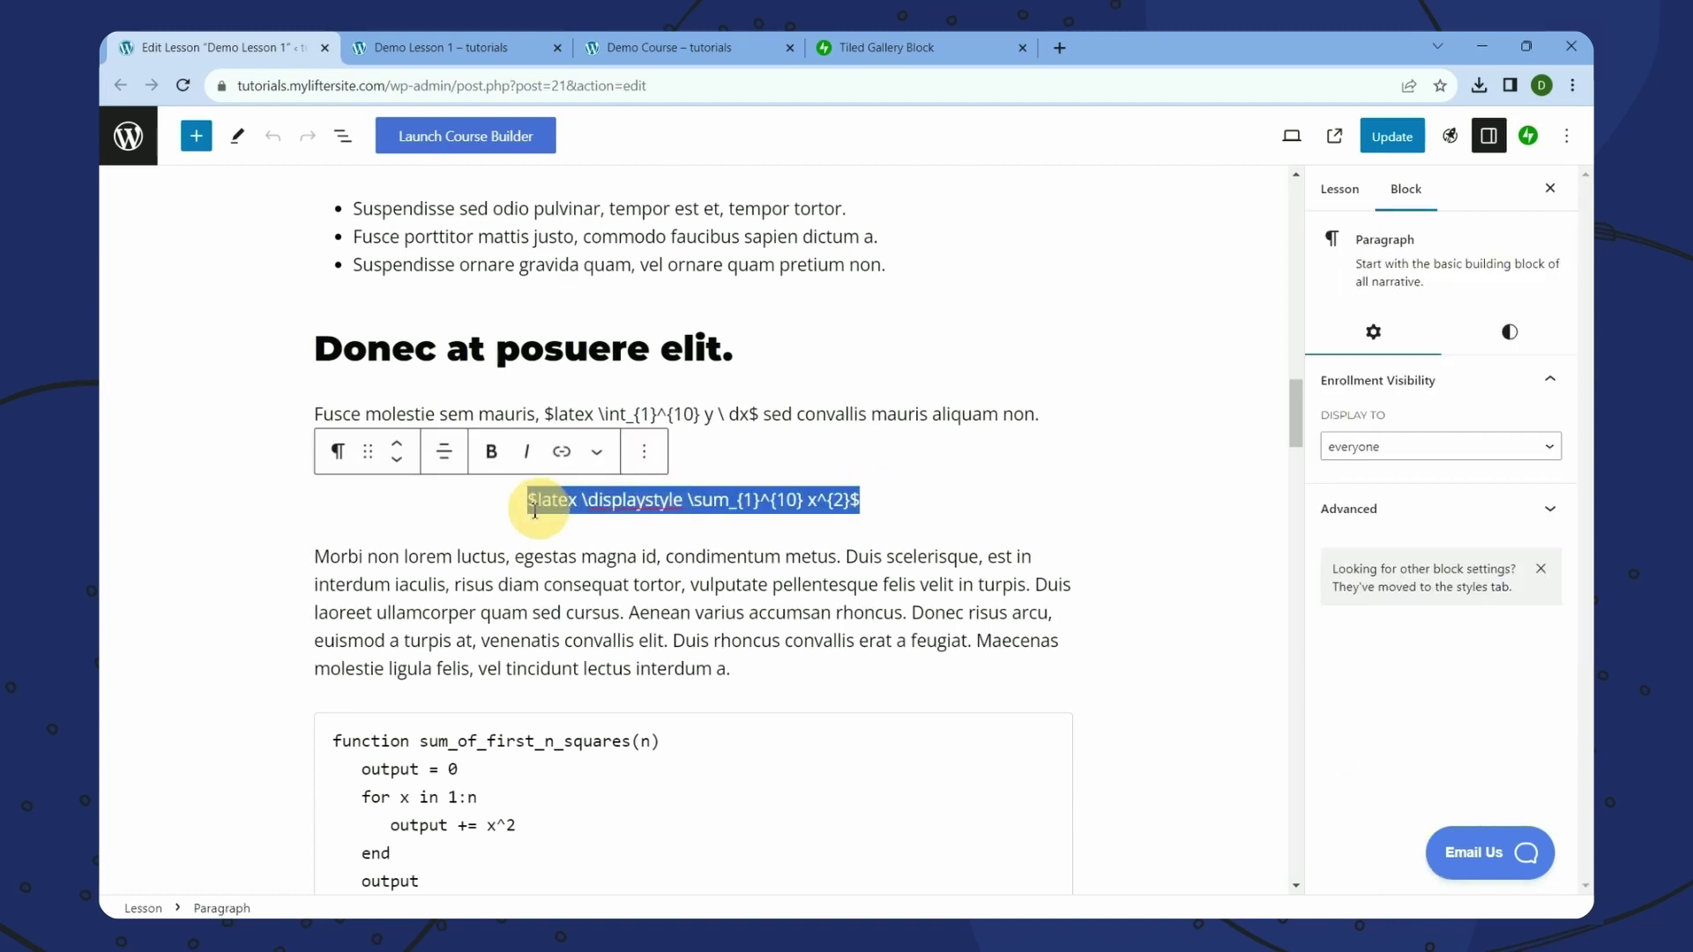
# - Switch to the Jetpack support page on the Tiled Gallery block and examine its example layouts
pyautogui.click(876, 50)
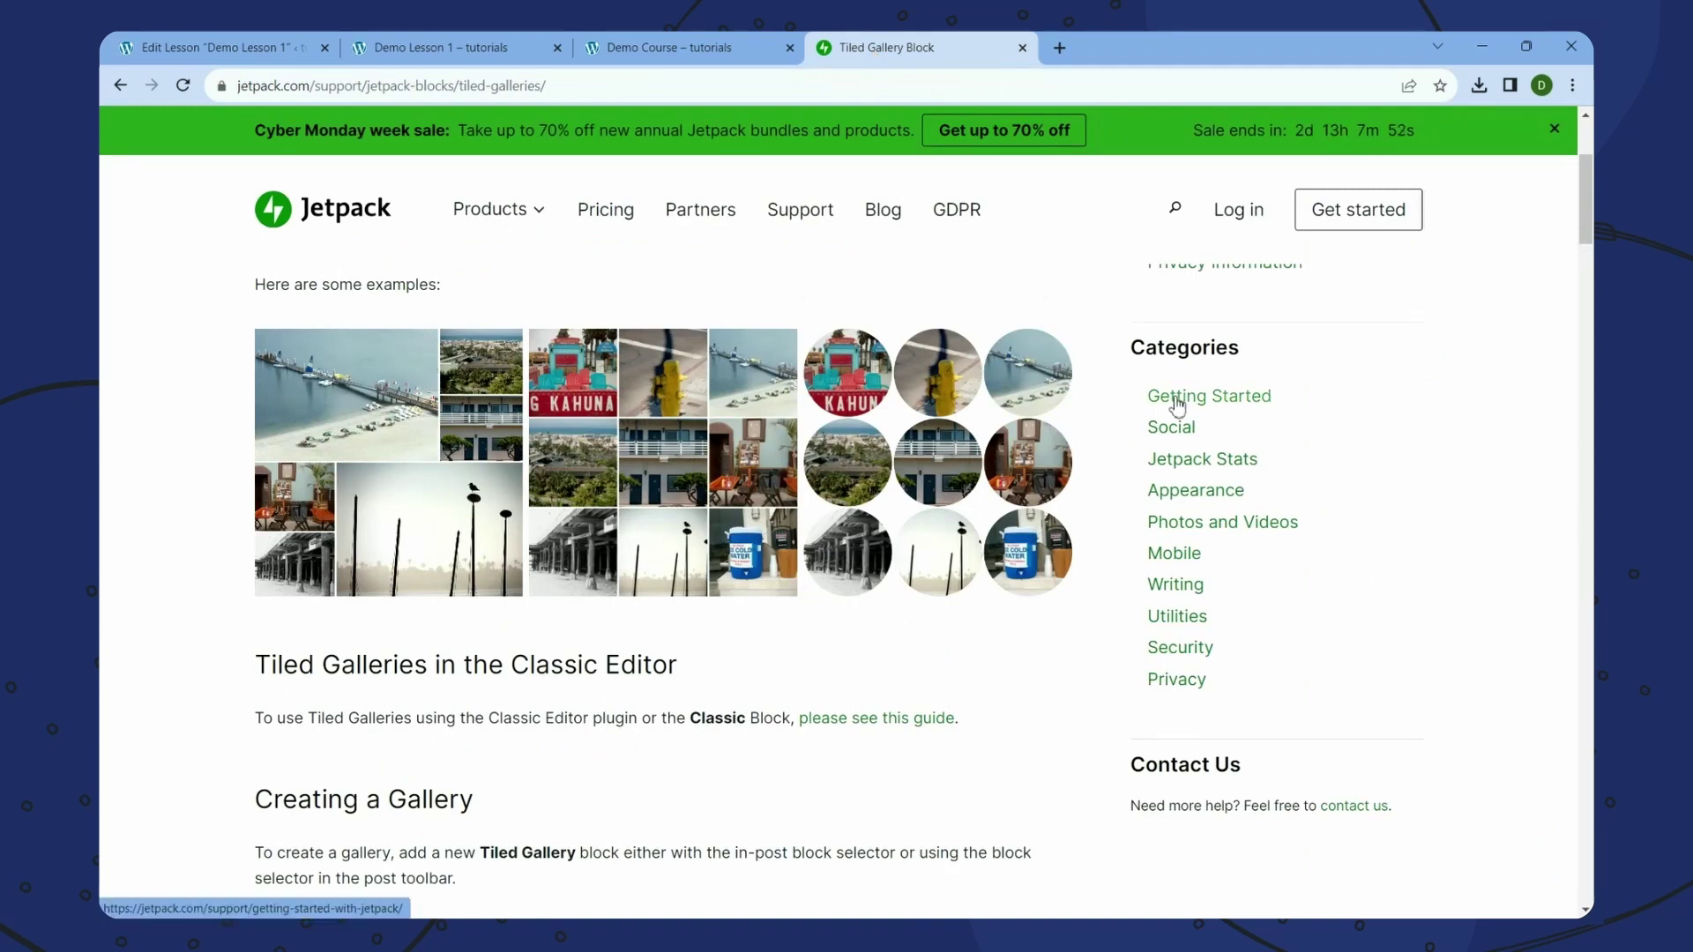
pyautogui.moveTo(257, 665); pyautogui.dragTo(404, 667)
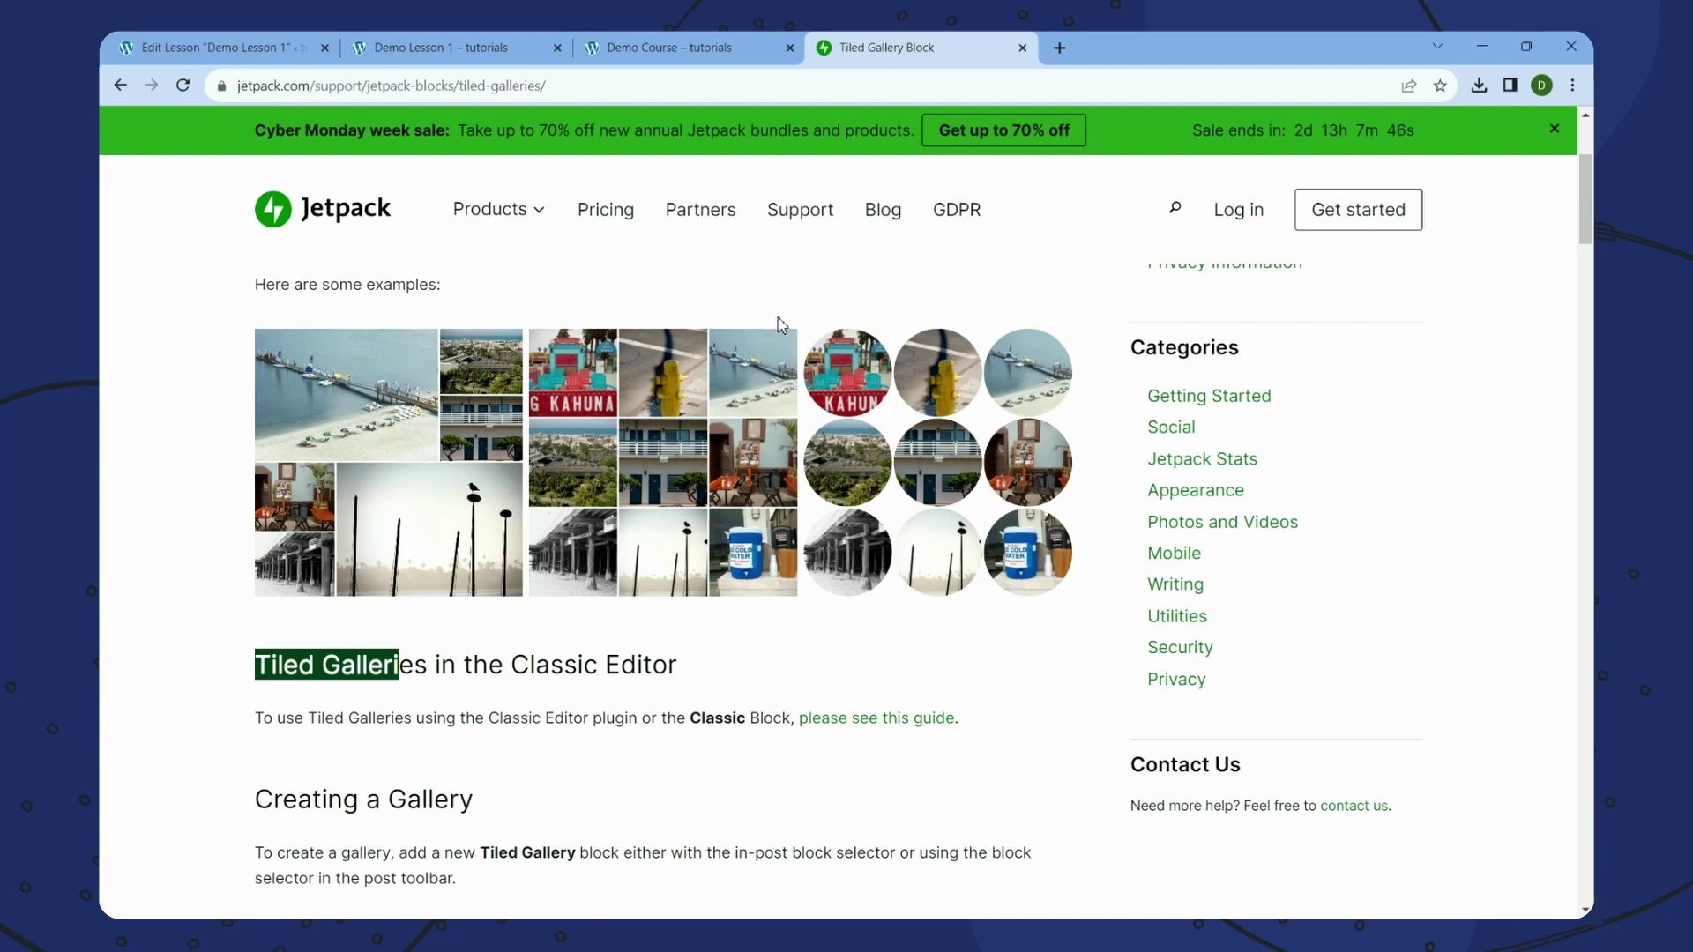
pyautogui.scroll(-3, 779, 324)
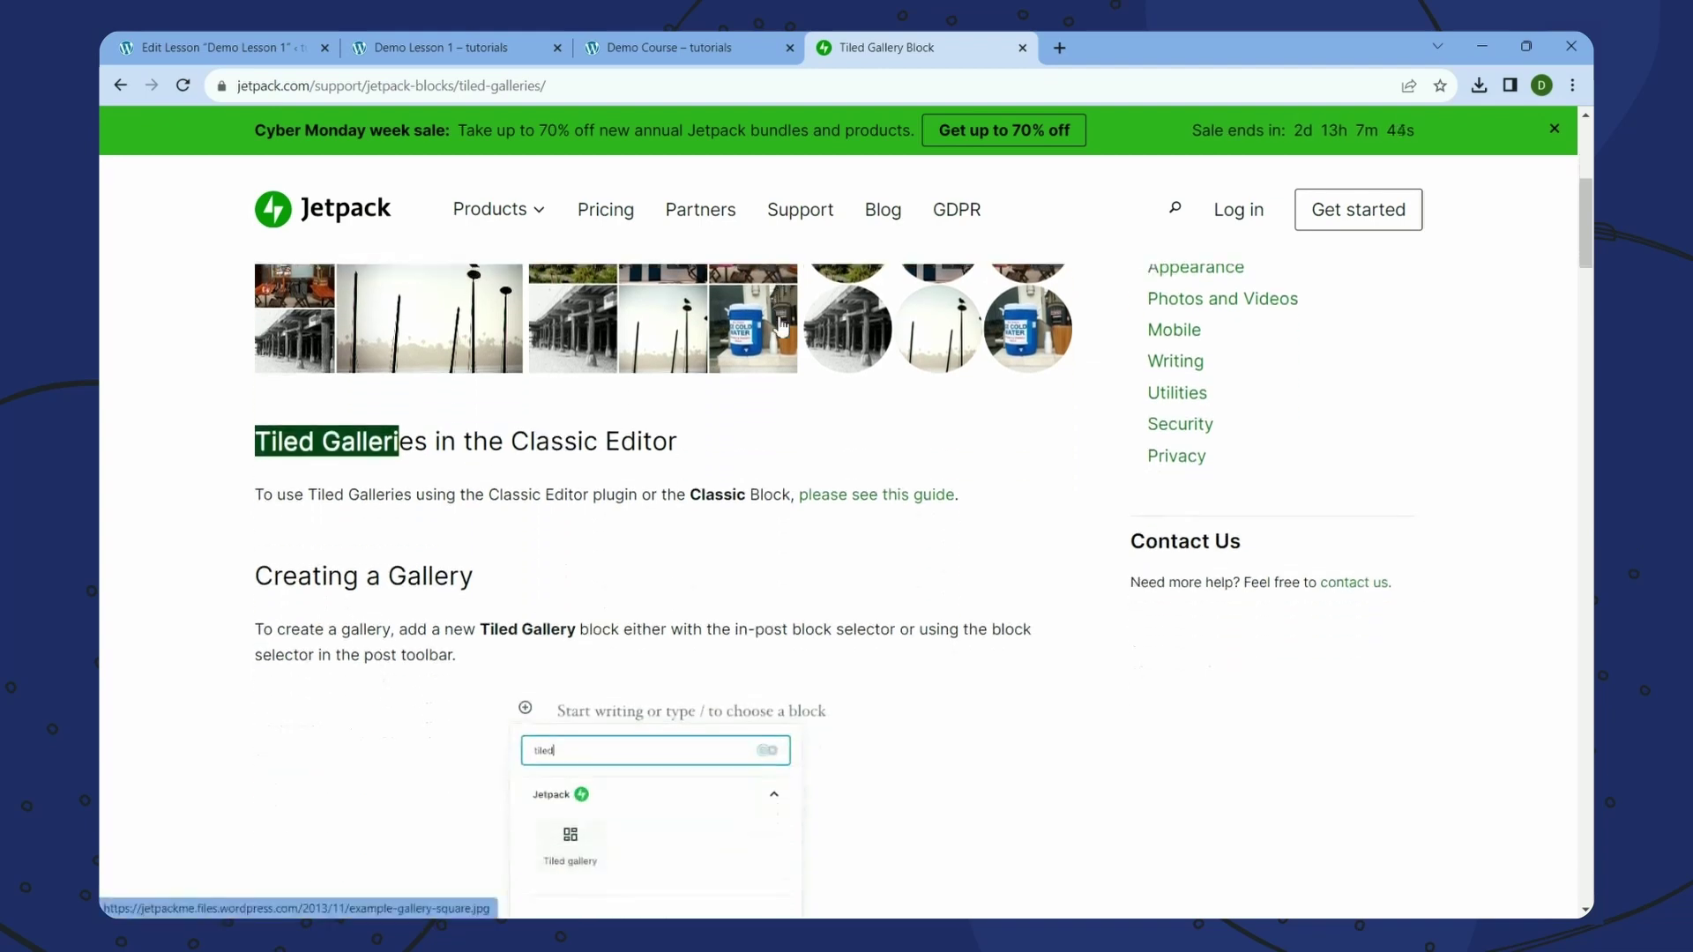
pyautogui.scroll(1, 779, 324)
pyautogui.scroll(2, 779, 325)
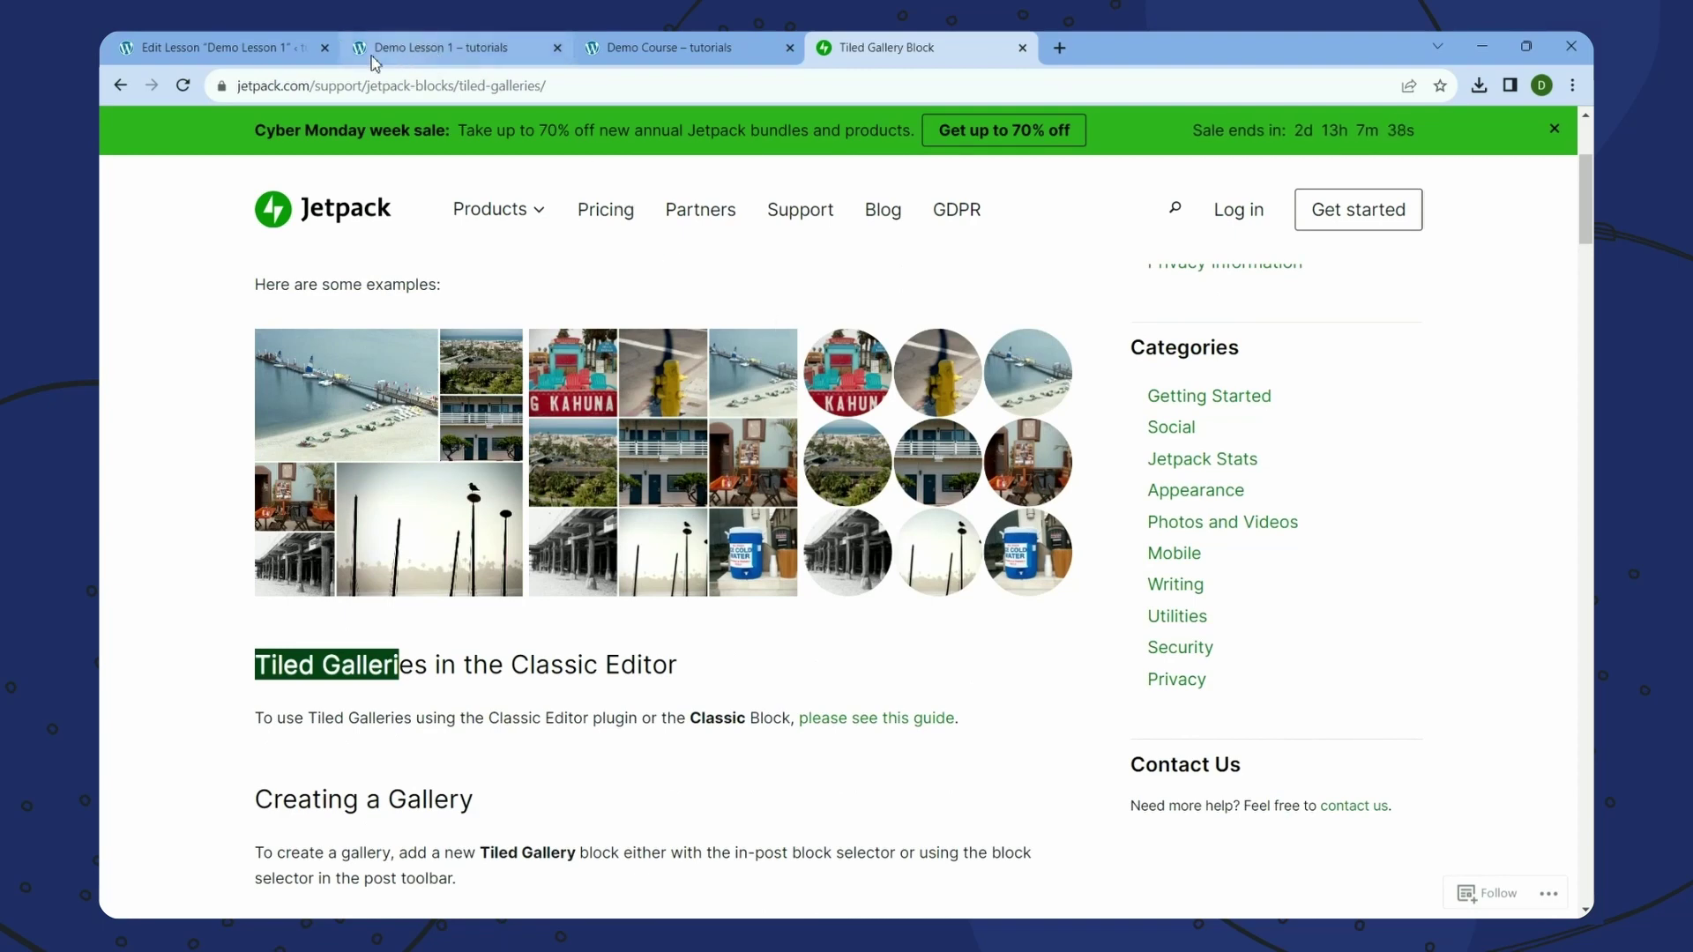
# - Back in the lesson editor, split the "Morbi non lorem luctus" paragraph after "velit in turpis." with an empty paragraph between the halves
pyautogui.click(231, 51)
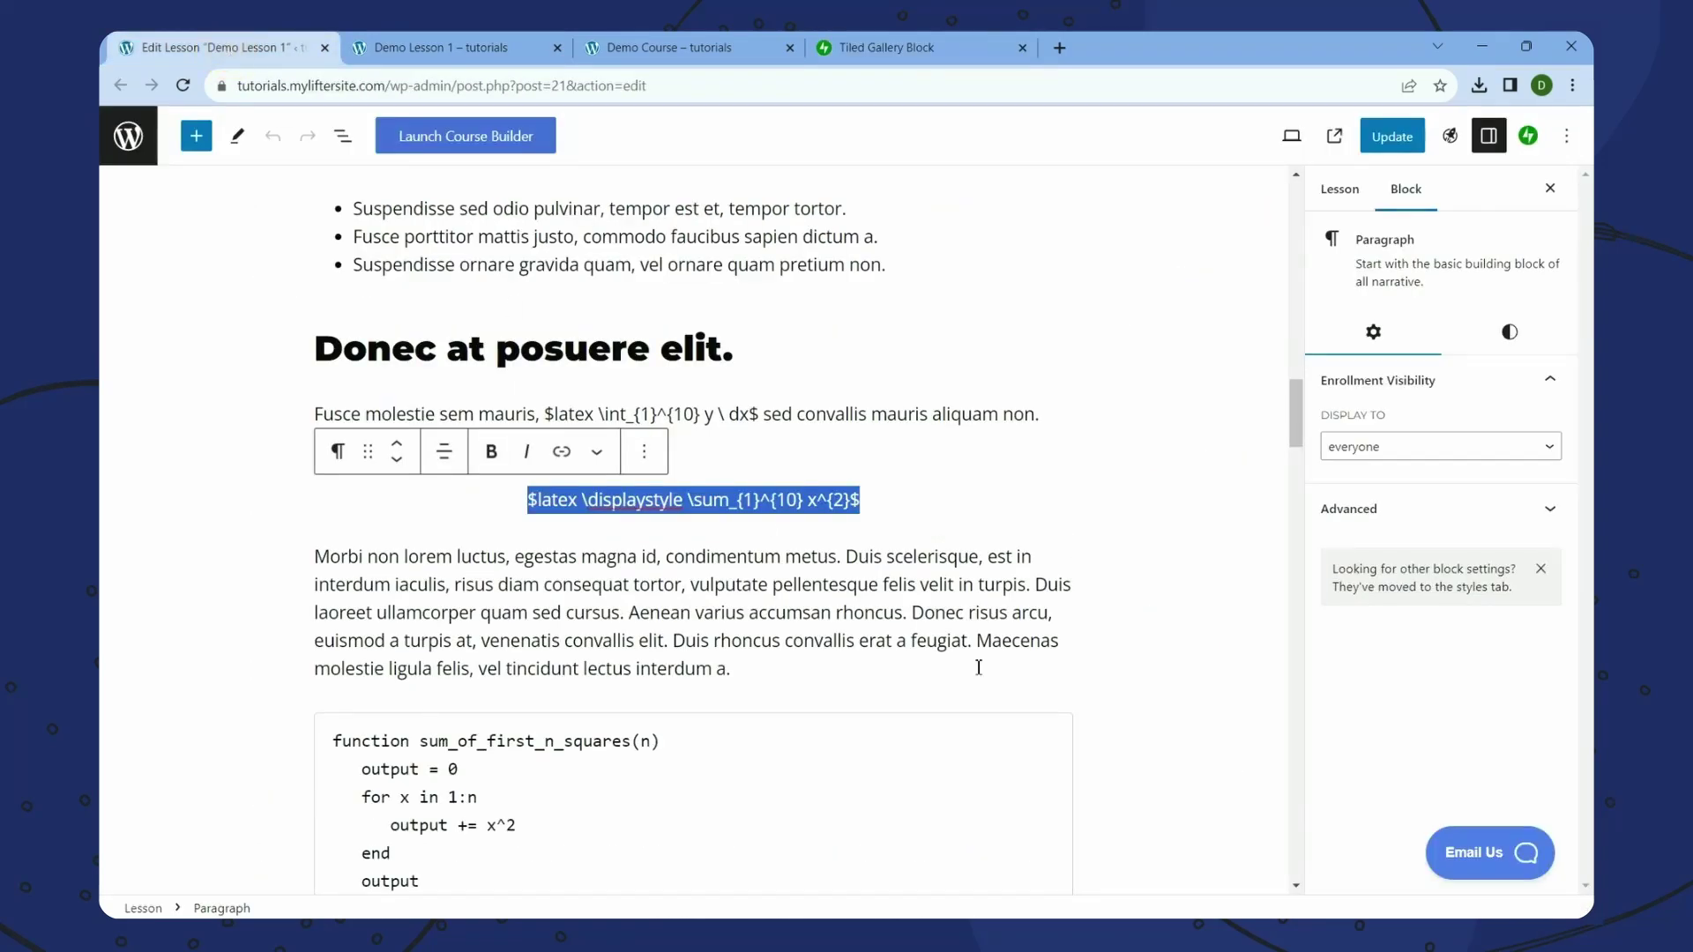
pyautogui.scroll(4, 982, 663)
pyautogui.scroll(-3, 986, 668)
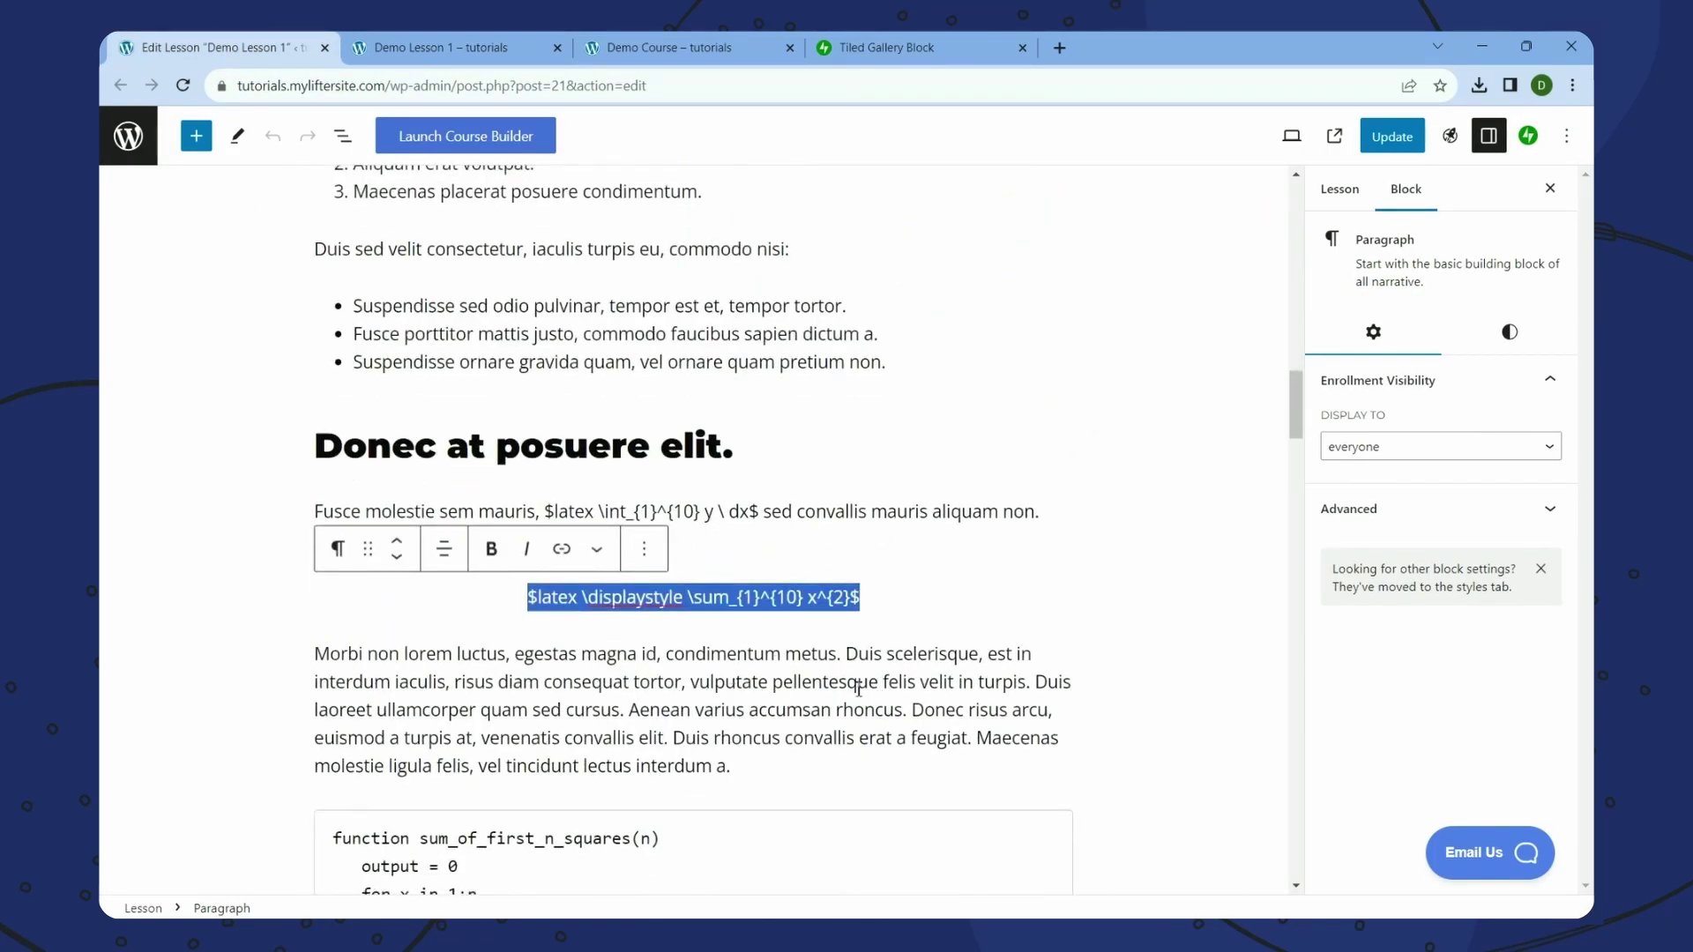
pyautogui.click(1039, 682)
pyautogui.press('Return')
pyautogui.press('Return')
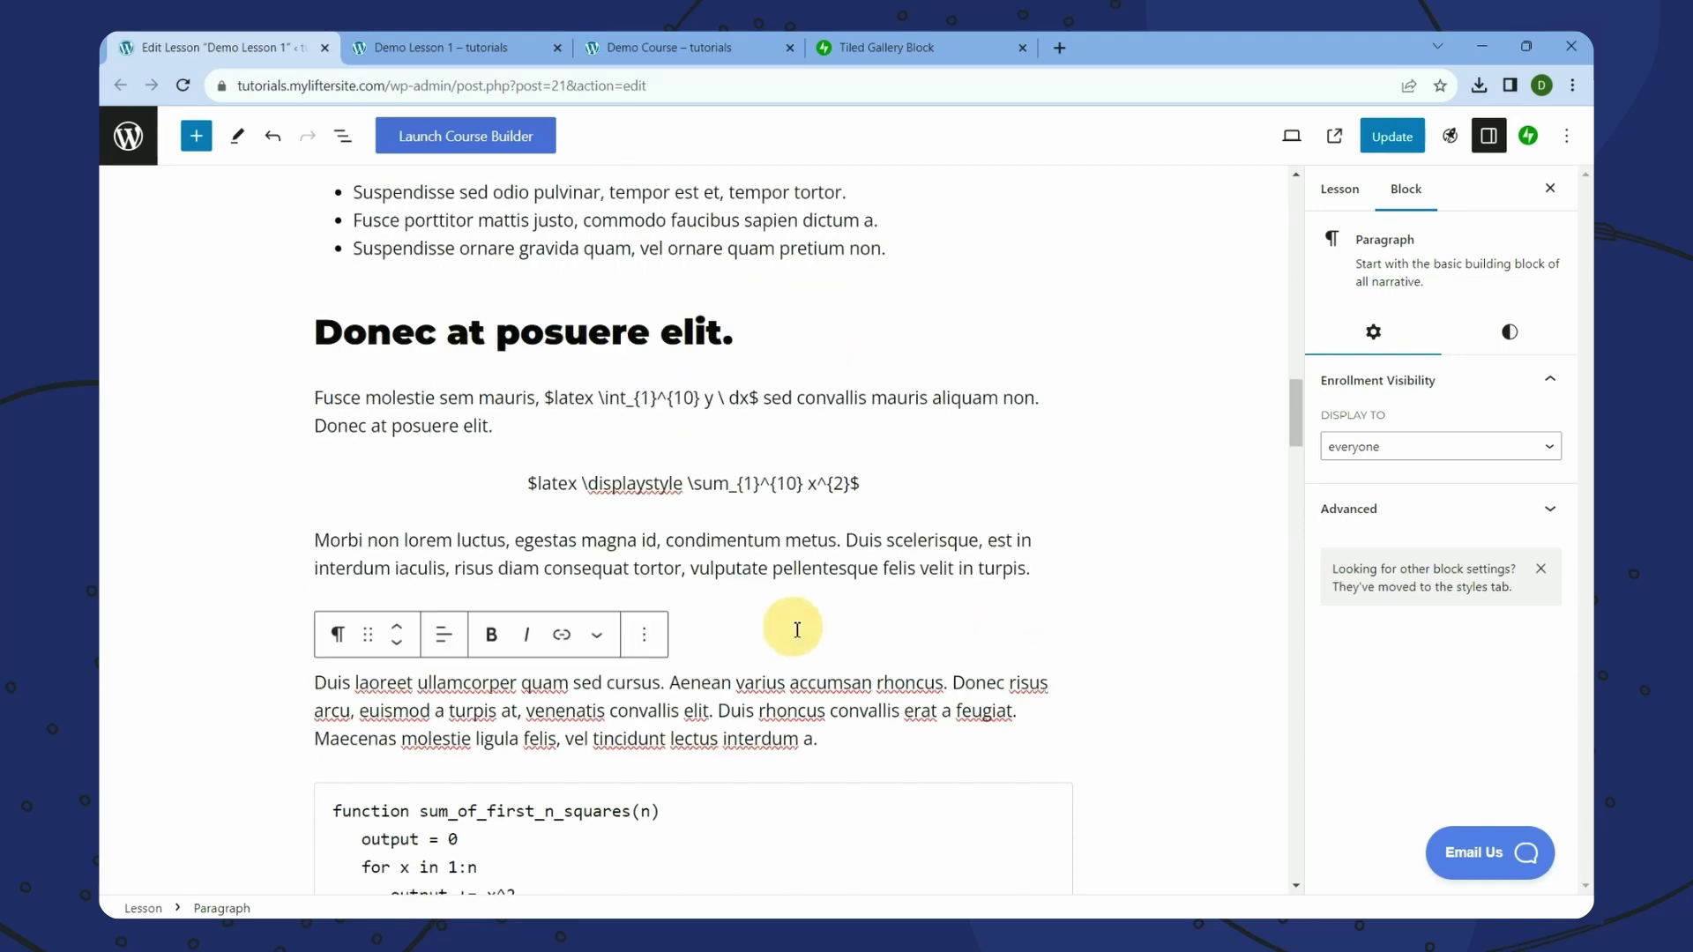
# - Search the blocks for "Tile" and insert a Tiled Gallery block in the empty paragraph
pyautogui.click(798, 630)
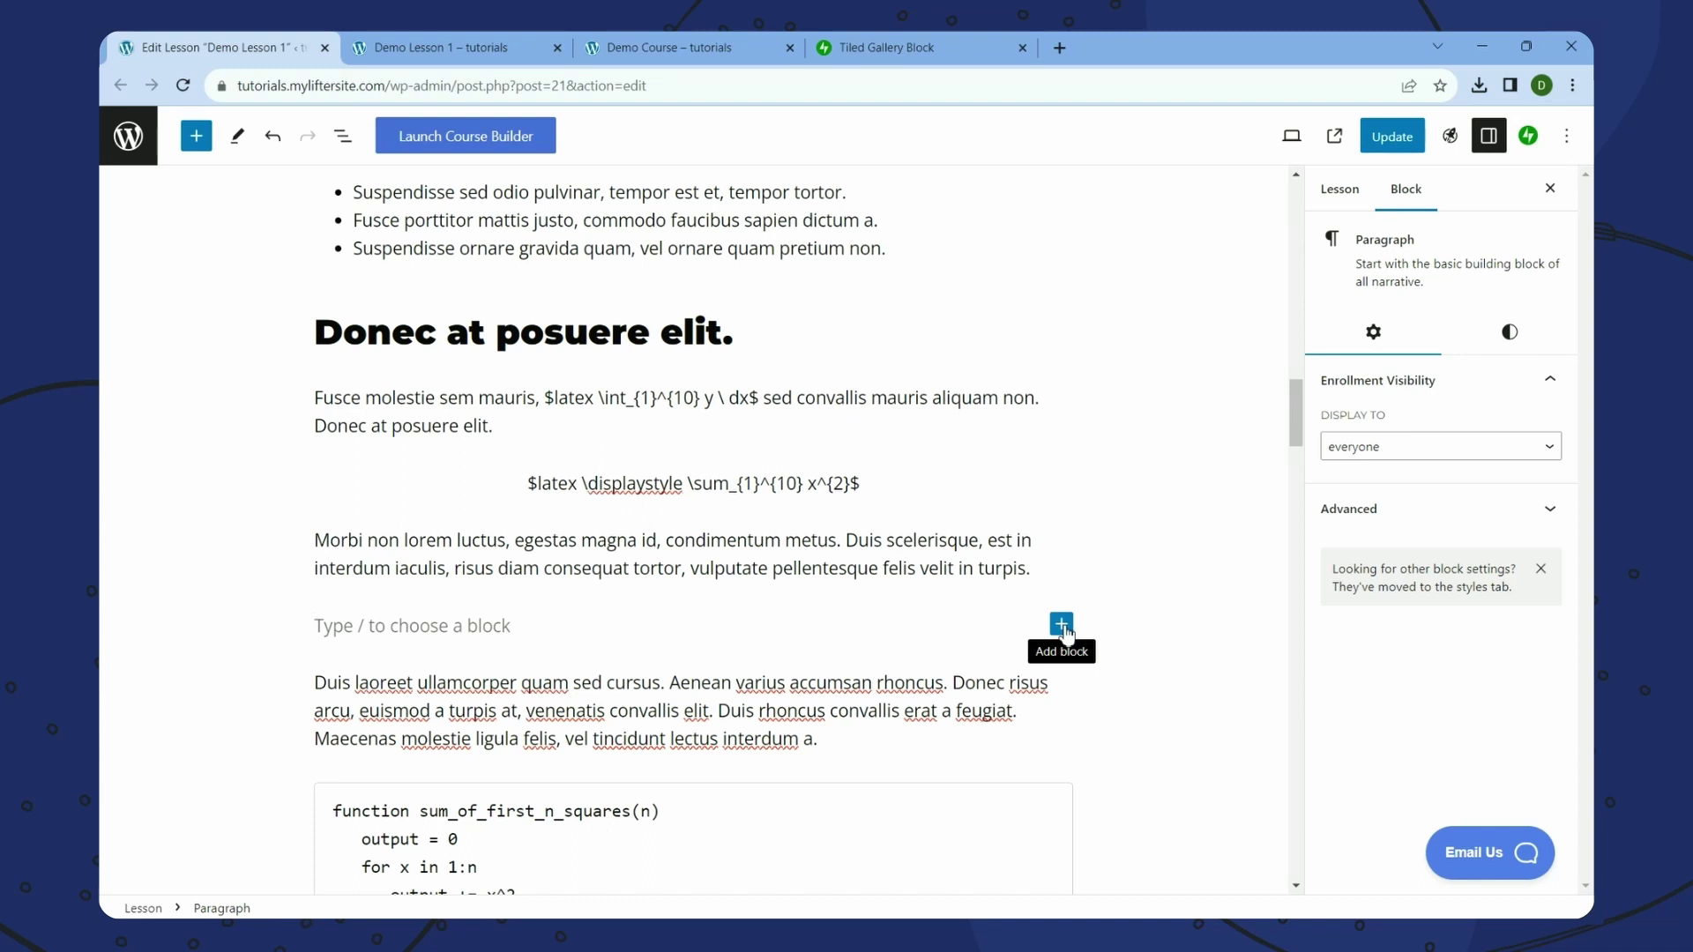
pyautogui.click(1062, 625)
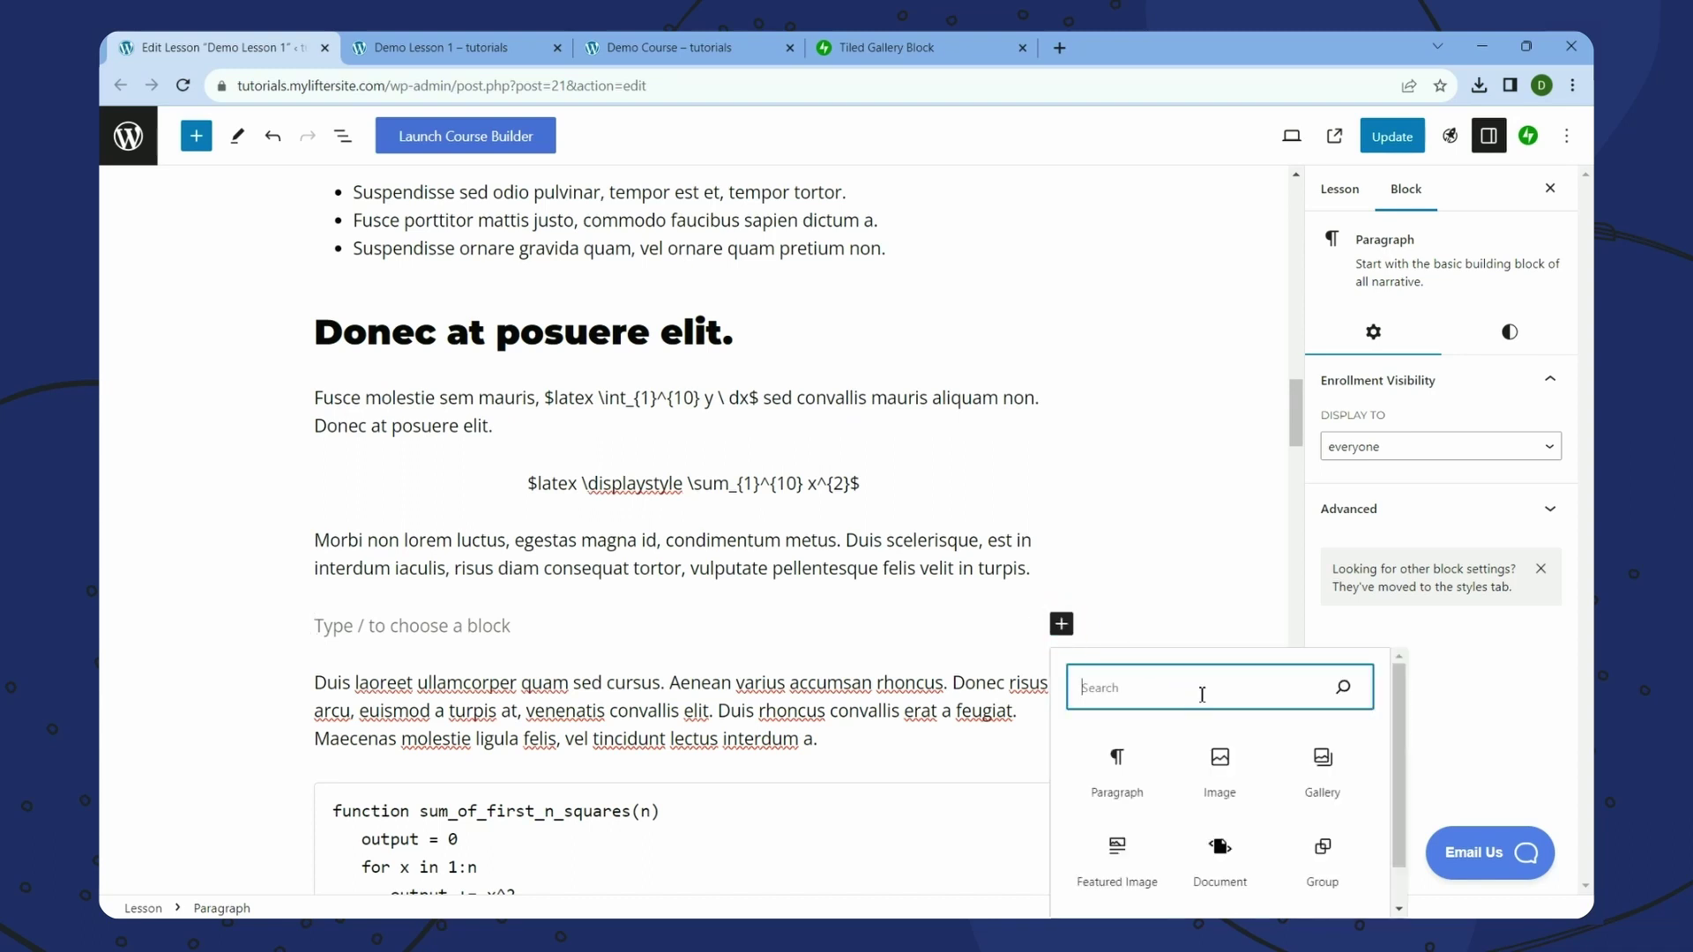
pyautogui.write('Tile')
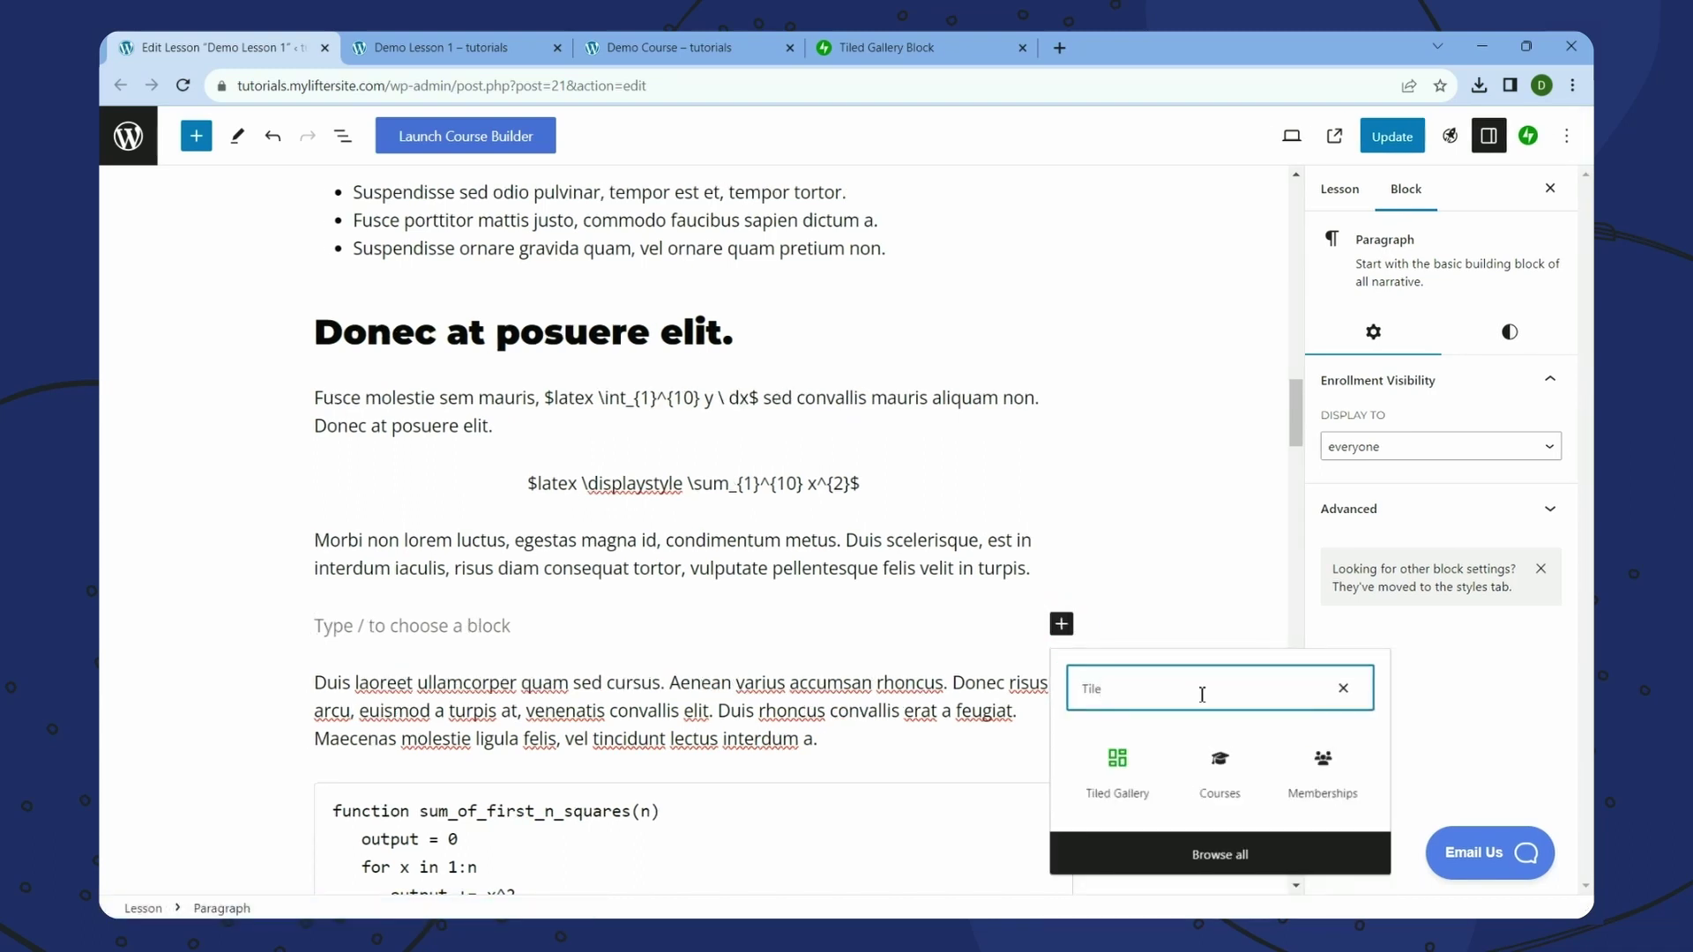
pyautogui.click(1118, 793)
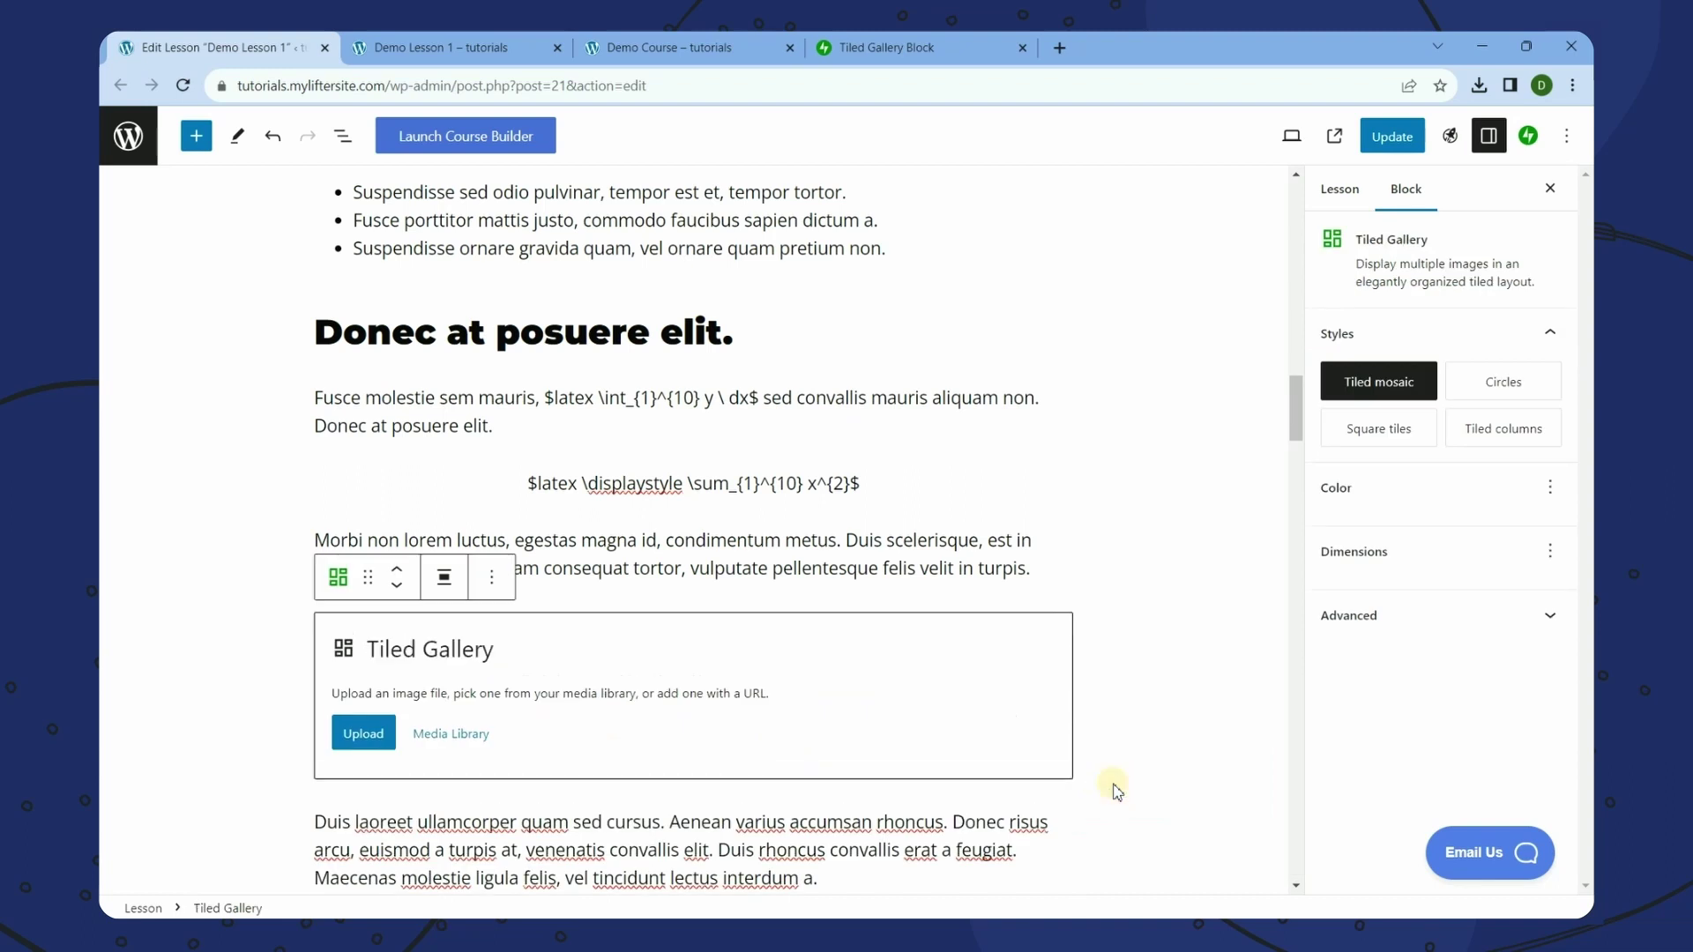
# - Fill the Tiled Gallery from the media library with the goldfish, mountain hiker, yellow banana and white banana images
pyautogui.click(473, 741)
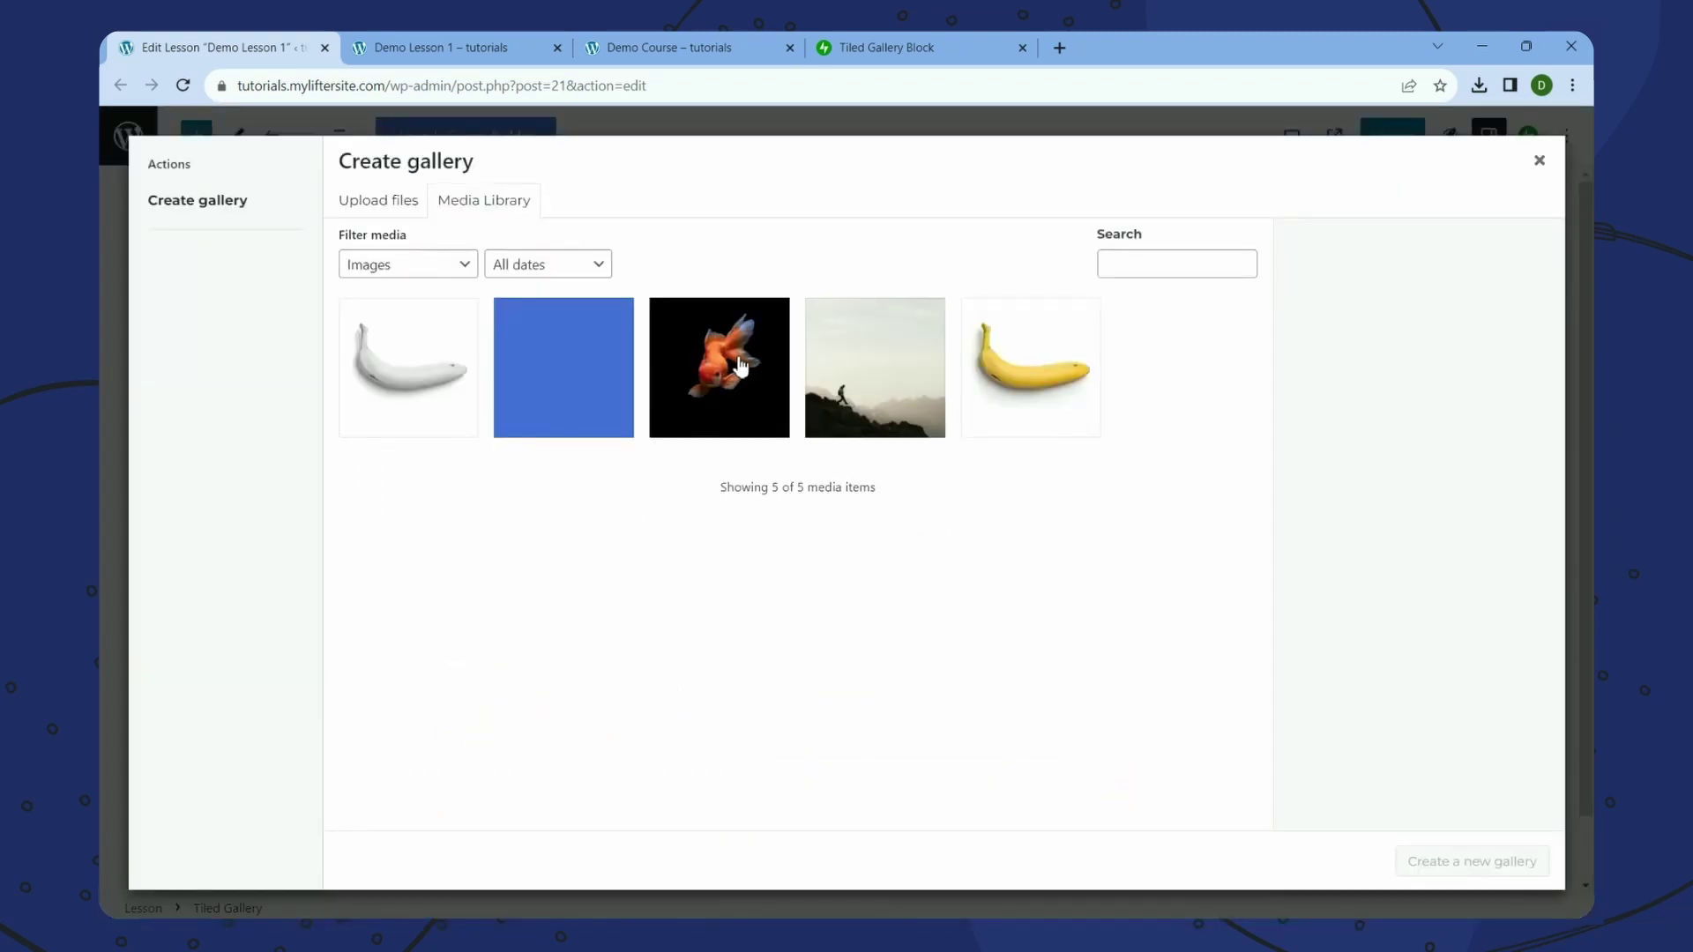
pyautogui.click(747, 370)
pyautogui.click(860, 367)
pyautogui.click(970, 368)
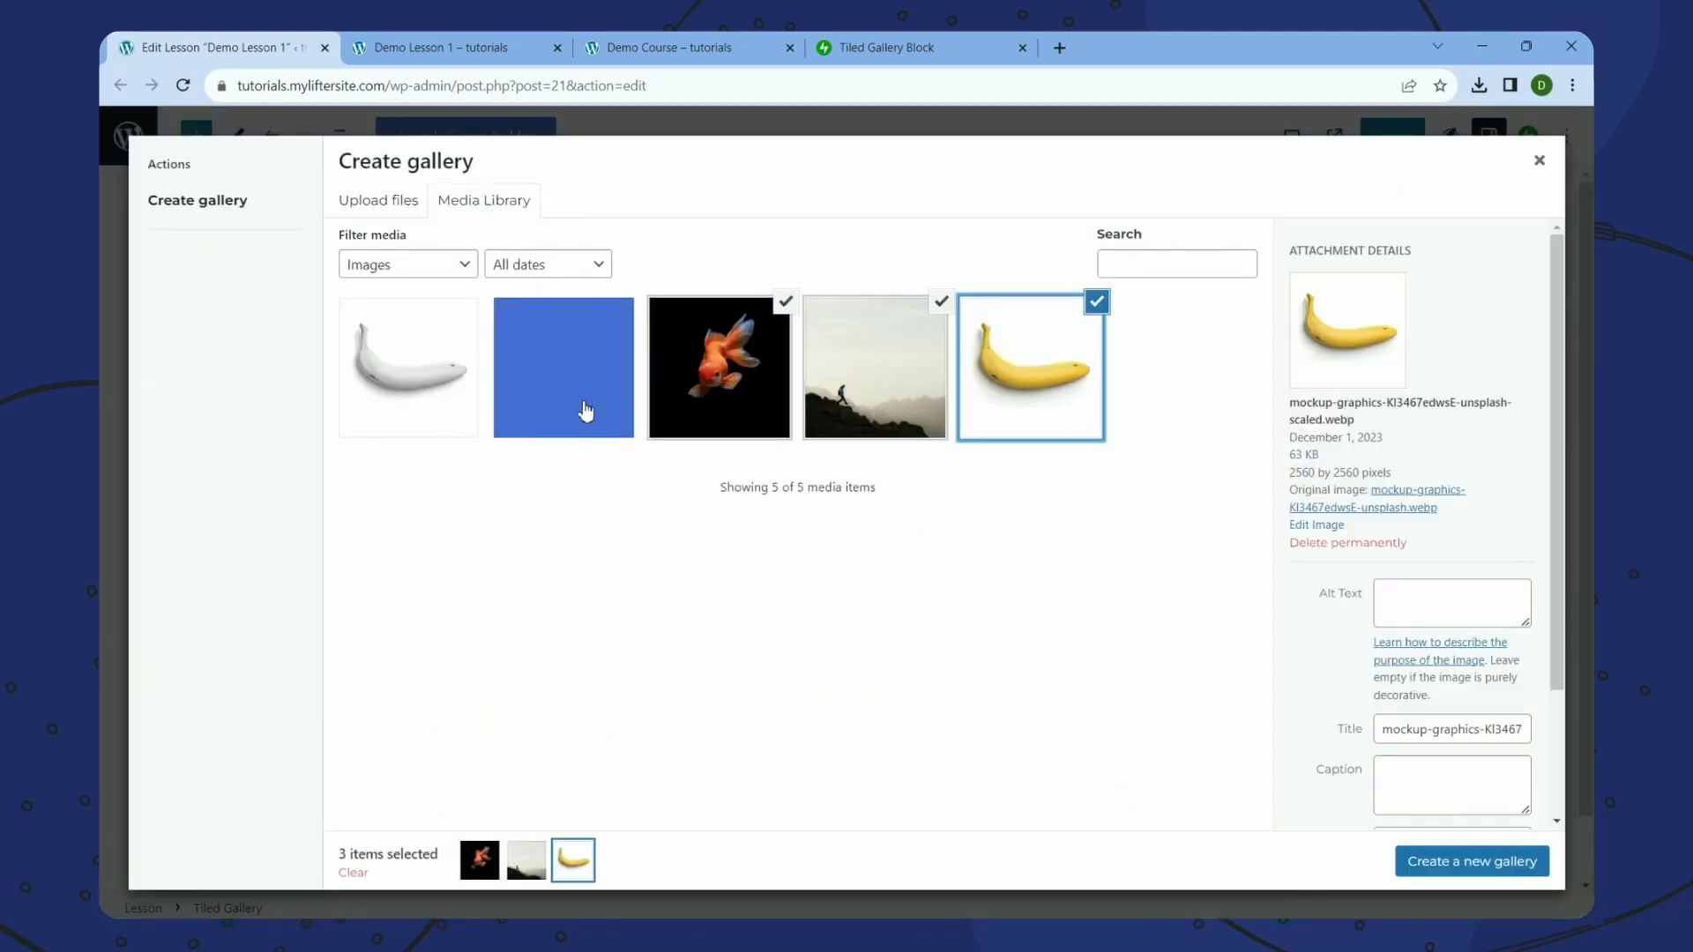
pyautogui.click(437, 401)
pyautogui.click(1495, 863)
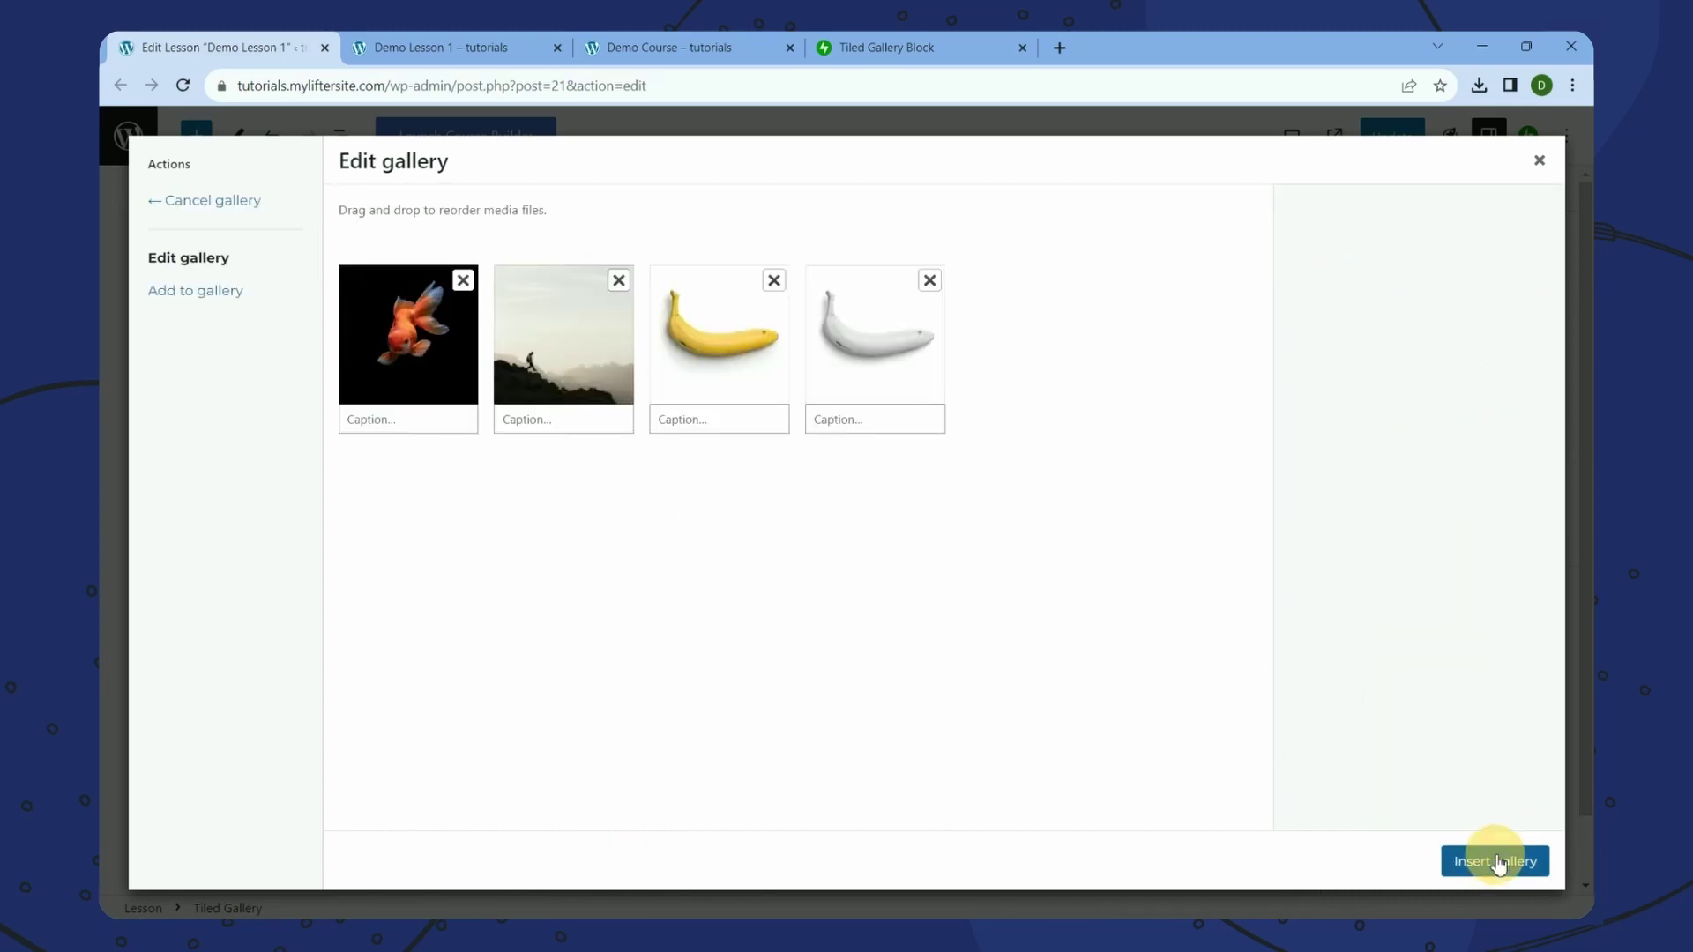
pyautogui.click(1497, 862)
# - Update the lesson and check the tiled gallery on the reloaded Demo Lesson 1 page
pyautogui.scroll(-5, 1121, 540)
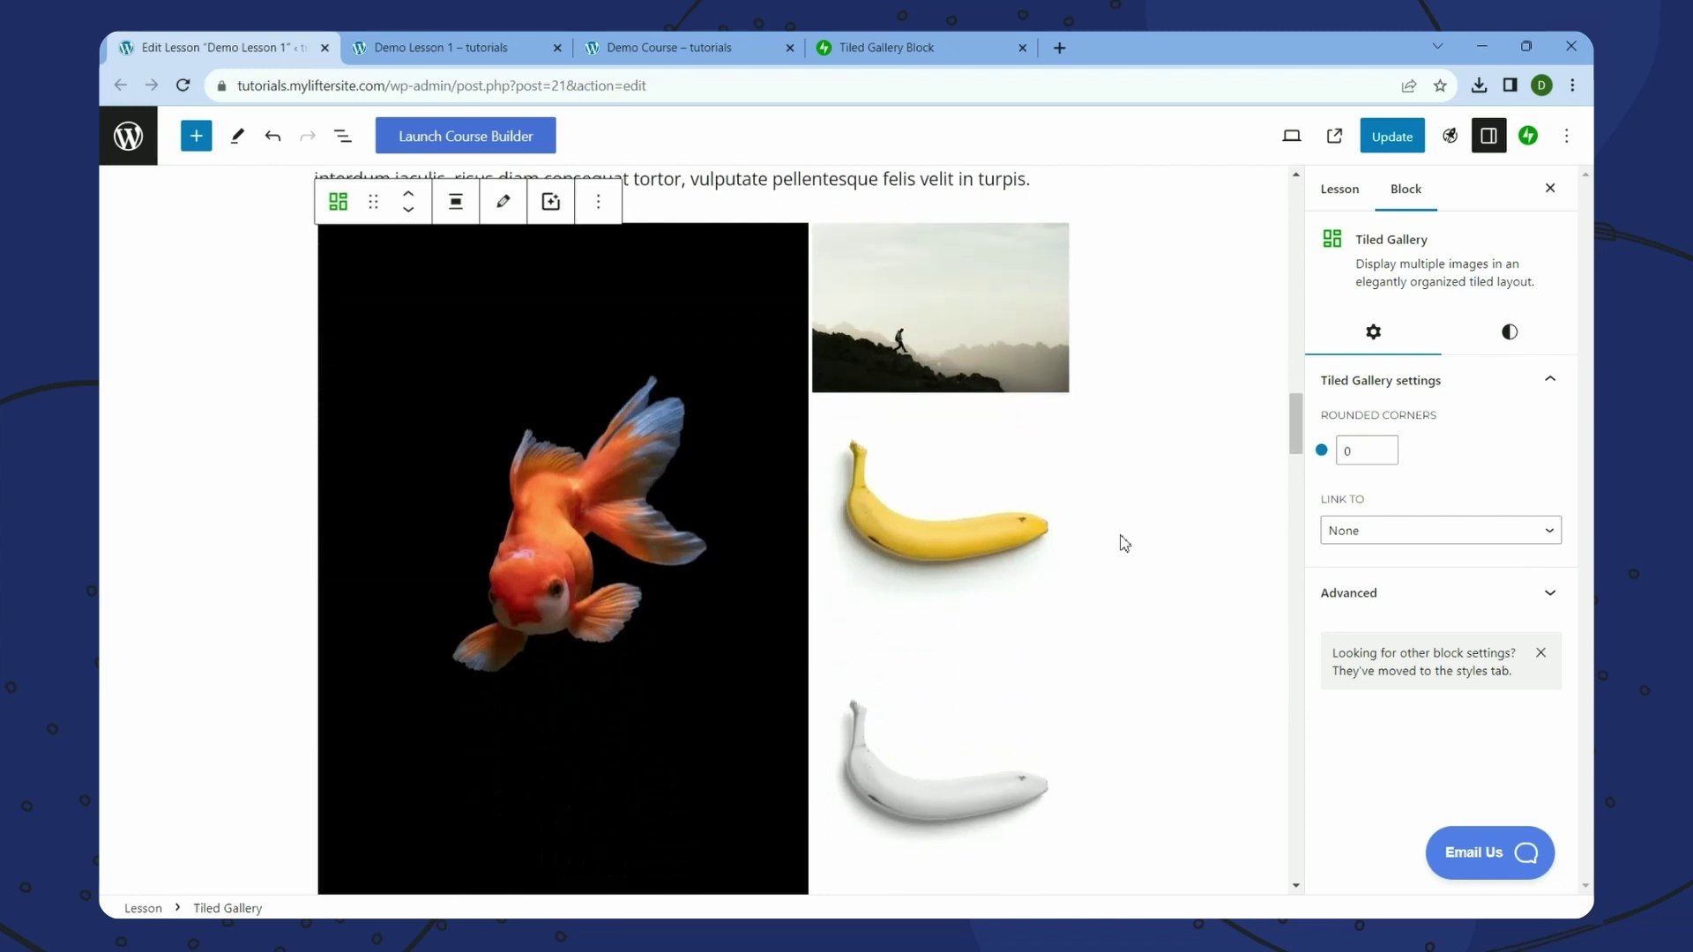
pyautogui.scroll(-1, 1124, 542)
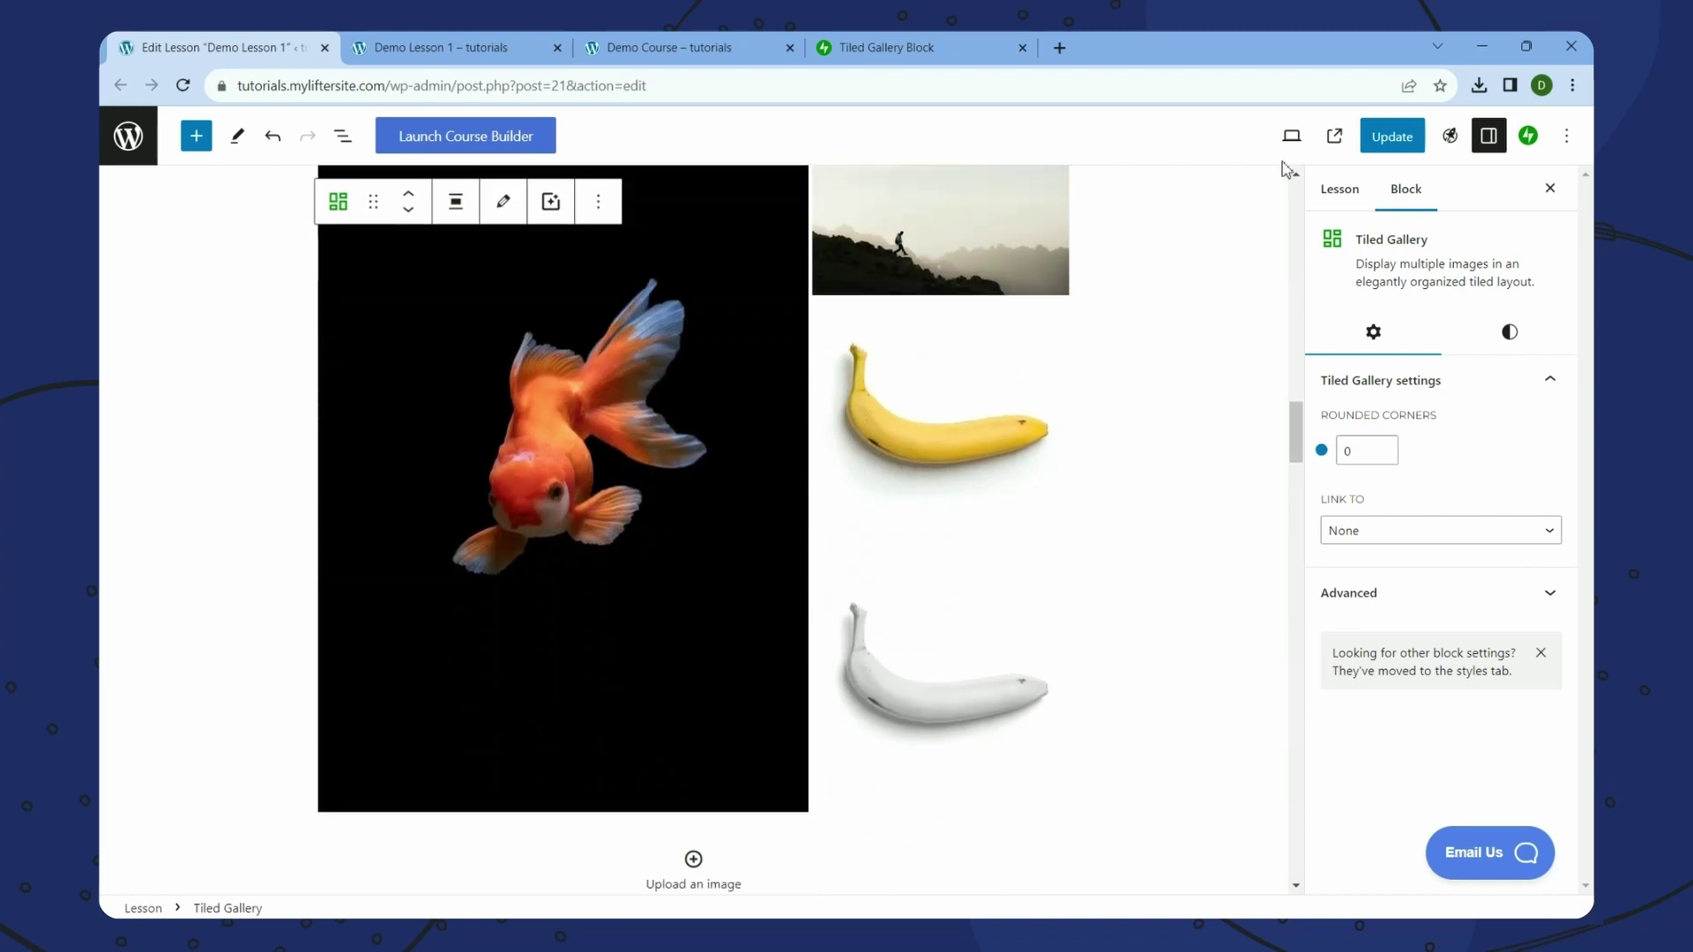
pyautogui.click(1392, 143)
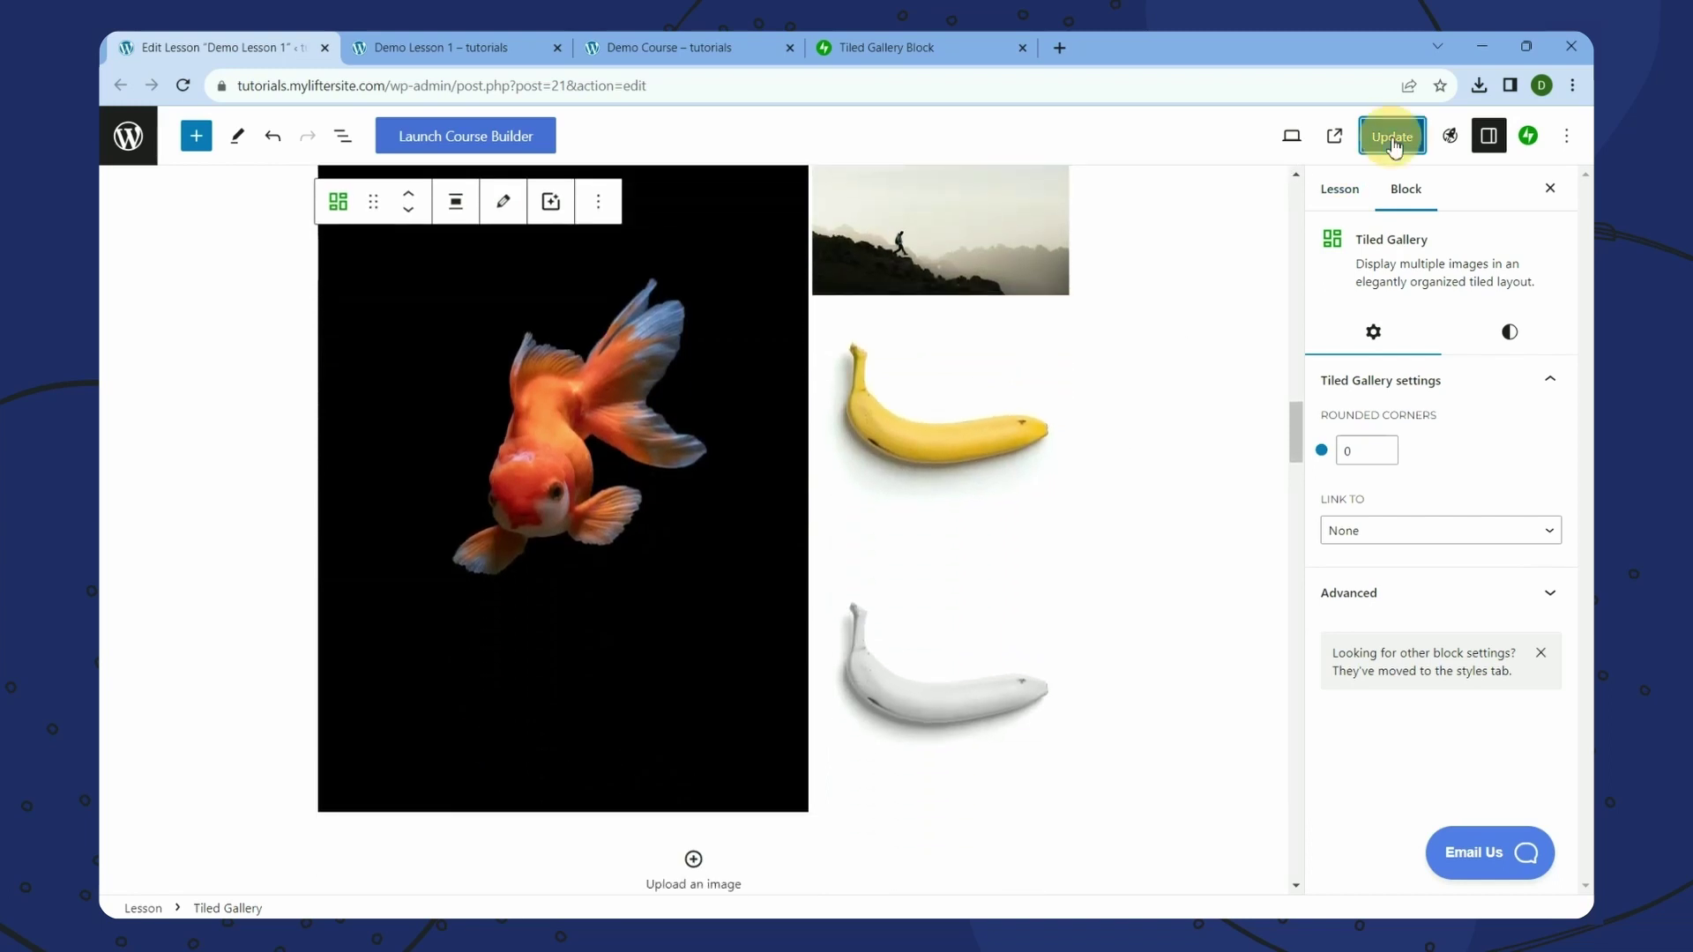
pyautogui.hotkey('ctrl', 'Tab')
pyautogui.press('F5')
pyautogui.rightClick(1141, 385)
pyautogui.click(1205, 446)
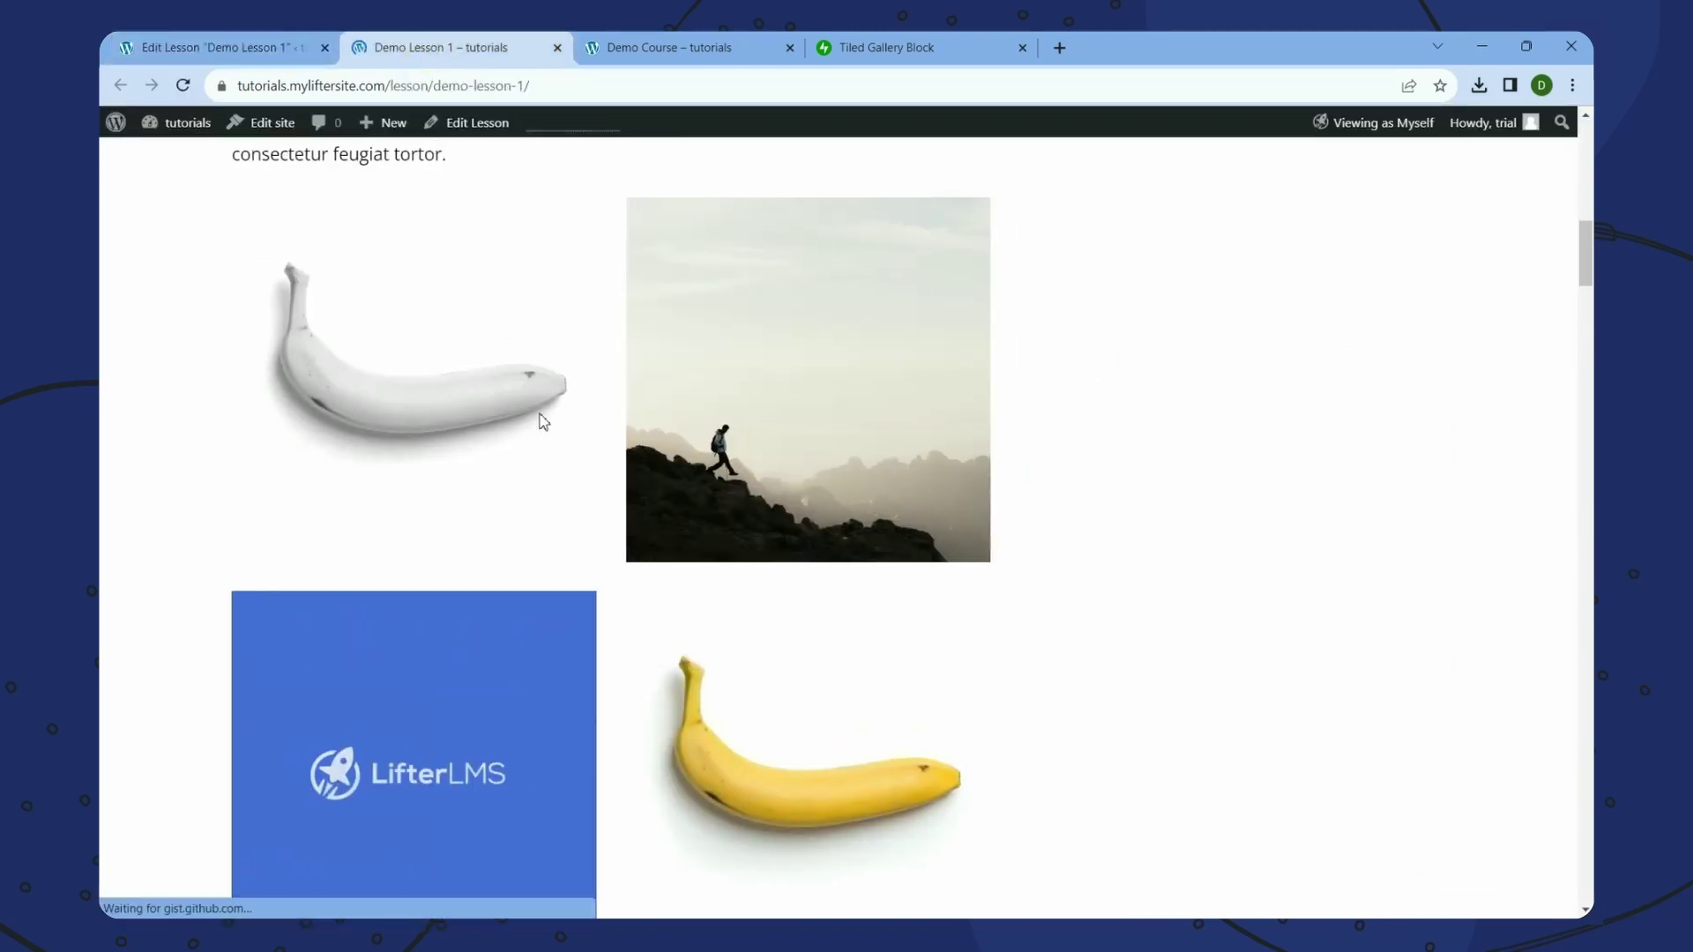
pyautogui.scroll(-1, 765, 480)
pyautogui.scroll(-12, 767, 485)
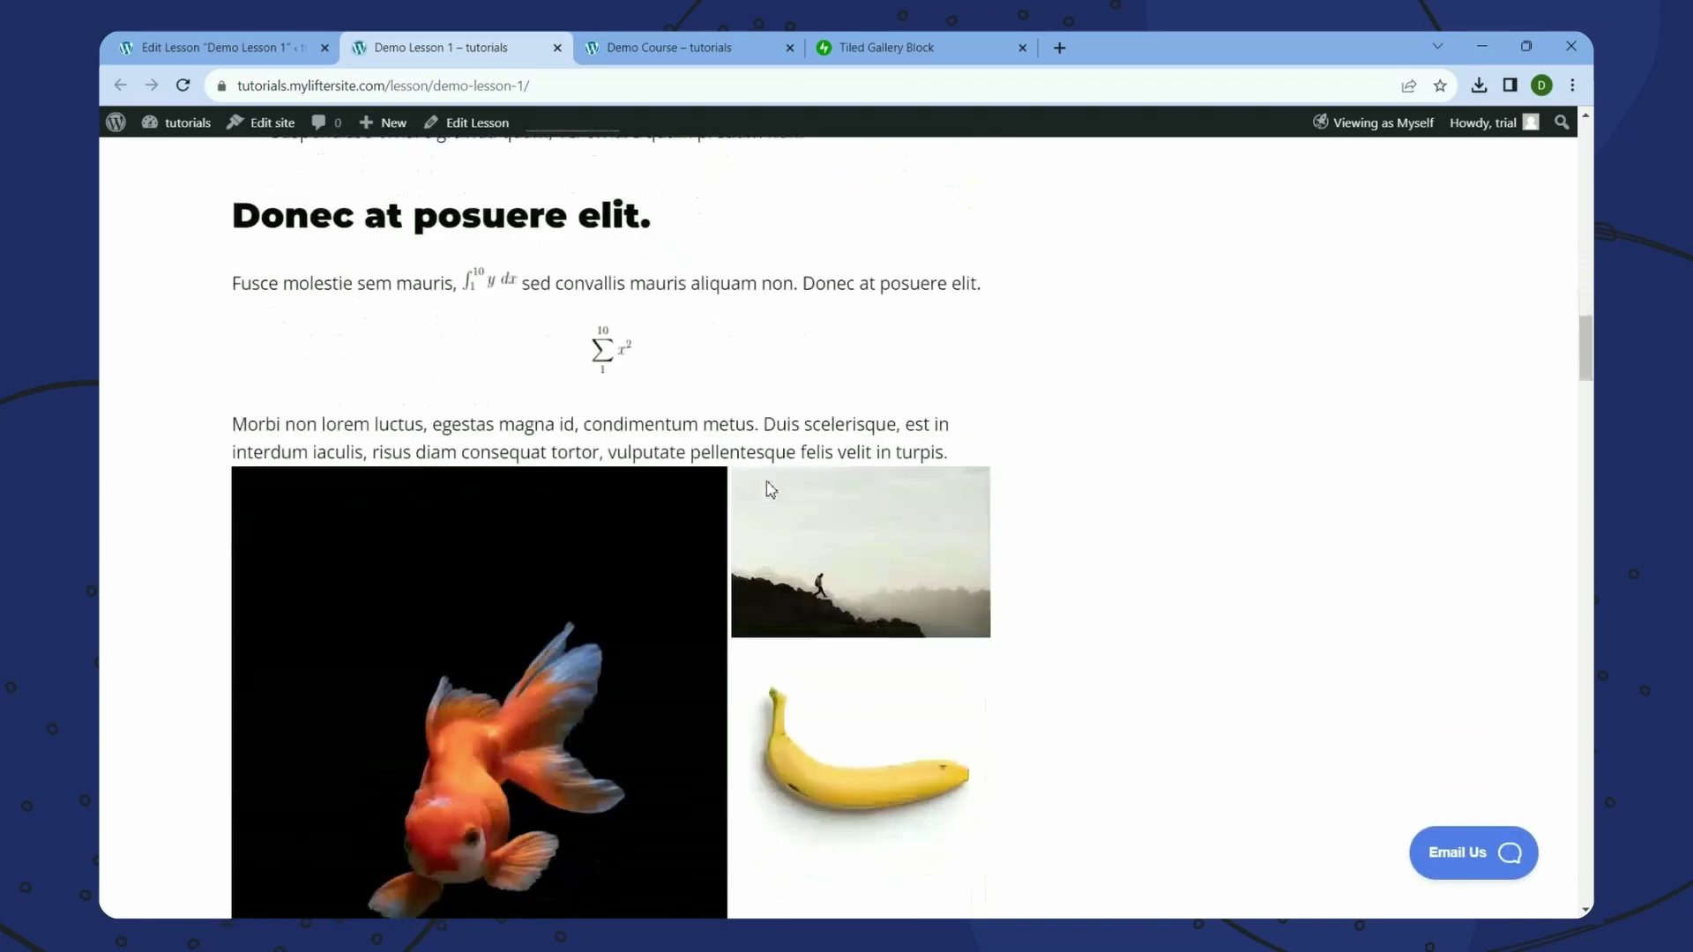
pyautogui.scroll(-4, 767, 487)
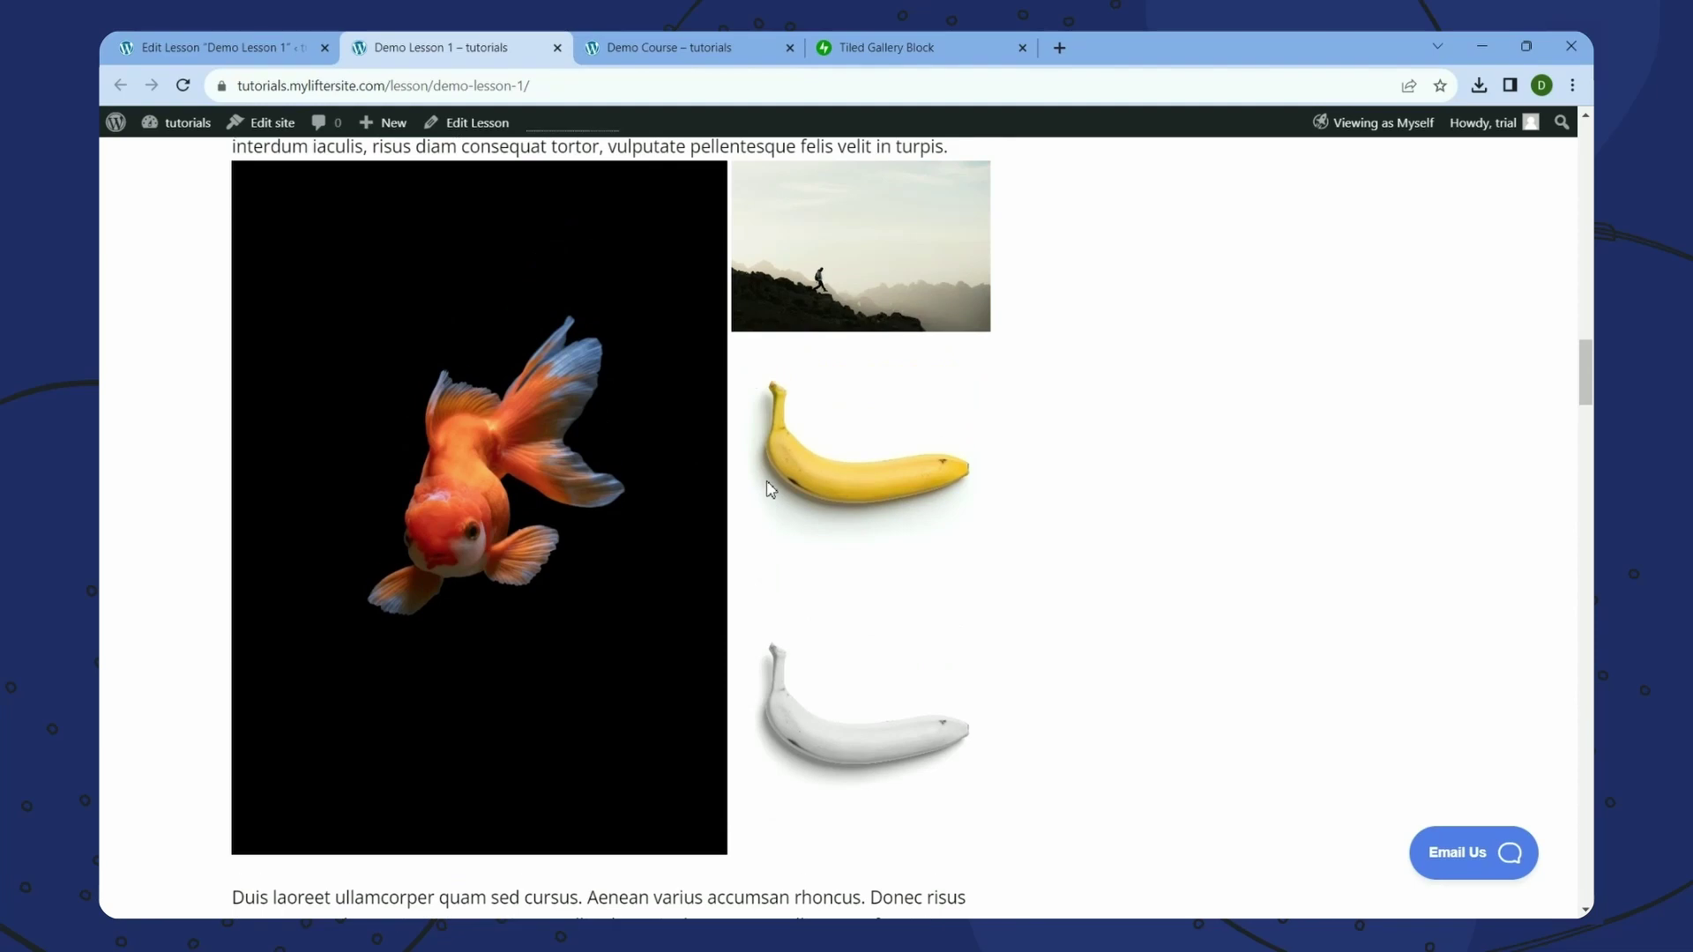
# - Compare the Jetpack Tiled Gallery support page with the gallery on the Demo Lesson 1 page
pyautogui.click(909, 48)
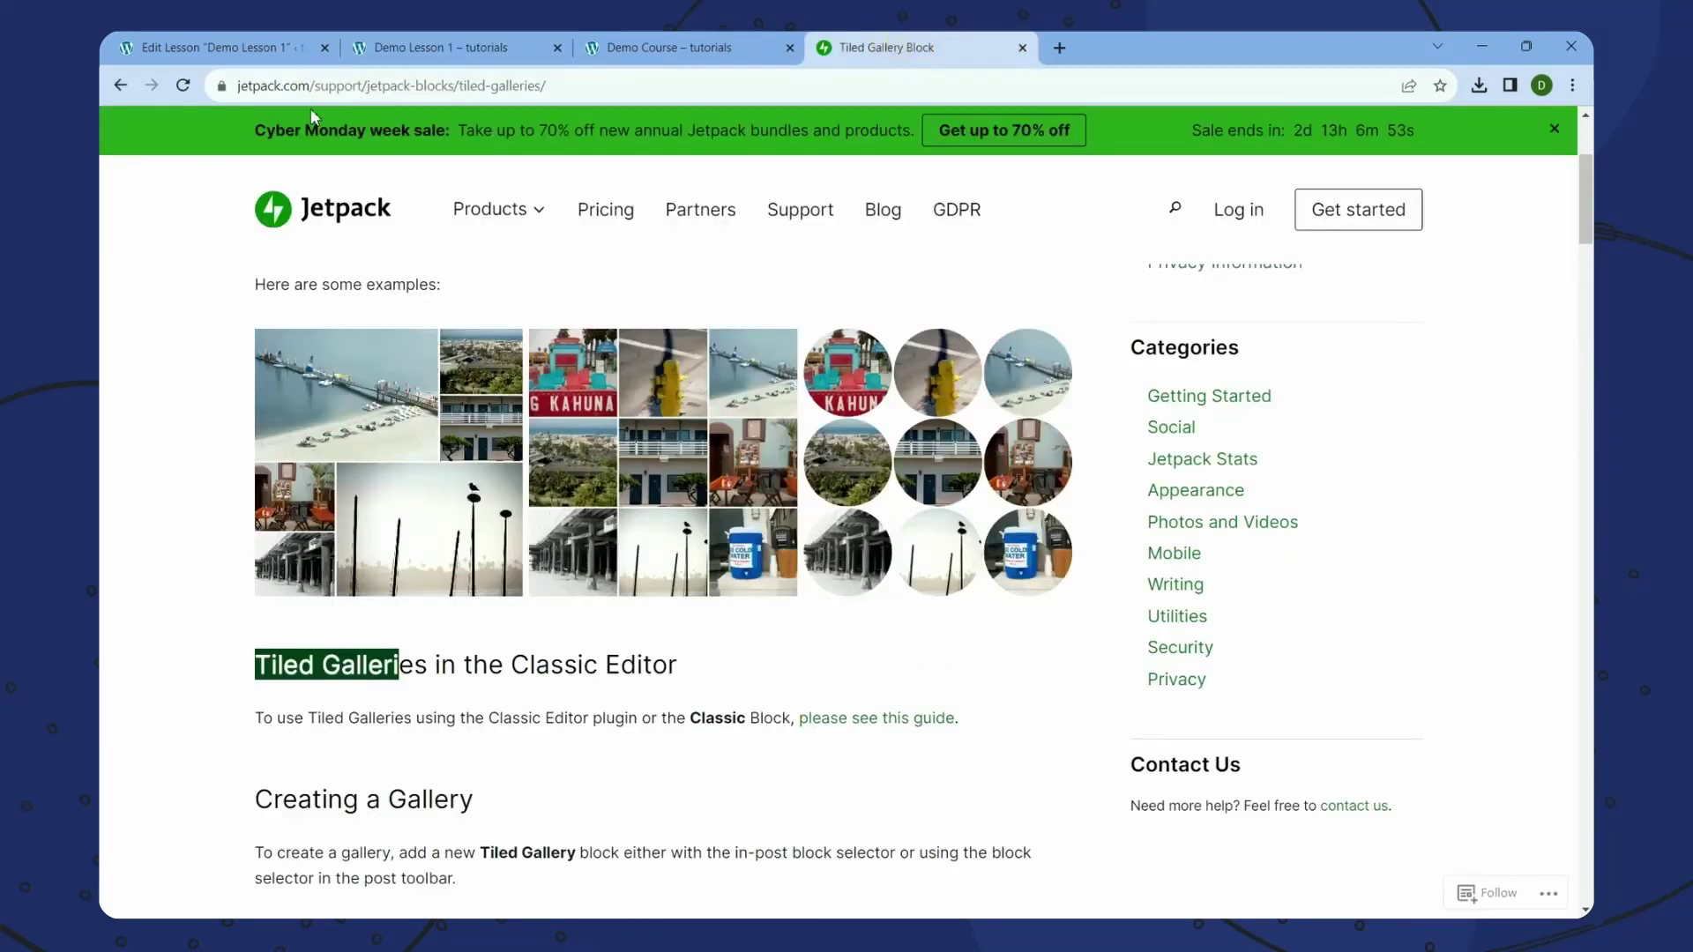
pyautogui.click(251, 85)
pyautogui.click(449, 47)
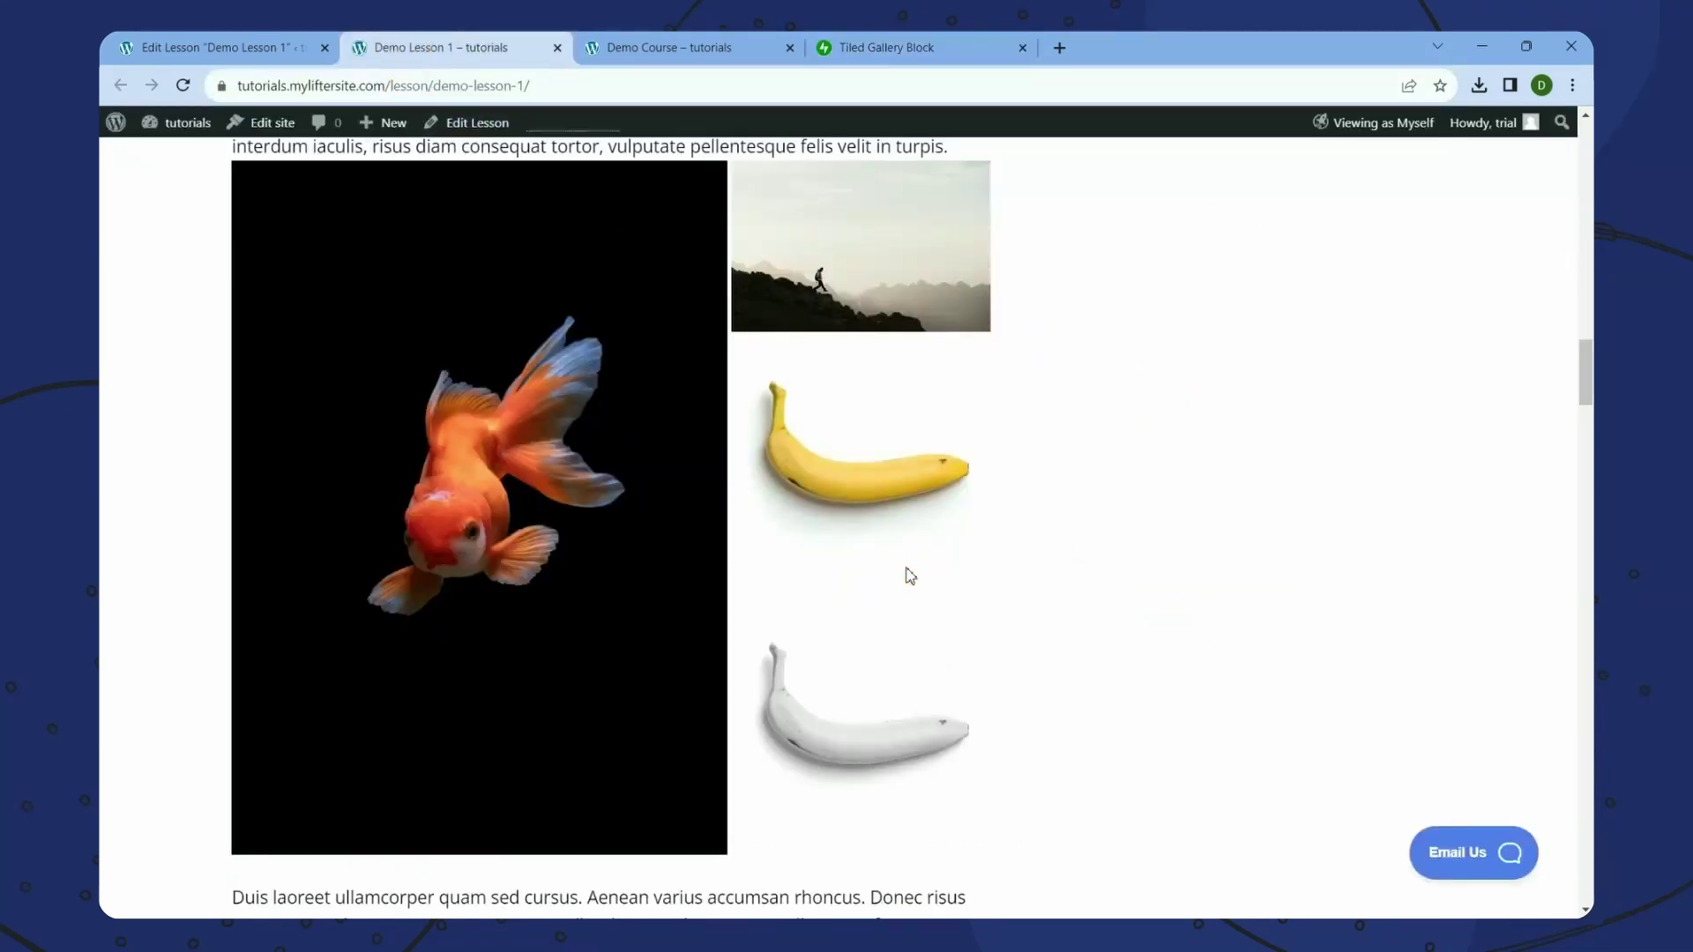
# - Back in the lesson editor, try the Circles and Square tiles styles on the tiled gallery and settle on Tiled columns
pyautogui.click(247, 47)
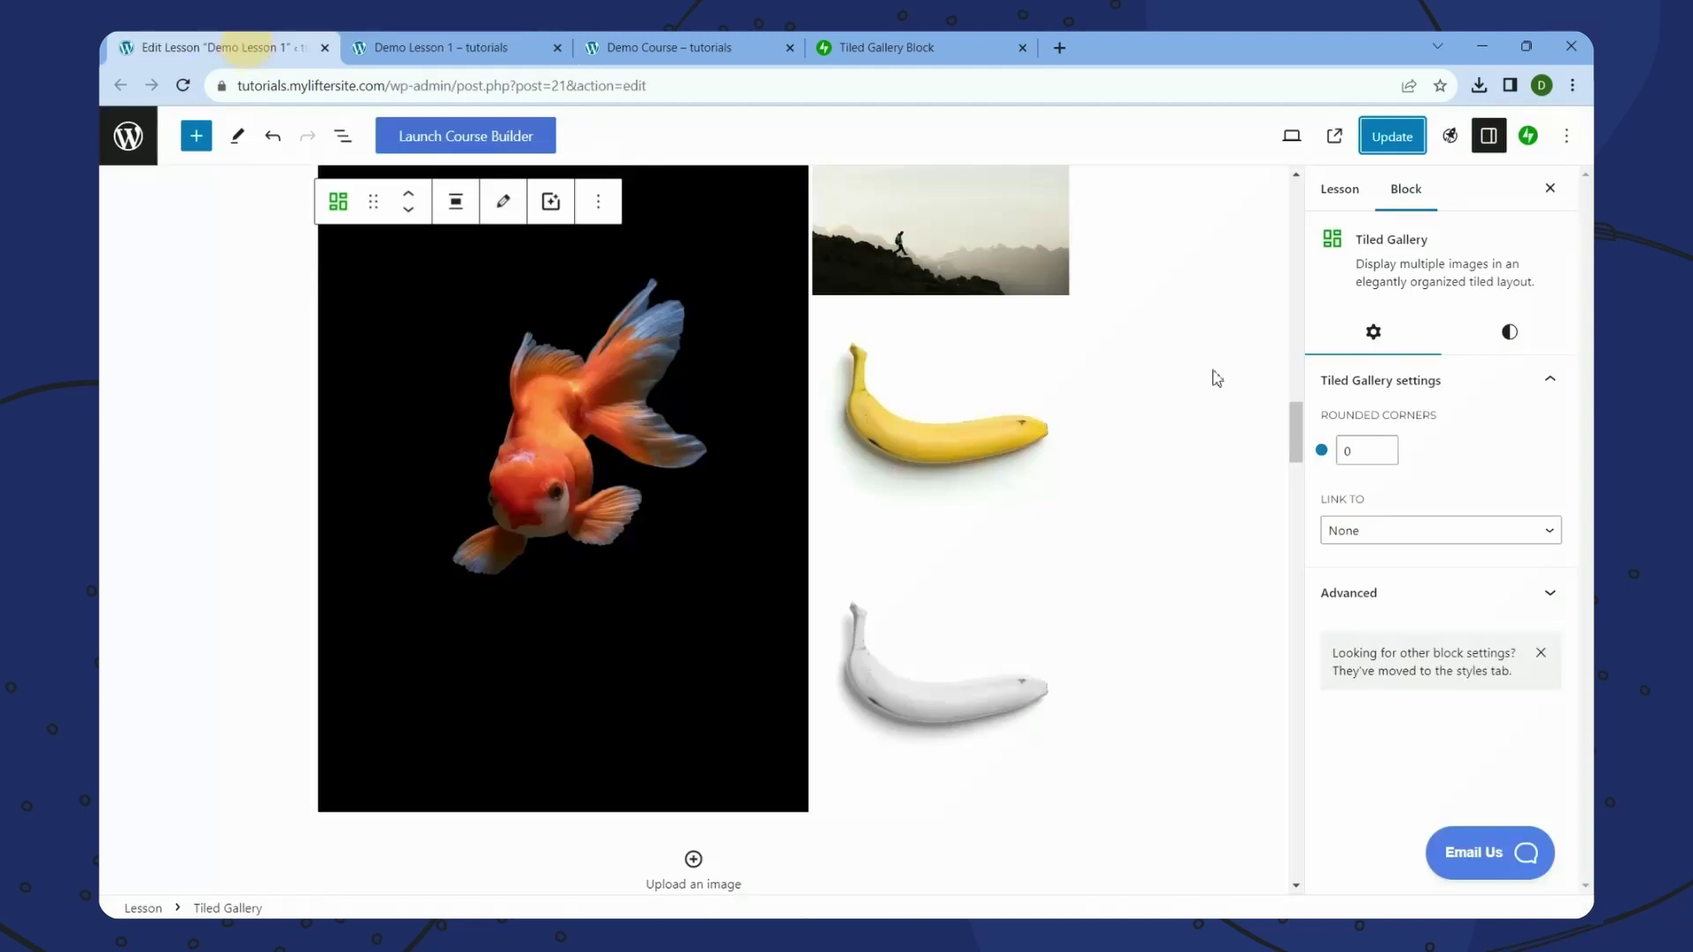
pyautogui.click(1508, 333)
pyautogui.click(1499, 429)
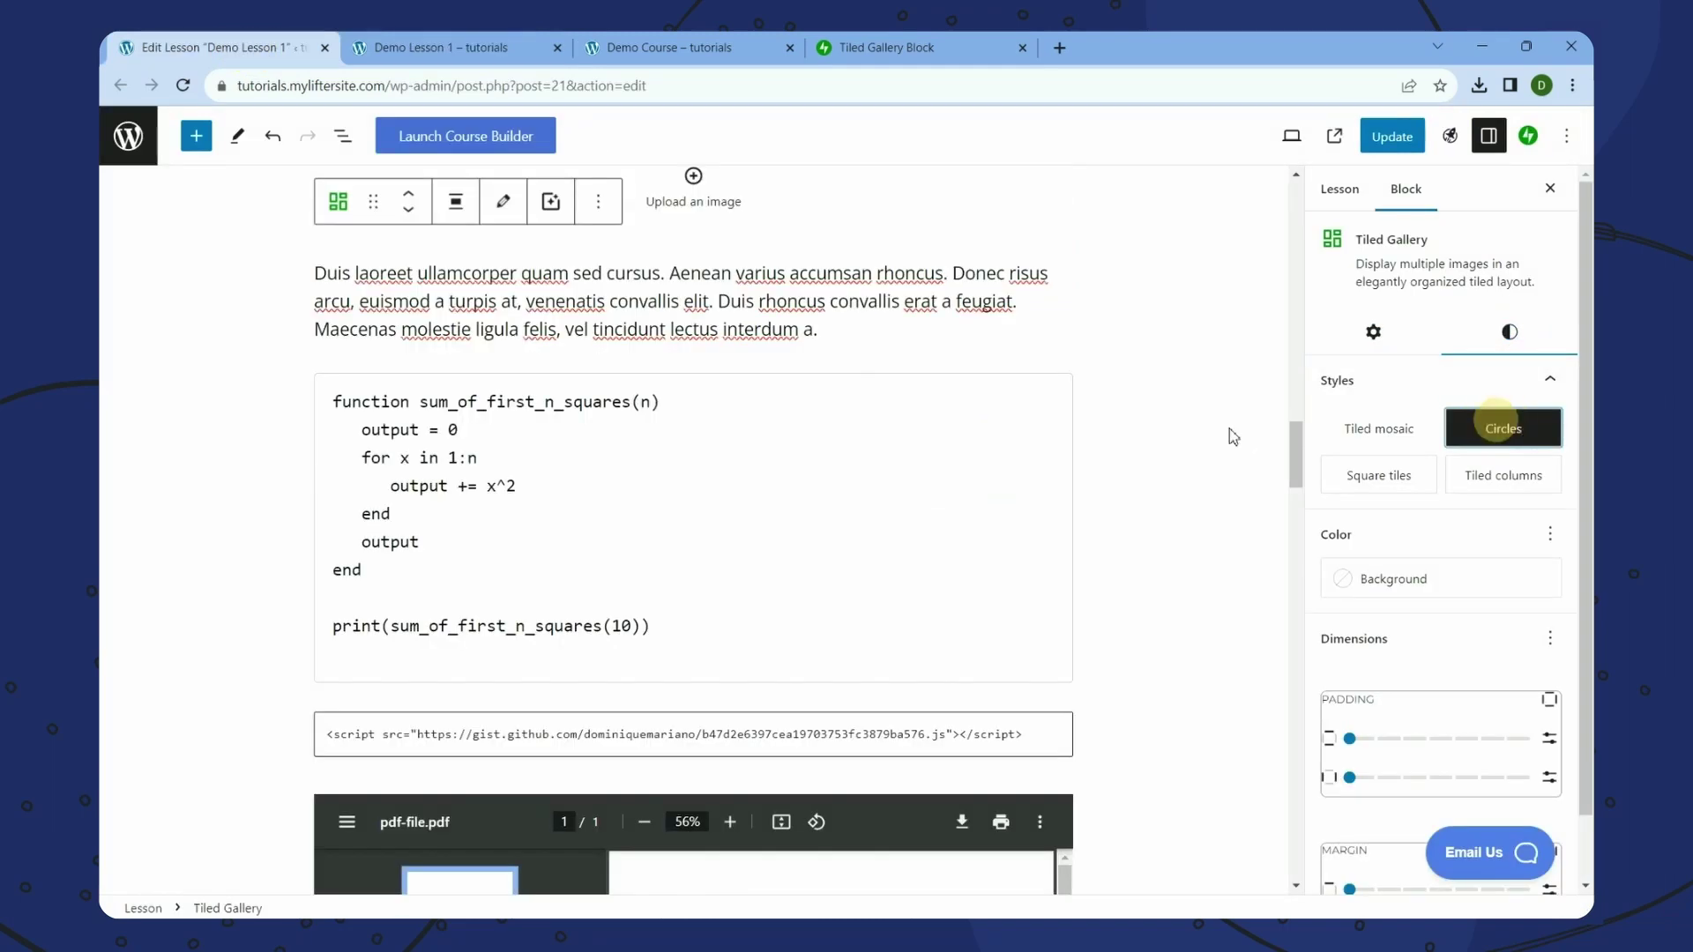
pyautogui.scroll(2, 1233, 436)
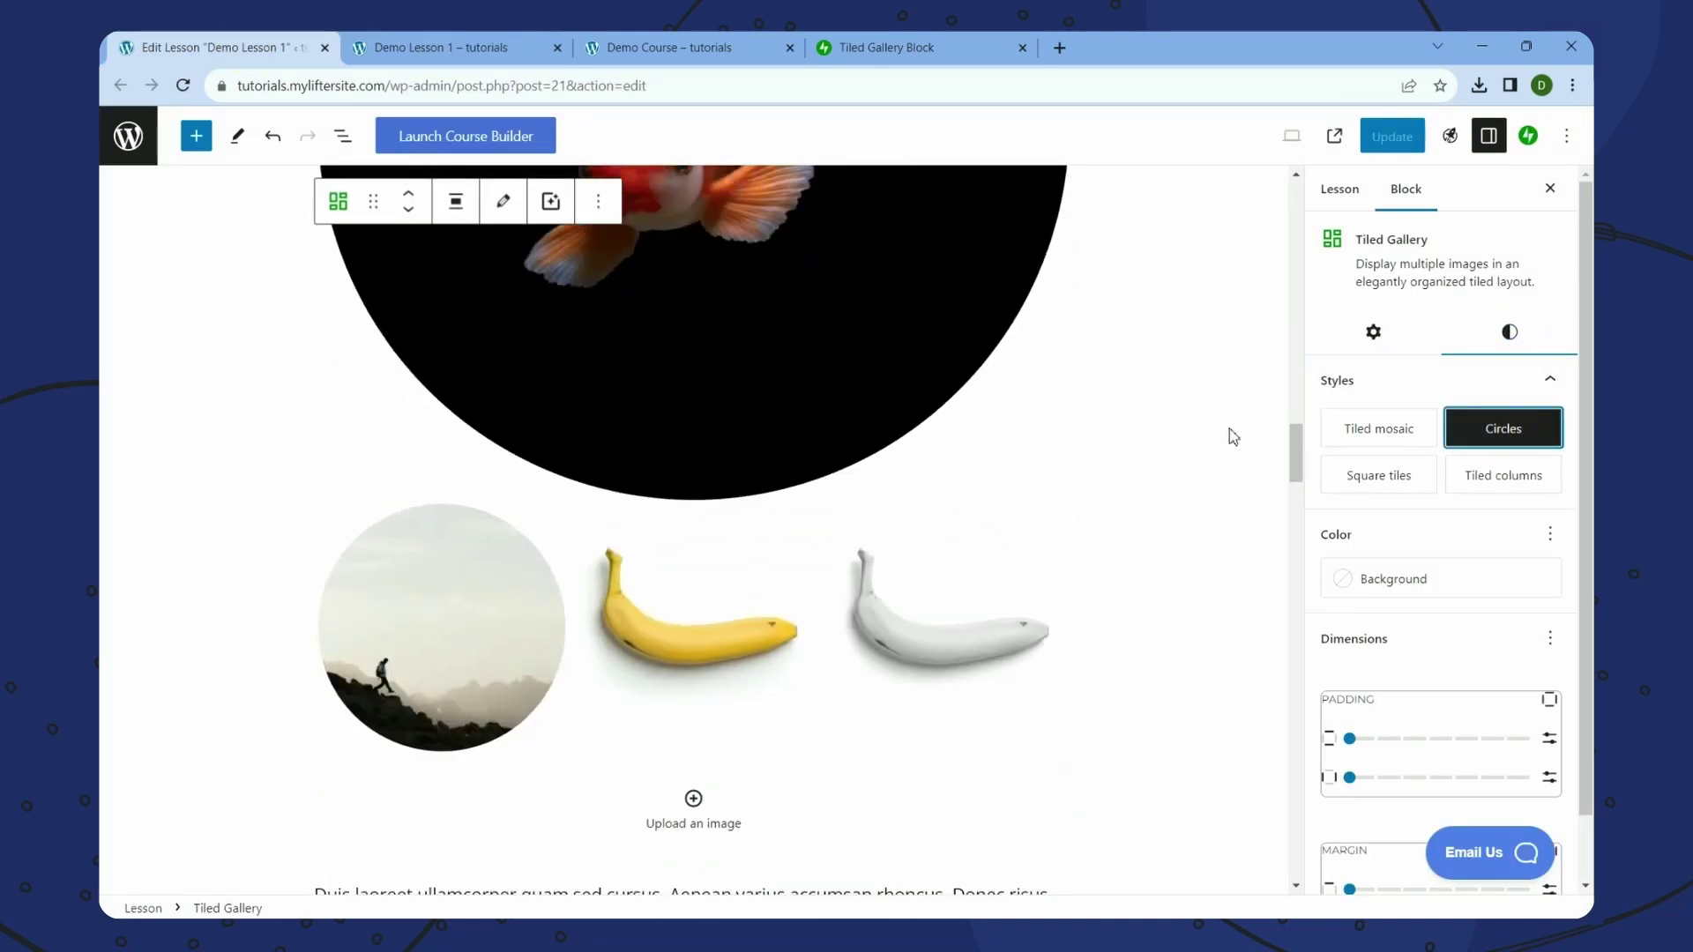
pyautogui.click(1362, 476)
pyautogui.scroll(-2, 1235, 473)
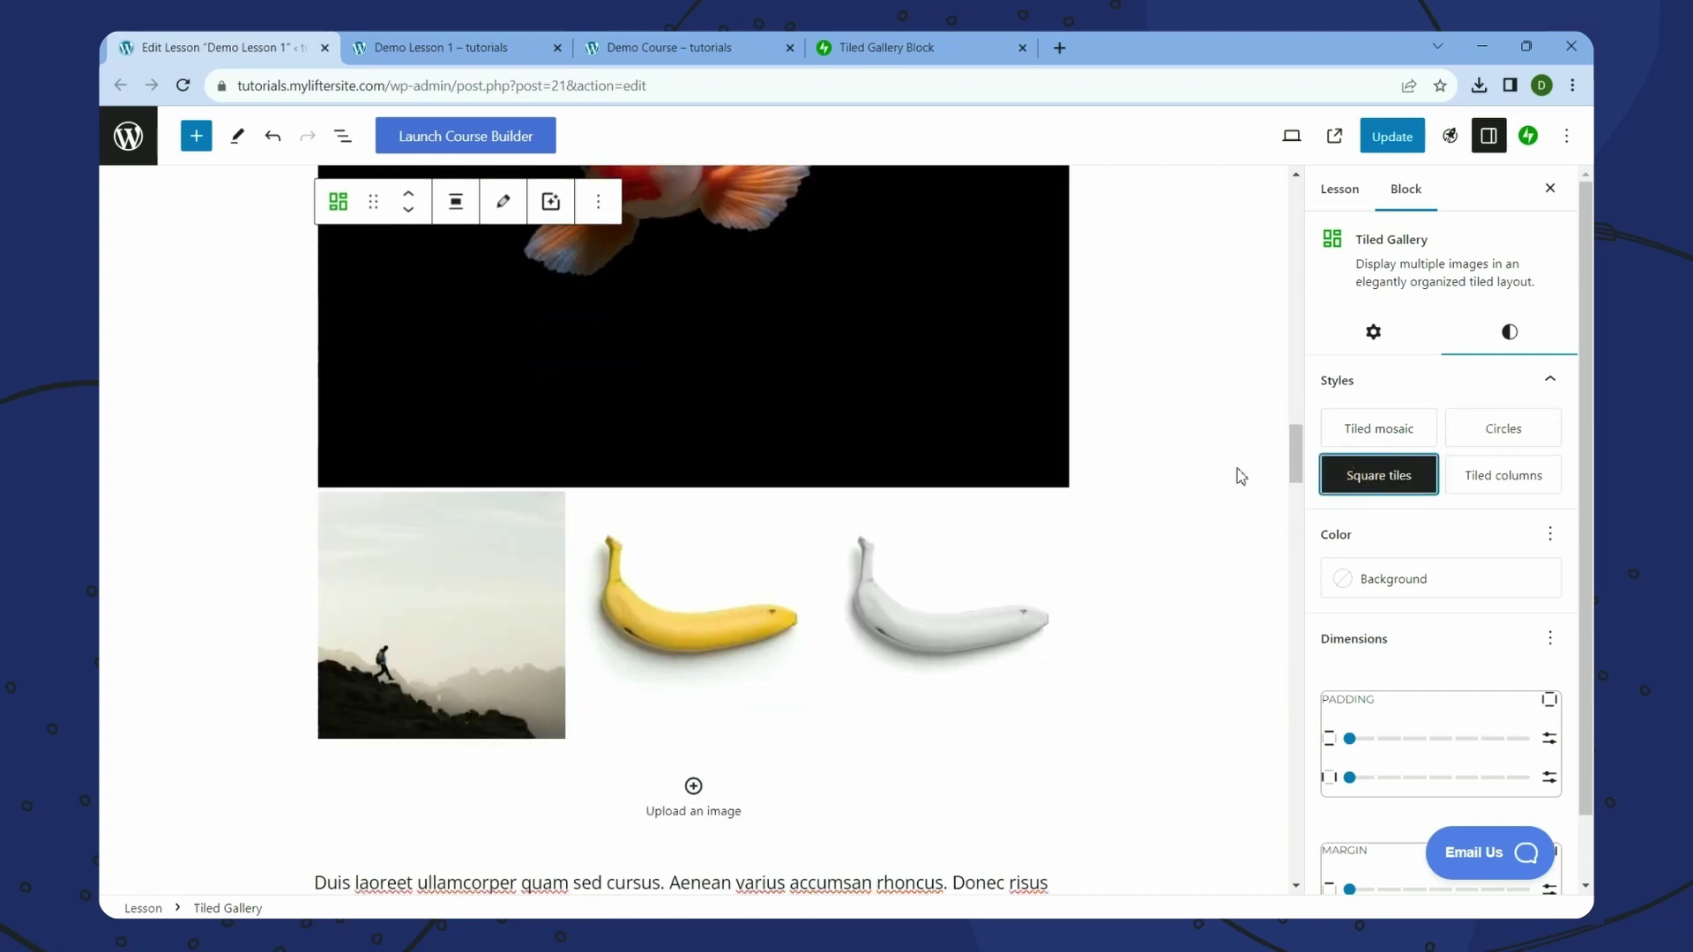
pyautogui.click(1484, 487)
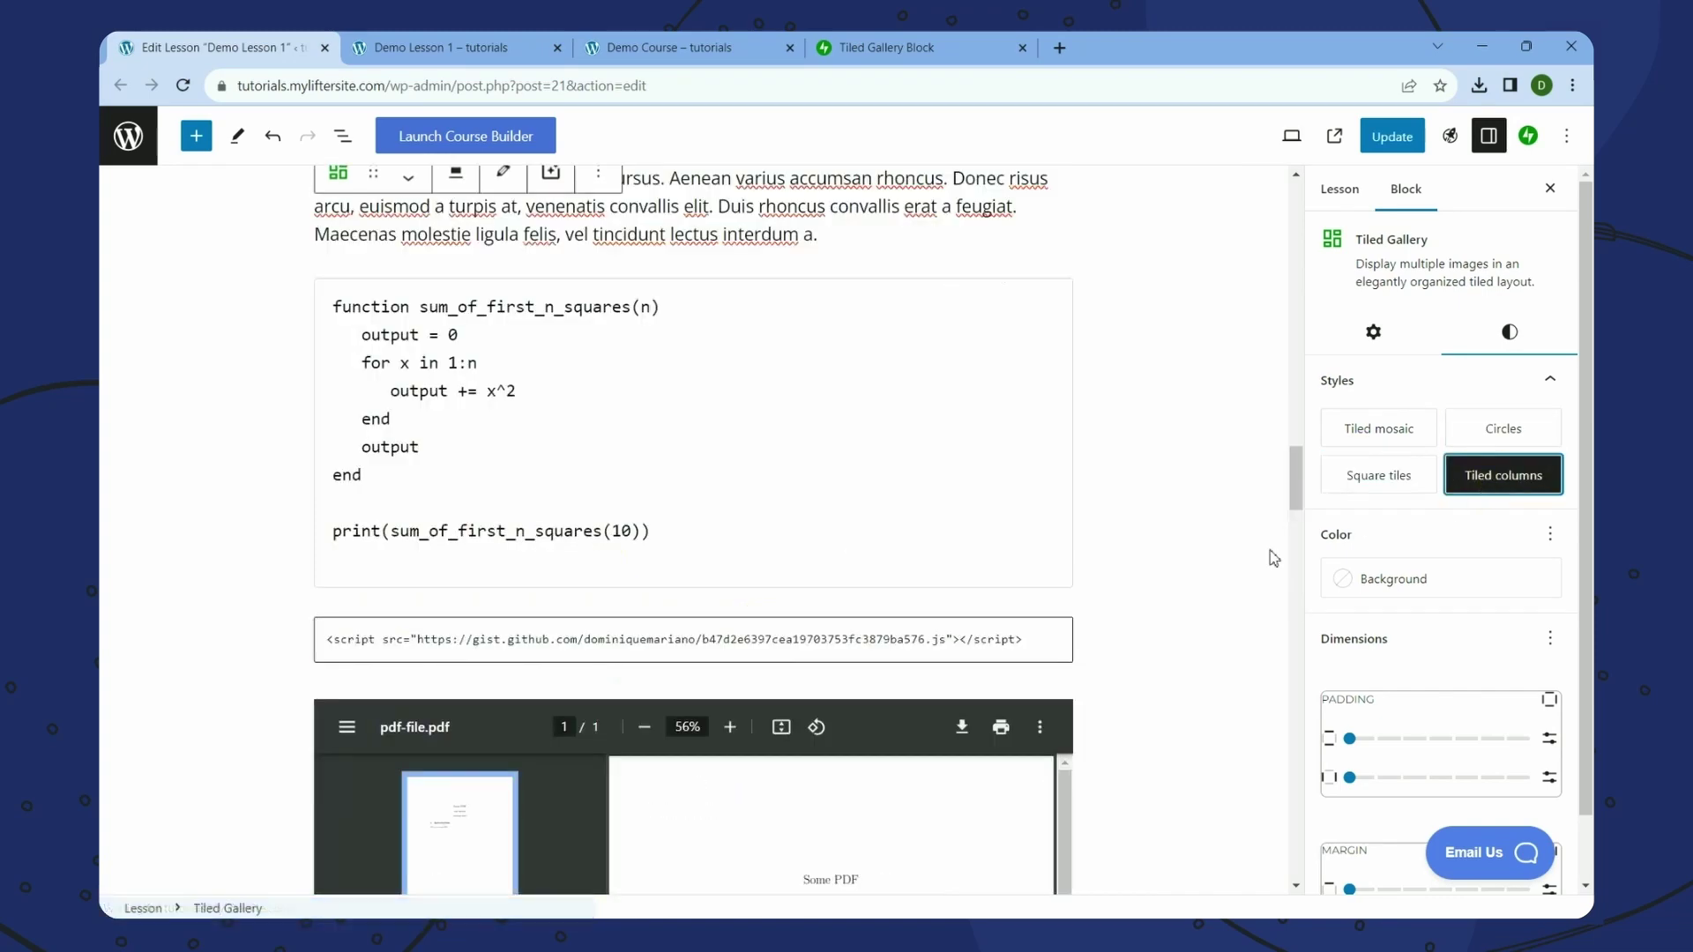
pyautogui.scroll(3, 1246, 570)
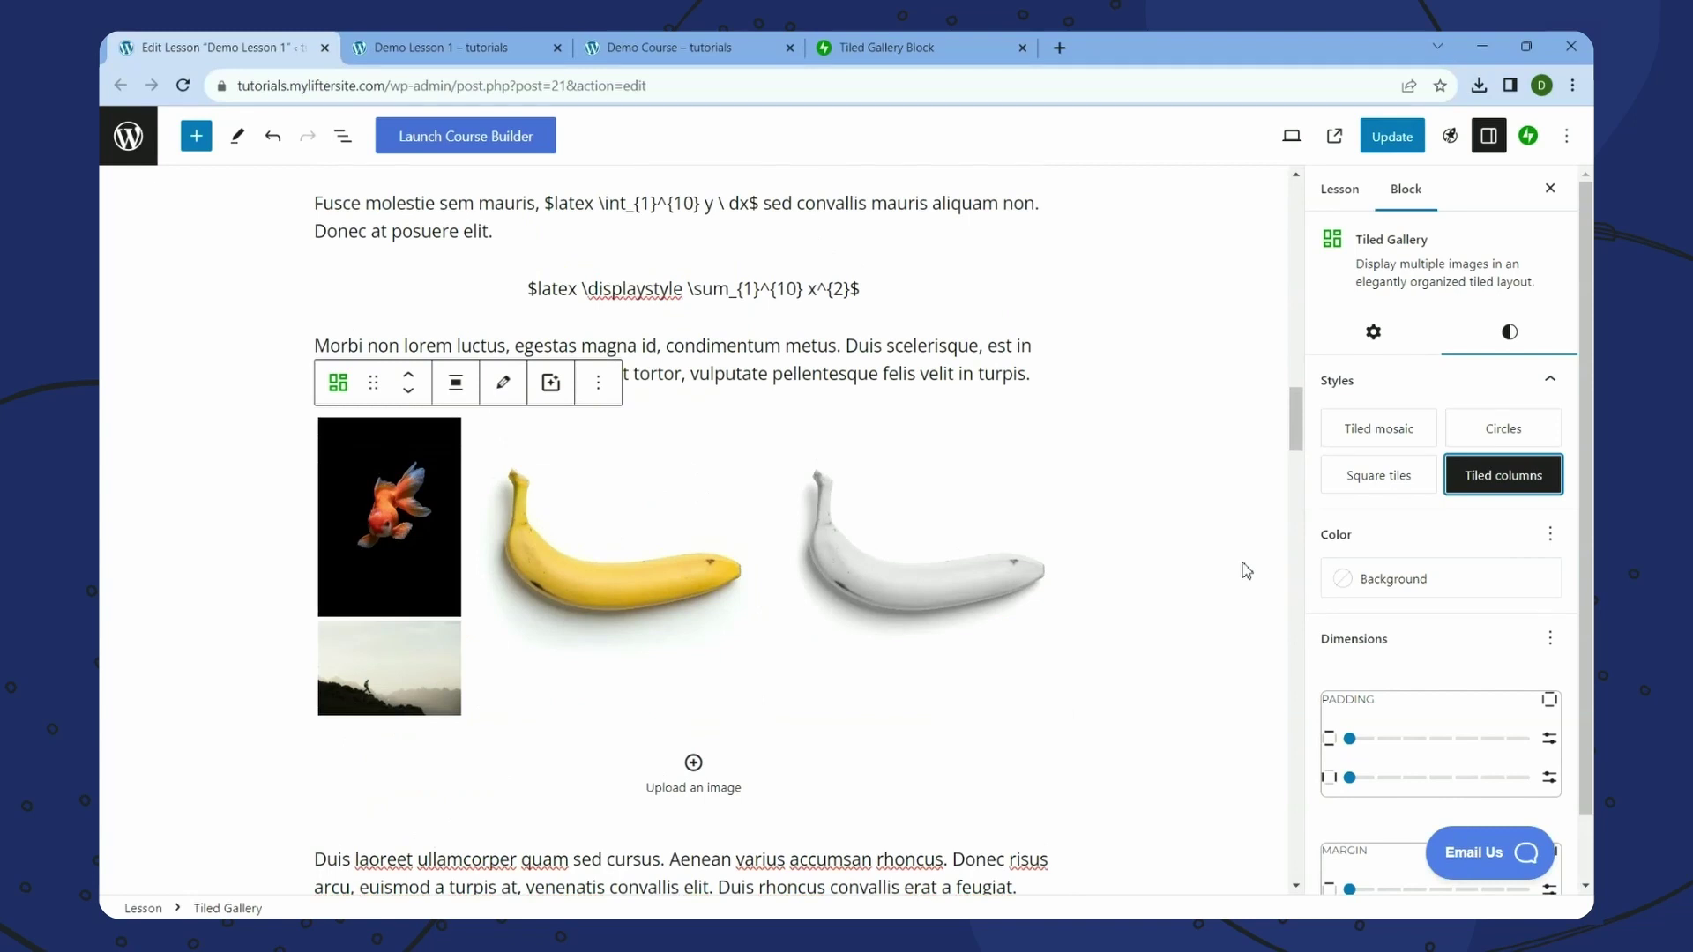
# - Split the paragraph below the tiled gallery after "venenatis convallis elit." and leave an empty block between the two parts
pyautogui.scroll(-1, 1246, 570)
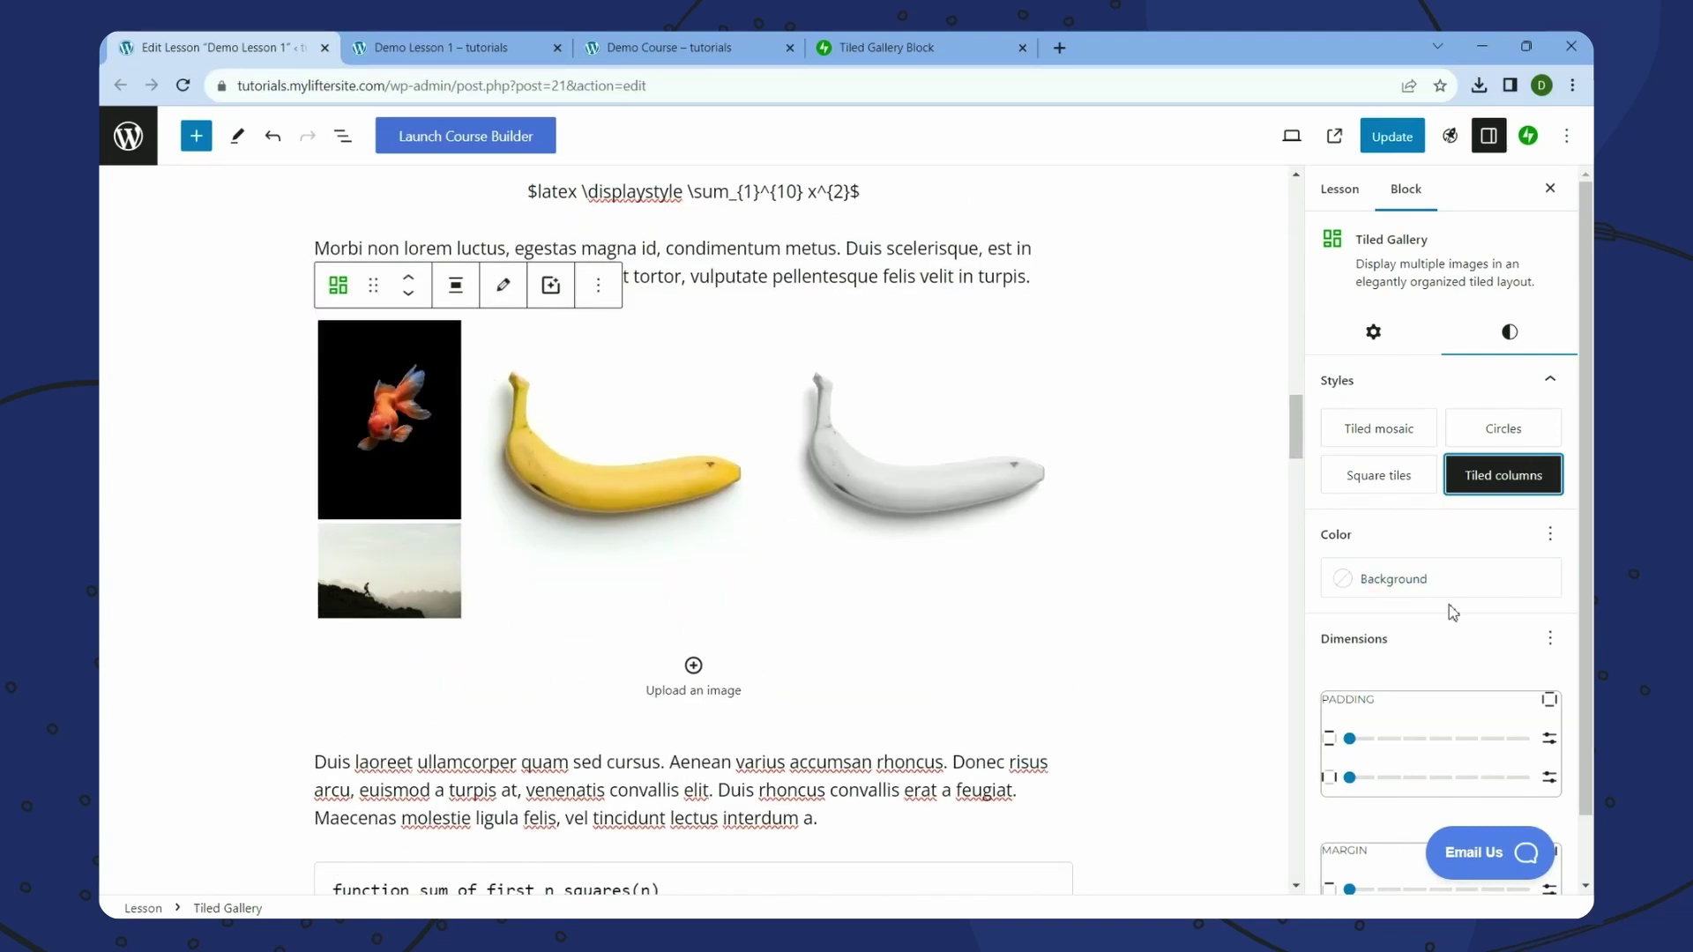
pyautogui.scroll(-1, 1454, 613)
pyautogui.scroll(1, 1453, 612)
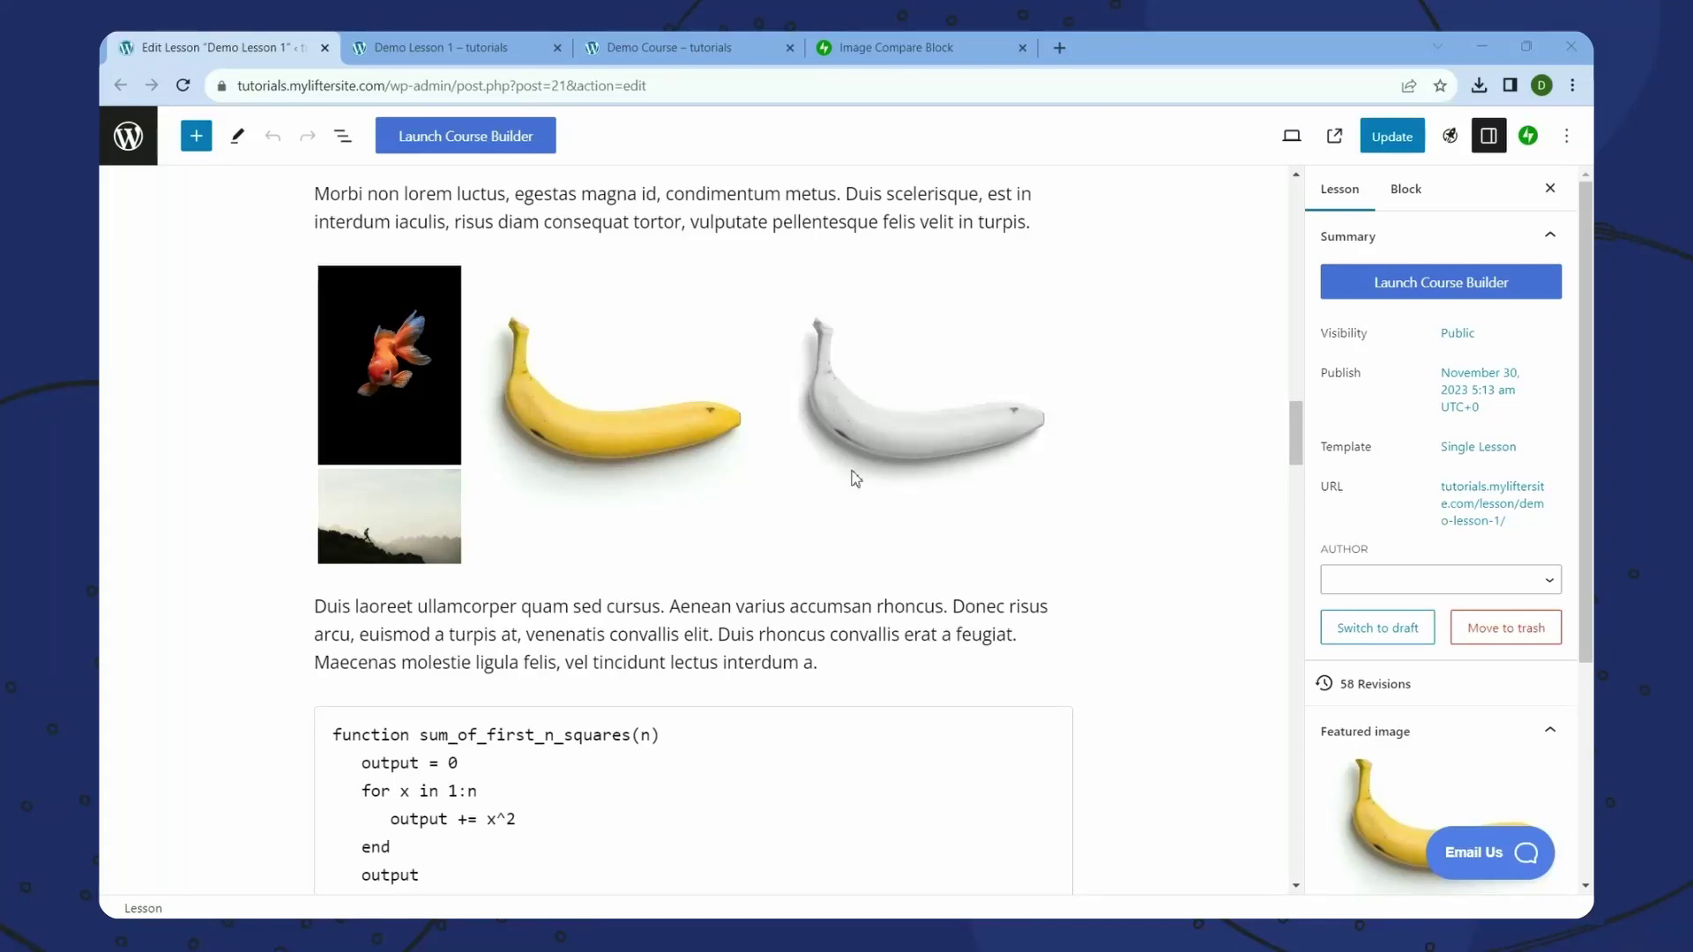
pyautogui.click(721, 643)
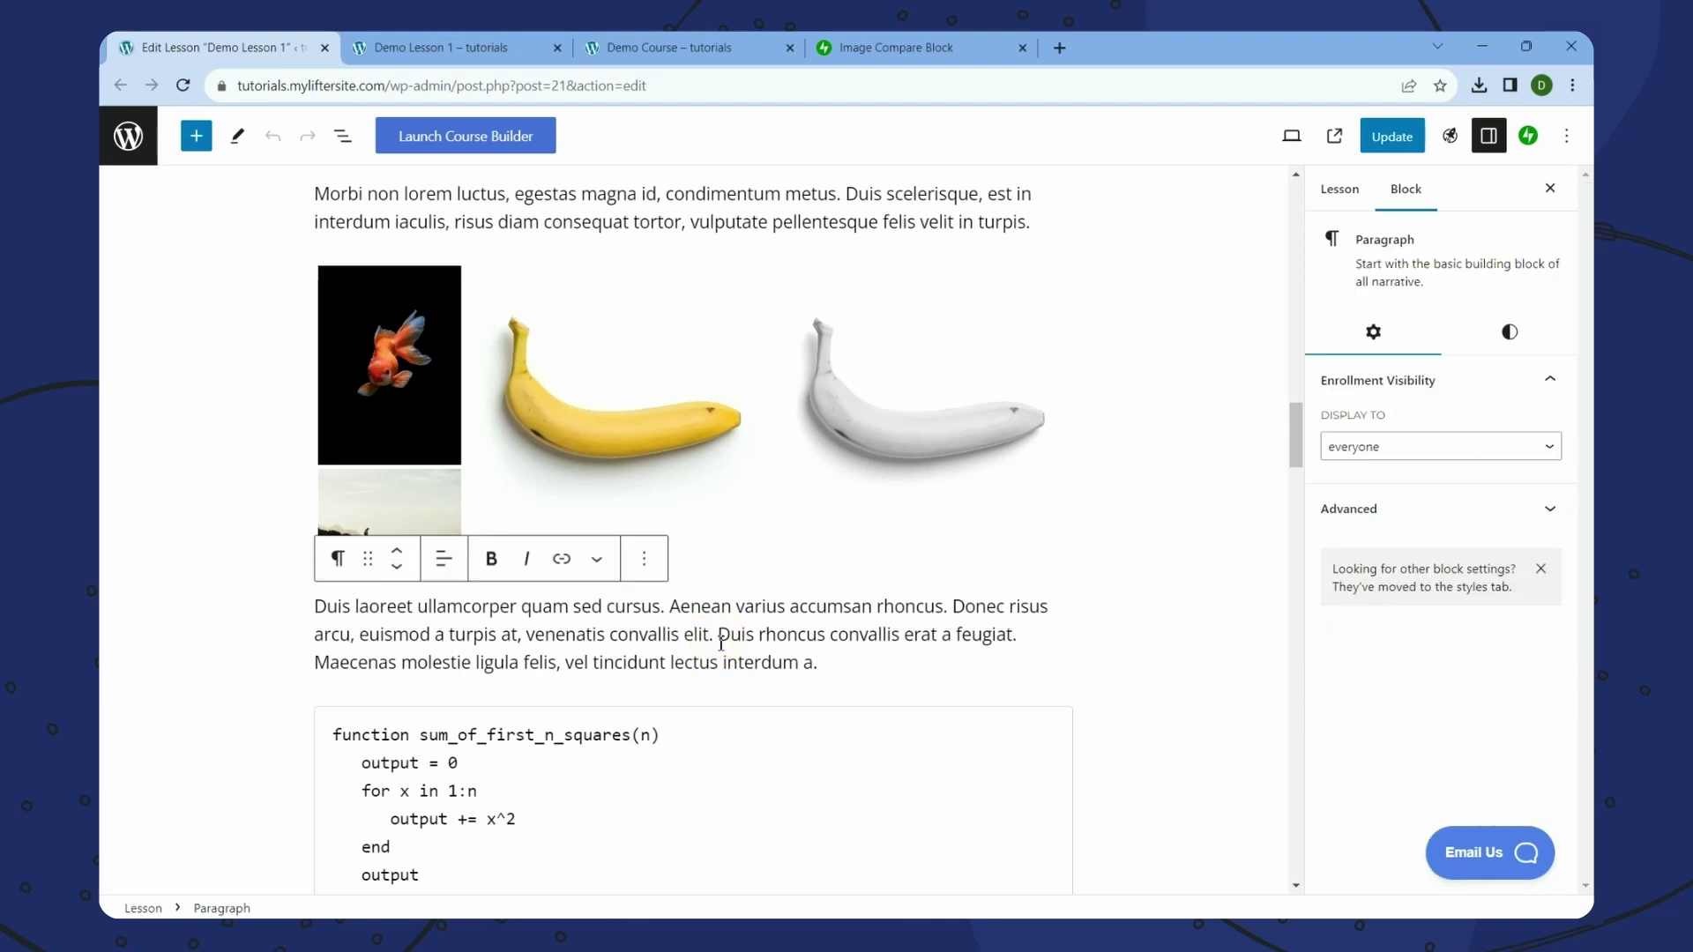
pyautogui.press('Return')
pyautogui.press('Return')
pyautogui.click(722, 643)
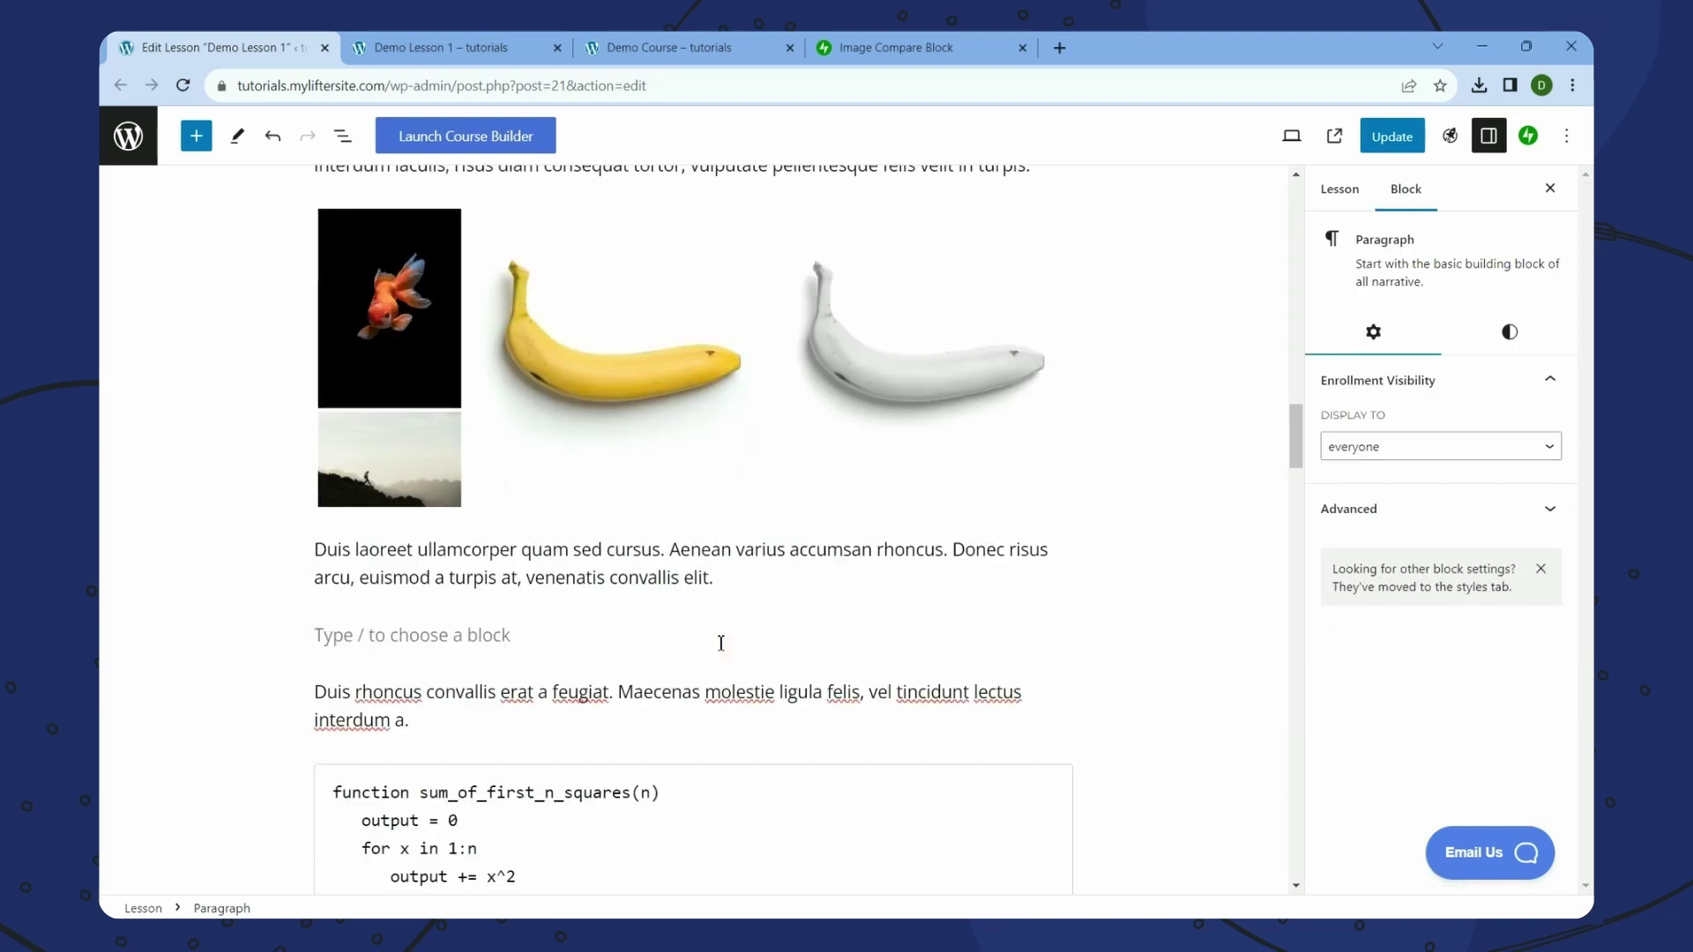
pyautogui.click(776, 415)
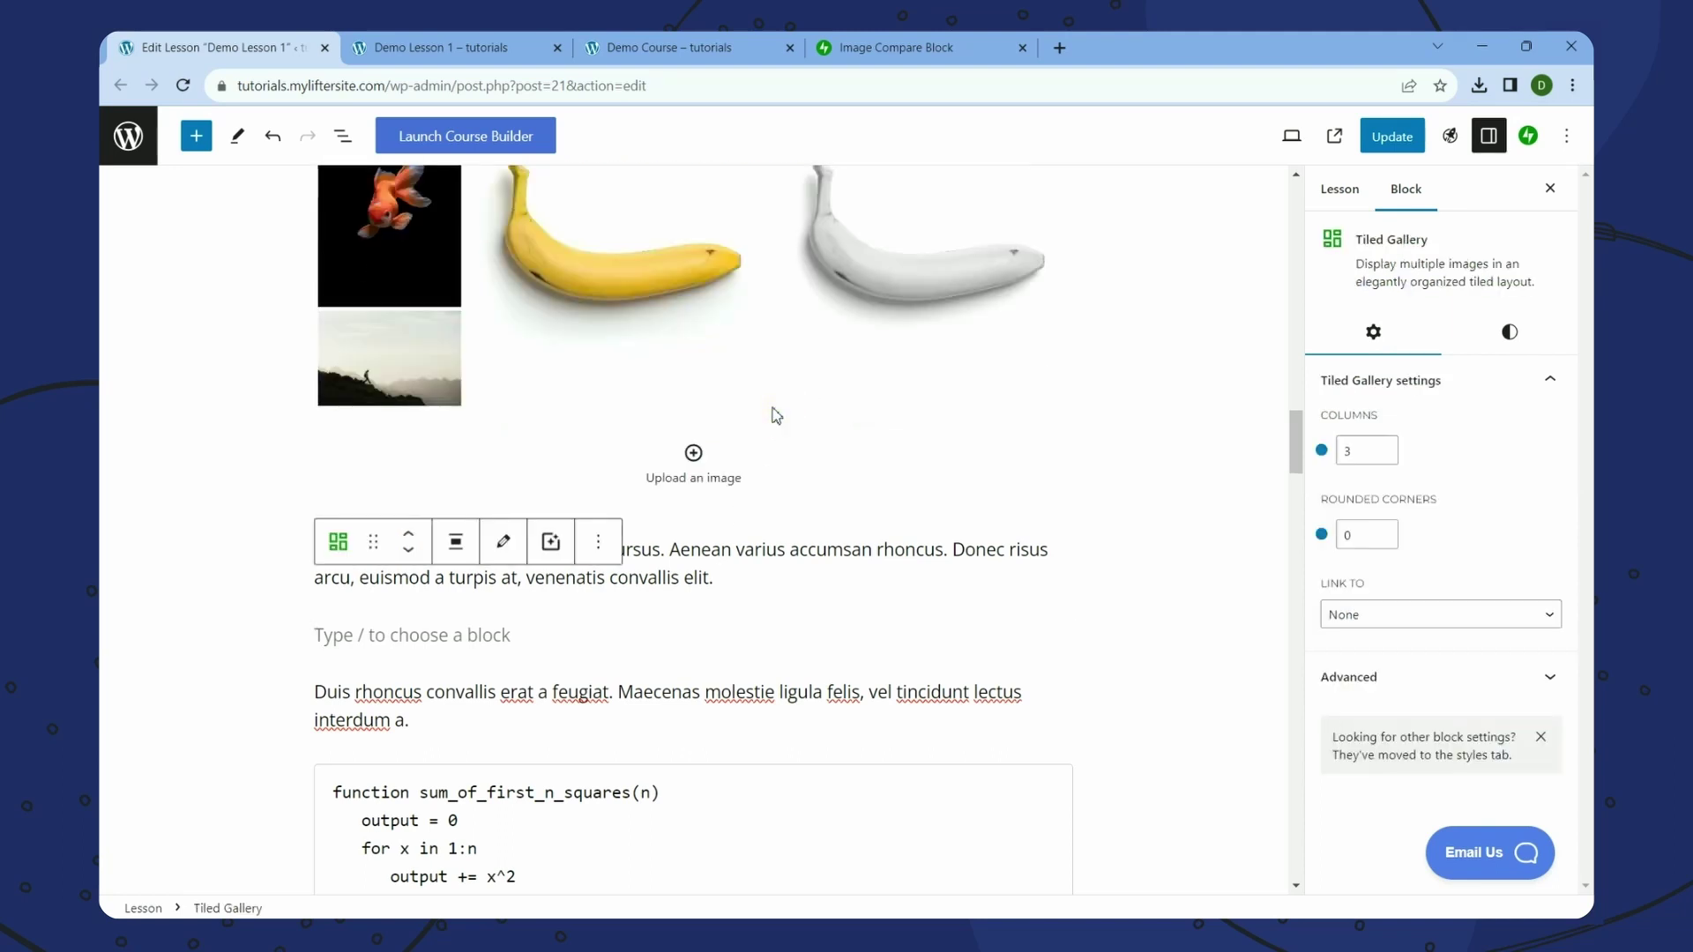
pyautogui.click(585, 634)
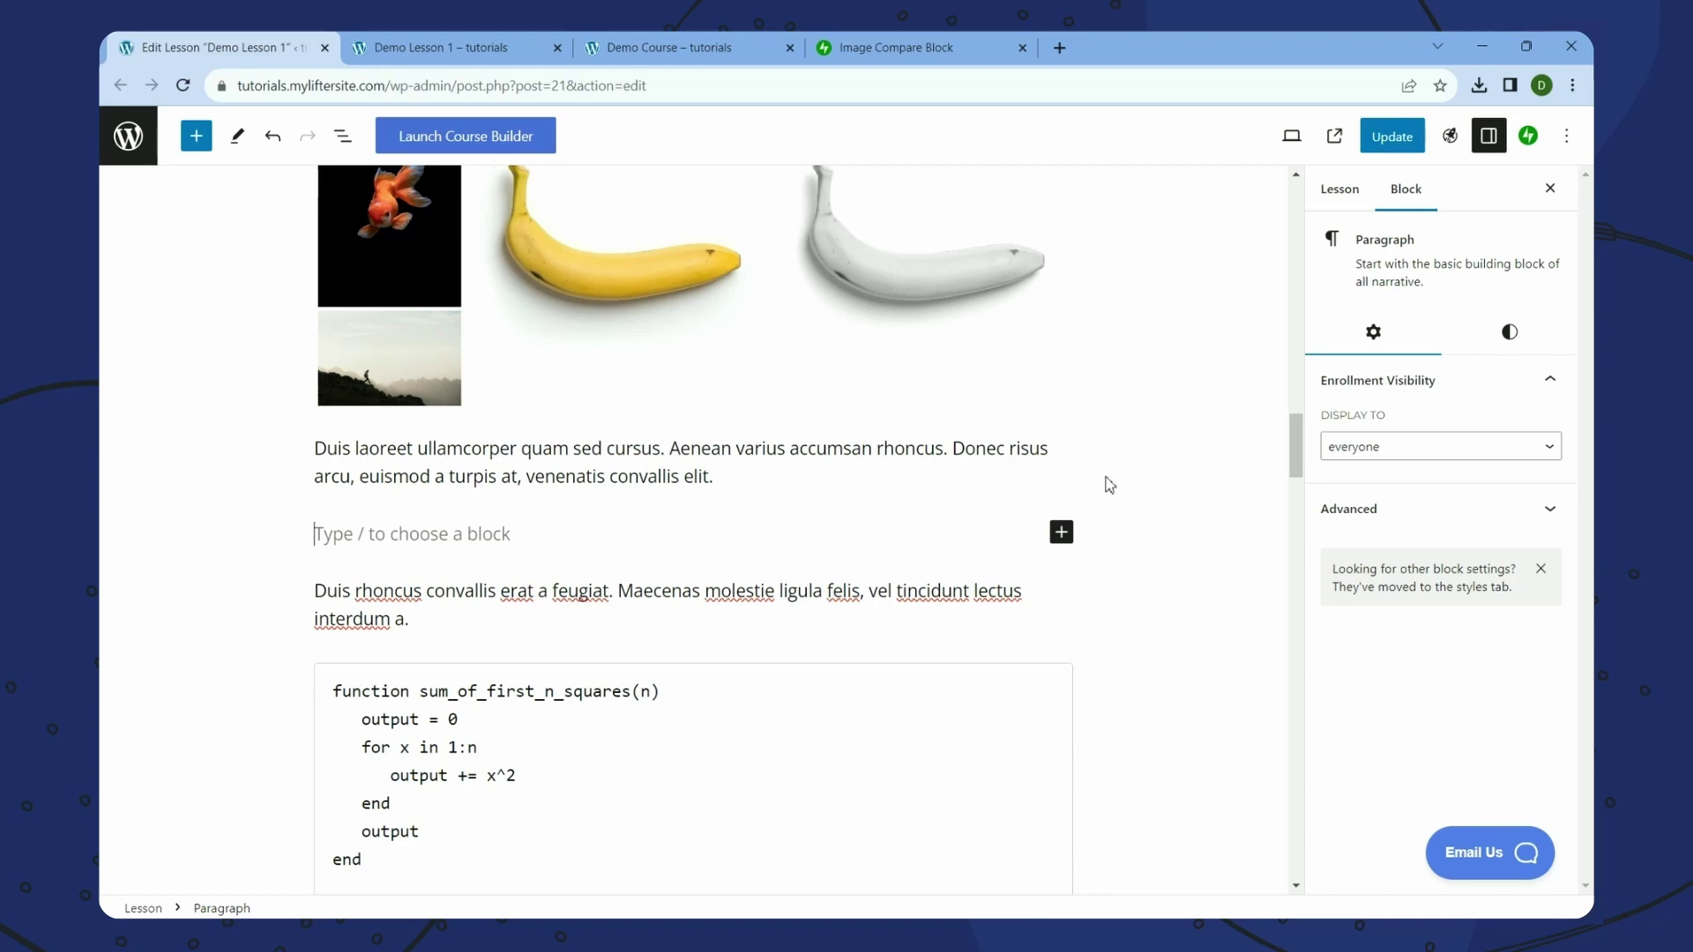
pyautogui.scroll(10, 1109, 486)
pyautogui.scroll(-5, 1109, 486)
pyautogui.moveTo(880, 557); pyautogui.dragTo(534, 560)
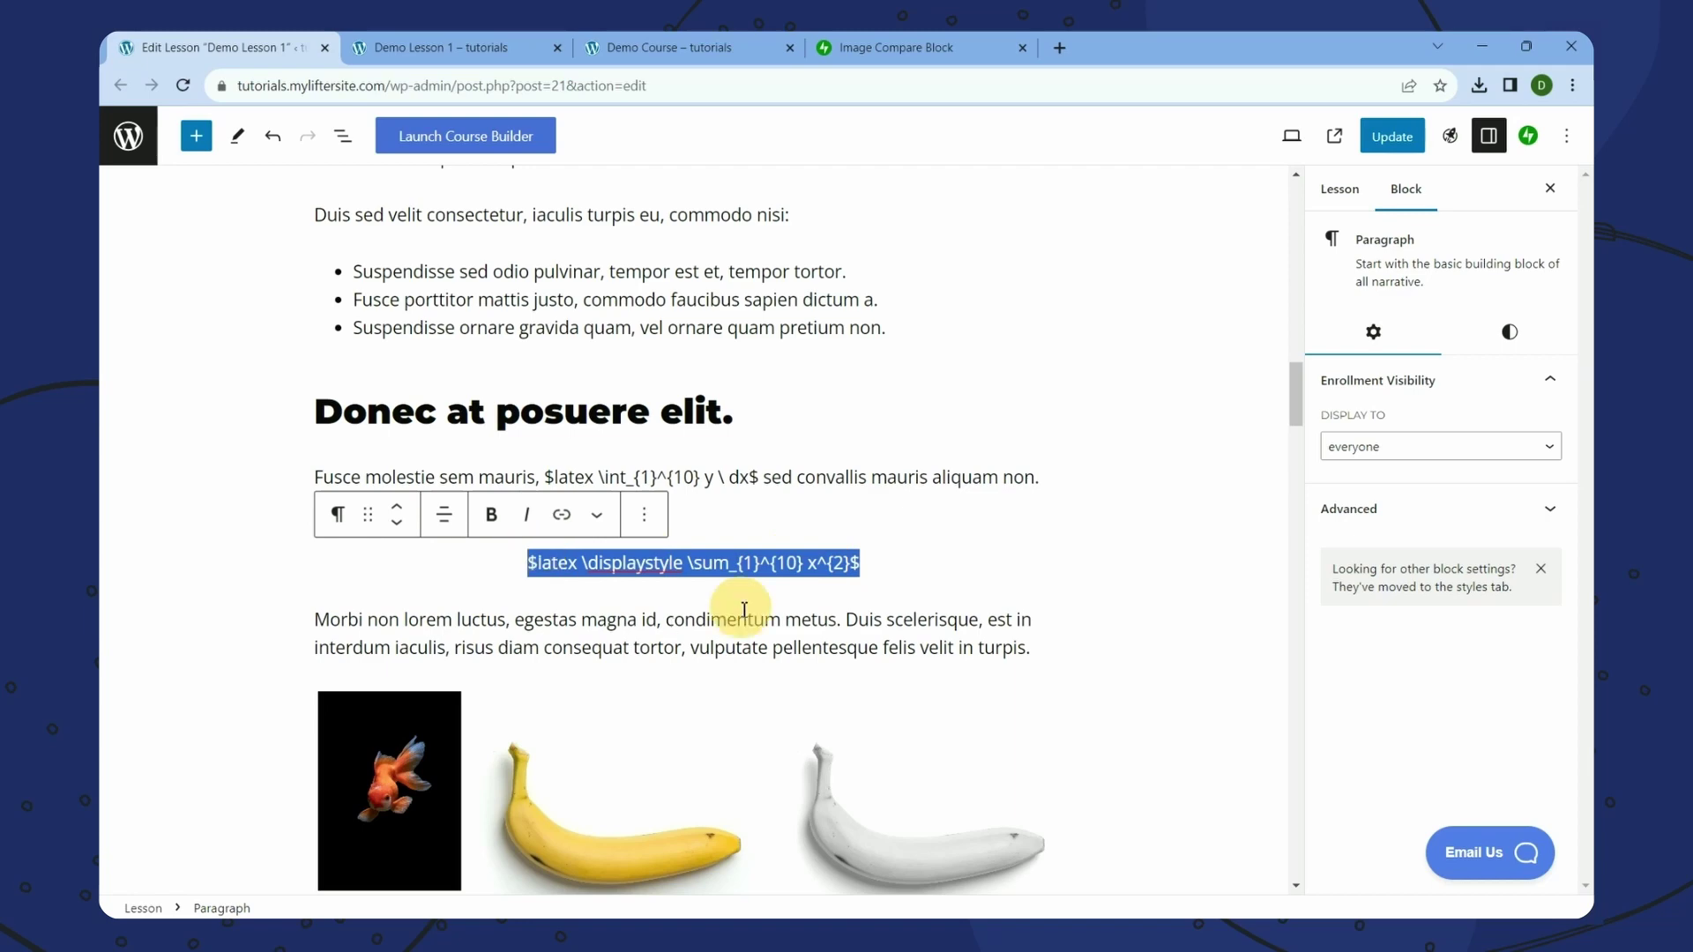
pyautogui.scroll(-5, 746, 605)
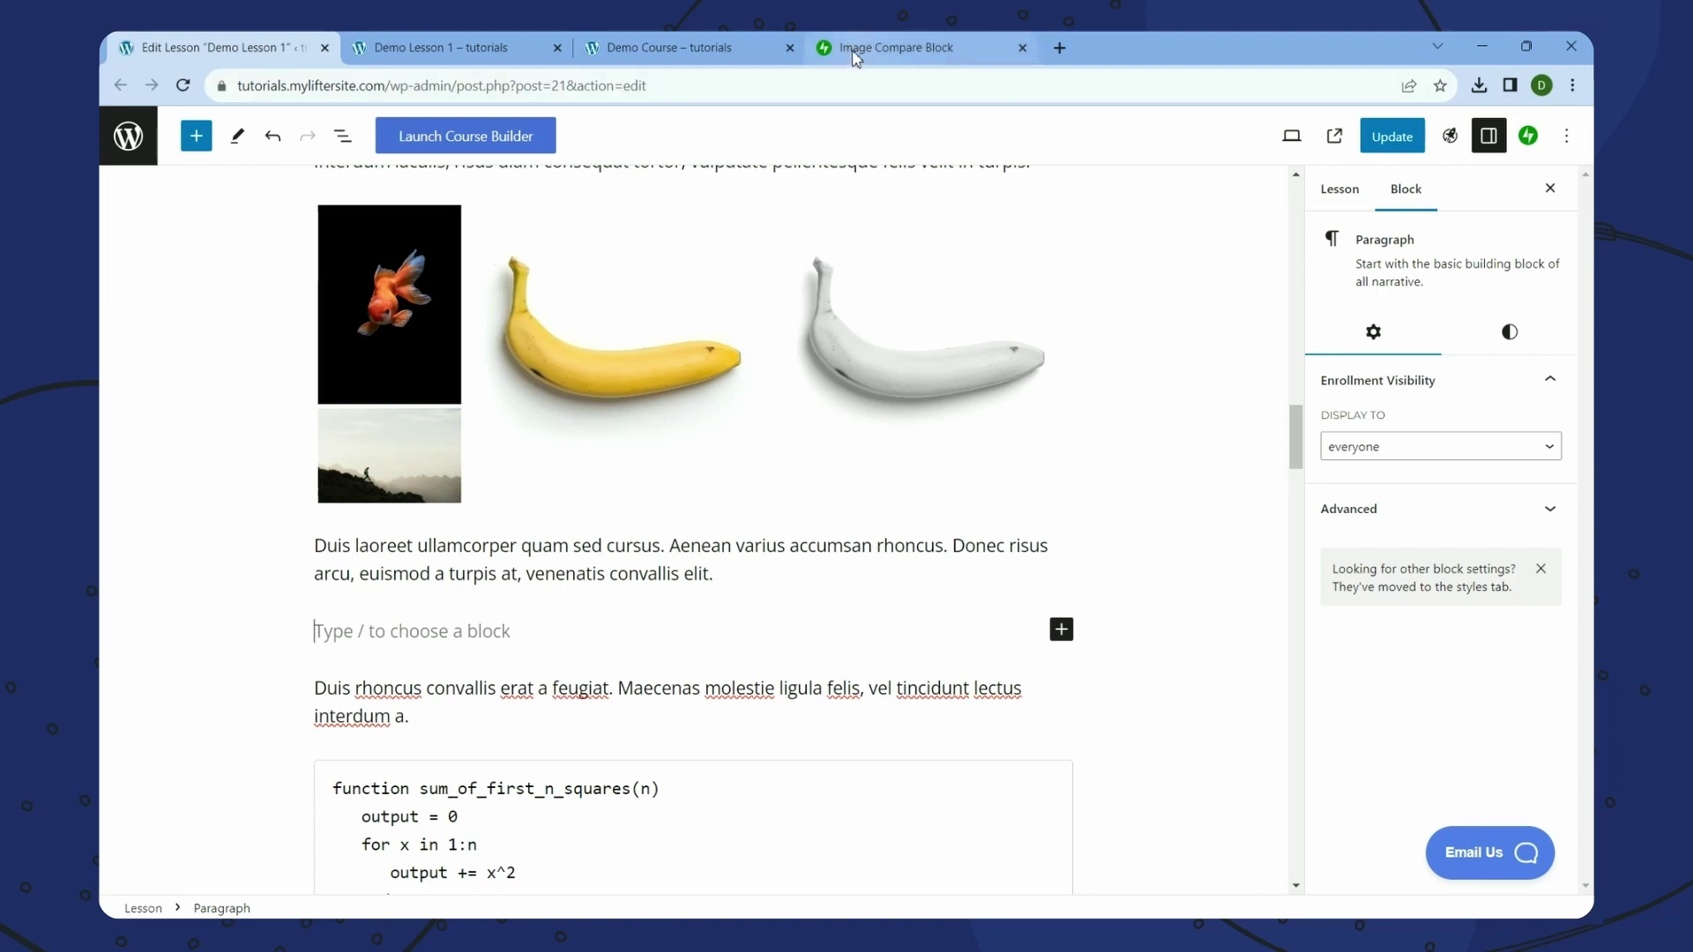
# - Insert an Image Compare block in the empty paragraph below the tiled gallery
pyautogui.click(1062, 636)
pyautogui.click(1125, 864)
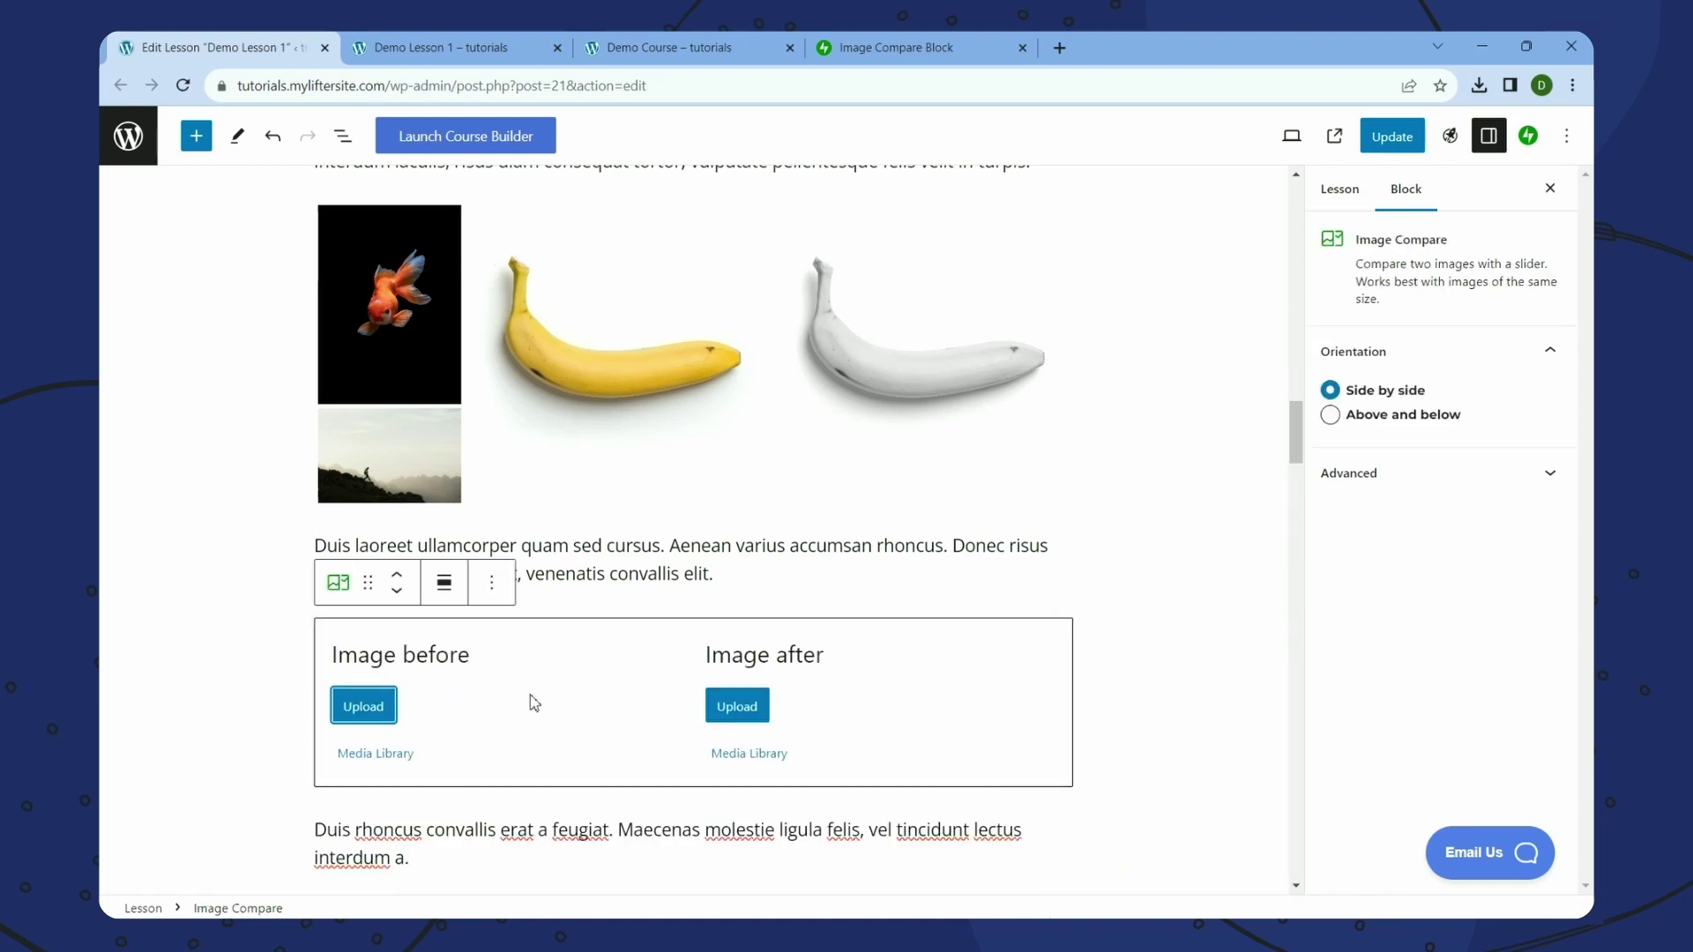
pyautogui.scroll(-2, 534, 703)
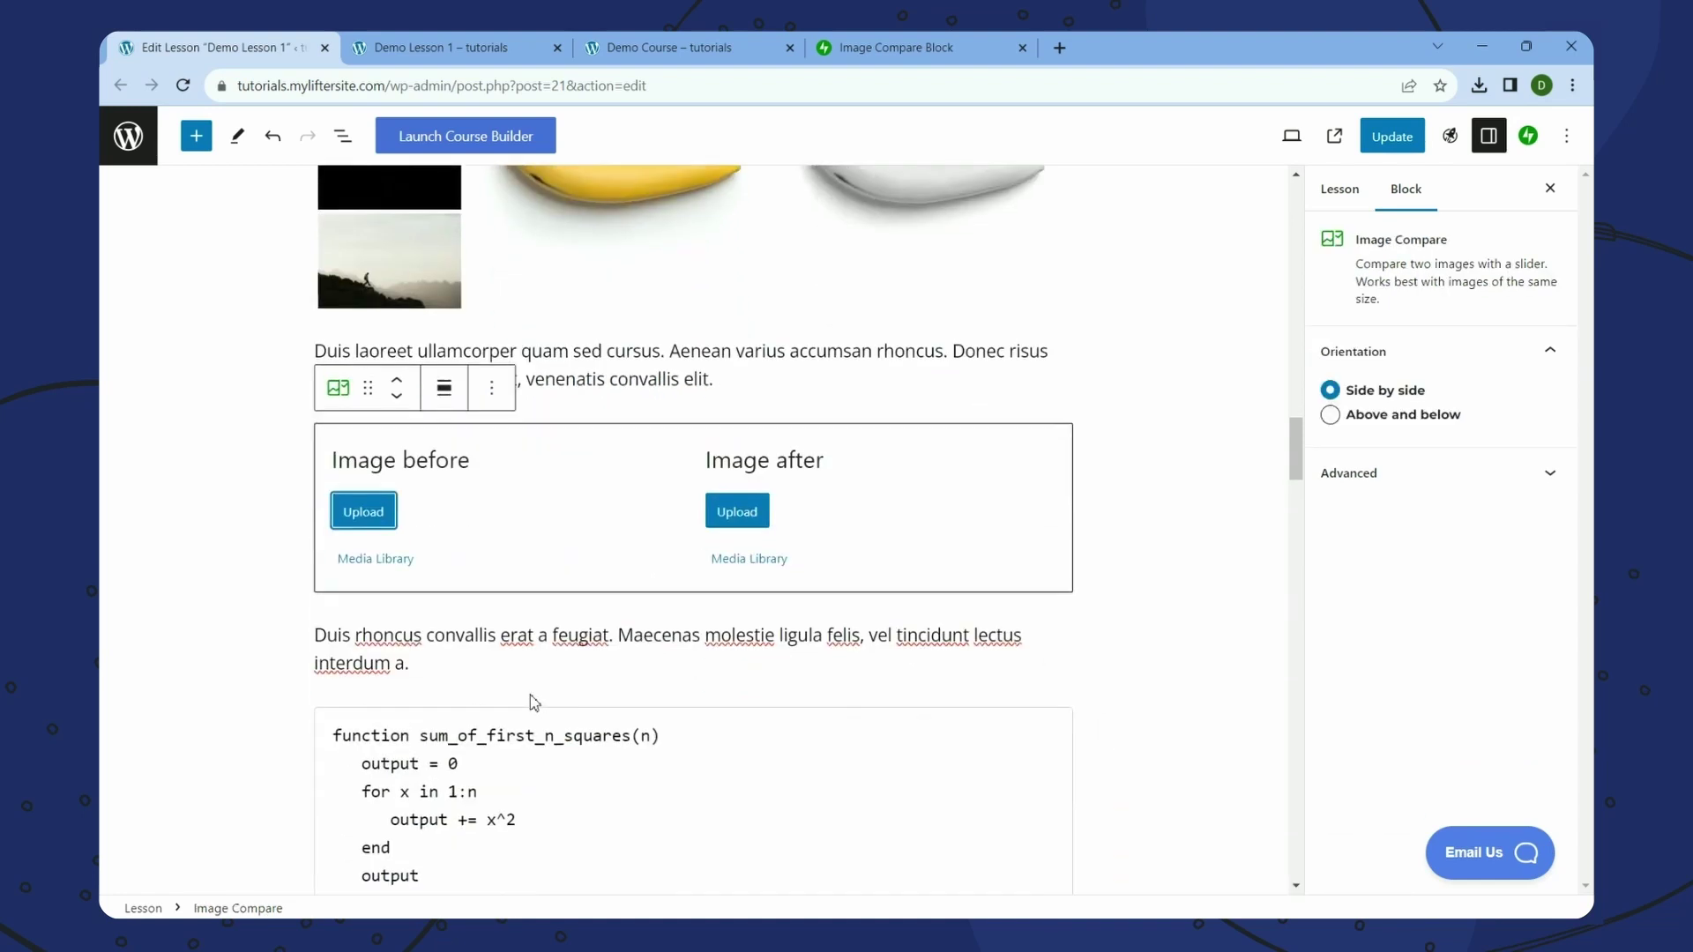
# - Set the yellow banana as the before image and the white banana as the after image, and try the comparison slider
pyautogui.click(393, 559)
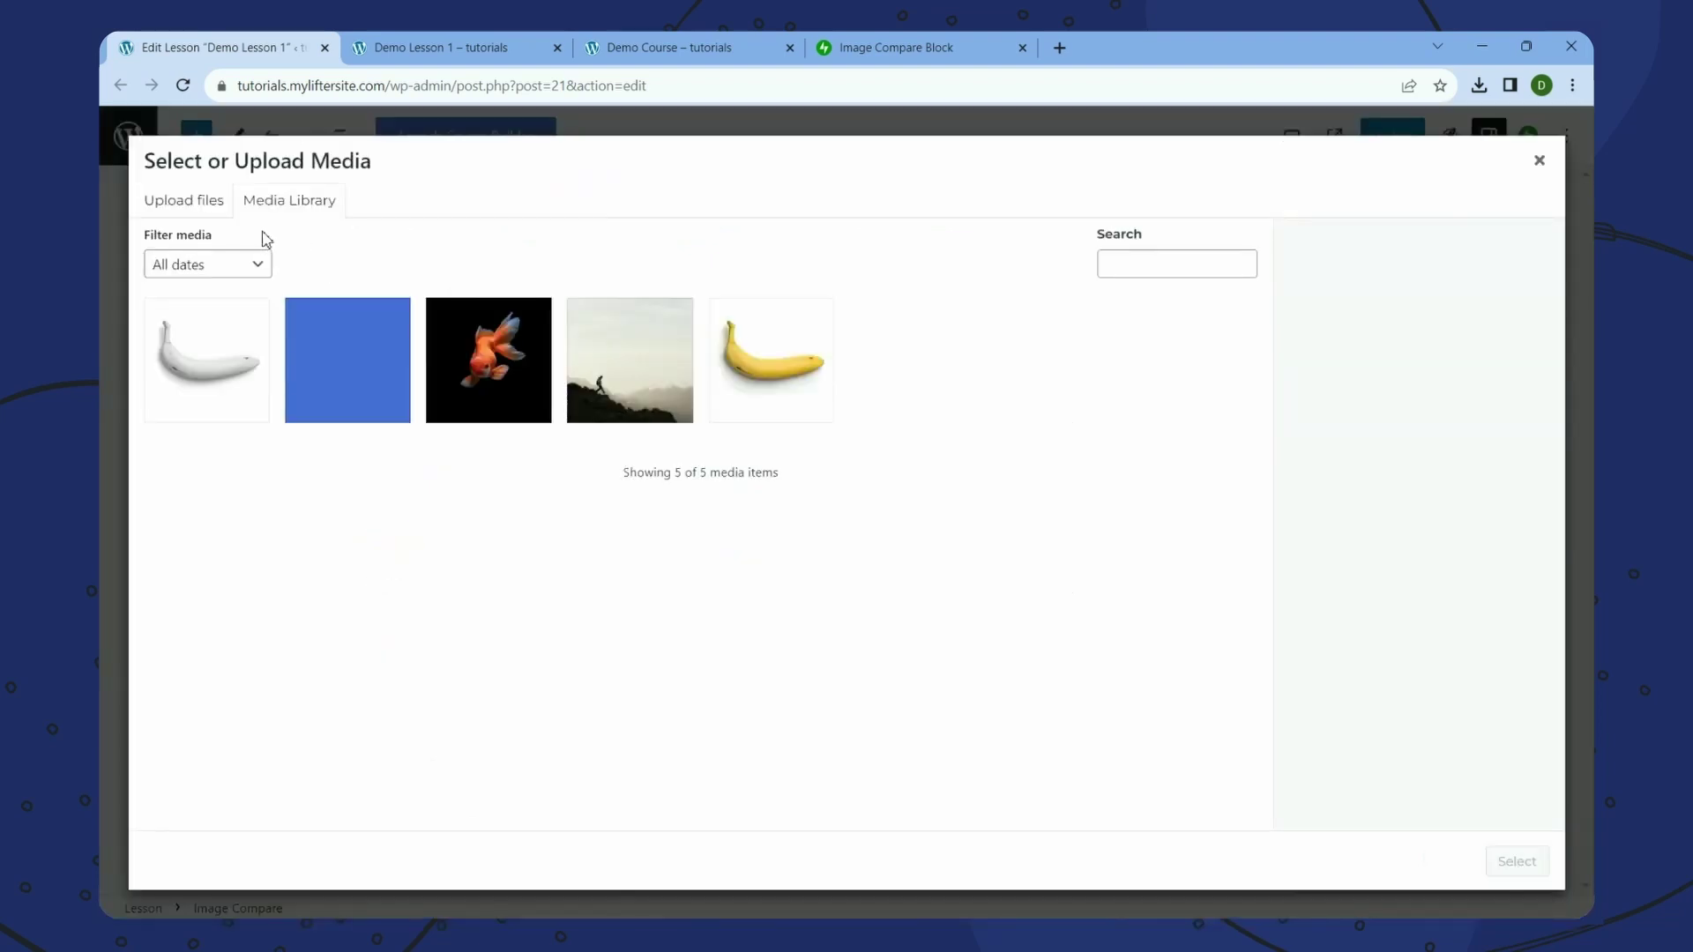
pyautogui.click(765, 369)
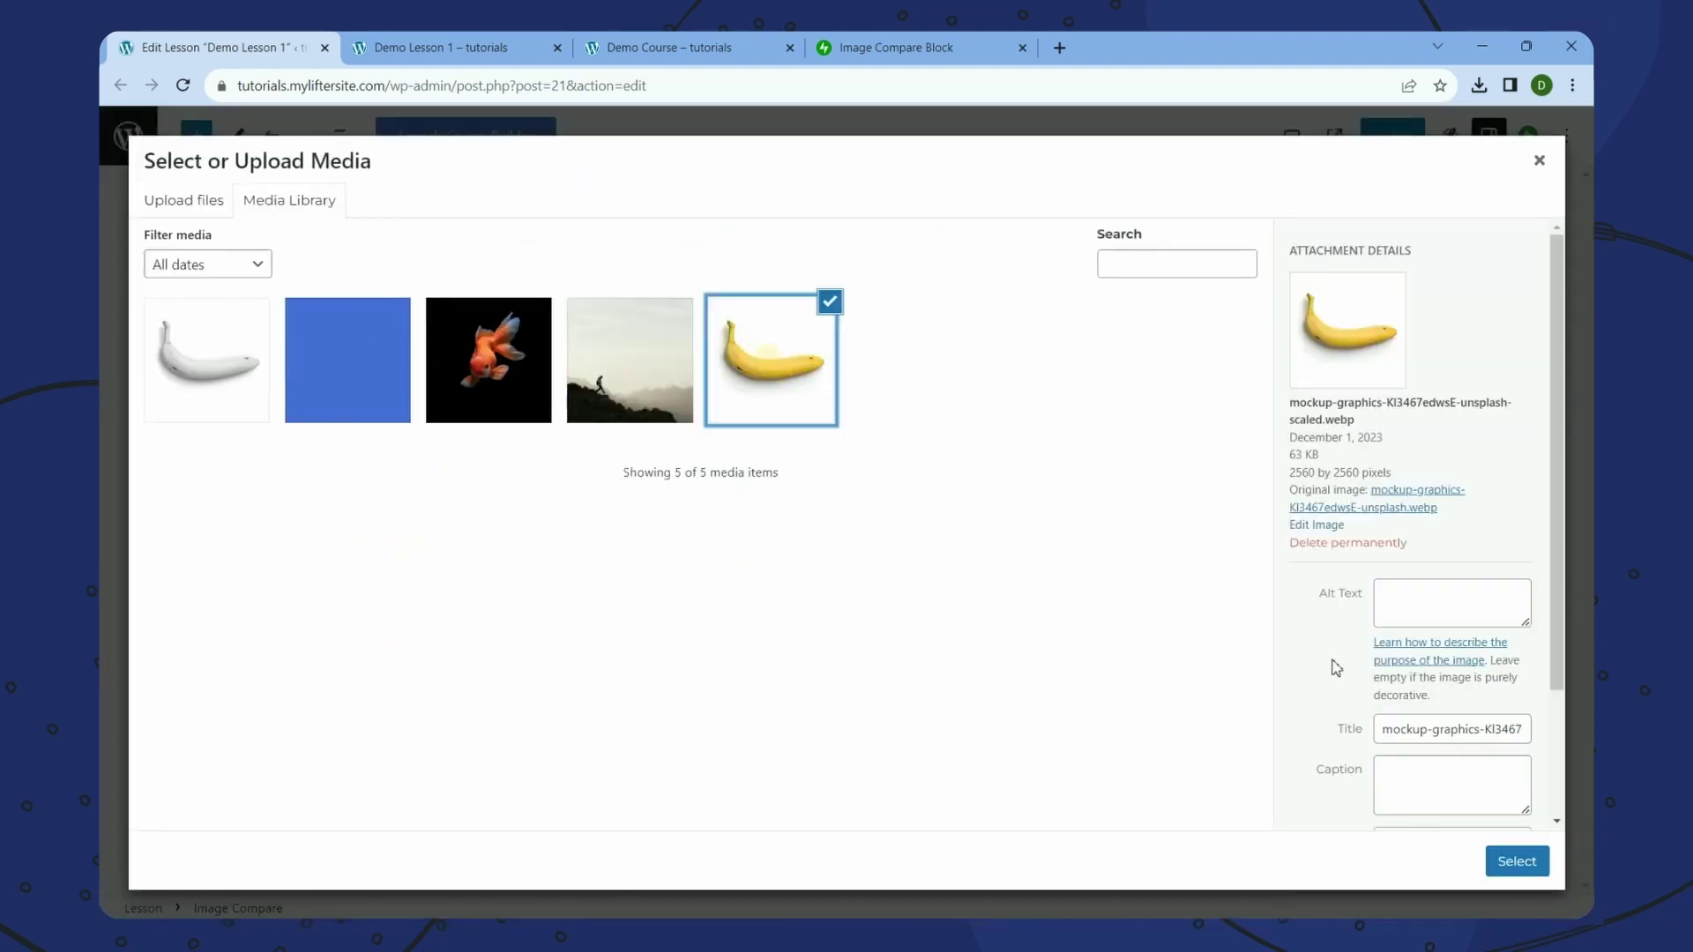
pyautogui.click(1516, 861)
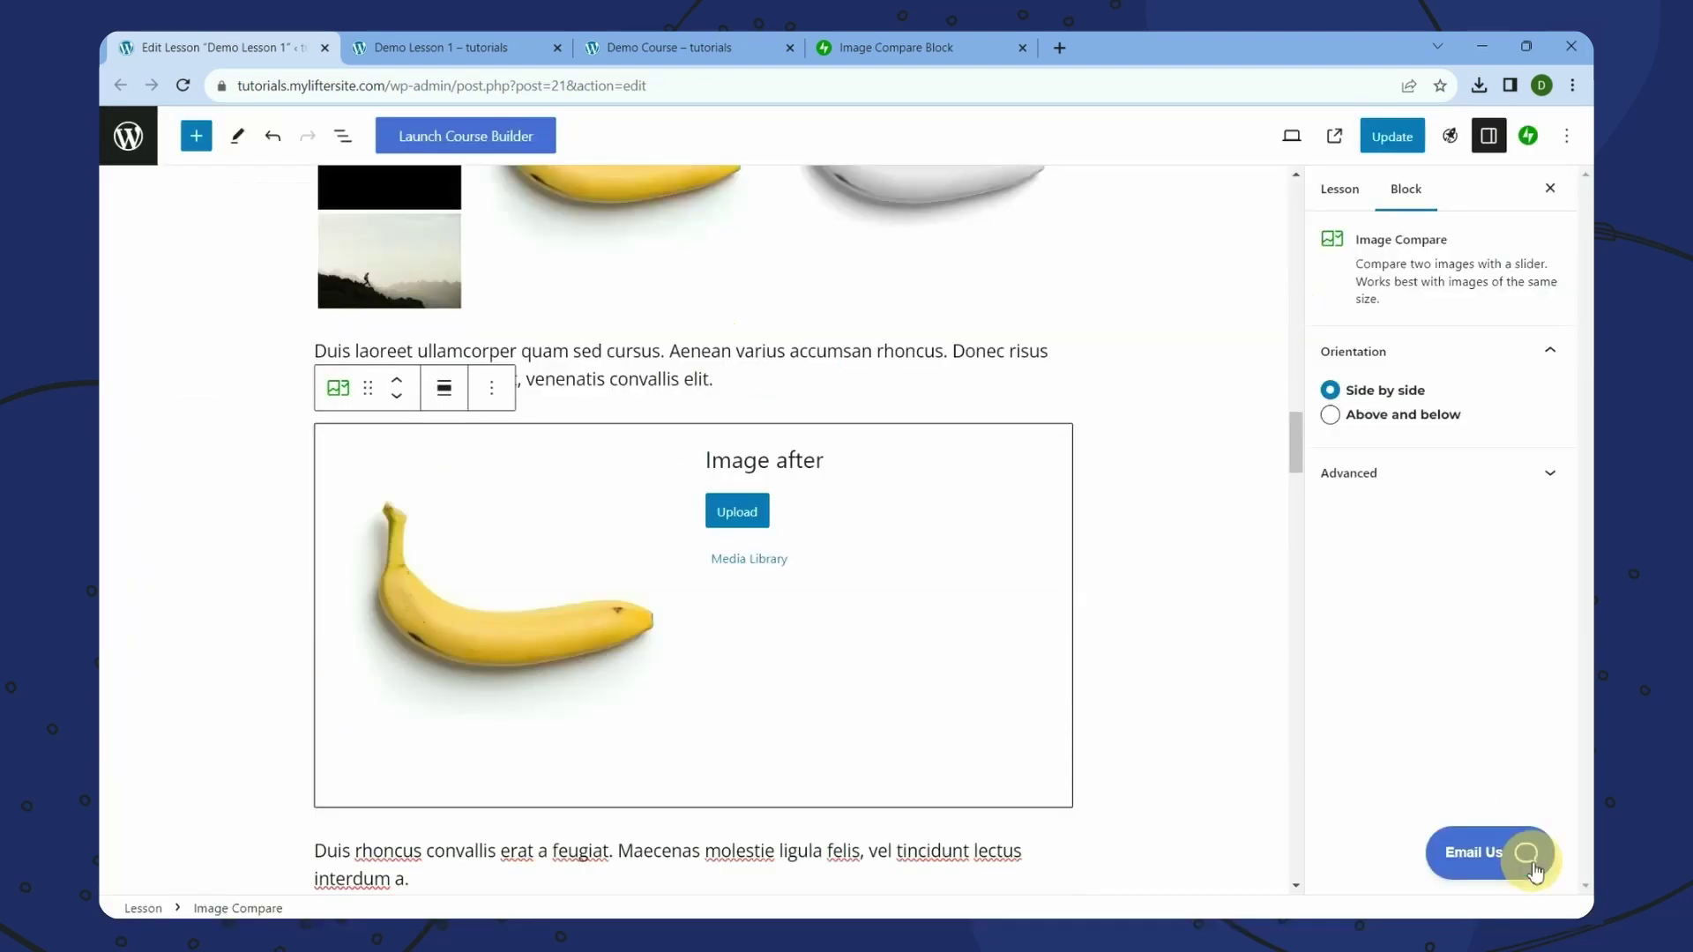
pyautogui.click(770, 560)
pyautogui.click(234, 336)
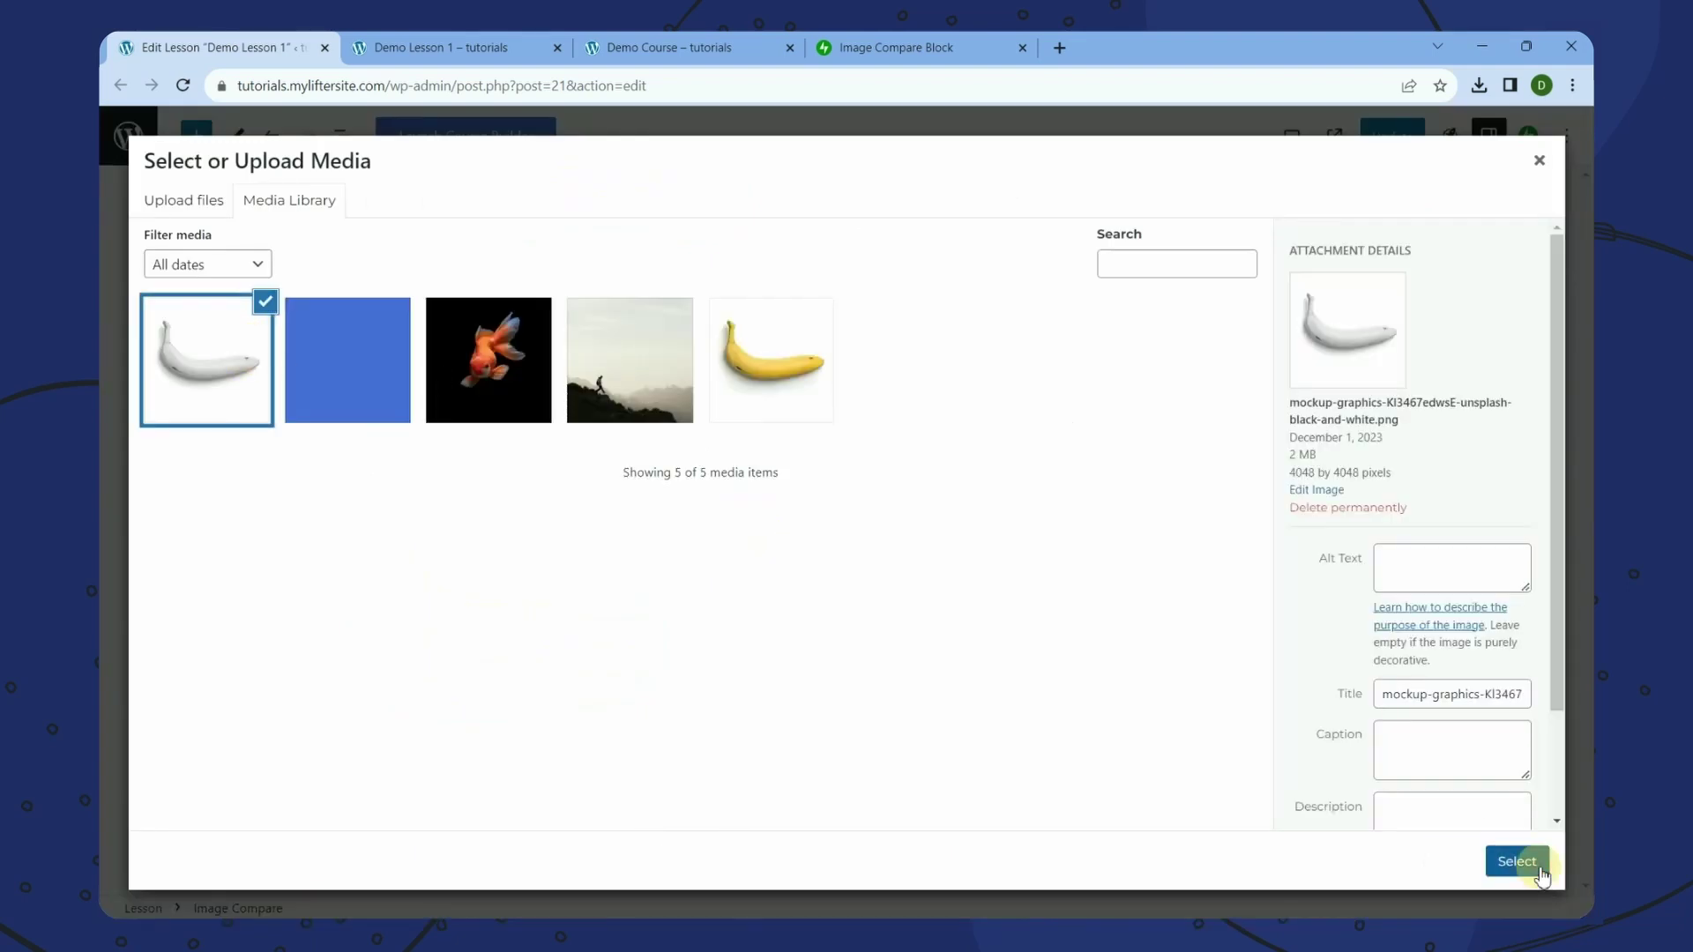
pyautogui.click(1517, 862)
pyautogui.scroll(-4, 1147, 496)
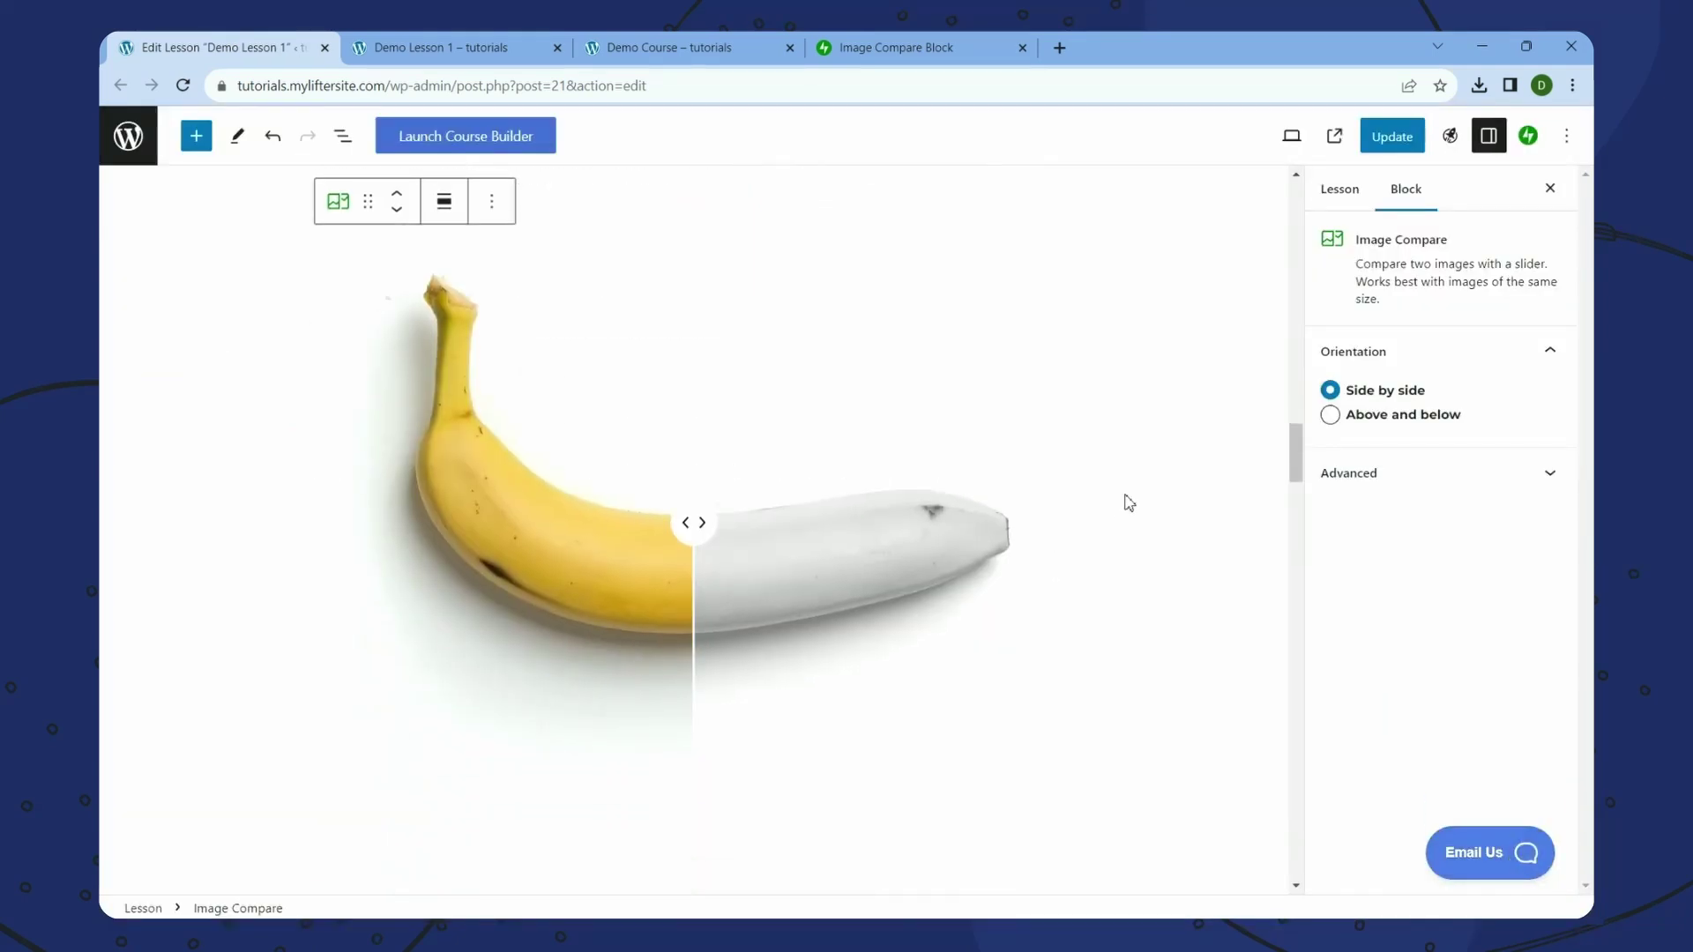
pyautogui.moveTo(694, 522); pyautogui.dragTo(712, 560)
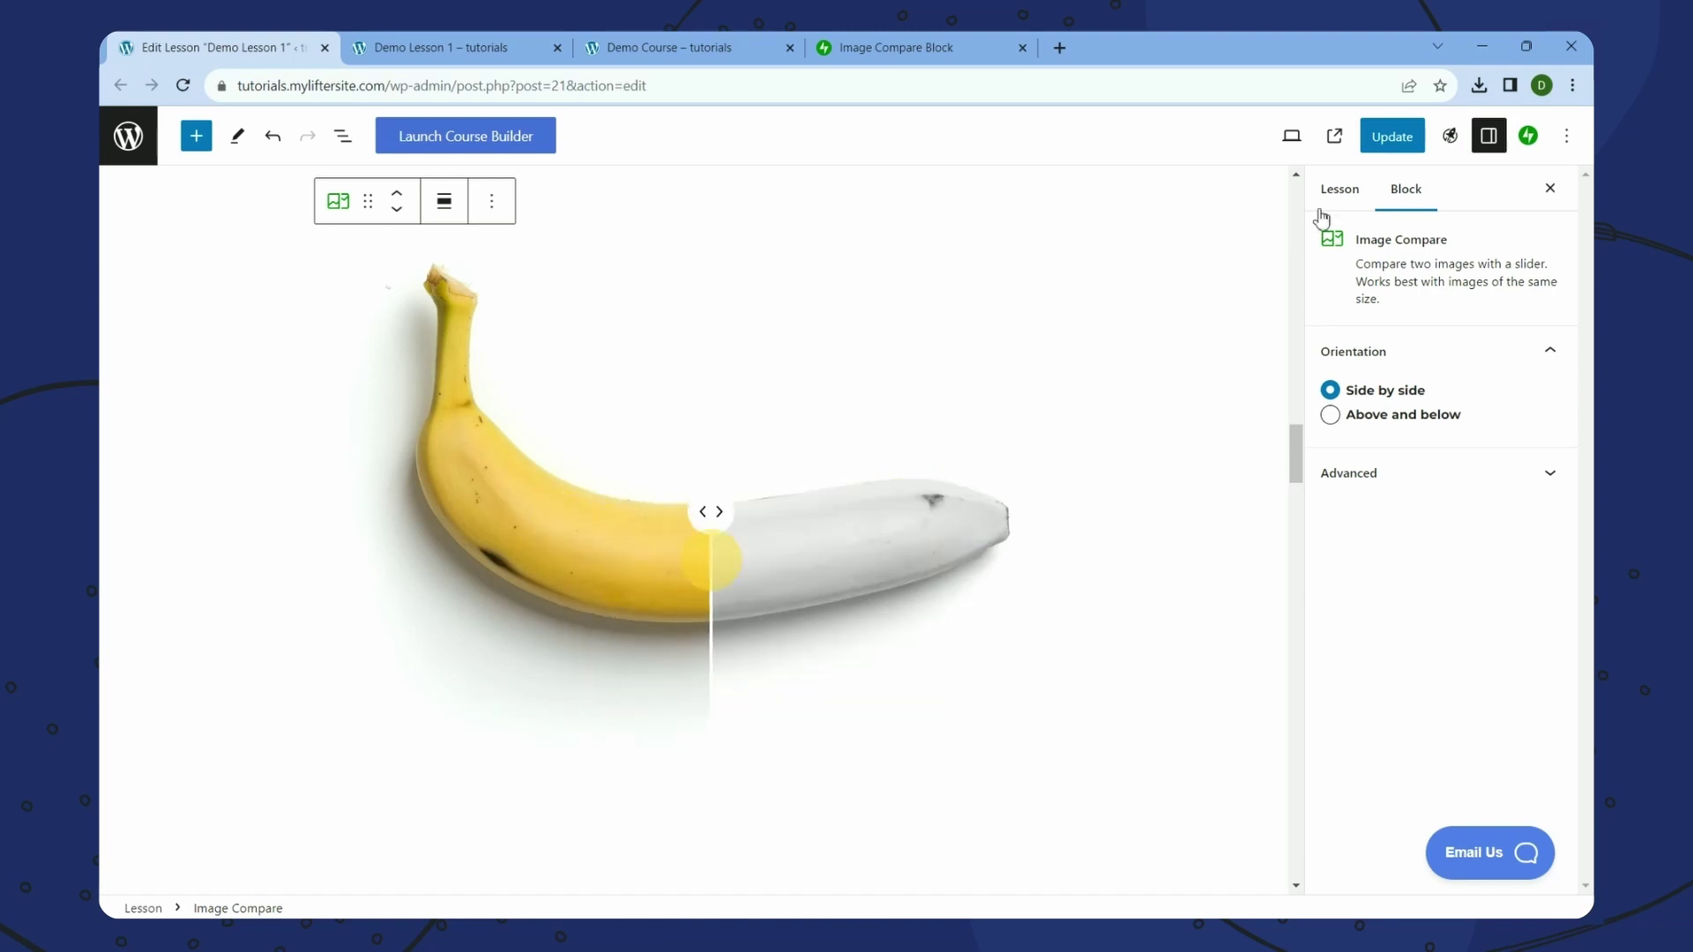
# - Update the lesson and test the image comparison slider on the reloaded Demo Lesson 1 page
pyautogui.click(1389, 138)
pyautogui.click(430, 41)
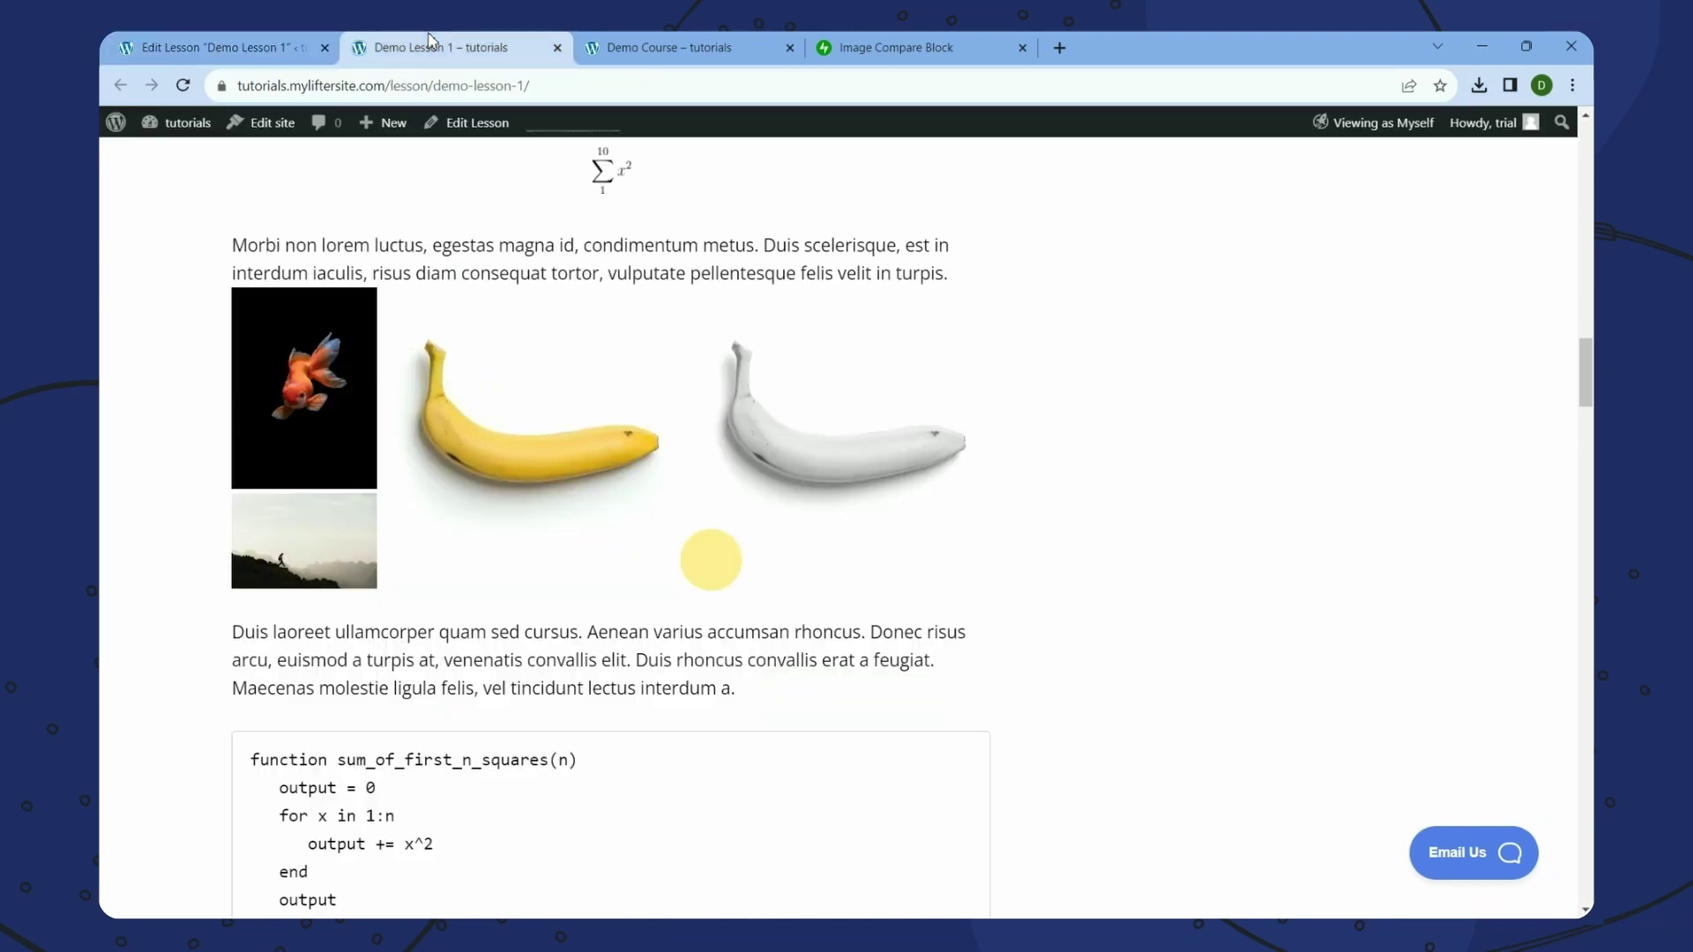
pyautogui.rightClick(1201, 382)
pyautogui.click(1266, 450)
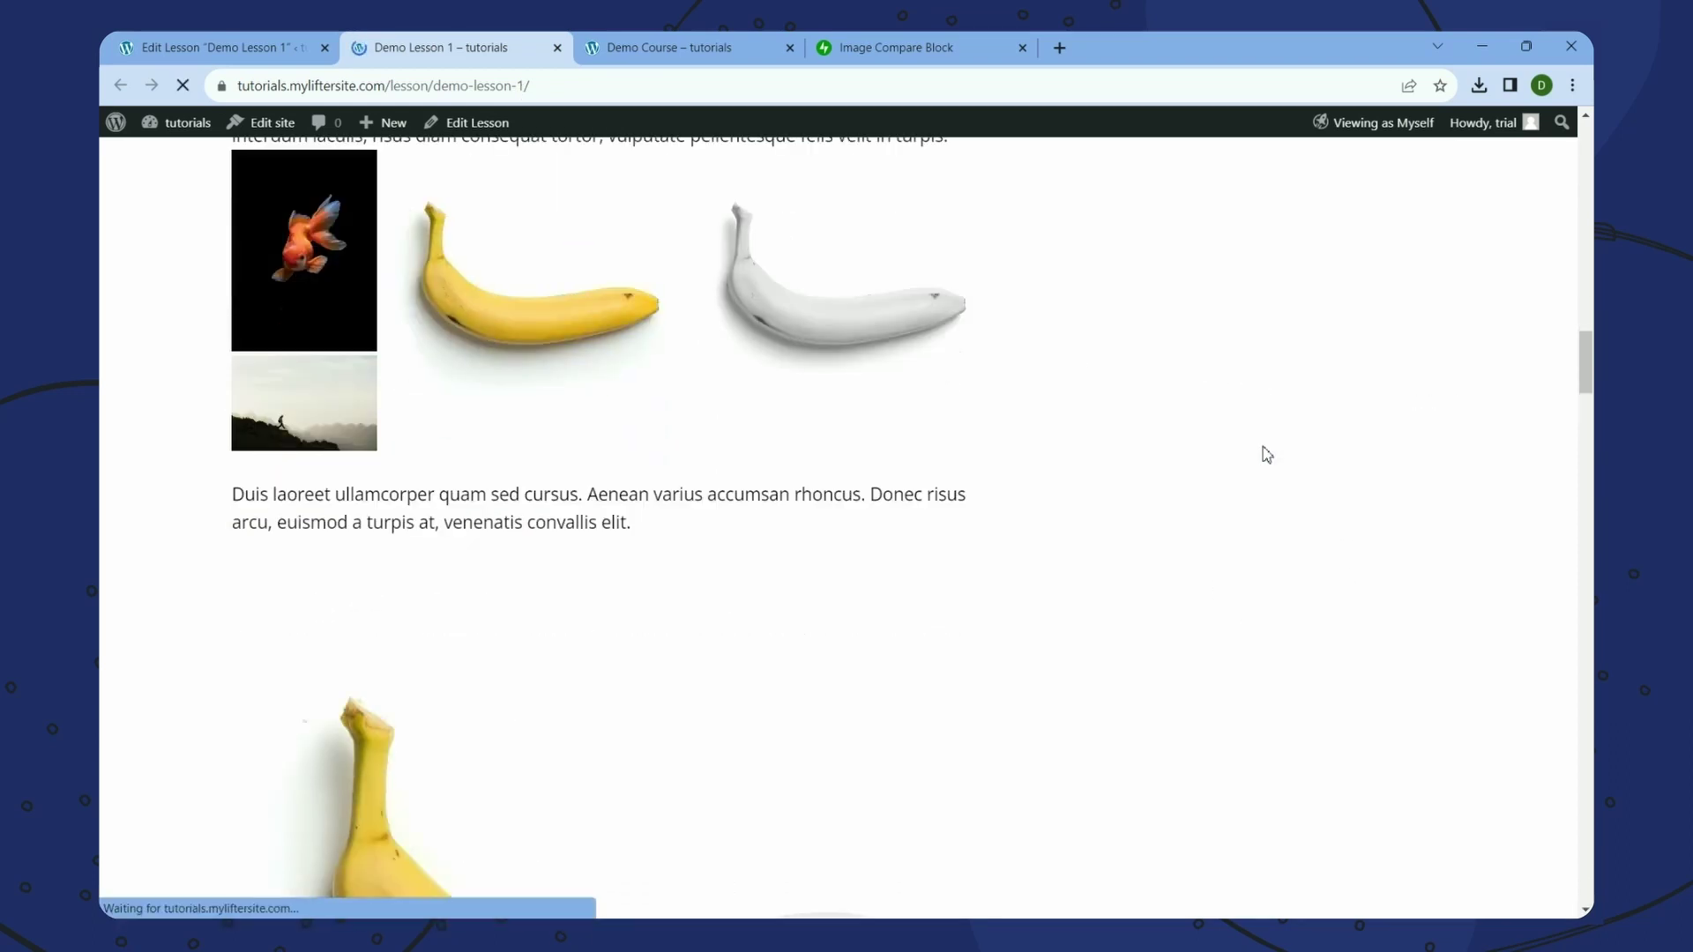
pyautogui.scroll(-2, 1266, 454)
pyautogui.moveTo(616, 538)
pyautogui.mouseDown()
pyautogui.moveTo(412, 533)
pyautogui.moveTo(906, 539)
pyautogui.moveTo(389, 527)
pyautogui.moveTo(648, 524)
pyautogui.moveTo(627, 524)
pyautogui.mouseUp()
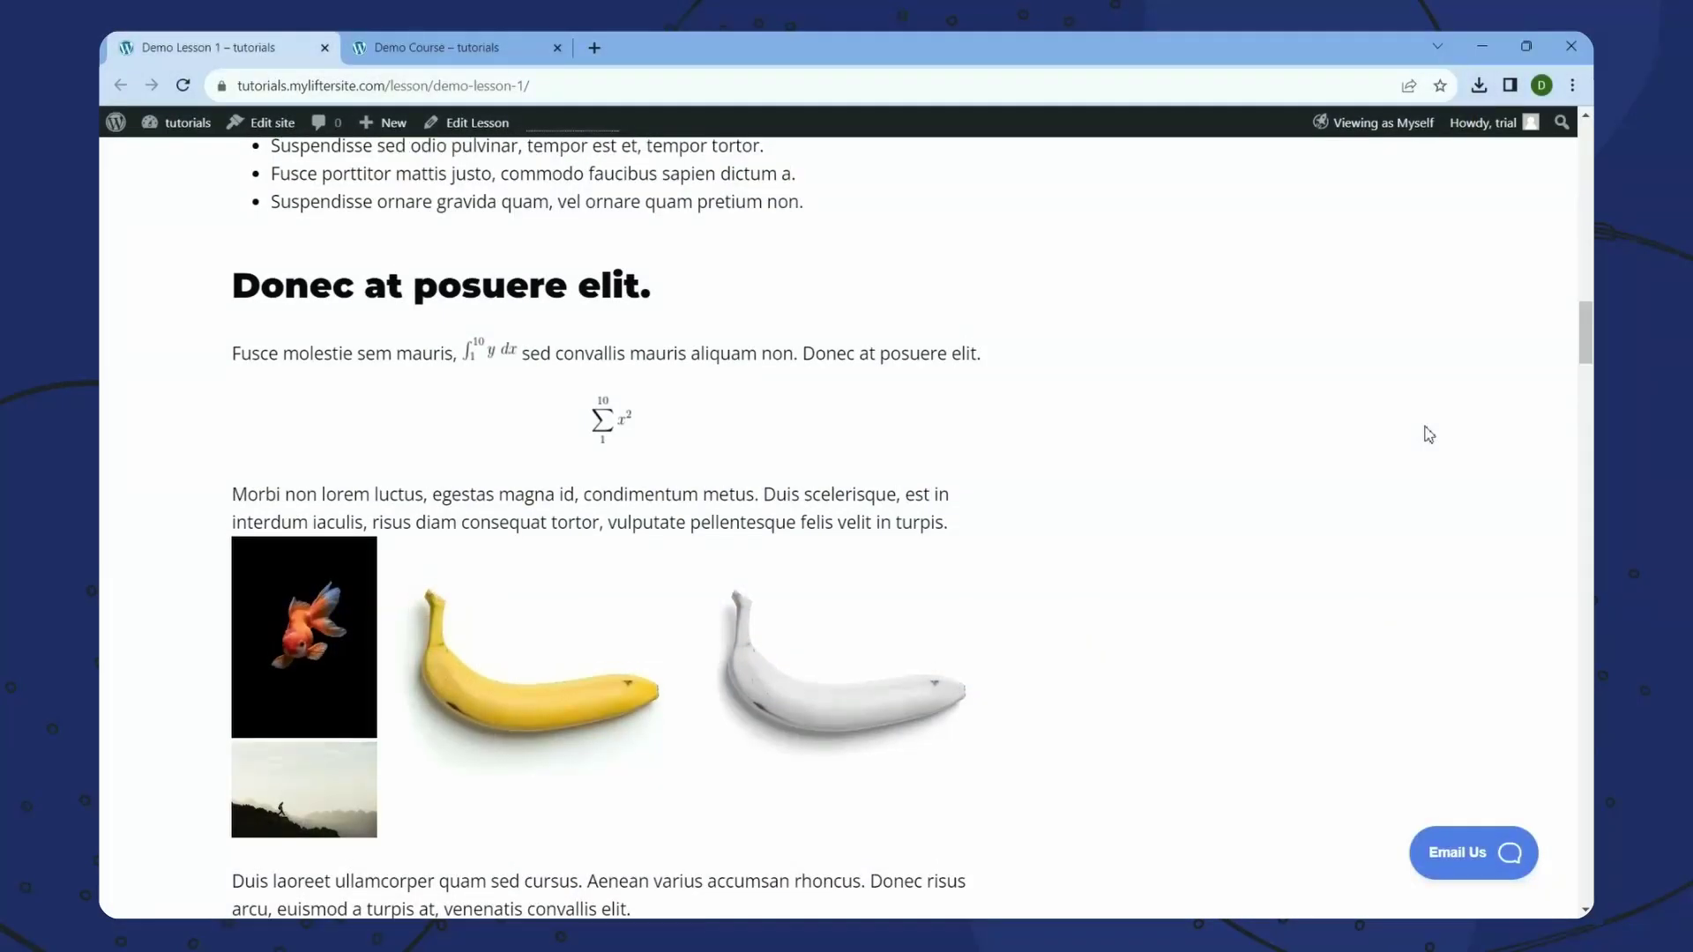
# - Look over the text around the tiled gallery and open the lesson editor in a new tab placed before the lesson page
pyautogui.scroll(9, 1428, 434)
pyautogui.scroll(-4, 1429, 434)
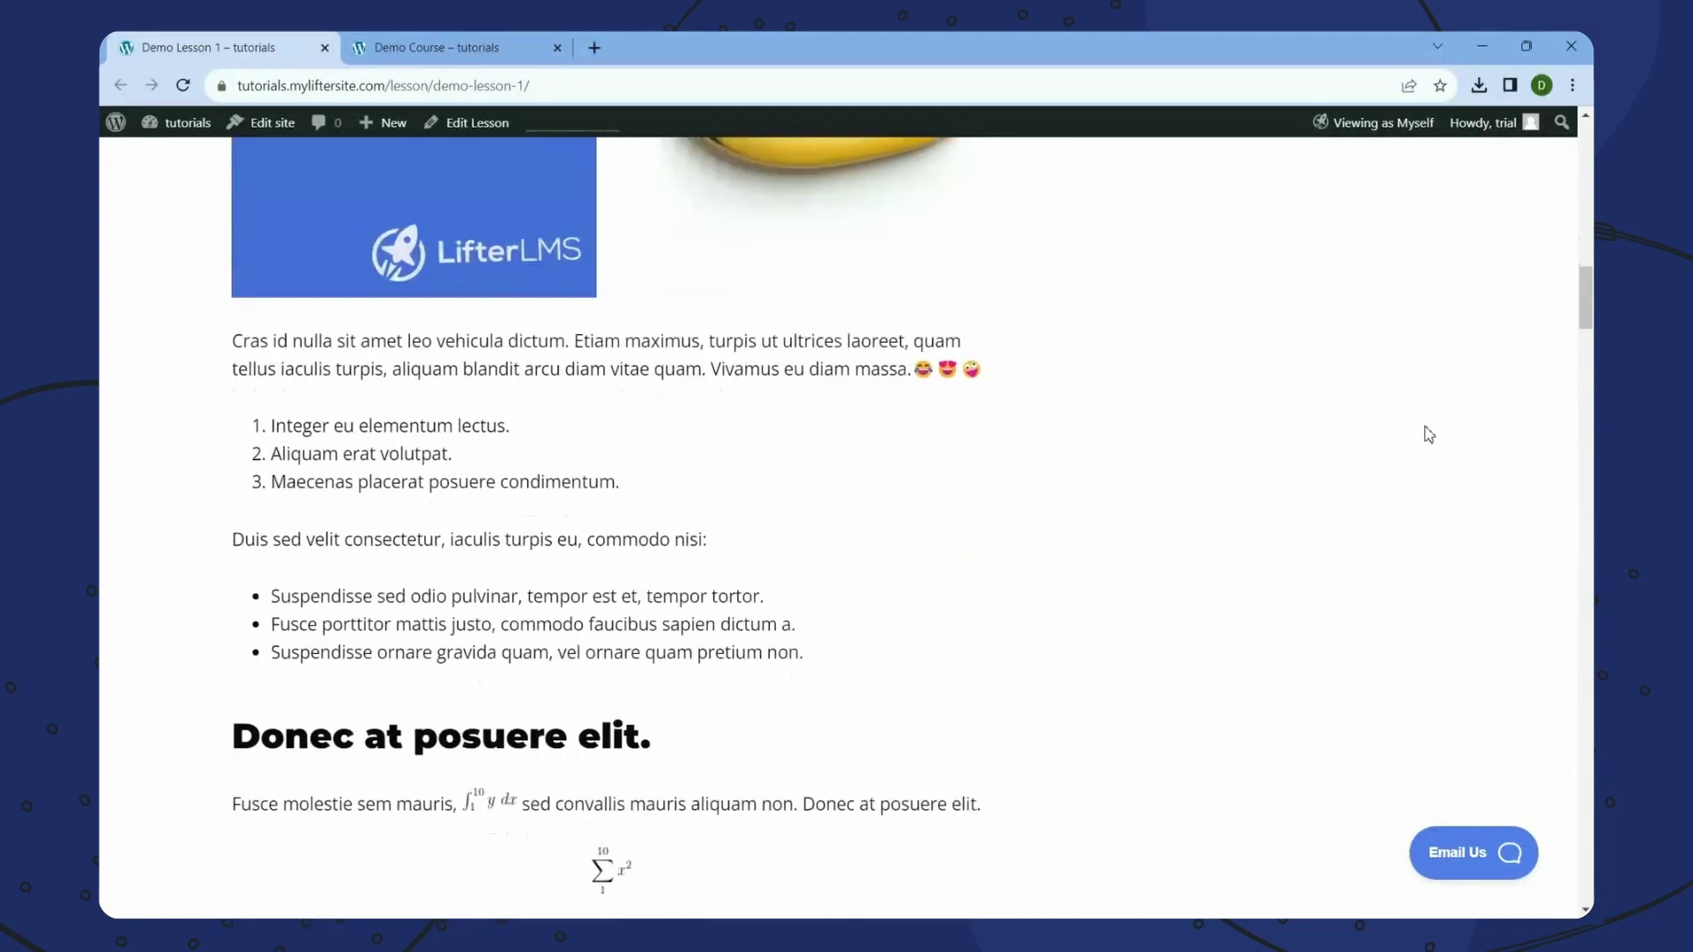
pyautogui.scroll(-7, 1428, 433)
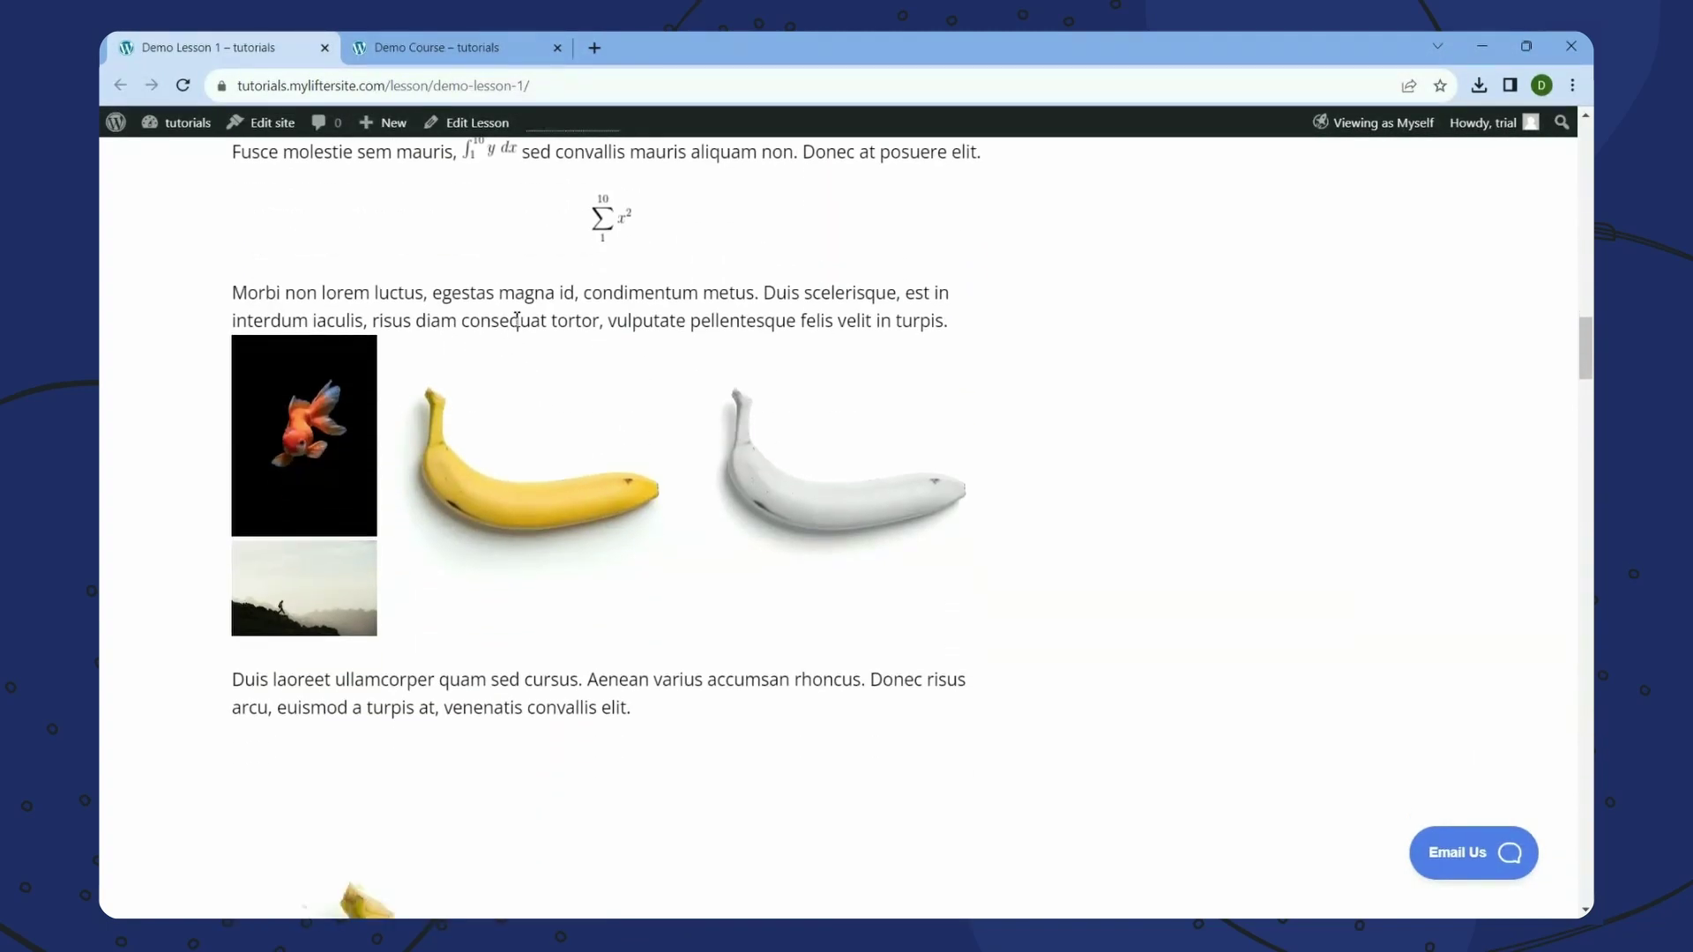
pyautogui.doubleClick(447, 310)
pyautogui.doubleClick(464, 678)
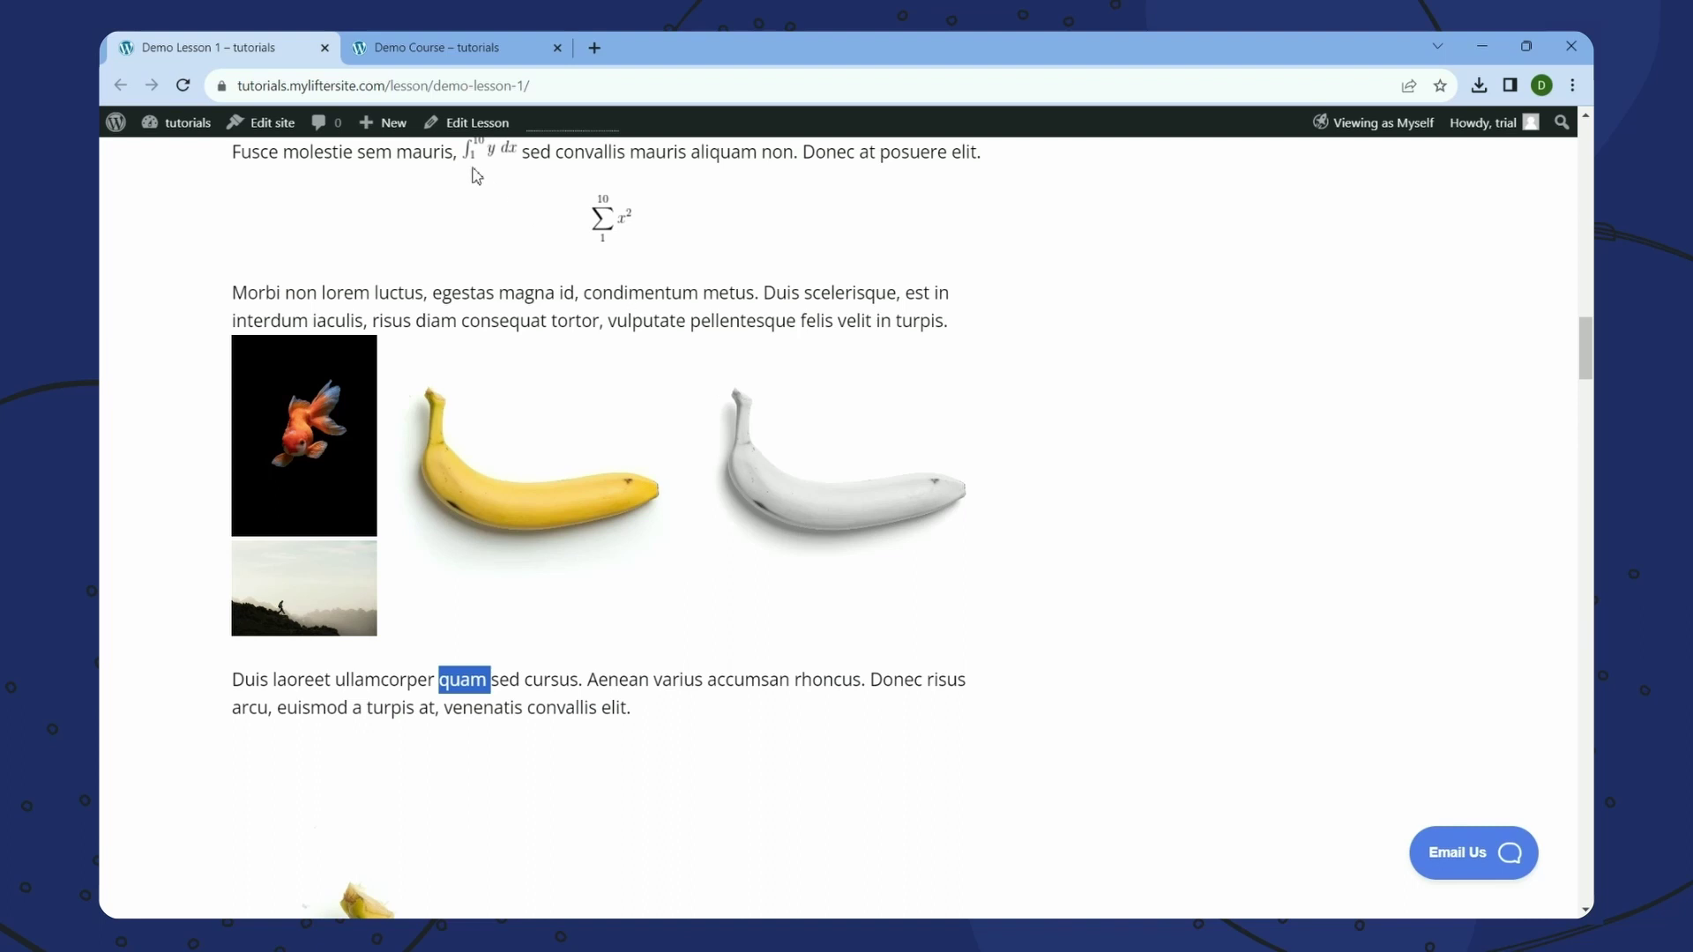
pyautogui.rightClick(476, 126)
pyautogui.click(499, 141)
pyautogui.click(463, 46)
pyautogui.moveTo(357, 55); pyautogui.dragTo(247, 46)
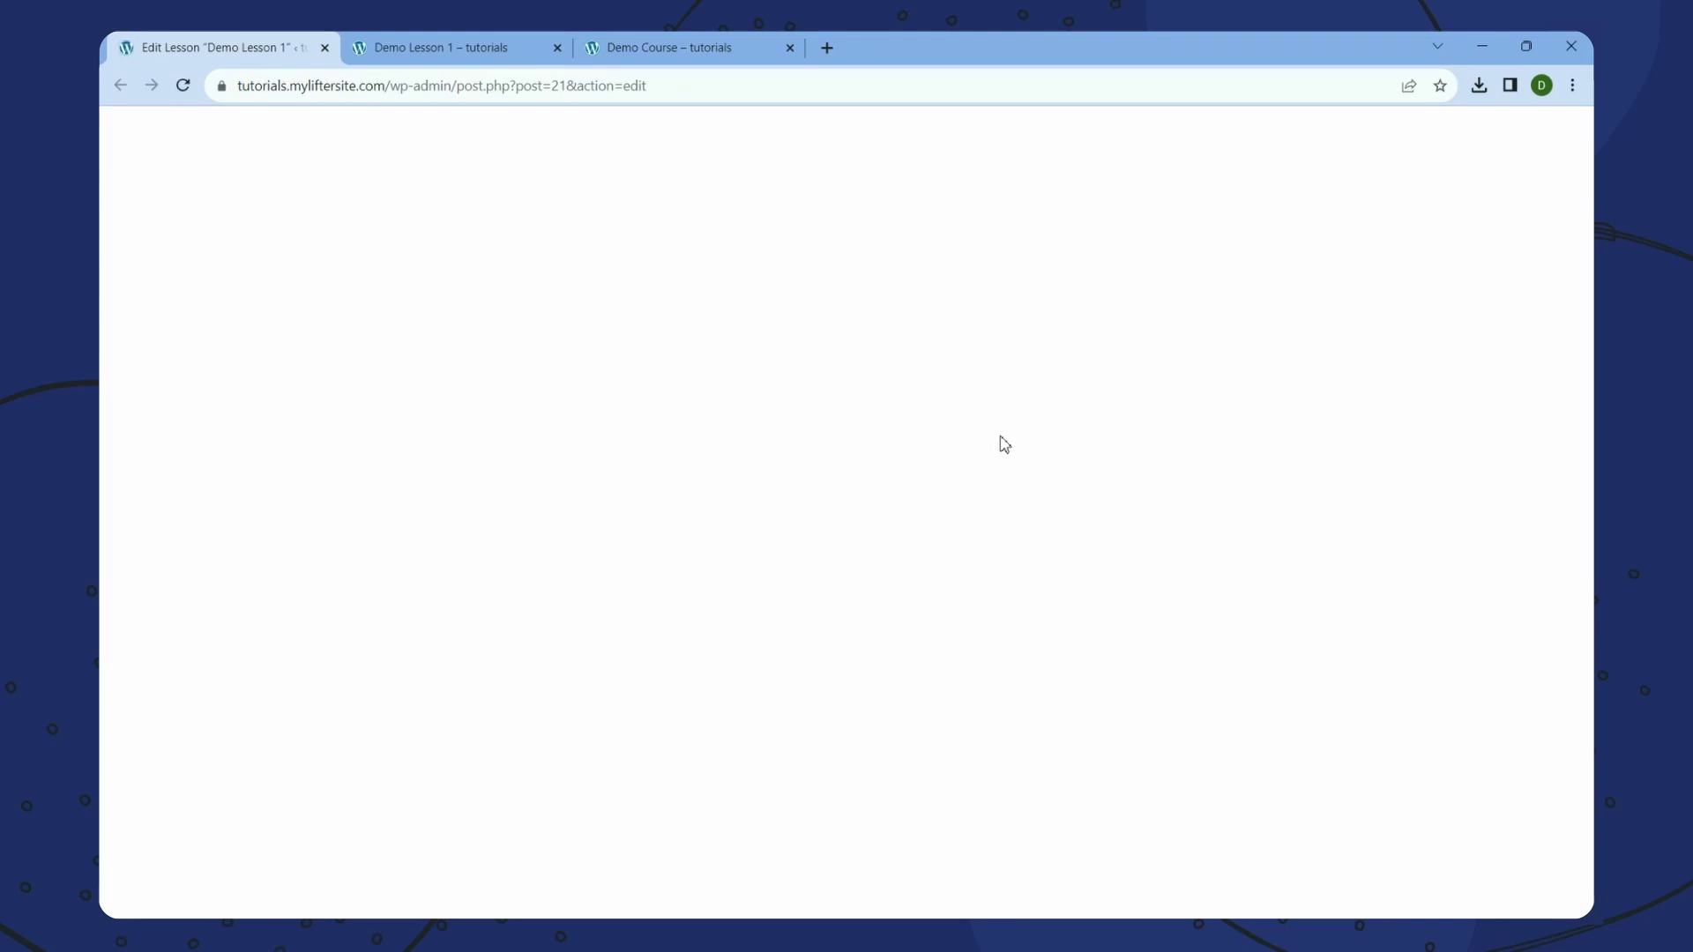
# - Split the paragraph above the tiled gallery after "condimentum metus." and leave an empty block between the two parts
pyautogui.scroll(-5, 1004, 444)
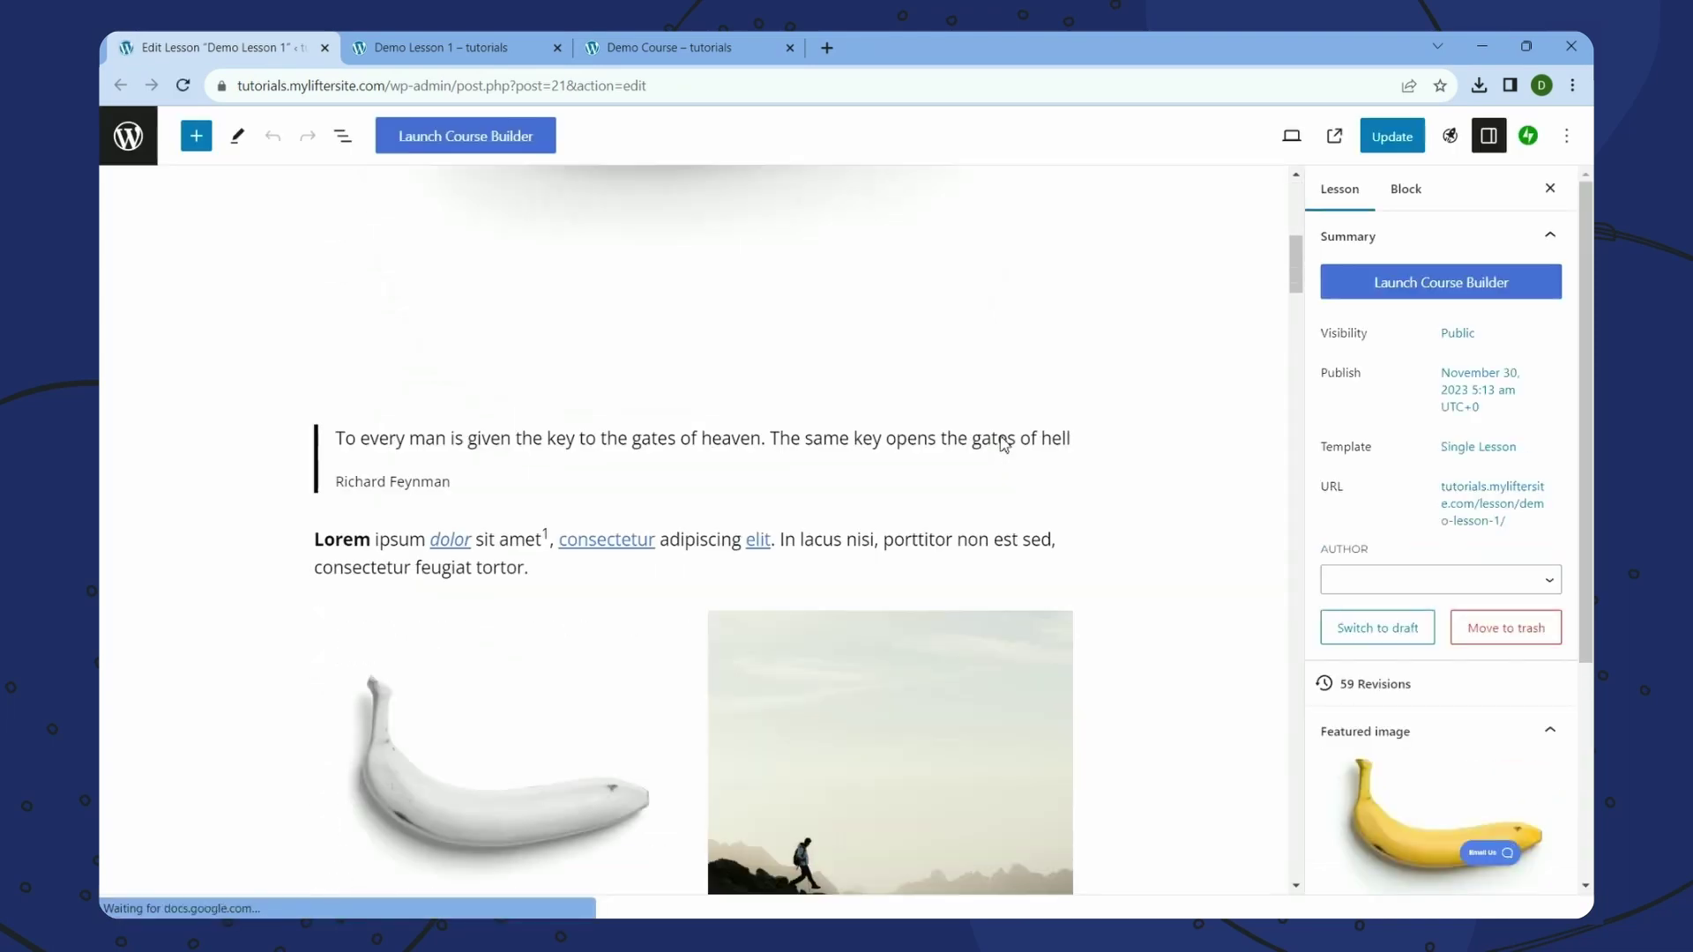
pyautogui.scroll(-15, 1004, 444)
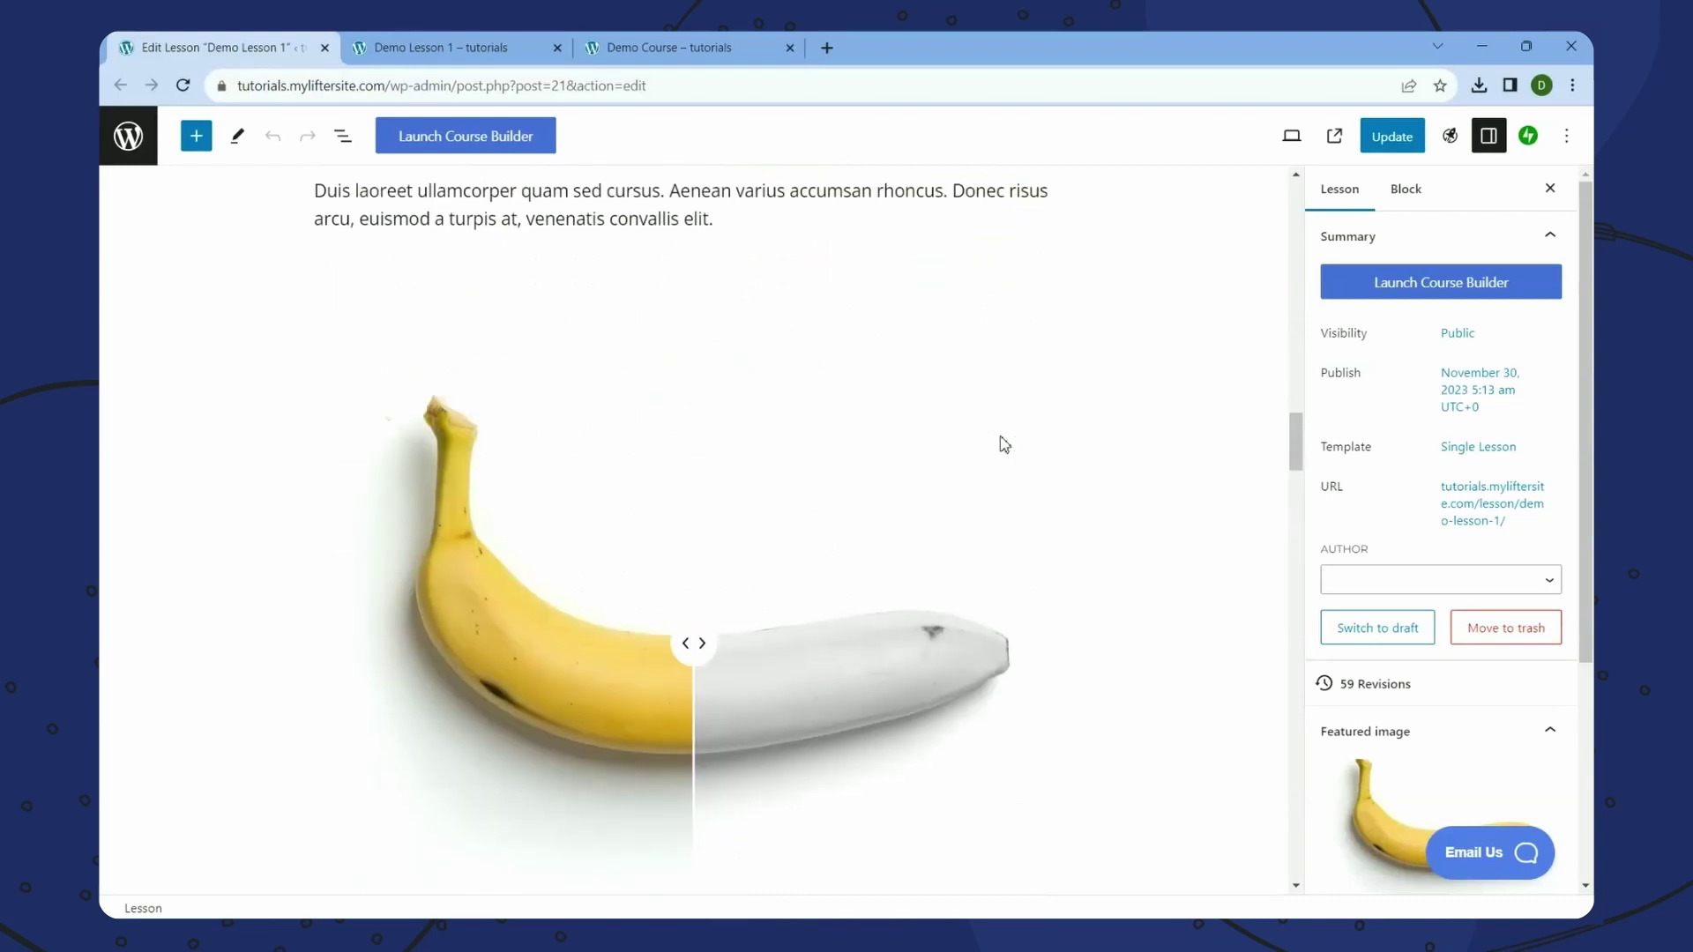
pyautogui.scroll(5, 1004, 444)
pyautogui.scroll(-10, 1005, 443)
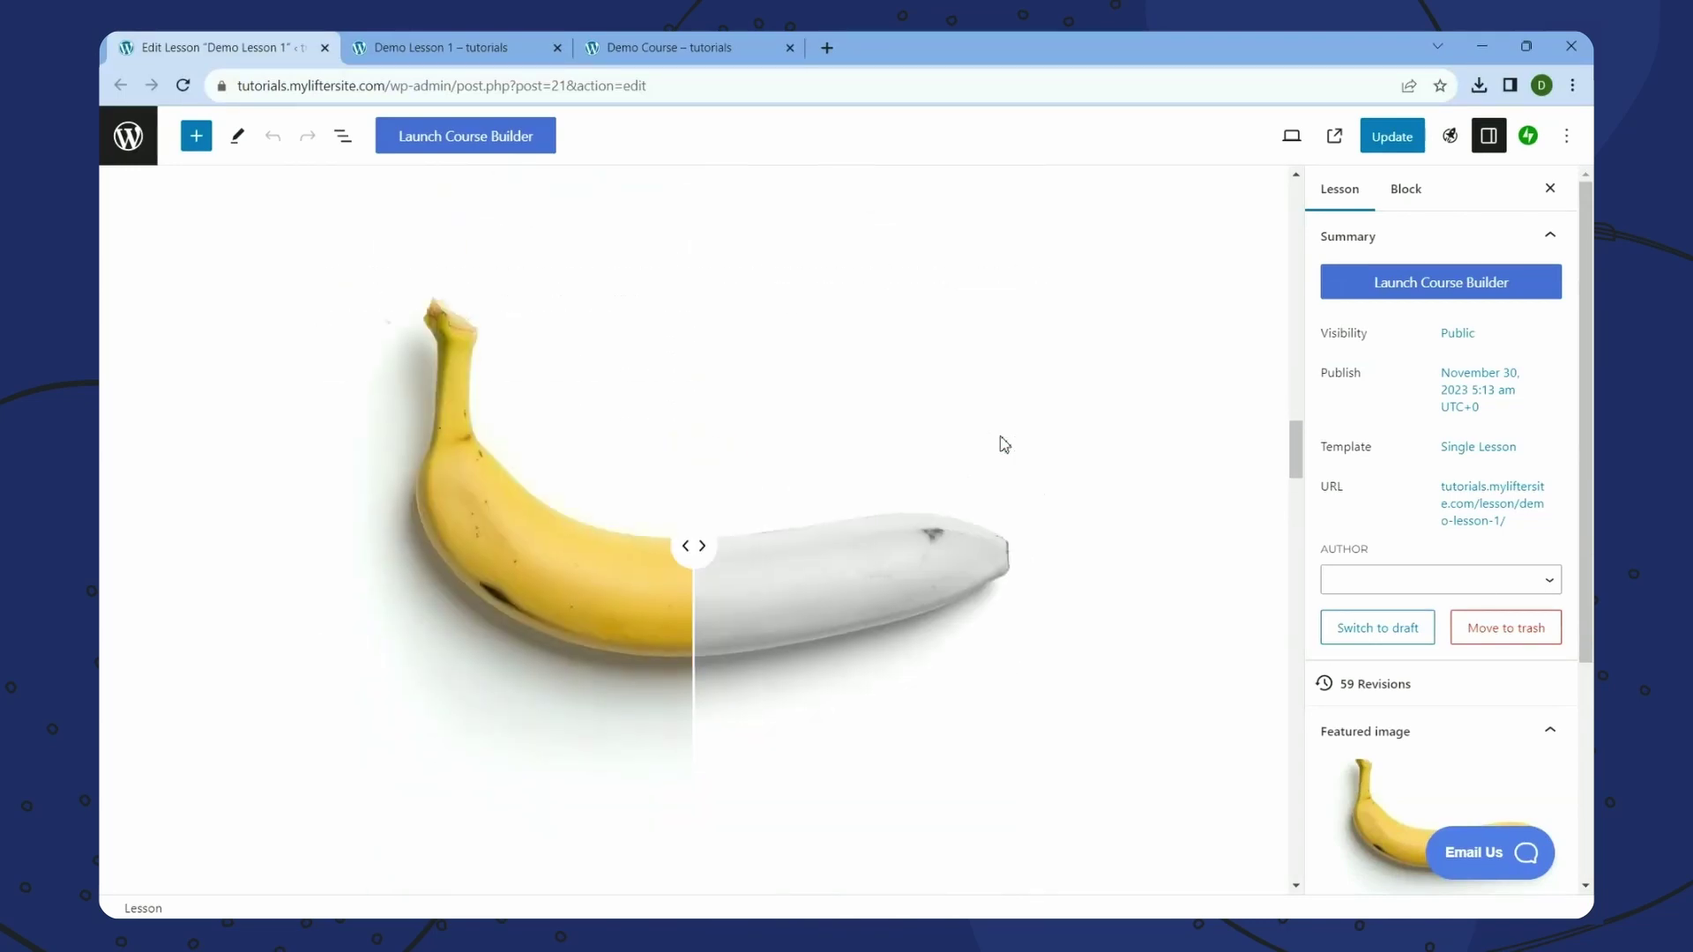
pyautogui.scroll(12, 1005, 444)
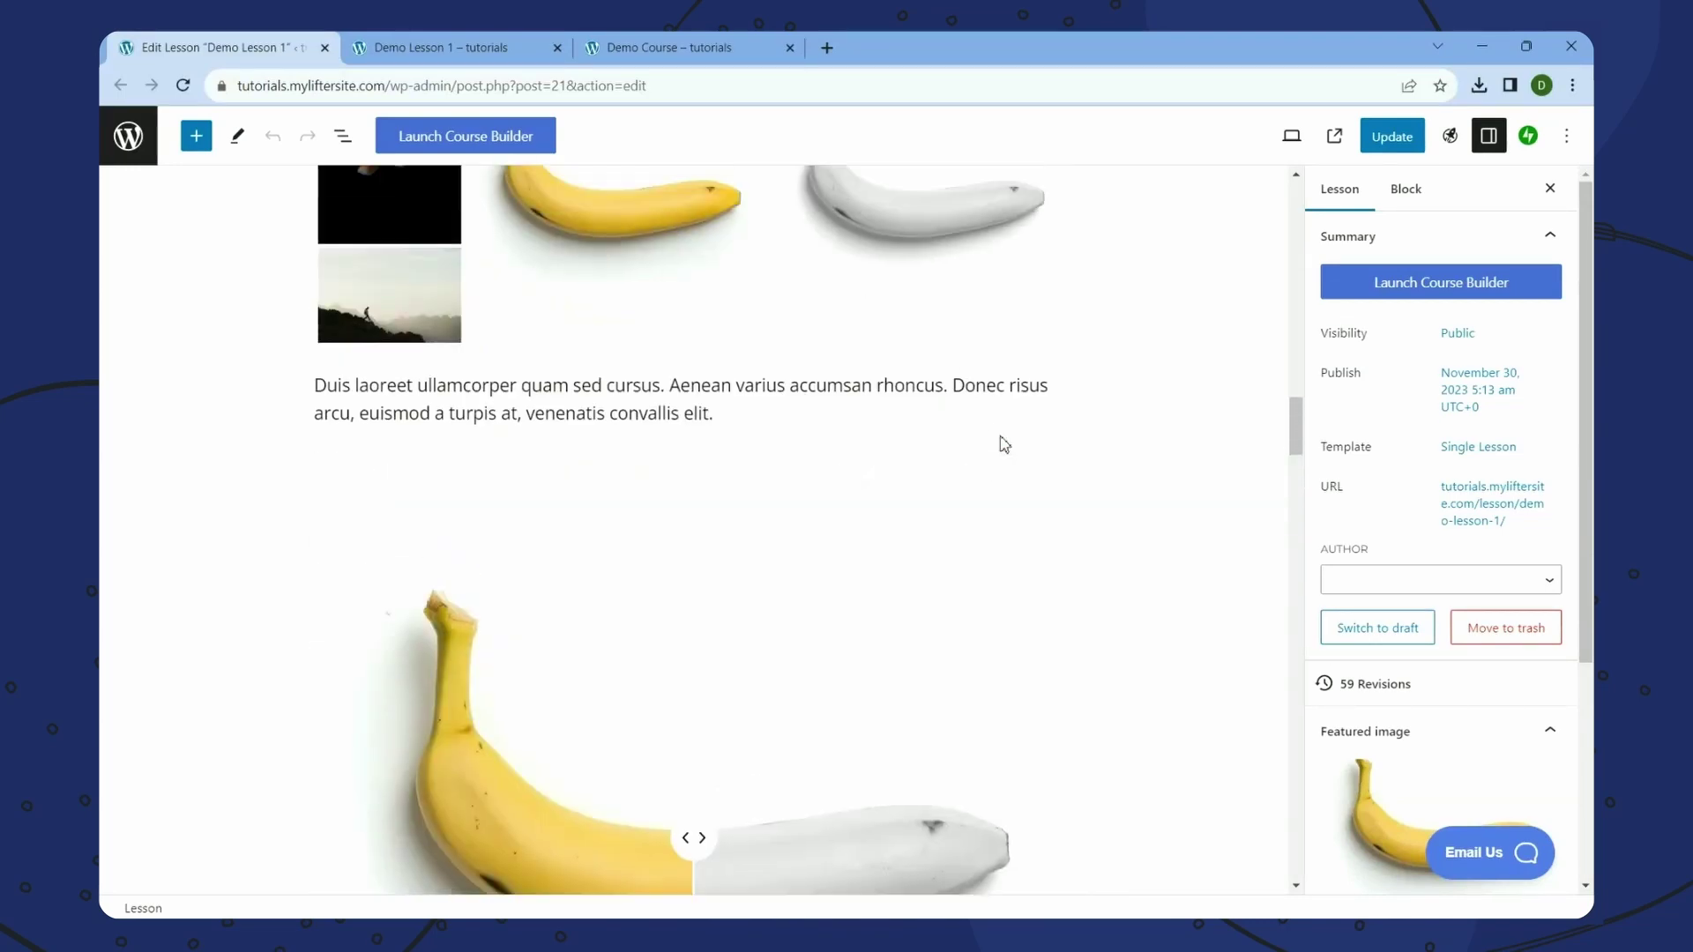
pyautogui.scroll(-2, 1003, 439)
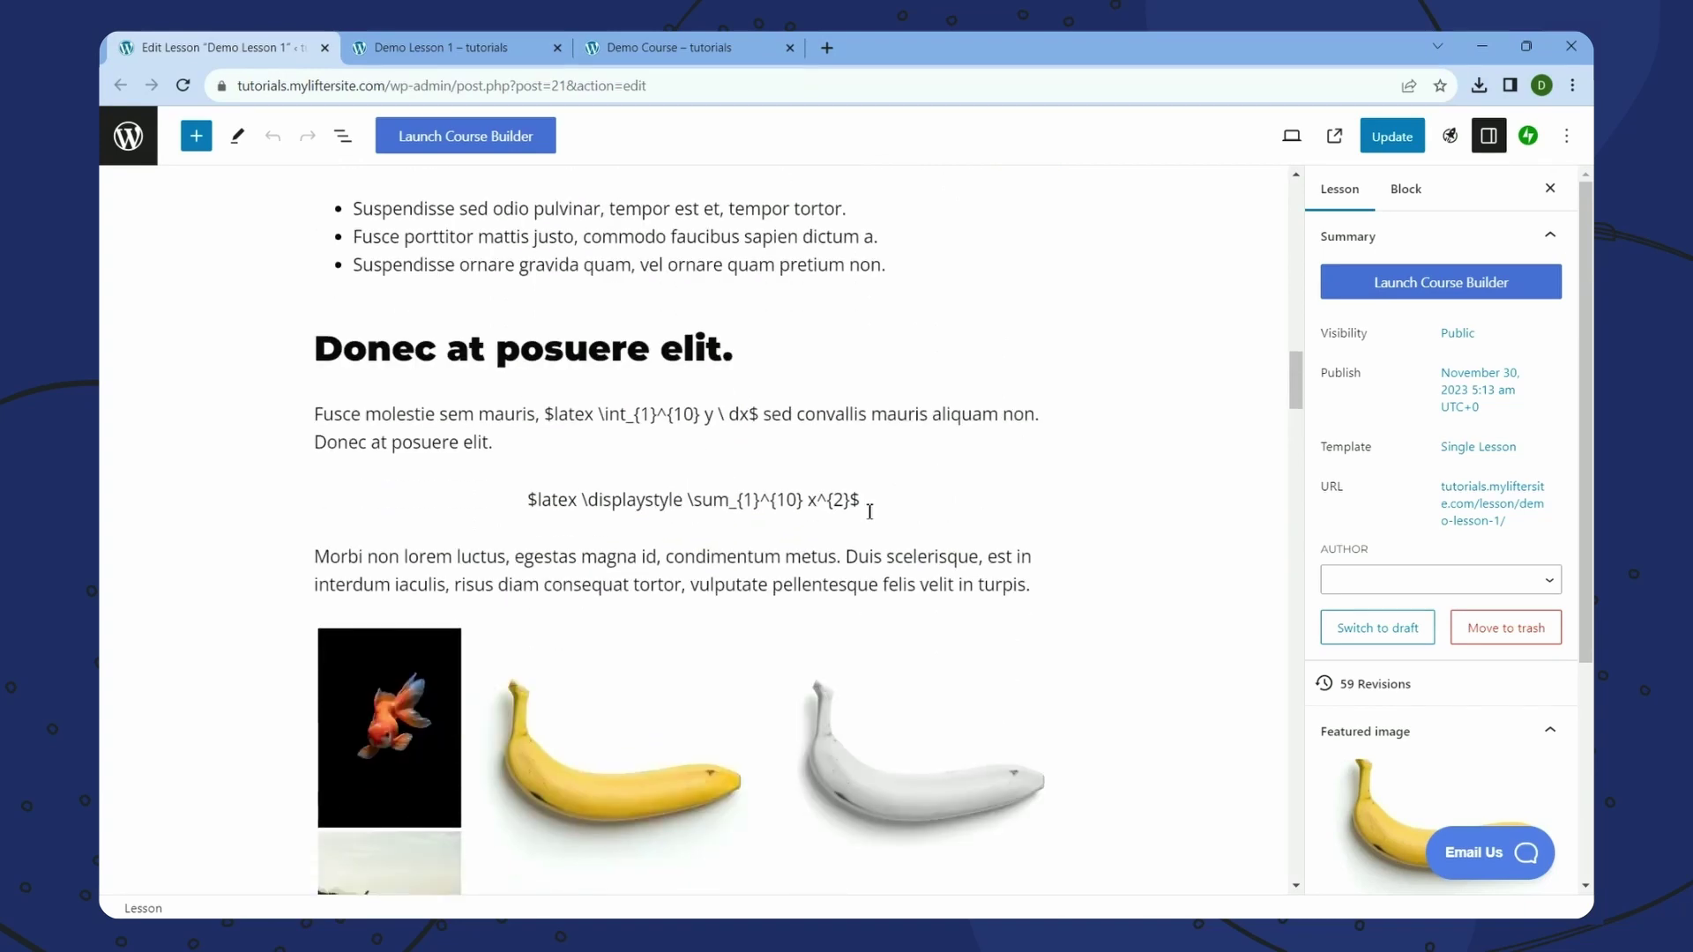
pyautogui.click(848, 557)
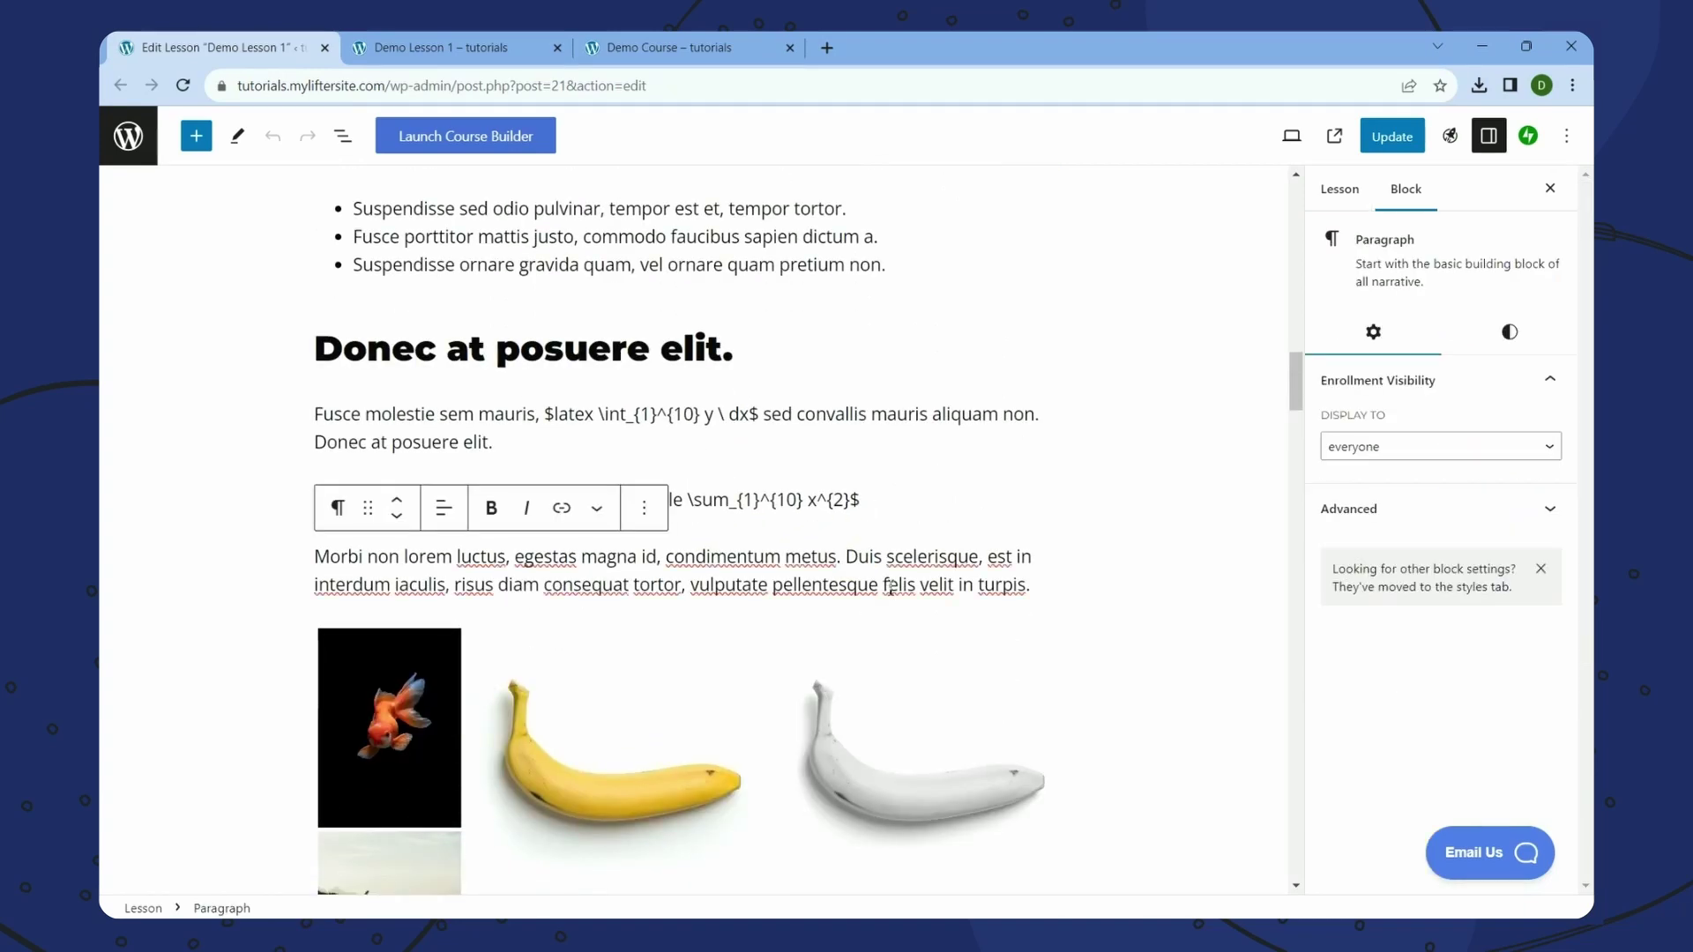
pyautogui.press('Return')
pyautogui.press('Return')
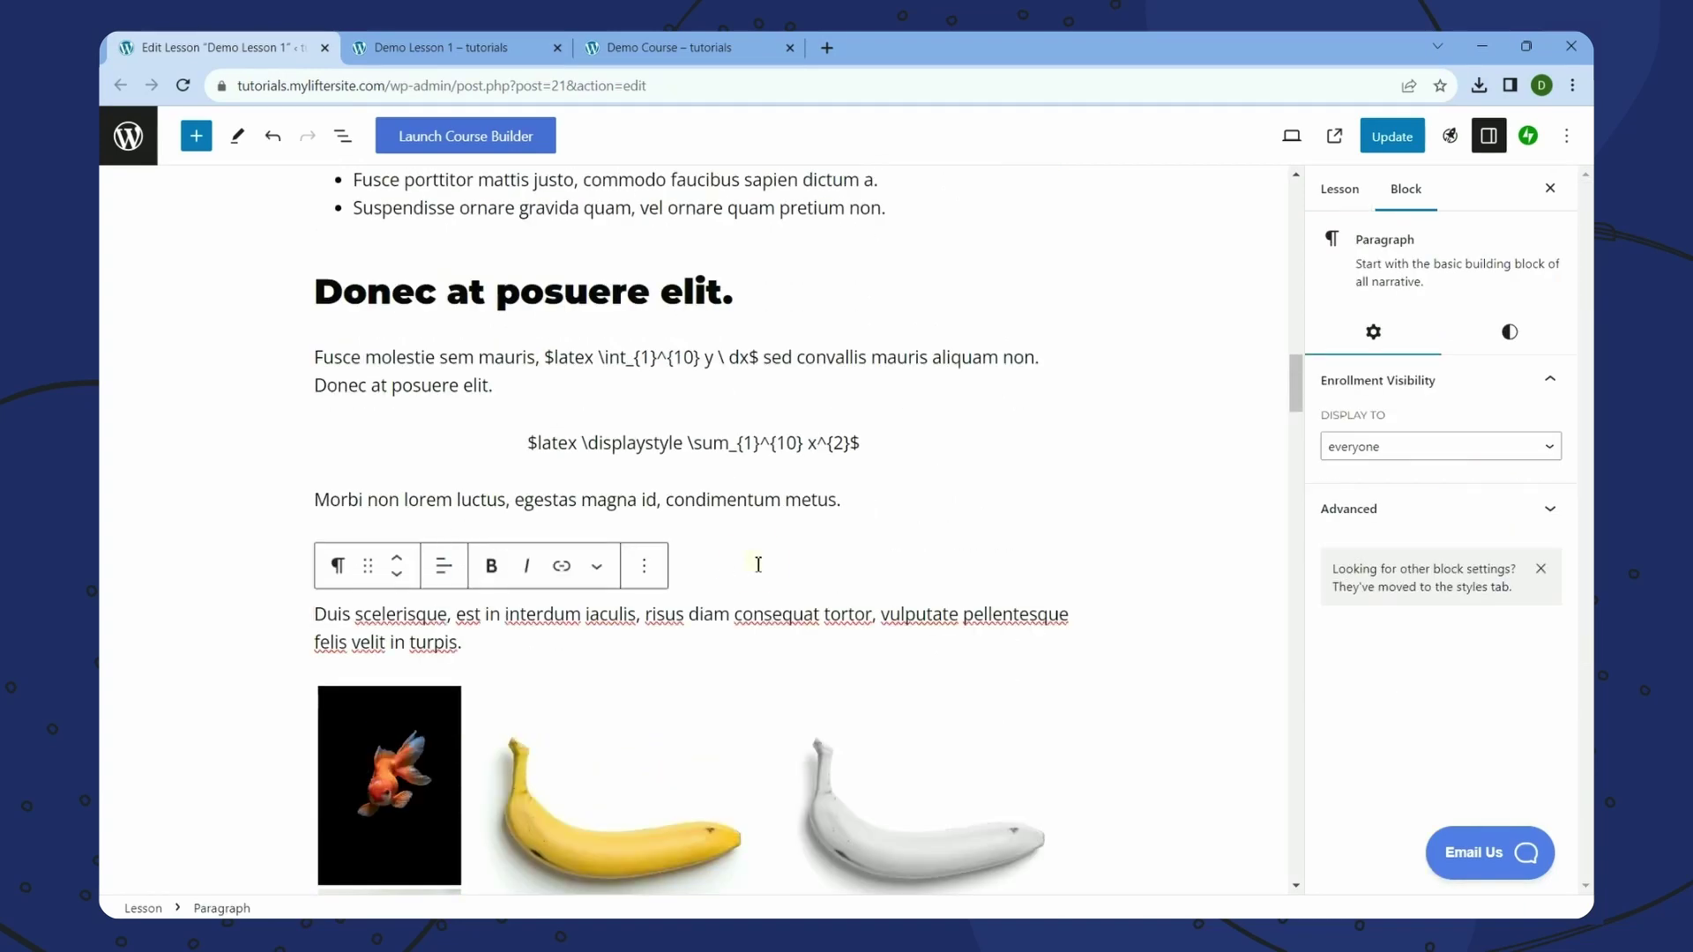
pyautogui.click(758, 565)
# - Insert a Media & Text block in the empty paragraph above the tiled gallery
pyautogui.click(1060, 558)
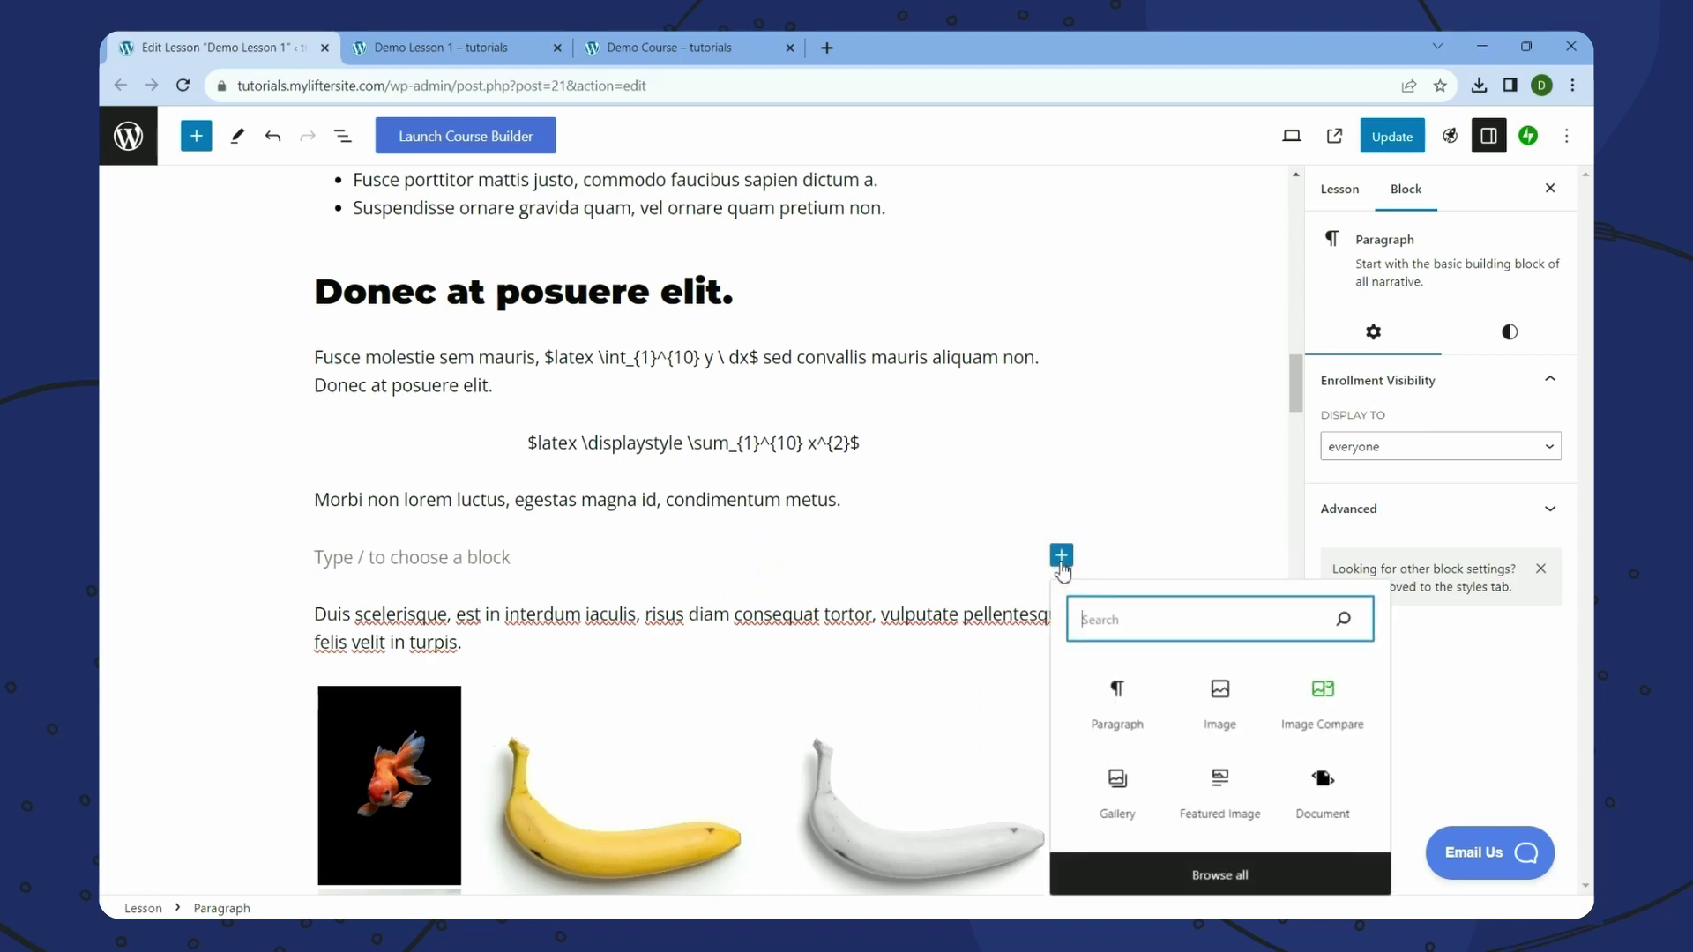
pyautogui.write('Me')
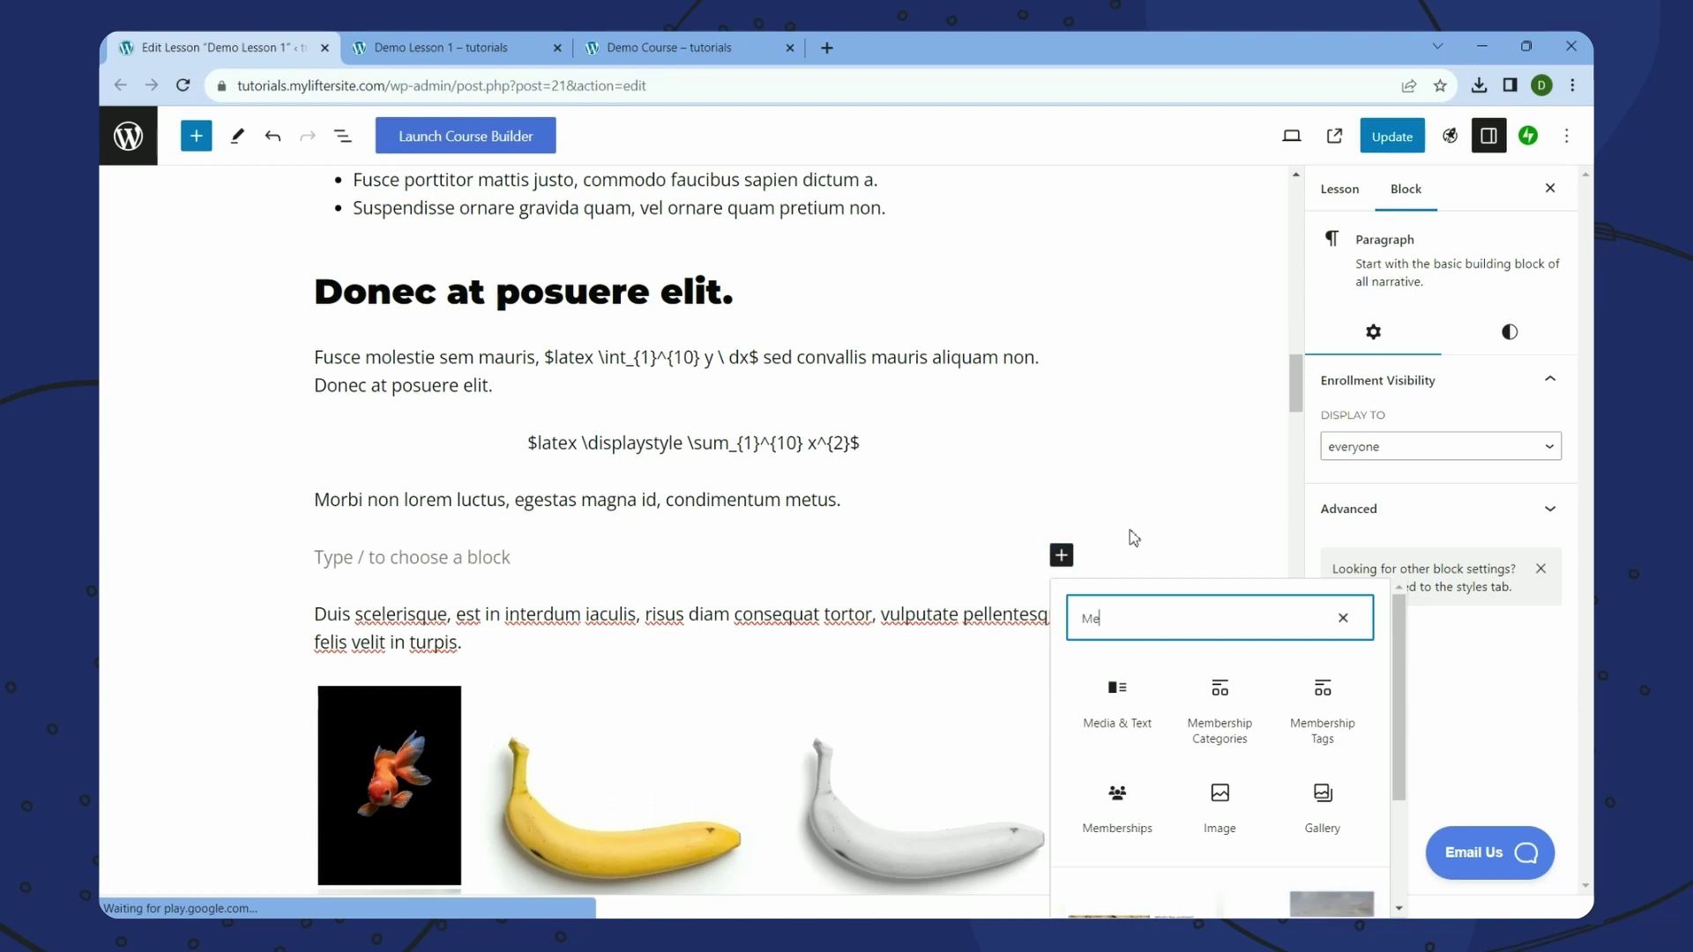
pyautogui.click(1118, 692)
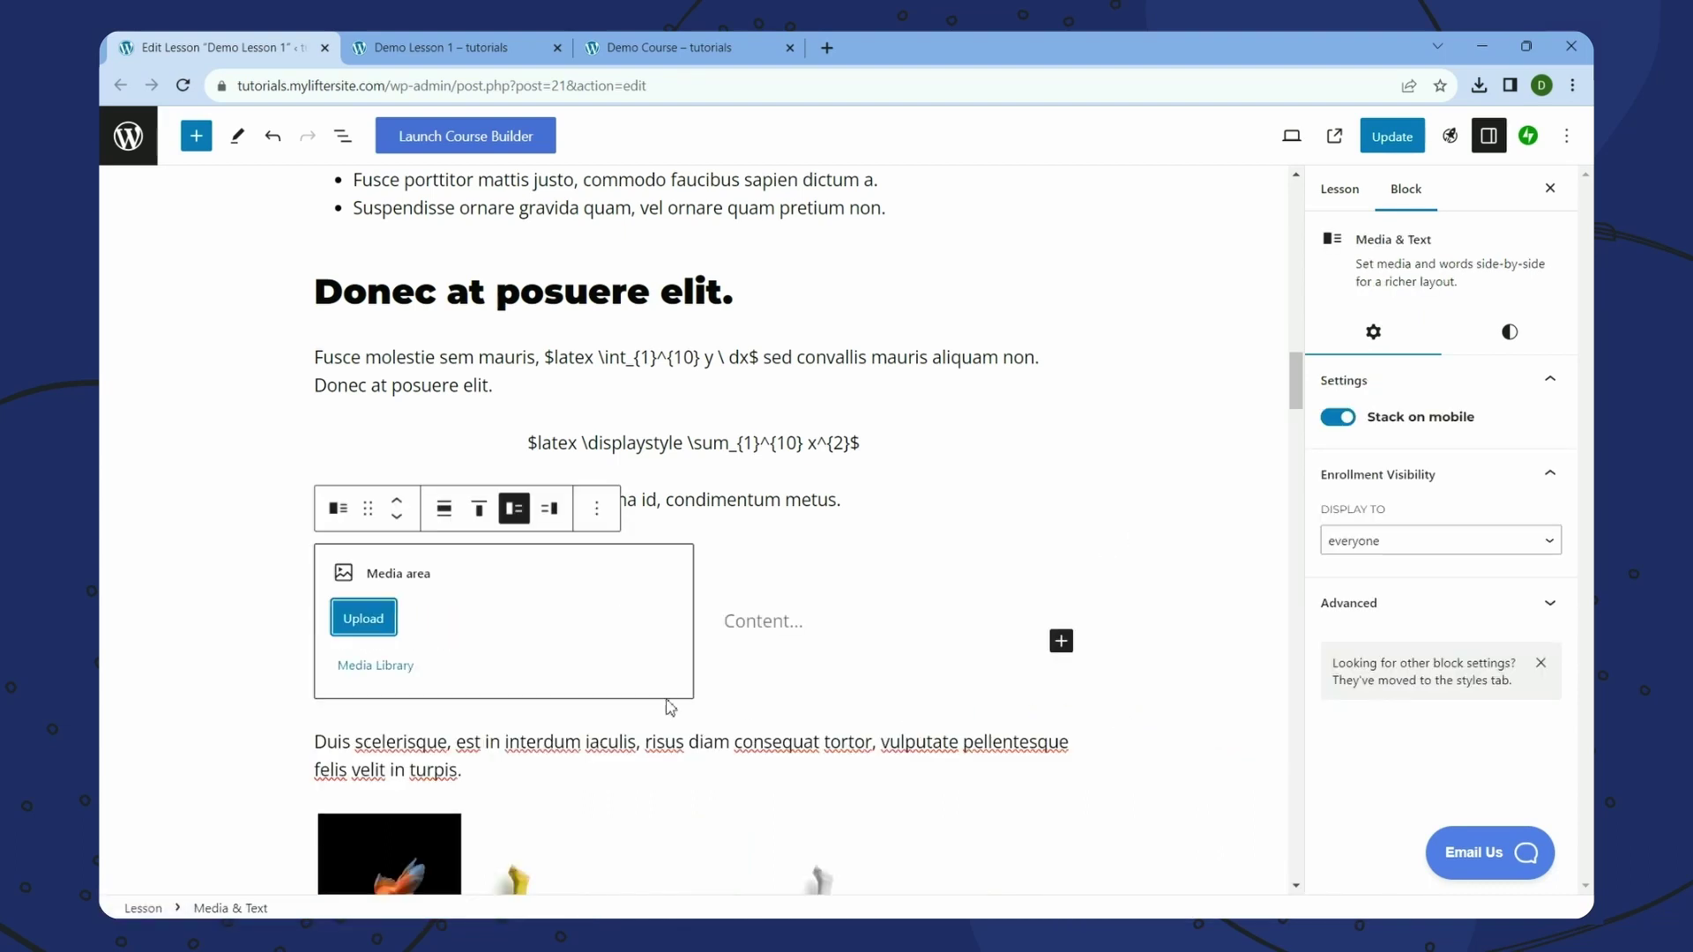
# - Fill the Media & Text block's media area with the black-and-white banana image from the Media Library
pyautogui.click(385, 674)
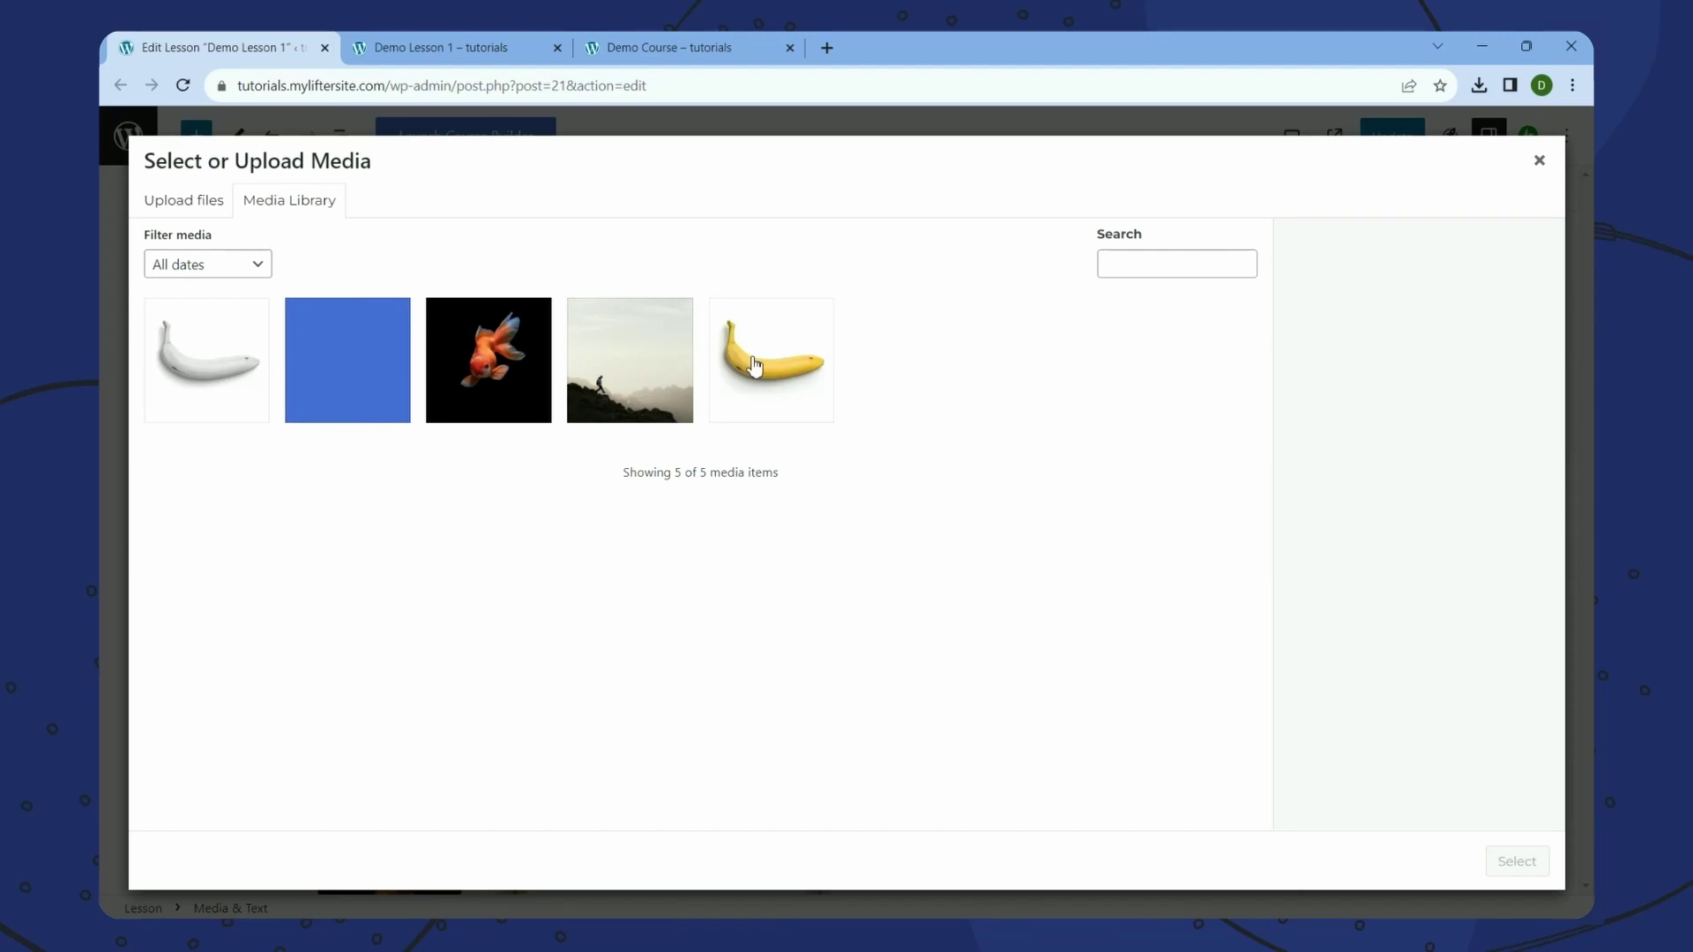
pyautogui.click(755, 366)
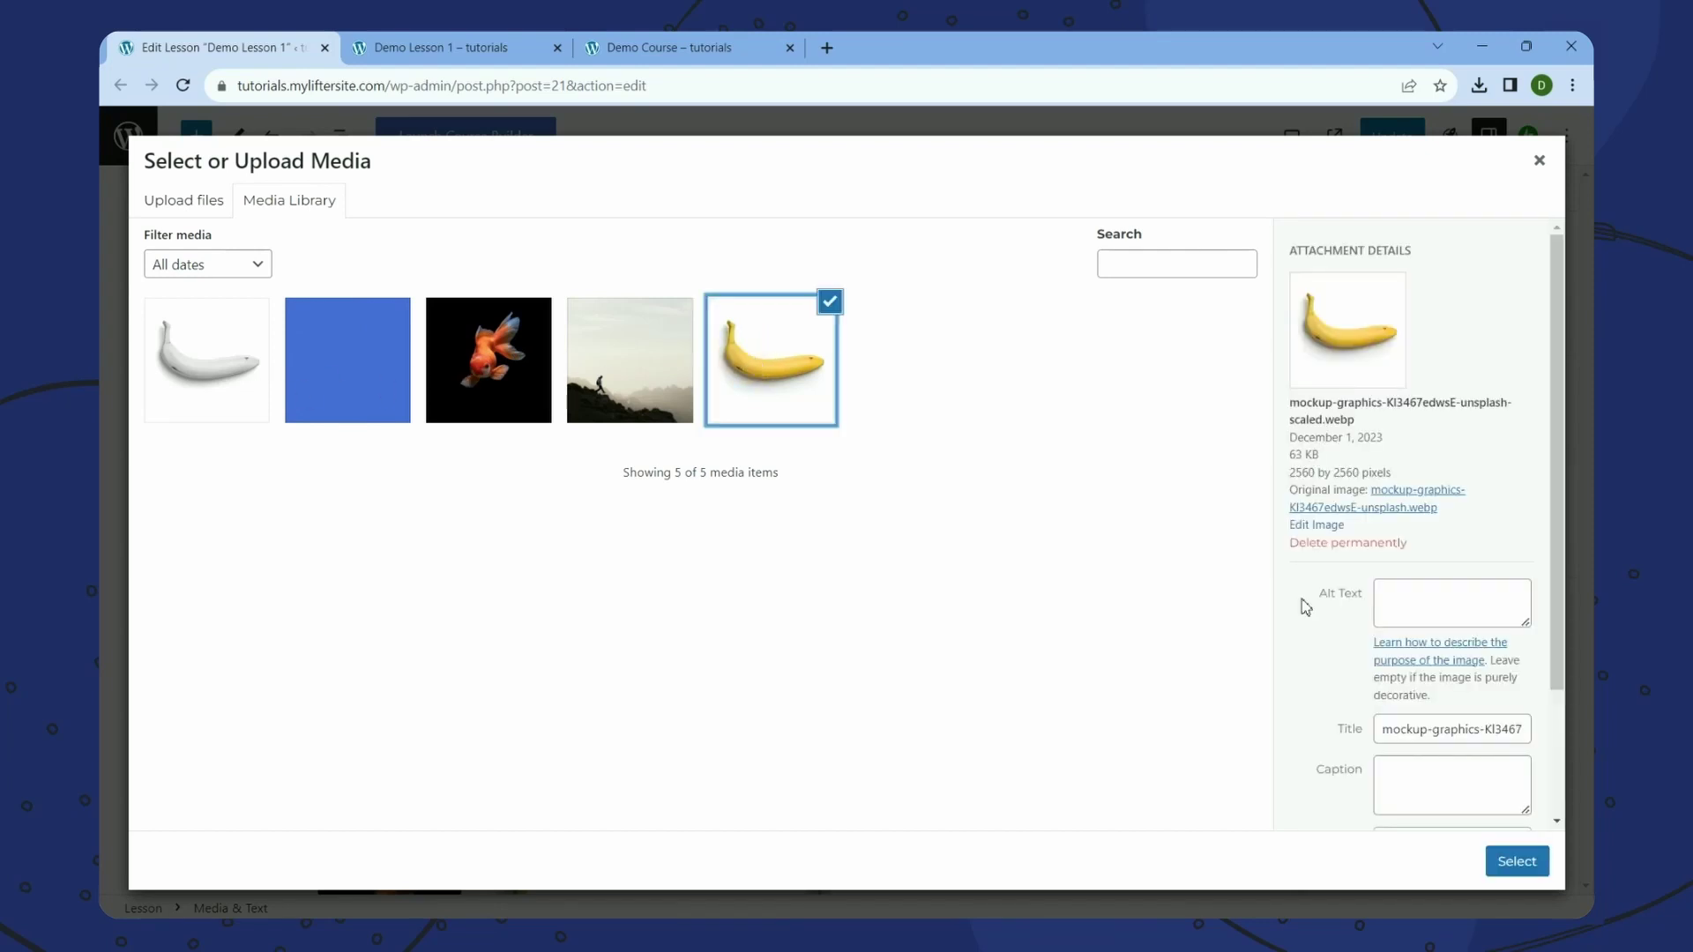
pyautogui.click(208, 421)
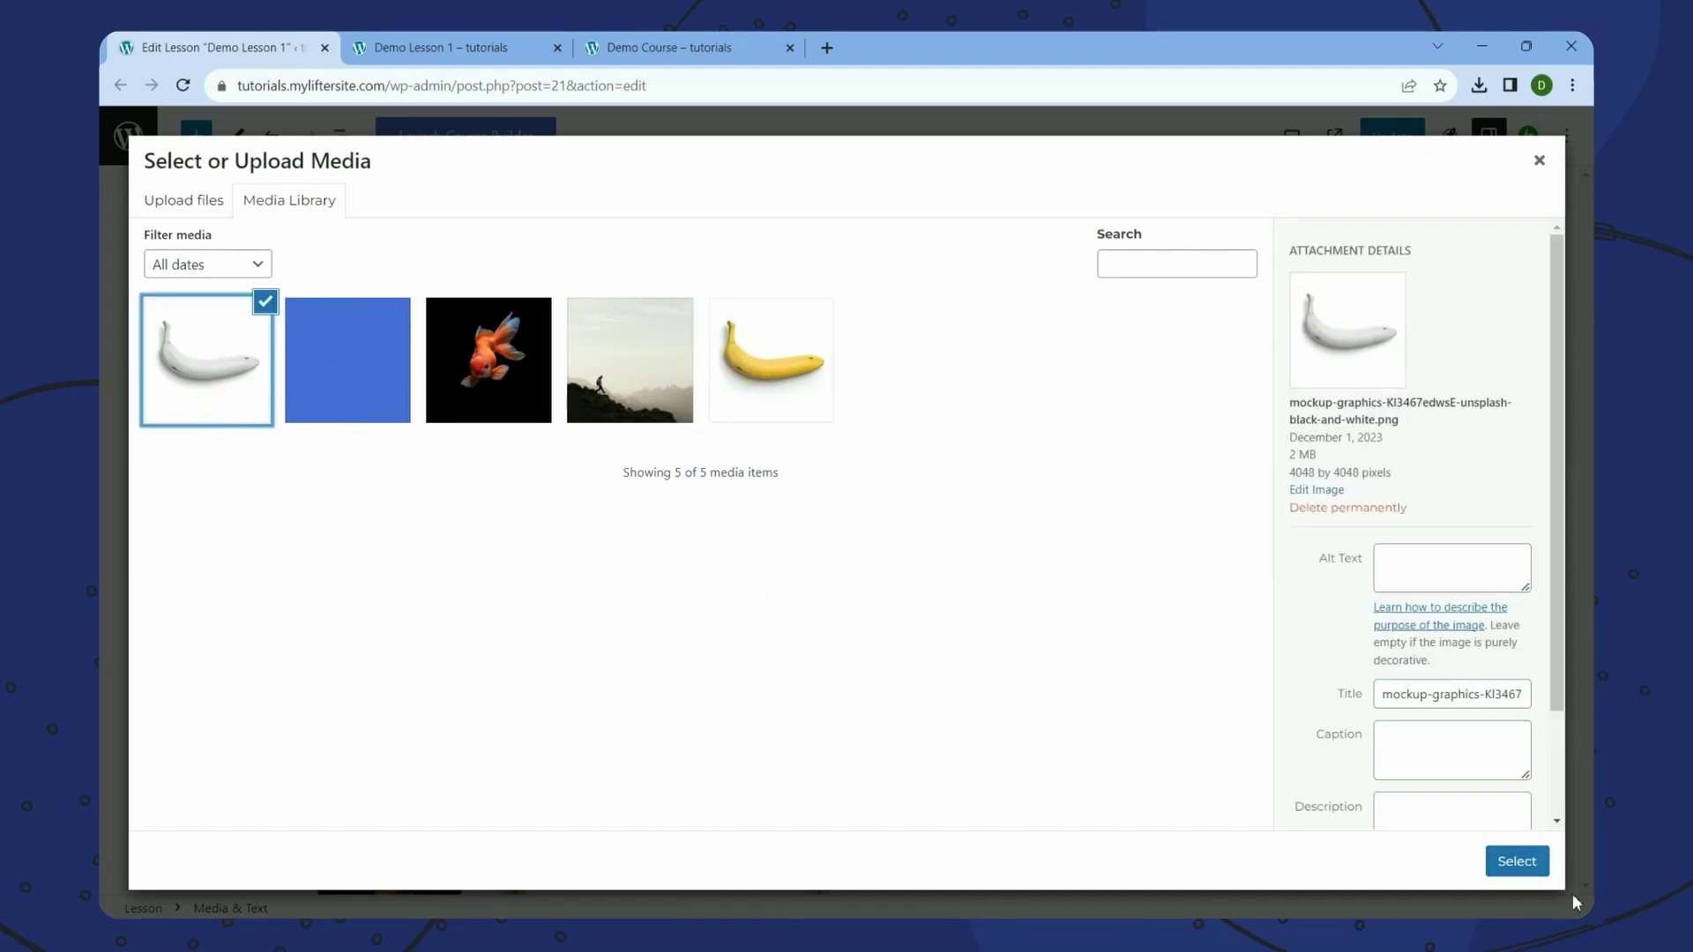
pyautogui.click(1516, 861)
# - Copy the sentence "Morbi non lorem luctus, egestas magna id, condimentum metus." from the paragraph above into the block's content area
pyautogui.click(825, 743)
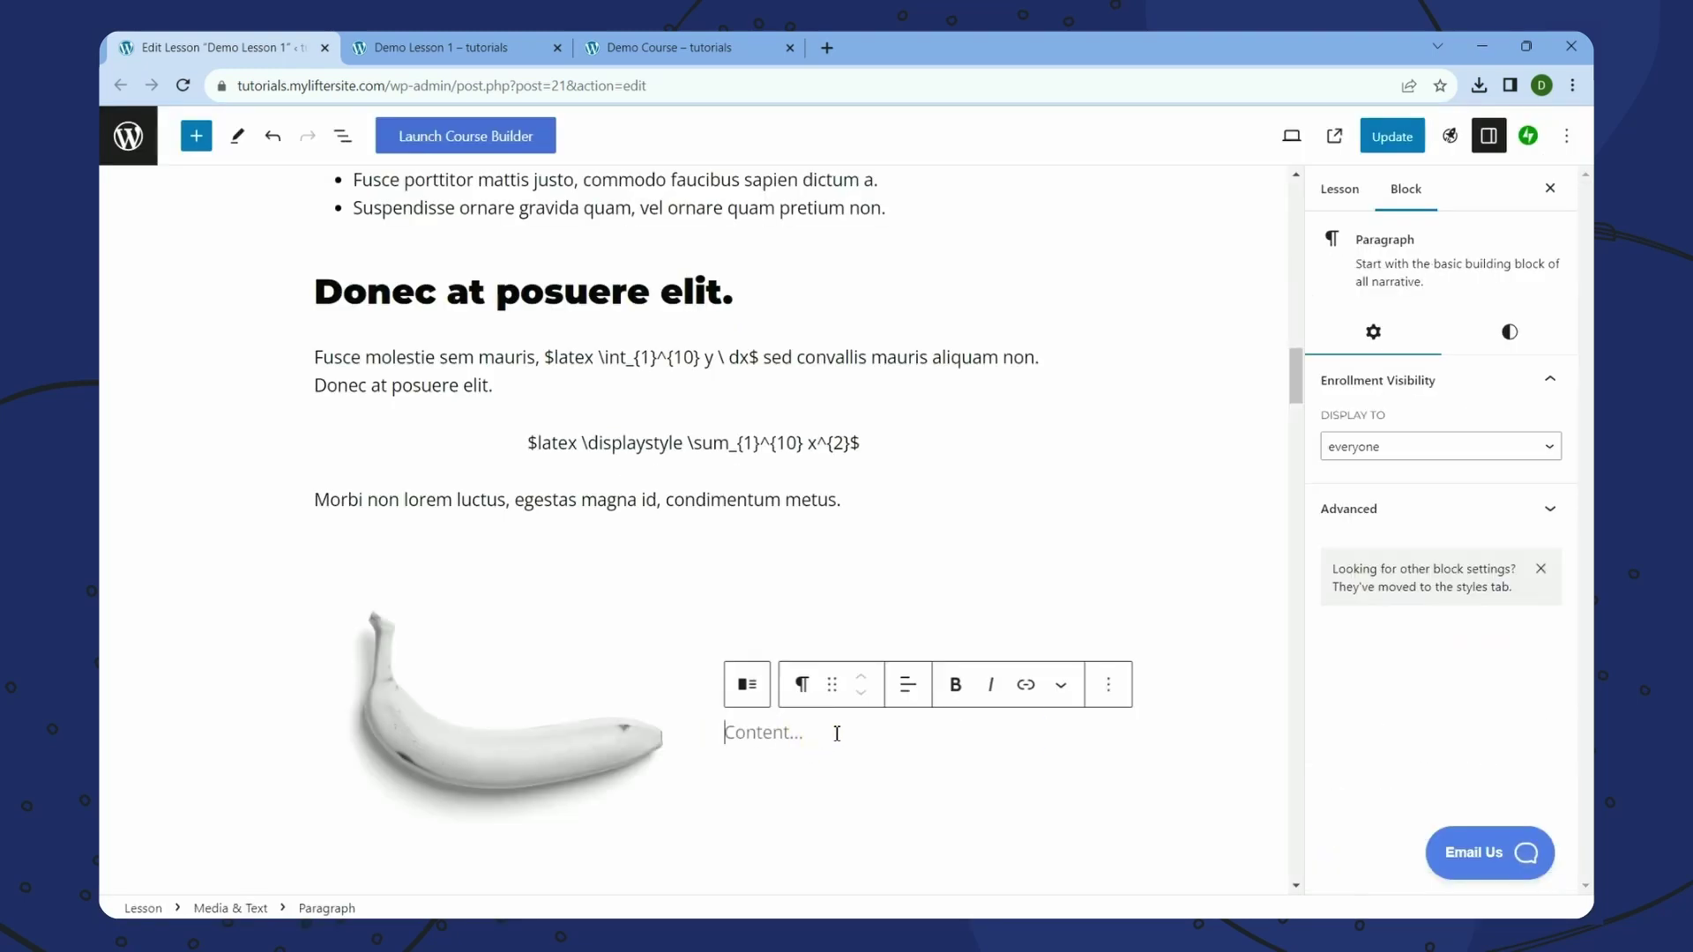
pyautogui.scroll(-2, 897, 710)
pyautogui.click(825, 533)
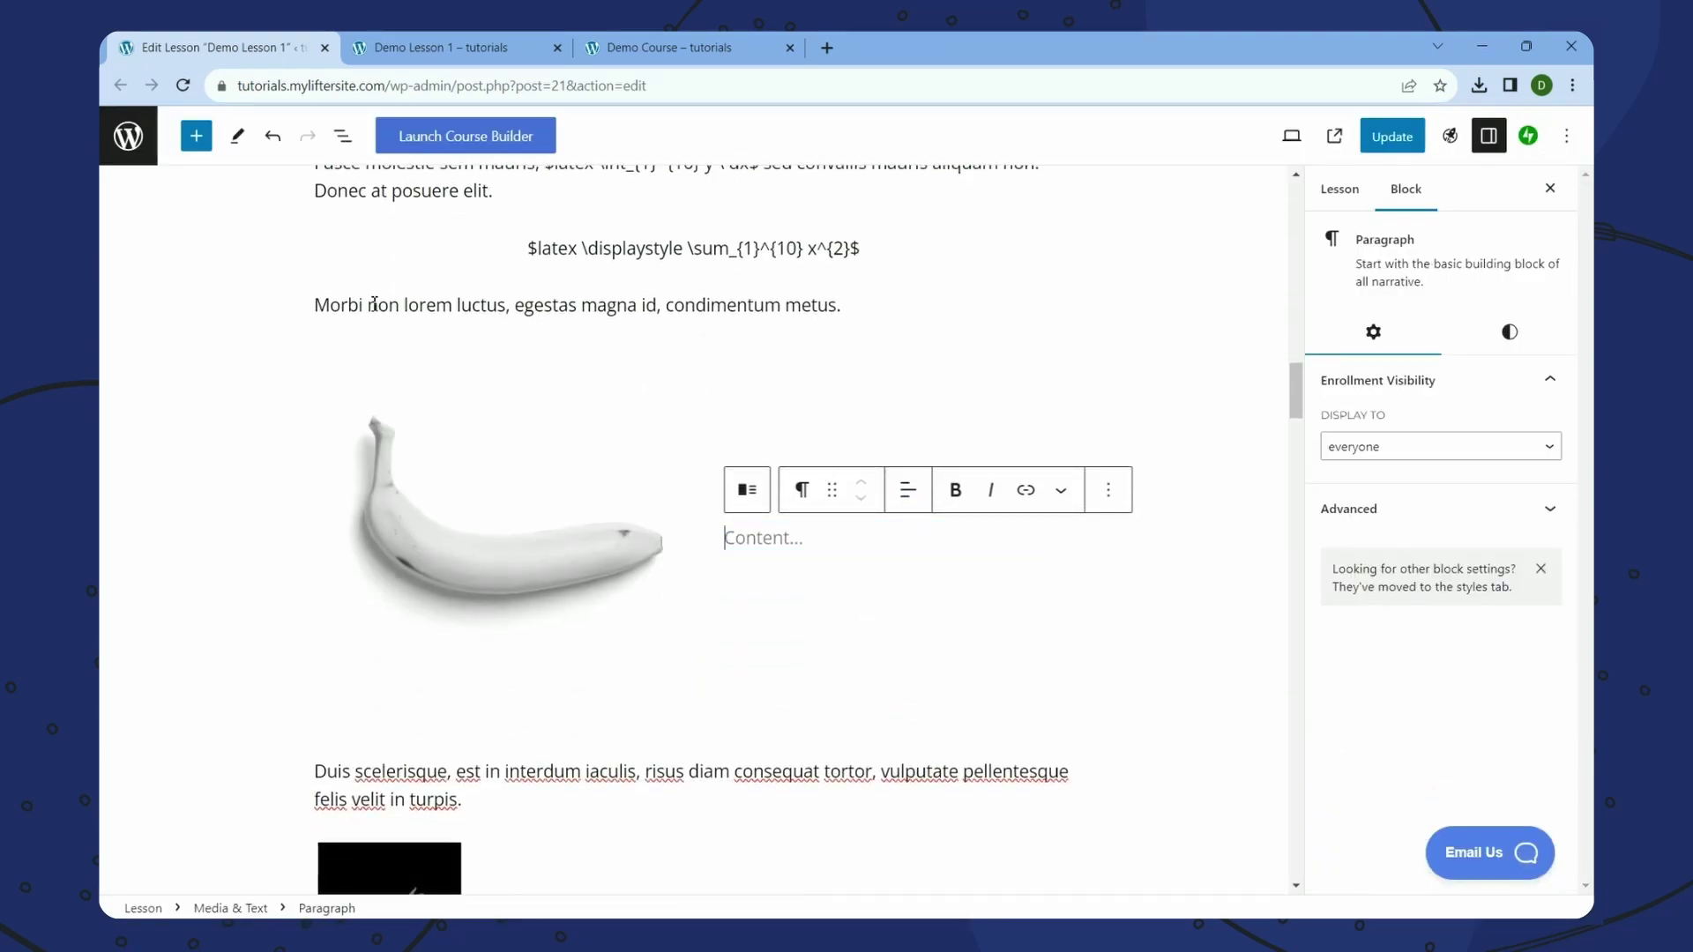
pyautogui.tripleClick(423, 306)
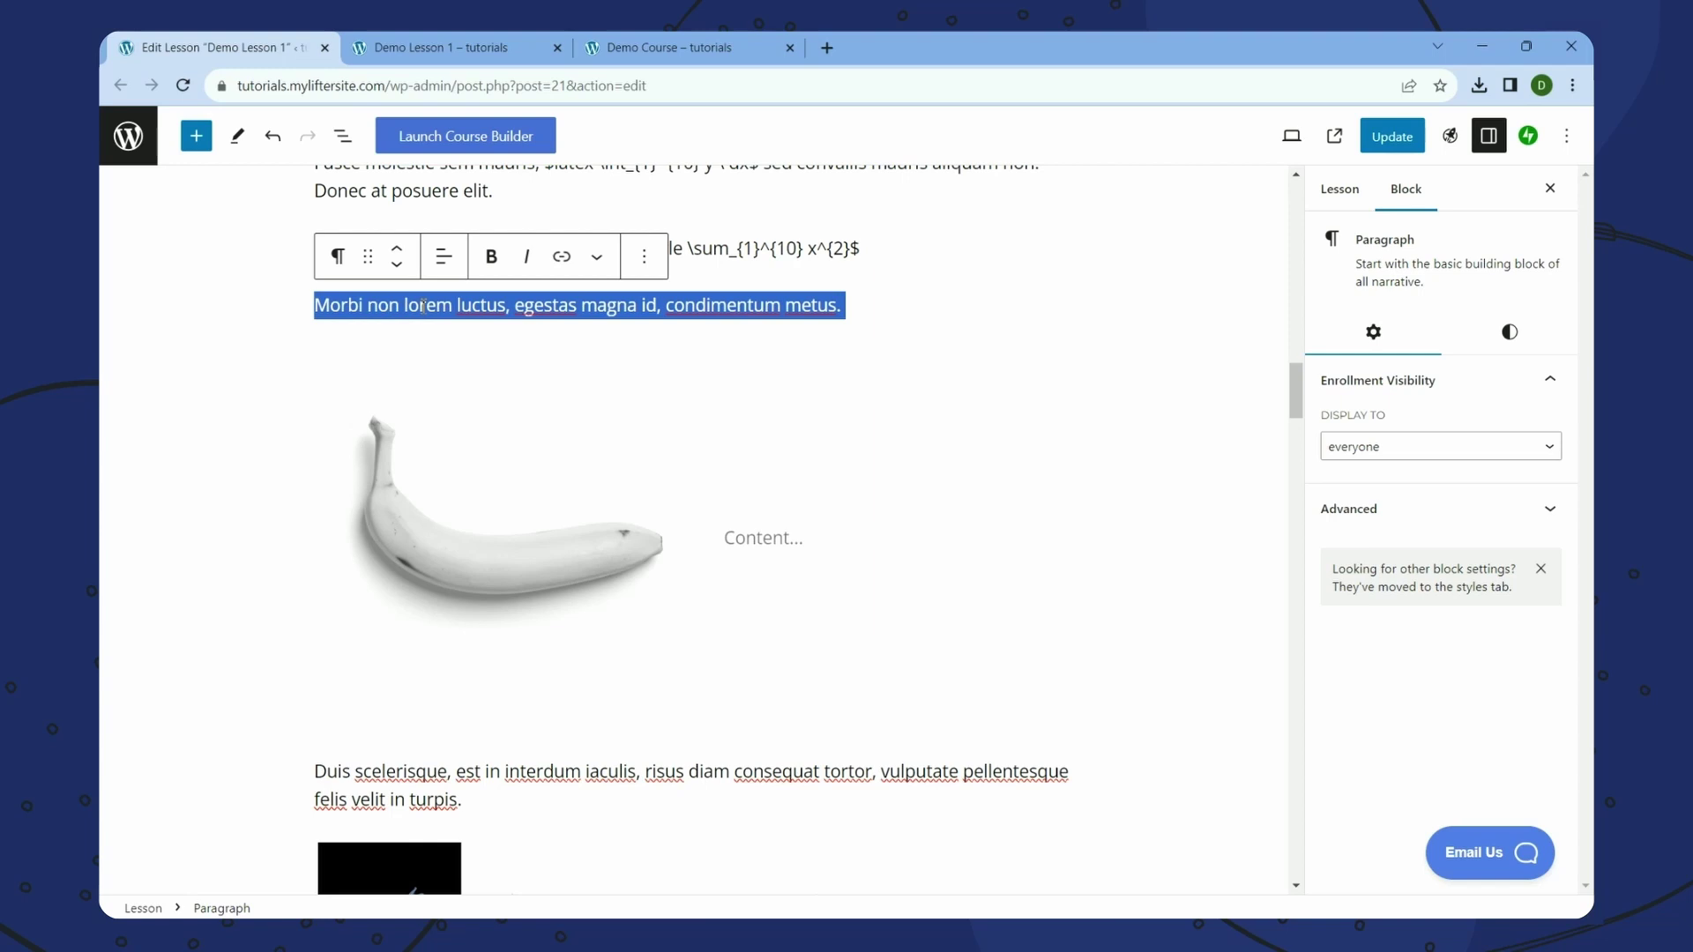
pyautogui.click(752, 546)
pyautogui.write('Morbi non lorem luctus, egestas magna id, condimentum metus.')
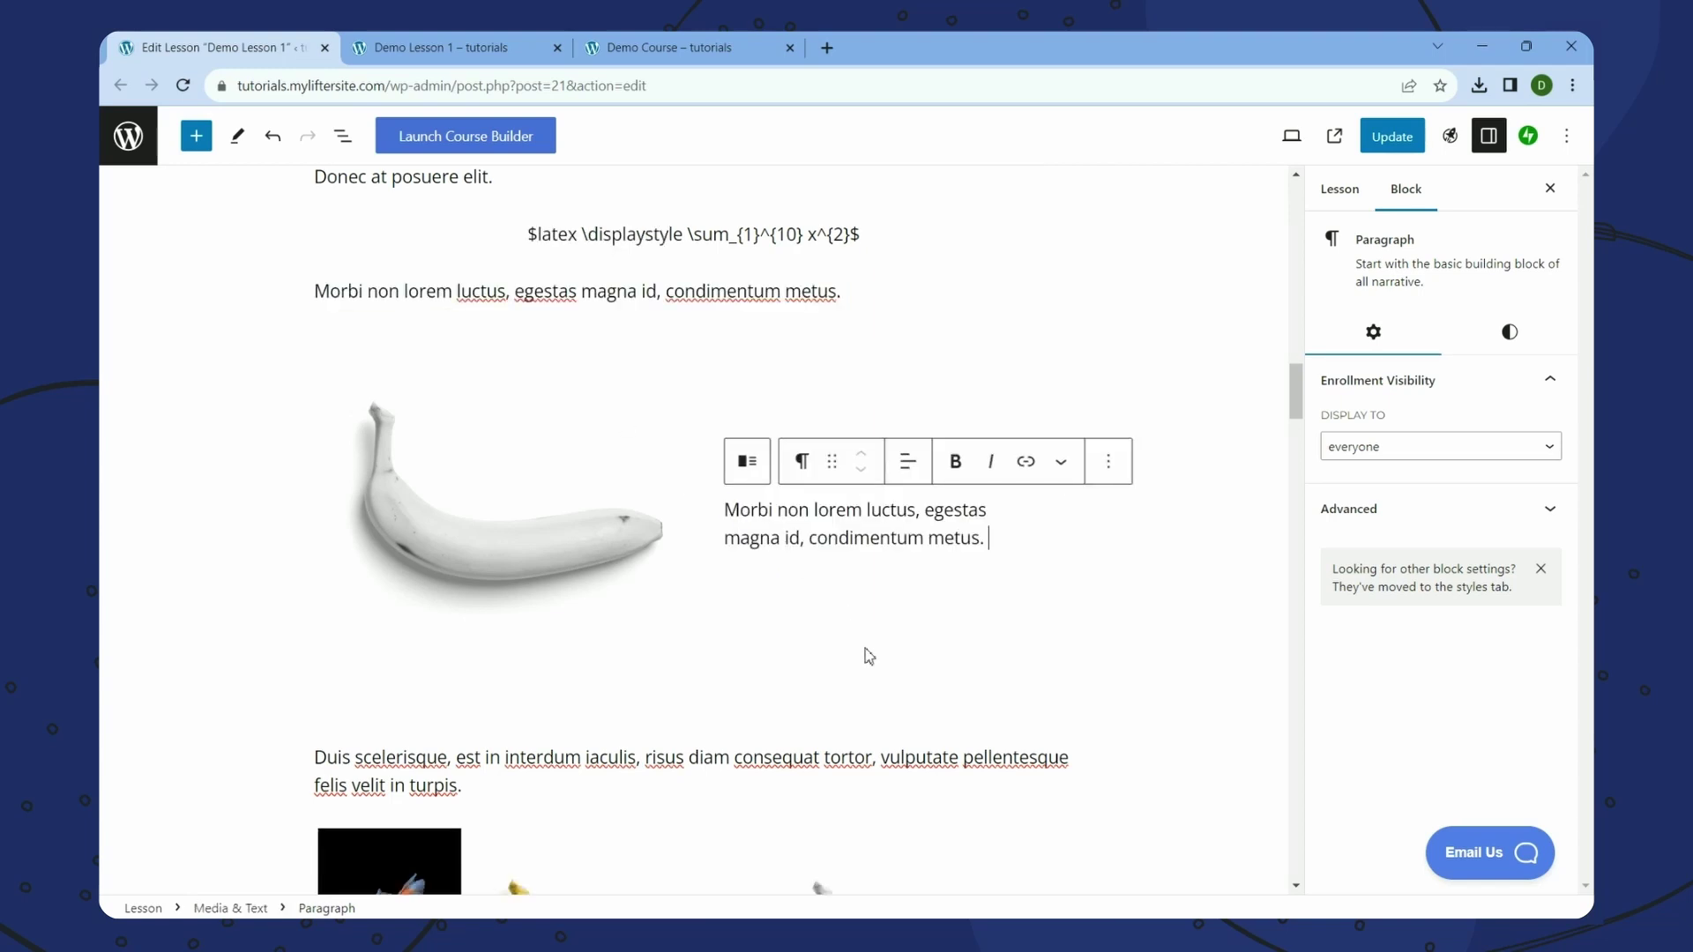
pyautogui.click(1169, 684)
pyautogui.click(464, 502)
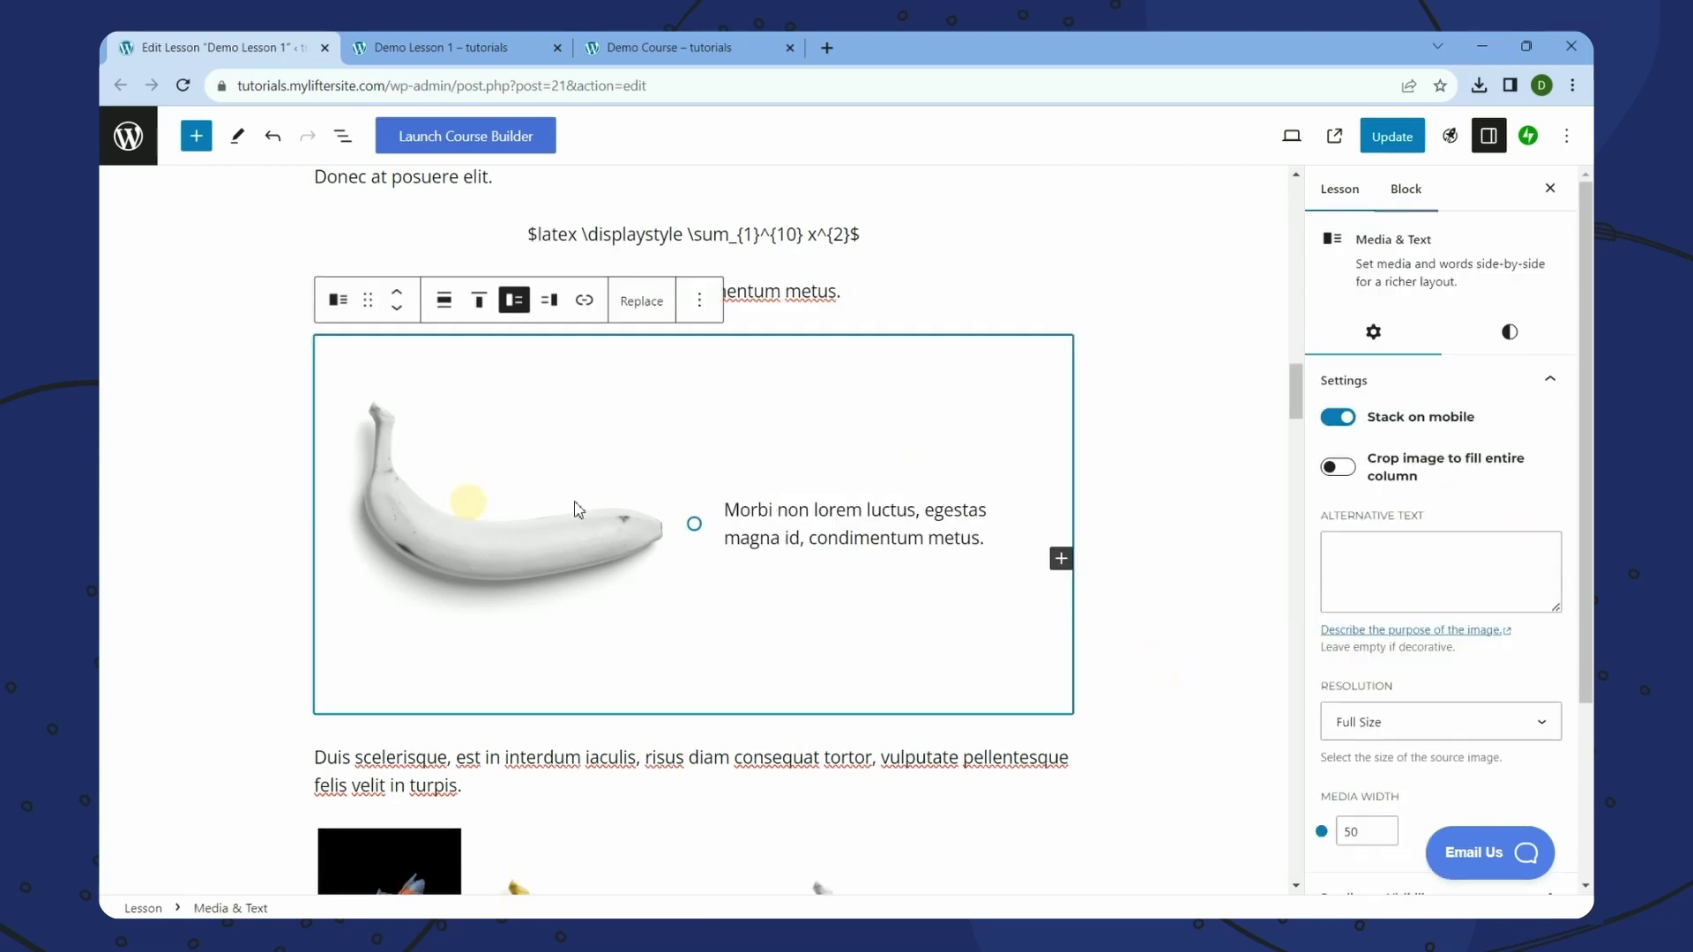
# - Update the lesson, close the Demo Course page and check the Media & Text block on the reloaded Demo Lesson 1 page
pyautogui.click(1393, 136)
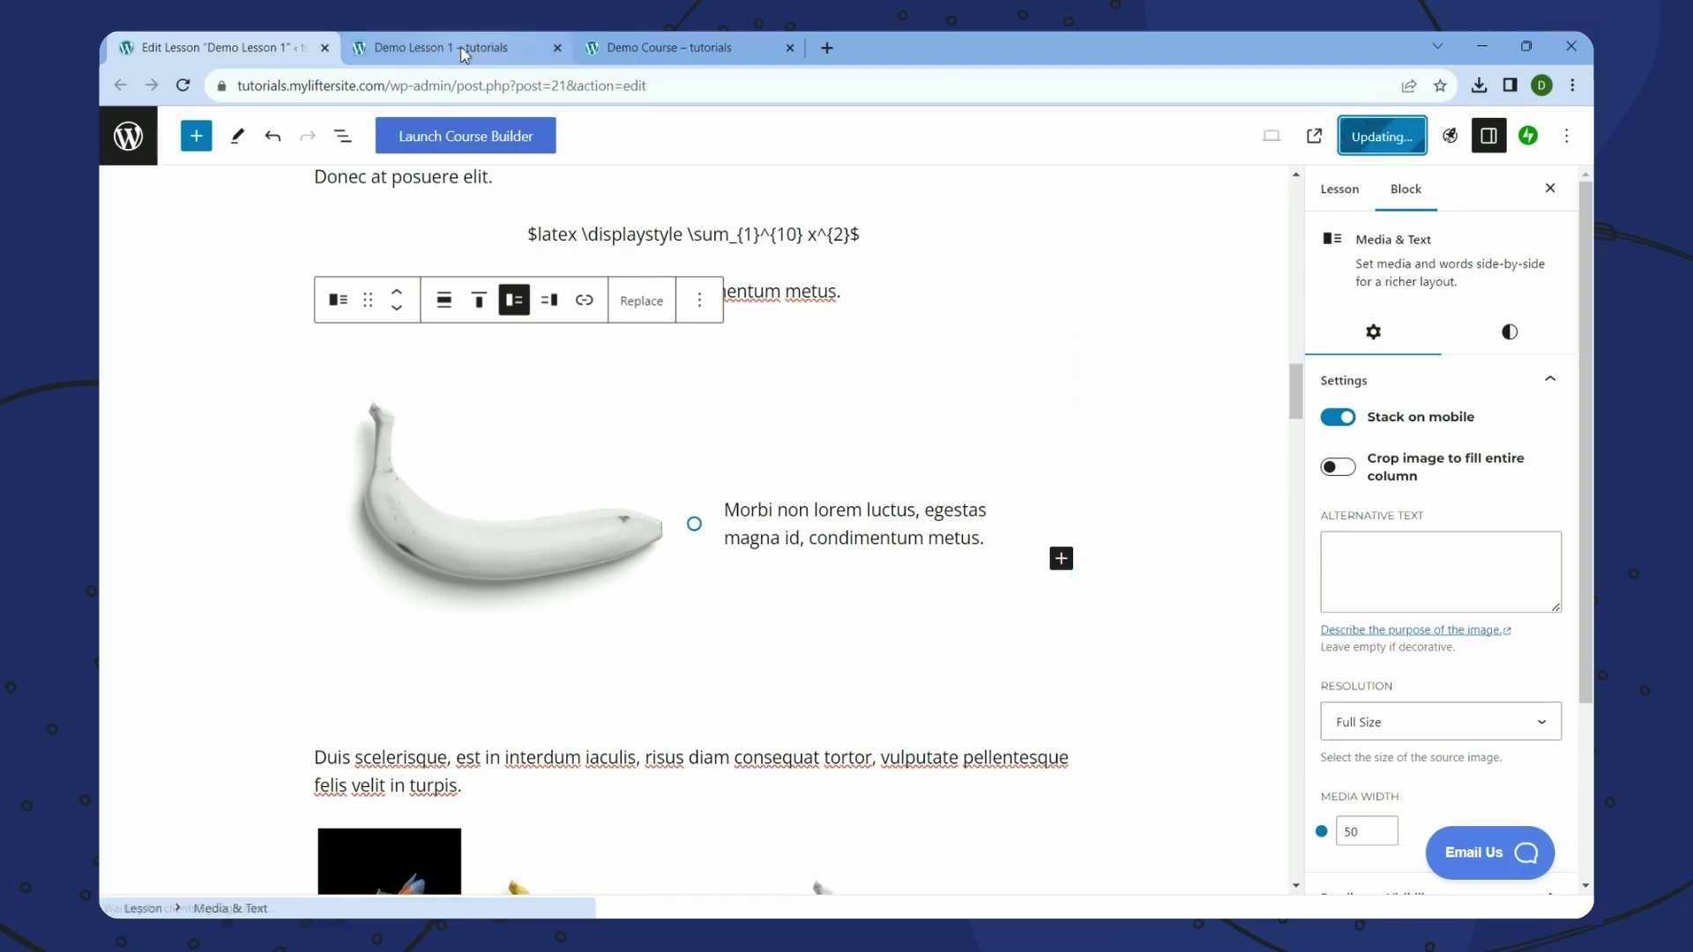
pyautogui.click(445, 49)
pyautogui.rightClick(1053, 272)
pyautogui.click(1144, 341)
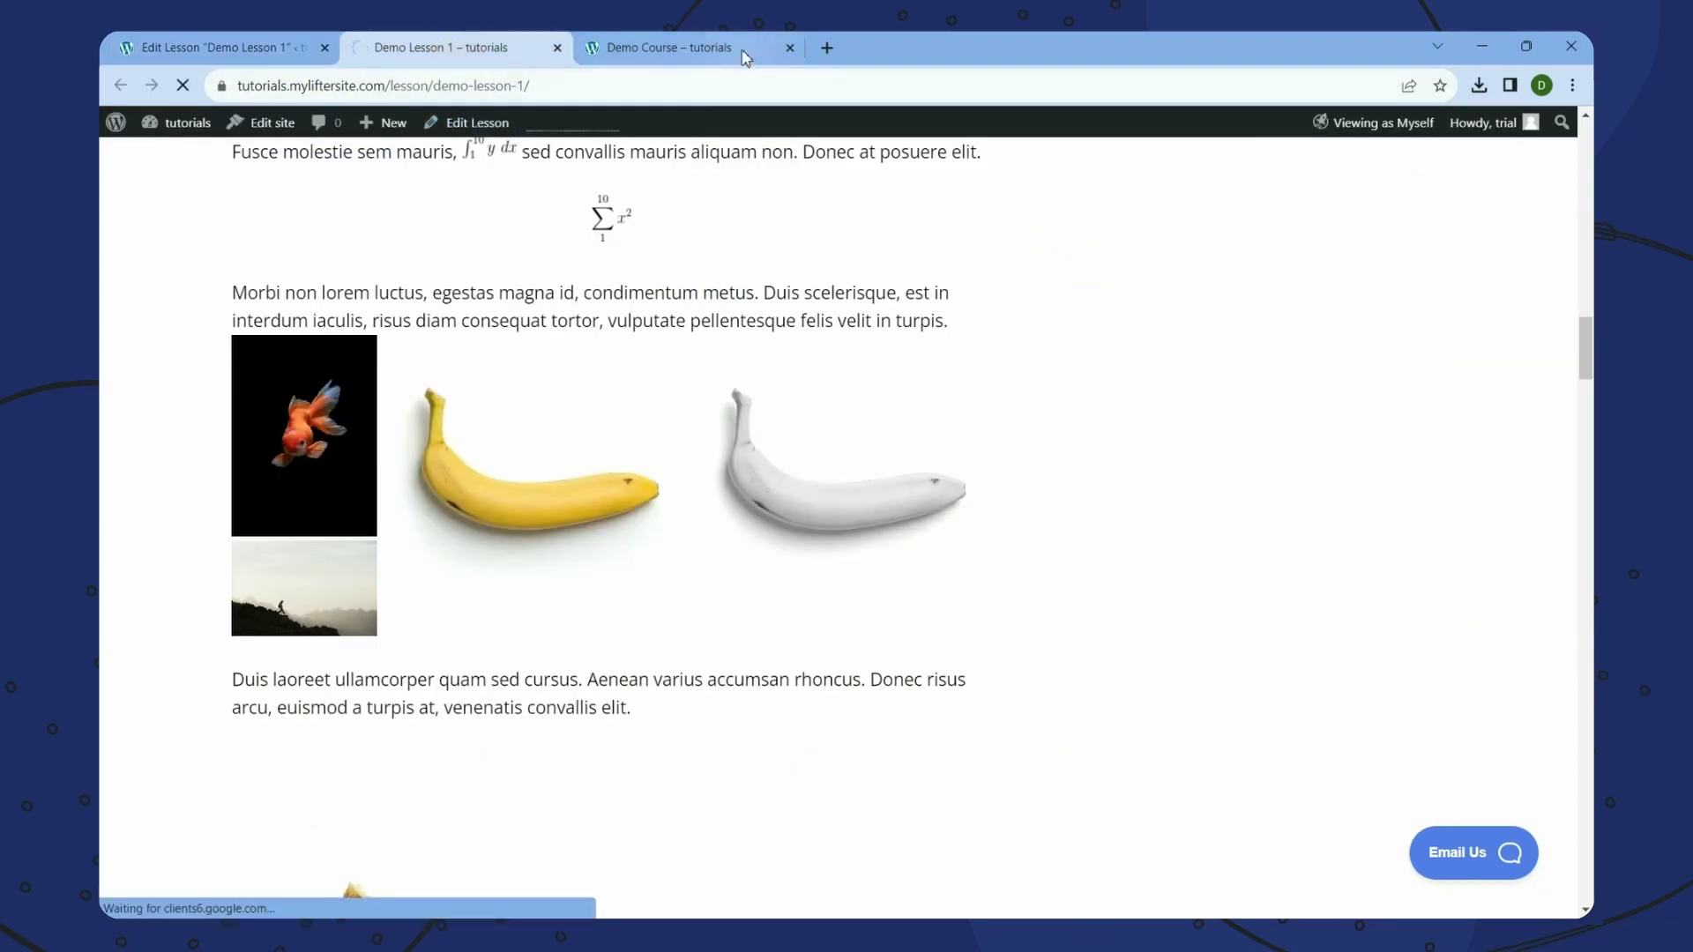
pyautogui.click(781, 48)
pyautogui.click(790, 47)
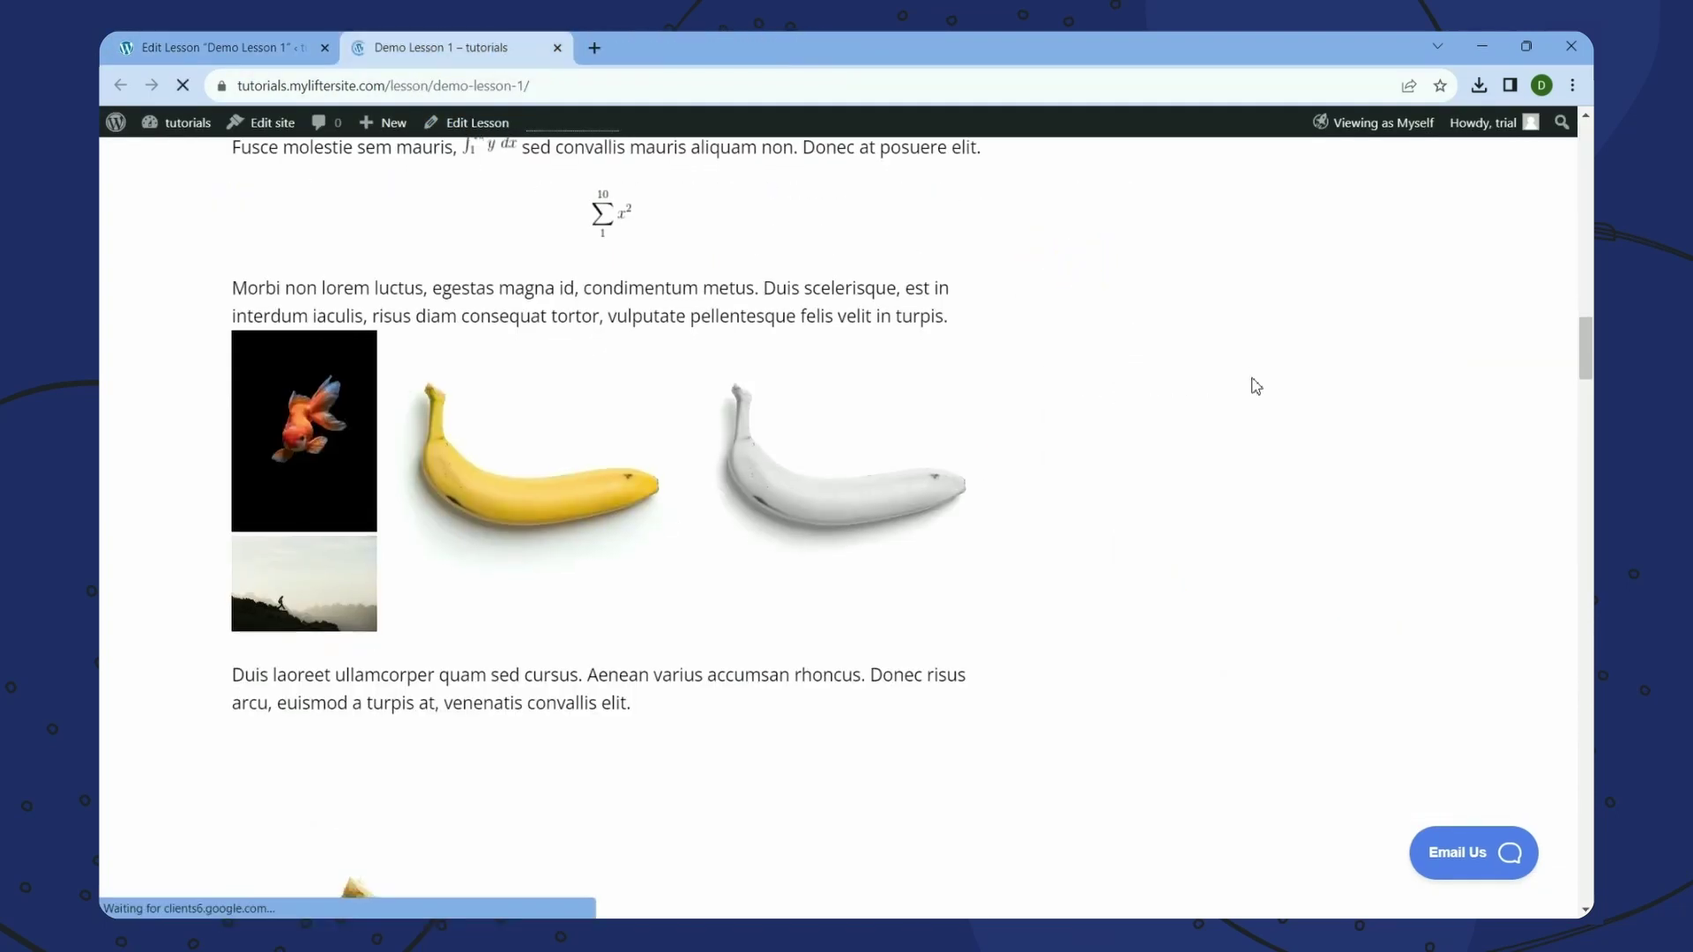
pyautogui.scroll(1, 1255, 385)
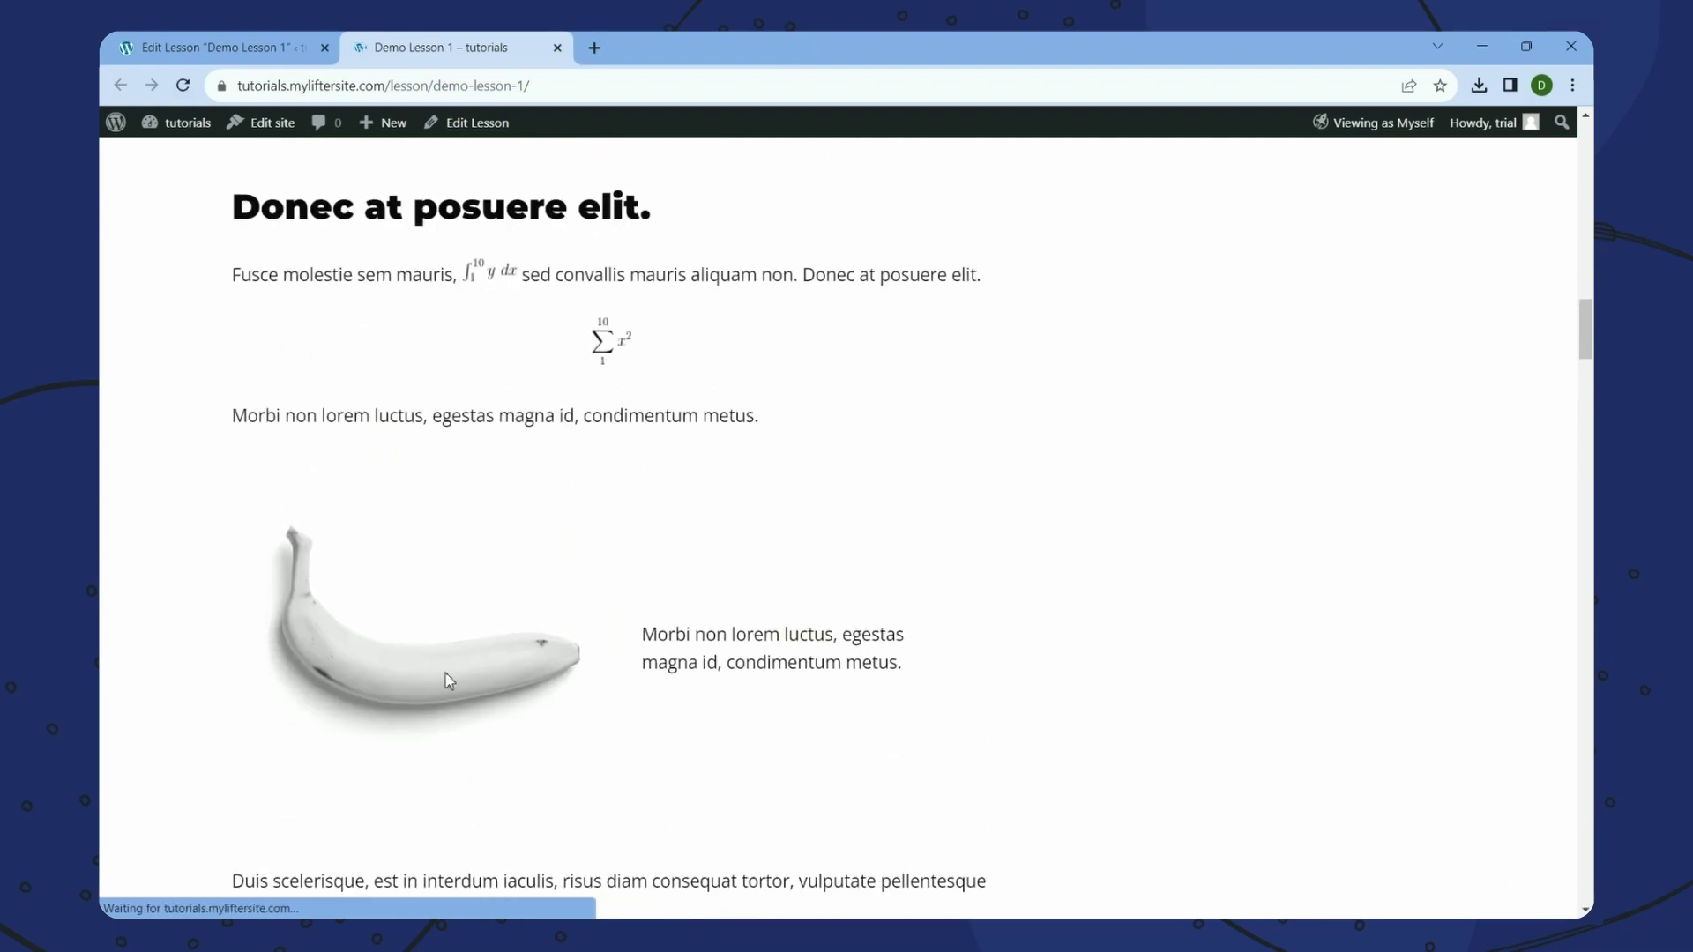
pyautogui.doubleClick(766, 655)
# - Show the Media & Text block's media on the right, update the lesson and check the new layout on the reloaded lesson page
pyautogui.click(231, 51)
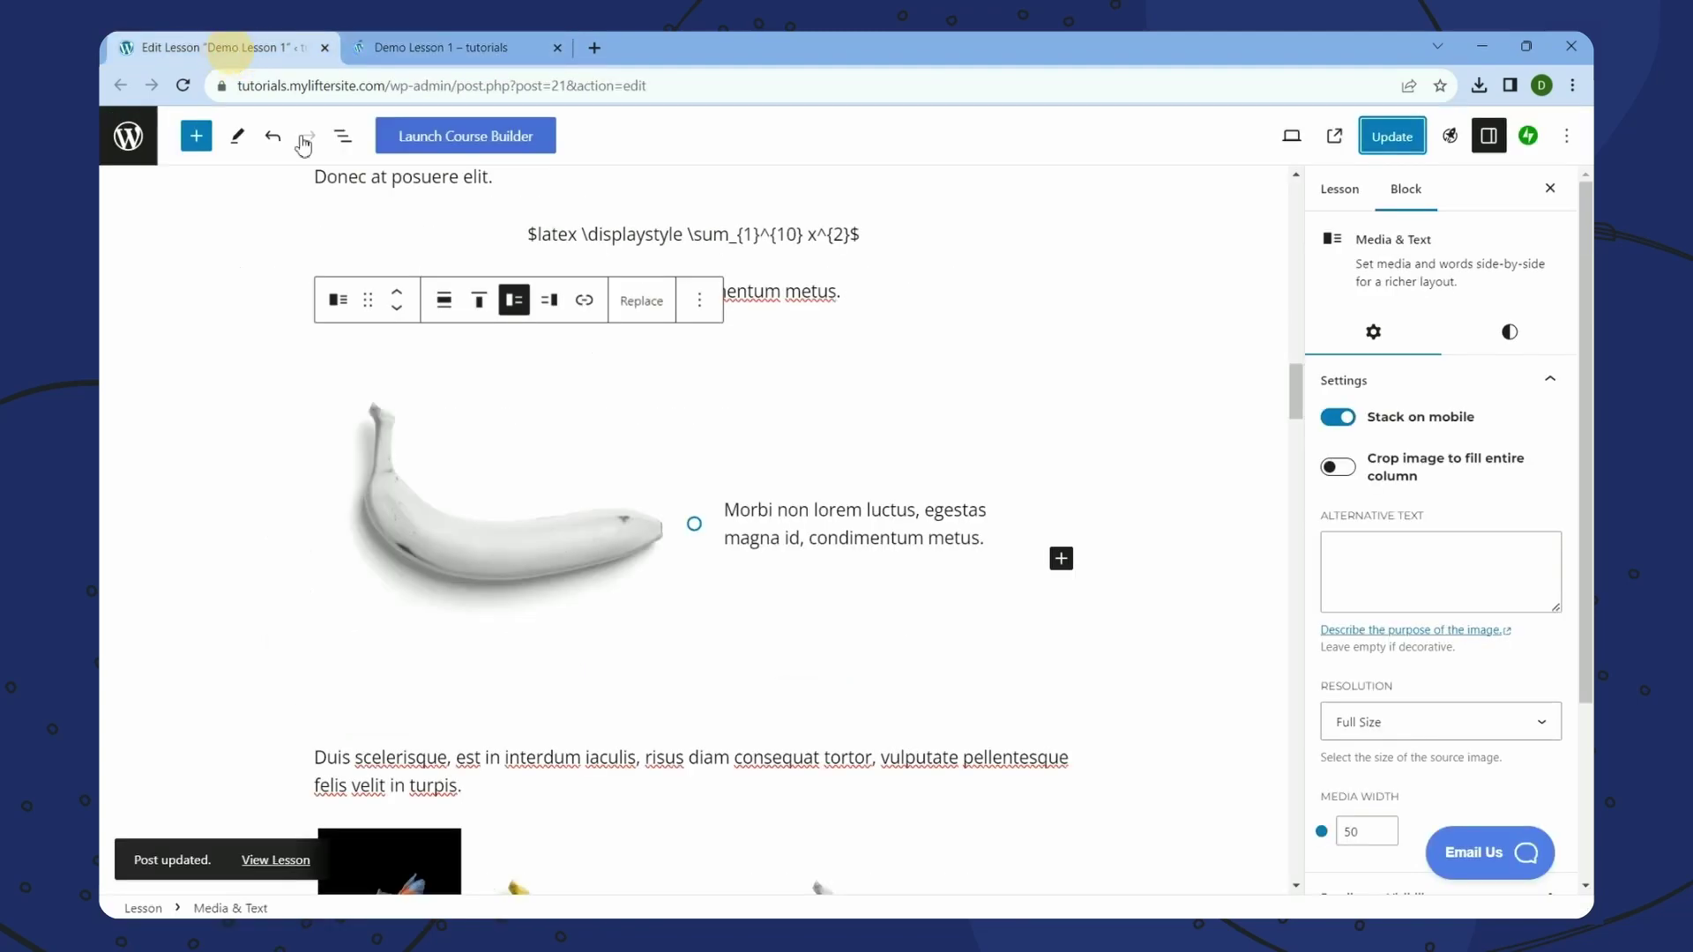
pyautogui.click(549, 300)
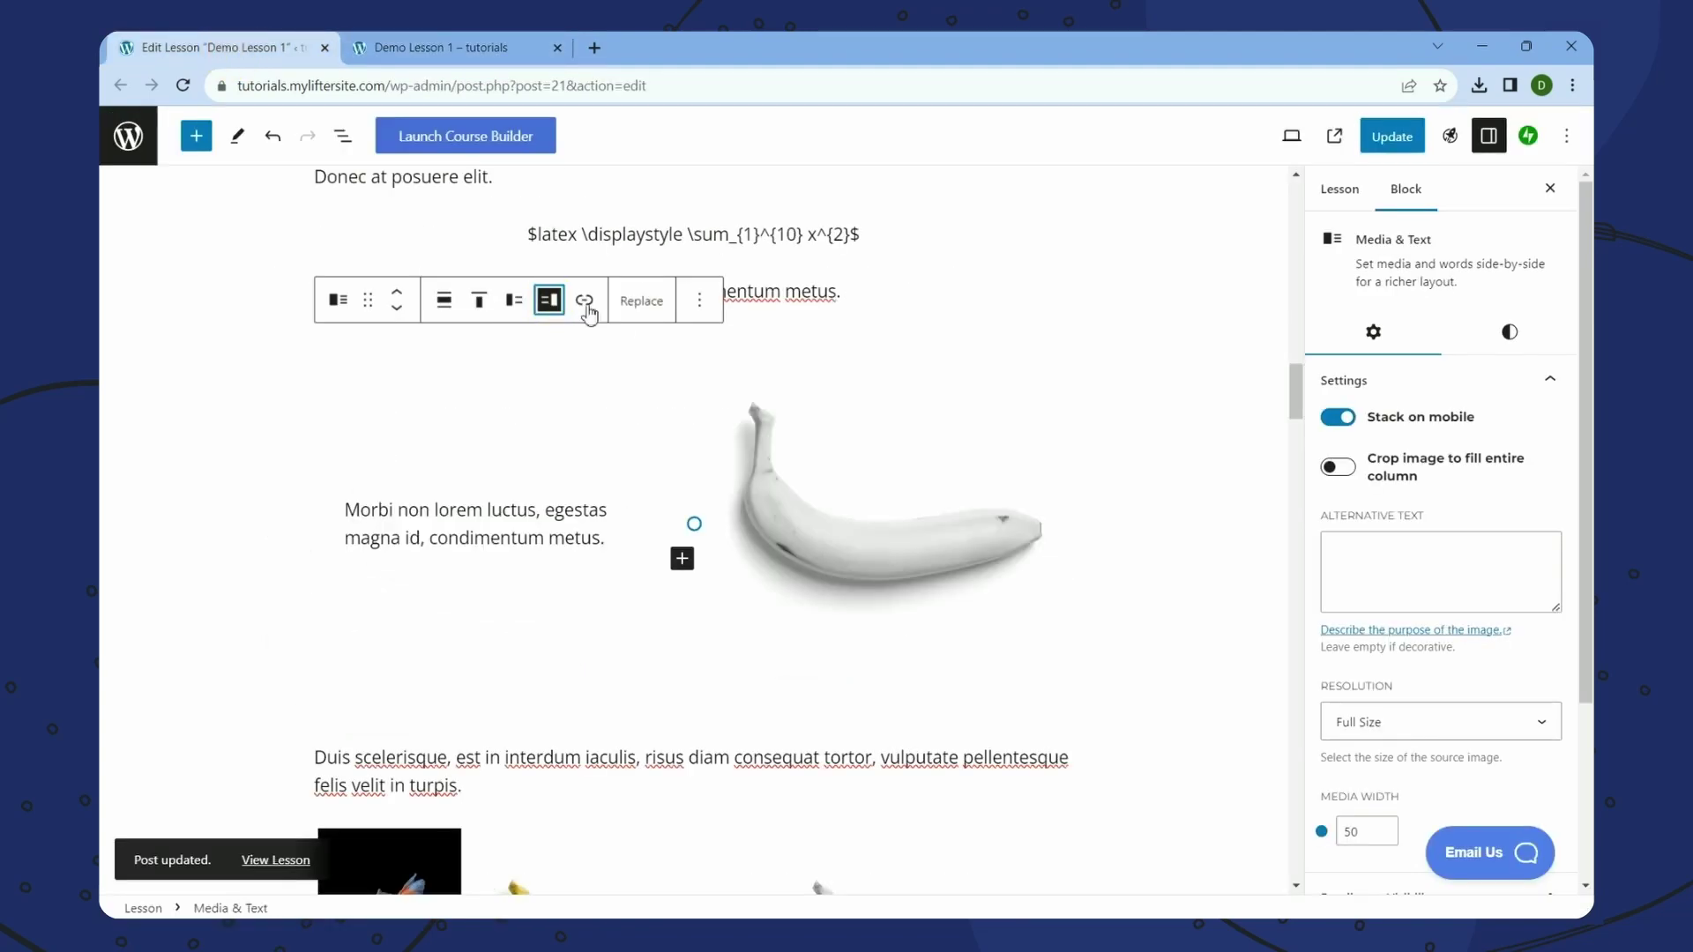
pyautogui.click(1392, 137)
pyautogui.click(528, 48)
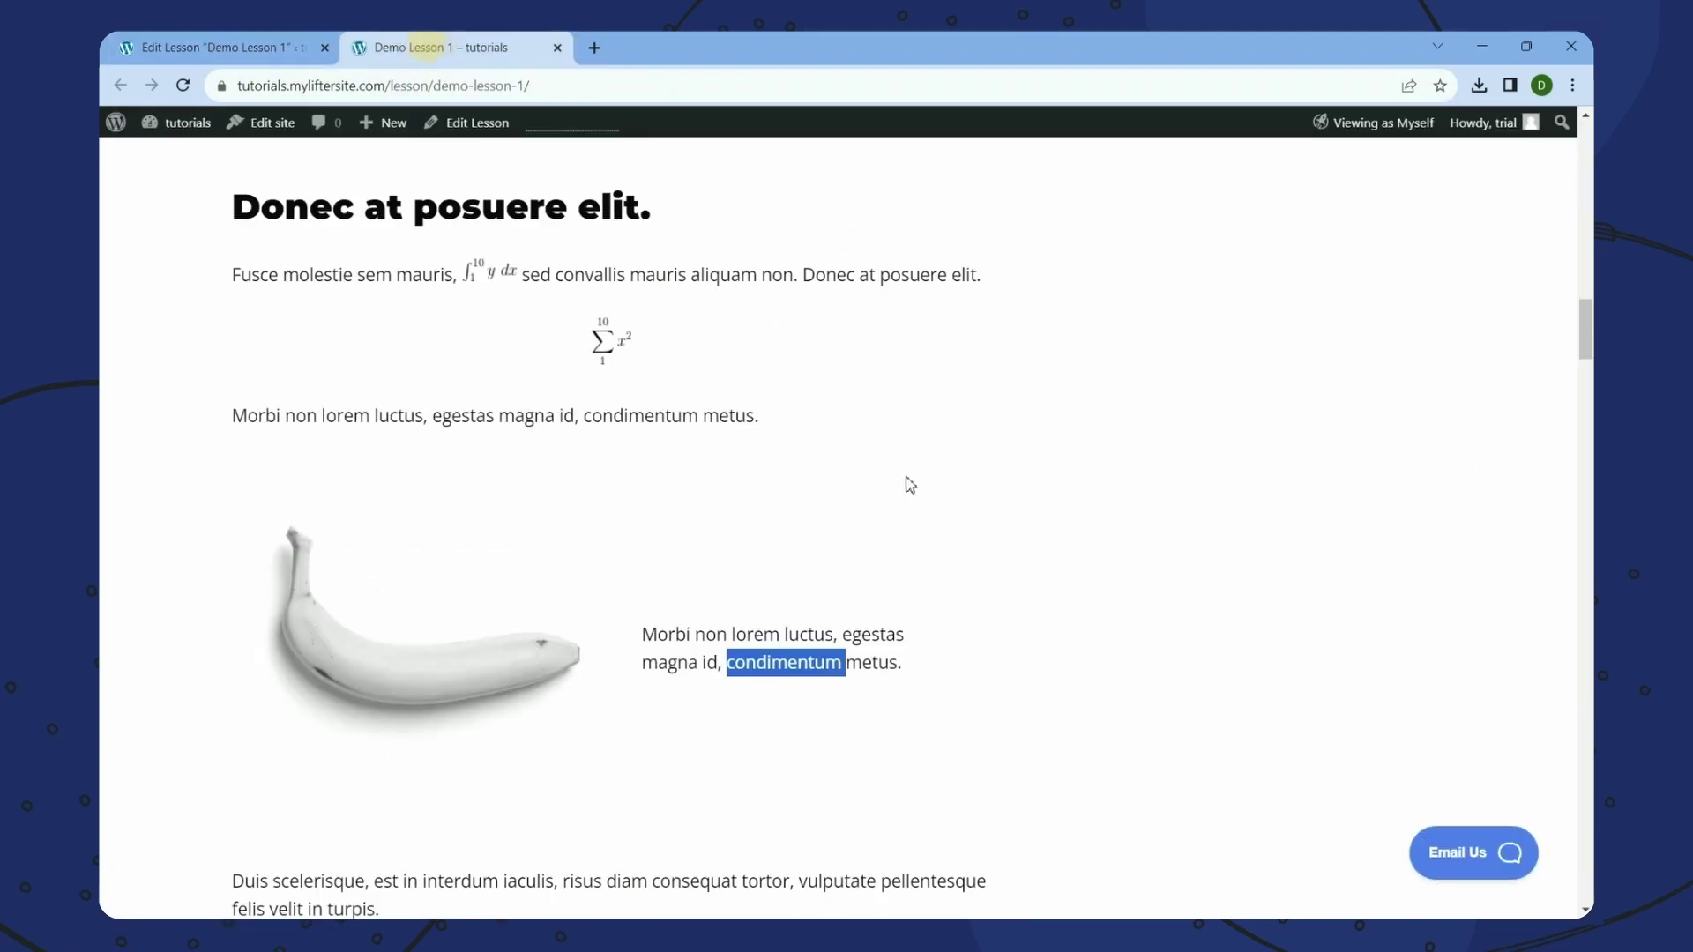
pyautogui.rightClick(908, 479)
pyautogui.click(1033, 548)
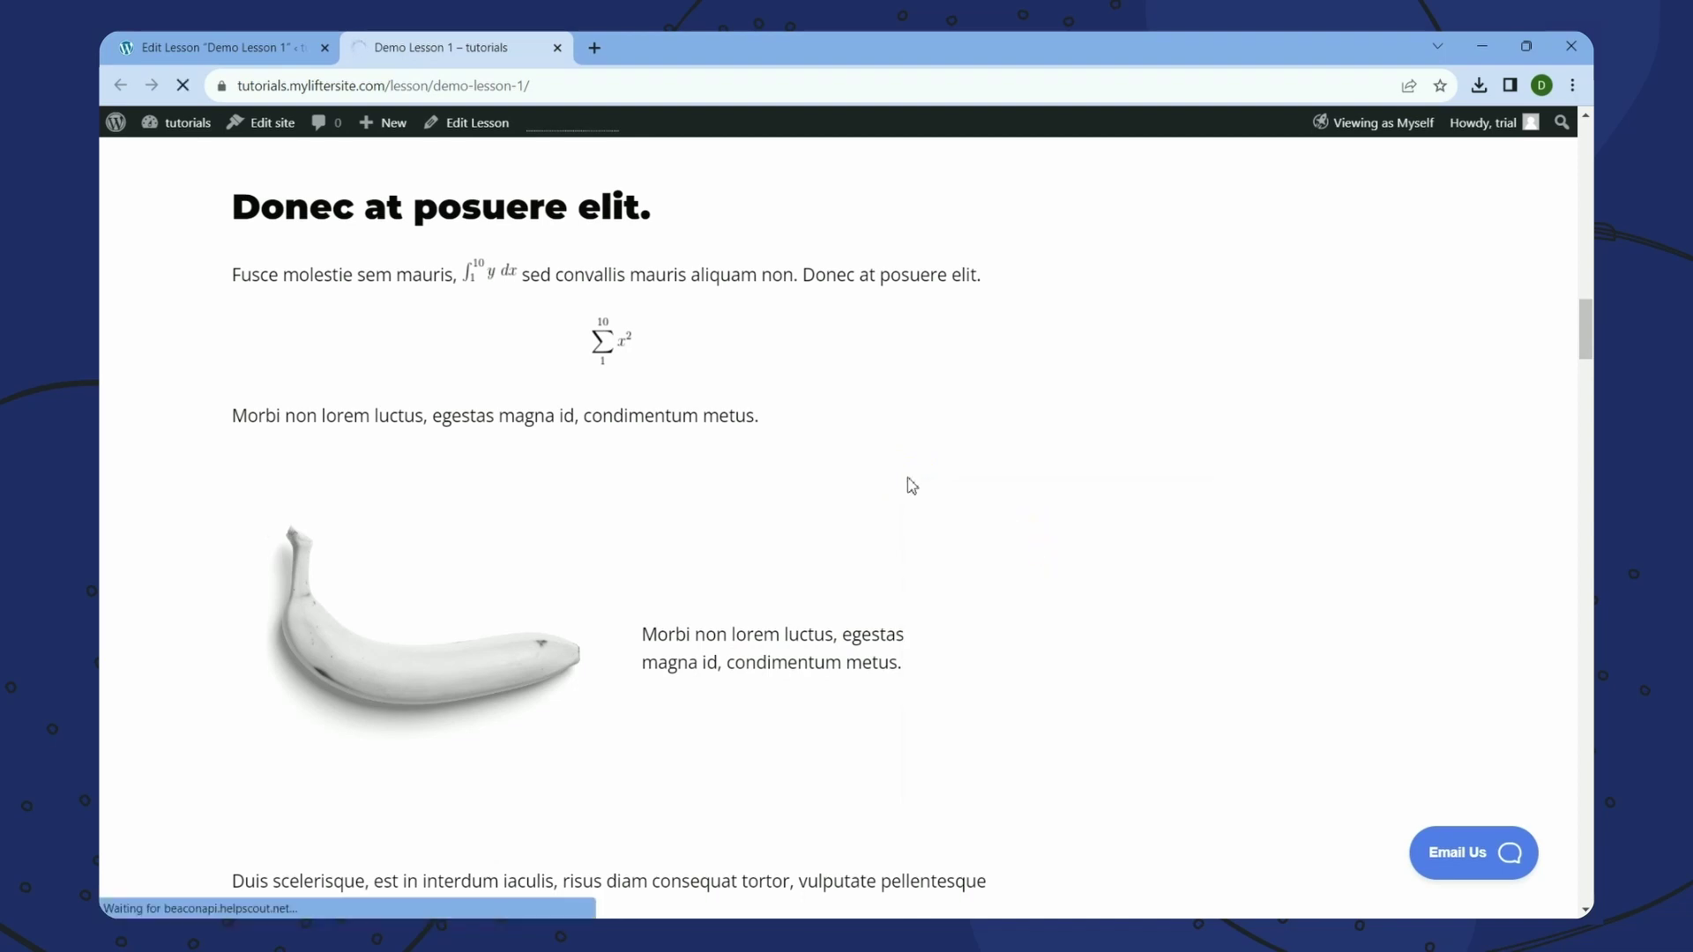
pyautogui.click(246, 48)
pyautogui.click(450, 48)
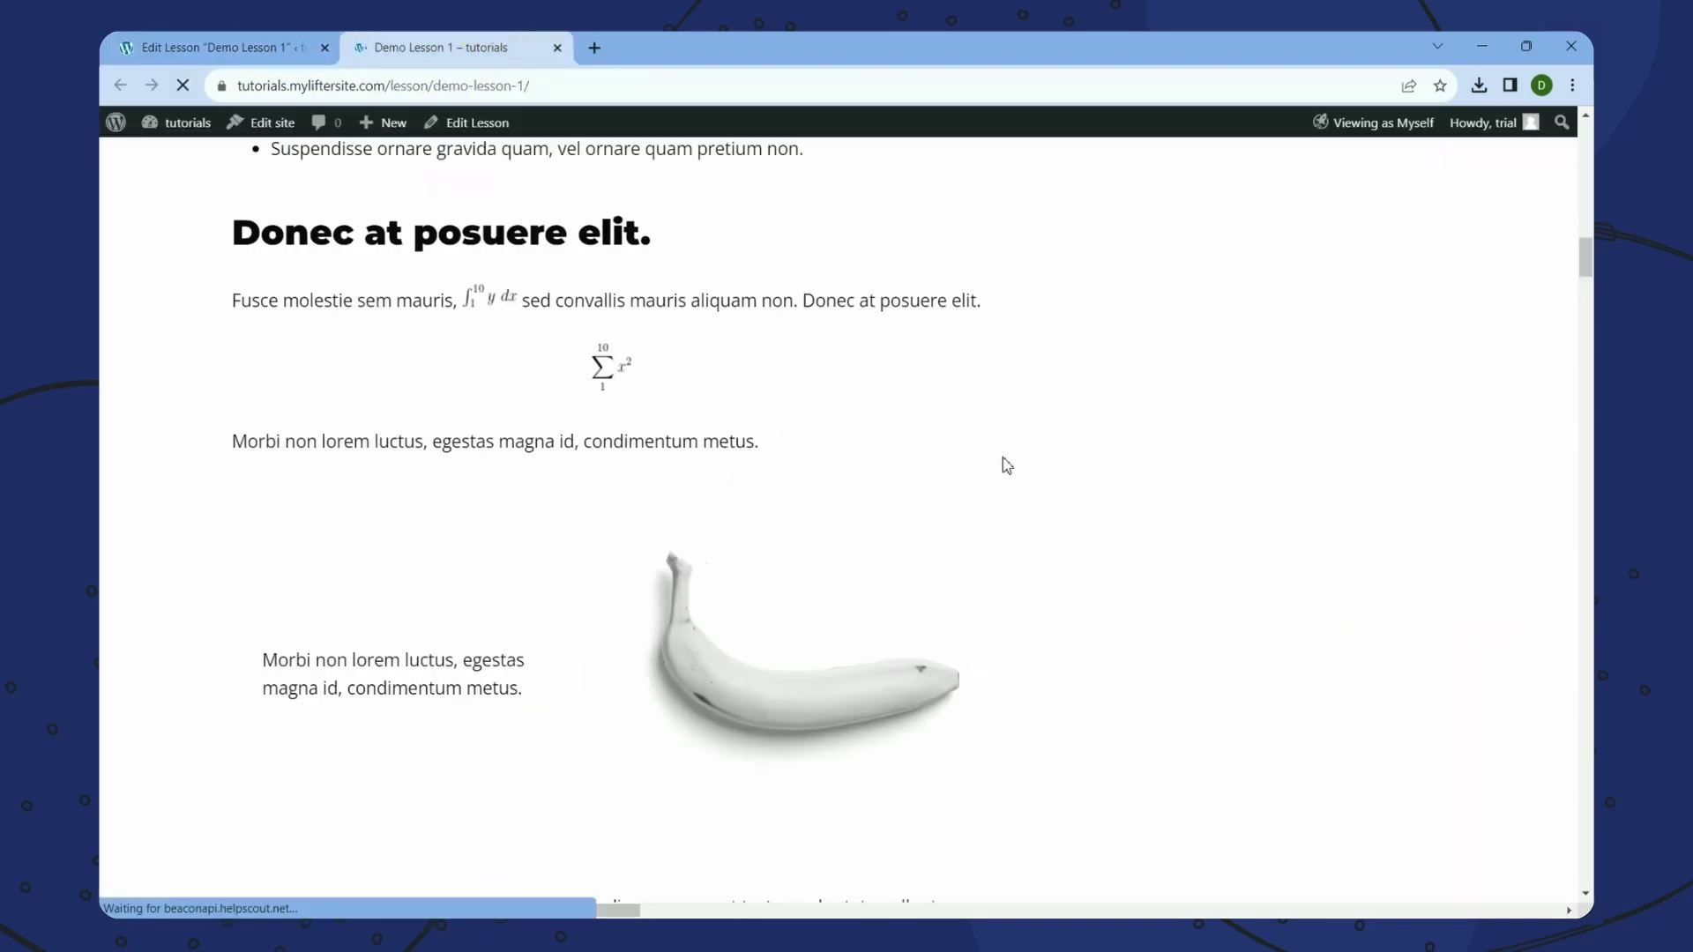
# - Give the Media & Text block in the lesson editor the Contrast Lightest (#E0E0E0) background colour
pyautogui.click(236, 46)
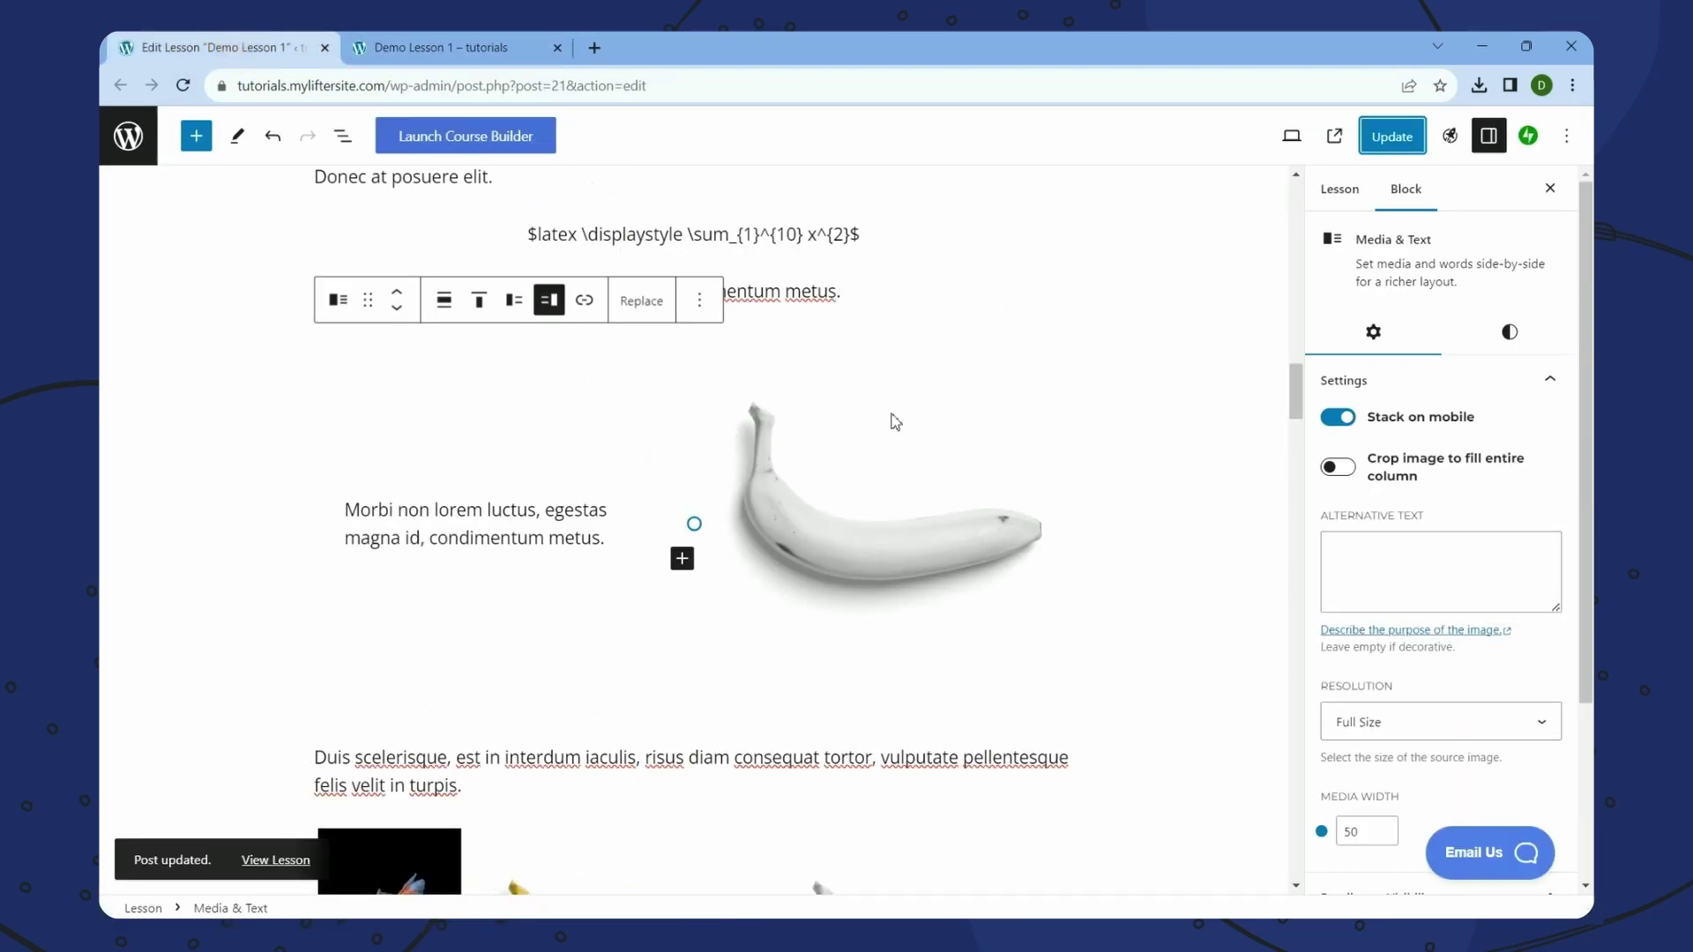
pyautogui.click(825, 538)
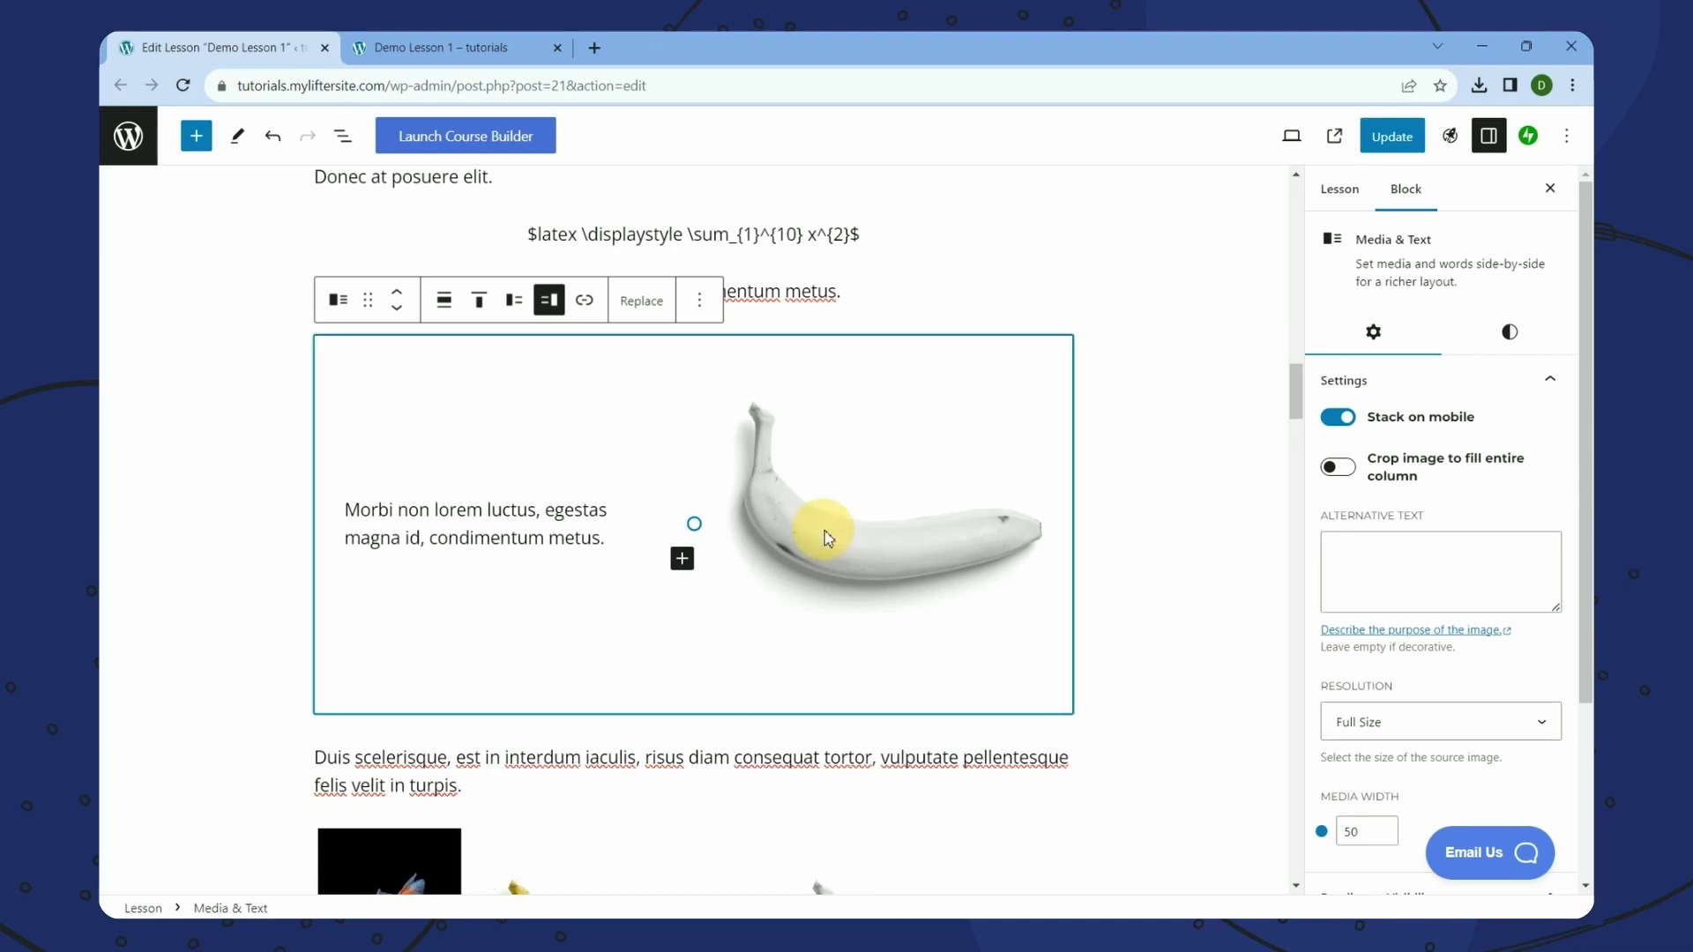
pyautogui.click(1510, 333)
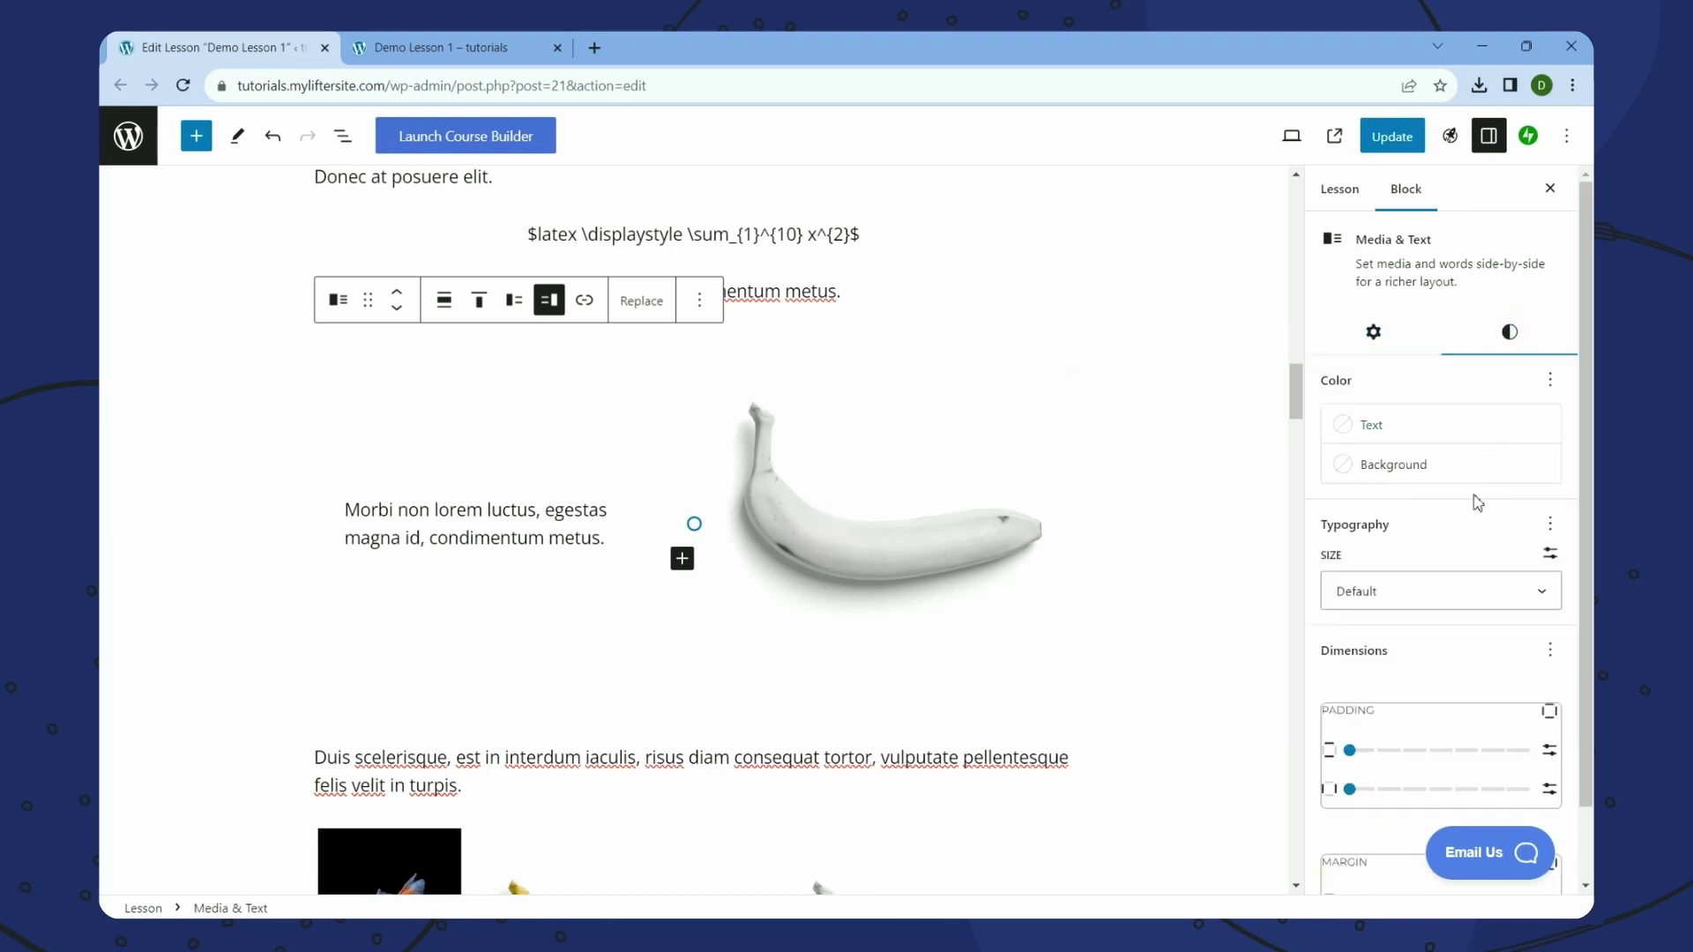
pyautogui.click(1345, 474)
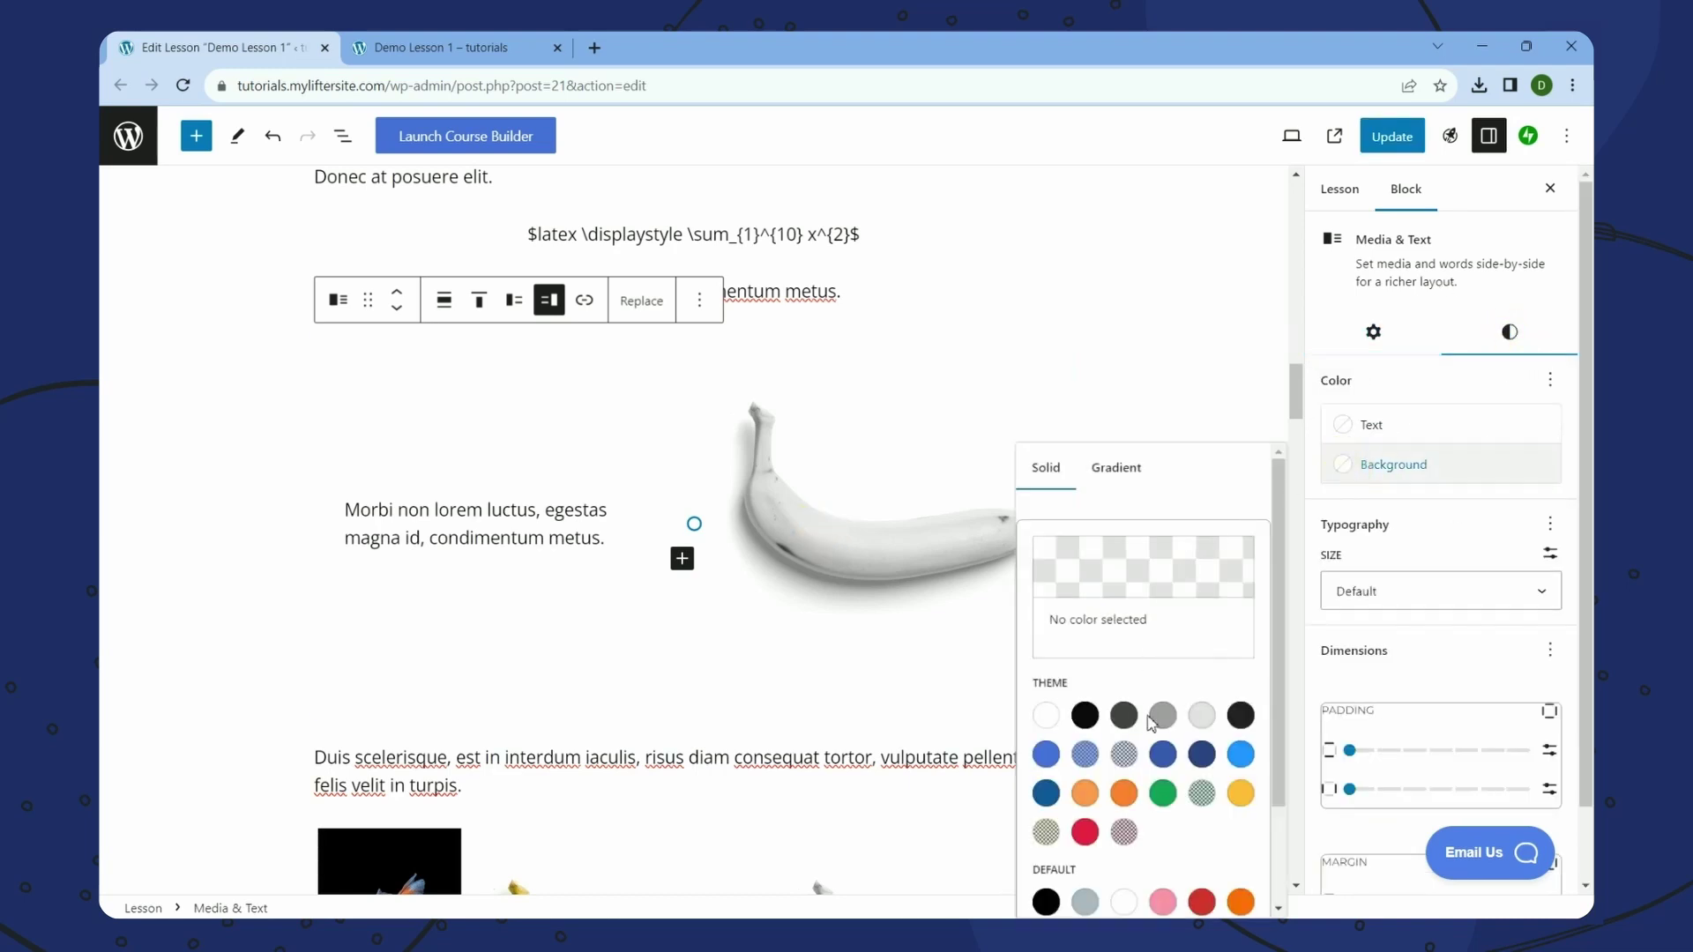
pyautogui.click(1201, 716)
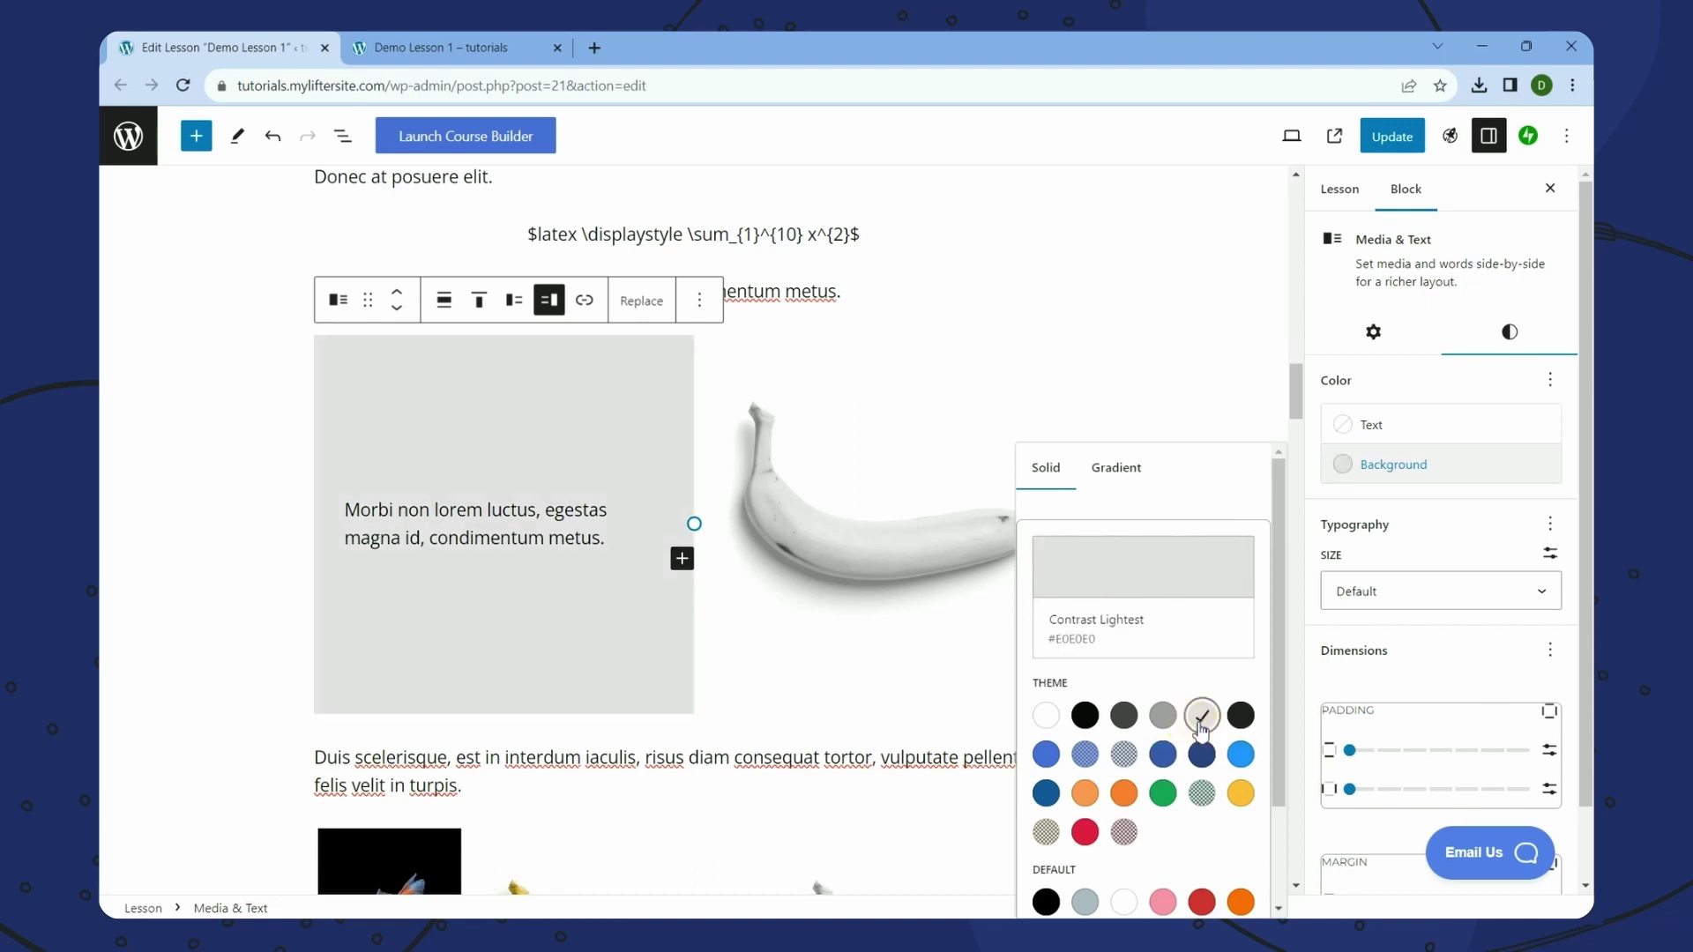
pyautogui.click(869, 503)
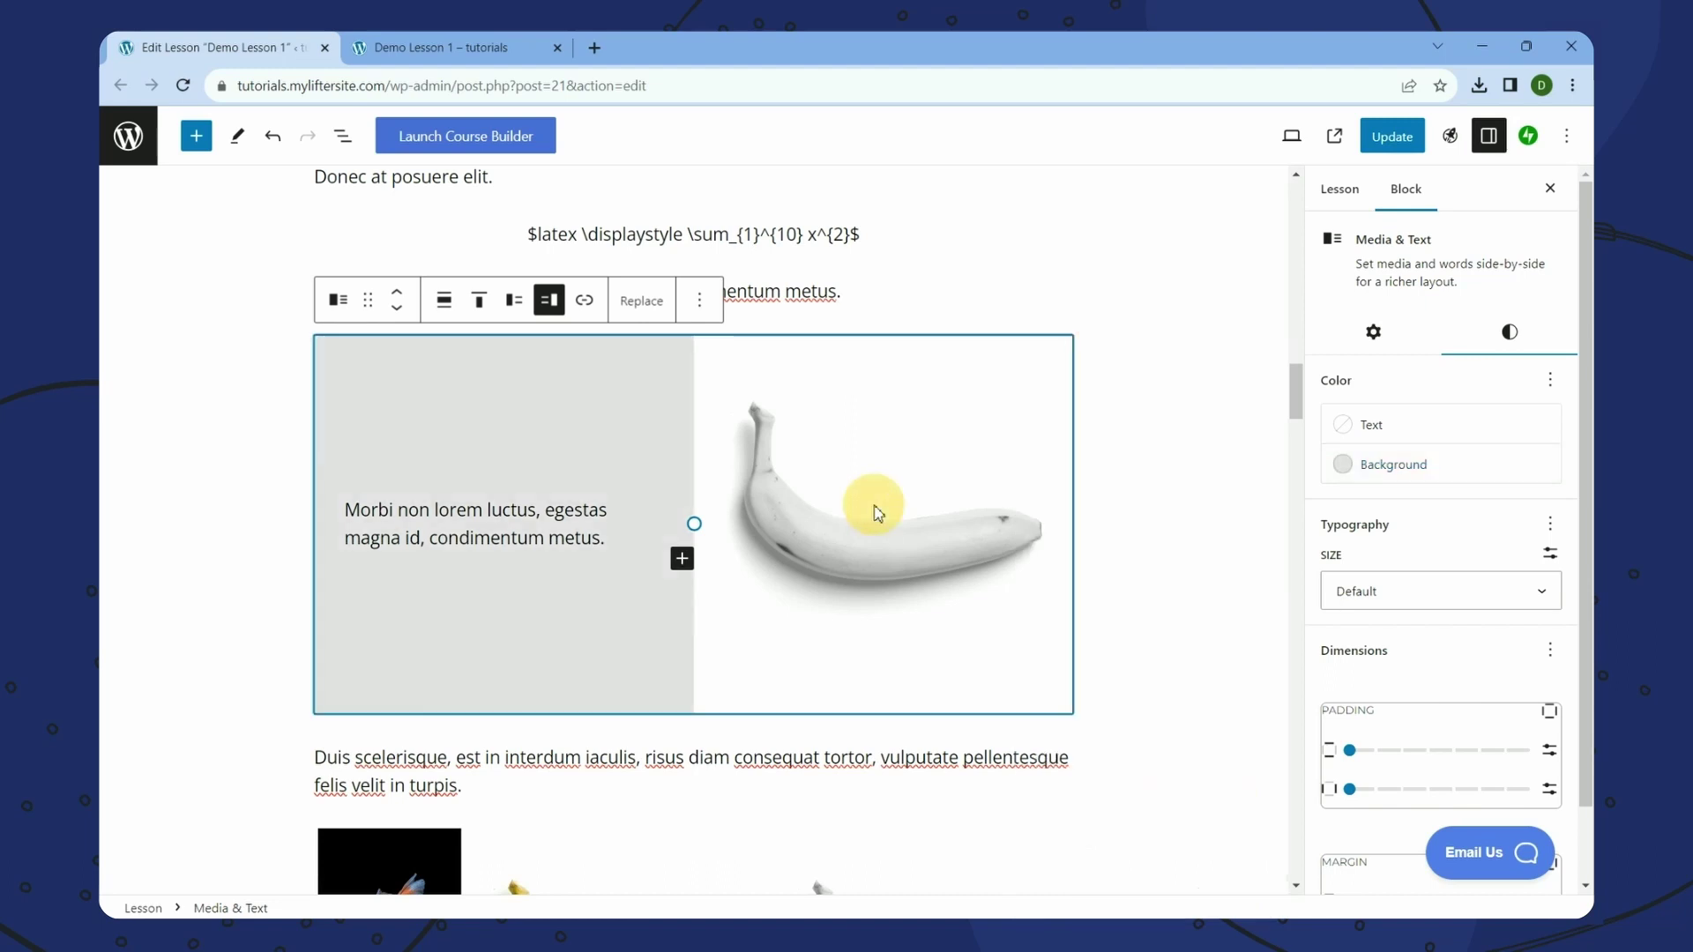
pyautogui.click(1406, 476)
pyautogui.click(1202, 719)
pyautogui.click(1201, 719)
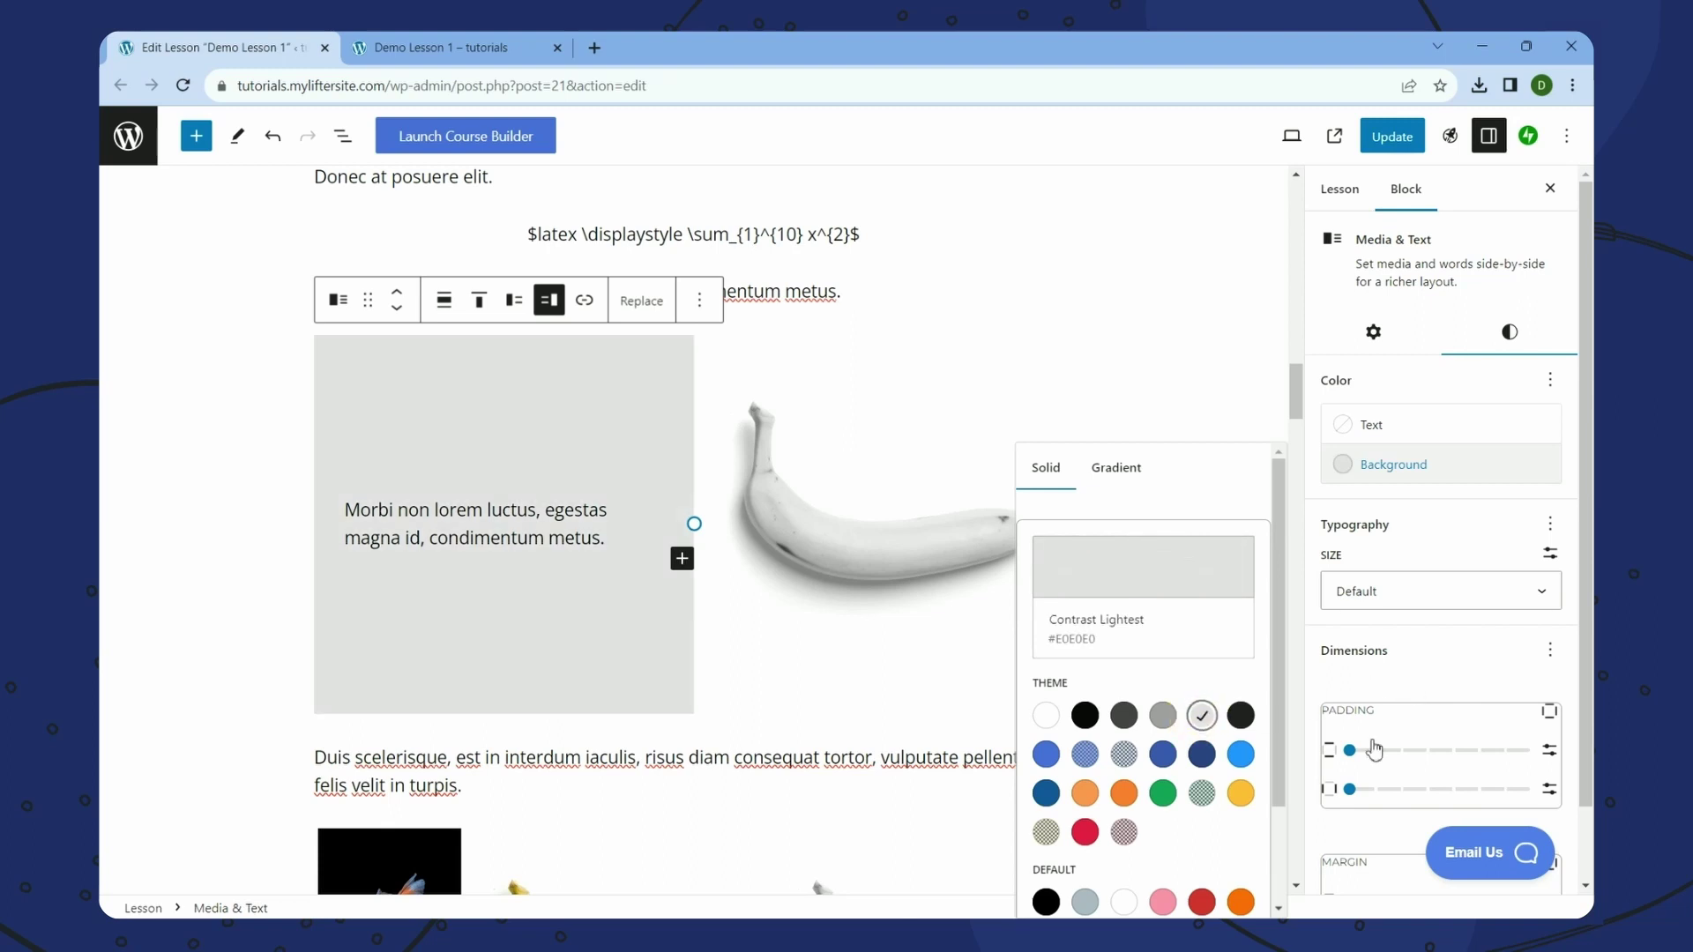
# - Set the Media & Text block's vertical and horizontal padding to 1
pyautogui.moveTo(1349, 751); pyautogui.dragTo(1375, 790)
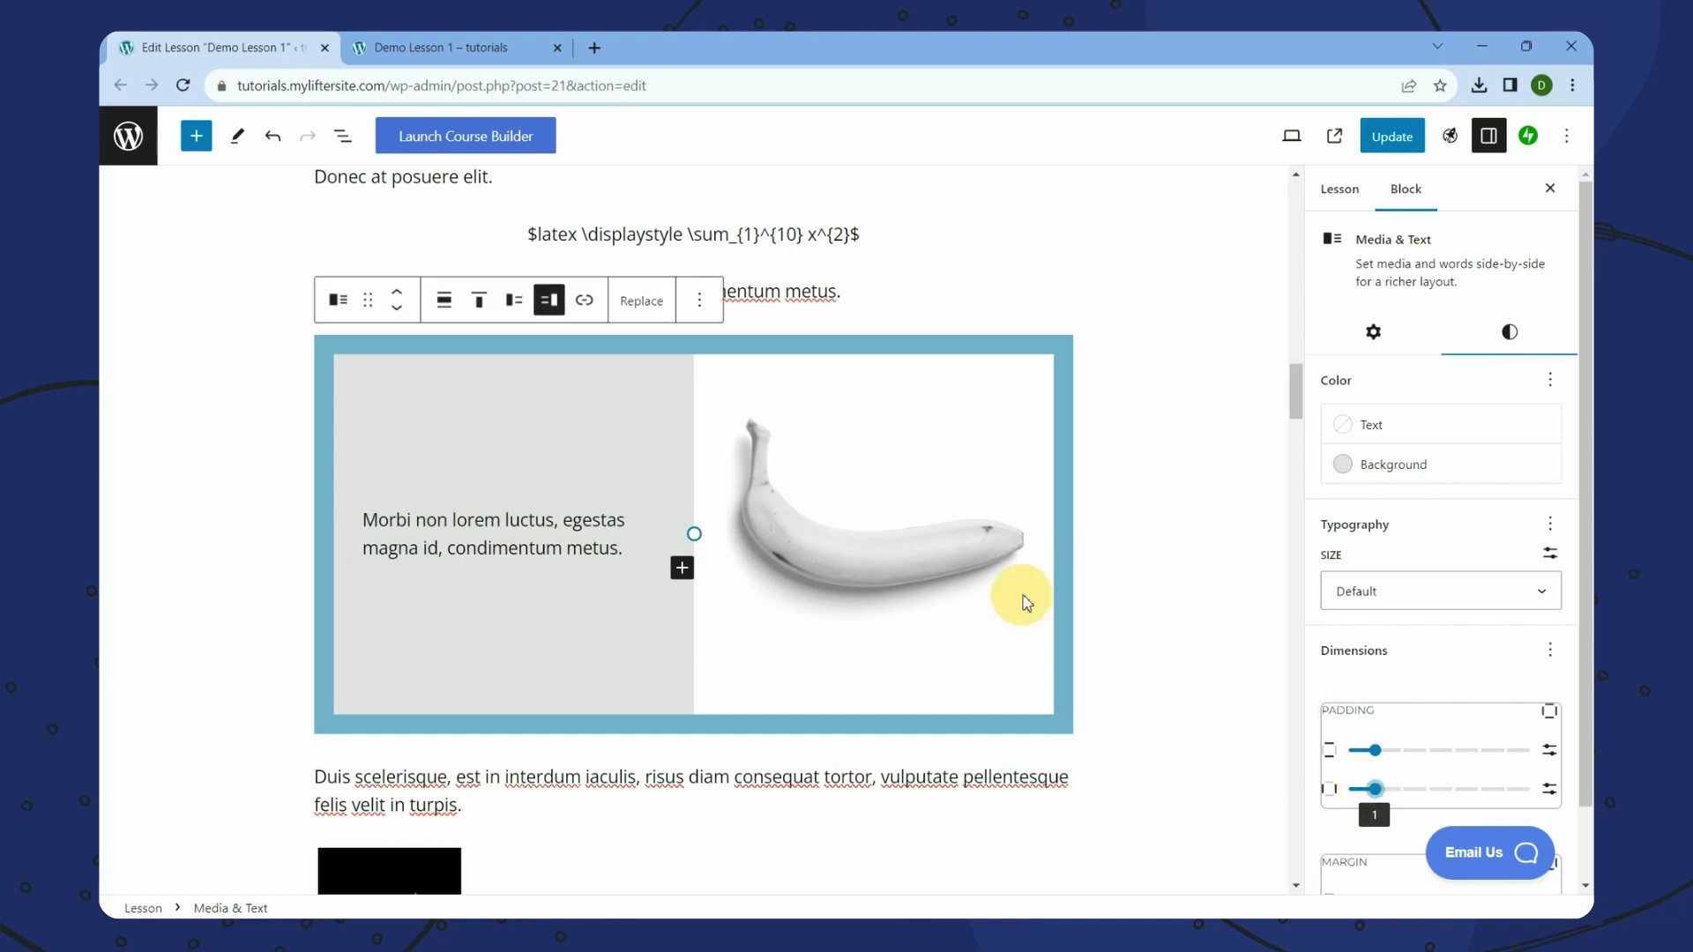
pyautogui.click(1190, 560)
pyautogui.click(799, 560)
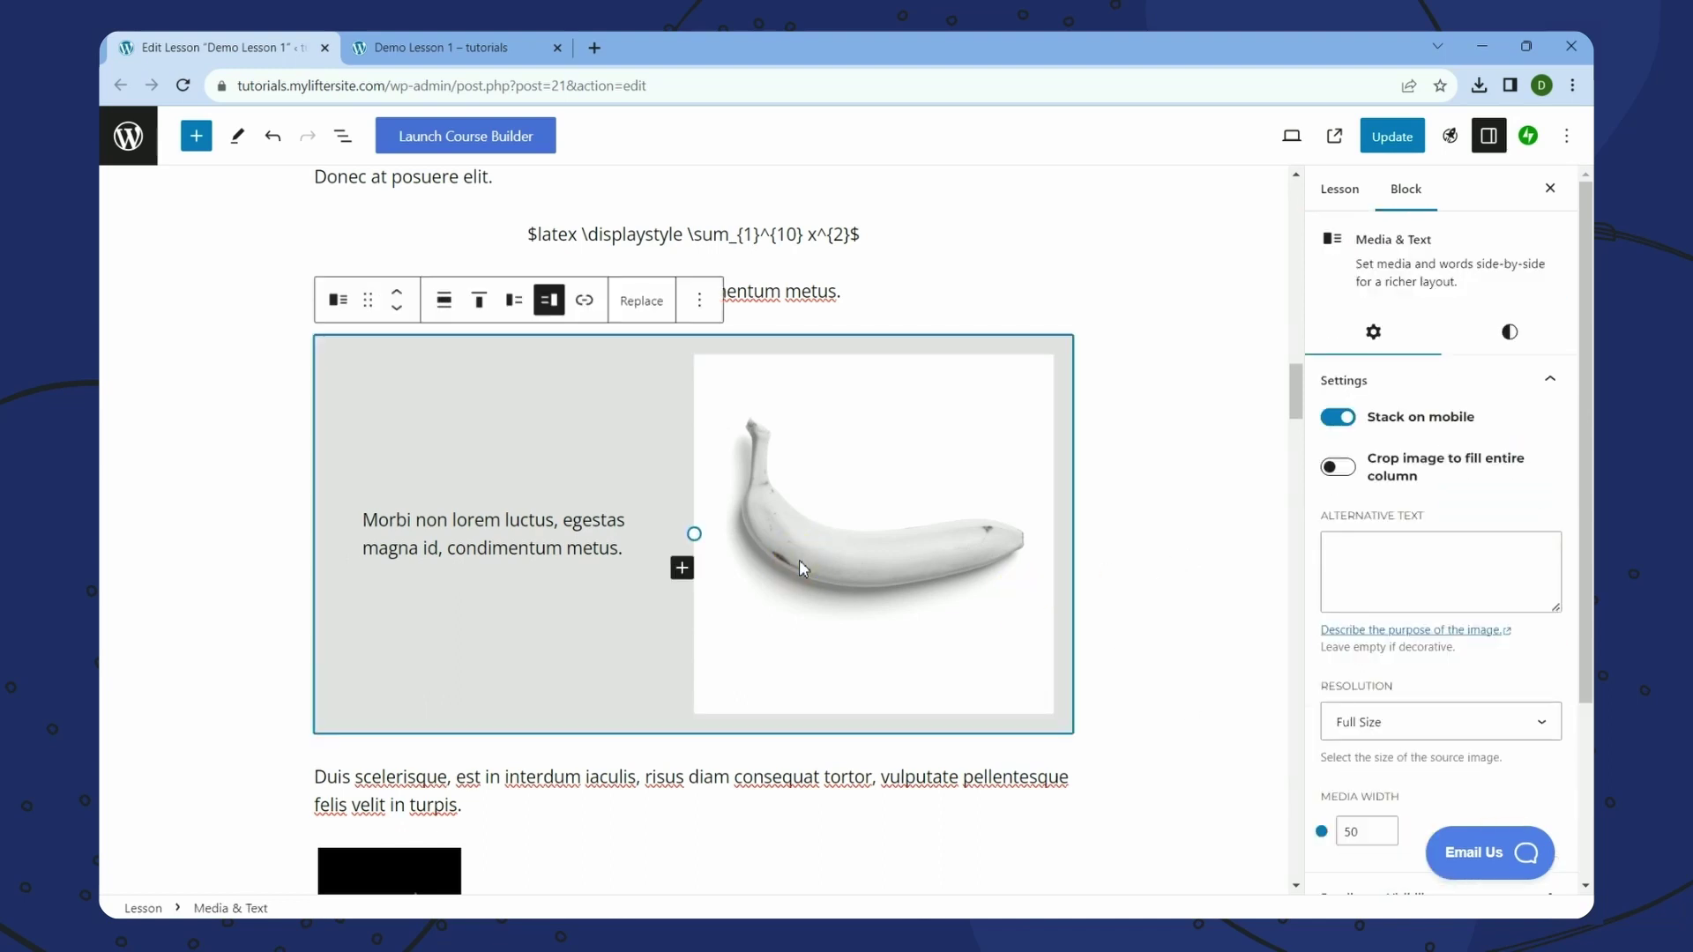
# - Review the Media & Text block's settings and style options, and look over the gallery images higher up in the lesson
pyautogui.scroll(-3, 1533, 474)
pyautogui.scroll(3, 1426, 473)
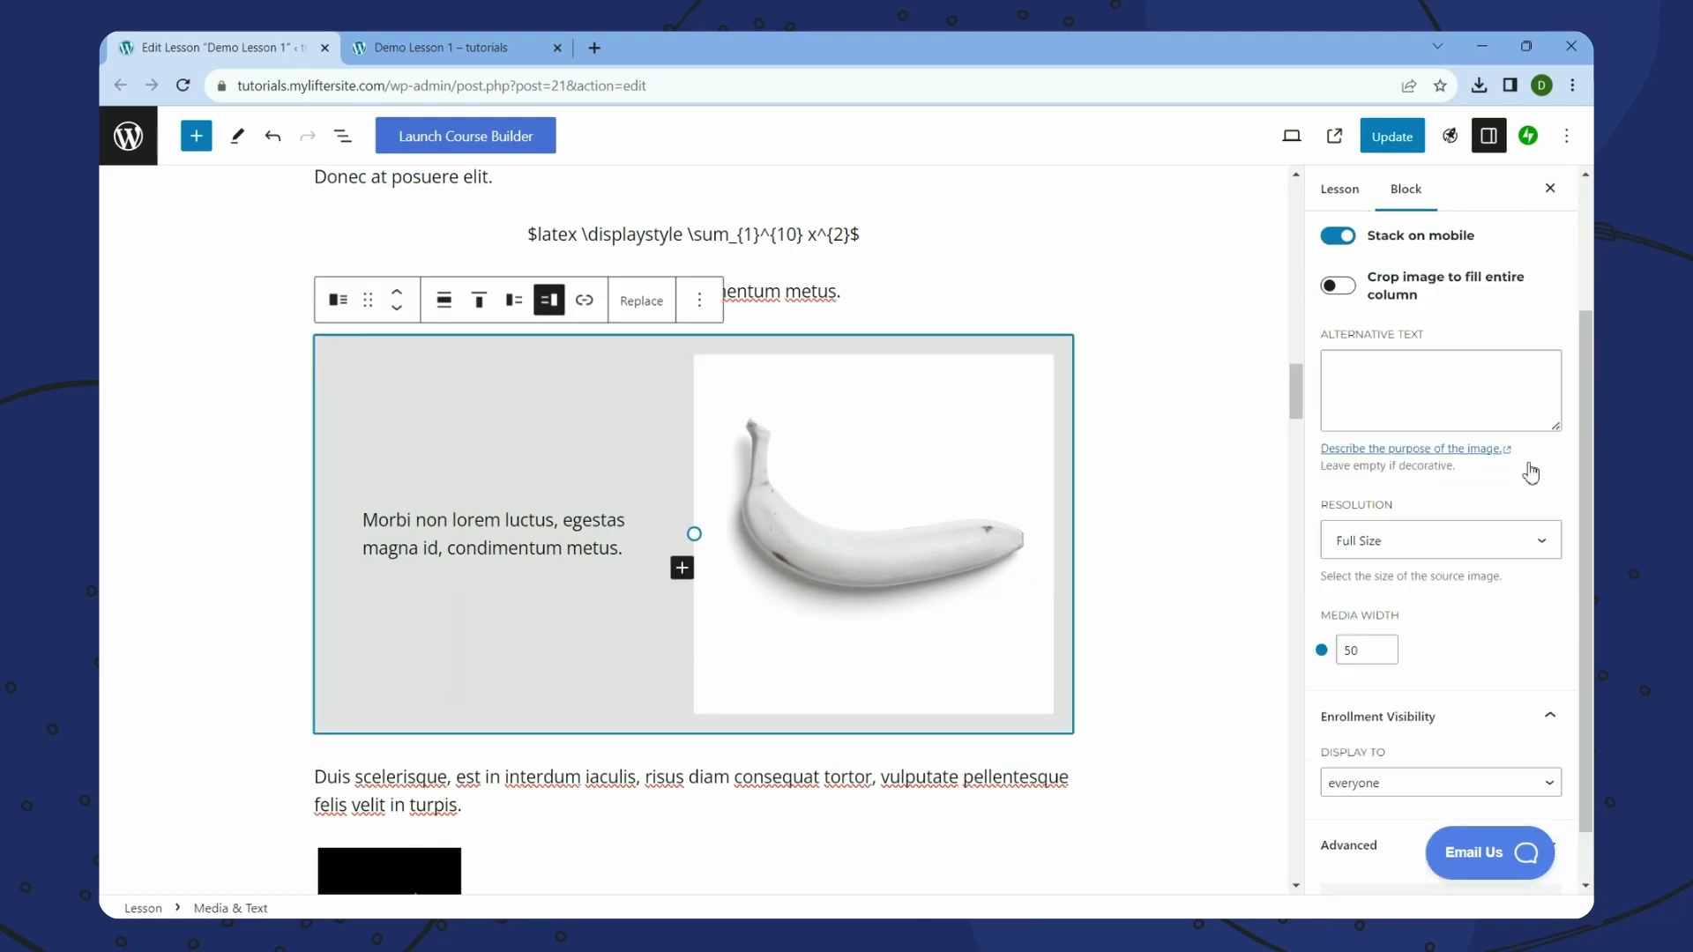
pyautogui.click(1510, 331)
pyautogui.scroll(-2, 1519, 505)
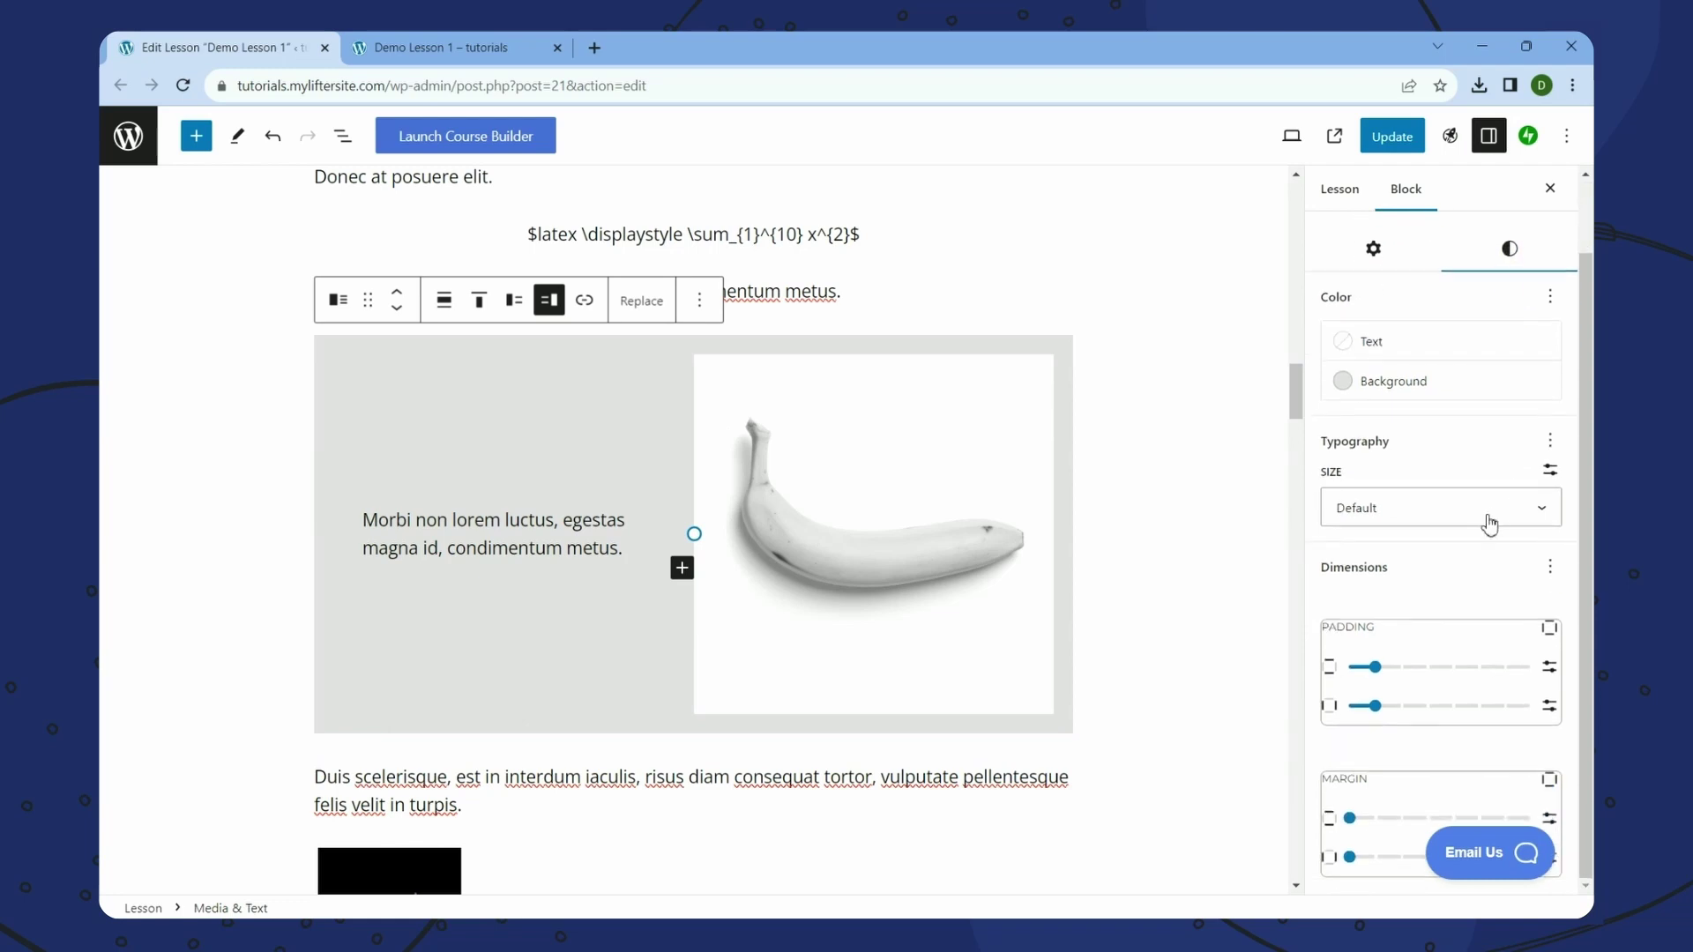
pyautogui.click(1490, 512)
pyautogui.scroll(1, 1468, 432)
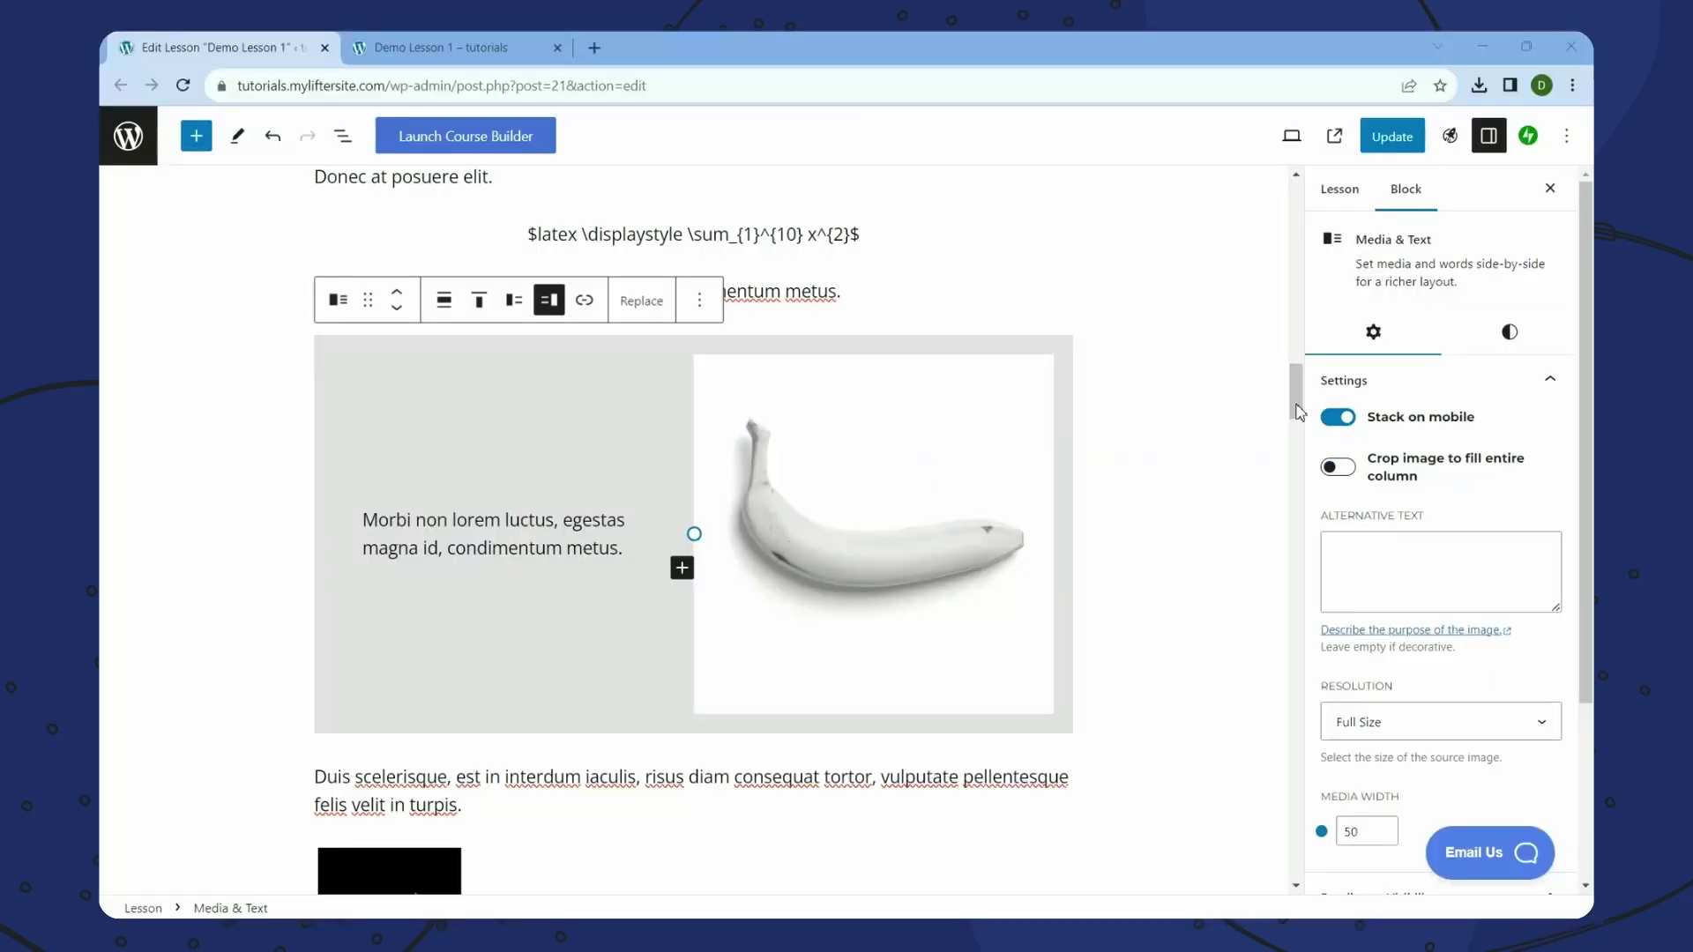
pyautogui.moveTo(1299, 411)
pyautogui.mouseDown()
pyautogui.moveTo(1298, 217)
pyautogui.moveTo(1288, 388)
pyautogui.moveTo(1253, 415)
pyautogui.moveTo(1247, 670)
pyautogui.moveTo(1272, 416)
pyautogui.mouseUp()
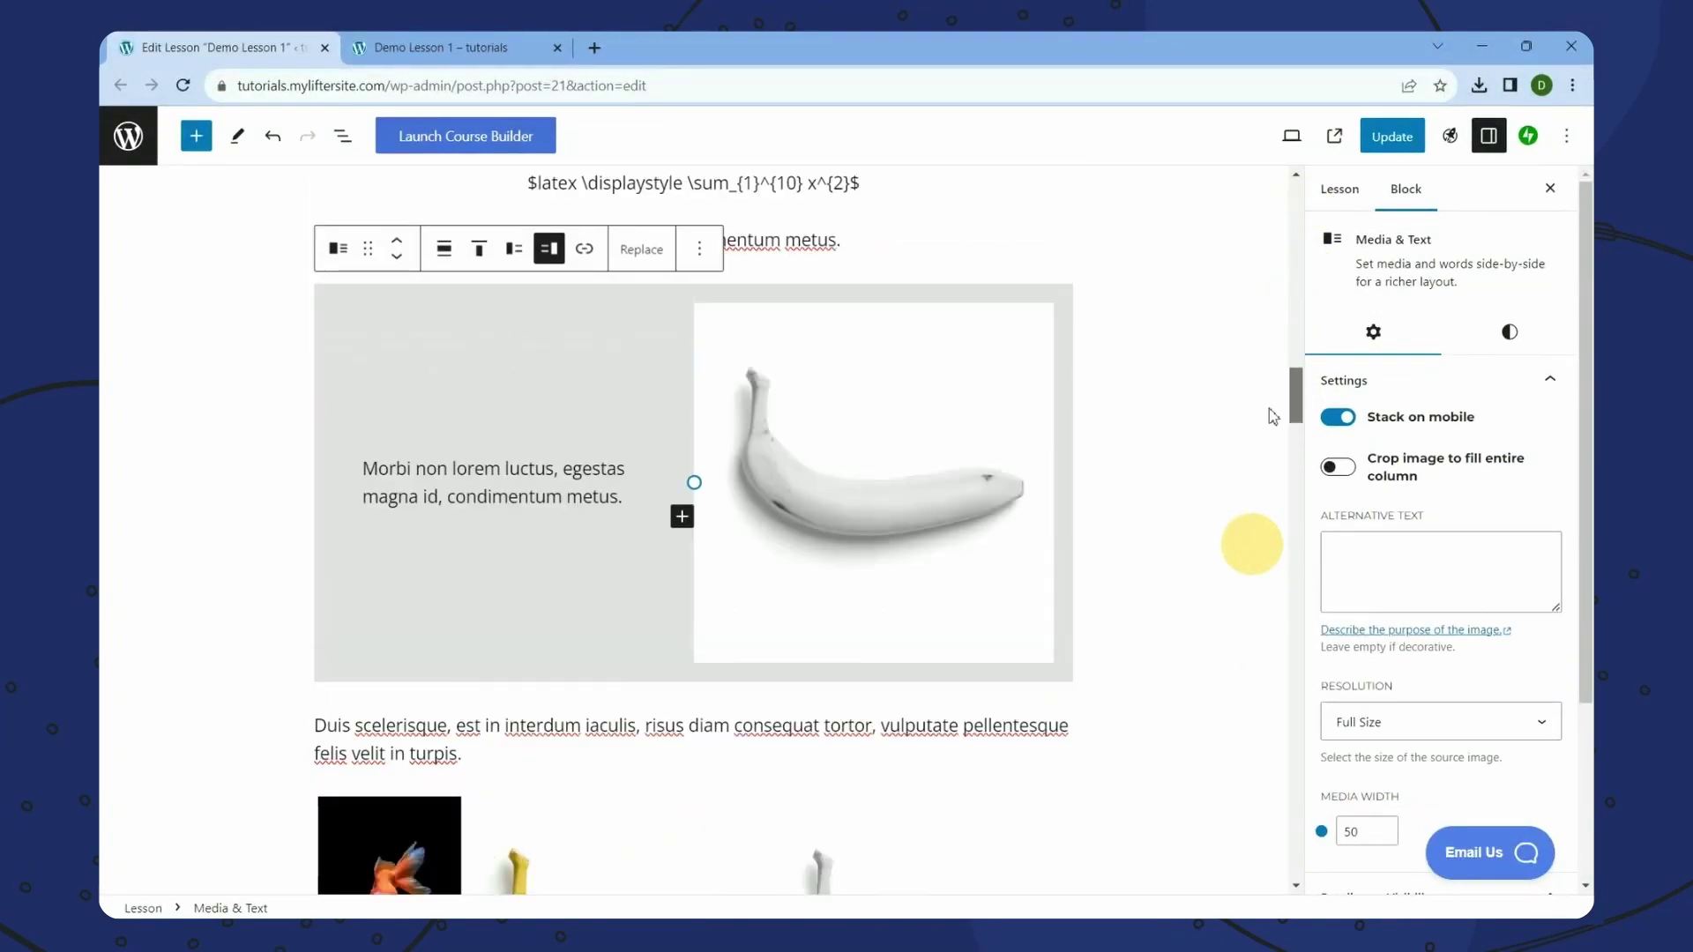
pyautogui.moveTo(1273, 416); pyautogui.dragTo(1280, 282)
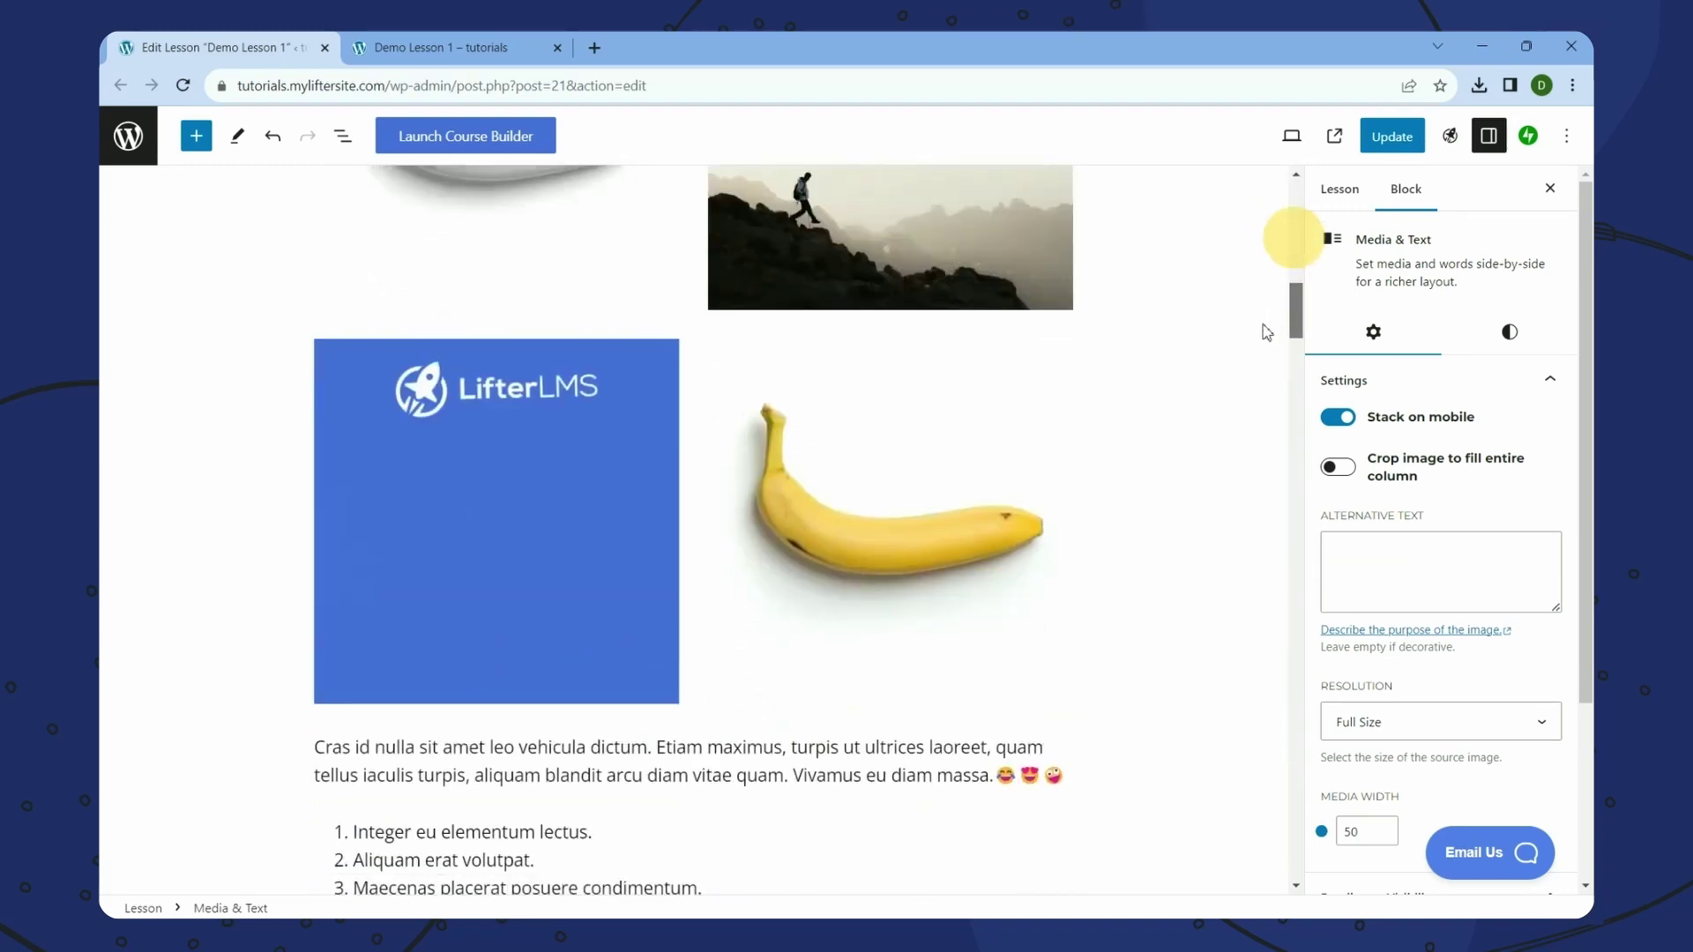
pyautogui.scroll(-9, 1247, 367)
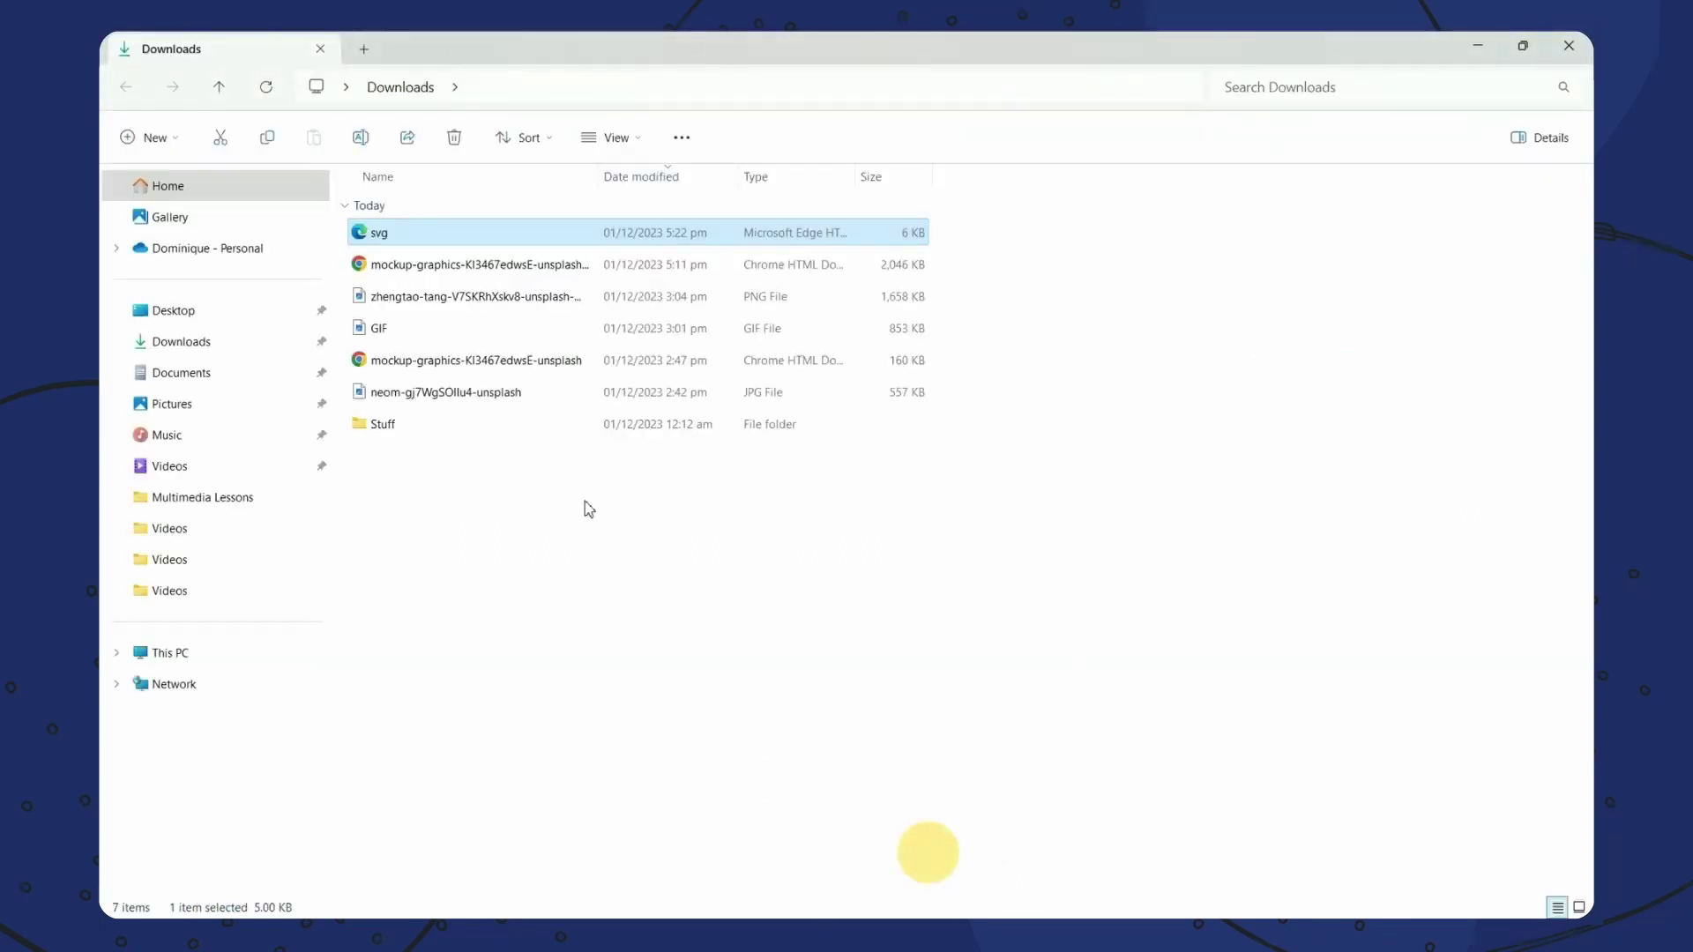
# - Examine the svg file in File Explorer's Downloads folder, widening the Size column of the file list
pyautogui.click(589, 509)
pyautogui.click(379, 238)
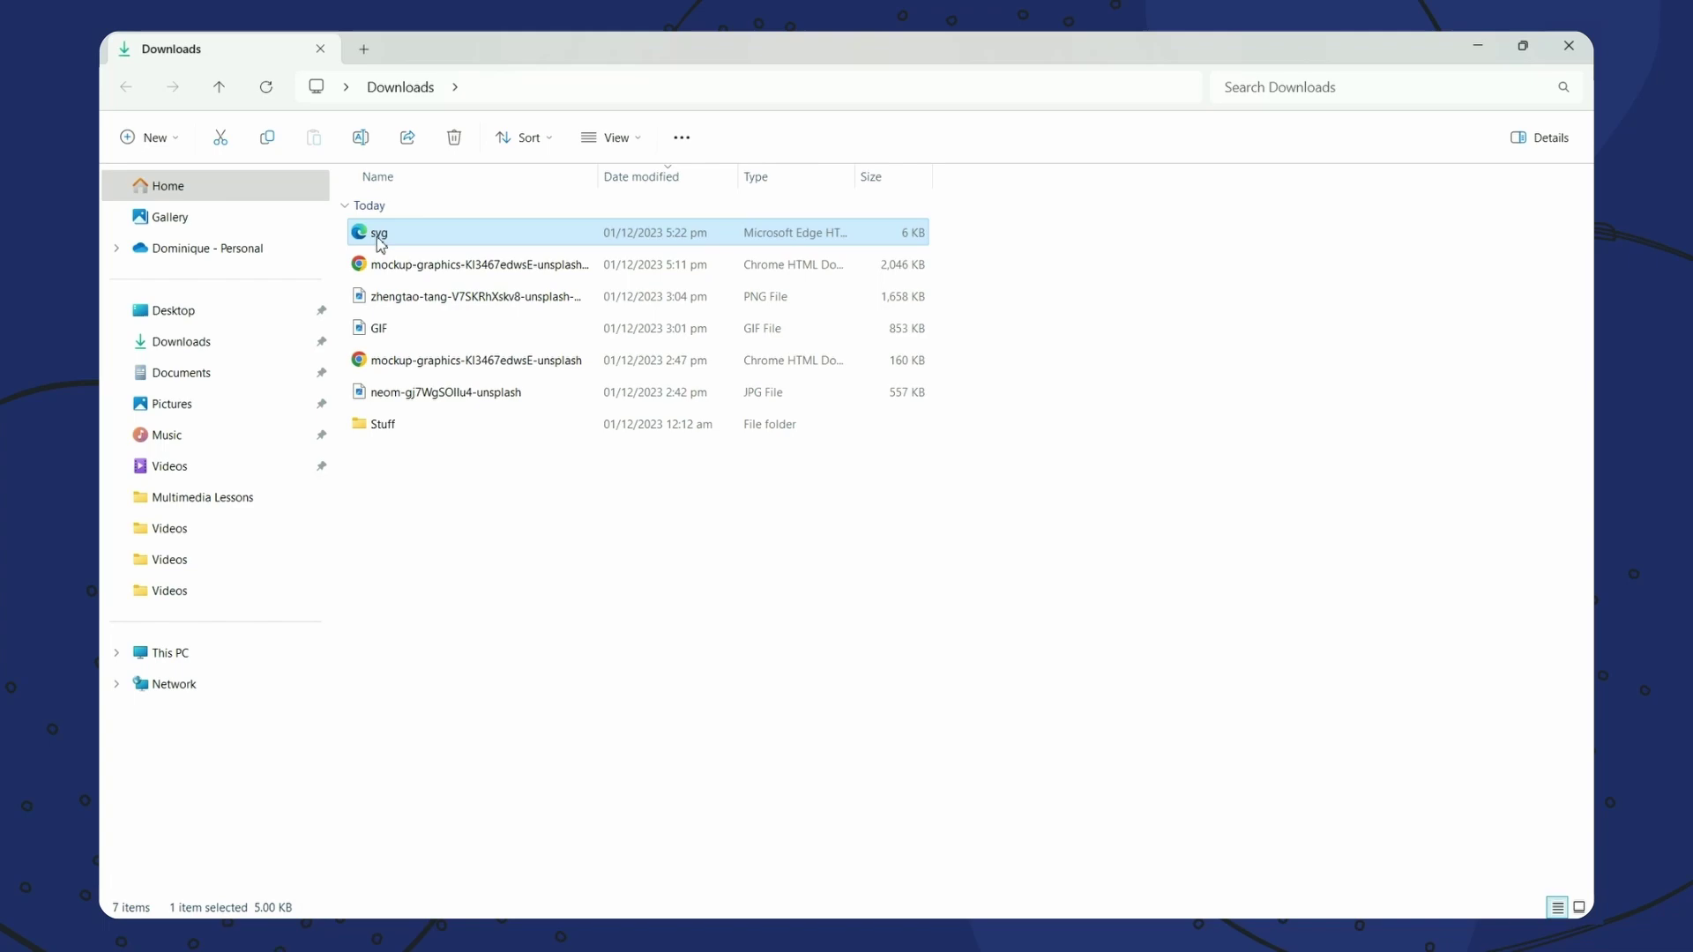
pyautogui.moveTo(934, 174); pyautogui.dragTo(1137, 188)
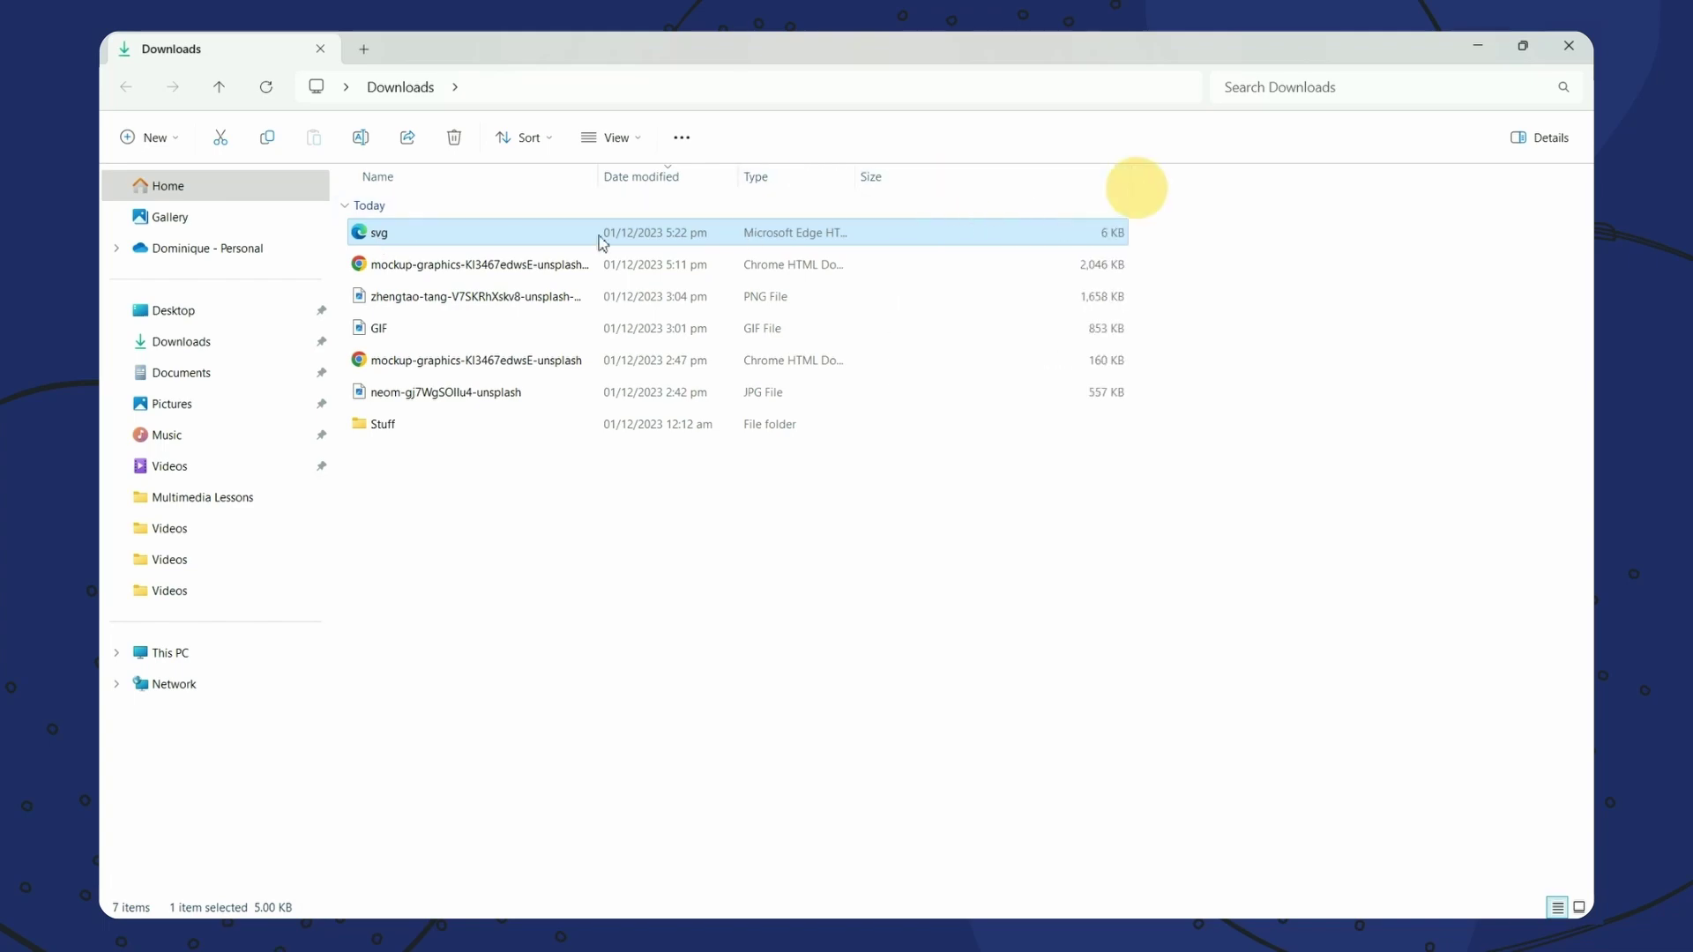
pyautogui.moveTo(1001, 42); pyautogui.dragTo(1160, 247)
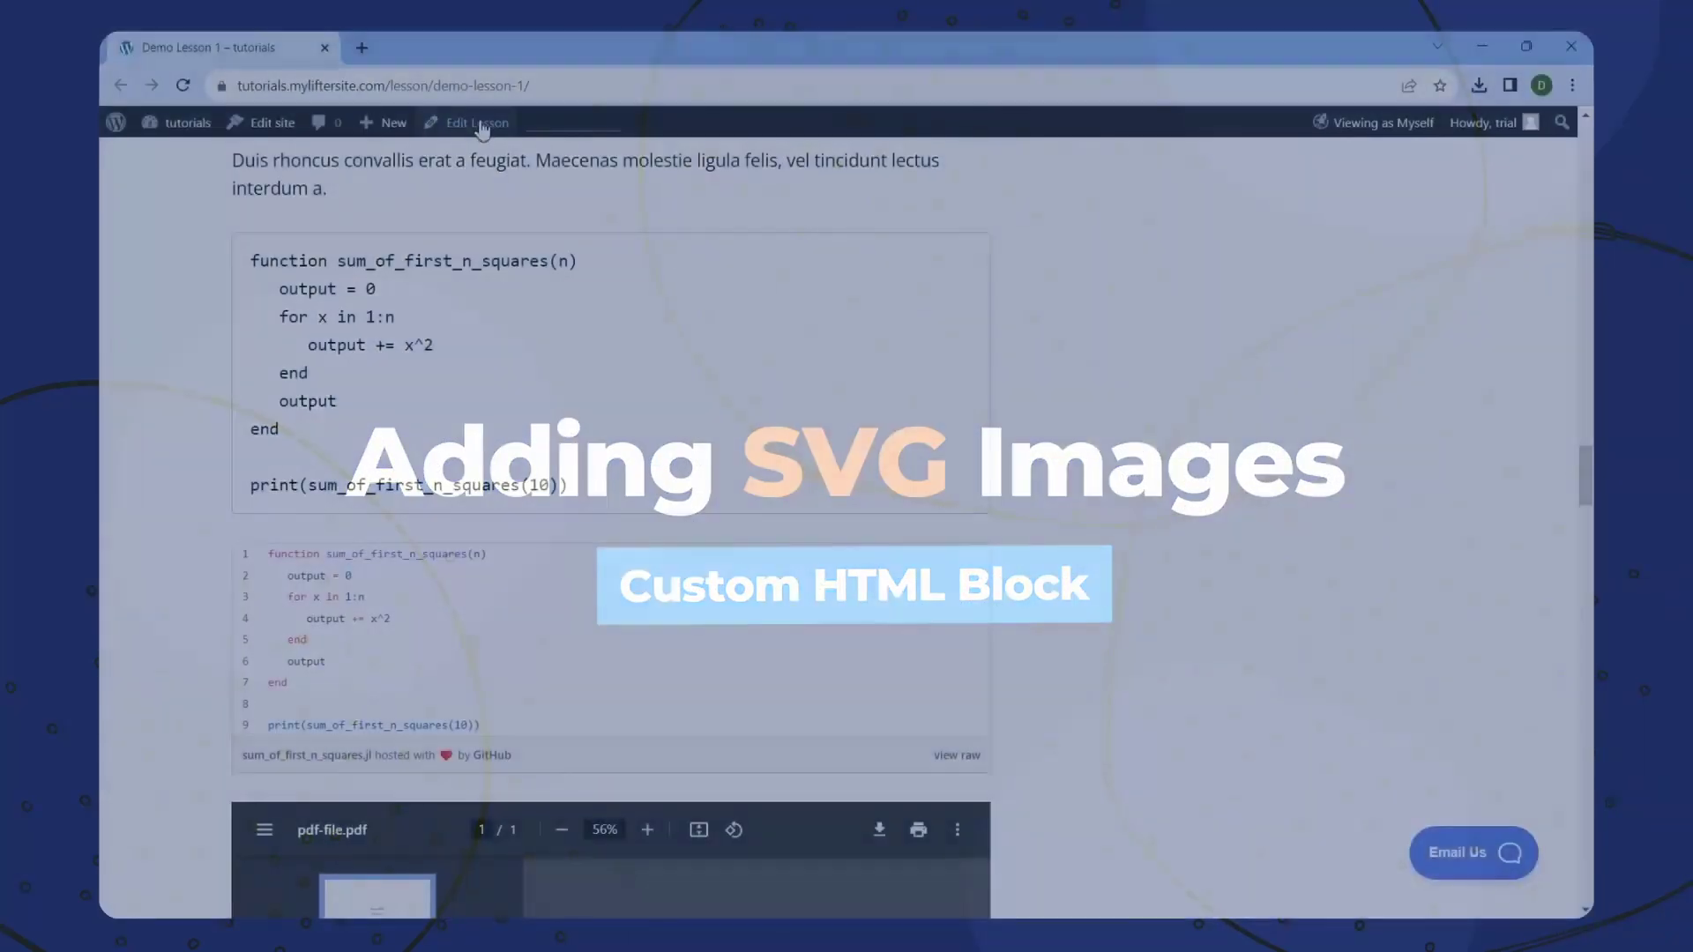
# - Open Demo Lesson 1 for editing in a new browser tab placed ahead of the published lesson's tab
pyautogui.rightClick(495, 124)
pyautogui.click(522, 137)
pyautogui.moveTo(432, 57); pyautogui.dragTo(237, 51)
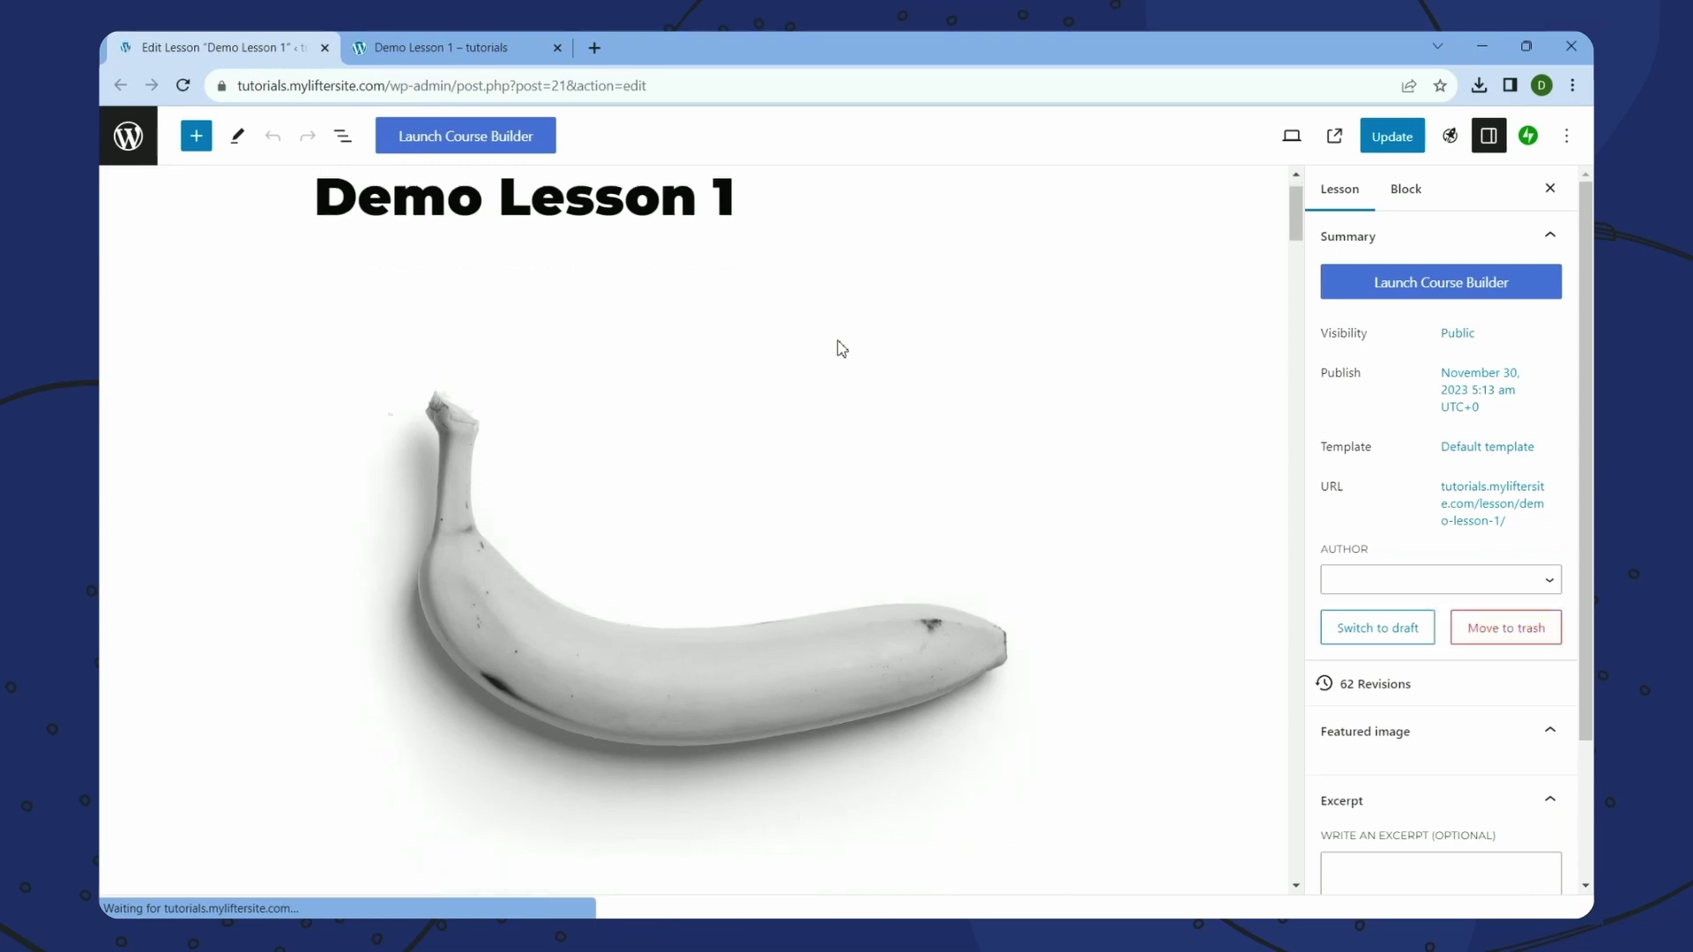
# - Split the "Duis rhoncus convallis erat a feugiat." paragraph after that sentence and add an empty paragraph before "Maecenas molestie"
pyautogui.scroll(-5, 842, 348)
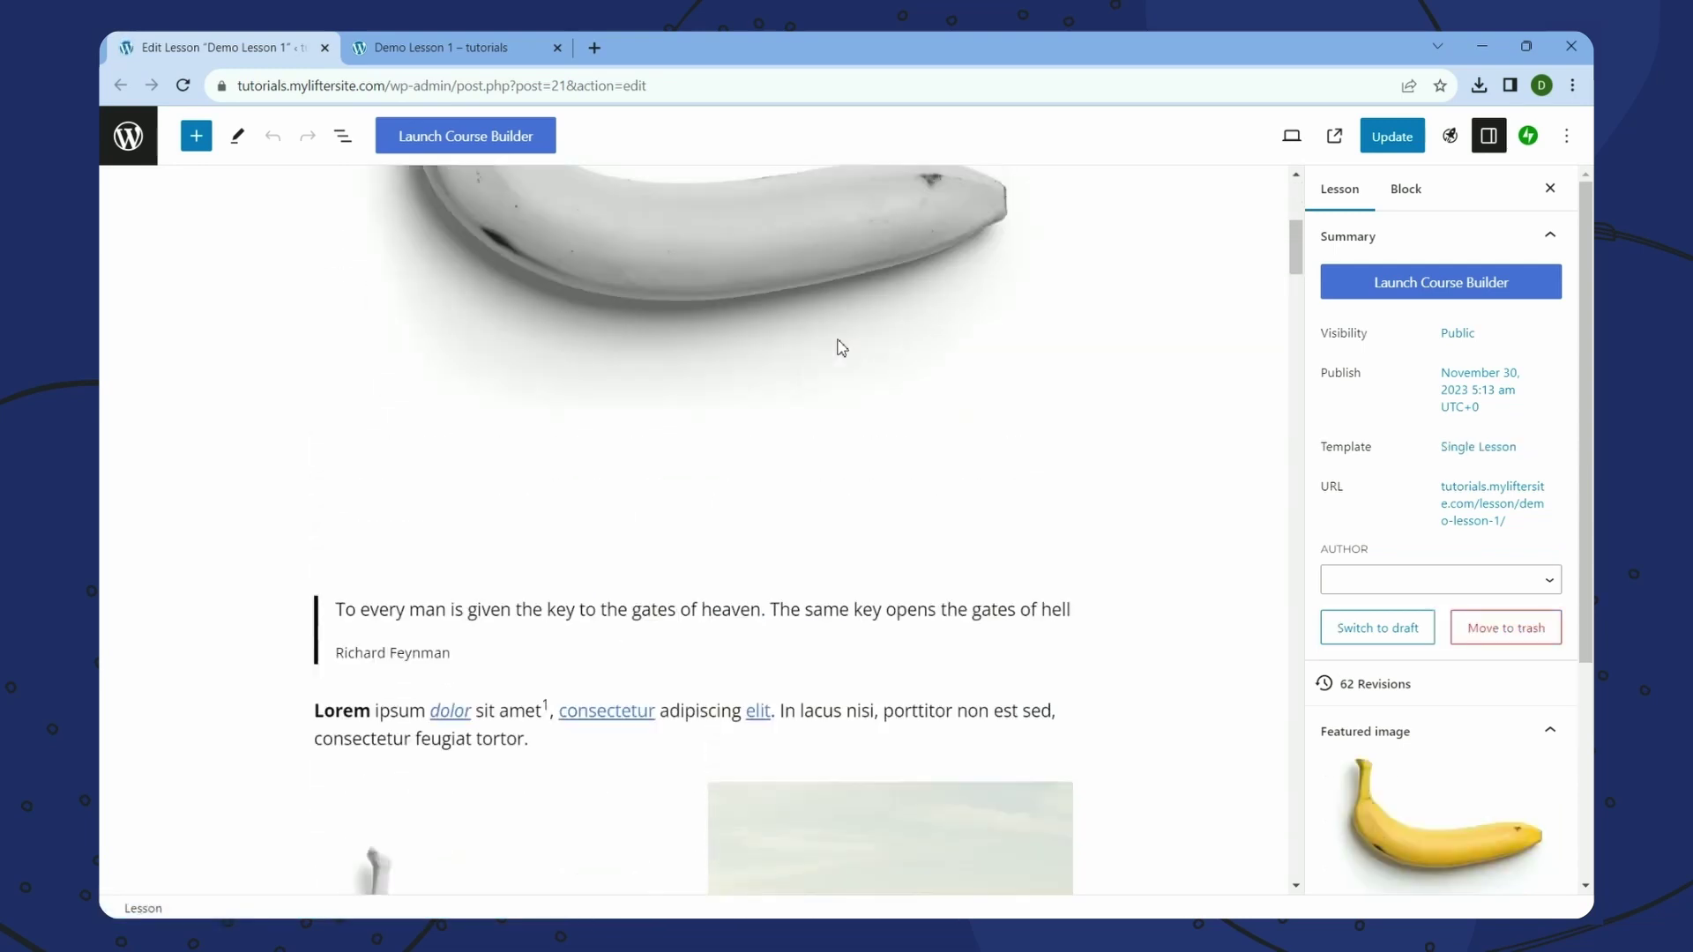
pyautogui.scroll(3, 842, 348)
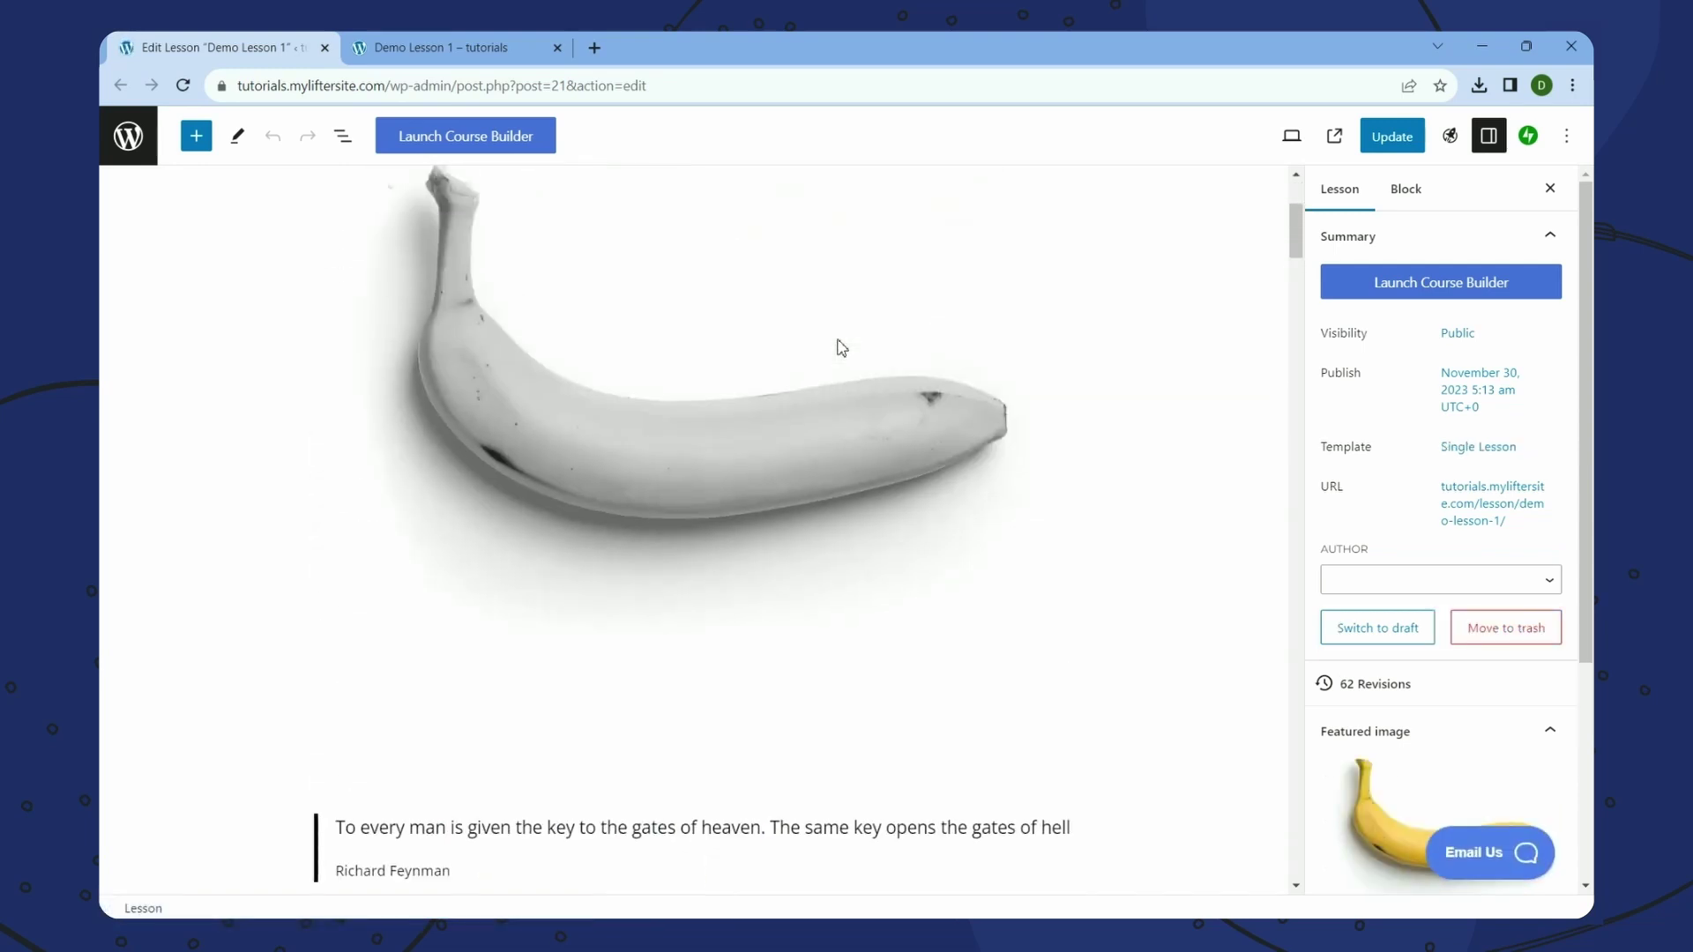
pyautogui.scroll(3, 842, 348)
pyautogui.scroll(-4, 842, 348)
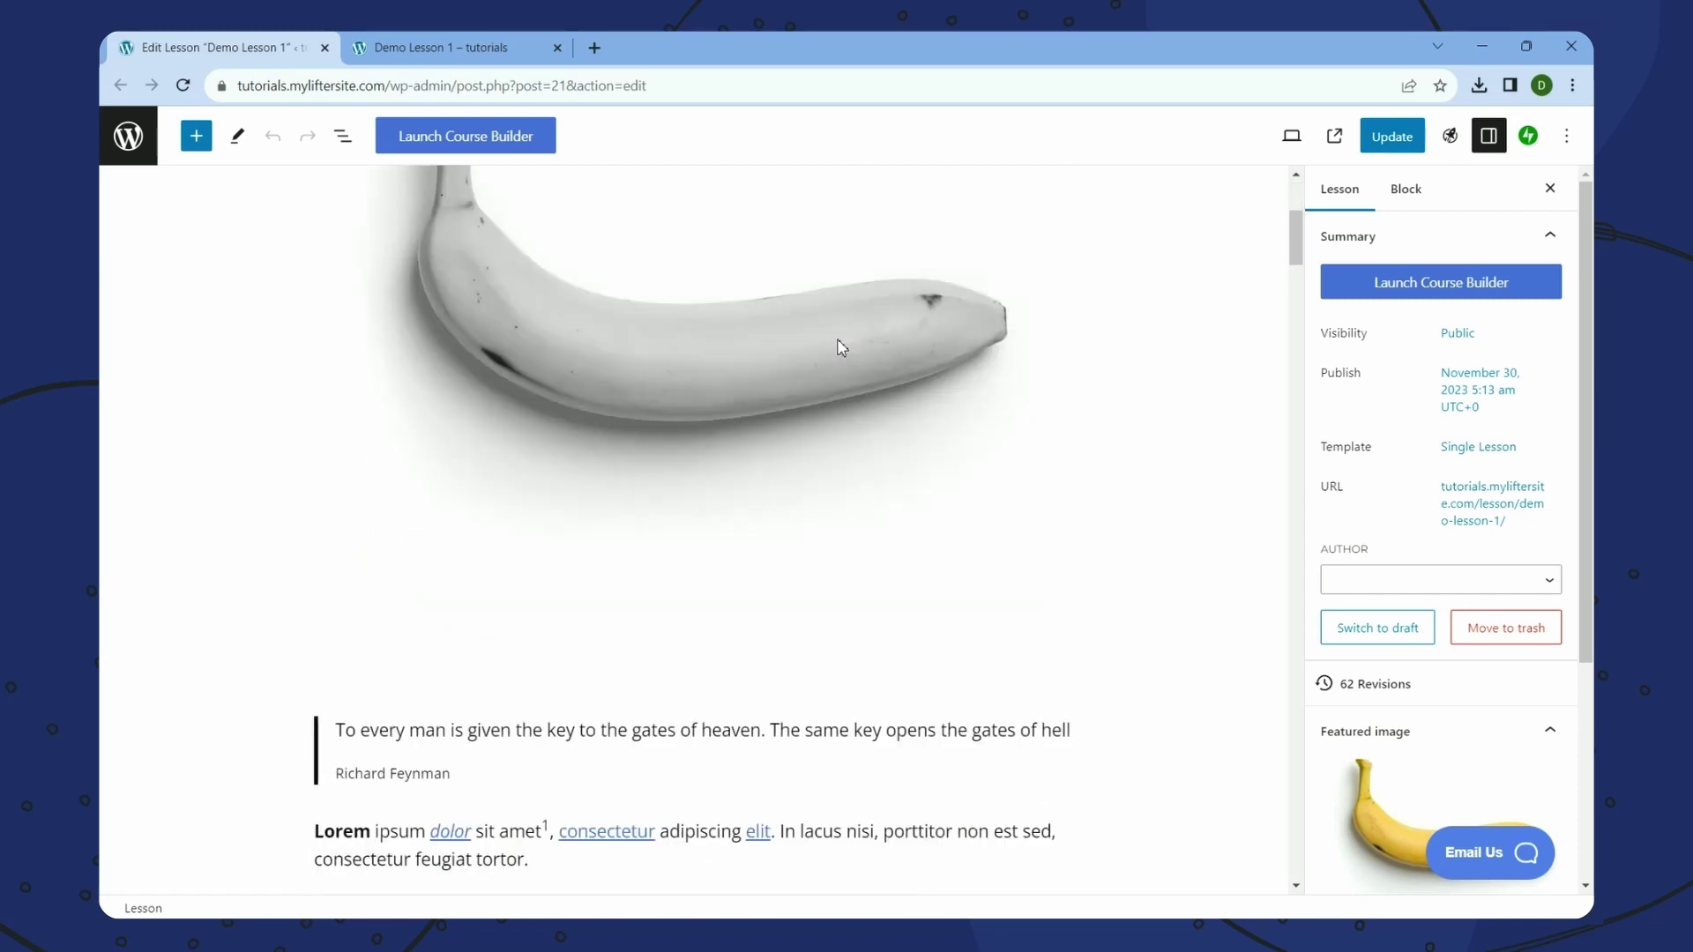
pyautogui.scroll(-10, 843, 348)
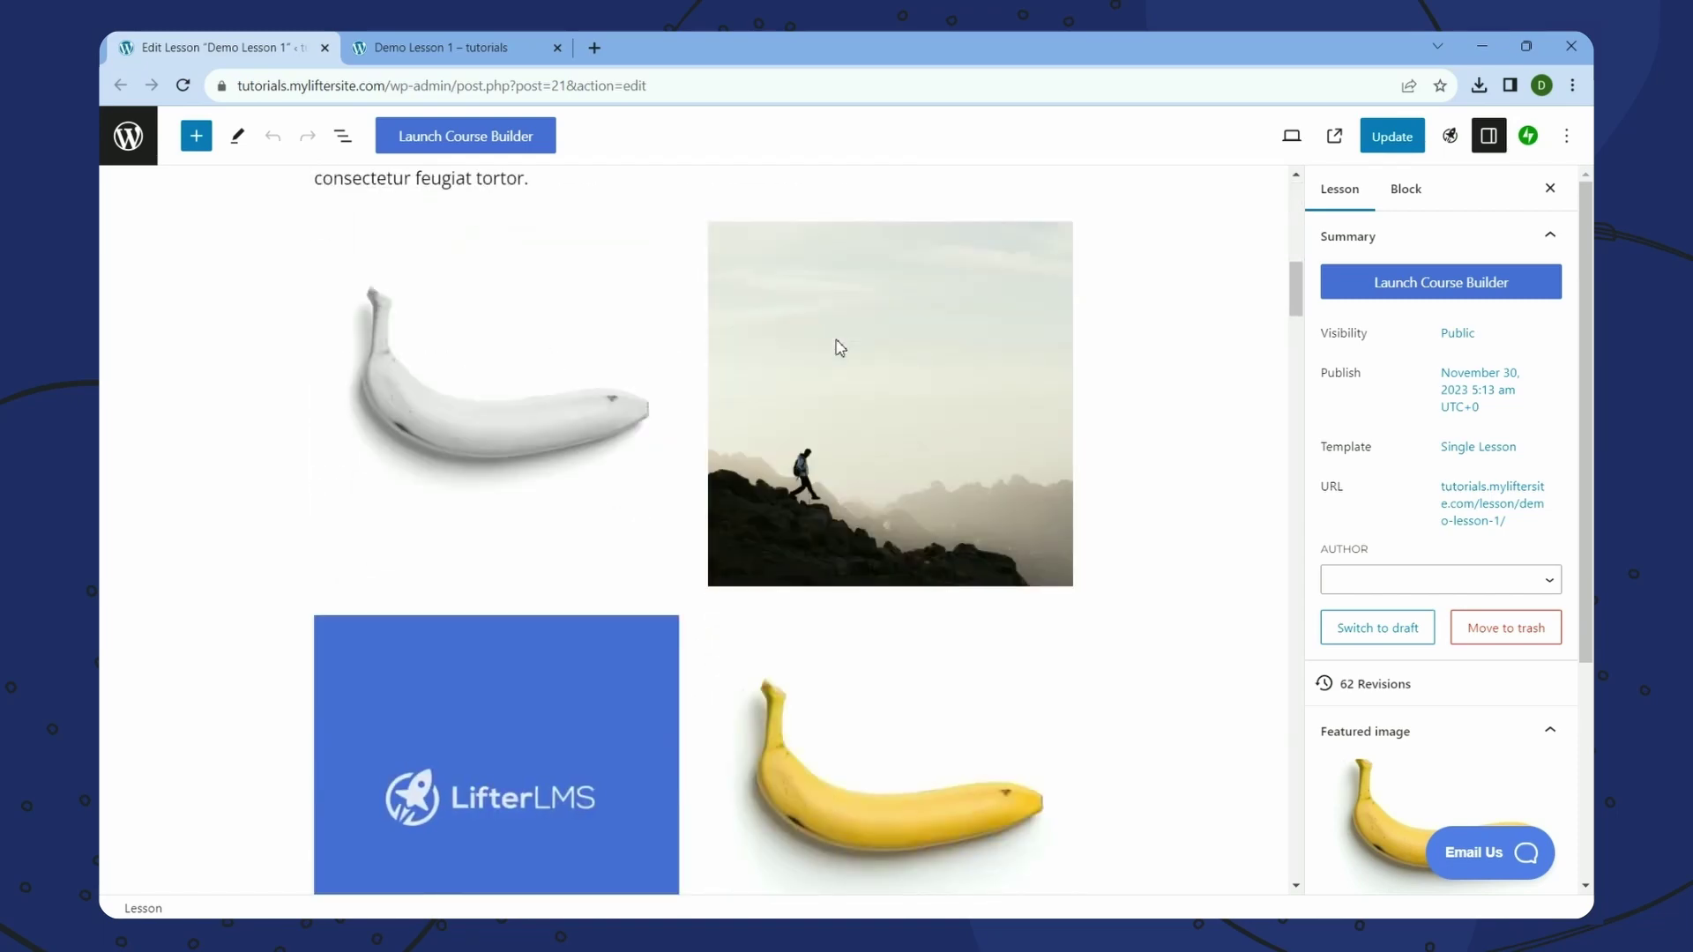
pyautogui.scroll(-10, 841, 348)
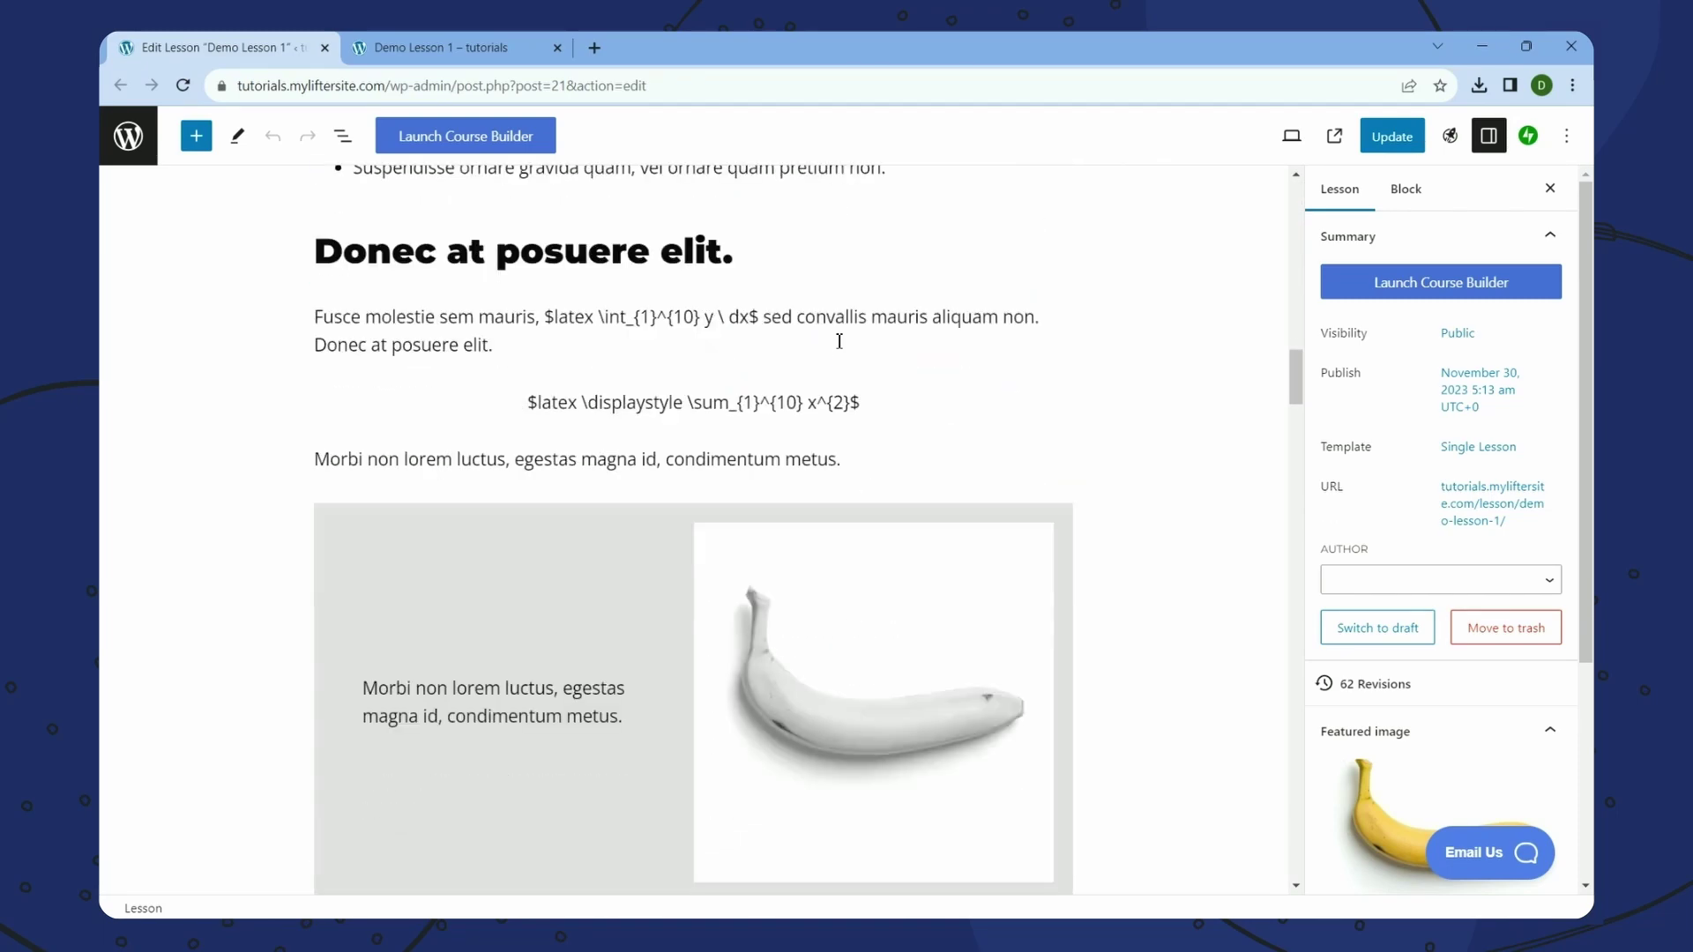
pyautogui.scroll(-5, 840, 344)
pyautogui.scroll(-10, 840, 348)
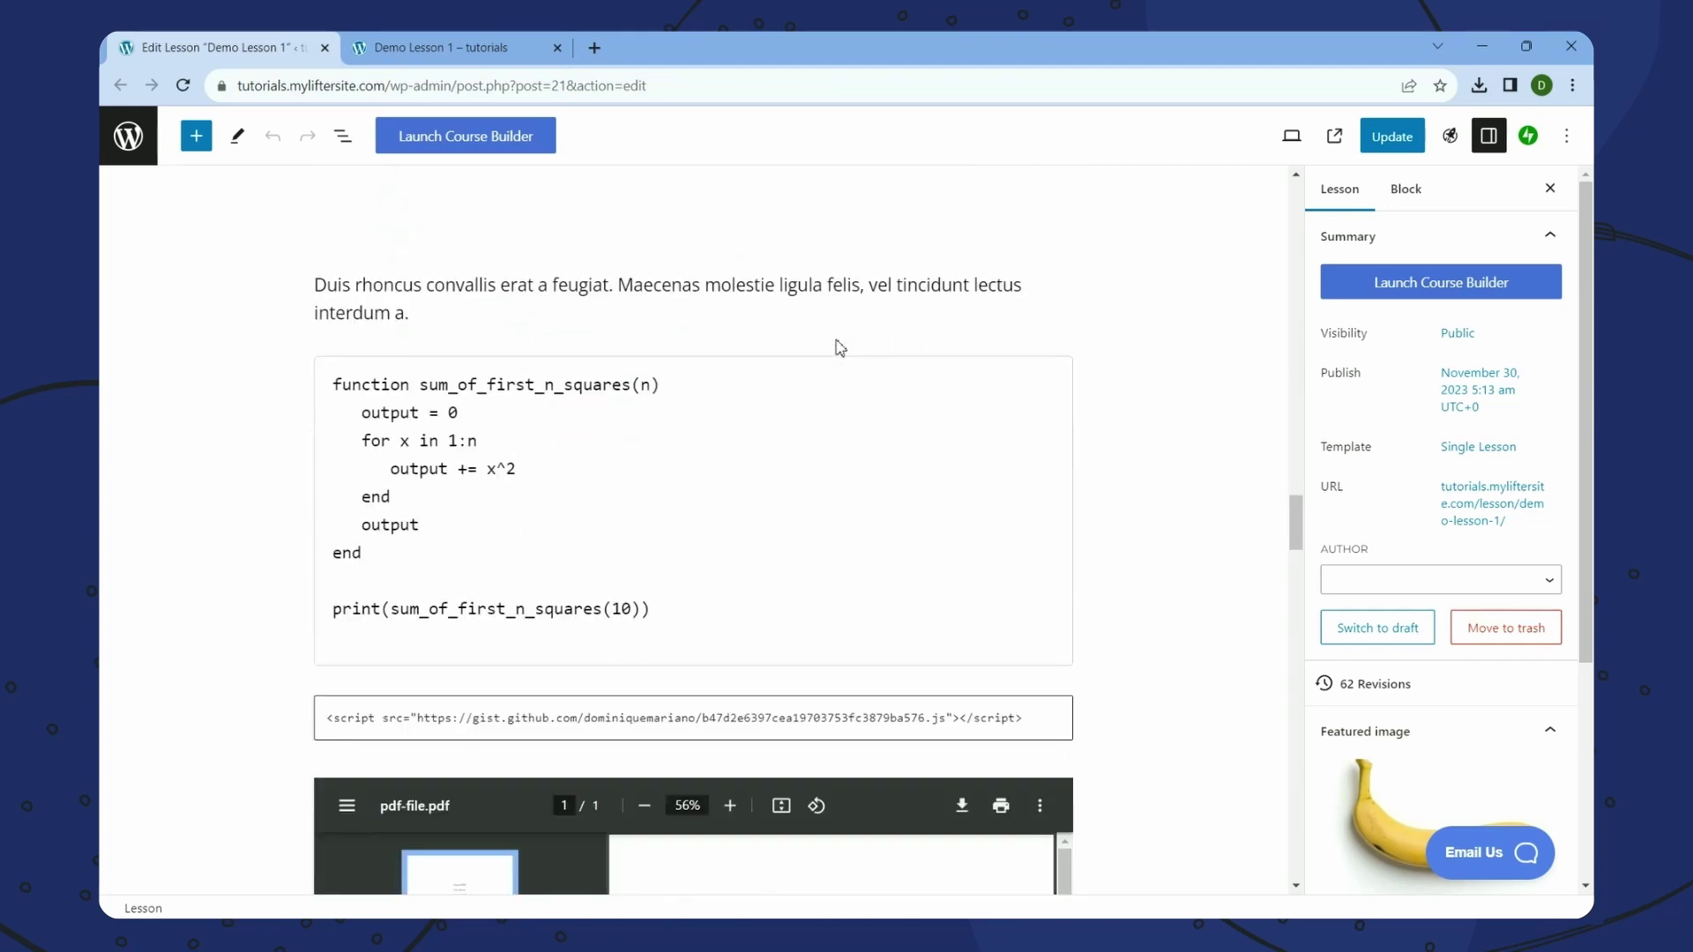
pyautogui.scroll(-4, 840, 347)
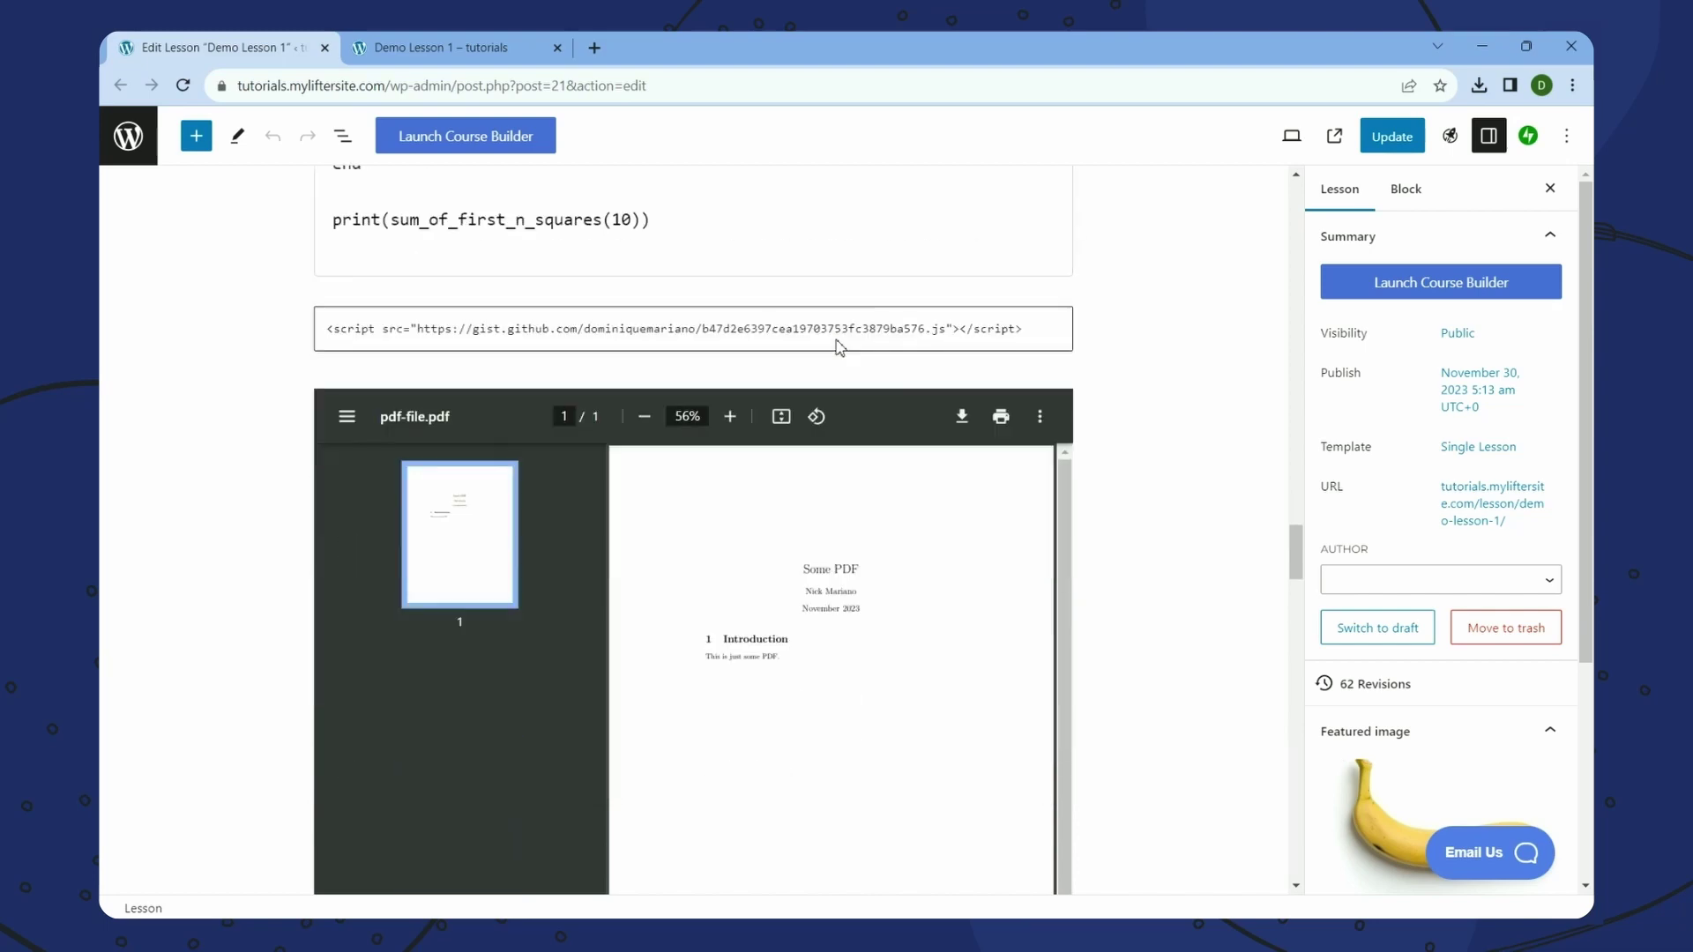
pyautogui.scroll(10, 840, 347)
pyautogui.scroll(-8, 841, 349)
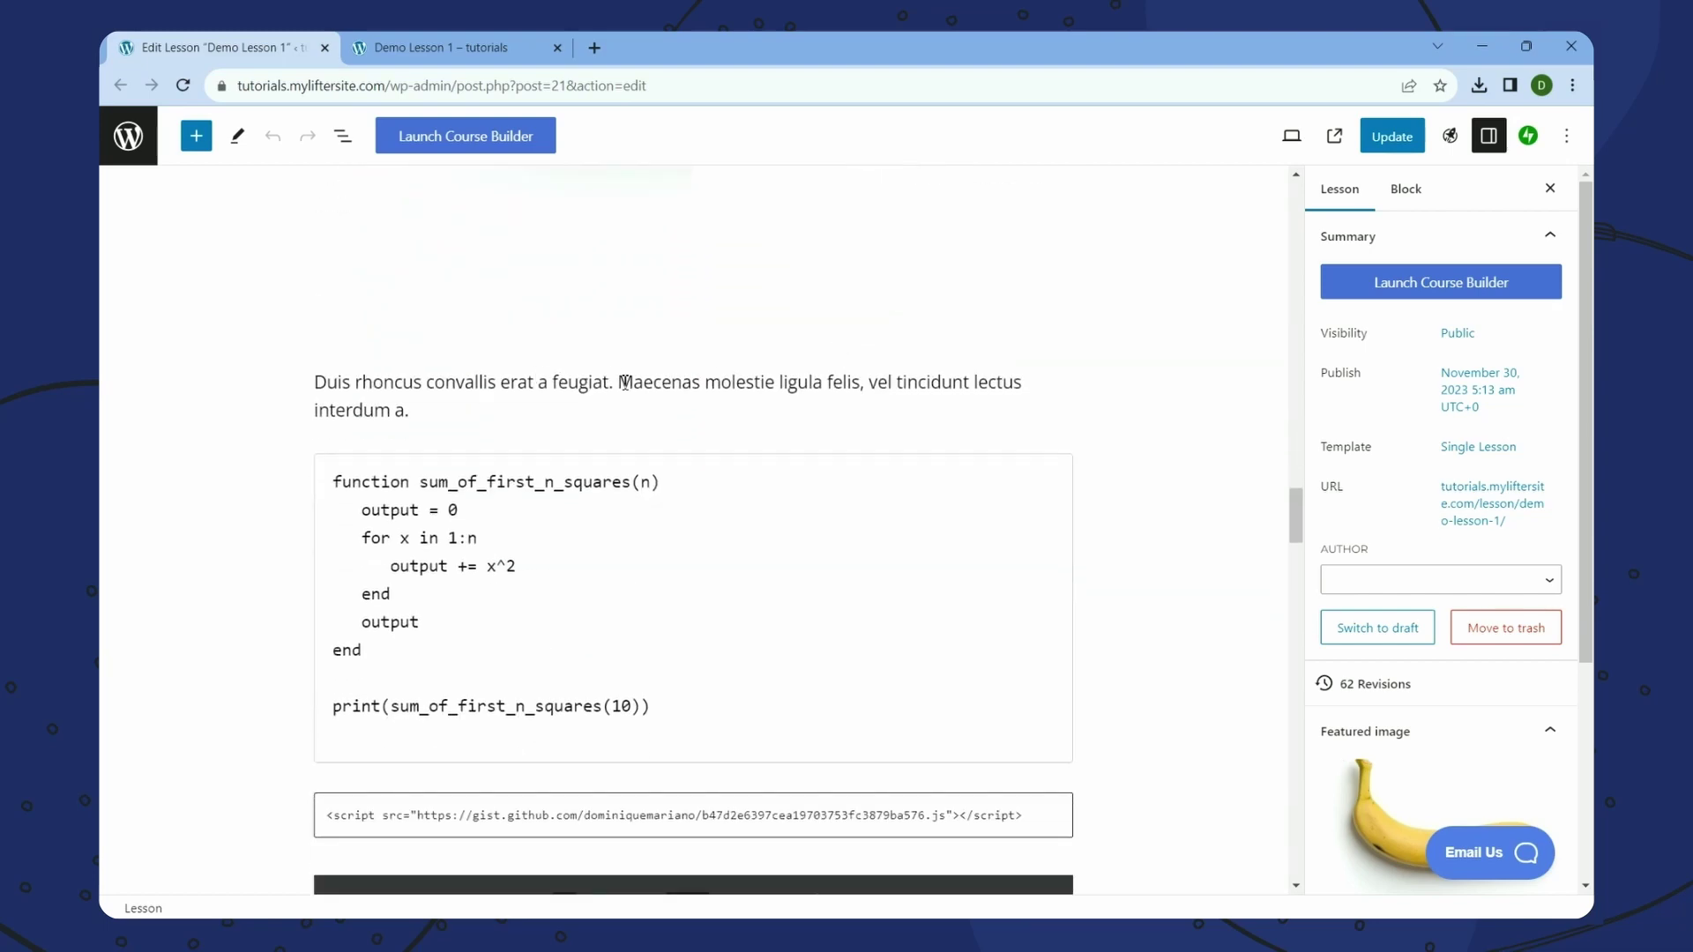
pyautogui.click(695, 415)
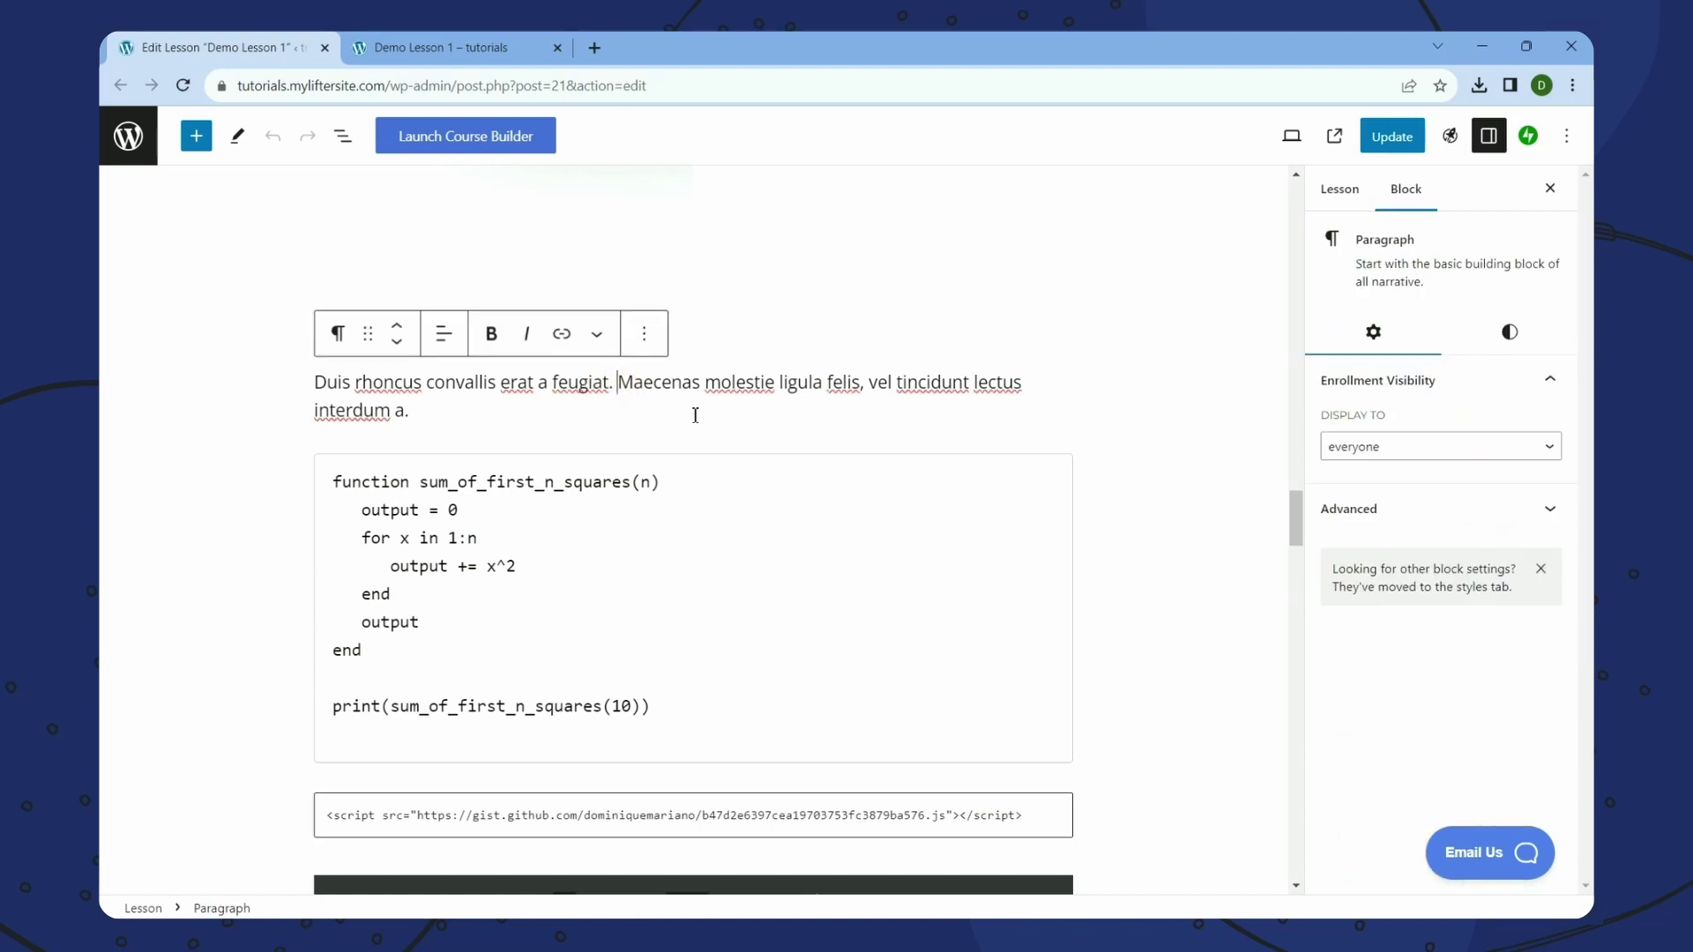
pyautogui.press('Return')
pyautogui.press('Return')
pyautogui.press('Up')
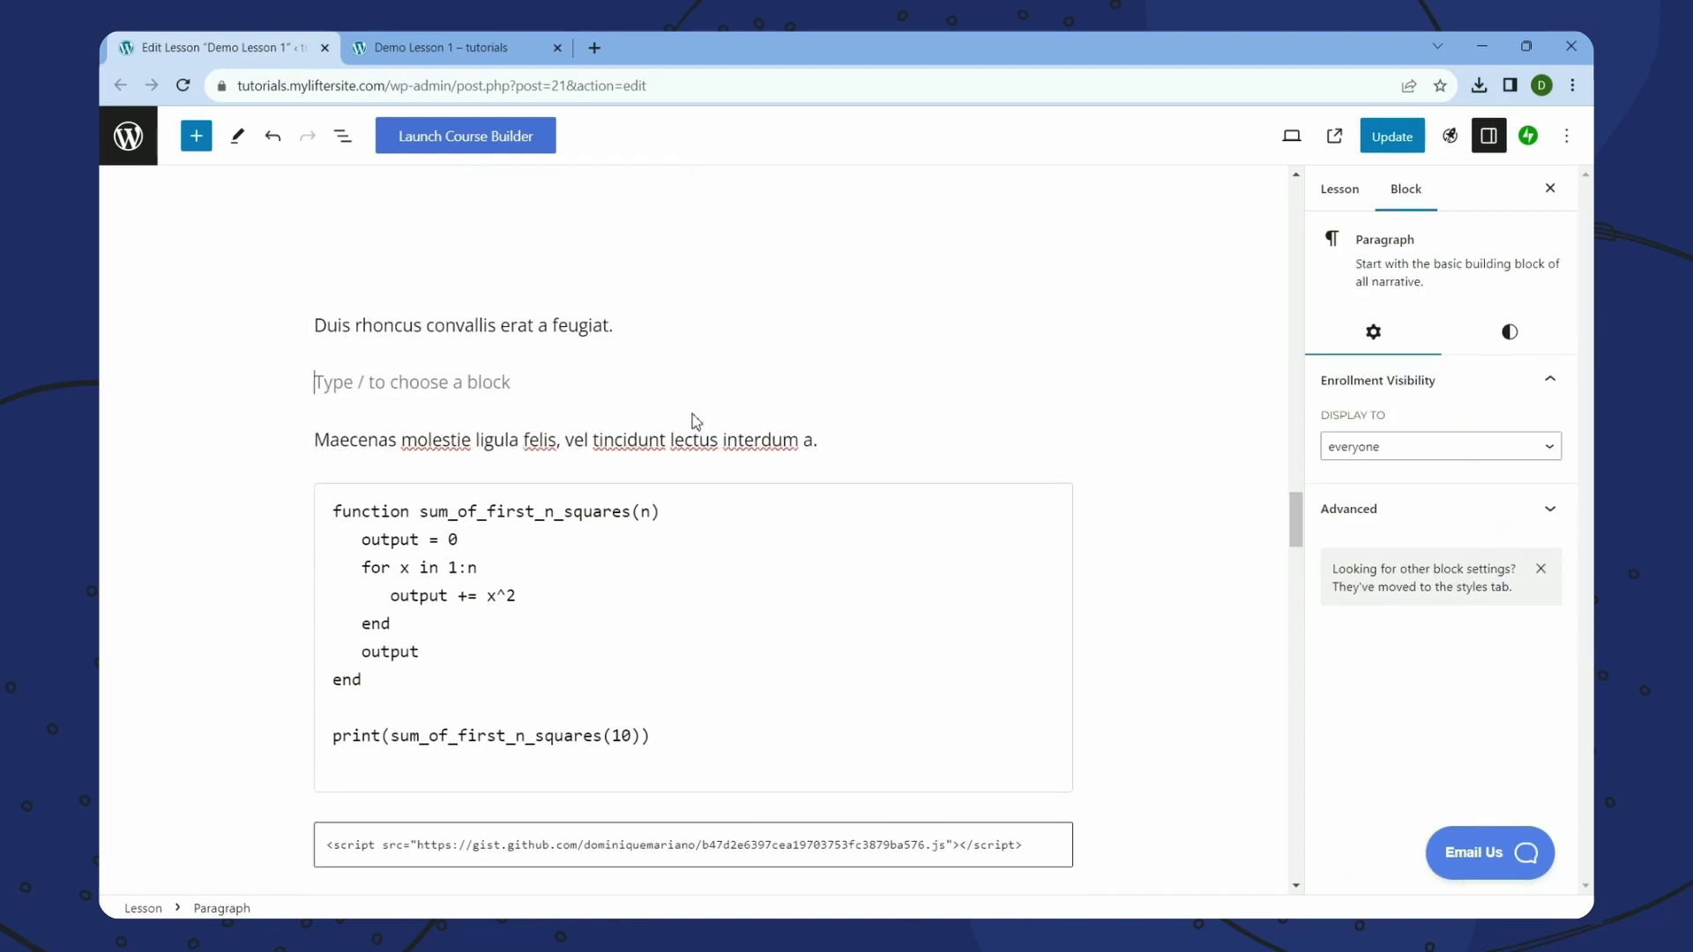
# - Insert a Custom HTML block in place of the empty paragraph above "Maecenas molestie"
pyautogui.click(1062, 385)
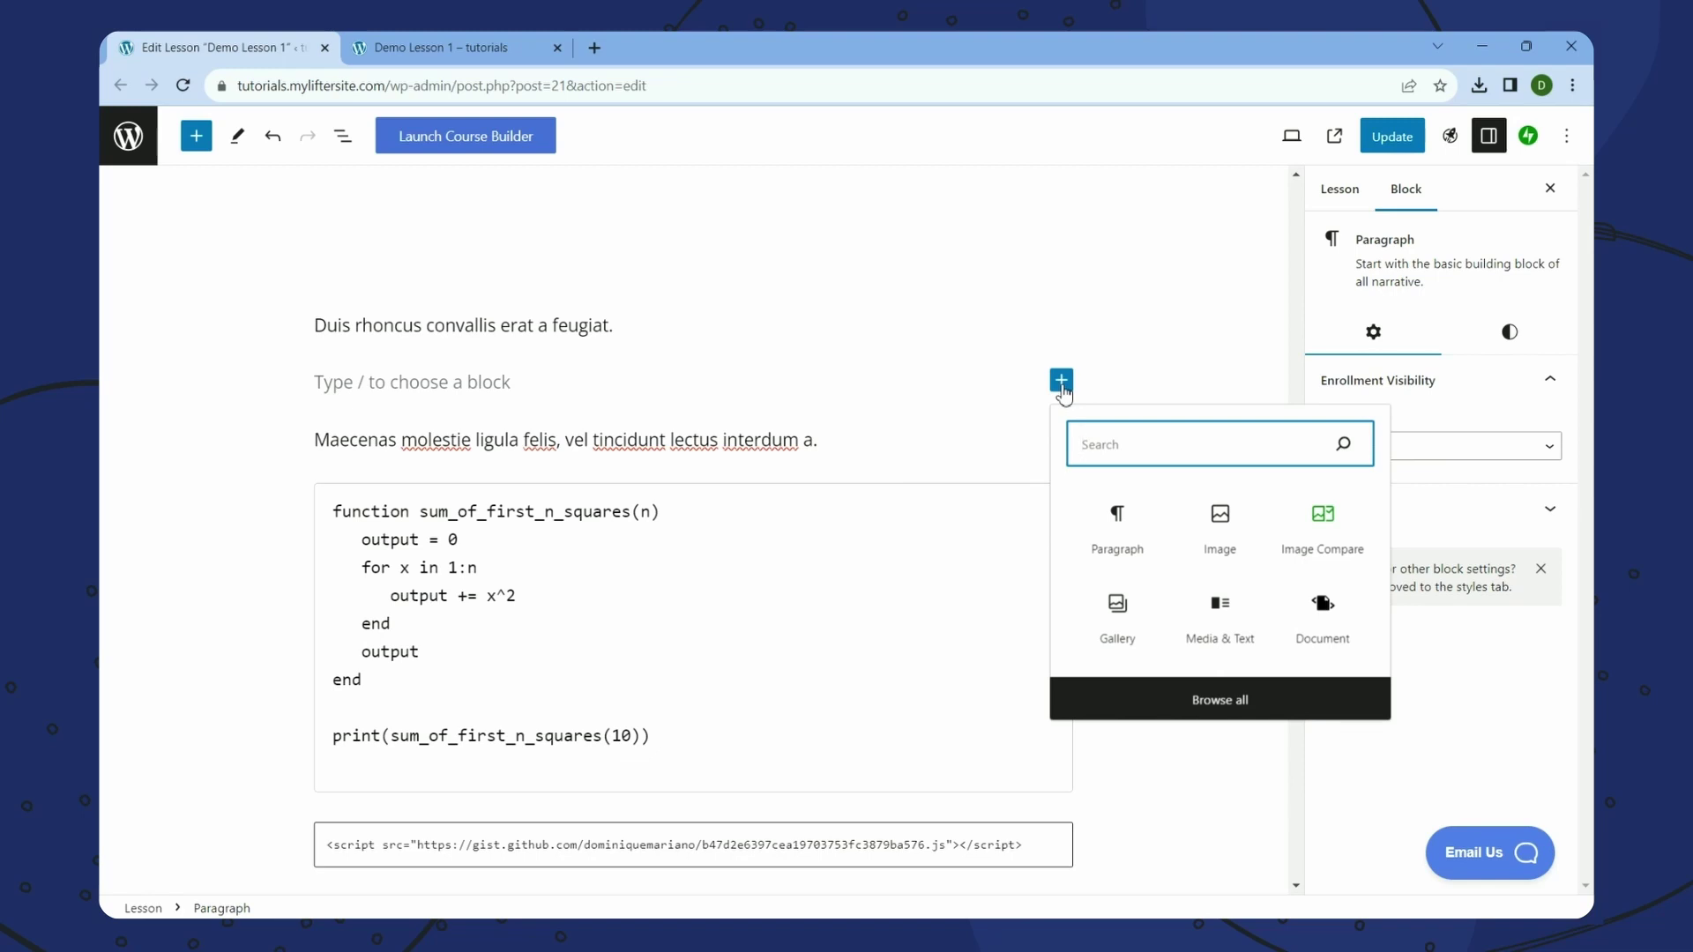
pyautogui.write('Custom HTML')
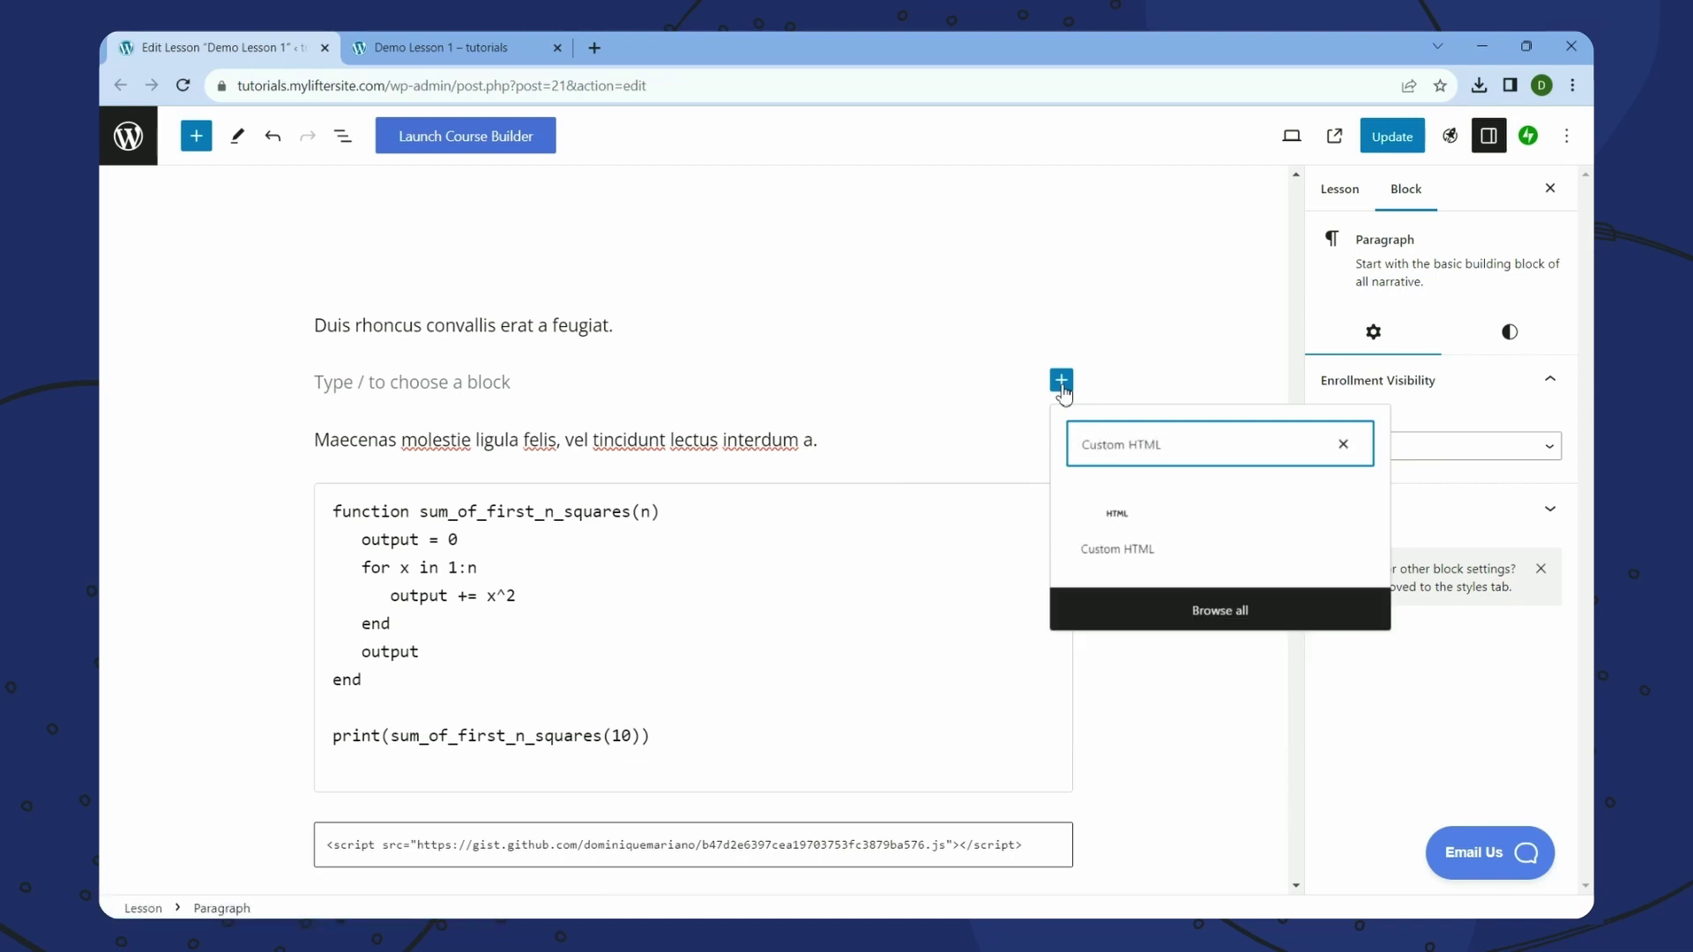
pyautogui.click(1107, 534)
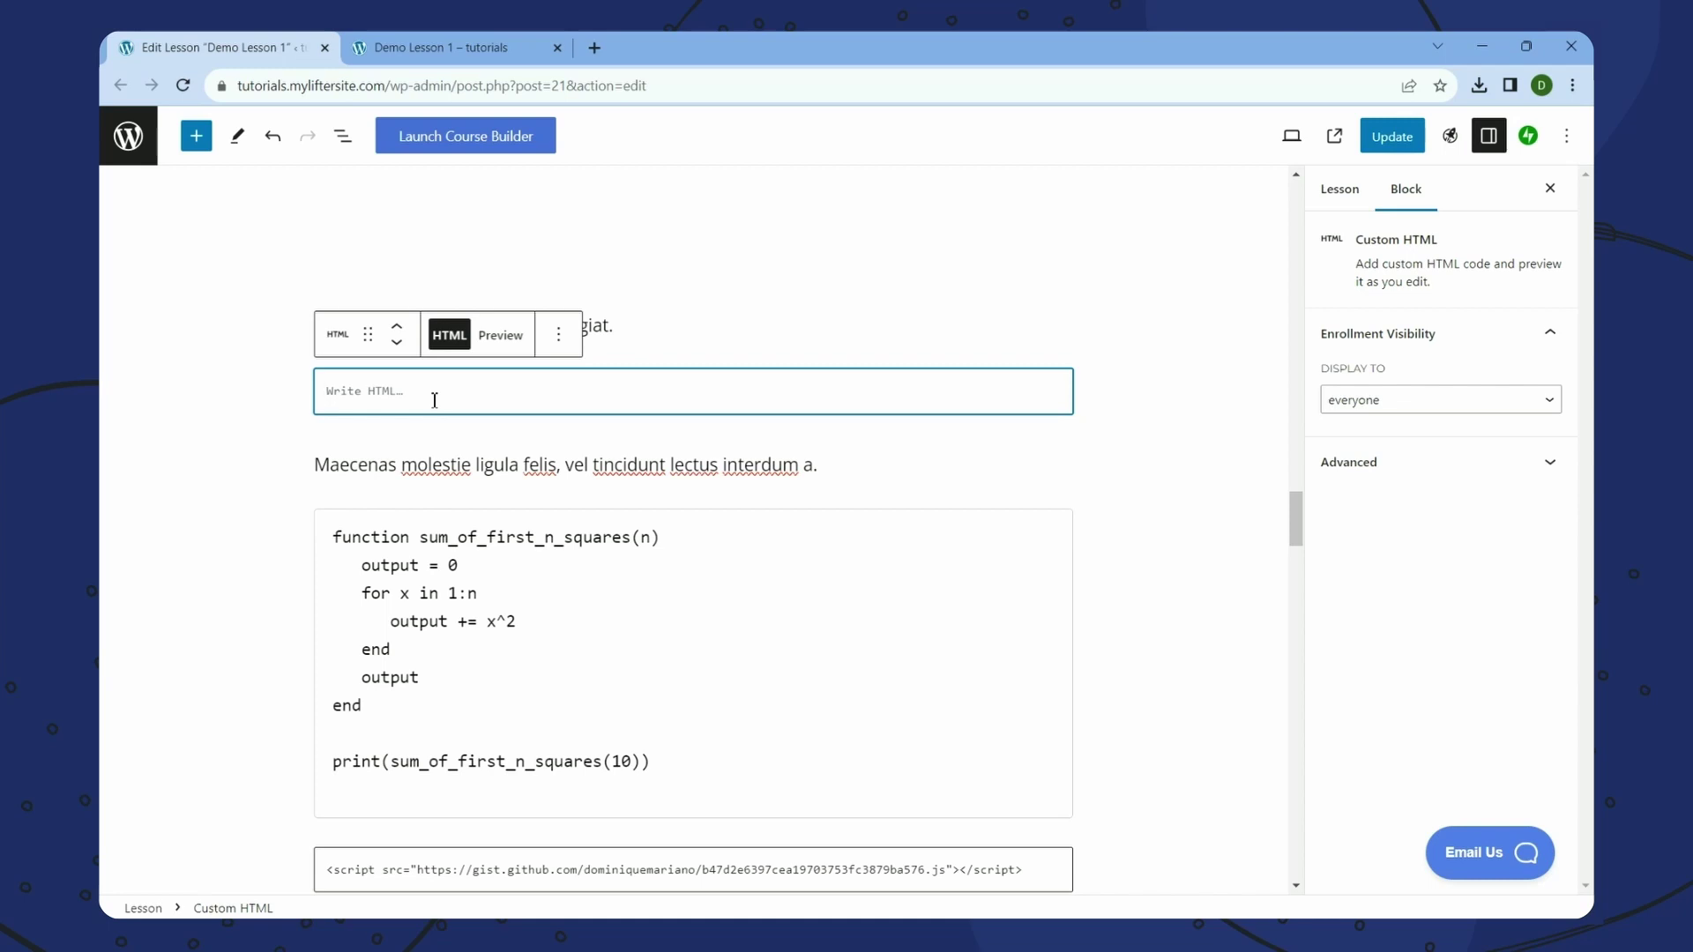
# - Switch to File Explorer's Downloads folder and open the svg file in Notepad to show its code
pyautogui.hotkey('alt', 'Tab')
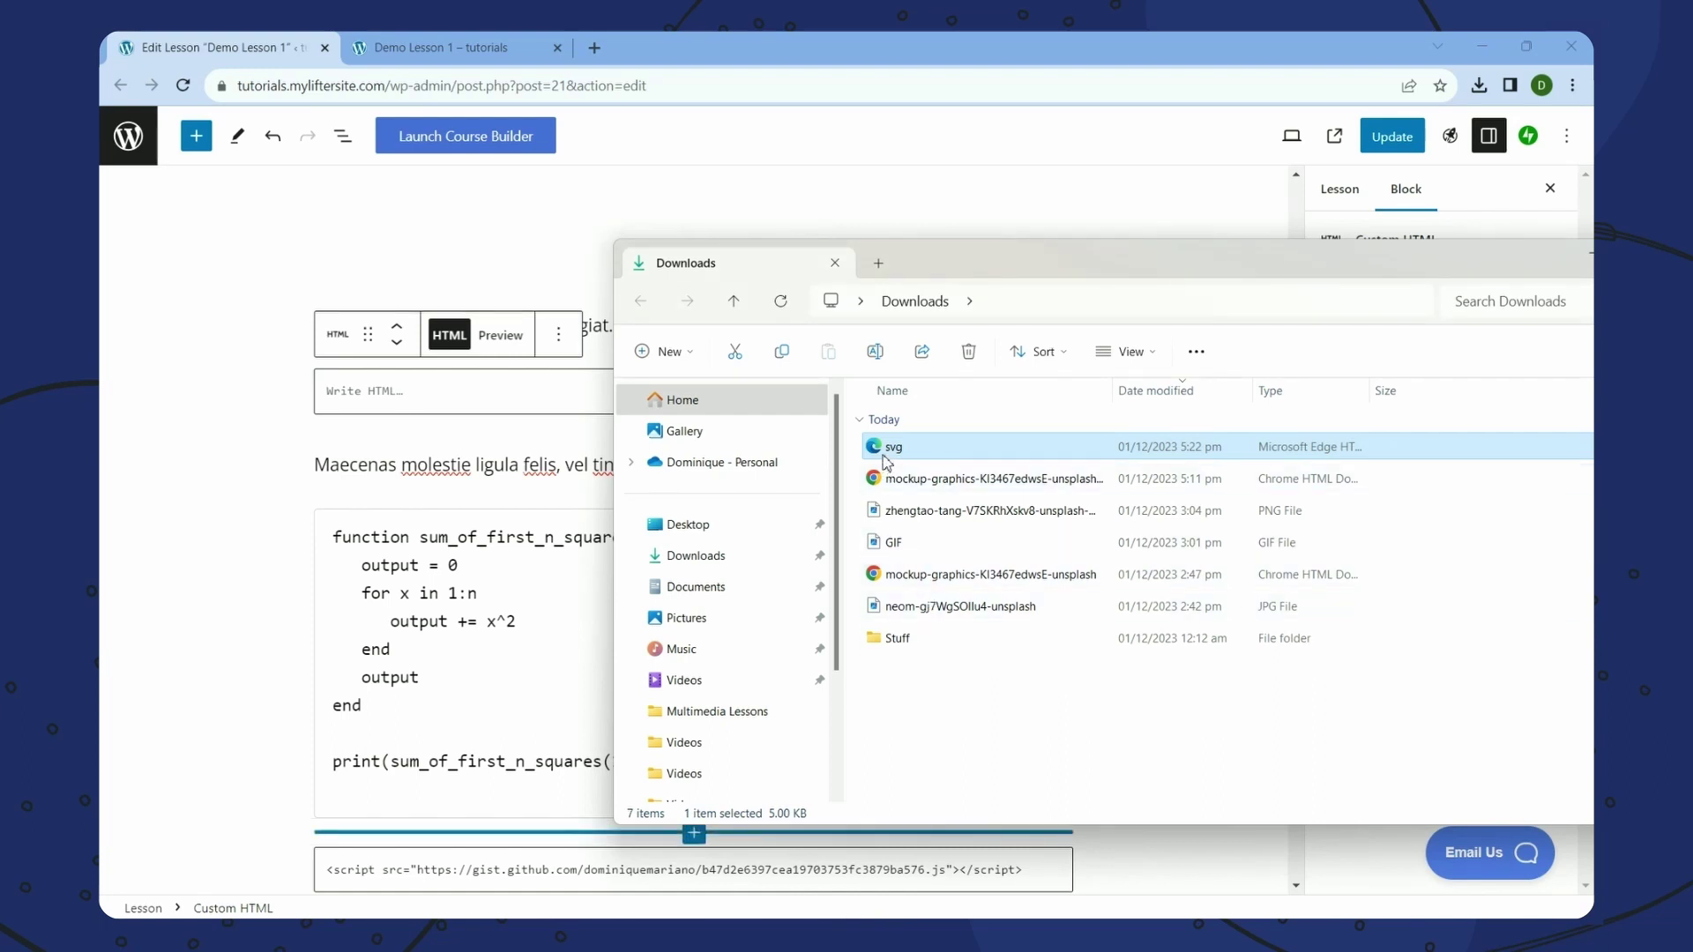
pyautogui.click(1217, 931)
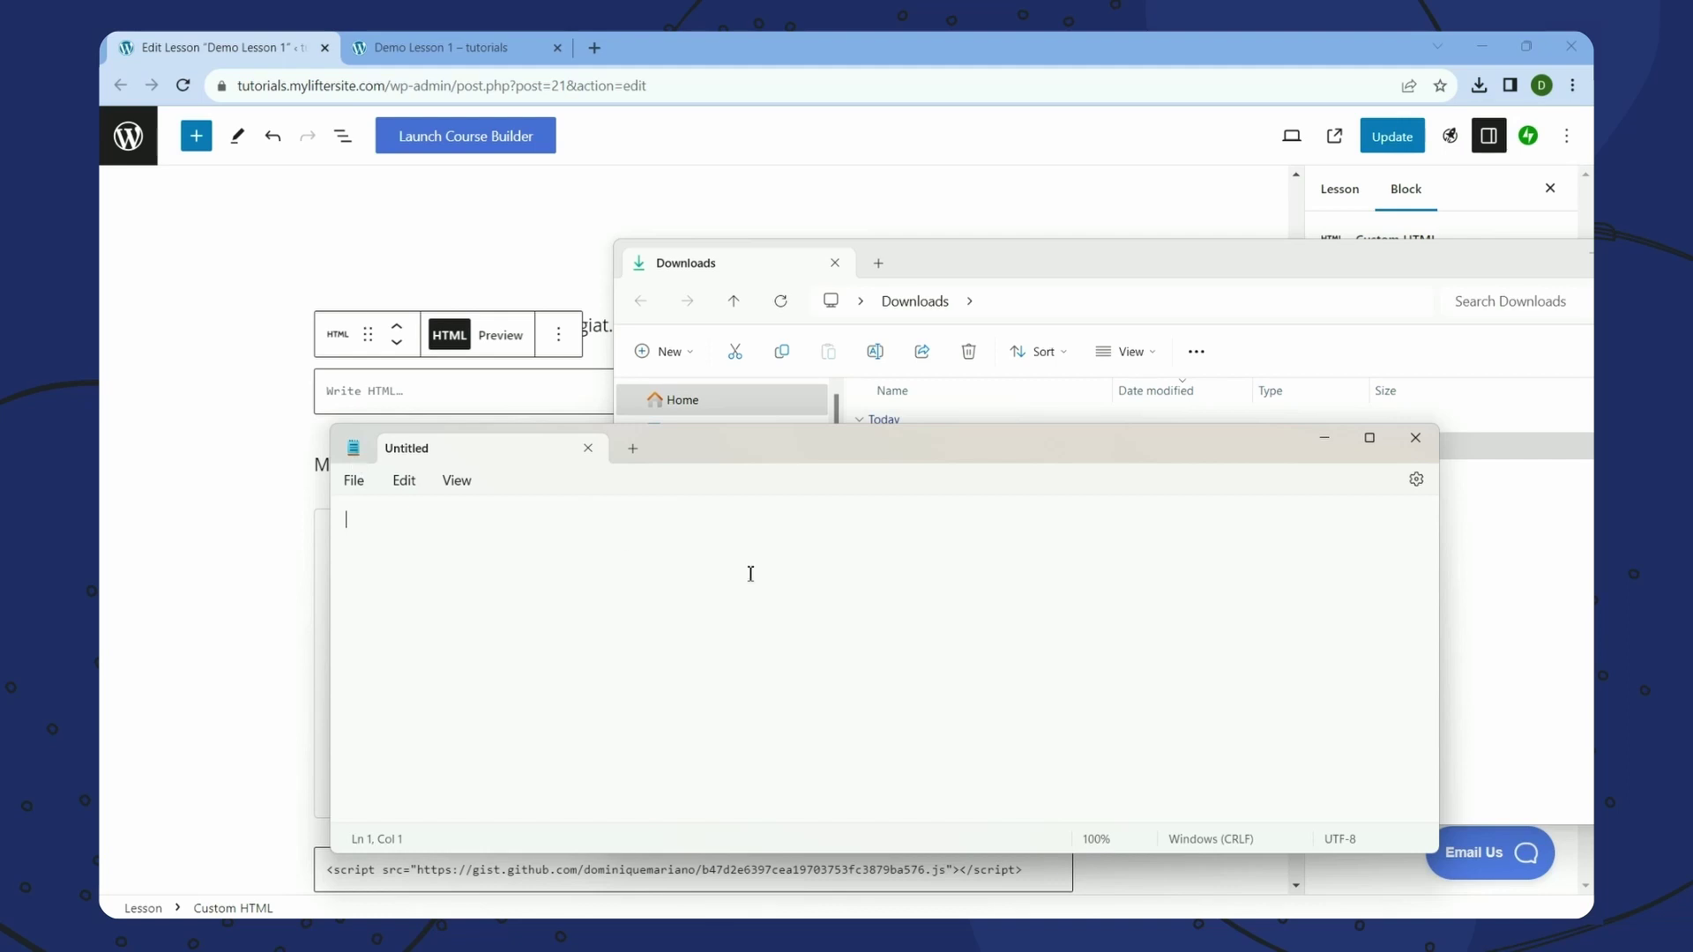
pyautogui.click(756, 609)
pyautogui.moveTo(960, 265); pyautogui.dragTo(1096, 222)
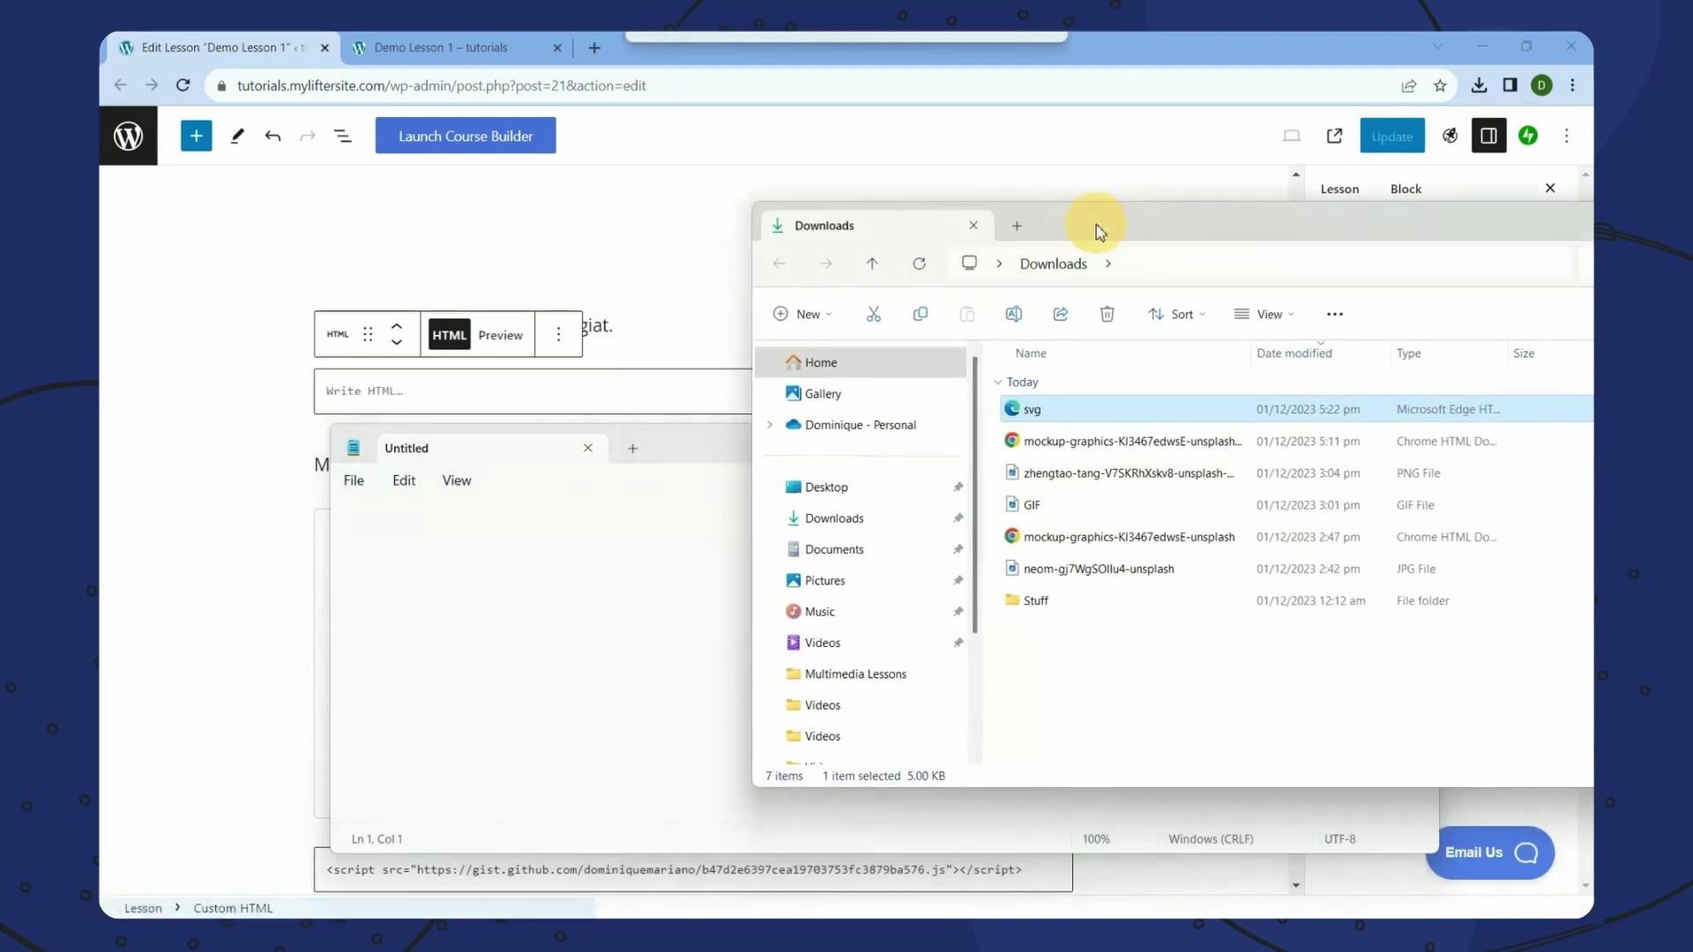
pyautogui.click(568, 638)
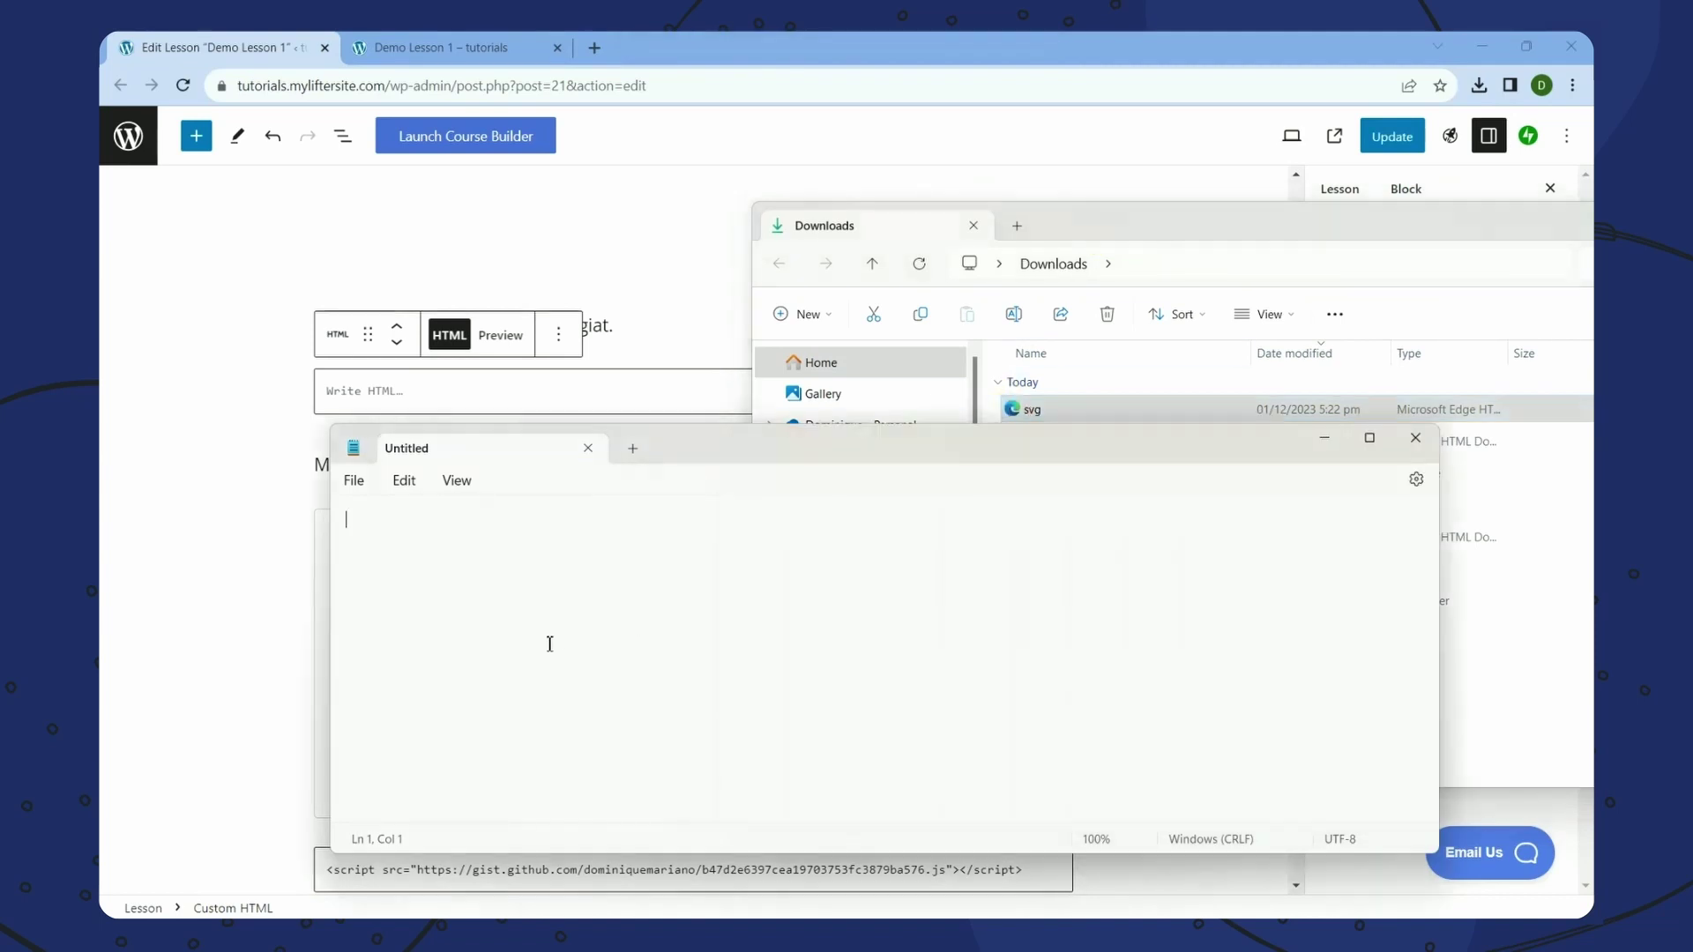
pyautogui.click(1155, 252)
pyautogui.moveTo(1032, 410); pyautogui.dragTo(516, 596)
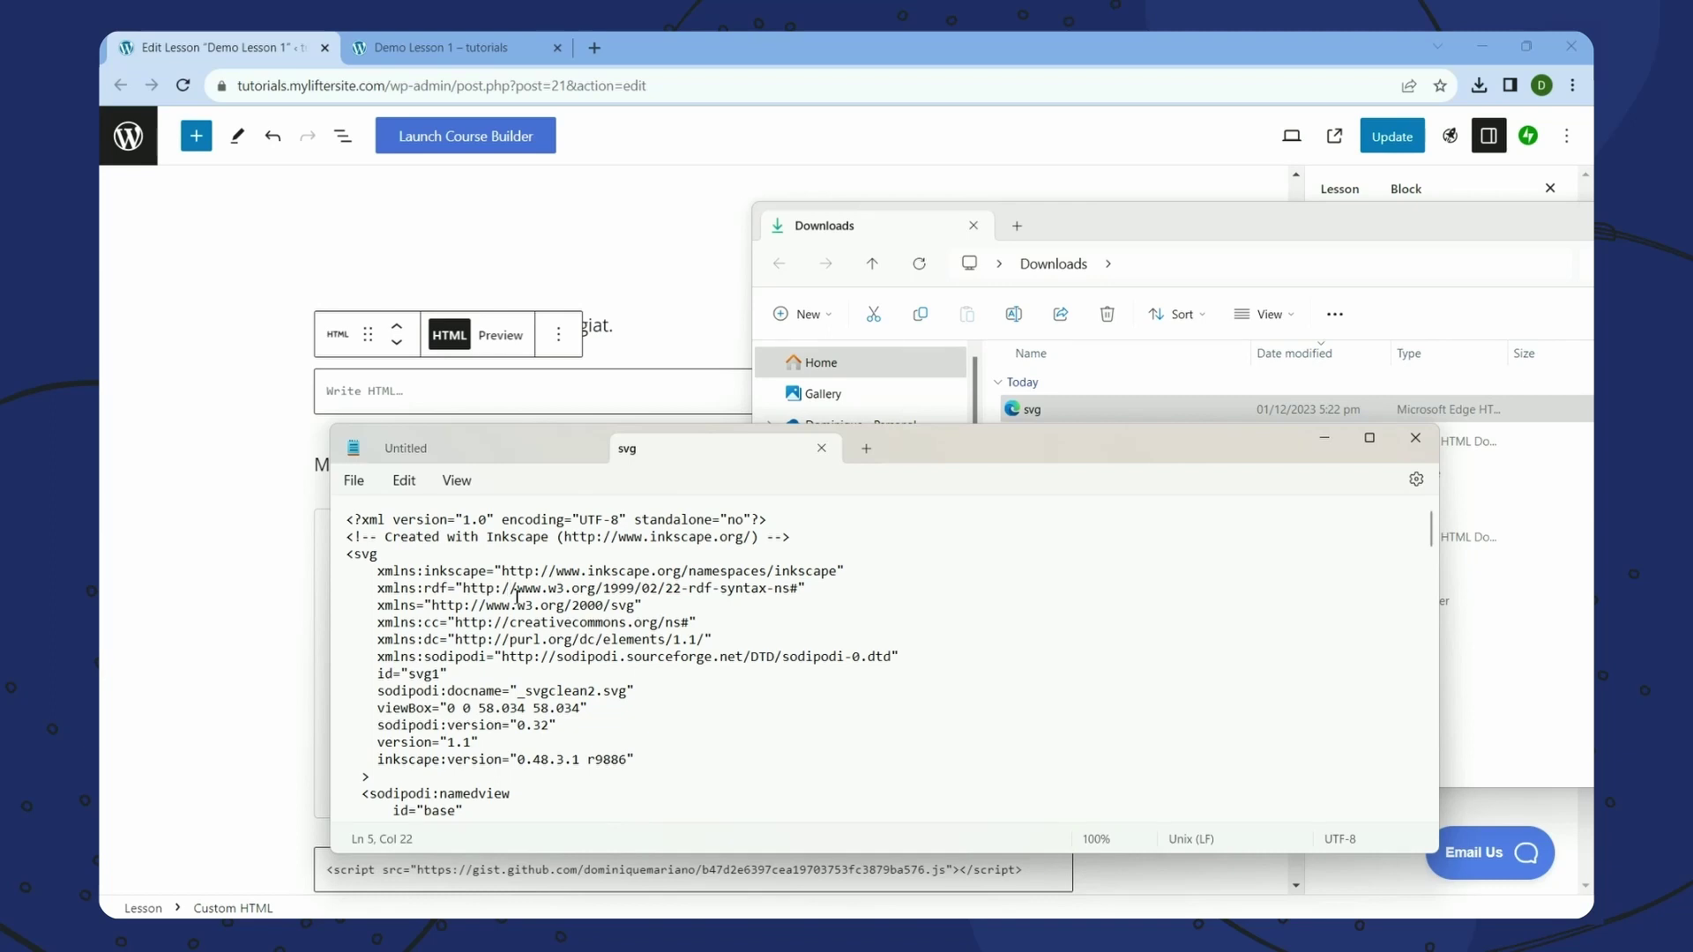
# - Copy the svg file's entire code and paste it into the Custom HTML block in the lesson editor
pyautogui.hotkey('ctrl', 'a')
pyautogui.rightClick(454, 564)
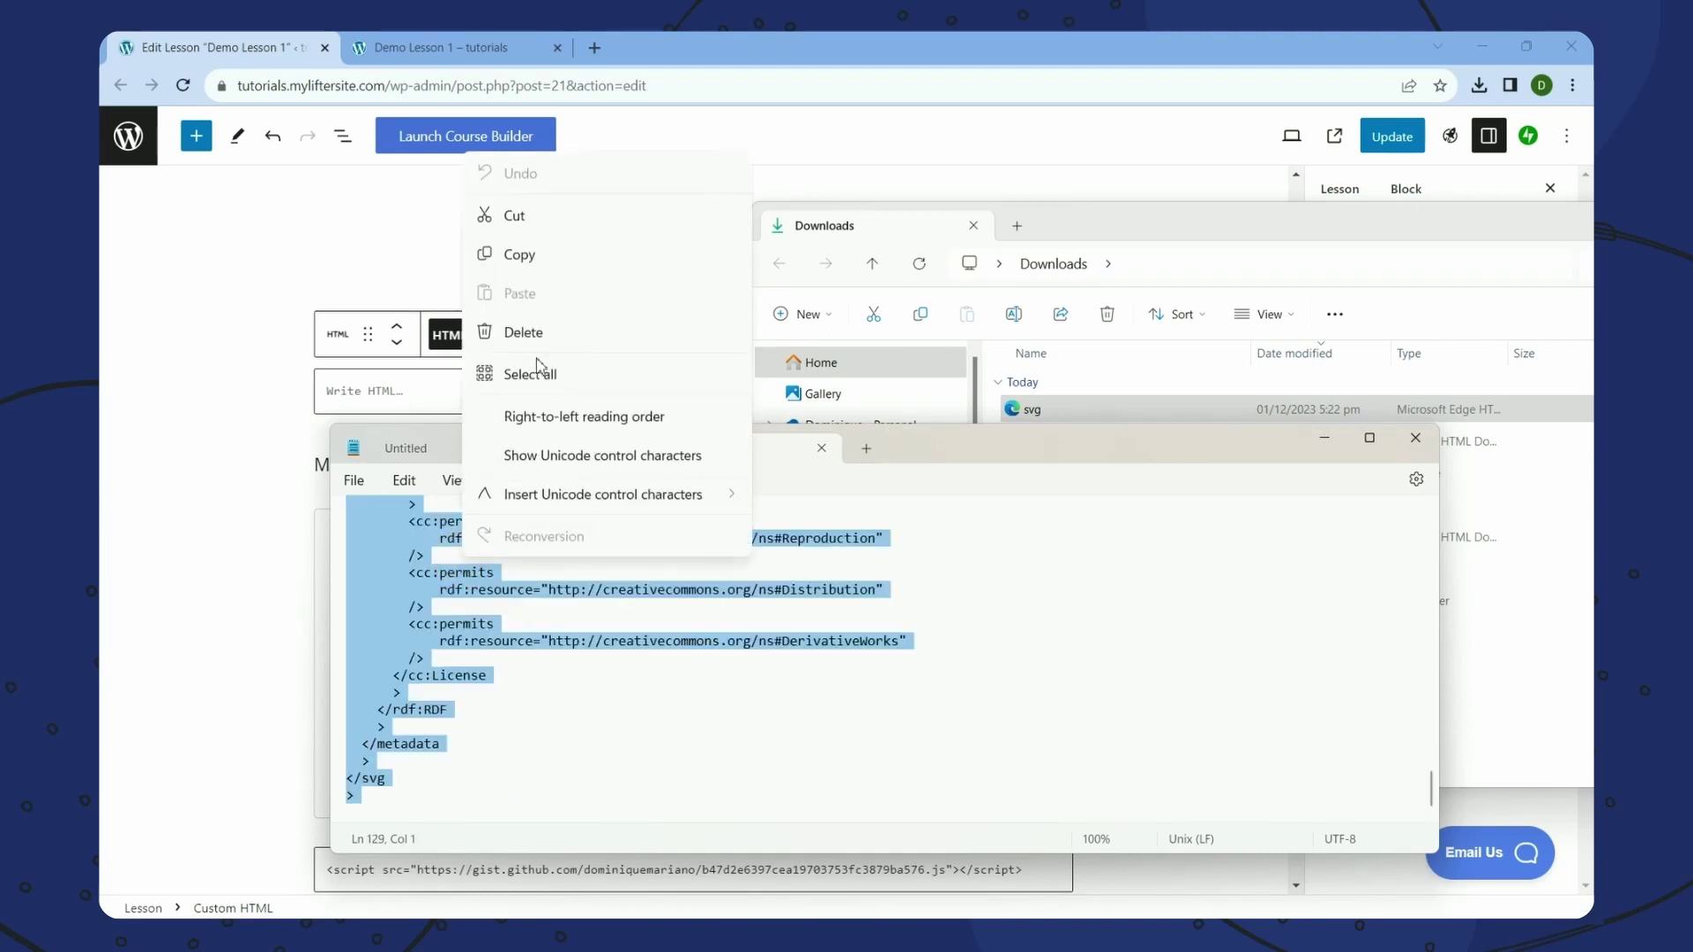
pyautogui.click(521, 256)
pyautogui.click(391, 392)
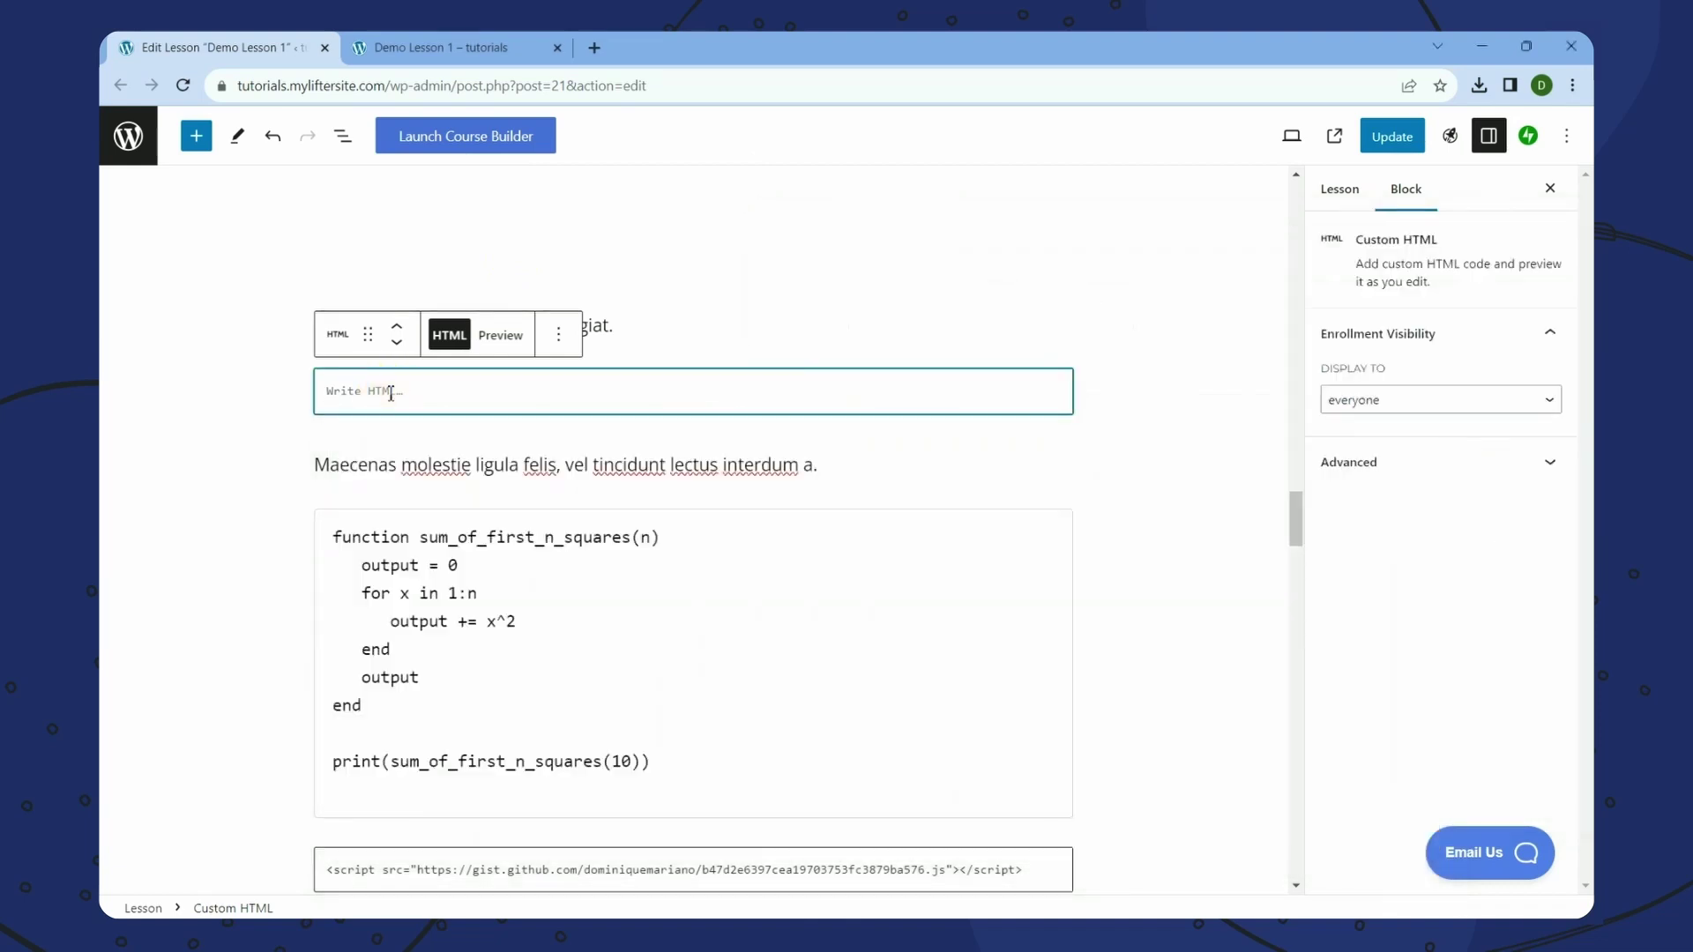
pyautogui.rightClick(391, 392)
pyautogui.click(476, 540)
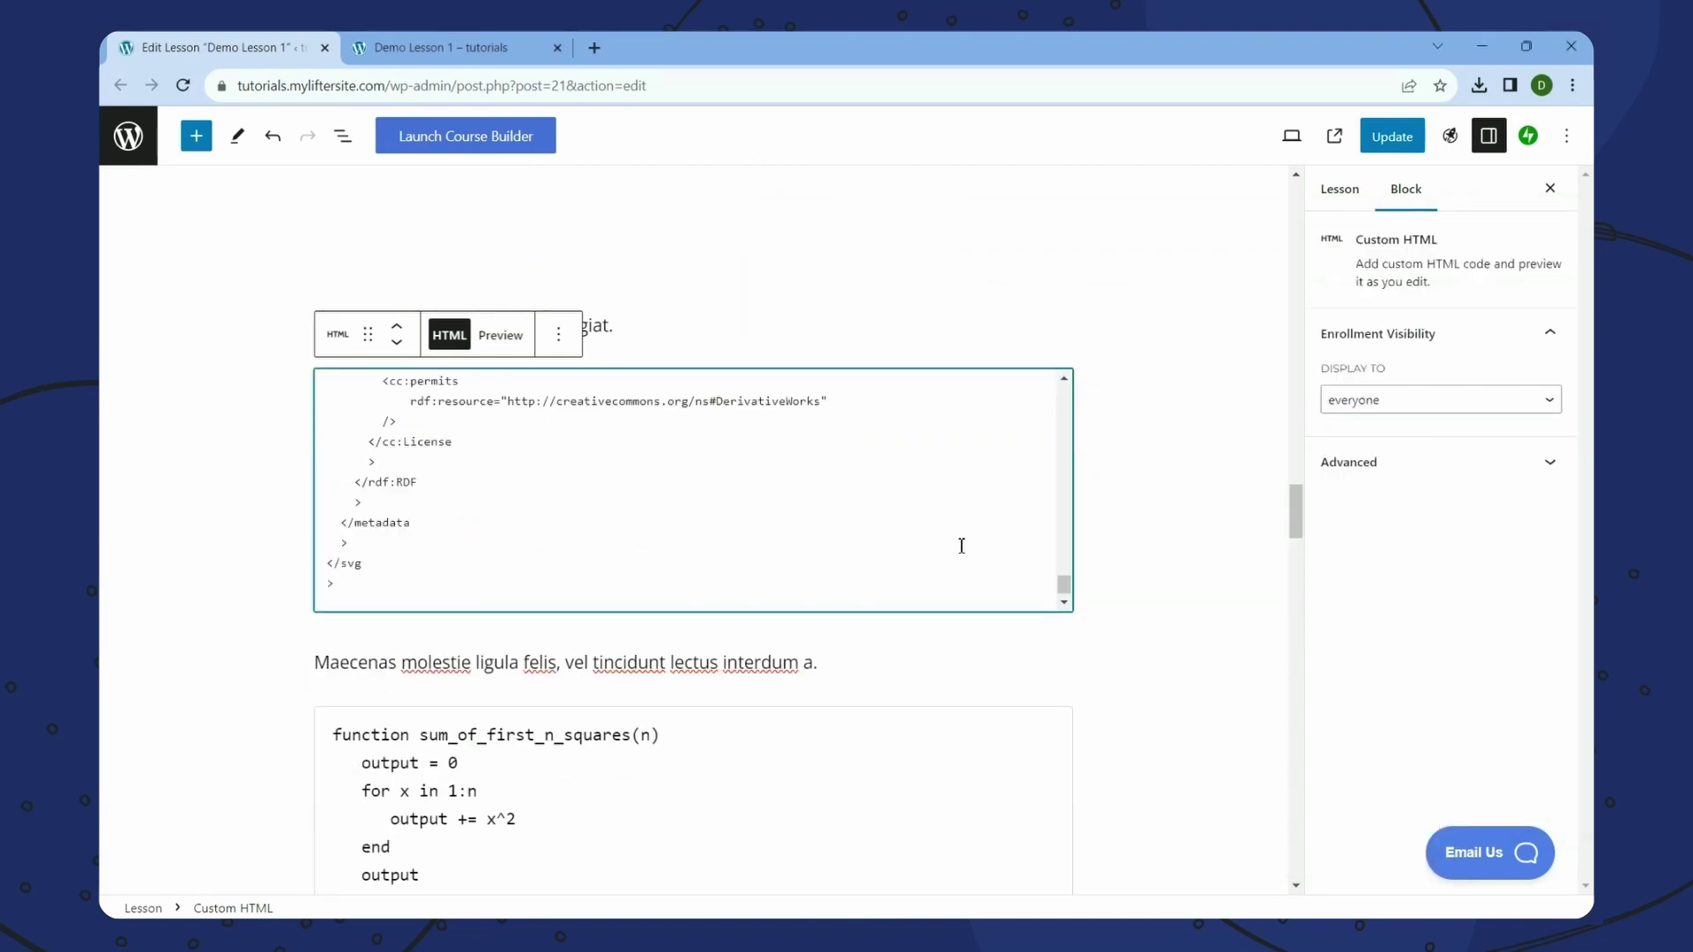
pyautogui.moveTo(1064, 584)
pyautogui.mouseDown()
pyautogui.moveTo(1065, 388)
pyautogui.moveTo(1062, 605)
pyautogui.mouseUp()
# - Update the lesson and reload its published page to load the new SVG content
pyautogui.click(1392, 136)
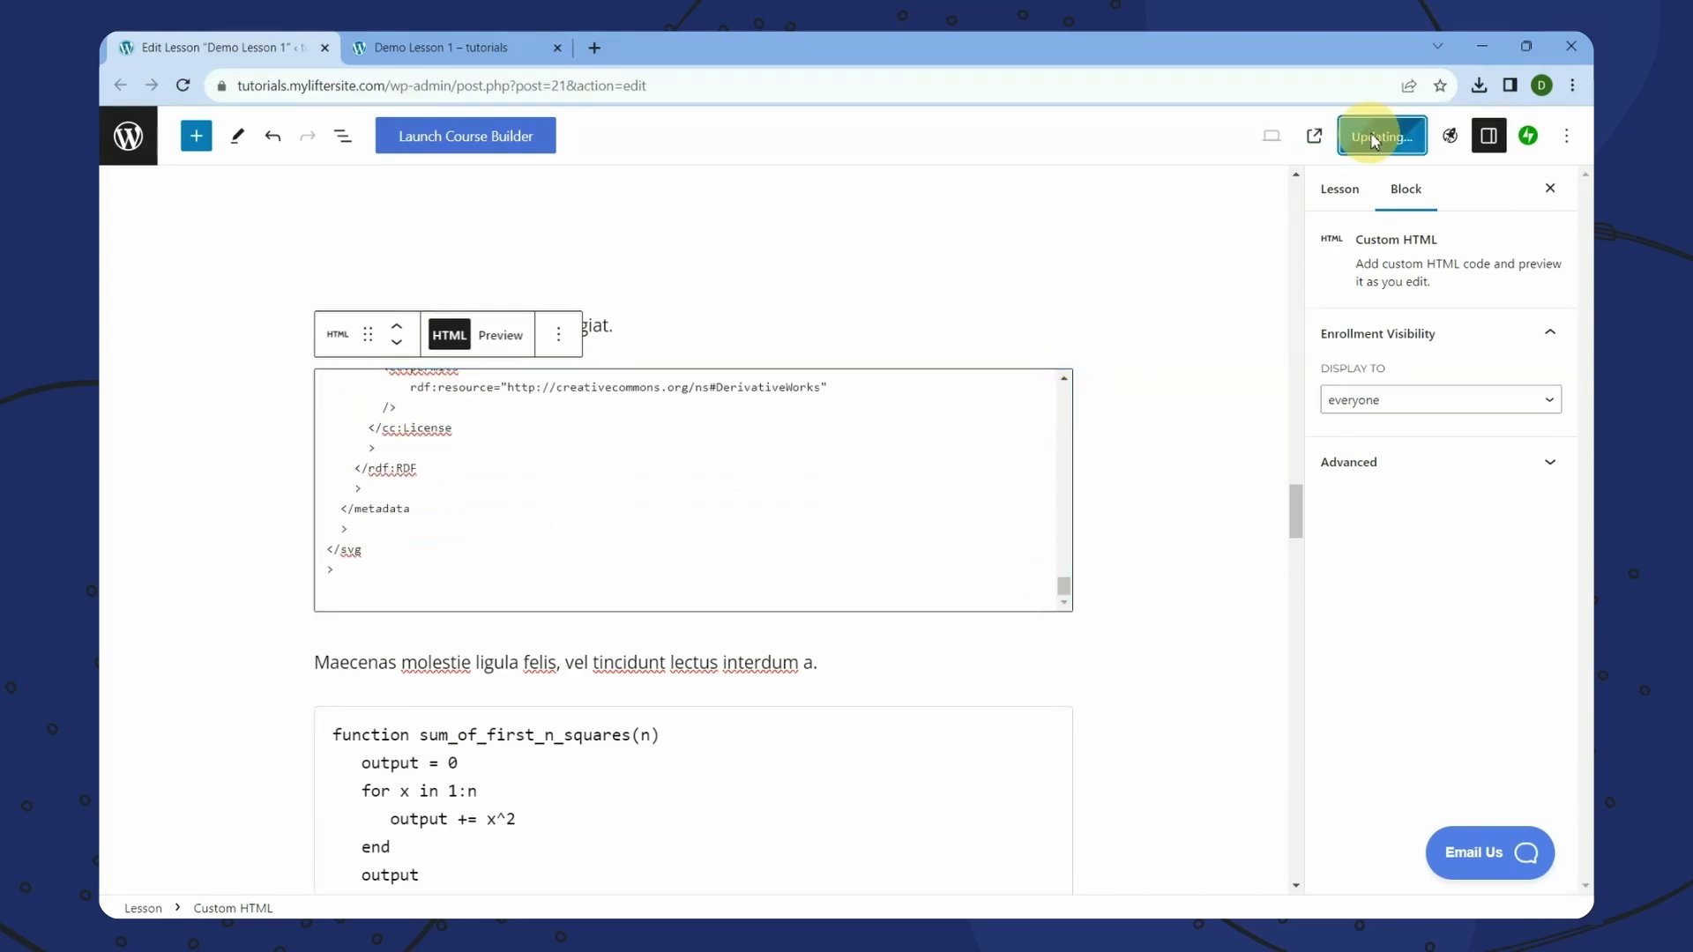
pyautogui.click(476, 47)
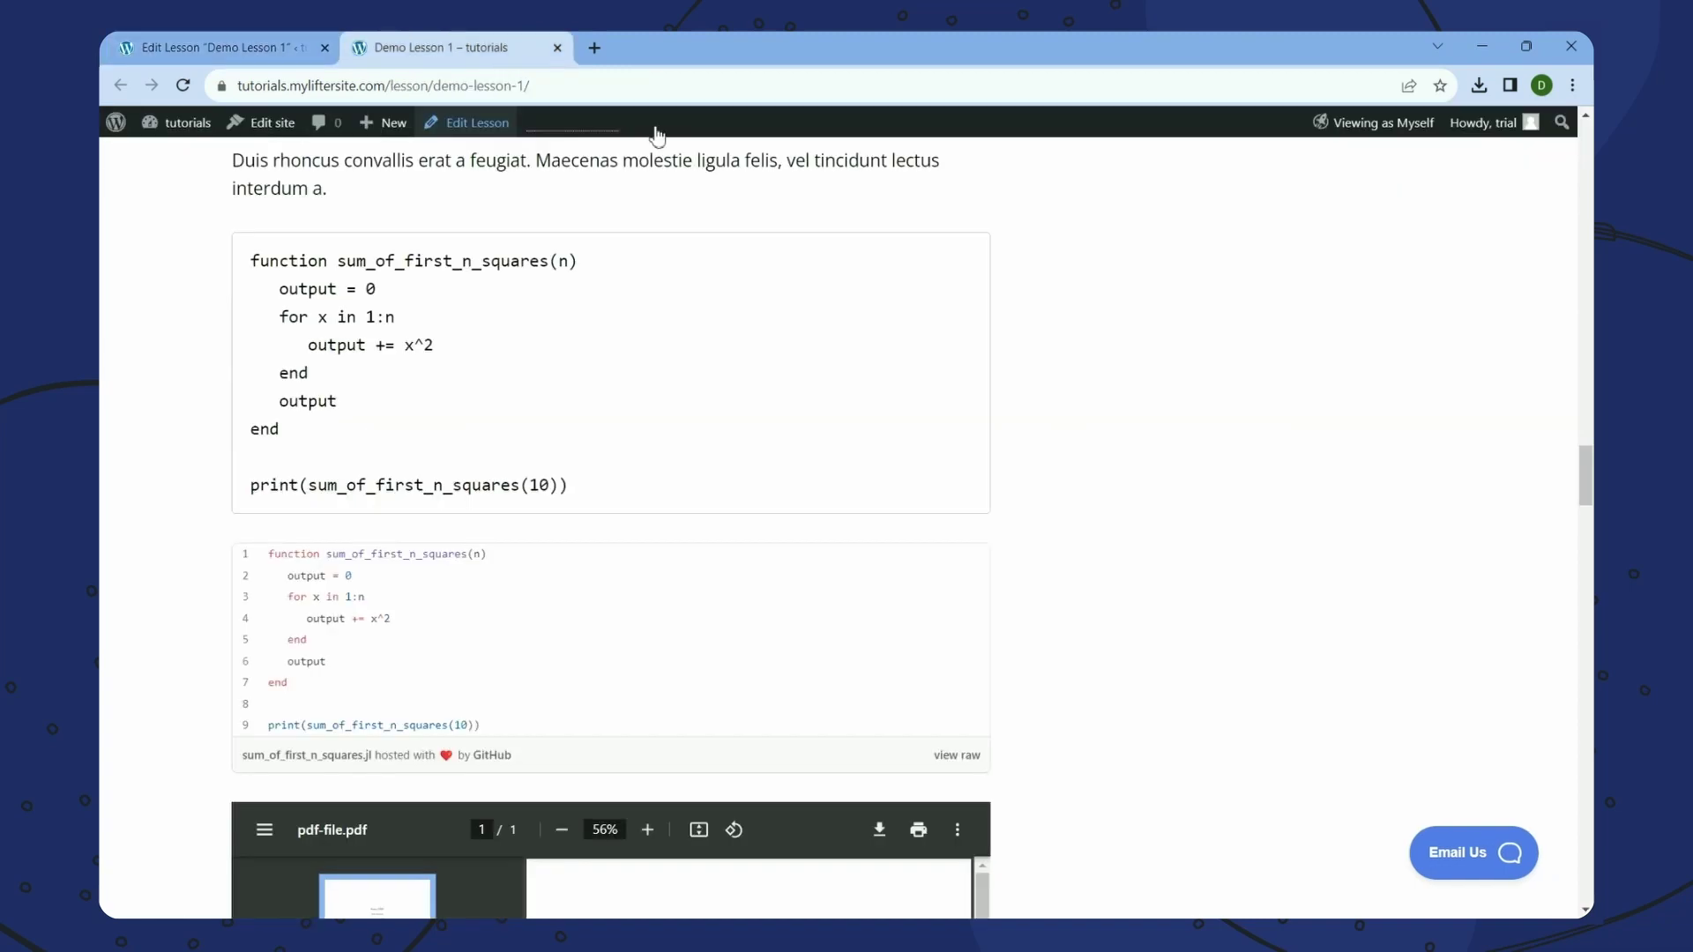
pyautogui.moveTo(1590, 471); pyautogui.dragTo(1580, 427)
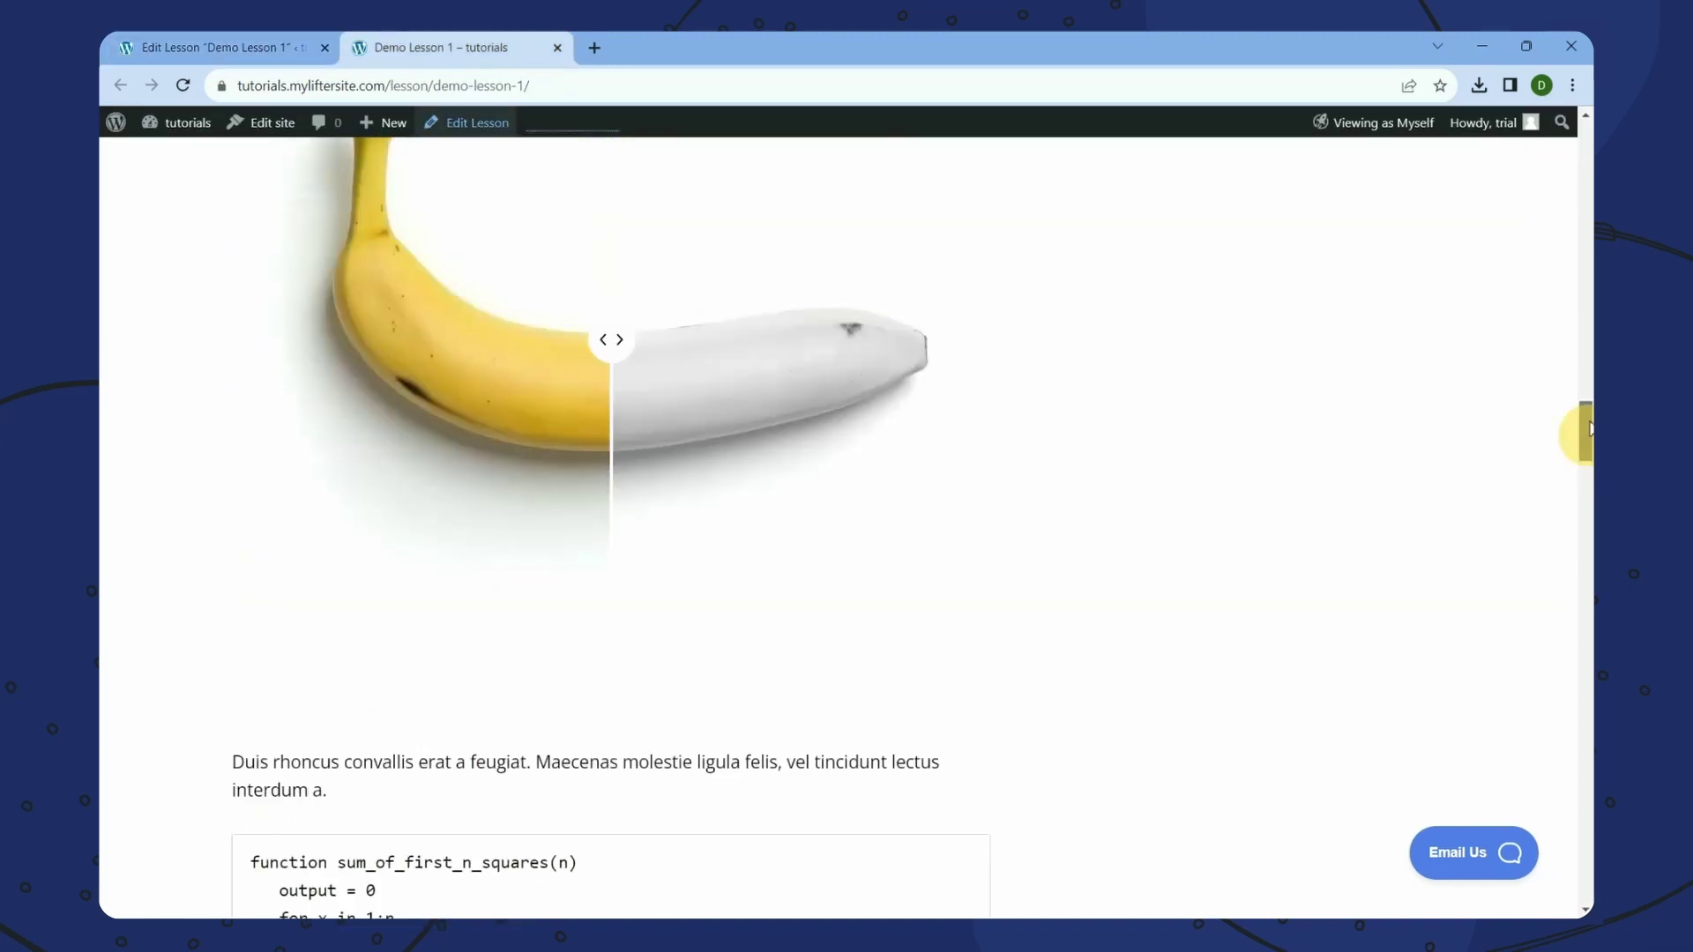
pyautogui.rightClick(1428, 409)
pyautogui.click(1349, 483)
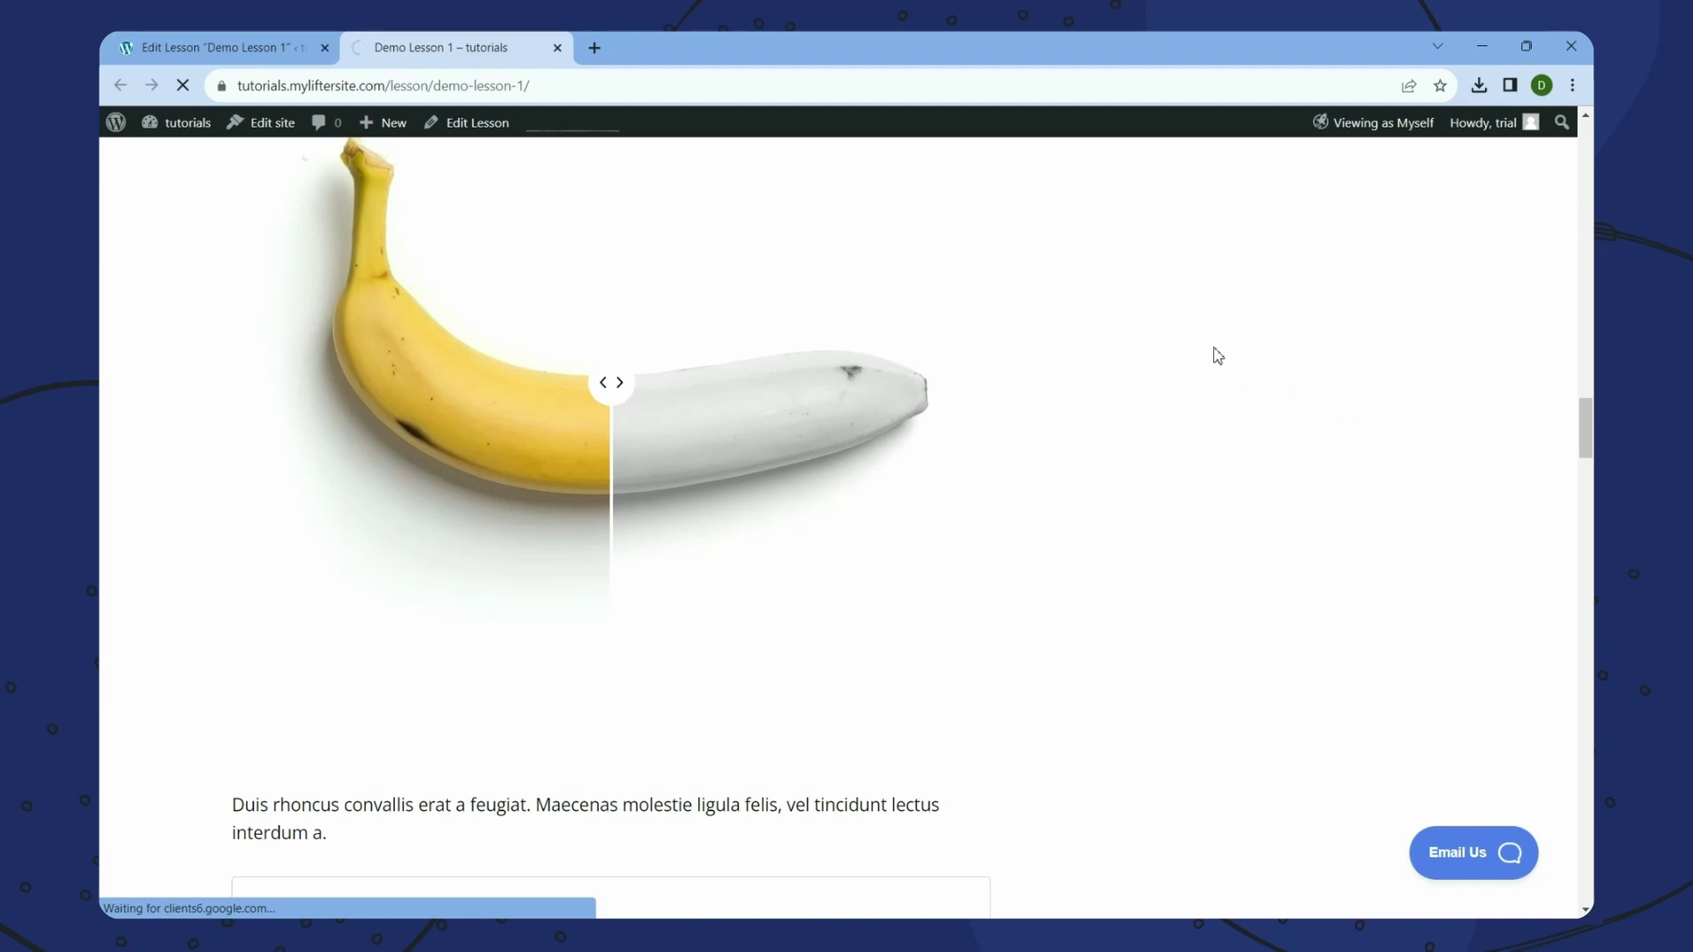
pyautogui.click(212, 43)
pyautogui.click(1416, 141)
pyautogui.click(484, 54)
# - Examine the SVG image on the published lesson page and compare it with its code in the Custom HTML block
pyautogui.scroll(8, 1394, 352)
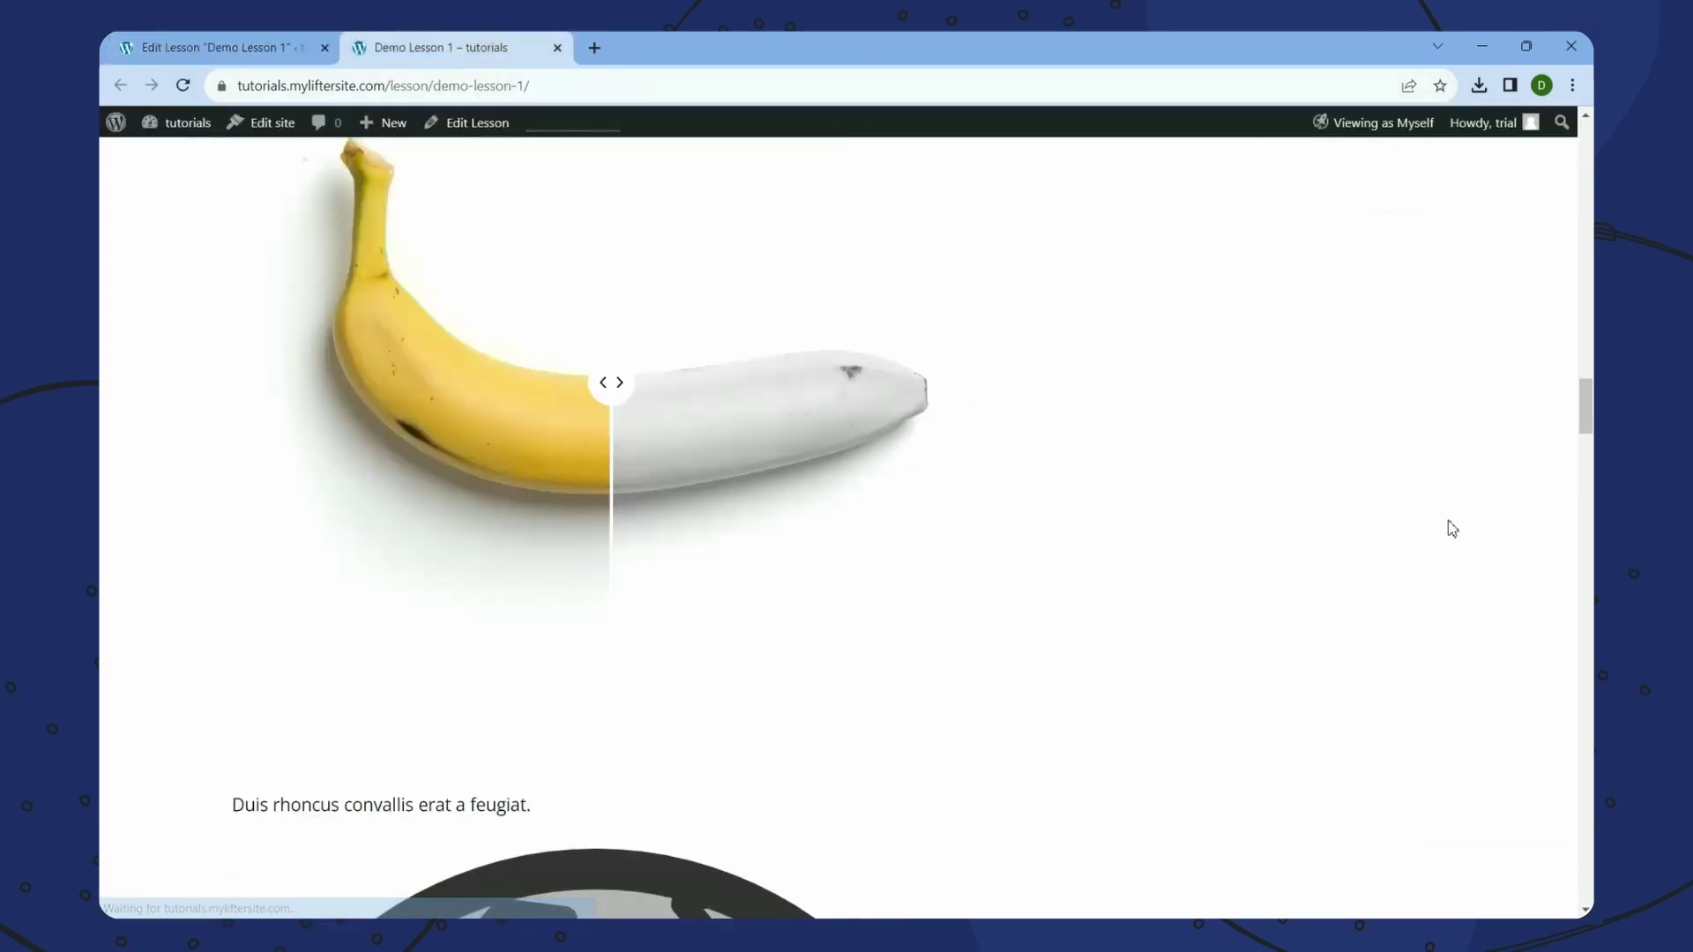
pyautogui.scroll(-8, 1588, 408)
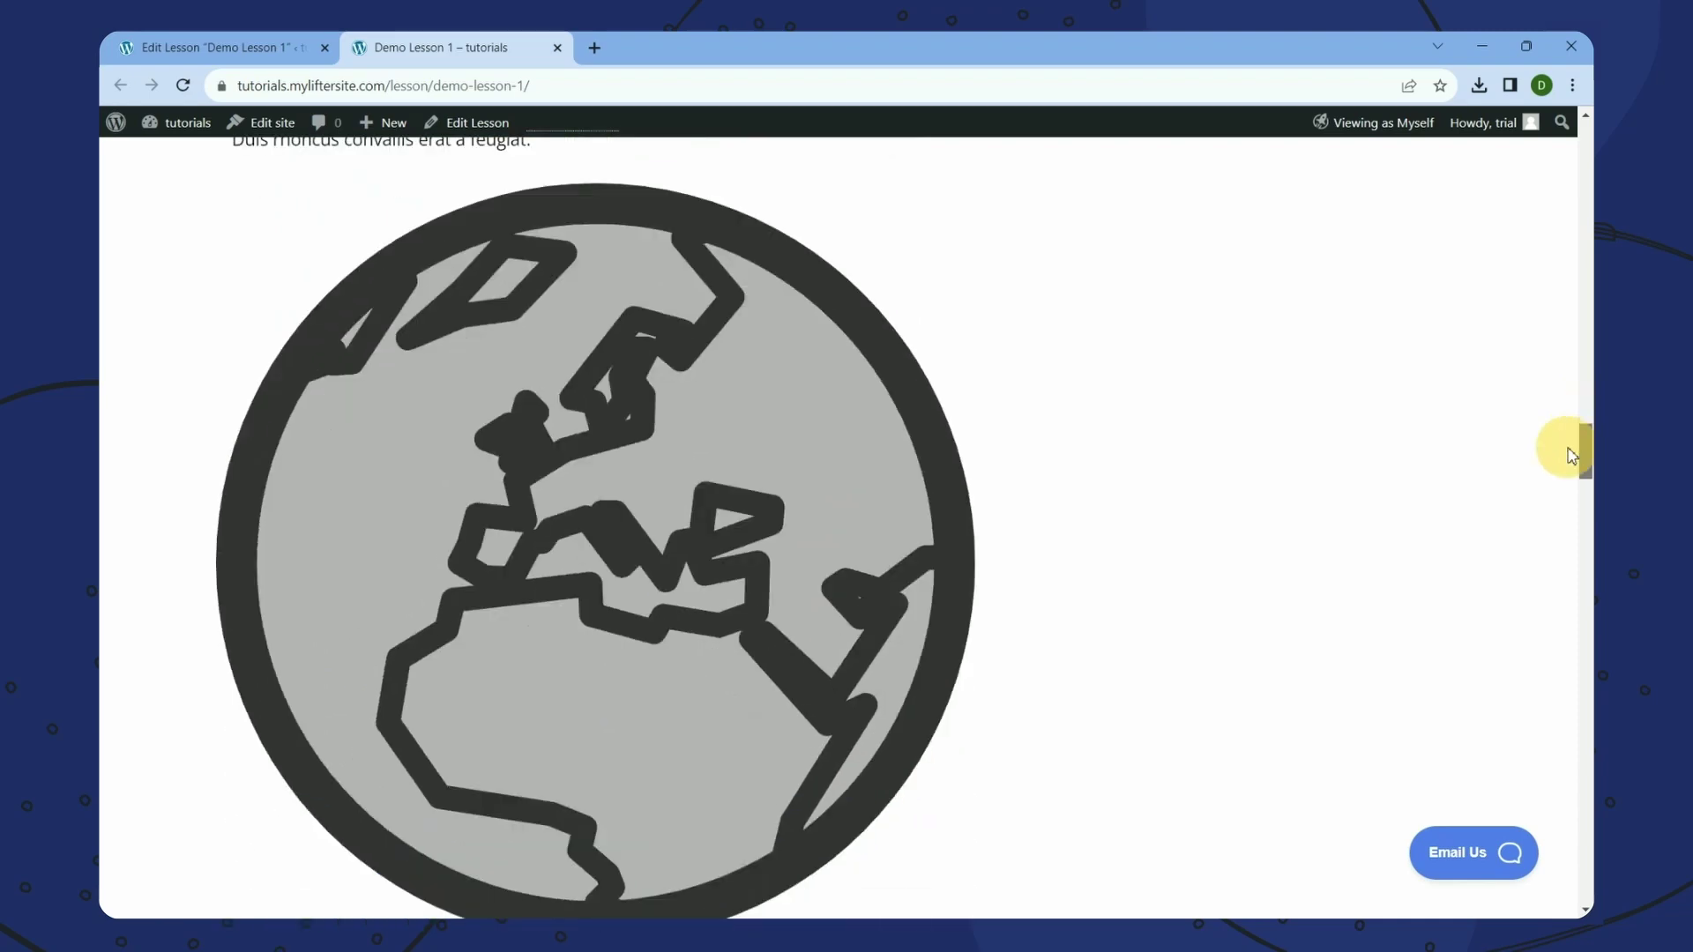
pyautogui.scroll(1, 1572, 435)
pyautogui.scroll(-1, 1570, 449)
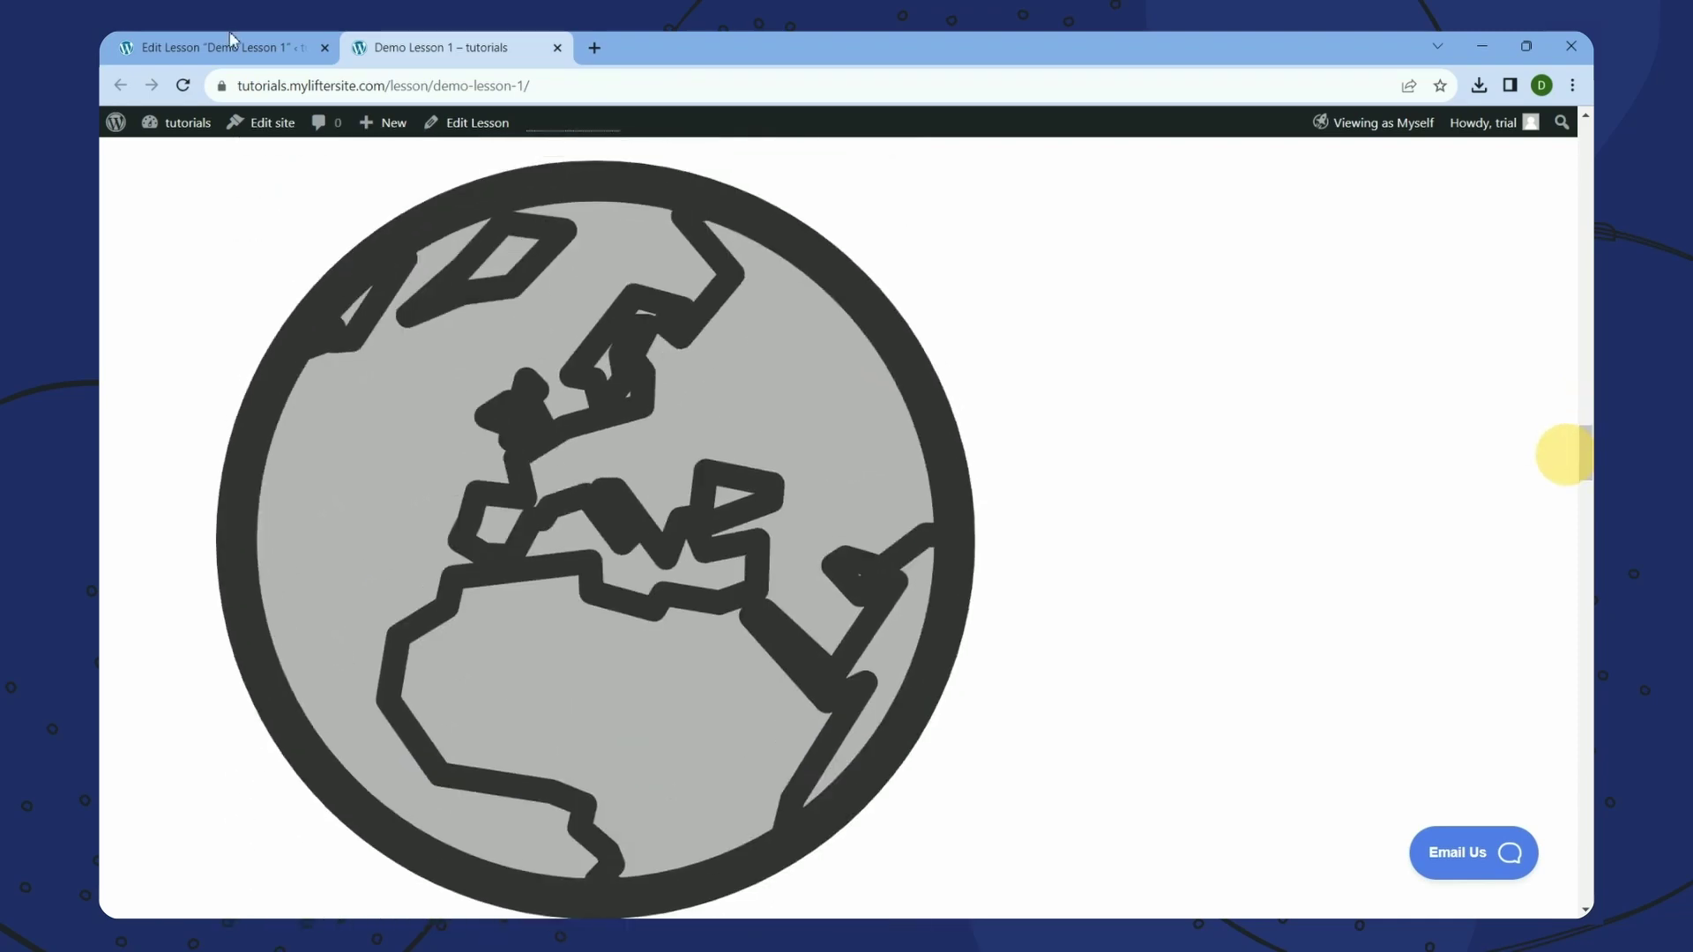
pyautogui.hotkey('ctrl', '1')
pyautogui.moveTo(1063, 585); pyautogui.dragTo(1078, 394)
pyautogui.hotkey('ctrl', '2')
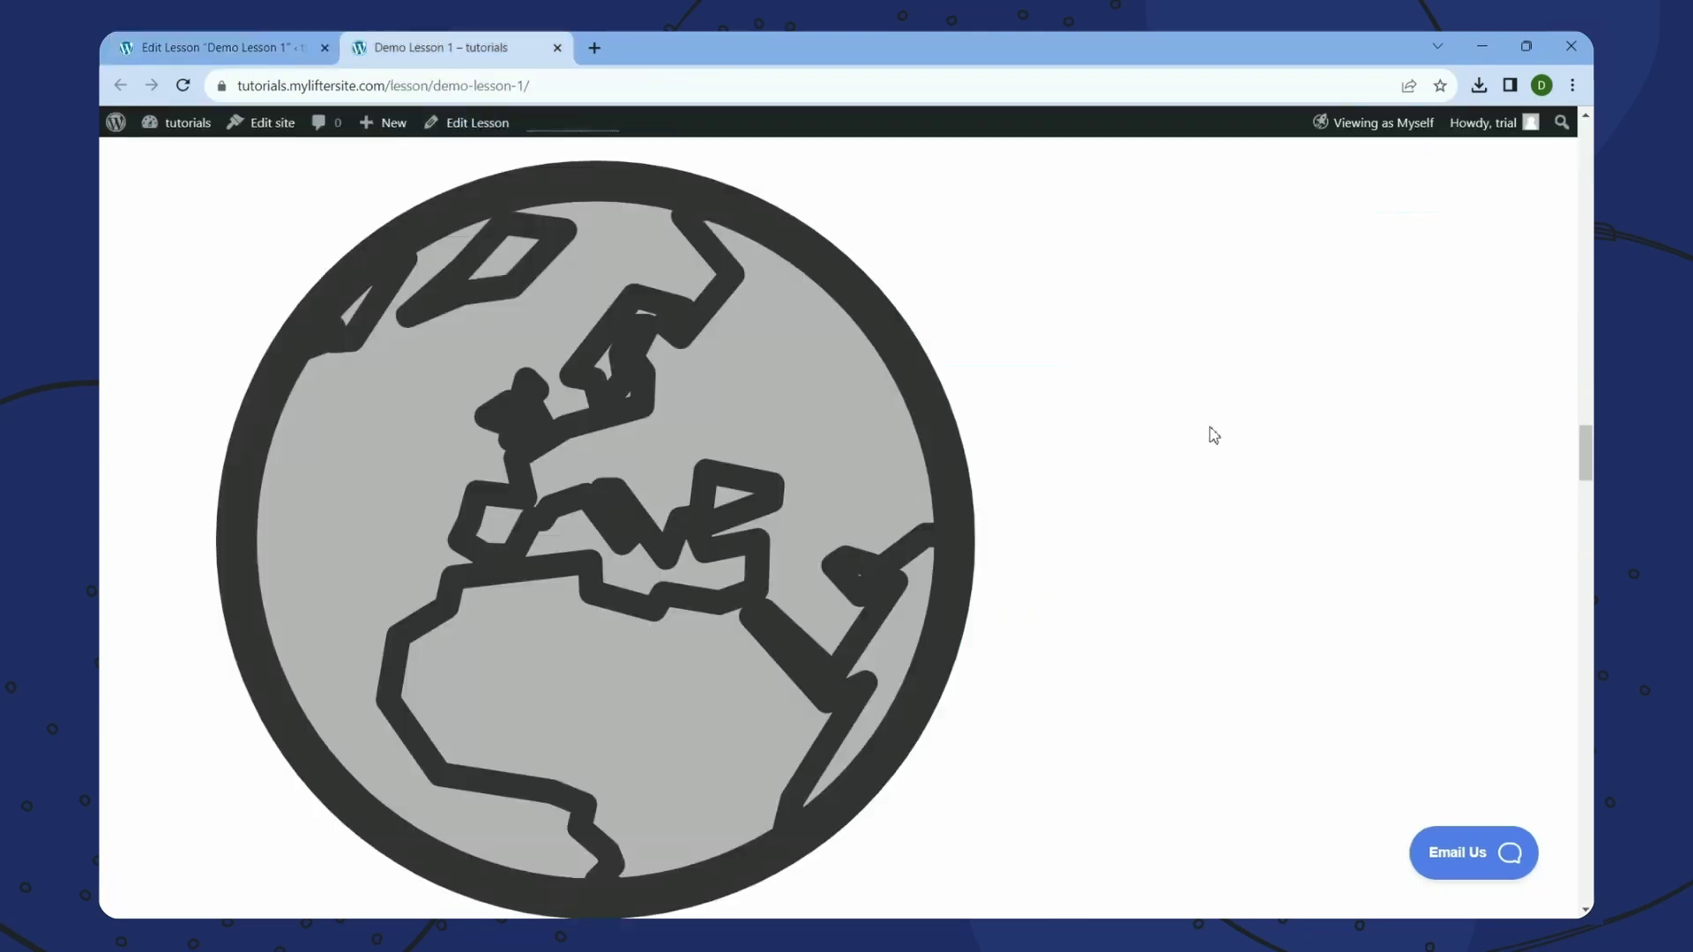
pyautogui.scroll(3, 1240, 428)
pyautogui.scroll(-5, 1244, 430)
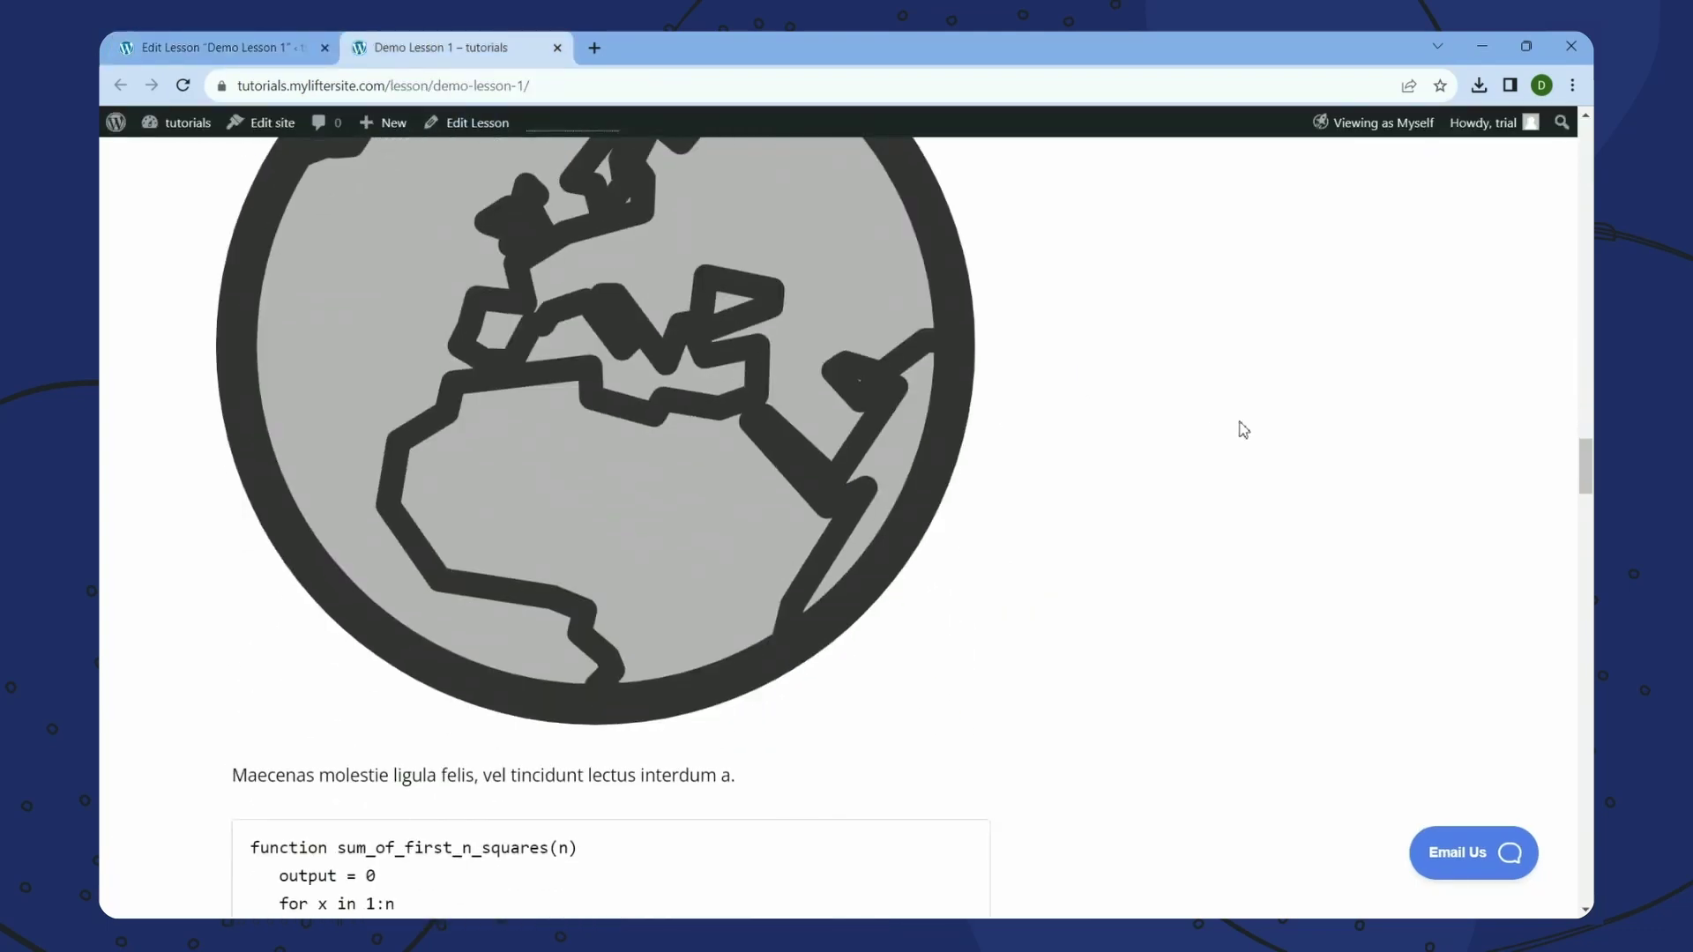
pyautogui.scroll(2, 1244, 429)
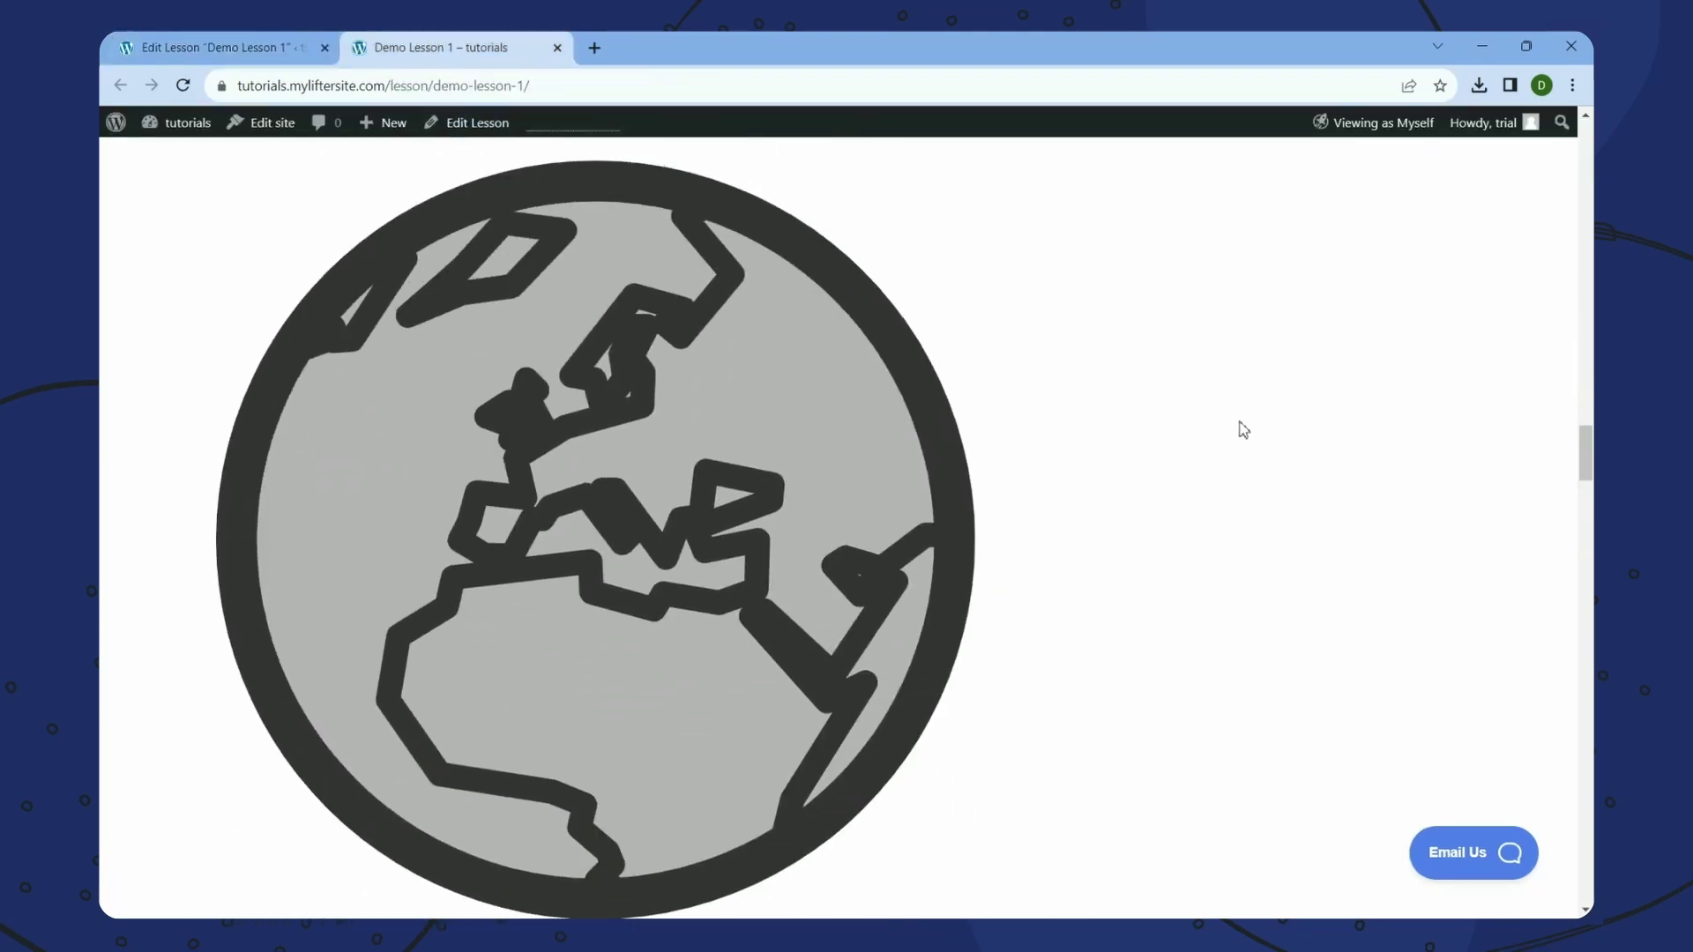
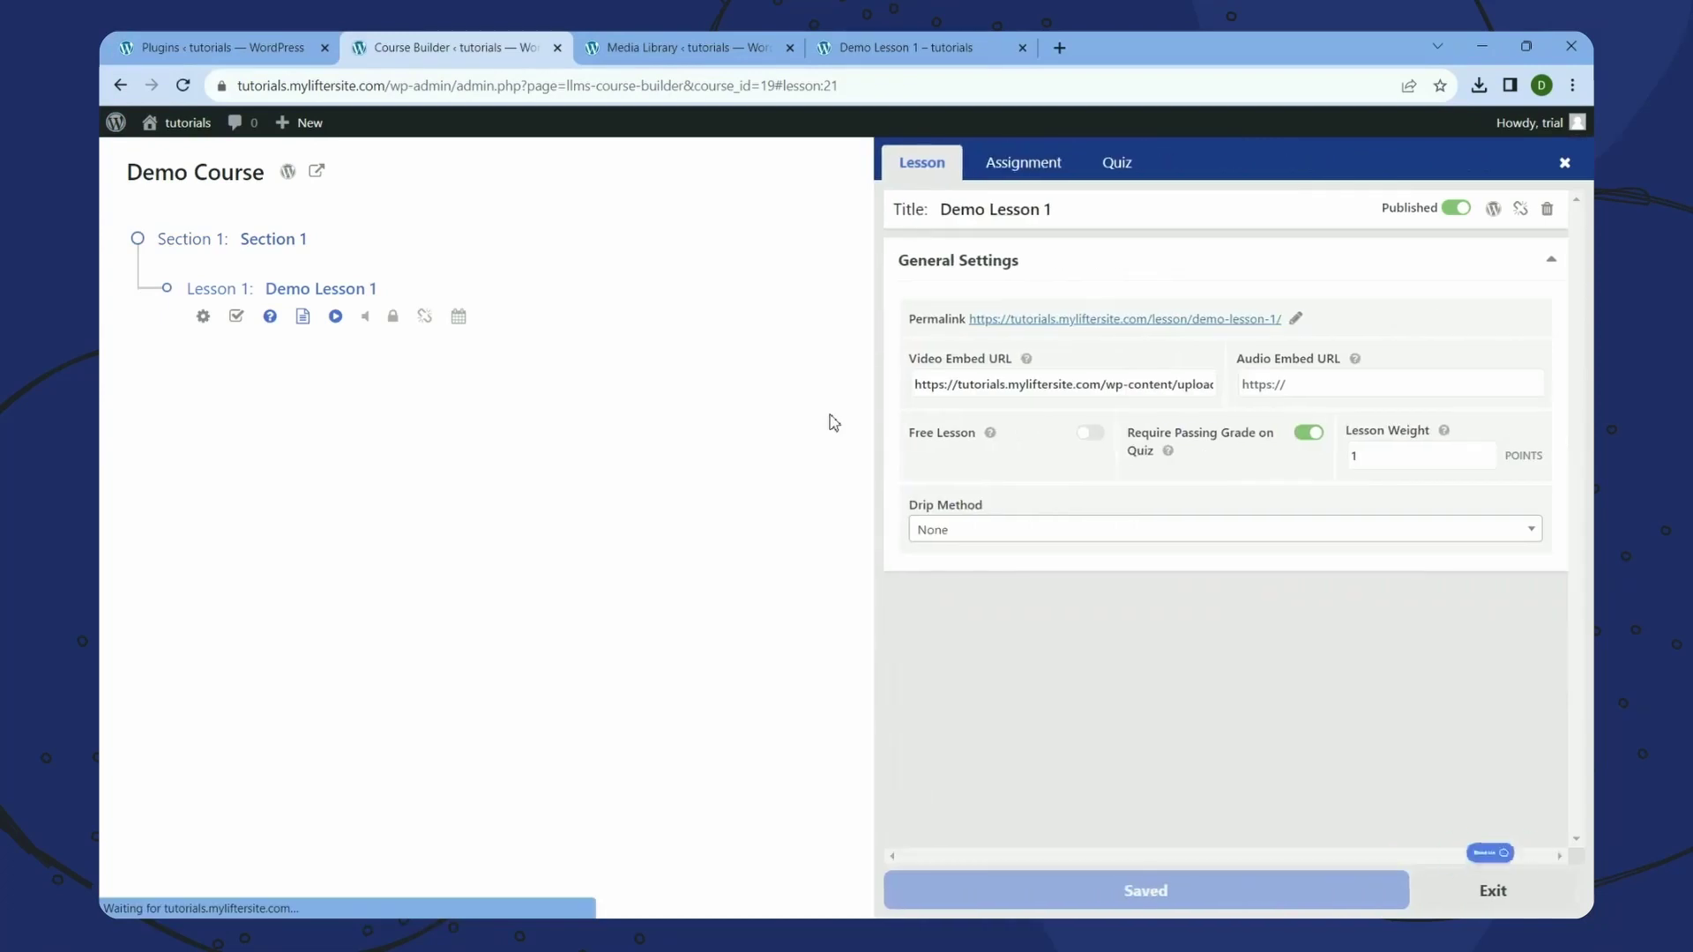
# - Inspect the Video Embed URL in Demo Lesson 1's general settings in the Course Builder
pyautogui.doubleClick(1012, 384)
pyautogui.doubleClick(1011, 383)
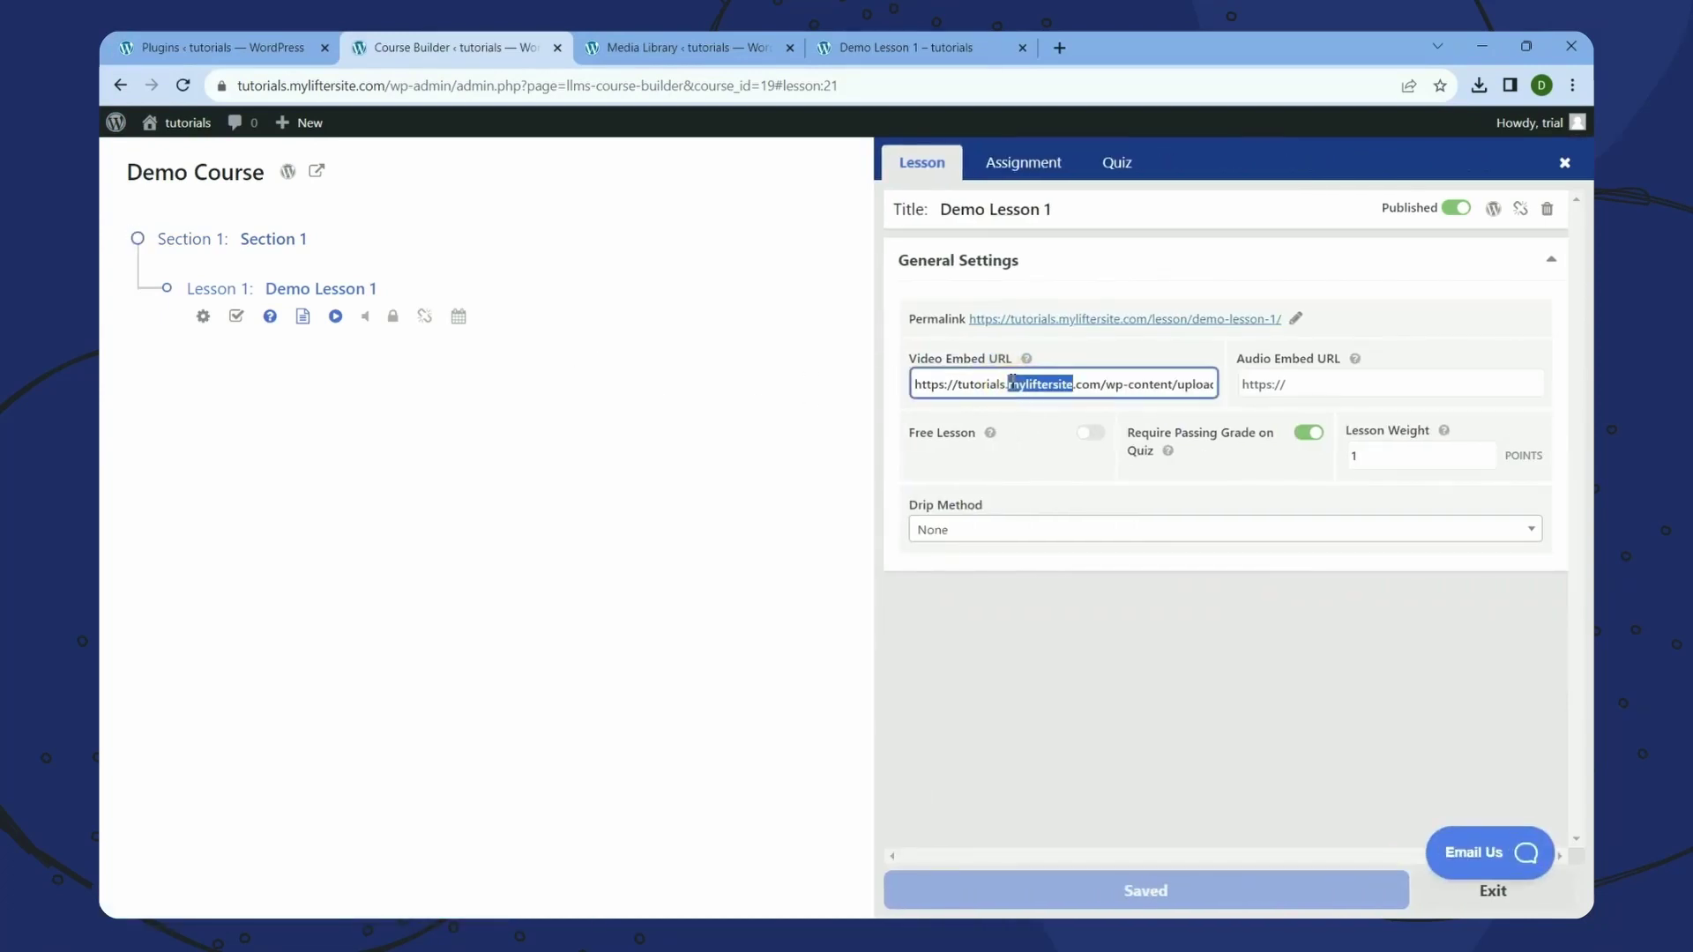
pyautogui.click(1108, 385)
pyautogui.click(1181, 770)
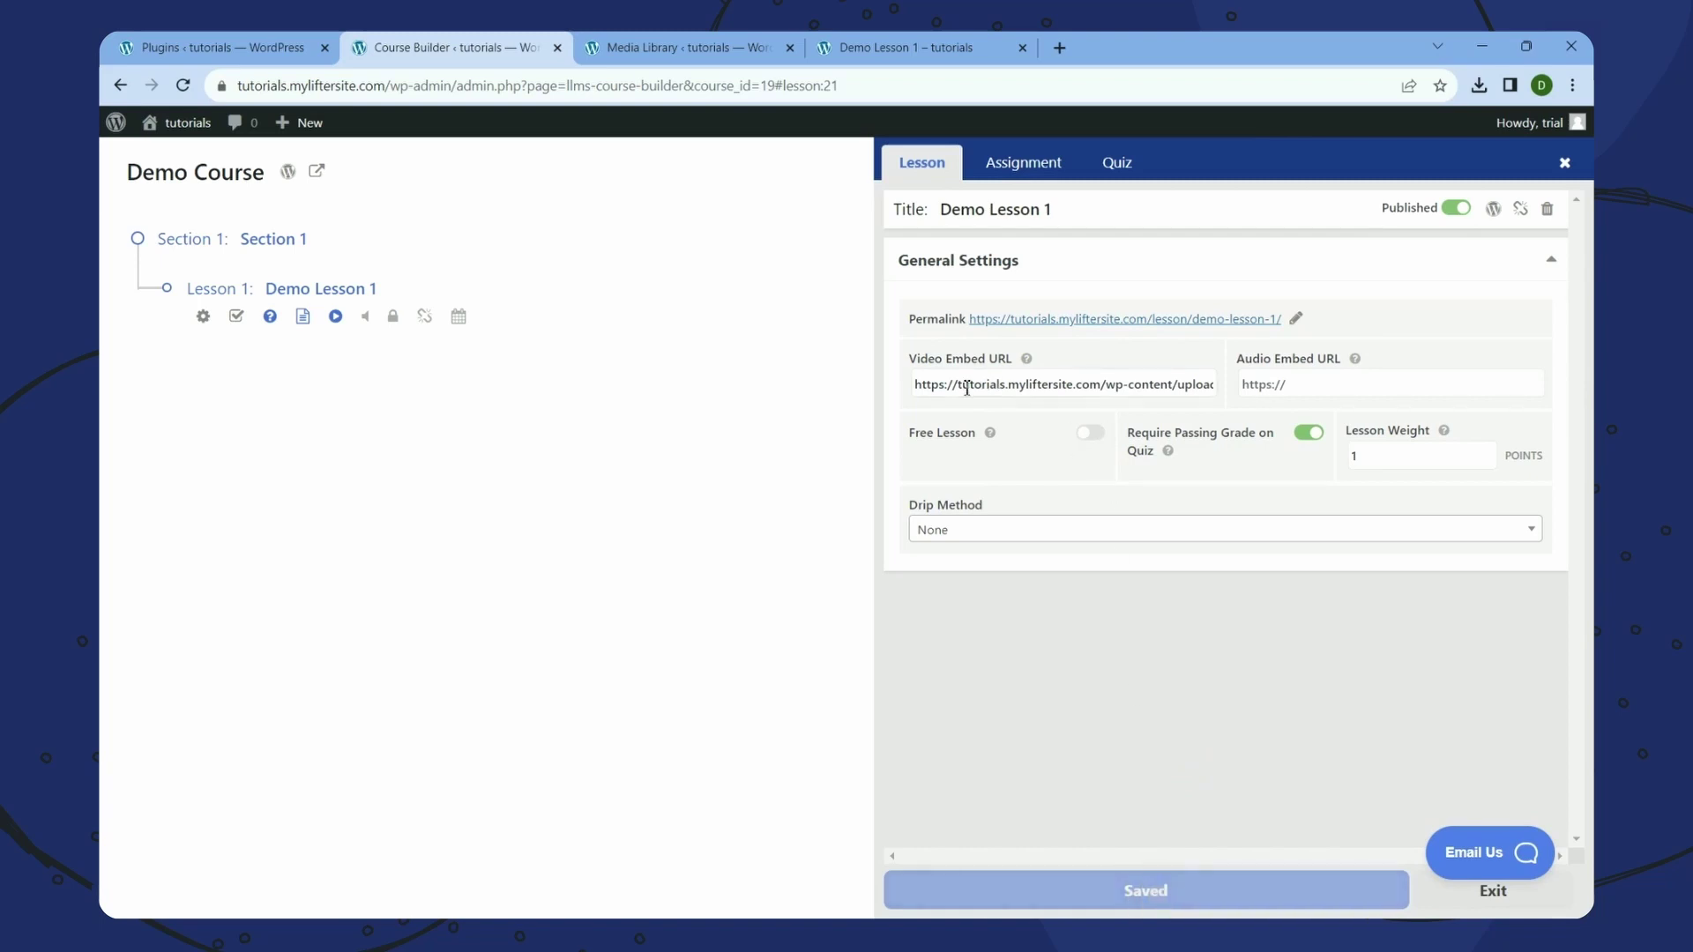
# - Compare the file path at the end of Demo Lesson 1's Video Embed URL with the video-pier attachment in the Media Library
pyautogui.moveTo(1172, 388); pyautogui.dragTo(1258, 389)
pyautogui.click(1192, 389)
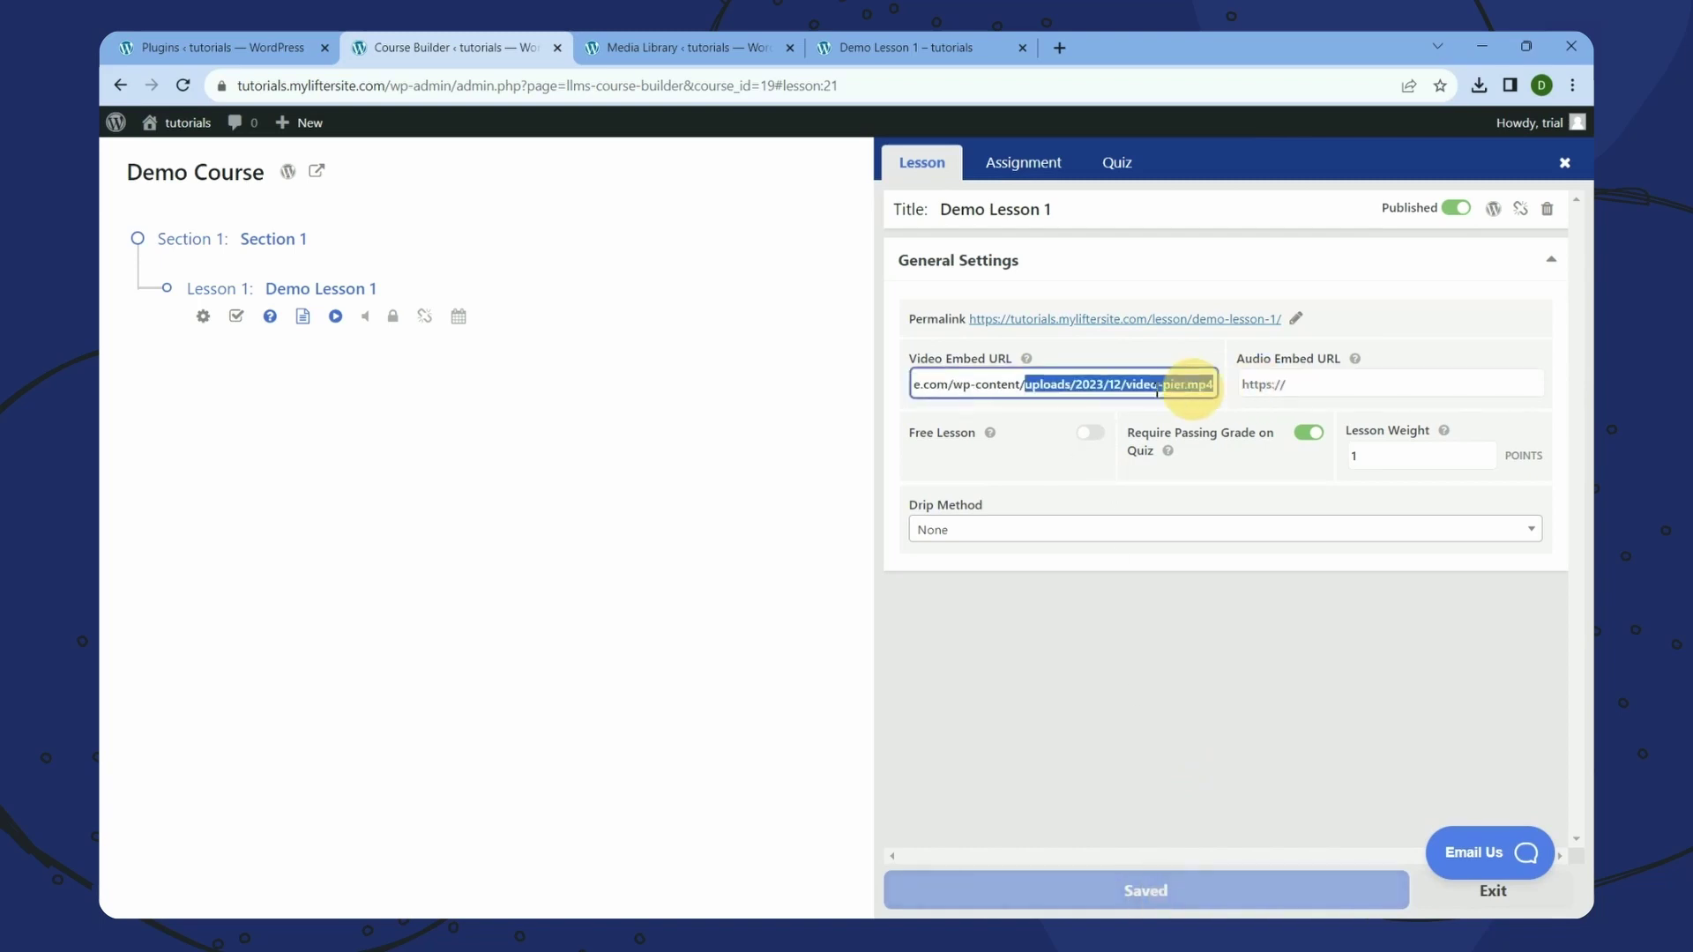
pyautogui.click(1131, 774)
pyautogui.click(754, 44)
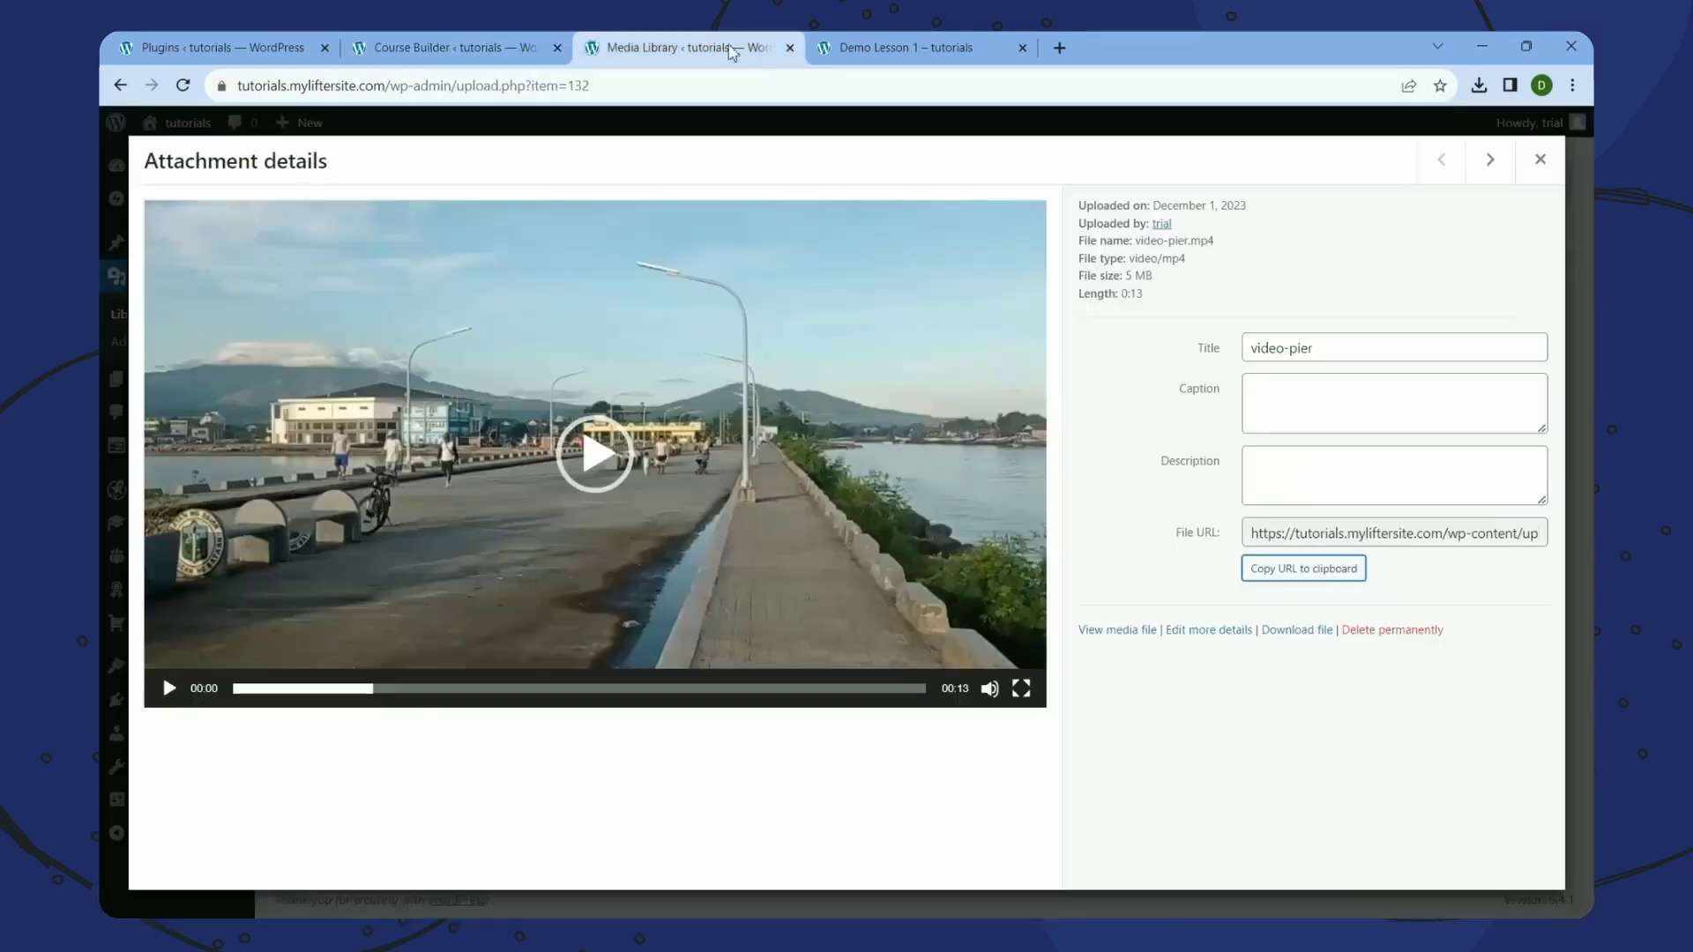
# - Close the Media Library page, reload the published Demo Lesson 1 page and briefly play its embedded video
pyautogui.click(790, 47)
pyautogui.rightClick(855, 321)
pyautogui.click(893, 378)
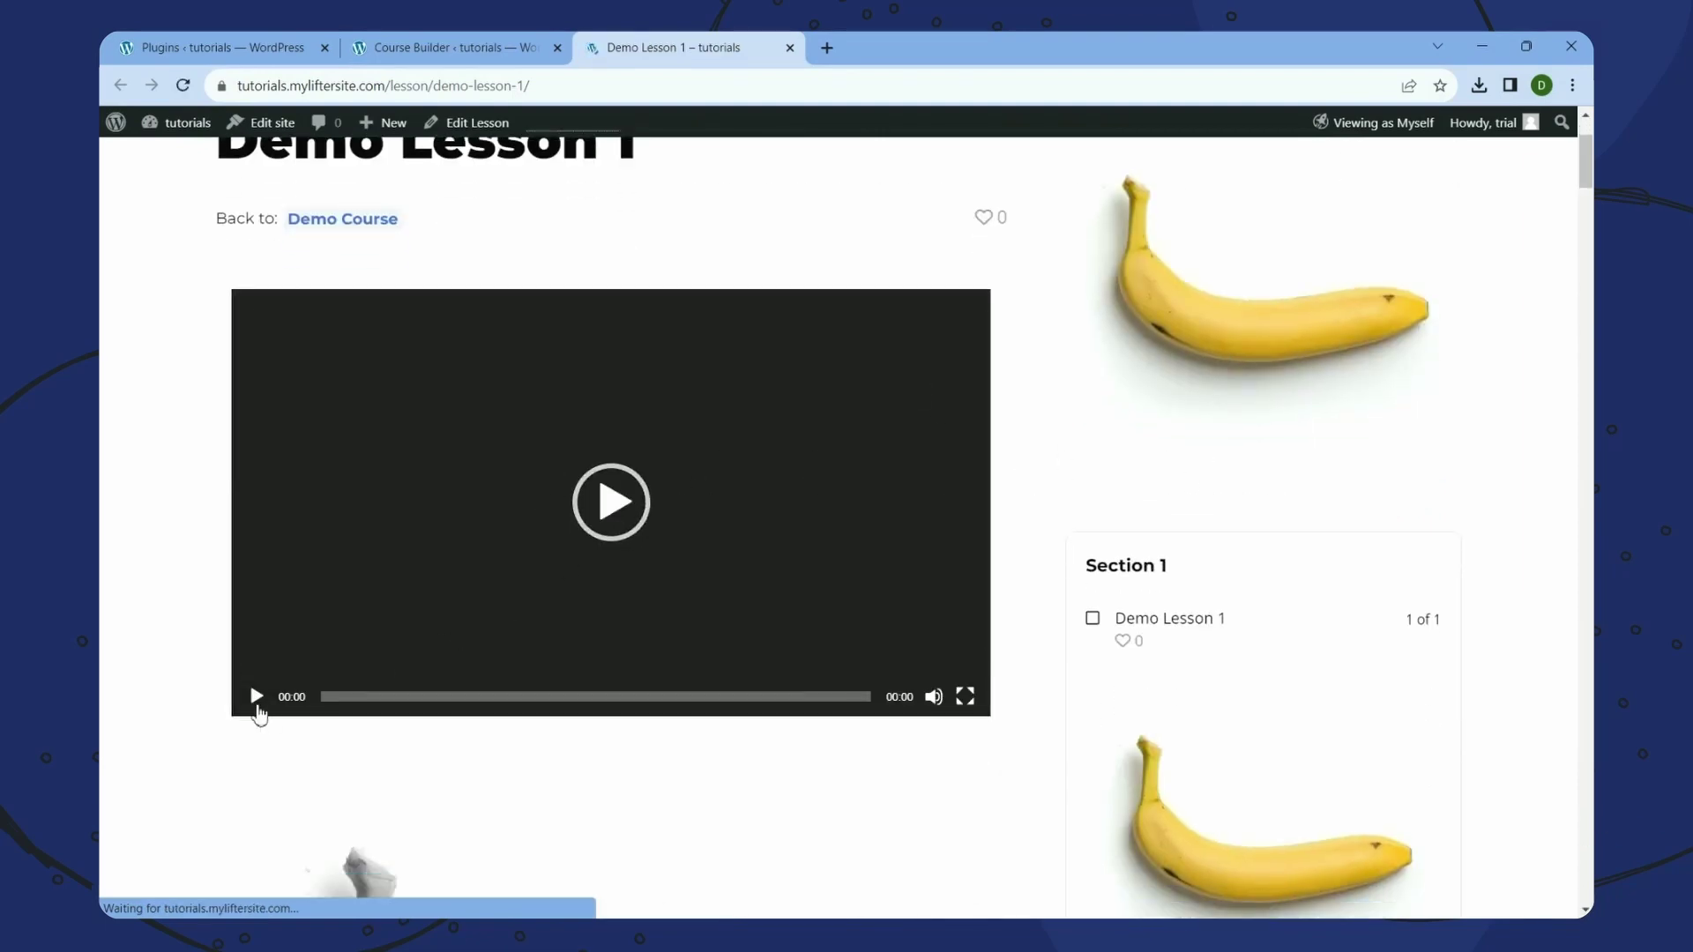
pyautogui.click(255, 701)
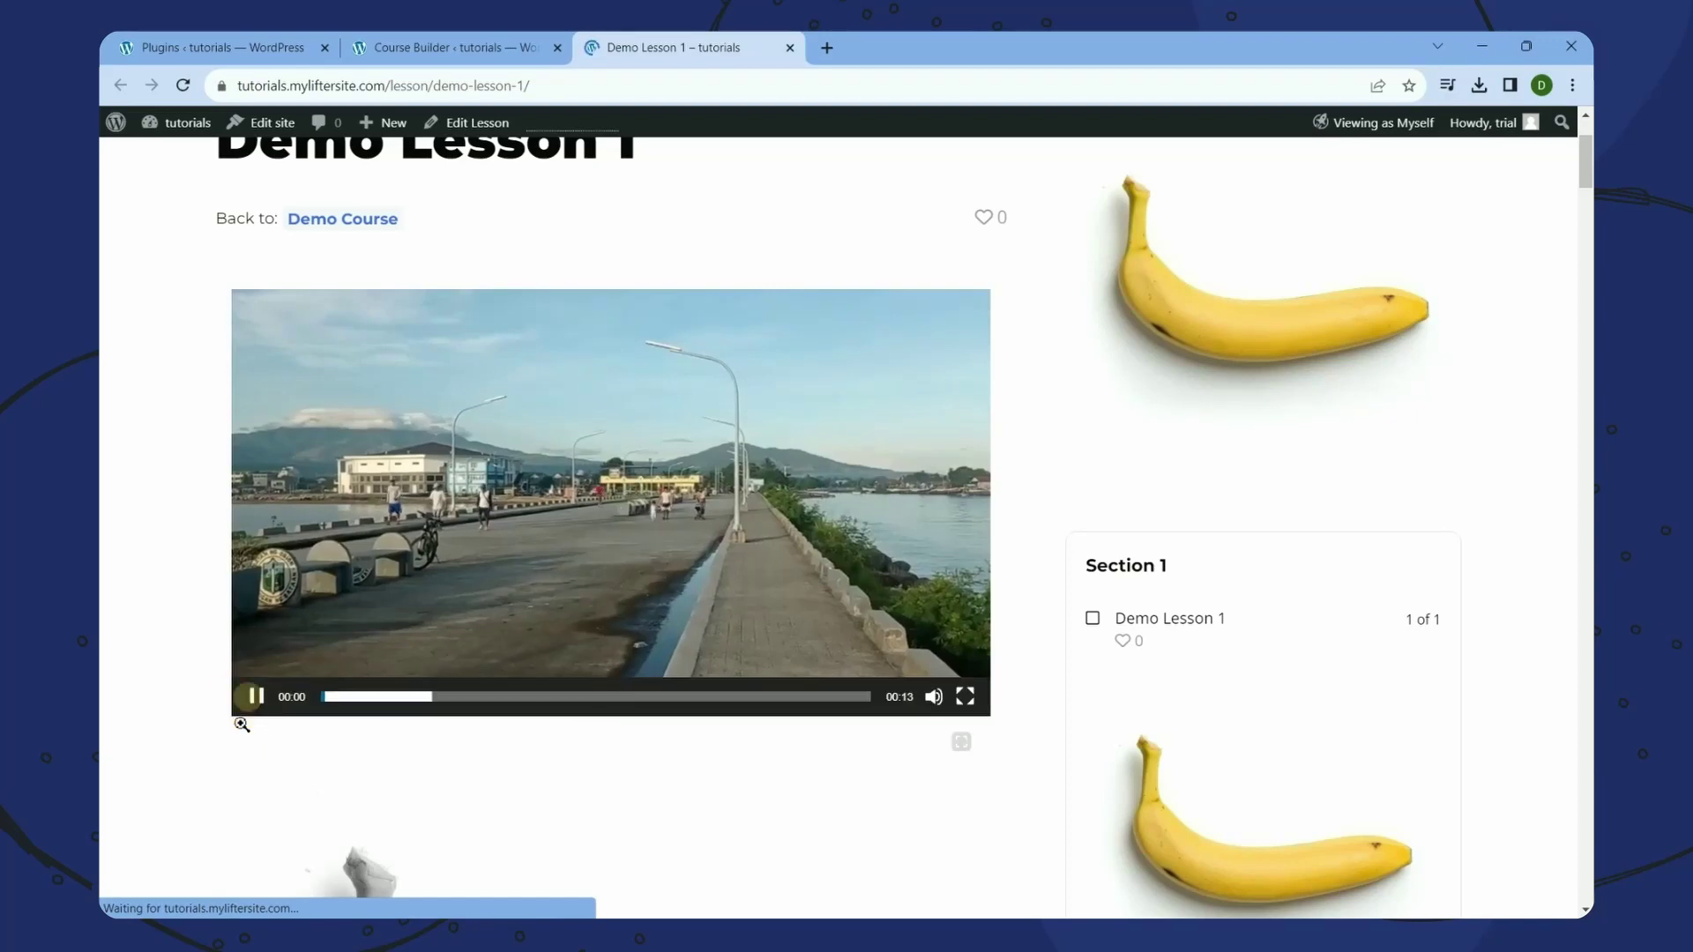
pyautogui.click(256, 698)
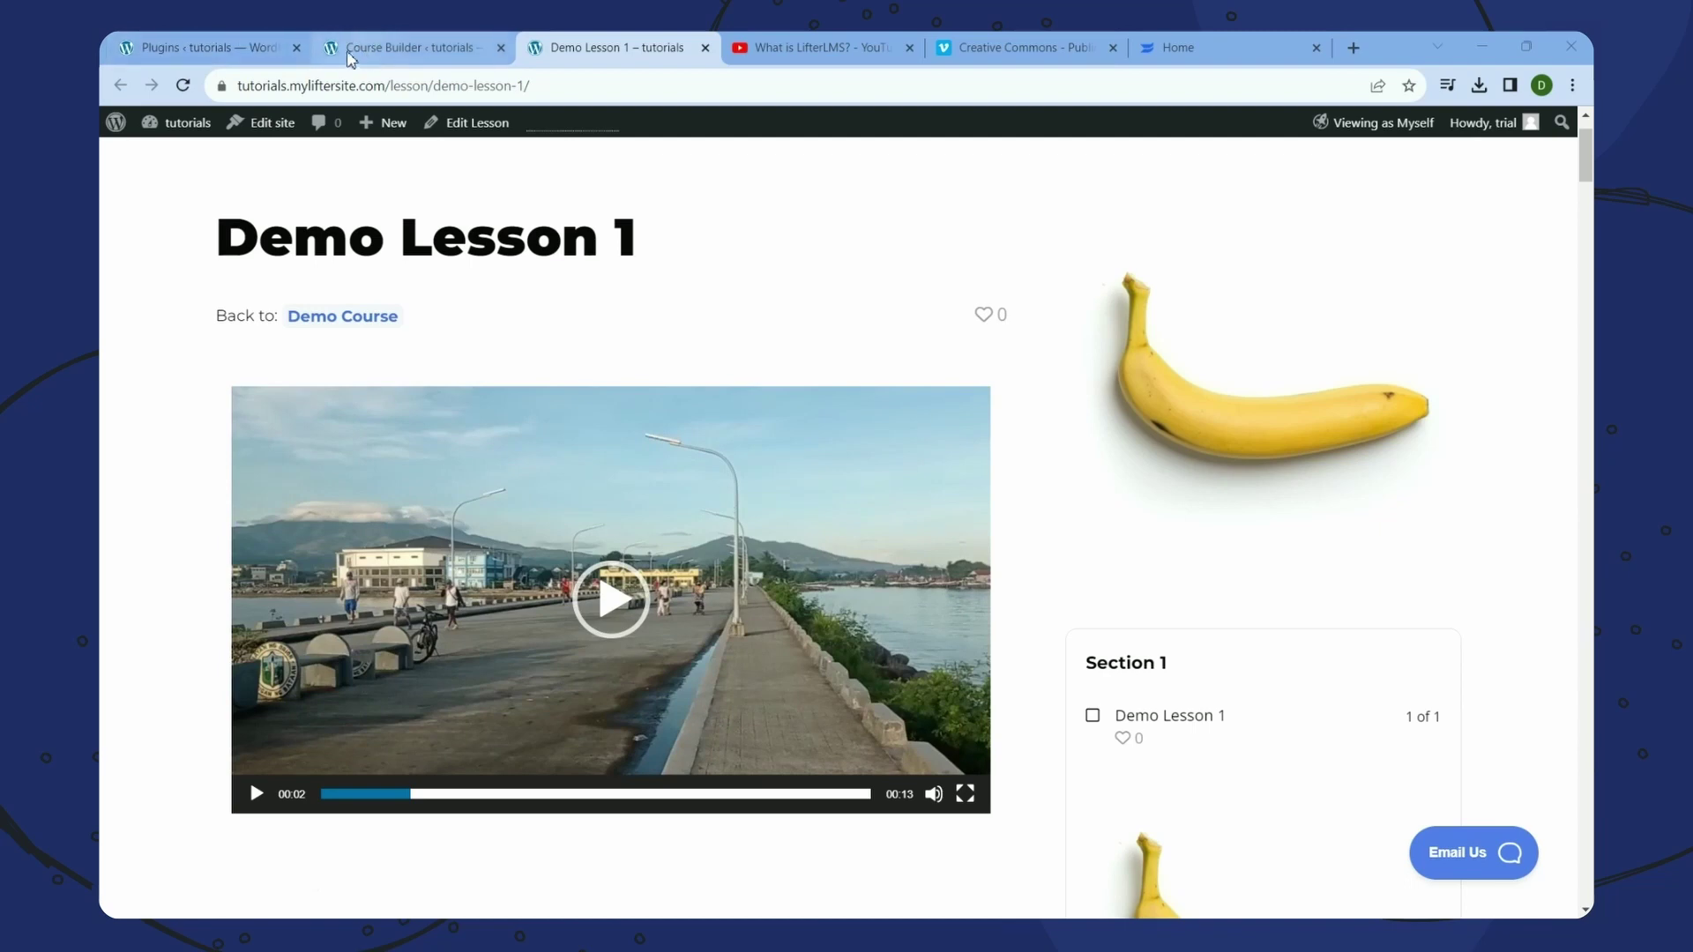
# - Close the Plugins page and look through the open YouTube, Vimeo and Wistia pages as video sources
pyautogui.click(297, 48)
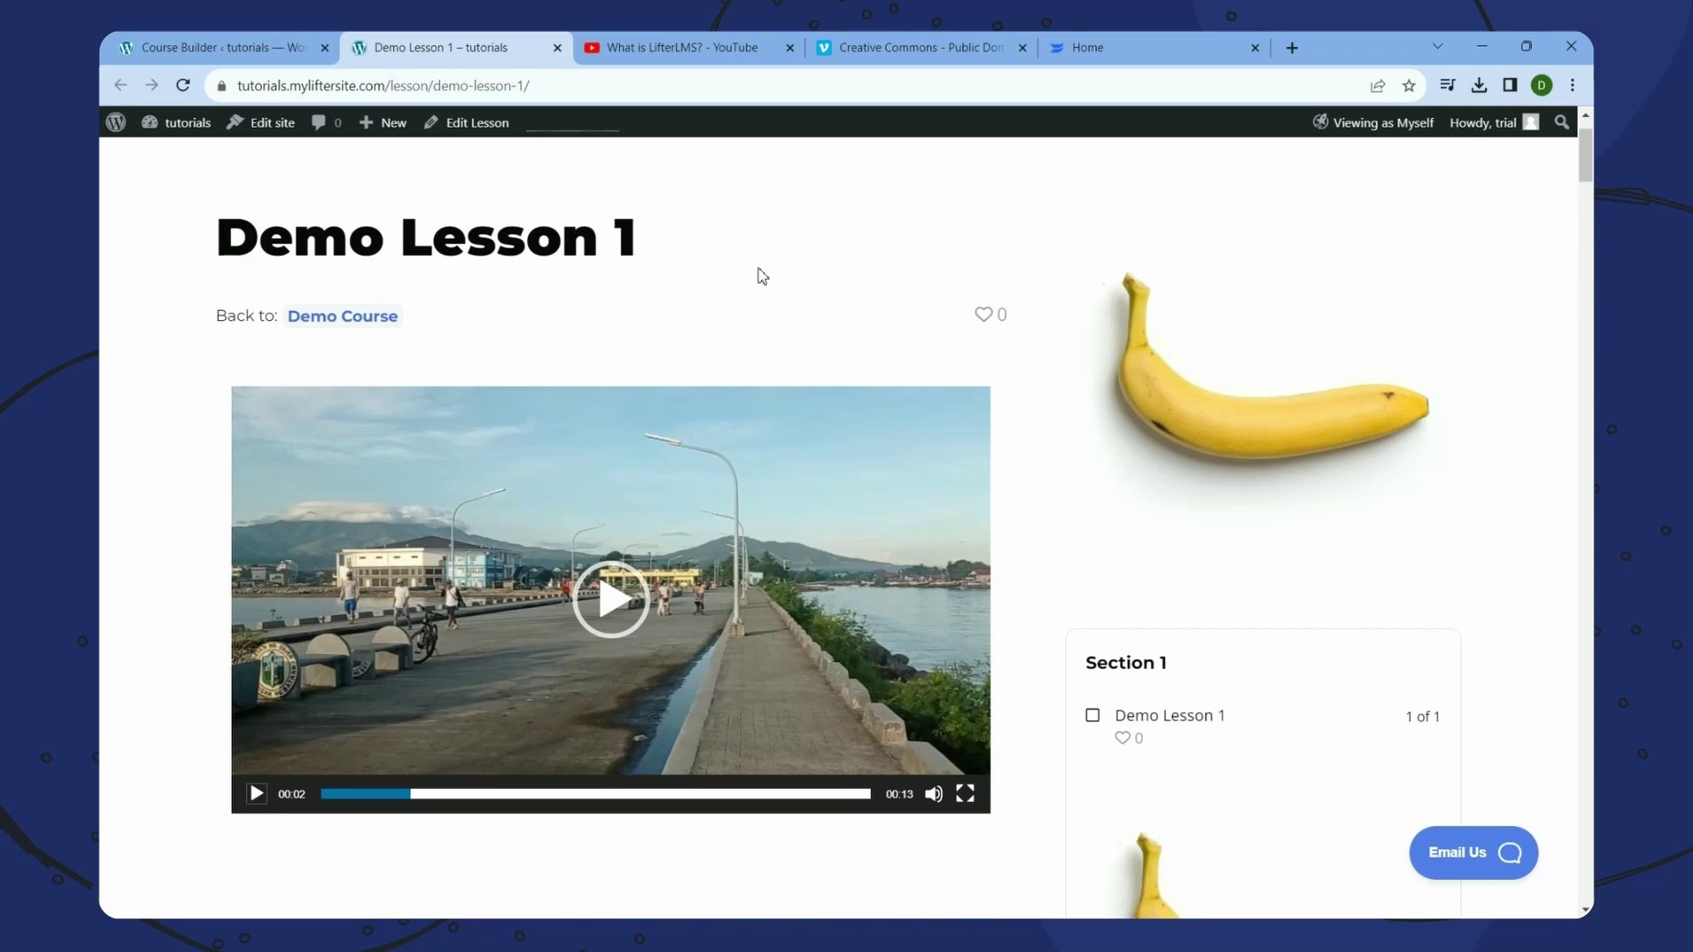
pyautogui.click(711, 37)
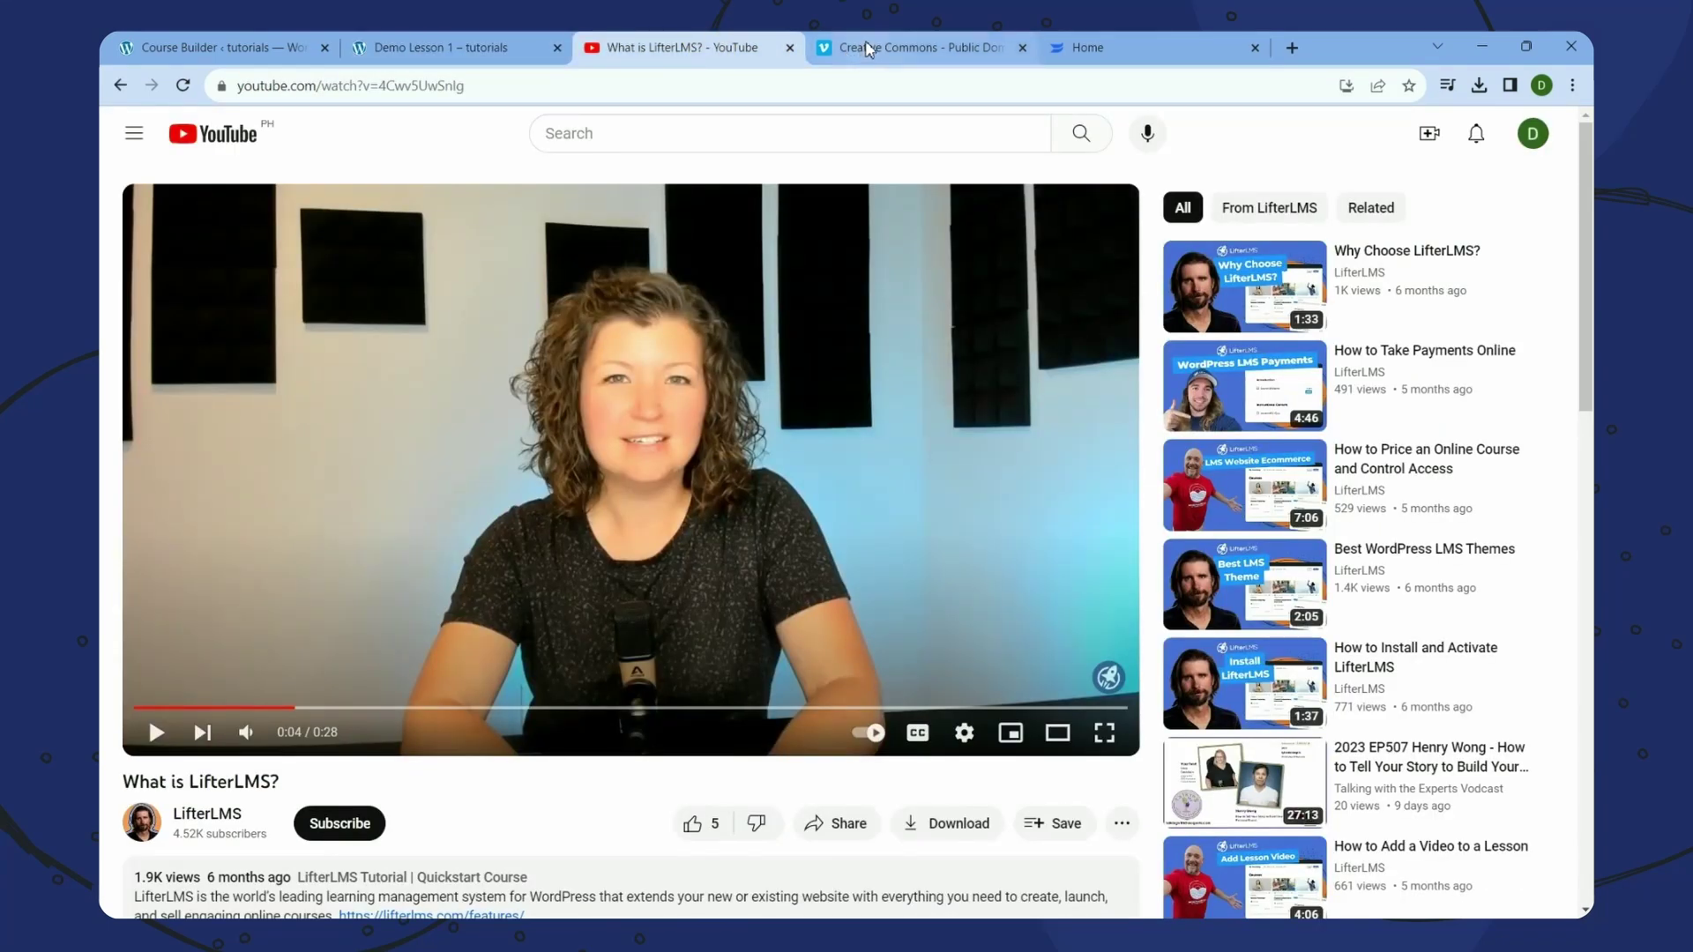
pyautogui.click(869, 50)
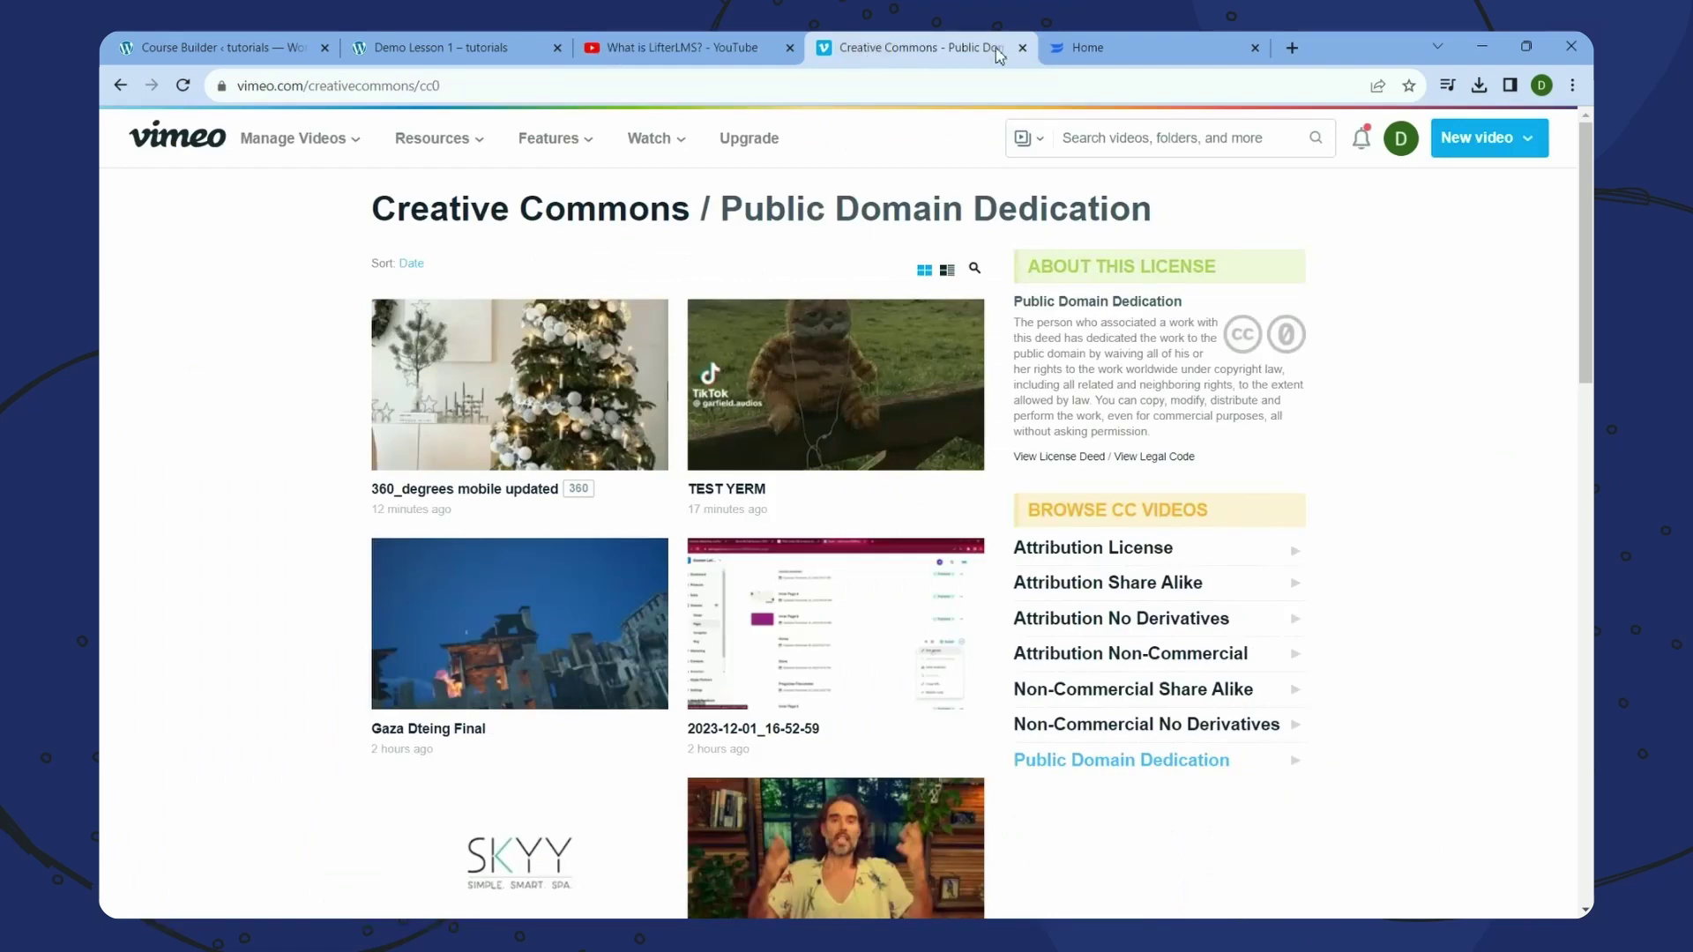
pyautogui.click(1090, 53)
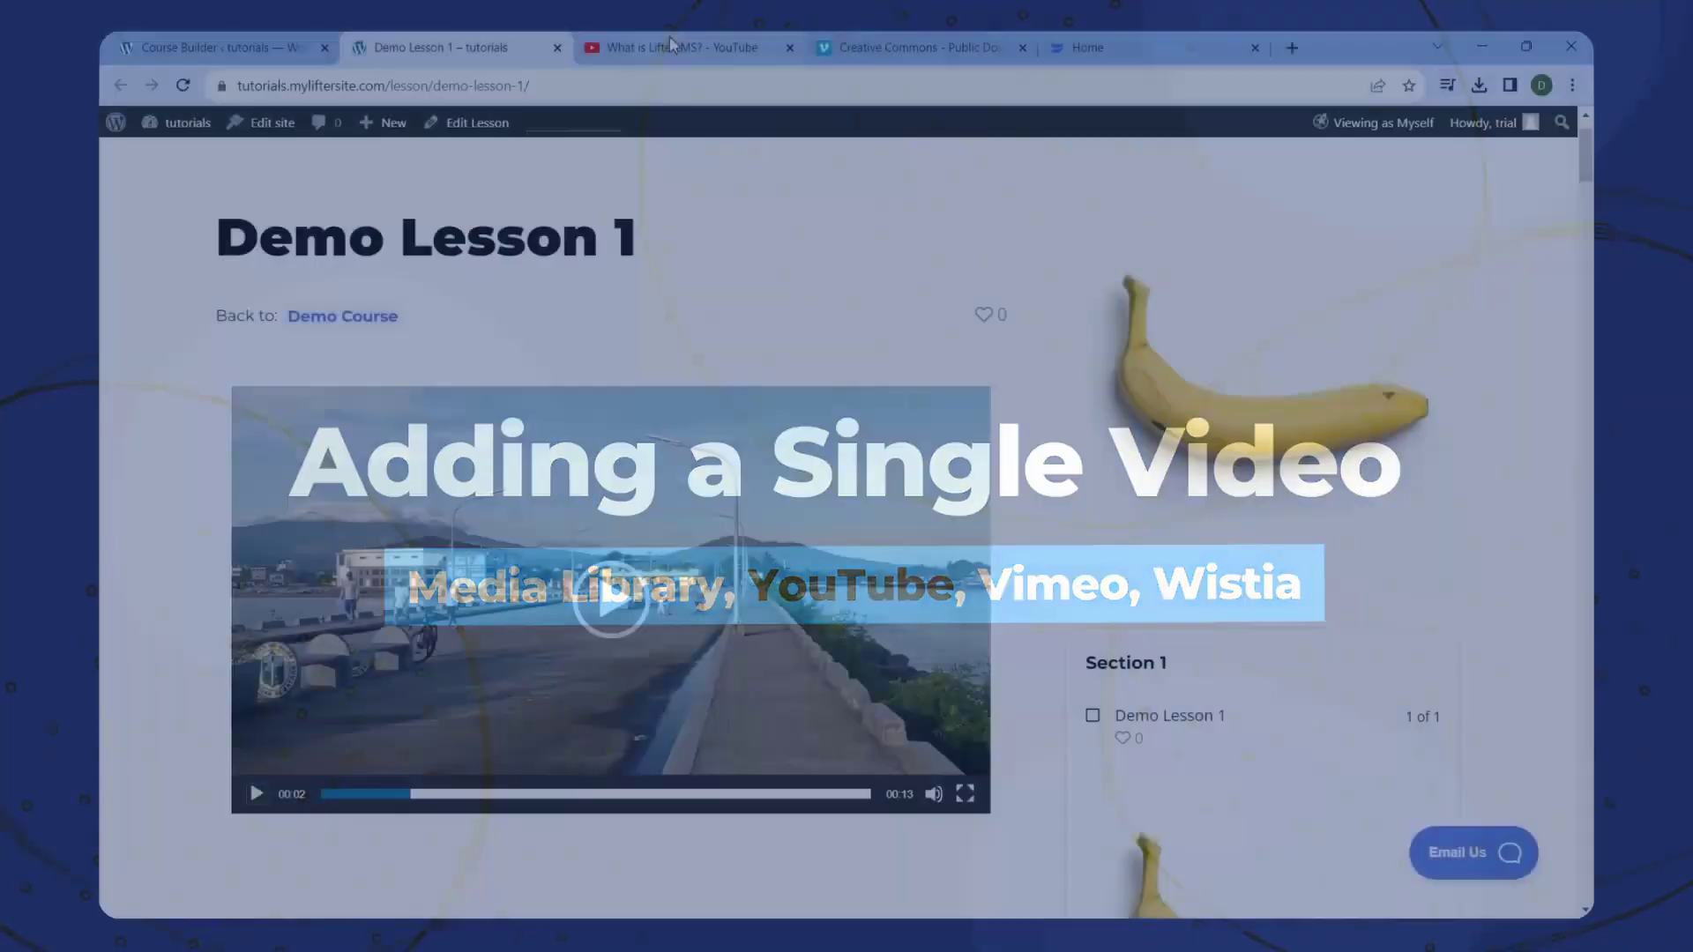
# - Copy the address of the YouTube video "What is LifterLMS?" and set it as Demo Lesson 1's Video Embed URL in the Course Builder
pyautogui.click(661, 44)
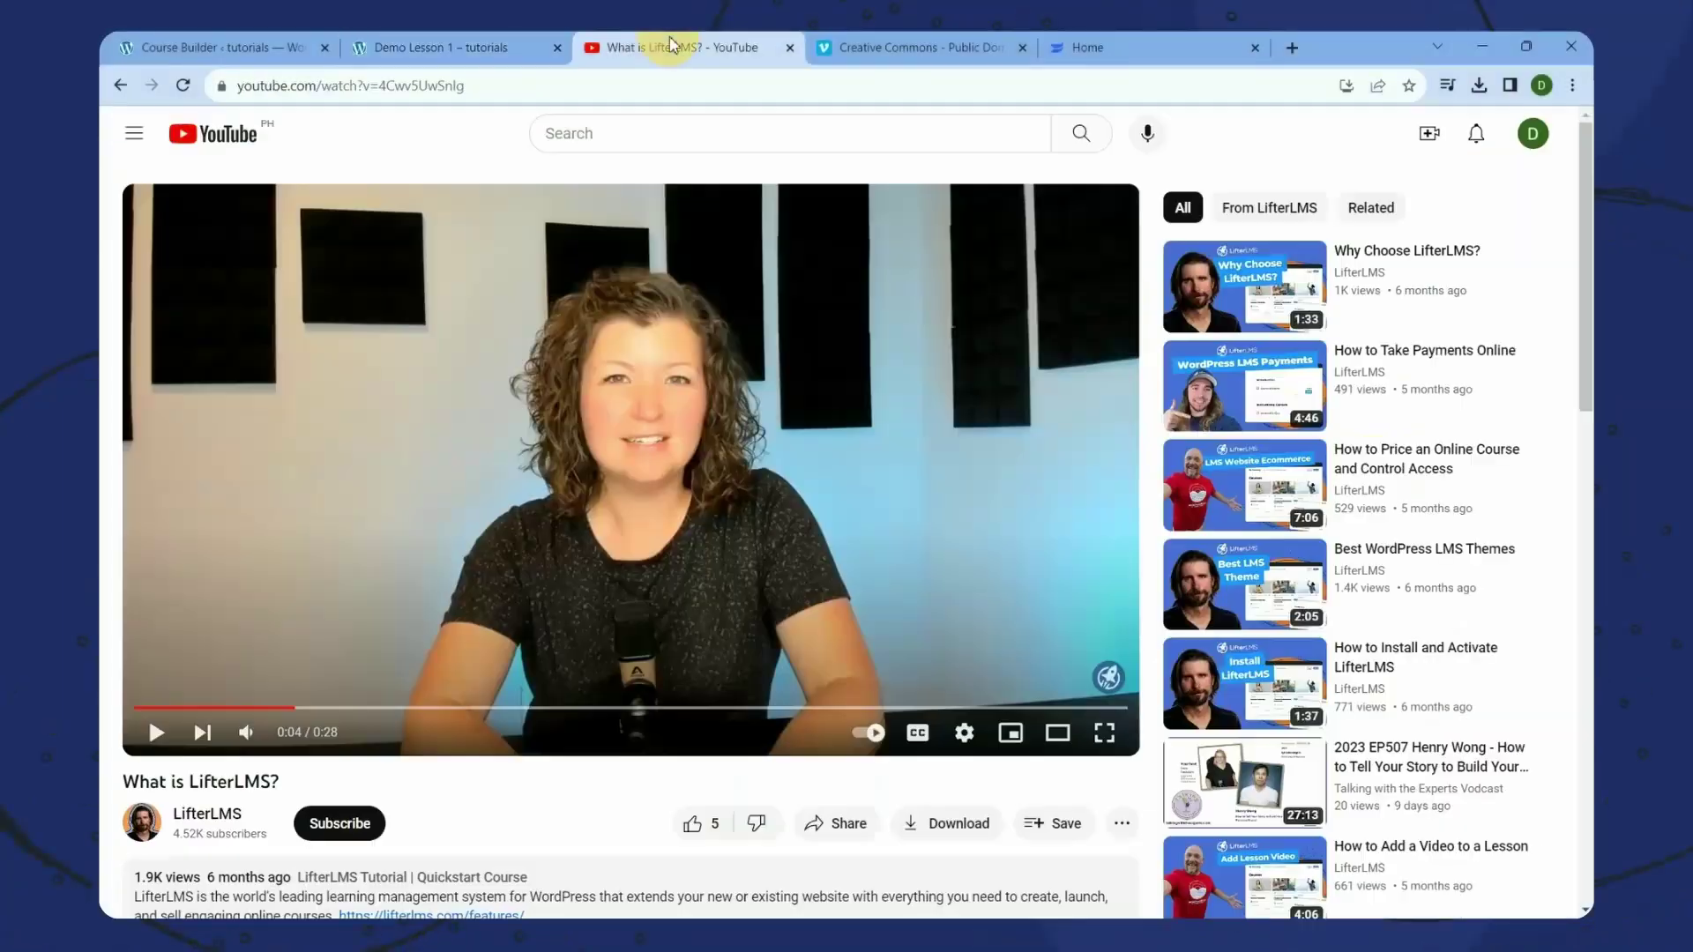
pyautogui.rightClick(378, 92)
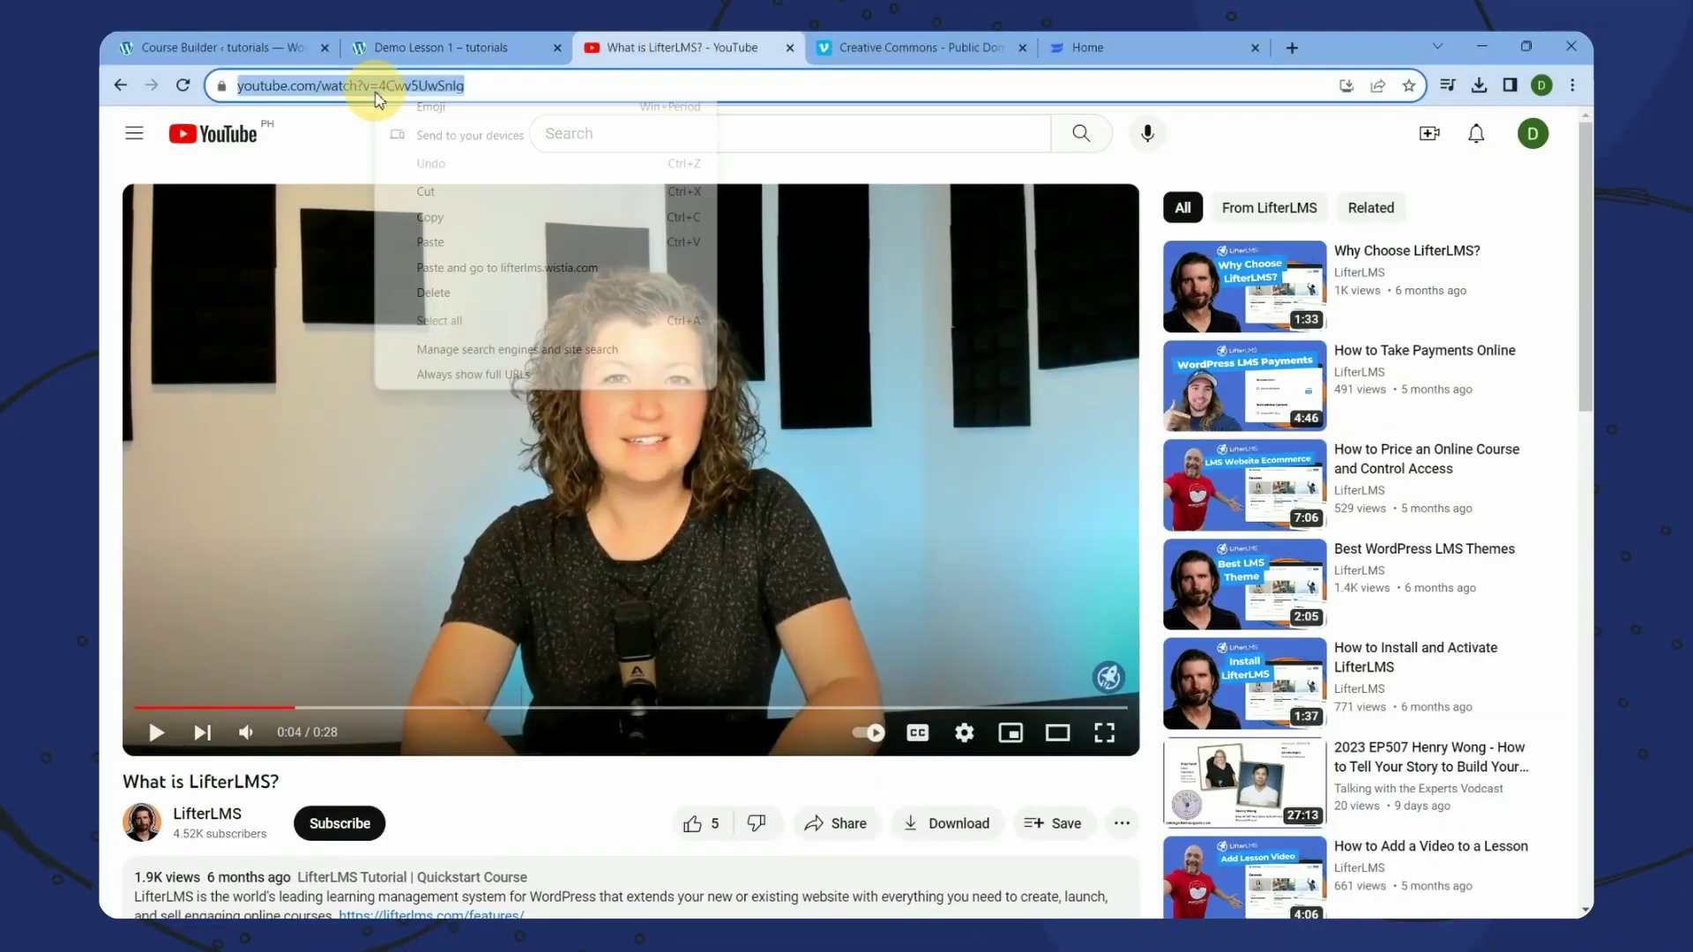
pyautogui.click(450, 221)
pyautogui.click(168, 47)
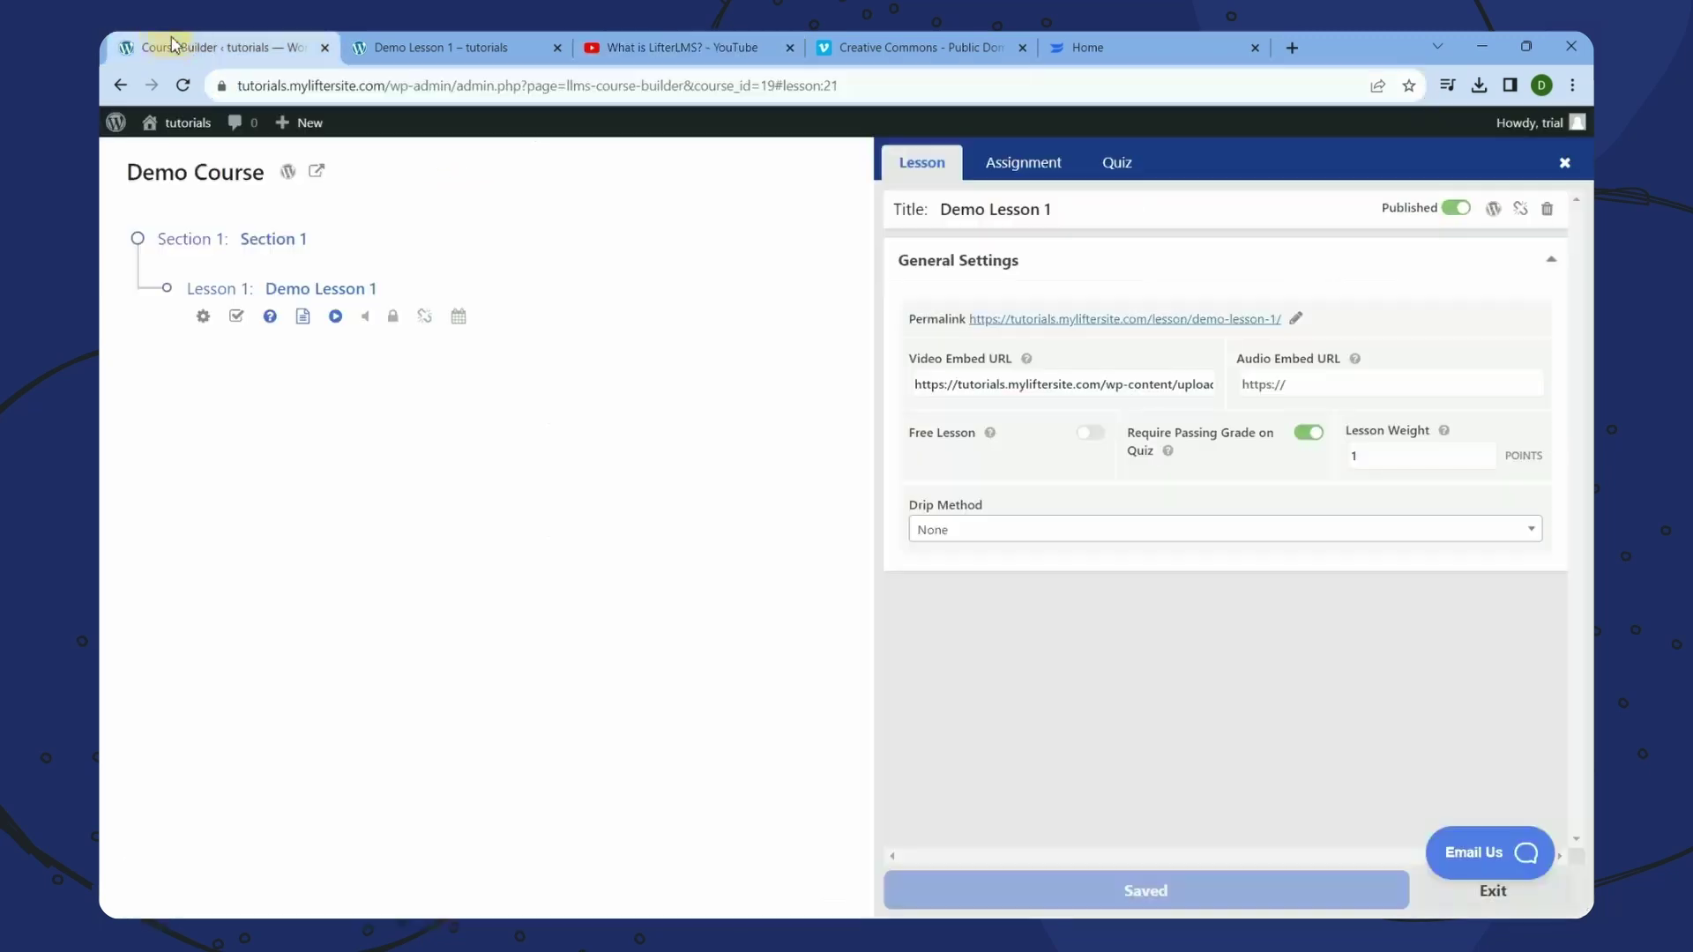
pyautogui.doubleClick(1070, 390)
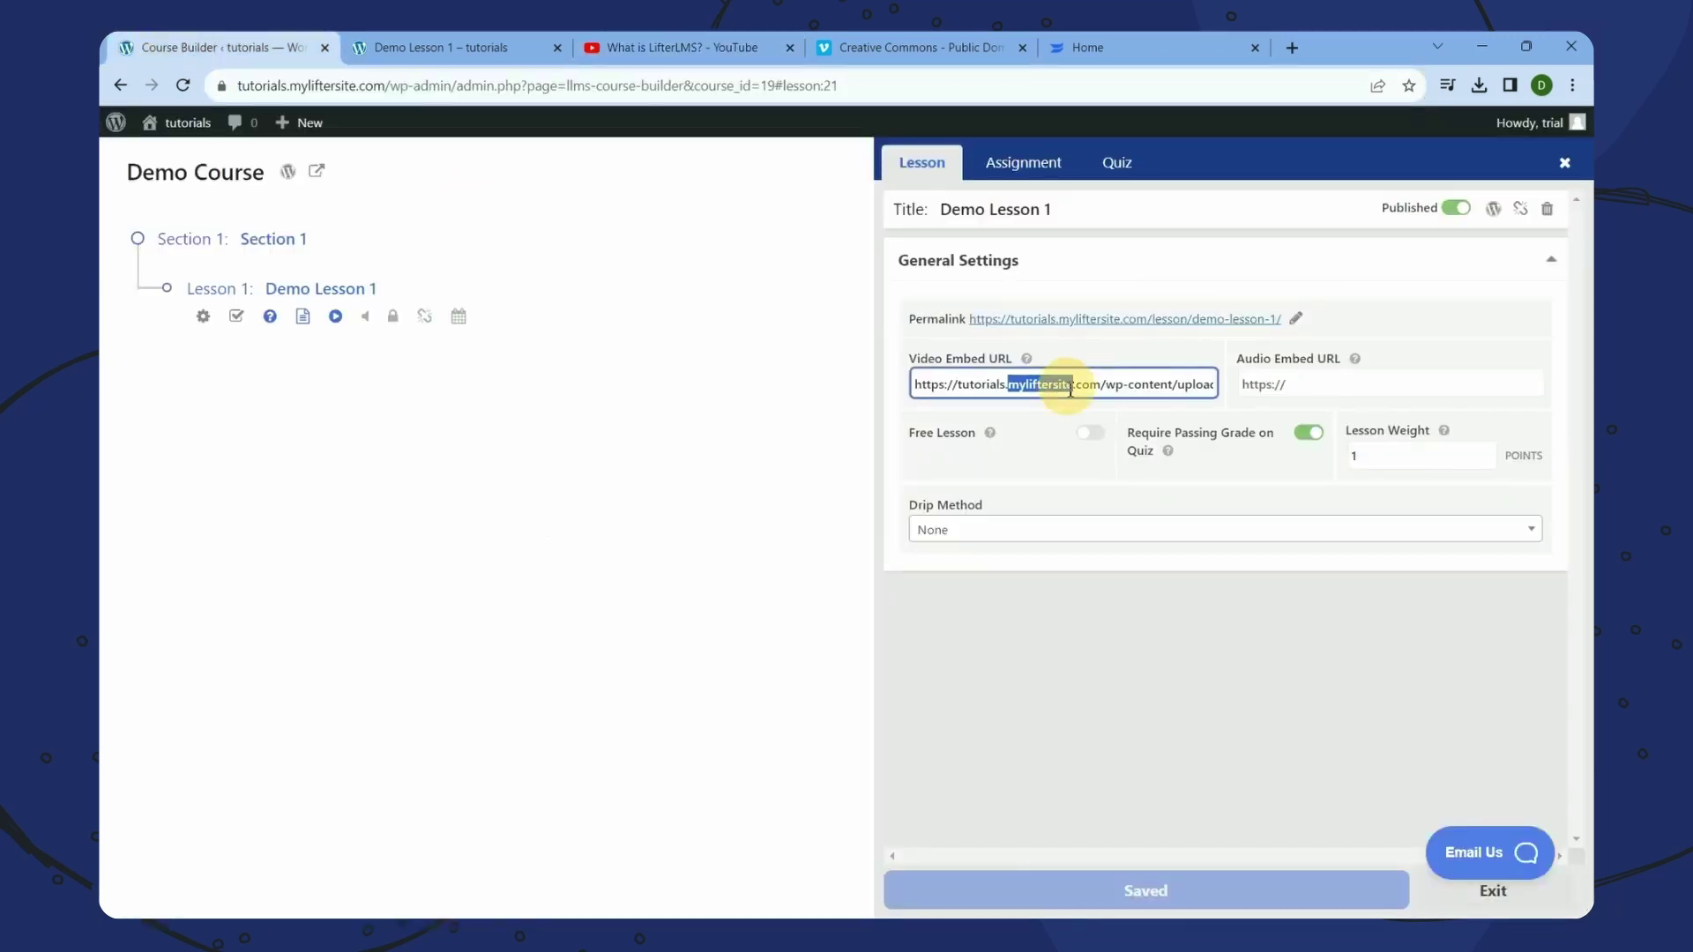
pyautogui.tripleClick(1071, 390)
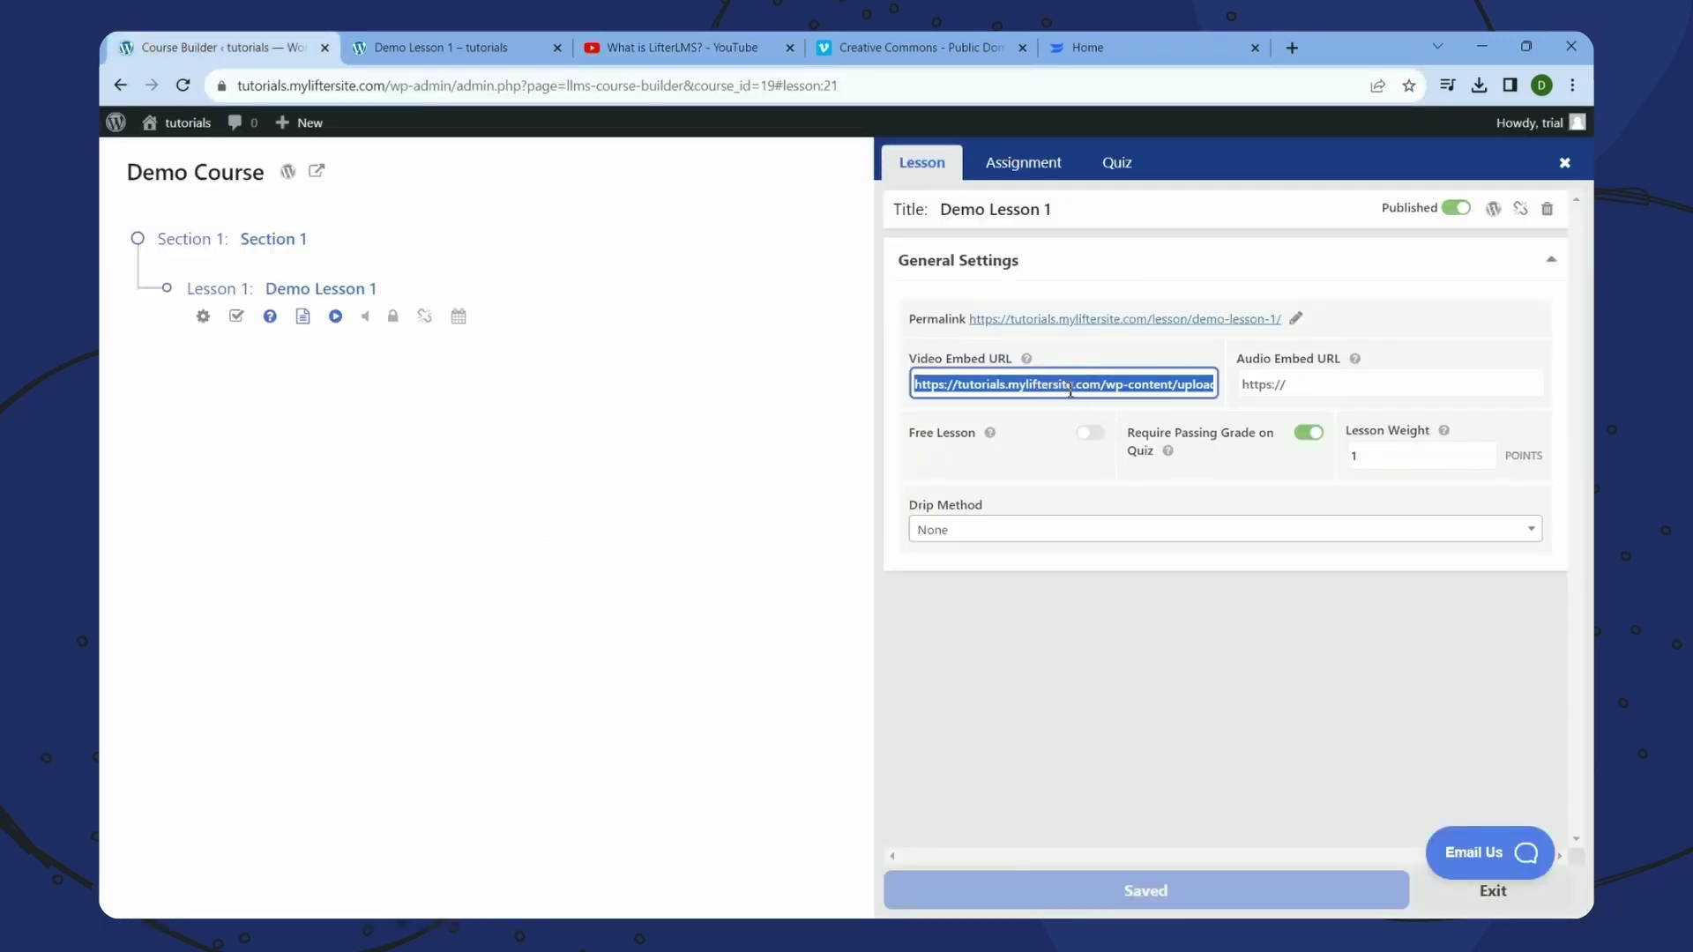
pyautogui.hotkey('ctrl', 'v')
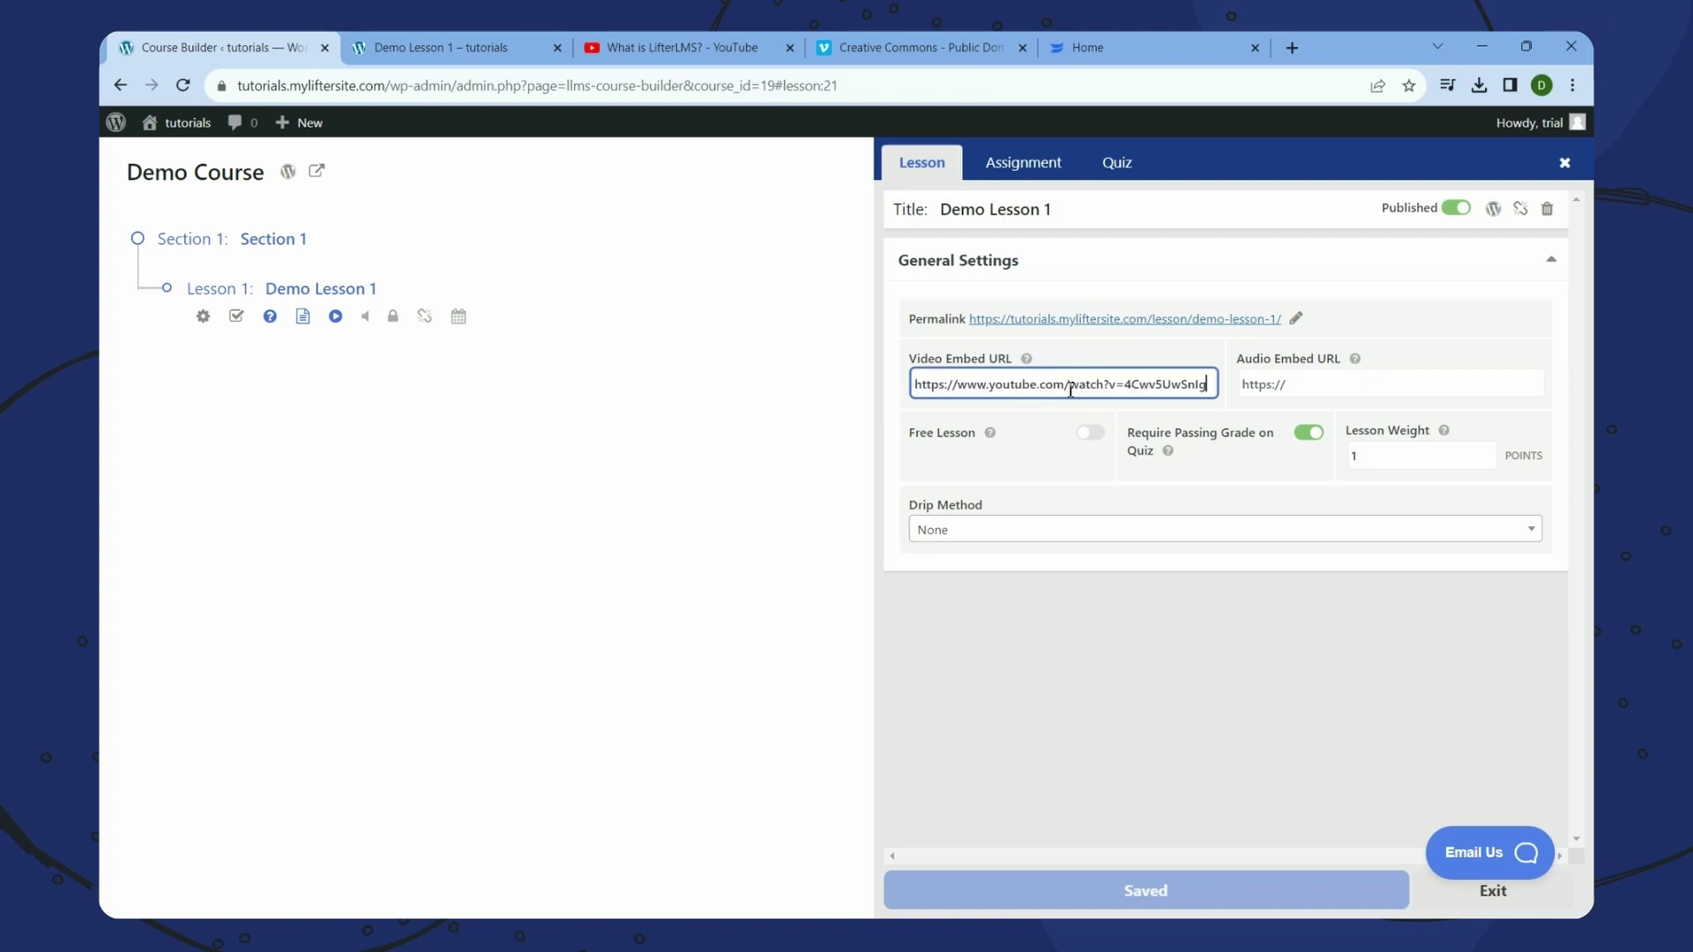
pyautogui.click(1160, 757)
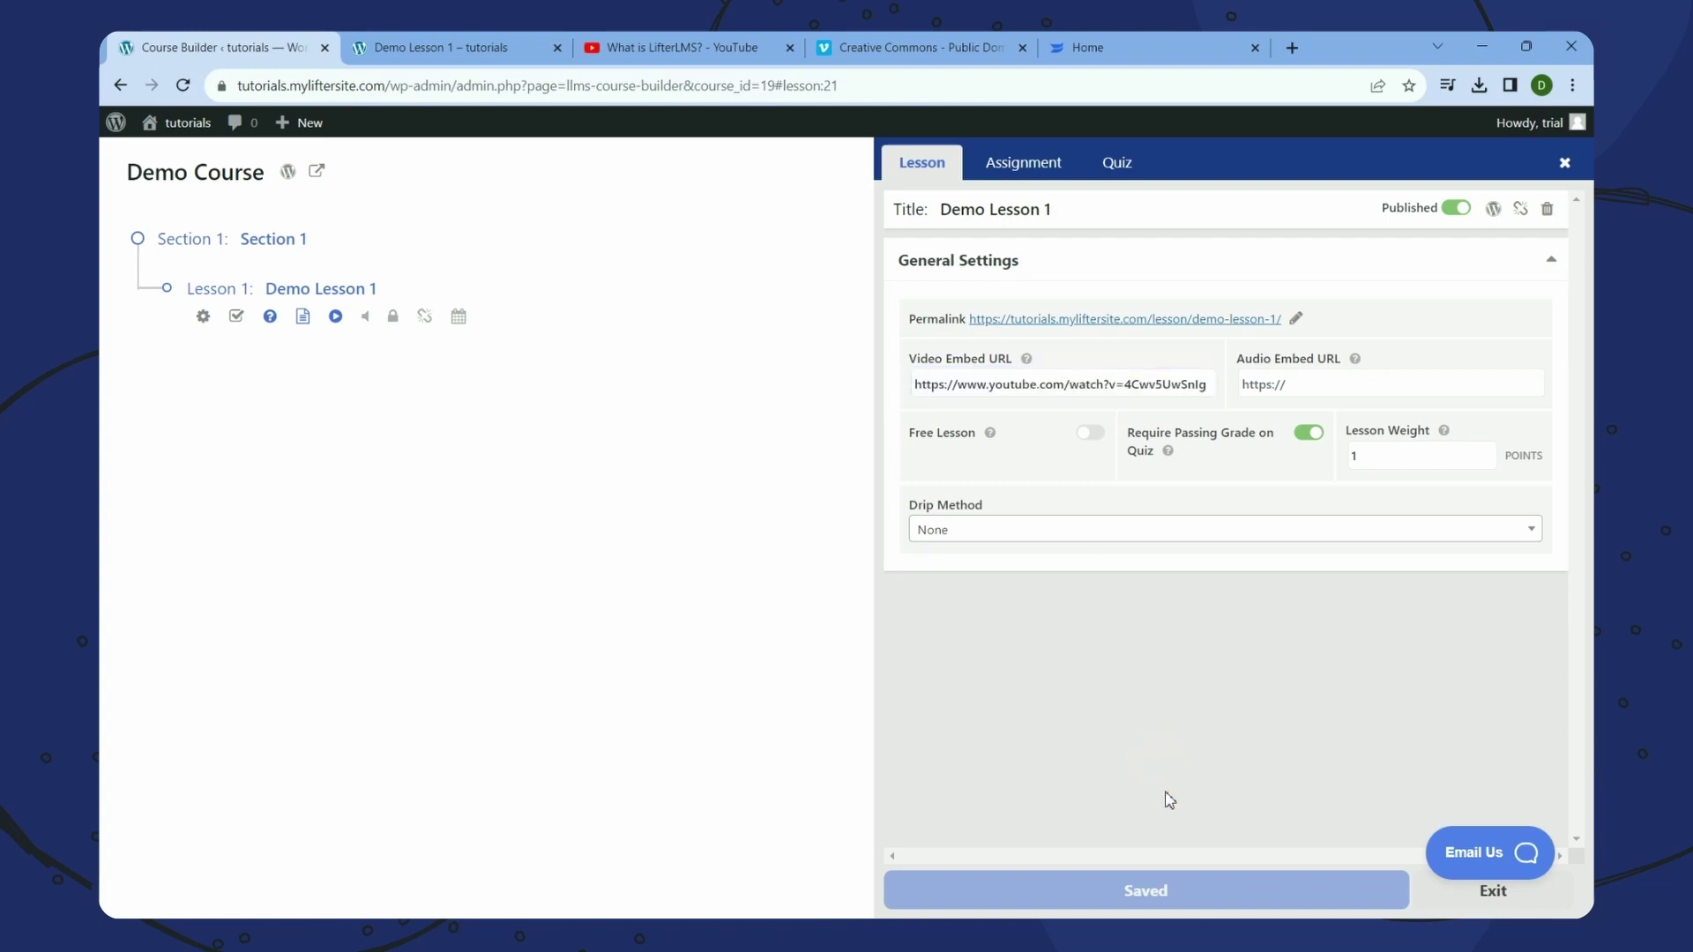
# - Reload the published Demo Lesson 1 page to check the YouTube video embed
pyautogui.click(505, 53)
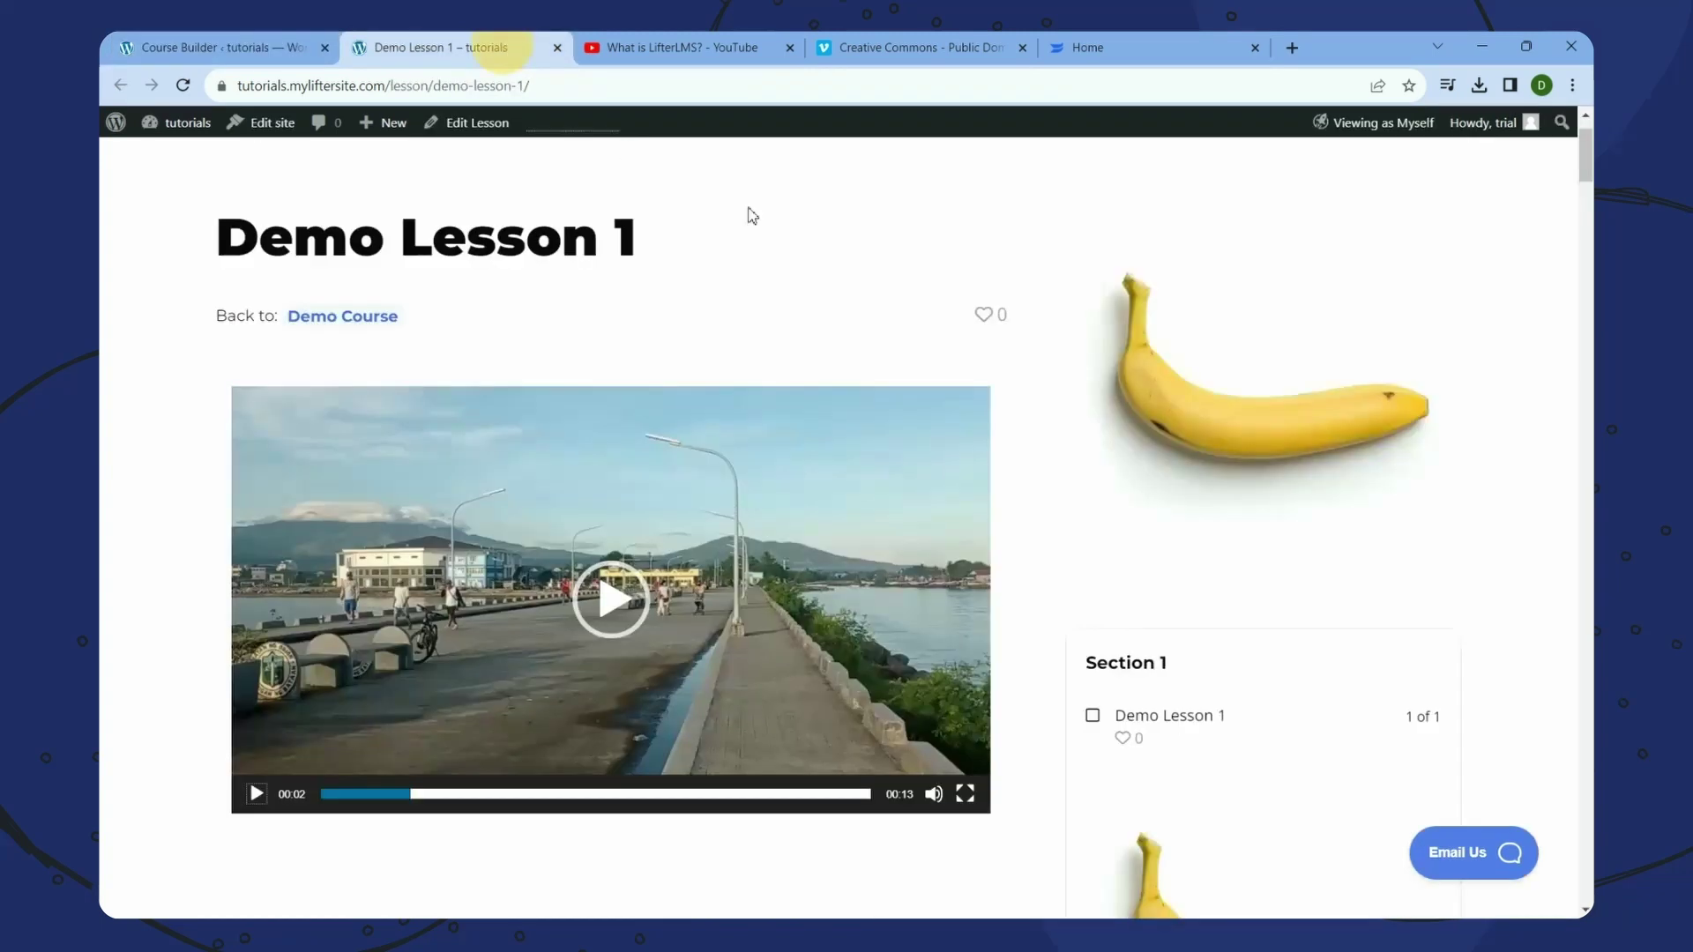
pyautogui.rightClick(857, 236)
pyautogui.click(913, 291)
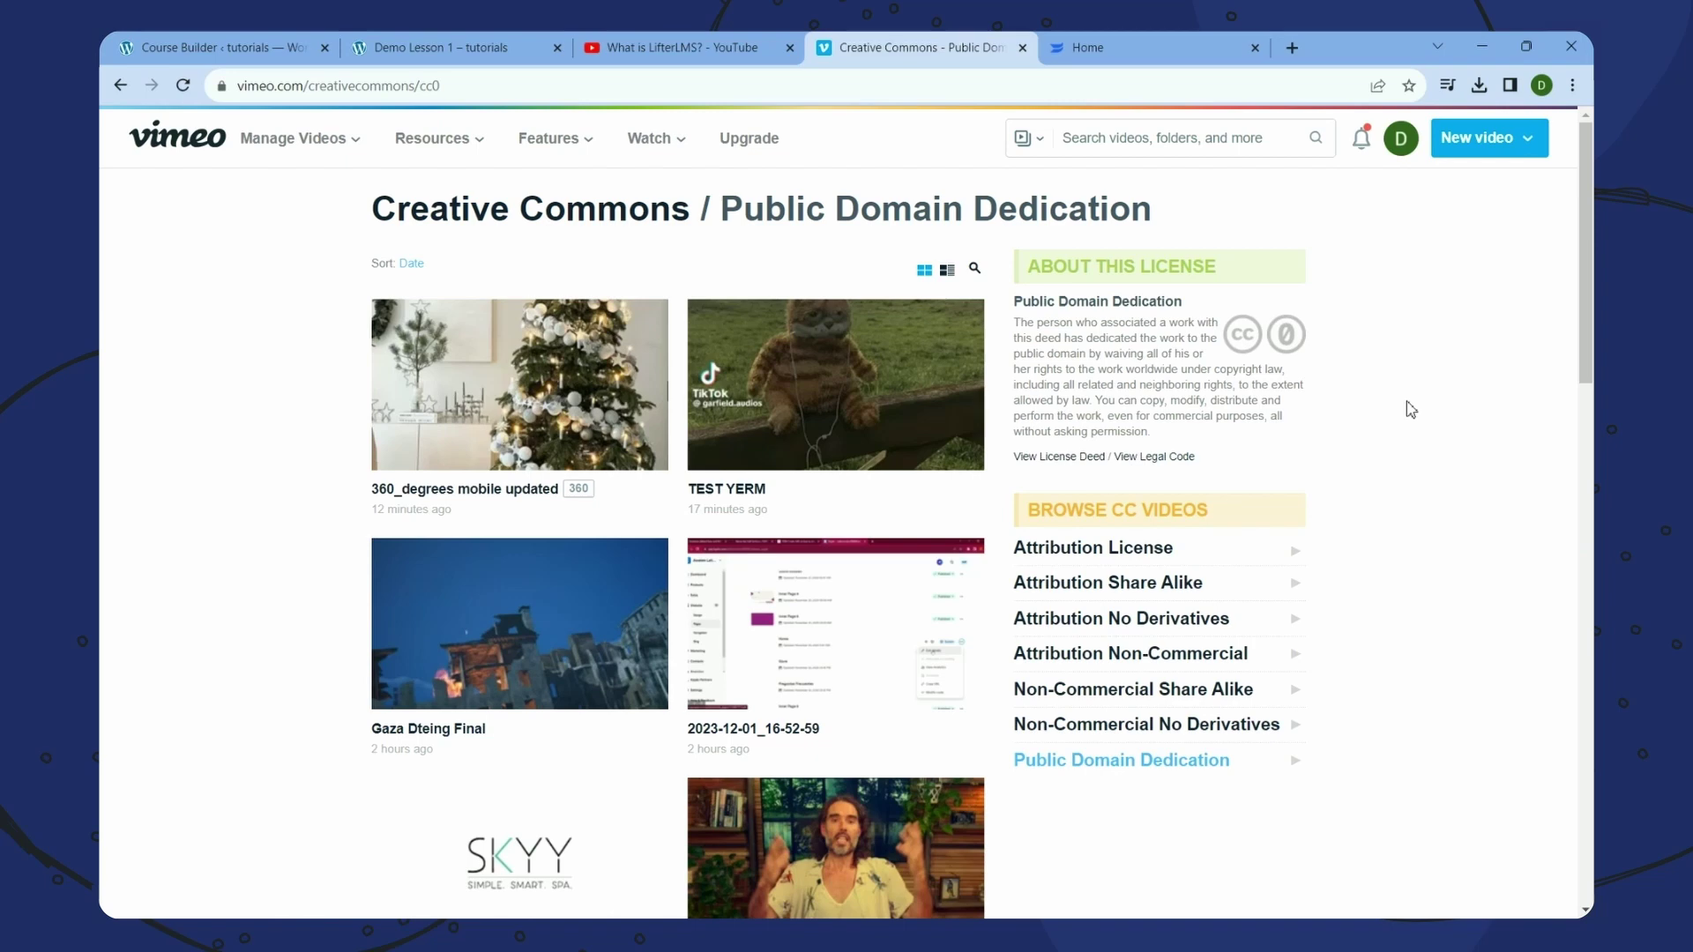
# - Browse Vimeo's Creative Commons public domain videos and open the Tire RES video
pyautogui.scroll(-2, 1411, 410)
pyautogui.scroll(2, 1411, 410)
pyautogui.scroll(-2, 1411, 410)
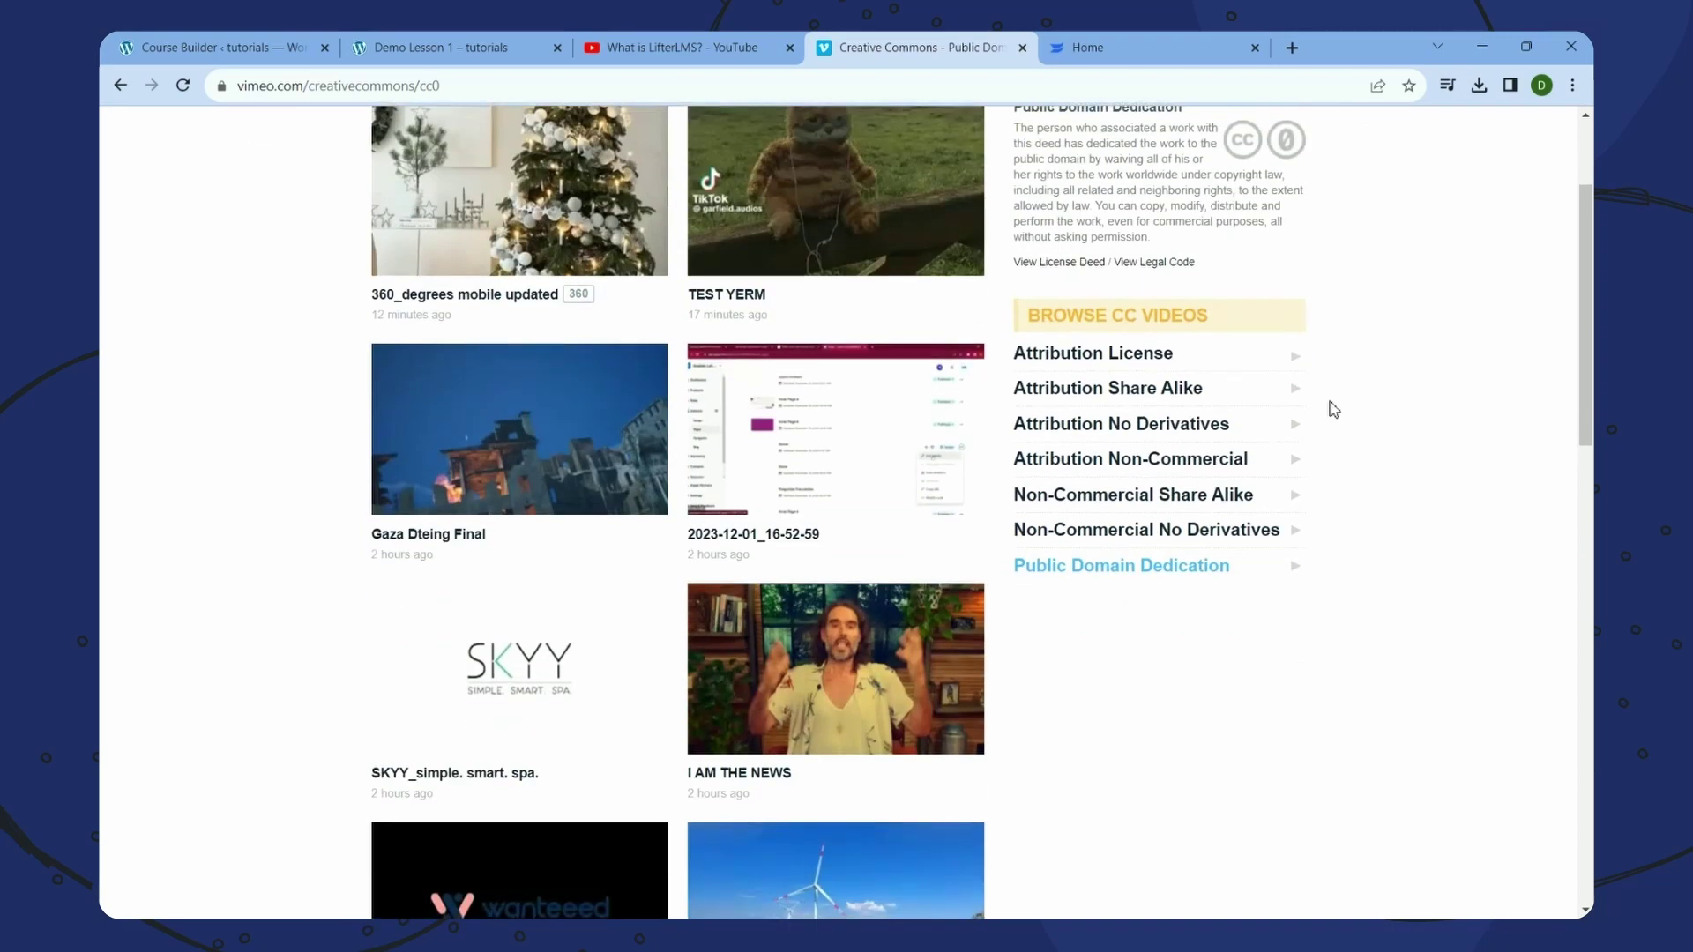
pyautogui.scroll(-3, 552, 408)
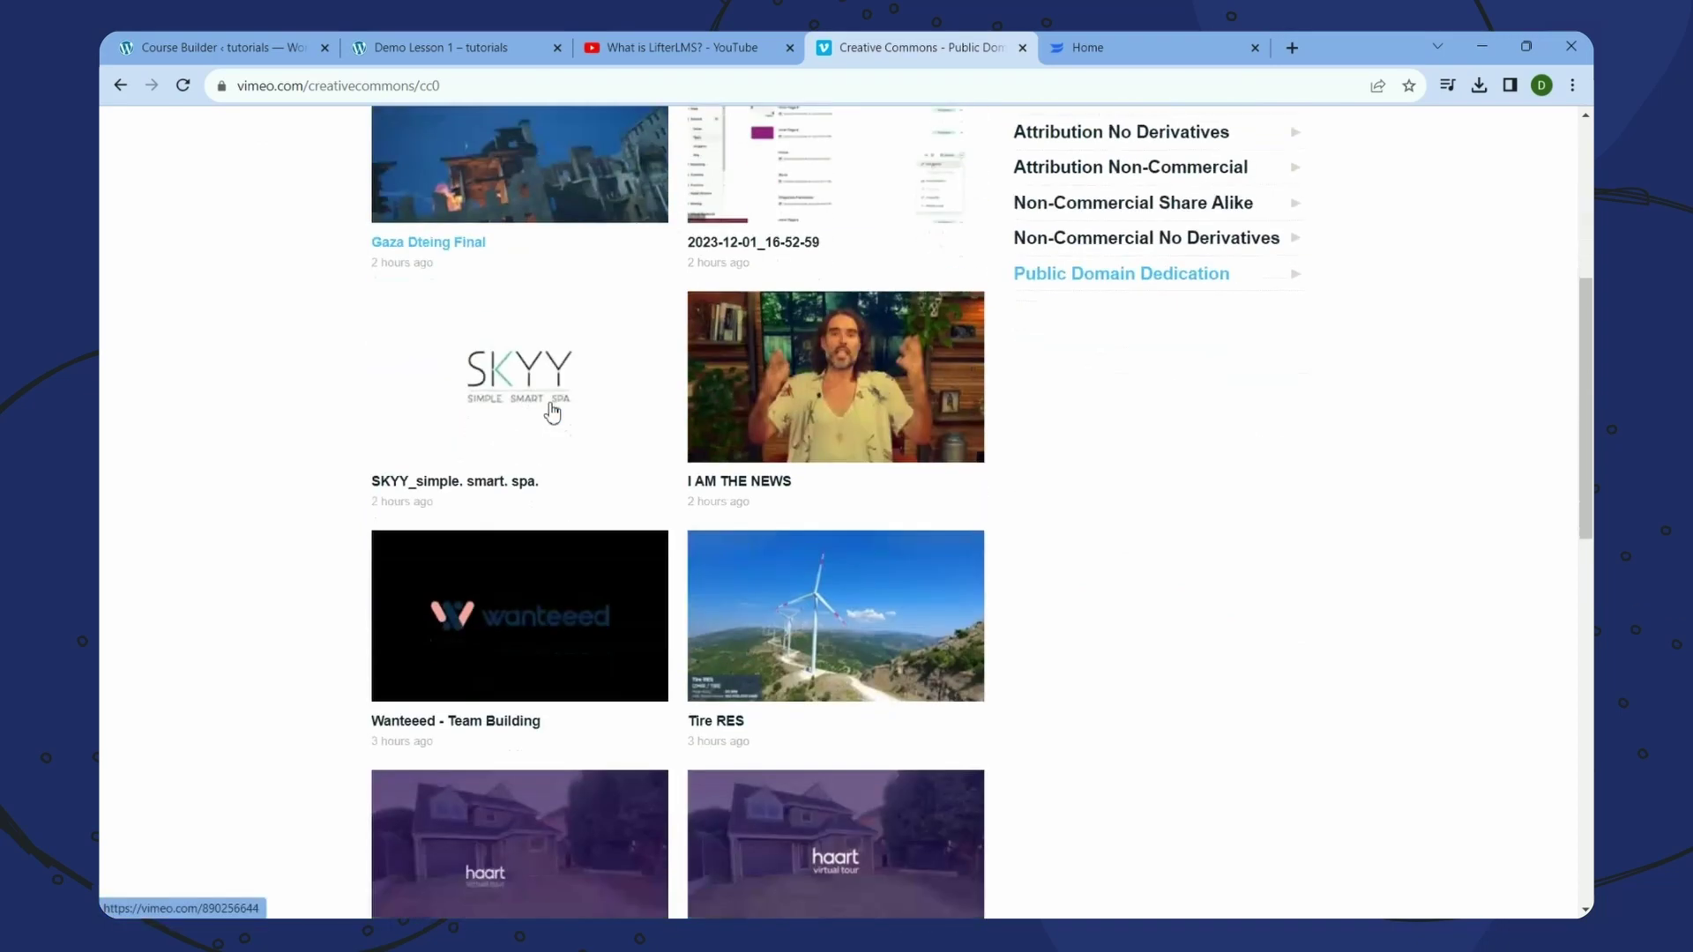
pyautogui.scroll(-2, 552, 409)
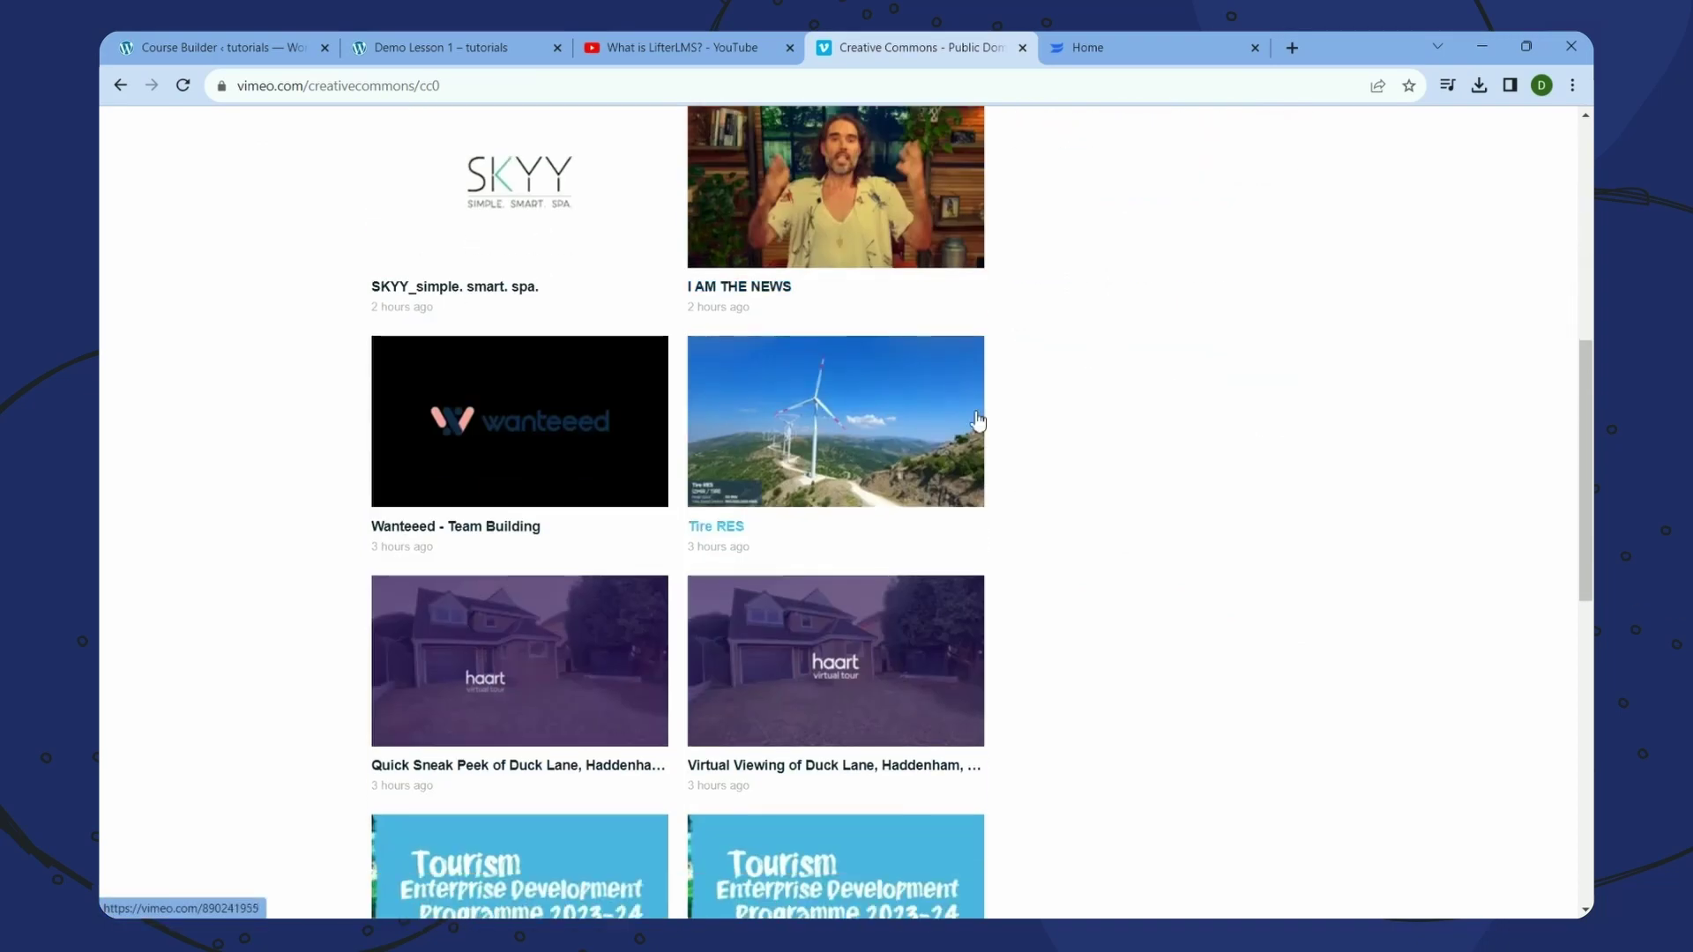
pyautogui.click(889, 438)
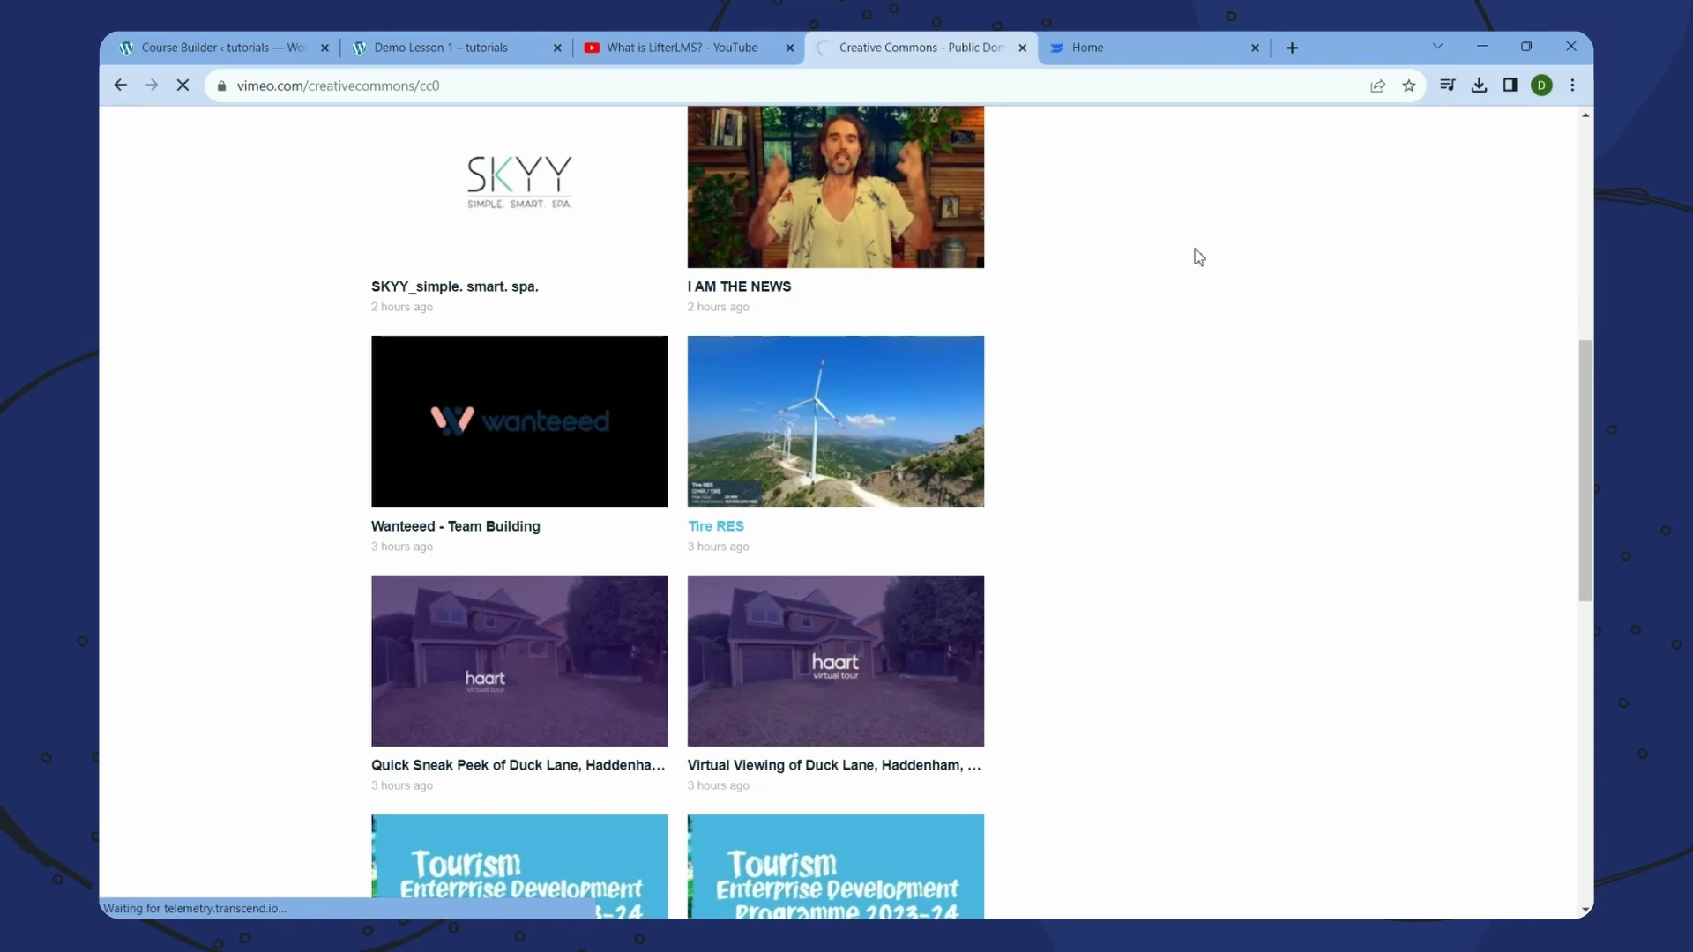
pyautogui.click(455, 83)
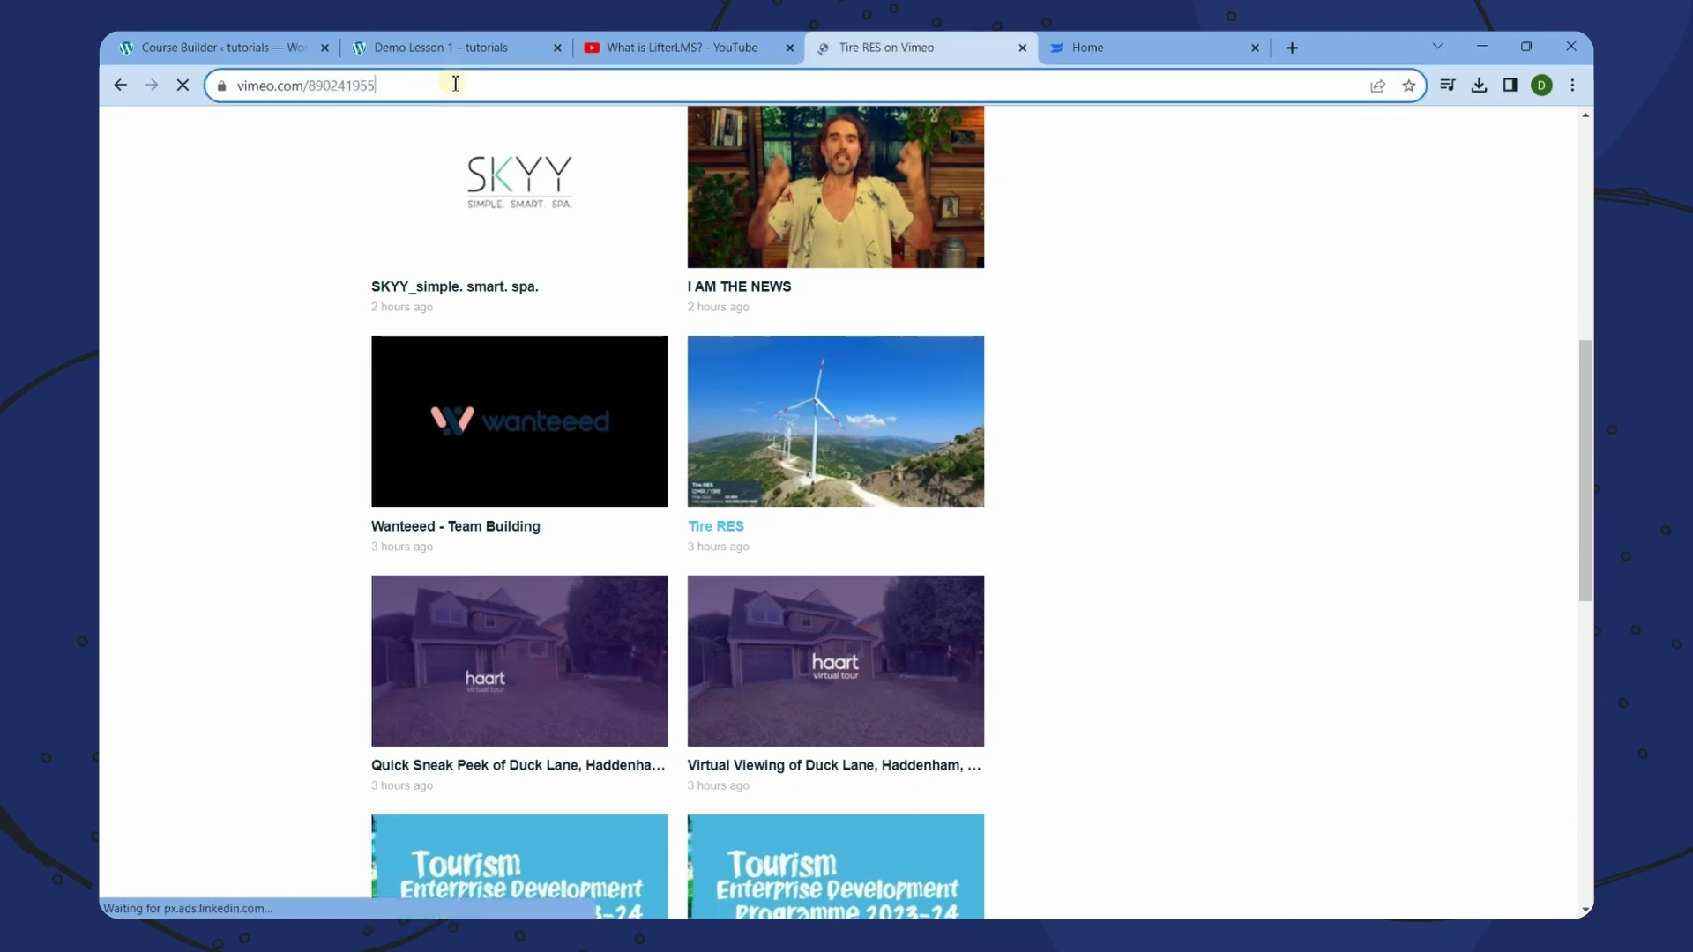
pyautogui.rightClick(359, 100)
pyautogui.click(409, 210)
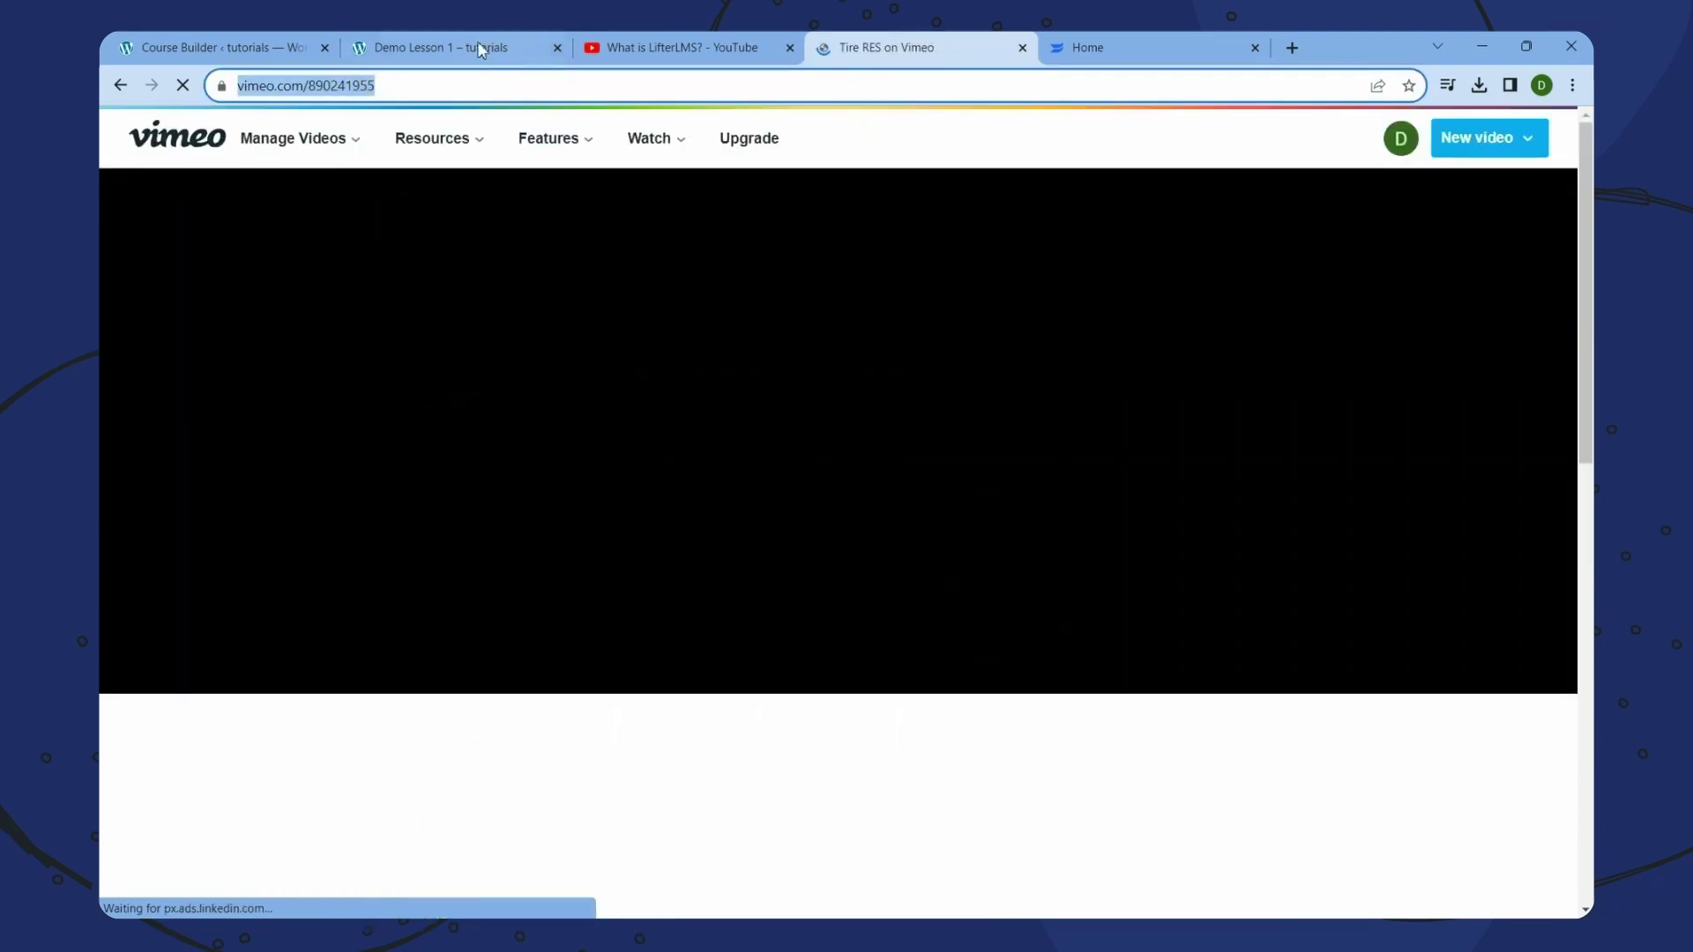
pyautogui.click(253, 39)
pyautogui.click(1051, 374)
pyautogui.tripleClick(1056, 378)
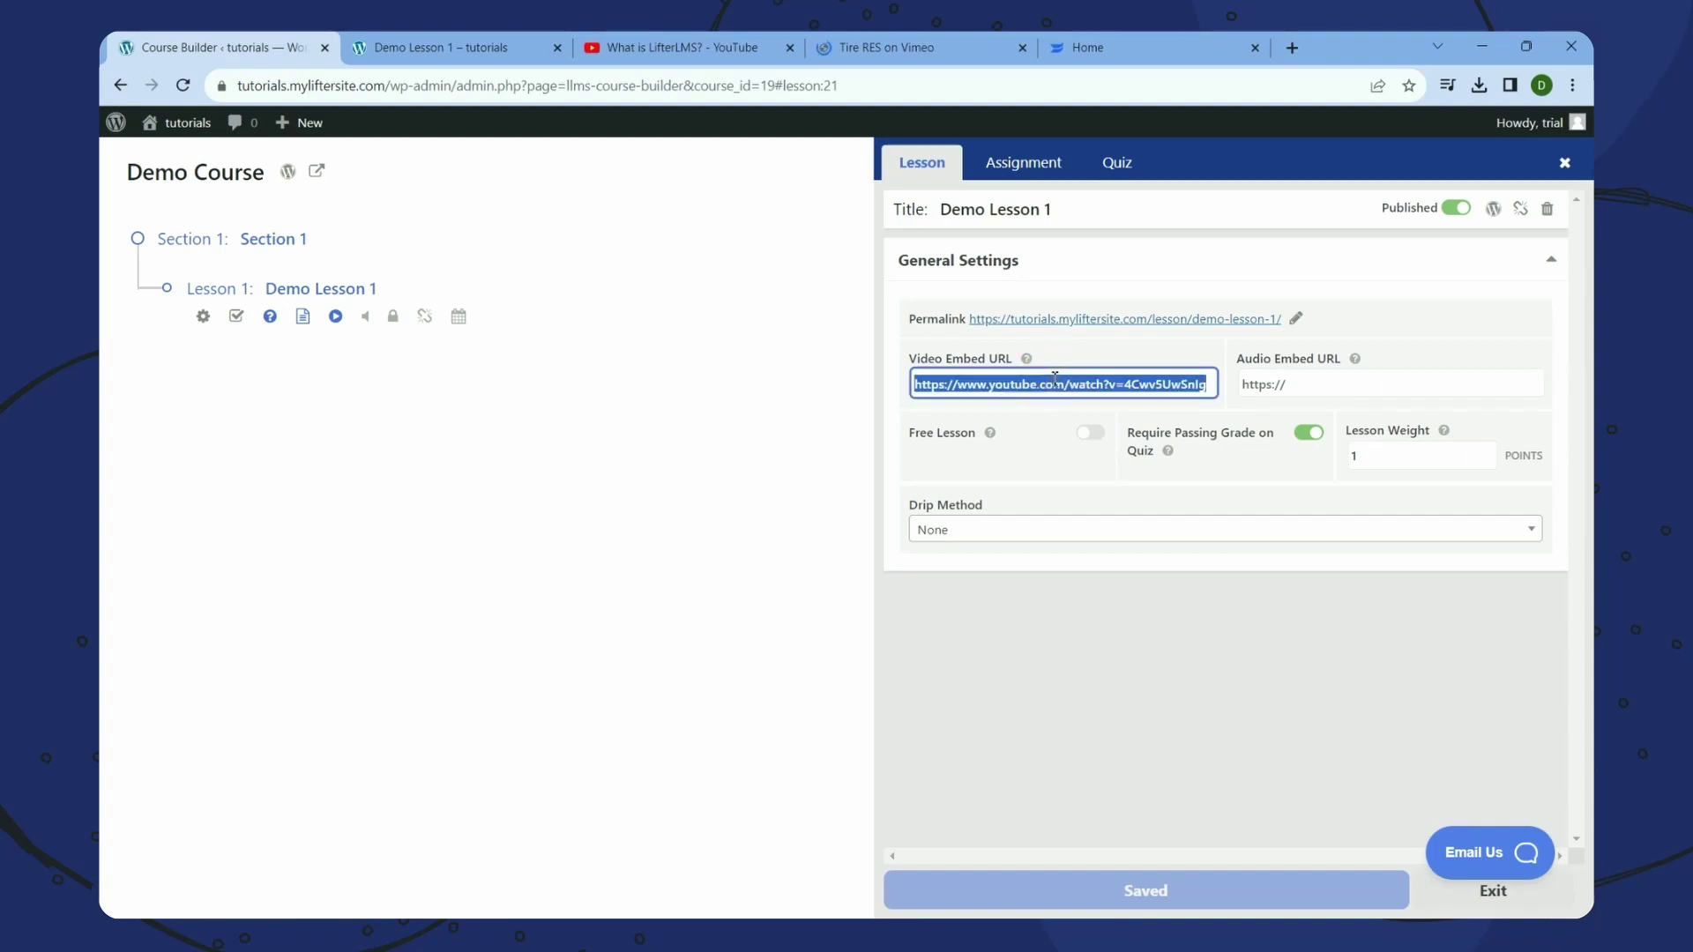
pyautogui.hotkey('ctrl', 'v')
pyautogui.click(1179, 710)
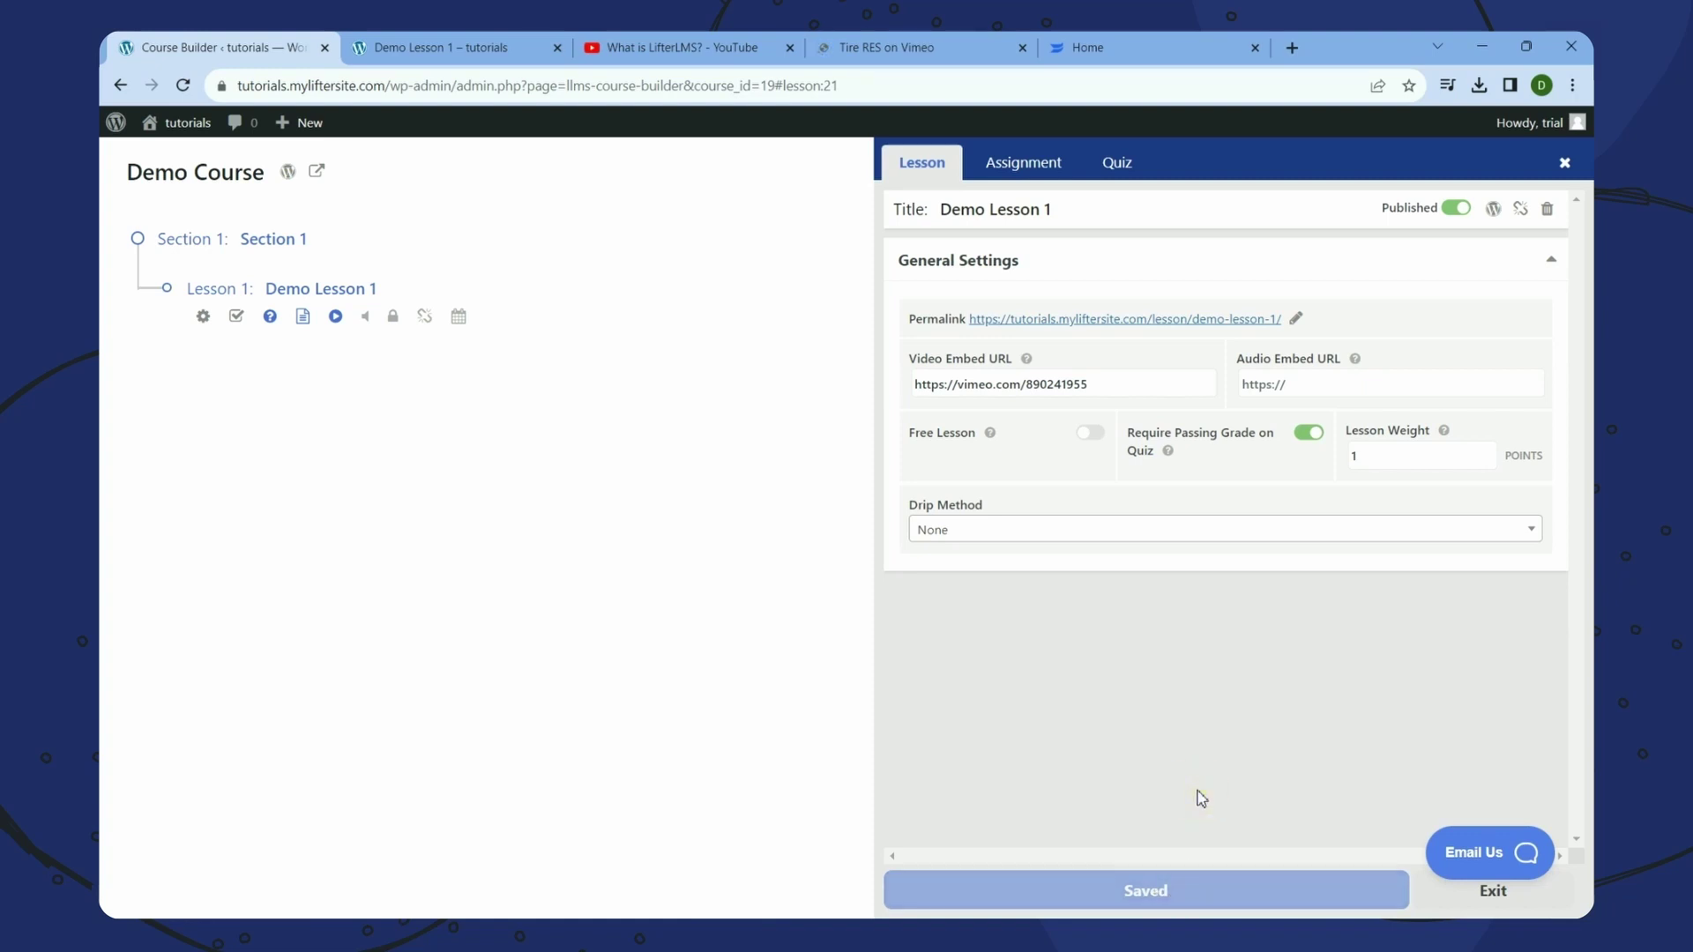
pyautogui.doubleClick(1084, 743)
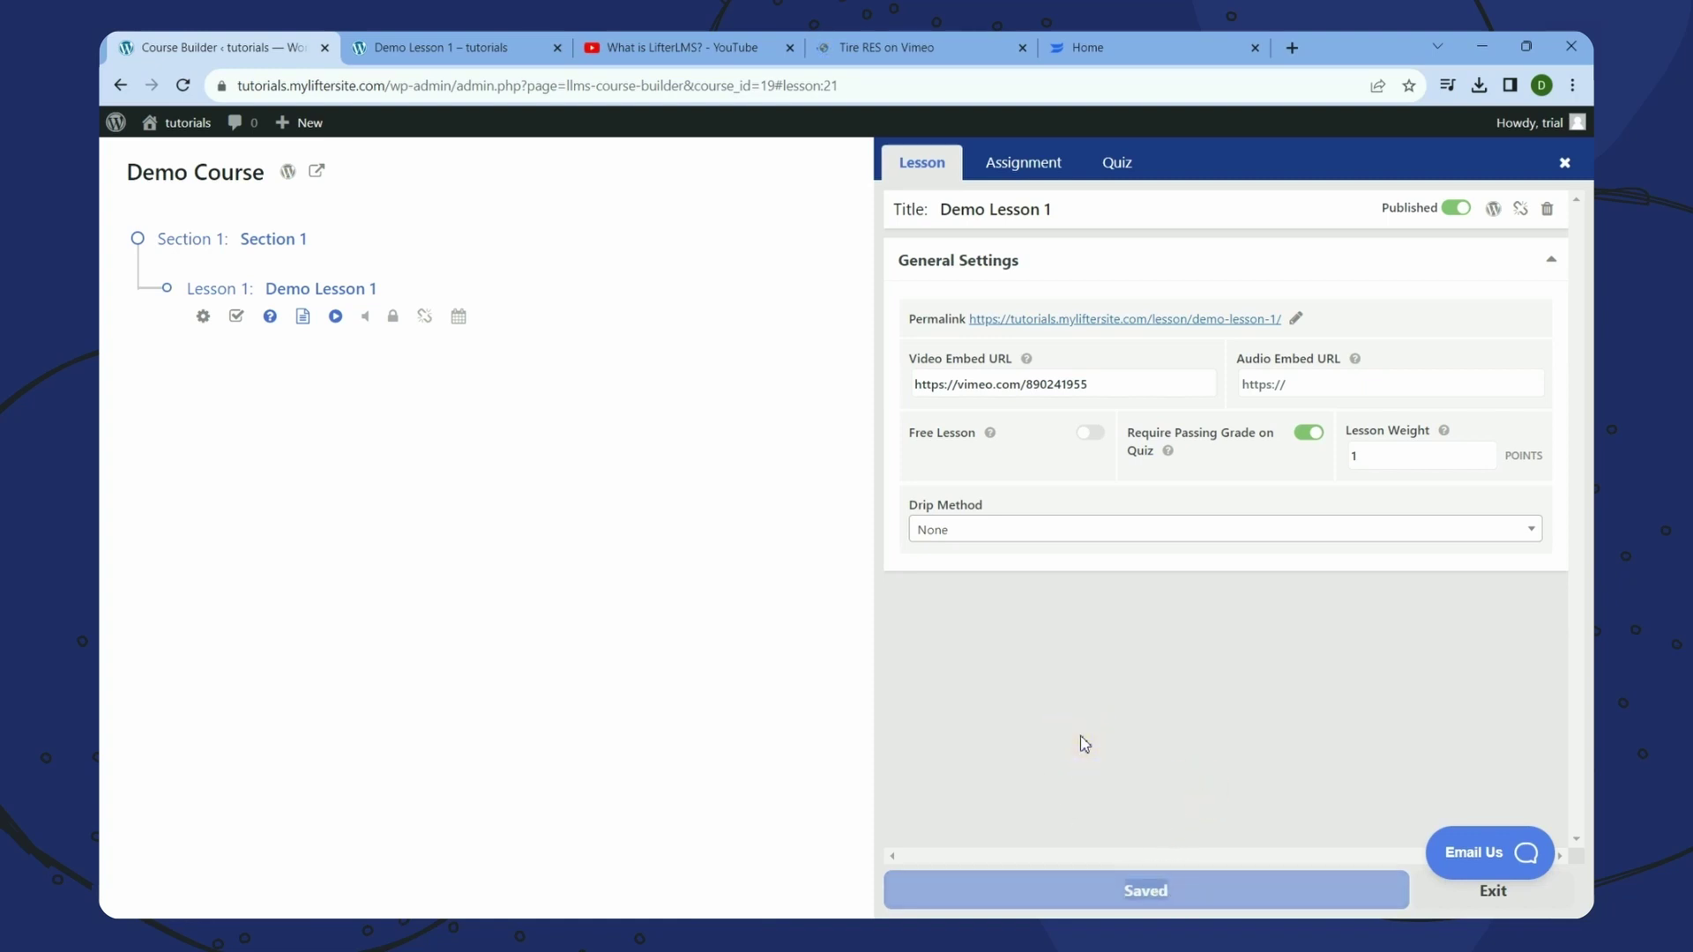
pyautogui.click(1152, 396)
pyautogui.click(1246, 899)
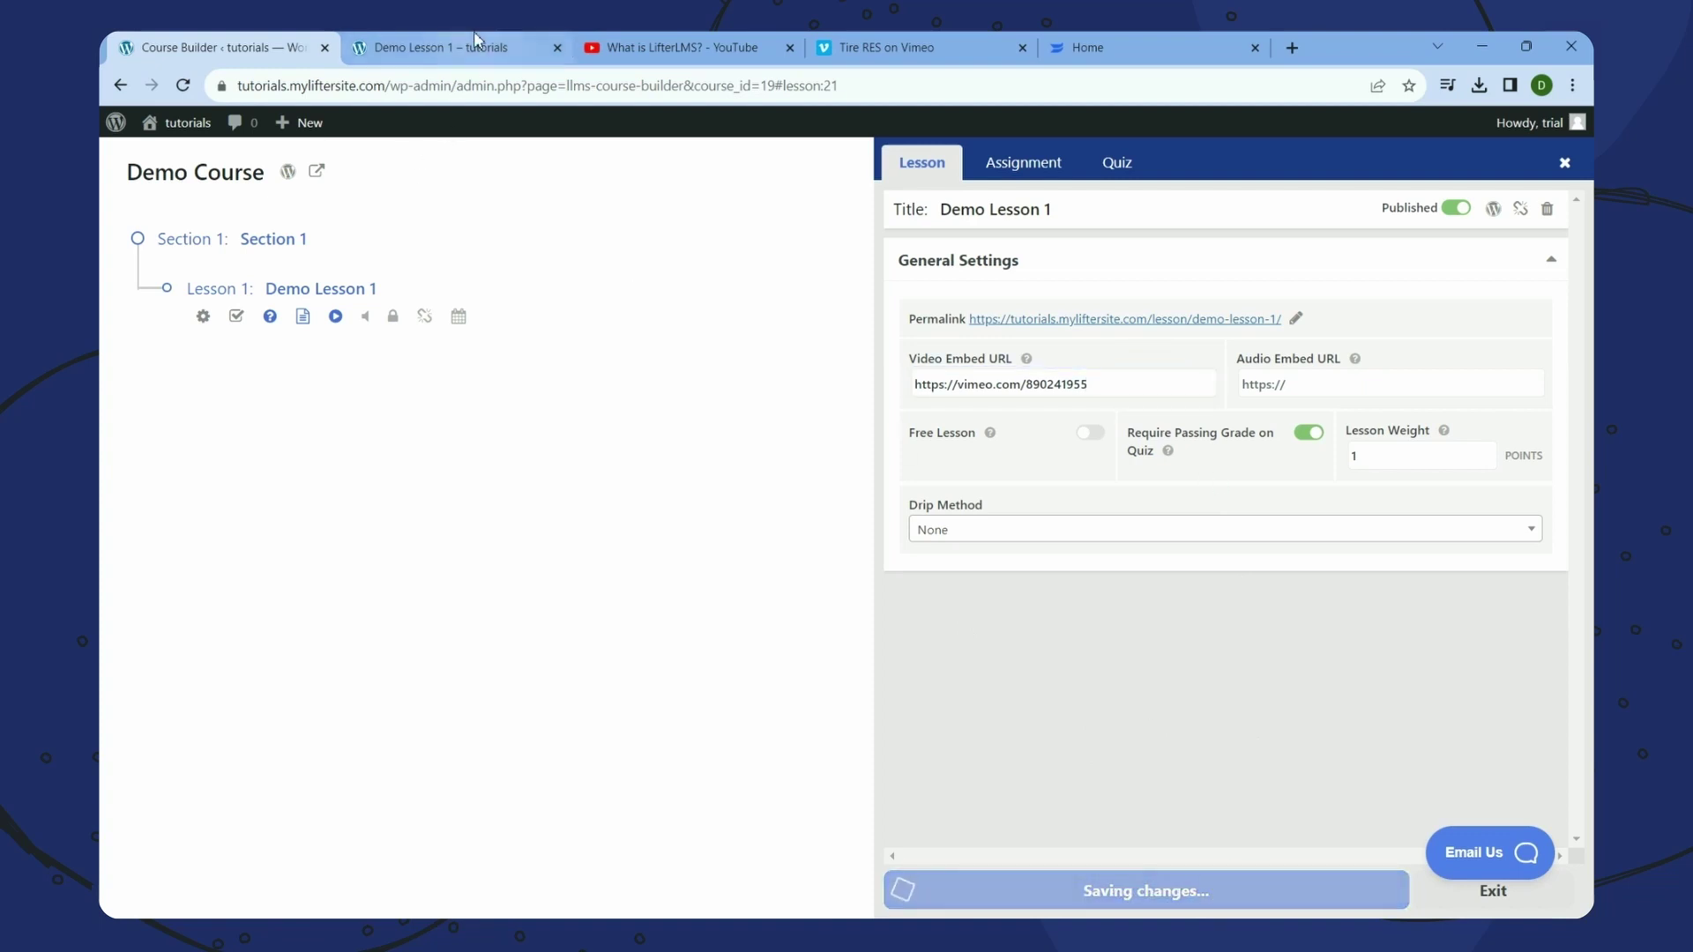
# - Reload the published Demo Lesson 1 page and briefly play the embedded Vimeo video
pyautogui.click(477, 46)
pyautogui.rightClick(879, 236)
pyautogui.click(934, 314)
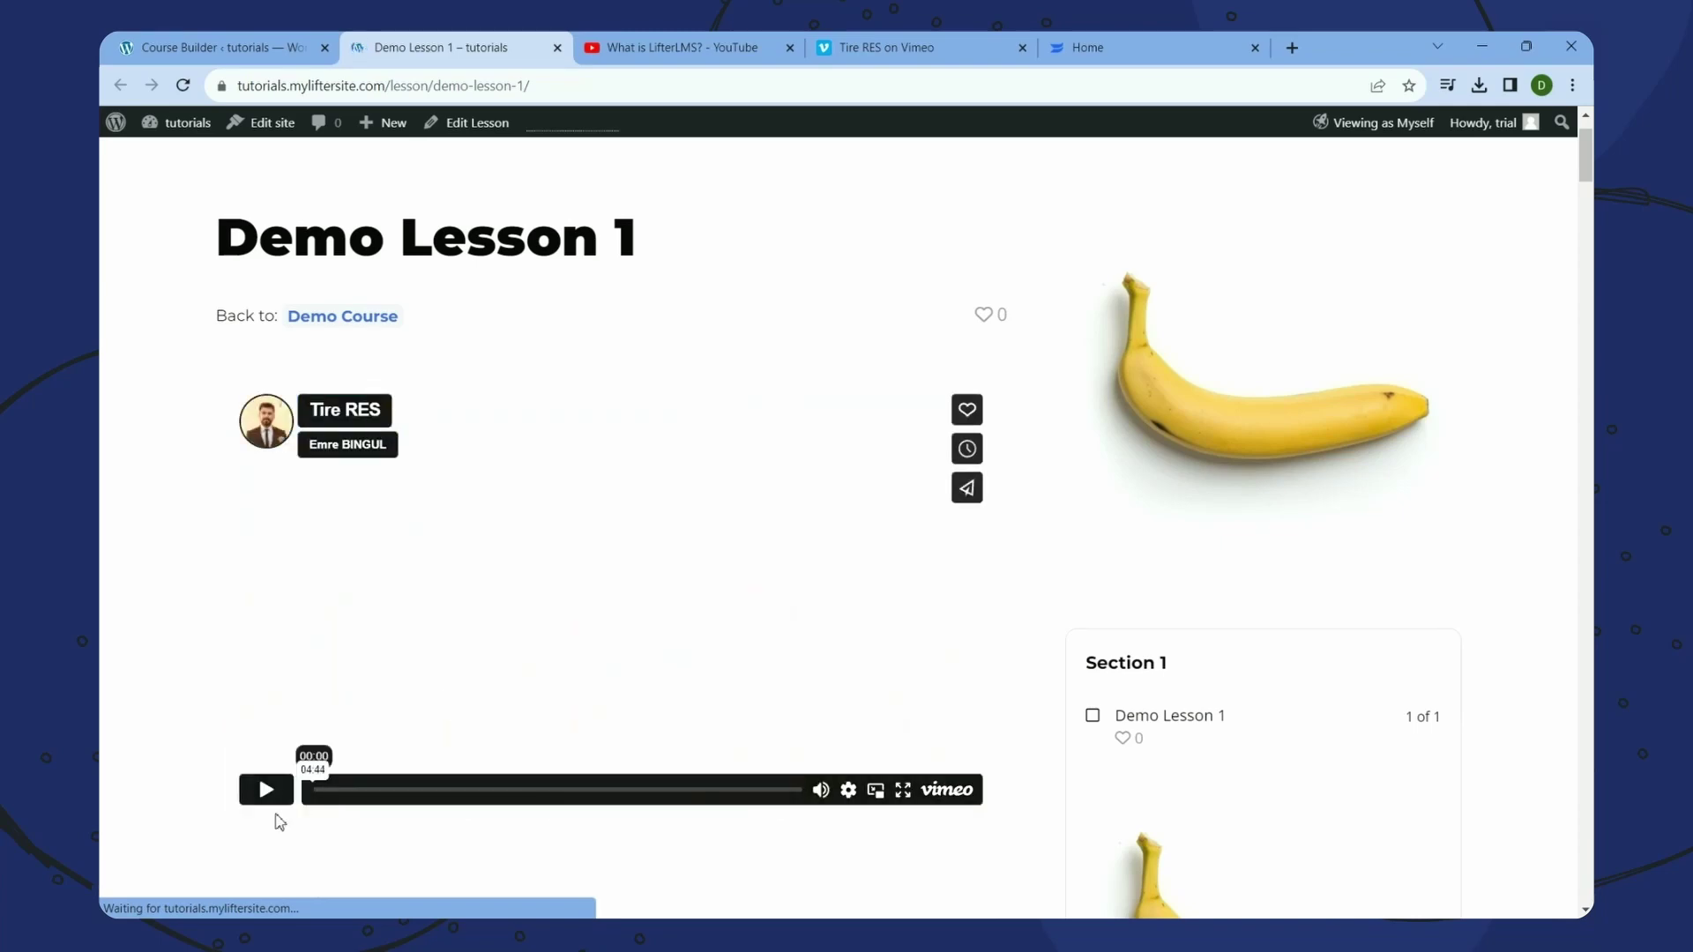
pyautogui.click(269, 791)
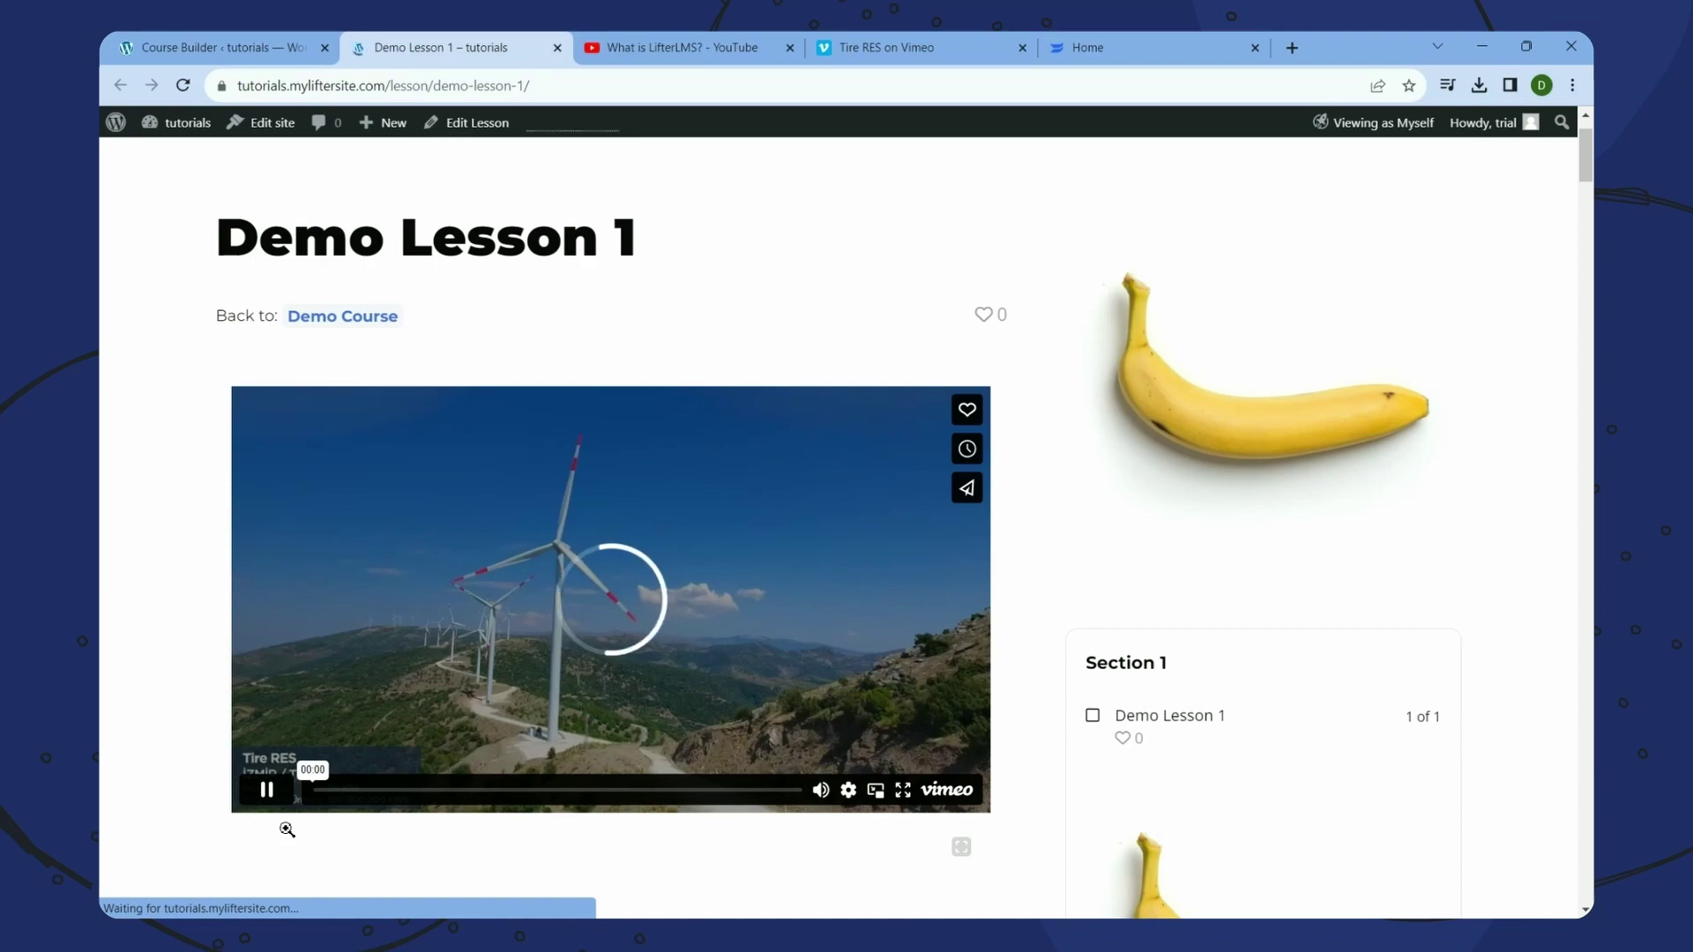
pyautogui.click(266, 790)
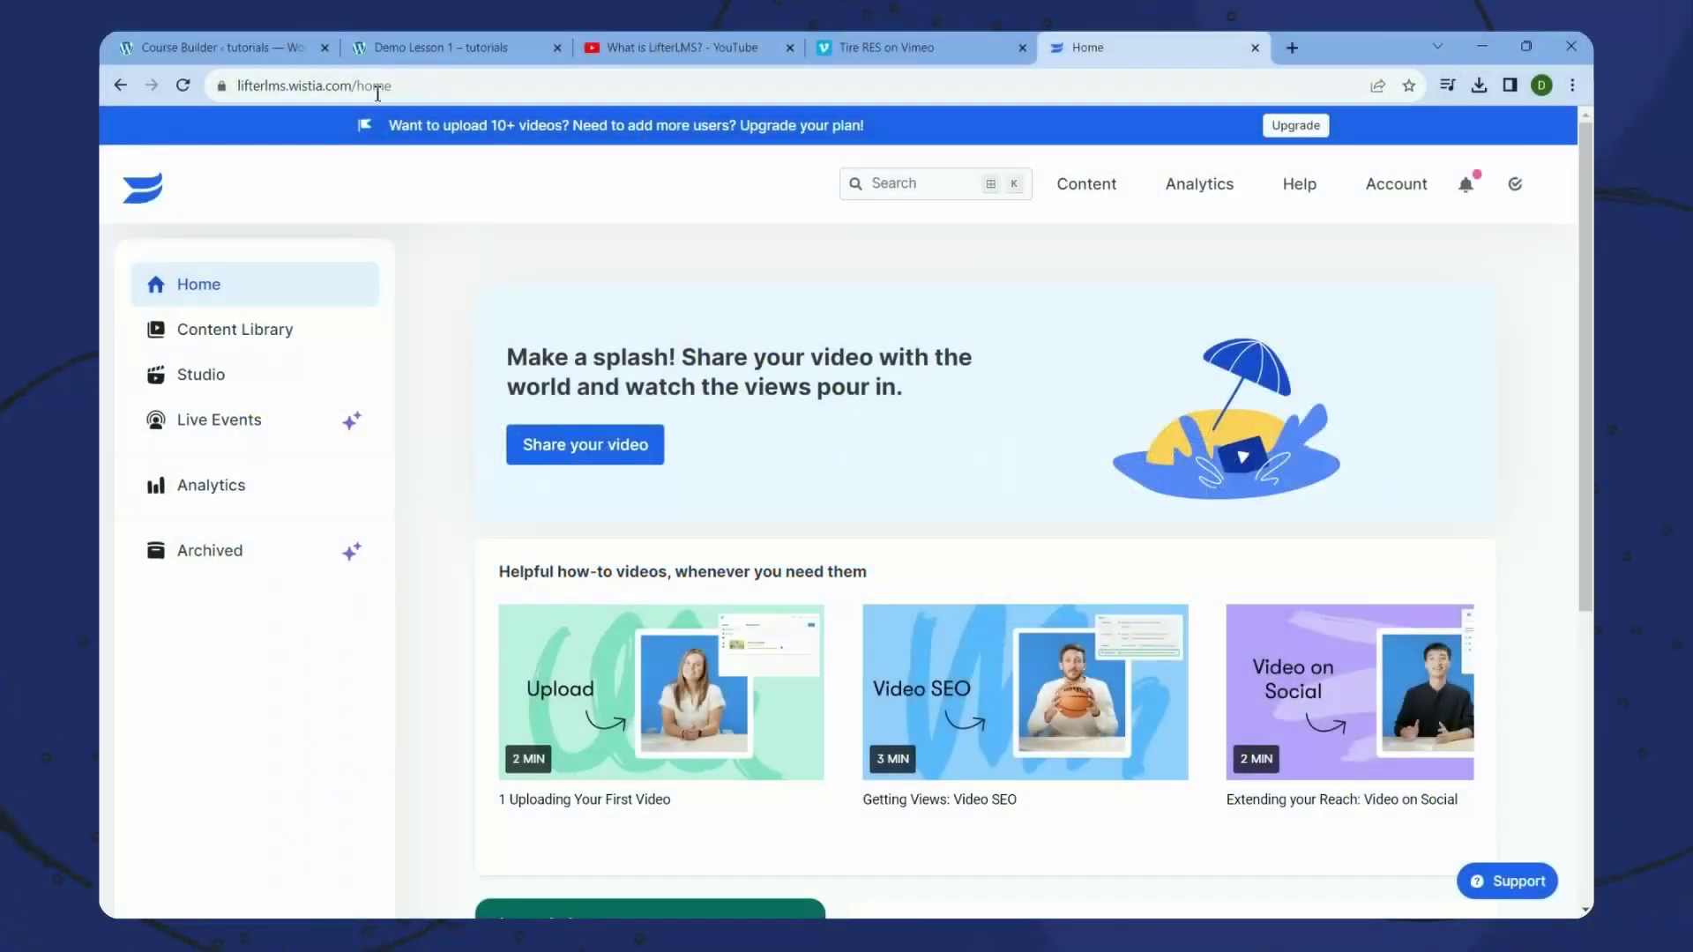
# - In Wistia's Content Library, open My First Project and copy the share link of the video-street-side video
pyautogui.click(377, 88)
pyautogui.click(480, 286)
pyautogui.click(257, 329)
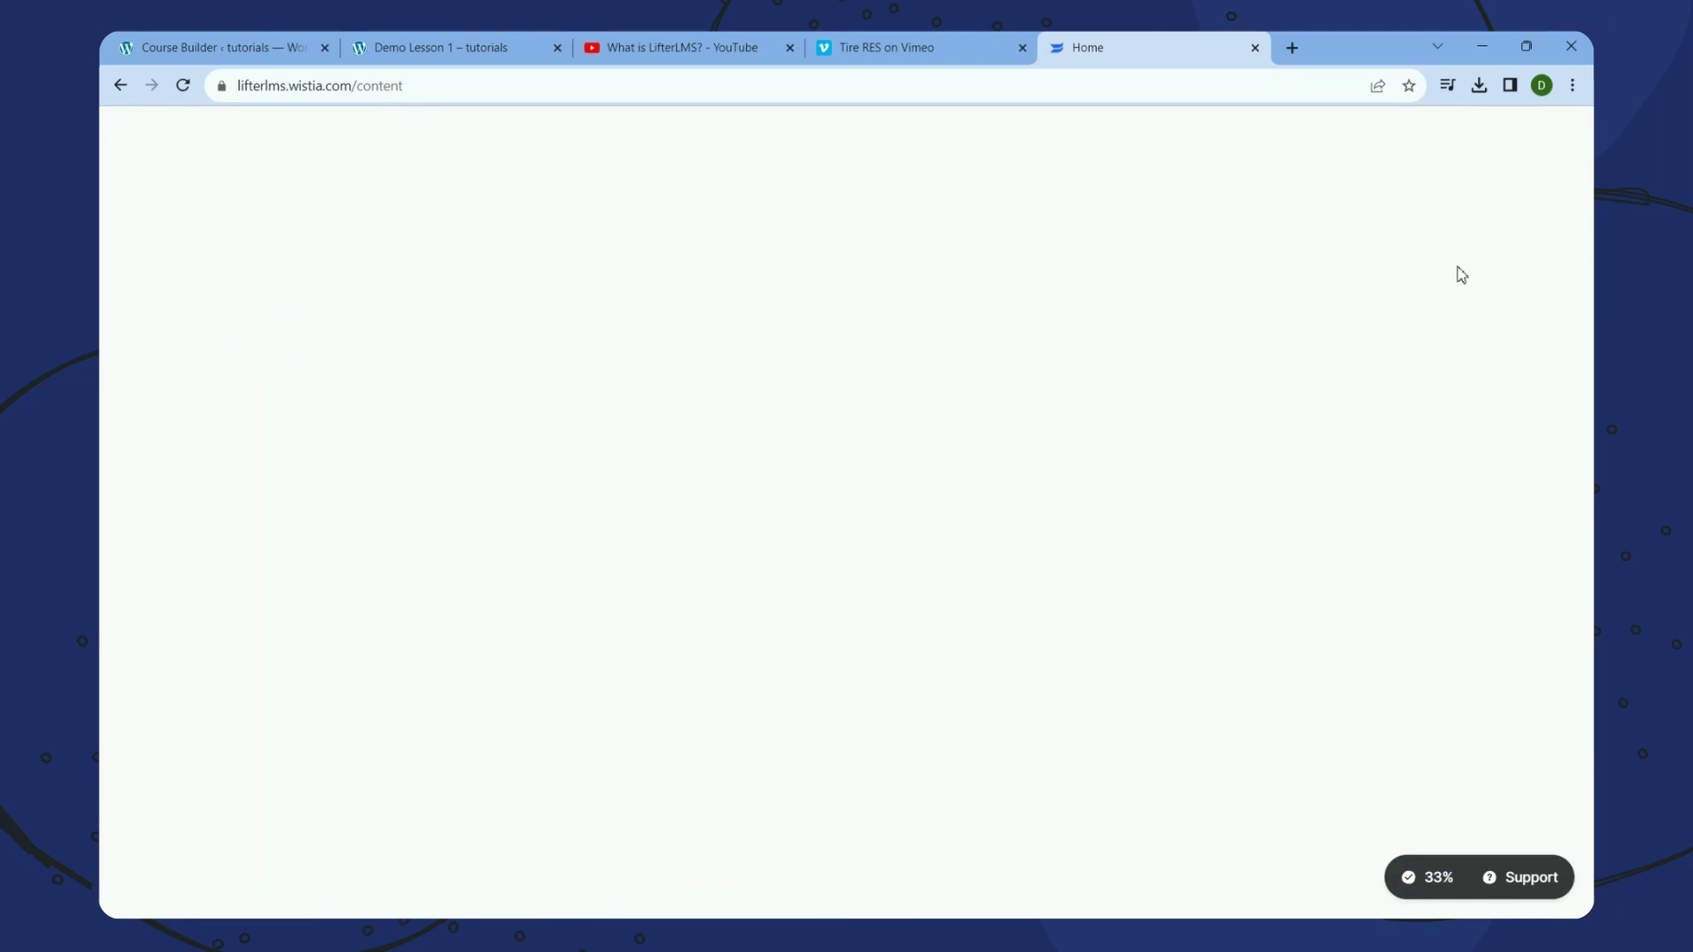
pyautogui.rightClick(1213, 267)
pyautogui.click(1264, 329)
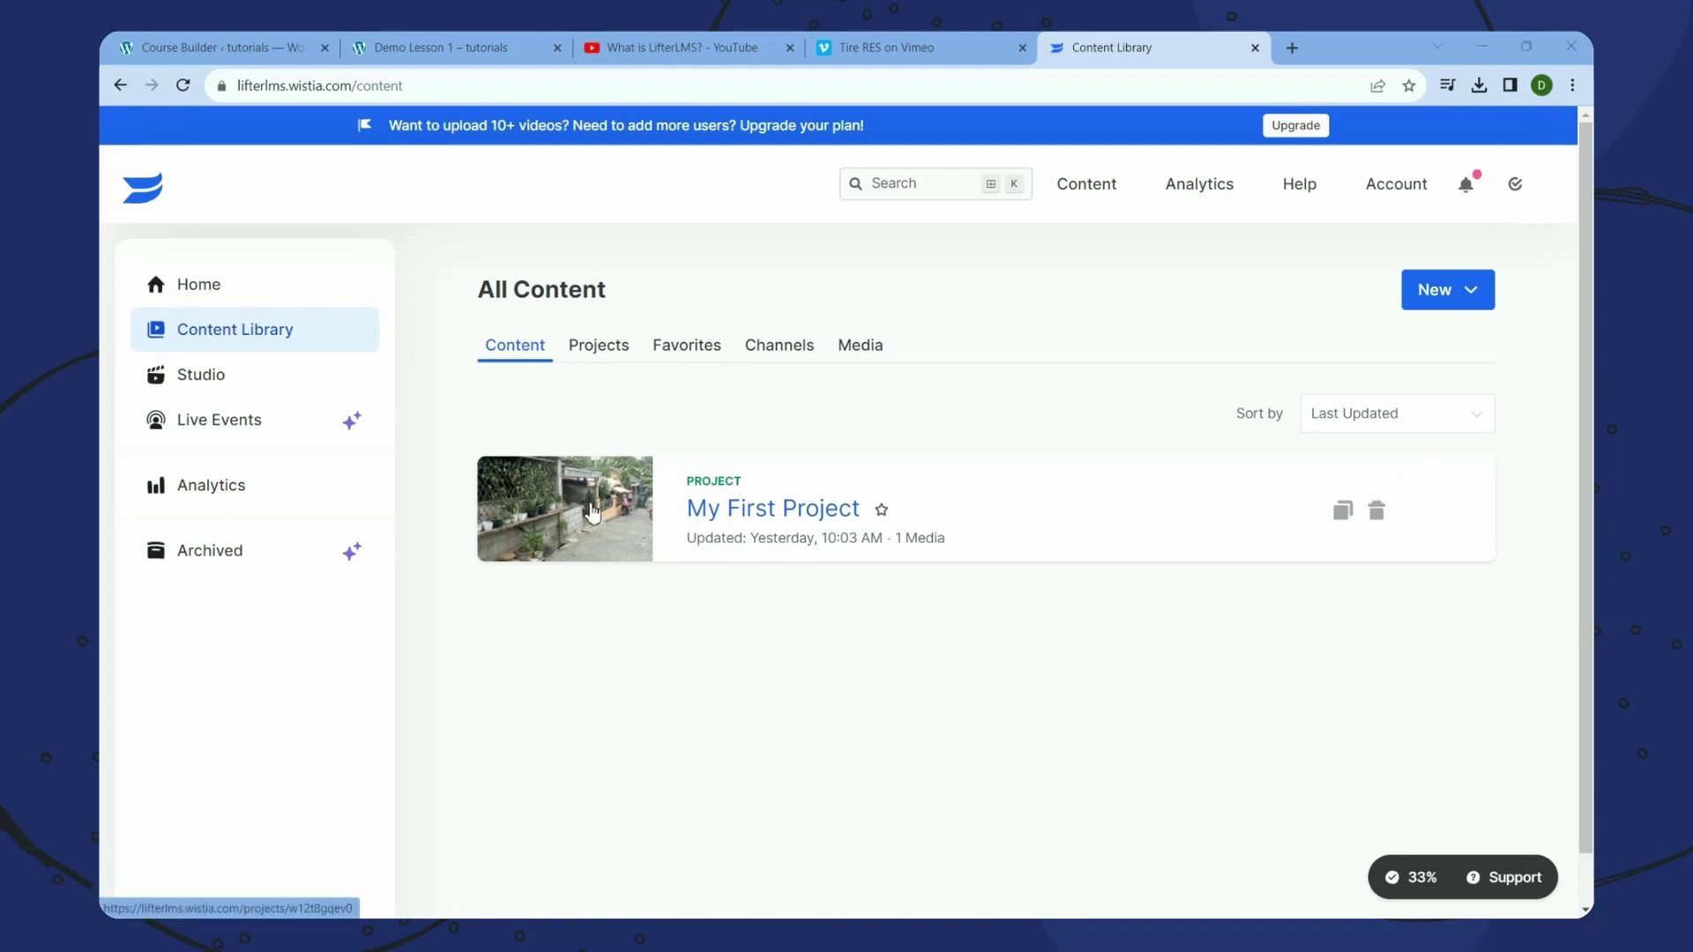
pyautogui.click(710, 510)
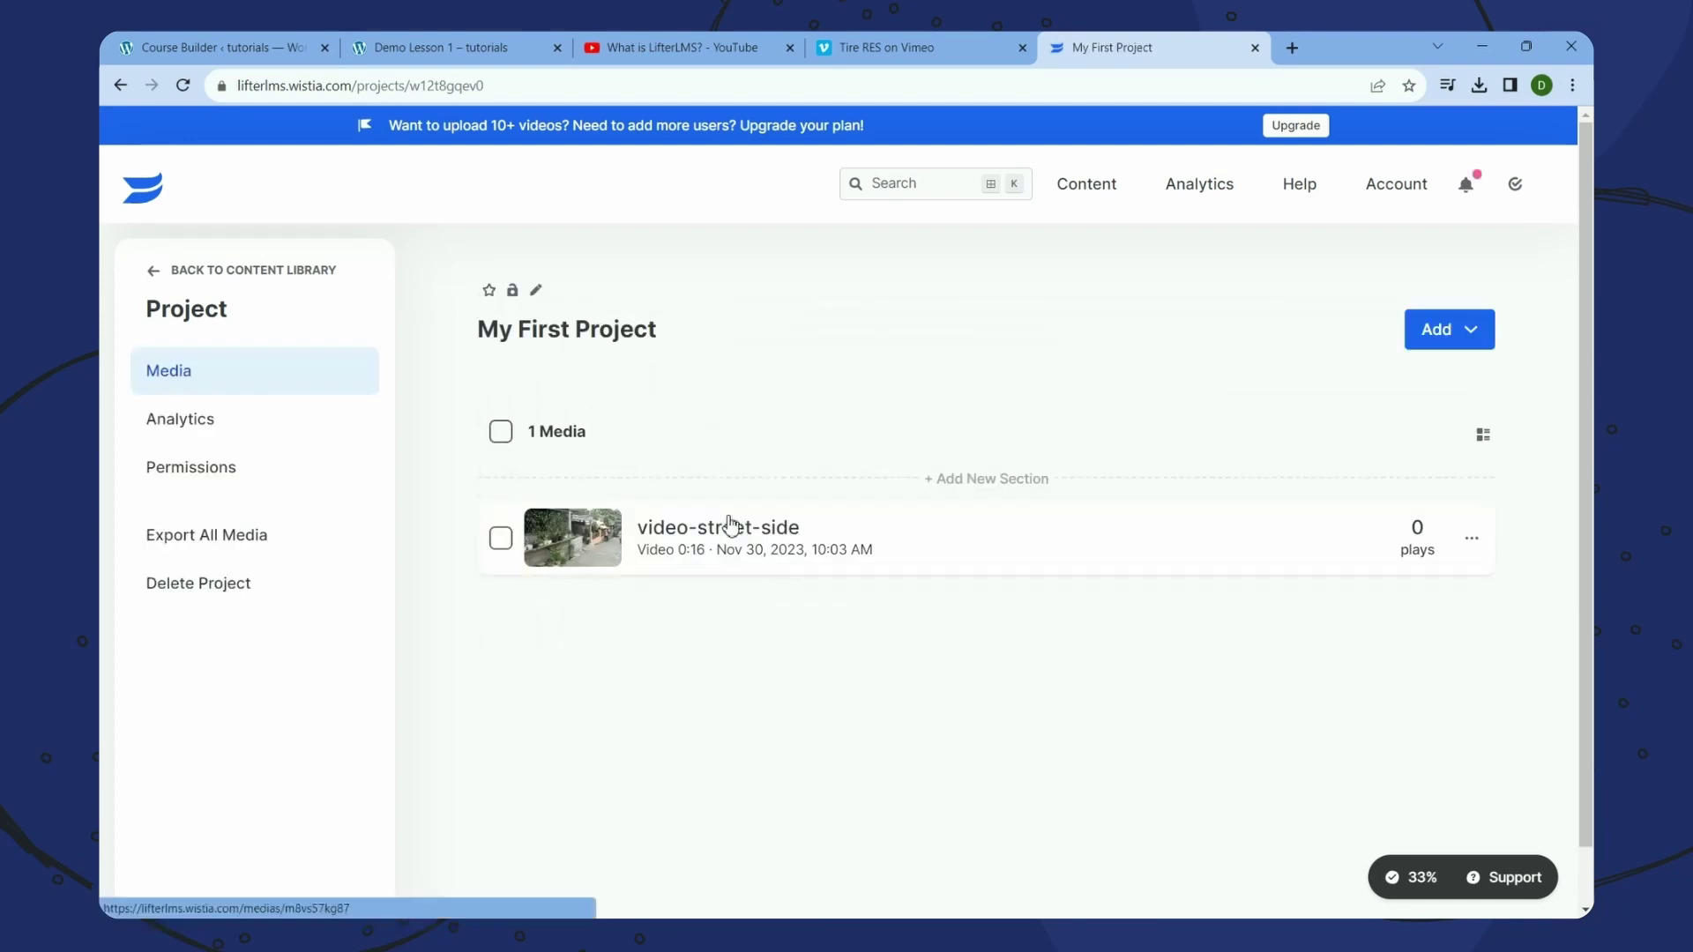
pyautogui.click(1472, 539)
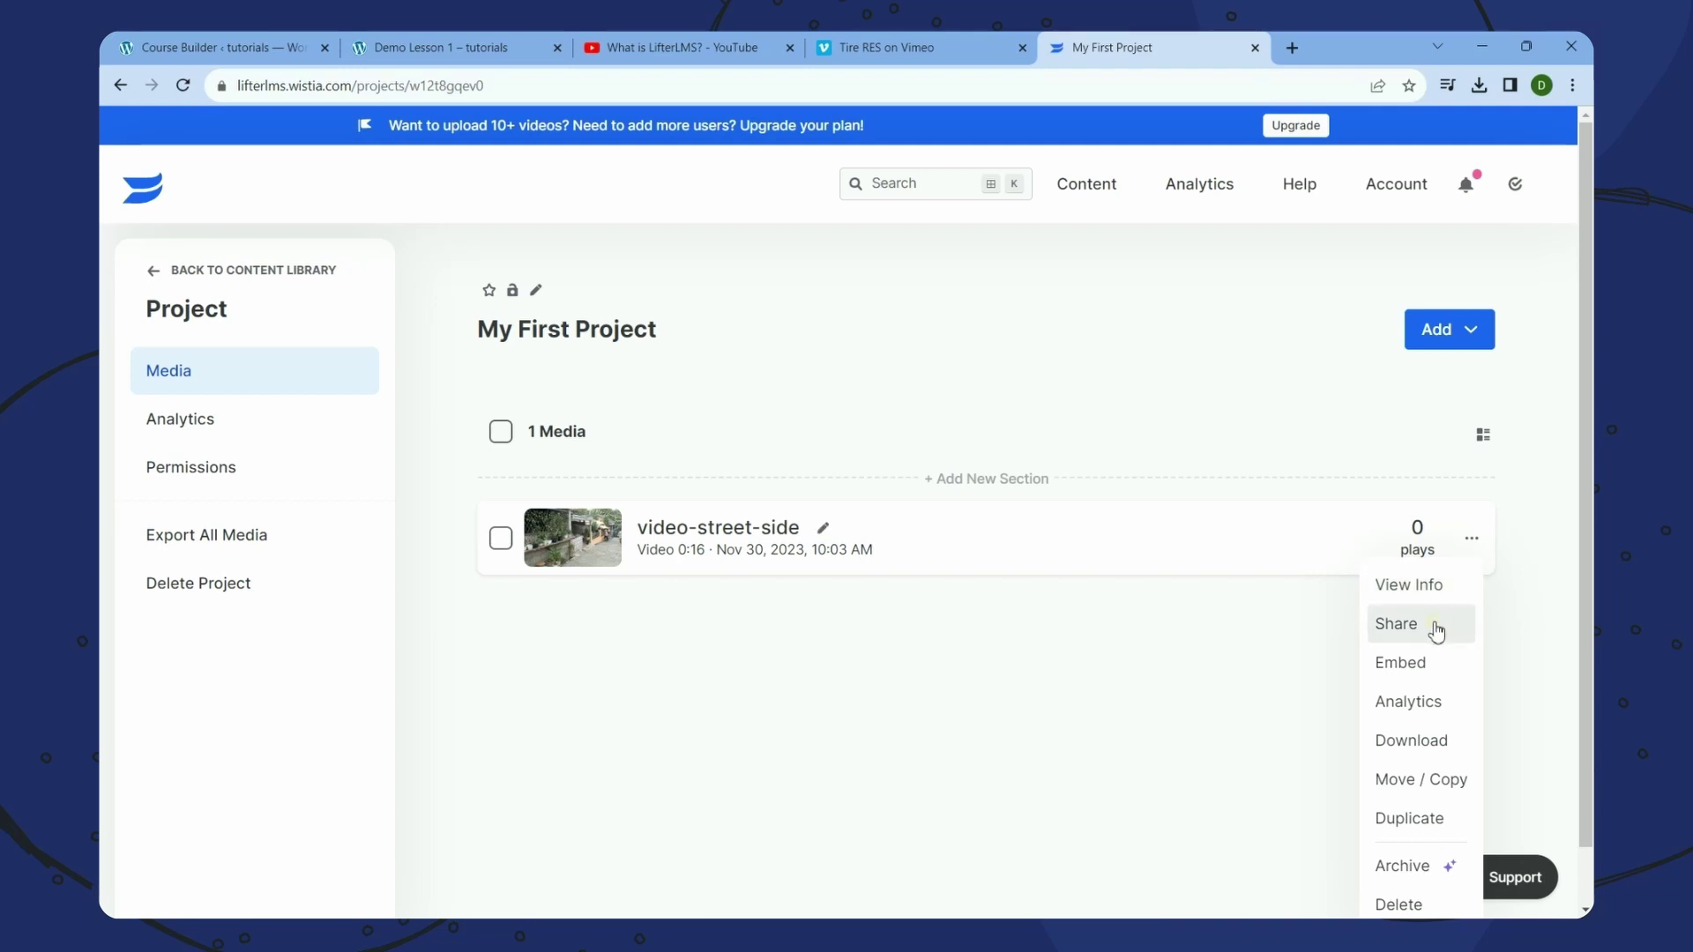
pyautogui.click(1437, 629)
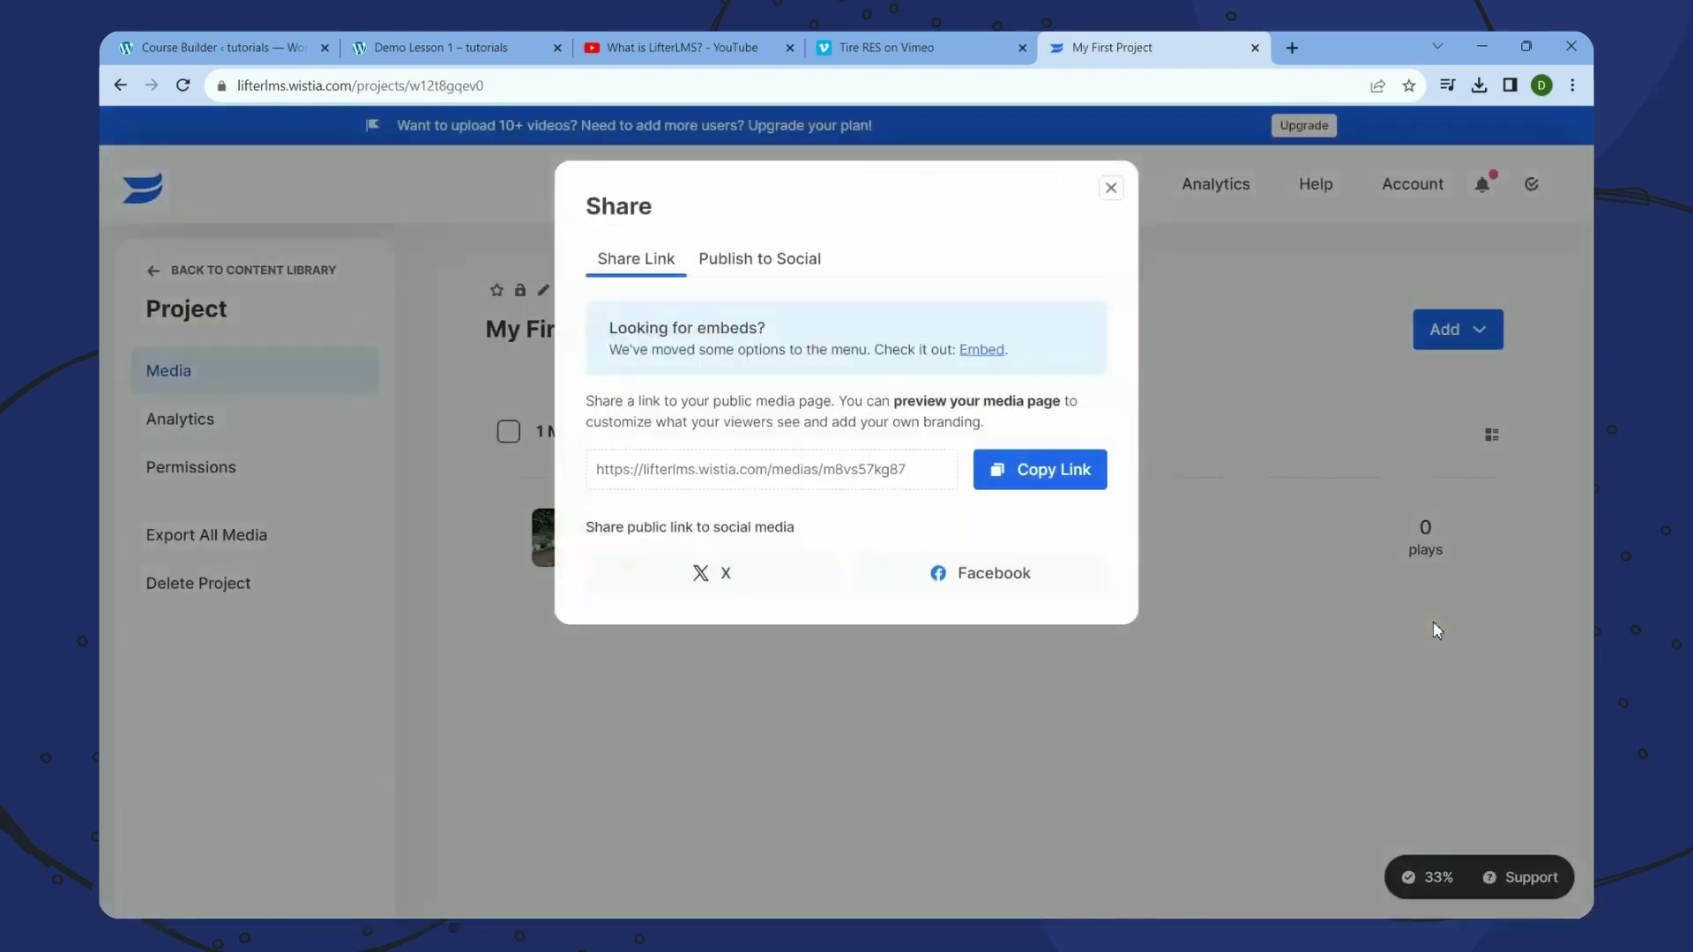
pyautogui.click(1054, 481)
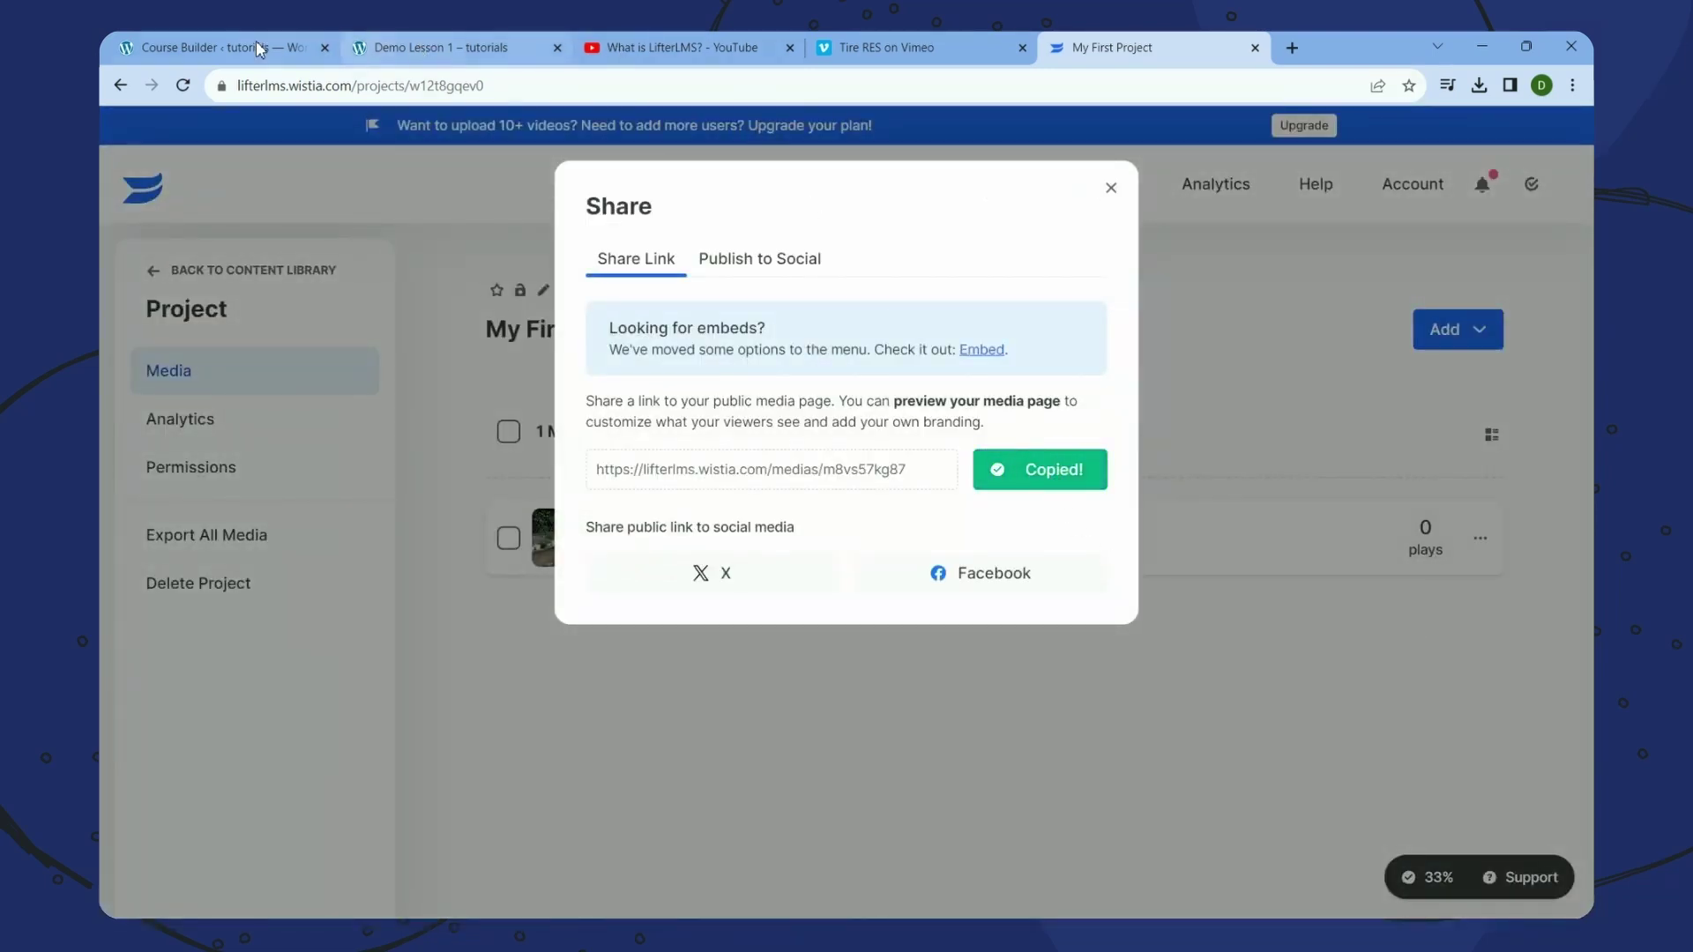
pyautogui.click(212, 48)
pyautogui.tripleClick(1100, 381)
pyautogui.hotkey('ctrl', 'v')
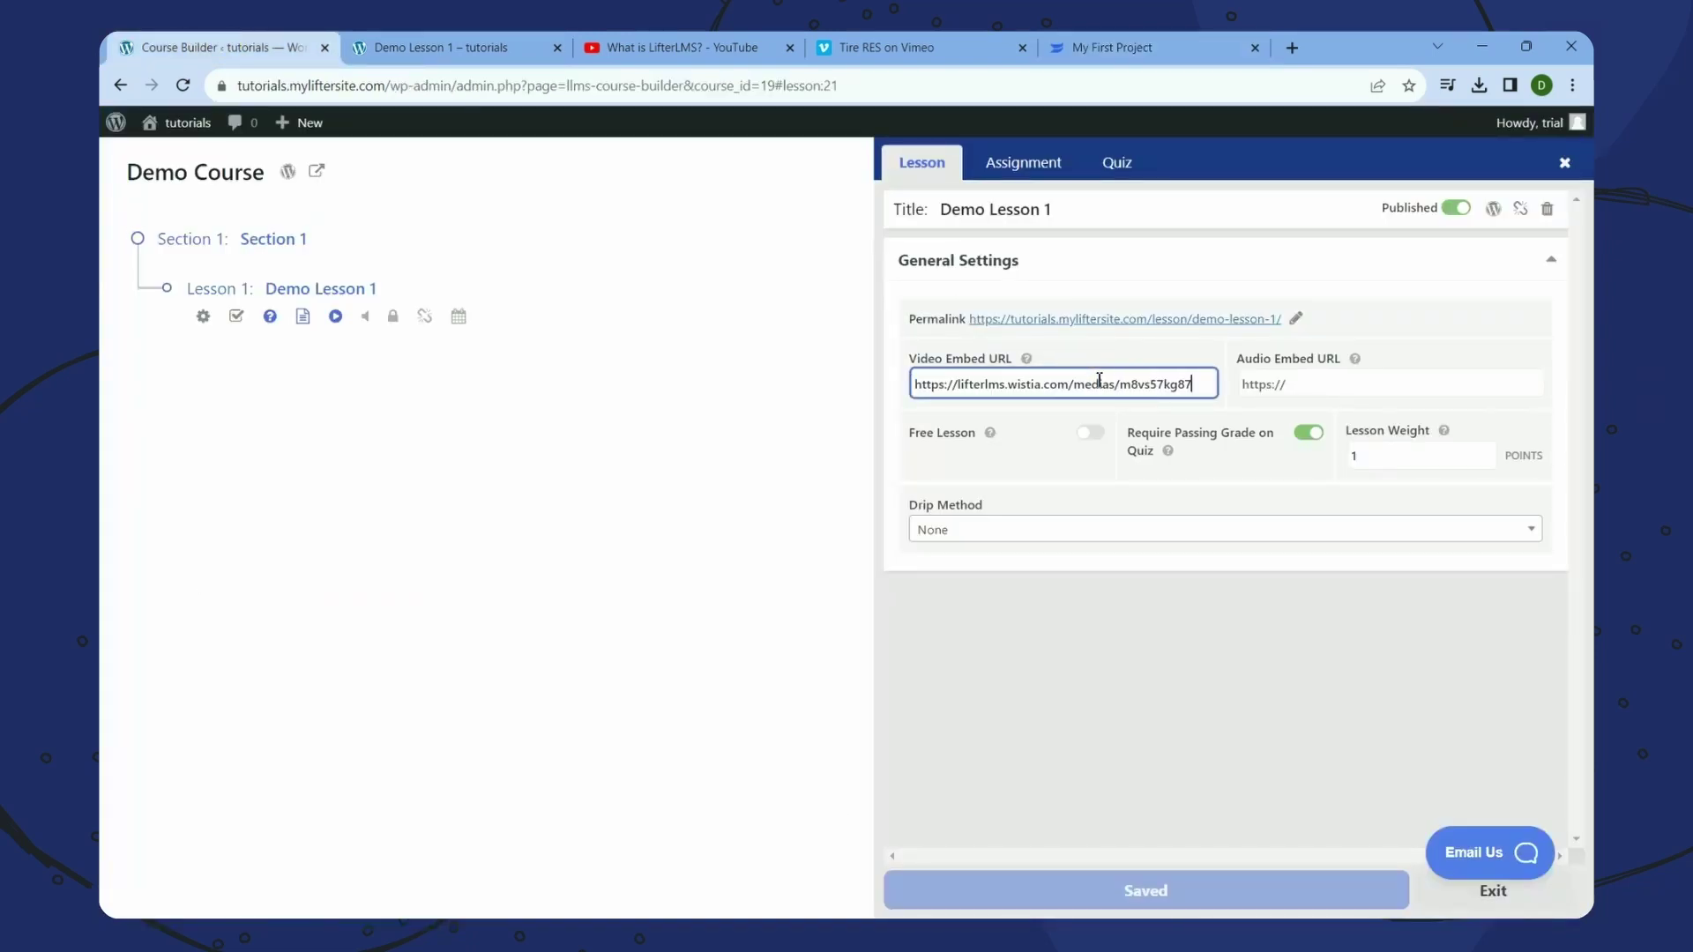
pyautogui.click(1198, 773)
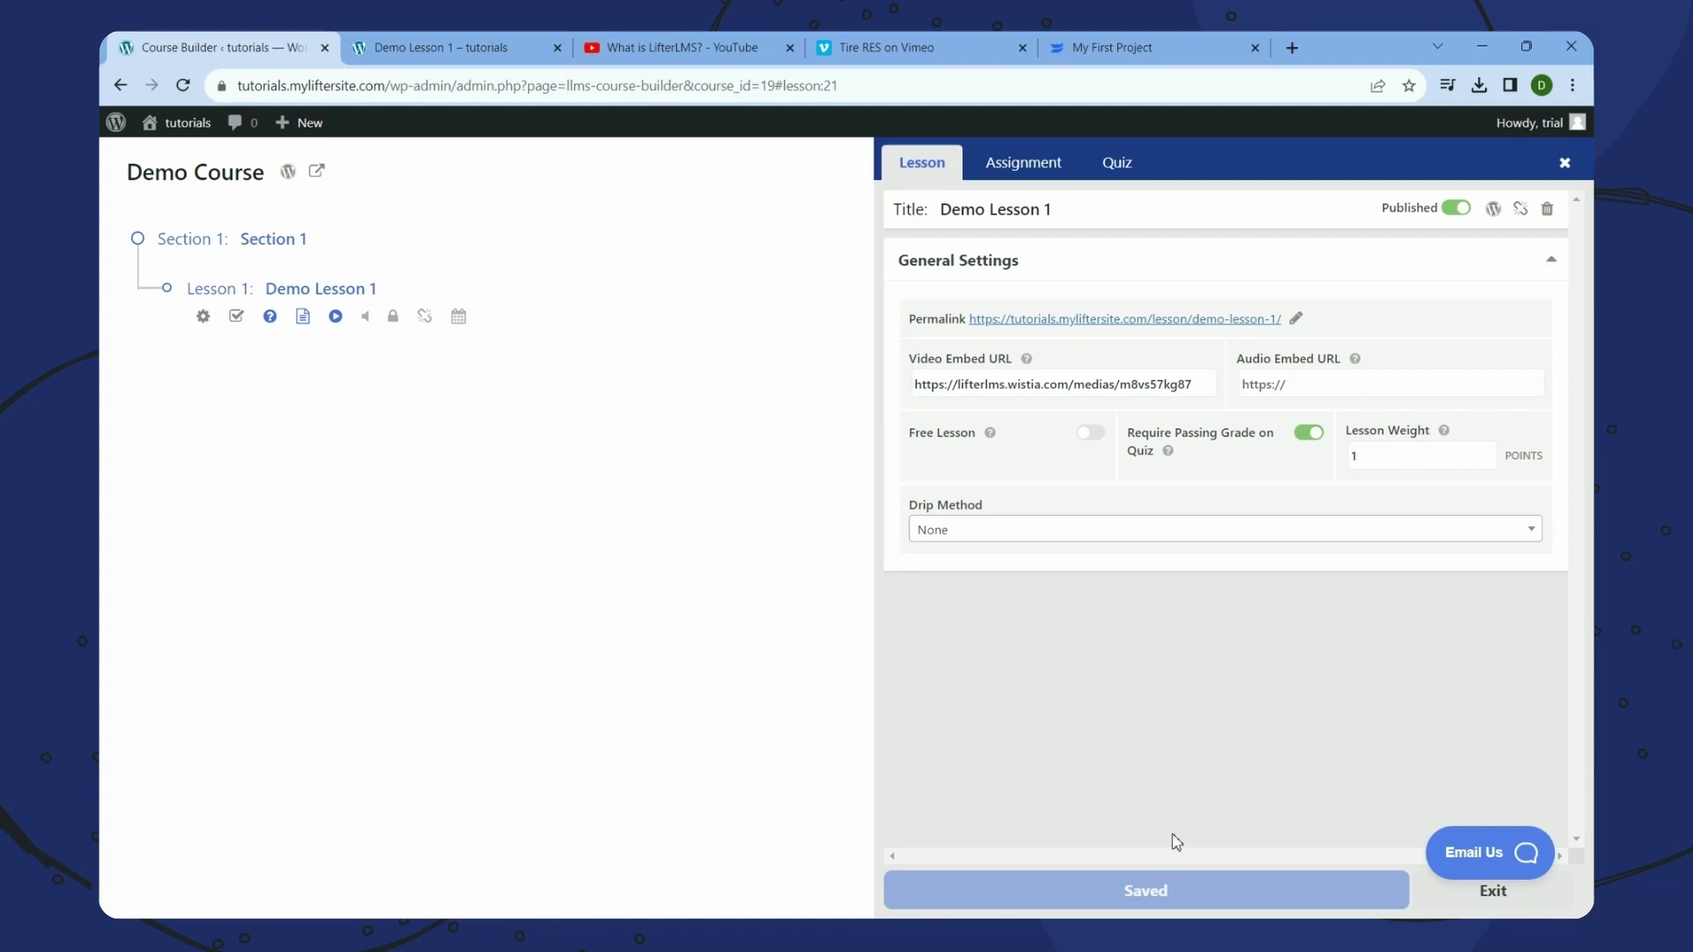
pyautogui.click(1161, 680)
pyautogui.click(1181, 880)
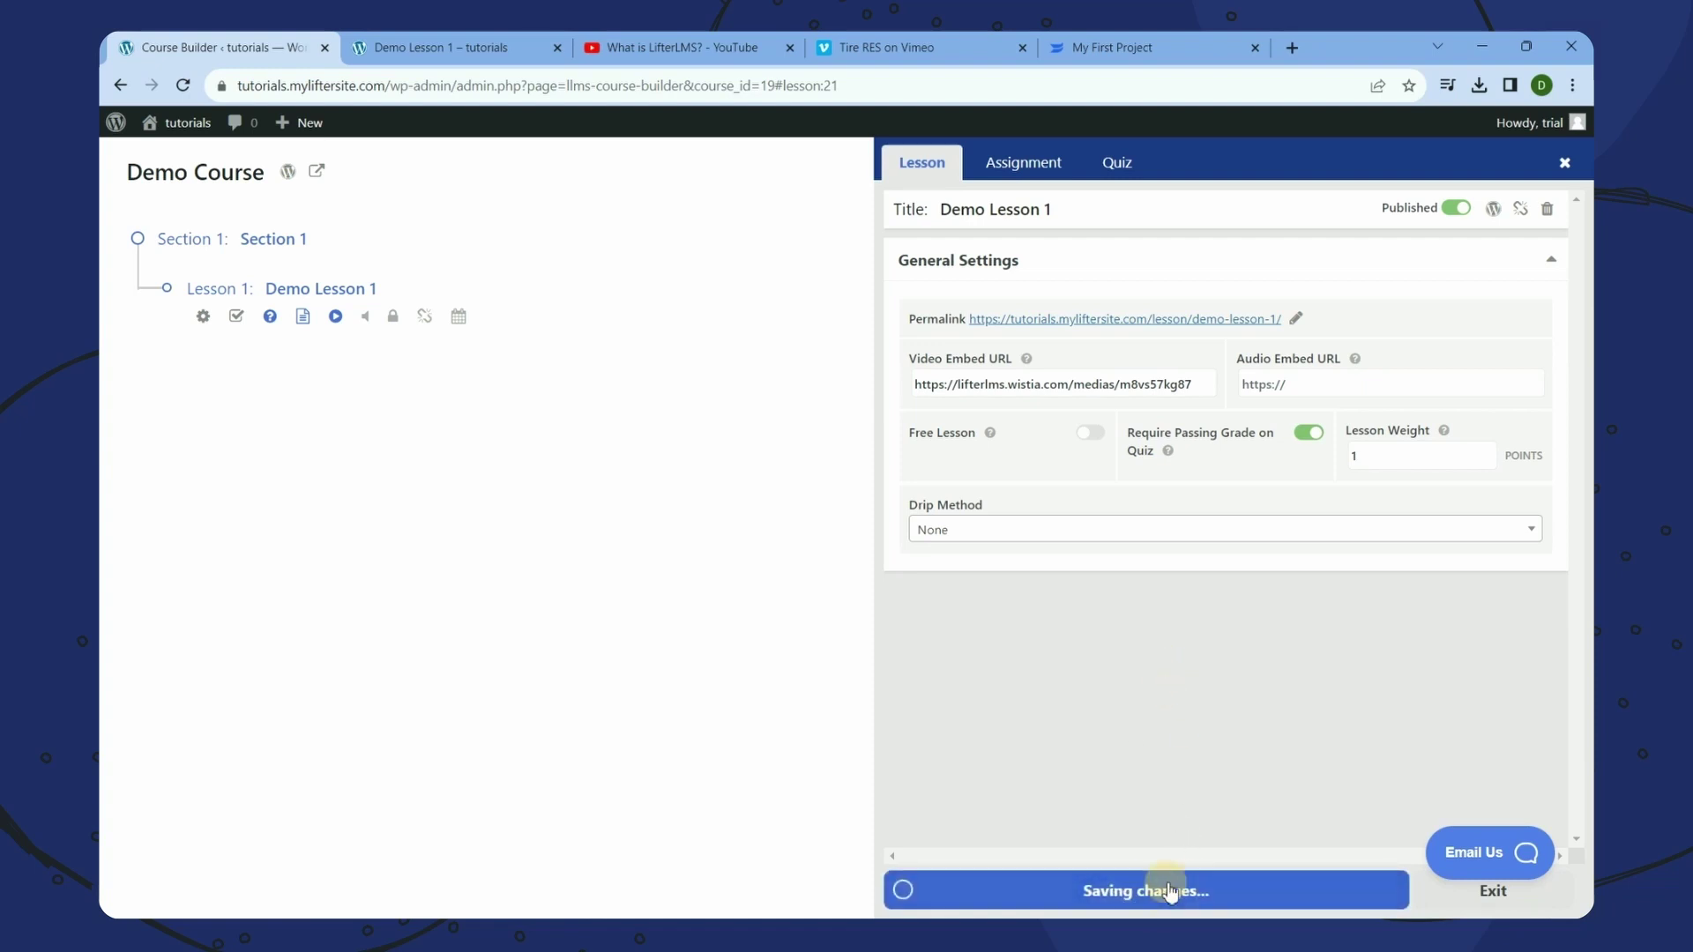
# - Reload the published Demo Lesson 1 page and briefly play the embedded Wistia video
pyautogui.click(471, 50)
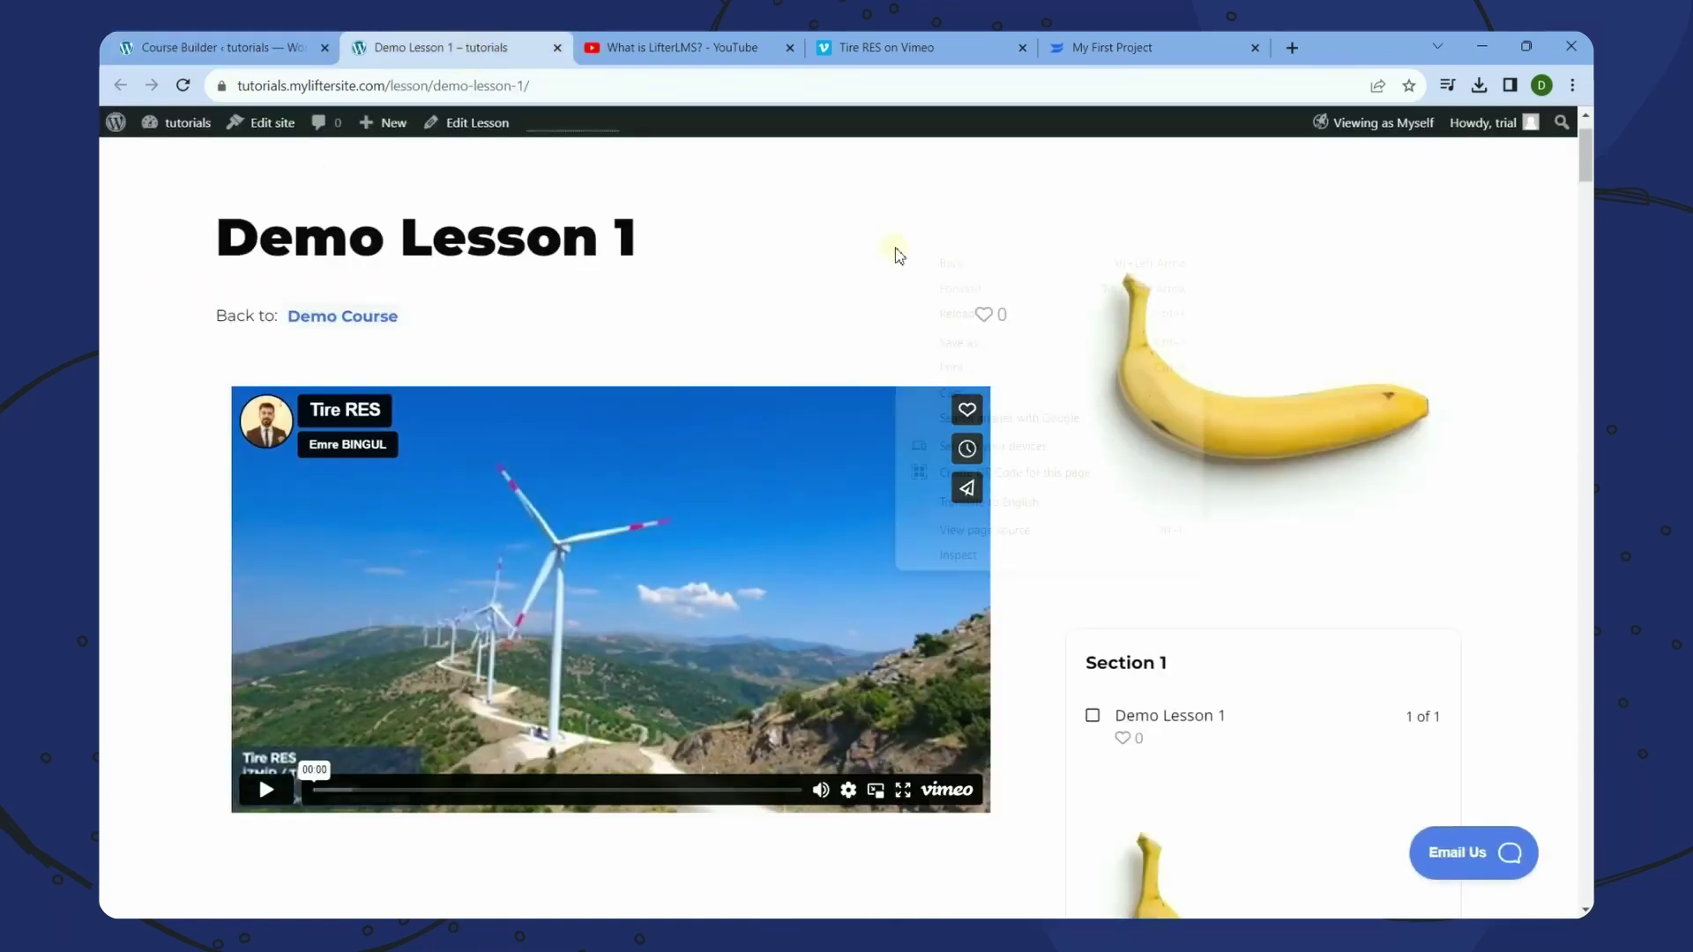
pyautogui.rightClick(896, 249)
pyautogui.click(981, 318)
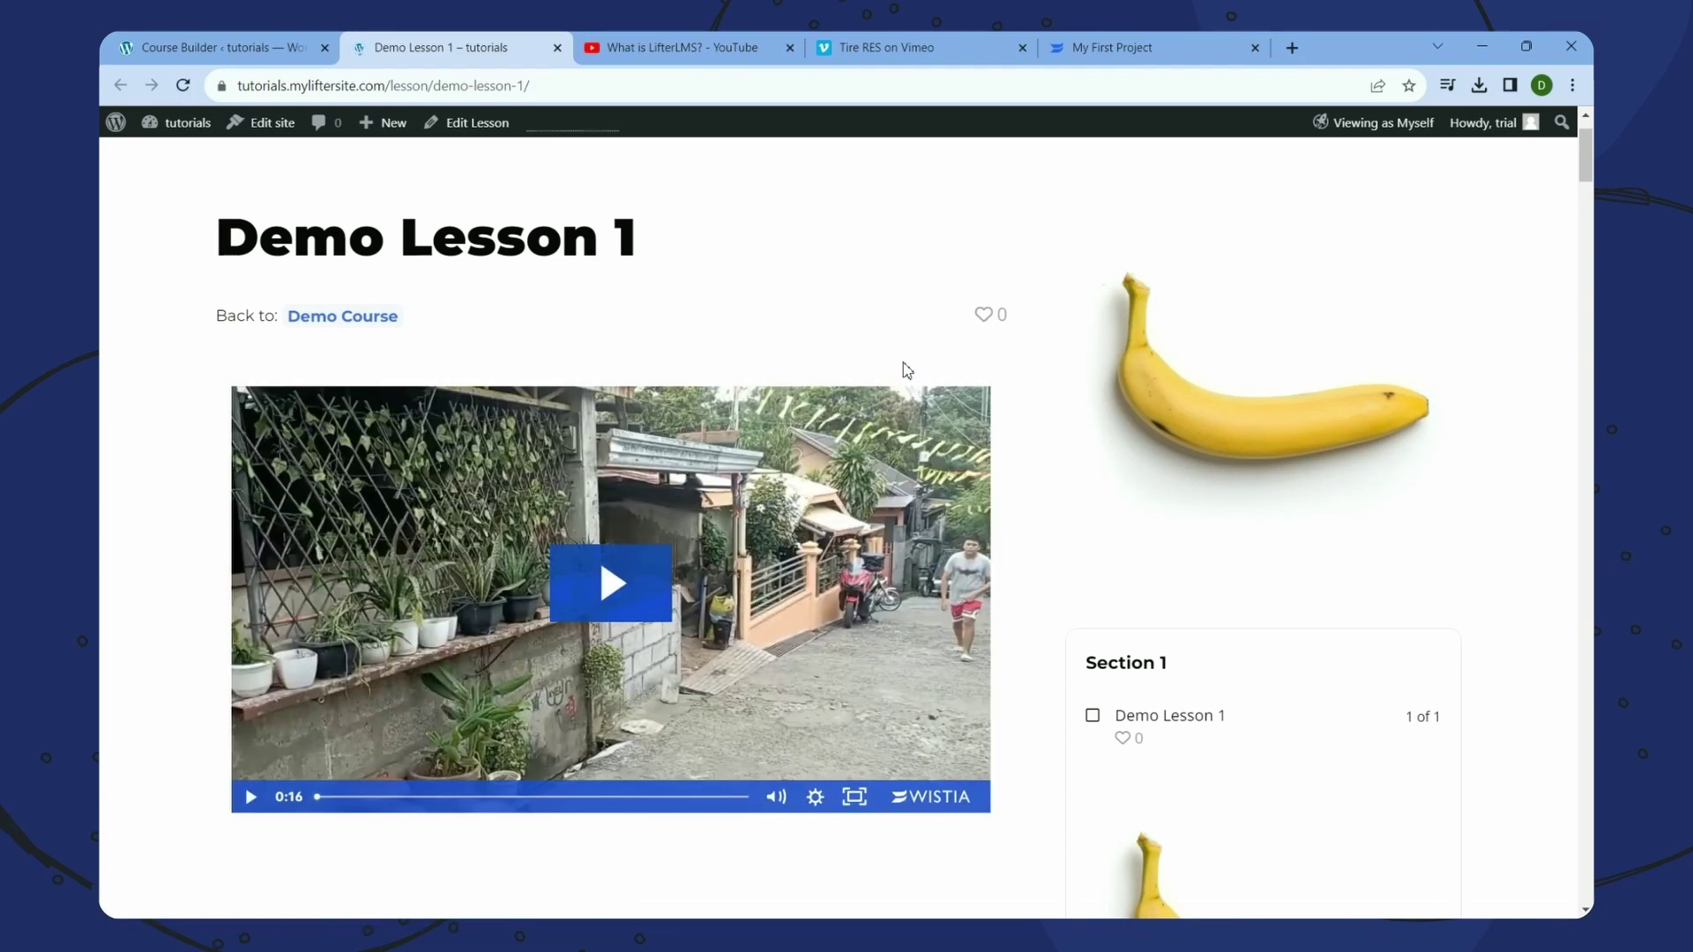
pyautogui.click(254, 807)
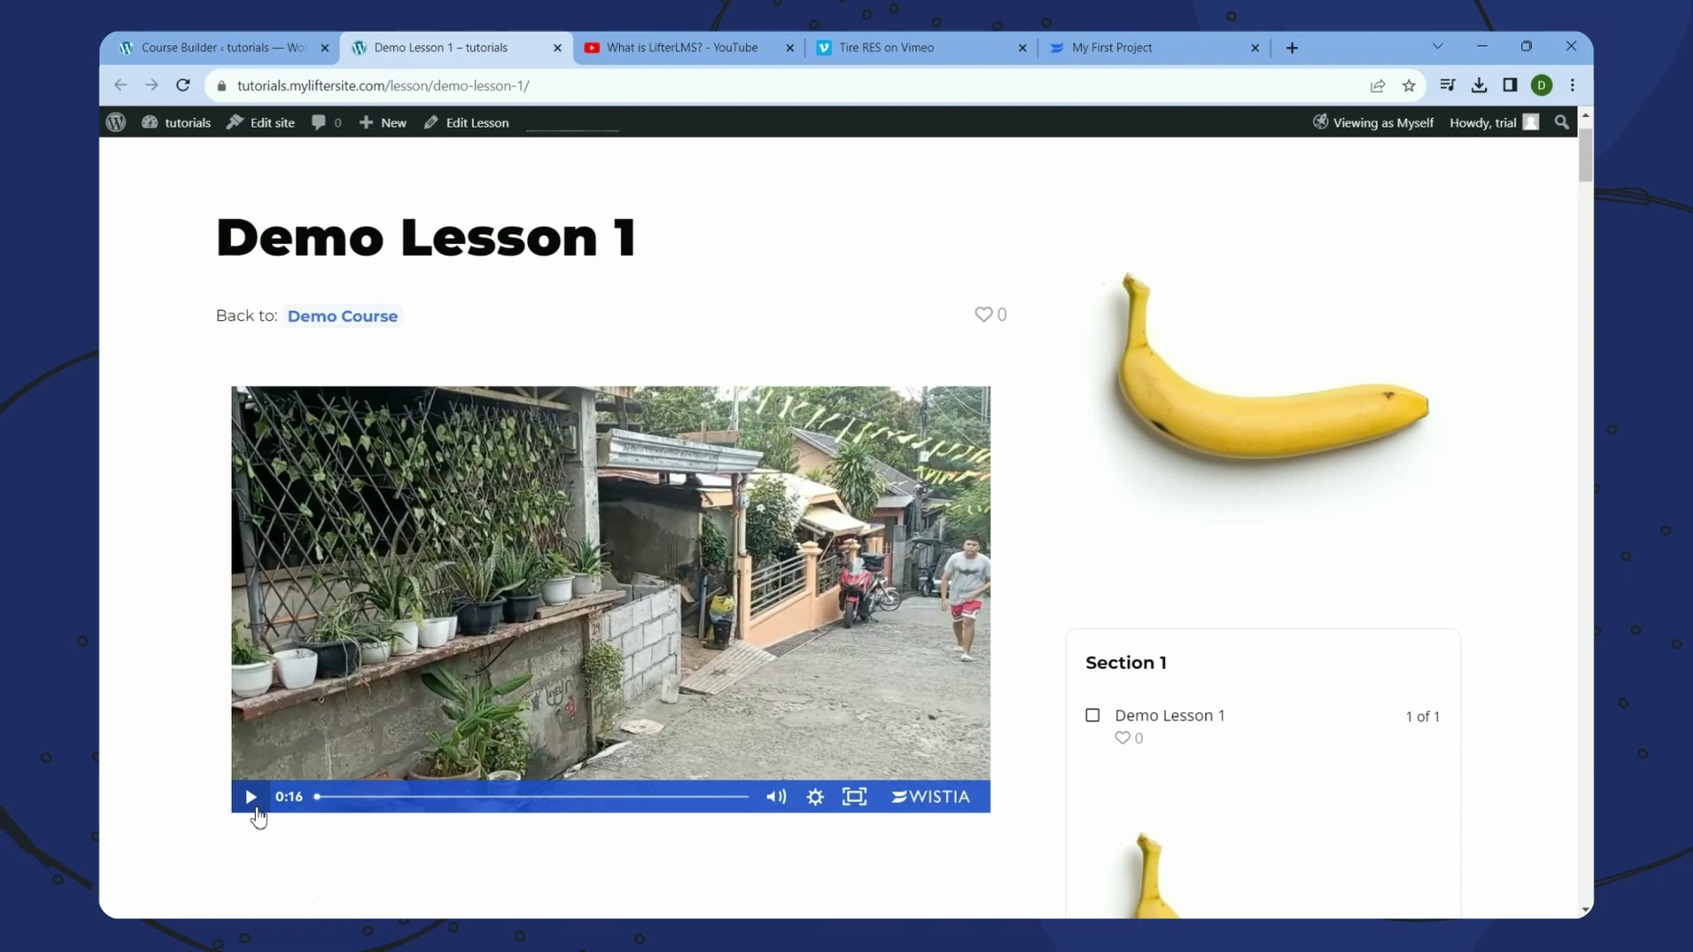
pyautogui.click(255, 807)
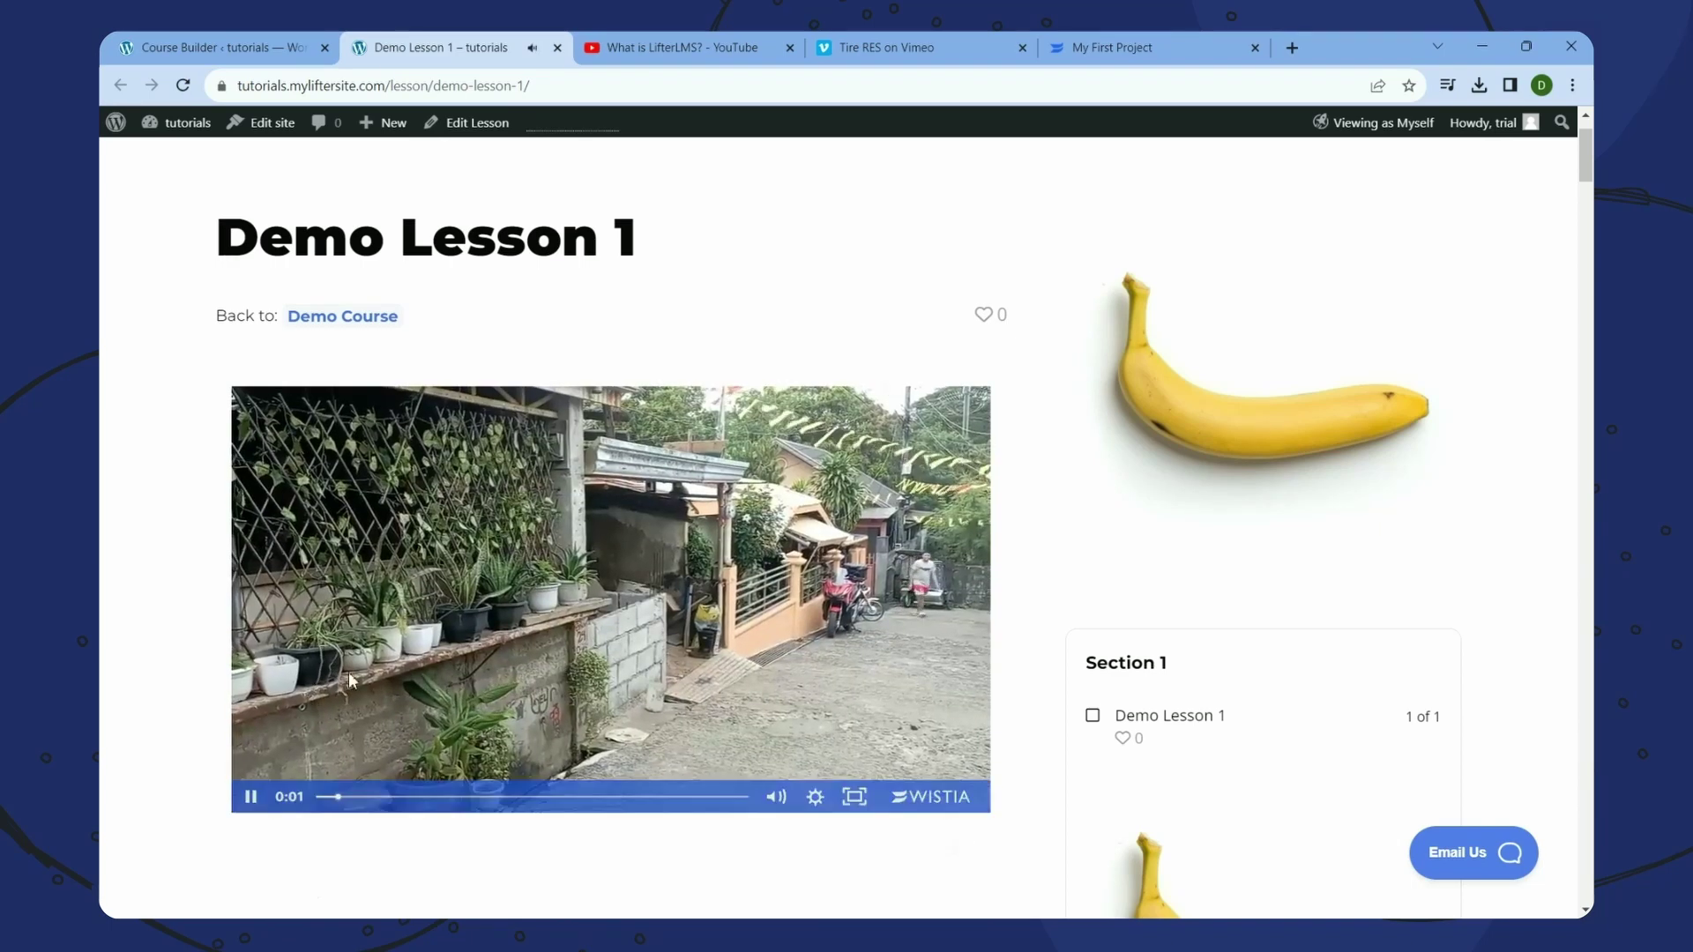
pyautogui.click(250, 798)
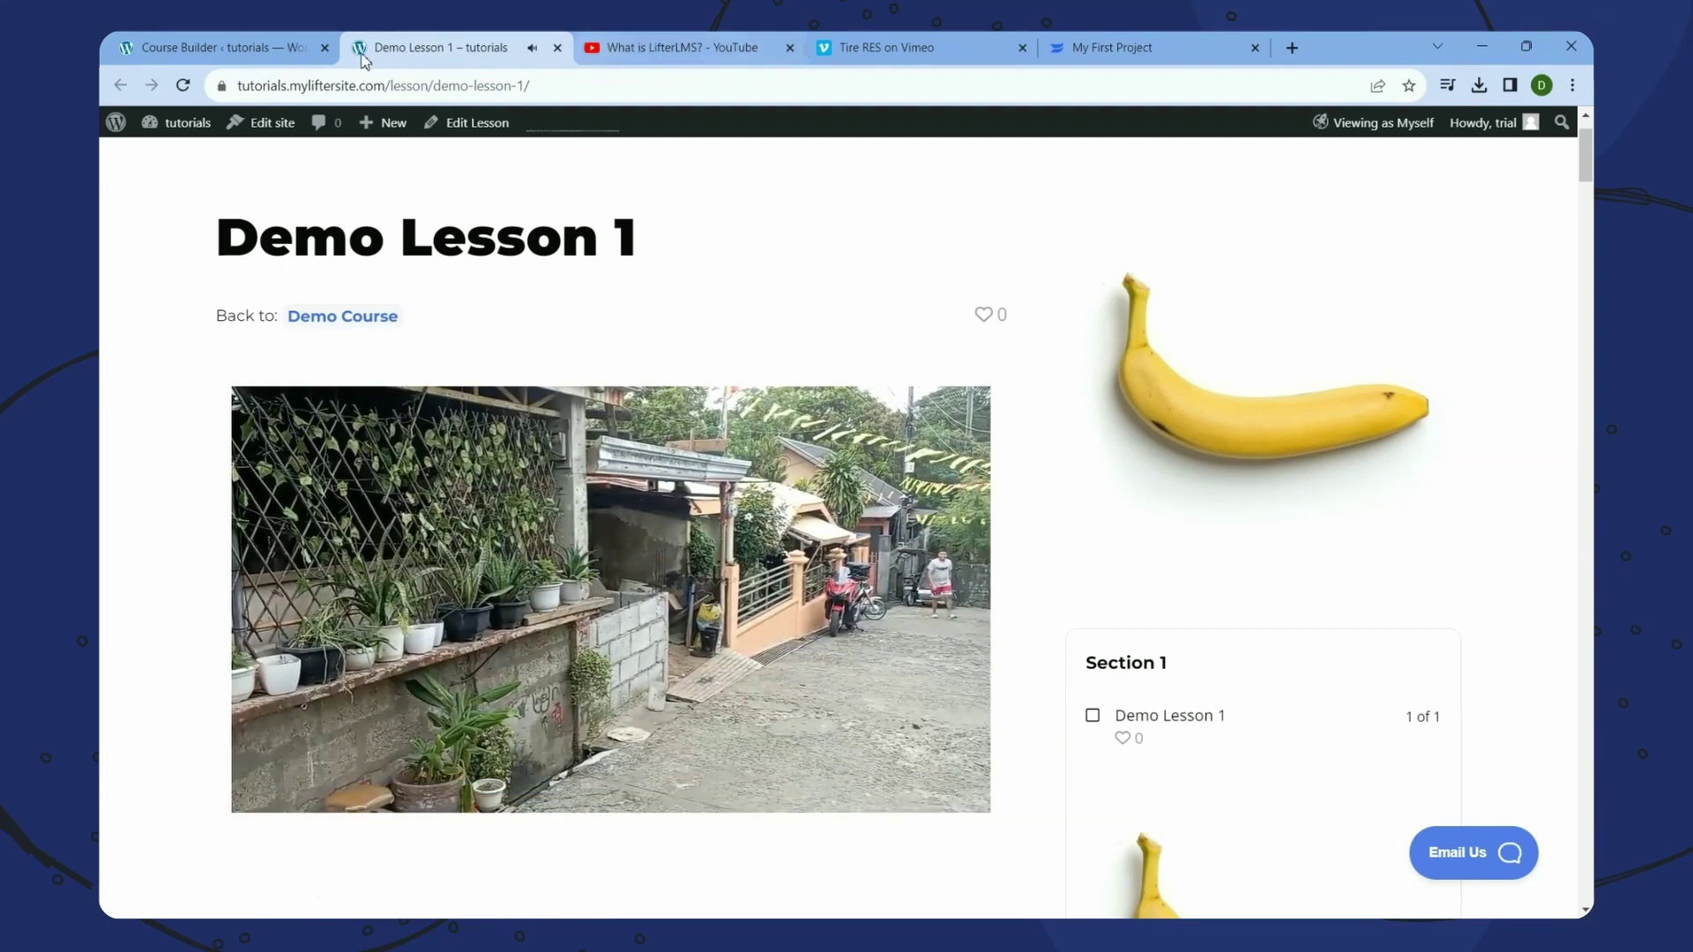
# - Check the Video Embed URL help in the Course Builder and look over the published Demo Lesson 1 page
pyautogui.click(220, 47)
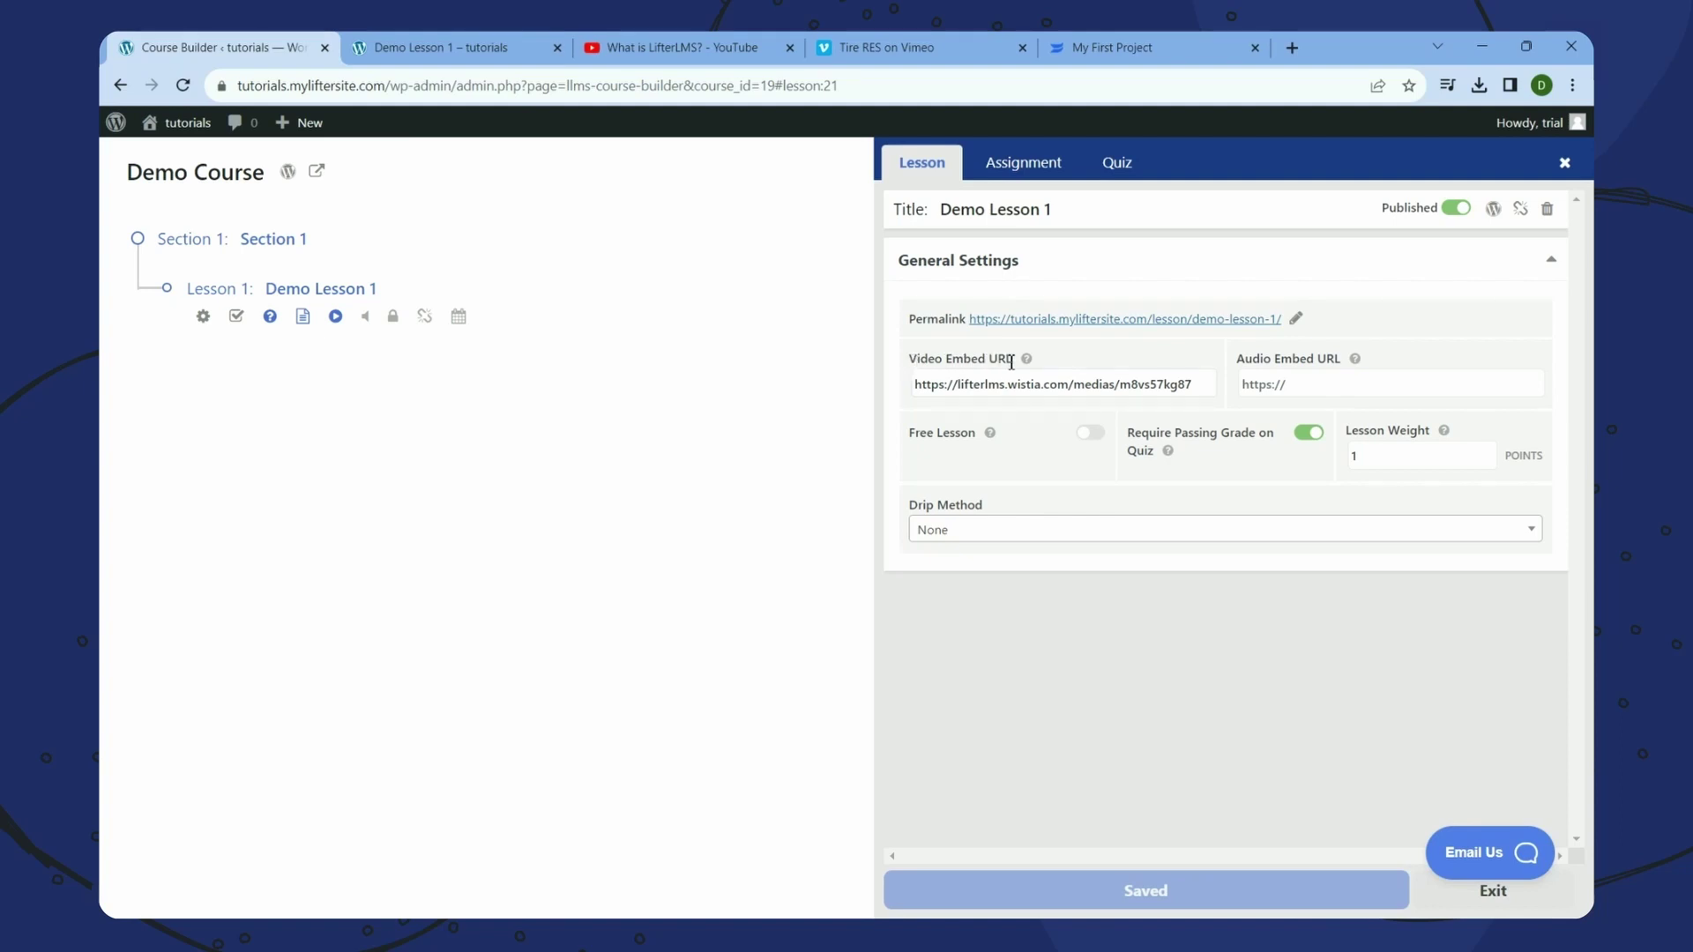
pyautogui.moveTo(1027, 361)
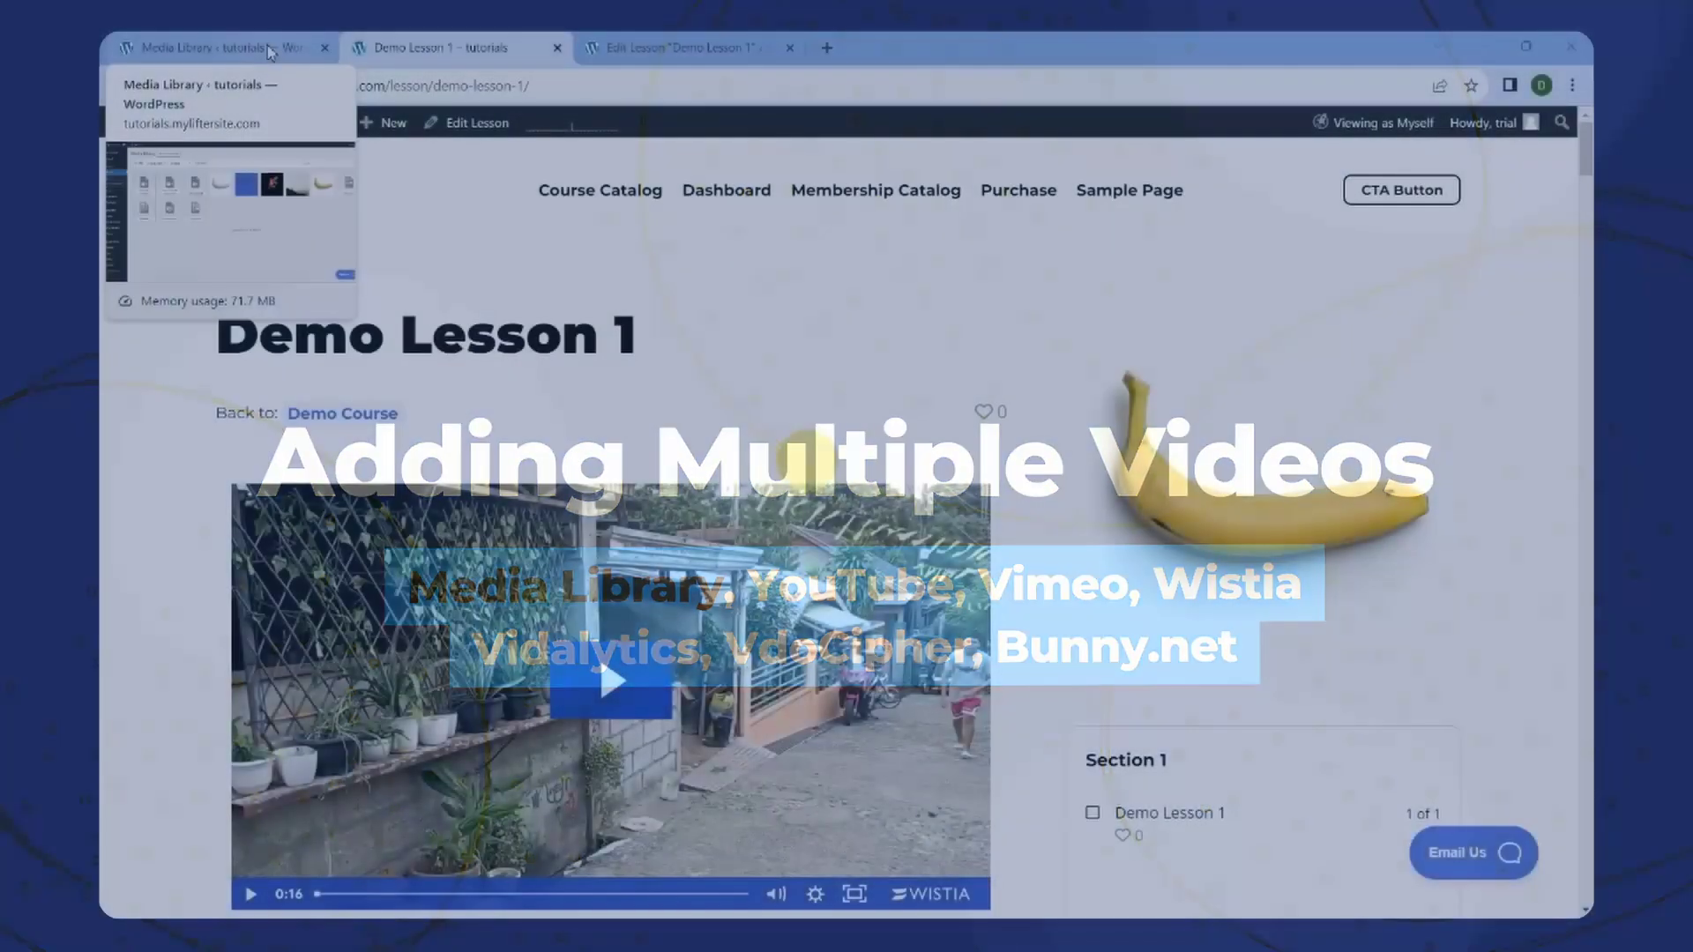
pyautogui.click(294, 50)
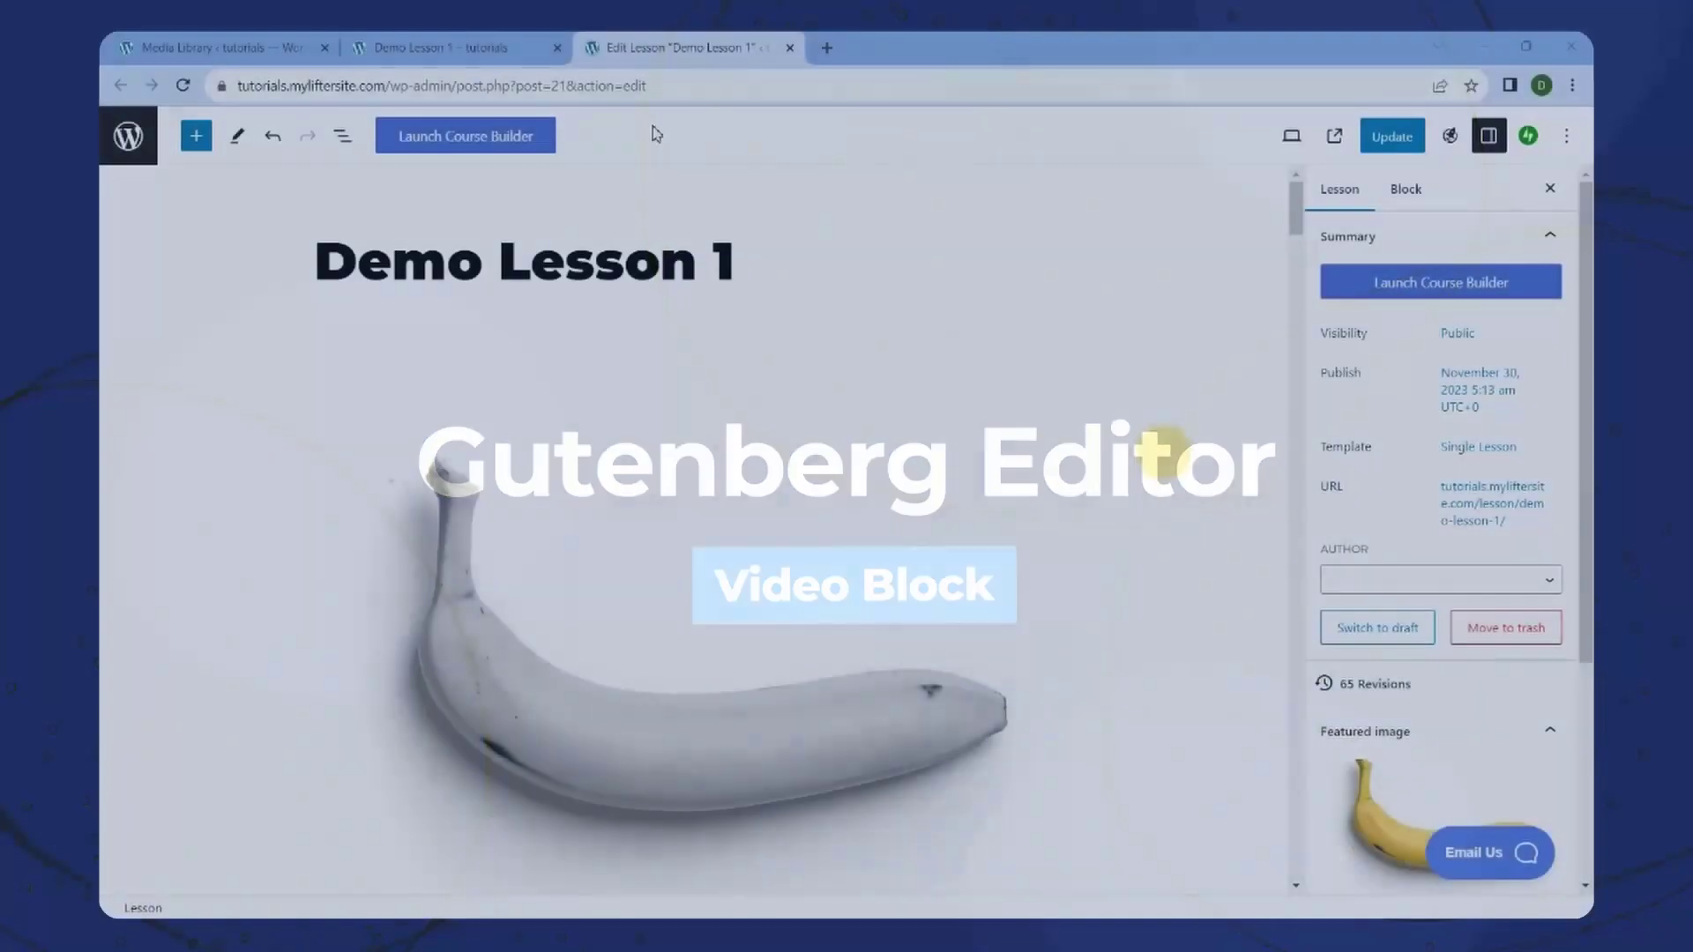
pyautogui.click(529, 47)
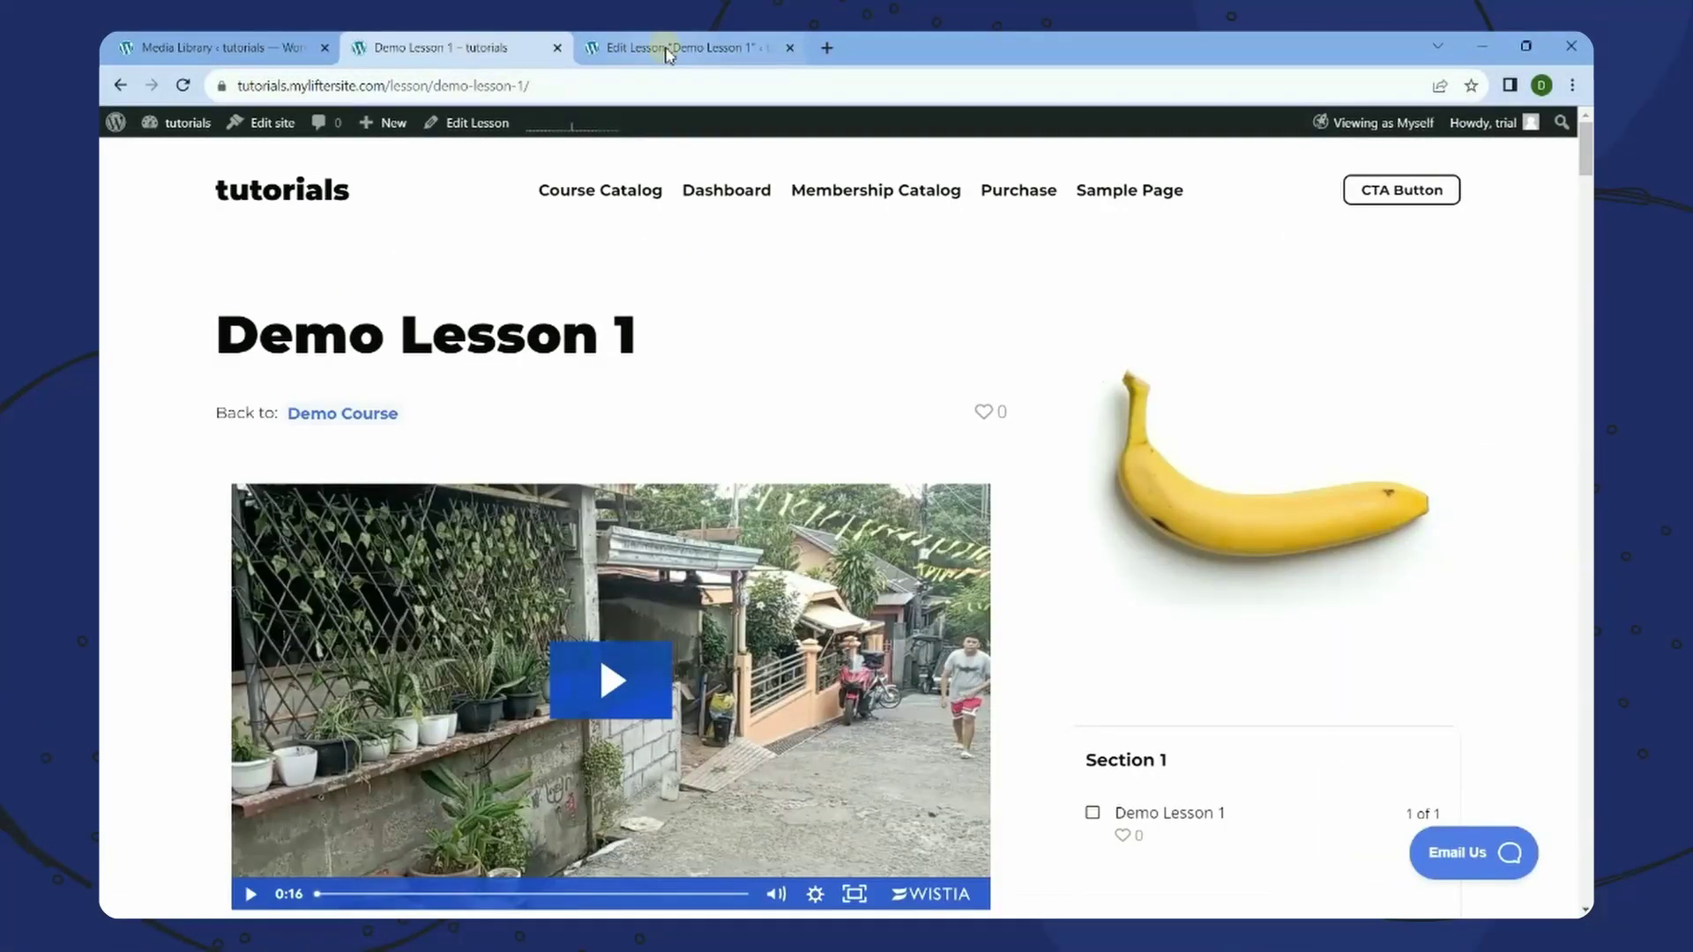
pyautogui.click(668, 51)
pyautogui.click(459, 47)
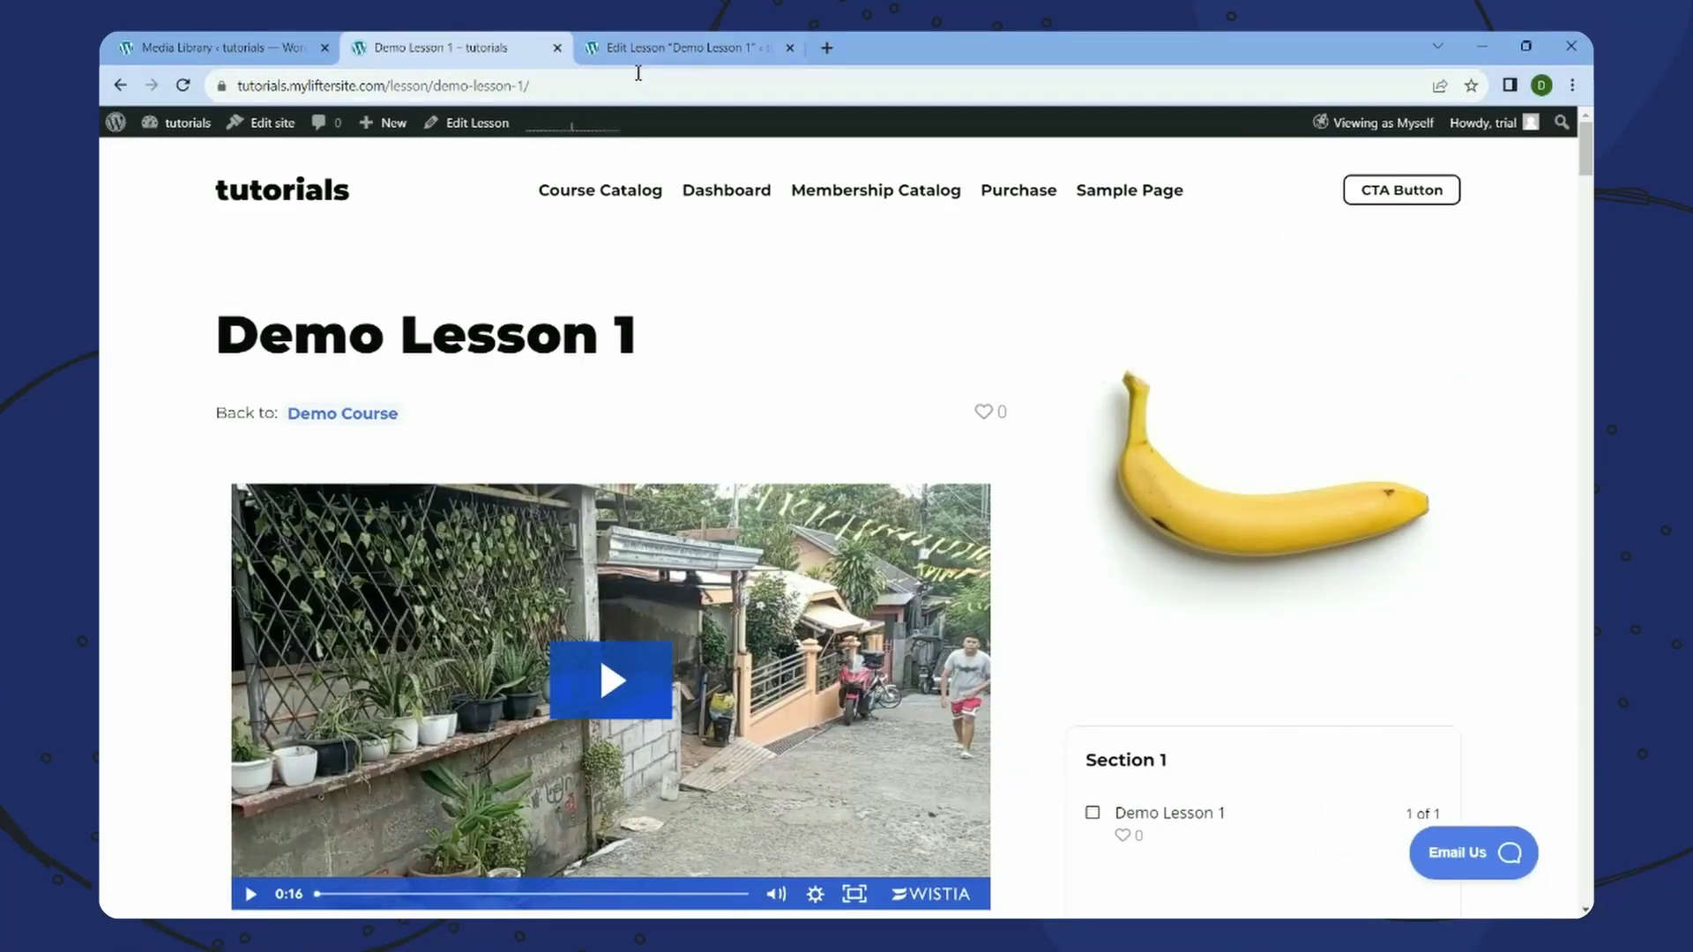
pyautogui.scroll(-2, 706, 452)
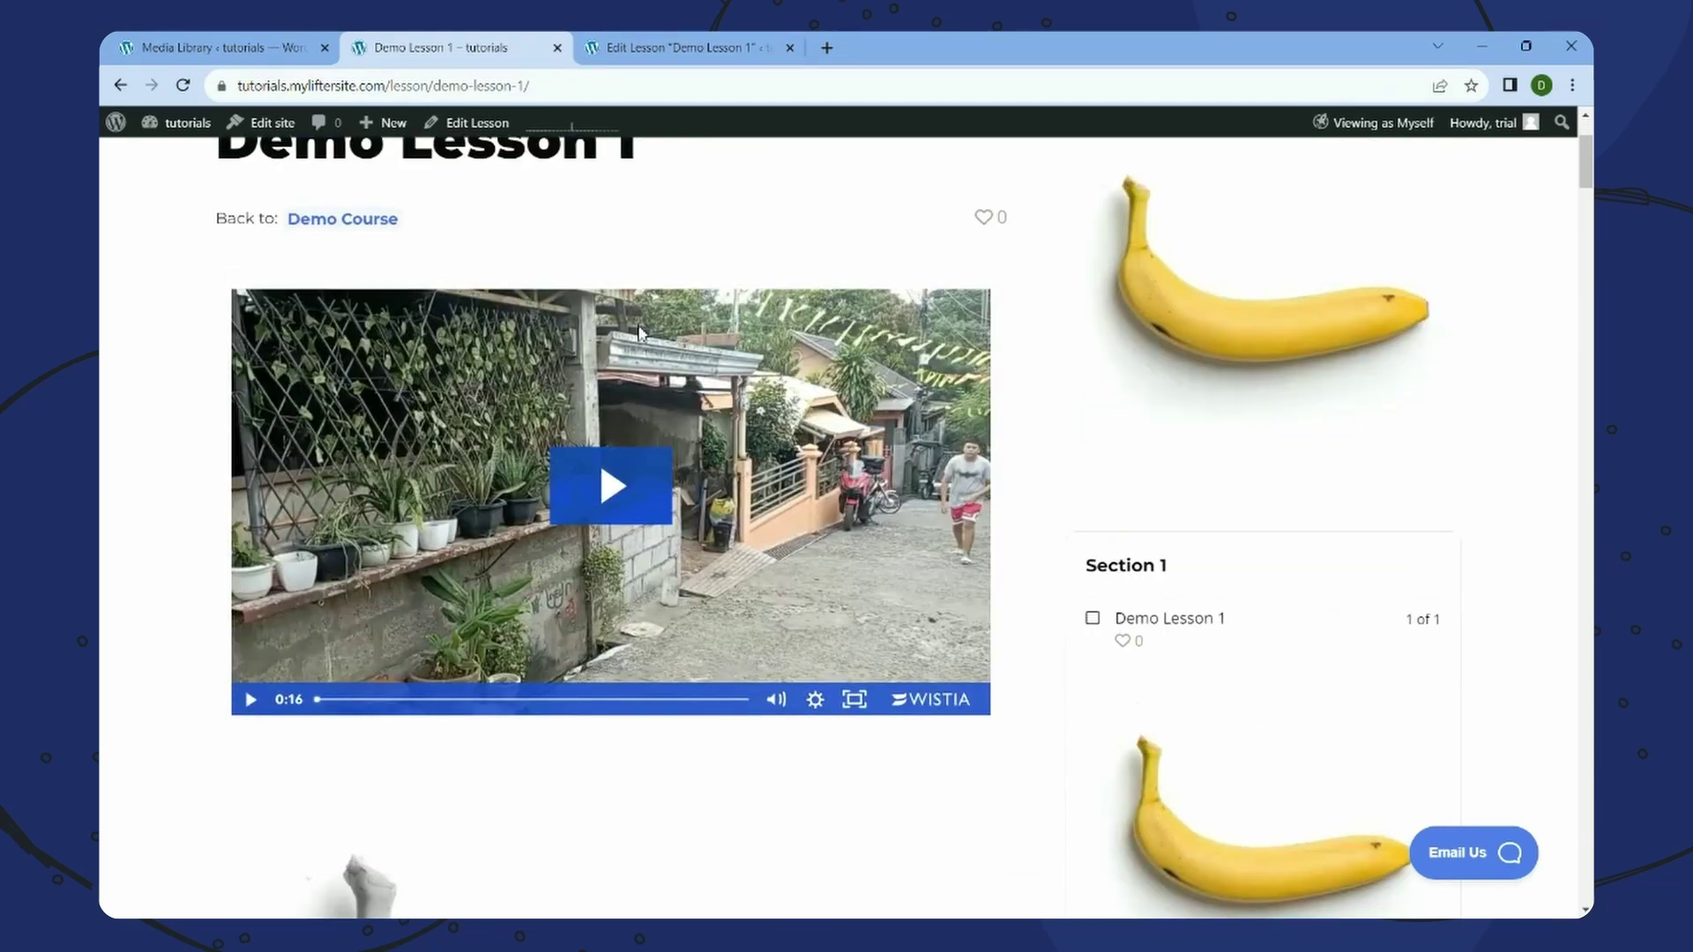
# - Try to place a Video block directly at the Demo Lesson 1 title in the lesson editor
pyautogui.click(643, 51)
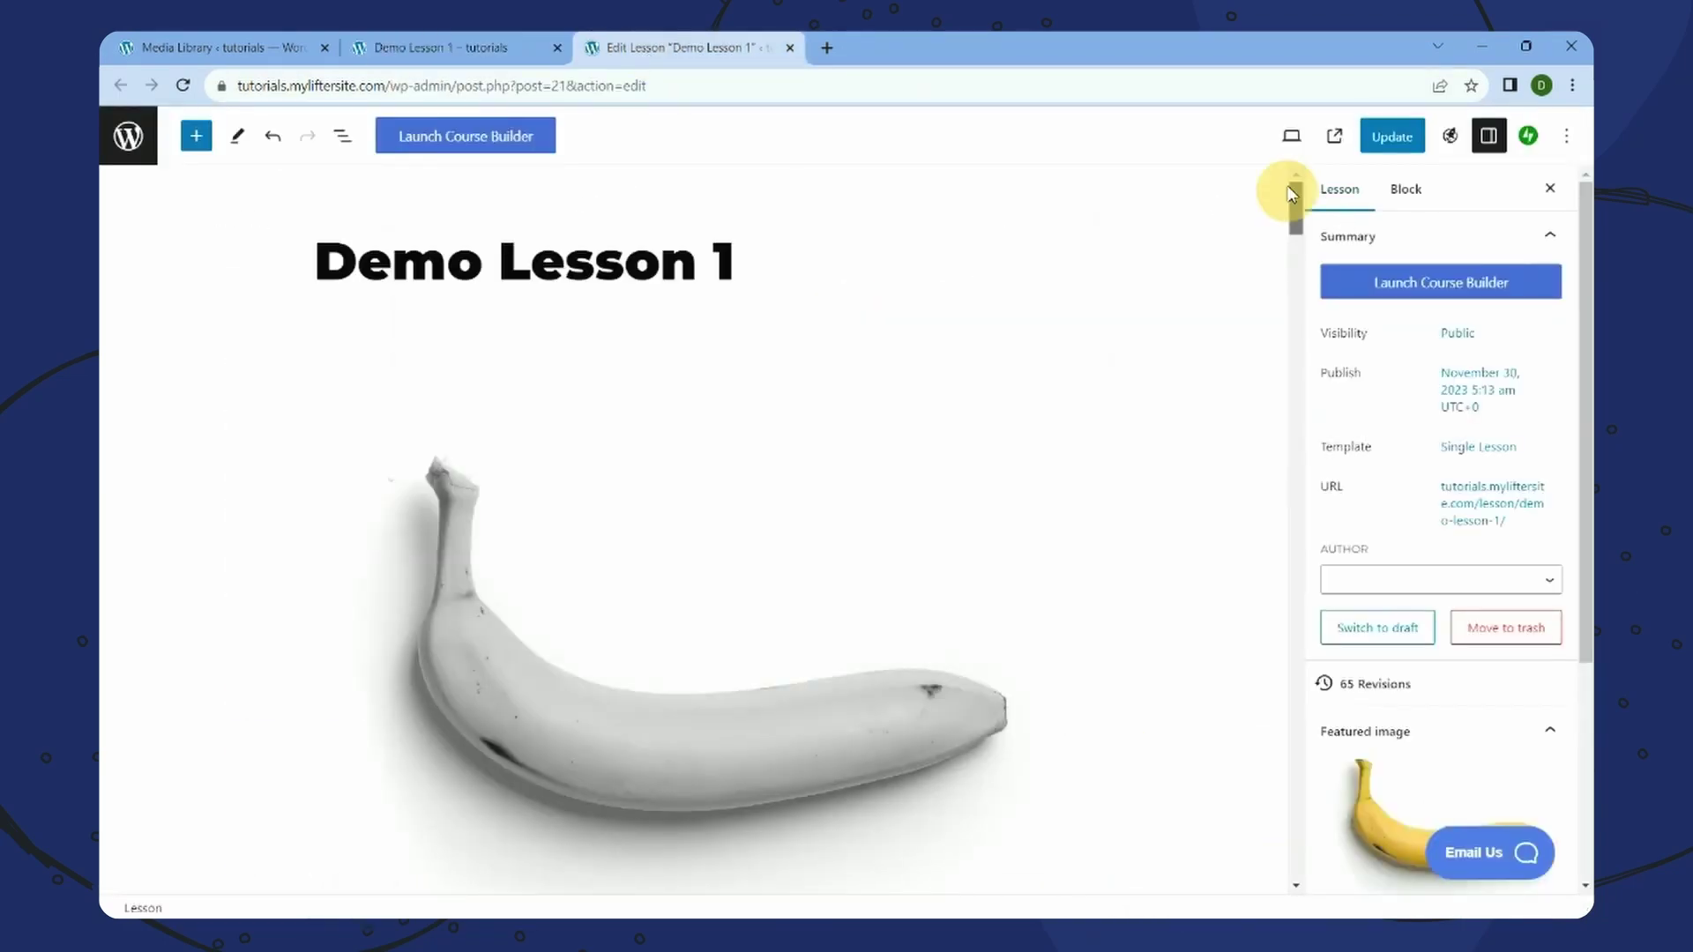
pyautogui.click(790, 273)
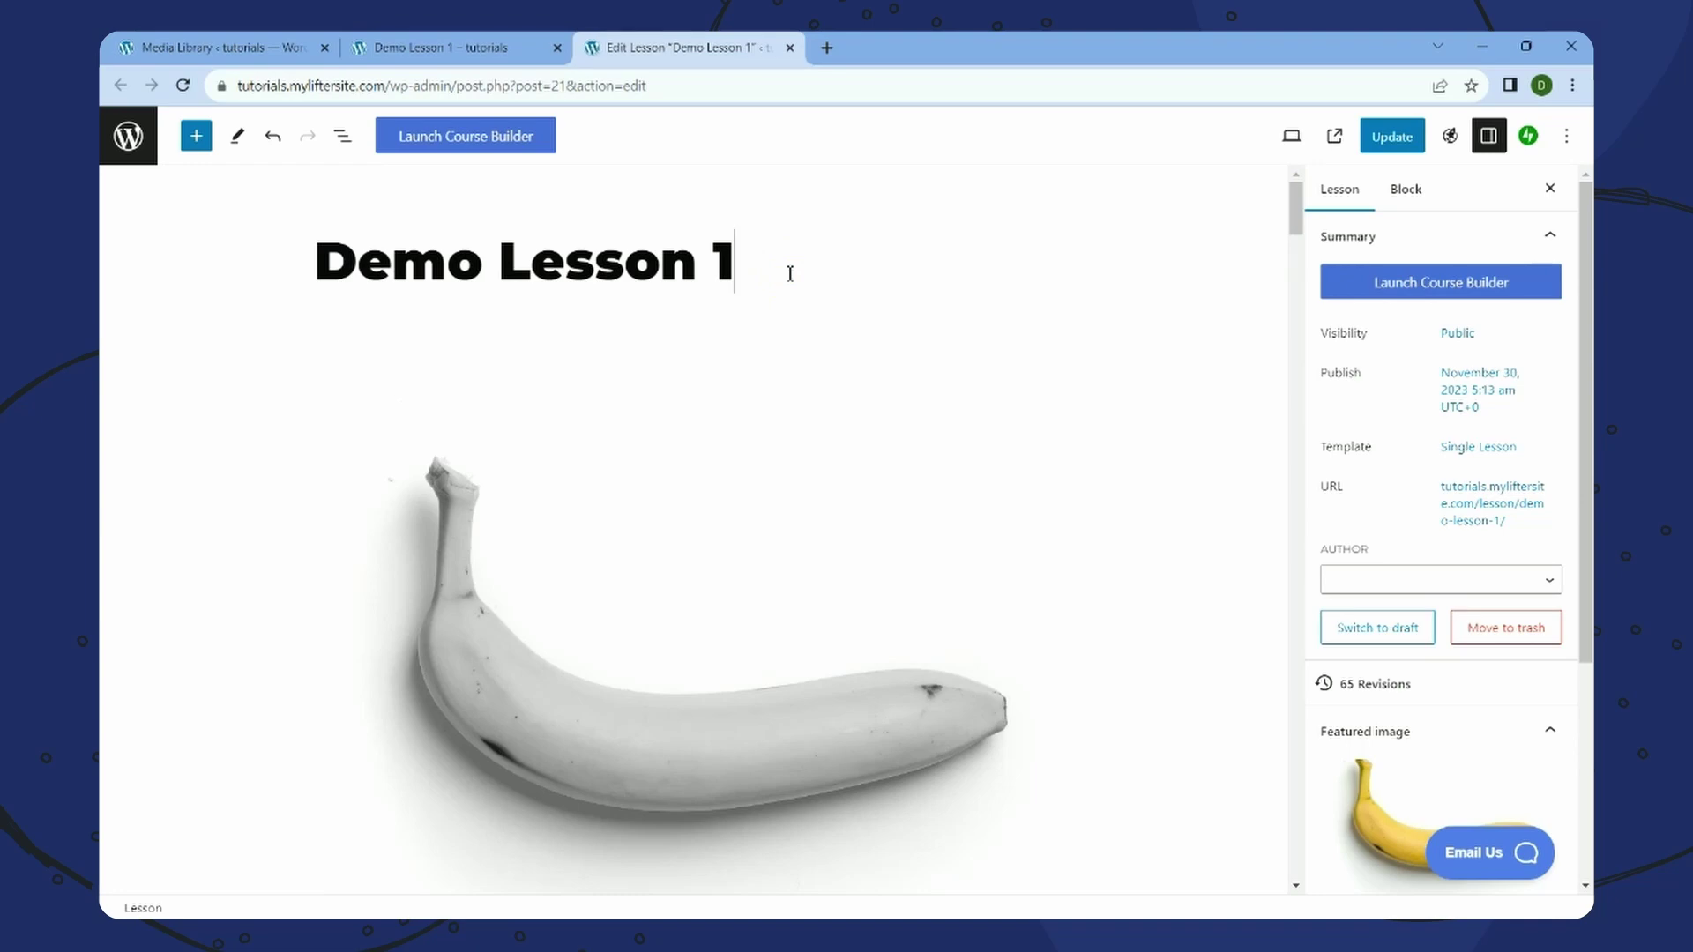
pyautogui.click(196, 136)
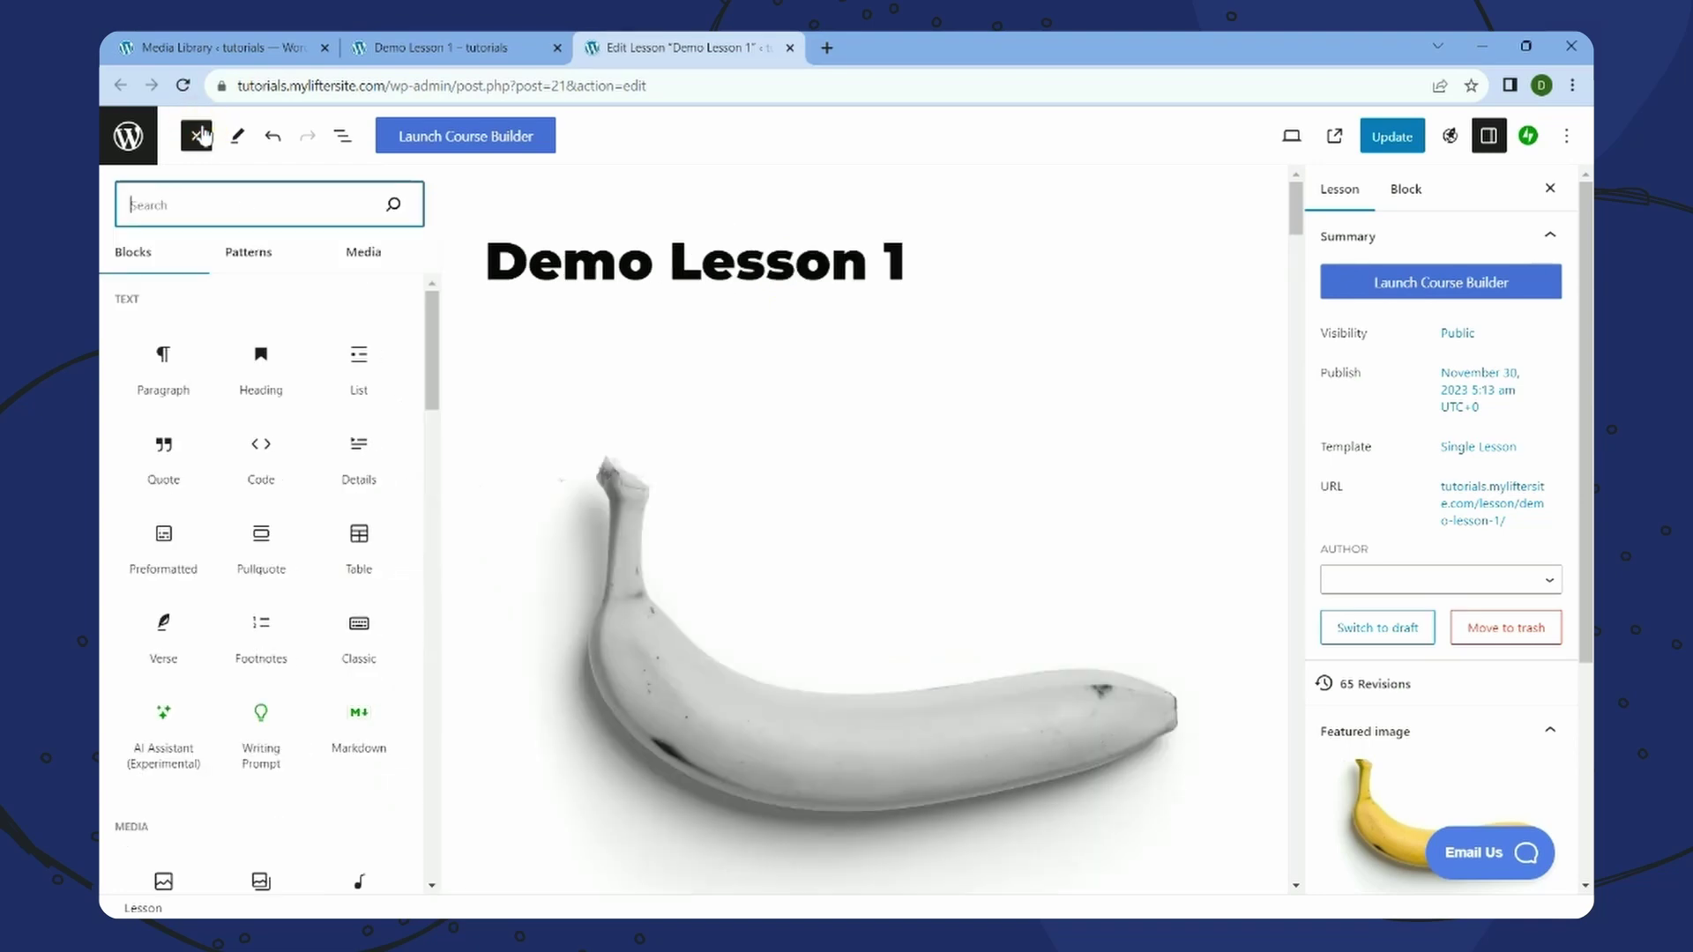
pyautogui.write('vi')
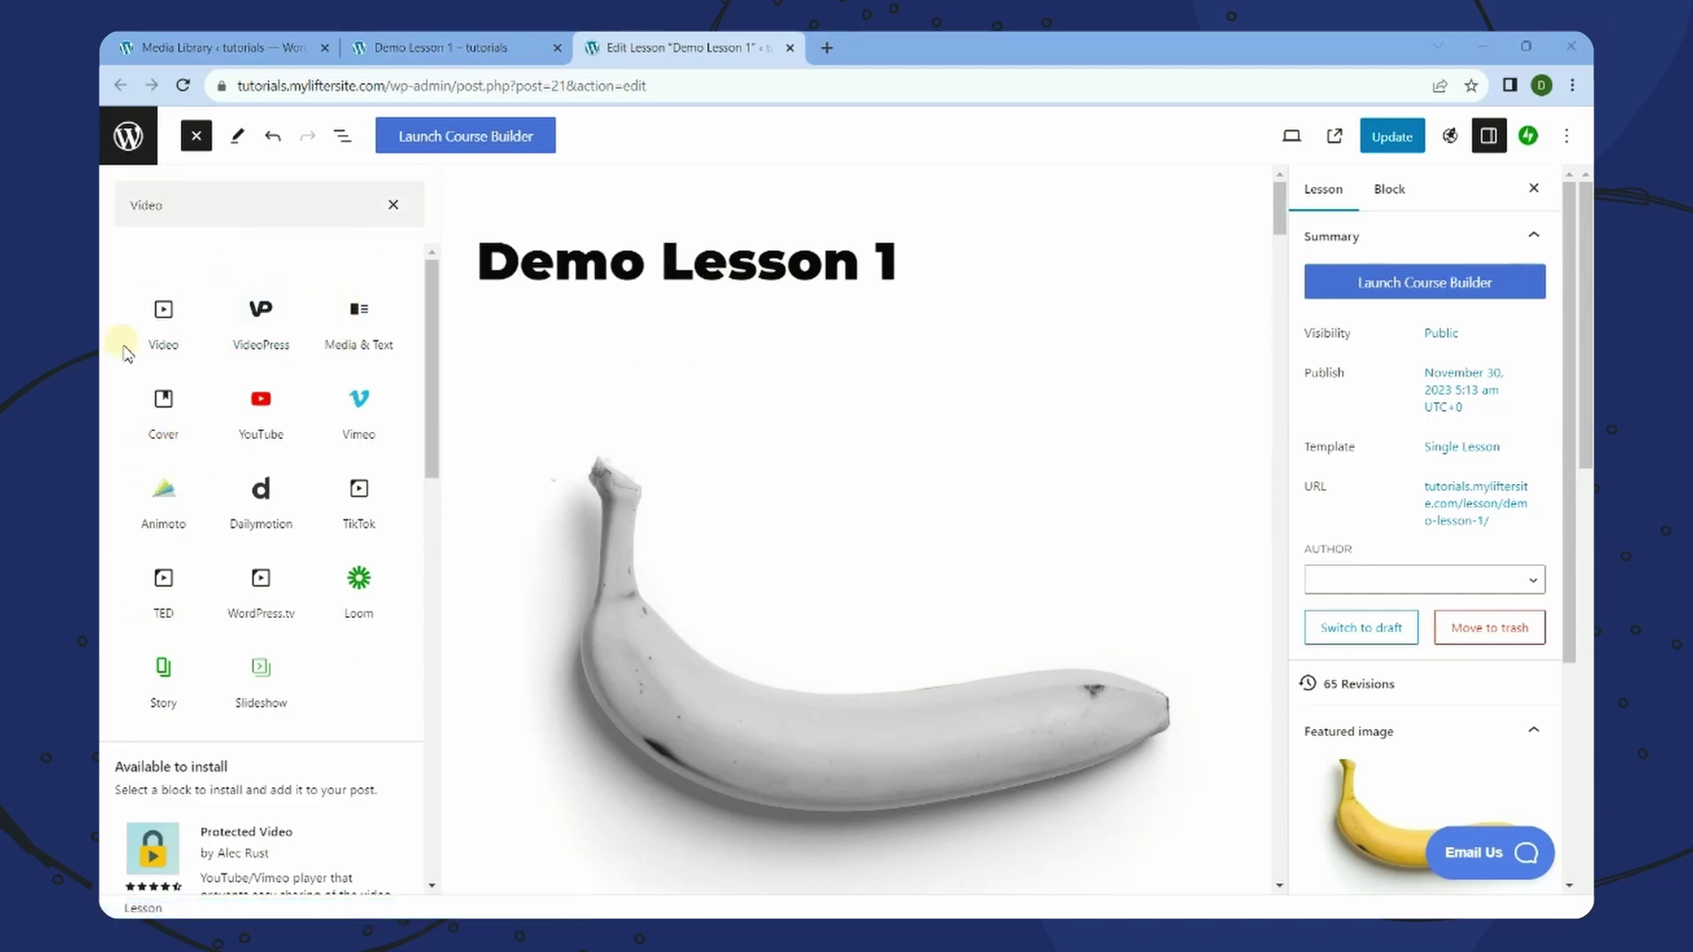
pyautogui.moveTo(163, 319); pyautogui.dragTo(873, 282)
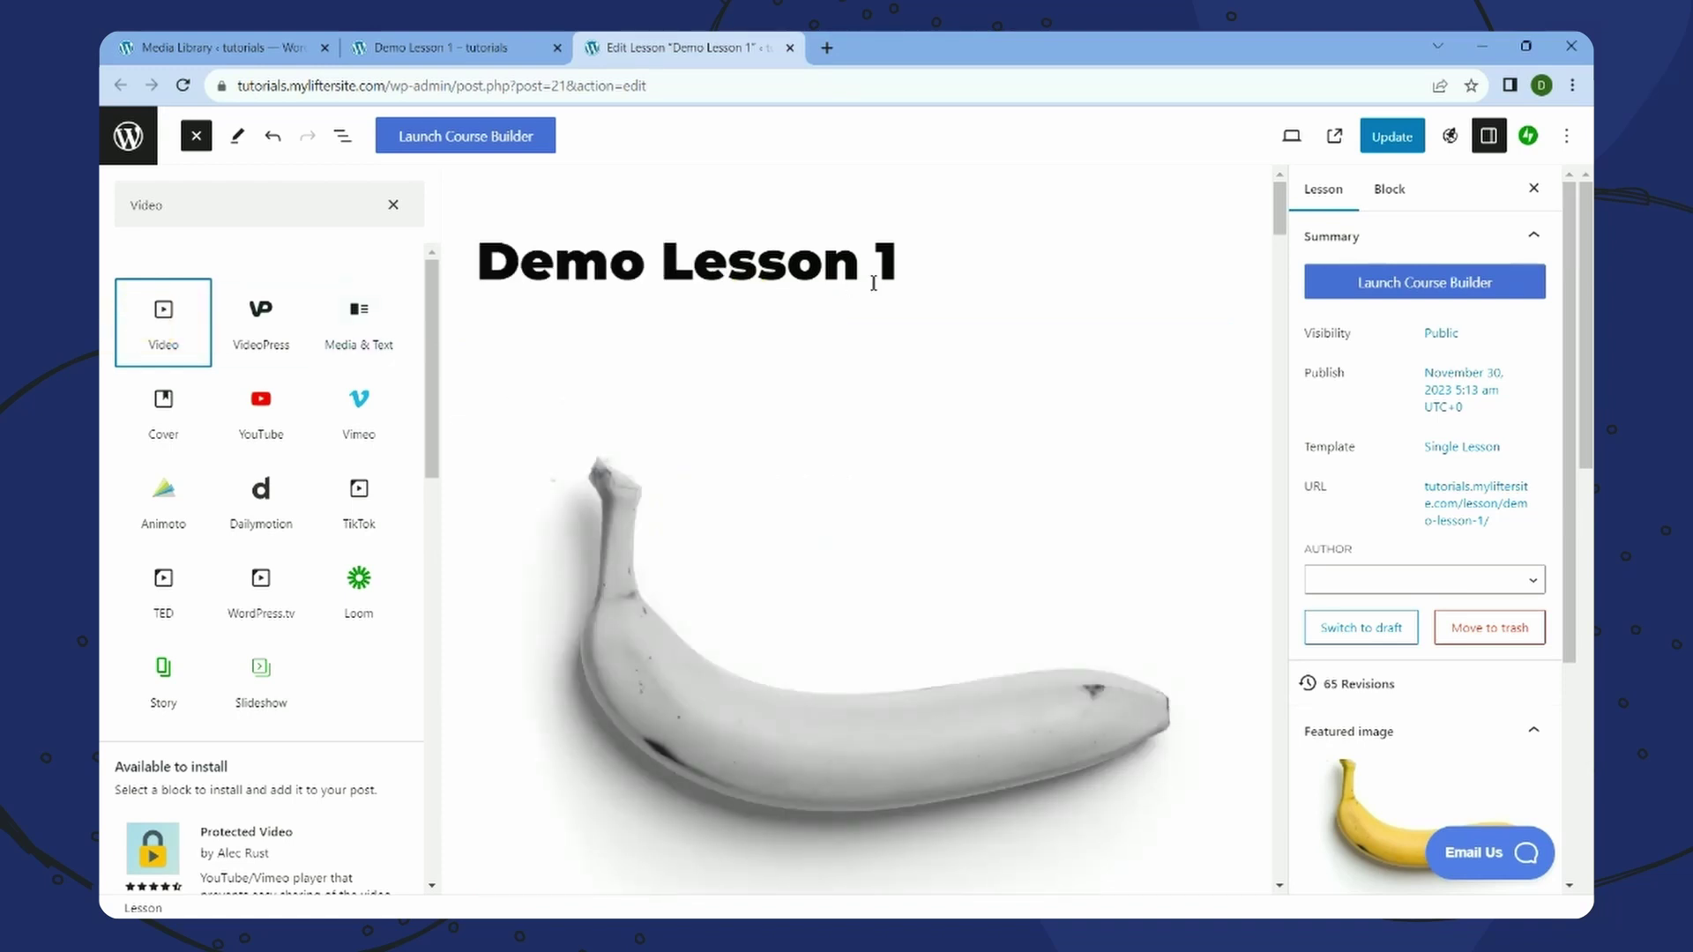
# - Add an empty paragraph below the Demo Lesson 1 title and insert a Video block there
pyautogui.click(973, 257)
pyautogui.press('Return')
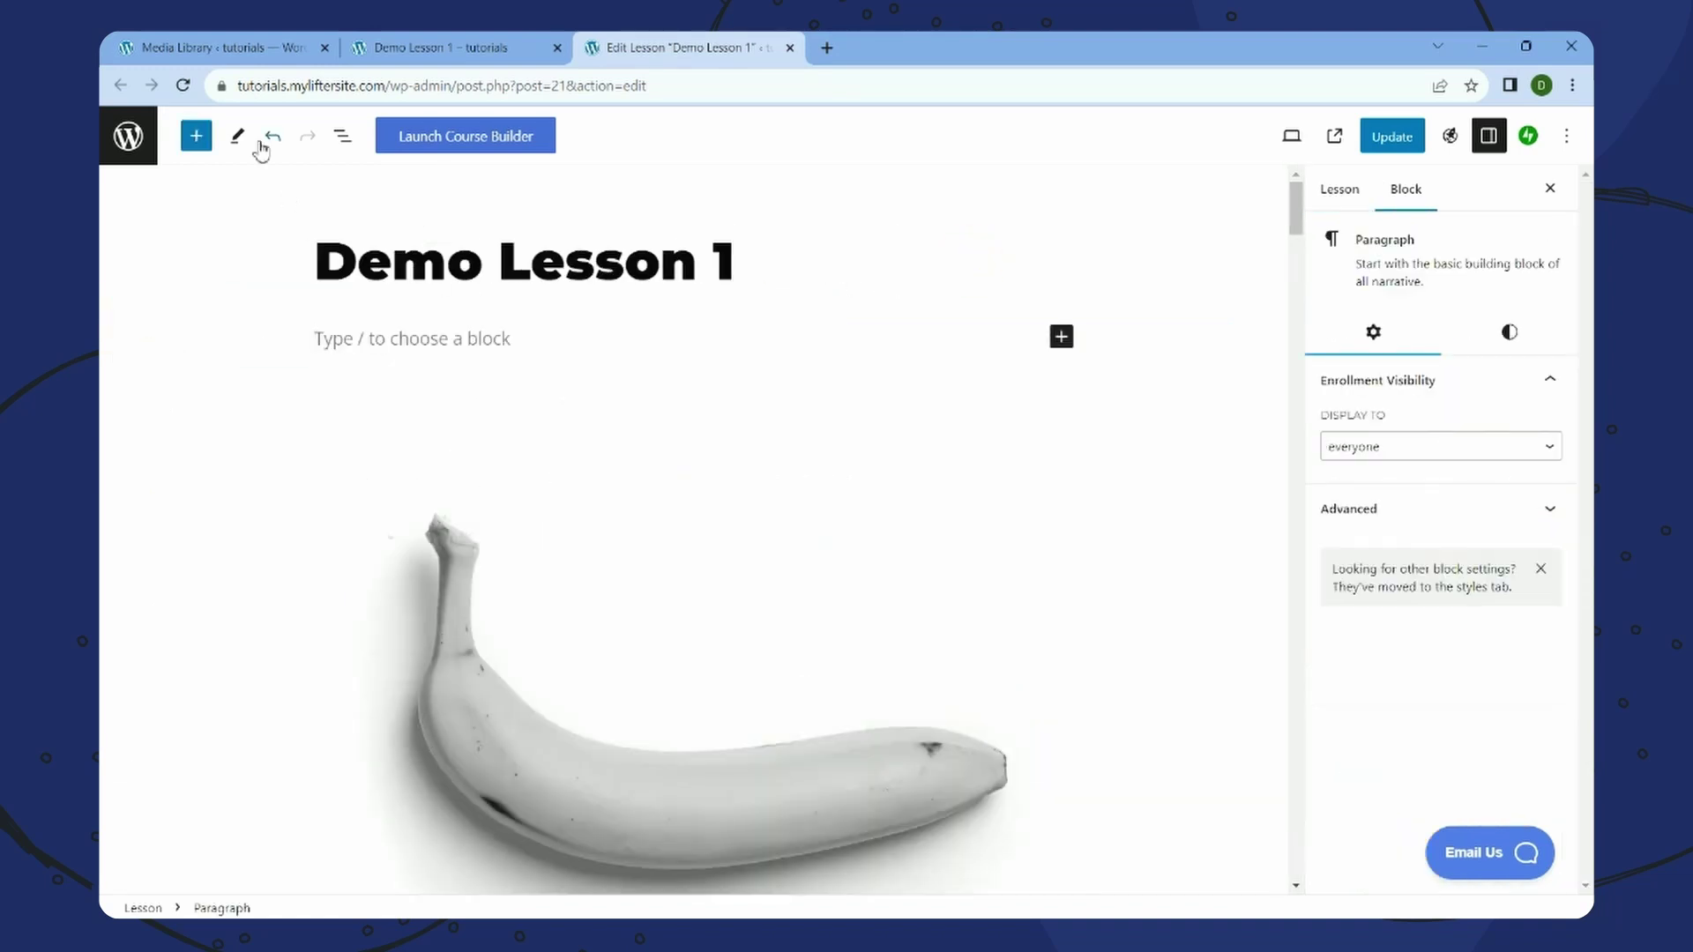
pyautogui.click(196, 136)
pyautogui.write('v')
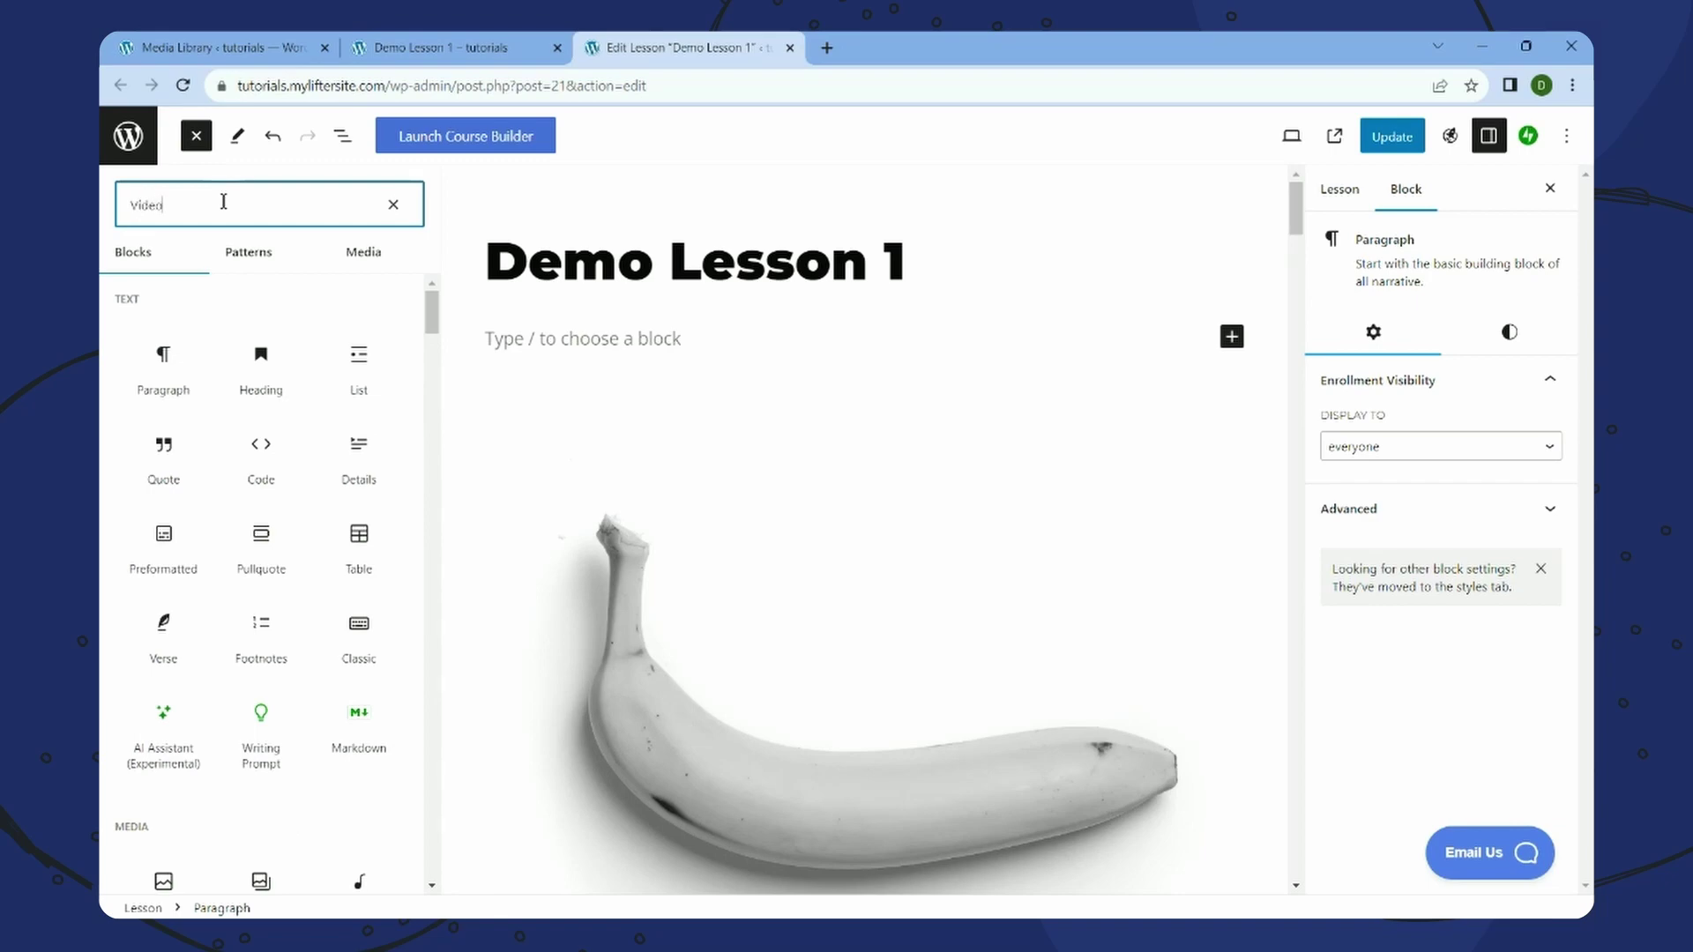
pyautogui.write('ideo')
pyautogui.moveTo(163, 322); pyautogui.dragTo(768, 340)
# - Fill the Video block with video-school-sta-catarina.mp4 from the Media Library and update the lesson
pyautogui.click(466, 450)
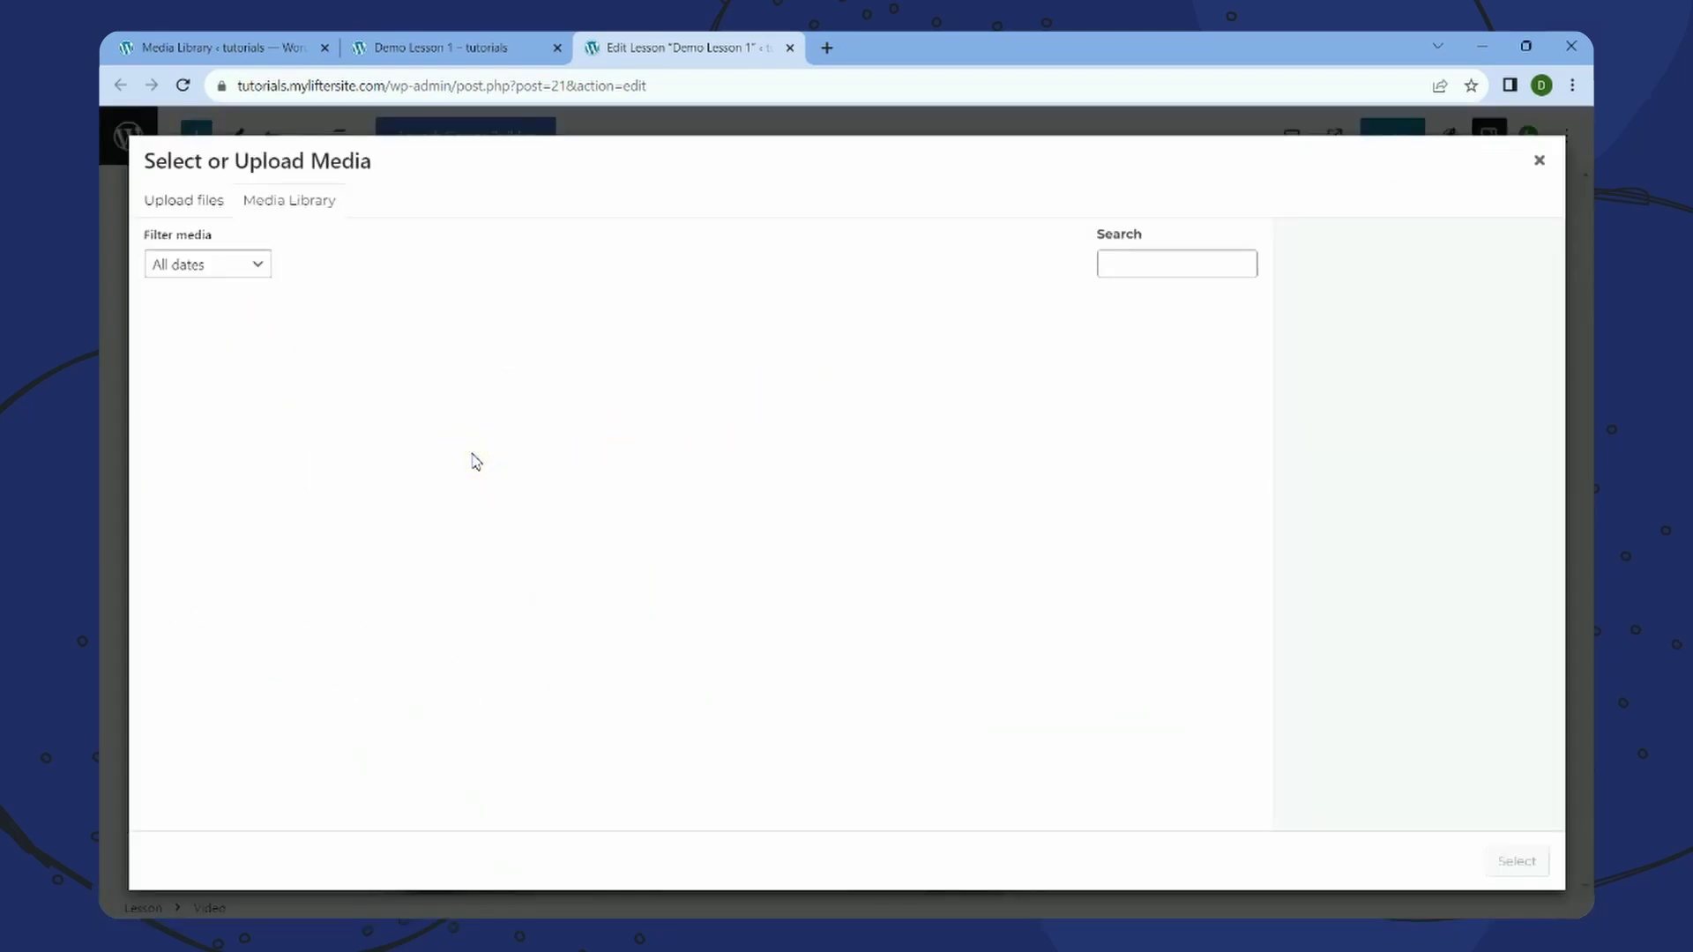
pyautogui.click(346, 353)
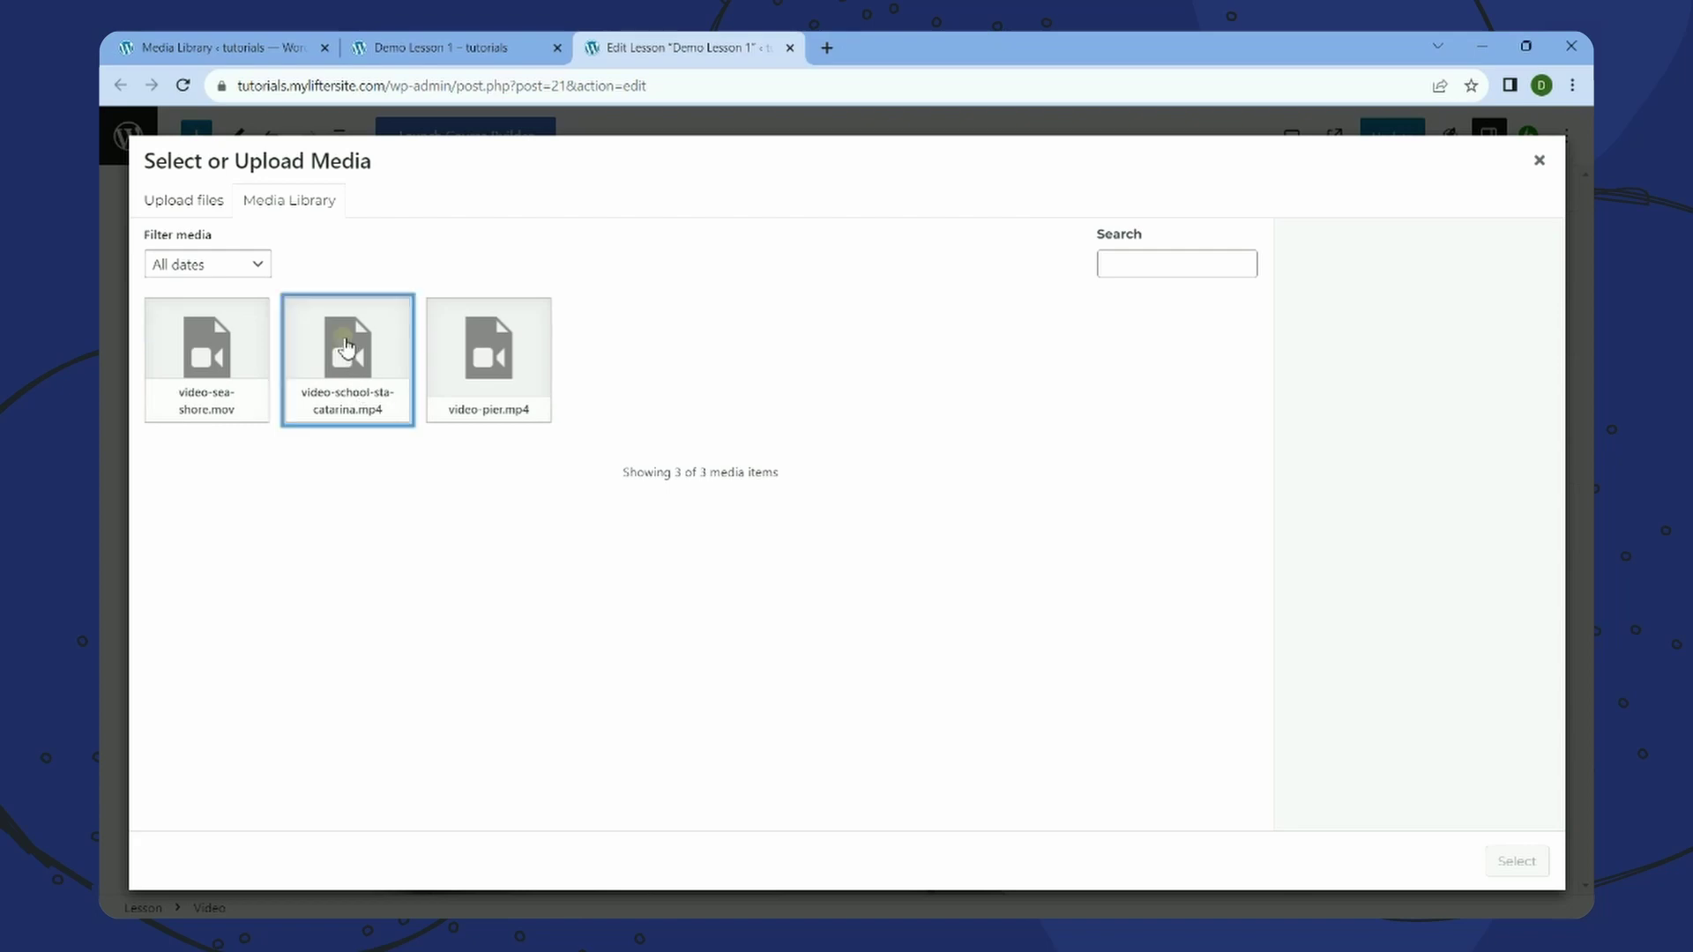
pyautogui.click(1515, 861)
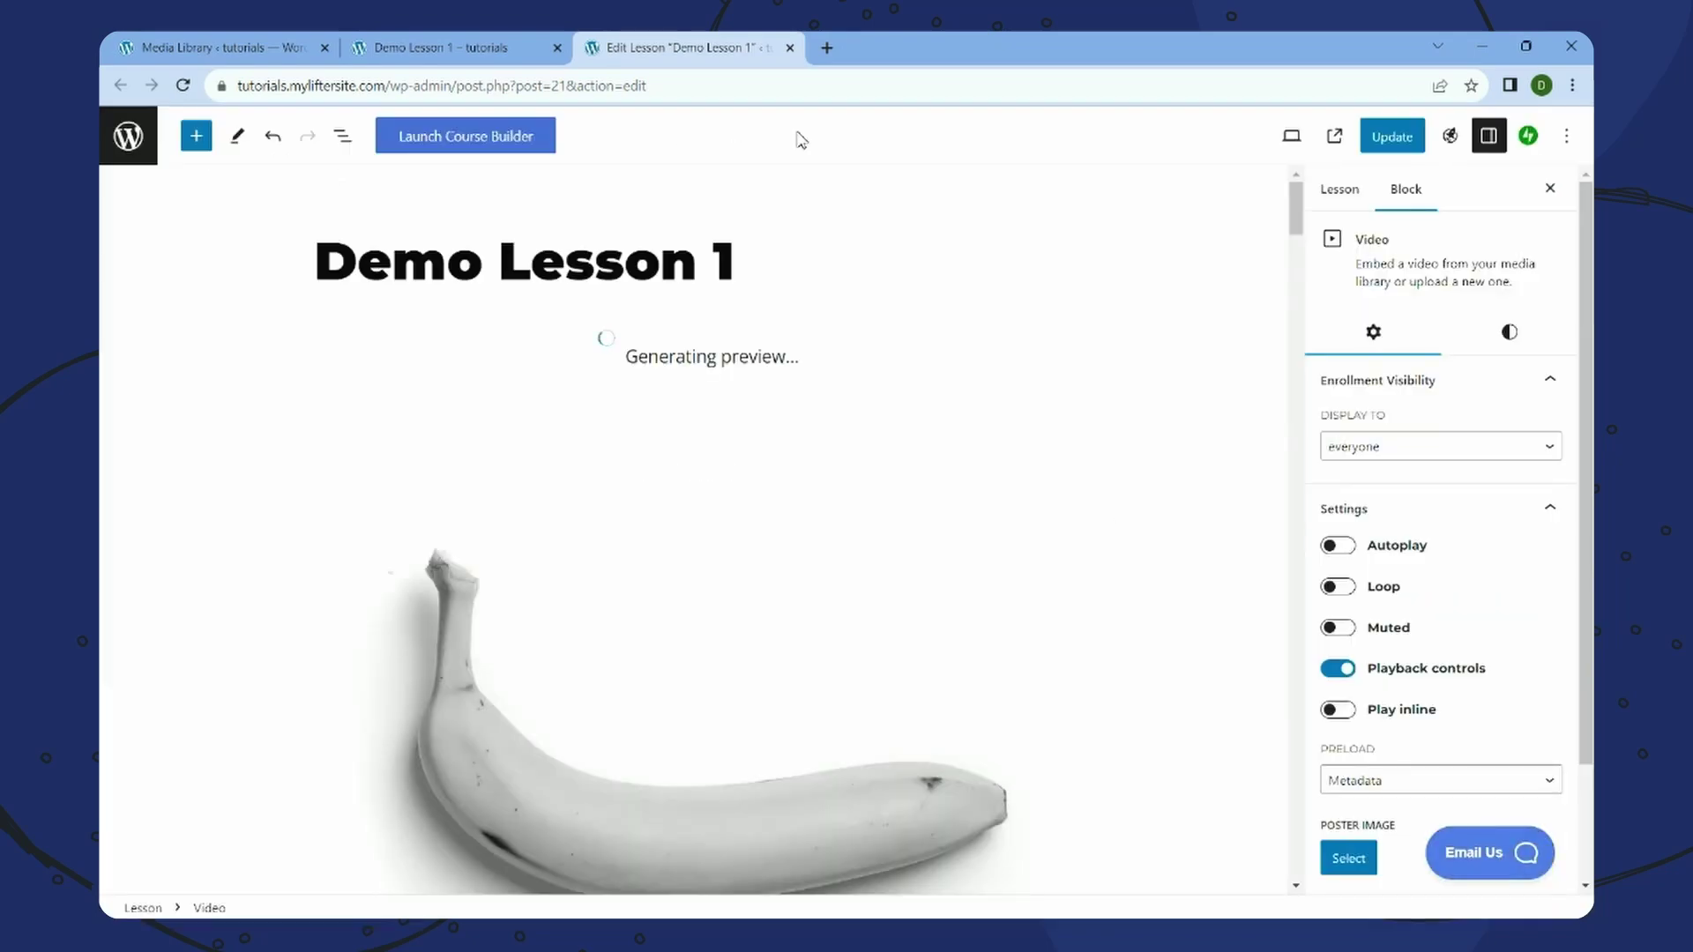
pyautogui.click(1395, 137)
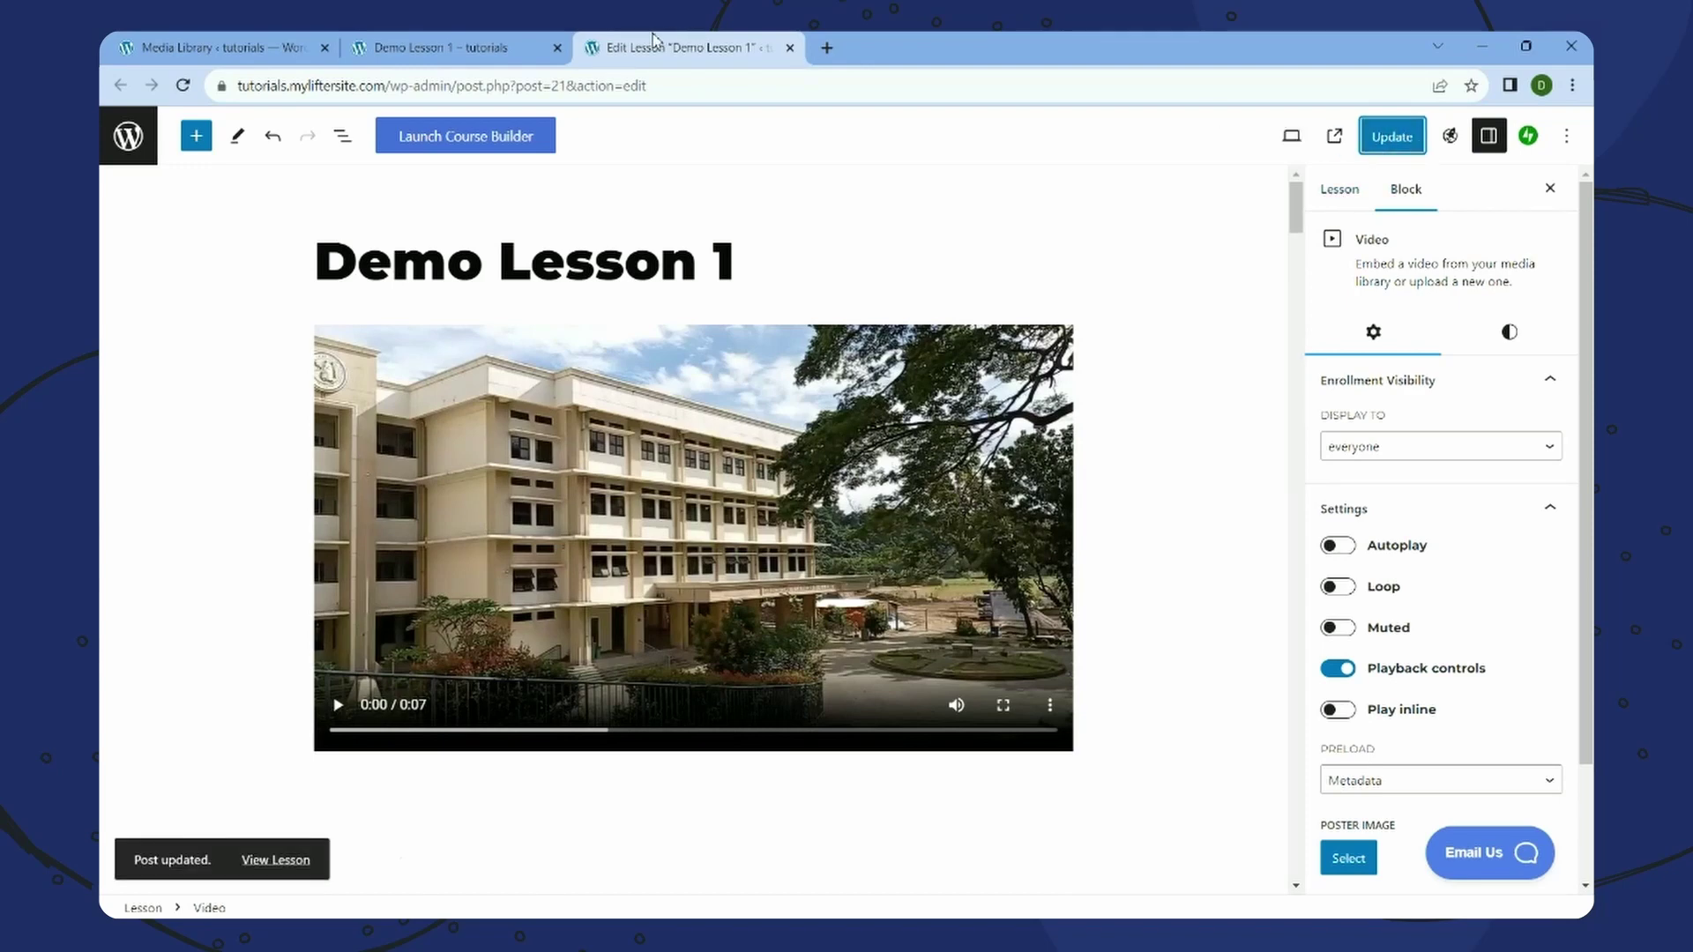
# - Reload the published Demo Lesson 1 page to check the school video below the Wistia video, and return to the lesson editor
pyautogui.click(499, 50)
pyautogui.rightClick(788, 199)
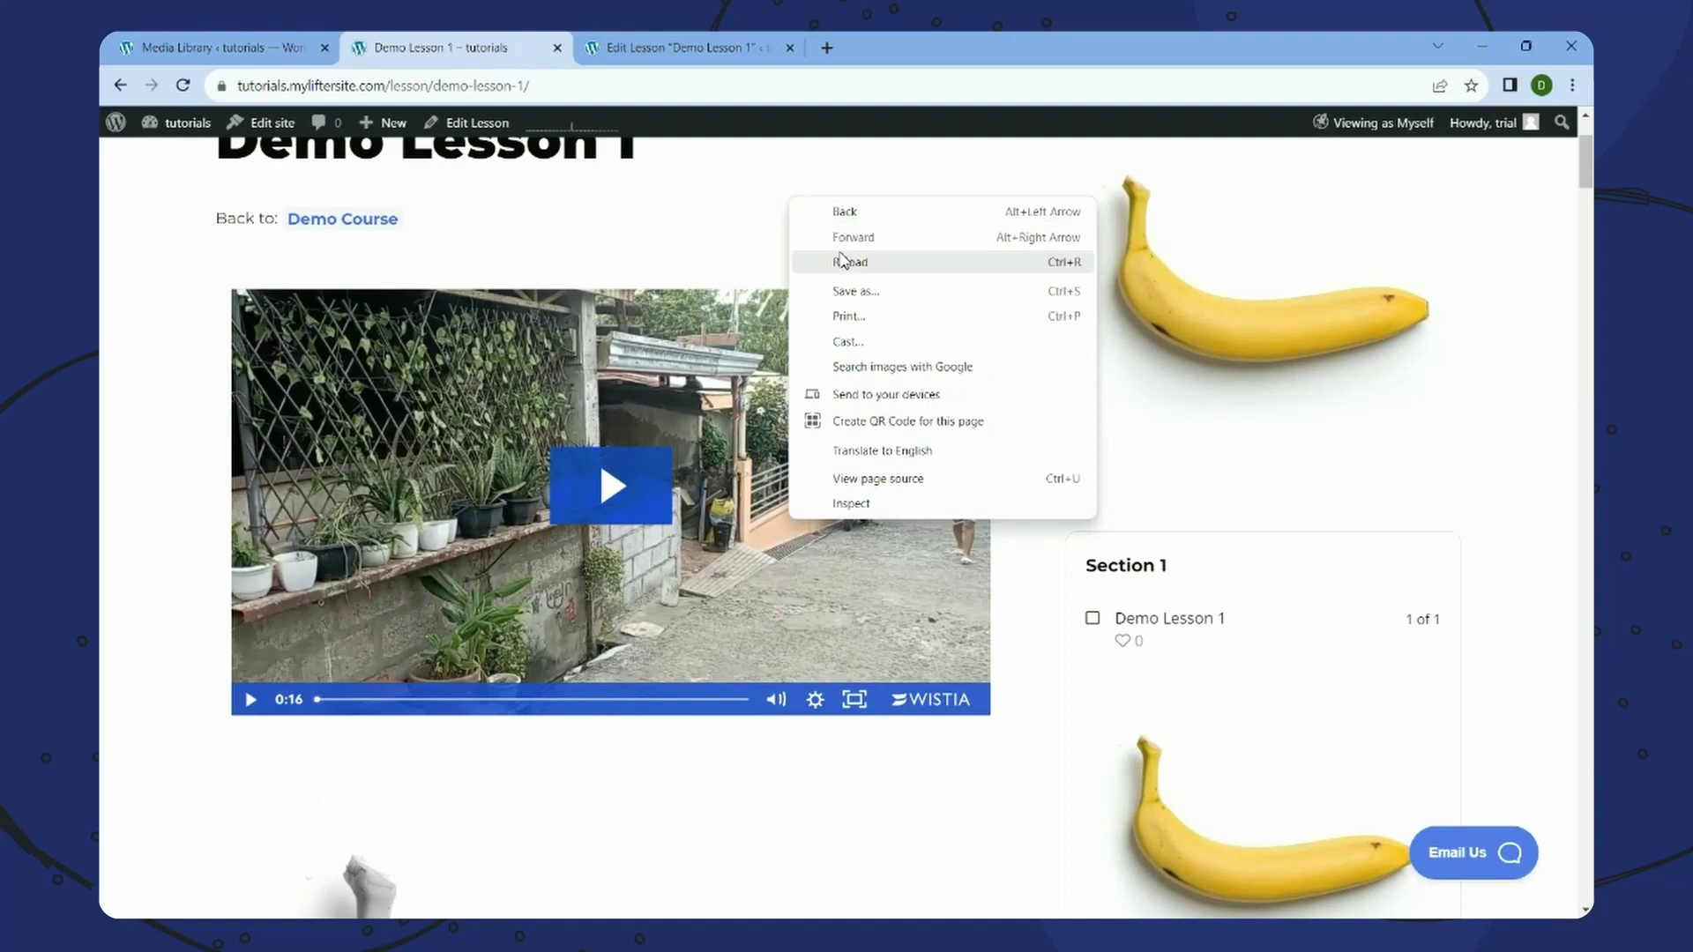
pyautogui.click(840, 258)
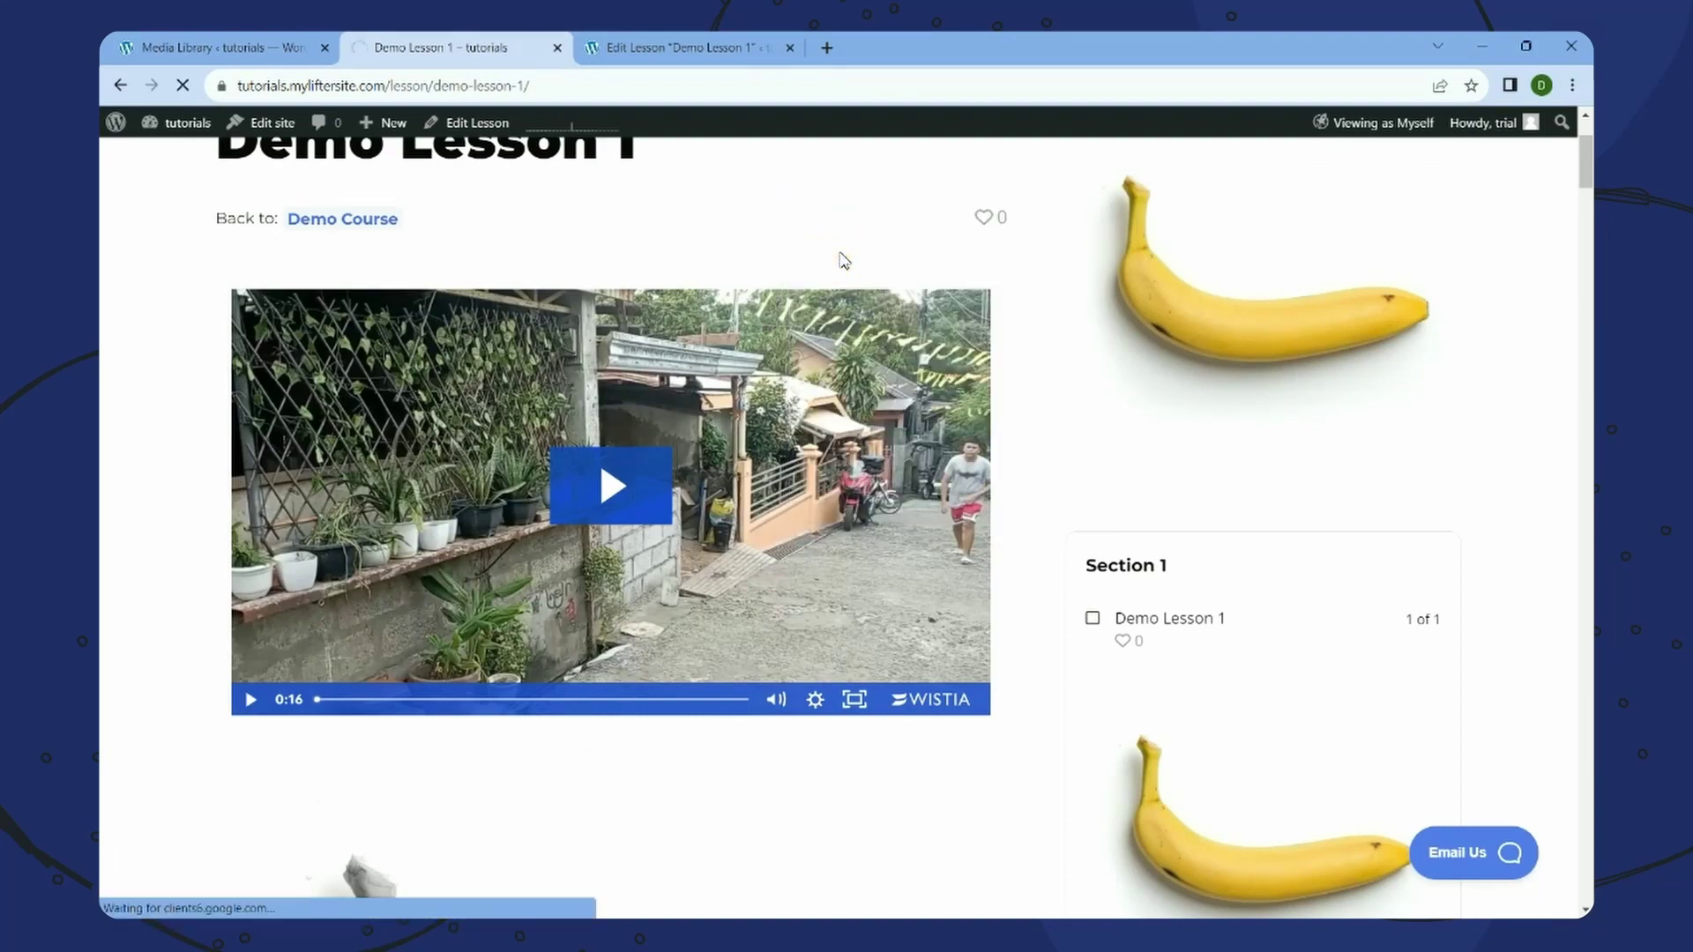
pyautogui.scroll(-4, 842, 260)
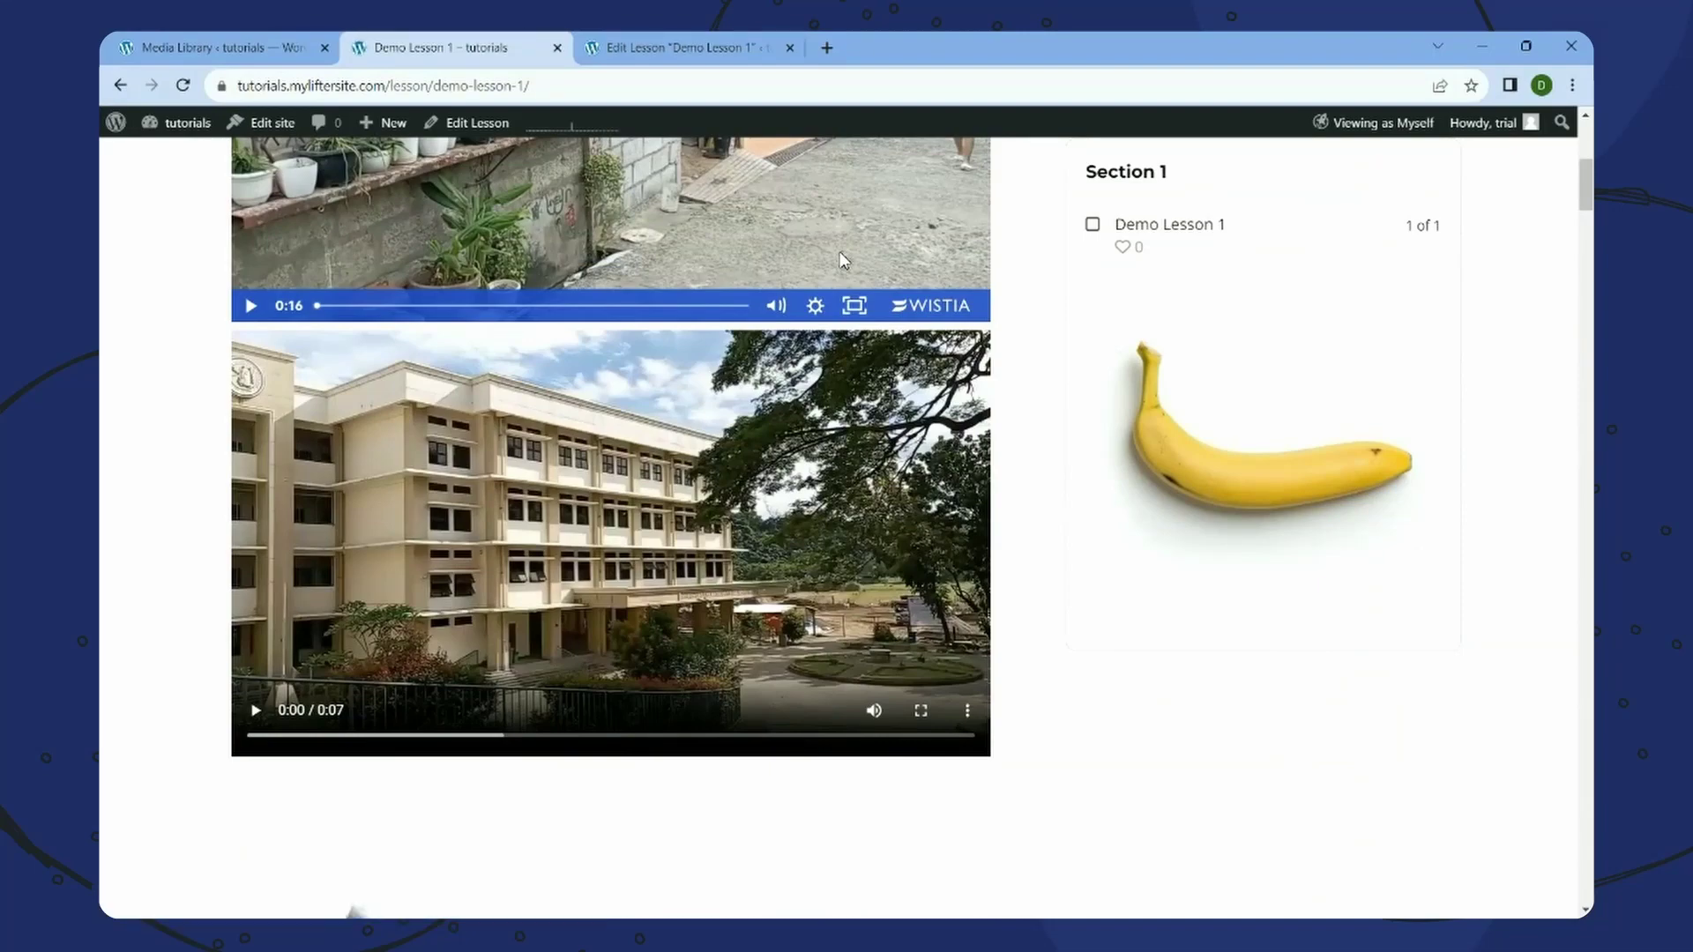
pyautogui.click(681, 47)
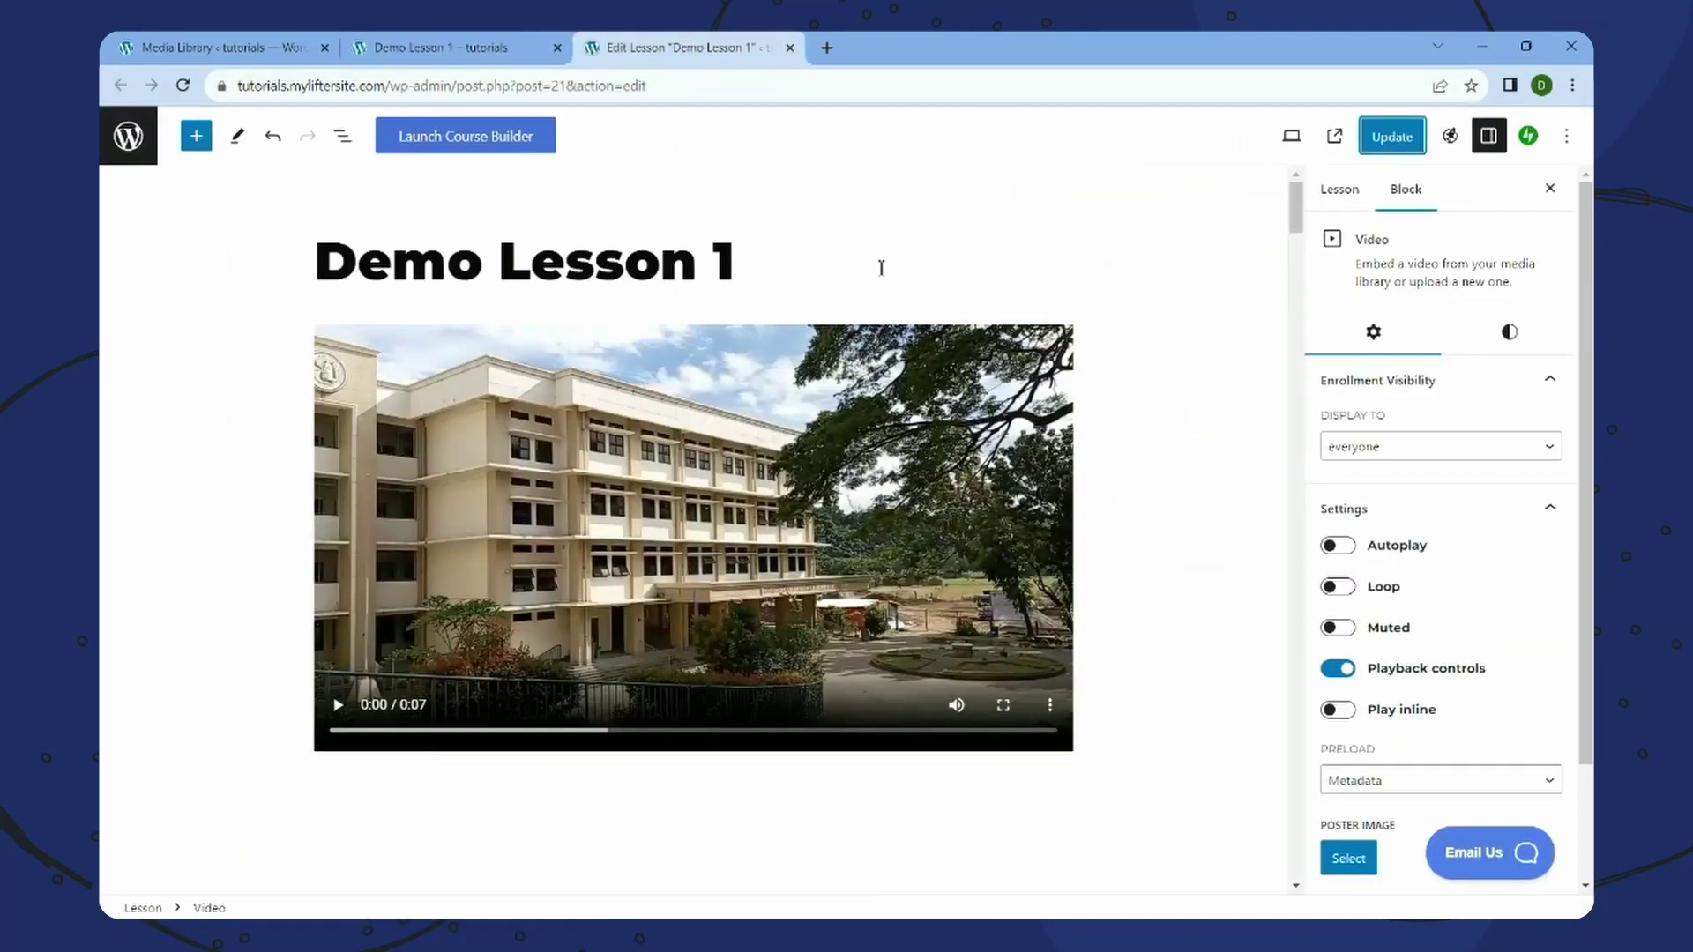
# - Copy the file URL of video-sea-shore.mov from its attachment details in the Media Library
pyautogui.click(342, 135)
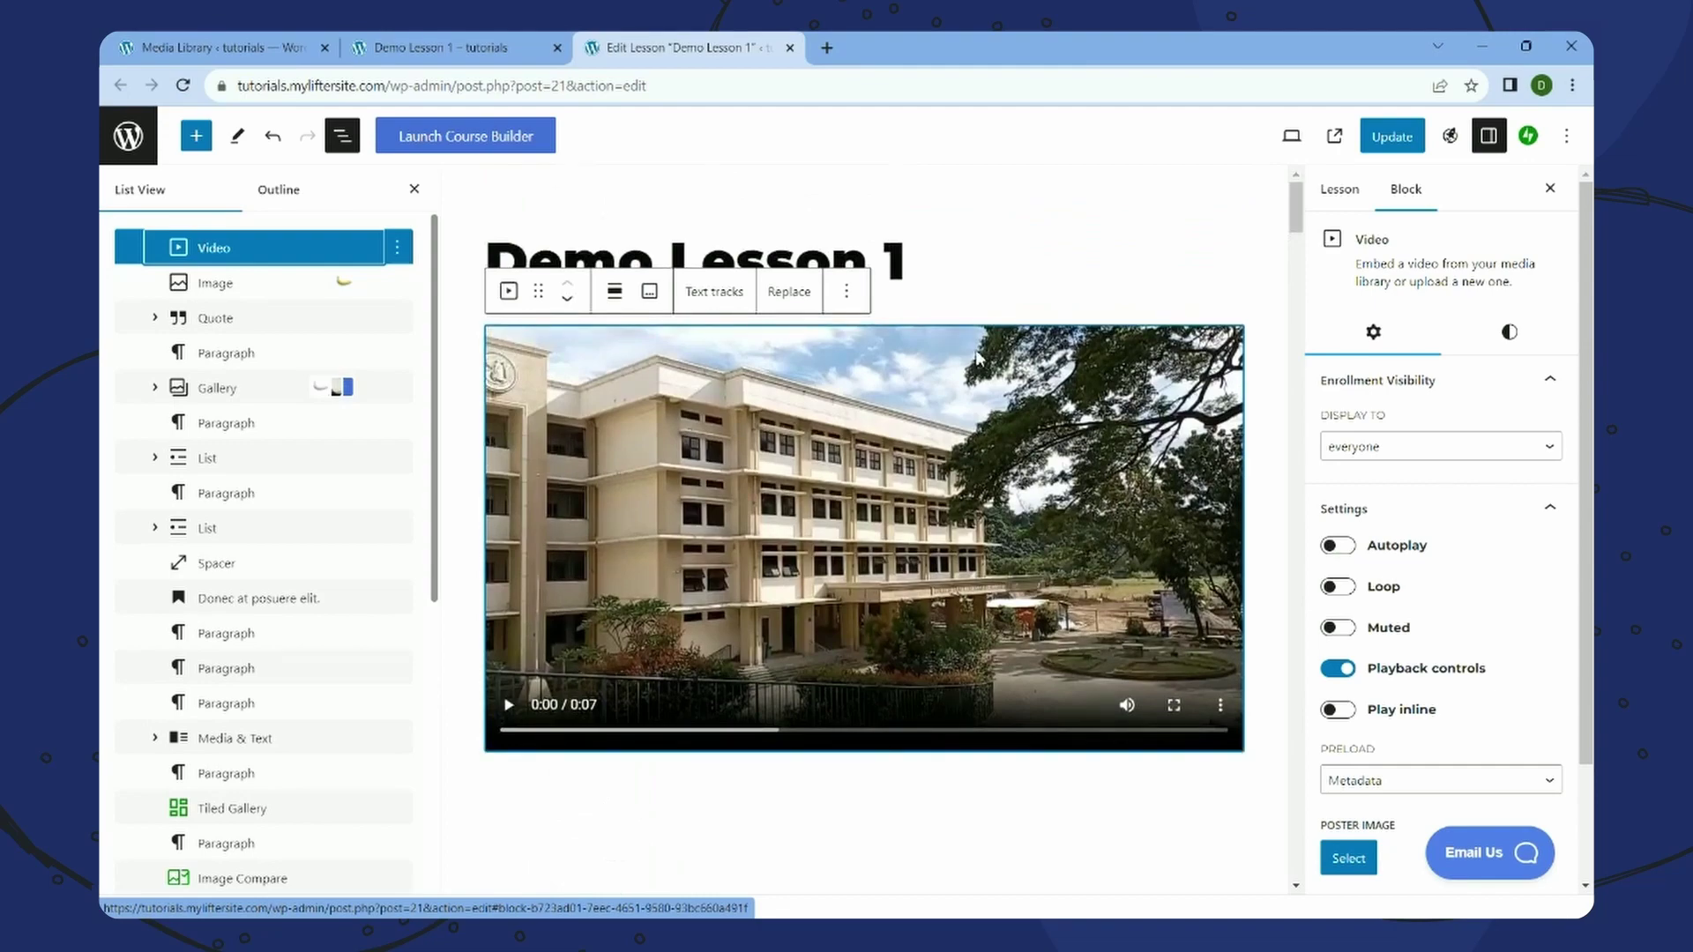
pyautogui.click(979, 265)
pyautogui.scroll(-2, 1190, 538)
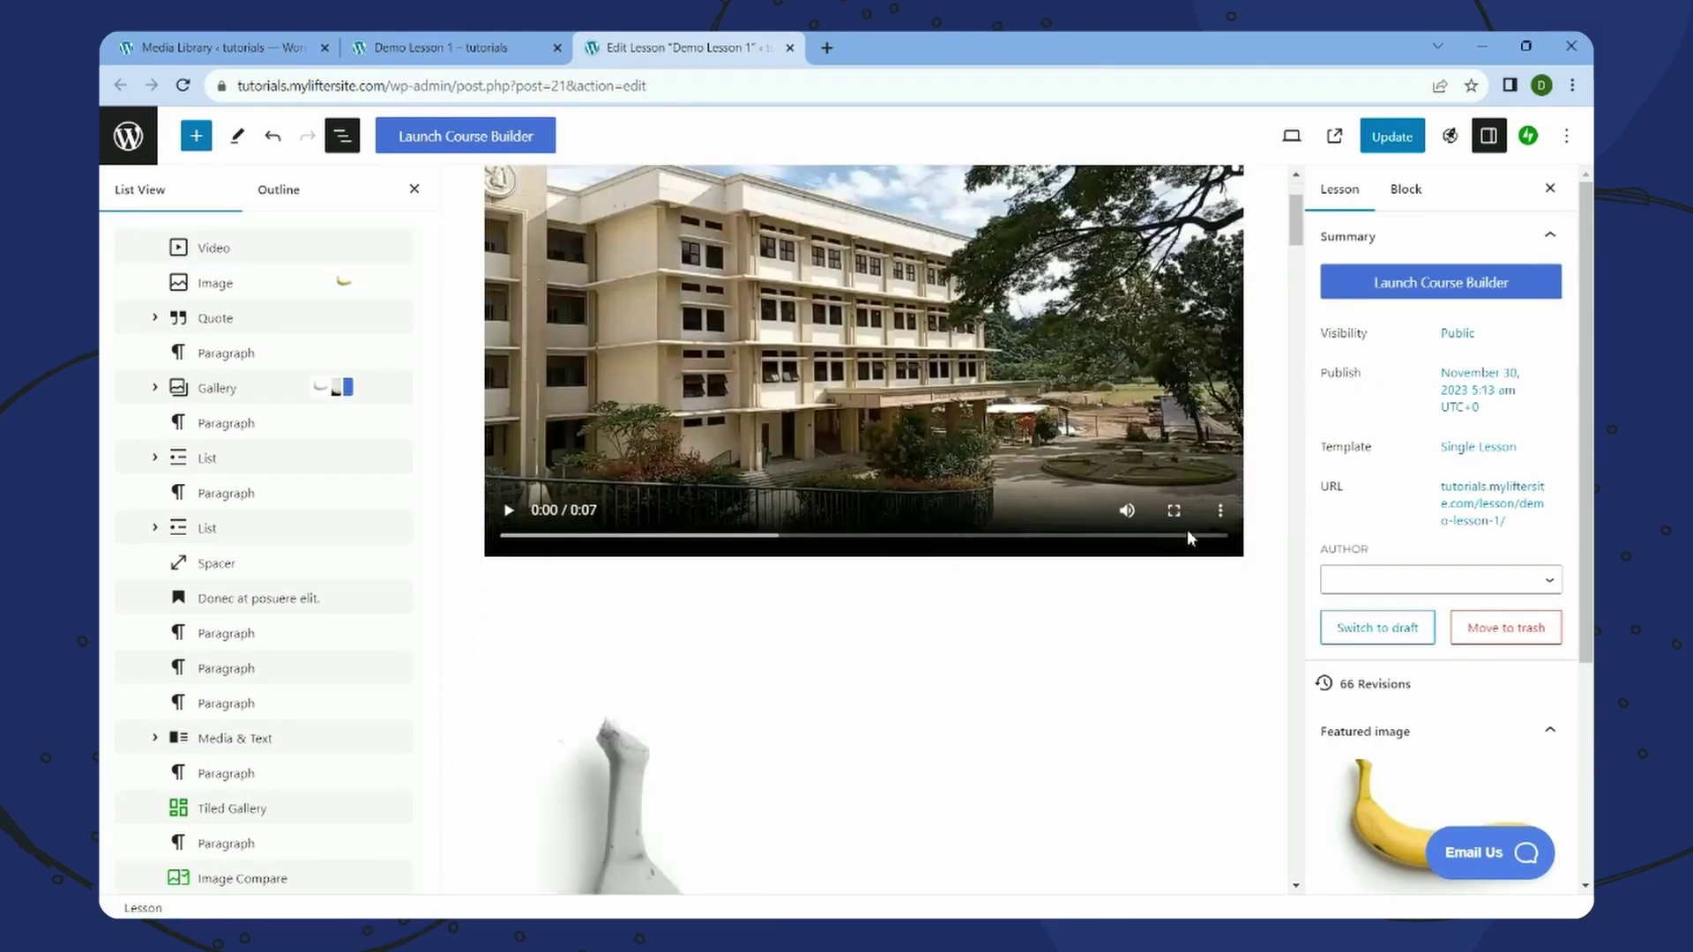
pyautogui.click(451, 48)
pyautogui.click(221, 48)
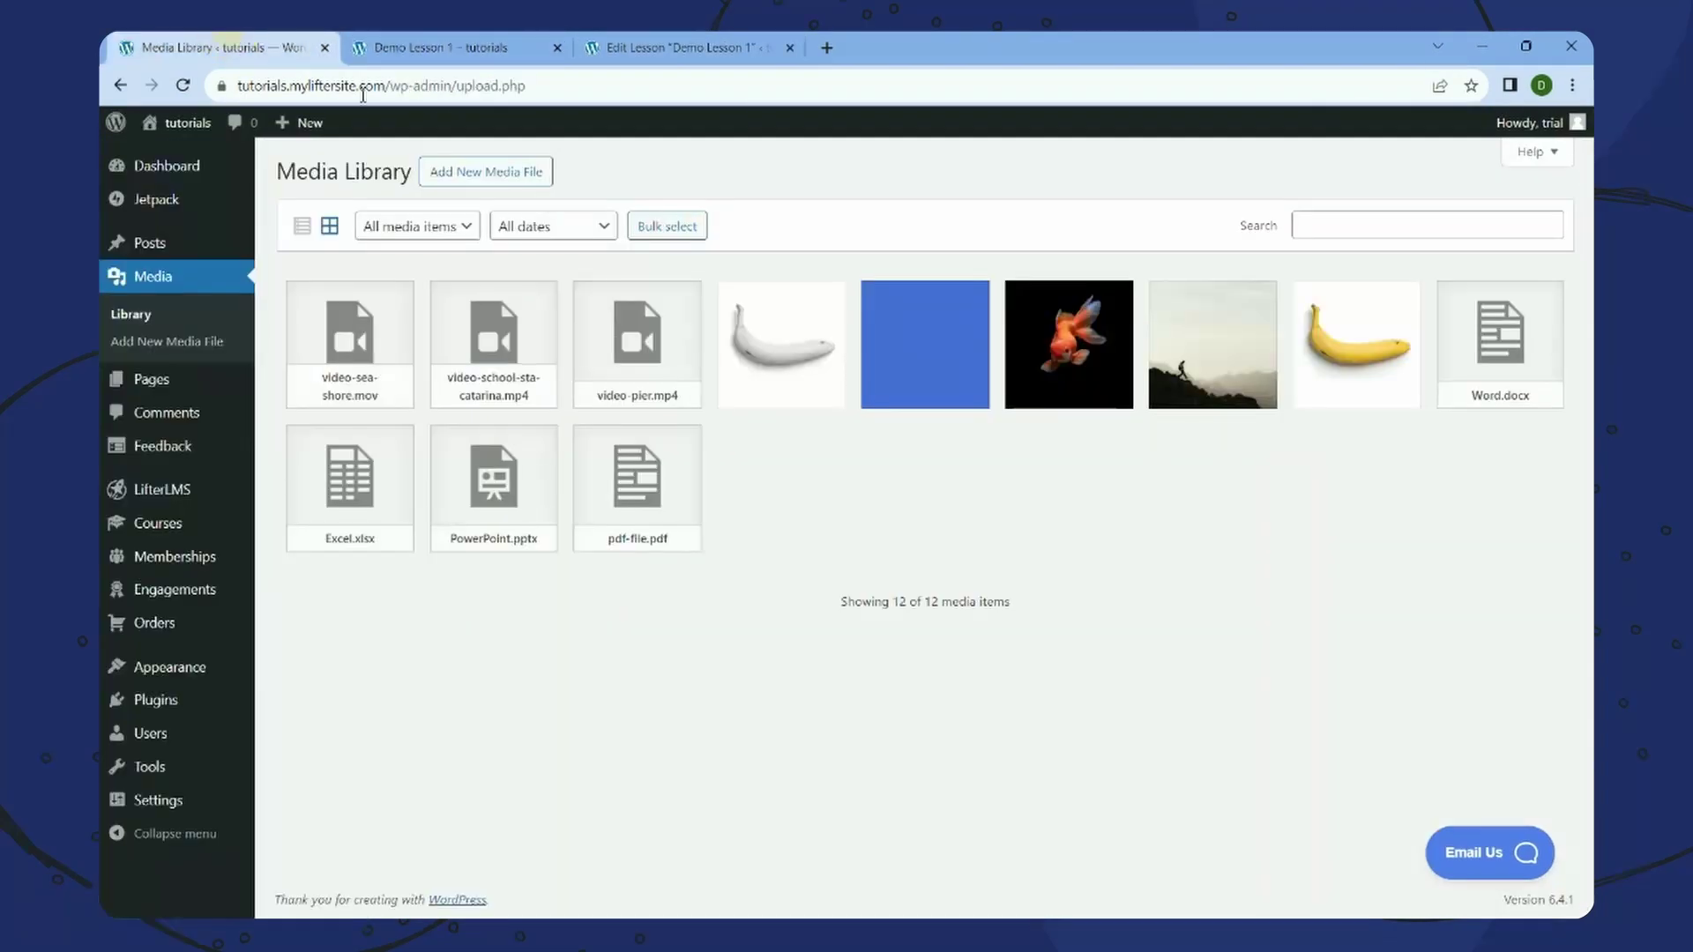
pyautogui.click(335, 342)
pyautogui.click(1301, 569)
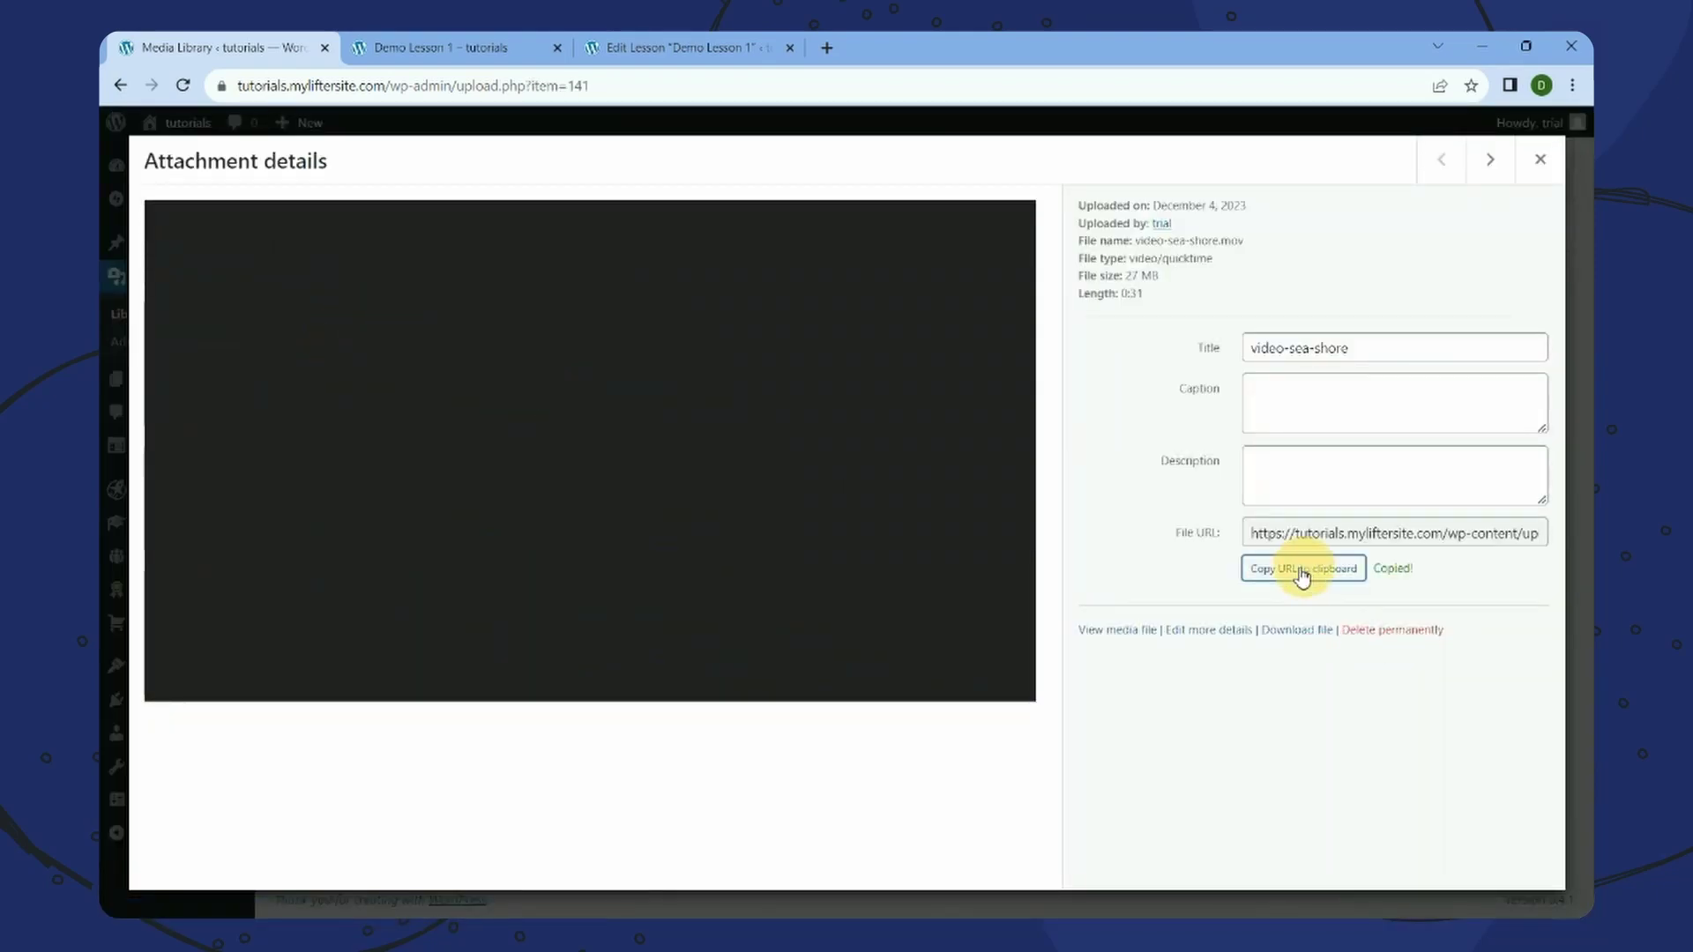
# - Try to embed the copied video-sea-shore.mov URL below the Demo Lesson 1 title, and delete the resulting Embed block
pyautogui.click(630, 48)
pyautogui.scroll(3, 794, 613)
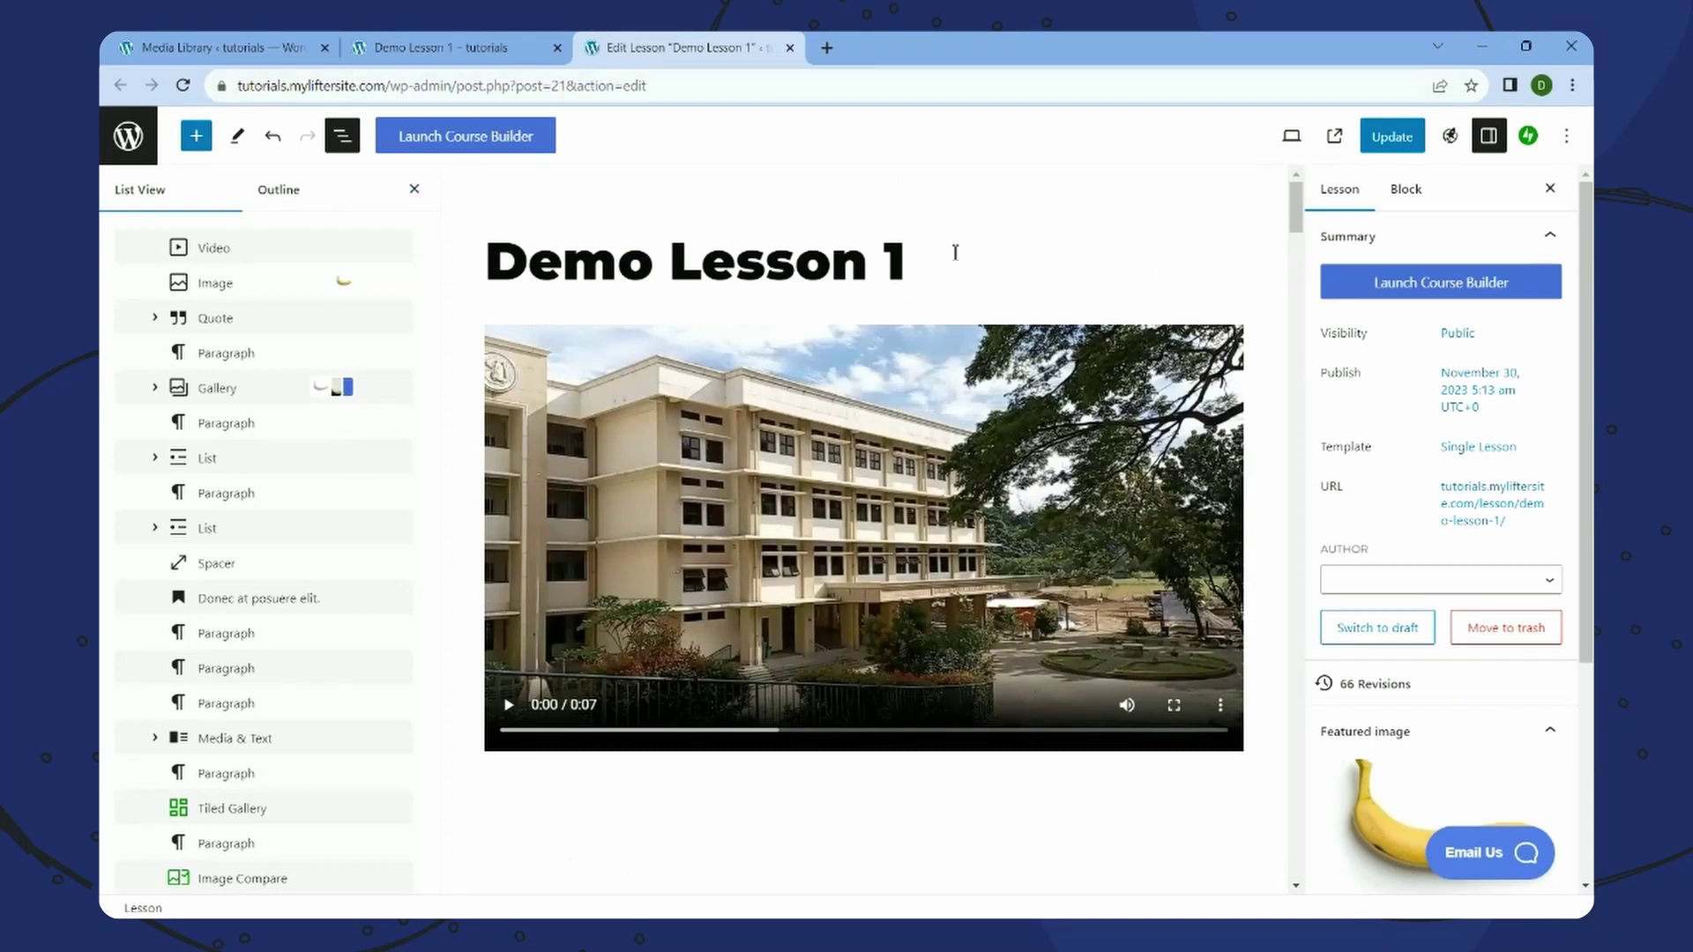
pyautogui.press('Return')
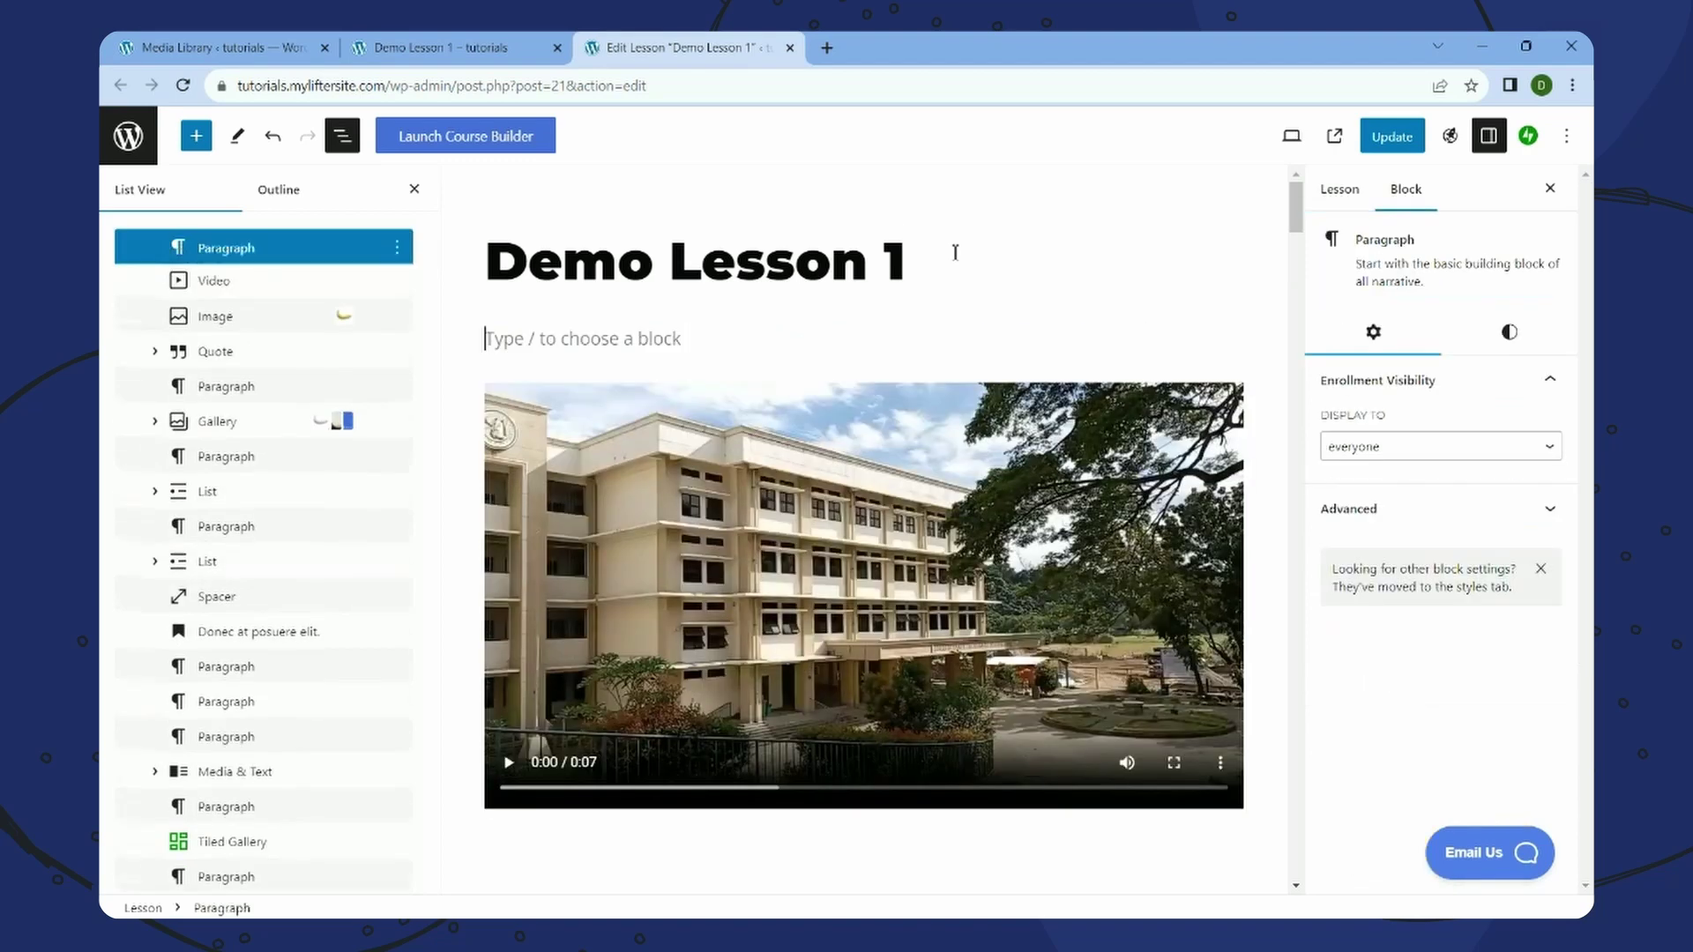
pyautogui.hotkey('ctrl', 'v')
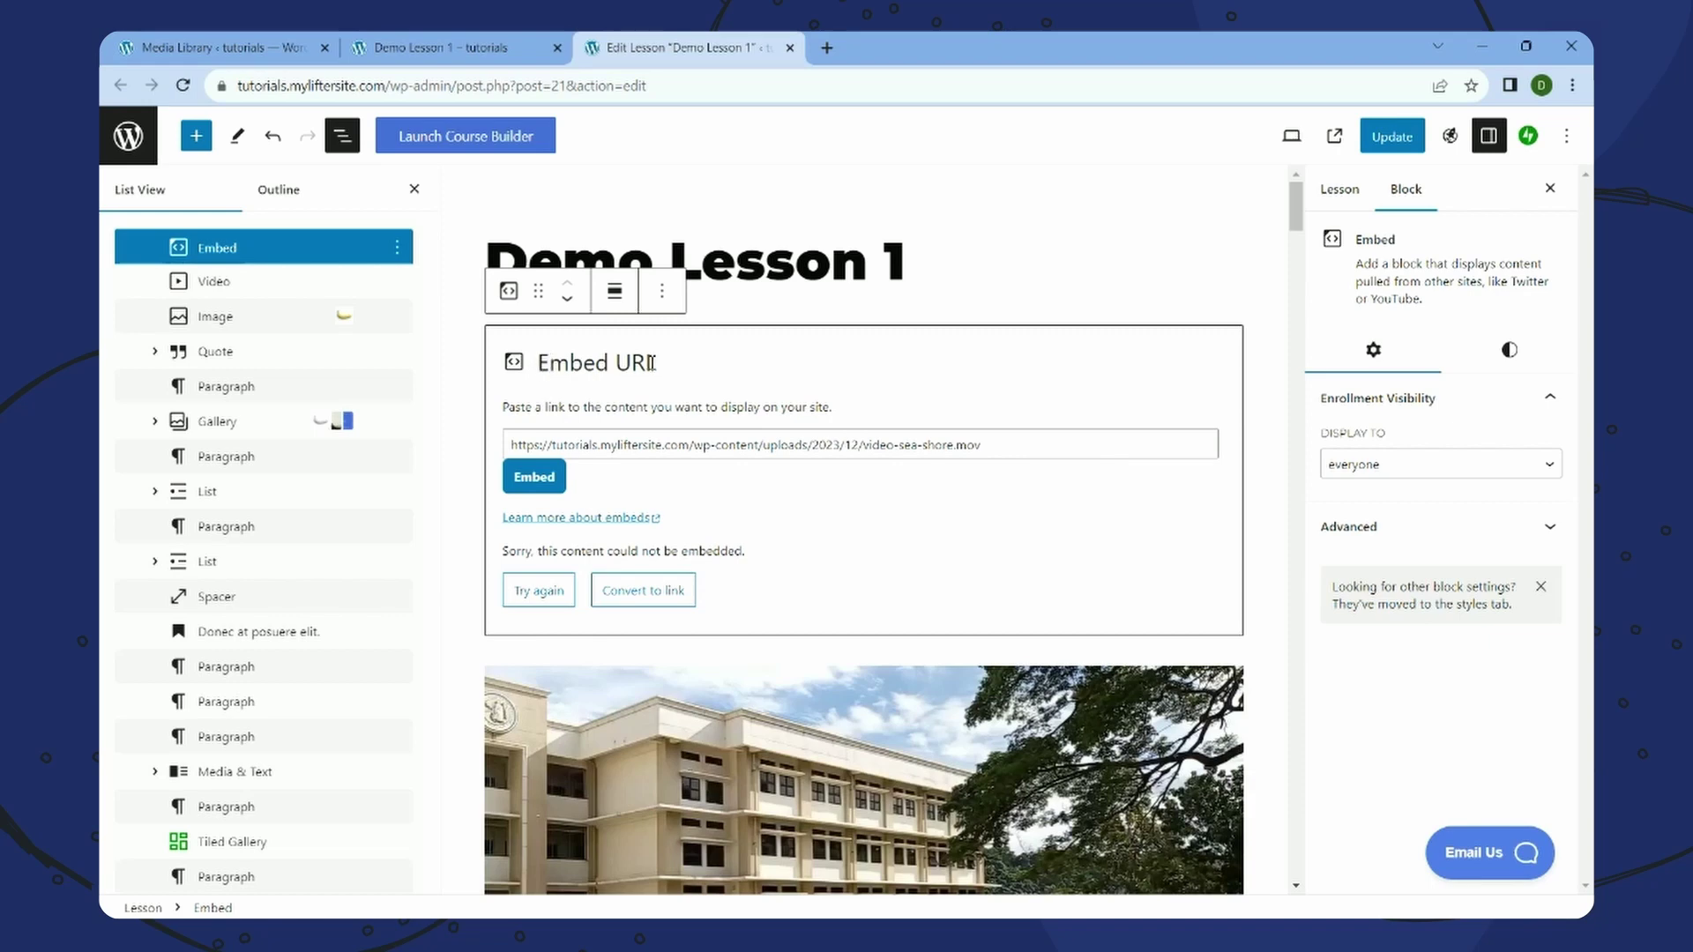
pyautogui.moveTo(657, 365); pyautogui.dragTo(545, 362)
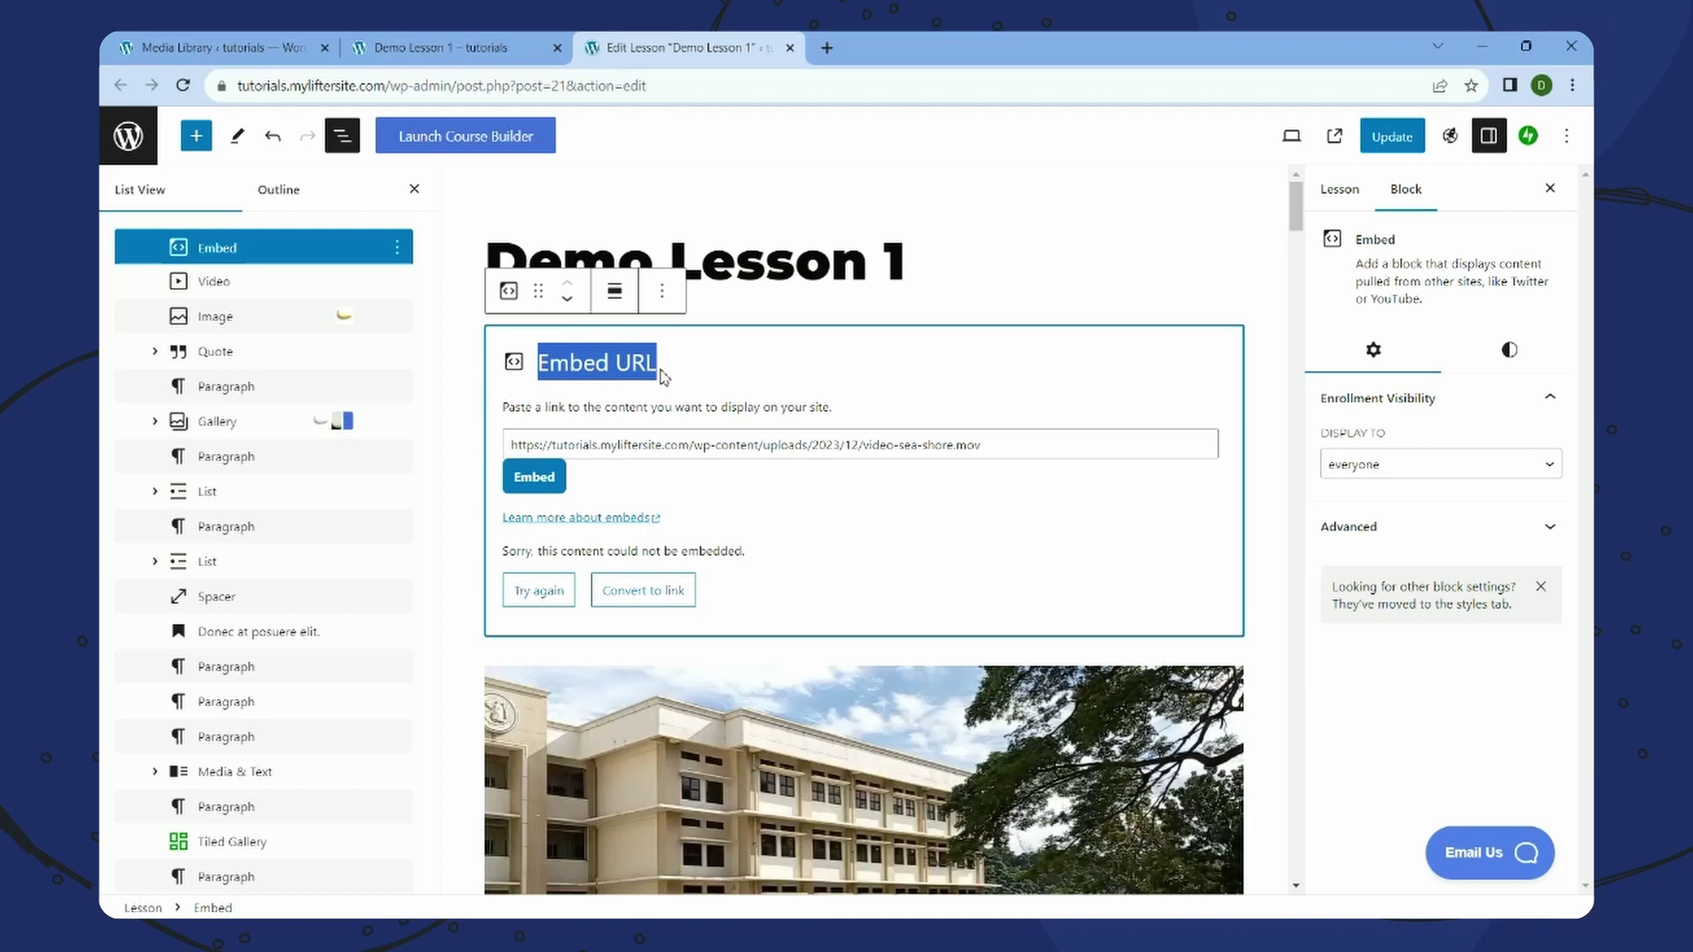
pyautogui.click(662, 292)
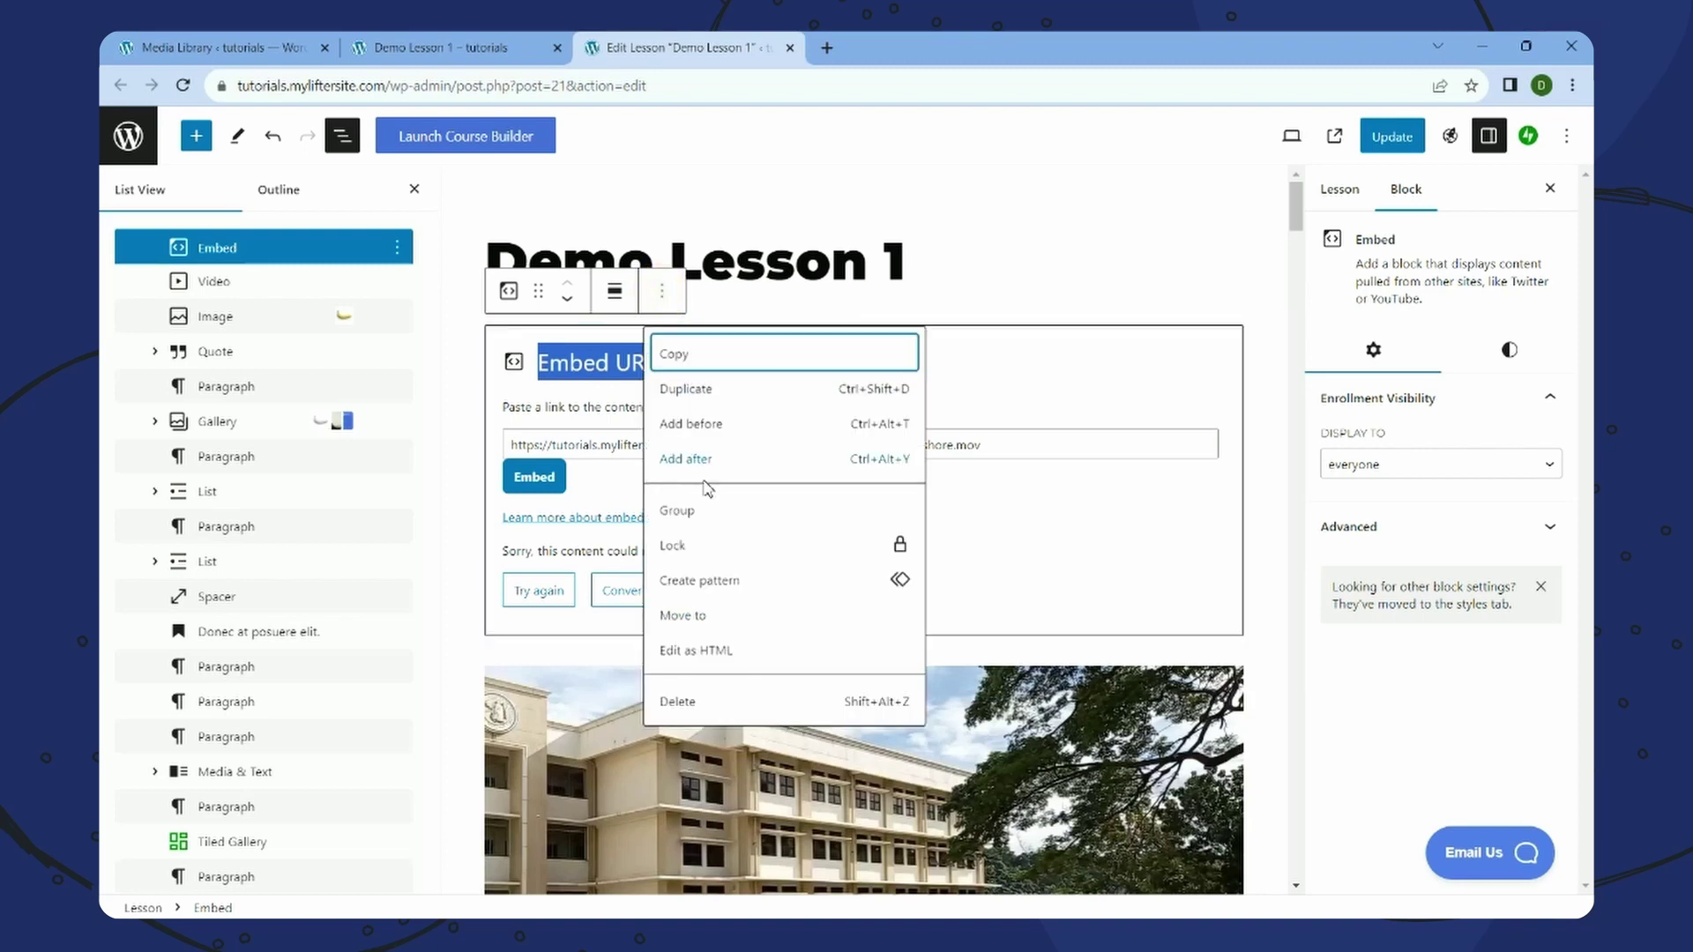
pyautogui.click(714, 704)
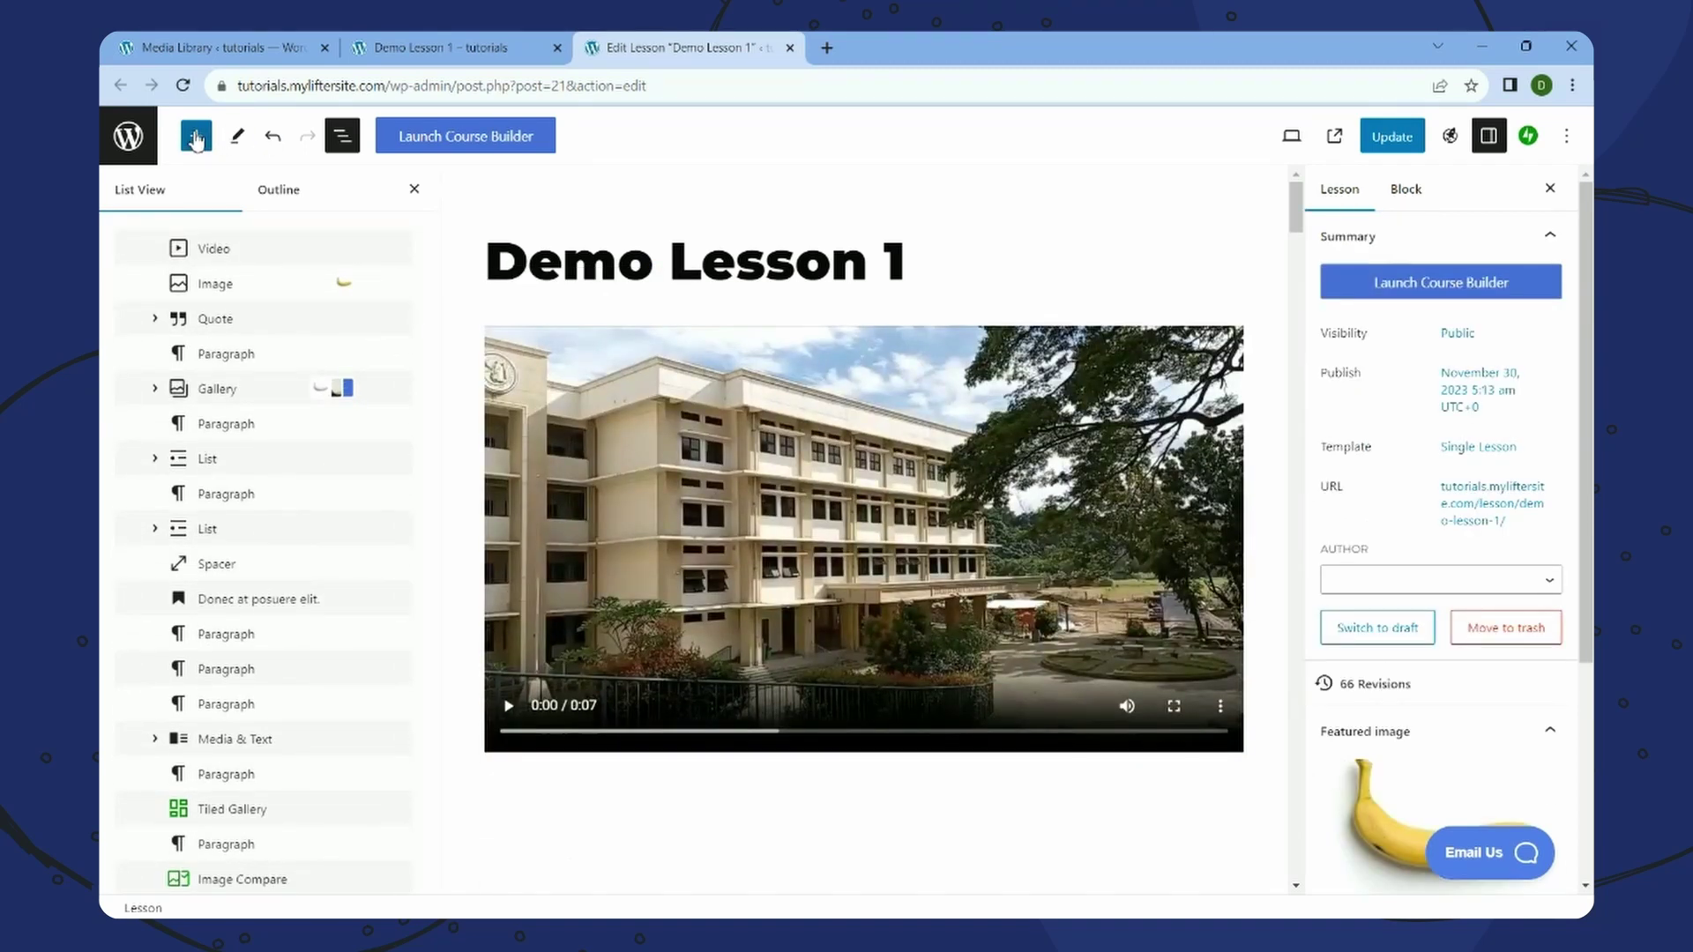
# - Add an empty paragraph between the Demo Lesson 1 title and the school video, and turn it into a Video block
pyautogui.click(196, 138)
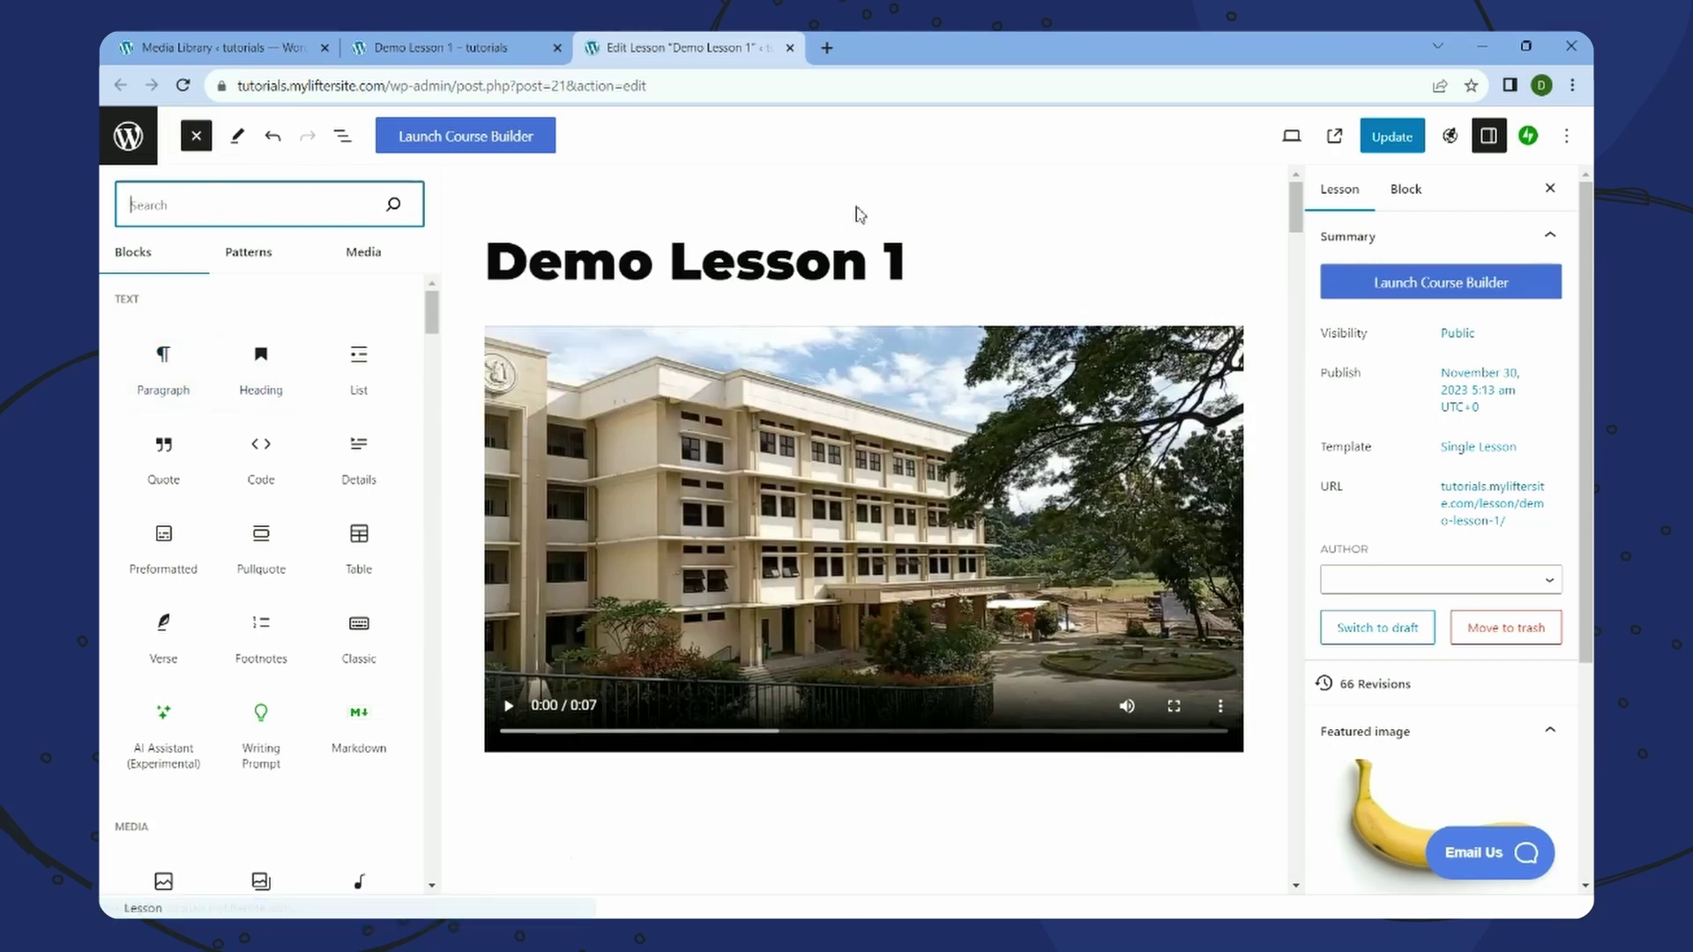
pyautogui.click(858, 210)
pyautogui.click(821, 283)
pyautogui.press('Return')
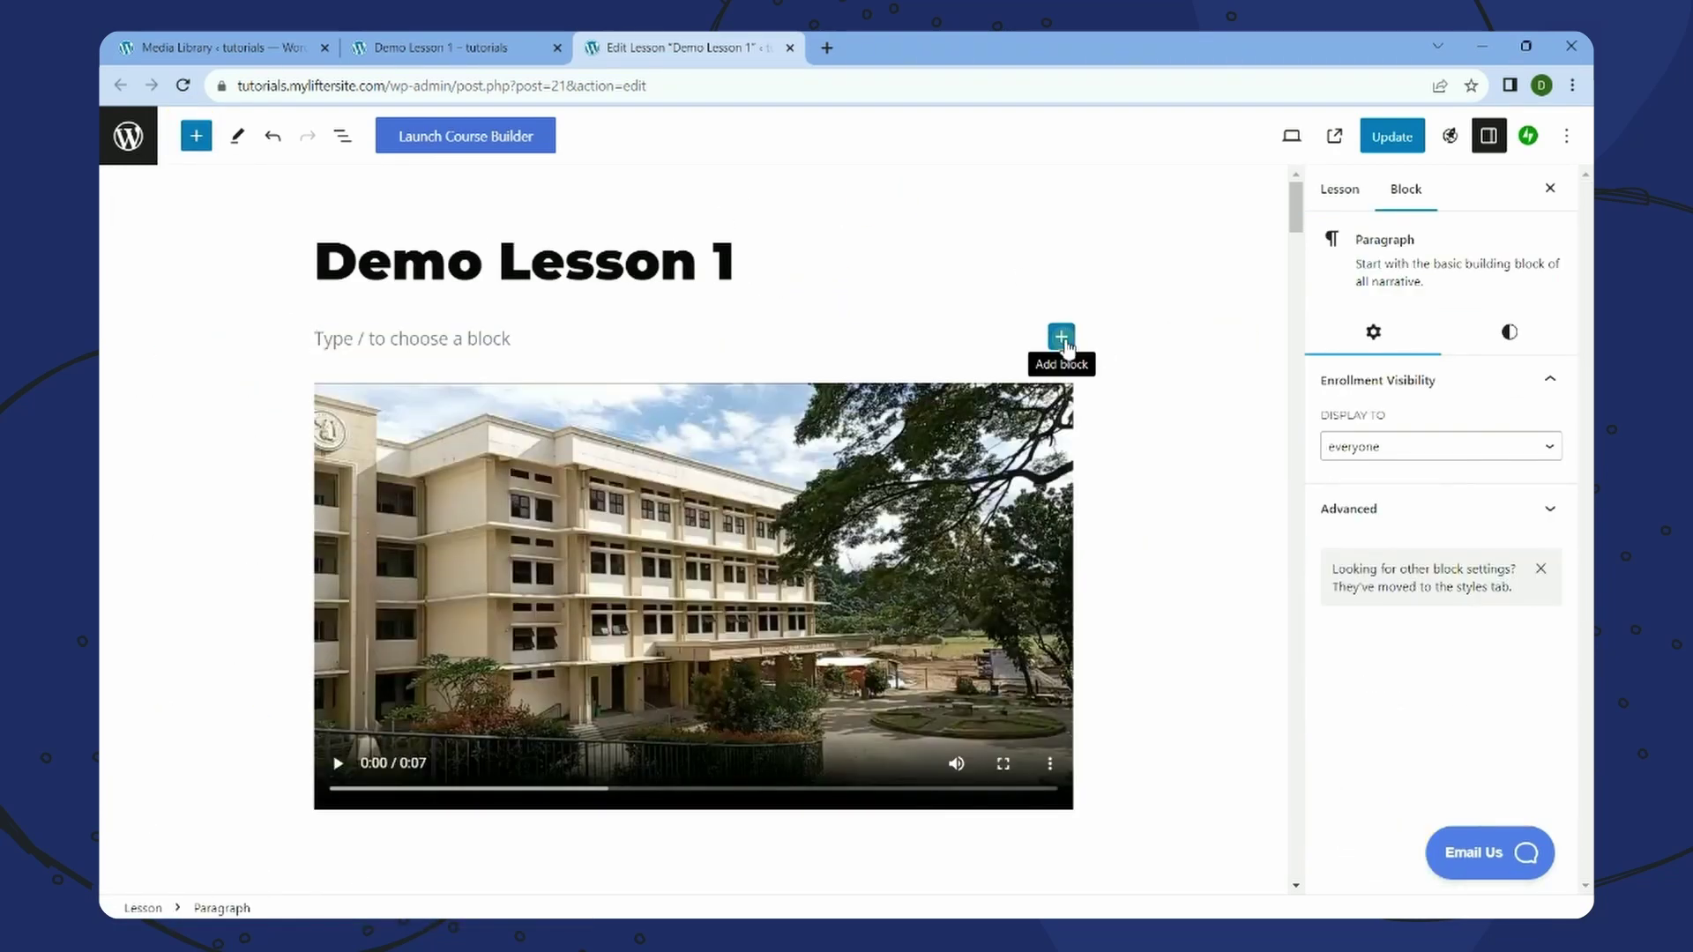
pyautogui.click(1061, 337)
pyautogui.click(1221, 489)
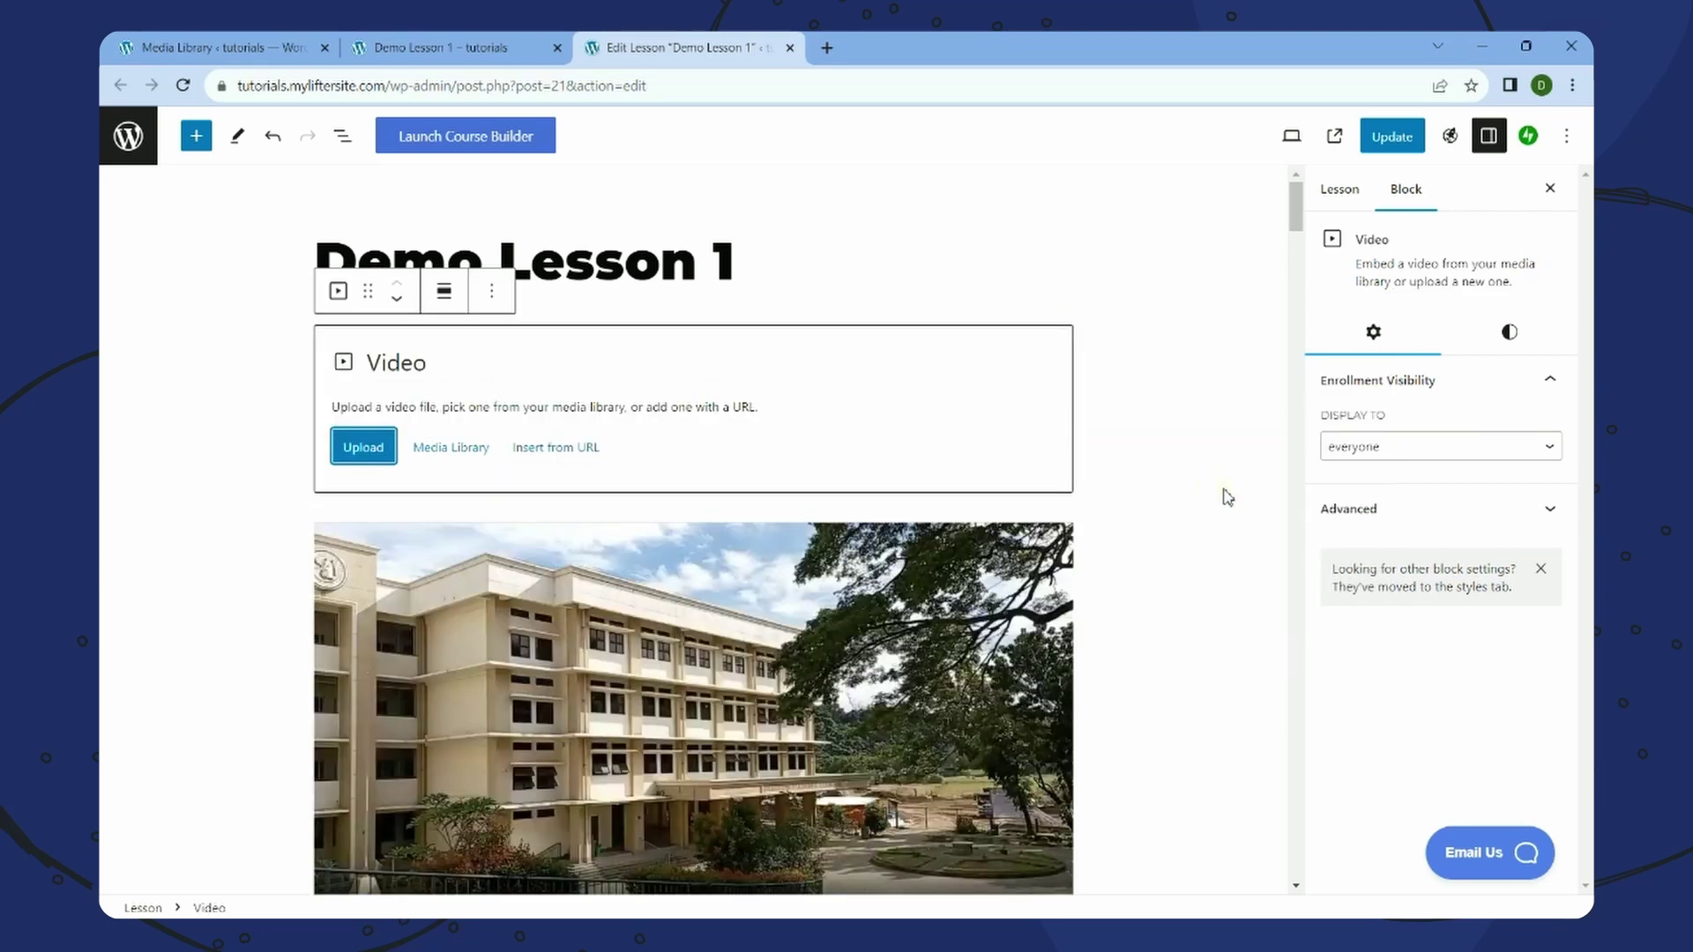
# - Fill the new Video block with video-sea-shore.mov from the Media Library and update the lesson
pyautogui.click(452, 448)
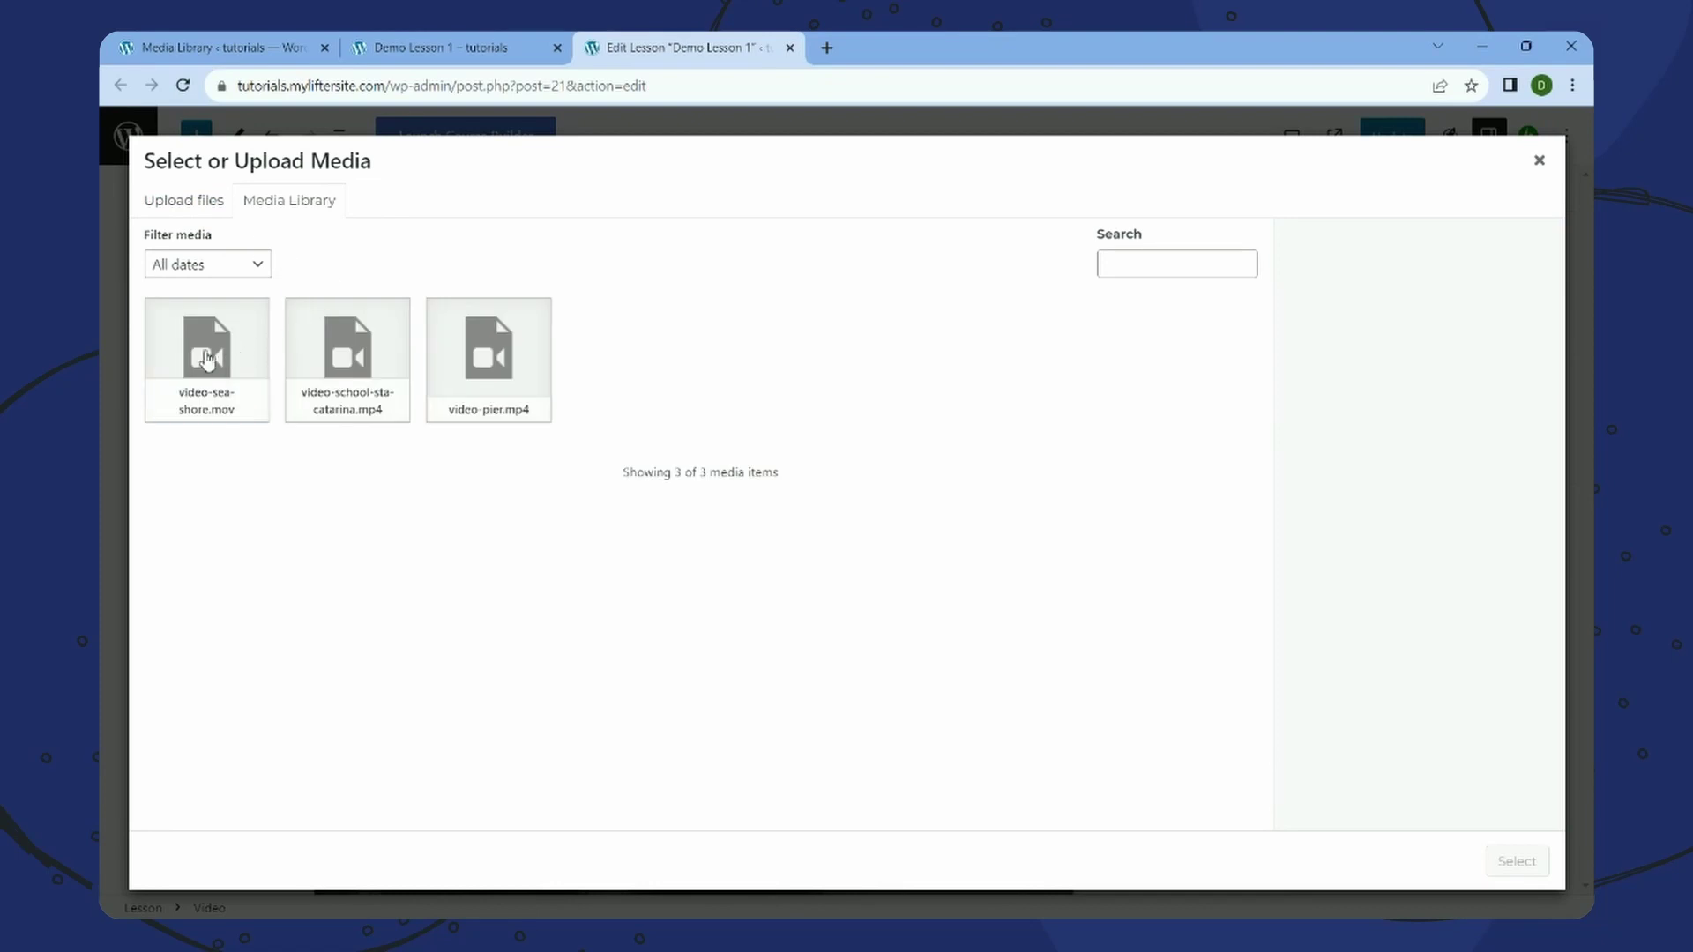
pyautogui.click(208, 359)
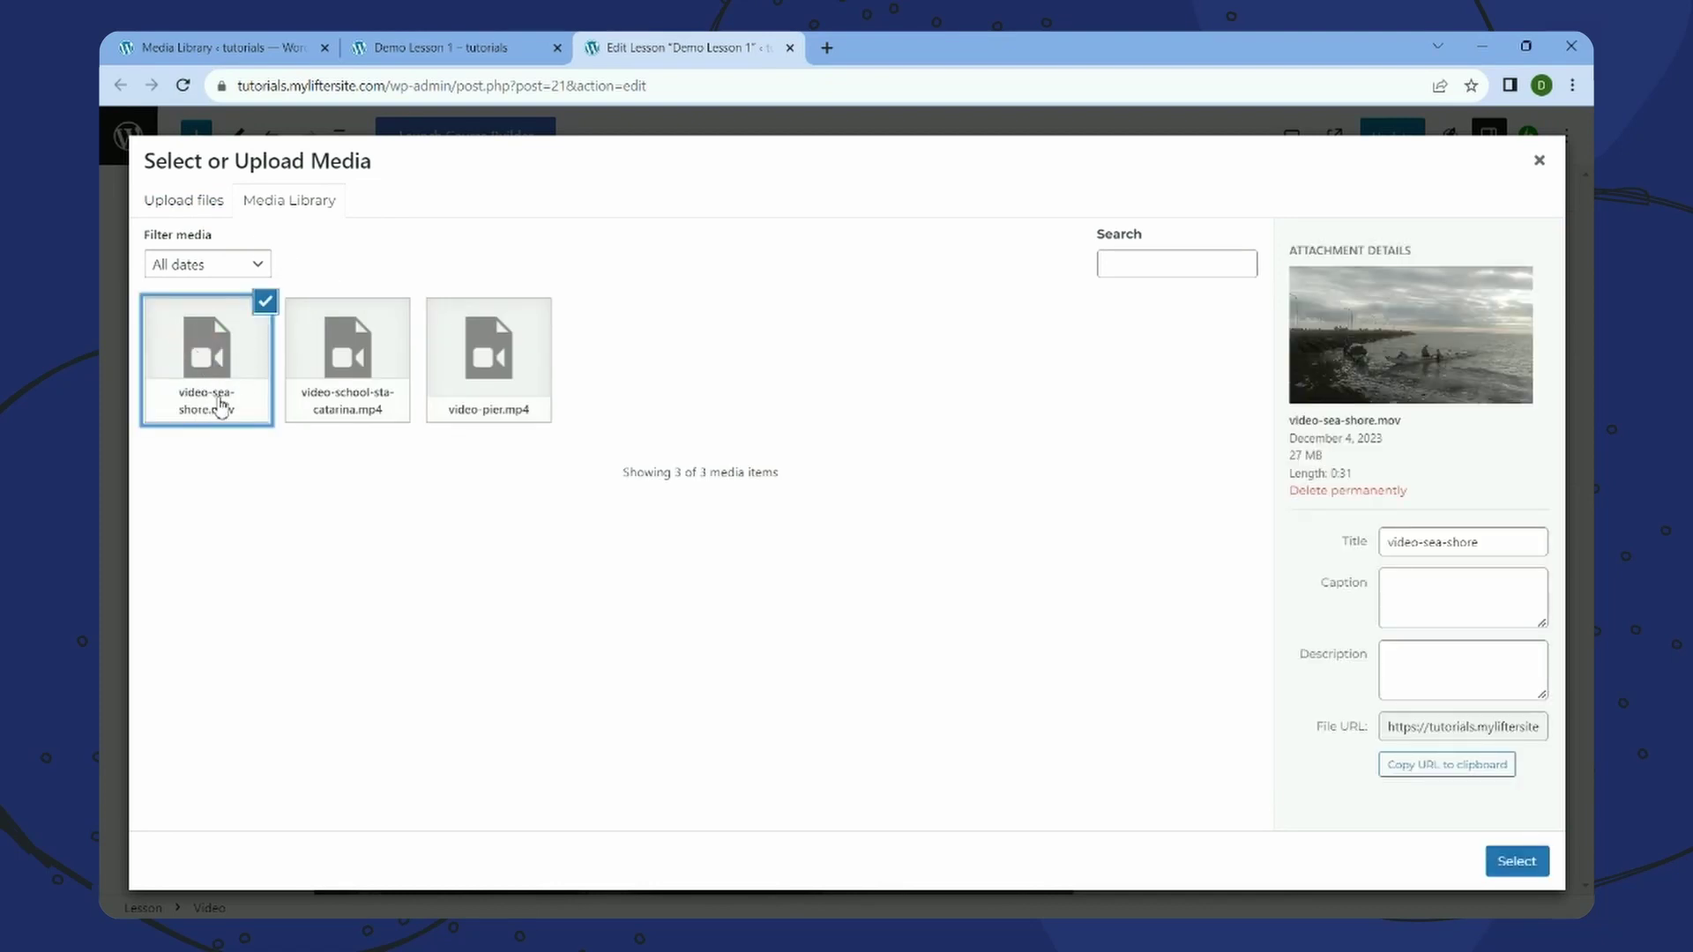
pyautogui.click(1514, 863)
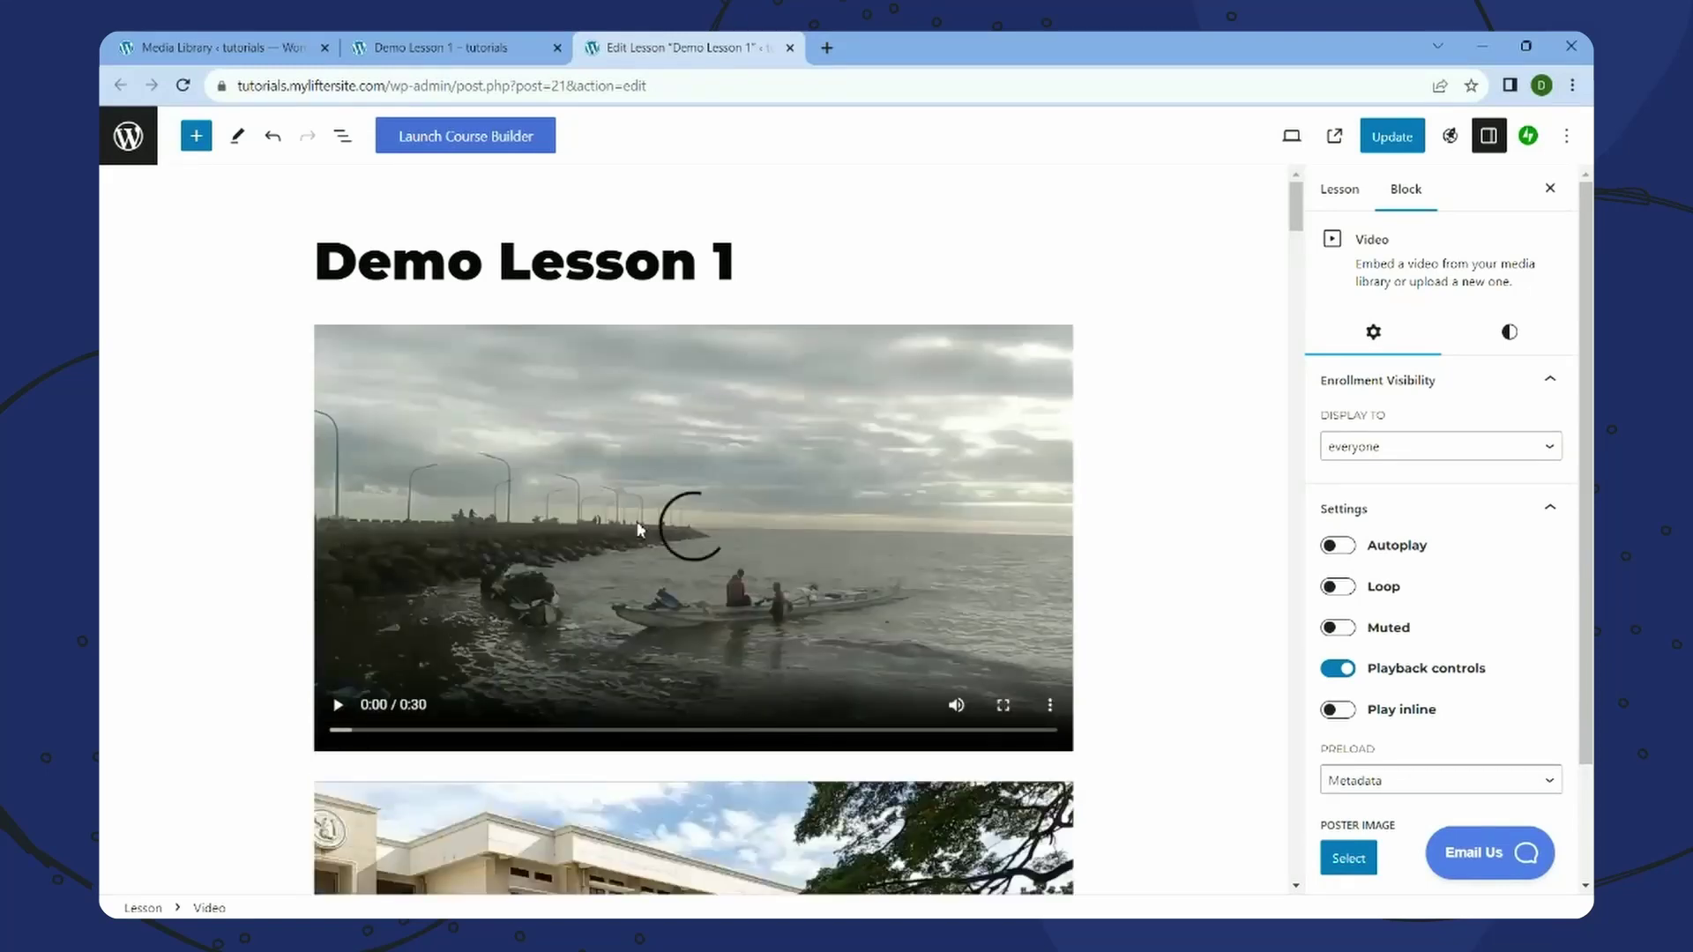
pyautogui.click(1401, 139)
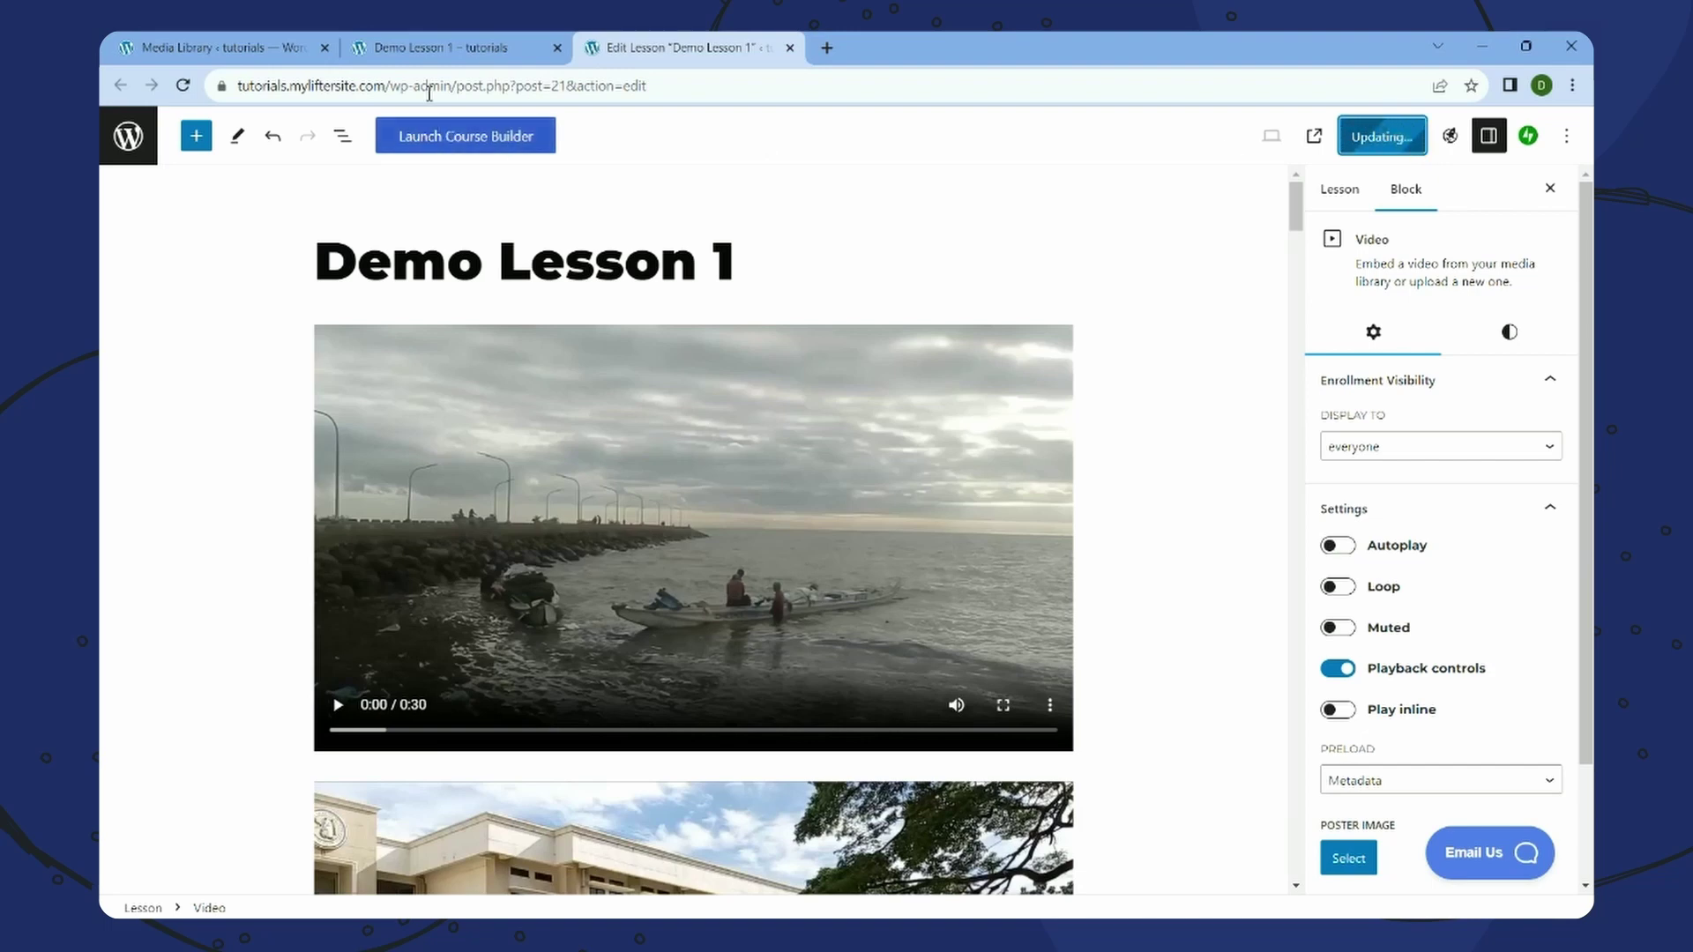
# - Reload the published Demo Lesson 1 page and check the order of the Wistia, sea shore and school videos
pyautogui.click(445, 47)
pyautogui.rightClick(1014, 288)
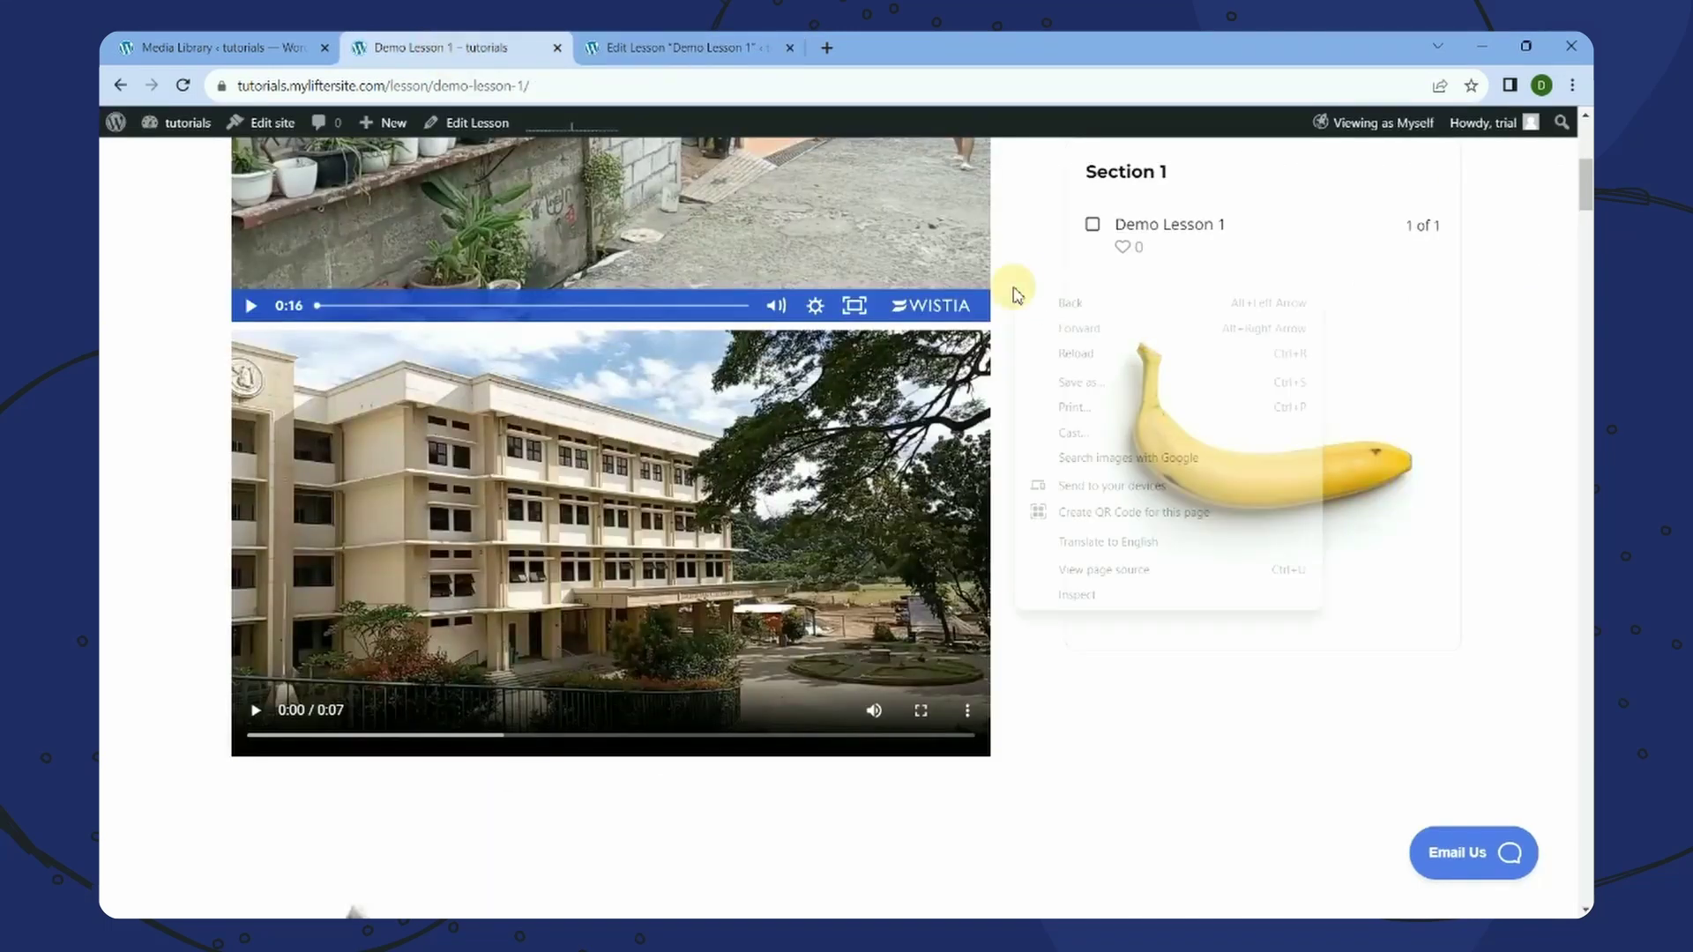
pyautogui.click(1061, 355)
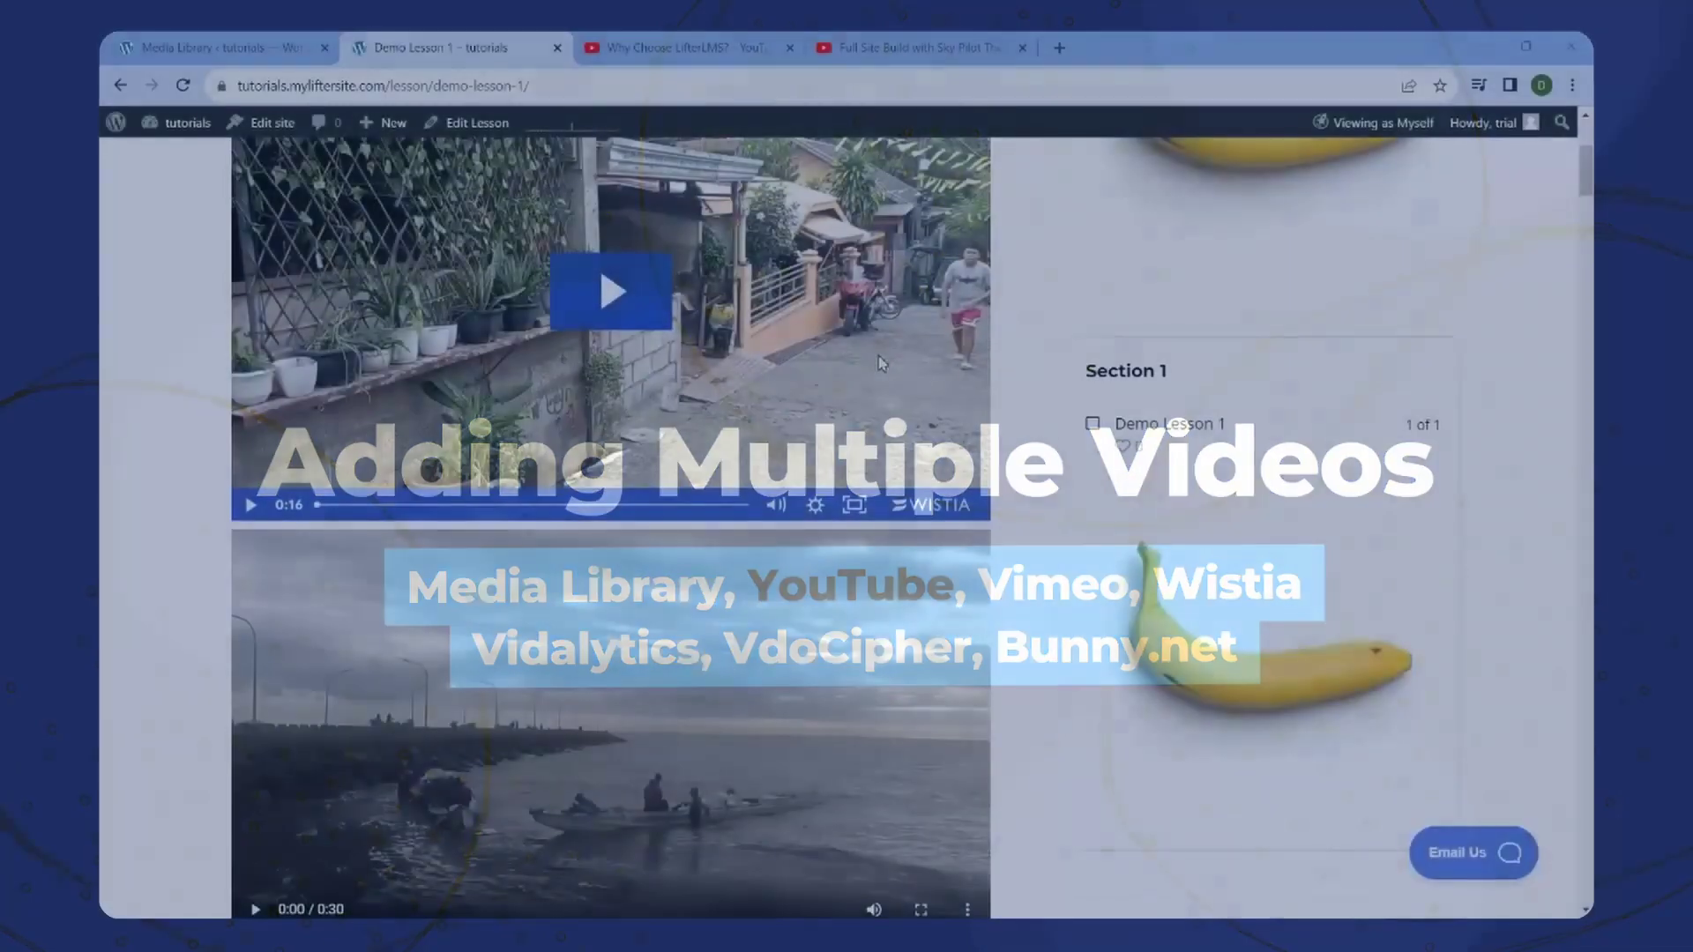
pyautogui.scroll(-4, 878, 362)
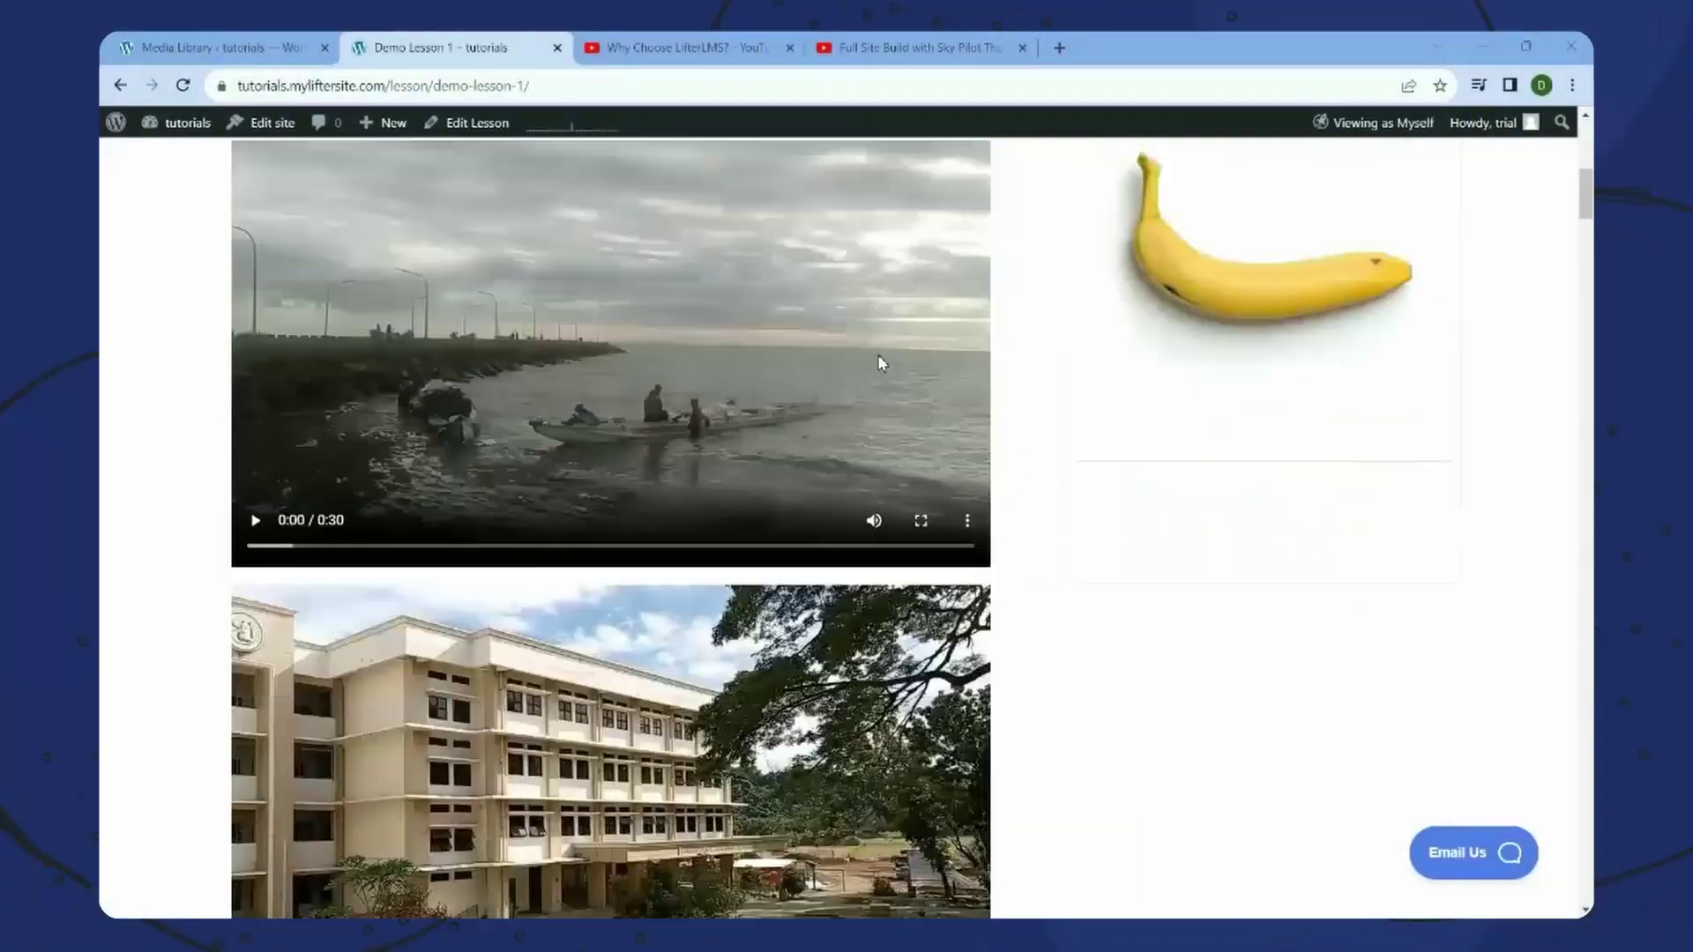
pyautogui.scroll(-1, 1119, 594)
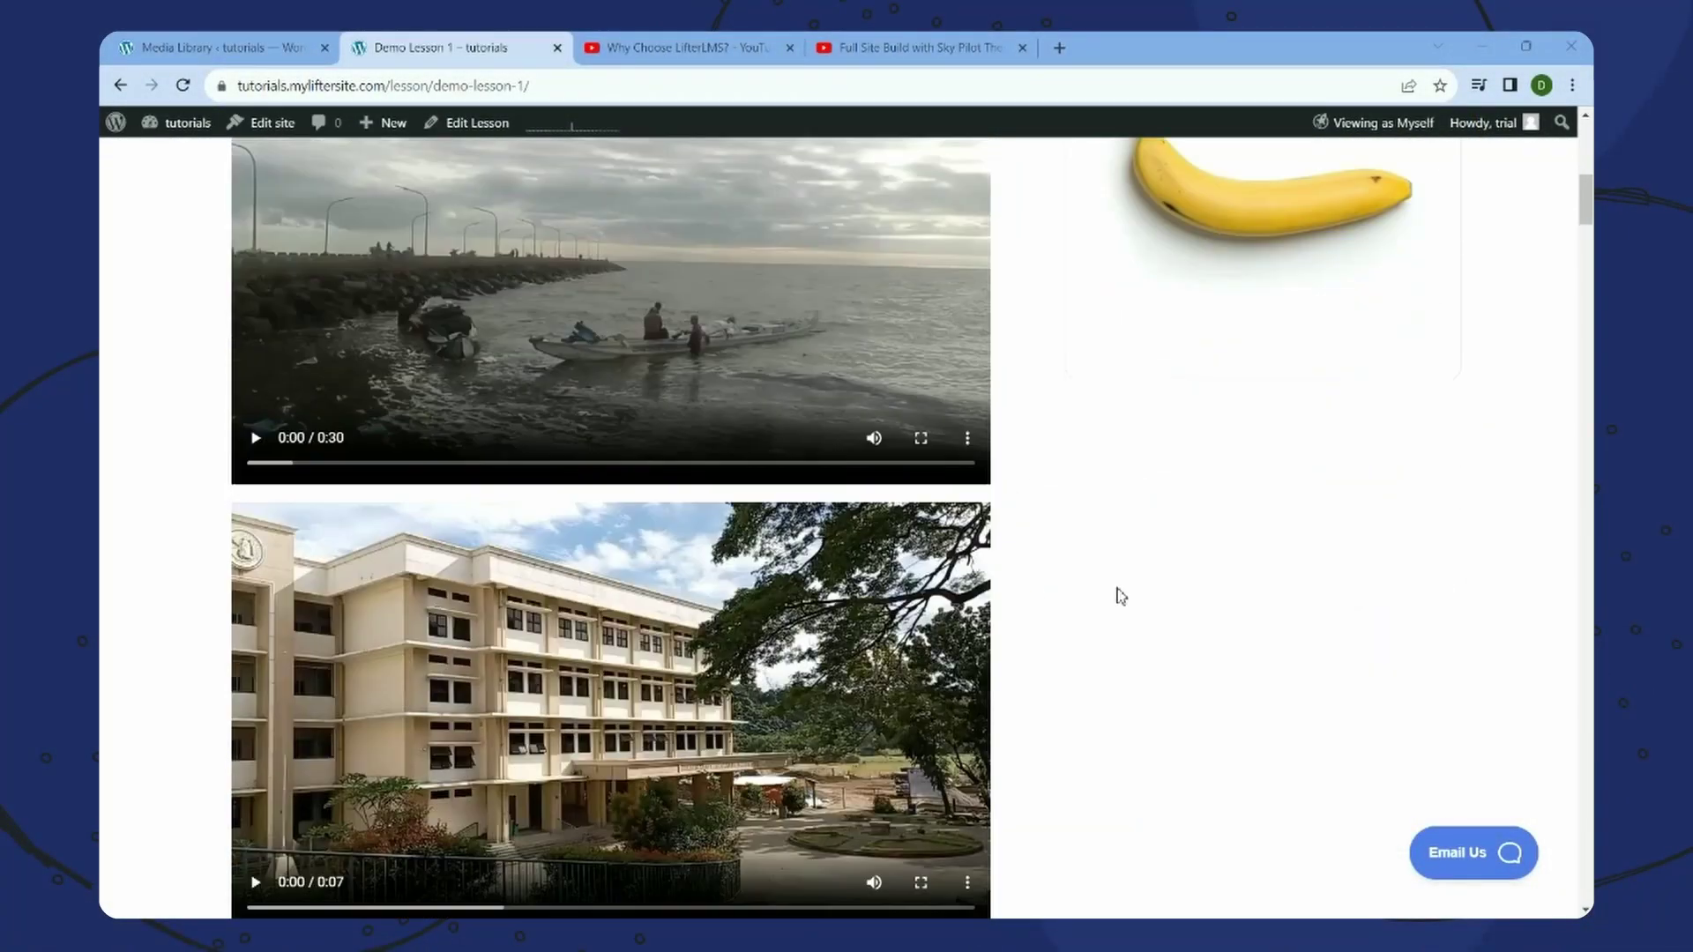
pyautogui.scroll(8, 1119, 594)
# - Open Demo Lesson 1 for editing in a separate browser tab from its published page
pyautogui.middleClick(480, 126)
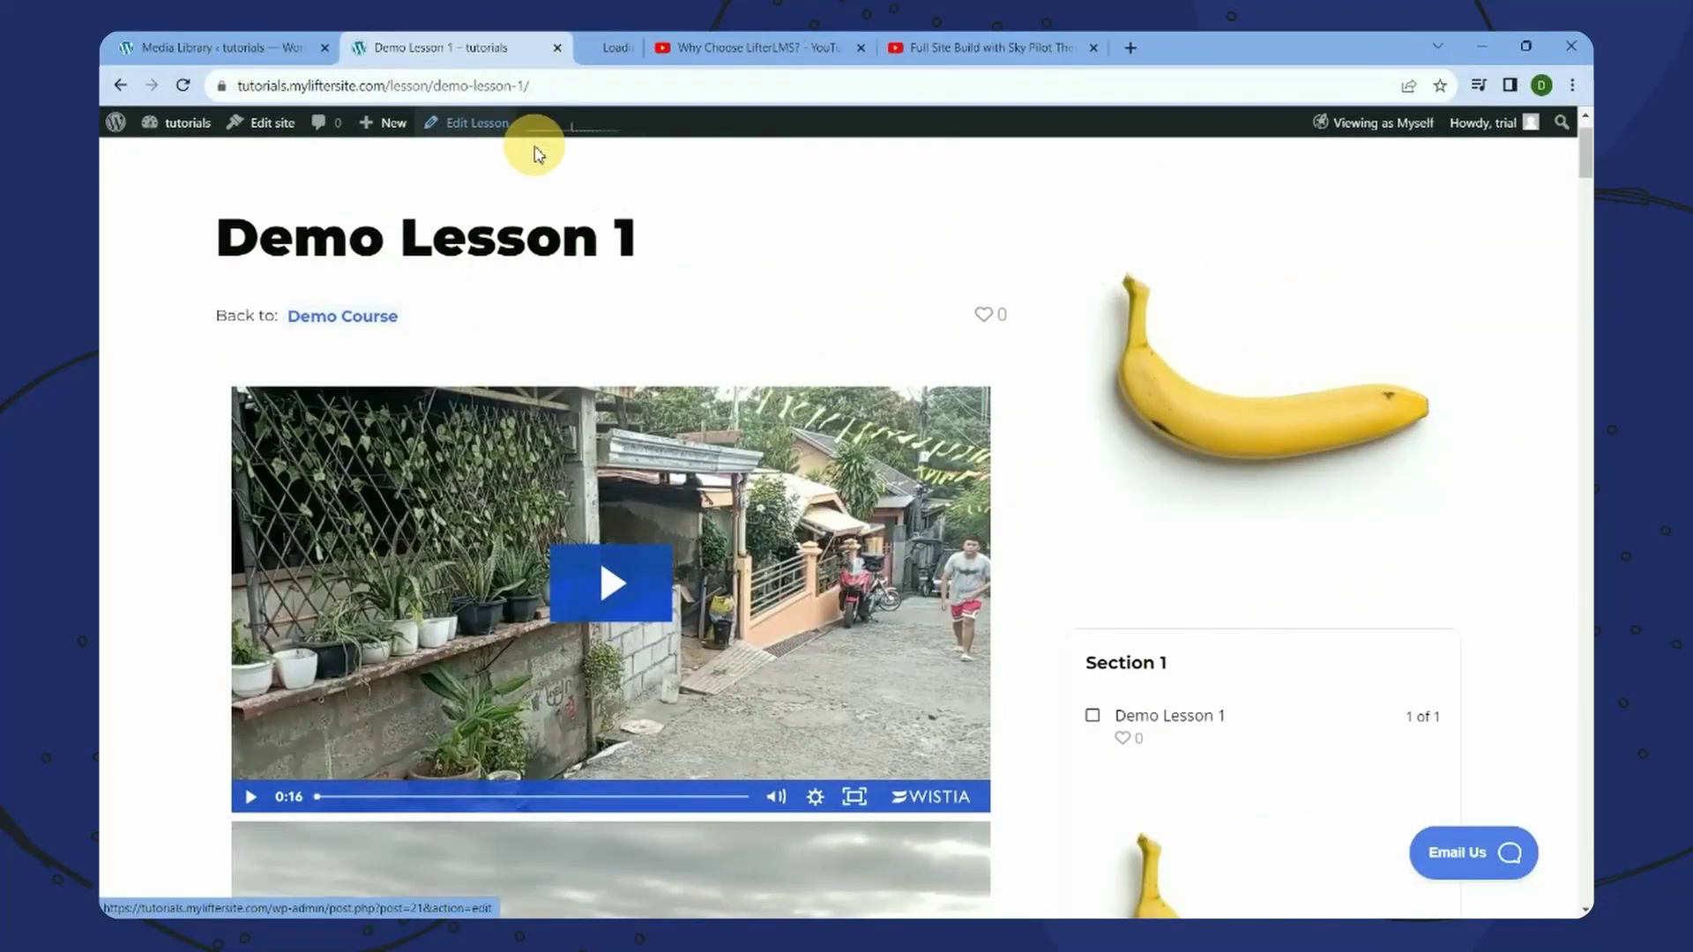
pyautogui.click(614, 44)
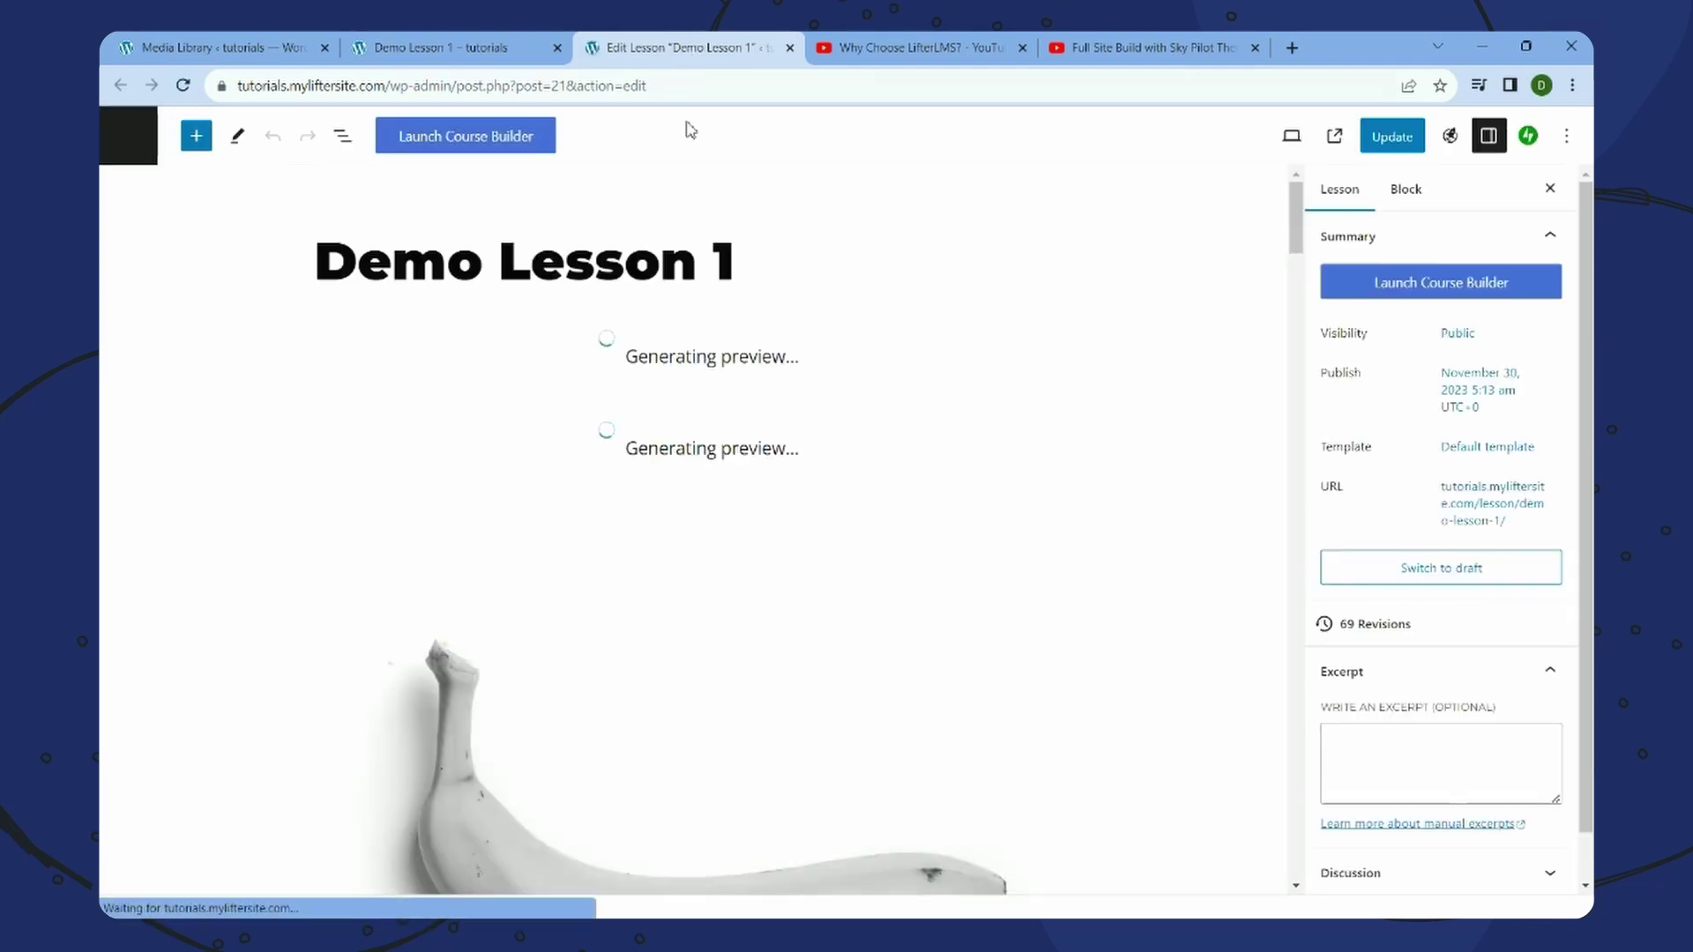
pyautogui.click(1297, 227)
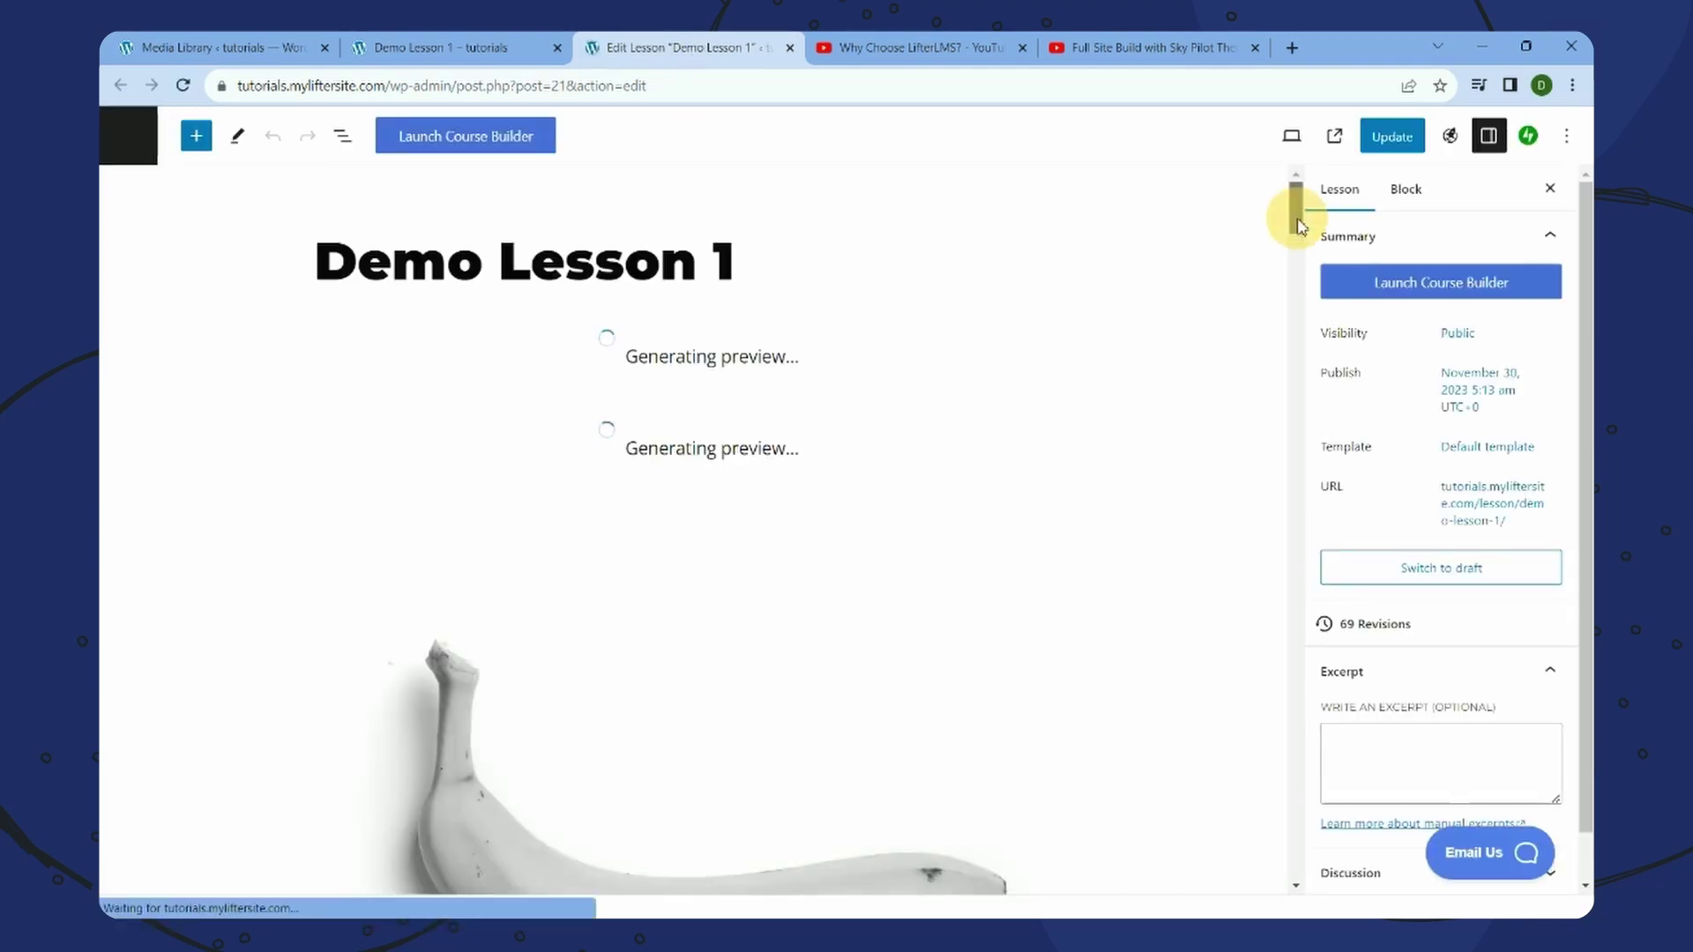
pyautogui.moveTo(1297, 218); pyautogui.dragTo(1286, 177)
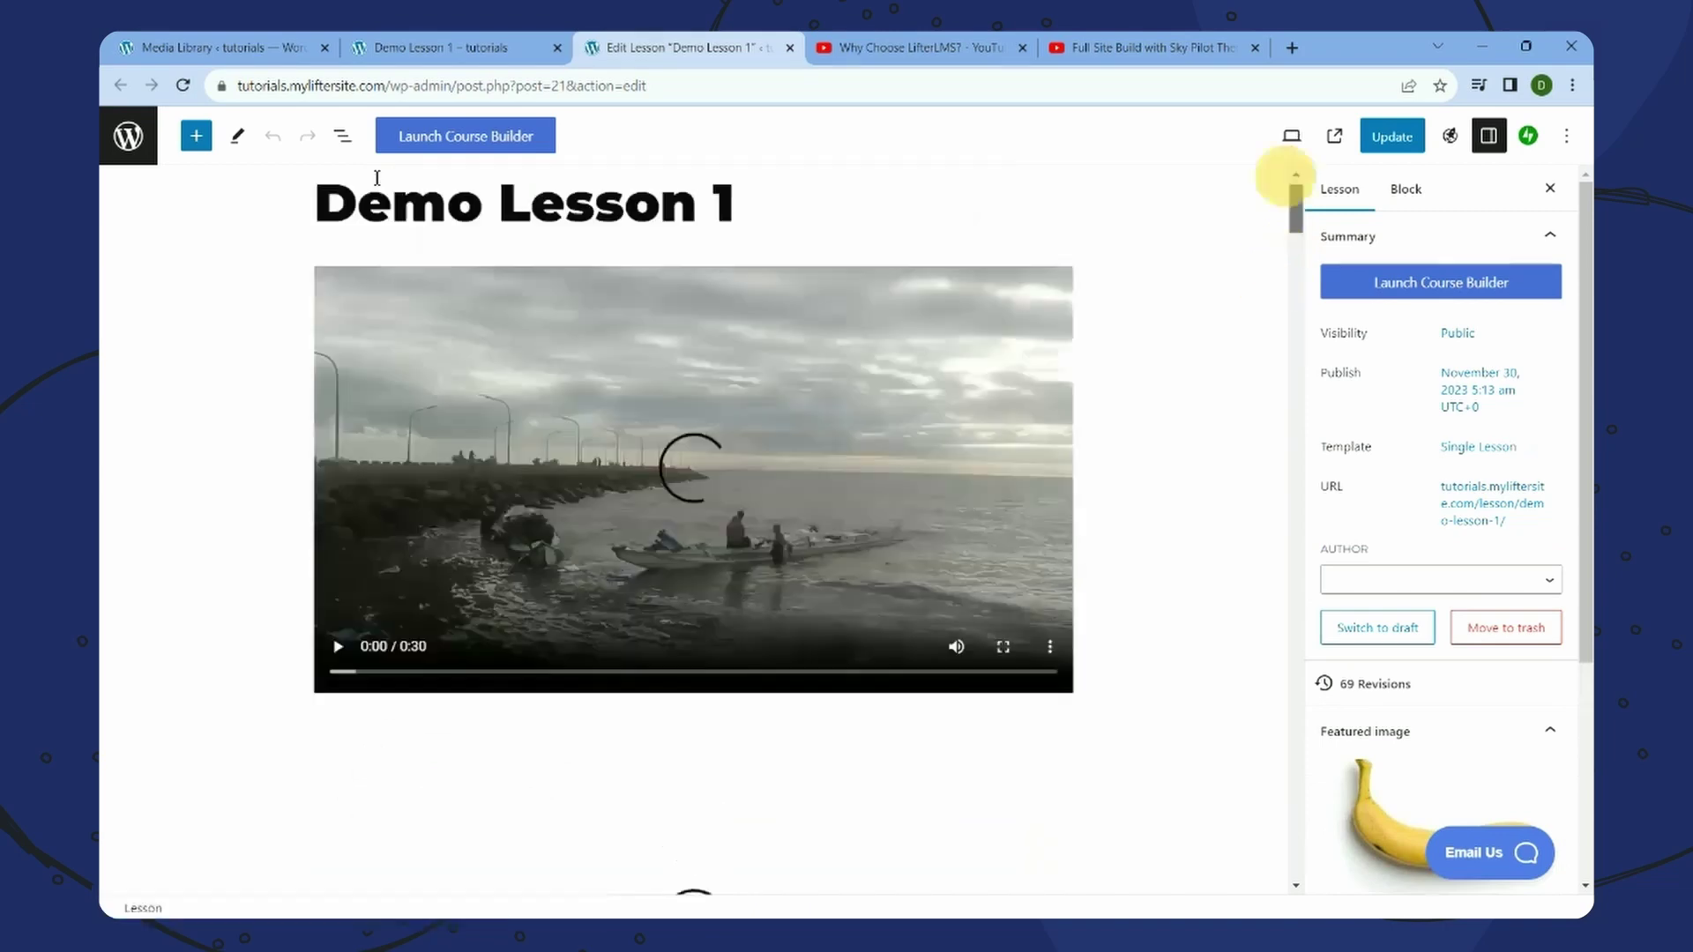
# - Delete the sea shore and school Video blocks below the Demo Lesson 1 title and update the lesson
pyautogui.click(343, 135)
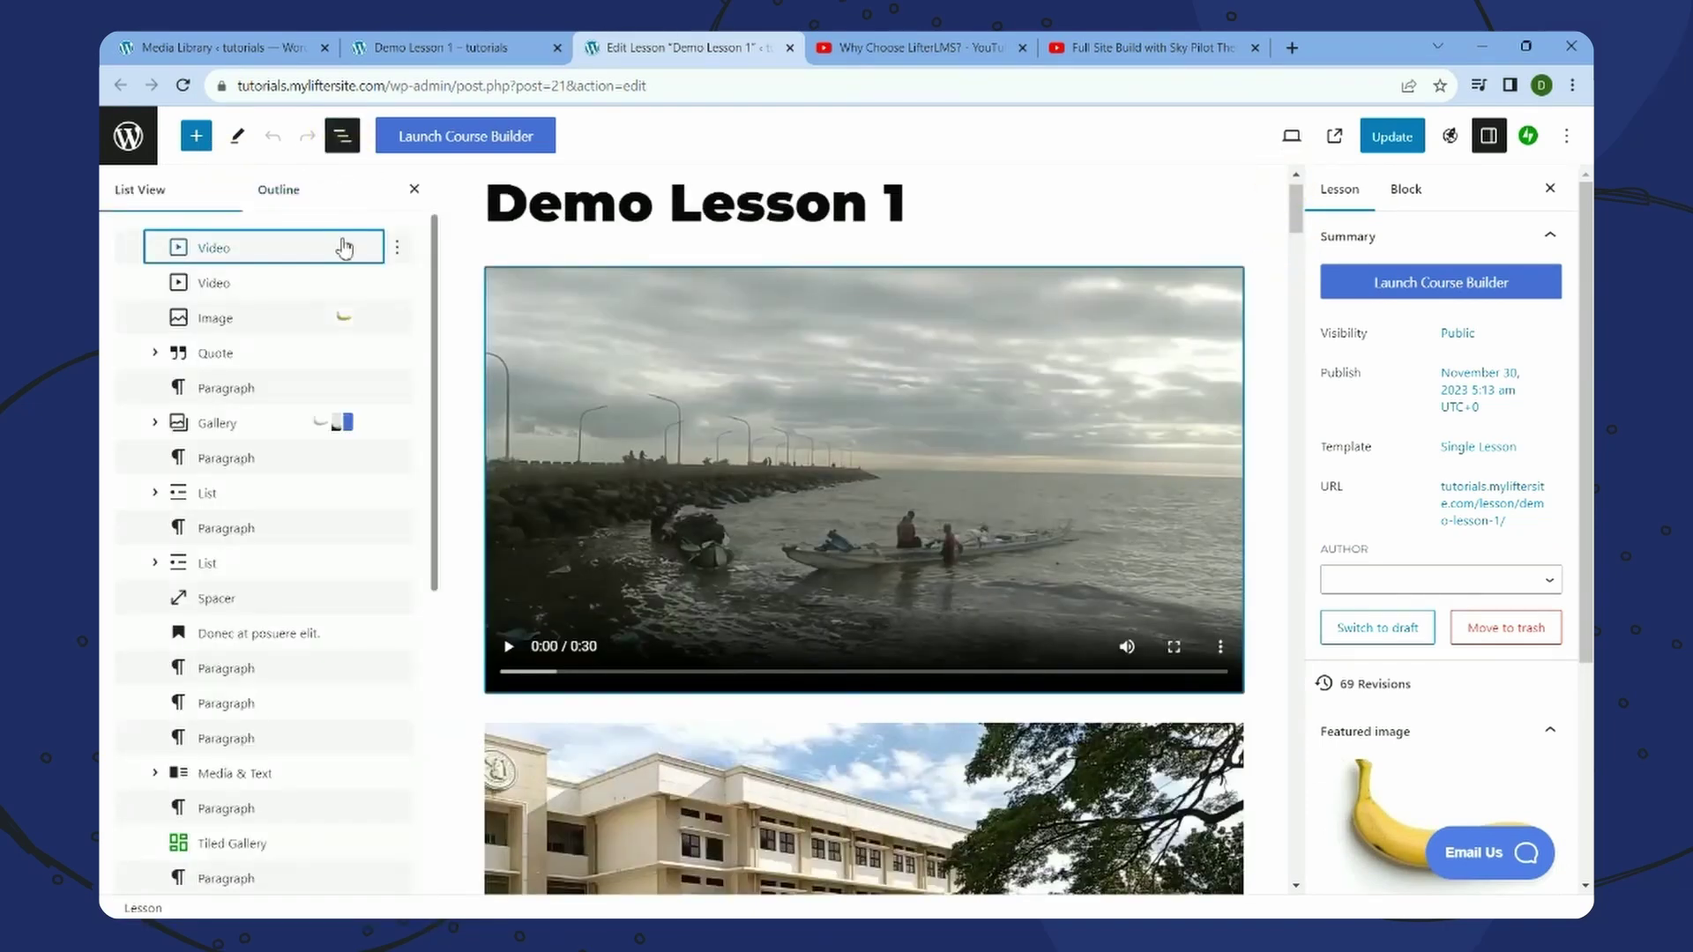
pyautogui.click(399, 248)
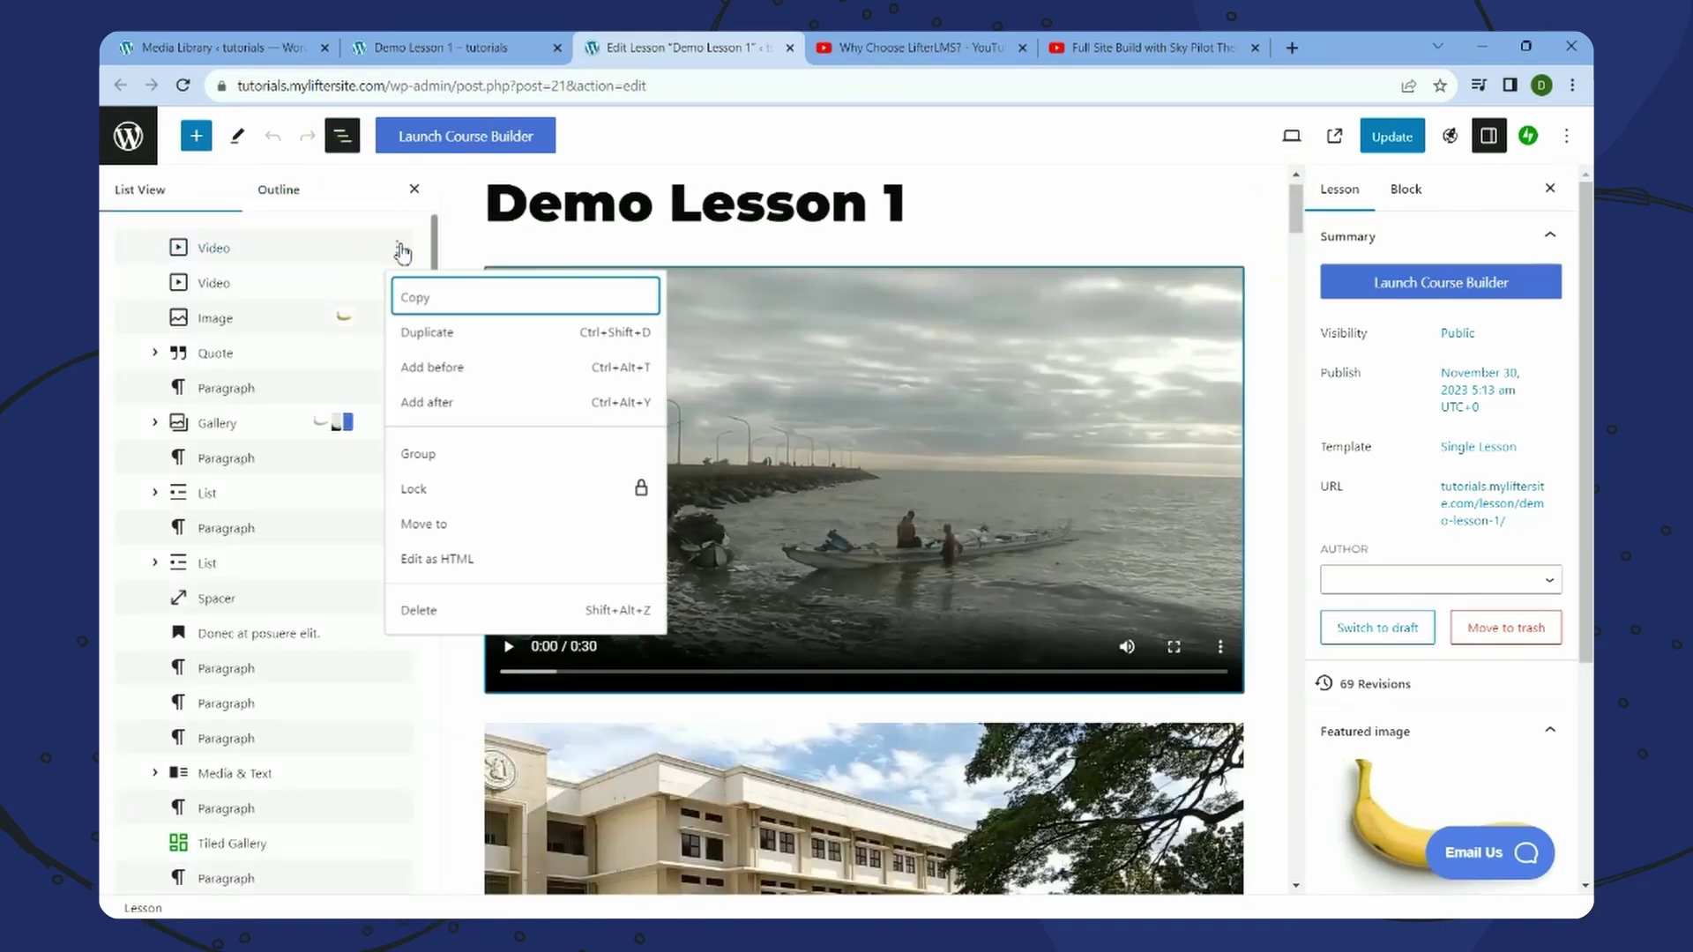
pyautogui.click(434, 618)
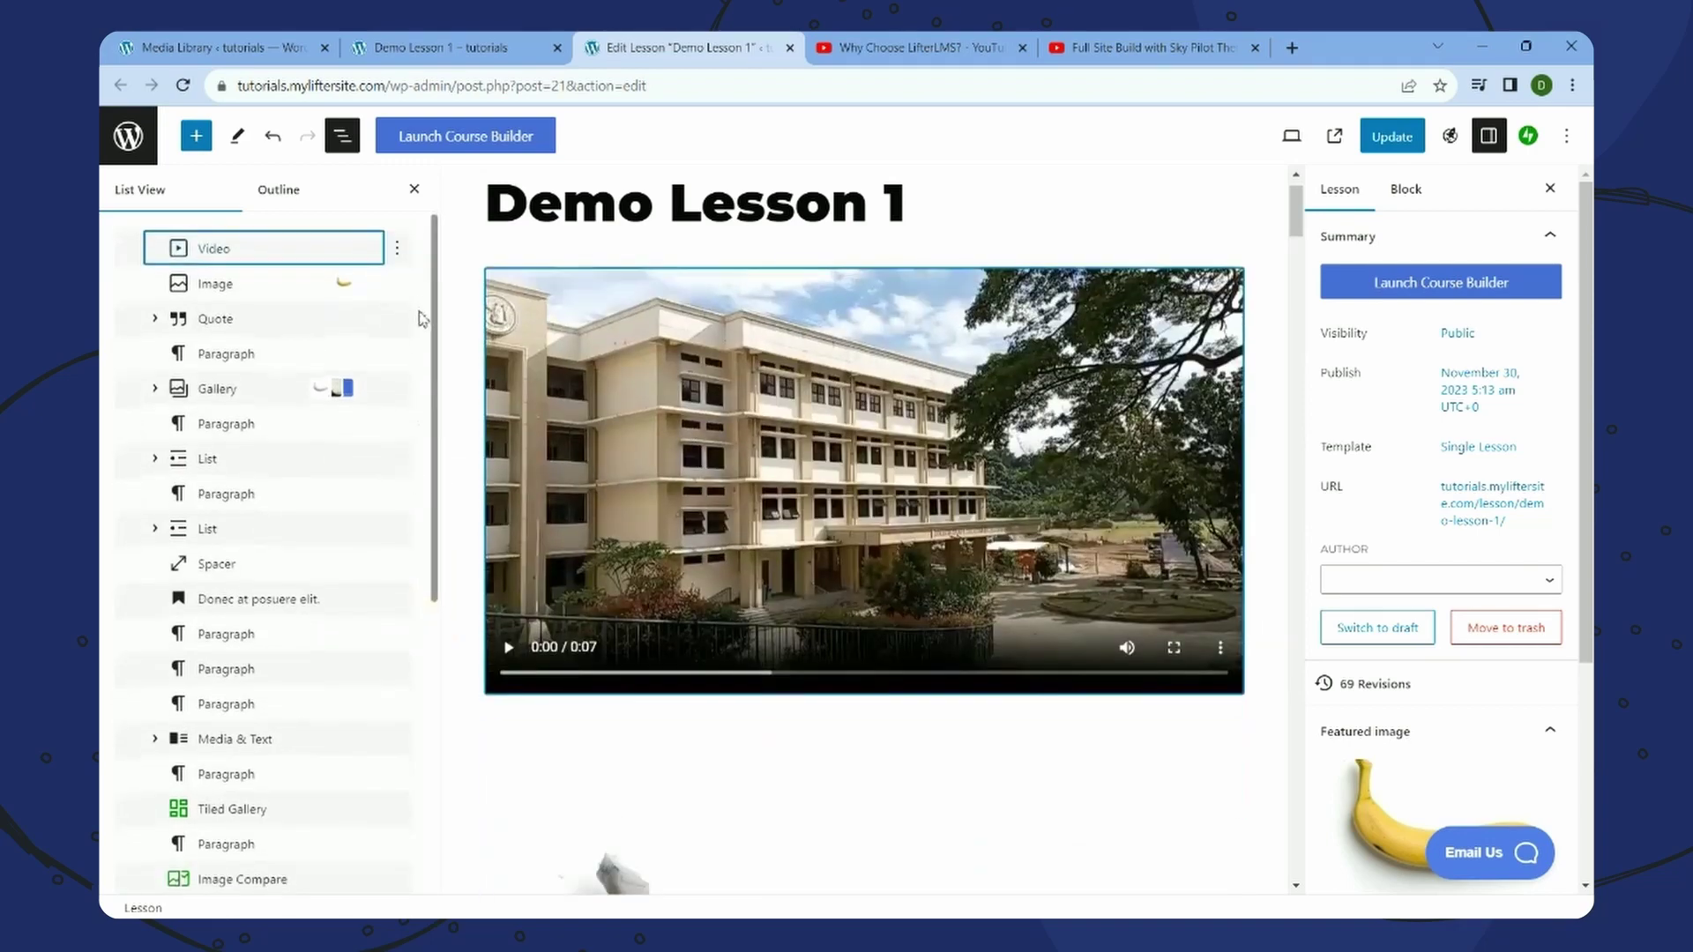
pyautogui.click(398, 248)
pyautogui.click(435, 617)
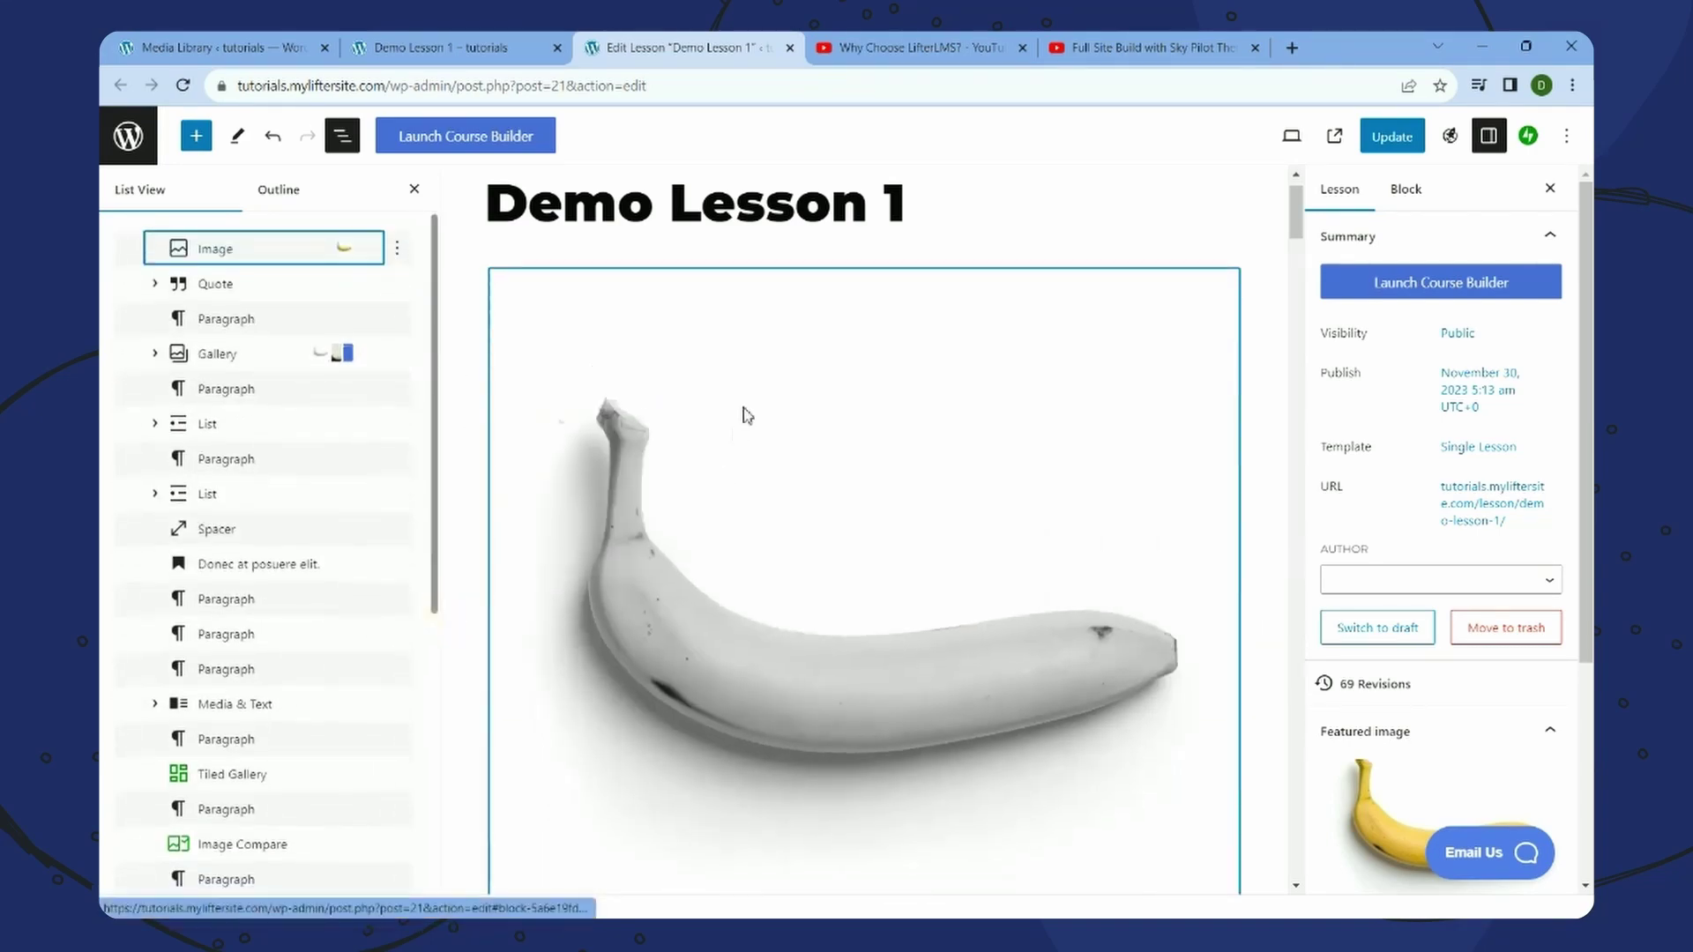
pyautogui.click(1393, 139)
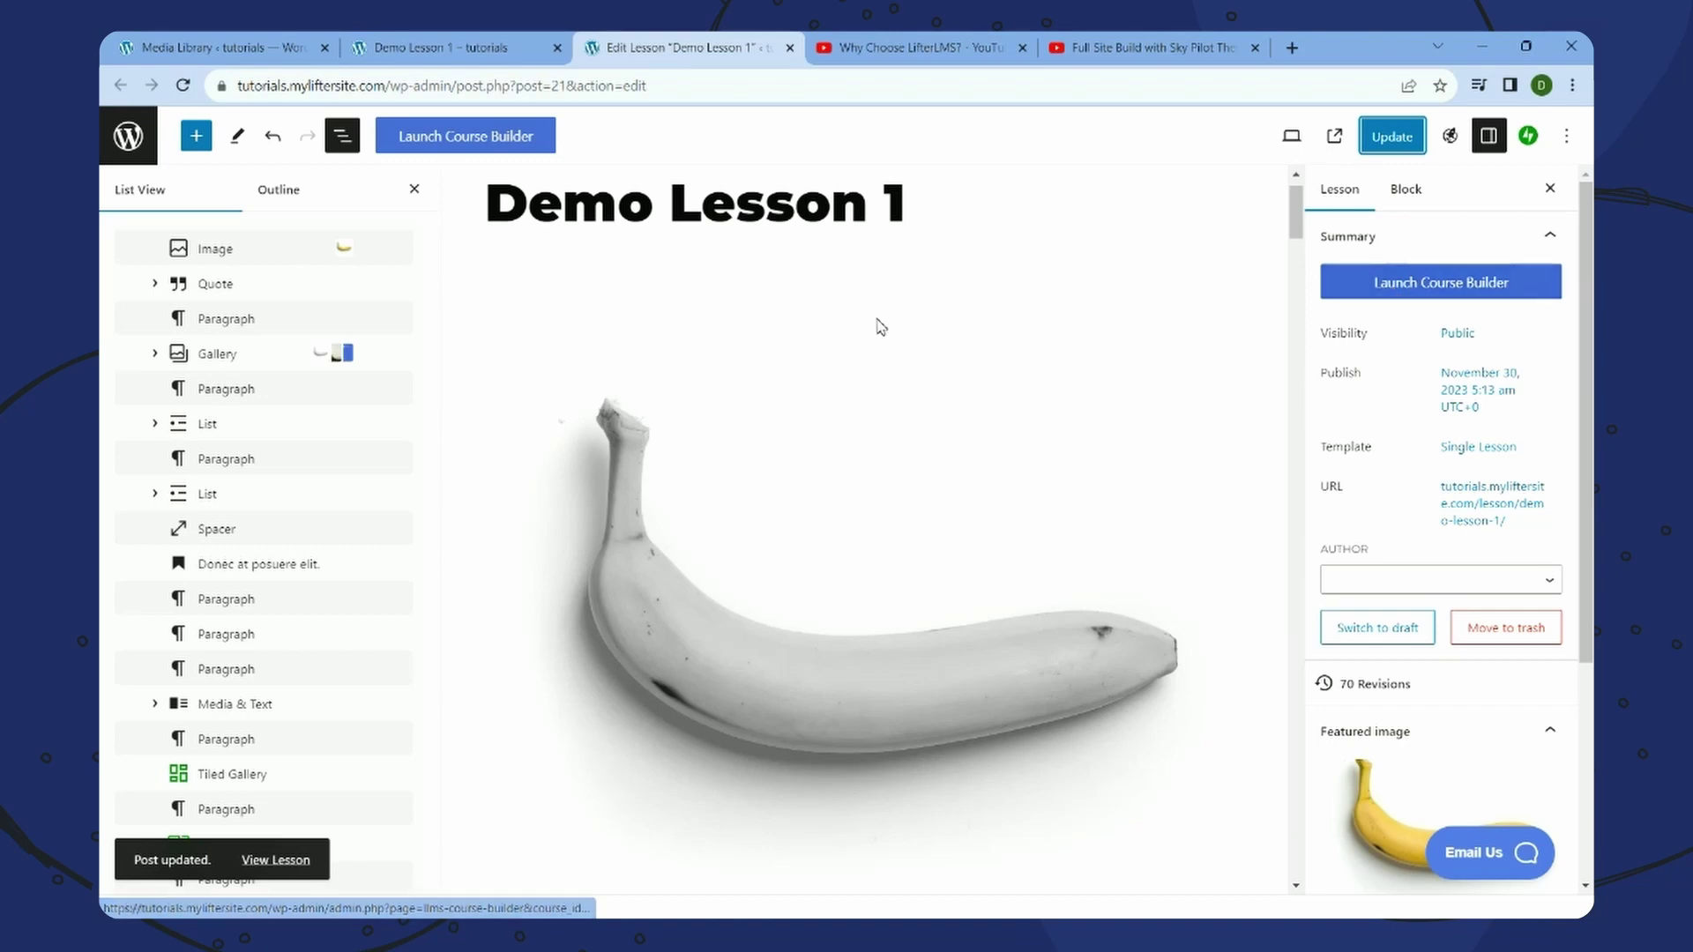
# - Launch the Course Builder and open the settings of Demo Lesson 1 under Section 1
pyautogui.click(1442, 292)
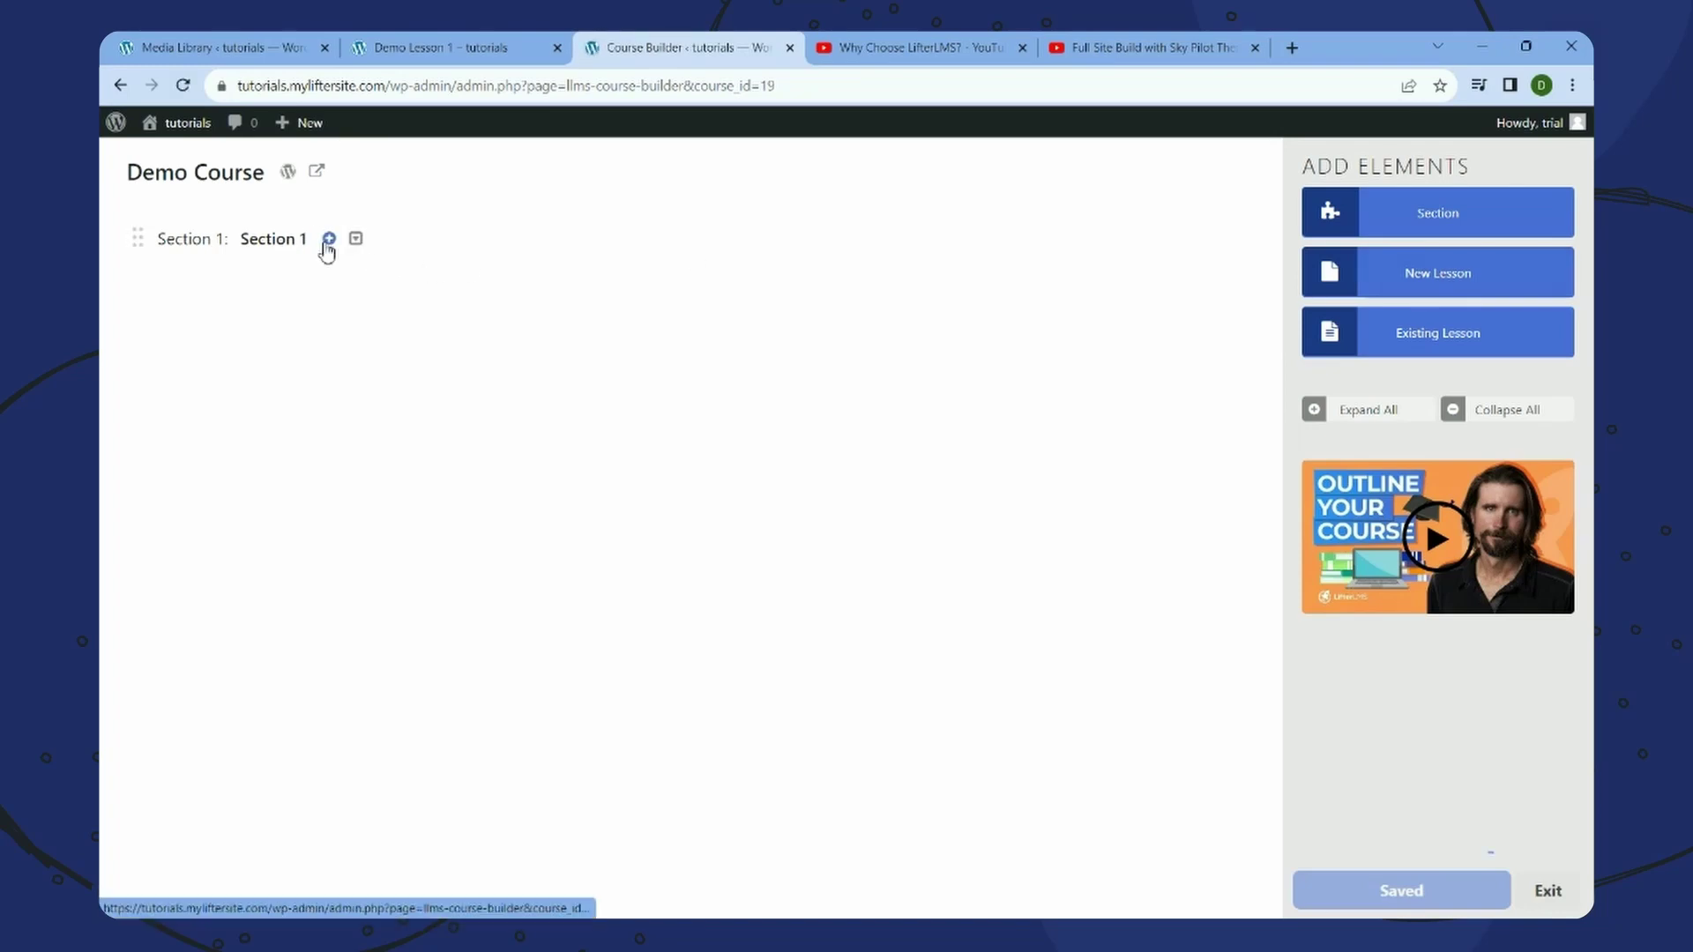
pyautogui.click(325, 239)
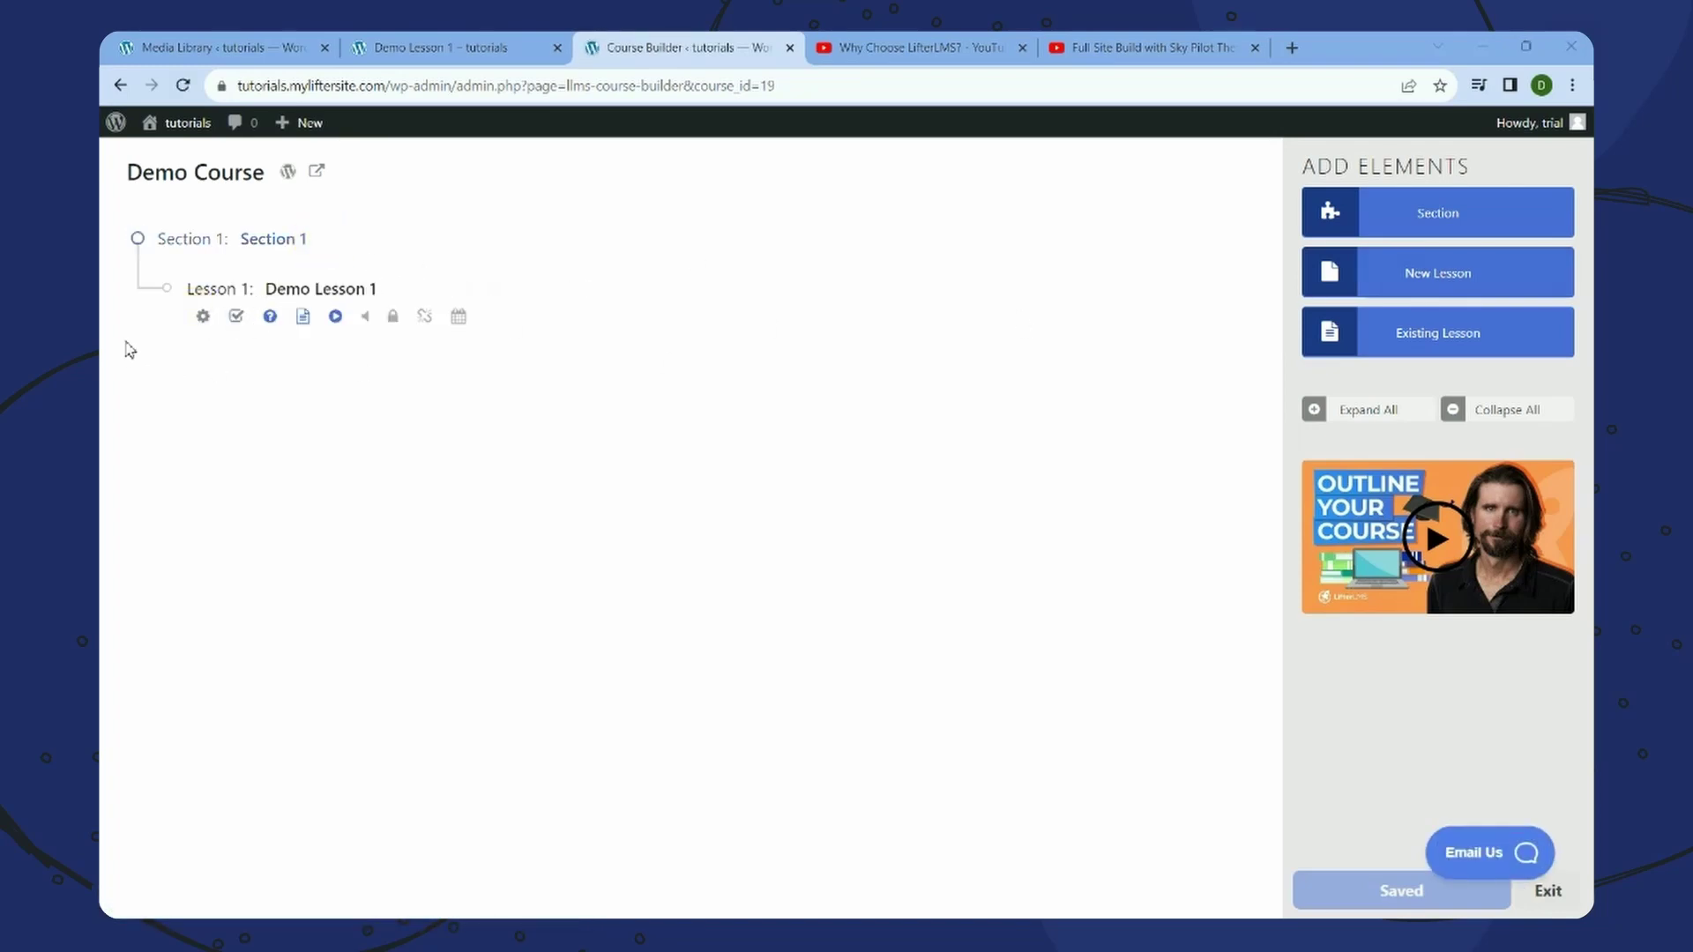
pyautogui.click(203, 316)
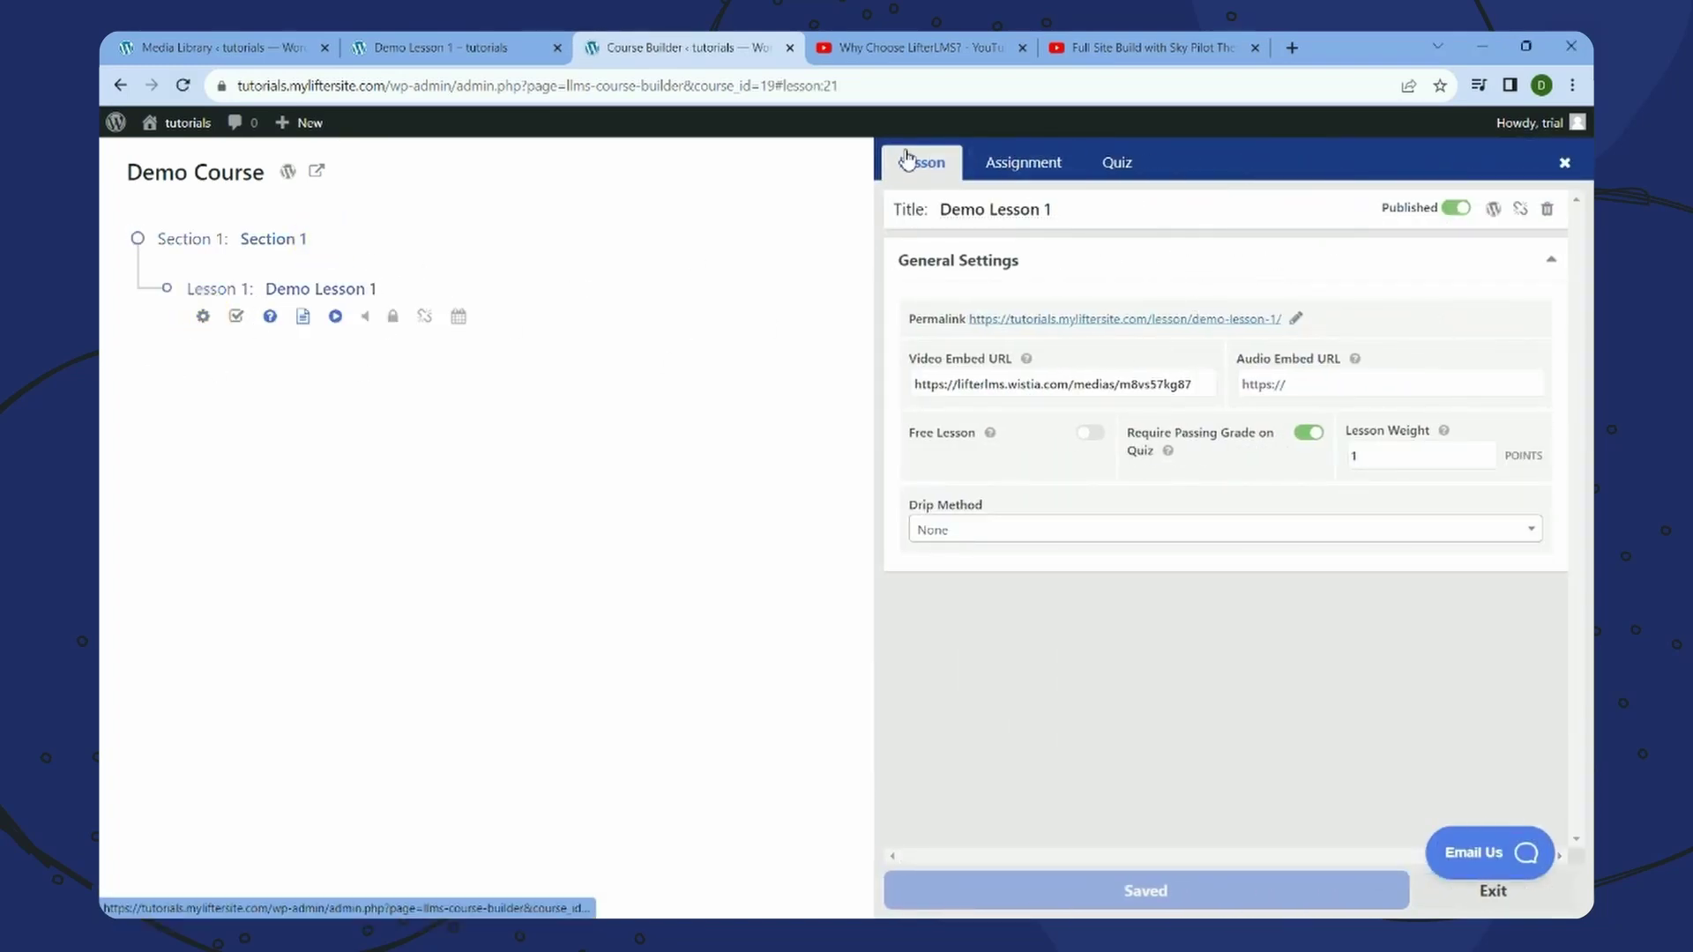
# - Cut the Wistia link out of Demo Lesson 1's Video Embed URL and save the change
pyautogui.tripleClick(1055, 384)
pyautogui.rightClick(1055, 385)
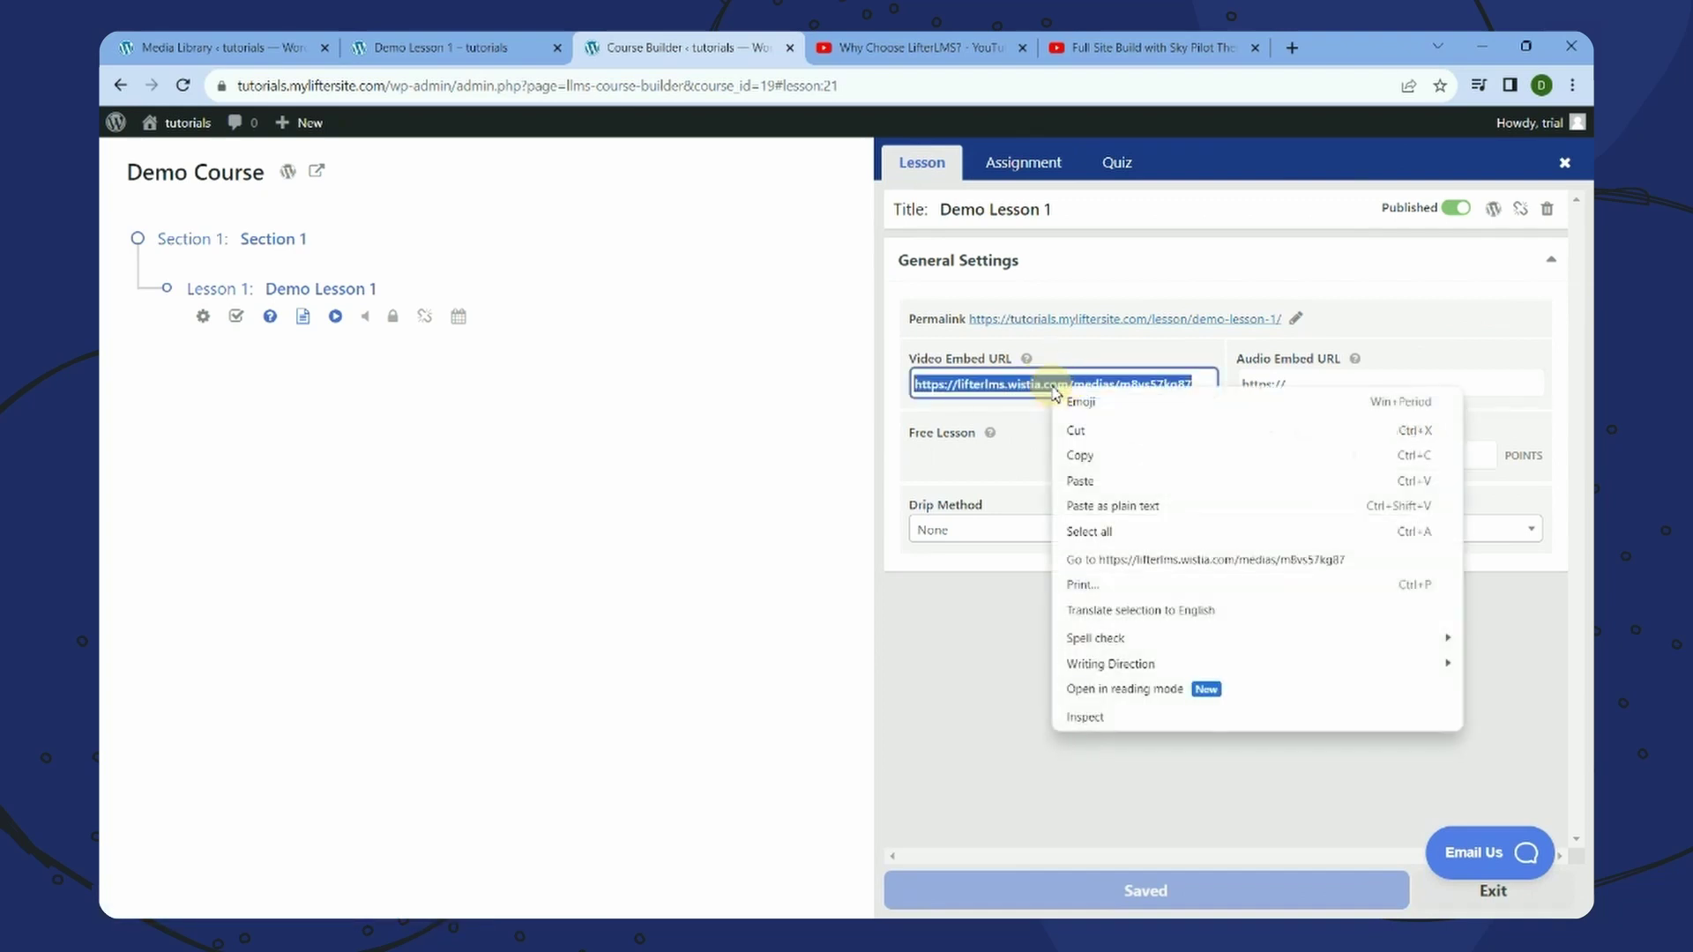
pyautogui.click(1081, 430)
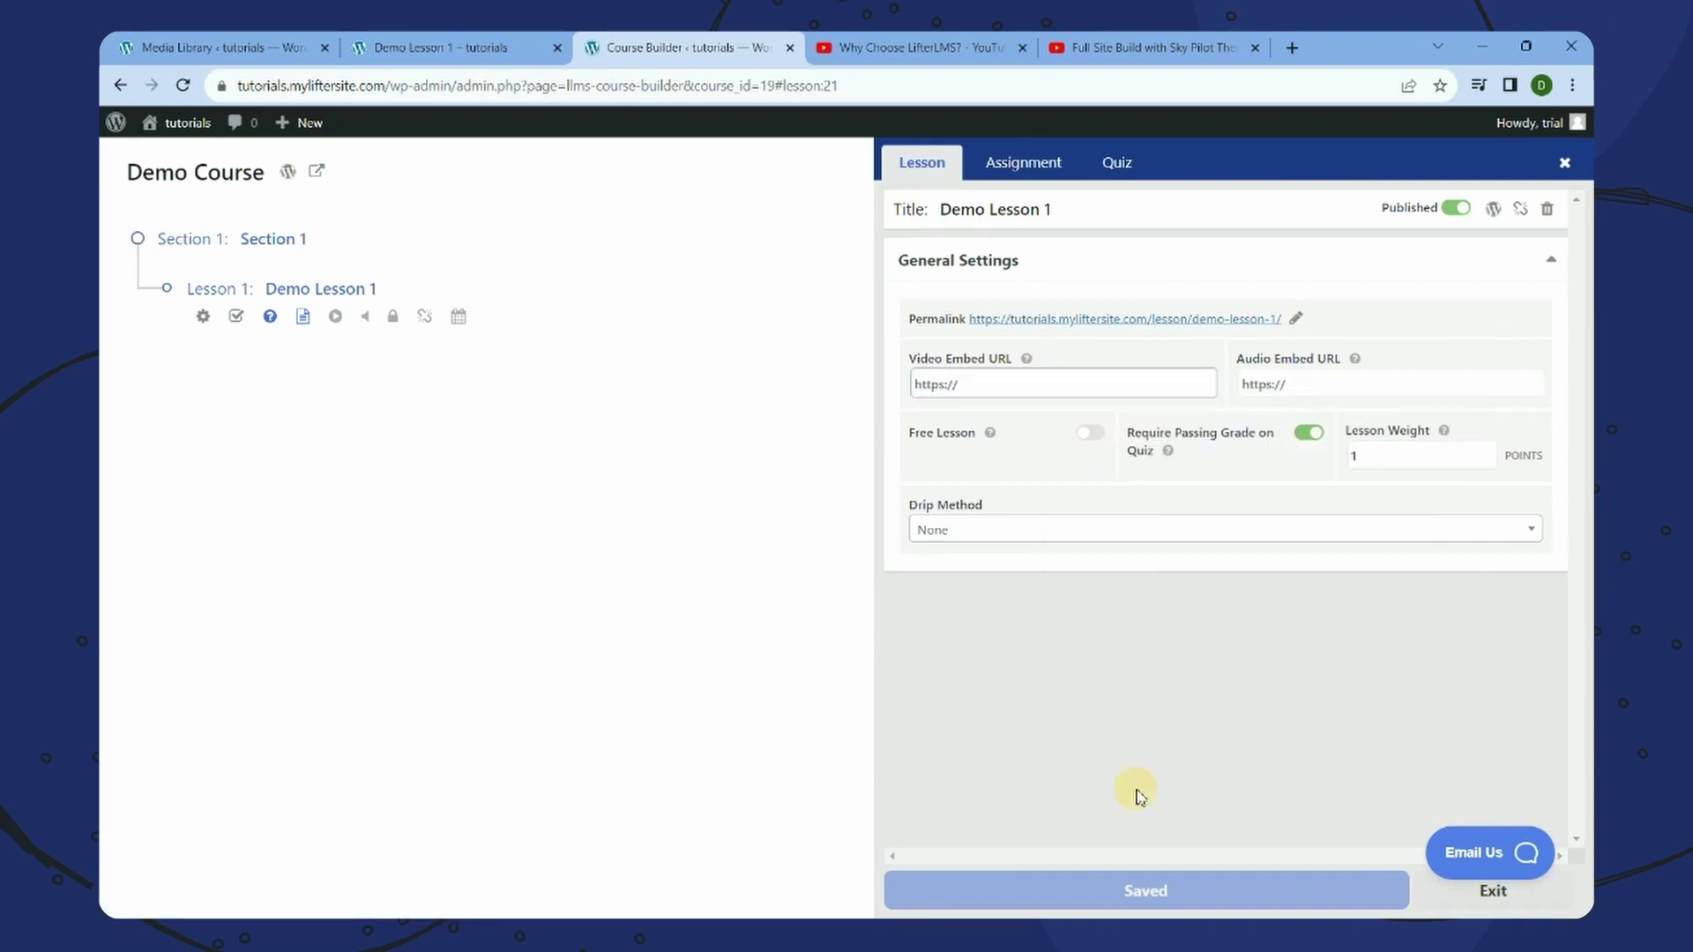
pyautogui.click(1191, 889)
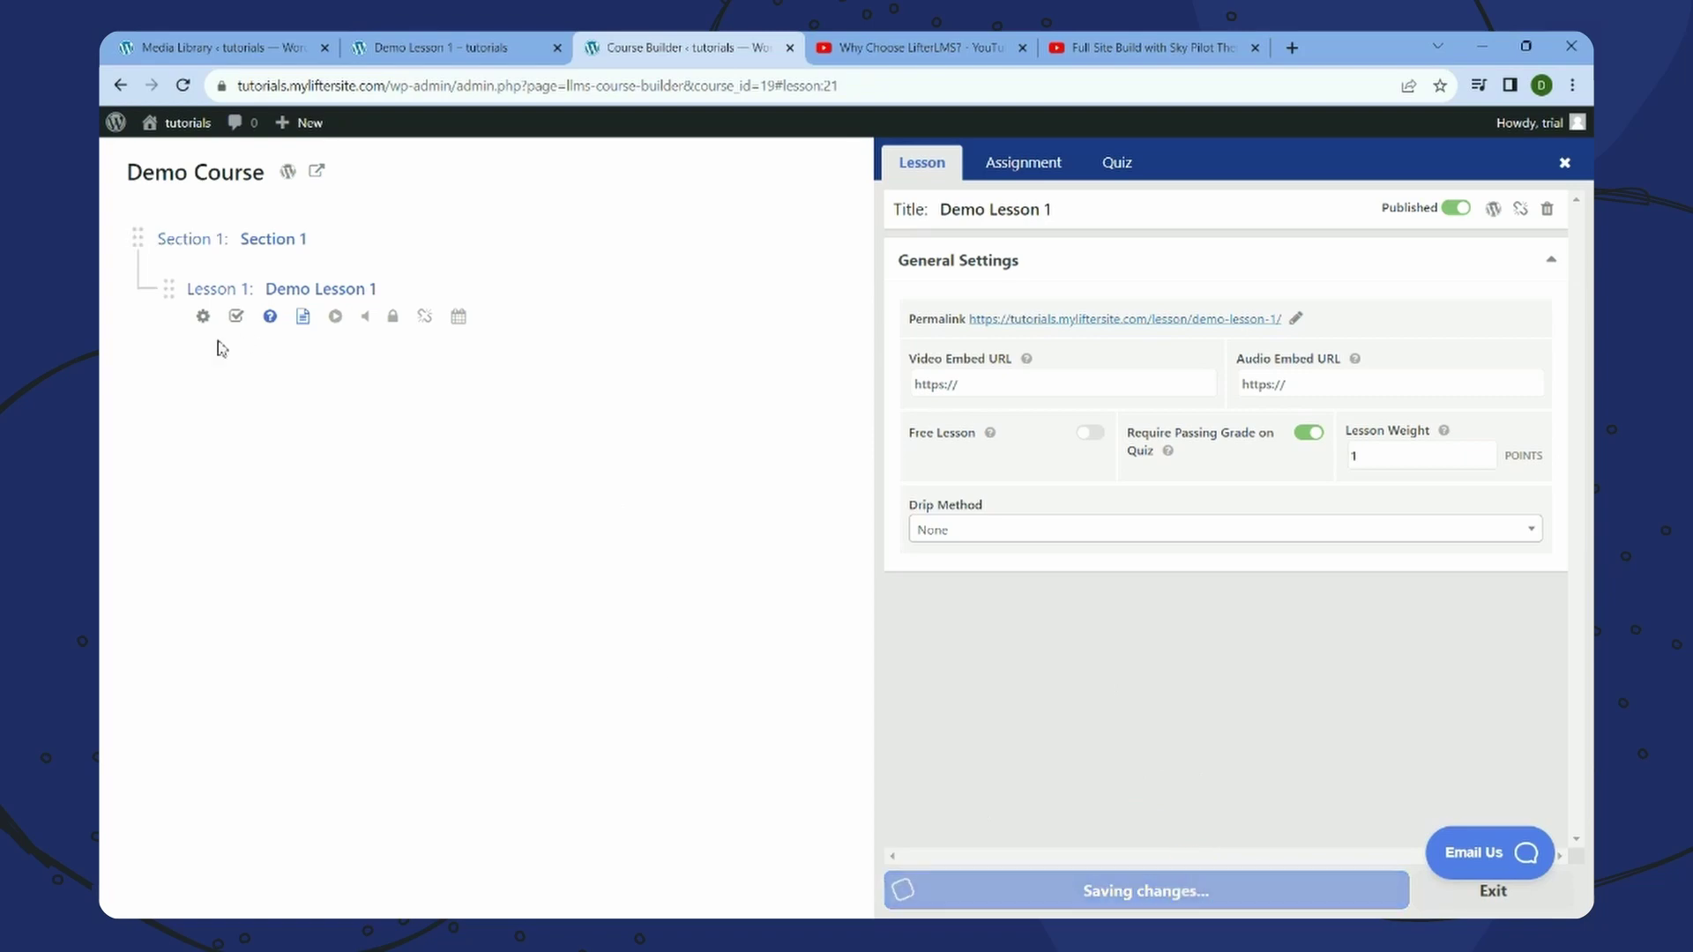
pyautogui.click(159, 327)
pyautogui.click(157, 841)
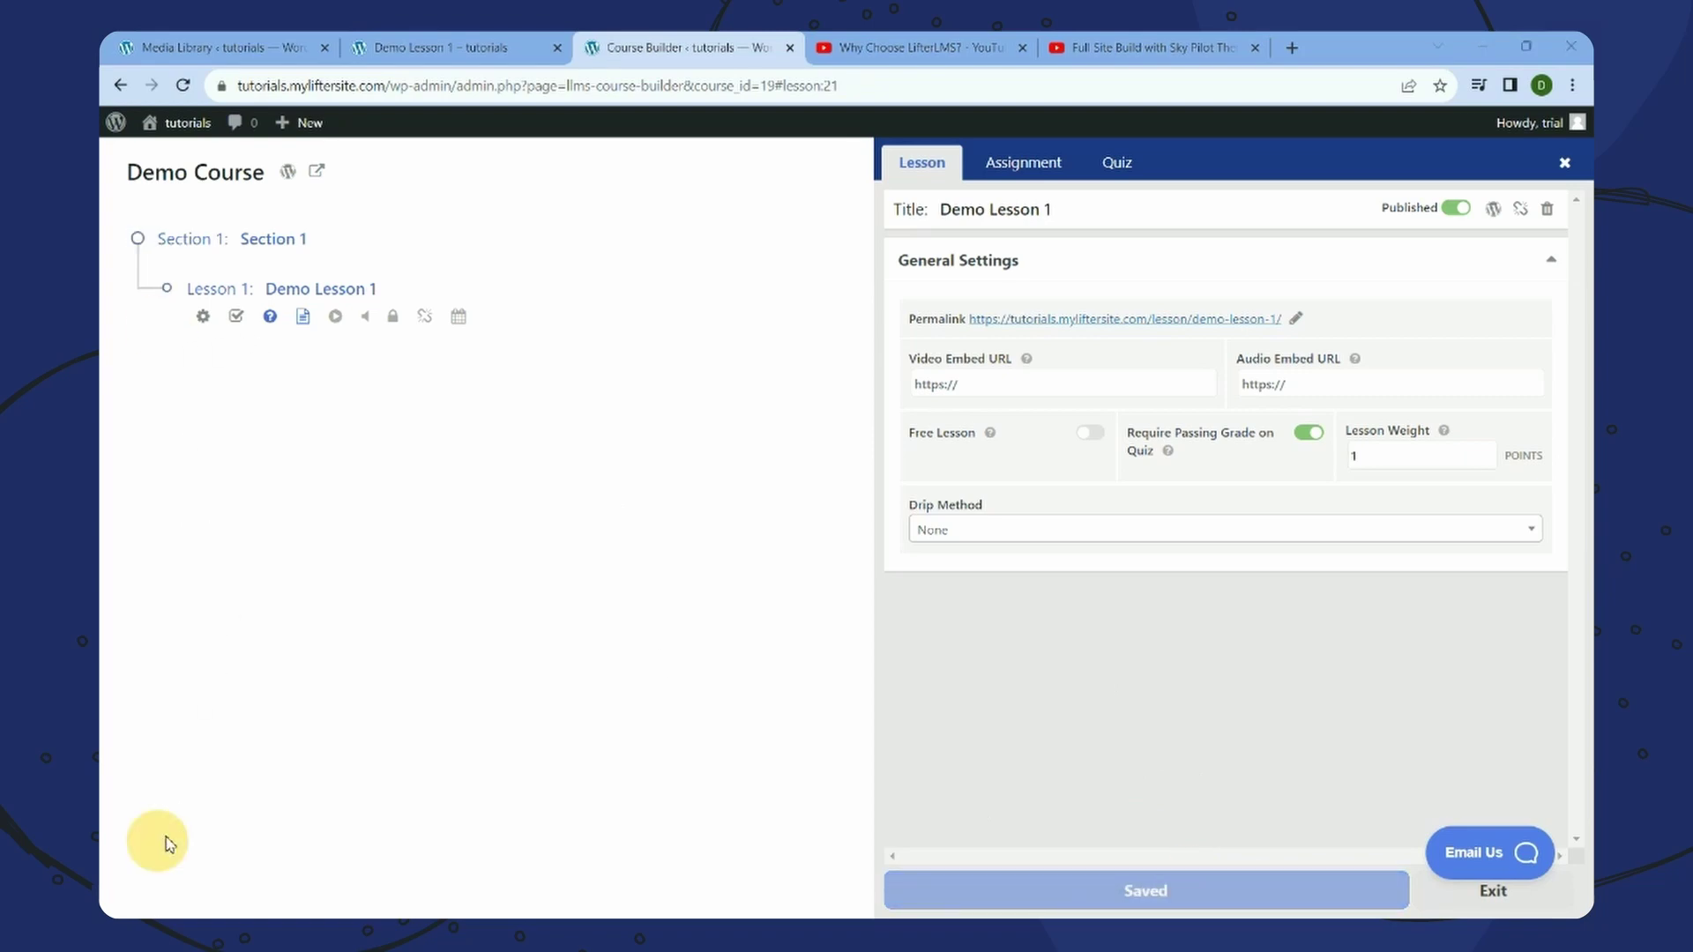
# - Reload the published Demo Lesson 1 page to check it without the Wistia video
pyautogui.click(474, 47)
pyautogui.rightClick(854, 199)
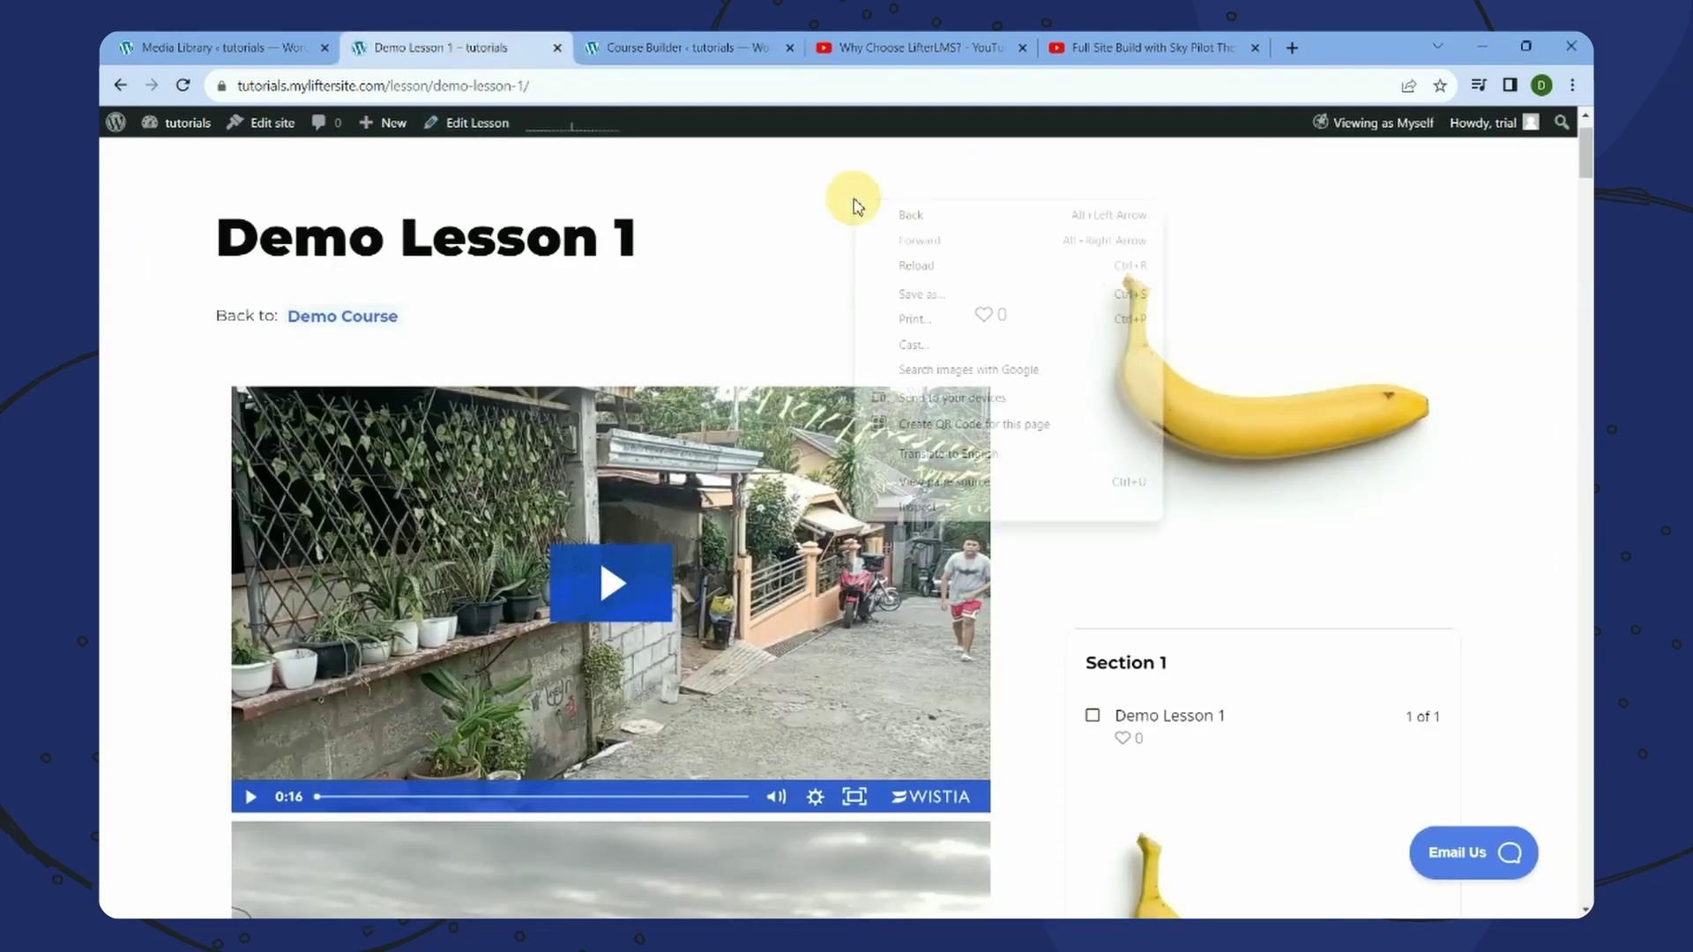
pyautogui.click(916, 265)
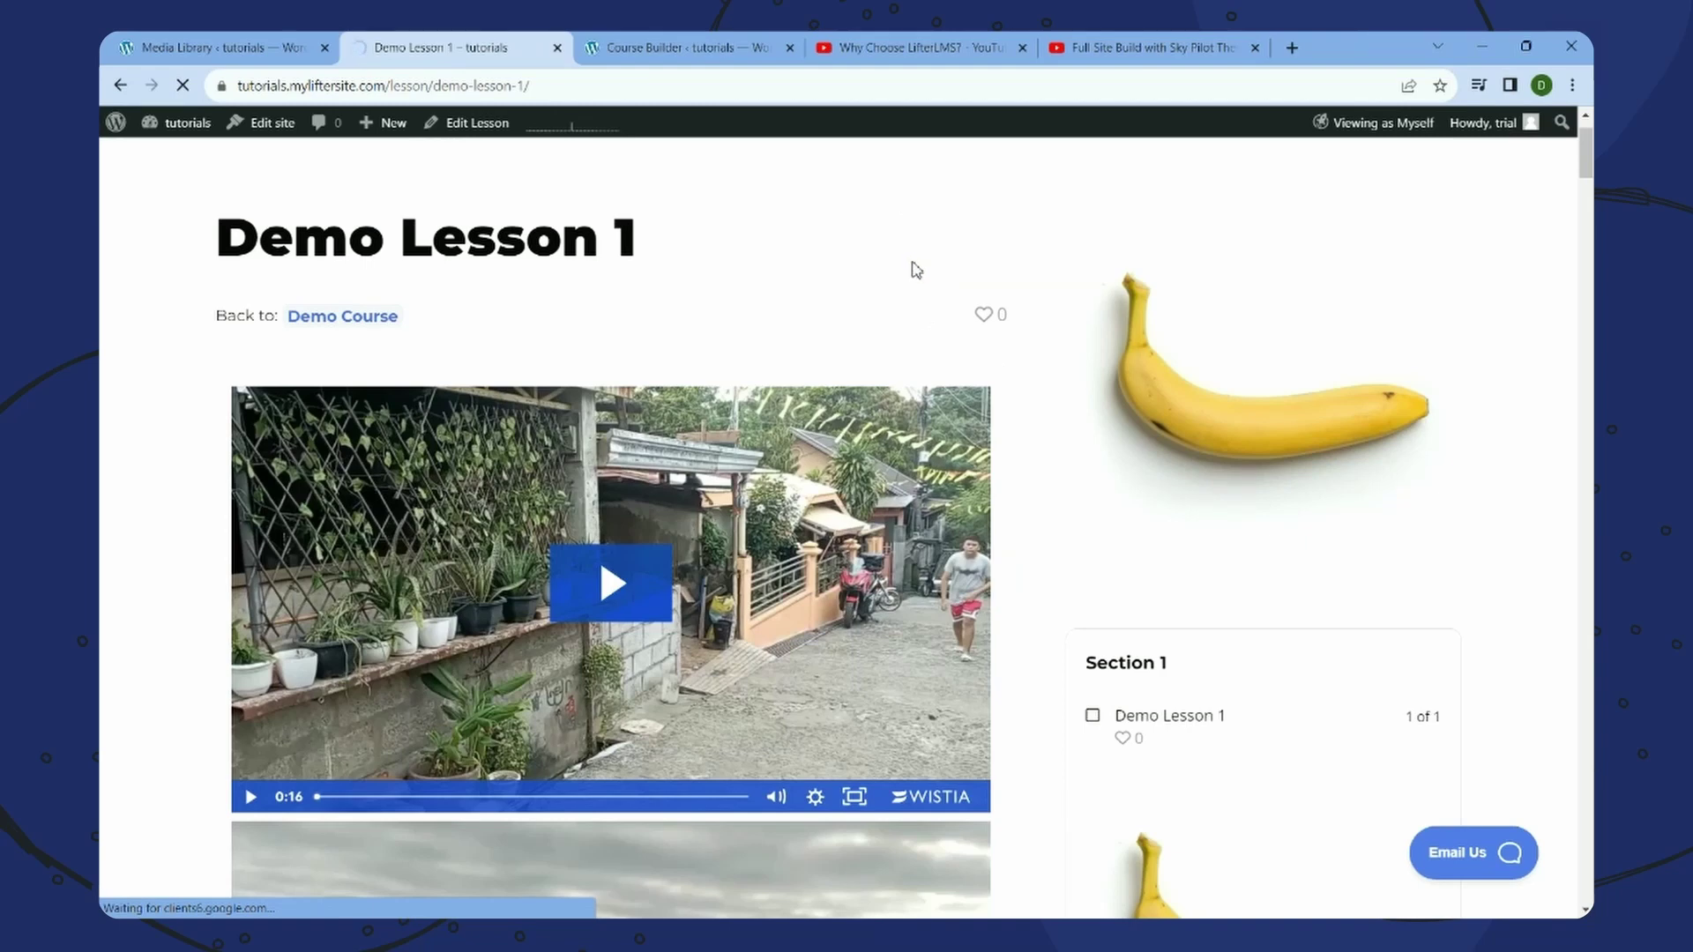
# - Look over the two open YouTube videos, Why Choose LifterLMS? and Full Site Build with Sky Pilot Theme
pyautogui.click(913, 48)
pyautogui.click(1115, 47)
pyautogui.click(905, 47)
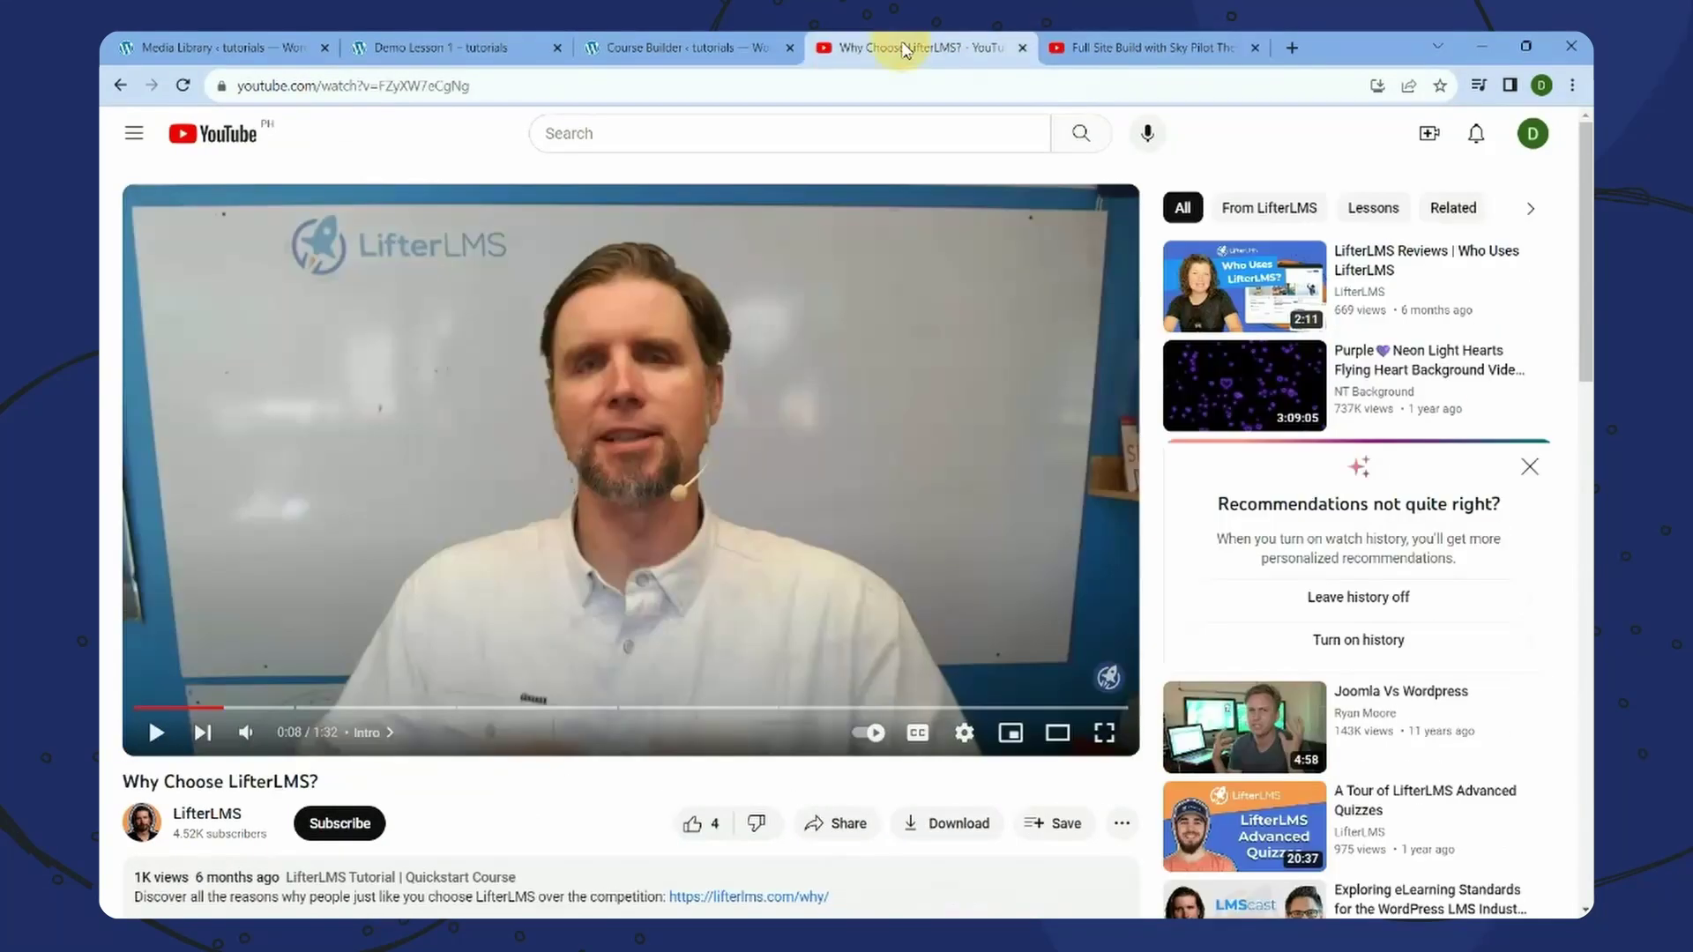
pyautogui.click(1101, 47)
pyautogui.click(936, 49)
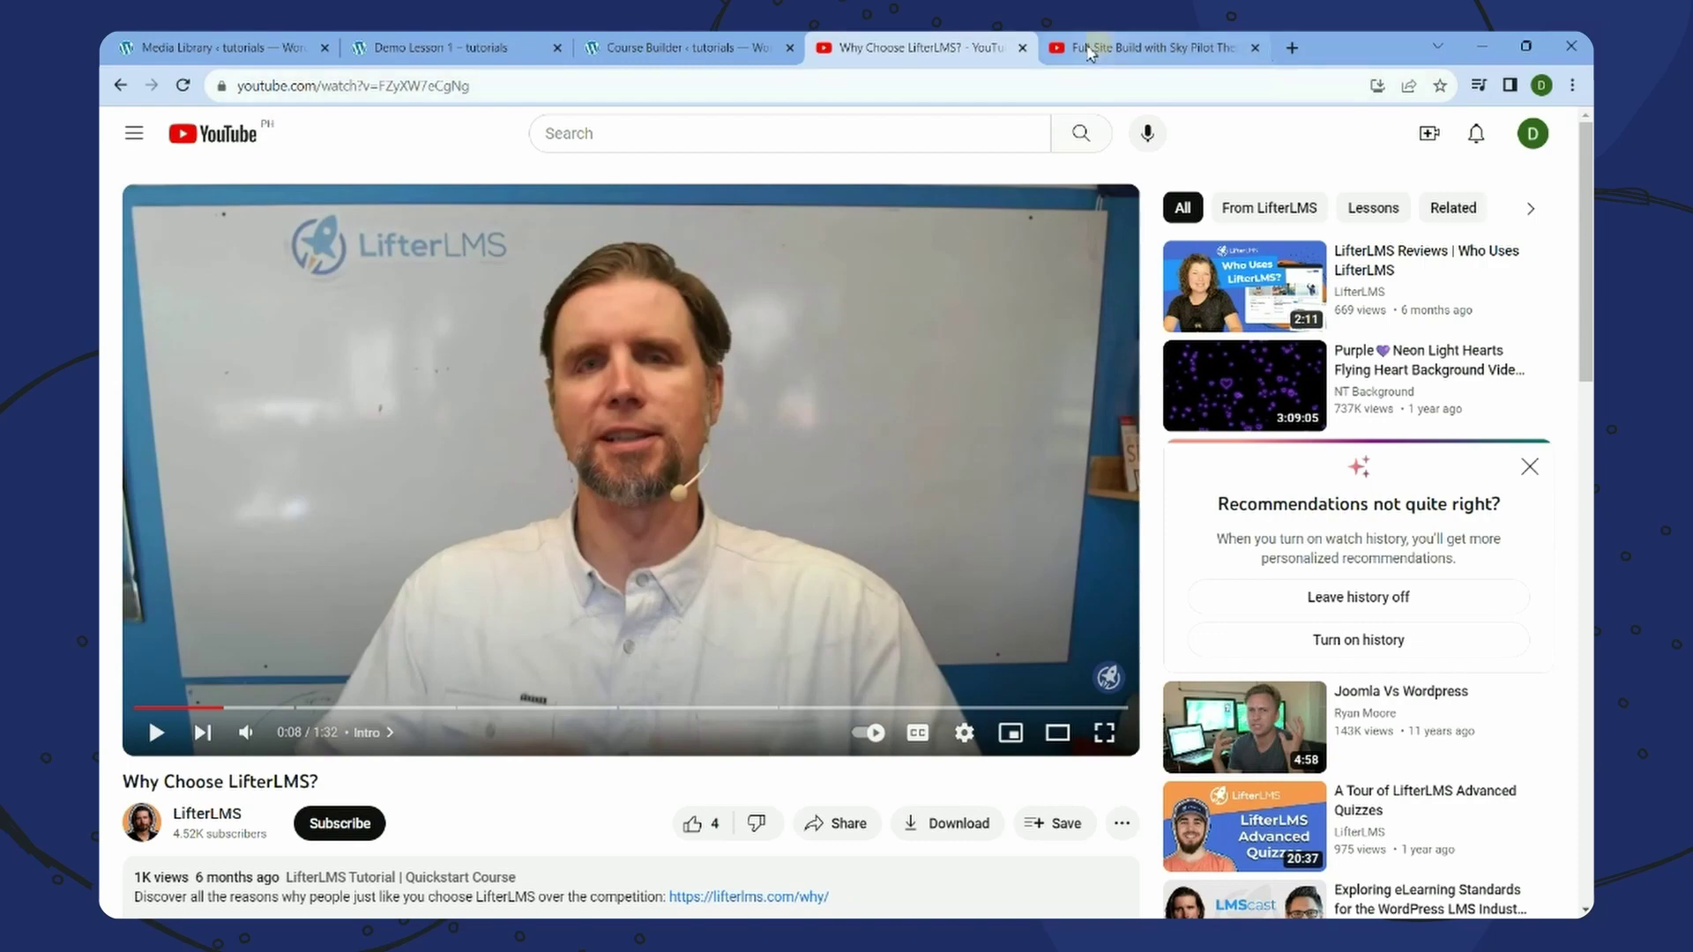
pyautogui.click(1102, 48)
pyautogui.click(982, 54)
pyautogui.click(1146, 47)
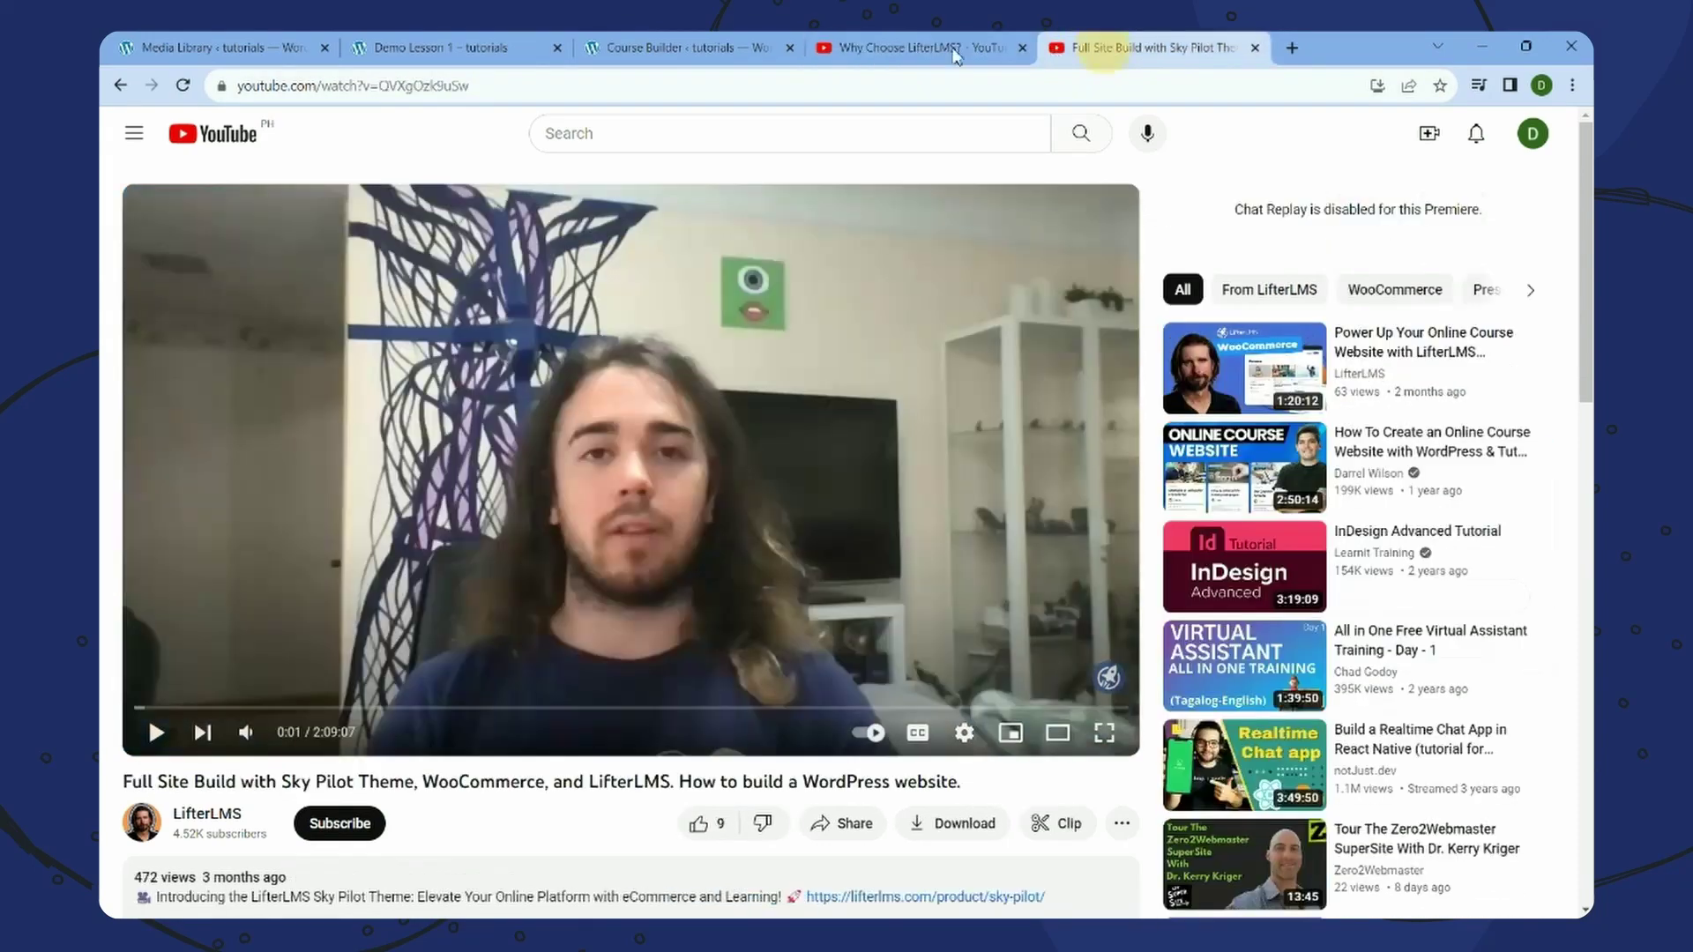
# - Copy the web address of the Why Choose LifterLMS? YouTube video
pyautogui.click(926, 48)
pyautogui.click(574, 85)
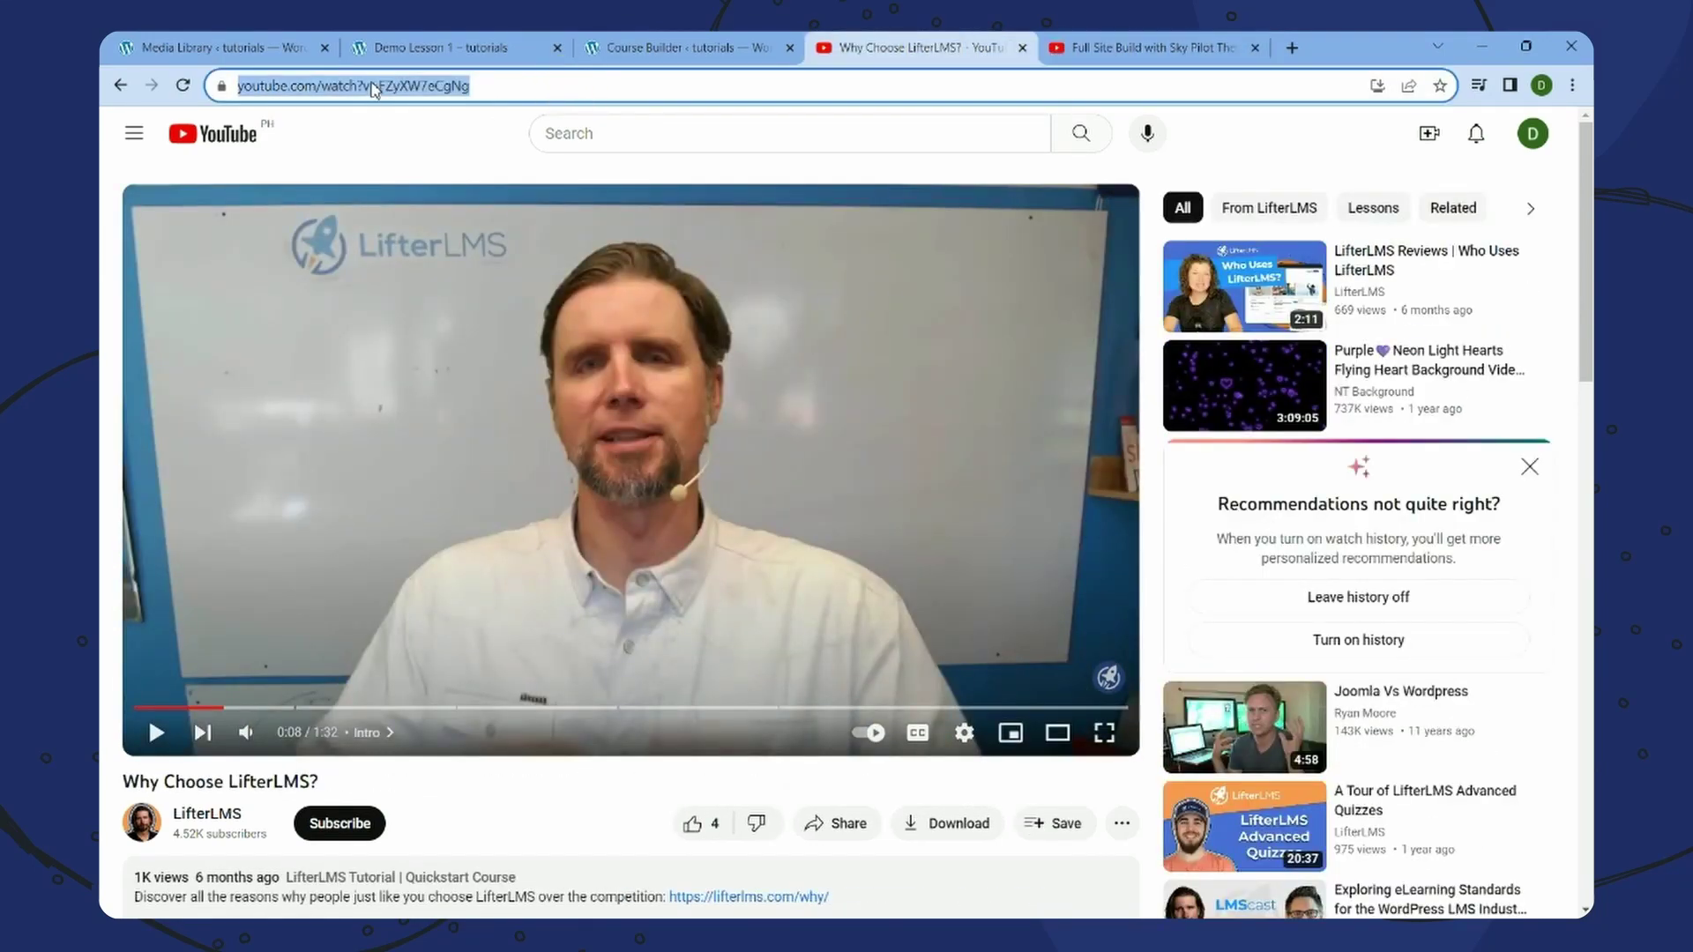
pyautogui.rightClick(377, 88)
pyautogui.click(426, 208)
# - Close the Course Builder and Media Library pages and open Demo Lesson 1 in the lesson editor from its published page
pyautogui.click(439, 48)
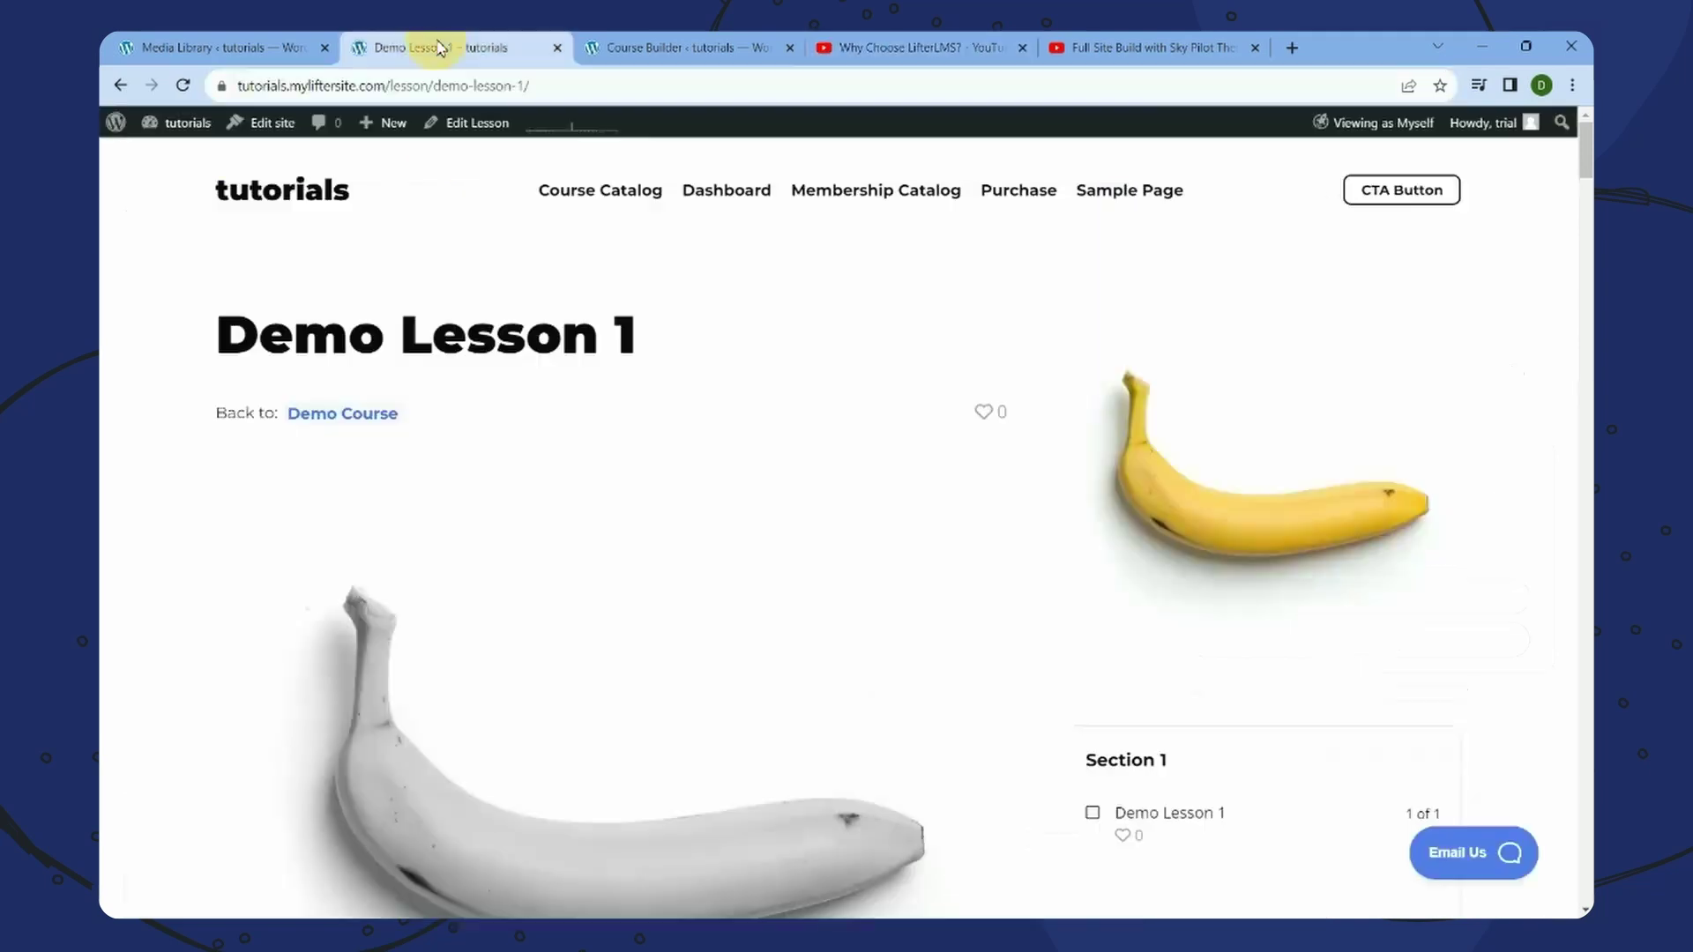
pyautogui.click(670, 47)
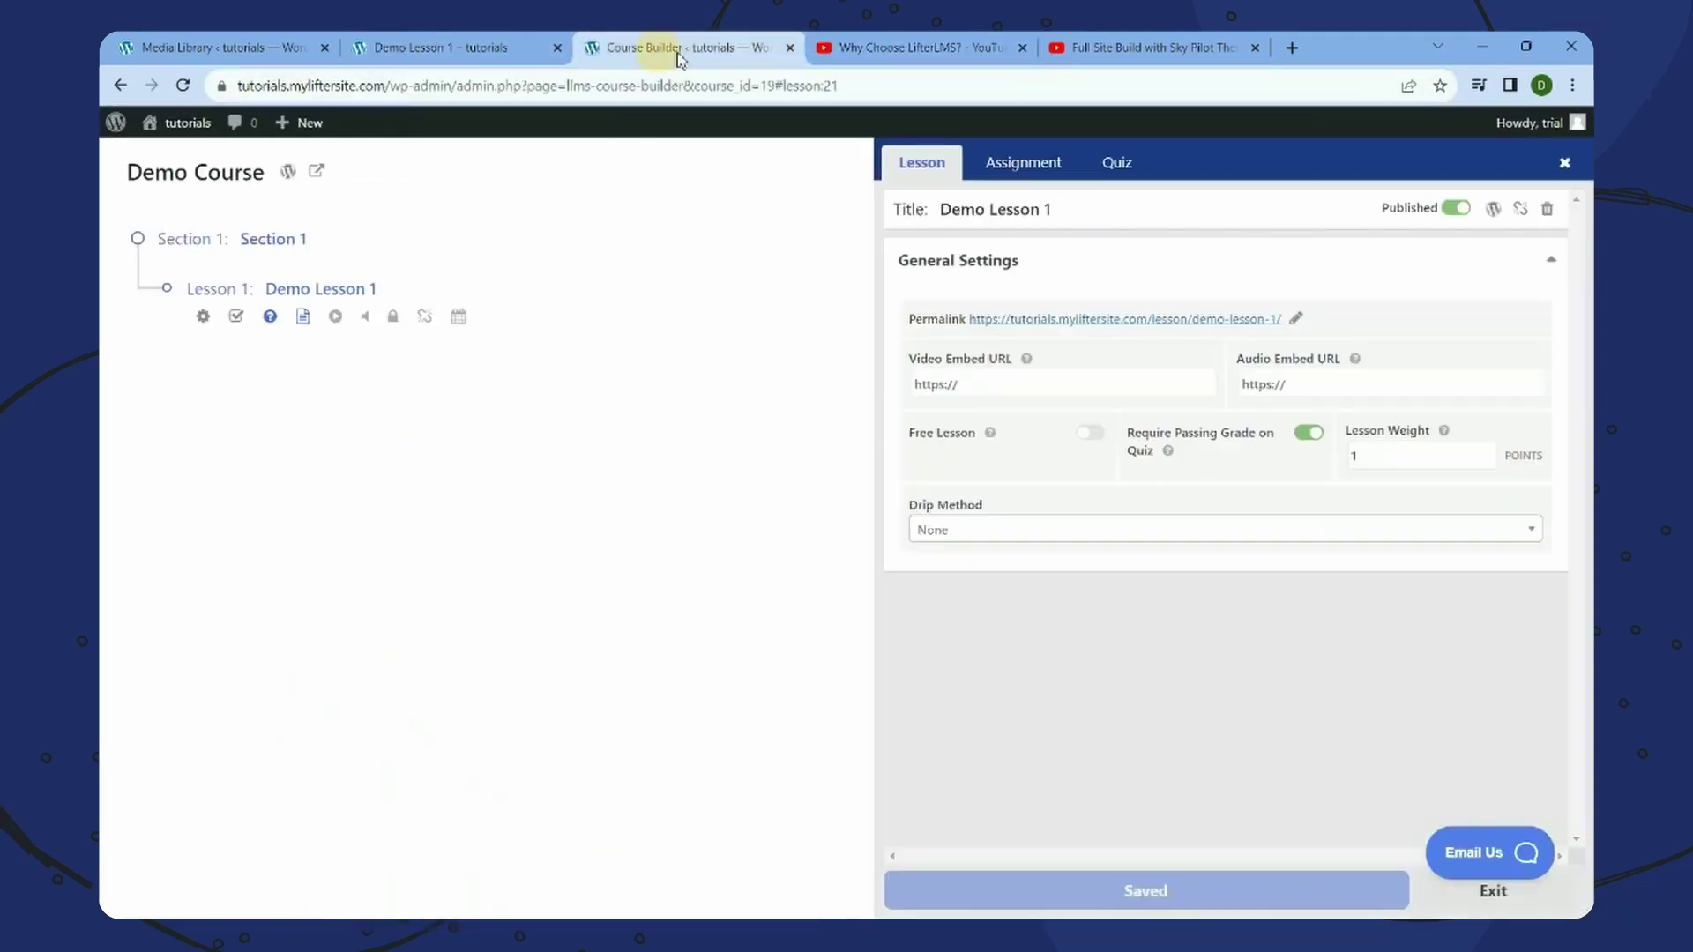
pyautogui.click(790, 48)
pyautogui.click(484, 52)
pyautogui.middleClick(485, 123)
pyautogui.click(617, 47)
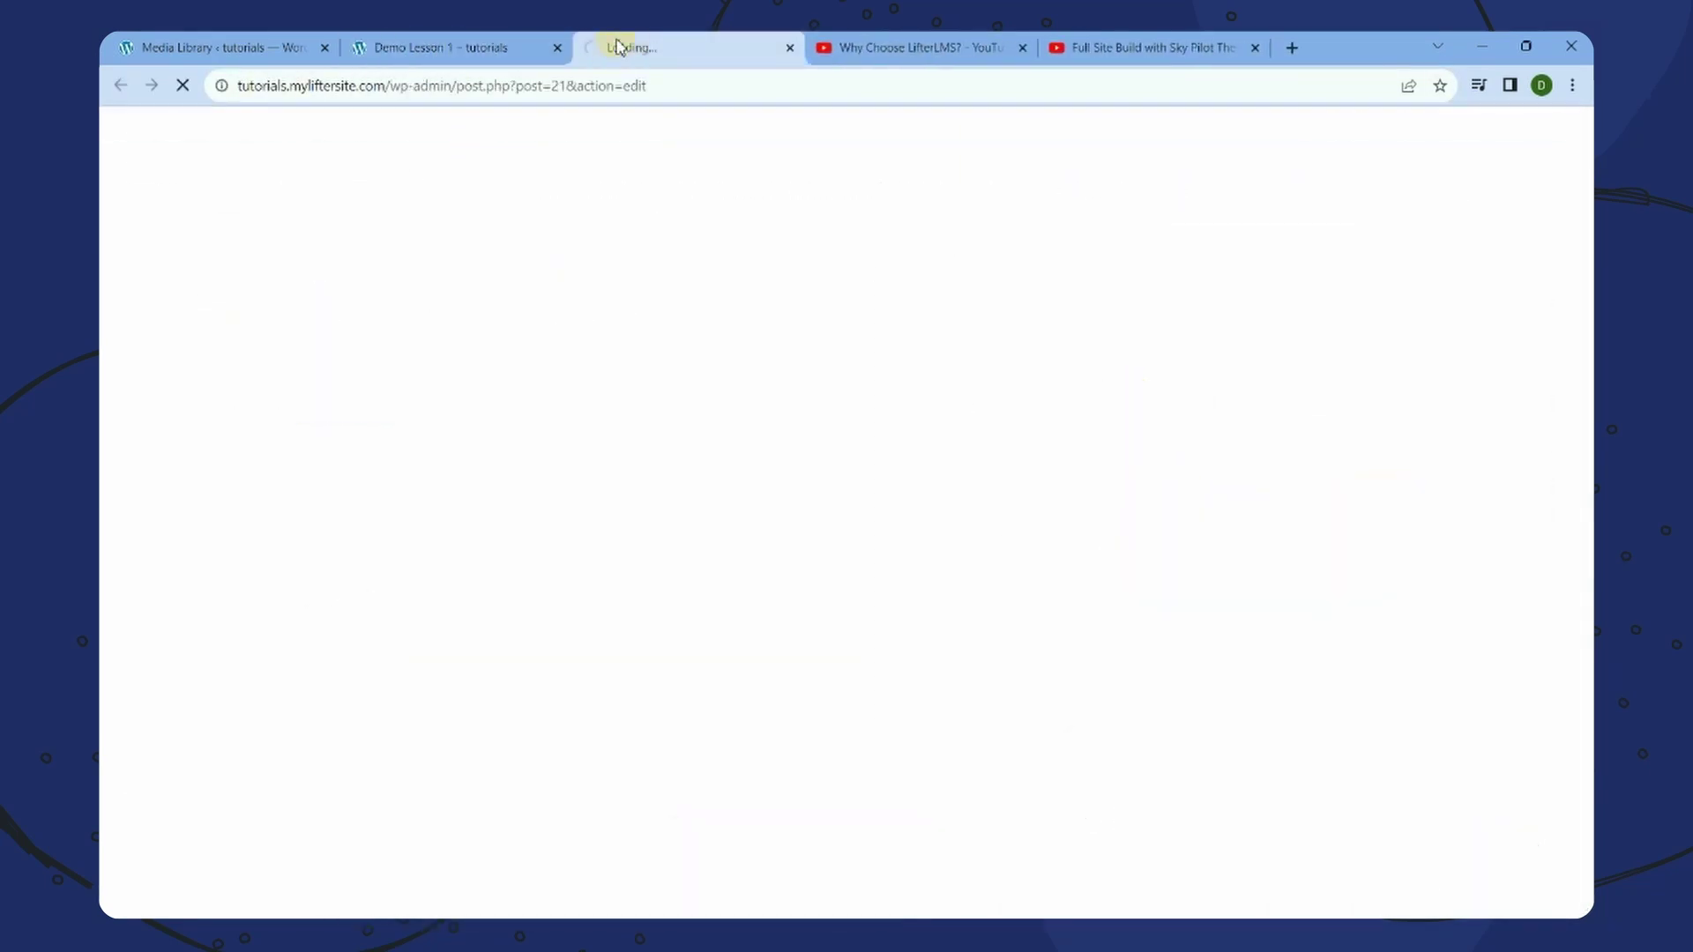
pyautogui.click(151, 49)
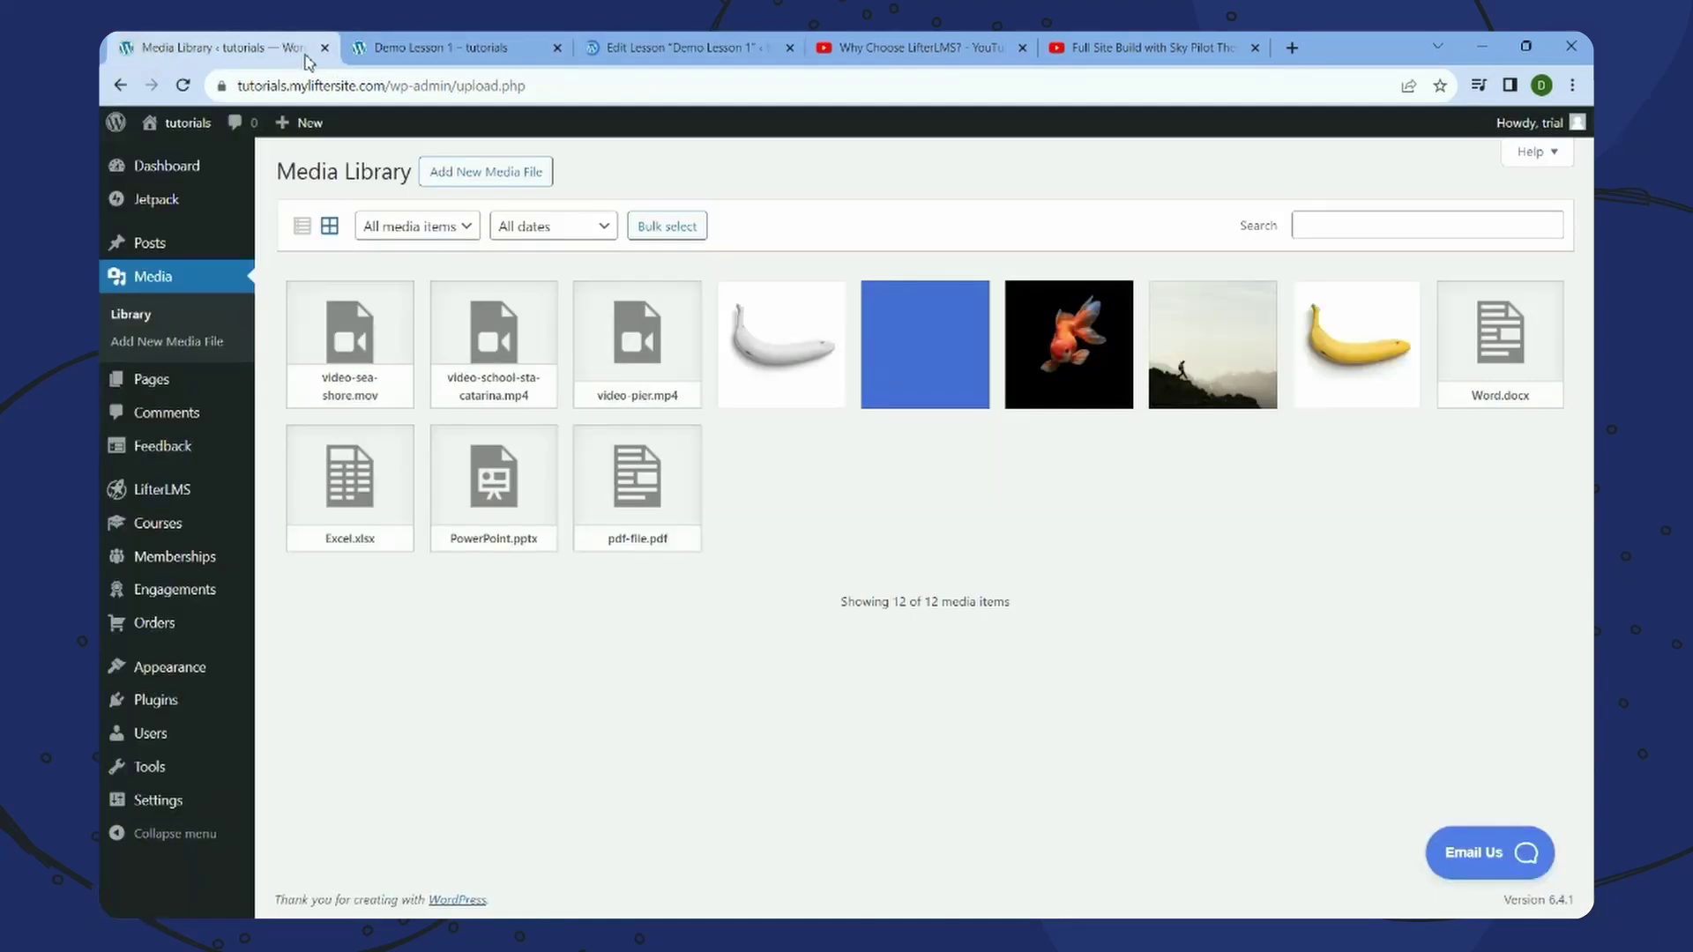
pyautogui.click(325, 47)
pyautogui.click(463, 50)
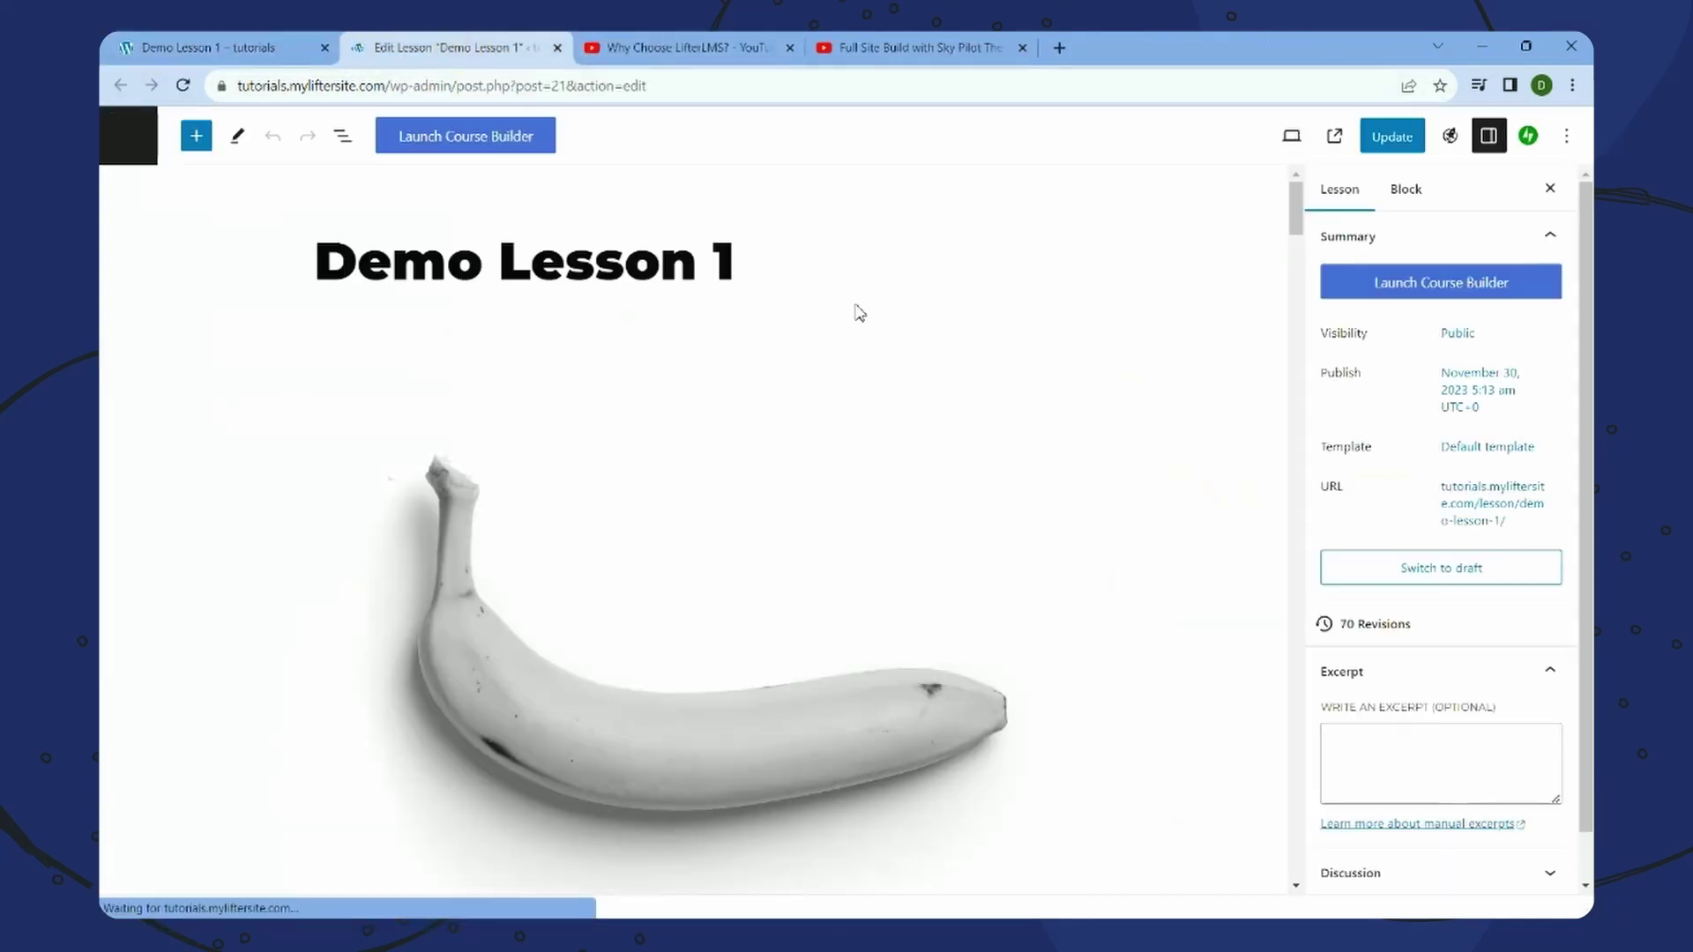
# - Paste the Why Choose LifterLMS? link into a new paragraph below the lesson title, and delete the resulting embed block
pyautogui.scroll(-1, 860, 314)
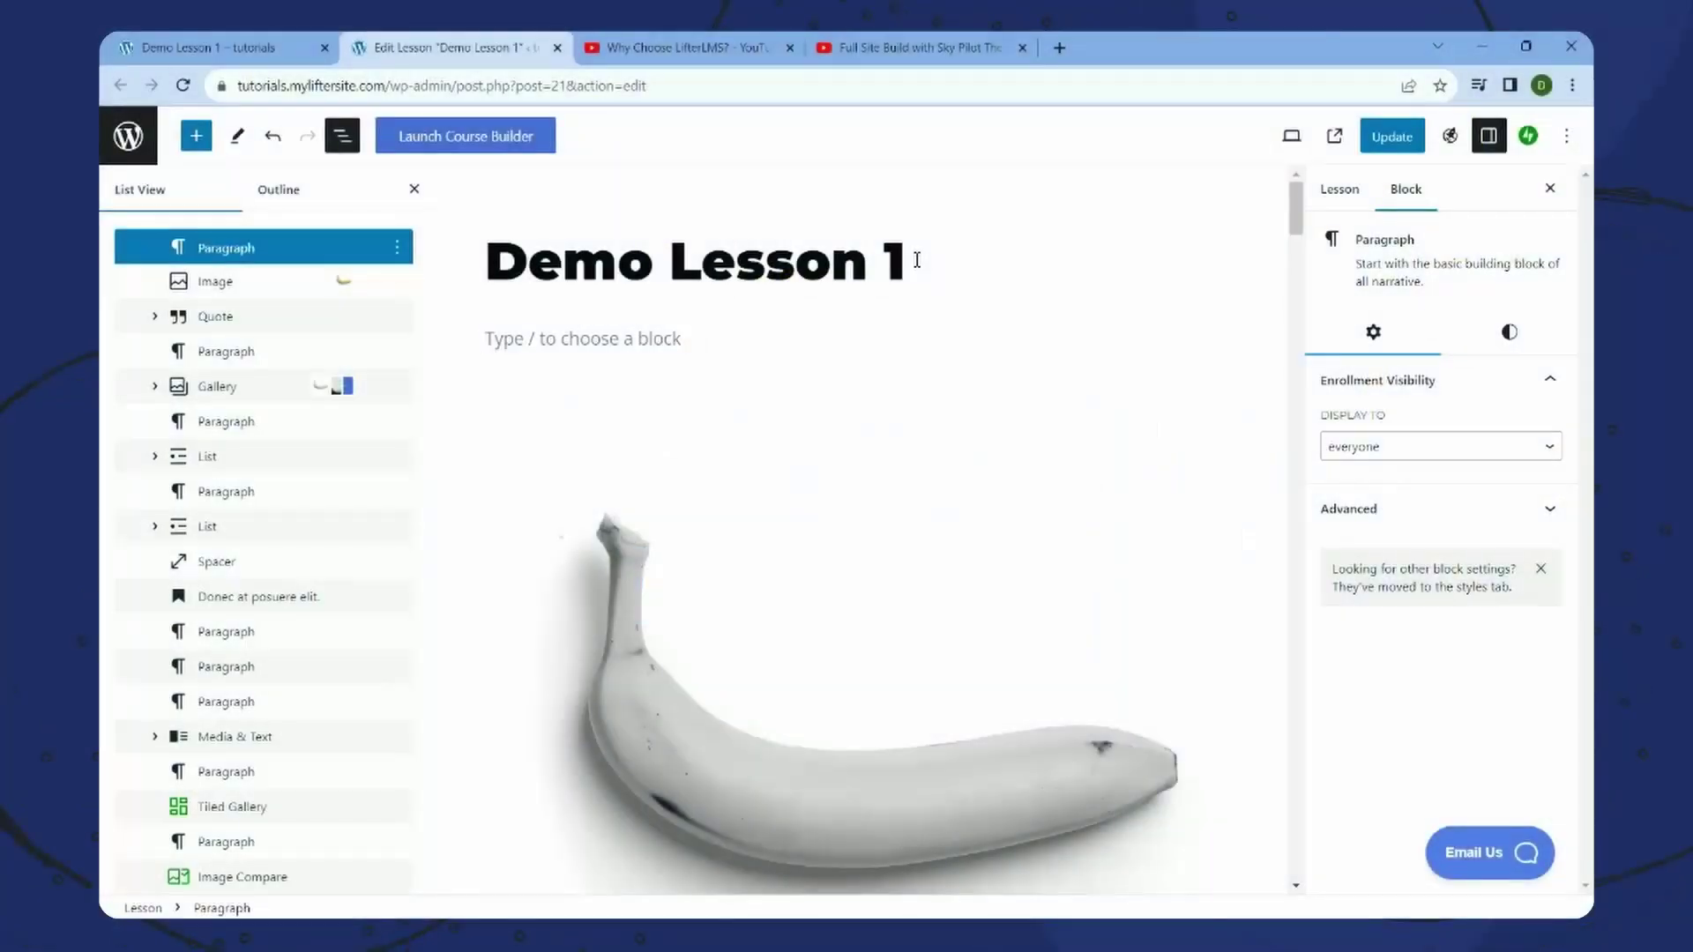
pyautogui.hotkey('ctrl', 'v')
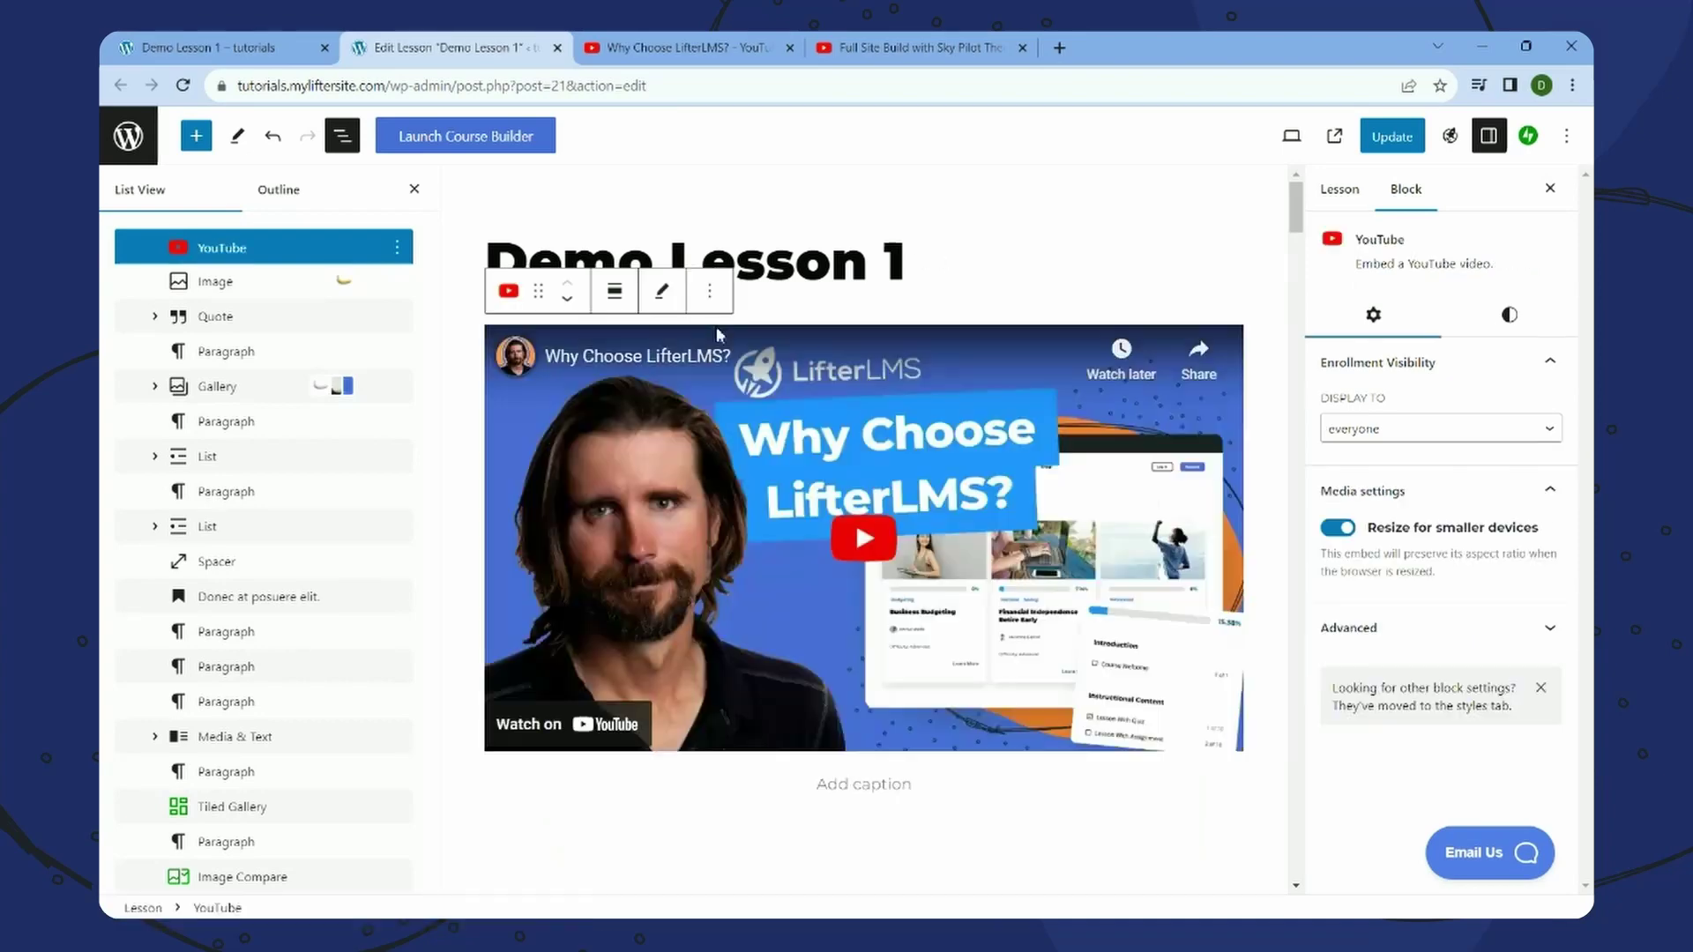
pyautogui.click(710, 306)
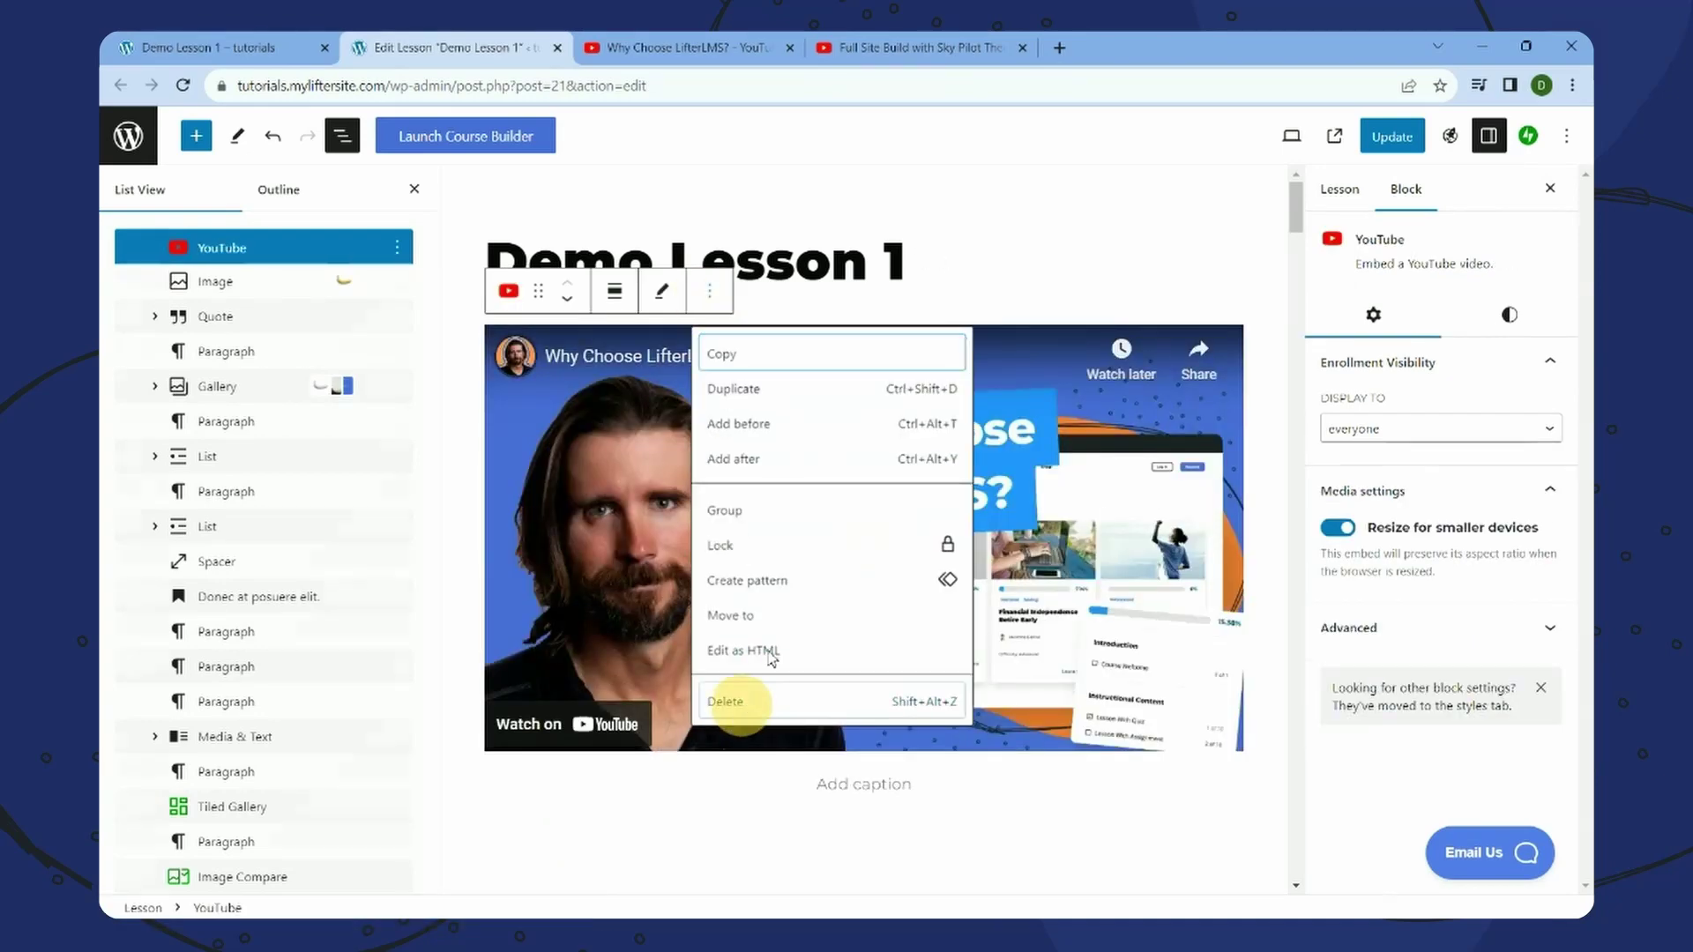
pyautogui.click(842, 800)
# - Embed the Why Choose LifterLMS? video below the lesson title by pasting its link into a new paragraph
pyautogui.click(928, 275)
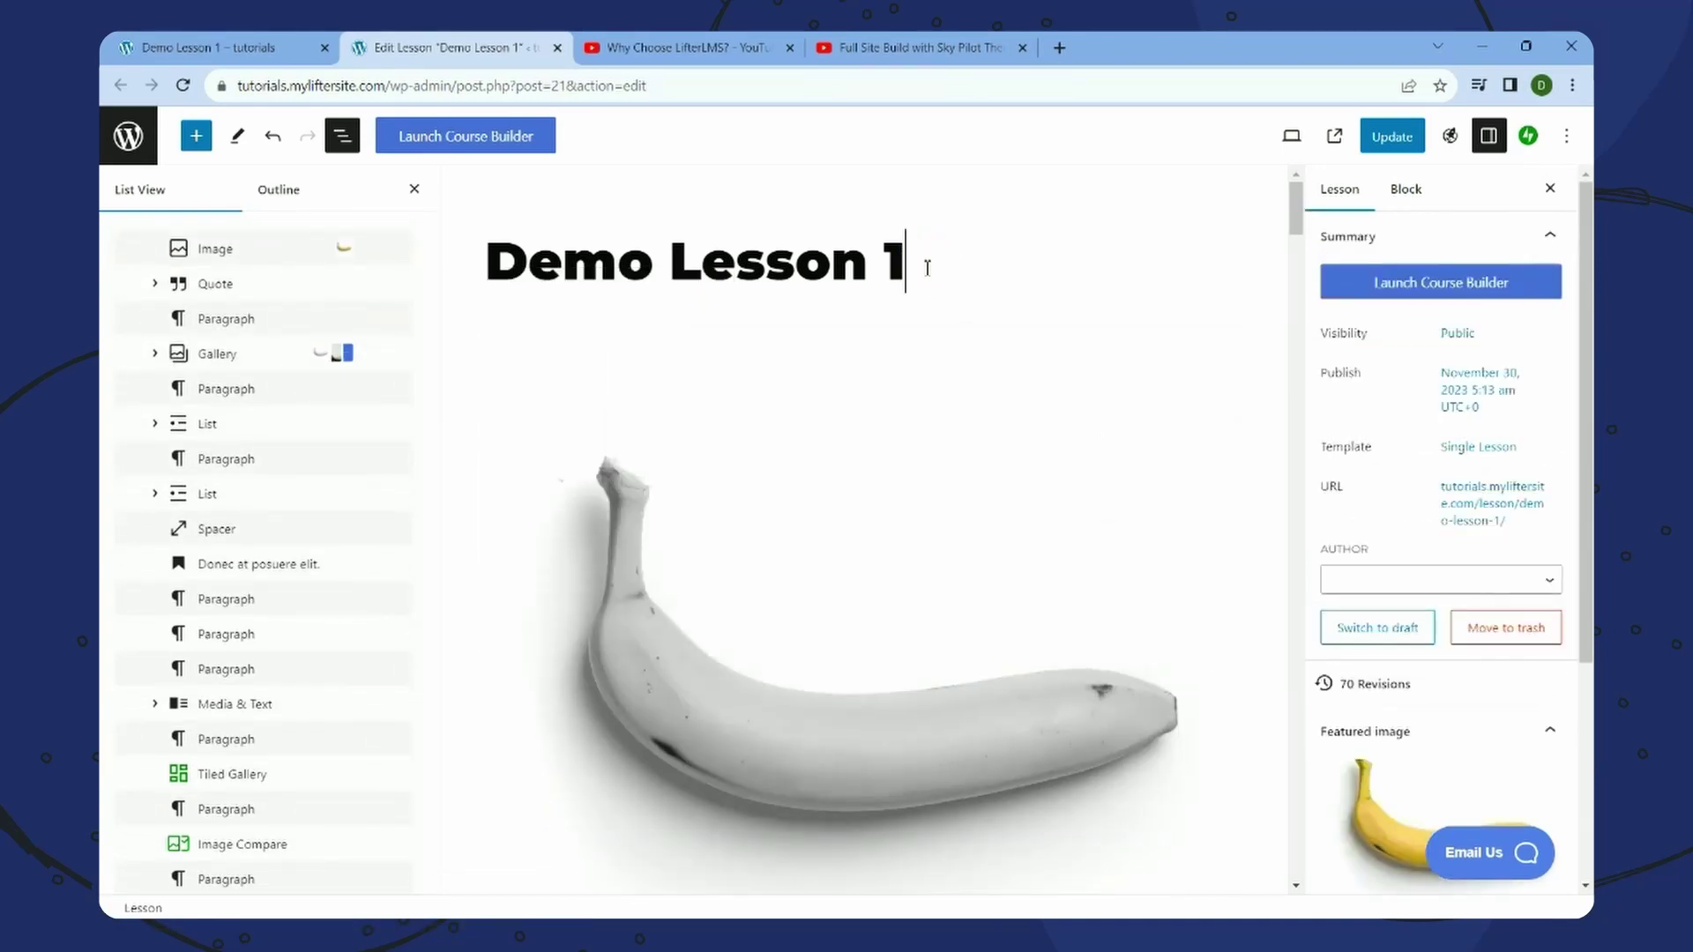
pyautogui.press('Return')
pyautogui.rightClick(588, 340)
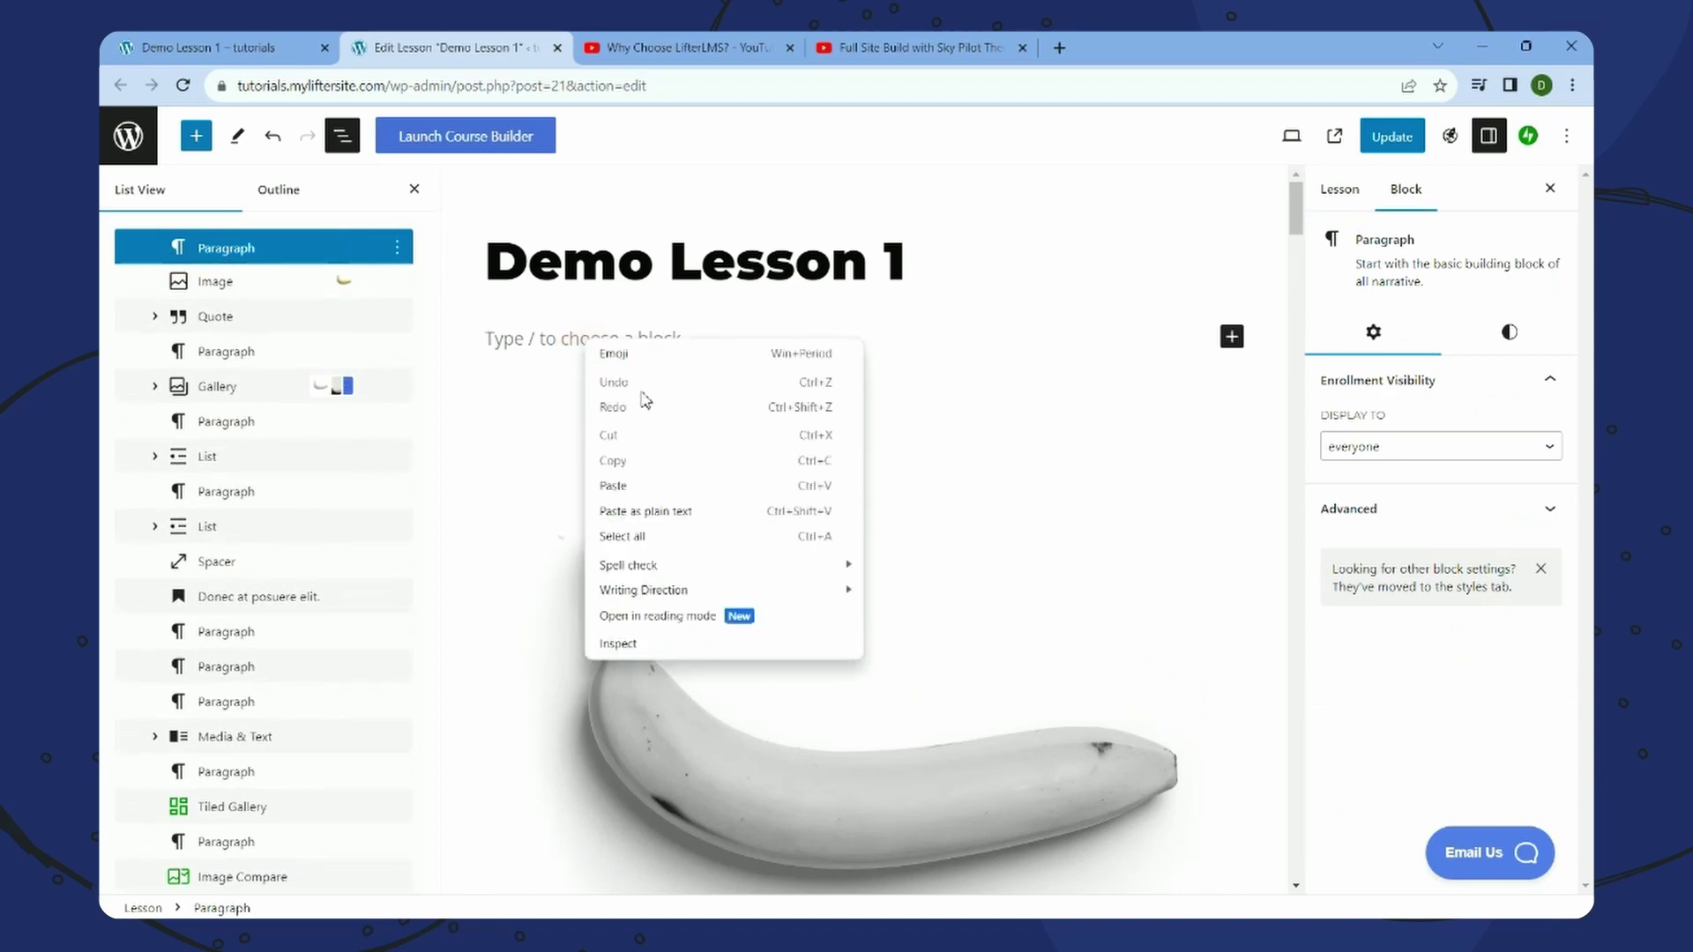
pyautogui.click(649, 485)
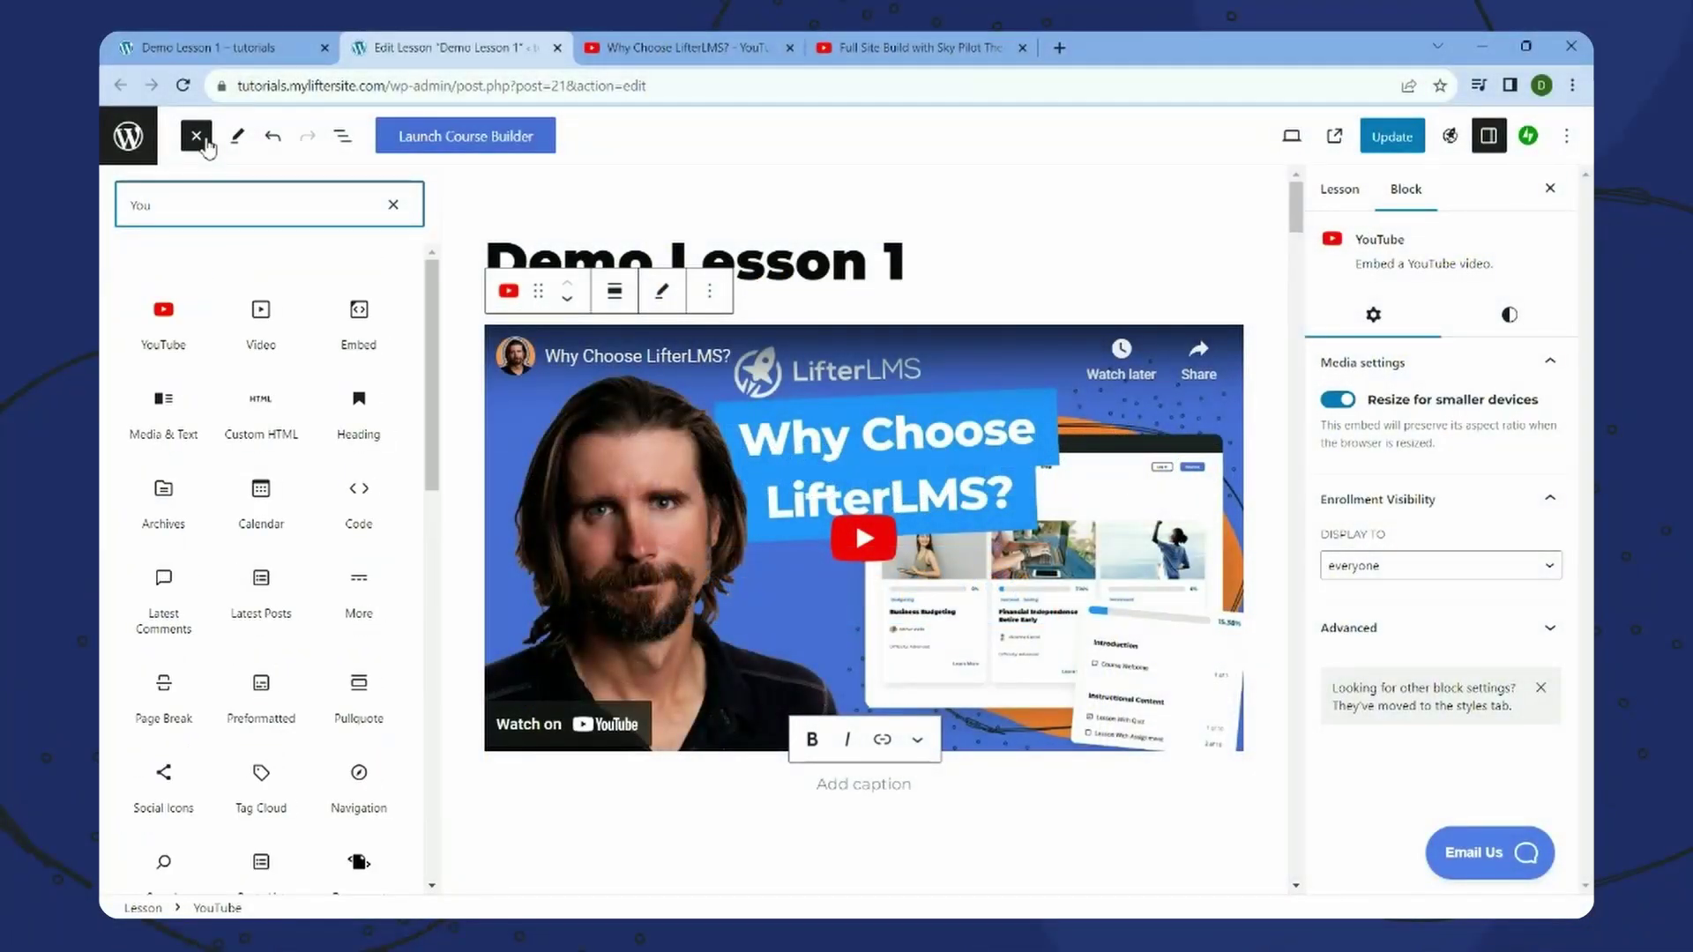
# - Insert a YouTube block below the first video and copy the address of the Full Site Build with Sky Pilot Theme video
pyautogui.moveTo(164, 310); pyautogui.dragTo(820, 822)
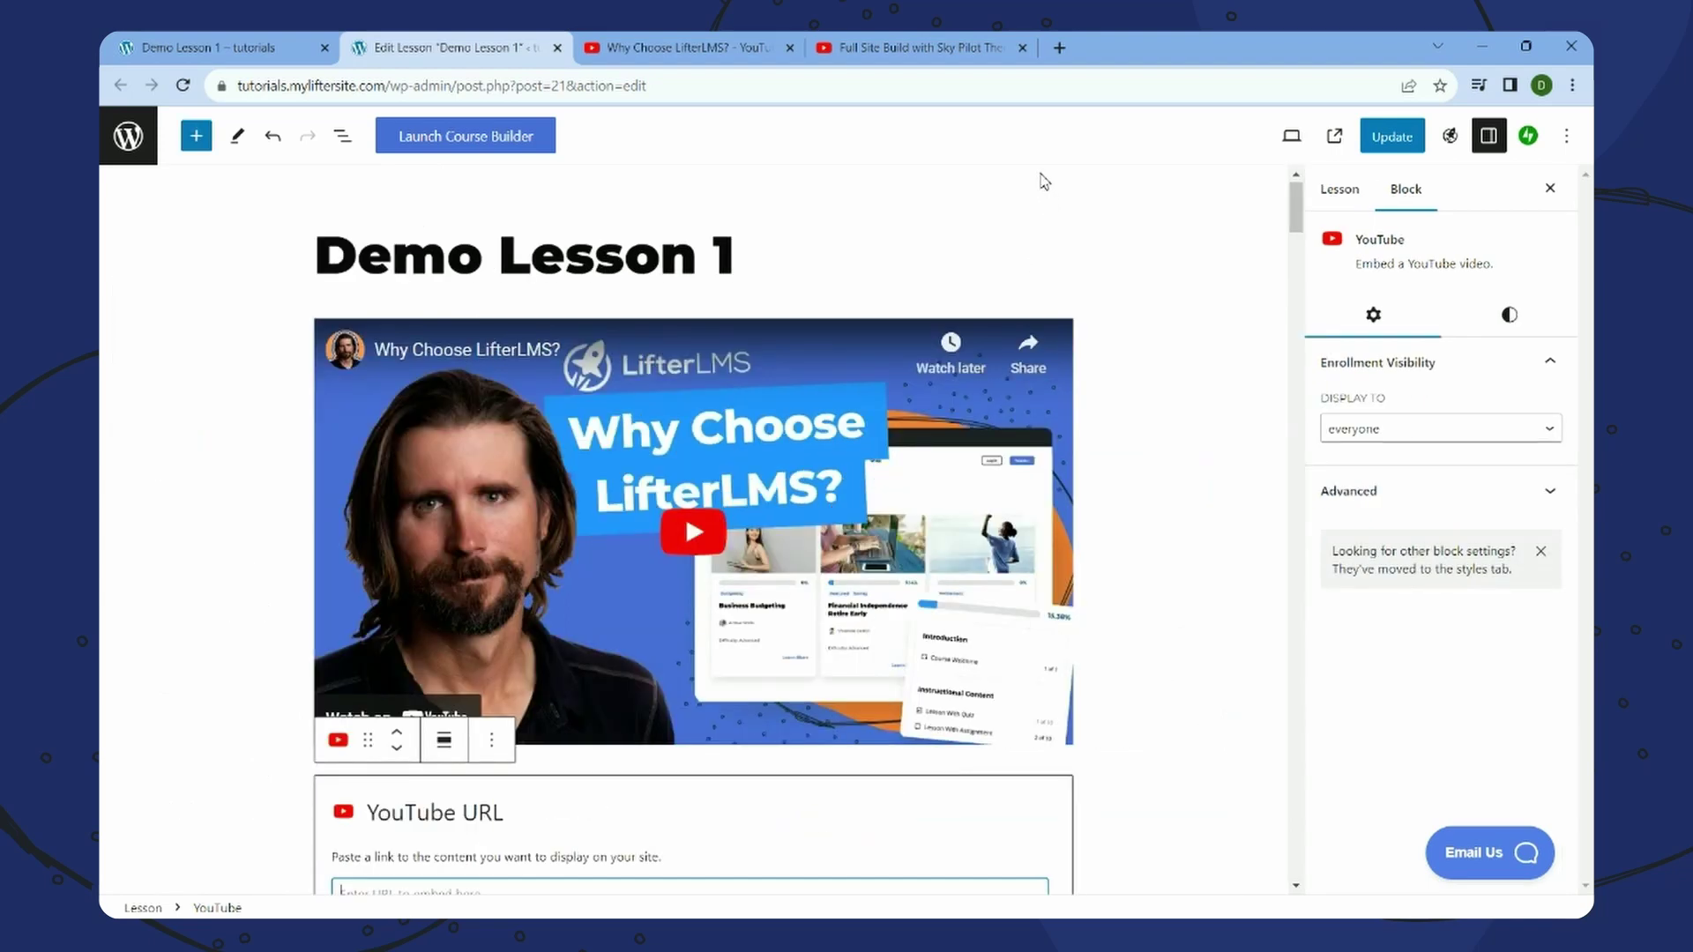
pyautogui.click(940, 47)
pyautogui.click(653, 85)
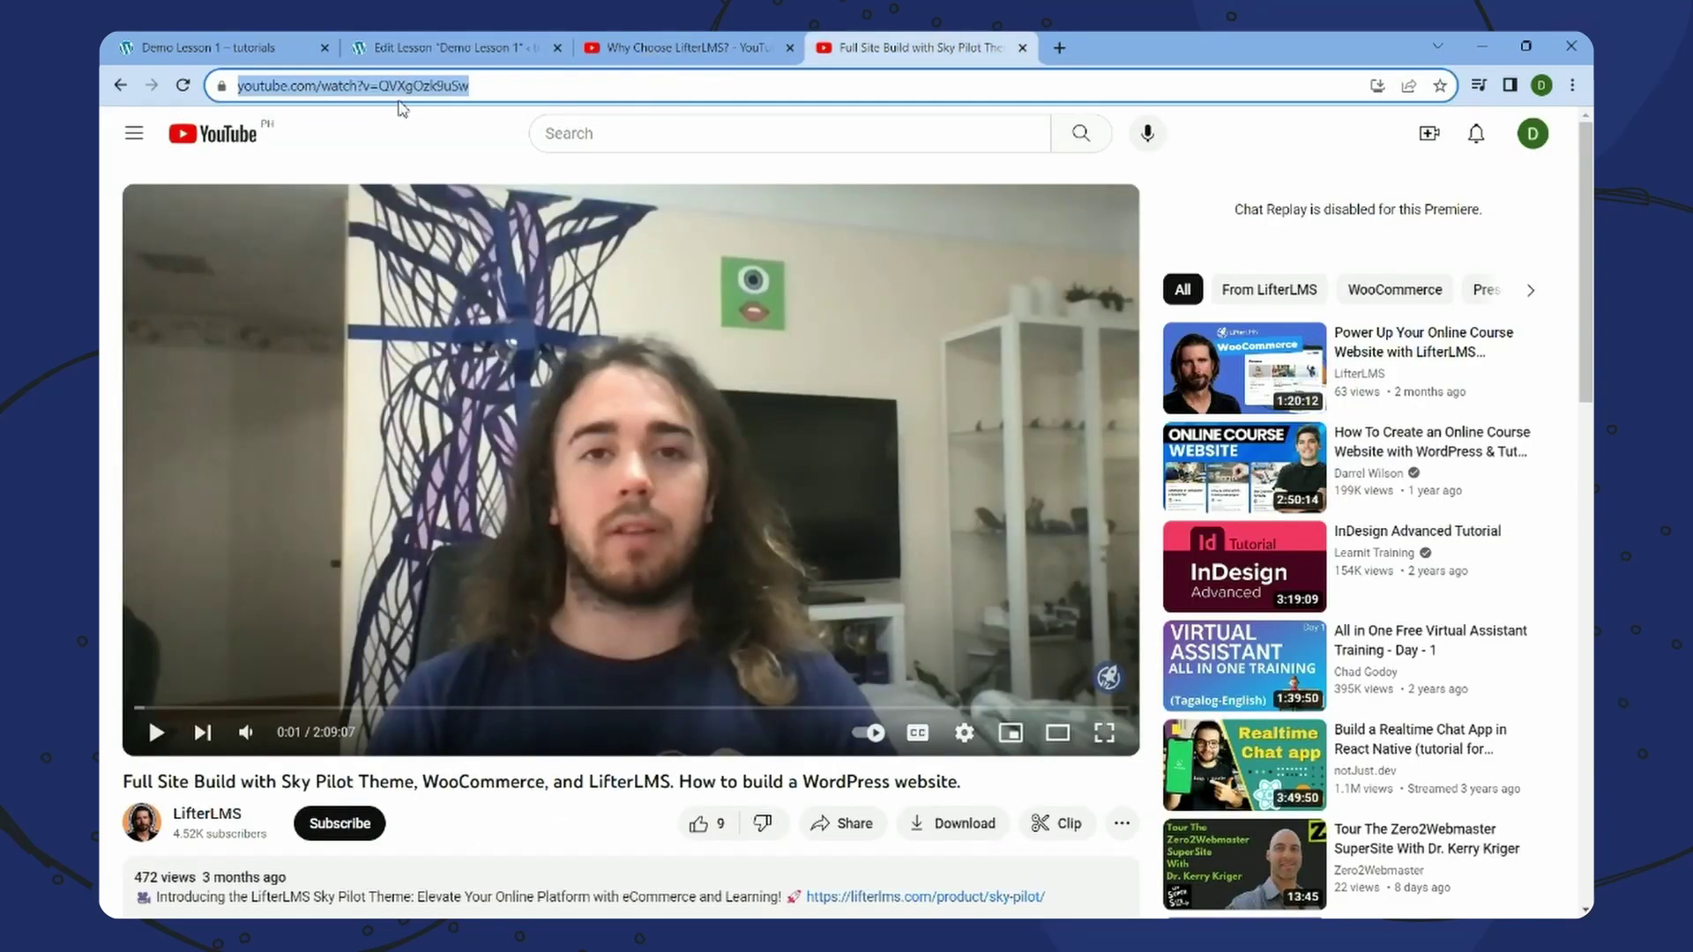
pyautogui.rightClick(402, 108)
pyautogui.click(459, 220)
# - Embed the copied Sky Pilot video link in the empty YouTube block and update the lesson
pyautogui.click(446, 48)
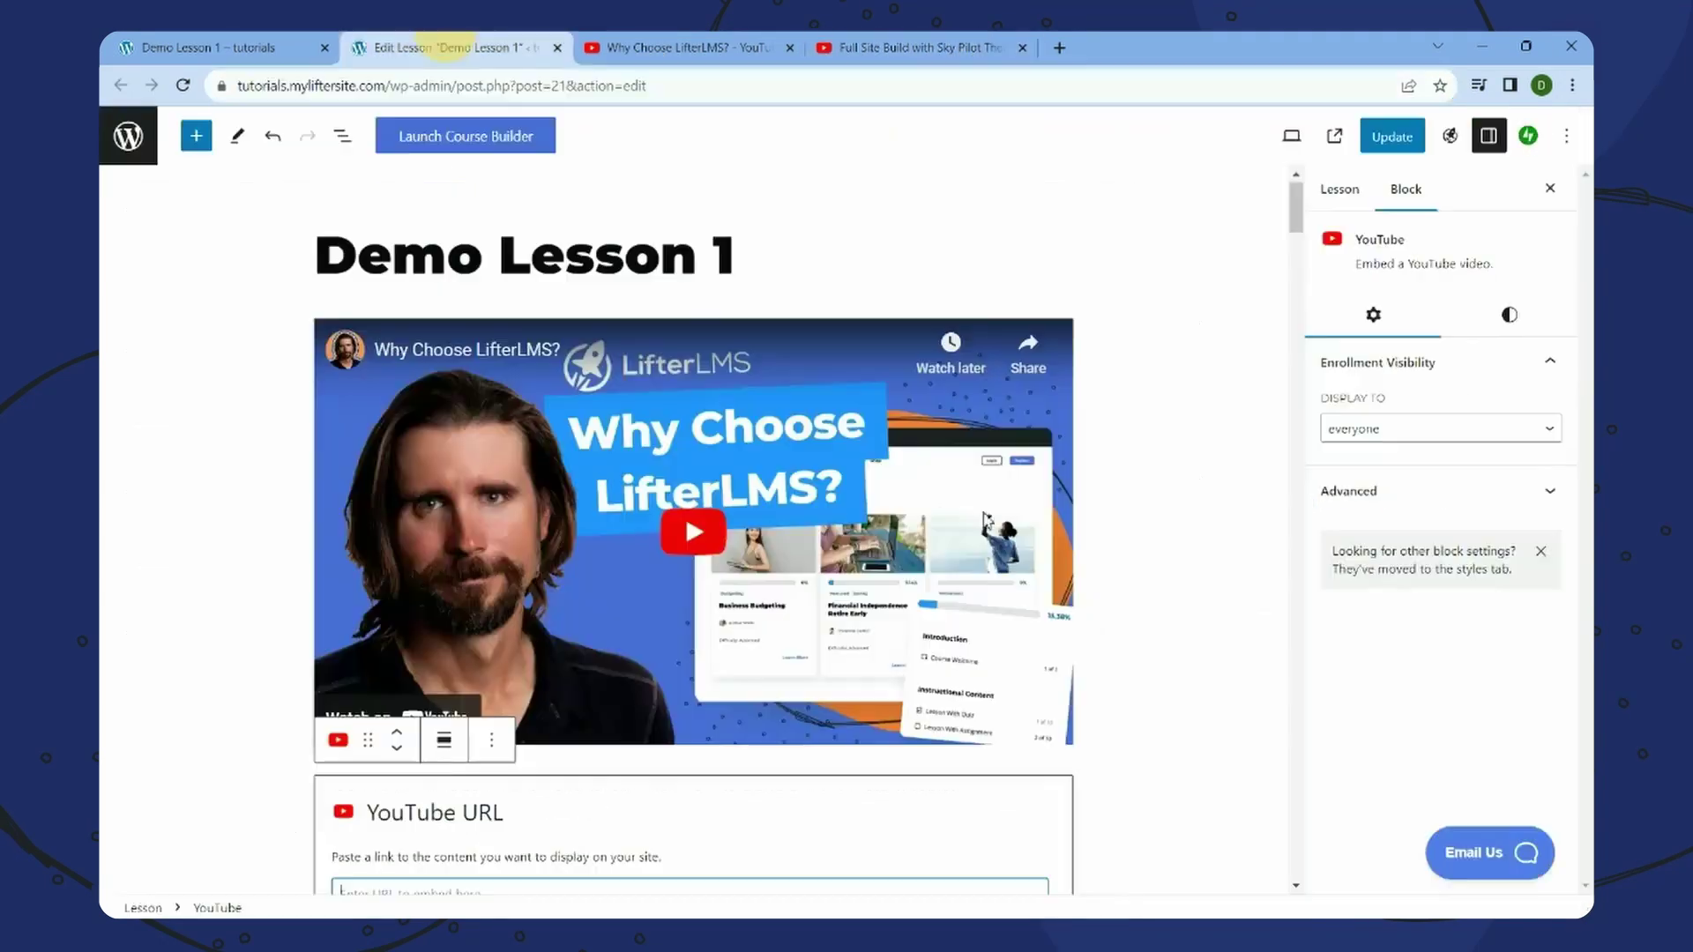
pyautogui.scroll(-5, 1156, 556)
pyautogui.click(634, 509)
pyautogui.hotkey('ctrl', 'v')
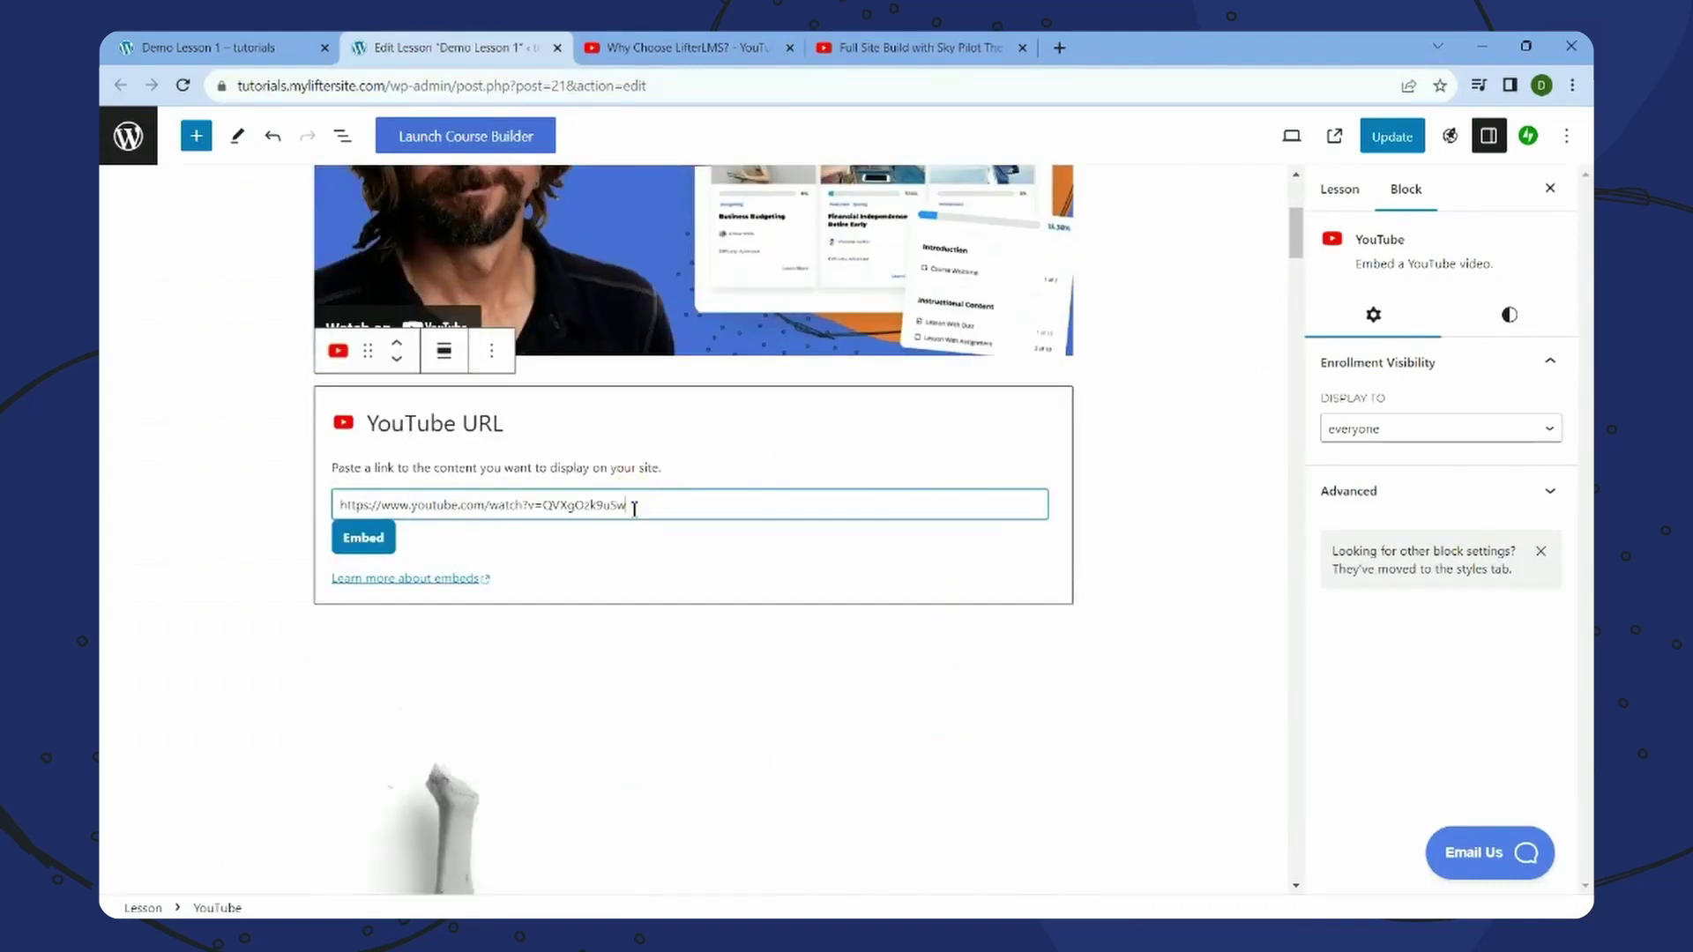
pyautogui.click(386, 542)
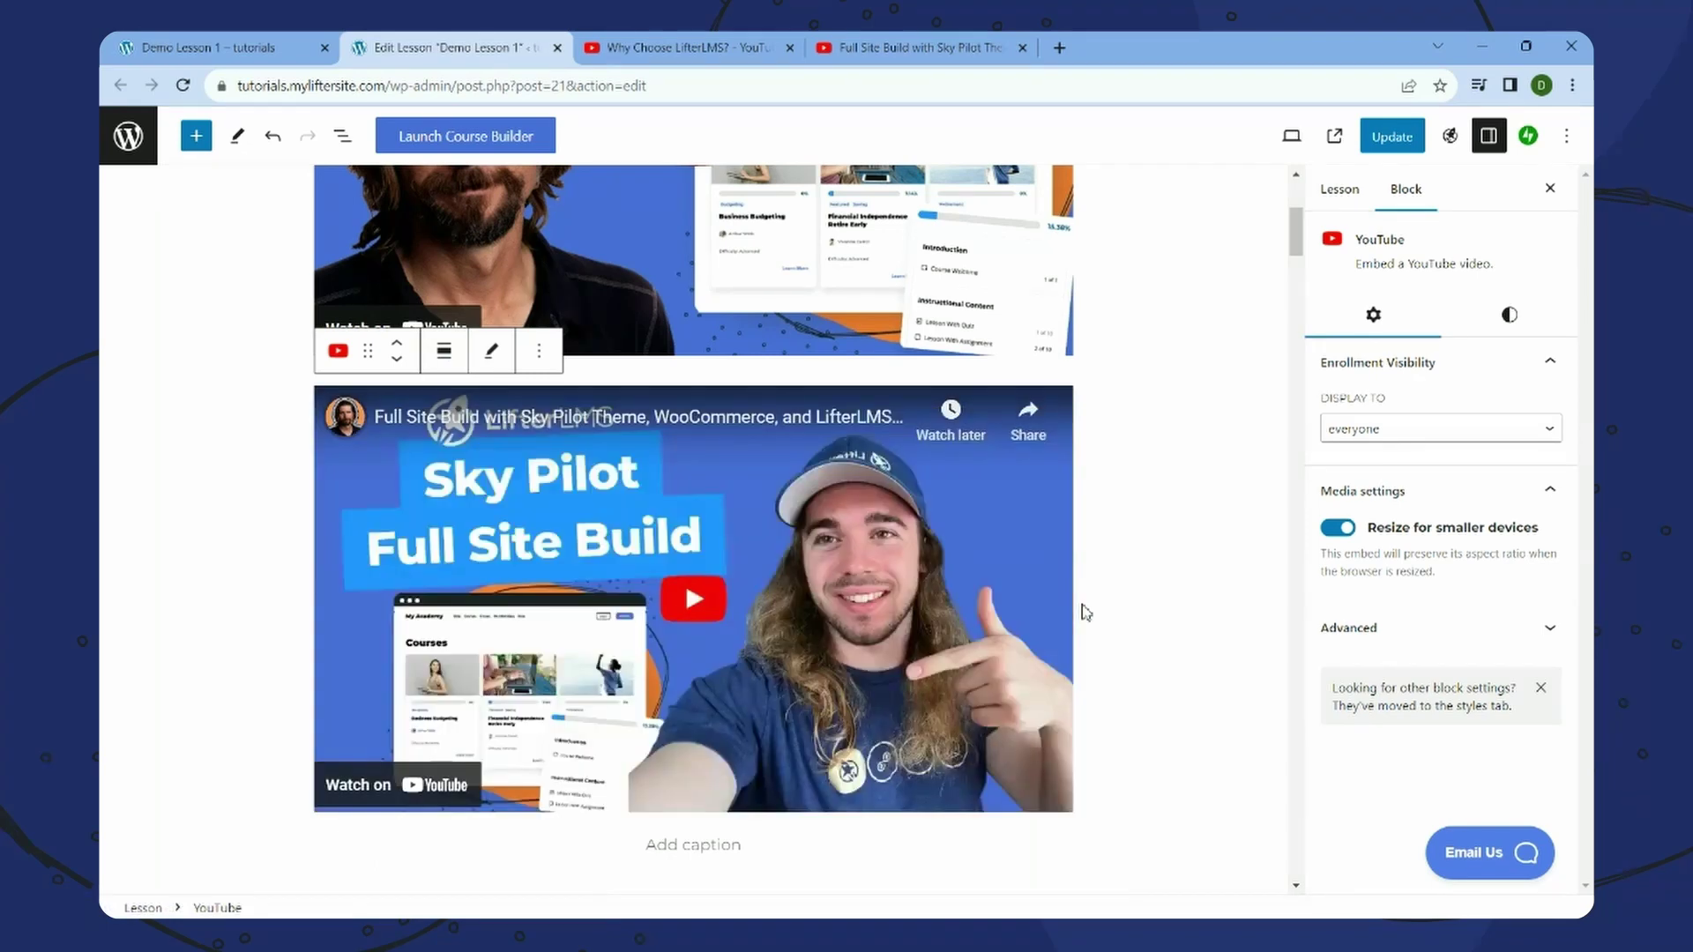
pyautogui.click(1372, 137)
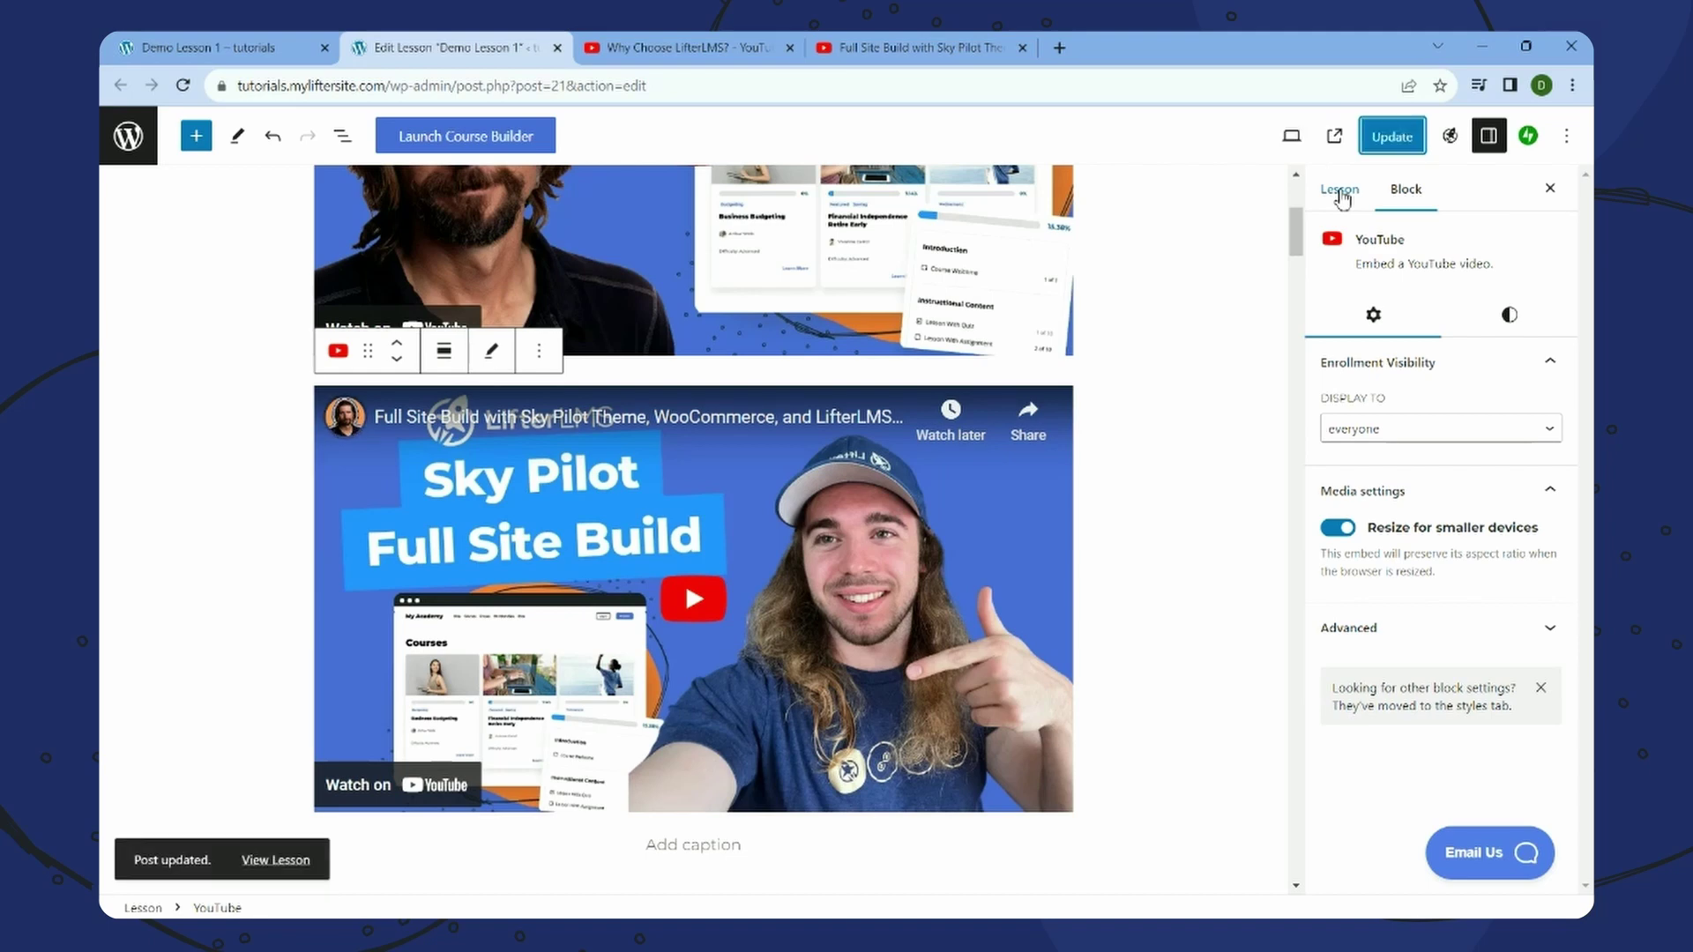
# - Reload the published Demo Lesson 1 page and check both embedded YouTube videos
pyautogui.click(234, 52)
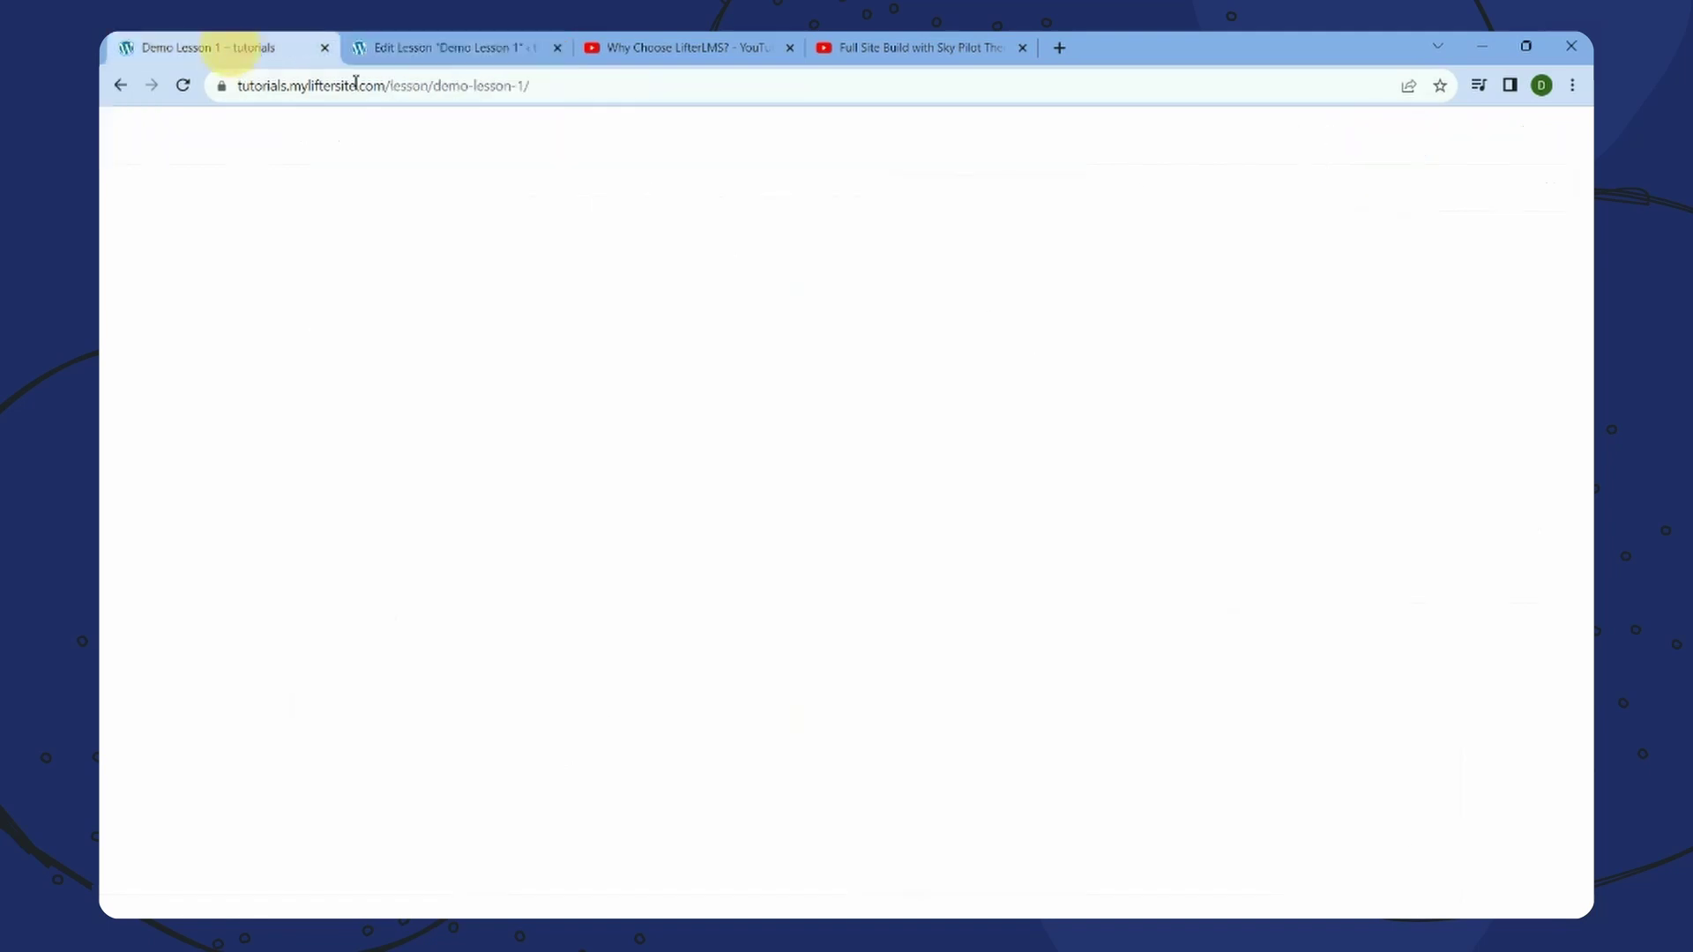
pyautogui.rightClick(899, 287)
pyautogui.click(938, 344)
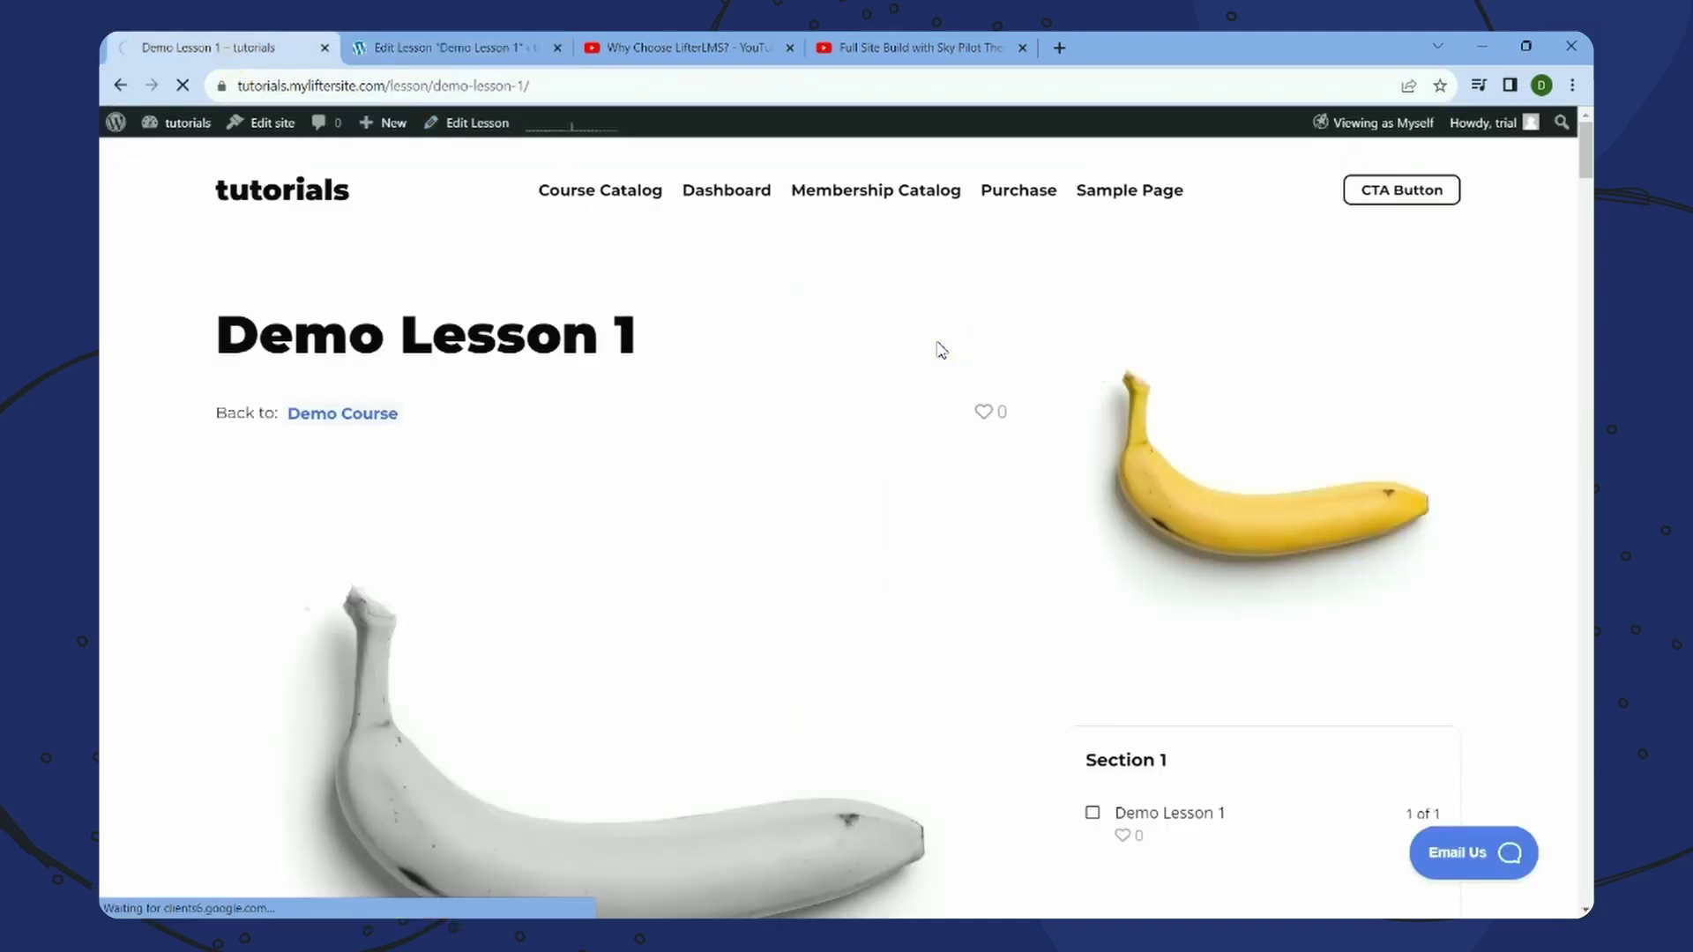
pyautogui.scroll(-4, 941, 350)
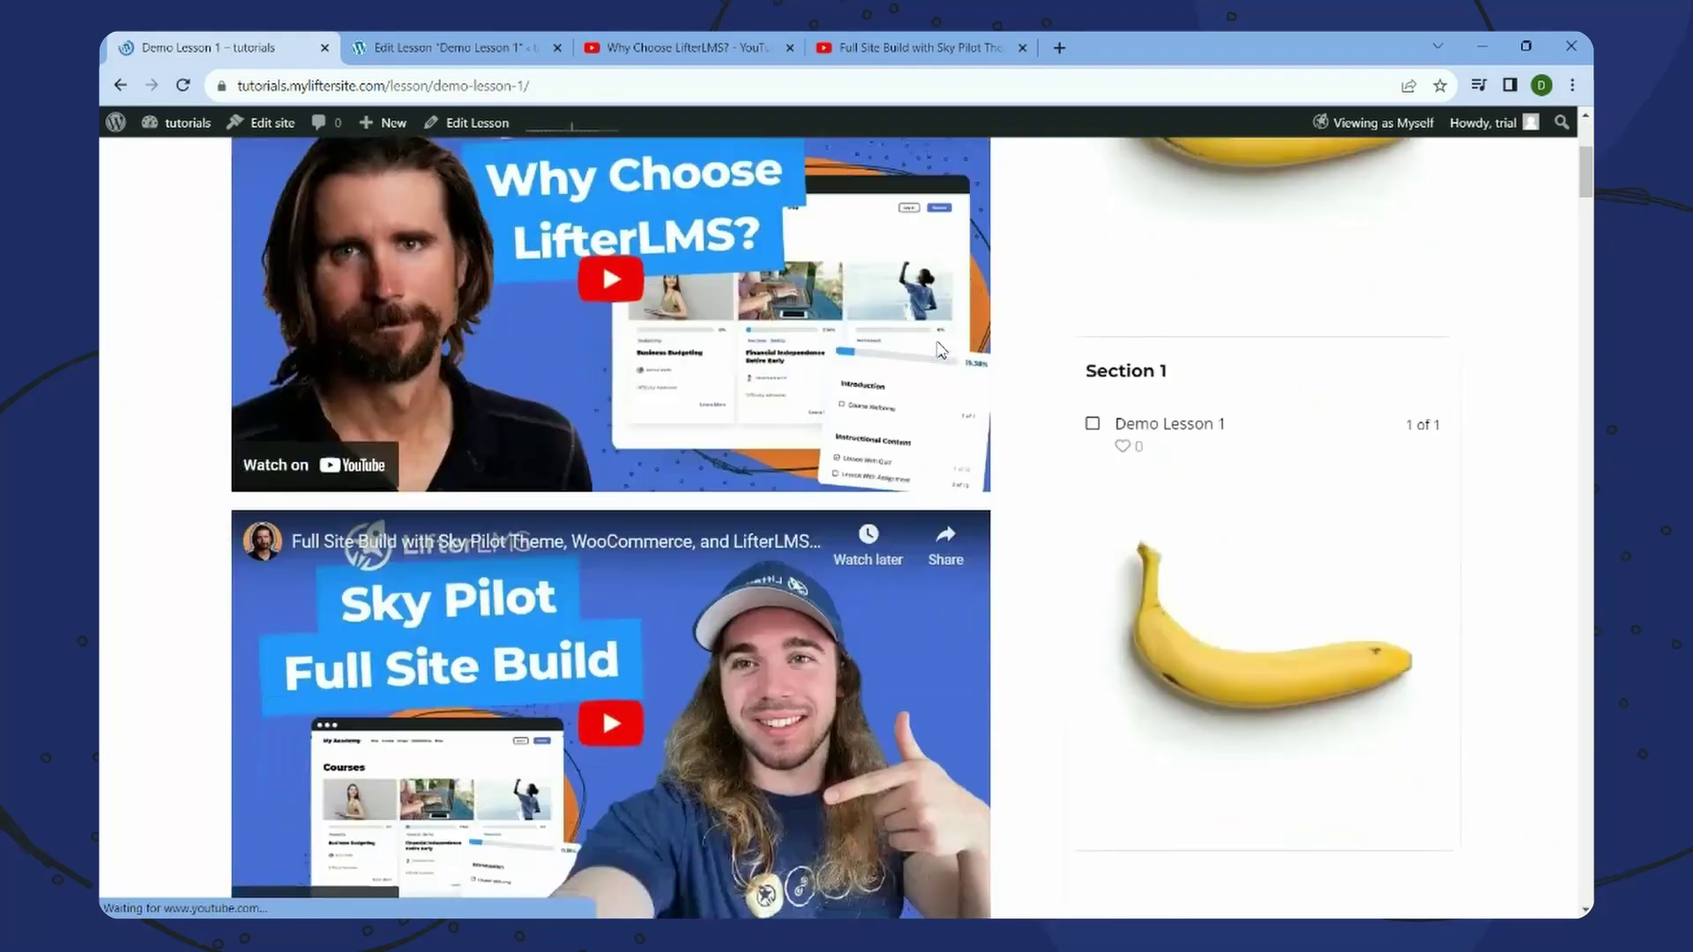
pyautogui.scroll(-3, 940, 350)
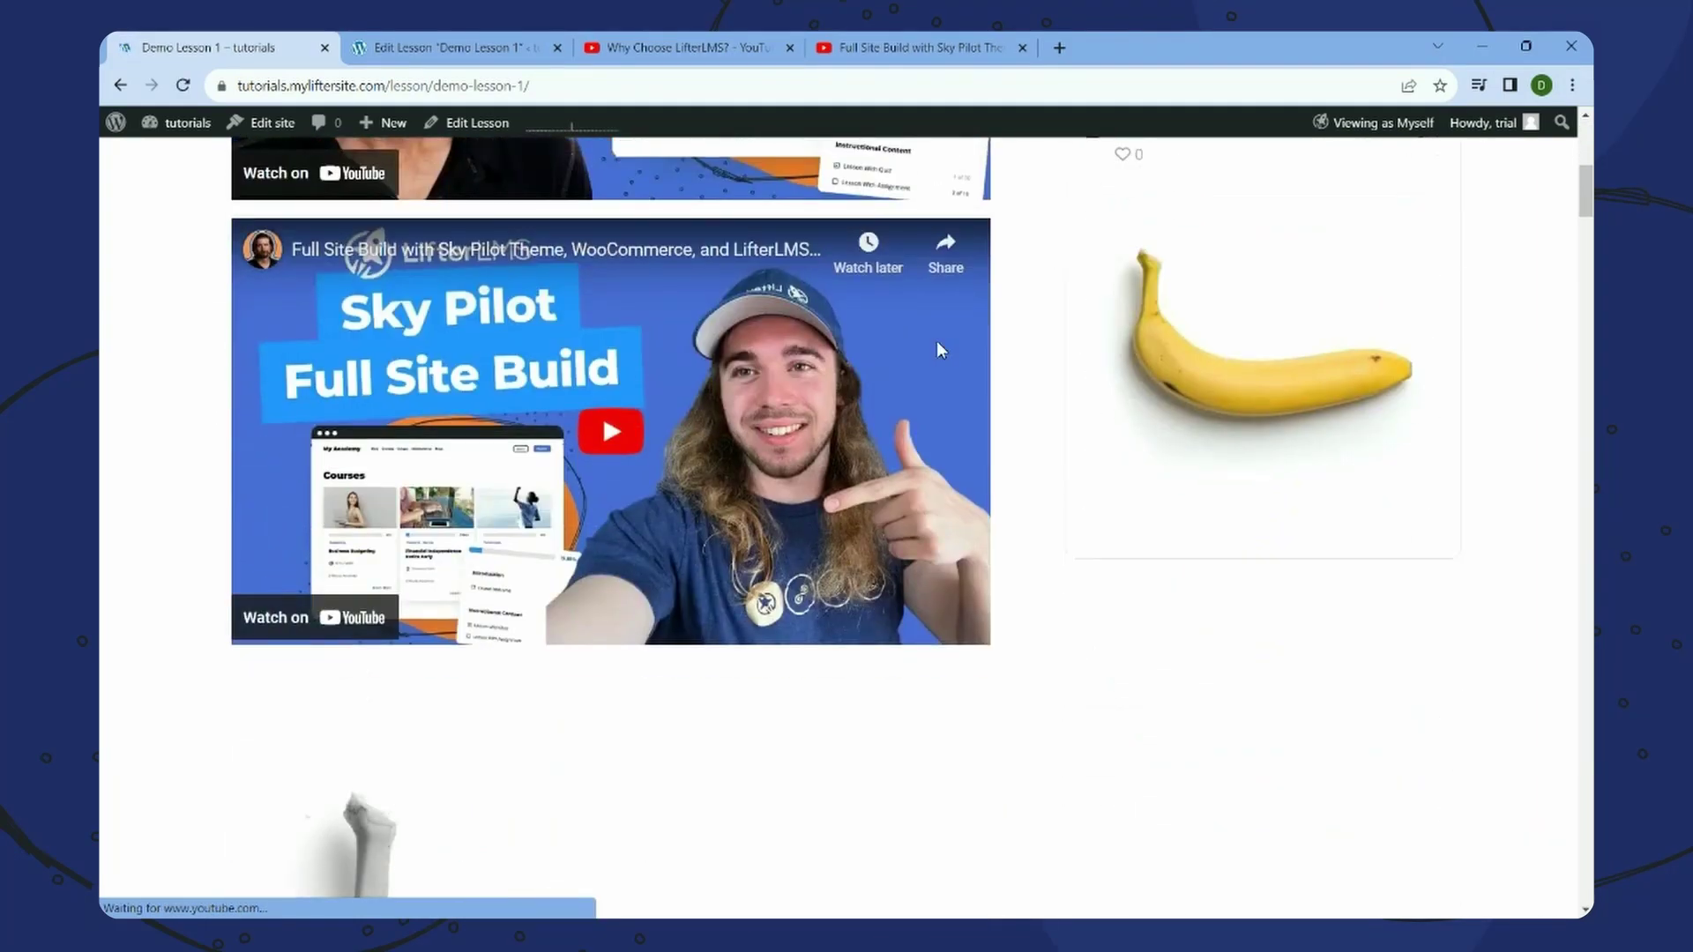
pyautogui.scroll(8, 938, 345)
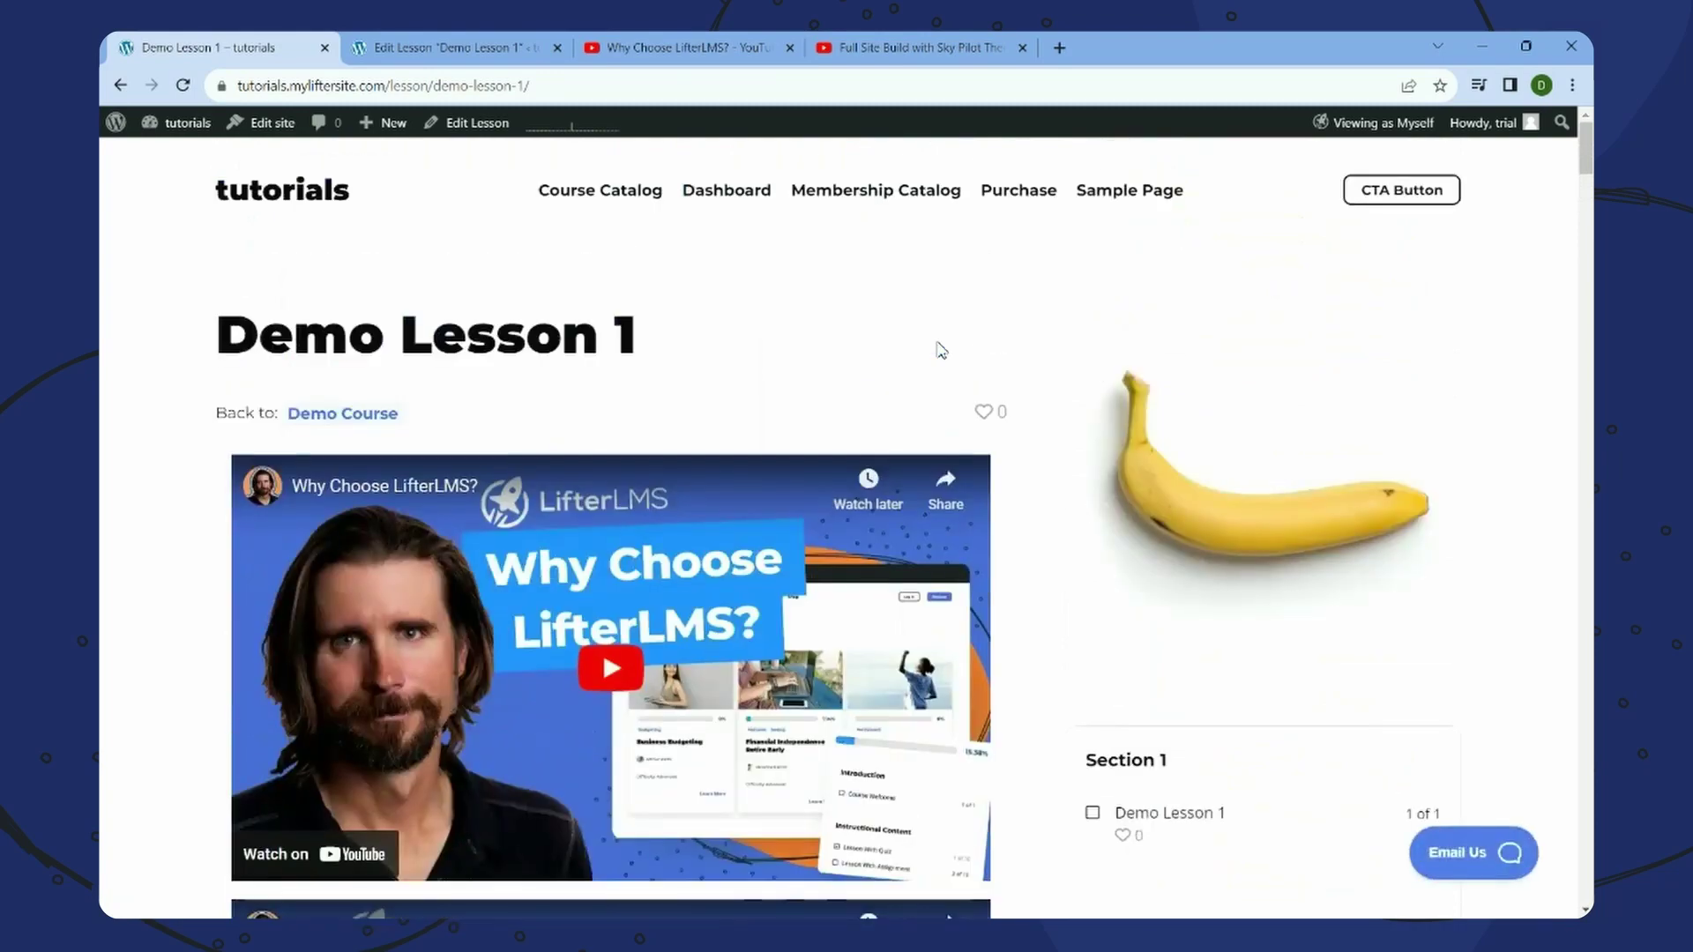
# - Show the lesson editor's block list and look at the two YouTube blocks in it
pyautogui.click(459, 48)
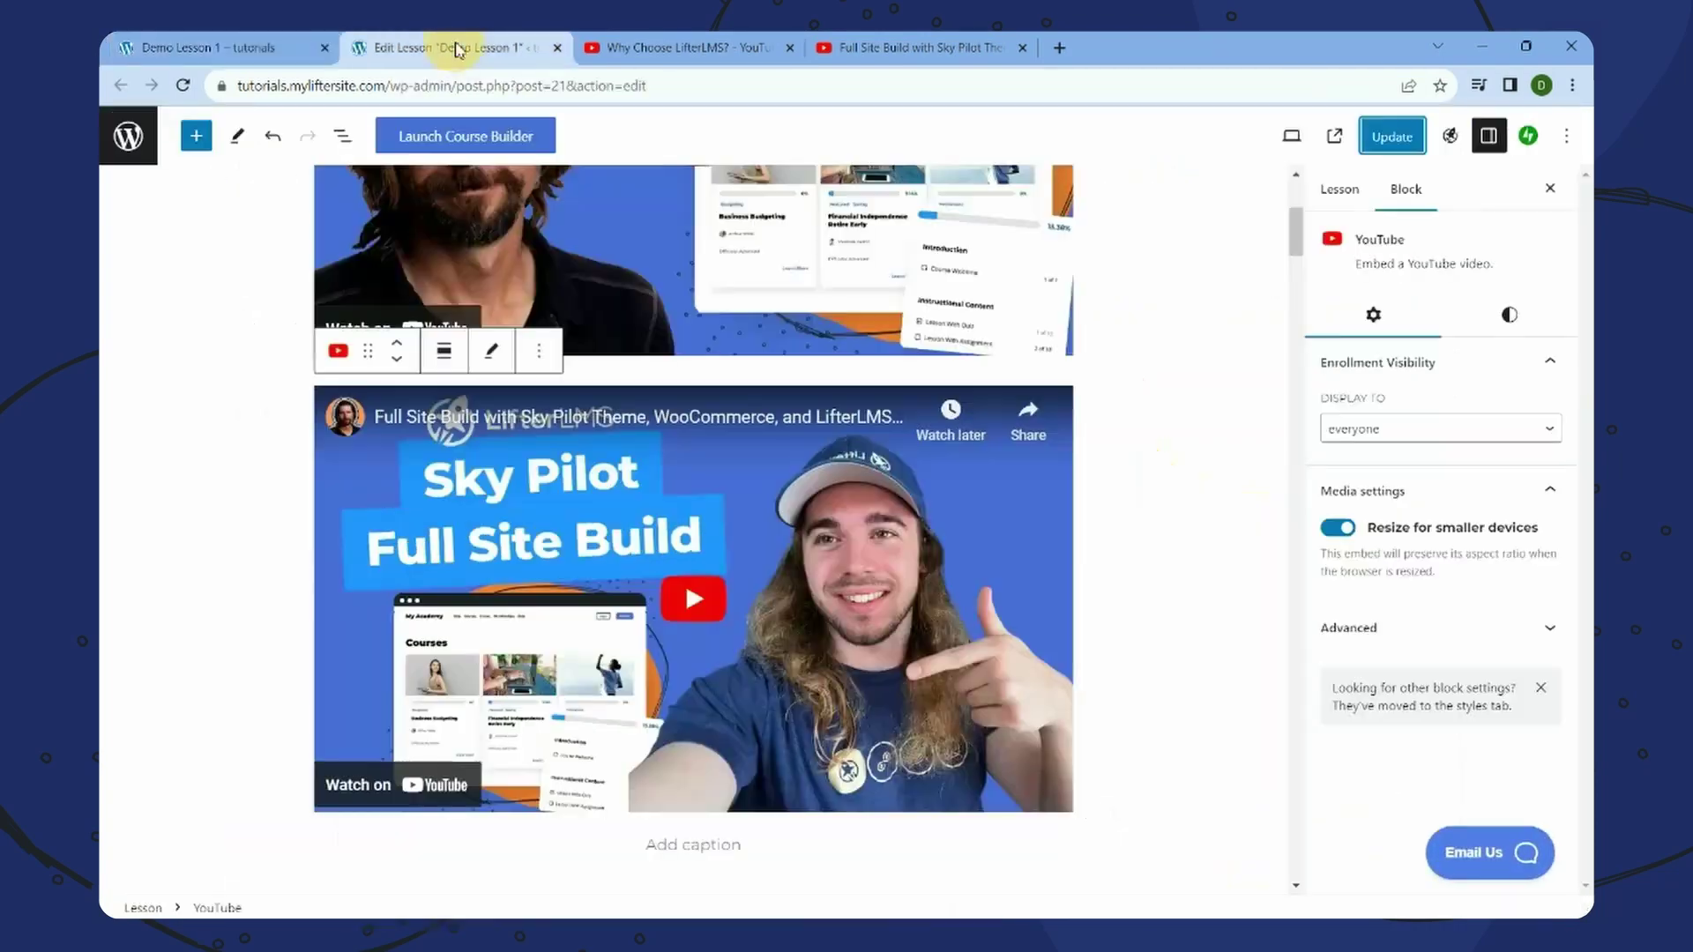
pyautogui.click(291, 53)
pyautogui.click(412, 49)
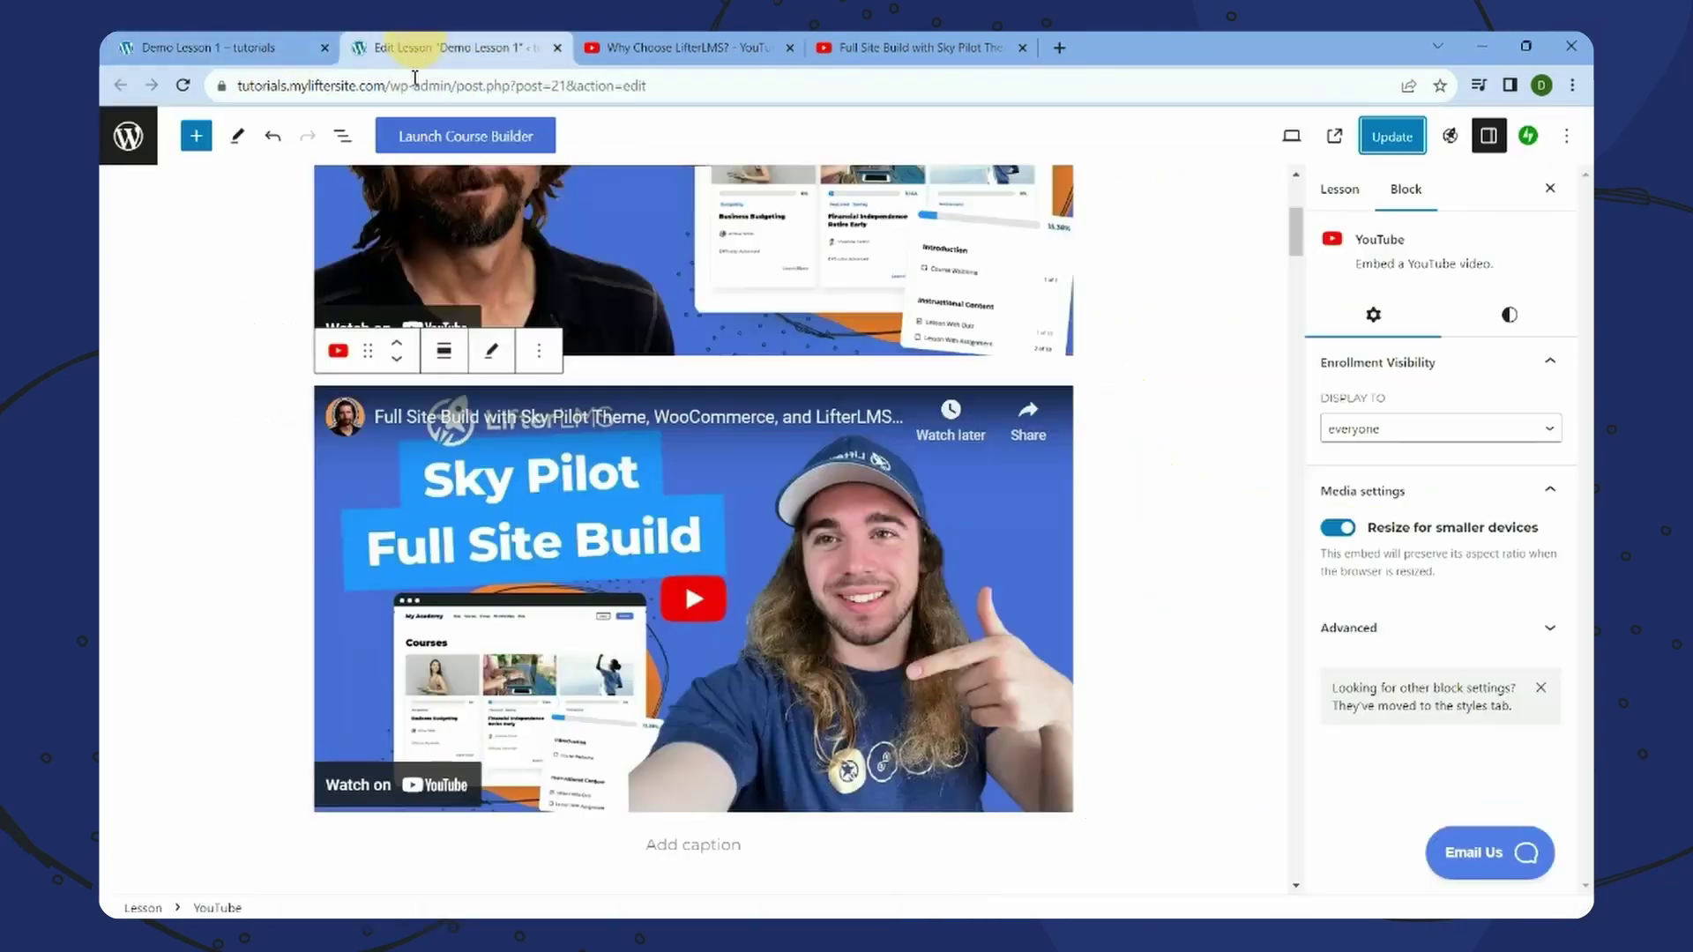
pyautogui.click(342, 136)
pyautogui.click(276, 255)
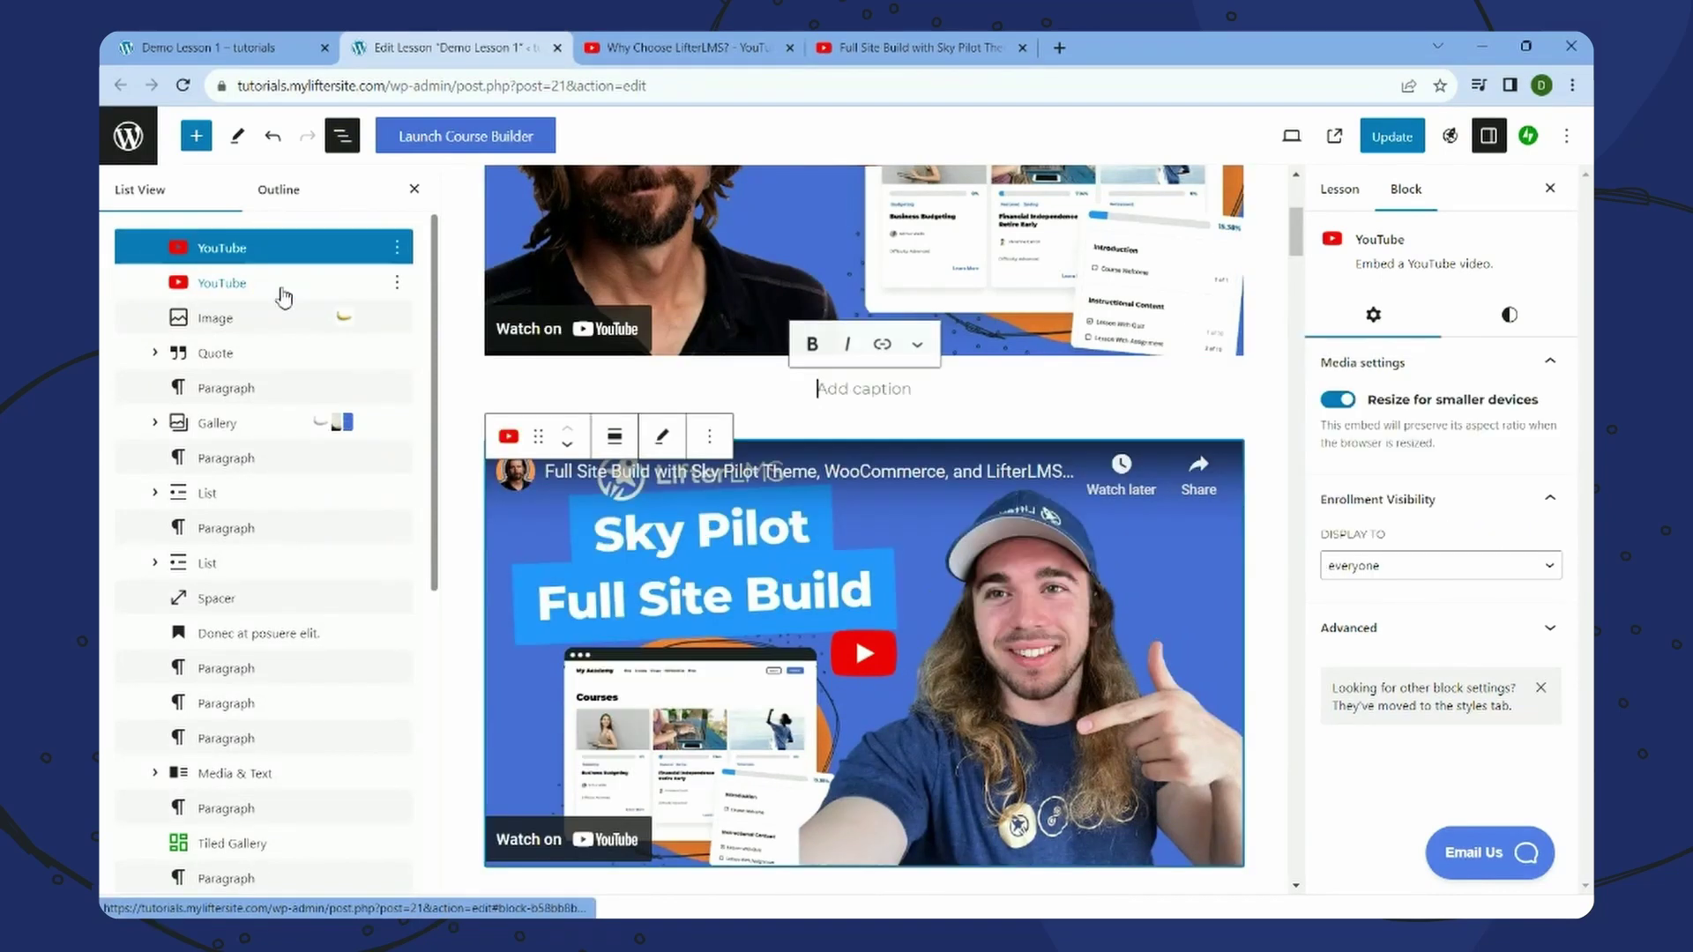
pyautogui.click(281, 283)
# - Open the Course Builder in a new tab and view the Video Embed URL field in Demo Lesson 1's settings
pyautogui.click(1342, 201)
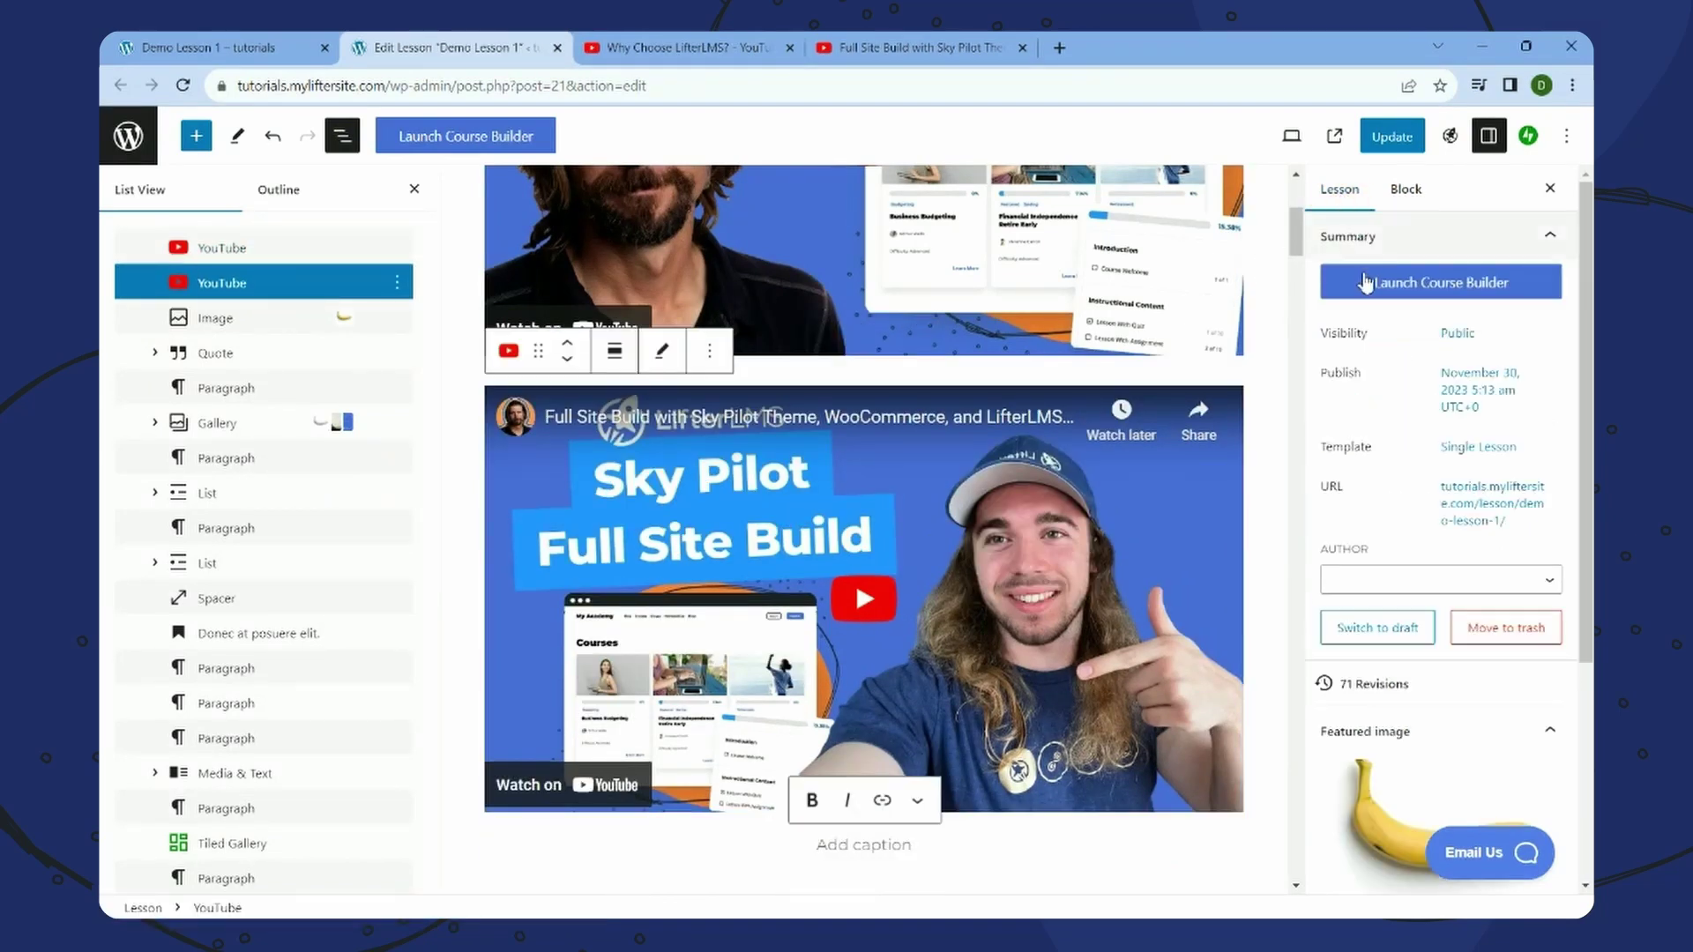
pyautogui.rightClick(1367, 280)
pyautogui.click(1182, 291)
pyautogui.click(653, 44)
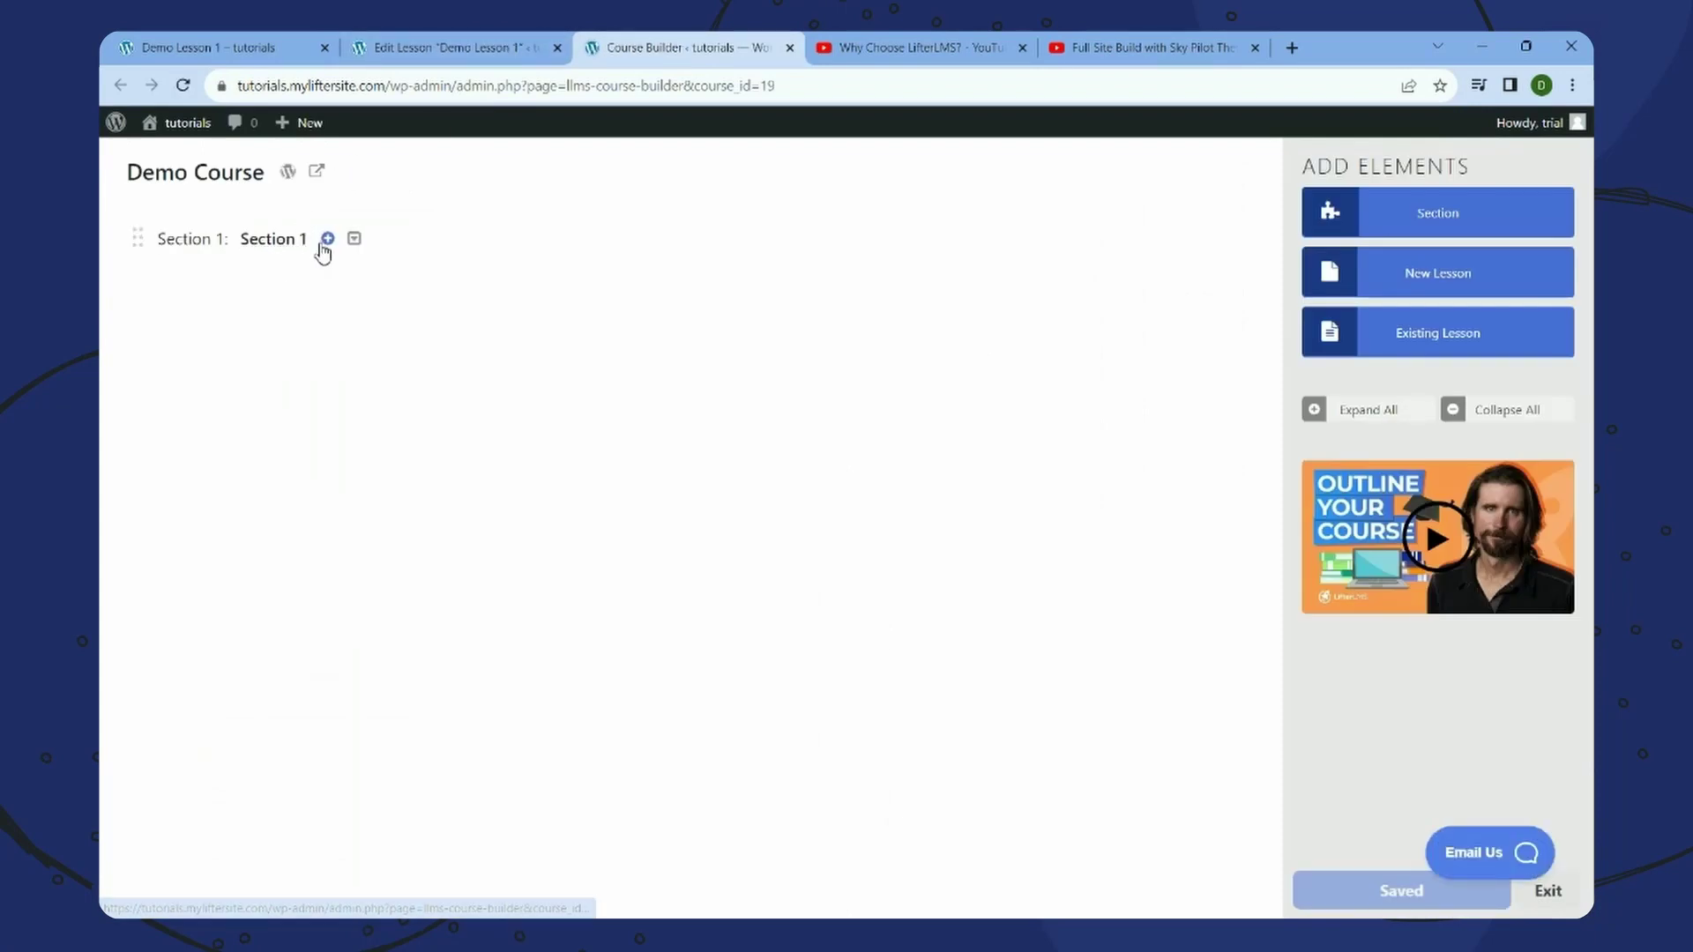
pyautogui.click(325, 239)
pyautogui.click(203, 316)
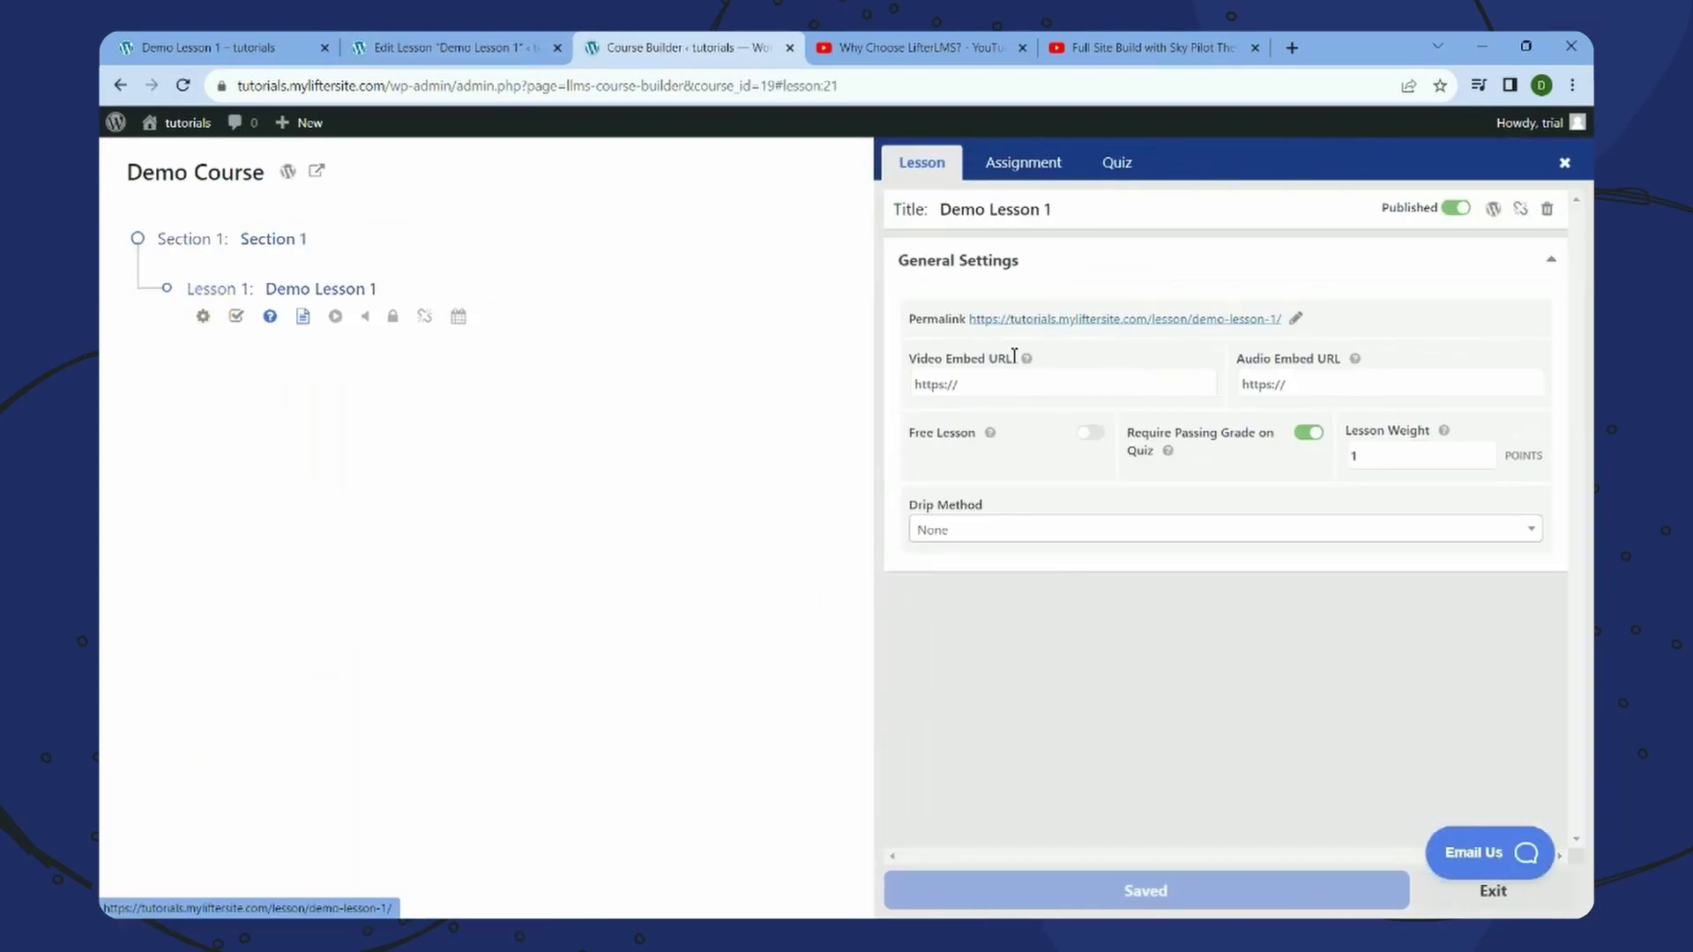
pyautogui.tripleClick(974, 357)
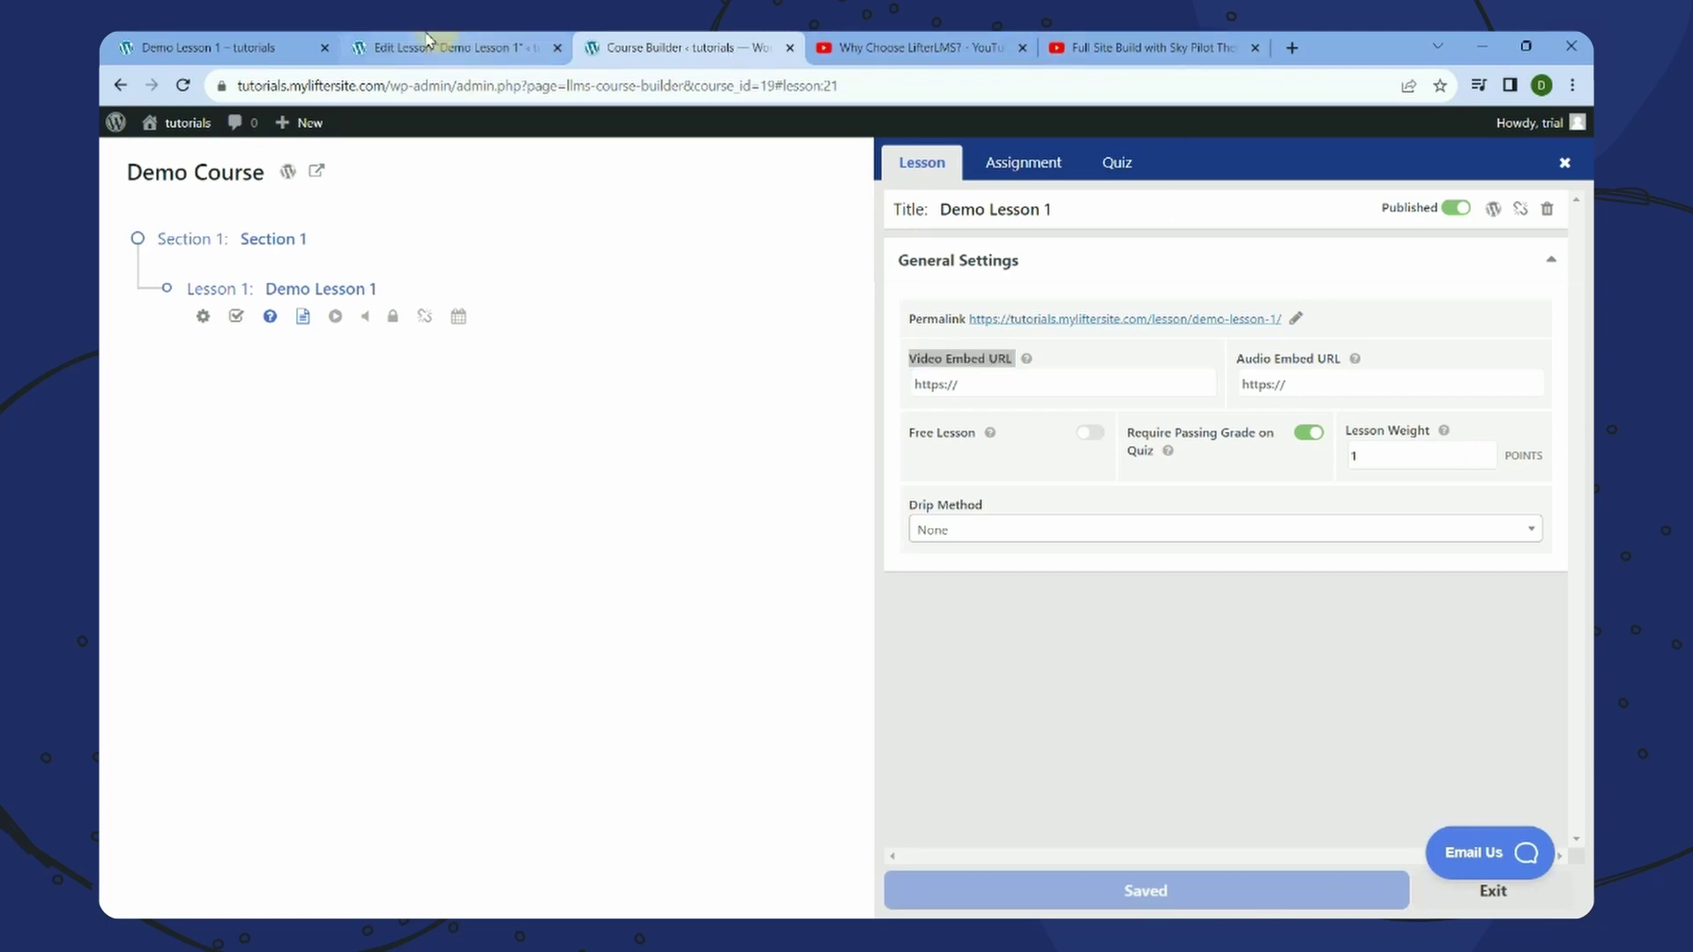
# - Look over the two embedded videos and the surrounding content on the published Demo Lesson 1 page
pyautogui.click(189, 47)
pyautogui.scroll(-15, 653, 557)
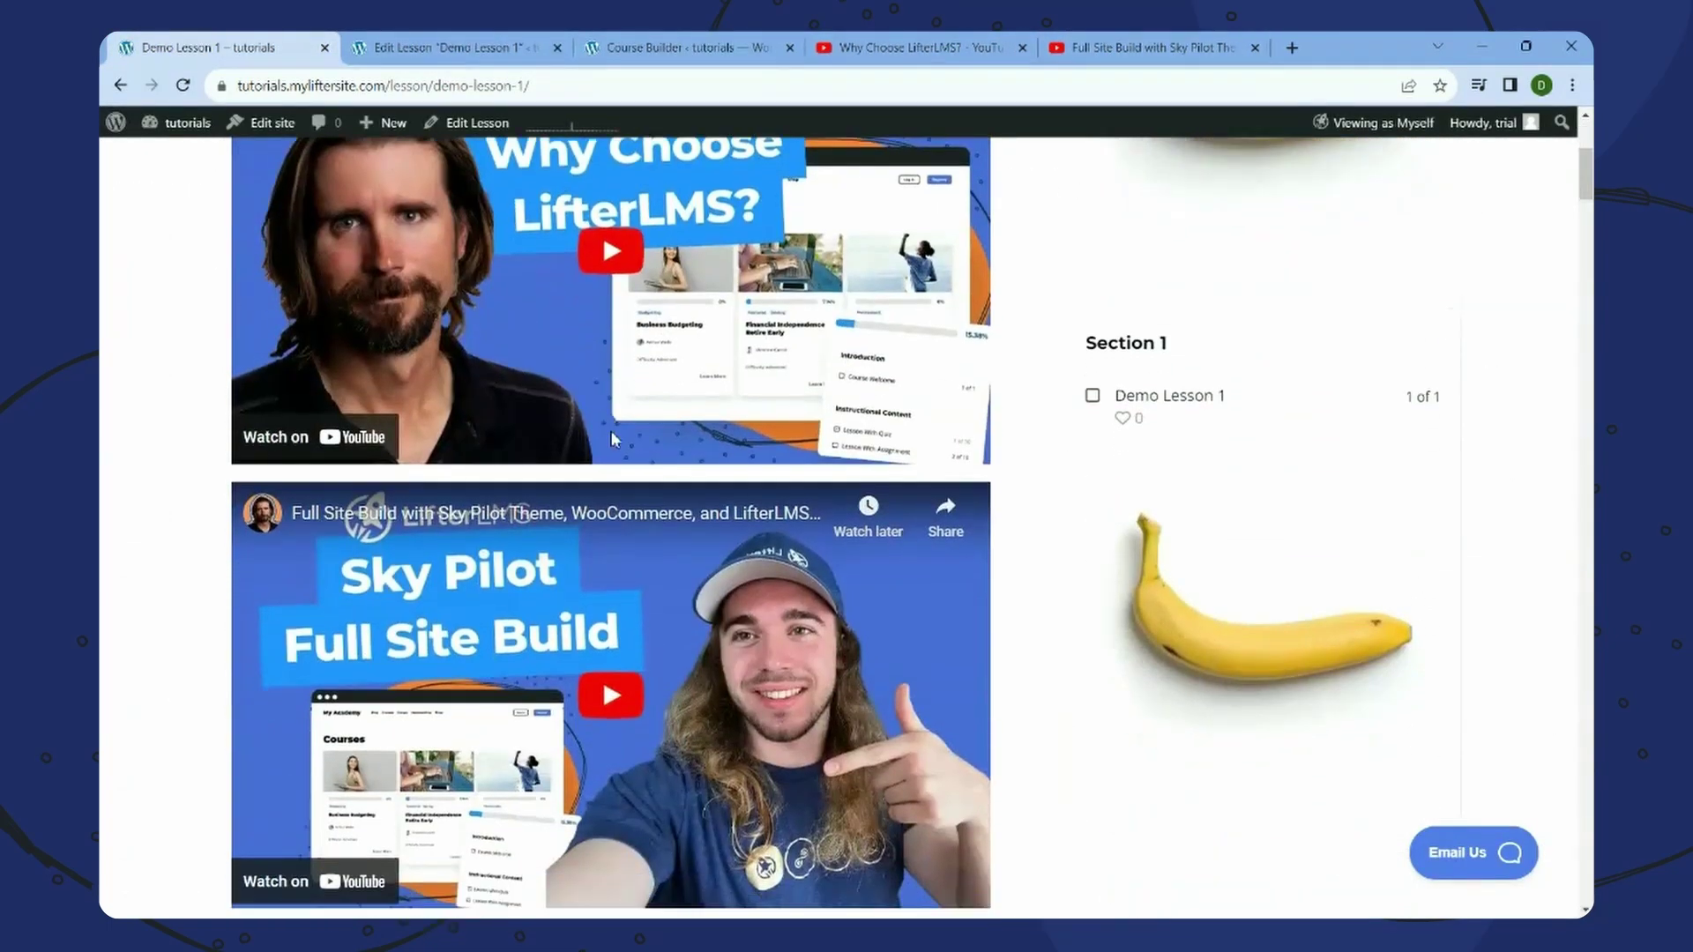
pyautogui.scroll(10, 590, 506)
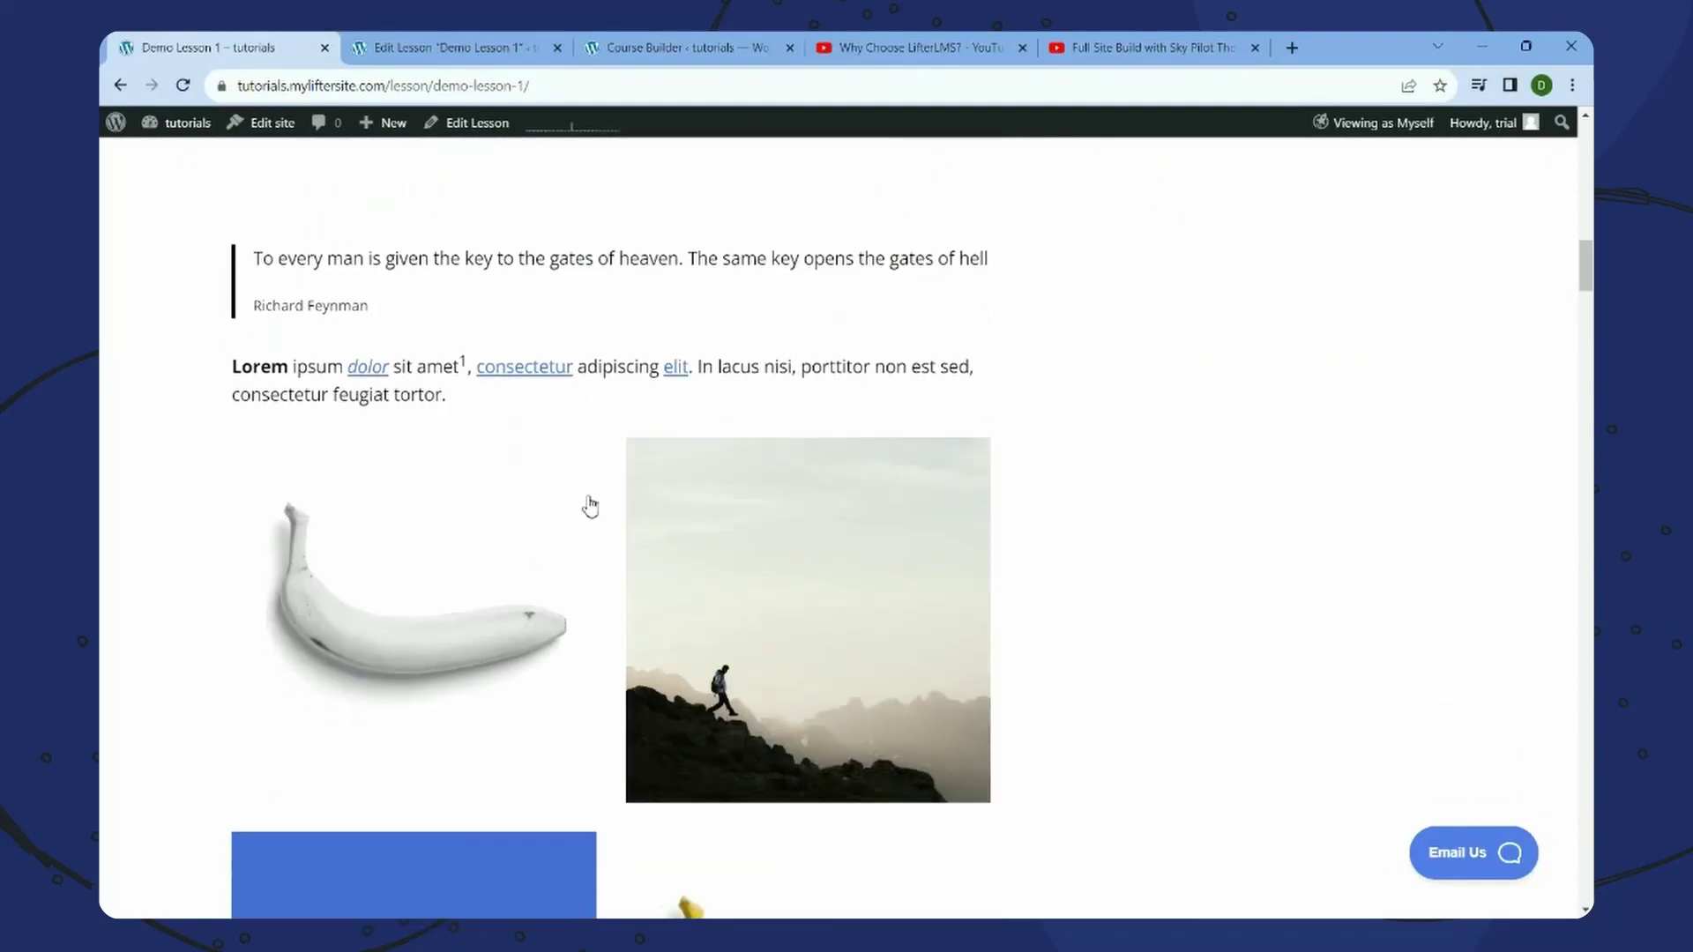
pyautogui.scroll(5, 591, 505)
pyautogui.scroll(-3, 743, 410)
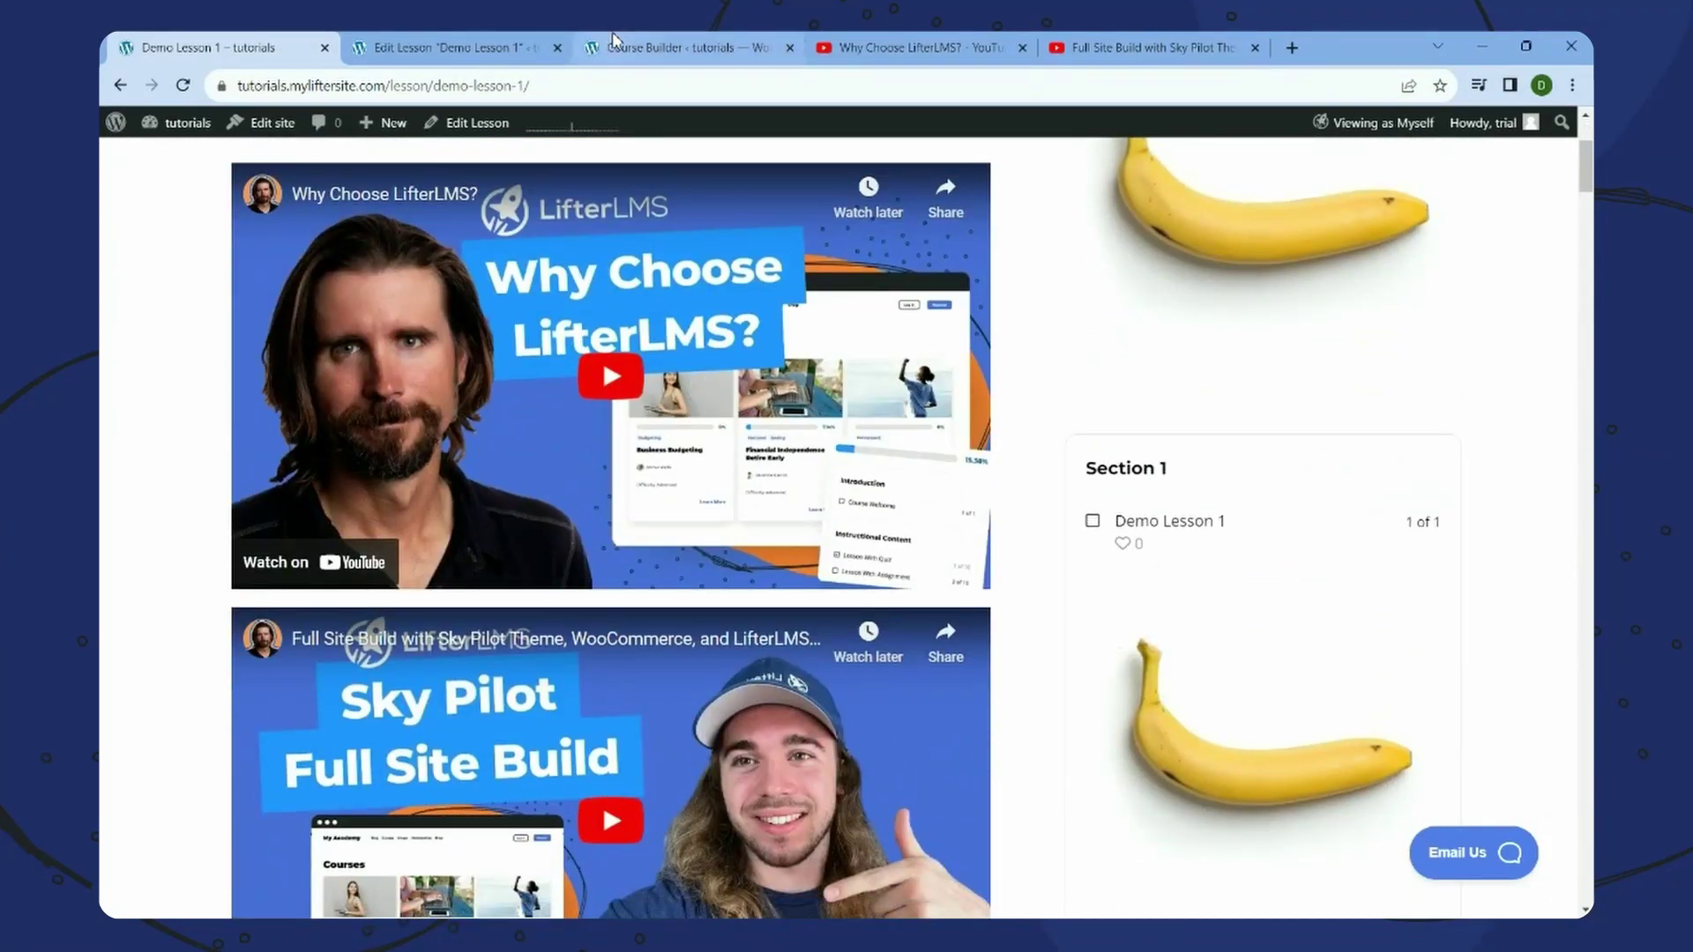
# - Return to the Course Builder and examine the Video Embed URL field in Demo Lesson 1's general settings
pyautogui.click(650, 49)
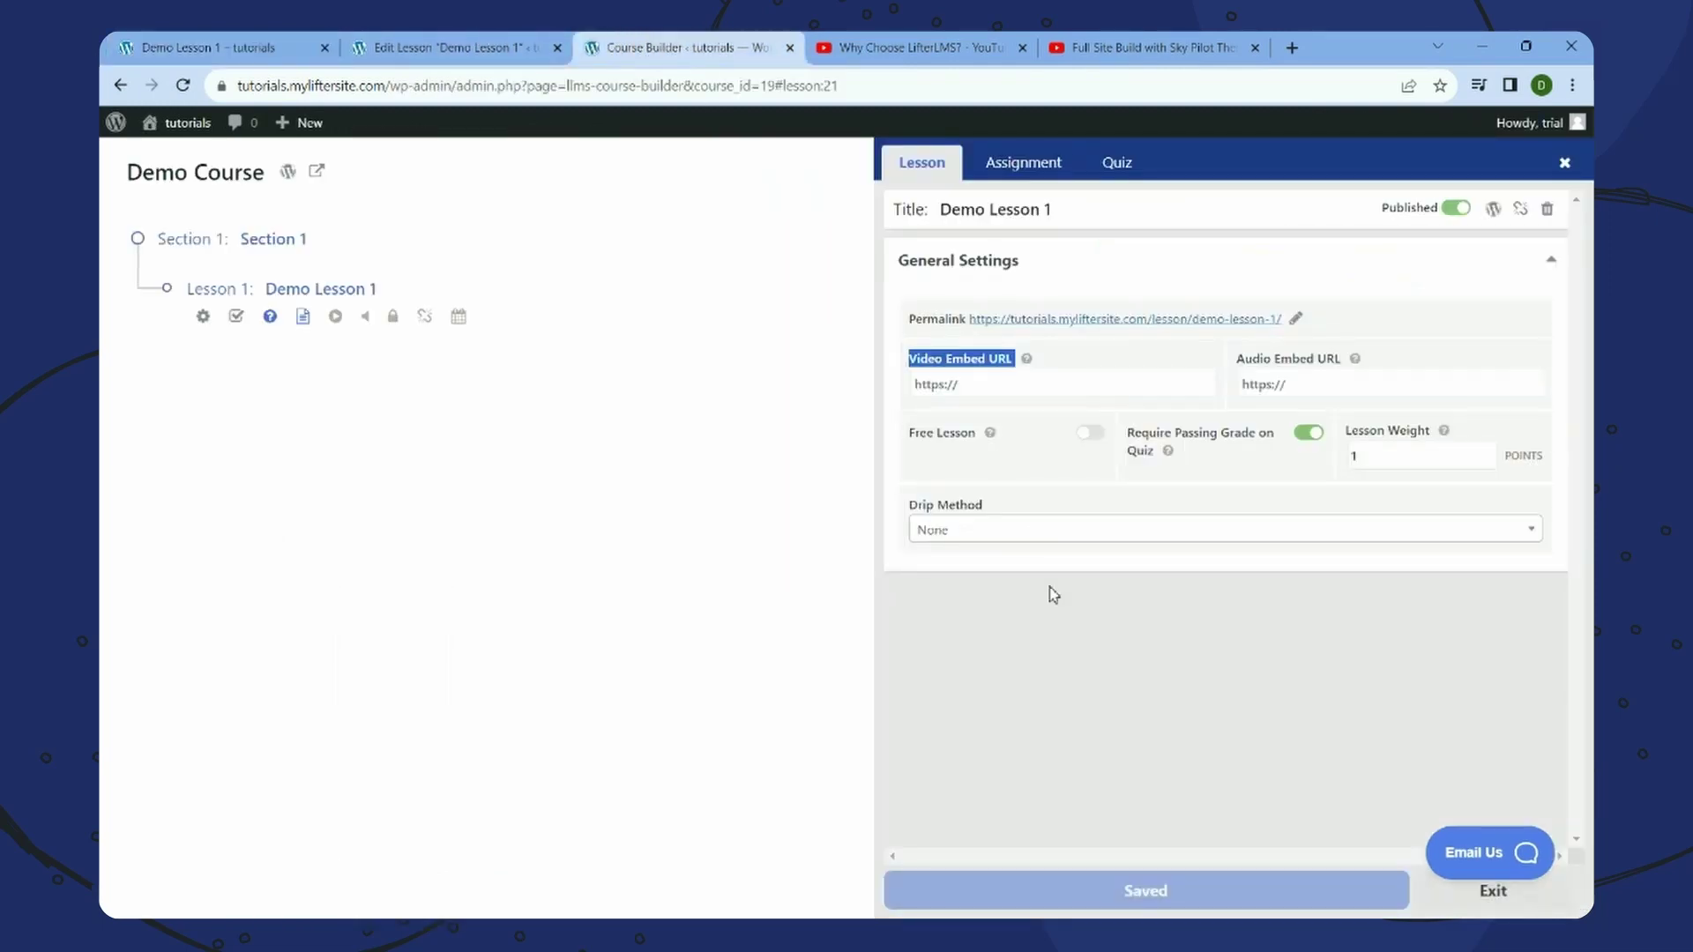
pyautogui.click(1057, 616)
pyautogui.click(987, 362)
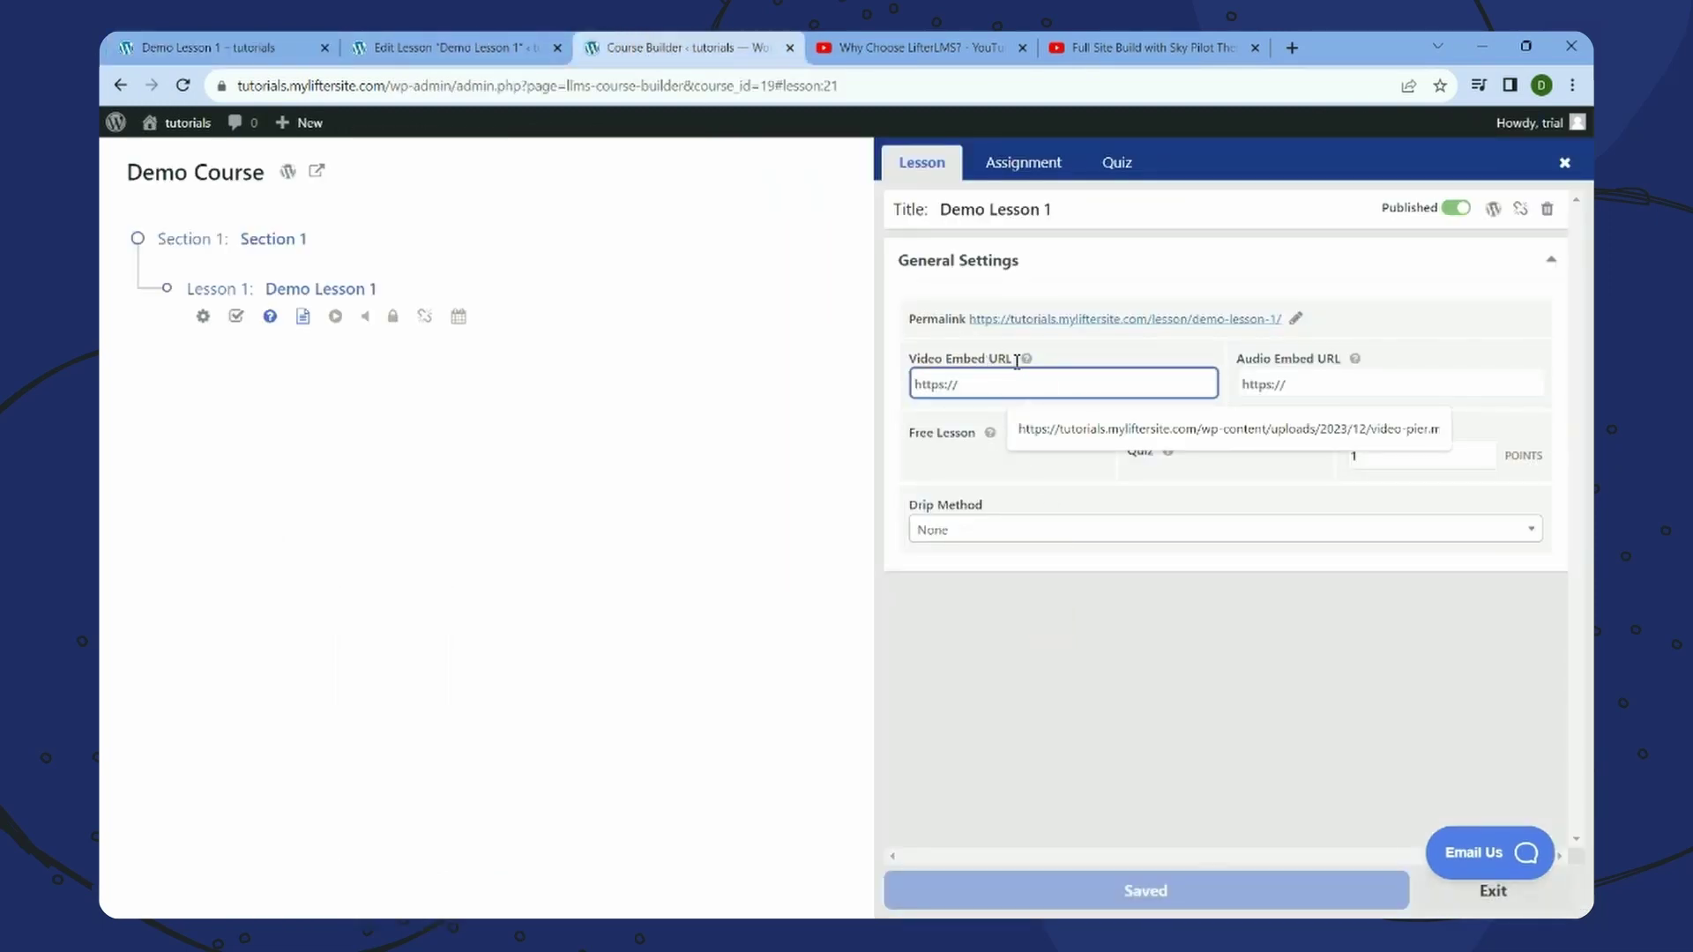
pyautogui.moveTo(917, 357); pyautogui.dragTo(993, 359)
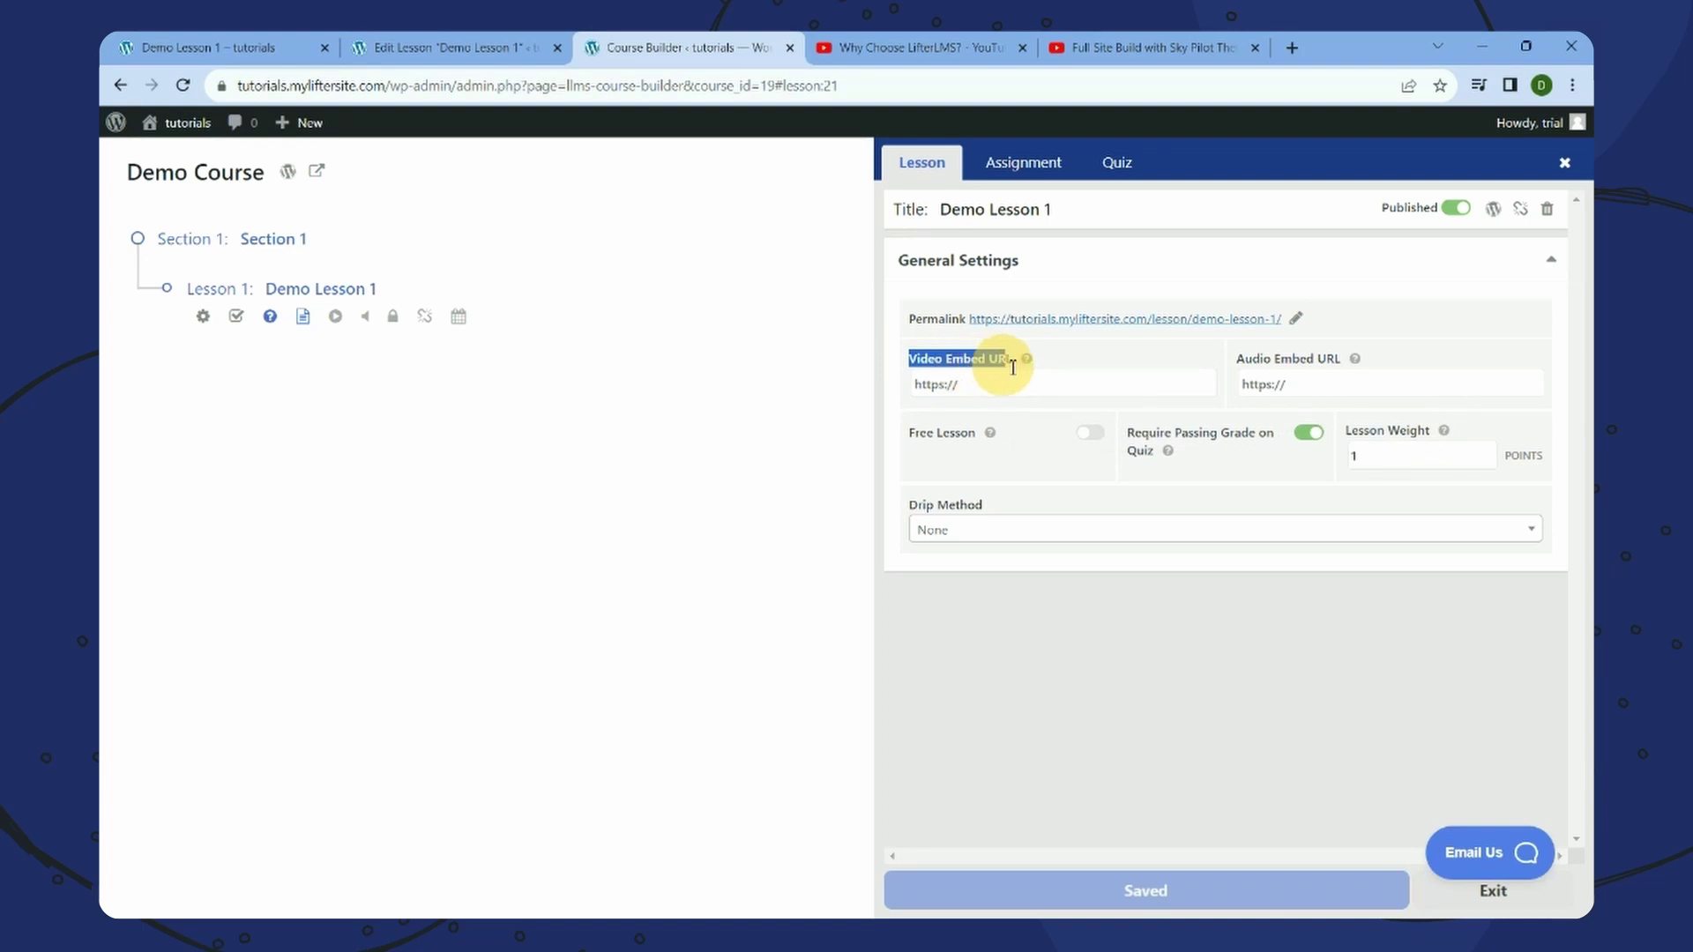
pyautogui.click(1061, 643)
pyautogui.click(969, 385)
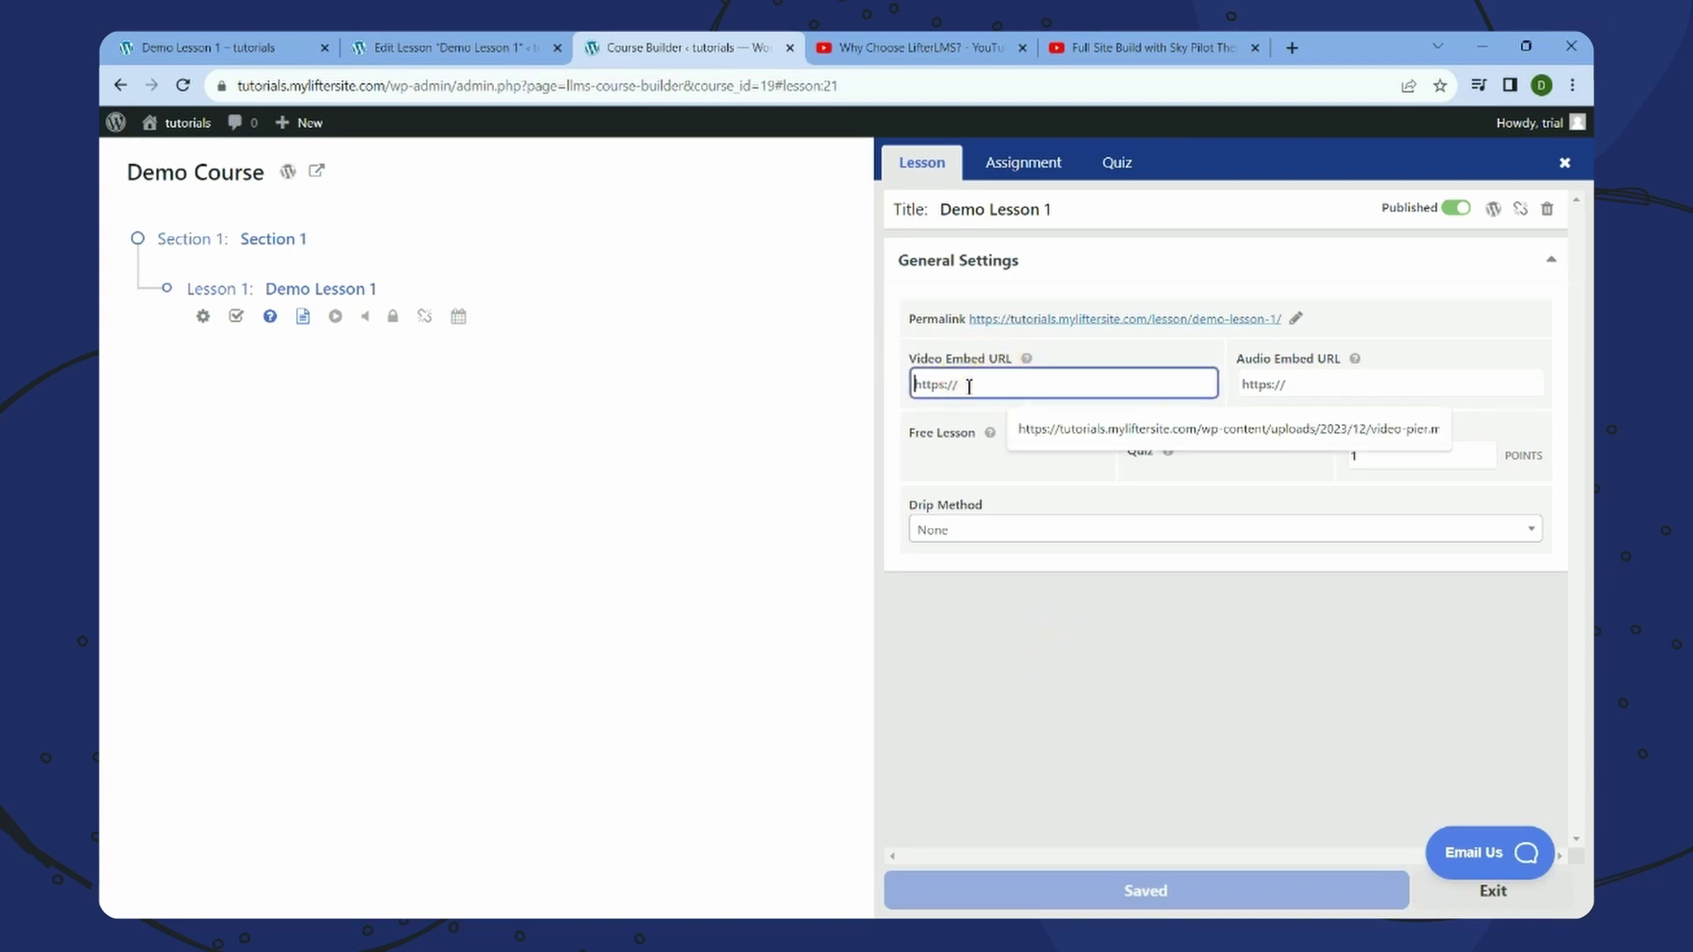
pyautogui.moveTo(918, 360); pyautogui.dragTo(1002, 353)
pyautogui.click(1054, 711)
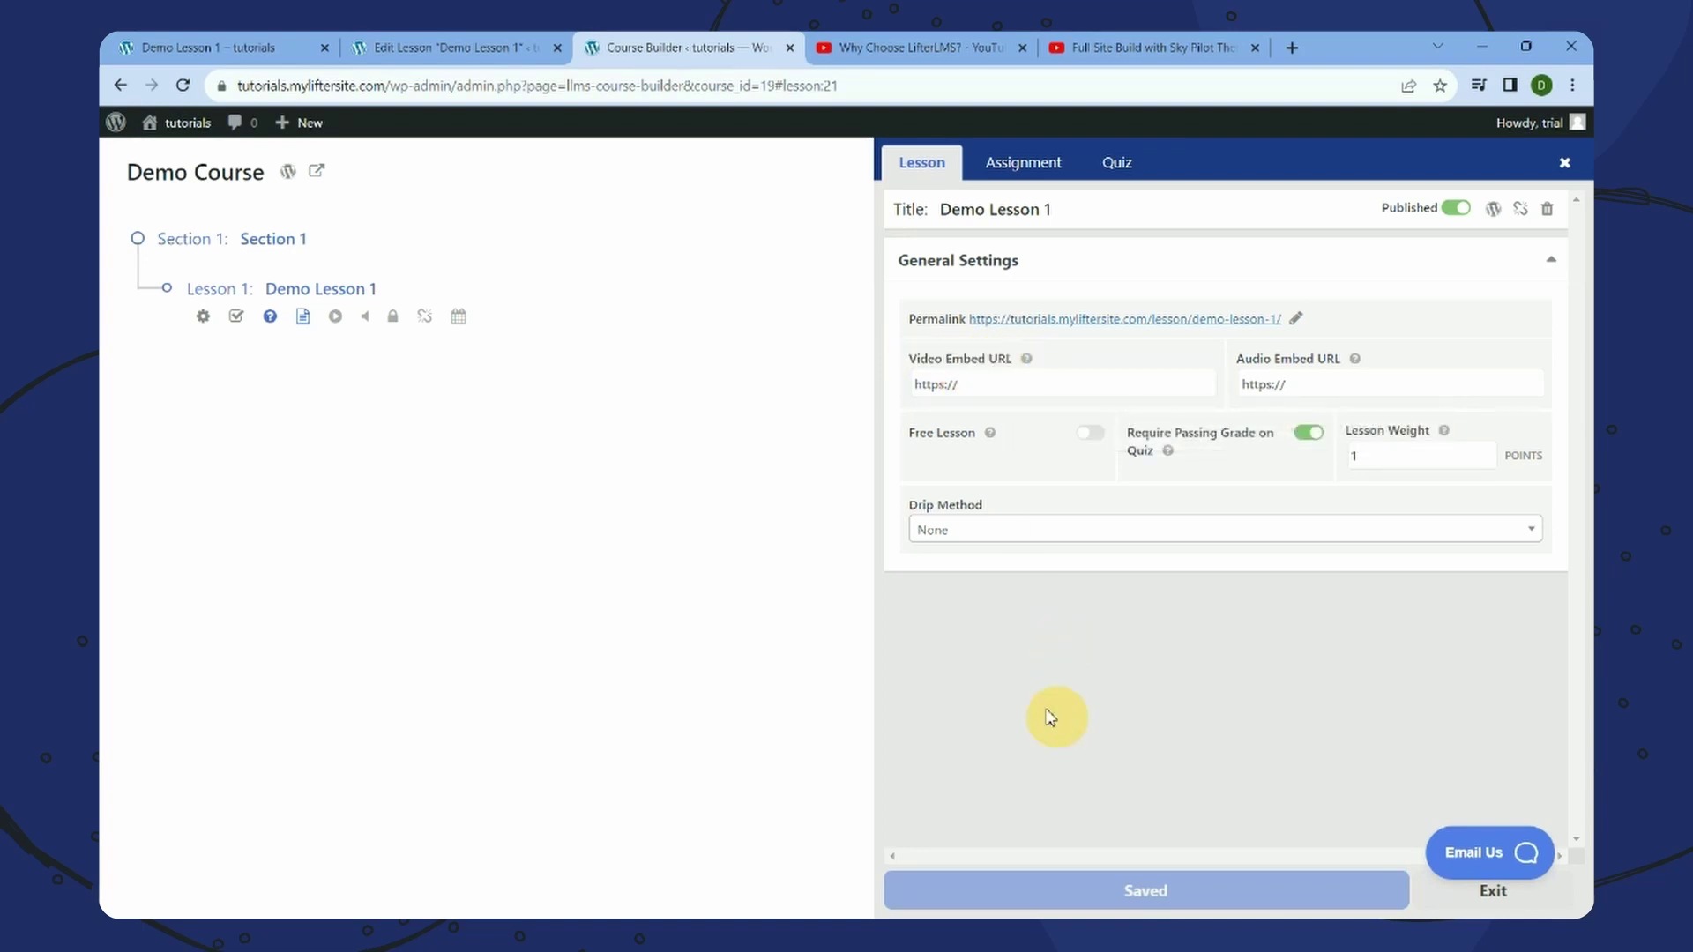
# - Delete both YouTube blocks from the Demo Lesson 1 content in the lesson editor
pyautogui.click(445, 48)
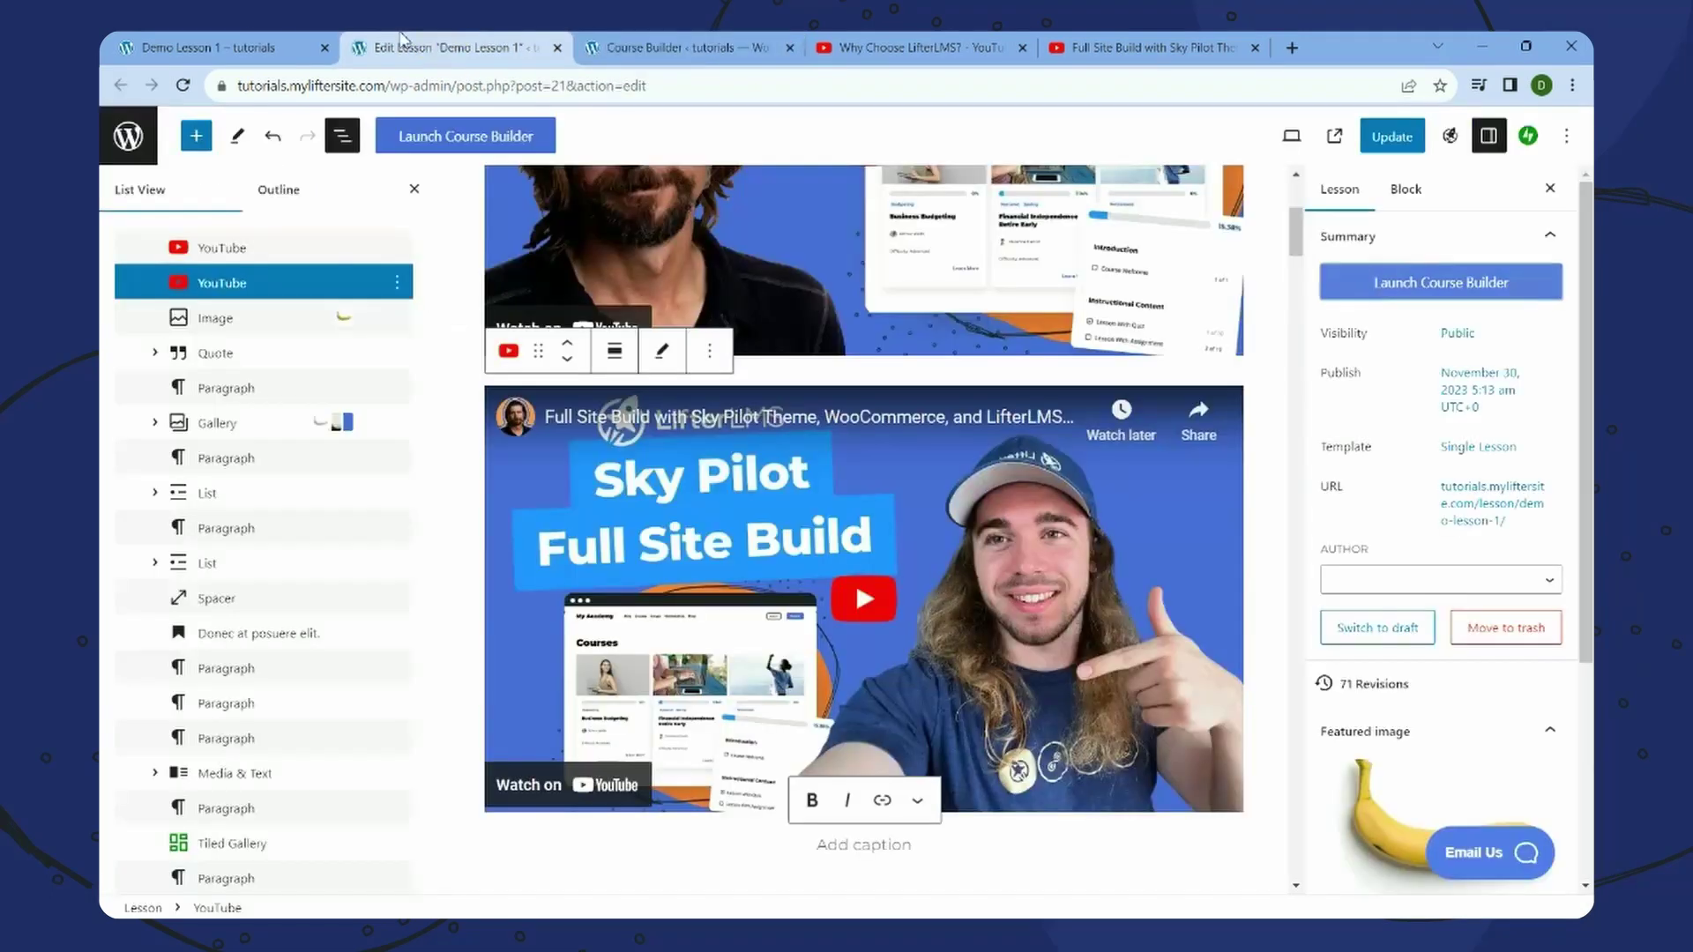
pyautogui.click(208, 47)
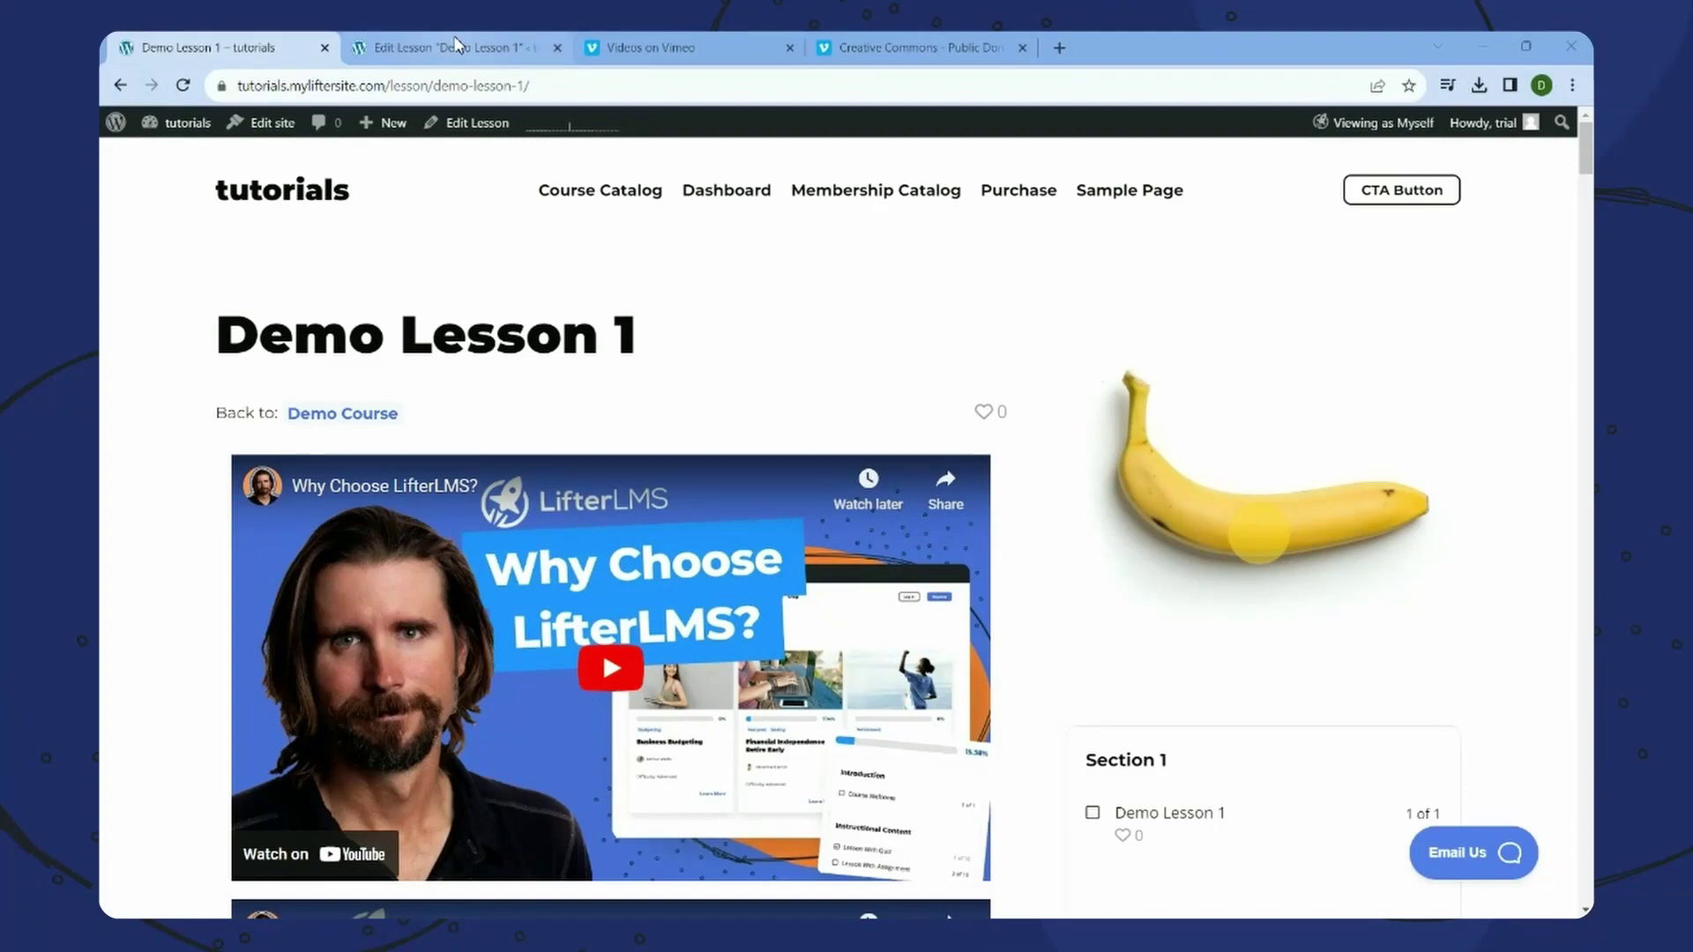
pyautogui.click(456, 44)
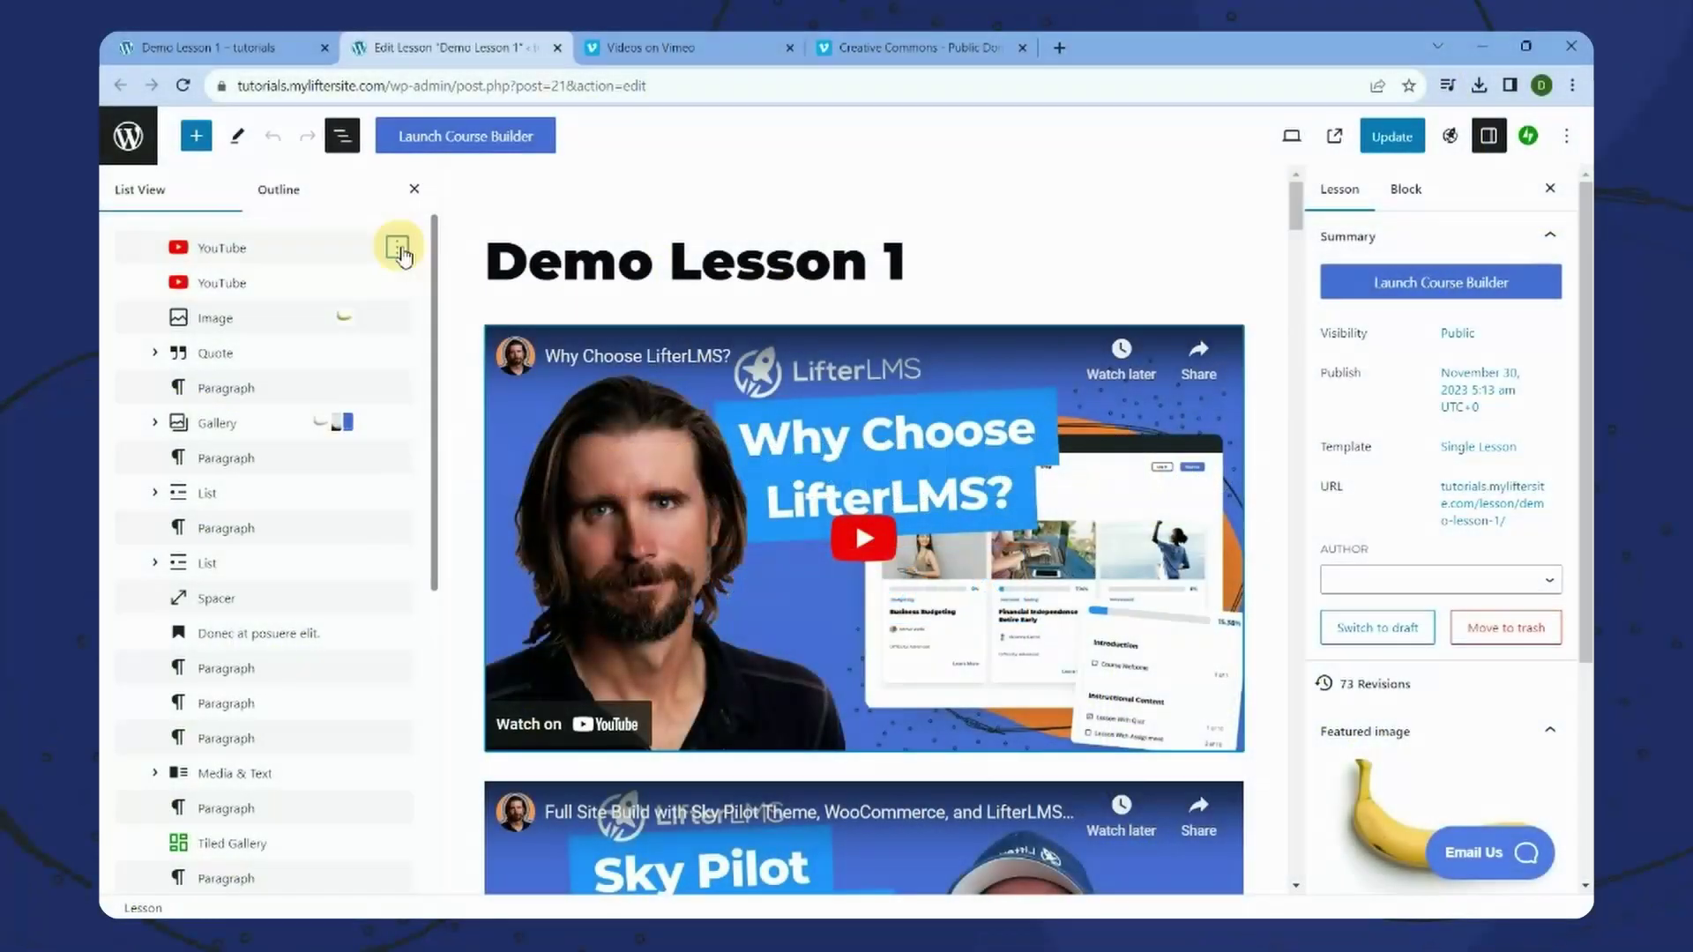
pyautogui.click(399, 251)
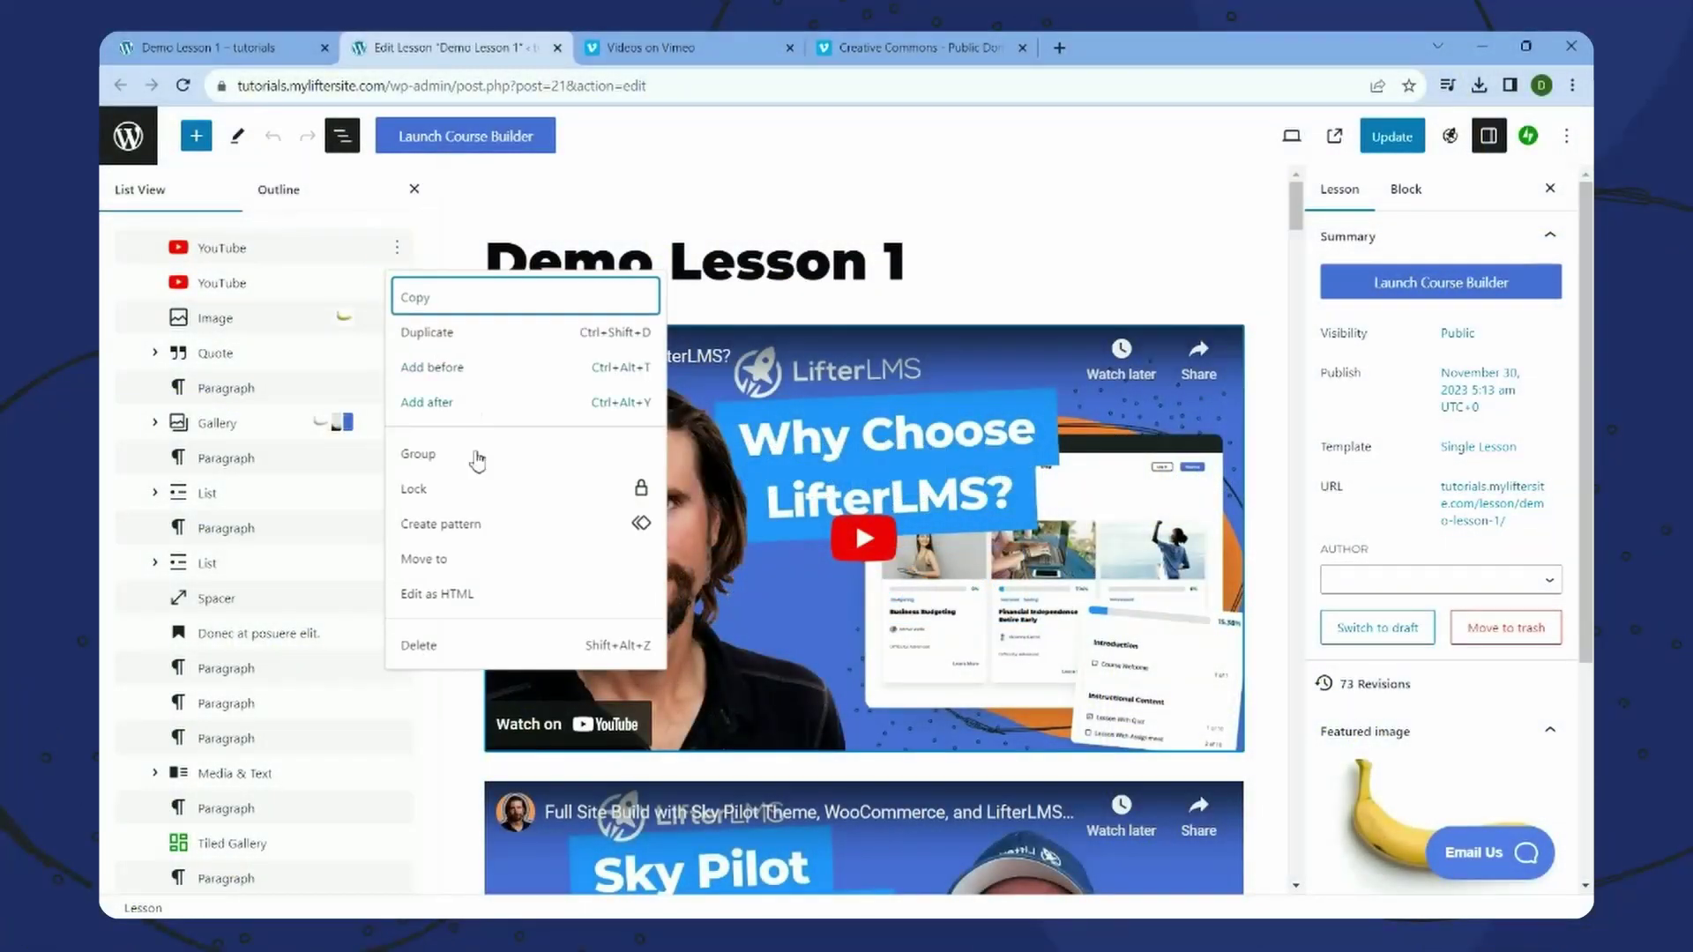
pyautogui.click(461, 646)
pyautogui.click(397, 250)
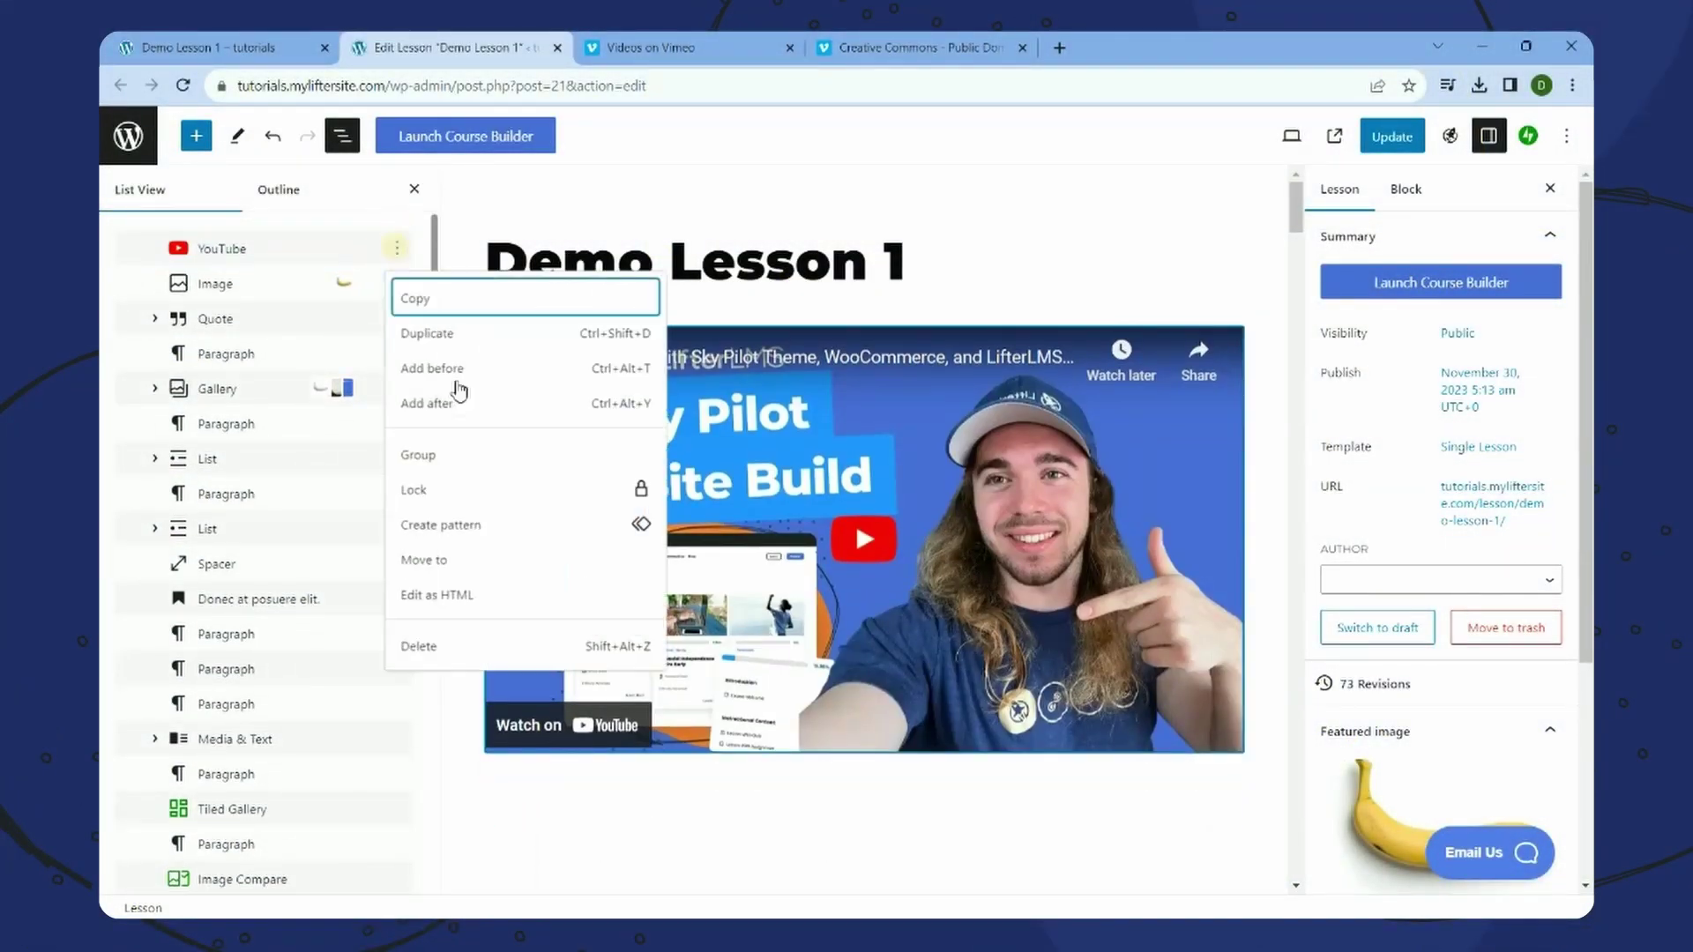
pyautogui.click(476, 649)
# - Insert a Vimeo block directly below the lesson title and get its URL field ready for input
pyautogui.click(963, 261)
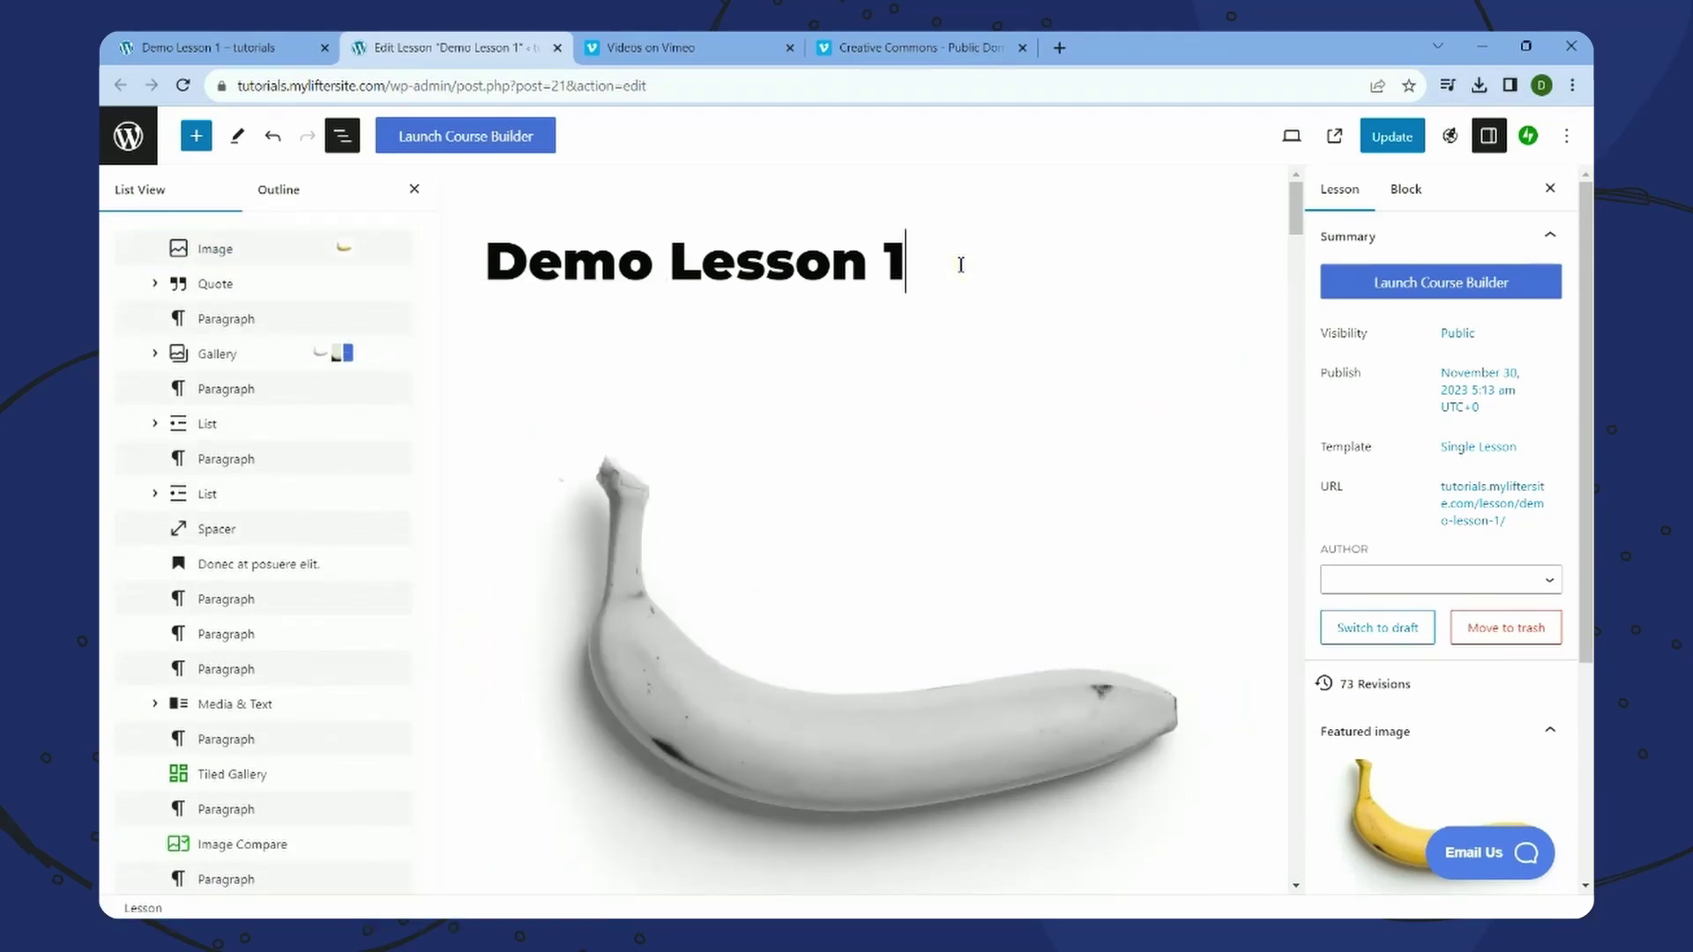
pyautogui.press('Return')
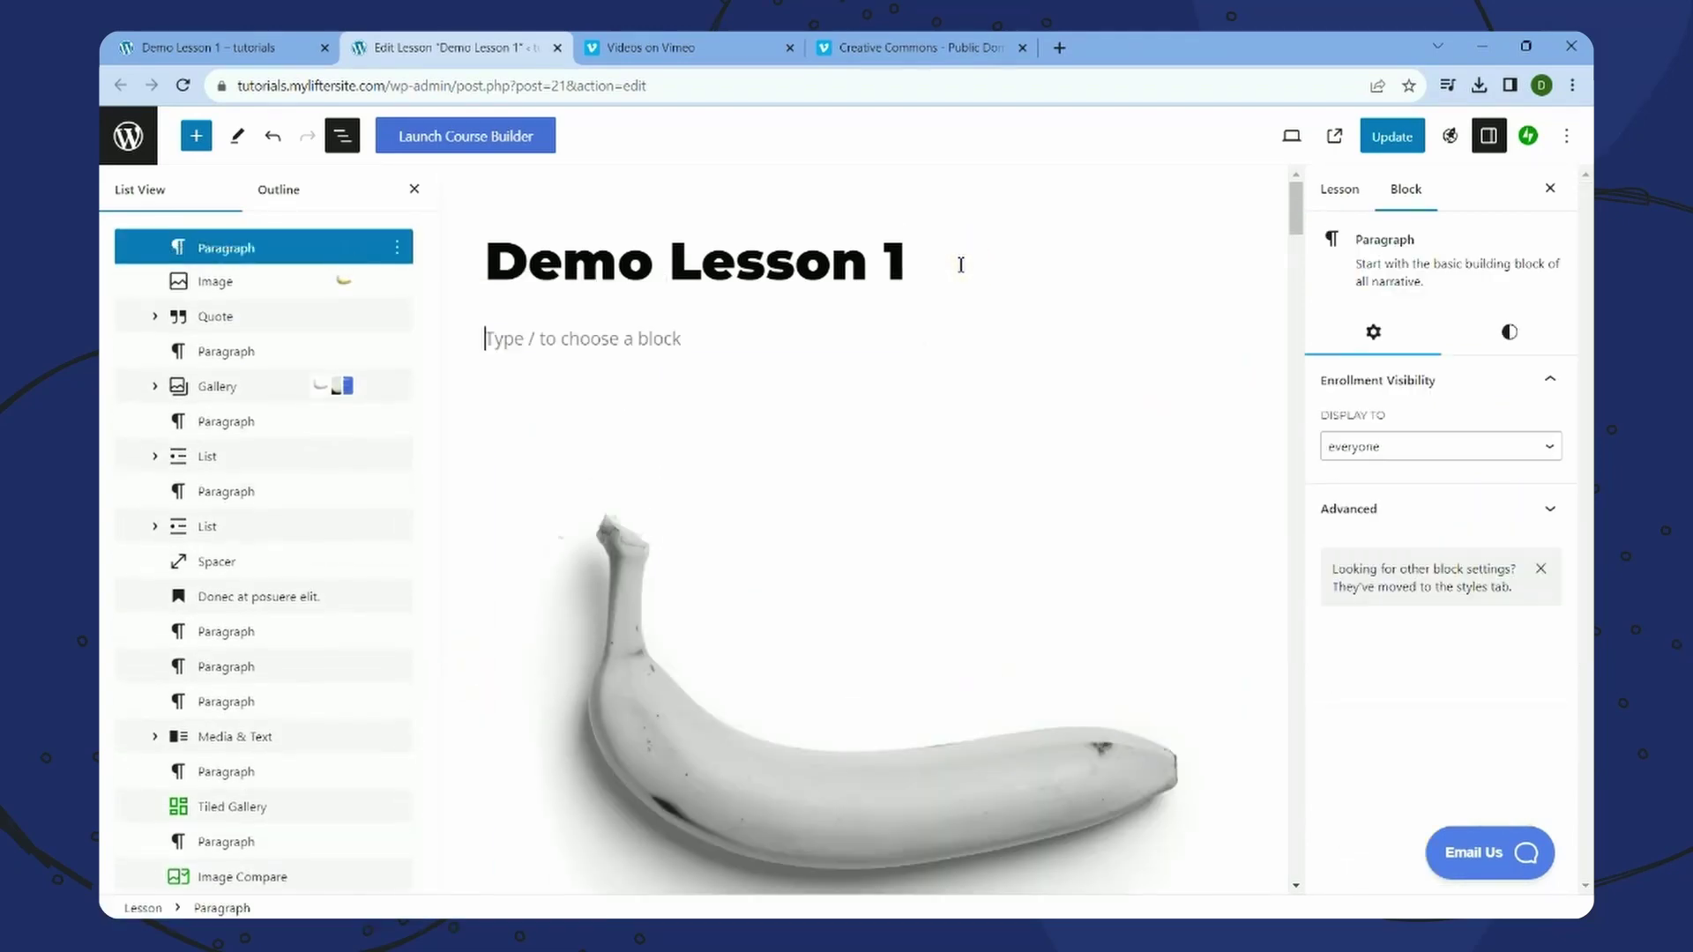
pyautogui.click(197, 139)
pyautogui.write('vimeo')
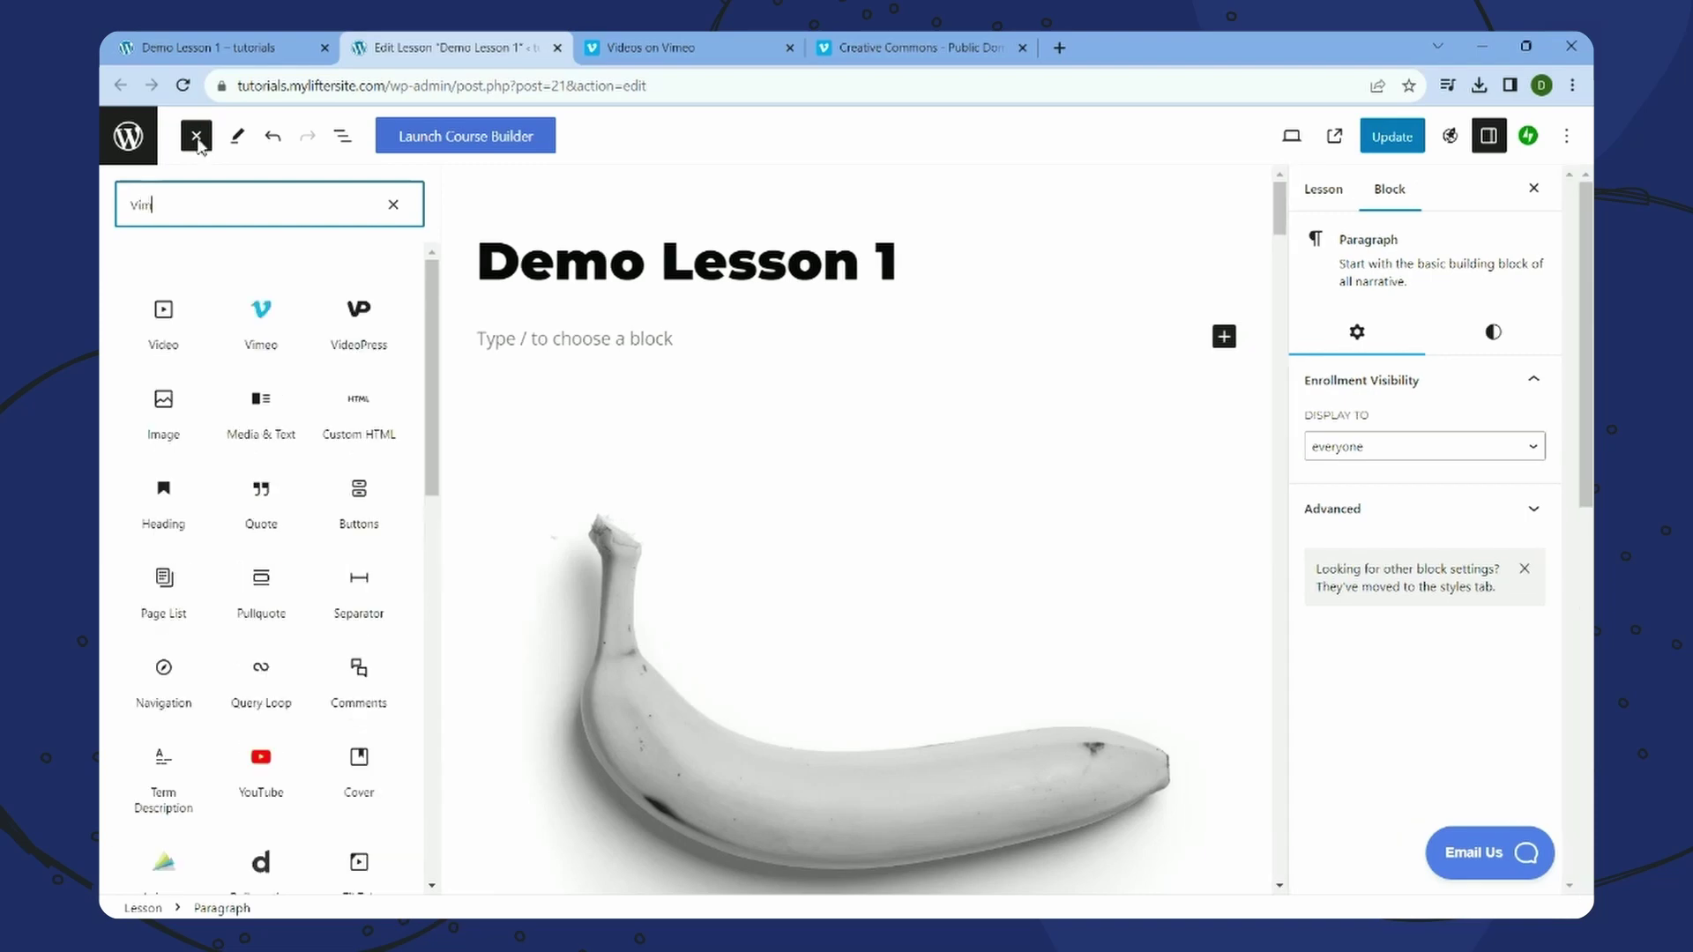
pyautogui.moveTo(154, 356); pyautogui.dragTo(692, 329)
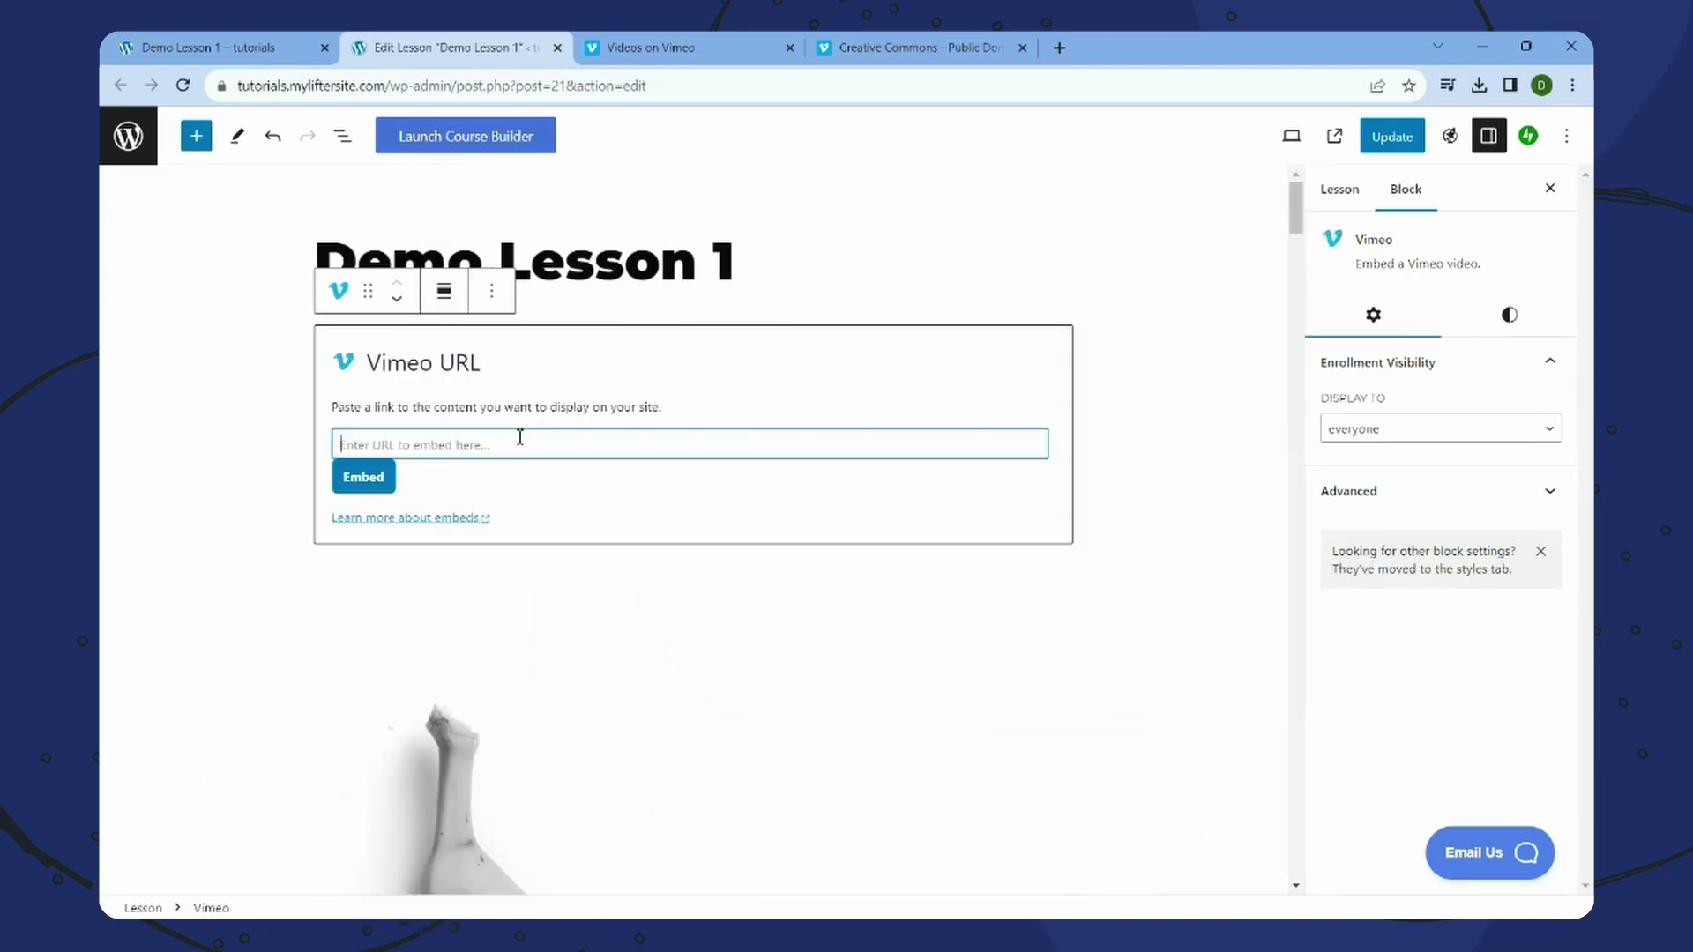
pyautogui.click(519, 441)
# - Close the Creative Commons tab and copy the video link of video-sea-shore from the Vimeo library
pyautogui.click(876, 51)
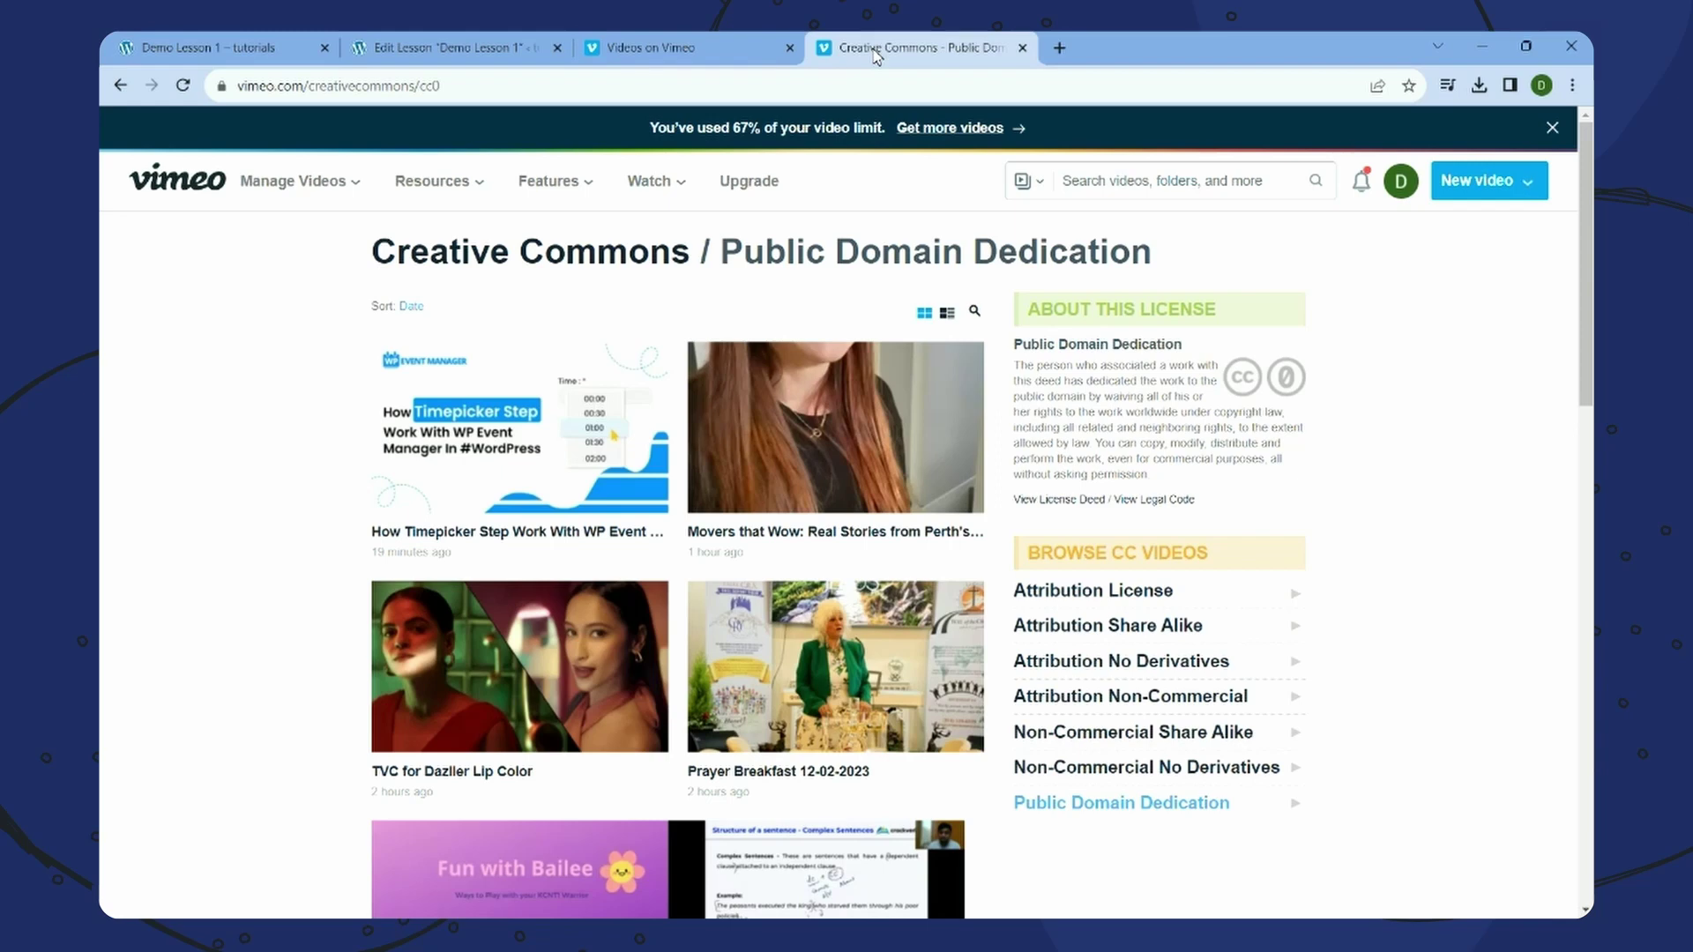
pyautogui.click(692, 49)
pyautogui.click(1022, 47)
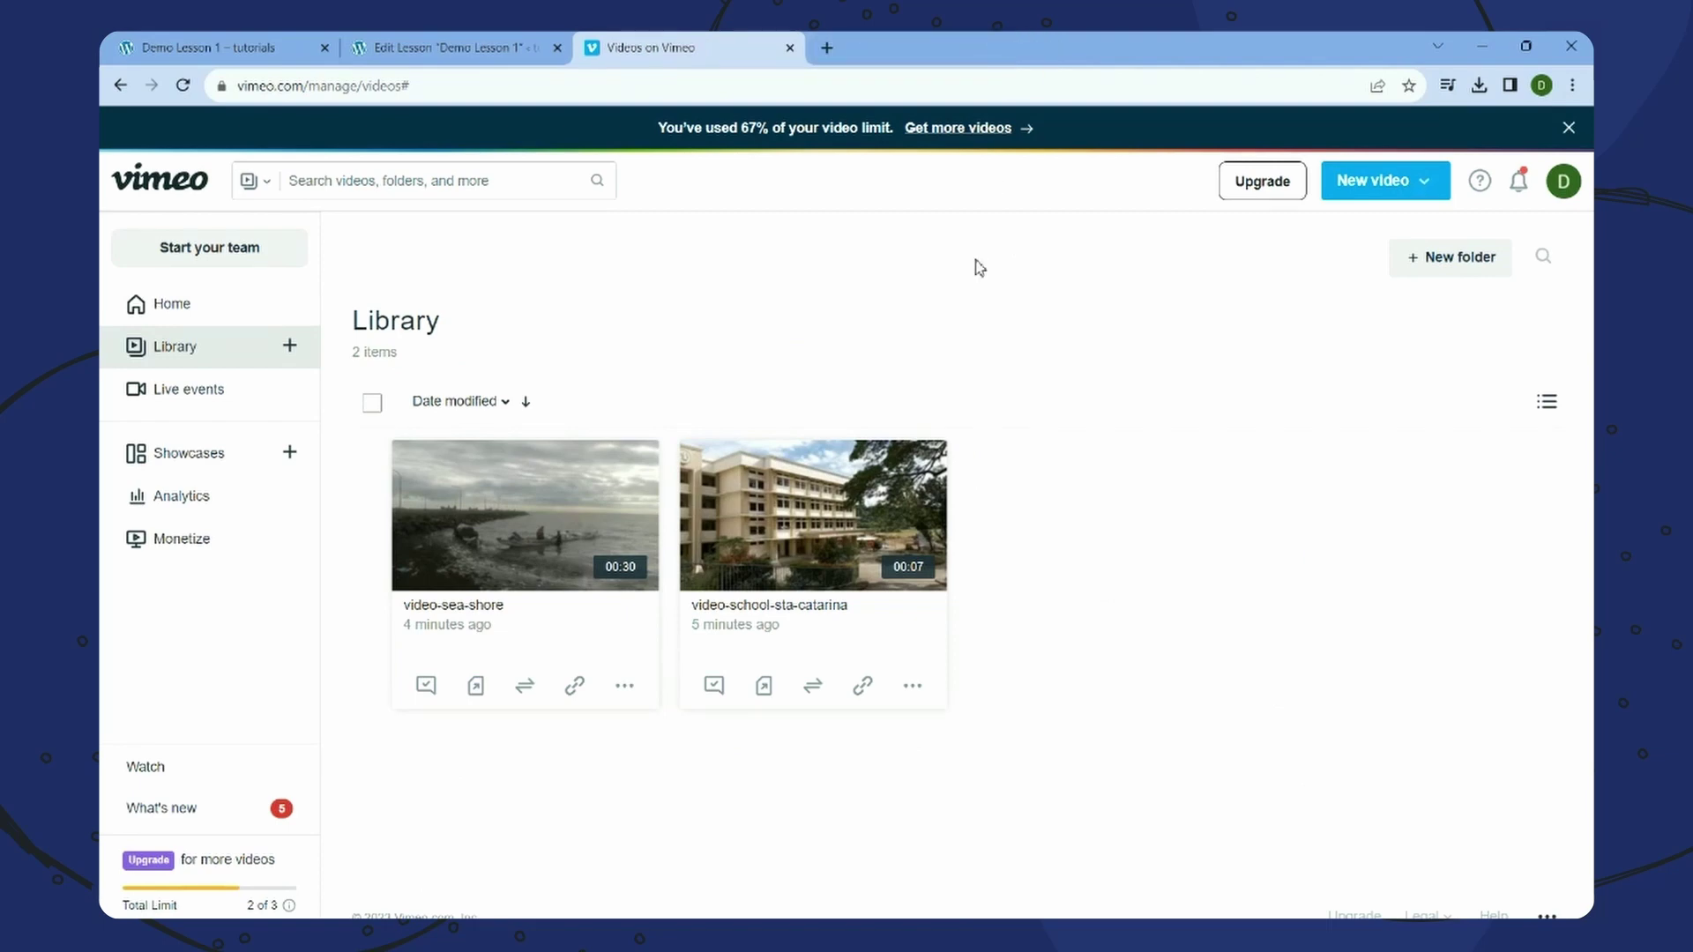
pyautogui.click(184, 349)
pyautogui.click(575, 685)
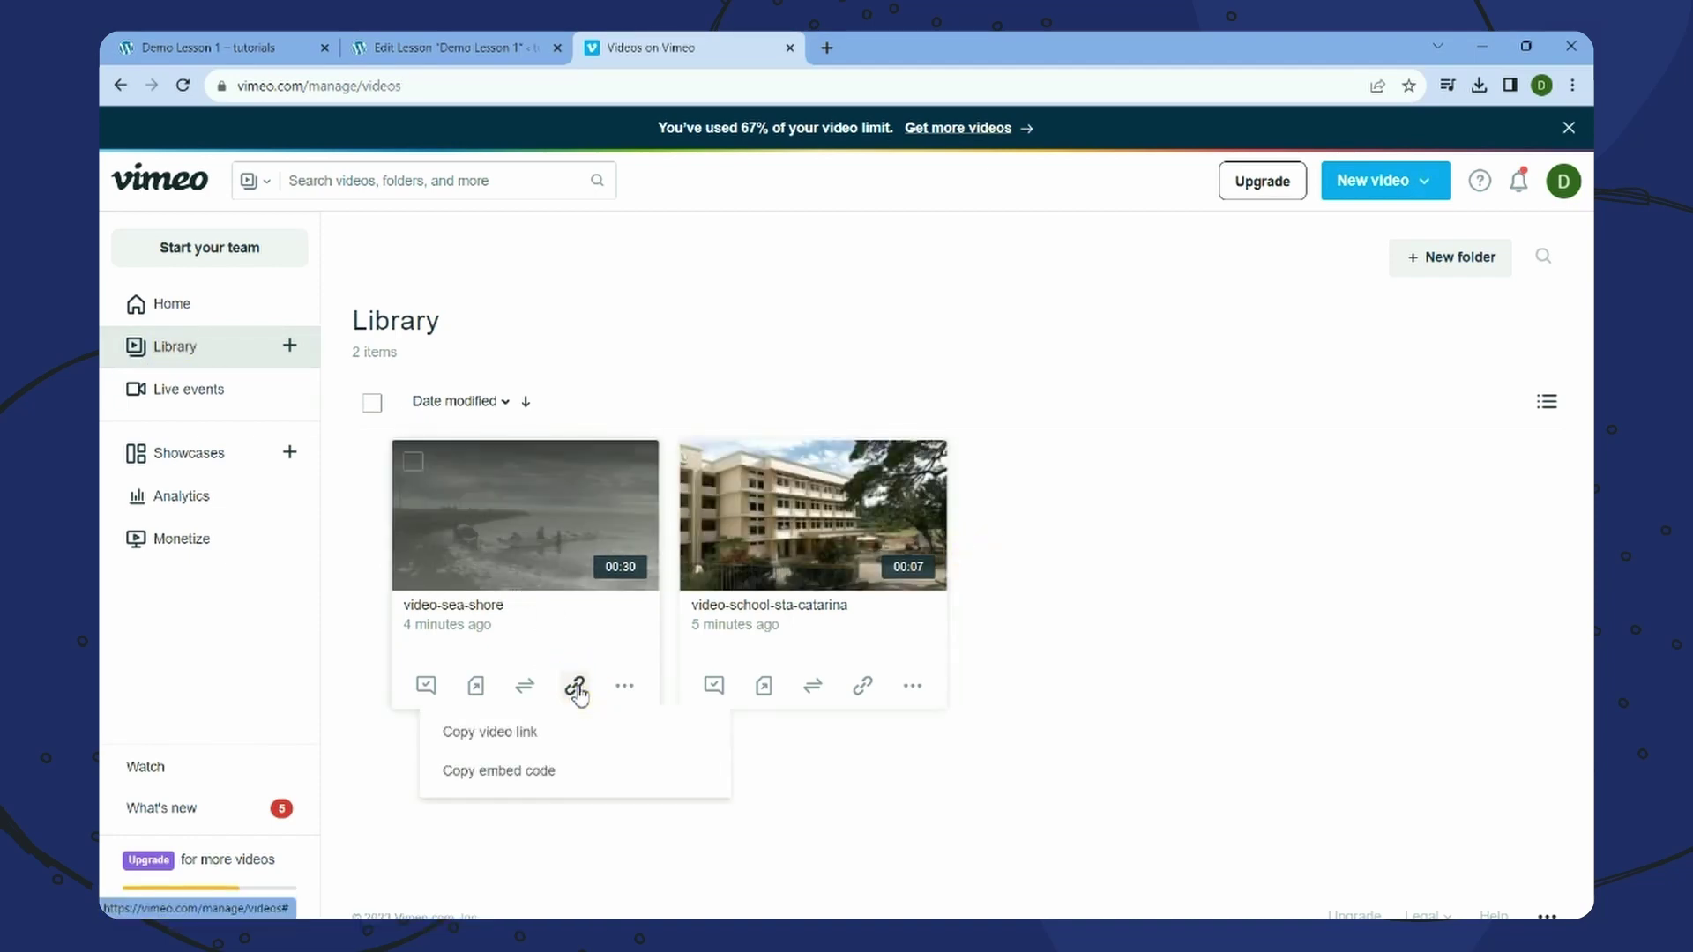
pyautogui.click(526, 732)
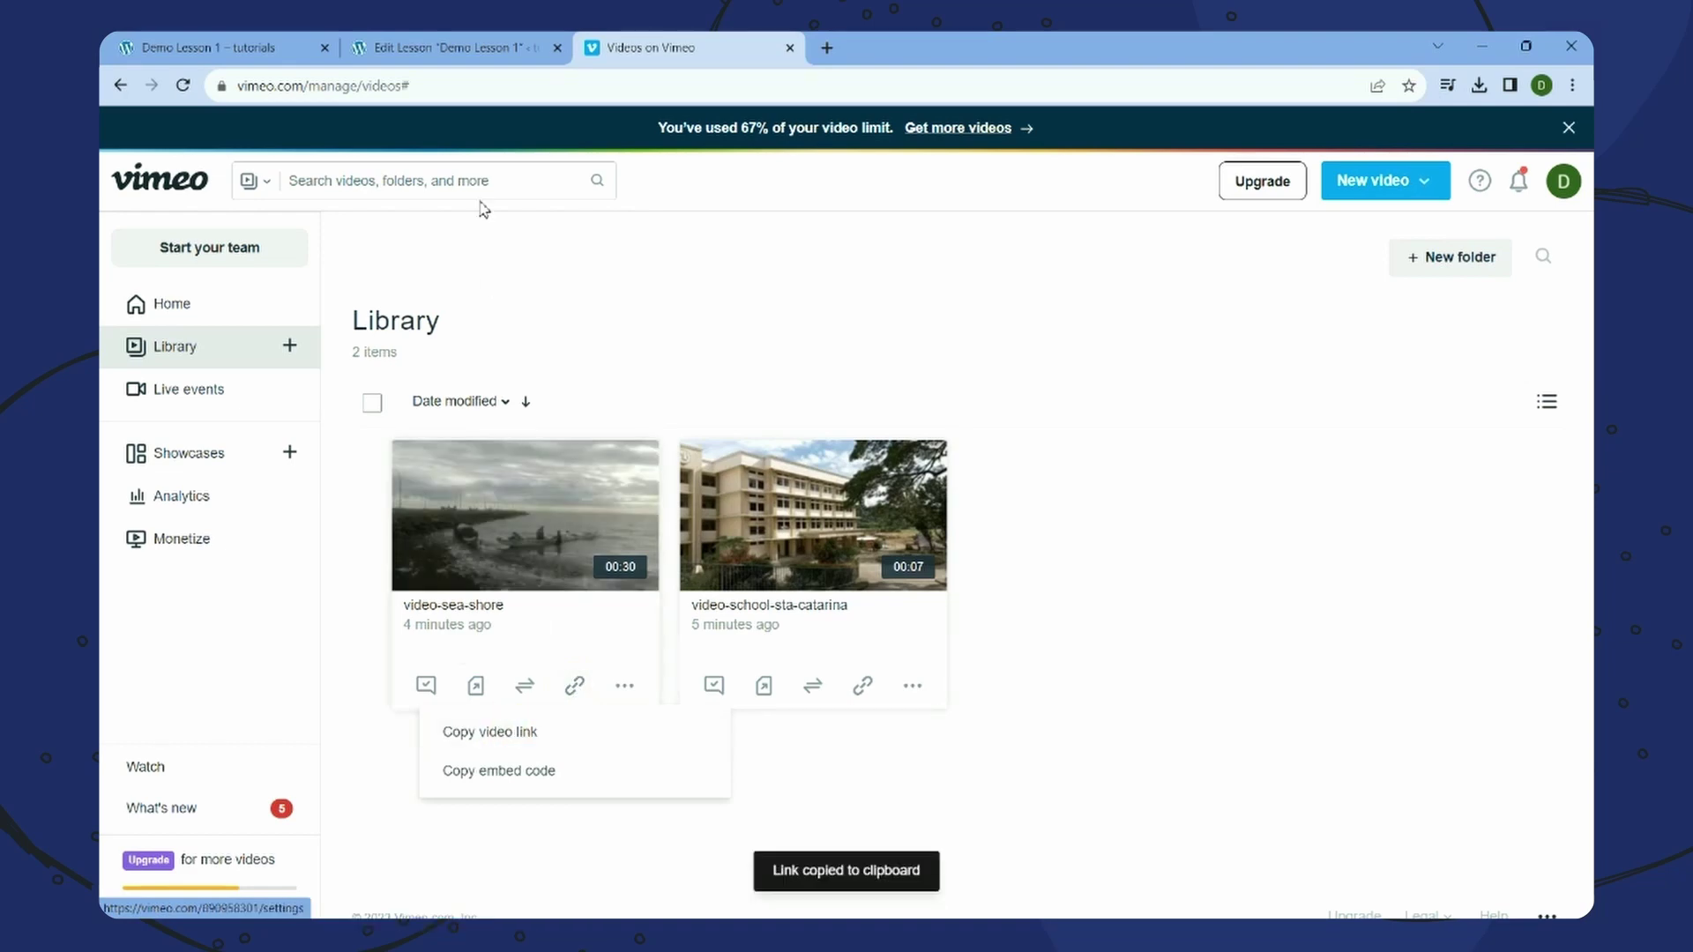
# - Embed the copied video-sea-shore link in the Vimeo block and update the lesson
pyautogui.click(467, 49)
pyautogui.rightClick(457, 445)
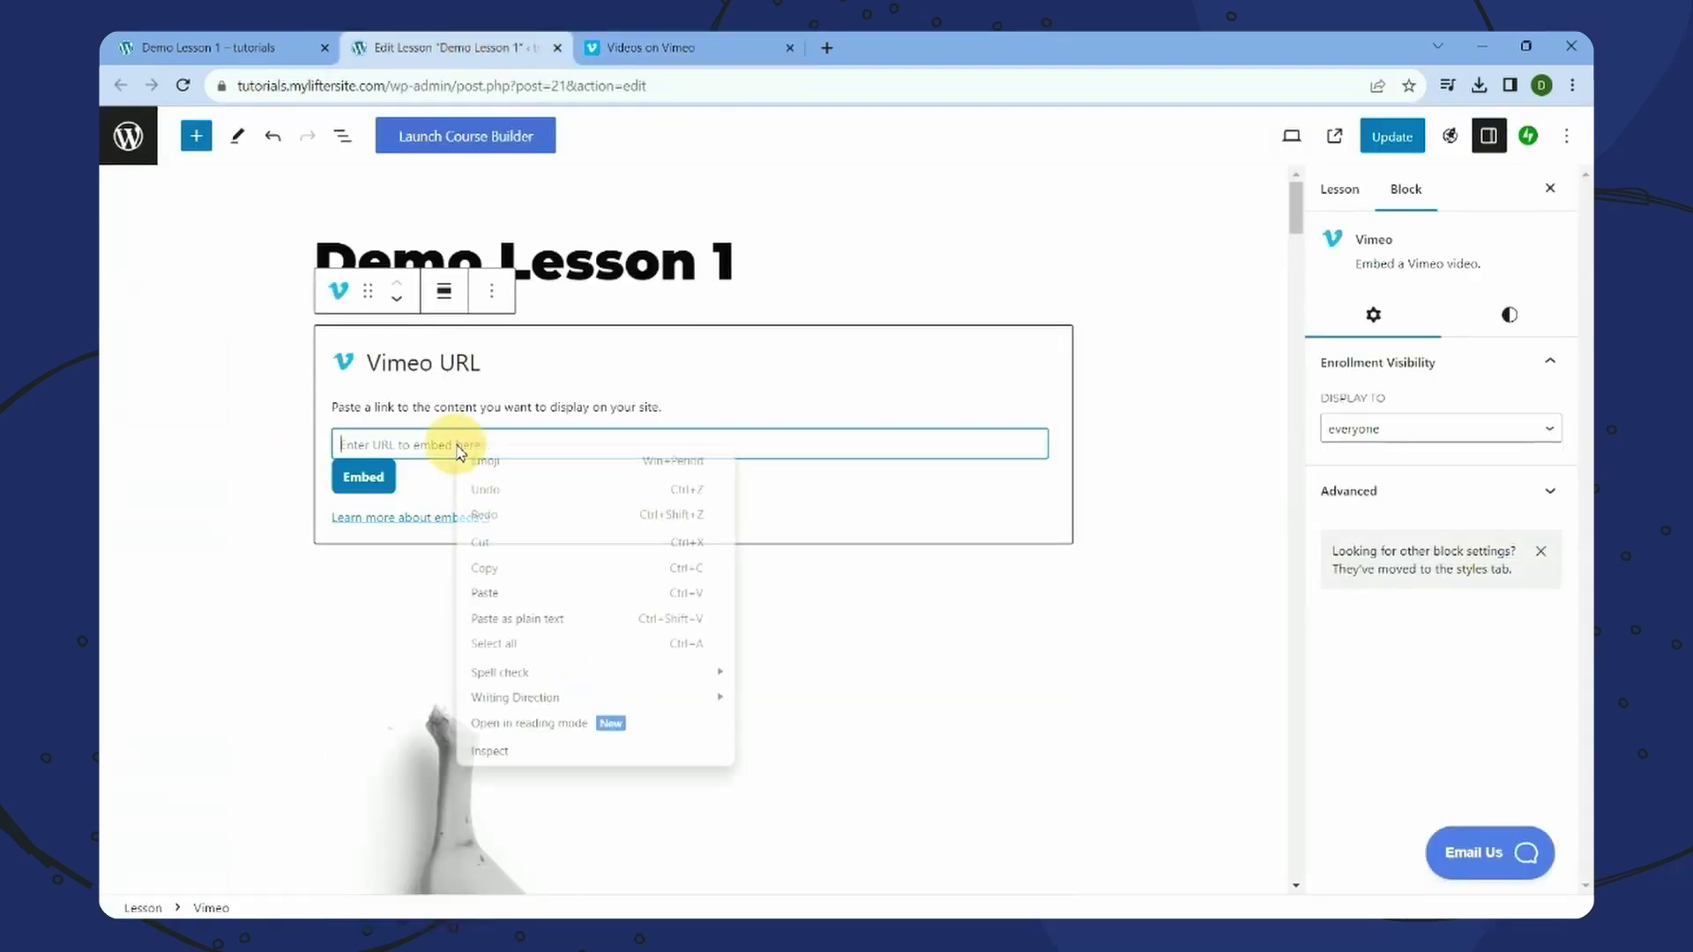
pyautogui.click(527, 593)
pyautogui.click(379, 481)
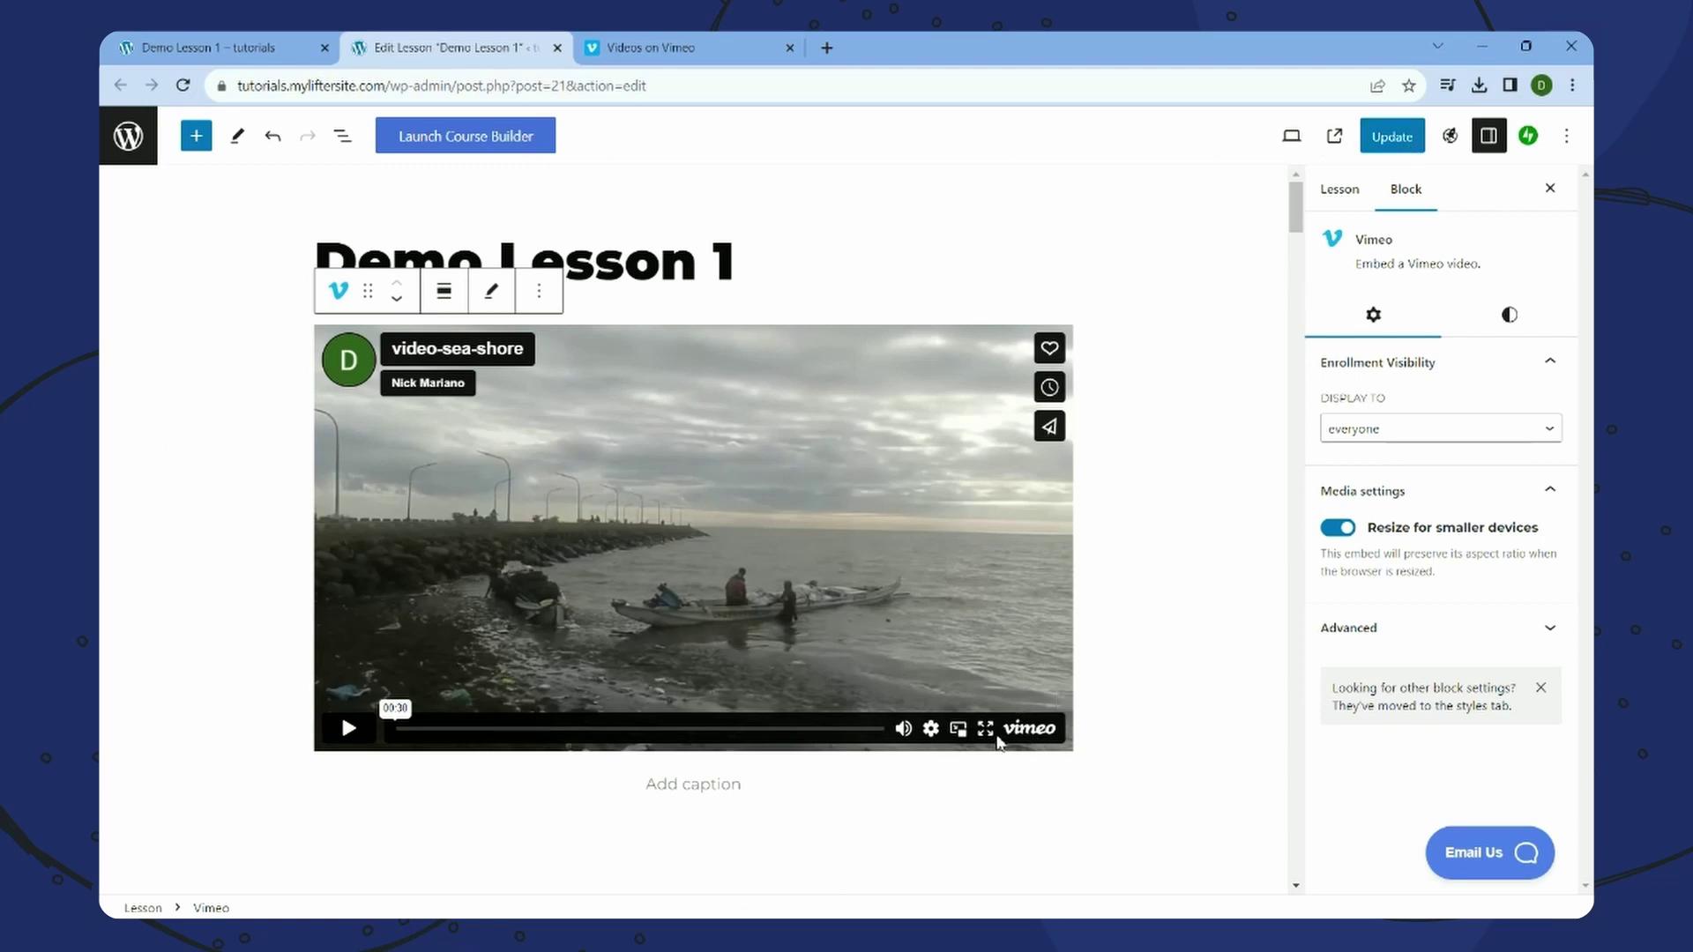
pyautogui.click(1393, 137)
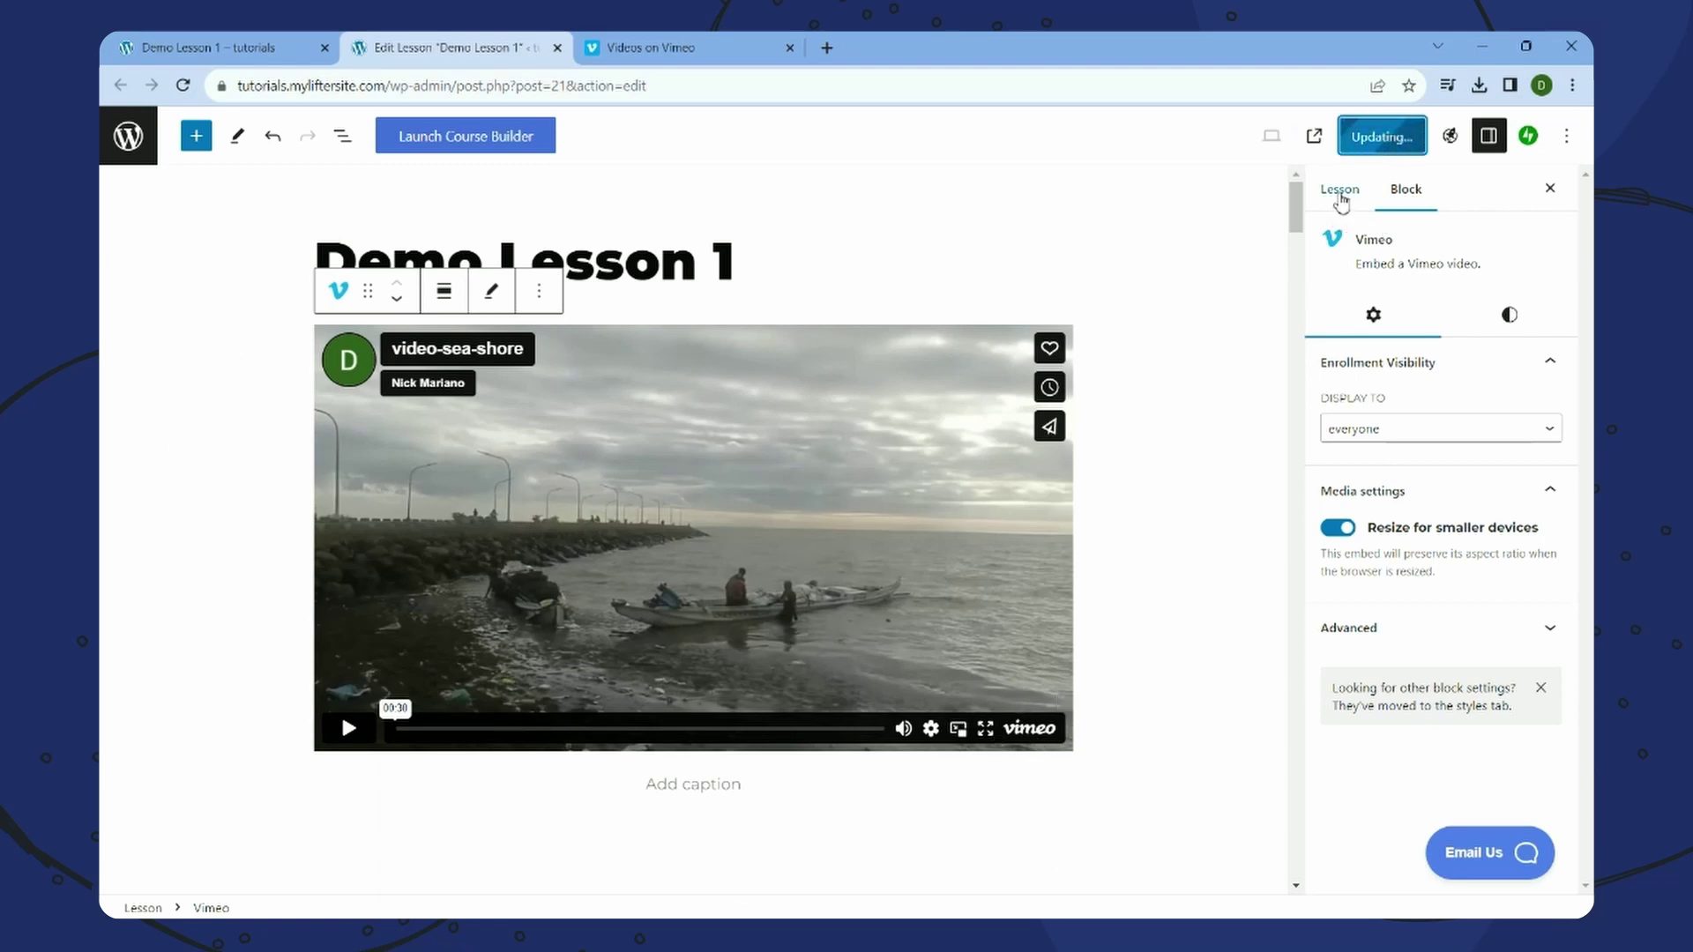
pyautogui.click(1339, 189)
# - Reload the published Demo Lesson 1 page, check the embedded Vimeo video, and return to the lesson editor
pyautogui.click(237, 51)
pyautogui.click(404, 48)
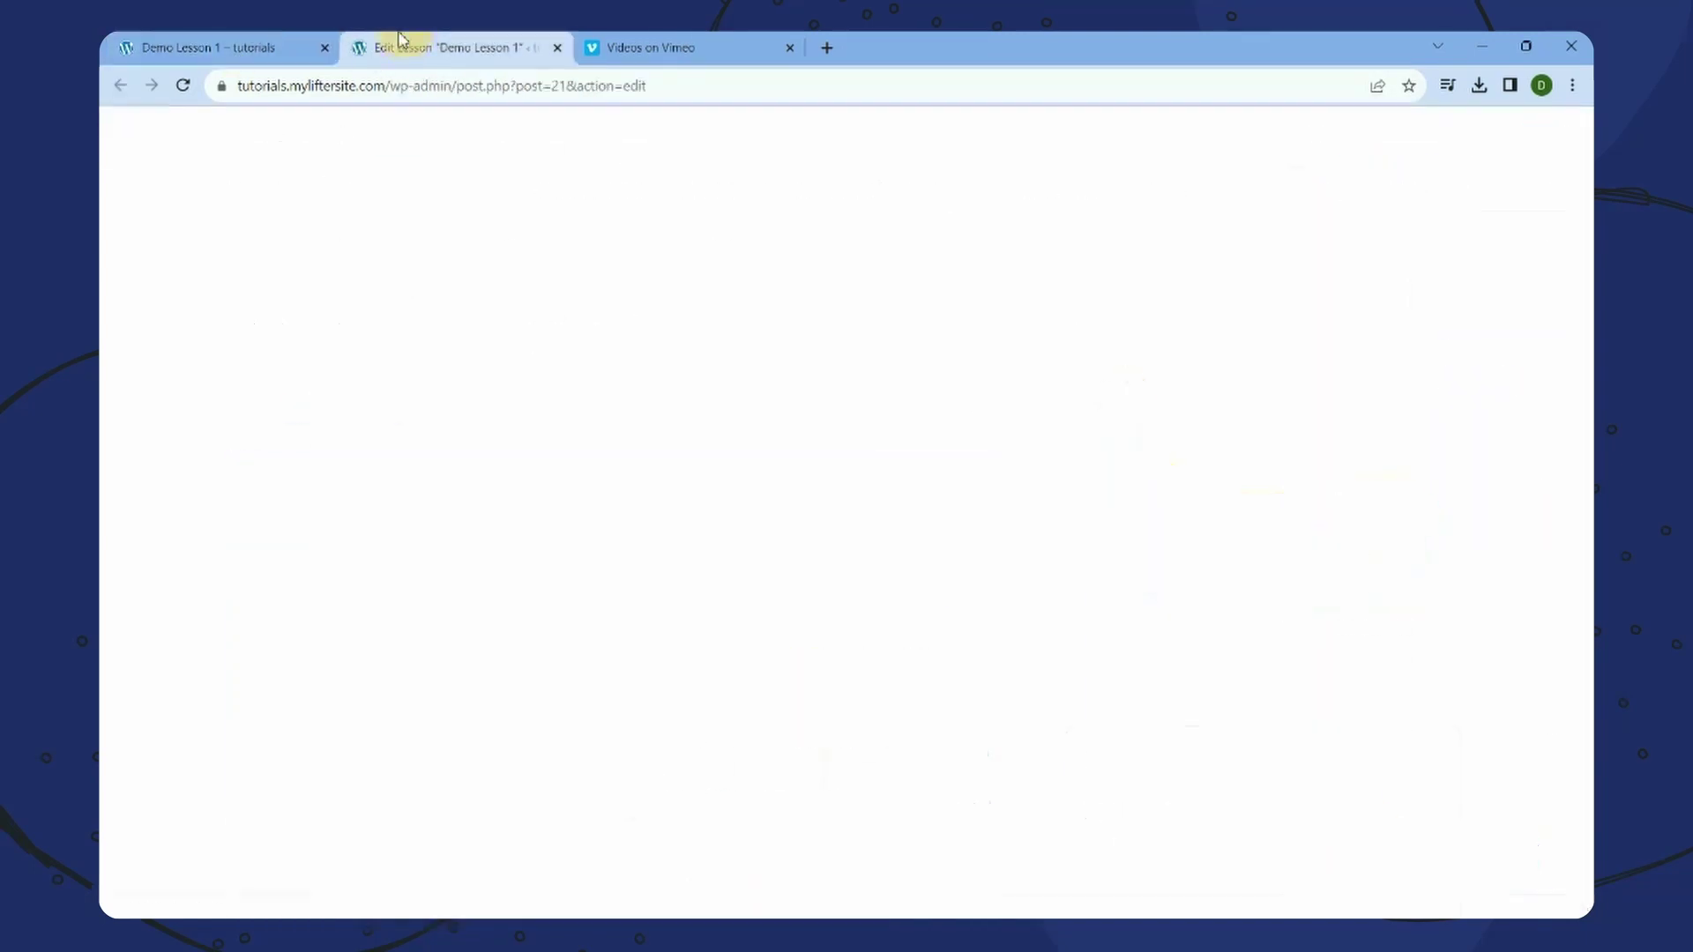
pyautogui.click(231, 44)
pyautogui.rightClick(933, 301)
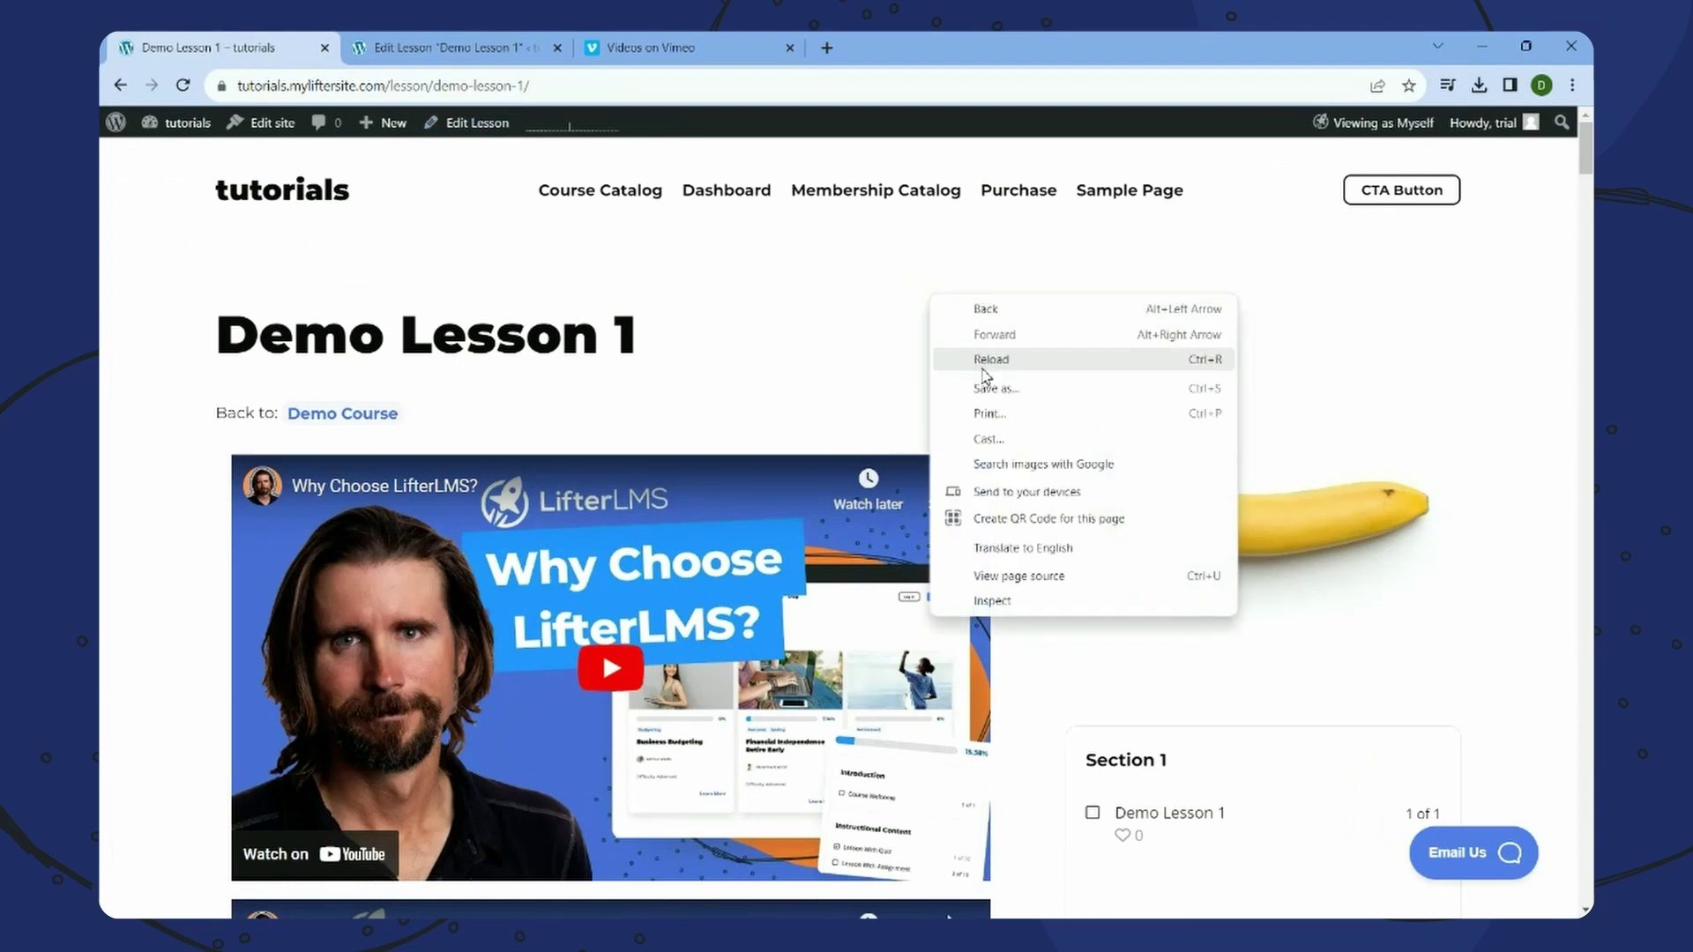
pyautogui.click(981, 360)
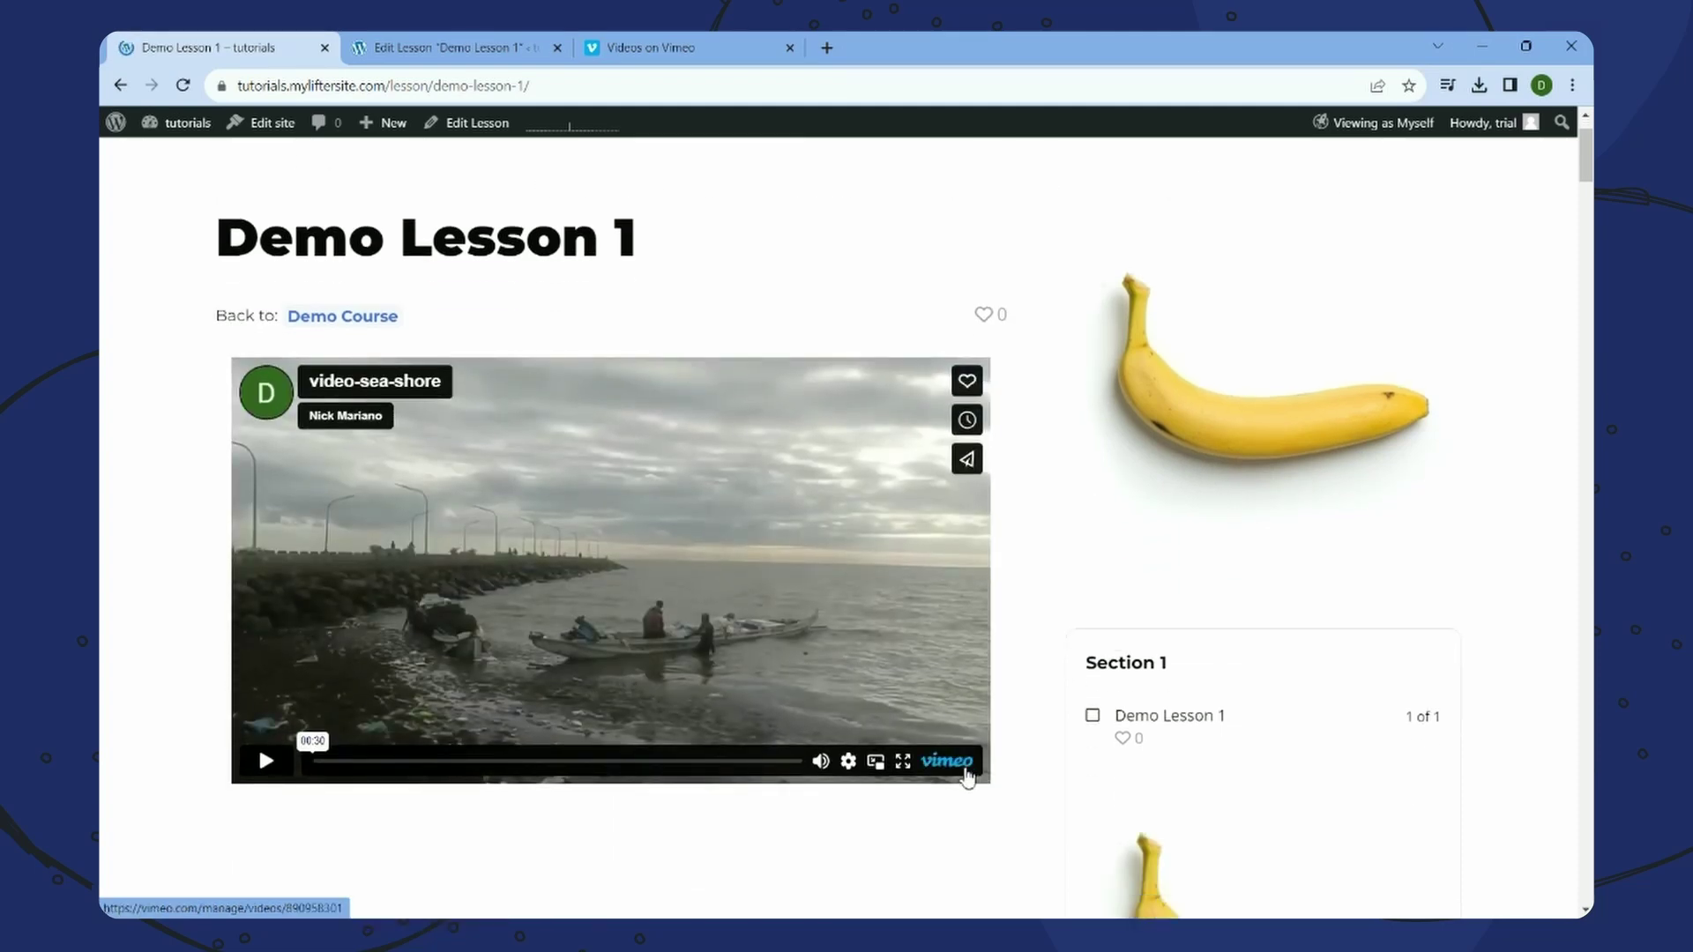
pyautogui.click(470, 50)
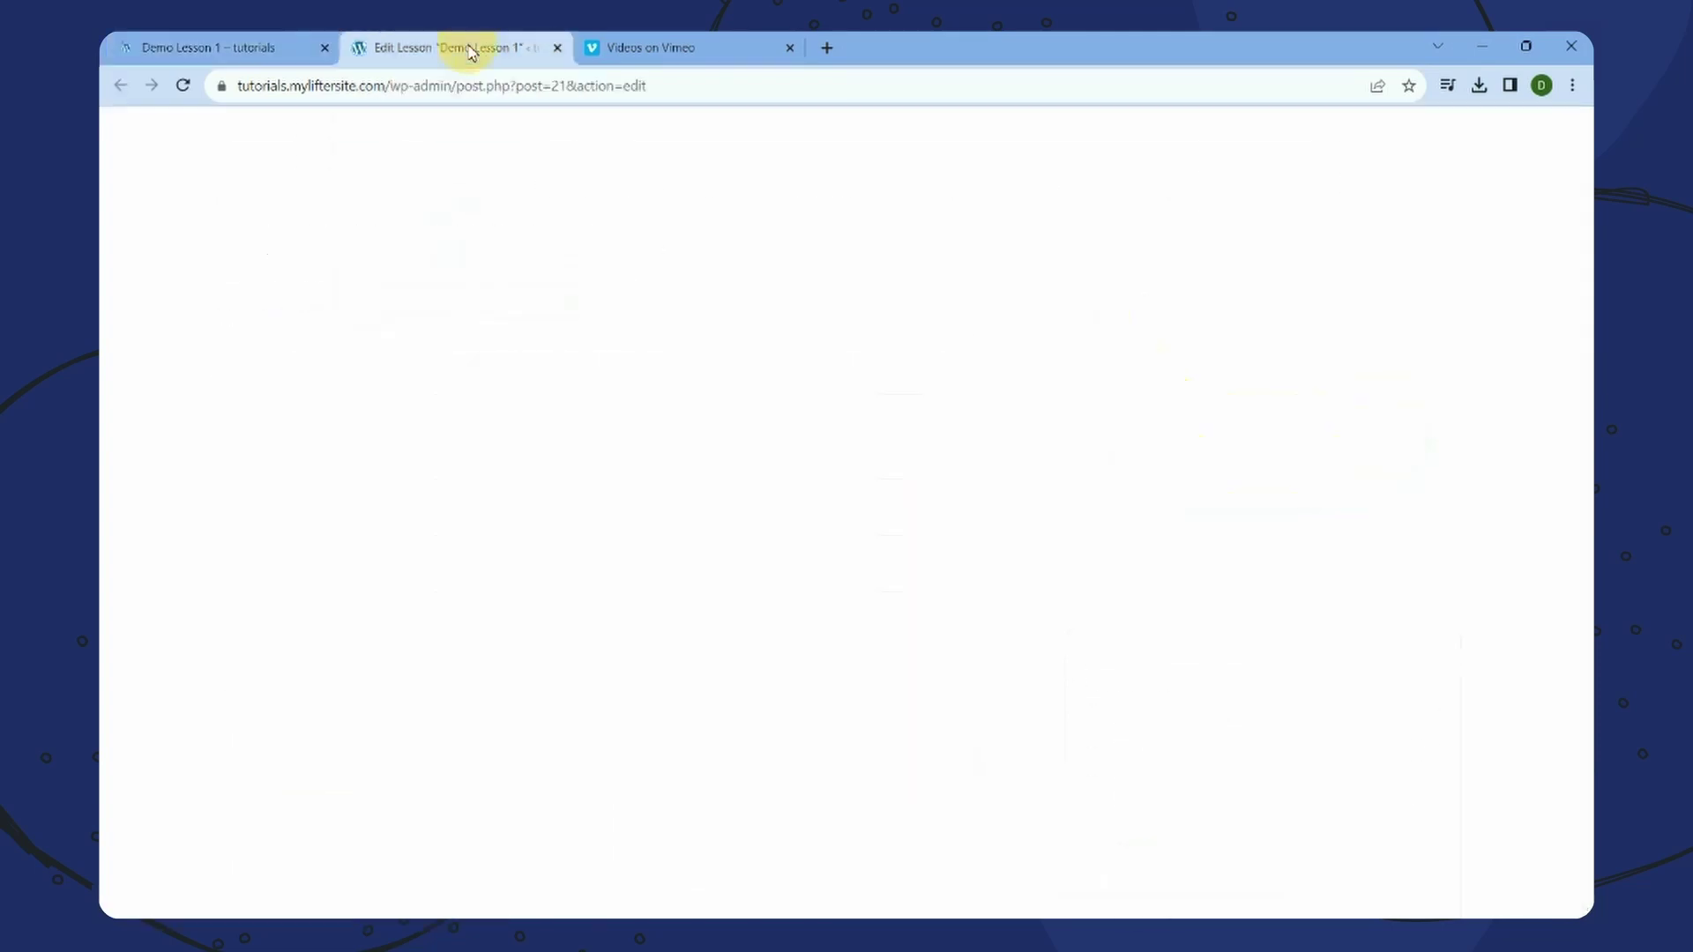
# - Copy the video link of video-school-sta-catarina from the Vimeo library and open the block list in the lesson editor
pyautogui.click(671, 47)
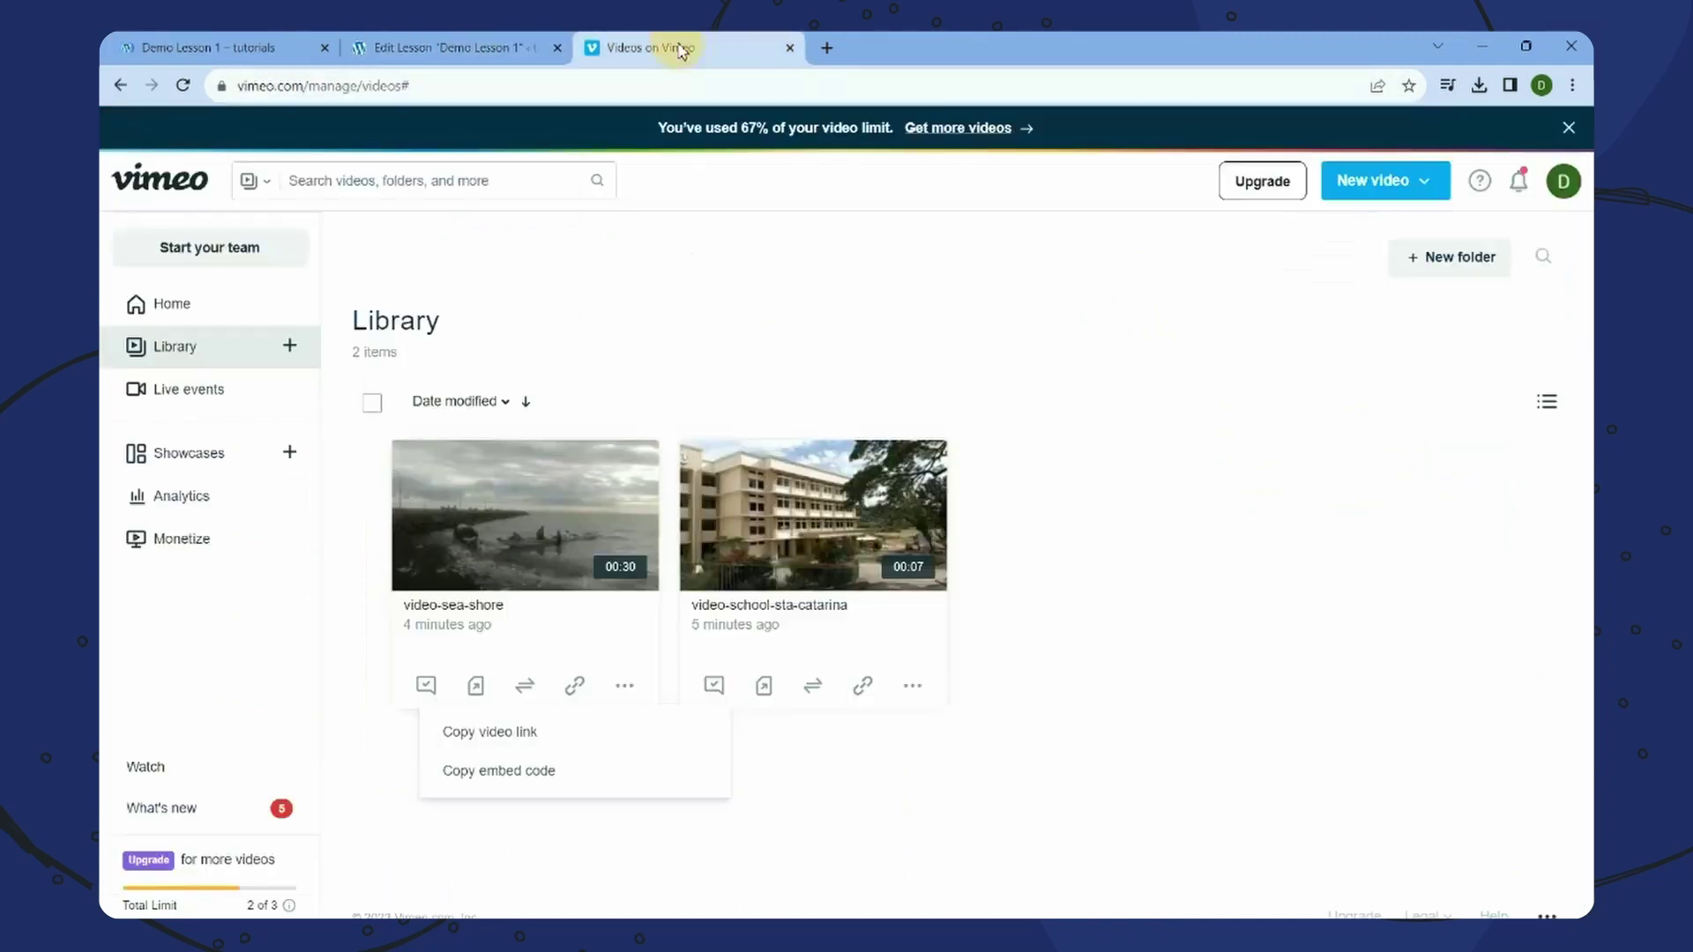
pyautogui.click(865, 686)
pyautogui.click(811, 737)
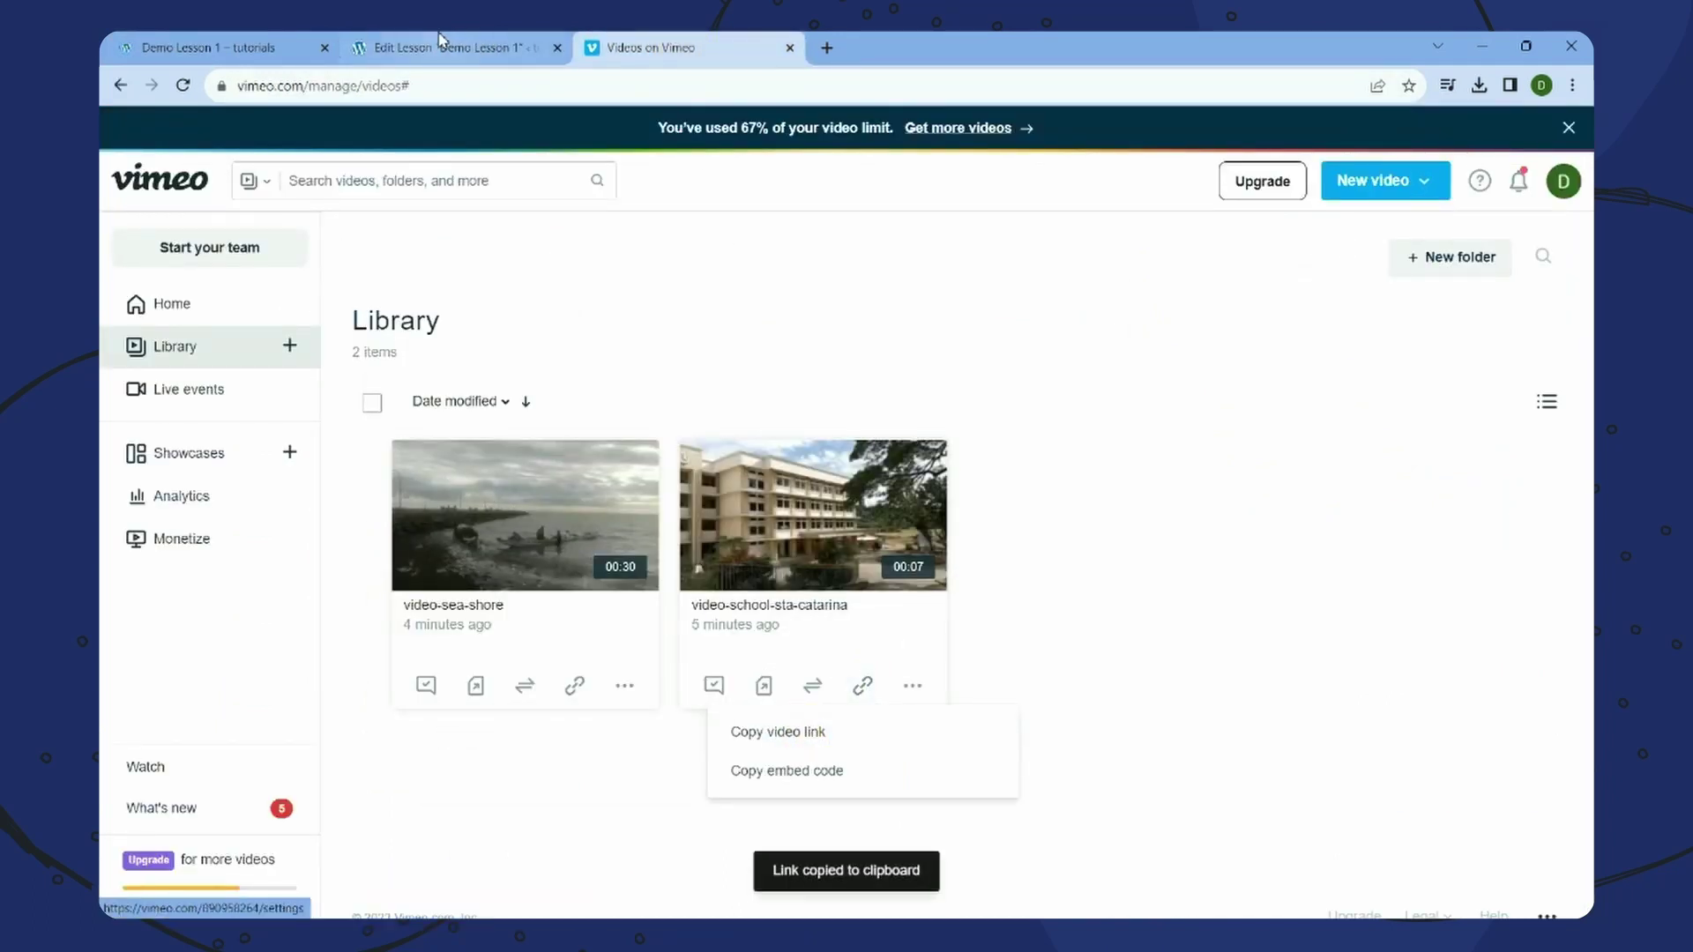
pyautogui.click(438, 49)
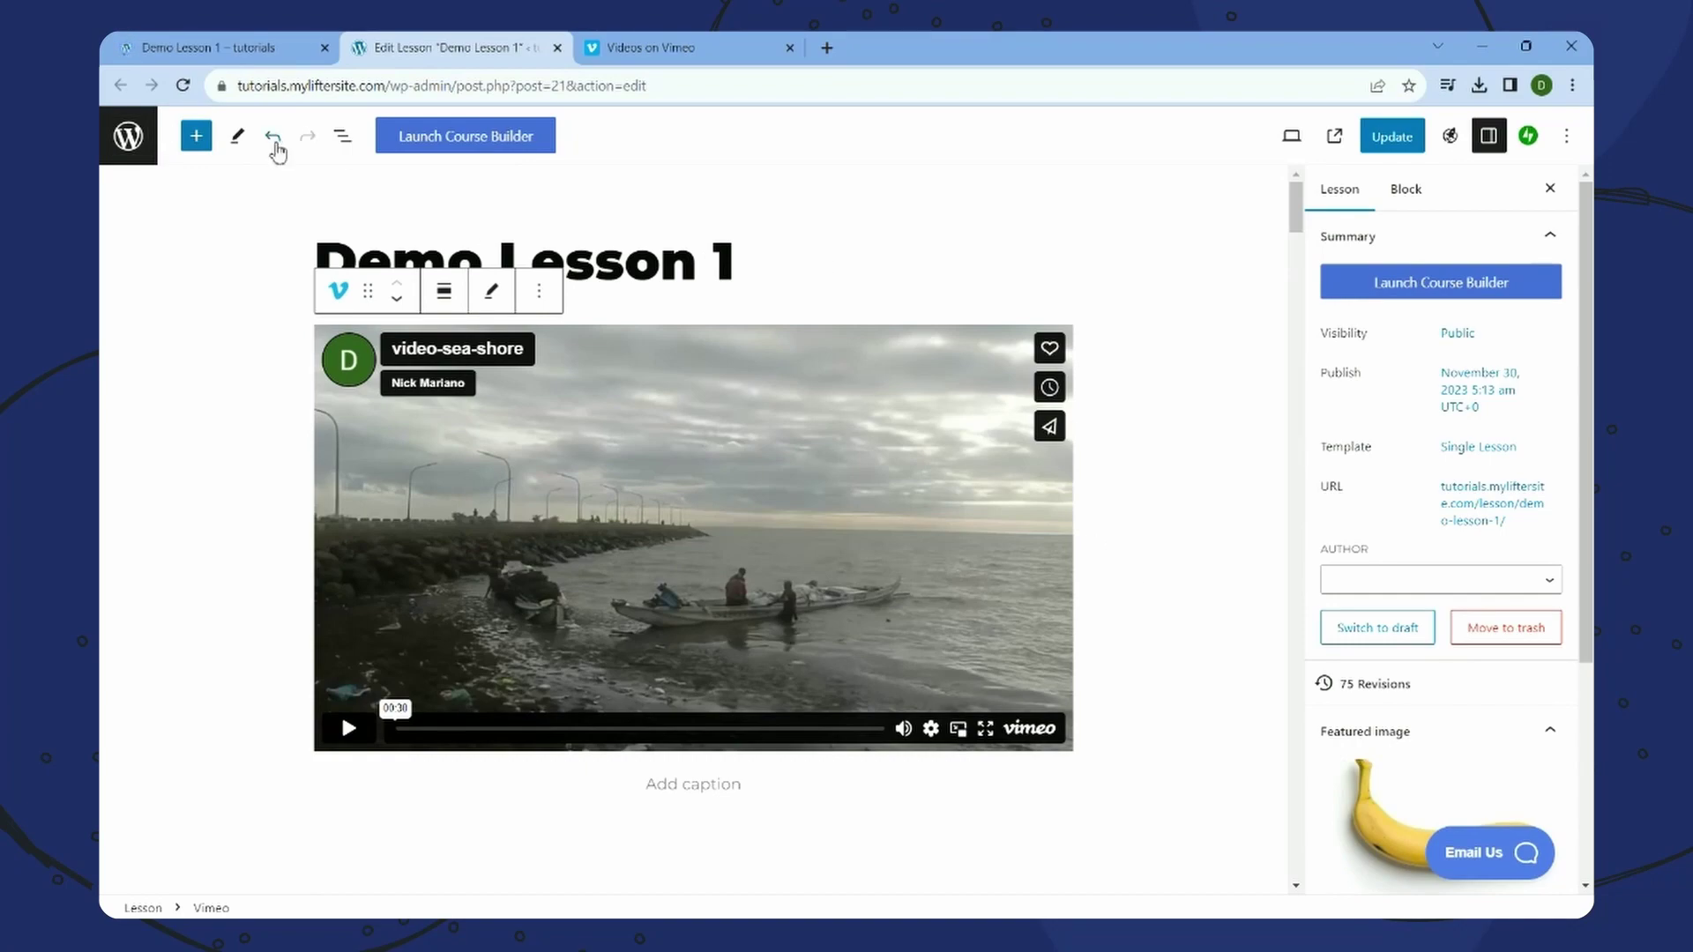
pyautogui.click(342, 135)
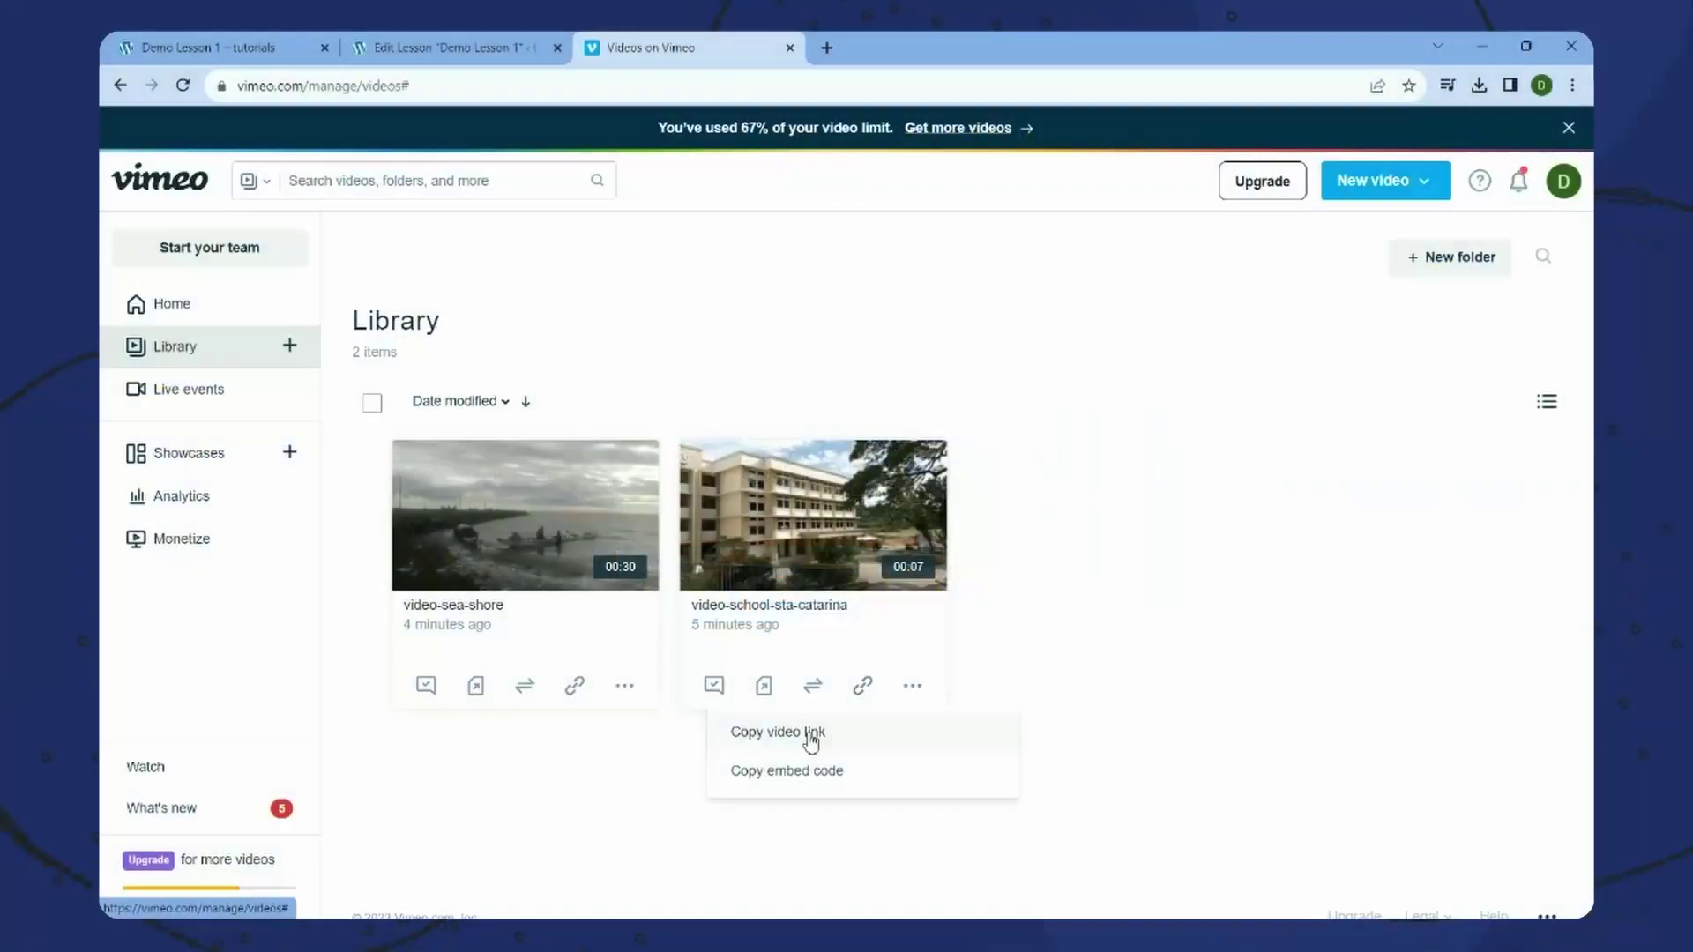
pyautogui.click(807, 739)
pyautogui.click(465, 48)
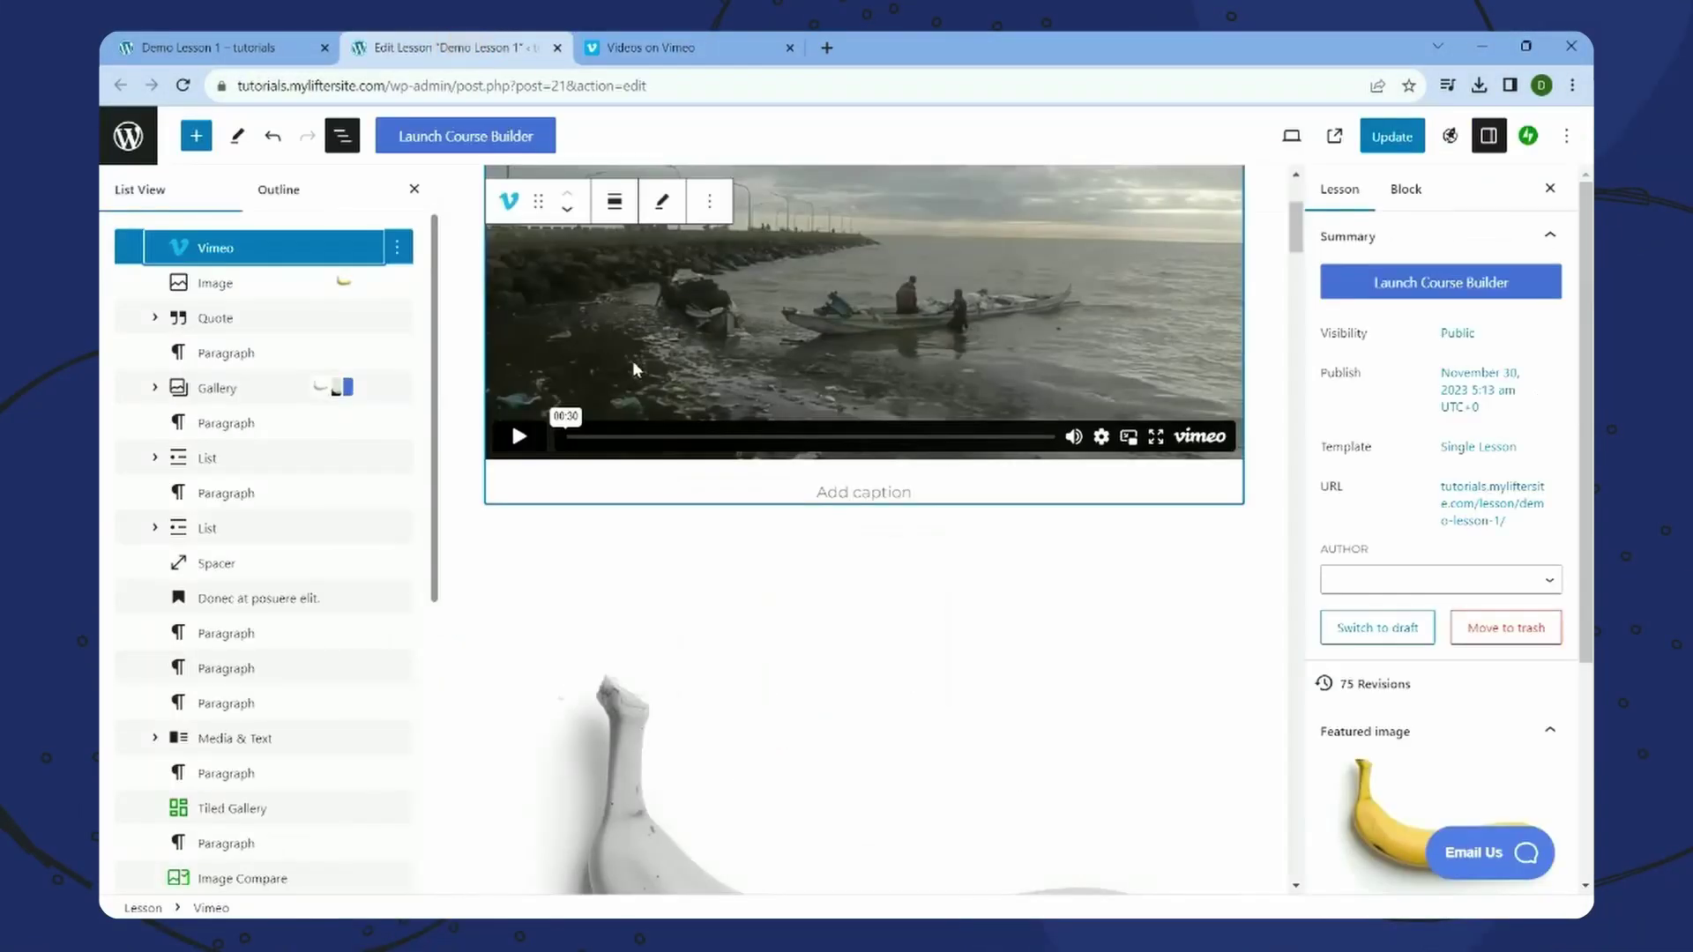
# - Add a block below the video-sea-shore embed, paste the copied video-school-sta-catarina link into it, and update the lesson
pyautogui.click(729, 545)
pyautogui.scroll(5, 905, 240)
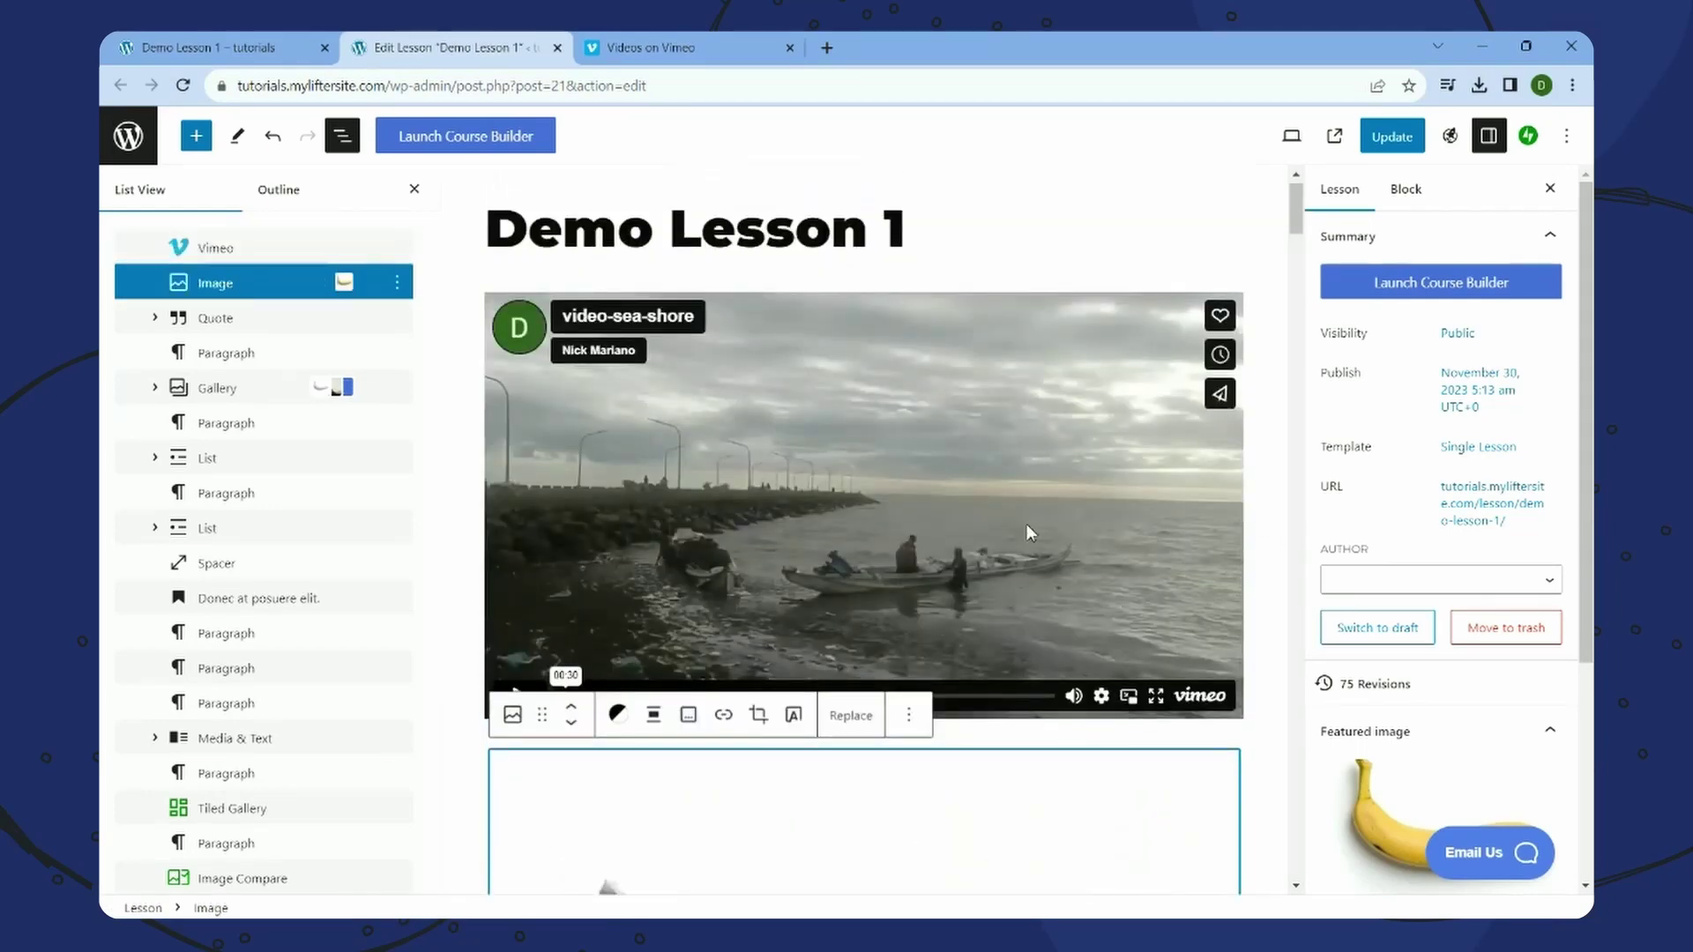
pyautogui.click(1018, 518)
pyautogui.press('Return')
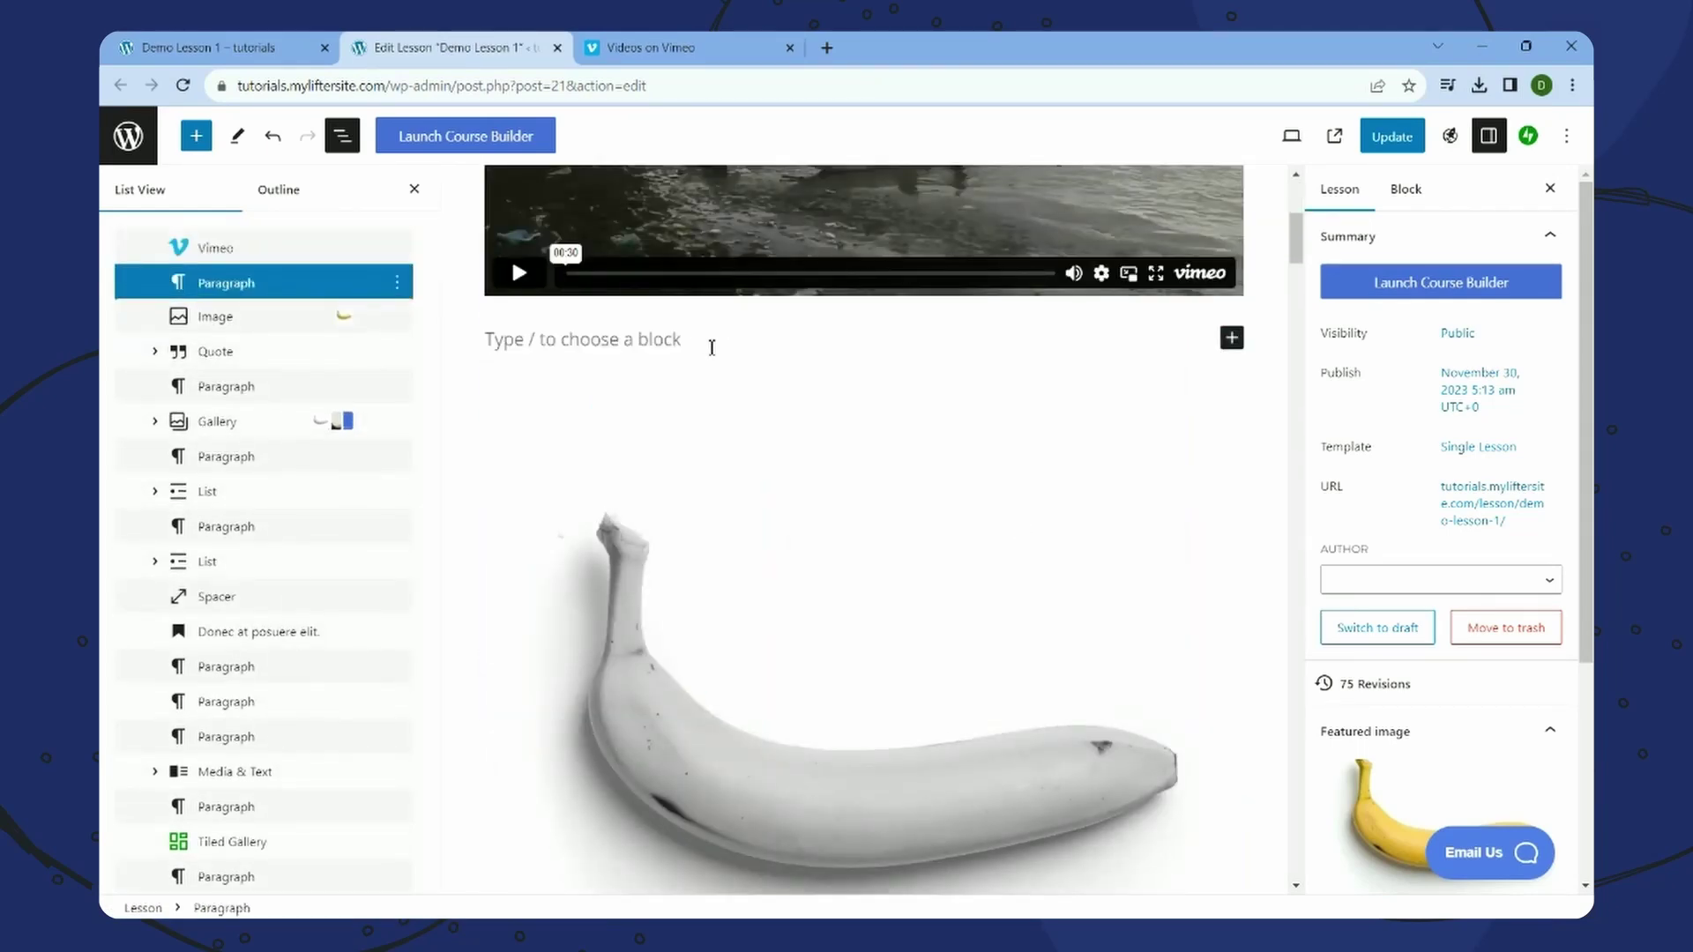
pyautogui.rightClick(697, 344)
pyautogui.click(725, 492)
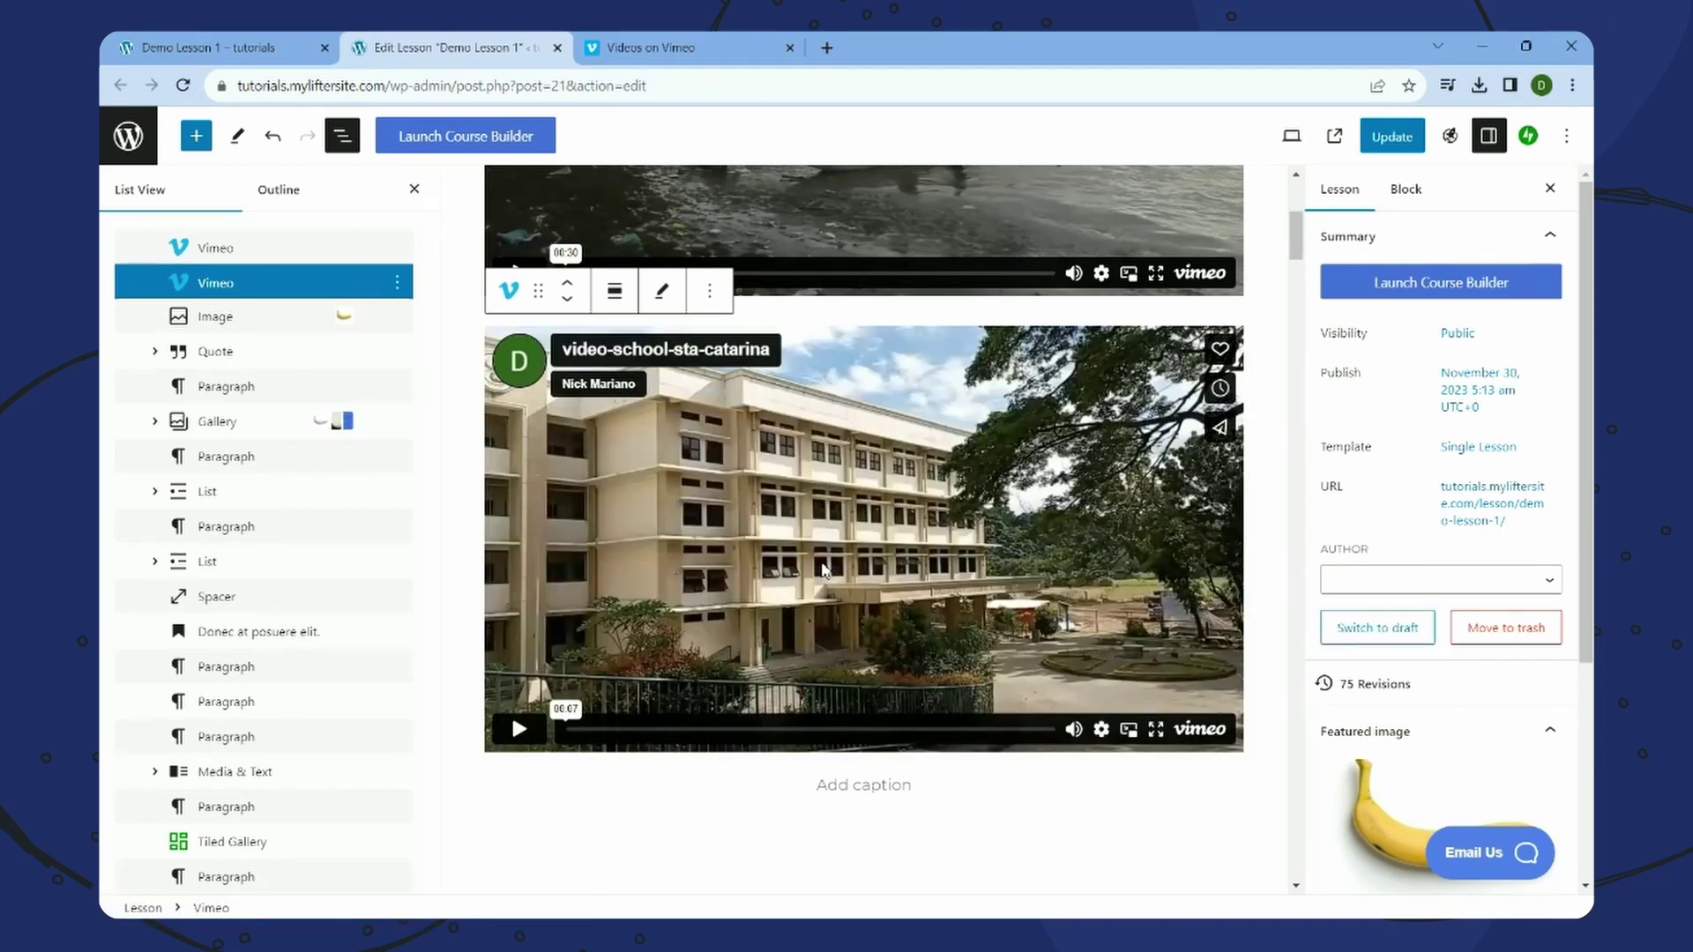
pyautogui.click(1399, 141)
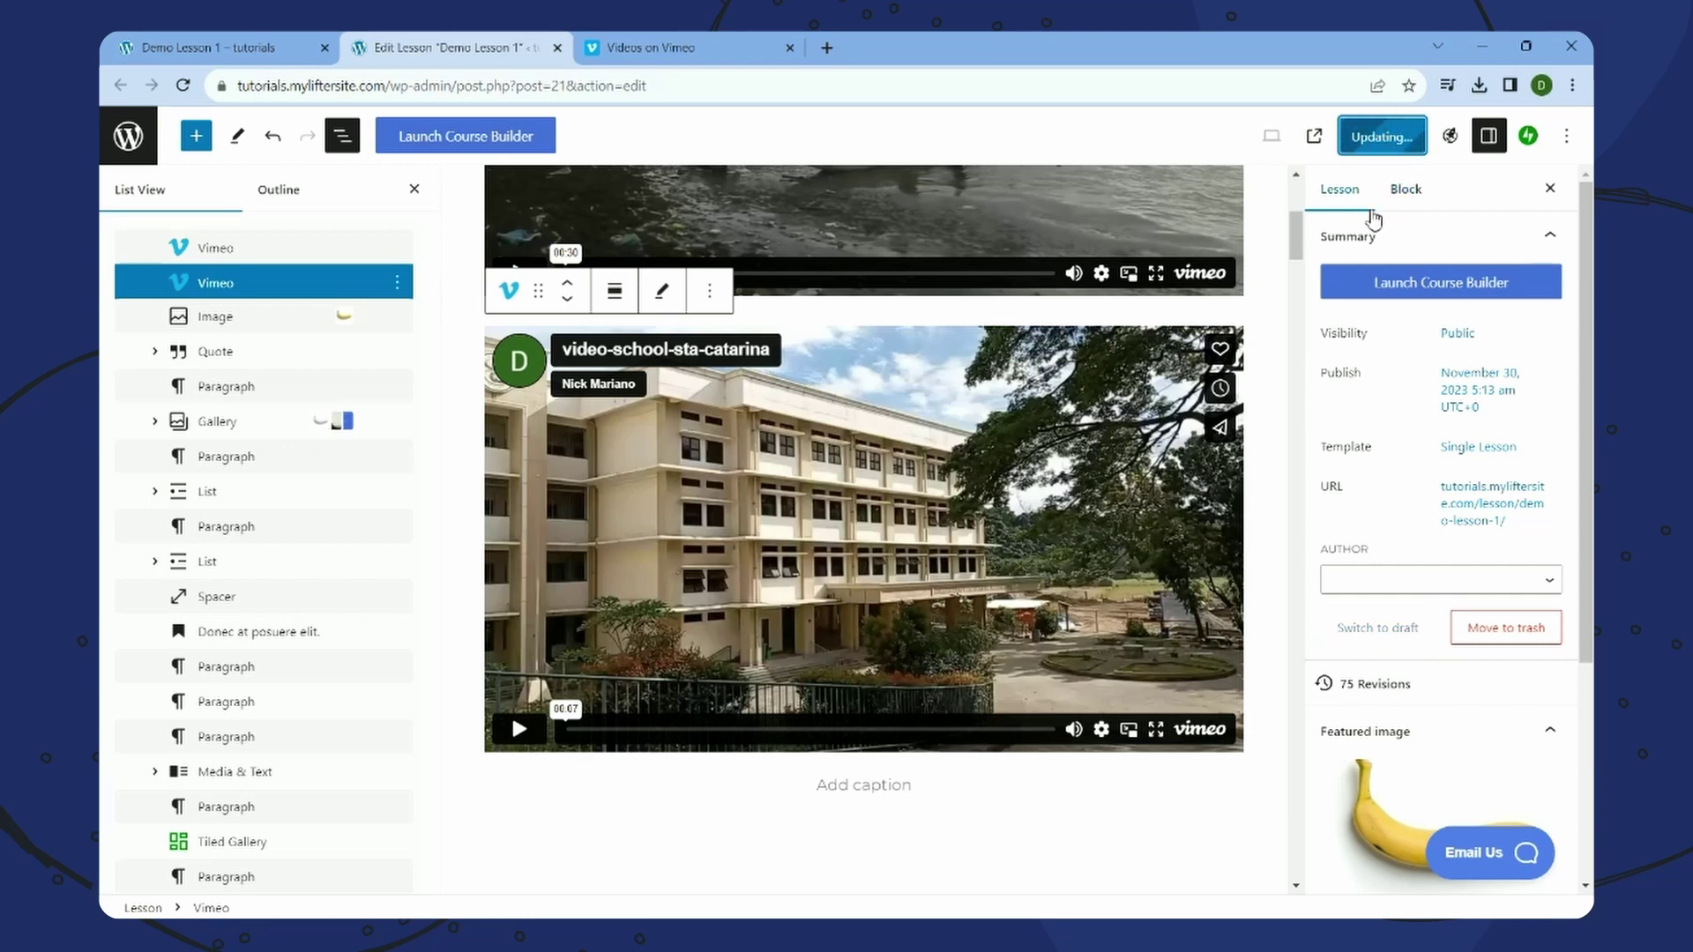
# - Reload the published Demo Lesson 1 page to check both Vimeo videos, and review their two blocks in the lesson editor
pyautogui.click(148, 40)
pyautogui.rightClick(854, 223)
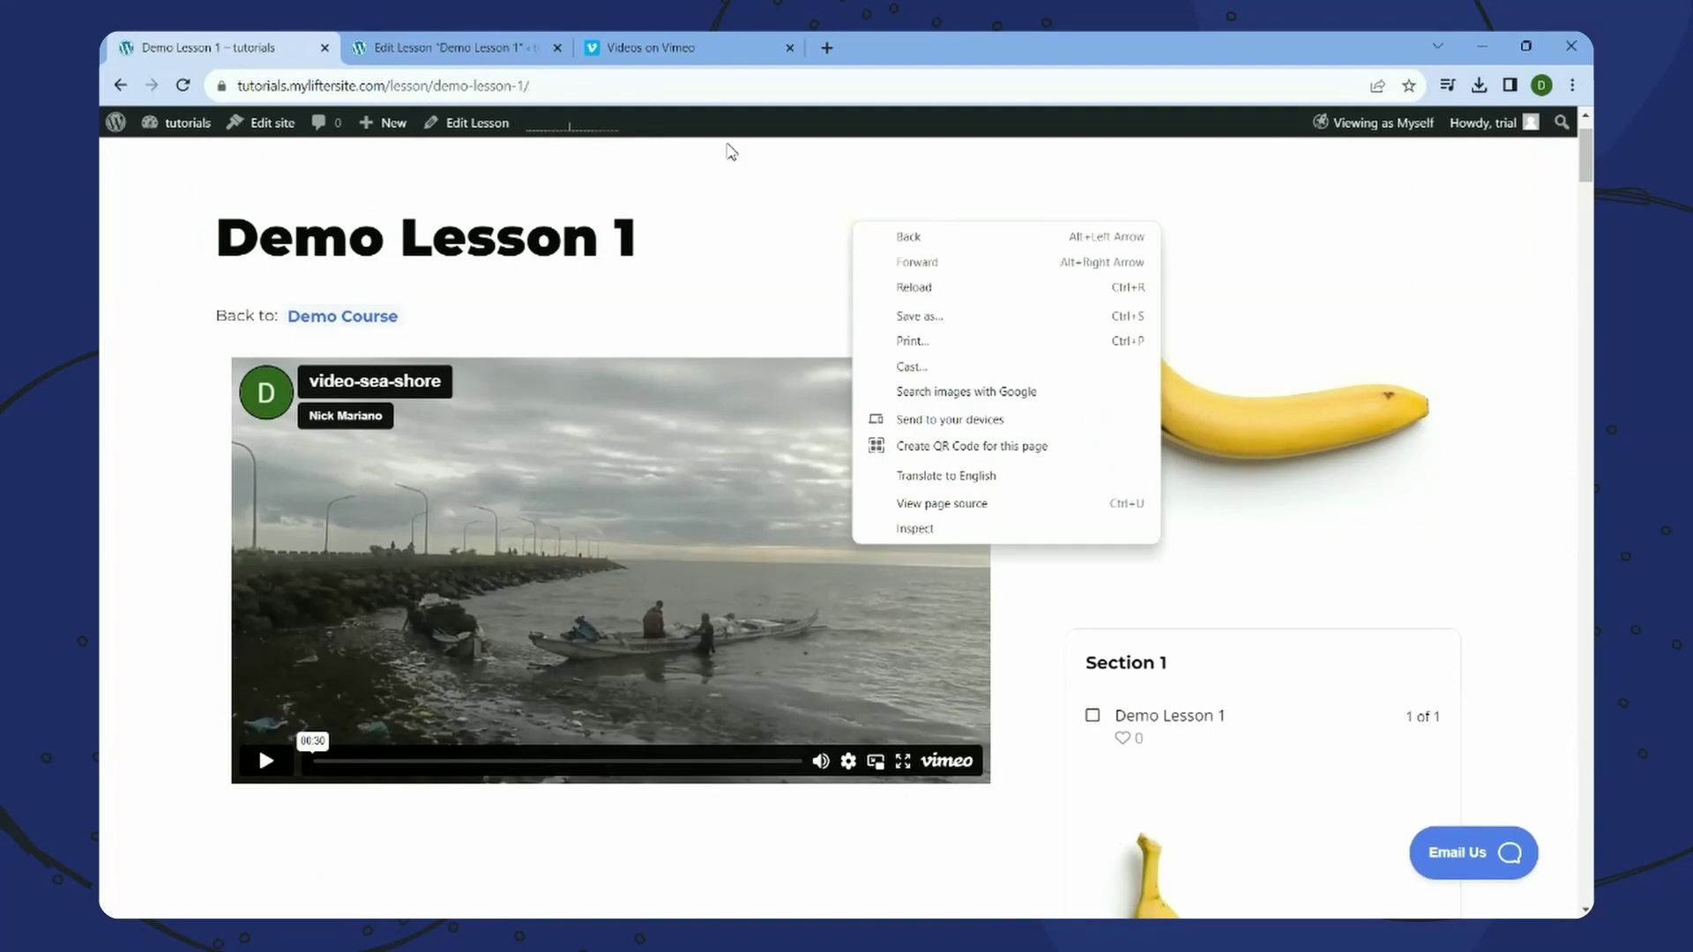
pyautogui.click(459, 47)
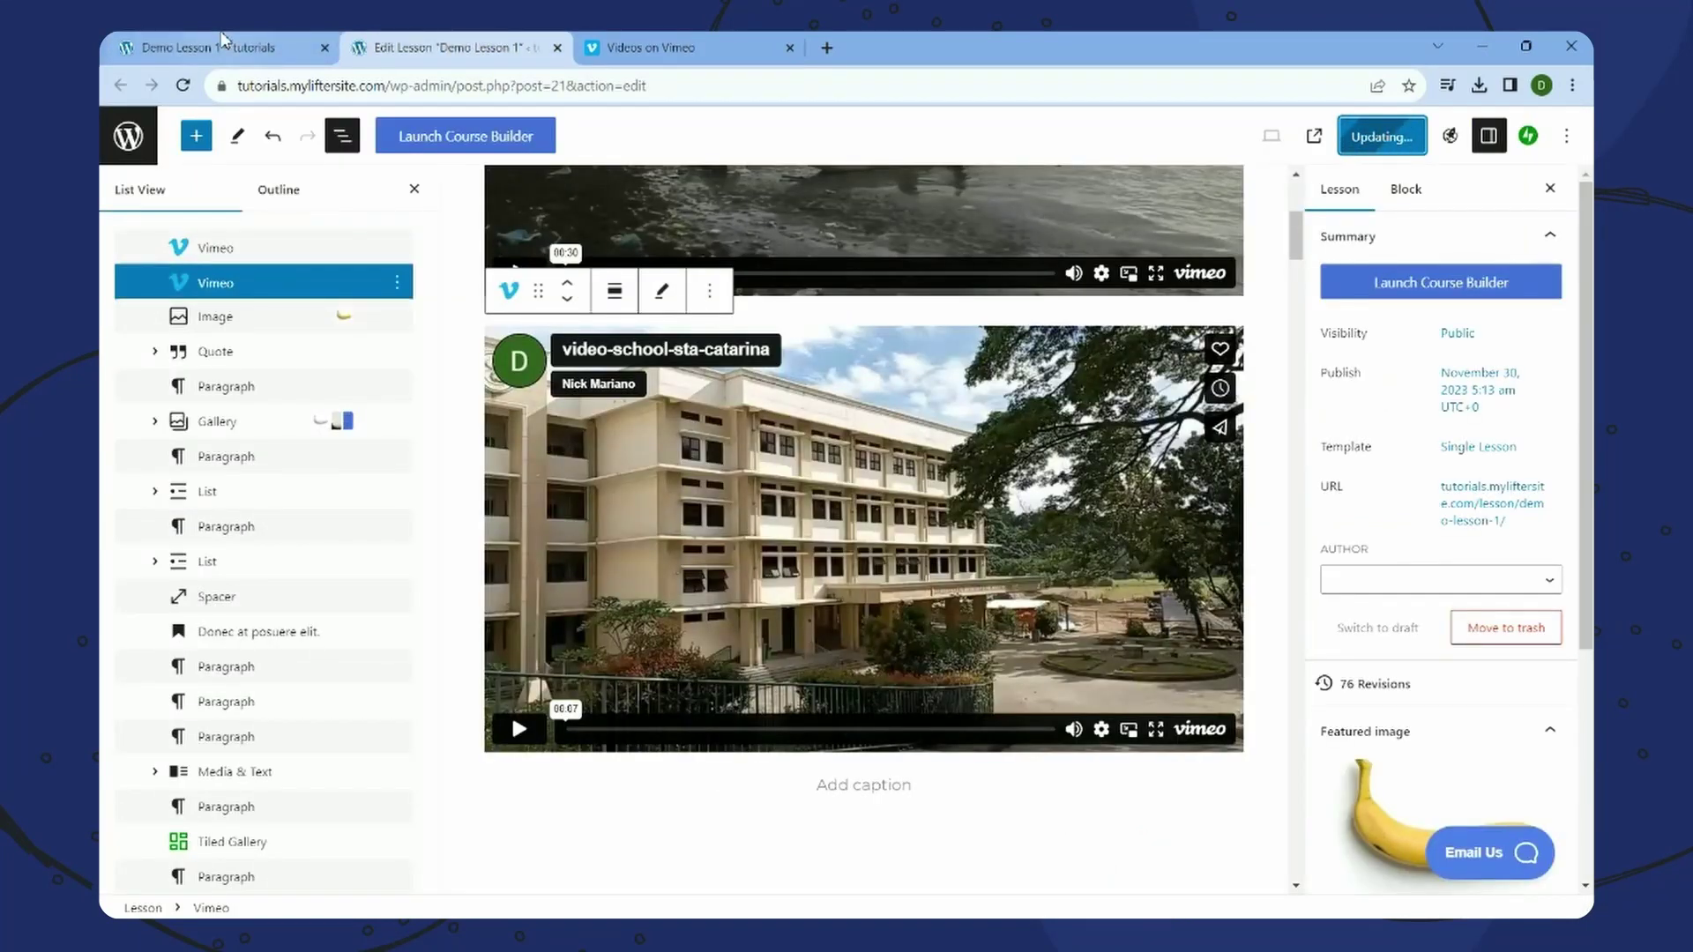
pyautogui.click(222, 39)
pyautogui.rightClick(937, 245)
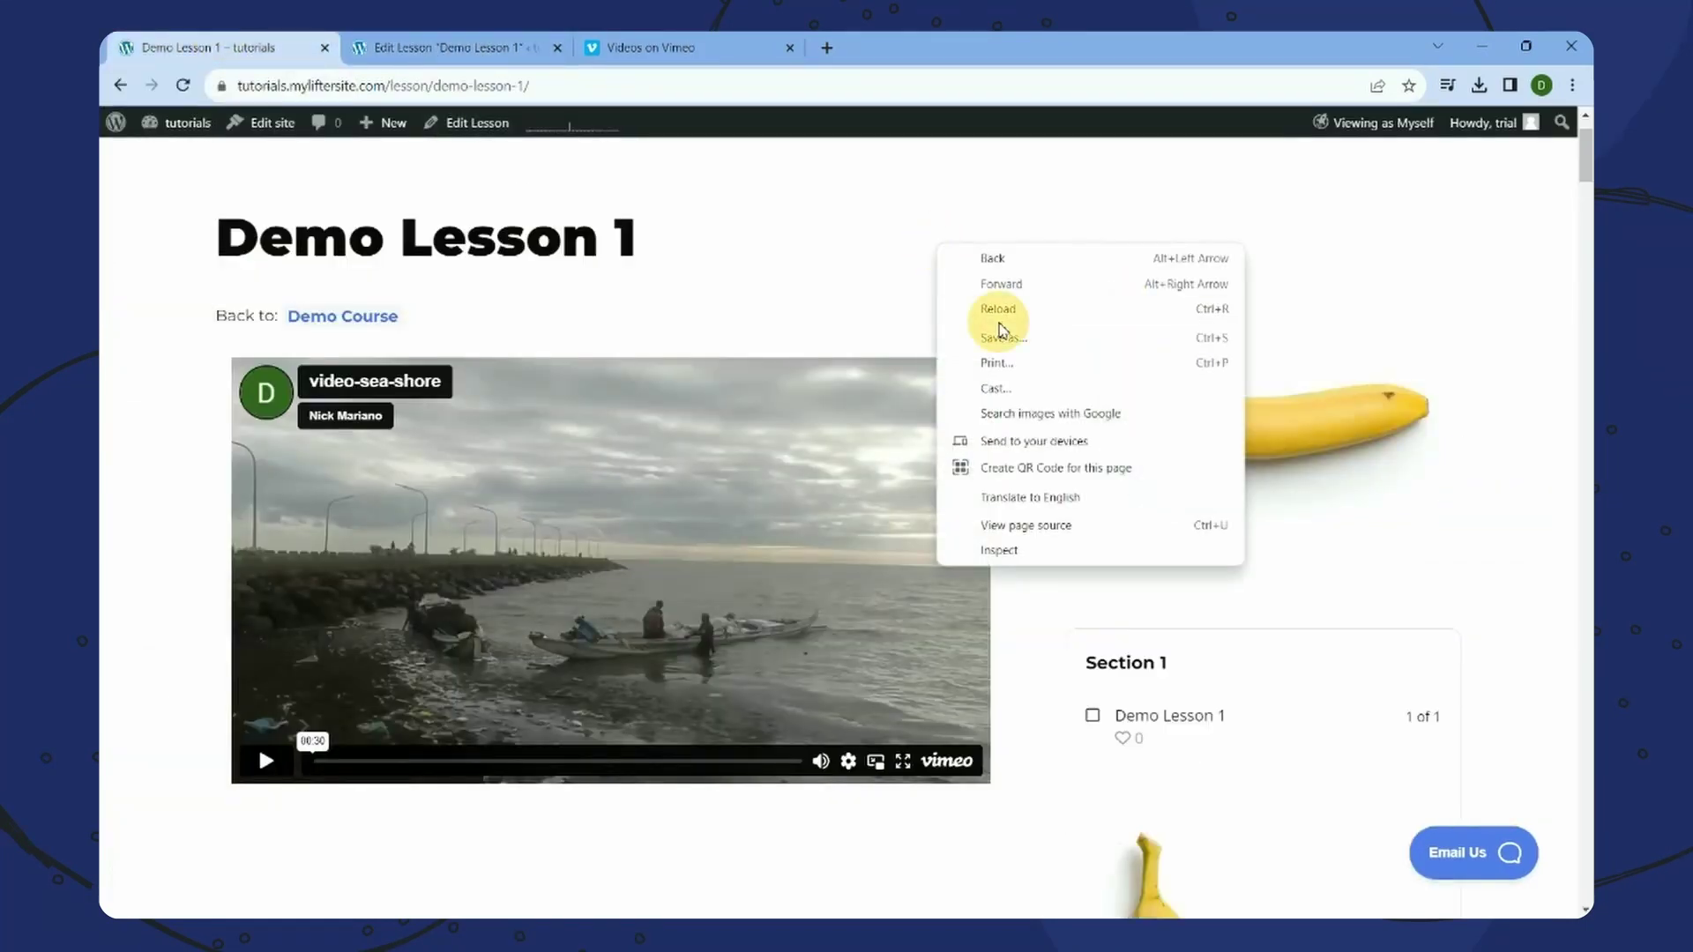
pyautogui.click(1000, 313)
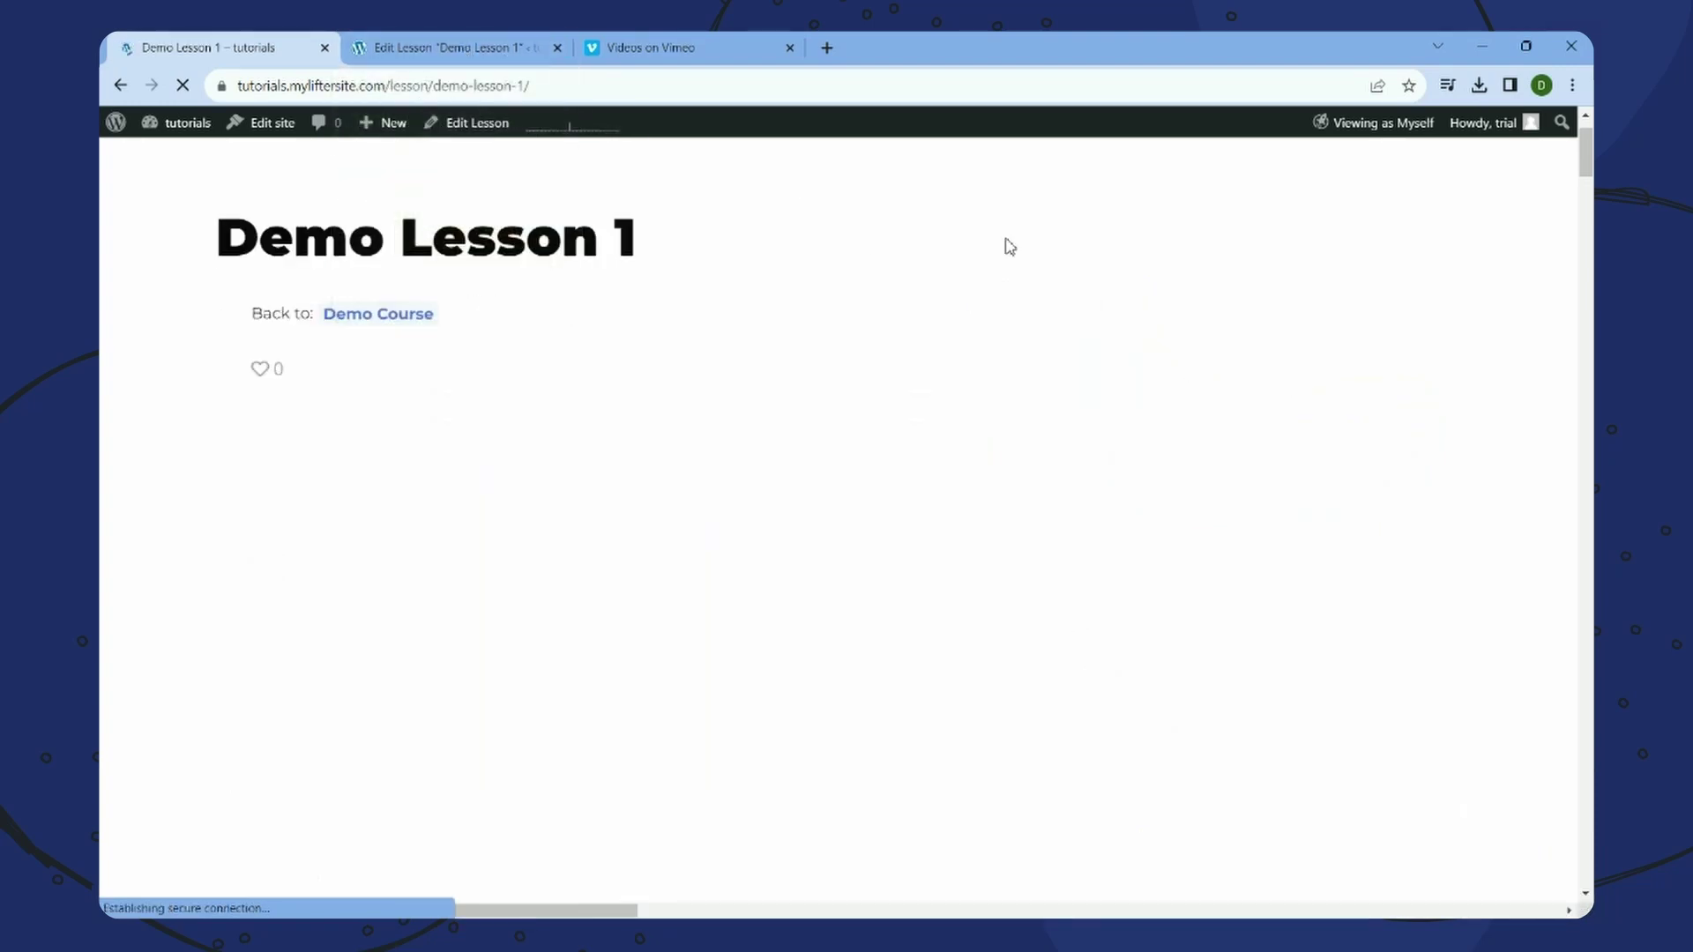
pyautogui.scroll(-4, 988, 264)
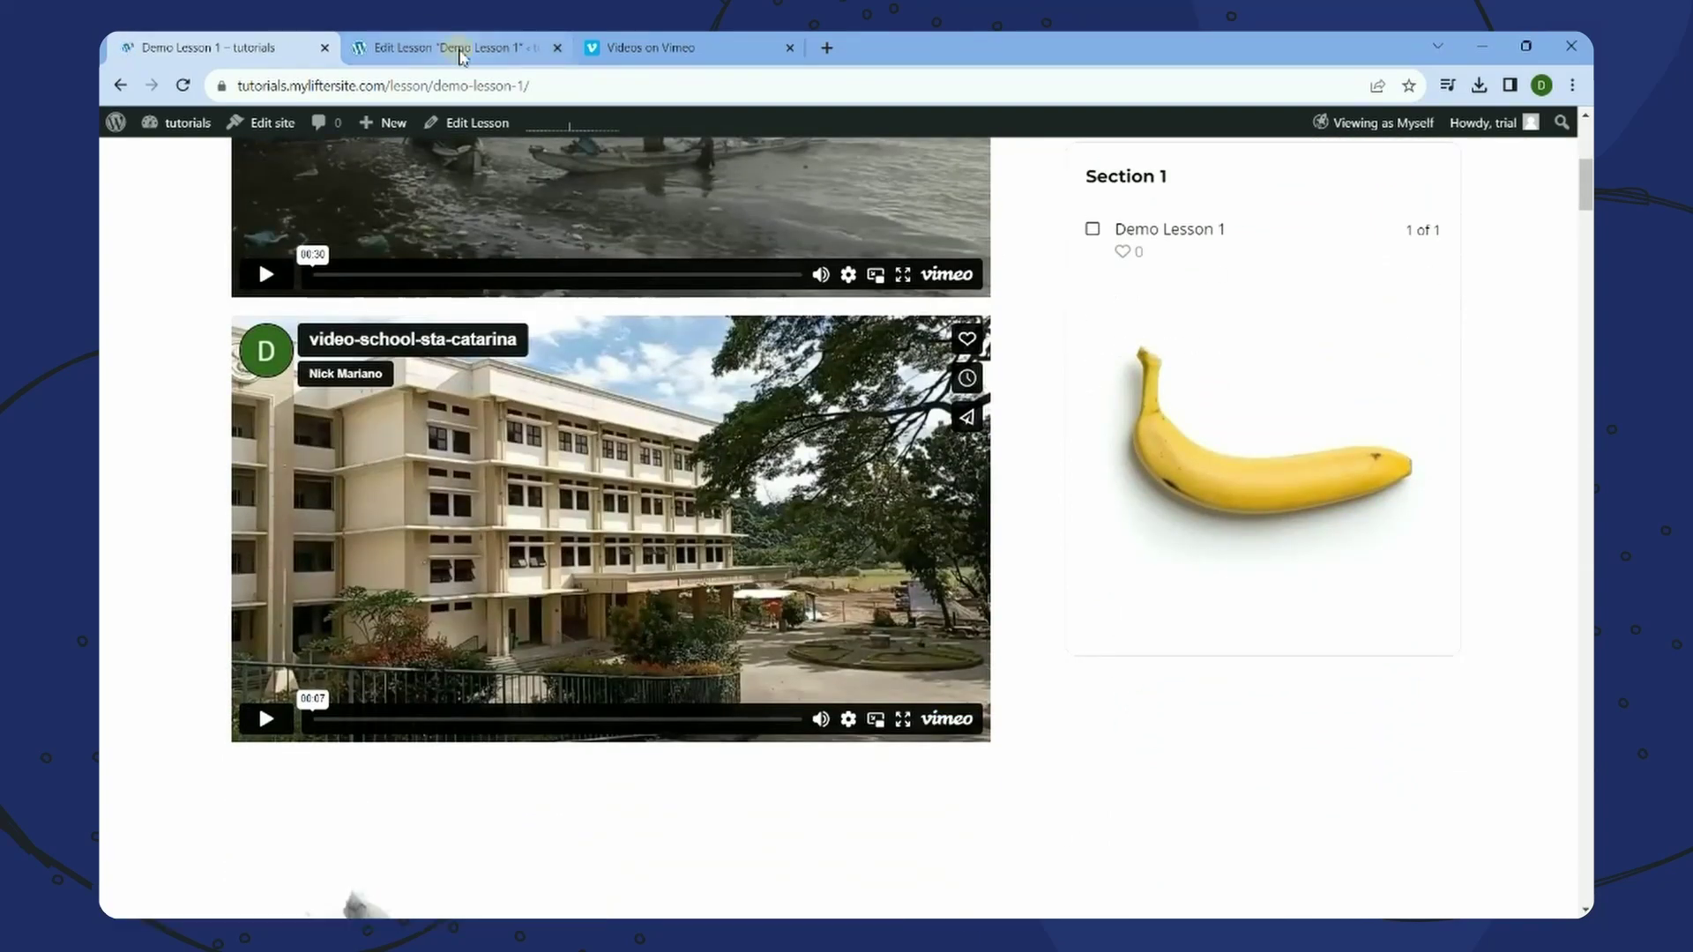
pyautogui.click(449, 48)
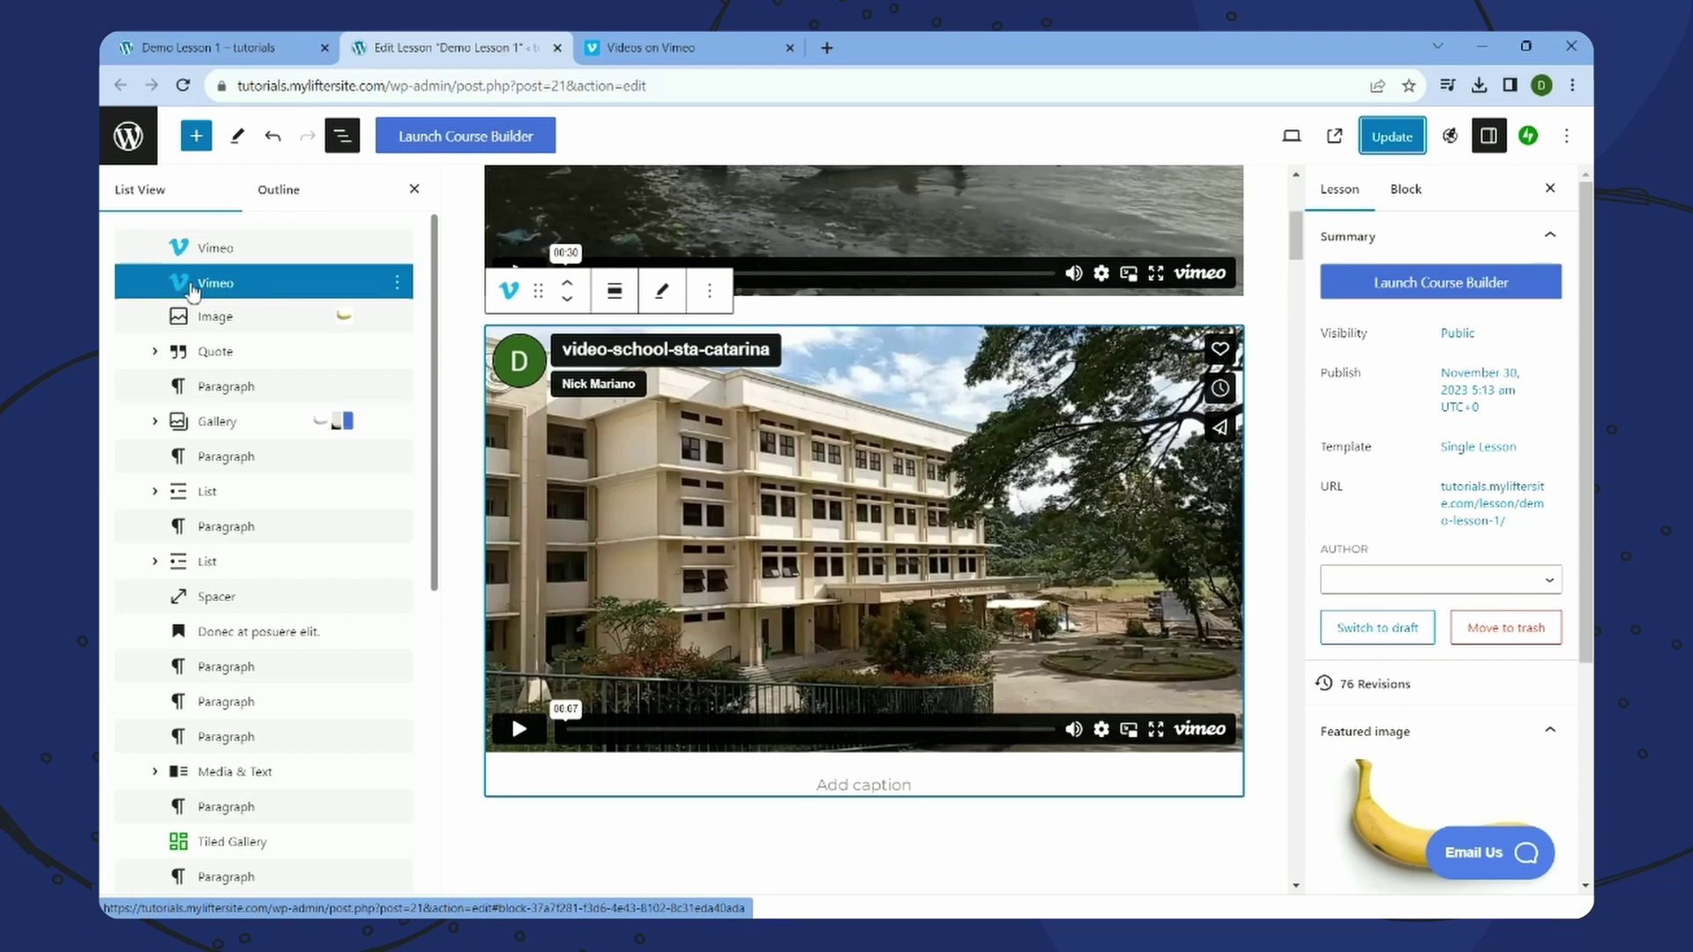
pyautogui.click(218, 250)
pyautogui.click(216, 290)
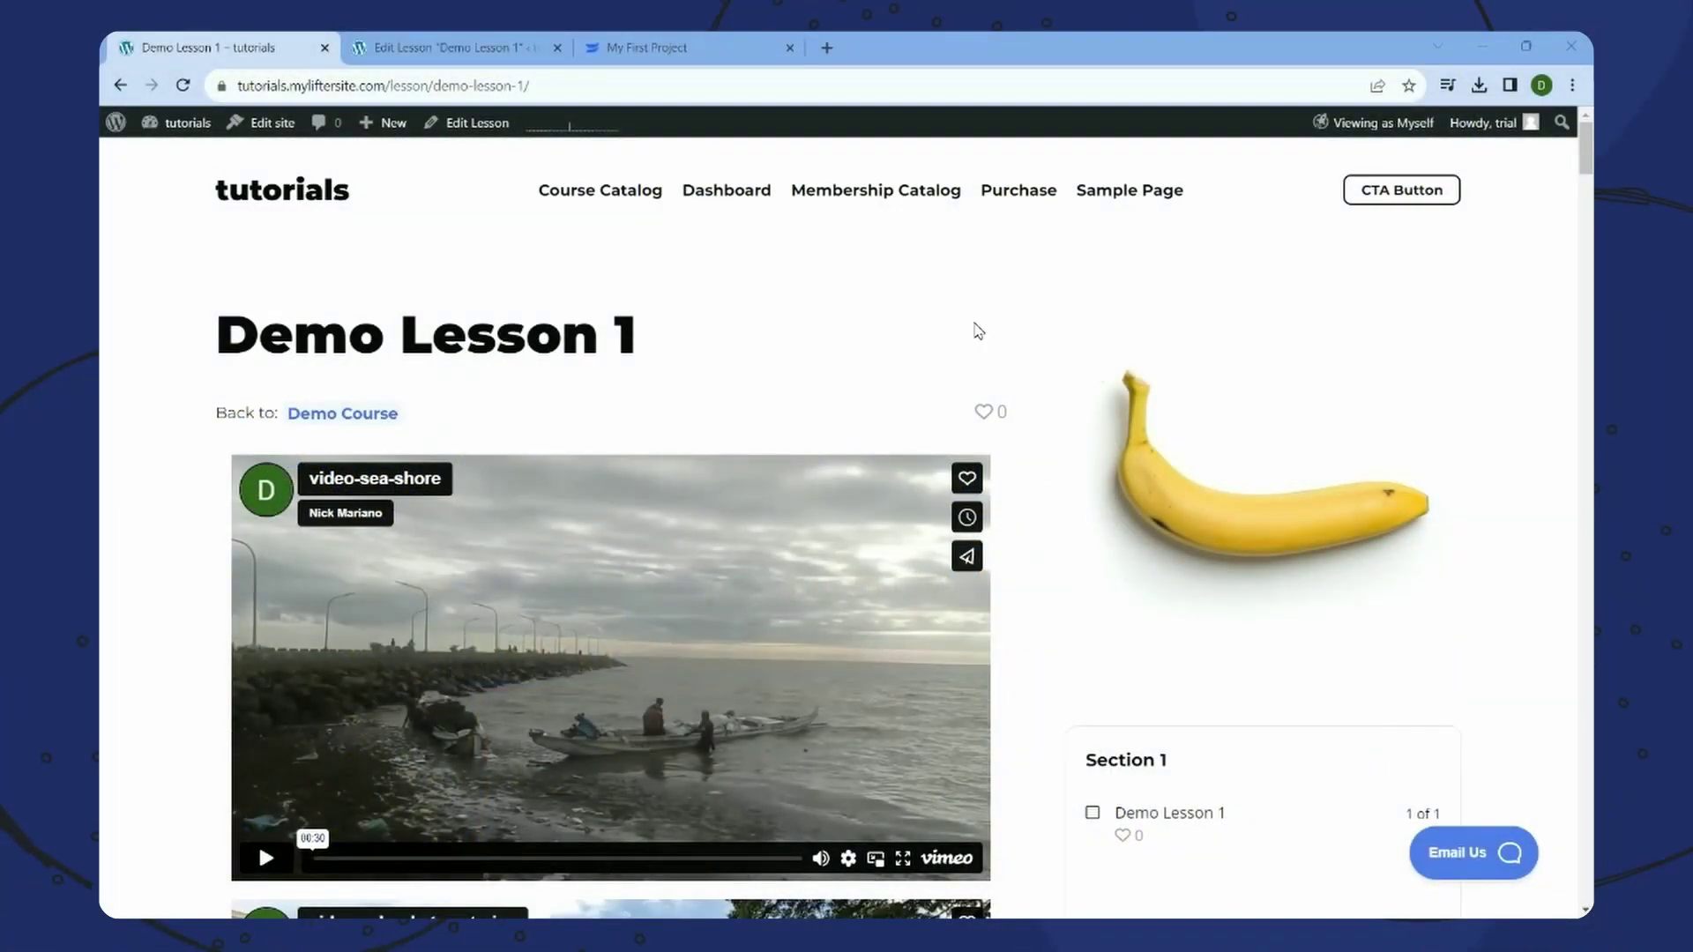
# - Delete both Vimeo blocks from Demo Lesson 1 and update the lesson
pyautogui.click(648, 47)
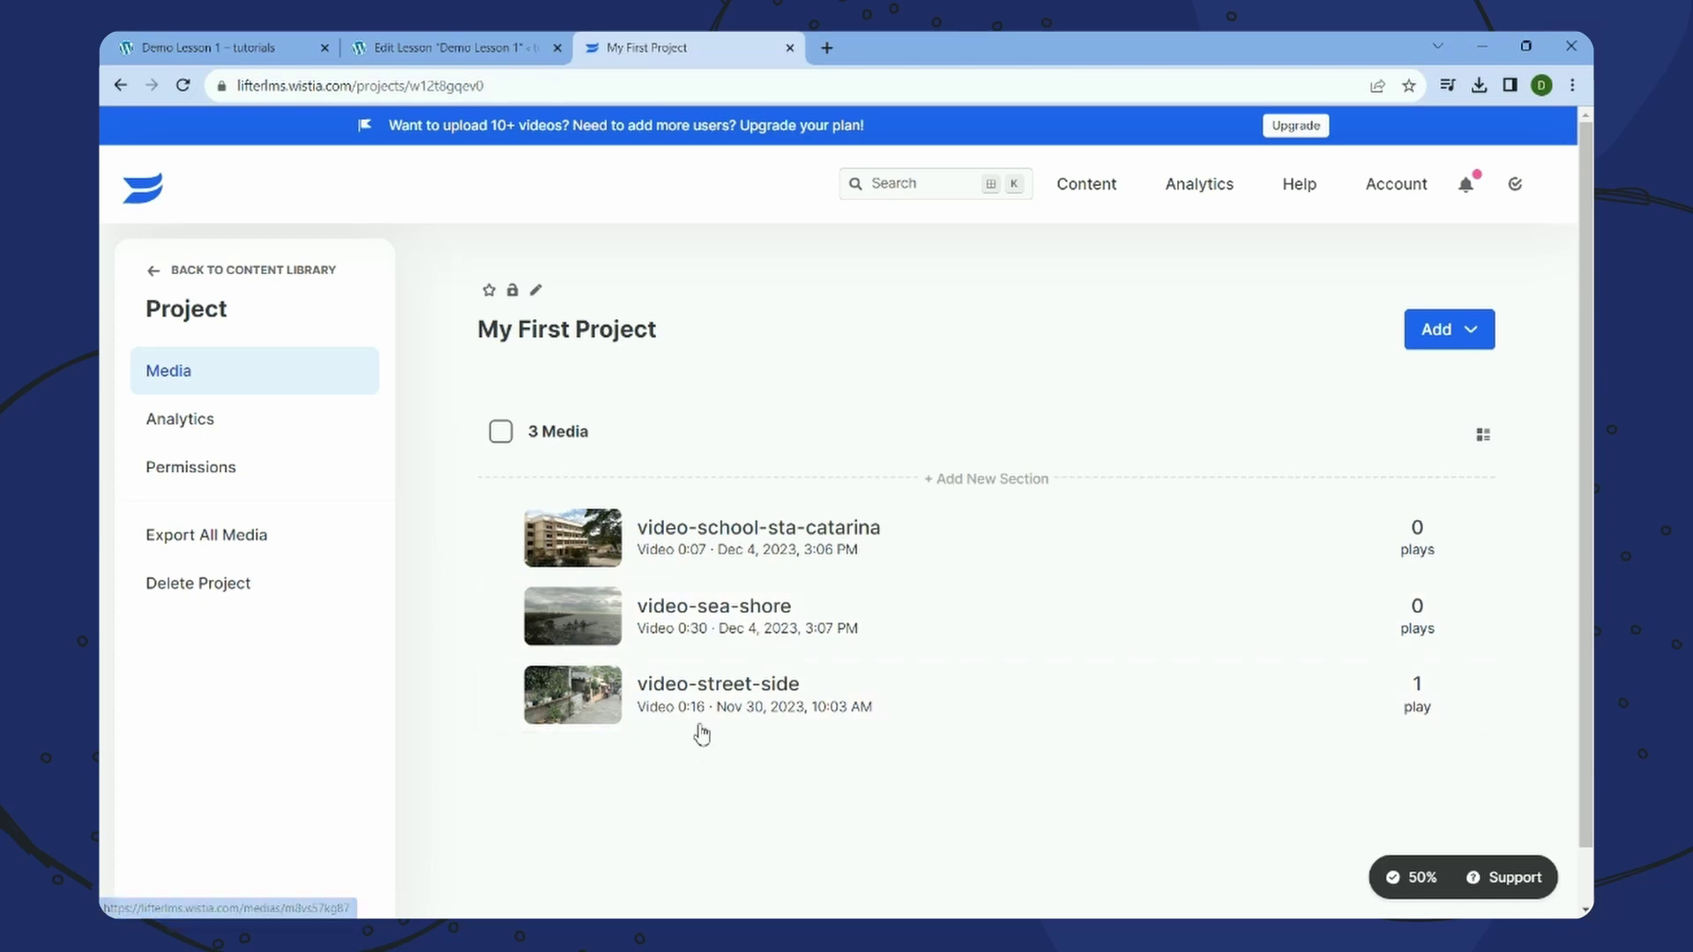
pyautogui.click(401, 44)
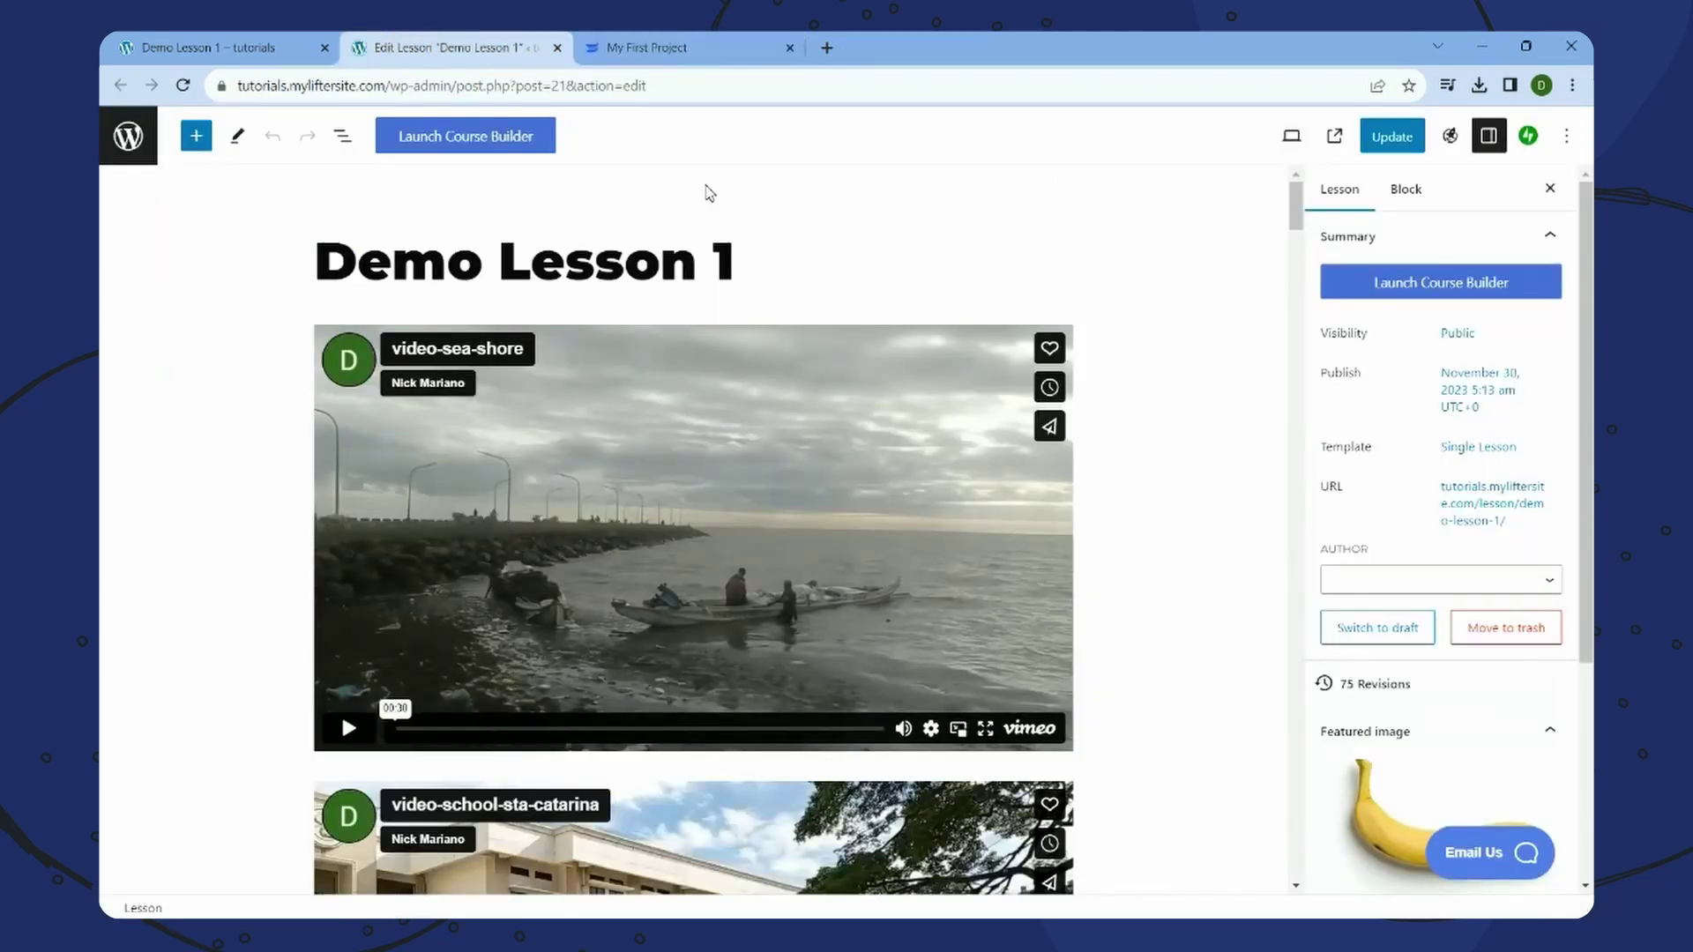
pyautogui.click(340, 137)
pyautogui.click(395, 254)
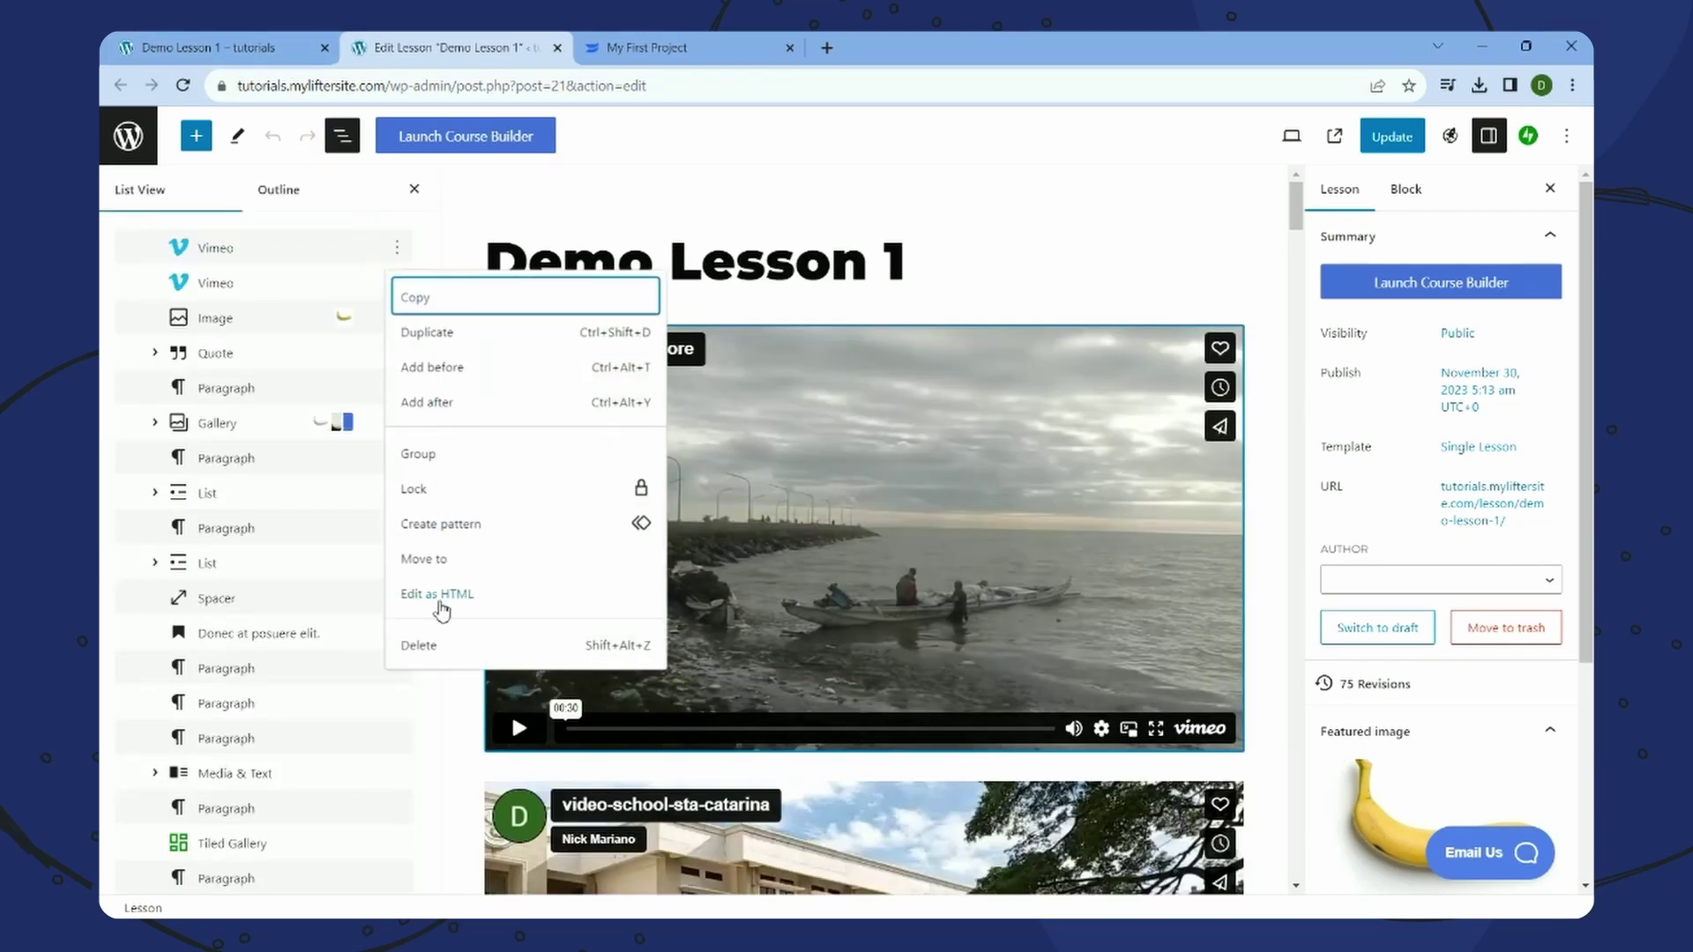
pyautogui.click(436, 646)
pyautogui.click(396, 285)
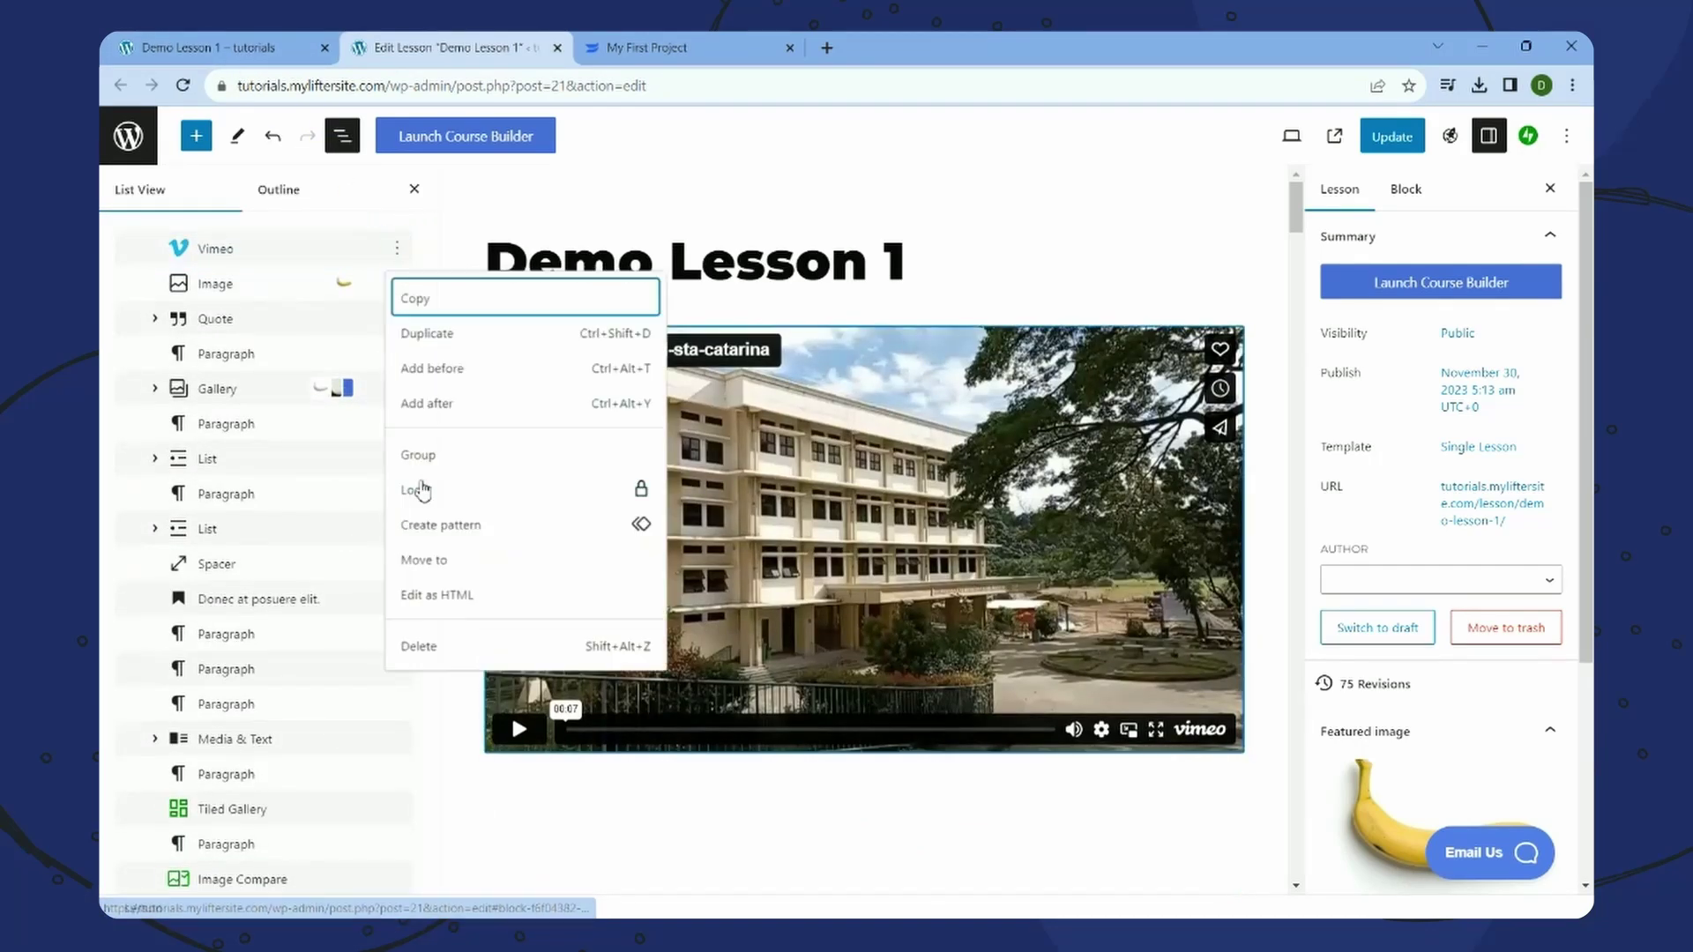
pyautogui.click(447, 649)
pyautogui.click(1392, 136)
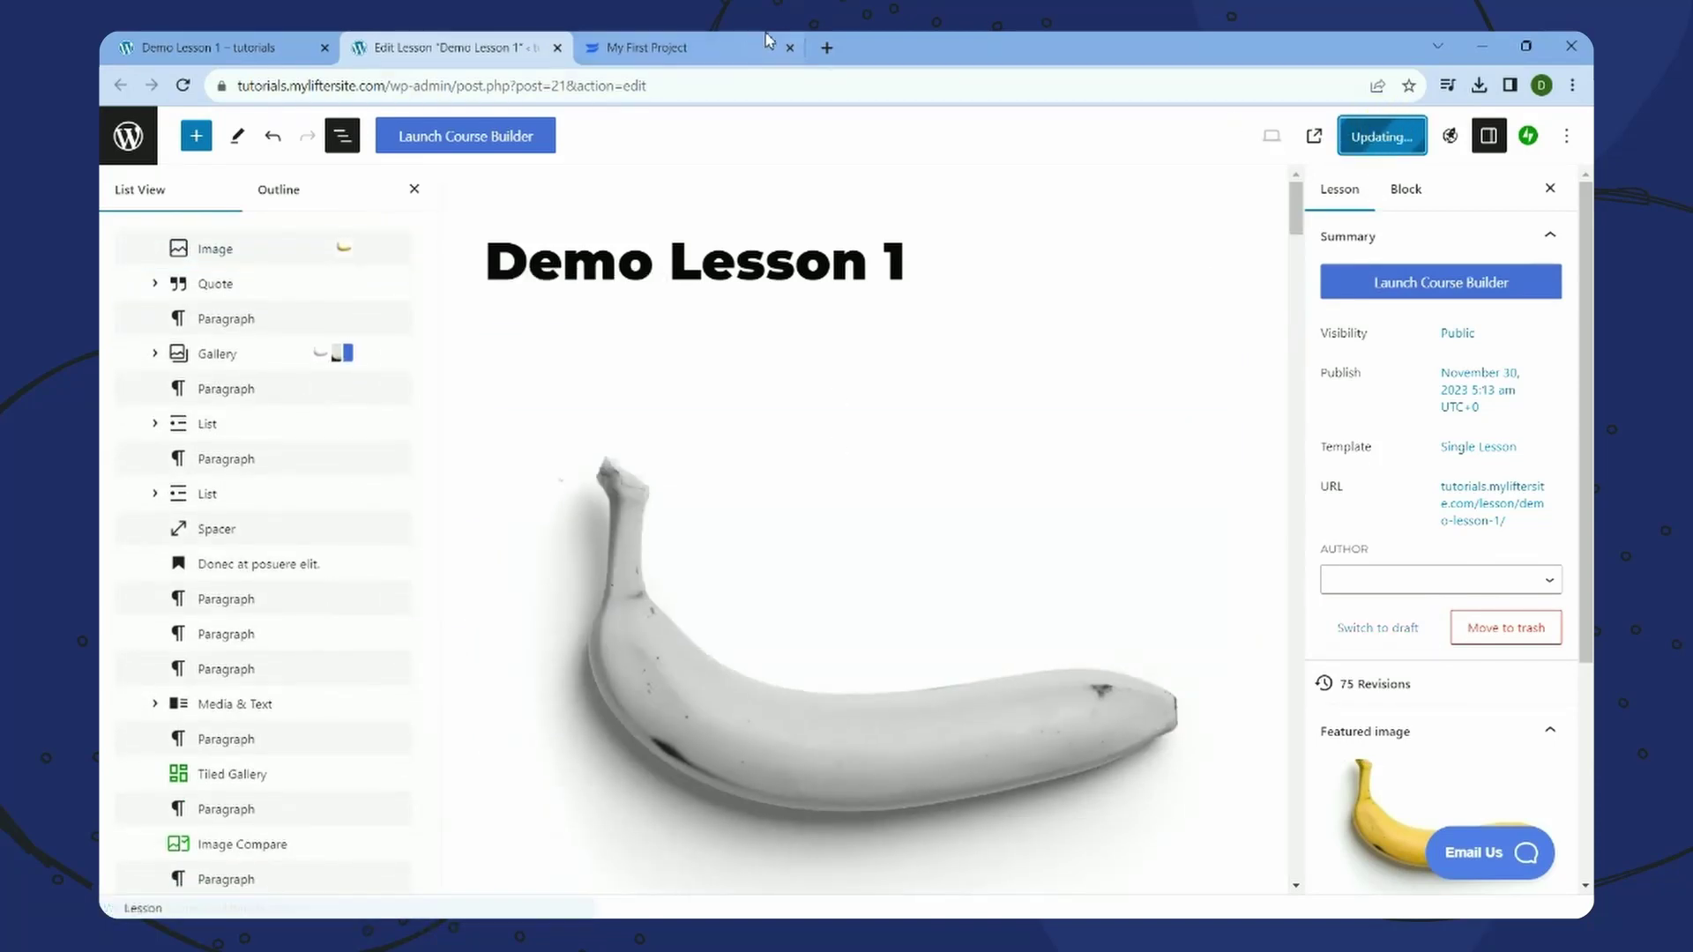
# - Reload the published lesson page to check the removal of the Vimeo videos, and return to the lesson editor
pyautogui.click(254, 47)
pyautogui.rightClick(836, 235)
pyautogui.click(886, 293)
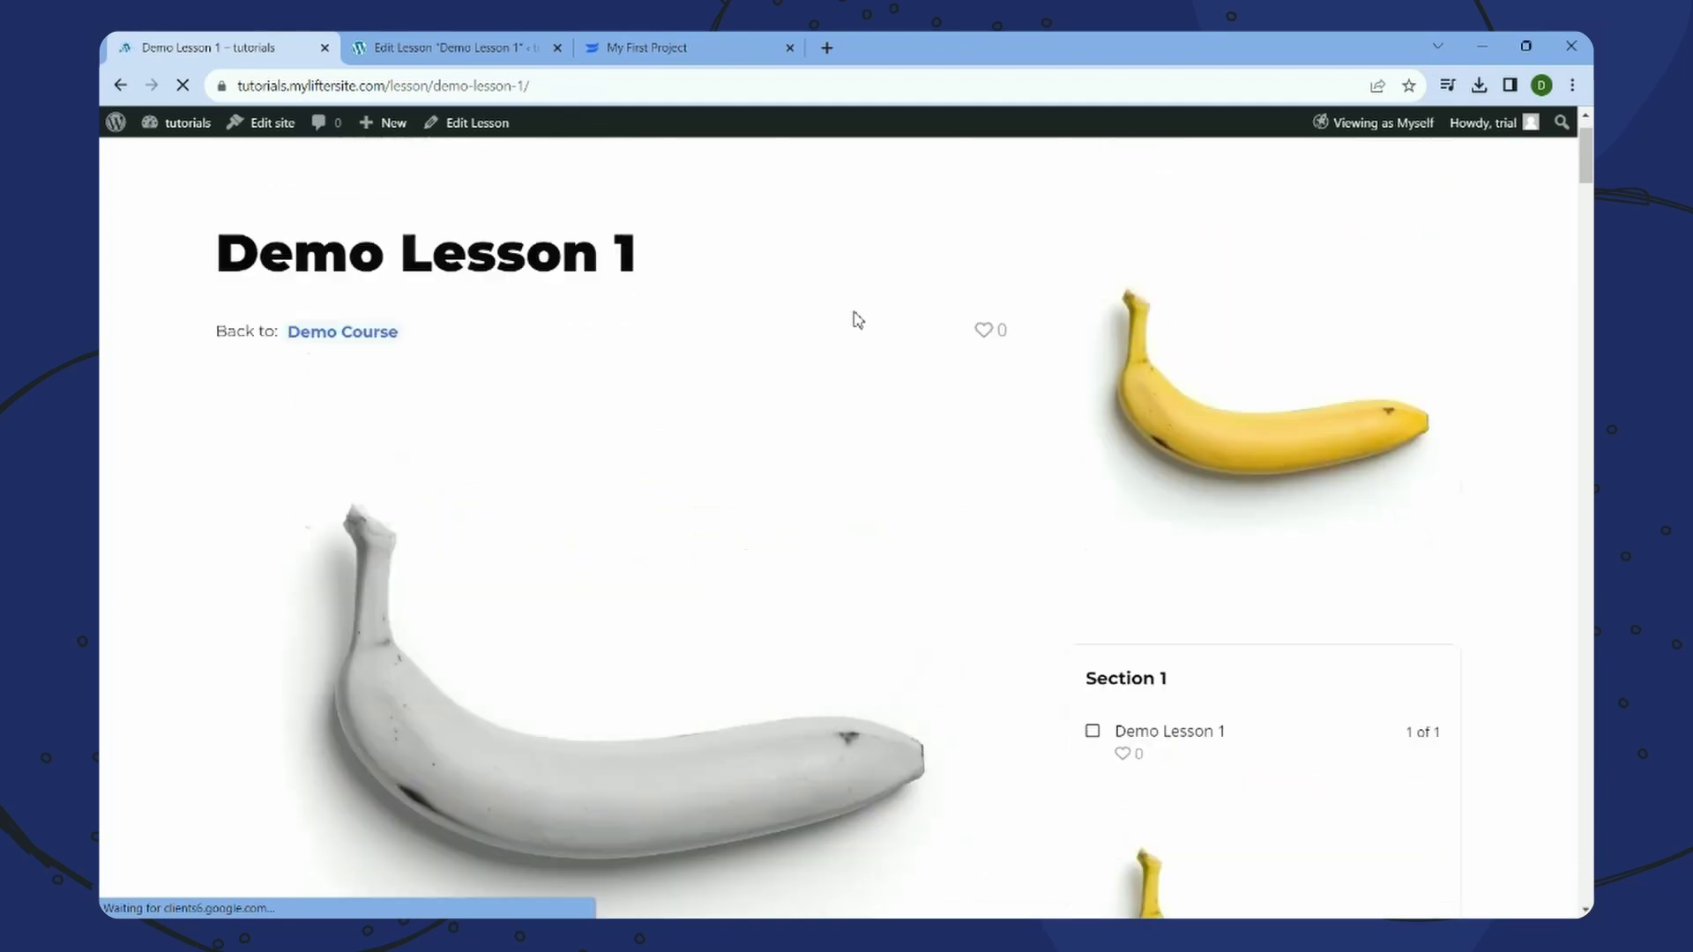
pyautogui.click(442, 42)
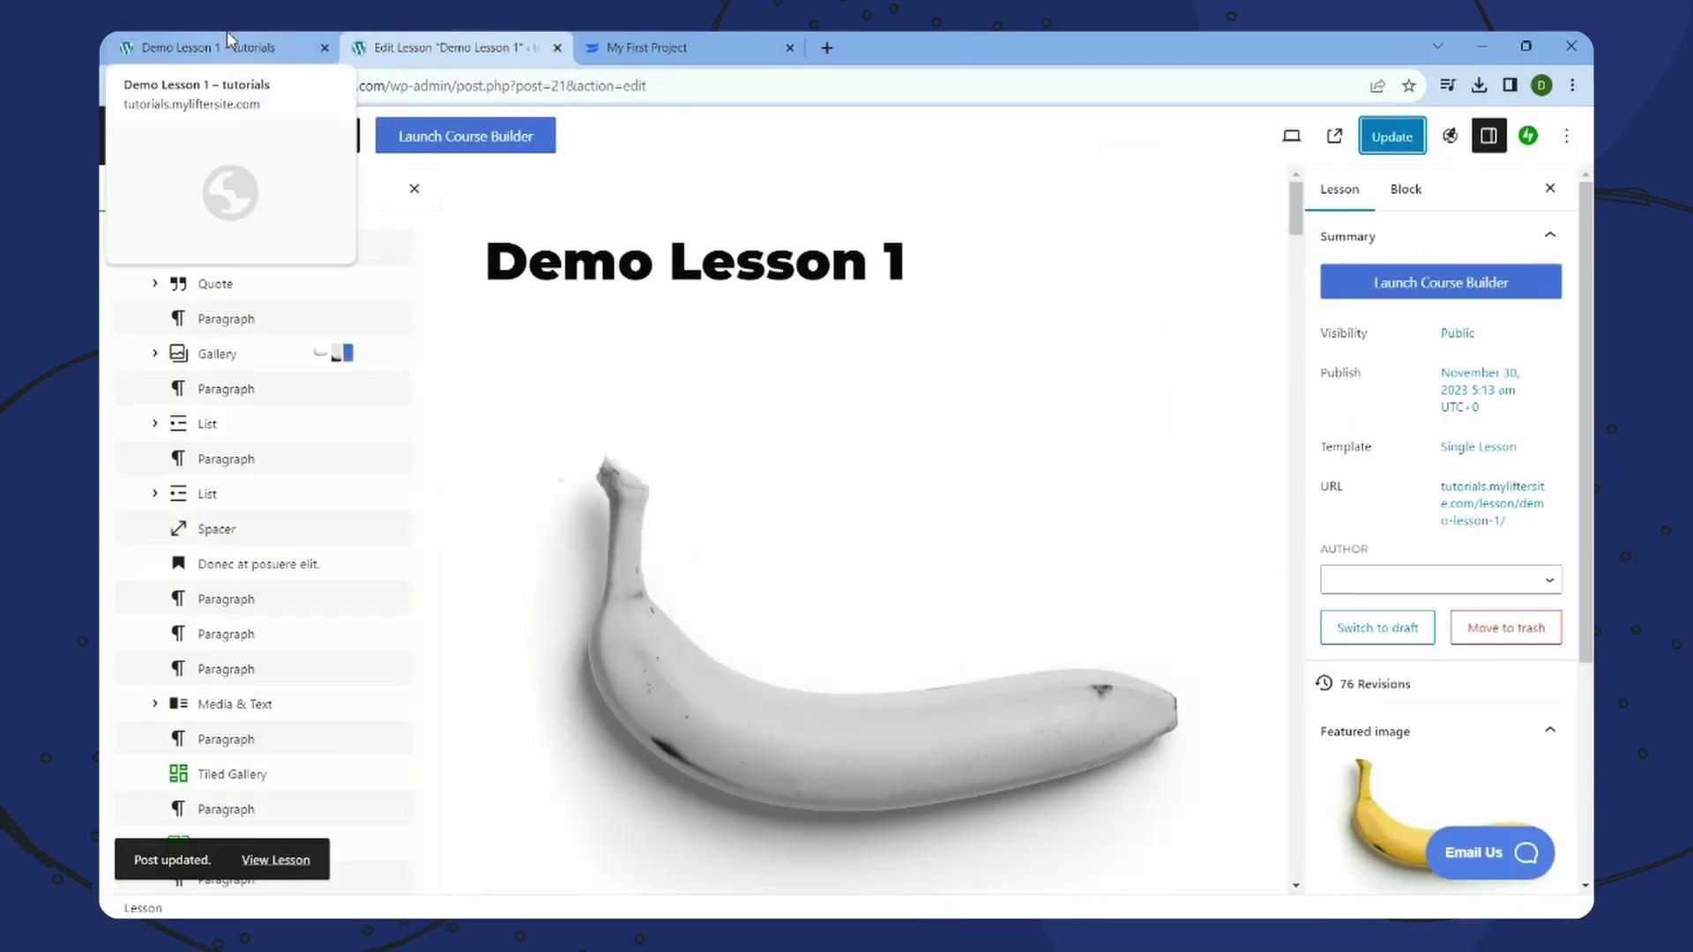
pyautogui.click(731, 145)
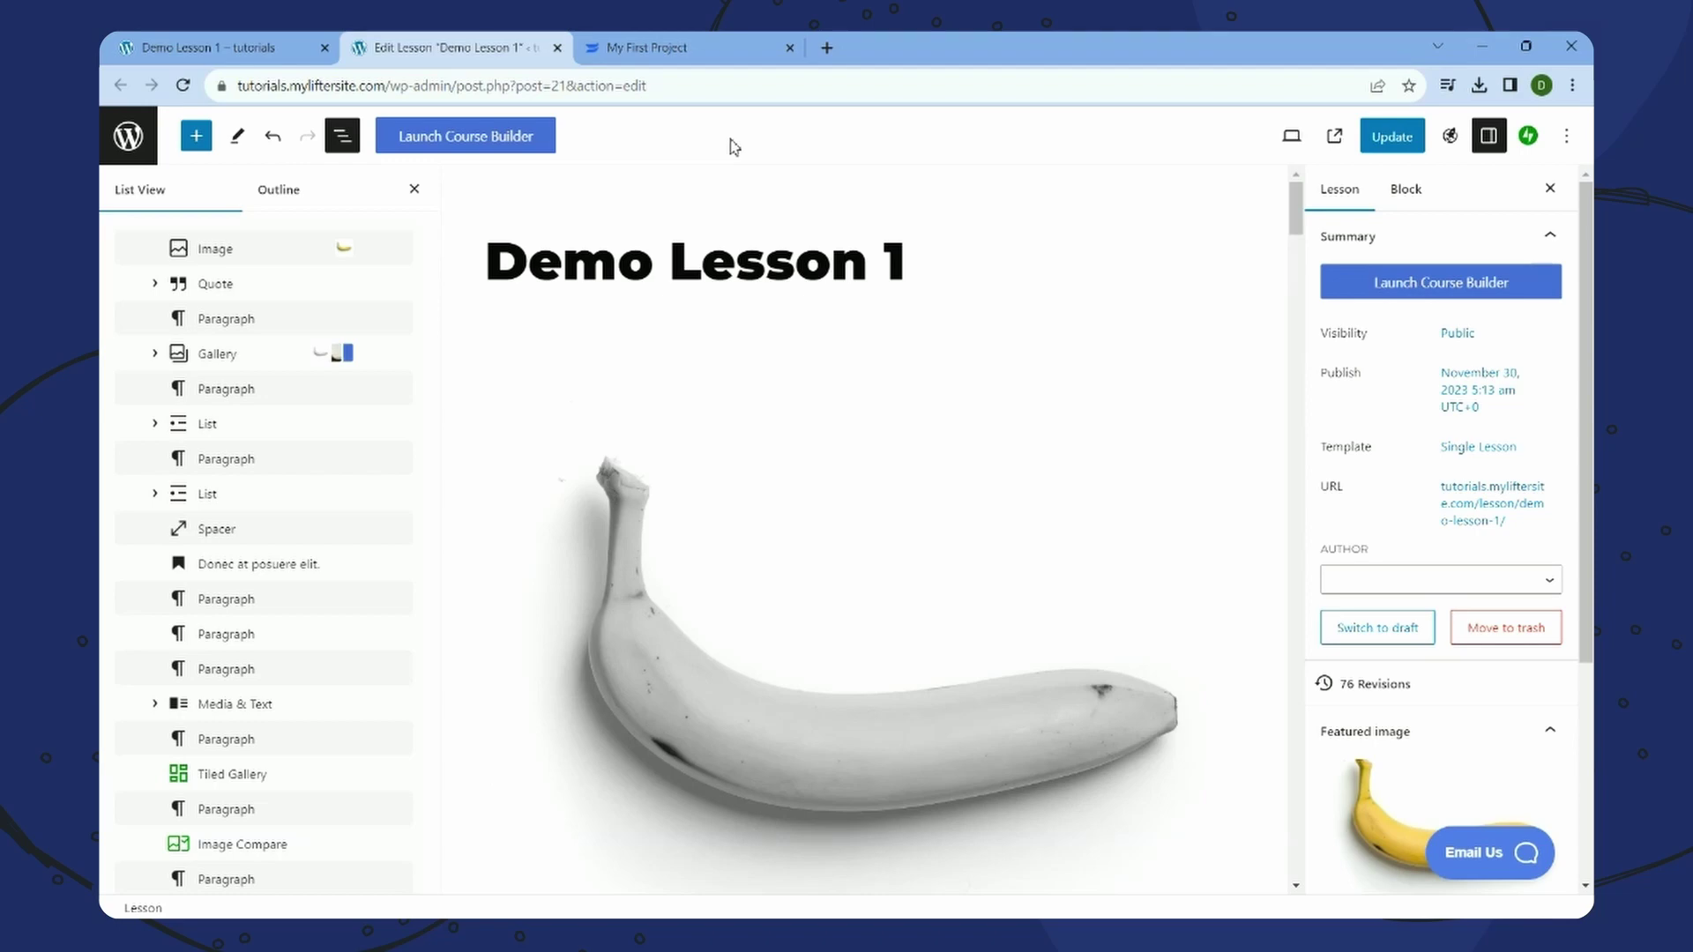
# - Copy the share link of video-street-side from My First Project in Wistia
pyautogui.click(684, 44)
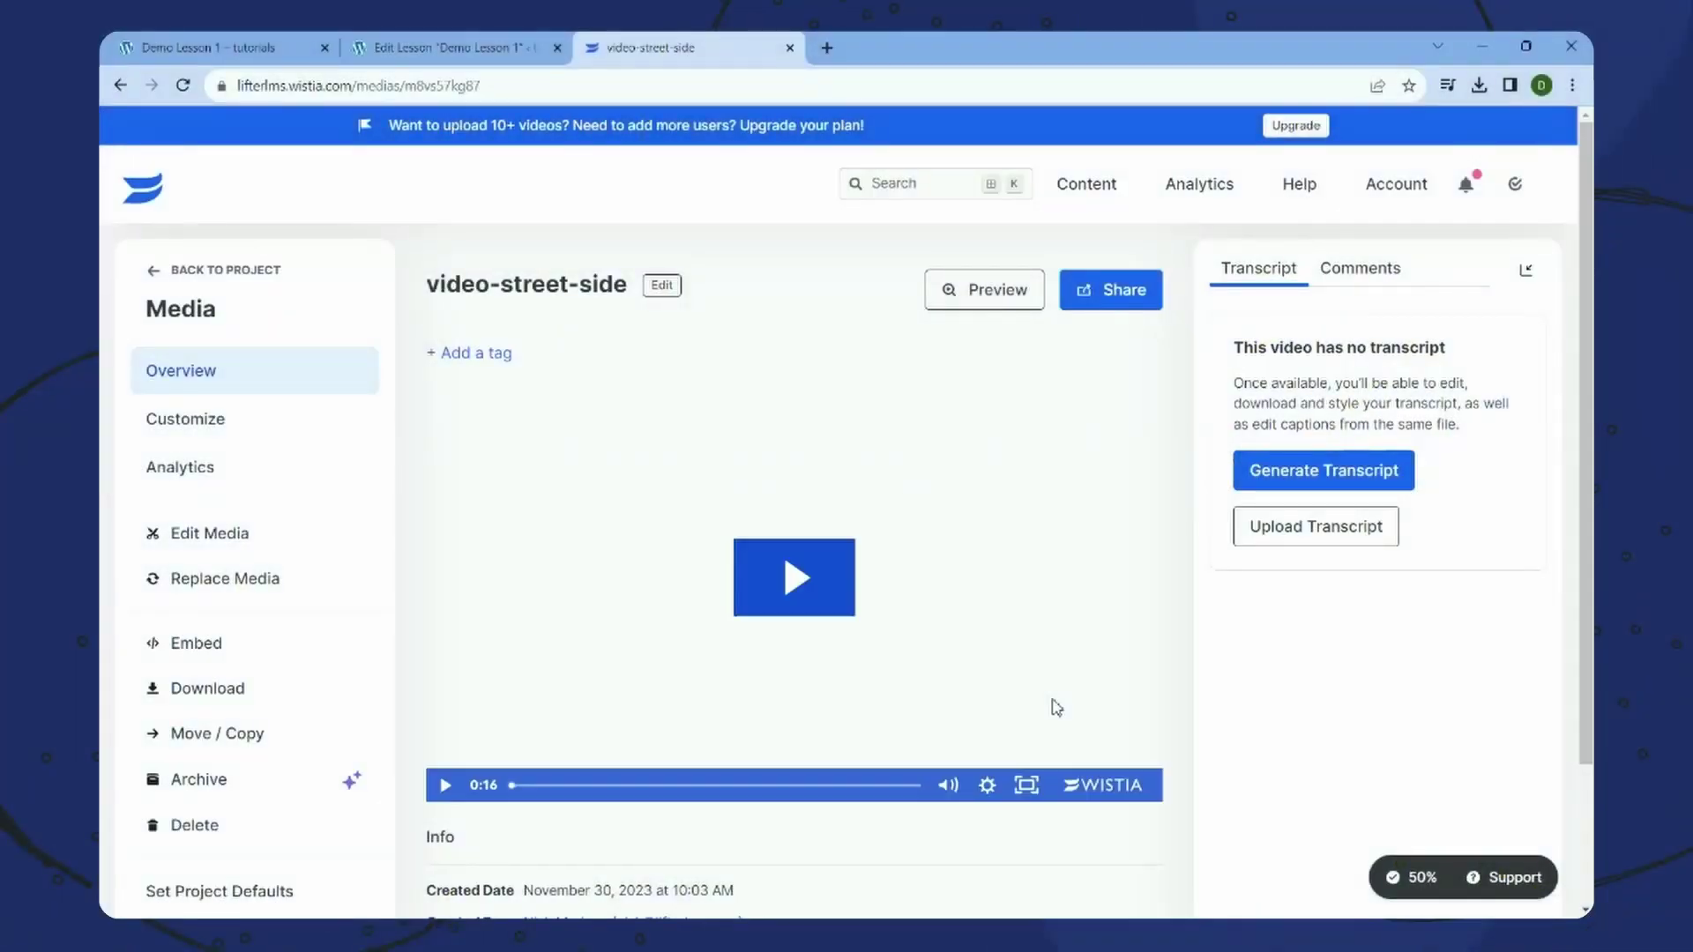
pyautogui.click(120, 85)
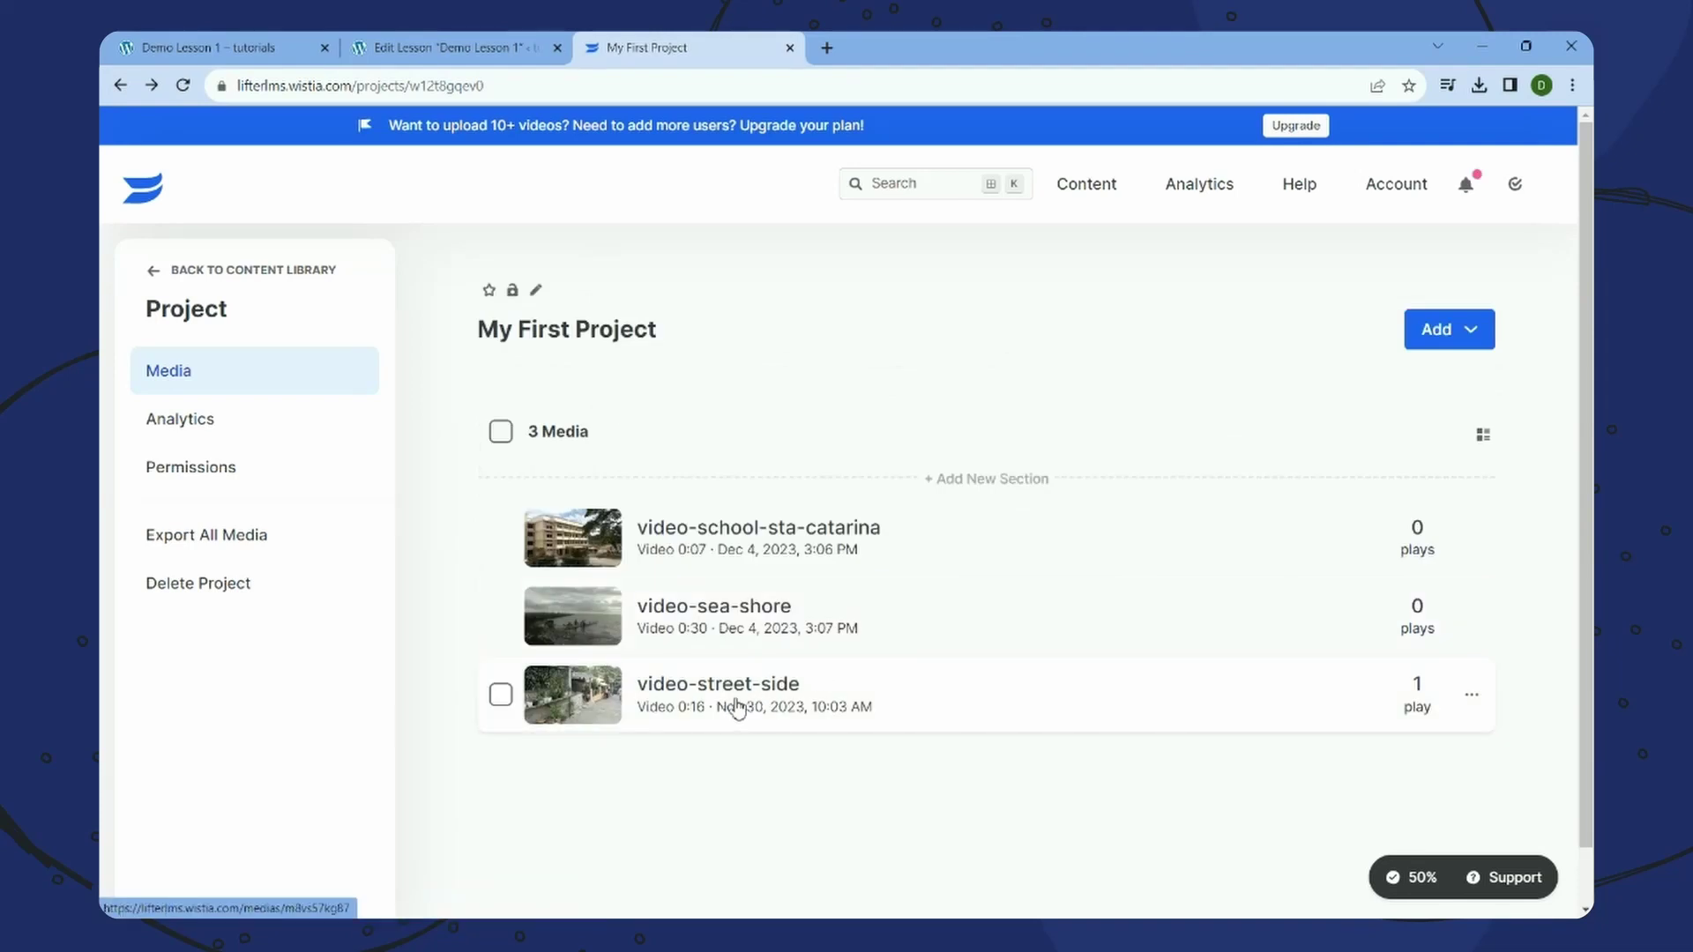
pyautogui.click(1481, 702)
pyautogui.scroll(-2, 1484, 711)
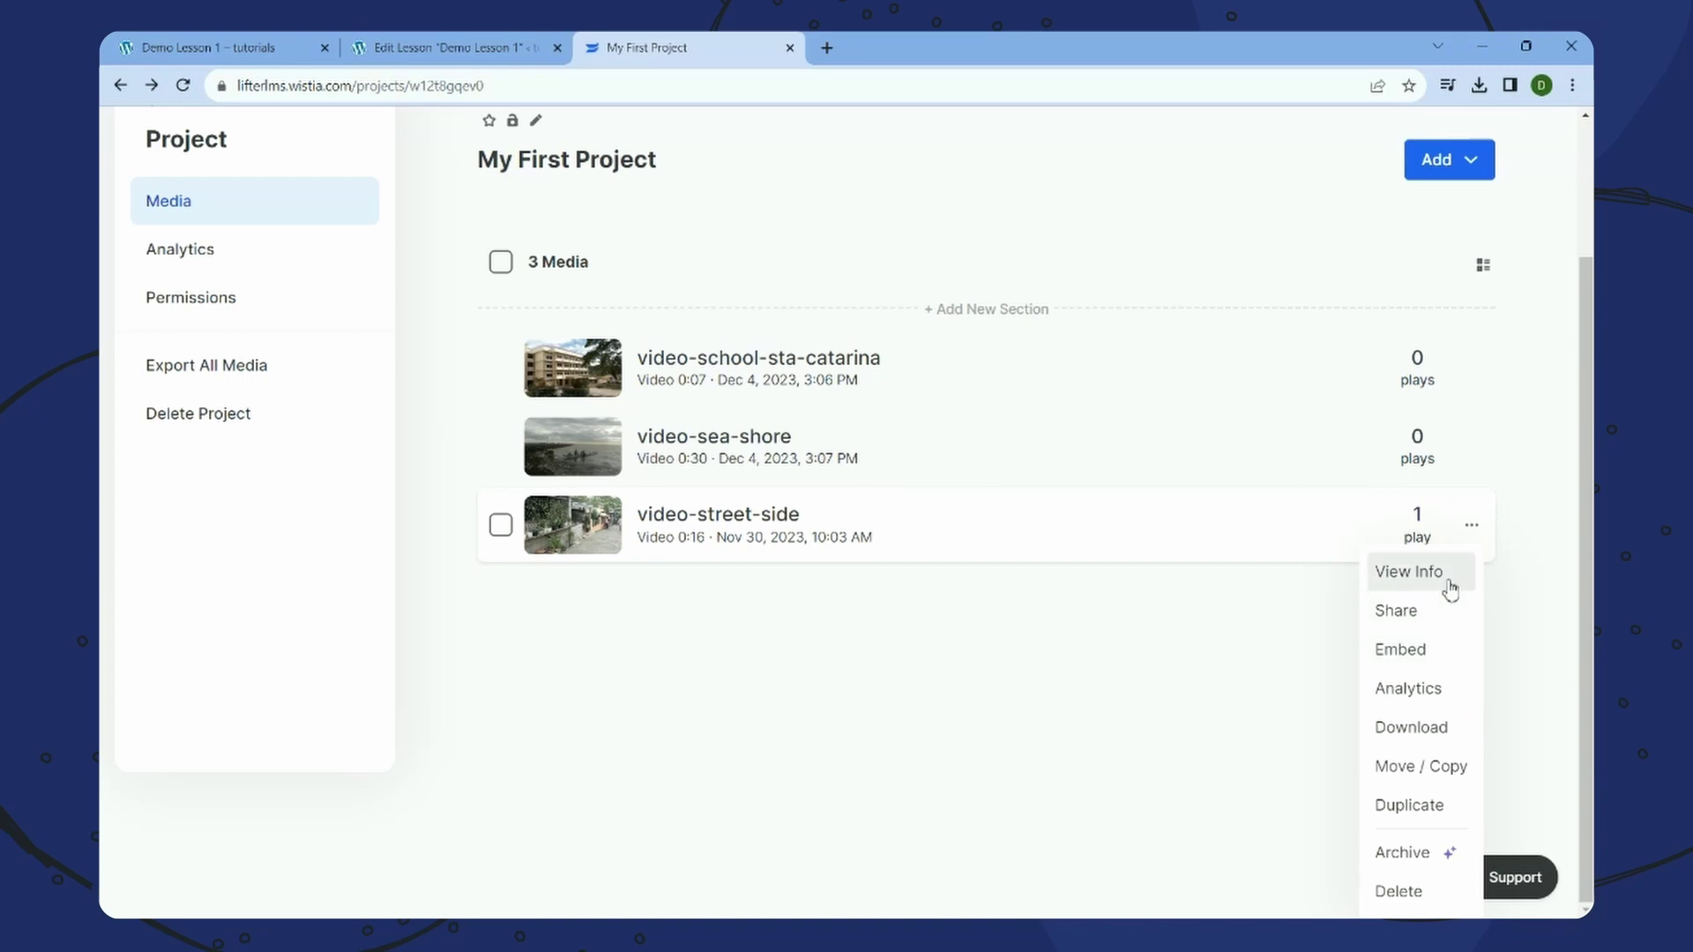
pyautogui.click(1414, 614)
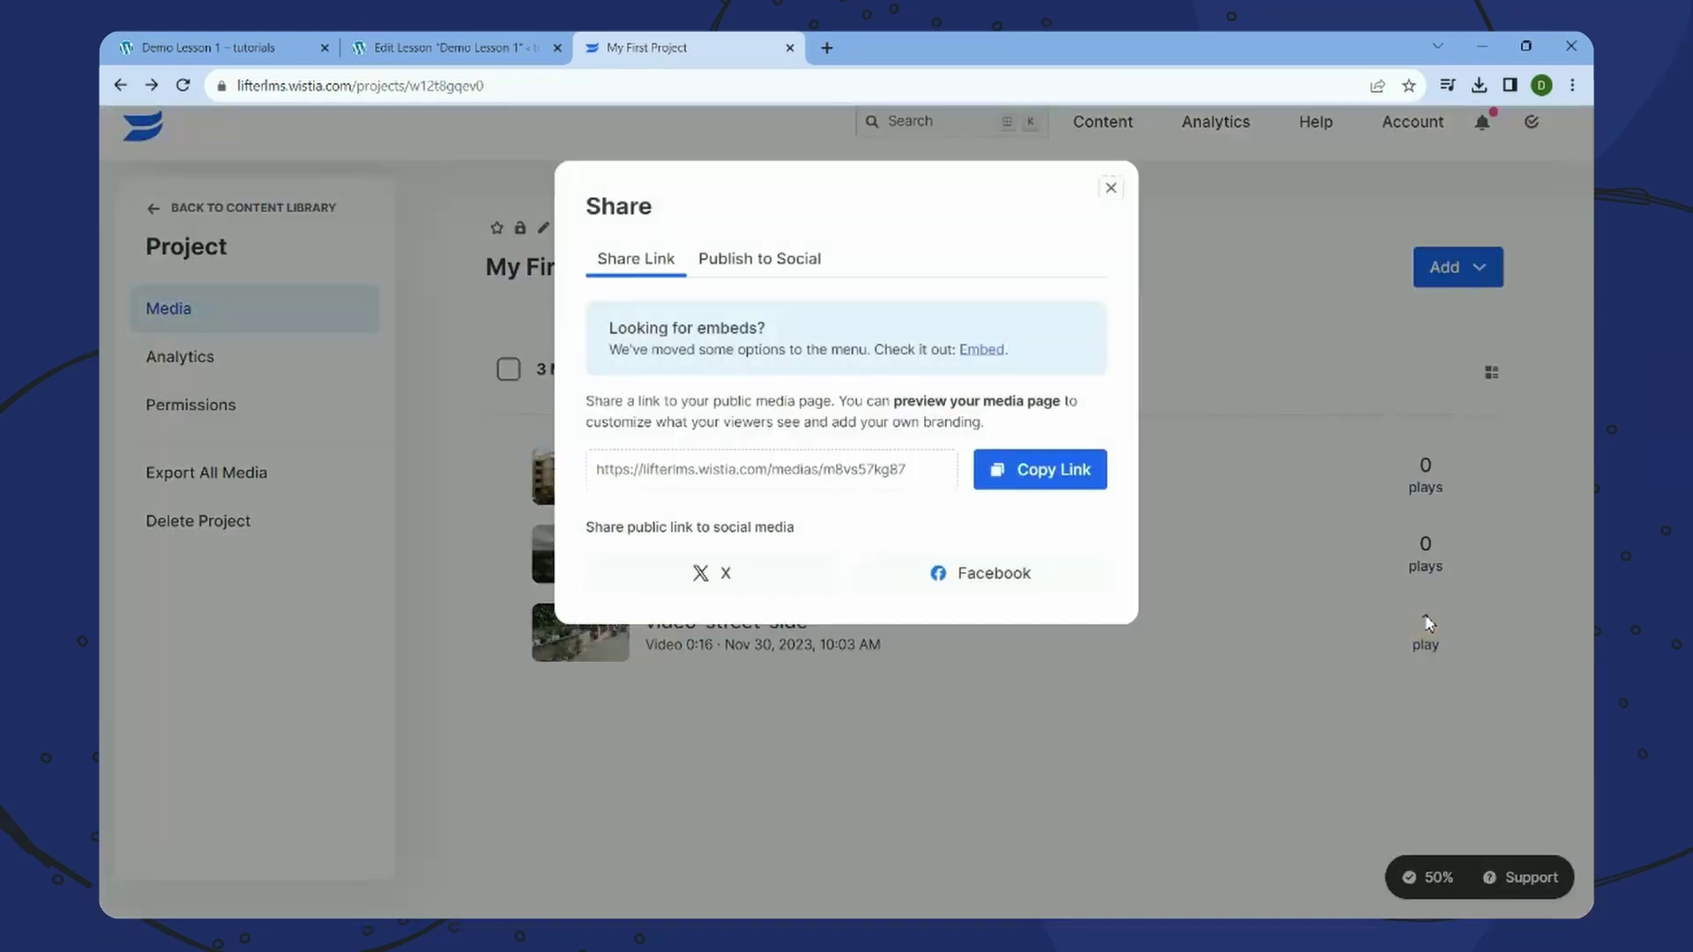
pyautogui.click(1048, 477)
# - Embed the copied Wistia link directly below the Demo Lesson 1 title and update the lesson
pyautogui.click(182, 49)
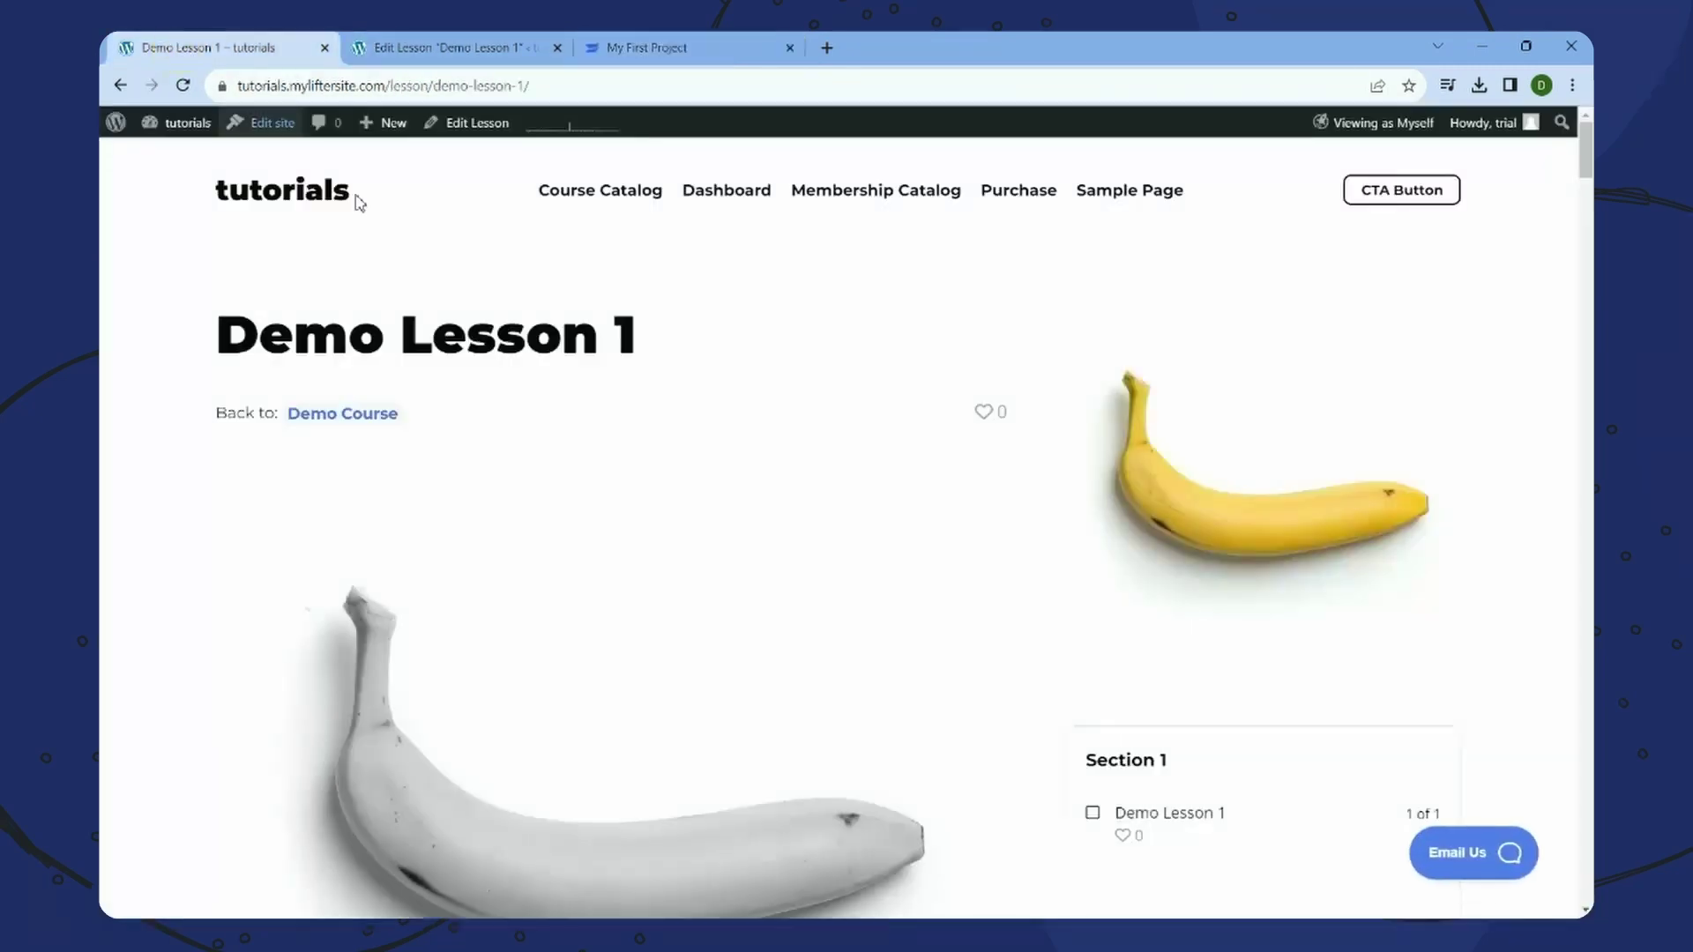
pyautogui.click(438, 49)
pyautogui.click(954, 269)
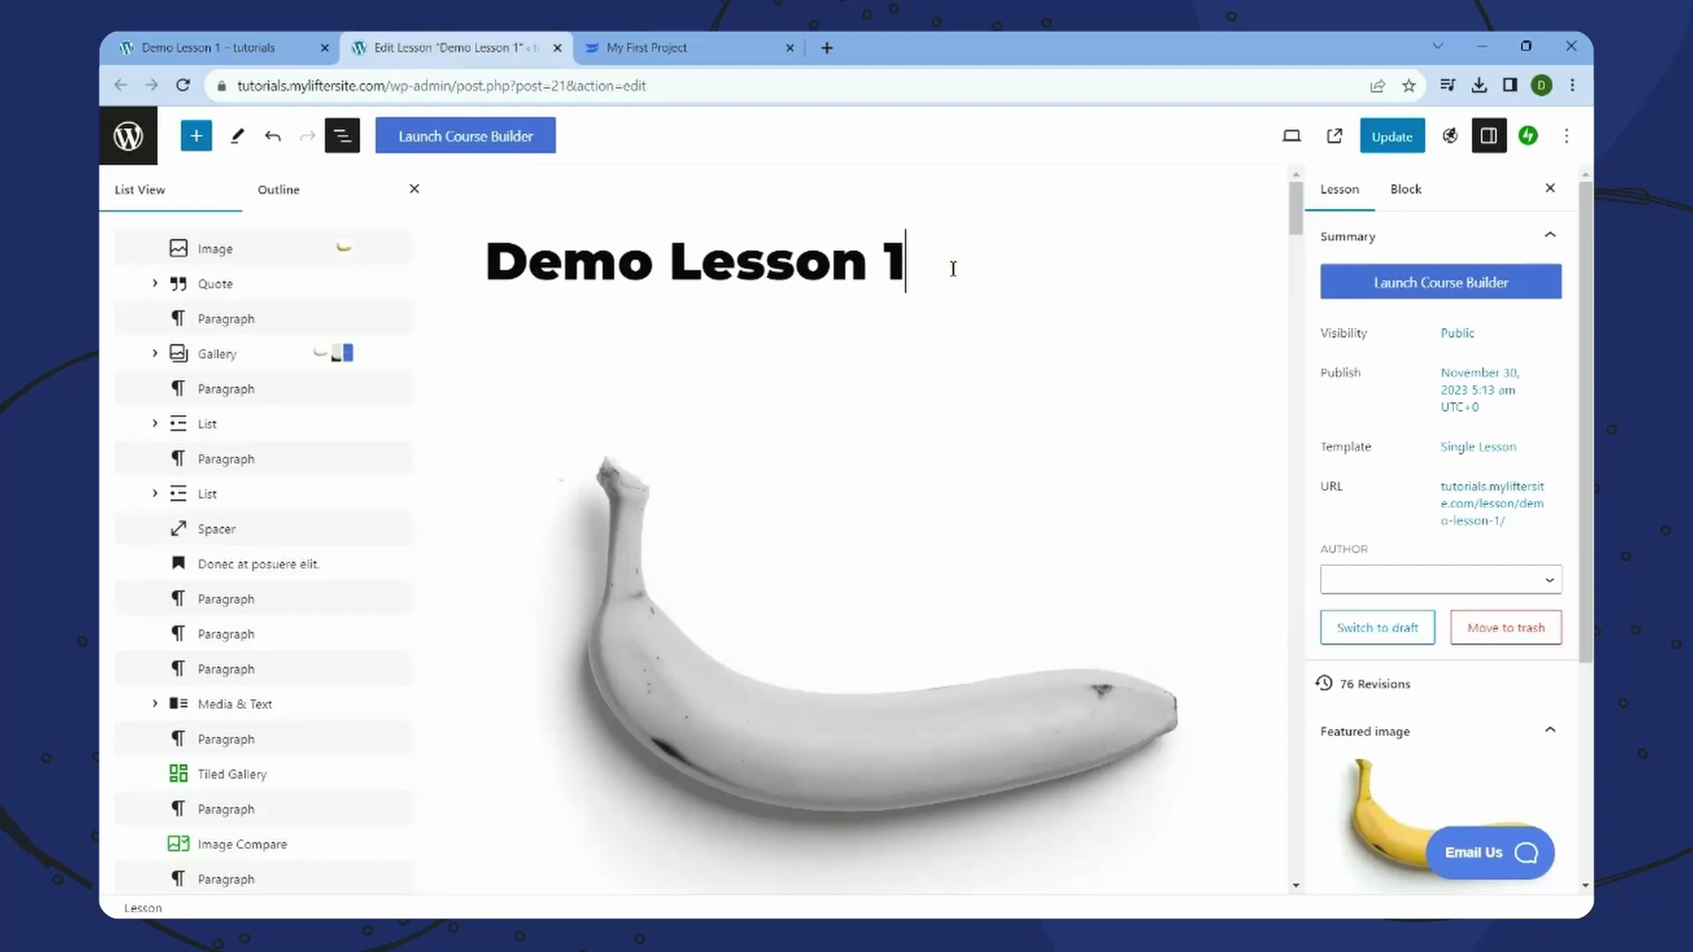
pyautogui.press('Return')
pyautogui.hotkey('ctrl', 'v')
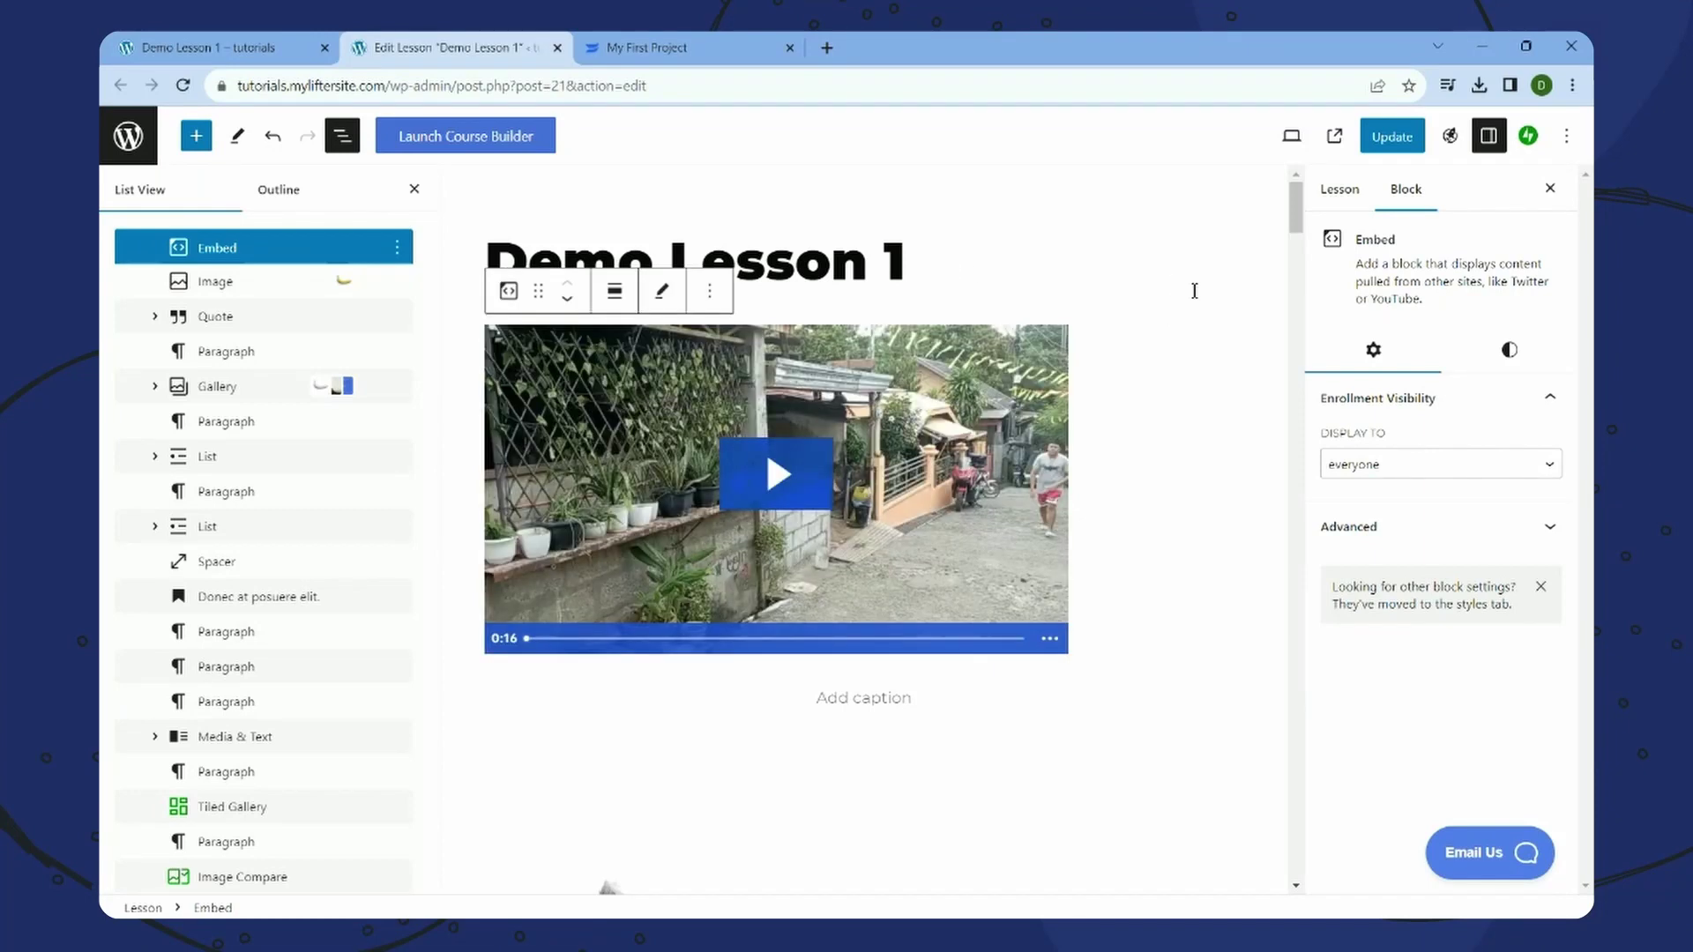
pyautogui.click(1392, 137)
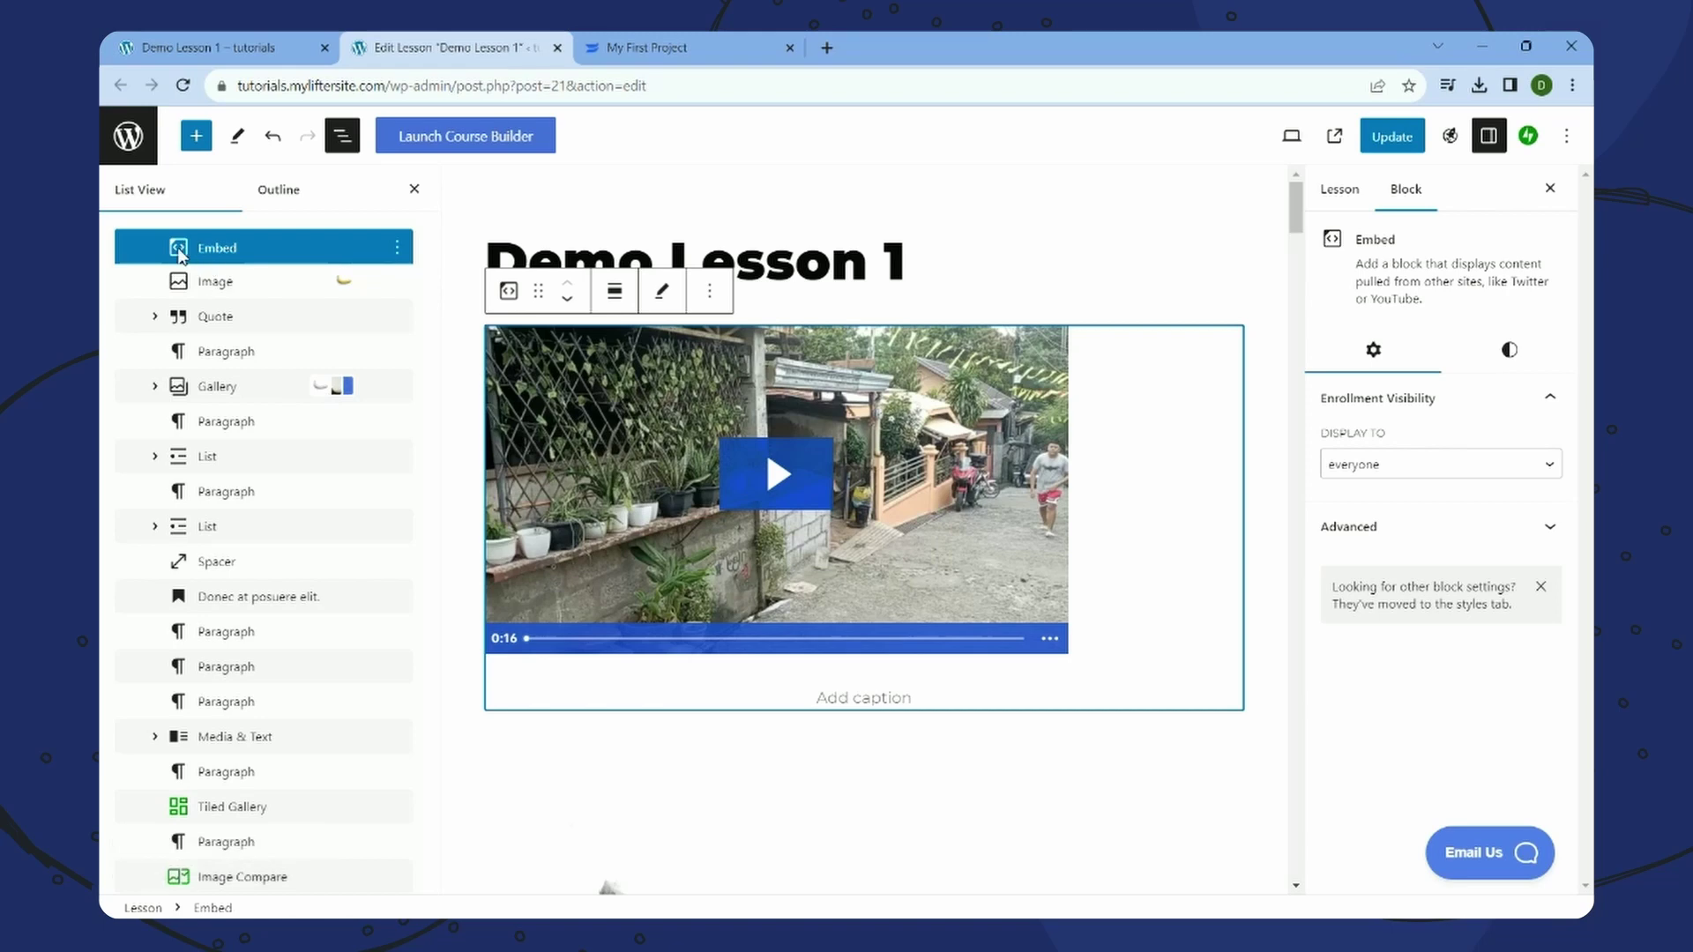
# - Search the block library for Wistia and clear the search text
pyautogui.click(196, 135)
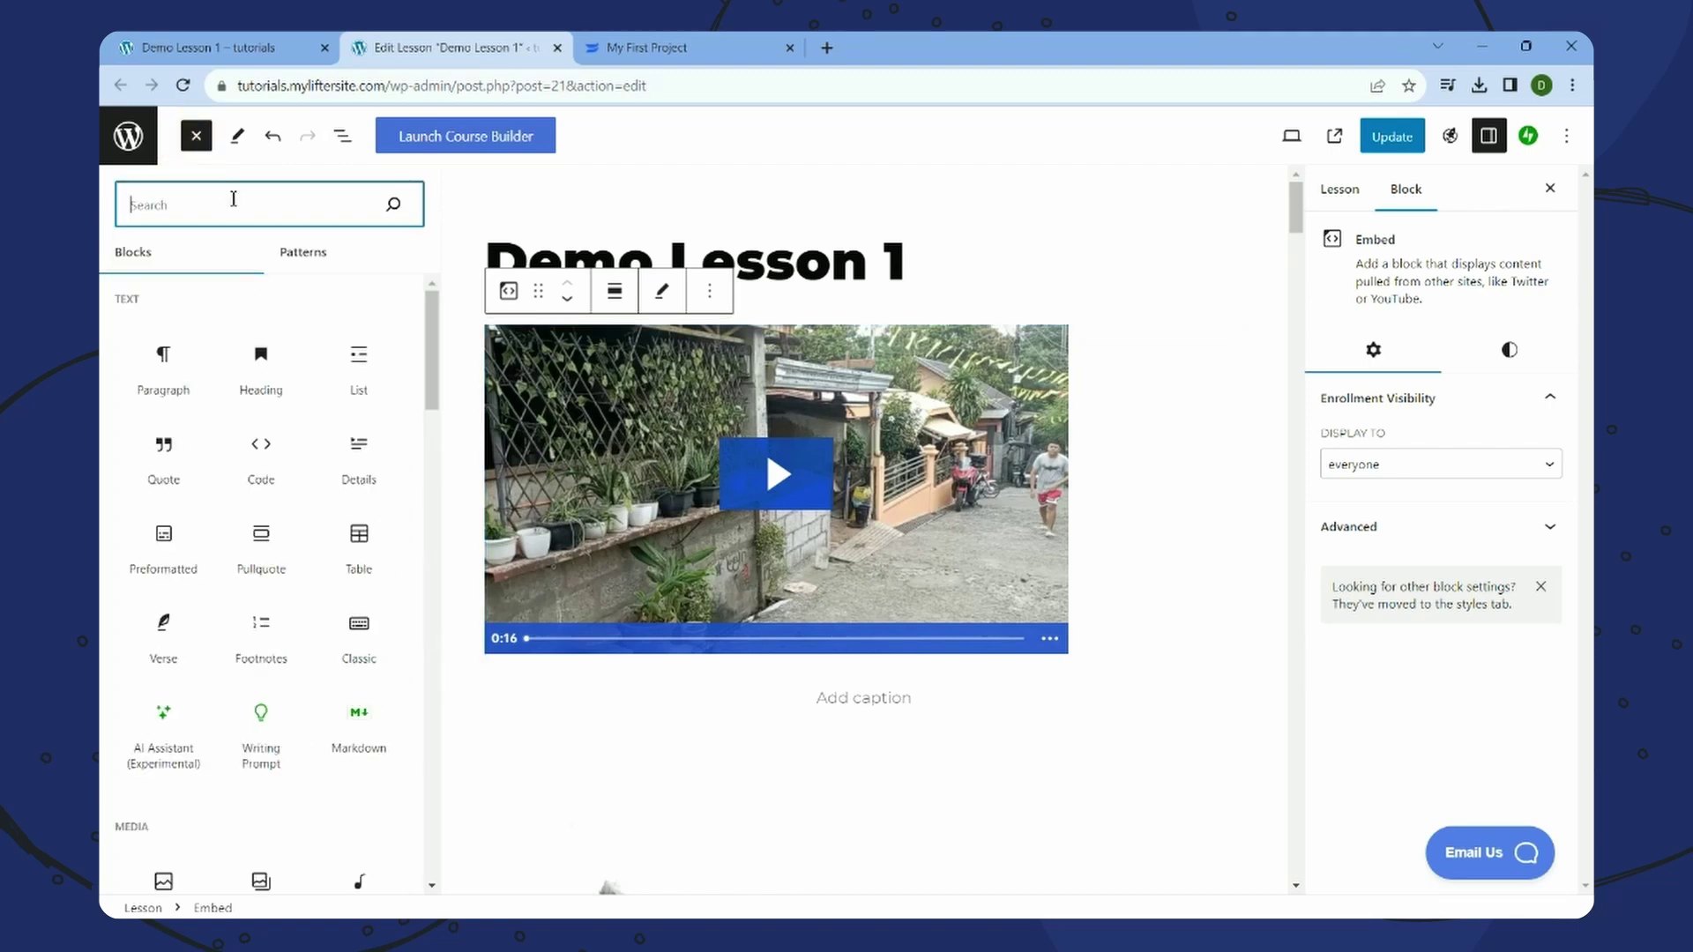
pyautogui.write('Wistia')
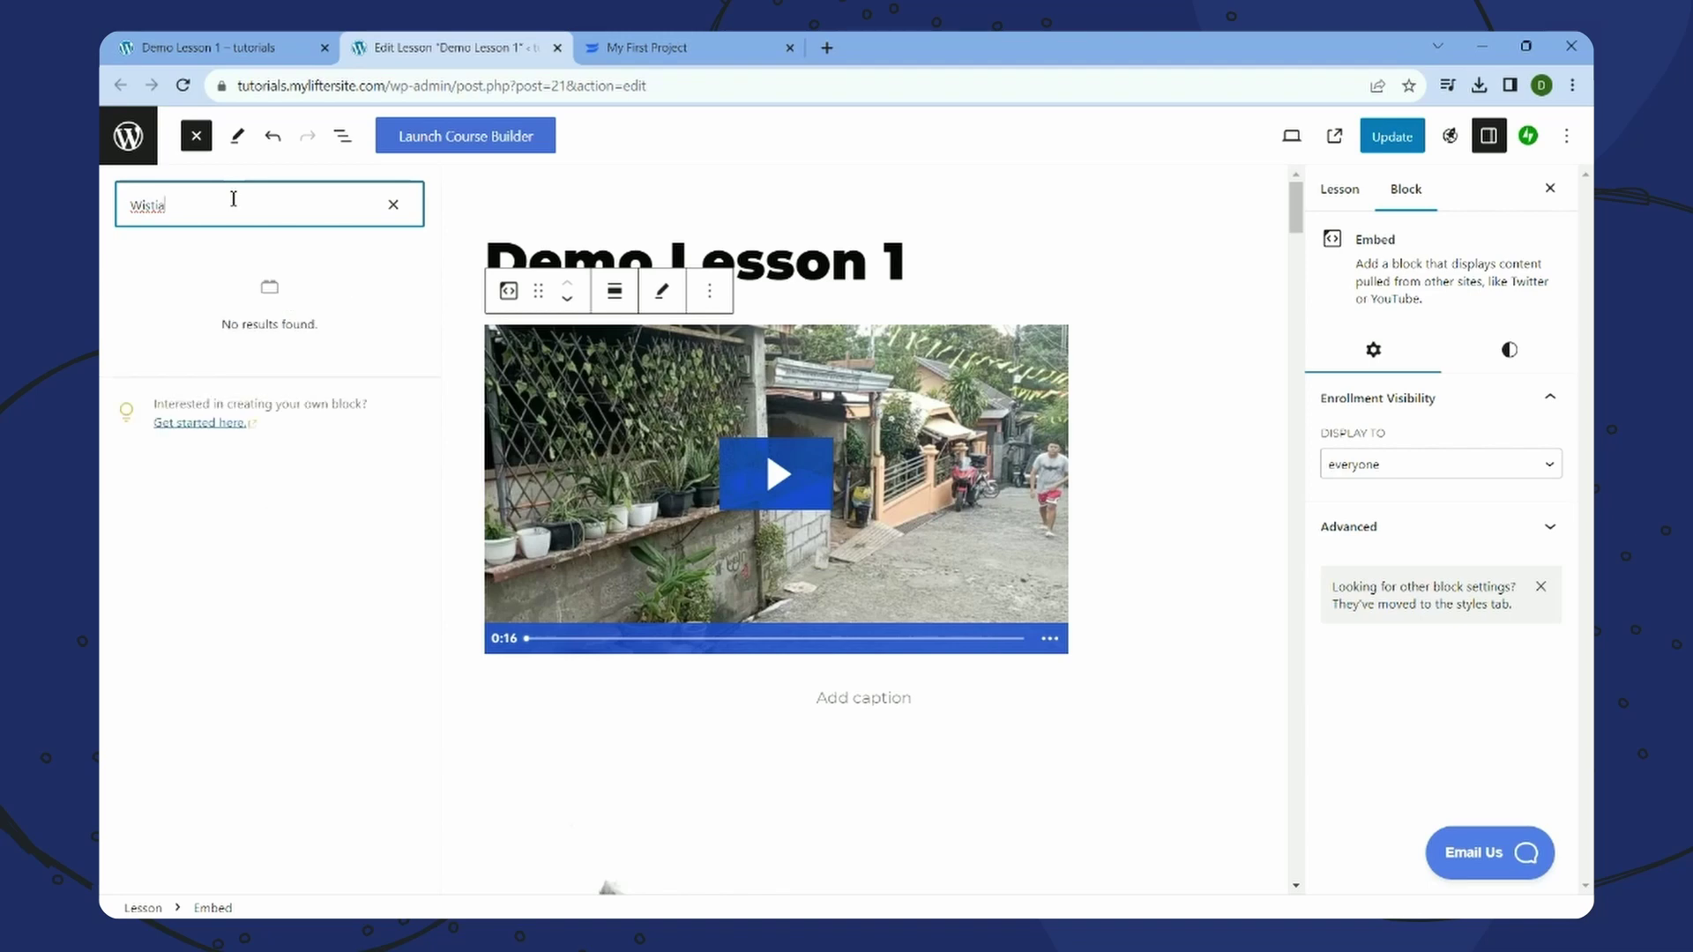
pyautogui.press('BackSpace')
pyautogui.press('BackSpace')
pyautogui.press('BackSpace')
pyautogui.press('BackSpace')
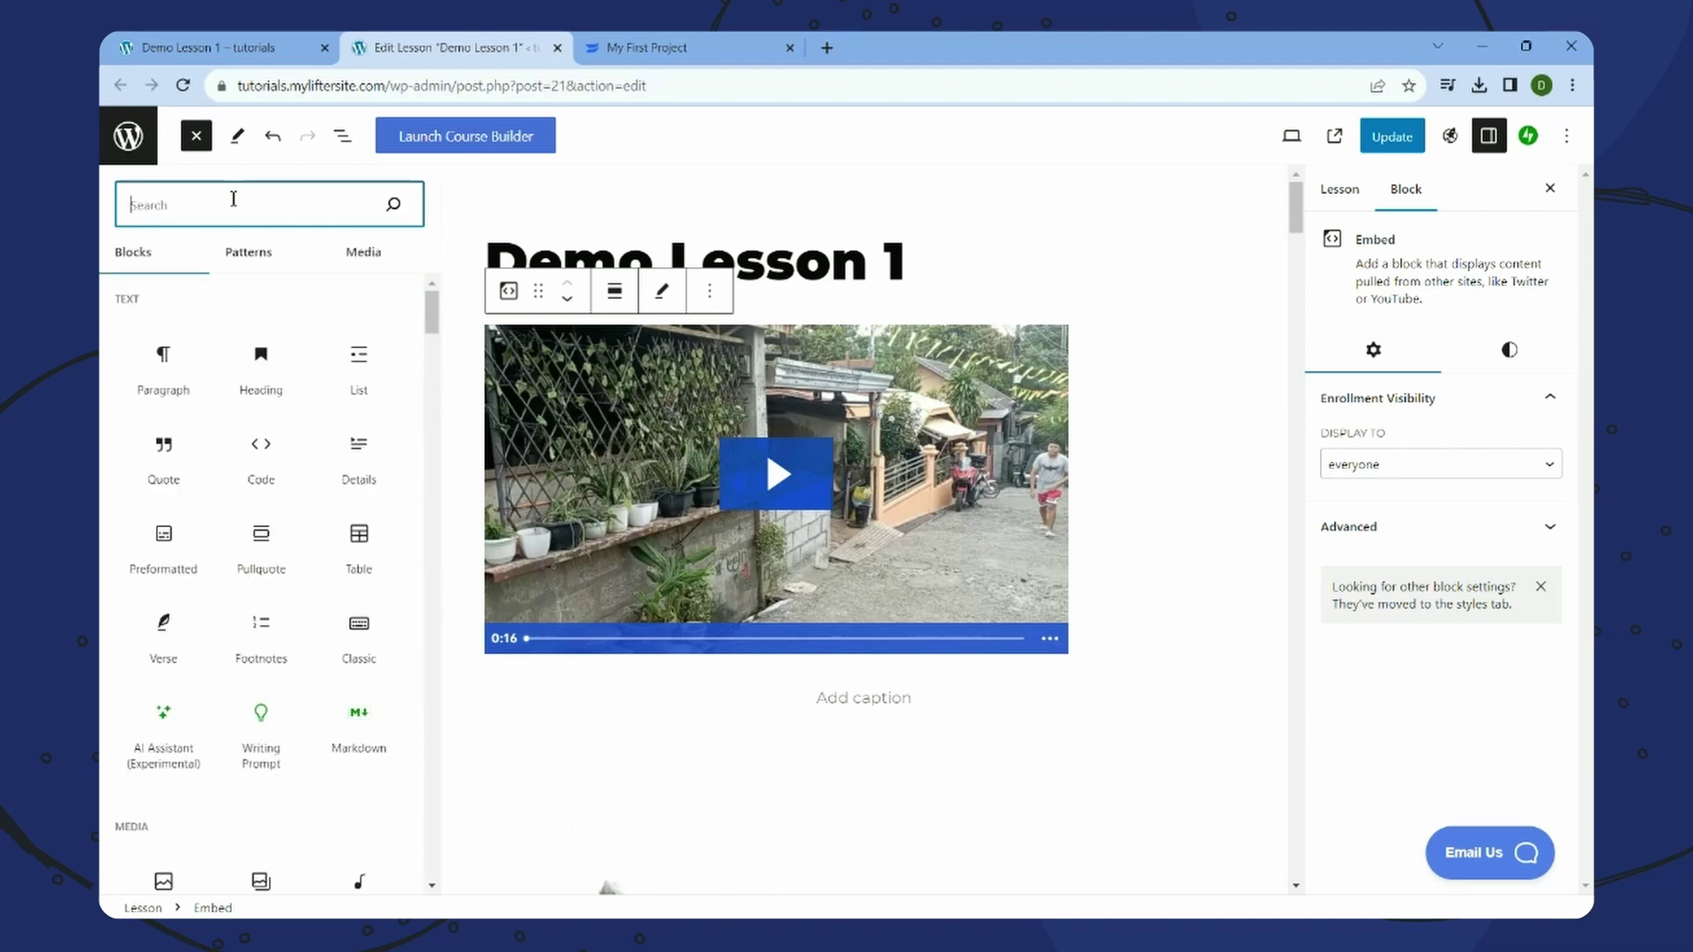
# - Insert a Video block directly below the Wistia embed and set its source from the copied Wistia URL
pyautogui.write('Video')
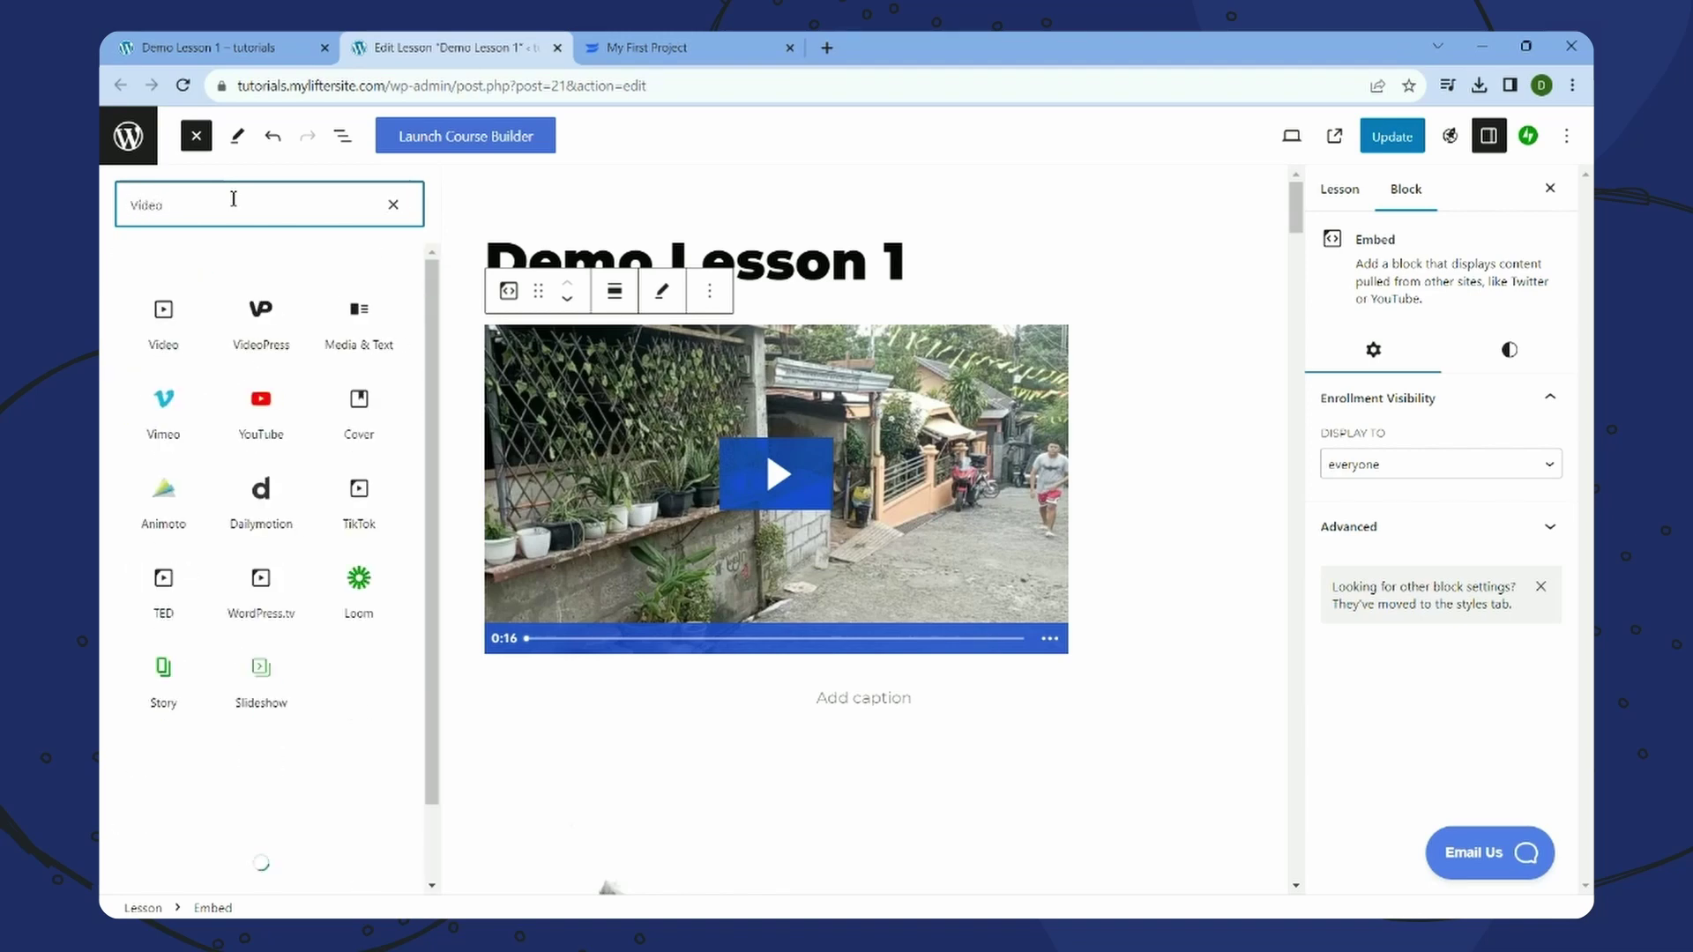
pyautogui.click(164, 344)
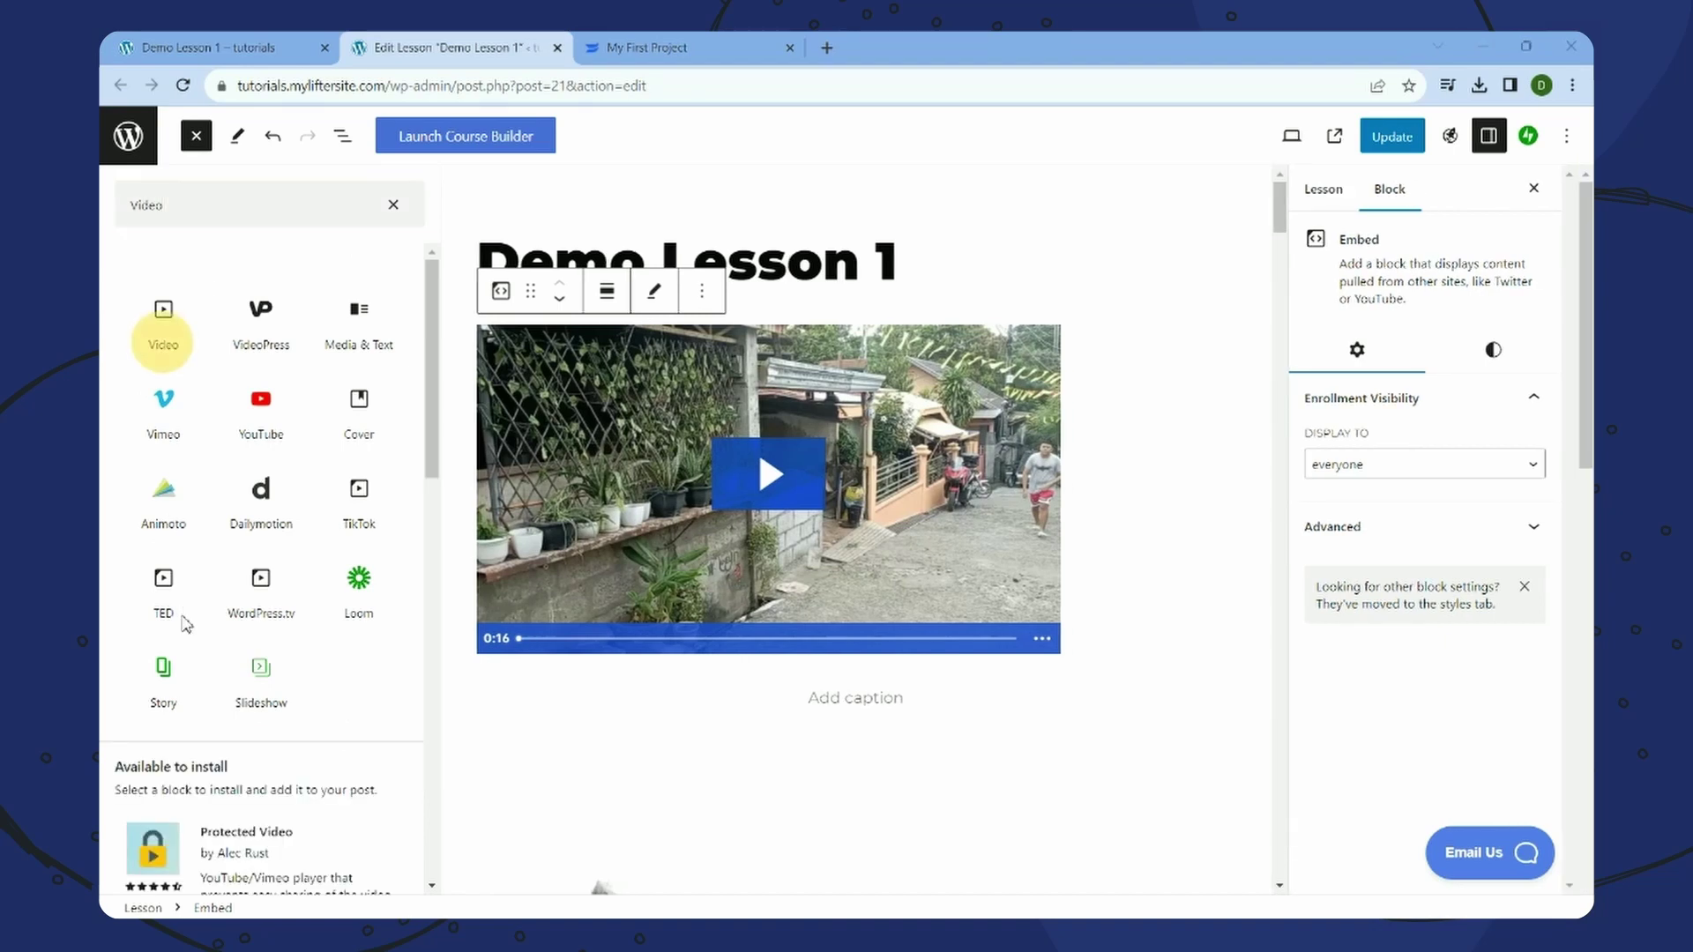
pyautogui.click(164, 344)
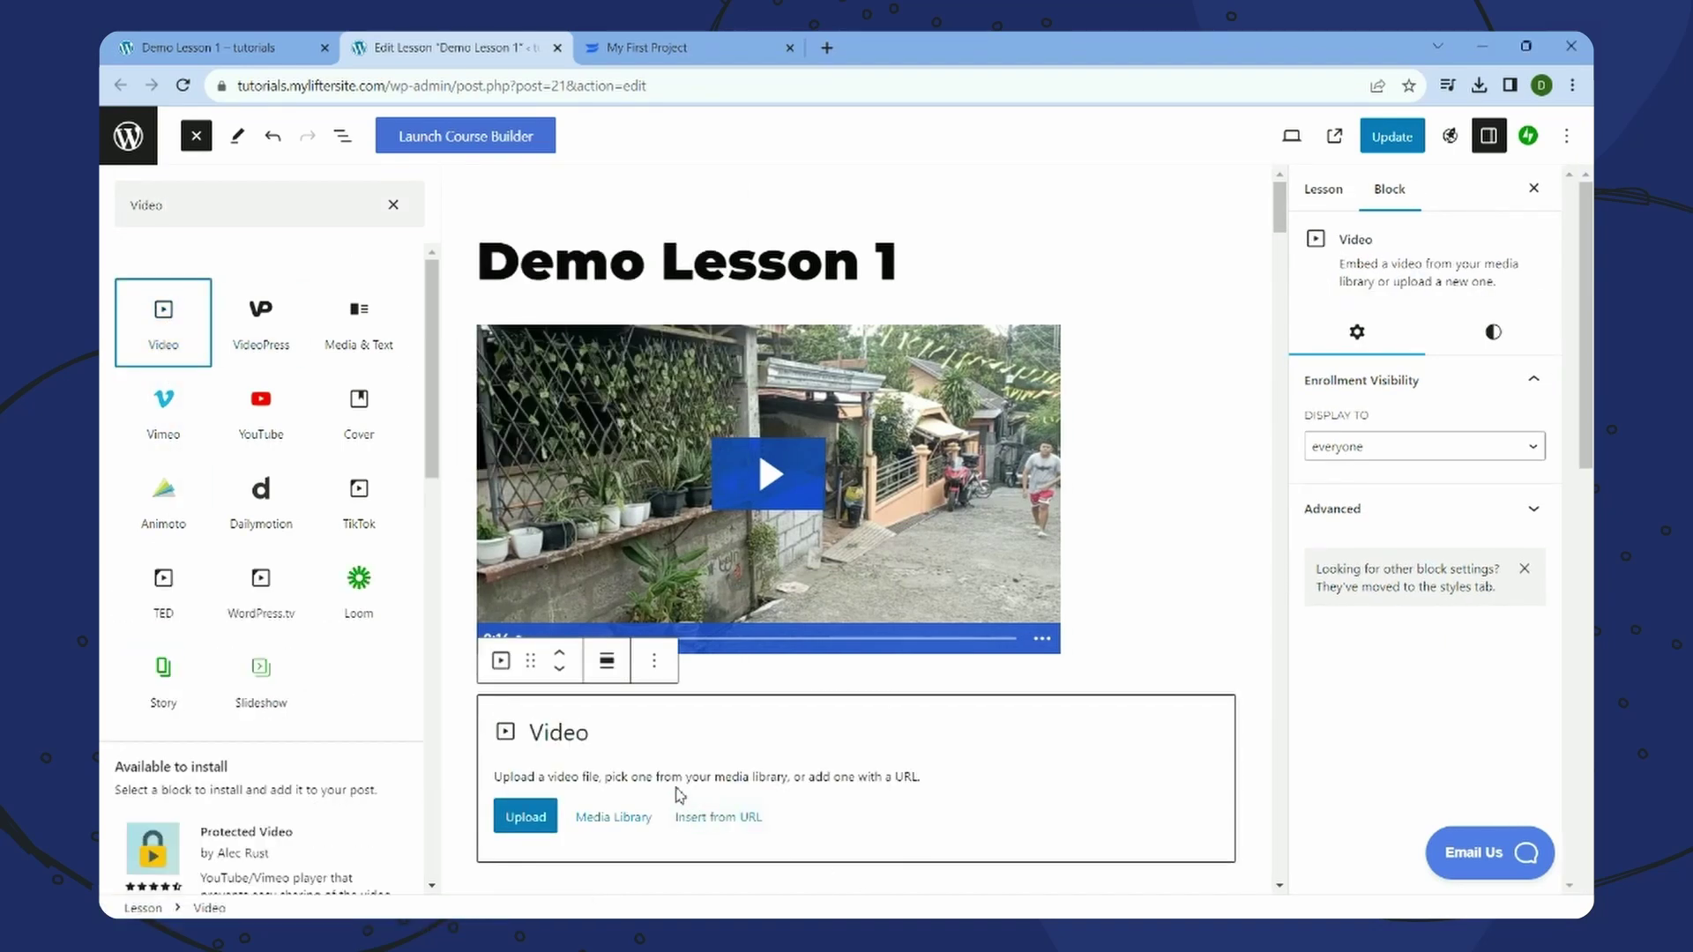
pyautogui.click(733, 817)
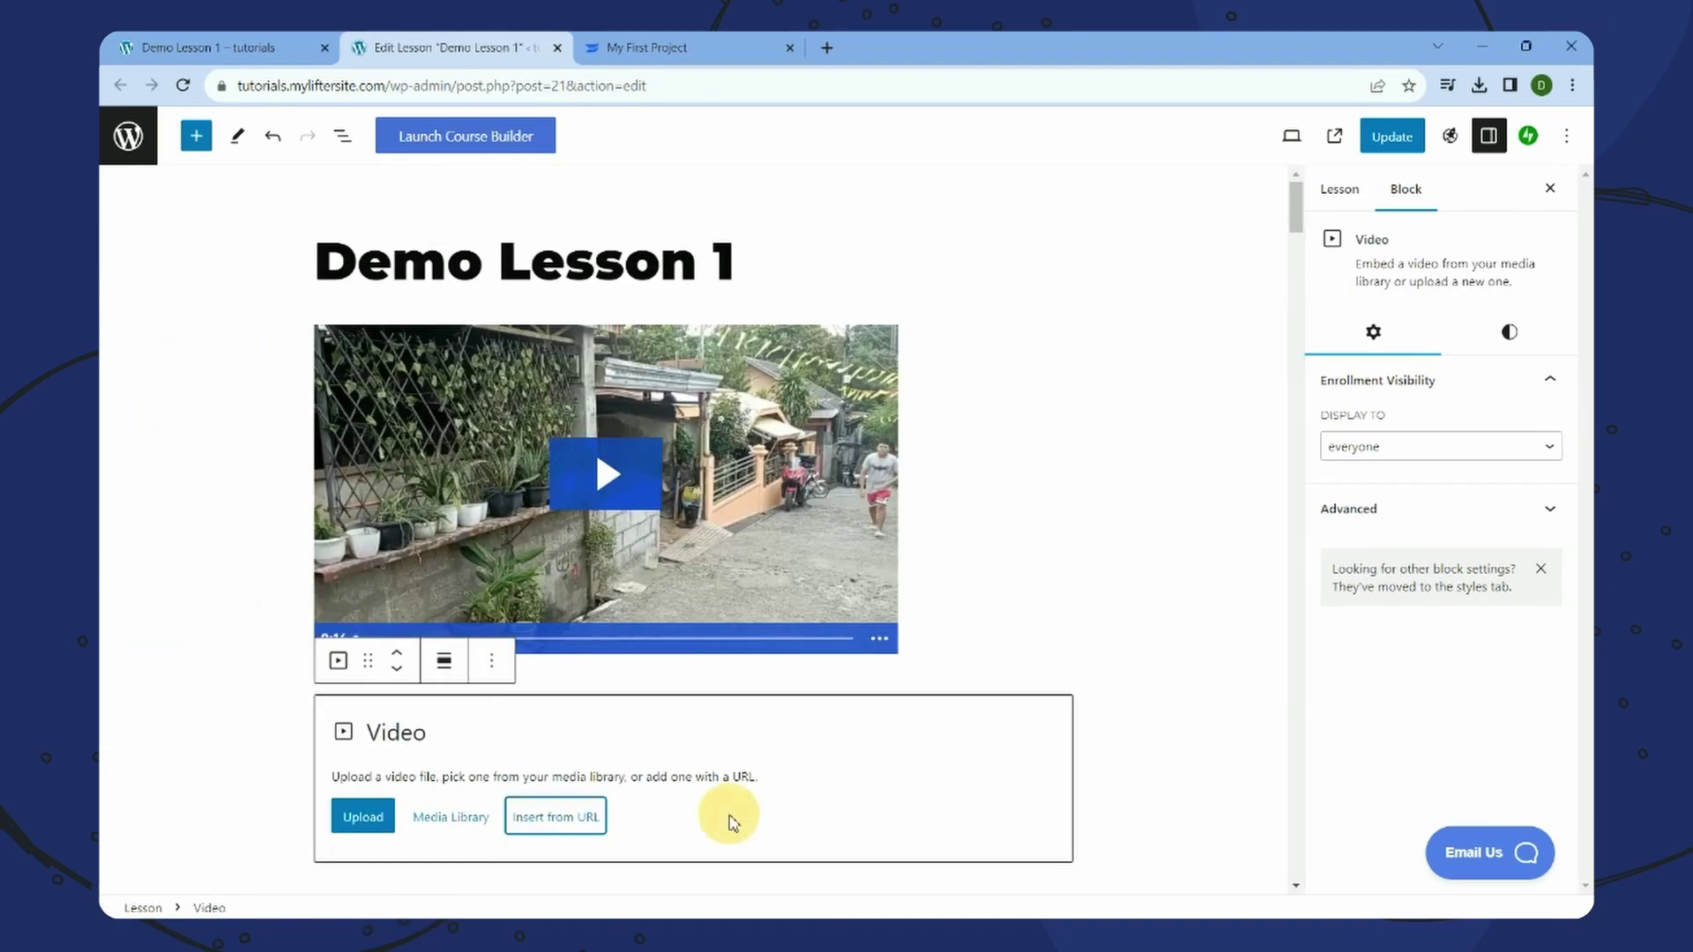
pyautogui.click(573, 817)
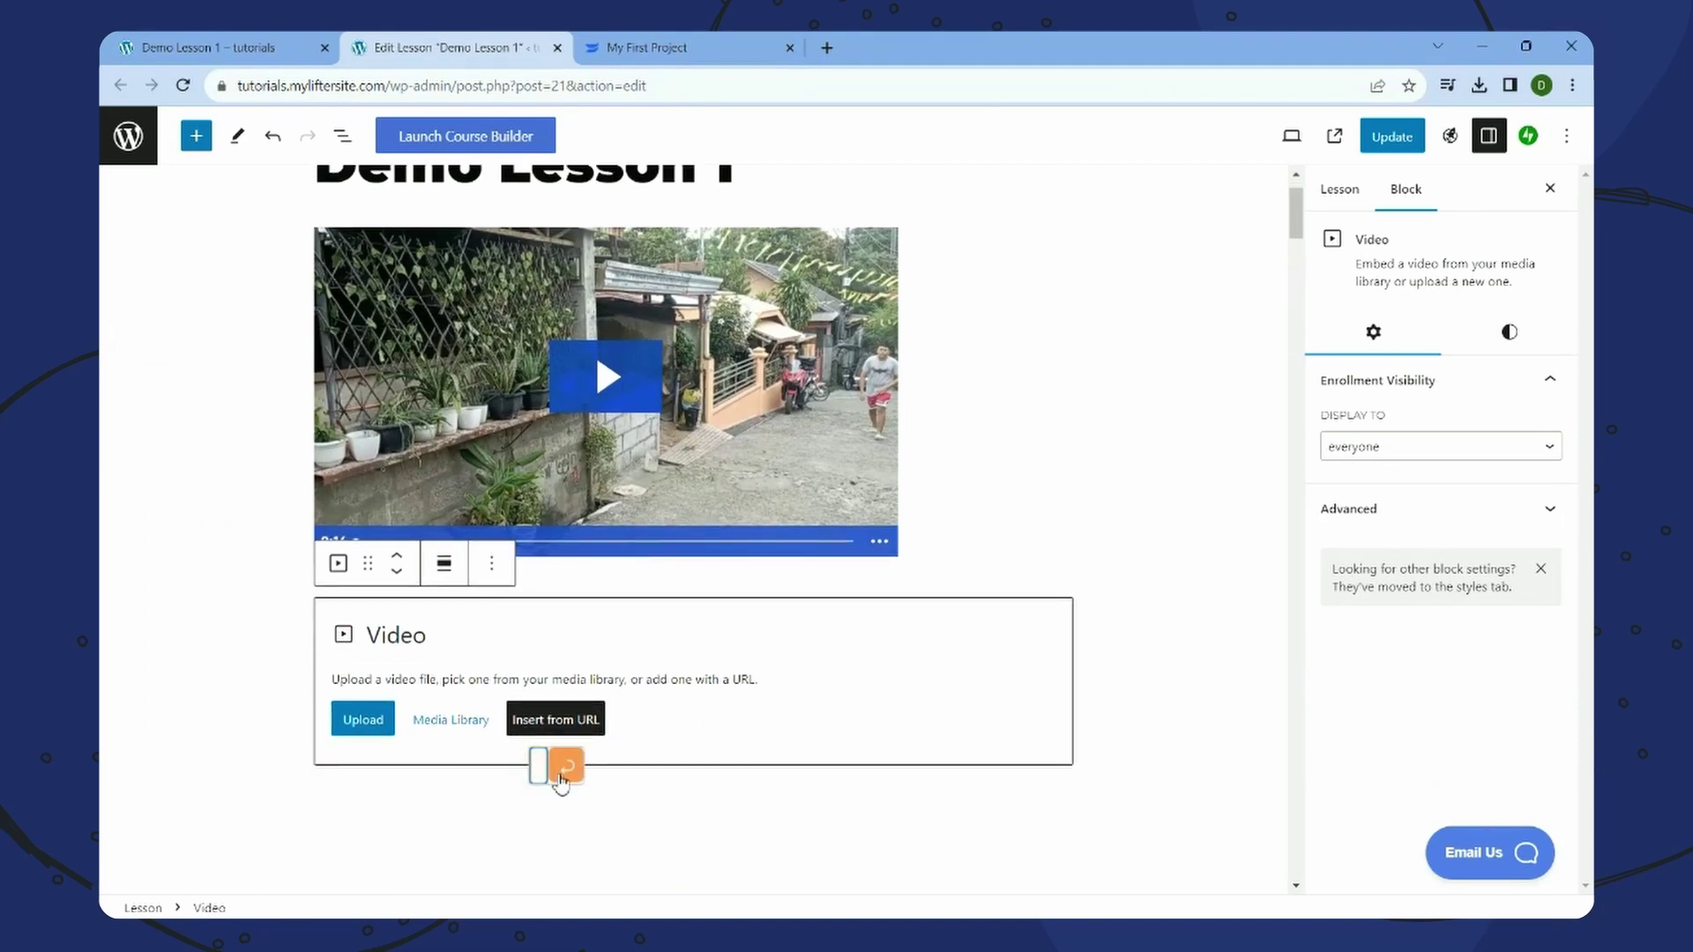
pyautogui.click(567, 766)
pyautogui.scroll(-4, 1098, 572)
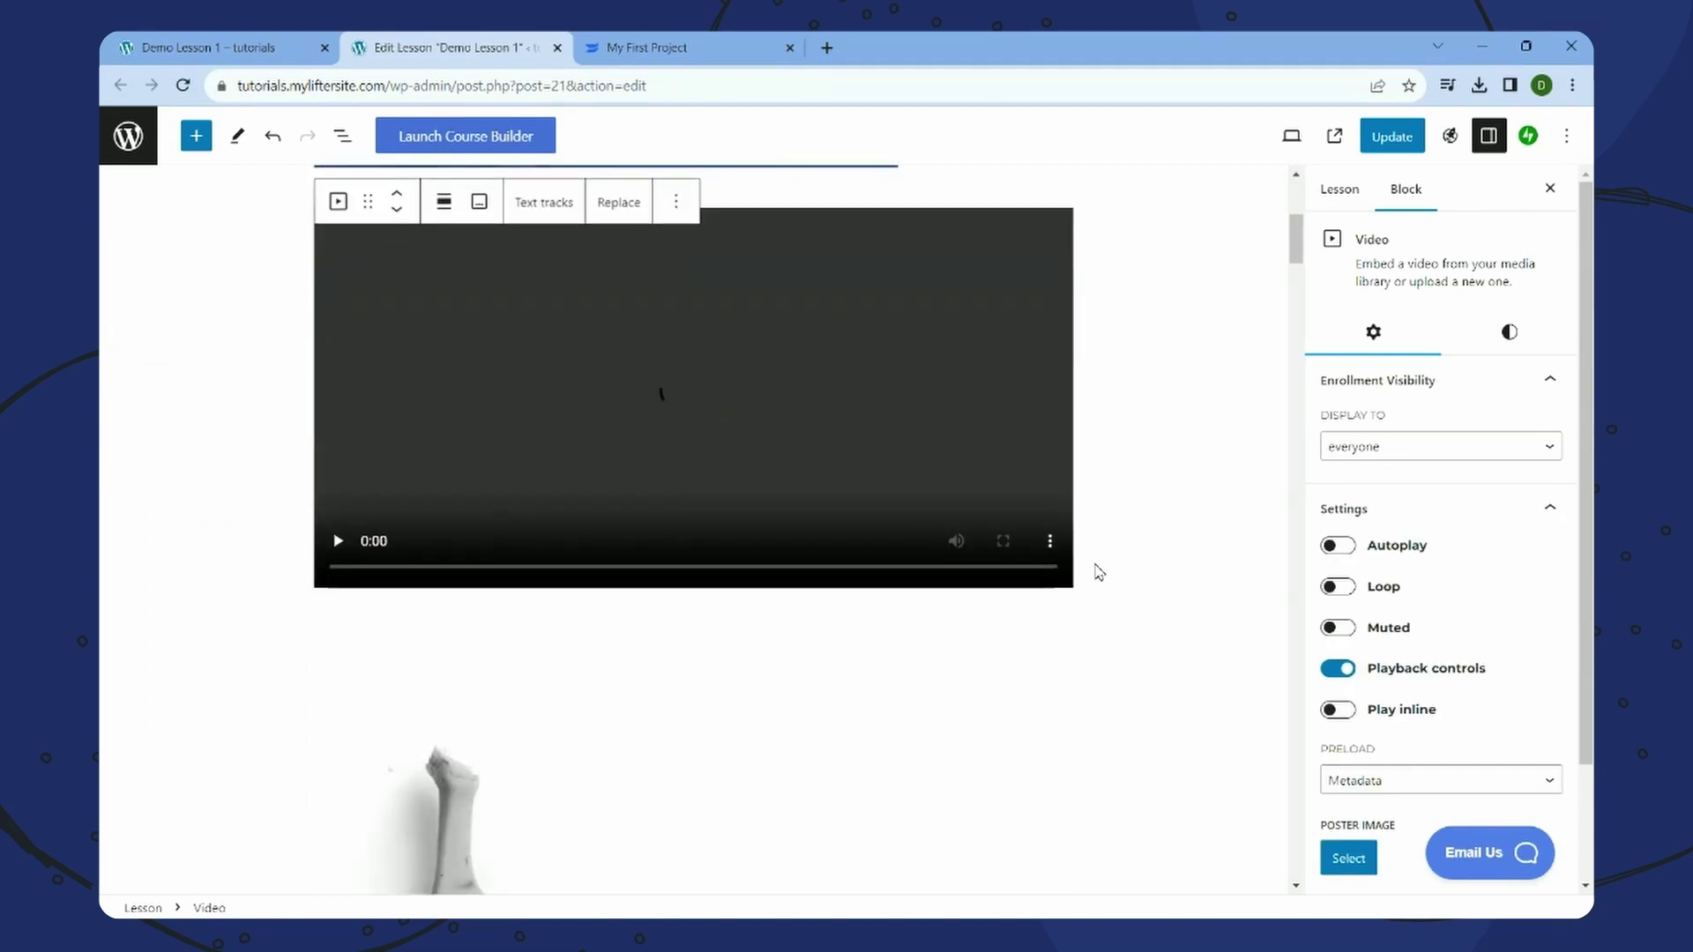
pyautogui.scroll(2, 1098, 572)
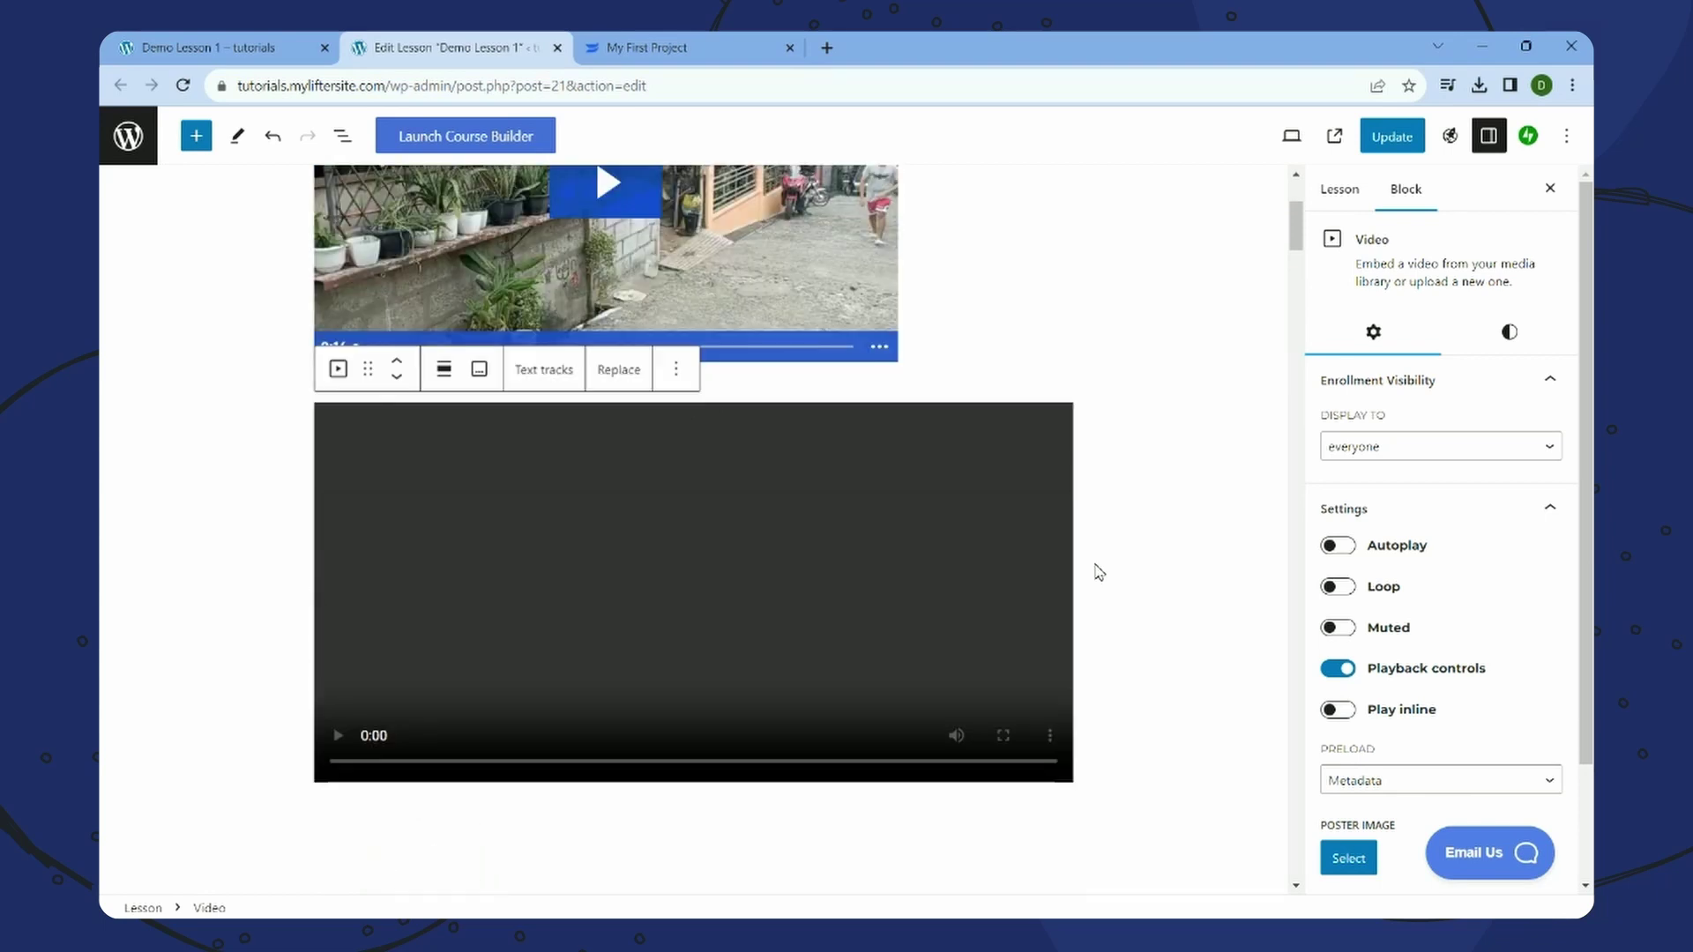
# - Update the lesson with the added Video block and make sure the save has completed
pyautogui.click(1392, 136)
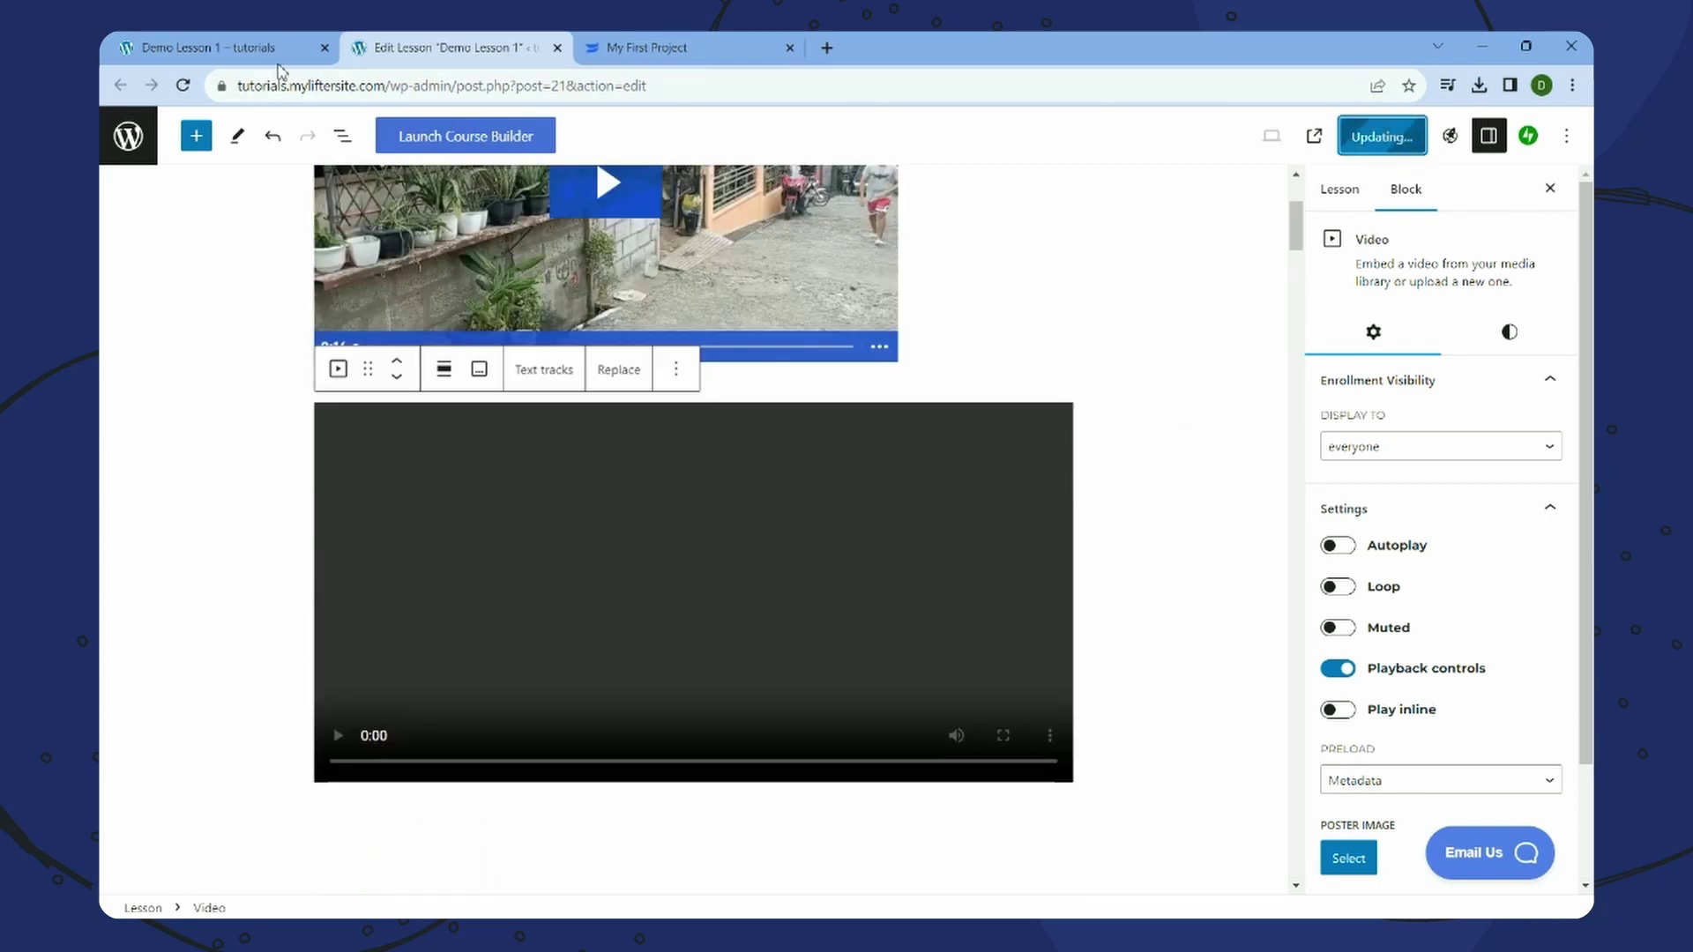
pyautogui.click(248, 53)
pyautogui.rightClick(822, 261)
pyautogui.click(891, 329)
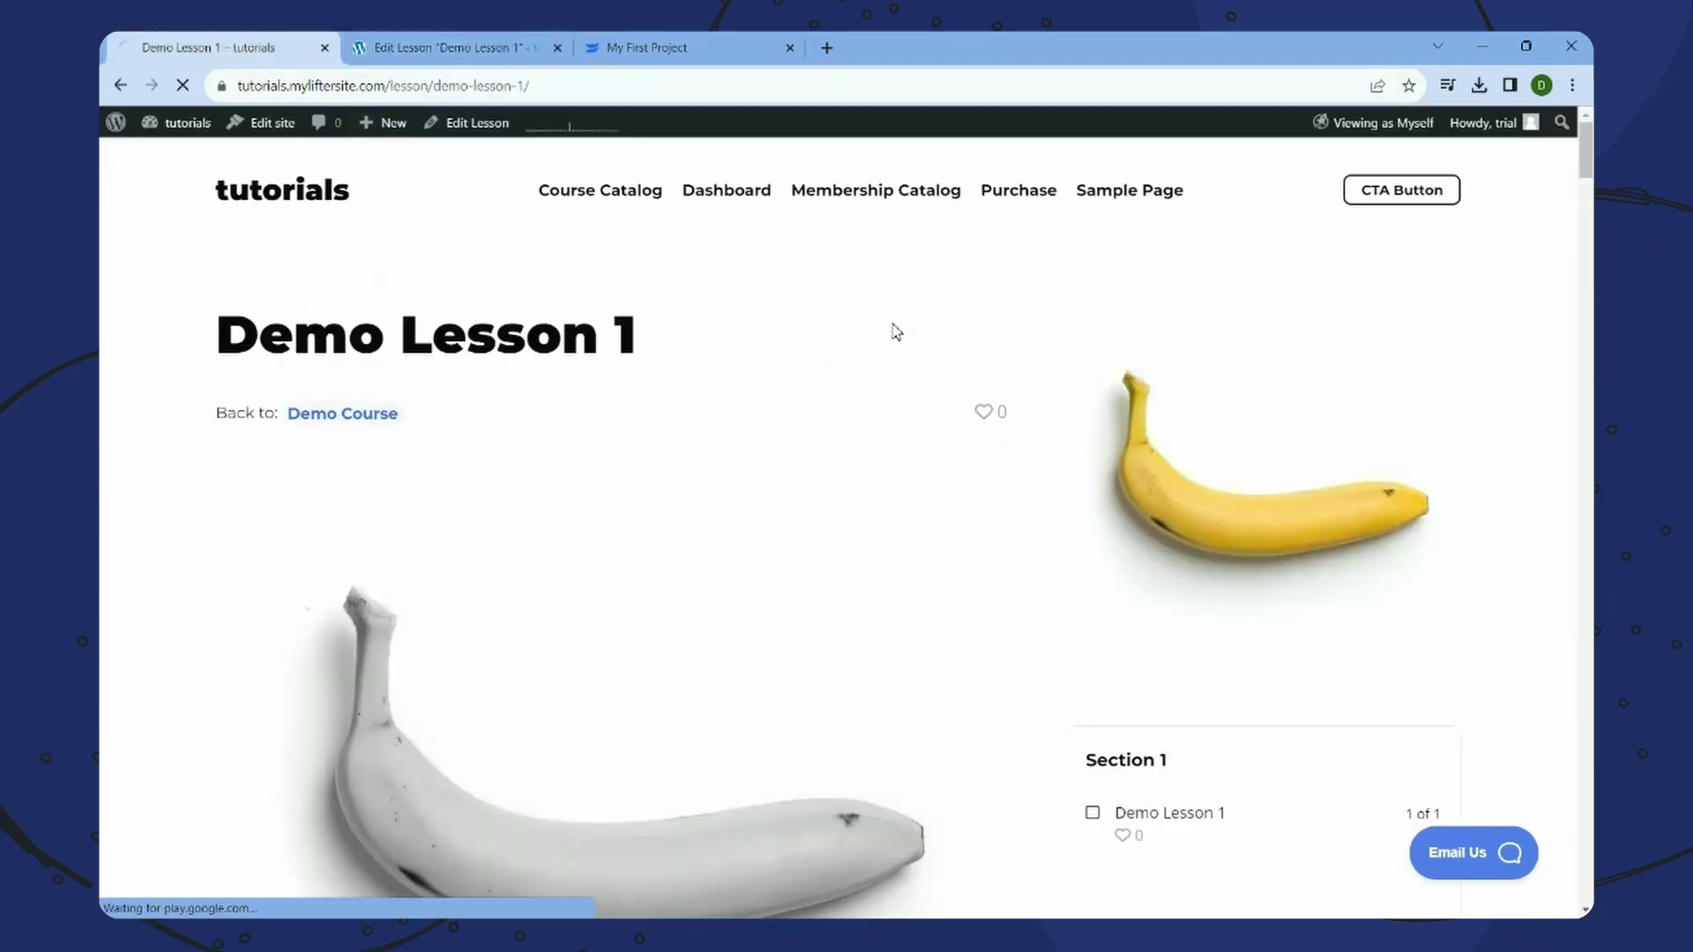
pyautogui.click(468, 51)
pyautogui.click(1382, 136)
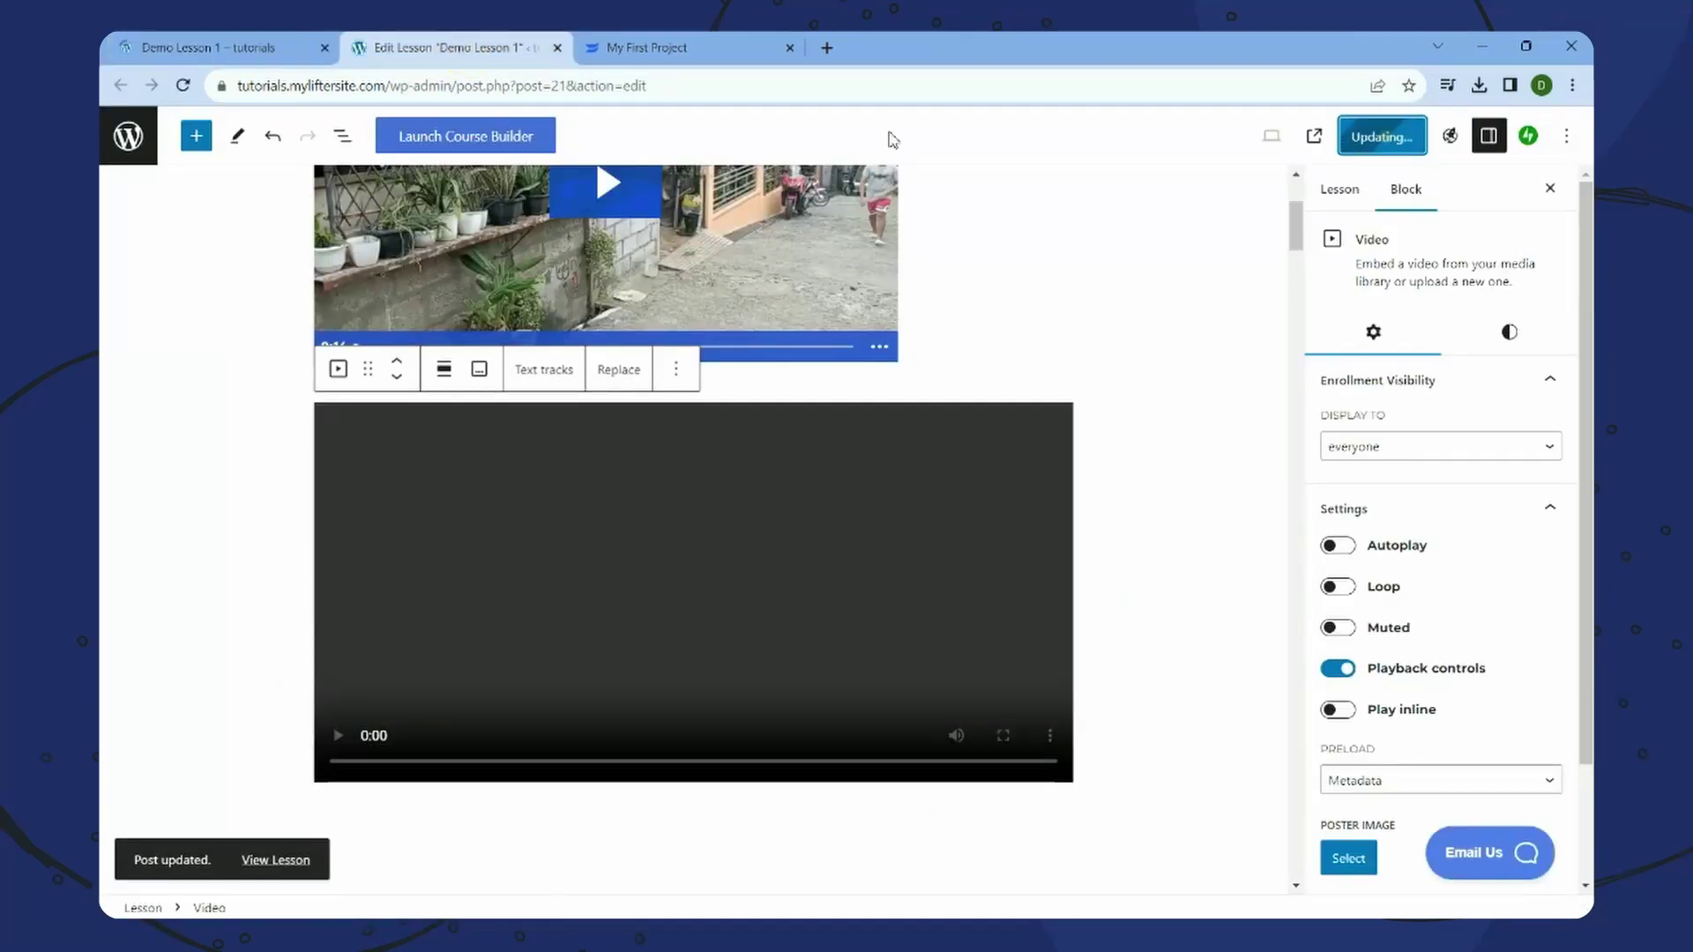
# - Reload the published lesson page and compare how the Wistia embed and the Video block below it display
pyautogui.click(281, 44)
pyautogui.rightClick(1002, 238)
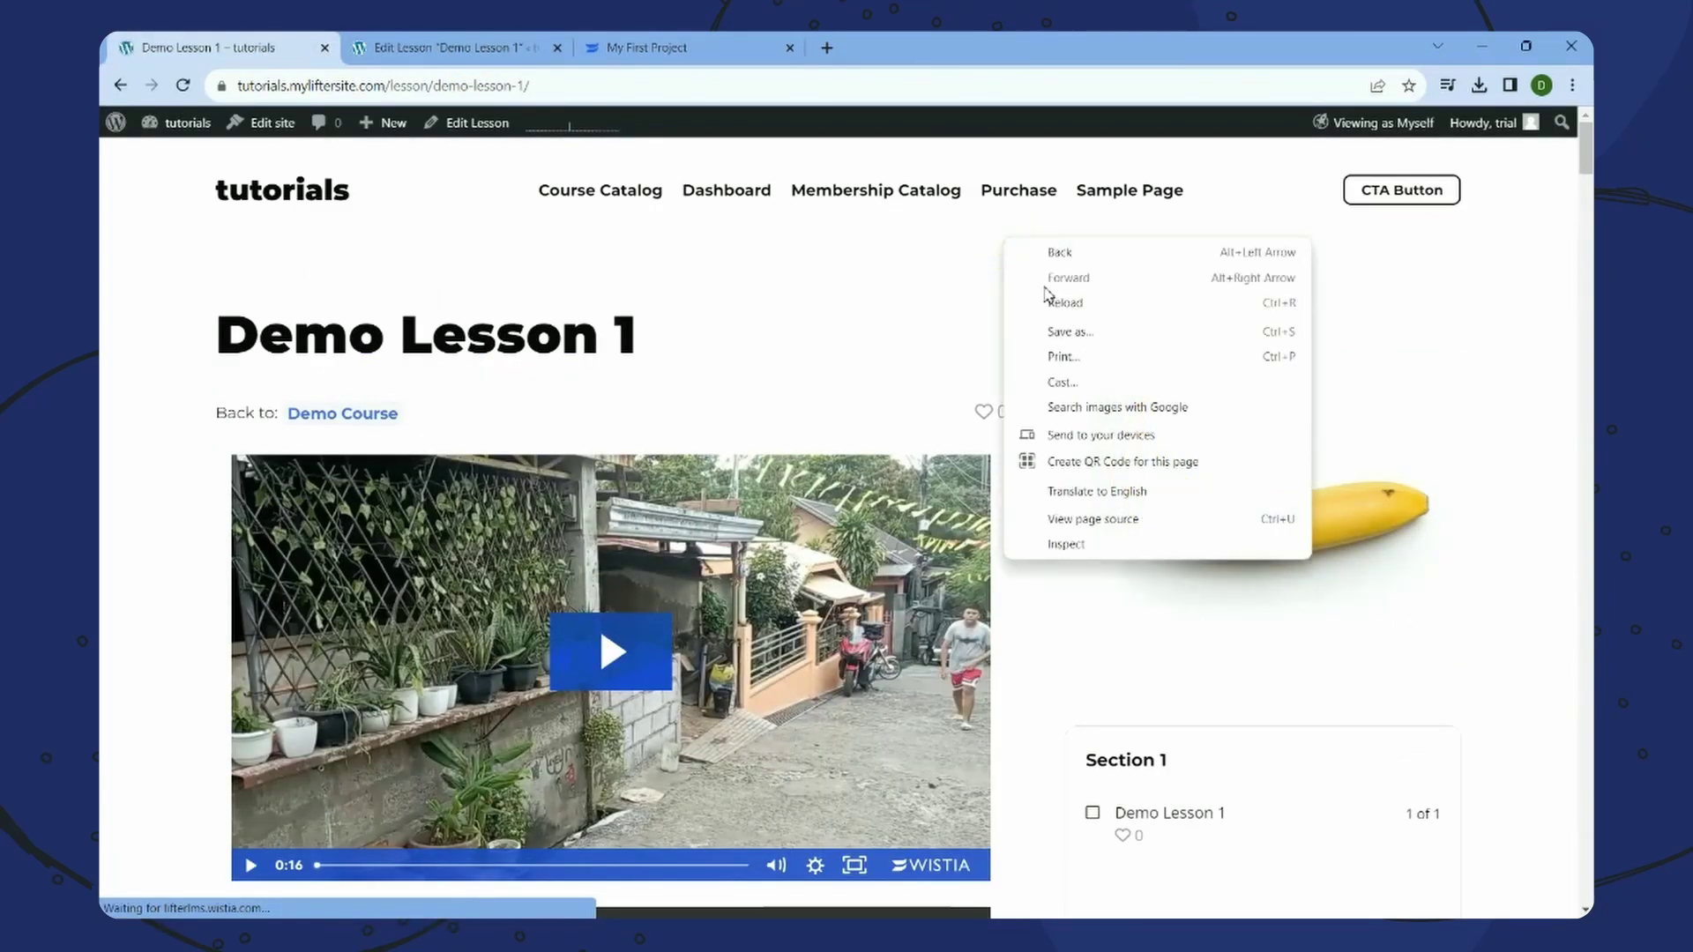
pyautogui.scroll(-4, 879, 280)
pyautogui.scroll(5, 879, 280)
pyautogui.rightClick(873, 276)
pyautogui.click(922, 336)
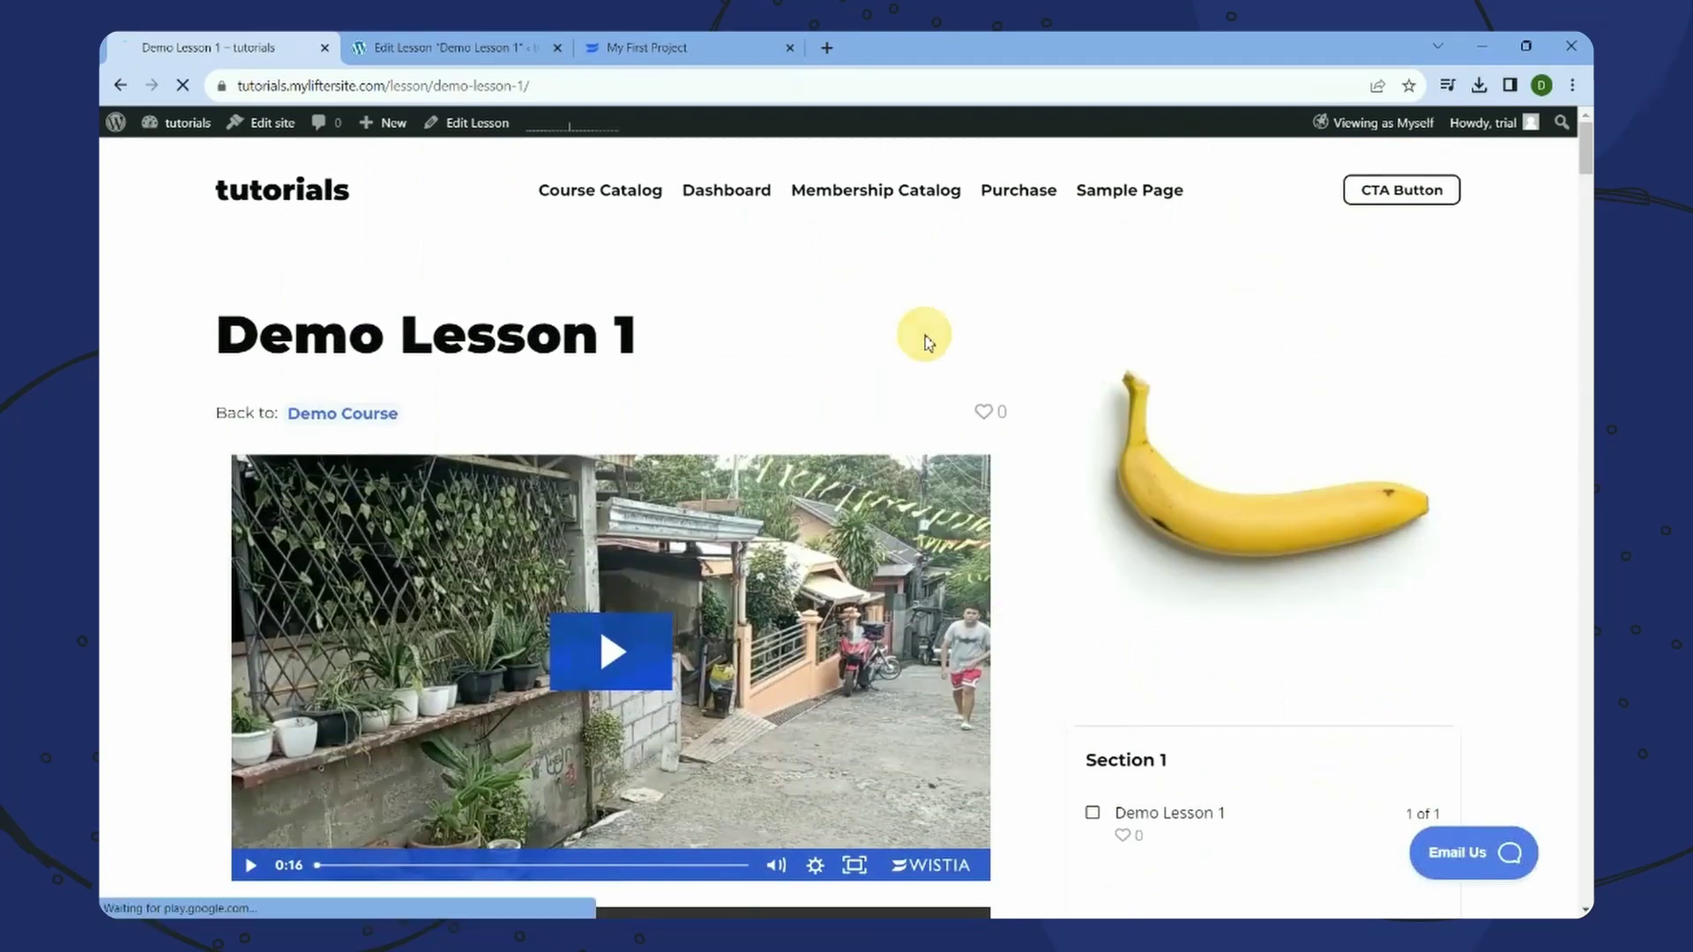
pyautogui.scroll(-2, 929, 343)
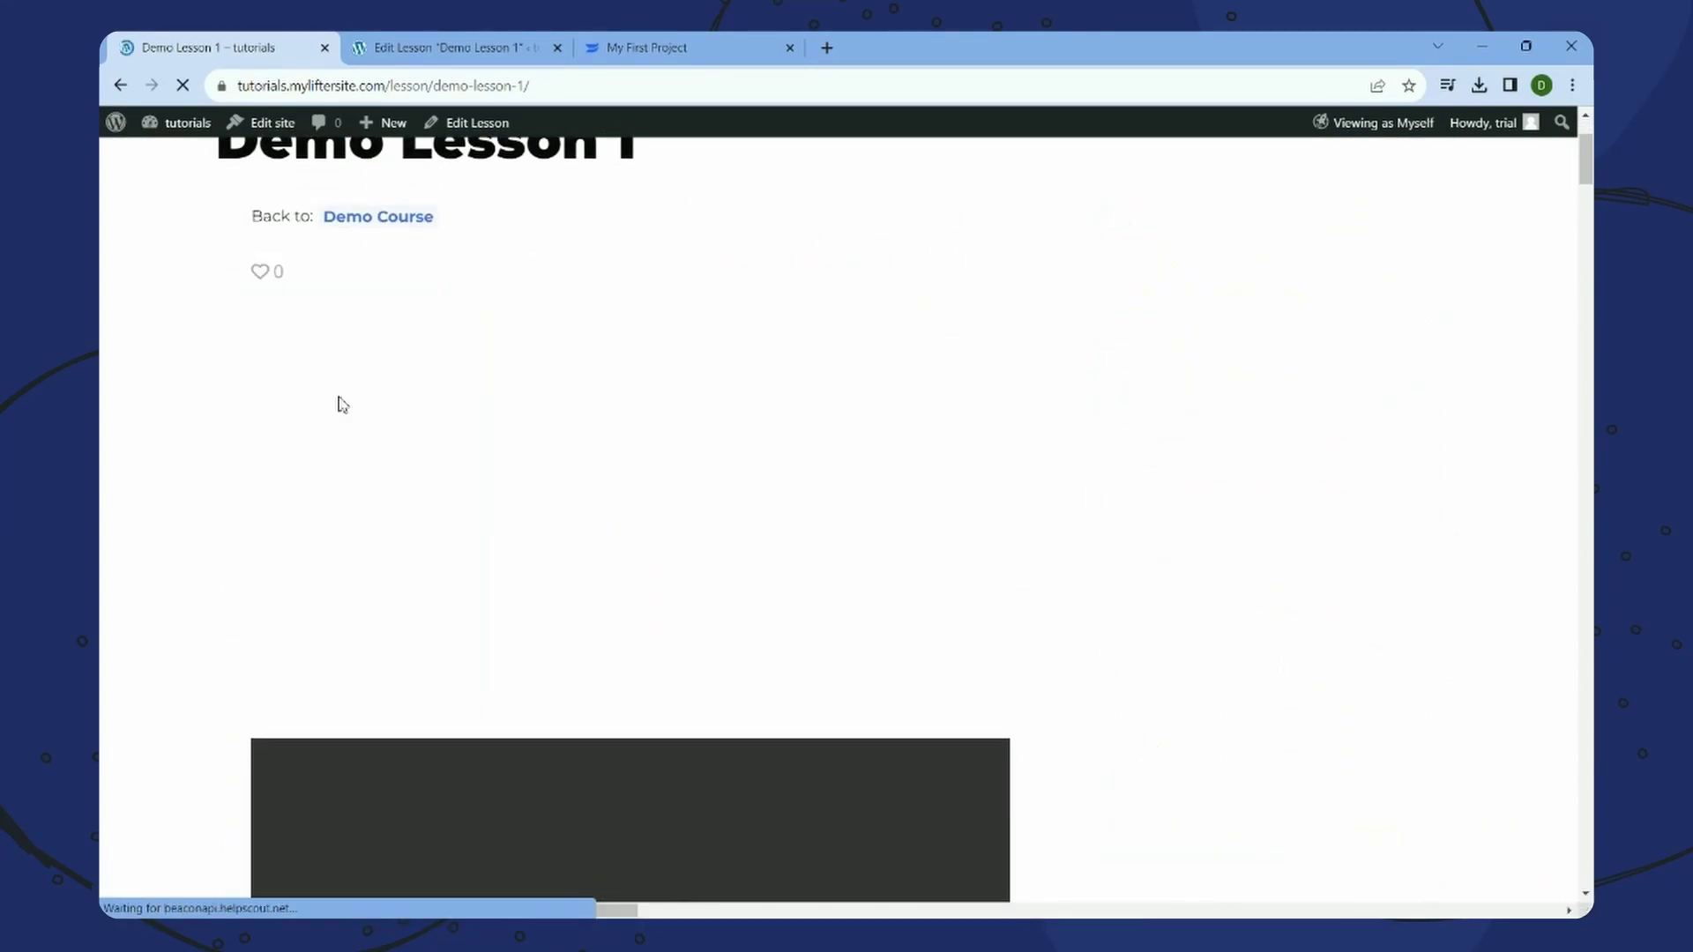
pyautogui.scroll(-2, 436, 391)
pyautogui.scroll(-2, 588, 590)
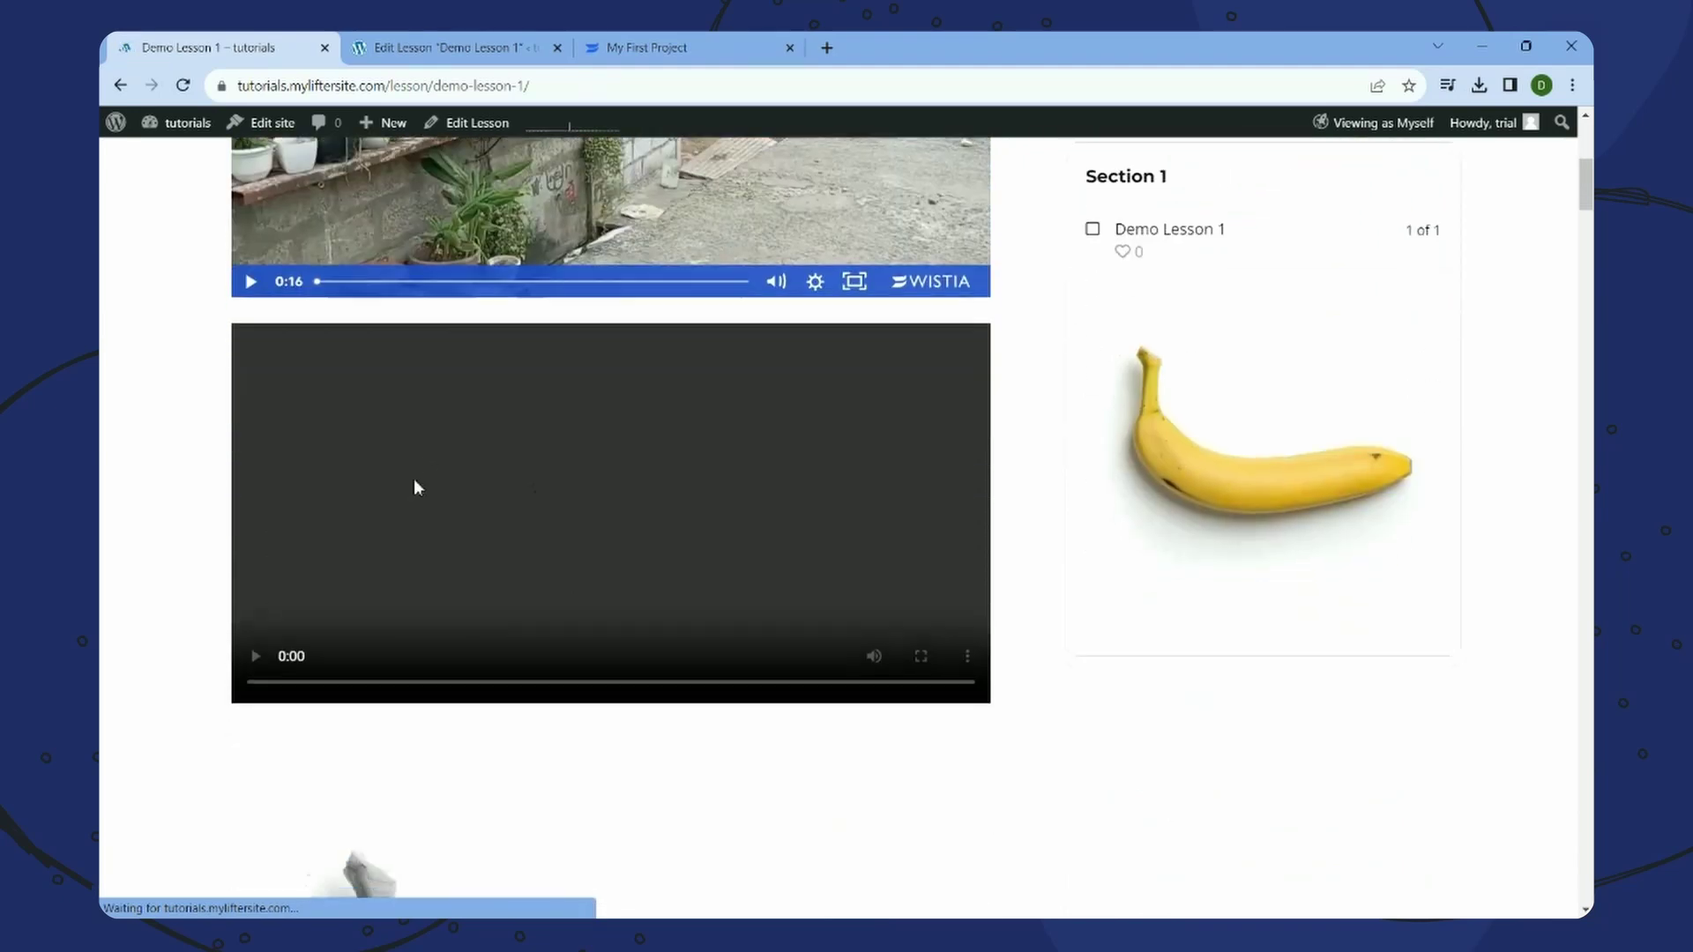
# - Delete the Video block below the Wistia embed in the lesson editor
pyautogui.click(419, 41)
pyautogui.click(342, 136)
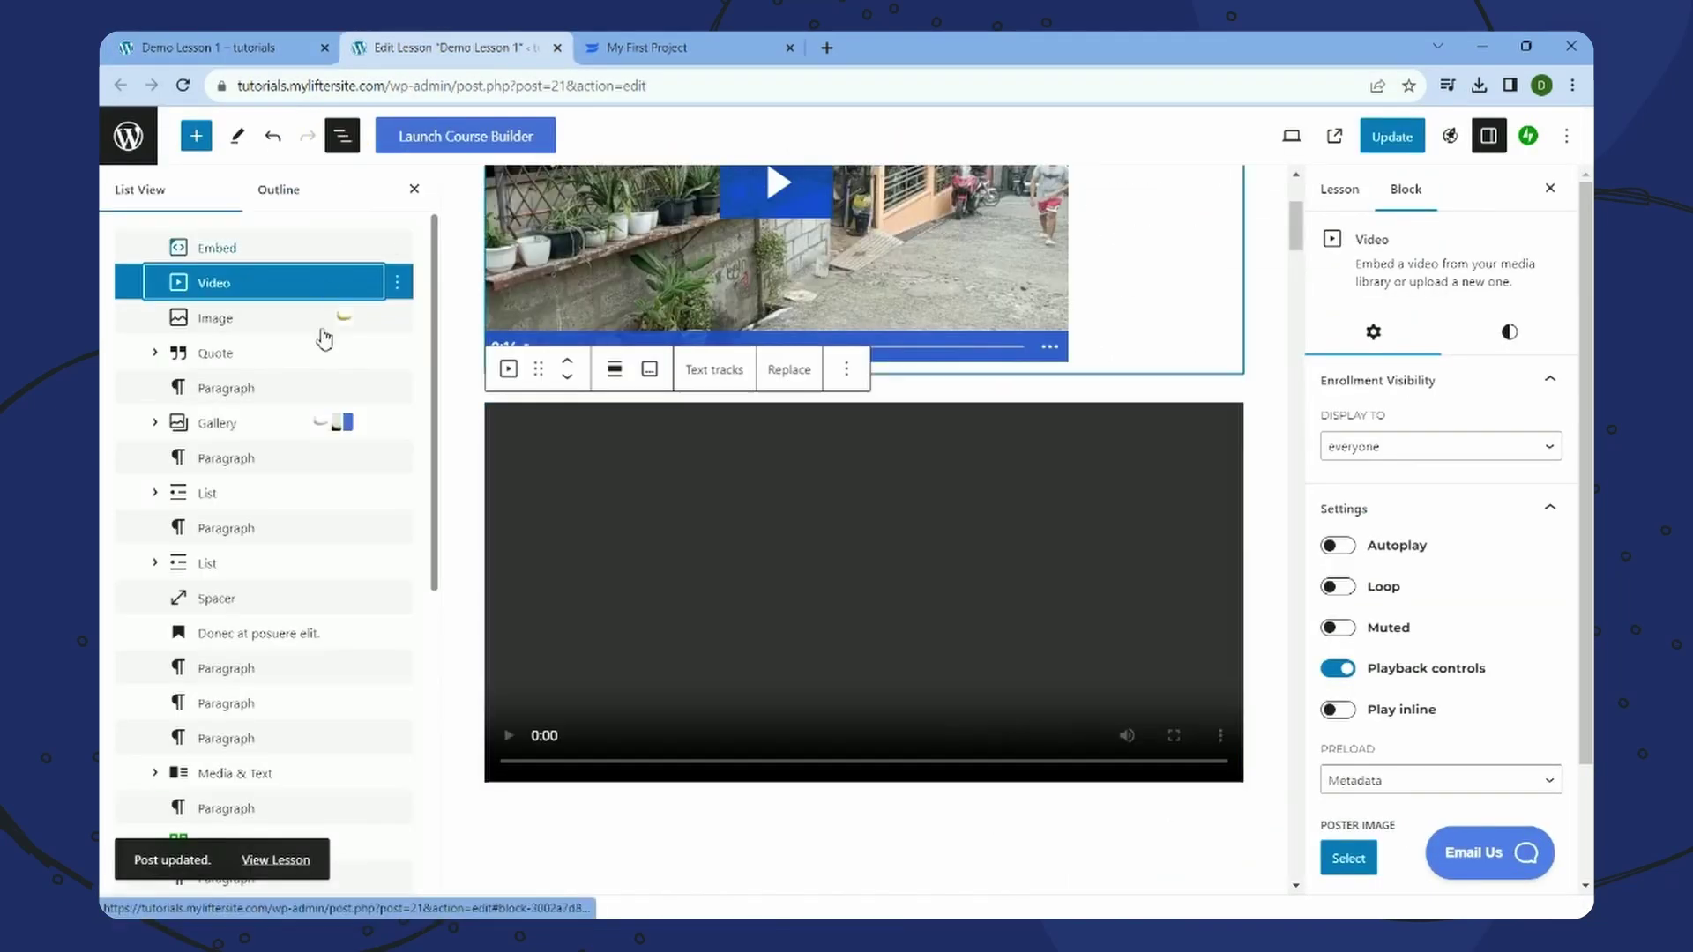
pyautogui.click(399, 283)
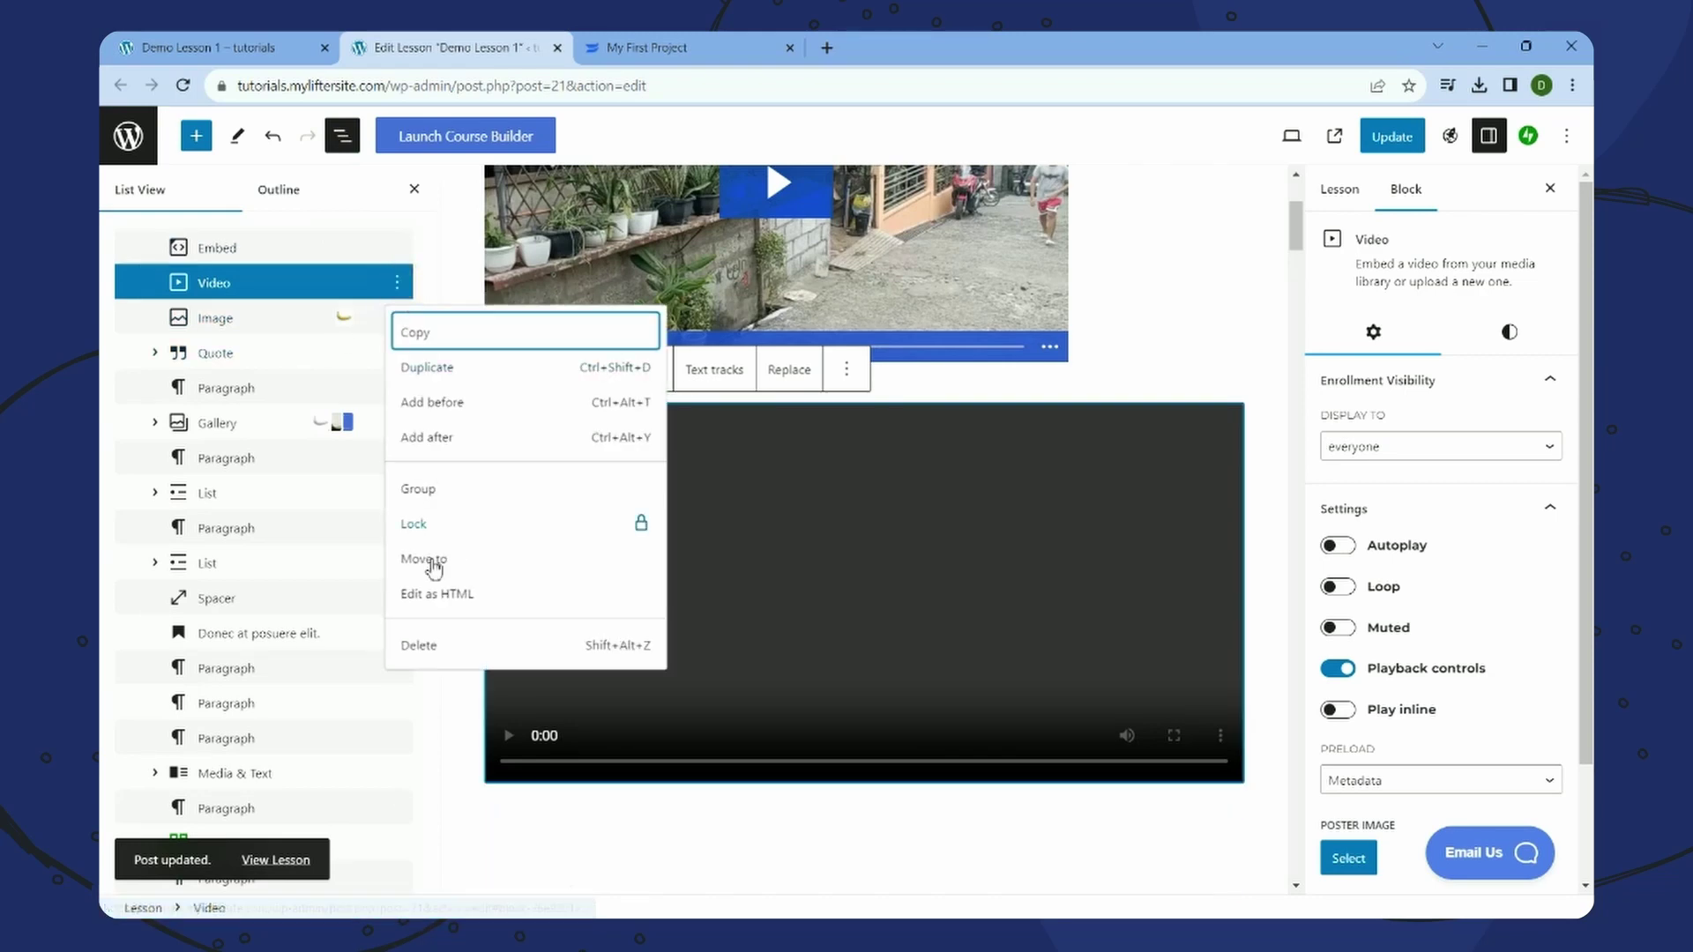
pyautogui.click(427, 645)
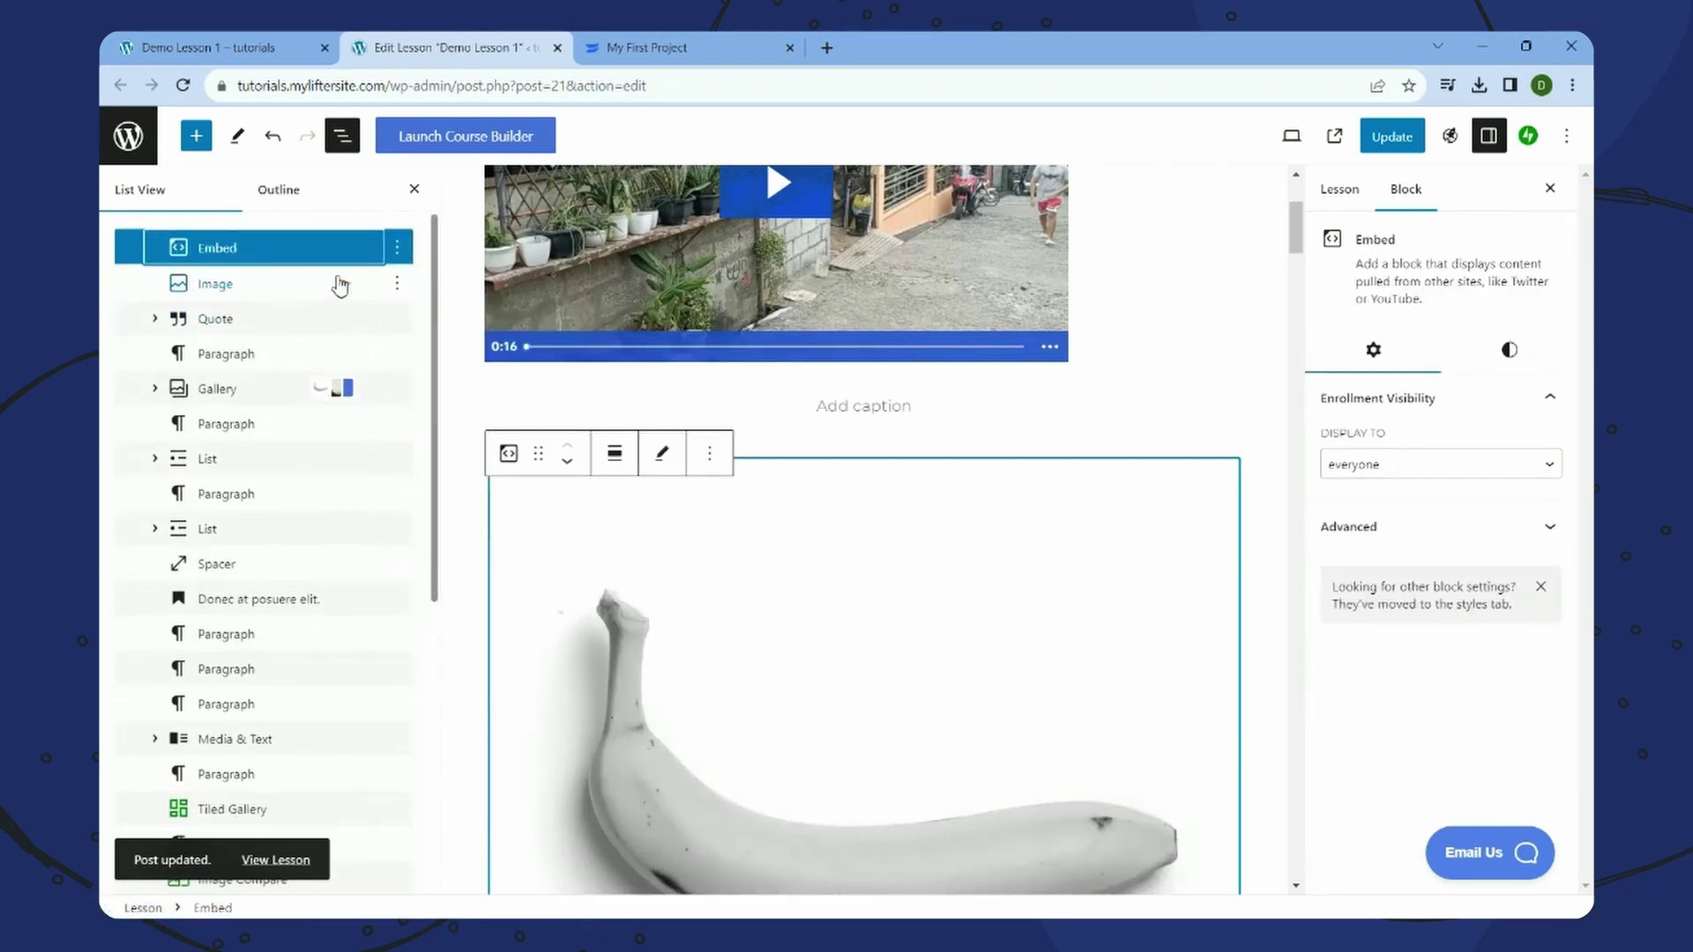
# - Copy the share link of video-sea-shore from My First Project in Wistia
pyautogui.click(649, 51)
pyautogui.click(1111, 187)
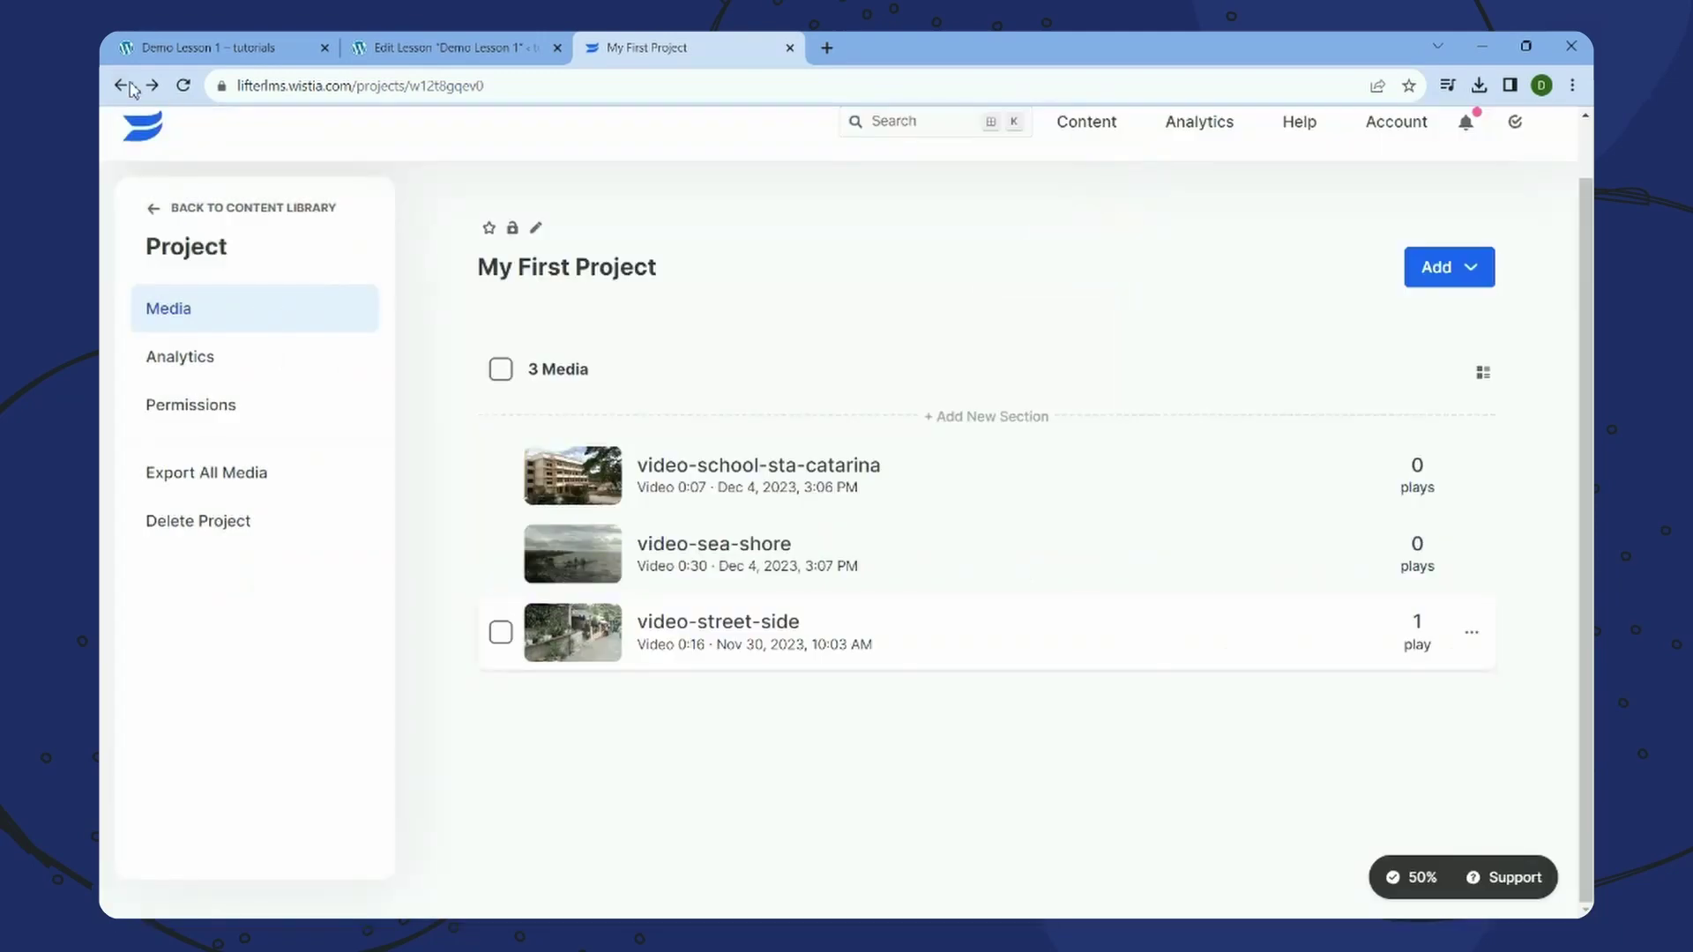
pyautogui.click(121, 85)
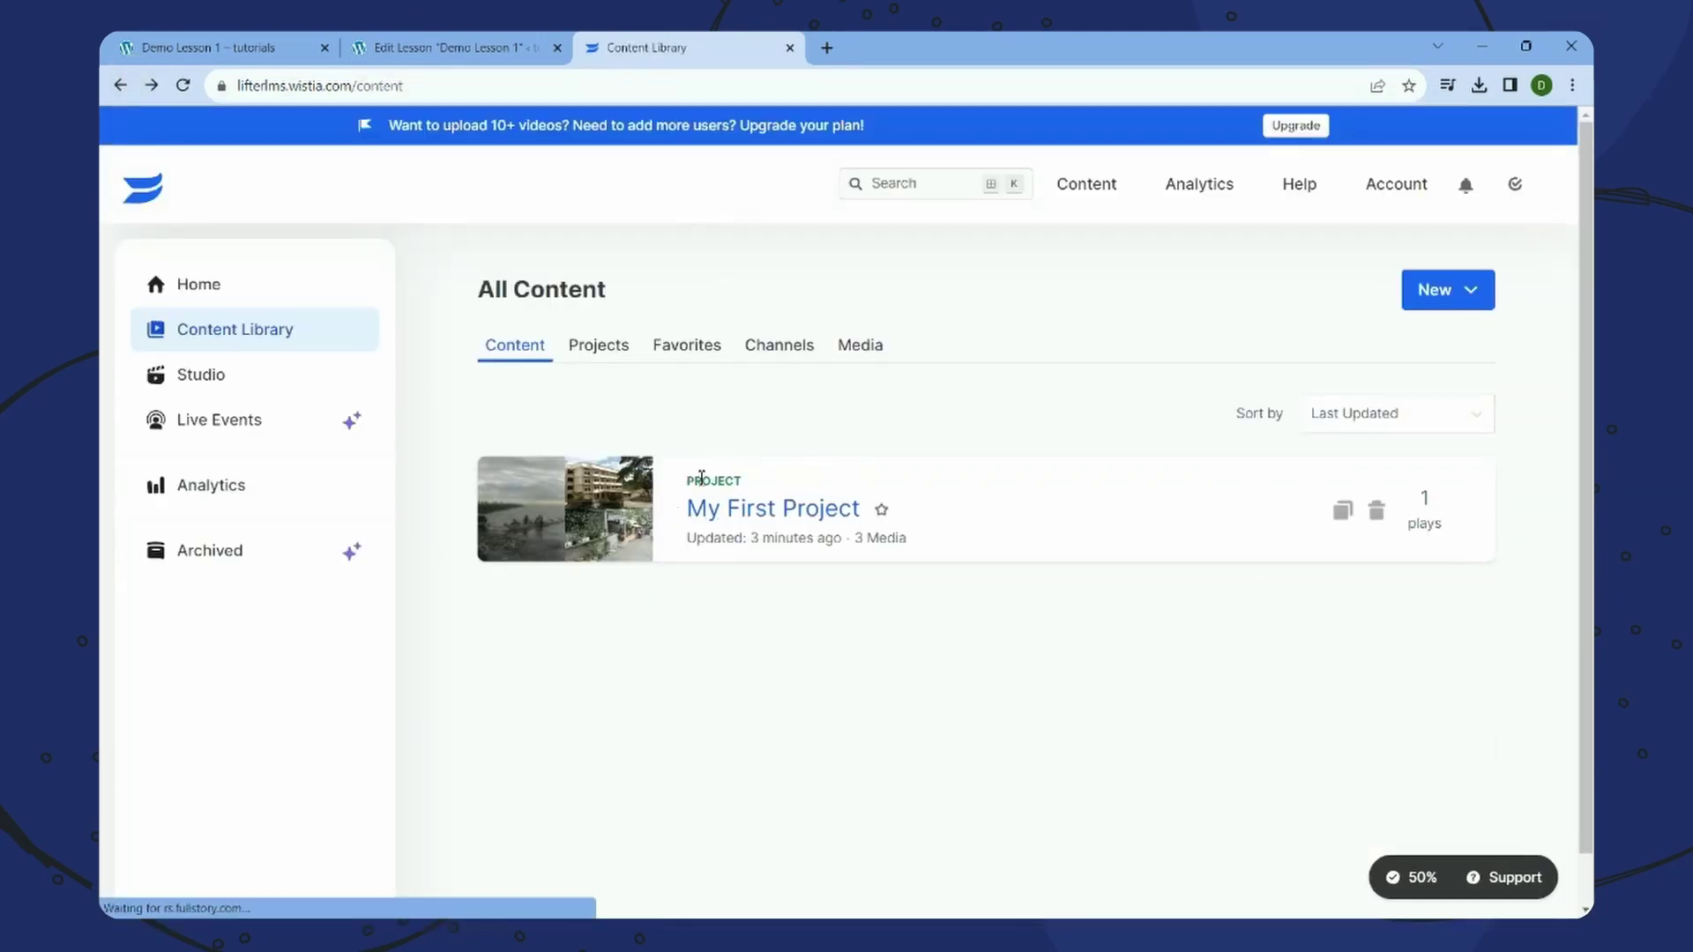
pyautogui.click(716, 506)
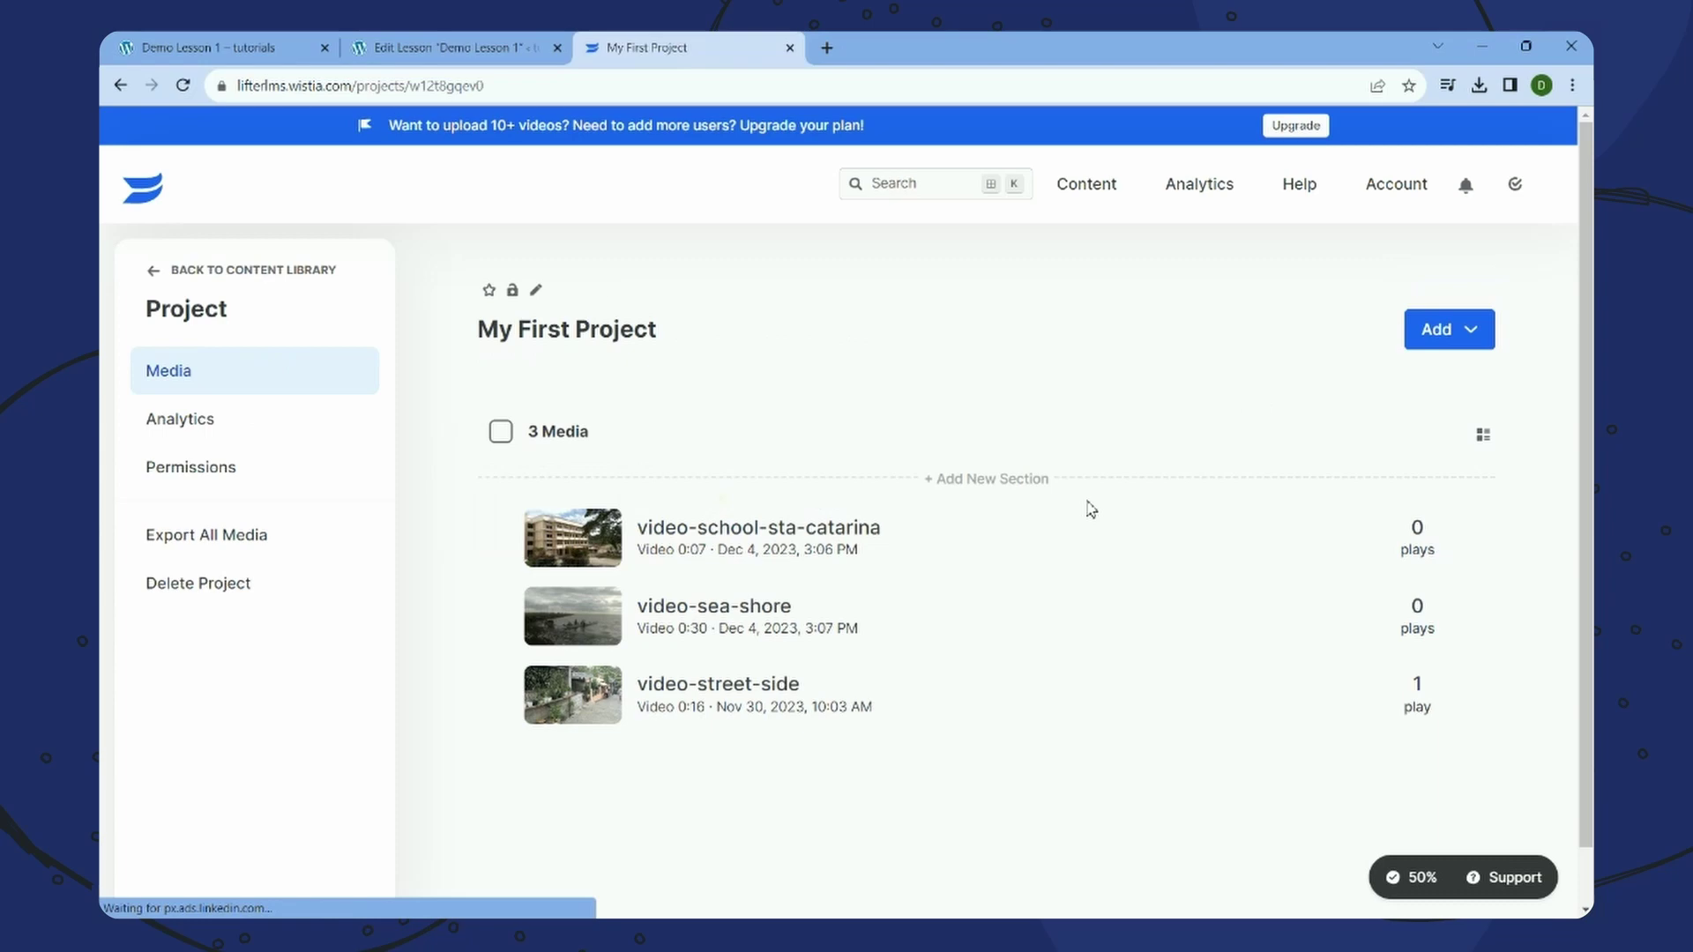
pyautogui.click(762, 605)
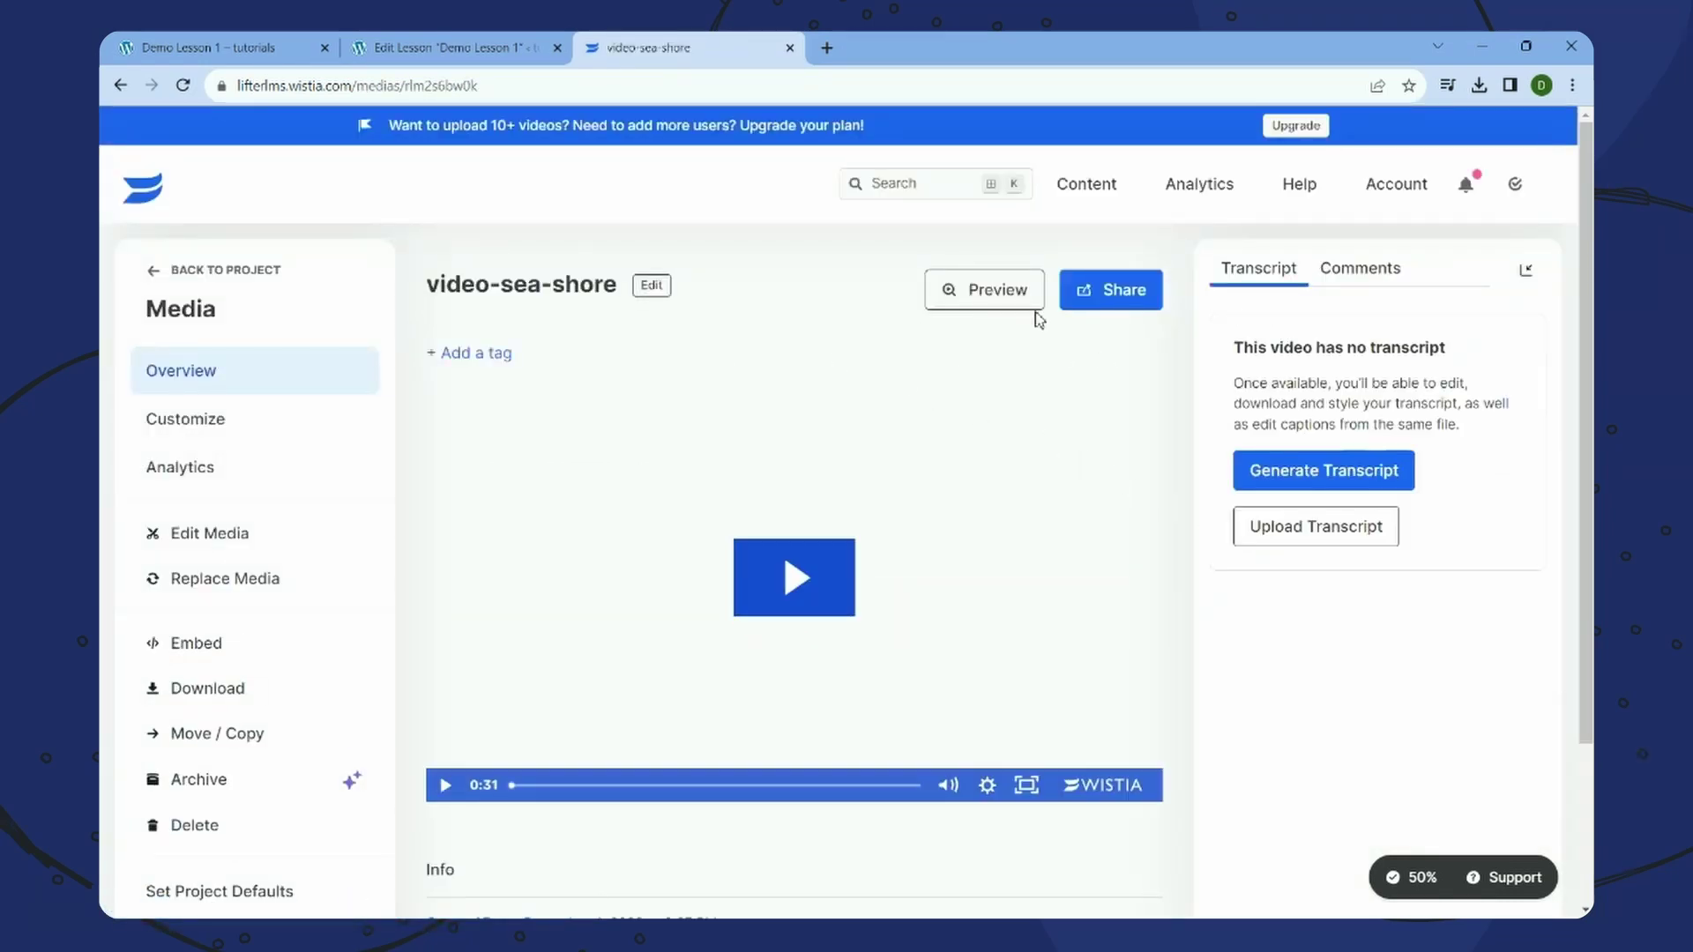
pyautogui.click(1113, 298)
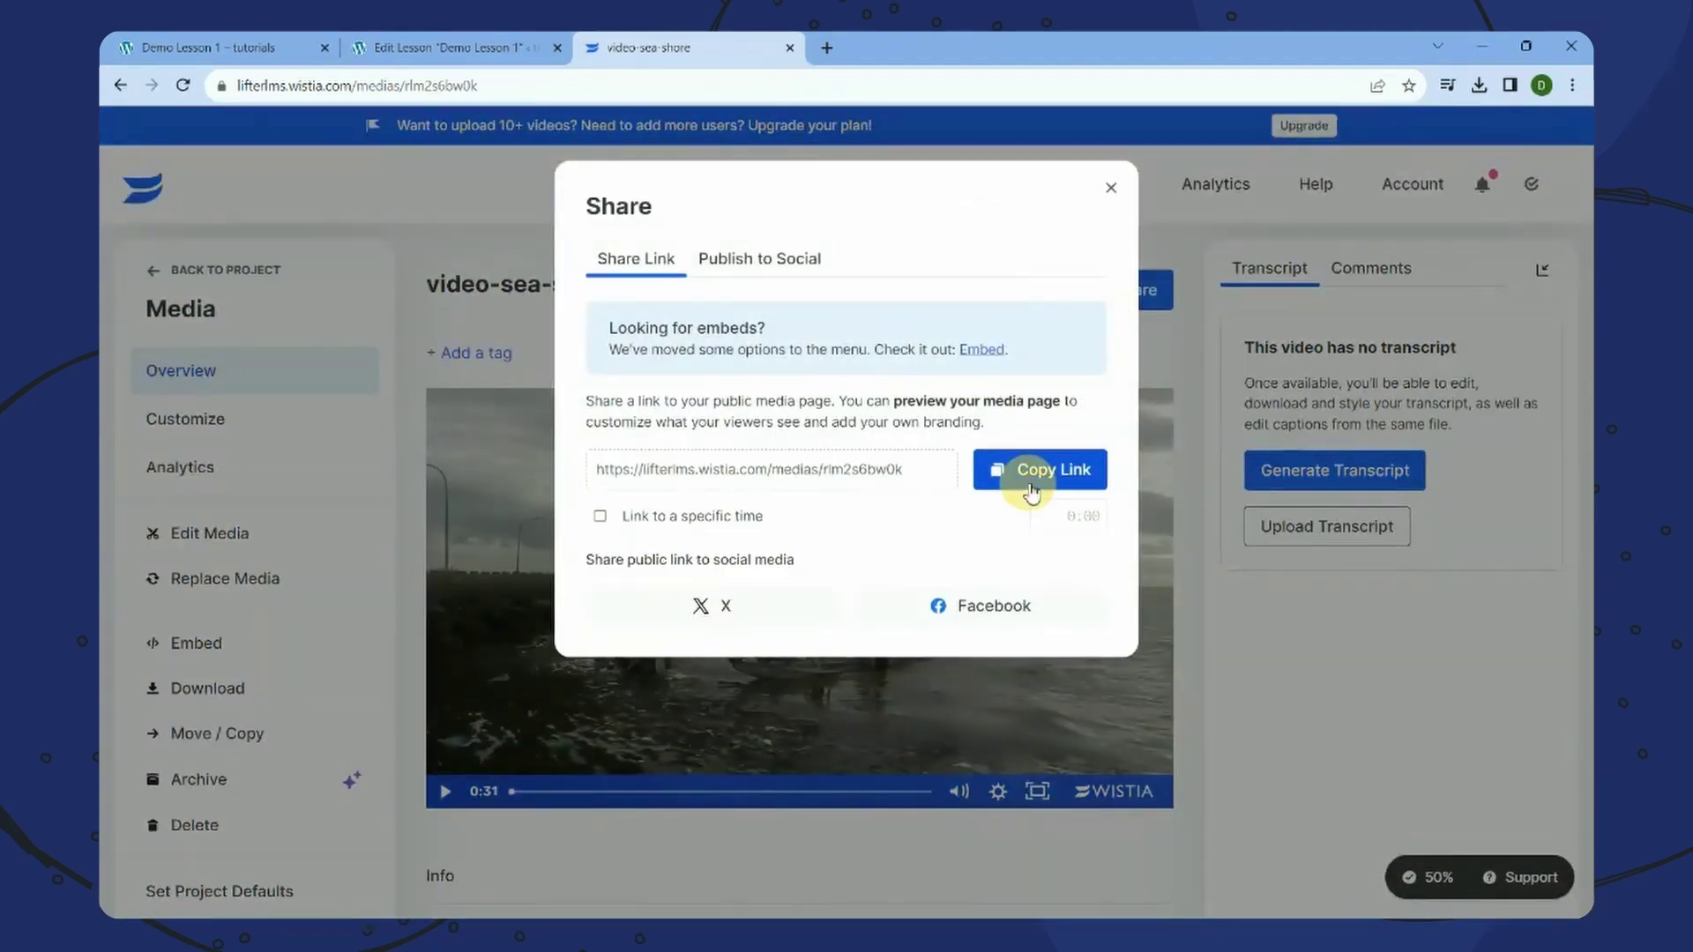
pyautogui.click(1009, 468)
# - Reload the published lesson page and return to the lesson editor
pyautogui.click(212, 47)
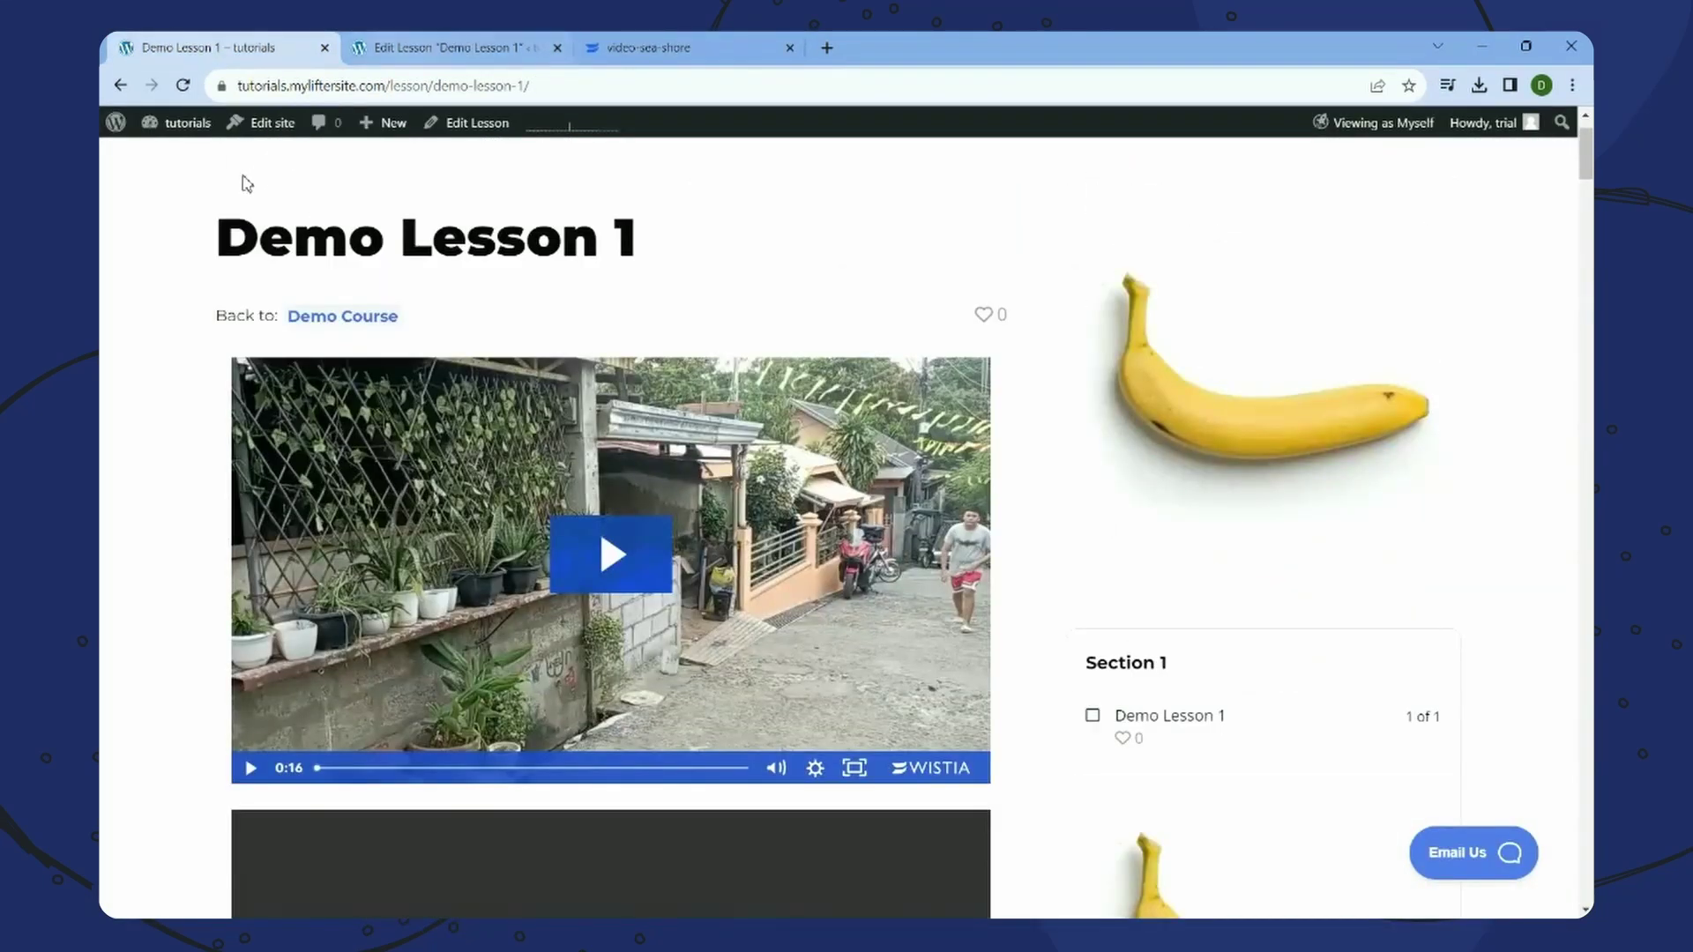
pyautogui.rightClick(243, 176)
pyautogui.click(347, 235)
pyautogui.click(450, 48)
# - Embed the copied video-sea-shore link between the Demo Lesson 1 title and the street-side video, and update the lesson
pyautogui.scroll(3, 919, 377)
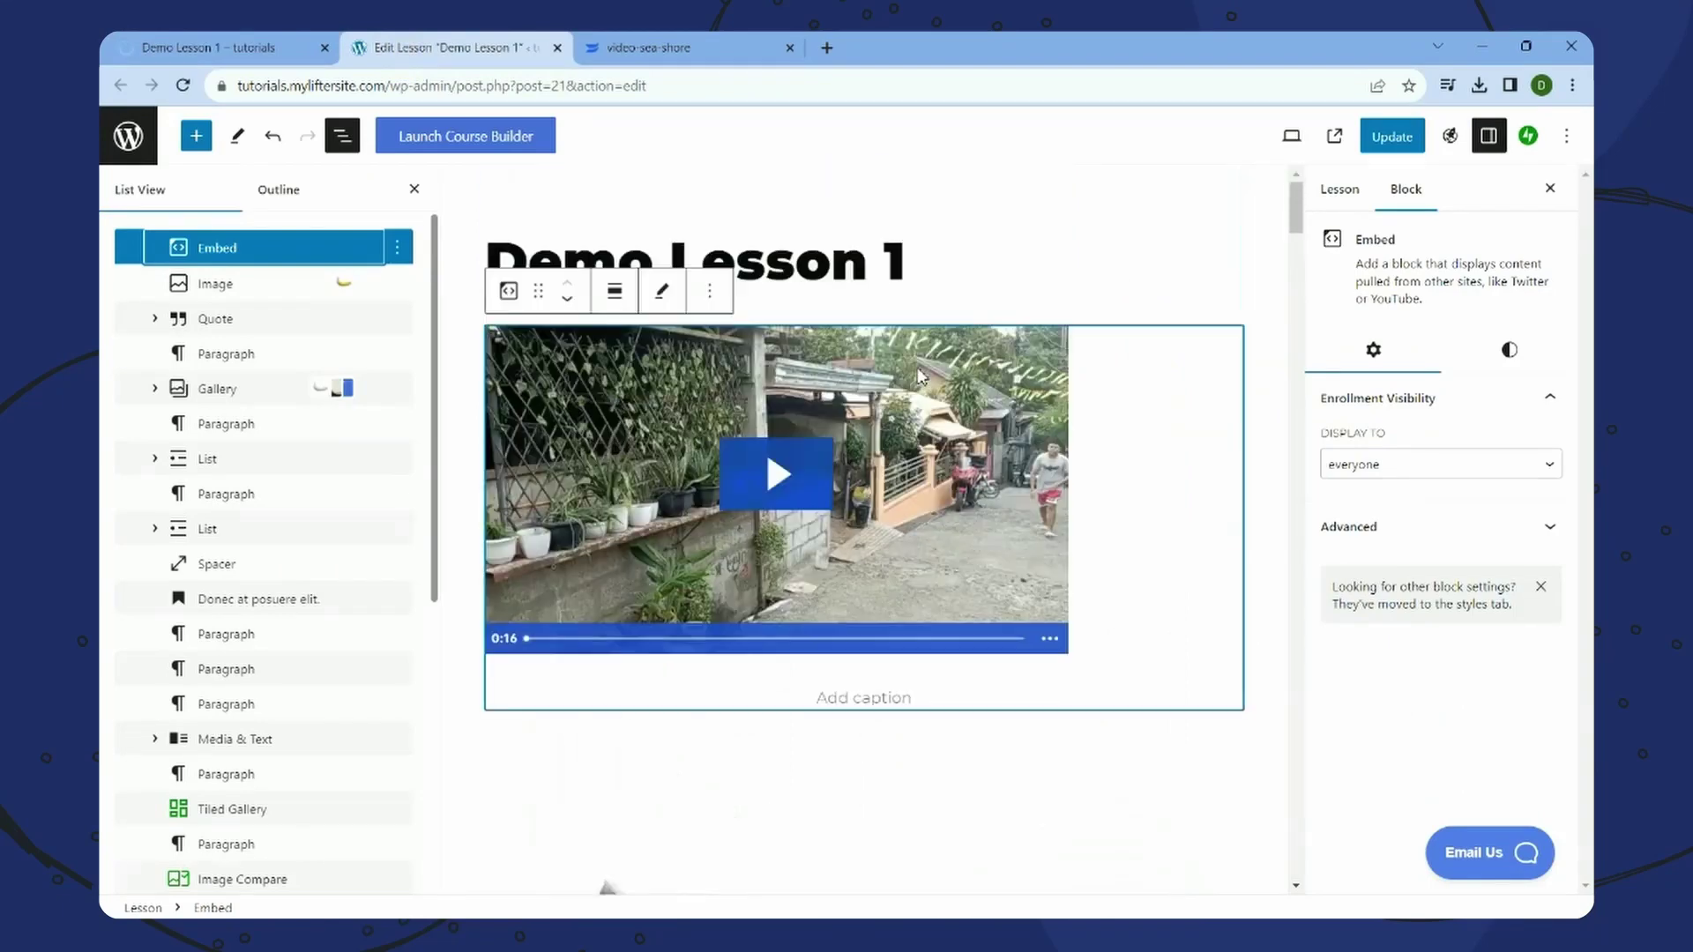
pyautogui.click(970, 253)
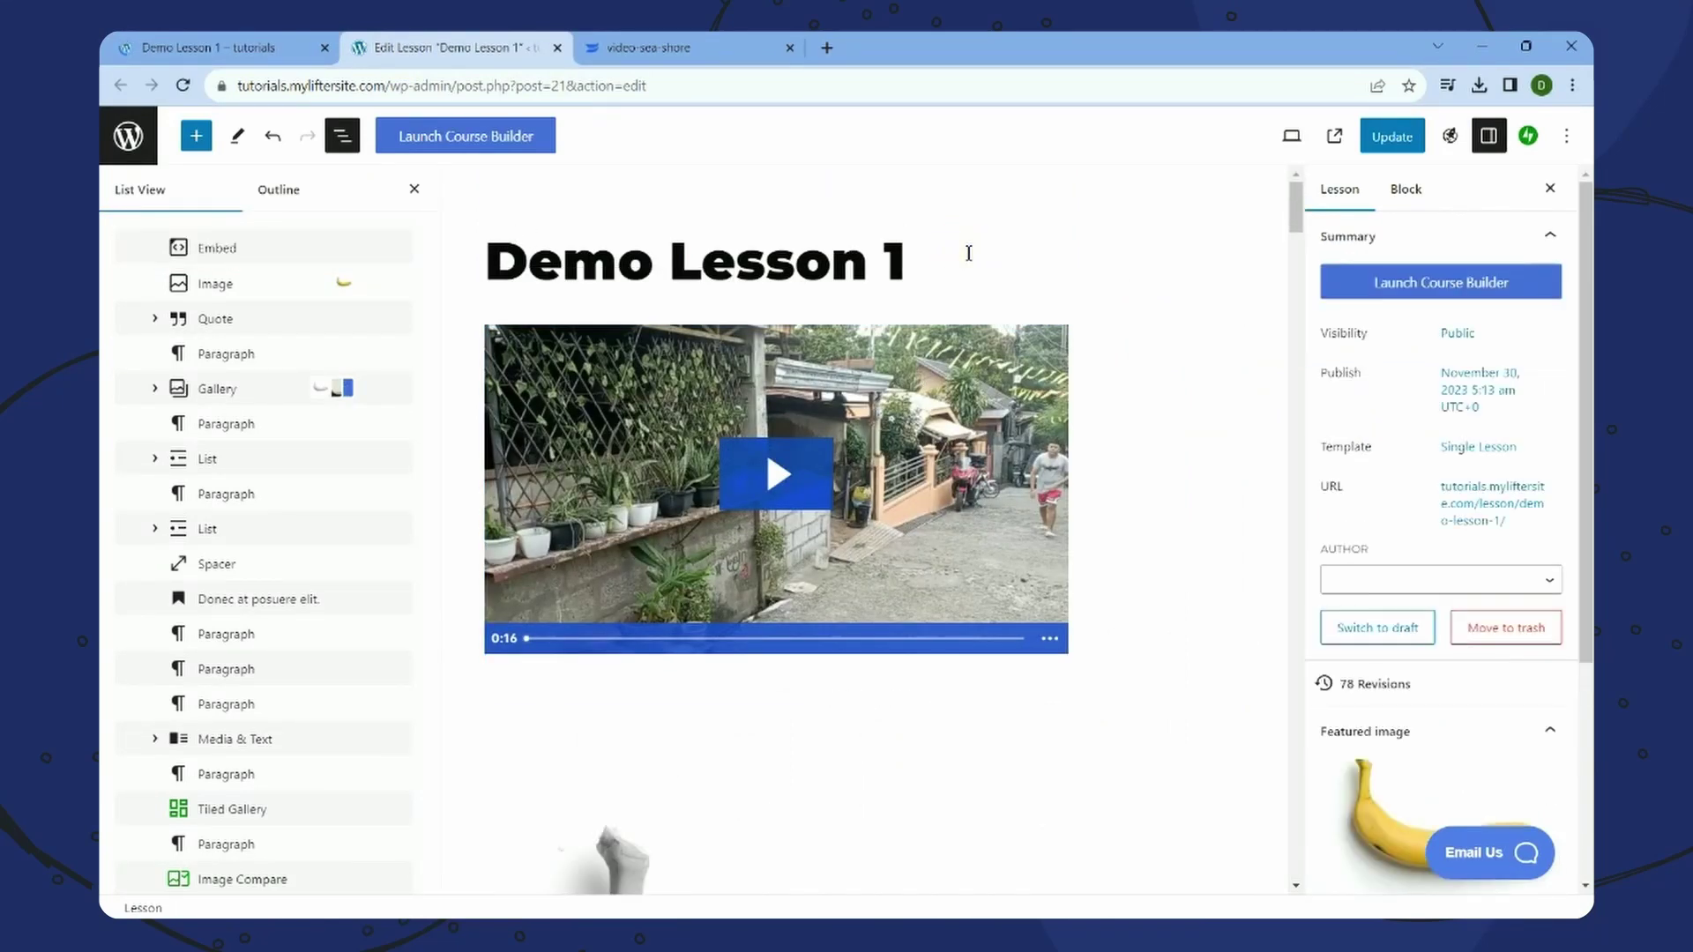
pyautogui.press('Return')
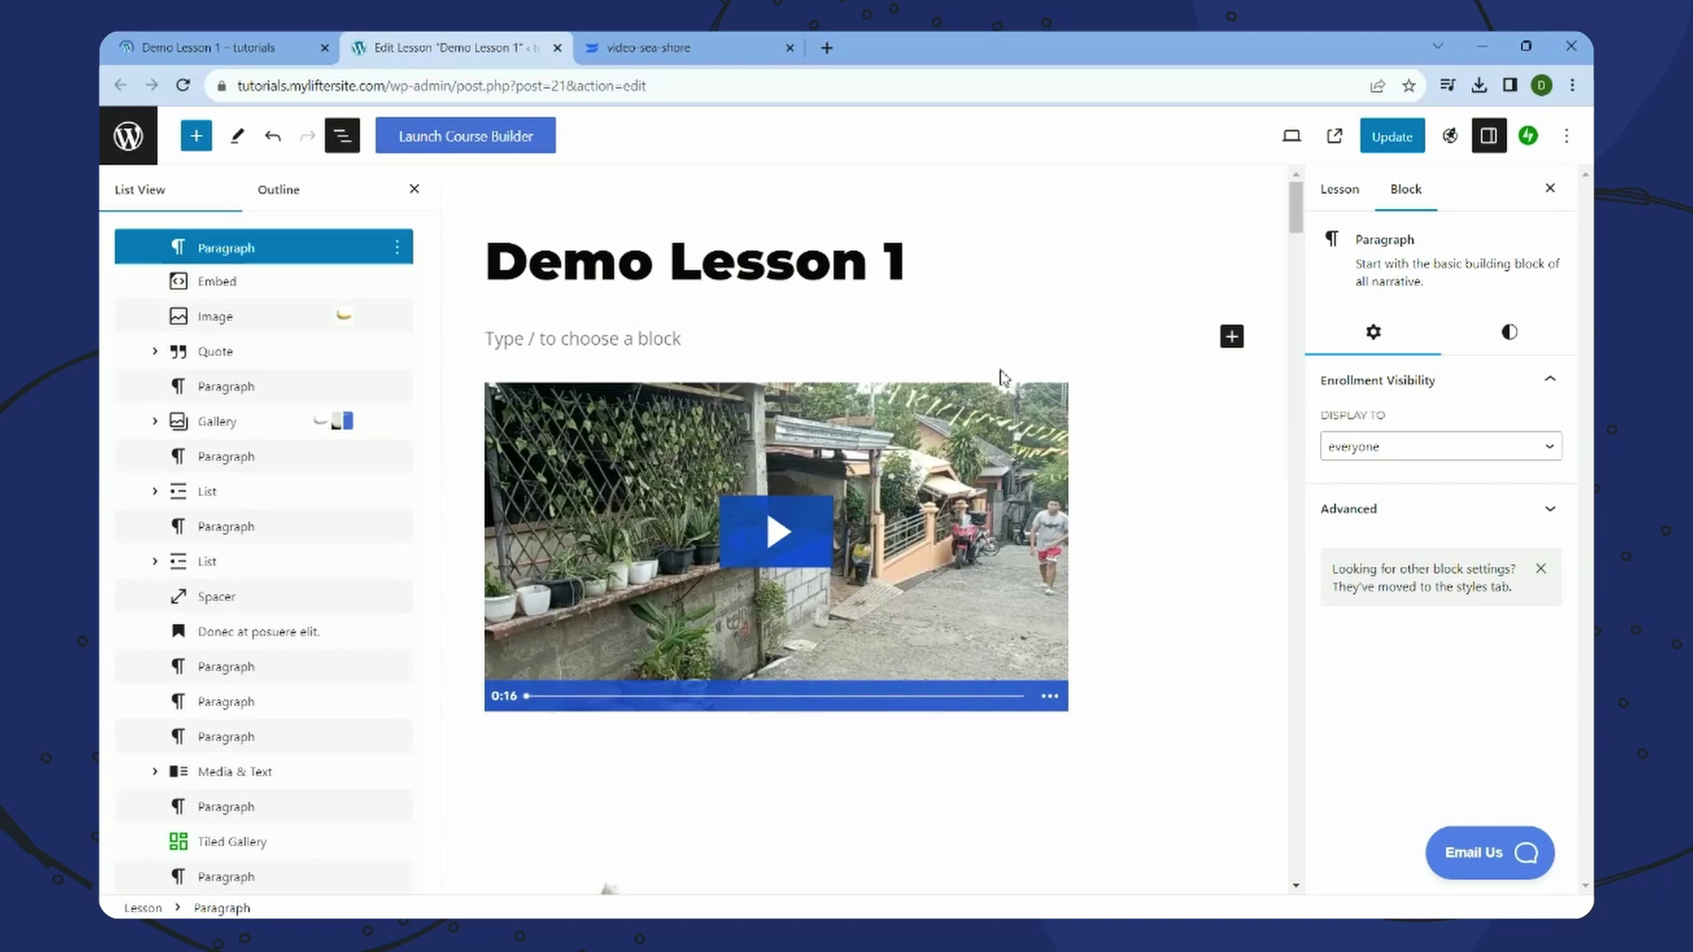
pyautogui.rightClick(698, 341)
pyautogui.click(756, 487)
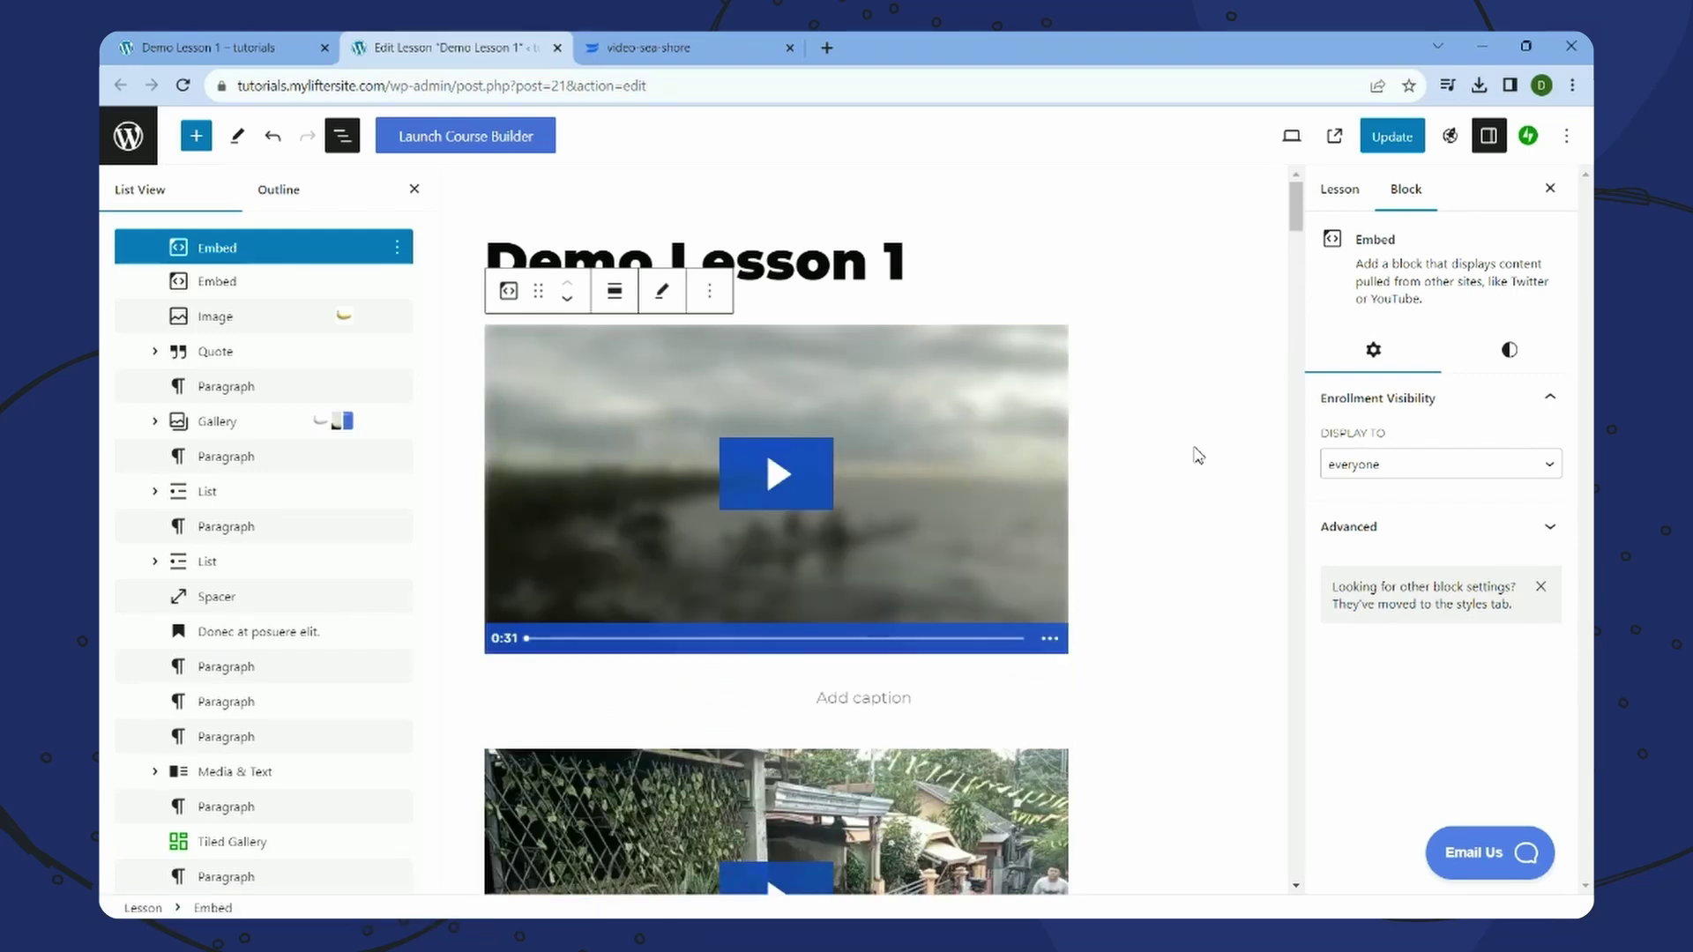
pyautogui.scroll(-2, 1199, 454)
pyautogui.click(1406, 132)
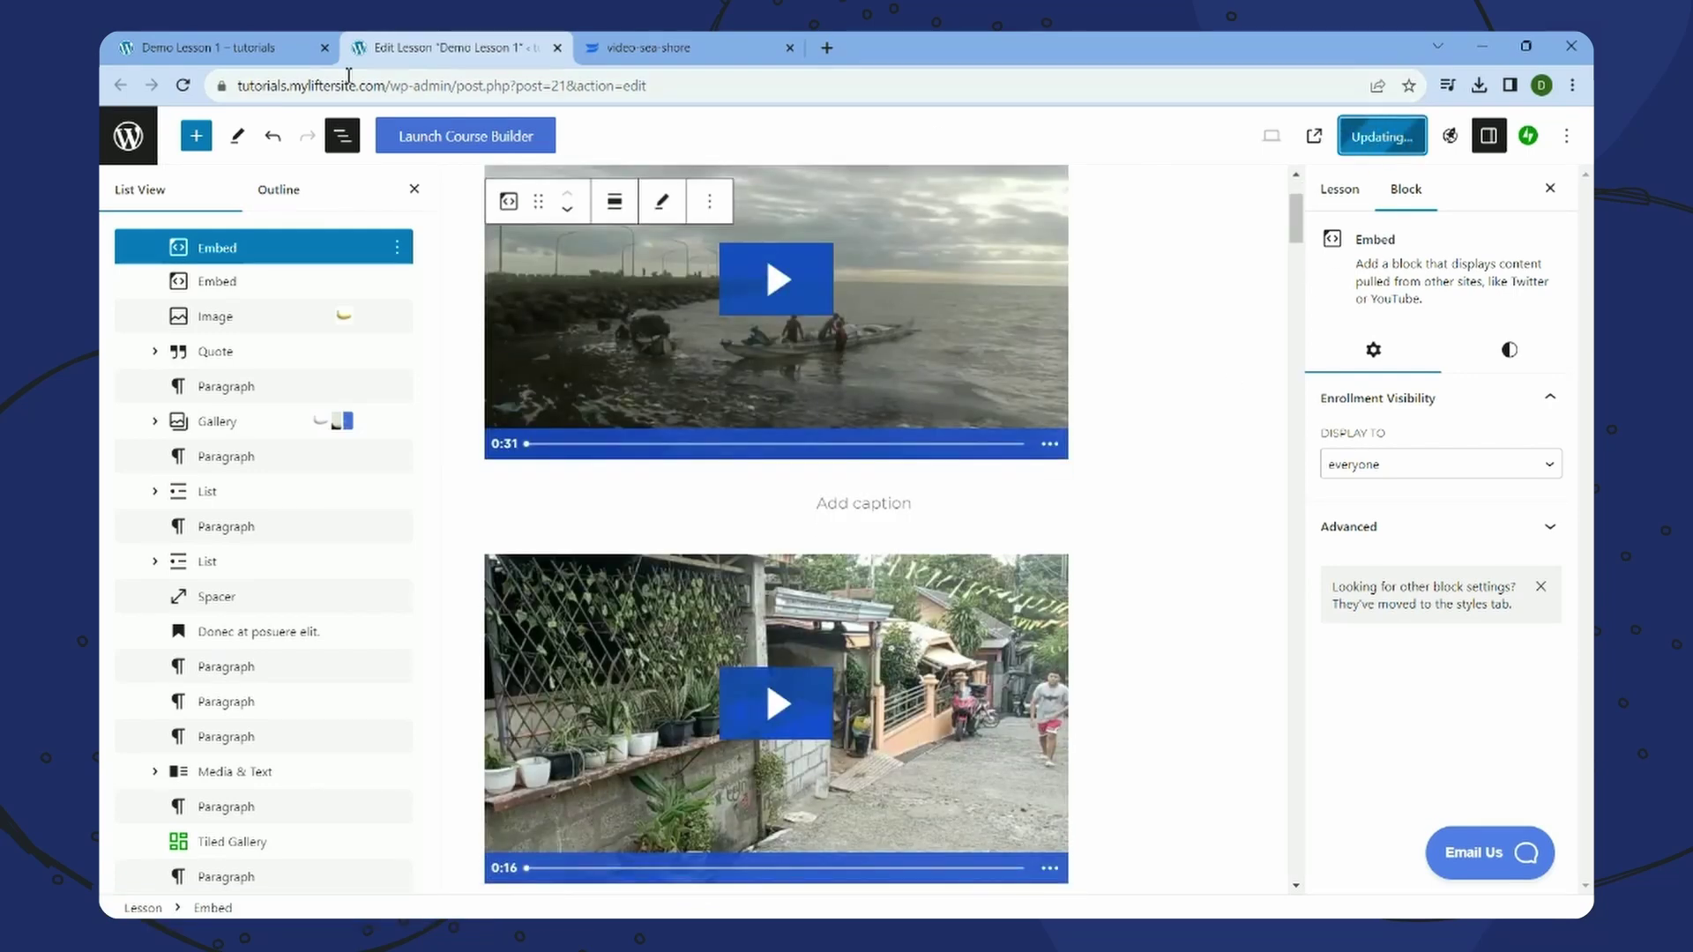
# - Reload the published lesson page to check the newly embedded video-sea-shore
pyautogui.click(235, 47)
pyautogui.press('F5')
pyautogui.rightClick(764, 256)
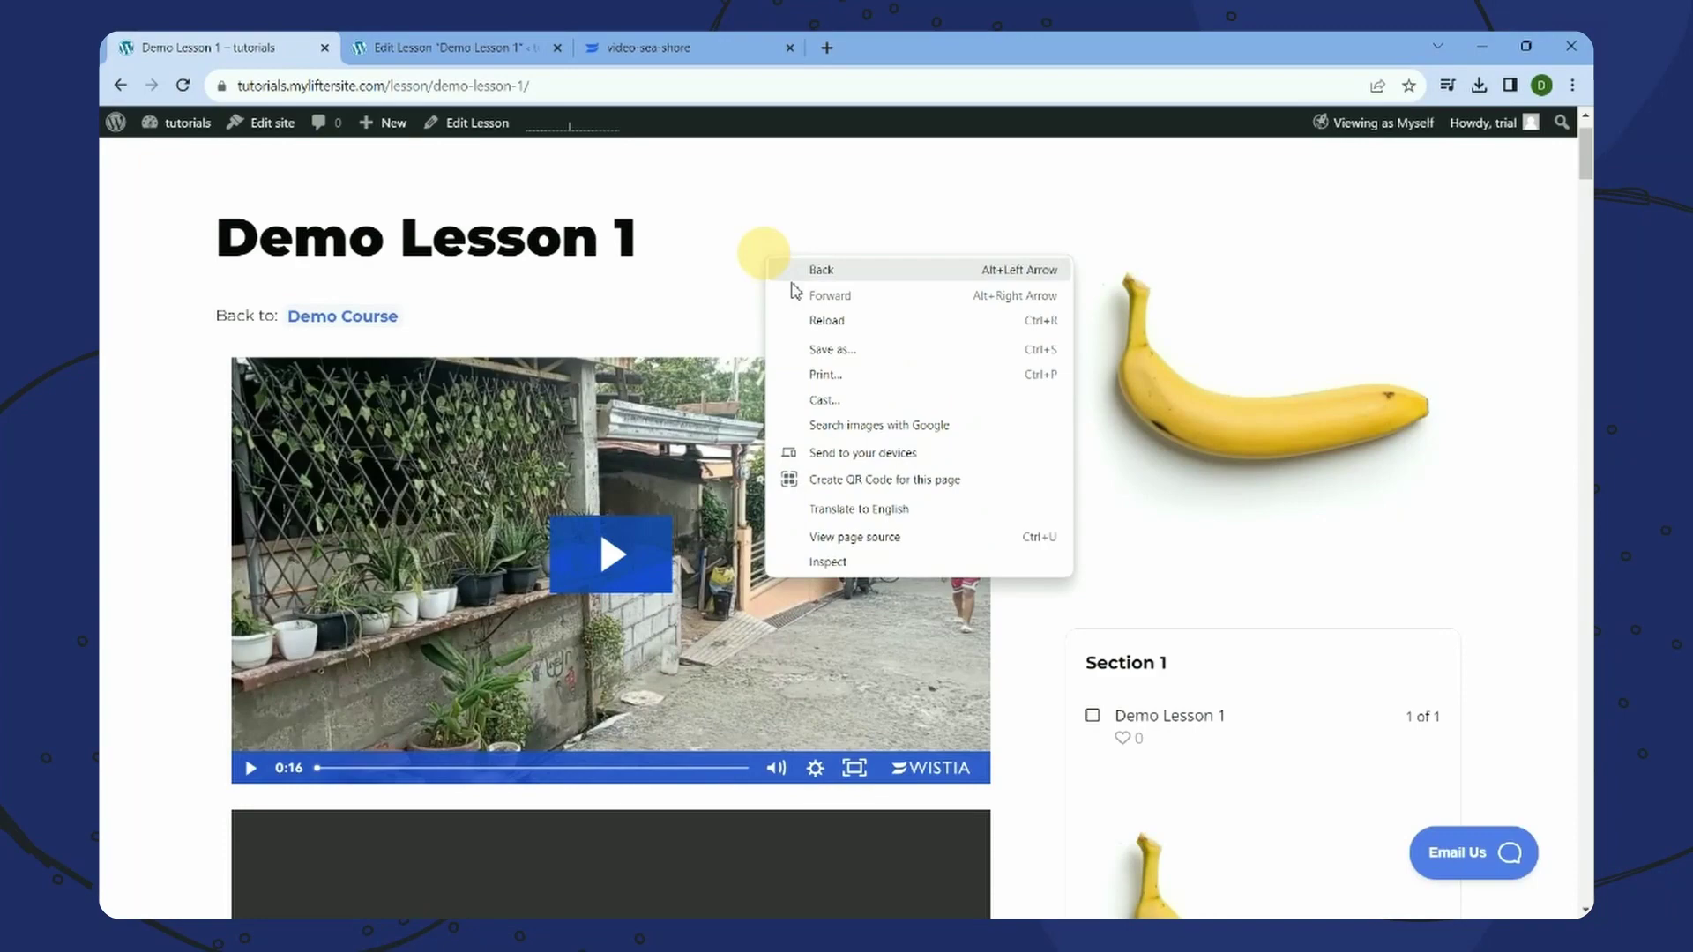
pyautogui.click(831, 326)
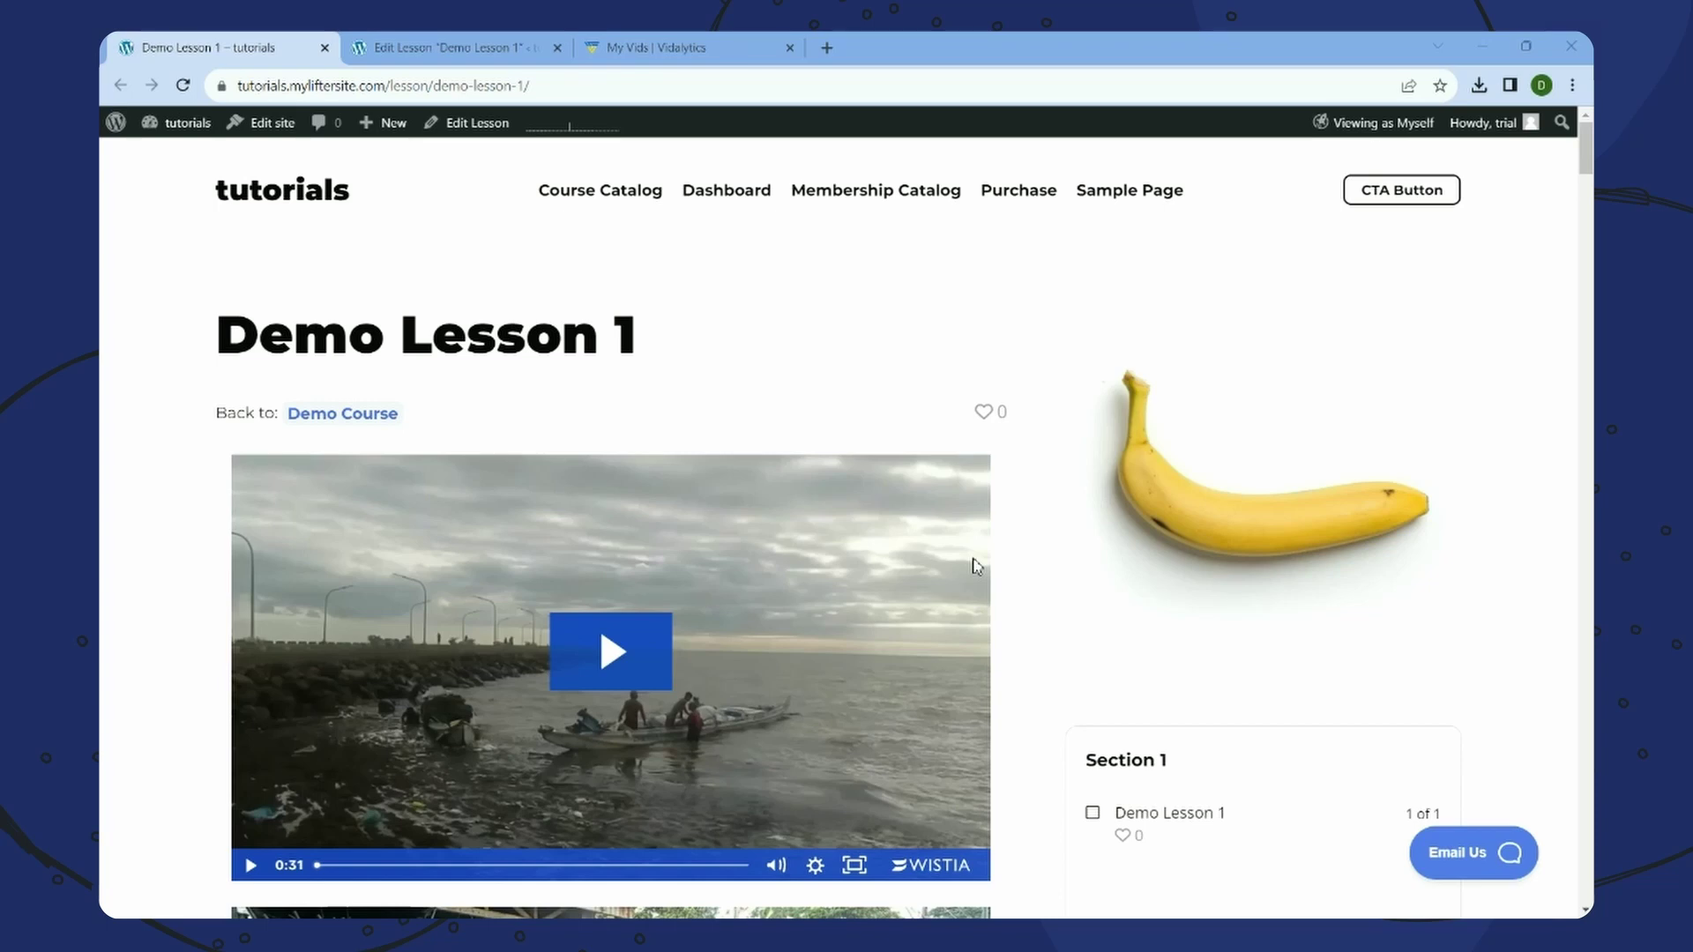
# - View the My Vids library in Vidalytics, and display the list of blocks in the lesson editor
pyautogui.click(675, 42)
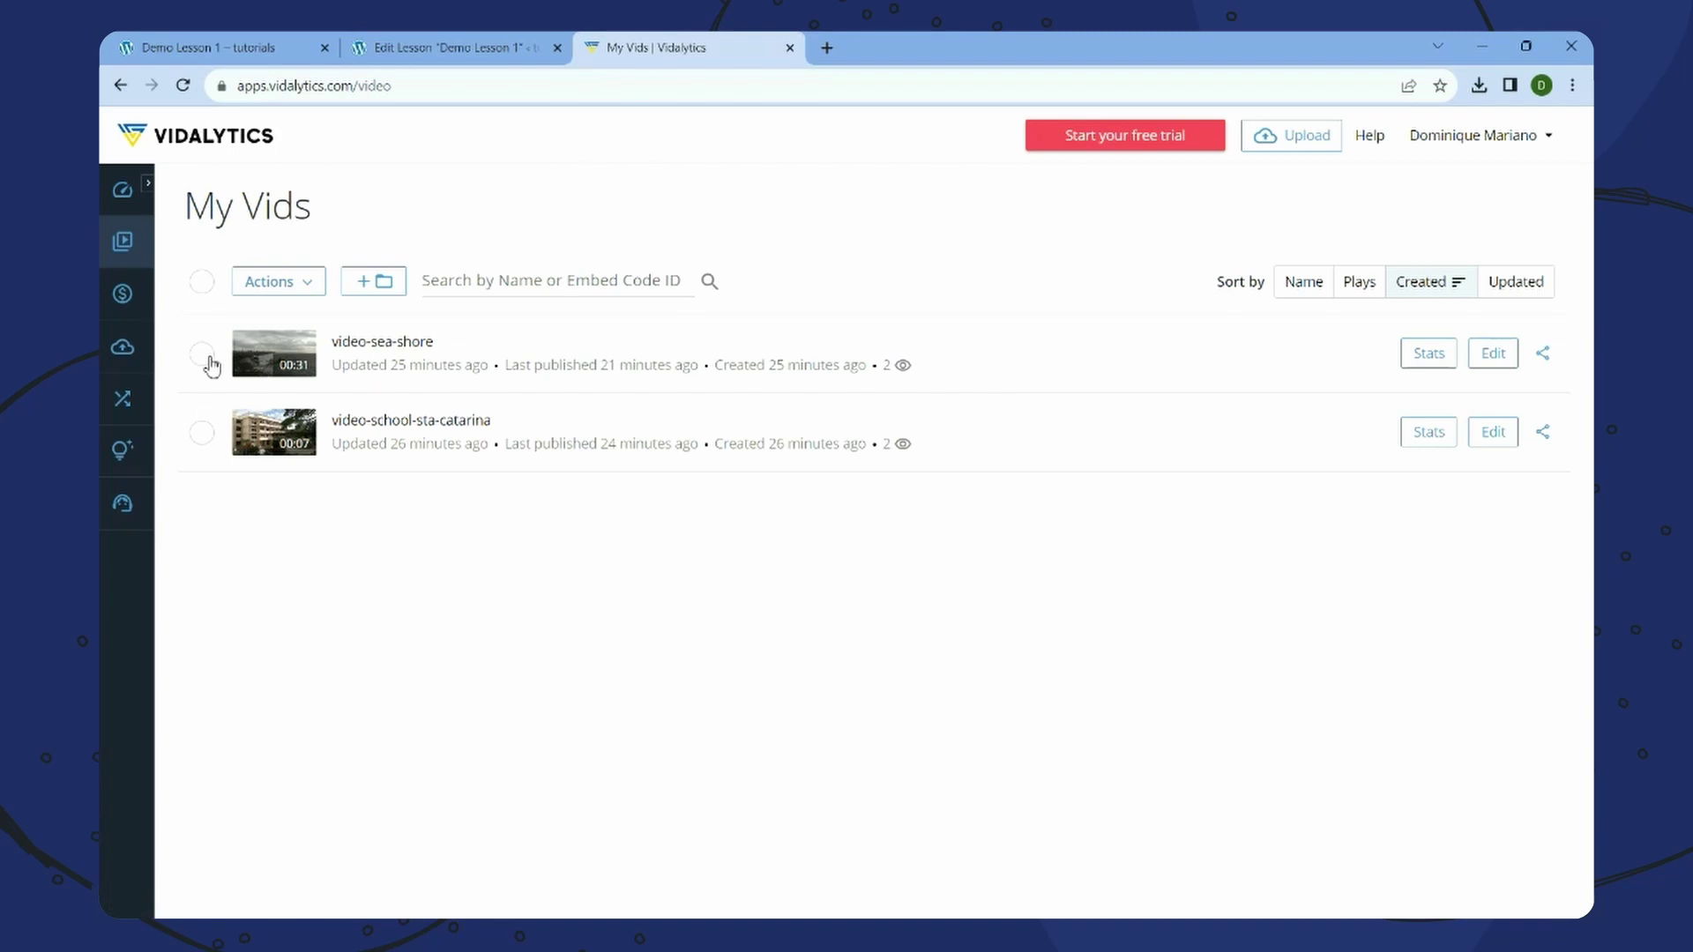
pyautogui.click(427, 46)
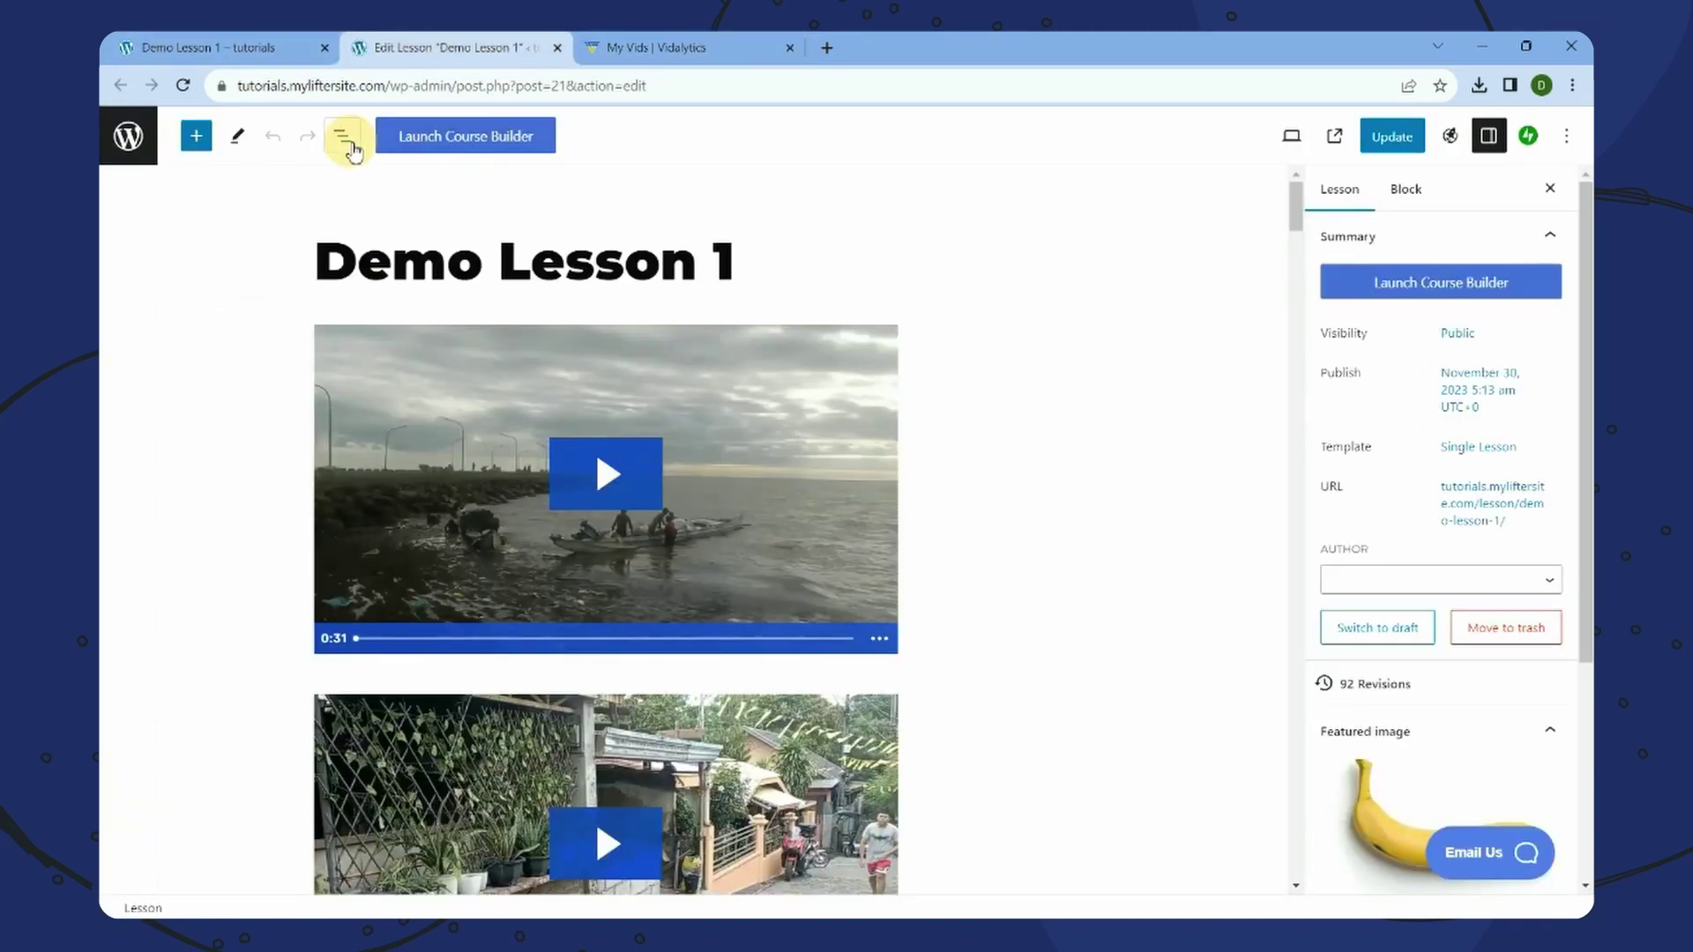
pyautogui.click(342, 136)
pyautogui.click(240, 39)
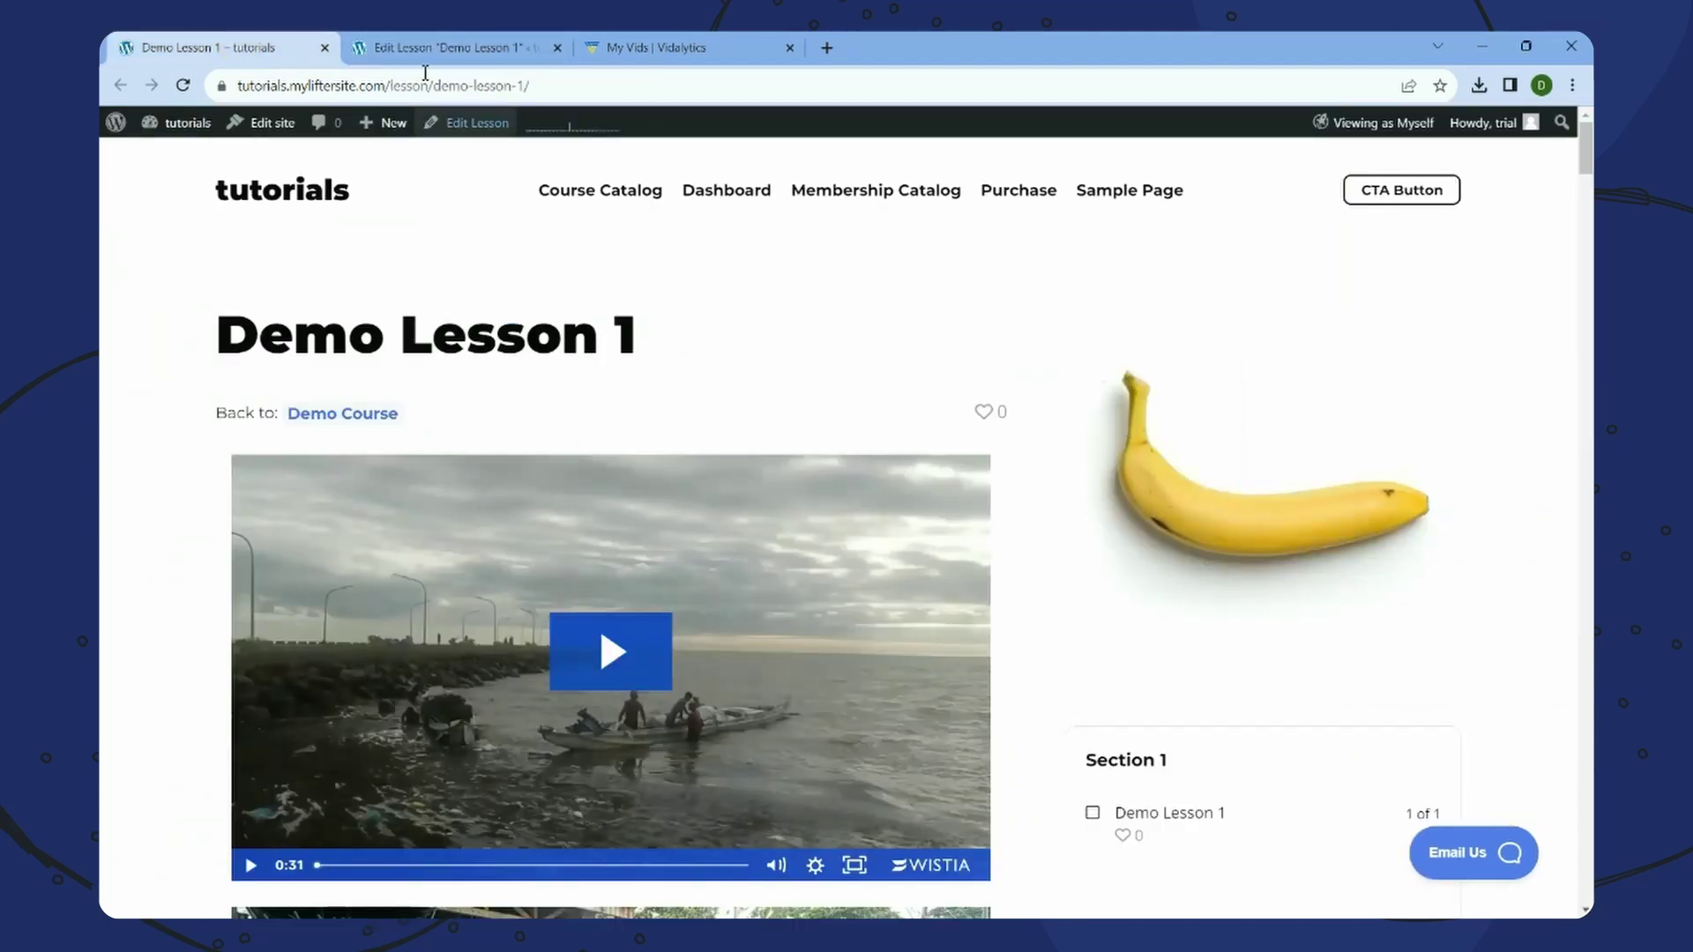
pyautogui.click(416, 46)
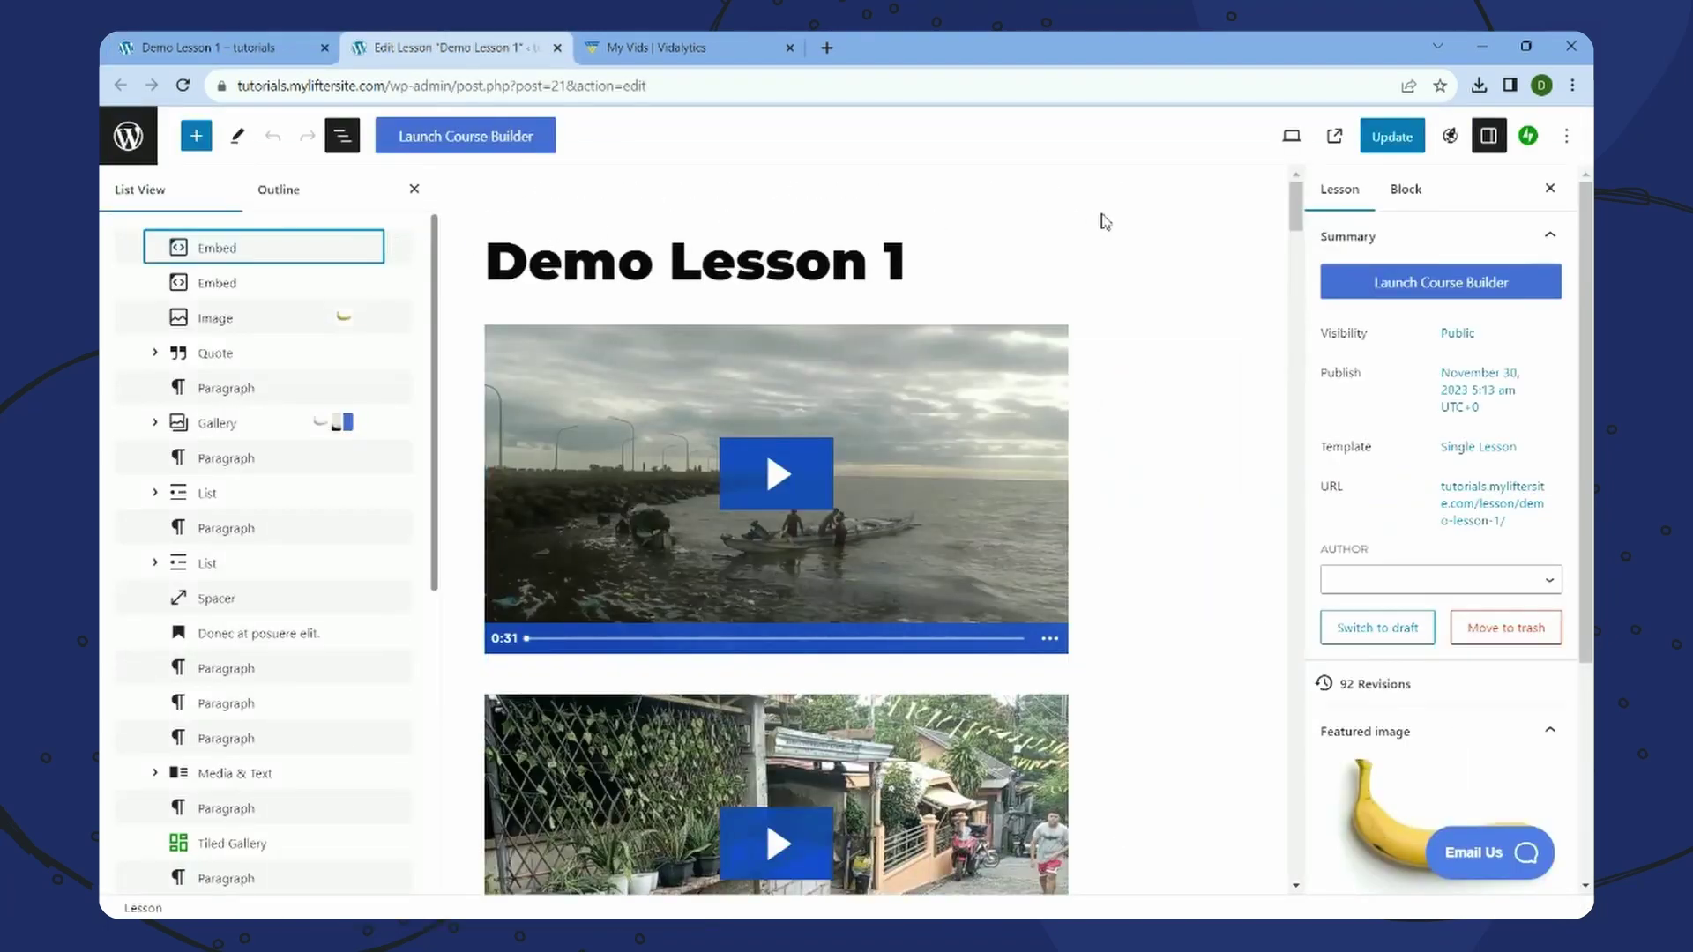
pyautogui.click(1159, 220)
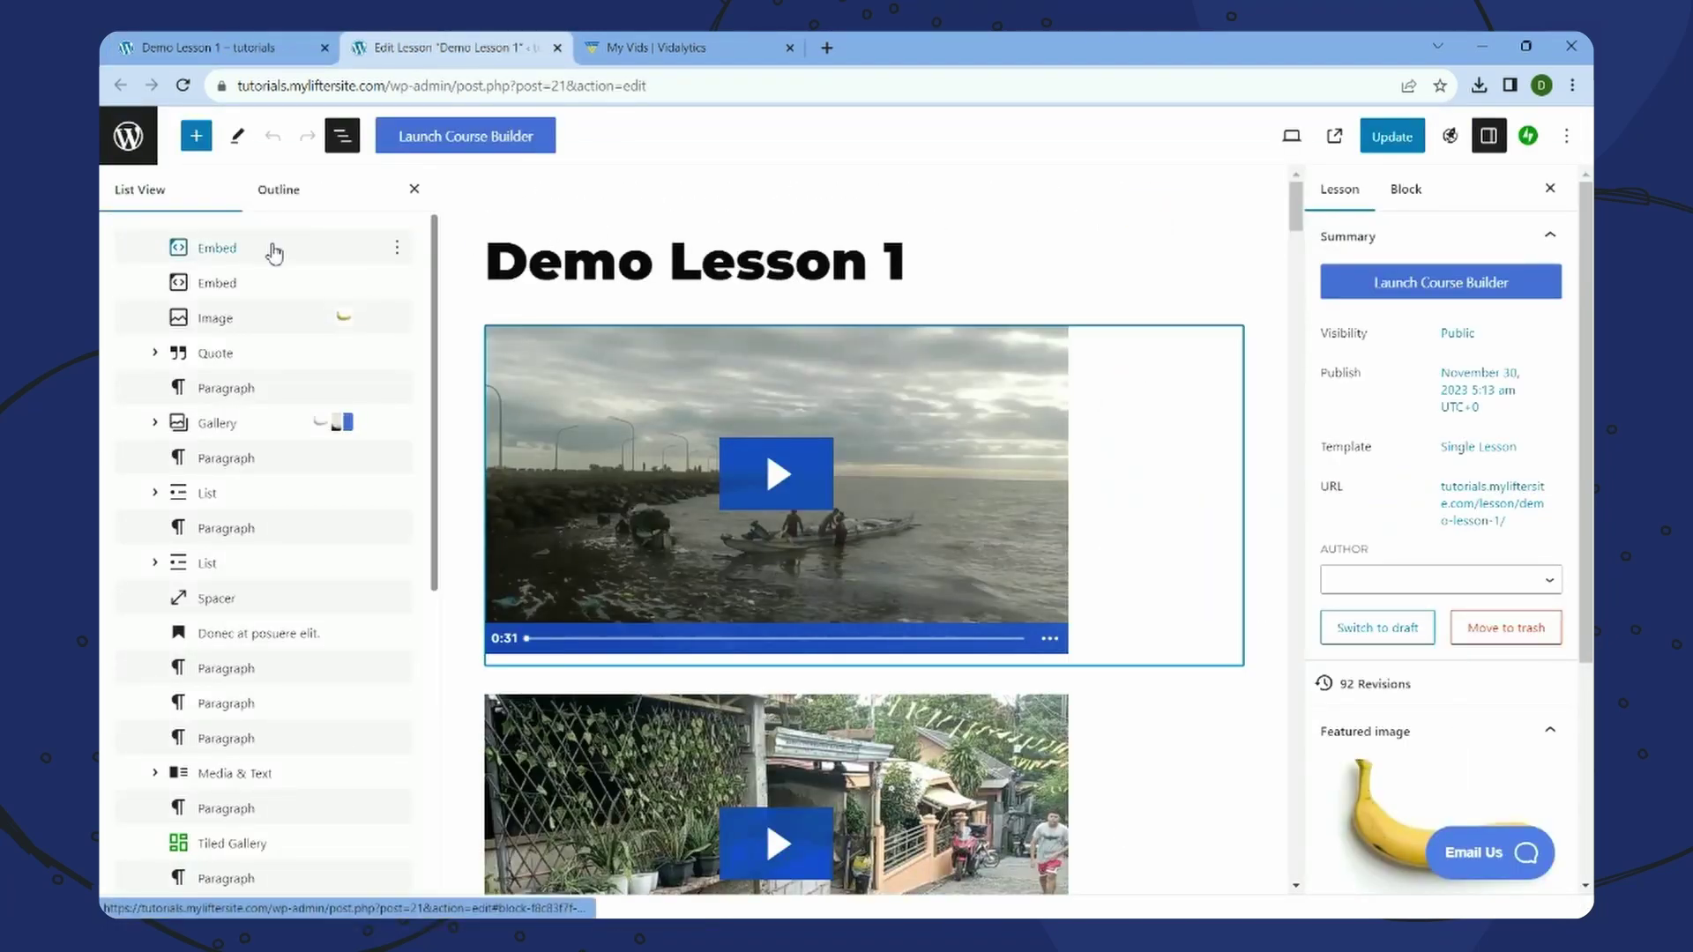
# - Delete both embedded videos between the Demo Lesson 1 title and the banana image, and save the lesson
pyautogui.click(353, 248)
pyautogui.click(398, 254)
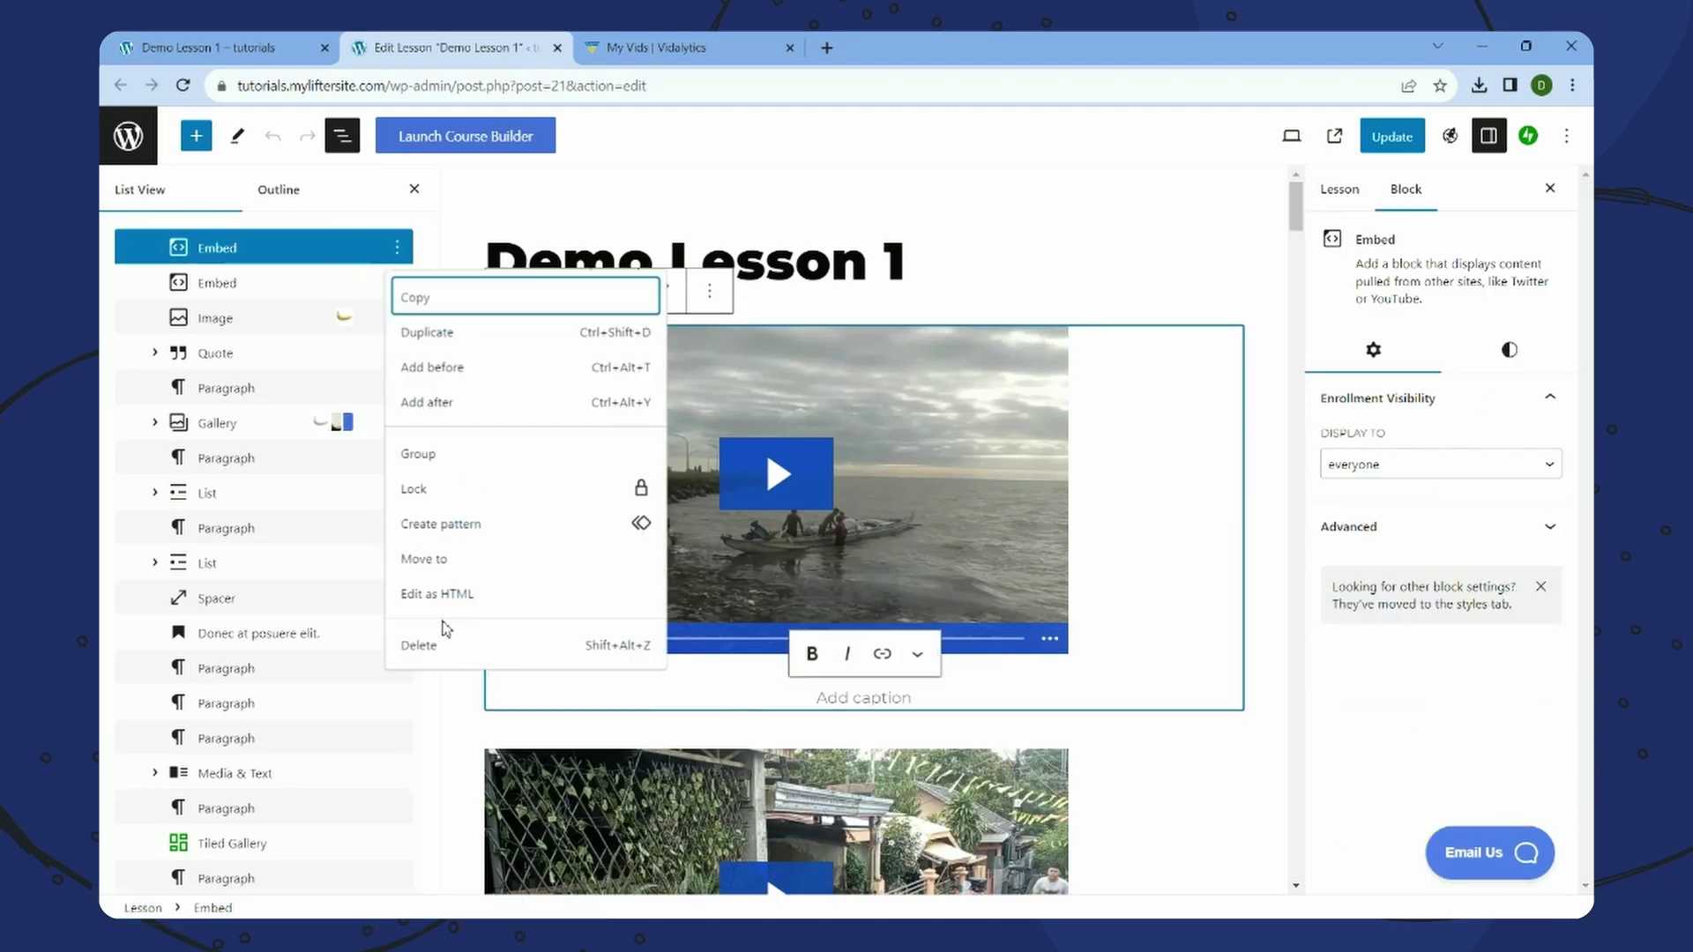
pyautogui.click(432, 647)
pyautogui.click(398, 248)
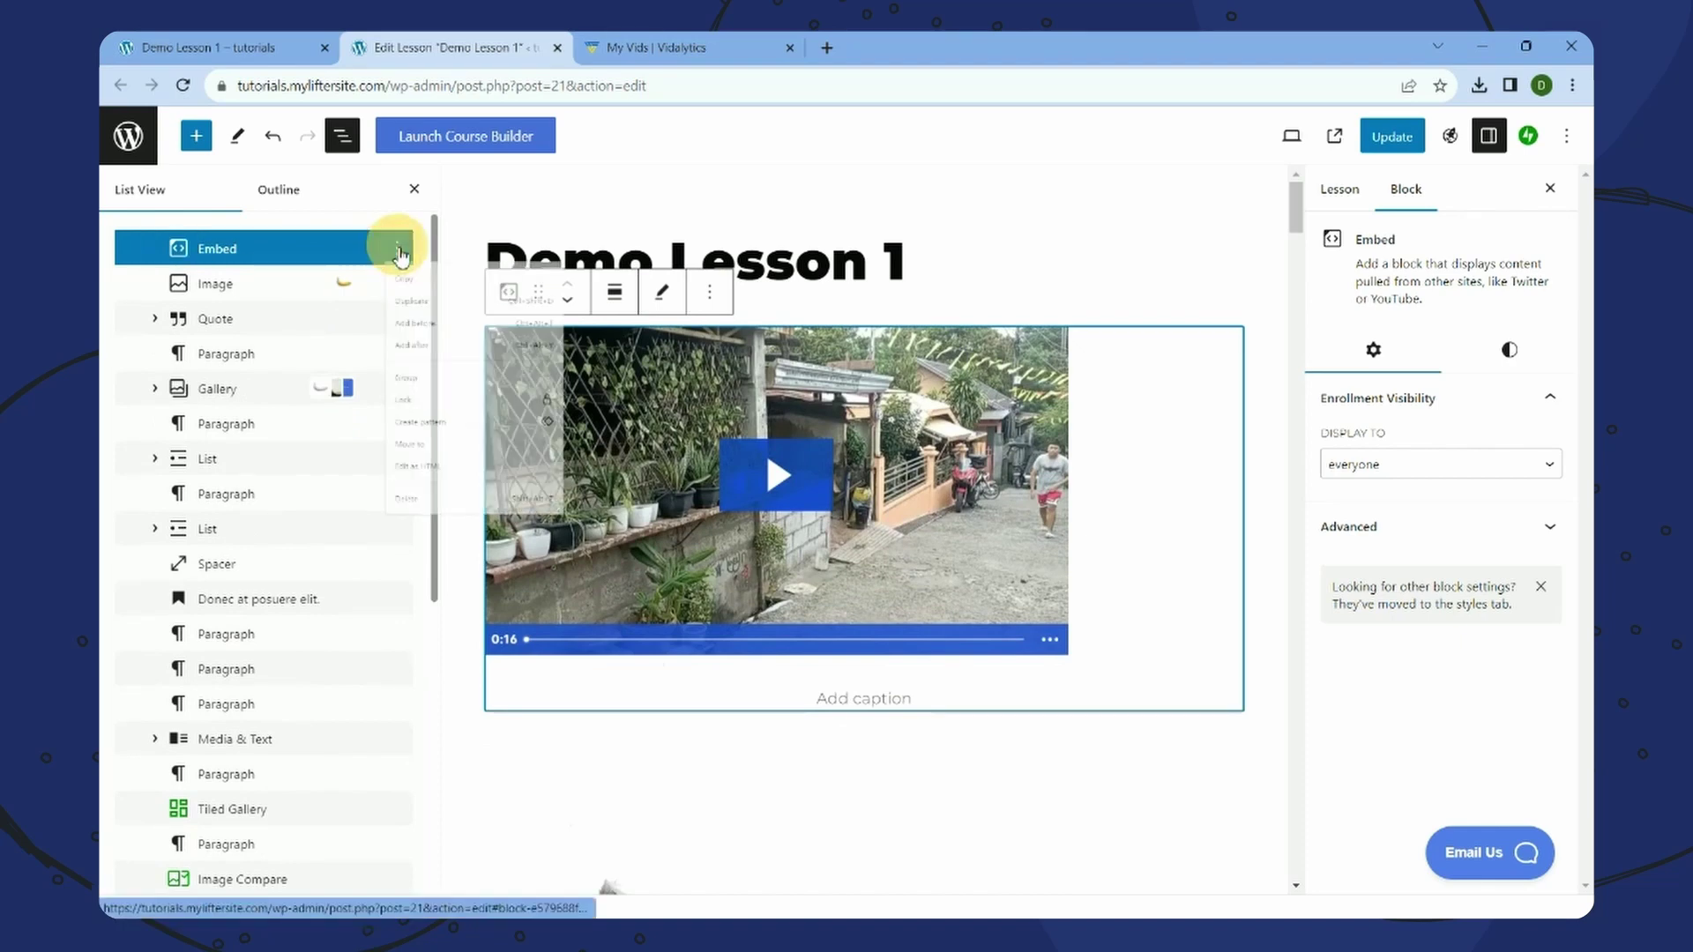
pyautogui.click(448, 661)
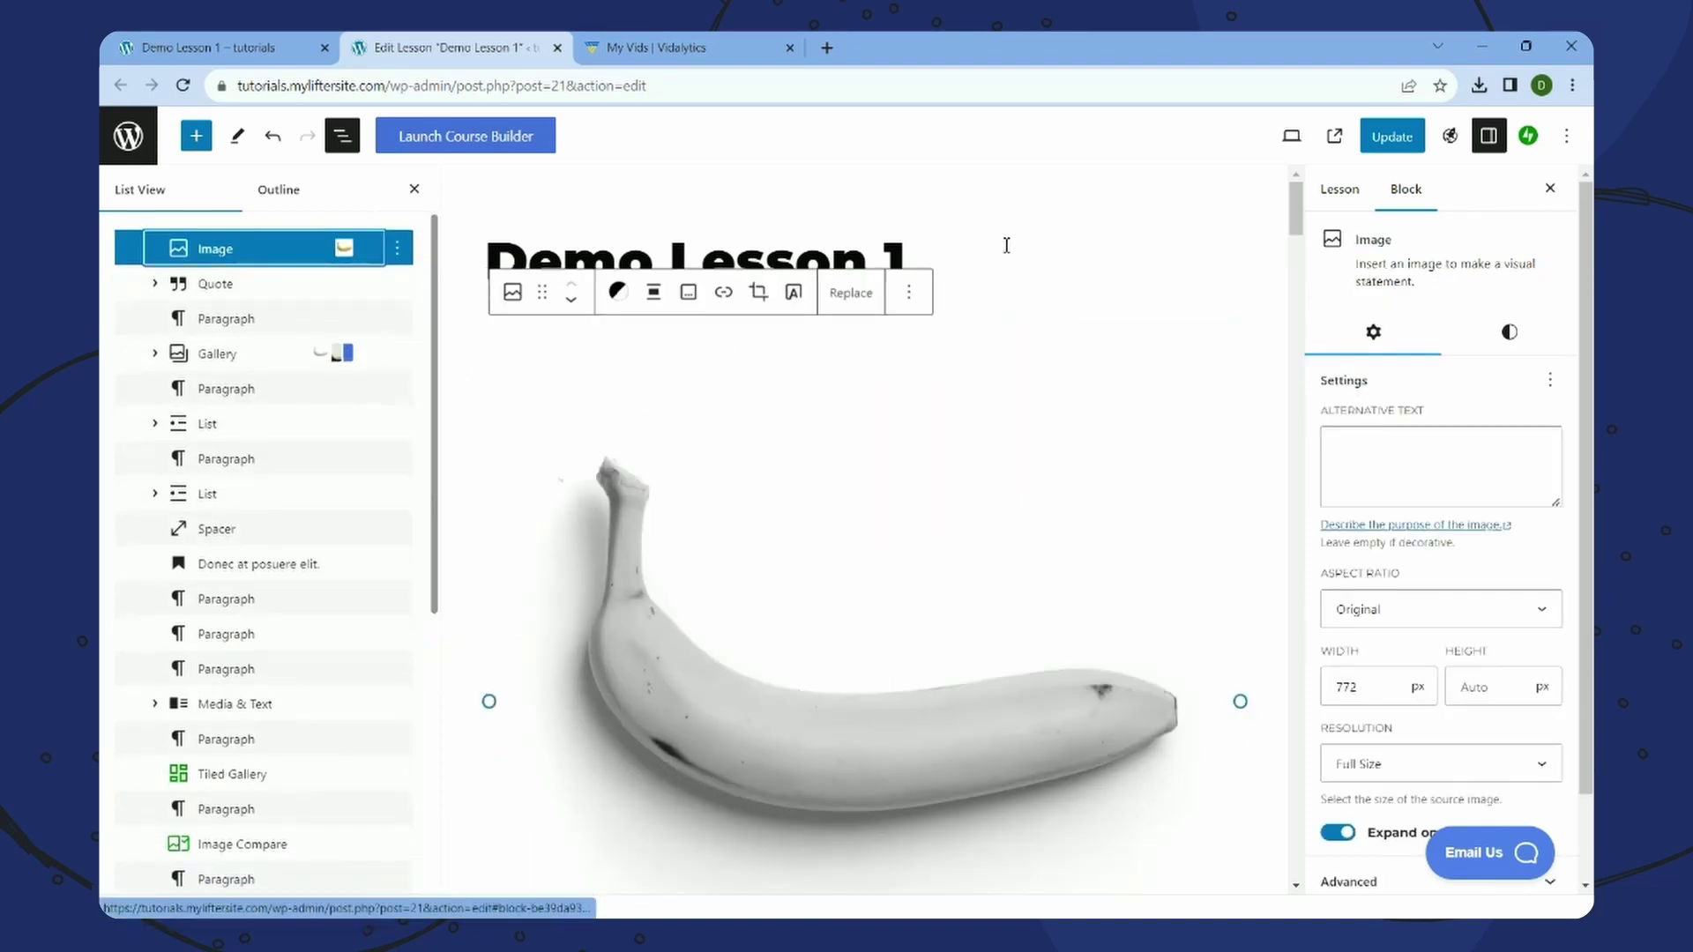
pyautogui.click(1000, 254)
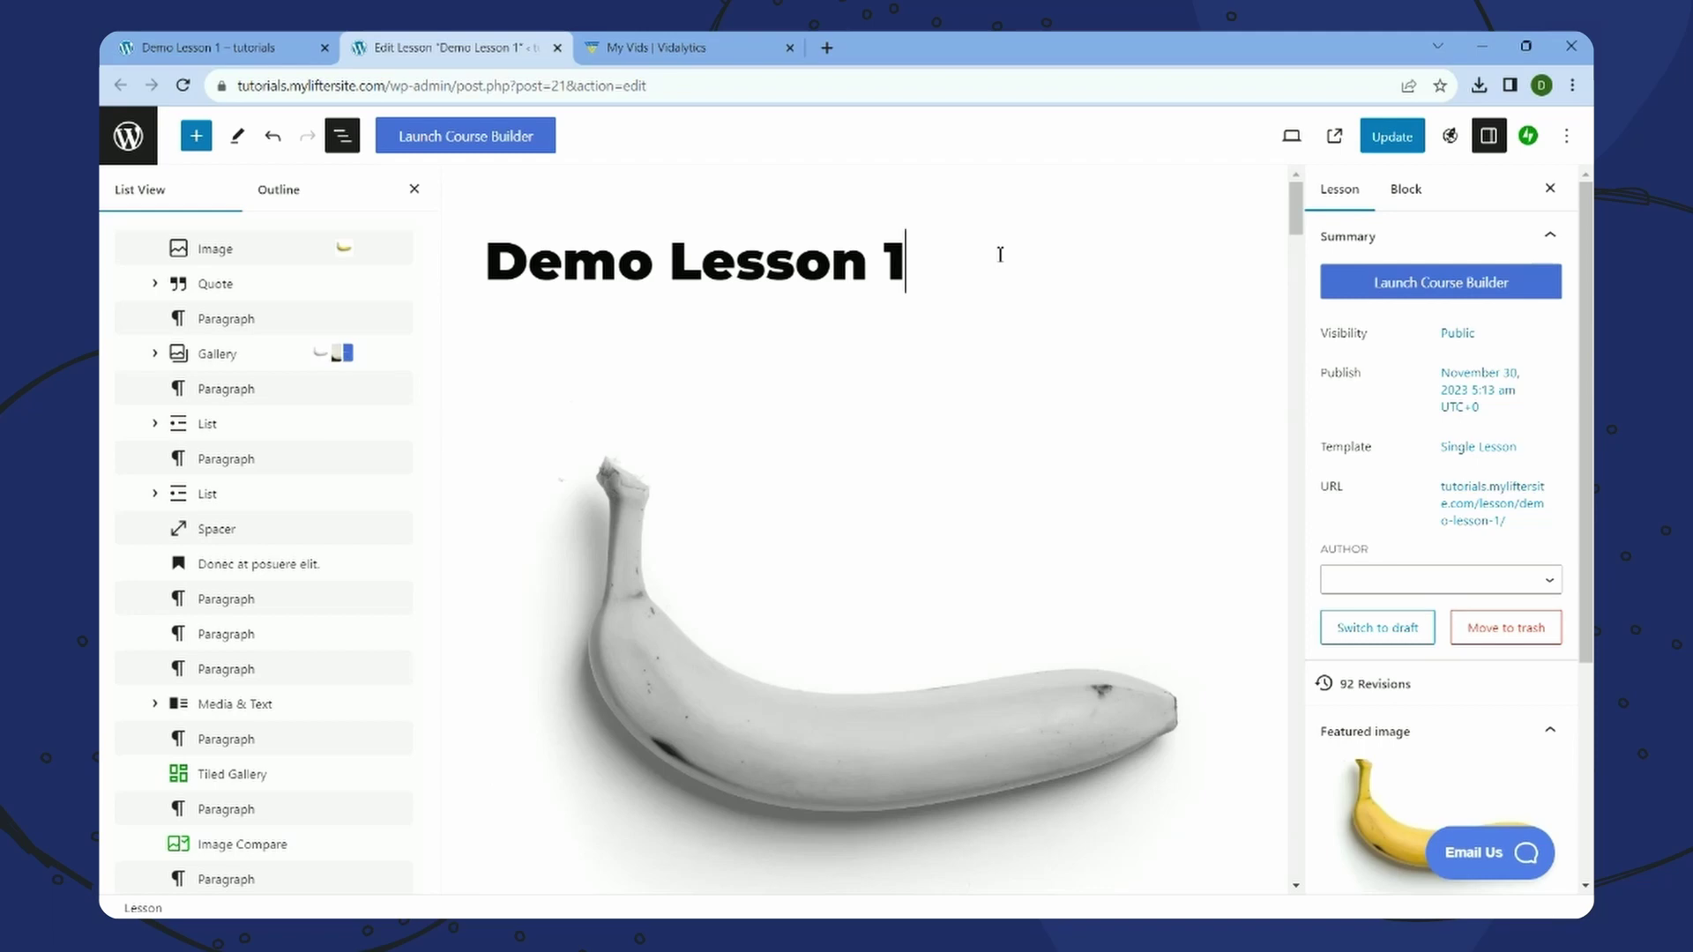
pyautogui.hotkey('ctrl', 's')
# - View the My Vids library in Vidalytics and examine the domain in its page address
pyautogui.click(724, 47)
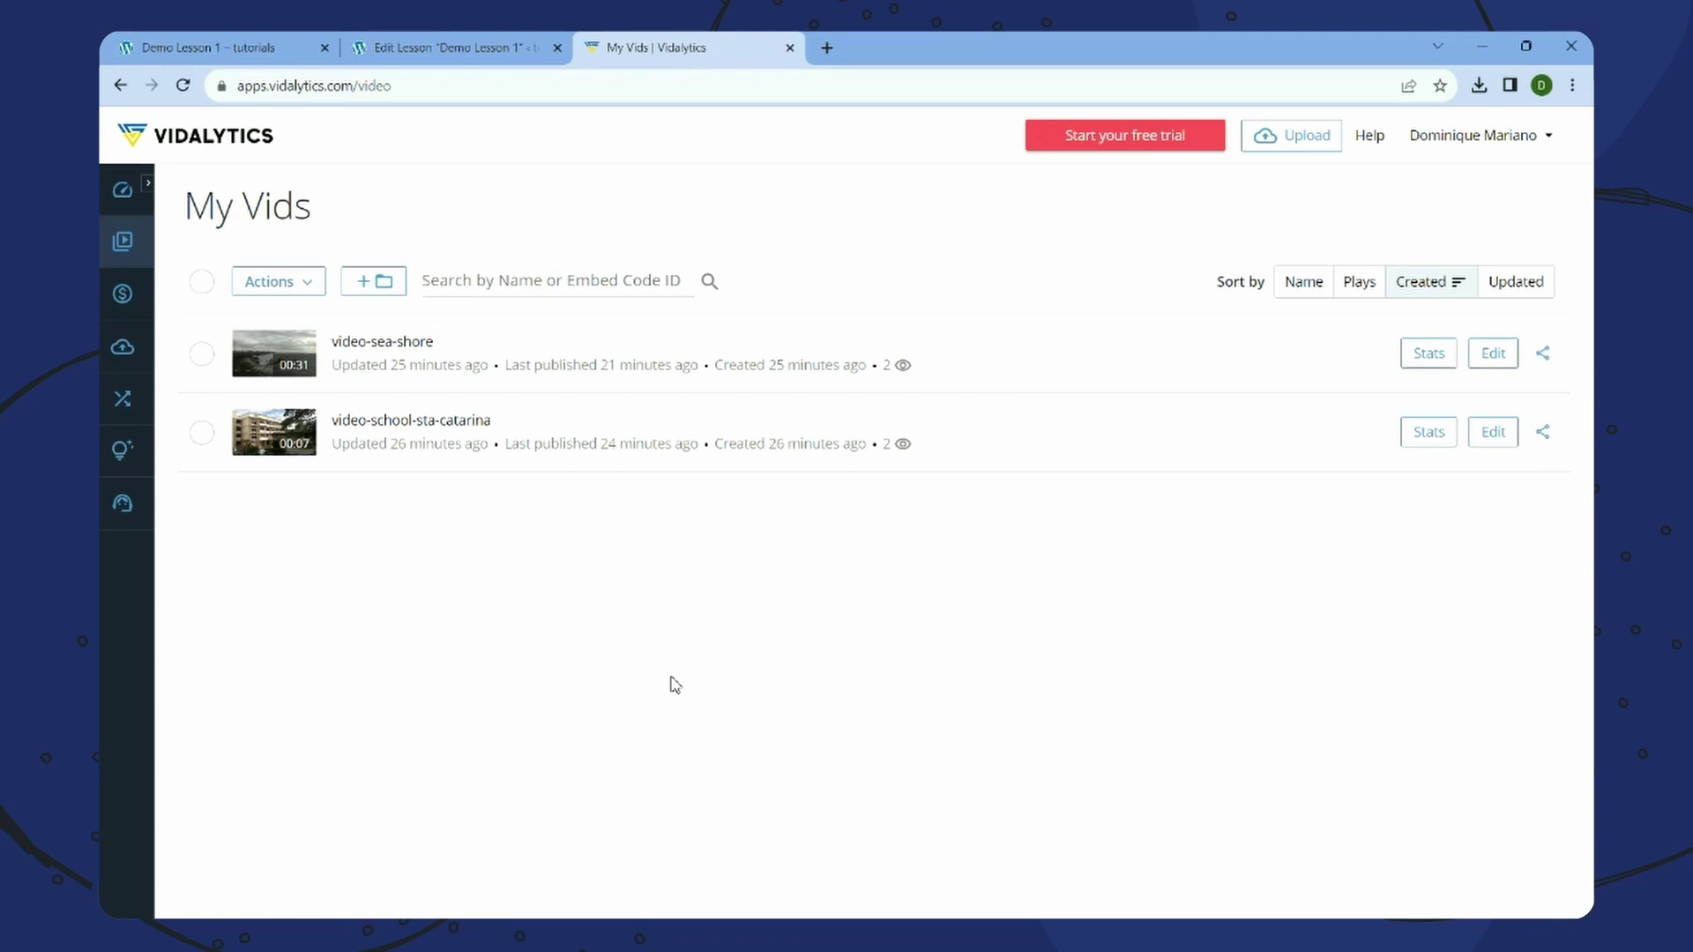
pyautogui.click(320, 88)
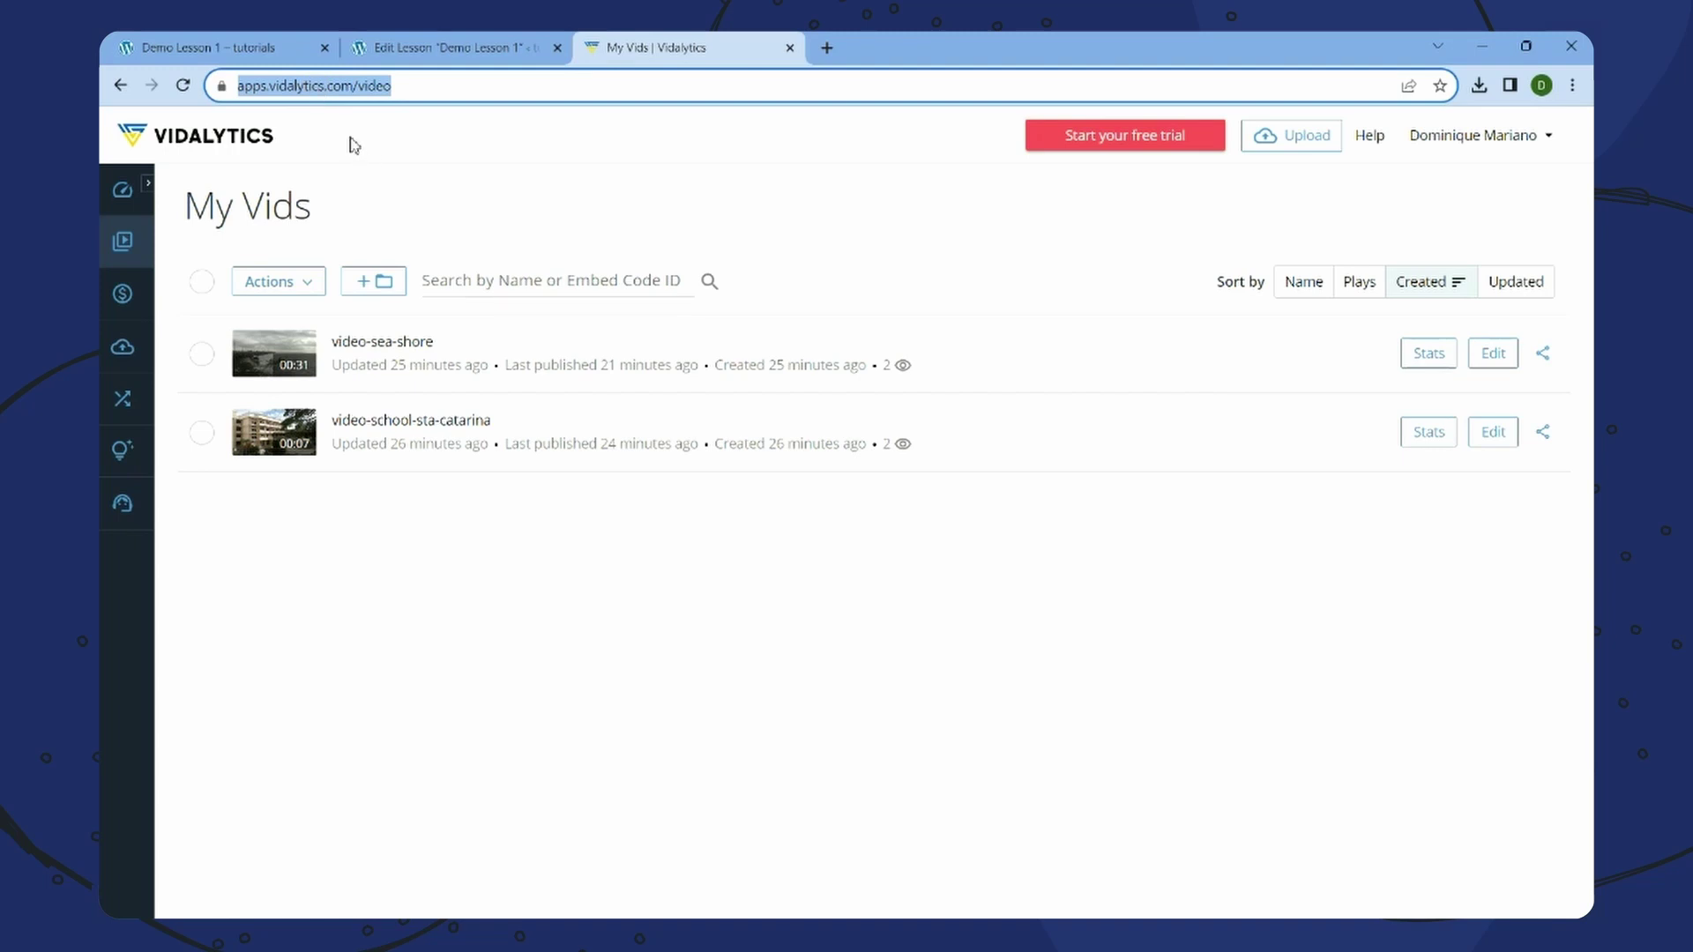
pyautogui.click(580, 564)
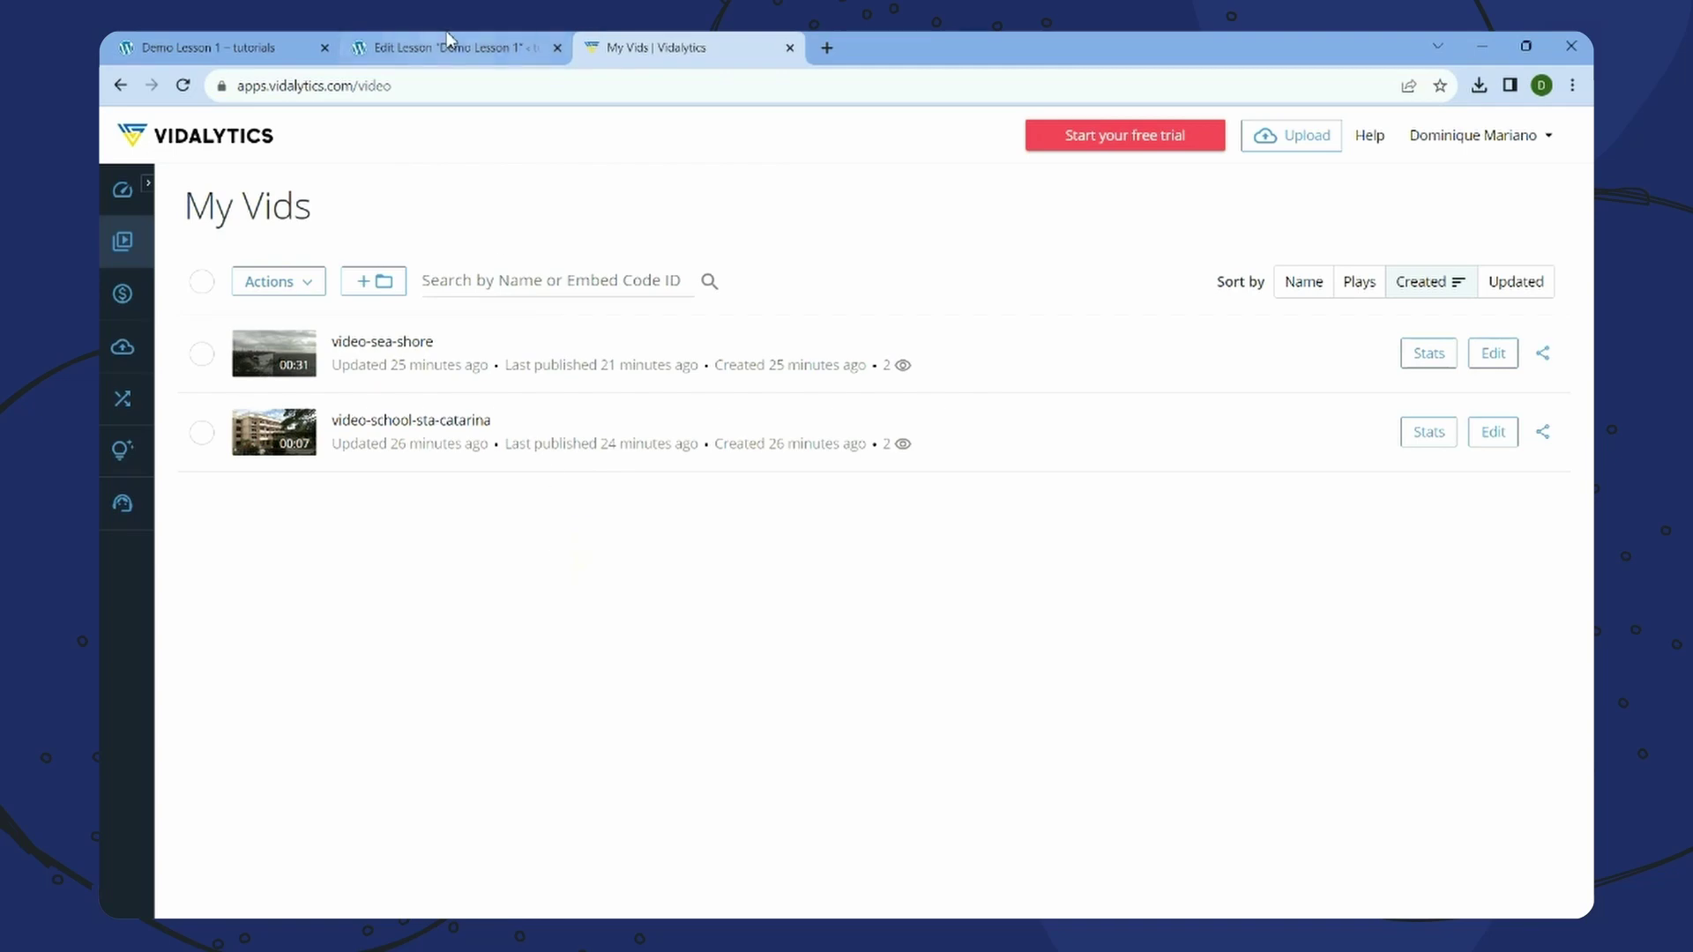
pyautogui.click(446, 46)
pyautogui.click(633, 45)
pyautogui.moveTo(360, 85); pyautogui.dragTo(278, 86)
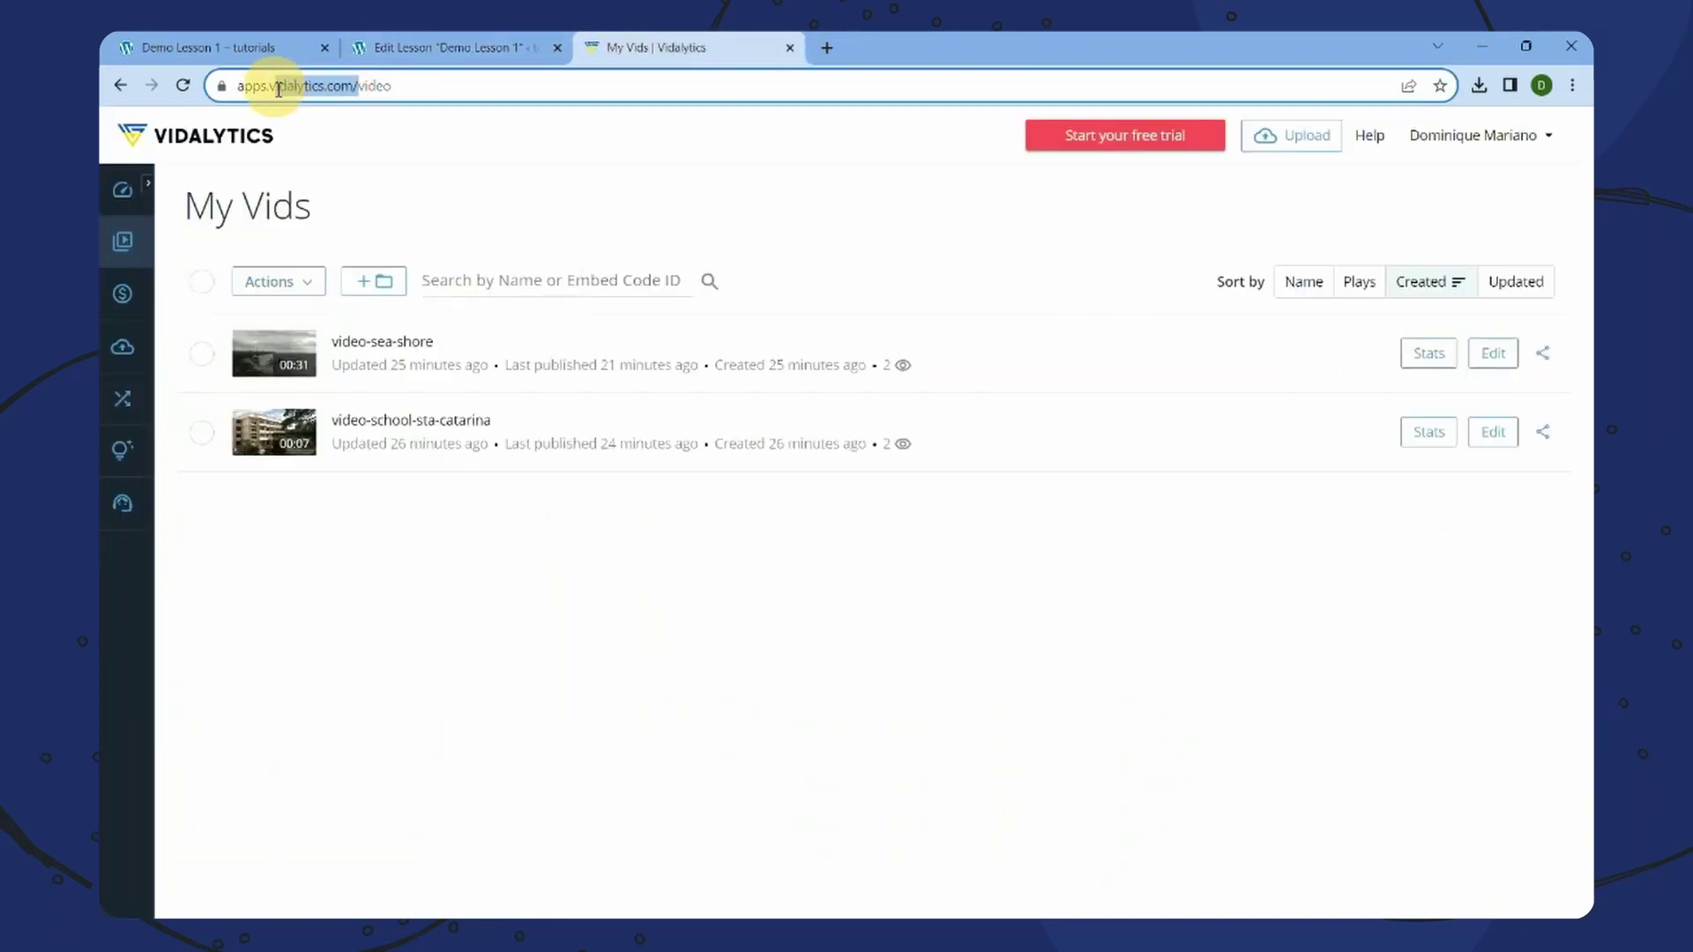
pyautogui.moveTo(278, 86); pyautogui.dragTo(280, 86)
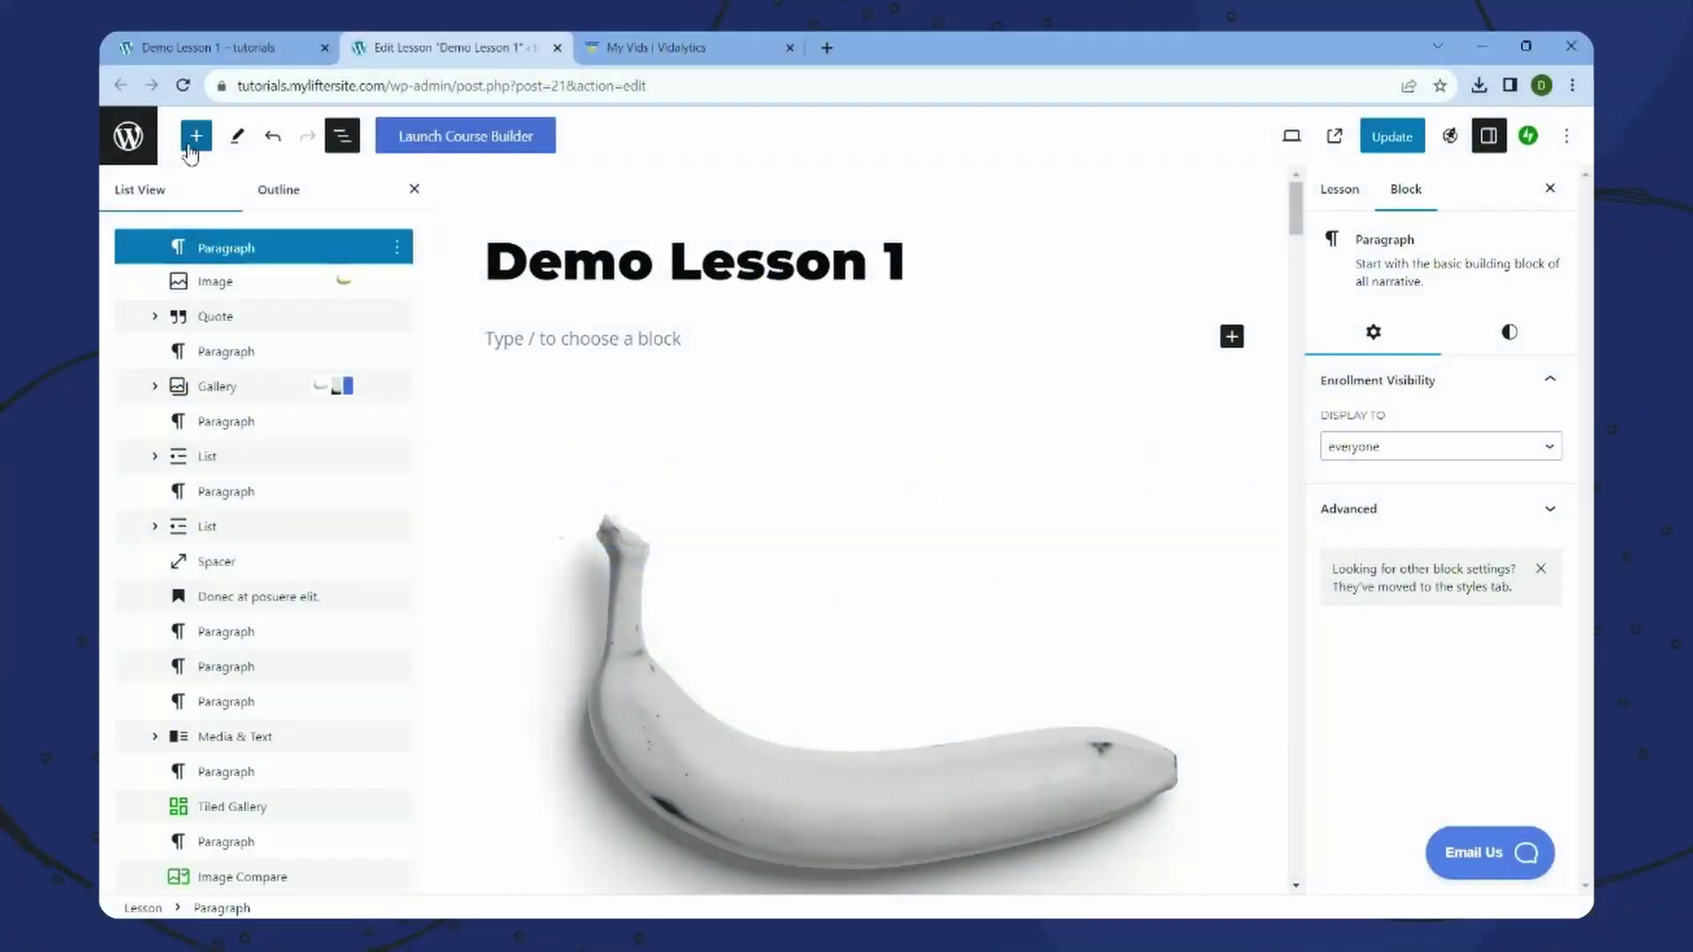
# - Search the block library for "Custom" and insert a Custom HTML block directly below the Demo Lesson 1 title
pyautogui.click(192, 140)
pyautogui.write('Cutom')
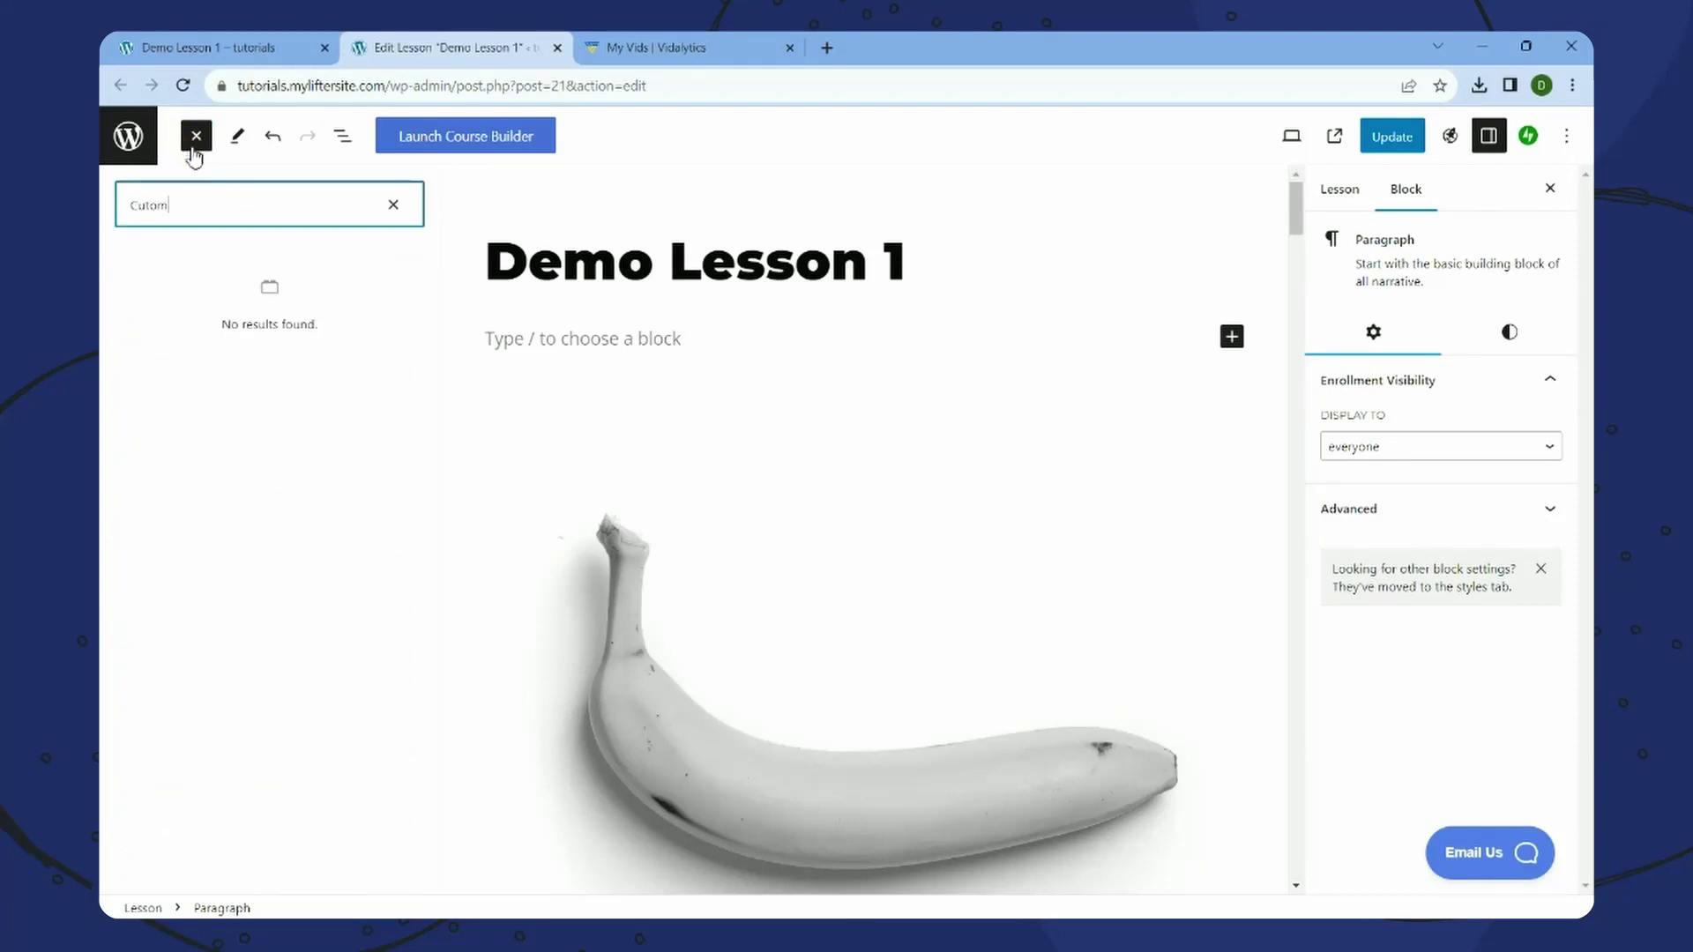
pyautogui.press('BackSpace')
pyautogui.press('BackSpace')
pyautogui.write('stom')
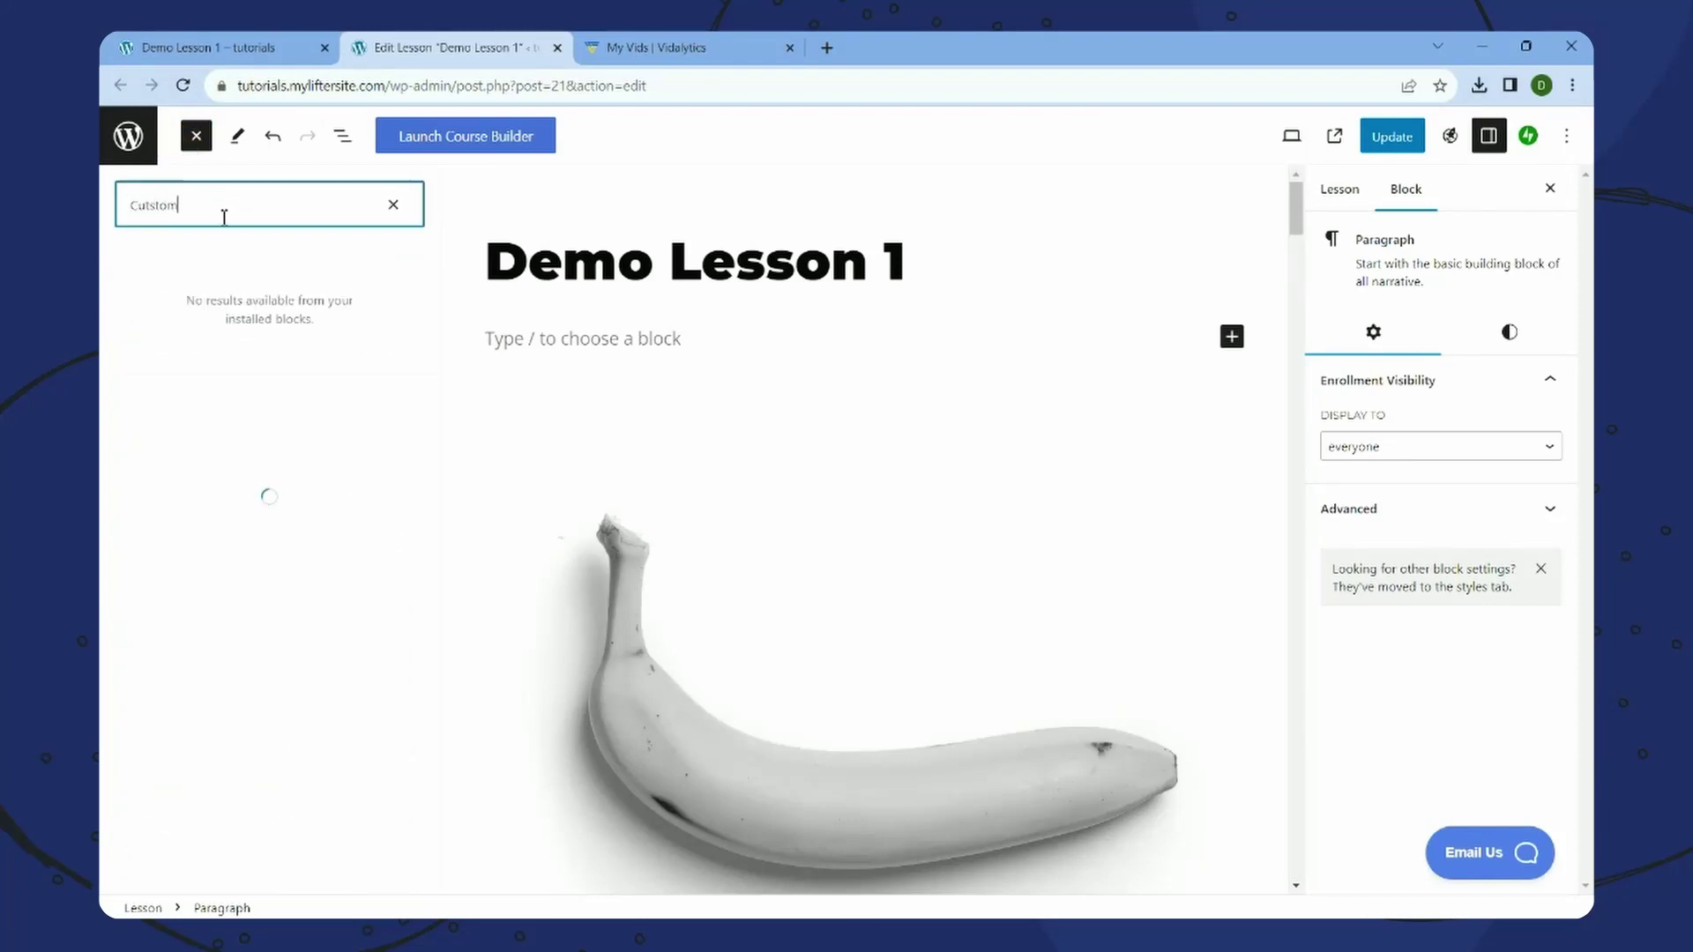
pyautogui.press('BackSpace')
pyautogui.press('BackSpace')
pyautogui.press('BackSpace')
pyautogui.write('m')
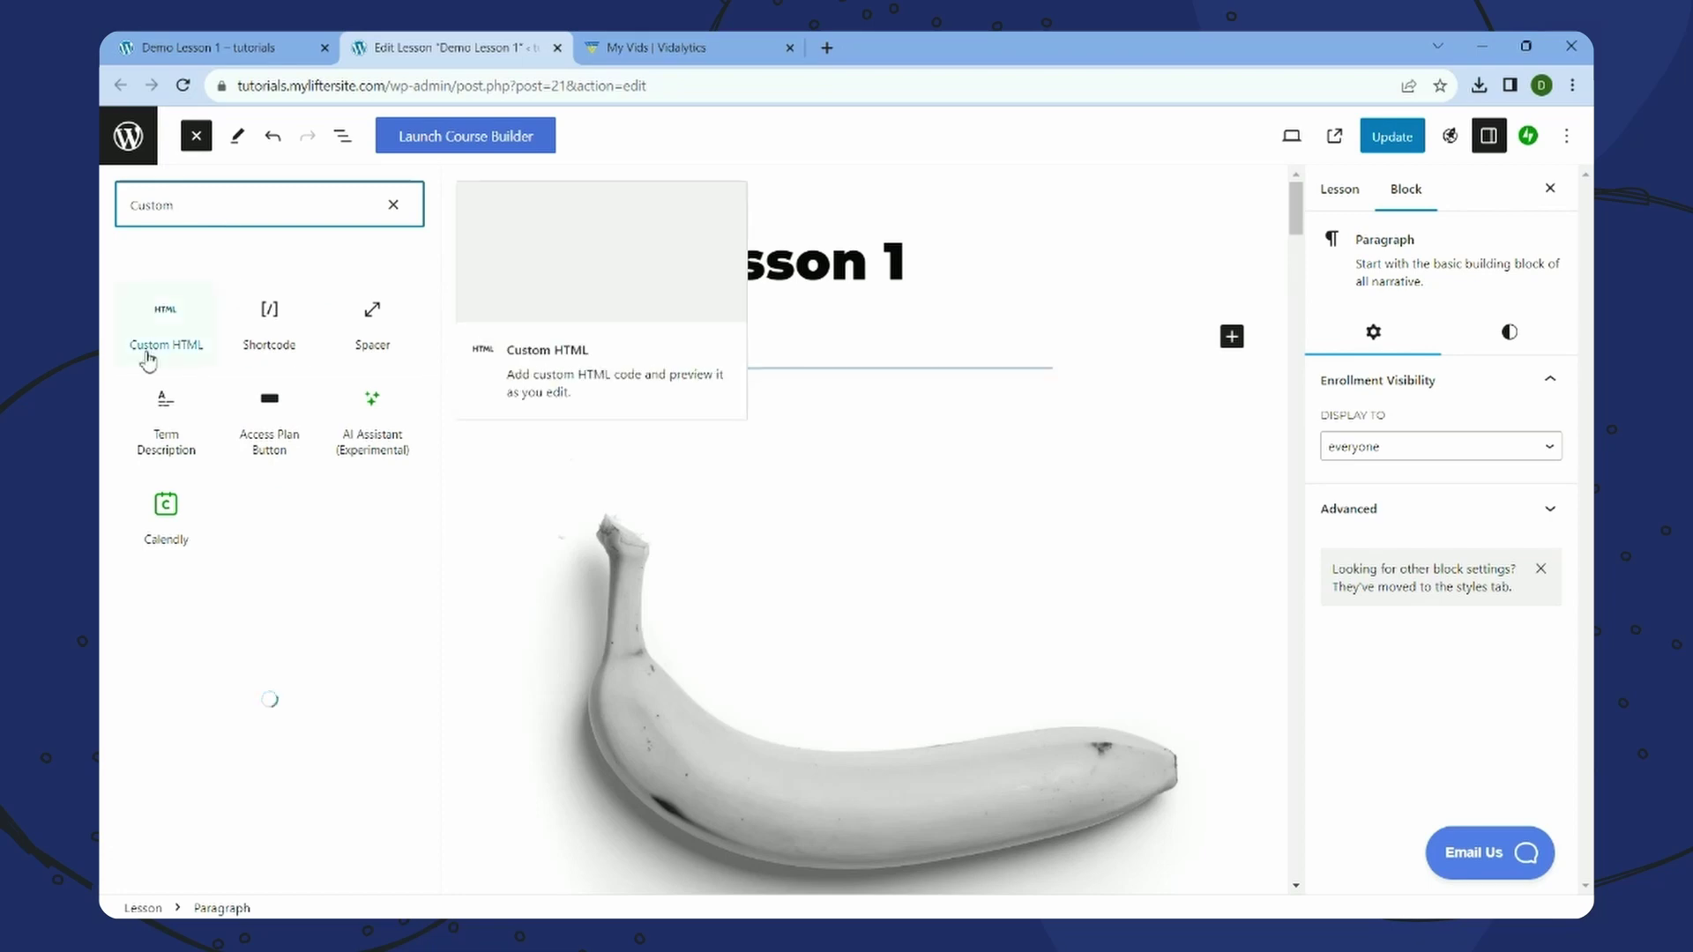
pyautogui.moveTo(163, 322); pyautogui.dragTo(626, 338)
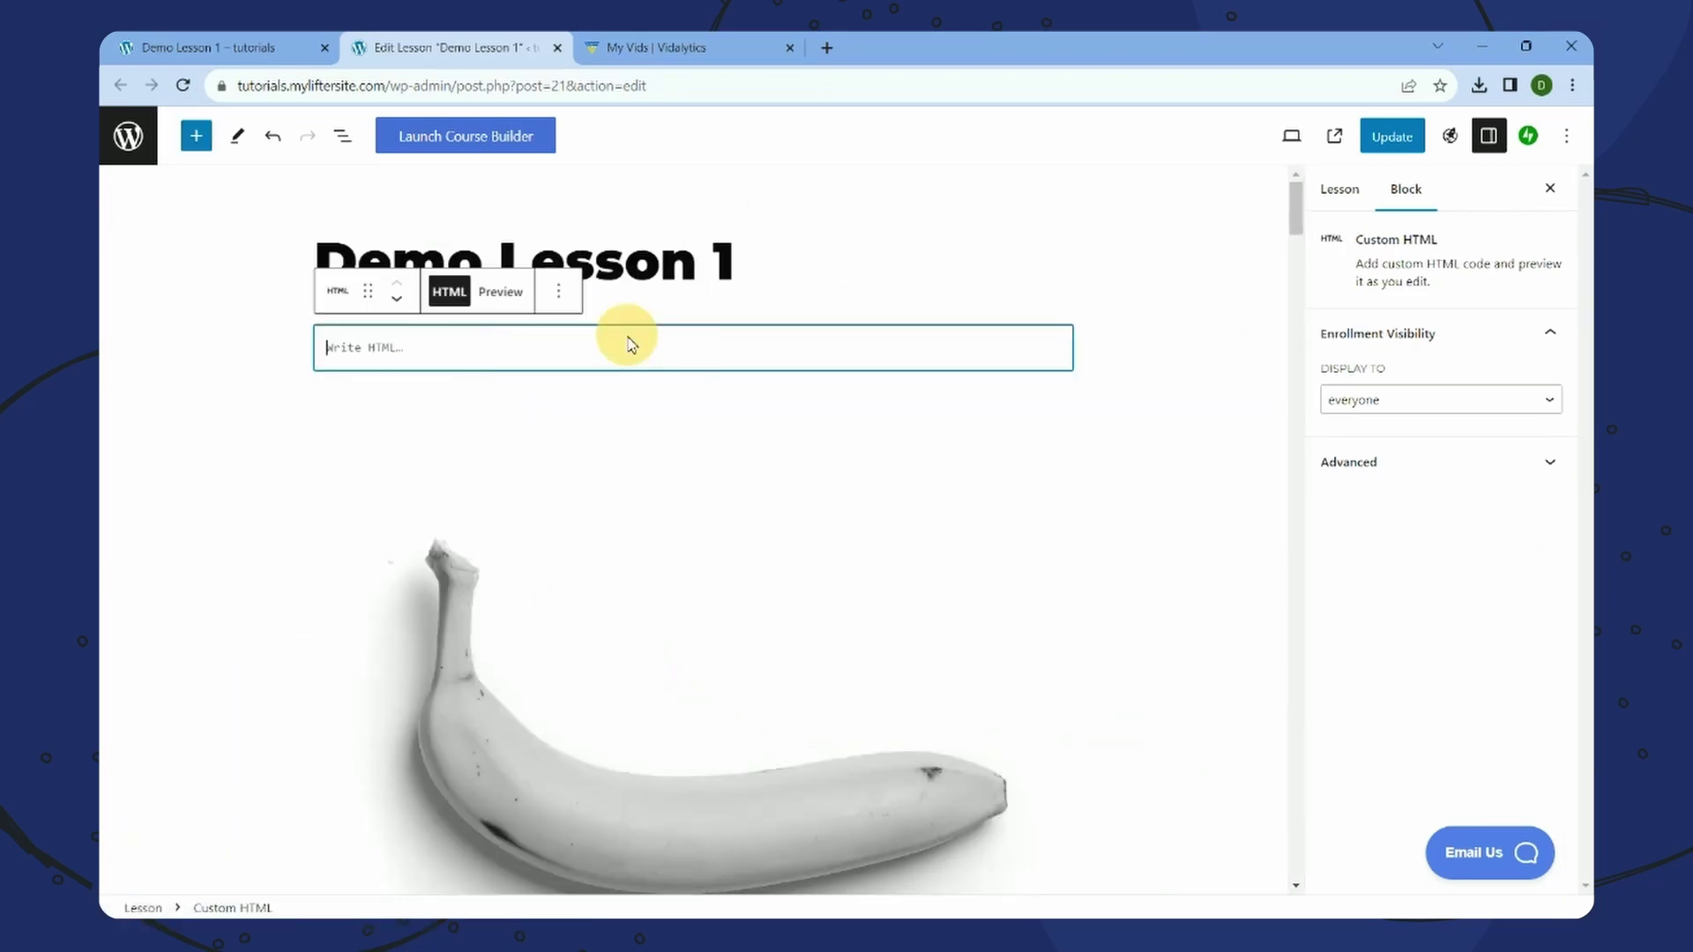
# - Copy the Standard (Asynchronous) inline embed code of video-sea-shore from the Vidalytics library
pyautogui.click(673, 49)
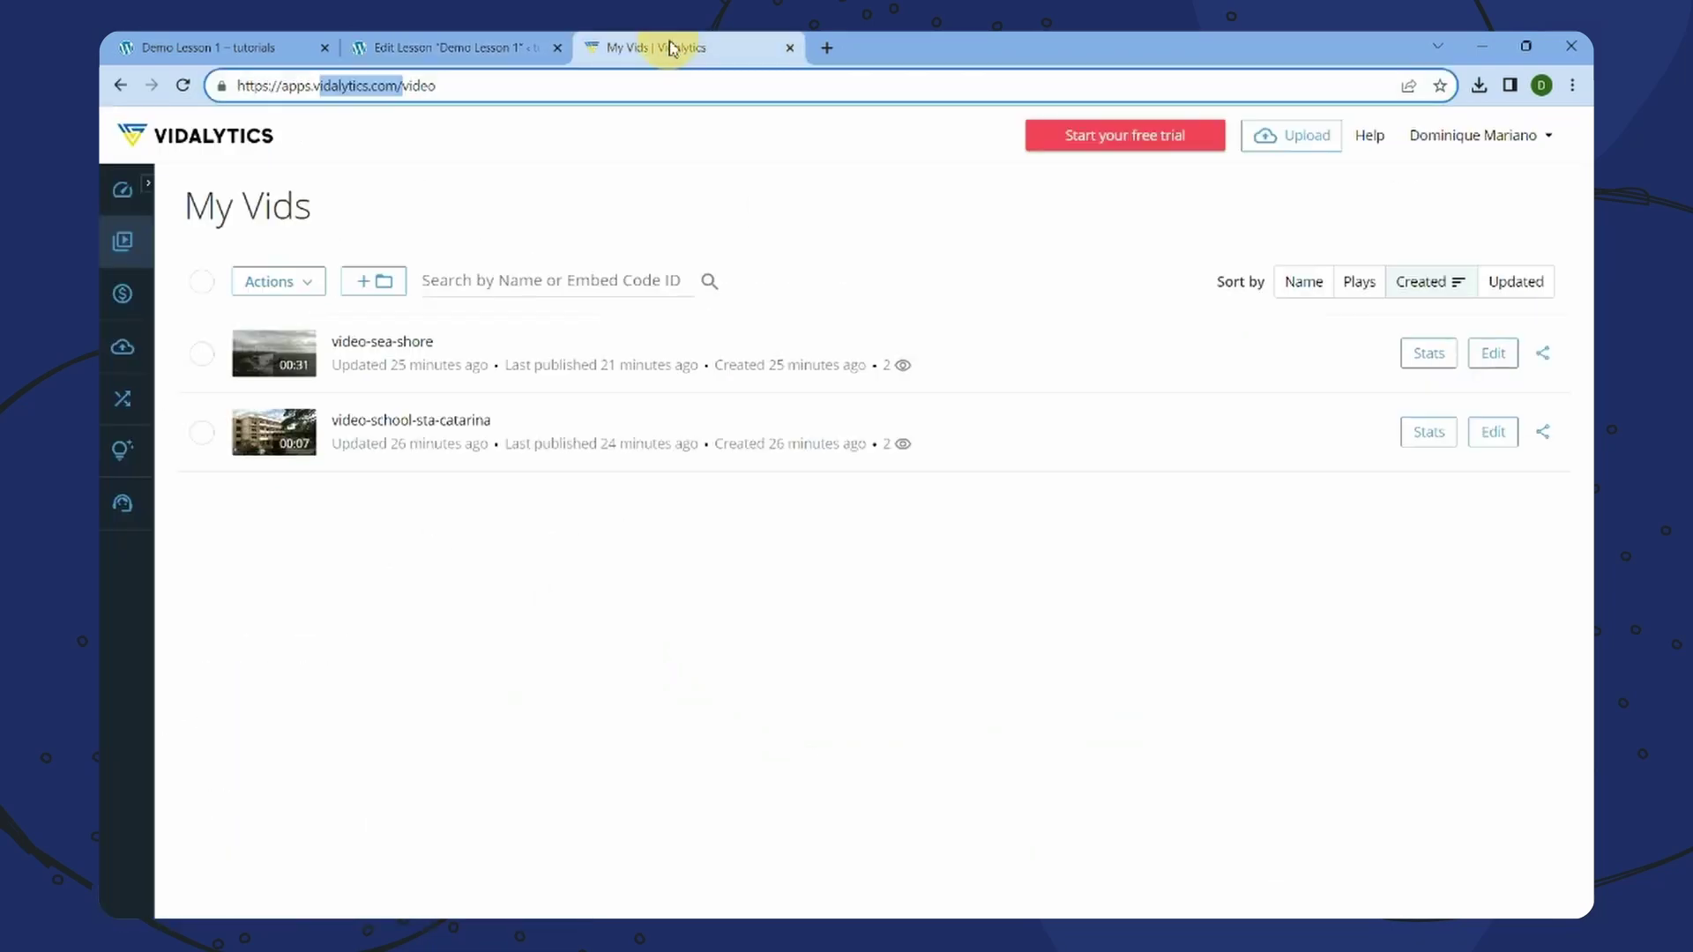
pyautogui.click(1544, 353)
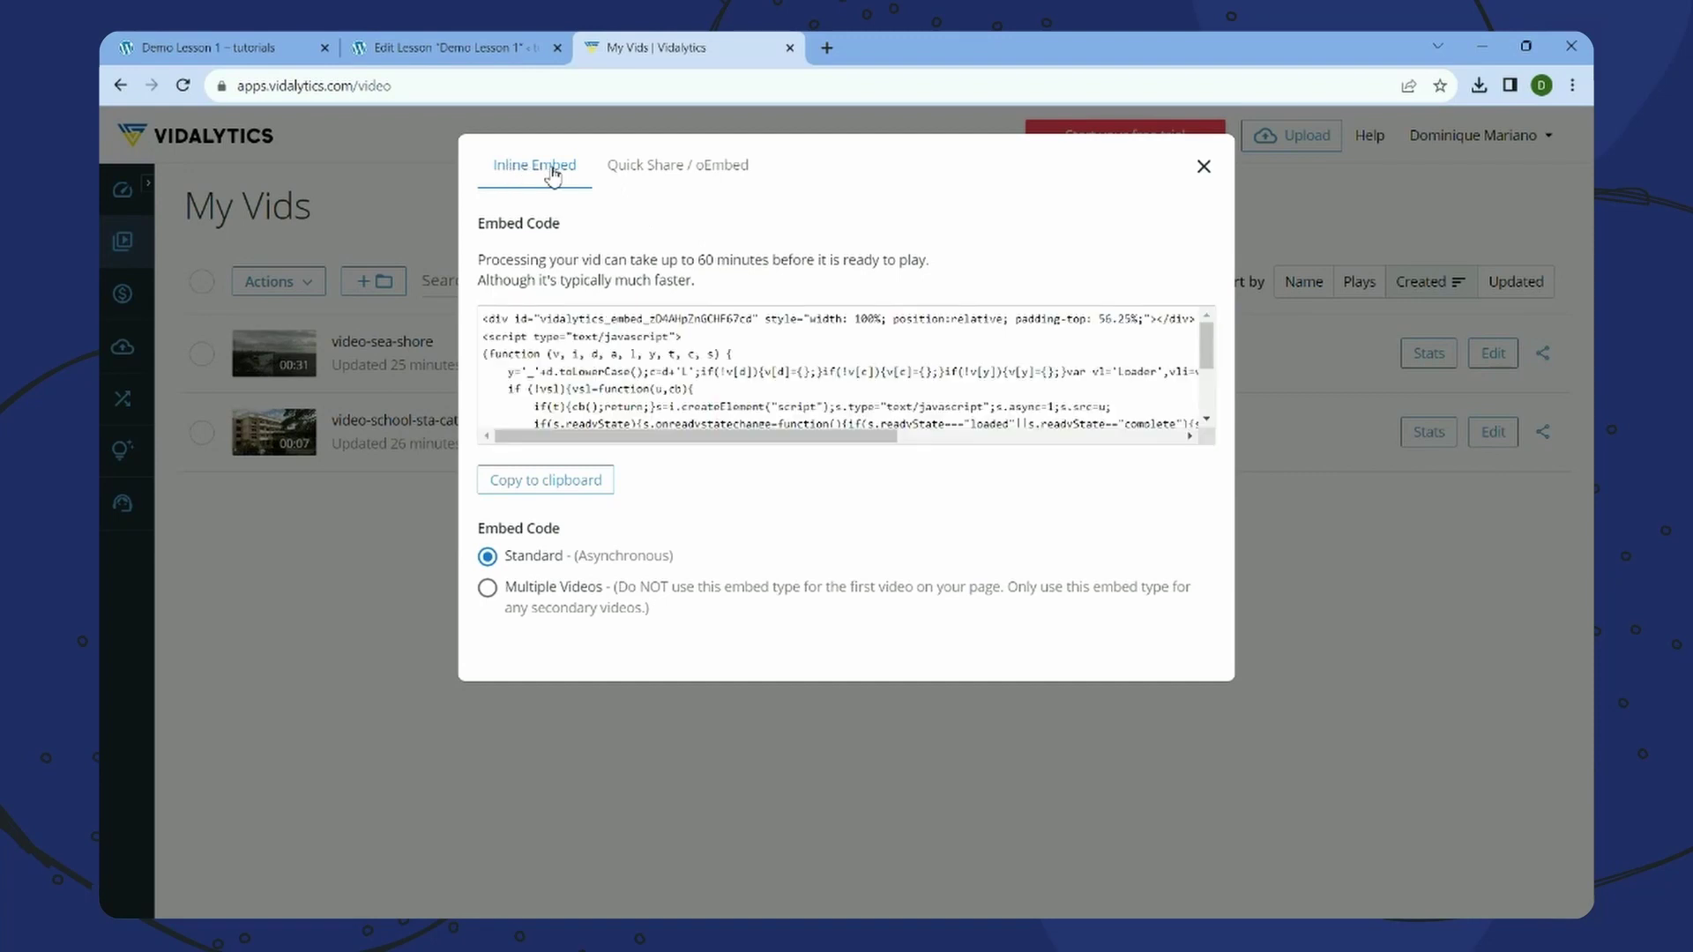
pyautogui.doubleClick(521, 556)
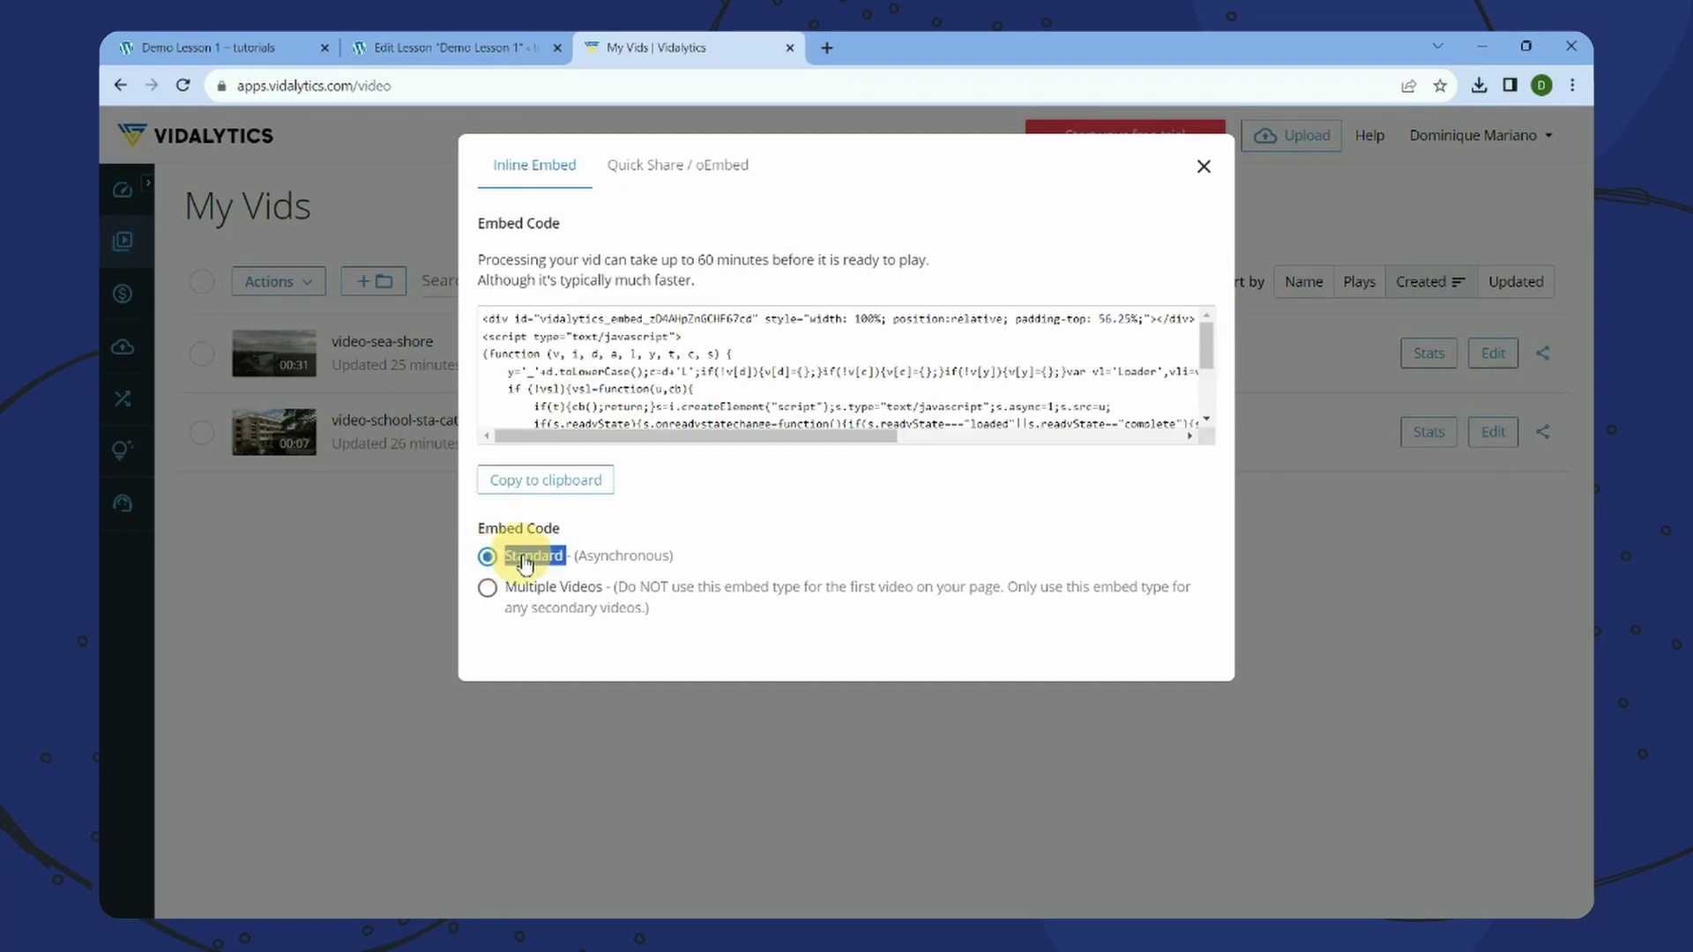
pyautogui.click(582, 370)
pyautogui.click(547, 481)
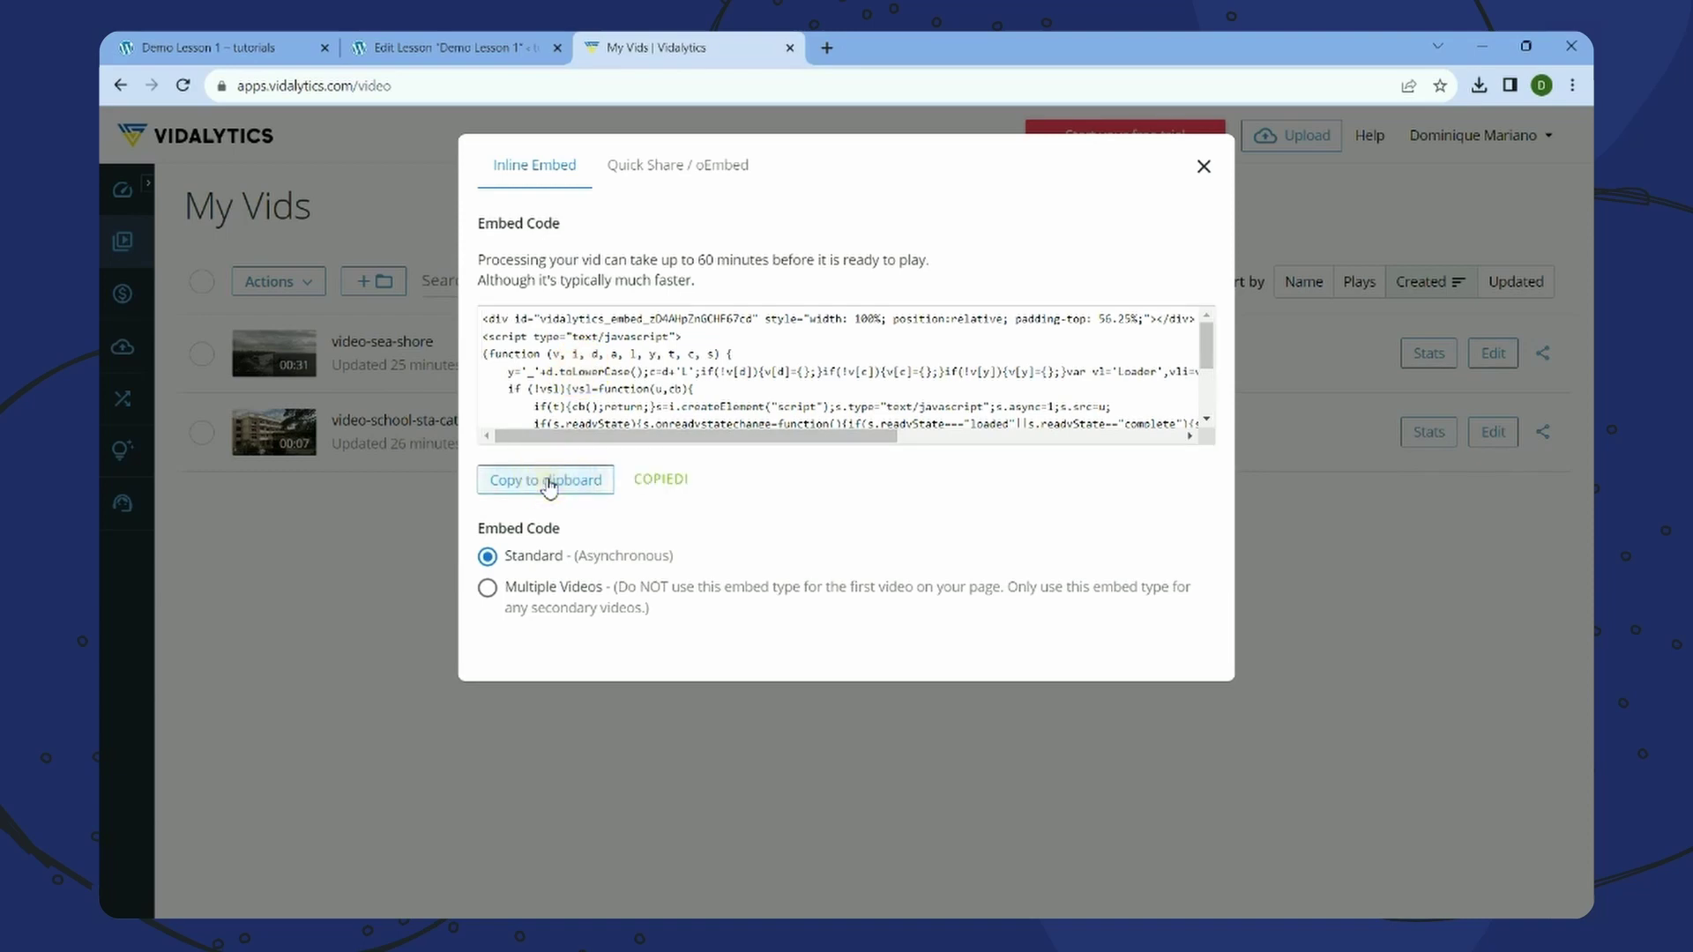
# - Paste the copied embed code into the empty Custom HTML block in the lesson editor and update the lesson
pyautogui.click(450, 48)
pyautogui.click(367, 348)
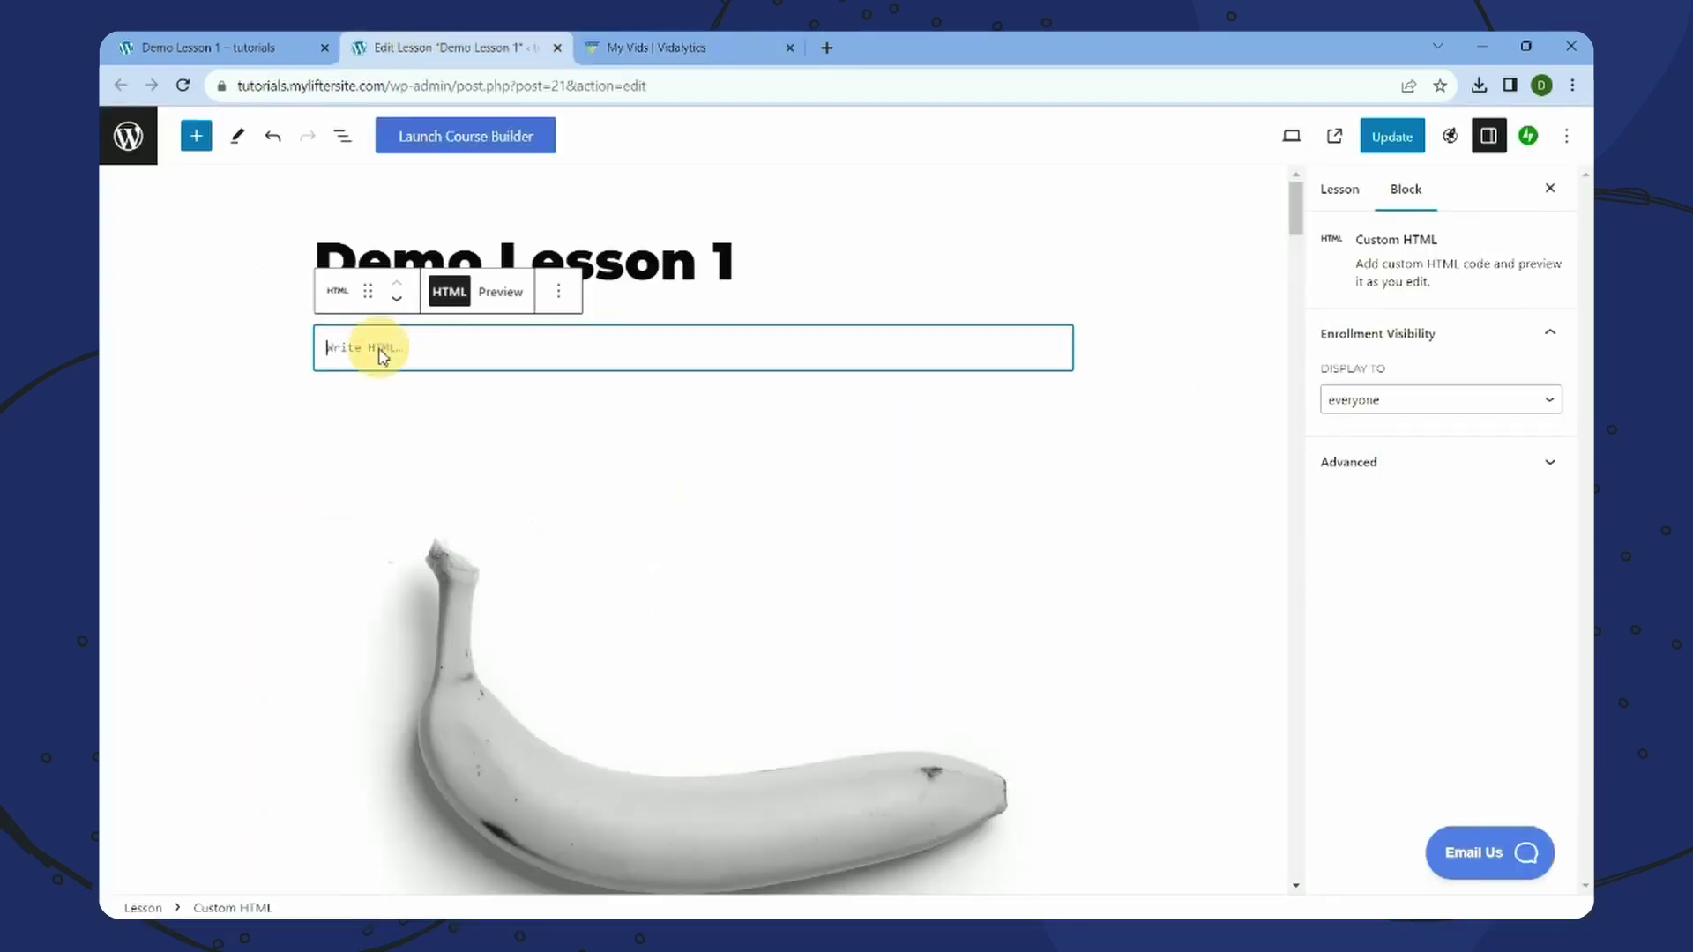
pyautogui.rightClick(352, 349)
pyautogui.click(441, 495)
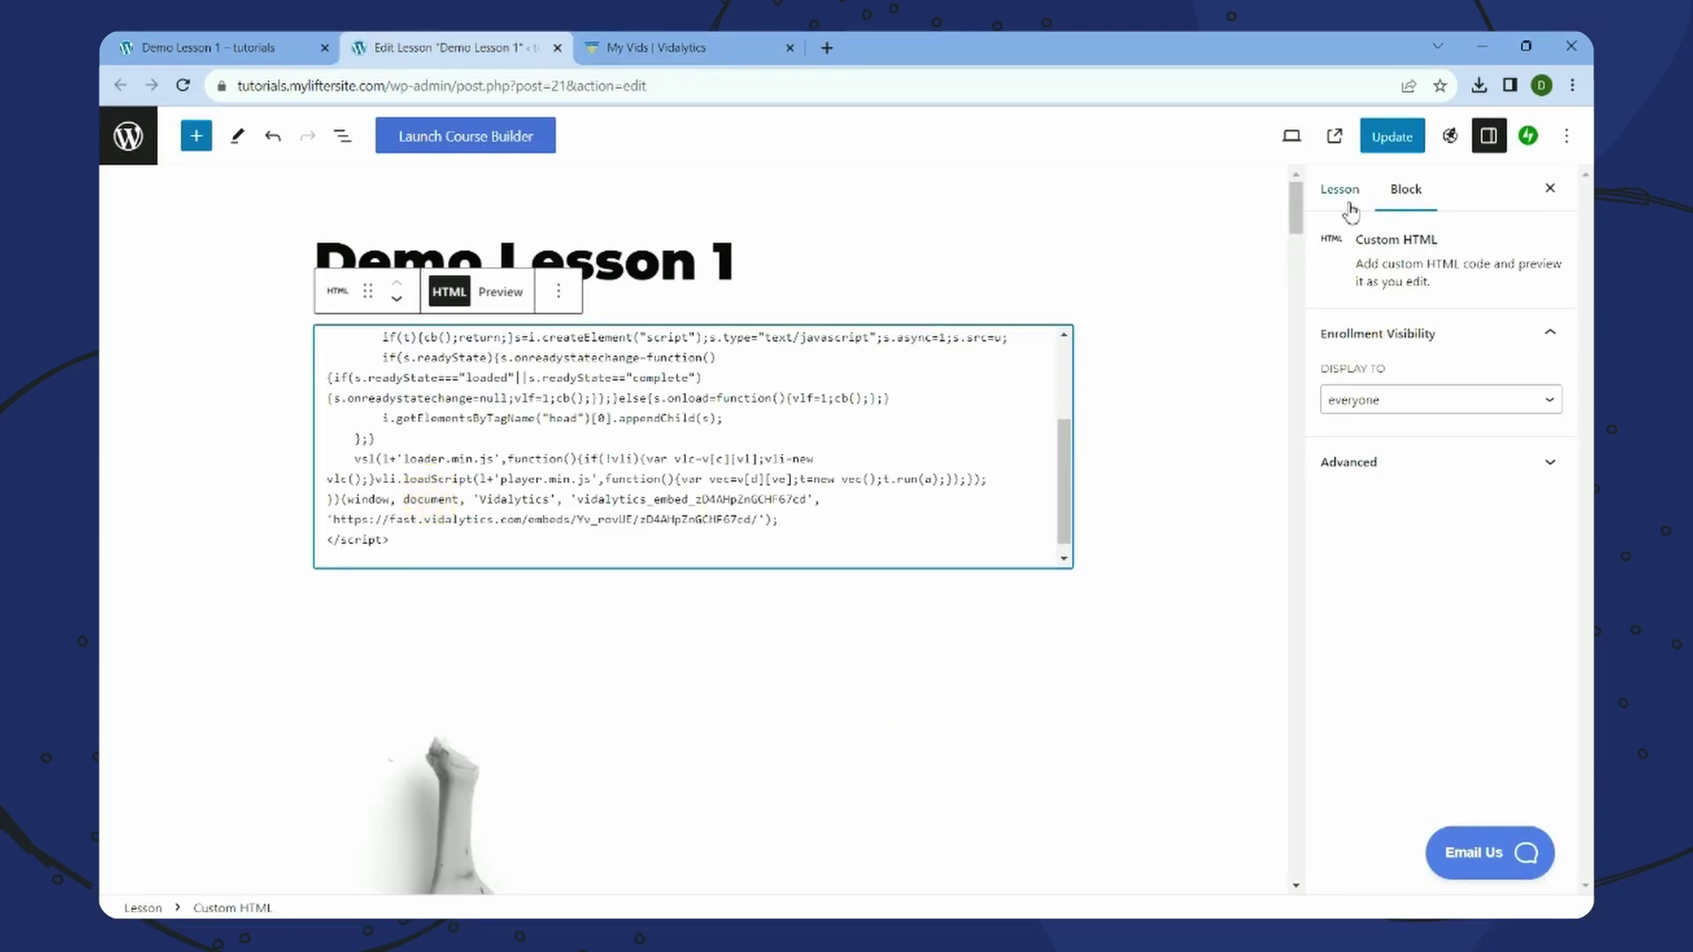
pyautogui.click(1392, 135)
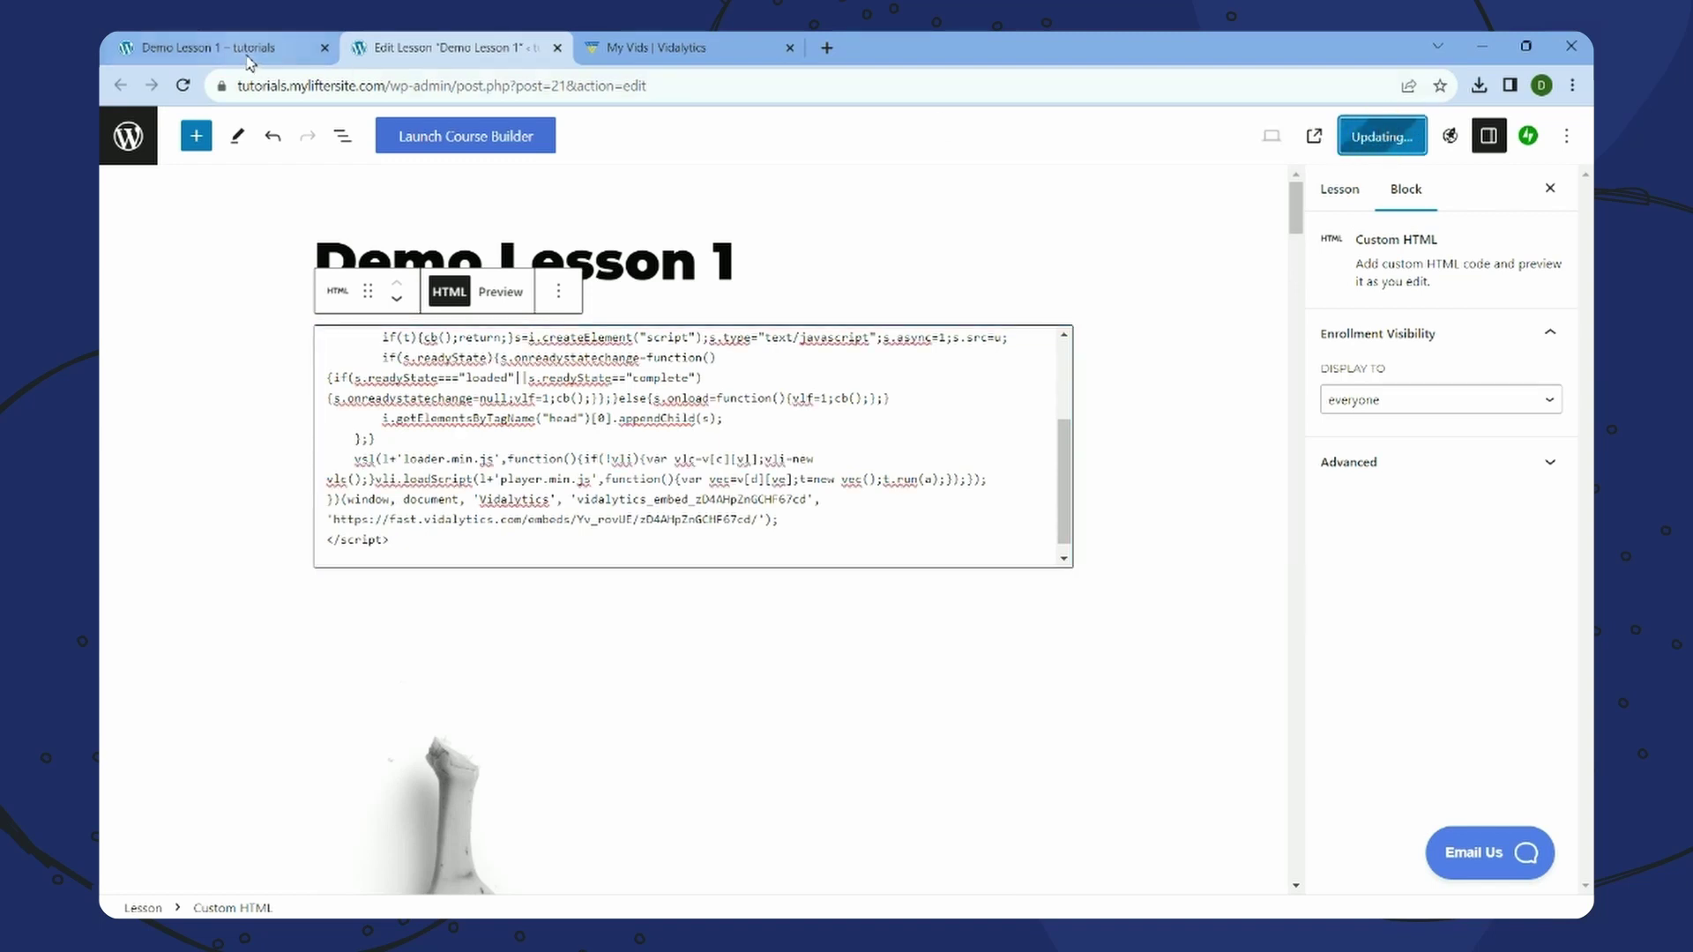
# - Reload the published Demo Lesson 1 page to check the embedded Vidalytics video
pyautogui.moveTo(250, 63)
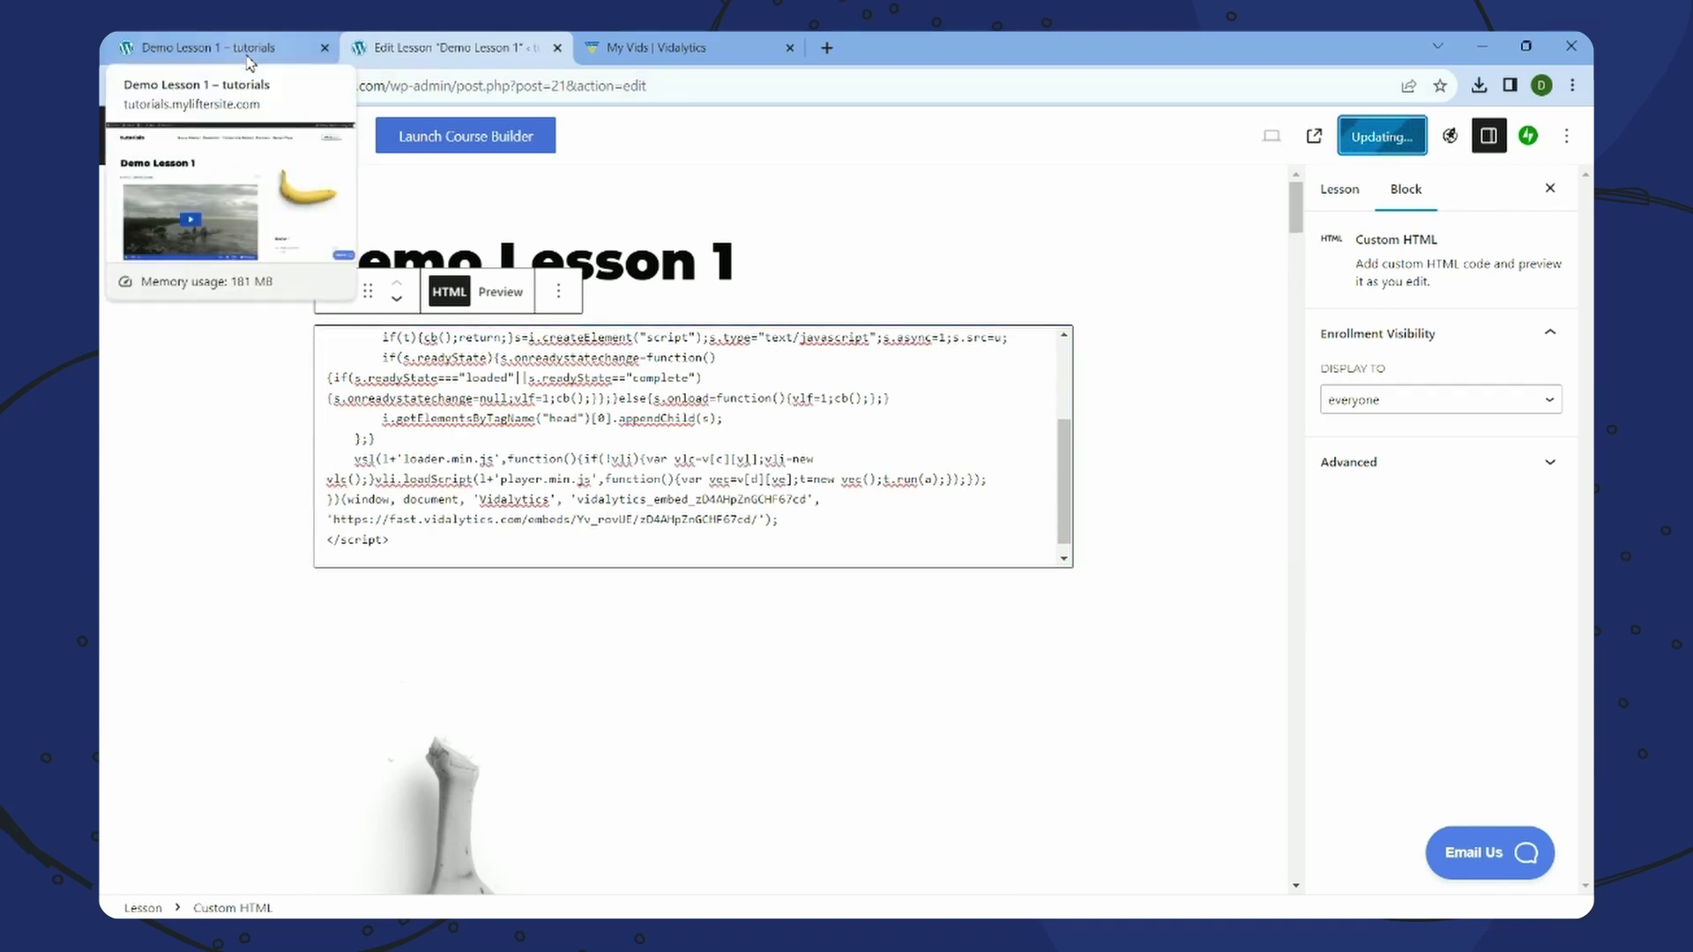
pyautogui.click(250, 51)
pyautogui.rightClick(819, 352)
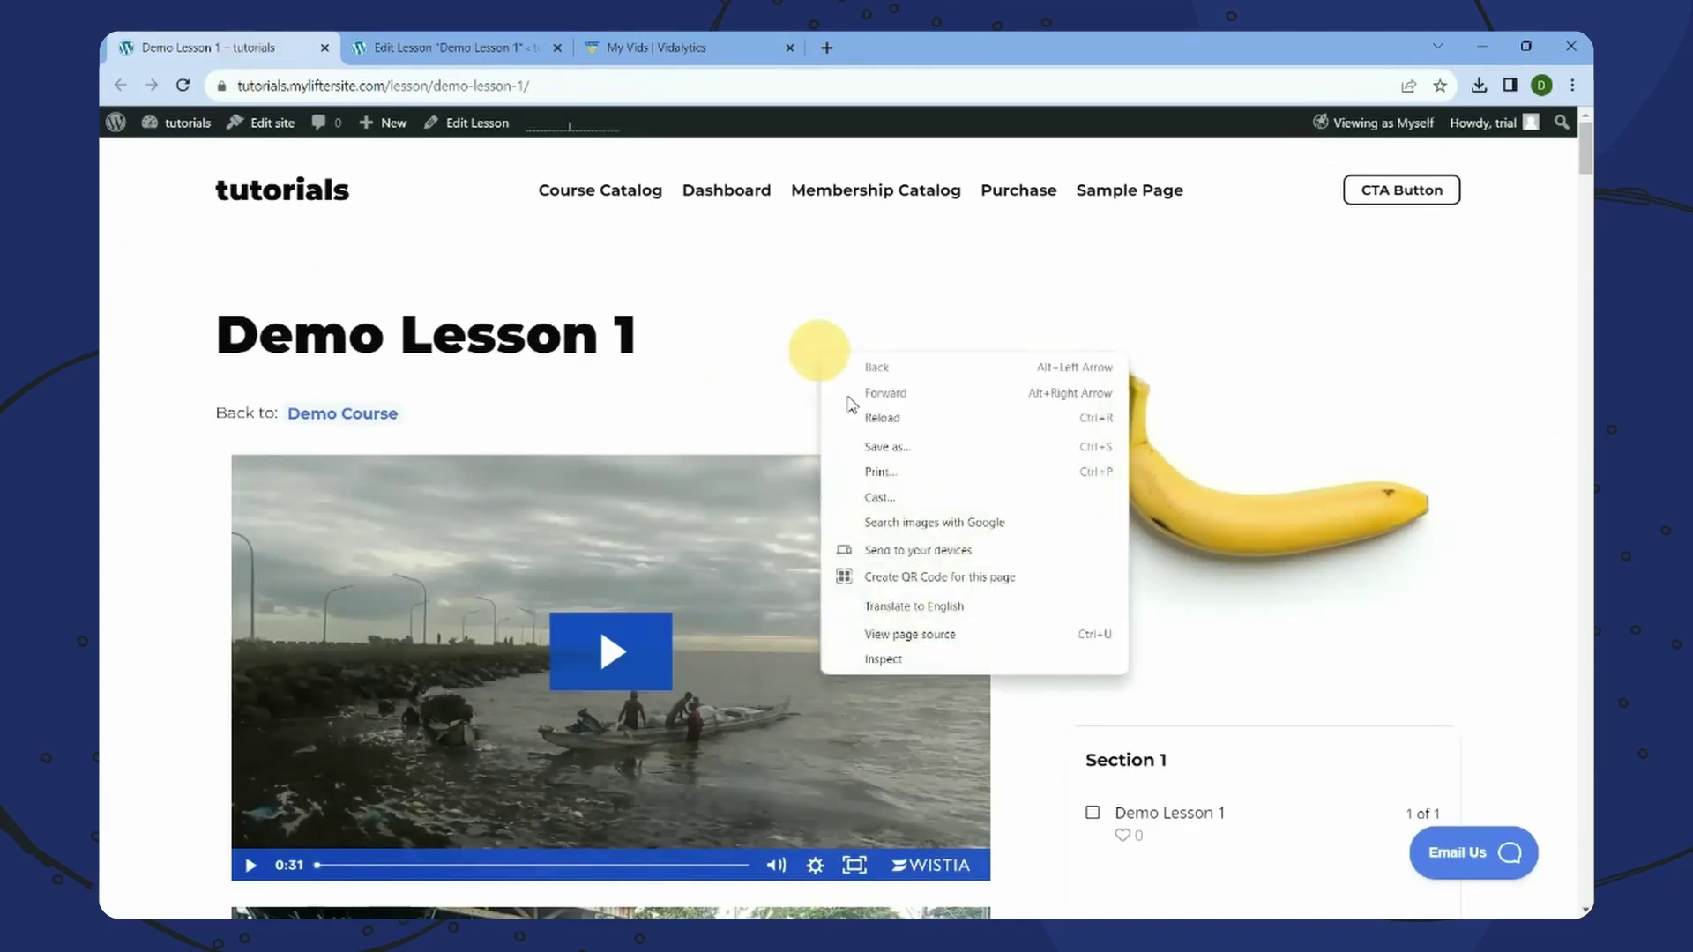
pyautogui.click(851, 408)
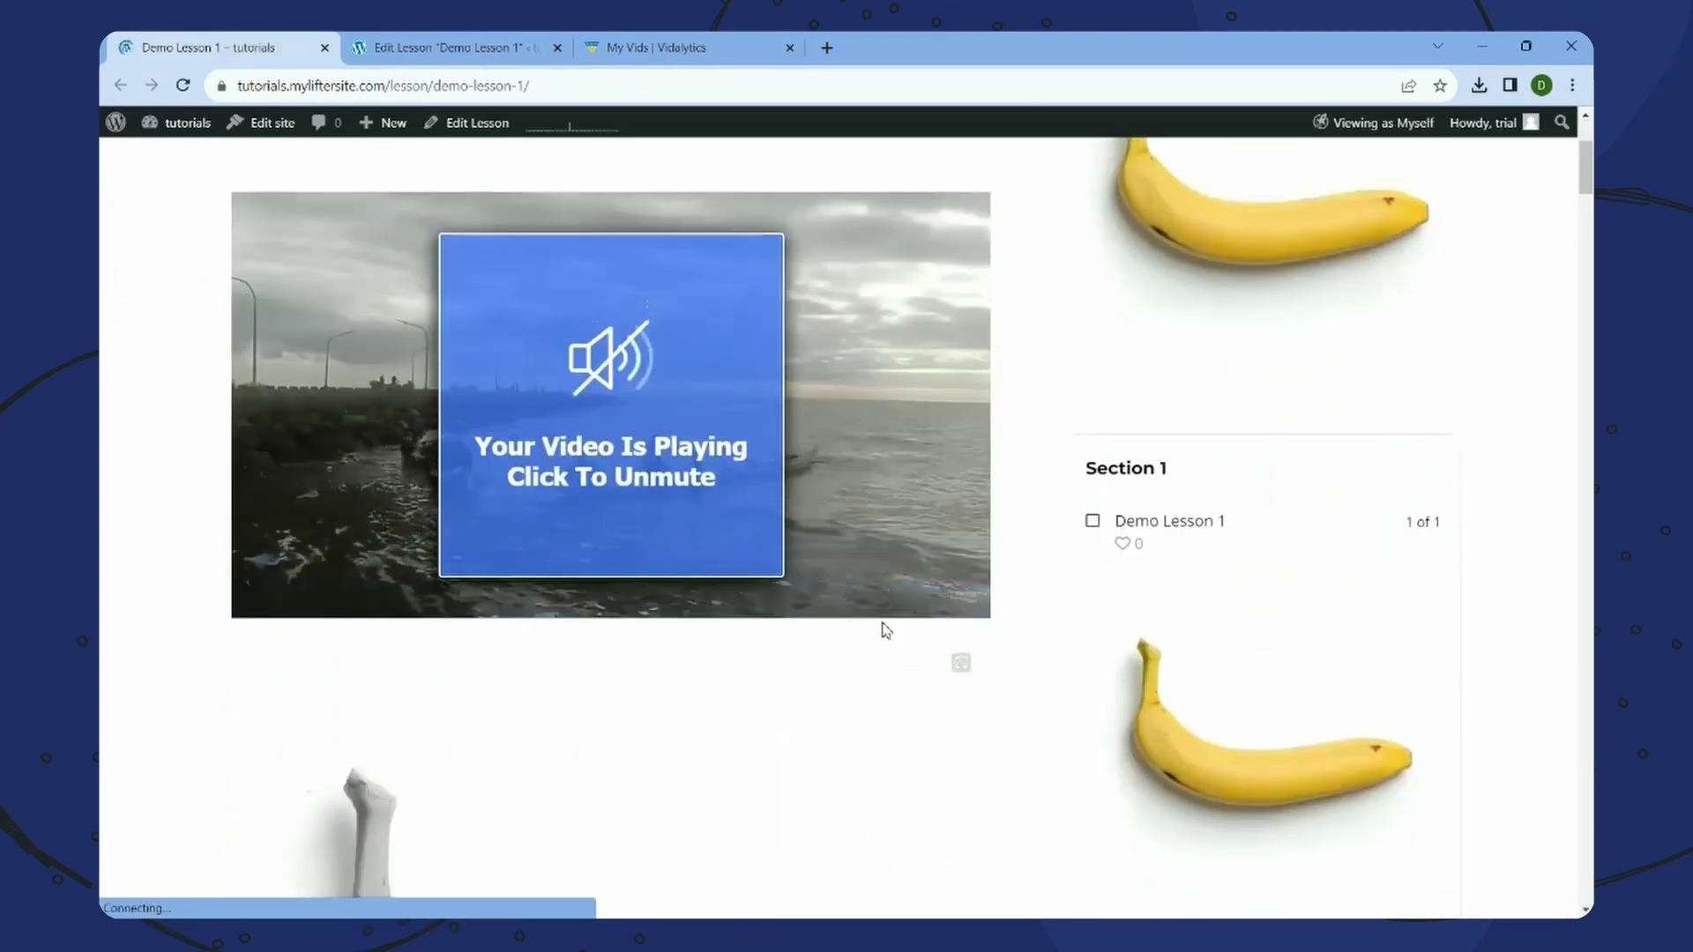
# - Insert a second Custom HTML block in the lesson editor, between the existing embed code block and the banana image
pyautogui.click(423, 46)
pyautogui.click(509, 615)
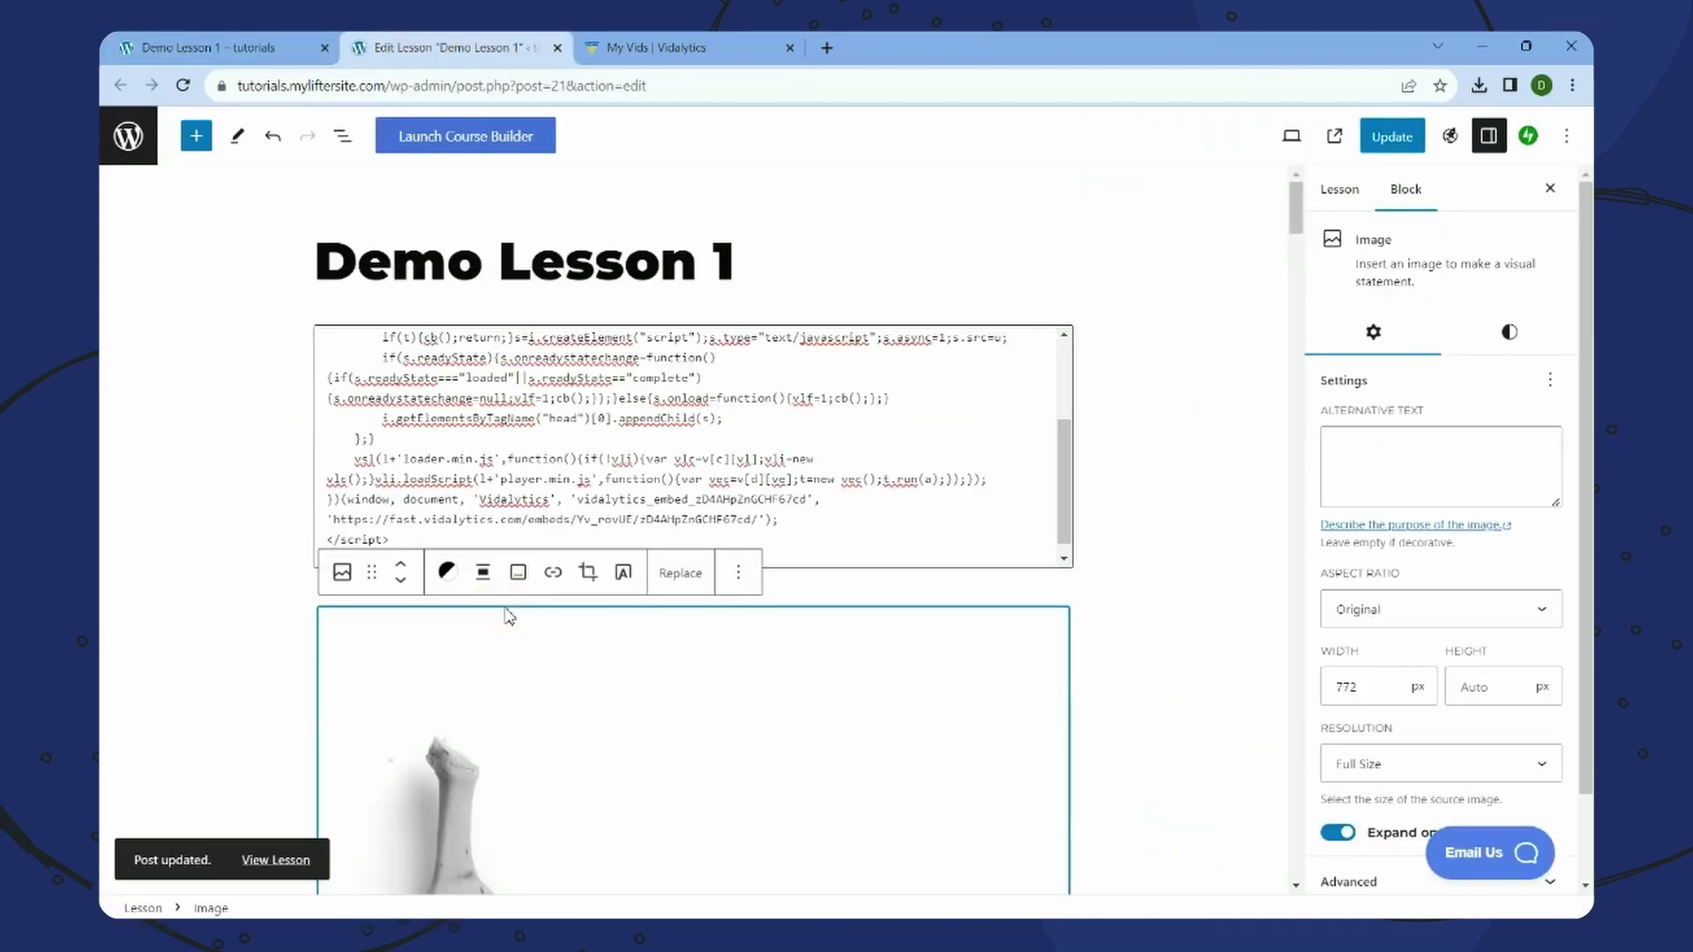
pyautogui.click(760, 261)
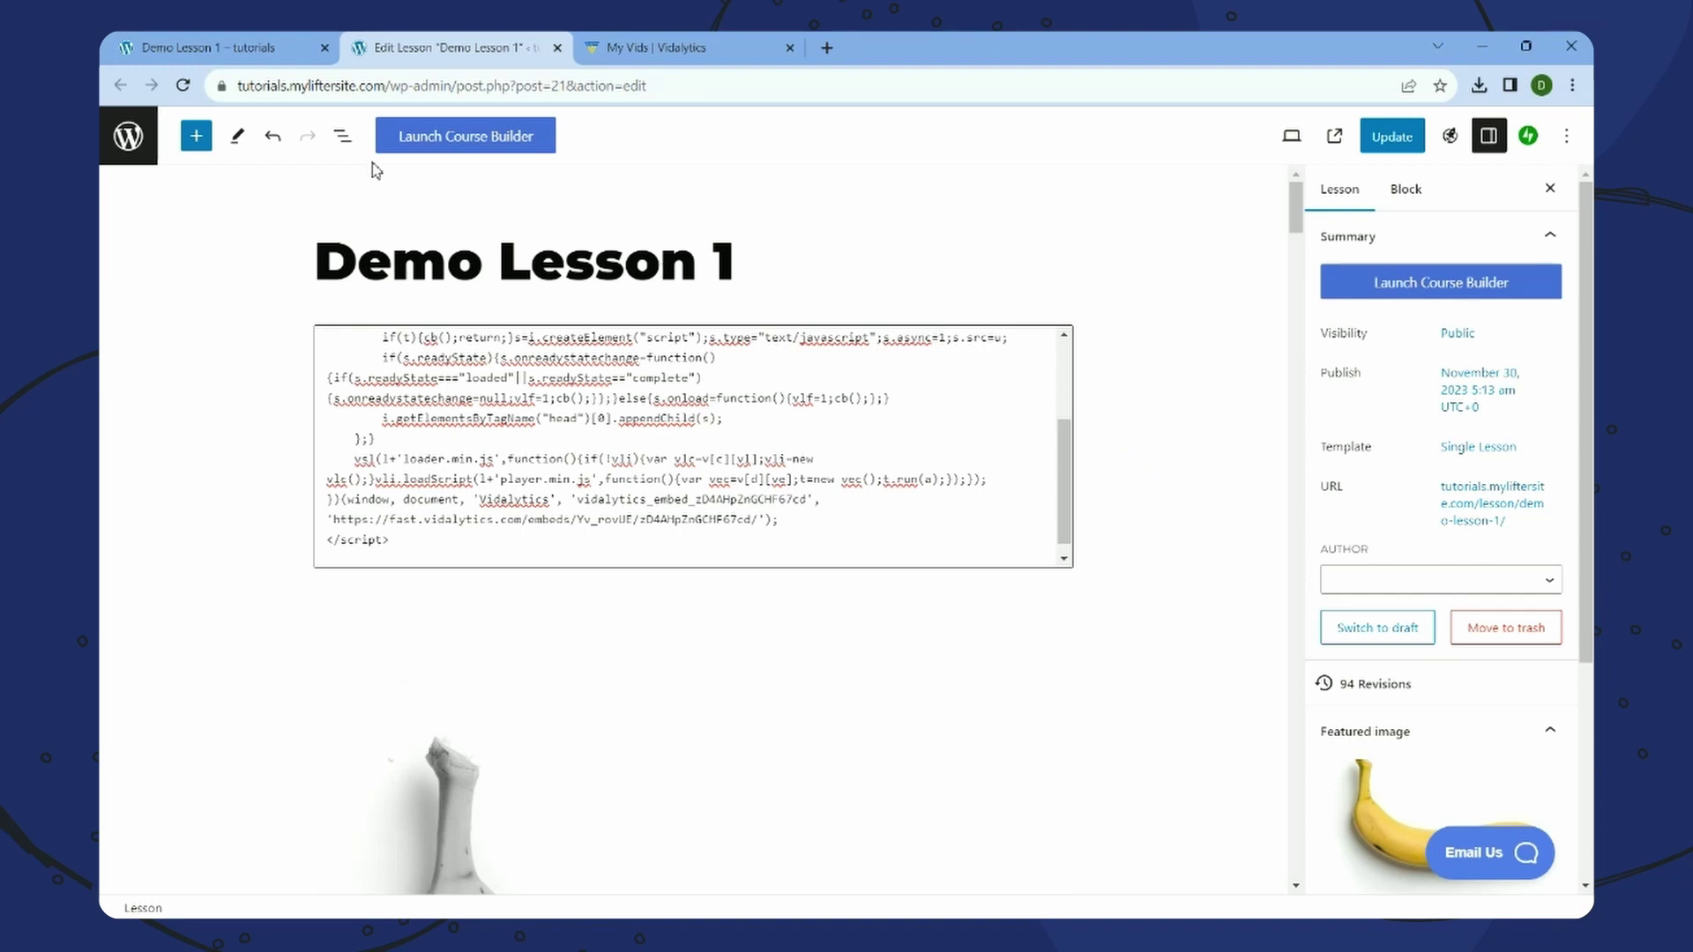
pyautogui.click(342, 136)
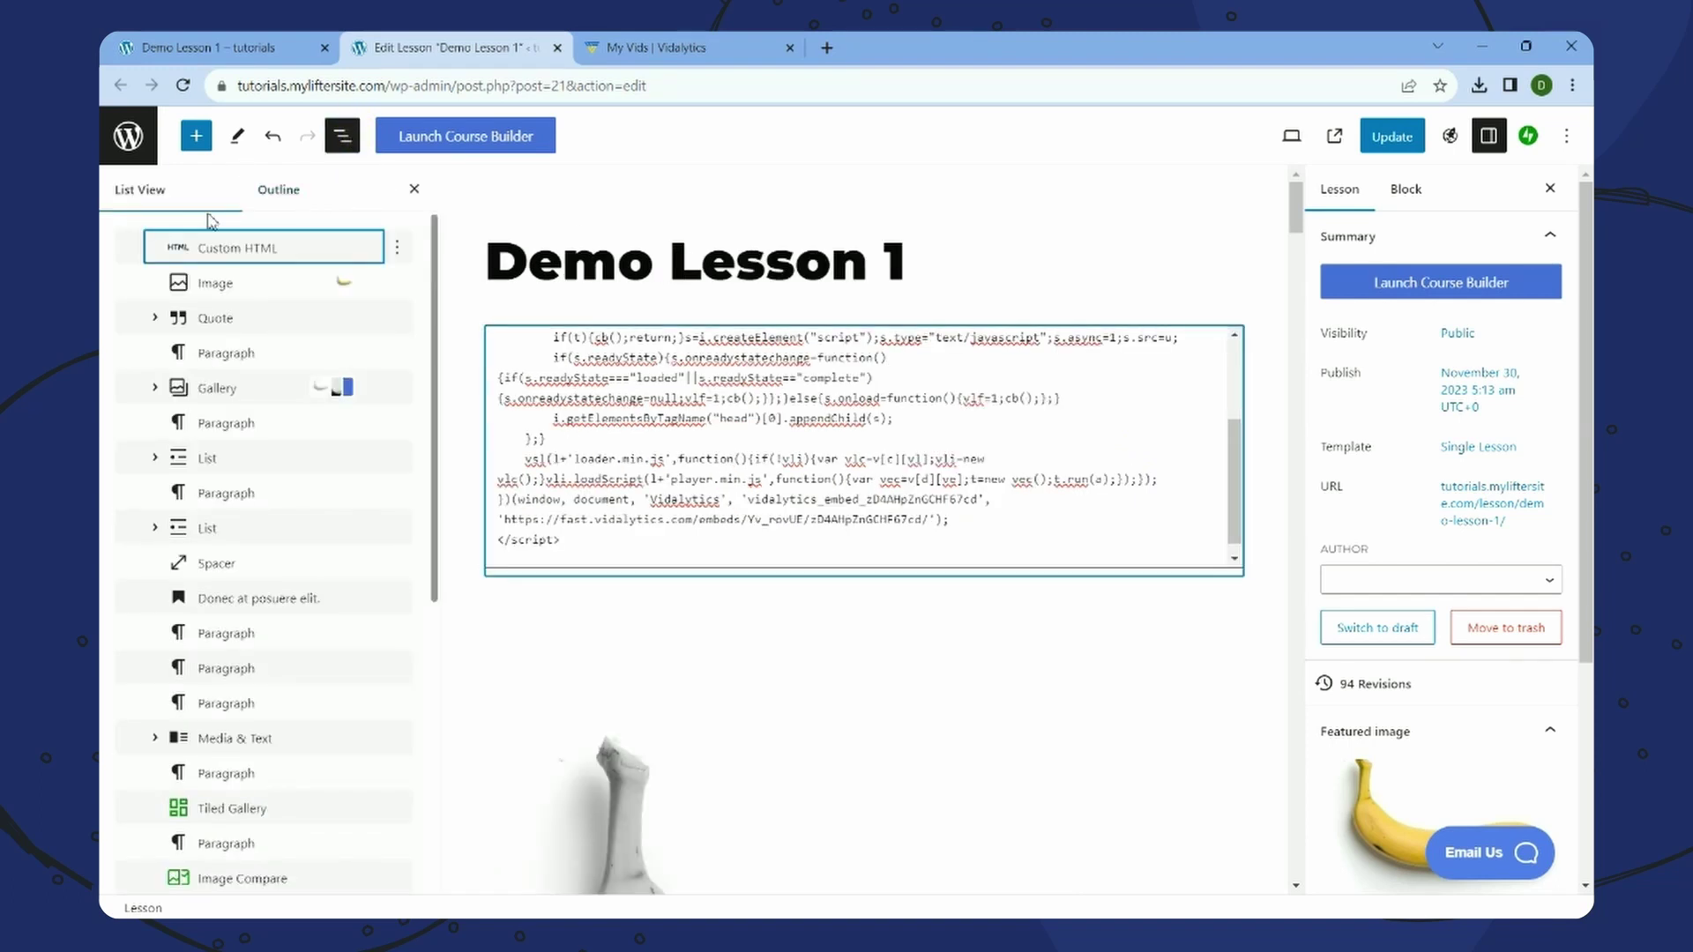
pyautogui.click(196, 137)
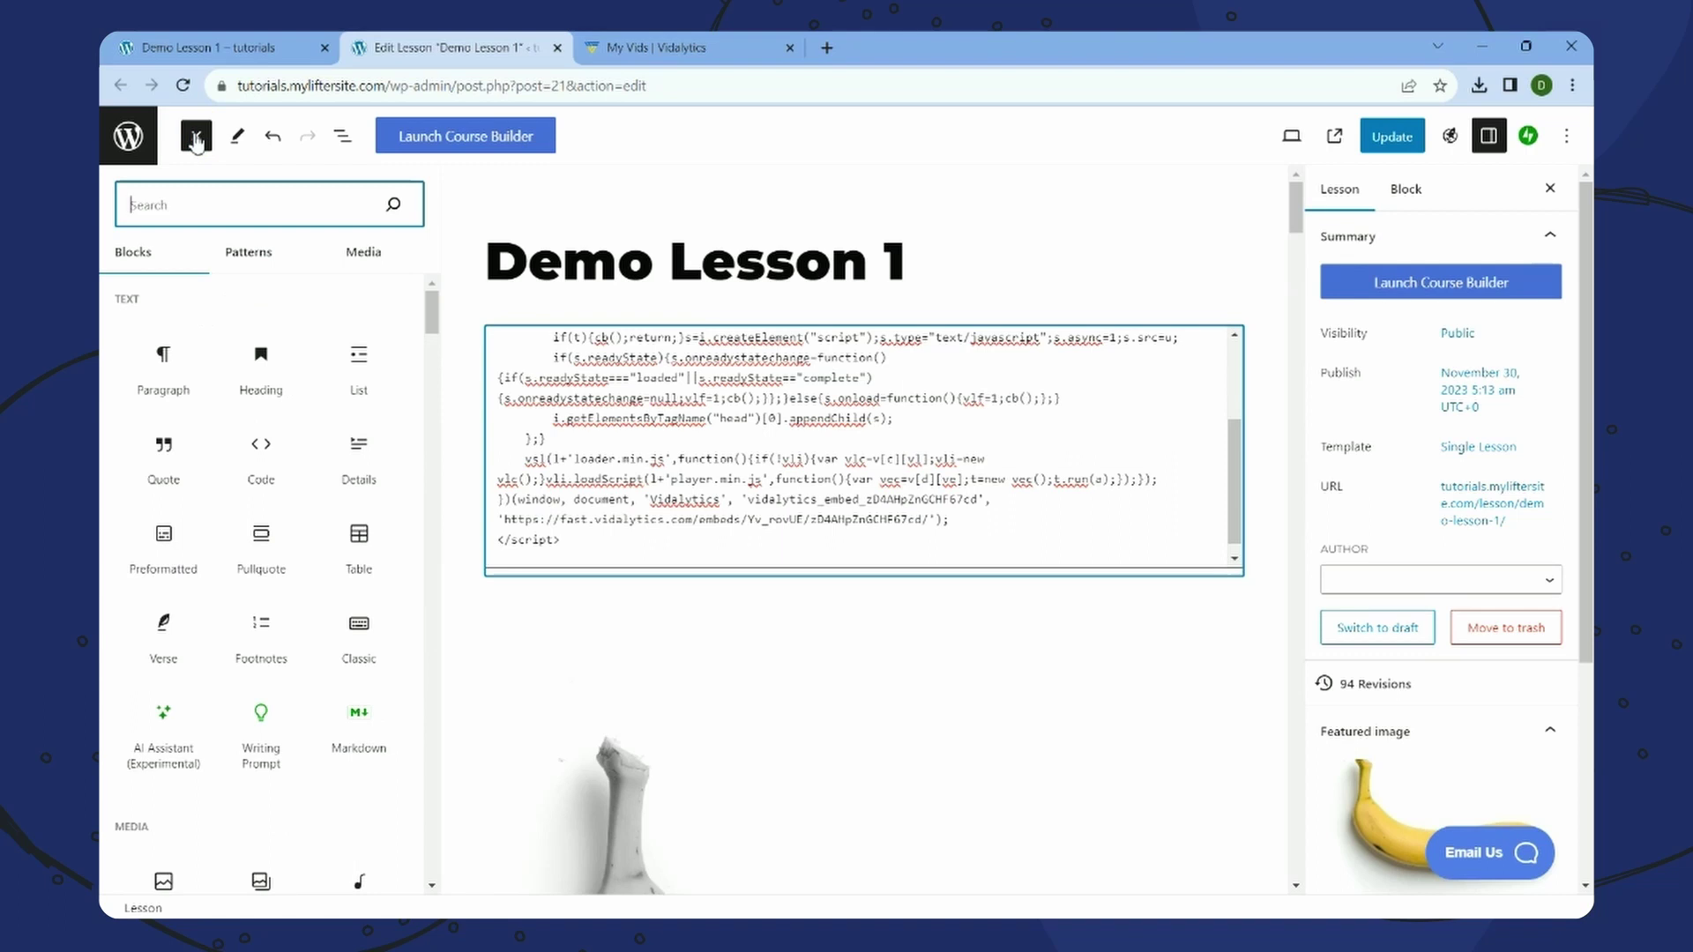
pyautogui.write('Custom')
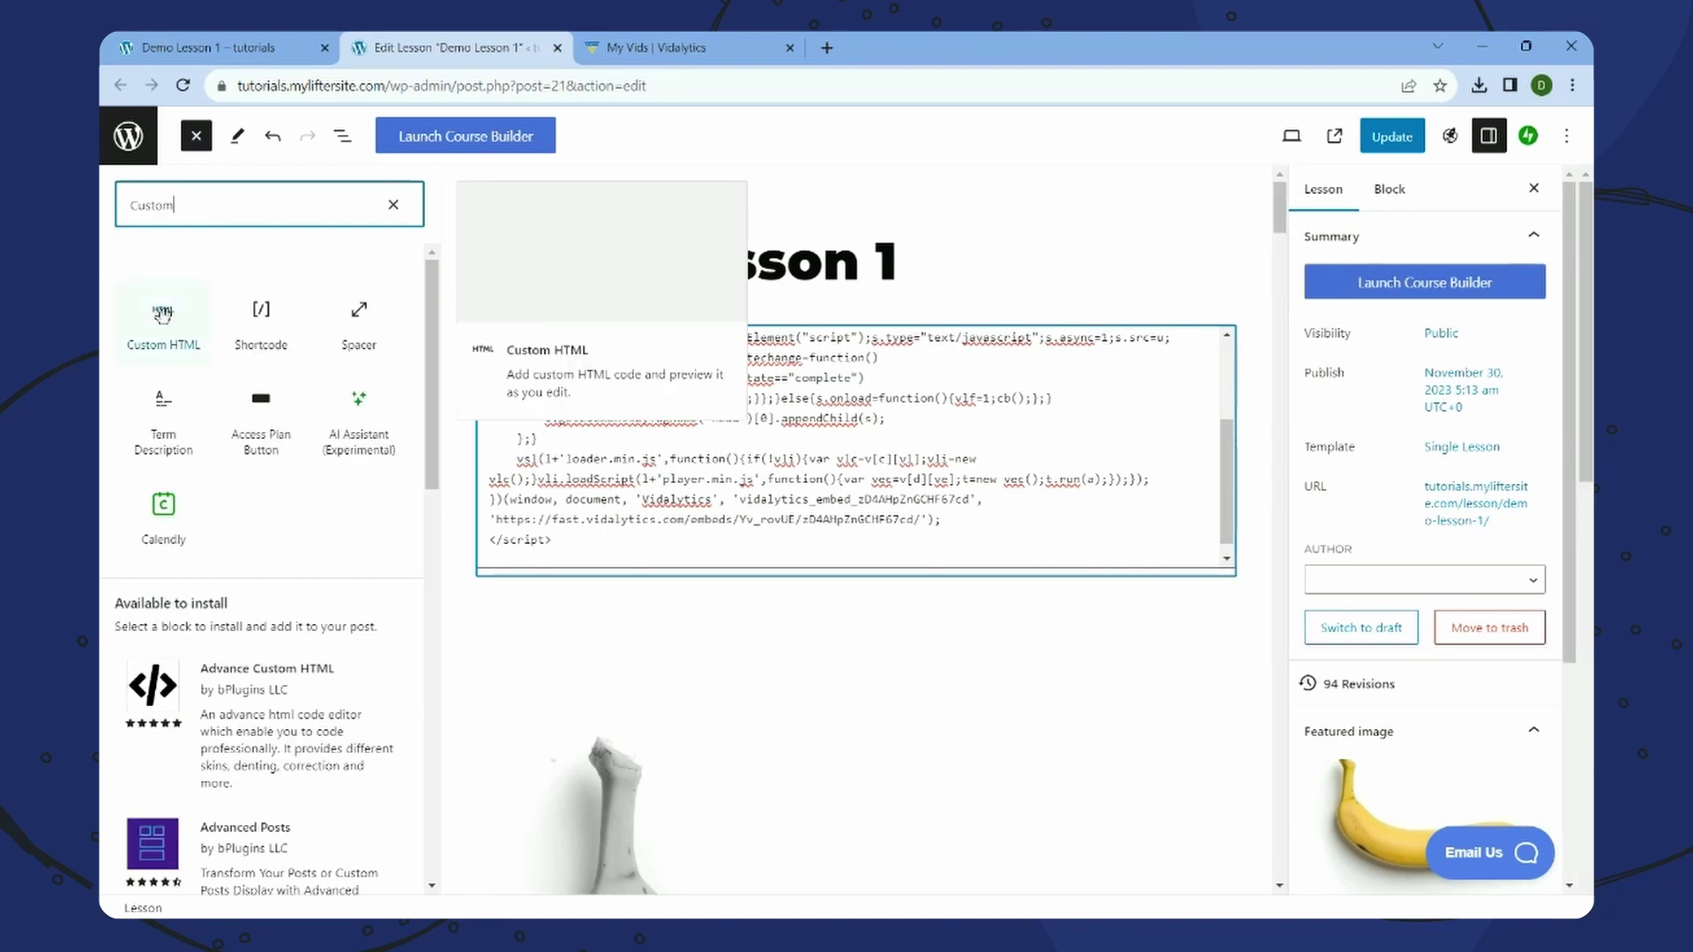
pyautogui.moveTo(163, 322); pyautogui.dragTo(642, 574)
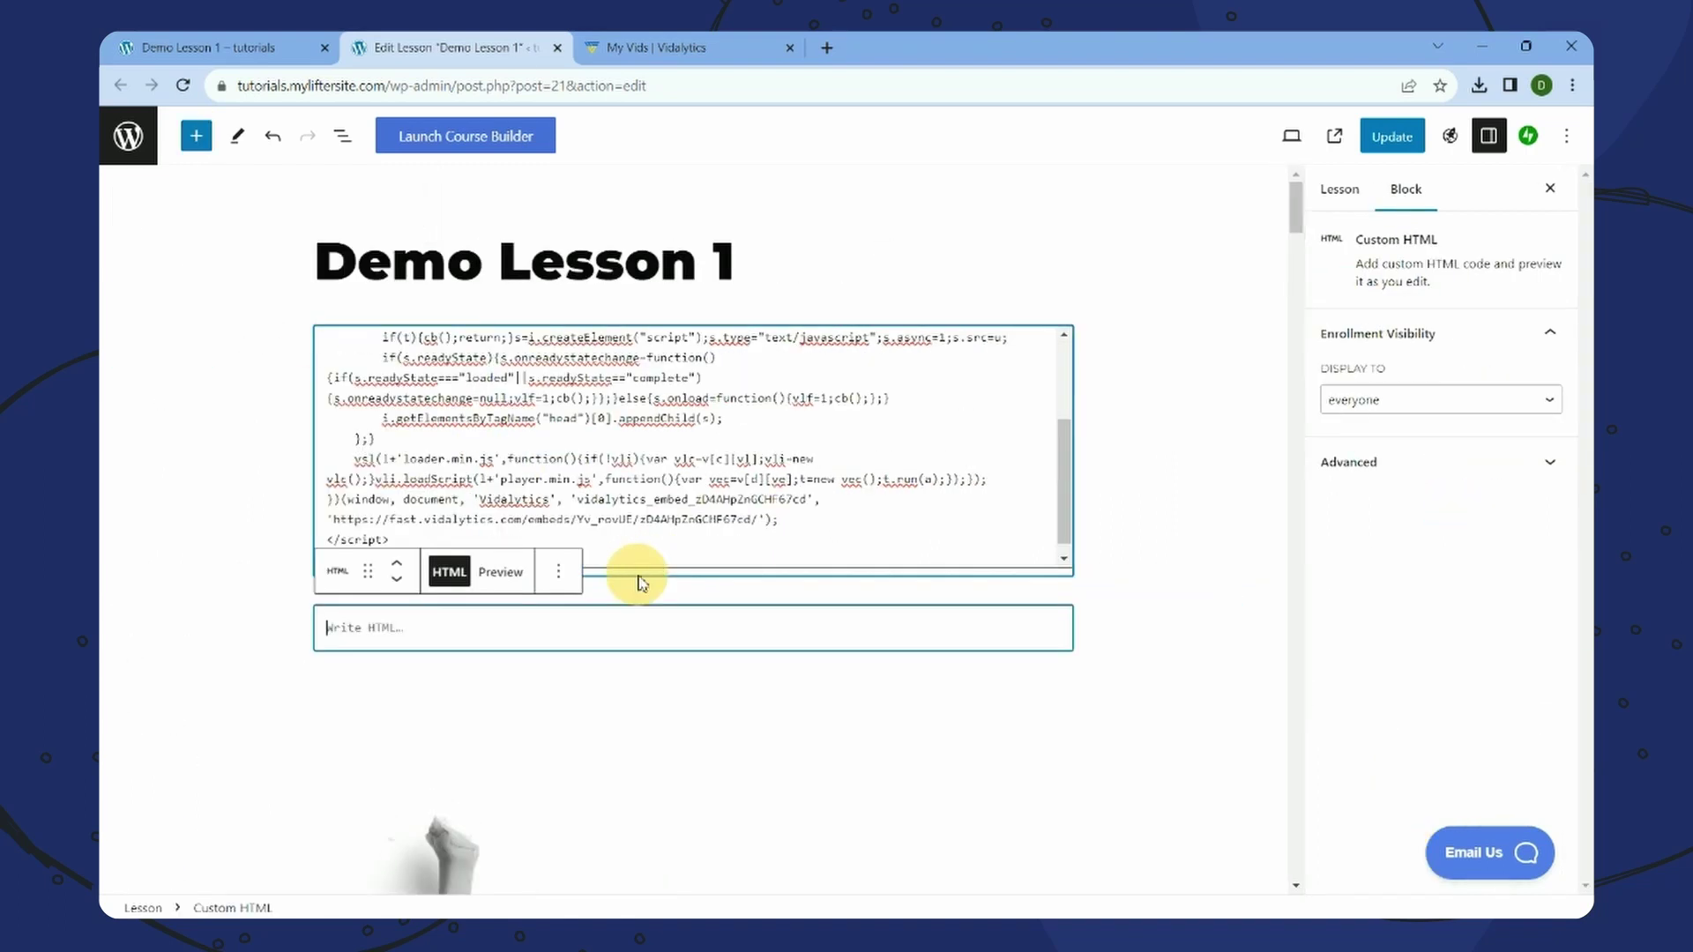
# - Copy the Multiple Videos inline embed code of video-school-sta-catarina from the Vidalytics library
pyautogui.click(671, 34)
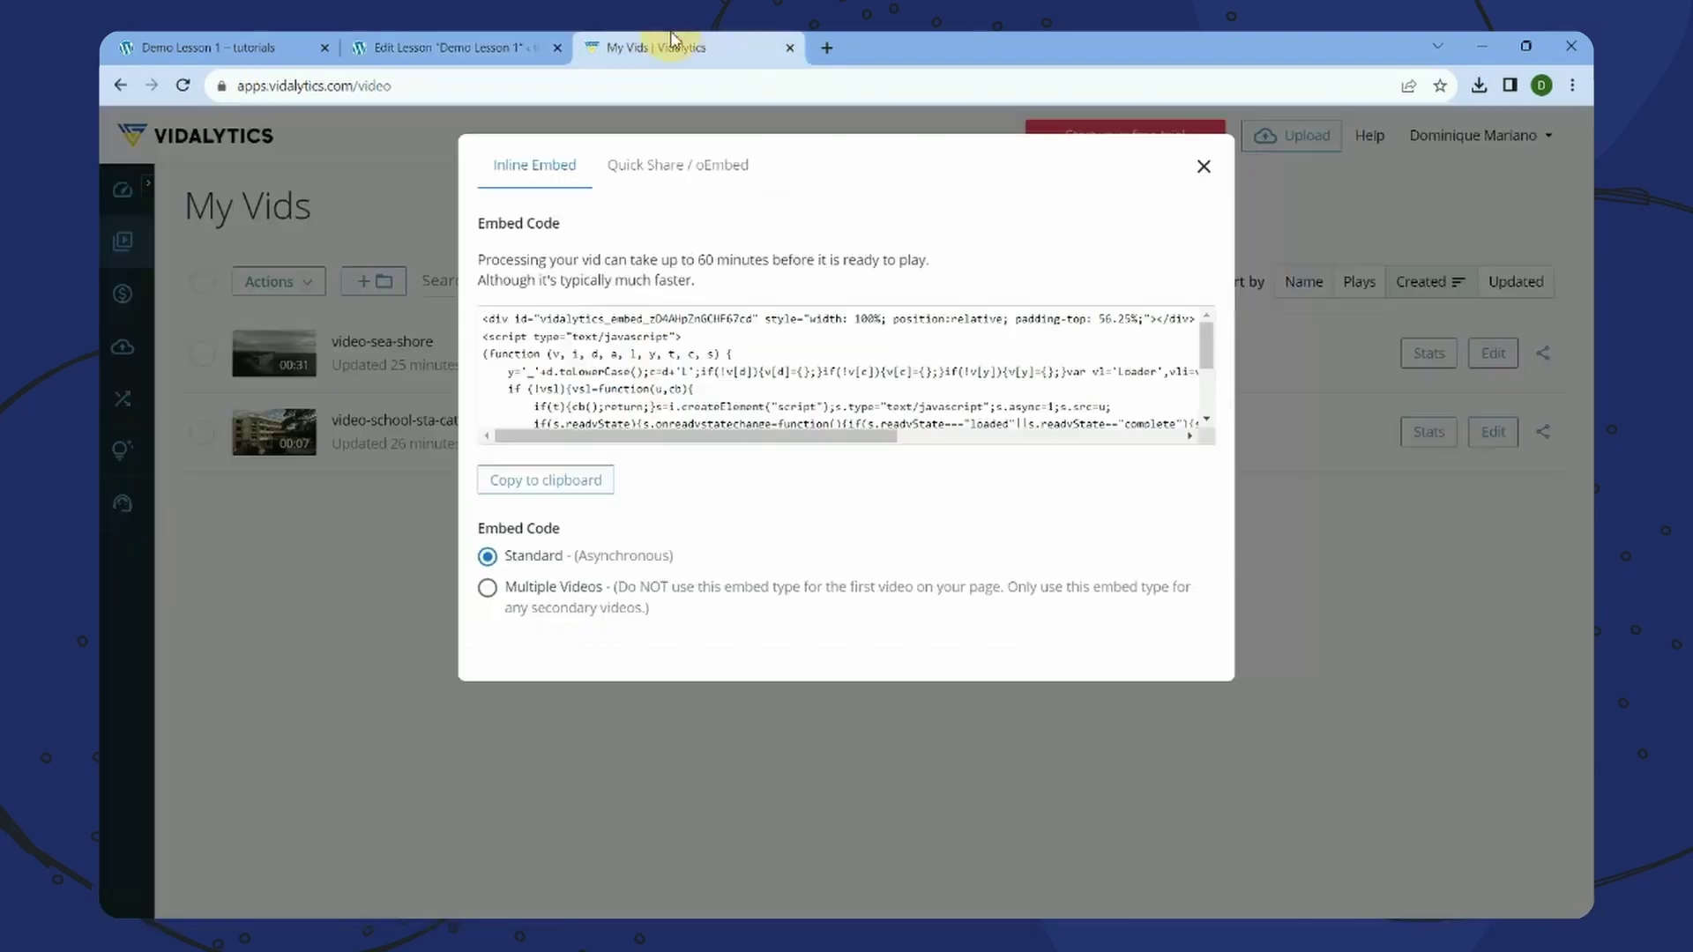
pyautogui.click(1367, 585)
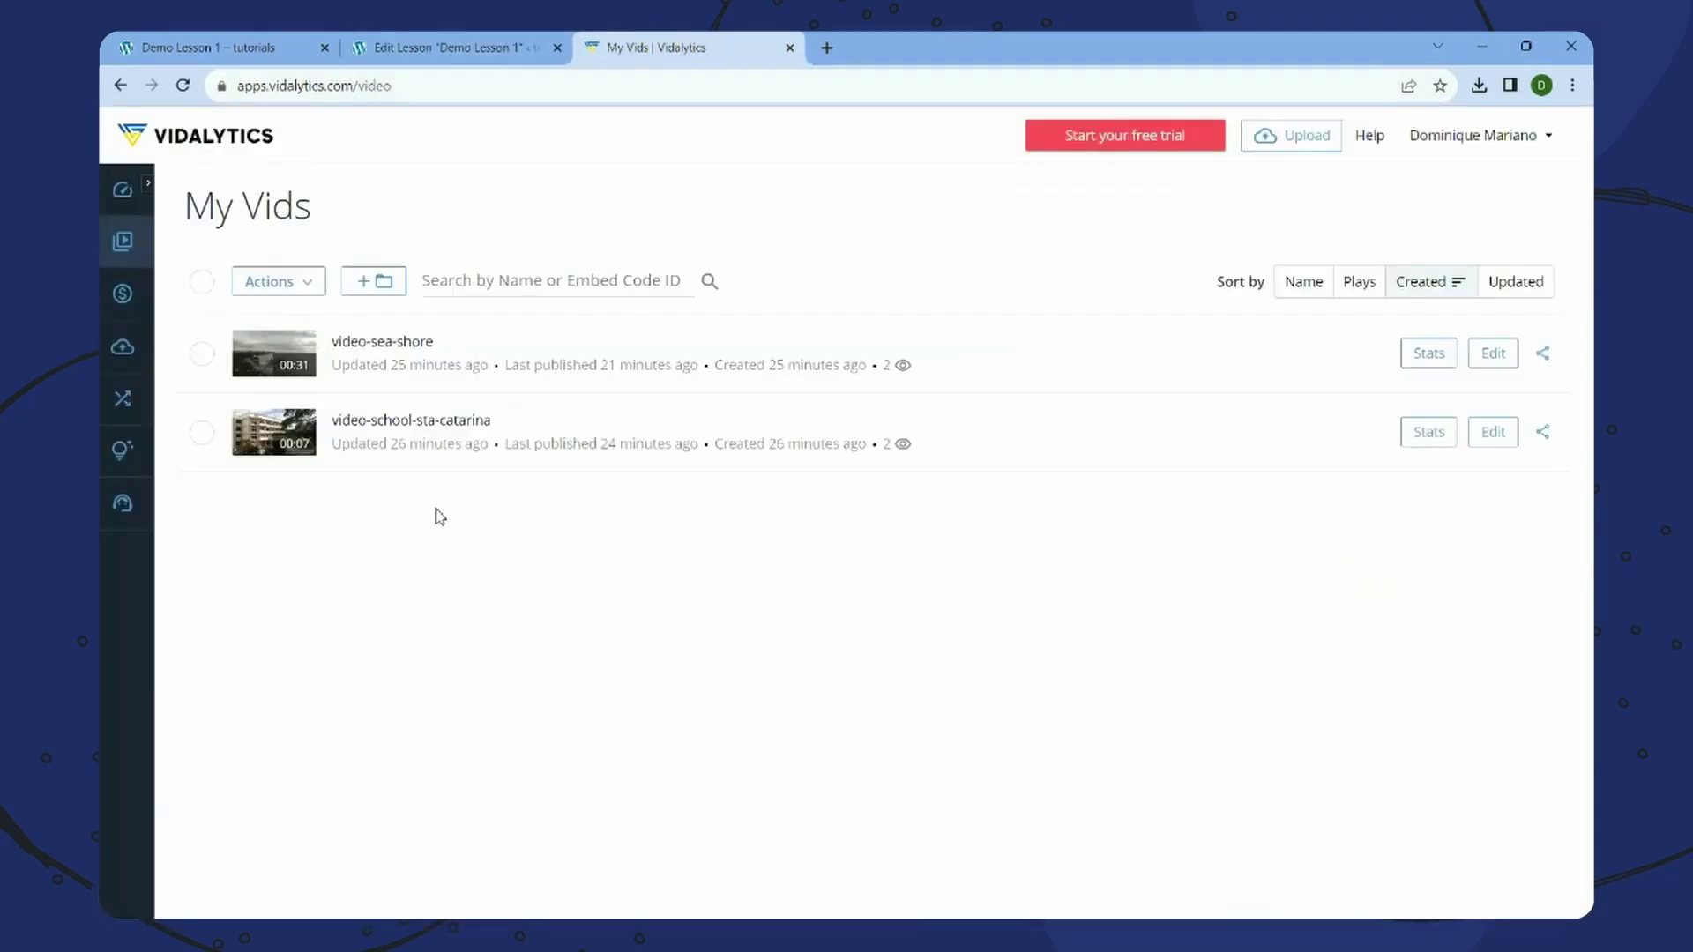
pyautogui.click(1546, 434)
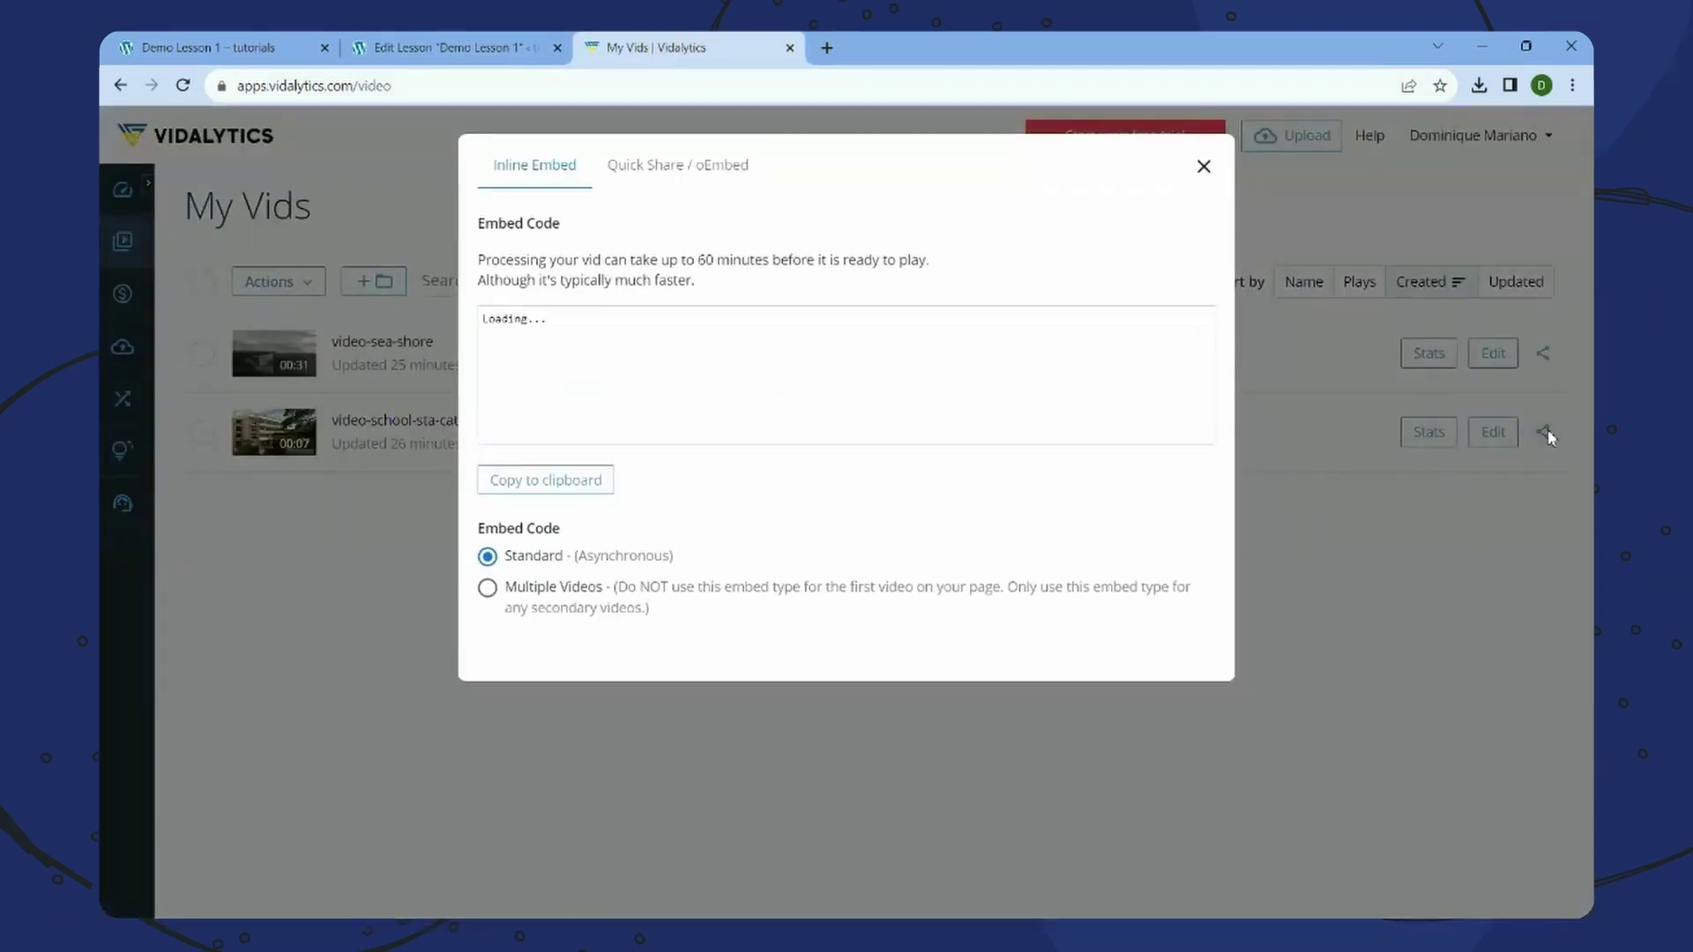
pyautogui.click(1204, 165)
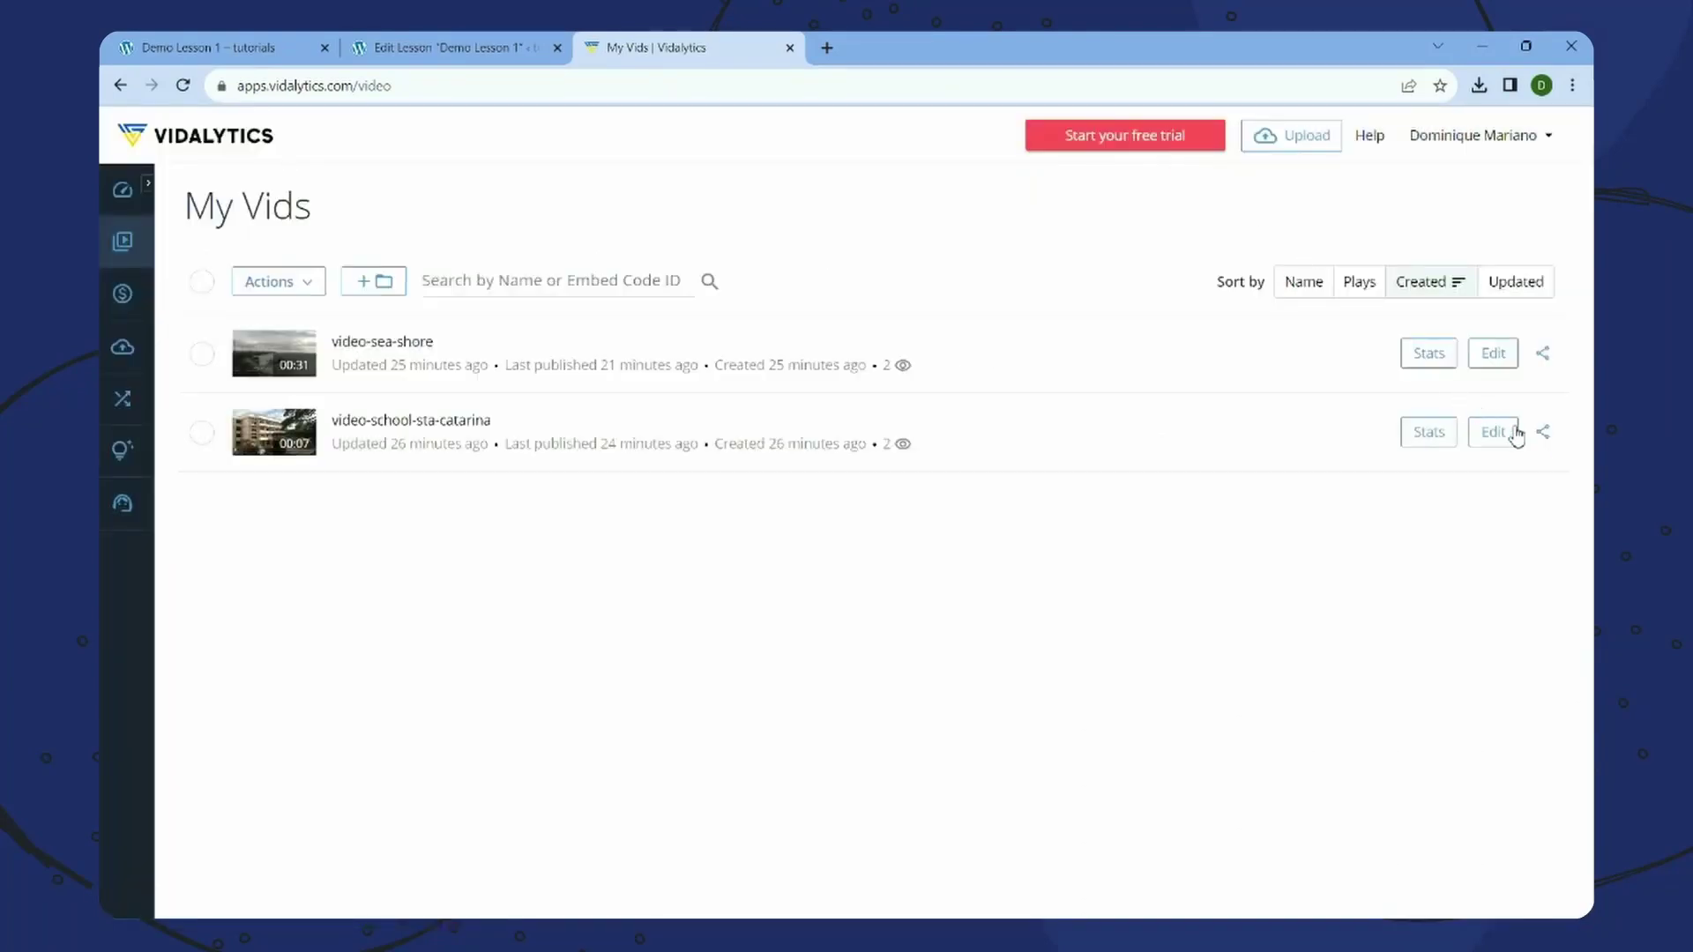
pyautogui.click(1542, 434)
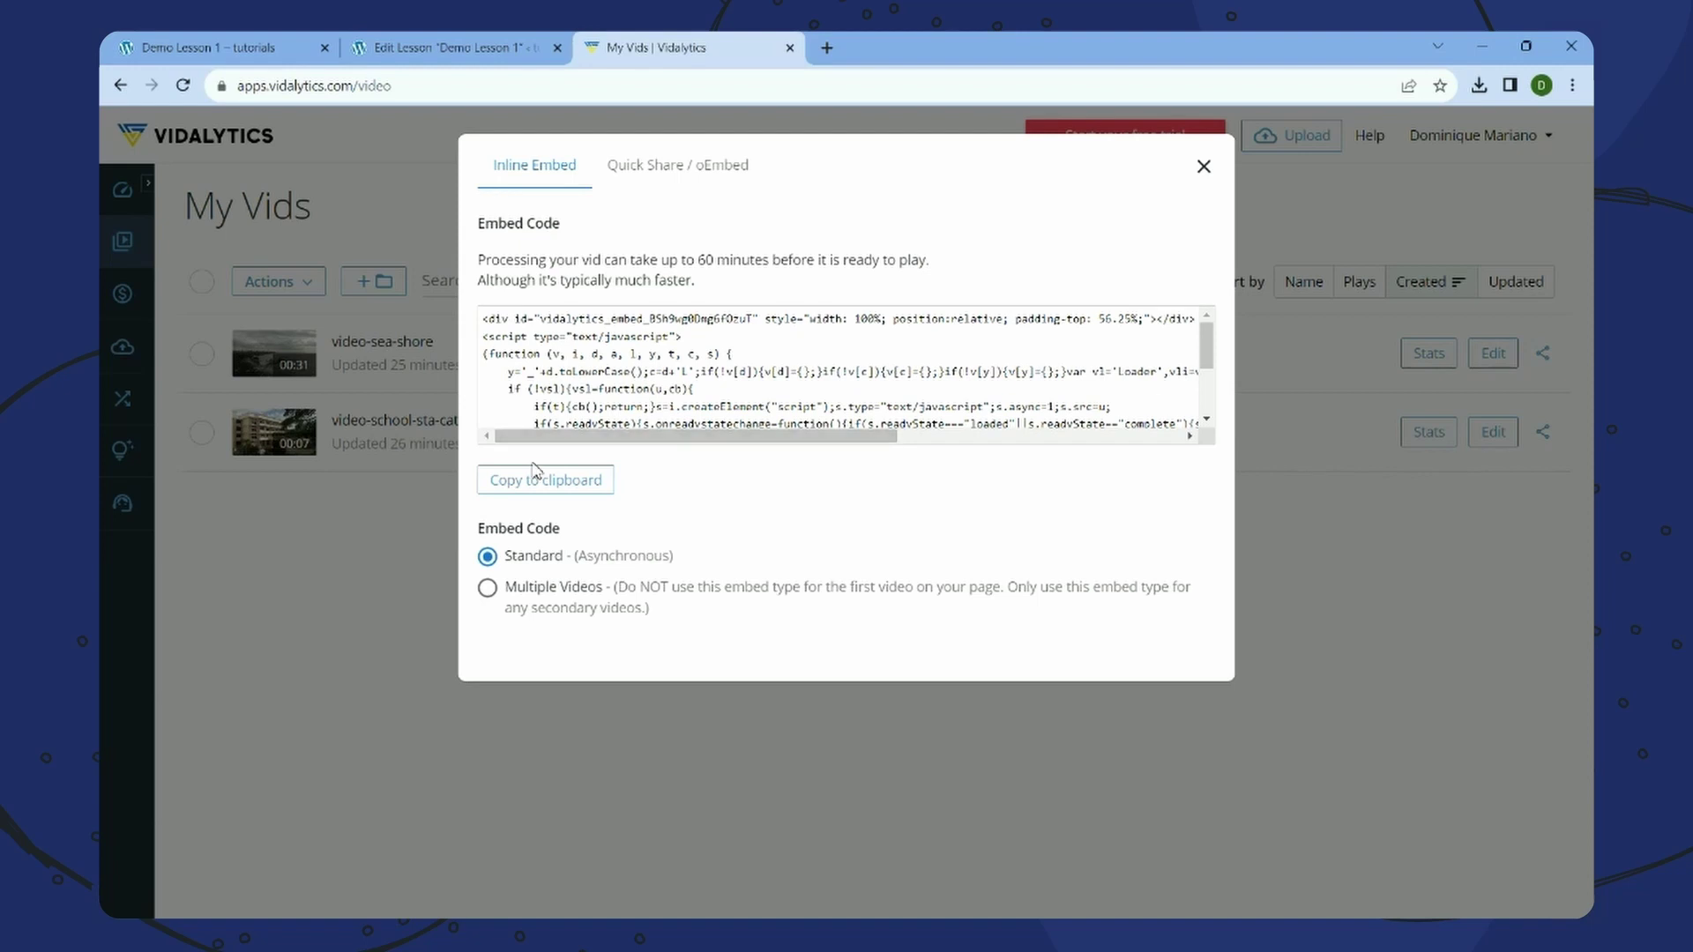
pyautogui.click(492, 592)
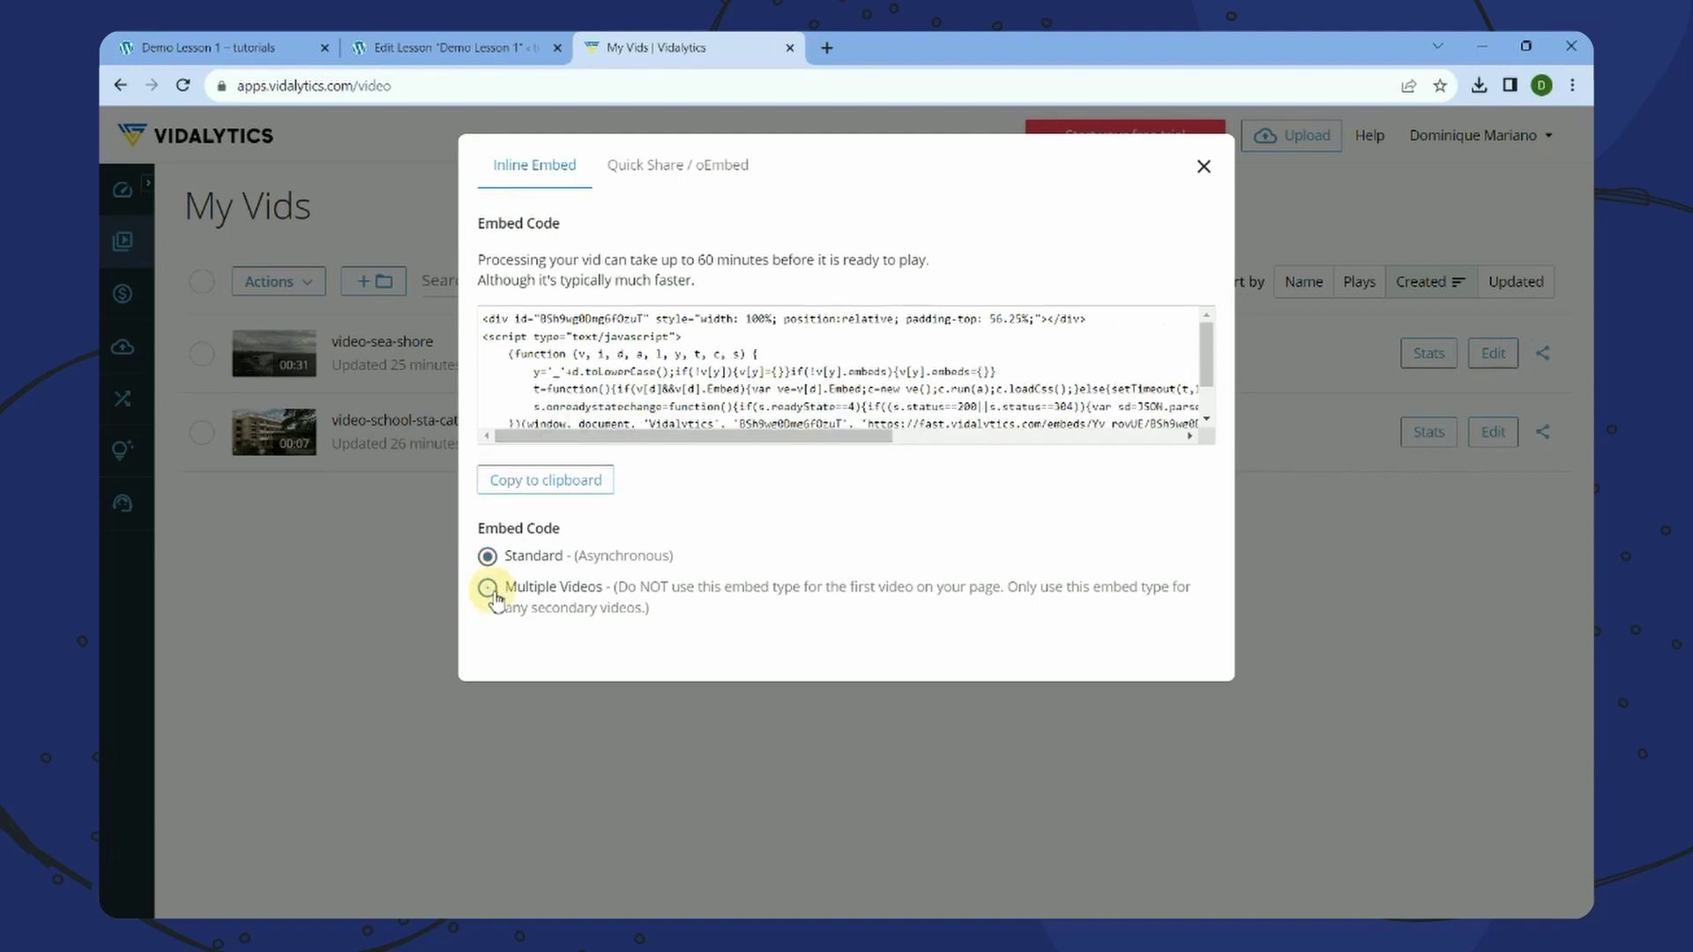
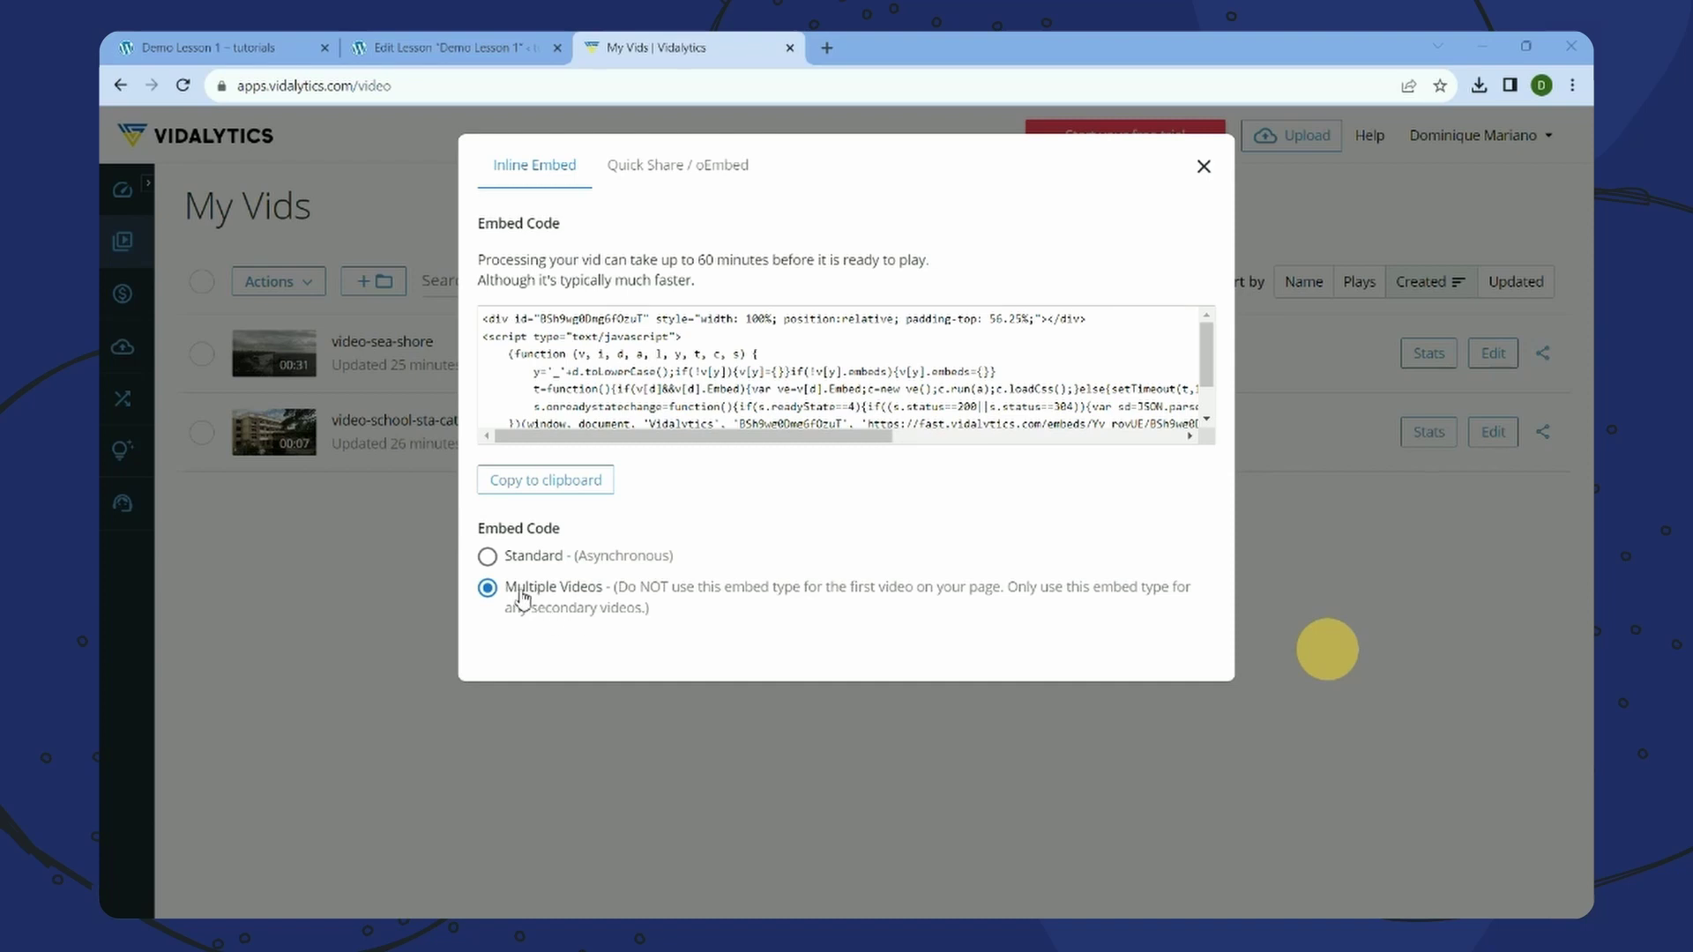
pyautogui.click(559, 484)
# - Paste the copied embed code into the second Custom HTML block of Demo Lesson 1 and update the lesson
pyautogui.click(434, 42)
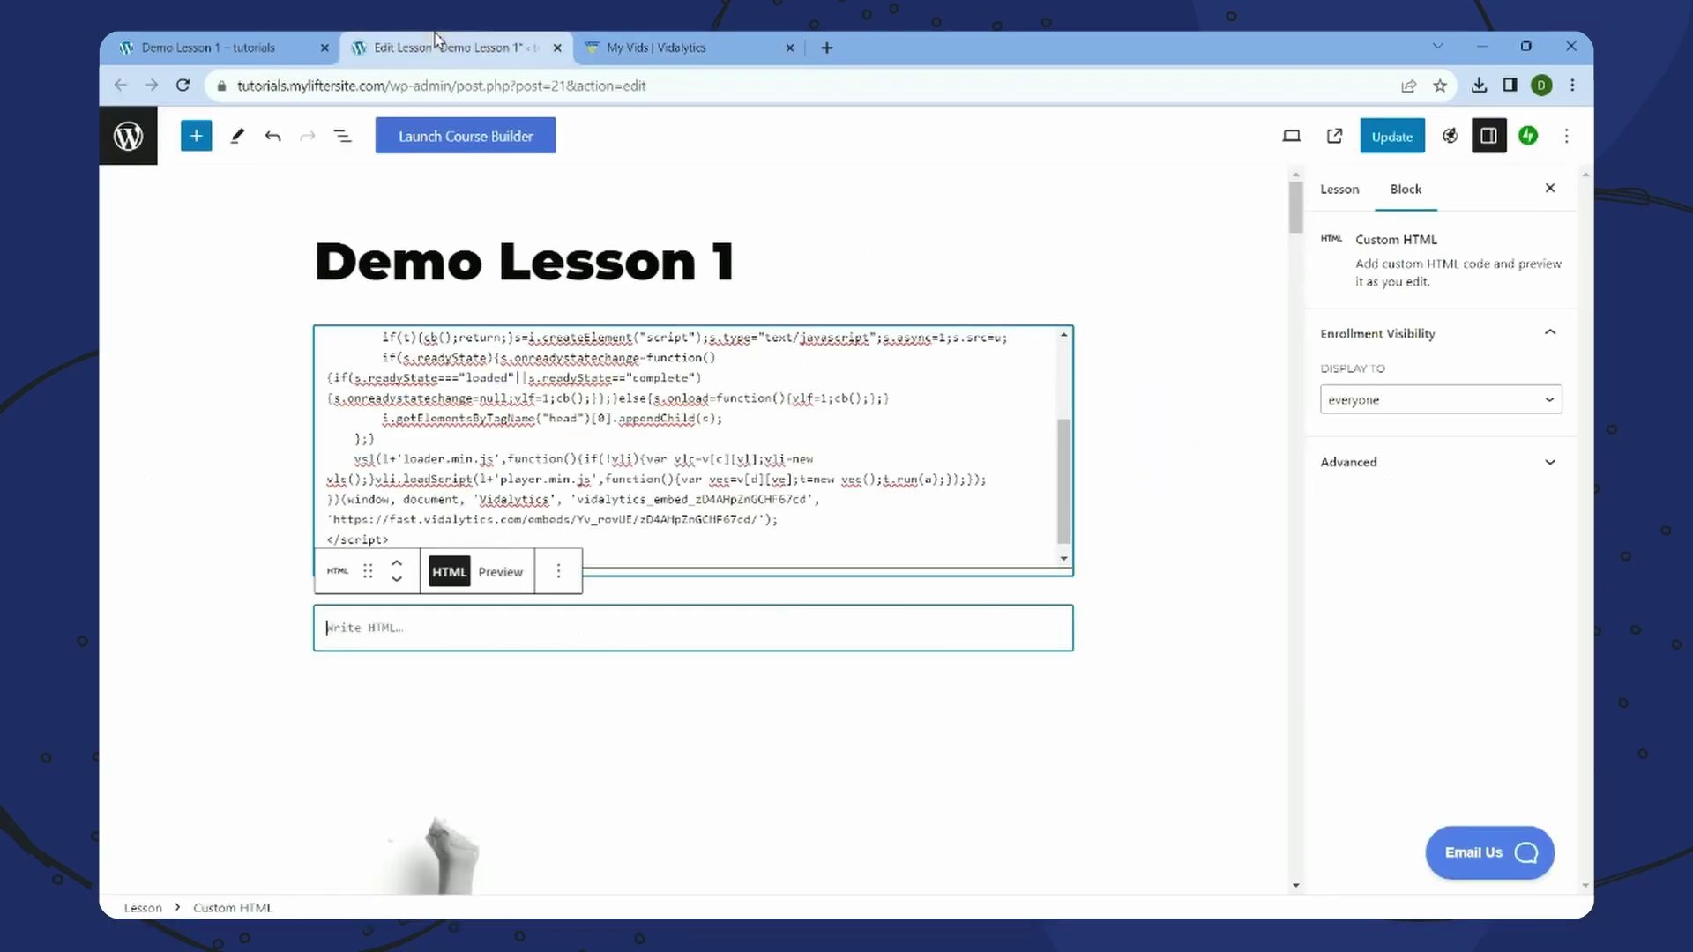
pyautogui.rightClick(369, 631)
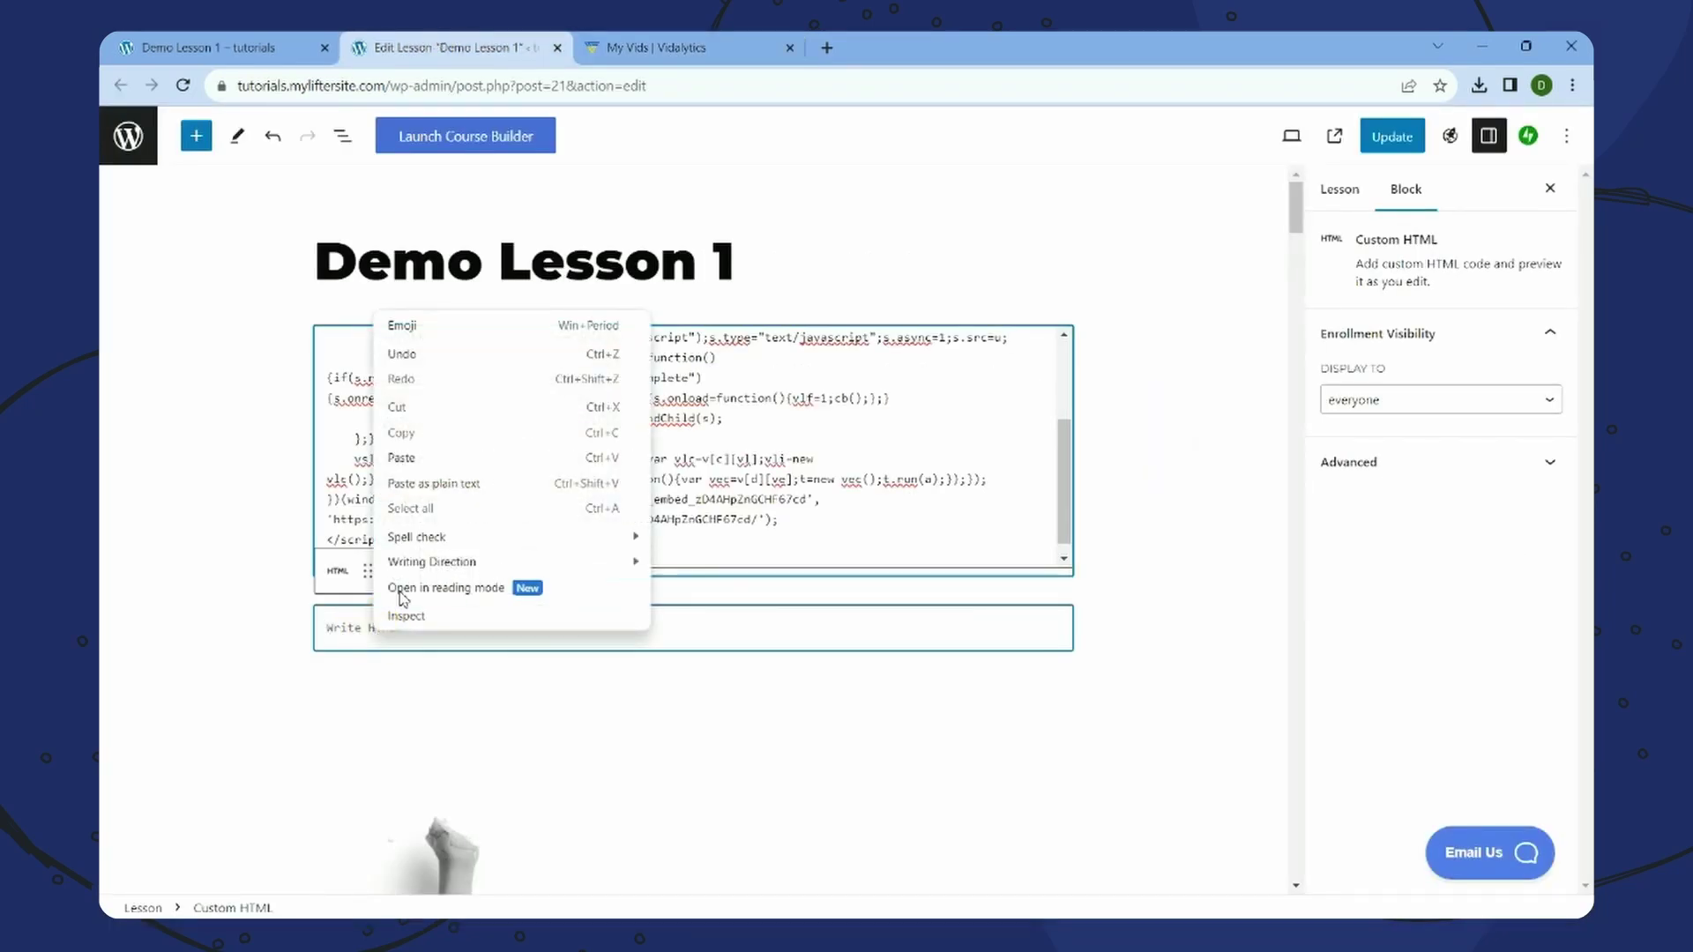
pyautogui.click(425, 464)
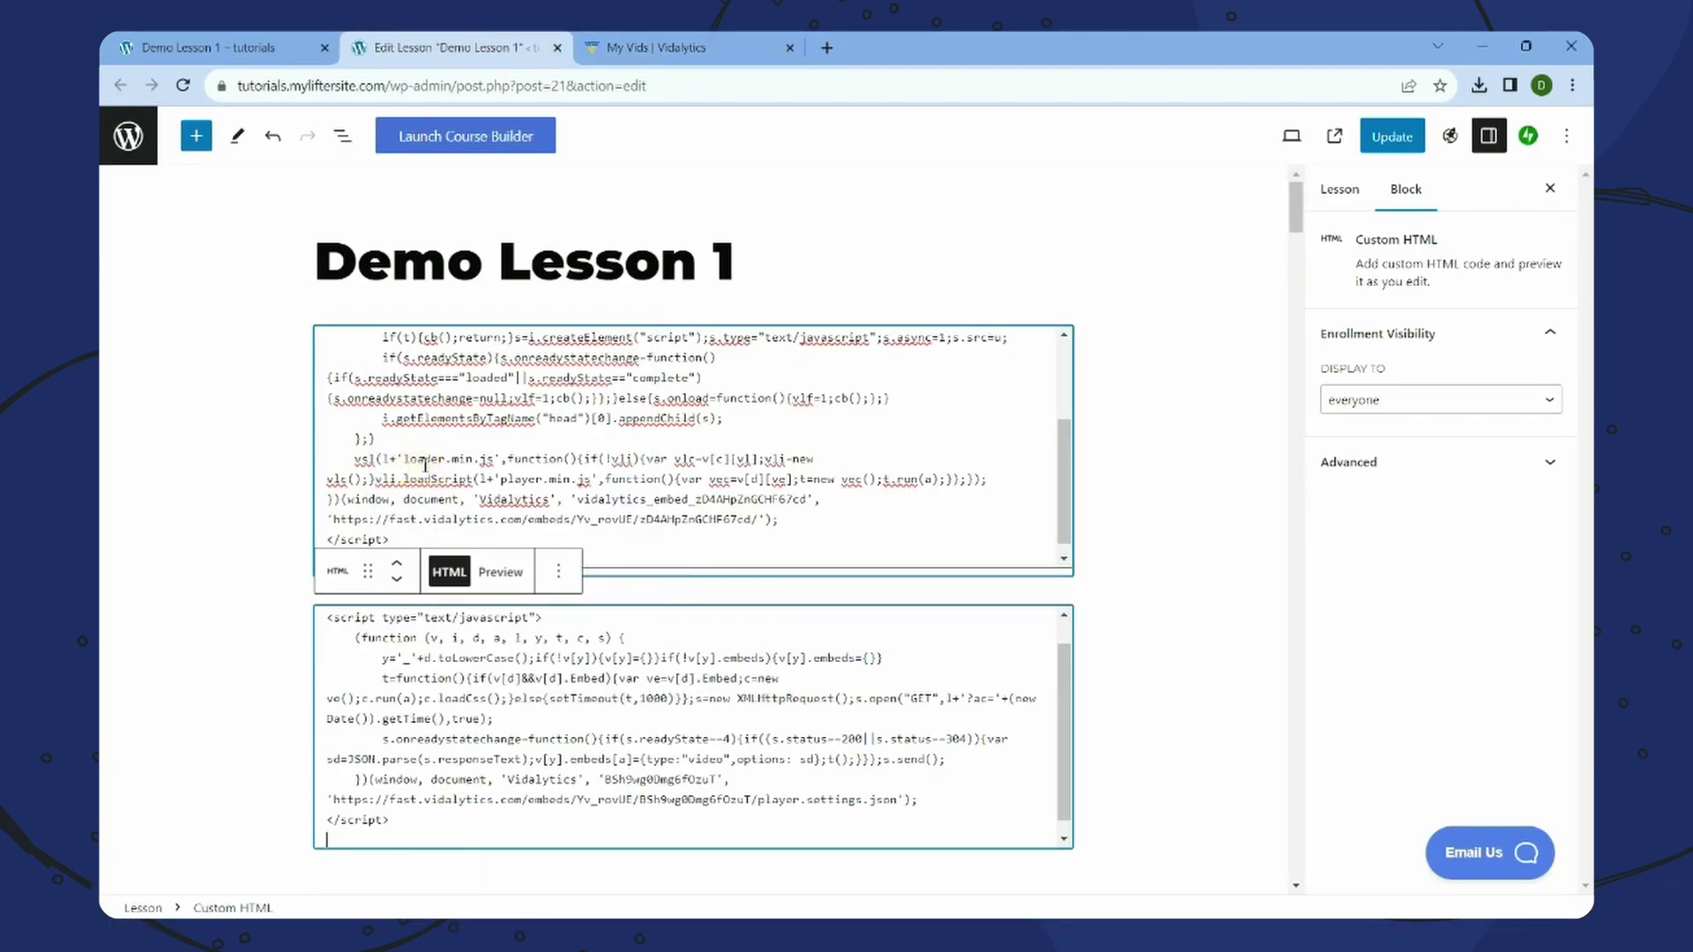
pyautogui.click(1392, 135)
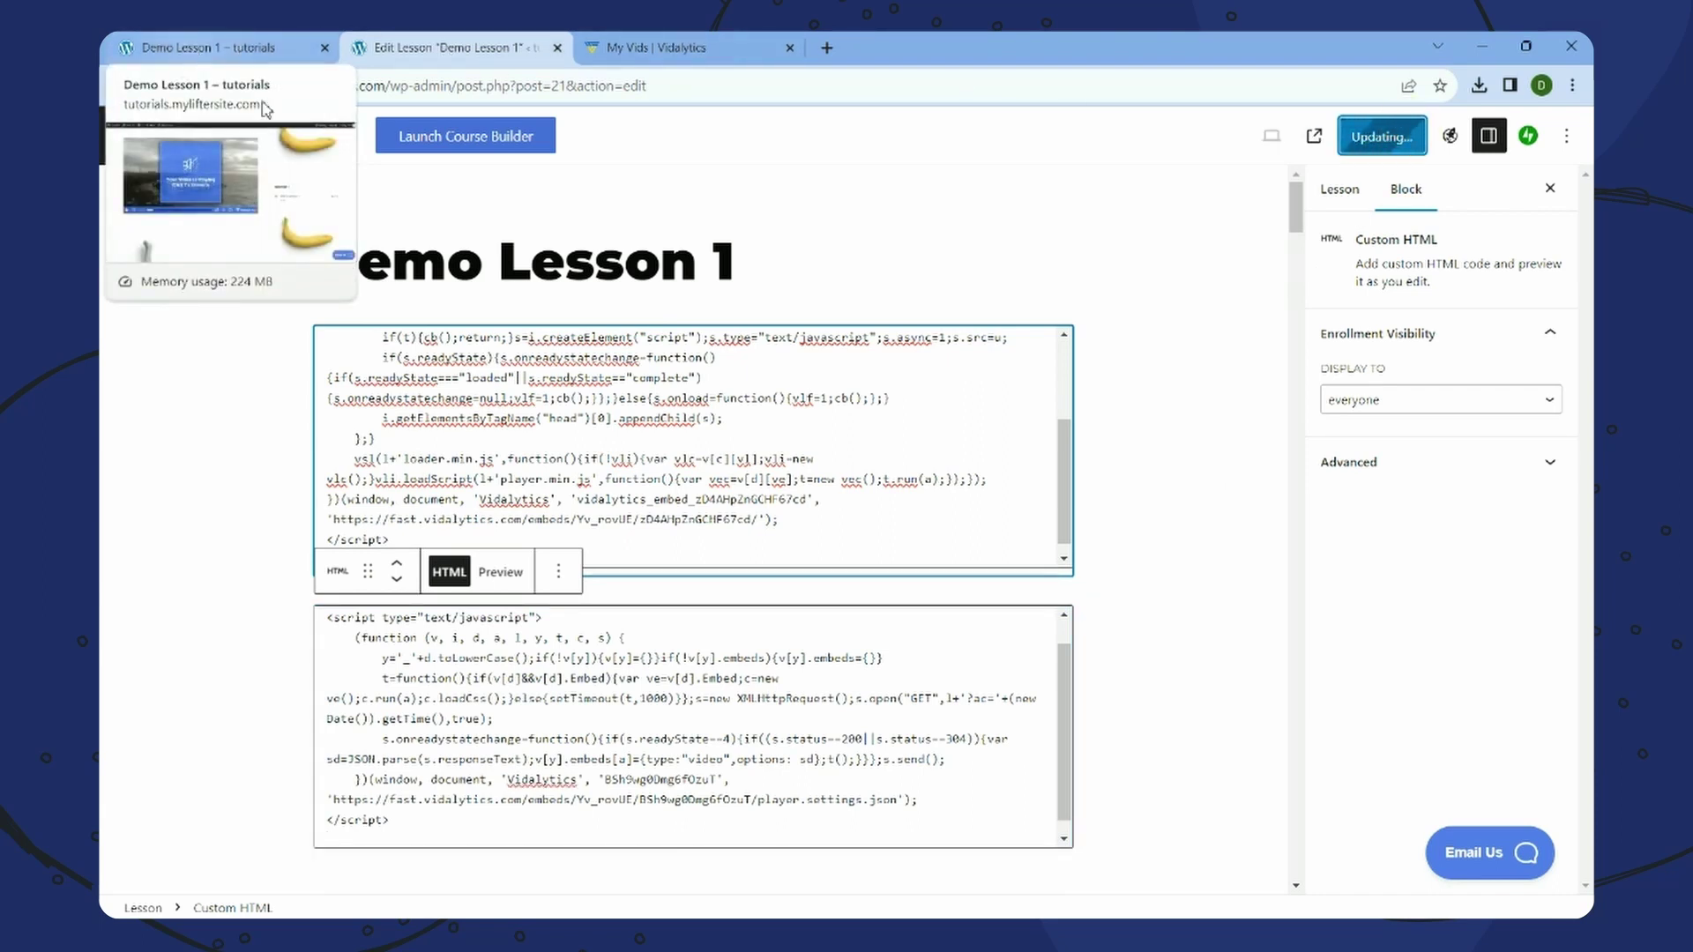
# - Reload the published Demo Lesson 1 page and check both embedded Vidalytics videos
pyautogui.click(192, 50)
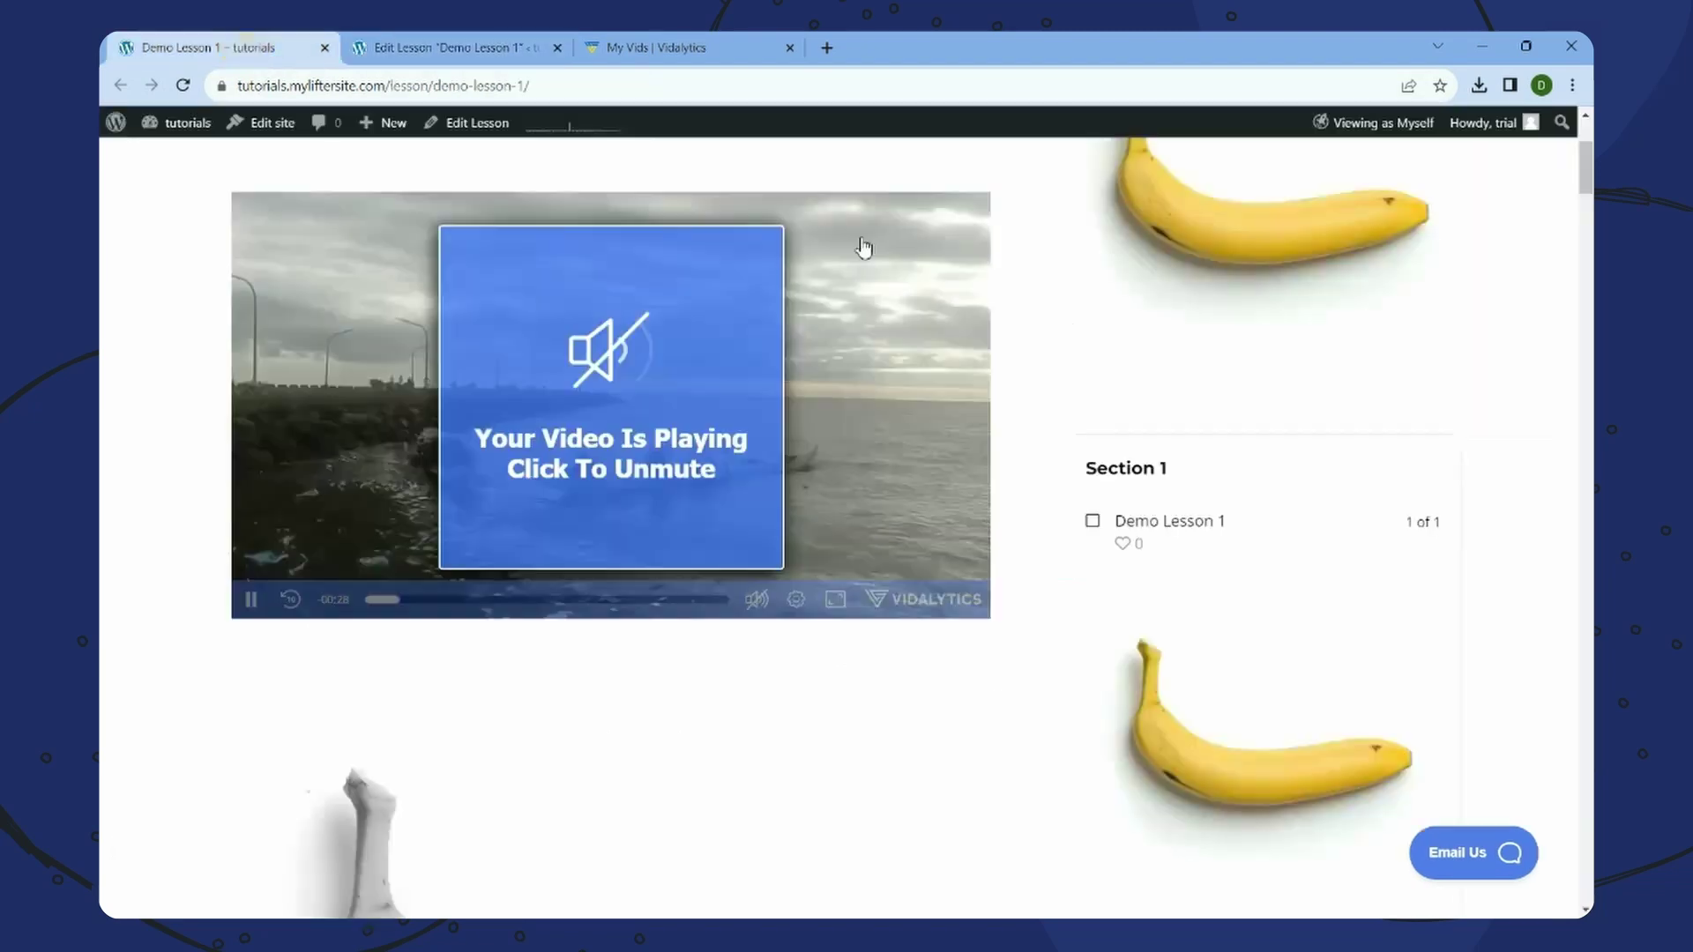
pyautogui.rightClick(1063, 281)
pyautogui.click(1094, 352)
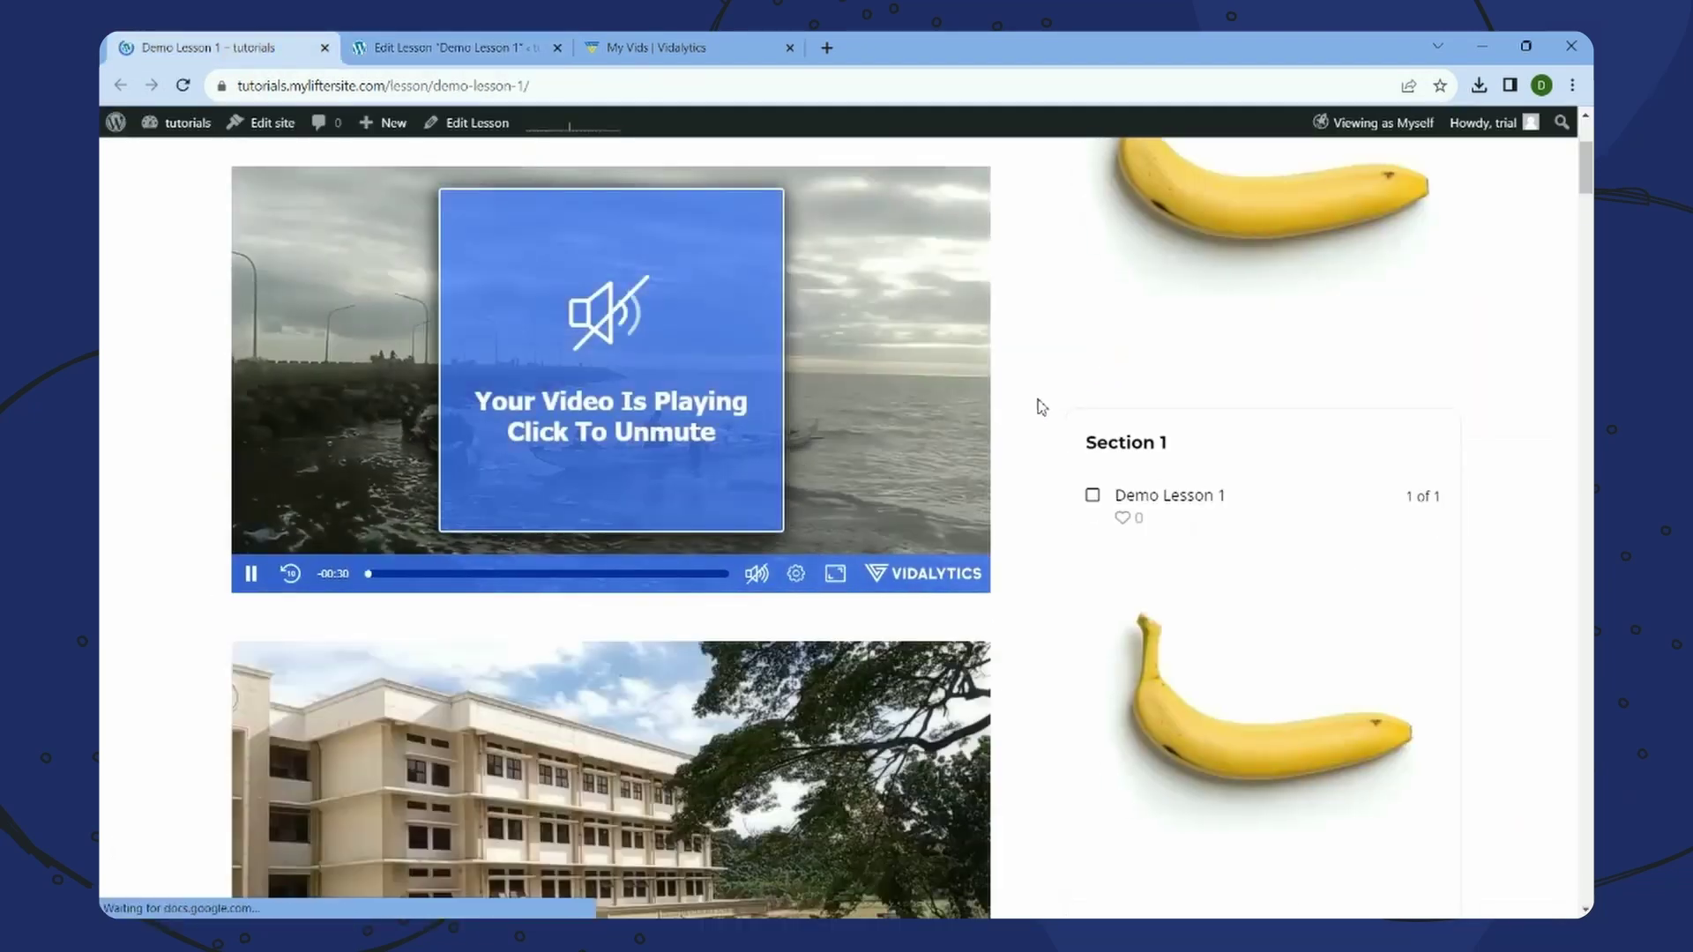
pyautogui.scroll(-2, 970, 652)
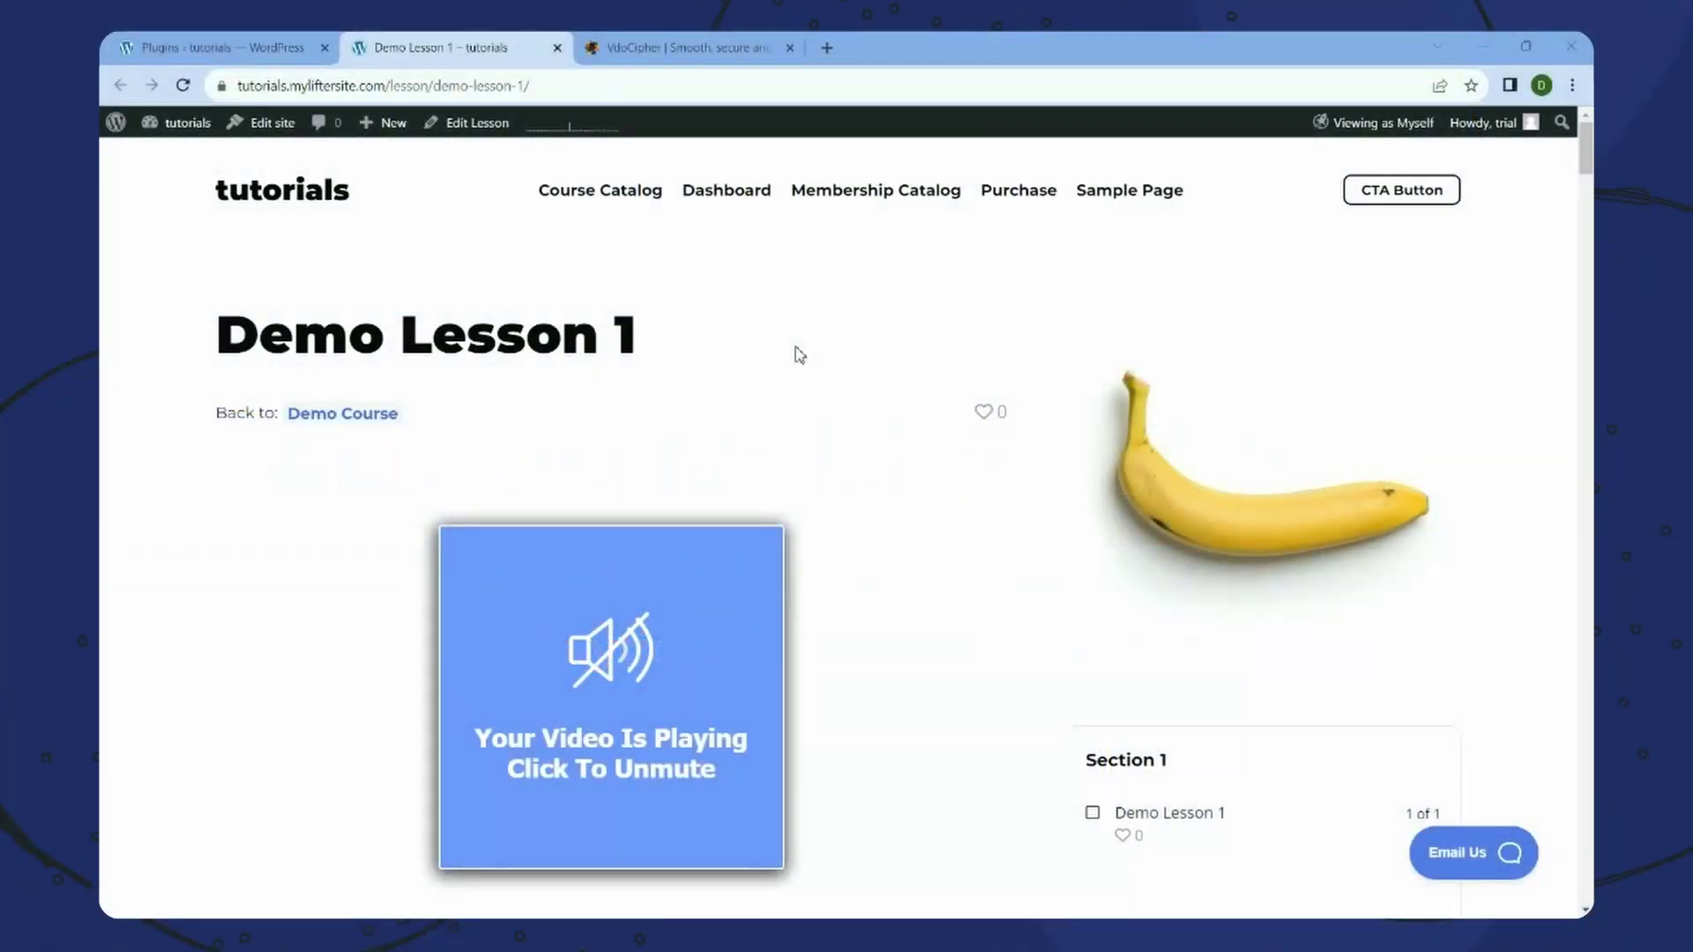
# - Review the uploaded videos in the VdoCipher dashboard alongside the published Demo Lesson 1 page
pyautogui.click(609, 42)
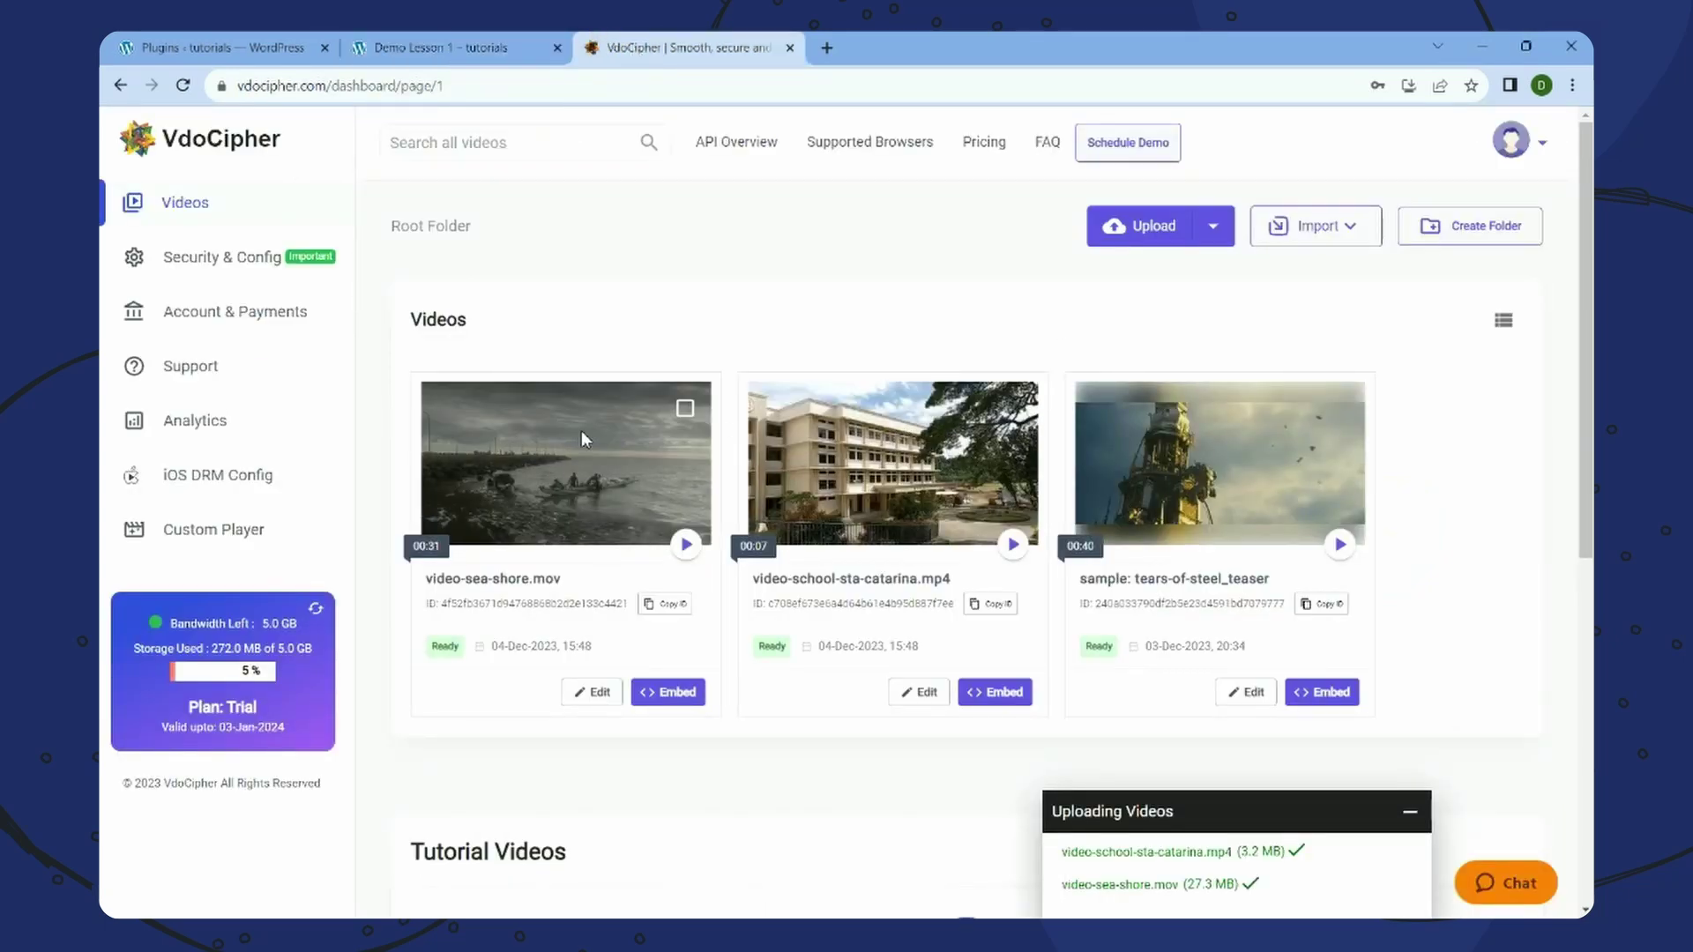
pyautogui.click(322, 84)
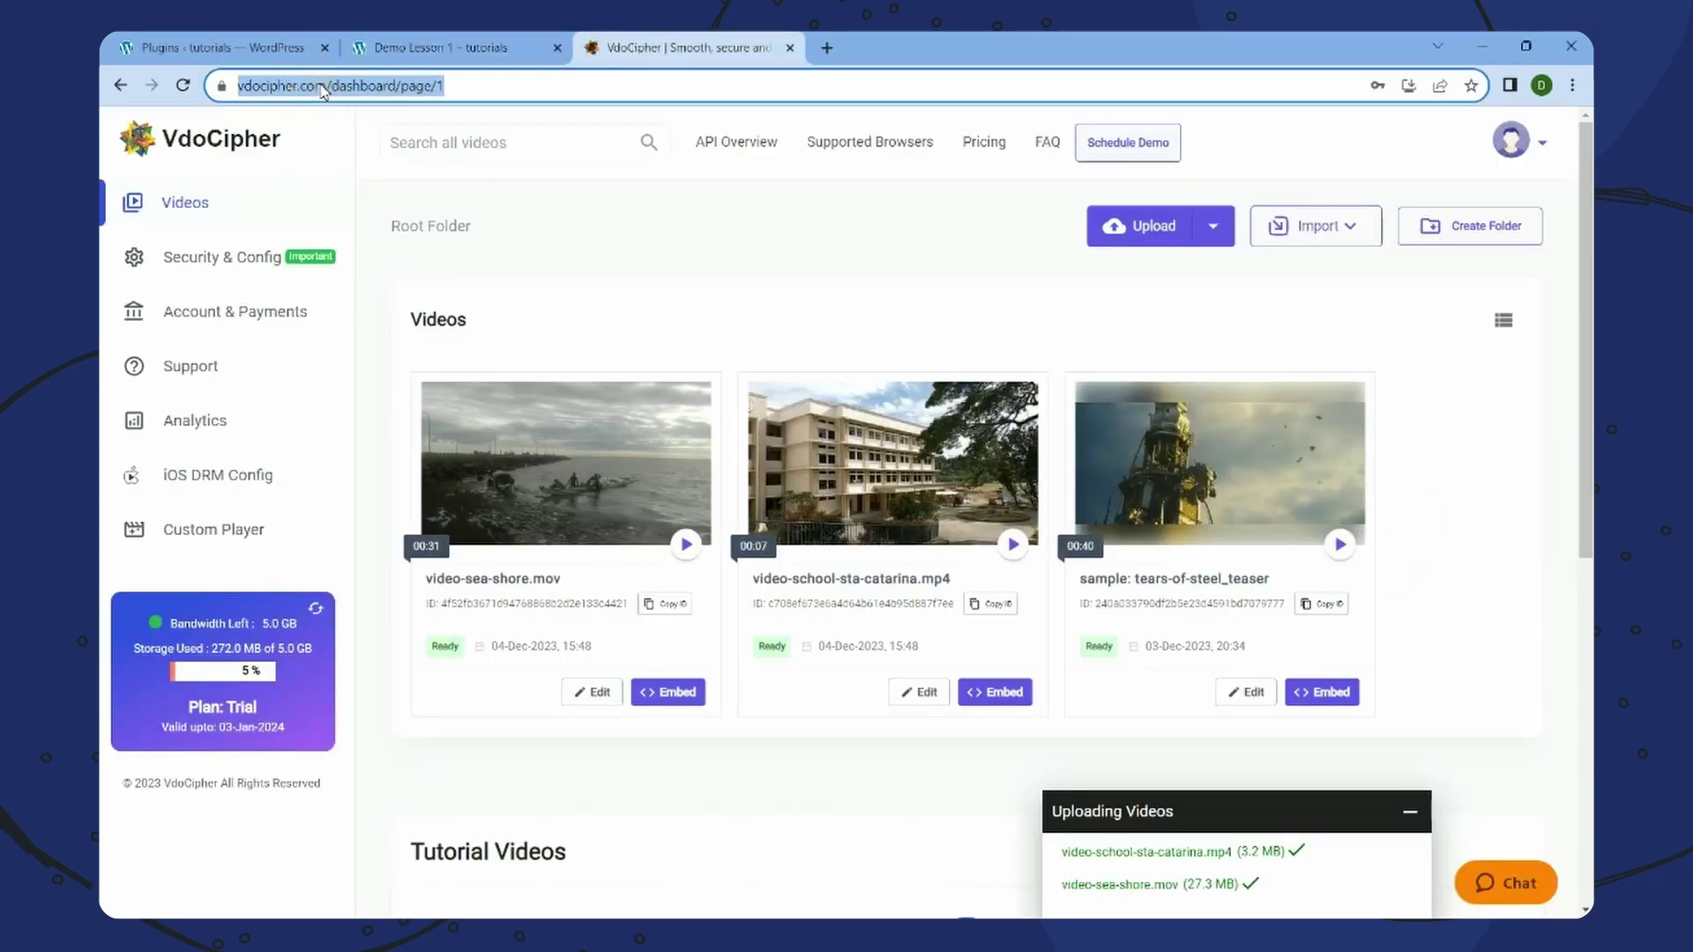
pyautogui.click(419, 48)
pyautogui.click(636, 44)
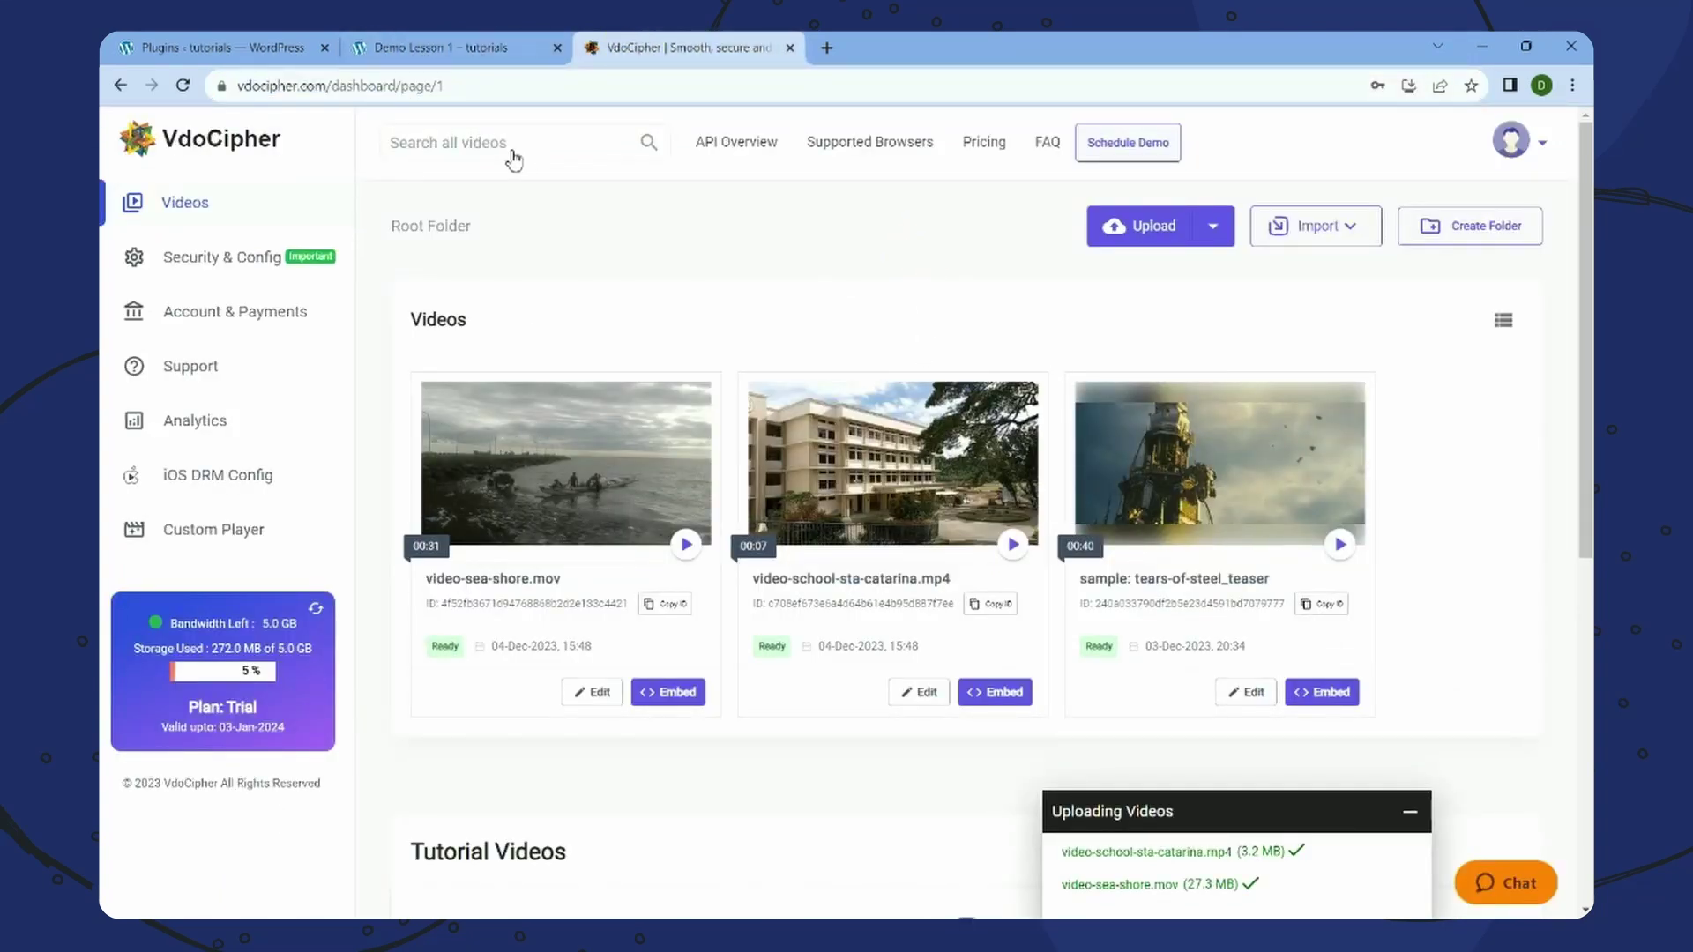
pyautogui.click(487, 44)
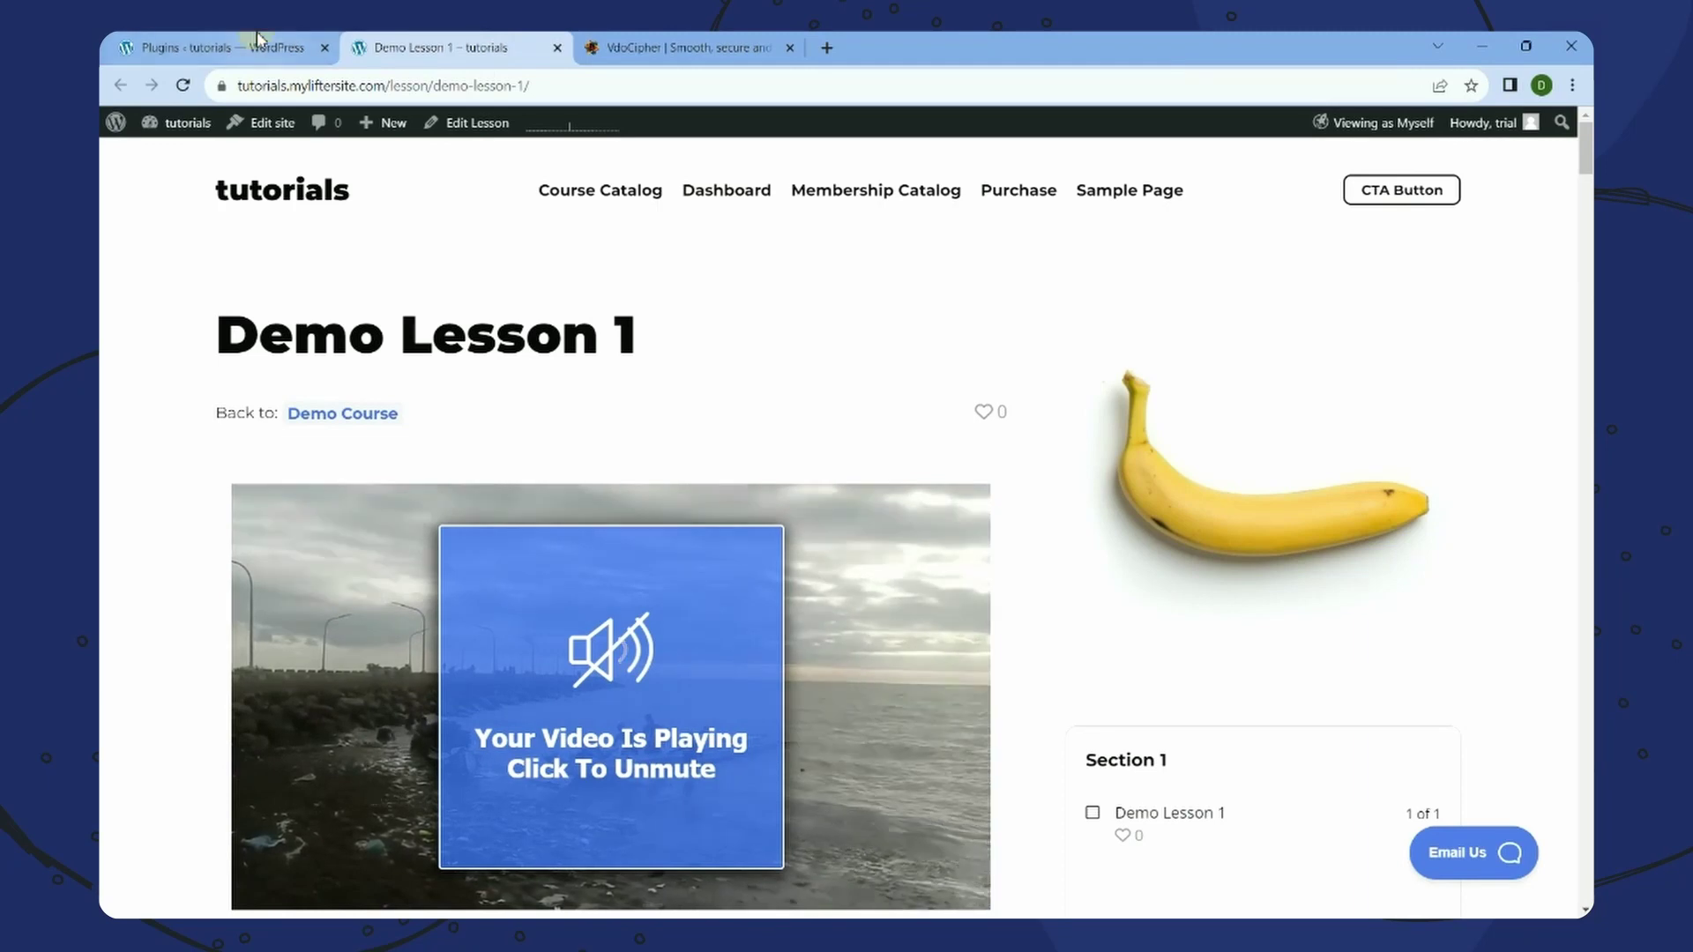
# - Search the WordPress plugin directory for VdoCipher, then install and activate the VdoCipher plugin
pyautogui.click(262, 42)
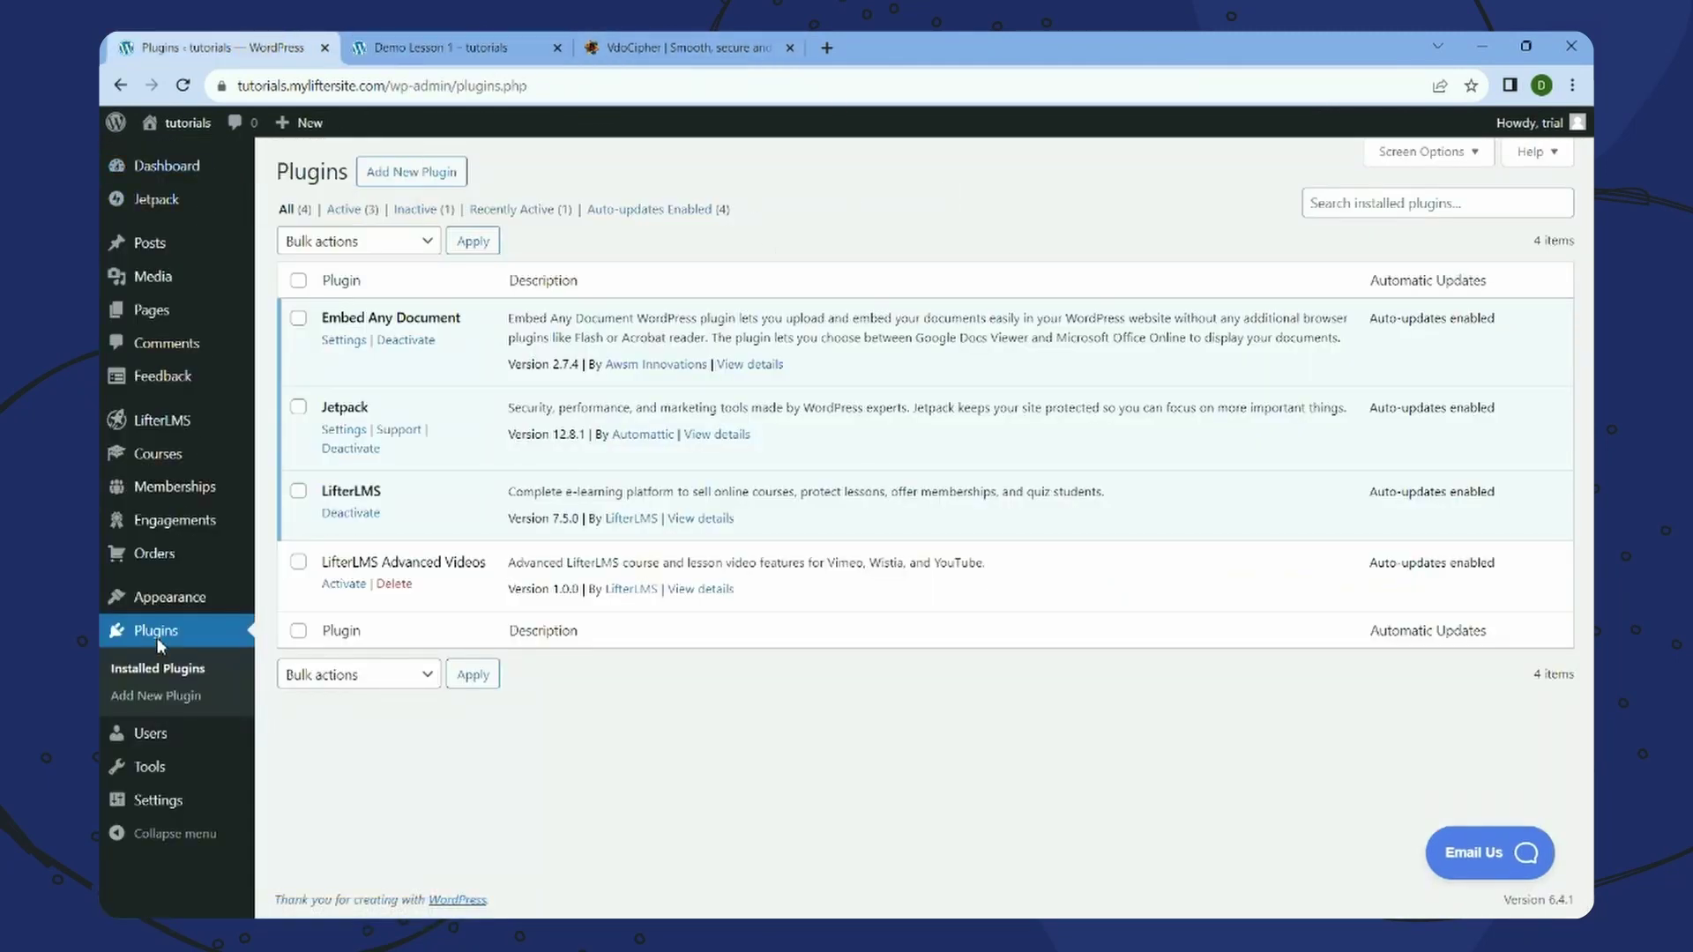
pyautogui.click(431, 180)
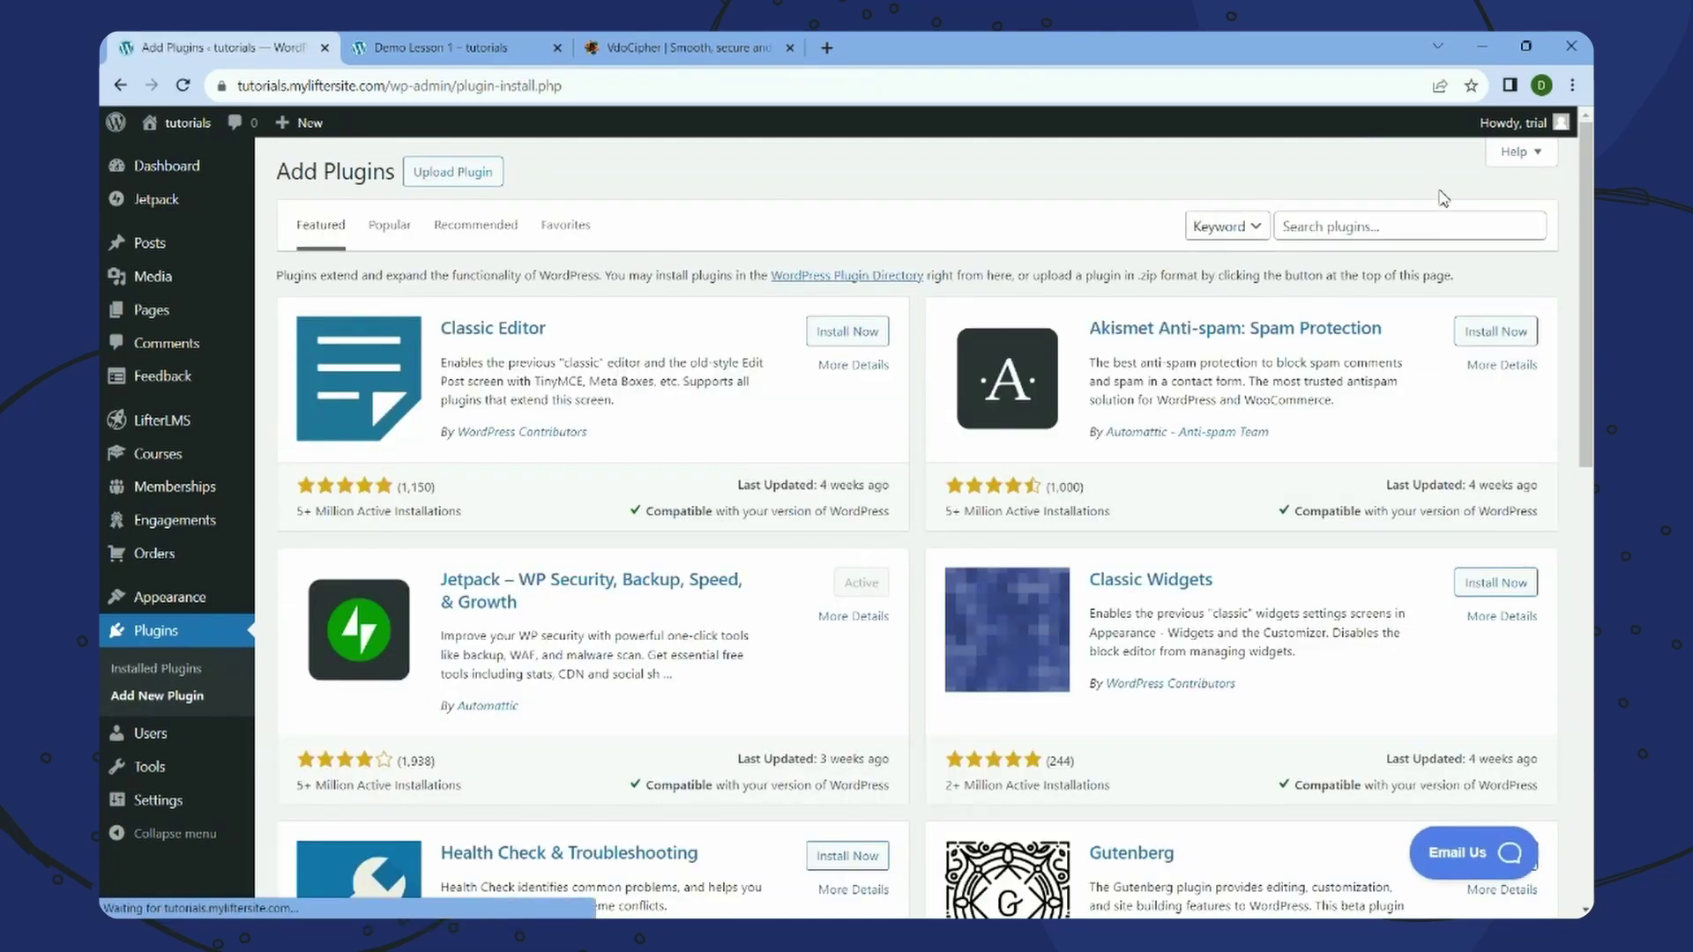
pyautogui.click(1410, 238)
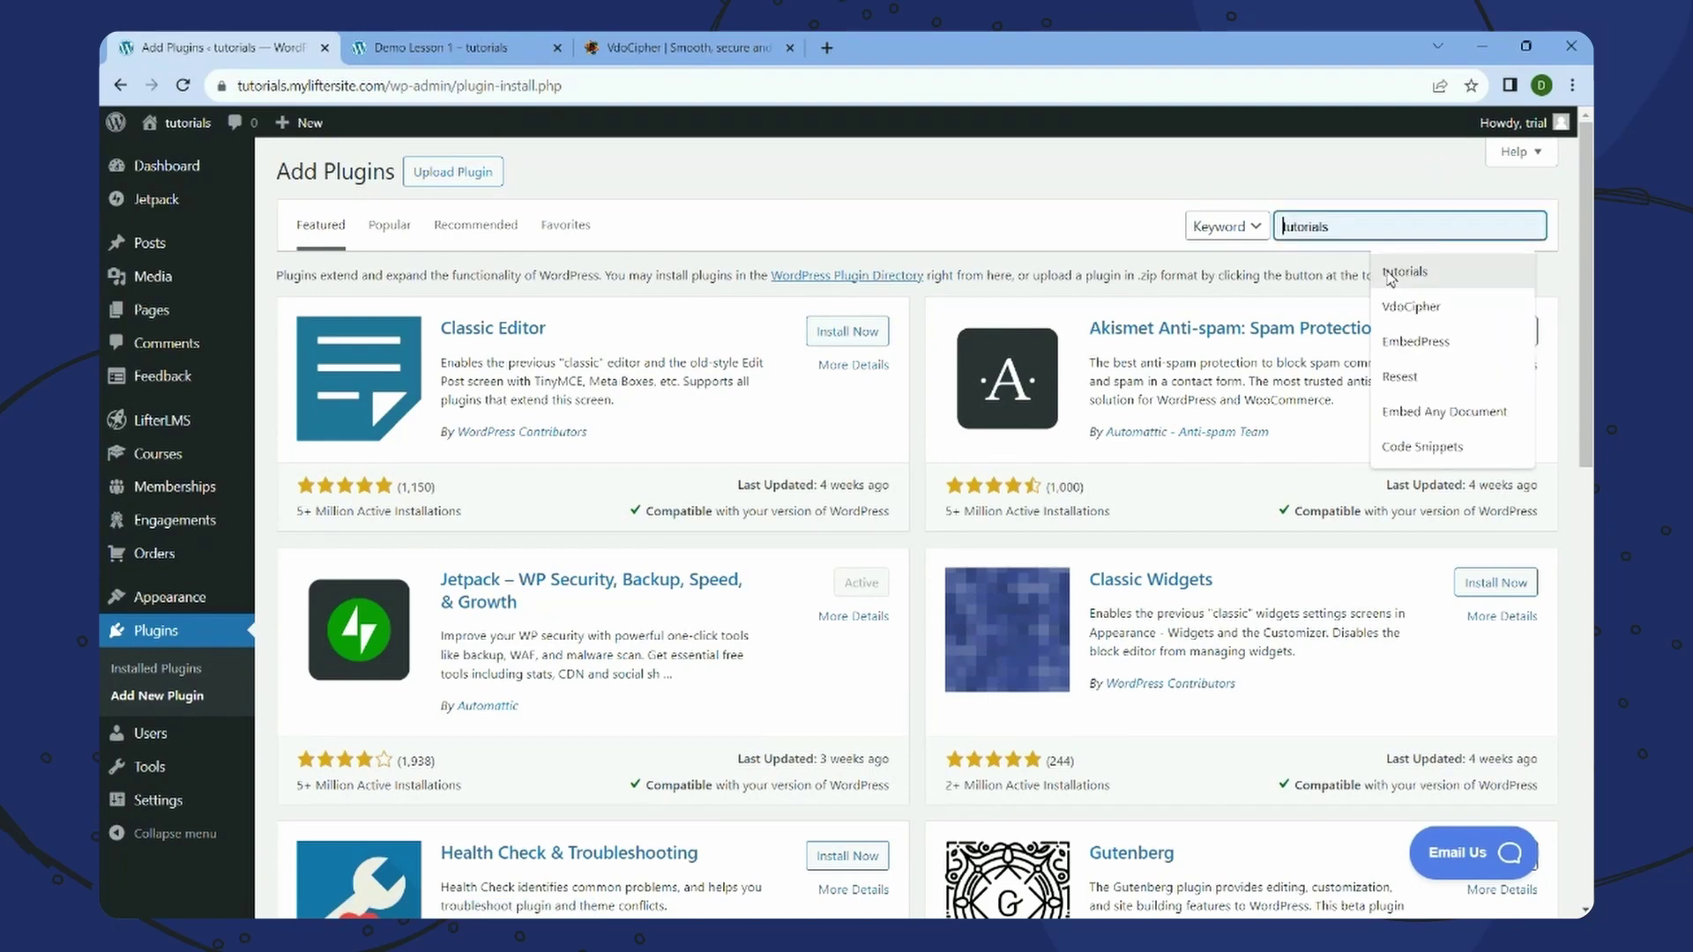
pyautogui.click(1411, 307)
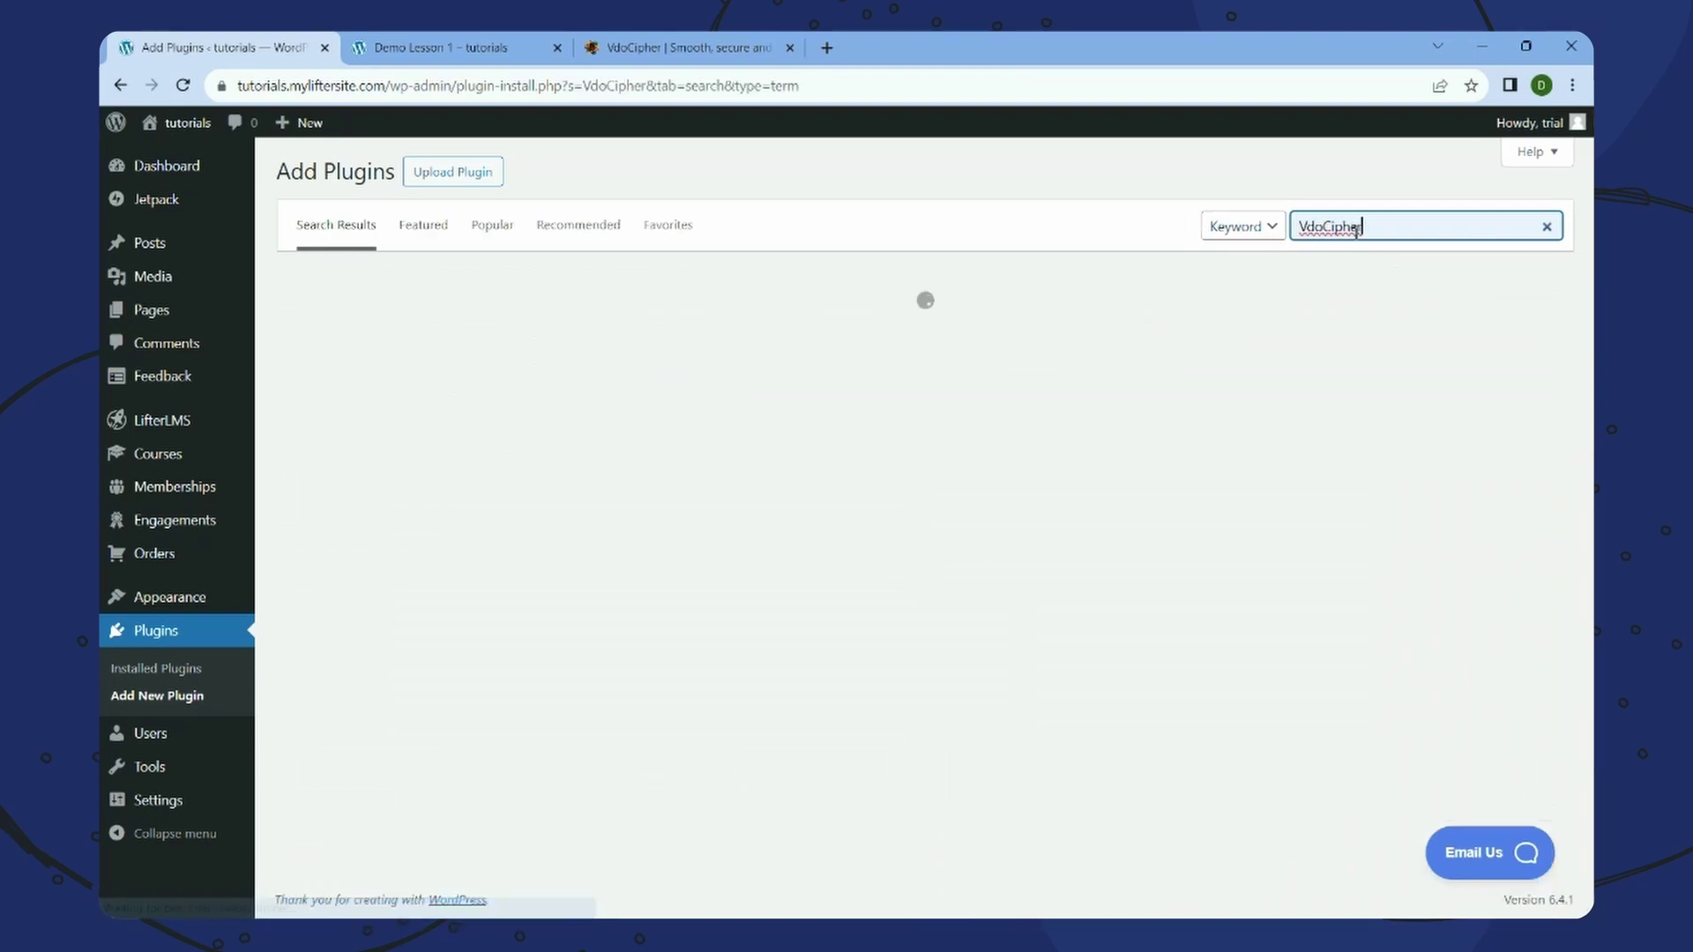
pyautogui.click(860, 334)
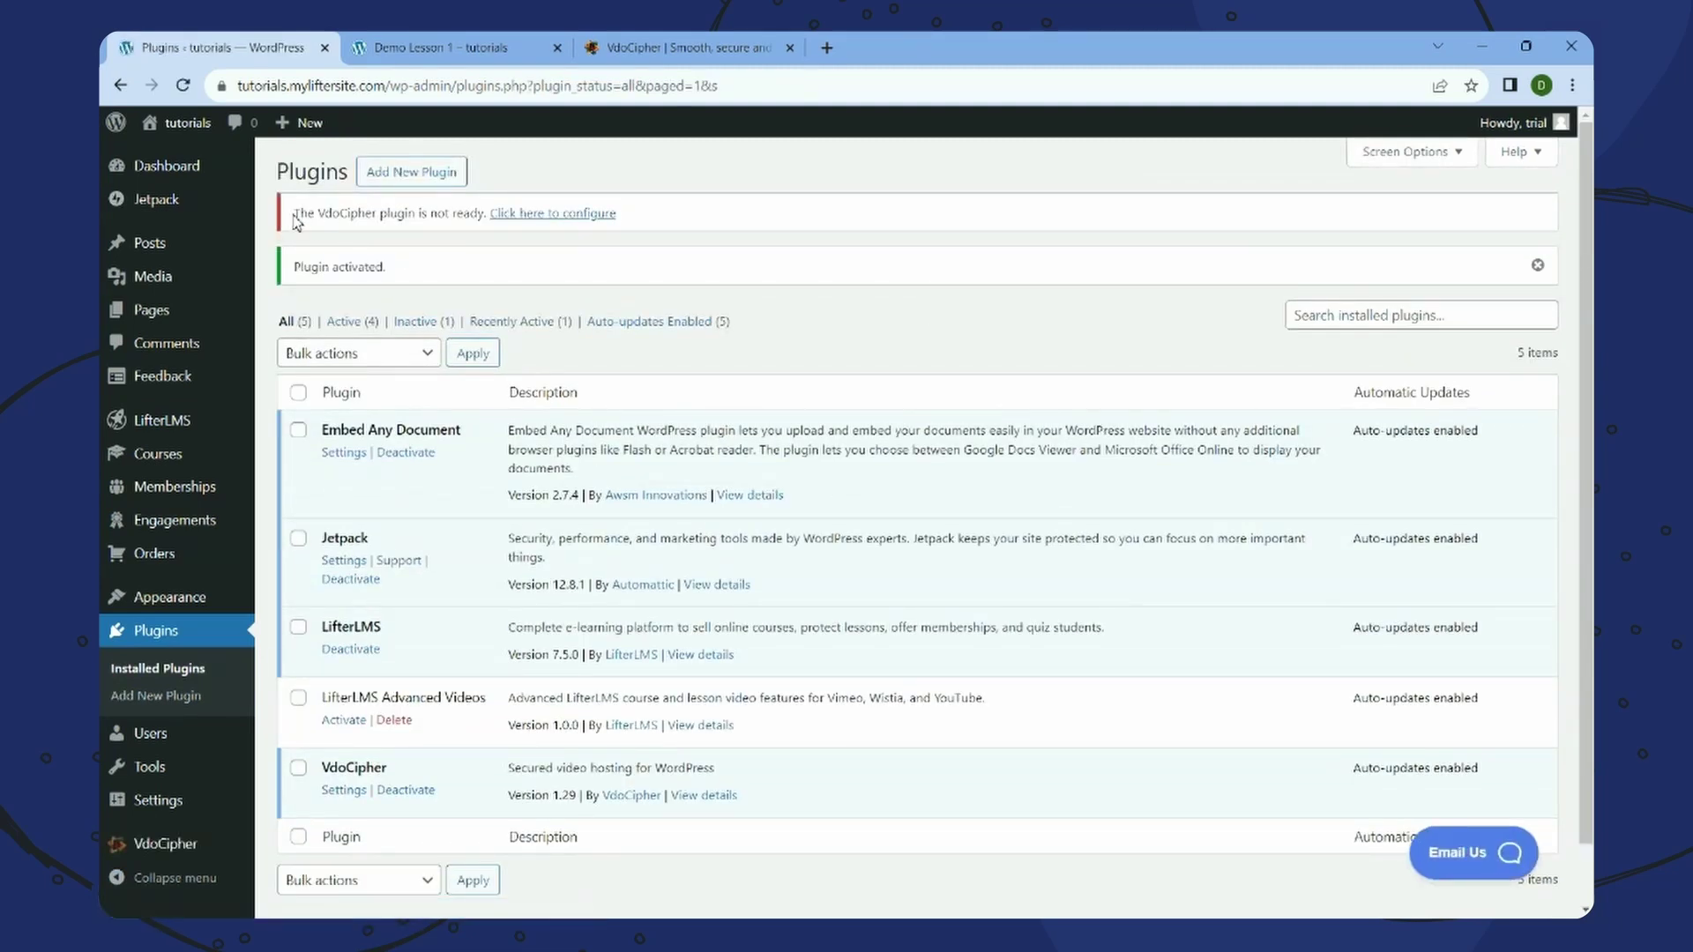
# - Open the VdoCipher plugin's configuration page from the activation notice, at its API Secret Key field
pyautogui.moveTo(300, 211); pyautogui.dragTo(480, 214)
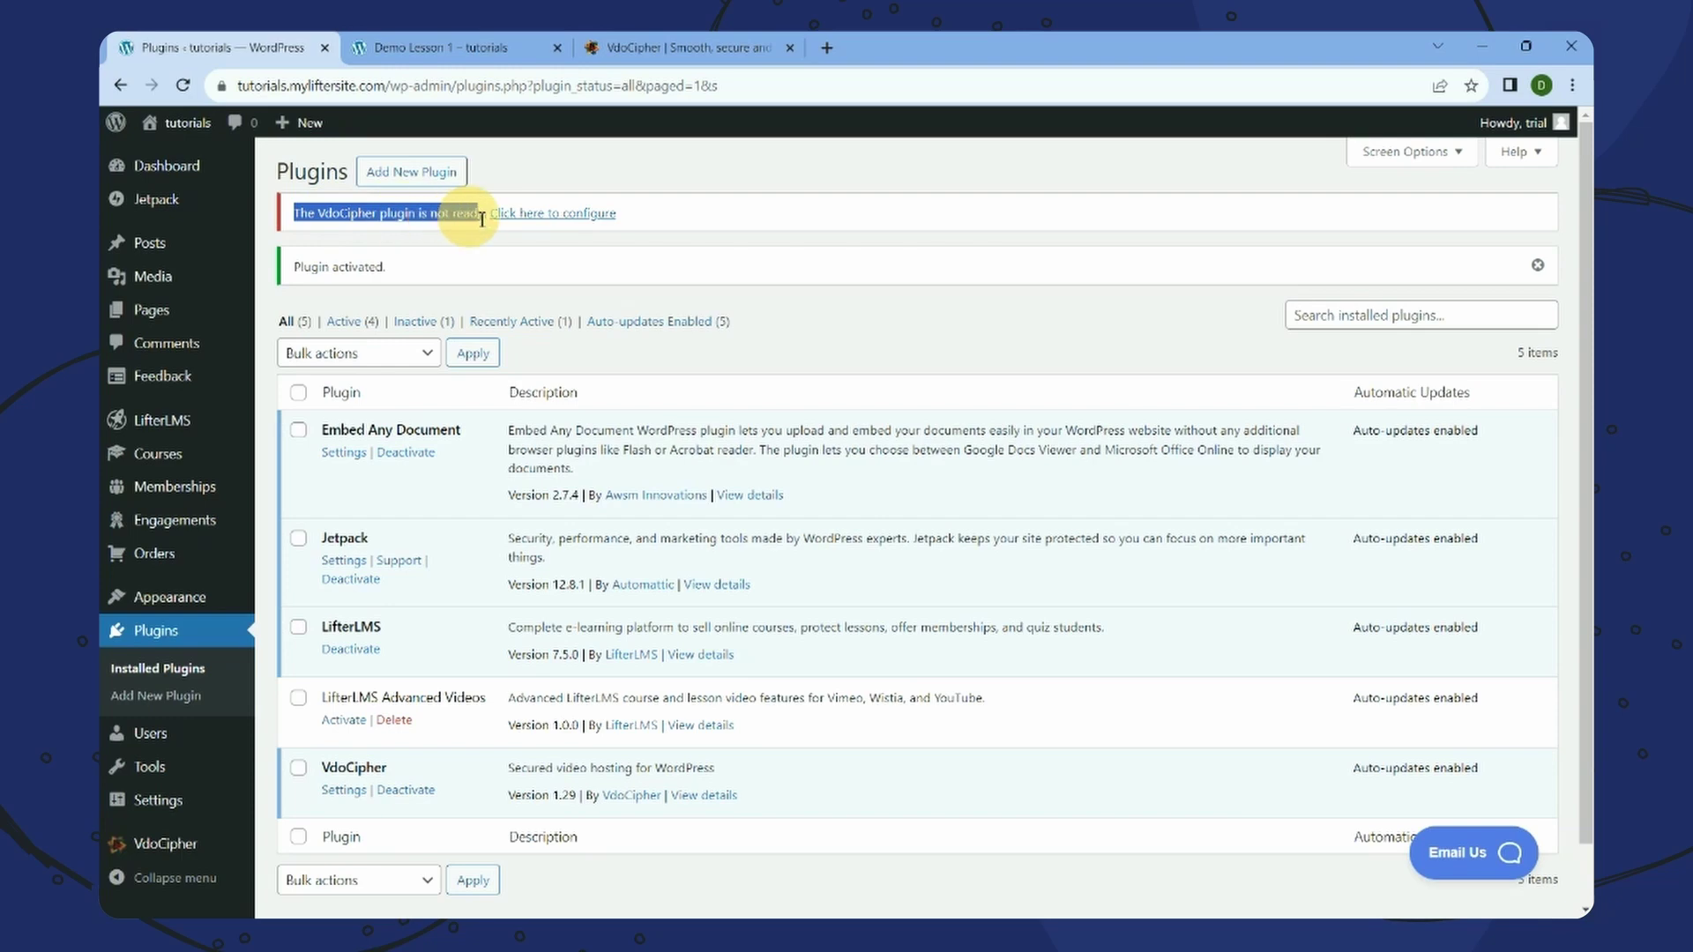
pyautogui.click(547, 217)
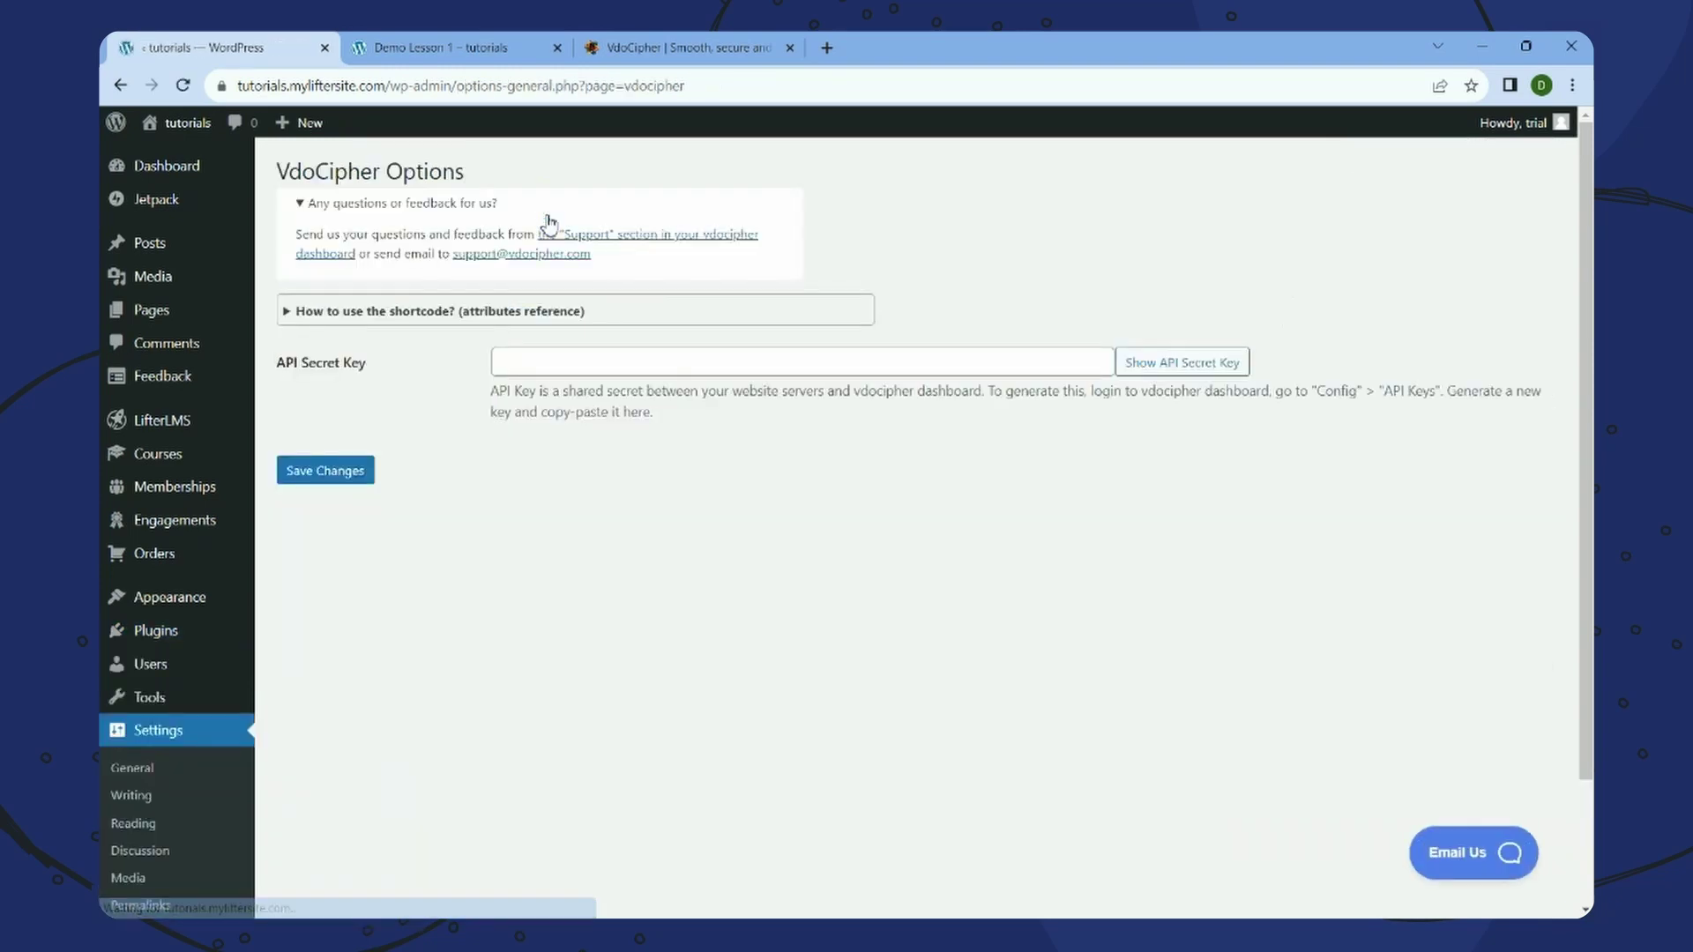
pyautogui.click(620, 367)
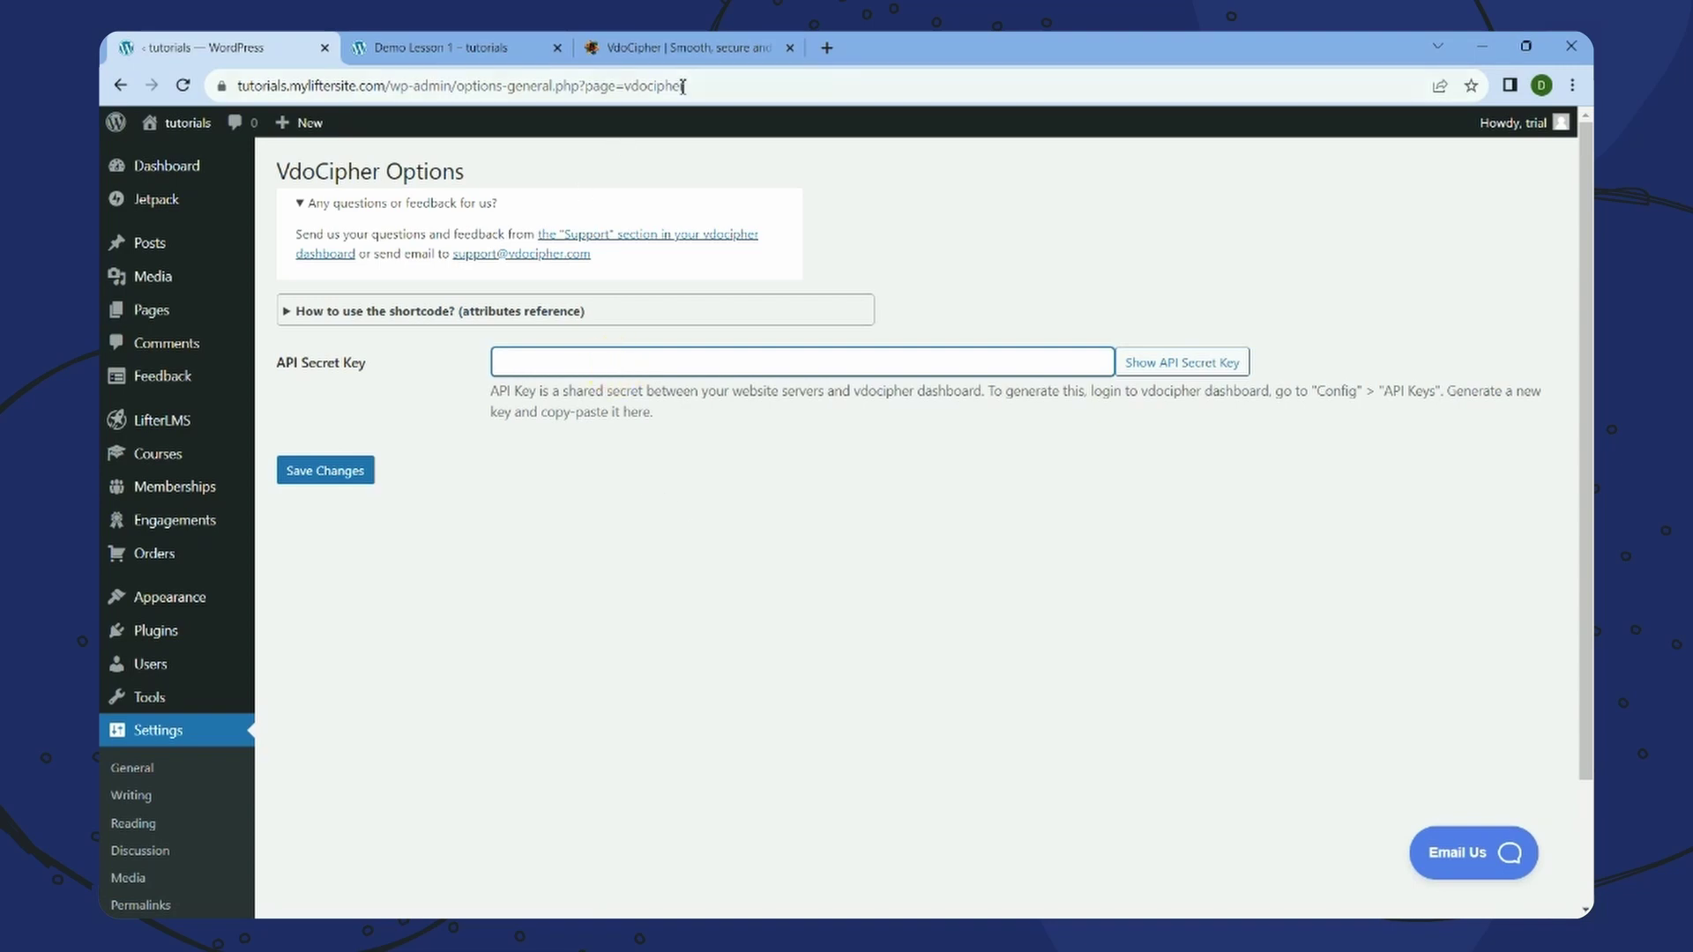
# - Generate a new API key in the VdoCipher dashboard's account configuration and copy its secret
pyautogui.click(687, 54)
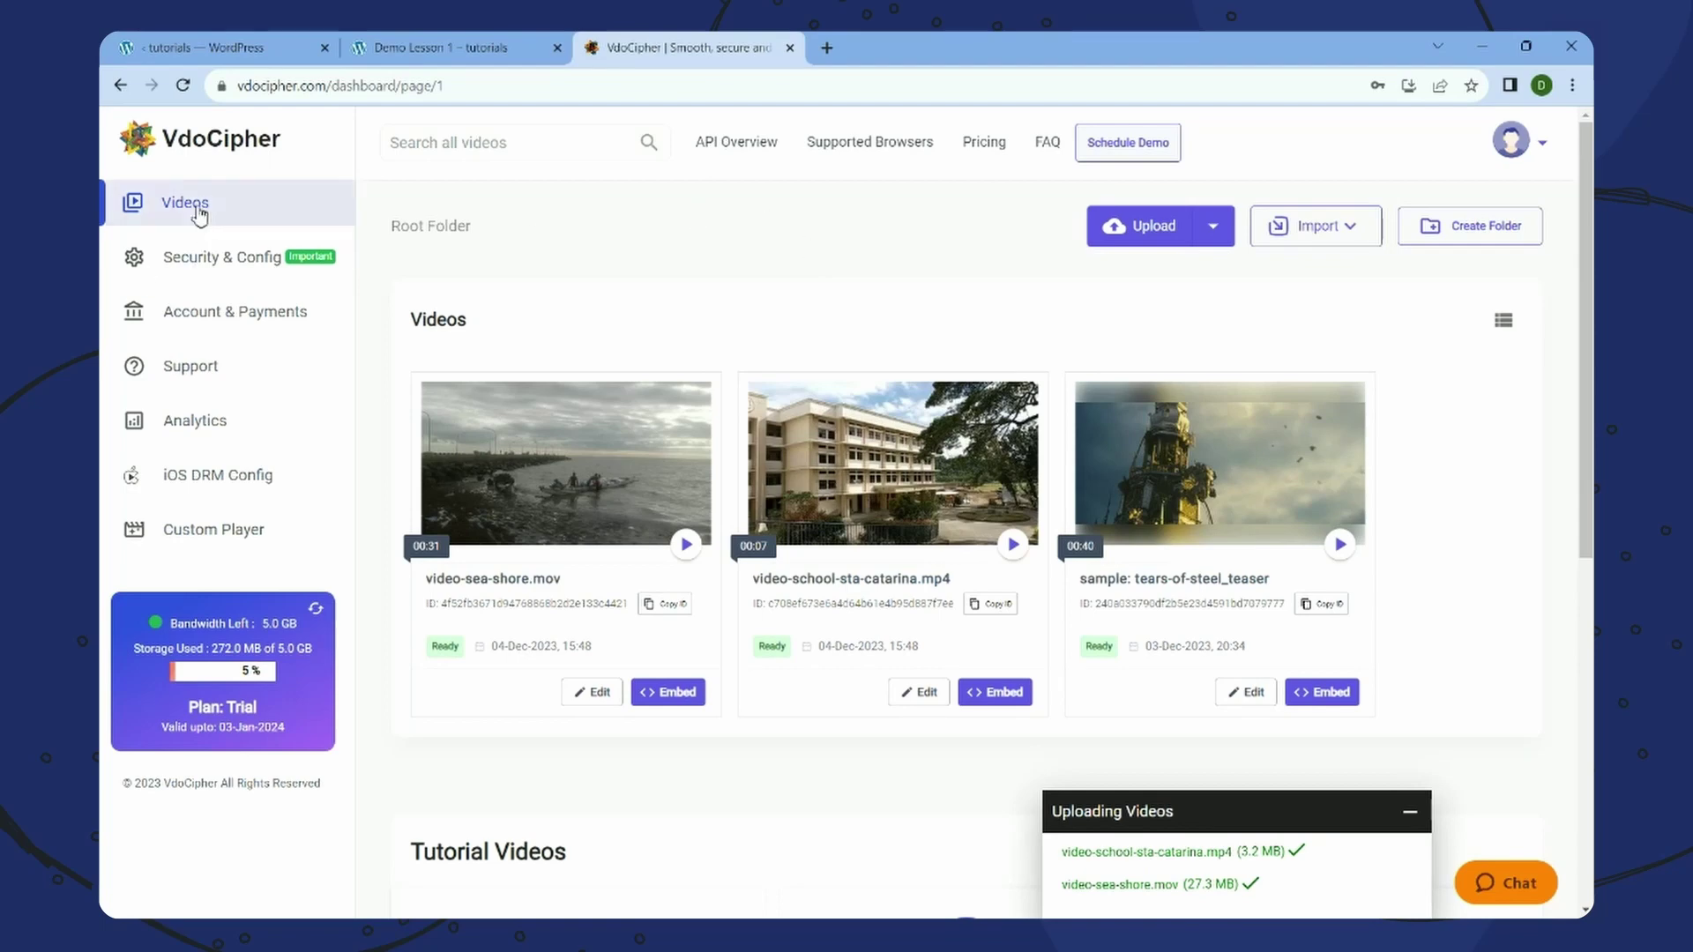
pyautogui.click(263, 270)
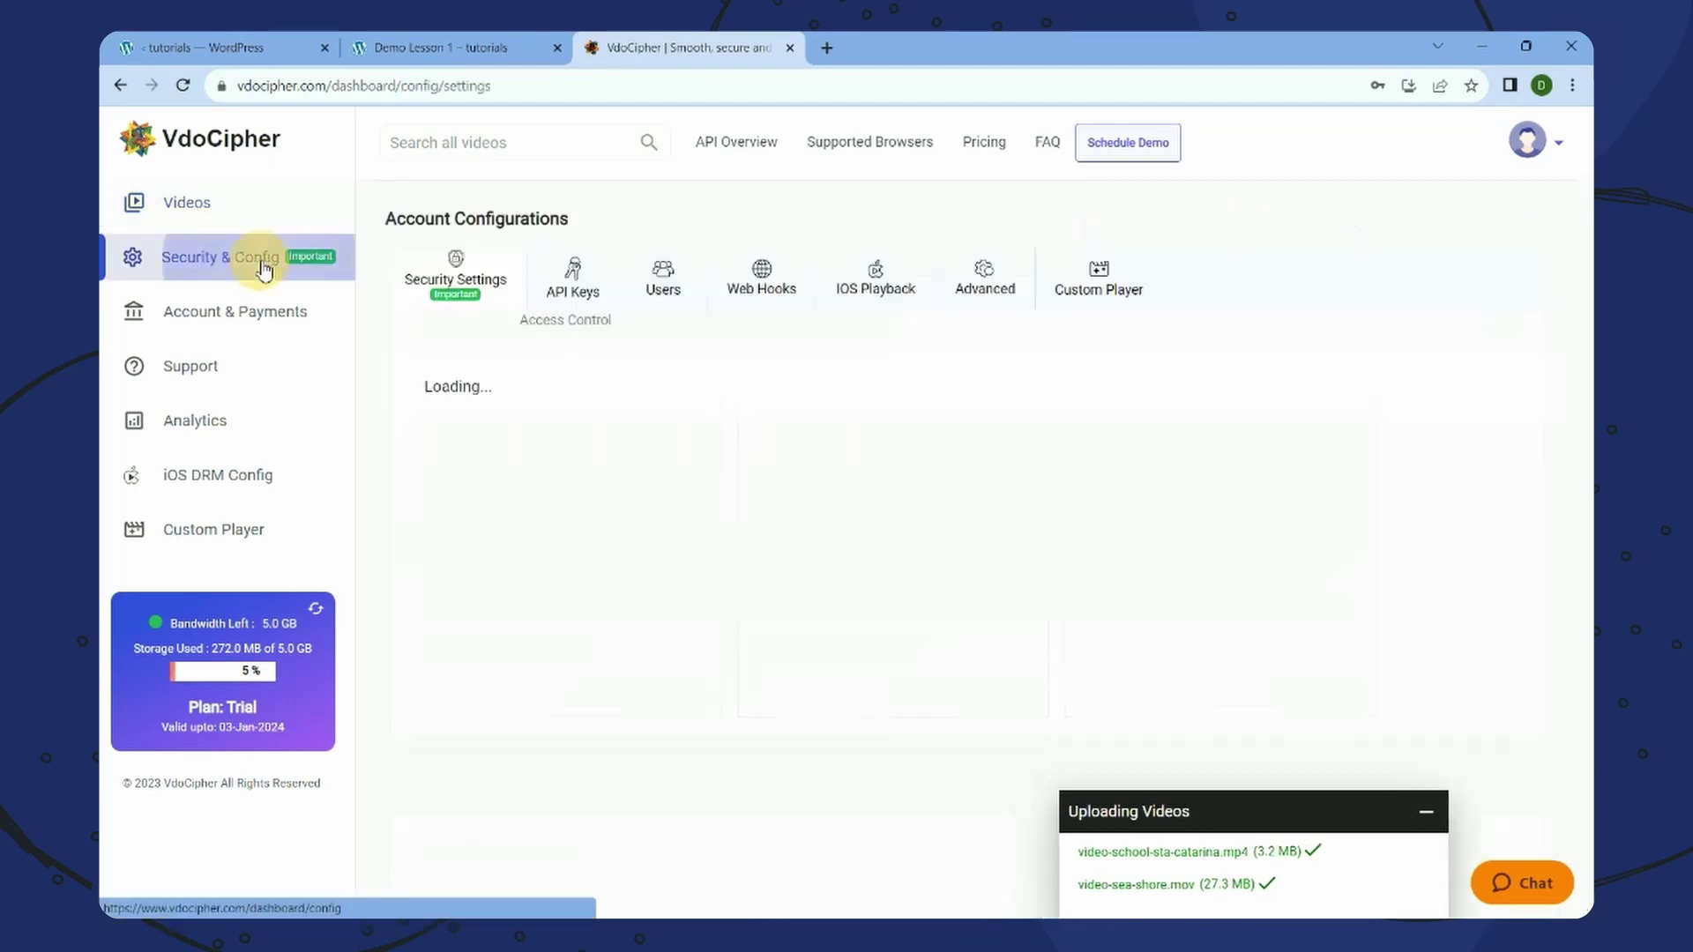
pyautogui.click(587, 287)
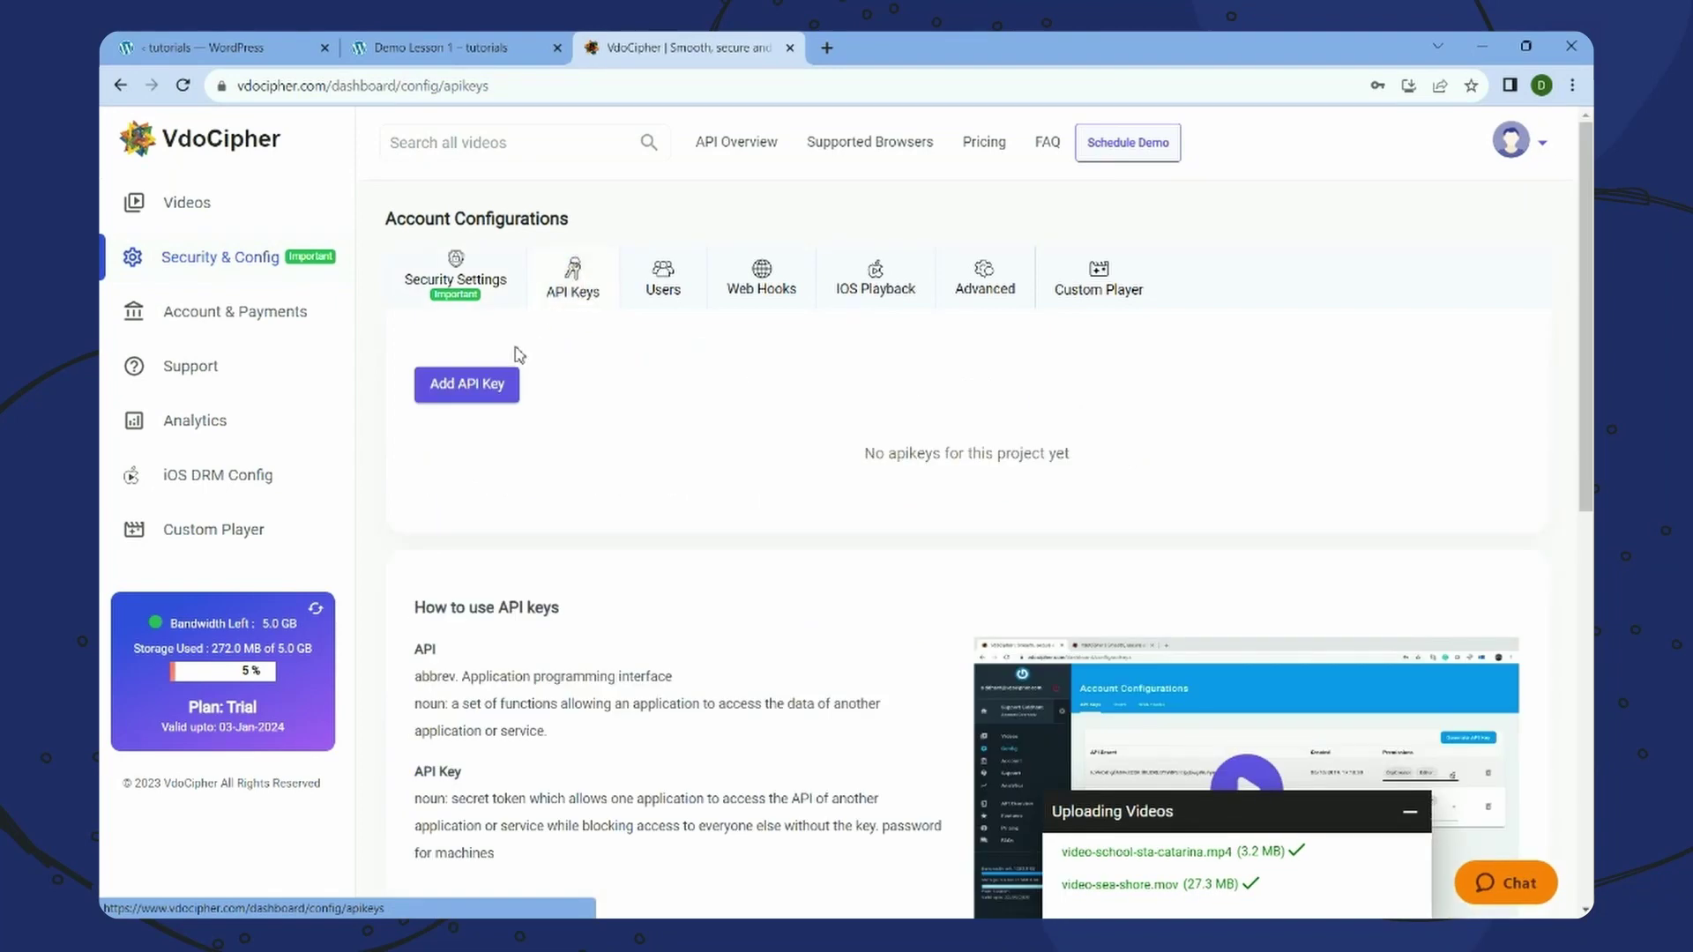
pyautogui.click(466, 385)
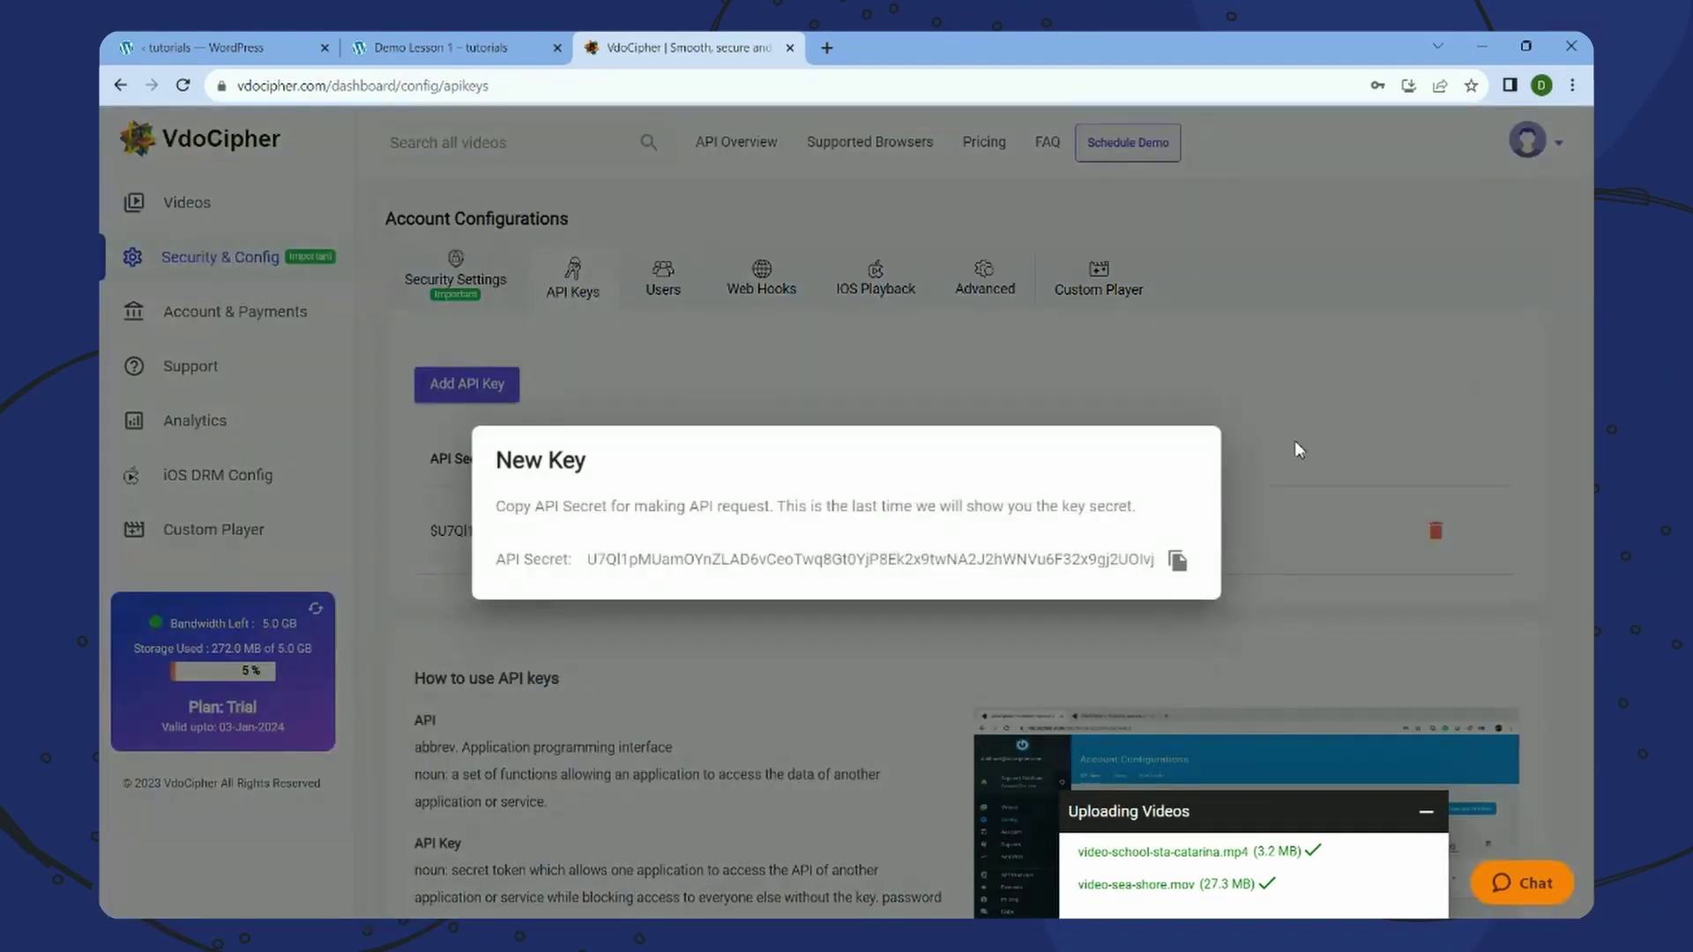
pyautogui.click(1179, 563)
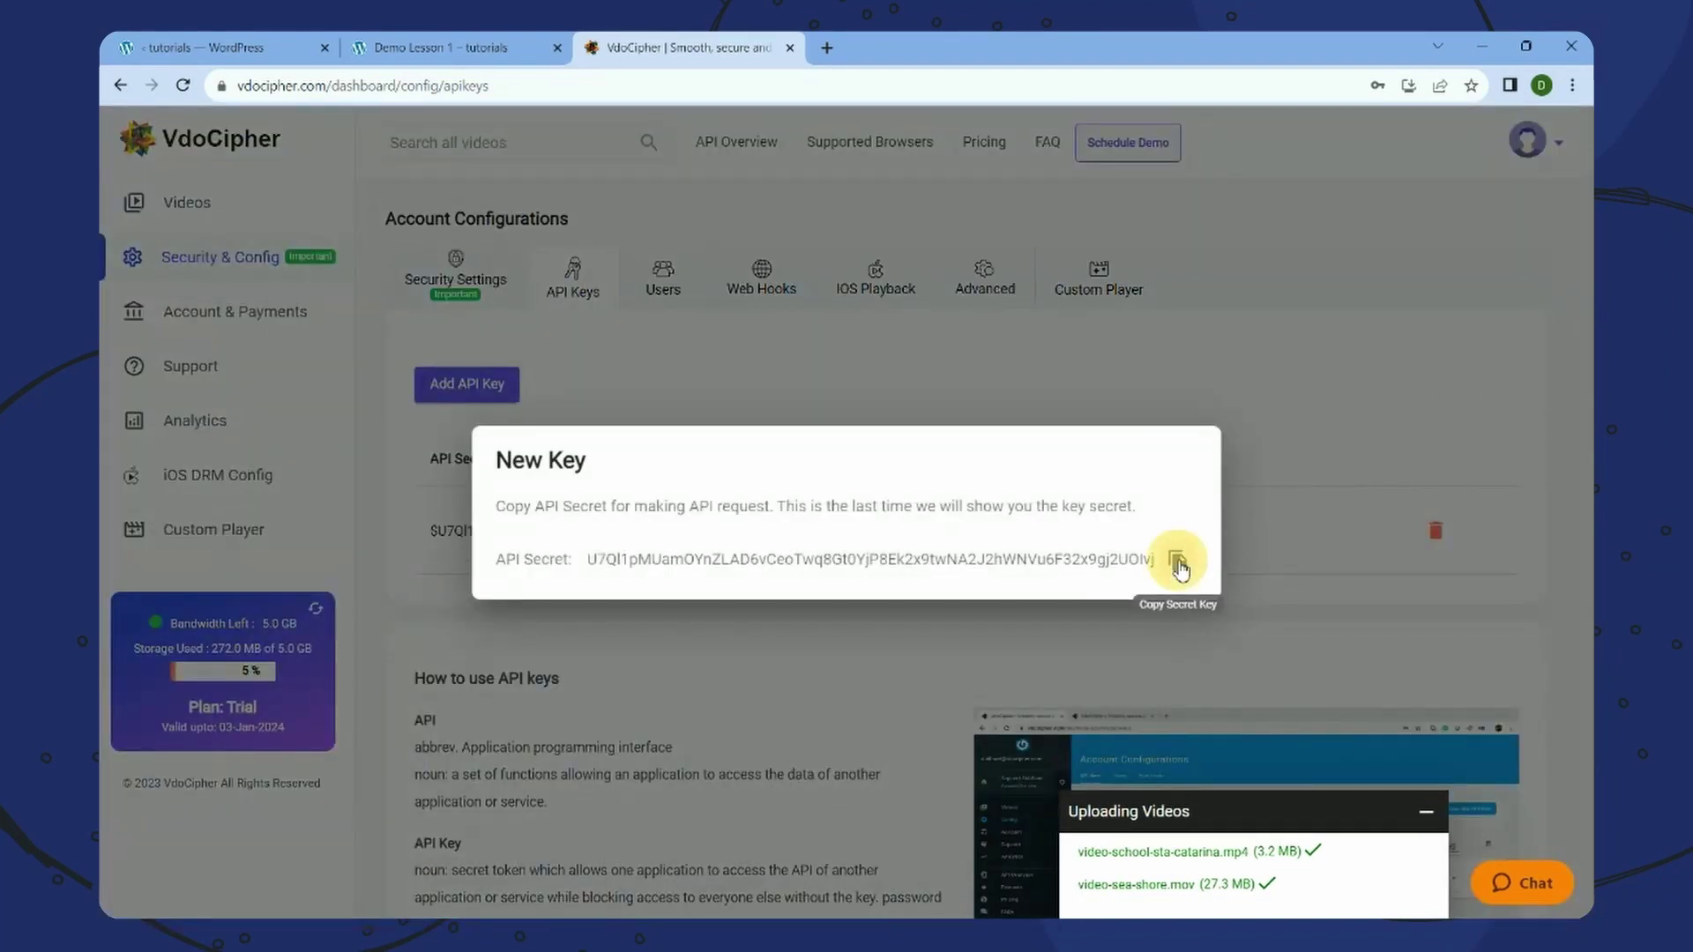
# - Paste the copied key into the API Secret Key field of the WordPress VdoCipher options and save the changes
pyautogui.click(221, 40)
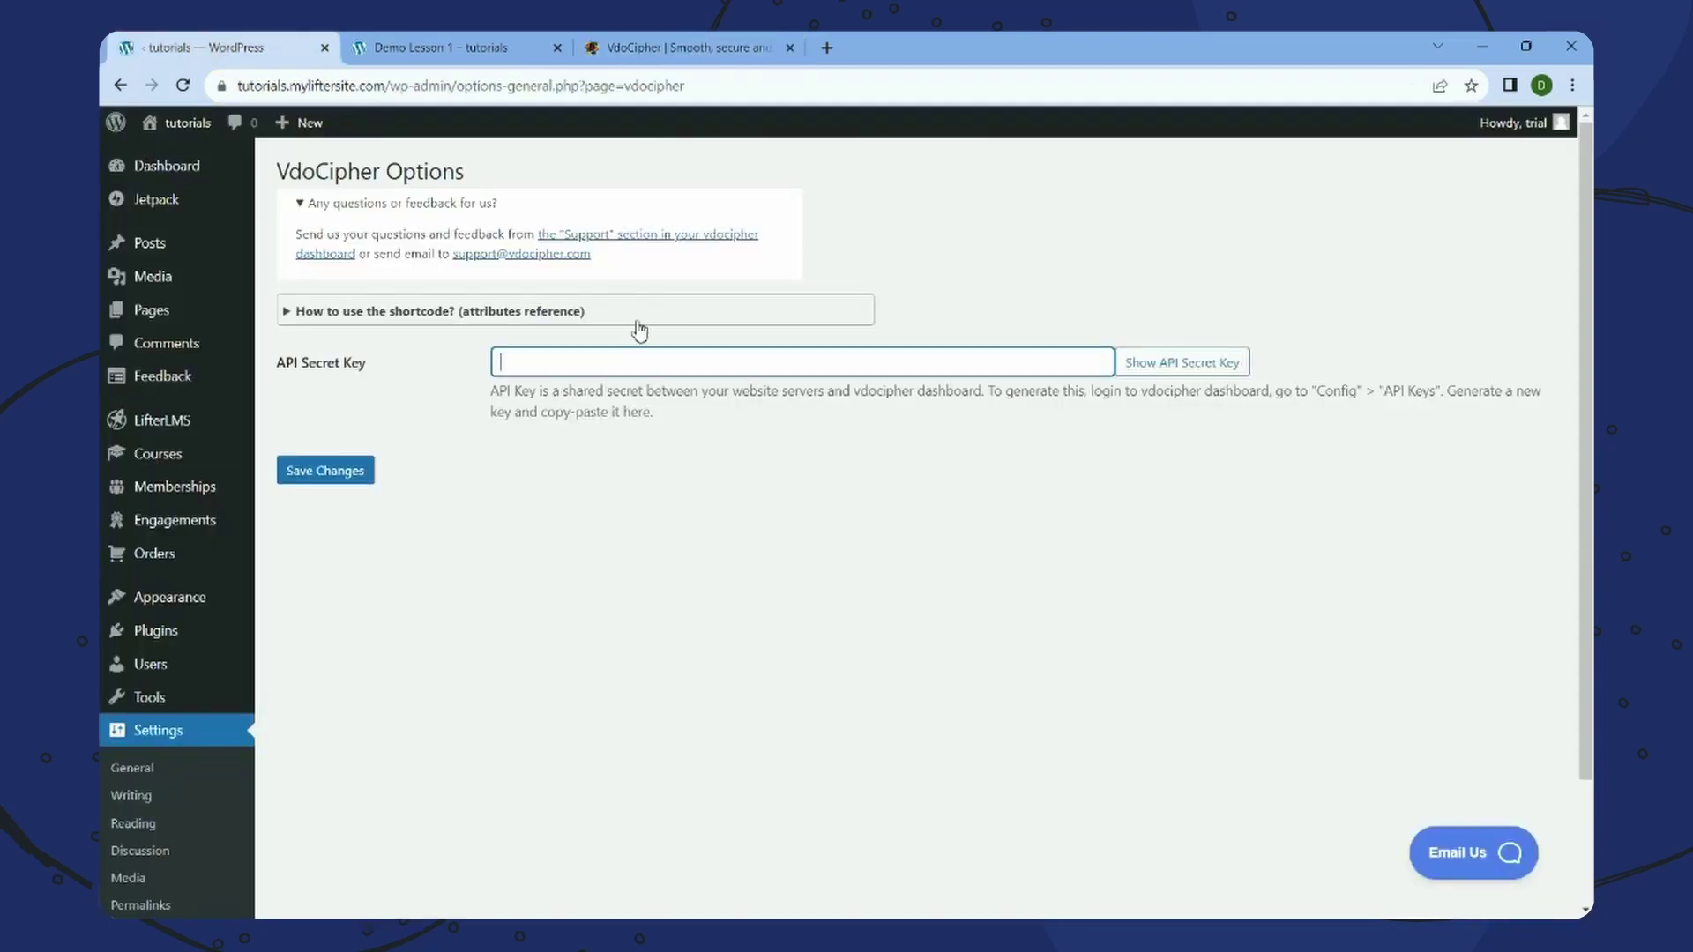
pyautogui.rightClick(621, 365)
pyautogui.click(672, 571)
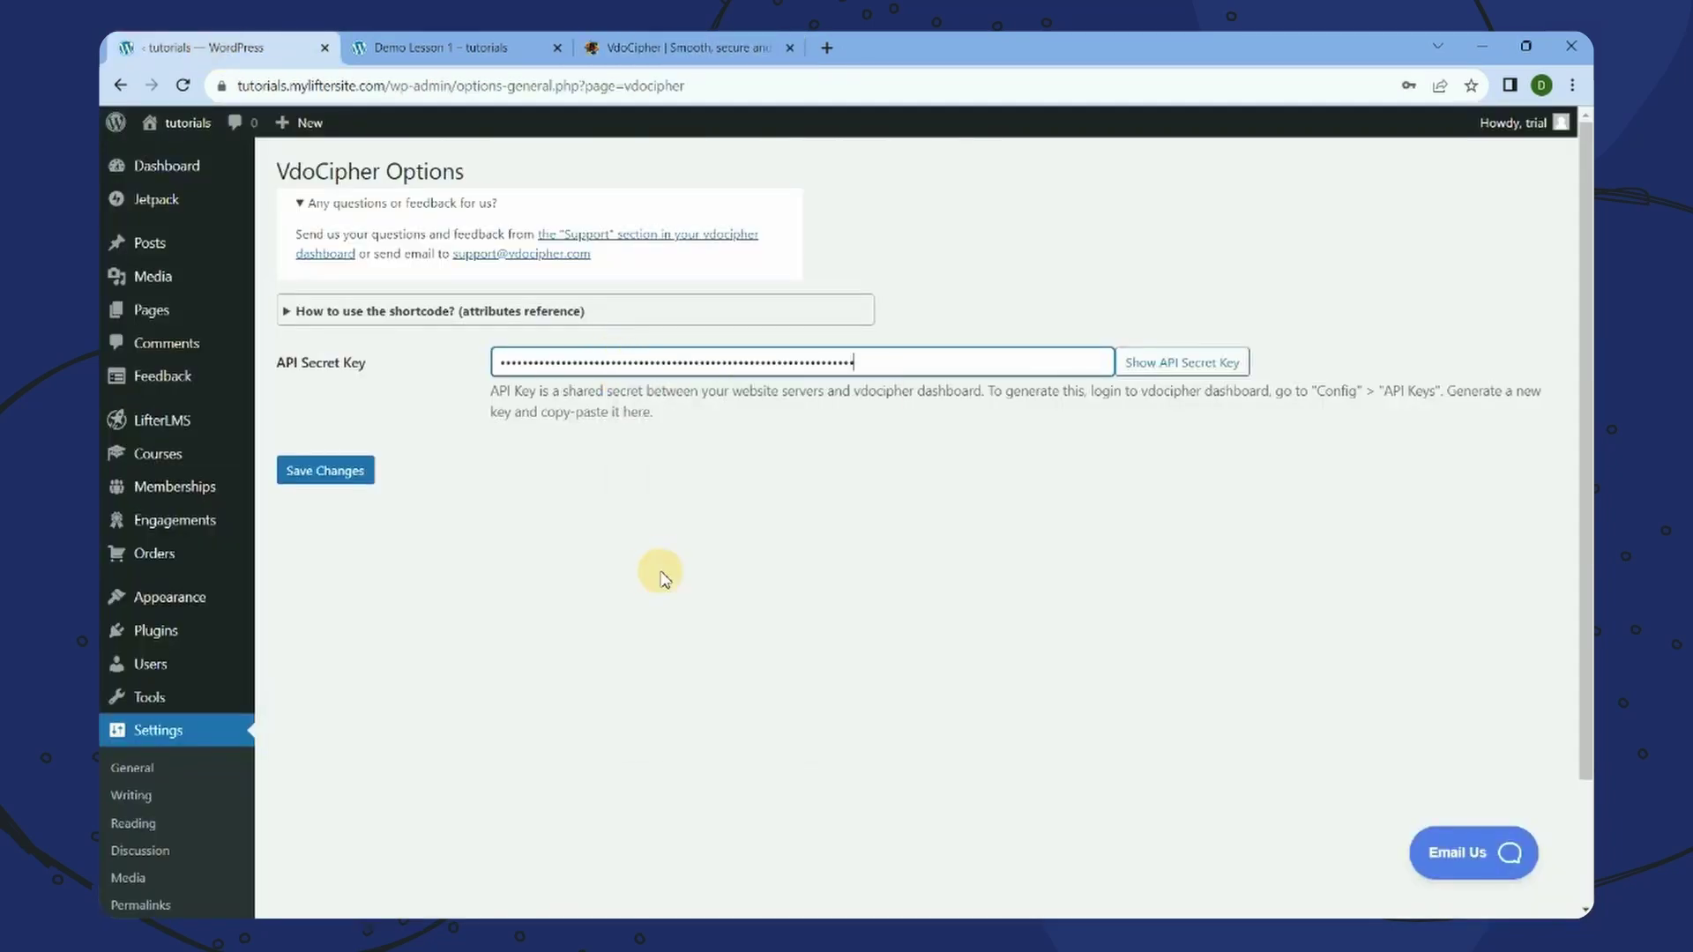
pyautogui.click(345, 478)
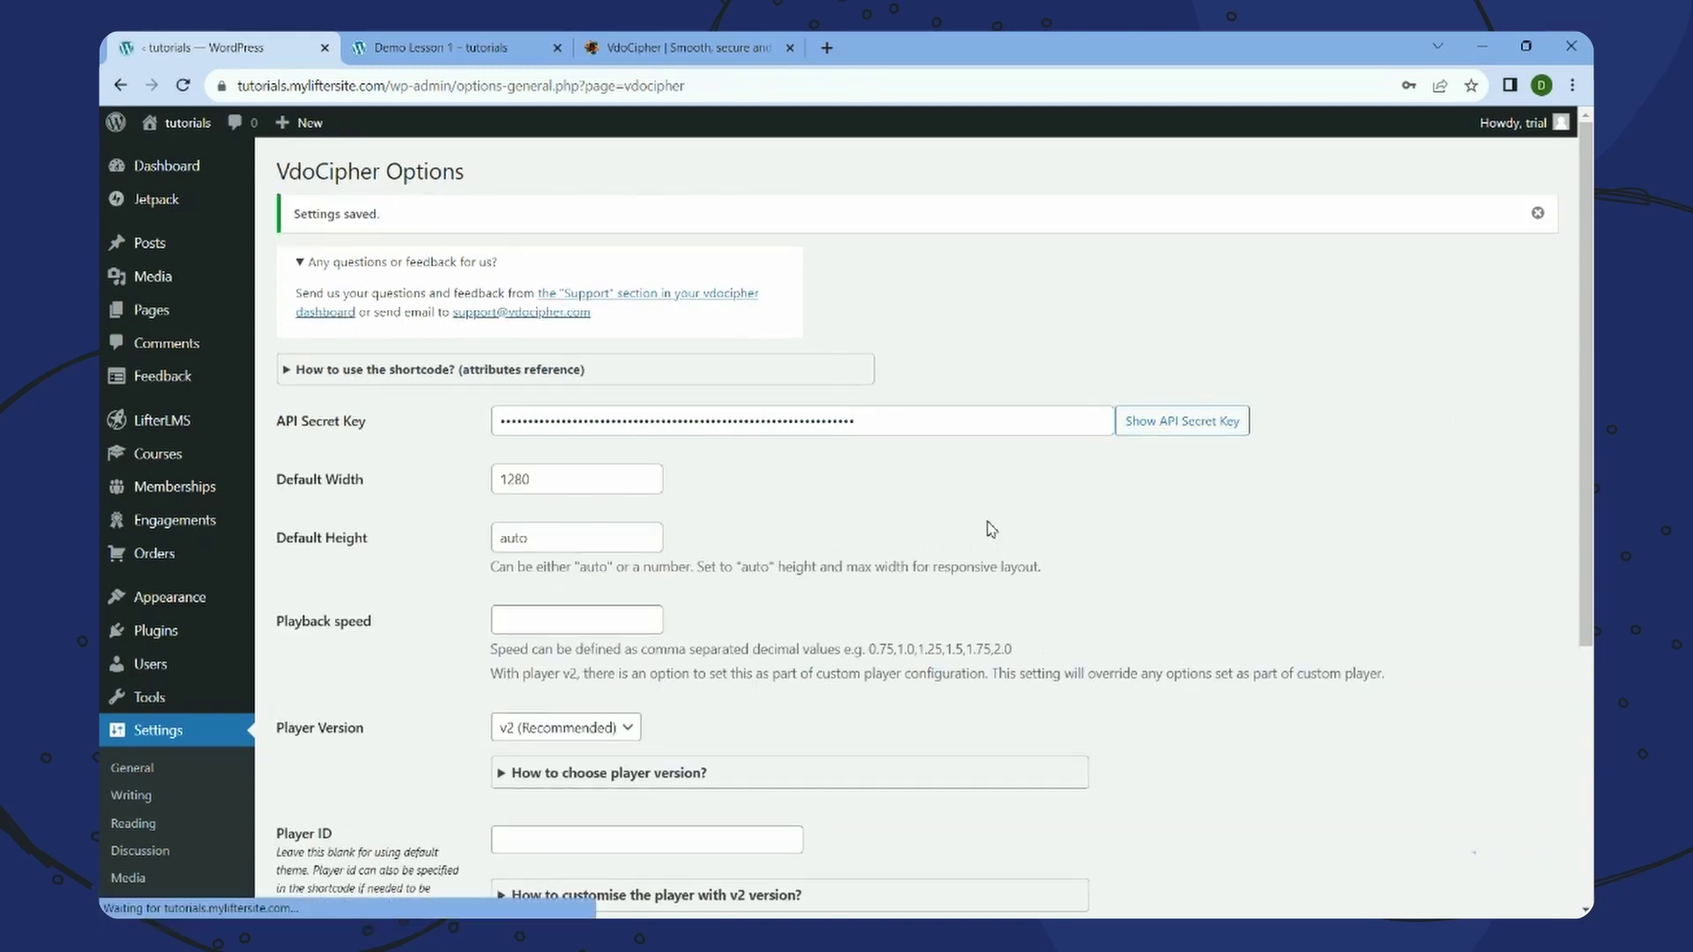
pyautogui.click(666, 48)
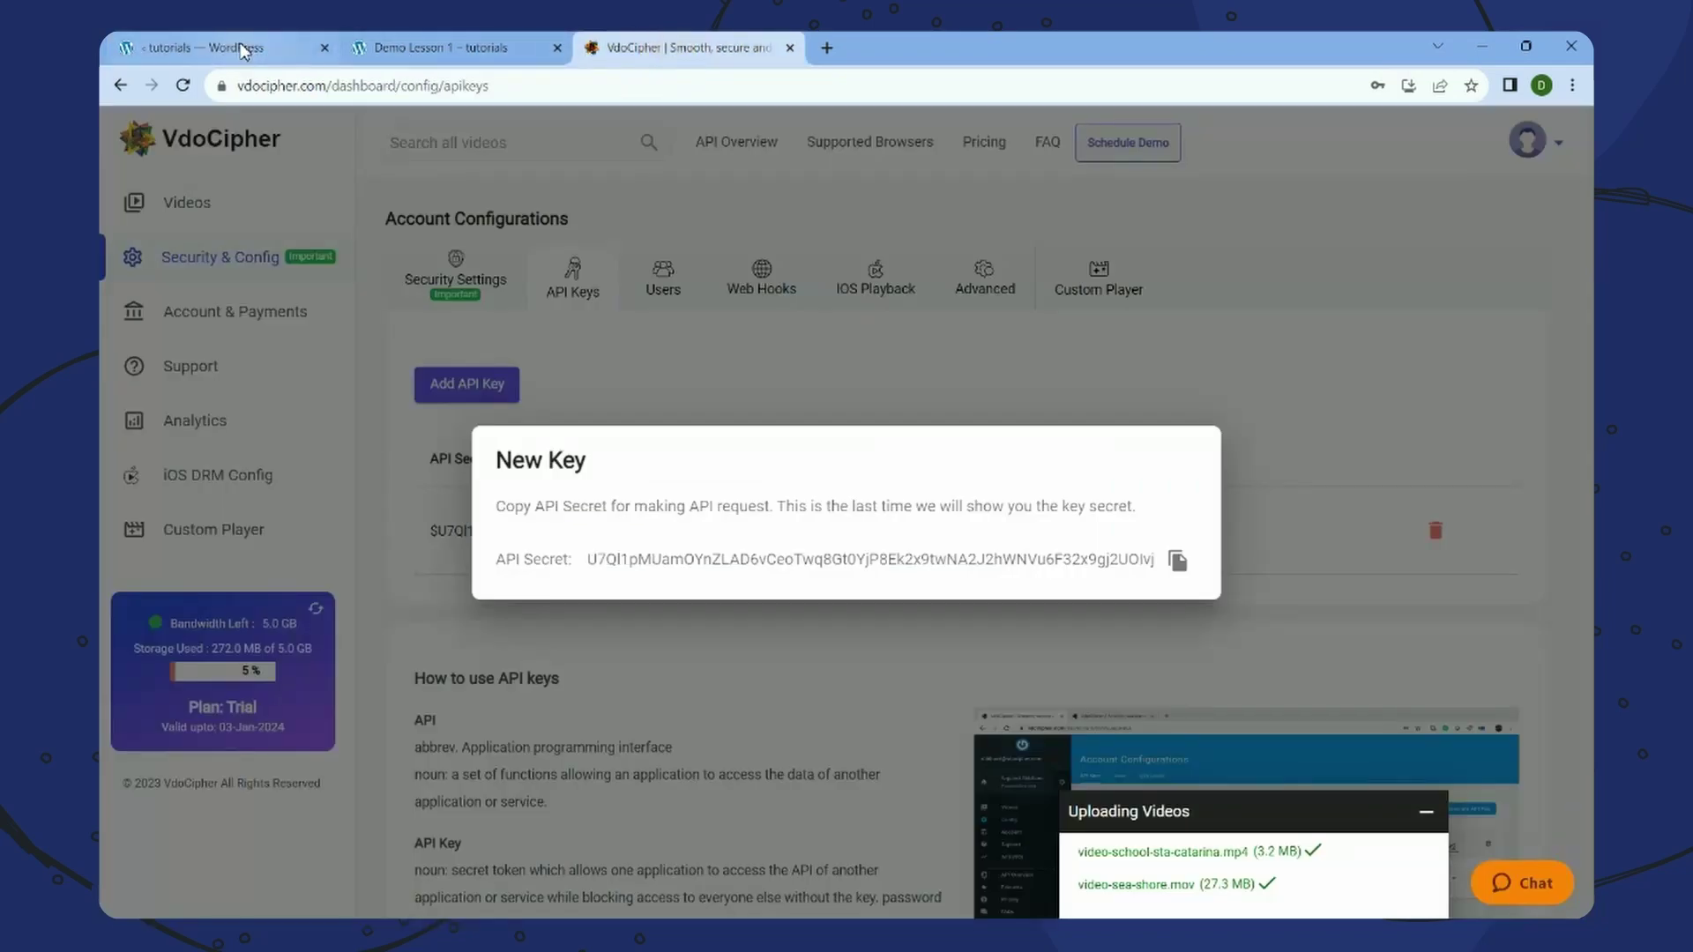
# - Close the WordPress VdoCipher Options page and open Demo Lesson 1 in the block editor from its published page
pyautogui.click(243, 49)
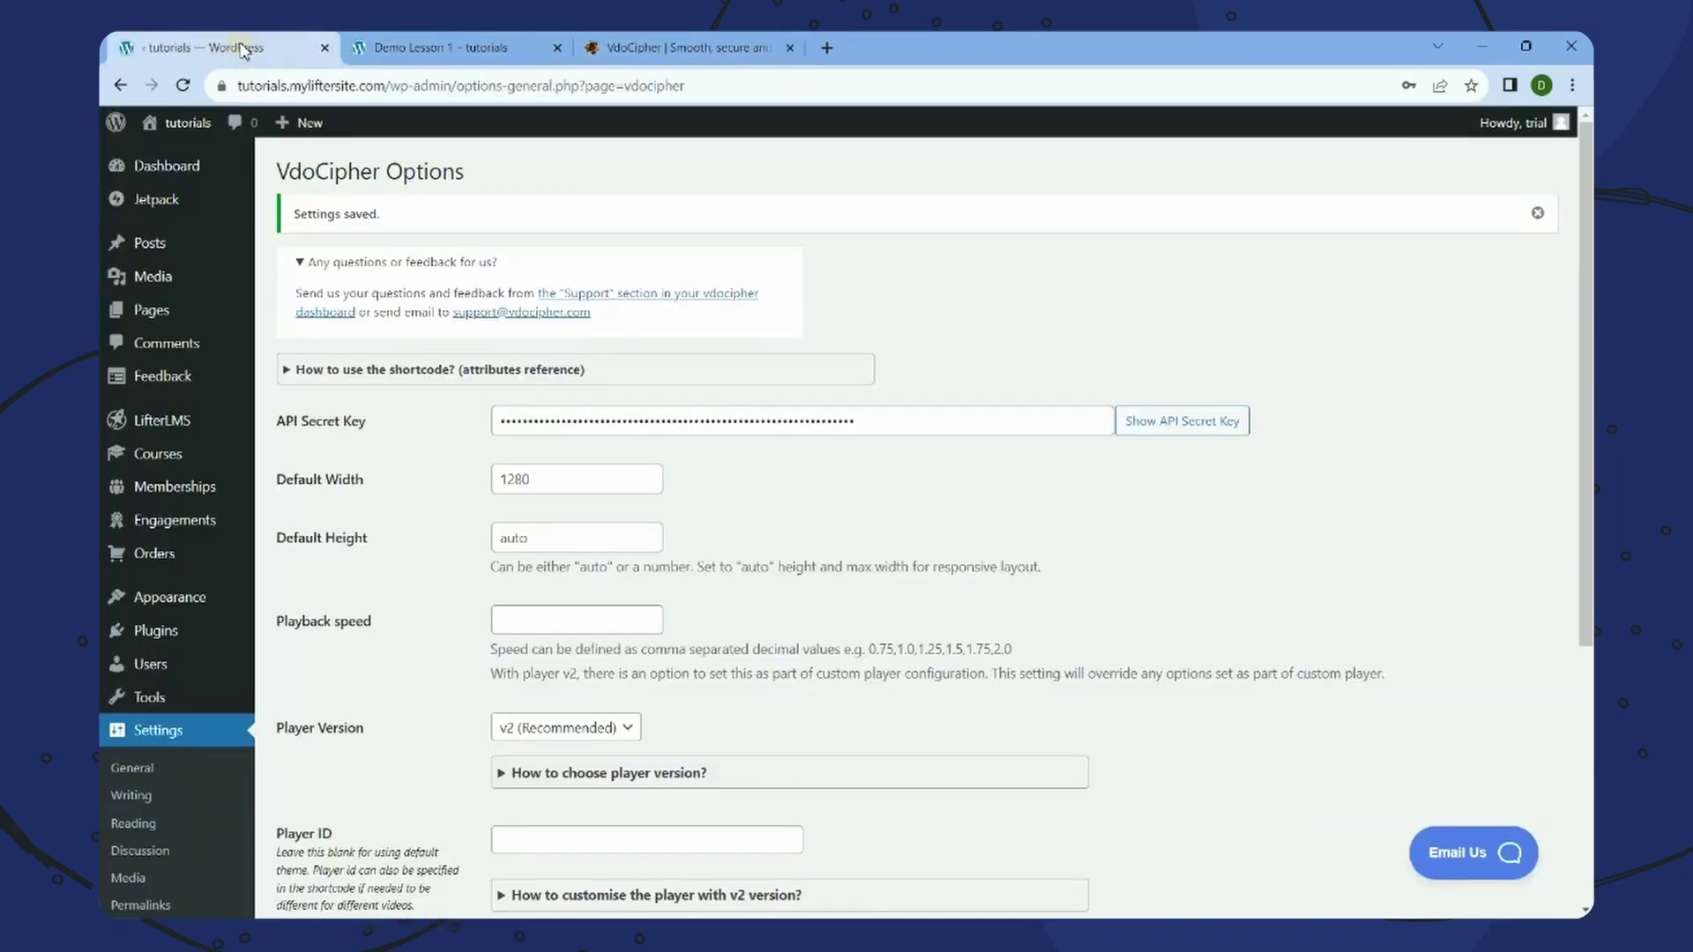
pyautogui.click(164, 312)
pyautogui.click(765, 712)
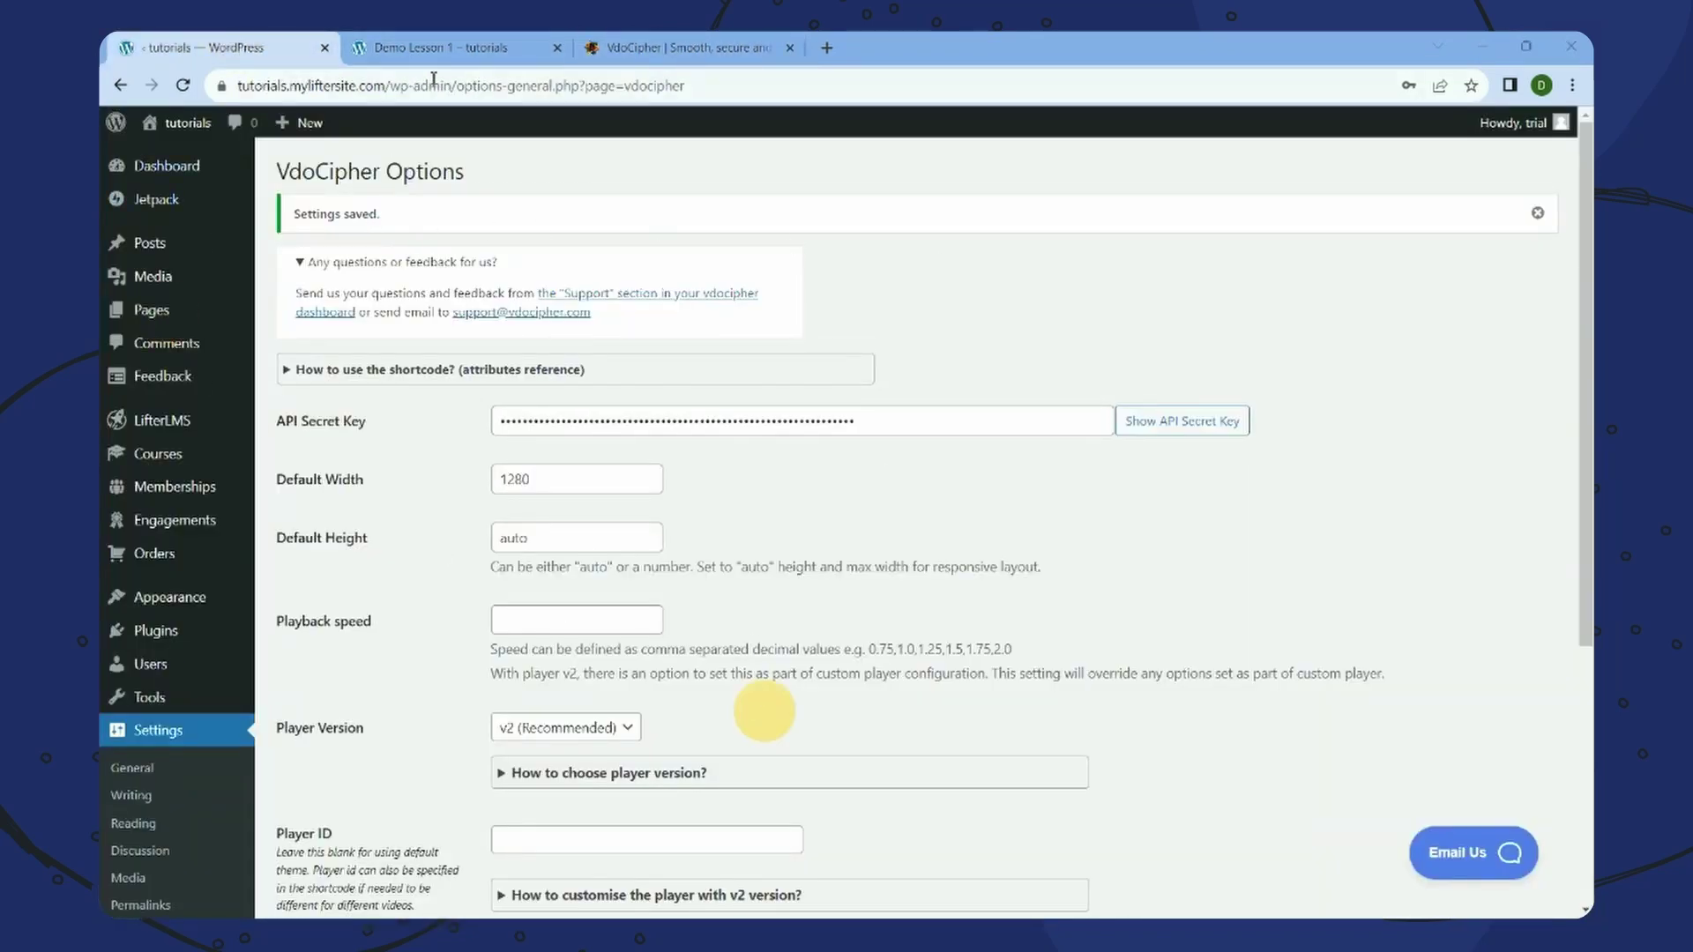
pyautogui.scroll(-5, 905, 450)
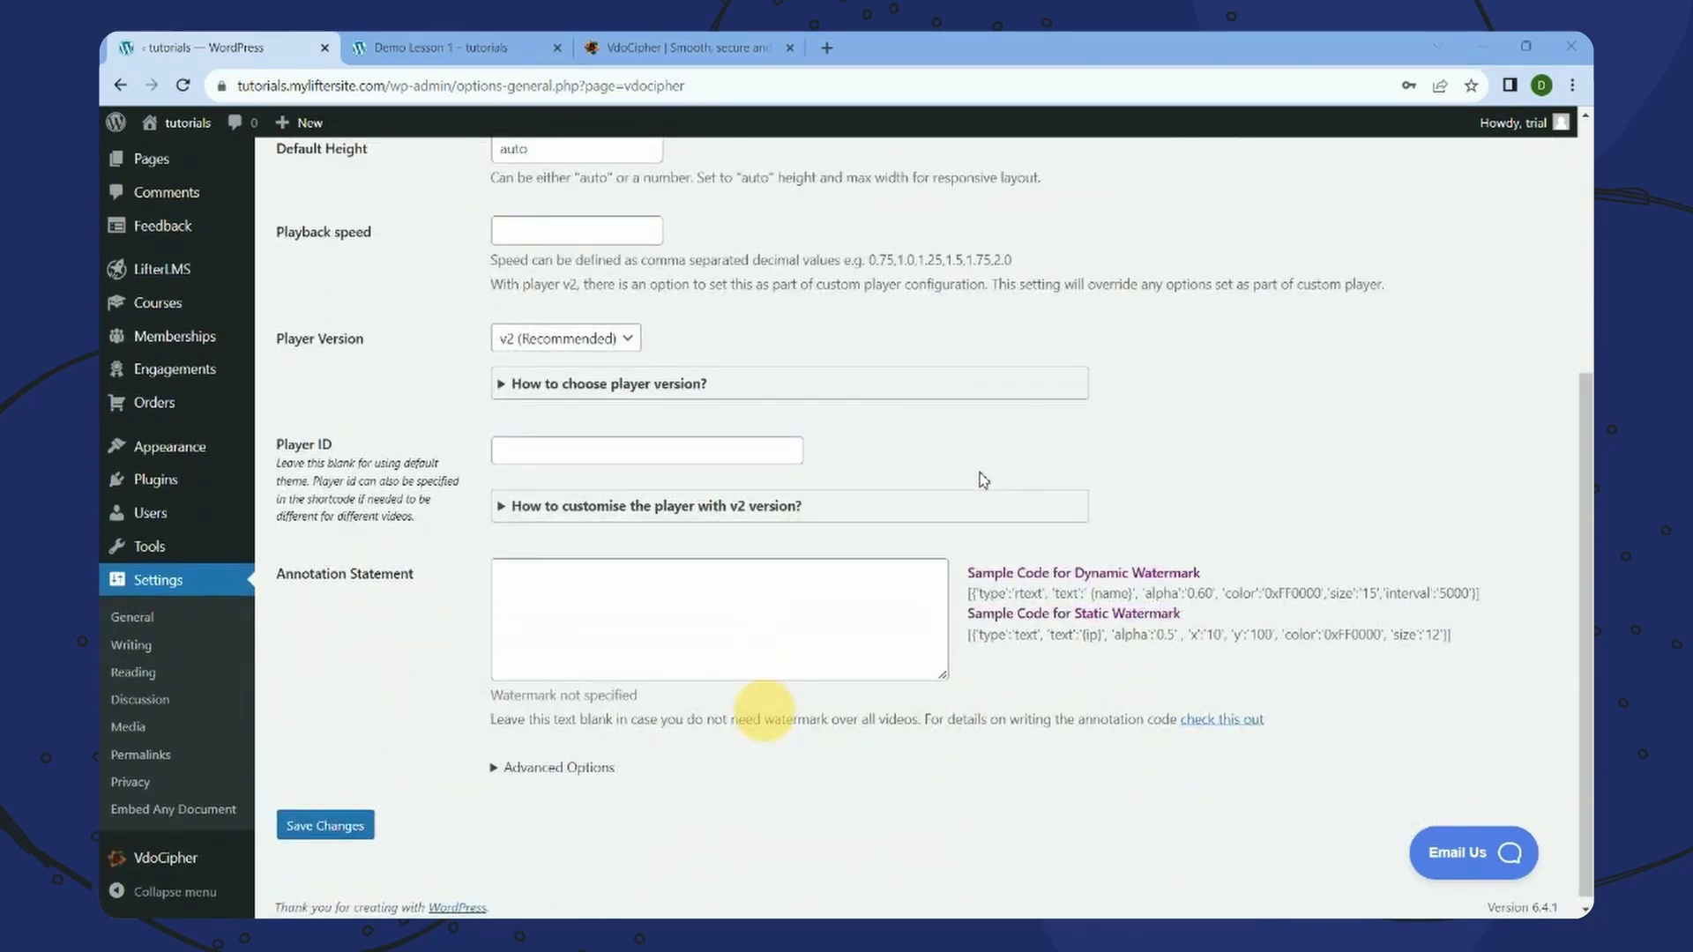
pyautogui.scroll(5, 984, 481)
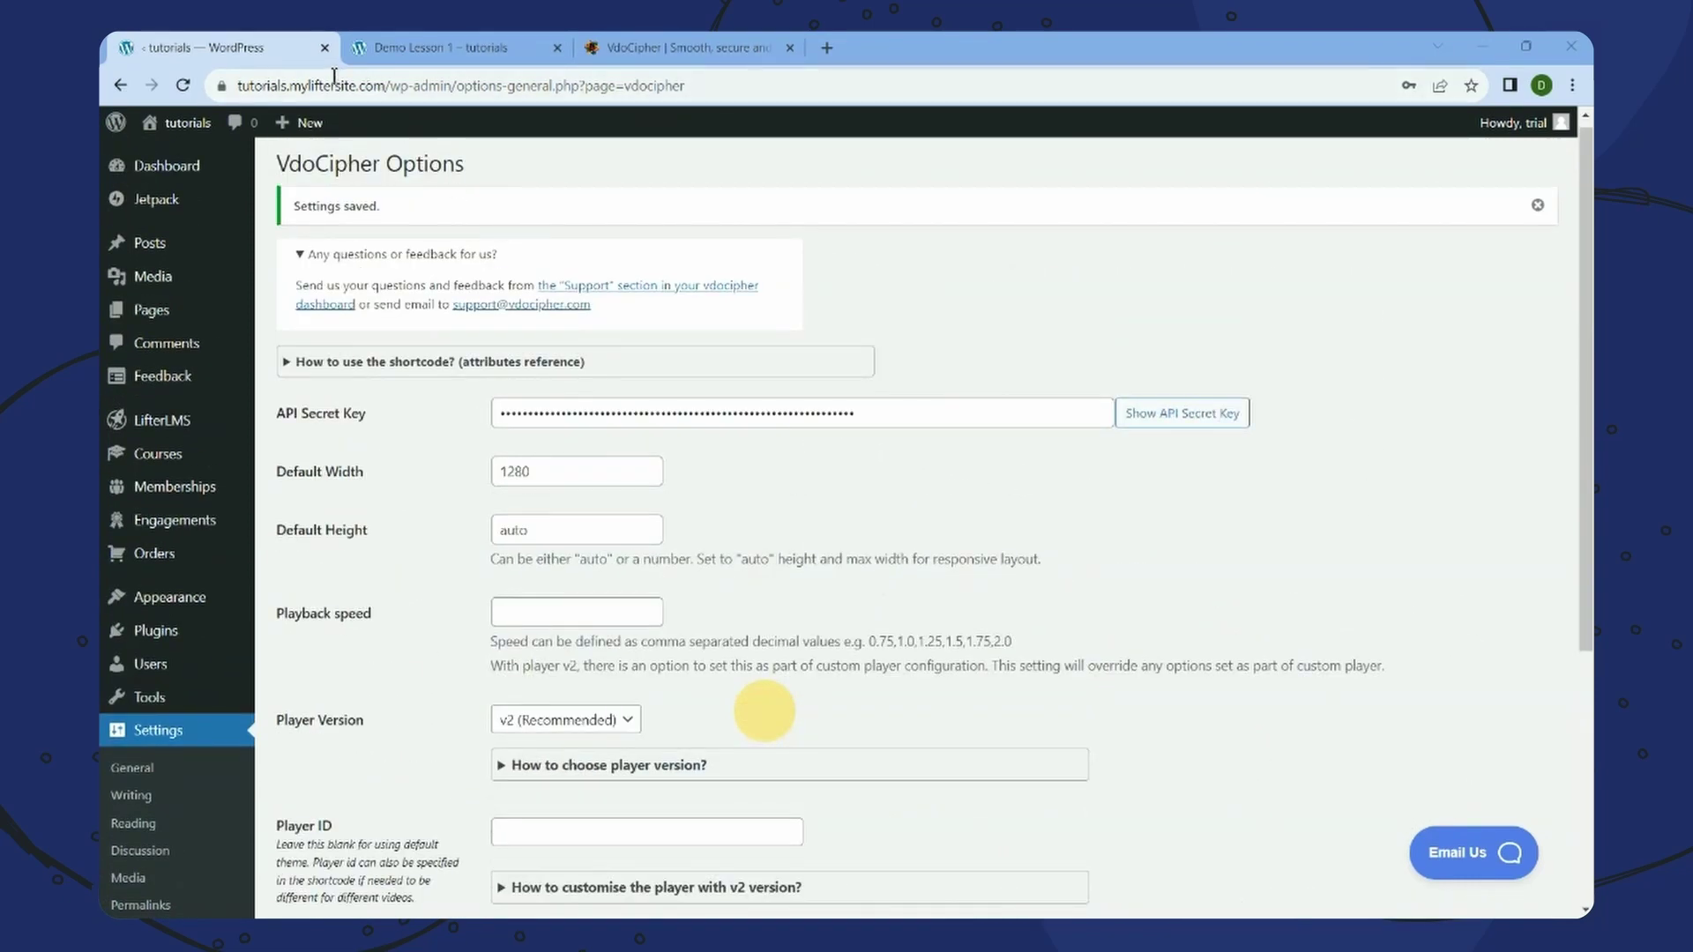
pyautogui.click(324, 47)
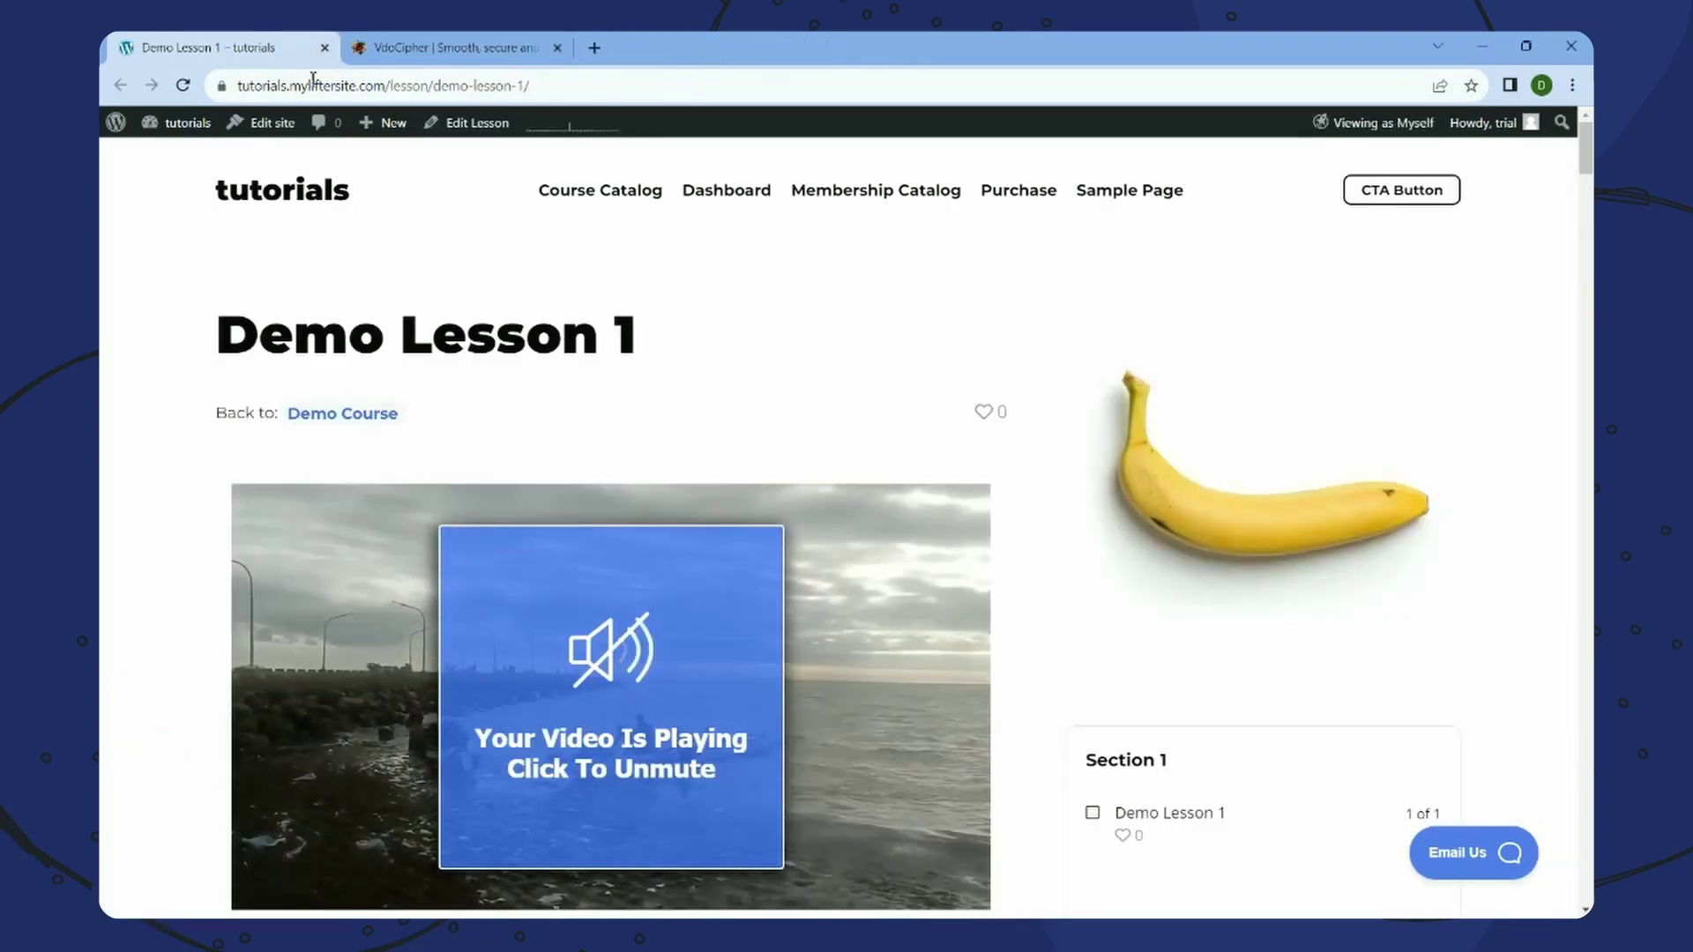
pyautogui.keyDown('ctrl'); pyautogui.click(473, 123); pyautogui.keyUp('ctrl')
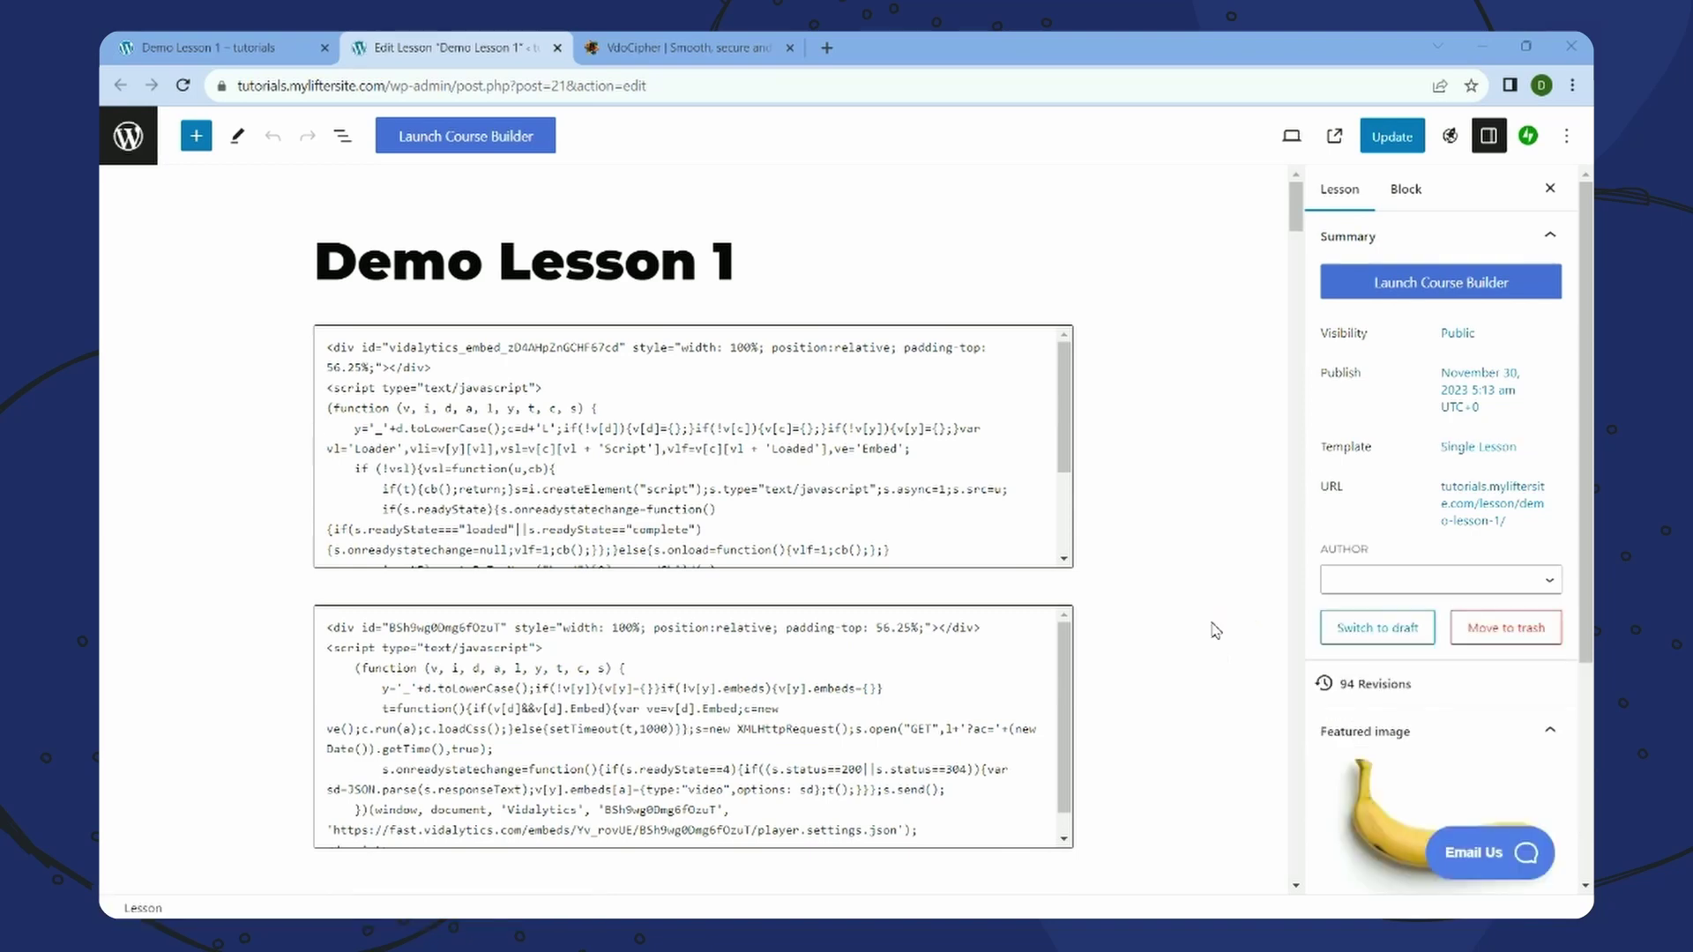
# - Delete both Vidalytics Custom HTML blocks from the beginning of Demo Lesson 1 and update the lesson
pyautogui.click(342, 137)
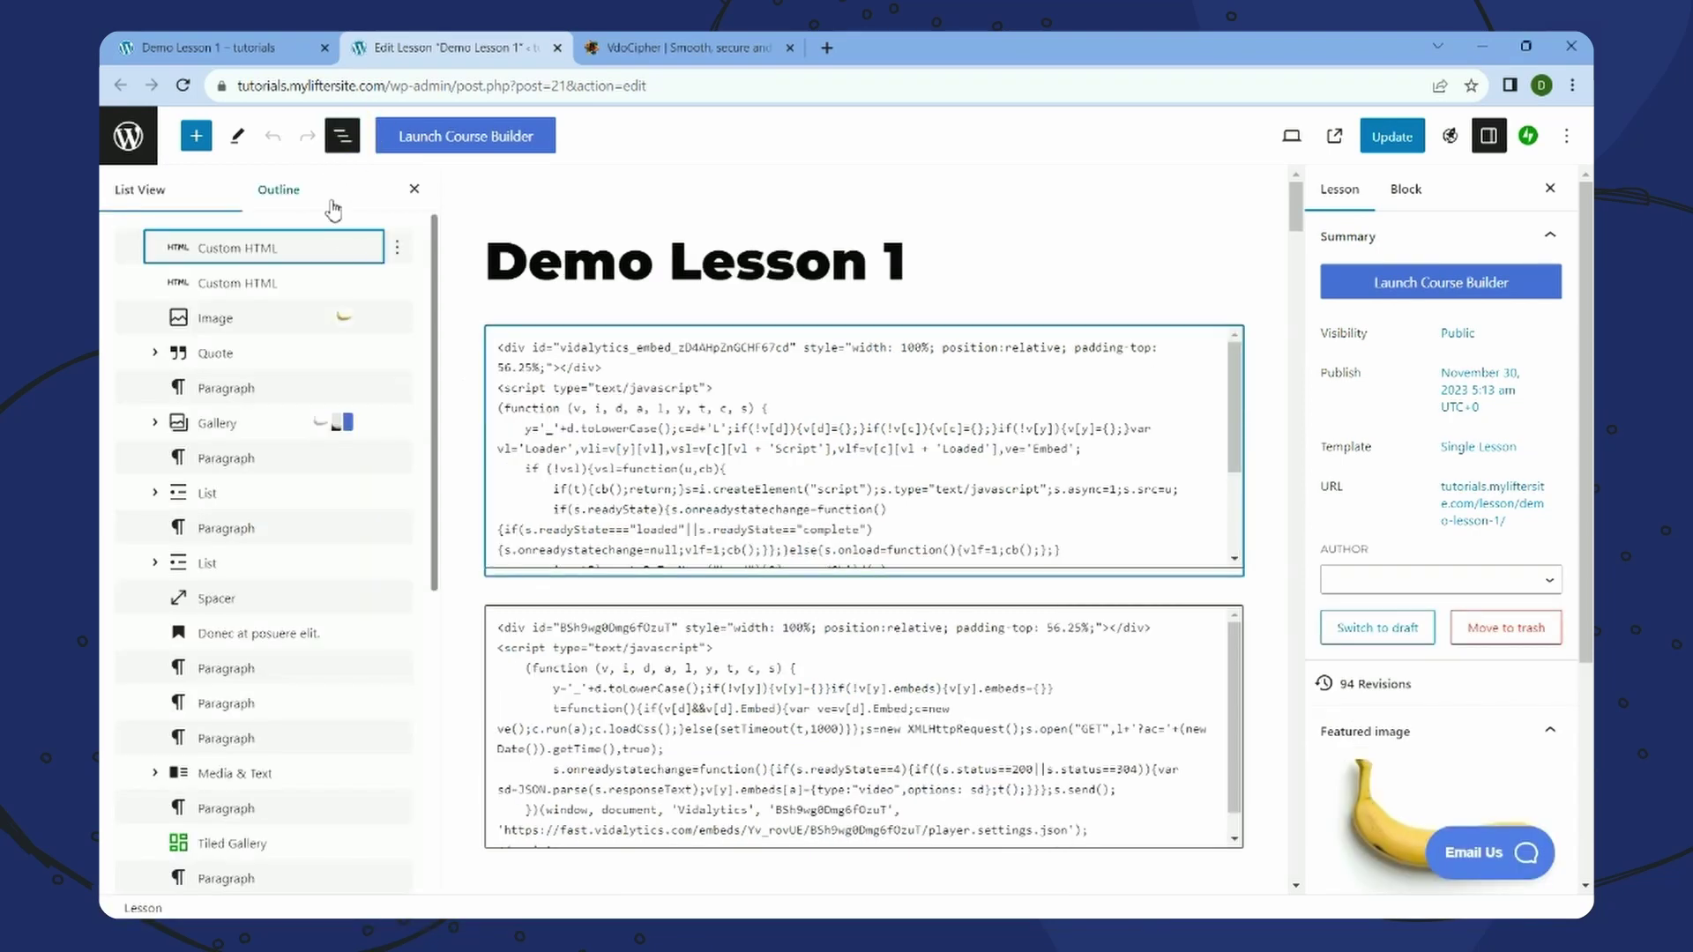
pyautogui.click(397, 250)
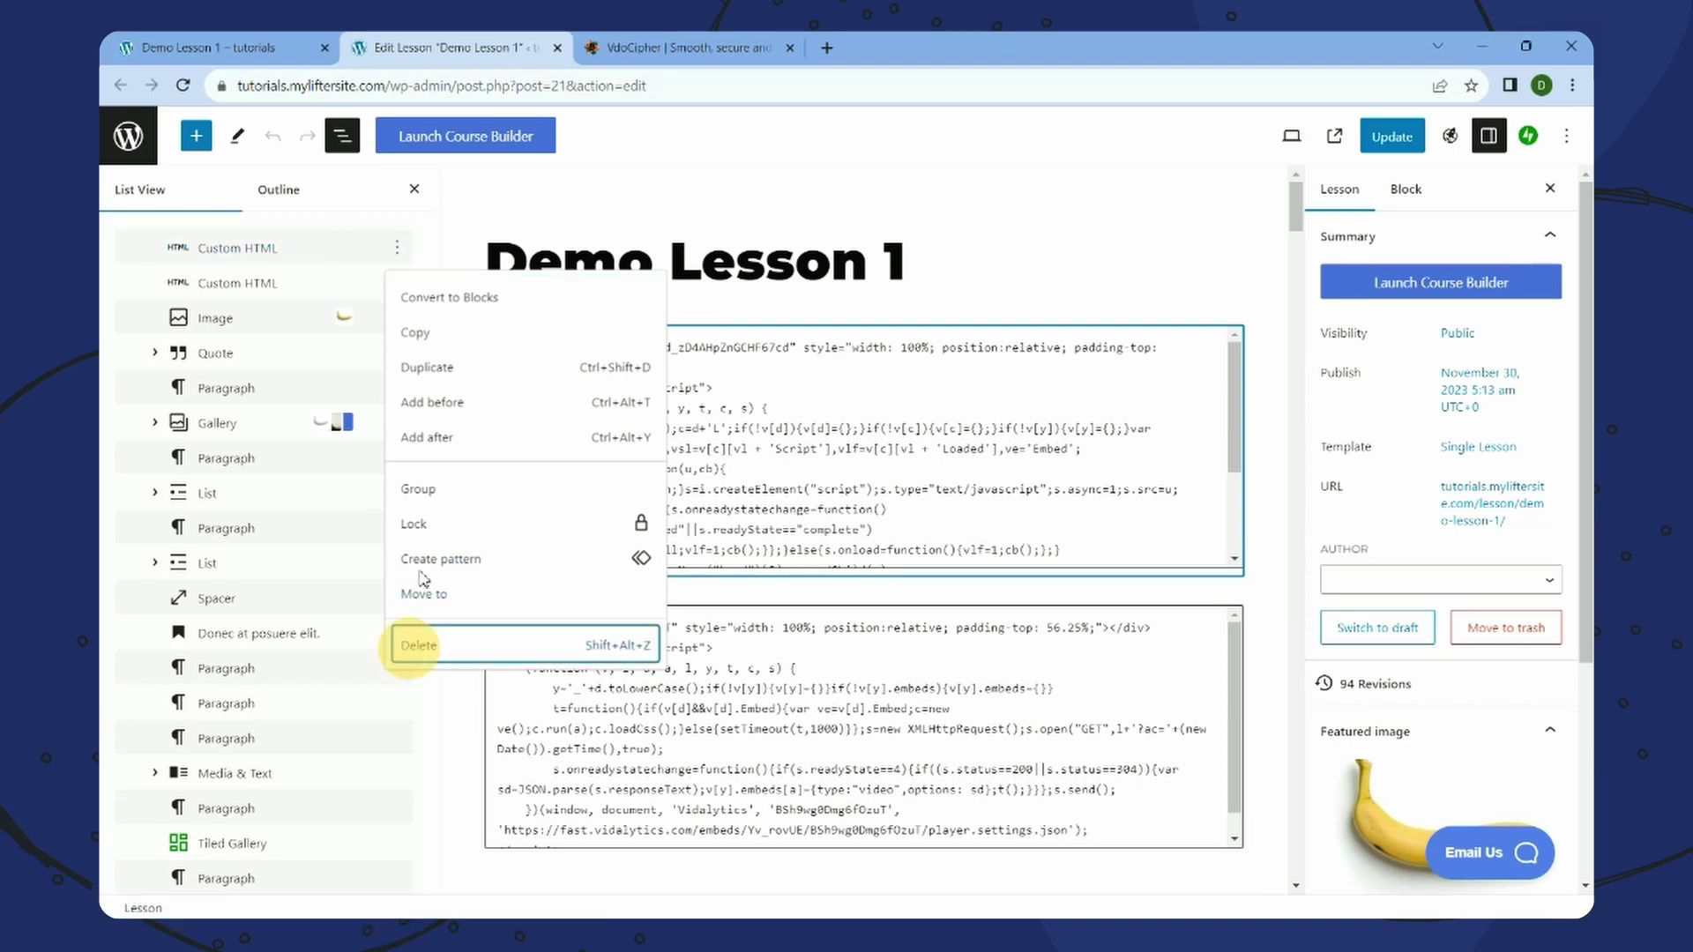
pyautogui.click(417, 646)
pyautogui.click(397, 251)
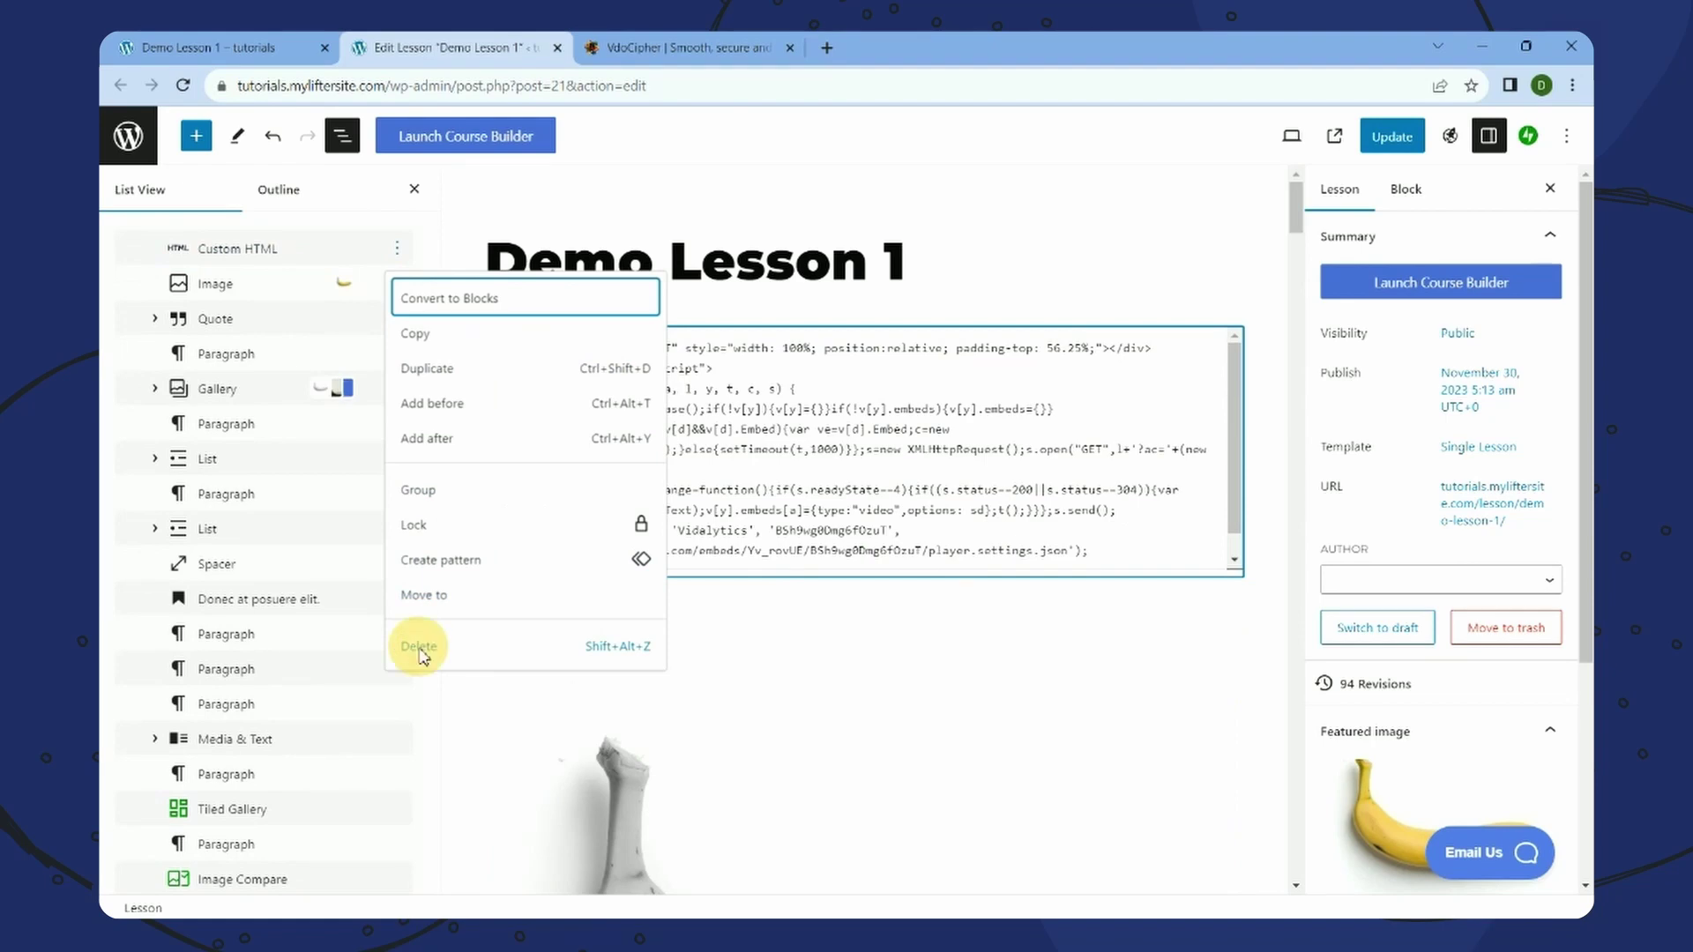
pyautogui.click(416, 647)
pyautogui.click(1393, 136)
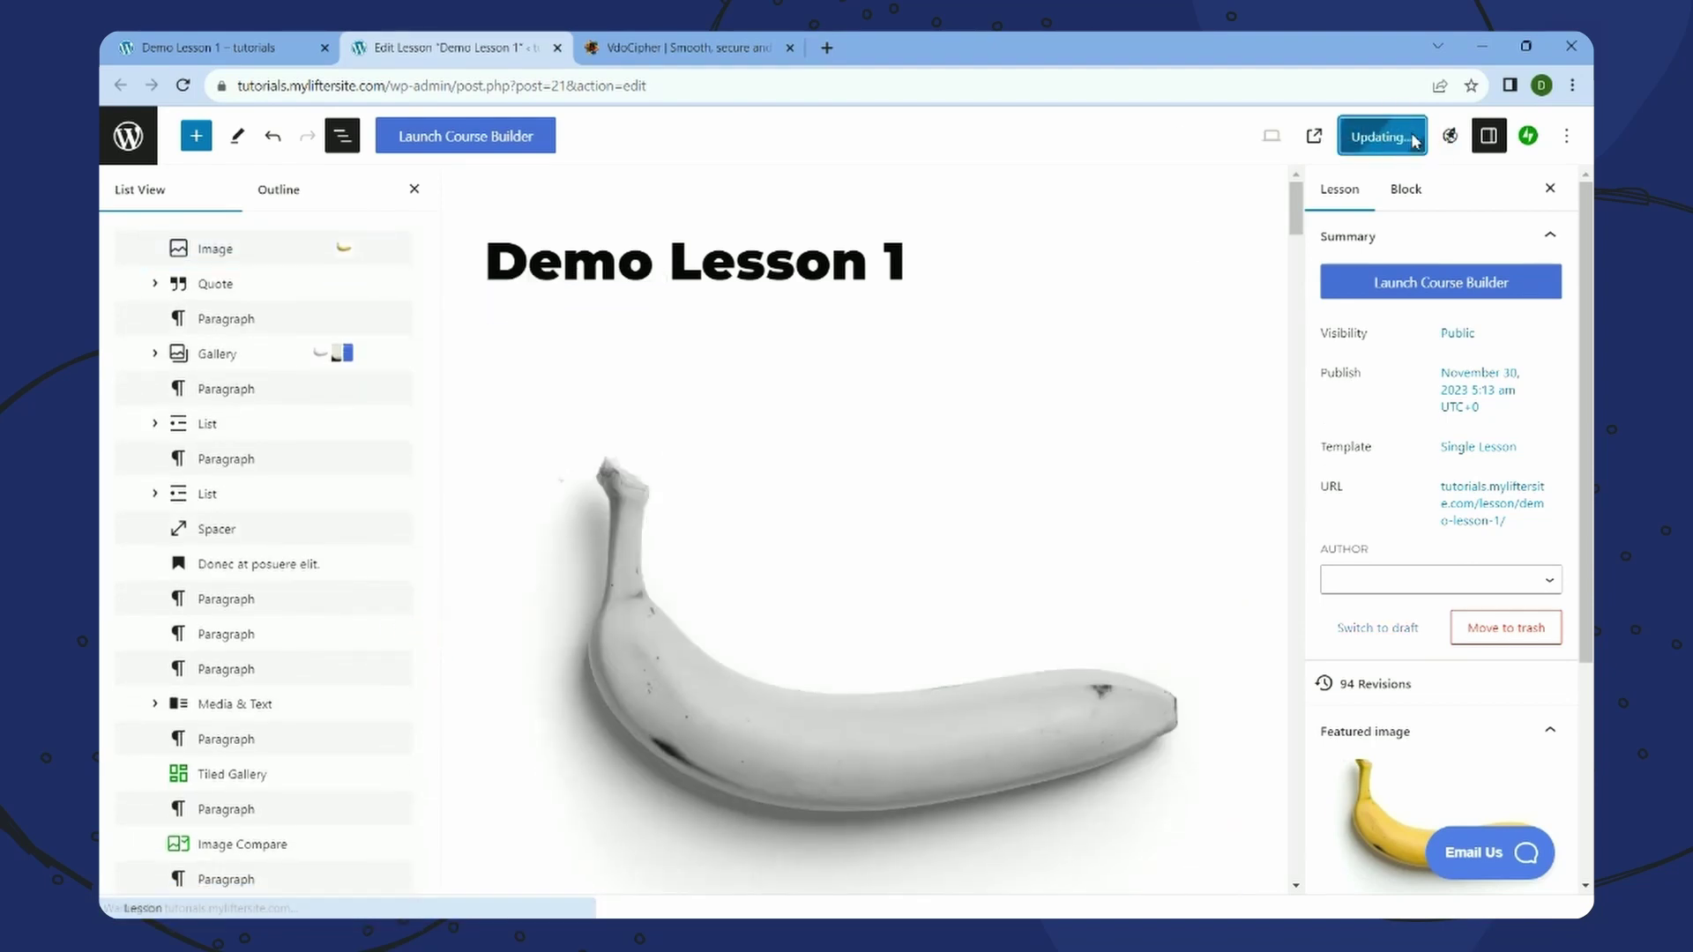
# - Reload the published Demo Lesson 1 page to check the lesson without the Vidalytics embeds, then return to the lesson editor
pyautogui.click(220, 48)
pyautogui.click(396, 42)
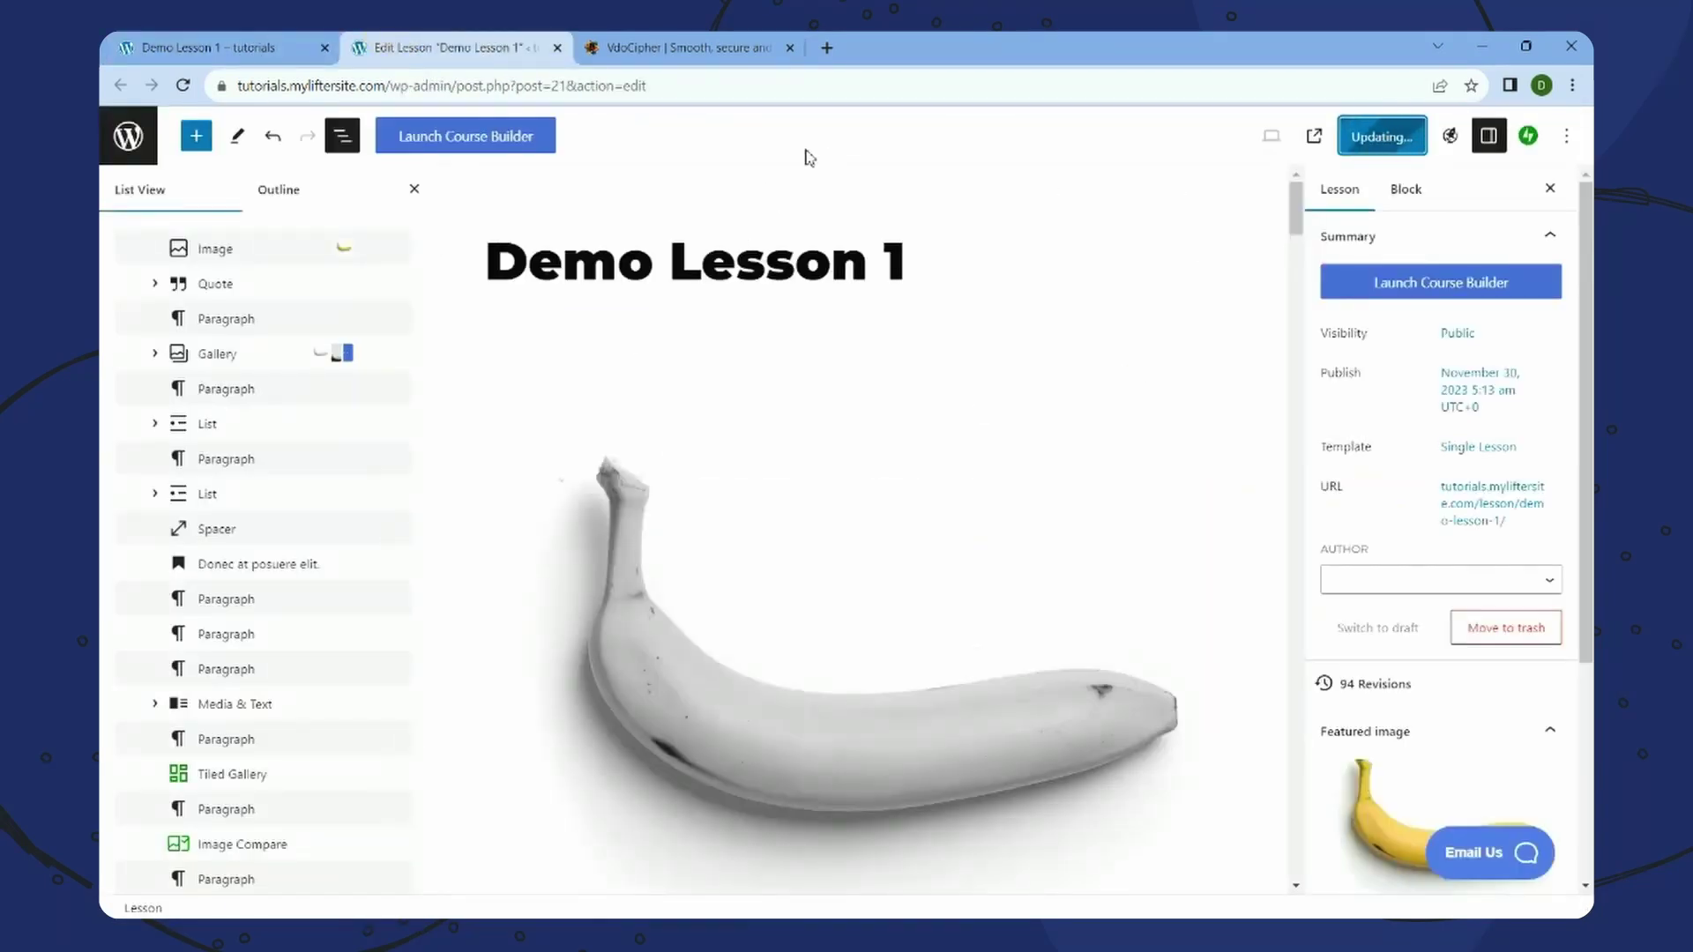
pyautogui.rightClick(807, 139)
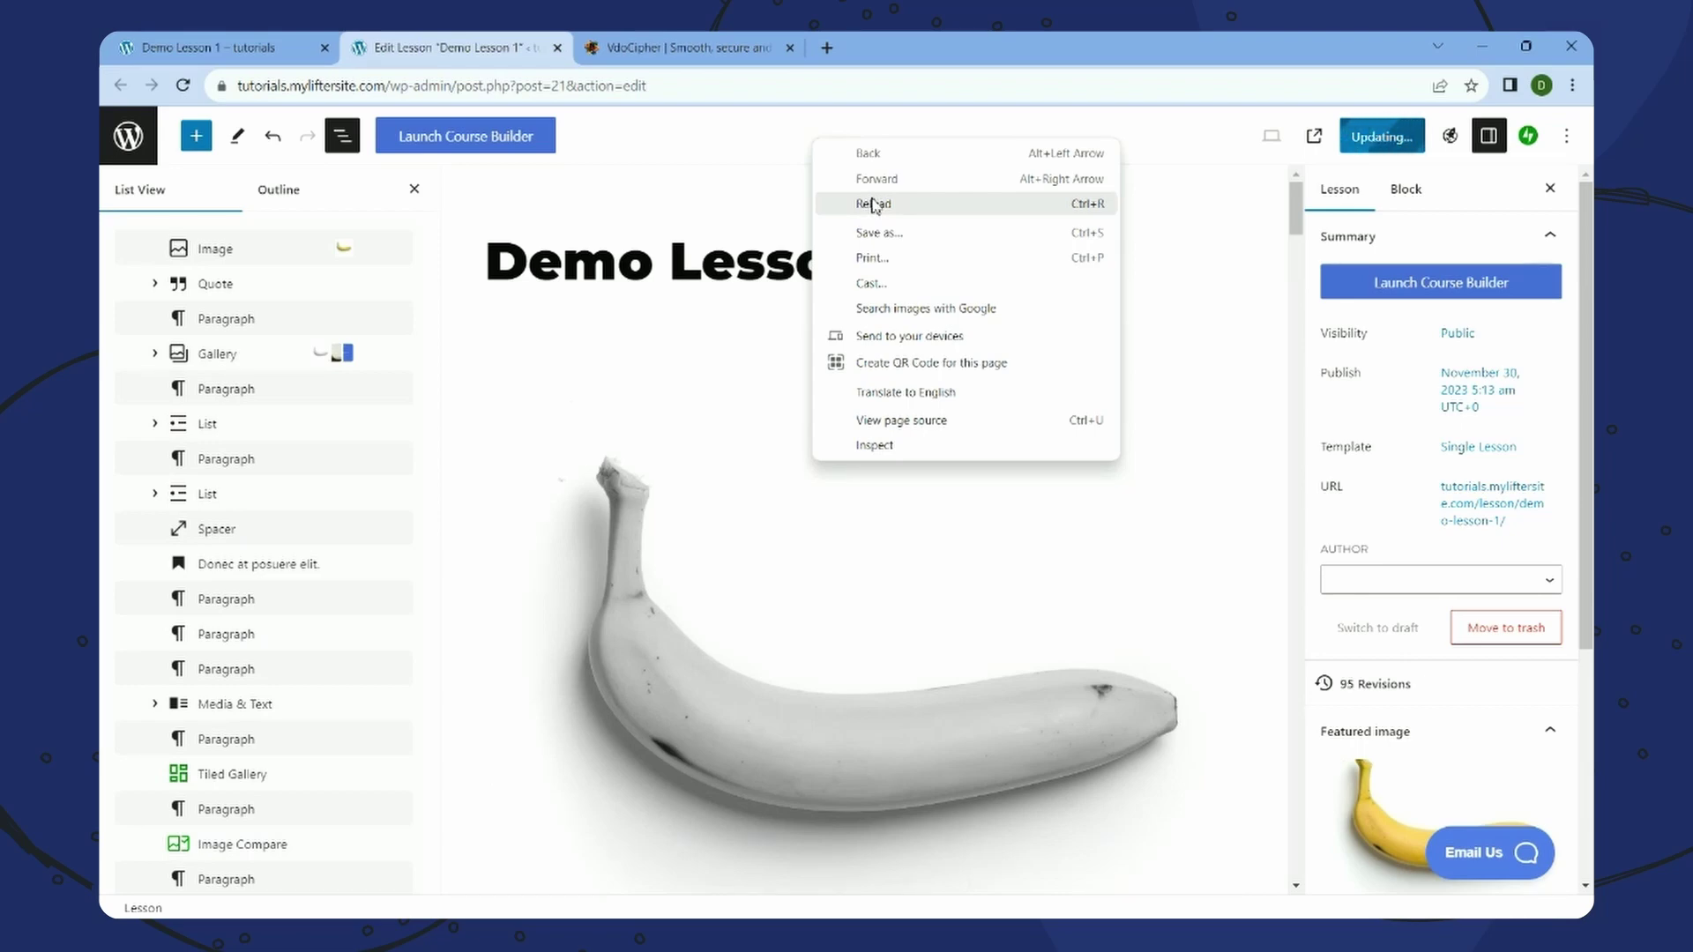
pyautogui.click(634, 149)
pyautogui.click(211, 48)
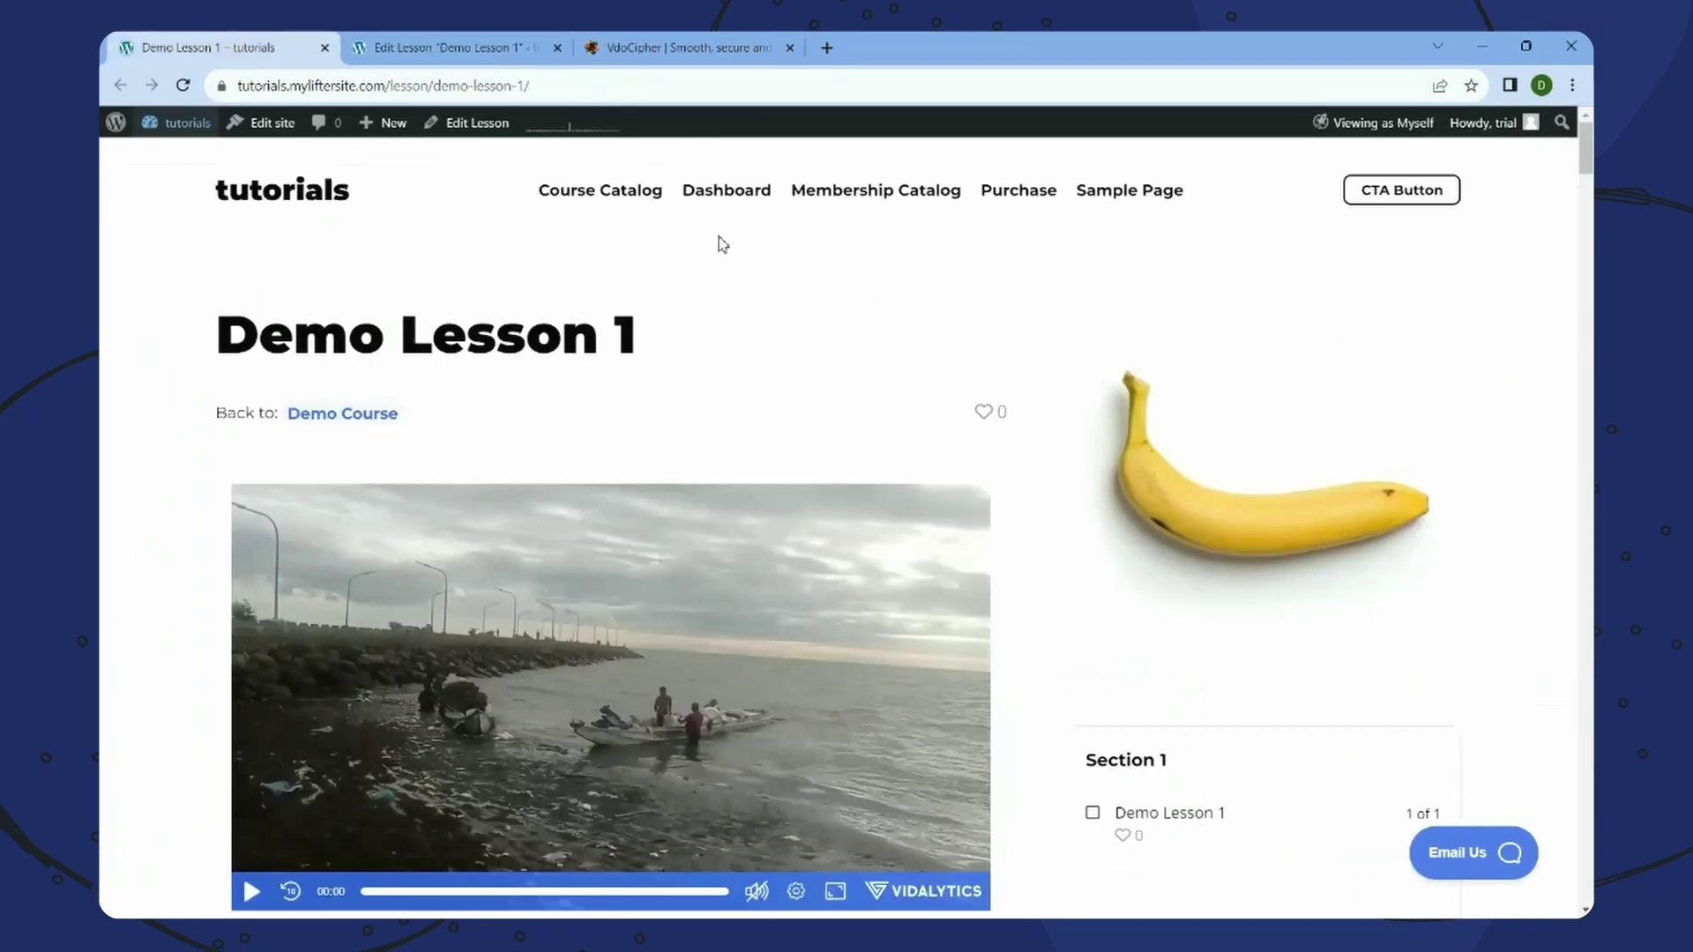
pyautogui.rightClick(718, 240)
pyautogui.click(799, 296)
pyautogui.click(417, 42)
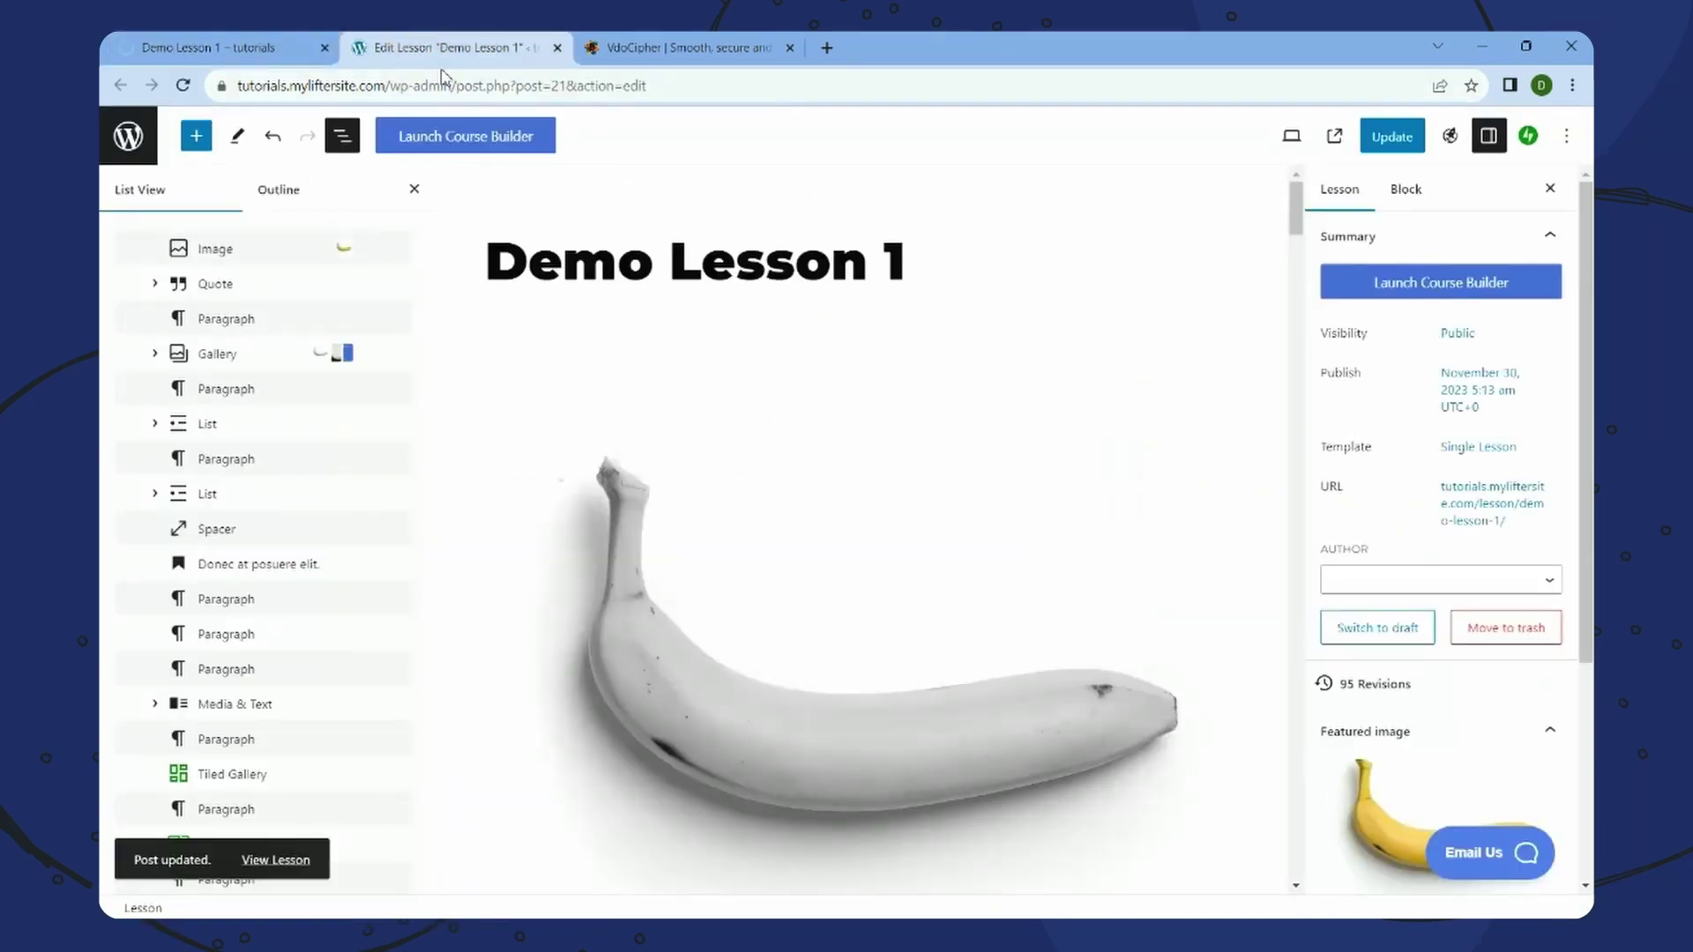
pyautogui.click(211, 47)
pyautogui.click(458, 48)
# - Insert a VdoCipher block directly beneath the Demo Lesson 1 title, above the banana image
pyautogui.click(910, 256)
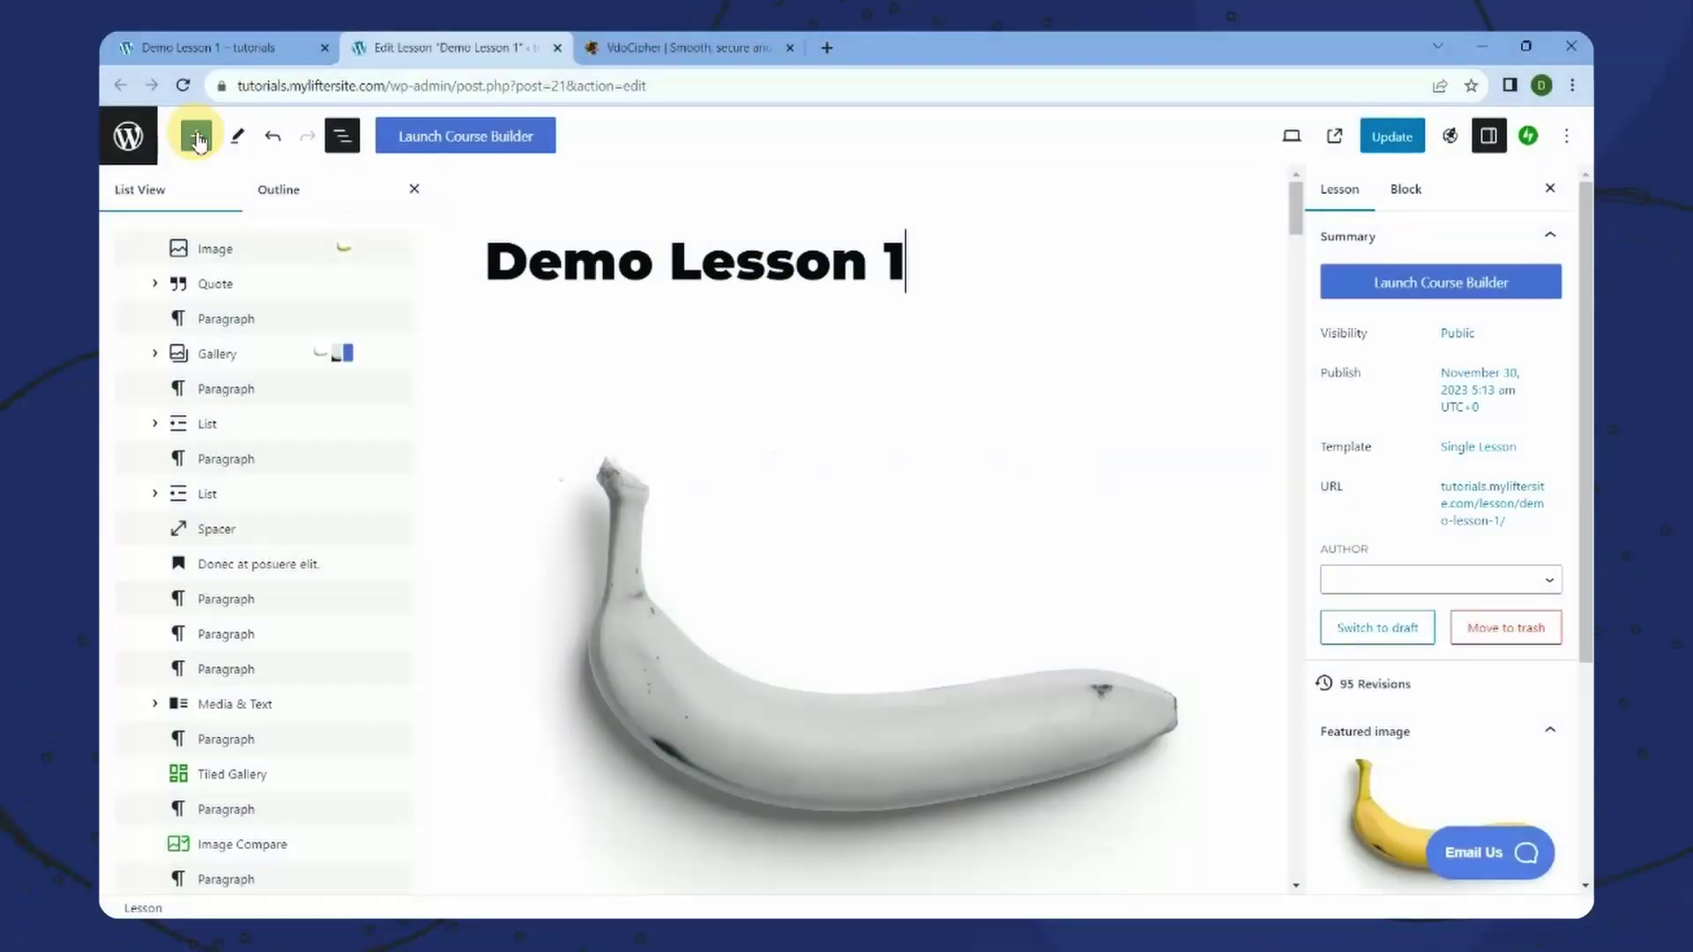
pyautogui.click(196, 137)
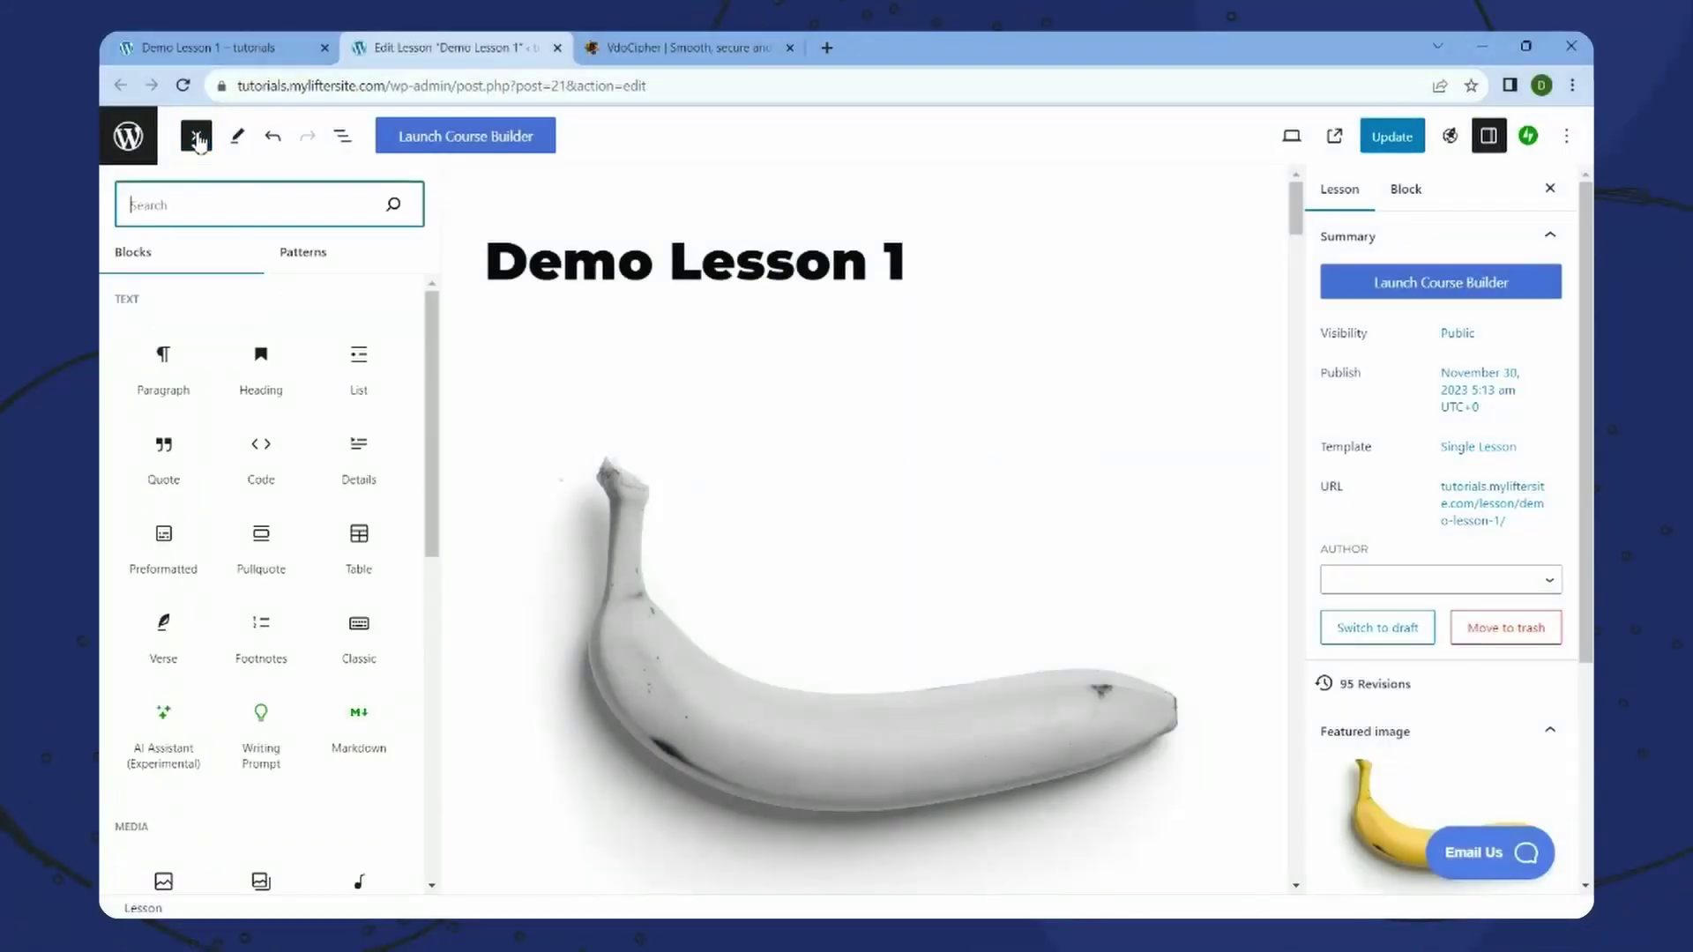
pyautogui.write('Vdo')
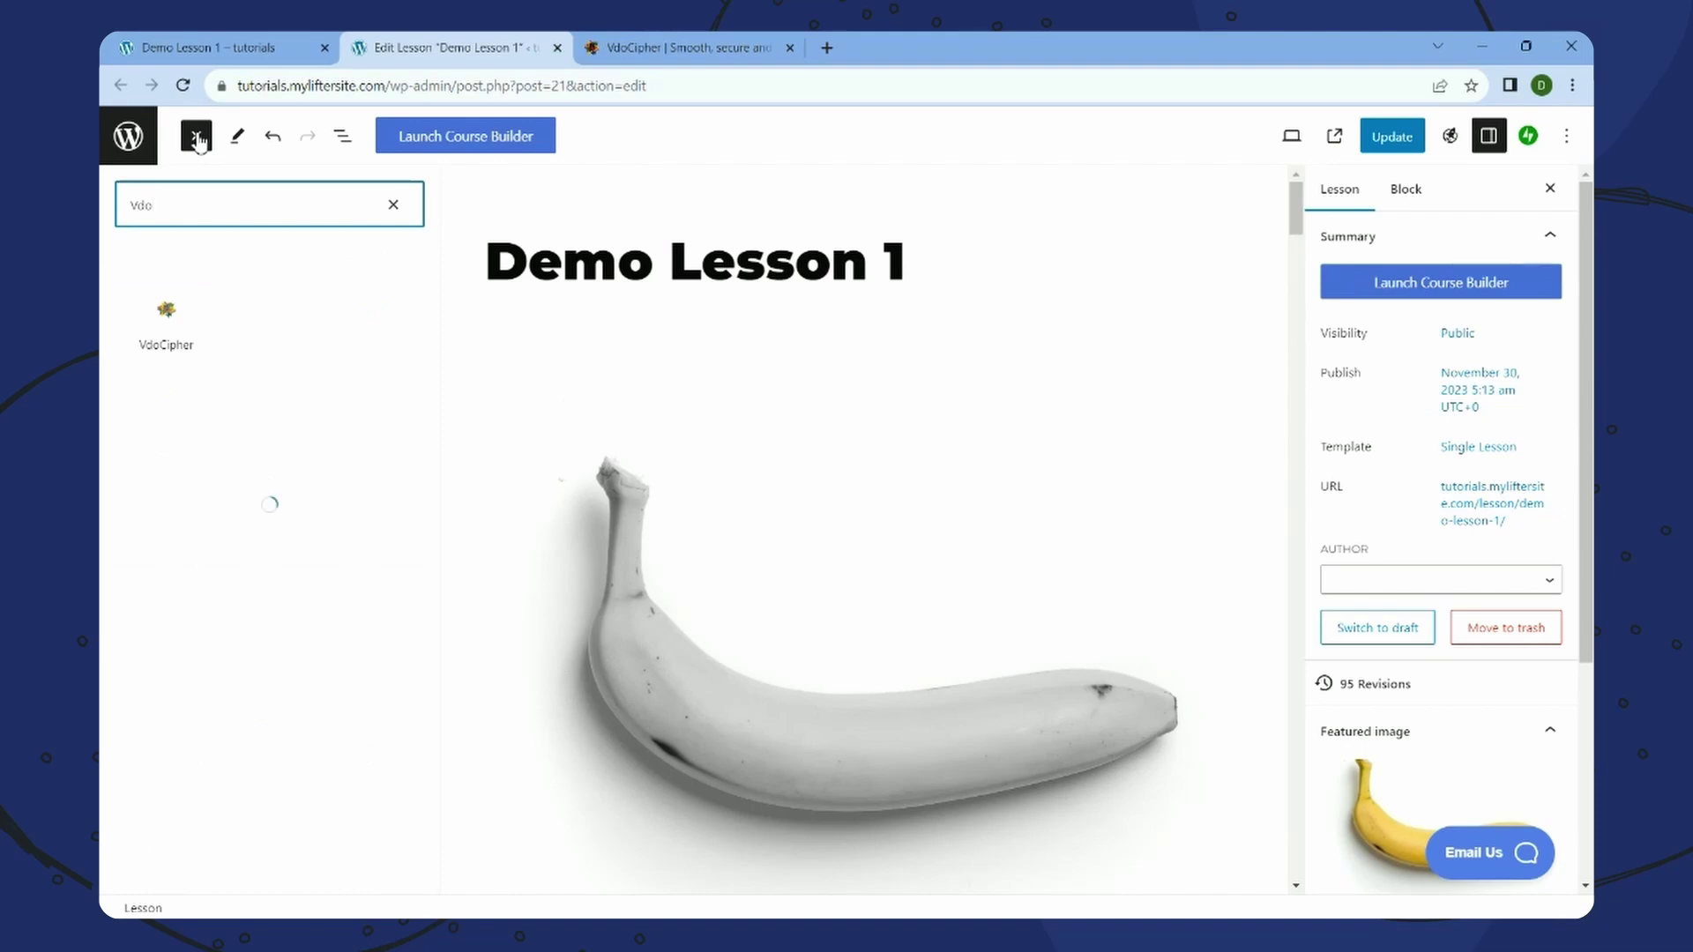
pyautogui.moveTo(166, 321); pyautogui.dragTo(970, 309)
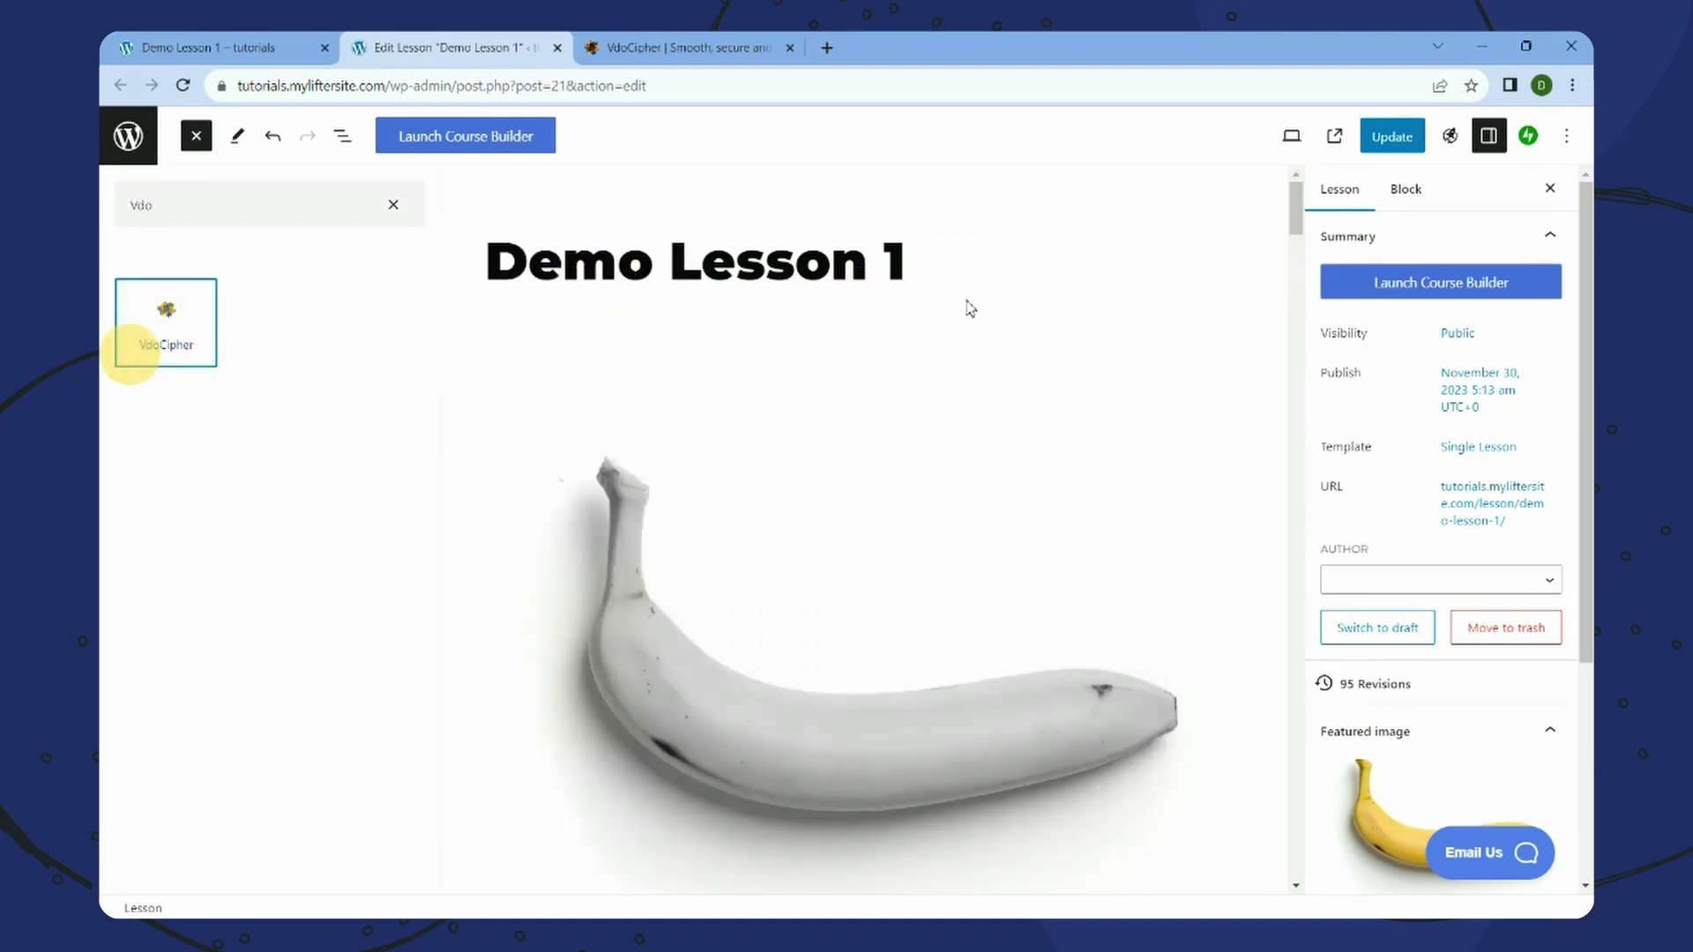
pyautogui.click(964, 253)
pyautogui.press('Return')
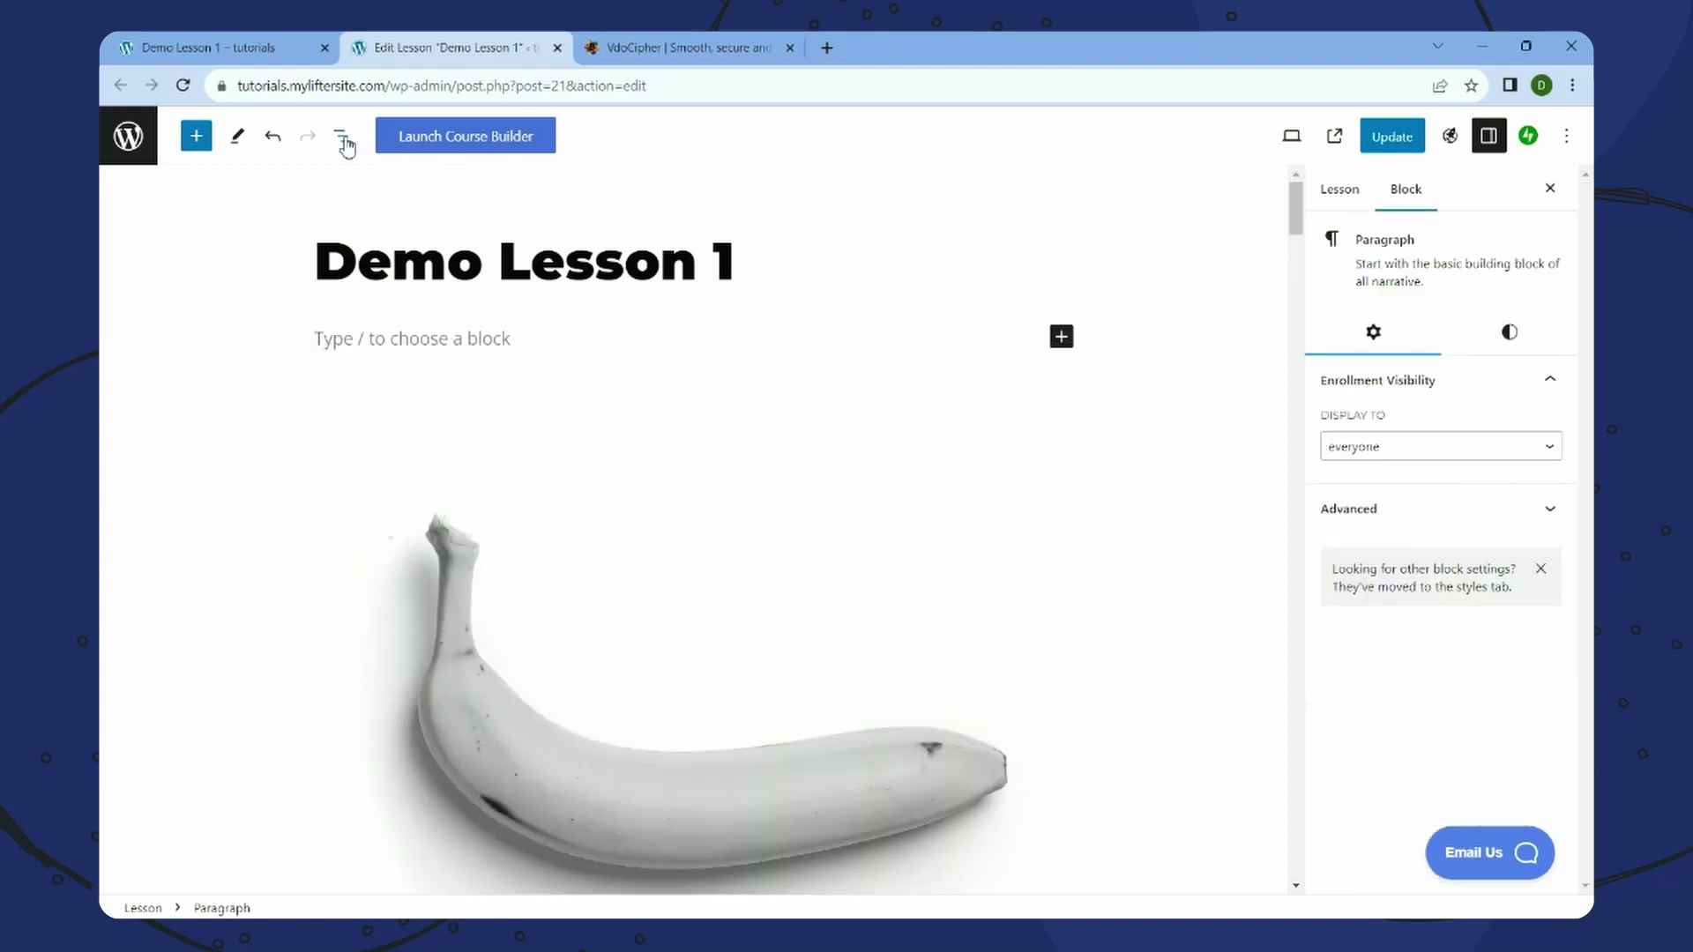
pyautogui.click(195, 136)
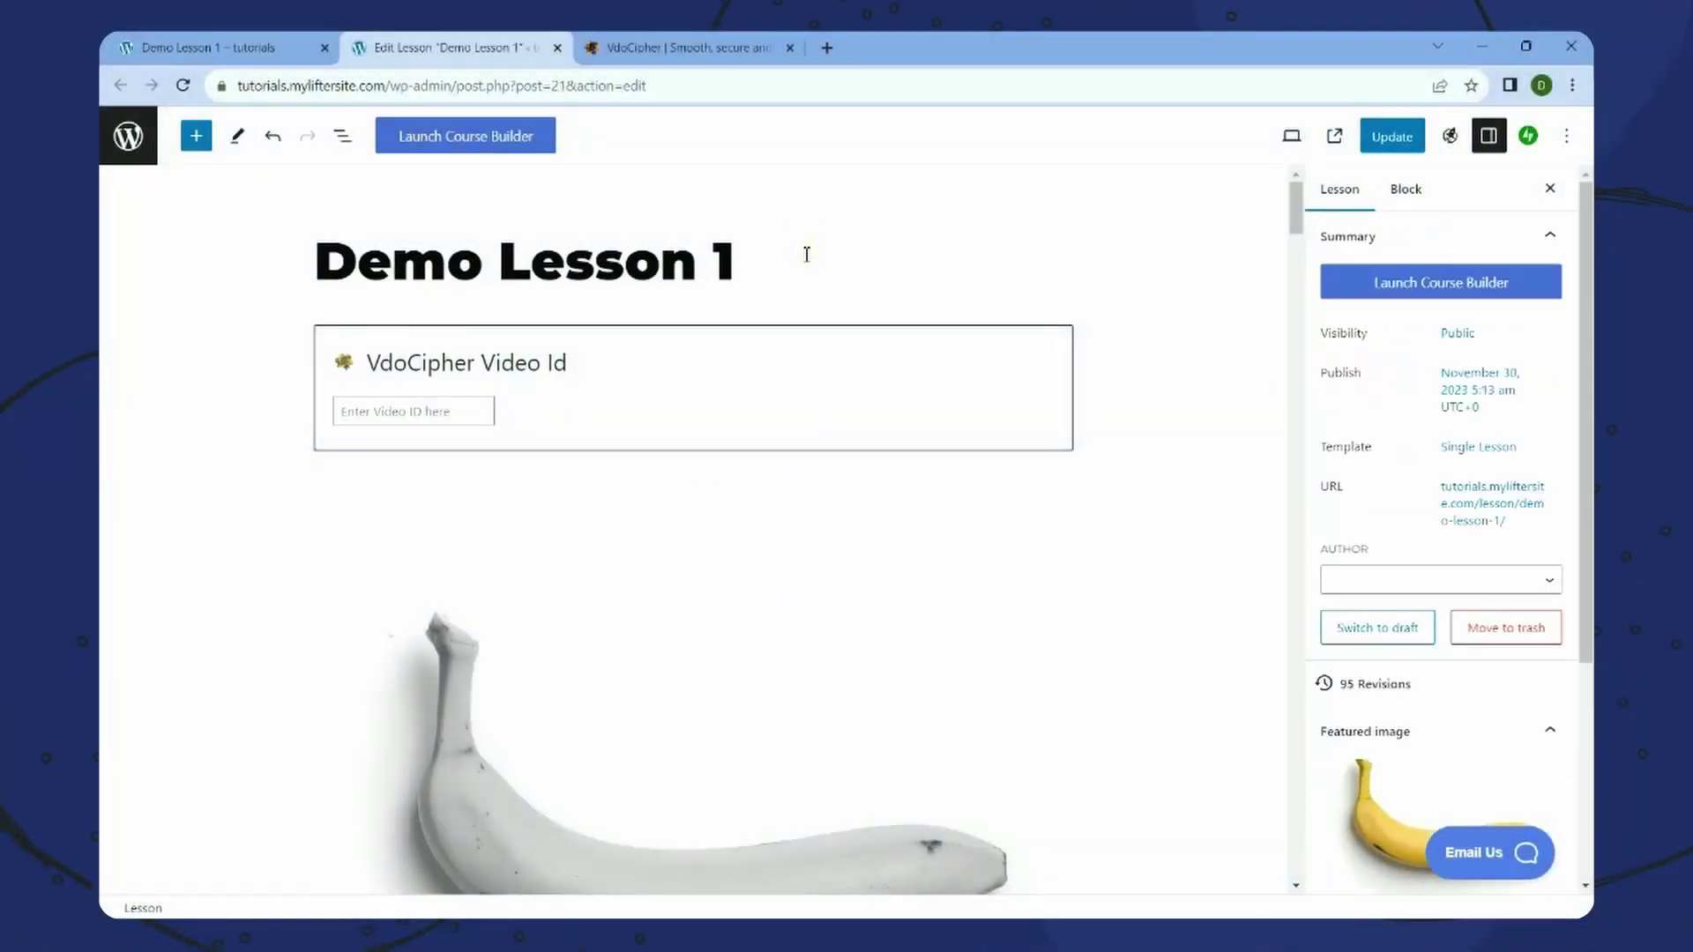
# - Add a [vdo id=""] shortcode paragraph above the VdoCipher block, filled with the video-sea-shore.mov ID copied from the VdoCipher dashboard
pyautogui.click(806, 254)
pyautogui.press('Return')
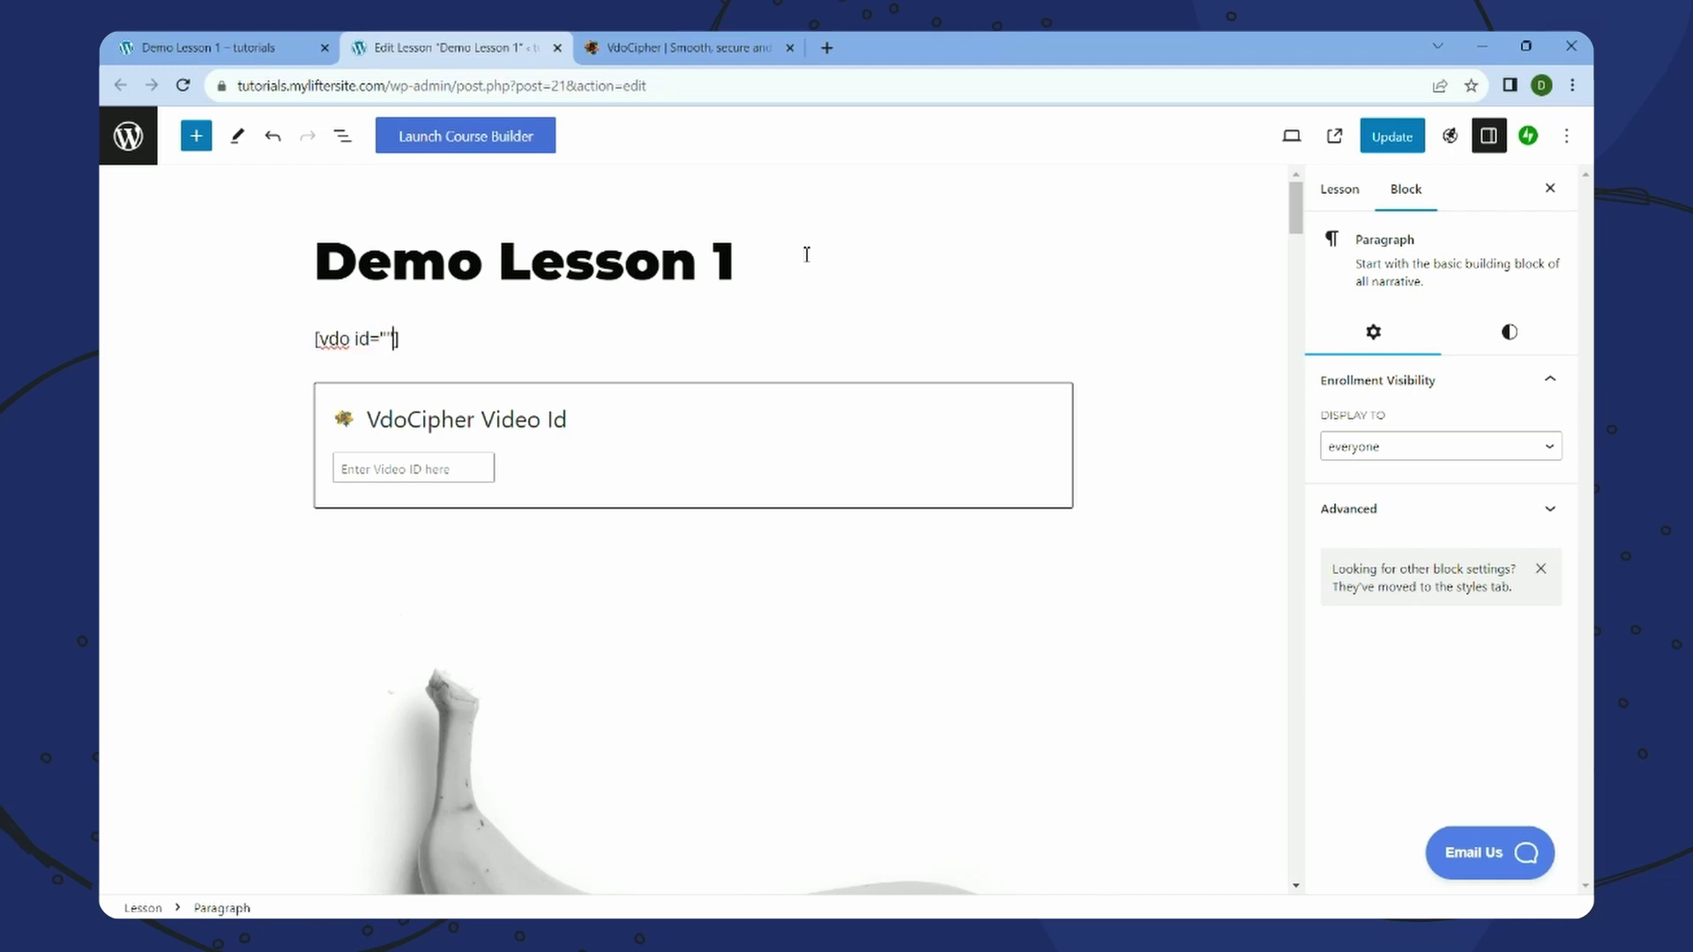
pyautogui.click(675, 49)
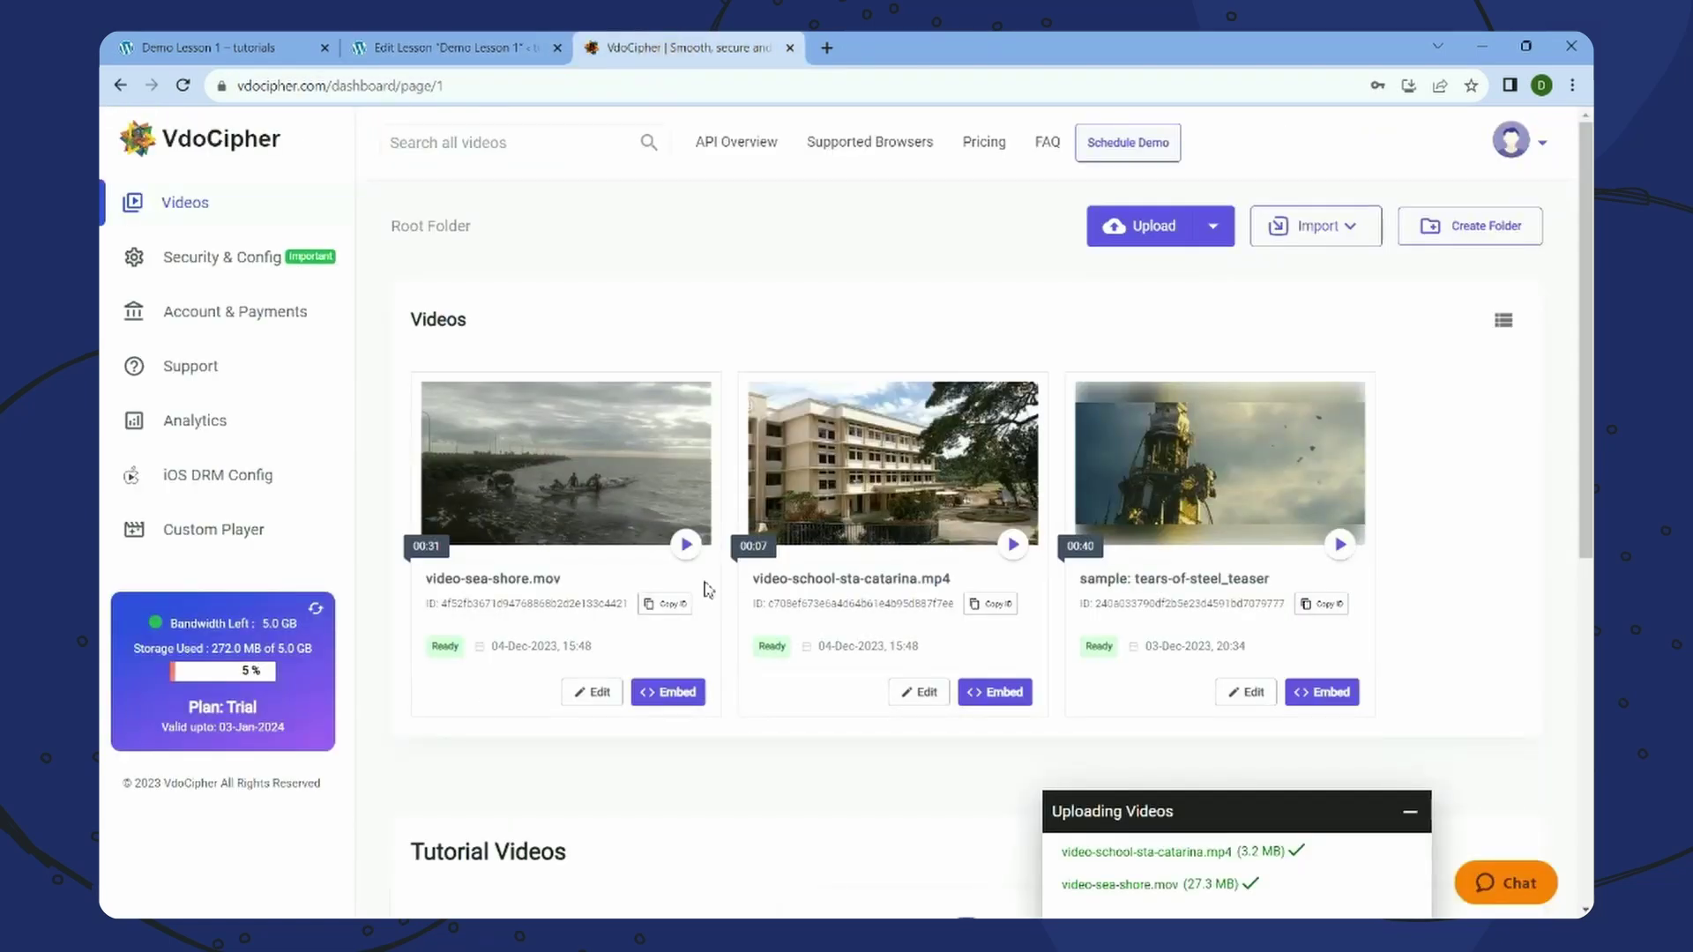
pyautogui.moveTo(433, 606); pyautogui.dragTo(619, 605)
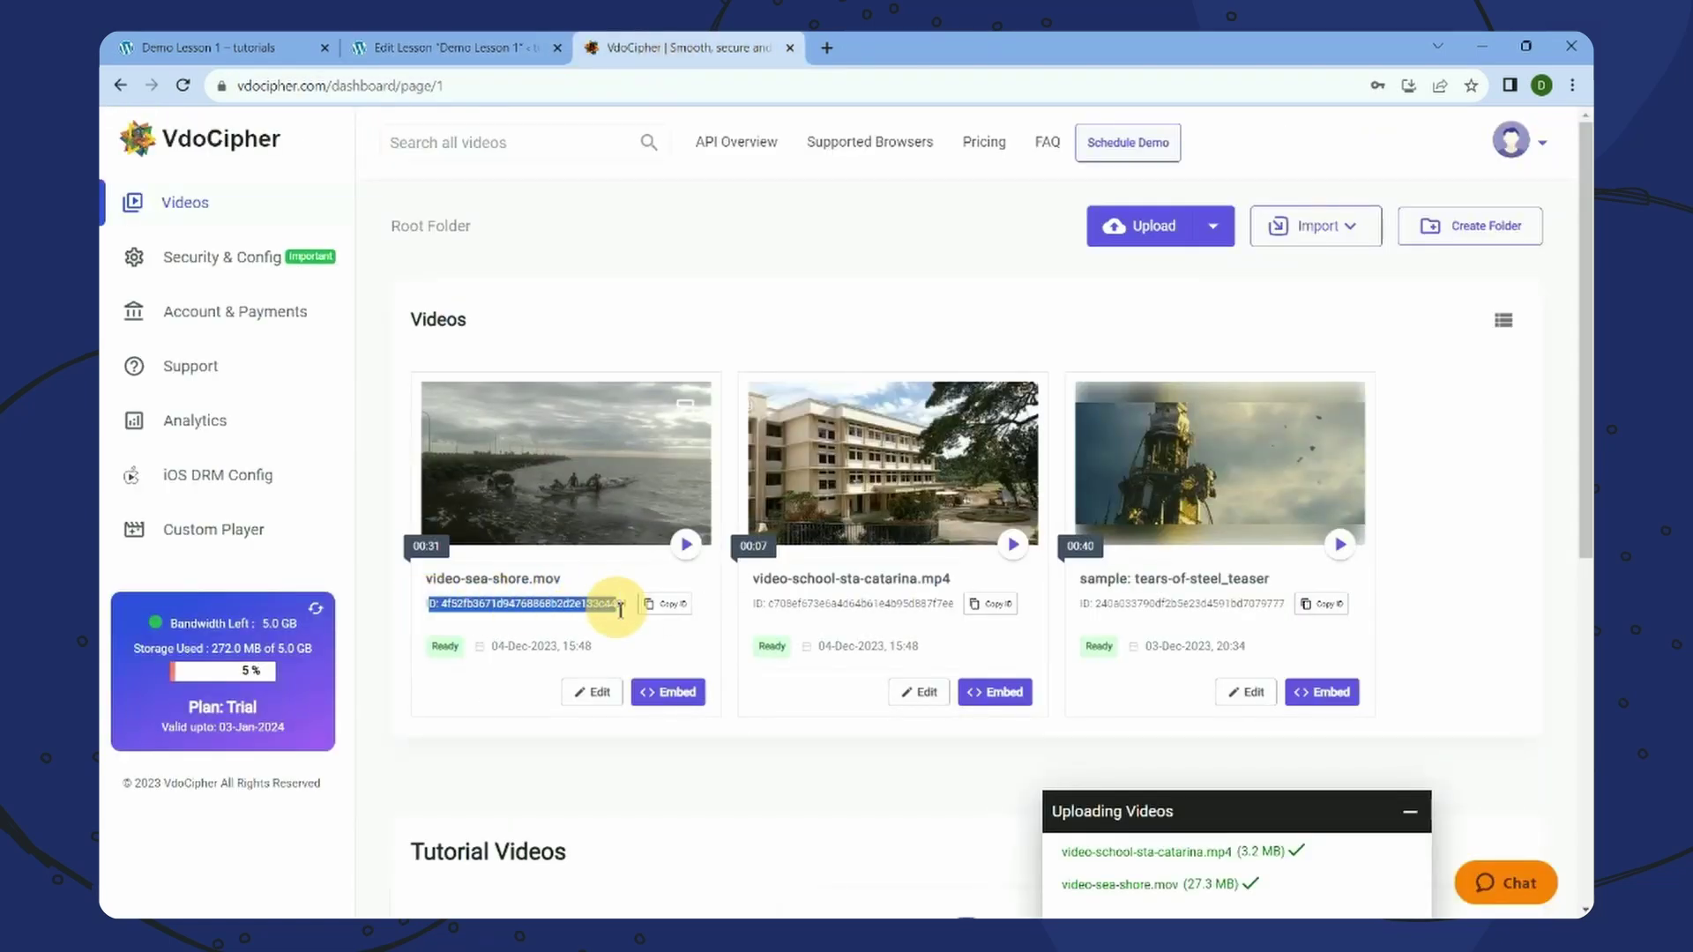
pyautogui.click(401, 40)
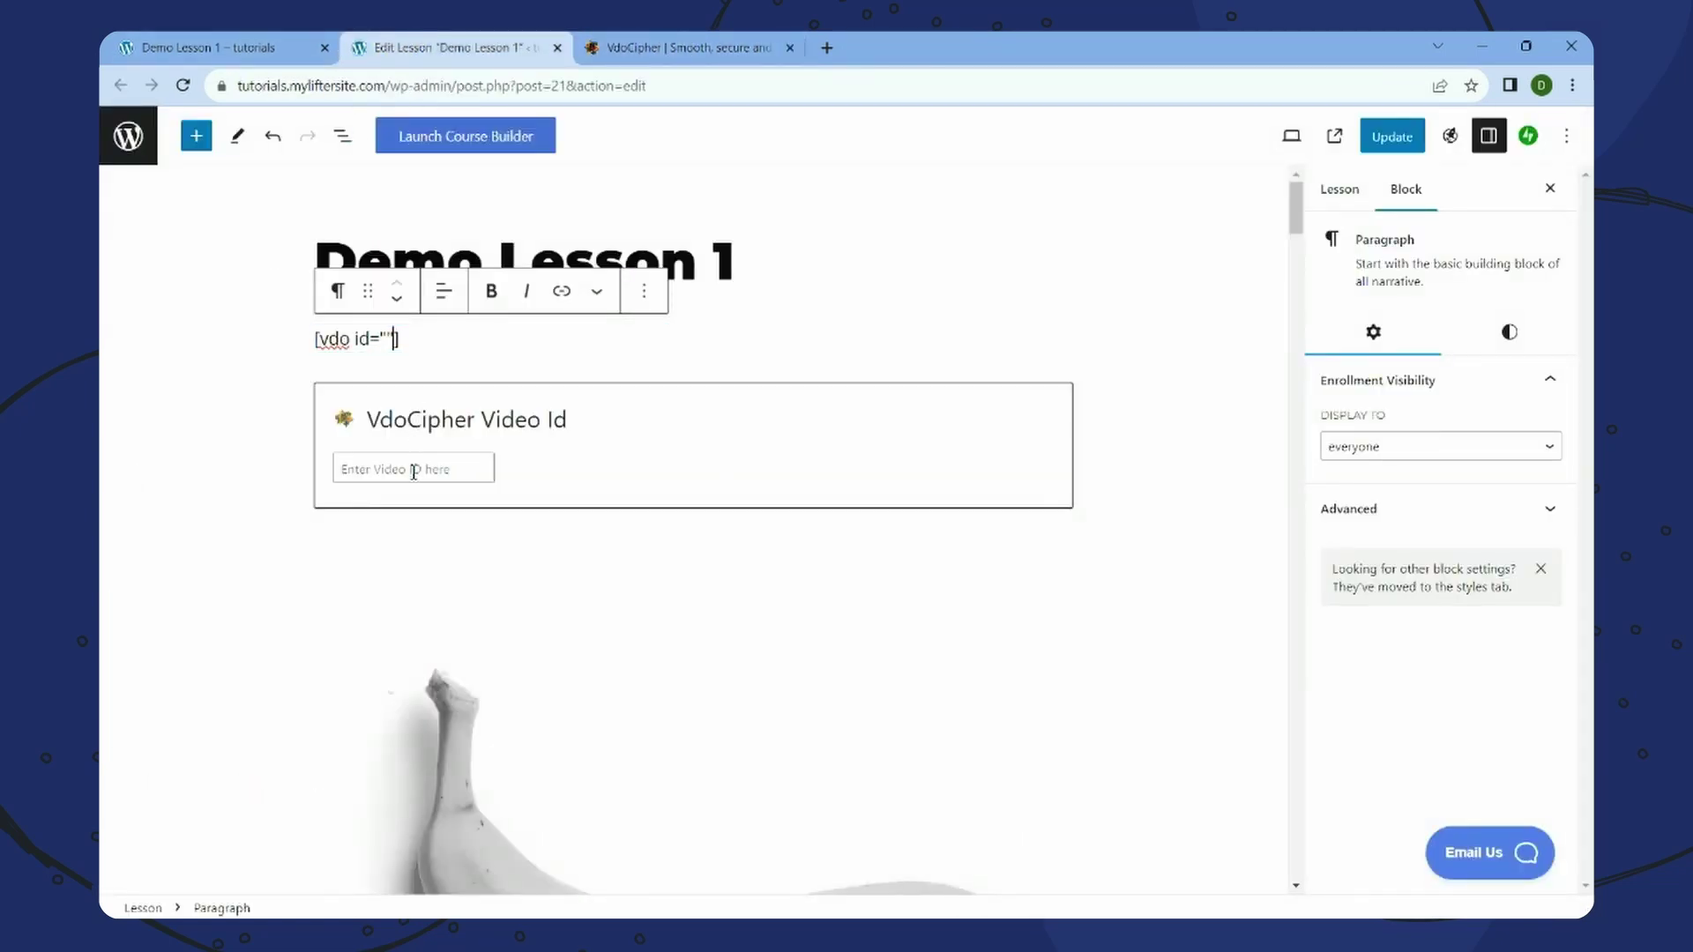
pyautogui.click(626, 44)
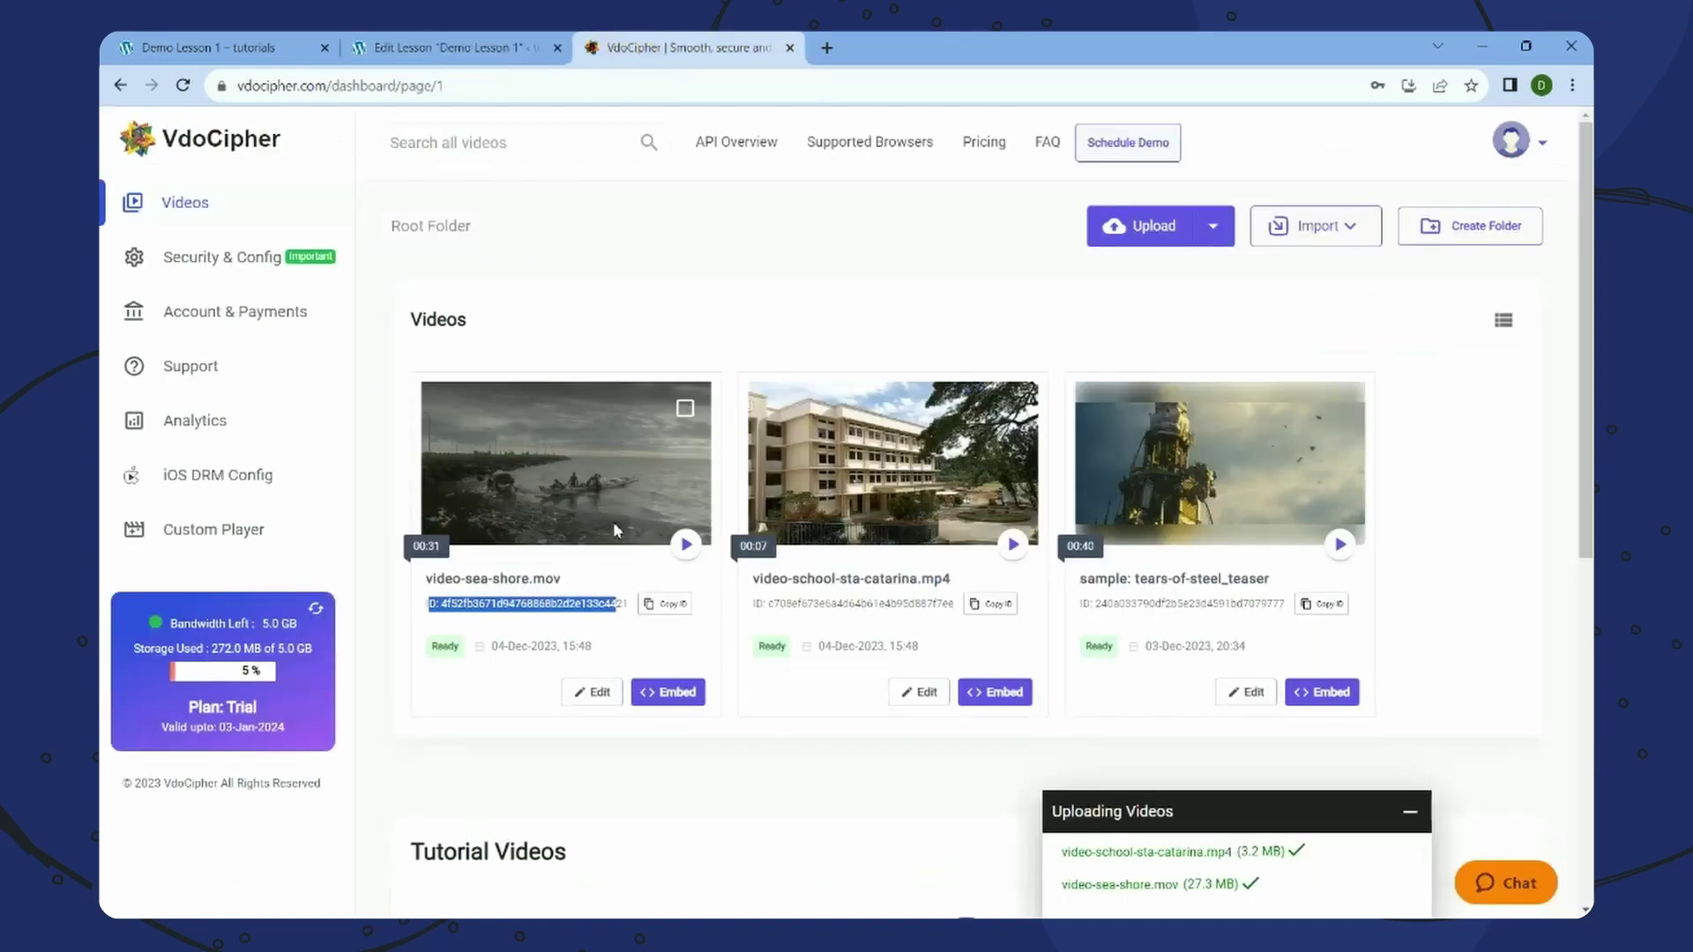
pyautogui.click(669, 609)
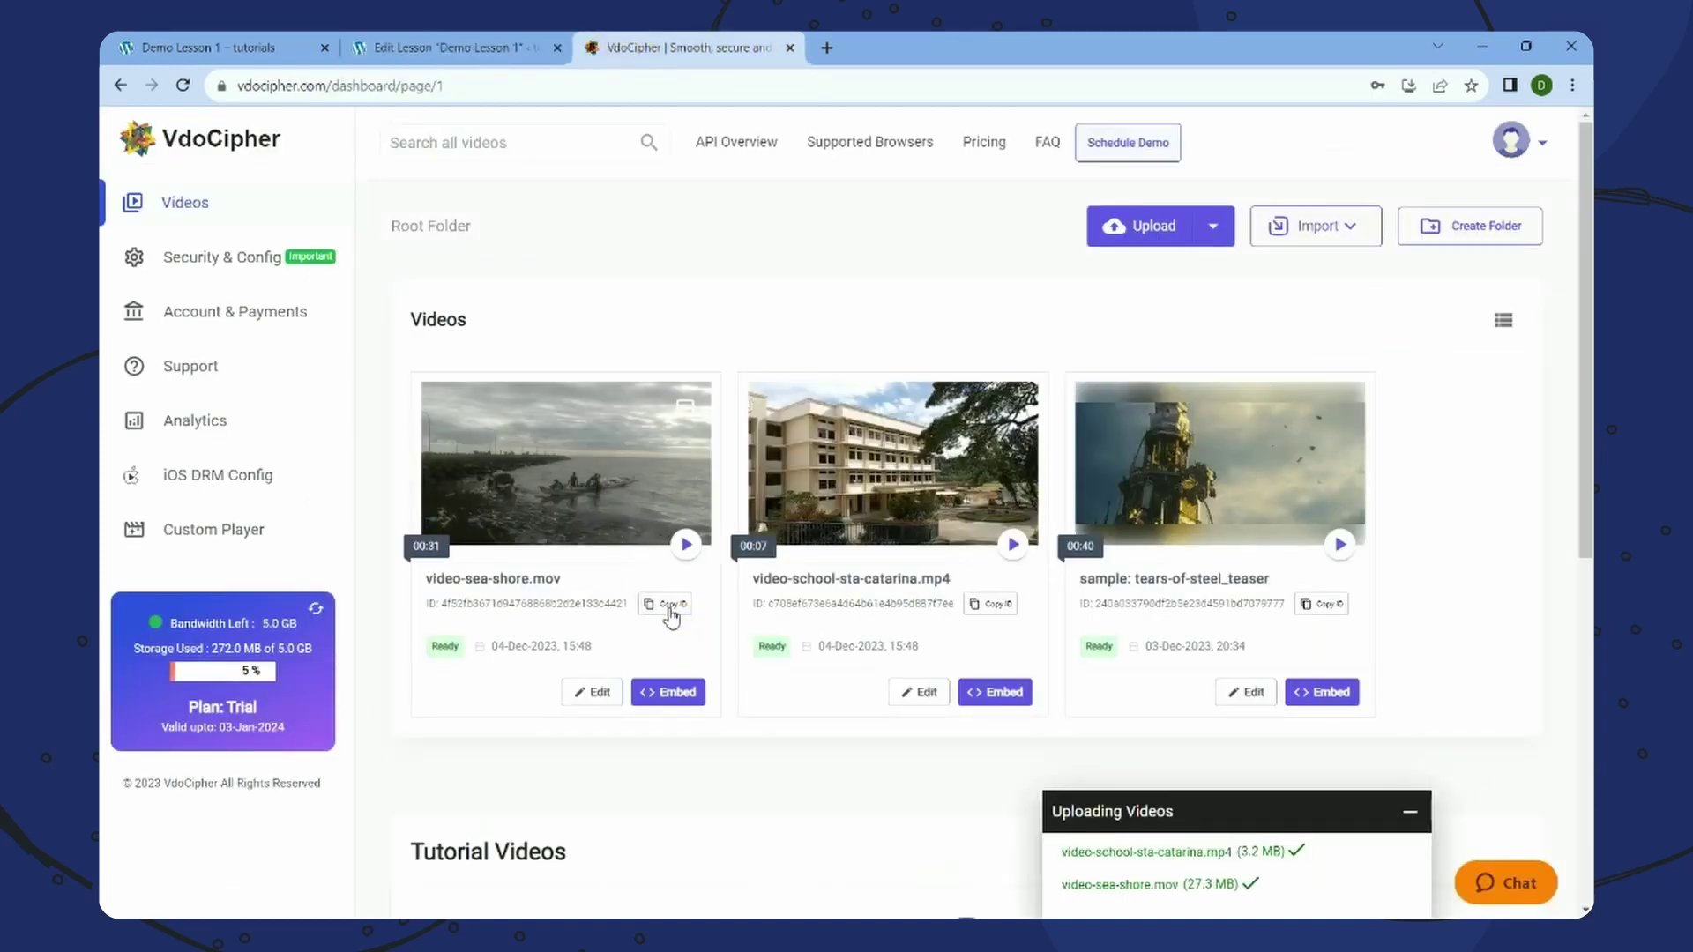
pyautogui.click(670, 613)
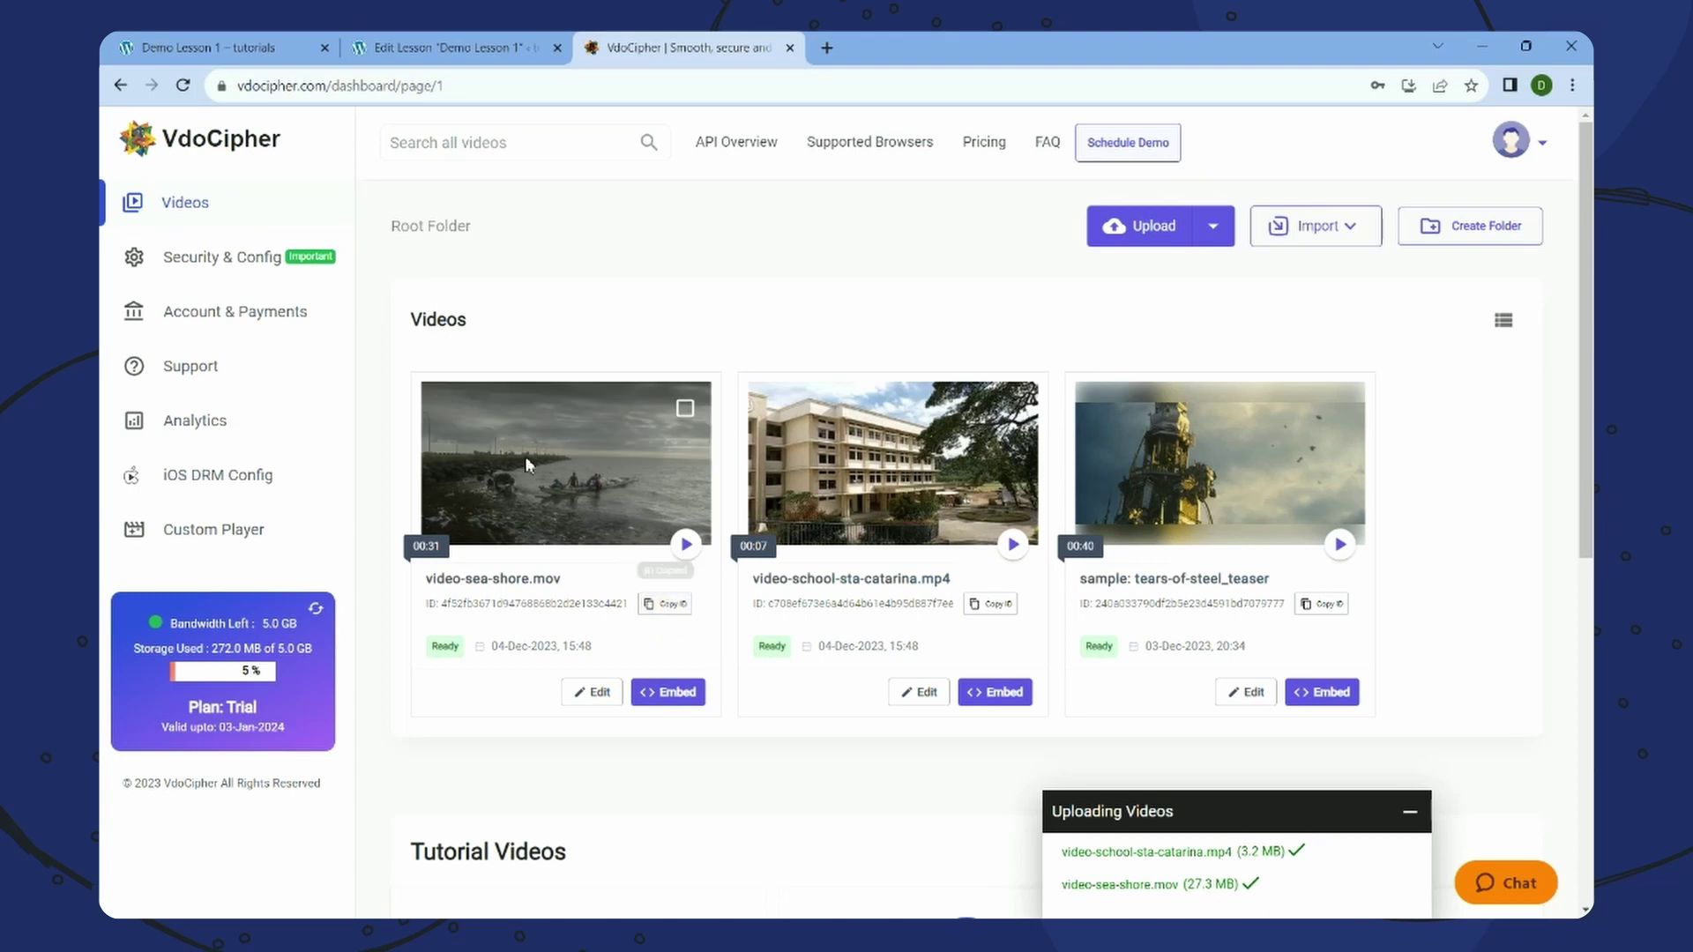
pyautogui.click(667, 604)
pyautogui.click(473, 44)
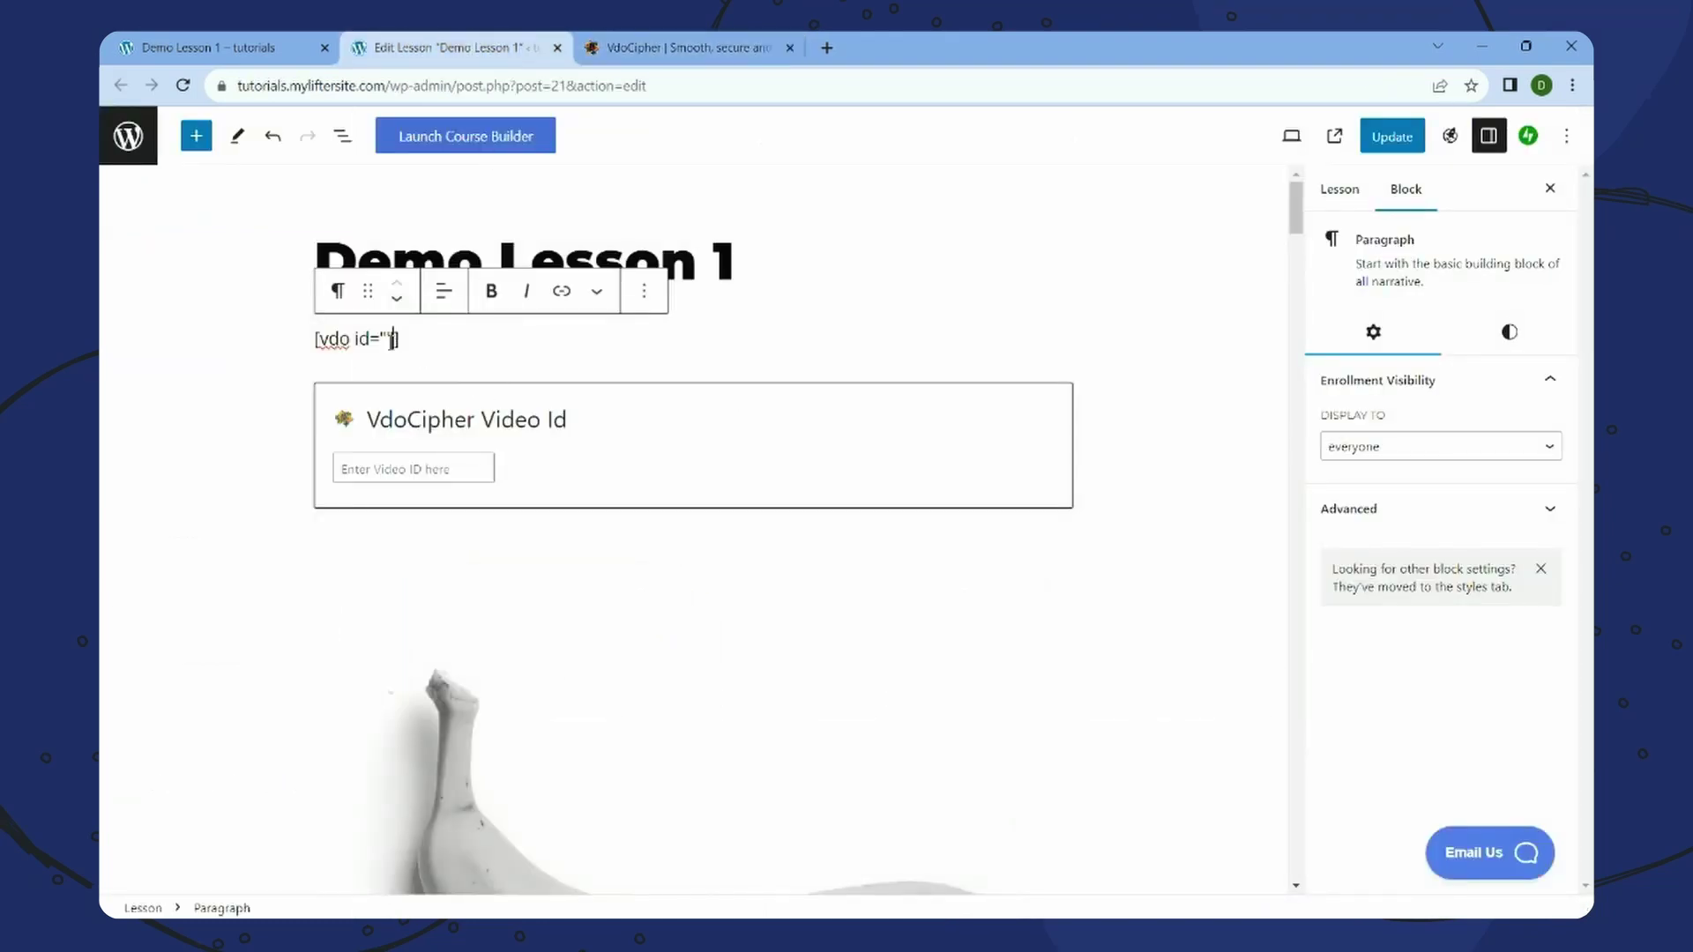
pyautogui.click(393, 339)
pyautogui.hotkey('ctrl', 'v')
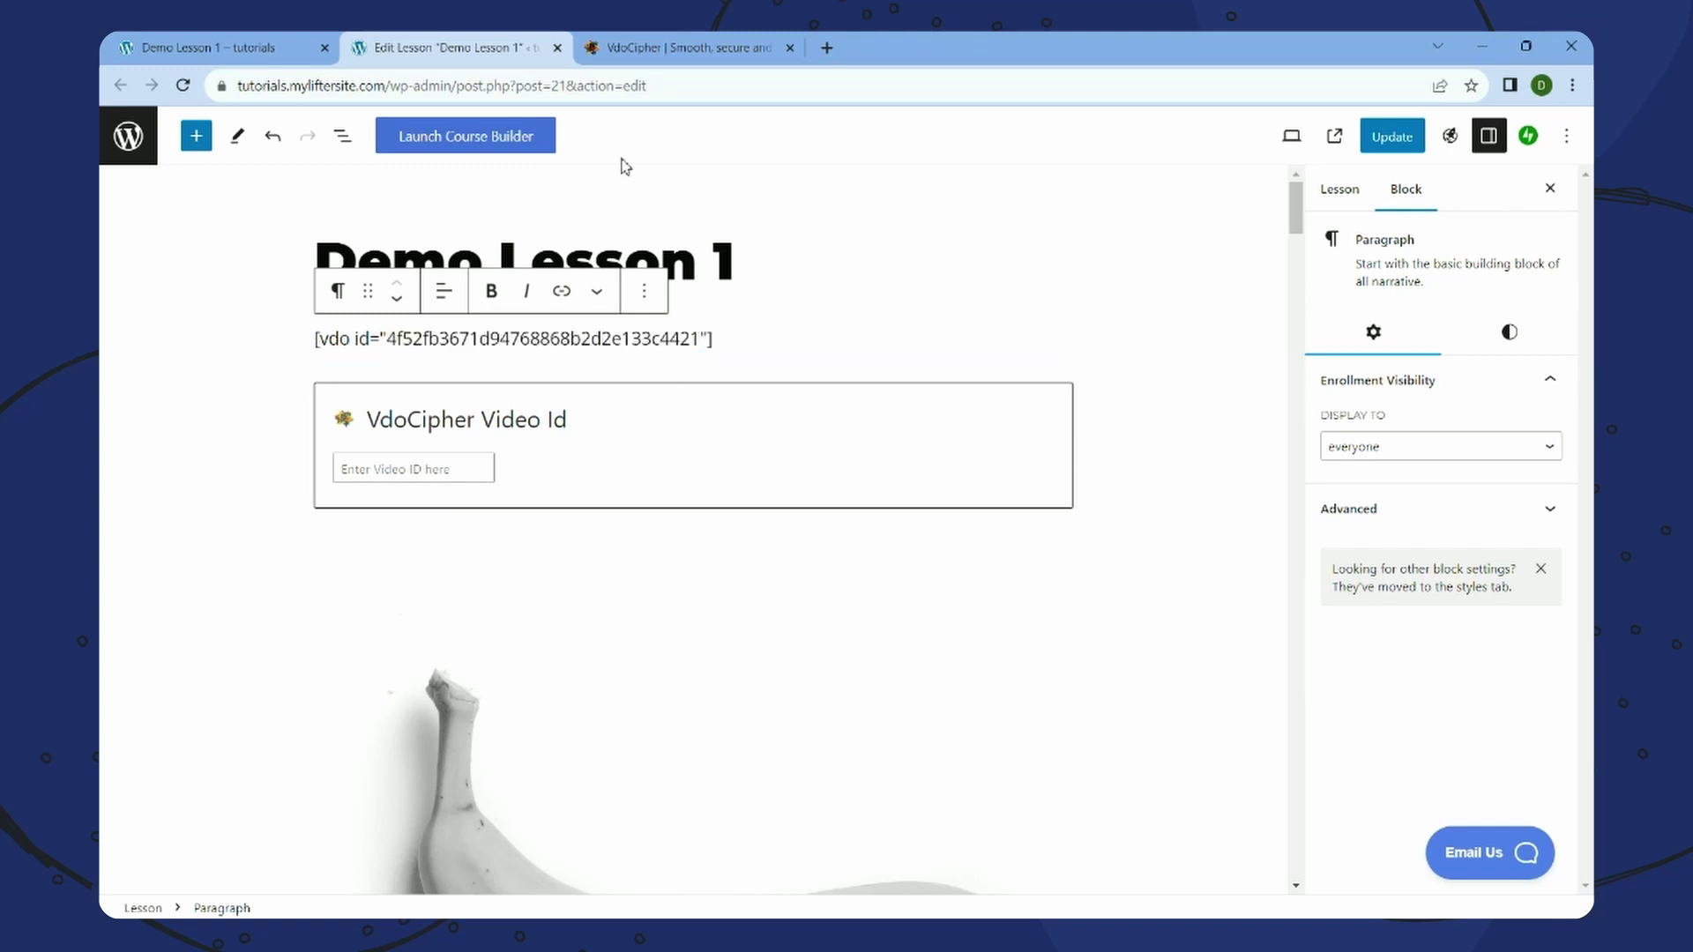
# - Copy the ID of video-school-sta-catarina.mp4 from VdoCipher into the VdoCipher block's video ID field and update the lesson
pyautogui.click(648, 51)
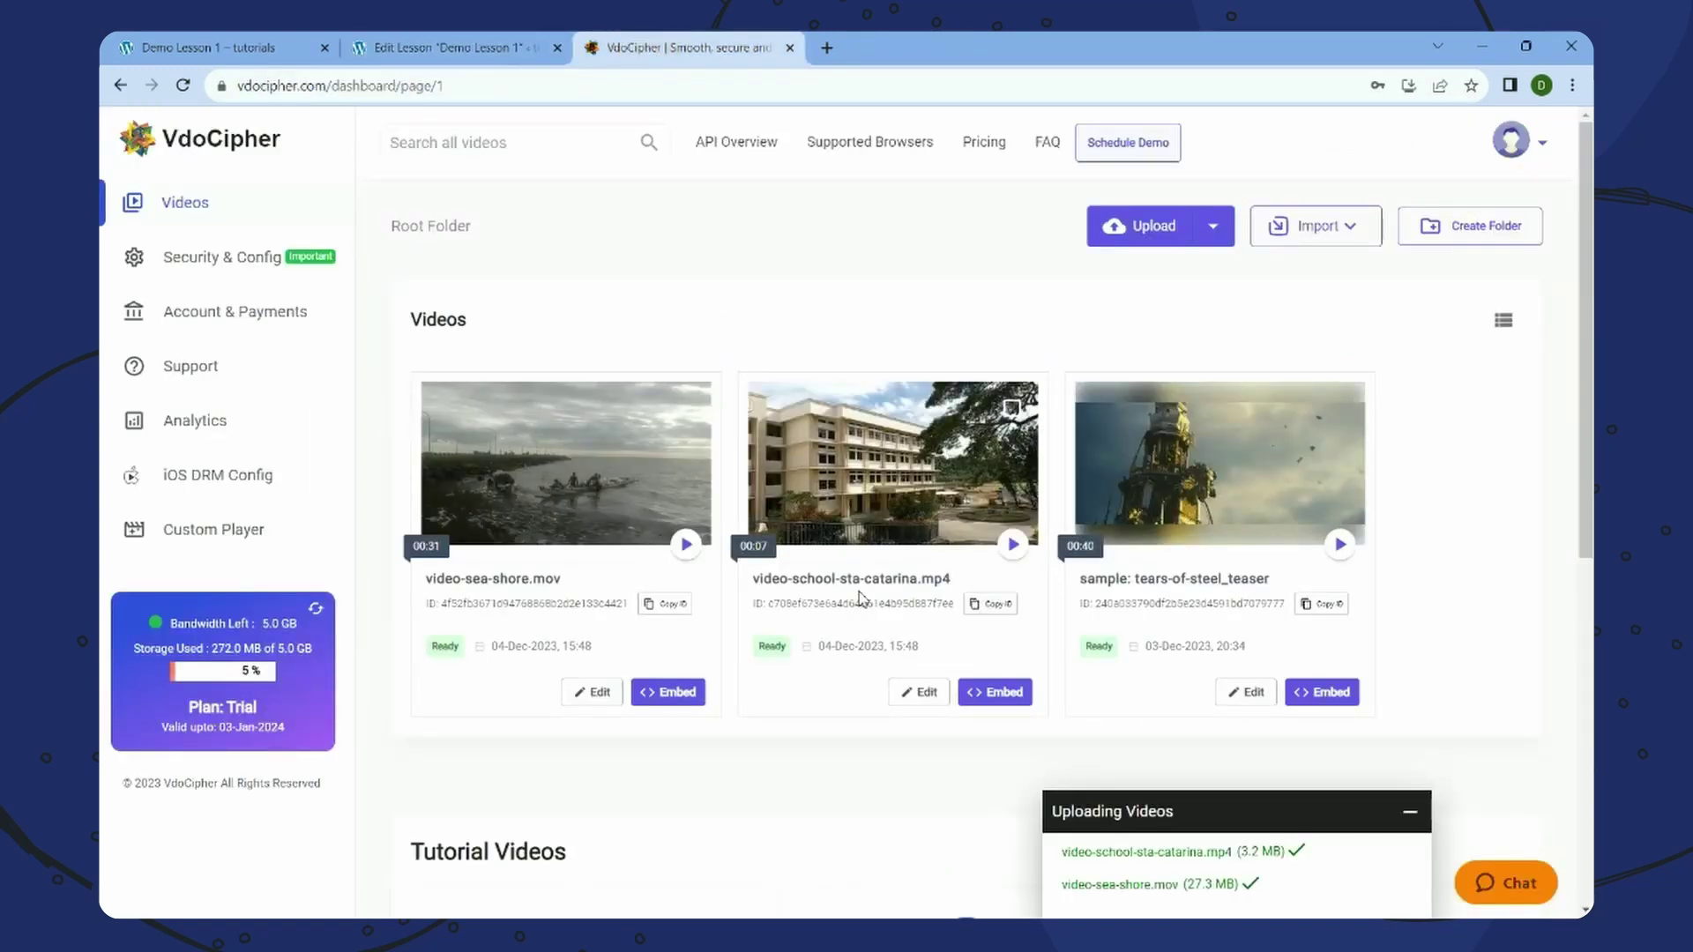
pyautogui.click(978, 607)
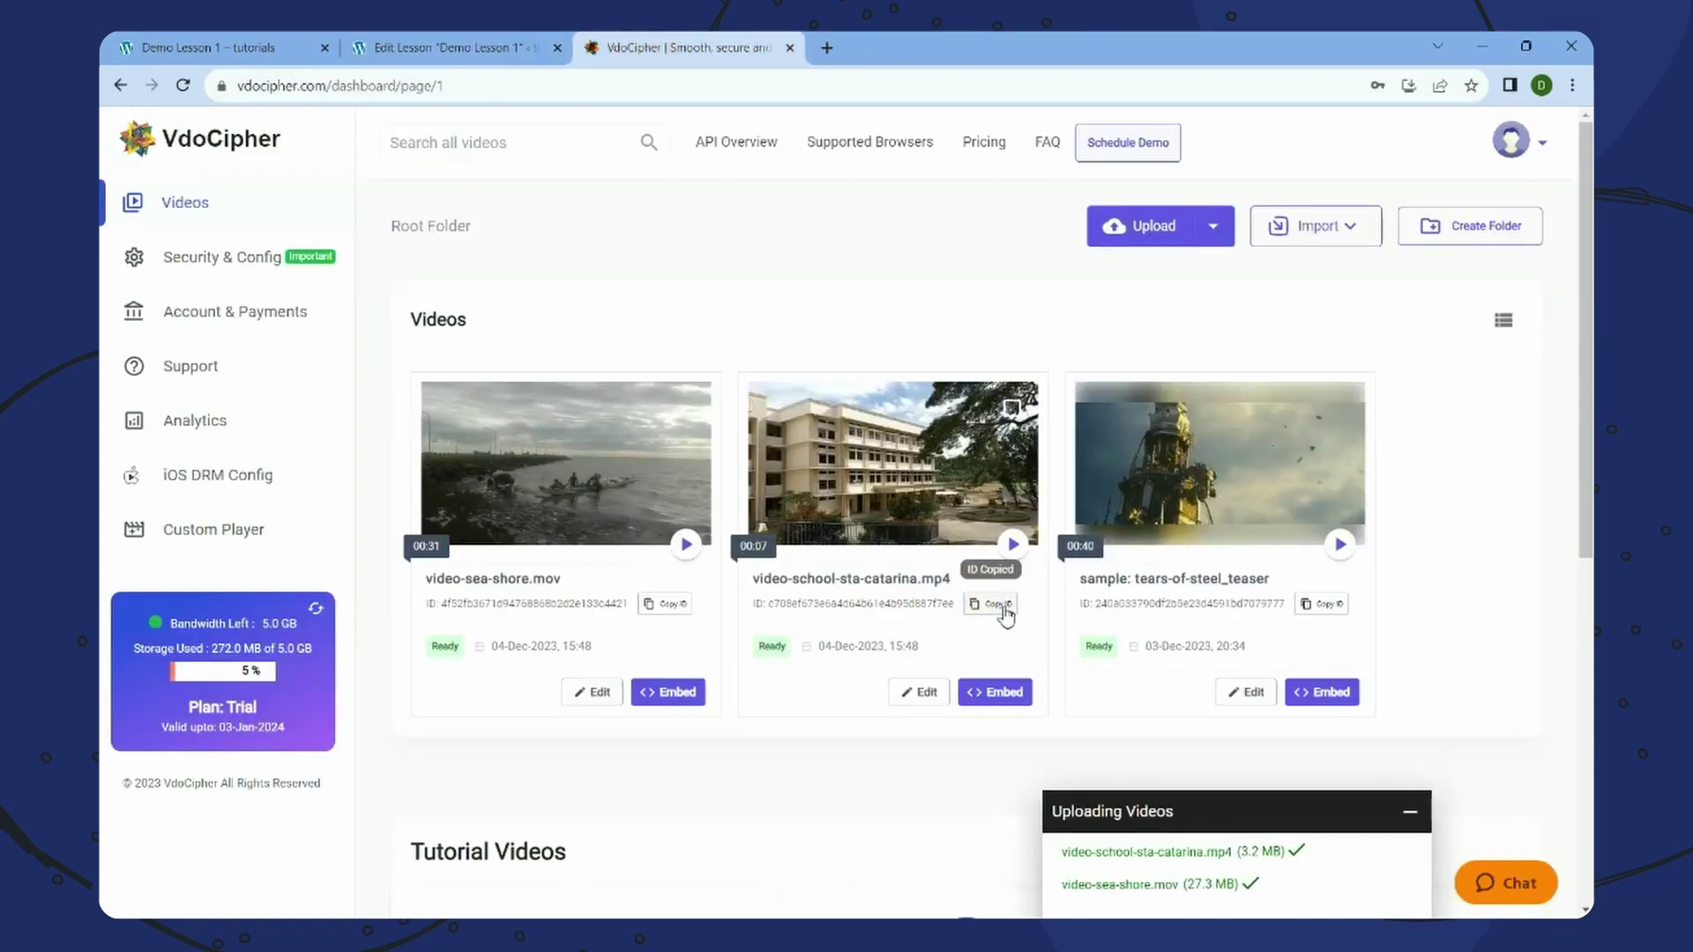
pyautogui.click(468, 47)
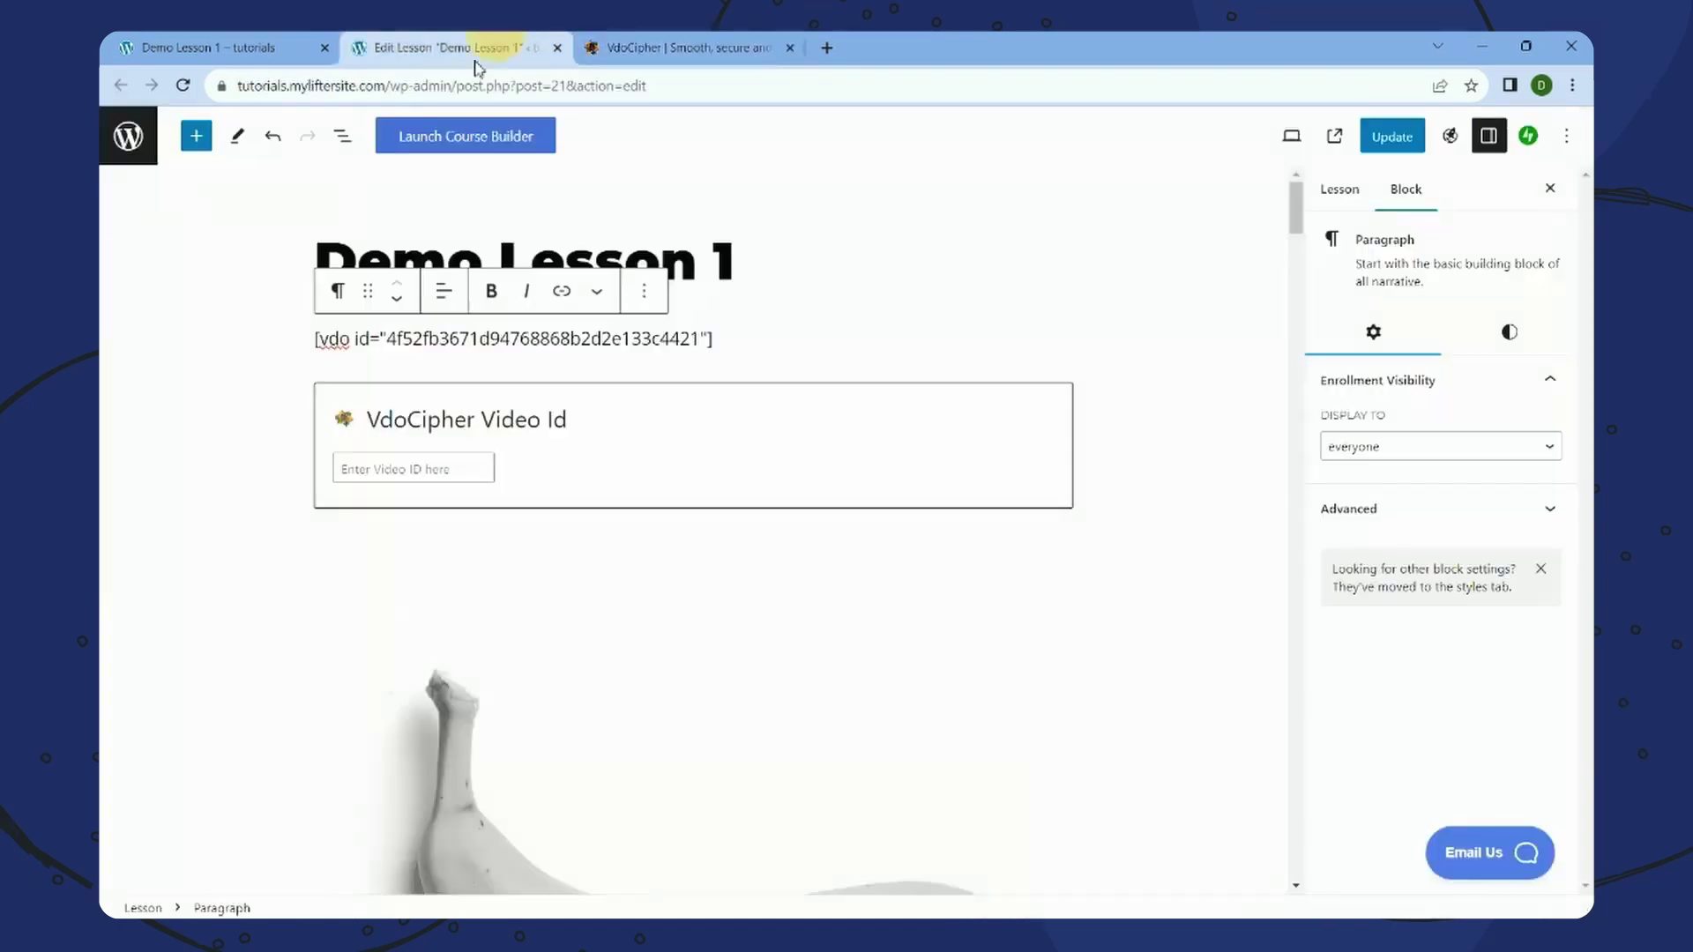
pyautogui.click(432, 465)
pyautogui.hotkey('ctrl', 'v')
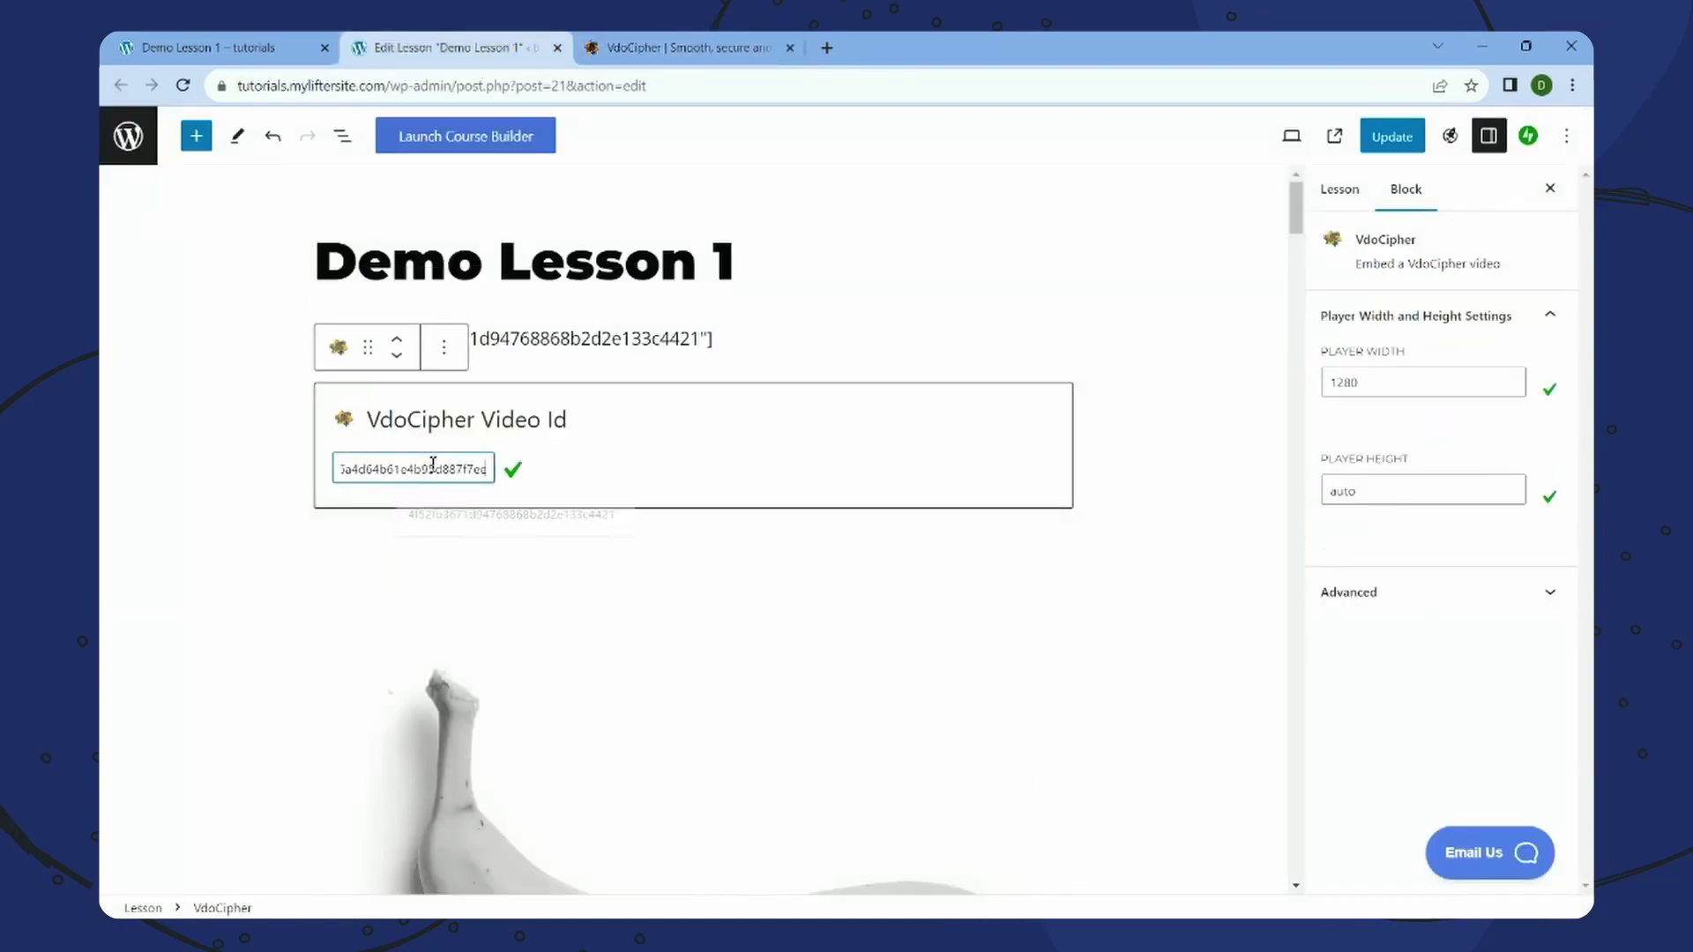
pyautogui.click(745, 552)
pyautogui.click(873, 395)
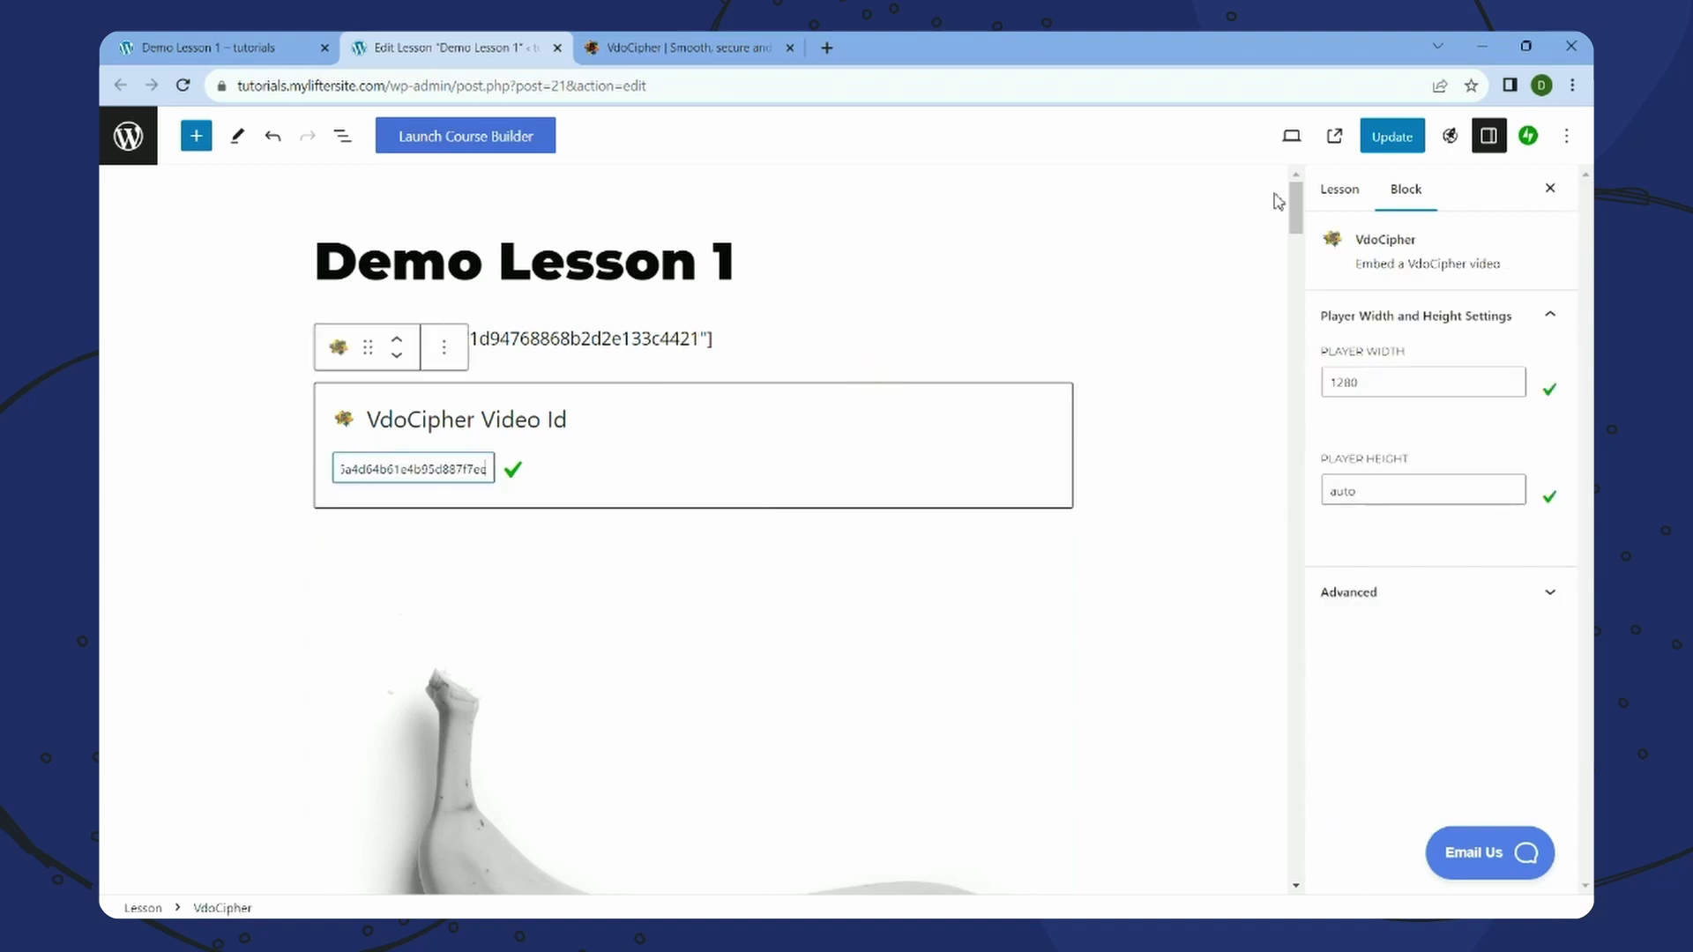
pyautogui.click(1378, 142)
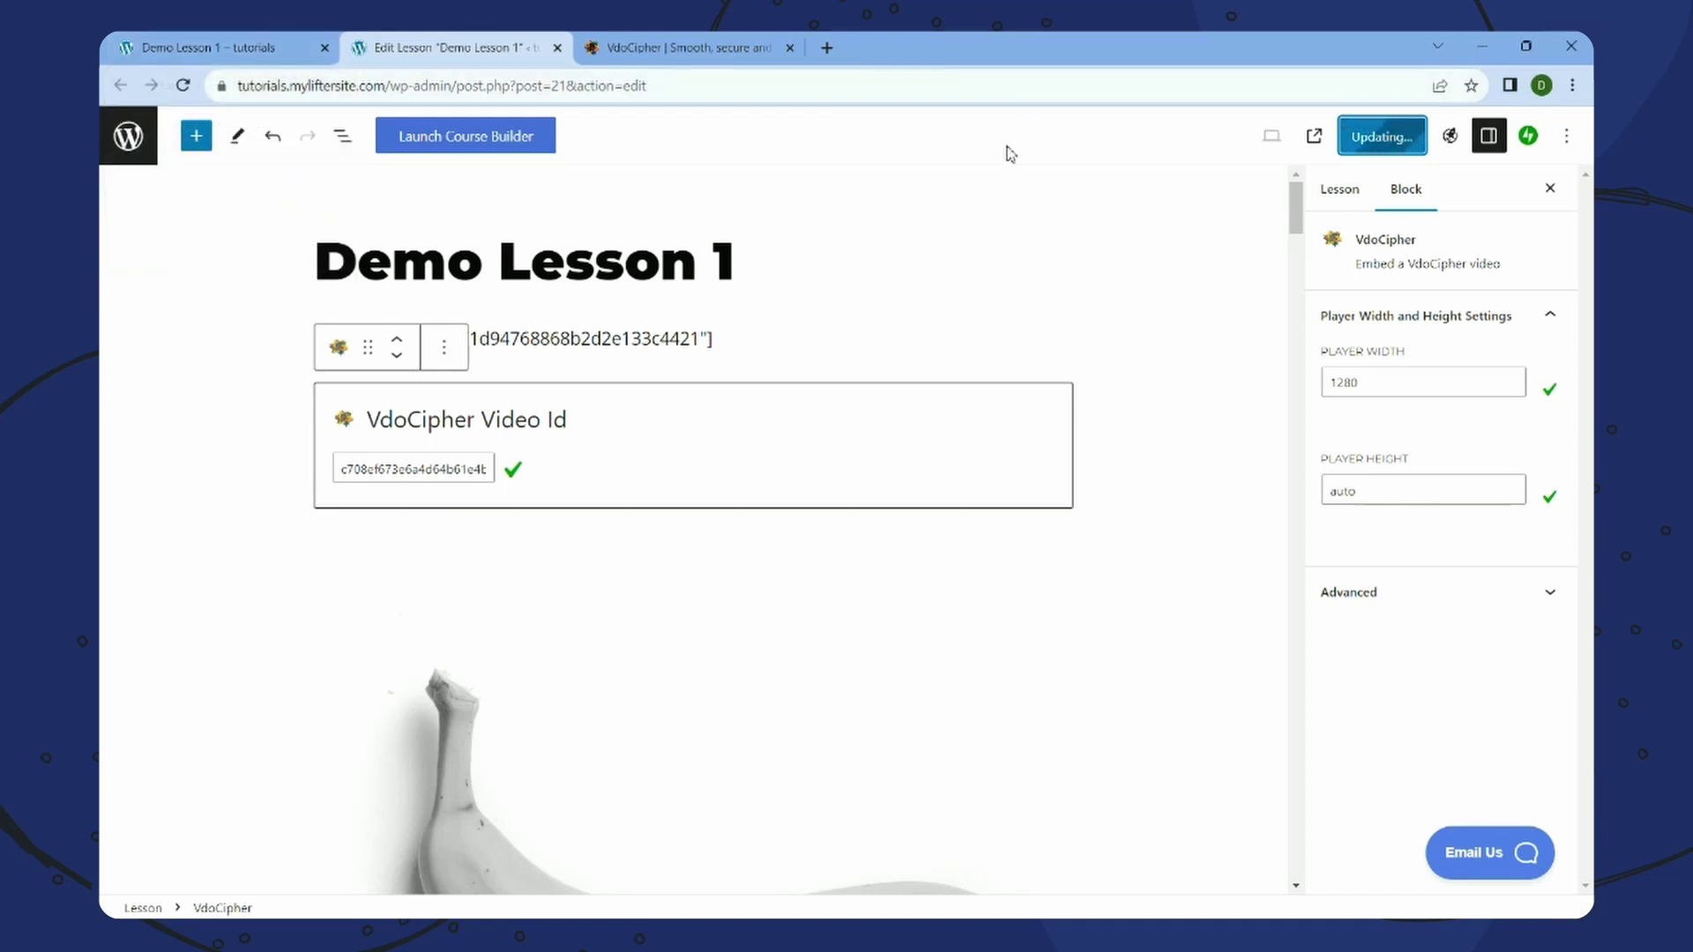
# - Reload the published Demo Lesson 1 page and check both VdoCipher videos, then return to the lesson editor
pyautogui.click(267, 43)
pyautogui.click(446, 42)
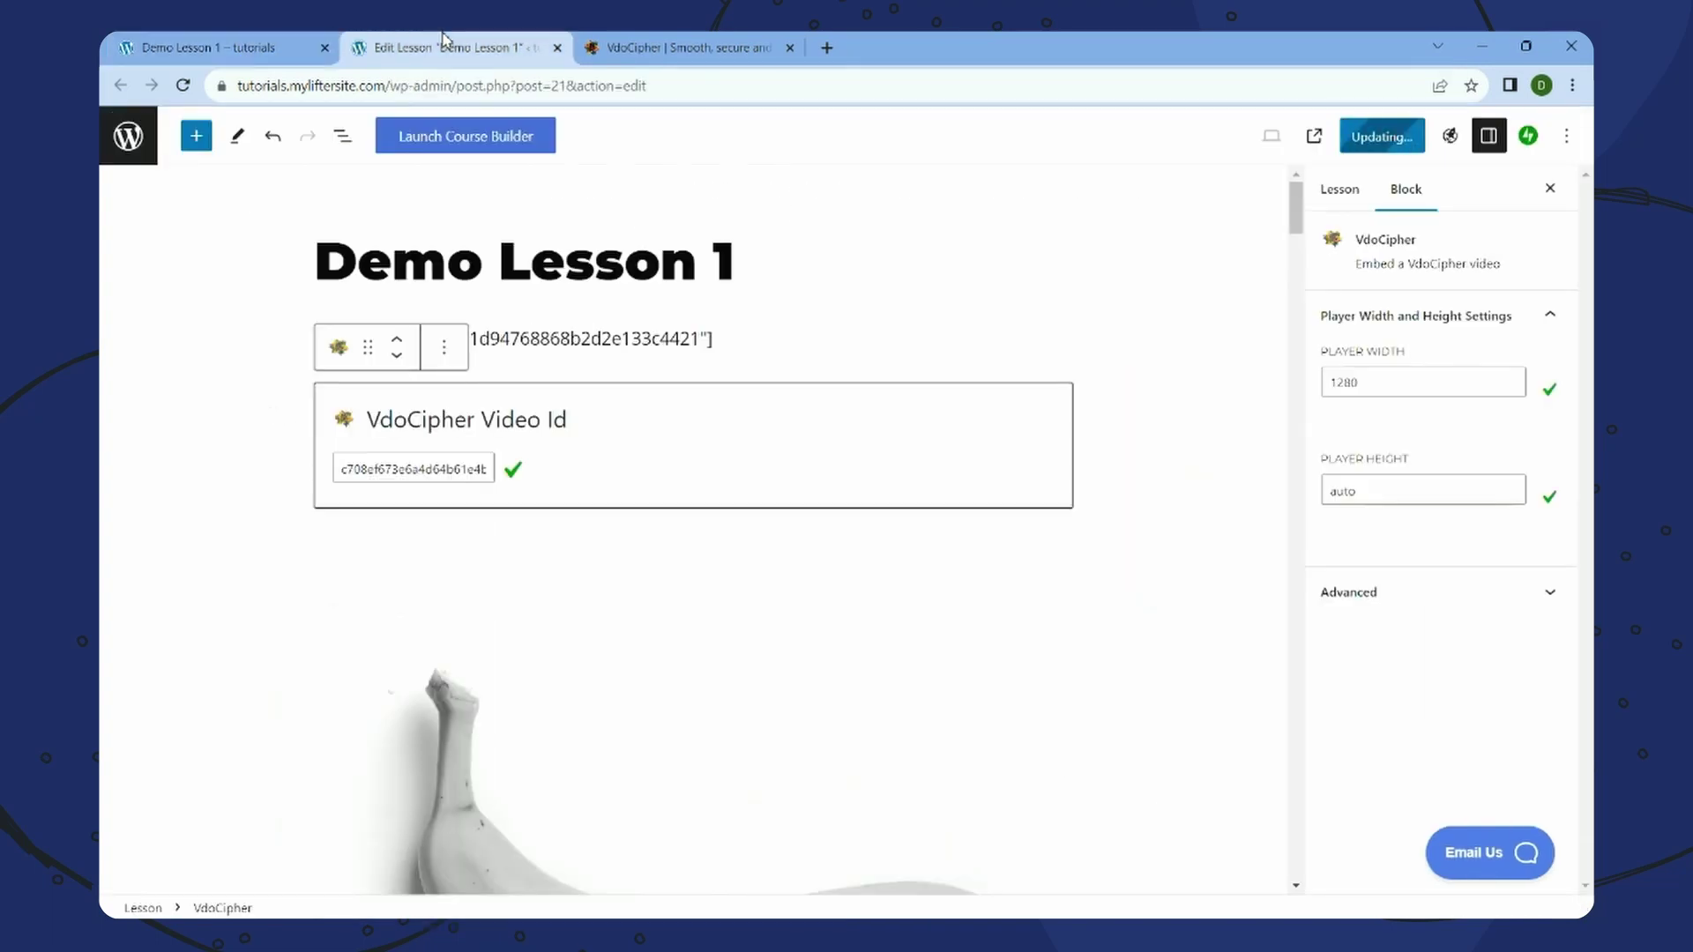
pyautogui.click(1381, 138)
pyautogui.click(221, 46)
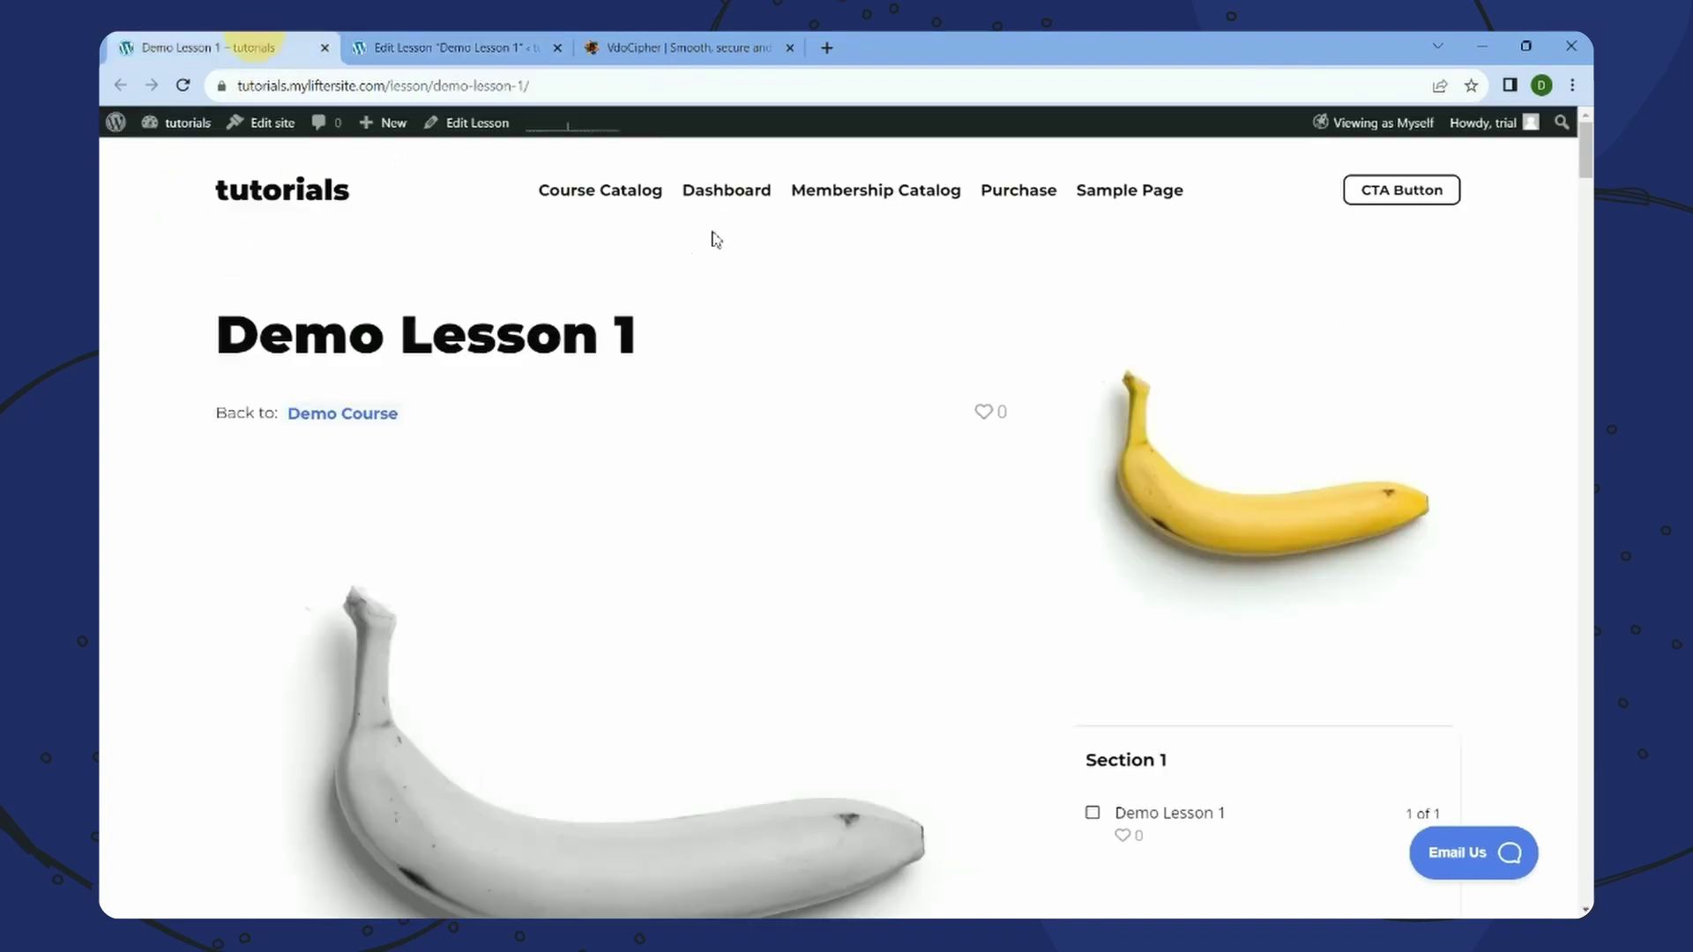
pyautogui.rightClick(802, 243)
pyautogui.click(842, 303)
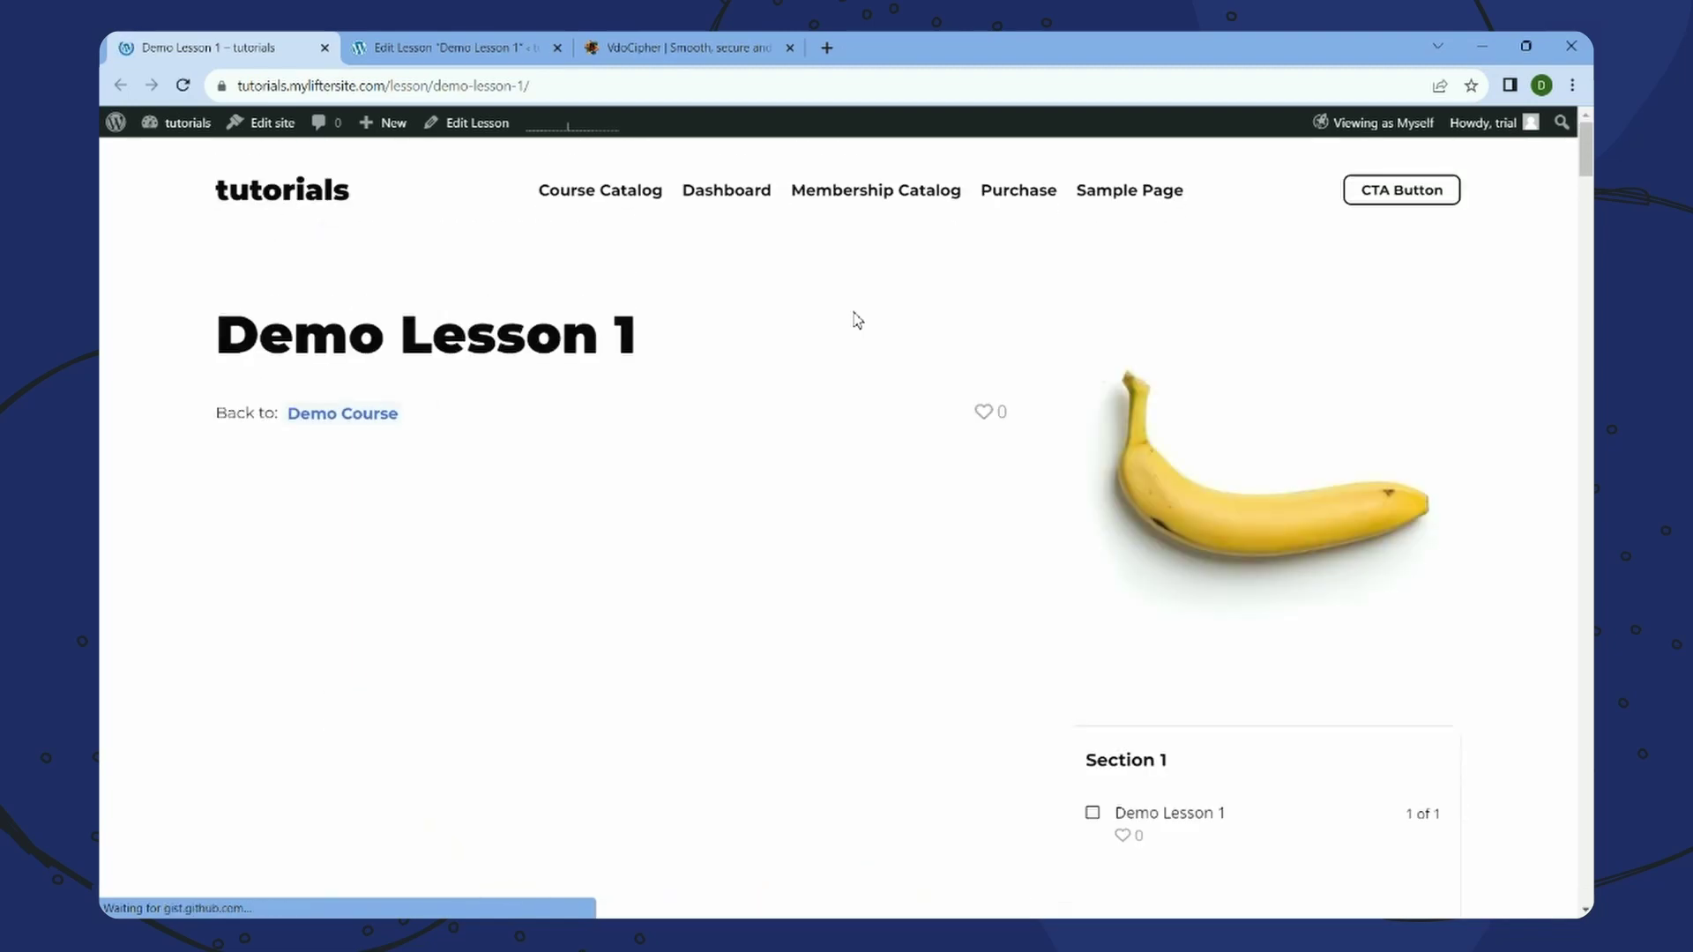
pyautogui.scroll(-6, 854, 320)
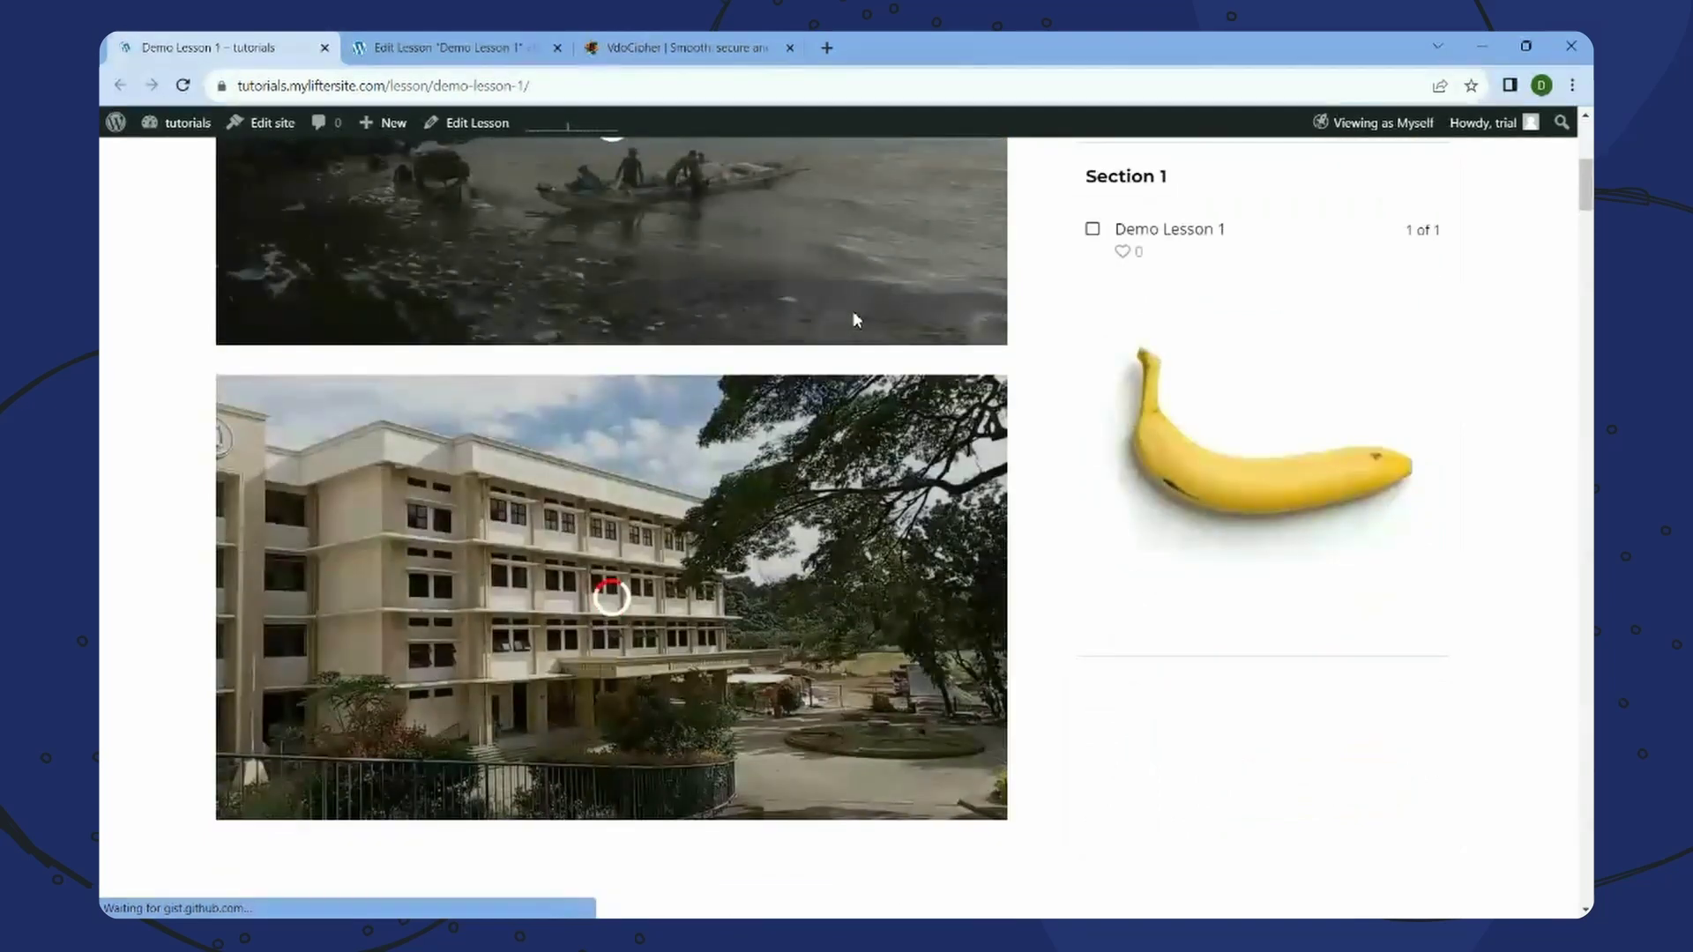
pyautogui.scroll(4, 854, 320)
pyautogui.scroll(-3, 853, 320)
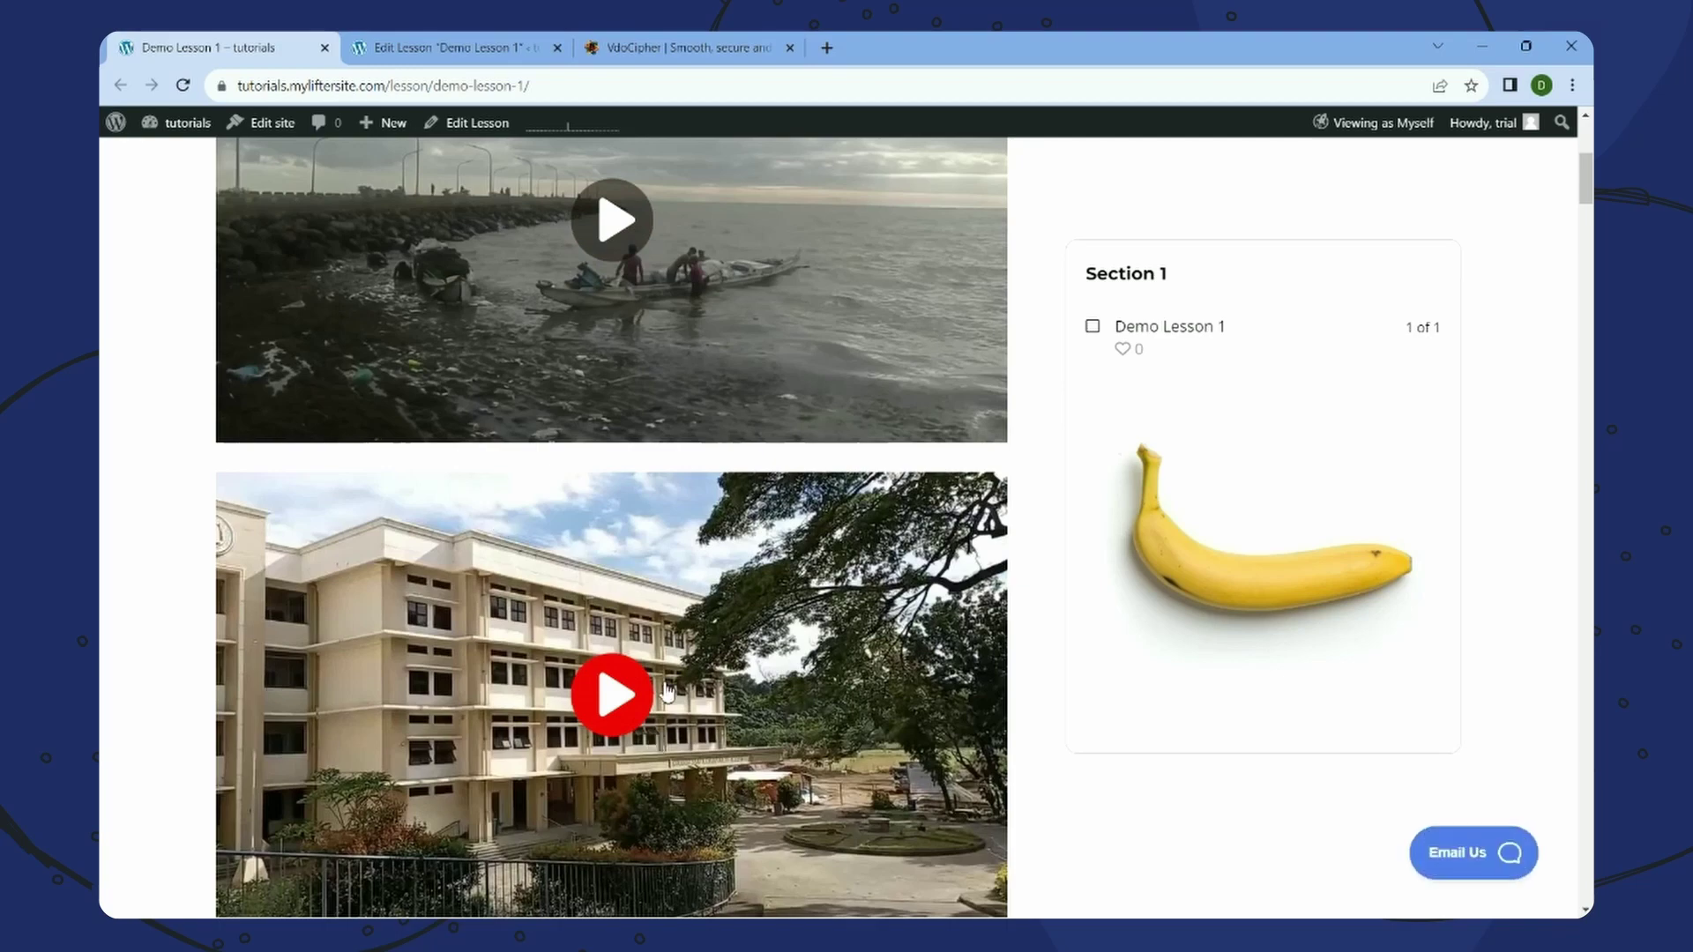
pyautogui.scroll(-2, 667, 693)
pyautogui.click(440, 42)
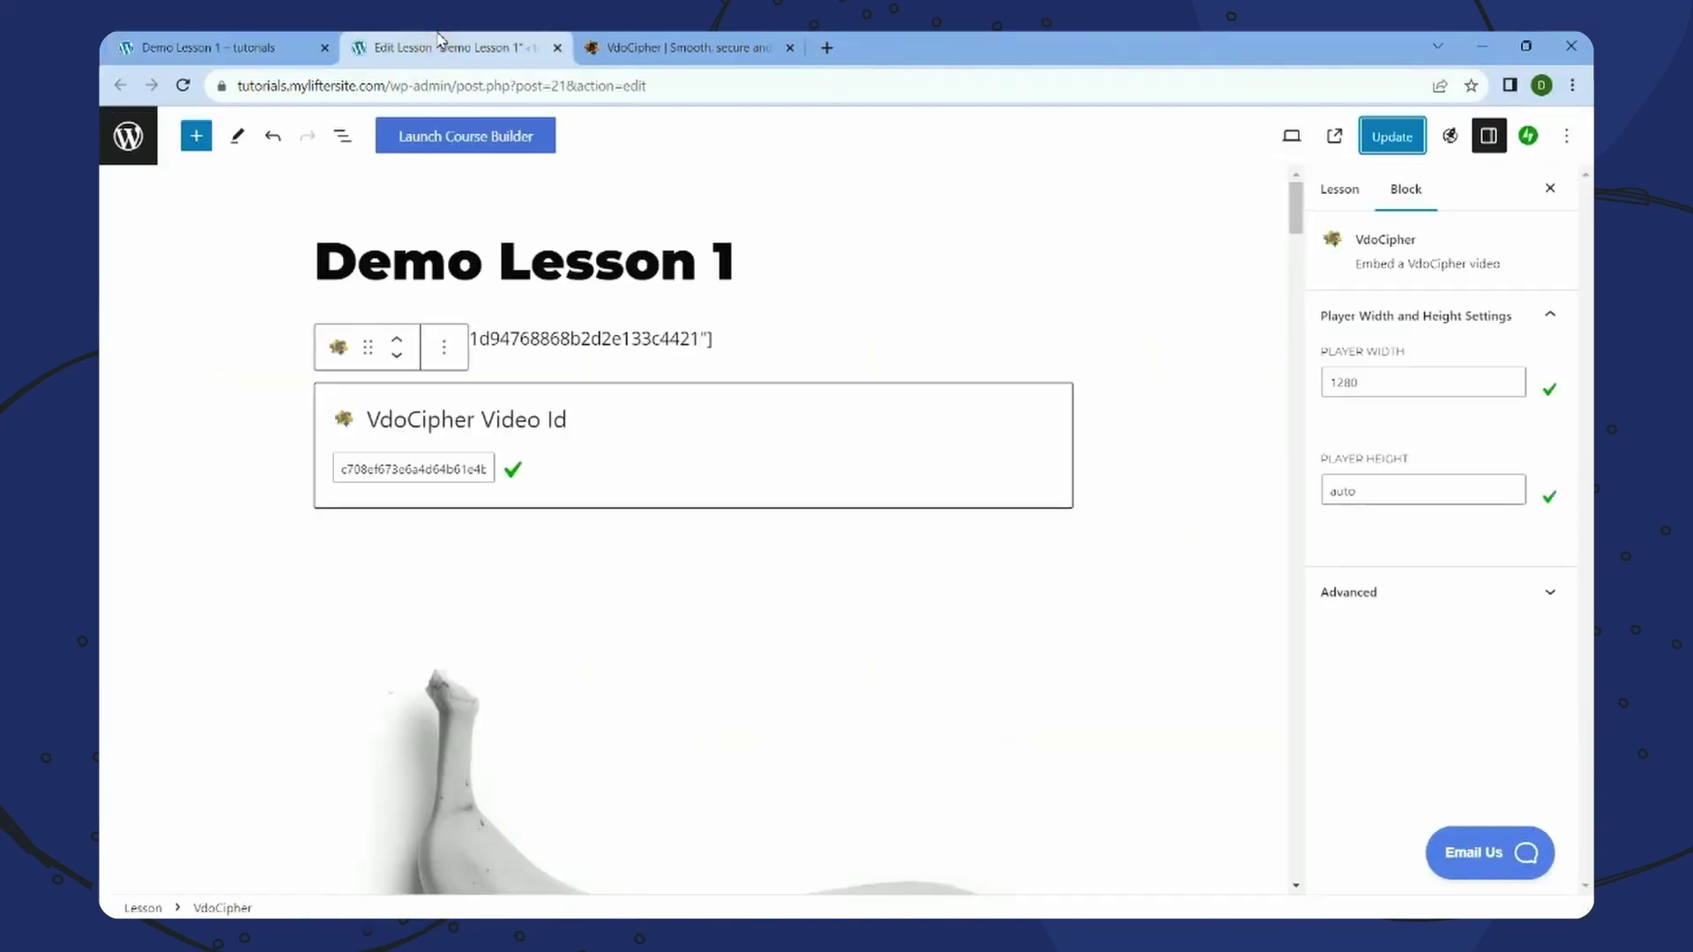
pyautogui.click(694, 338)
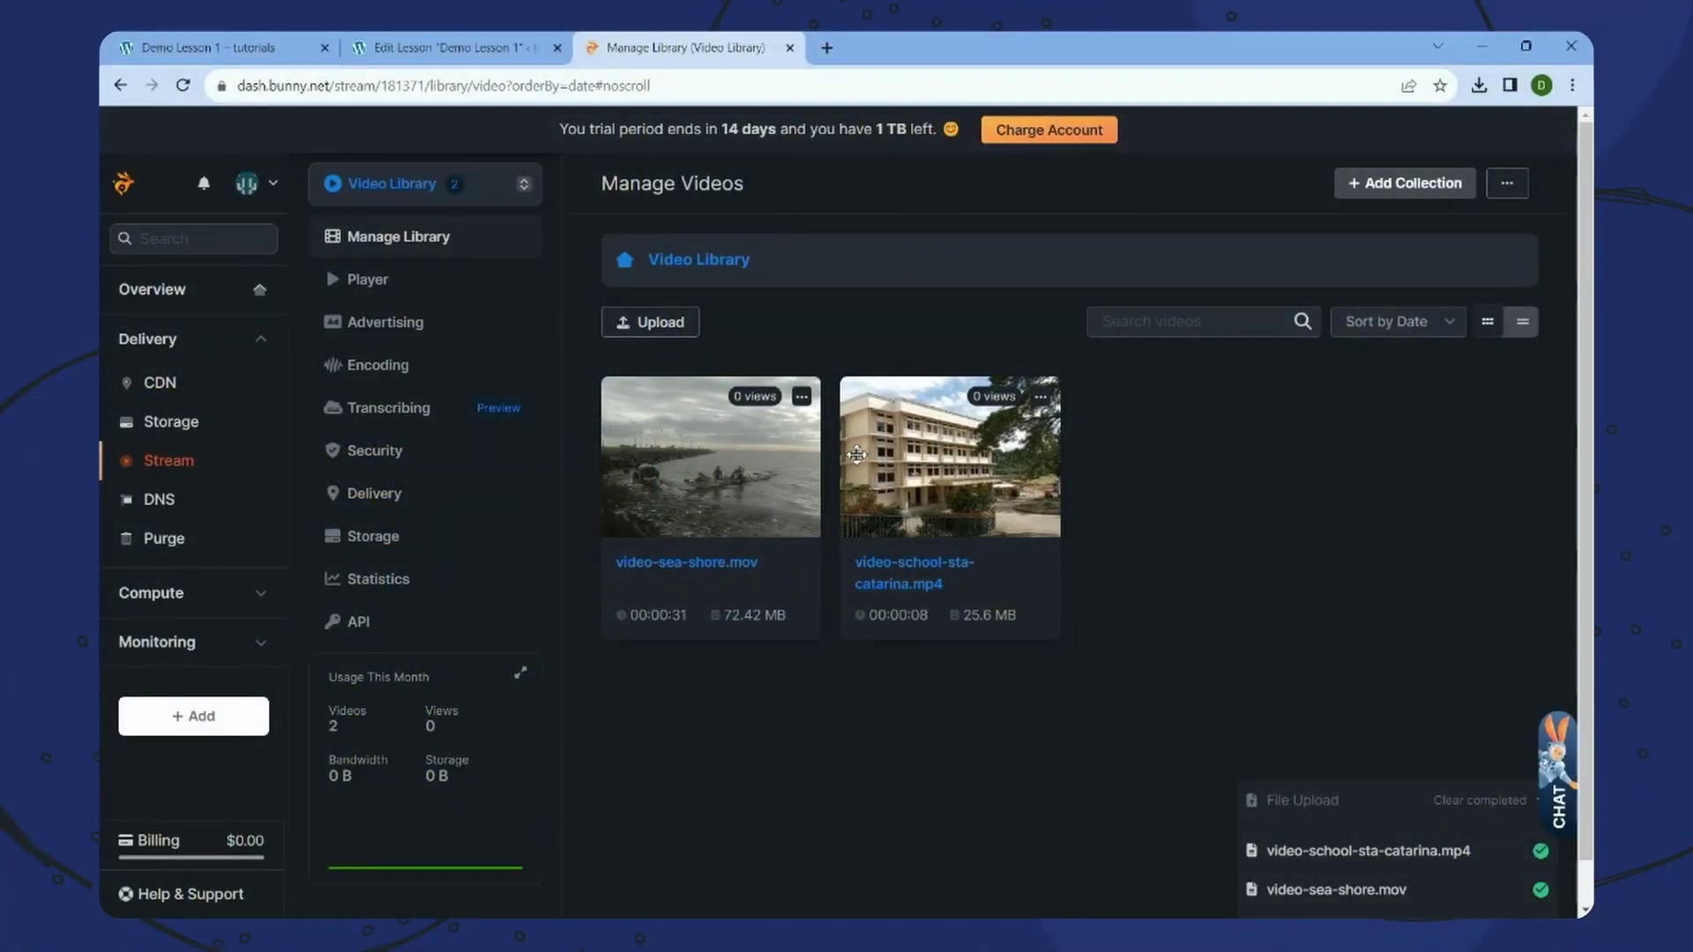
# - Delete the VdoCipher shortcode paragraph and the VdoCipher block from the lesson, and add an empty paragraph beneath the title
pyautogui.click(492, 40)
pyautogui.click(221, 48)
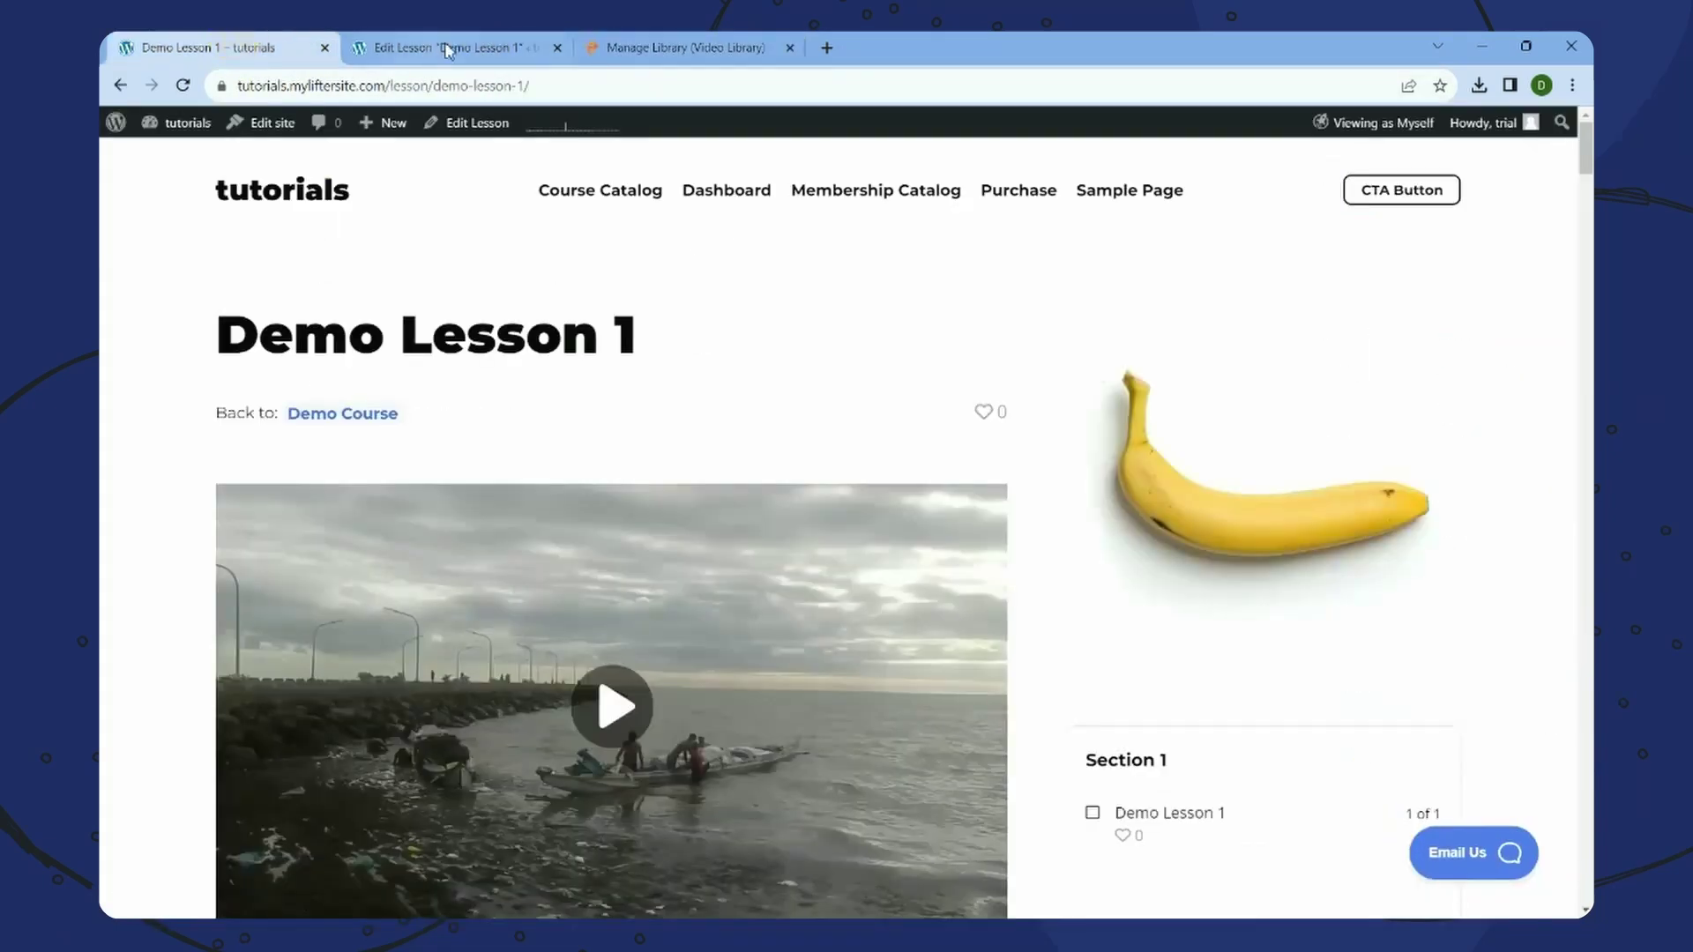
pyautogui.click(486, 52)
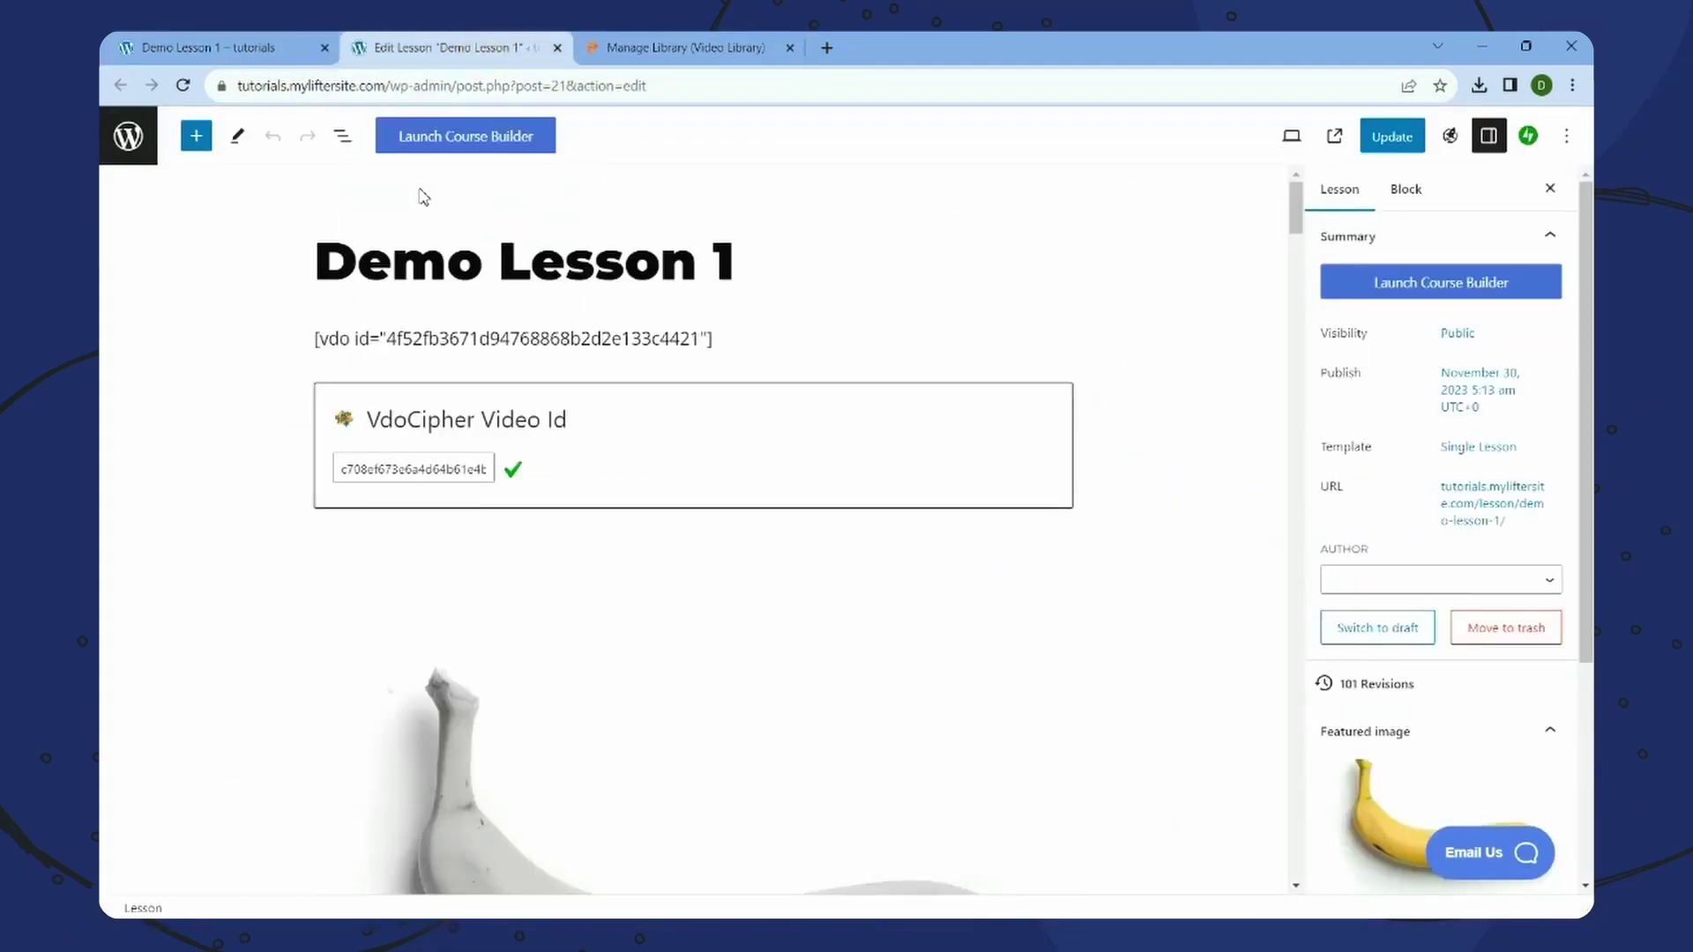
pyautogui.click(348, 144)
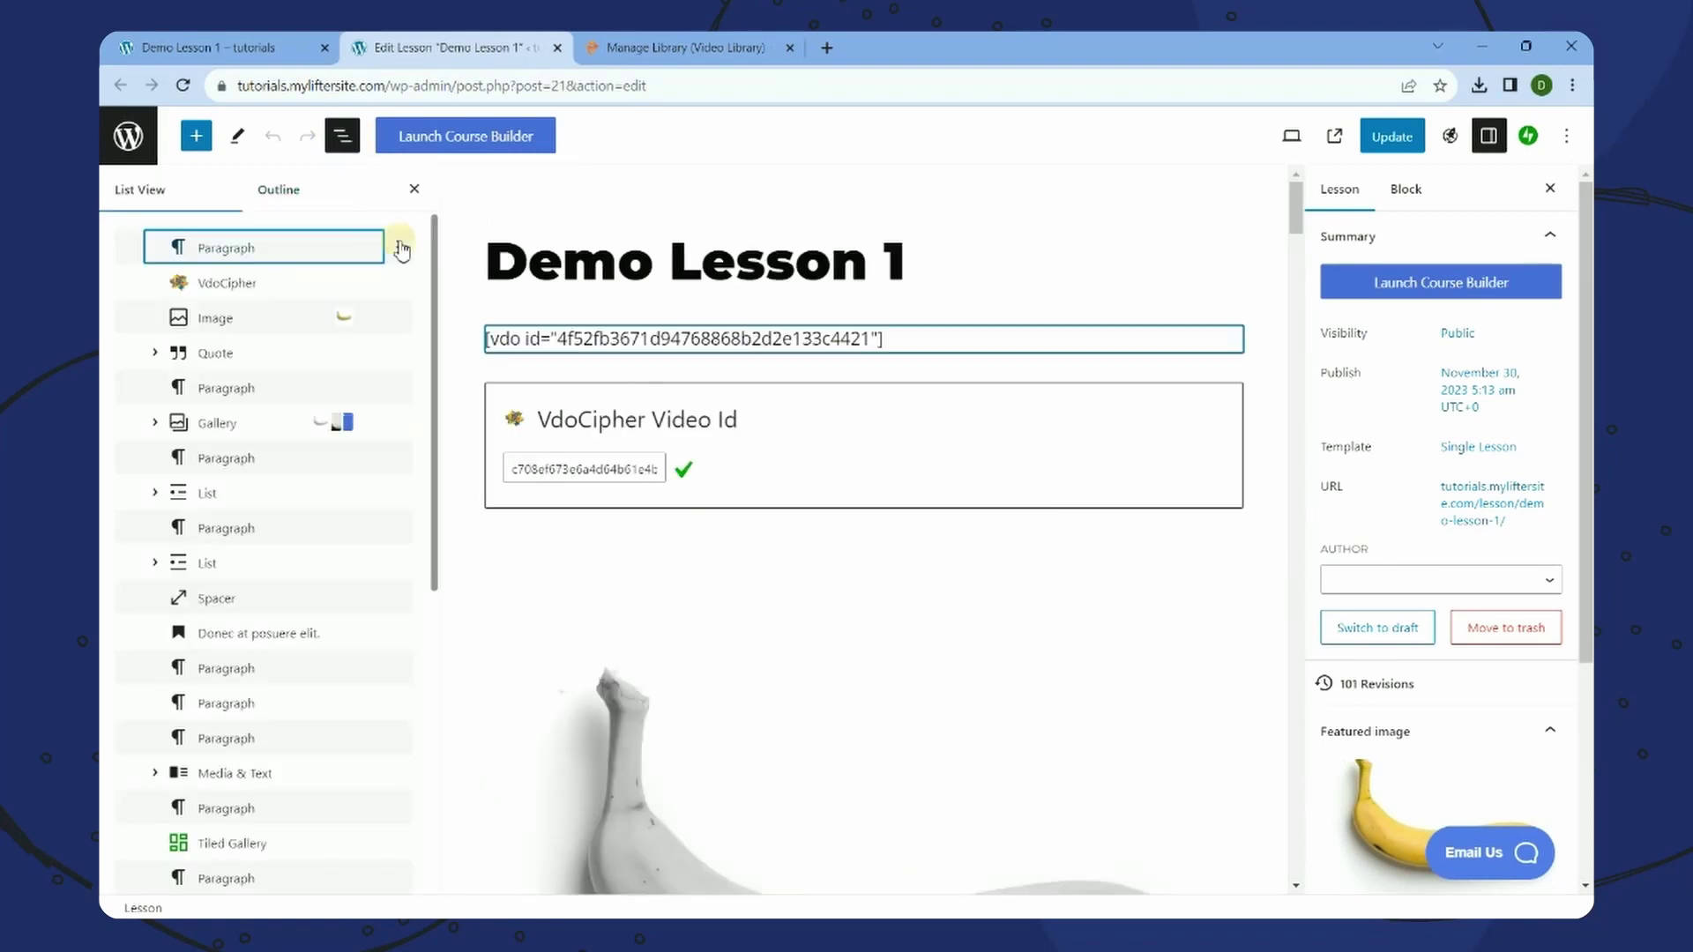
pyautogui.click(398, 248)
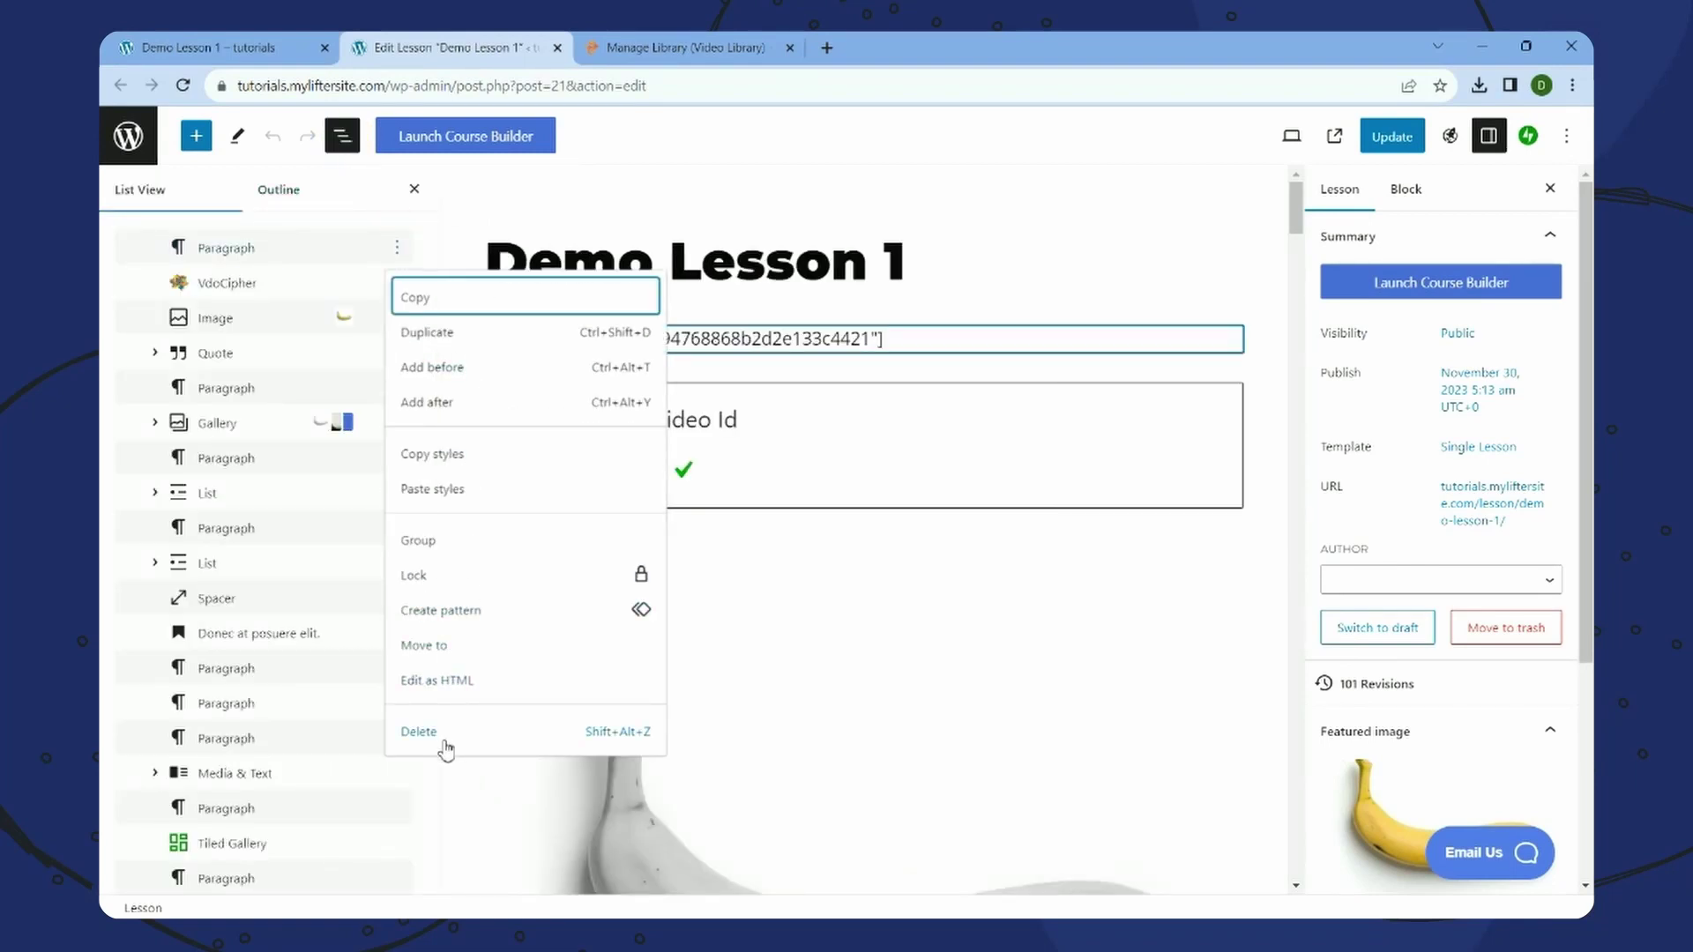
pyautogui.click(448, 734)
pyautogui.click(397, 247)
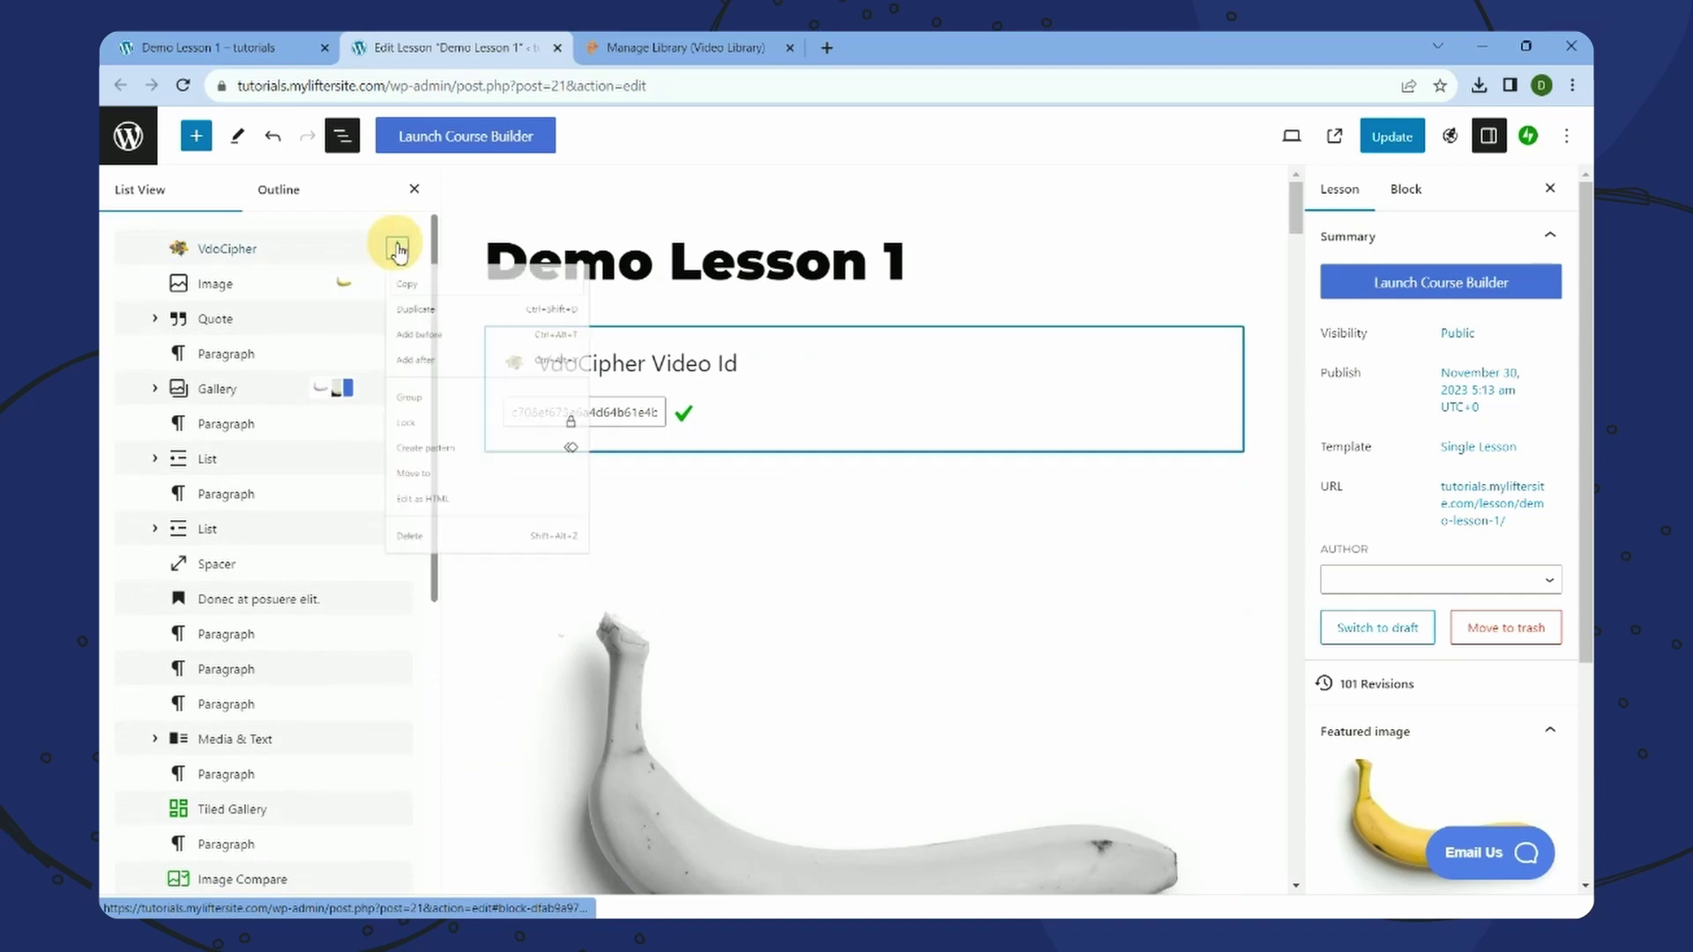
pyautogui.click(468, 652)
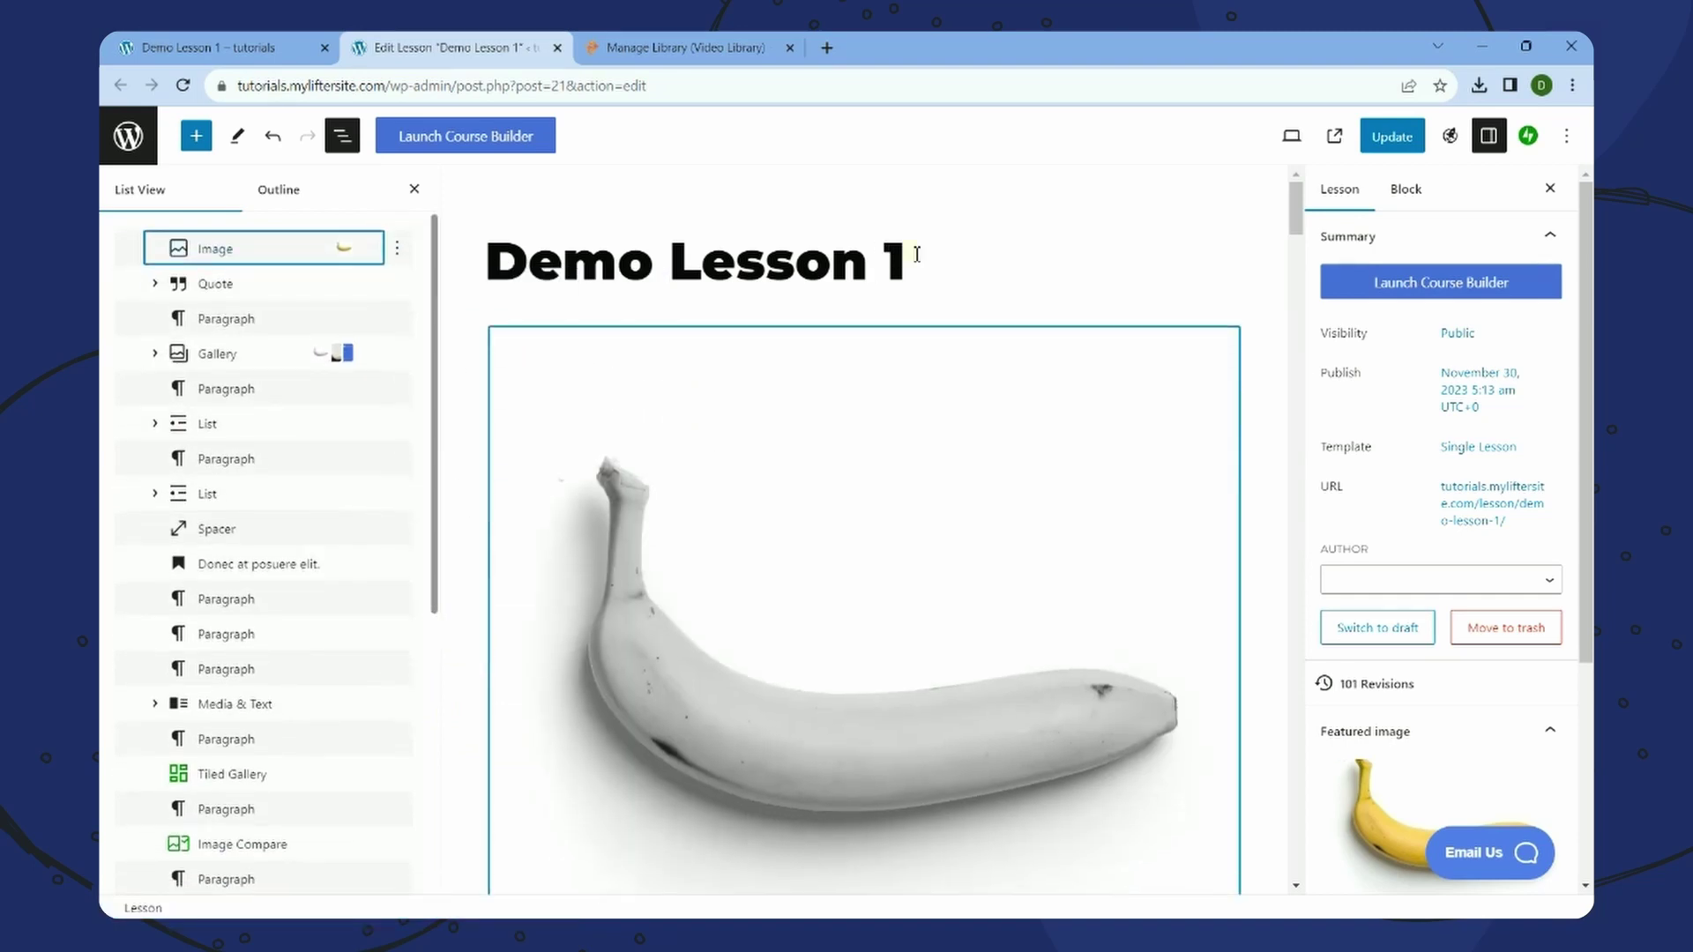
pyautogui.click(915, 255)
pyautogui.press('Return')
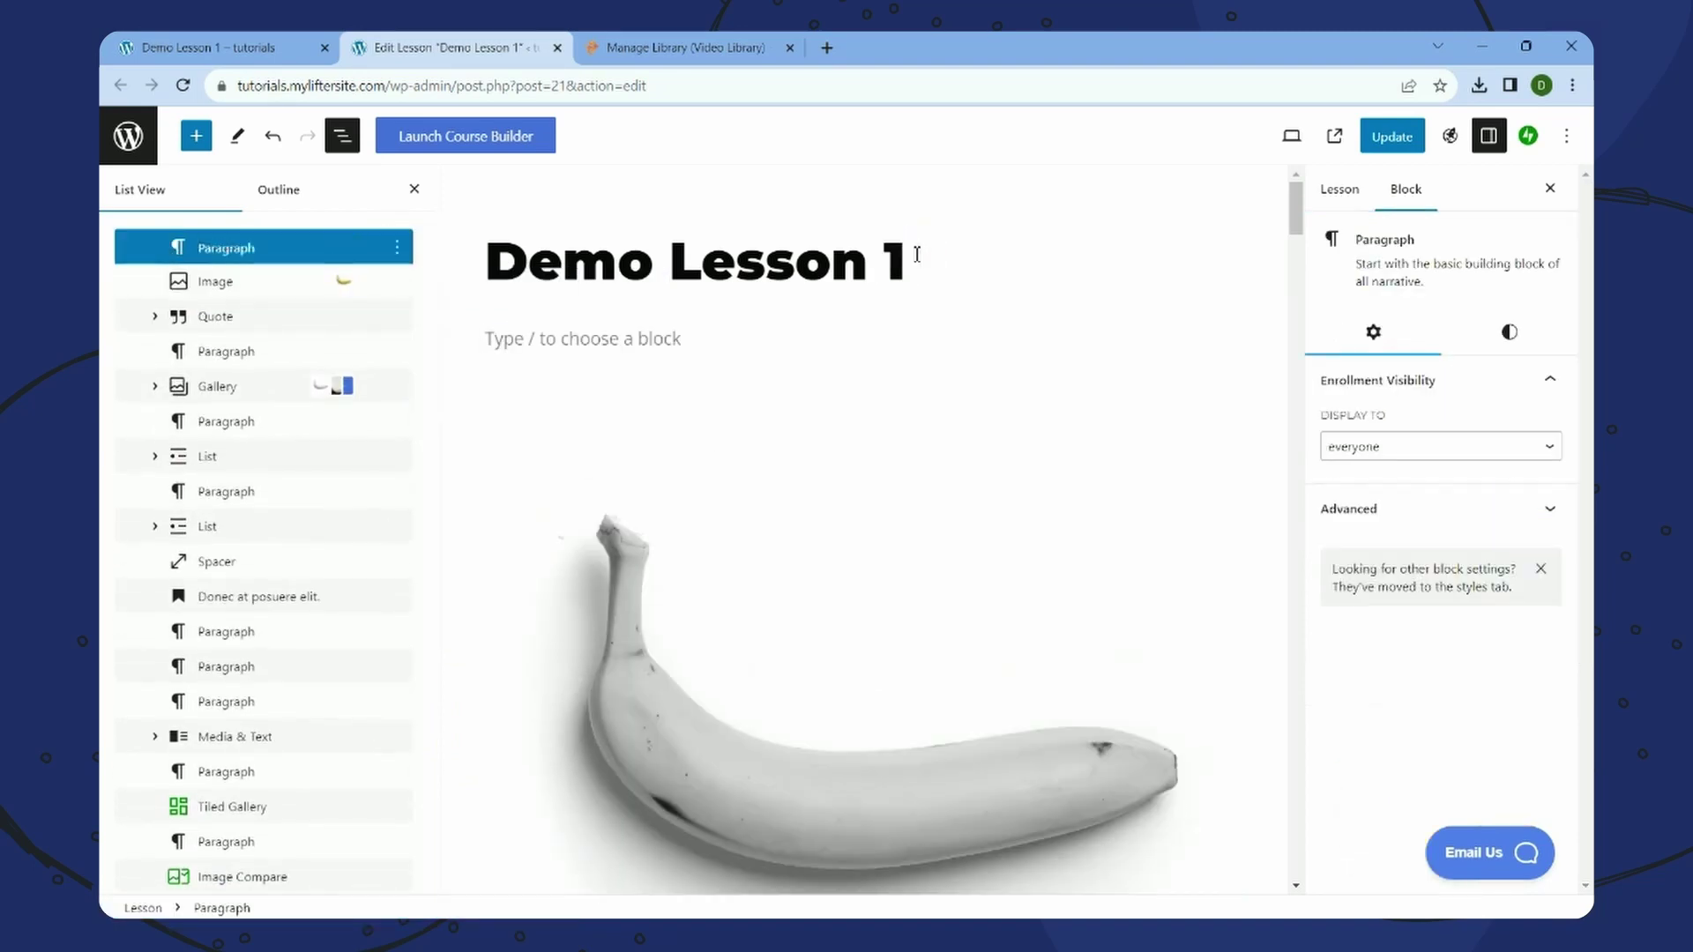
# - Switch to the Bunny video library and open video-sea-shore.mov to review its embed options and links
pyautogui.click(681, 48)
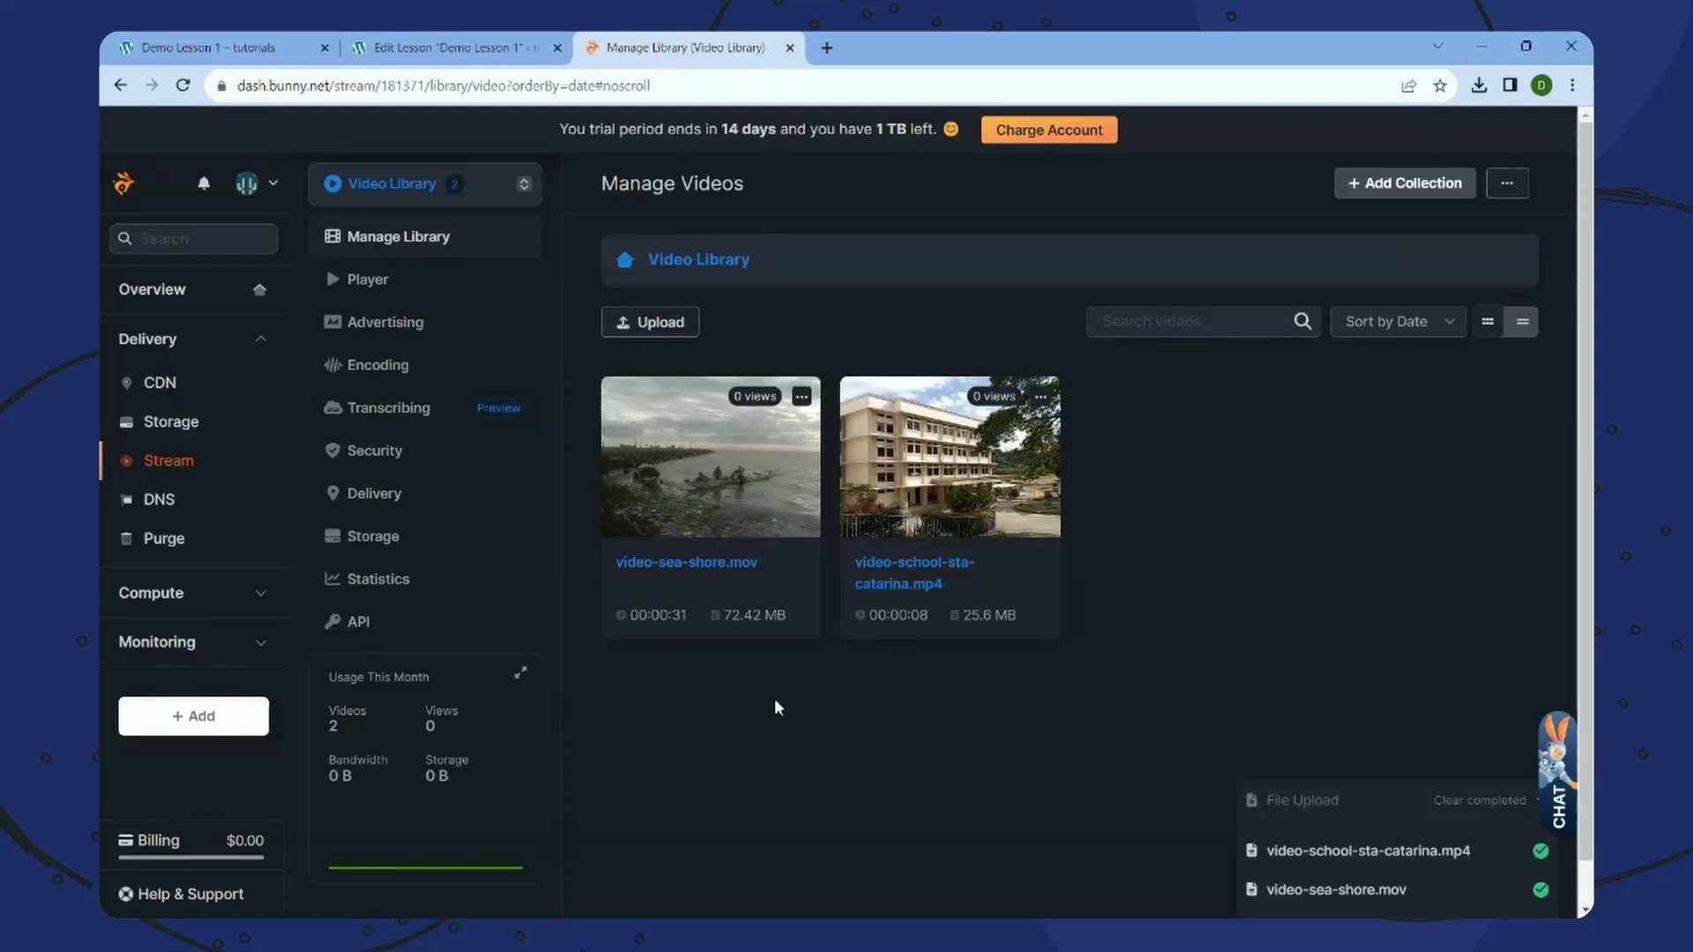
pyautogui.click(712, 516)
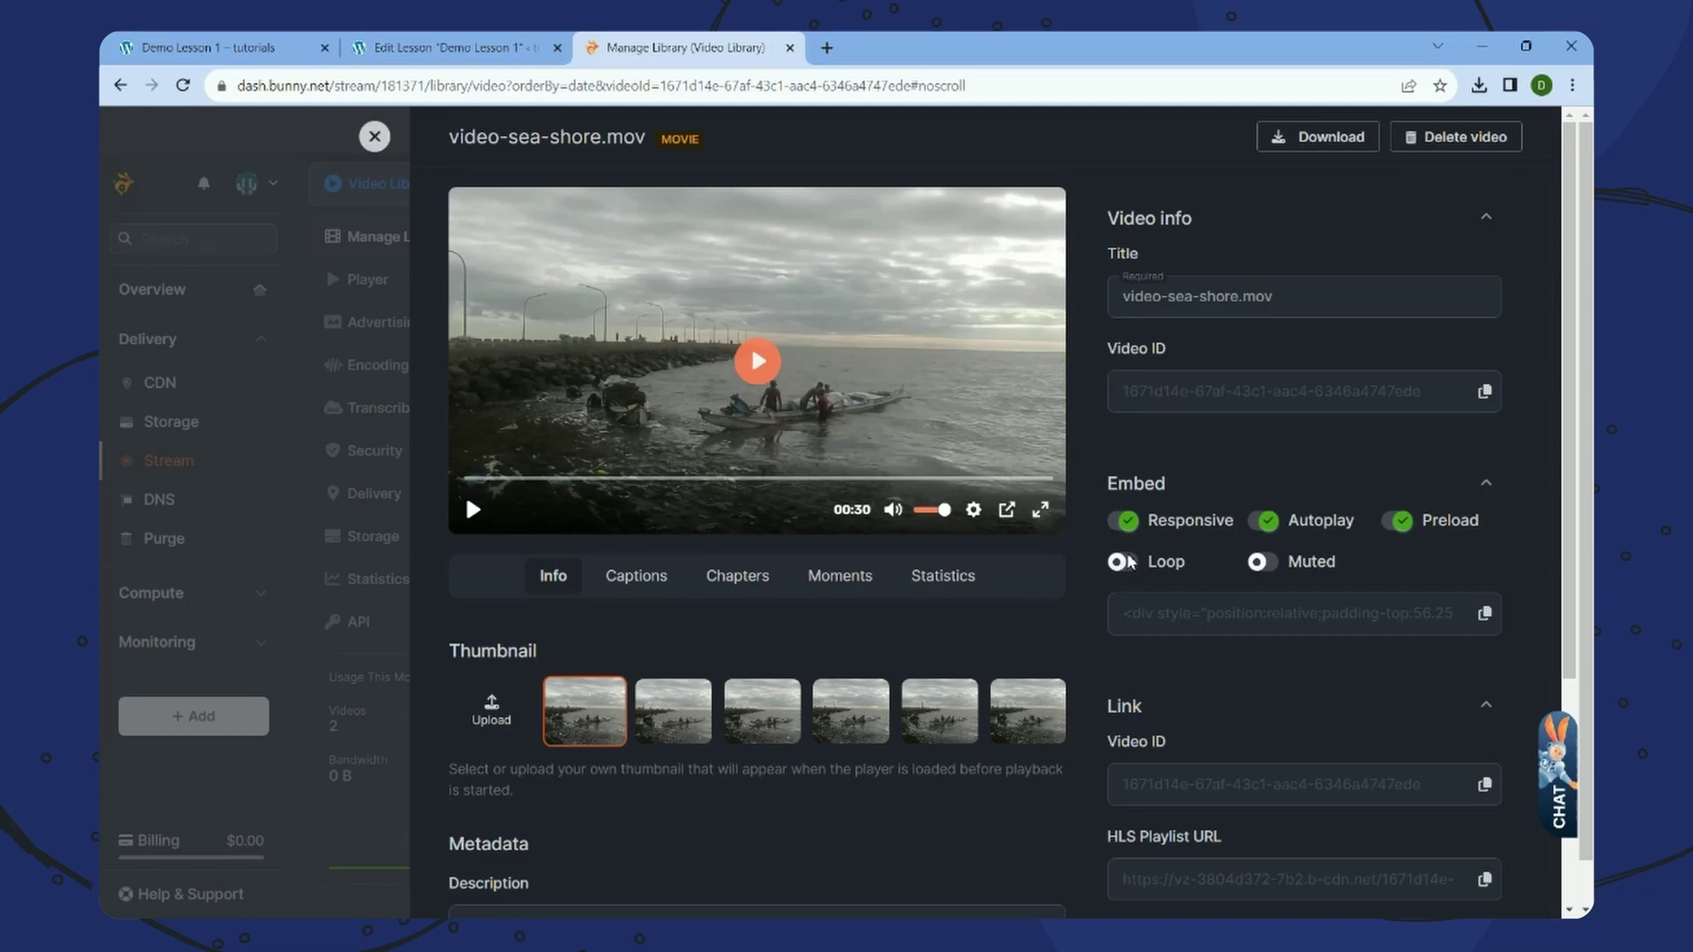
pyautogui.scroll(-3, 1330, 484)
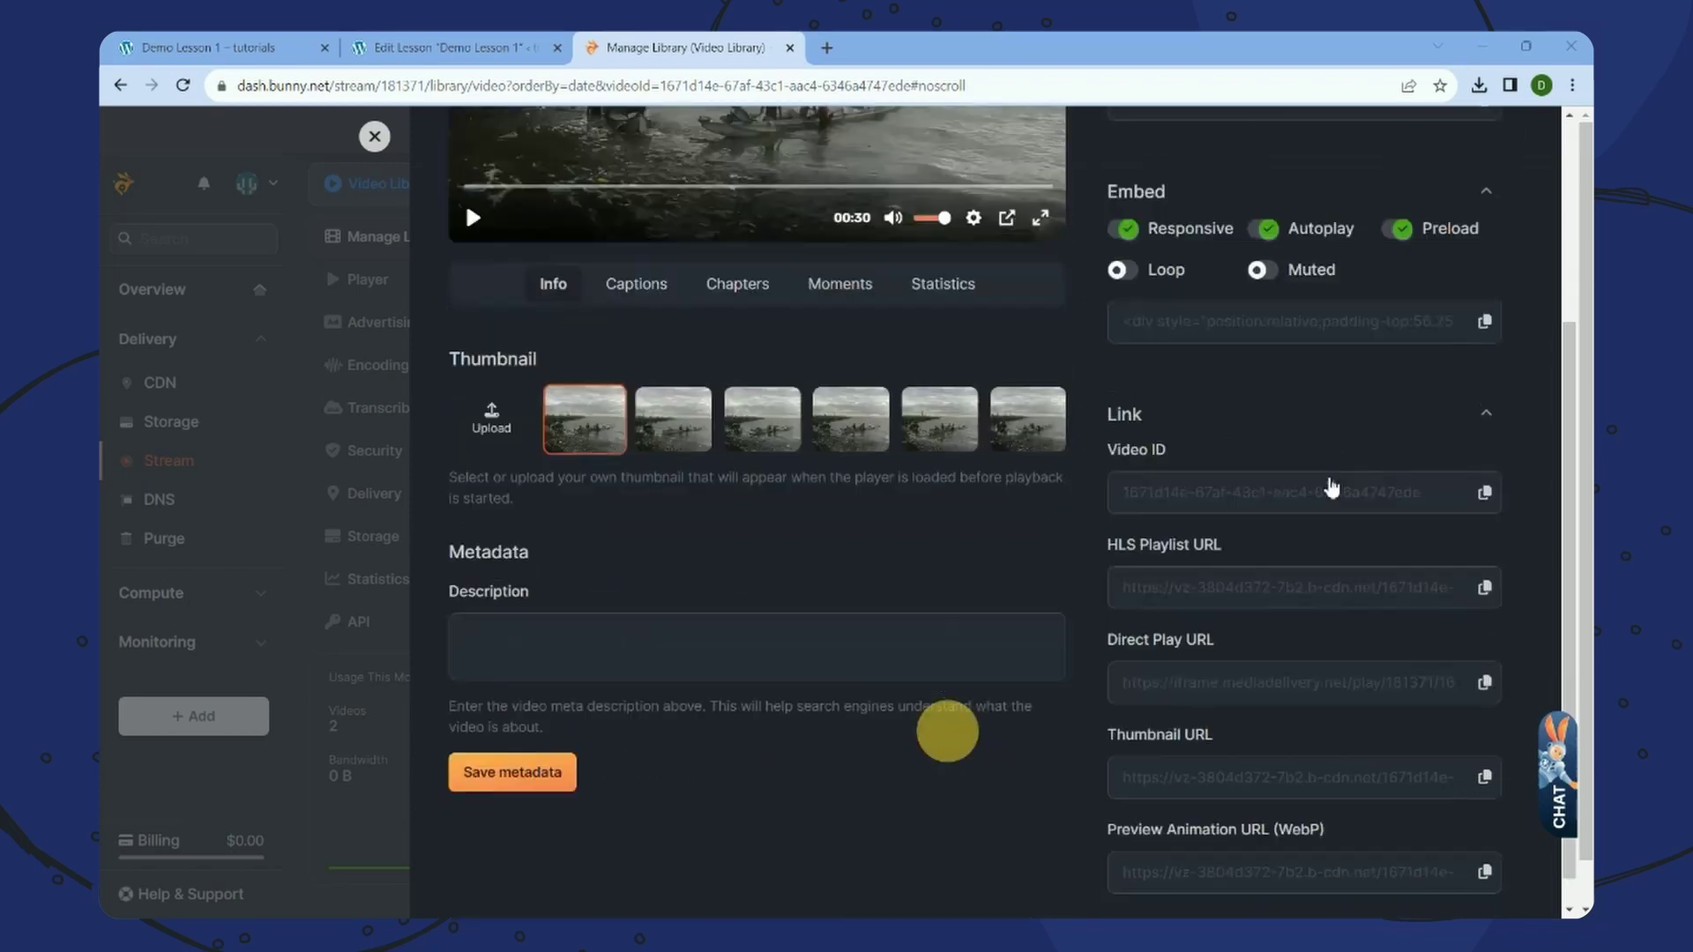
pyautogui.scroll(3, 1332, 488)
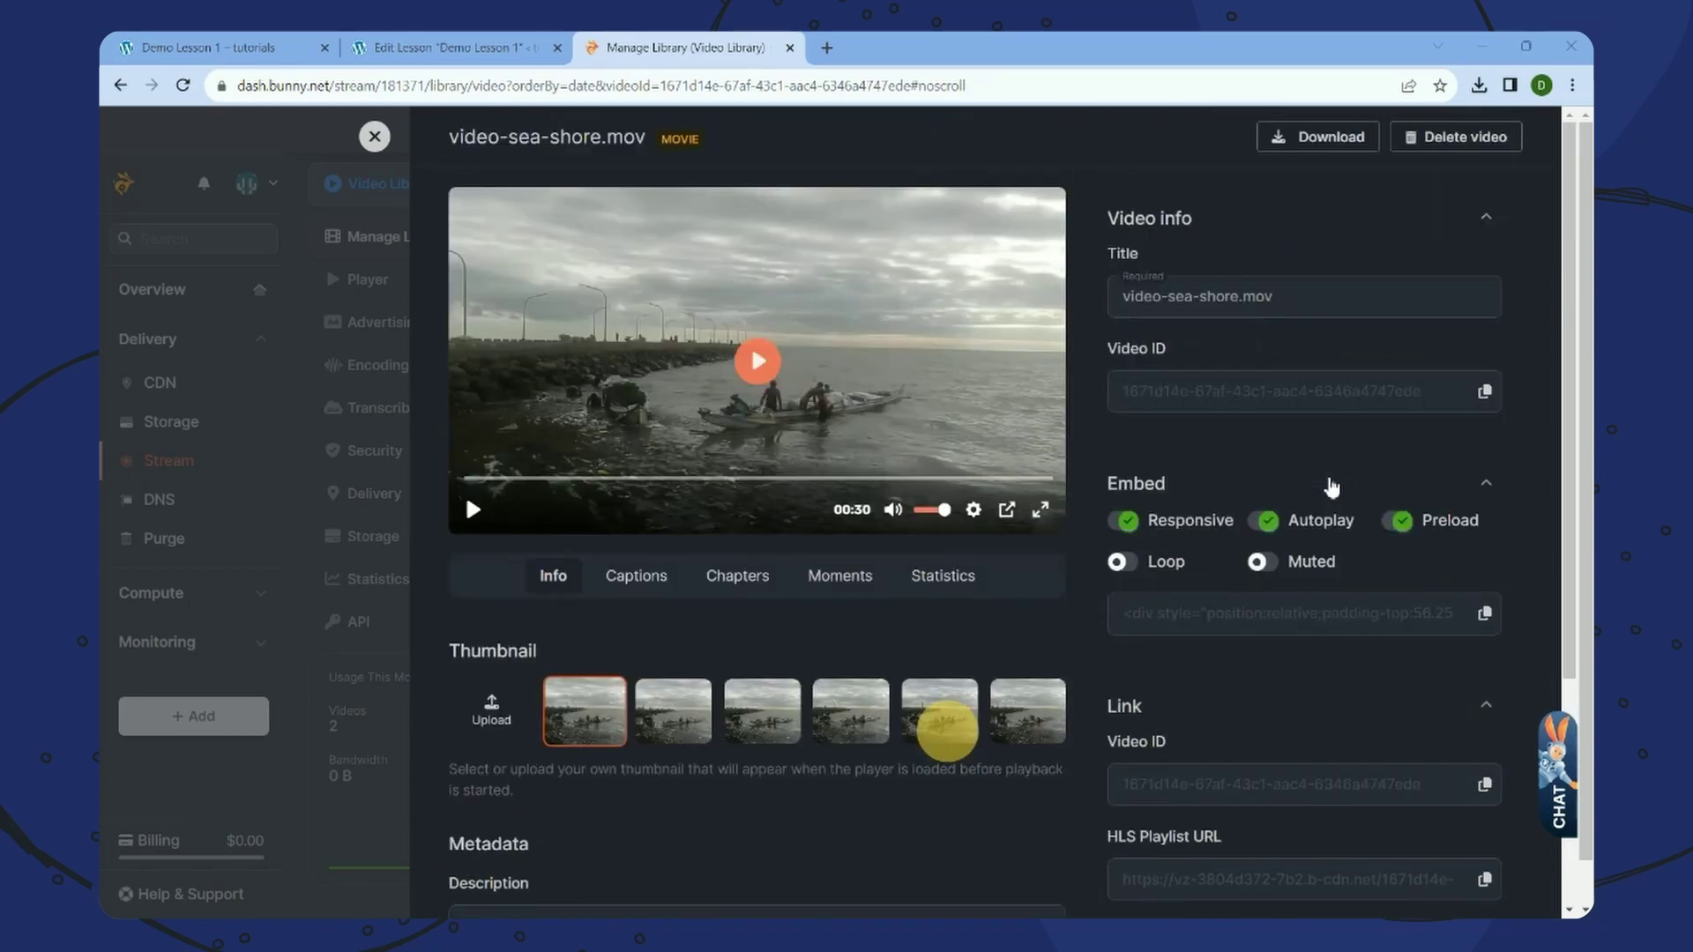
pyautogui.scroll(-3, 1331, 487)
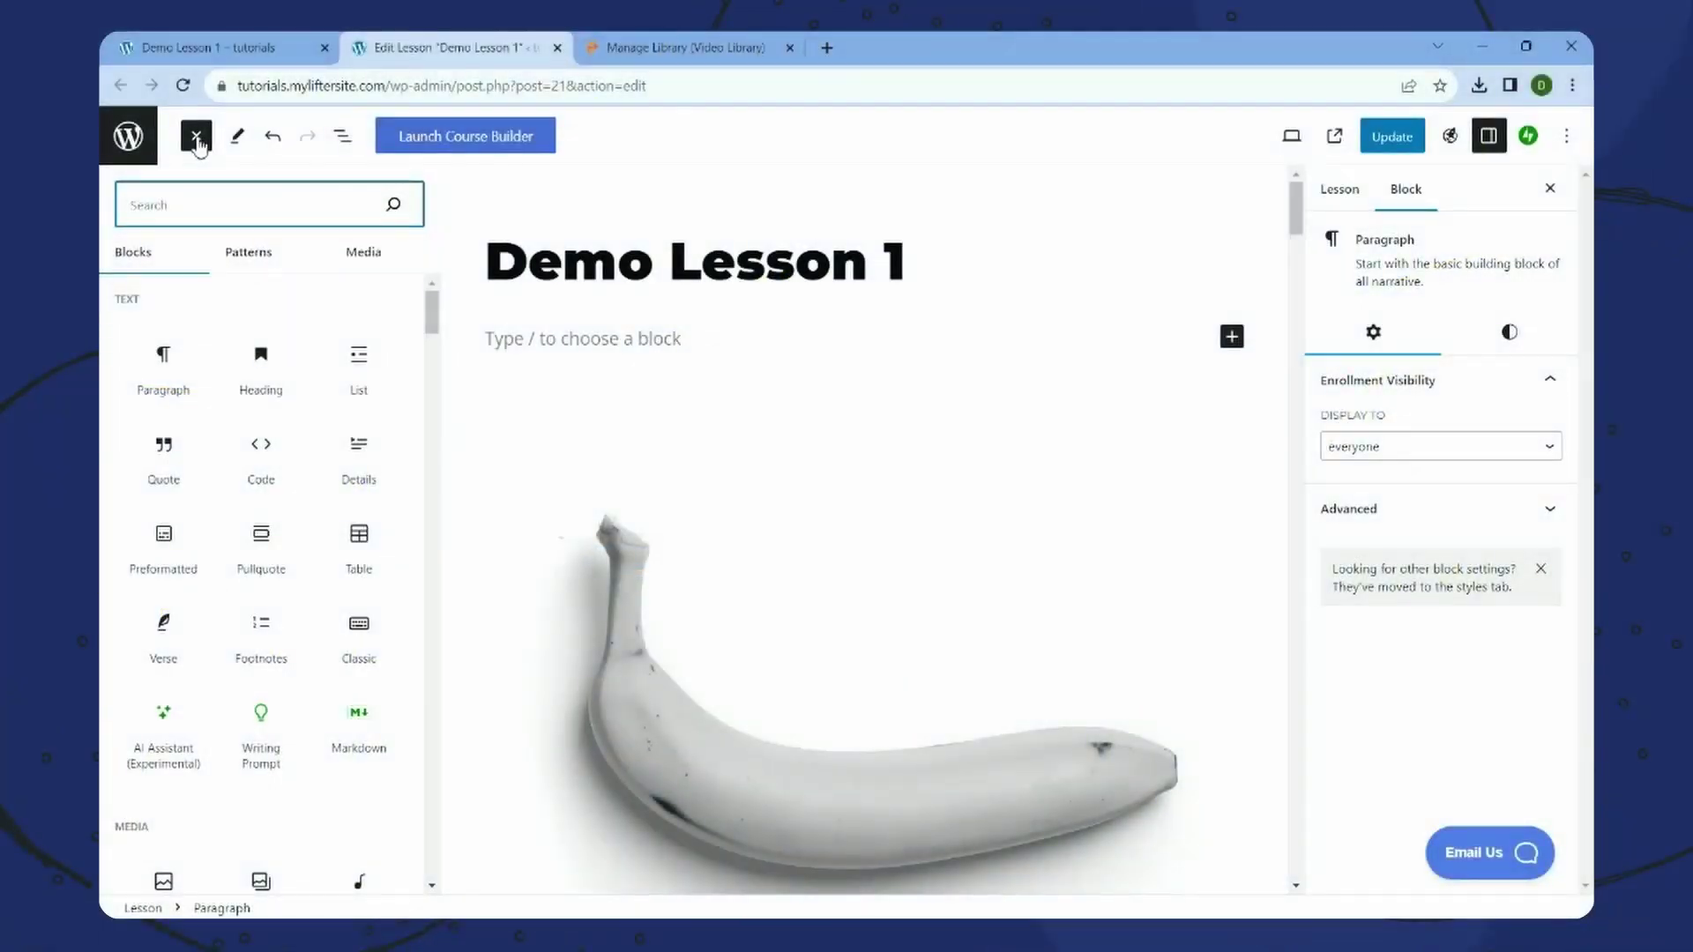
# - Insert a Custom HTML block directly beneath the Demo Lesson 1 title, above the banana image
pyautogui.write('Custom')
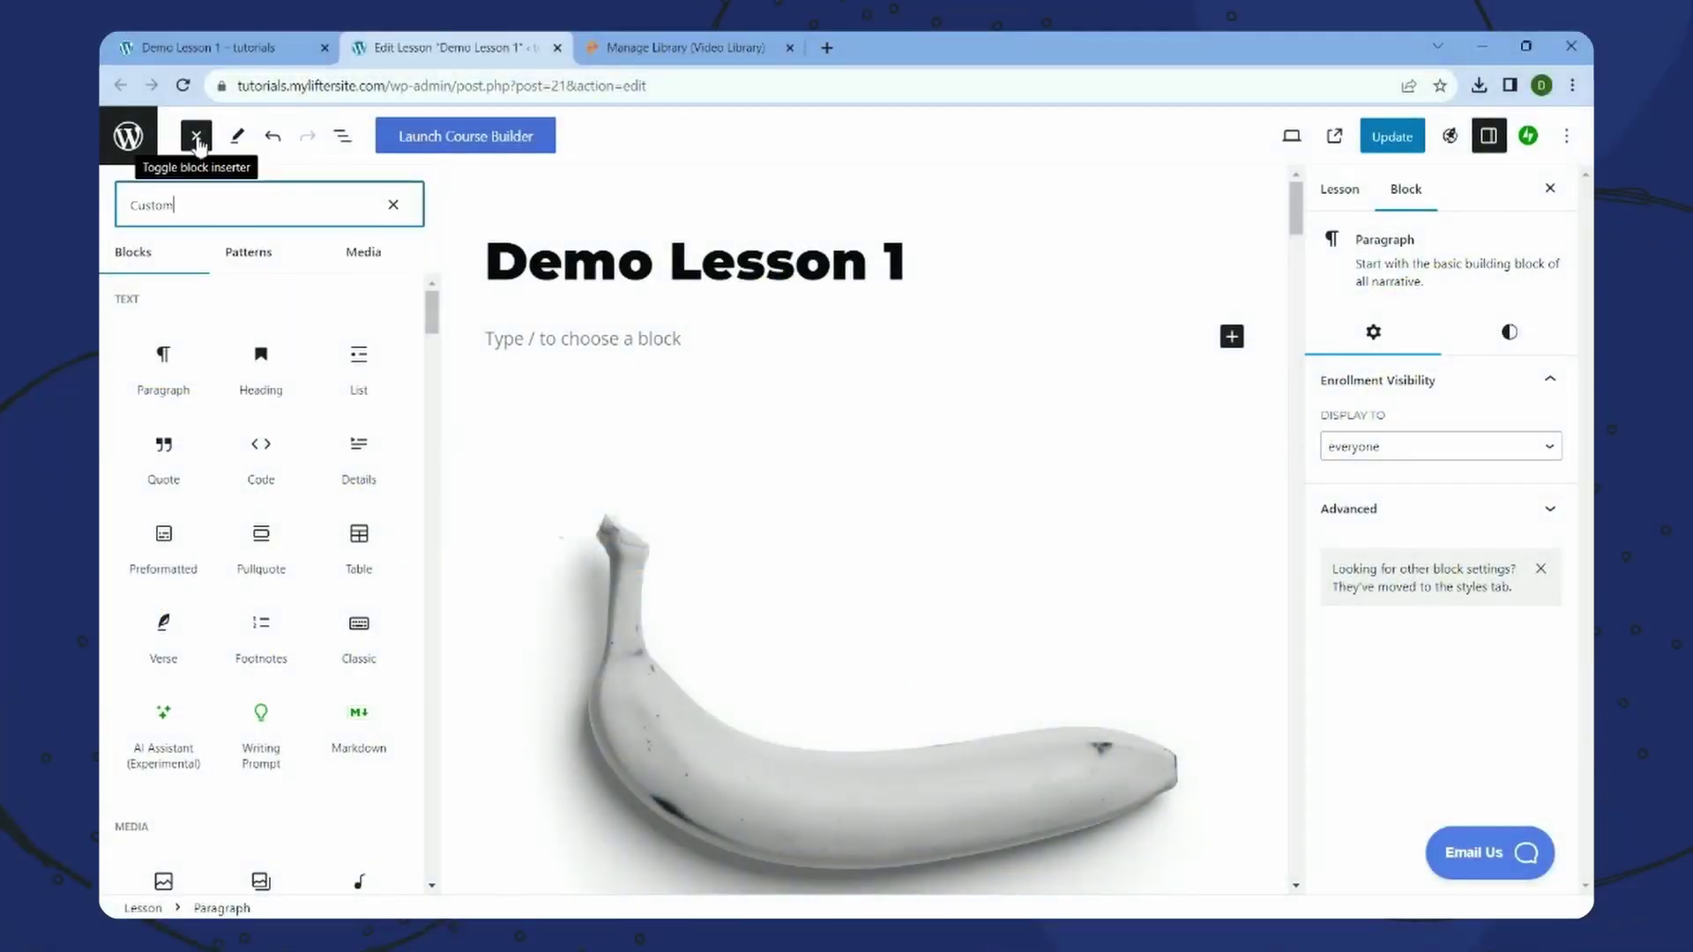
pyautogui.moveTo(150, 340); pyautogui.dragTo(630, 333)
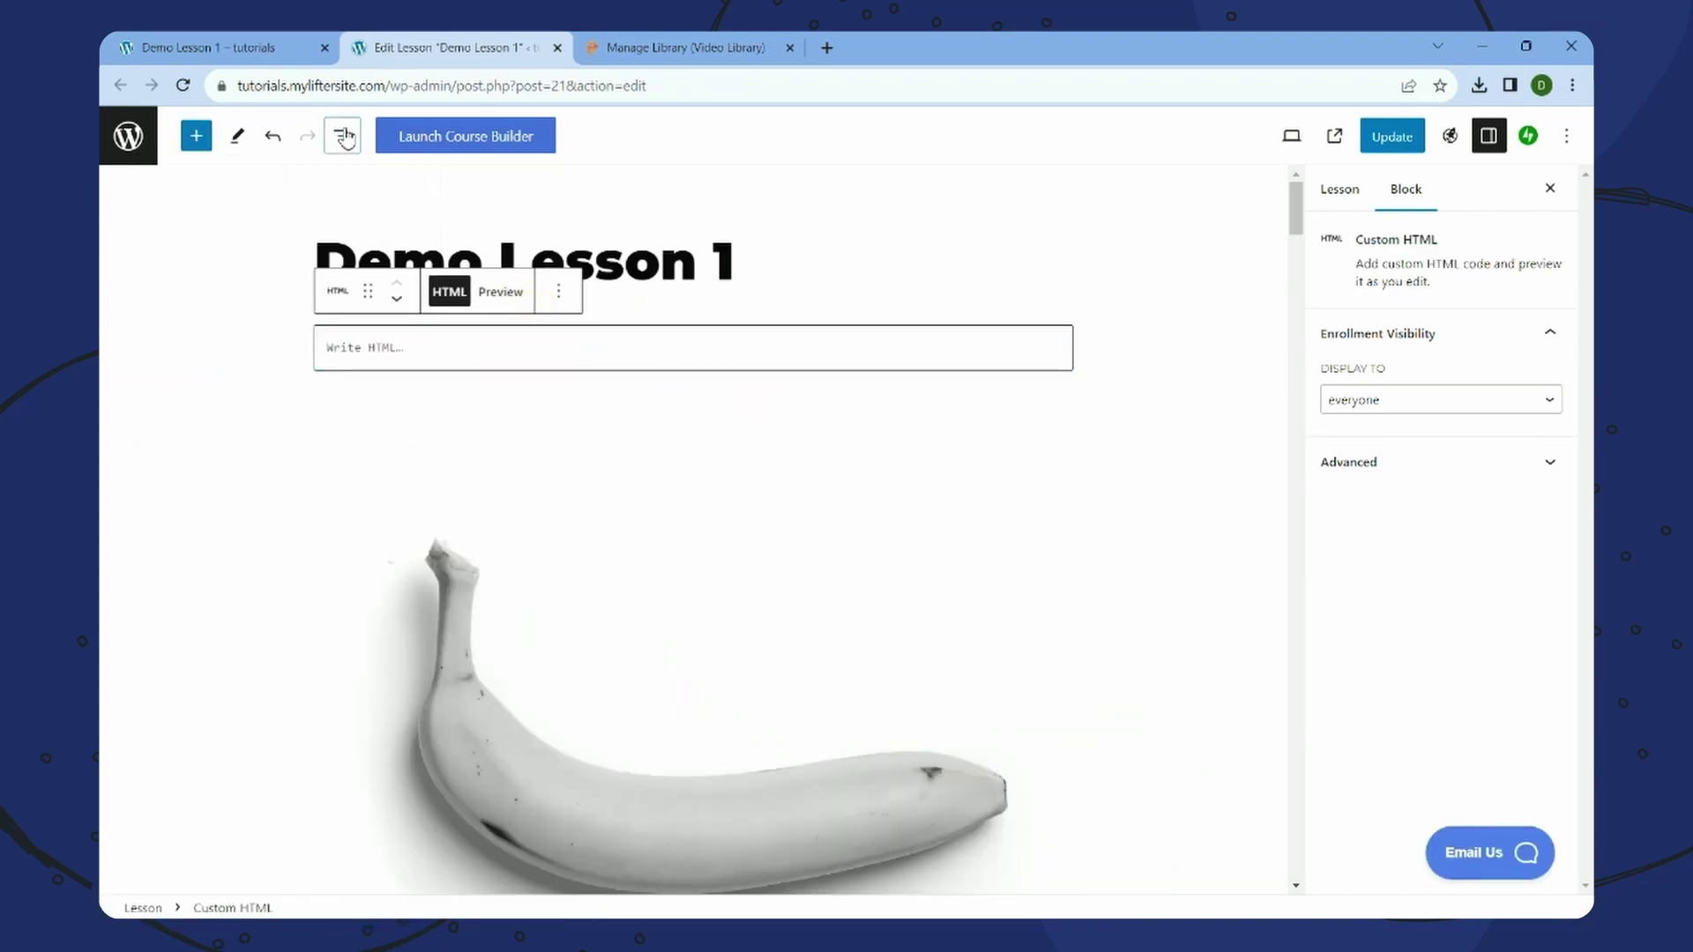
pyautogui.click(342, 136)
pyautogui.click(195, 135)
pyautogui.write('Bun')
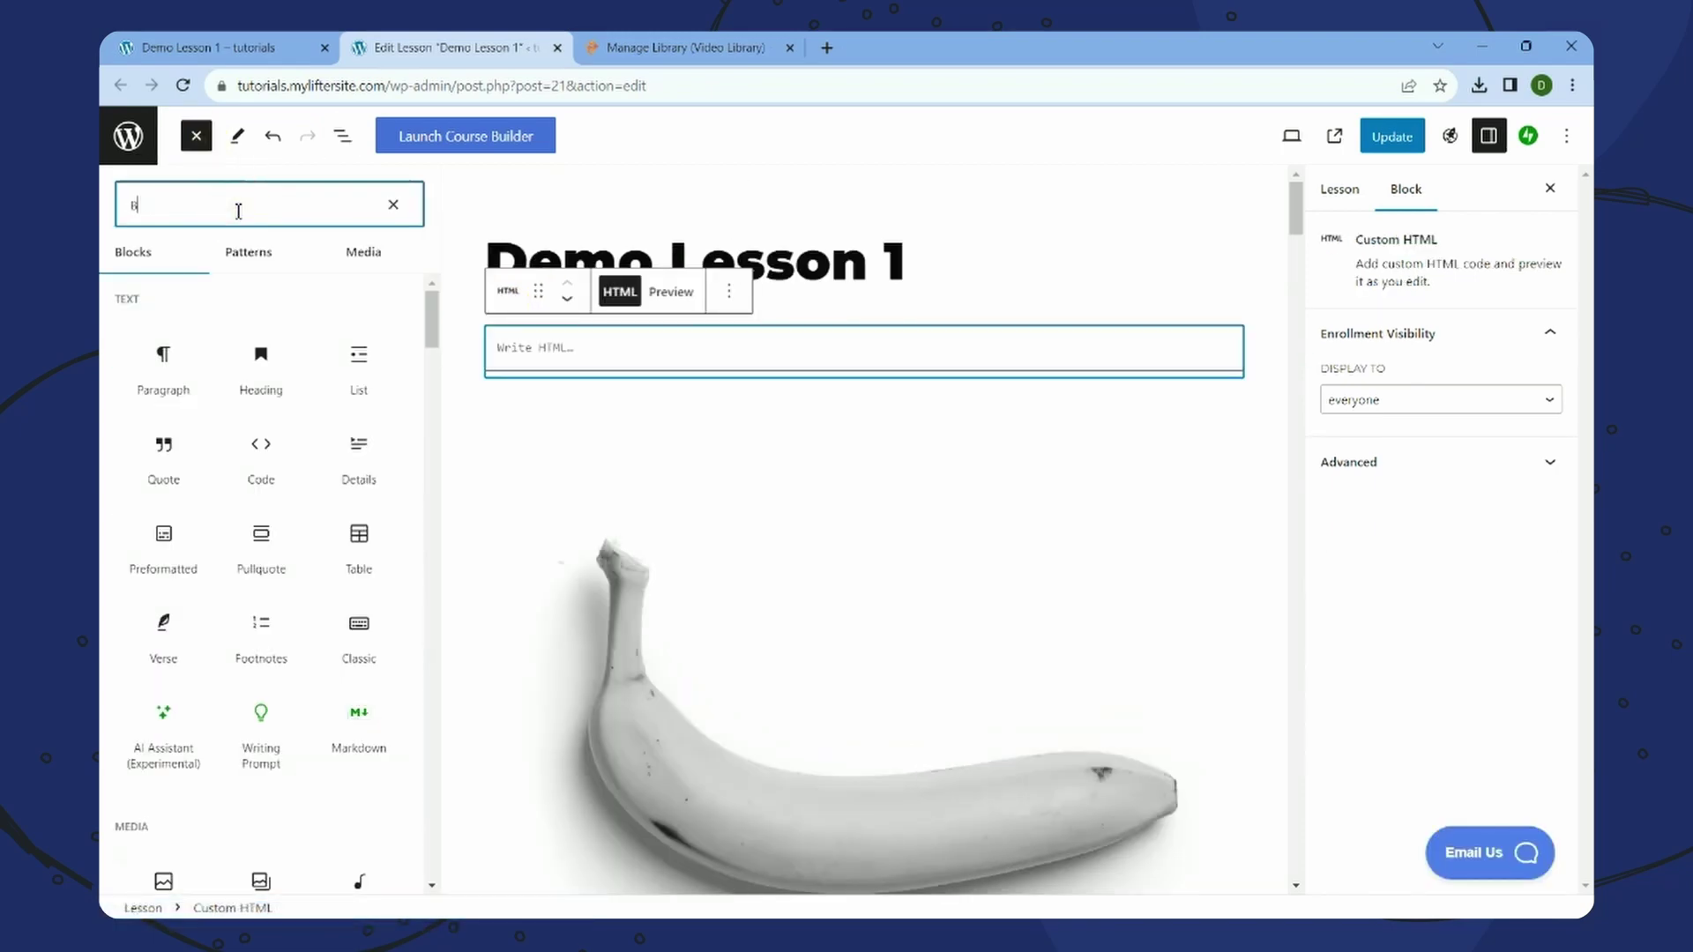
pyautogui.press('BackSpace')
pyautogui.press('BackSpace')
pyautogui.press('BackSpace')
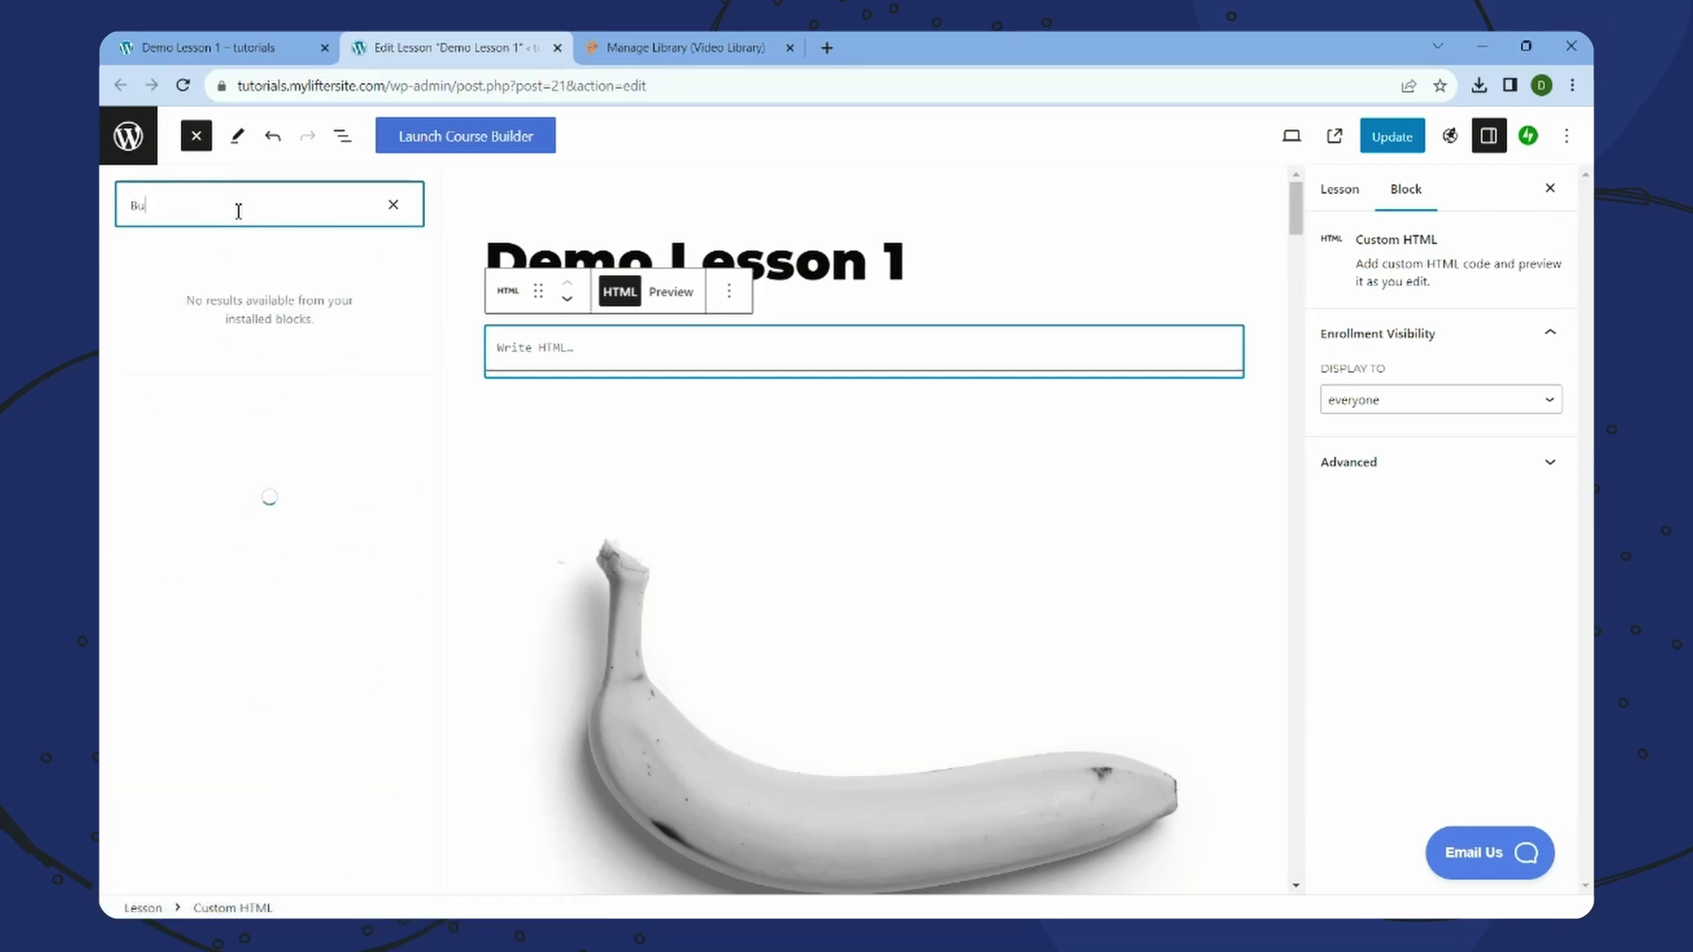
# - Copy the embed code of video-sea-shore.mov from Bunny into the Custom HTML block and update the lesson
pyautogui.click(554, 349)
pyautogui.click(684, 46)
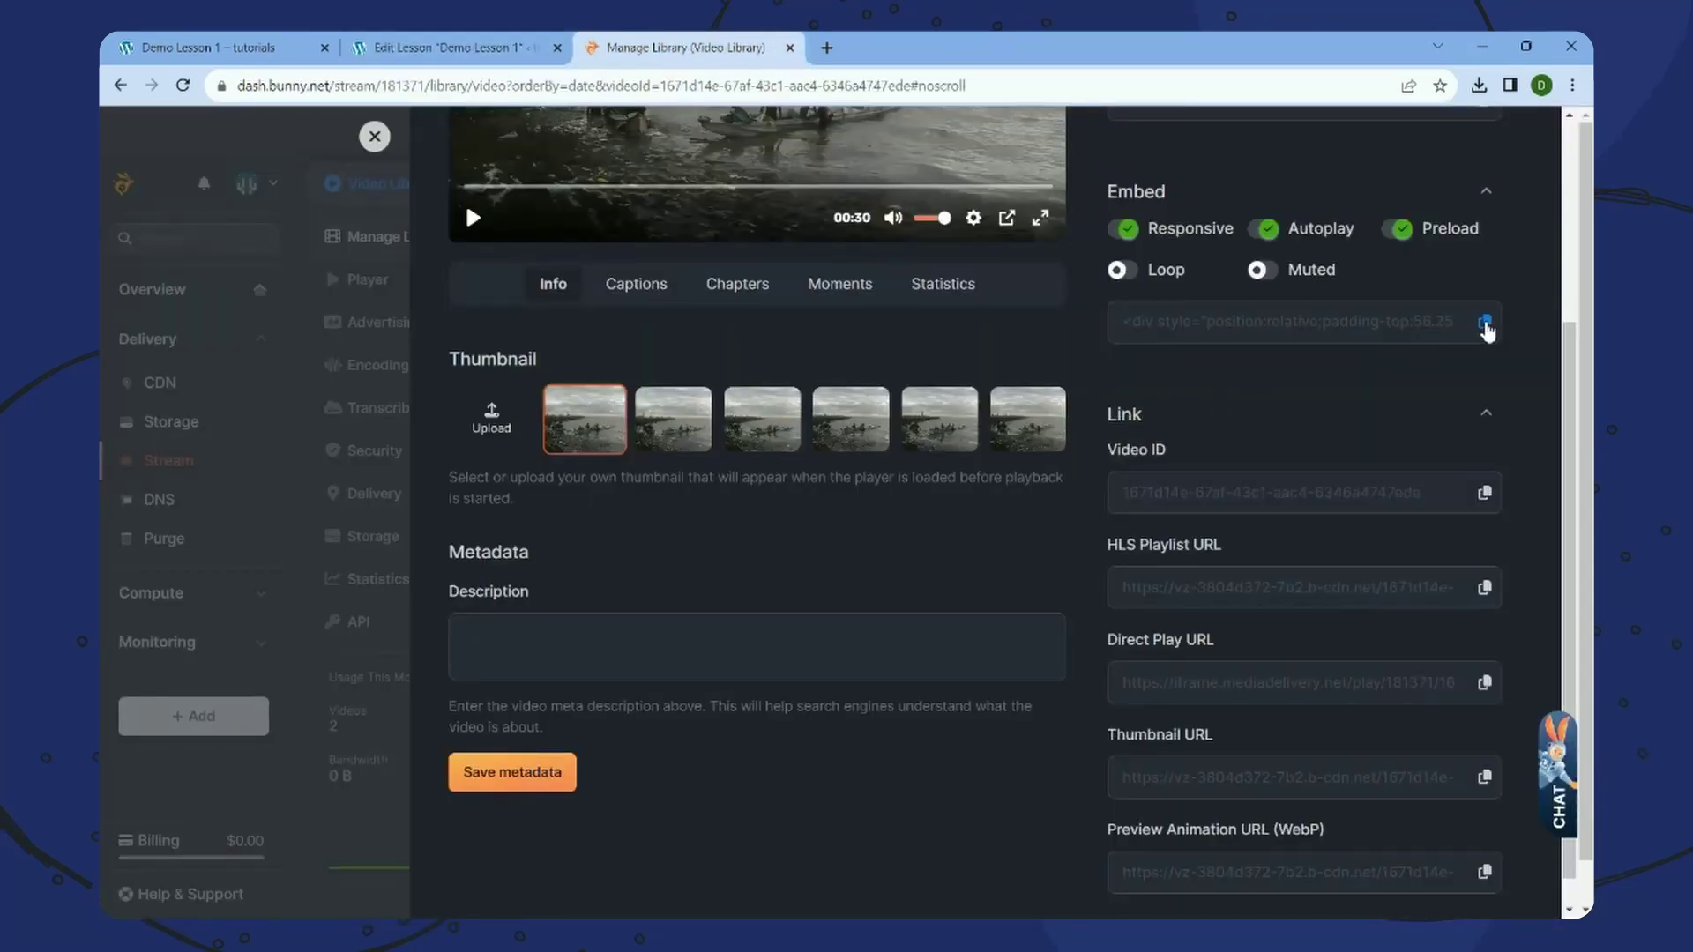
pyautogui.scroll(3, 1446, 369)
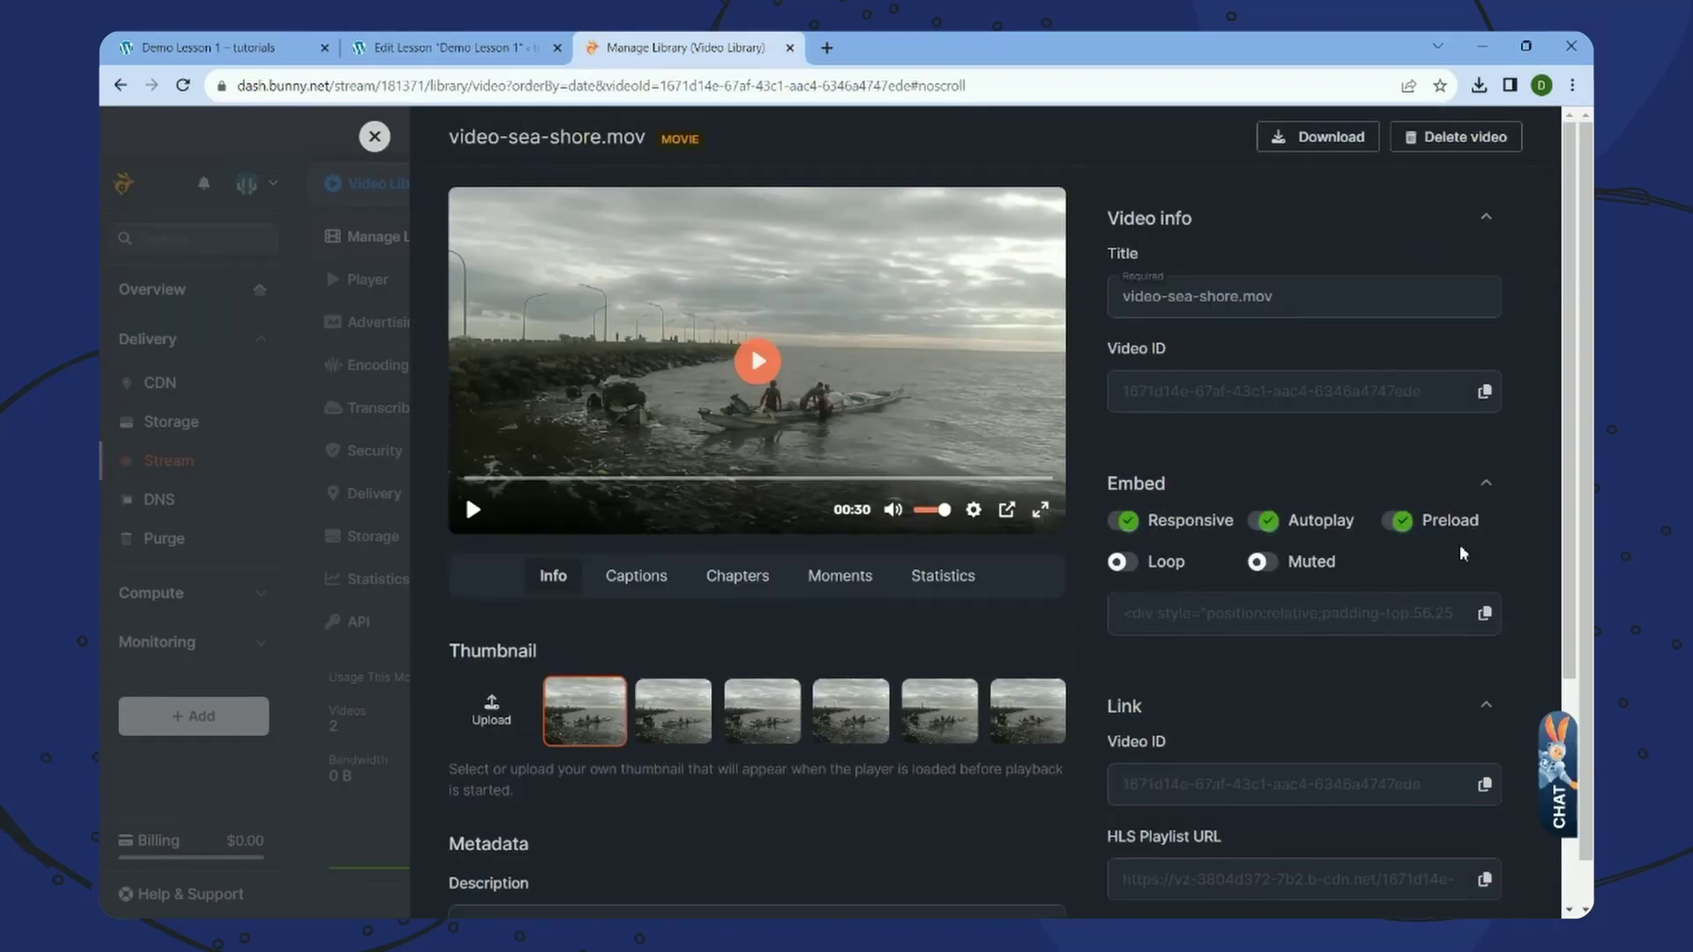
pyautogui.click(1486, 615)
pyautogui.click(445, 47)
pyautogui.hotkey('ctrl', 'v')
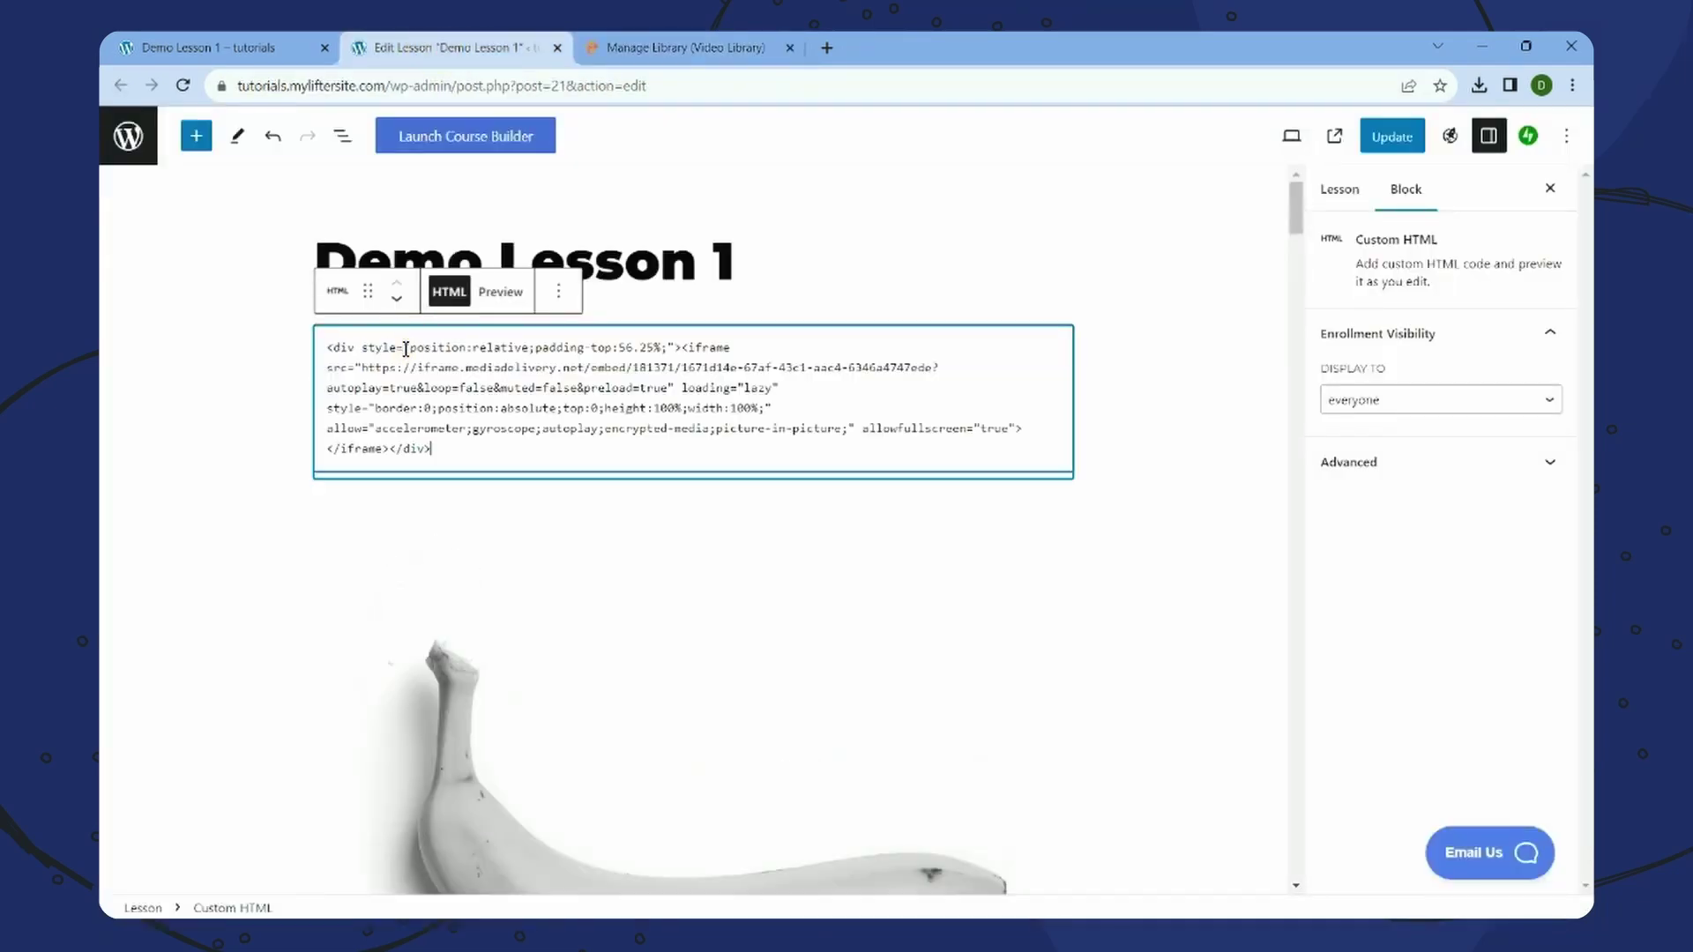
pyautogui.click(1393, 137)
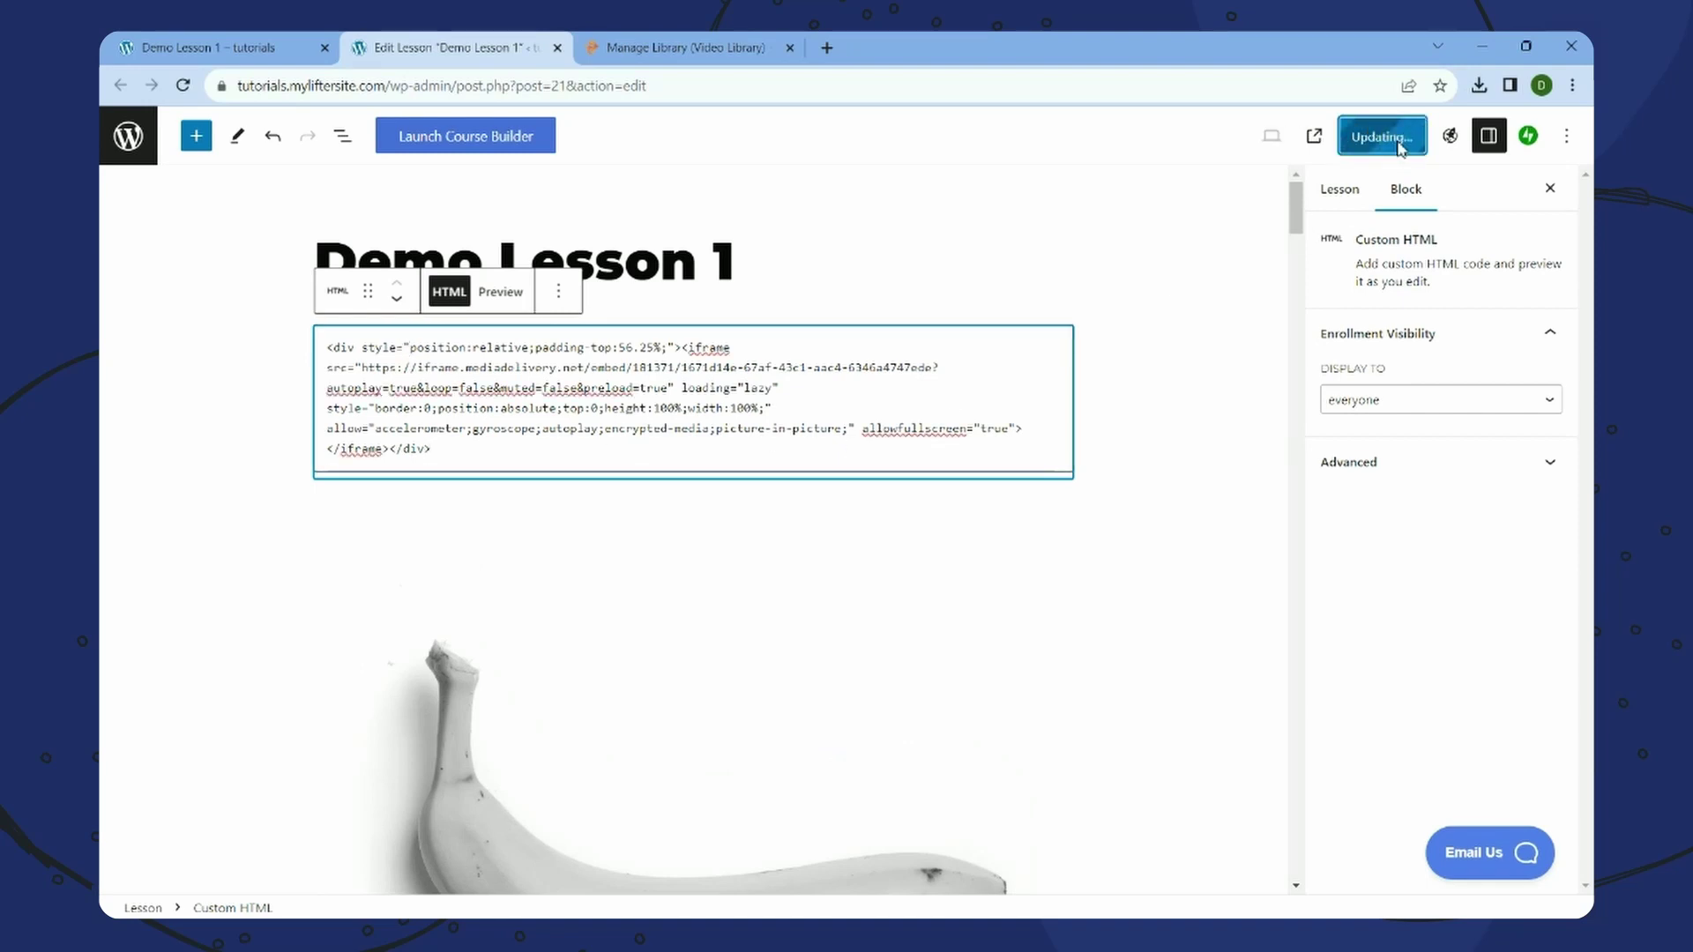
# - Reload the published Demo Lesson 1 page and check the embedded Bunny sea-shore video
pyautogui.click(232, 44)
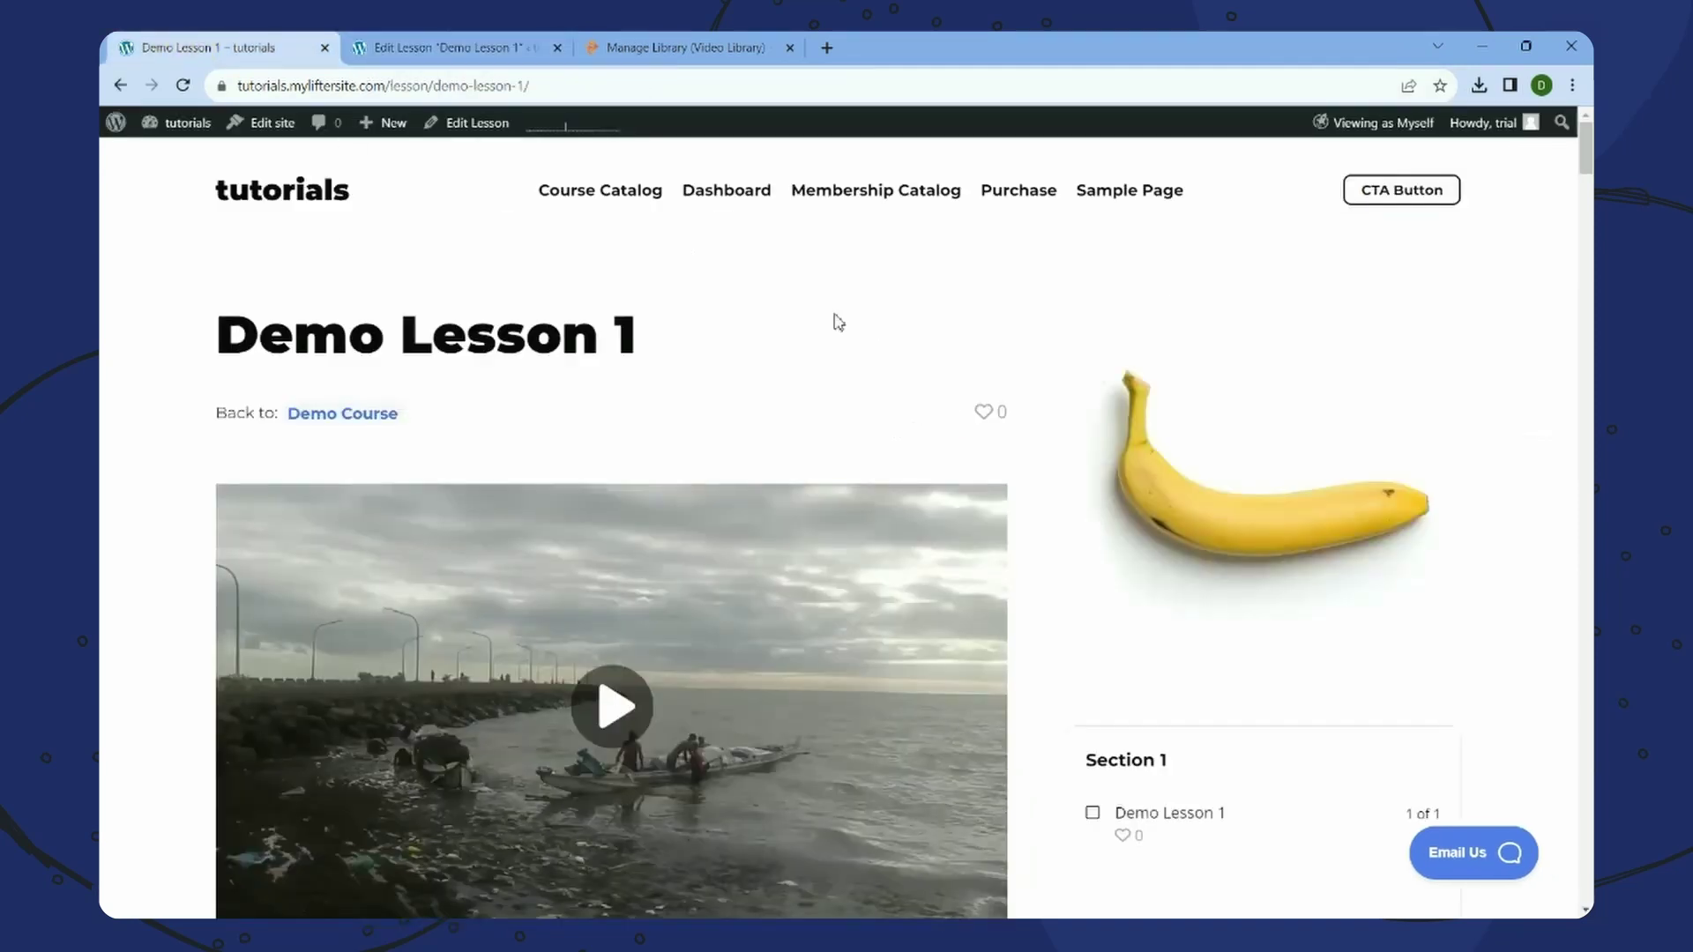
pyautogui.rightClick(862, 324)
pyautogui.click(933, 389)
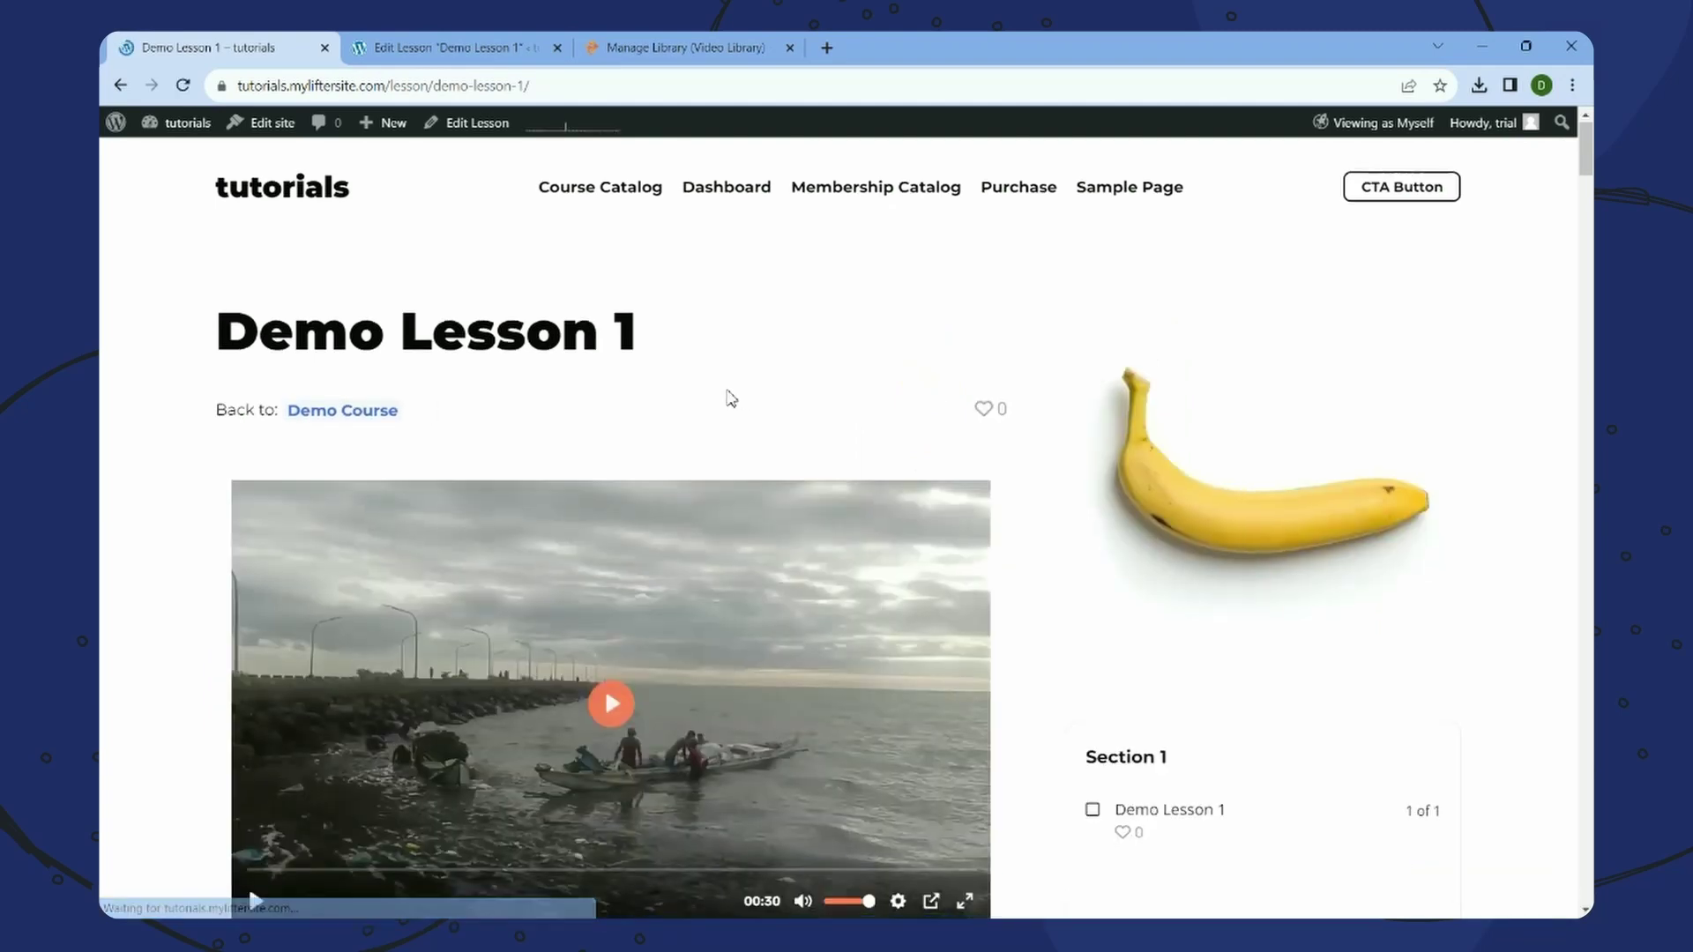
pyautogui.scroll(-3, 729, 393)
pyautogui.scroll(3, 435, 612)
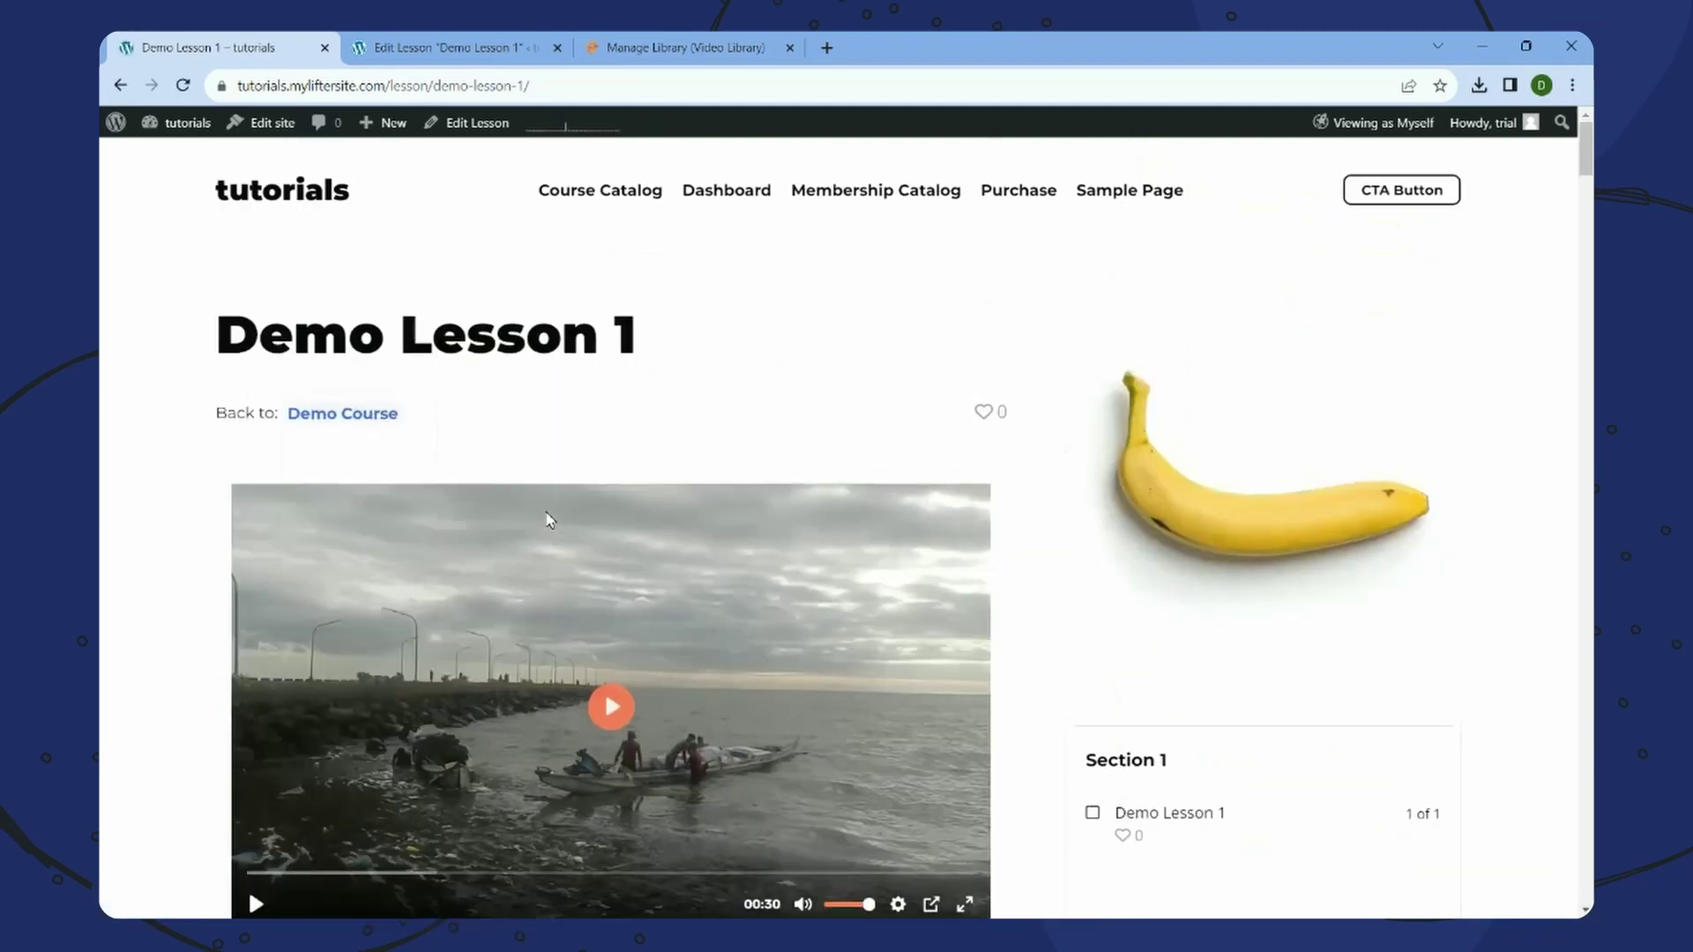
pyautogui.scroll(-7, 461, 491)
pyautogui.scroll(7, 461, 491)
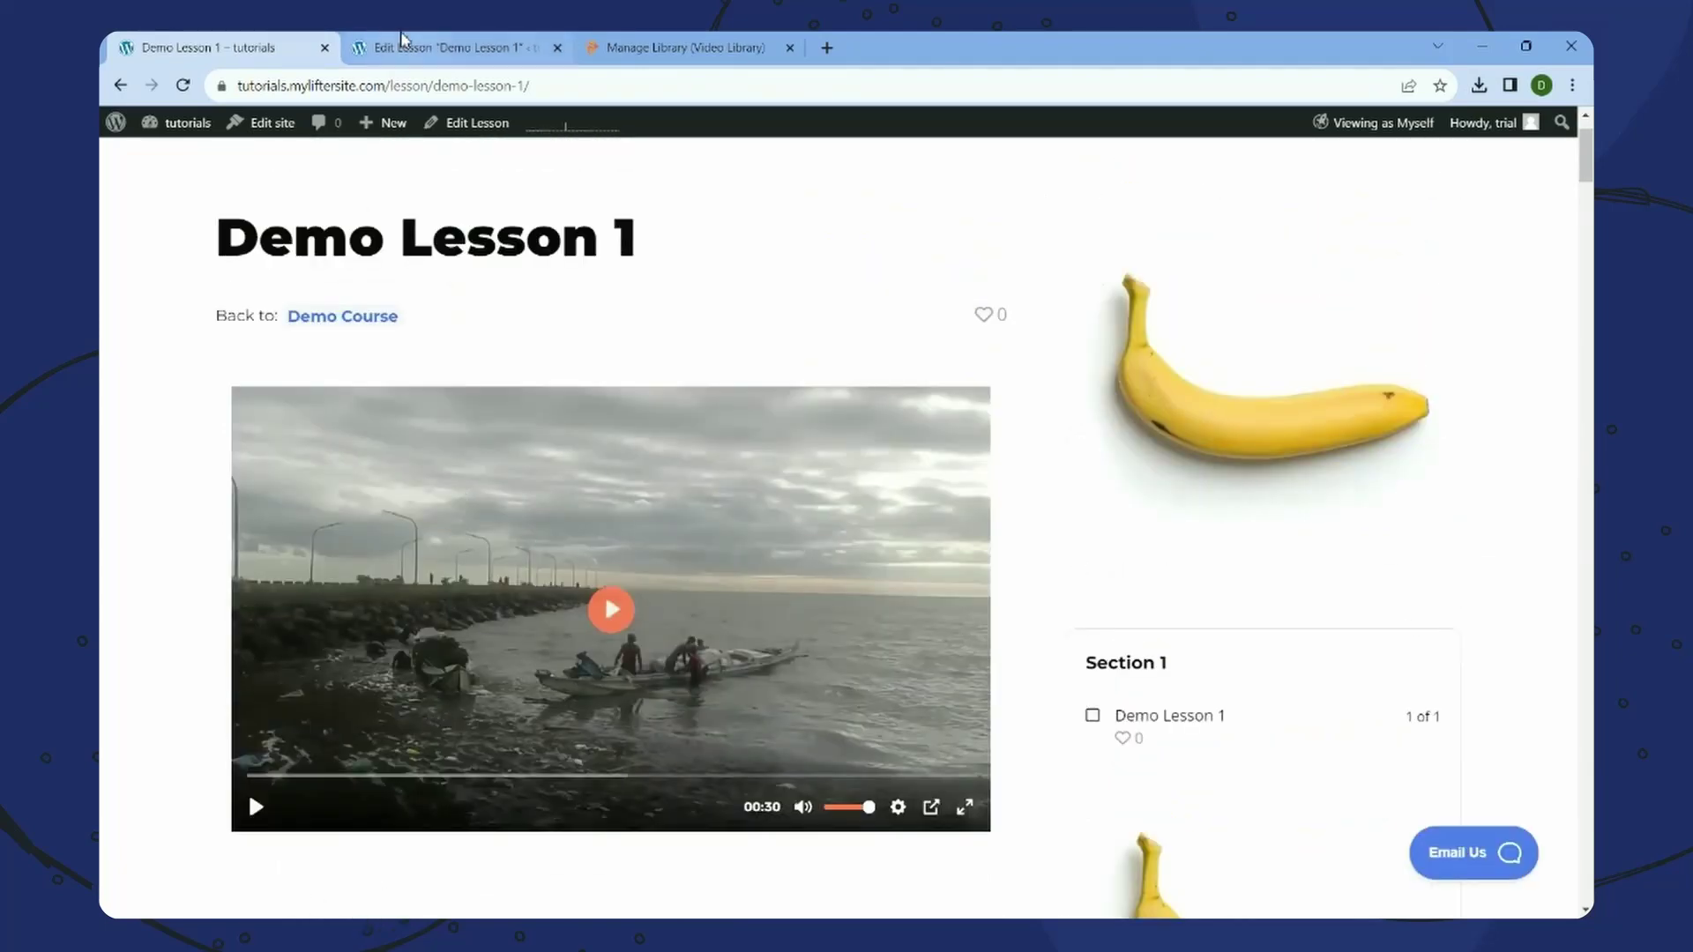
# - Insert a second Custom HTML block beneath the sea-shore embed code in the lesson editor, then switch back to Bunny
pyautogui.click(441, 47)
pyautogui.click(340, 137)
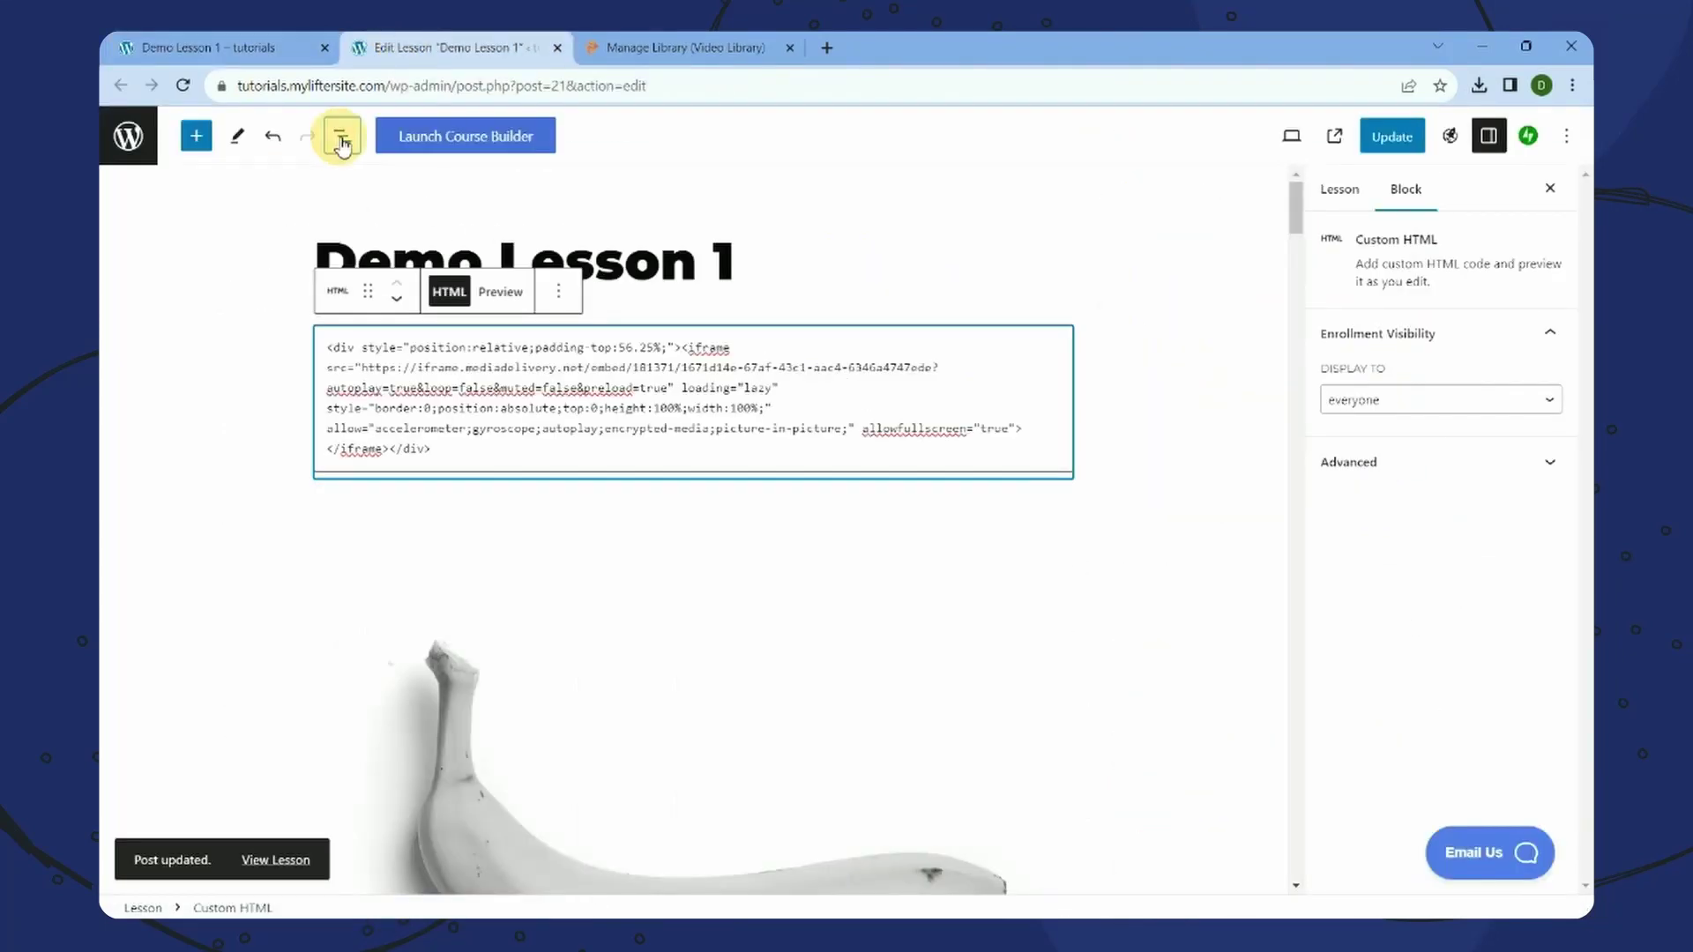
pyautogui.click(196, 135)
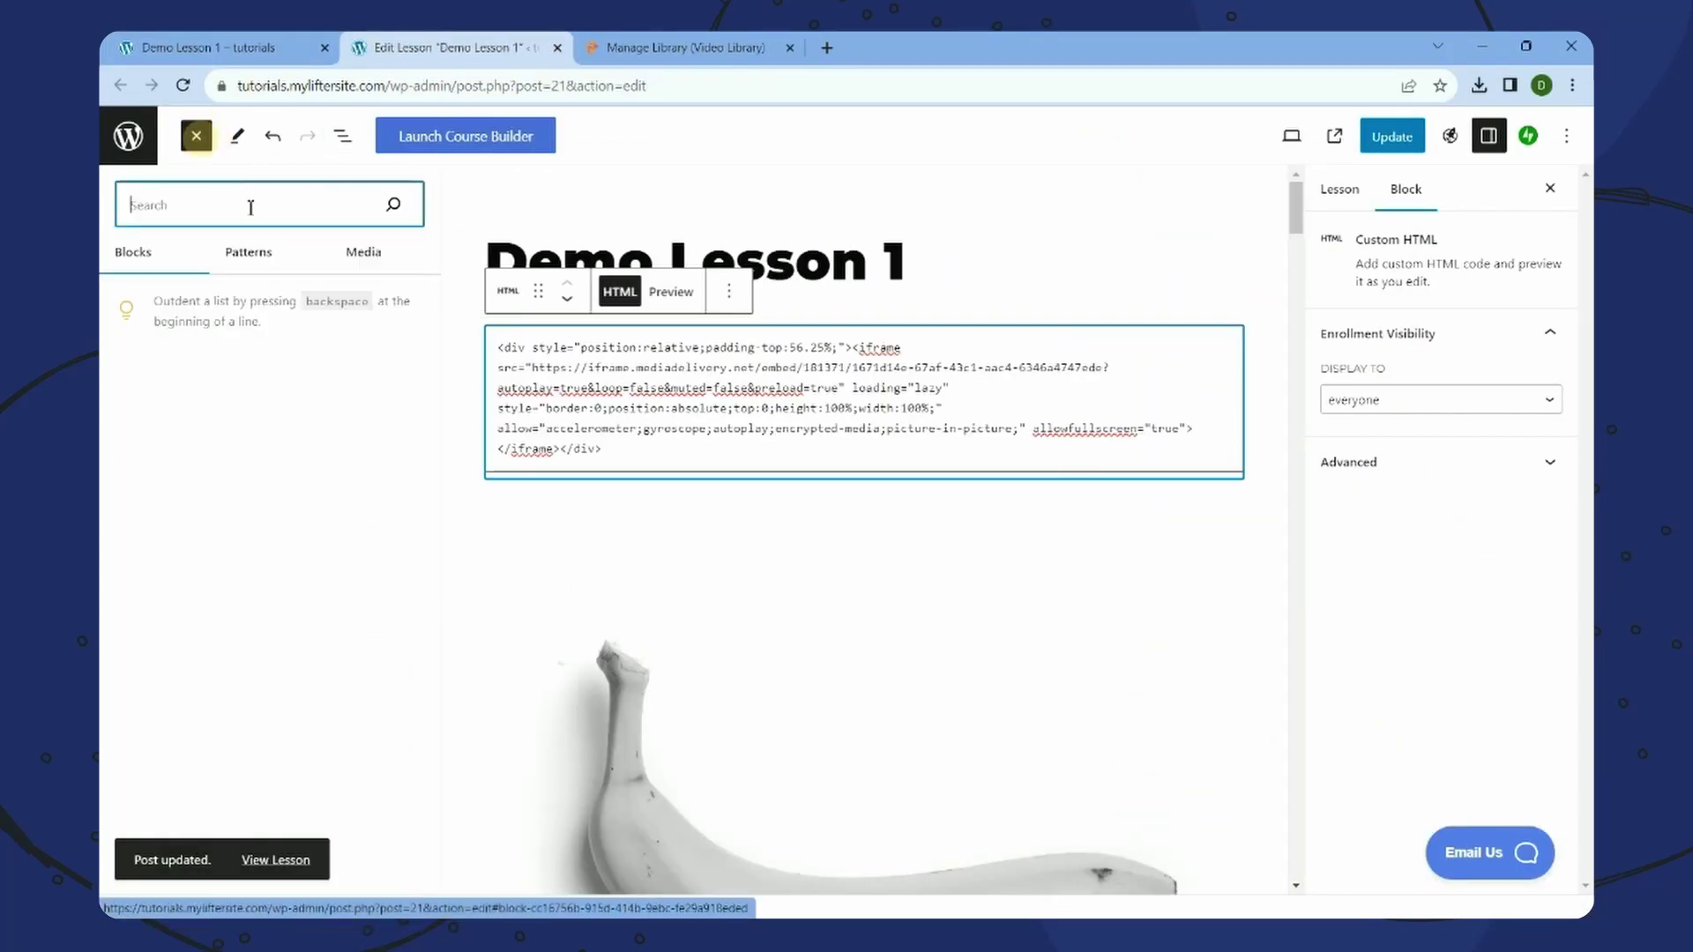
pyautogui.write('cust')
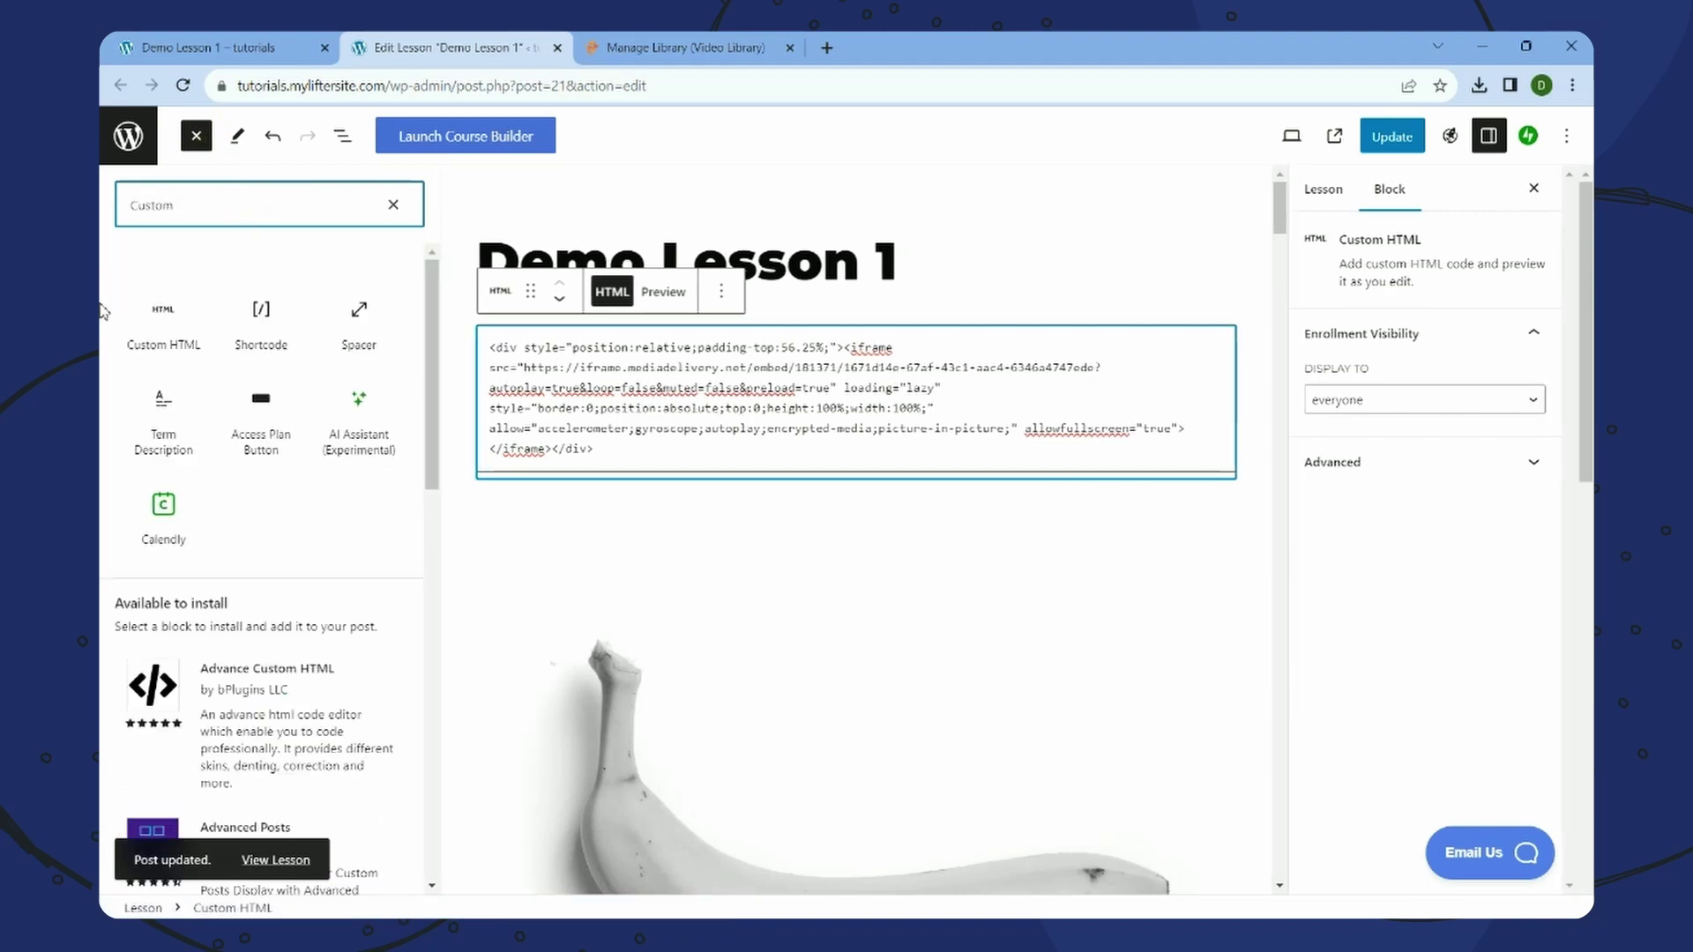
pyautogui.moveTo(154, 322); pyautogui.dragTo(586, 494)
pyautogui.click(679, 48)
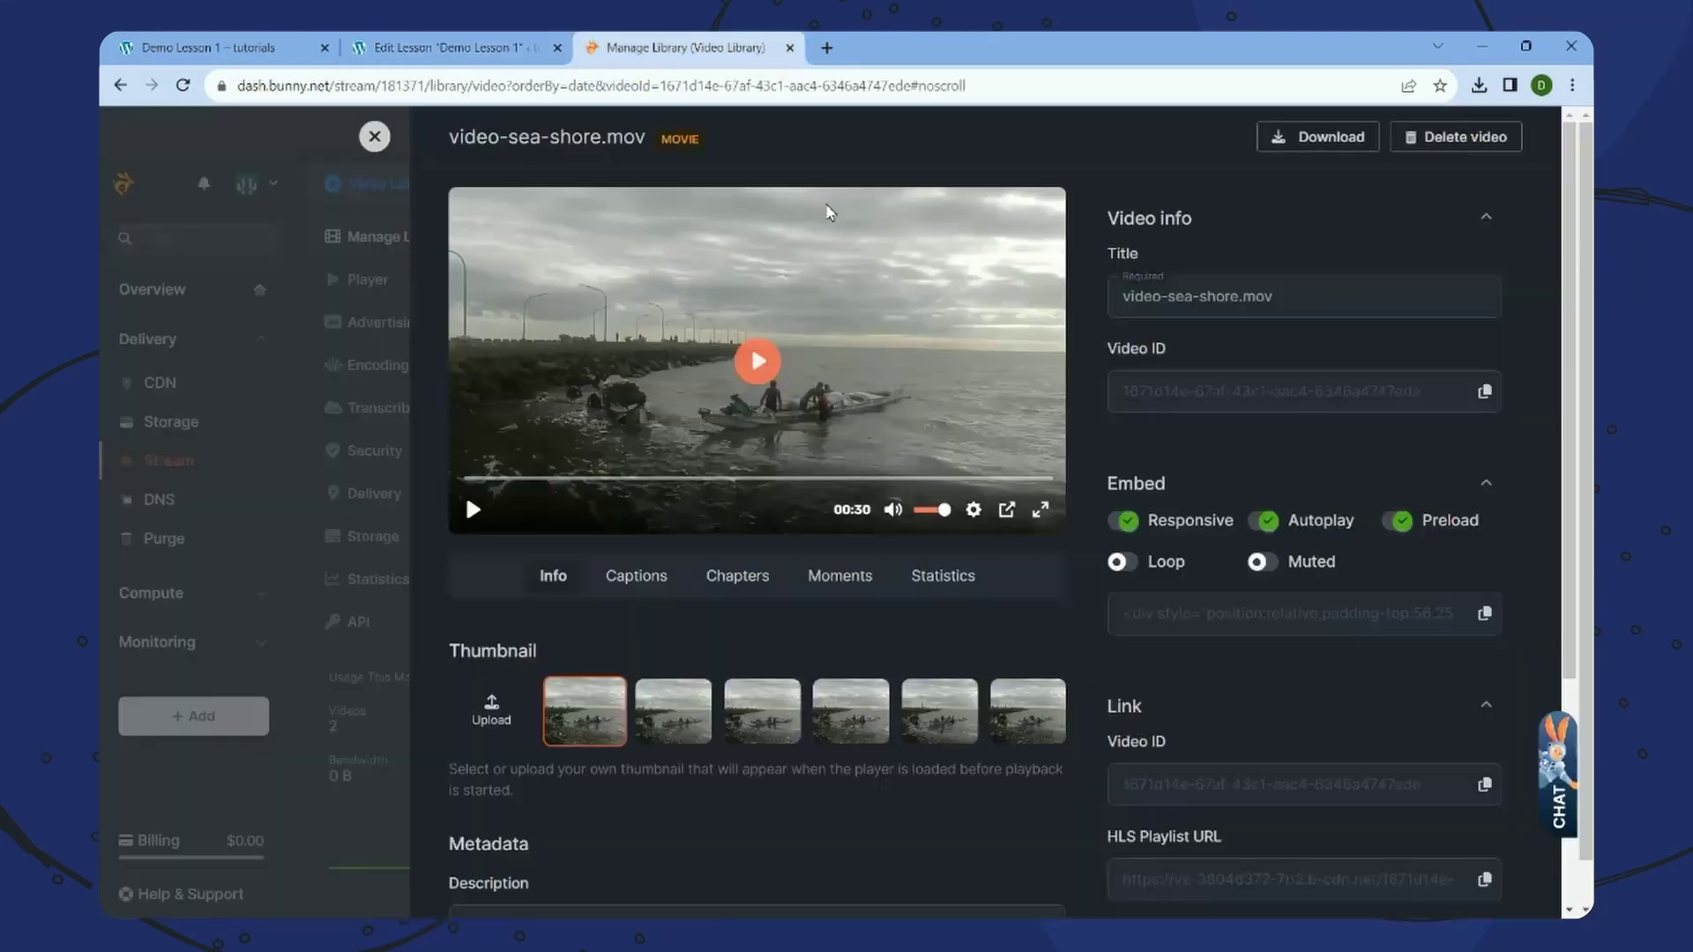
# - Open video-school-sta-catarina.mp4 in the Bunny video library and copy its embed code
pyautogui.click(374, 136)
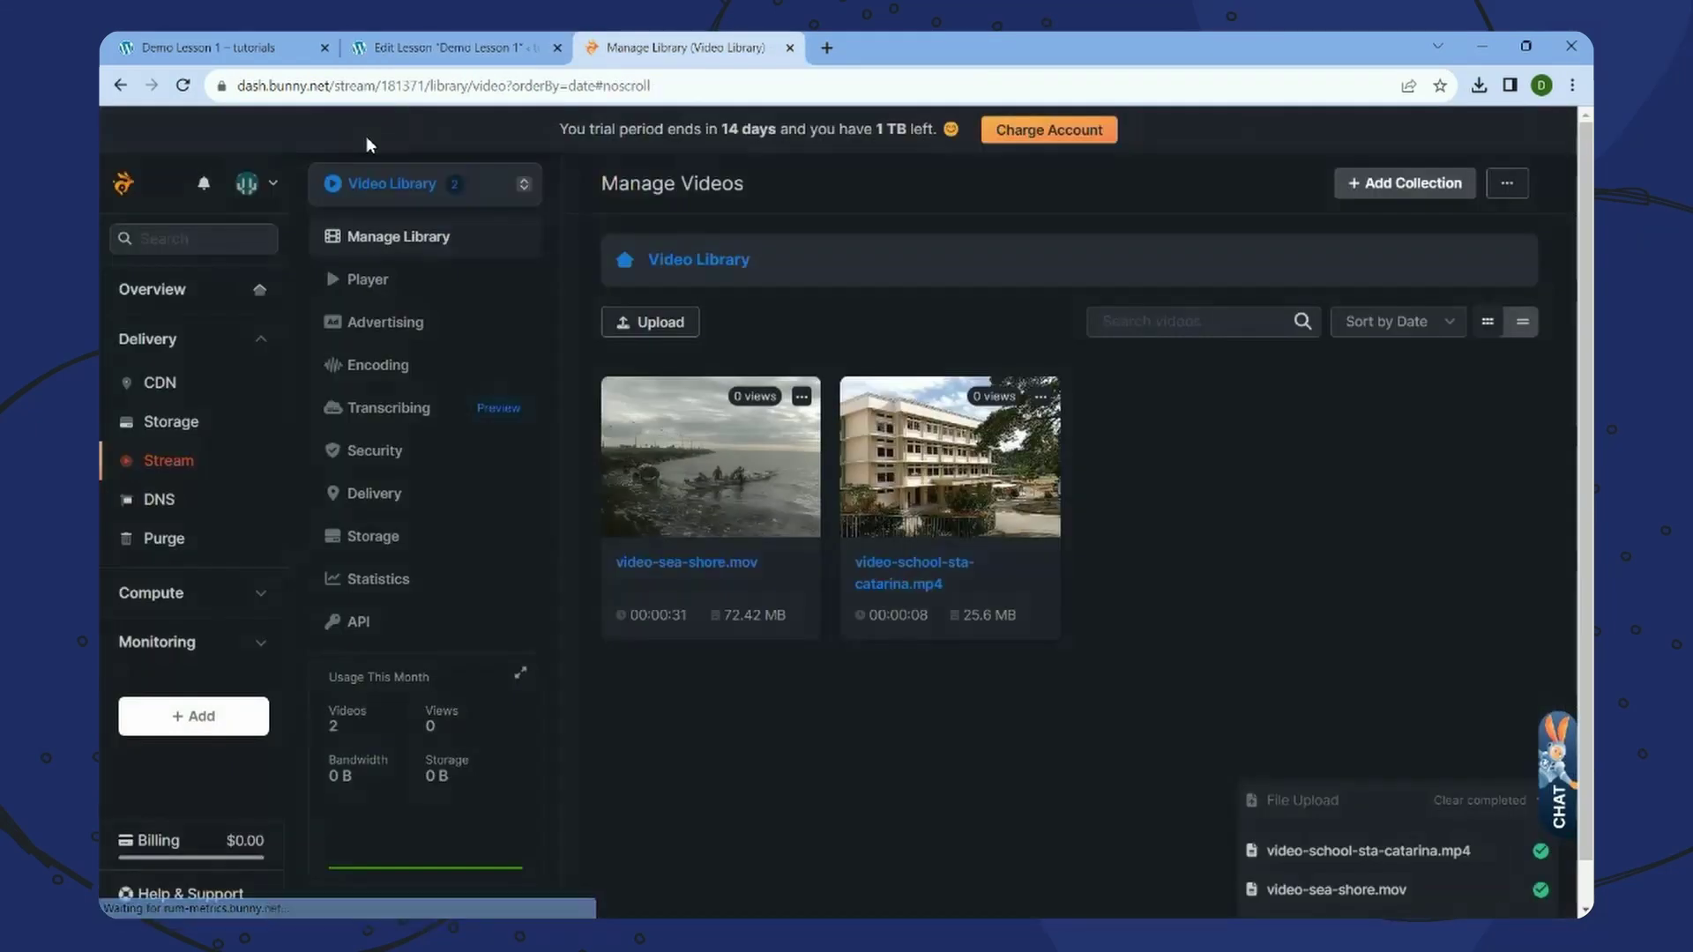
pyautogui.click(937, 461)
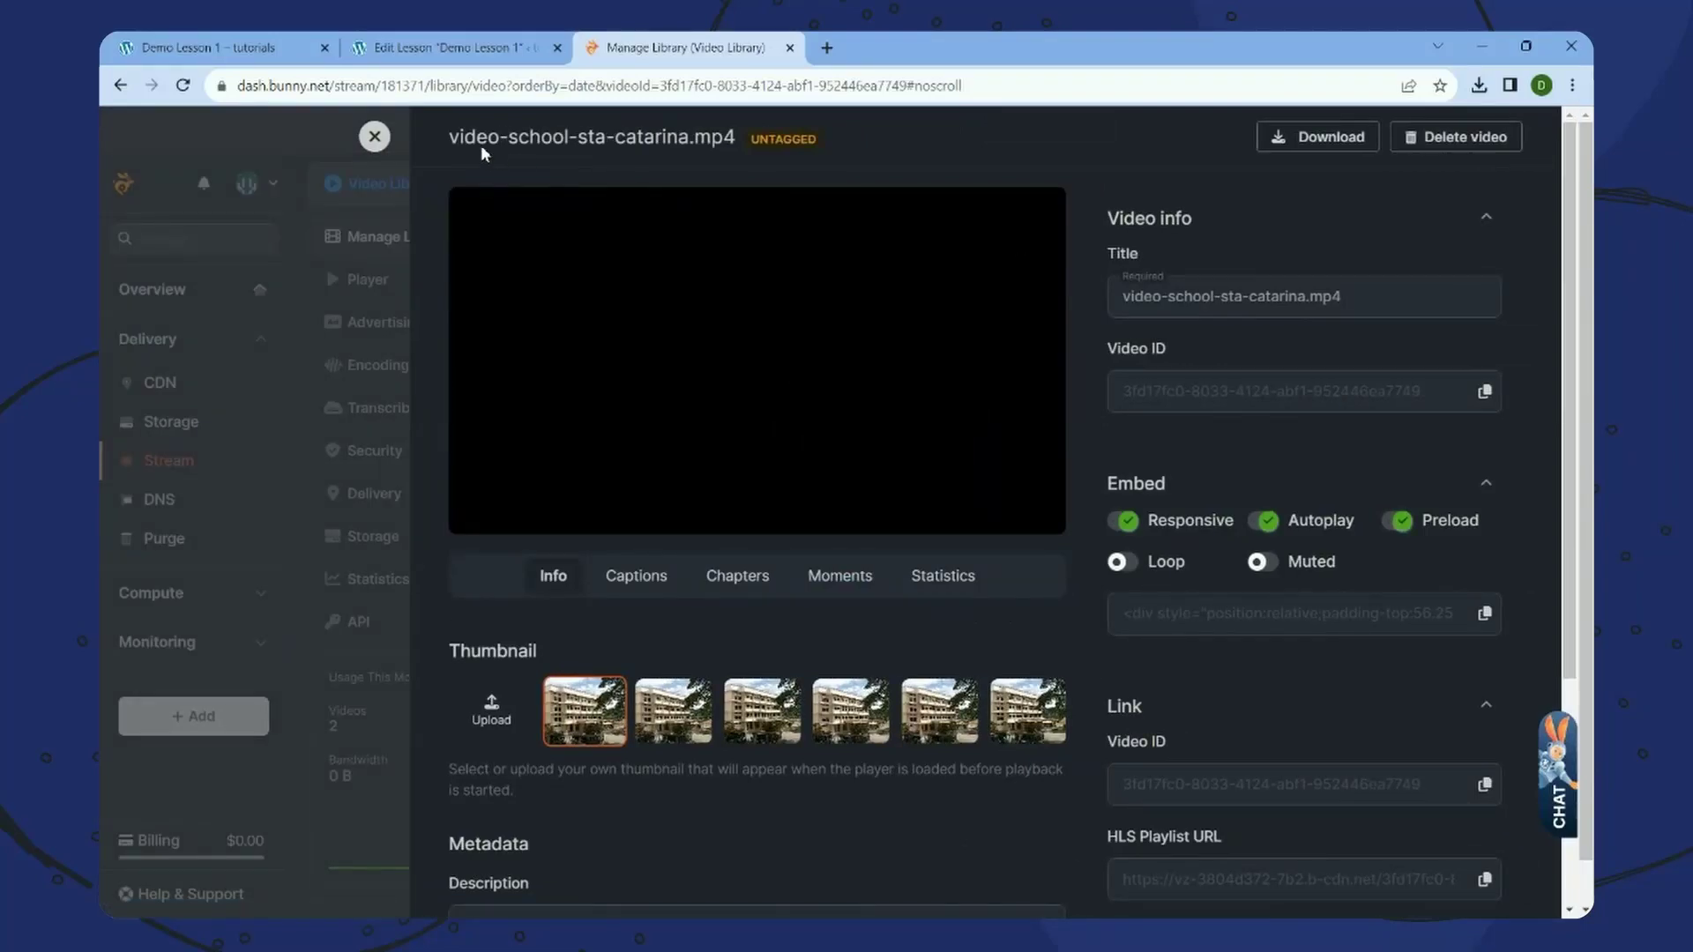
pyautogui.click(374, 136)
pyautogui.click(944, 476)
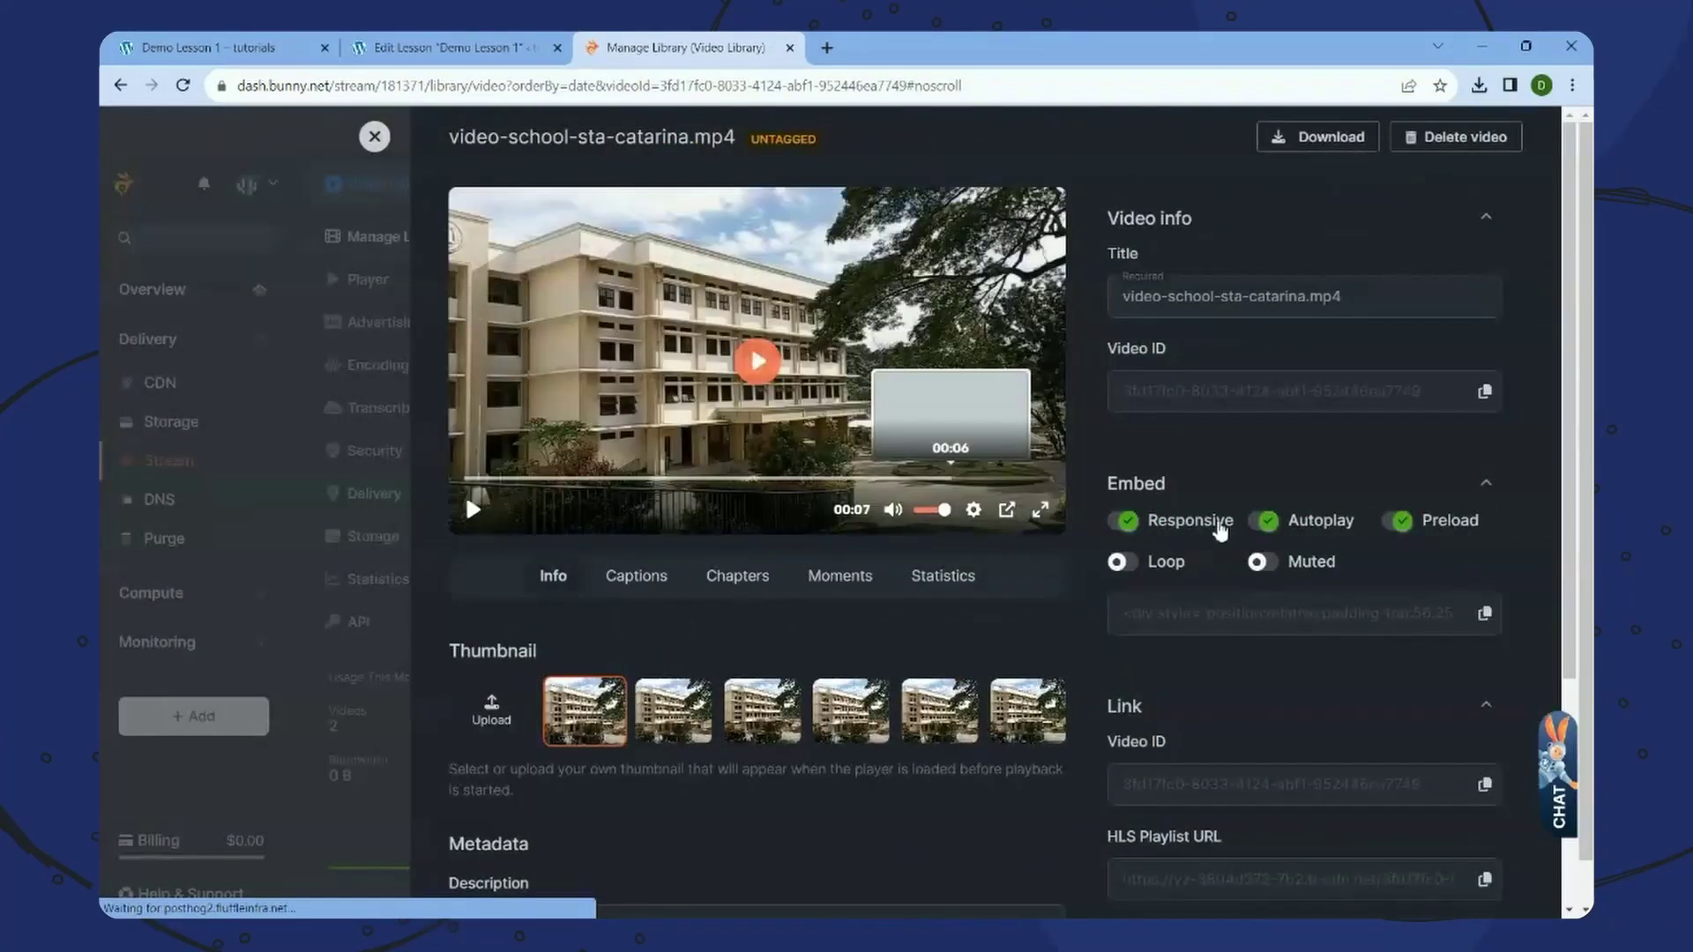
pyautogui.scroll(-1, 1151, 493)
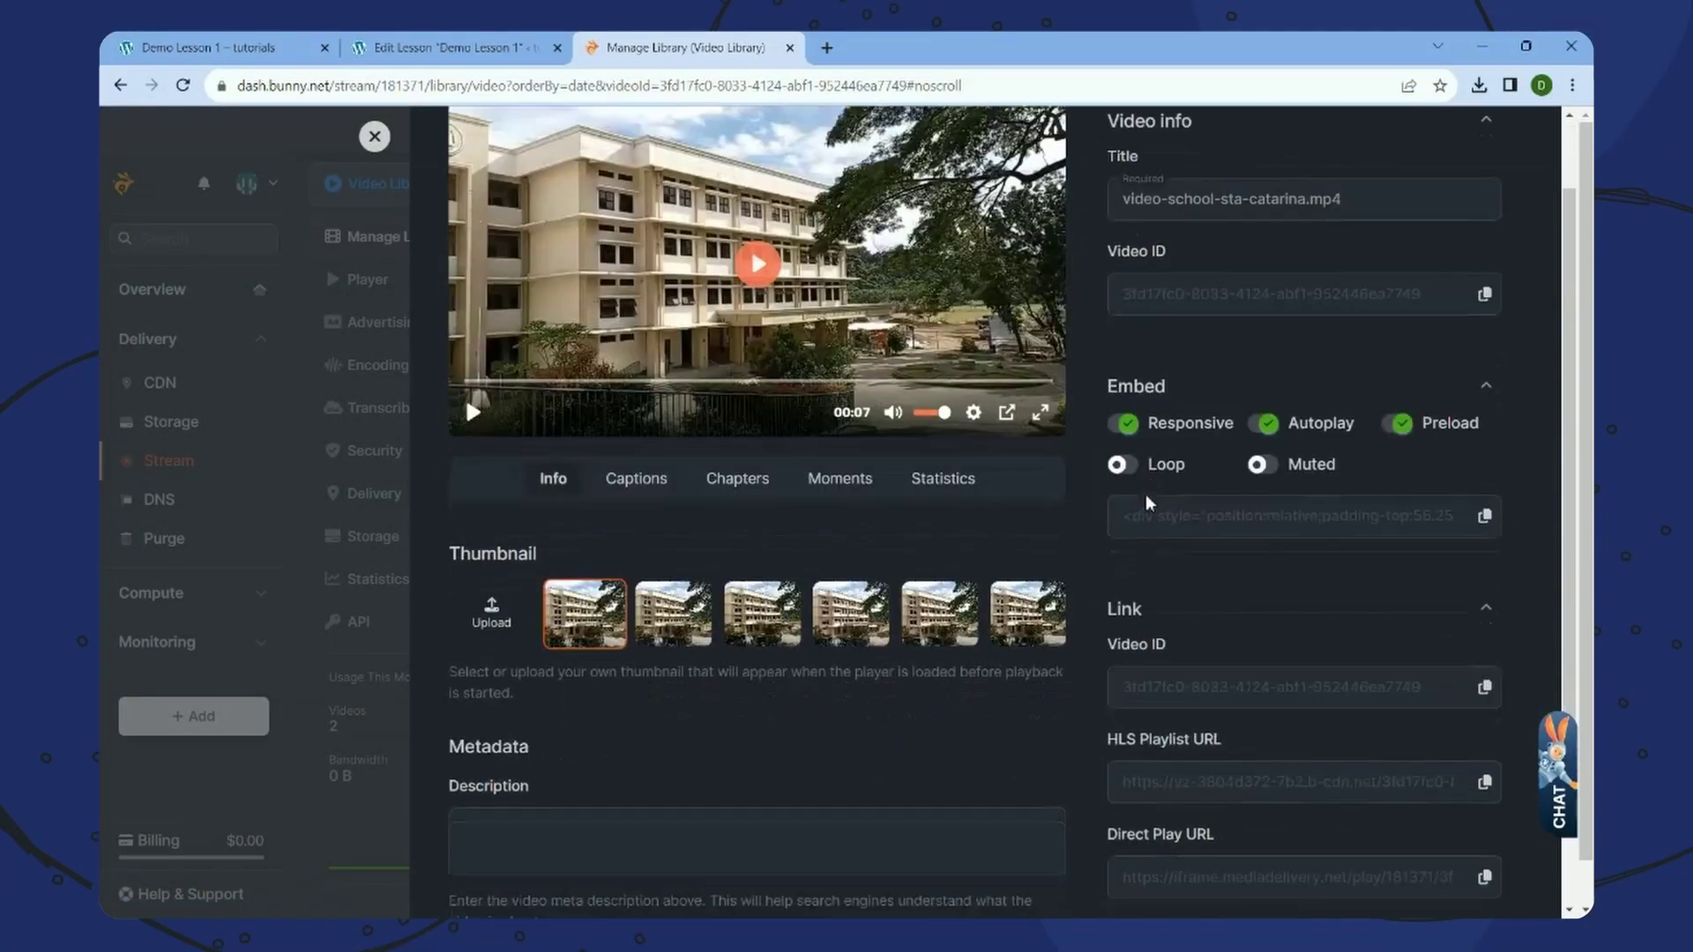
pyautogui.click(1487, 522)
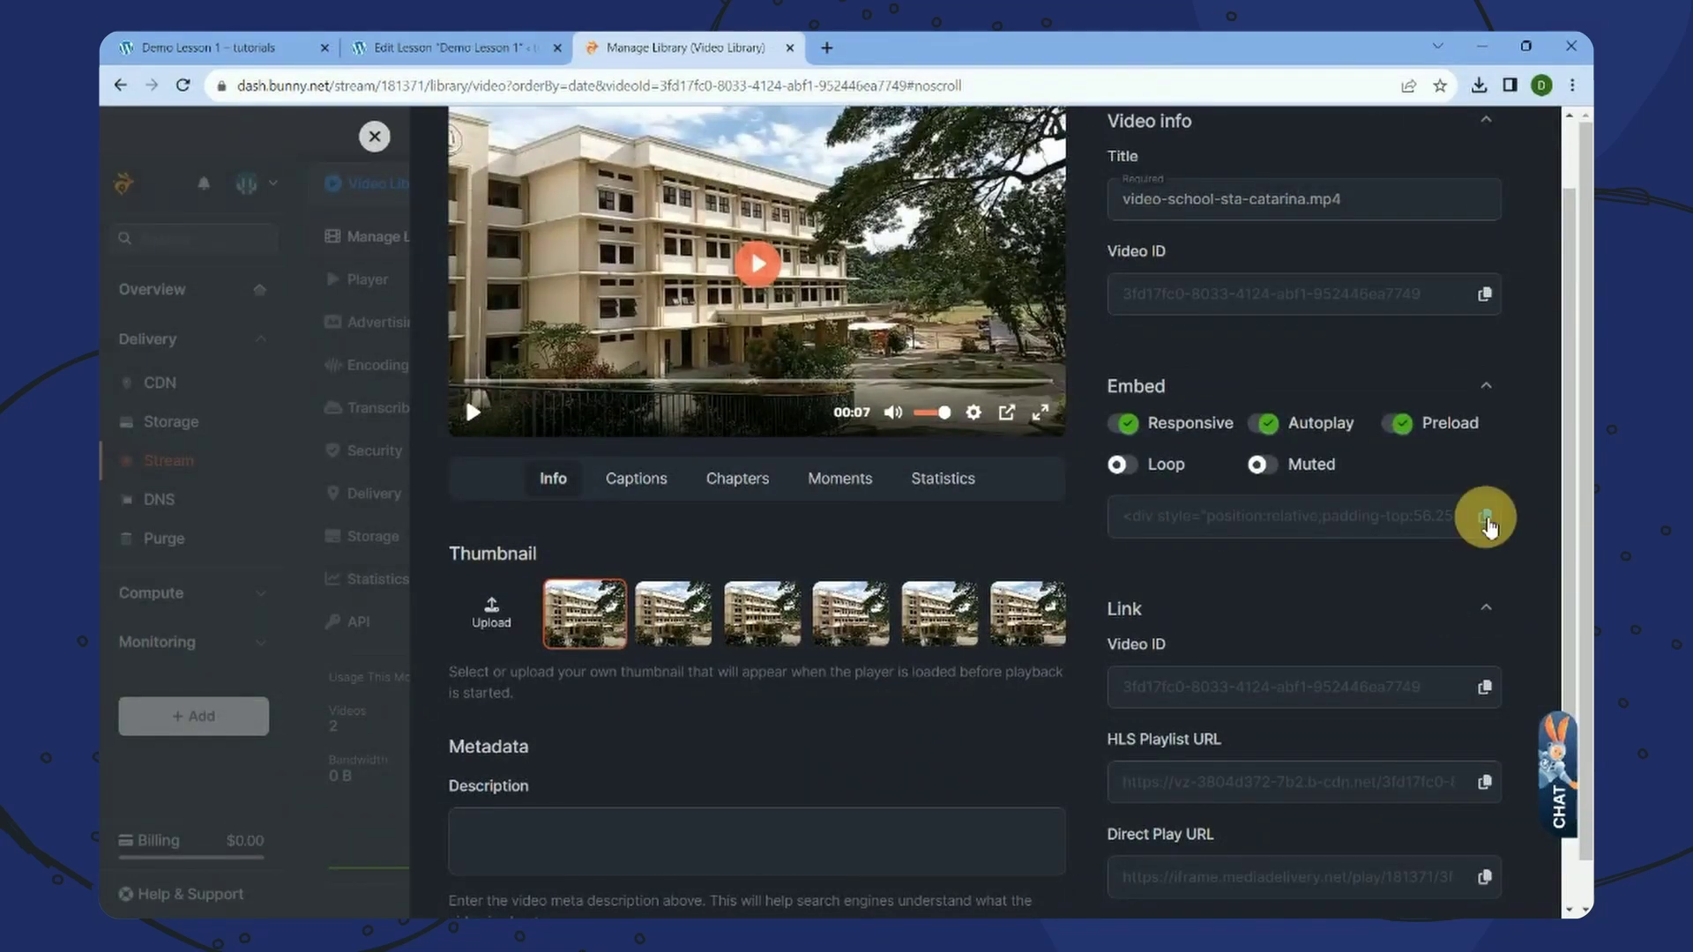
# - Switch to the lesson editor, paste the school video's embed code into the empty second Custom HTML block and update the lesson
pyautogui.click(211, 48)
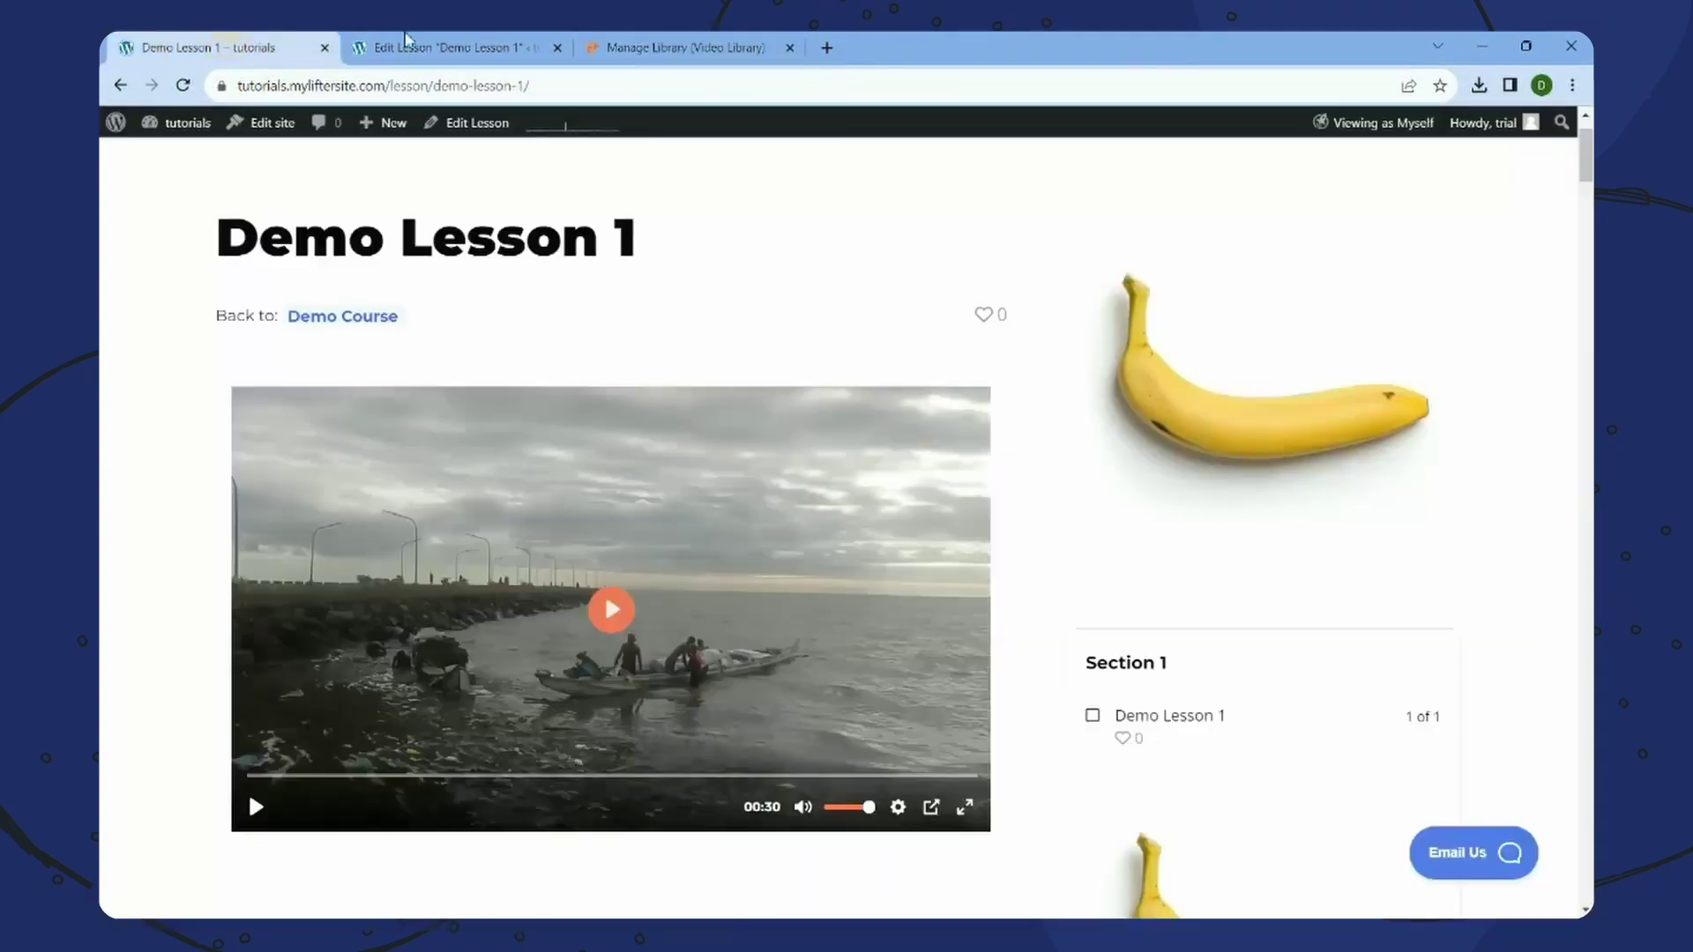
pyautogui.click(449, 48)
pyautogui.rightClick(495, 529)
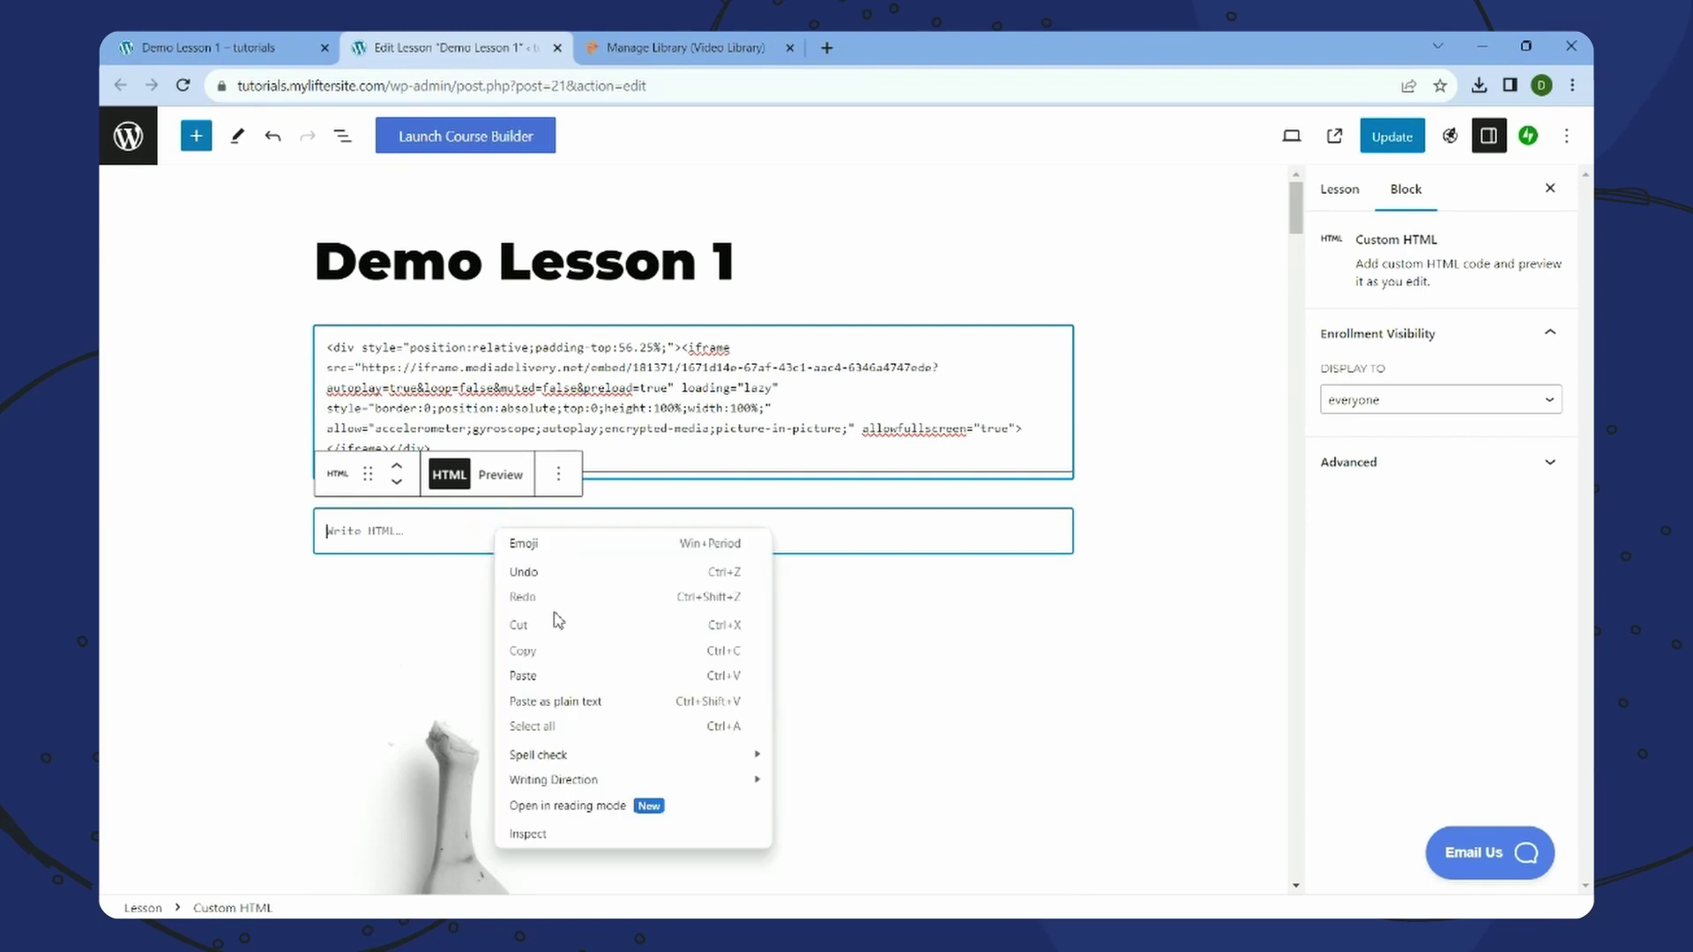
pyautogui.click(523, 675)
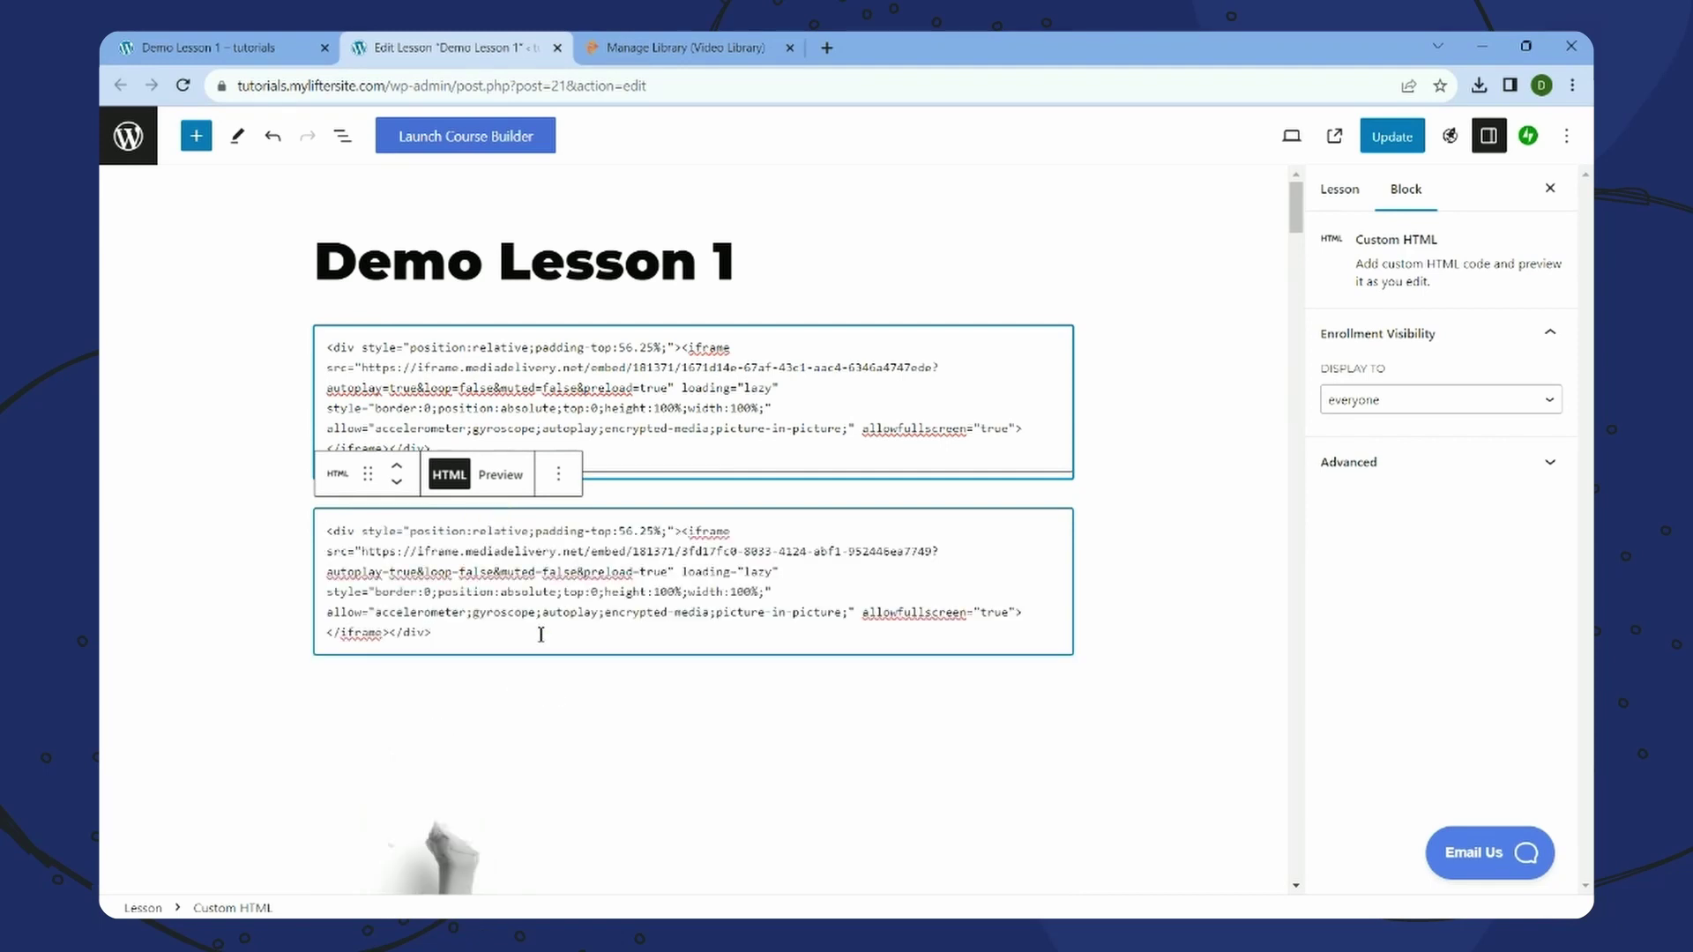
pyautogui.click(1389, 139)
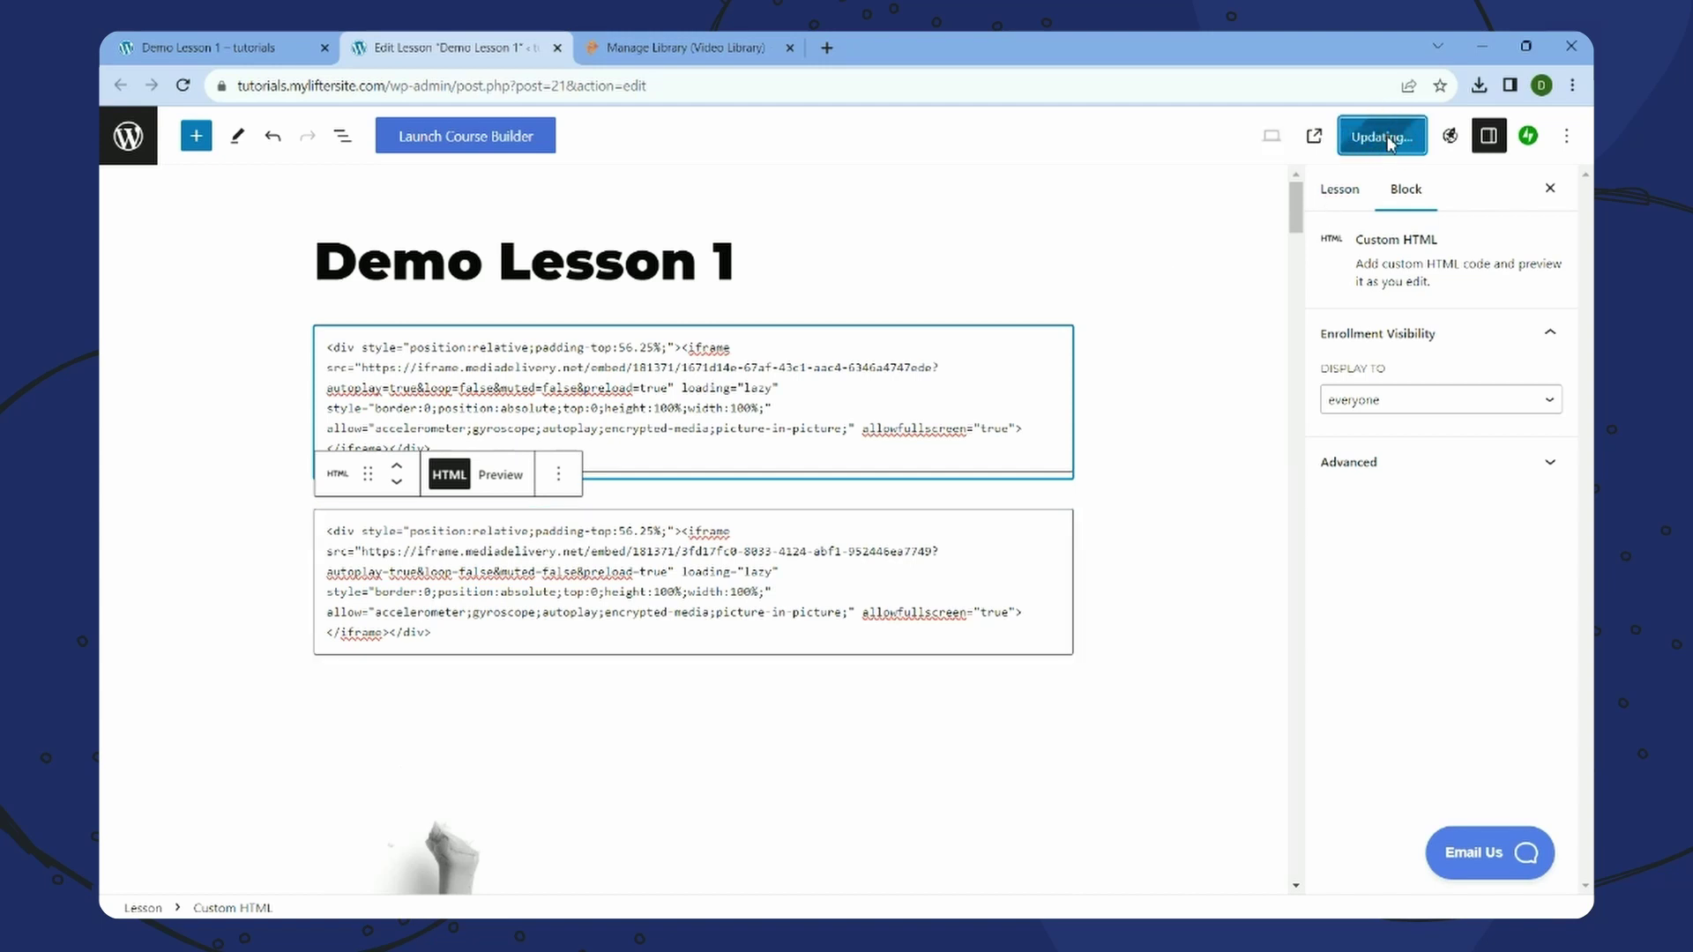
# - Reload the published Demo Lesson 1 page and check the embedded sea-shore and school videos from Bunny
pyautogui.click(249, 46)
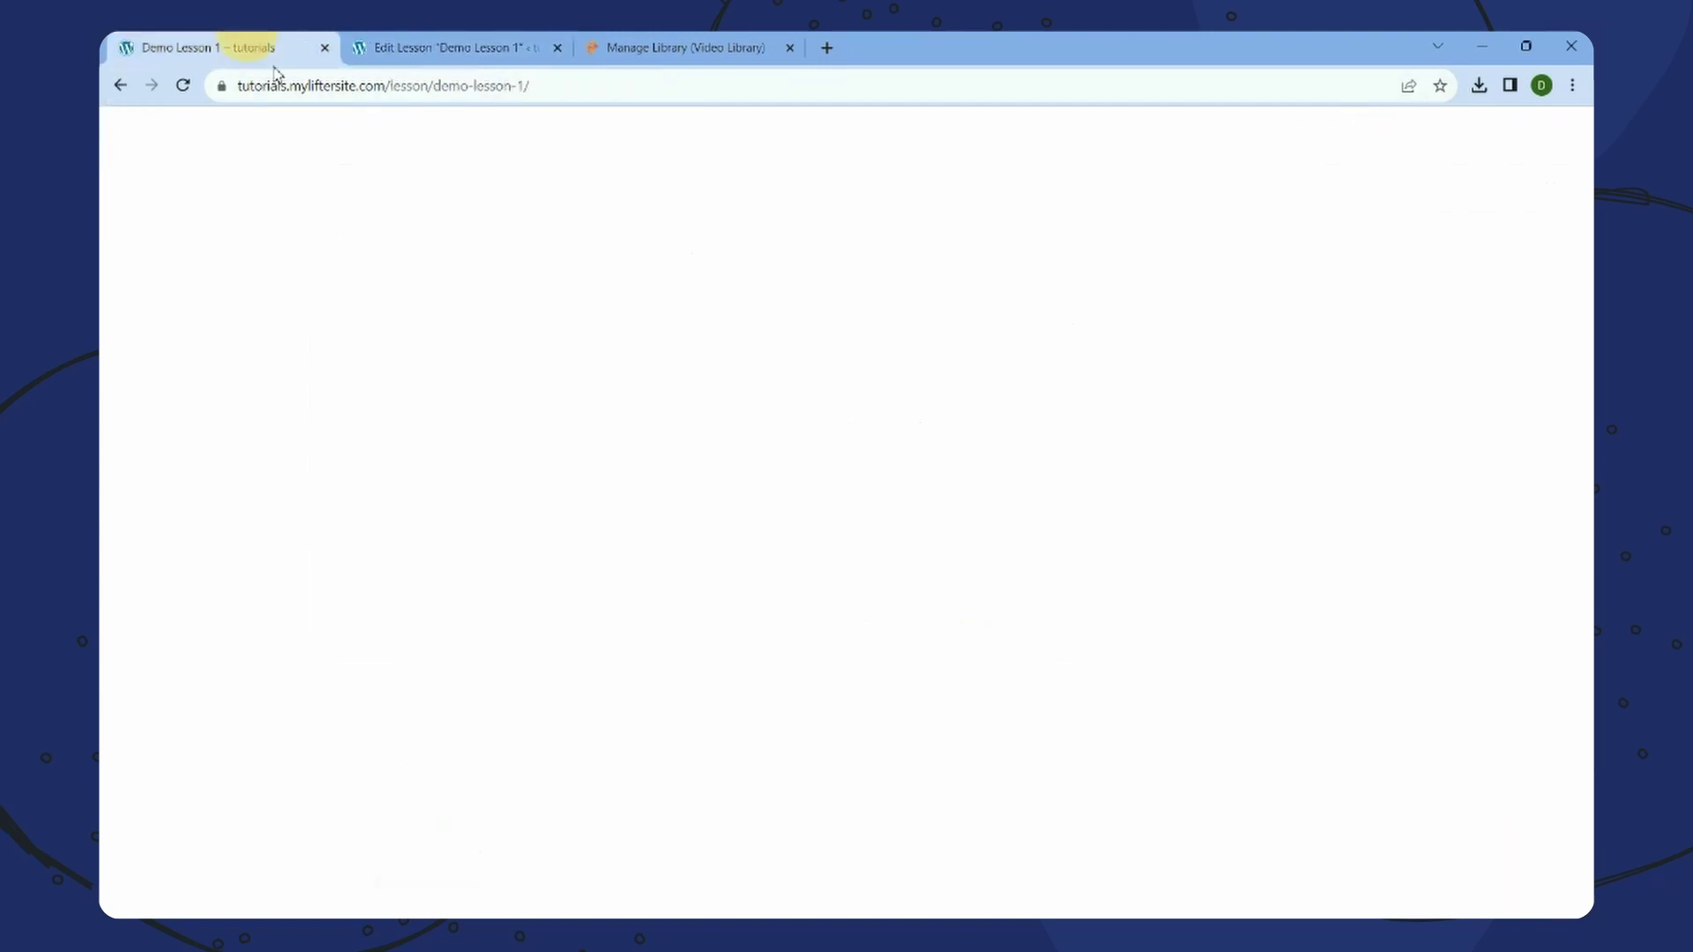
pyautogui.rightClick(823, 278)
pyautogui.click(901, 345)
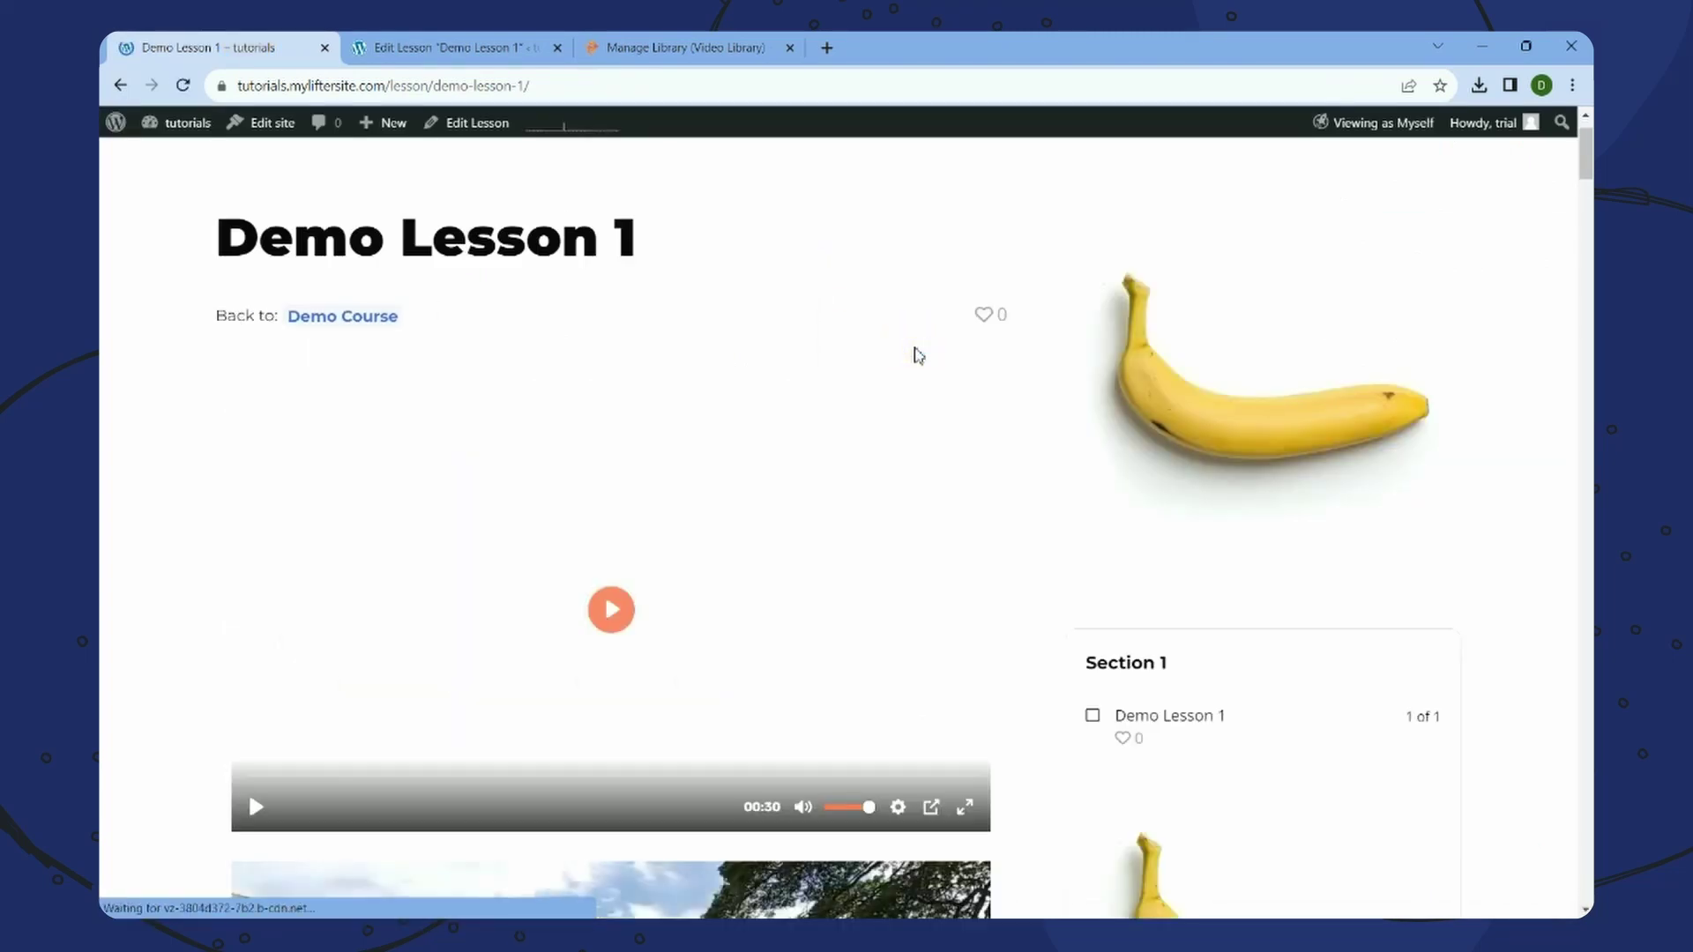
pyautogui.scroll(-3, 918, 355)
pyautogui.scroll(-3, 918, 355)
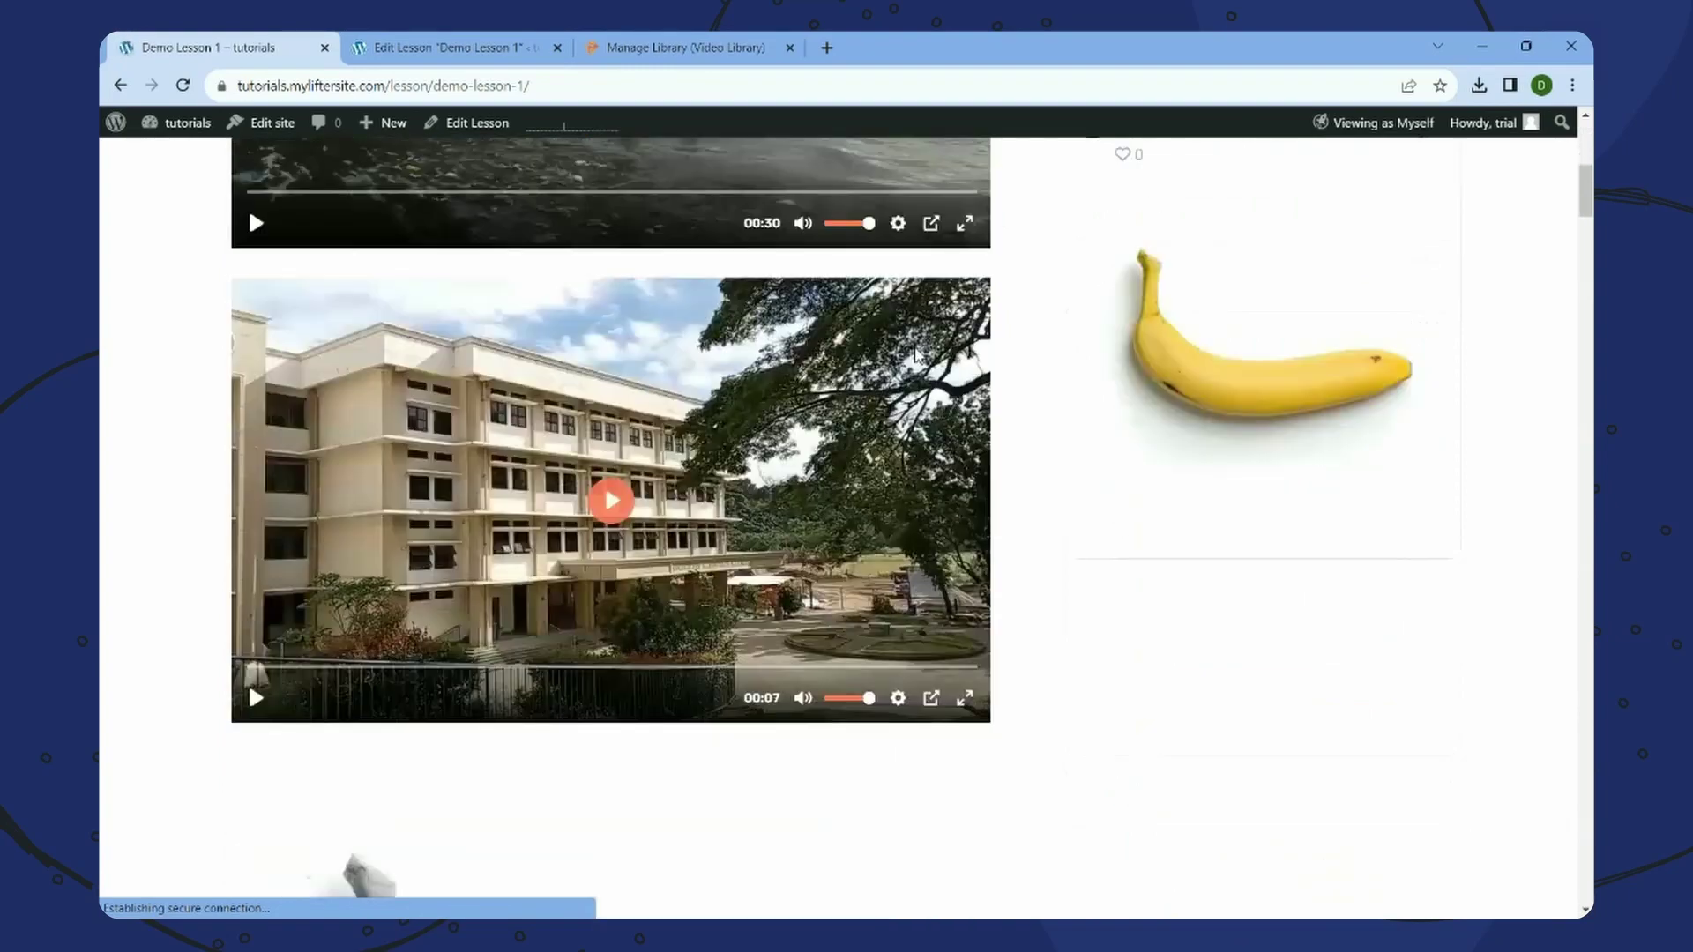
pyautogui.scroll(4, 917, 355)
pyautogui.scroll(-4, 917, 354)
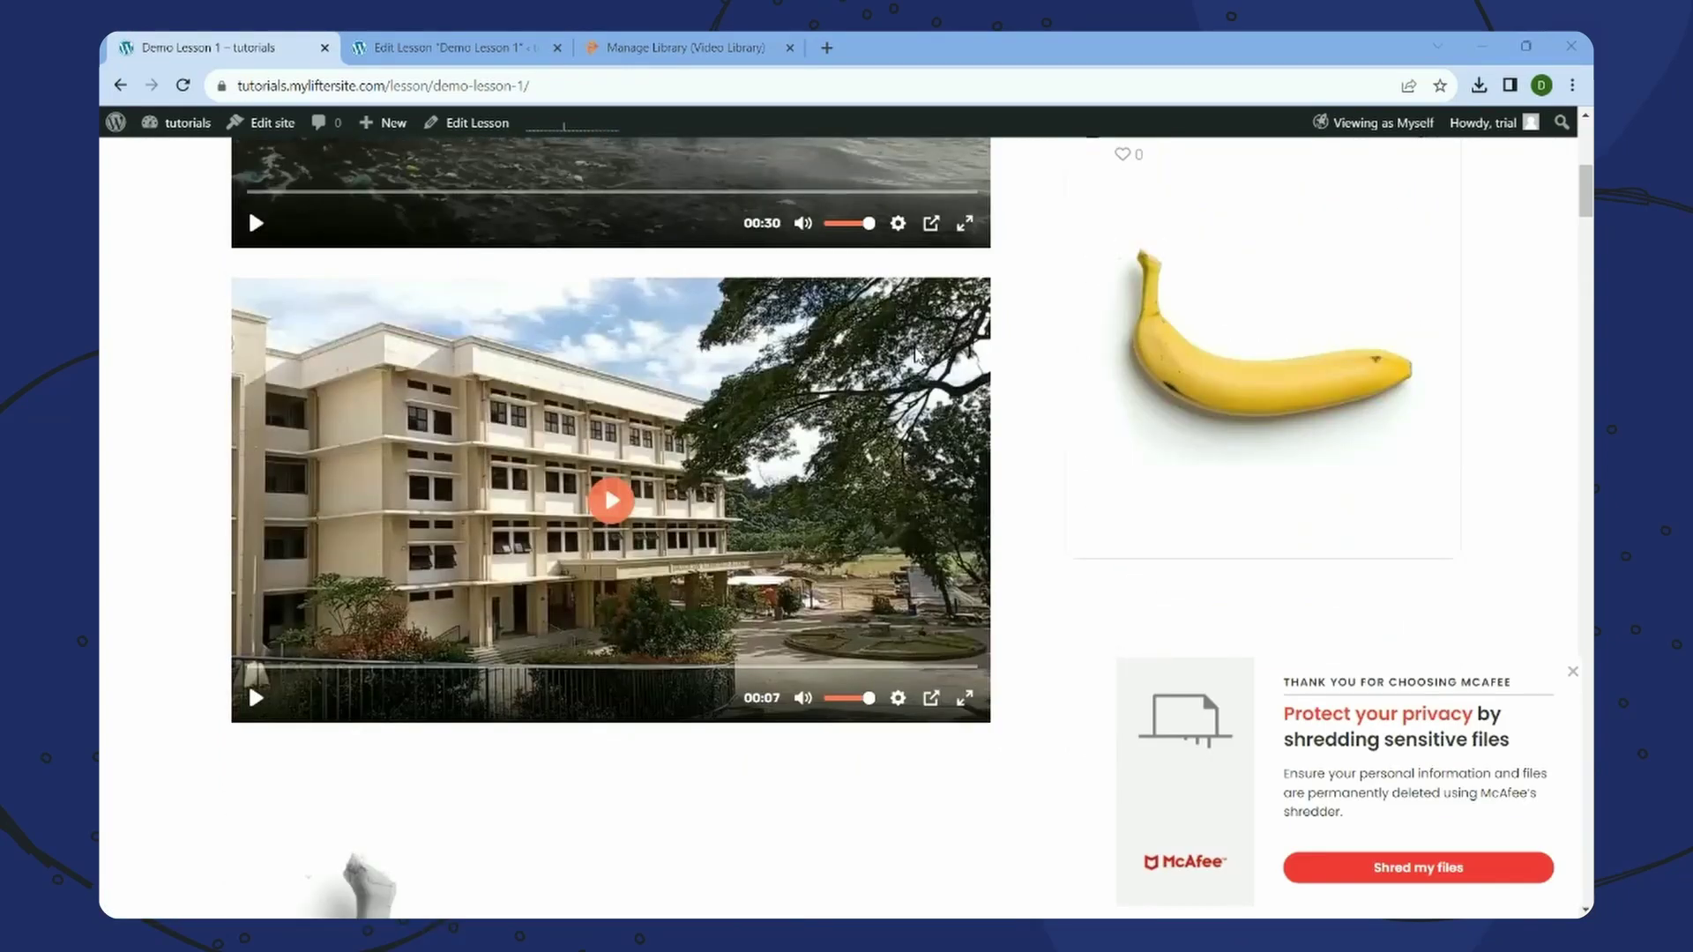
pyautogui.scroll(7, 912, 352)
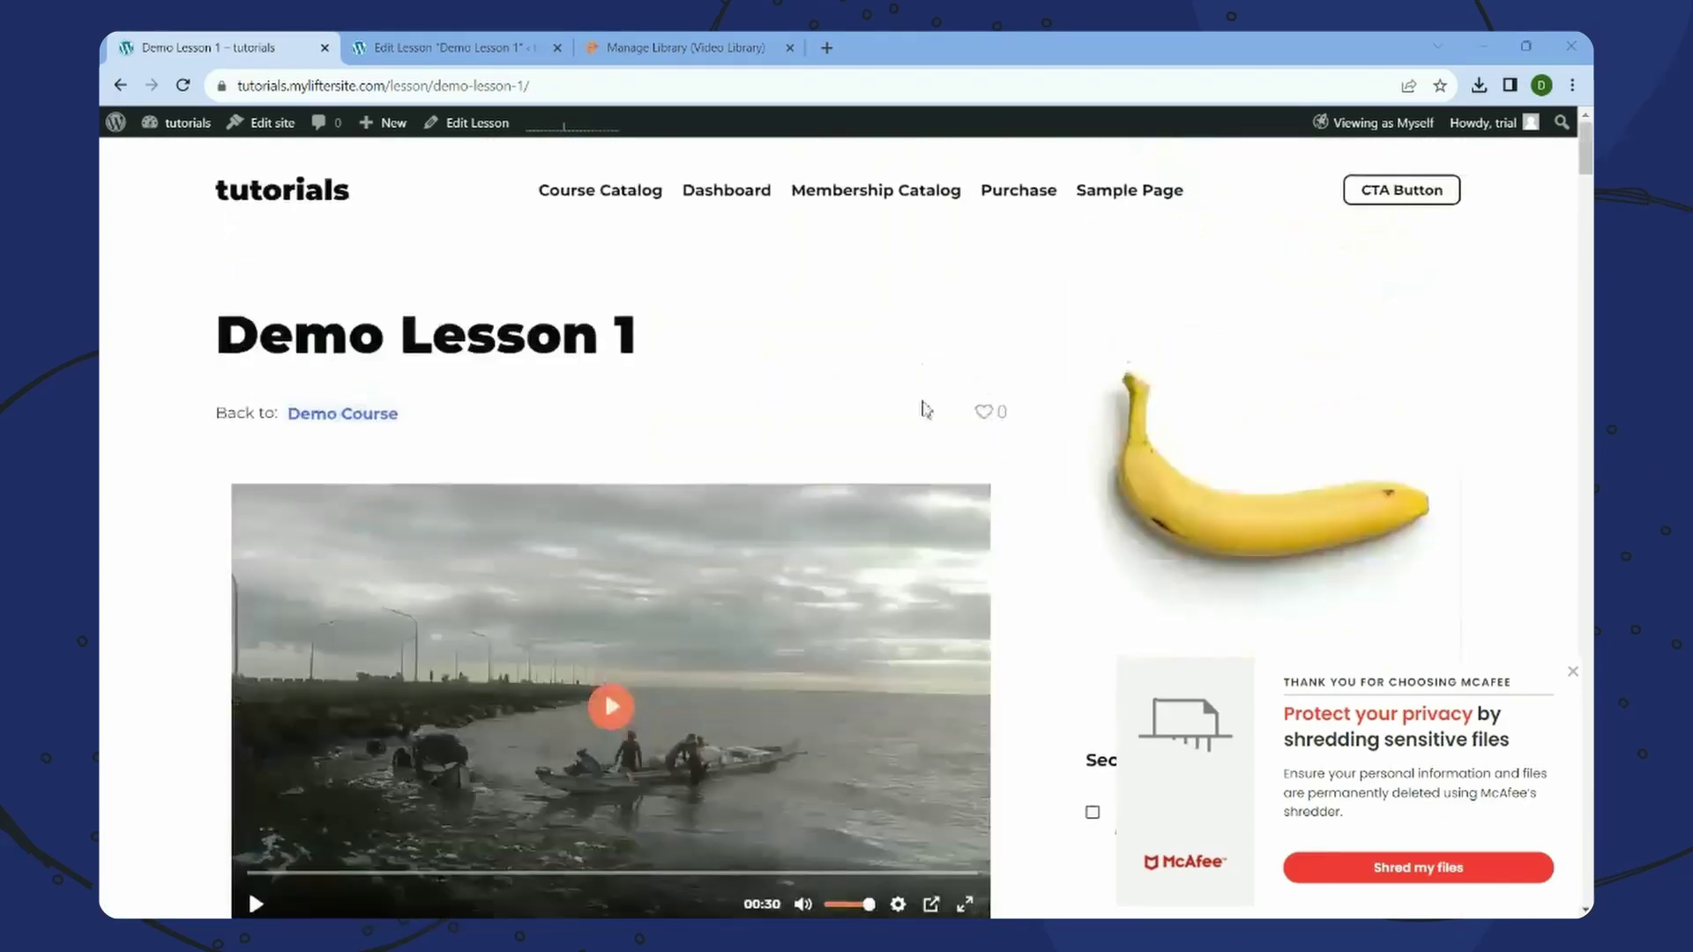
# - Look over the open lesson editor, WordPress Media Library, SoundCloud audio track and published lesson pages
pyautogui.click(968, 703)
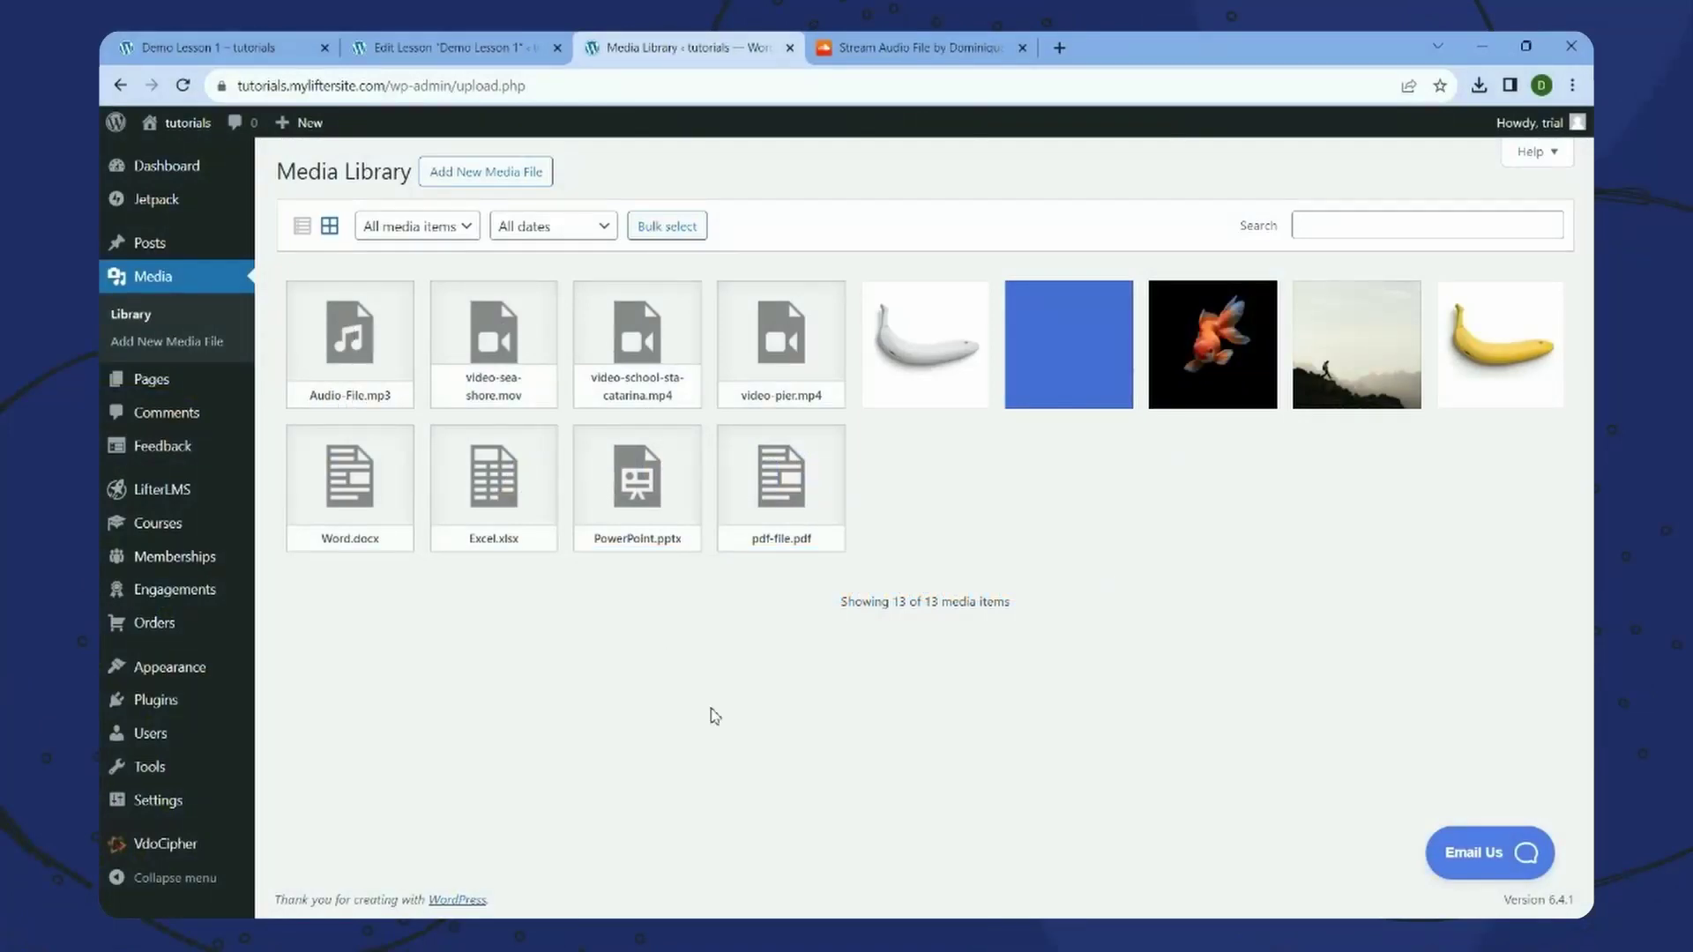
pyautogui.click(715, 716)
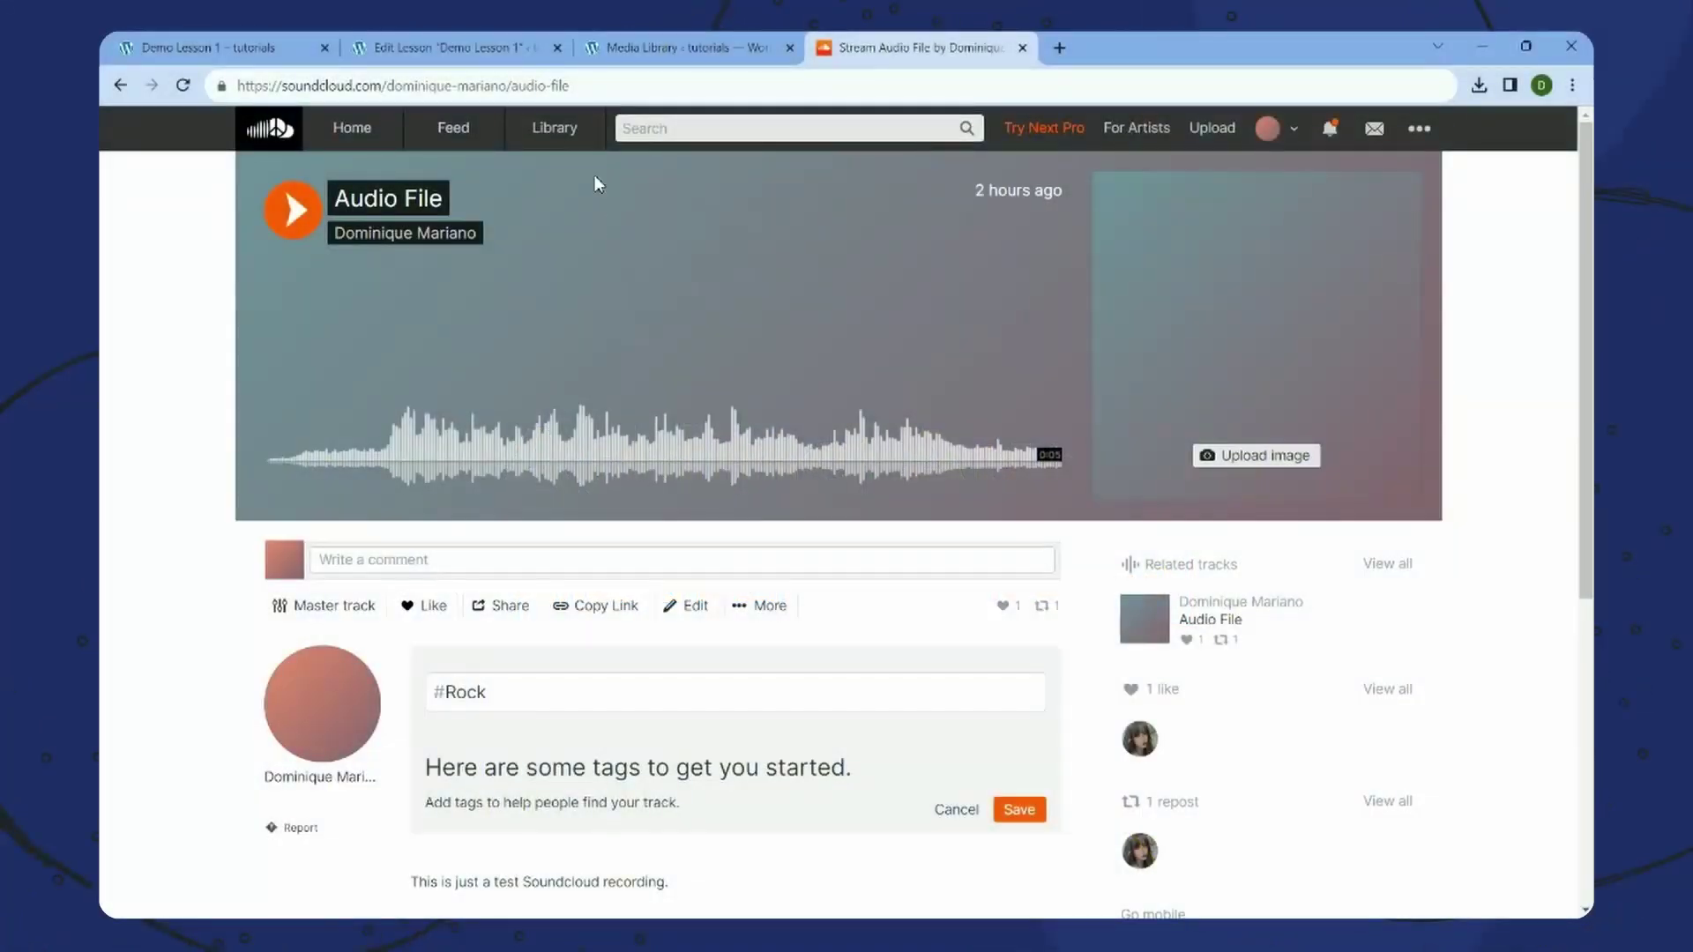
pyautogui.click(450, 47)
pyautogui.click(679, 47)
pyautogui.click(851, 48)
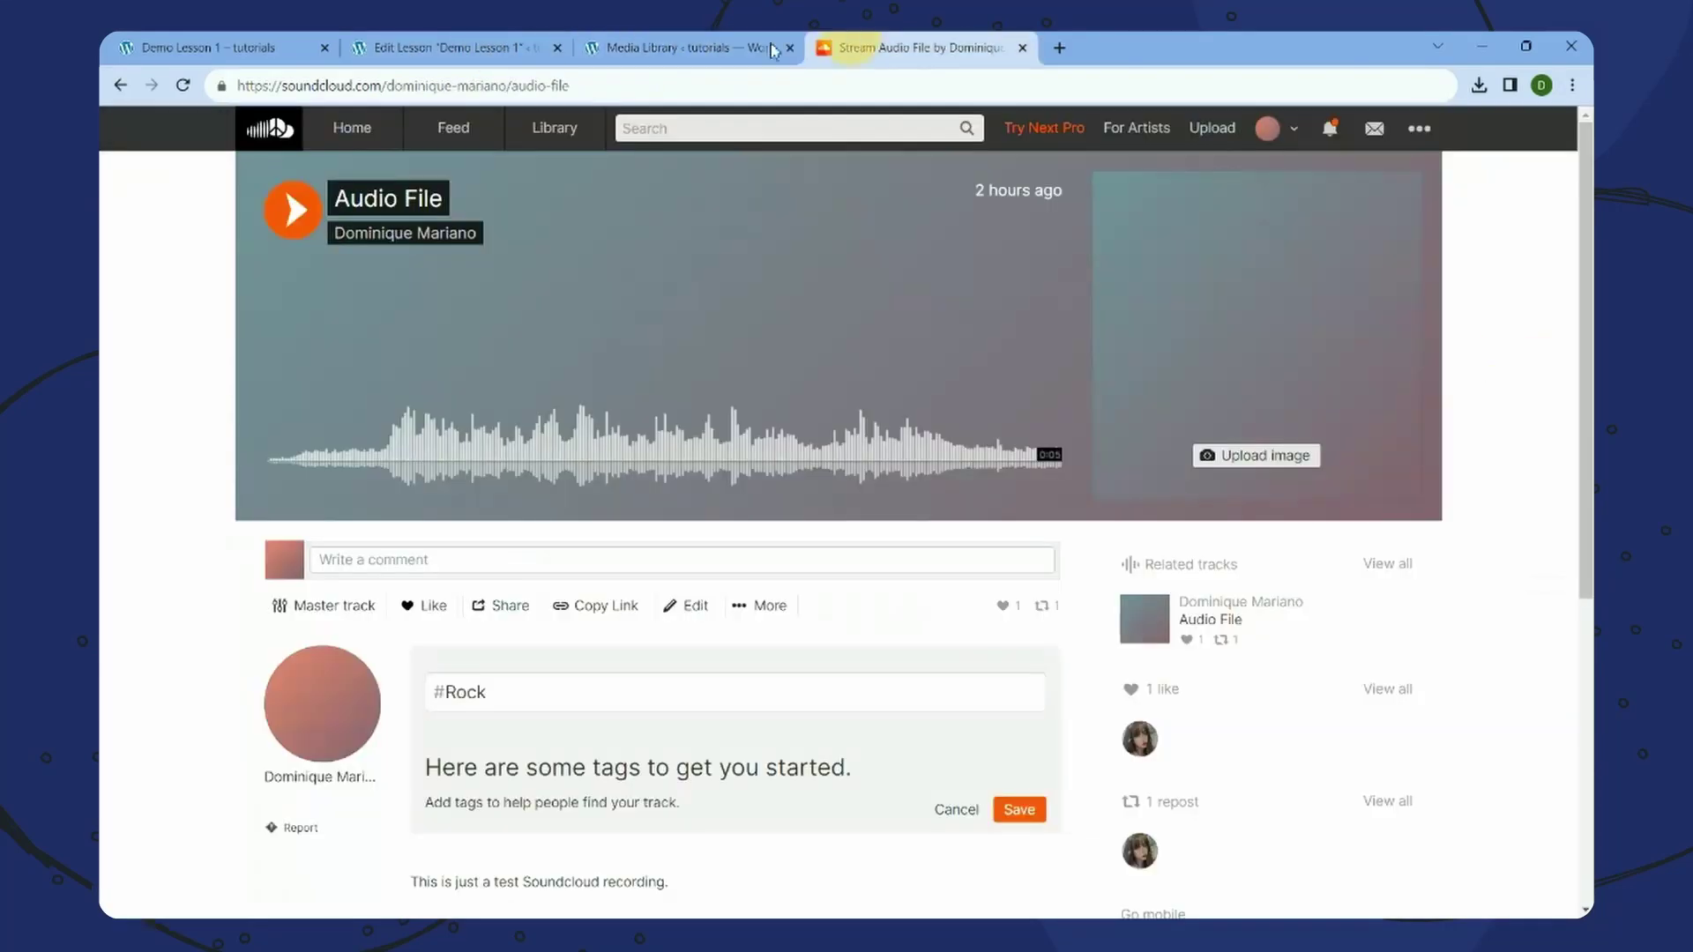
pyautogui.click(655, 46)
pyautogui.click(486, 44)
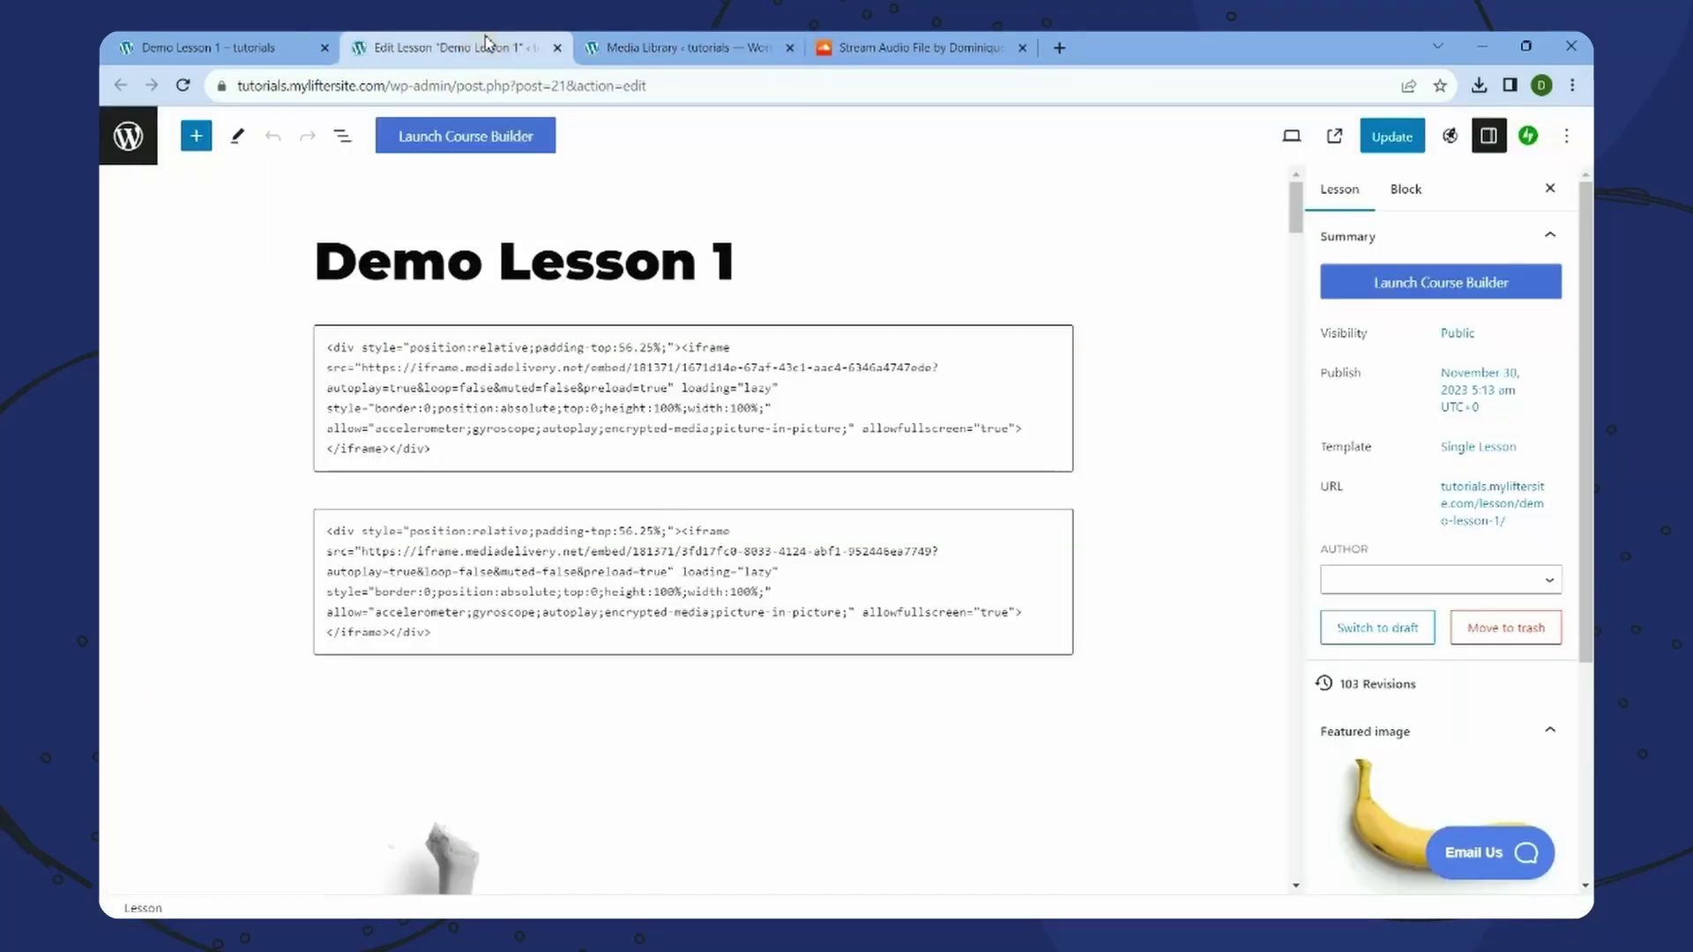
pyautogui.click(652, 47)
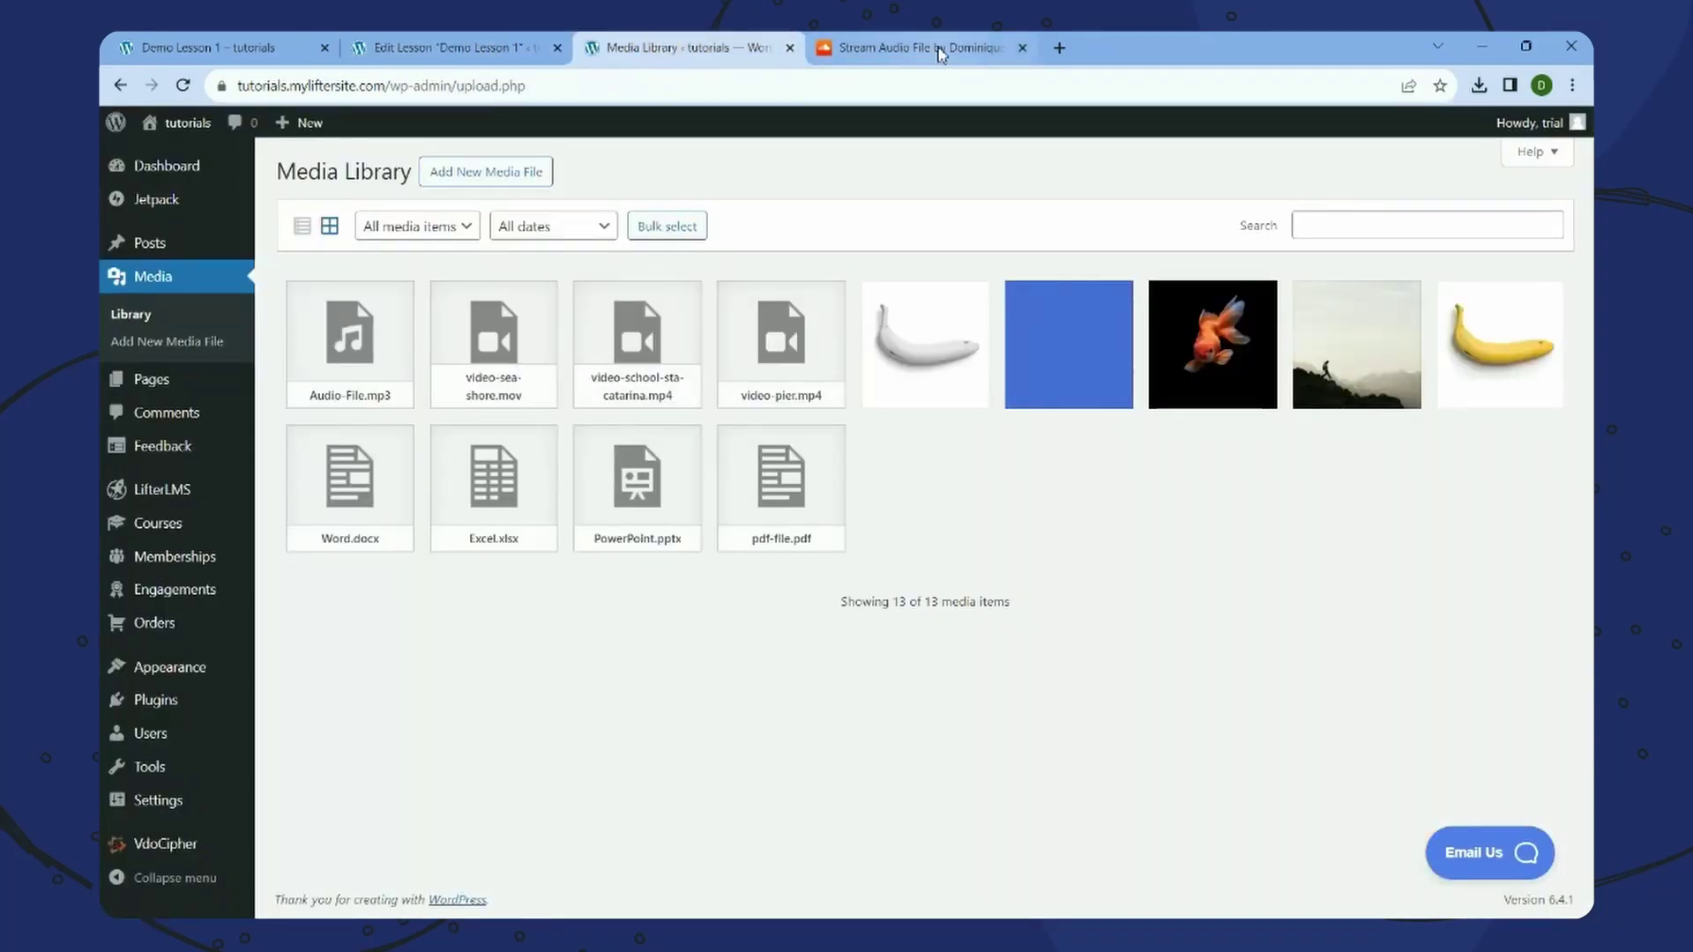
pyautogui.click(926, 51)
pyautogui.click(682, 49)
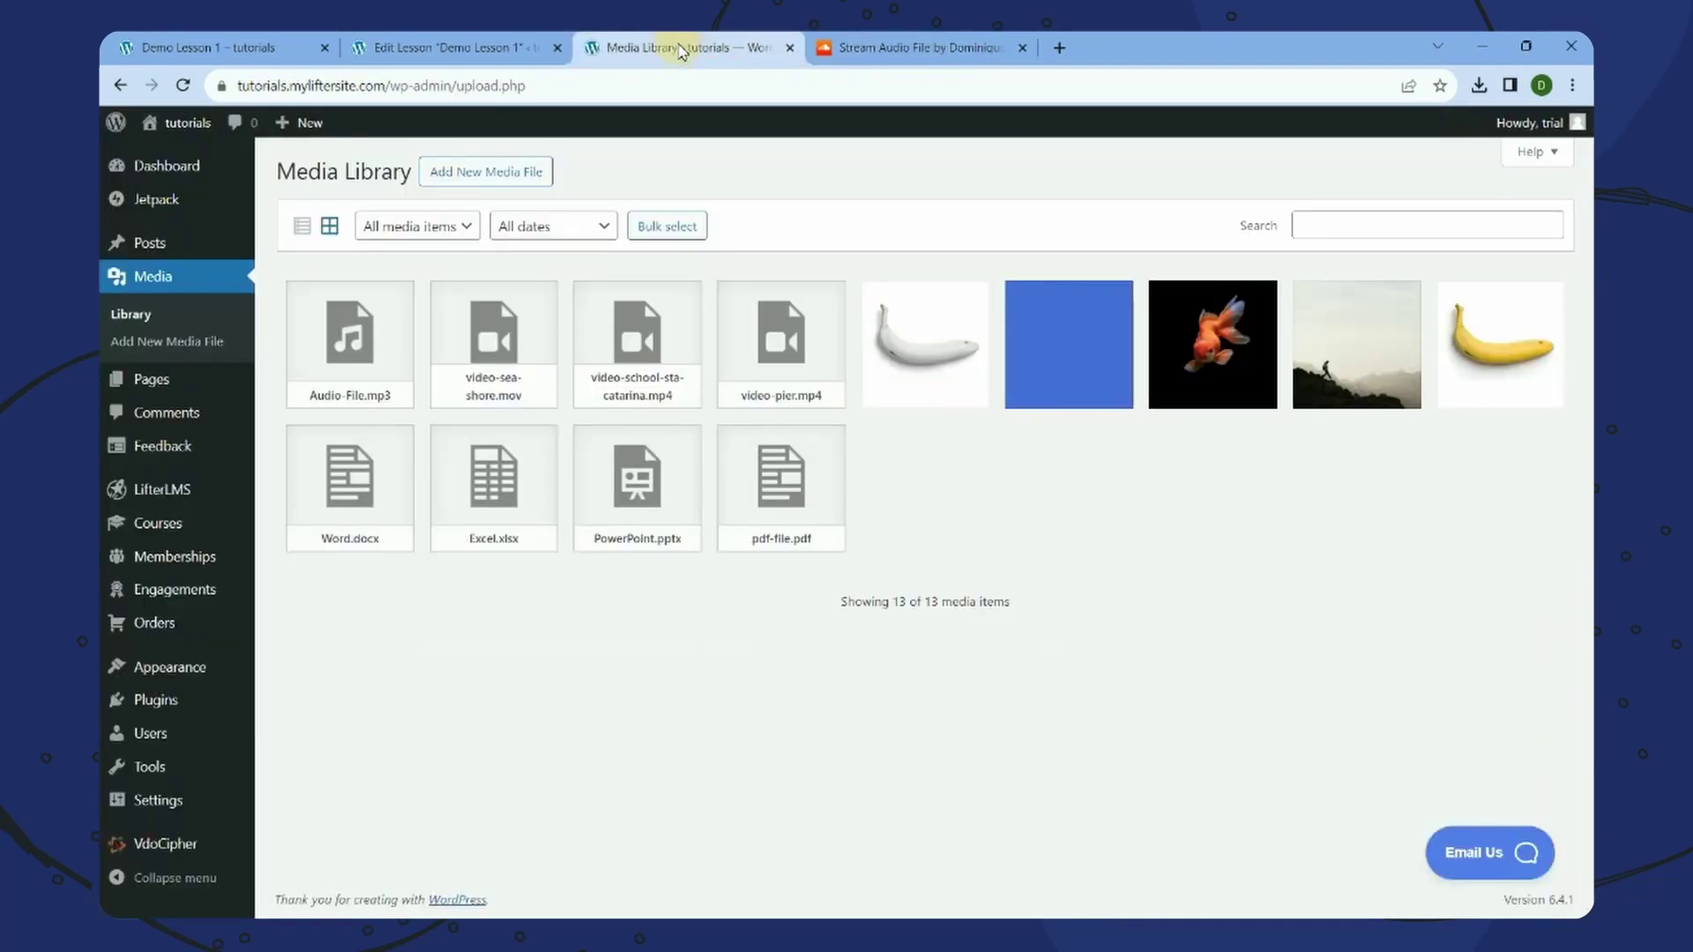
pyautogui.click(445, 55)
pyautogui.click(235, 44)
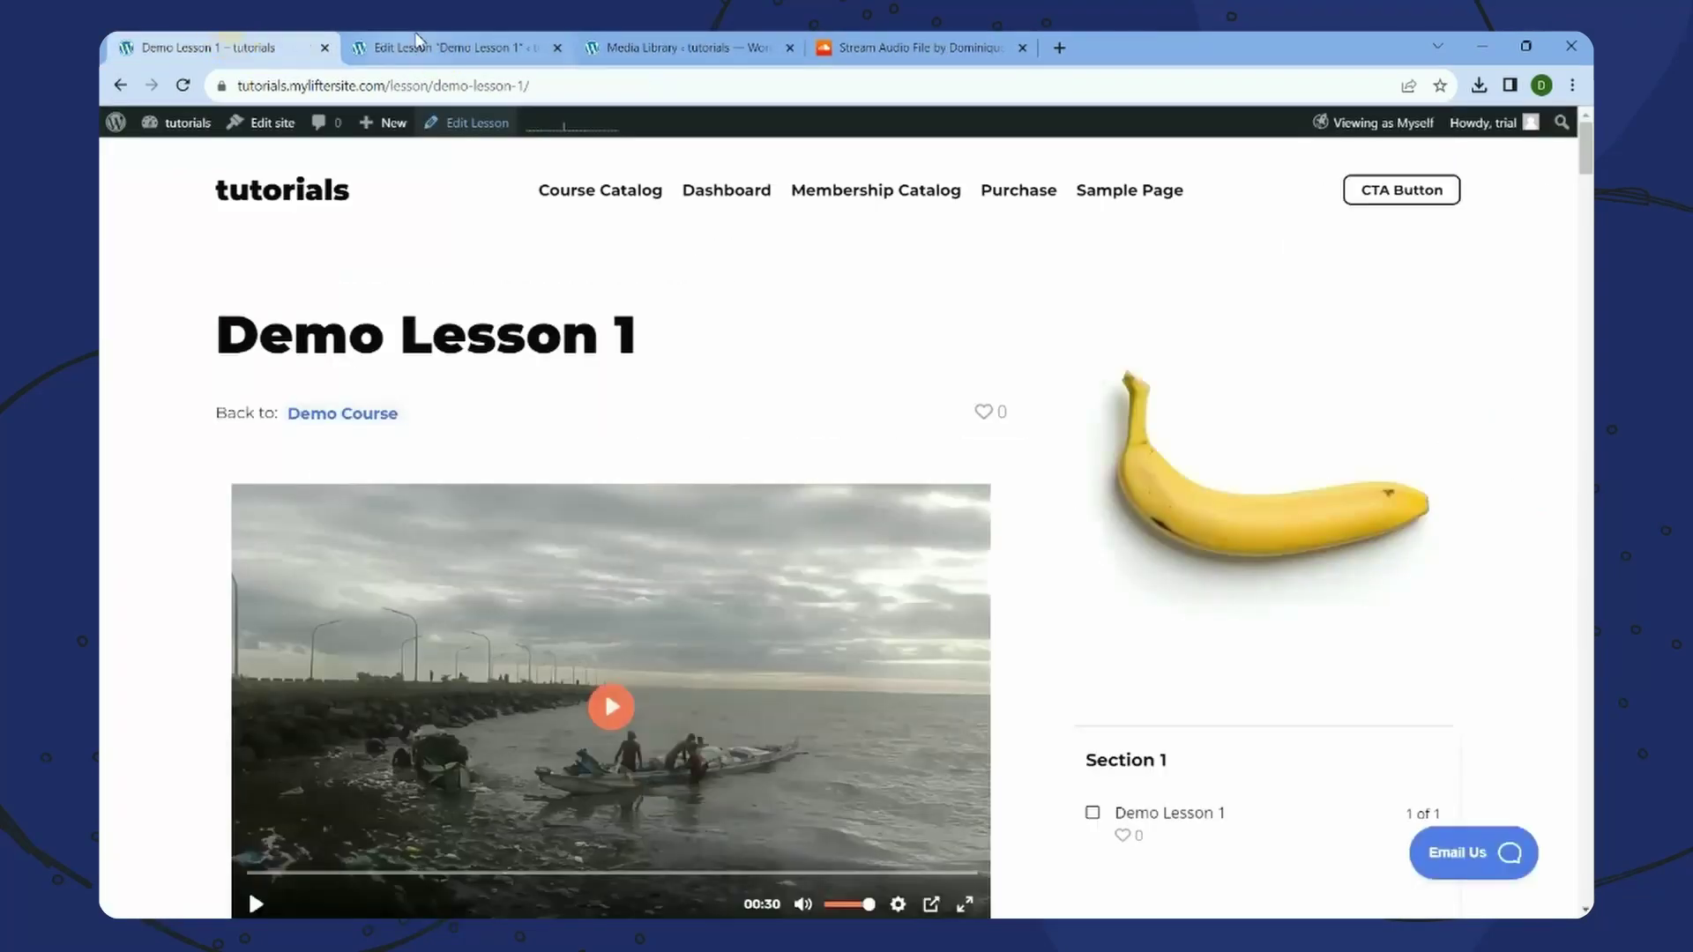
# - Add an empty paragraph block directly beneath the Demo Lesson 1 title in the lesson editor
pyautogui.click(446, 48)
pyautogui.click(783, 262)
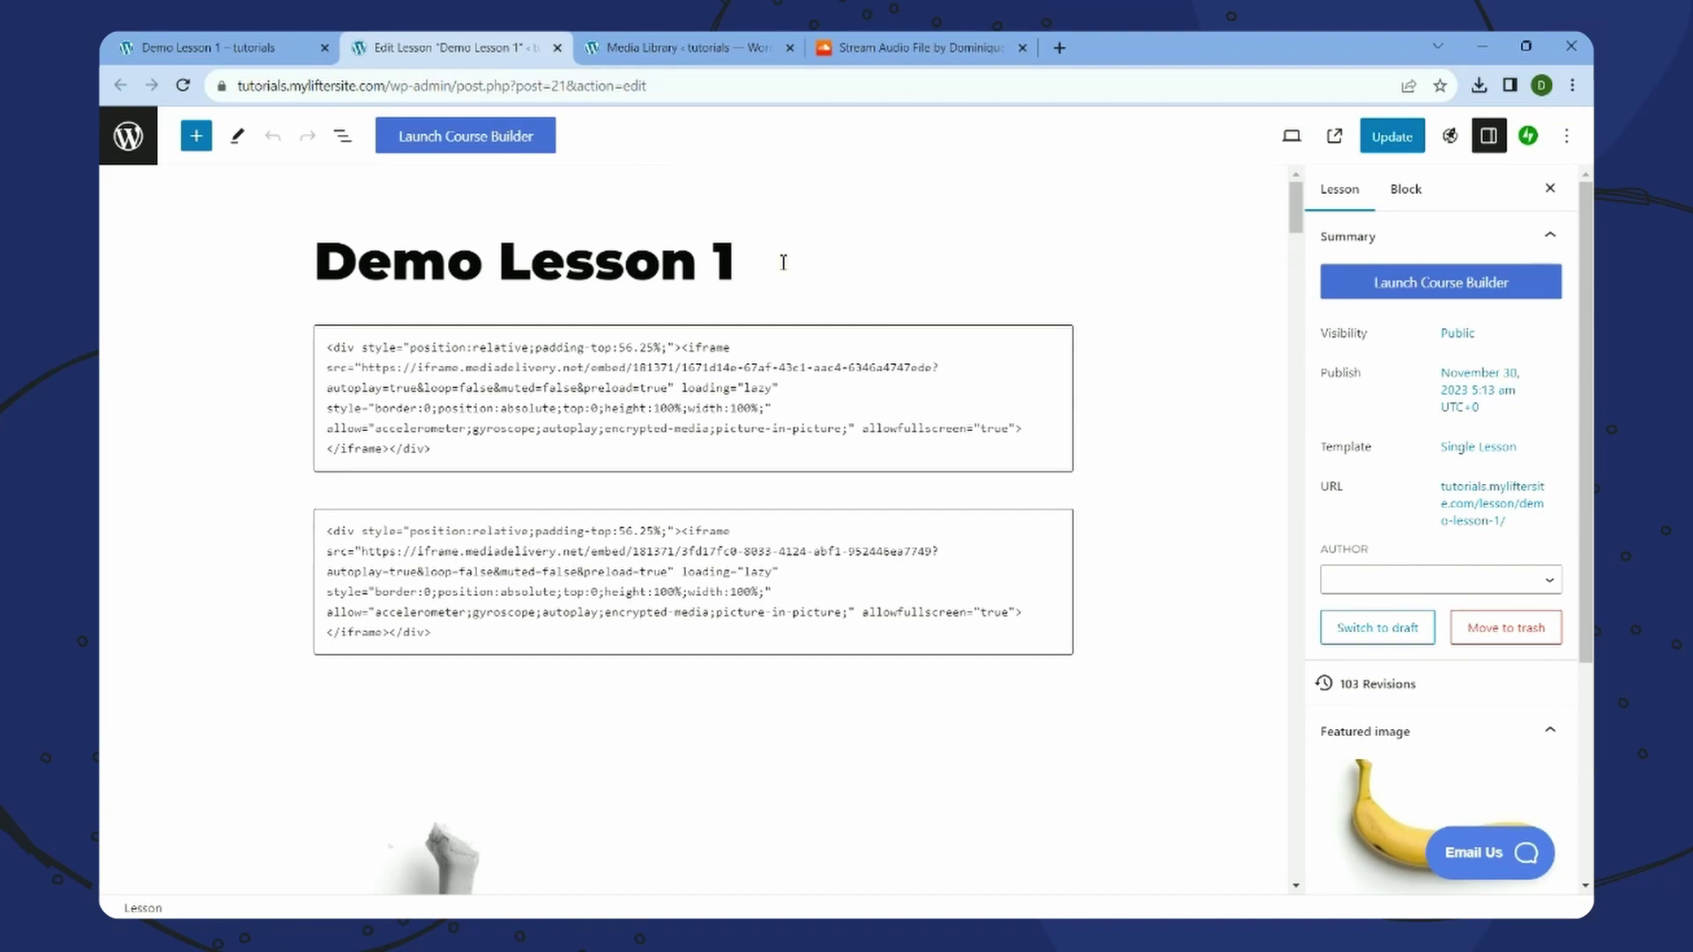
pyautogui.press('Return')
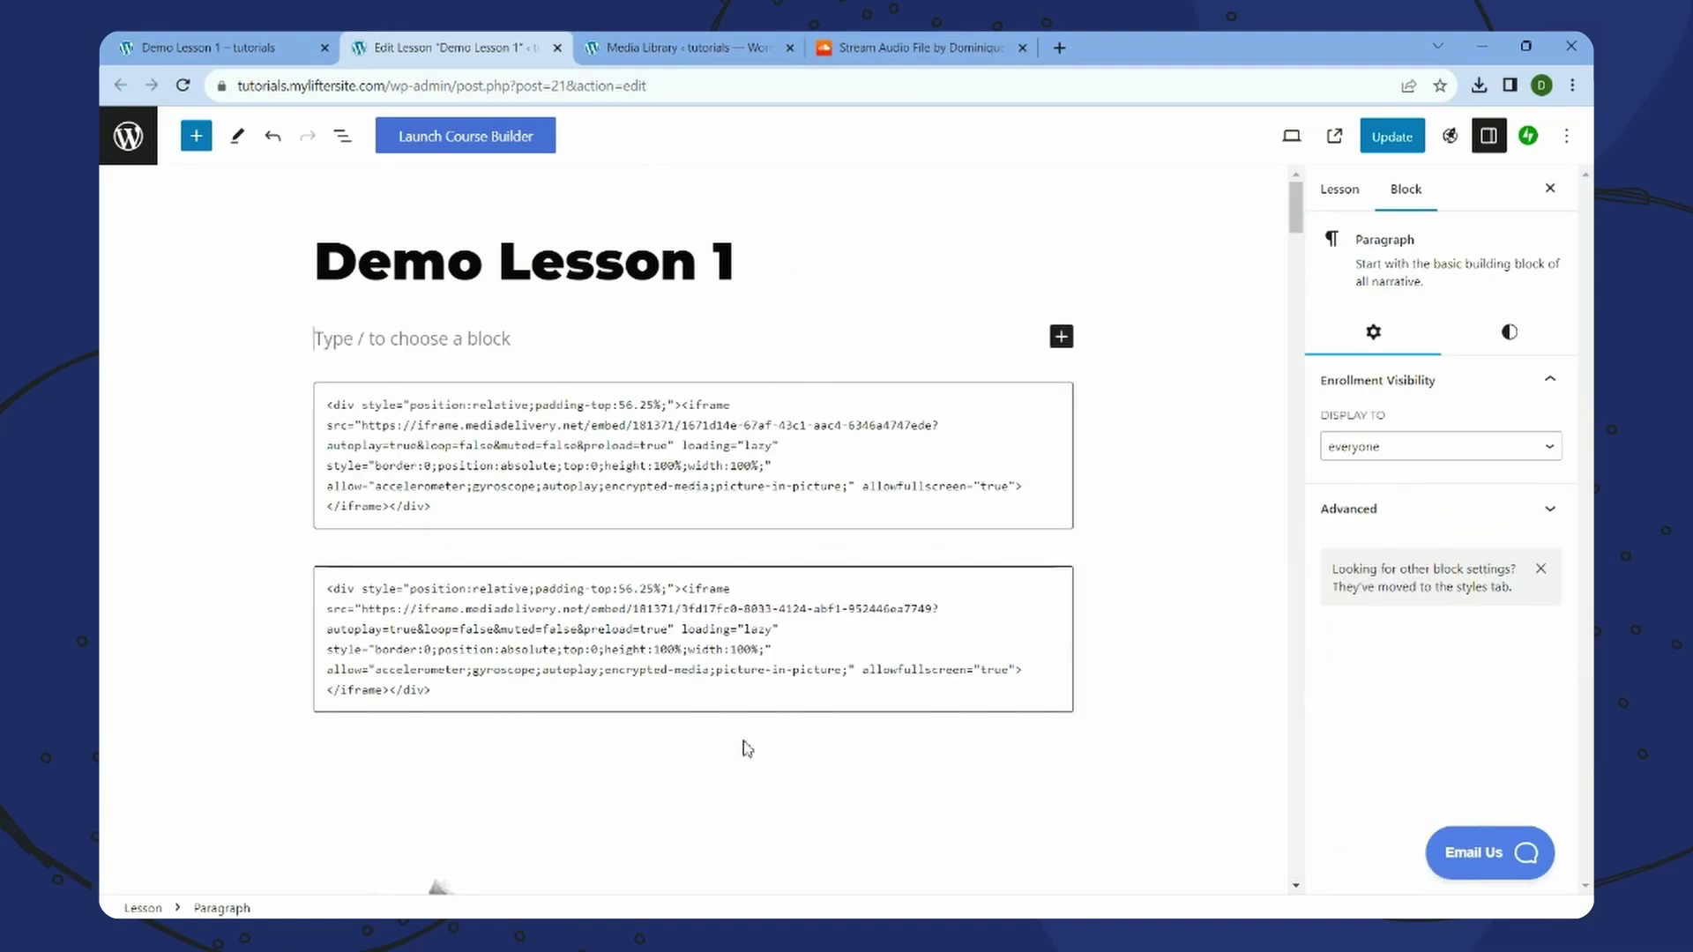
# - Copy the file URL of Audio-File.mp3 from the Media Library, paste it into the empty block under the title and update the lesson
pyautogui.click(689, 47)
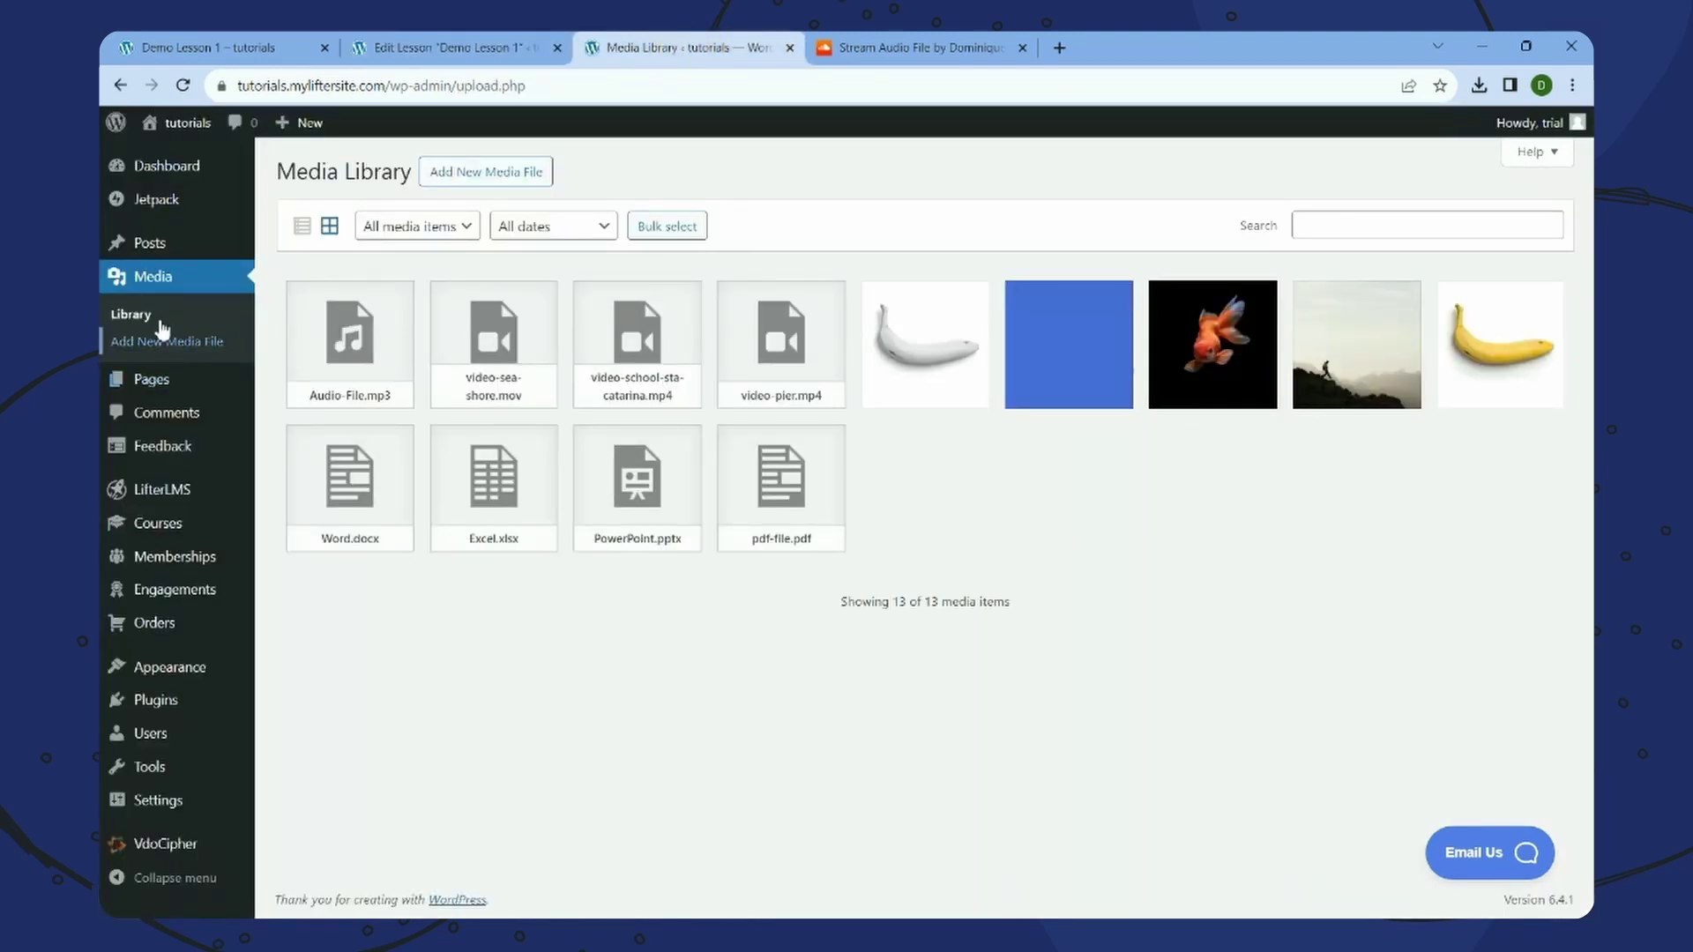
pyautogui.click(351, 343)
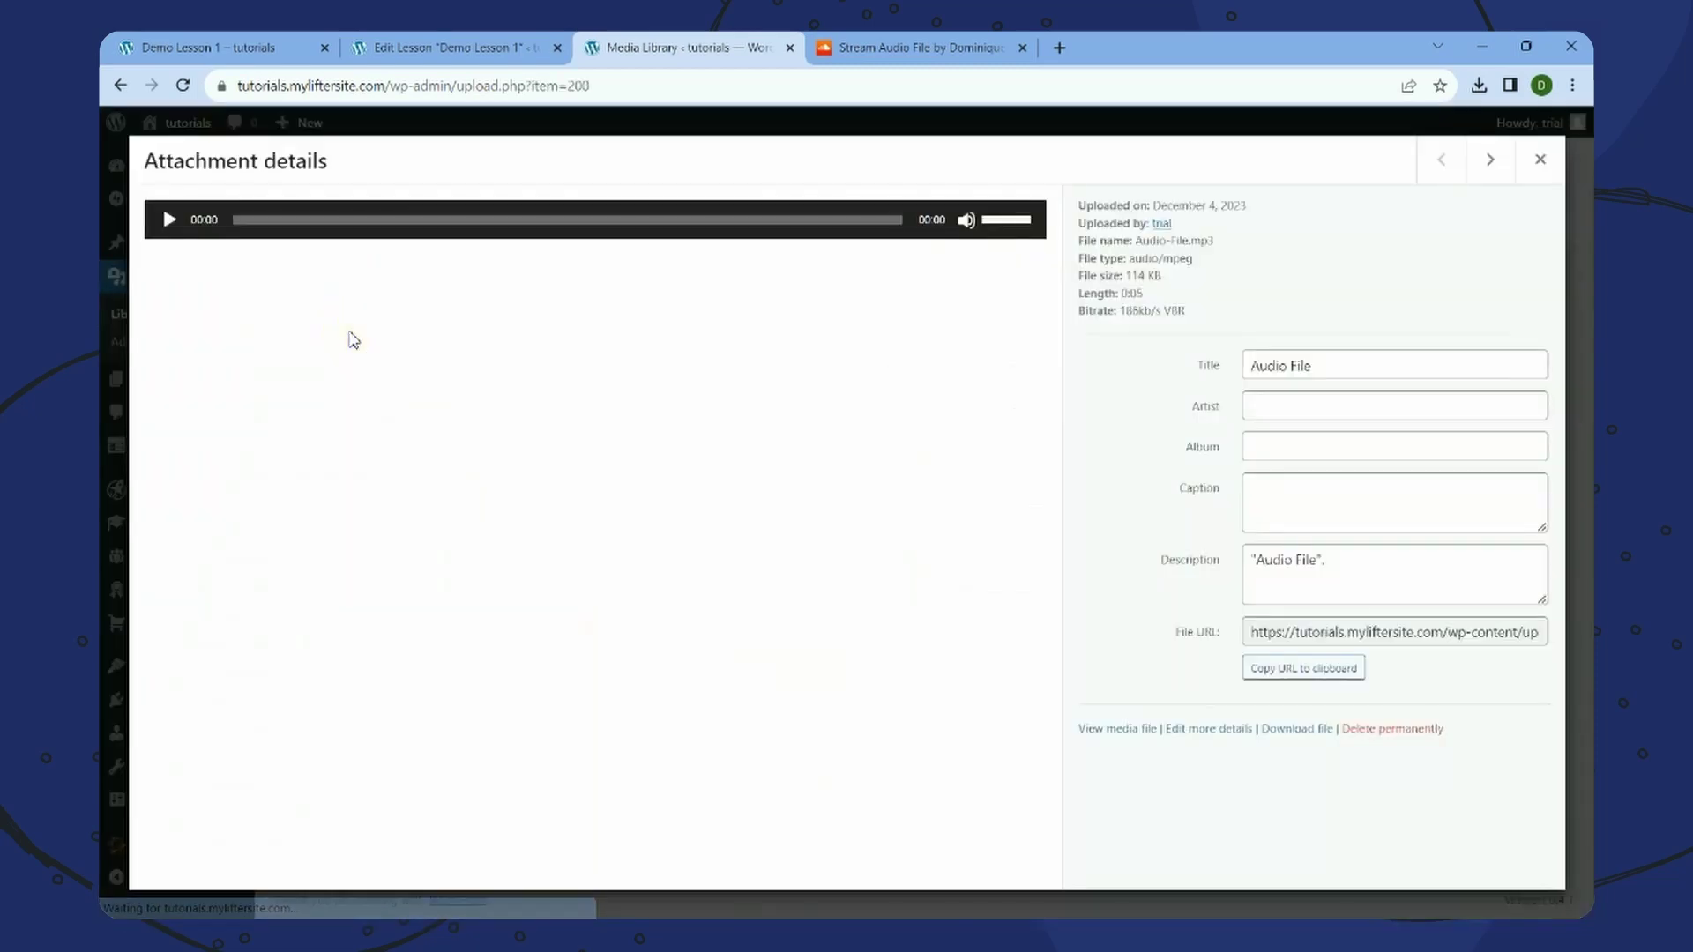
pyautogui.click(1272, 671)
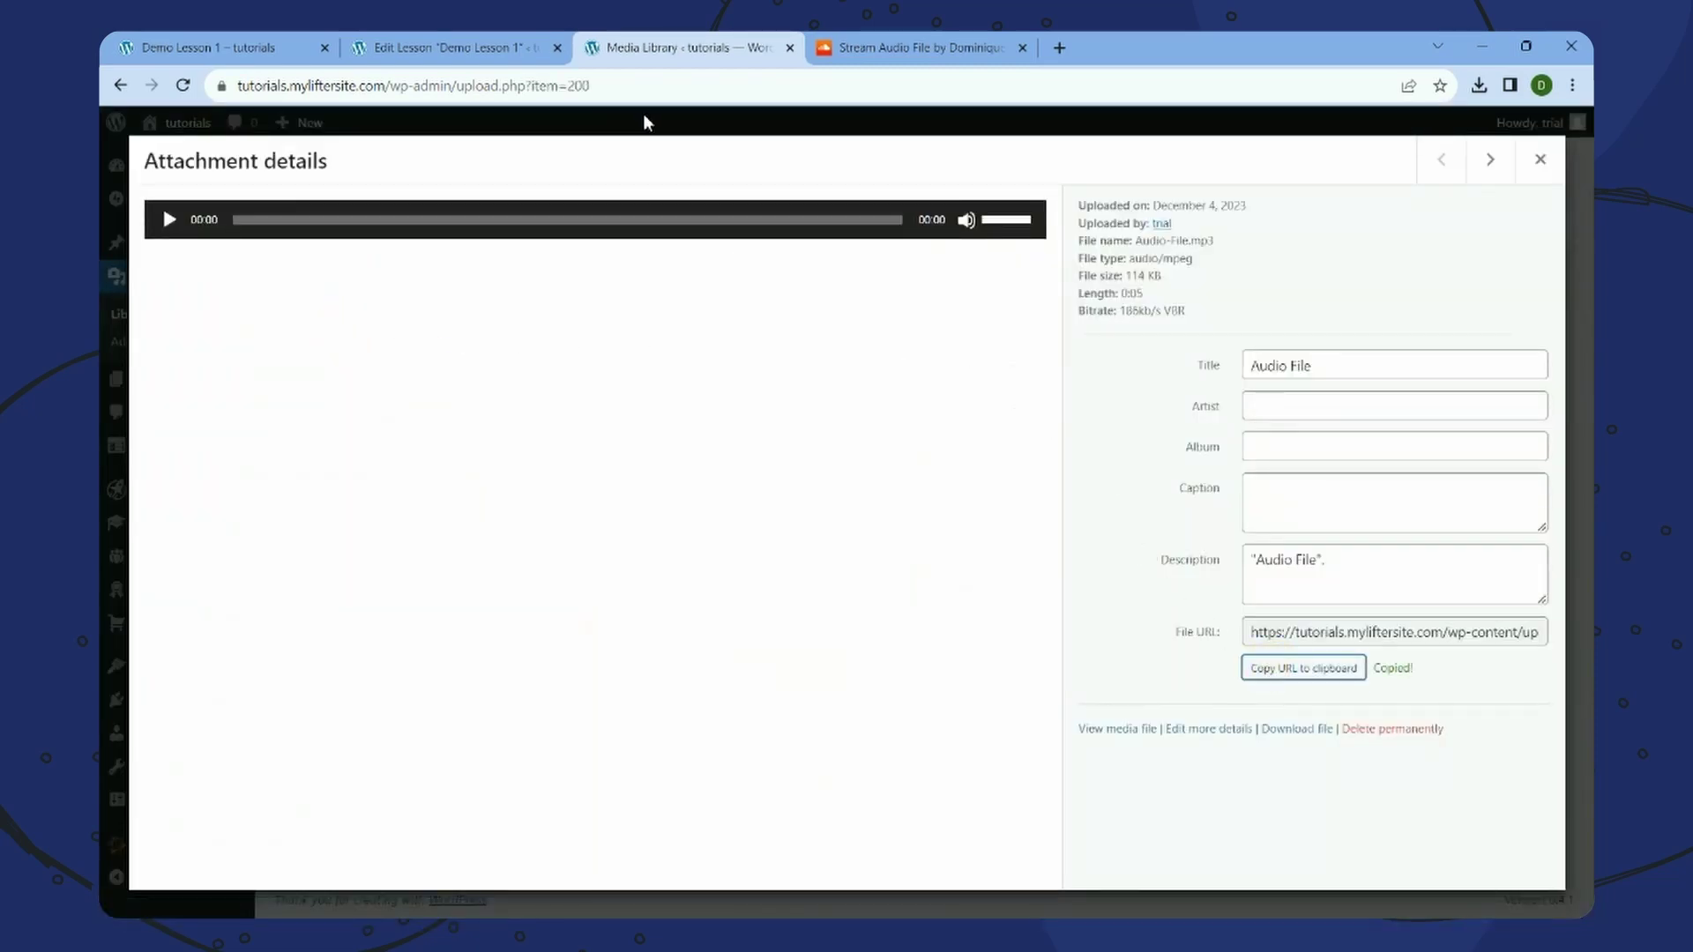
pyautogui.click(487, 50)
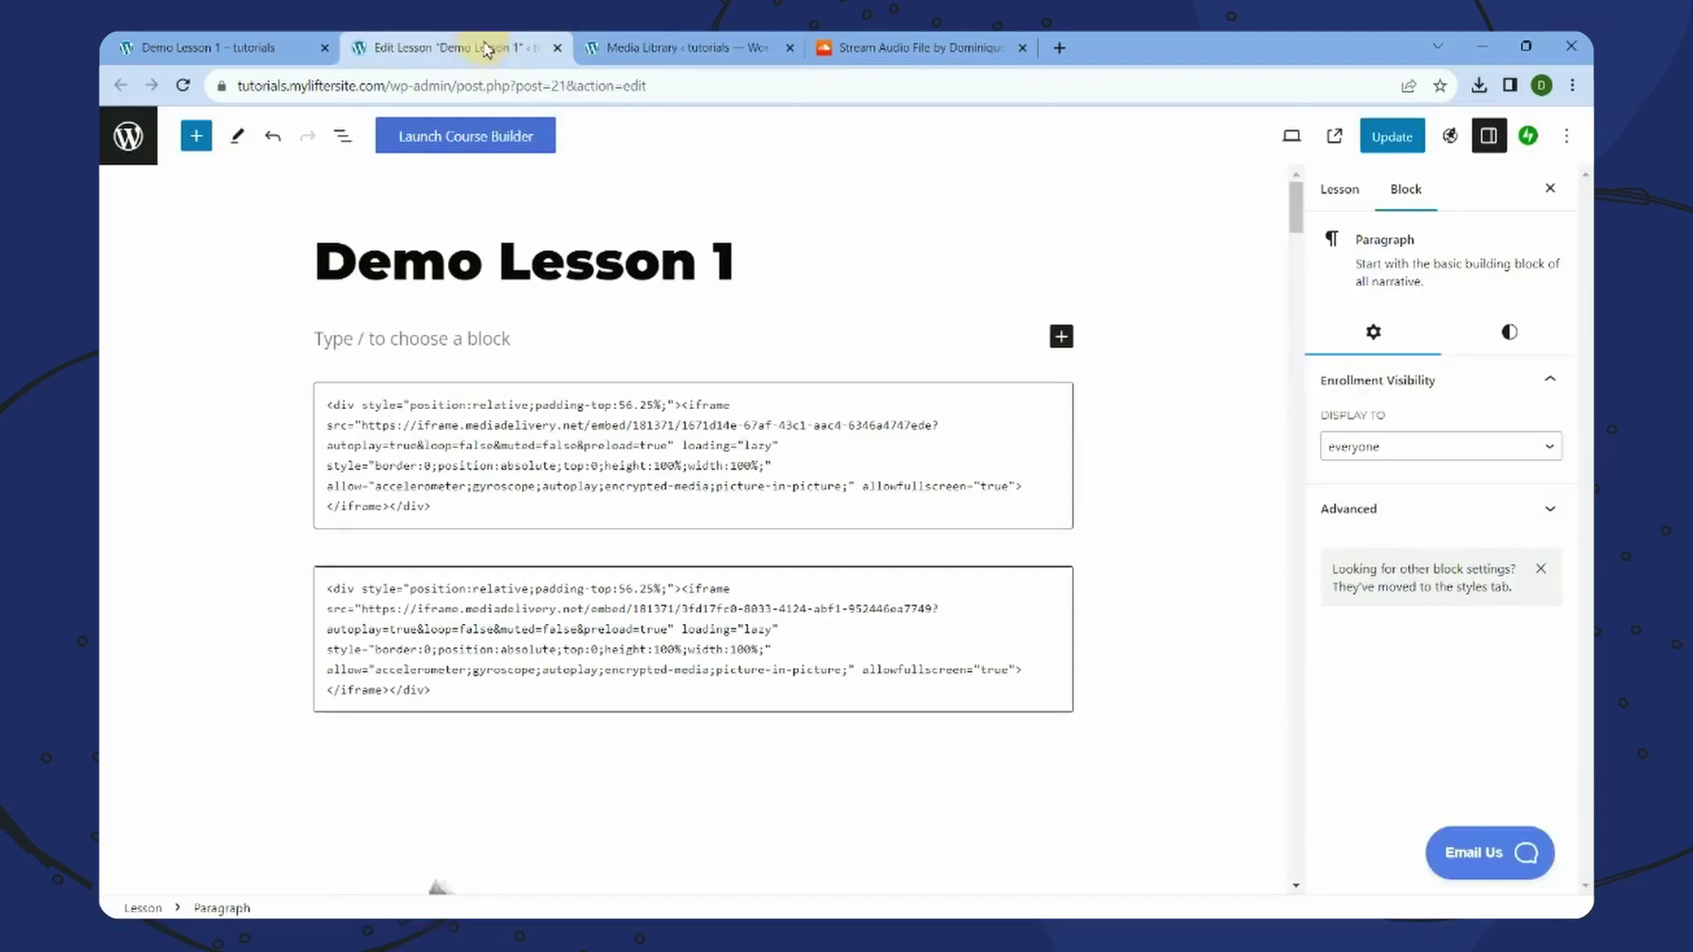
pyautogui.rightClick(417, 348)
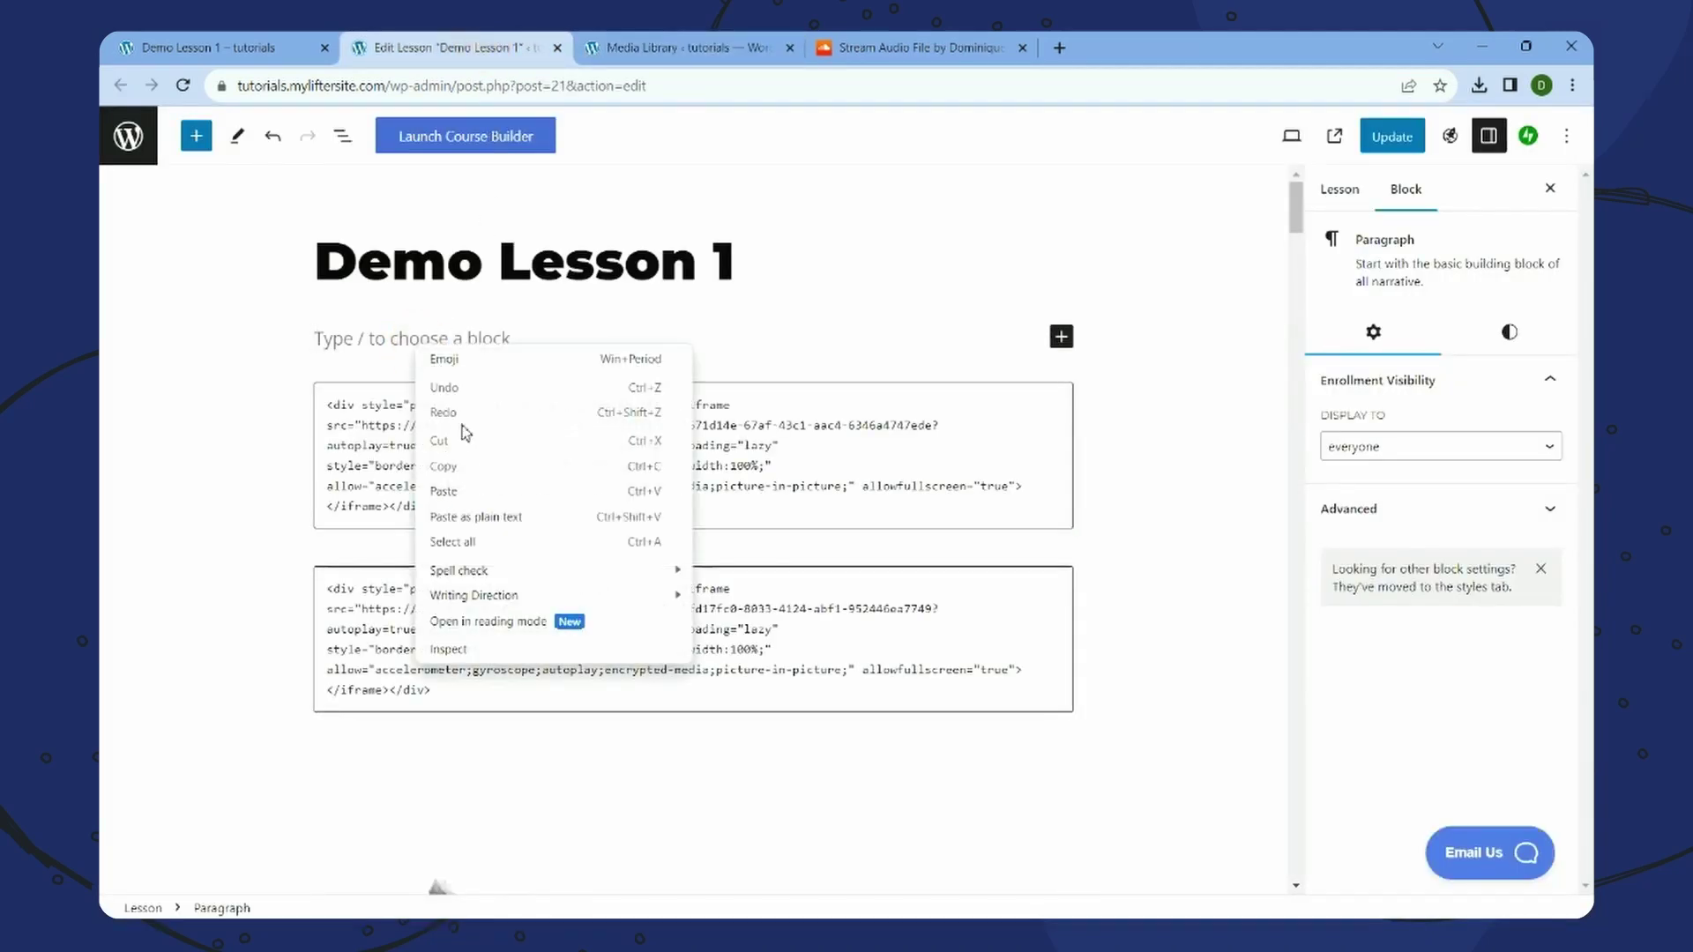
pyautogui.click(459, 494)
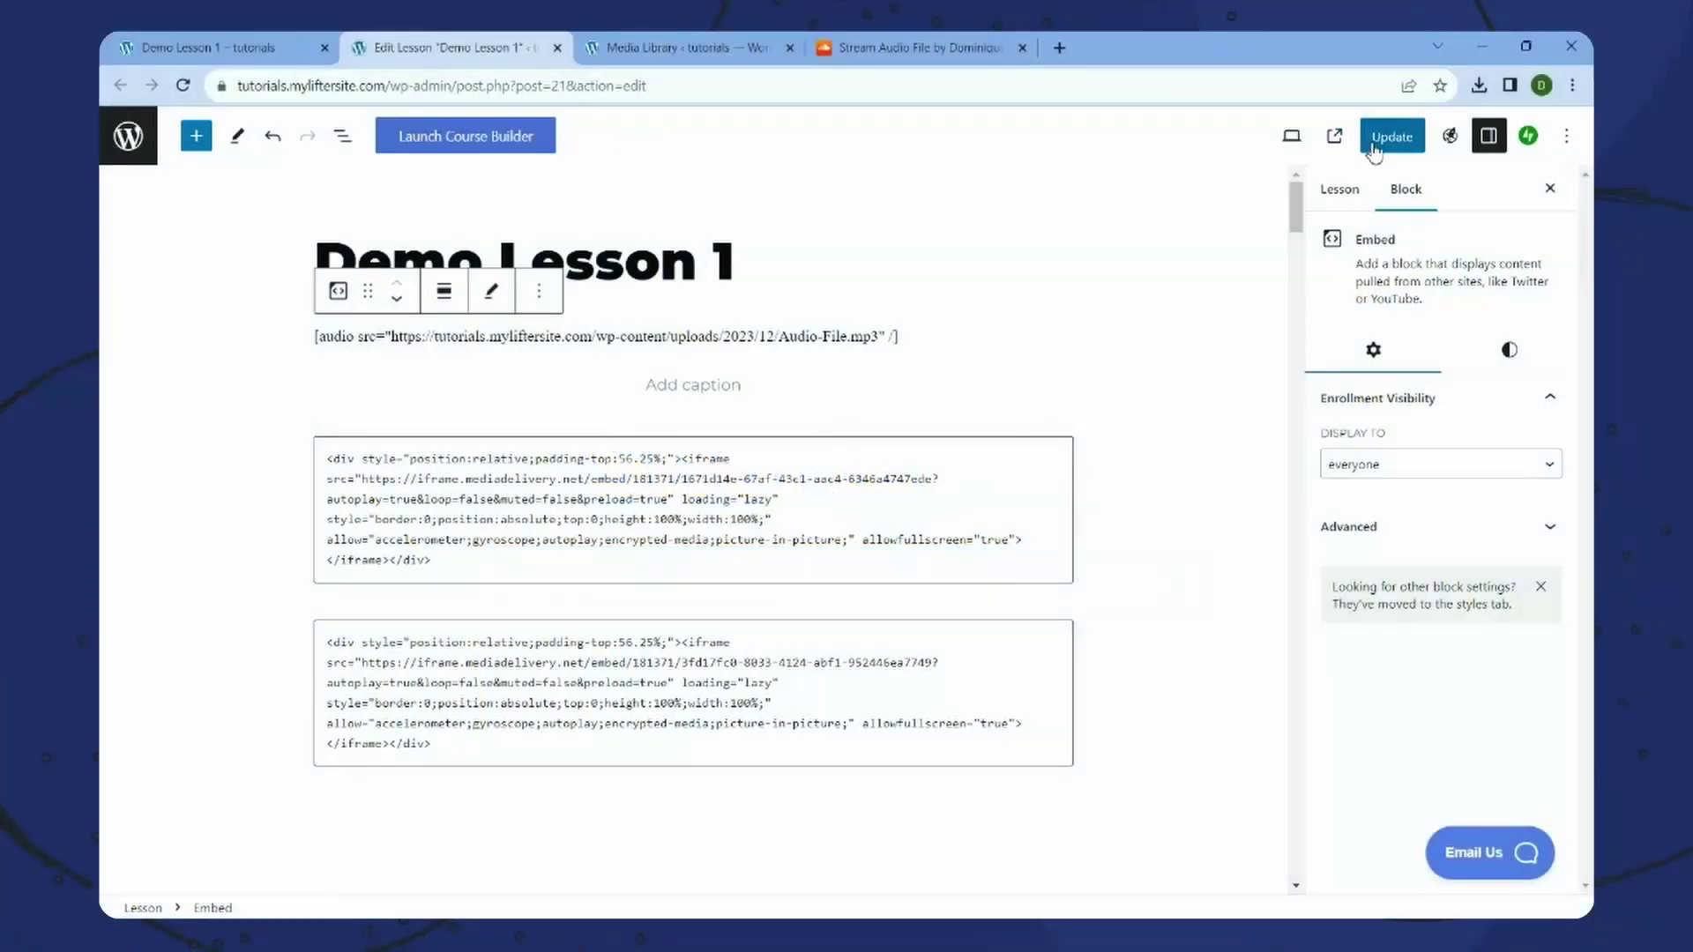
pyautogui.click(1368, 141)
# - Reload the published Demo Lesson 1 page and test playback of the embedded audio file
pyautogui.click(260, 39)
pyautogui.rightClick(813, 278)
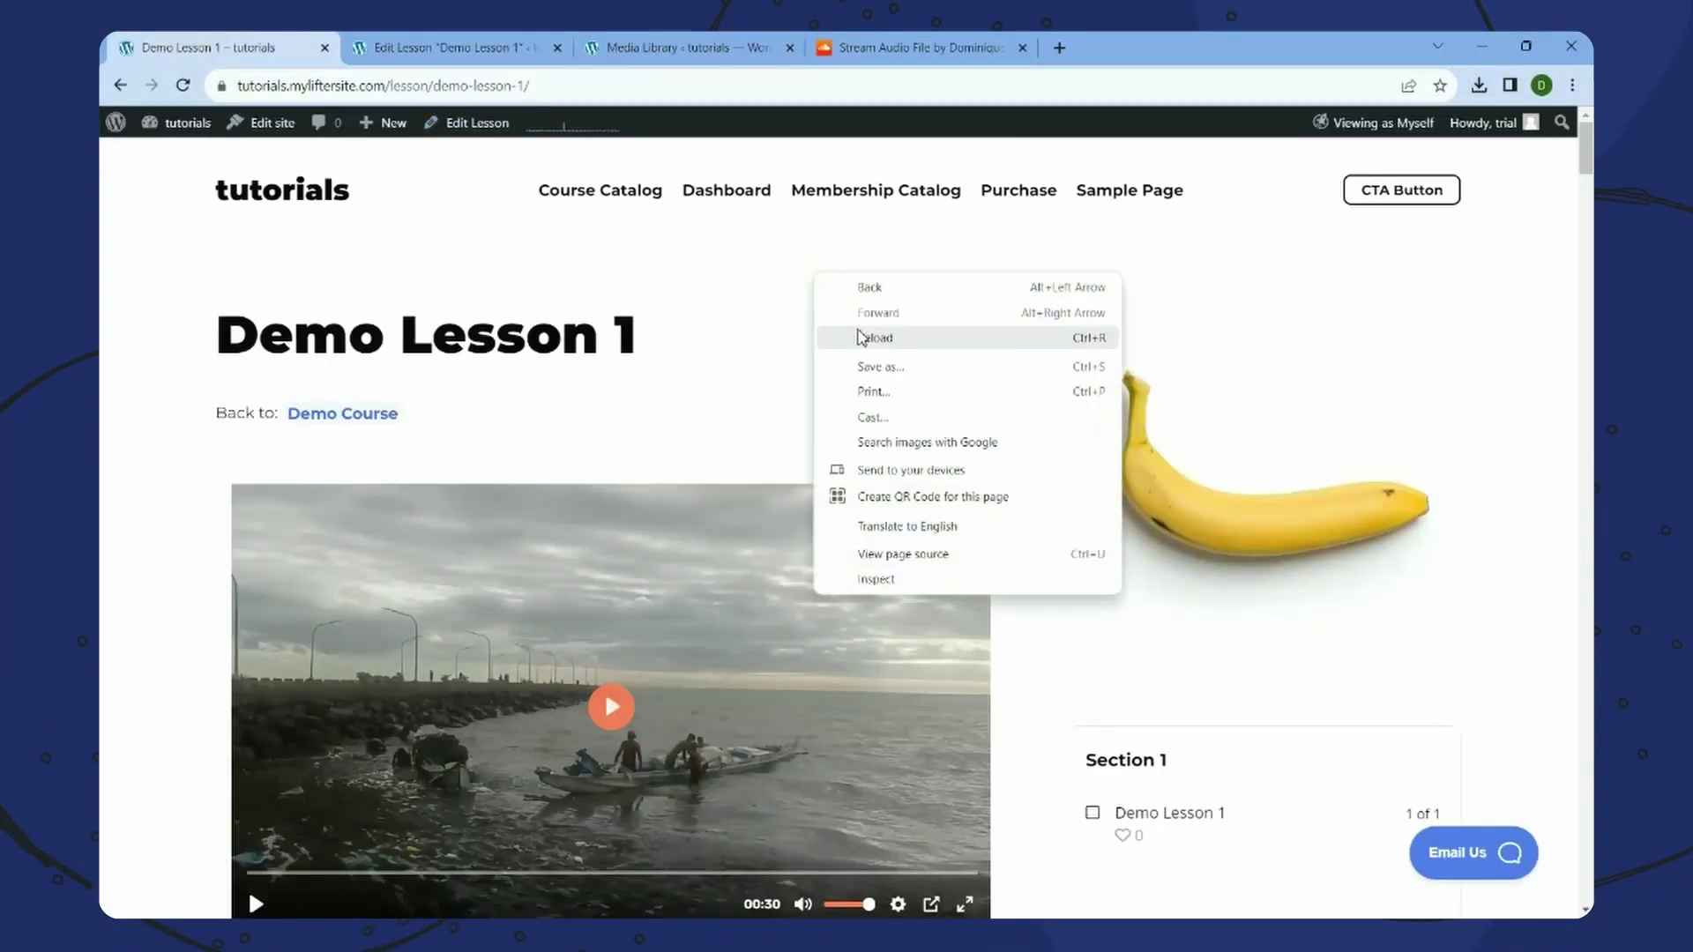
pyautogui.click(863, 341)
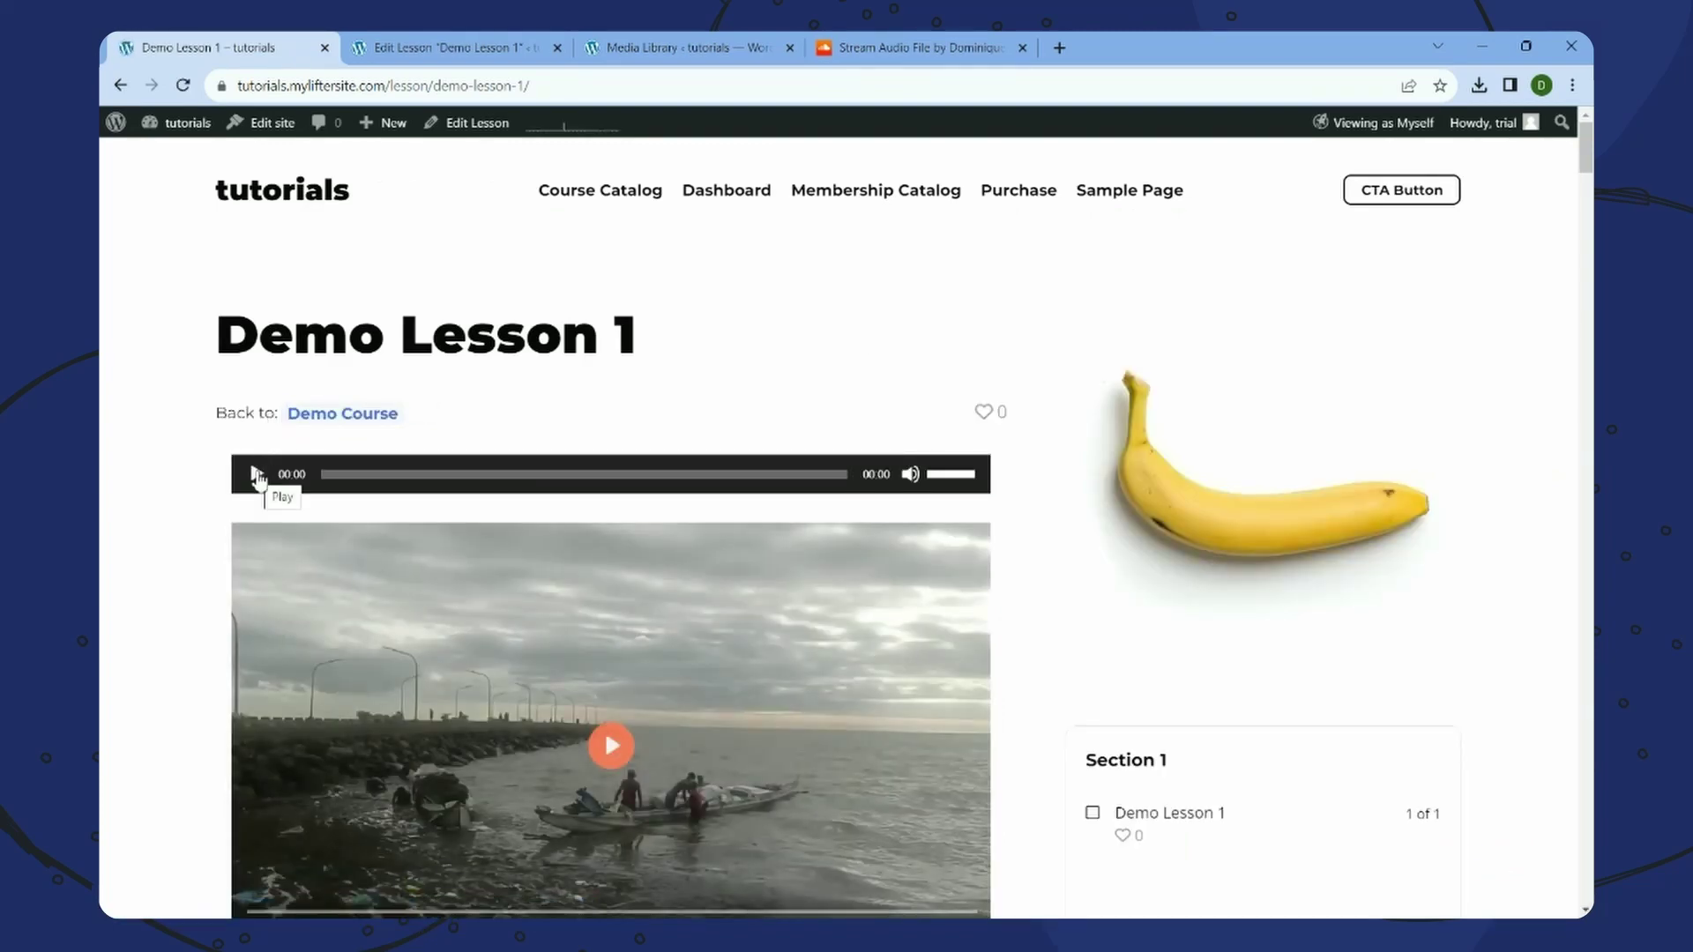
pyautogui.click(257, 477)
pyautogui.click(261, 487)
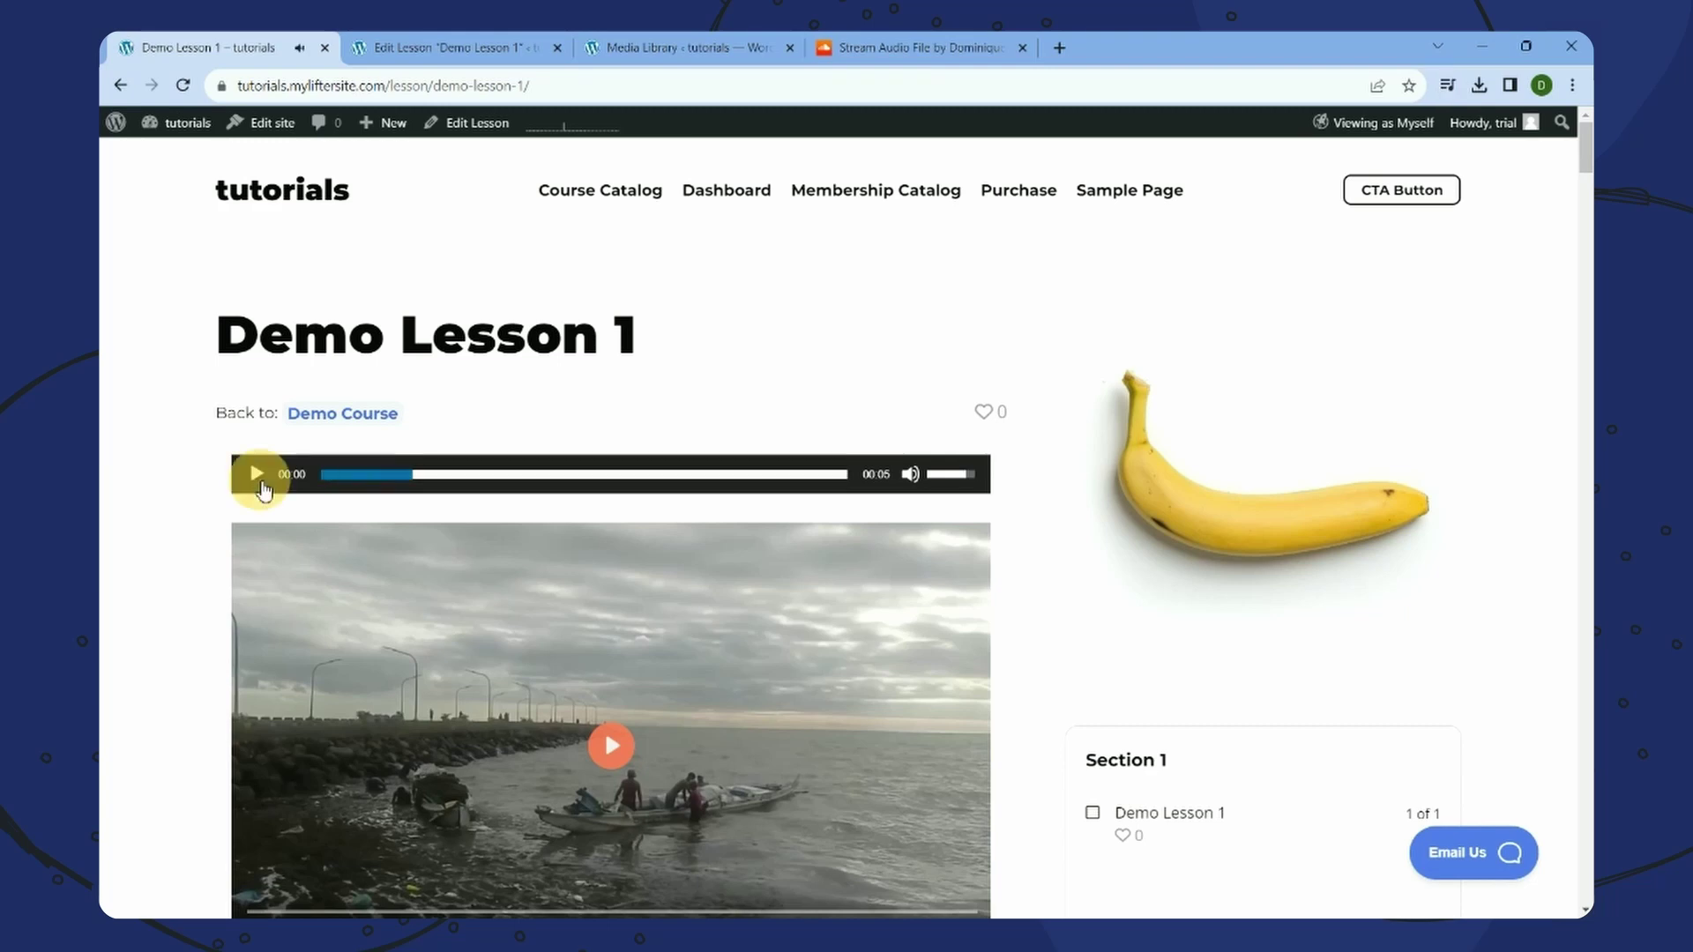
# - Copy the web address of the Audio File track from its SoundCloud page
pyautogui.click(520, 42)
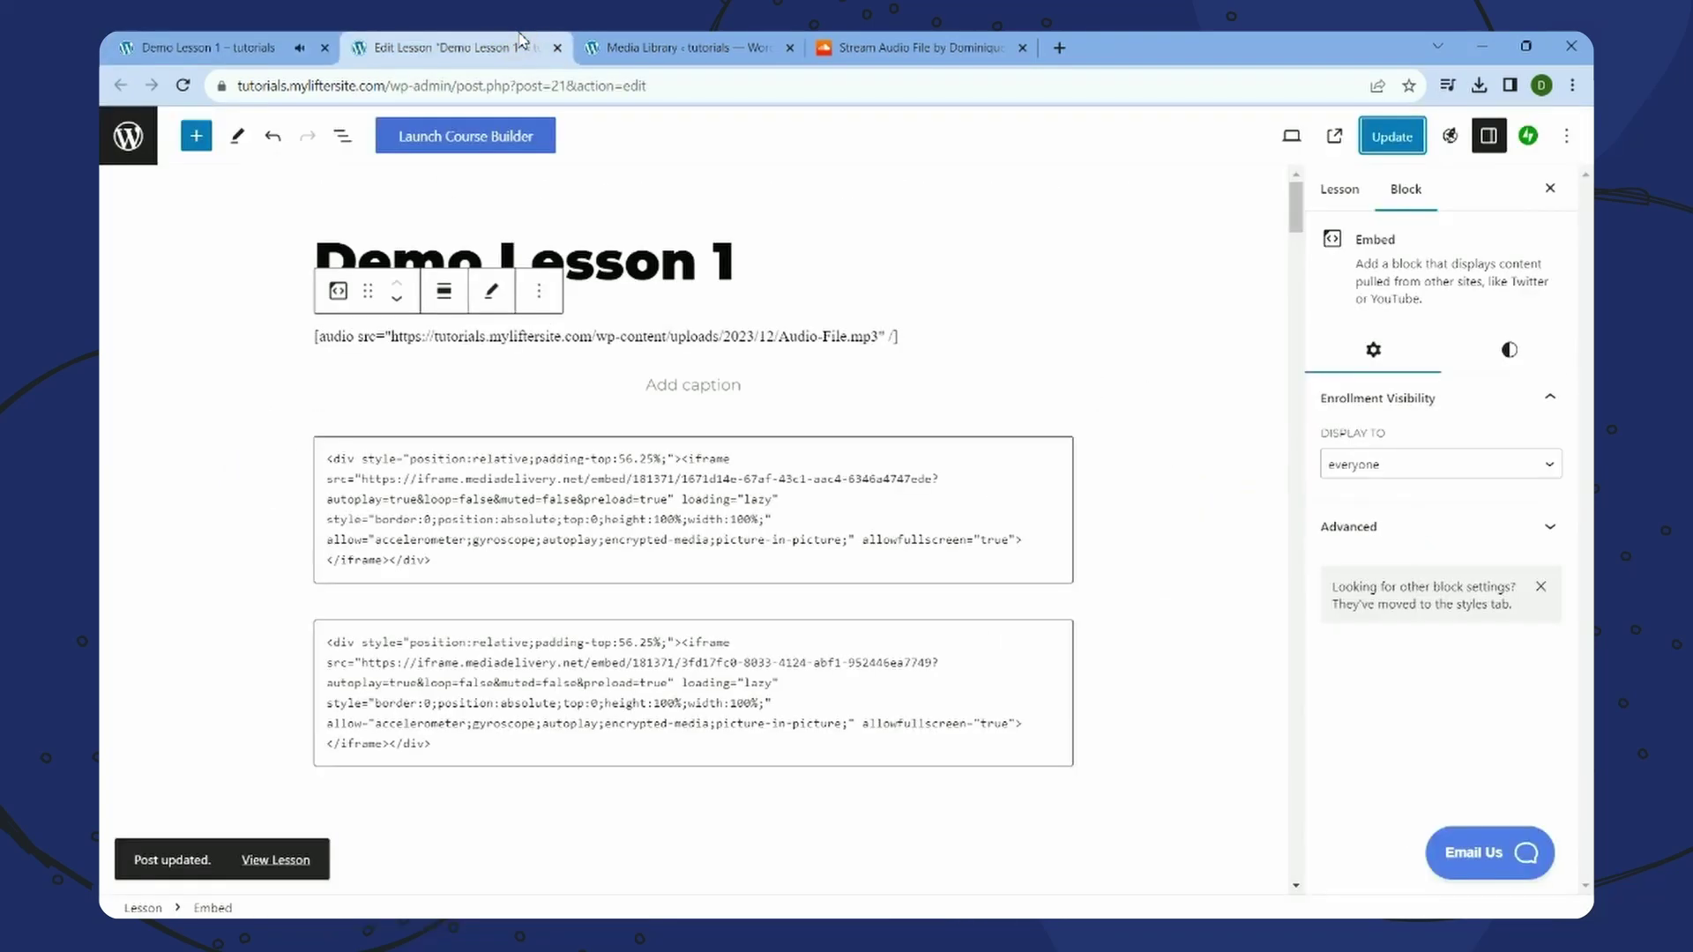
pyautogui.click(866, 49)
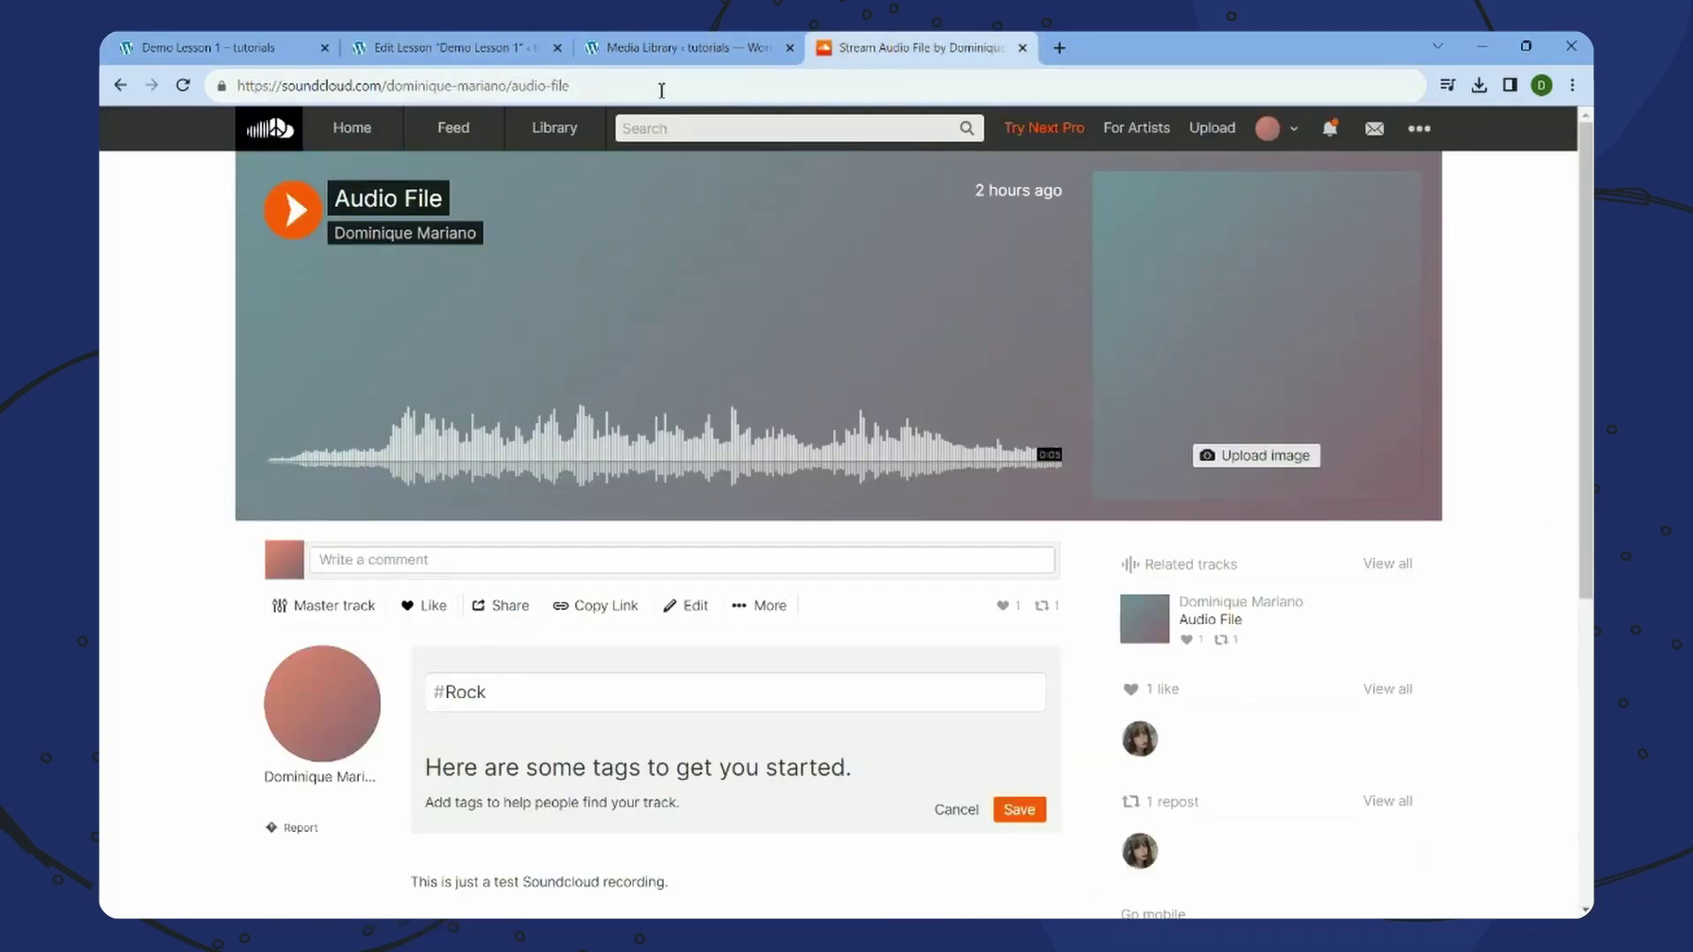
pyautogui.click(478, 86)
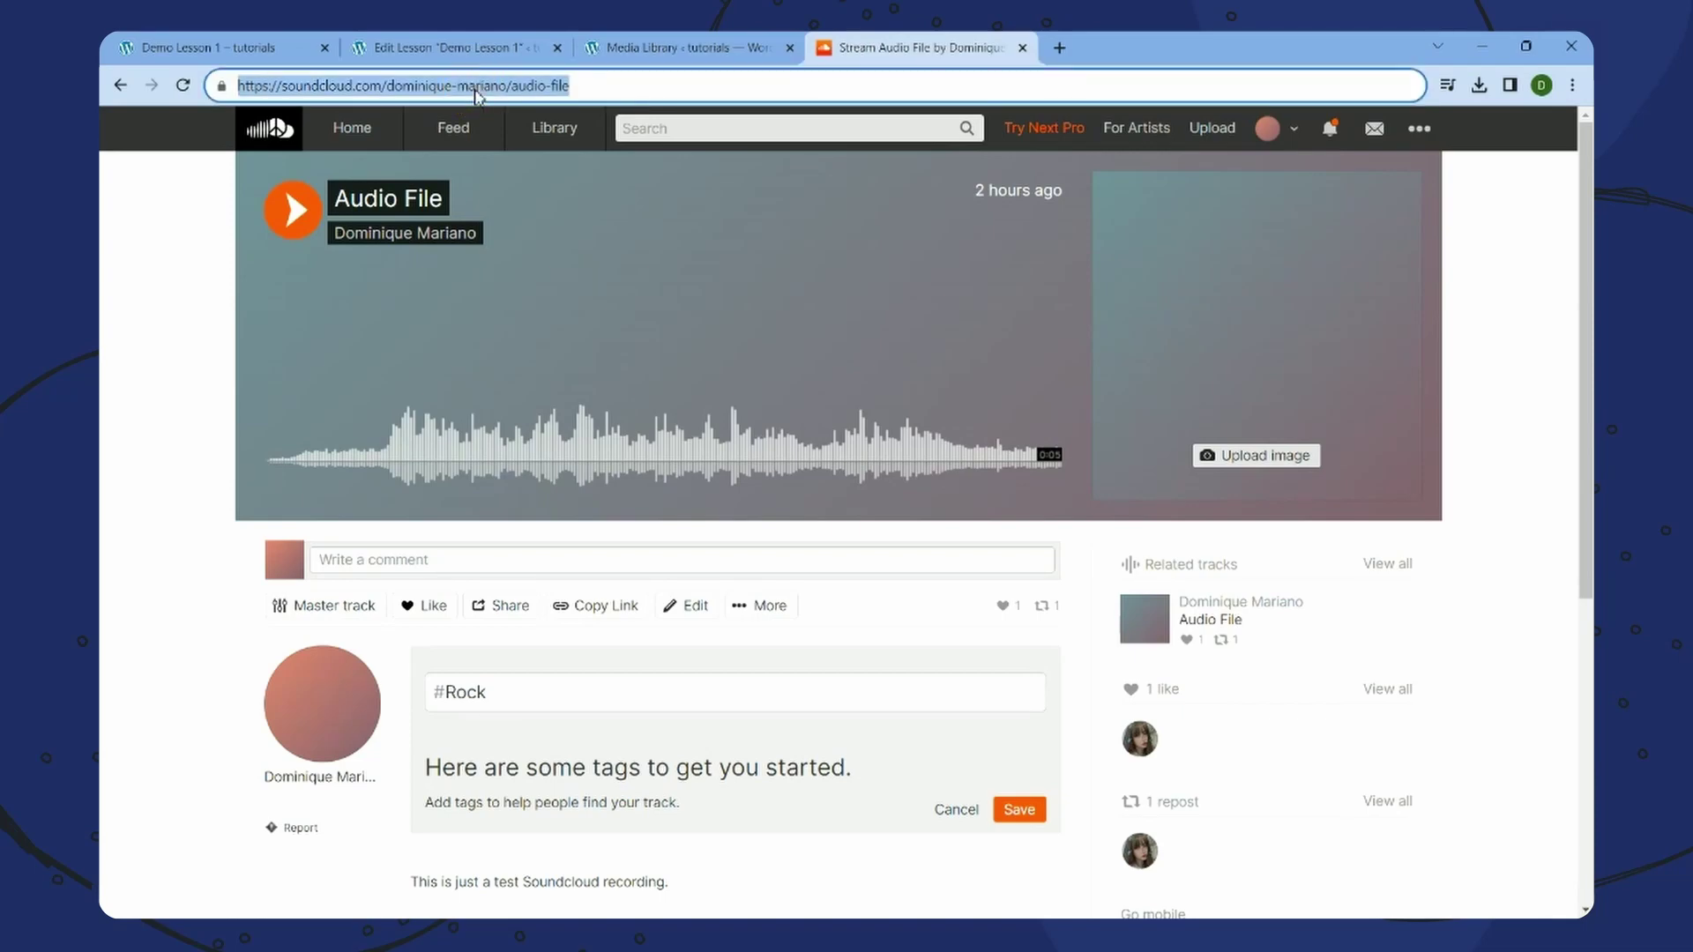
pyautogui.rightClick(478, 95)
pyautogui.click(437, 223)
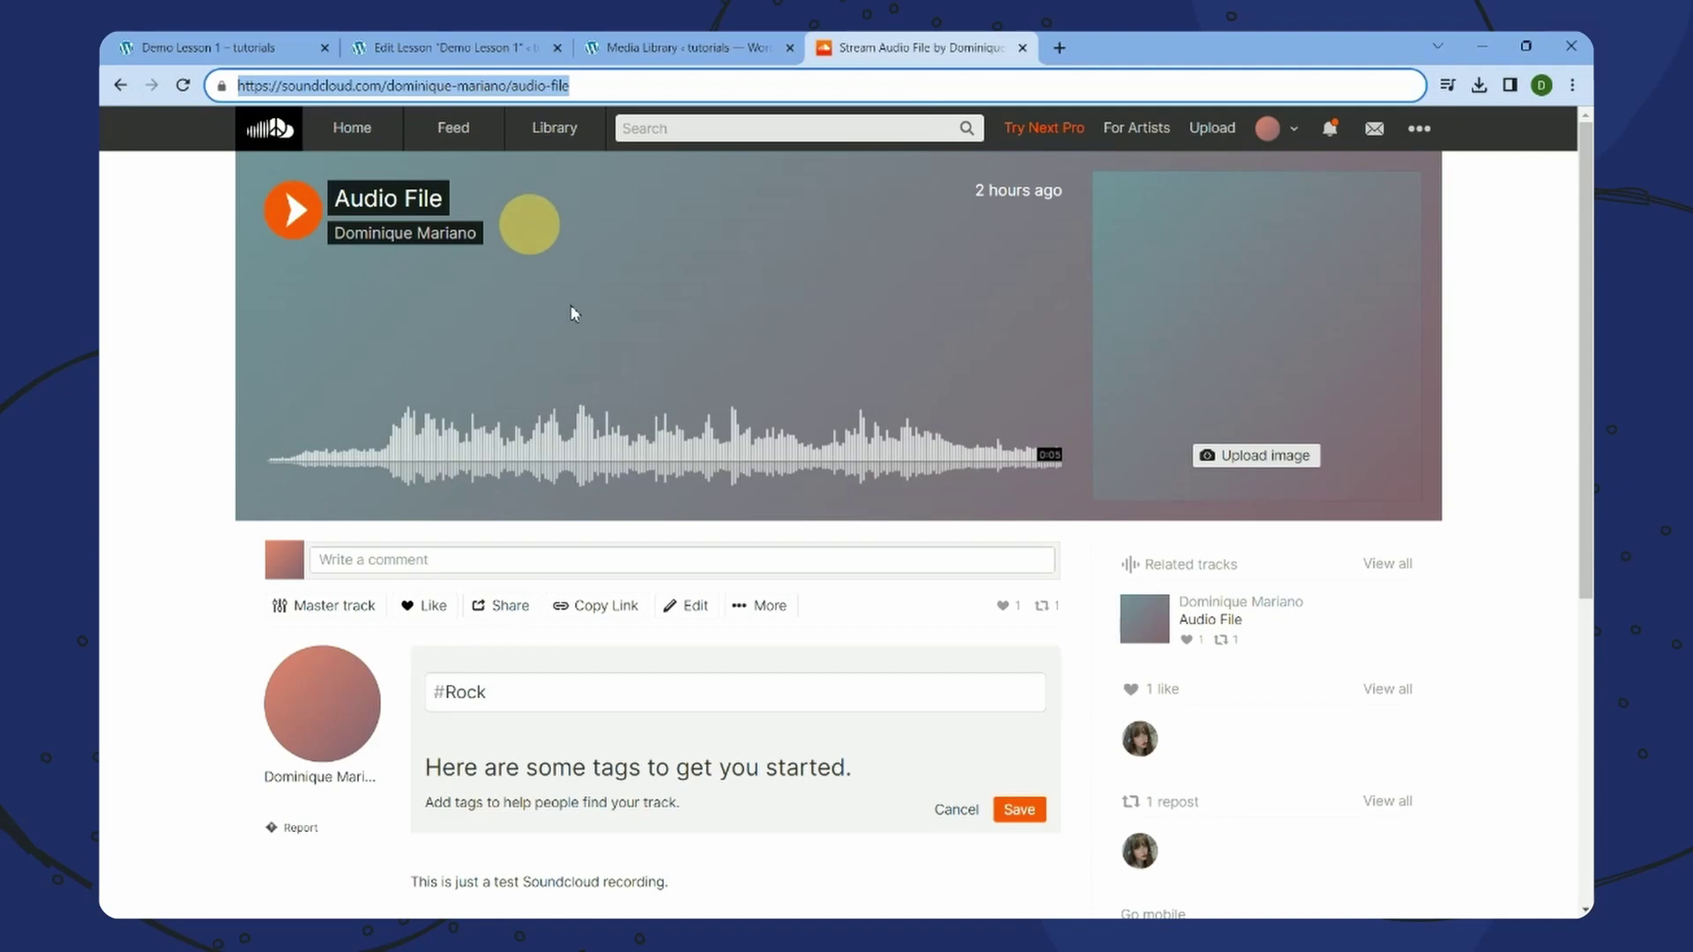
pyautogui.click(608, 609)
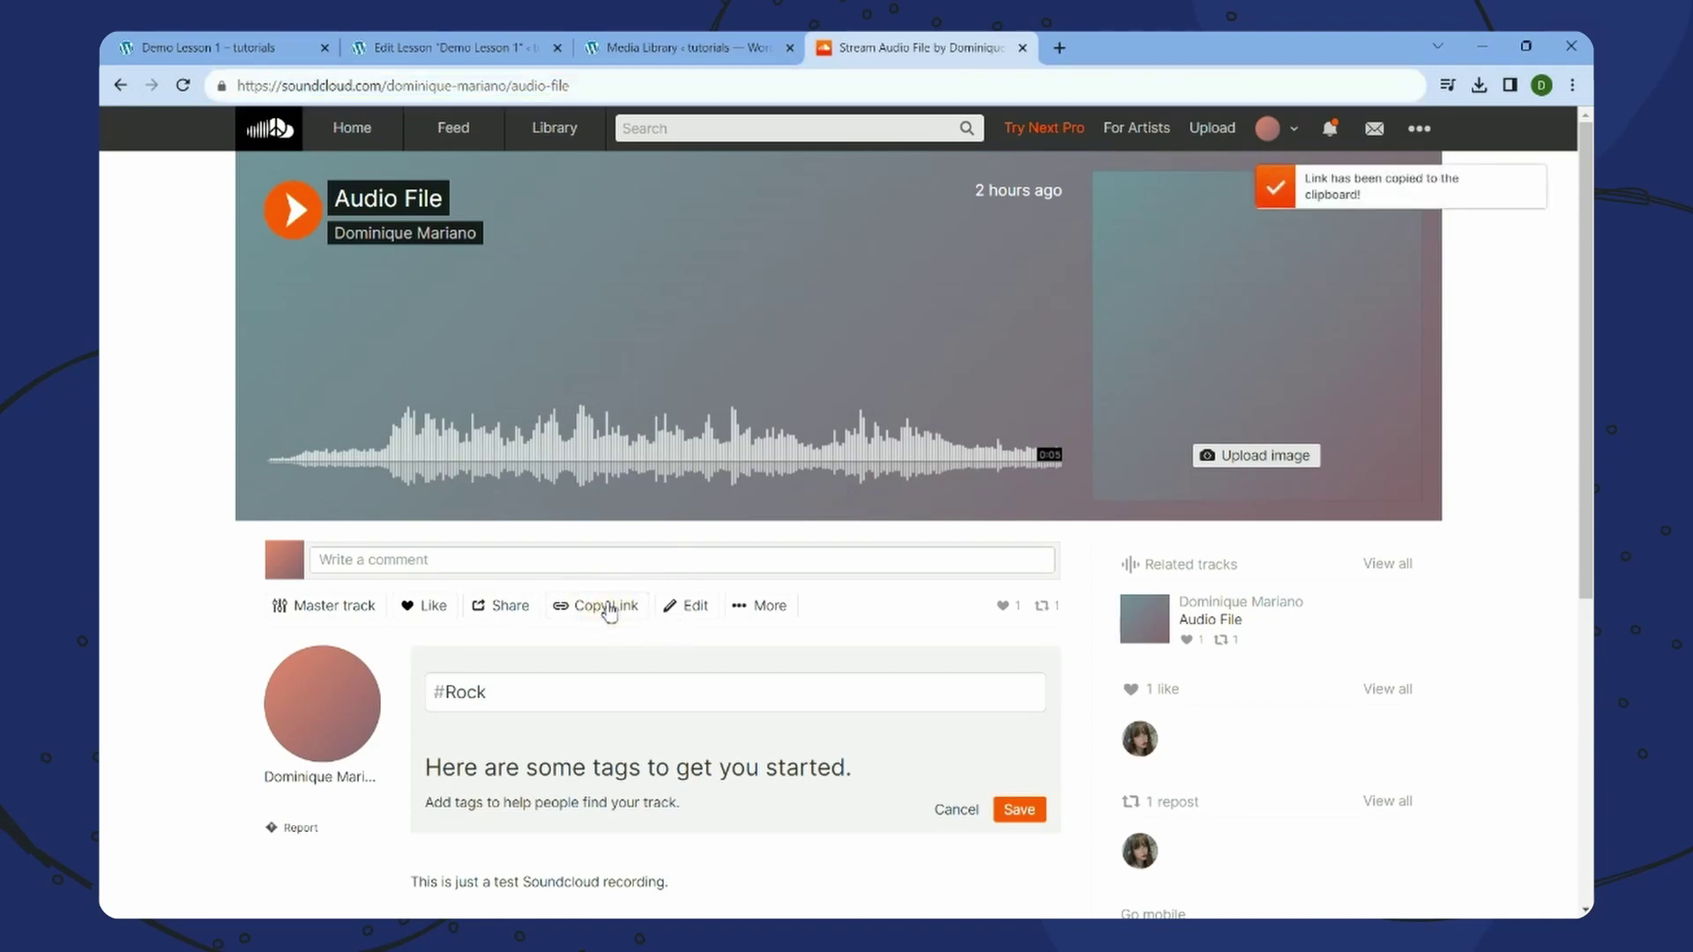
pyautogui.click(491, 82)
pyautogui.rightClick(491, 83)
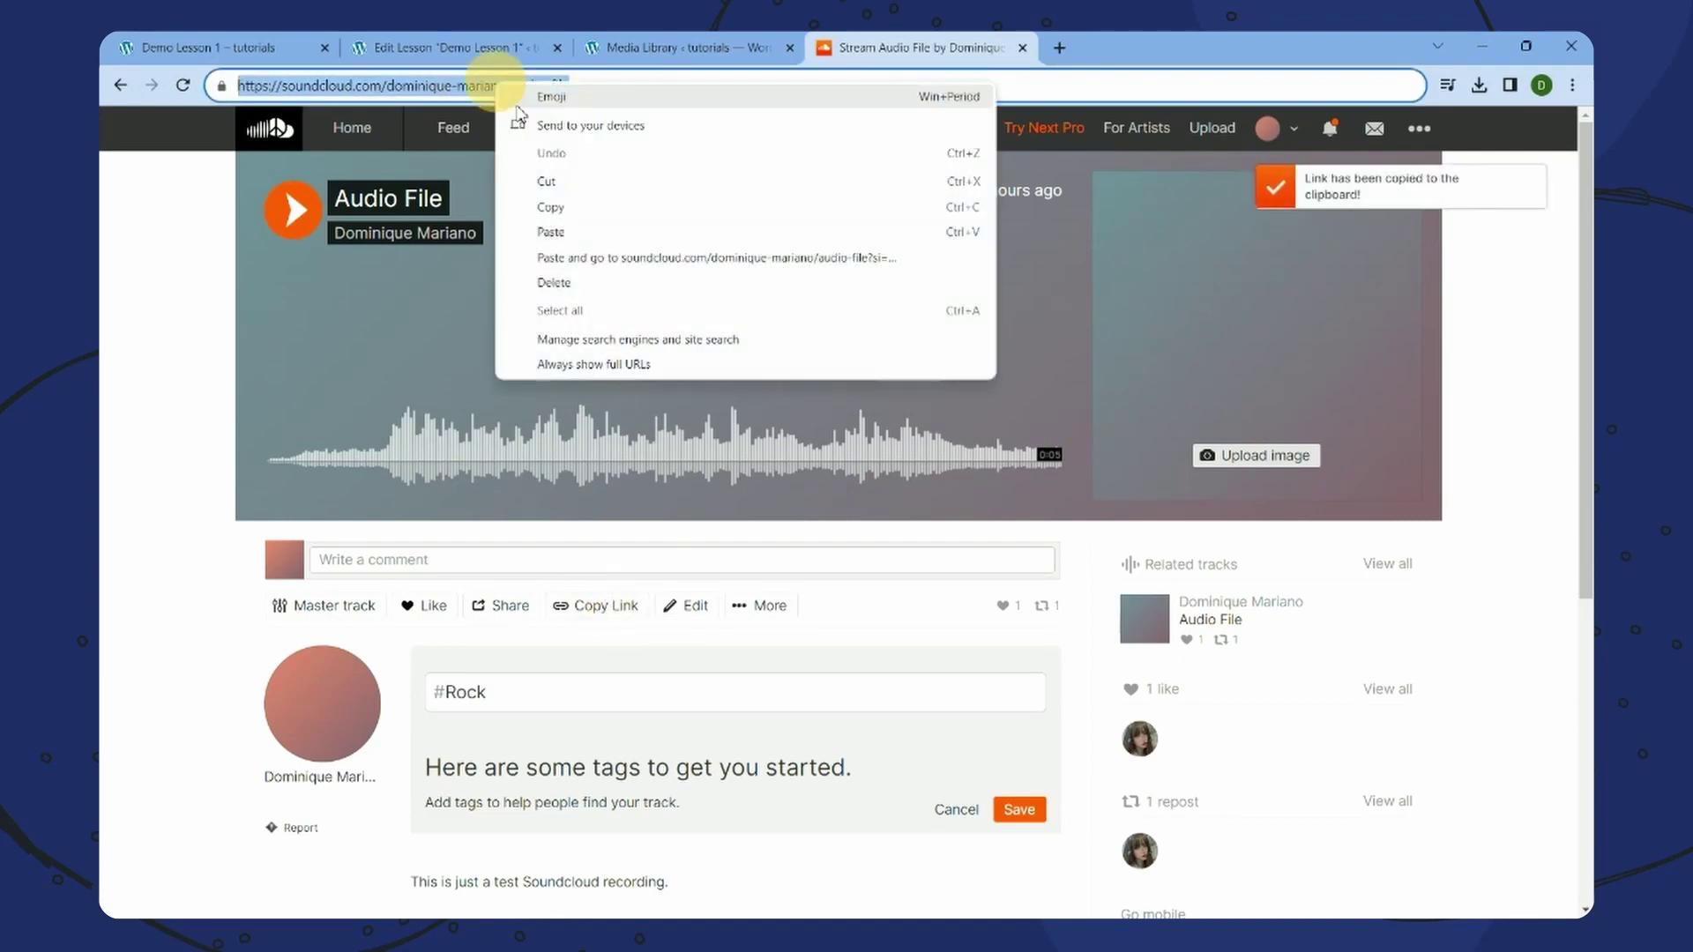
pyautogui.click(558, 207)
# - Add an empty block beneath the Demo Lesson 1 title in the lesson editor, paste the SoundCloud track link into it and update the lesson
pyautogui.click(222, 43)
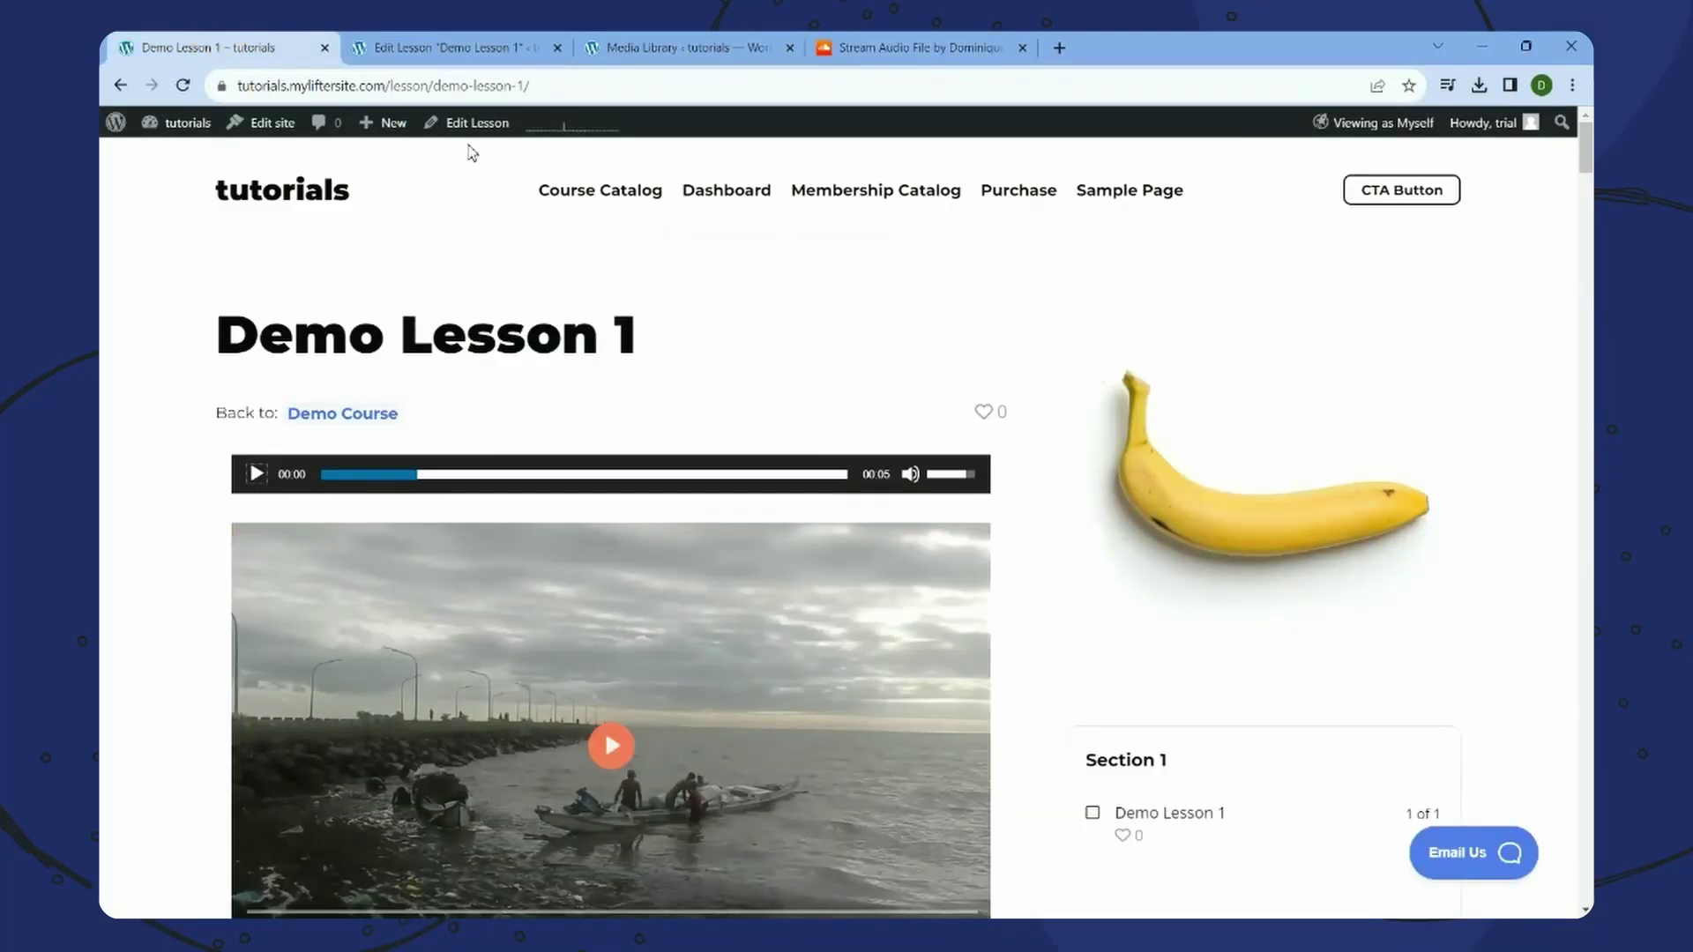
pyautogui.click(457, 48)
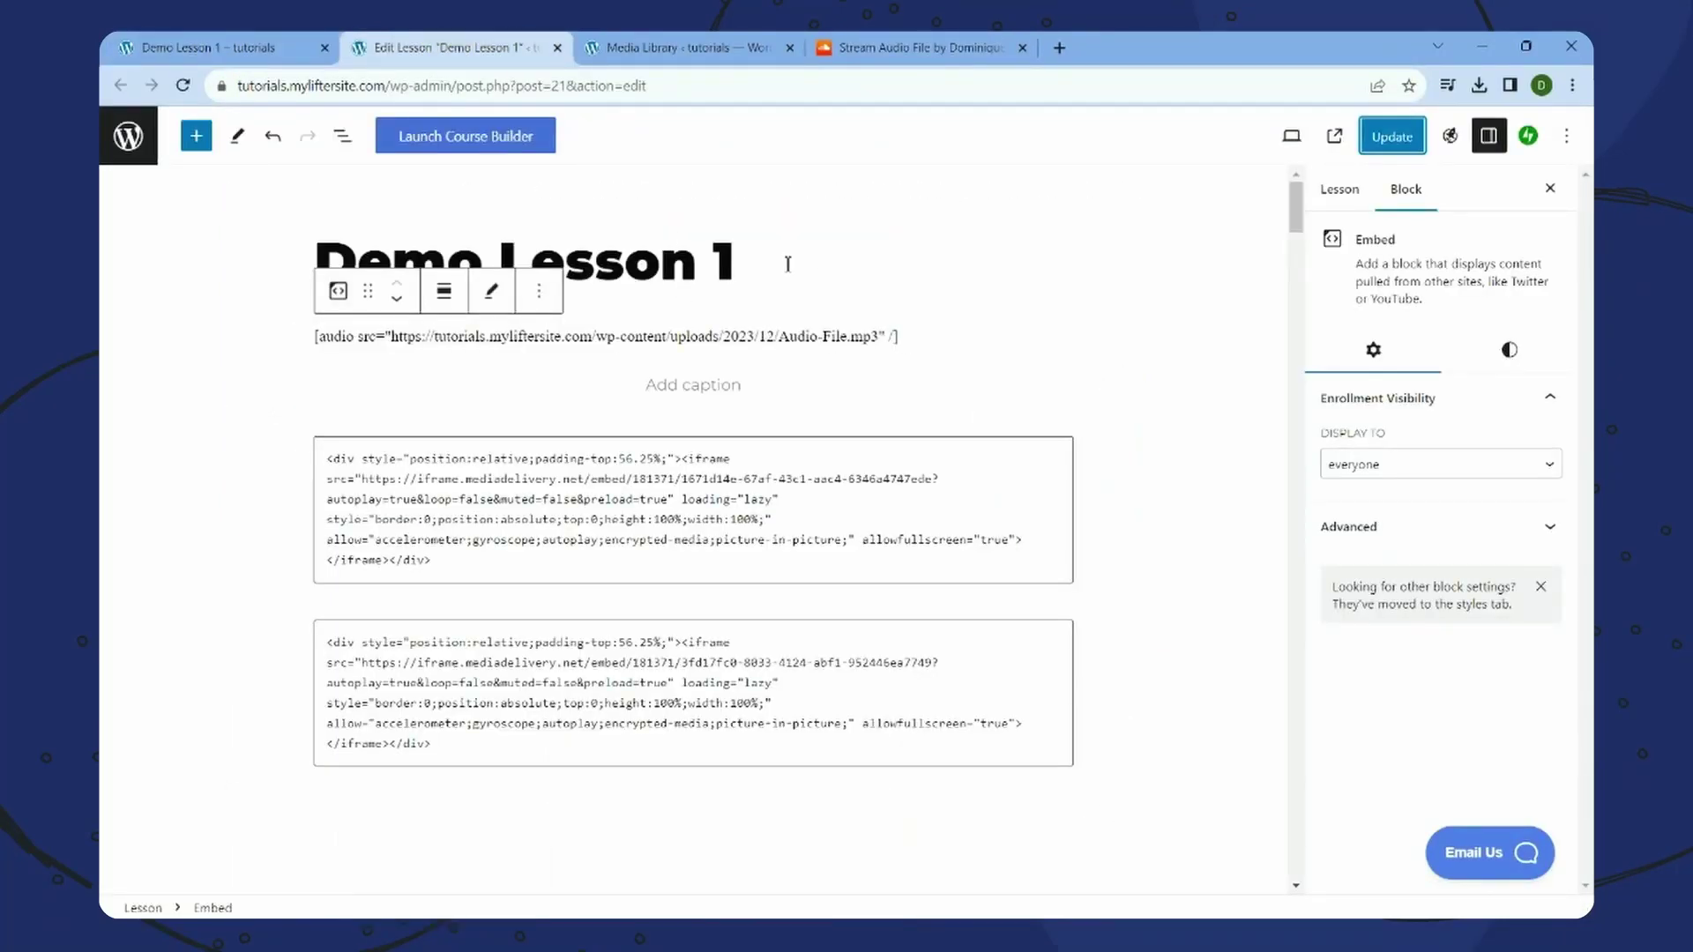
pyautogui.click(774, 257)
pyautogui.press('Return')
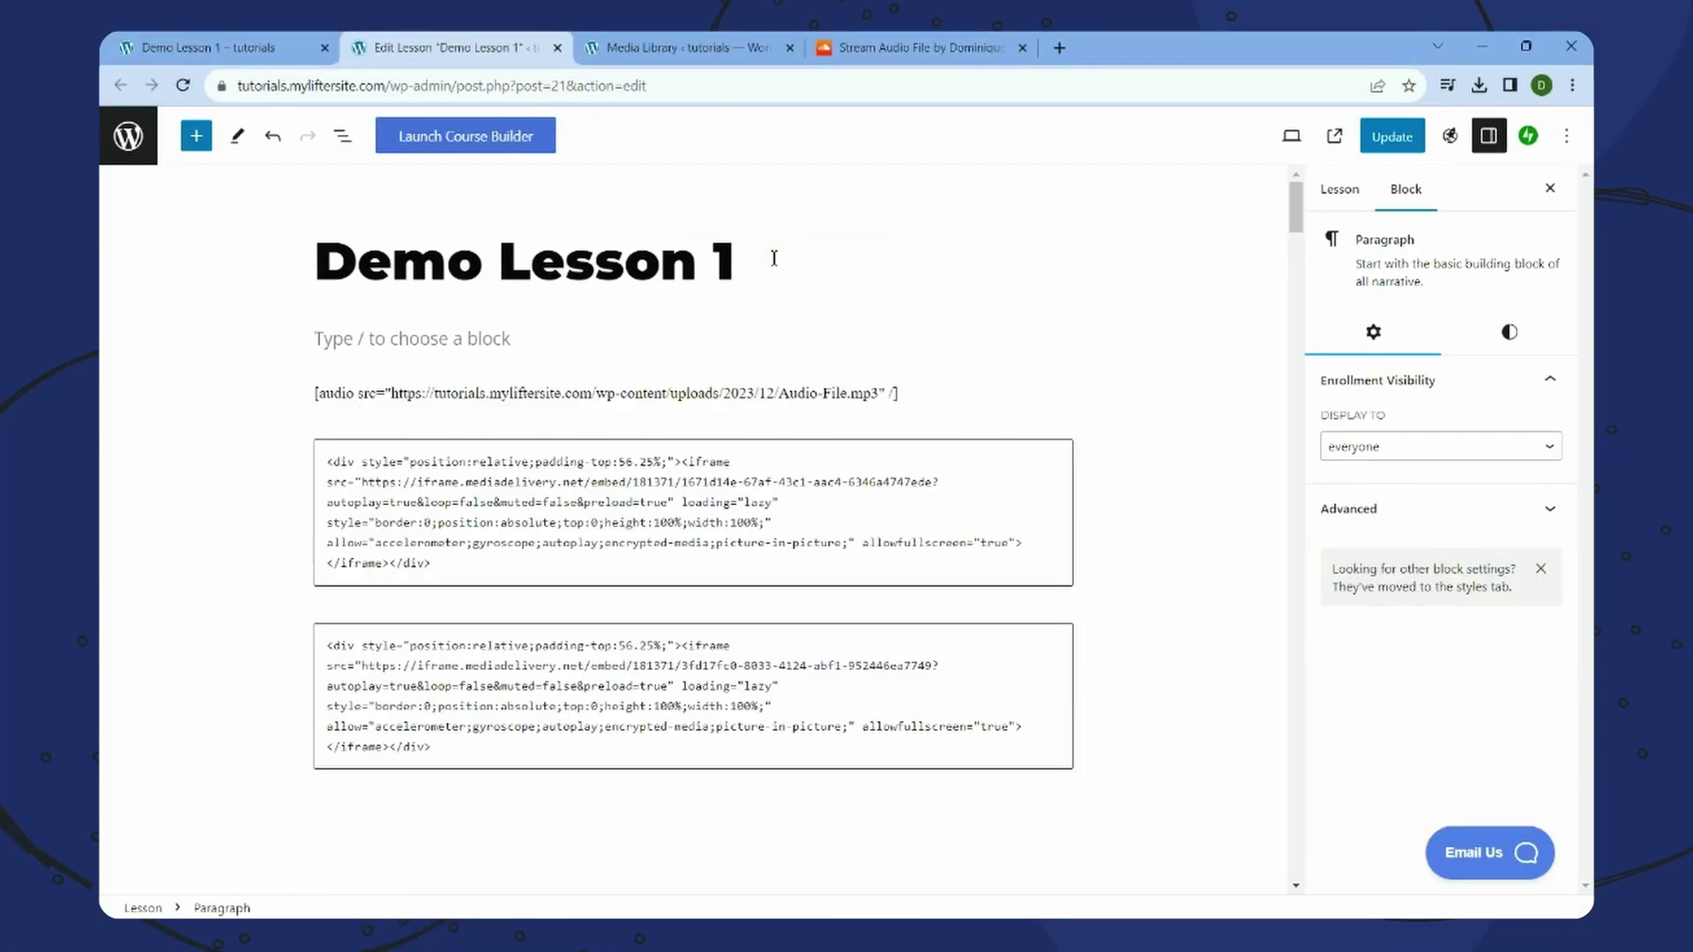
pyautogui.rightClick(530, 336)
pyautogui.click(578, 484)
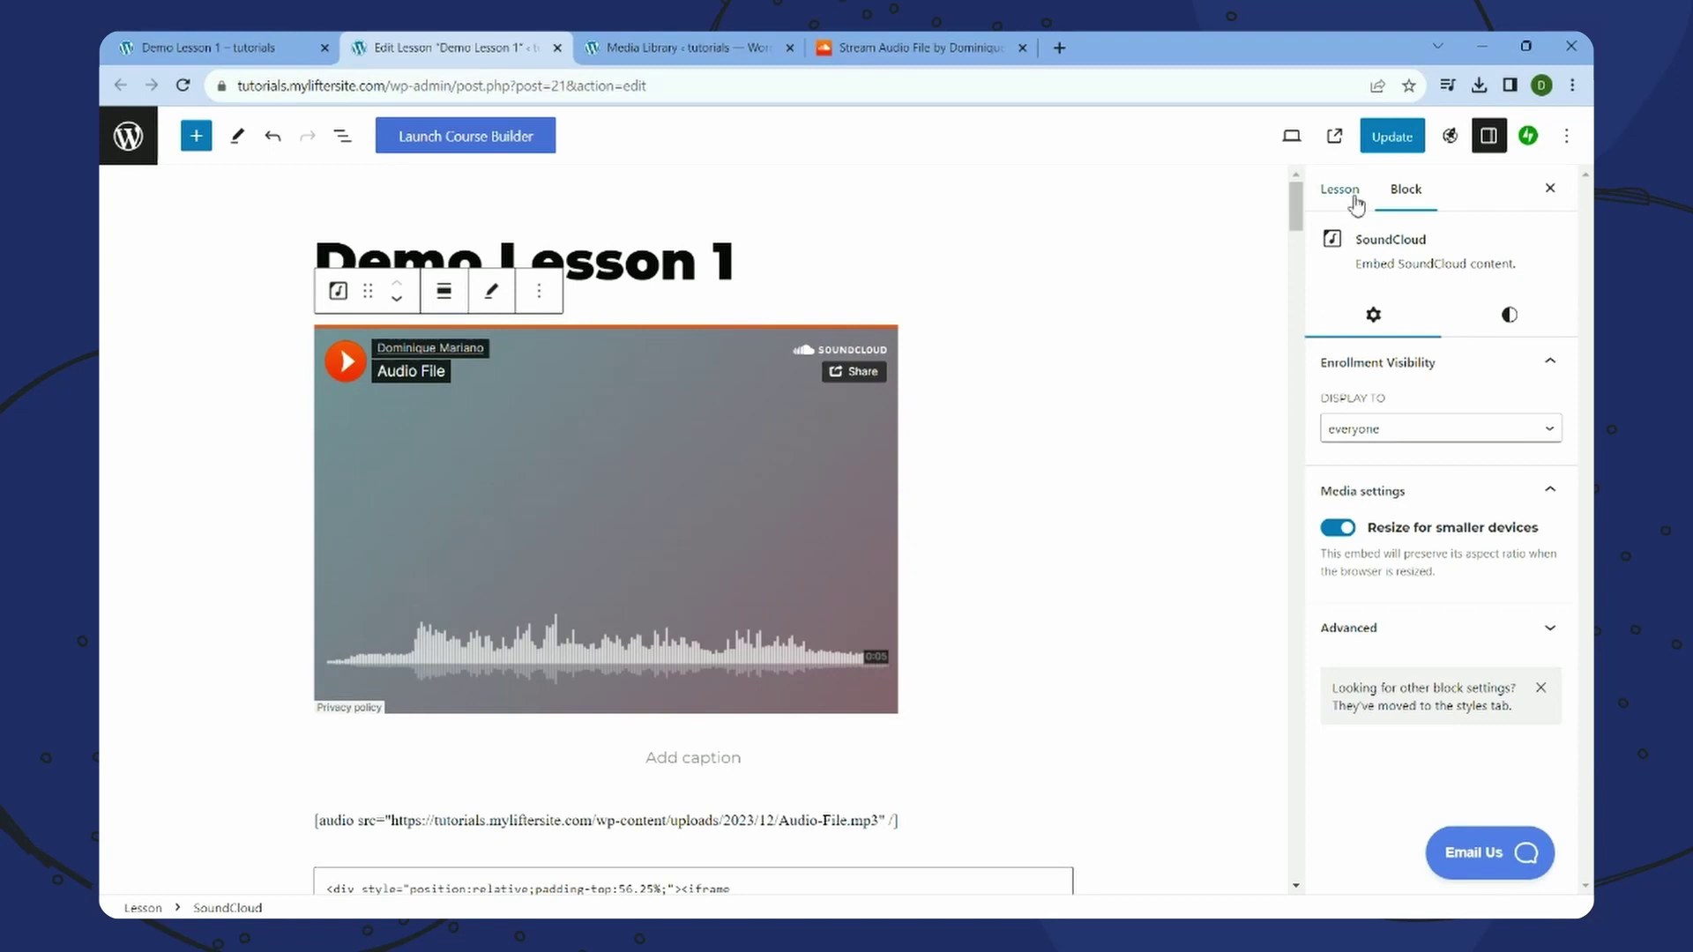
pyautogui.click(1392, 135)
# - Reload the published Demo Lesson 1 page, test playback of the embedded SoundCloud track and dismiss the player's suggestion overlay
pyautogui.click(232, 40)
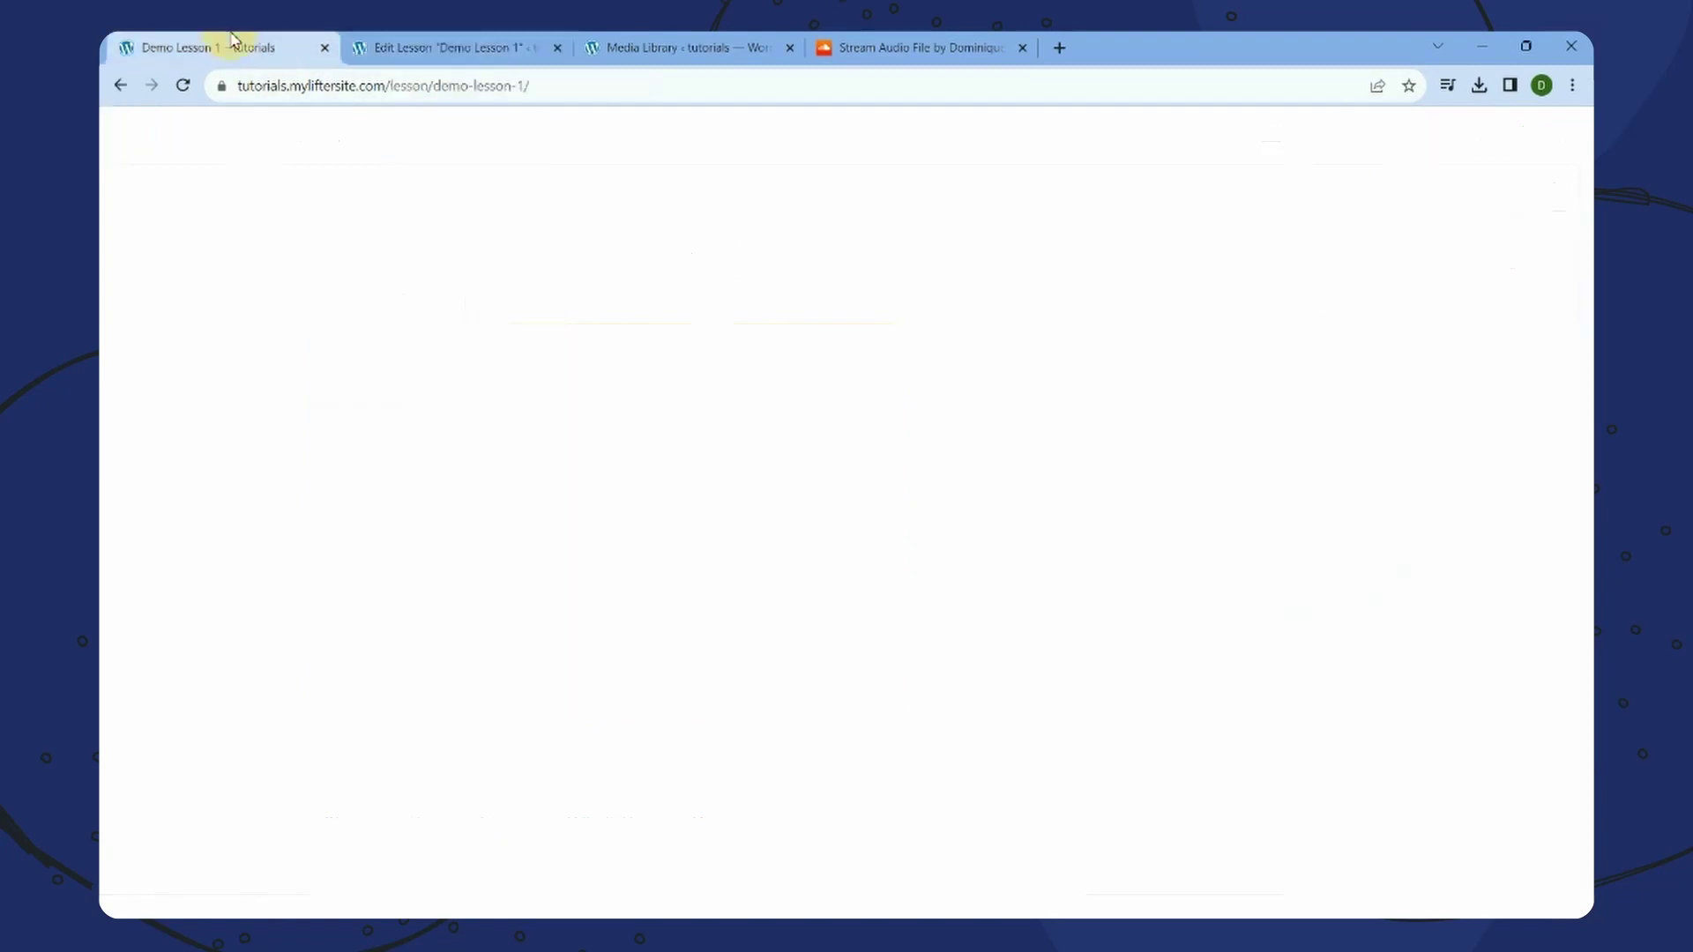
pyautogui.rightClick(857, 304)
pyautogui.click(920, 362)
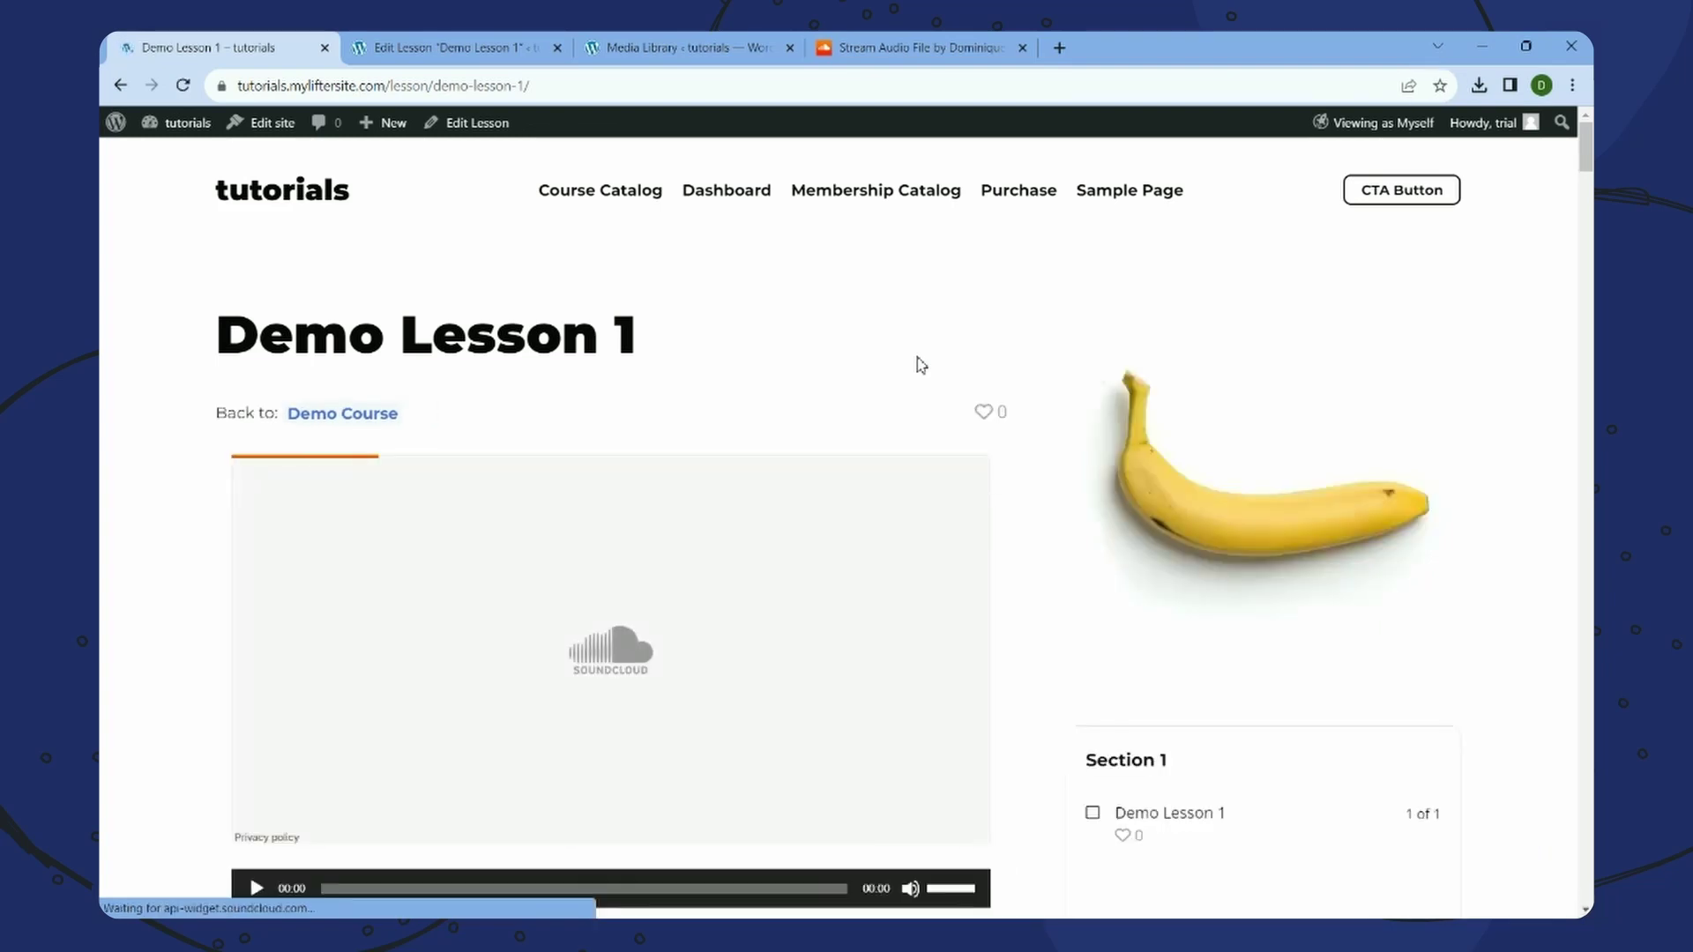
pyautogui.scroll(-2, 448, 466)
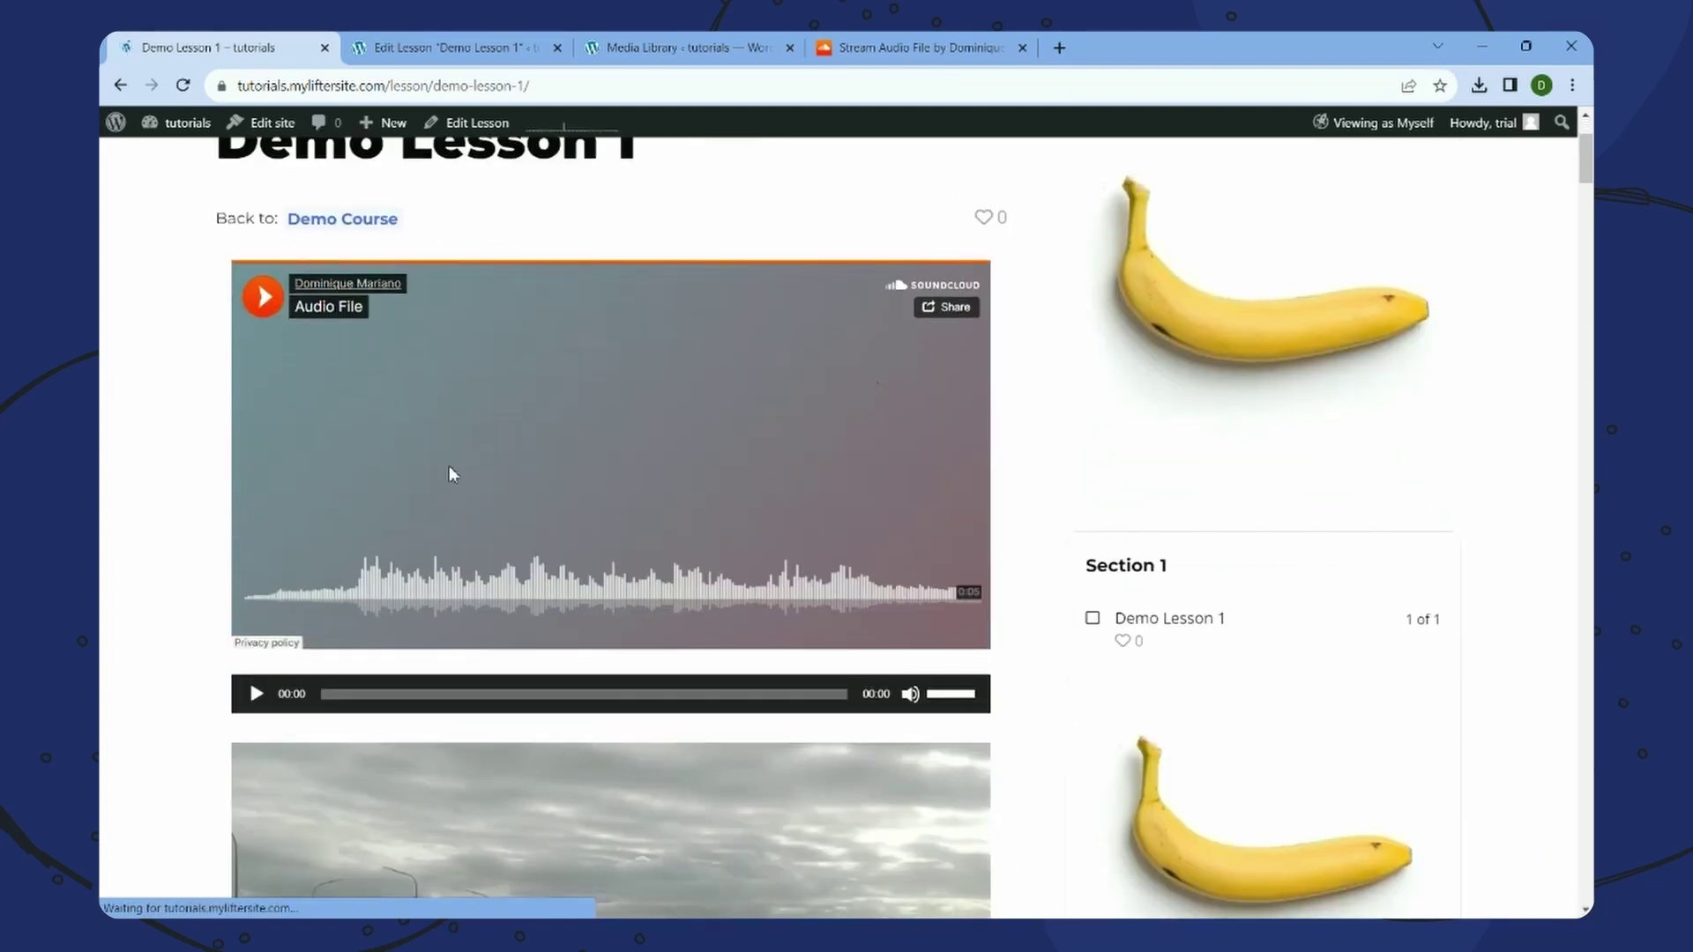
pyautogui.click(263, 299)
pyautogui.click(263, 298)
pyautogui.scroll(2, 865, 503)
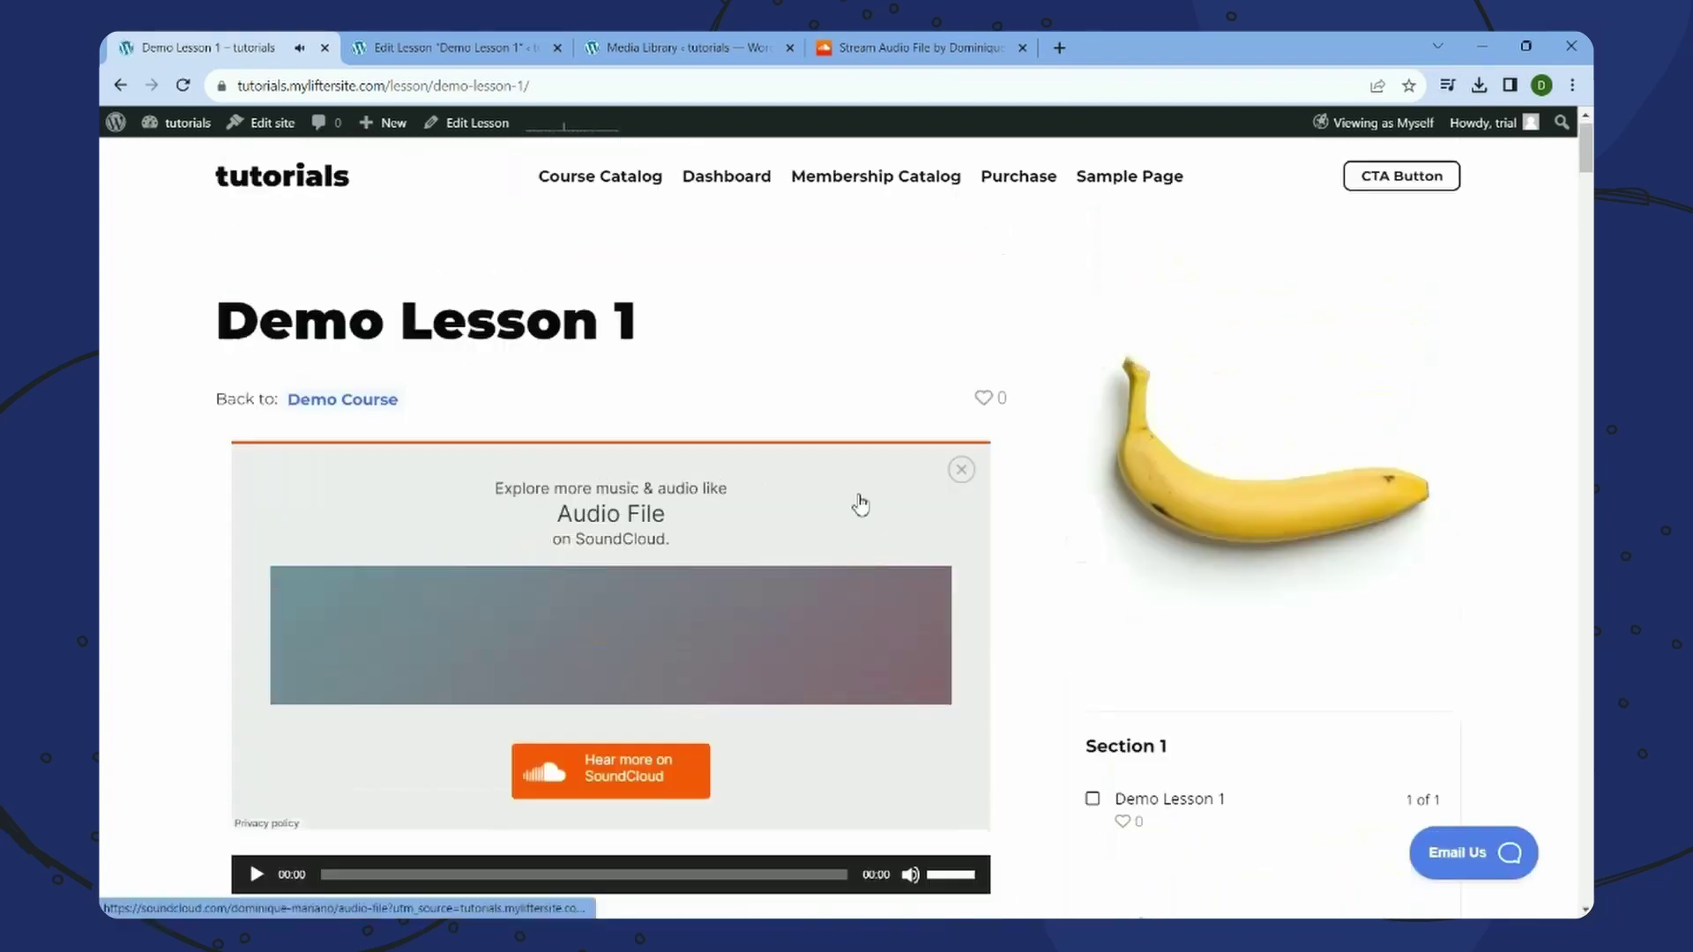
pyautogui.click(961, 484)
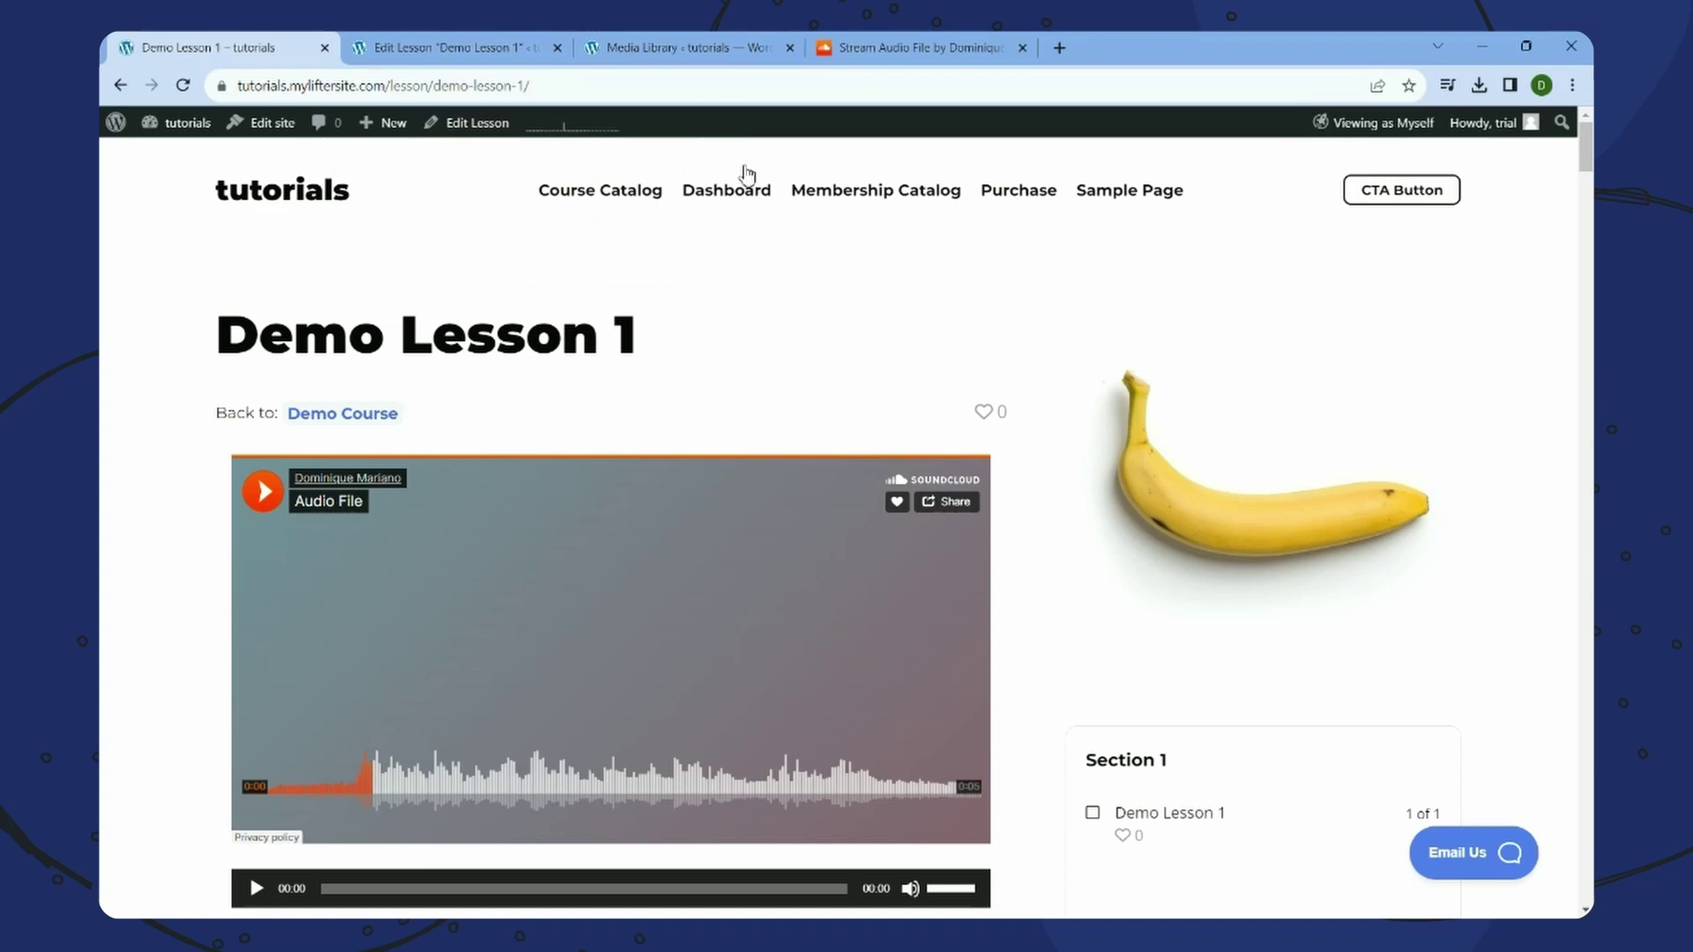
# - Launch the Course Builder from the lesson editor, expand Section 1 and open the settings of Demo Lesson 1
pyautogui.click(672, 49)
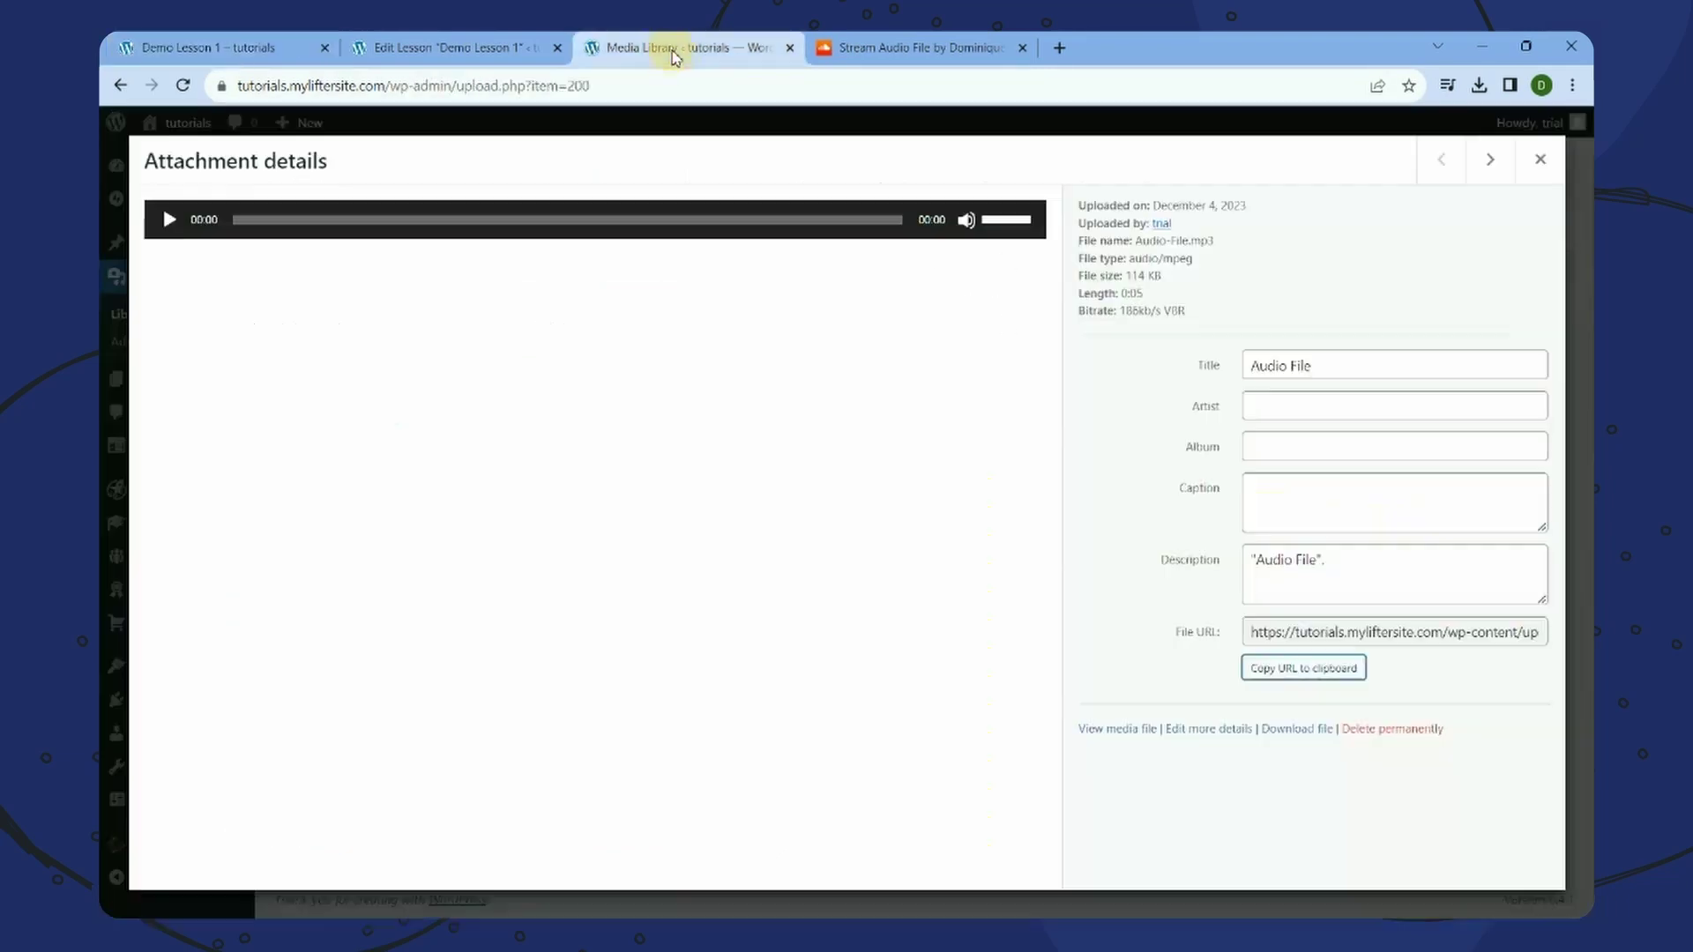
pyautogui.click(1541, 162)
pyautogui.click(450, 48)
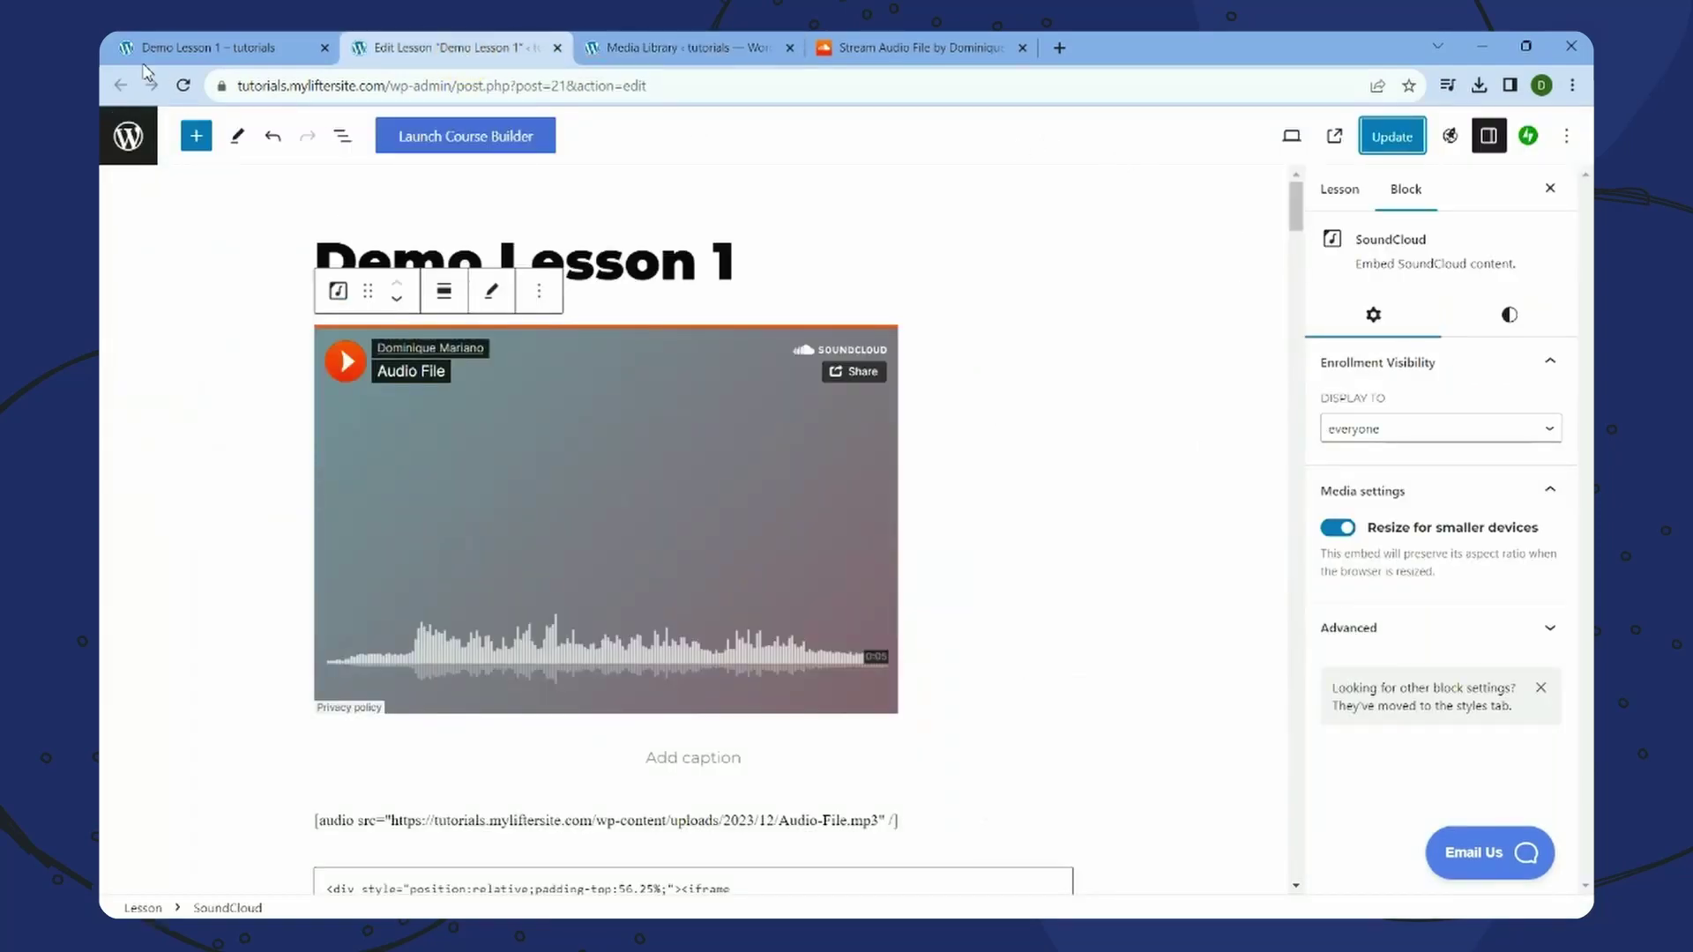
pyautogui.click(514, 143)
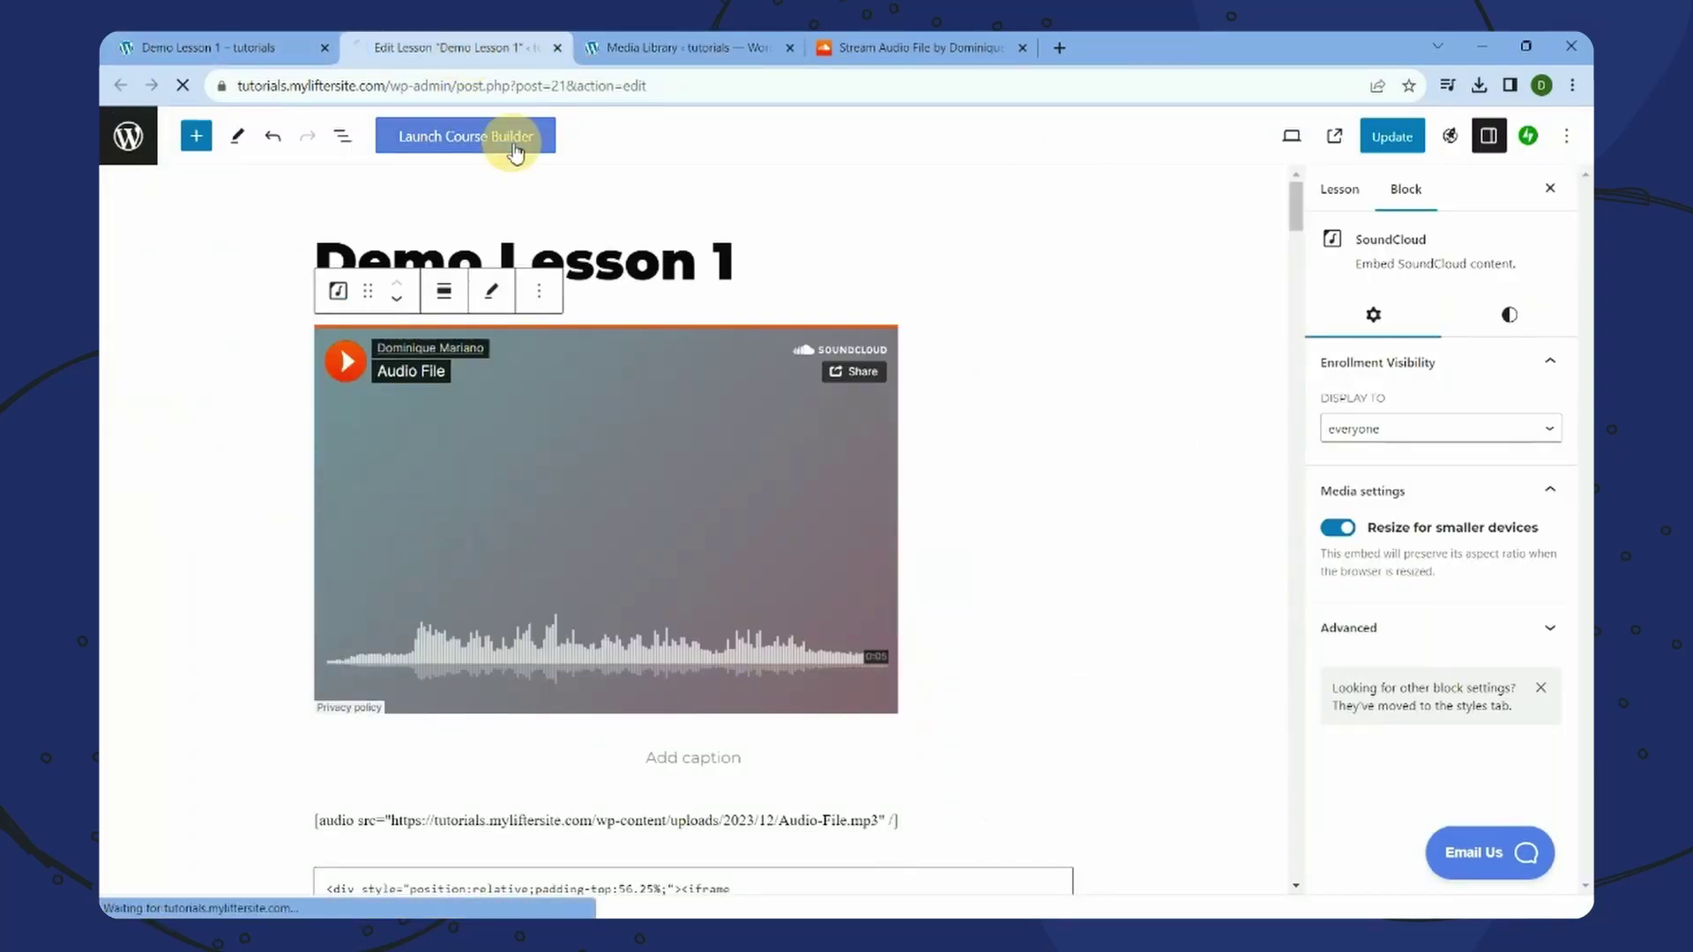
pyautogui.click(240, 49)
pyautogui.click(435, 46)
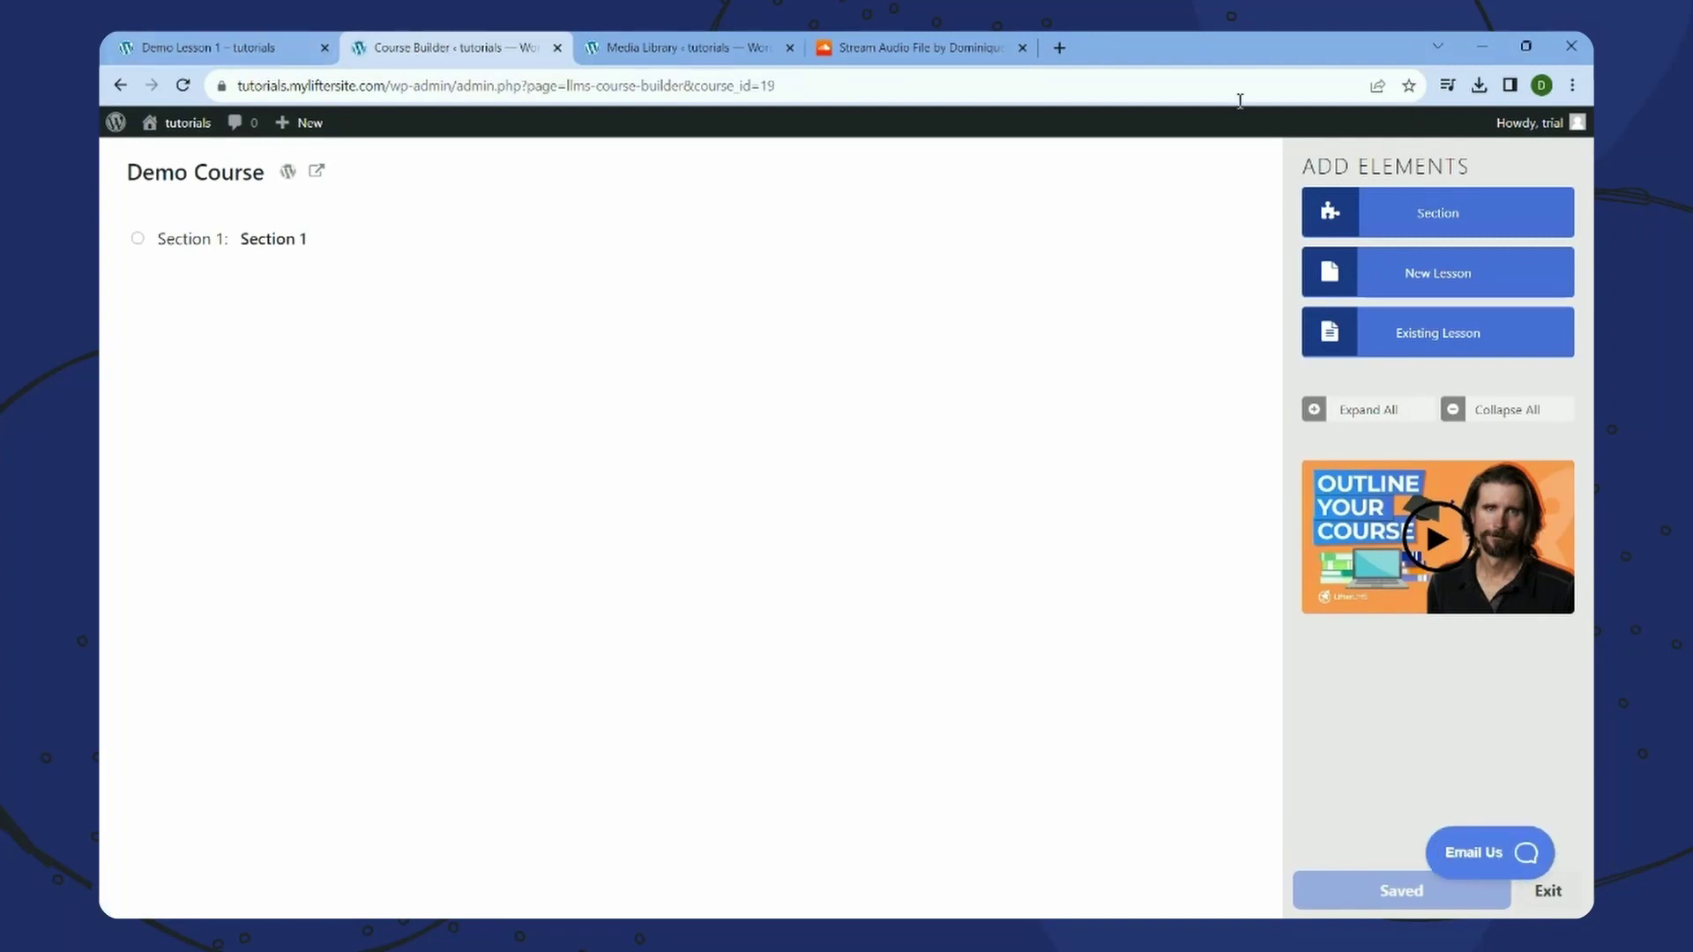
pyautogui.click(328, 240)
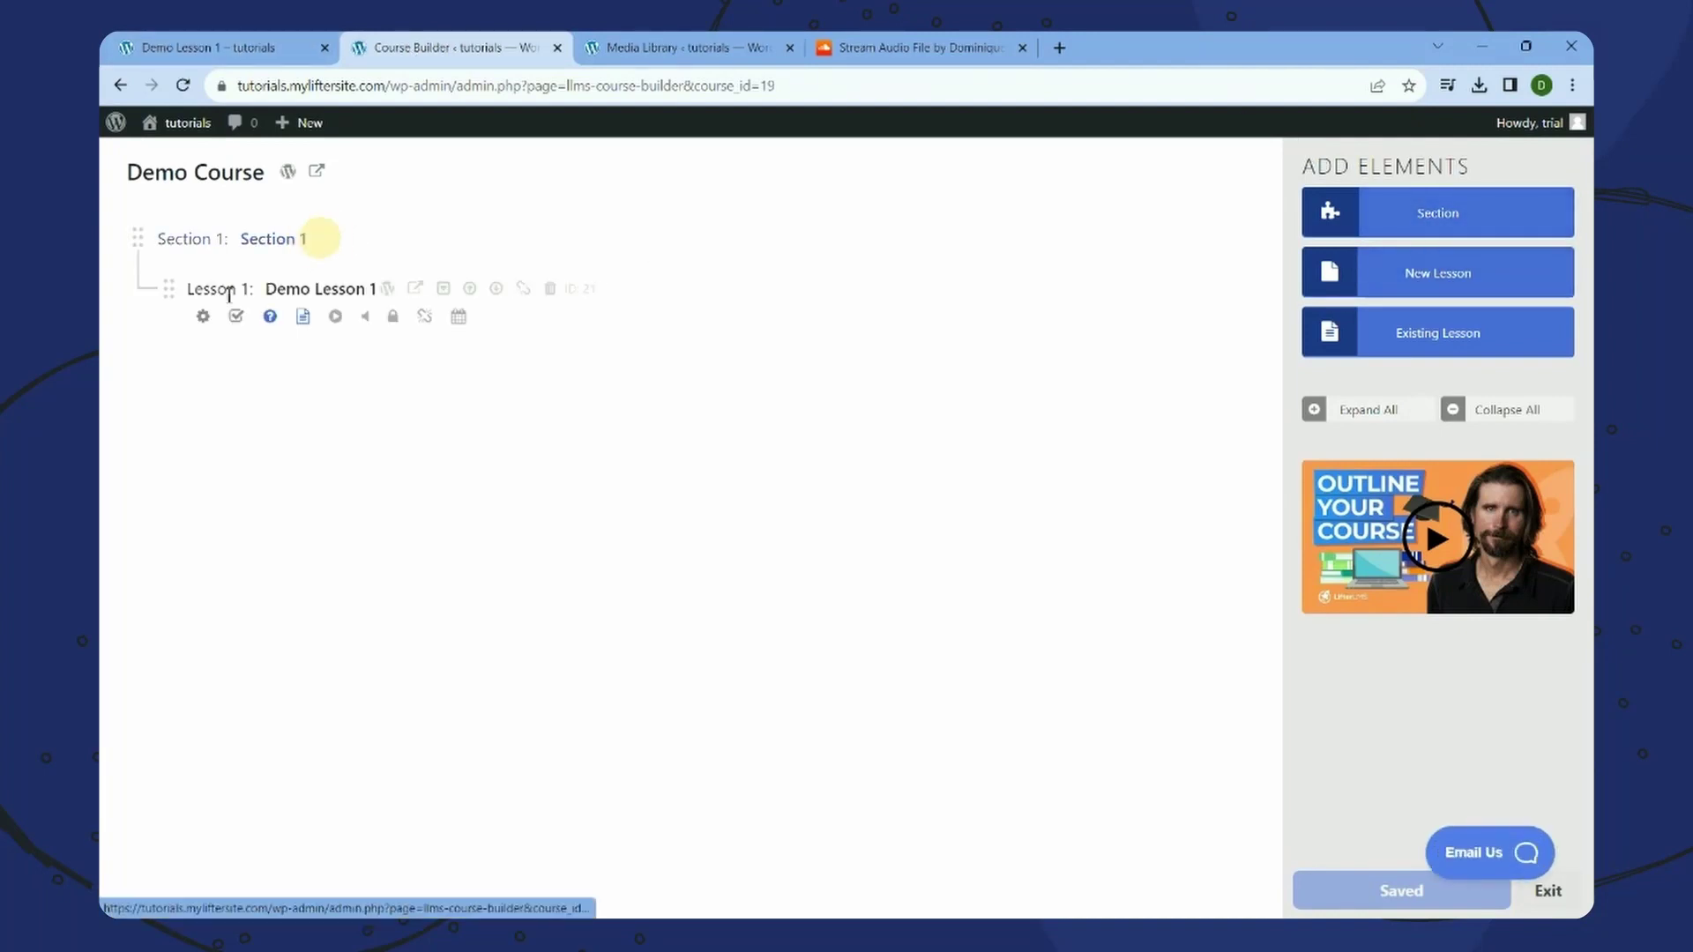
pyautogui.click(203, 315)
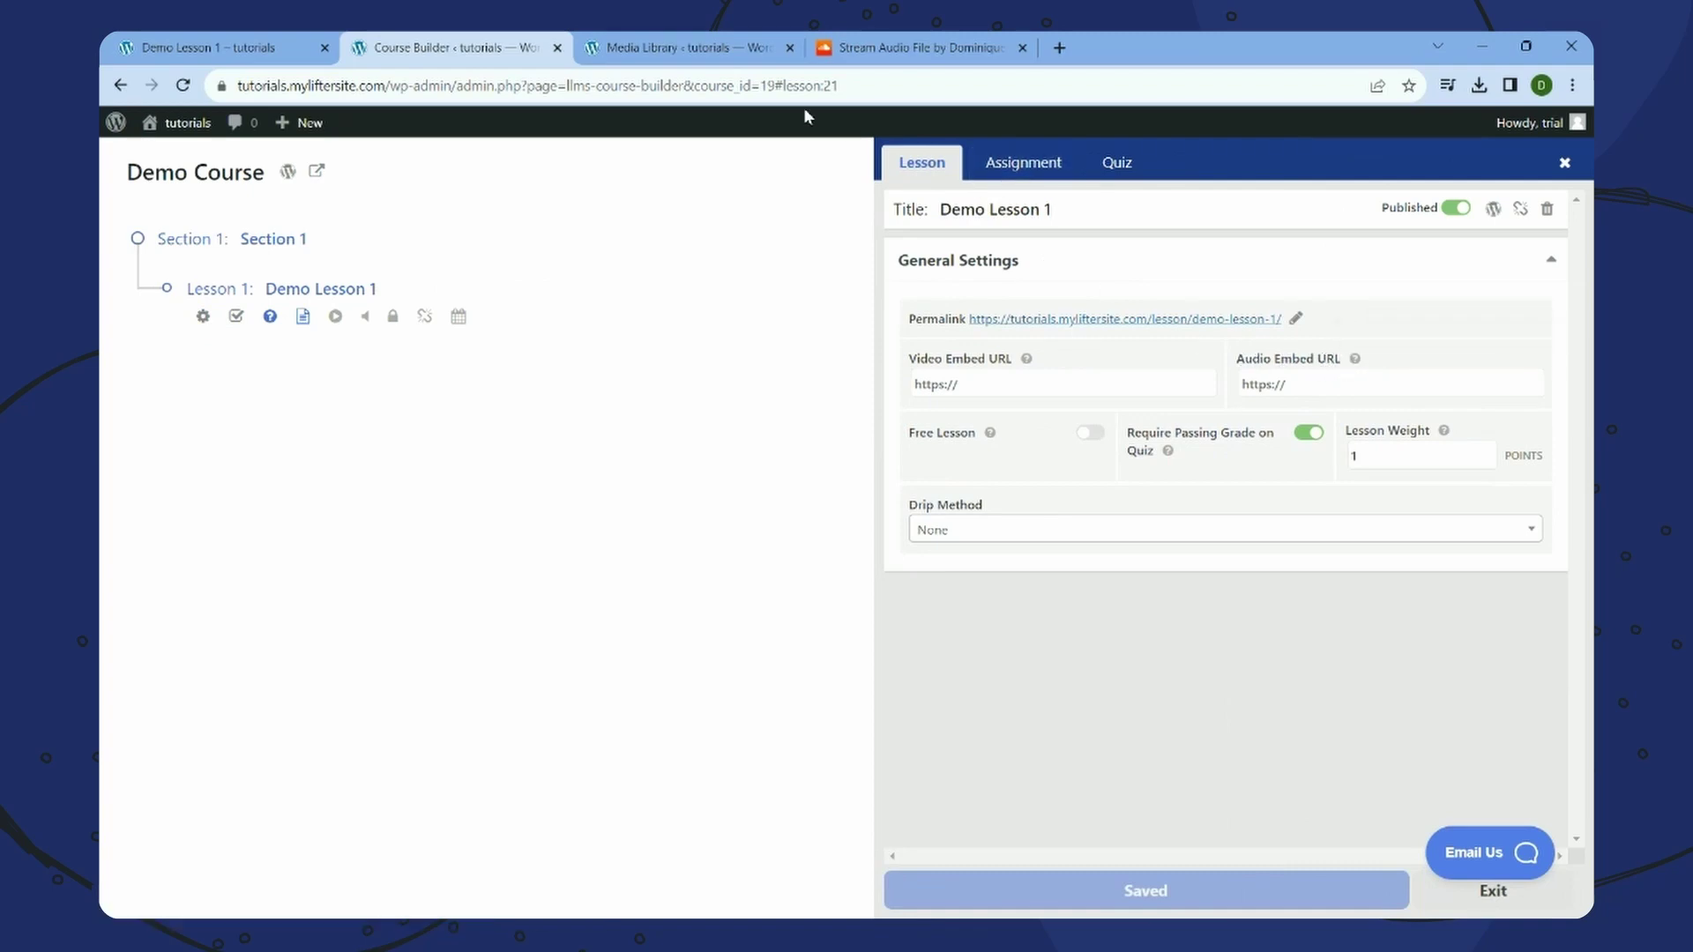
# - Copy the file URL of Audio-File.mp3 from the Media Library, paste it as Demo Lesson 1's Audio Embed URL and save the changes
pyautogui.click(718, 47)
pyautogui.click(370, 361)
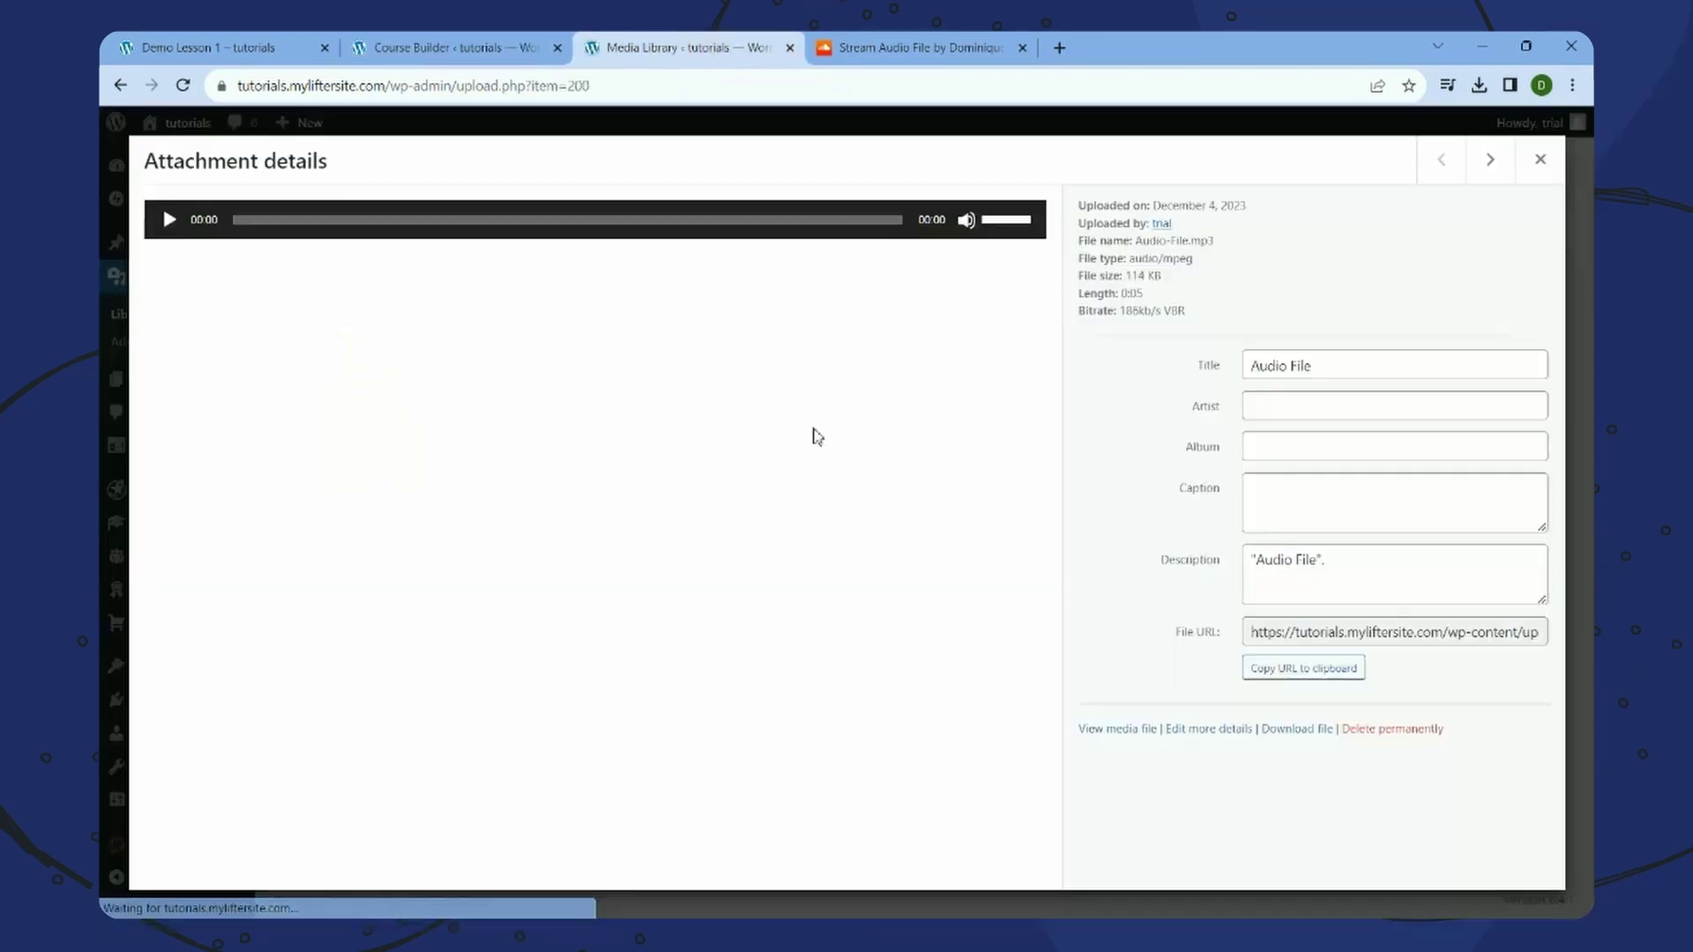
pyautogui.click(1327, 671)
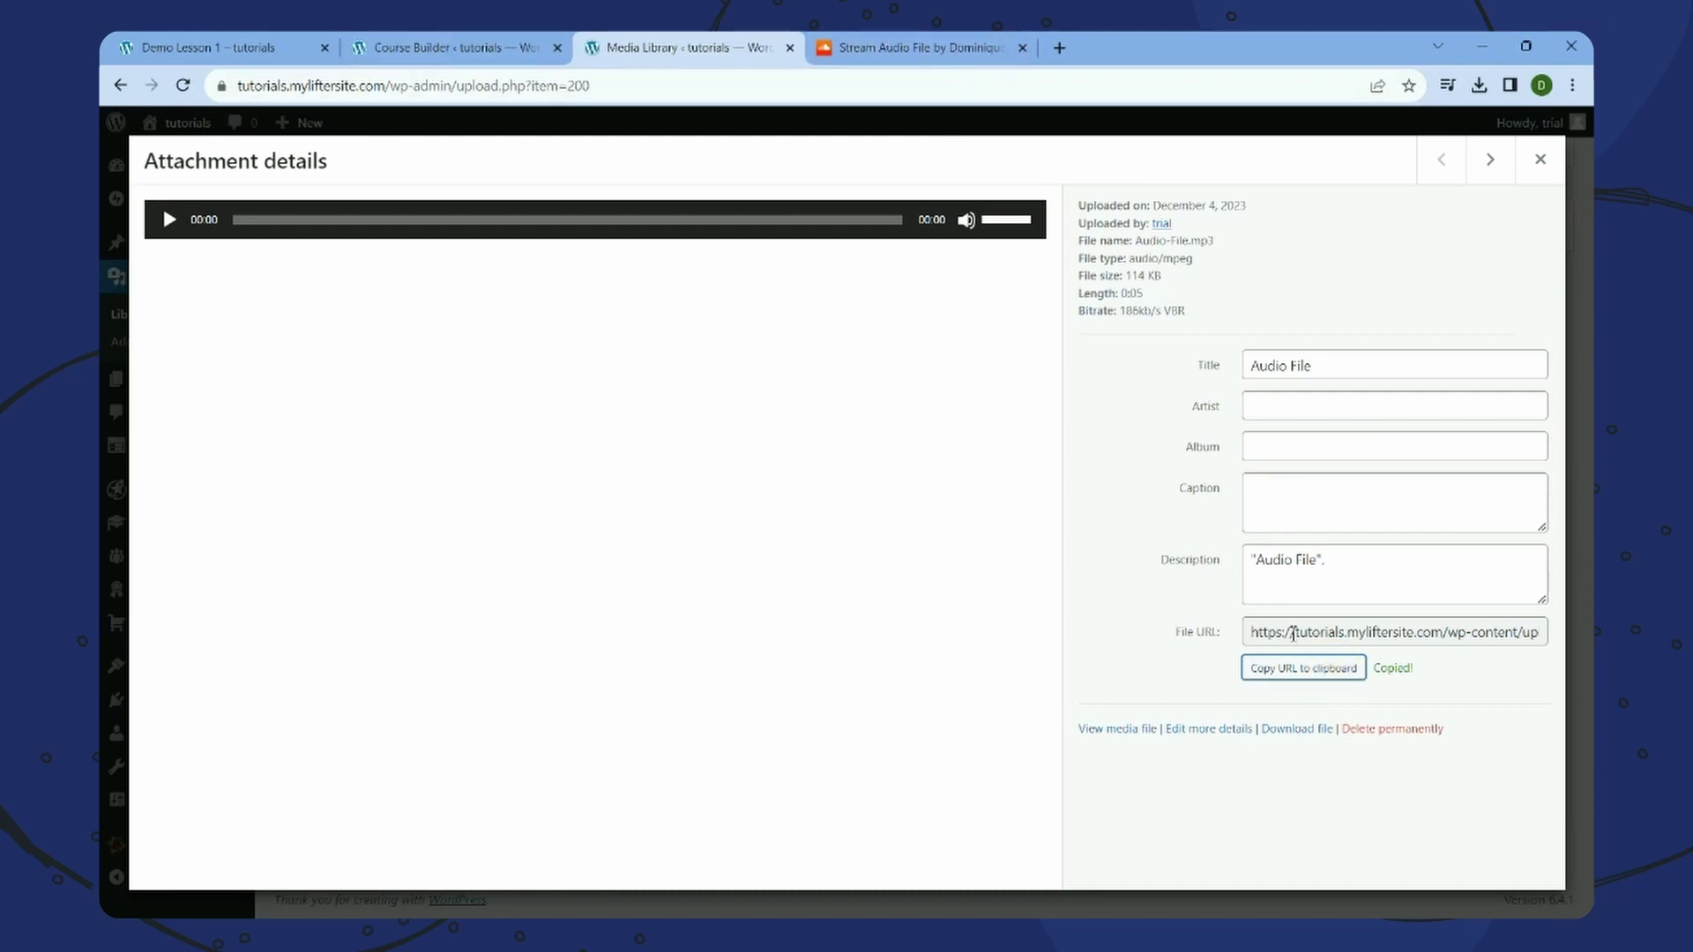
pyautogui.click(520, 53)
pyautogui.rightClick(1384, 386)
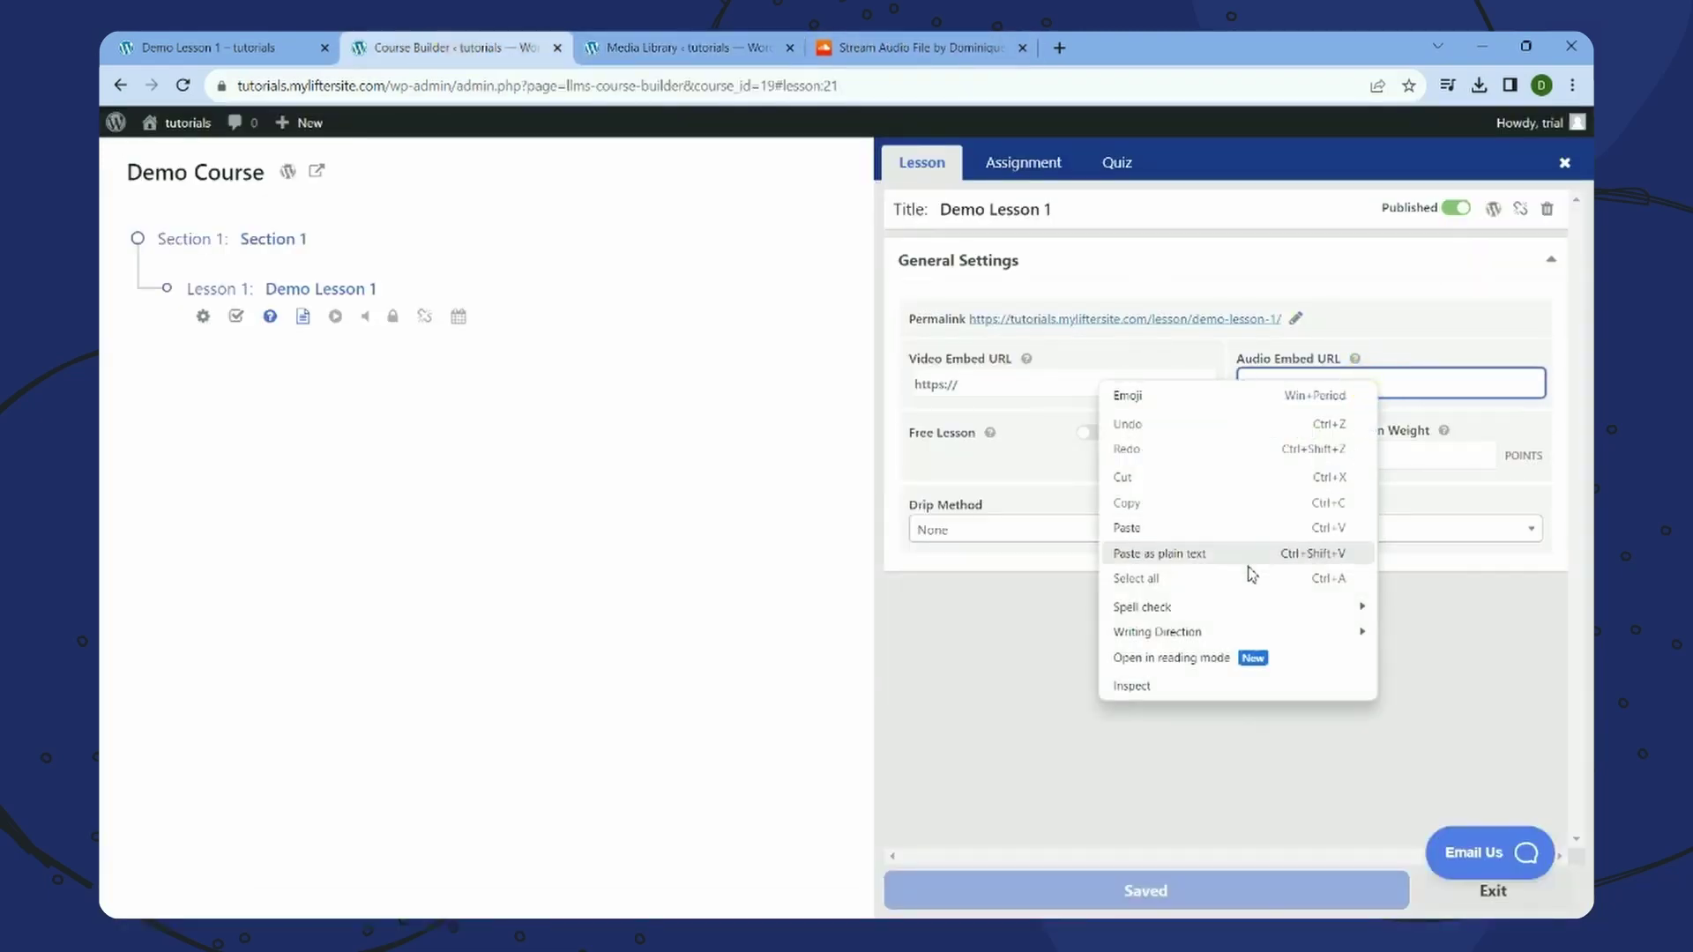
pyautogui.click(1245, 530)
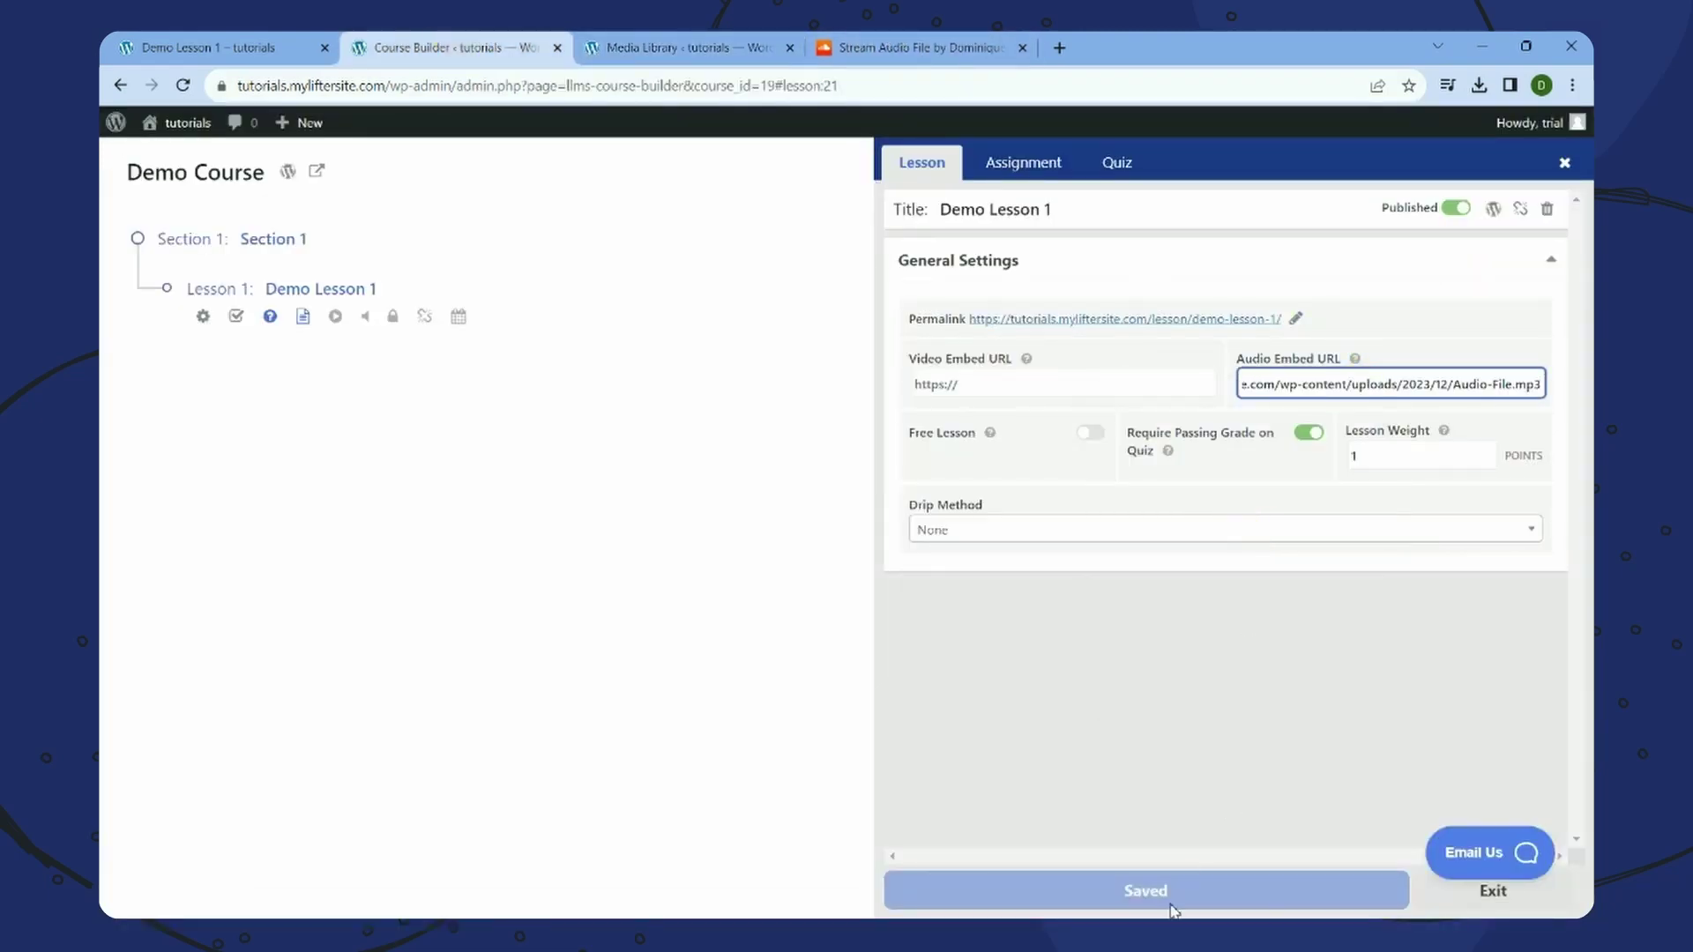
pyautogui.click(1239, 778)
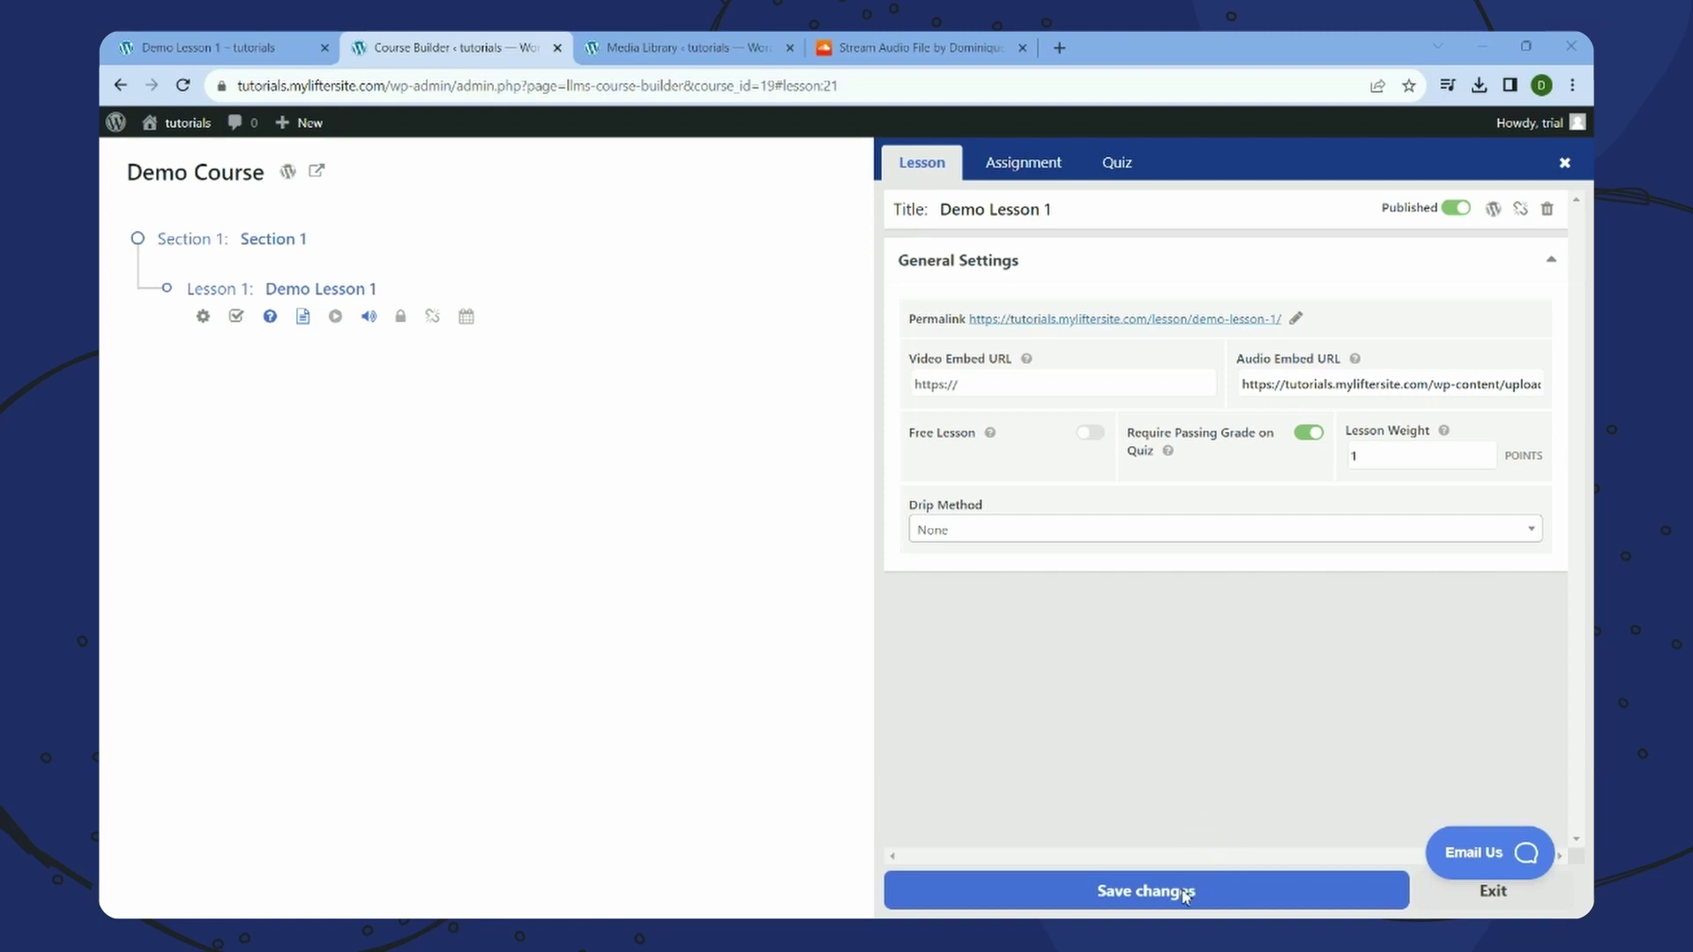
pyautogui.click(1173, 895)
pyautogui.click(1143, 903)
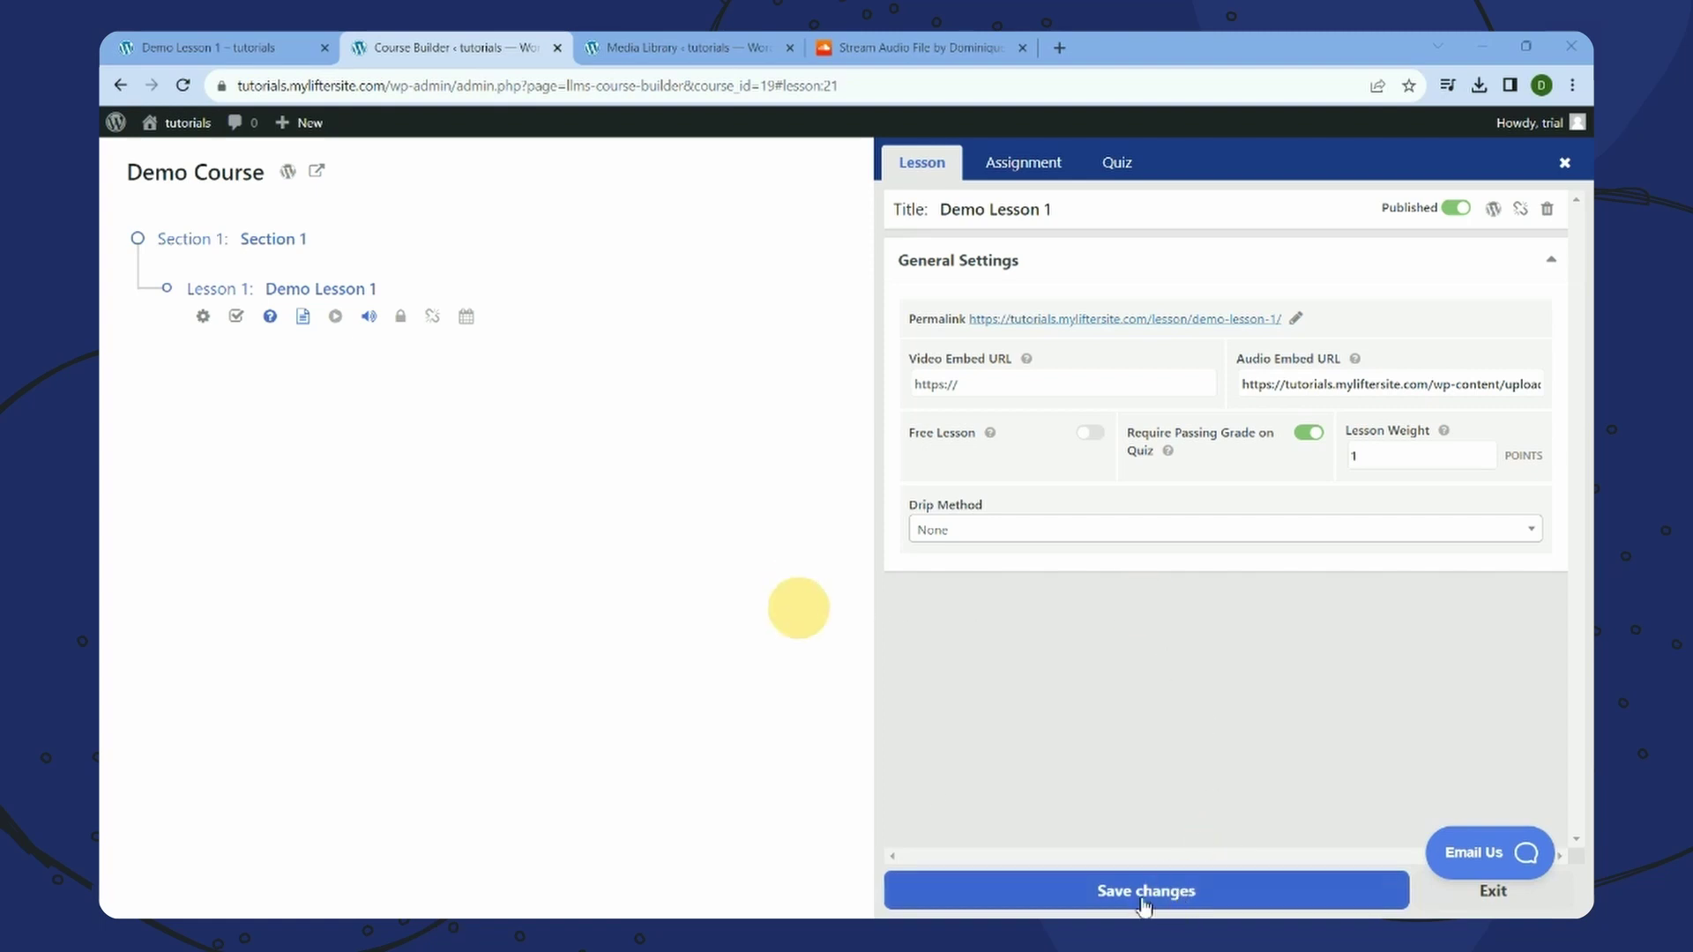
# - Reload the published Demo Lesson 1 page and test playback of the audio player above the SoundCloud embed
pyautogui.click(212, 48)
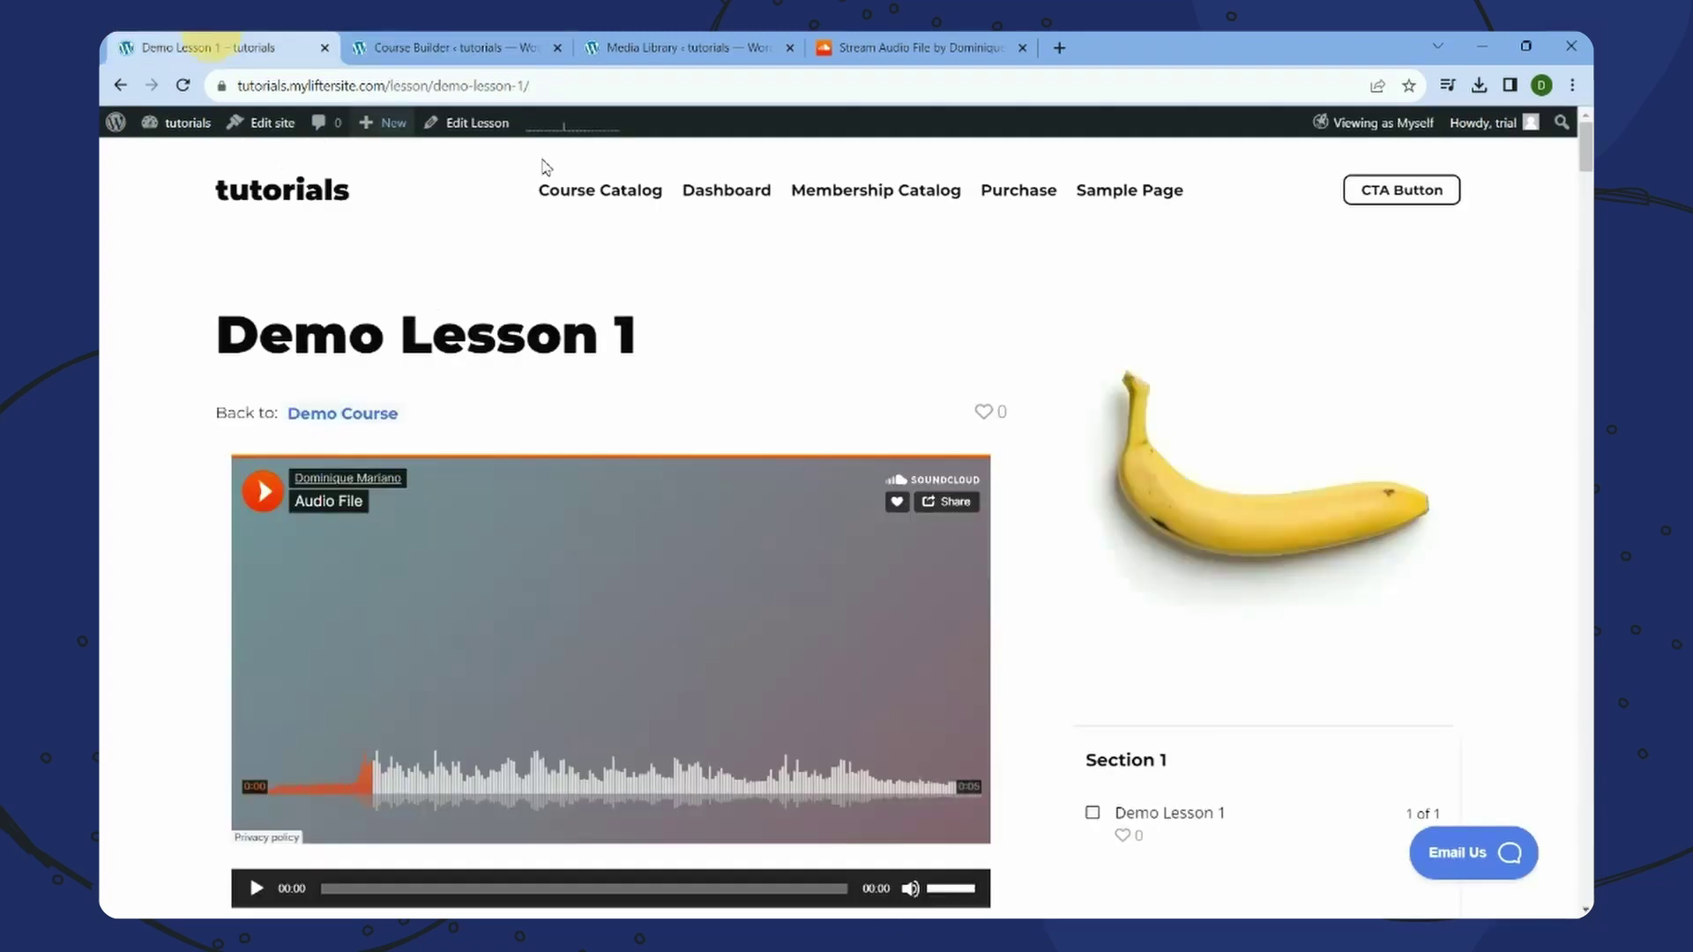
pyautogui.rightClick(760, 284)
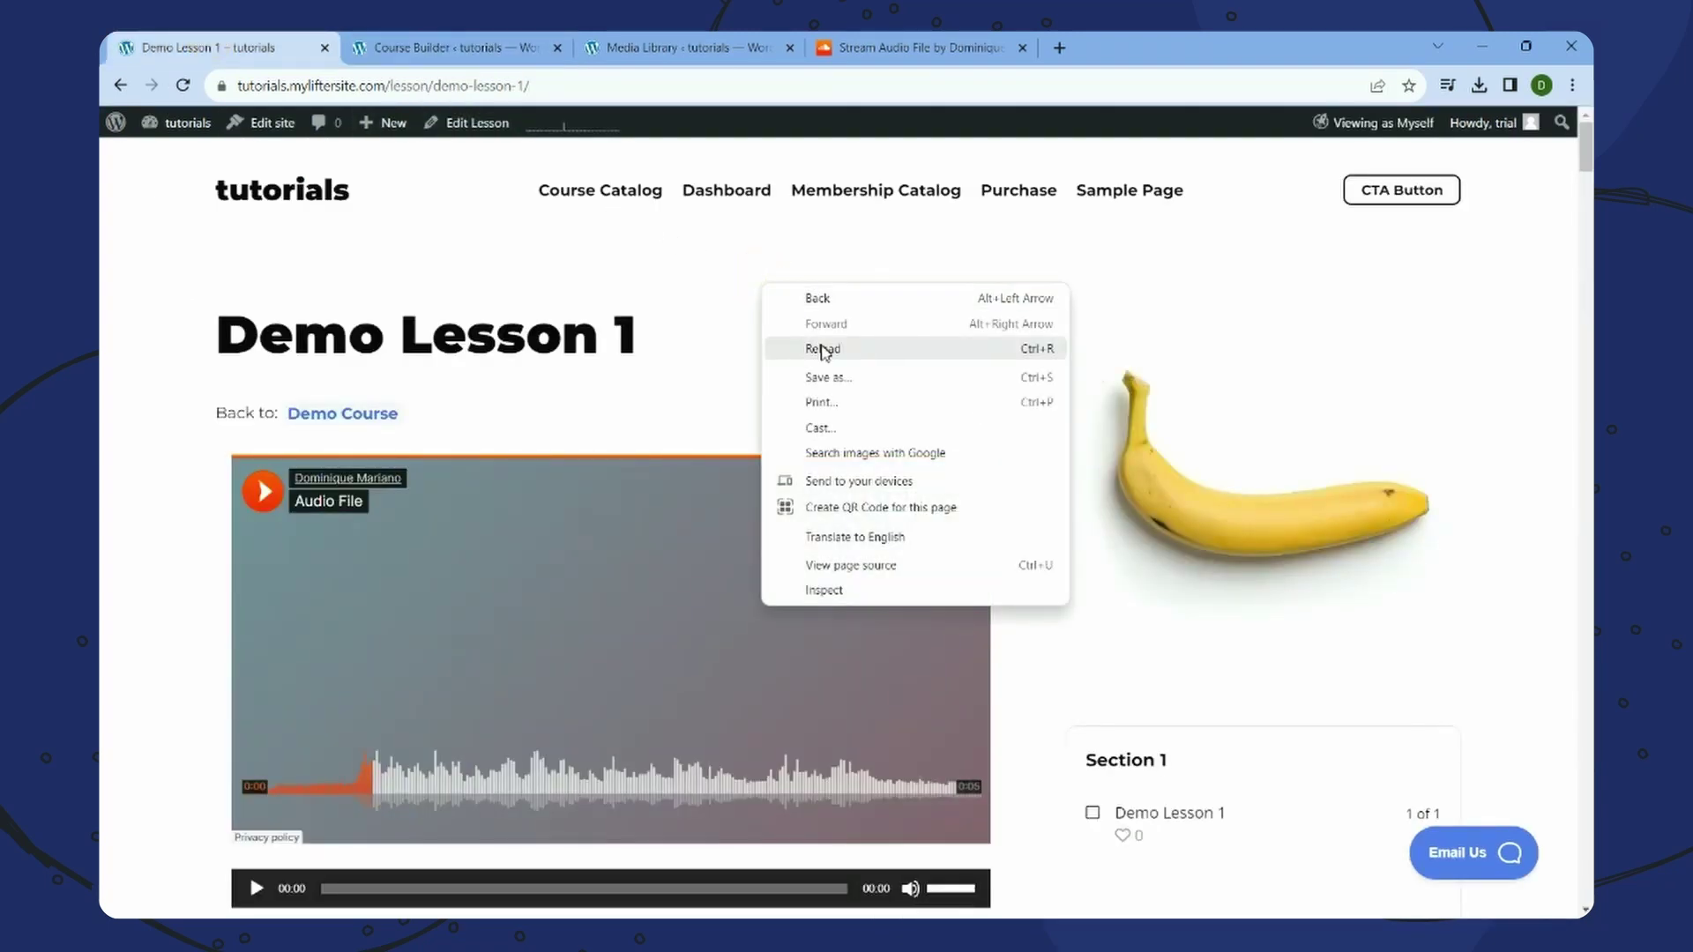
pyautogui.click(823, 350)
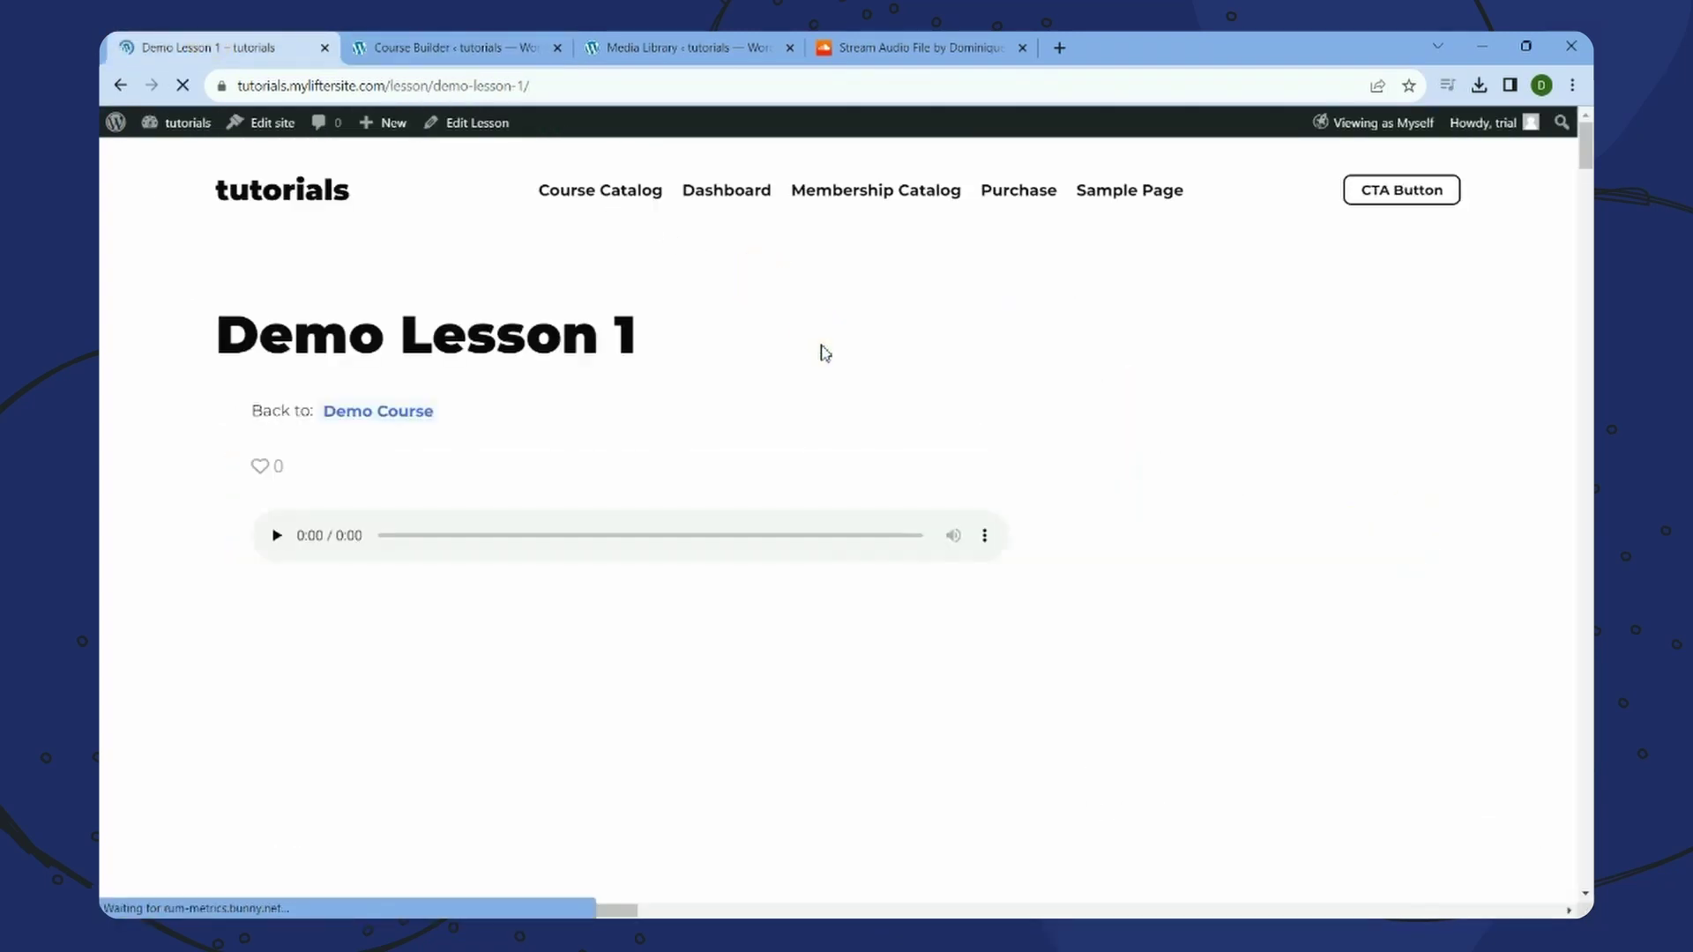
pyautogui.scroll(-3, 923, 421)
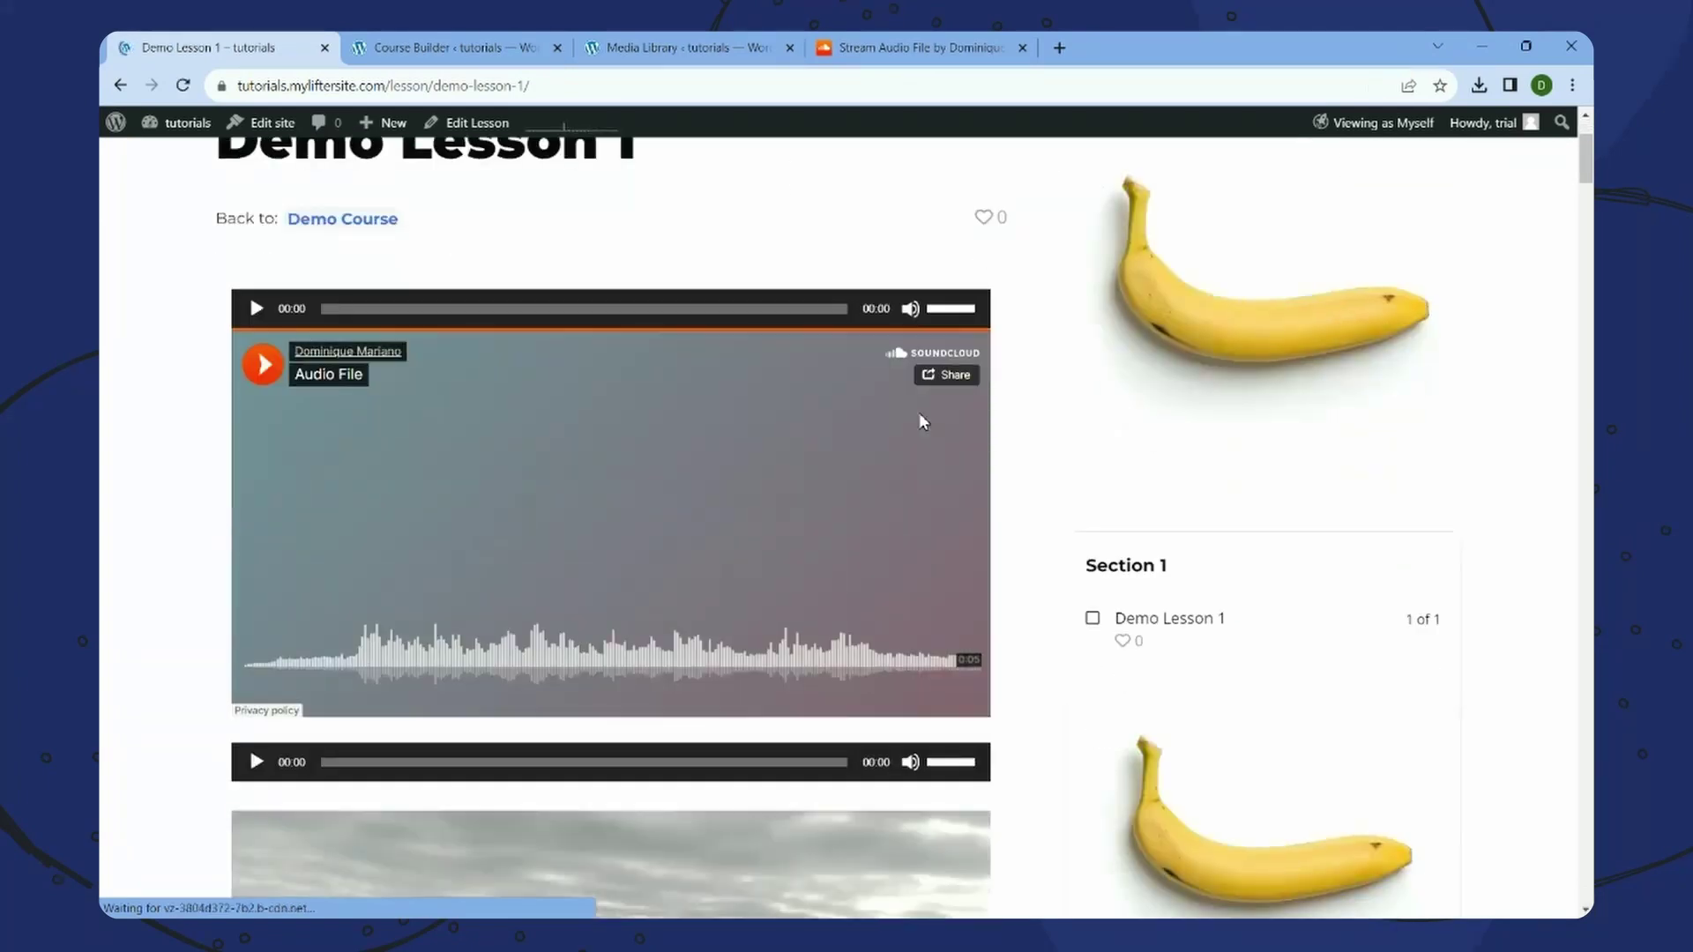
pyautogui.scroll(3, 921, 419)
pyautogui.click(256, 505)
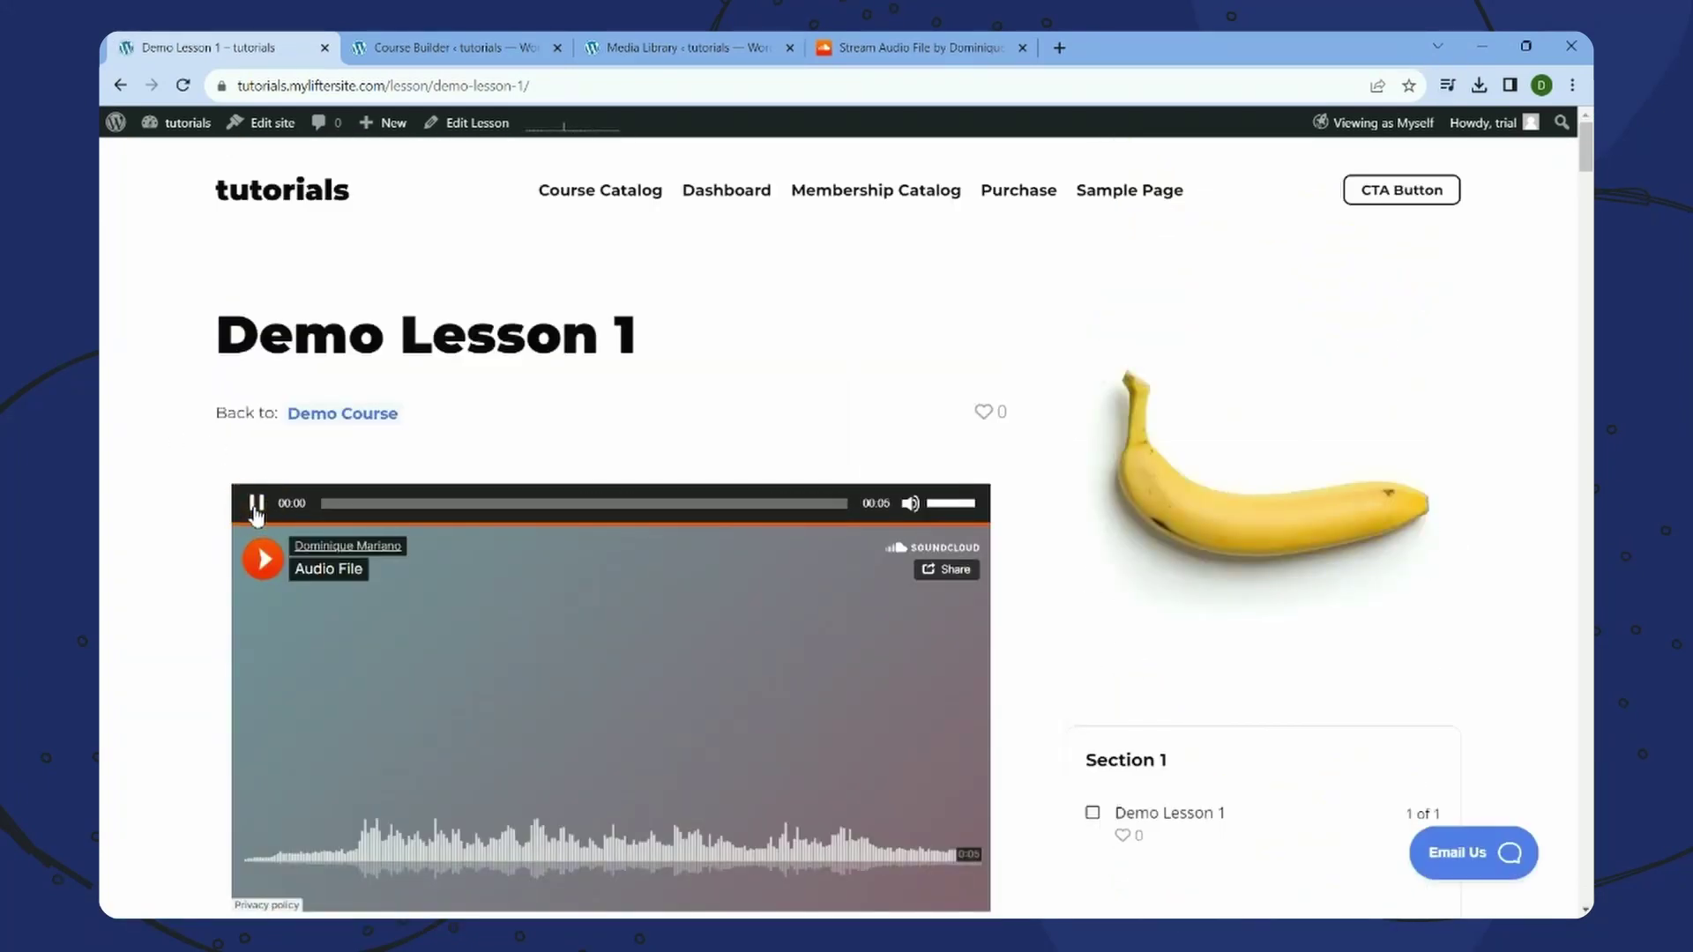
pyautogui.click(256, 505)
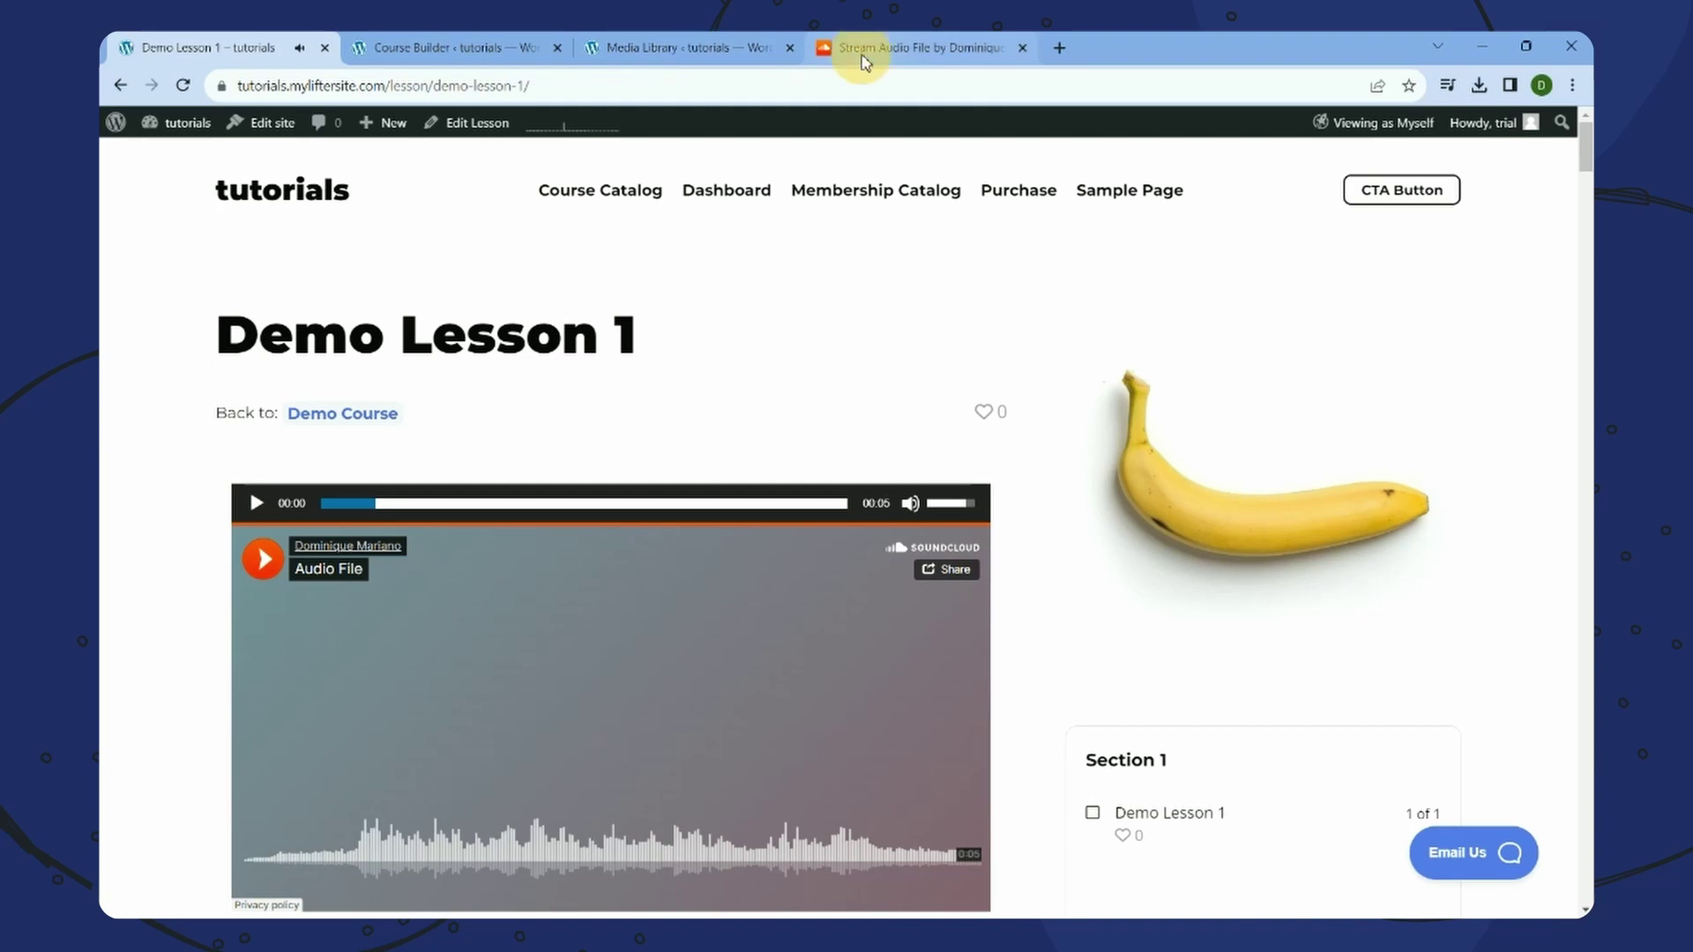
# - Switch to the SoundCloud page of the Audio File track and copy its page URL
pyautogui.click(918, 48)
pyautogui.click(530, 86)
pyautogui.rightClick(514, 85)
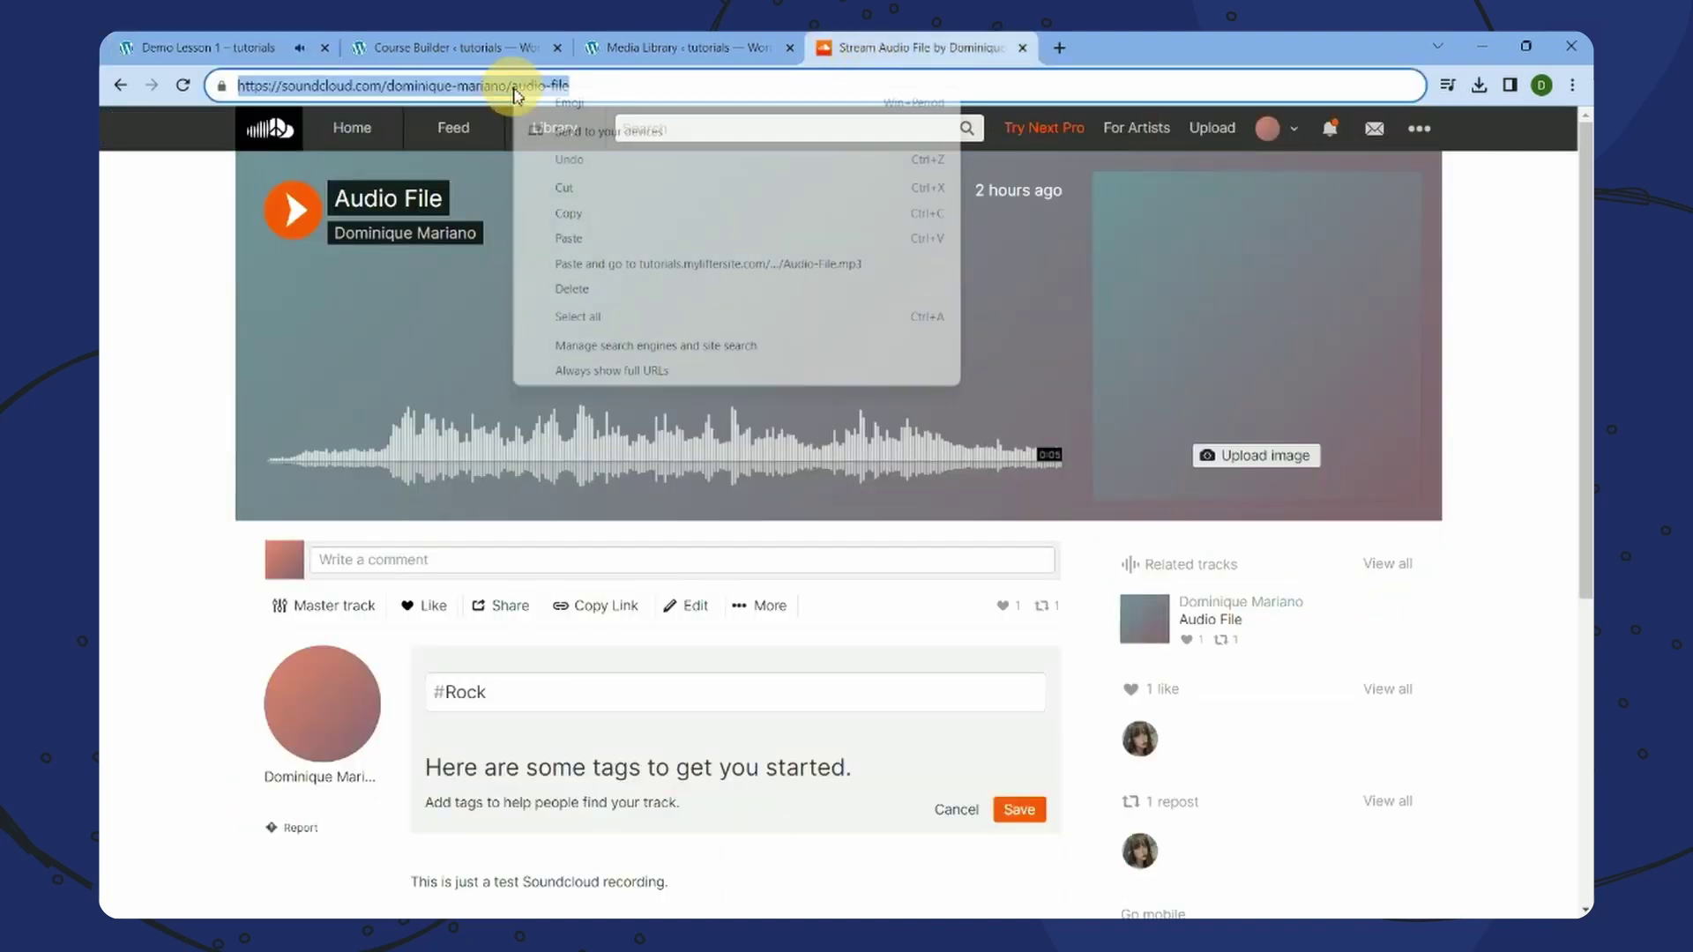
pyautogui.click(569, 213)
# - Replace Demo Lesson 1's Audio Embed URL in the Course Builder with the copied SoundCloud track link and save
pyautogui.click(479, 49)
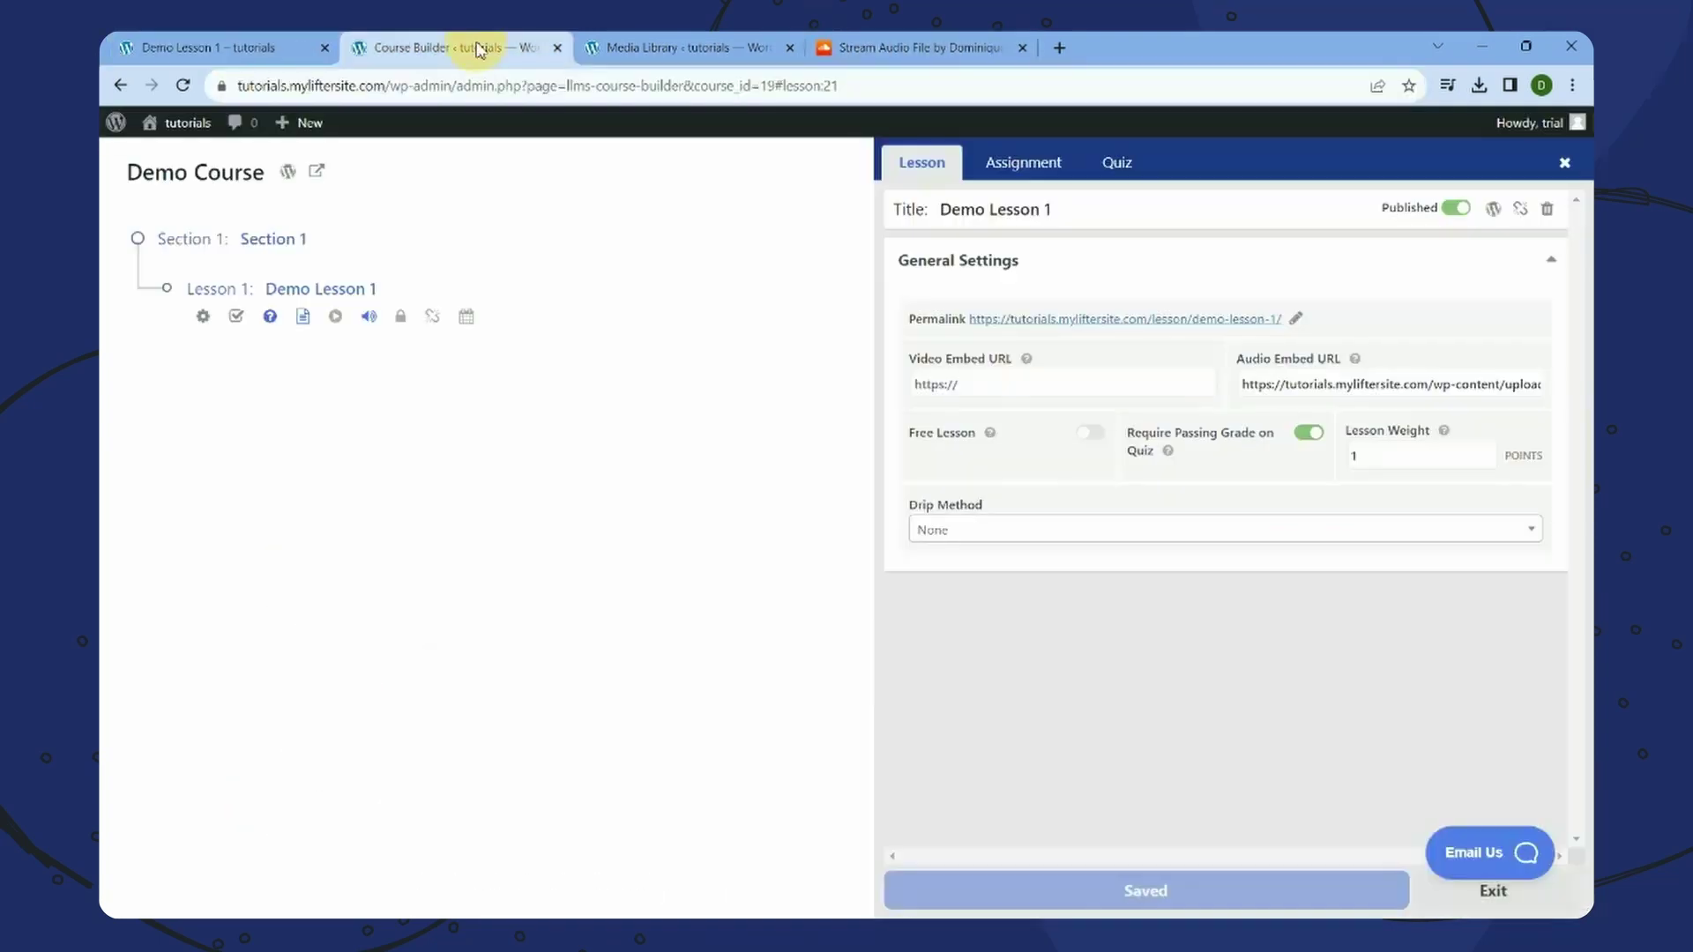
pyautogui.tripleClick(1318, 381)
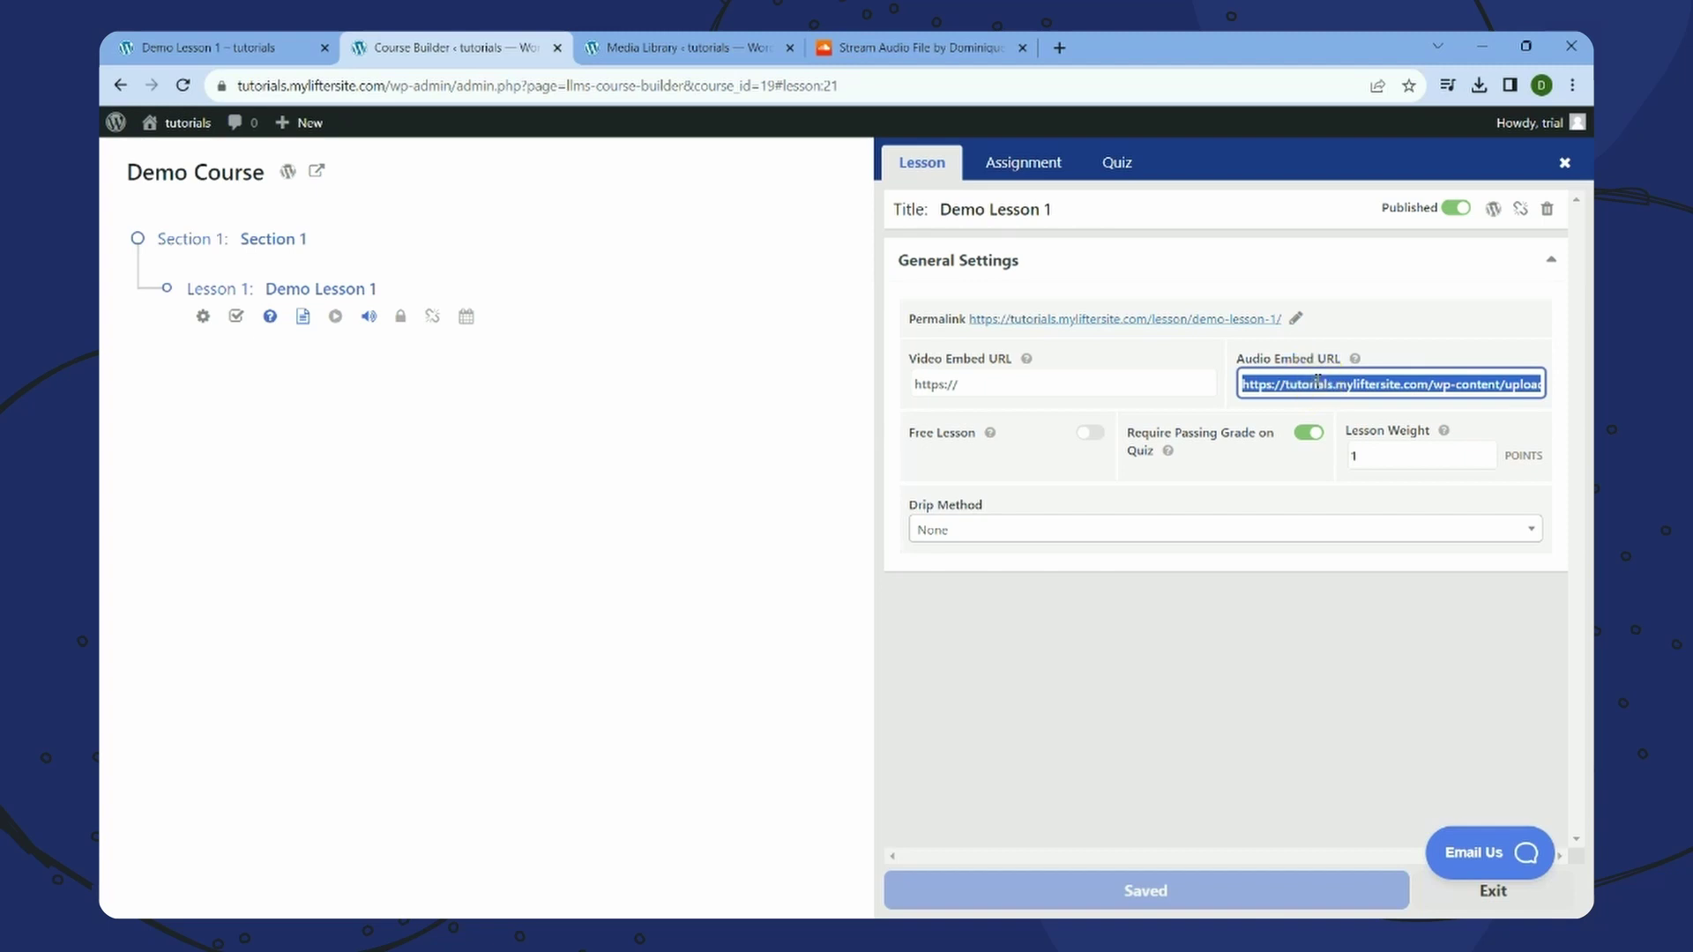
pyautogui.press('BackSpace')
pyautogui.rightClick(1317, 381)
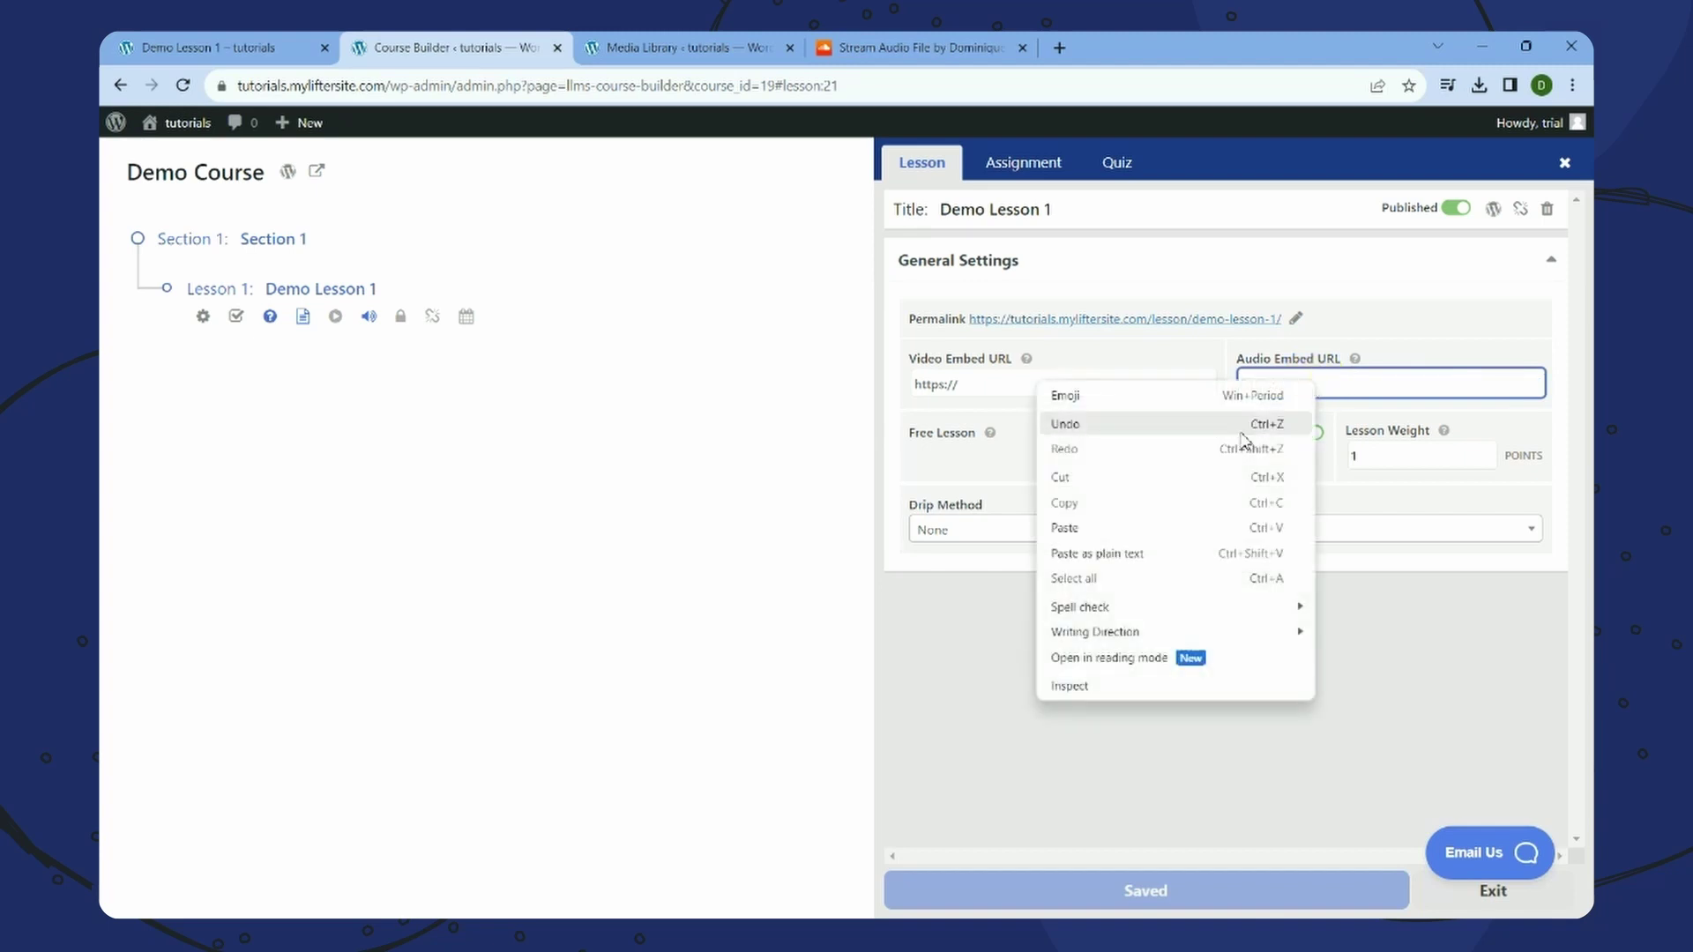
pyautogui.click(1185, 526)
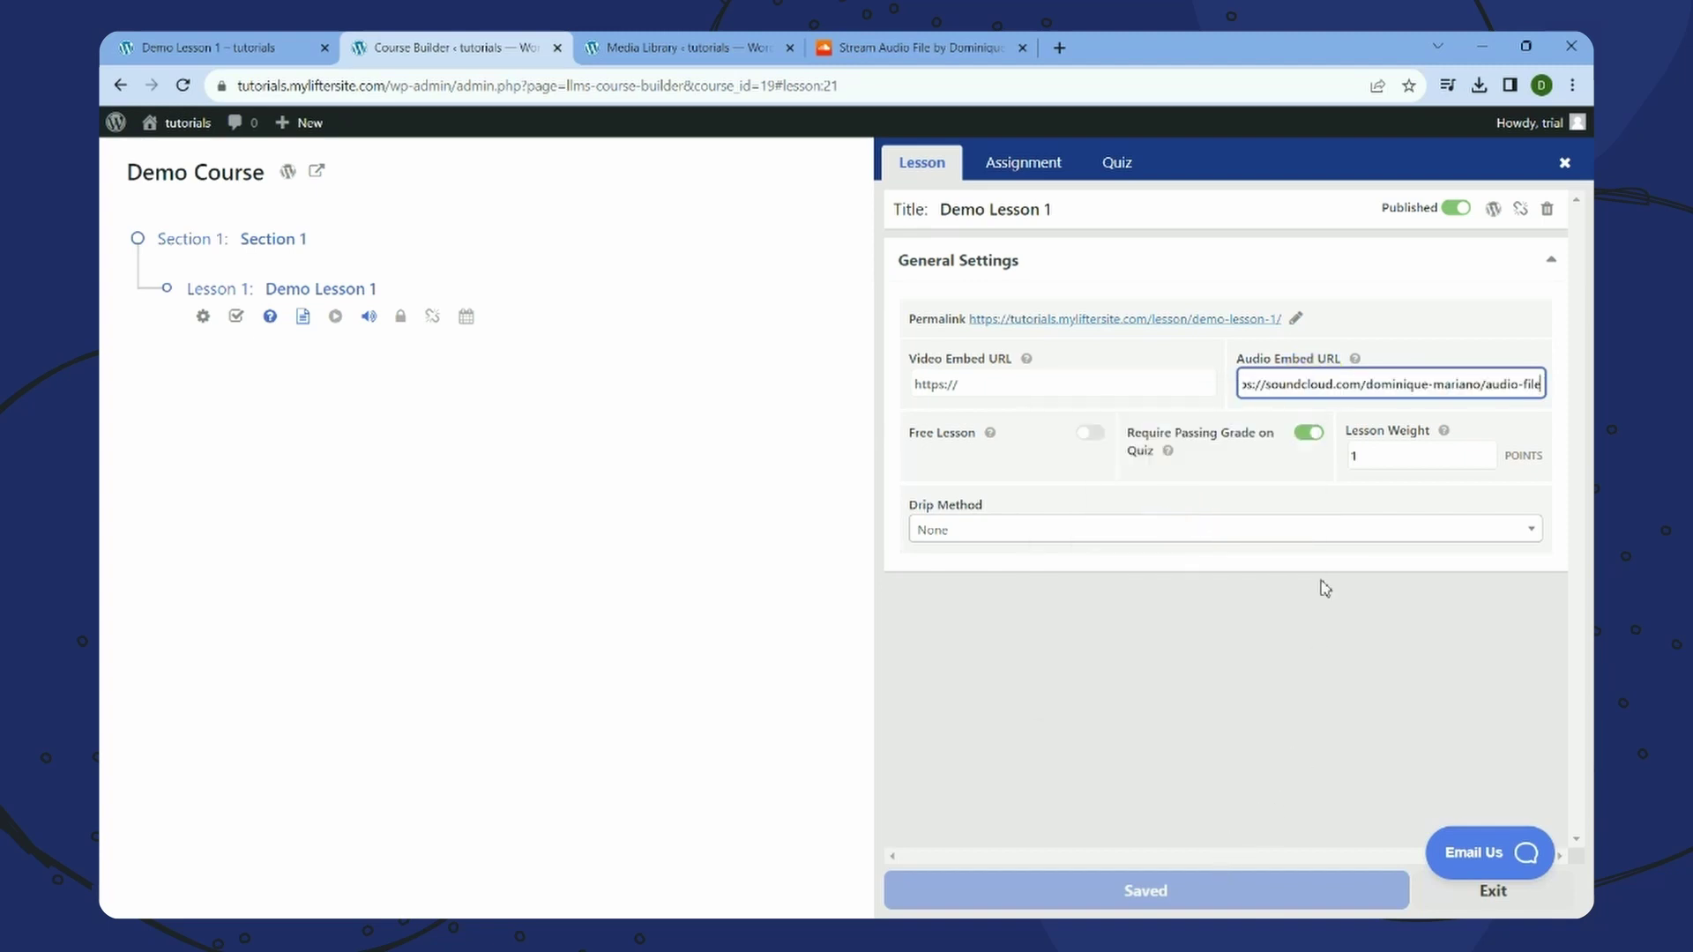
pyautogui.moveTo(1319, 389); pyautogui.dragTo(516, 476)
pyautogui.click(1282, 709)
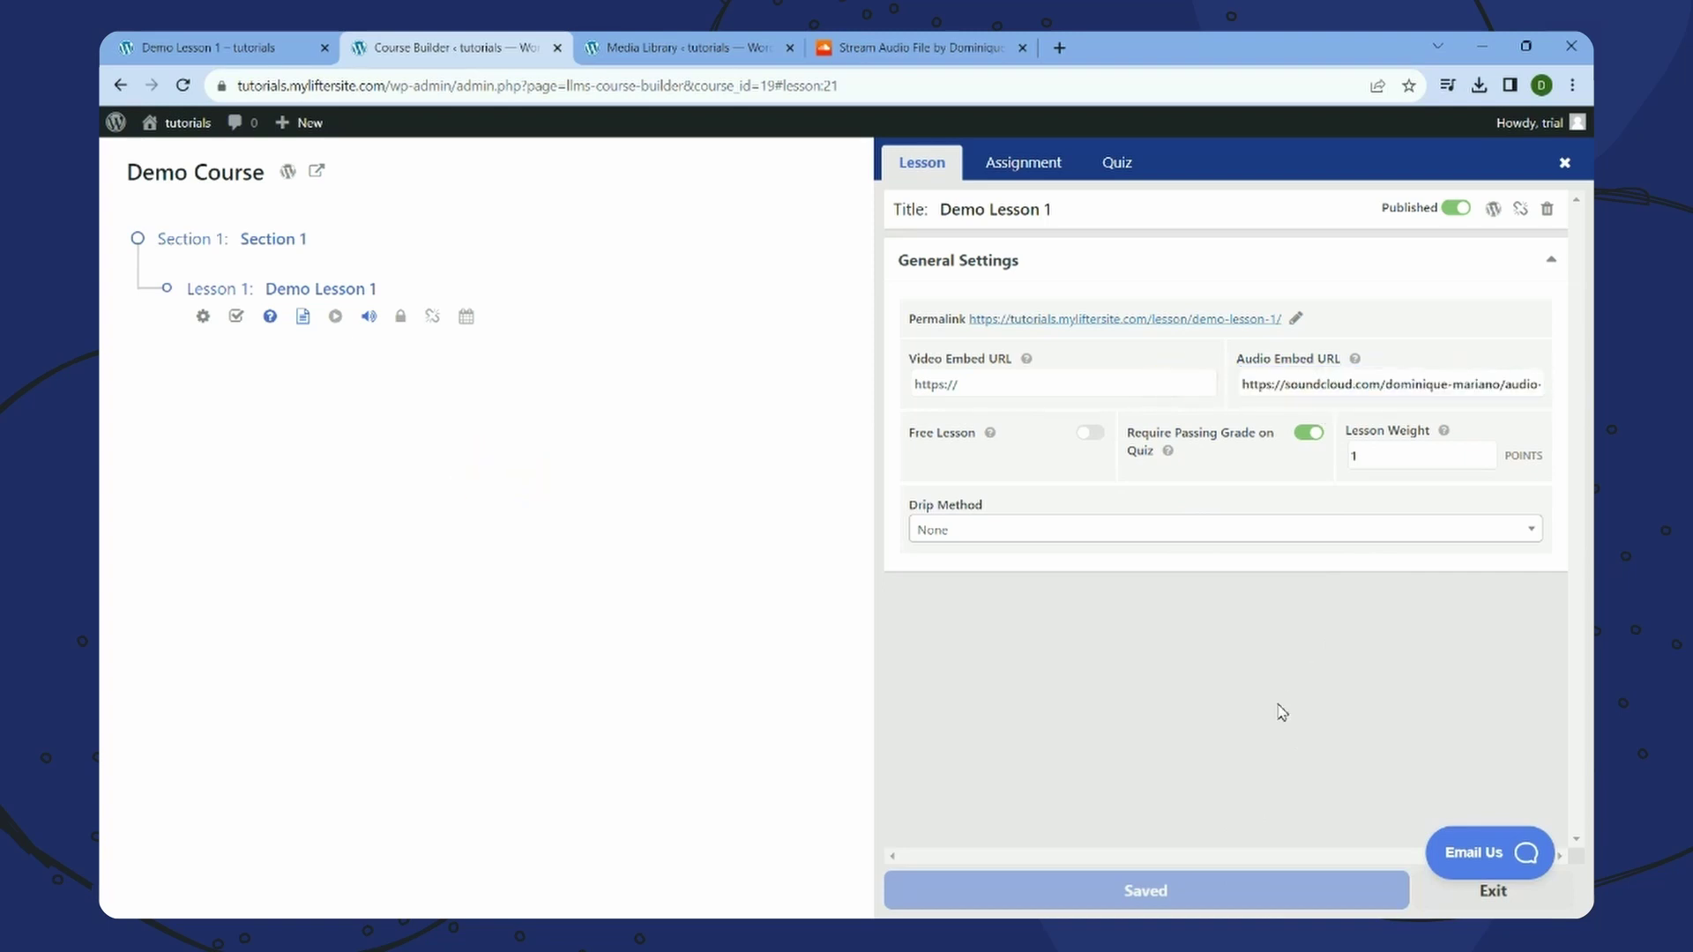
pyautogui.click(1301, 893)
# - Try "s" as Demo Lesson 1's Video Embed URL, save it and reload the published lesson page
pyautogui.click(1070, 385)
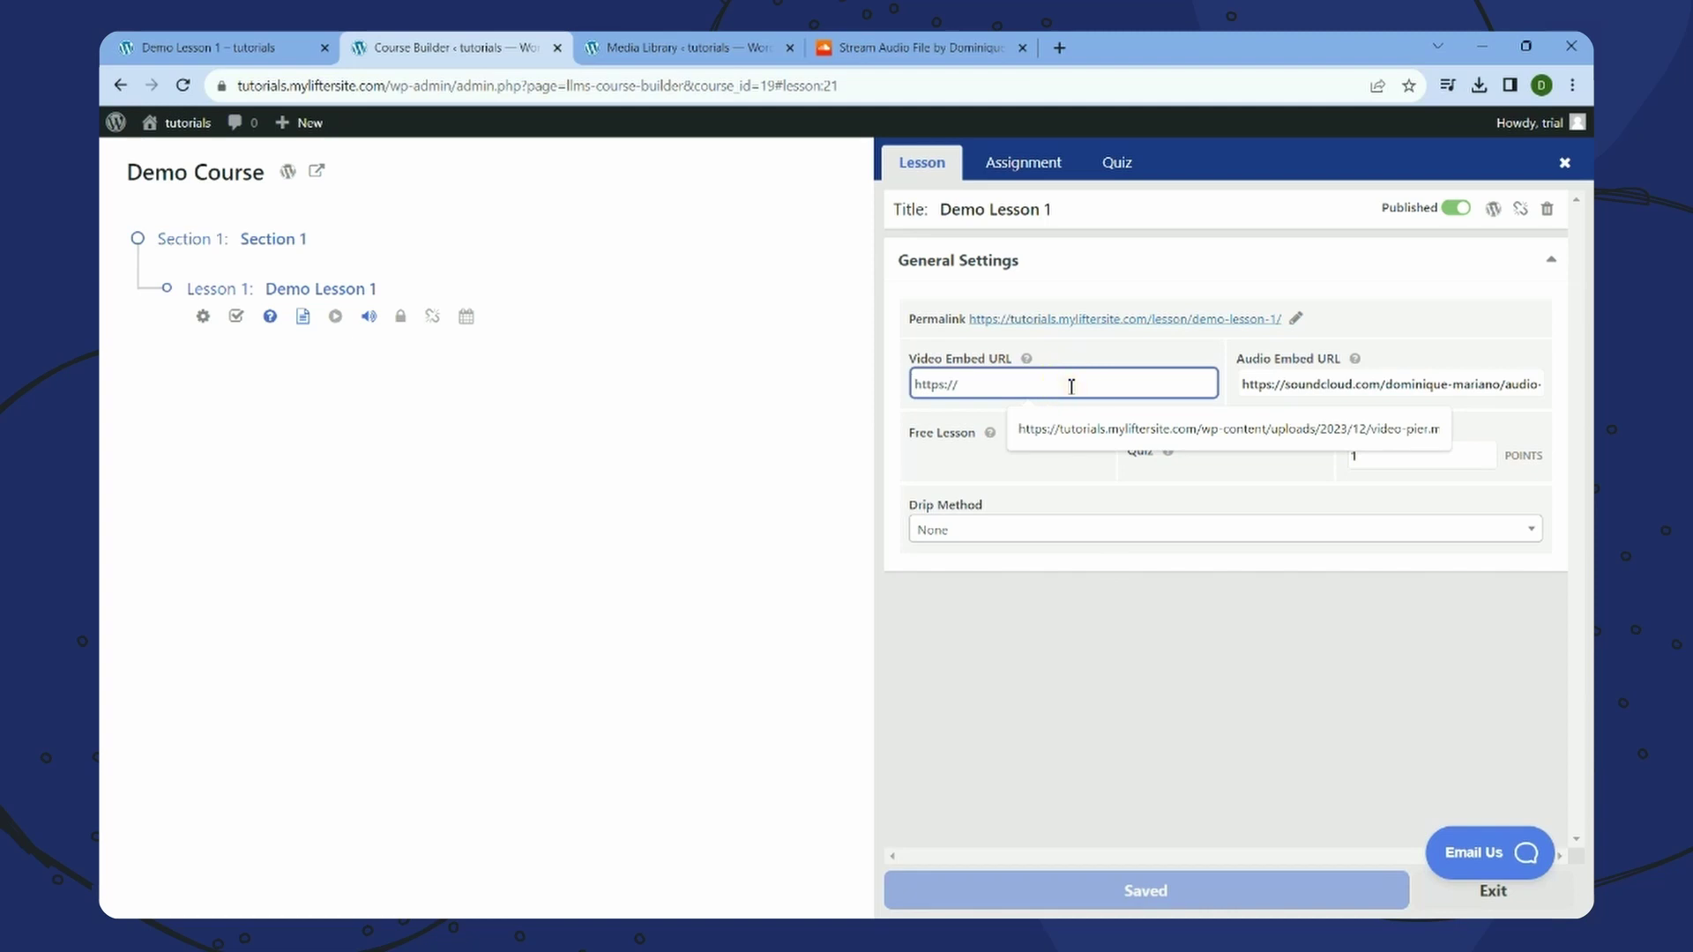
pyautogui.write('s')
pyautogui.click(1179, 657)
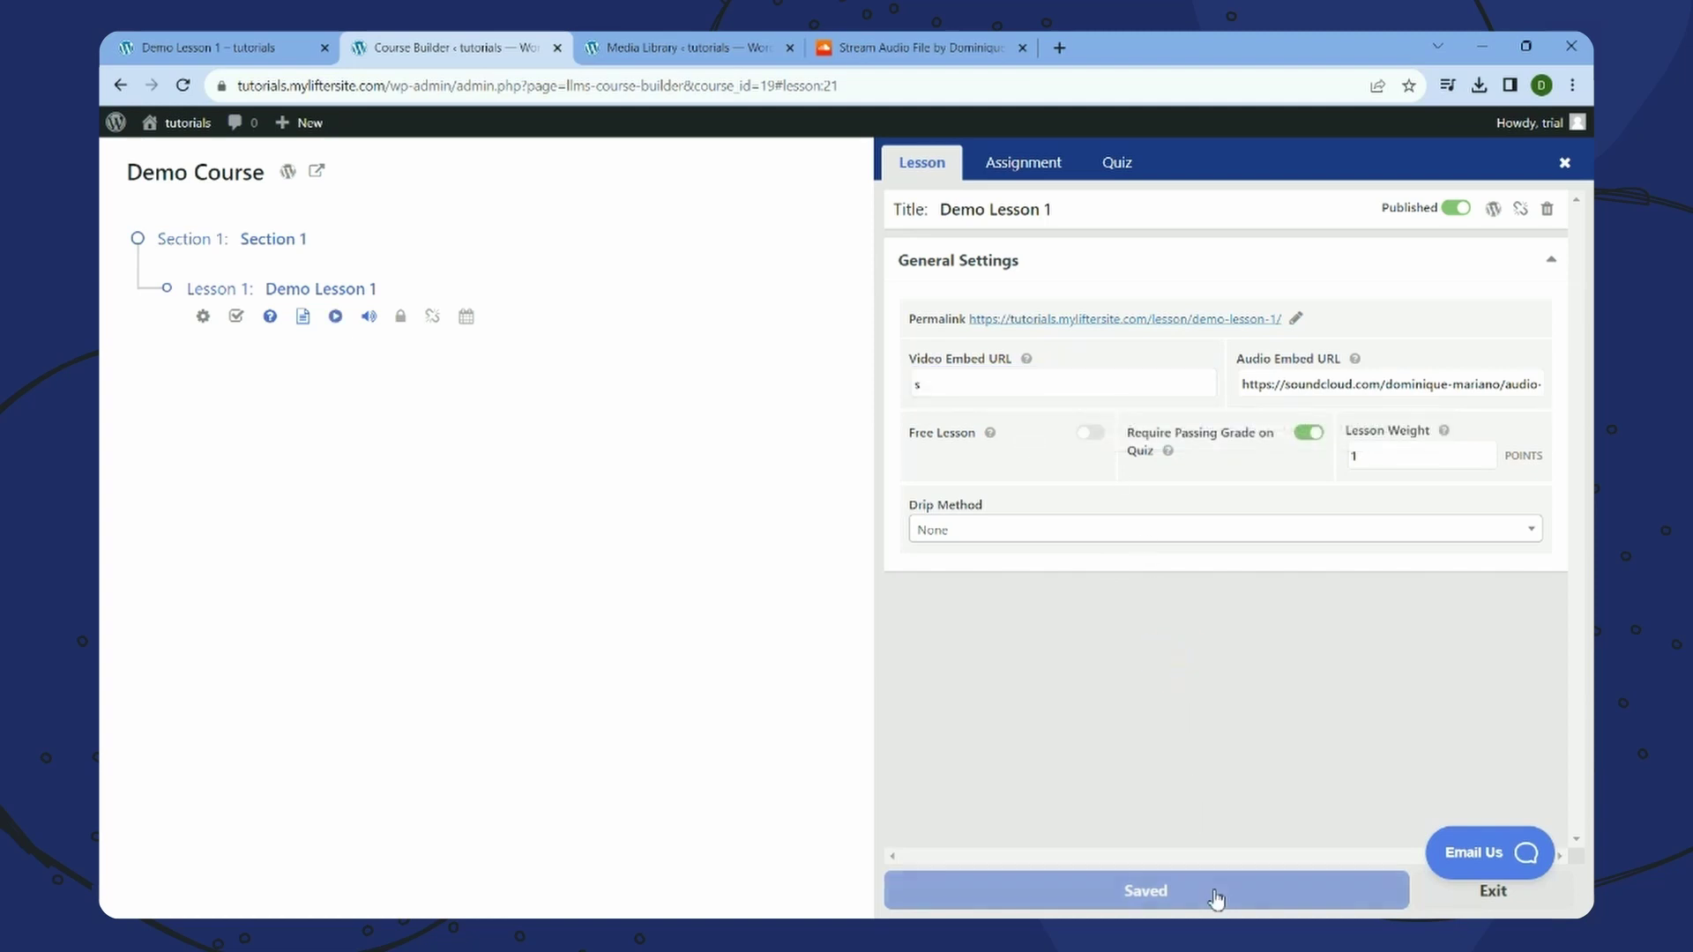
pyautogui.click(966, 380)
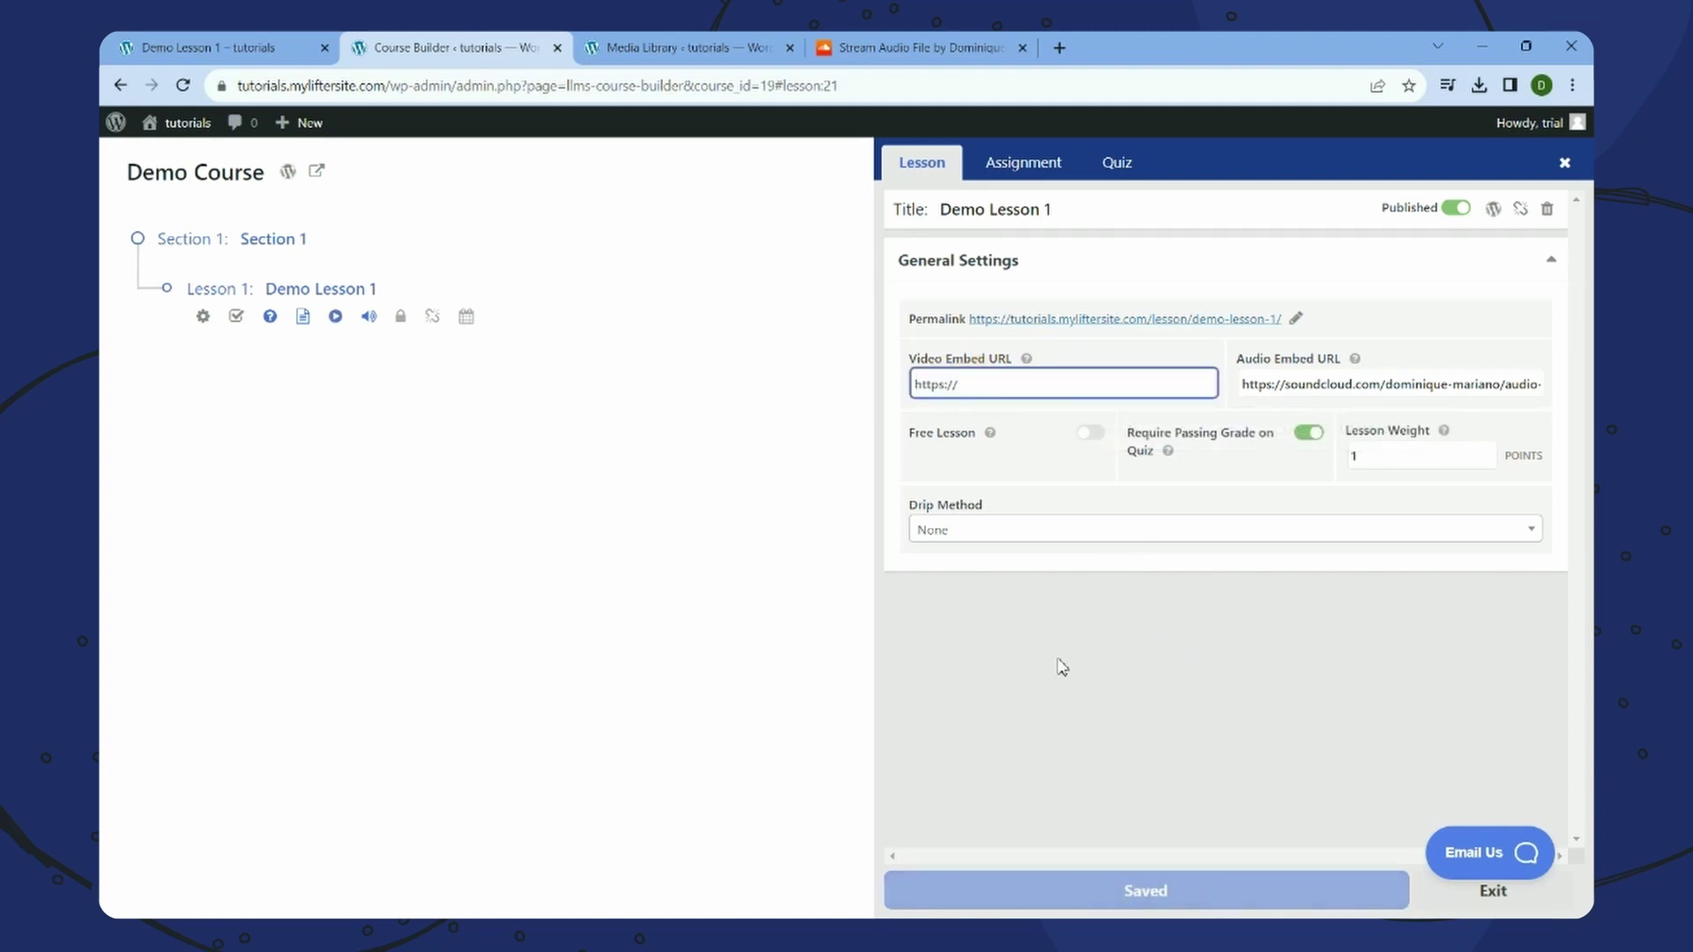
pyautogui.click(1186, 893)
pyautogui.click(291, 44)
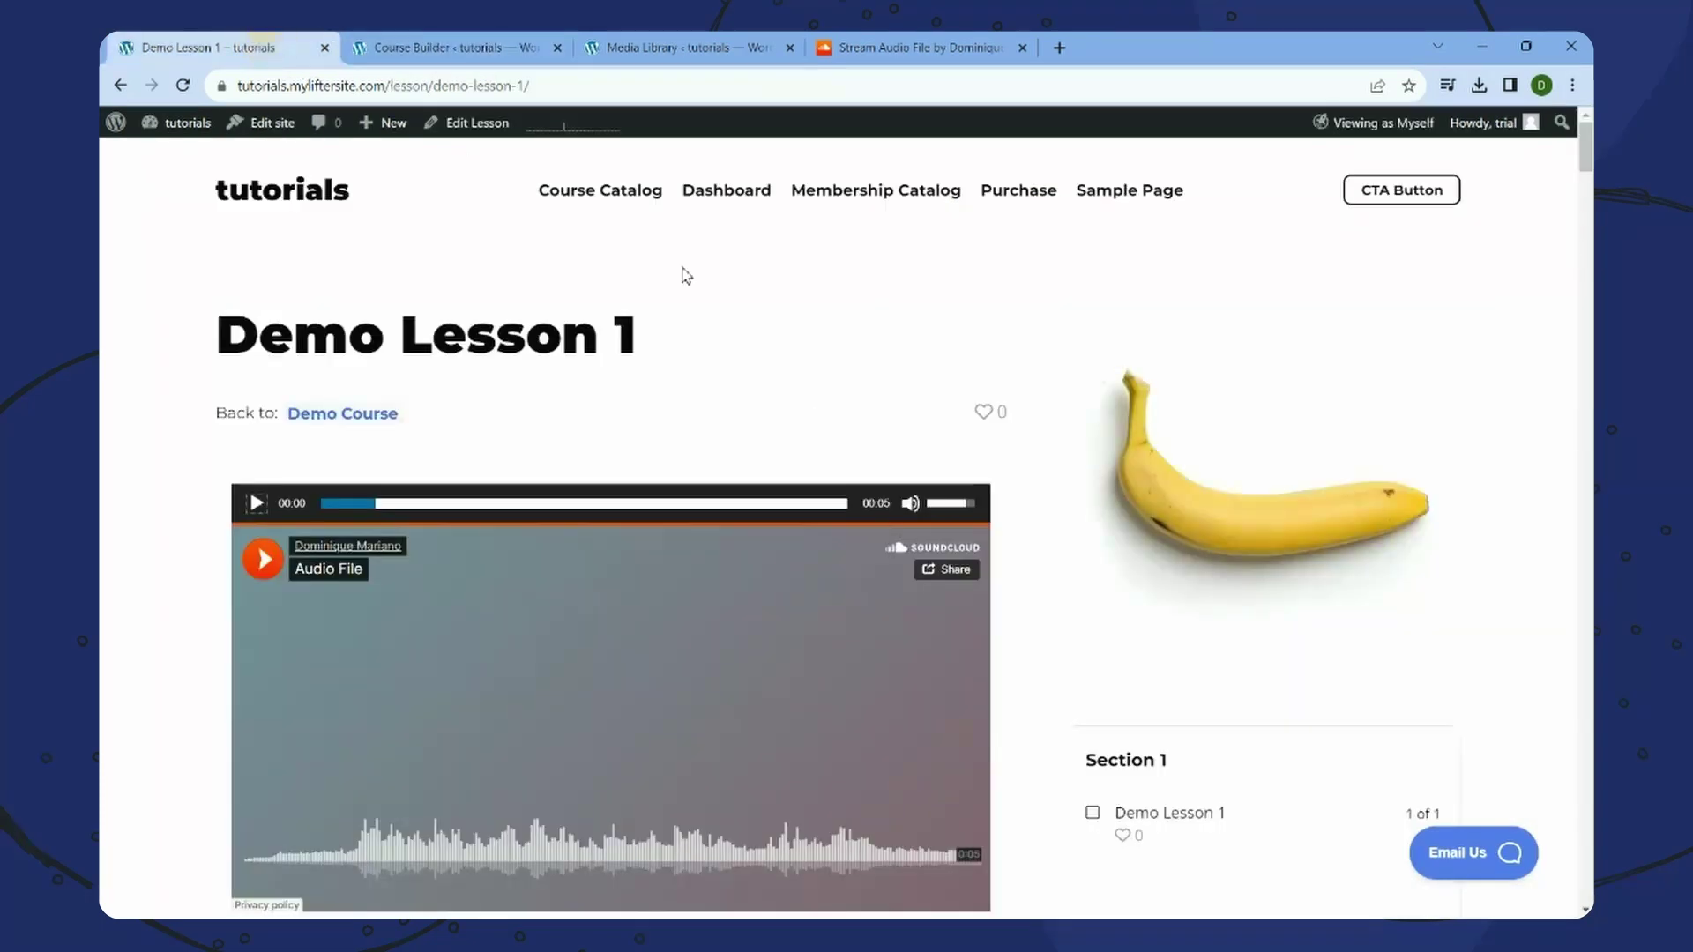
pyautogui.rightClick(833, 344)
pyautogui.click(880, 412)
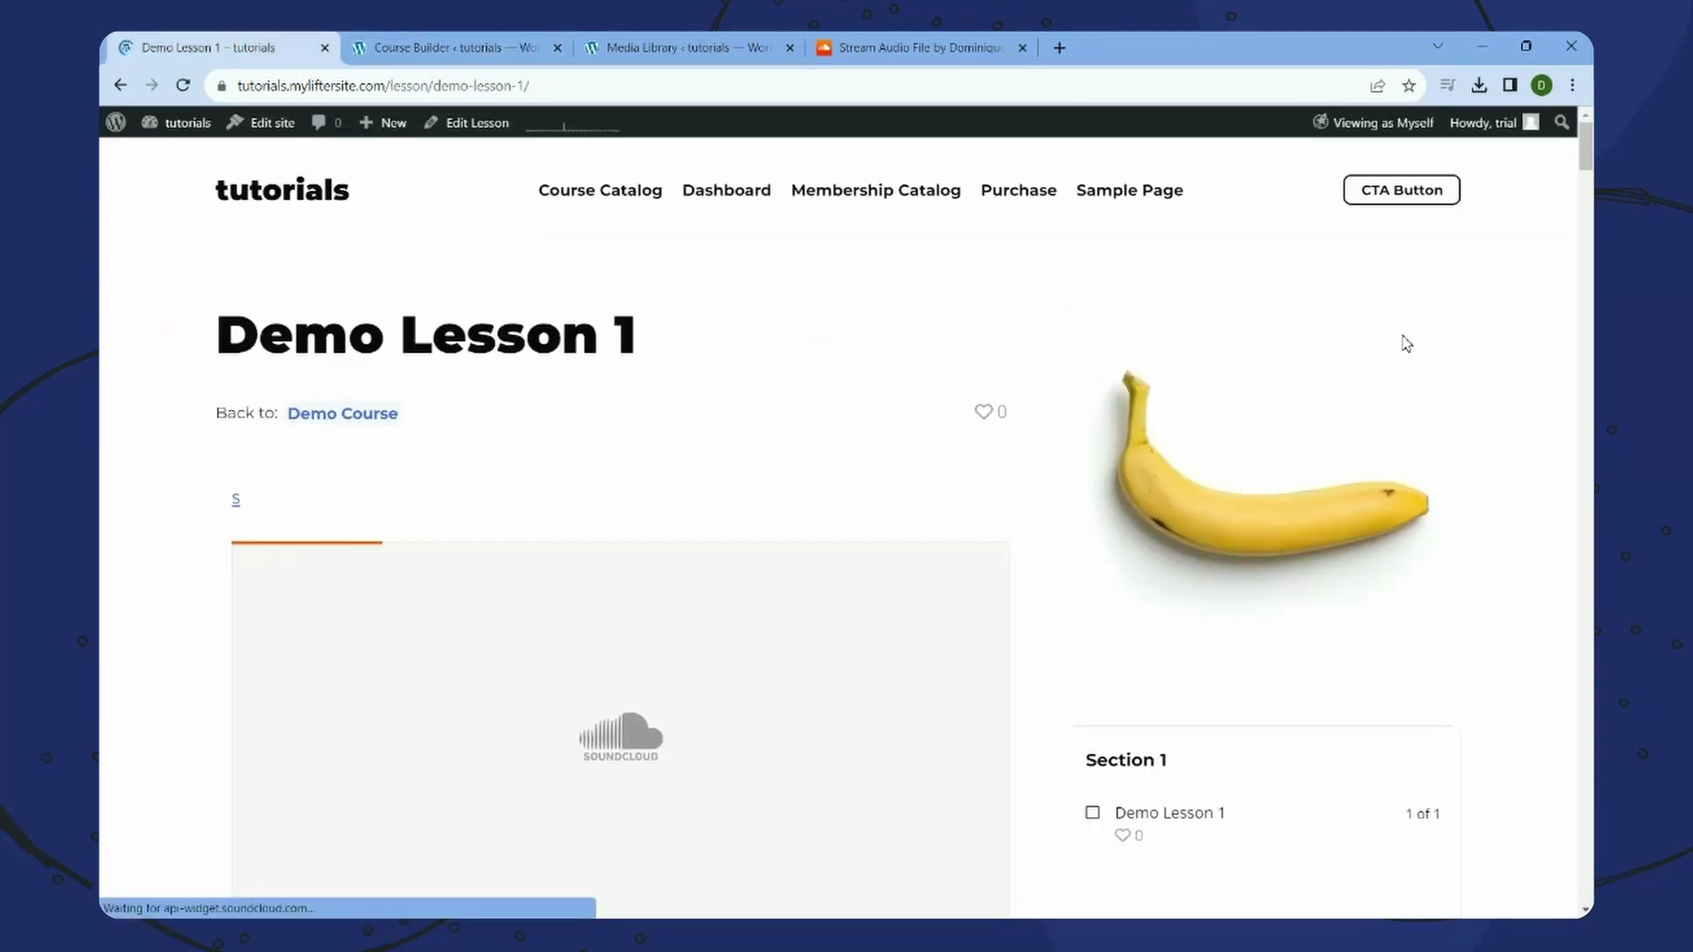
# - Clear Demo Lesson 1's Video Embed URL in the Course Builder and save the changes
pyautogui.hotkey('ctrl', 'Tab')
pyautogui.click(1018, 386)
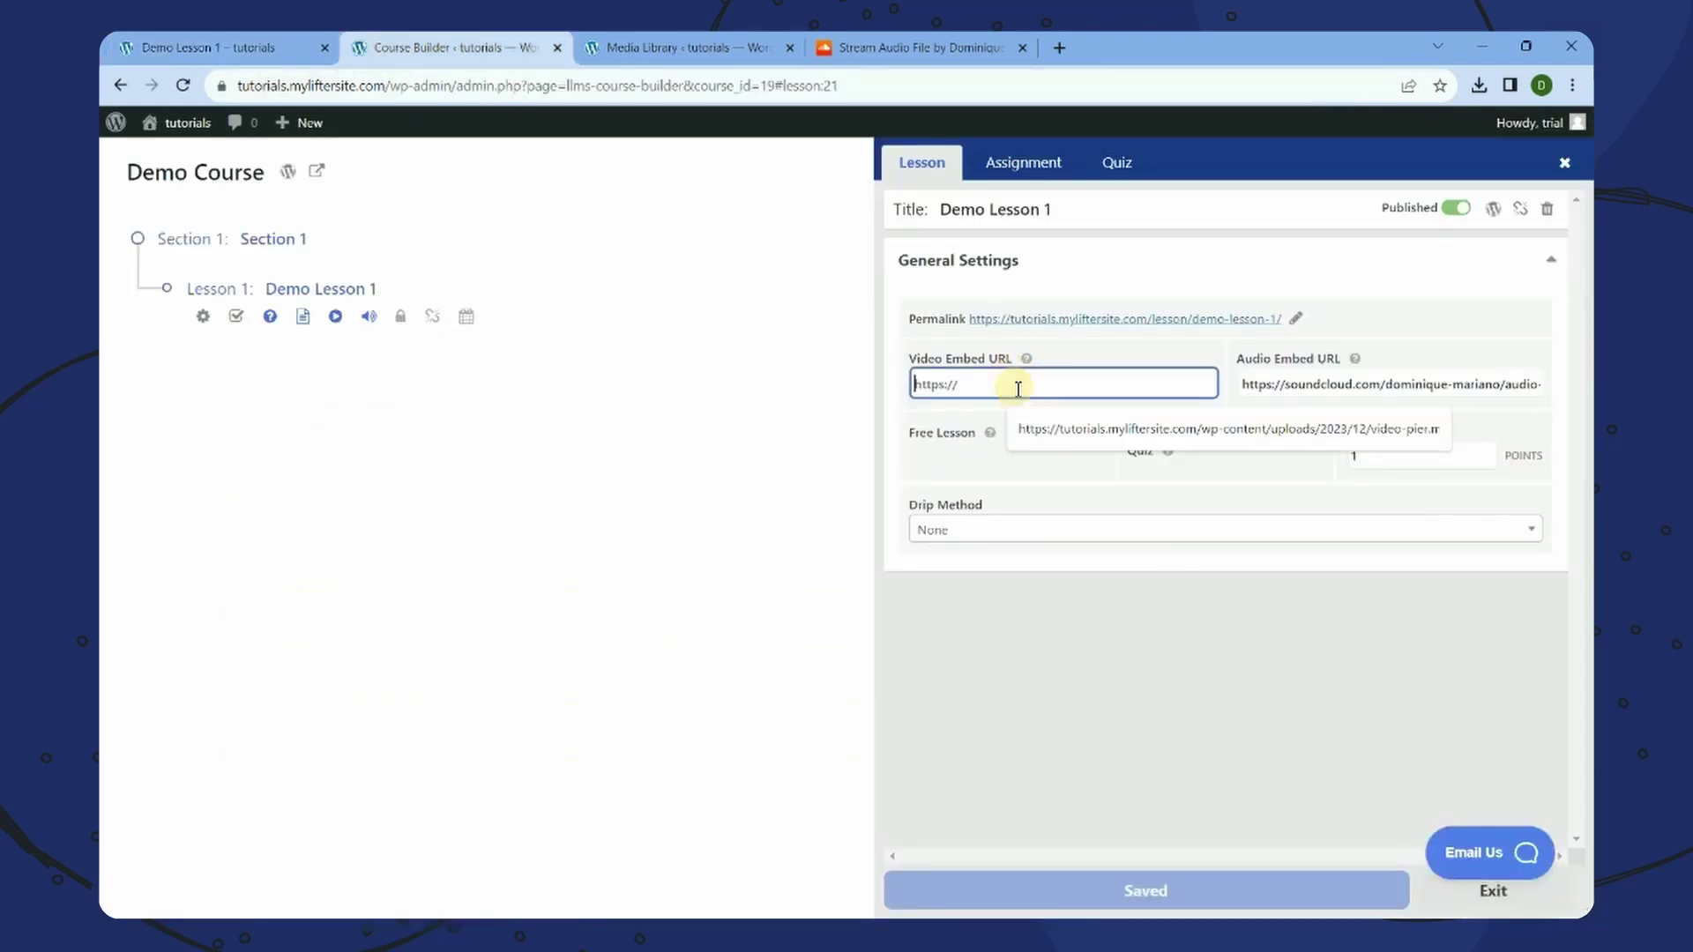
pyautogui.hotkey('ctrl', 'a')
pyautogui.press('BackSpace')
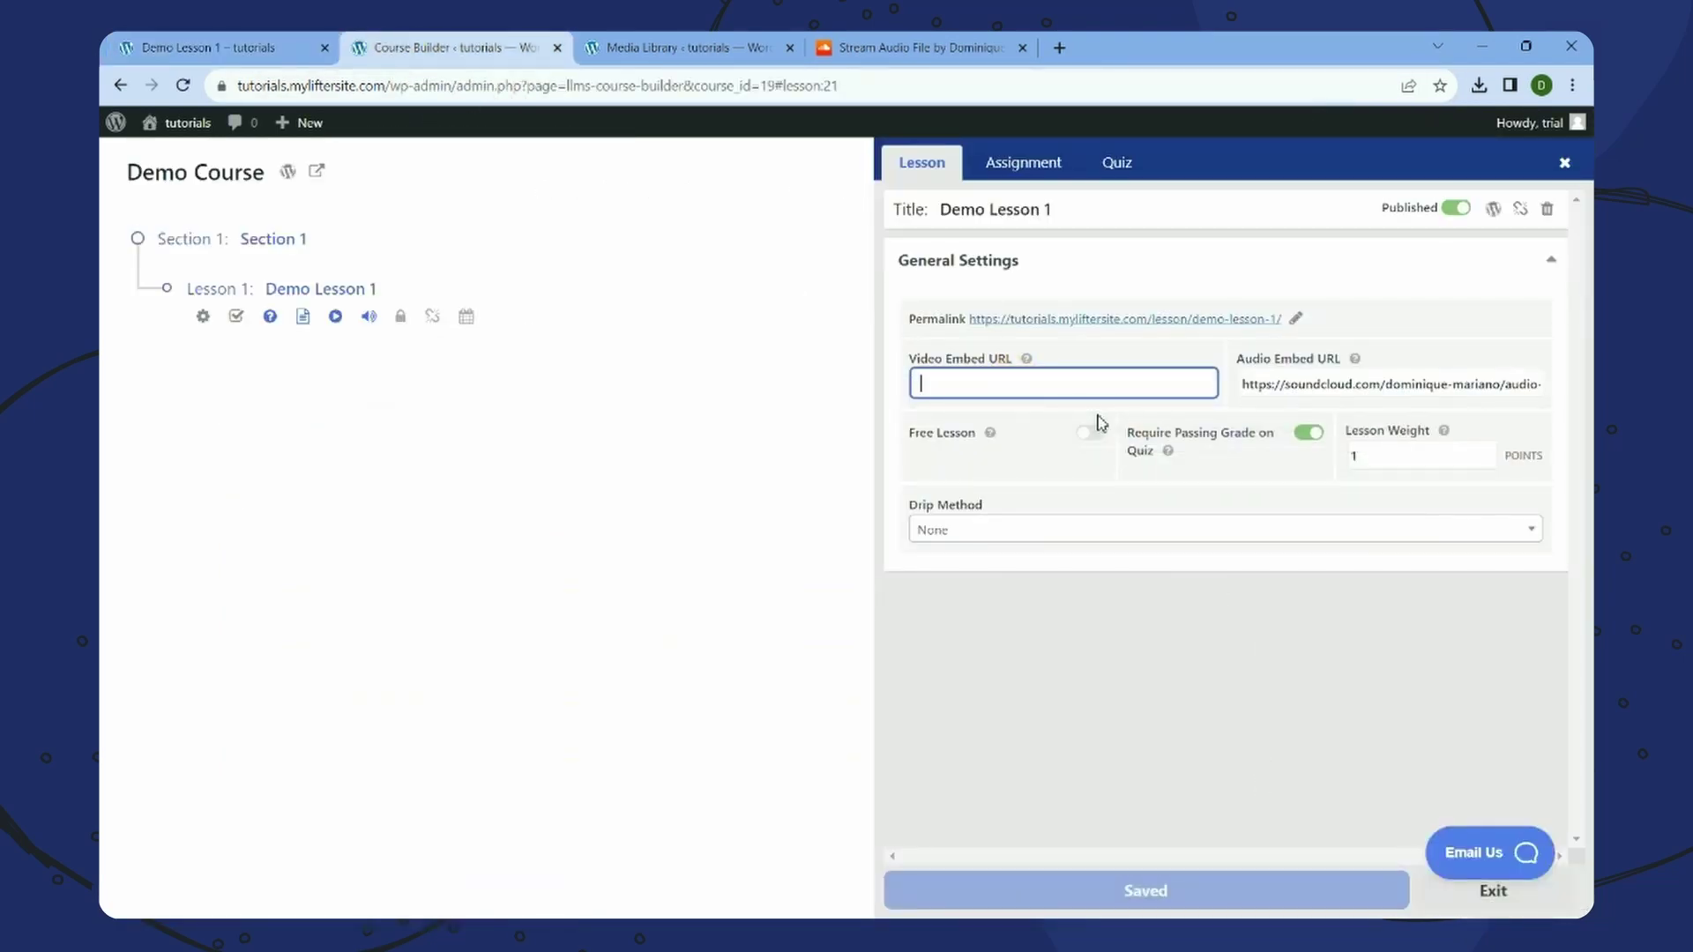
pyautogui.click(1200, 891)
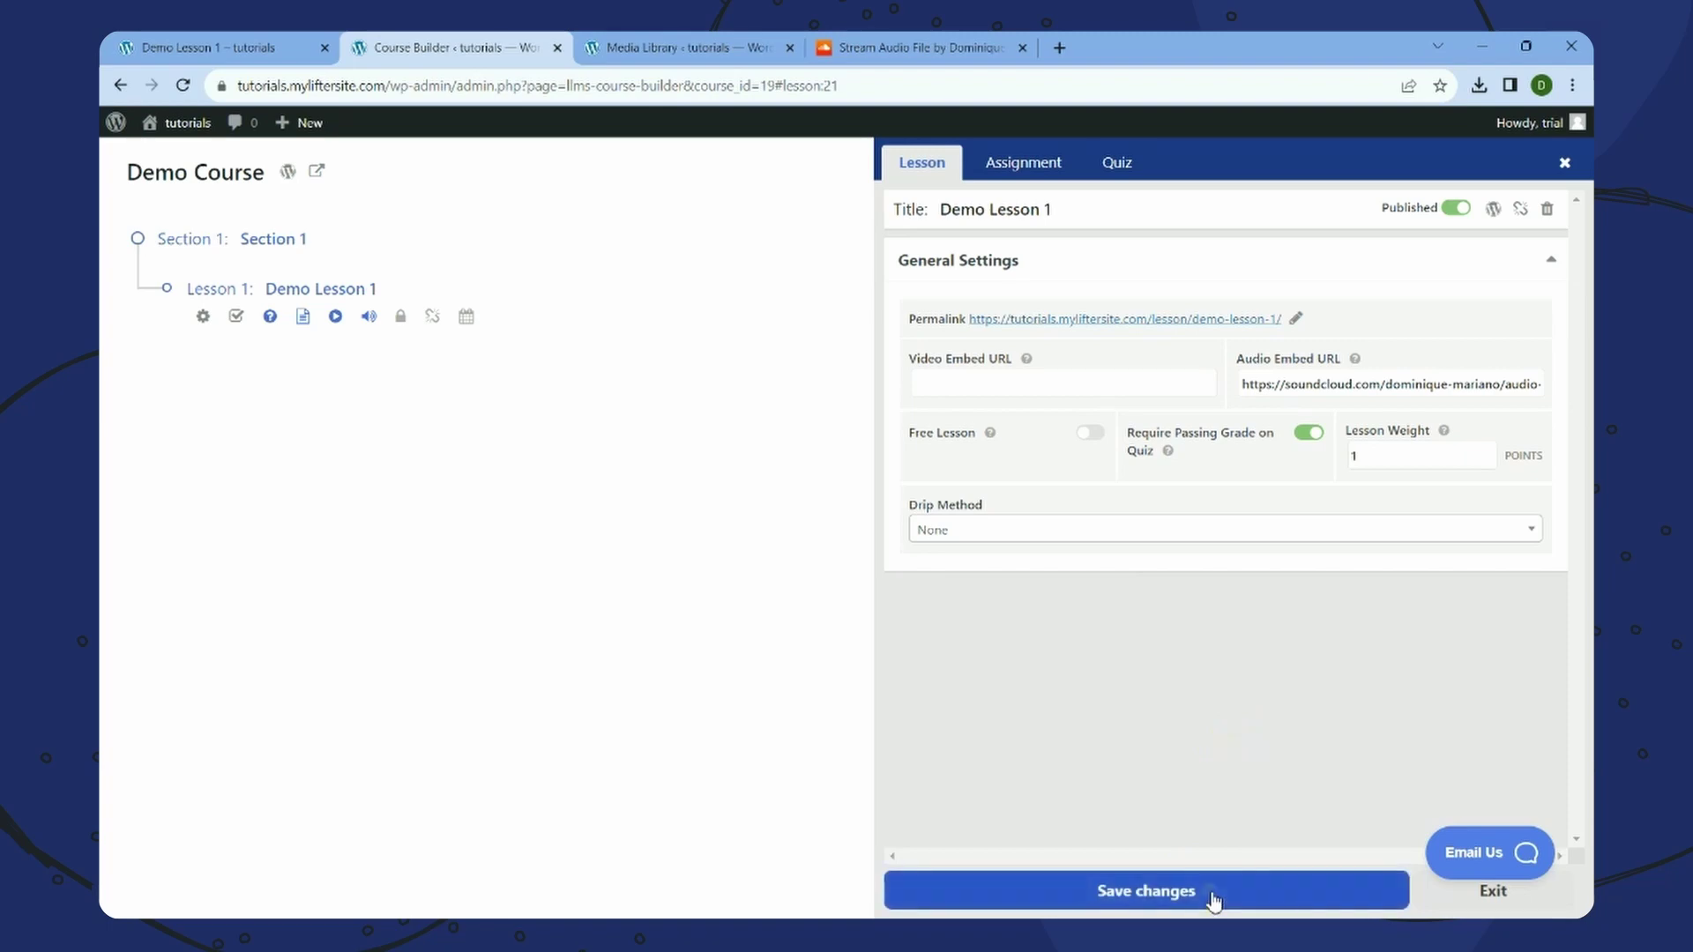
pyautogui.click(1209, 896)
# - Reload the published Demo Lesson 1 page and examine the audio players above the lesson content
pyautogui.click(225, 48)
pyautogui.rightClick(756, 321)
pyautogui.click(783, 377)
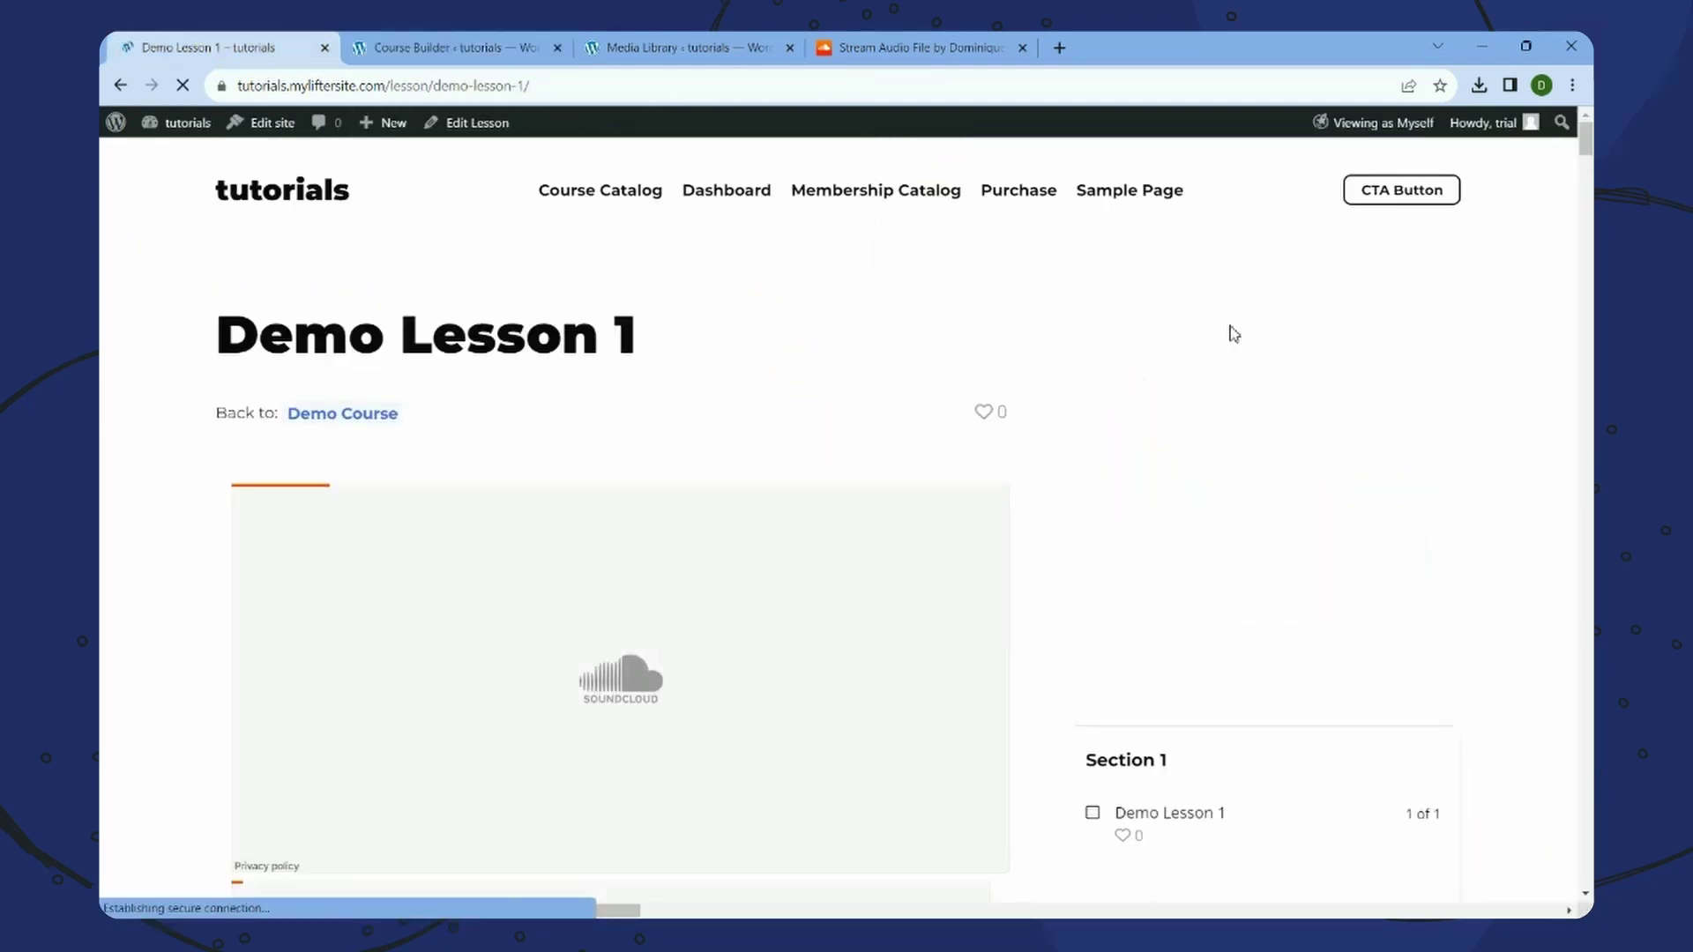
pyautogui.scroll(-3, 1229, 328)
pyautogui.scroll(-4, 1116, 423)
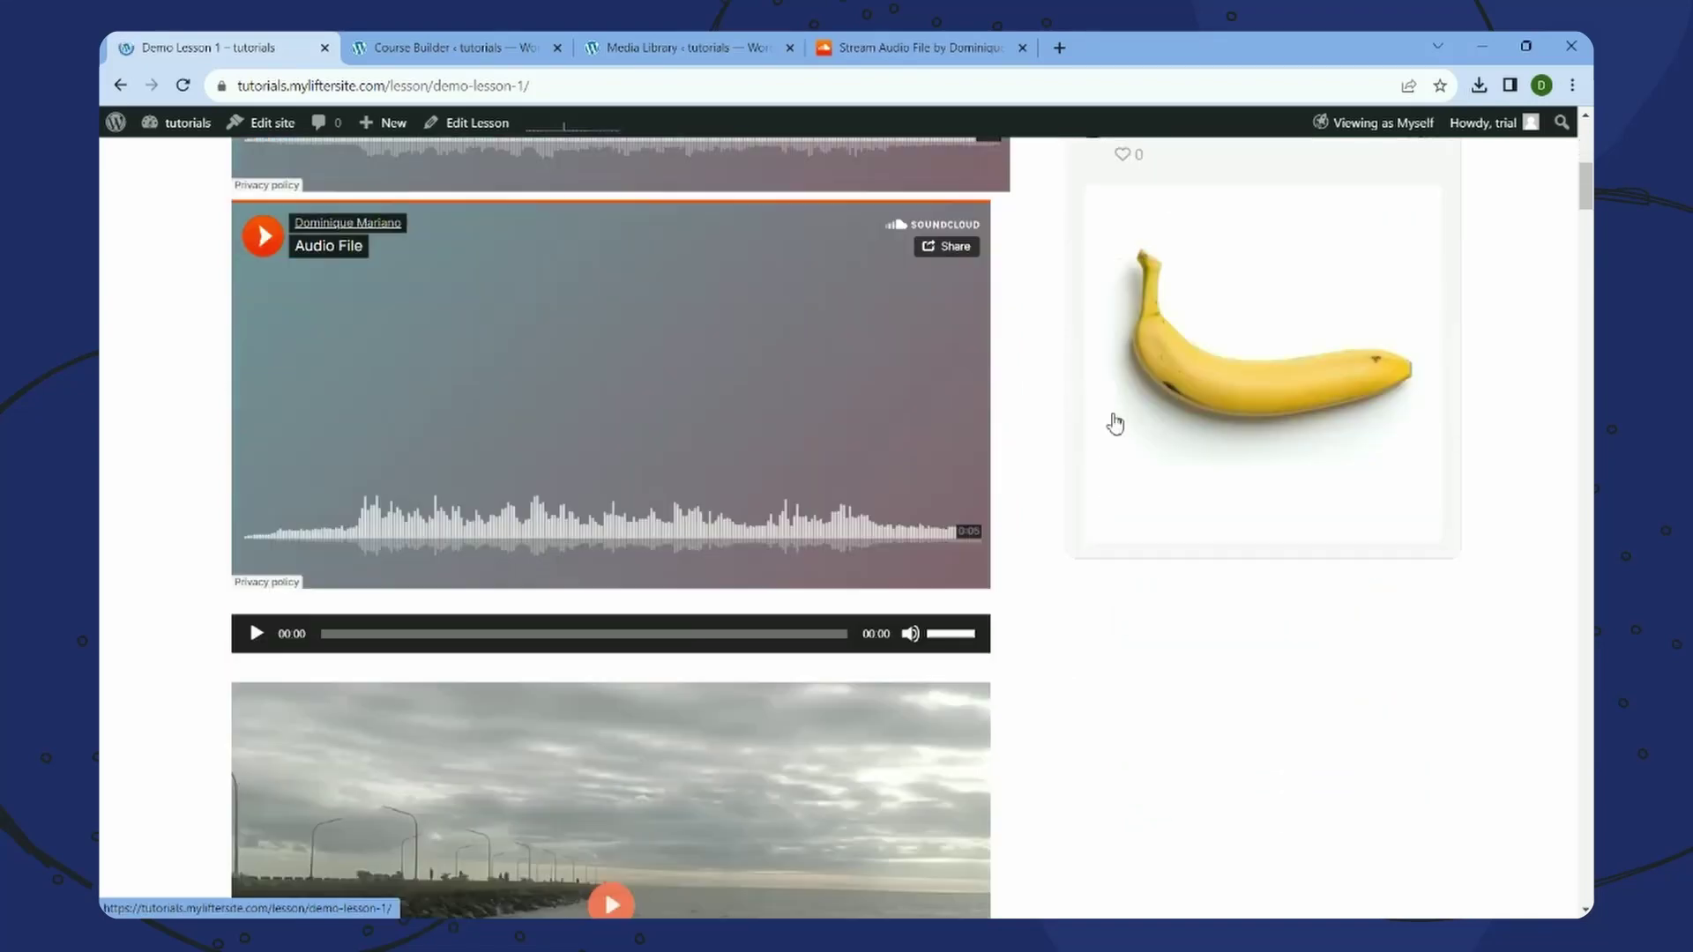
pyautogui.scroll(-6, 529, 422)
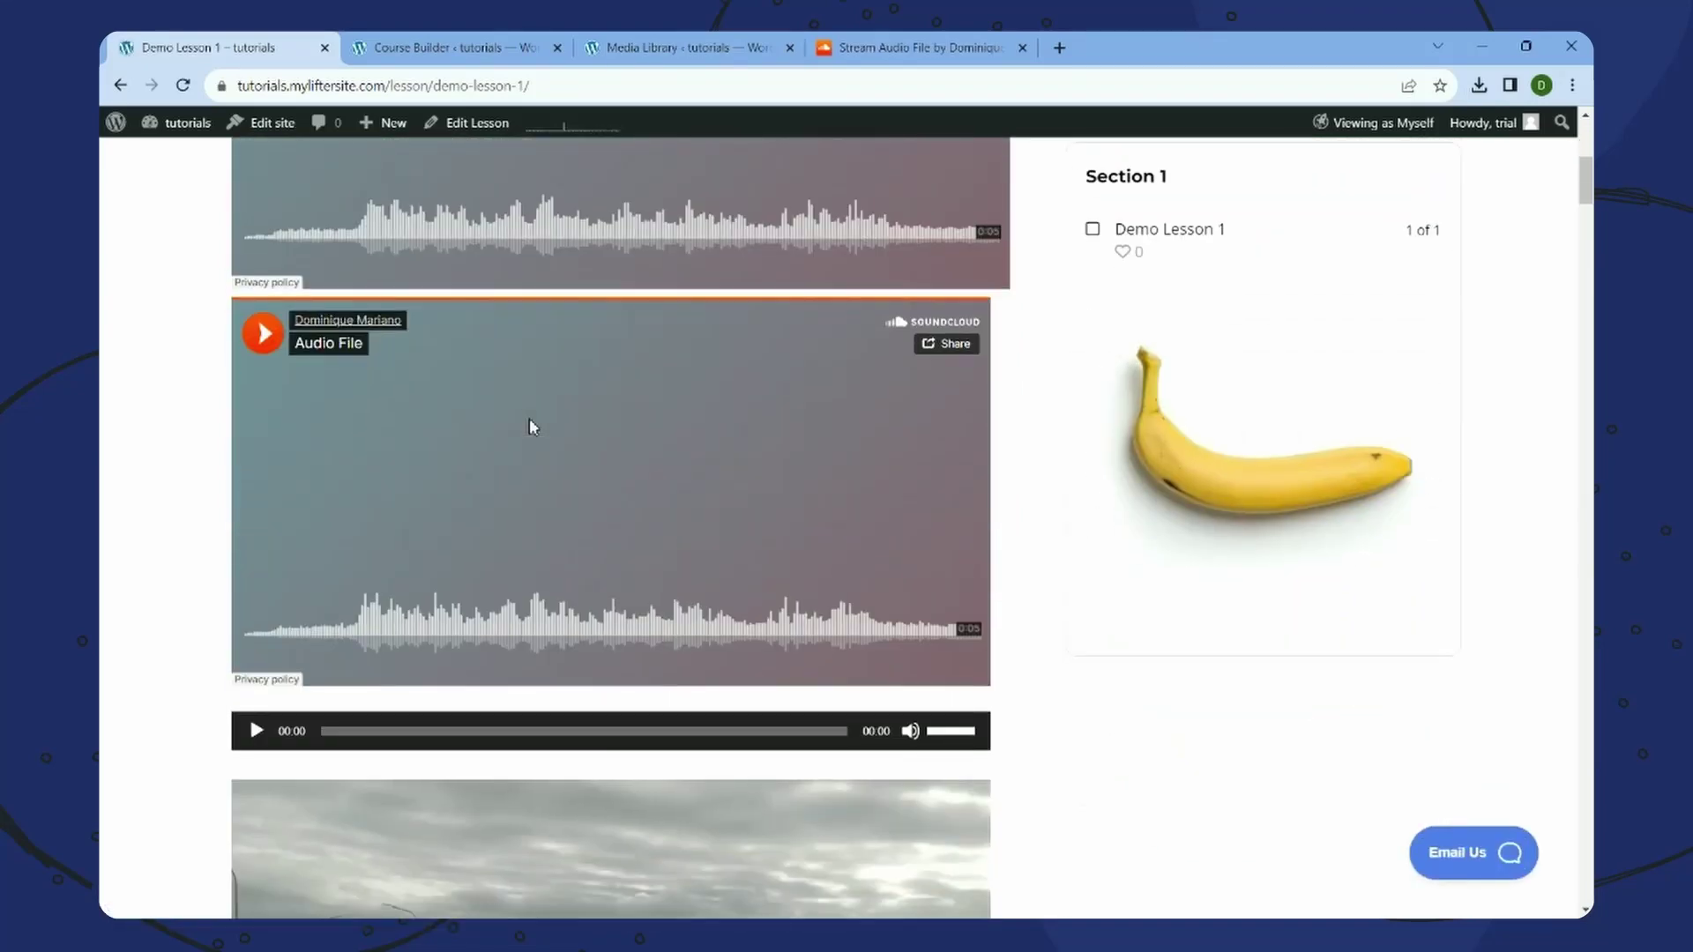
pyautogui.scroll(8, 938, 423)
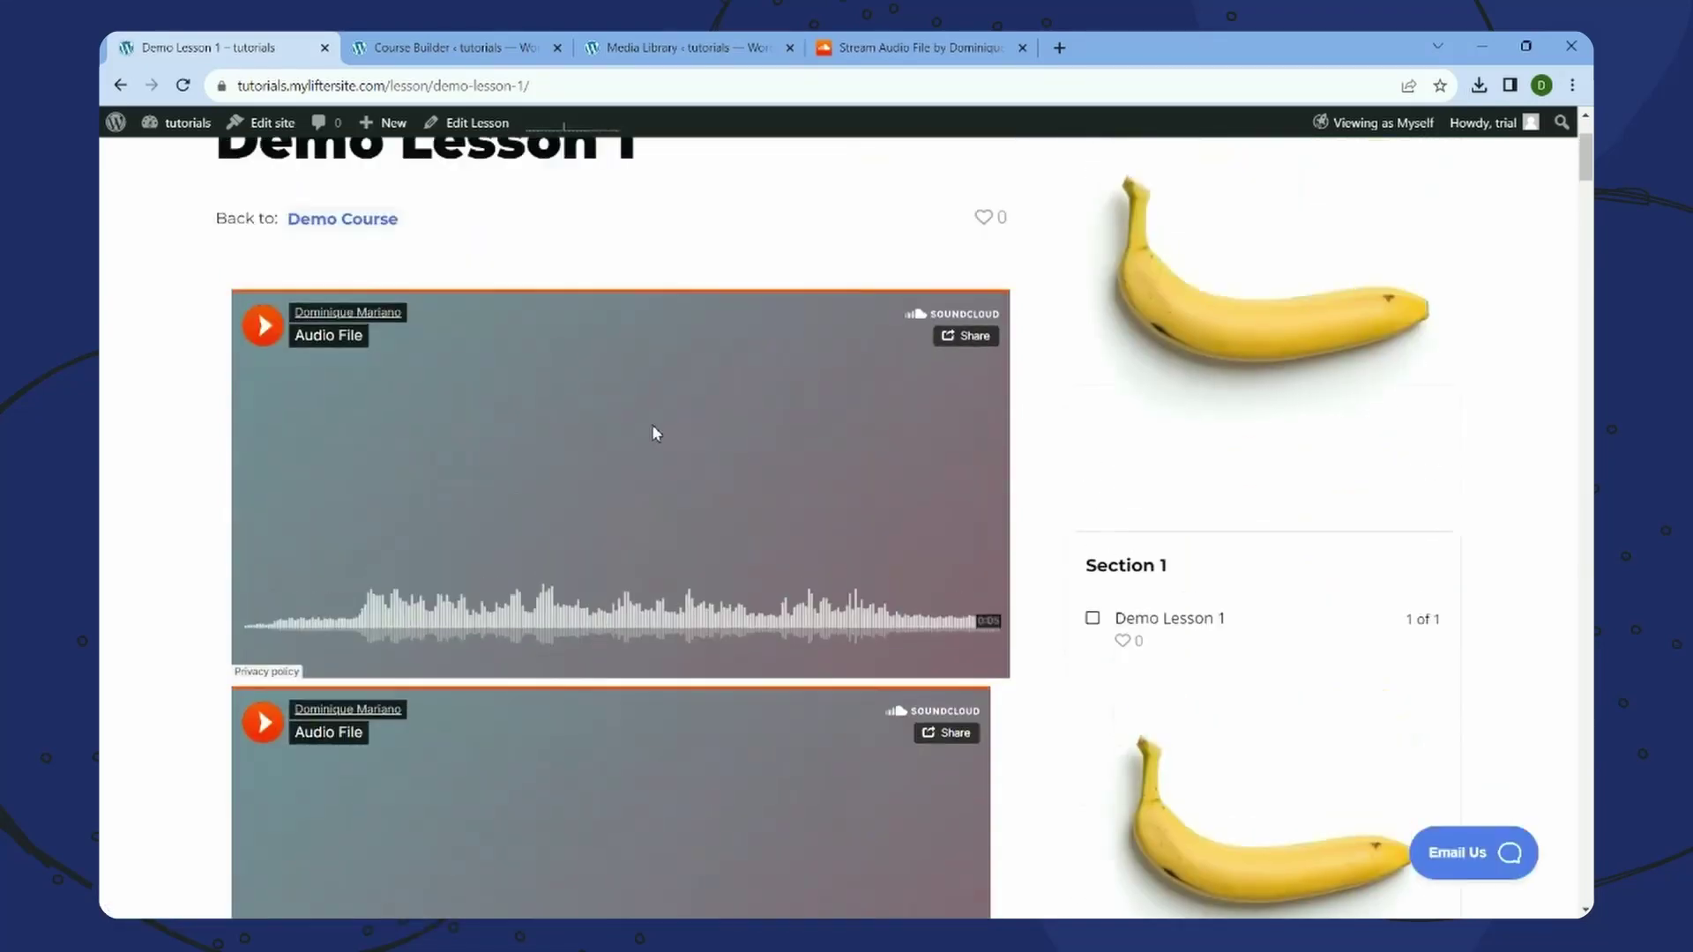
# - Open Demo Lesson 1 in the lesson editor, delete the SoundCloud block at the start of the content and update the lesson
pyautogui.rightClick(469, 123)
pyautogui.click(520, 132)
pyautogui.click(422, 39)
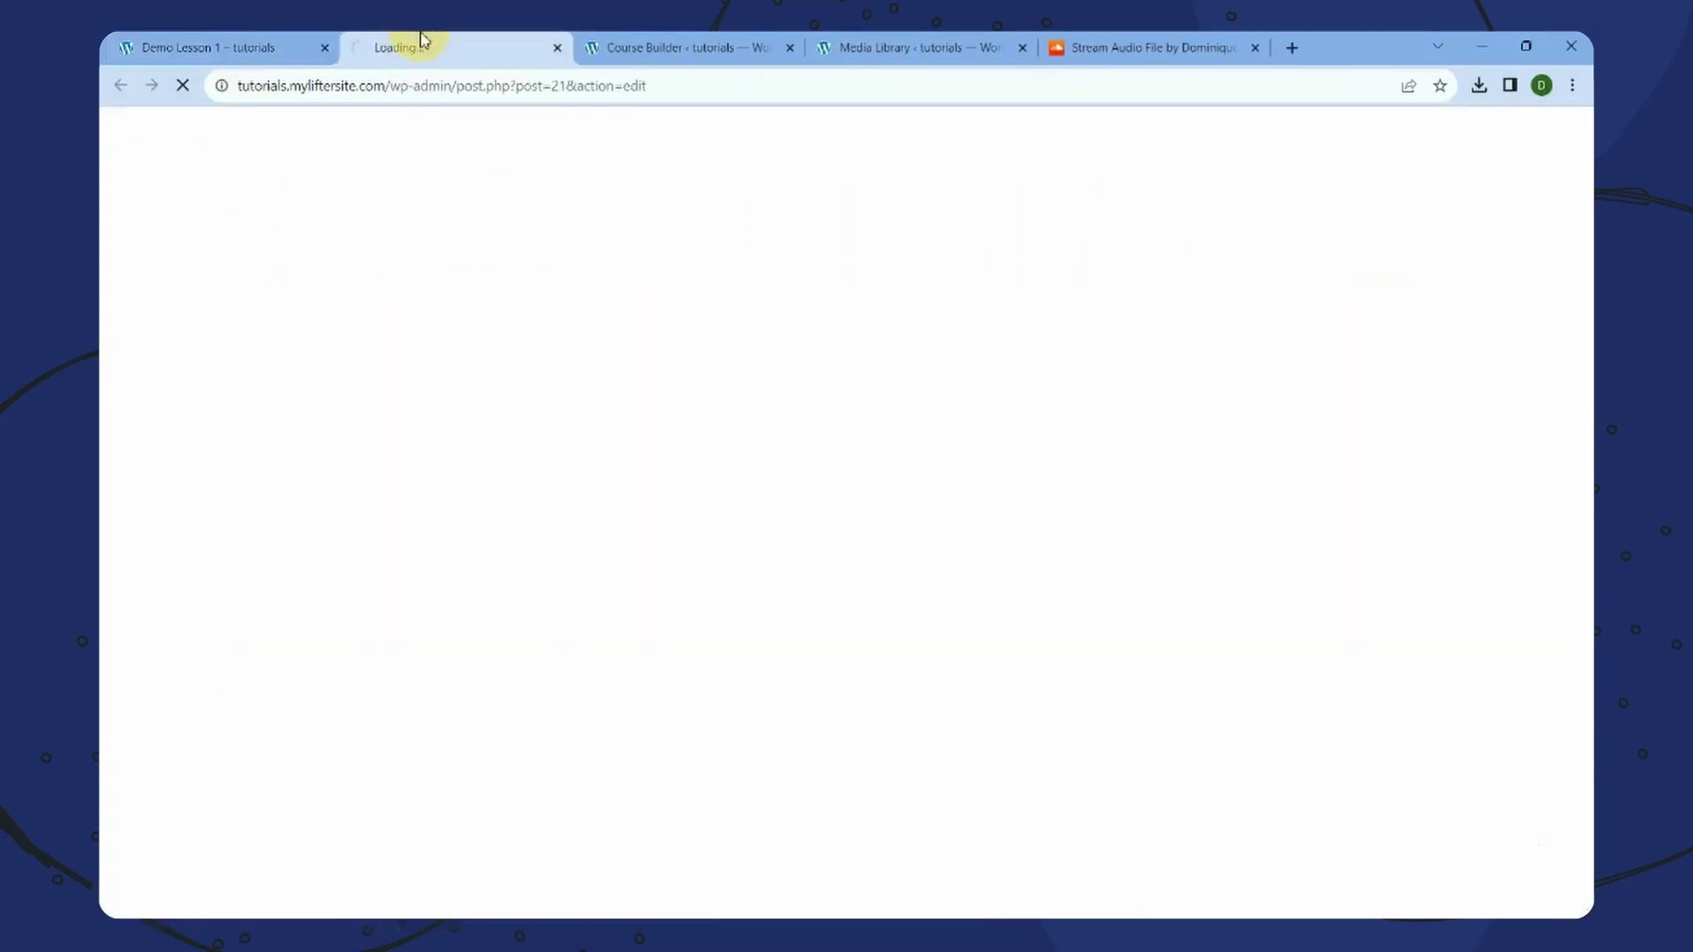
pyautogui.click(687, 48)
pyautogui.click(494, 46)
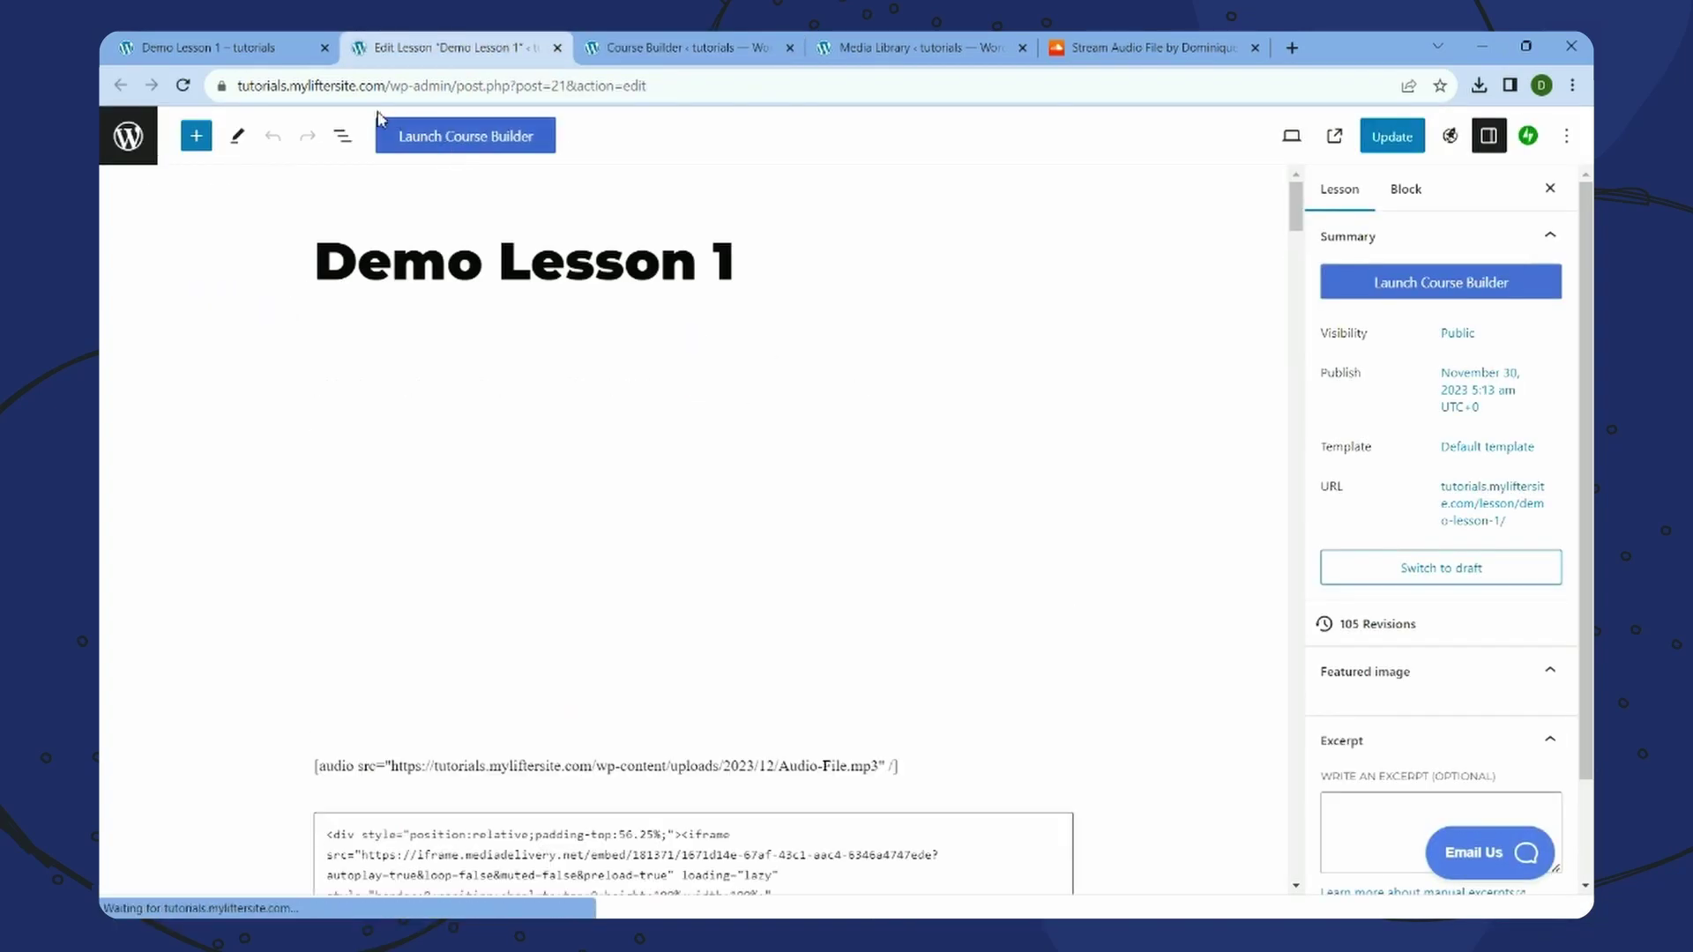
pyautogui.click(342, 136)
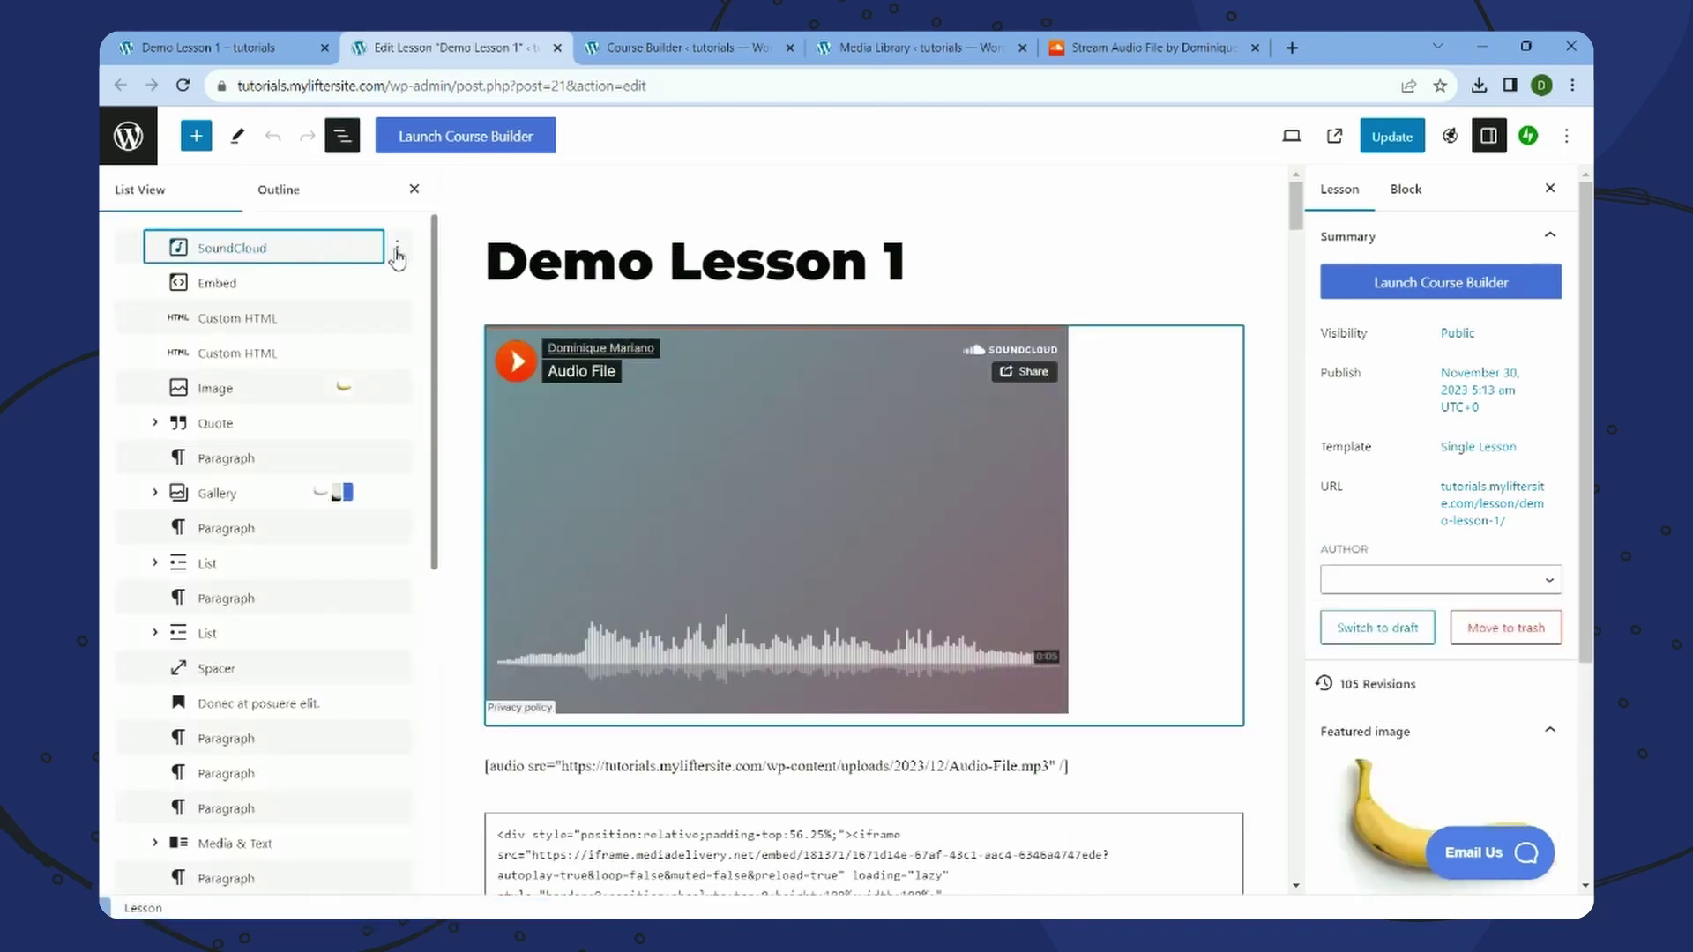
pyautogui.click(399, 253)
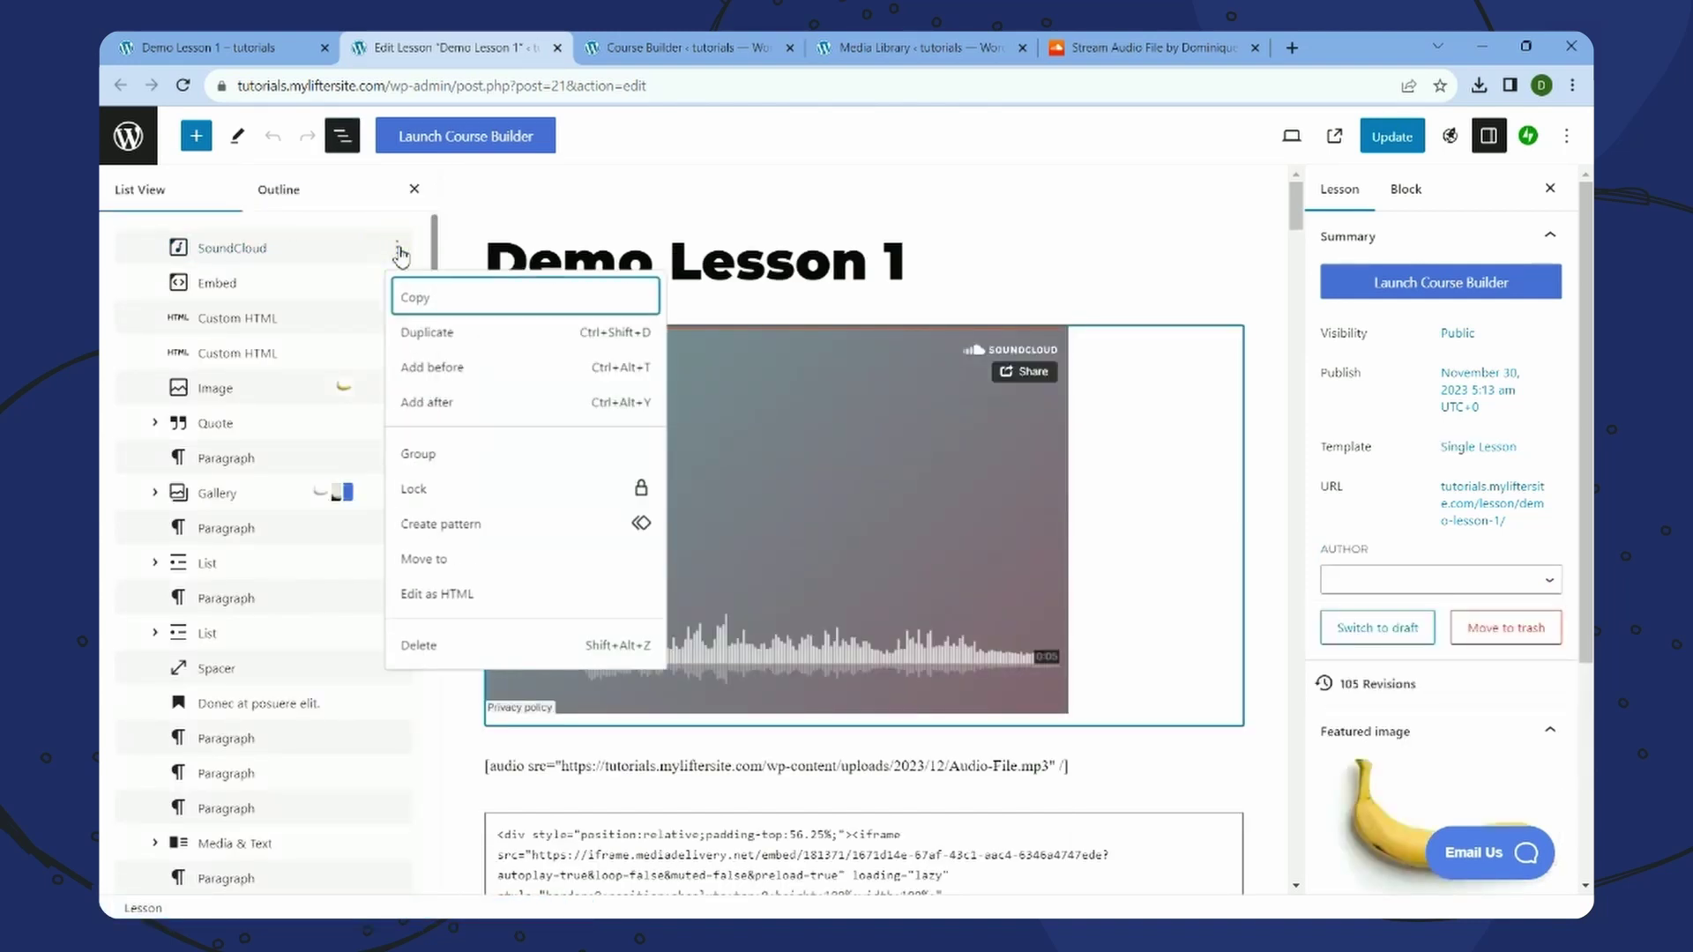
pyautogui.click(438, 653)
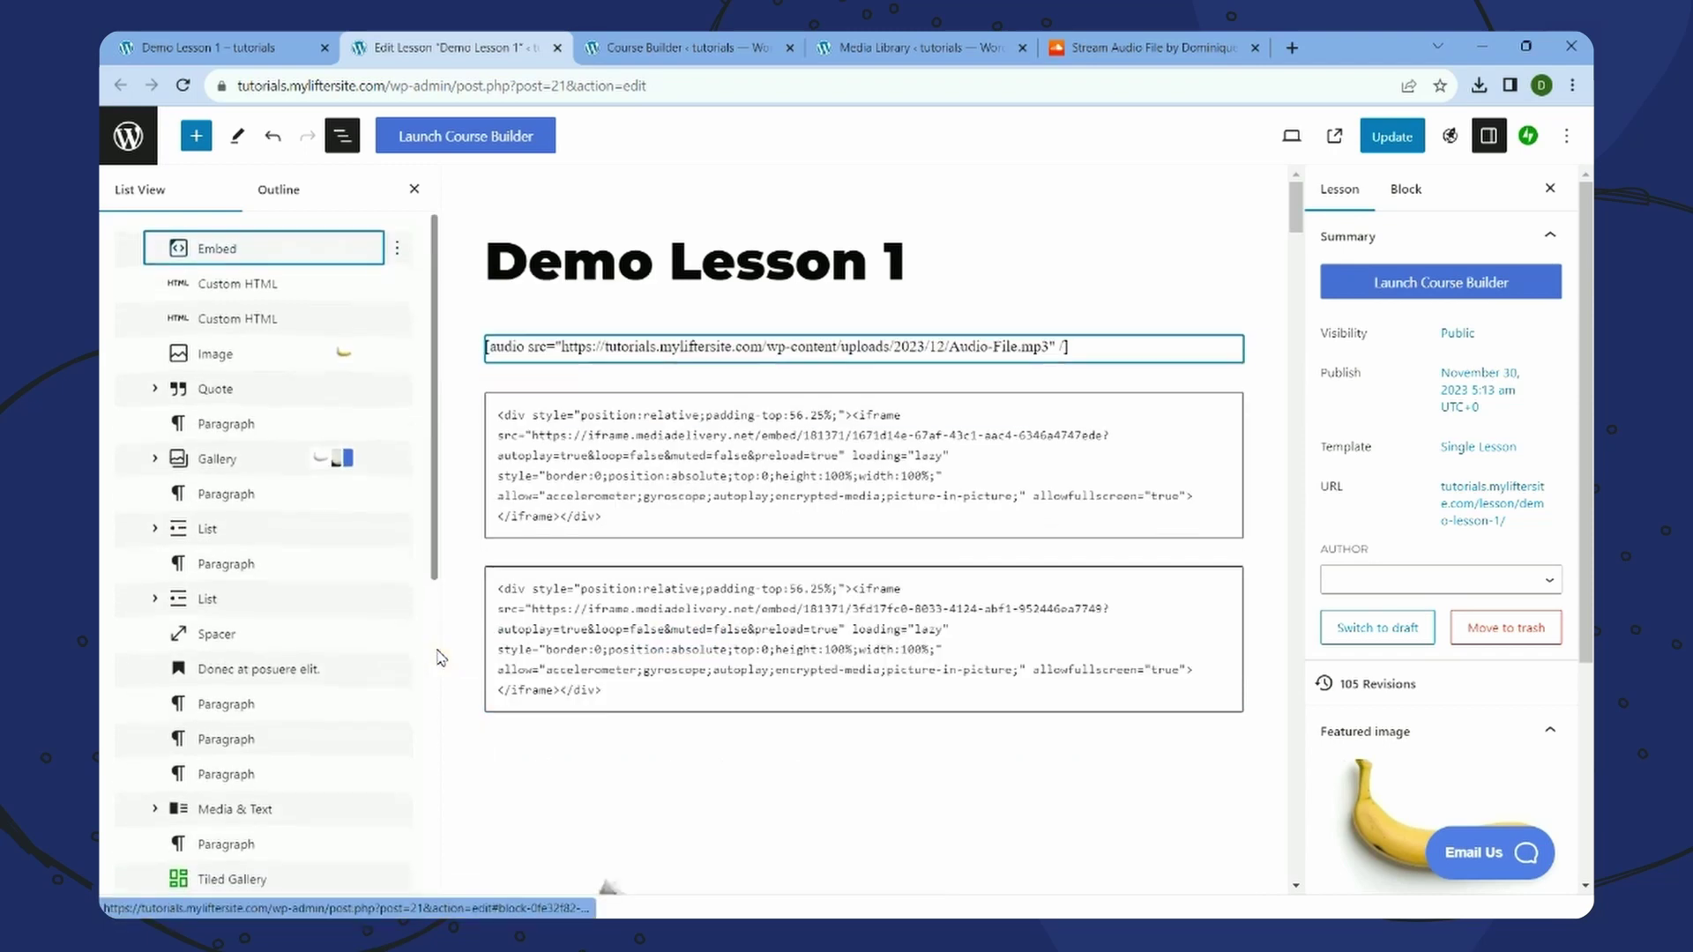
pyautogui.click(1391, 137)
# - Reload the published Demo Lesson 1 page to check the remaining audio embeds
pyautogui.hotkey('ctrl', '1')
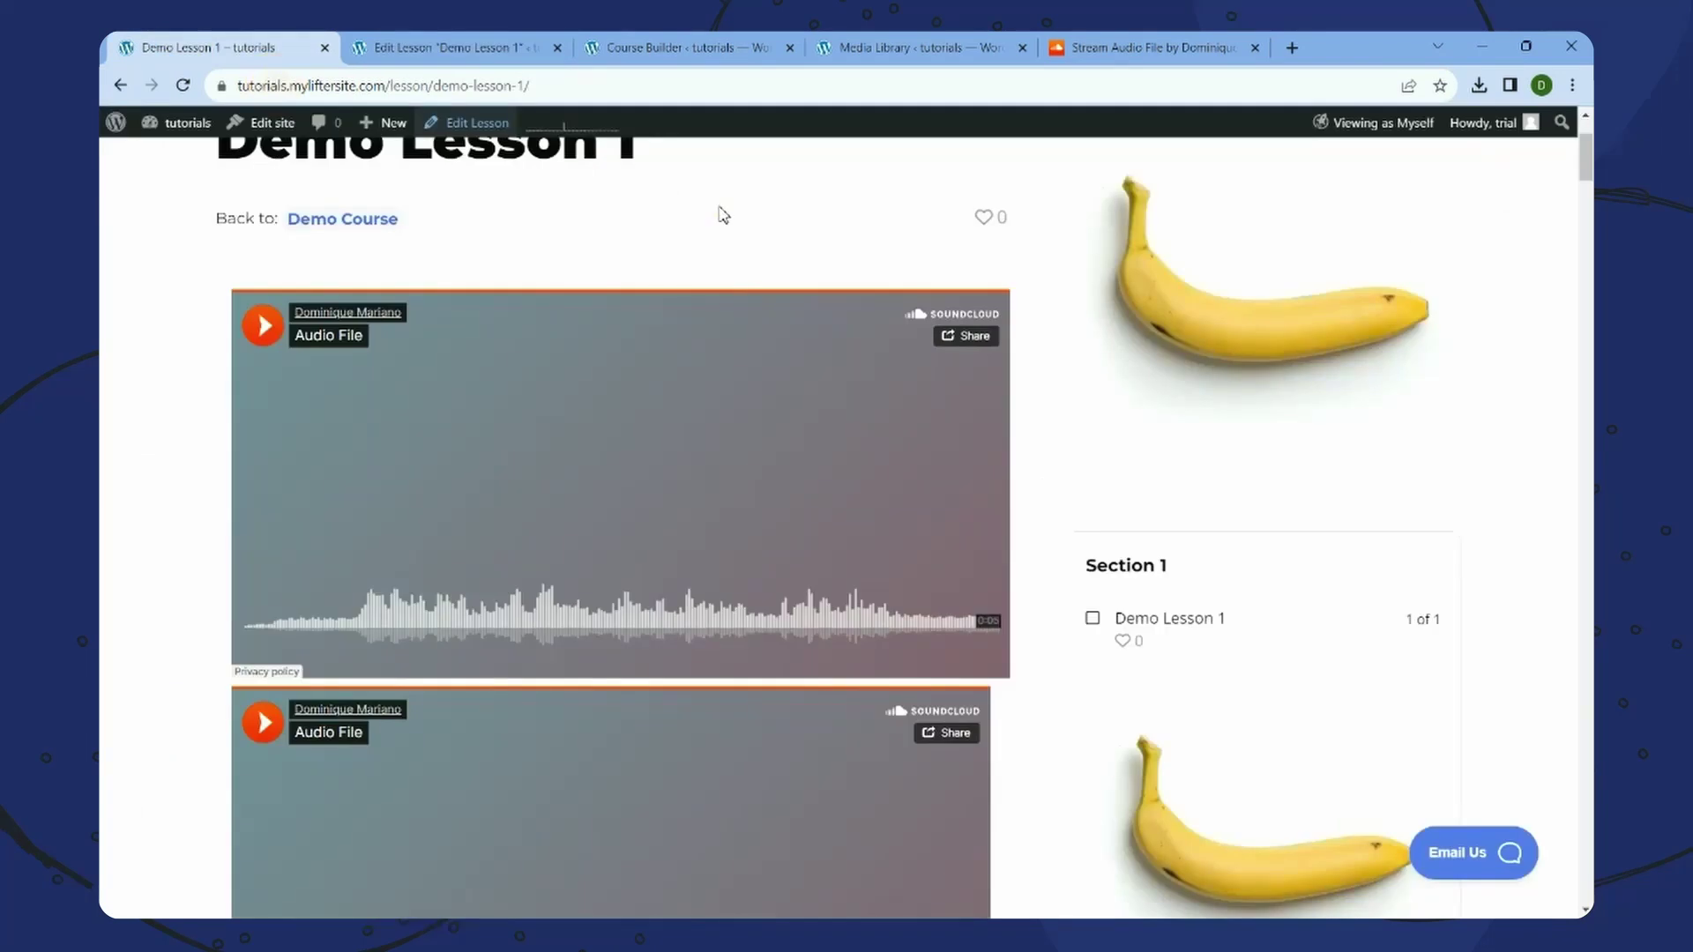
pyautogui.rightClick(723, 215)
pyautogui.click(777, 265)
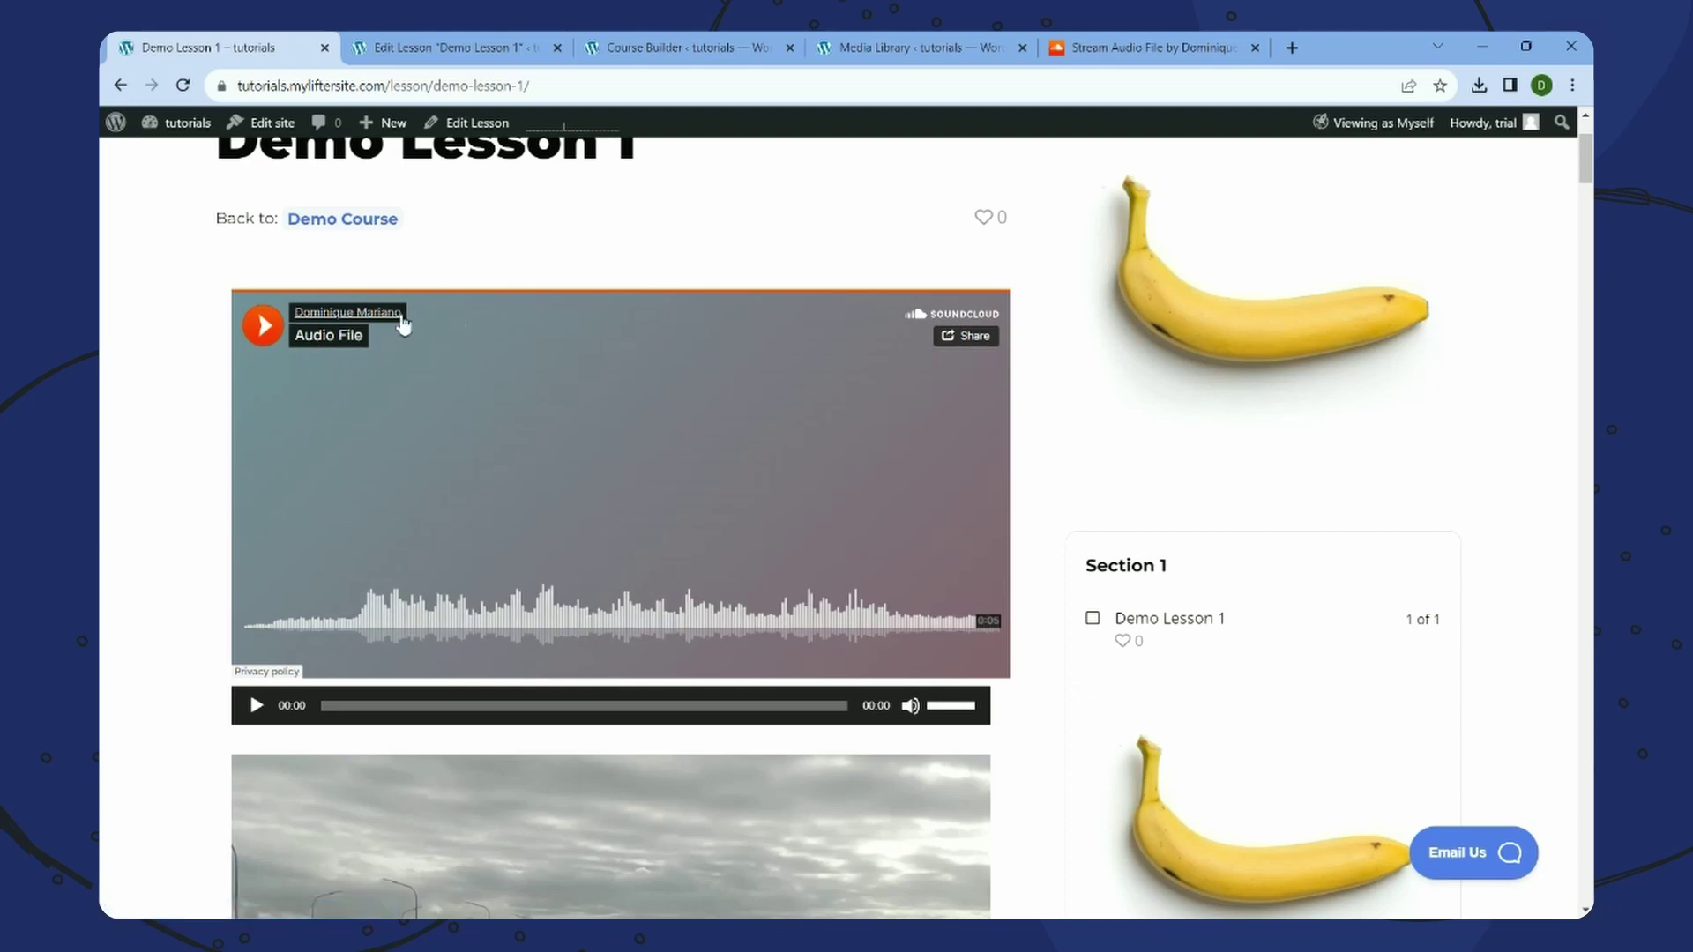
# - Compare the Course Builder's Audio Embed URL, the published lesson's players and the Audio-File.mp3 embed block in the lesson editor
pyautogui.click(687, 41)
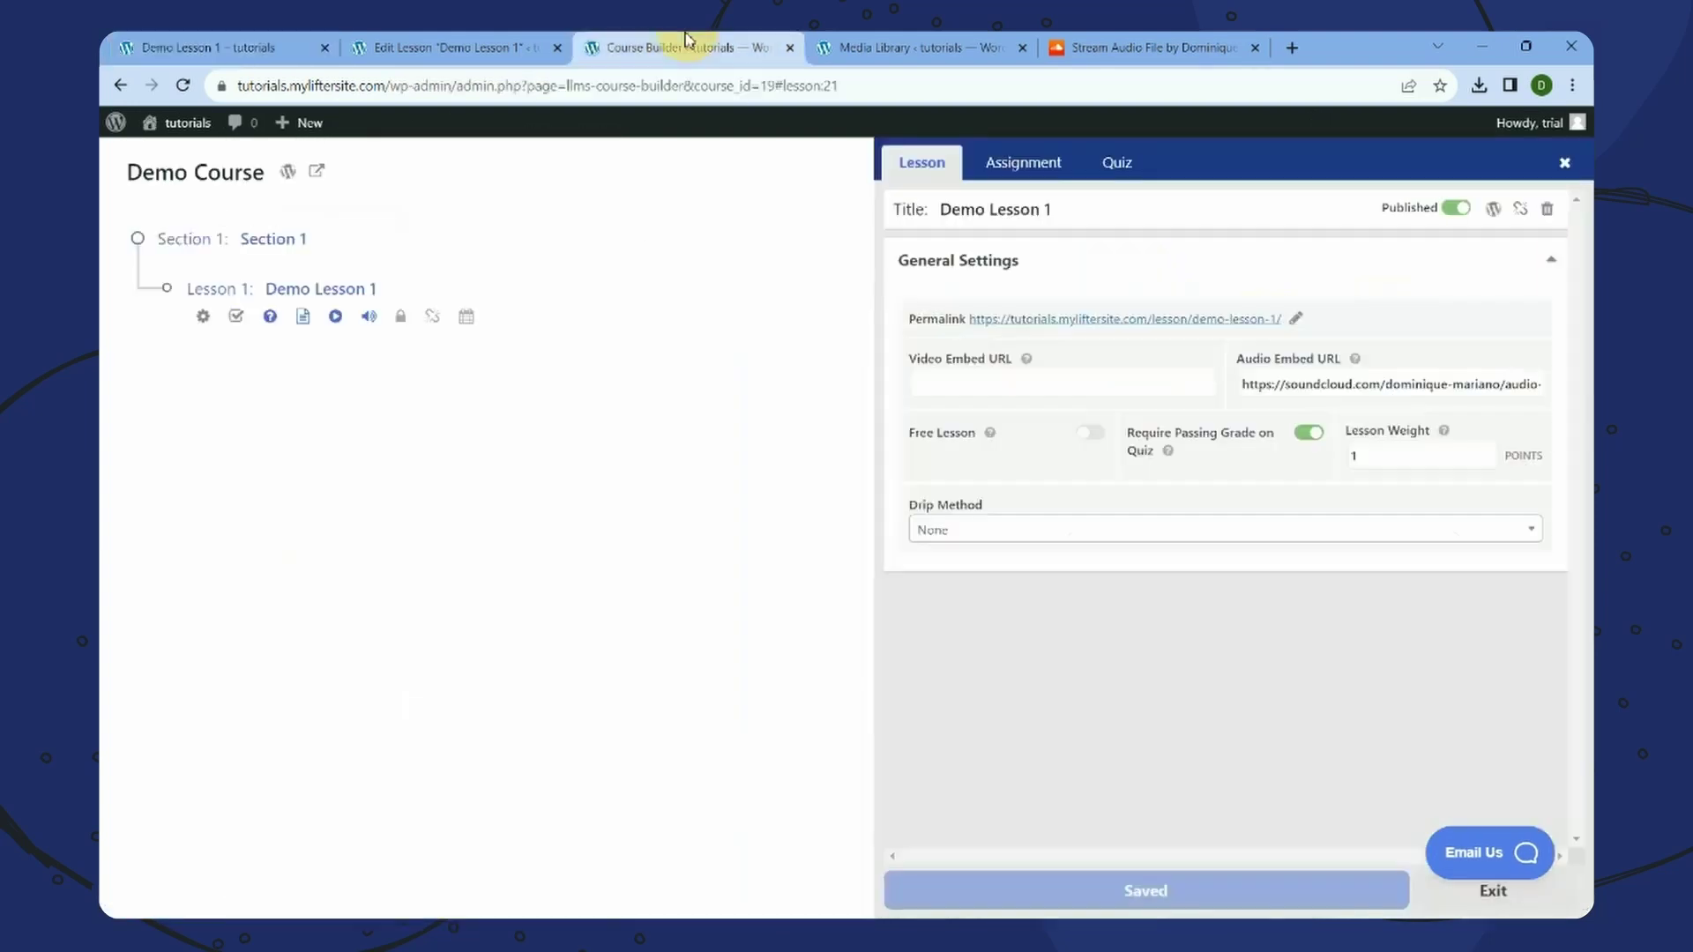
pyautogui.moveTo(1240, 364); pyautogui.dragTo(1340, 362)
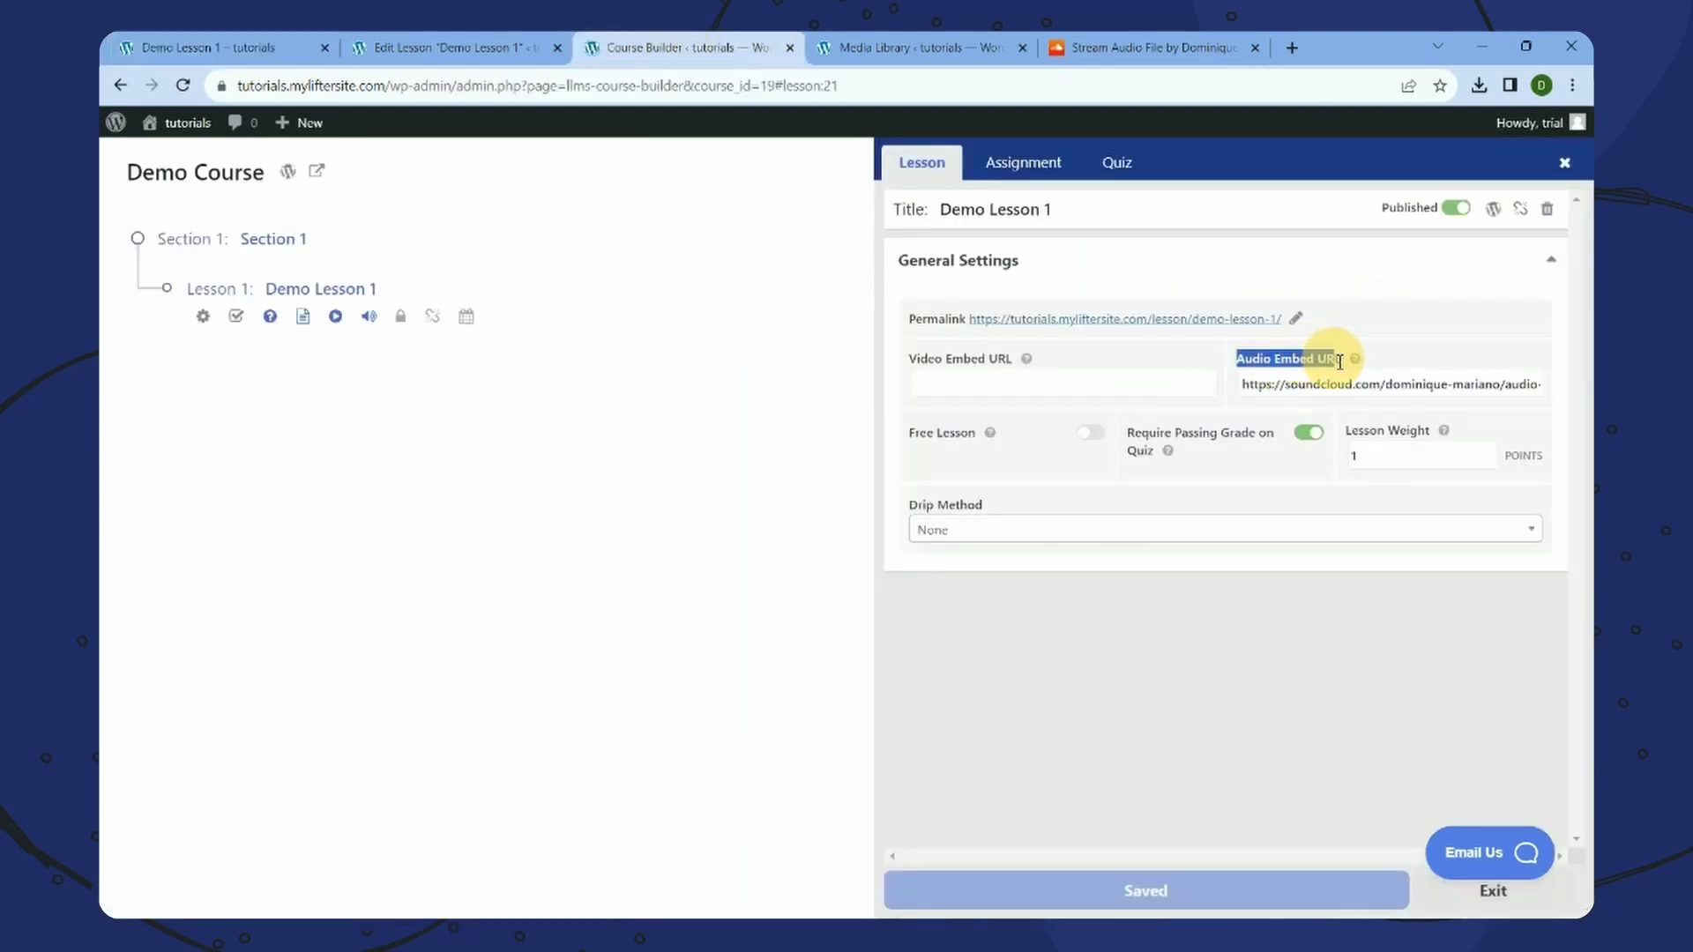
pyautogui.click(450, 47)
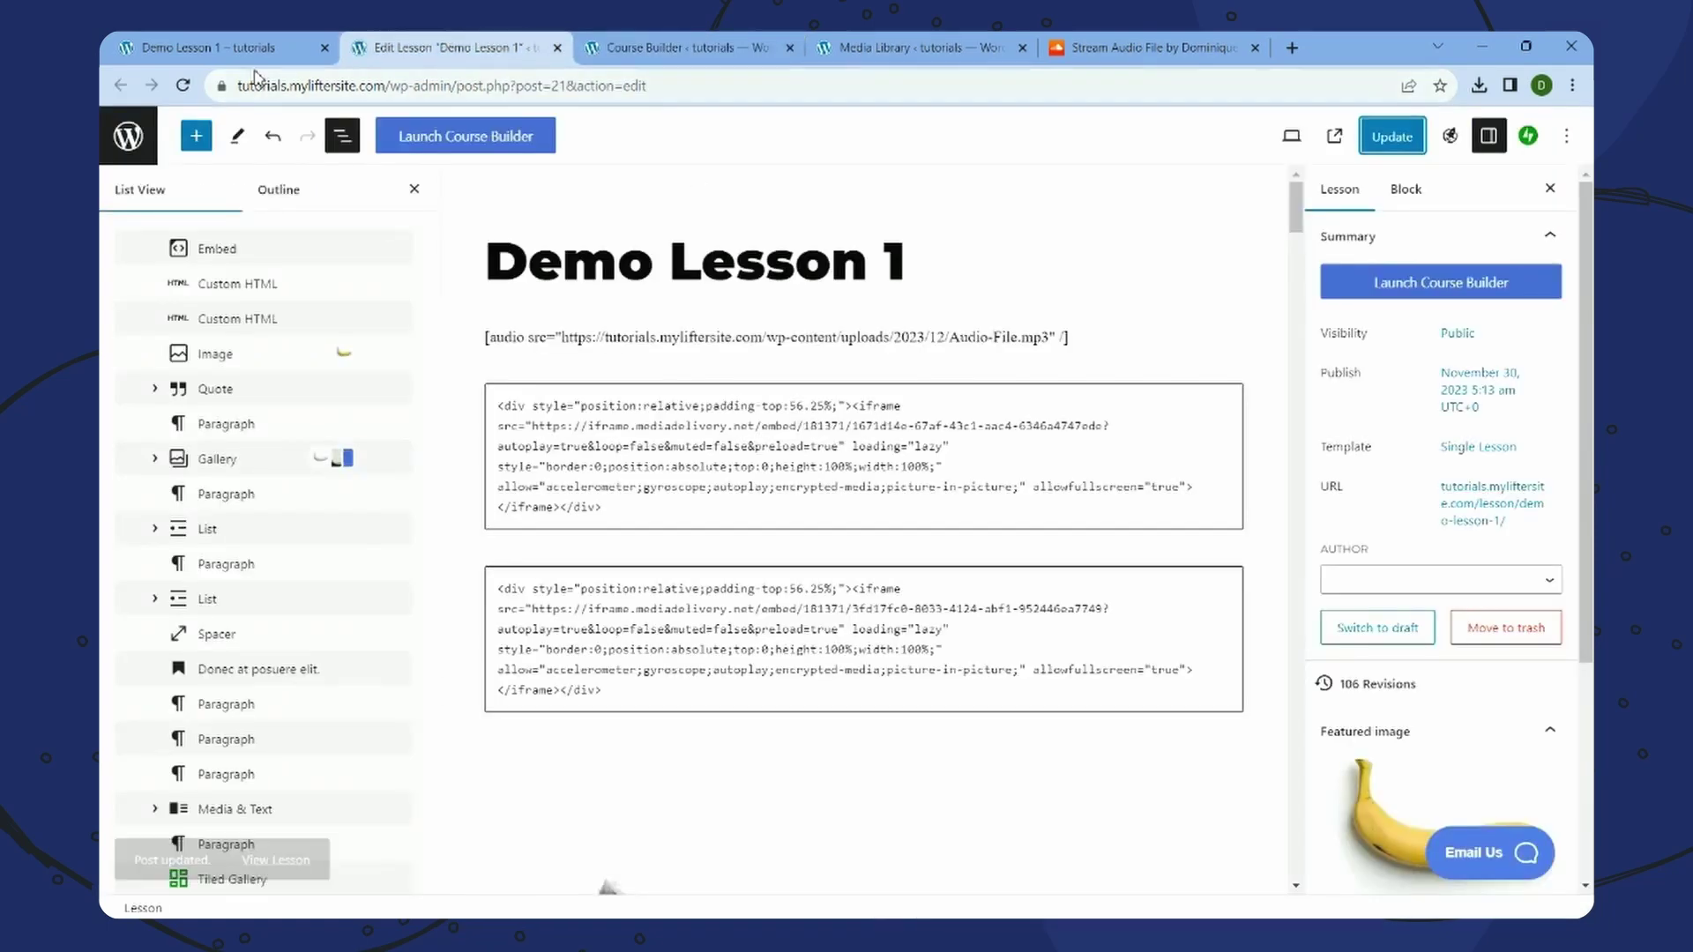
pyautogui.click(221, 48)
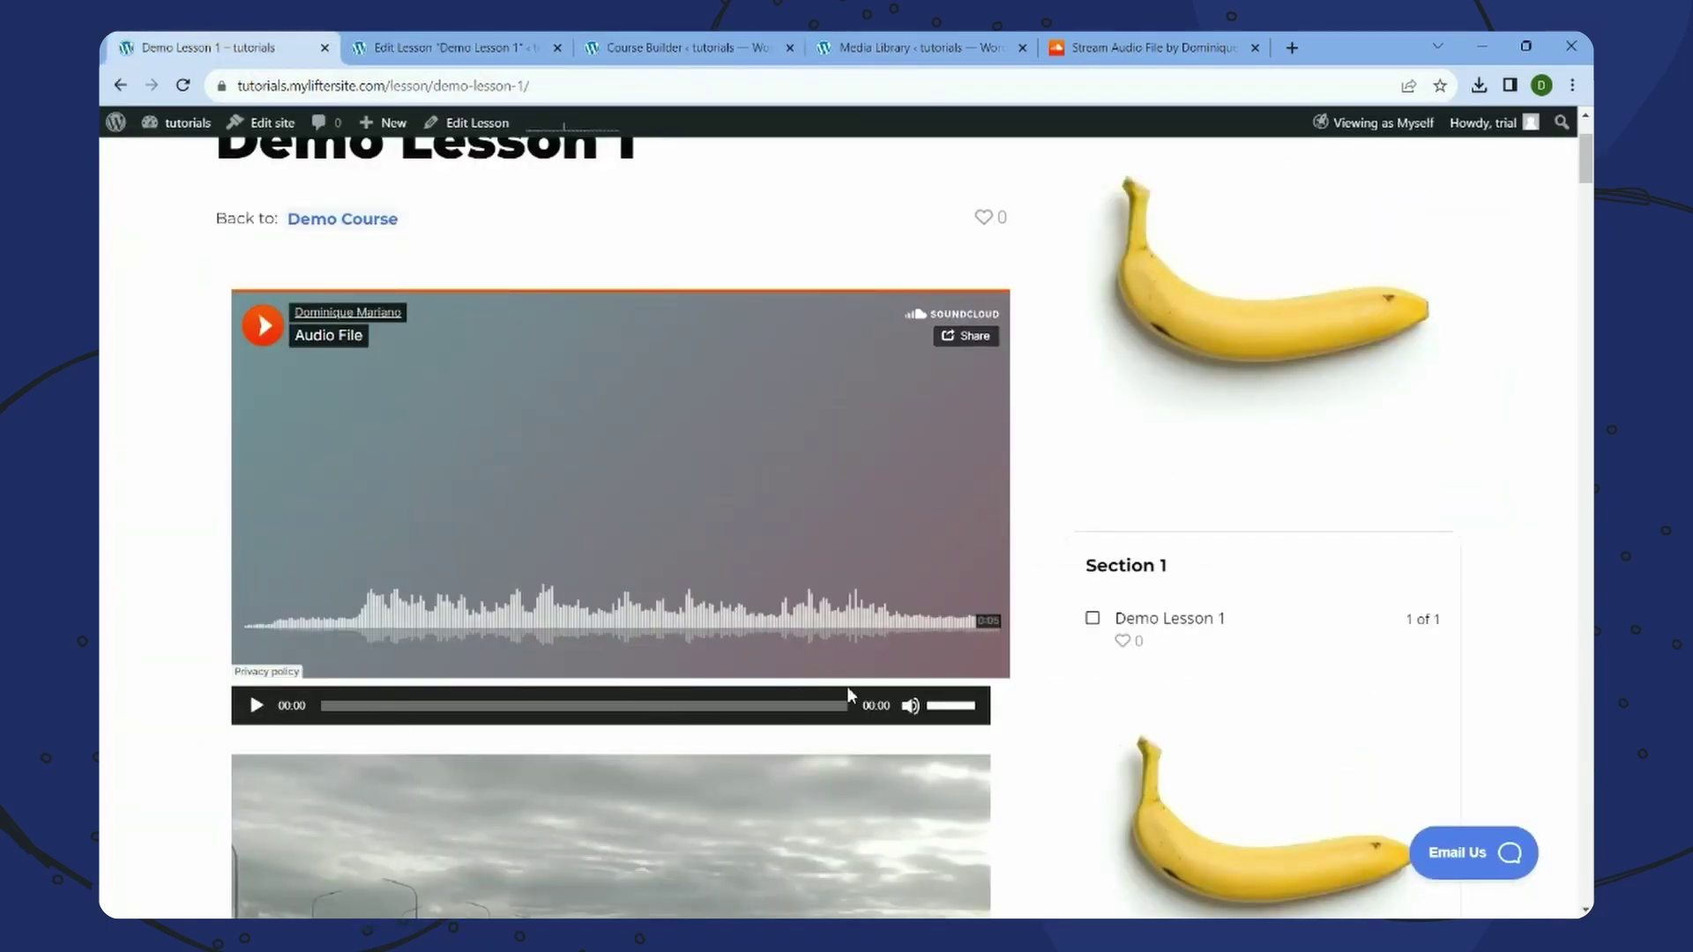
pyautogui.click(450, 47)
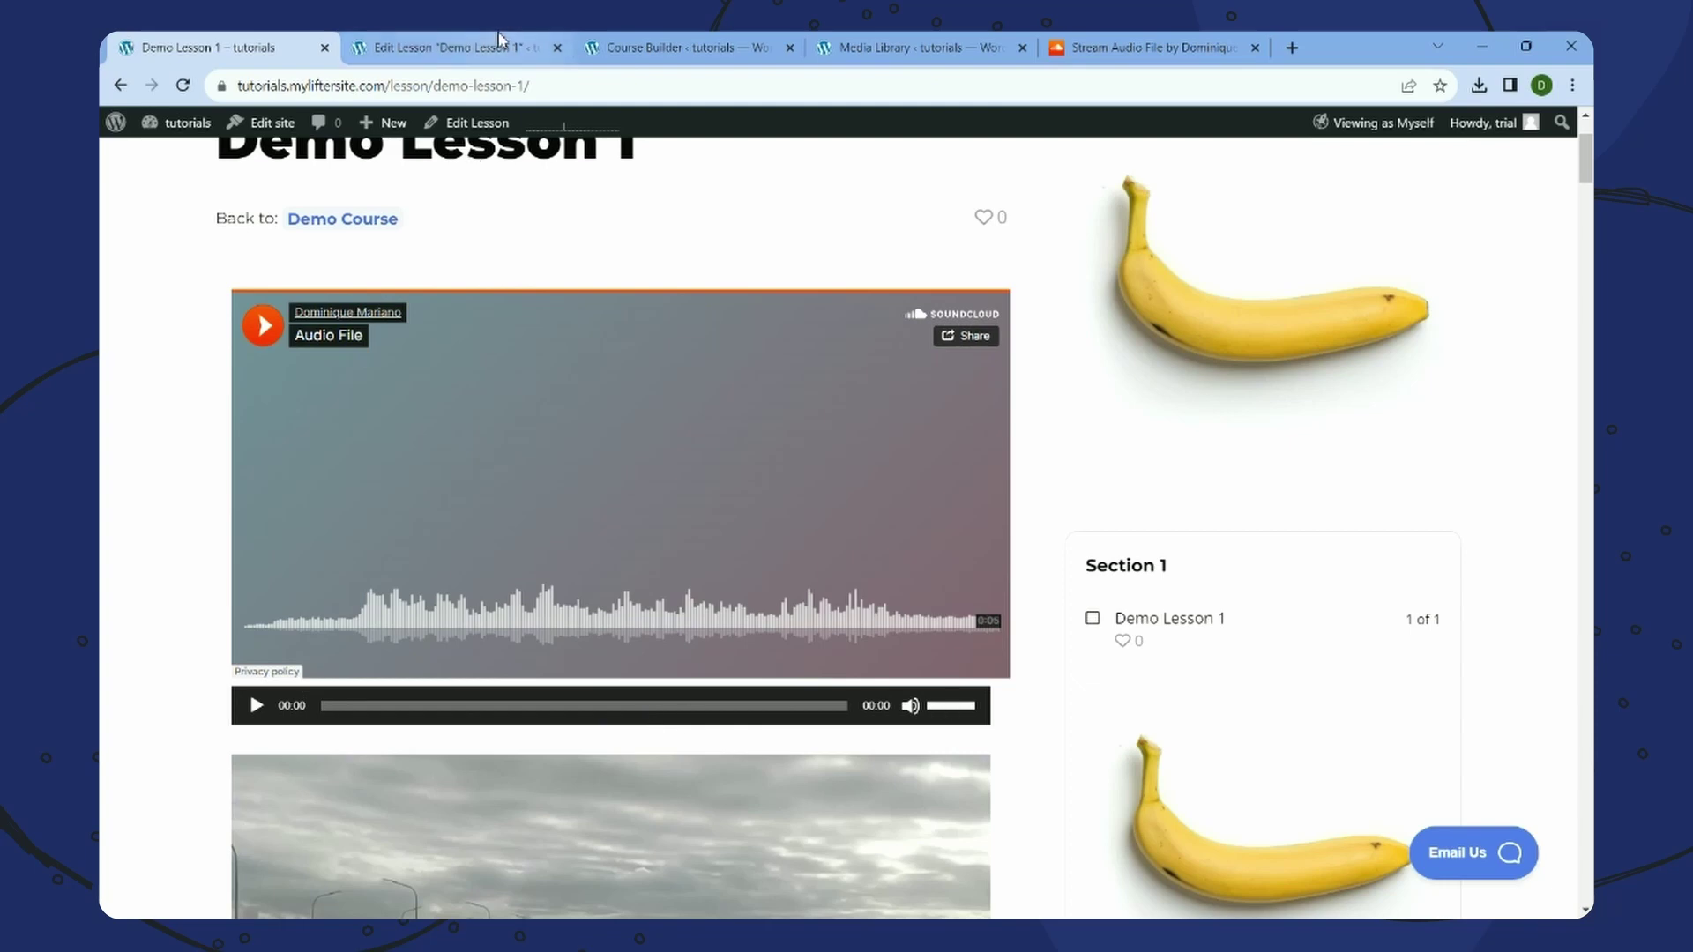
pyautogui.doubleClick(690, 340)
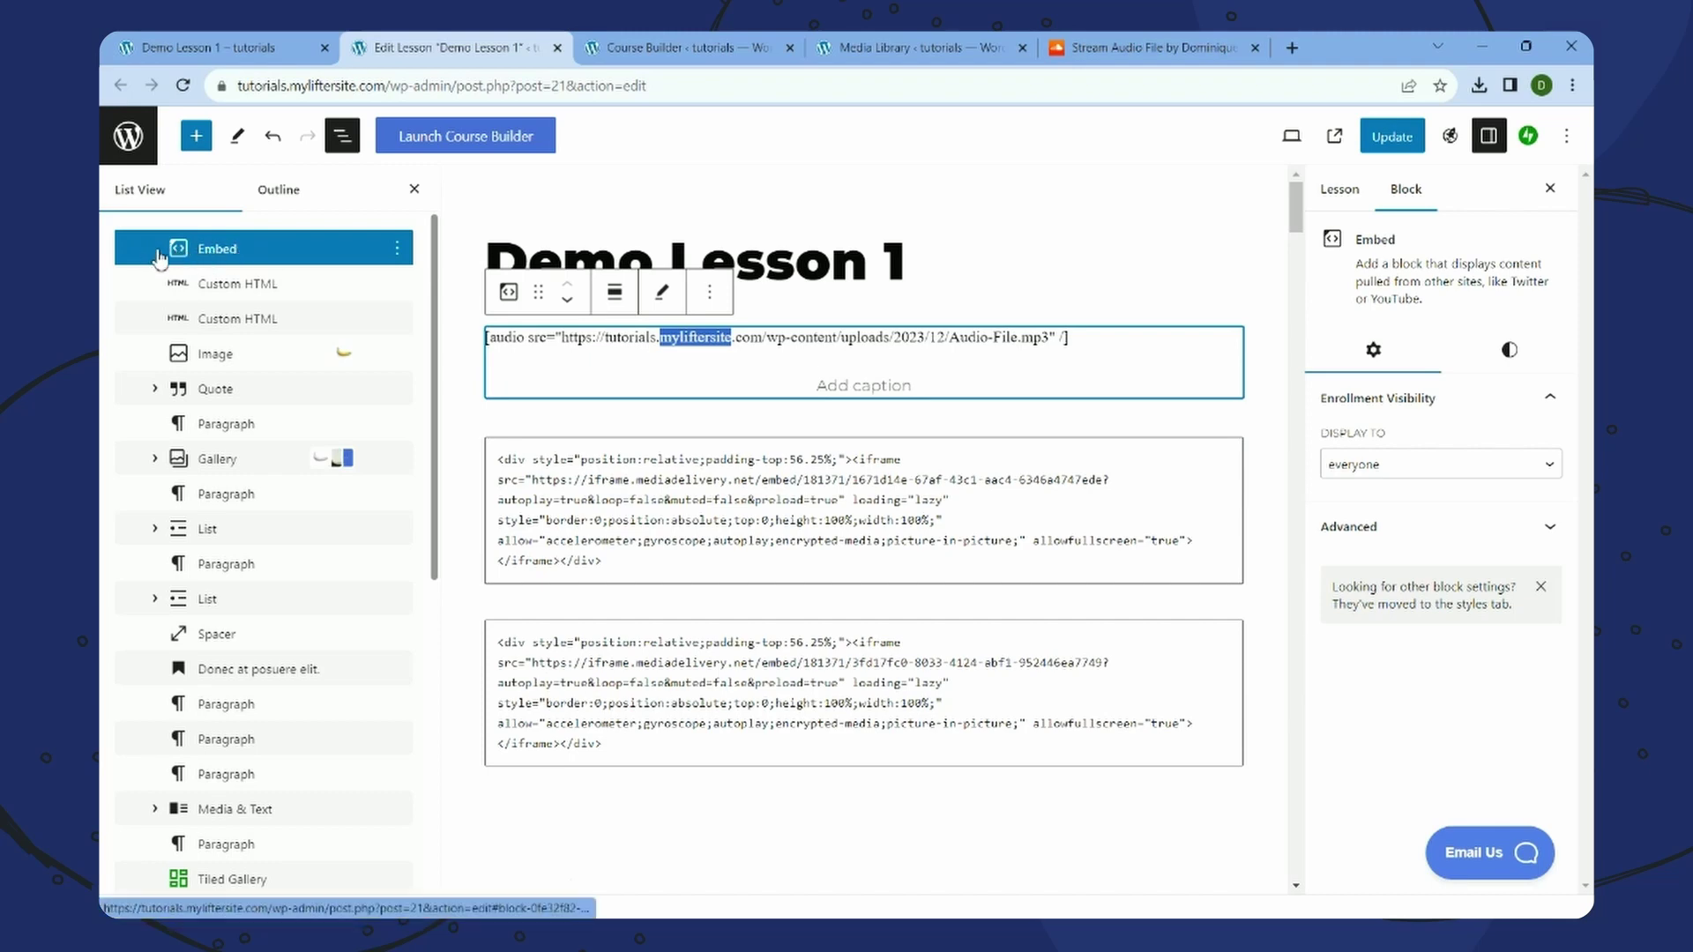
# - Insert a SoundCloud block directly below the Demo Lesson 1 title and switch to the SoundCloud track page for its link
pyautogui.click(934, 262)
pyautogui.press('Return')
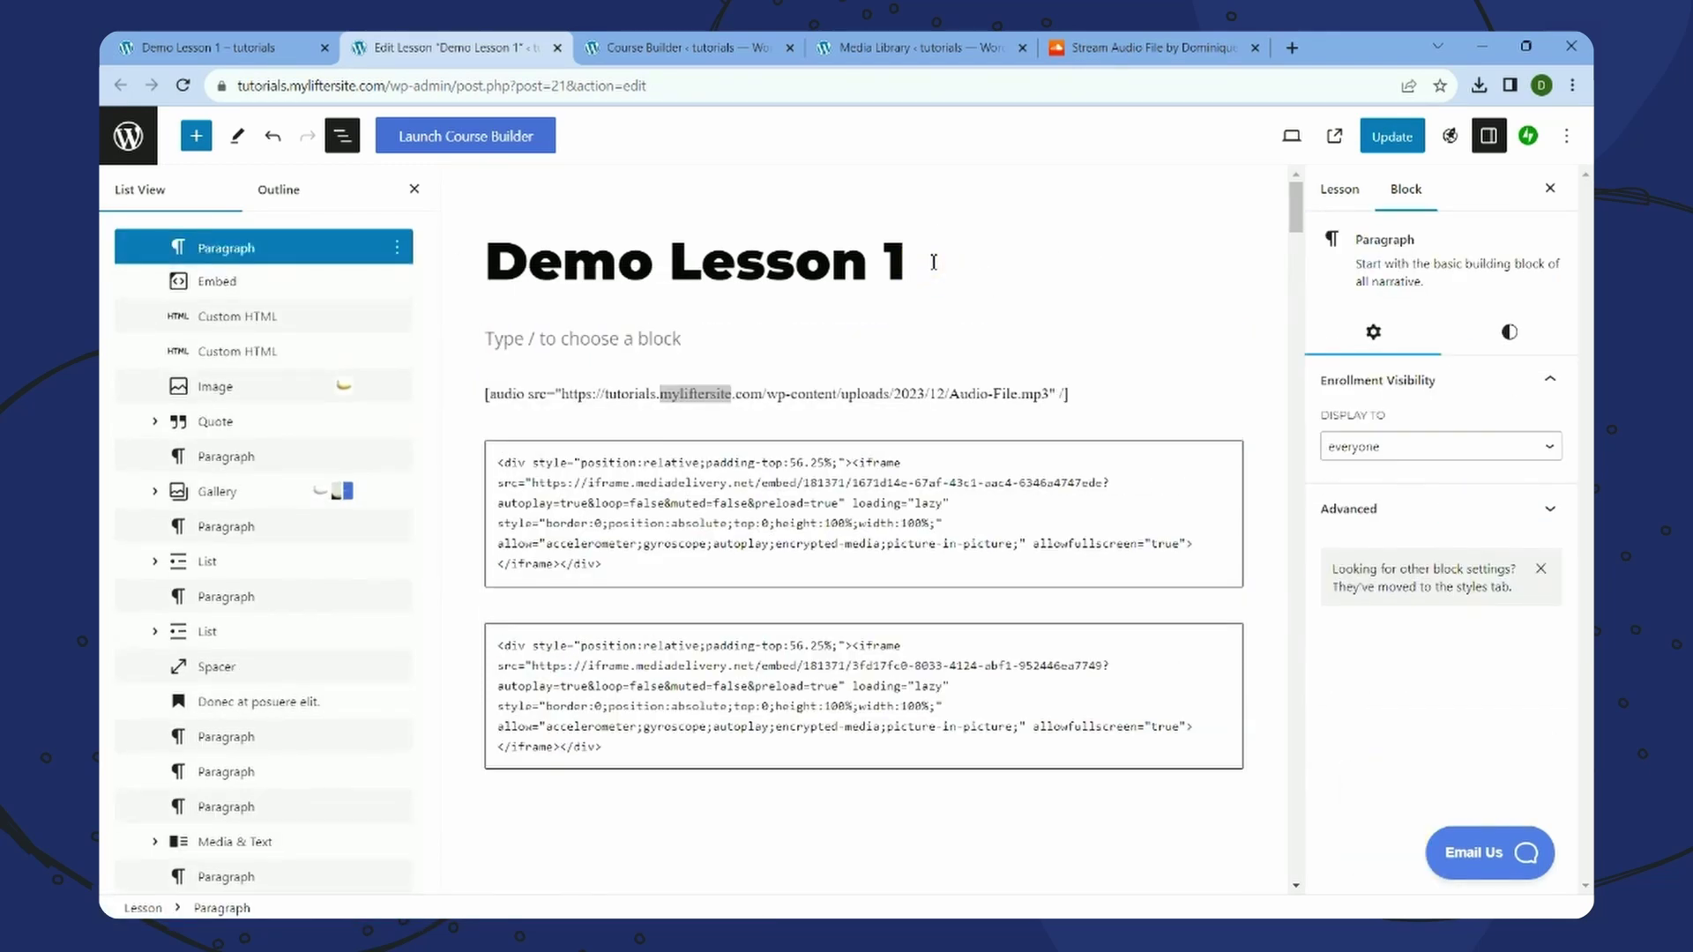
pyautogui.write('So')
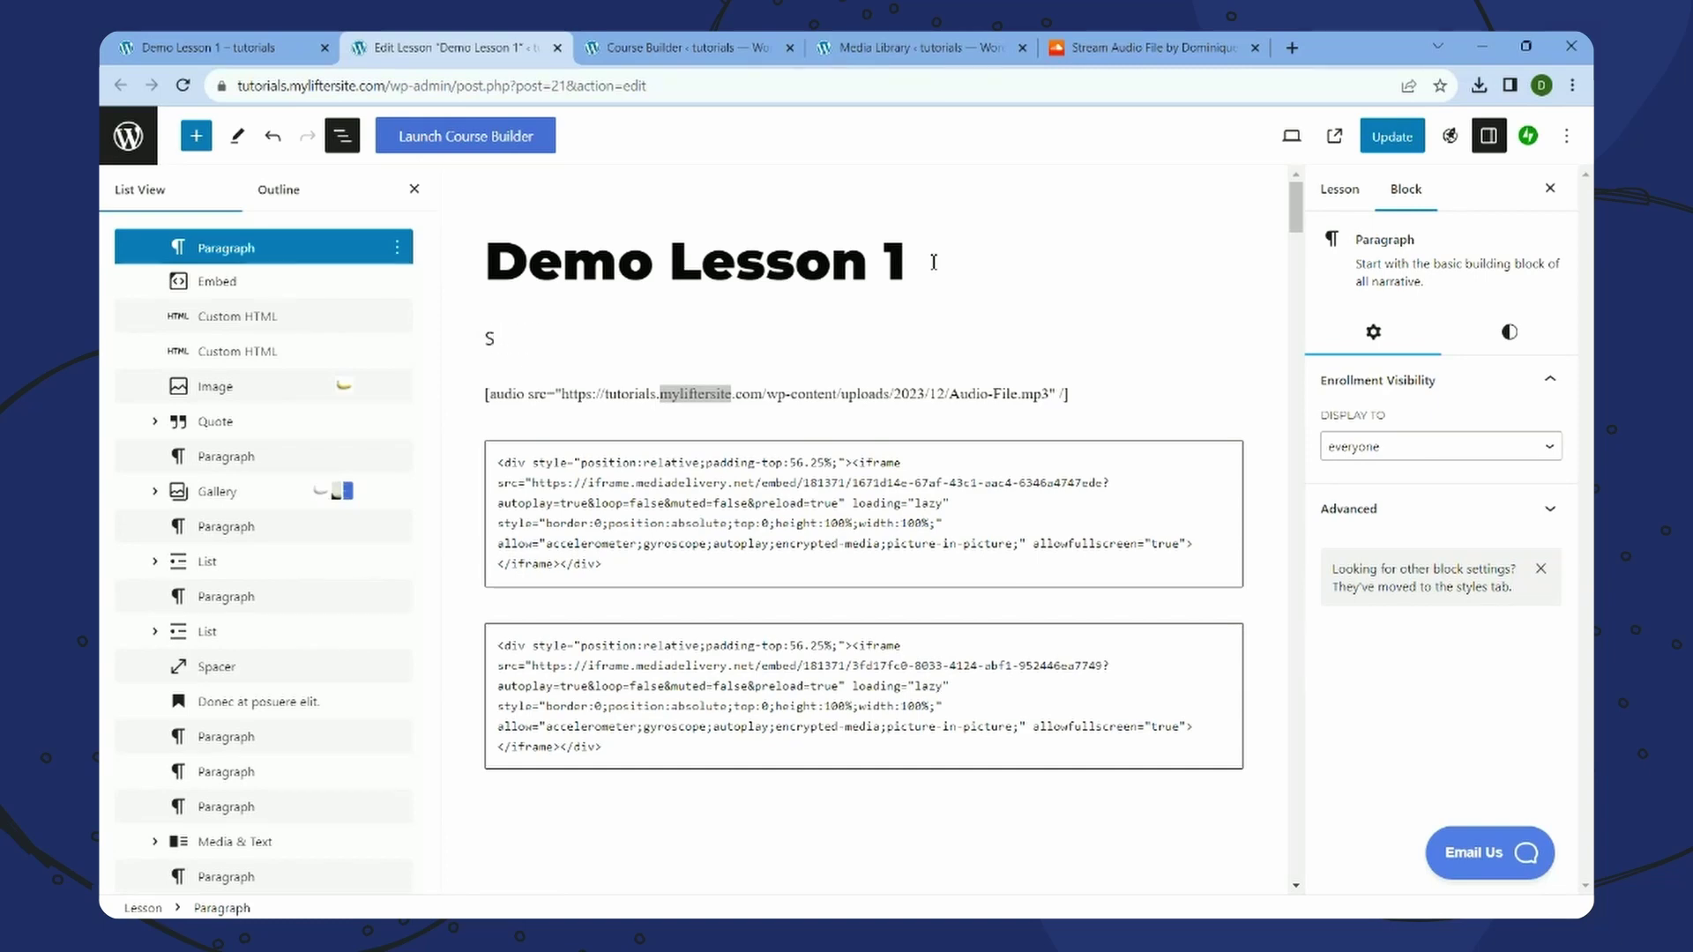
pyautogui.press('BackSpace')
pyautogui.write('/Sou')
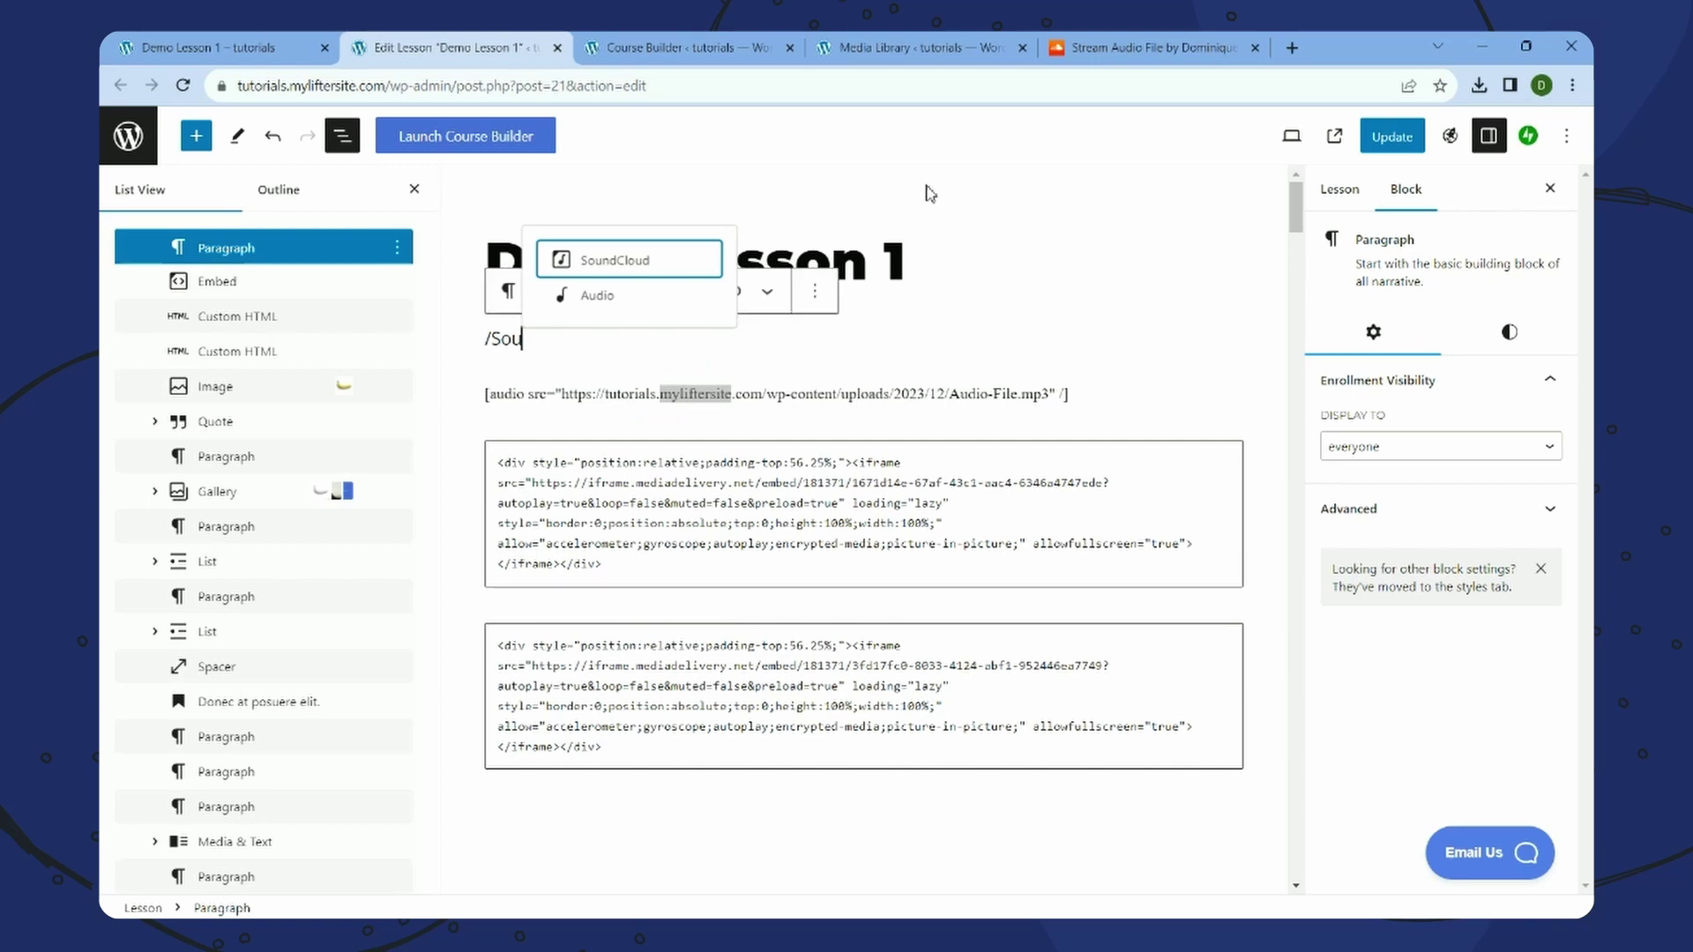
pyautogui.click(605, 269)
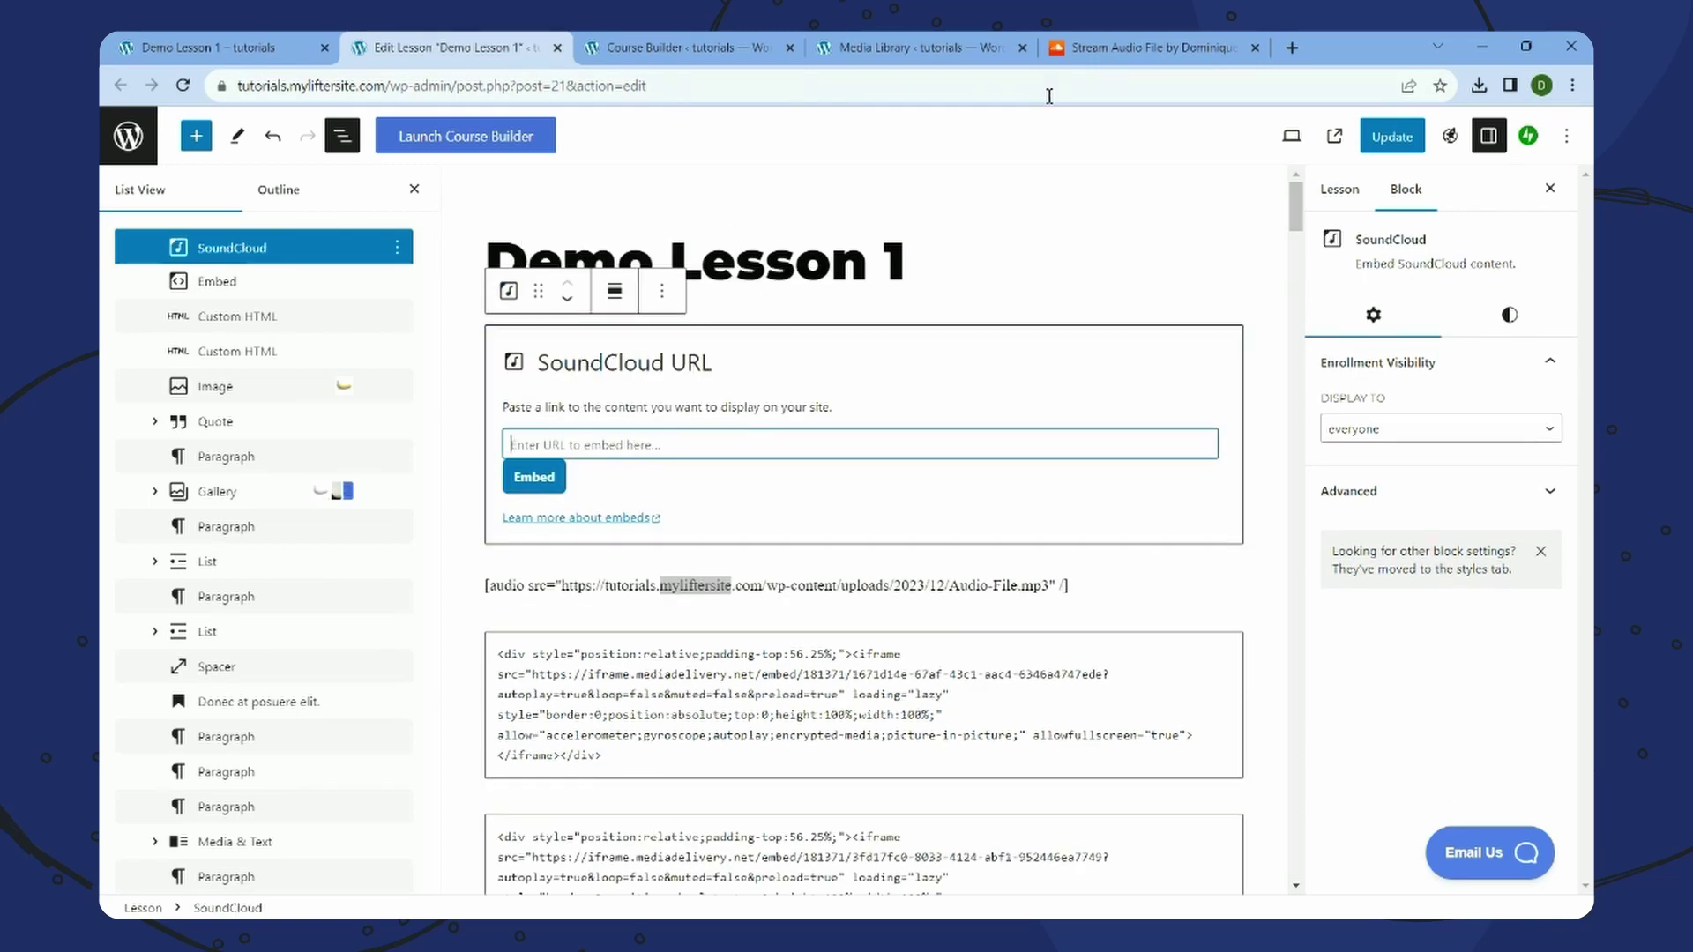
pyautogui.click(1095, 50)
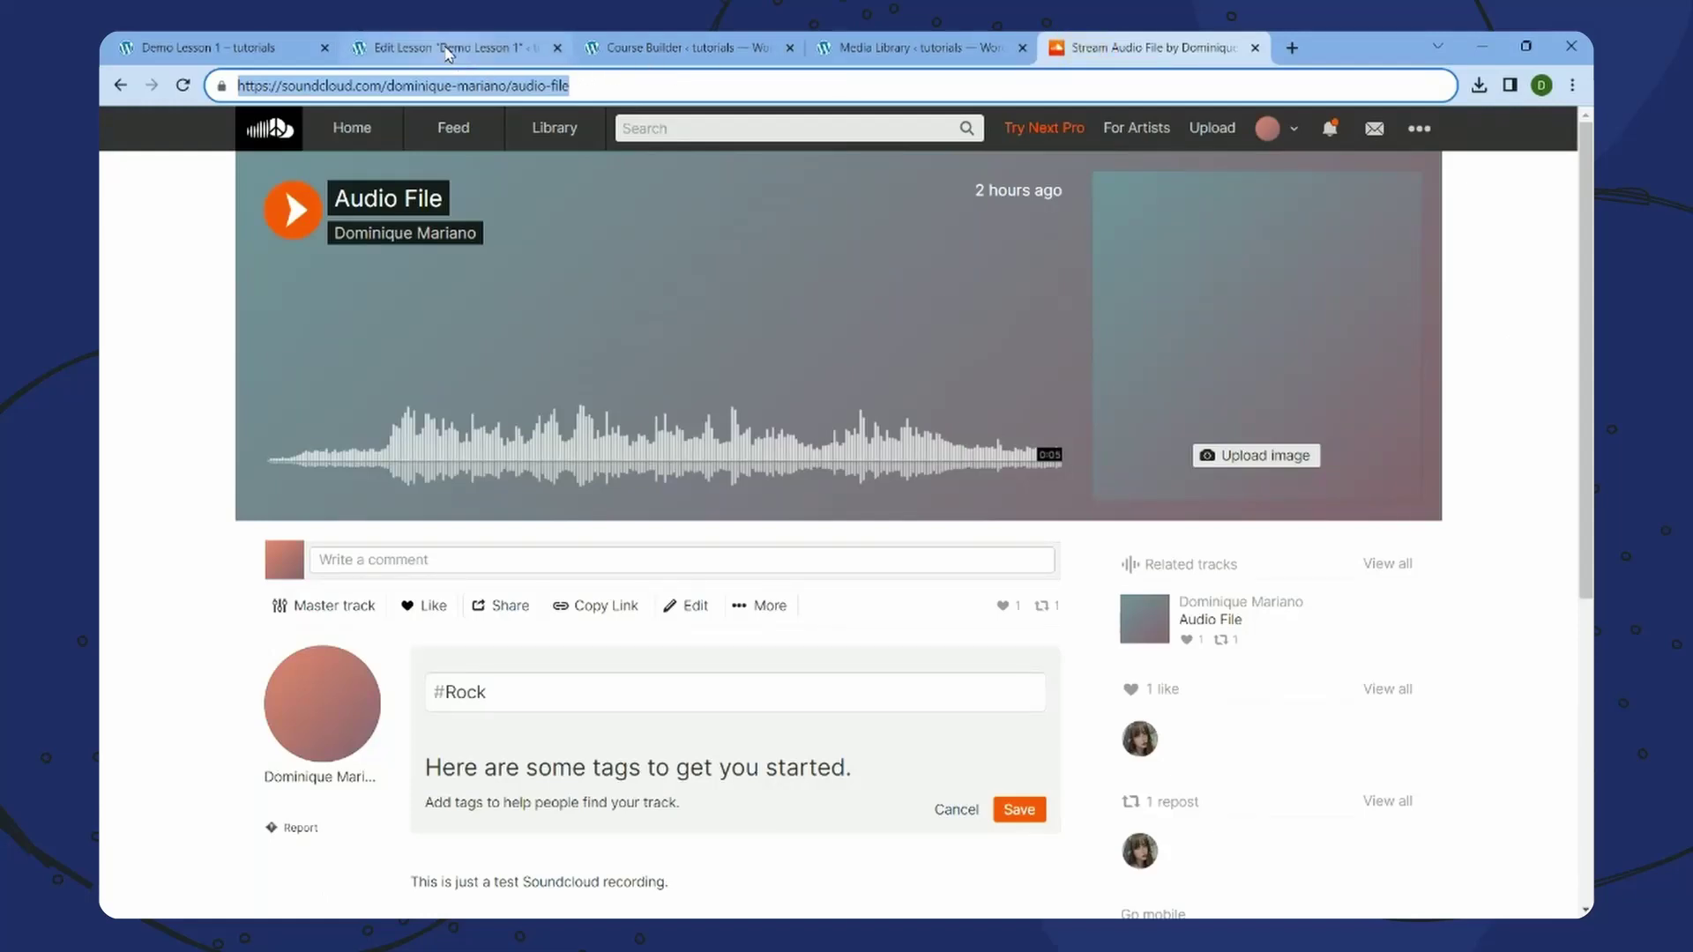